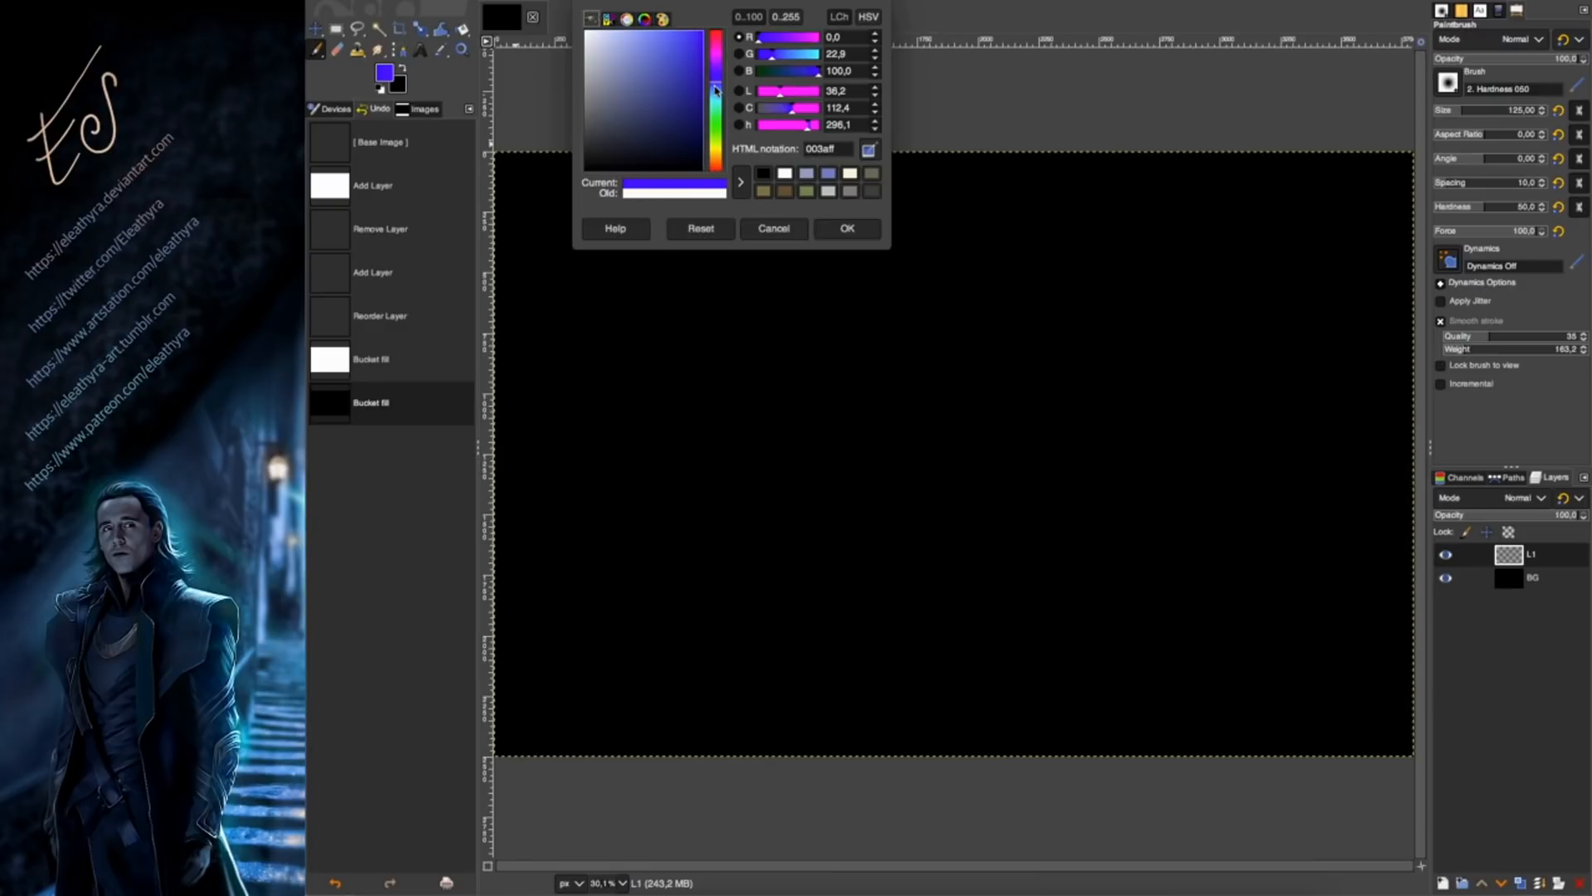
Choose a bright blue and paint large soft dabs over the canvas's upper left and upper middle, reducing the opacity after the first.
left_click_drag(717, 88, 717, 86)
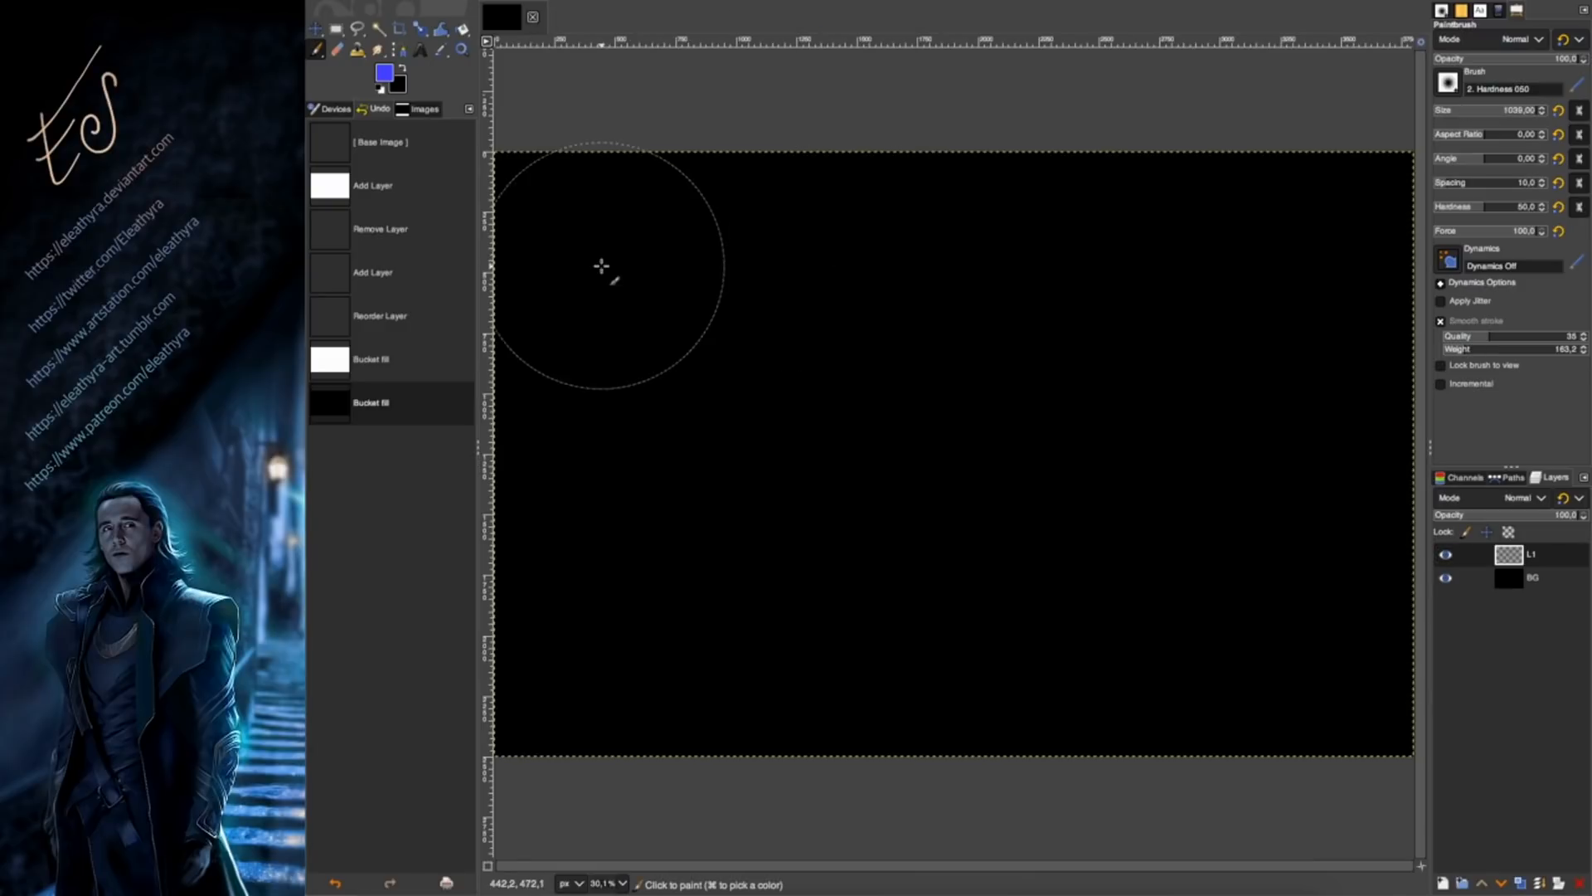
left_click(516, 181)
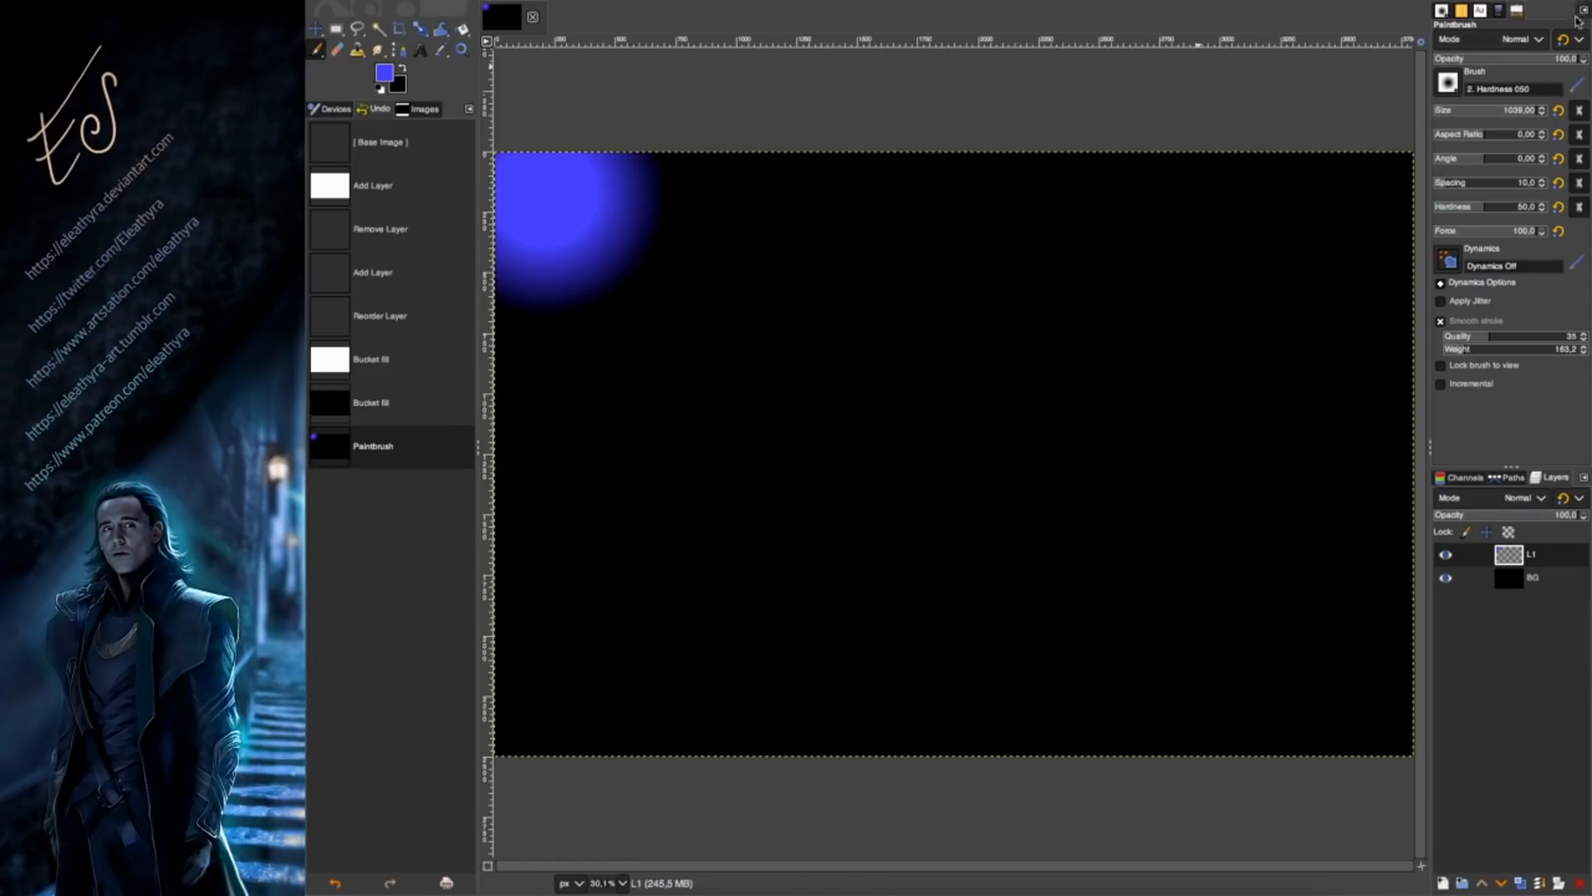
left_click(1486, 59)
left_click_drag(581, 179, 960, 168)
left_click(569, 387)
left_click(576, 270)
left_click(763, 274)
left_click(825, 311)
left_click(972, 259)
left_click(1078, 176)
left_click(721, 192)
left_click(782, 331)
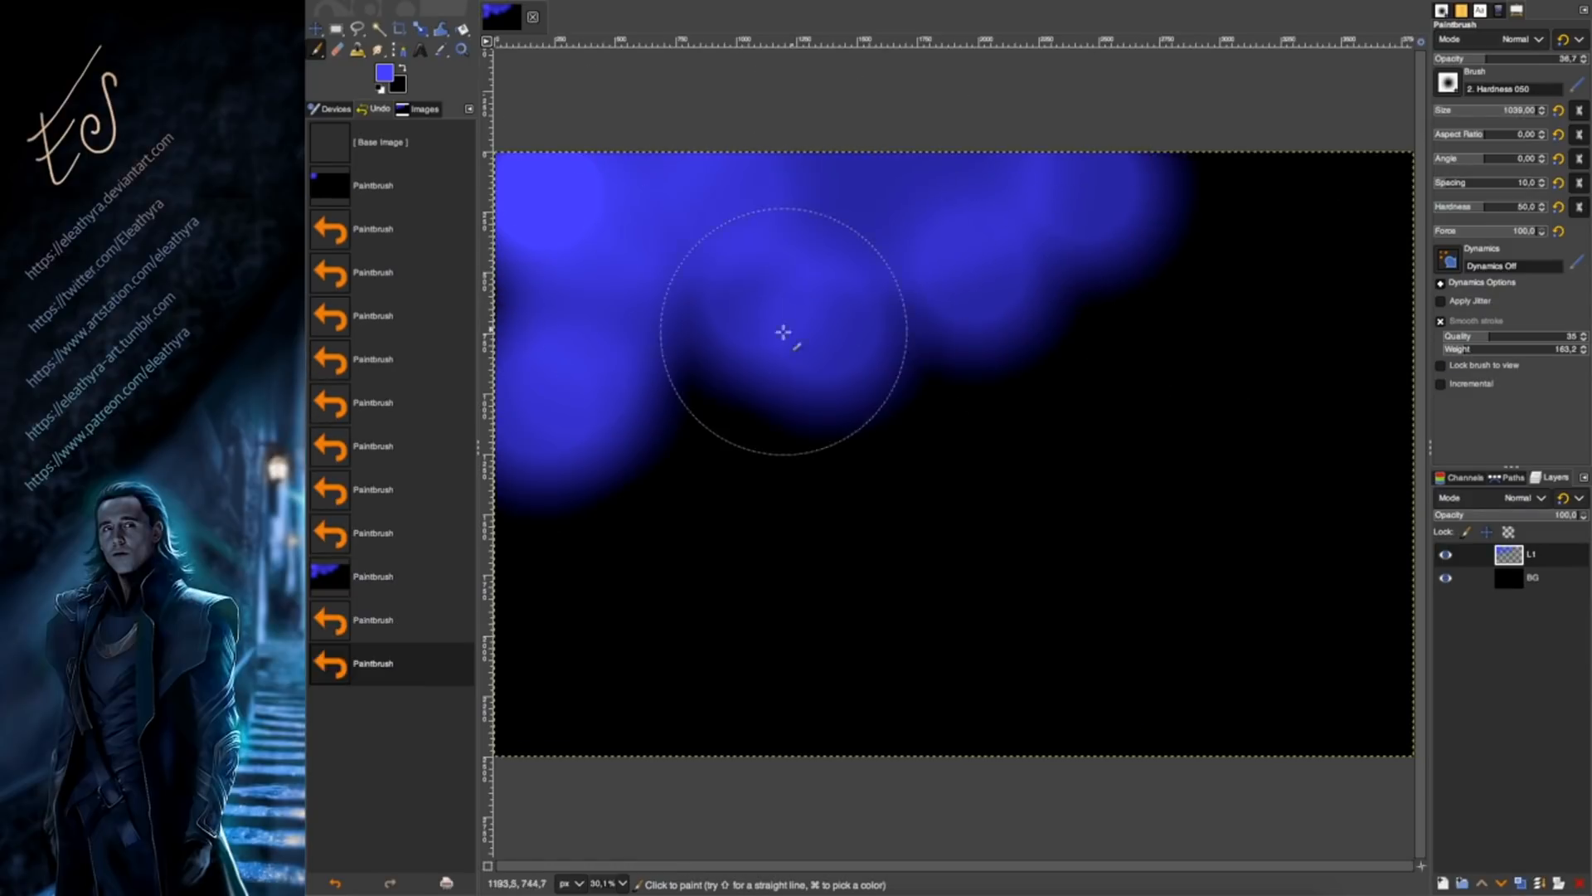
left_click(558, 257)
Pick a dark teal and, at 17.8 opacity, paint broad soft strokes across the canvas's middle and dabs over the blue area.
left_click(385, 73)
left_click_drag(716, 96, 716, 82)
mouse_move(717, 92)
left_mouse_down()
mouse_move(695, 113)
mouse_move(693, 100)
left_mouse_up()
left_click(847, 229)
left_click(1460, 59)
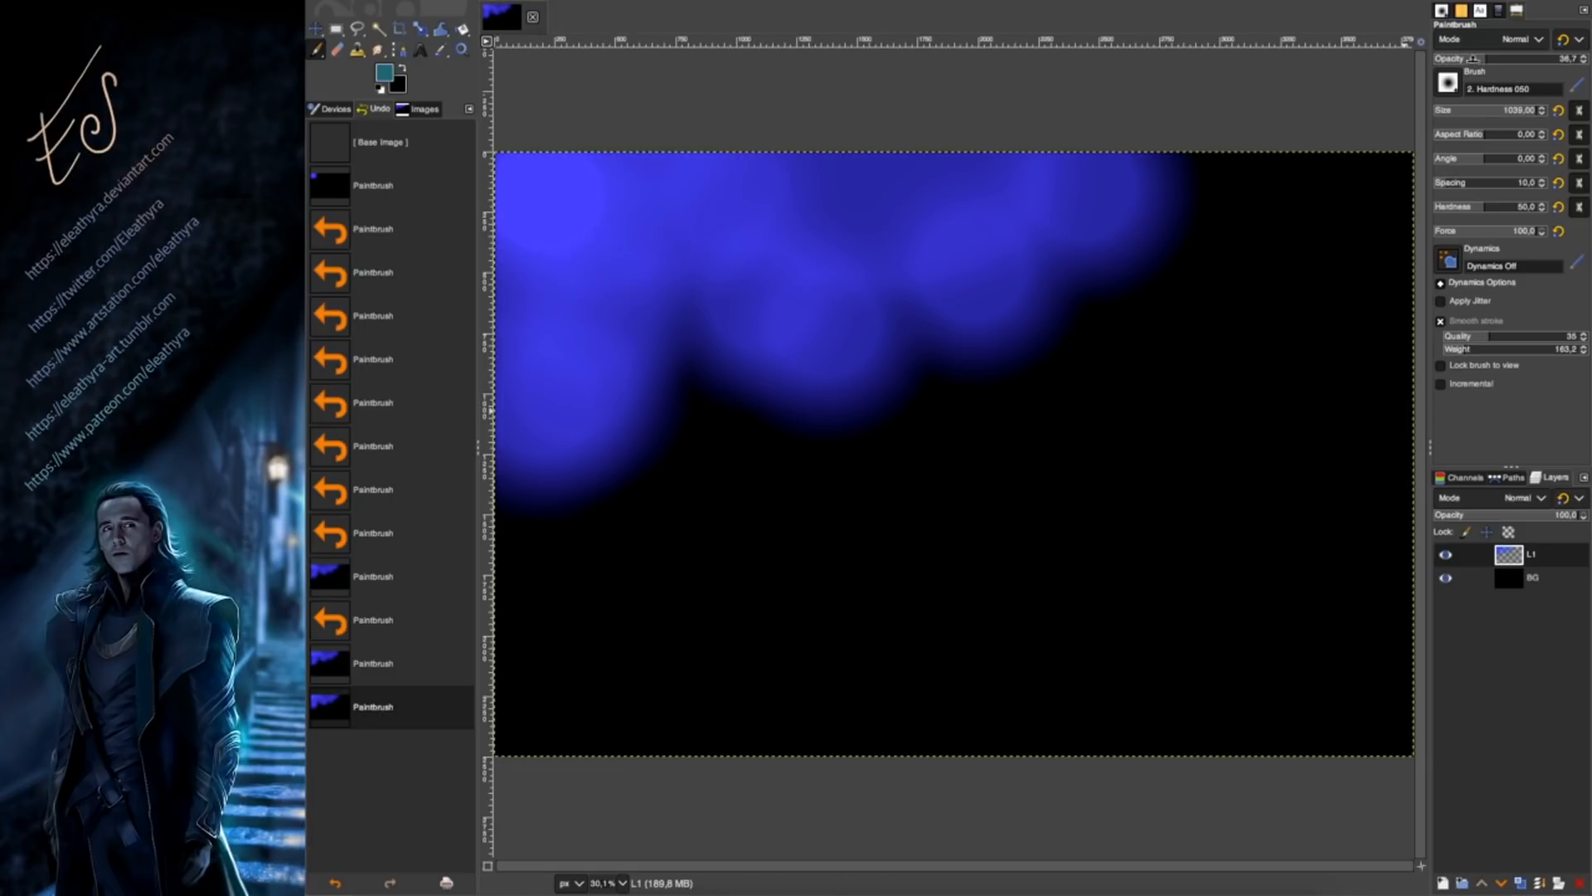
left_click(984, 207)
left_click(981, 327)
left_click(998, 193)
left_click(1120, 394)
left_click(1319, 428)
left_click_drag(1351, 405, 664, 342)
mouse_move(1393, 419)
left_mouse_down()
mouse_move(459, 437)
mouse_move(700, 434)
mouse_move(564, 428)
left_mouse_up()
left_click(624, 173)
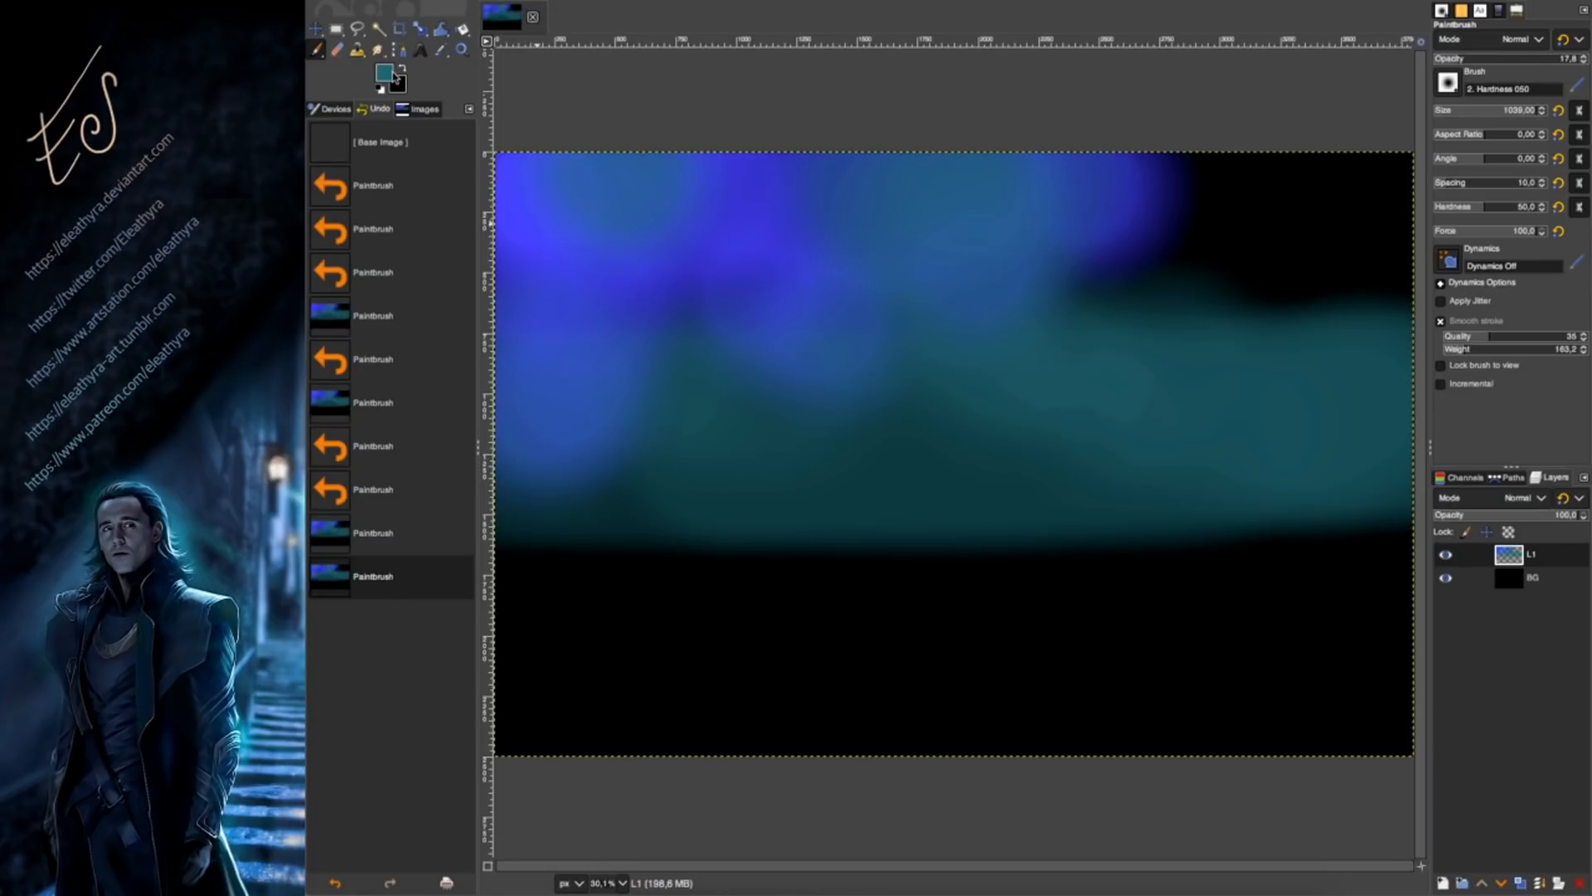
Pick a vivid blue and paint scattered dabs and short strokes over the blue and teal areas with a size 277 brush.
left_click(384, 73)
left_click(717, 83)
left_click_drag(701, 73, 689, 23)
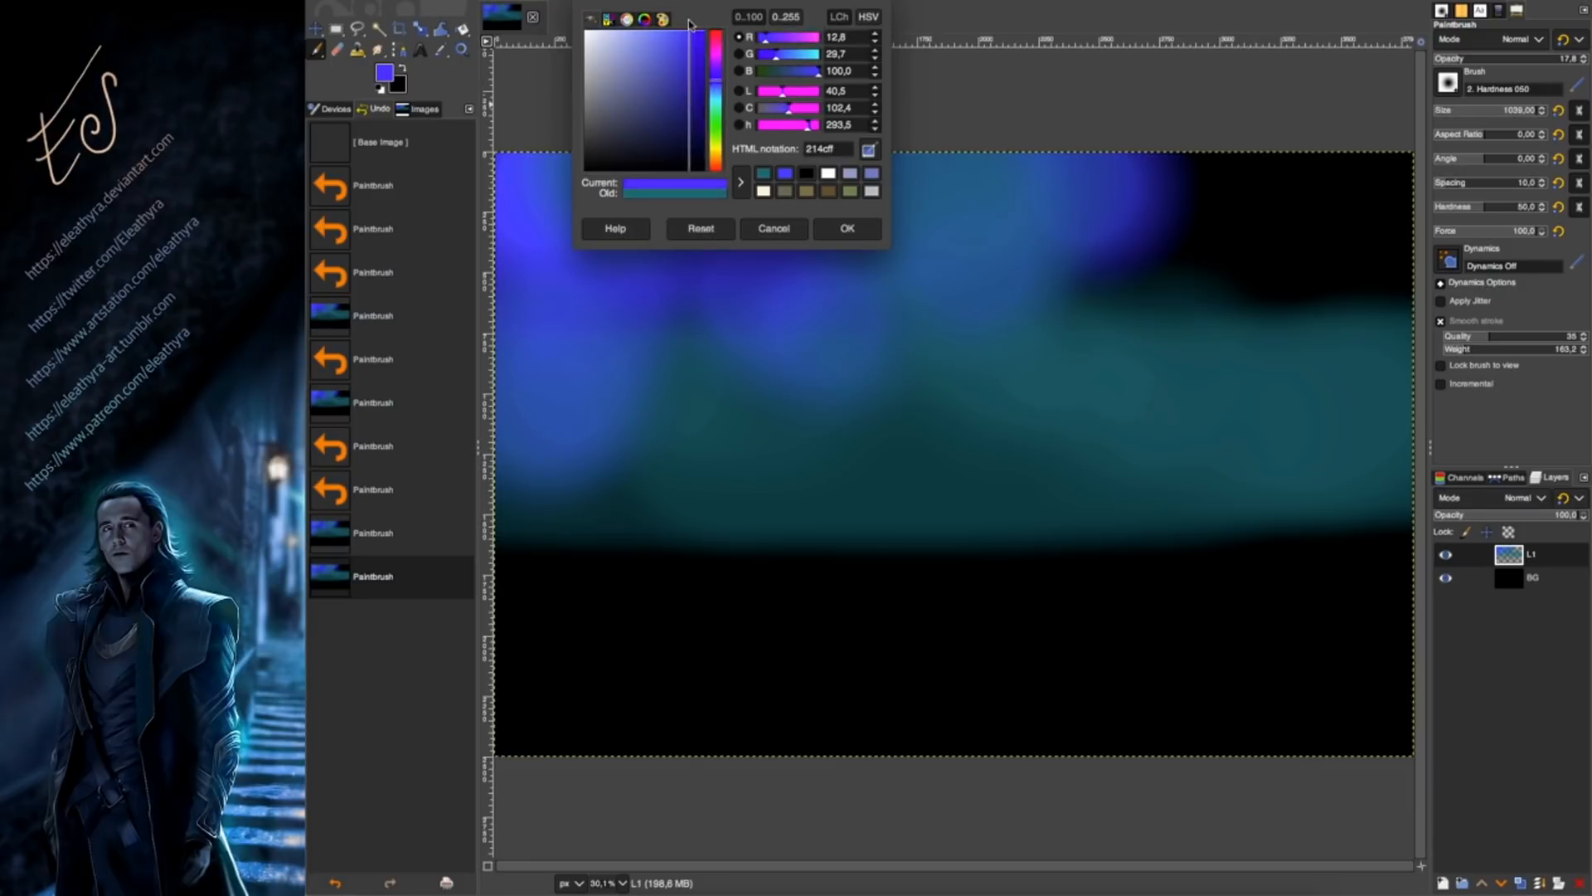
left_click(844, 230)
left_click(1492, 59)
left_click(1480, 111)
mouse_move(536, 377)
left_mouse_down()
mouse_move(511, 362)
mouse_move(609, 370)
left_mouse_up()
left_click_drag(796, 192, 763, 236)
left_click(776, 307)
left_click(740, 401)
left_click(817, 391)
left_click_drag(985, 248, 1047, 252)
mouse_move(1113, 252)
left_mouse_down()
mouse_move(1083, 291)
mouse_move(1150, 293)
left_mouse_up()
left_click(1152, 202)
left_click(1029, 440)
left_click_drag(1311, 313, 1342, 303)
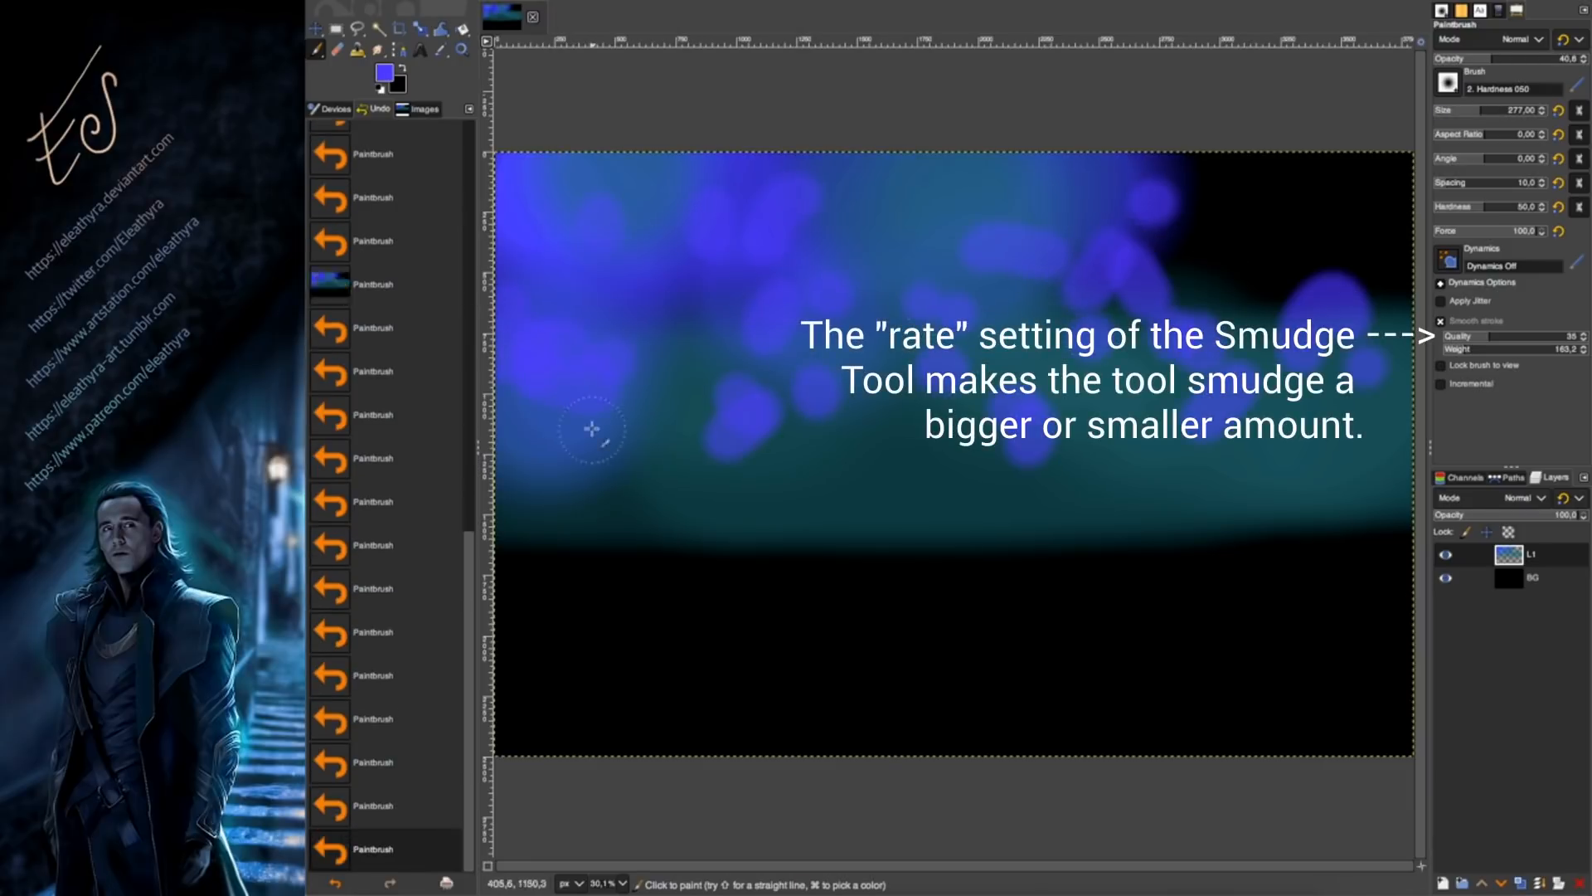
Add more blue dabs at the canvas's upper left and cover the dark upper-right corner with blue.
left_click(651, 208)
left_click(599, 209)
mouse_move(1281, 199)
left_mouse_down()
mouse_move(1360, 217)
mouse_move(1383, 188)
left_mouse_up()
left_click(1205, 272)
left_click_drag(1141, 184, 1138, 214)
left_click(1201, 178)
left_click_drag(1387, 244, 1383, 341)
Blend the blue and teal dabs into smooth clouds across the canvas with the Smudge tool.
left_click(377, 50)
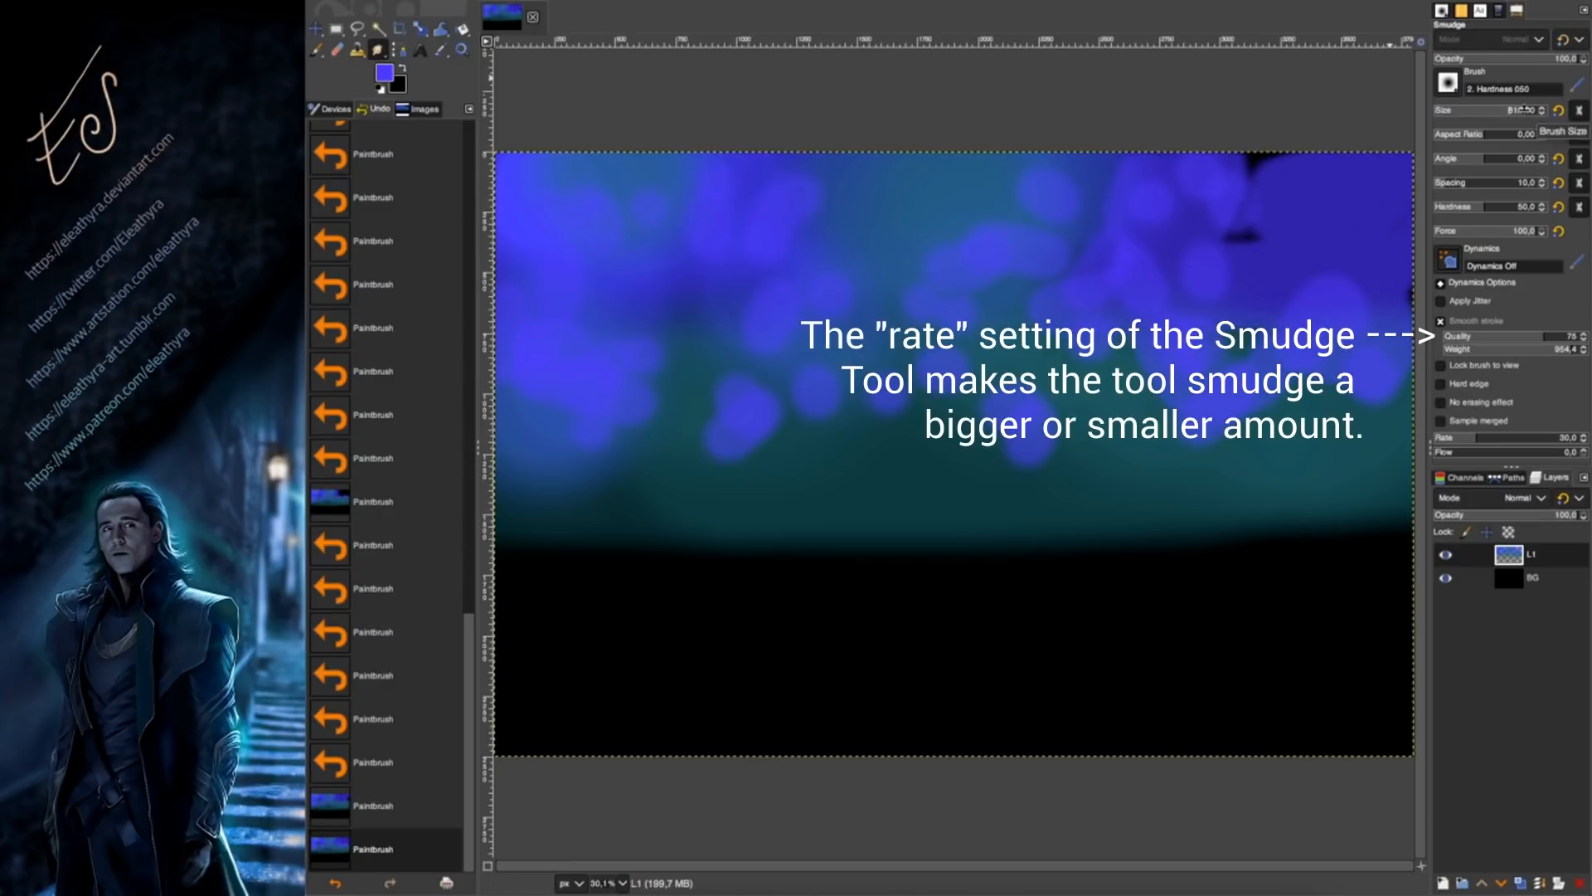
mouse_move(638, 406)
left_mouse_down()
mouse_move(683, 192)
mouse_move(780, 356)
left_mouse_up()
mouse_move(772, 249)
left_mouse_down()
mouse_move(597, 406)
mouse_move(957, 362)
mouse_move(1294, 290)
left_mouse_up()
mouse_move(1197, 207)
left_mouse_down()
mouse_move(1208, 241)
mouse_move(614, 451)
mouse_move(1404, 455)
mouse_move(744, 497)
mouse_move(1305, 515)
mouse_move(739, 490)
mouse_move(533, 540)
mouse_move(823, 541)
mouse_move(952, 507)
mouse_move(1103, 539)
left_mouse_up()
left_click_drag(568, 224, 573, 177)
Raise the saturation of layer L1 with a Hue-Saturation adjustment.
left_click(690, 2)
left_click(724, 37)
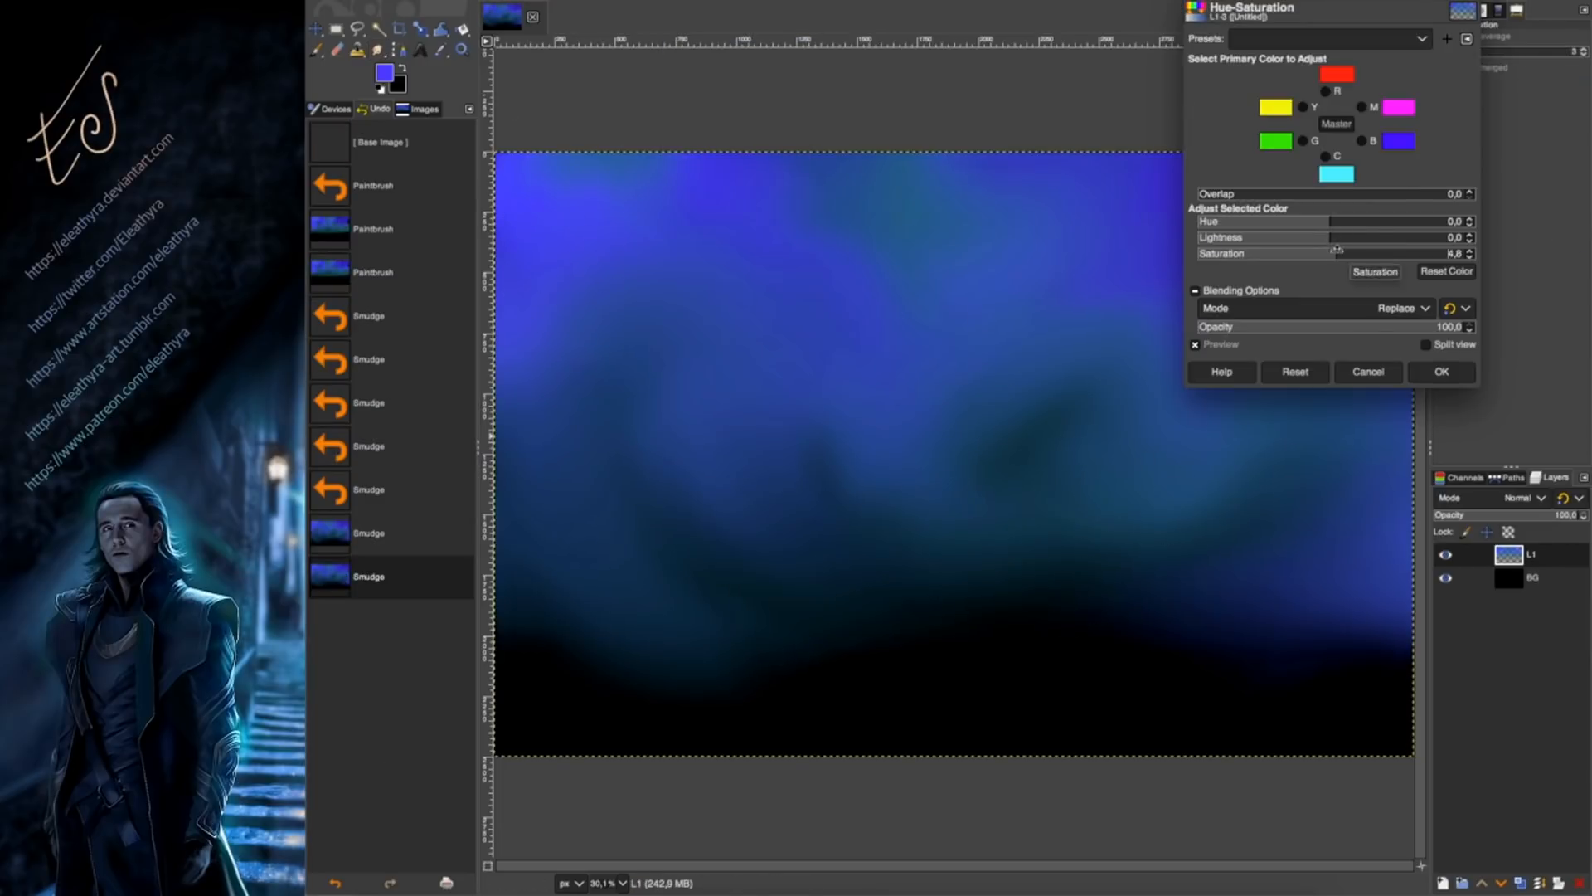
left_click(1442, 371)
Pick a pale cyan and paint a bright round glow in the upper right sky and a softer one at upper left.
left_click(384, 73)
left_click_drag(715, 111, 715, 98)
left_click_drag(637, 35, 629, 33)
left_click(847, 228)
left_click(316, 54)
left_click(1198, 311)
left_click(1198, 310)
left_click(729, 263)
left_click(818, 256)
Paint translucent cyan scribbles around both glows with a size 142 brush at reduced opacity.
left_click(1458, 57)
left_click(1464, 108)
mouse_move(1265, 238)
left_mouse_down()
mouse_move(1286, 266)
mouse_move(1282, 327)
mouse_move(1141, 365)
left_mouse_up()
left_click_drag(1103, 166, 1083, 216)
left_click_drag(1157, 229, 1192, 497)
left_click_drag(1185, 435, 1141, 452)
mouse_move(1135, 228)
left_mouse_down()
mouse_move(1095, 290)
mouse_move(1121, 348)
left_mouse_up()
left_click_drag(1065, 295, 1101, 331)
left_click_drag(1069, 257, 1077, 291)
mouse_move(1014, 203)
left_mouse_down()
mouse_move(1010, 244)
mouse_move(960, 254)
left_mouse_up()
left_click_drag(796, 224, 748, 246)
mouse_move(649, 234)
left_mouse_down()
mouse_move(663, 187)
mouse_move(863, 249)
mouse_move(676, 373)
left_mouse_up()
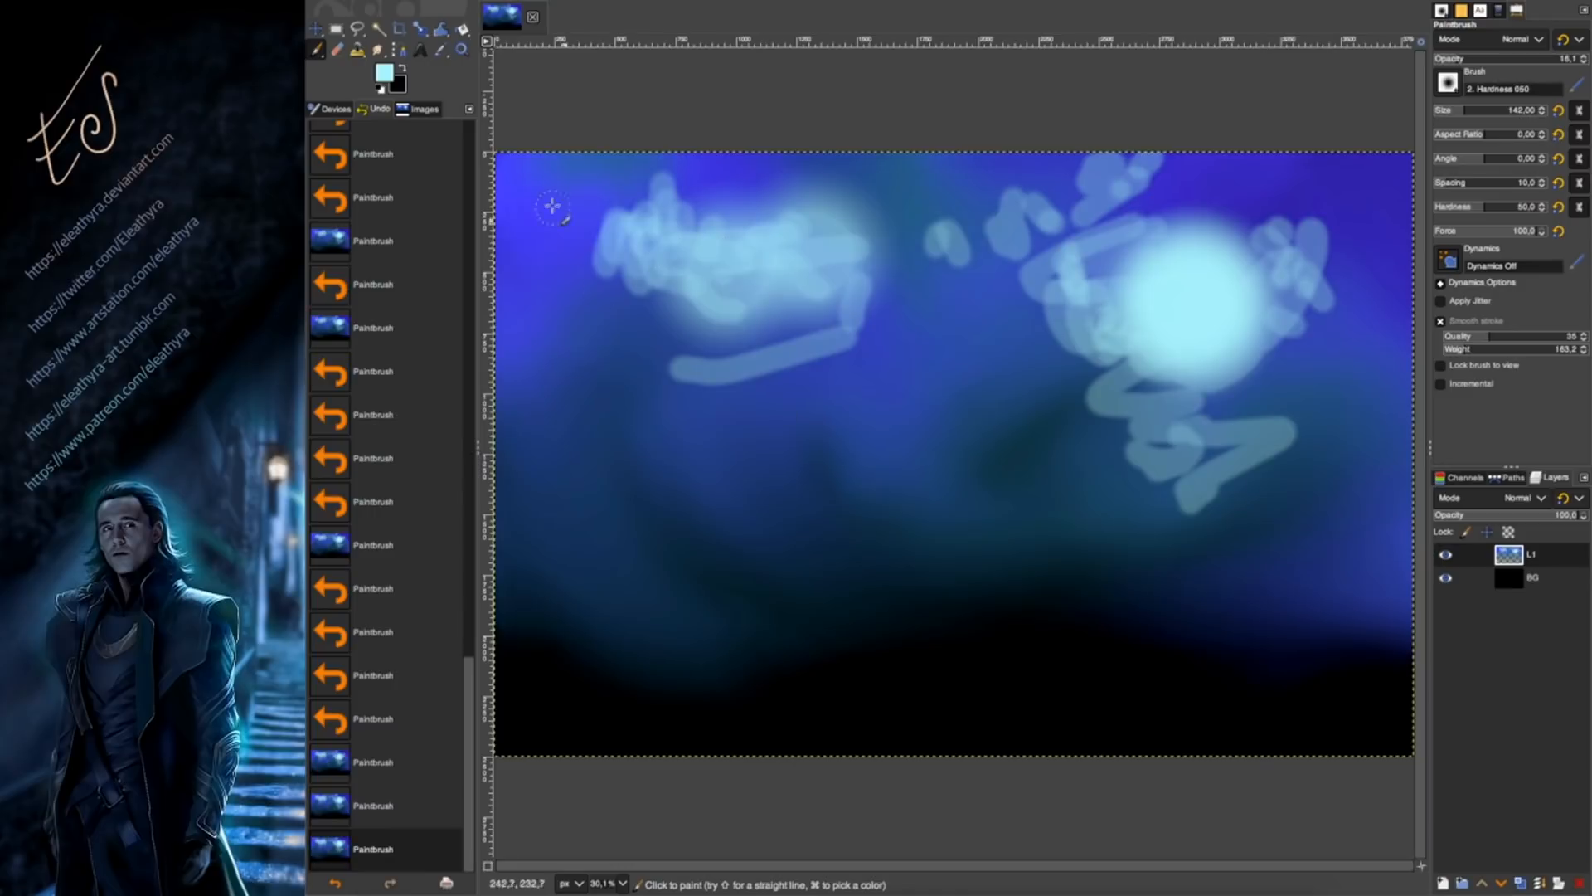
Paint long vertical cyan streaks down the left, middle and right of the canvas's upper half.
left_click_drag(528, 179, 559, 456)
left_click_drag(640, 249, 662, 400)
left_click_drag(875, 161, 888, 403)
left_click_drag(944, 162, 955, 386)
left_click_drag(1361, 158, 1383, 404)
left_click_drag(1352, 224, 1356, 412)
Apply a Gaussian Blur to layer L1 and smudge the cyan strokes into soft, diffuse light.
left_click(780, 1)
mouse_move(789, 65)
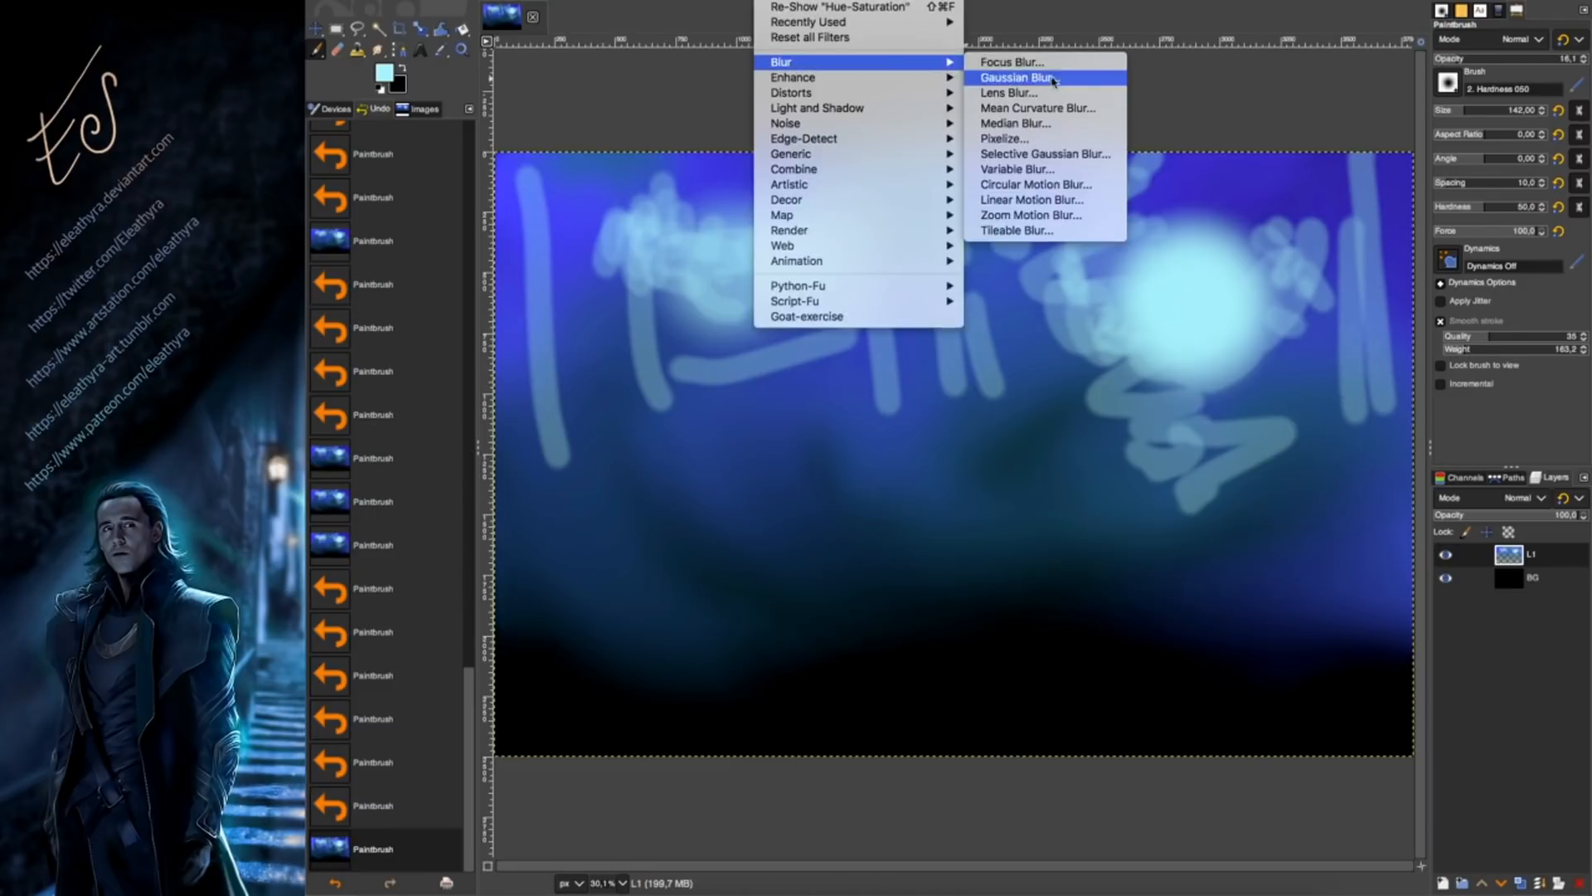
left_click(1055, 80)
left_click(1442, 257)
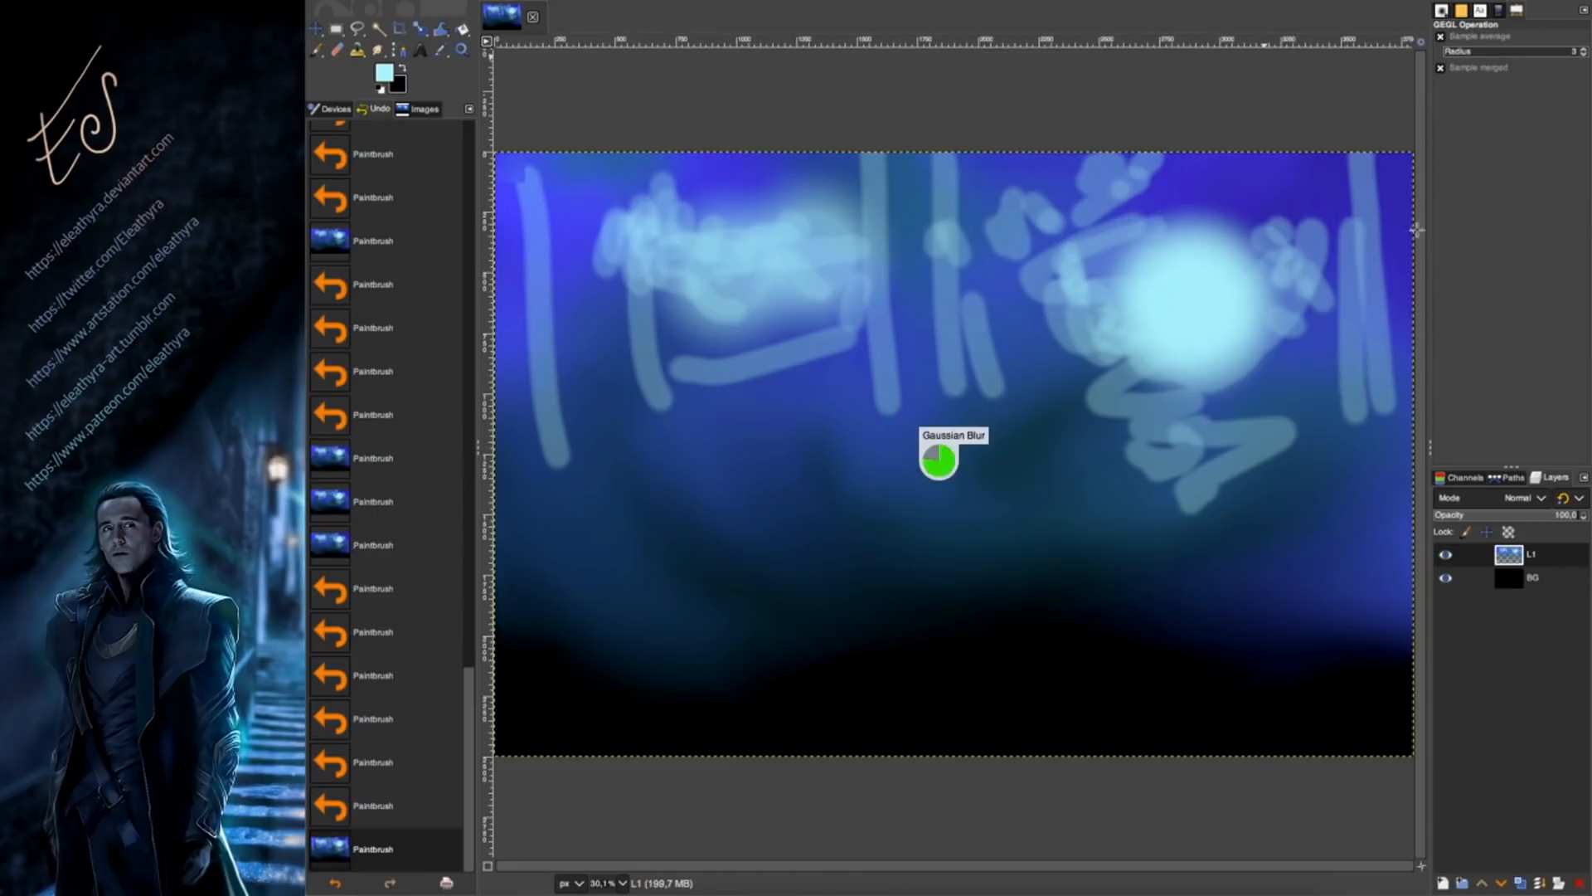
key("s")
mouse_move(732, 307)
left_mouse_down()
mouse_move(774, 244)
mouse_move(788, 278)
mouse_move(645, 376)
mouse_move(727, 237)
mouse_move(737, 320)
mouse_move(727, 202)
mouse_move(926, 190)
mouse_move(959, 259)
mouse_move(751, 319)
mouse_move(1181, 258)
mouse_move(1186, 288)
mouse_move(1268, 198)
mouse_move(1249, 200)
mouse_move(1273, 147)
mouse_move(1265, 389)
mouse_move(1046, 267)
mouse_move(1237, 259)
mouse_move(1364, 281)
mouse_move(1148, 426)
mouse_move(1226, 413)
mouse_move(1307, 303)
mouse_move(1219, 280)
mouse_move(1130, 354)
mouse_move(1307, 233)
mouse_move(1090, 271)
mouse_move(1176, 370)
mouse_move(1223, 400)
left_mouse_up()
Set the foreground colour to a vivid blue and smudge the upper-left and middle areas with brush size 1053 at 21.1 opacity.
left_click(385, 73)
left_click(784, 174)
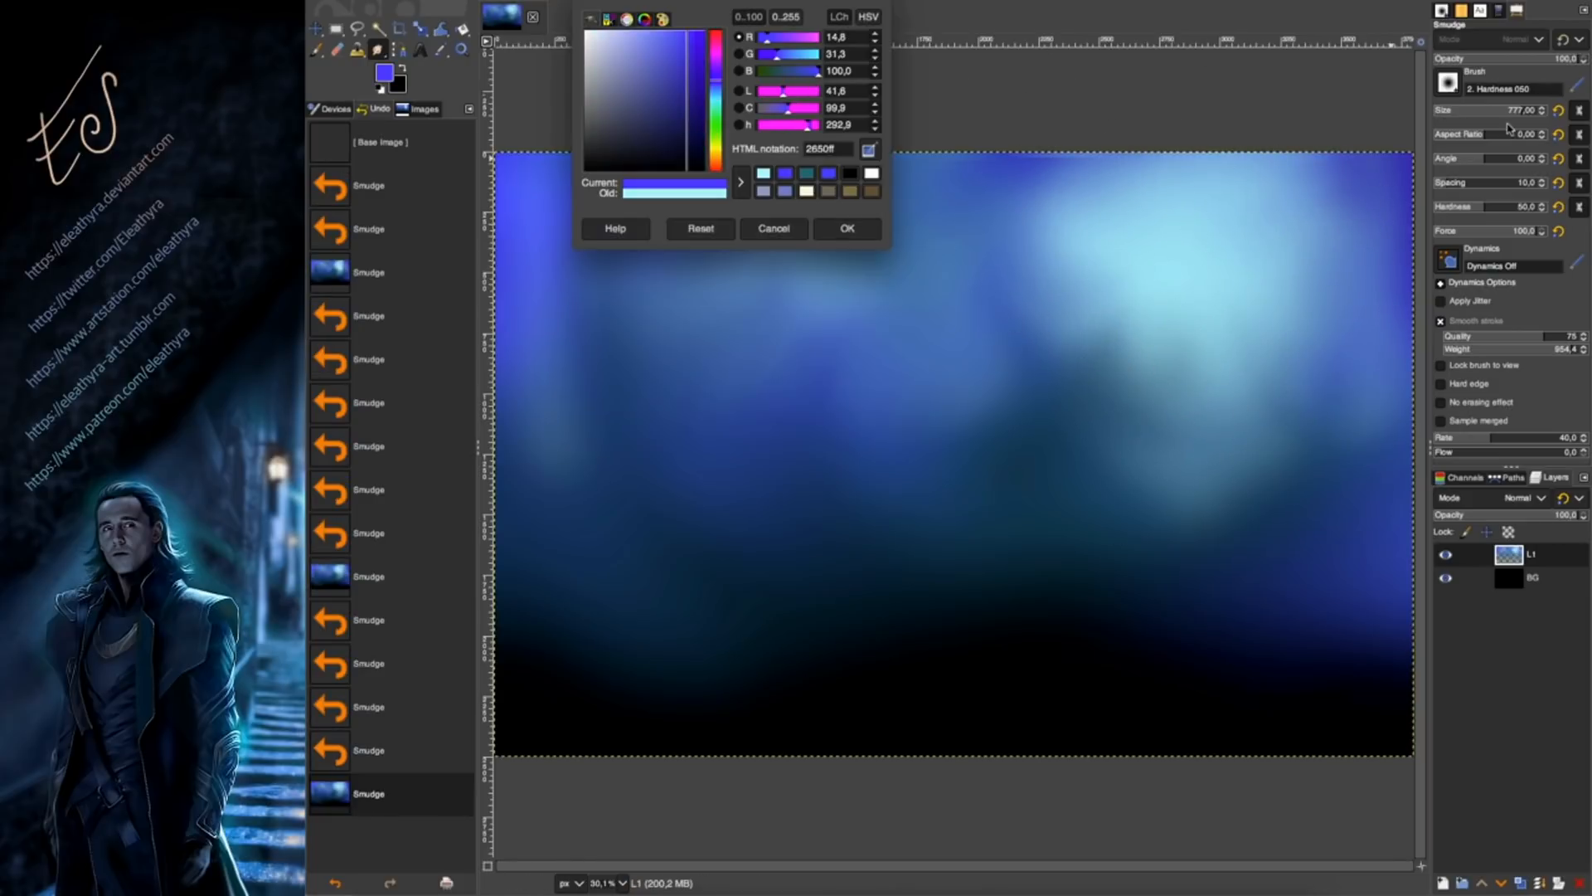
key("Return")
left_click_drag(1539, 109, 1540, 109)
left_click(1465, 57)
mouse_move(779, 352)
left_mouse_down()
mouse_move(539, 431)
mouse_move(644, 237)
left_mouse_up()
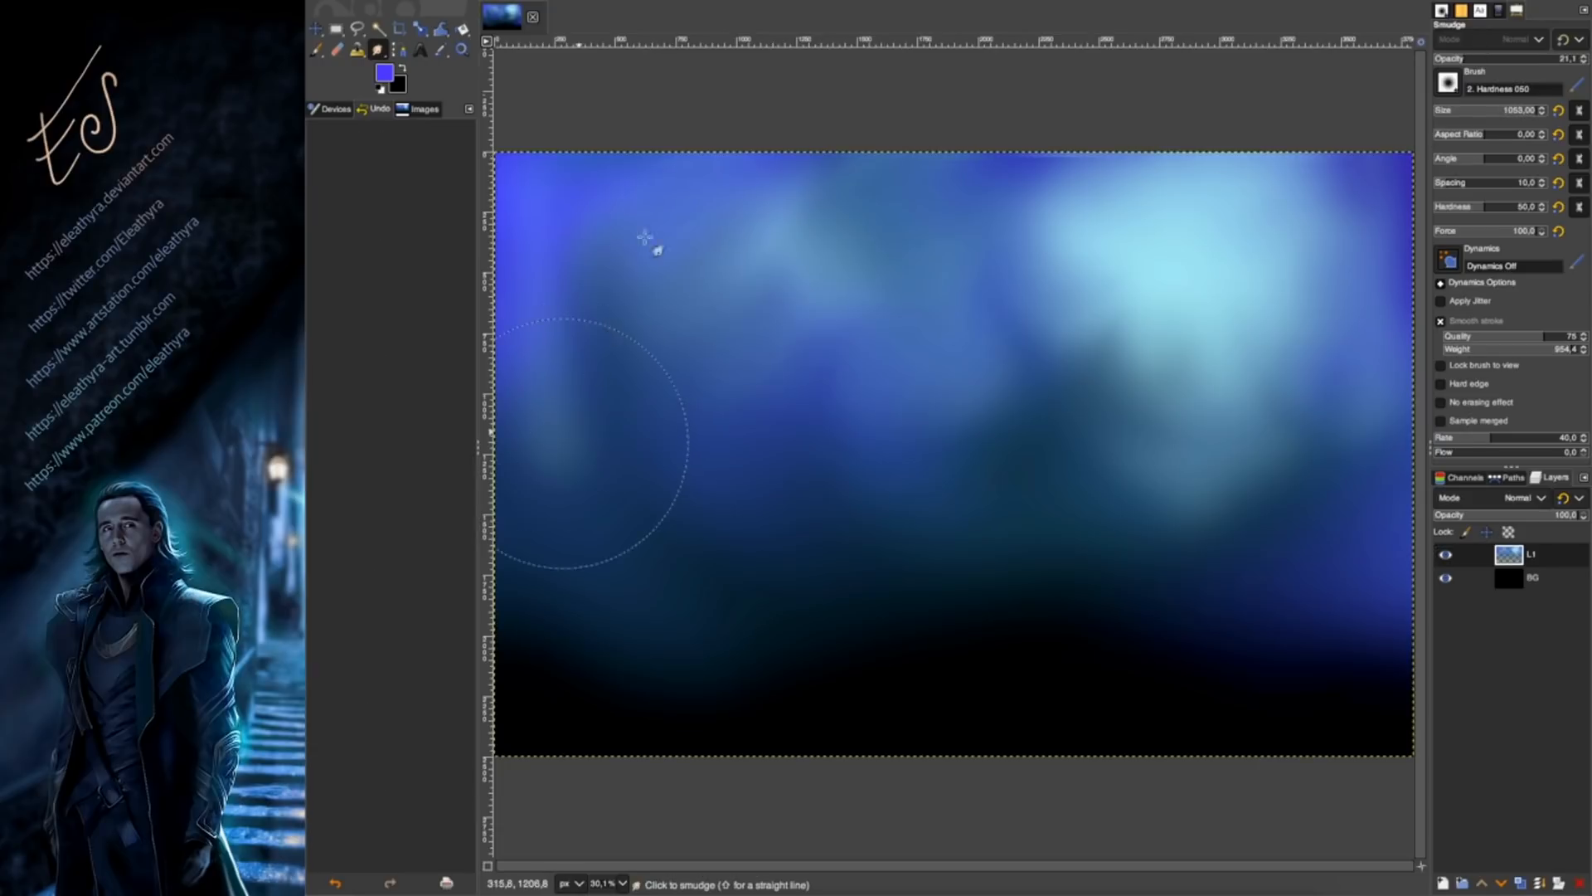
mouse_move(908, 359)
left_mouse_down()
mouse_move(673, 297)
mouse_move(1002, 274)
mouse_move(929, 374)
left_mouse_up()
Paint soft vivid and darker blue over the canvas's left side and middle with the large Paintbrush.
key("p")
mouse_move(539, 373)
left_mouse_down()
mouse_move(605, 448)
mouse_move(628, 380)
left_mouse_up()
left_click(384, 73)
left_click(687, 82)
left_click(846, 229)
mouse_move(555, 290)
left_mouse_down()
mouse_move(629, 185)
mouse_move(821, 240)
mouse_move(1304, 202)
mouse_move(1162, 374)
left_mouse_up()
left_click_drag(978, 394, 1207, 427)
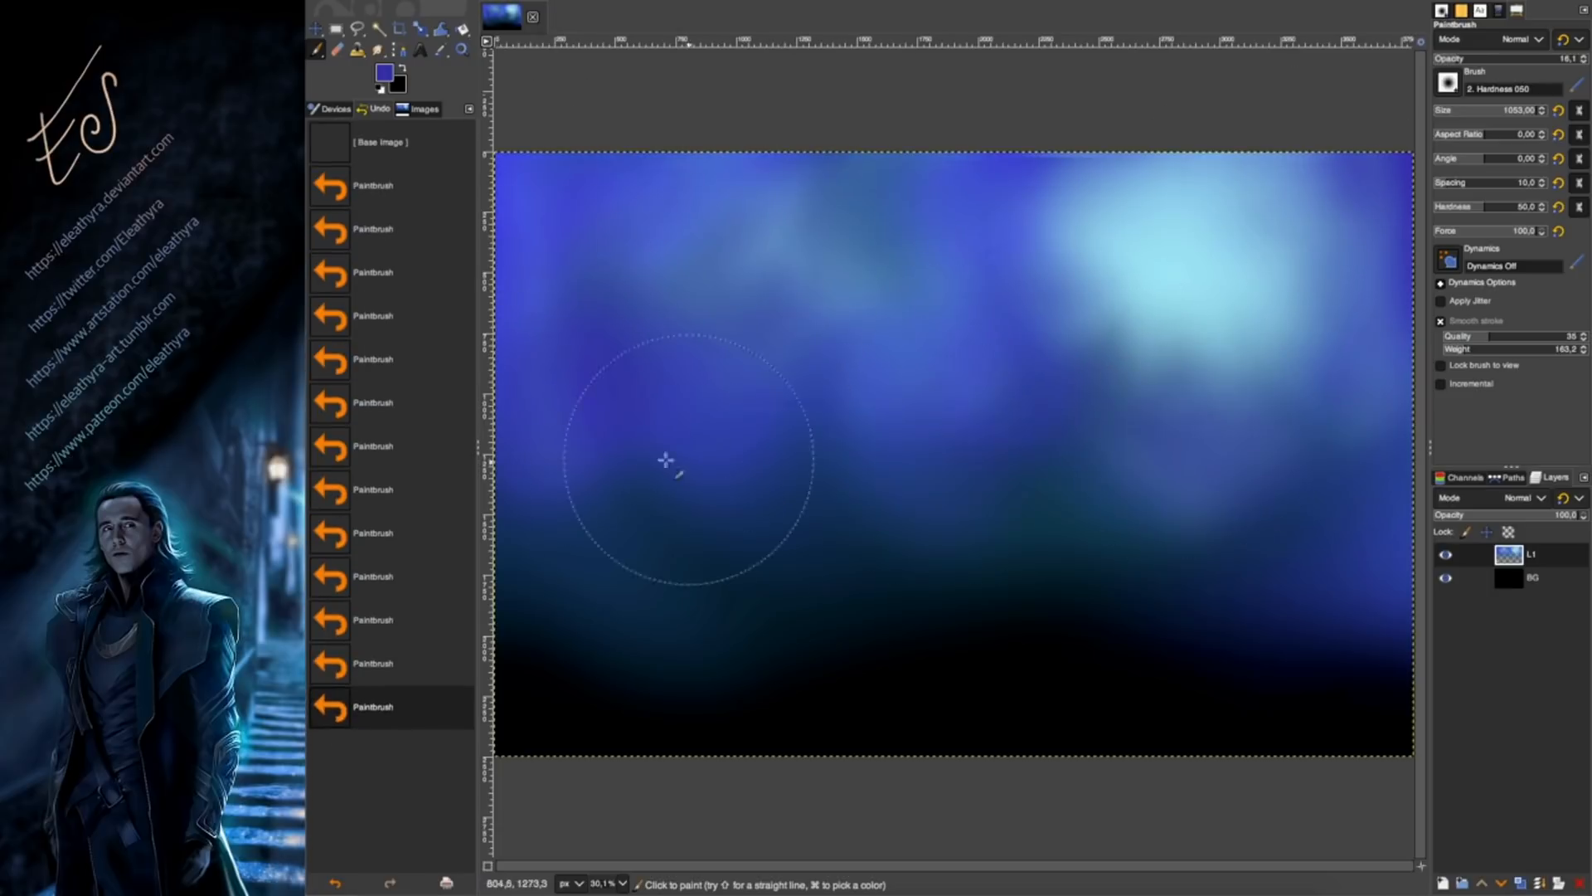
Pick a dark teal and paint broad horizontal strokes over the canvas's lower half until the black is covered.
left_click(384, 74)
left_click(1055, 465, "super")
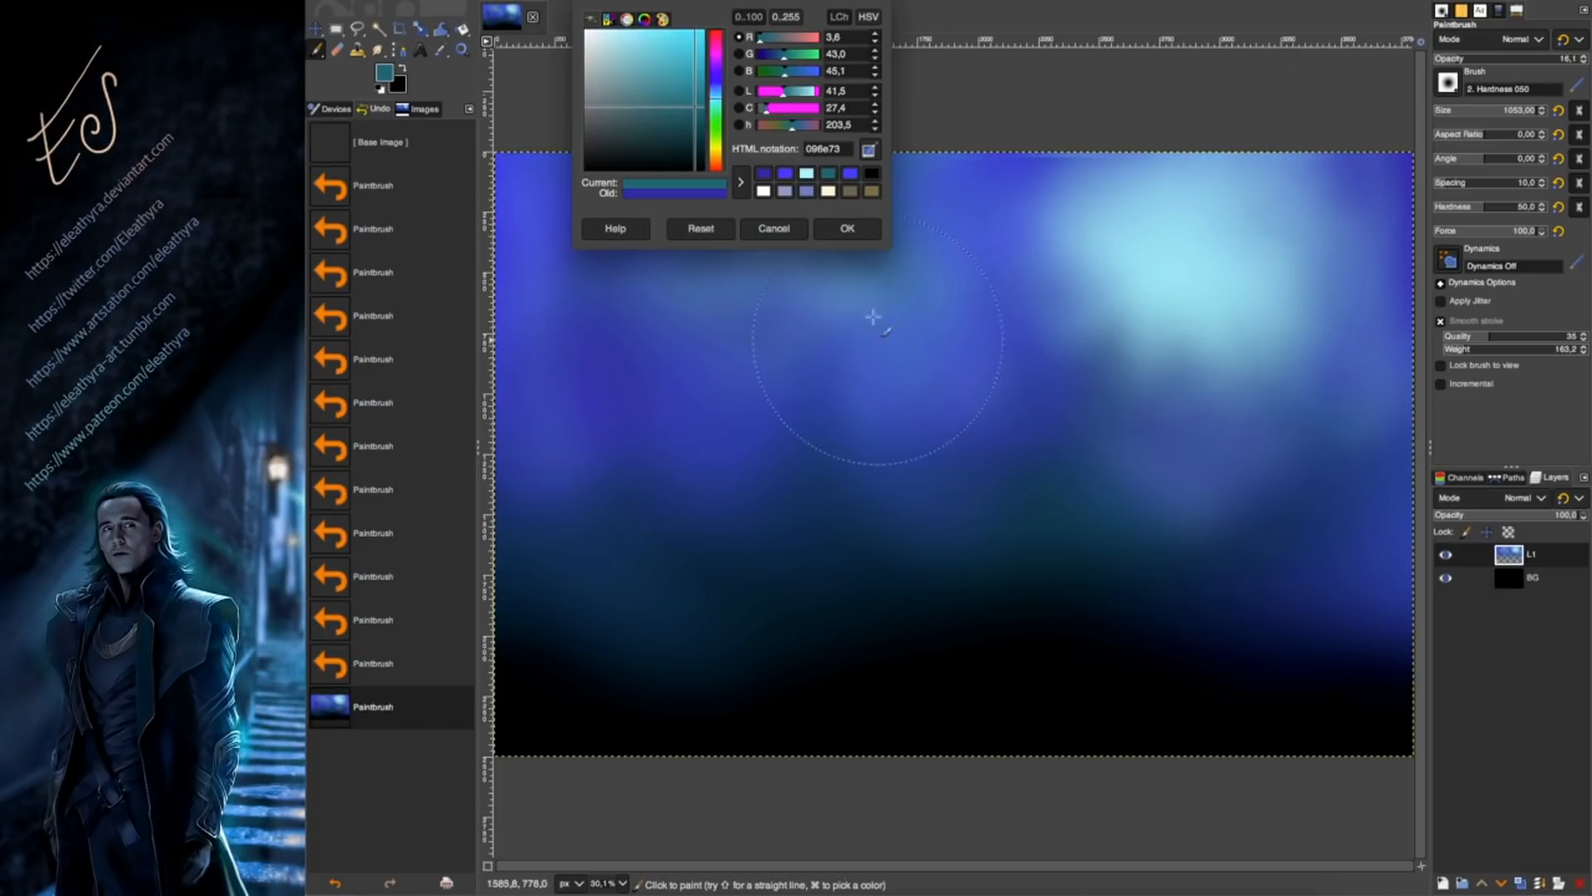
left_click(846, 229)
left_click_drag(514, 506, 1385, 514)
left_click_drag(514, 655, 1402, 655)
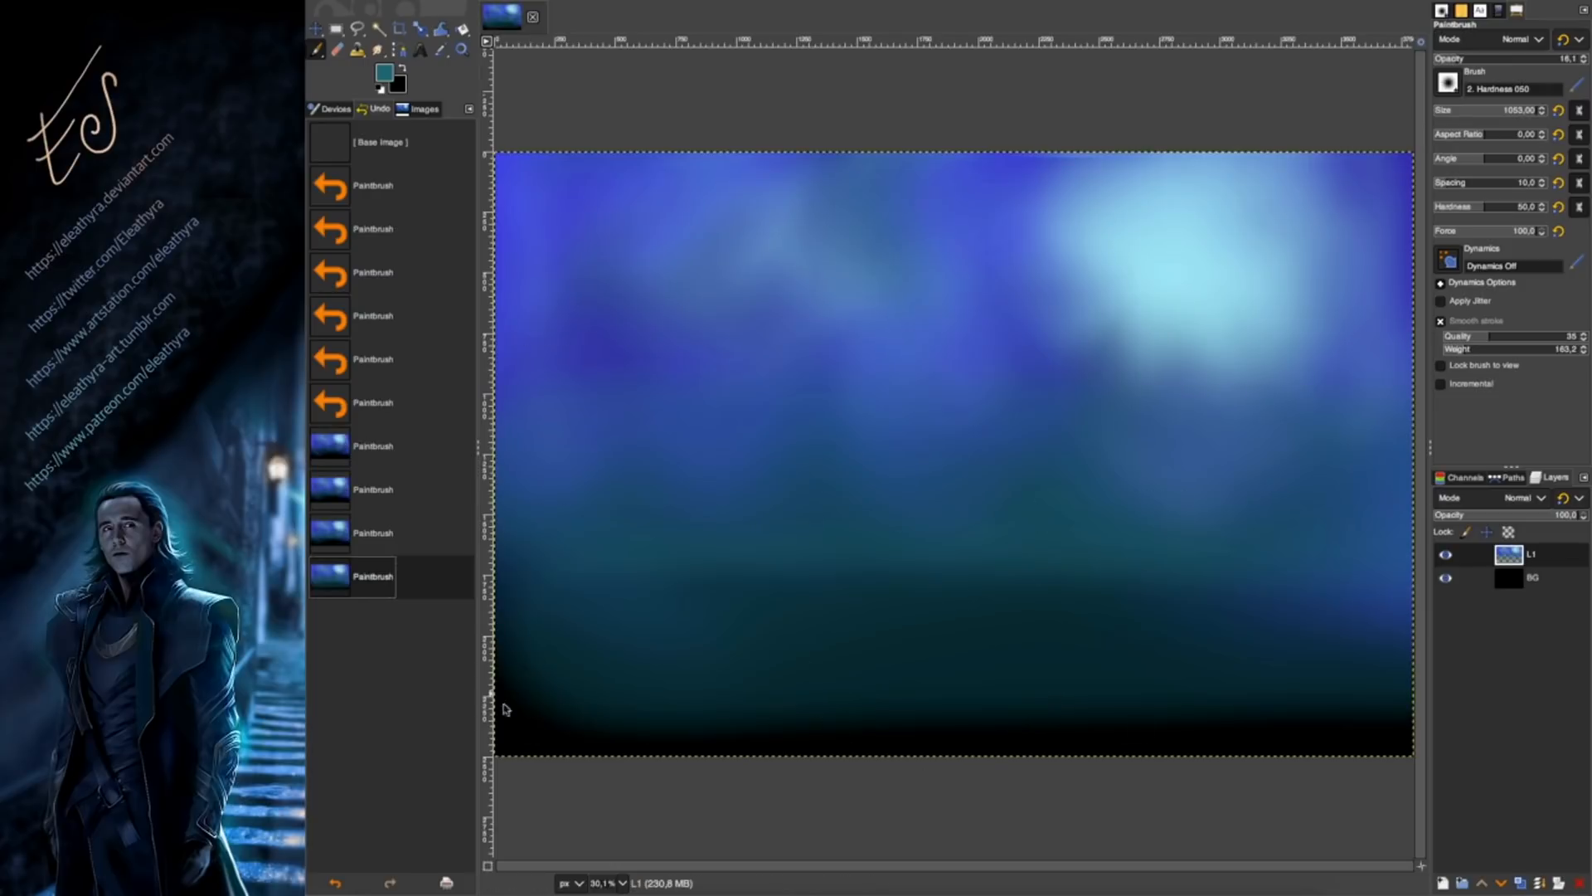
left_click_drag(504, 709, 1589, 744)
left_click_drag(788, 655, 1589, 614)
left_click_drag(1278, 680, 515, 705)
left_click_drag(514, 705, 657, 744)
Smooth the painted teal and blue on layer L1 with a stronger Gaussian Blur.
left_click(782, 0)
mouse_move(792, 60)
left_click(1008, 63)
left_click_drag(1246, 57, 1330, 58)
left_click(1436, 256)
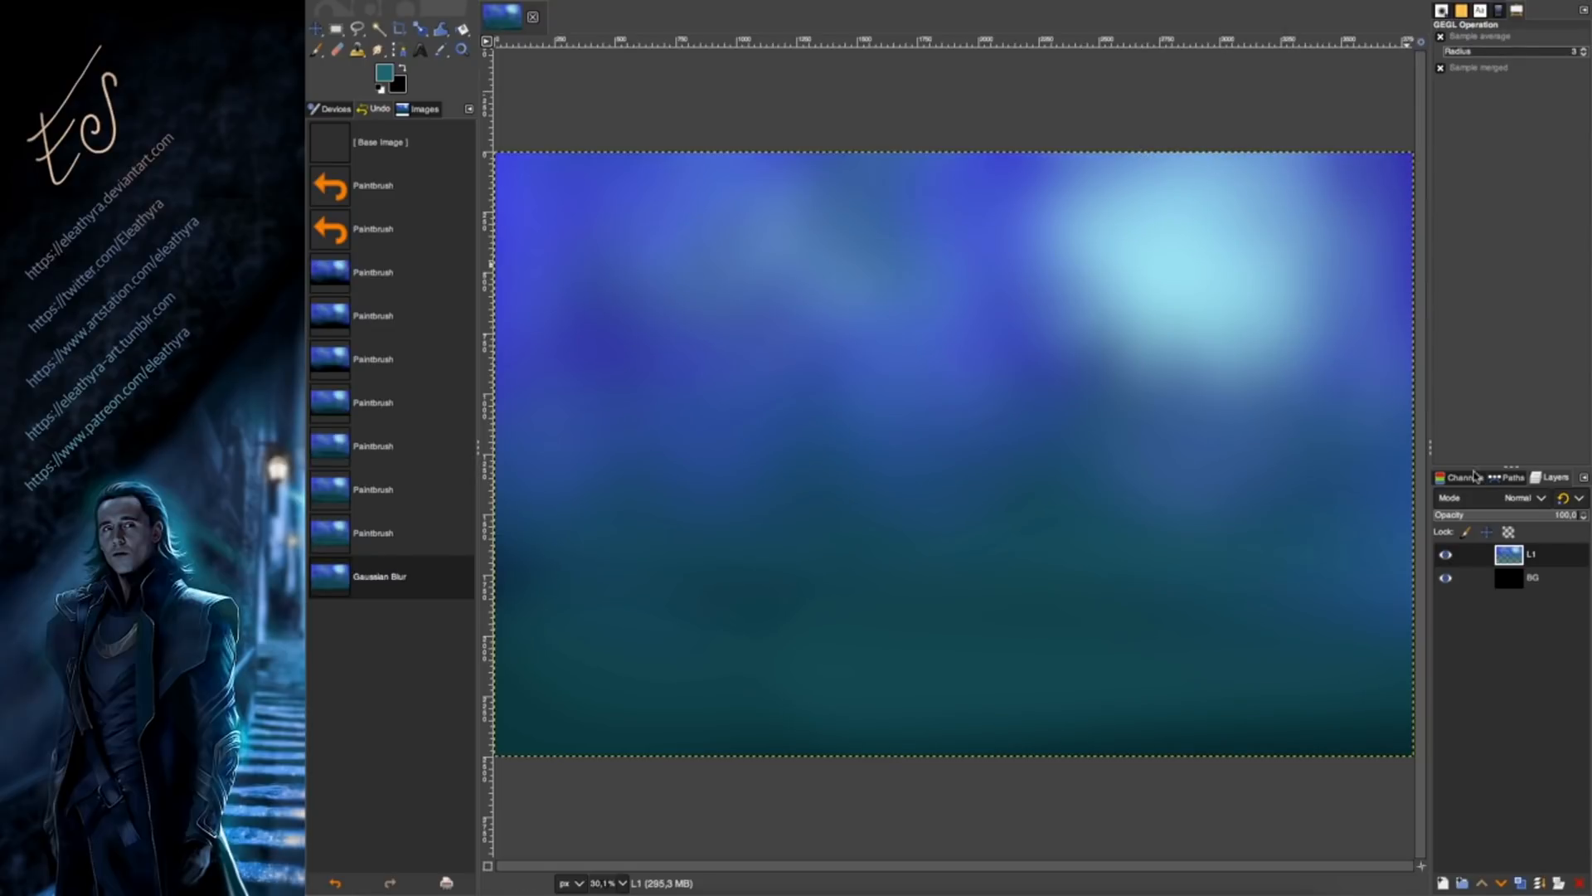
Add a new transparent layer above L1.
key("r")
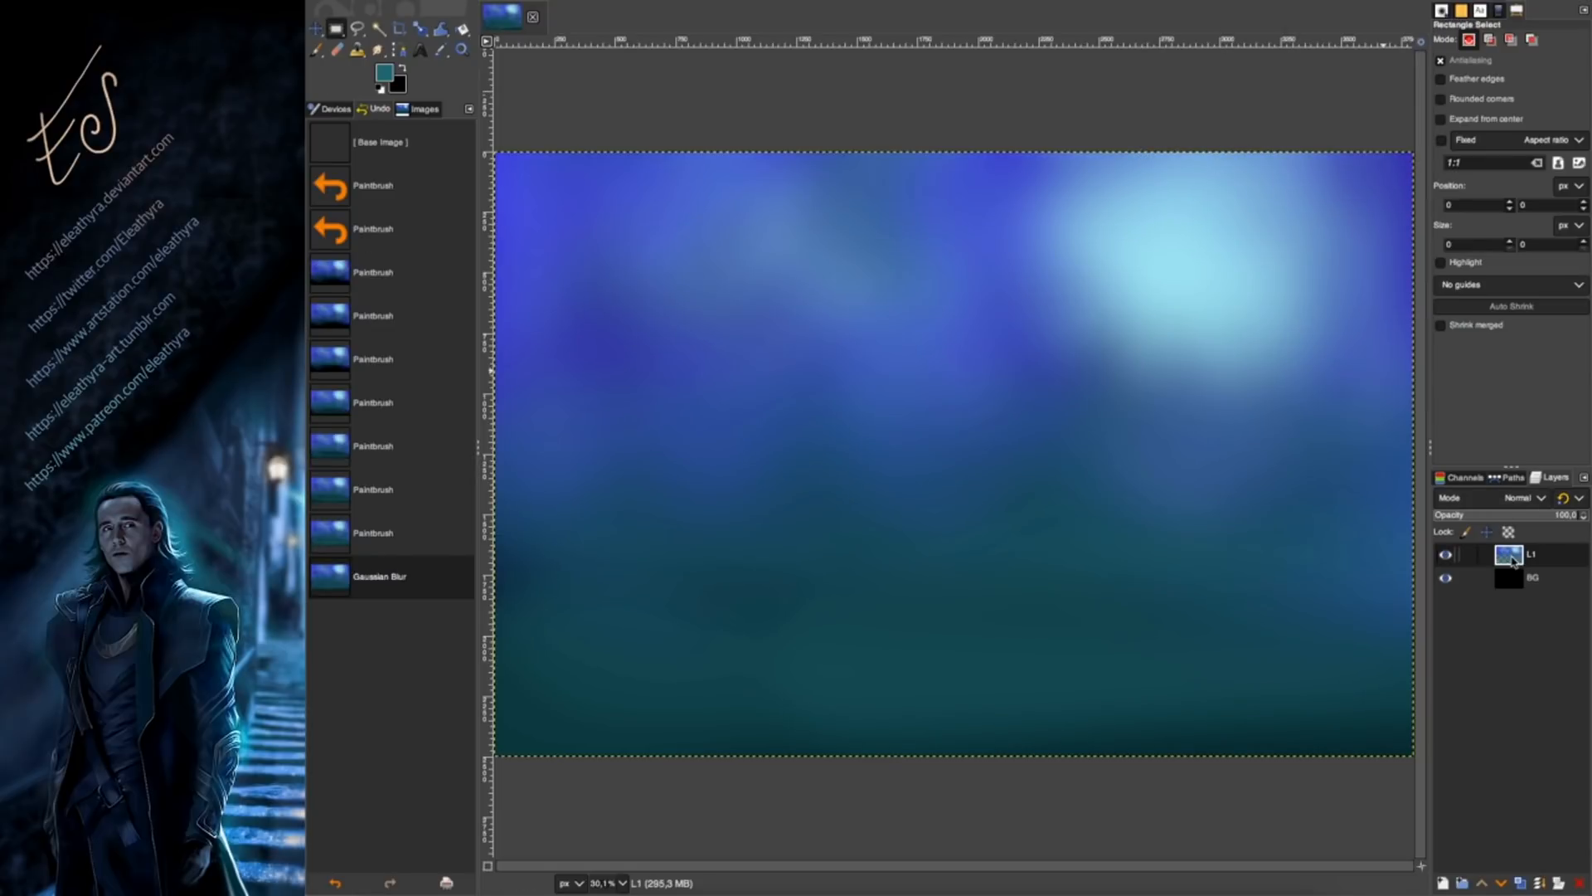
left_click(1443, 883)
key("Return")
Paint soft, low-opacity black shadows along the middle horizon and the sky's upper-left edge on the new layer.
key("p")
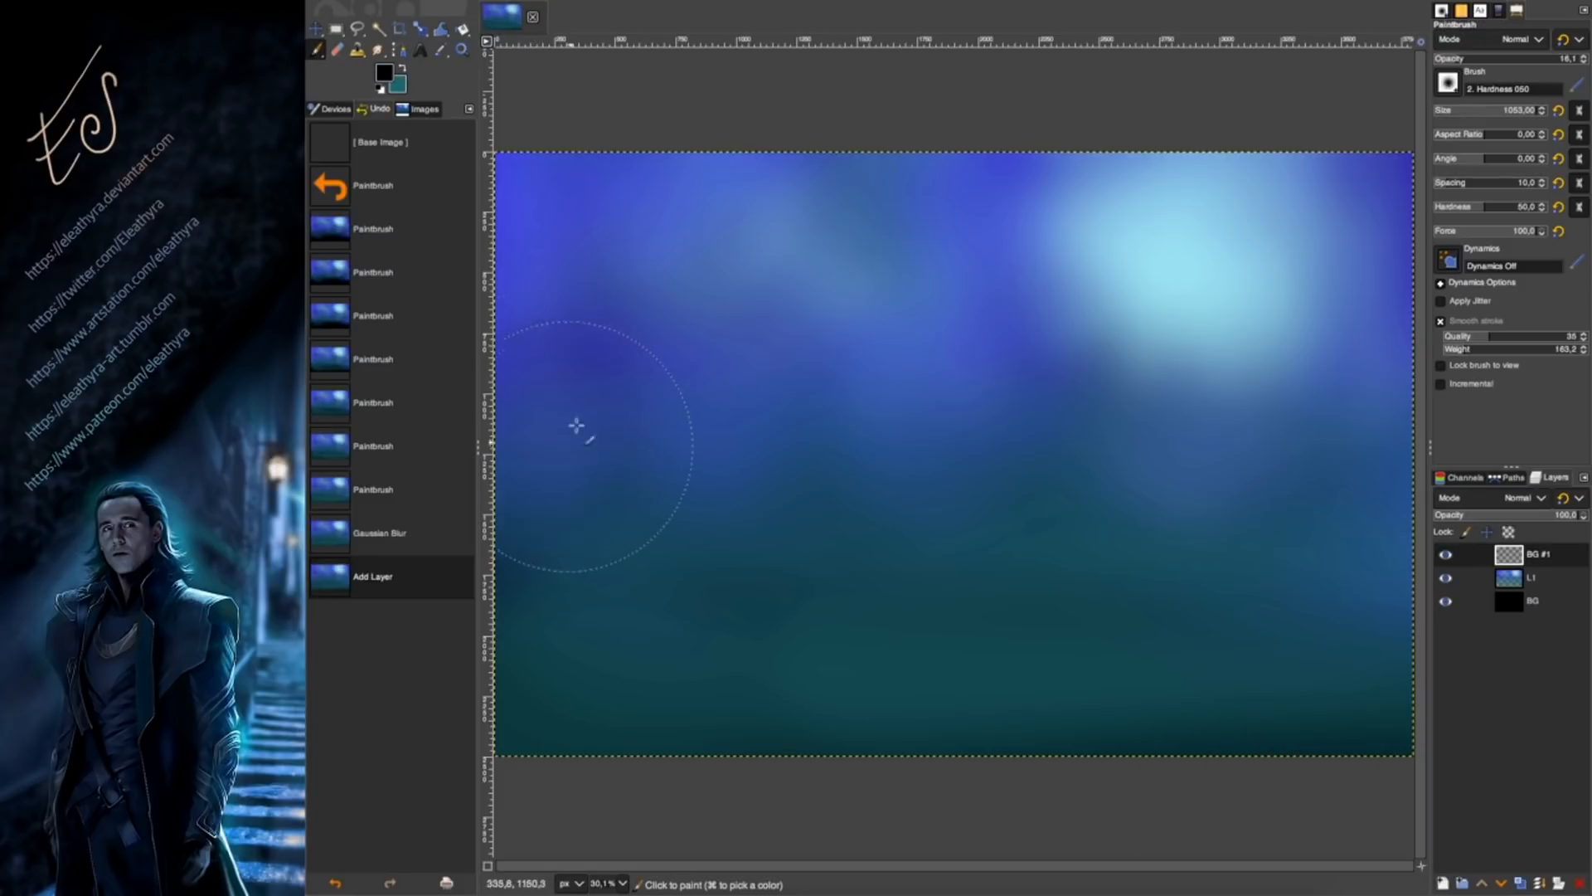
left_click_drag(1114, 417, 1194, 543)
left_click_drag(1265, 489, 1343, 494)
left_click_drag(953, 508, 631, 493)
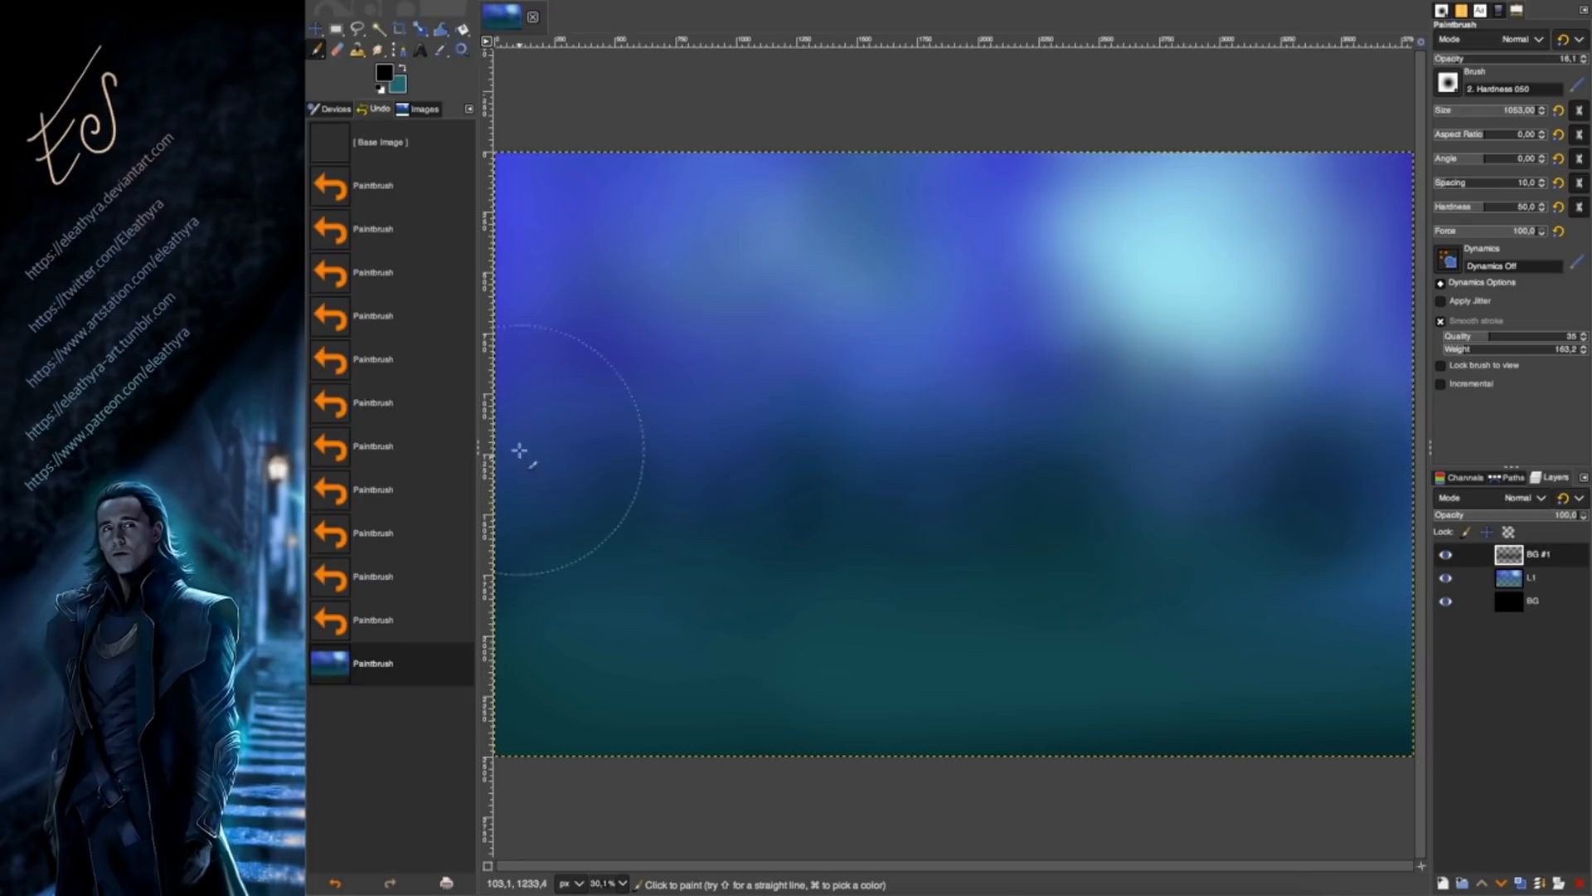
left_click_drag(523, 455, 630, 490)
left_click_drag(798, 504, 730, 498)
mouse_move(572, 170)
left_mouse_down()
mouse_move(509, 192)
mouse_move(647, 178)
left_mouse_up()
mouse_move(705, 178)
left_mouse_down()
mouse_move(896, 163)
mouse_move(962, 191)
left_mouse_up()
left_click_drag(738, 170, 664, 170)
mouse_move(531, 465)
left_mouse_down()
mouse_move(590, 458)
mouse_move(677, 530)
mouse_move(729, 506)
left_mouse_up()
left_click_drag(779, 498, 880, 493)
left_click_drag(953, 481, 1045, 464)
Apply a Gaussian Blur to the shadow layer and merge it down into L1.
left_click(776, 0)
left_click(829, 6)
left_click(775, 0)
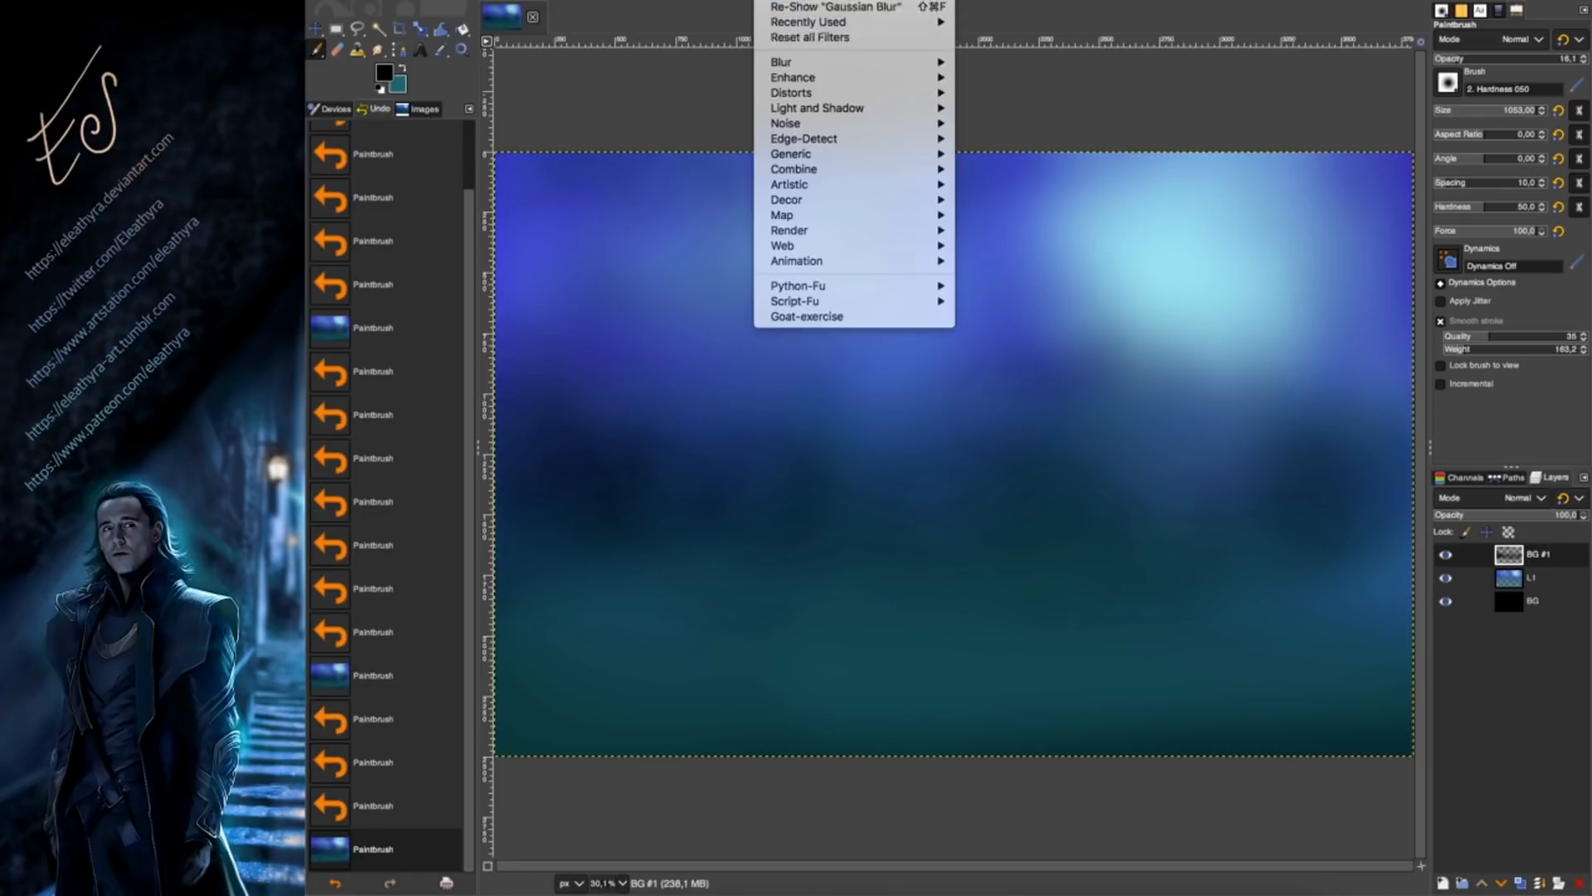
mouse_move(797, 63)
left_click(1027, 80)
left_click(1433, 251)
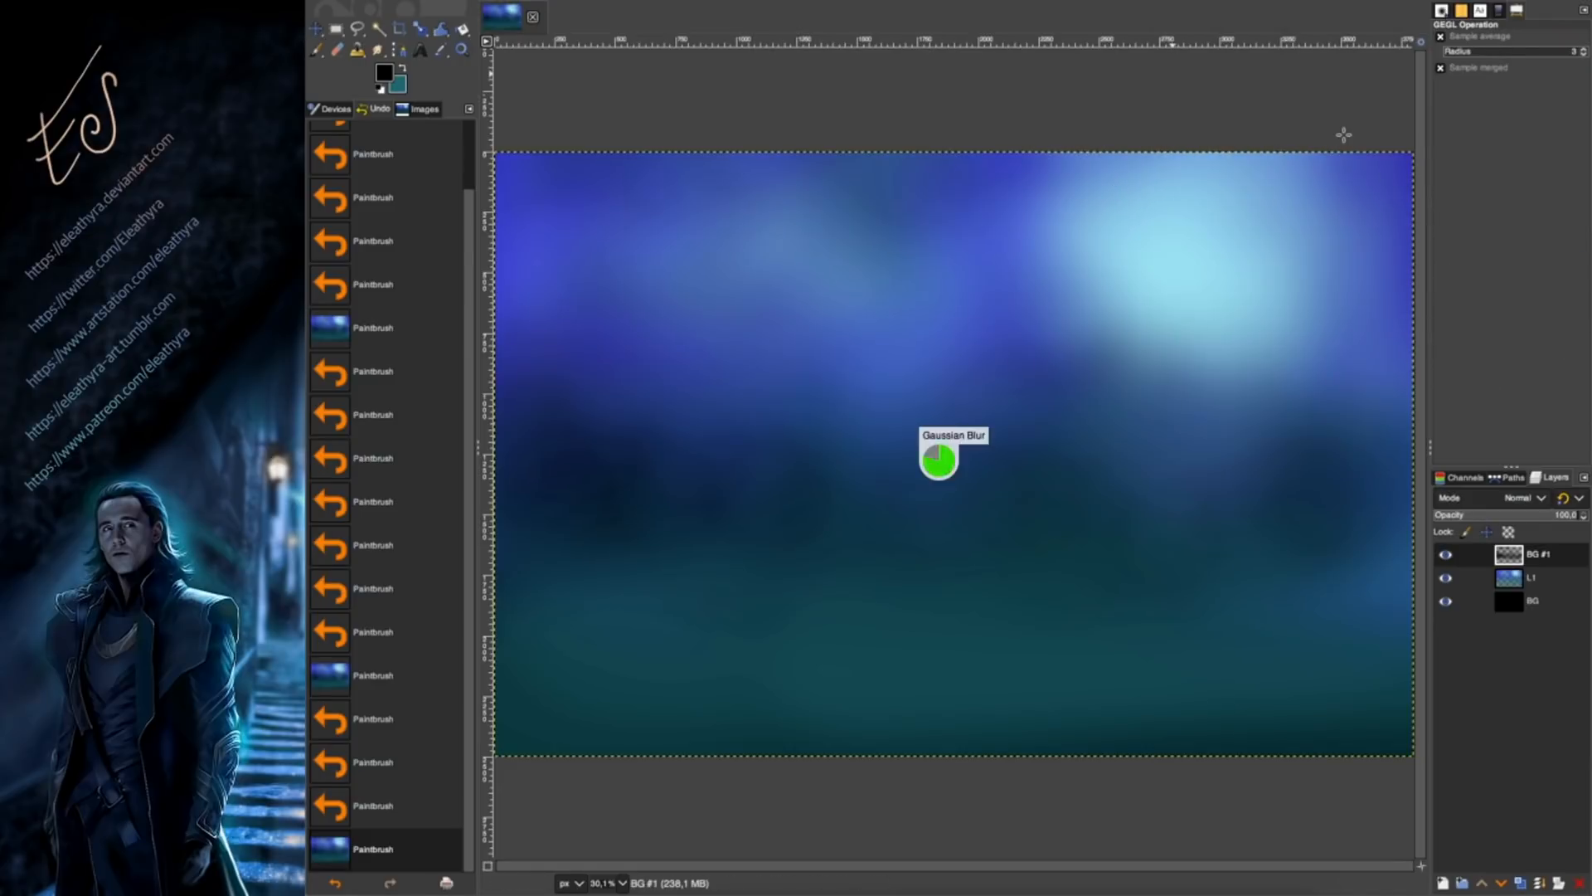
right_click(1501, 553)
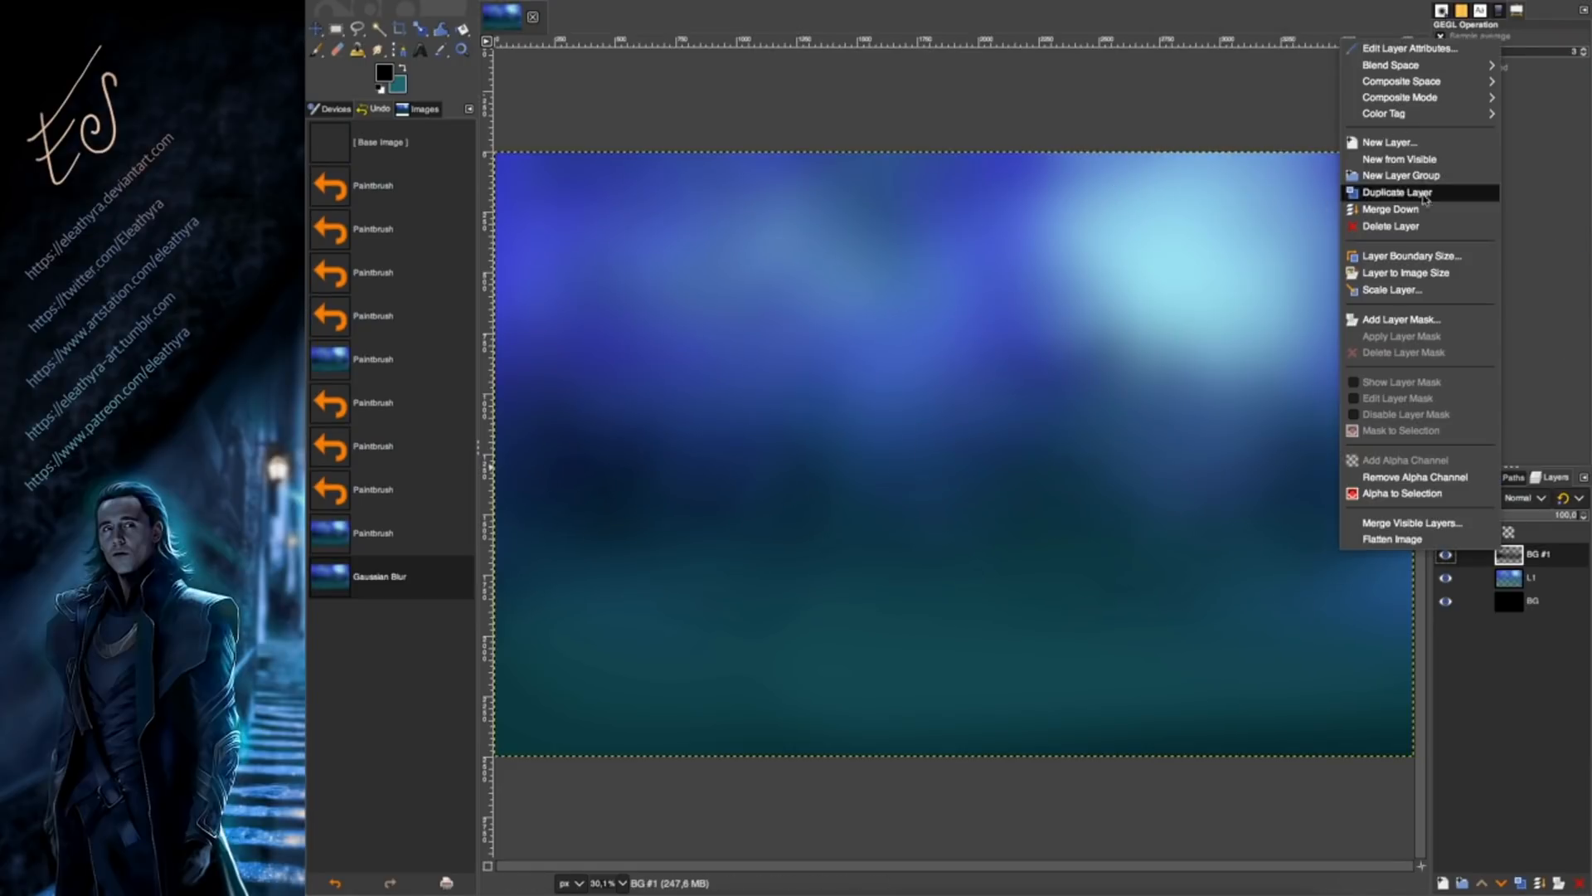
left_click(1464, 211)
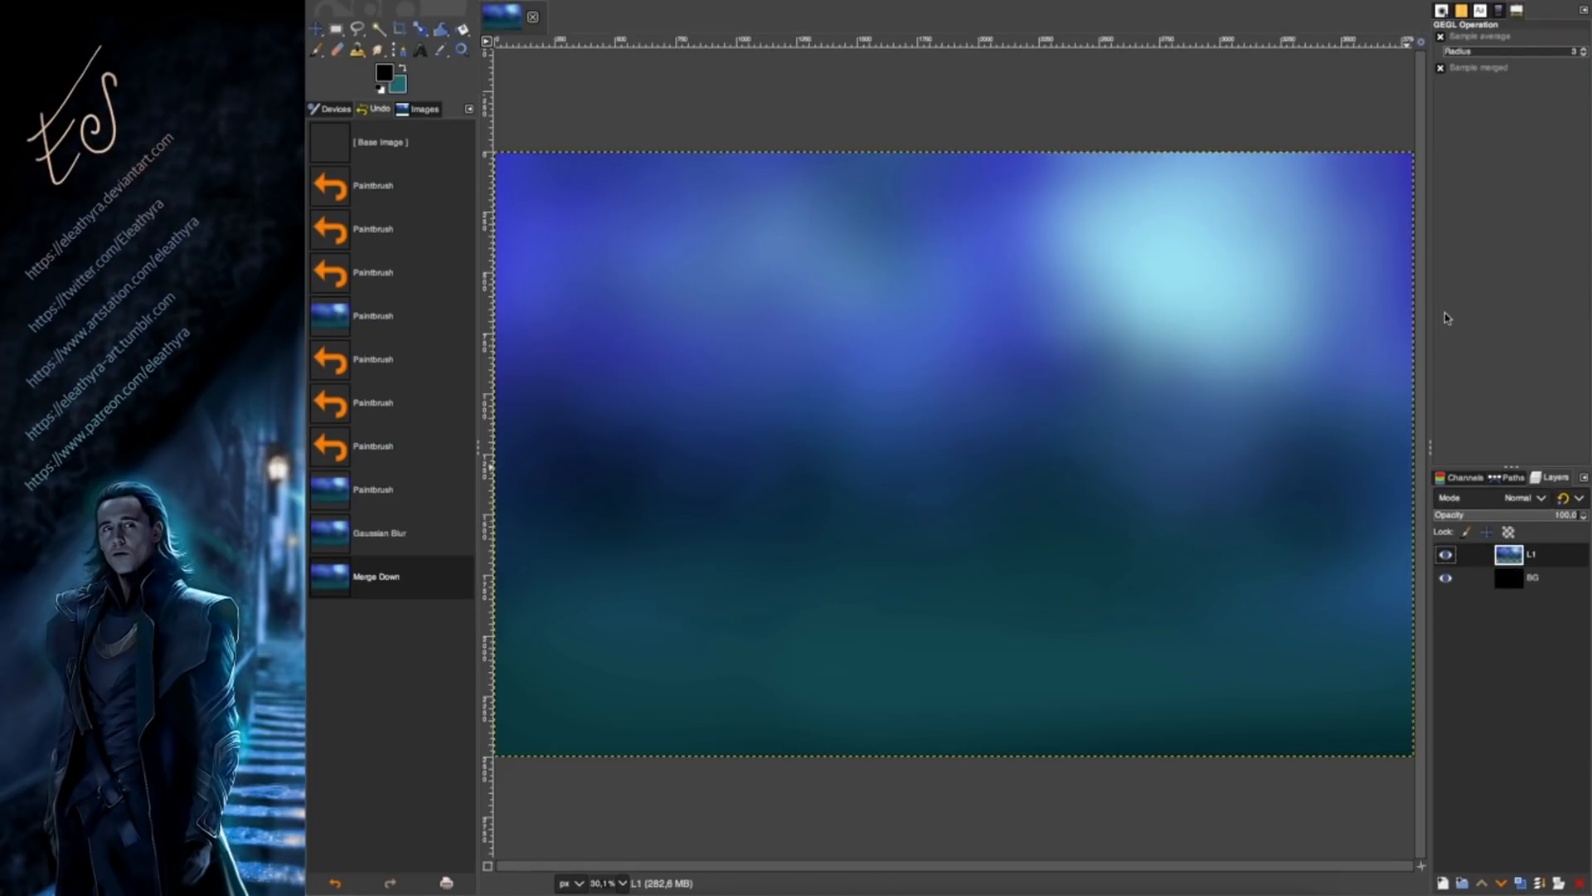
left_click(336, 29)
left_click_drag(1410, 790, 375, 461)
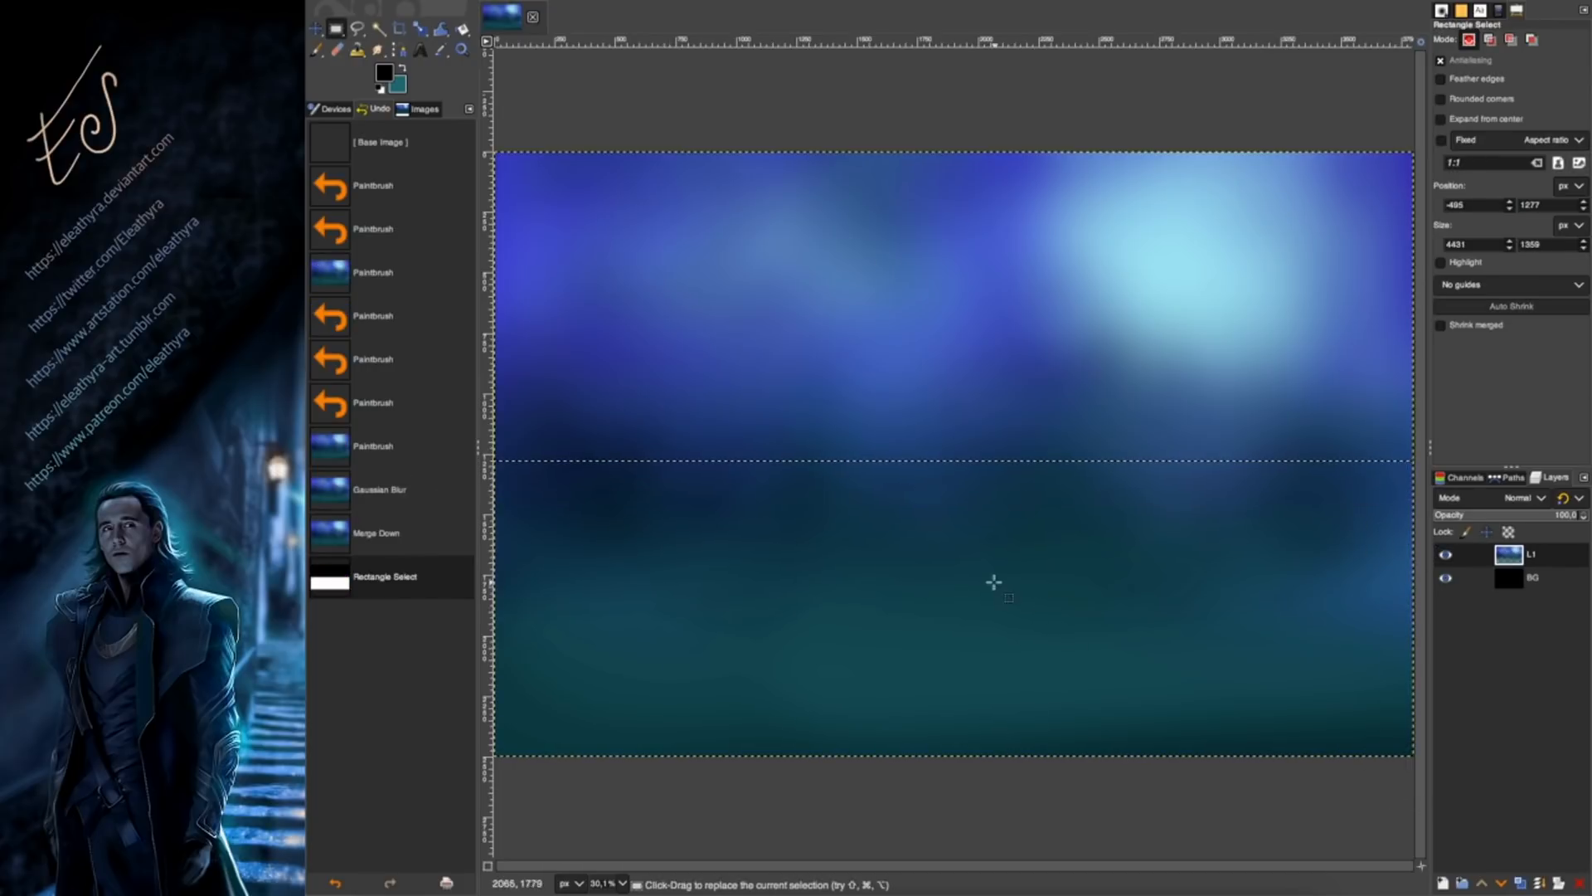
key("ctrl+c")
key("ctrl+v")
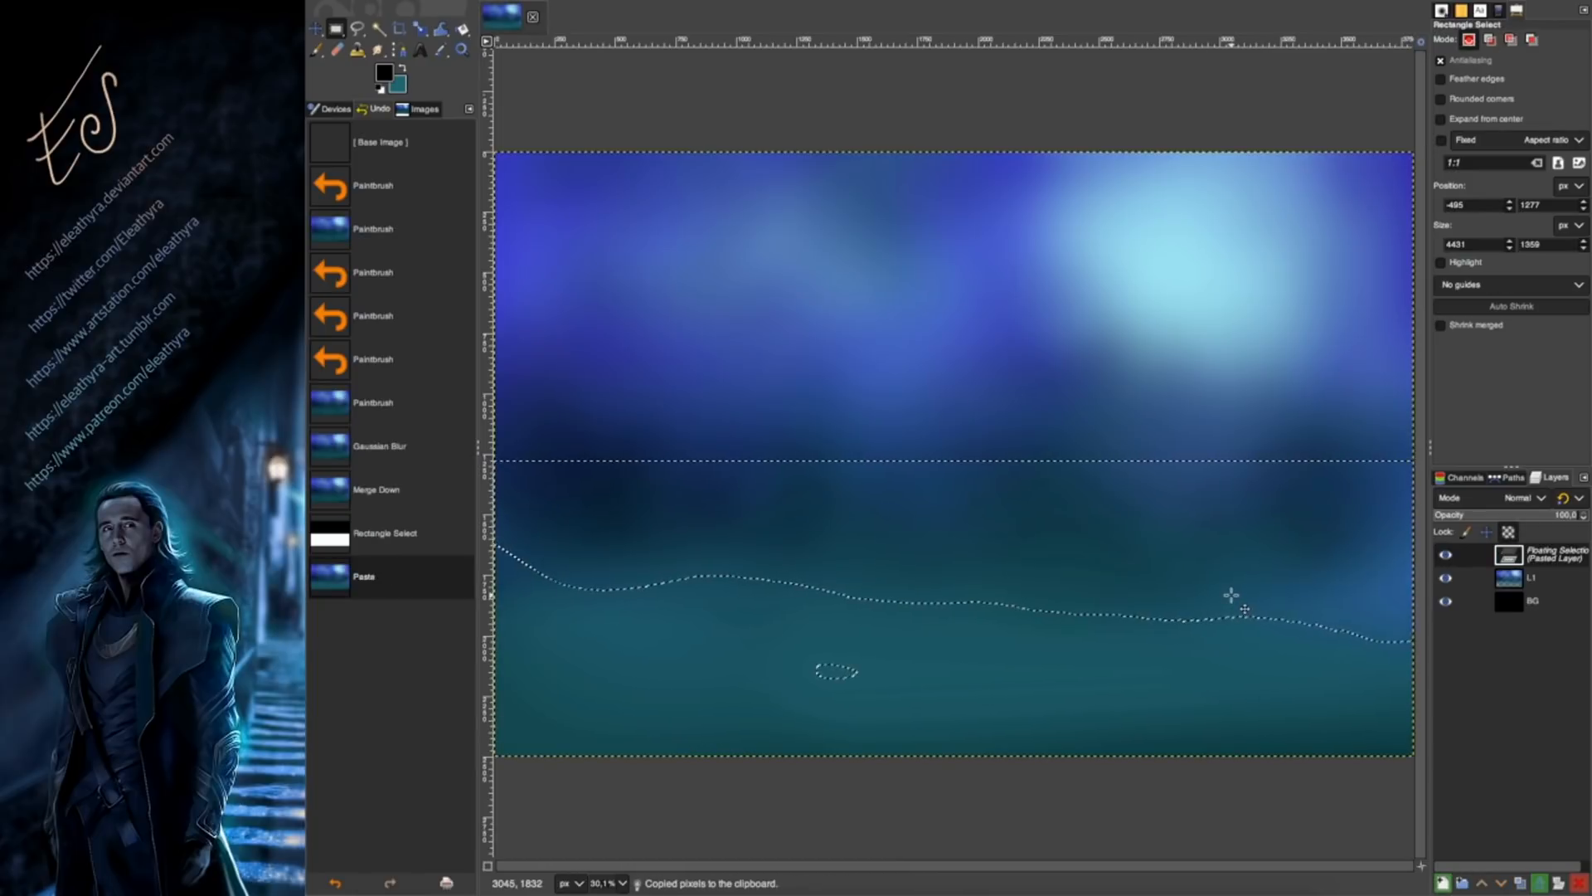
left_click(1444, 883)
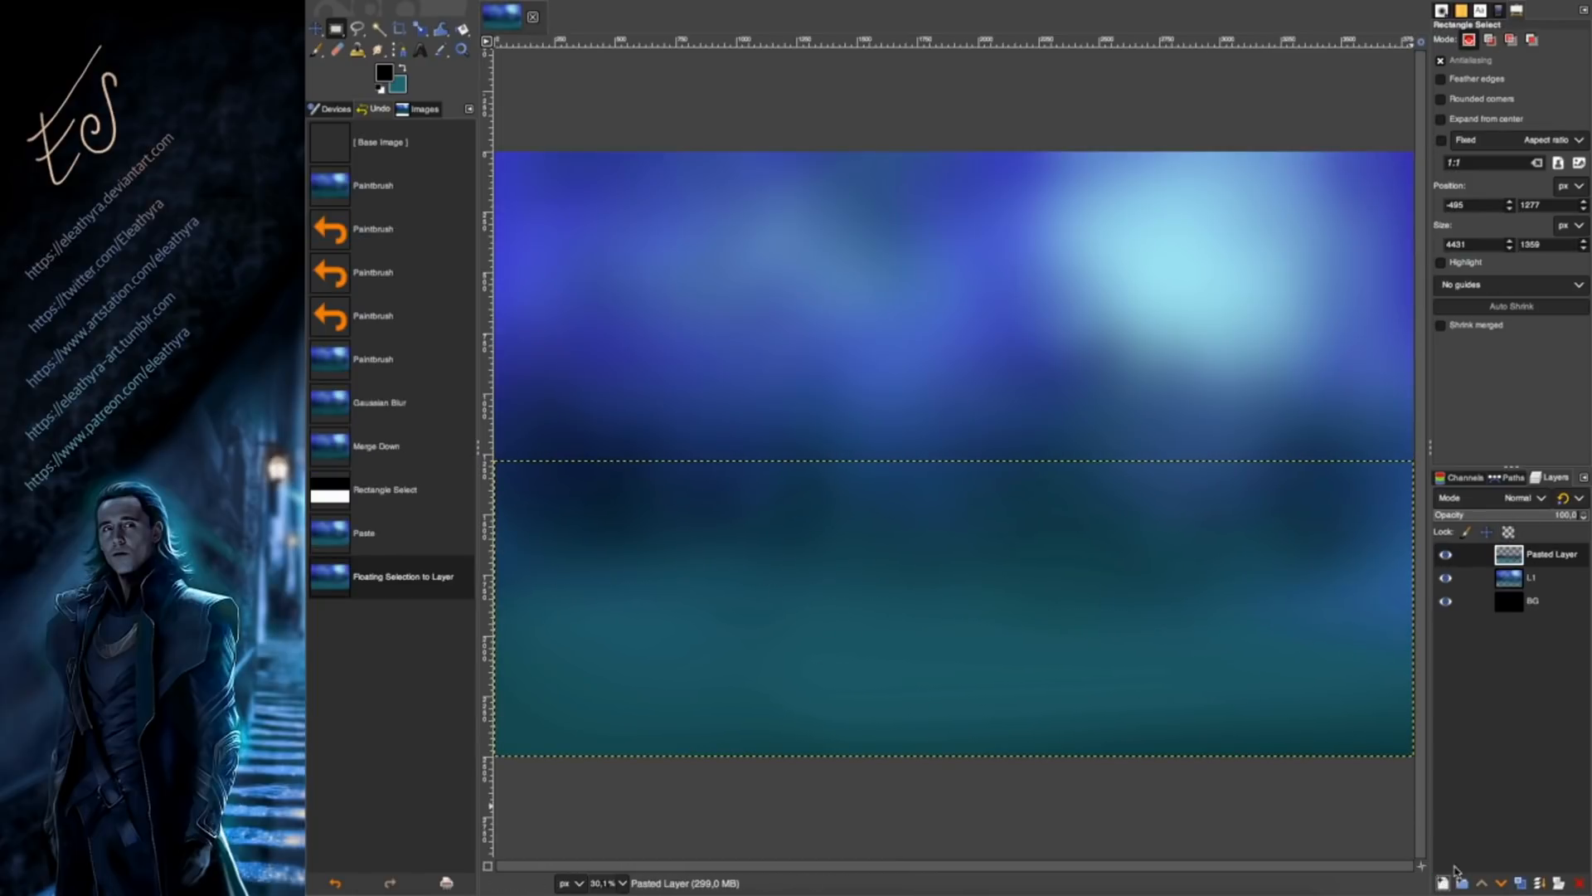
left_click(1579, 886)
Select the upper half of layer L1 with a rectangle and copy it onto a new layer of its own.
left_click_drag(464, 138, 1535, 476)
left_click(960, 463)
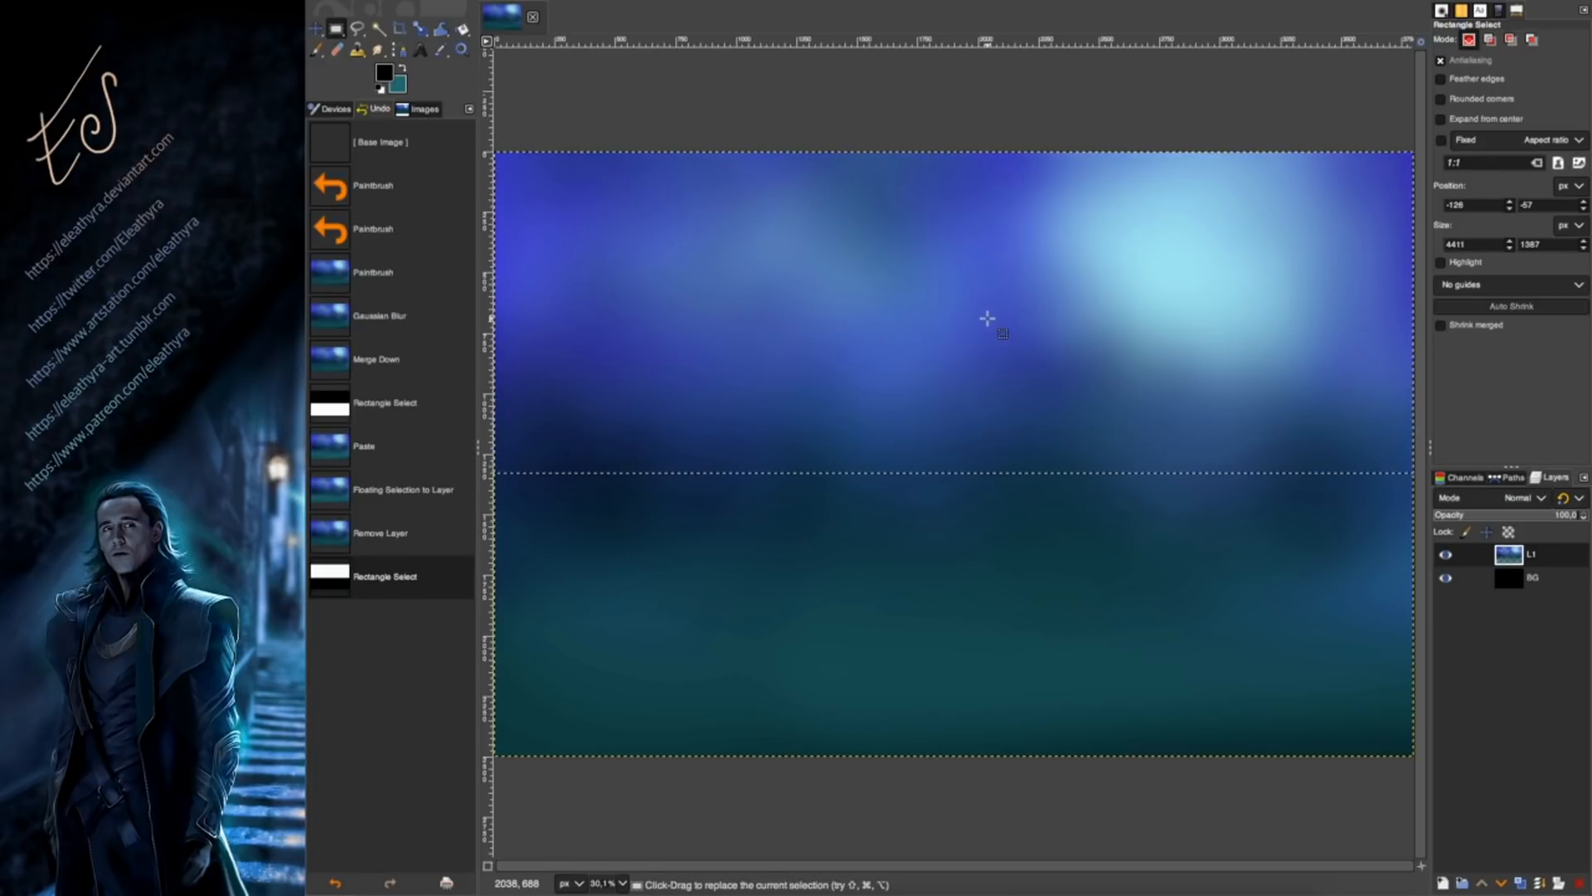
key("super+c")
key("super+v")
left_click(1443, 884)
Flip the pasted layer vertically and move it into the lower half so it mirrors the sky below the horizon.
left_click(420, 29)
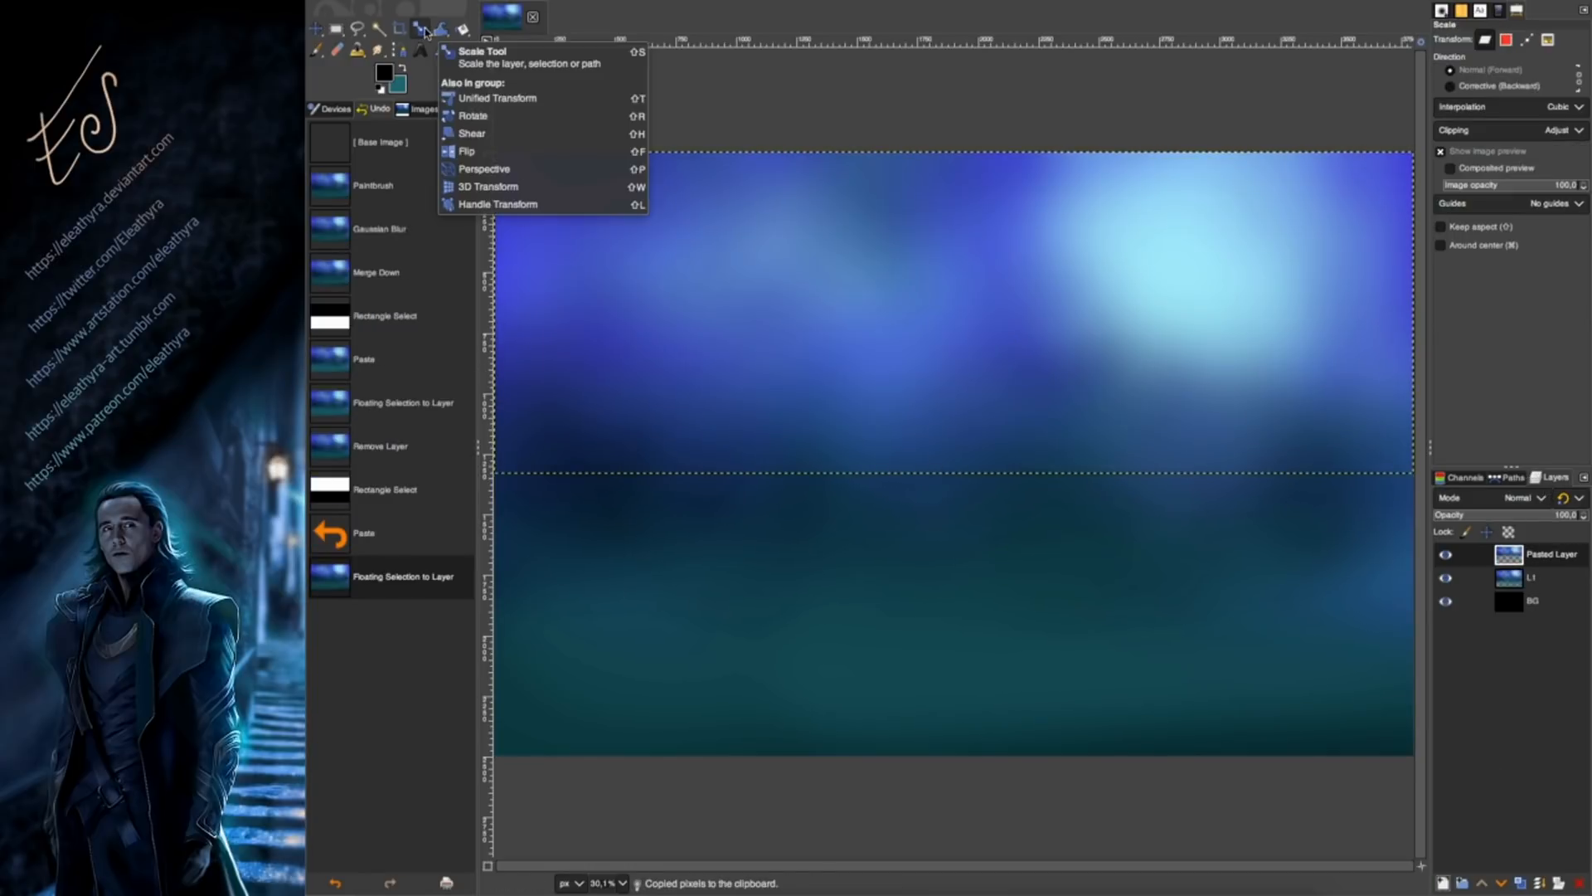
scroll(421, 29, "down", 2)
left_click(995, 314)
key("m")
left_click_drag(941, 319, 890, 645)
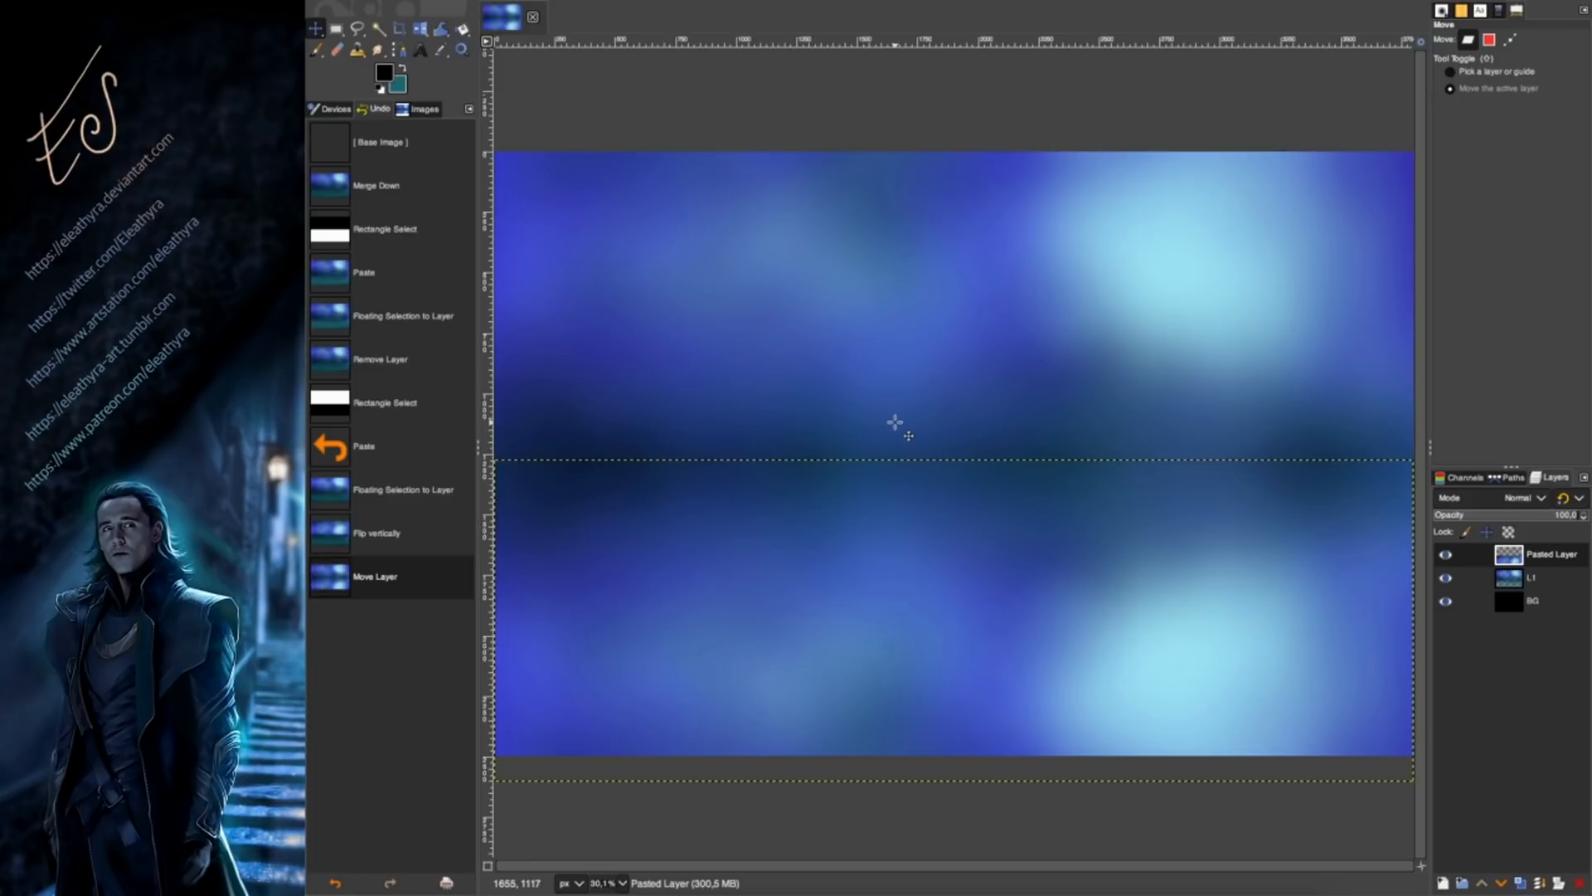
Add a new layer named Line directly above the mirrored Pasted Layer.
left_click(1509, 604)
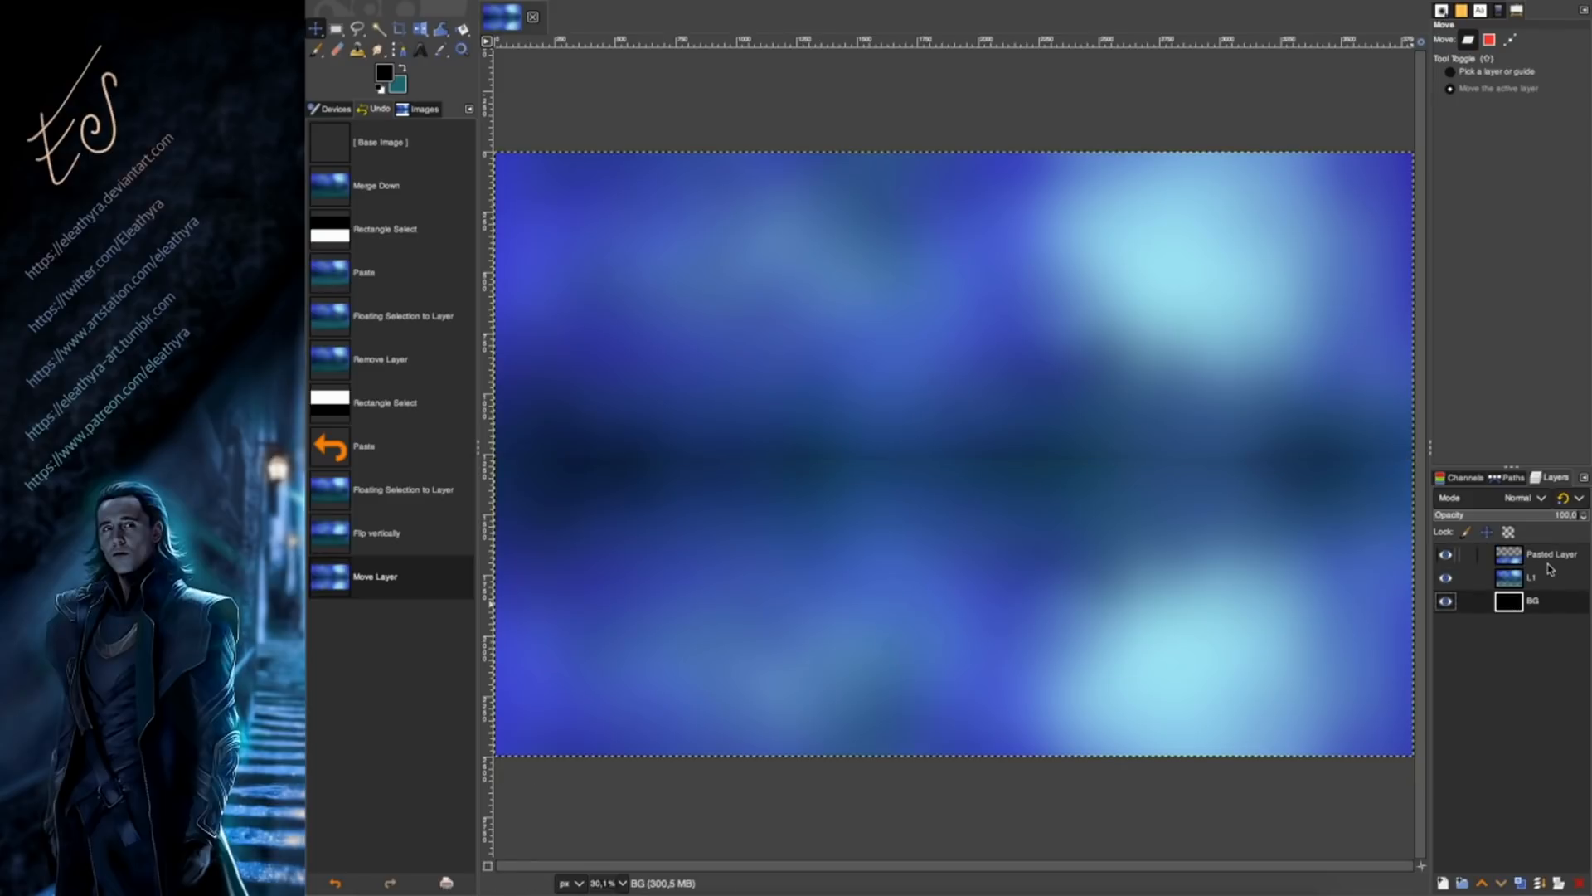
left_click(1552, 563)
left_click(1444, 883)
type("Line")
key("Return")
Set the foreground colour to a very dark brown, 2f2621.
left_click(386, 71)
left_click(612, 108)
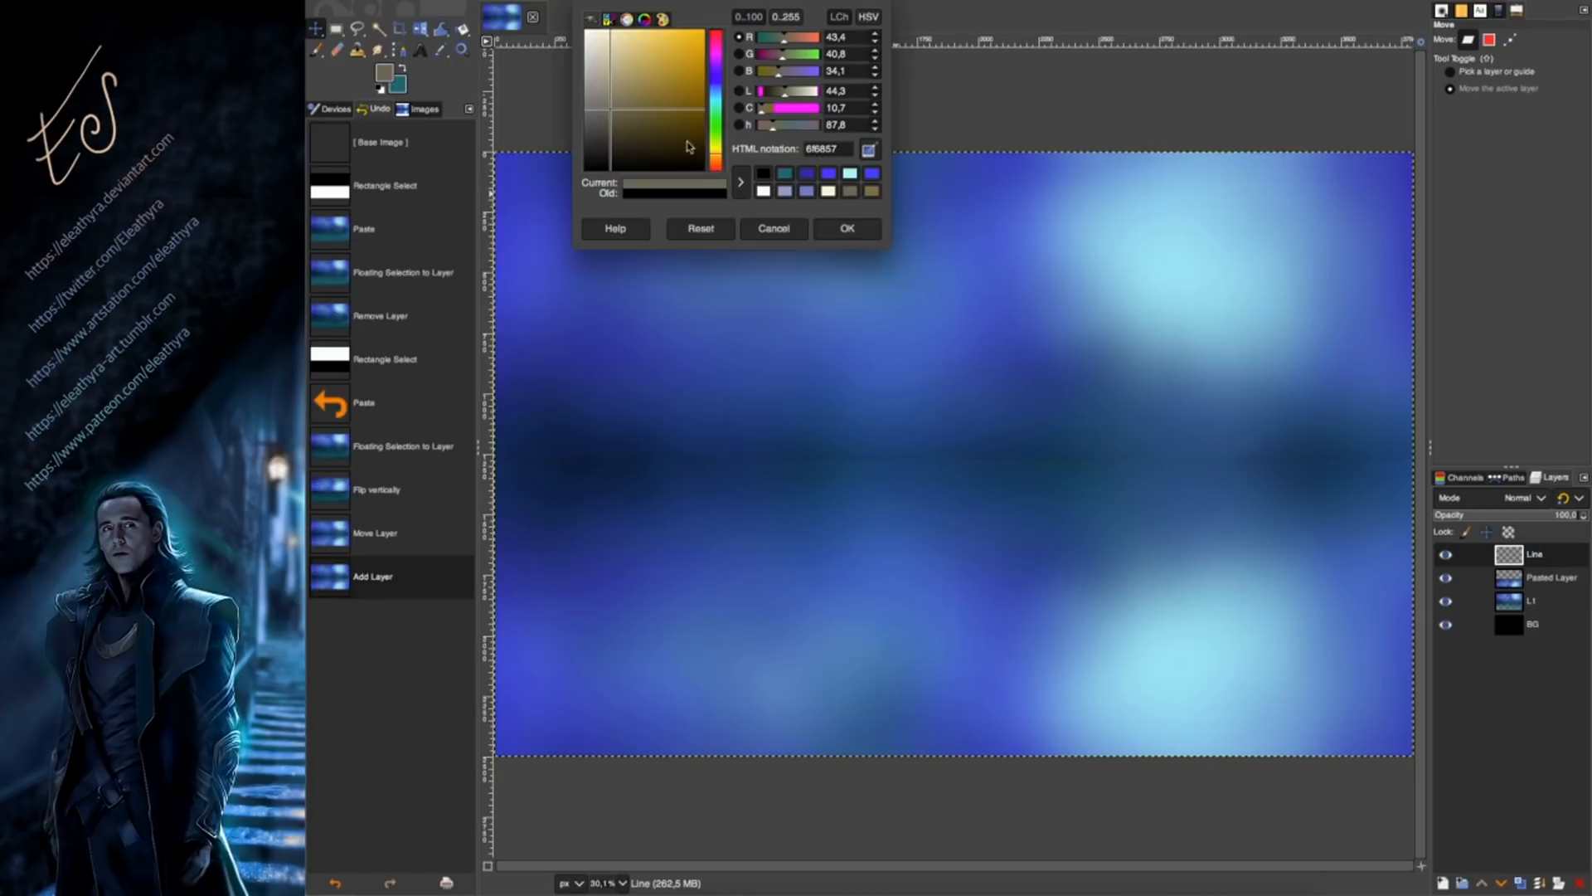
left_click_drag(717, 158, 718, 162)
left_click_drag(638, 129, 623, 152)
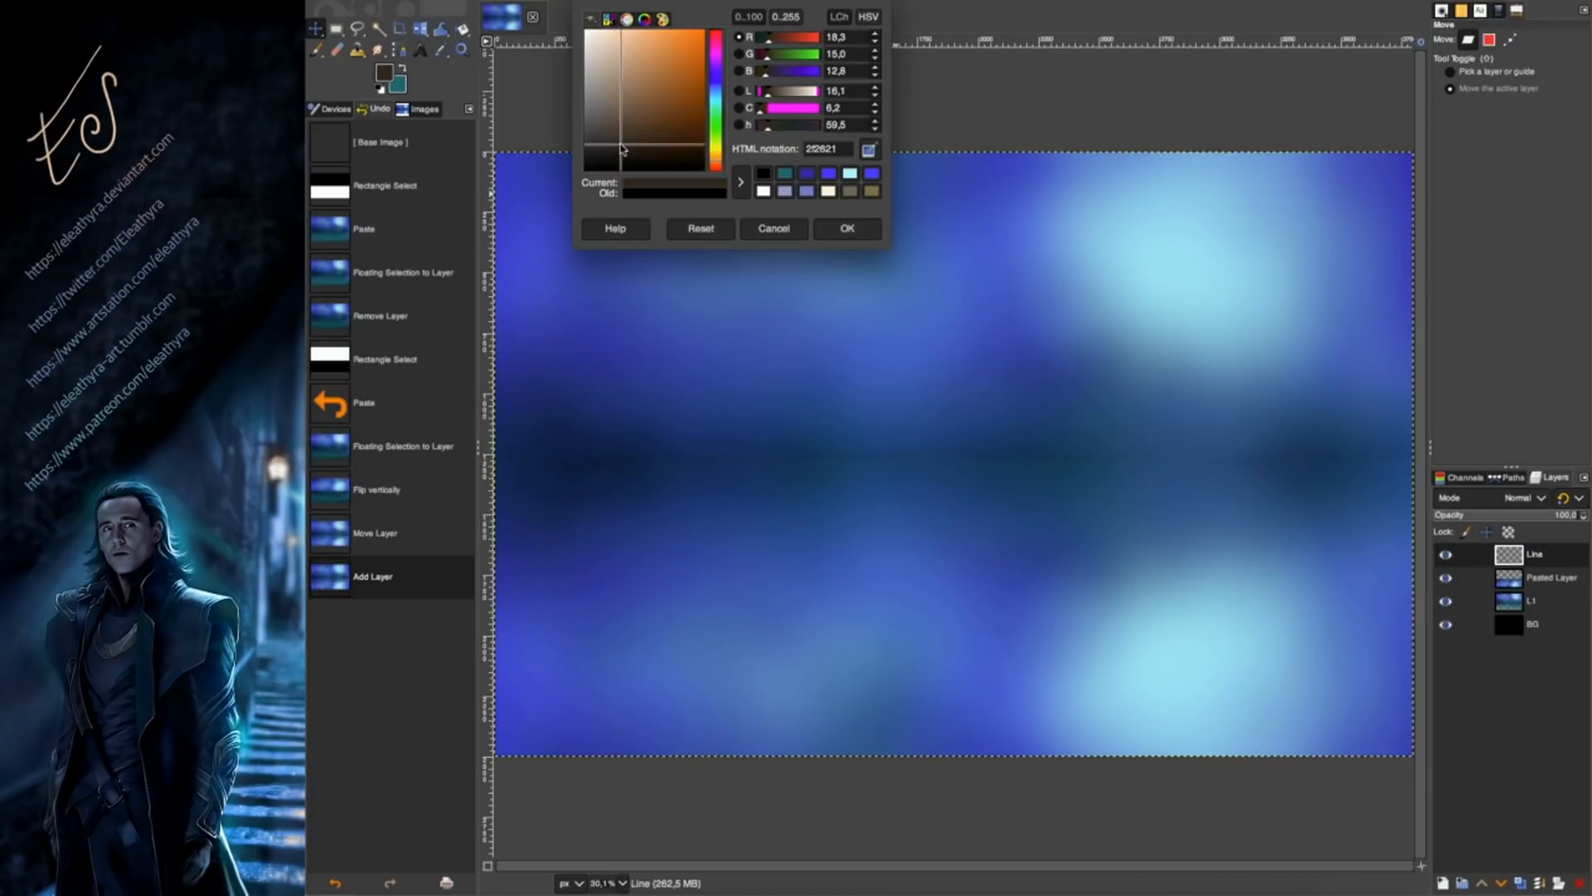
left_click(847, 228)
Paint a straight brown line across the full horizon with the Hardness 050 paintbrush at size 68.
left_click(316, 50)
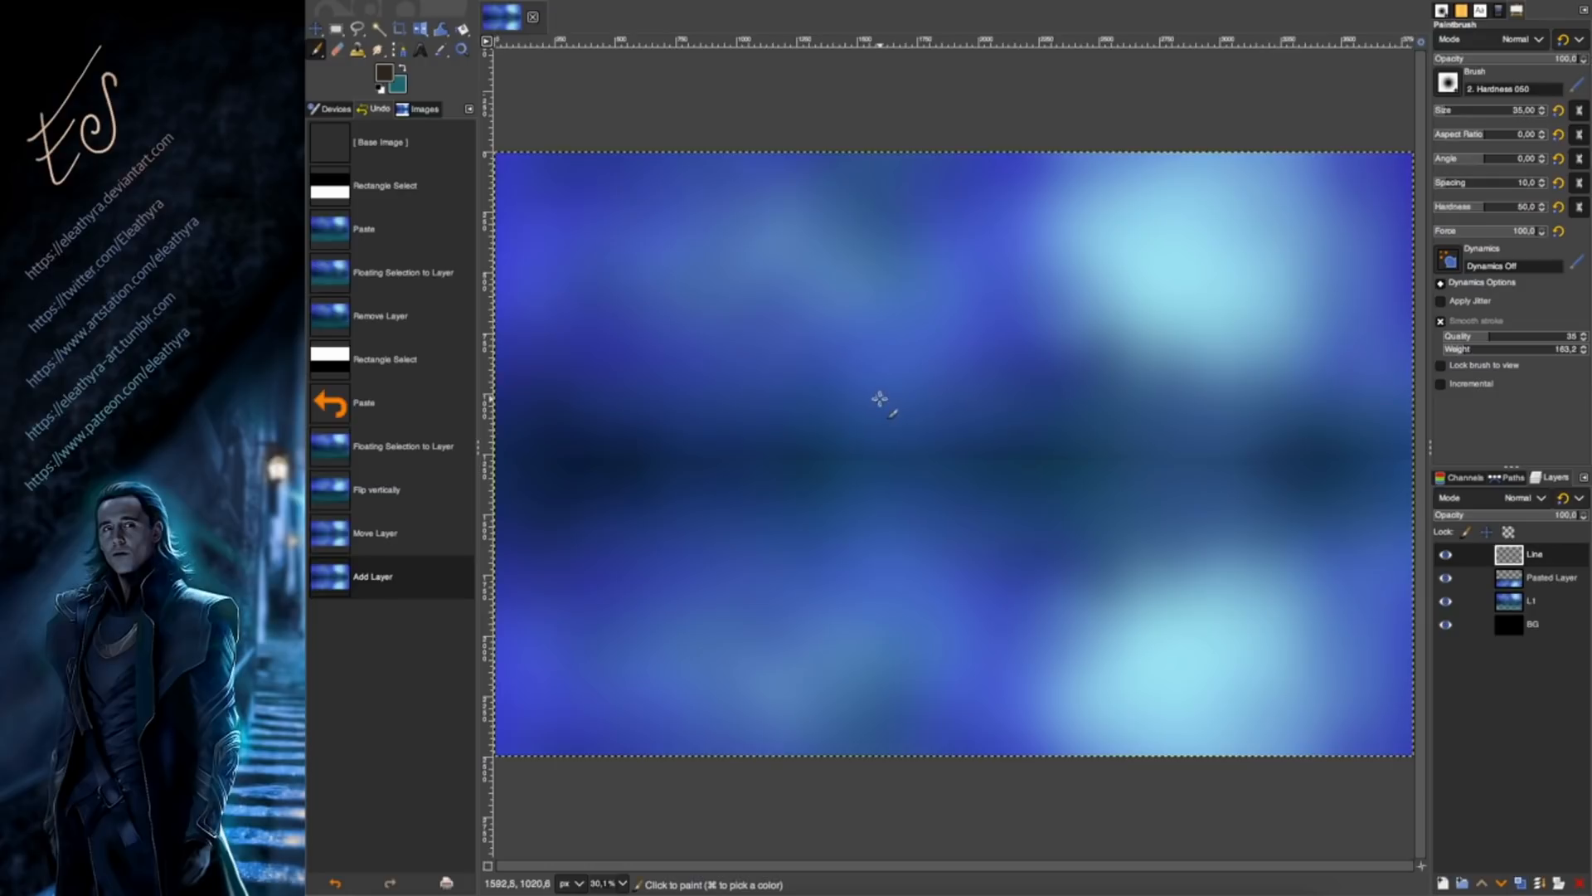
left_click(504, 466)
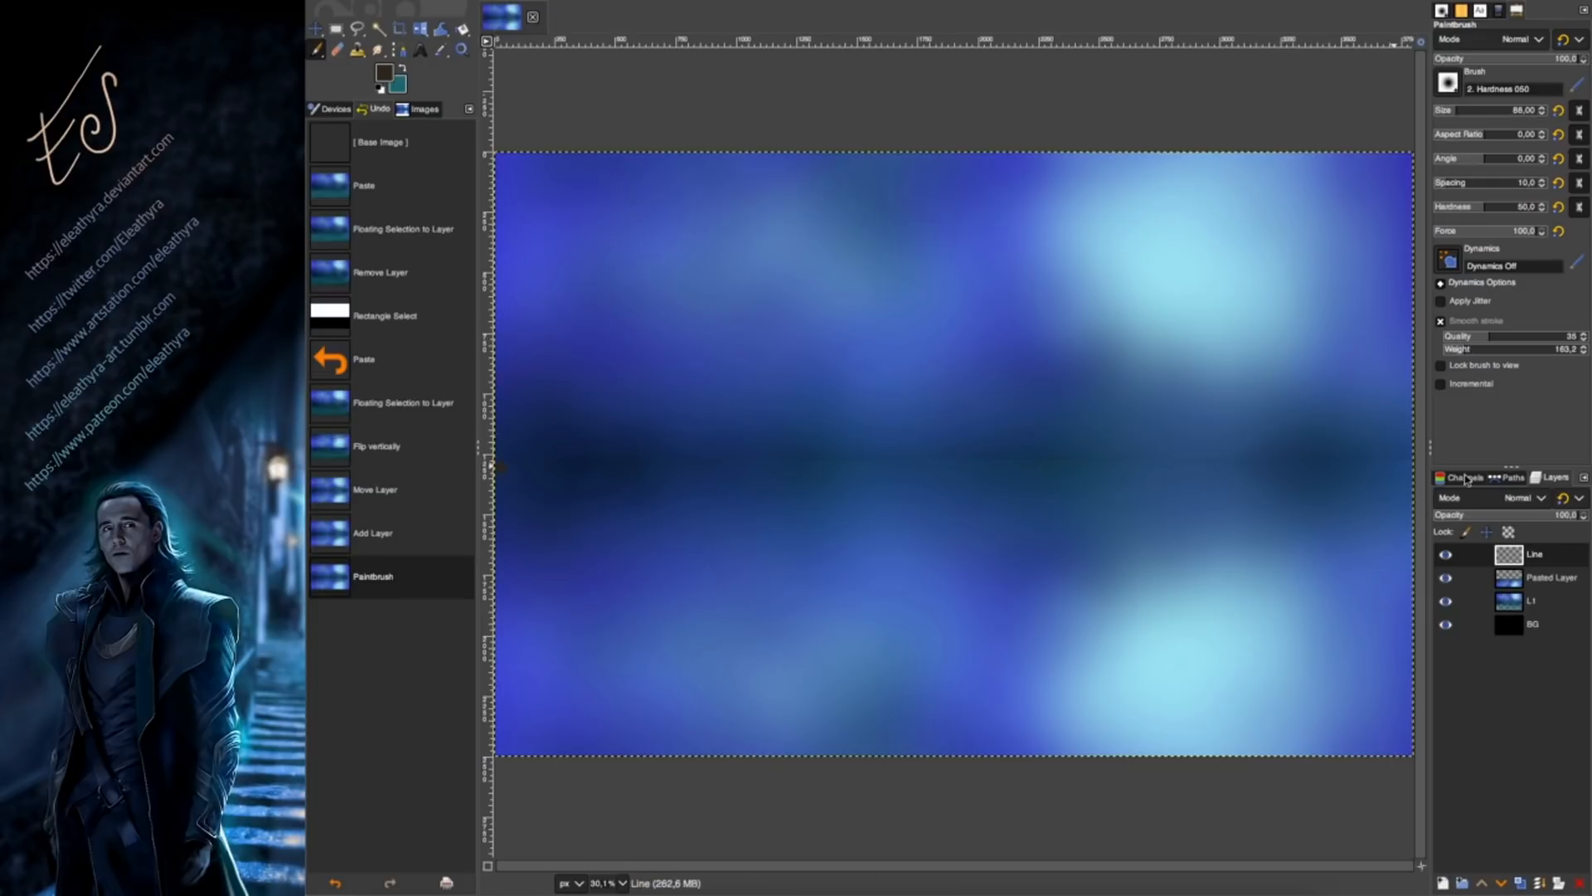
left_click(1406, 463, "shift")
left_click(1406, 463)
left_click(498, 472, "shift")
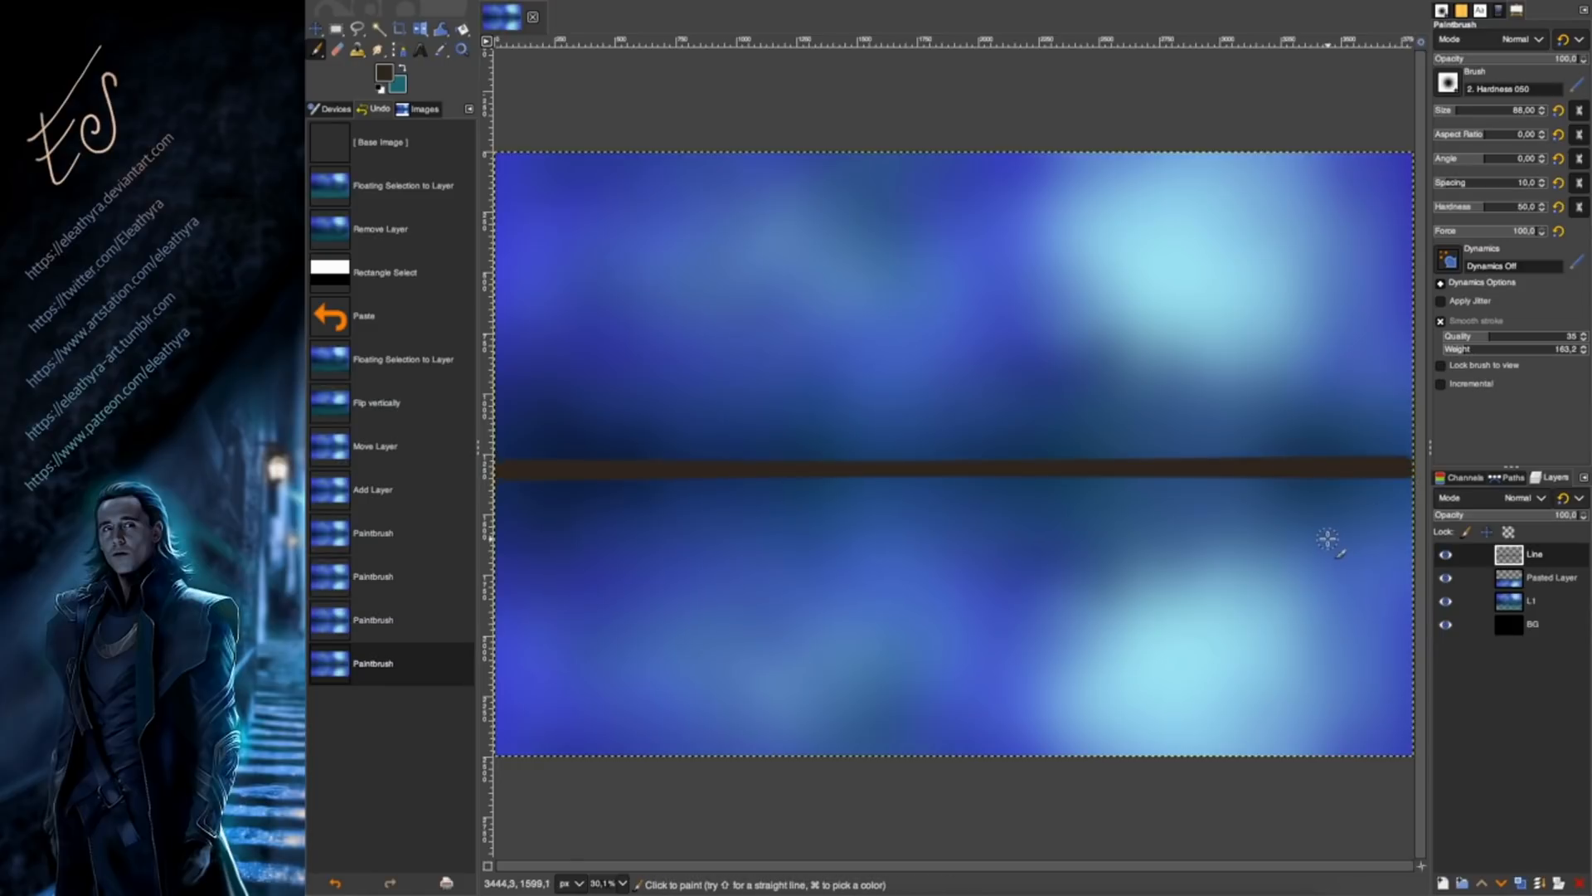
Choose a more saturated dark brown and paint uneven, wavy strokes along the horizon line to thicken it into a shoreline.
left_click(385, 73)
left_click_drag(703, 143, 702, 148)
left_click(847, 229)
left_click_drag(516, 475, 1295, 446)
left_click_drag(536, 450, 746, 464)
left_click_drag(730, 461, 801, 461)
mouse_move(603, 469)
left_mouse_down()
mouse_move(1087, 457)
mouse_move(1404, 428)
mouse_move(487, 465)
left_mouse_up()
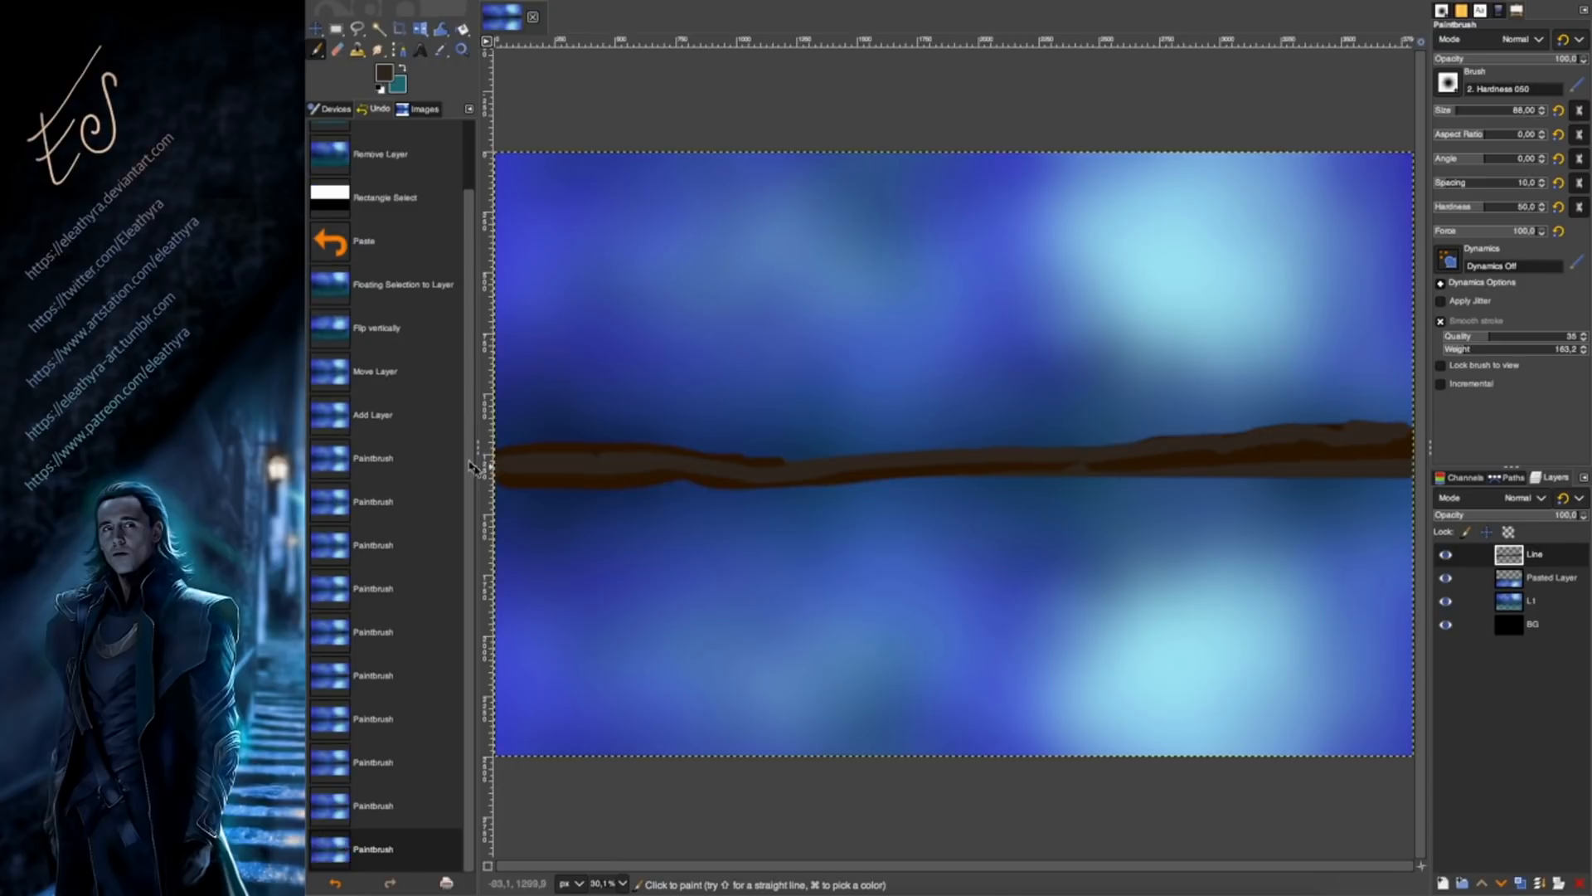
Smudge the brown shoreline along its whole length with a size 309 brush to soften and blend its edges.
left_click(378, 51)
mouse_move(1227, 440)
left_mouse_down()
mouse_move(533, 460)
mouse_move(1394, 440)
left_mouse_up()
left_click_drag(1303, 456, 1352, 446)
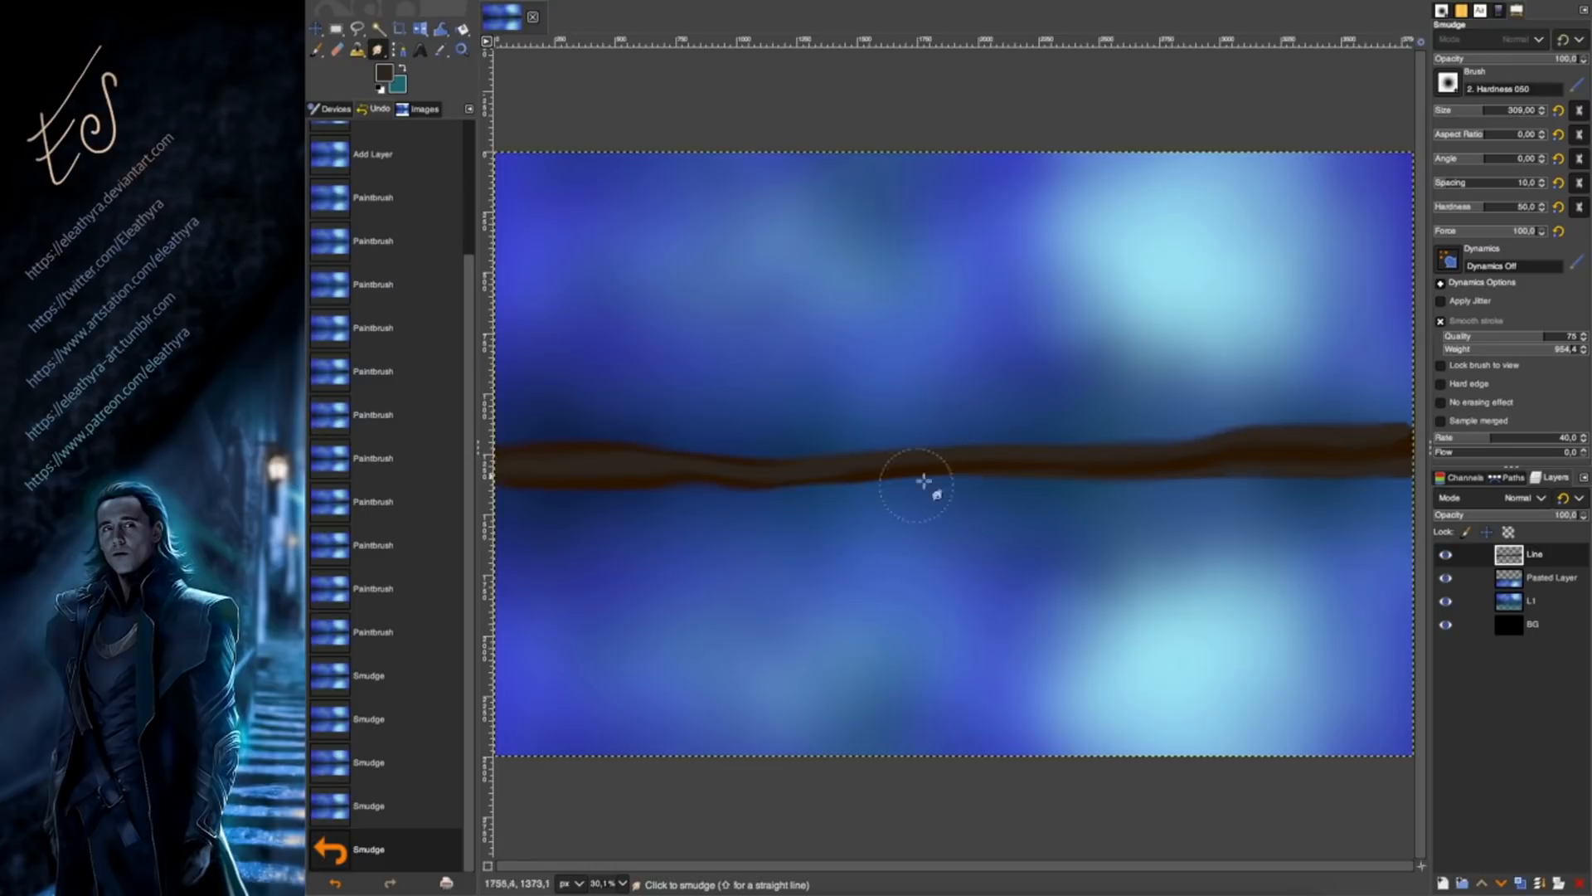
left_click_drag(1196, 439, 575, 466)
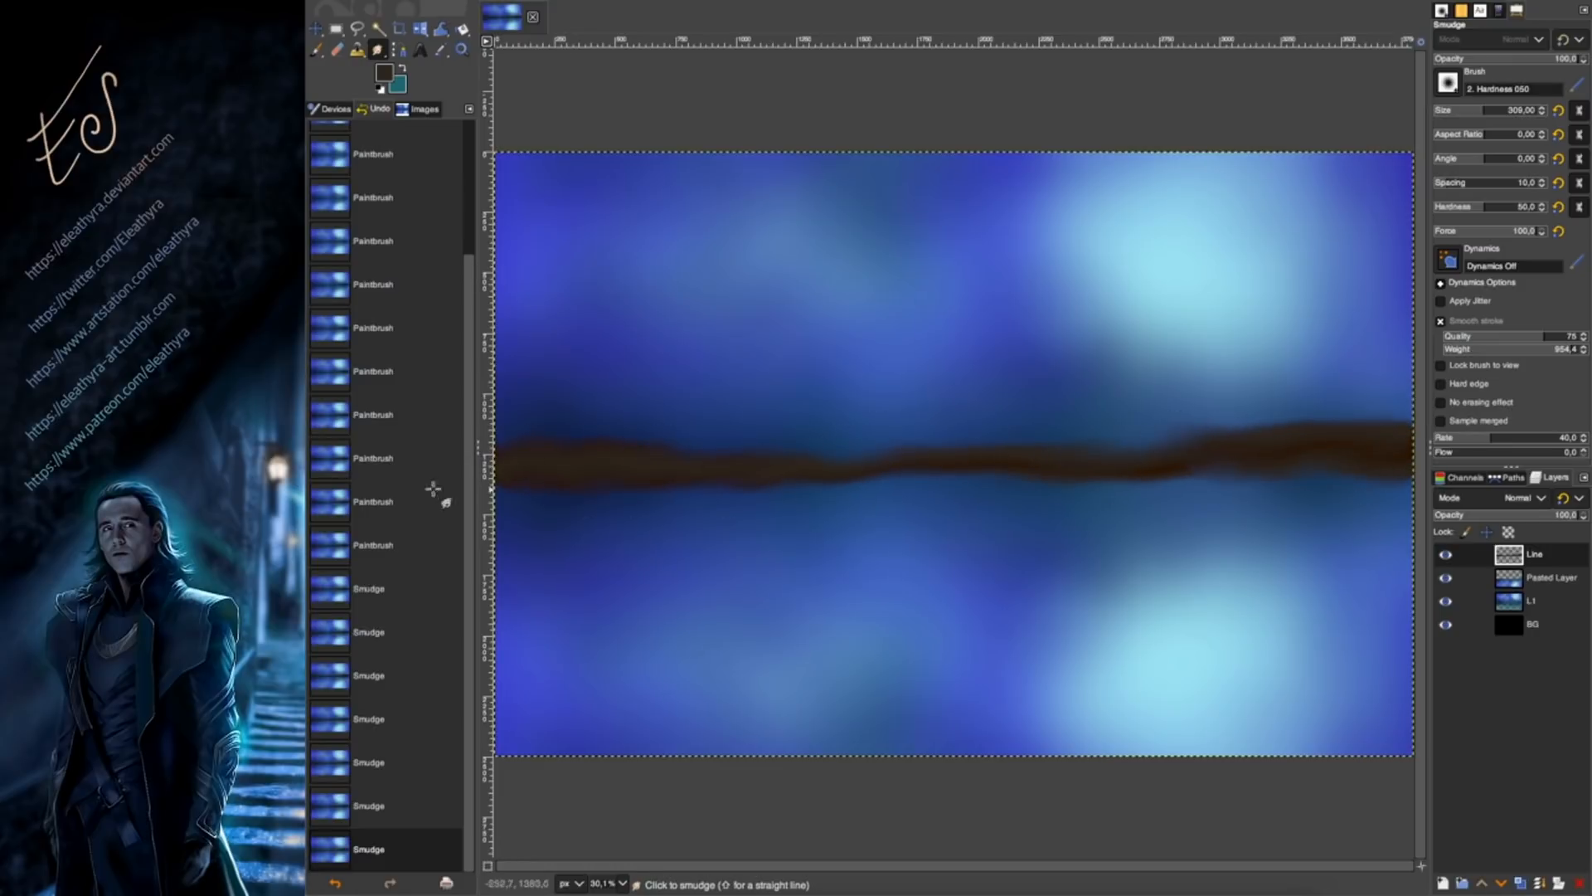
left_click_drag(634, 505, 693, 493)
left_click_drag(709, 494, 751, 499)
Add a new layer named Tree above Line and set the foreground colour to black.
left_click(1443, 883)
type("Tree")
left_click(1547, 868)
left_click(336, 29)
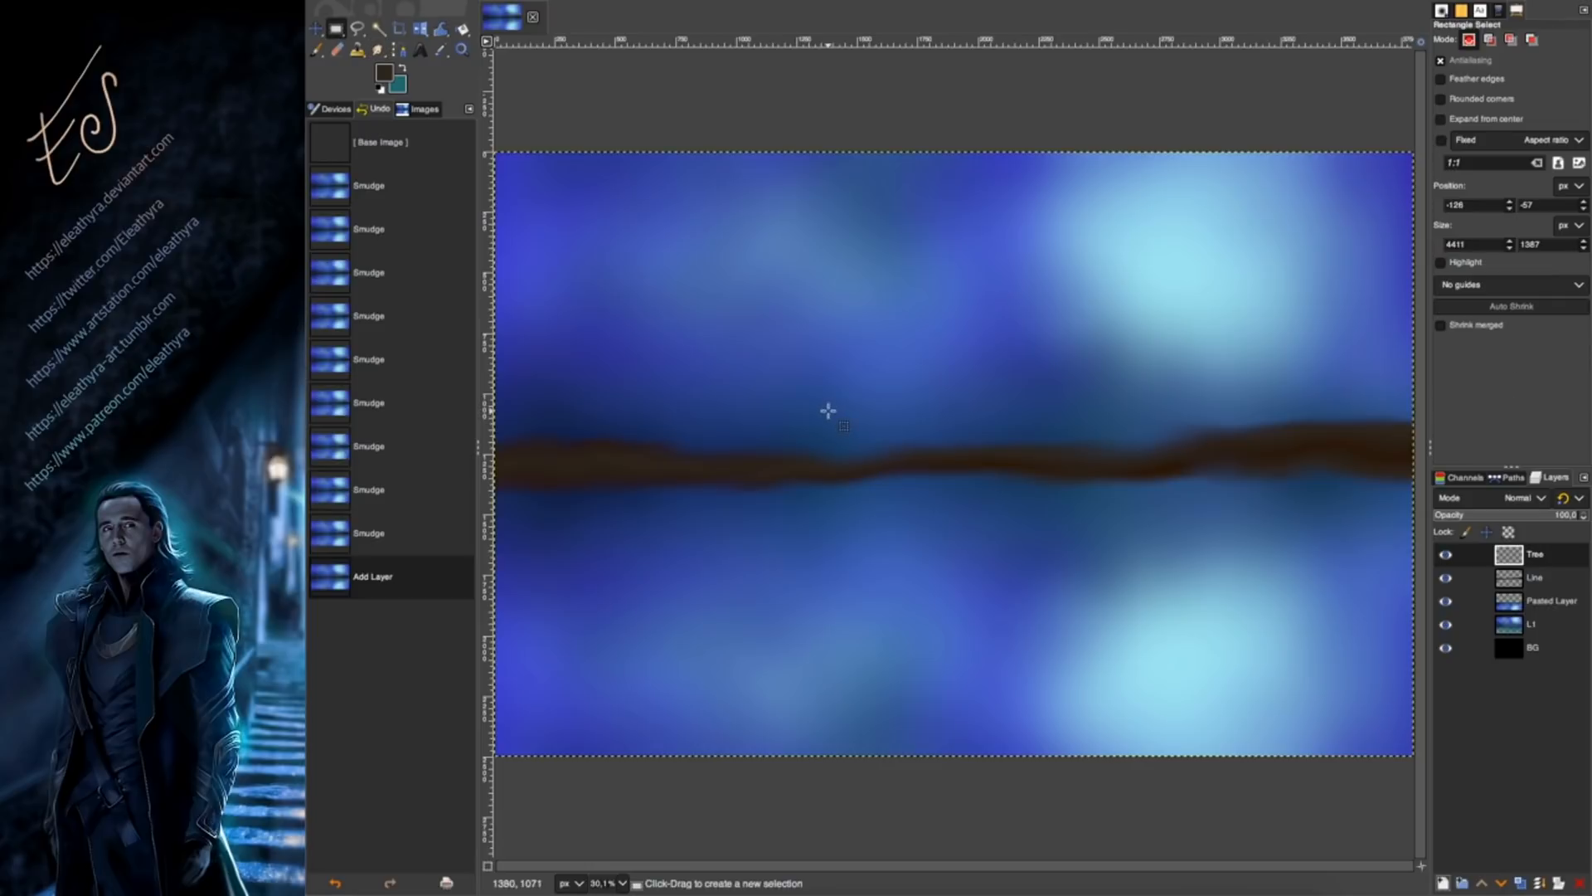
left_click(386, 75)
left_click(840, 229)
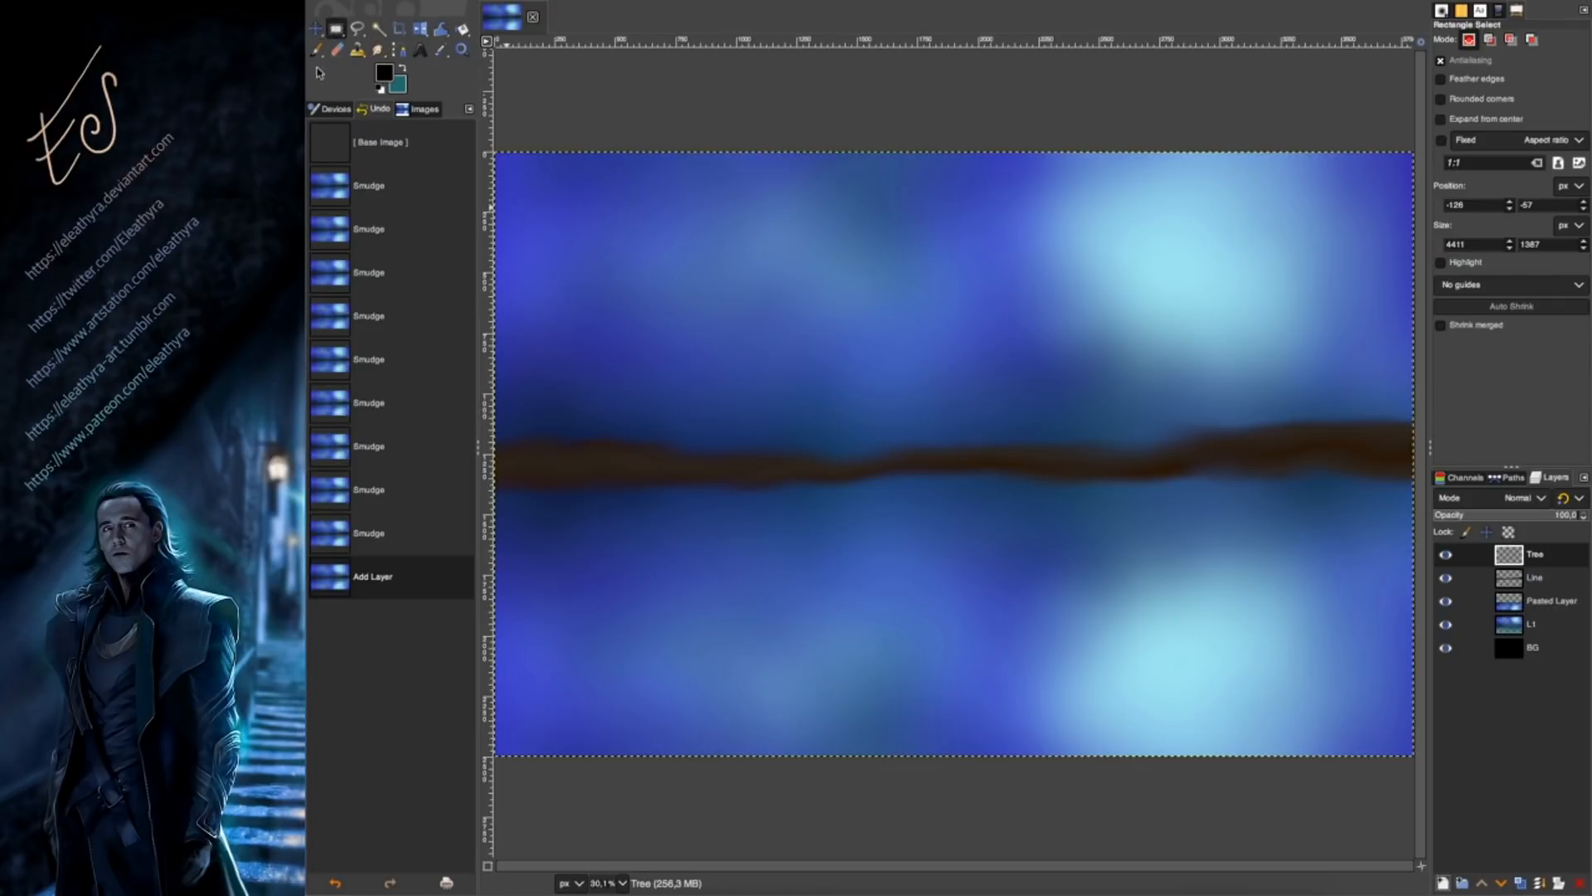
Paint a thin black trunk from the shoreline to the image's upper edge with the Hardness 075 paintbrush at size 51.
left_click(316, 50)
left_click(1447, 85)
left_click(1511, 167)
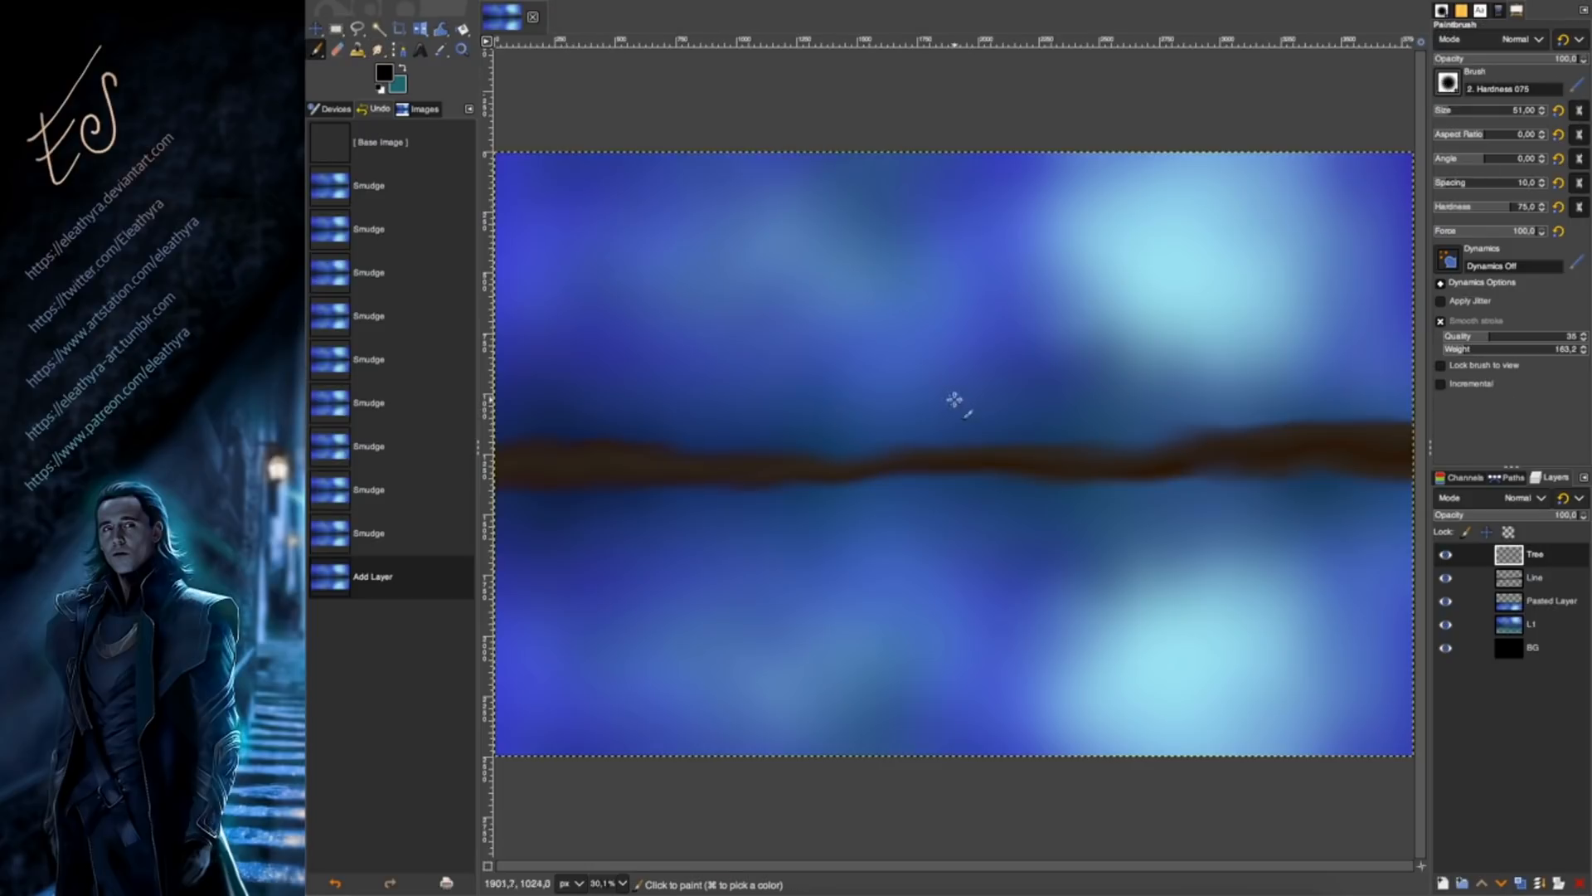
left_click_drag(967, 305, 969, 159)
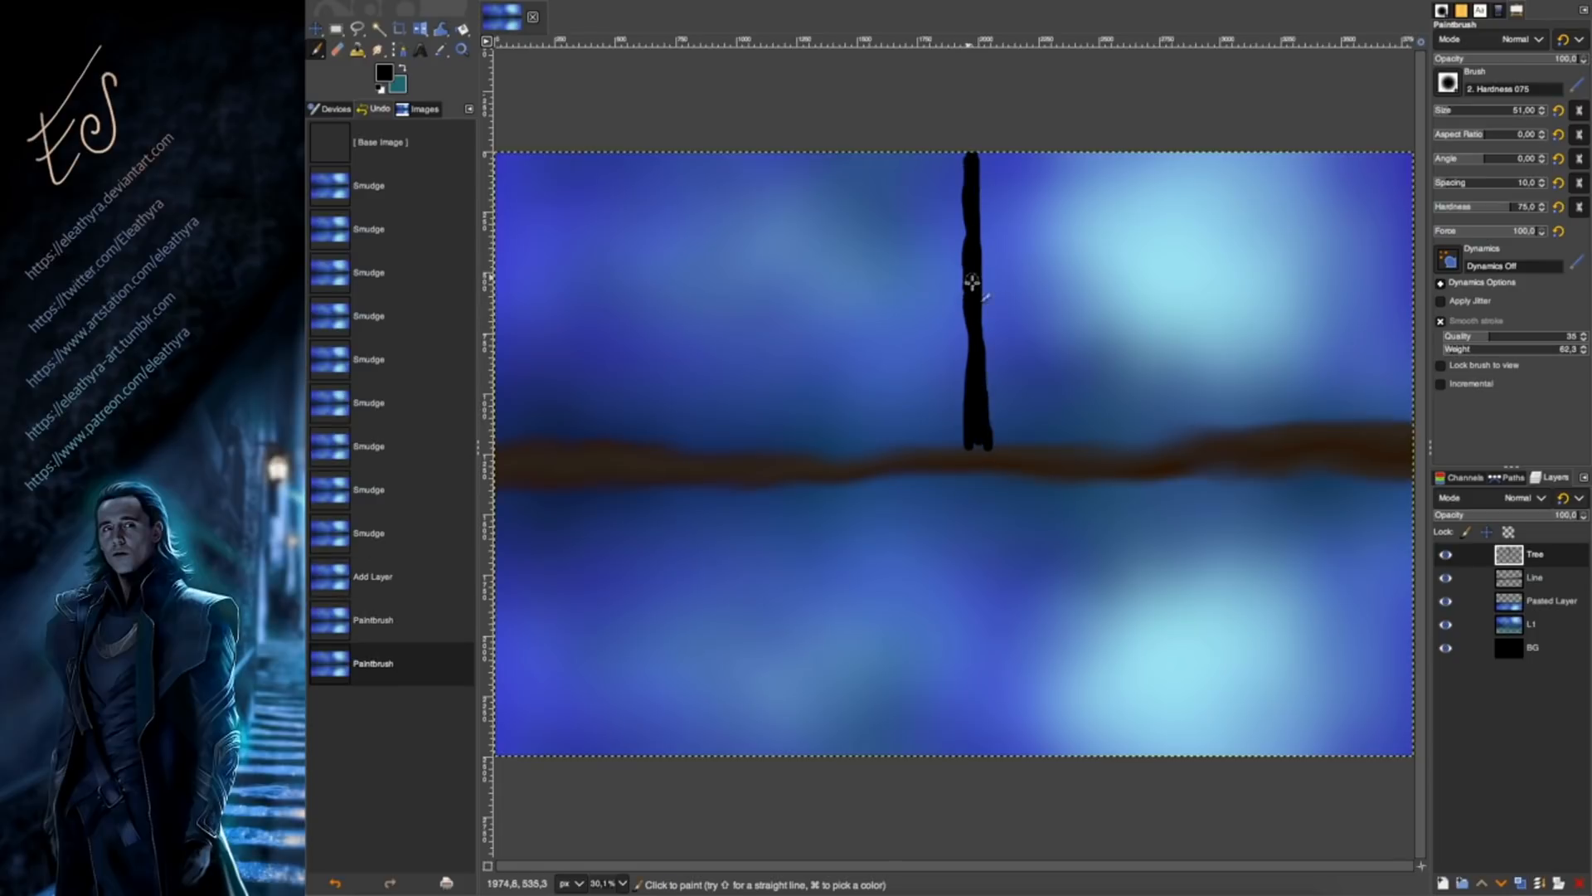
left_click_drag(985, 448, 983, 431)
left_click_drag(981, 361, 972, 179)
left_click_drag(972, 166, 973, 133)
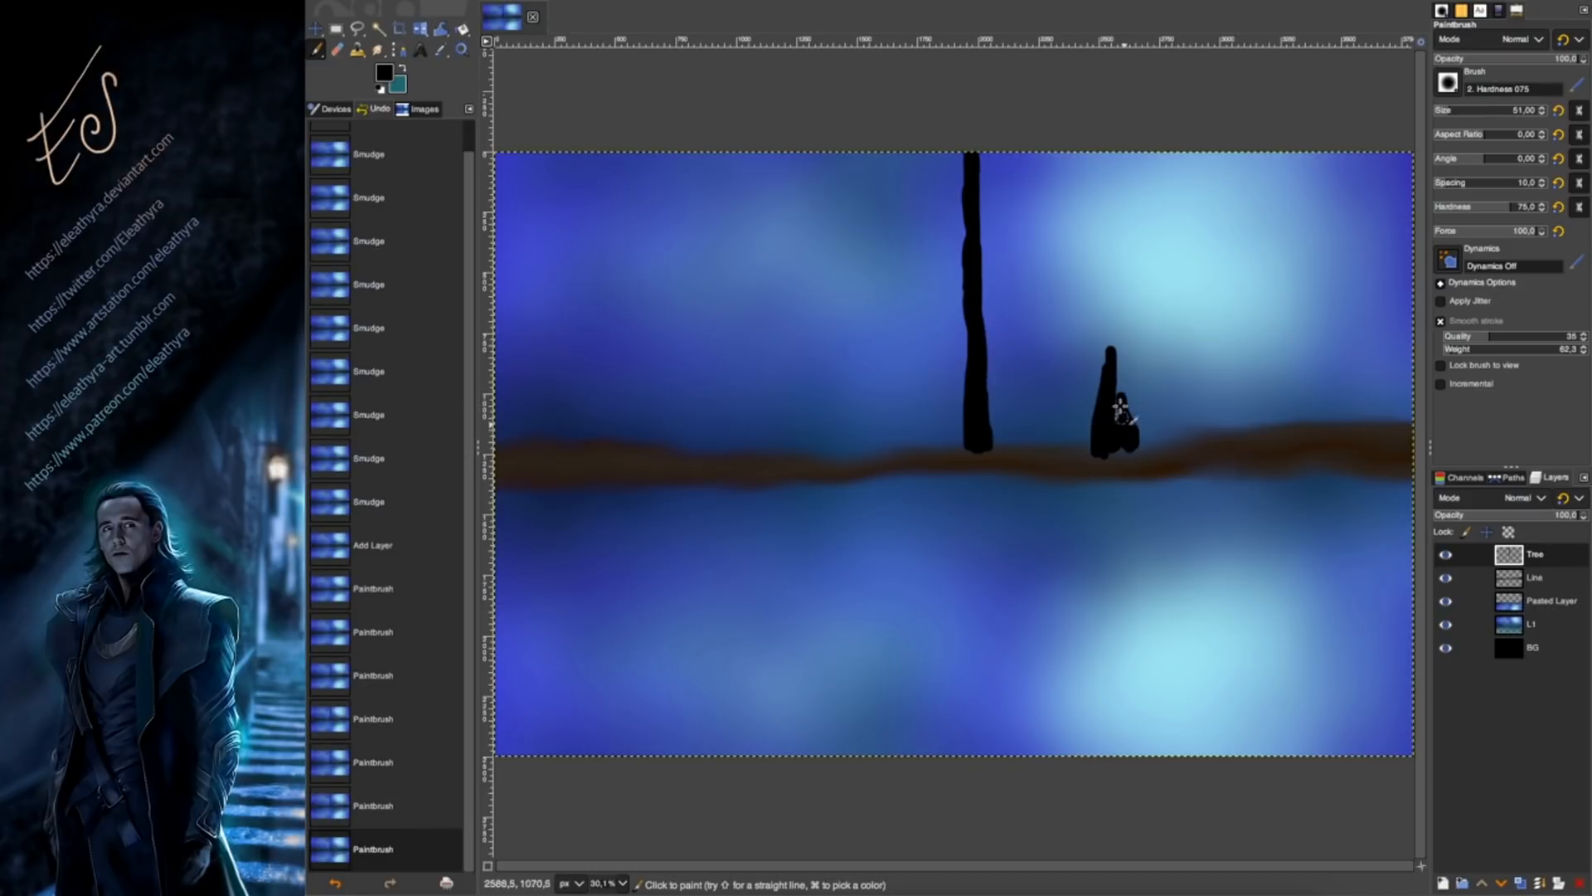
Paint a thicker trunk with a side branch in front of the bright glow and a curved trunk left of the first, both with roots.
left_click_drag(1127, 282, 1123, 206)
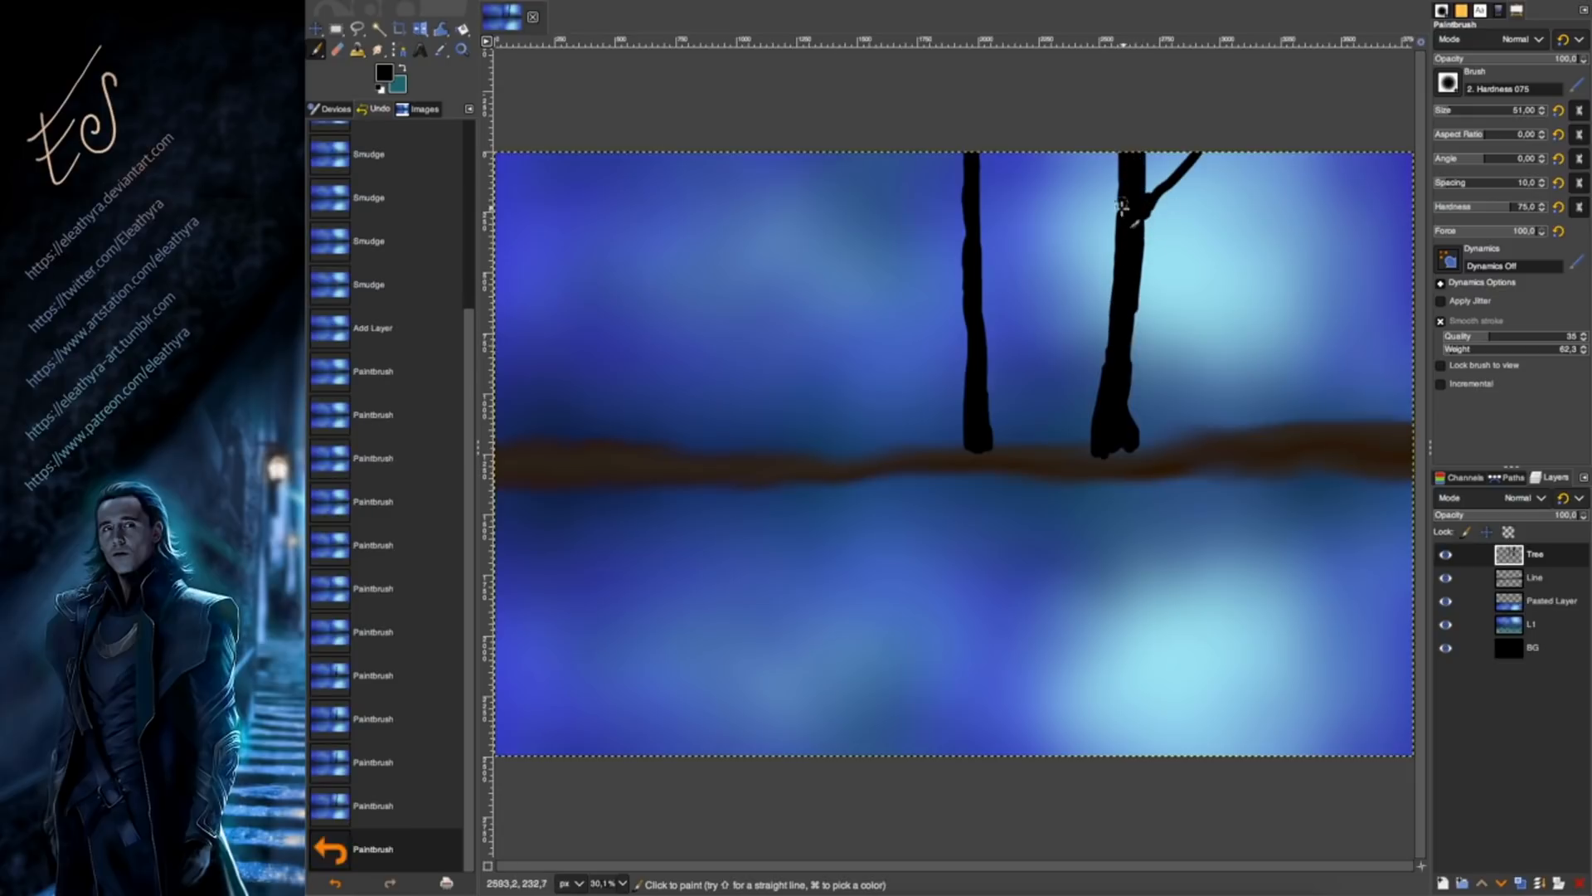
left_click_drag(1135, 317, 1114, 443)
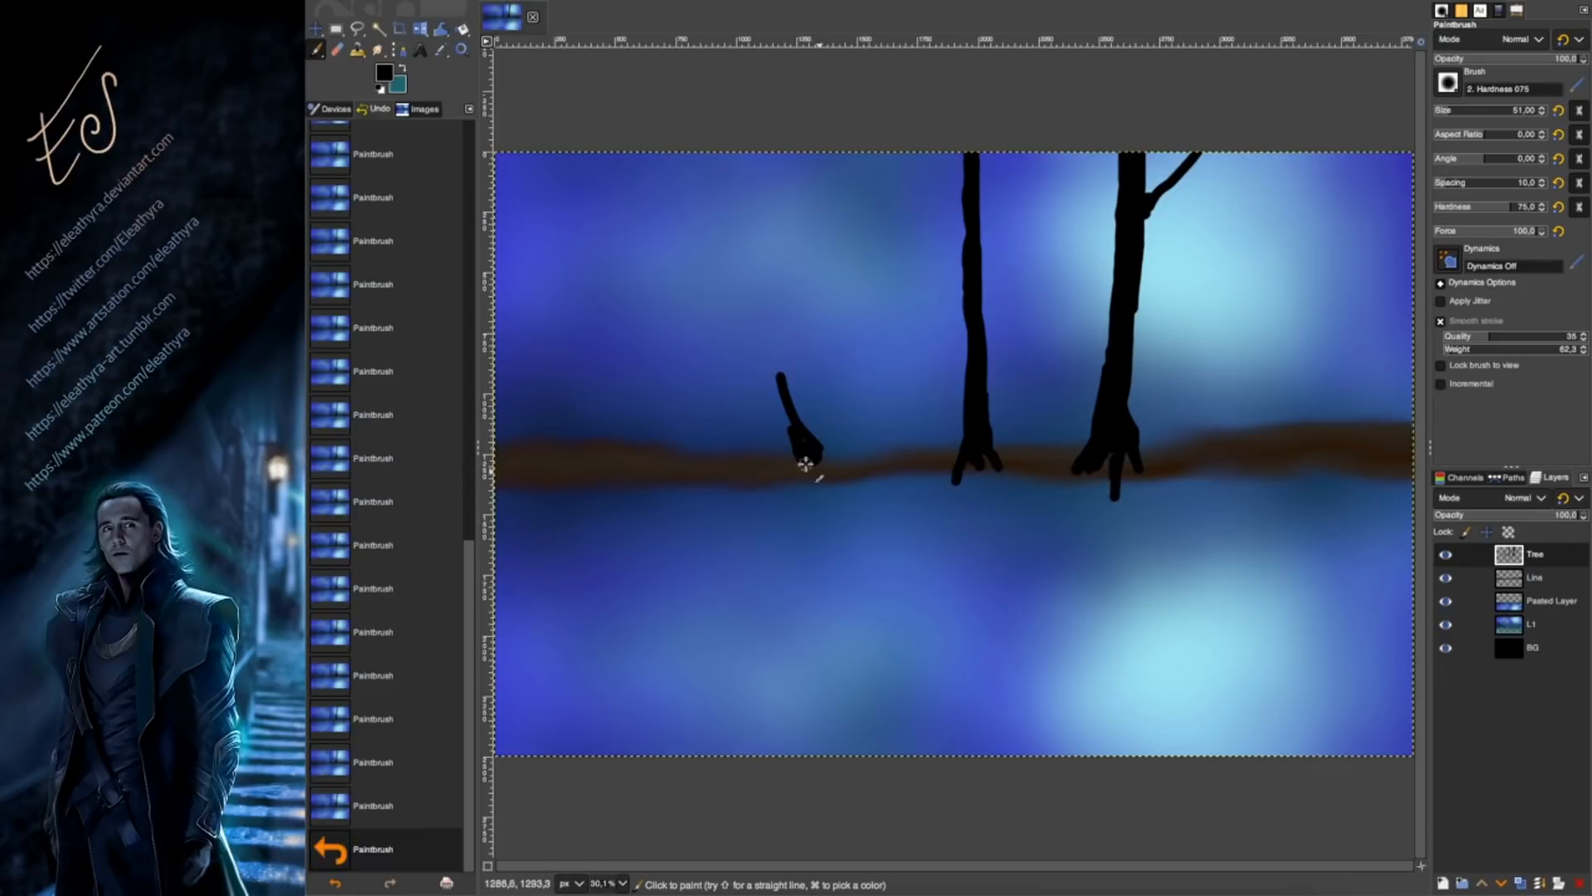
left_click_drag(770, 361, 793, 428)
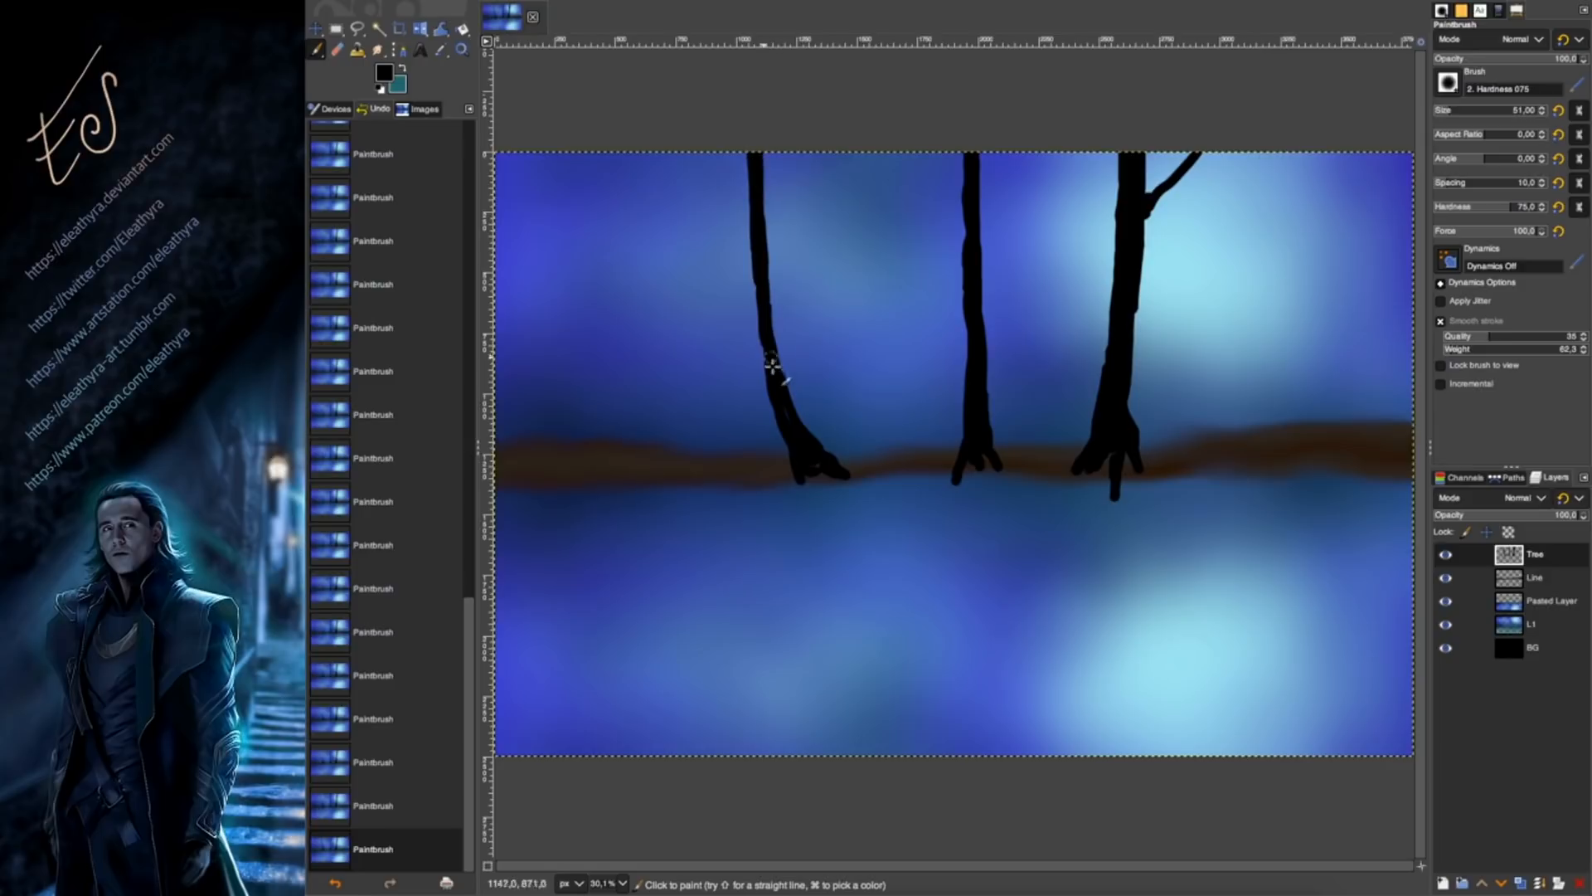
Smudge the edges, roots and branch of the three black trunks with the Hardness 075 brush at size 51 to refine their outlines.
key("s")
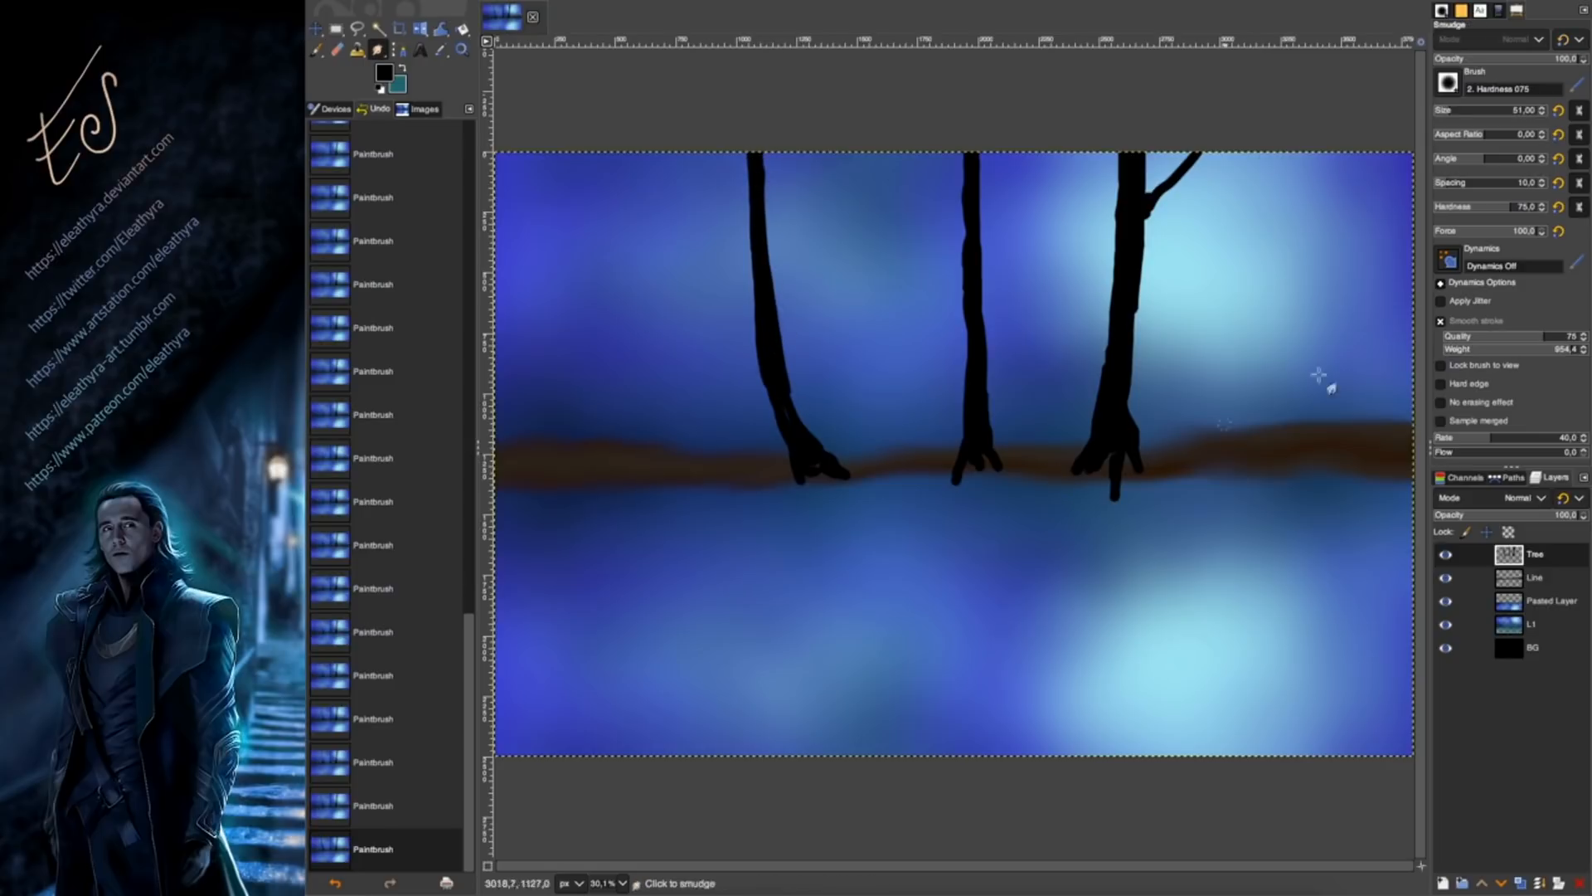
left_click_drag(755, 320, 783, 444)
left_click_drag(787, 386, 826, 462)
mouse_move(966, 248)
left_mouse_down()
mouse_move(970, 287)
mouse_move(976, 262)
left_mouse_up()
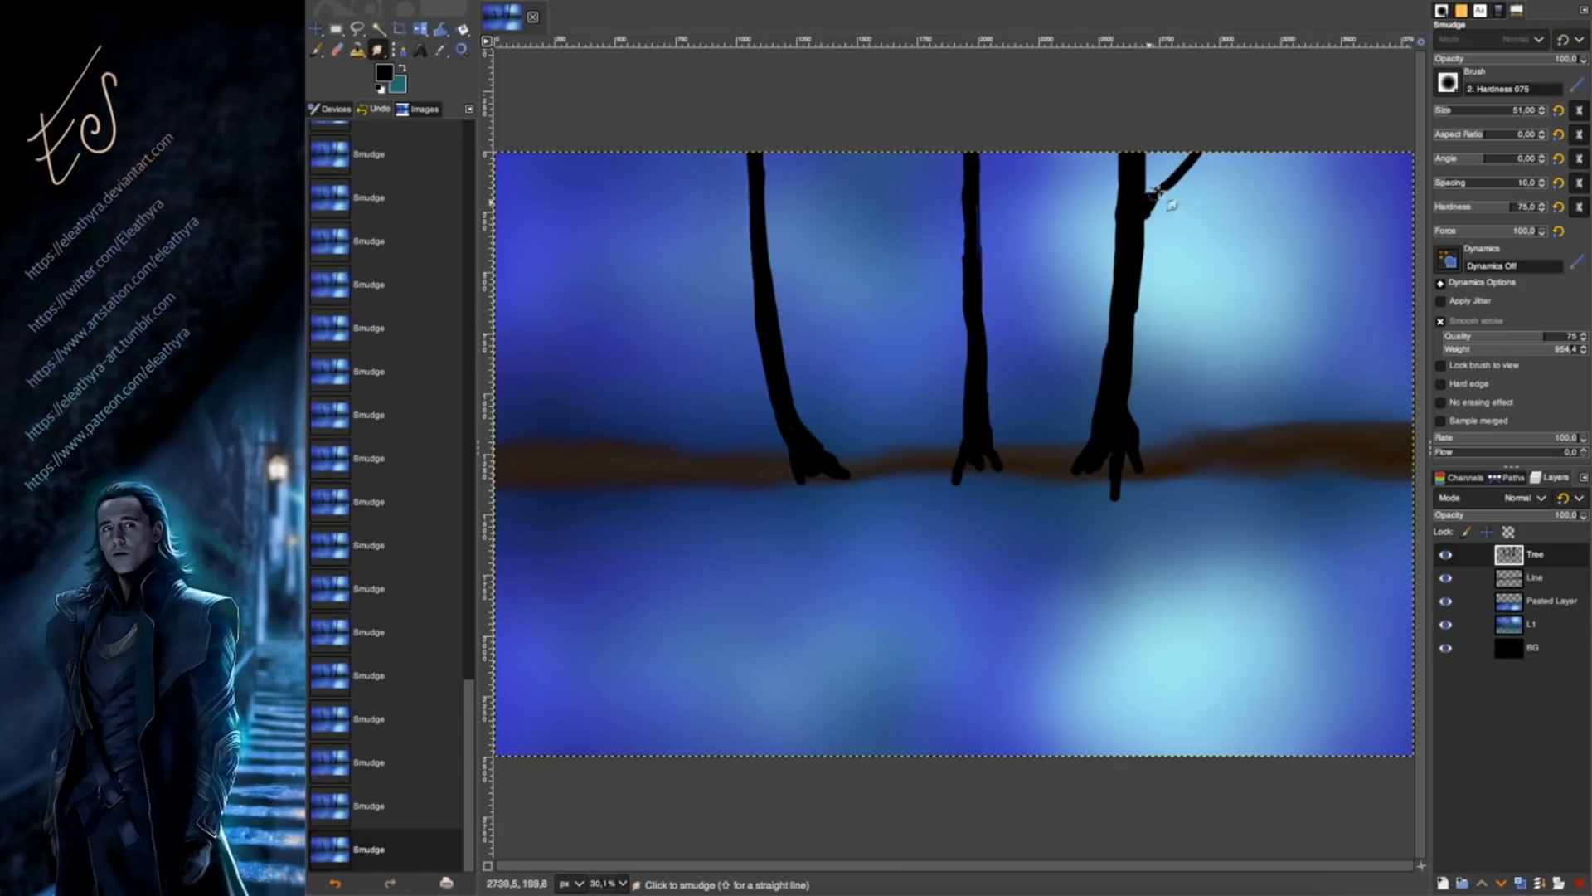
left_click_drag(1143, 214, 1147, 202)
left_click_drag(1125, 408, 1134, 423)
left_click_drag(1111, 439, 1092, 456)
left_click_drag(980, 448, 981, 475)
left_click_drag(956, 483, 959, 471)
left_click_drag(1112, 384, 1107, 369)
left_click_drag(1114, 356, 1107, 332)
left_click_drag(1112, 348, 1105, 338)
left_click_drag(1110, 340, 1104, 336)
left_click_drag(1102, 334, 1106, 345)
left_click_drag(1107, 347, 1102, 336)
left_click_drag(1133, 413, 1137, 423)
left_click_drag(784, 332, 780, 353)
mouse_move(778, 365)
left_mouse_down()
mouse_move(783, 385)
mouse_move(780, 365)
left_mouse_up()
left_click_drag(777, 328, 780, 360)
left_click_drag(780, 356, 785, 378)
mouse_move(786, 377)
left_mouse_down()
mouse_move(794, 402)
mouse_move(777, 366)
mouse_move(783, 378)
left_mouse_up()
left_click_drag(783, 378, 786, 386)
left_click_drag(786, 386, 790, 391)
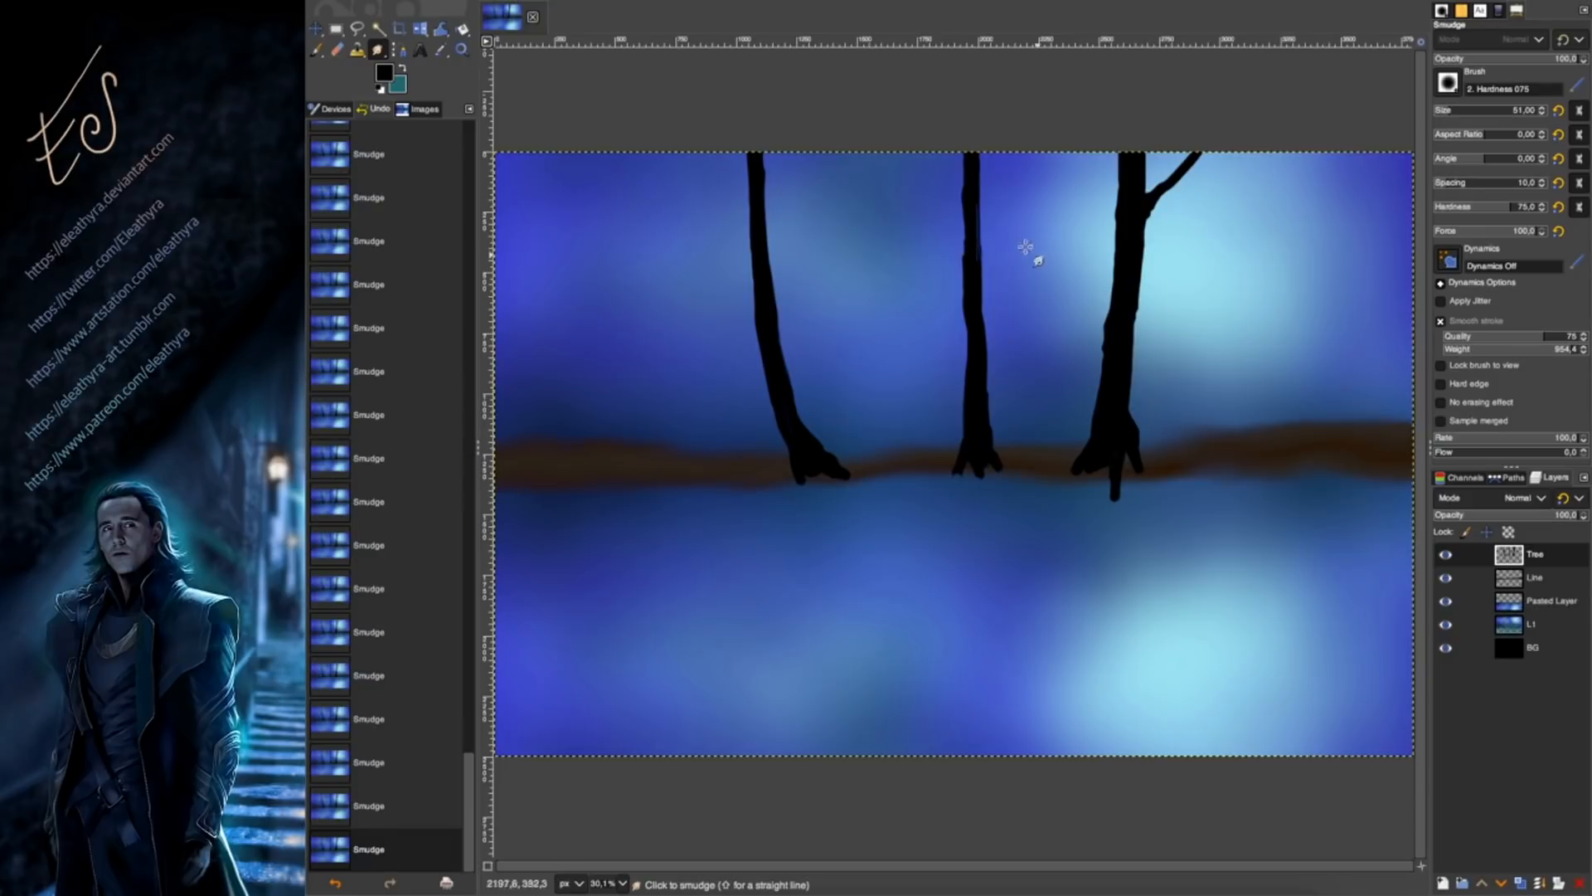
left_click_drag(974, 299, 974, 166)
Fuzzy-select the transparent area of the Tree layer and invert the selection so only the trunks are selected.
key("u")
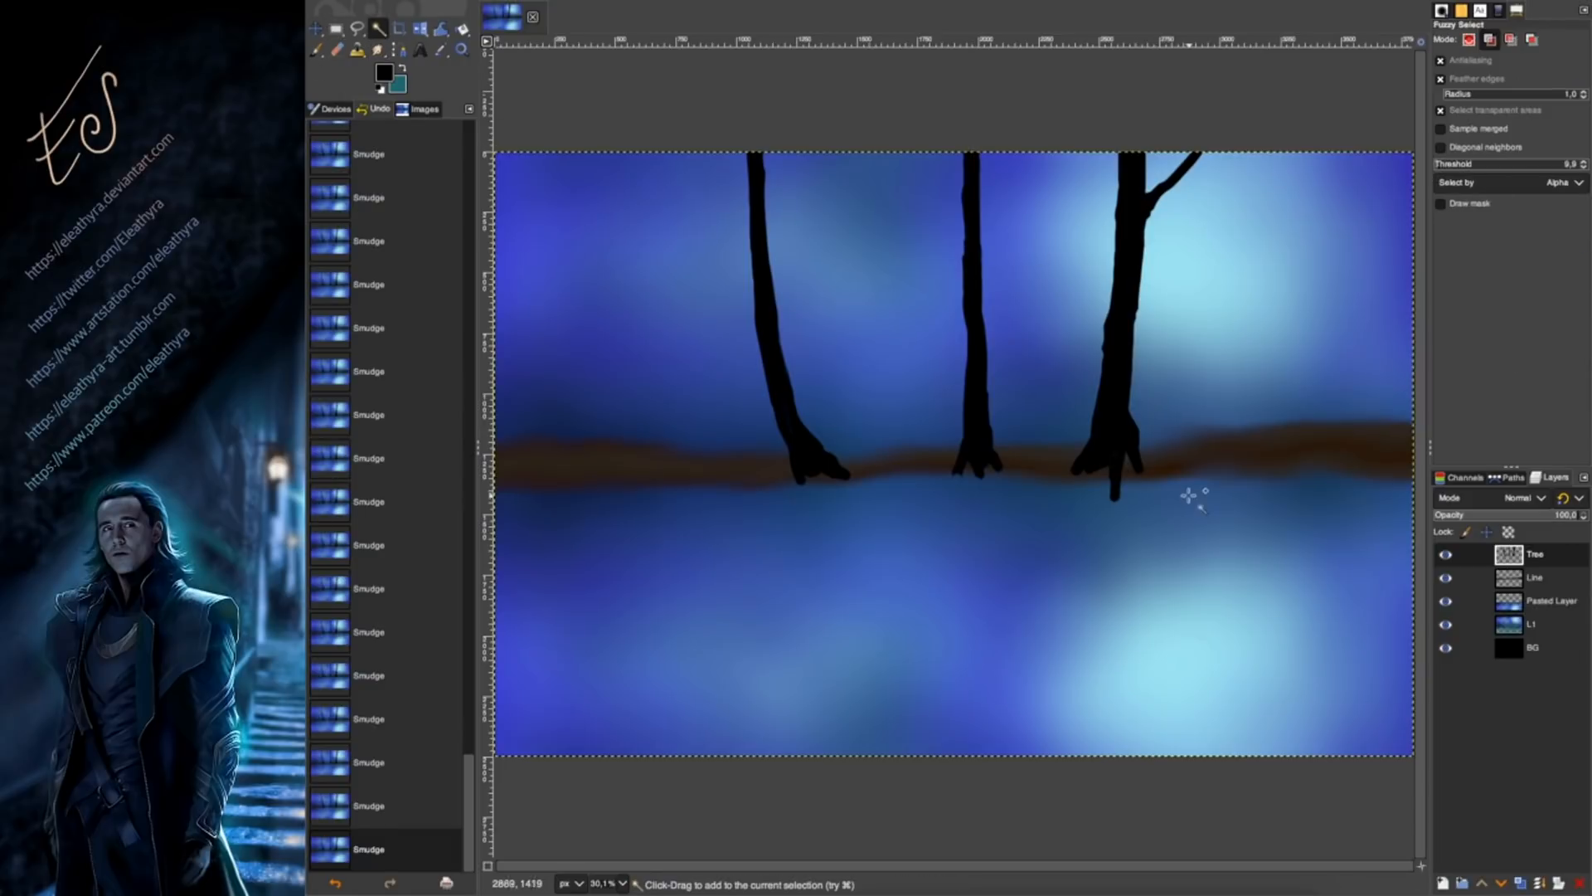
left_click(1234, 365)
left_click(504, 1)
left_click(528, 22)
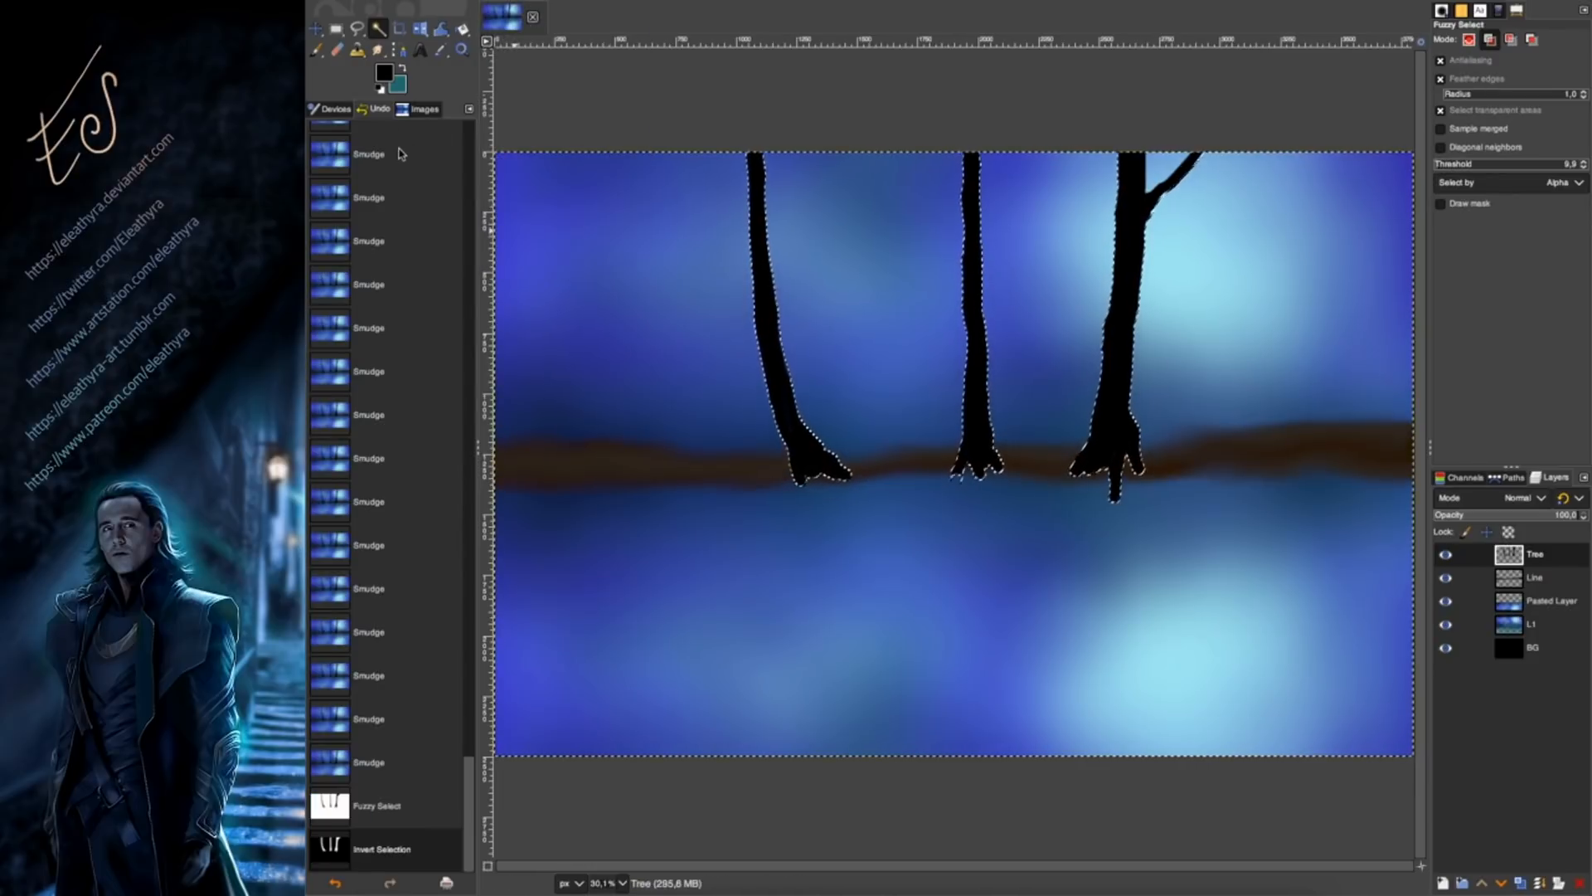
Set the foreground colour to a pale grey-teal and add a new layer above Tree for the highlights.
left_click(384, 73)
left_click(624, 69)
left_click(622, 73)
left_click(620, 79)
key("Return")
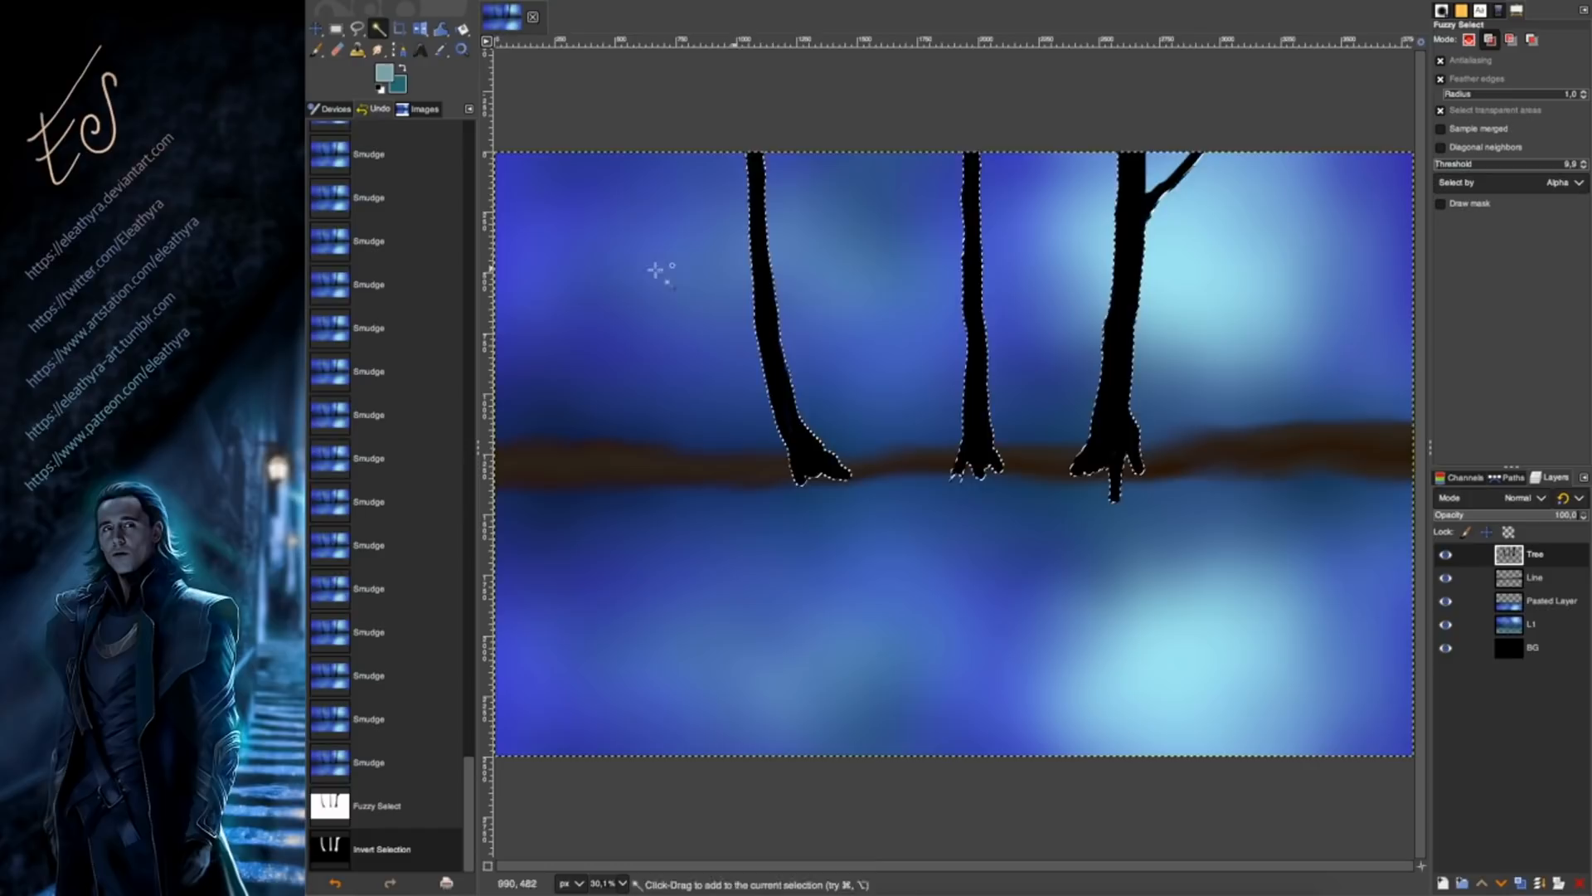
left_click(1442, 886)
key("Return")
key("p")
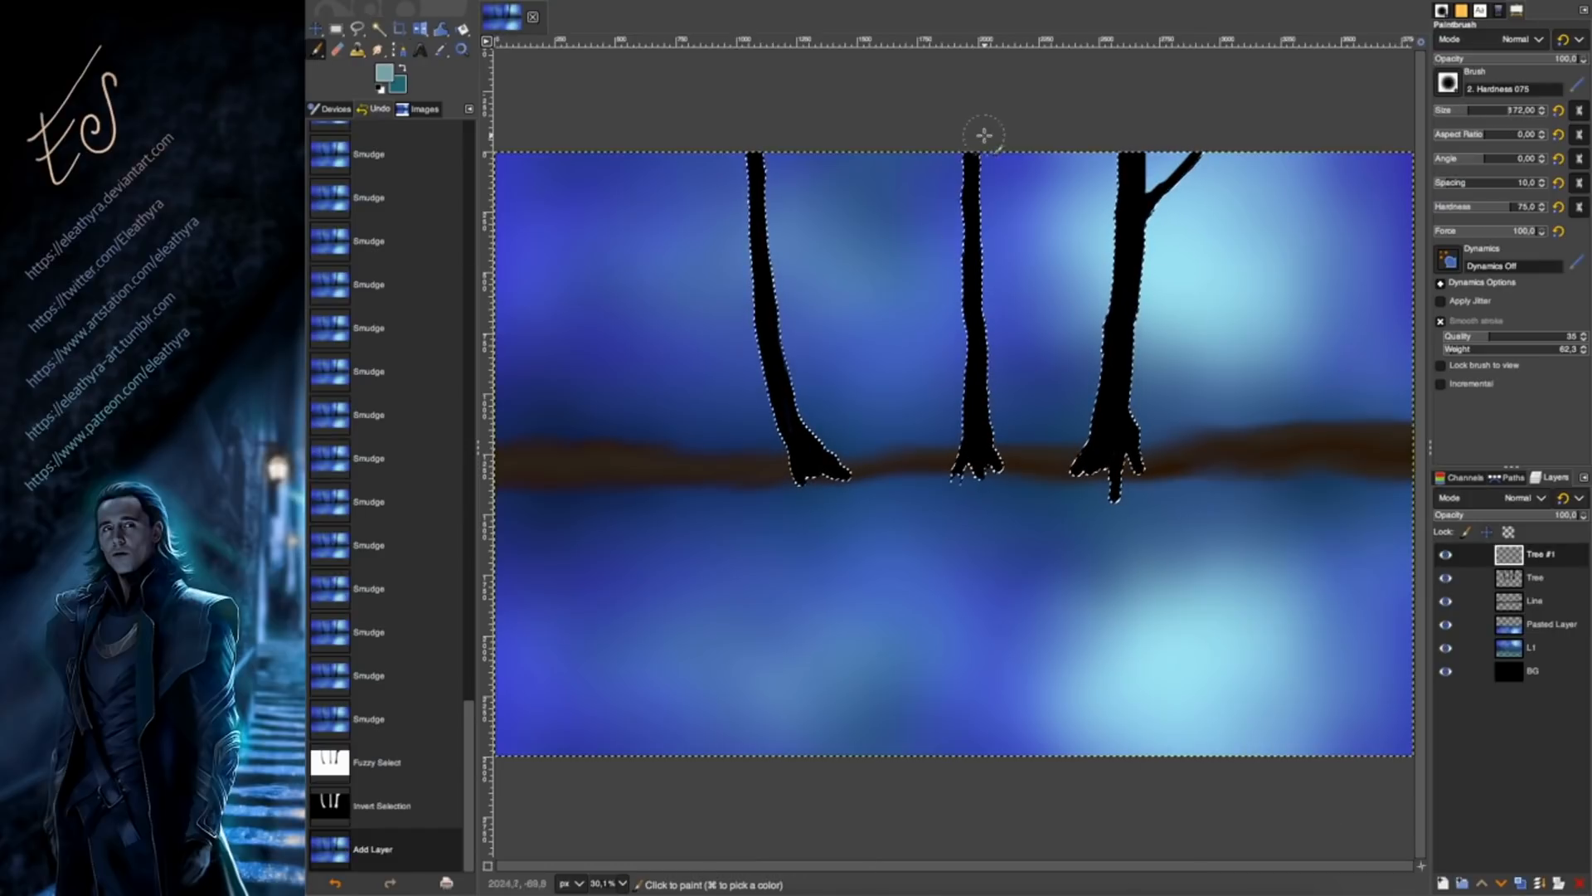
left_click_drag(984, 158, 989, 261)
left_click(1002, 288)
key("super+z")
key("super+z")
Switch the paintbrush to the softer Hardness 025 brush and adjust its size.
left_click(1448, 83)
left_click(1525, 106)
left_click(1464, 107)
left_click_drag(986, 160, 988, 199)
left_click_drag(987, 161, 995, 228)
key("super+z")
key("super+z")
Paint soft grey-teal highlights along both edges of the middle trunk with a size 240 brush.
left_click(1475, 59)
left_click(1477, 108)
left_click_drag(1000, 157, 1002, 249)
left_click_drag(1001, 207, 1010, 390)
left_click_drag(1009, 348, 1019, 427)
left_click_drag(1001, 162, 1003, 249)
left_click_drag(940, 156, 942, 215)
left_click_drag(941, 183, 945, 323)
left_click_drag(944, 307, 944, 415)
left_click_drag(944, 390, 941, 444)
Paint soft grey-teal highlights along the edges of the two outer trunks and their roots.
left_click_drag(1071, 444, 1120, 195)
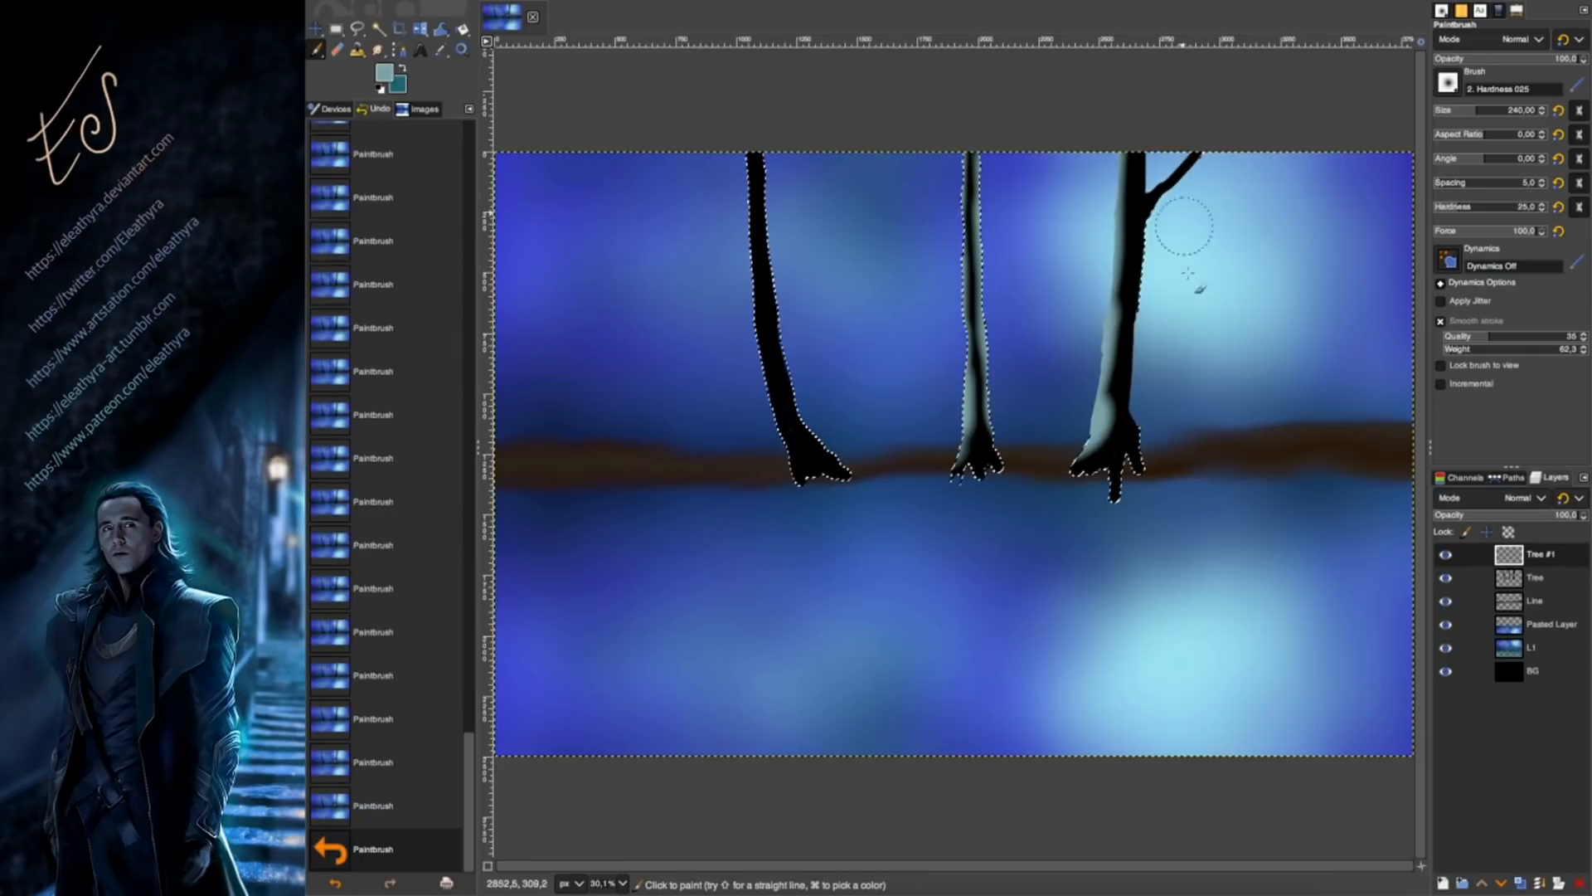
left_click_drag(827, 408, 841, 434)
left_click_drag(830, 414, 842, 437)
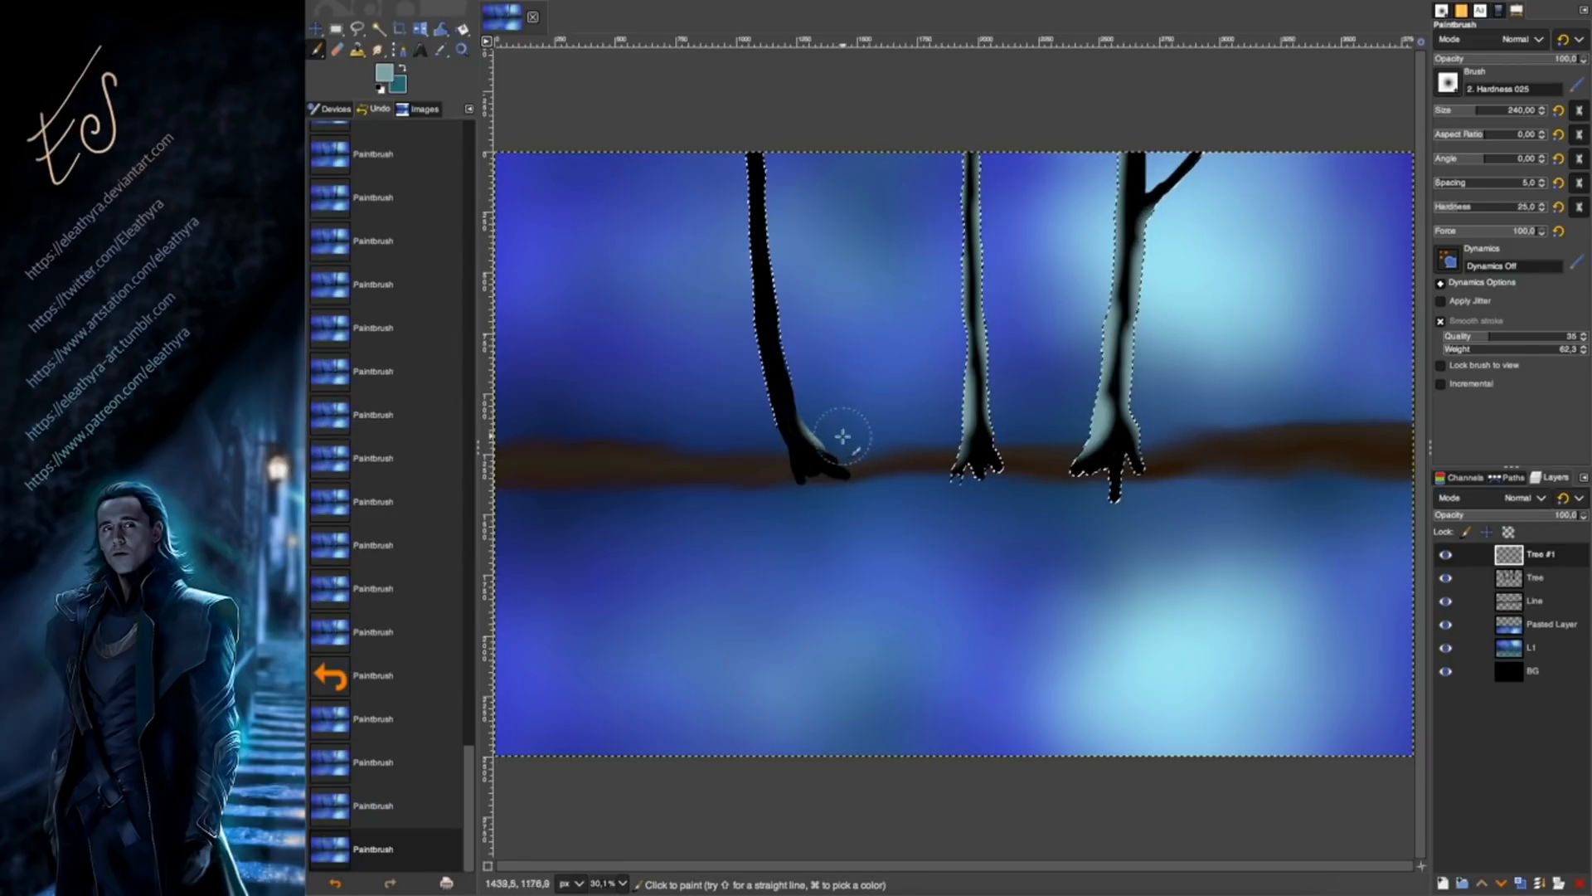
left_click_drag(783, 197, 781, 154)
mouse_move(727, 160)
left_mouse_down()
mouse_move(732, 316)
mouse_move(717, 170)
mouse_move(749, 390)
mouse_move(800, 502)
left_mouse_up()
mouse_move(1194, 299)
left_mouse_down()
mouse_move(1171, 215)
mouse_move(1216, 167)
left_mouse_up()
left_click_drag(1102, 217, 1103, 155)
left_click_drag(1477, 110, 1468, 110)
left_click_drag(1159, 147, 1158, 172)
left_click_drag(1168, 171, 1181, 150)
left_click_drag(1177, 202, 1212, 163)
left_click(1454, 110)
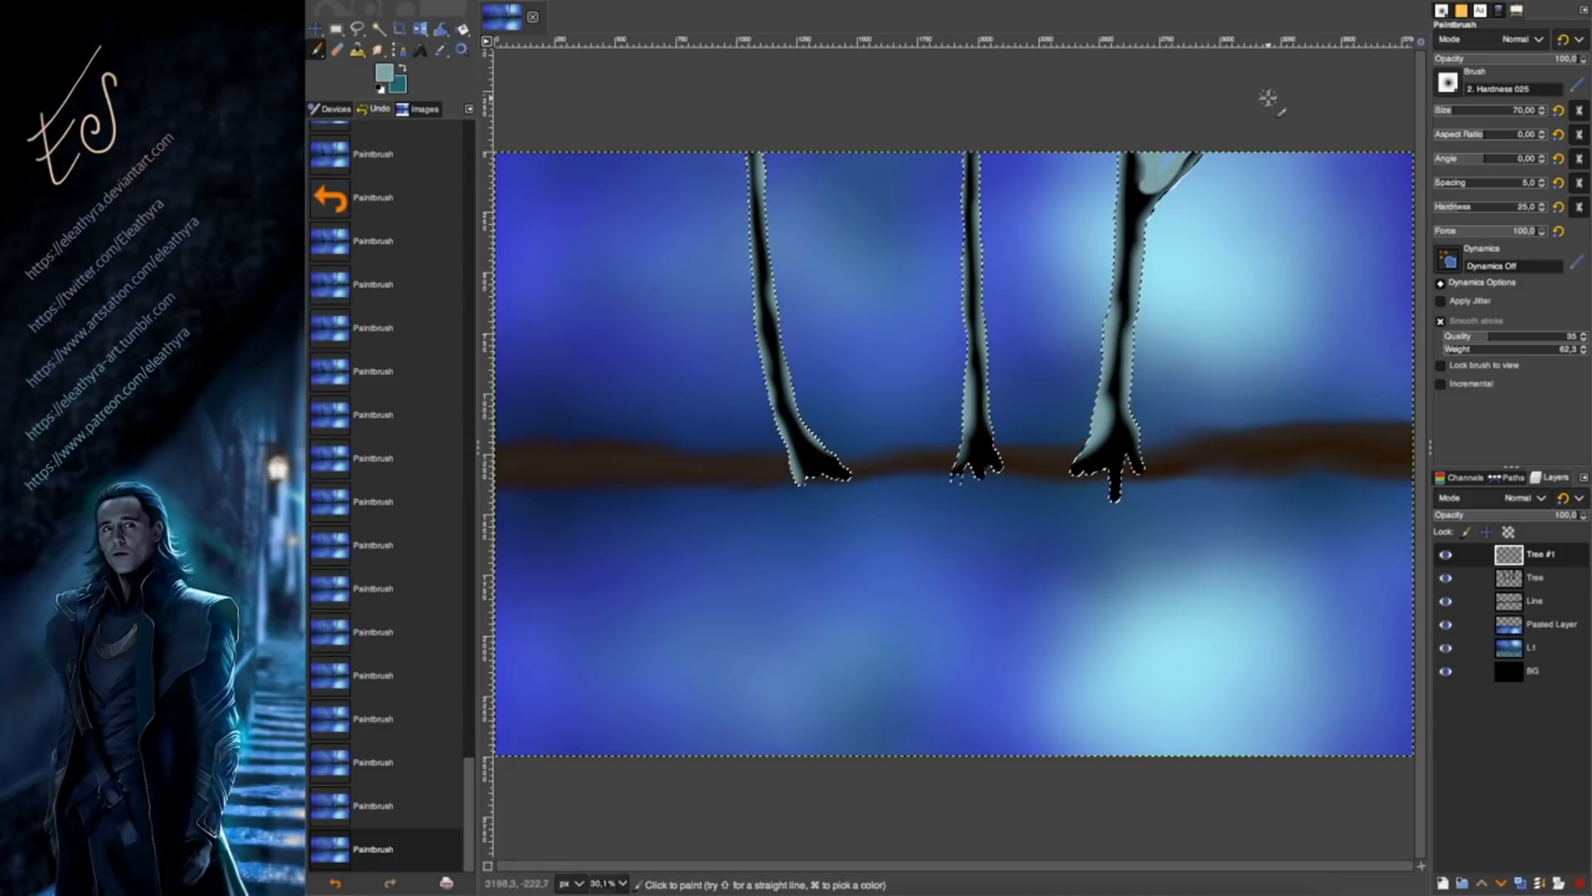
key("ctrl+z")
key("ctrl+z")
key("ctrl+z")
key("ctrl+z")
Subtract the gap between the thick trunk and its branch from the selection with Fuzzy Select.
key("u")
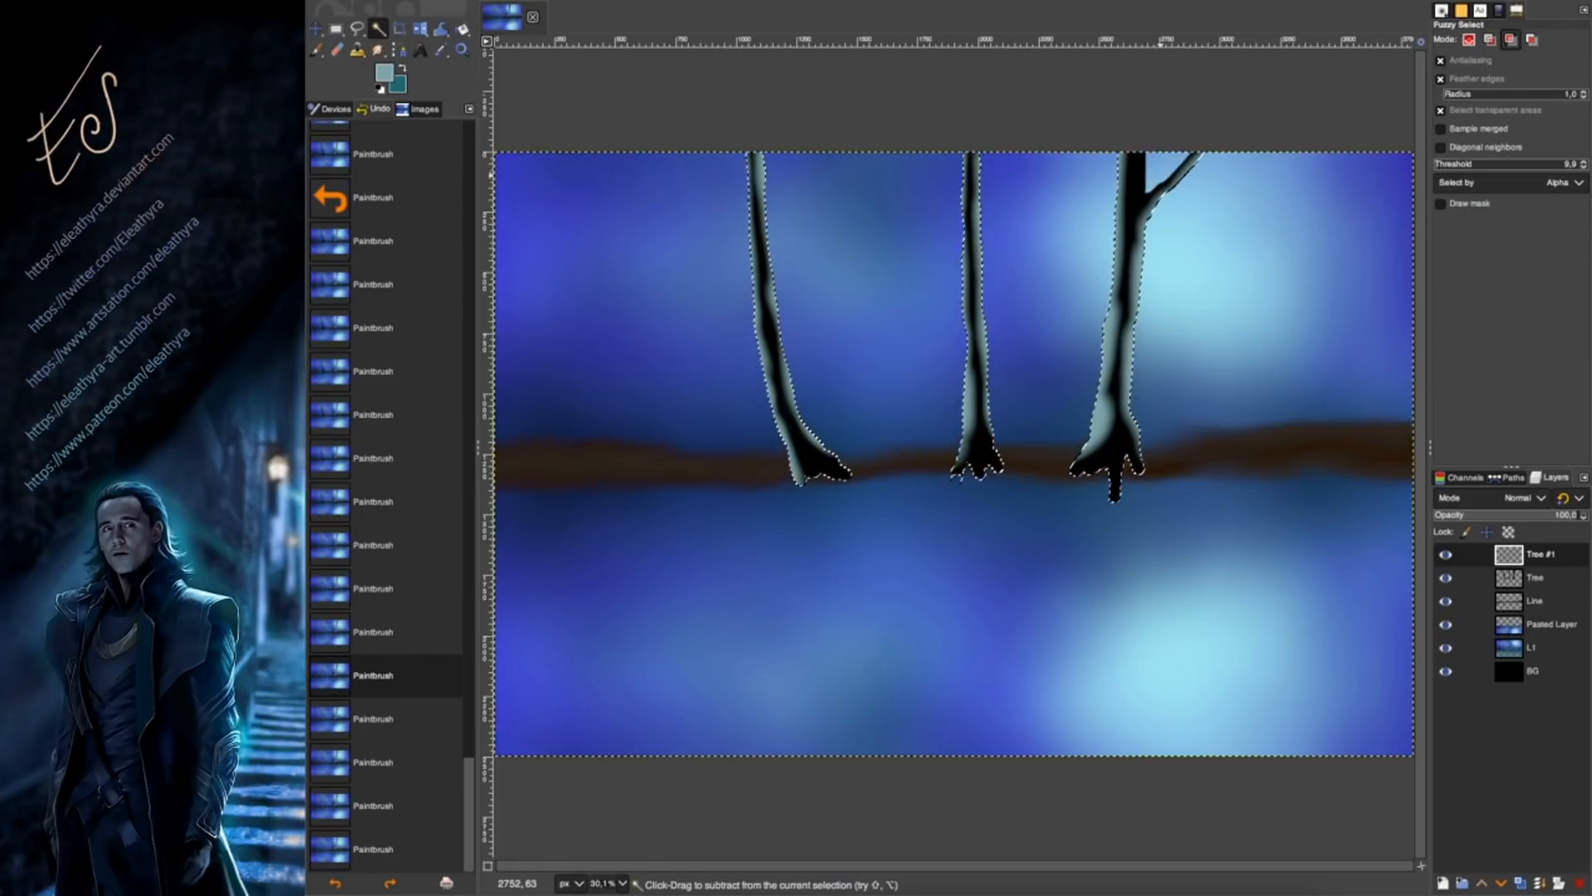
left_click(1169, 168)
Paint a highlight along the branch with a size 98 brush and lower the highlight layer's opacity to about 79.
key("p")
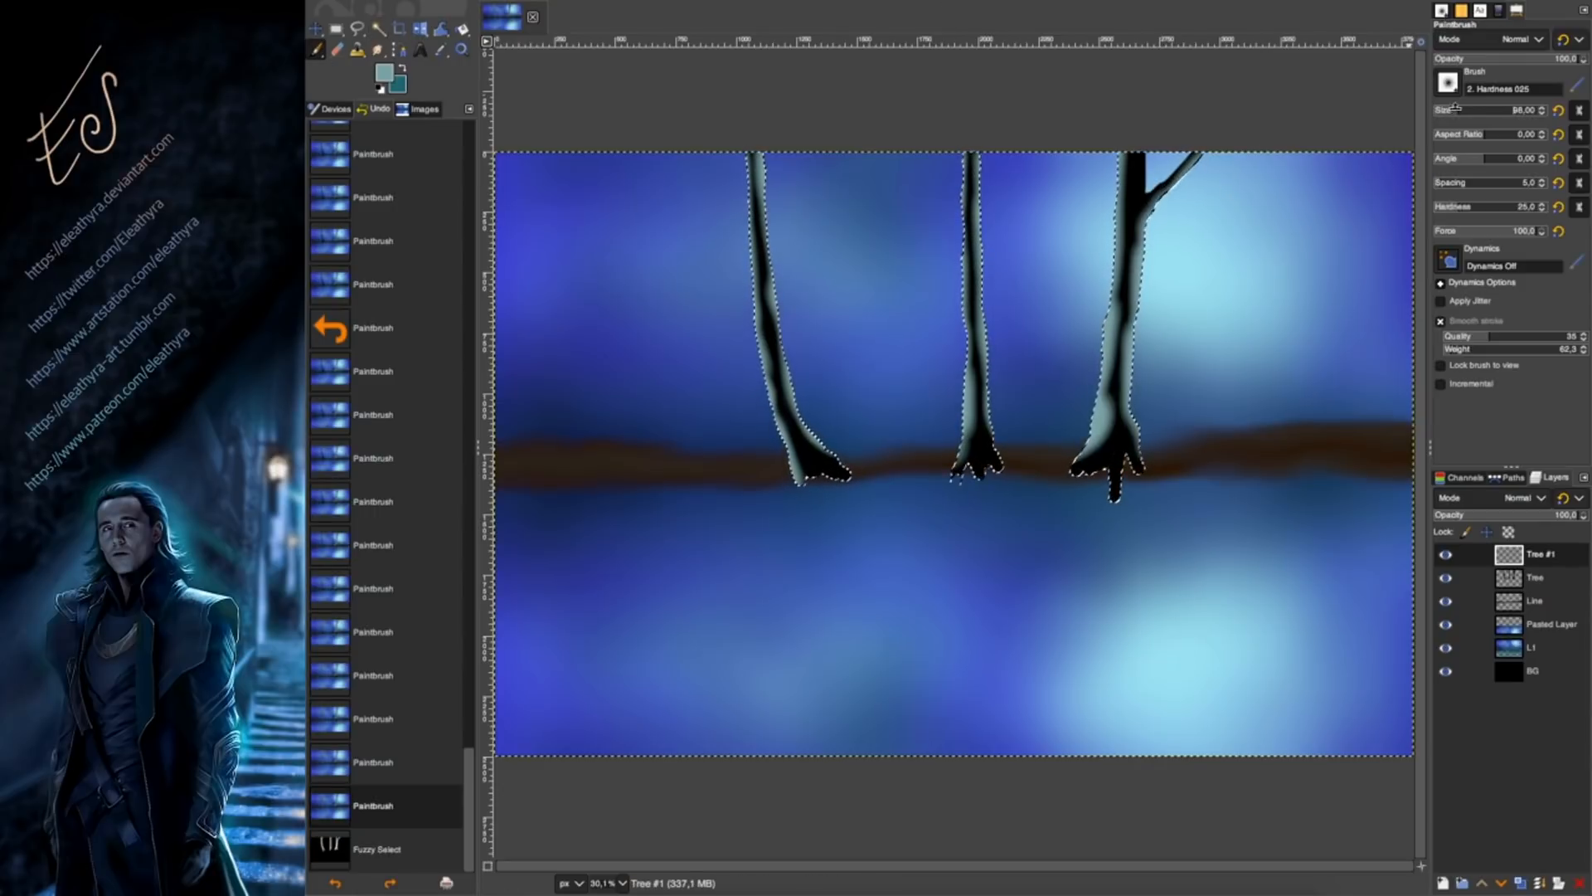
left_click_drag(1152, 150, 1197, 141)
left_click(1547, 514)
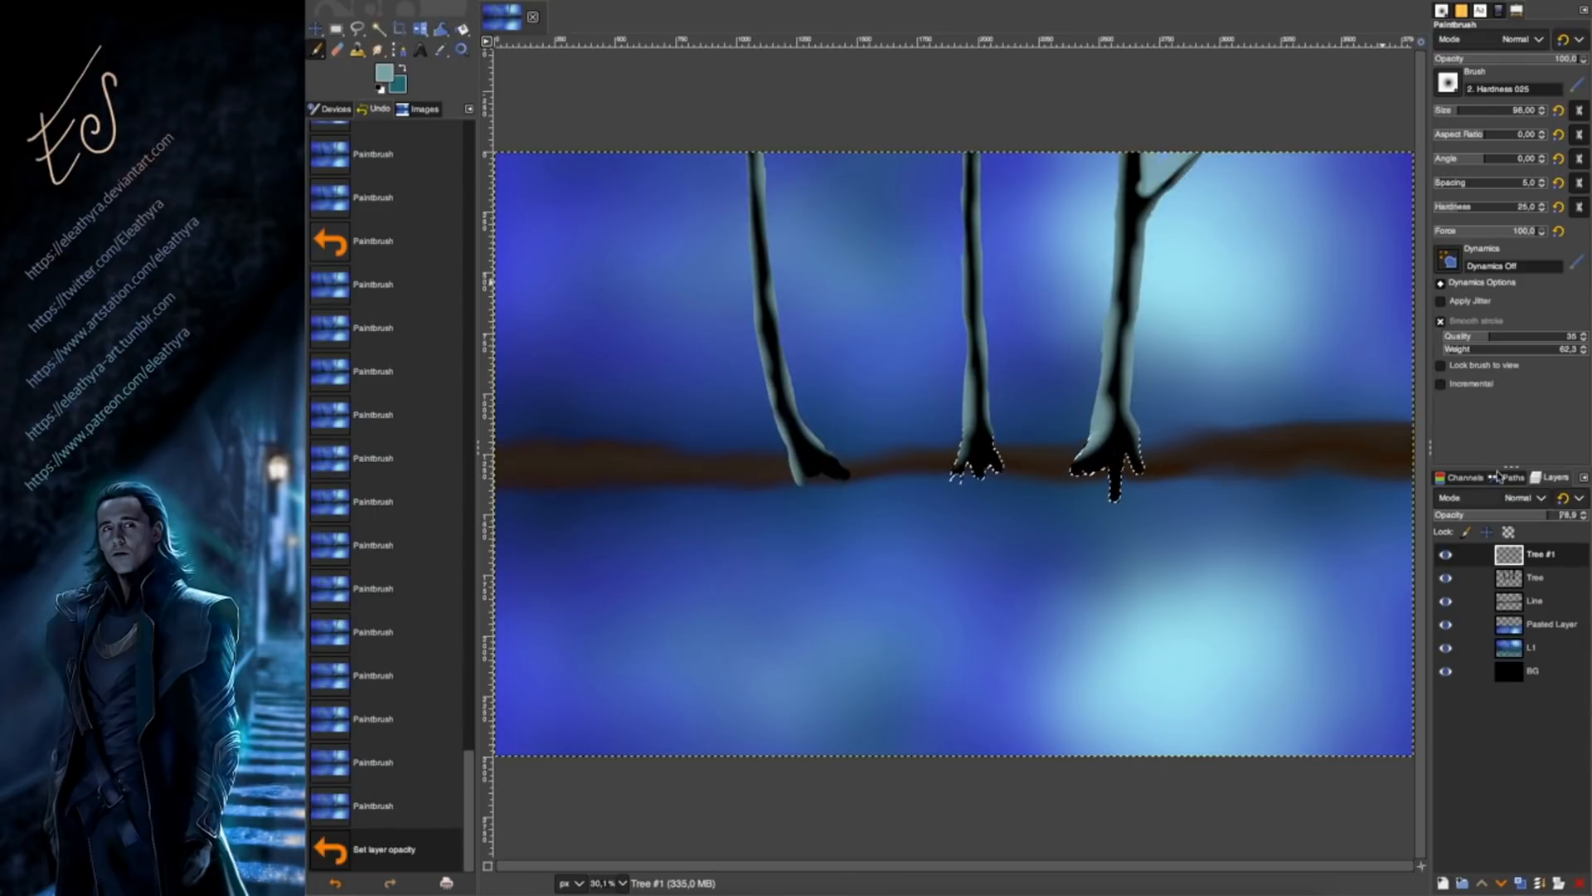
Set up the Eraser with the Cell 01 brush at size 84, Dynamics Random and jitter at an amount of 3.13.
key("shift+e")
left_click(1449, 83)
scroll(1526, 226, "down", 3)
left_click(1532, 195)
left_click(1451, 107)
left_click(1484, 58)
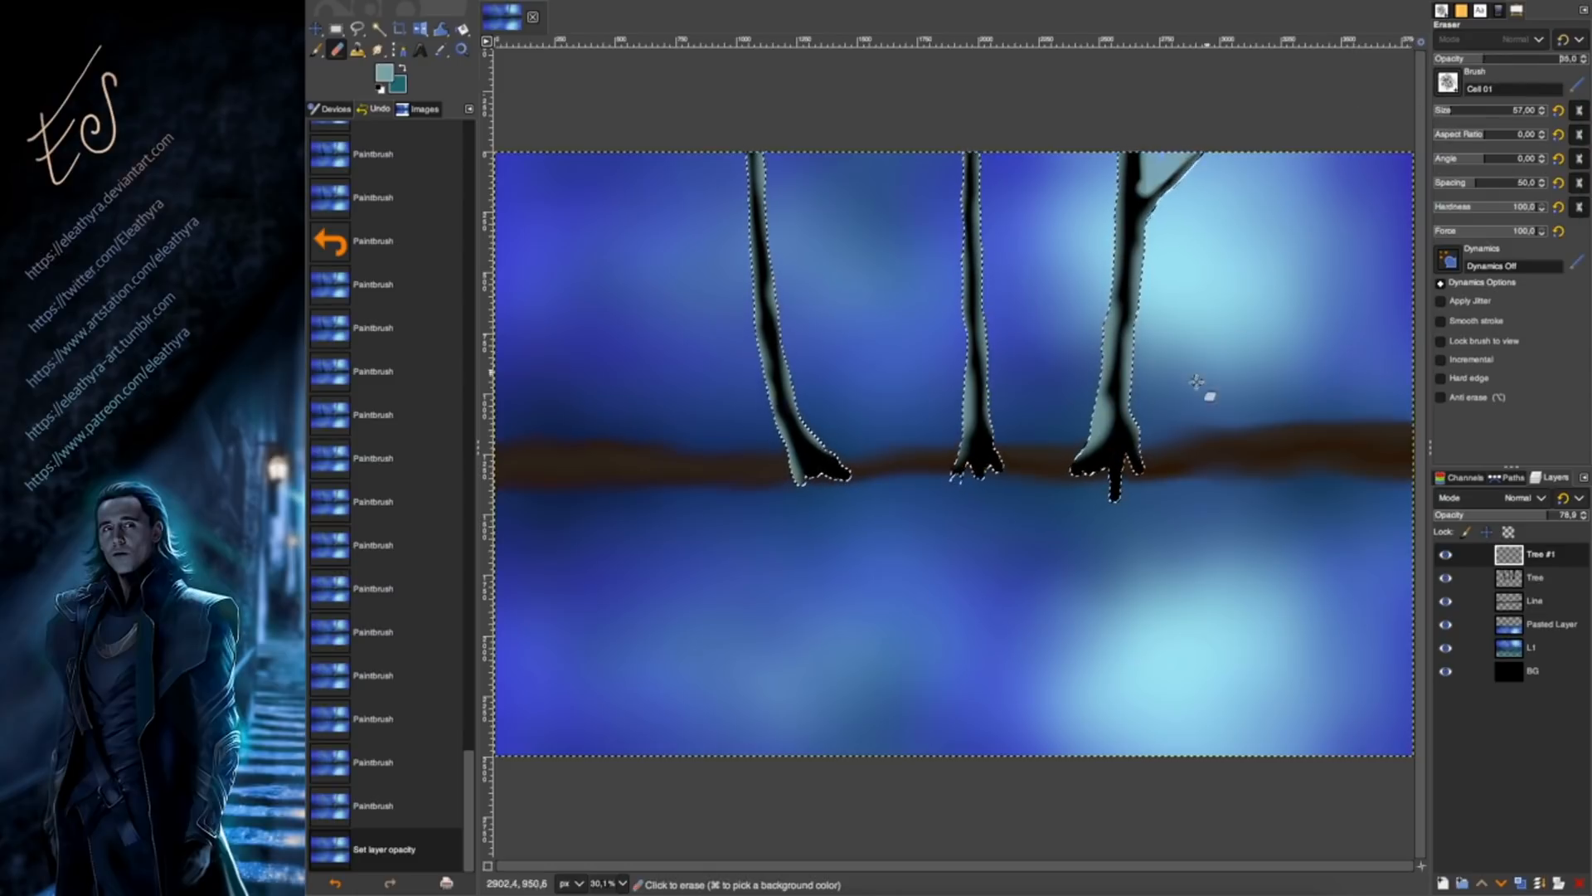
left_click(1465, 300)
left_click(1448, 259)
left_click(1505, 382)
left_click(1456, 109)
left_click(1527, 315)
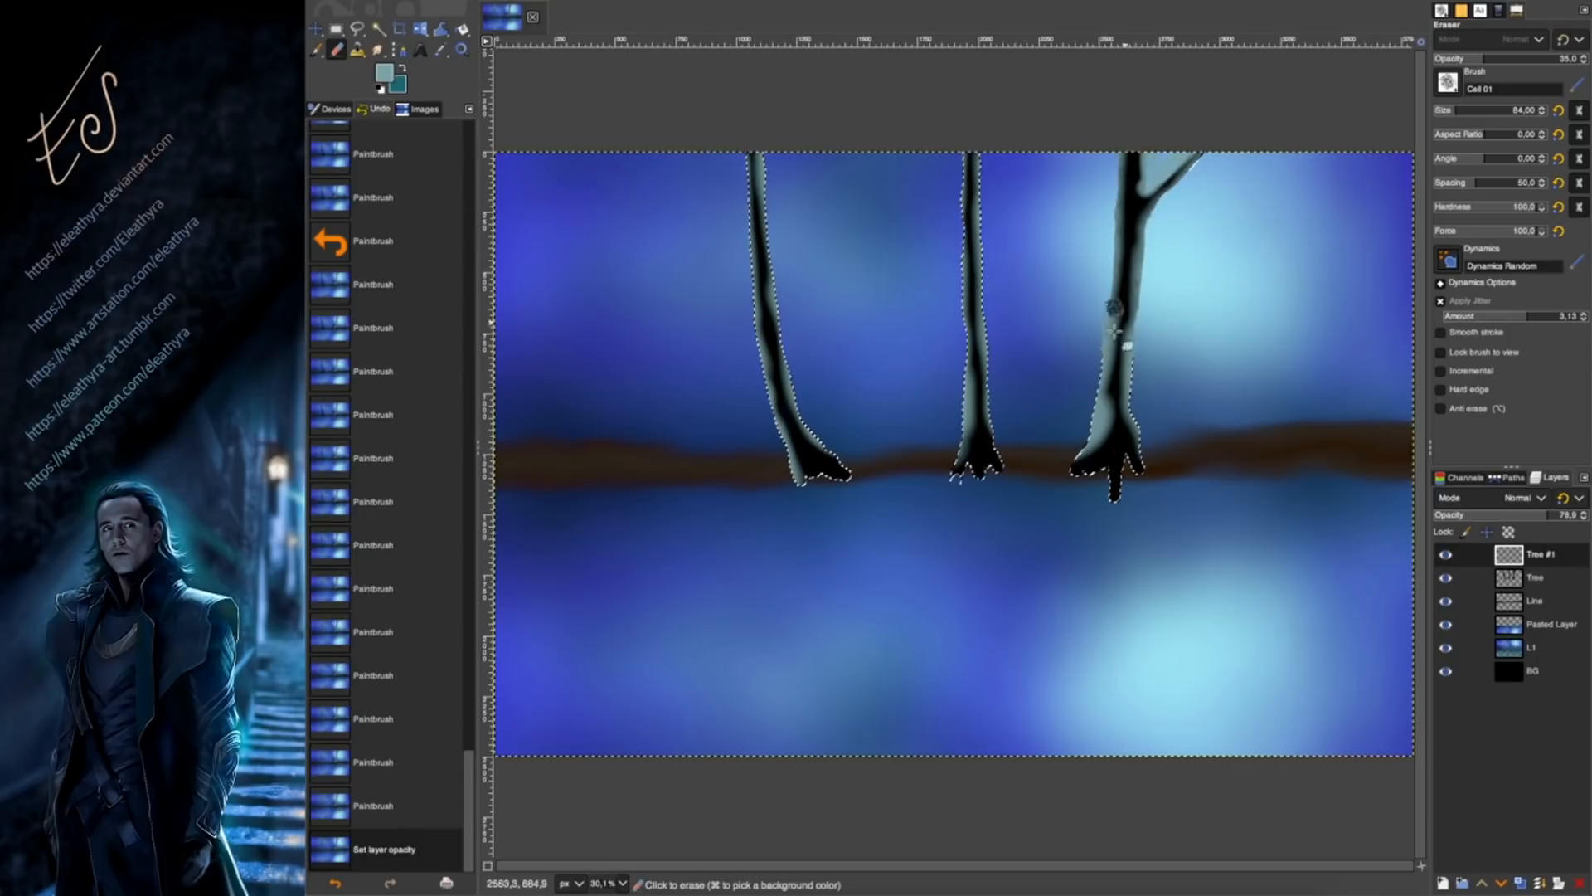
Erase rough bark texture into the highlights of all three trunks, raising the eraser opacity to 75.
mouse_move(1108, 398)
left_mouse_down()
mouse_move(1120, 423)
mouse_move(1104, 436)
left_mouse_up()
left_click(1541, 59)
left_click_drag(979, 443, 972, 175)
left_click_drag(756, 166, 774, 382)
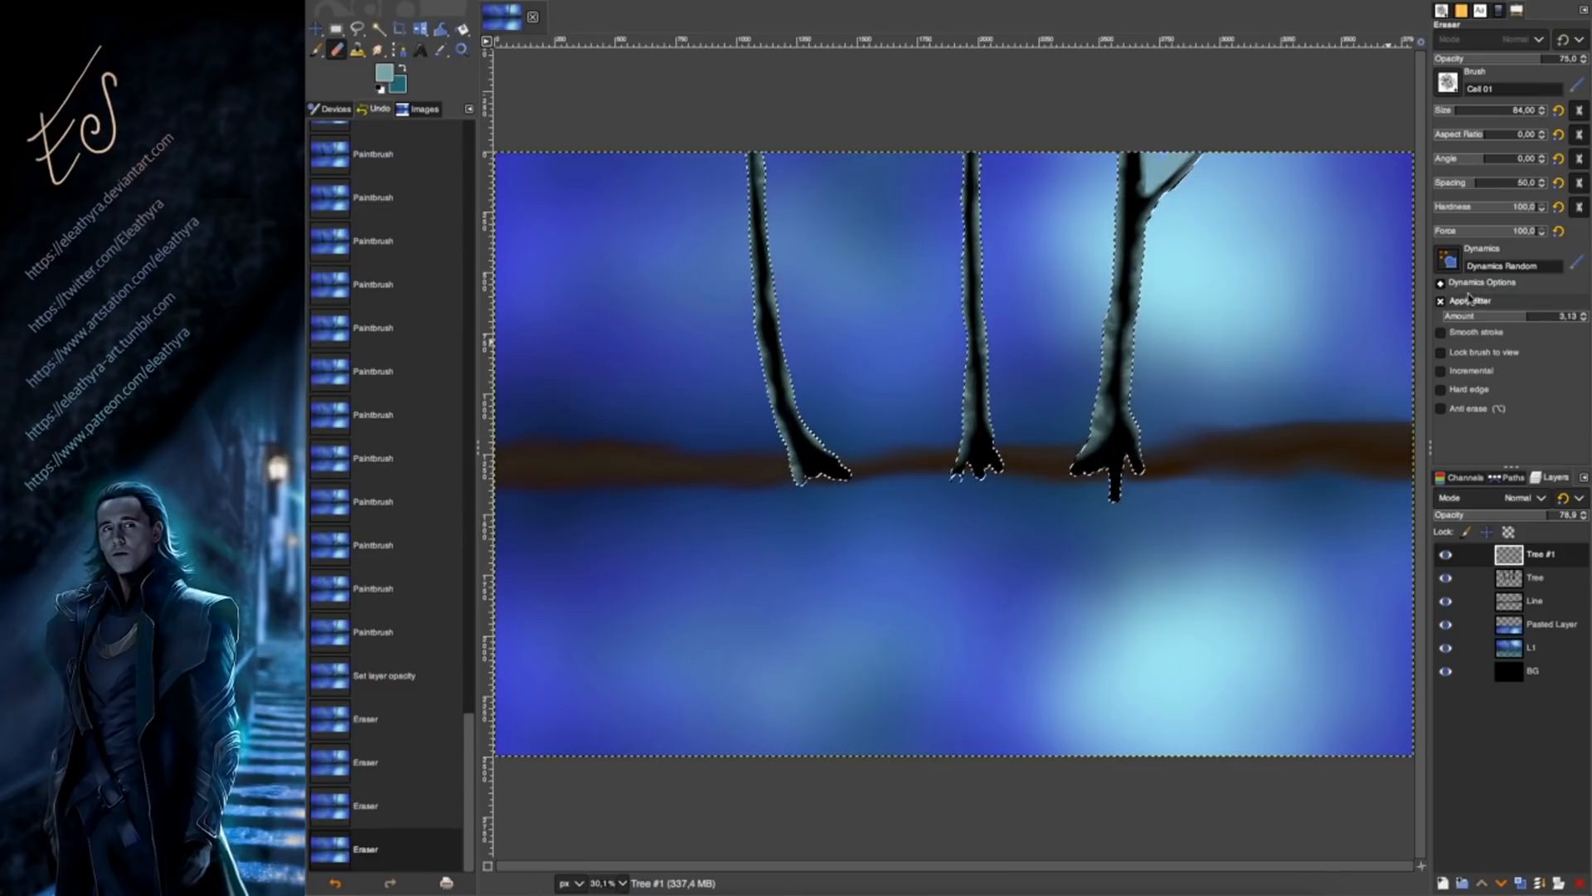
Turn off the eraser's jitter and erase more bark texture from the highlights along the three trunks.
left_click(1441, 301)
left_click_drag(1100, 429, 1153, 225)
left_click_drag(972, 203, 970, 234)
left_click_drag(978, 424, 977, 390)
left_click_drag(767, 294, 771, 331)
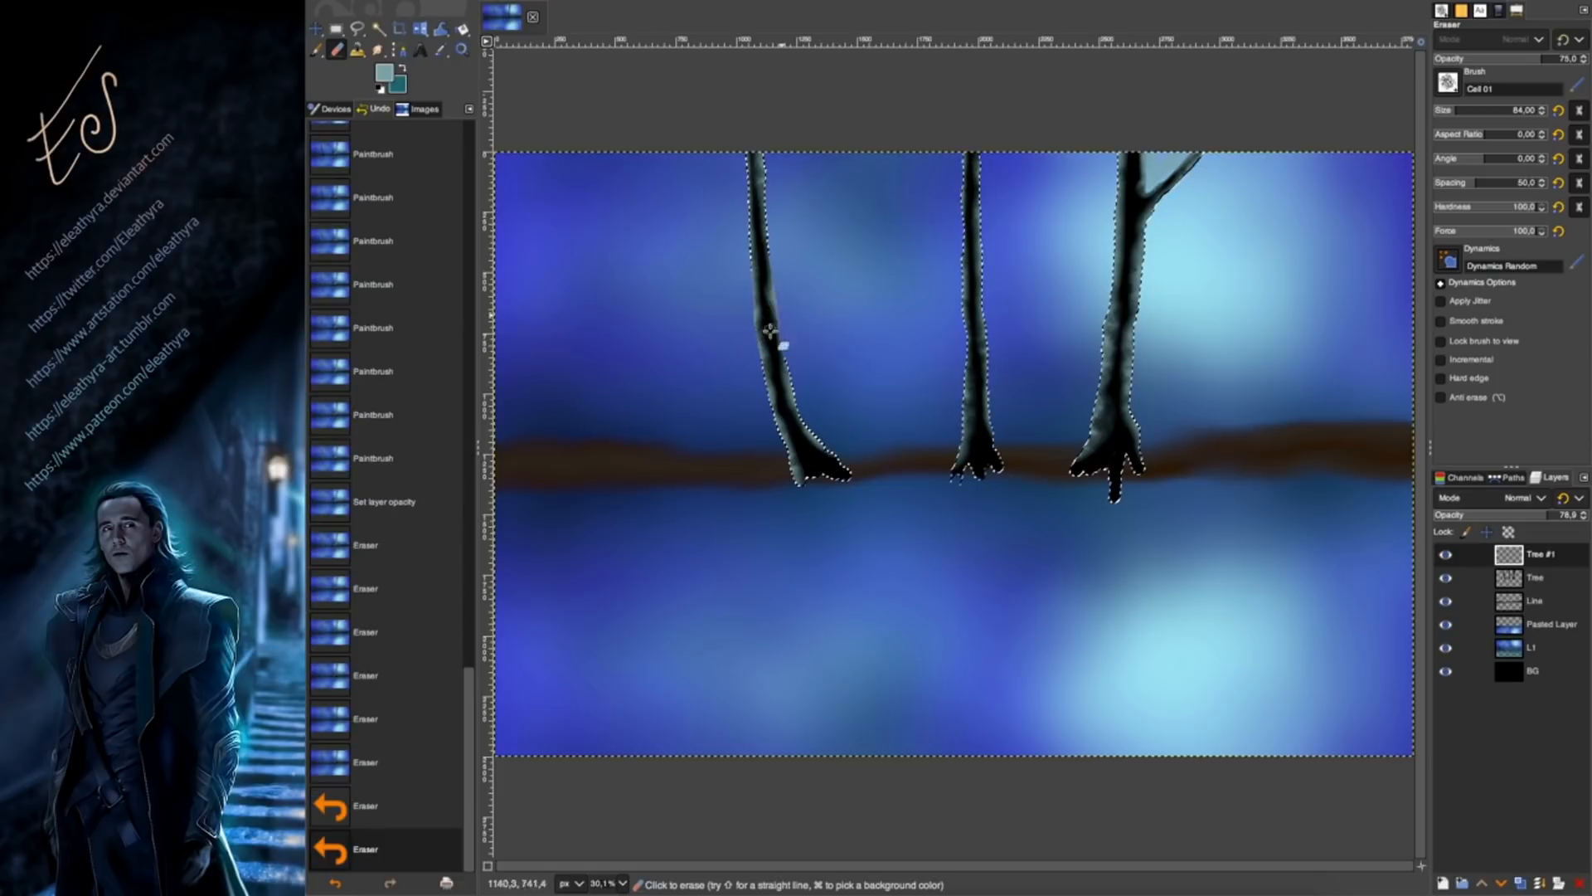
left_click_drag(757, 226, 758, 178)
Enlarge the eraser to size 309 and break up the highlights on the branch, middle trunk and thick trunk's roots.
left_click(1483, 110)
mouse_move(1143, 200)
left_mouse_down()
mouse_move(1122, 239)
mouse_move(1128, 207)
left_mouse_up()
mouse_move(964, 228)
left_mouse_down()
mouse_move(972, 446)
mouse_move(979, 418)
left_mouse_up()
left_click_drag(1113, 419, 1078, 476)
Set the highlight layer's opacity back to 100.
left_click_drag(1550, 515, 1587, 515)
left_click(773, 0)
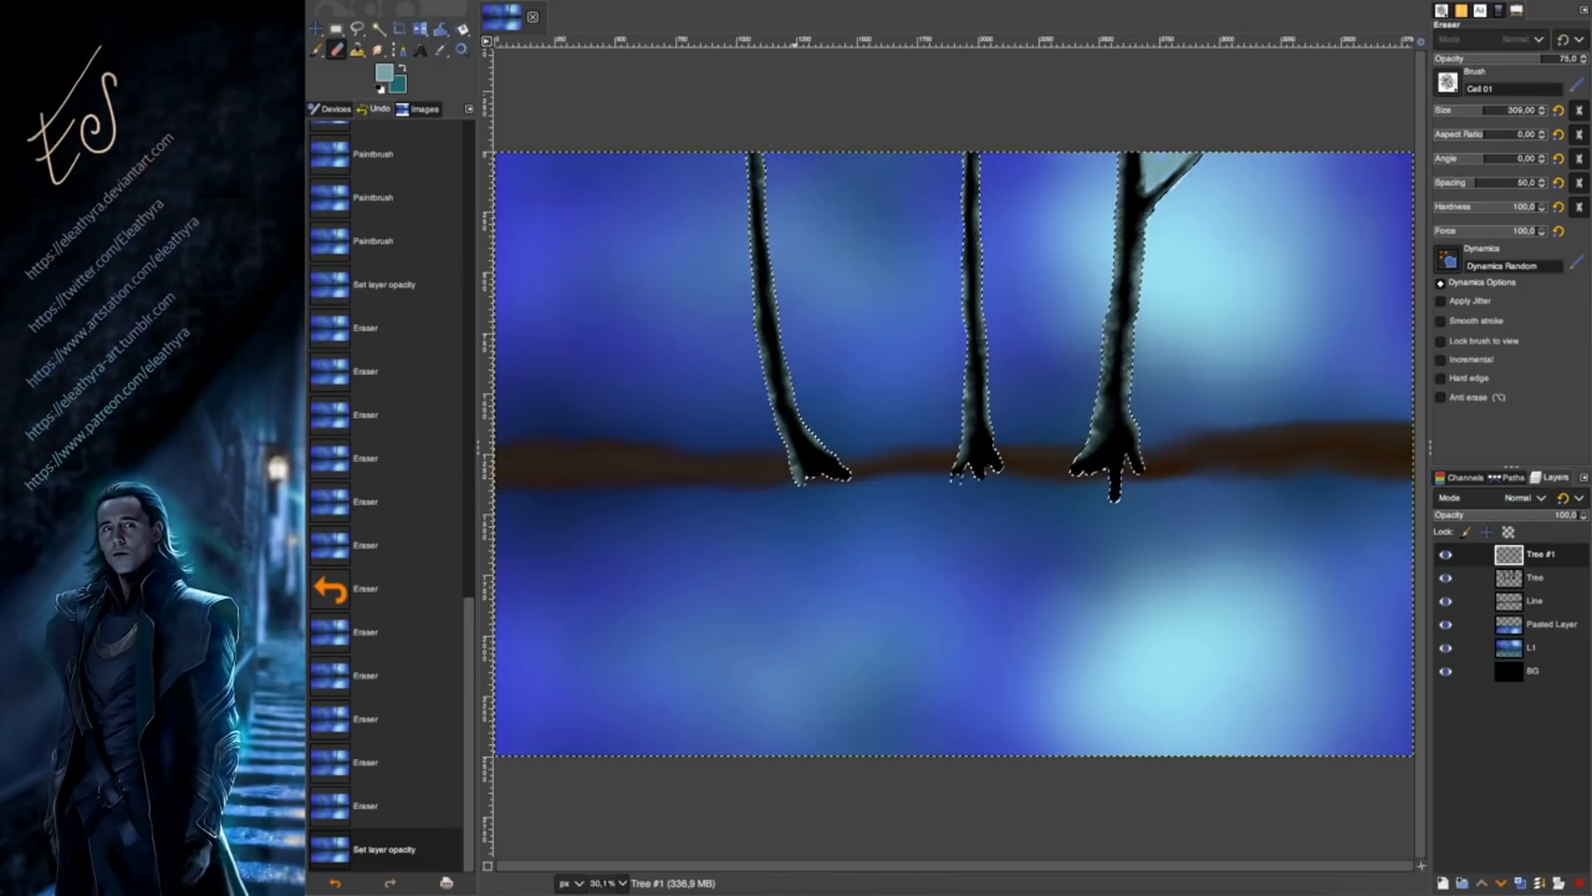
Clear the selection and apply Pick noise to the highlight layer with 63.16% randomization and 33 repeats.
left_click(510, 7)
left_click(773, 0)
mouse_move(809, 158)
mouse_move(792, 123)
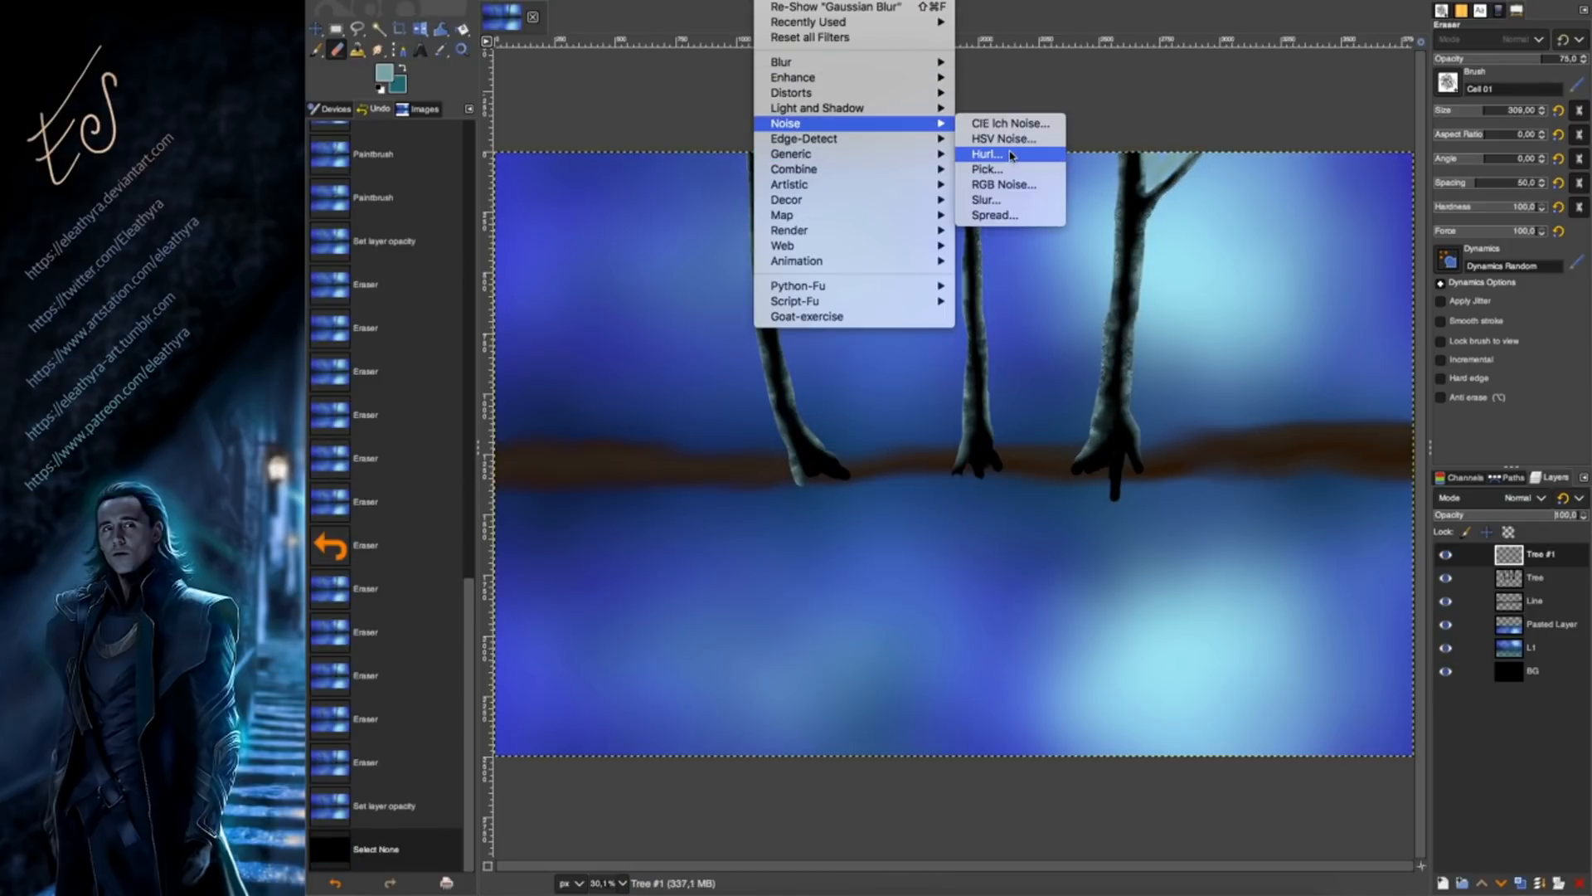
left_click(988, 169)
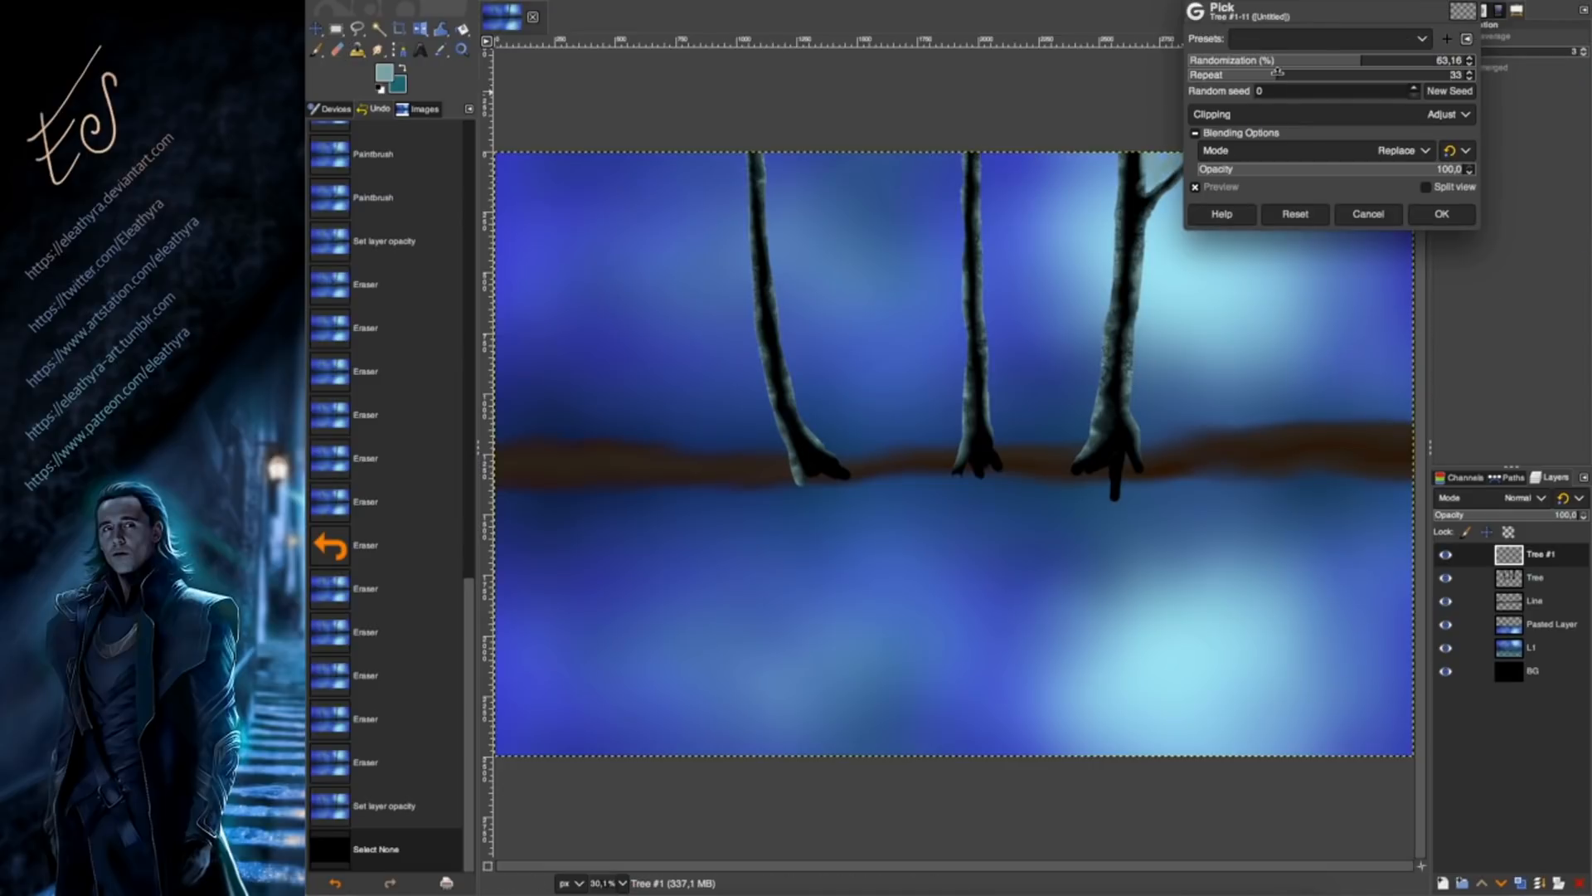
left_click(1443, 214)
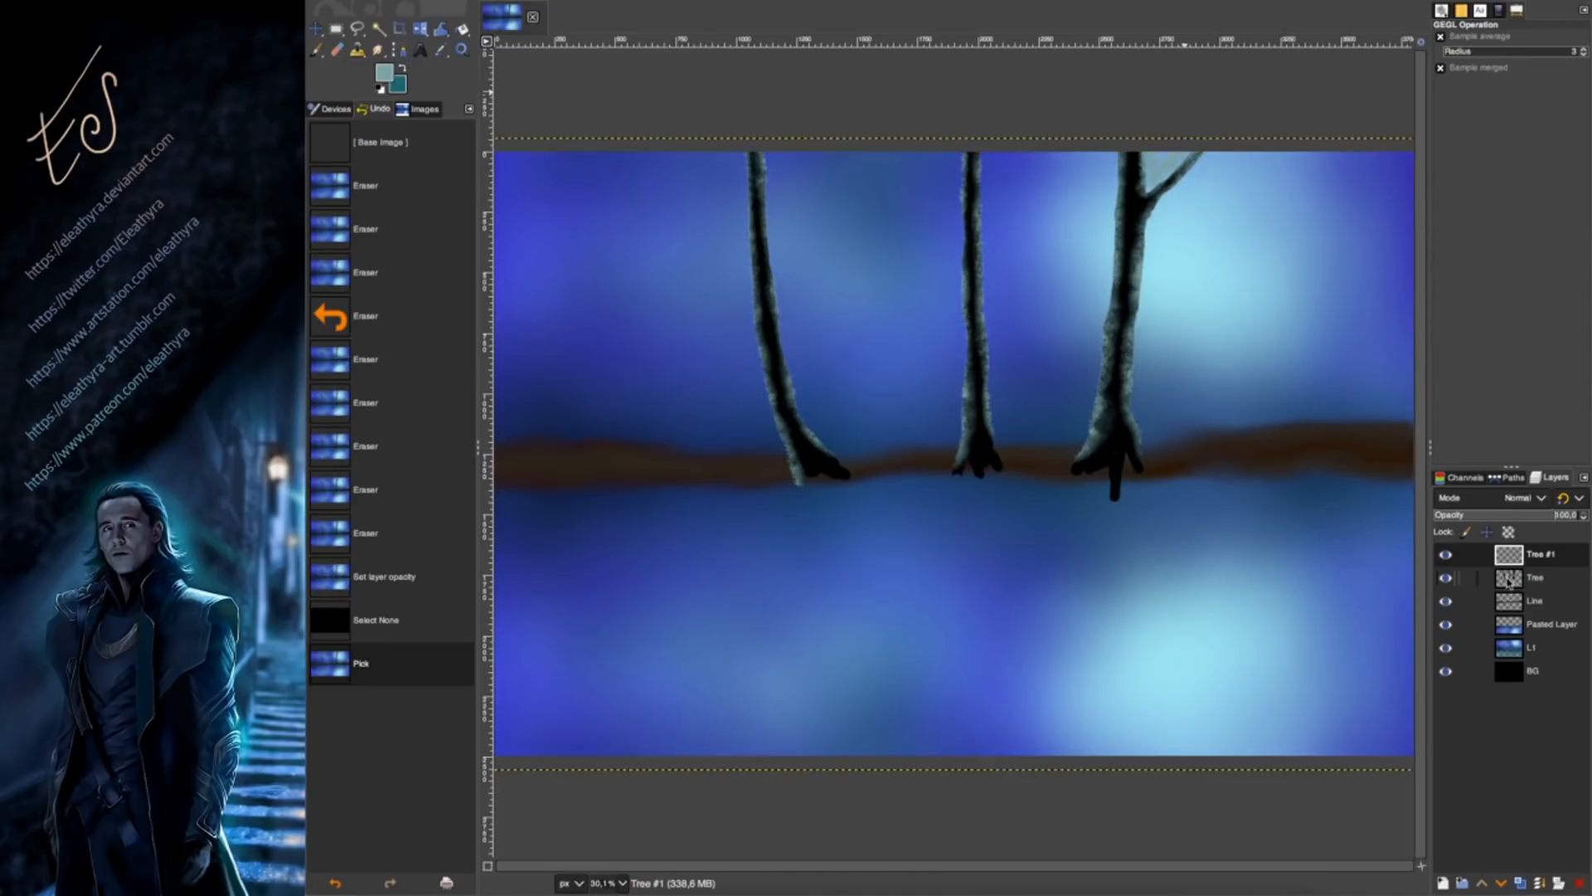
Fuzzy-select the silhouettes of all three trunks on the Tree layer.
left_click(1535, 578)
key("u")
left_click(1124, 462)
left_click(1491, 40)
left_click(1117, 452)
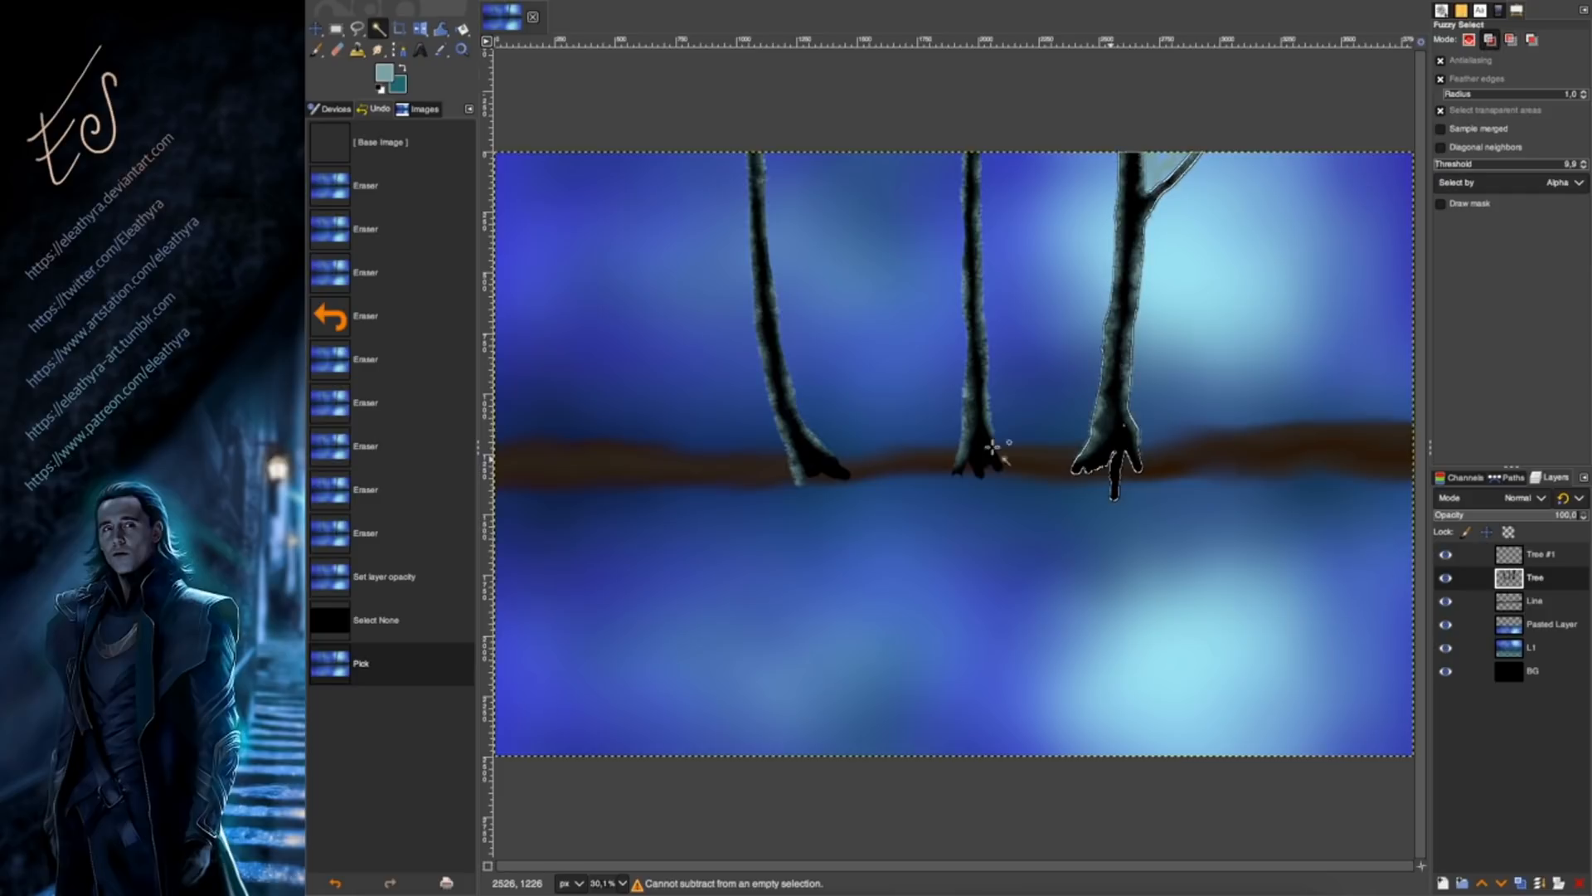
left_click(984, 454)
left_click(822, 459)
Invert the selection, clear the Tree #1 layer outside the trunks and drop the selection.
left_click(503, 1)
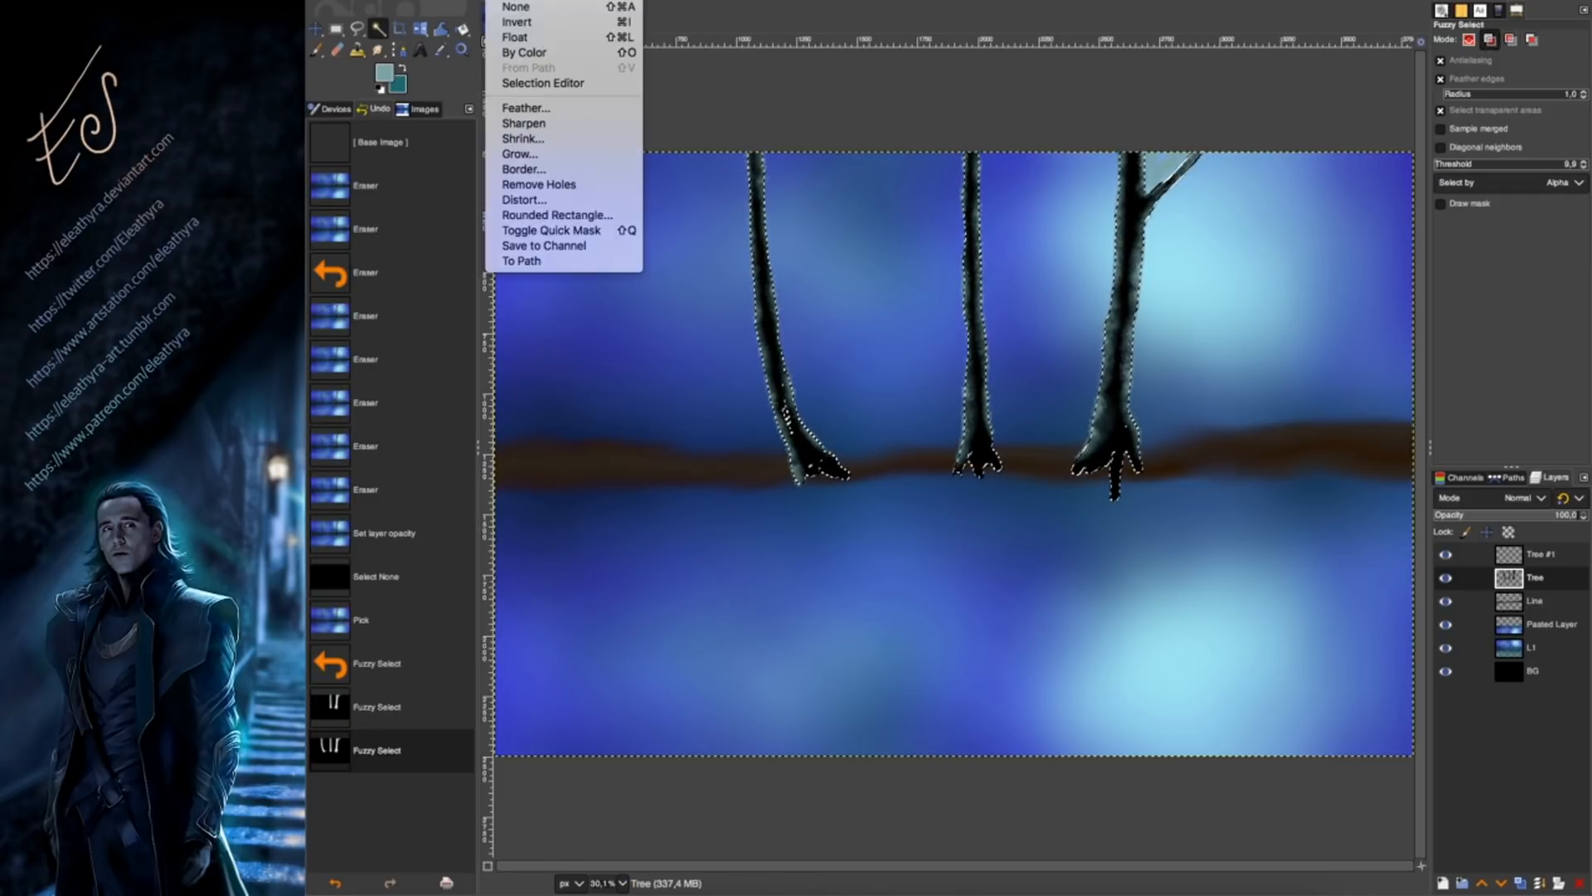
left_click(520, 22)
left_click(1540, 554)
key("Delete")
left_click(503, 1)
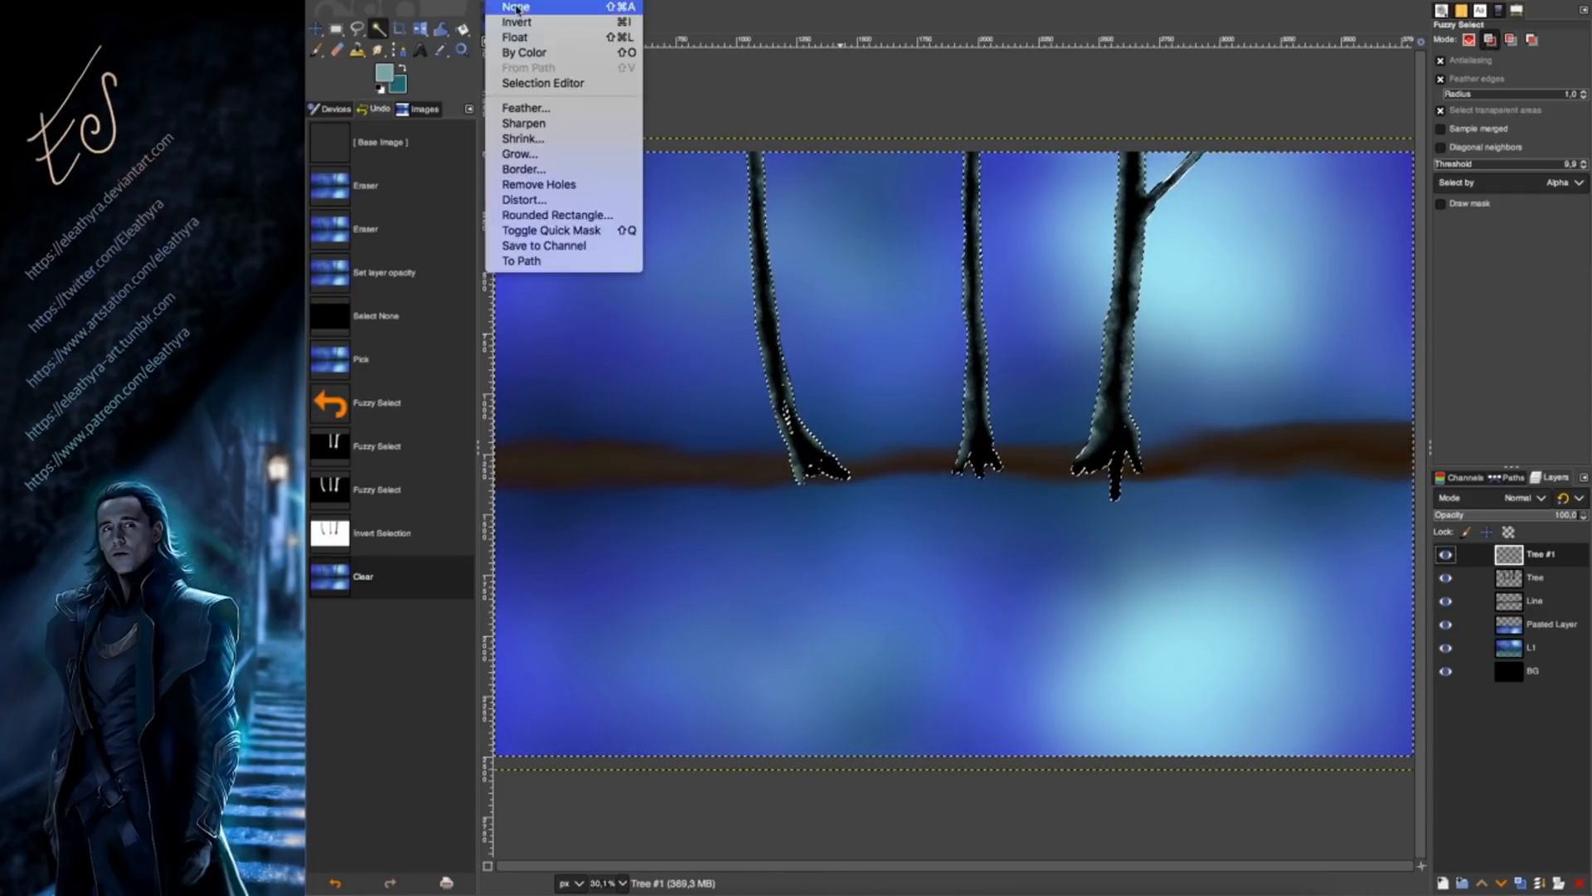
left_click(520, 11)
Lower the Tree #1 layer's opacity to about 30 and apply a slight Gaussian blur to it.
left_click(1507, 514)
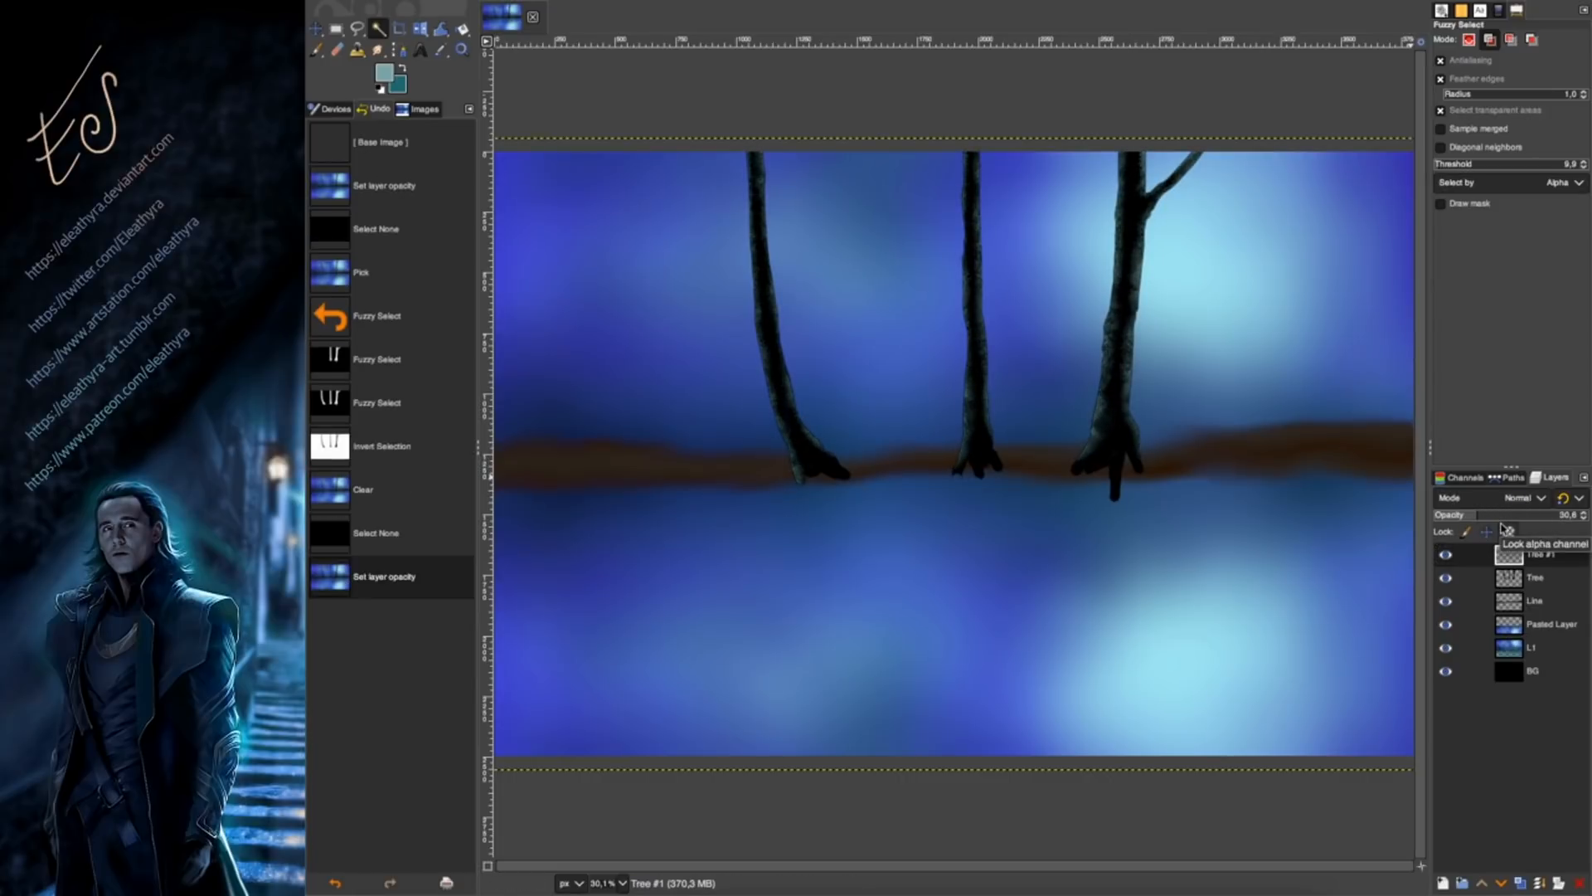
left_click(763, 1)
mouse_move(792, 63)
left_click(975, 73)
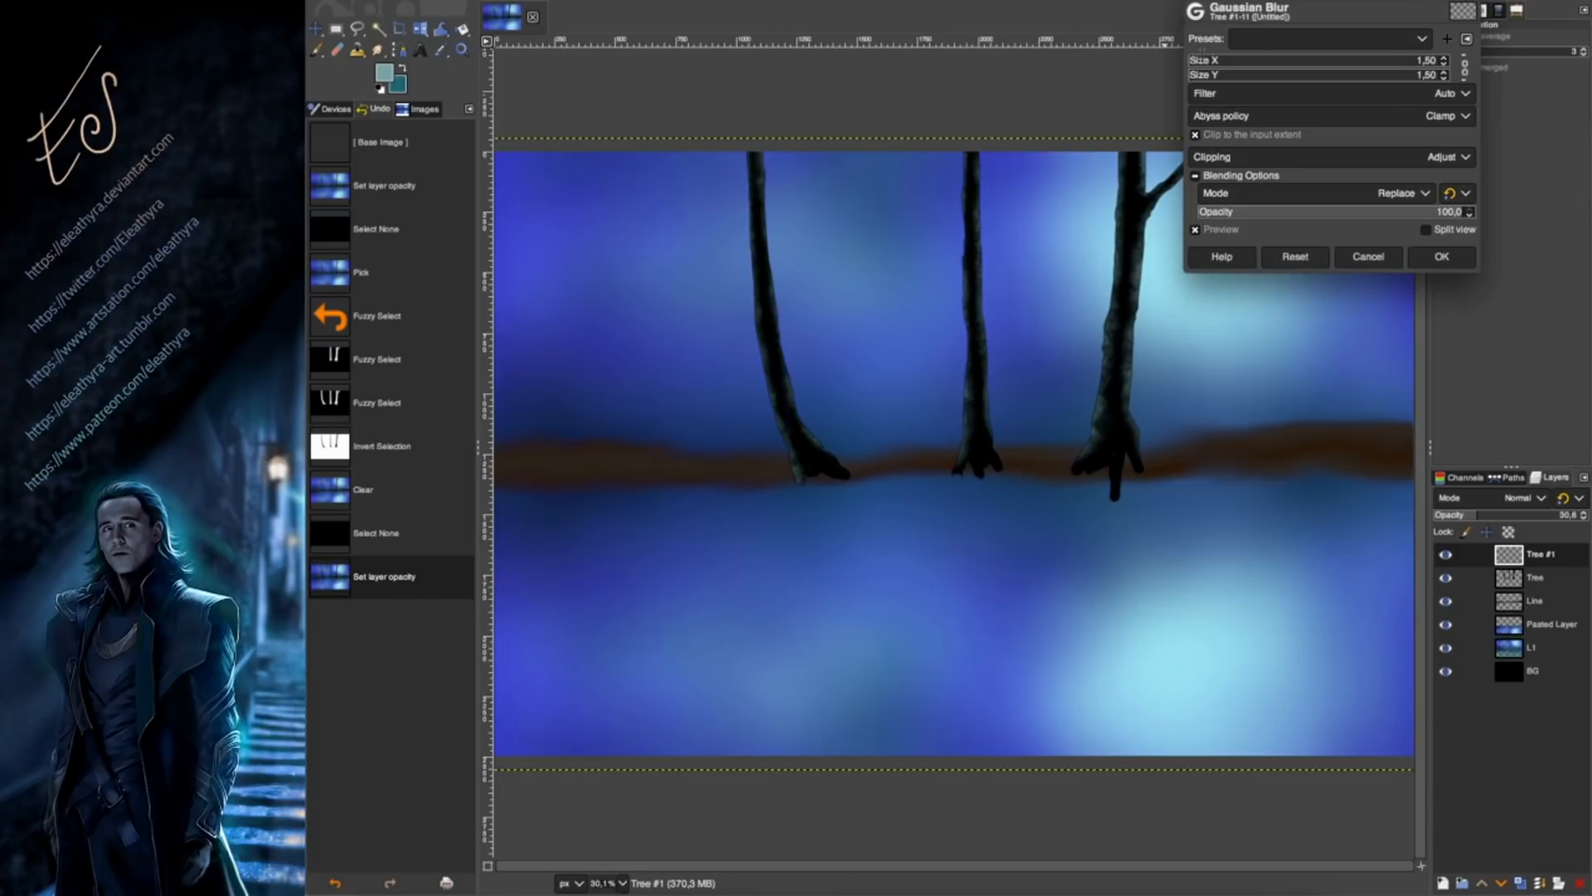
left_click_drag(1211, 59, 1203, 58)
left_click(1443, 257)
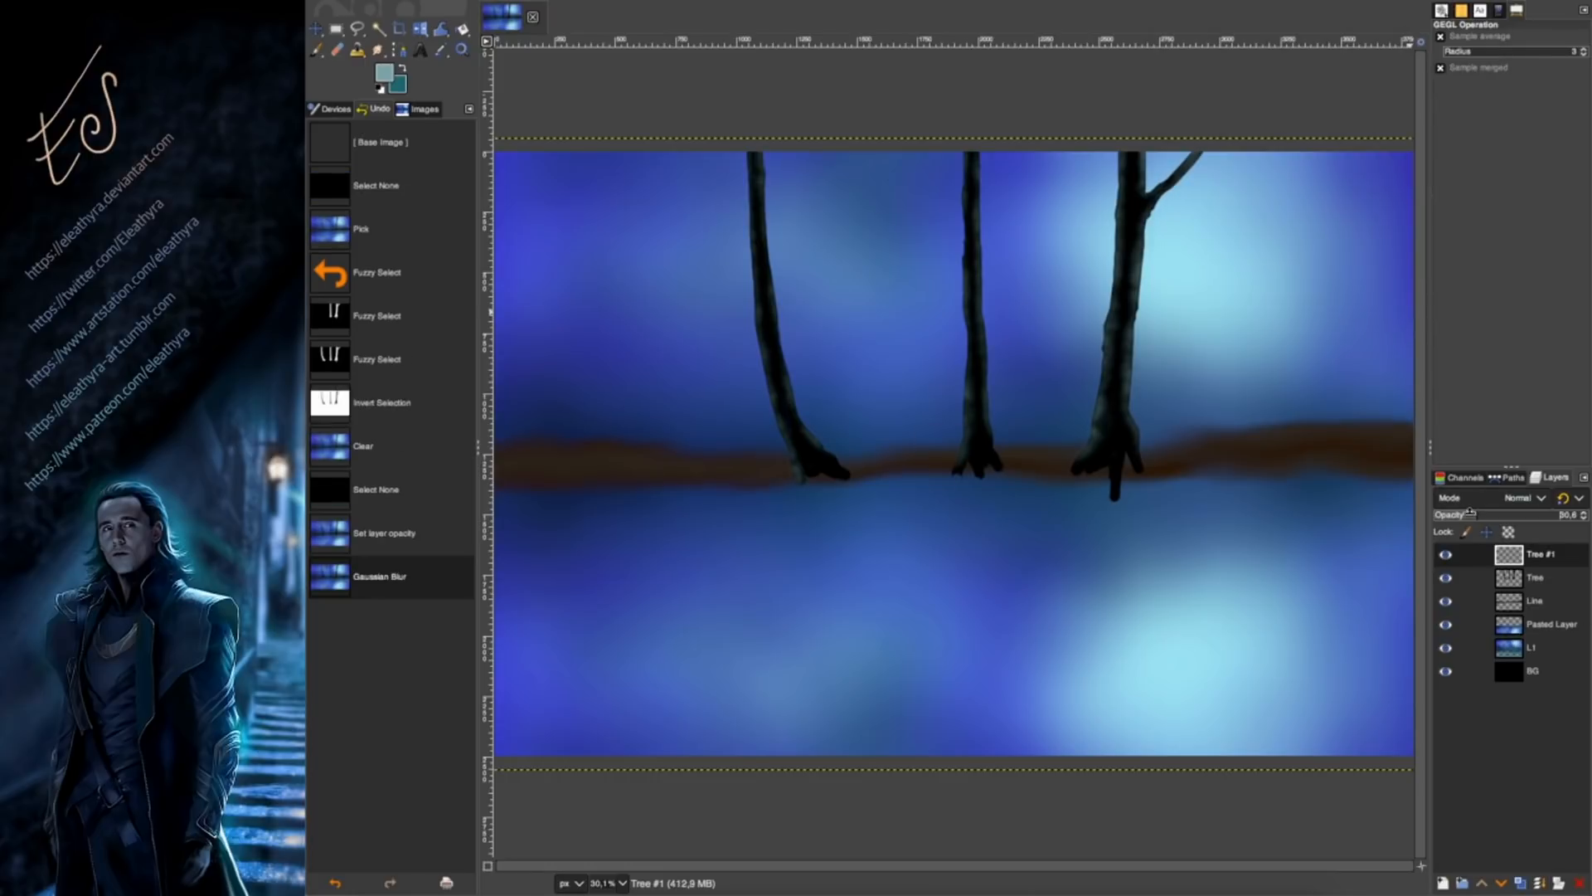
Fade the trunk highlights with the soft Hardness 025 eraser at size 359 and set the layer's opacity to 33.3.
key("shift+e")
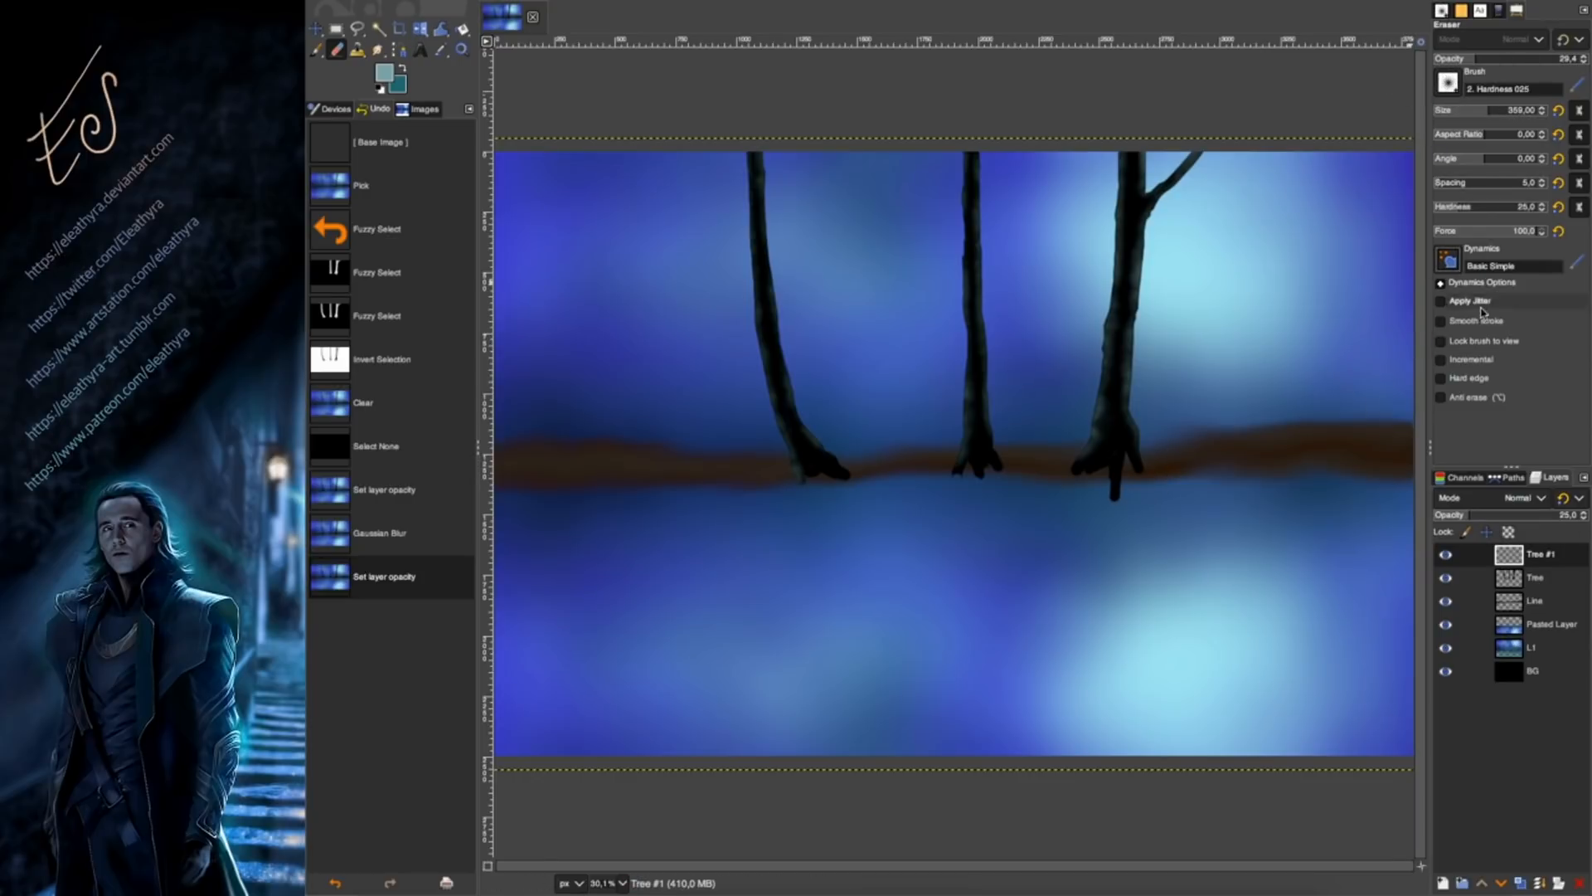
left_click_drag(1092, 461, 1090, 408)
left_click_drag(978, 423, 969, 466)
mouse_move(803, 432)
left_mouse_down()
mouse_move(776, 469)
mouse_move(769, 440)
left_mouse_up()
left_click_drag(1194, 255, 1161, 290)
left_click_drag(987, 273, 977, 306)
left_click(1481, 515)
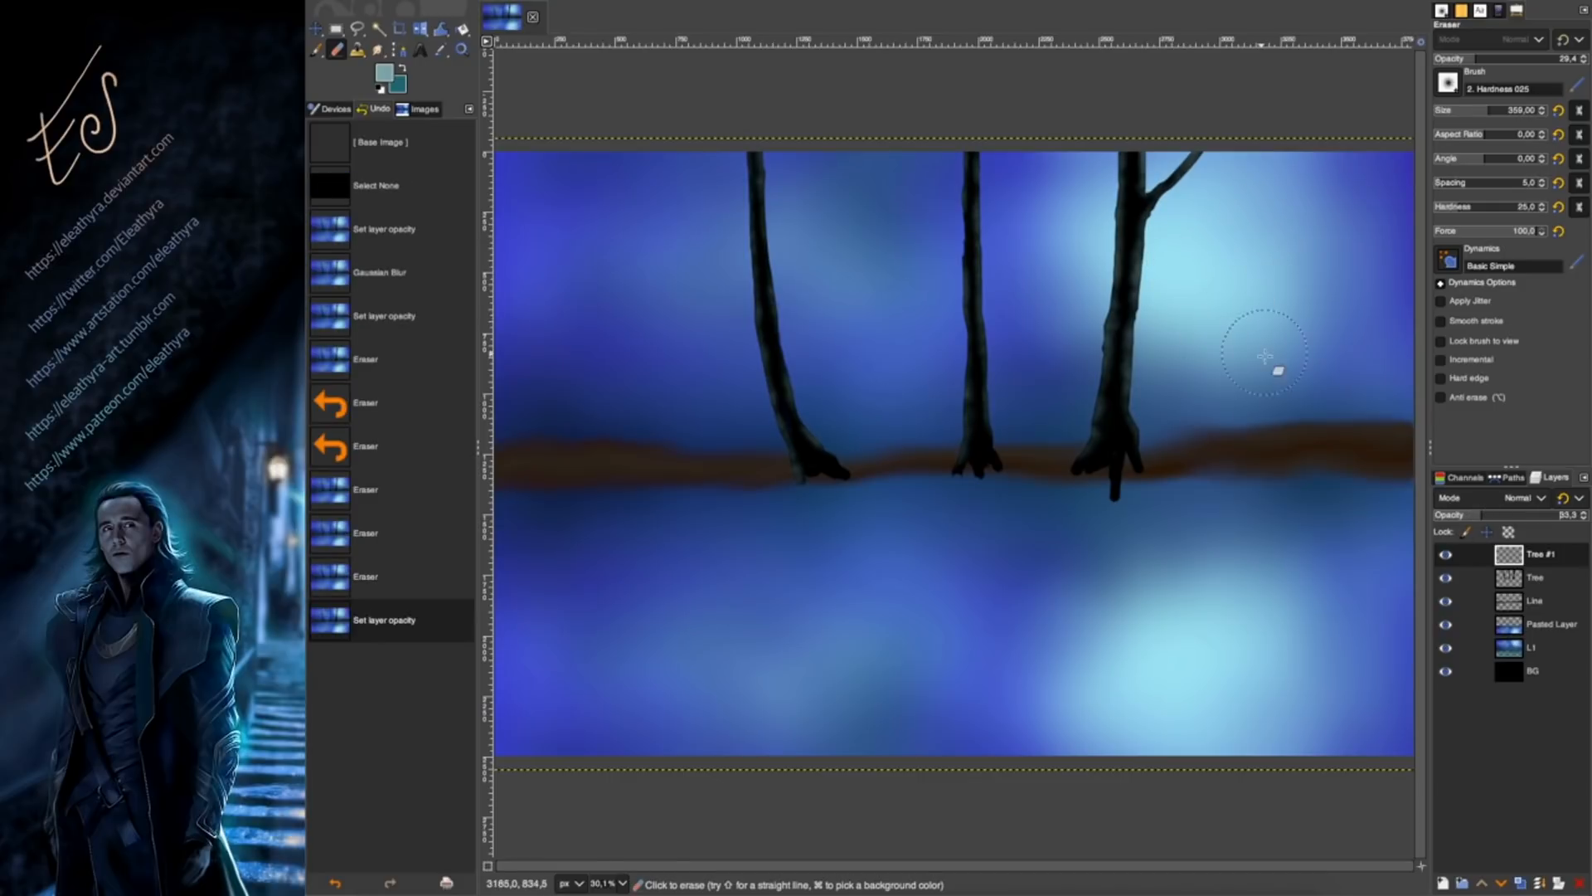
Reduce the eraser to size 147 and erase highlights along the thick trunk and on the roots of the trees.
left_click(1465, 110)
mouse_move(1134, 146)
left_mouse_down()
mouse_move(1133, 322)
mouse_move(1129, 193)
left_mouse_up()
left_click_drag(1128, 307, 1112, 466)
left_click_drag(802, 457, 803, 476)
left_click_drag(803, 462, 803, 484)
left_click_drag(808, 464, 833, 476)
left_click_drag(979, 452, 980, 472)
left_click_drag(987, 455, 996, 469)
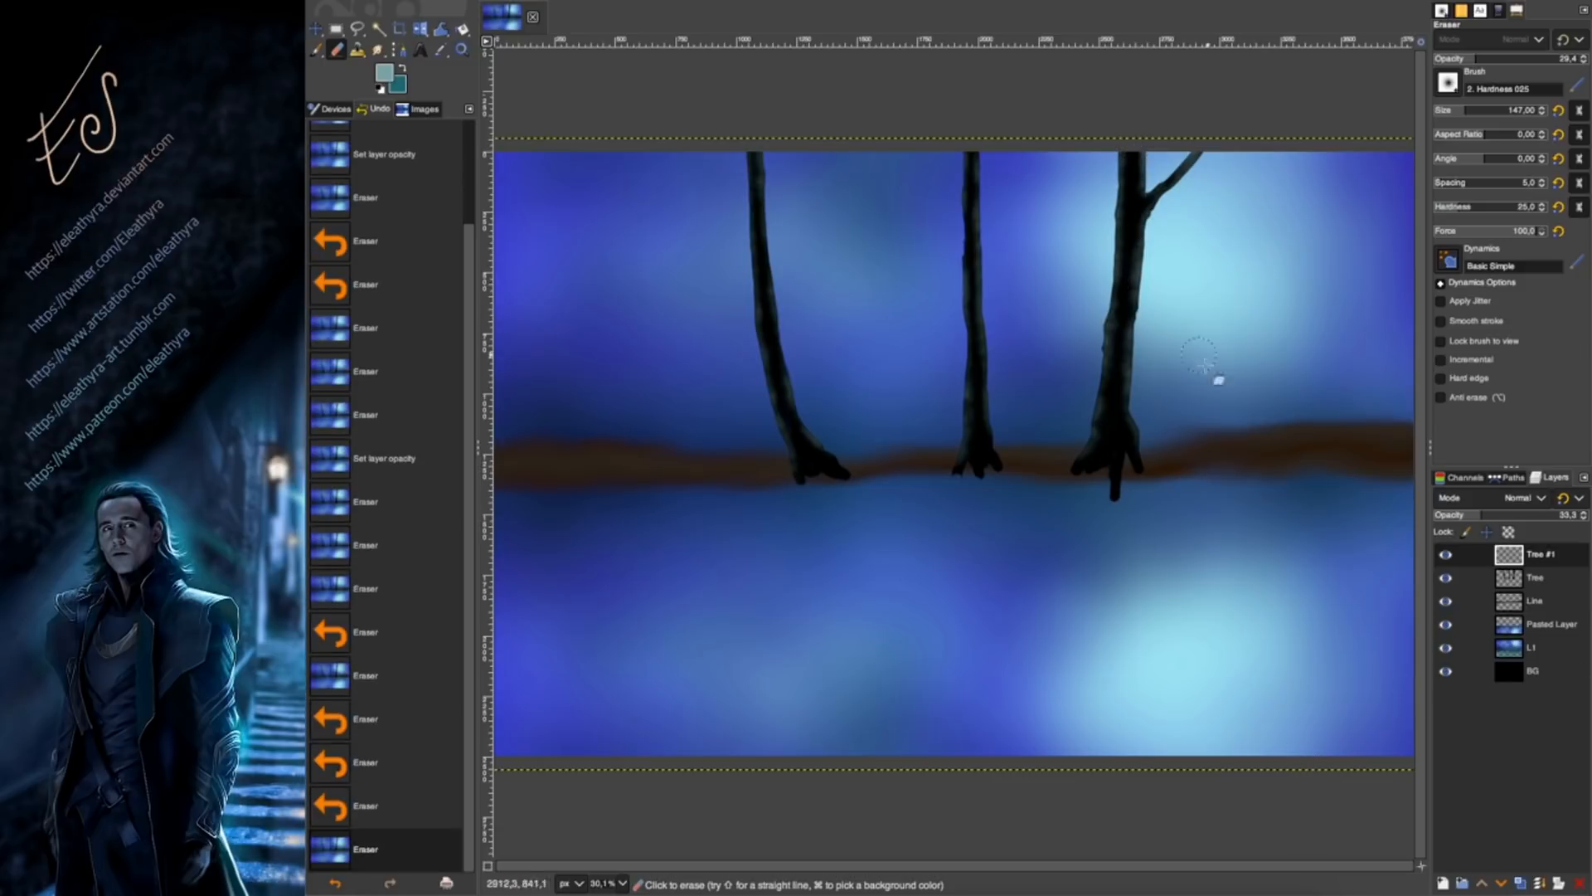
Activate the Tree layer and choose the dark brown from the colour history as the foreground.
left_click(1549, 579)
left_click(384, 73)
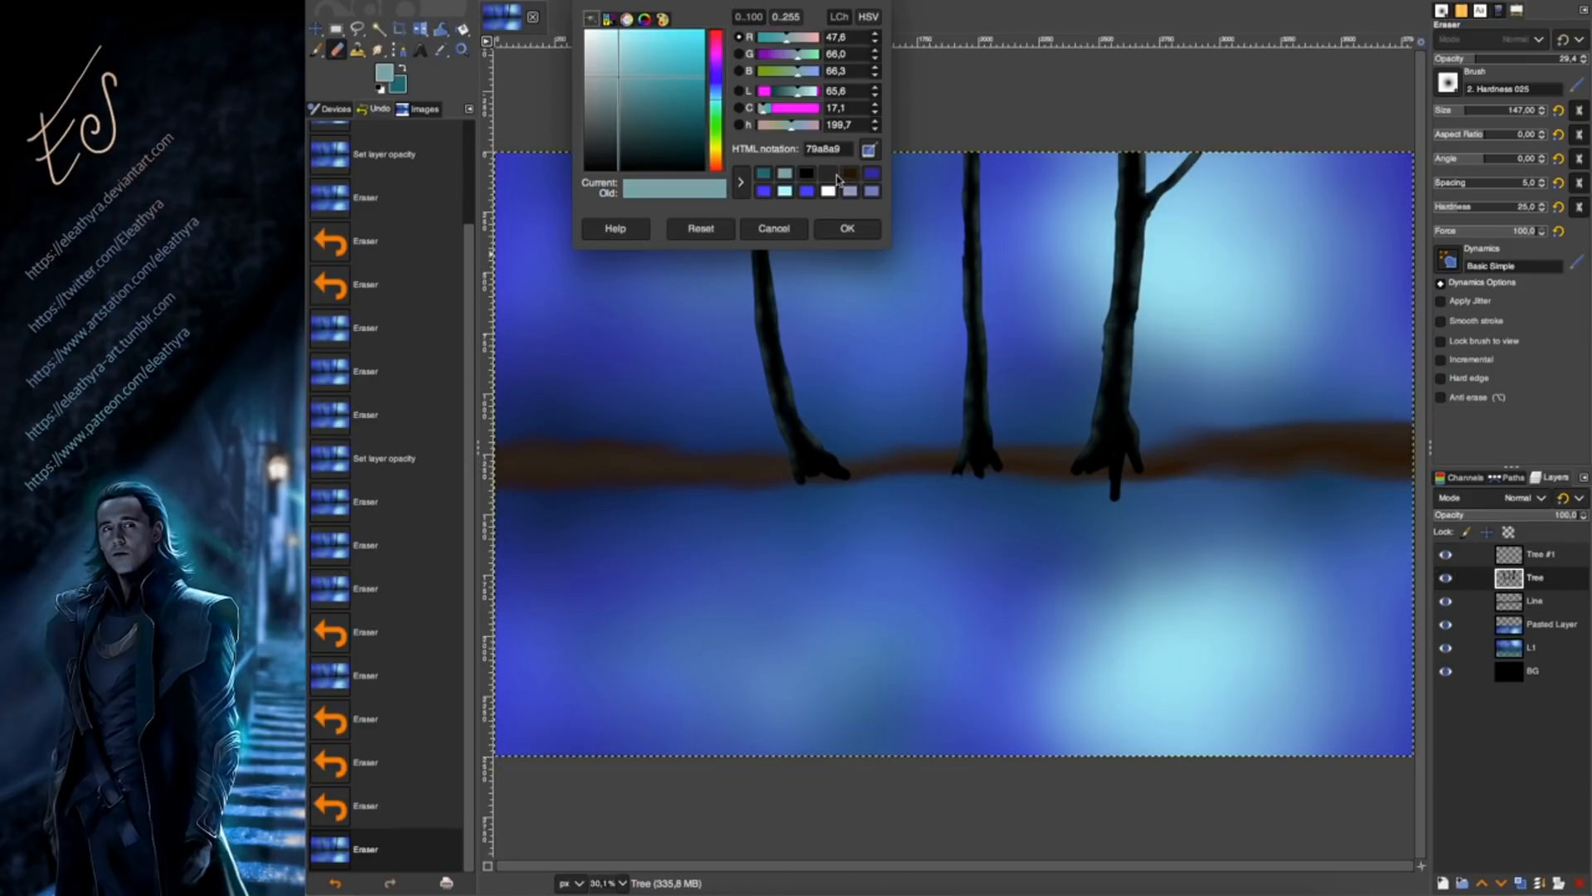
left_click(838, 175)
left_click(849, 228)
Set the paintbrush to Lighten only mode with the Stone Work 01 brush at size 448 and opacity about 24.
left_click(317, 50)
left_click(1516, 40)
left_click(1488, 176)
left_click(1452, 88)
scroll(1527, 213, "down", 4)
scroll(1526, 212, "down", 4)
left_click(1530, 214)
left_click_drag(1111, 387, 1113, 431)
key("super+z")
left_click(1496, 108)
left_click(1468, 57)
Try painting stone texture down the thick trunk on the Tree layer and undo the strokes.
mouse_move(1145, 170)
left_mouse_down()
mouse_move(1201, 156)
mouse_move(1137, 274)
left_mouse_up()
left_click_drag(1130, 282, 1116, 363)
left_click_drag(1116, 373, 1112, 439)
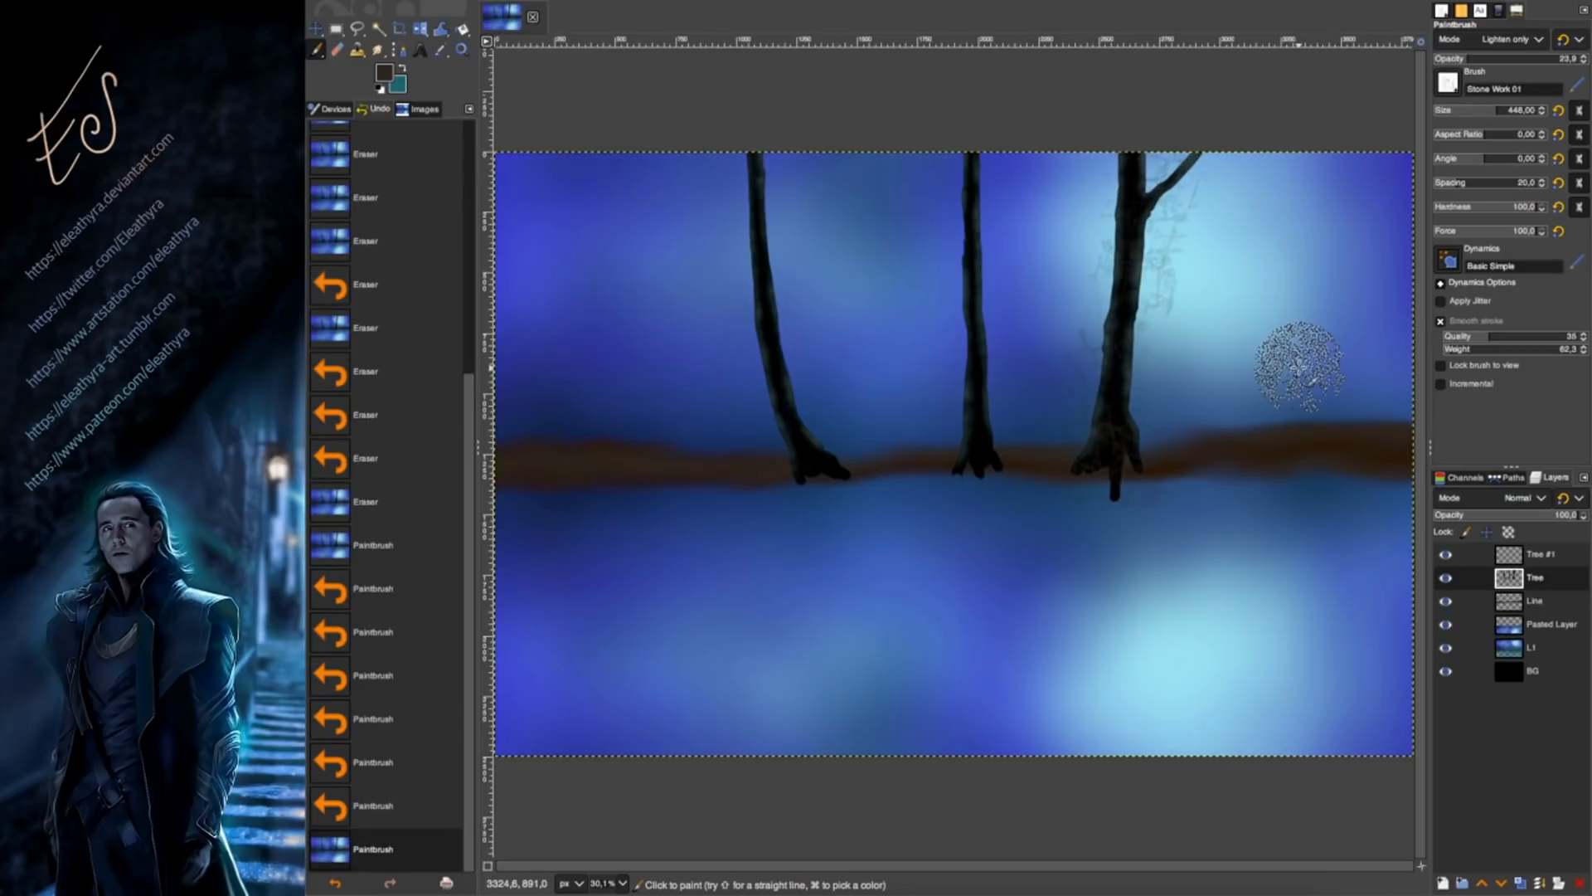
key("super+z")
key("super+z")
key("super+z")
key("super+z")
key("super+z")
key("super+z")
key("super+z")
key("super+z")
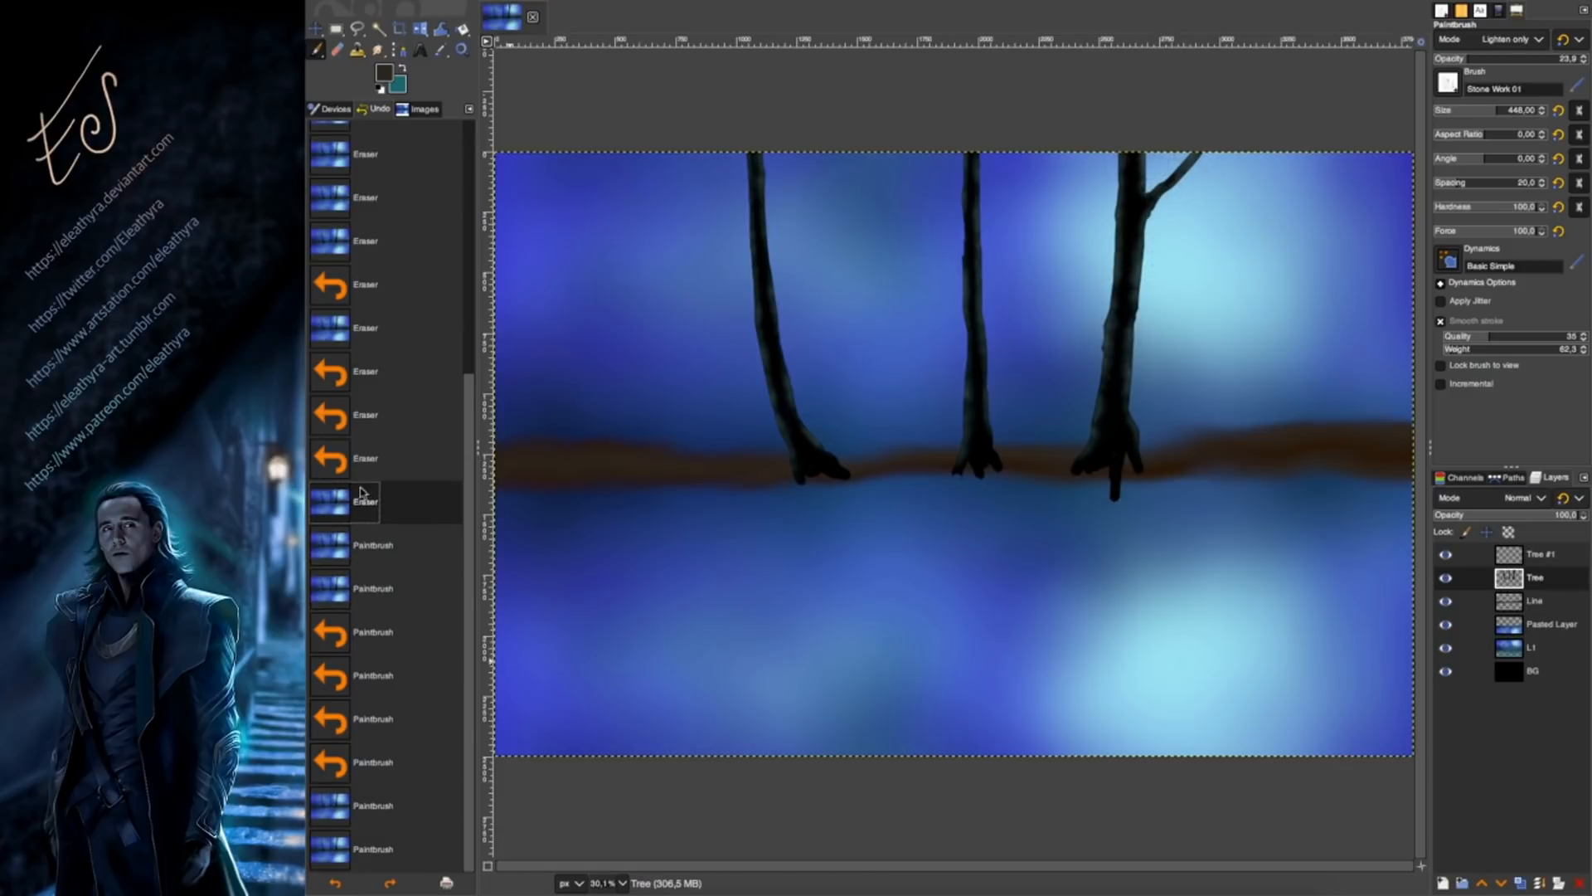
Switch to the Tree #1 layer and paint faint stone texture along the thick trunk.
key("Page_Up")
left_click_drag(1111, 444, 1127, 307)
mouse_move(1132, 282)
left_mouse_down()
mouse_move(1130, 162)
mouse_move(1153, 199)
left_mouse_up()
mouse_move(1132, 248)
left_mouse_down()
mouse_move(1103, 471)
mouse_move(1123, 193)
left_mouse_up()
left_click_drag(1123, 193, 1120, 407)
Change the brush to Normal mode at opacity 100 and paint dark brown stone texture over all three trunks.
left_click(1512, 40)
left_click(1465, 60)
left_click(1485, 59)
left_click_drag(1103, 460, 1124, 195)
left_click(1518, 59)
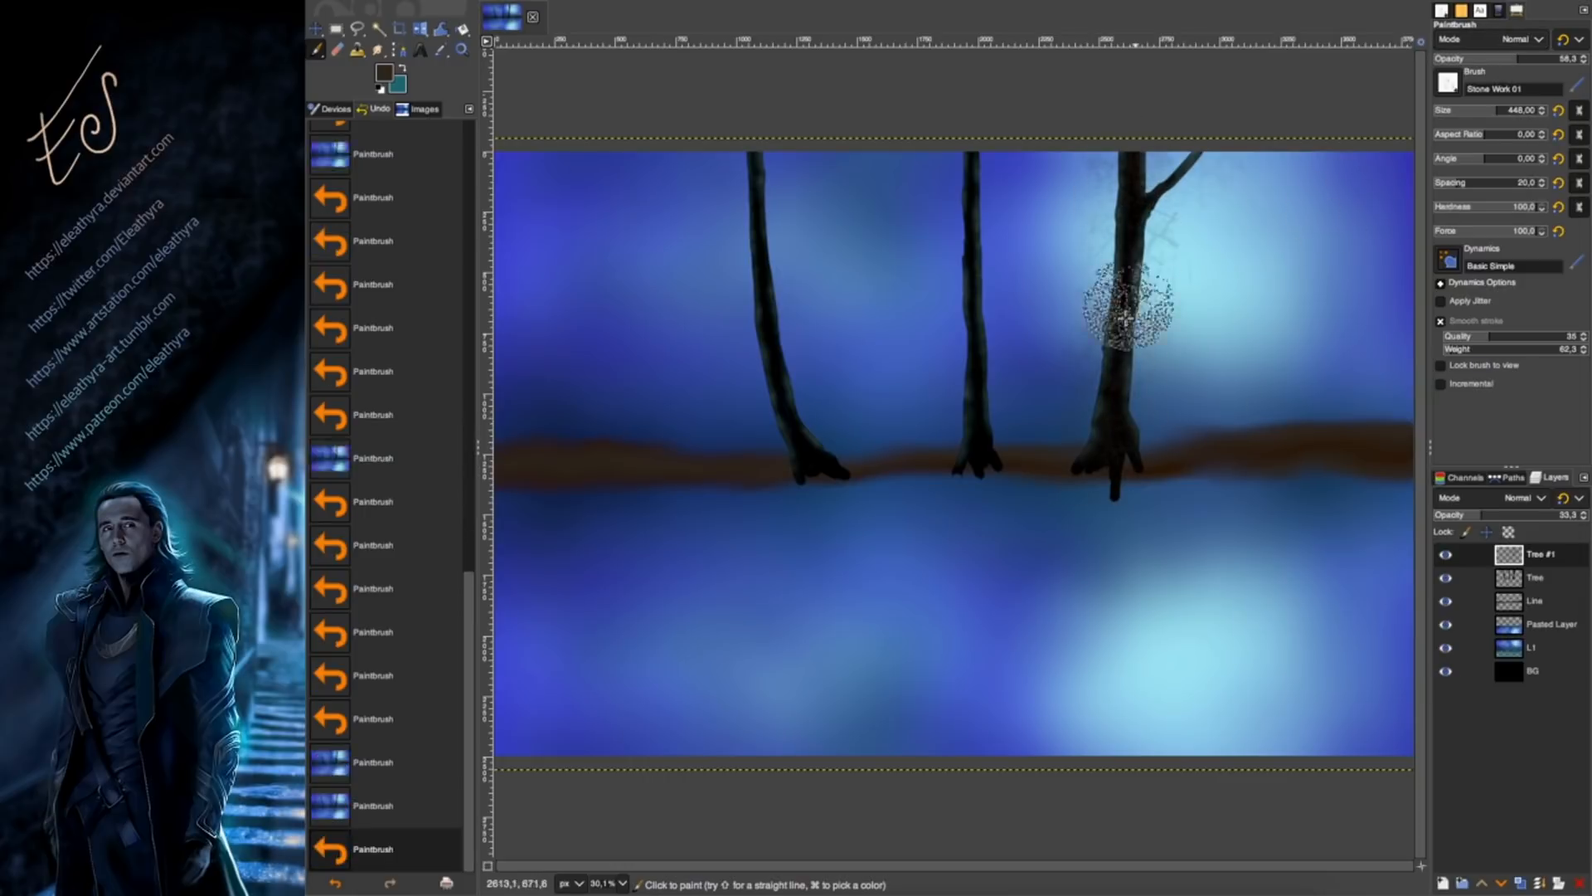
left_click_drag(1518, 59, 1583, 60)
left_click_drag(1130, 249, 1137, 180)
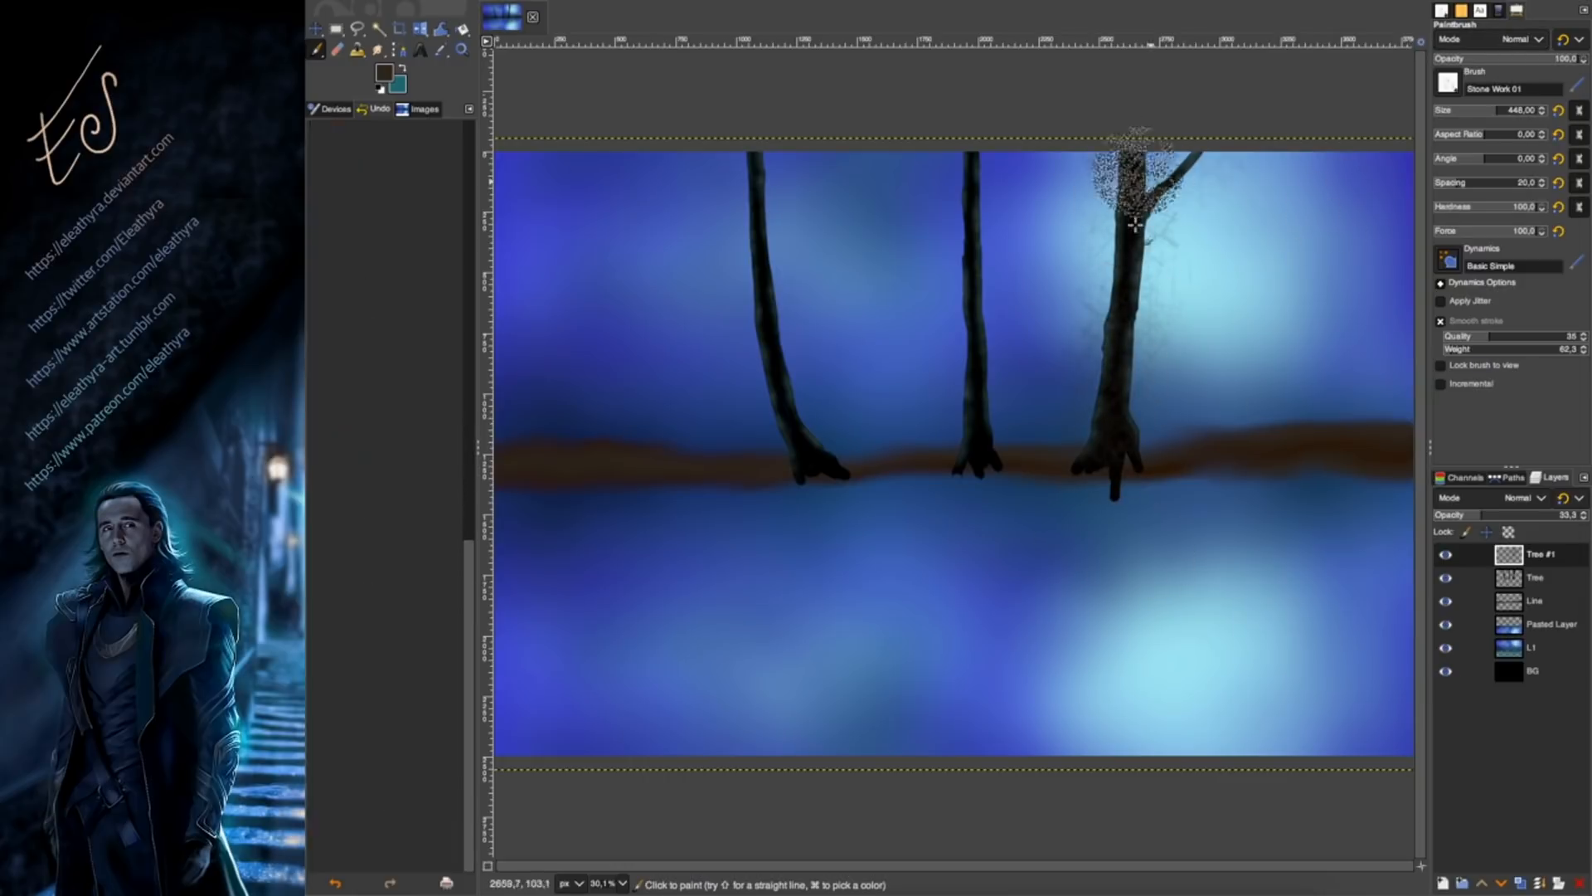
mouse_move(1155, 369)
left_mouse_down()
mouse_move(1123, 320)
mouse_move(1102, 373)
mouse_move(1131, 231)
left_mouse_up()
left_click_drag(987, 202, 964, 352)
left_click_drag(745, 228, 780, 345)
left_click(977, 481)
Brighten the Tree #1 layer with Curves, lifting the value curve at input 100 to about 131.
left_click(688, 3)
left_click(697, 116)
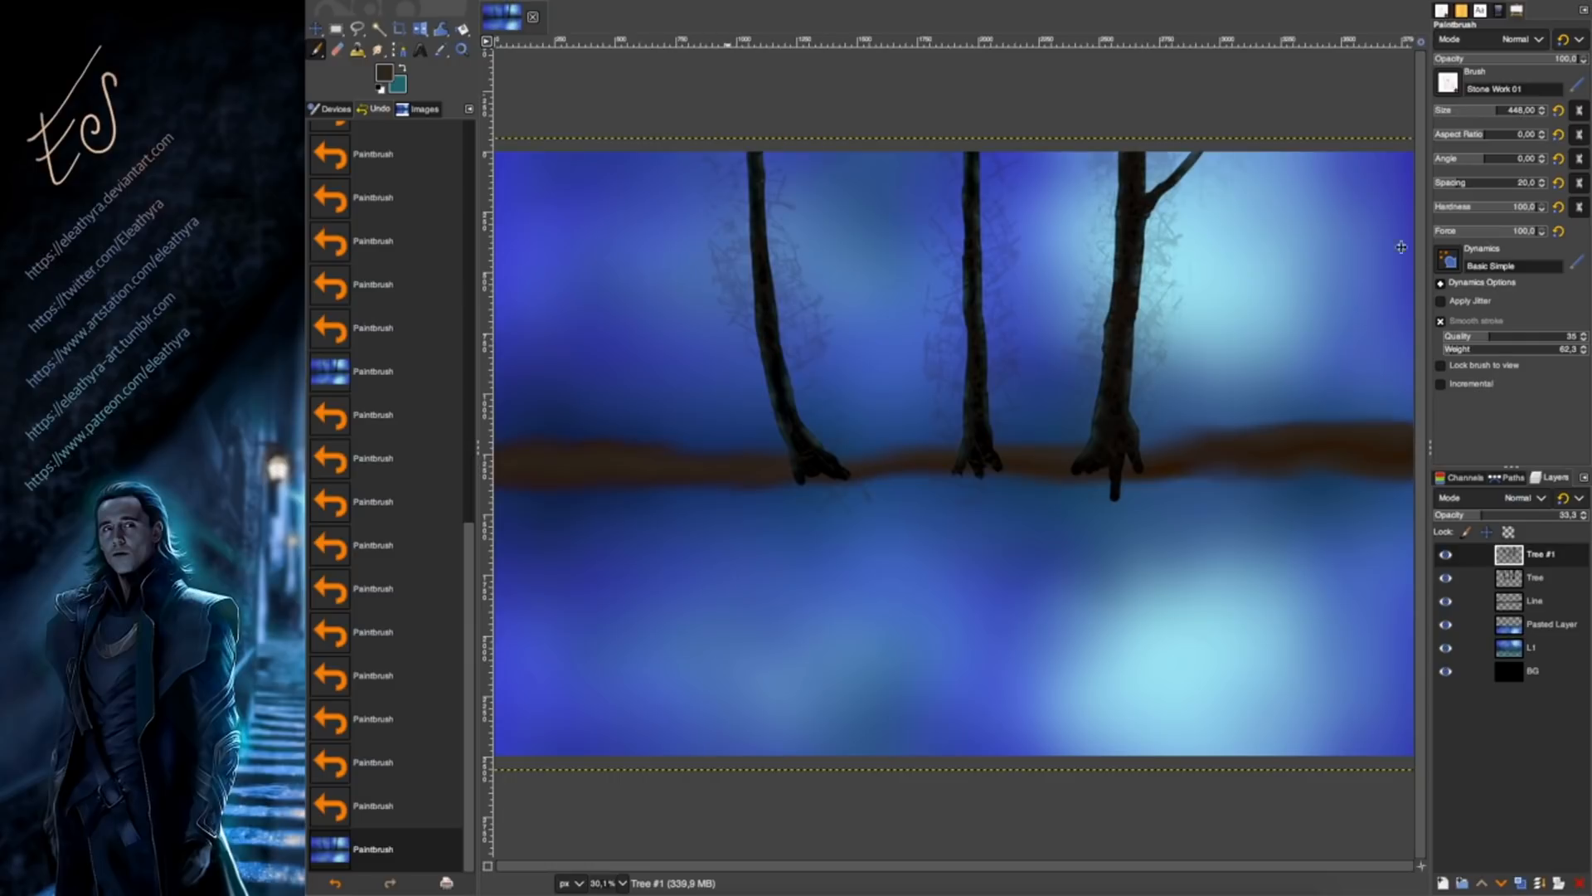
left_click_drag(1416, 191, 1409, 190)
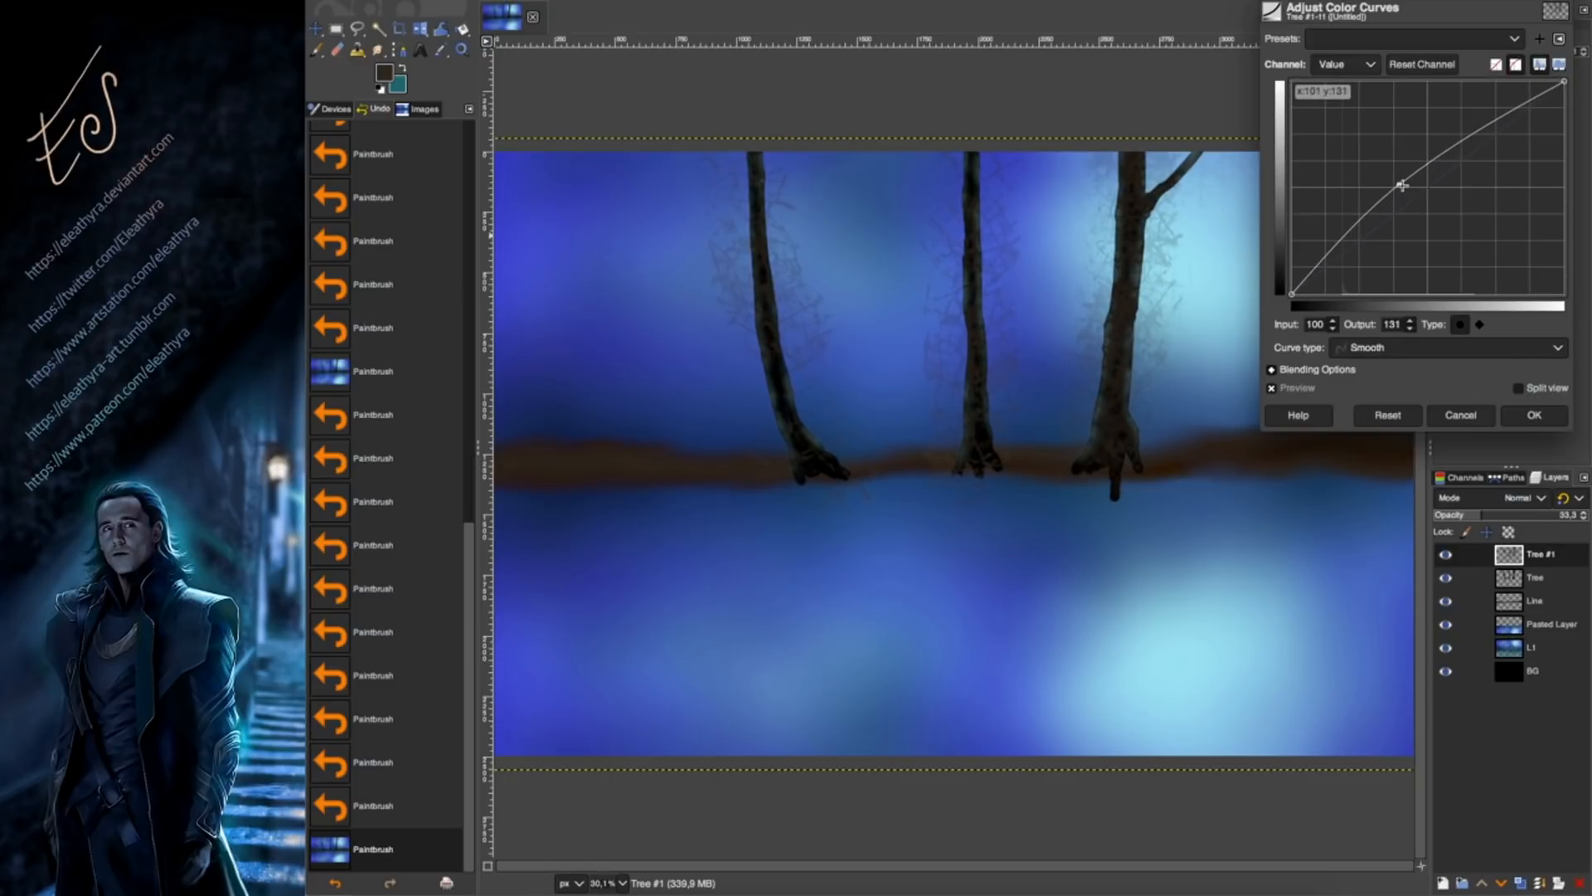
left_click(1535, 415)
Select the three trunk shapes on the Tree layer again with Fuzzy Select.
left_click(1534, 577)
key("u")
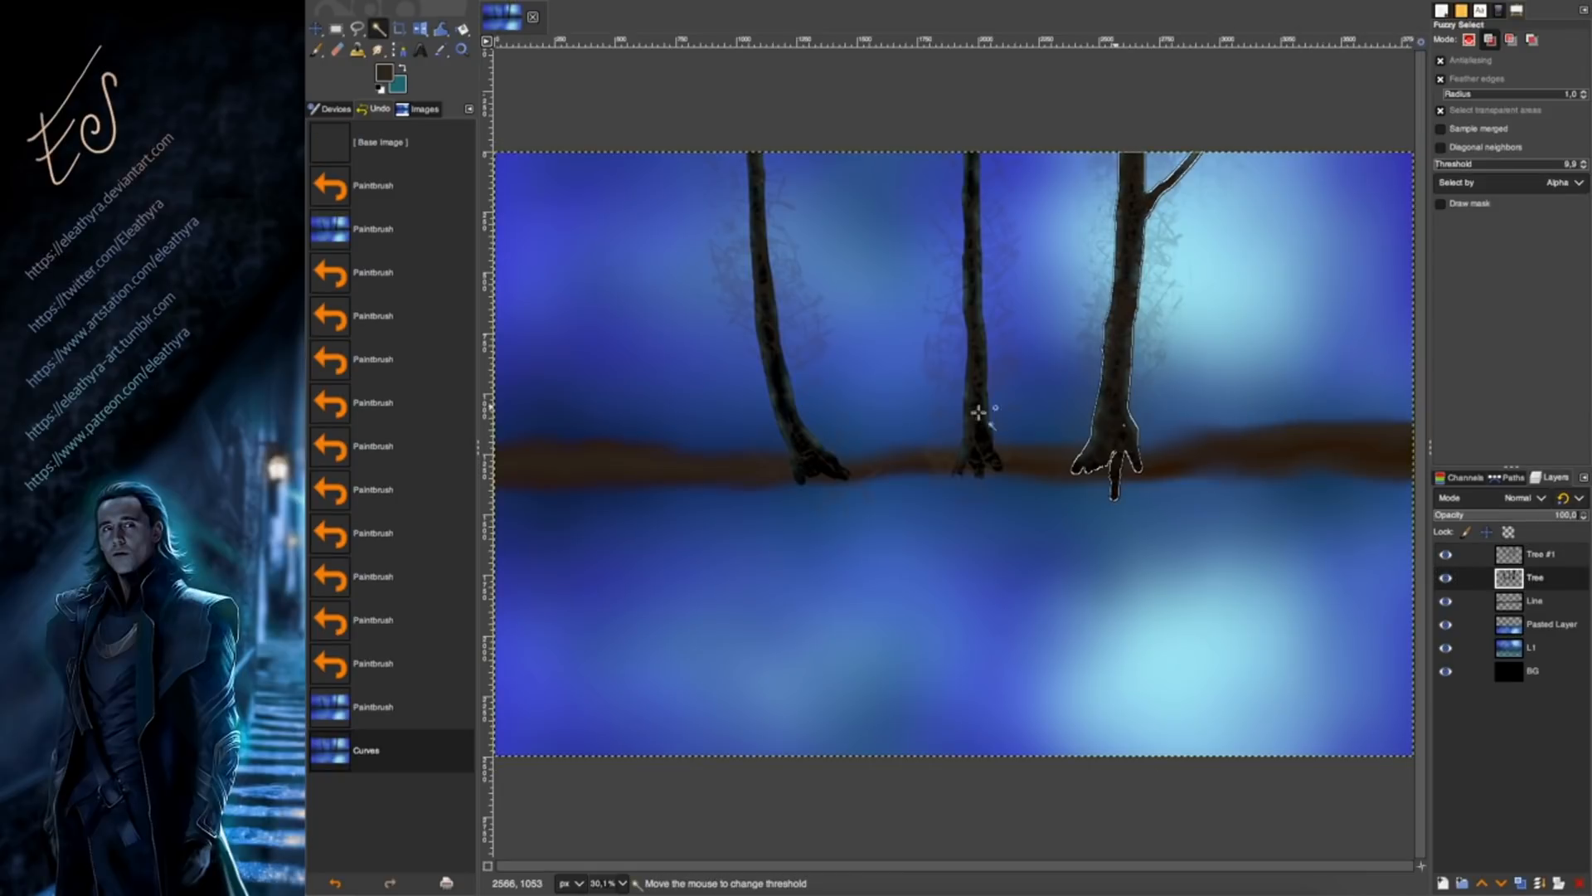
left_click(876, 458)
left_click(974, 353)
left_click(772, 348)
Invert the selection and clear everything outside the trunks on both the Tree and Tree #1 layers.
left_click(502, 3)
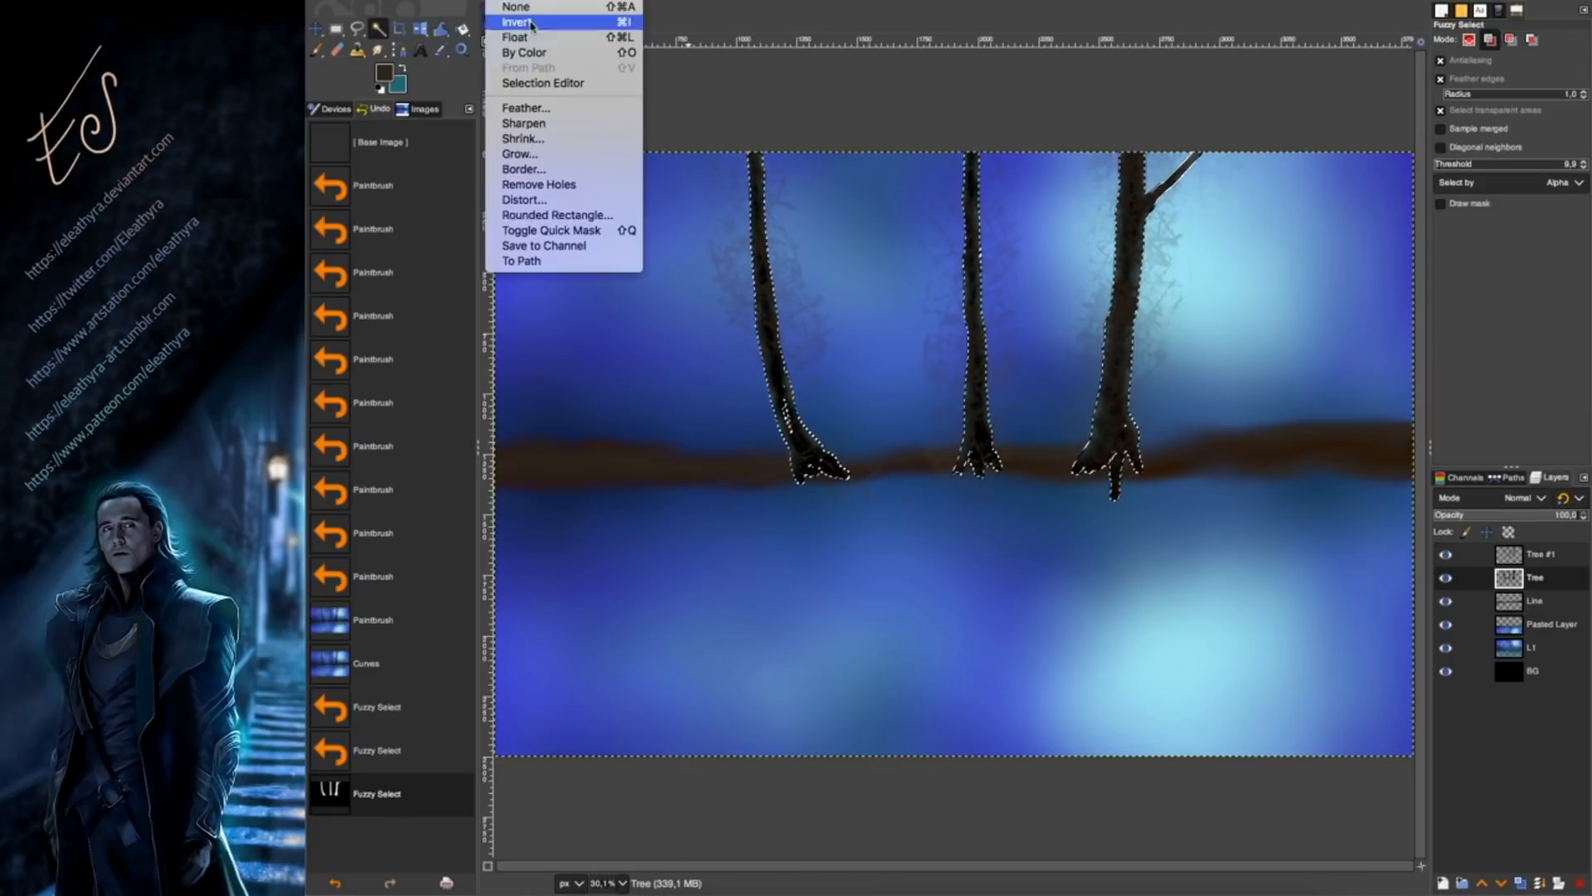
left_click(531, 22)
key("Delete")
left_click(1539, 554)
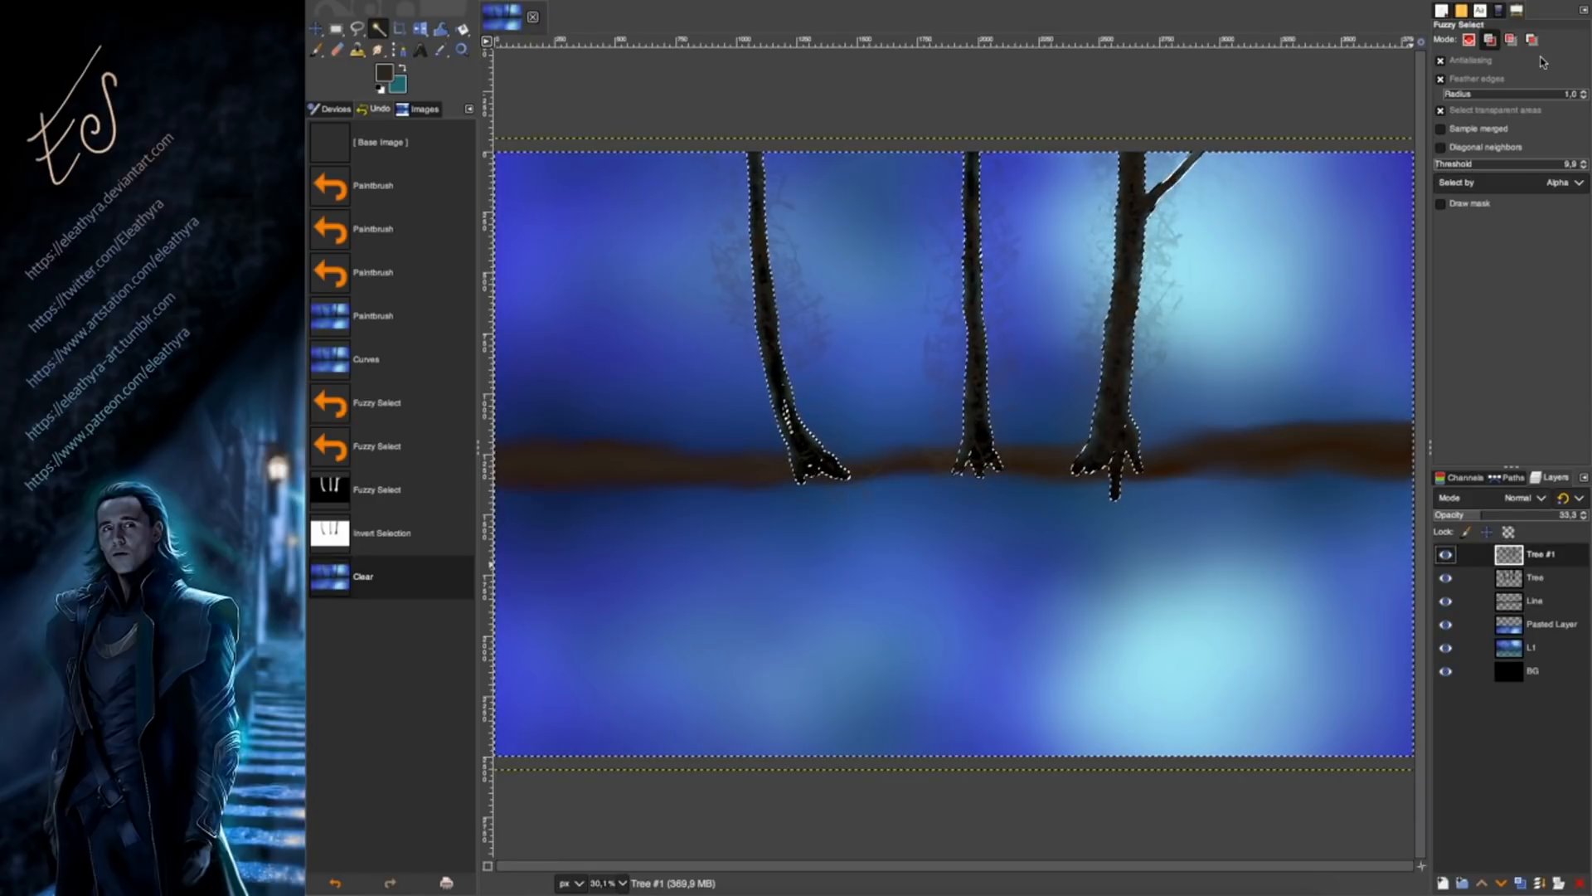
key("Delete")
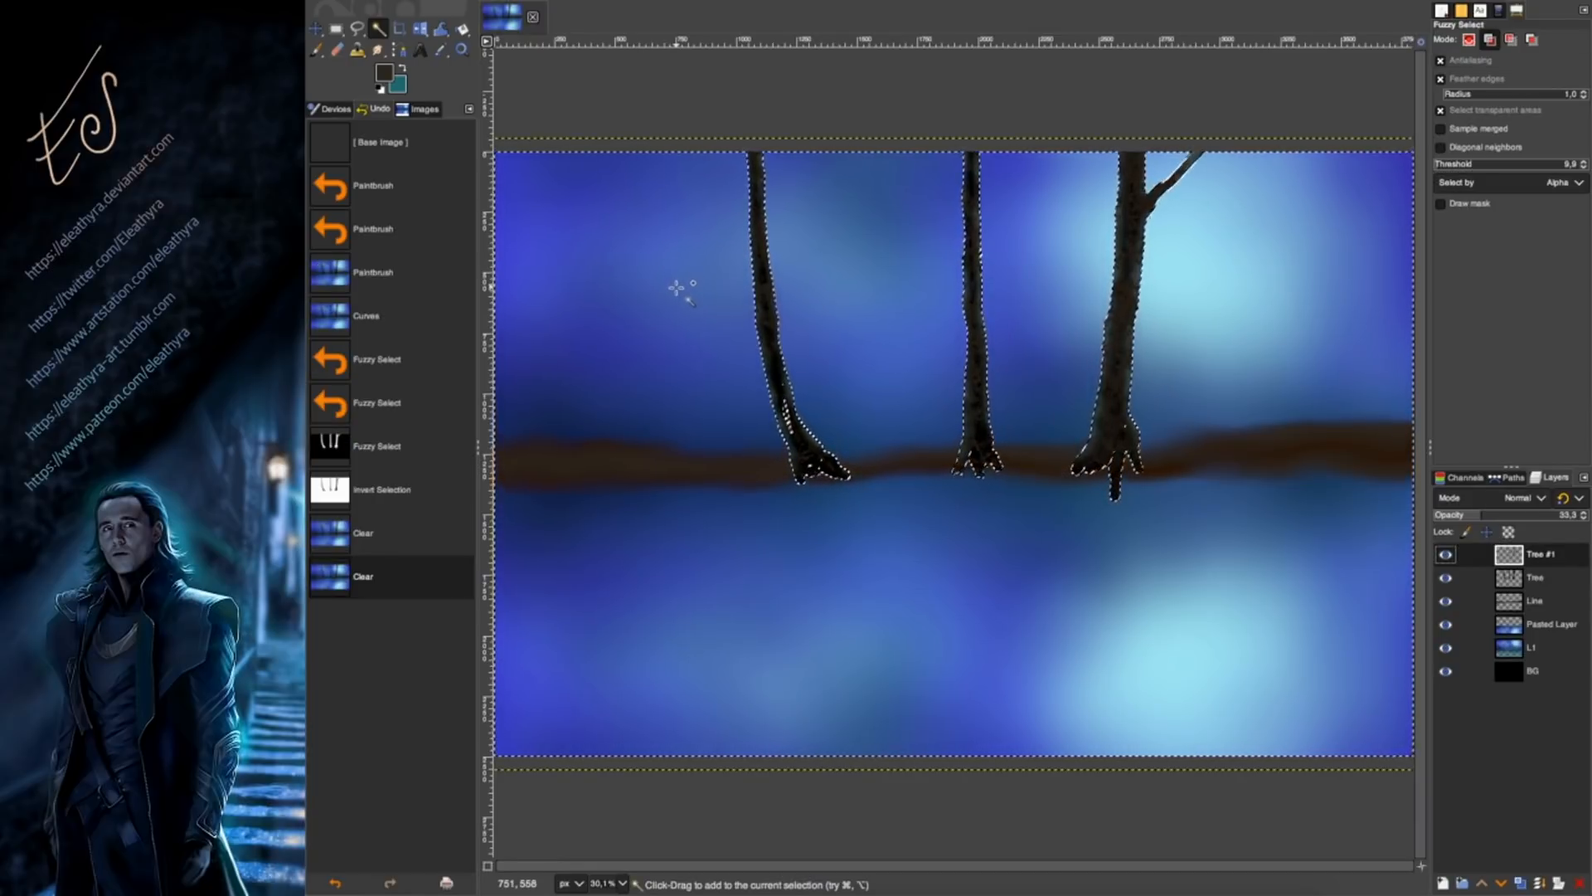
Try shrinking the inverted selection and undo the change.
left_click(502, 3)
left_click(522, 146)
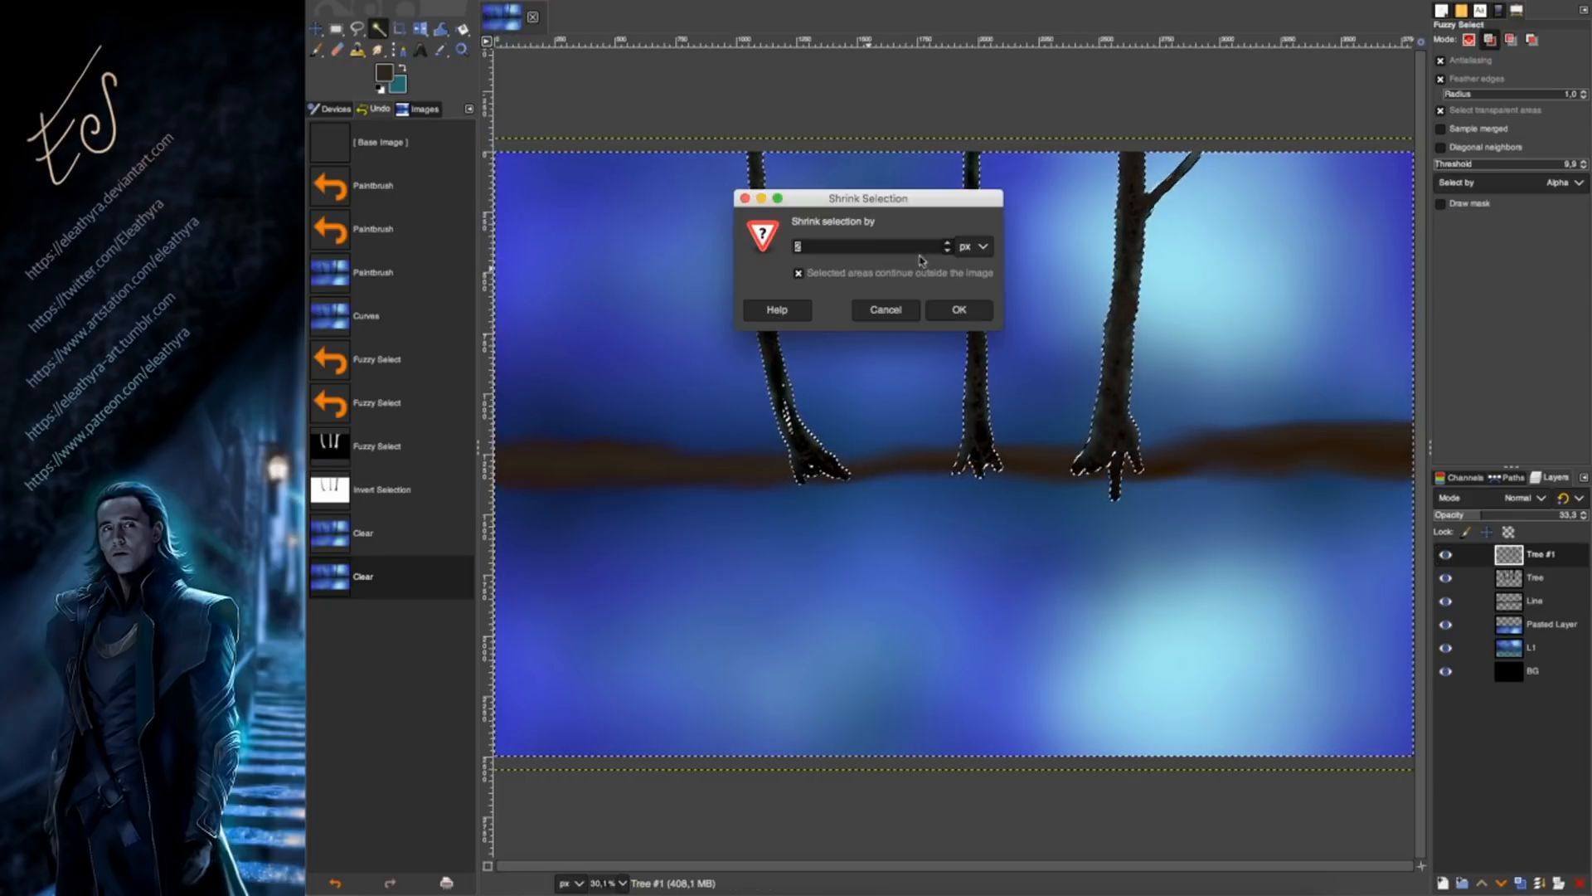
left_click(950, 312)
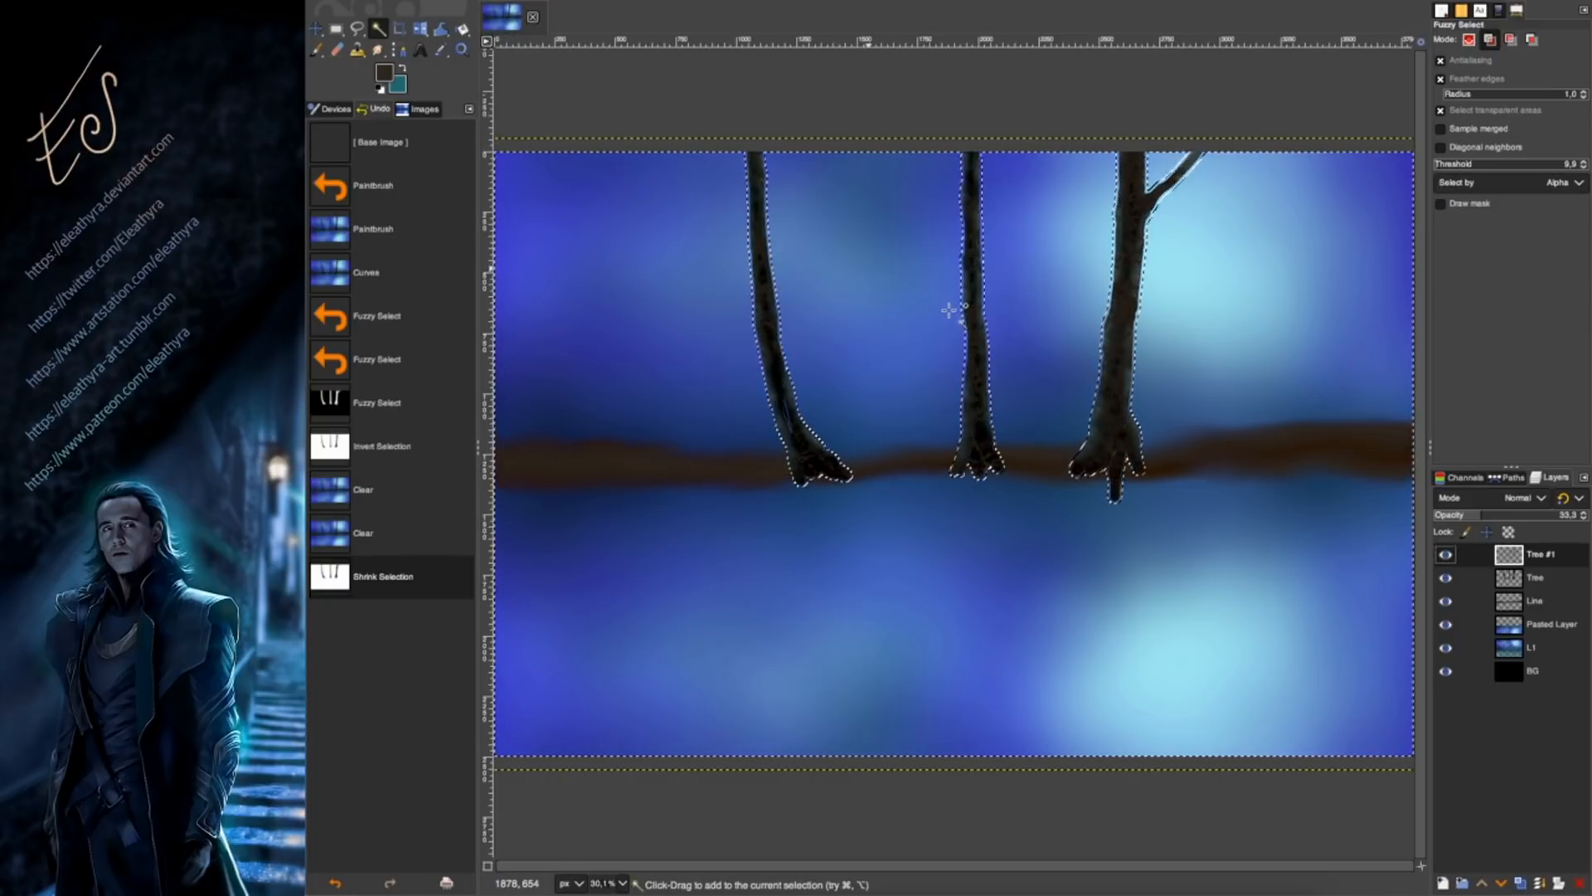
key("ctrl+z")
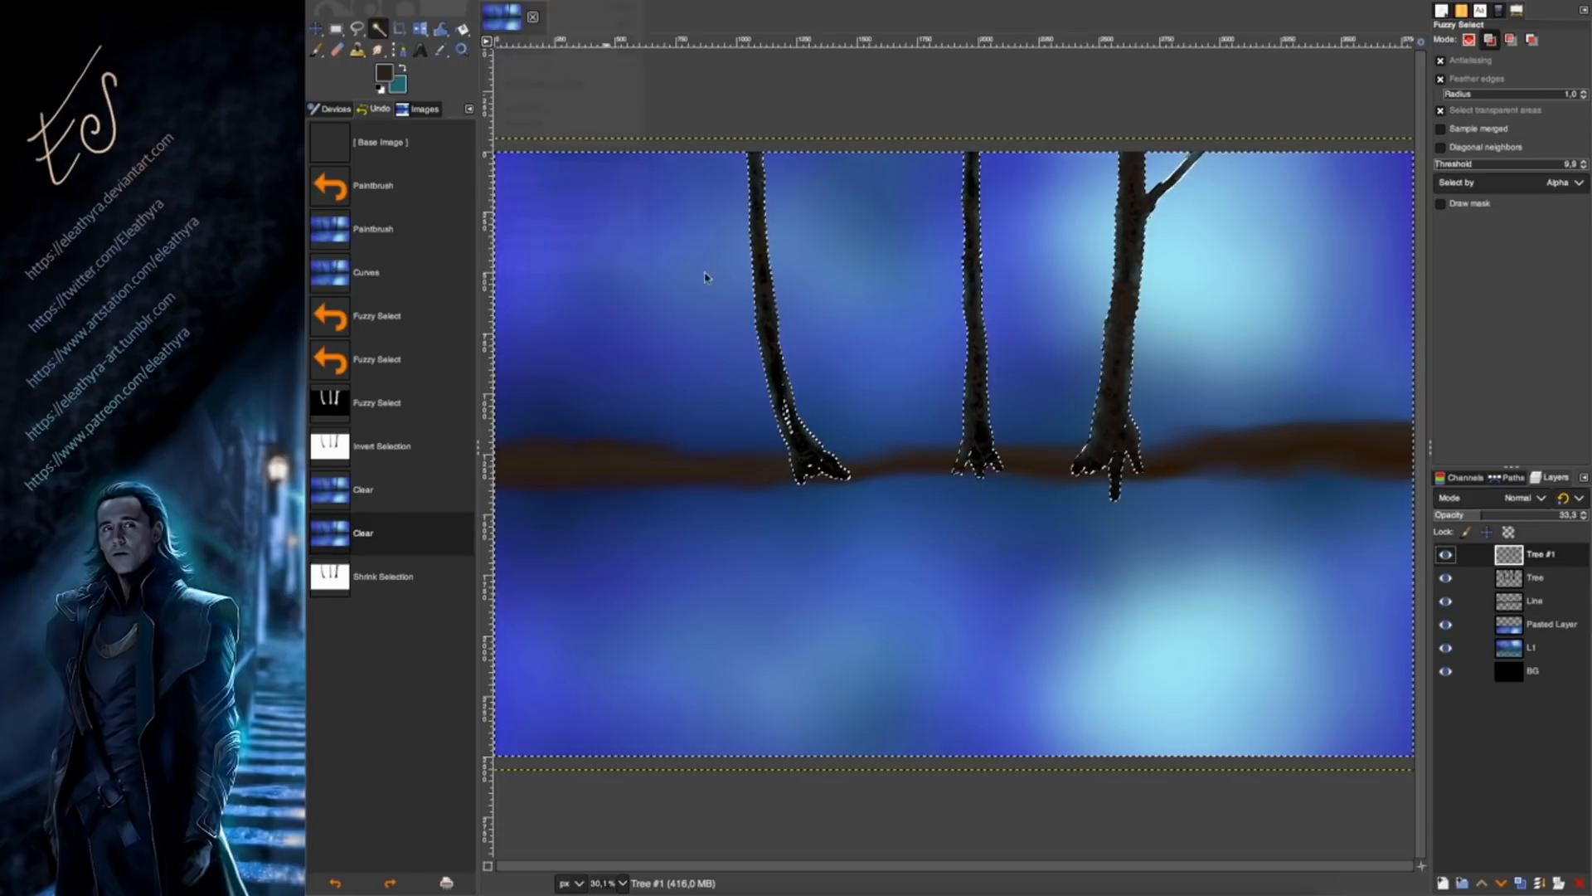
Grow the selection slightly into the trunks and ready the paintbrush with a lighter greyish-brown foreground.
left_click(897, 257)
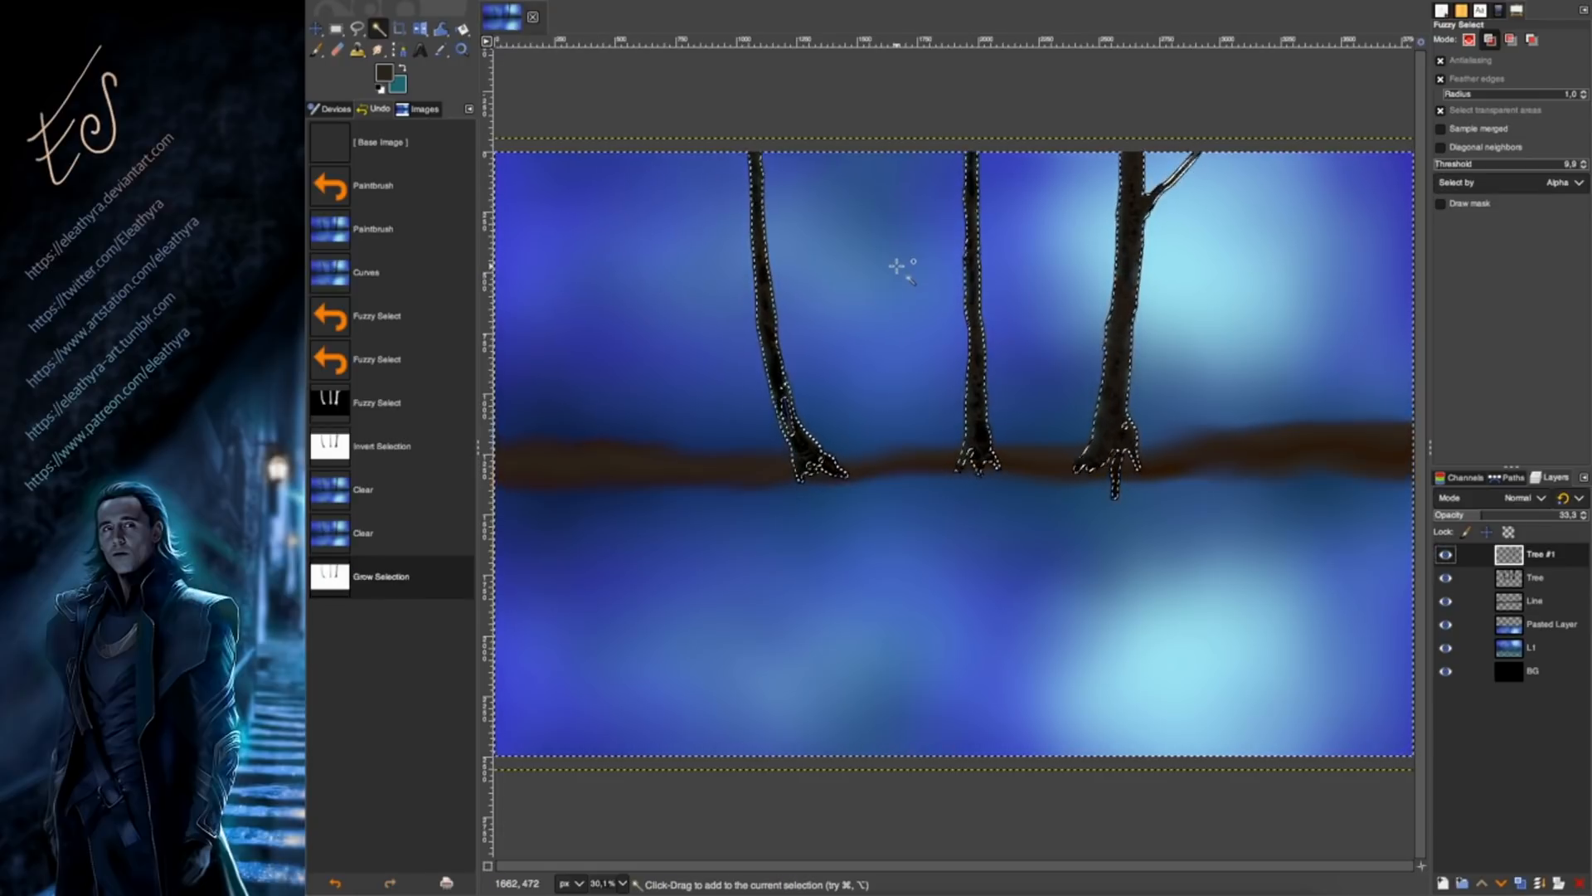
left_click(383, 79)
left_click(807, 173)
left_click(784, 174)
left_click(620, 107)
left_click(847, 229)
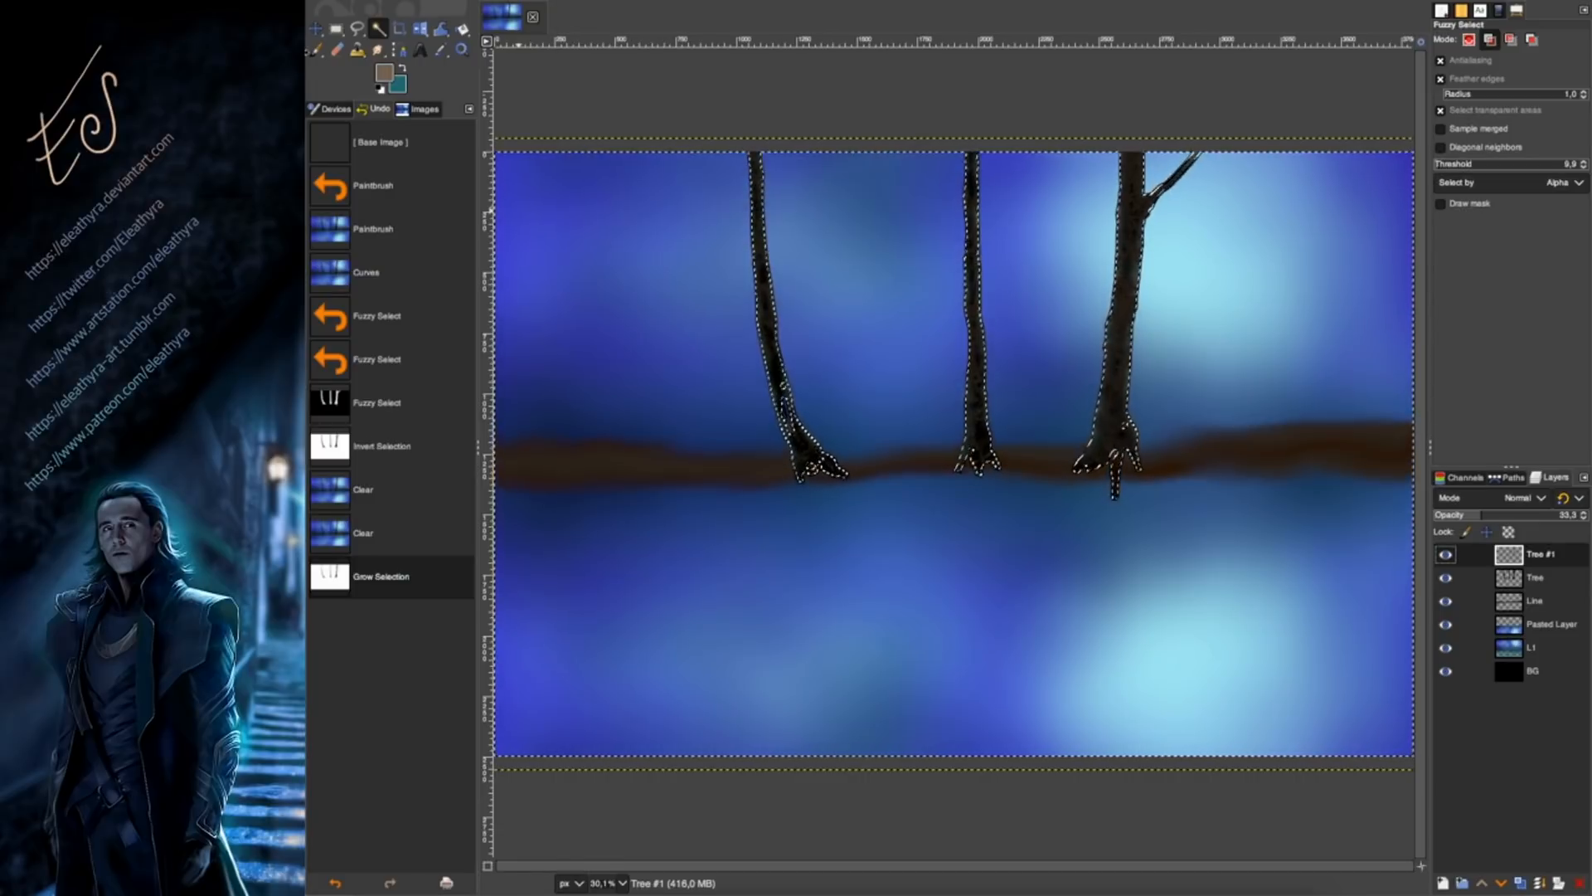
key("p")
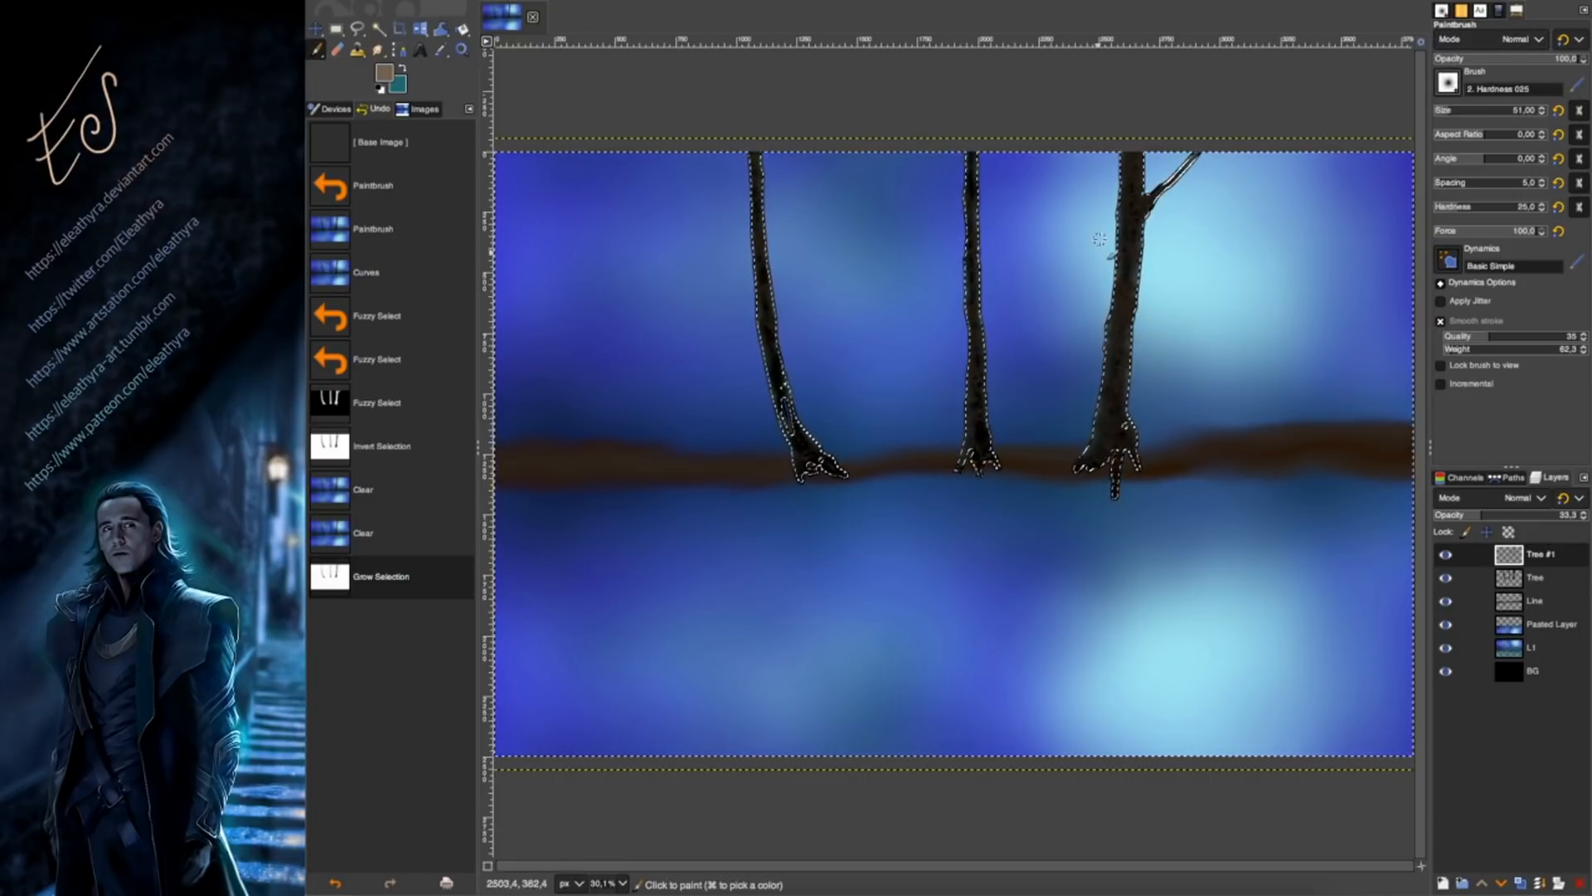
Convert the selection into a thin border with the Smooth style.
left_click(503, 2)
left_click(531, 170)
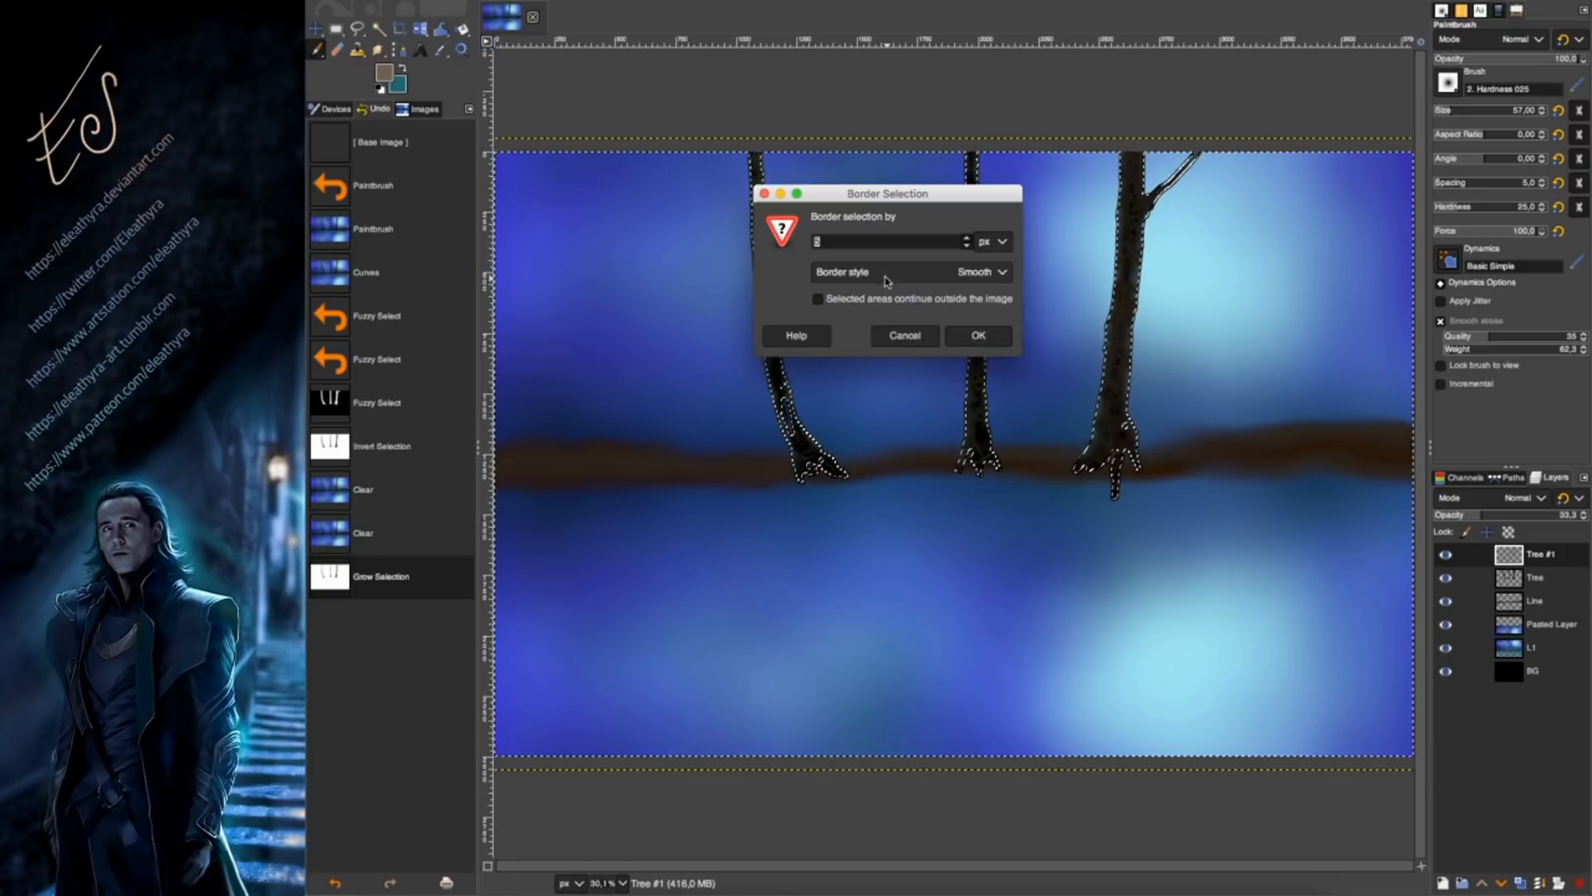
left_click(977, 336)
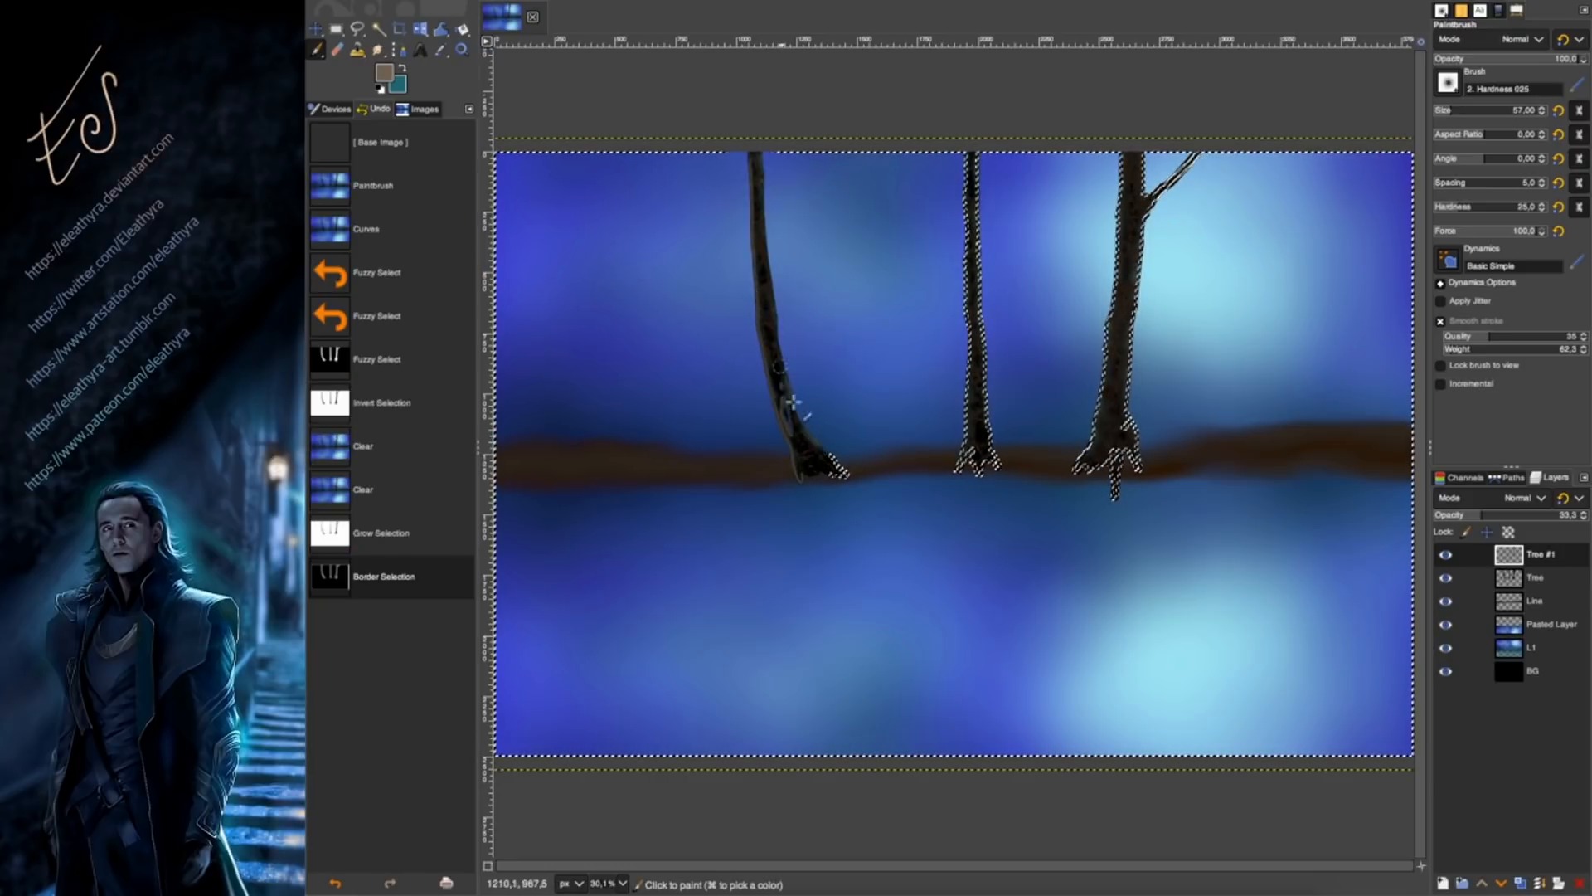
Paint light brown along the bordered edges of all three trunks with the Hardness 025 brush at size 57.
left_click_drag(762, 163, 761, 156)
left_click_drag(966, 158, 964, 284)
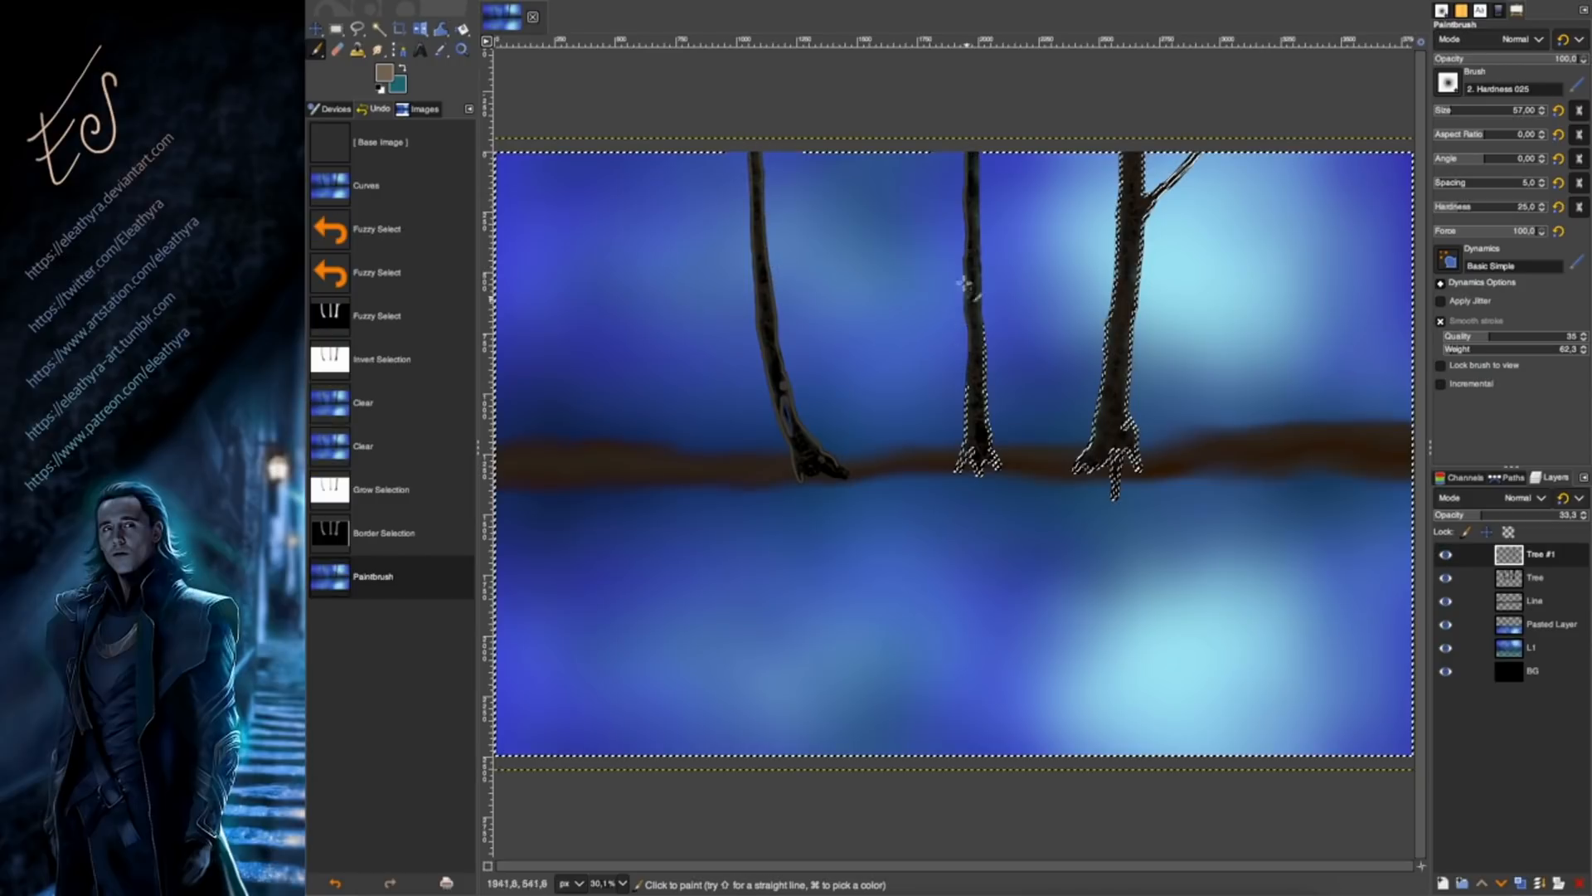
left_click_drag(982, 142, 984, 141)
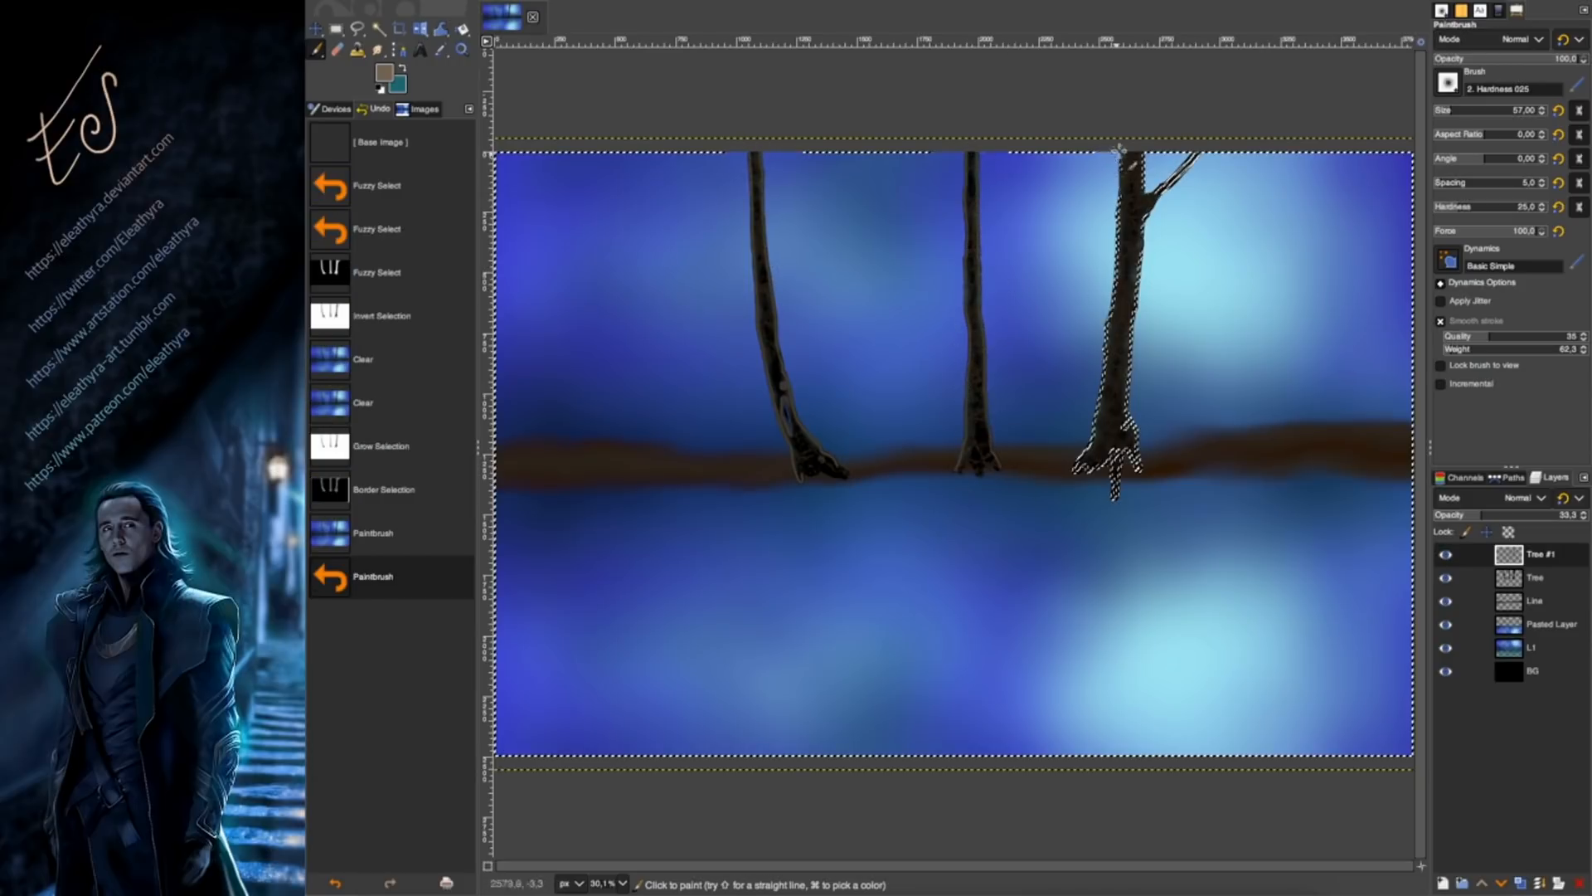
left_click_drag(1112, 267, 1074, 461)
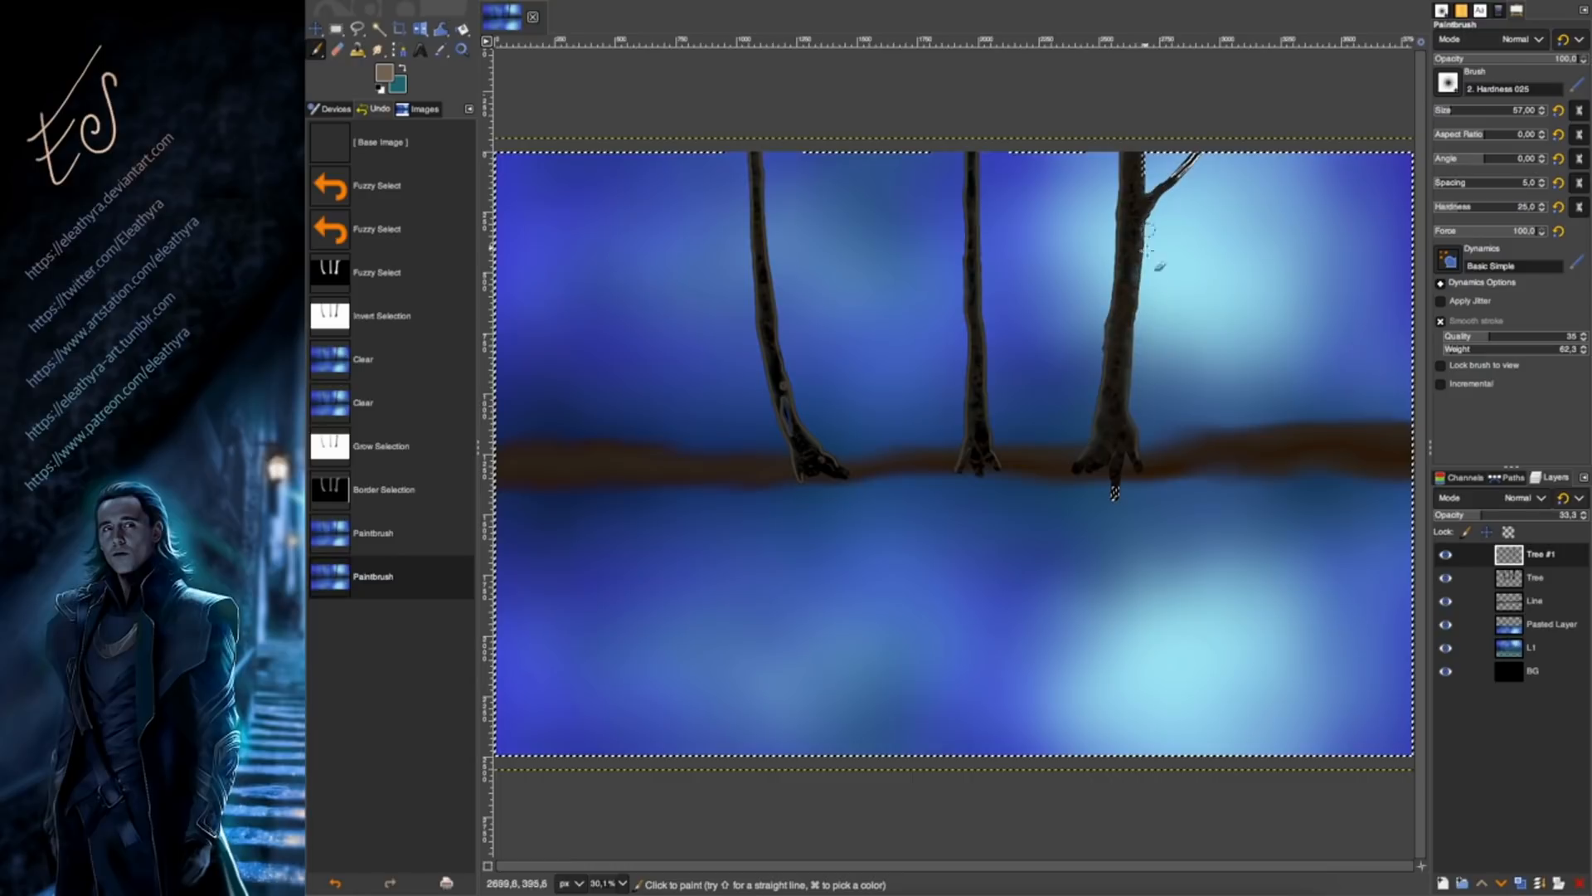
left_click_drag(1121, 255, 1122, 252)
Clear the selection and apply a Gaussian Blur to the Tree #1 layer's bark texture and edge highlights.
left_click(503, 0)
left_click(516, 6)
left_click(768, 0)
mouse_move(786, 60)
left_click(970, 61)
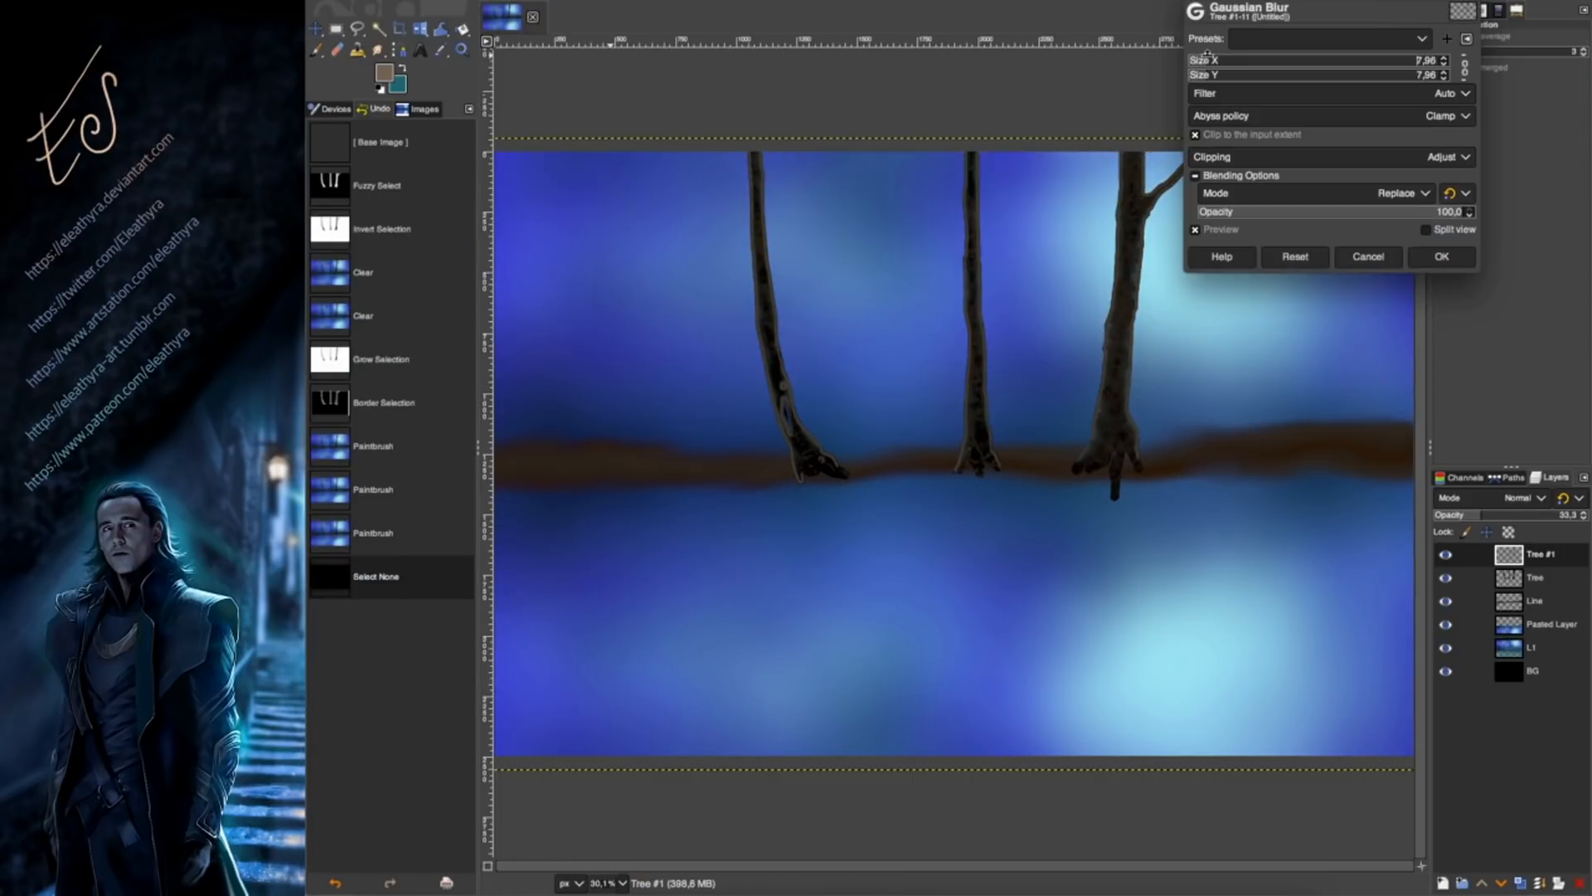
left_click_drag(1217, 59, 1220, 60)
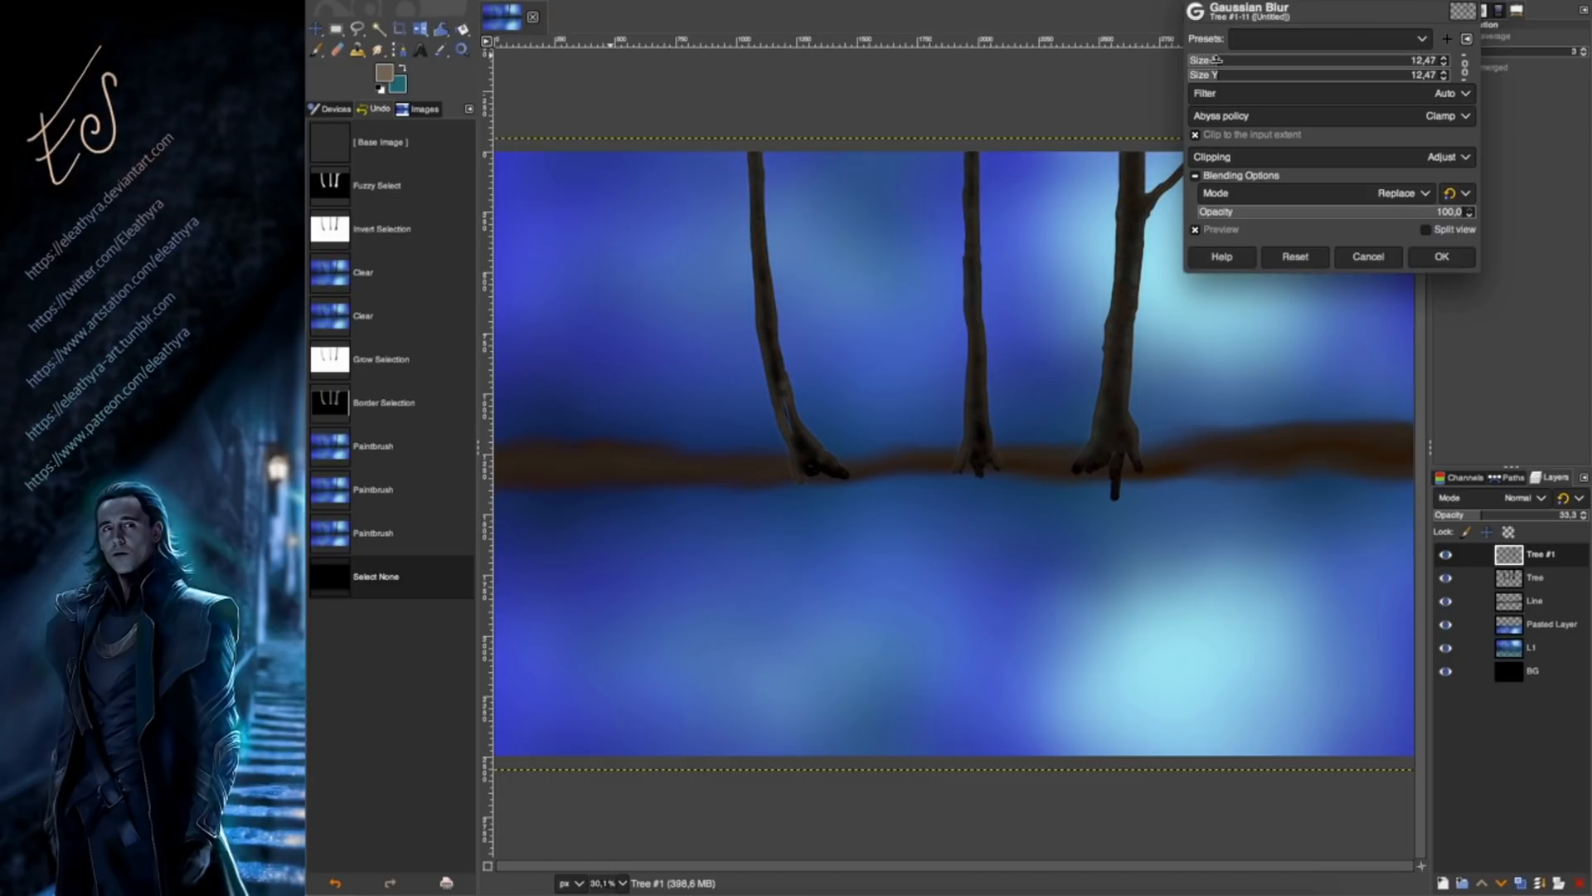
left_click(1222, 58)
left_click(1211, 58)
left_click(1441, 257)
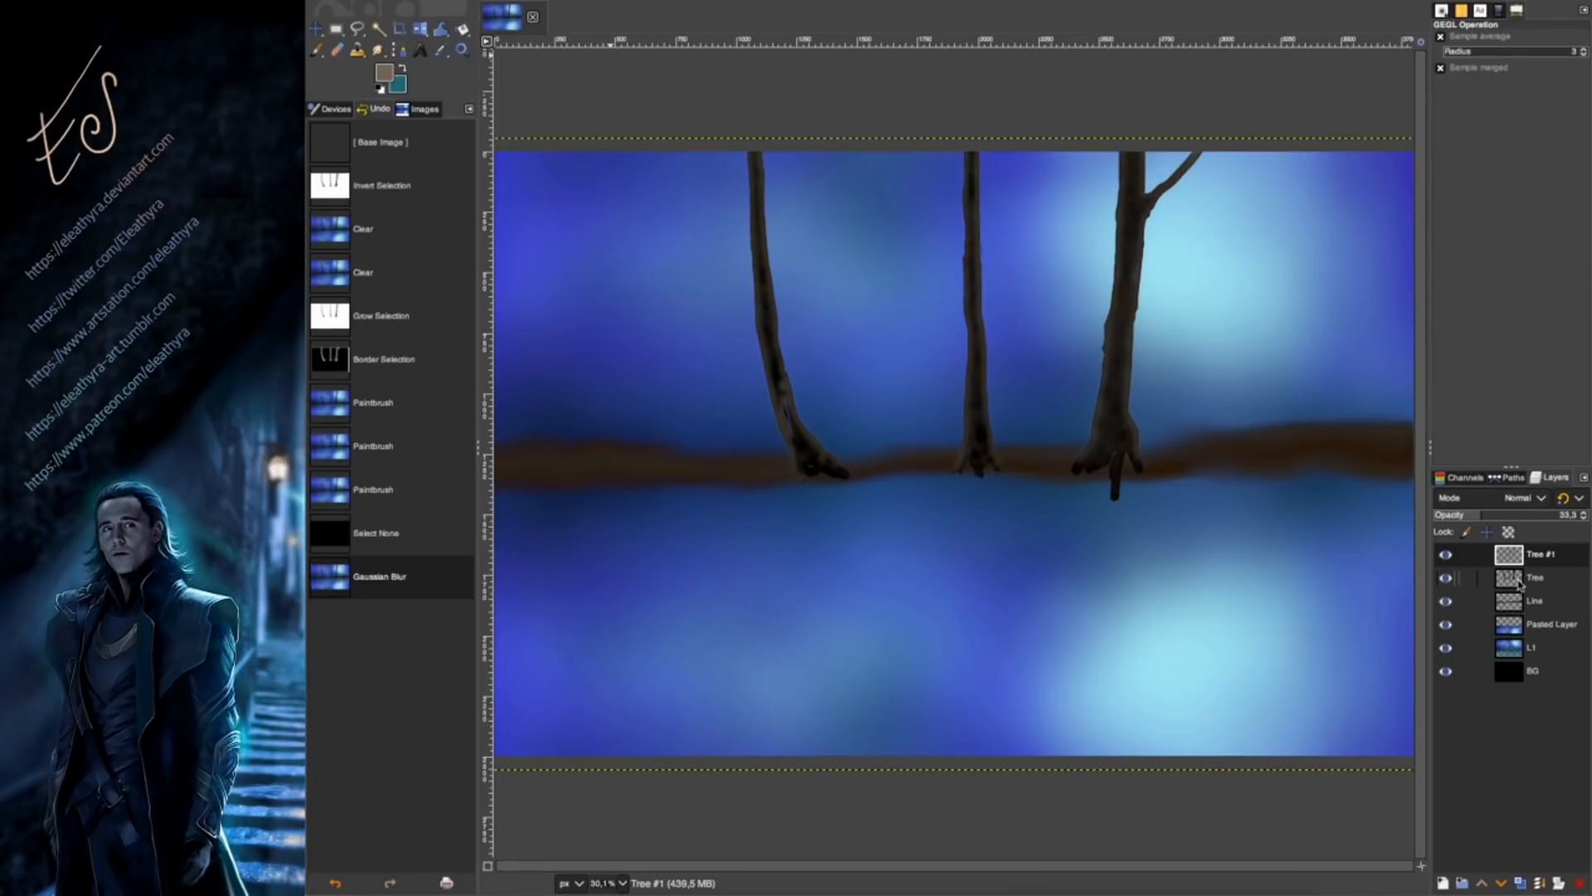
Fuzzy-select the trunks on the Tree layer, erase the Tree #1 paint spilling outside them, and deselect everything.
left_click(1519, 585)
left_click(379, 29)
left_click(1126, 265, "shift")
left_click(767, 303)
left_click(503, 1)
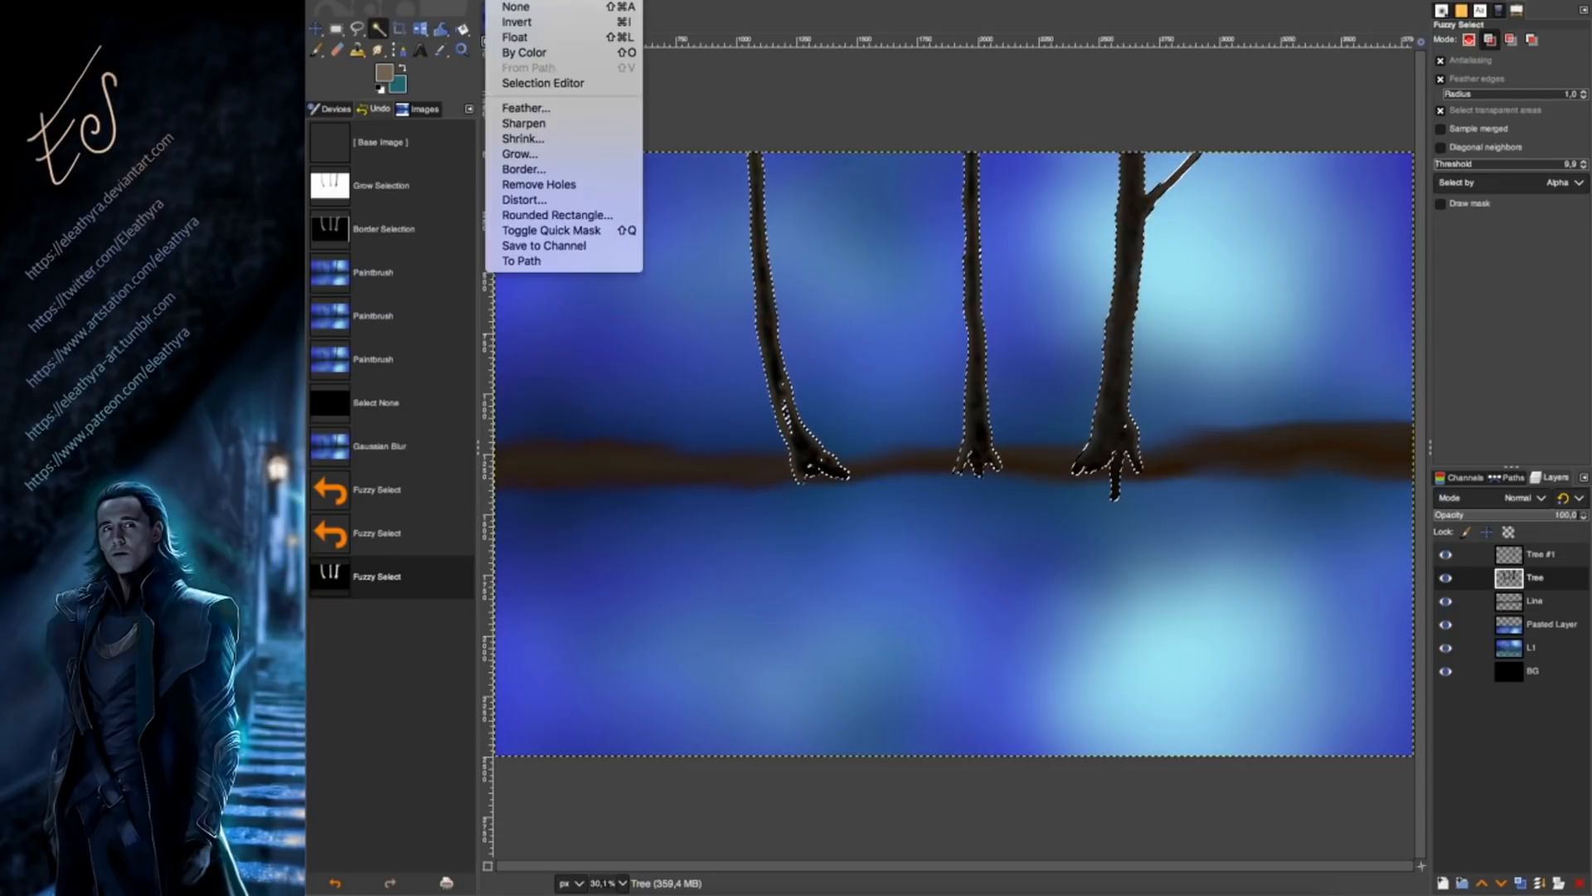
left_click(520, 24)
left_click(1534, 555)
key("Delete")
left_click(503, 1)
left_click(520, 11)
Smudge the highlights along the right trunk's branch on the Tree #1 layer.
key("s")
left_click(1551, 434)
mouse_move(1137, 208)
left_mouse_down()
mouse_move(1159, 144)
mouse_move(1187, 143)
left_mouse_up()
mouse_move(1138, 215)
left_mouse_down()
mouse_move(1178, 162)
mouse_move(1213, 168)
left_mouse_up()
Smudge the base of the left curved trunk on the Tree layer to blend its bark.
left_click(1535, 577)
left_click_drag(810, 449, 794, 425)
left_click_drag(804, 448, 786, 410)
left_click_drag(794, 432, 783, 403)
left_click_drag(790, 423, 779, 392)
mouse_move(790, 427)
left_mouse_down()
mouse_move(777, 375)
mouse_move(788, 415)
left_mouse_up()
Smudge the left trunk's lower highlights on Tree #1 with a size 108 brush and set that layer's opacity to 17.8.
left_click(1541, 554)
left_click_drag(784, 398, 795, 435)
left_click_drag(792, 428, 817, 465)
left_click(1461, 109)
left_click_drag(779, 400, 795, 433)
left_click_drag(806, 459, 781, 394)
left_click_drag(781, 394, 775, 367)
left_click(1460, 514)
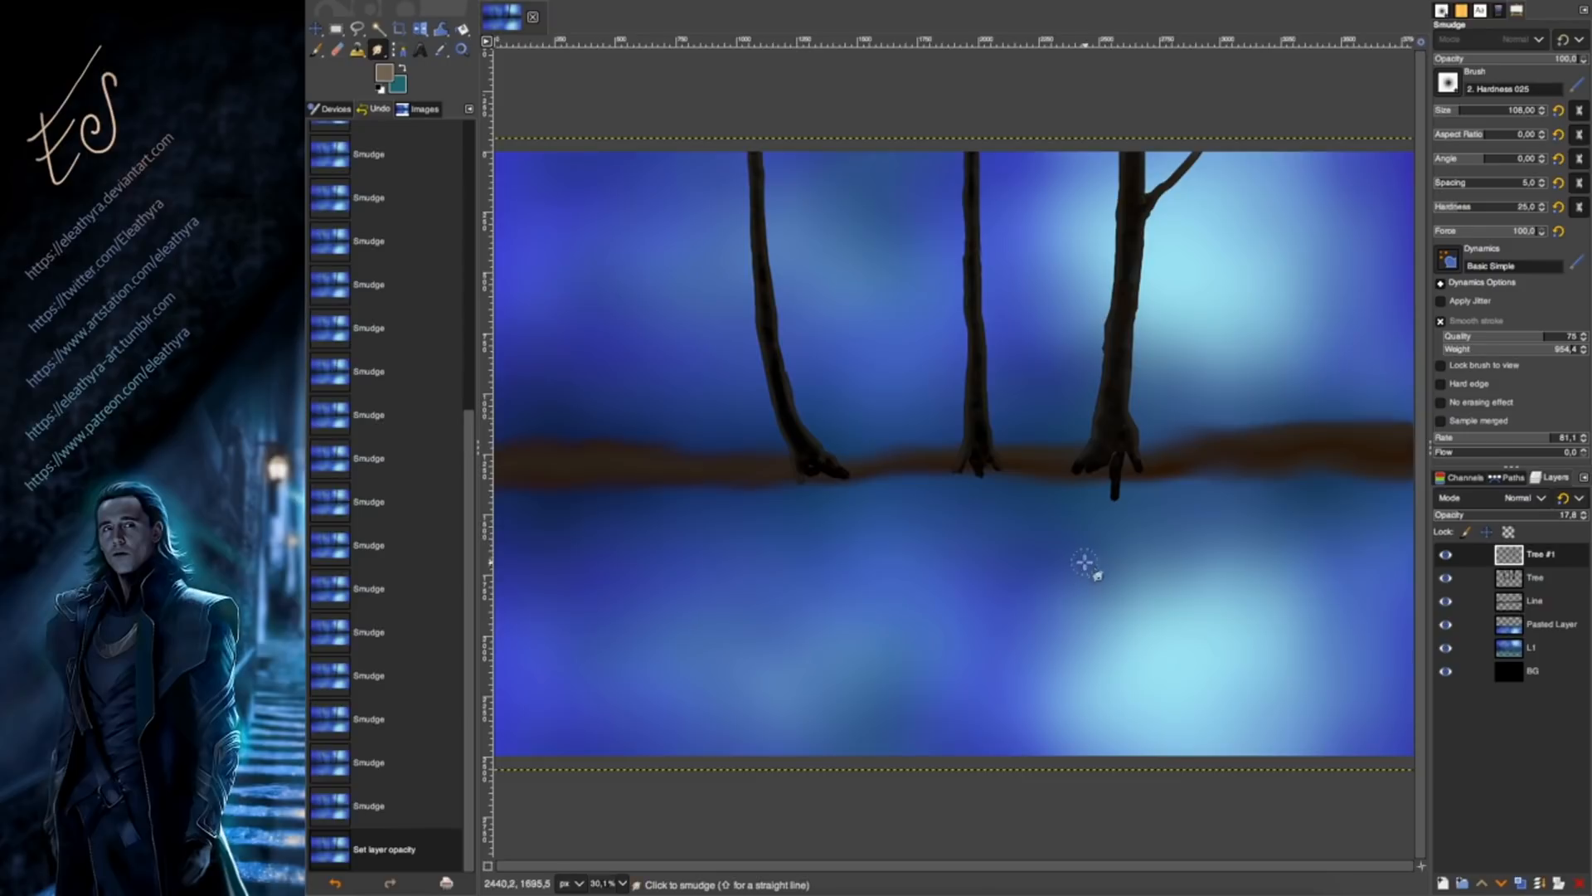
Smudge the root area of the thick right trunk on the Tree layer.
left_click(1535, 577)
left_click_drag(1120, 440, 1123, 426)
left_click_drag(1123, 428, 1119, 446)
left_click_drag(1120, 446, 1130, 431)
Merge the Tree #1 layer down into Tree and duplicate the merged layer.
left_click(1542, 554)
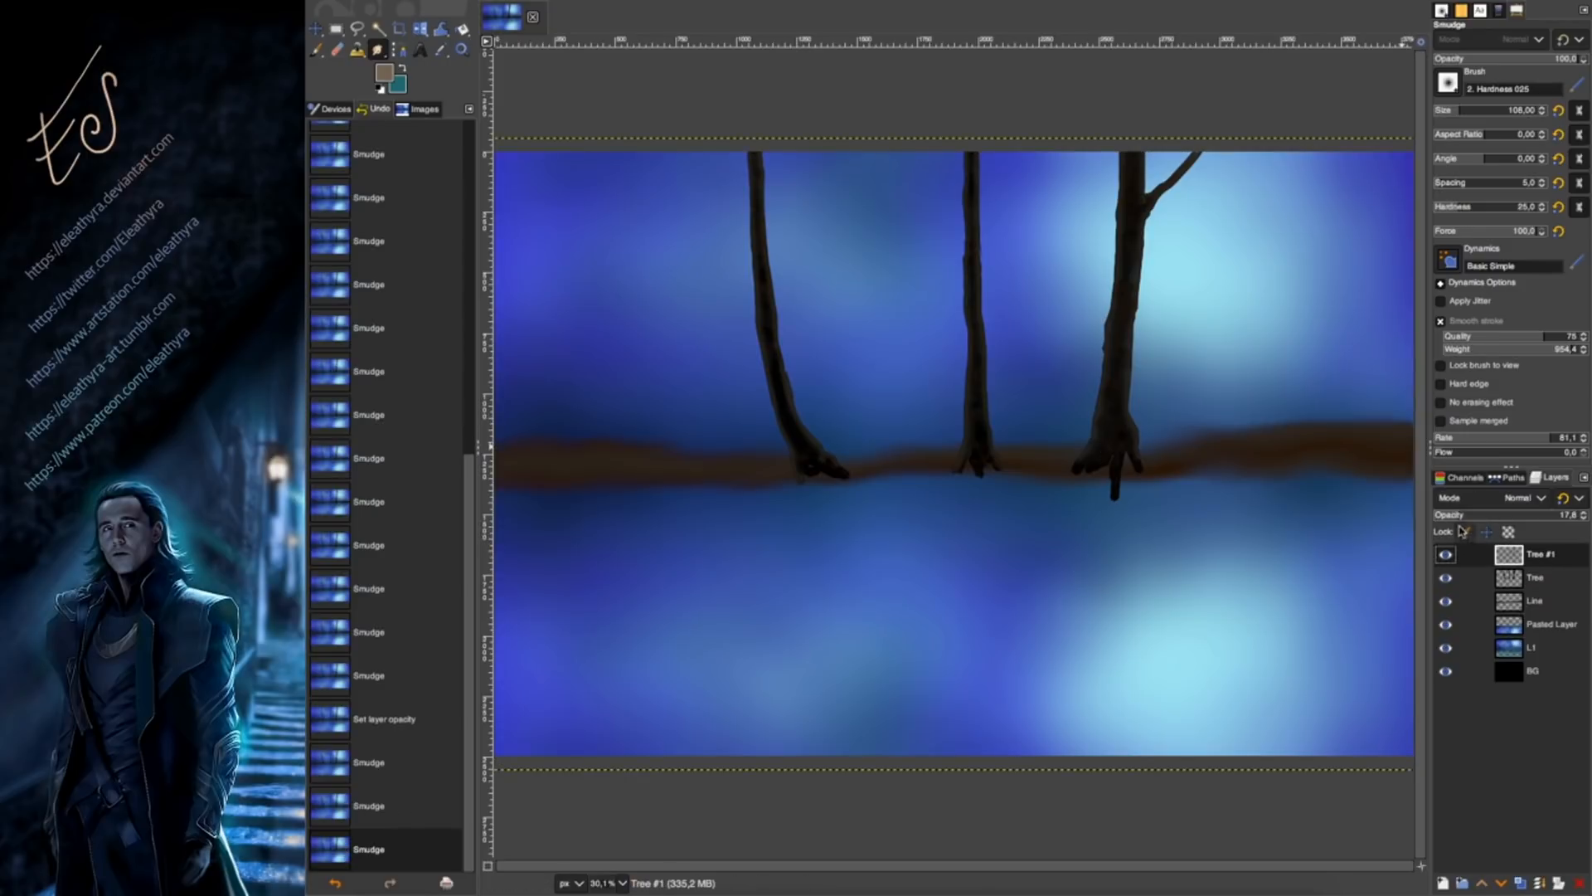
right_click(1508, 551)
left_click(1400, 214)
key("shift+ctrl+d")
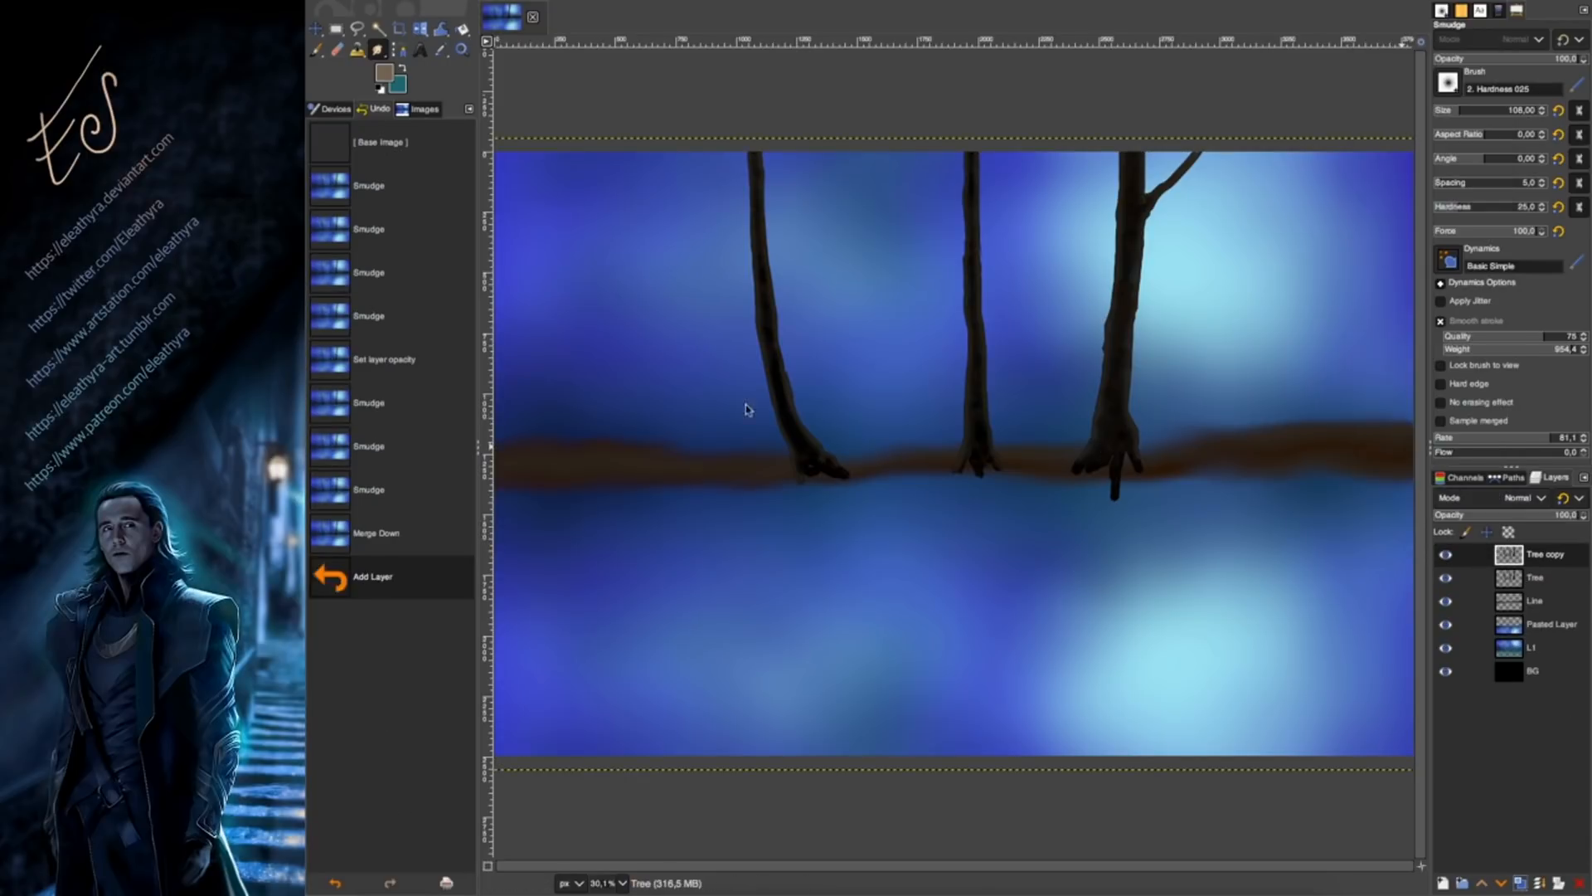
Flip the Tree copy layer horizontally and shift it left so its trunks stand among the original ones.
key("m")
left_click_drag(1113, 365, 869, 363)
key("shift+f")
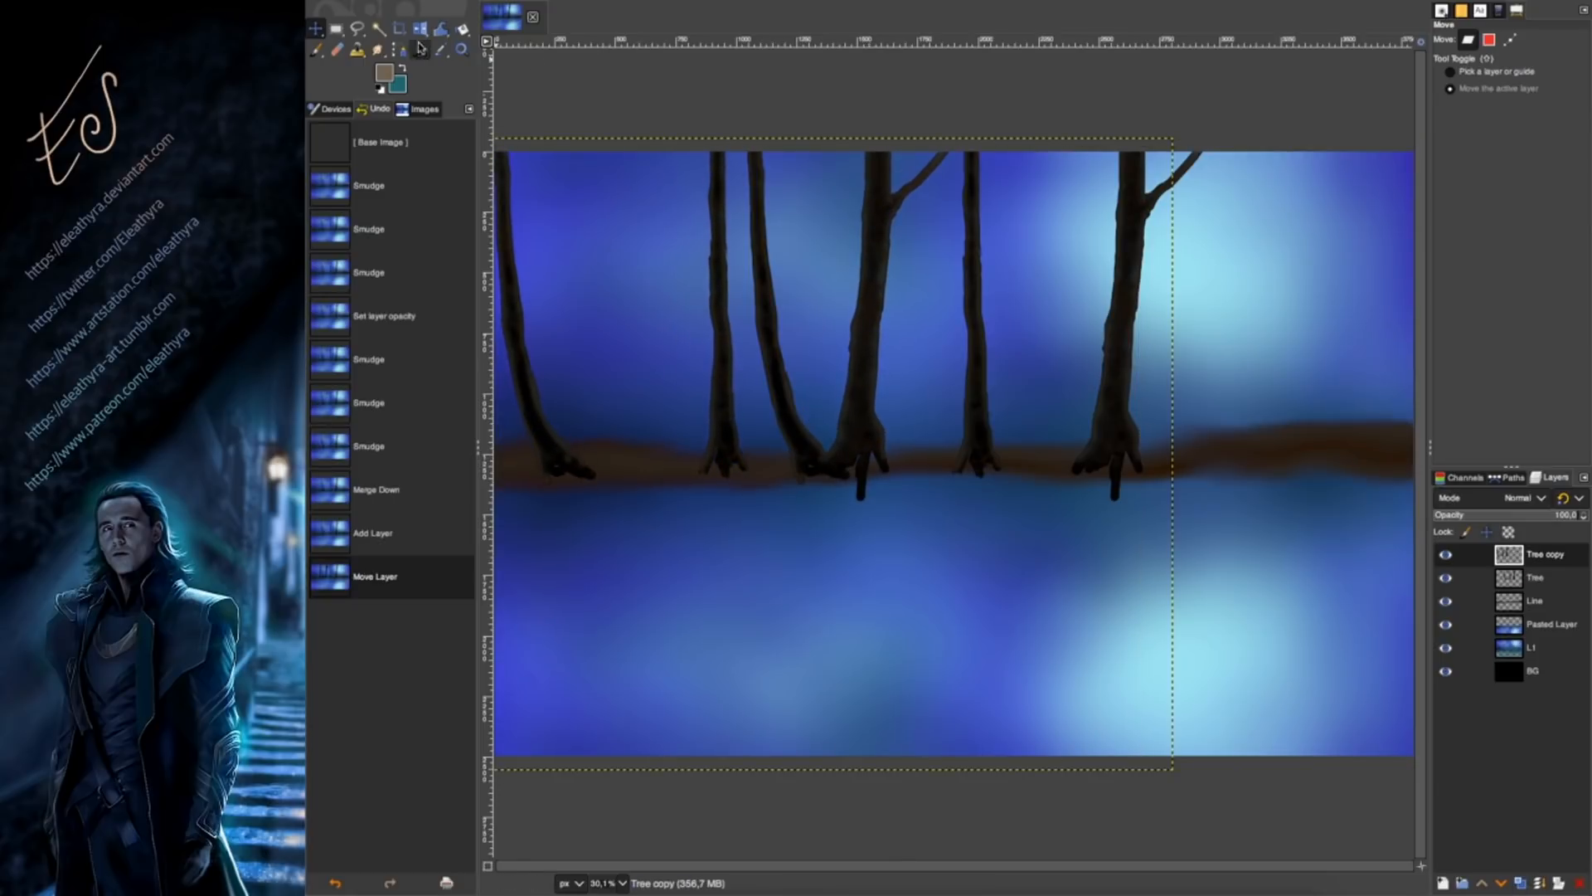
left_click(821, 382)
key("m")
left_click_drag(780, 403, 835, 402)
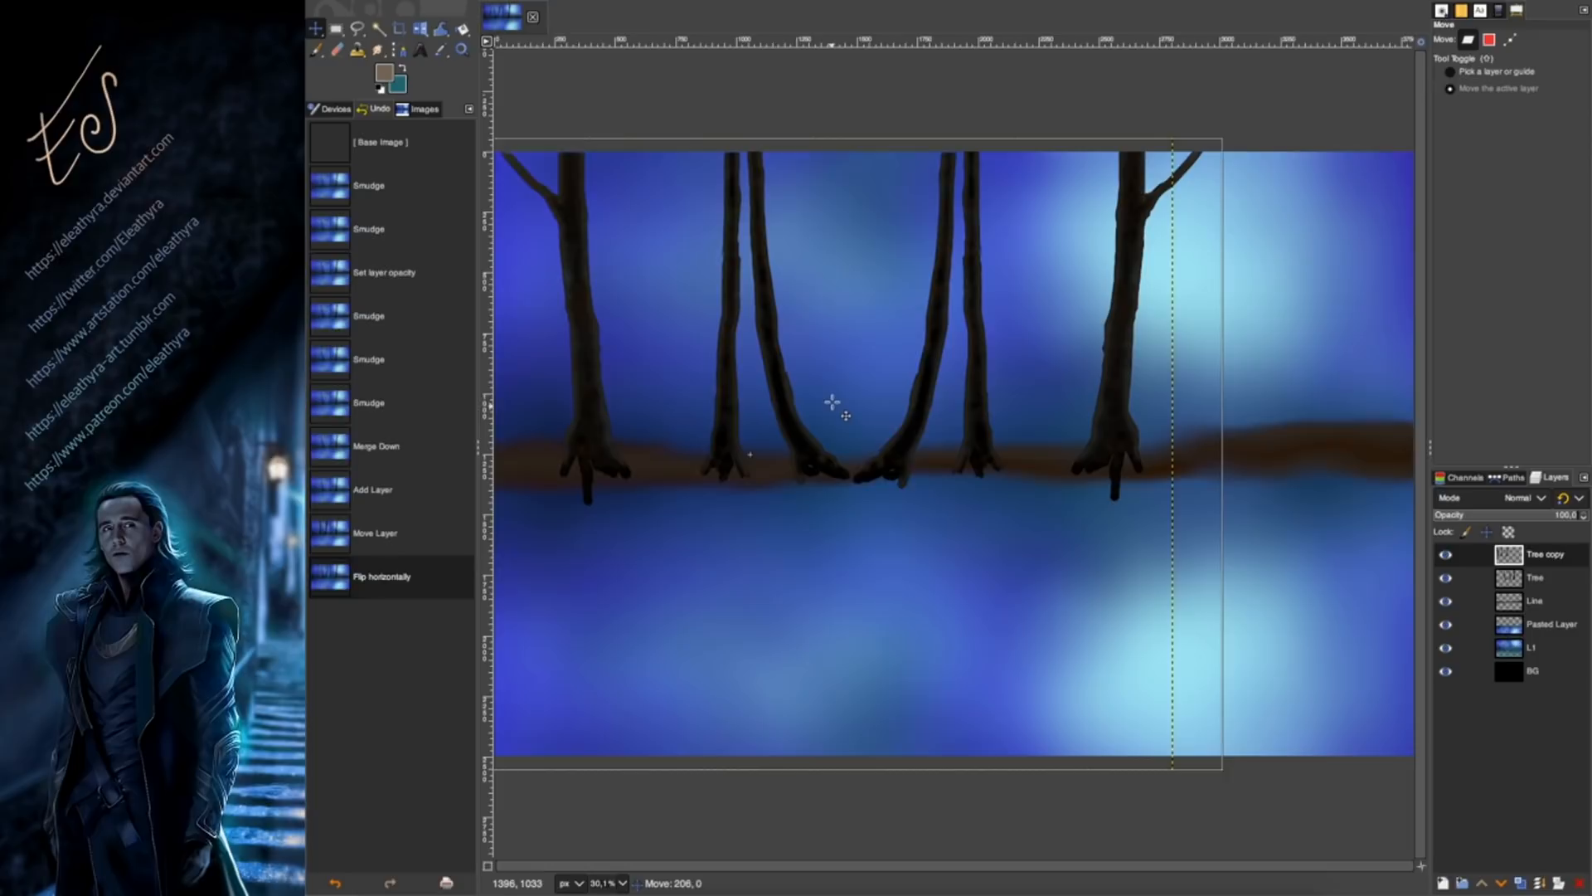
Reshape the Tree copy layer with a Perspective transform that narrows it and pulls its trunks to the left.
left_click(422, 35)
left_click(904, 86)
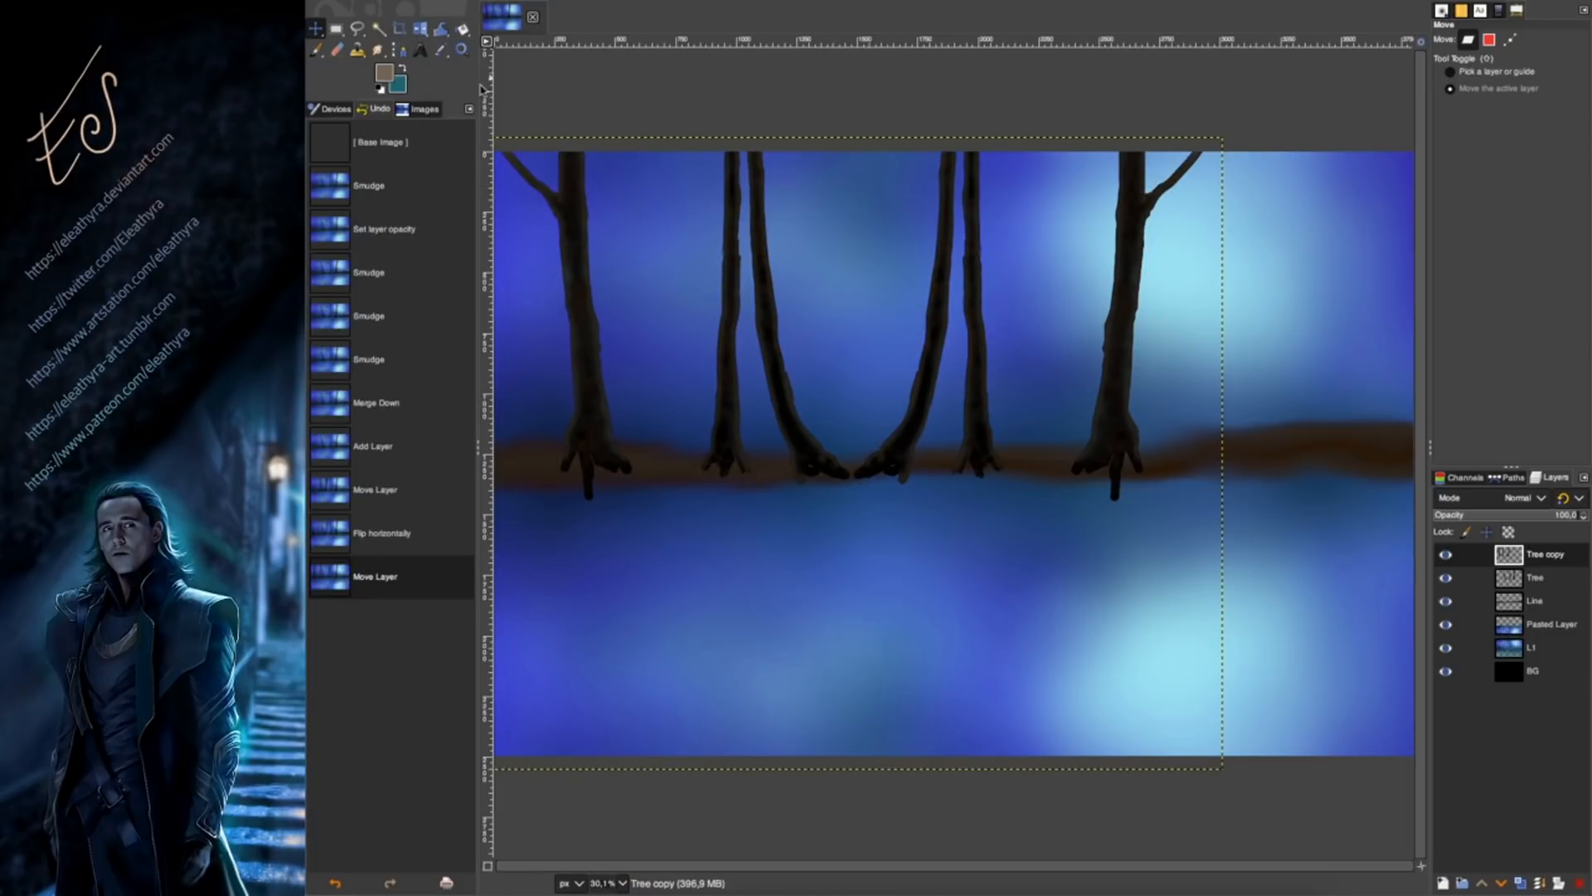
key("shift+p")
left_click_drag(539, 164, 562, 147)
left_click_drag(1213, 199, 1125, 195)
left_click_drag(1171, 722, 1147, 821)
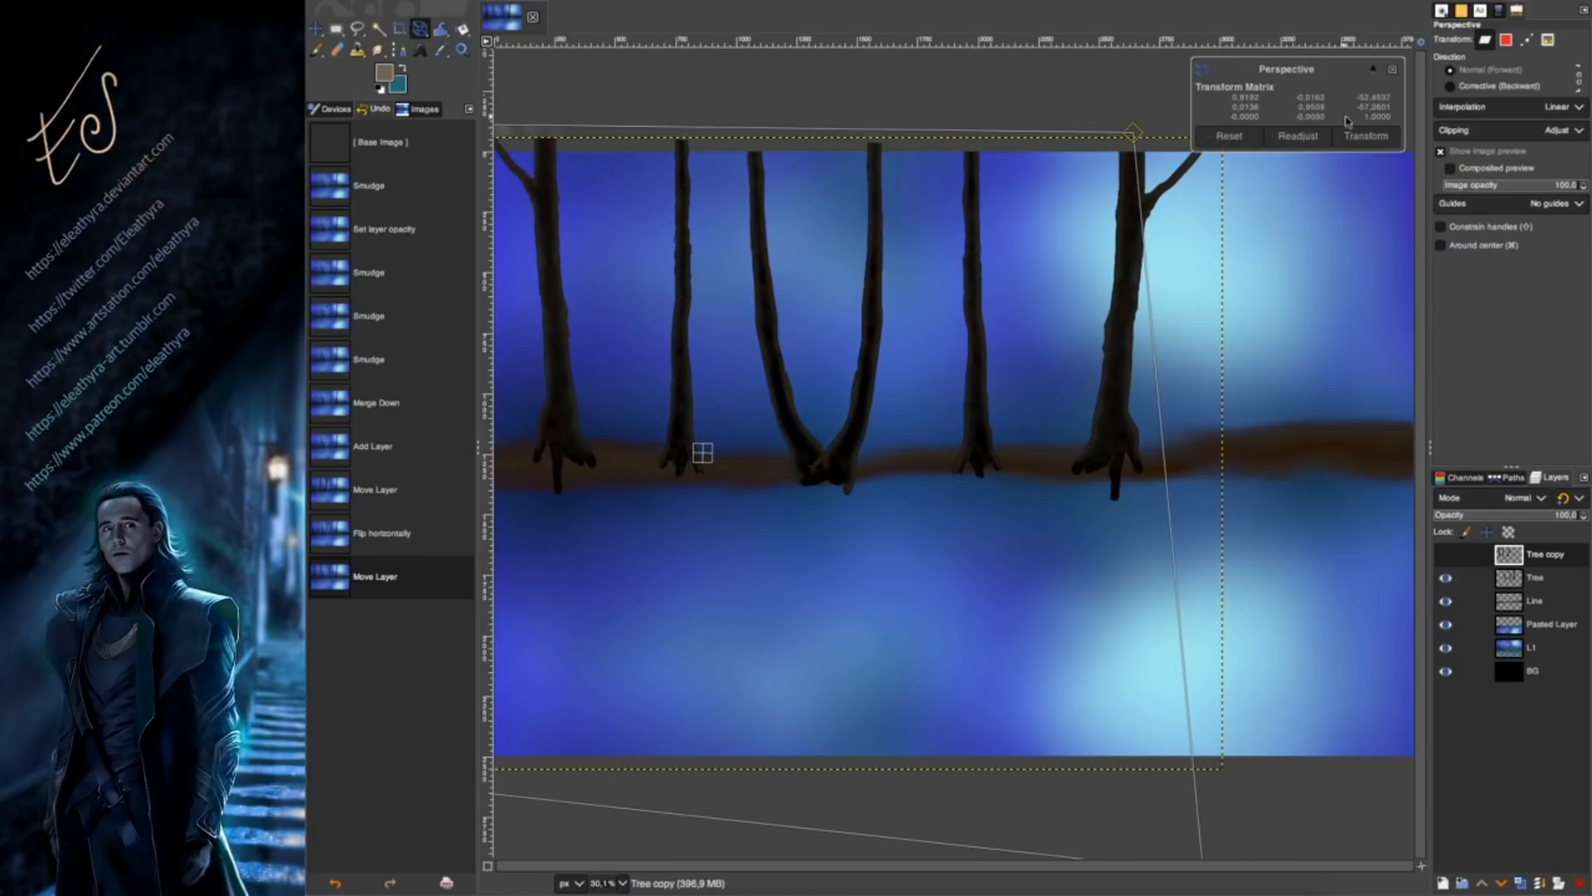
key("Return")
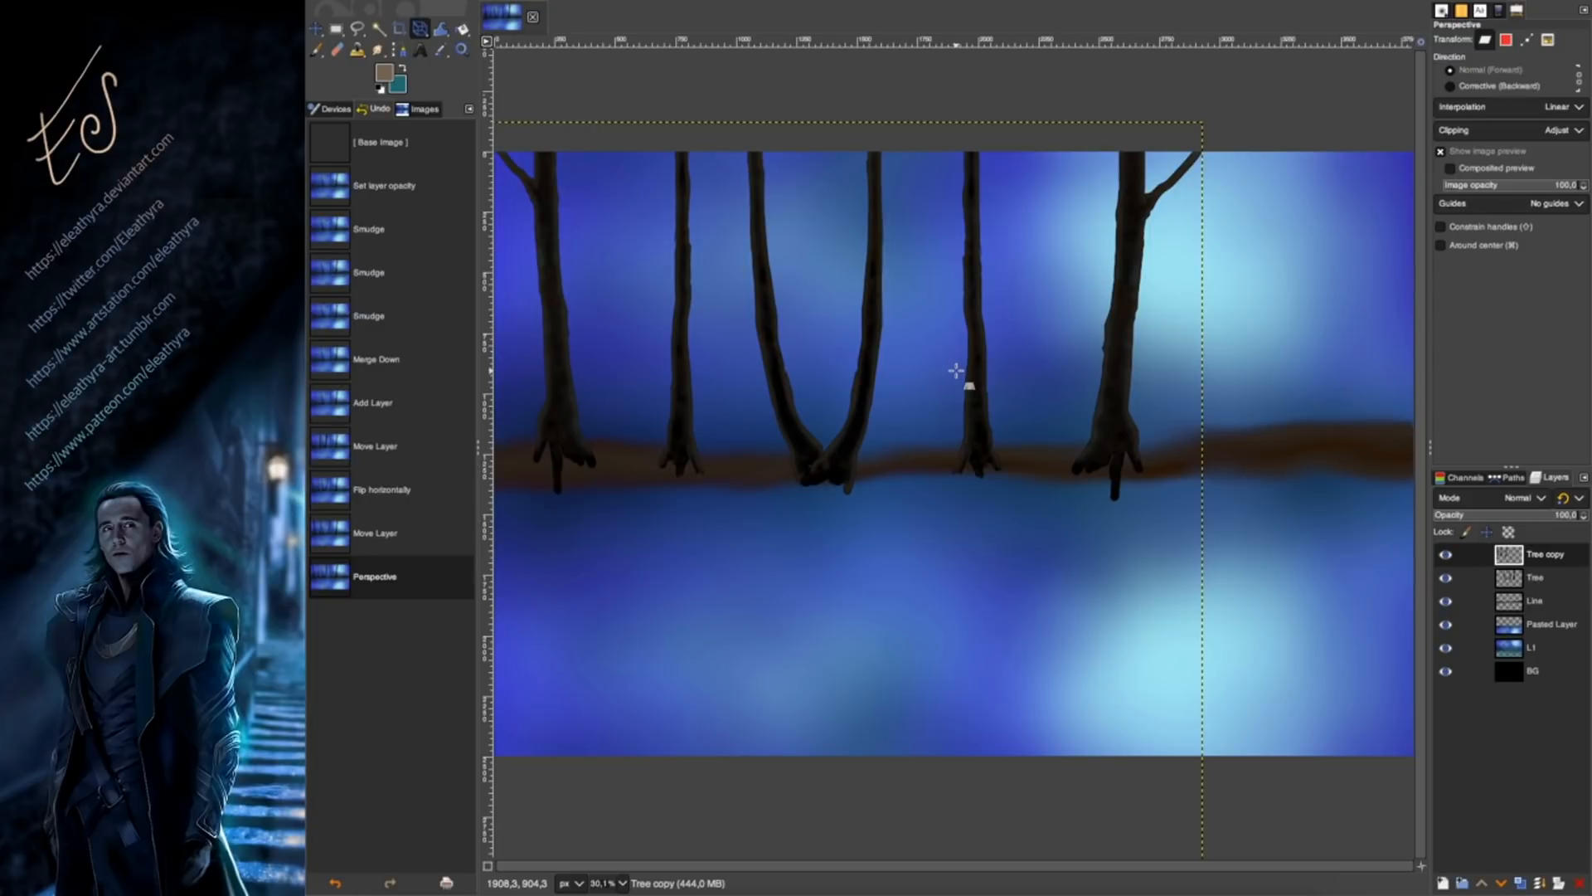
Try cutting a rectangle around the curved trunk into its own layer and moving it right, then undo it.
key("r")
left_click_drag(730, 100, 863, 535)
key("ctrl+x")
key("ctrl+v")
key("shift+ctrl+n")
key("m")
left_click_drag(734, 309, 1148, 266)
key("ctrl+z")
key("ctrl+z")
key("ctrl+z")
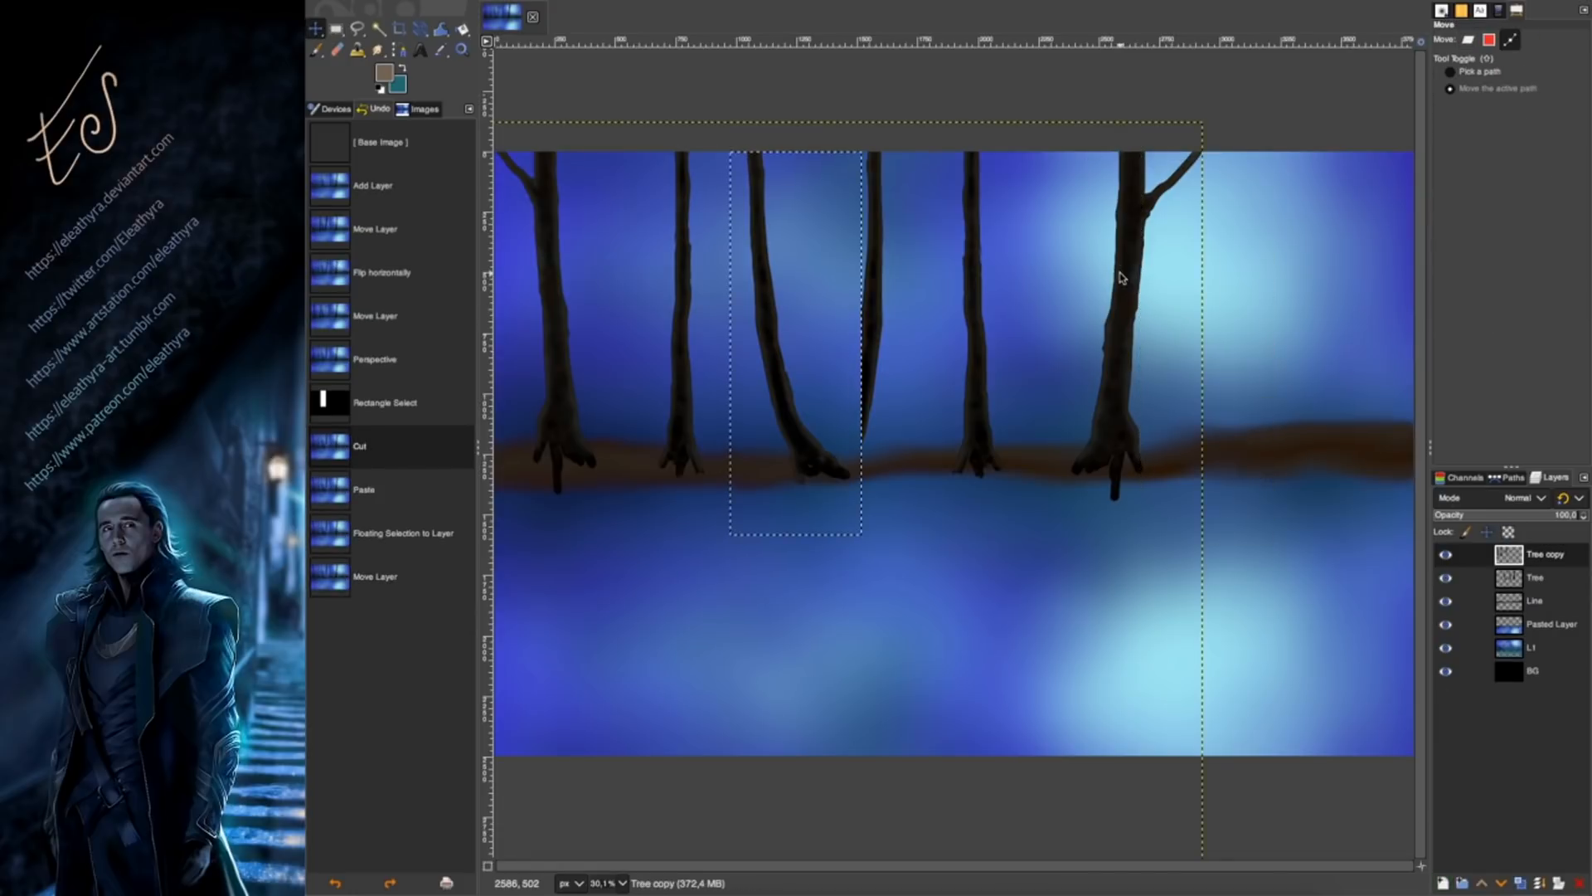
key("ctrl+z")
key("ctrl+z")
Cut the mirrored curved trunk from Tree copy with a rectangular selection, paste it as a new layer and move it to the right shore.
left_click(338, 35)
left_click_drag(913, 515, 782, 67)
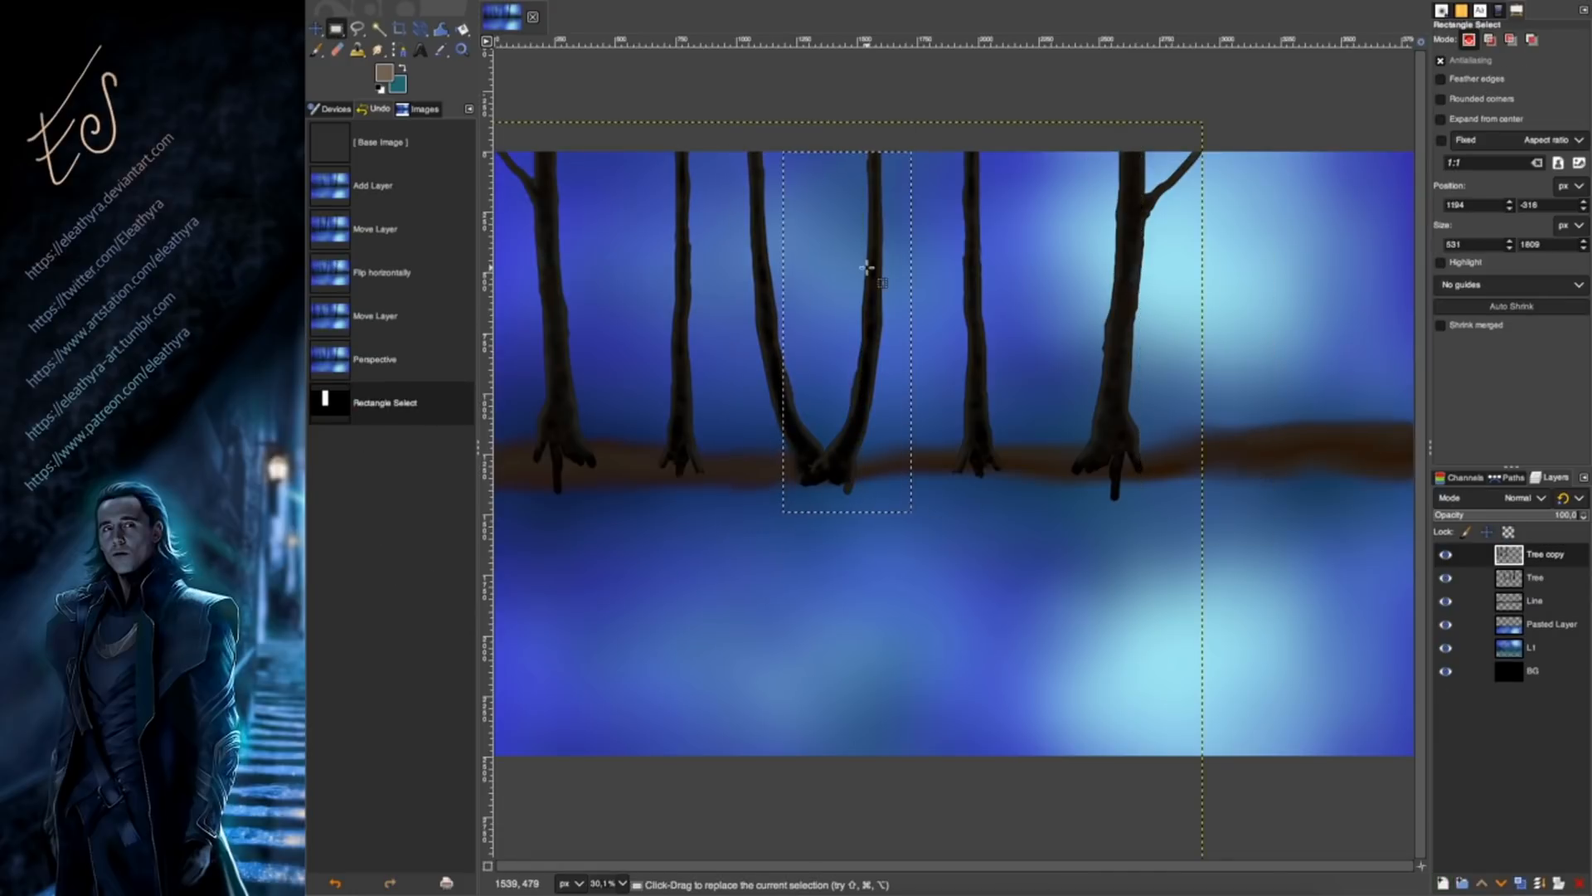
key("ctrl+x")
key("ctrl+v")
key("shift+ctrl+n")
left_click(316, 30)
left_click_drag(844, 283, 1244, 268)
Apply a Perspective transform to the pasted curved trunk, pulling its lower end inward to narrow and straighten it.
left_click(421, 30)
left_click(1298, 290)
left_click_drag(1182, 502, 1244, 468)
key("Return")
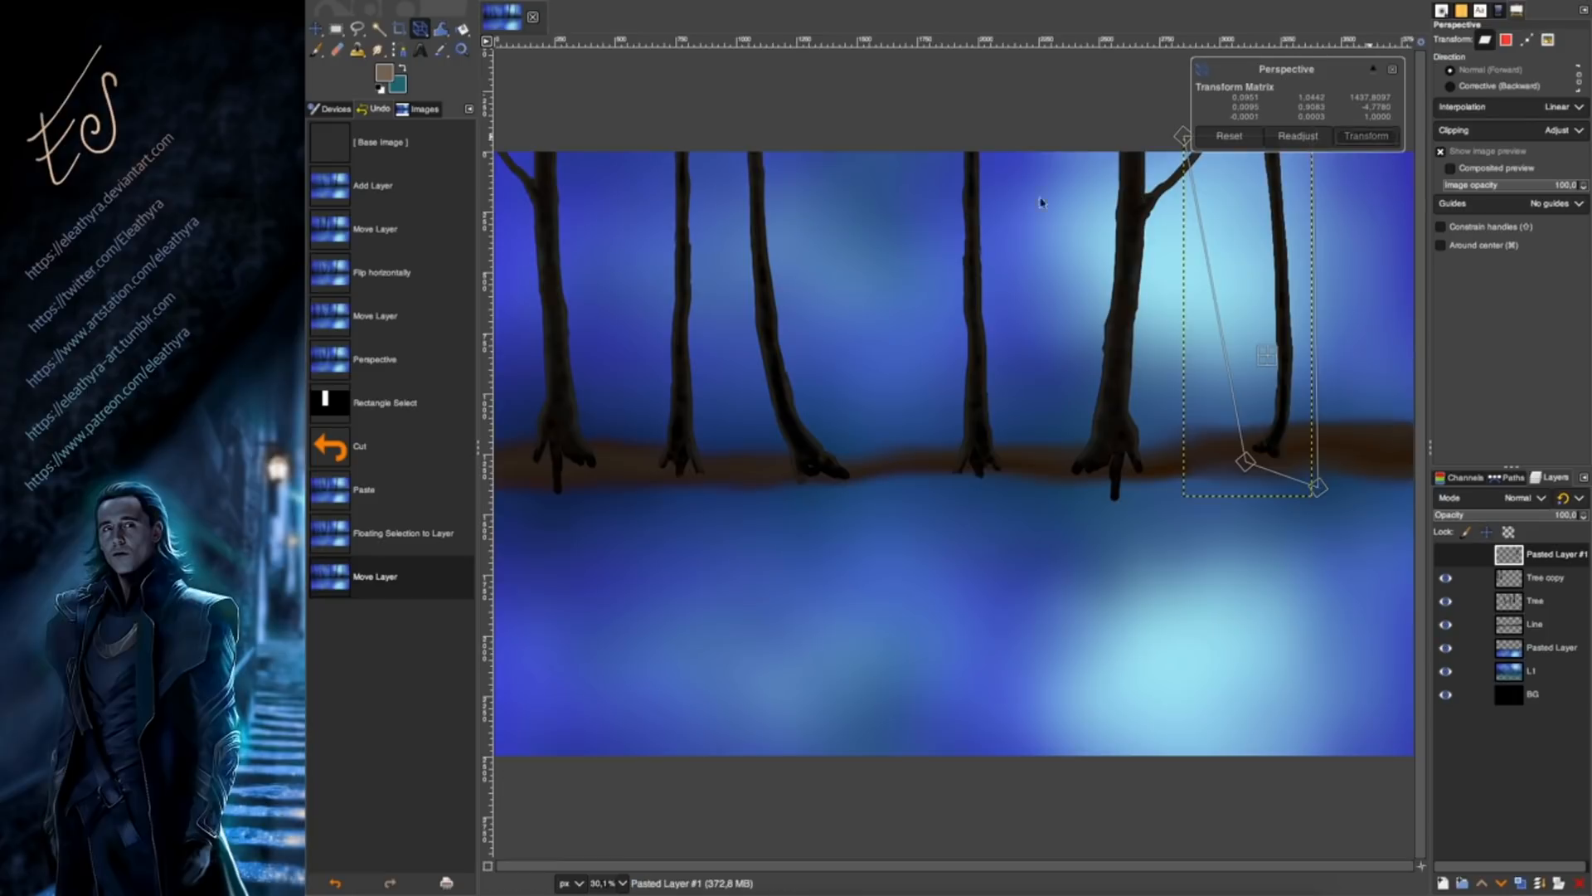
Duplicate the reshaped trunk layer and move the copy left of the original.
left_click(1520, 883)
left_click(316, 30)
left_click_drag(1285, 322, 1034, 327)
Scale the duplicated trunk to 1177 x 1454 pixels and place it on the shore near the image's right edge.
left_click(421, 30)
key("shift+s")
left_click(920, 328)
left_click_drag(808, 327, 745, 326)
key("Return")
key("m")
left_click_drag(953, 313, 1347, 301)
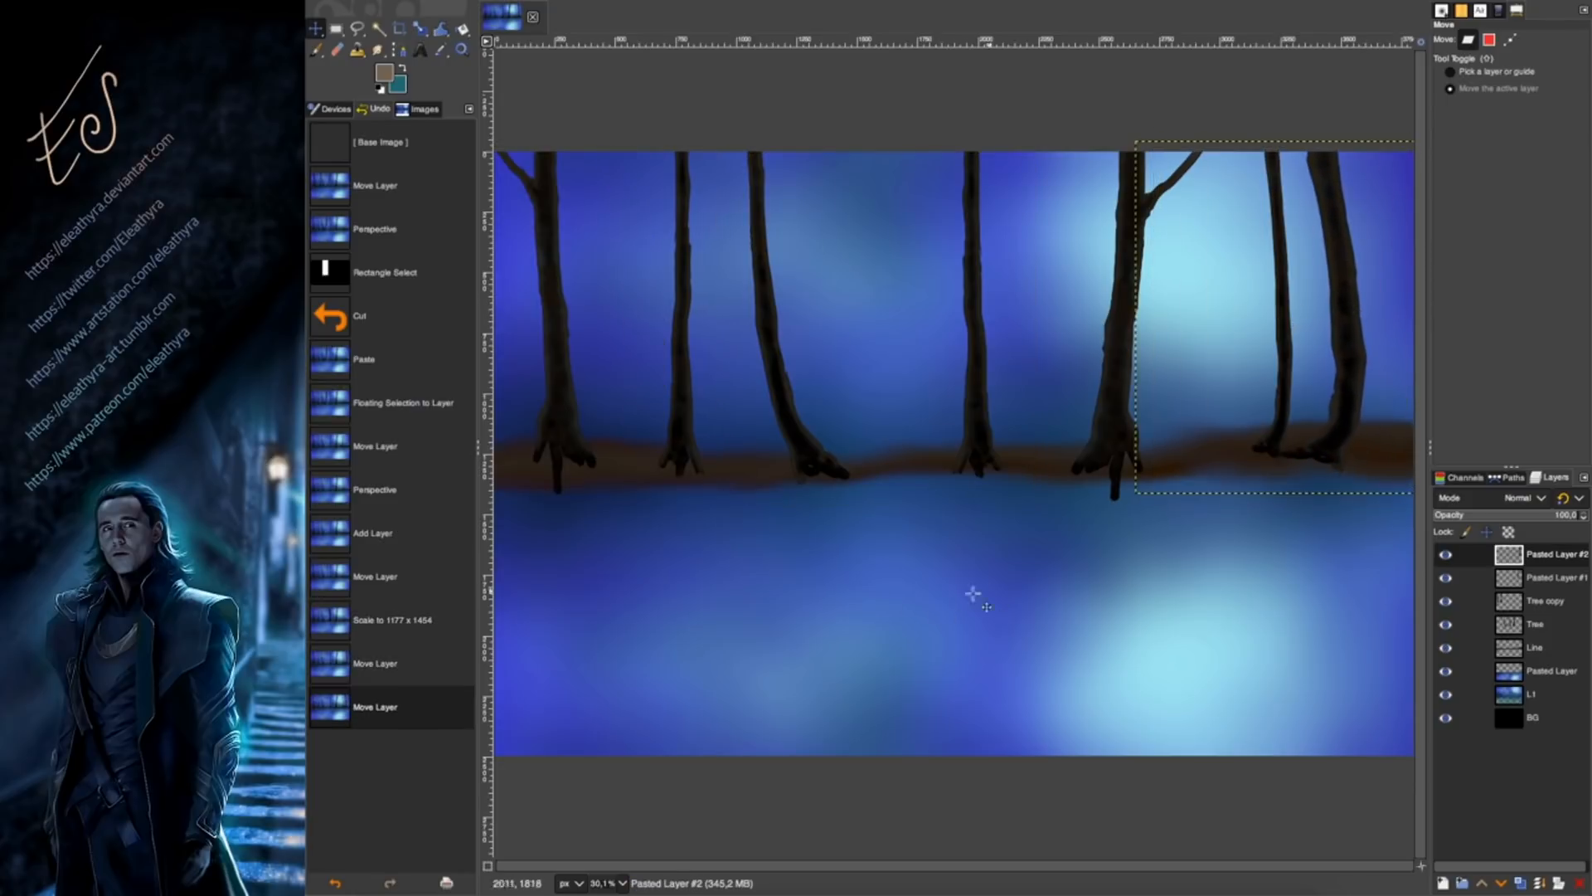
Copy the thick branched trunk from the Tree layer with a rectangular selection and paste it as a new layer.
left_click(1540, 626)
left_click(336, 29)
mouse_move(1071, 117)
left_mouse_down()
mouse_move(1231, 548)
mouse_move(1057, 54)
left_mouse_up()
left_click(1223, 606)
left_click_drag(1199, 274, 1218, 273)
left_click(1124, 214)
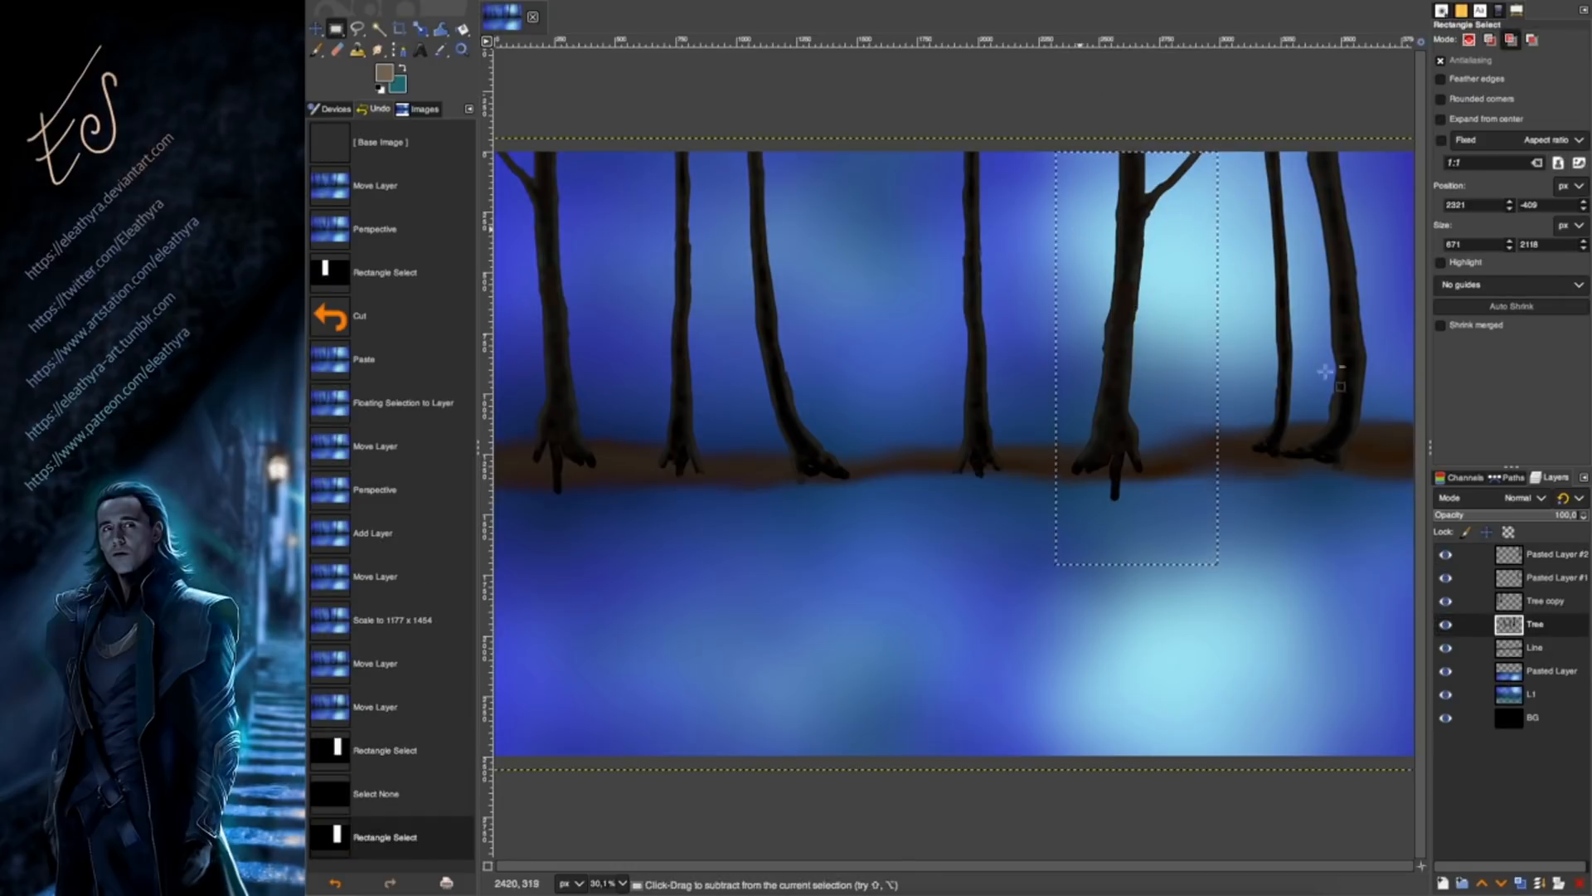
key("super+c")
key("super+v")
left_click(1443, 883)
Scale the pasted thick trunk up to 960 x 1948 pixels.
left_click(420, 29)
left_click(1090, 541)
left_click_drag(1090, 542, 987, 626)
left_click(1366, 151)
Raise the enlarged trunk's layer to the top of the stack and place the trunk between the curved and thin middle trunks.
left_click(316, 29)
left_click_drag(1087, 296, 627, 283)
left_click_drag(1511, 624, 1514, 551)
left_click_drag(643, 257, 879, 244)
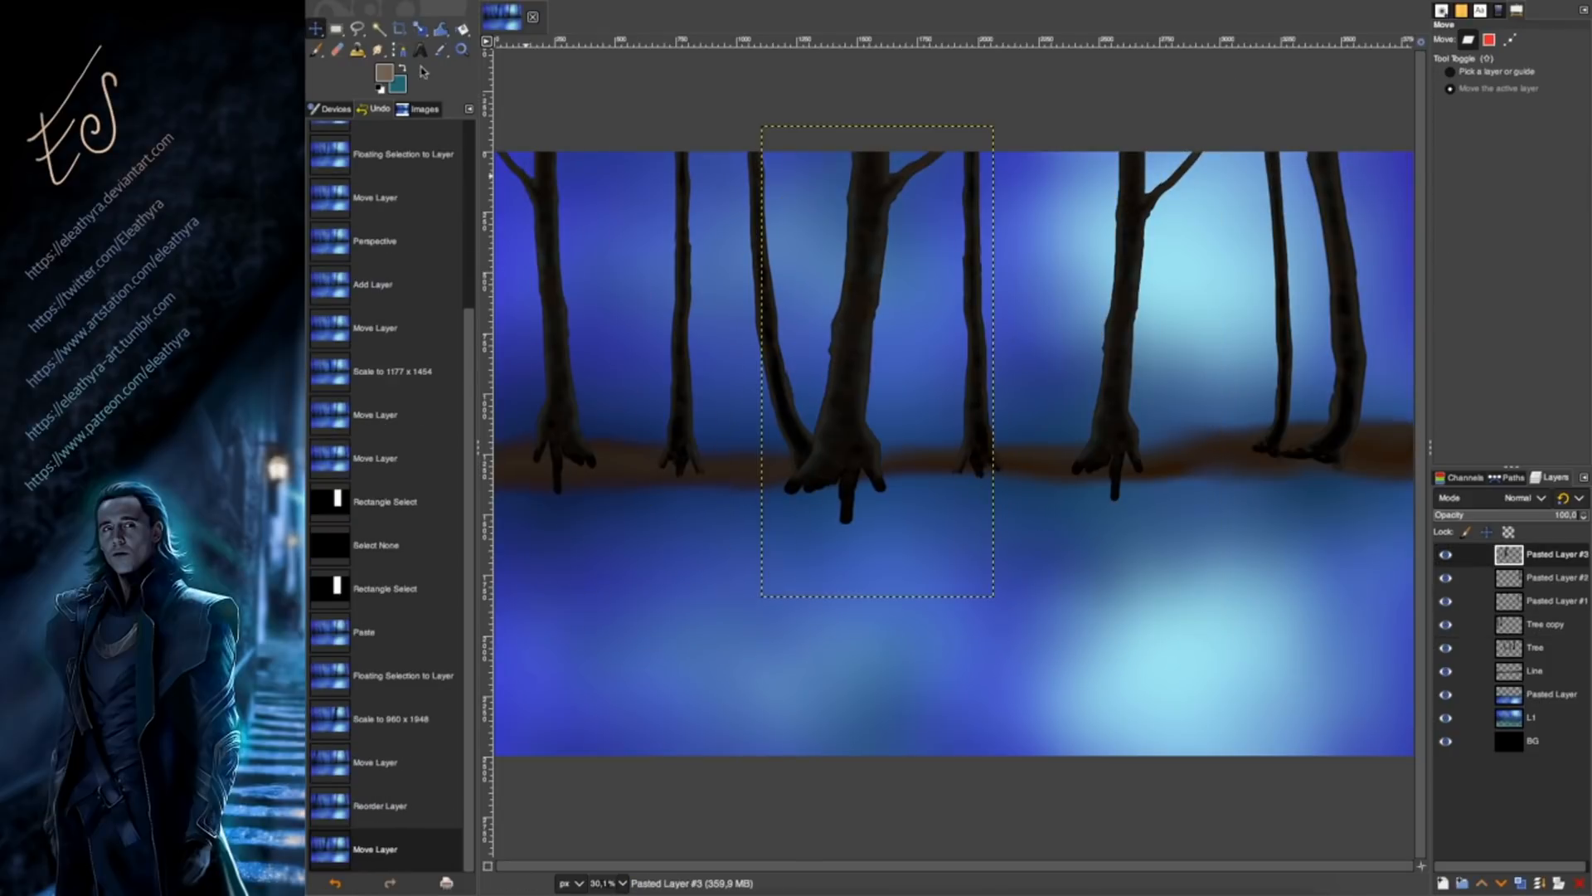
Straighten and lengthen the large trunk with a Perspective transform, then nudge it so its roots reach into the water.
left_click(427, 36)
key("shift+p")
left_click_drag(761, 127, 739, 119)
left_click_drag(762, 596, 807, 582)
left_click_drag(994, 127, 938, 143)
mouse_move(739, 119)
left_mouse_down()
mouse_move(783, 126)
mouse_move(744, 101)
left_mouse_up()
left_click_drag(938, 144, 935, 126)
left_click_drag(808, 581, 784, 671)
left_click_drag(994, 597, 1027, 632)
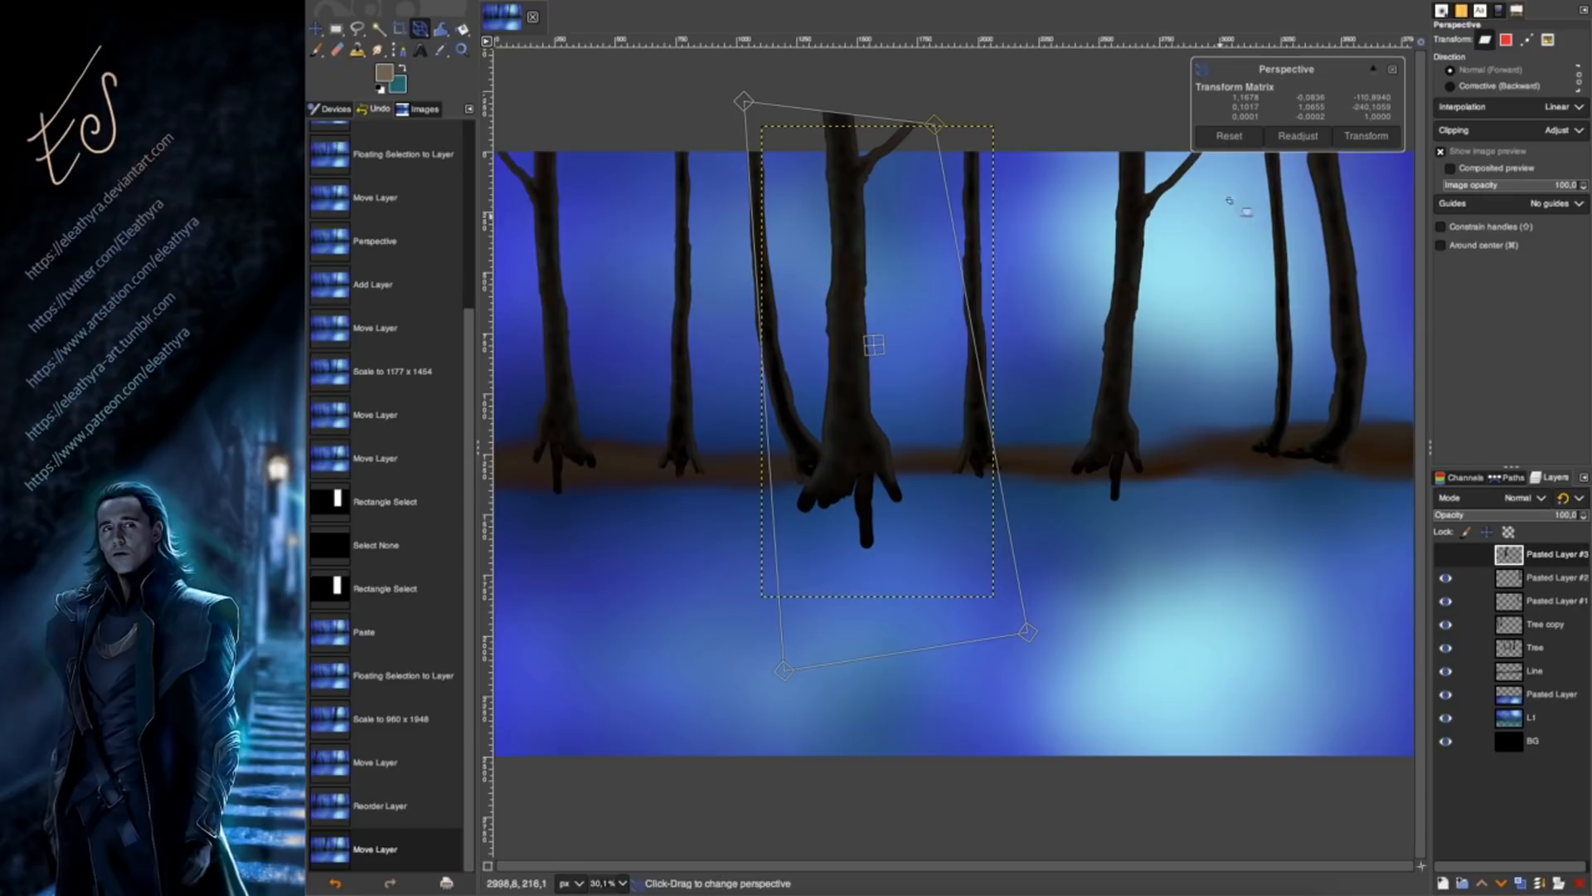
left_click(1367, 138)
key("m")
left_click_drag(863, 266, 872, 282)
Smudge a second branch out of the large trunk's upper left side with the Hardness 100 brush.
left_click(378, 50)
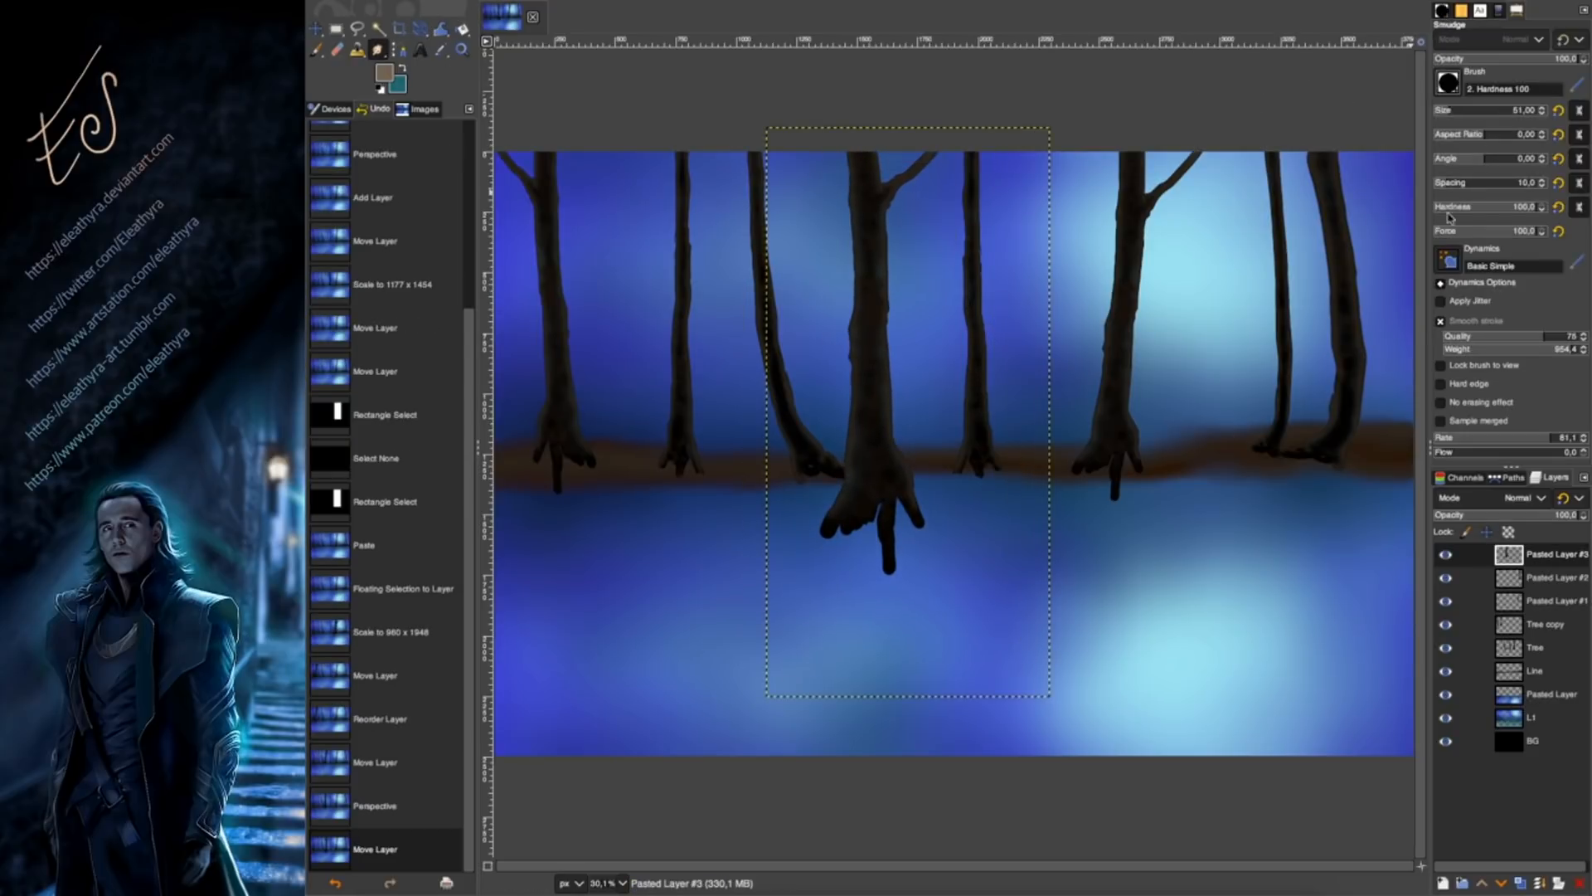
mouse_move(847, 225)
left_mouse_down()
mouse_move(810, 181)
mouse_move(891, 259)
mouse_move(748, 107)
left_mouse_up()
mouse_move(797, 159)
left_mouse_down()
mouse_move(760, 99)
mouse_move(779, 108)
left_mouse_up()
mouse_move(823, 178)
left_mouse_down()
mouse_move(814, 115)
mouse_move(820, 155)
left_mouse_up()
left_click_drag(852, 233, 858, 245)
left_click_drag(860, 243, 867, 231)
left_click_drag(873, 222, 877, 230)
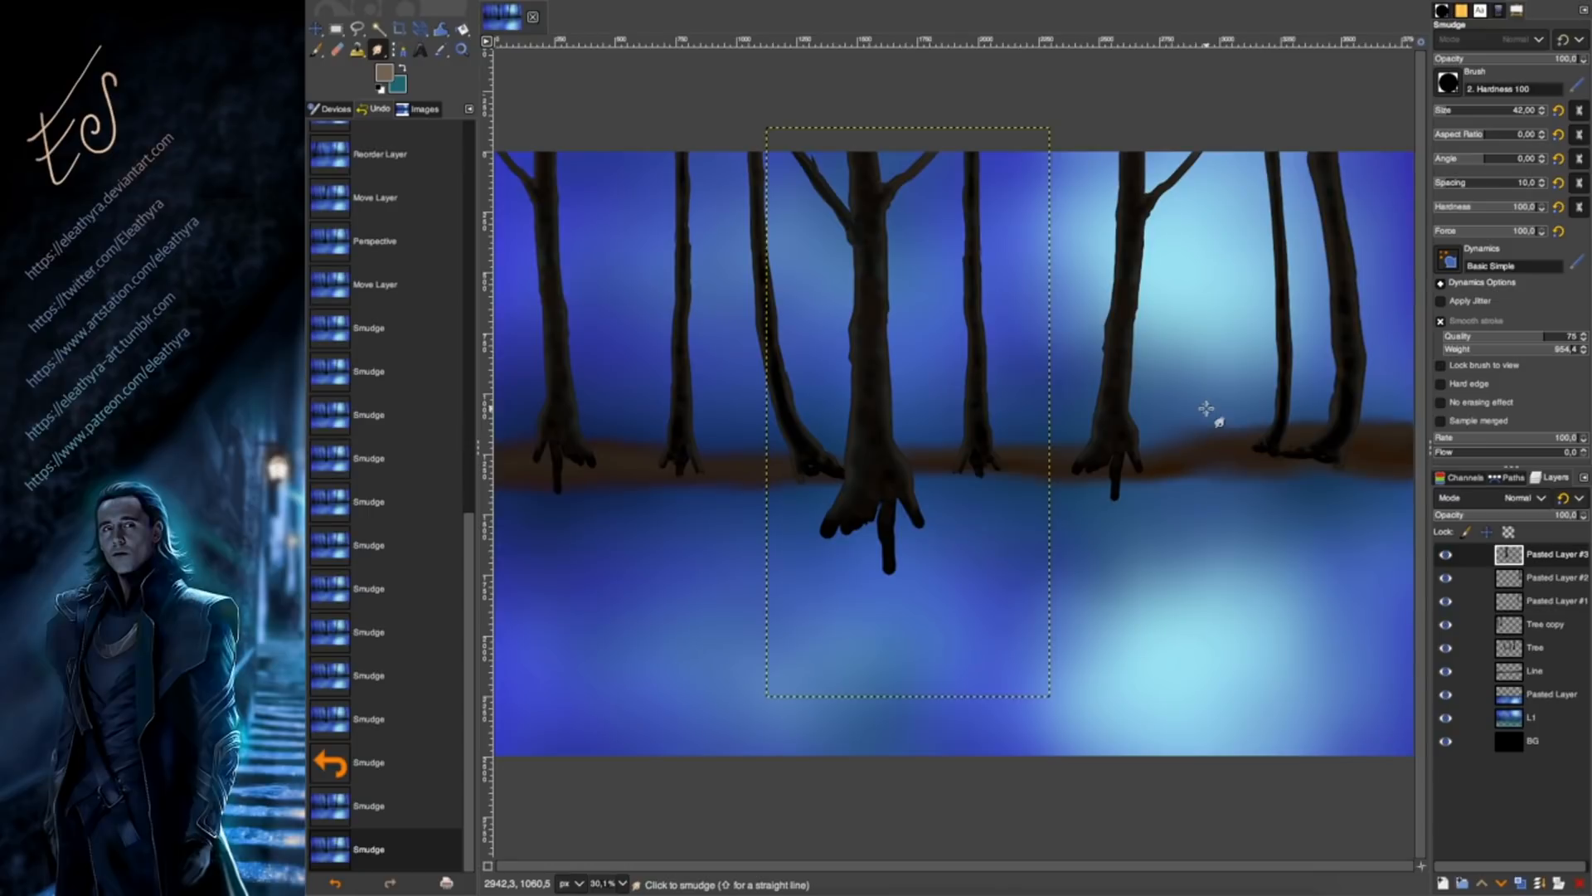
Merge Pasted Layer #2, Pasted Layer #1 and Tree copy down into the Tree layer.
right_click(1544, 578)
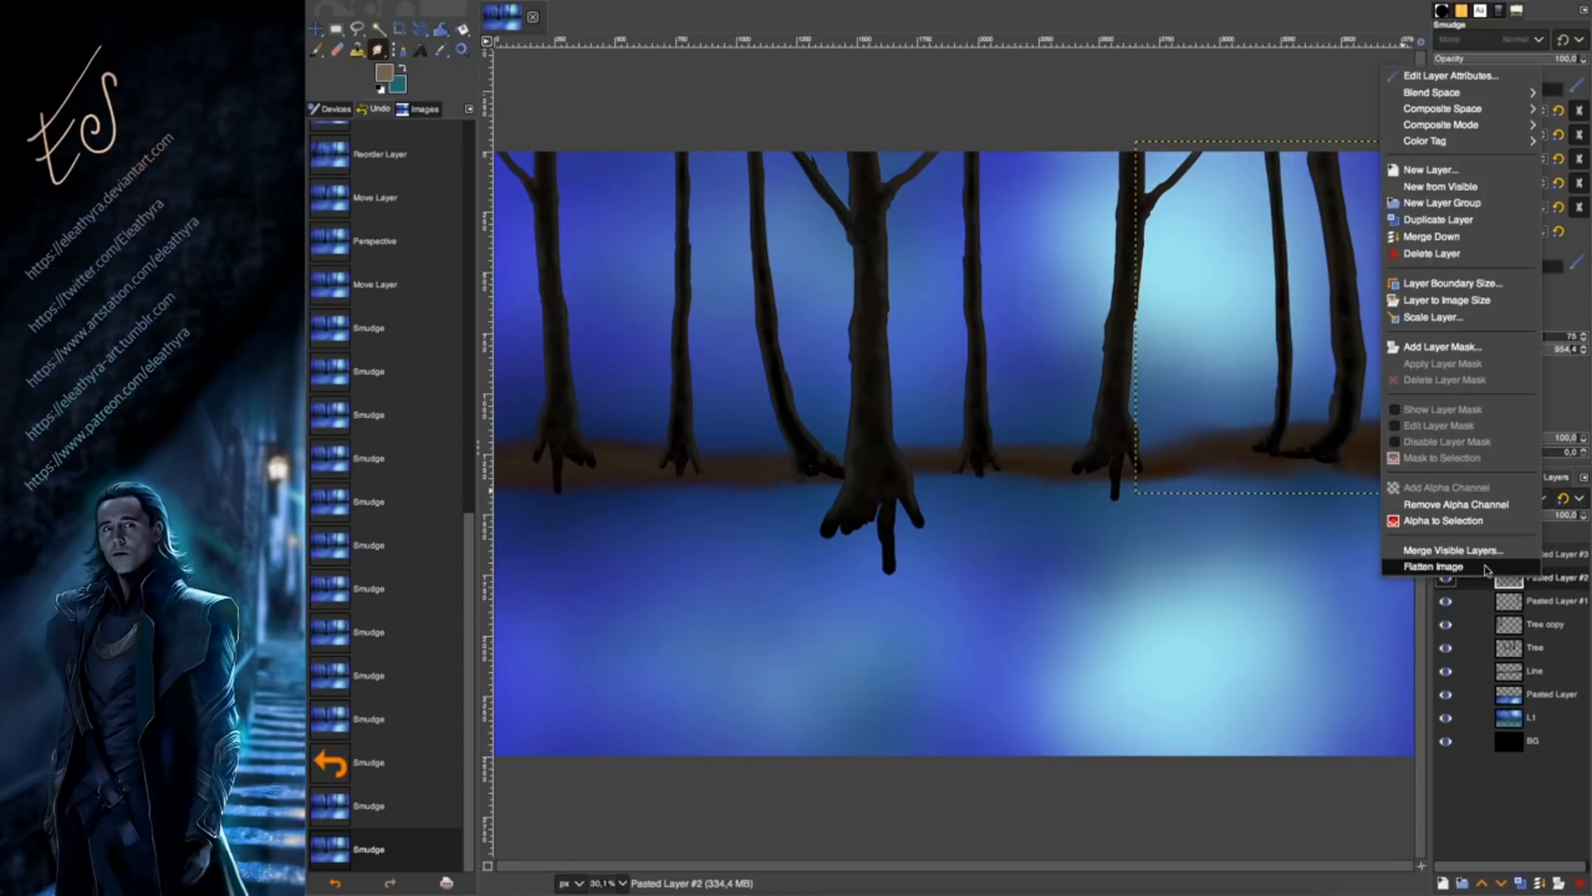
left_click(1421, 238)
right_click(1536, 579)
left_click(1416, 241)
right_click(1536, 579)
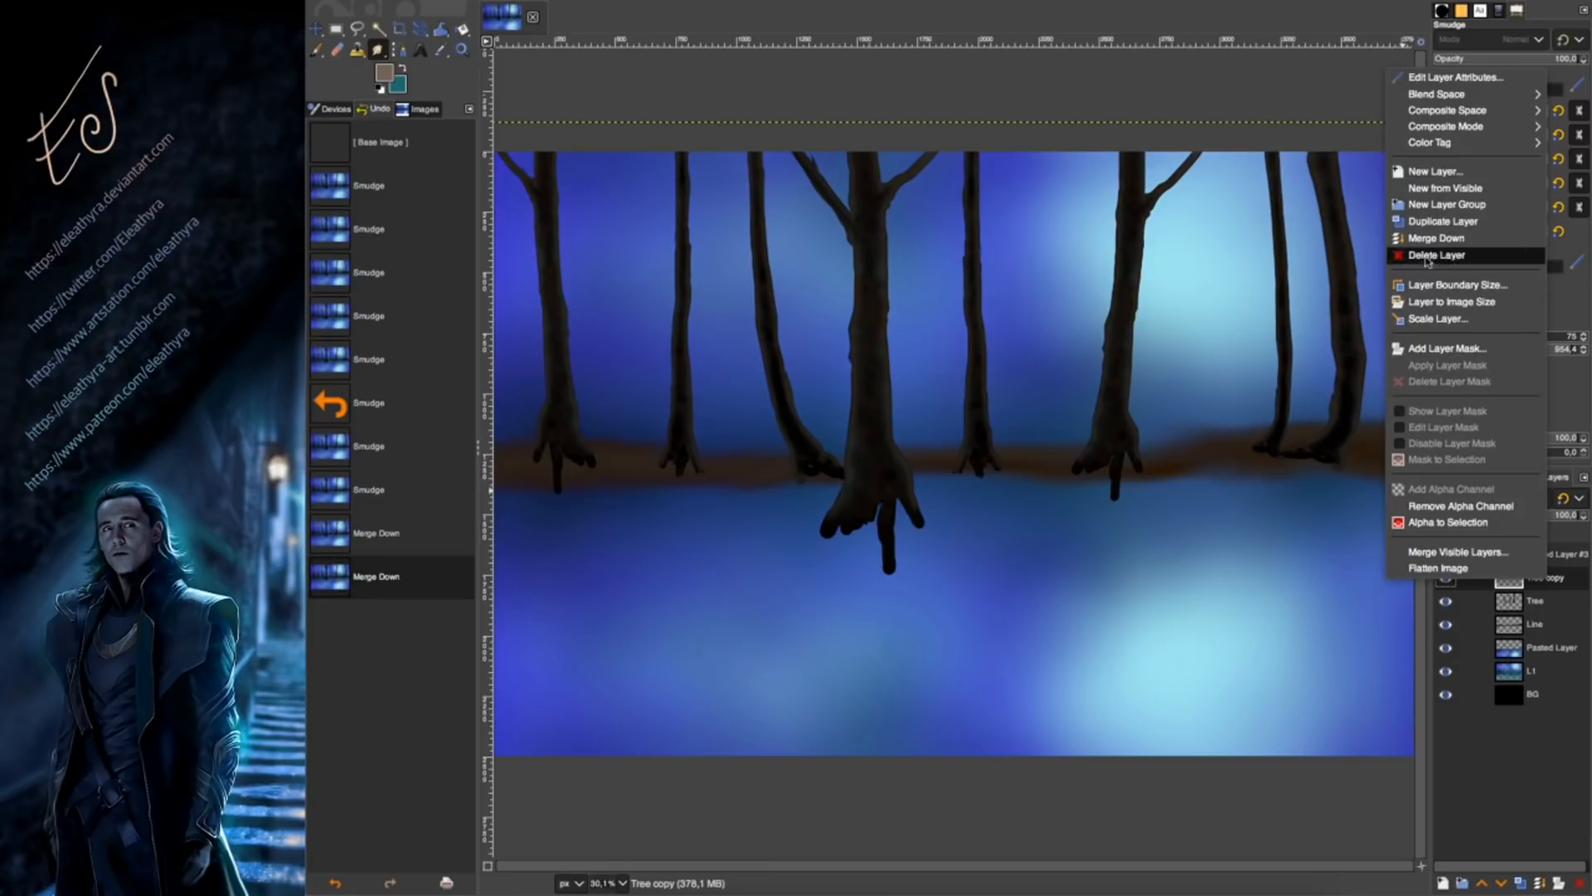
left_click(1420, 238)
Duplicate the merged Tree layer and place the copy beneath the original.
left_click(1522, 884)
key("m")
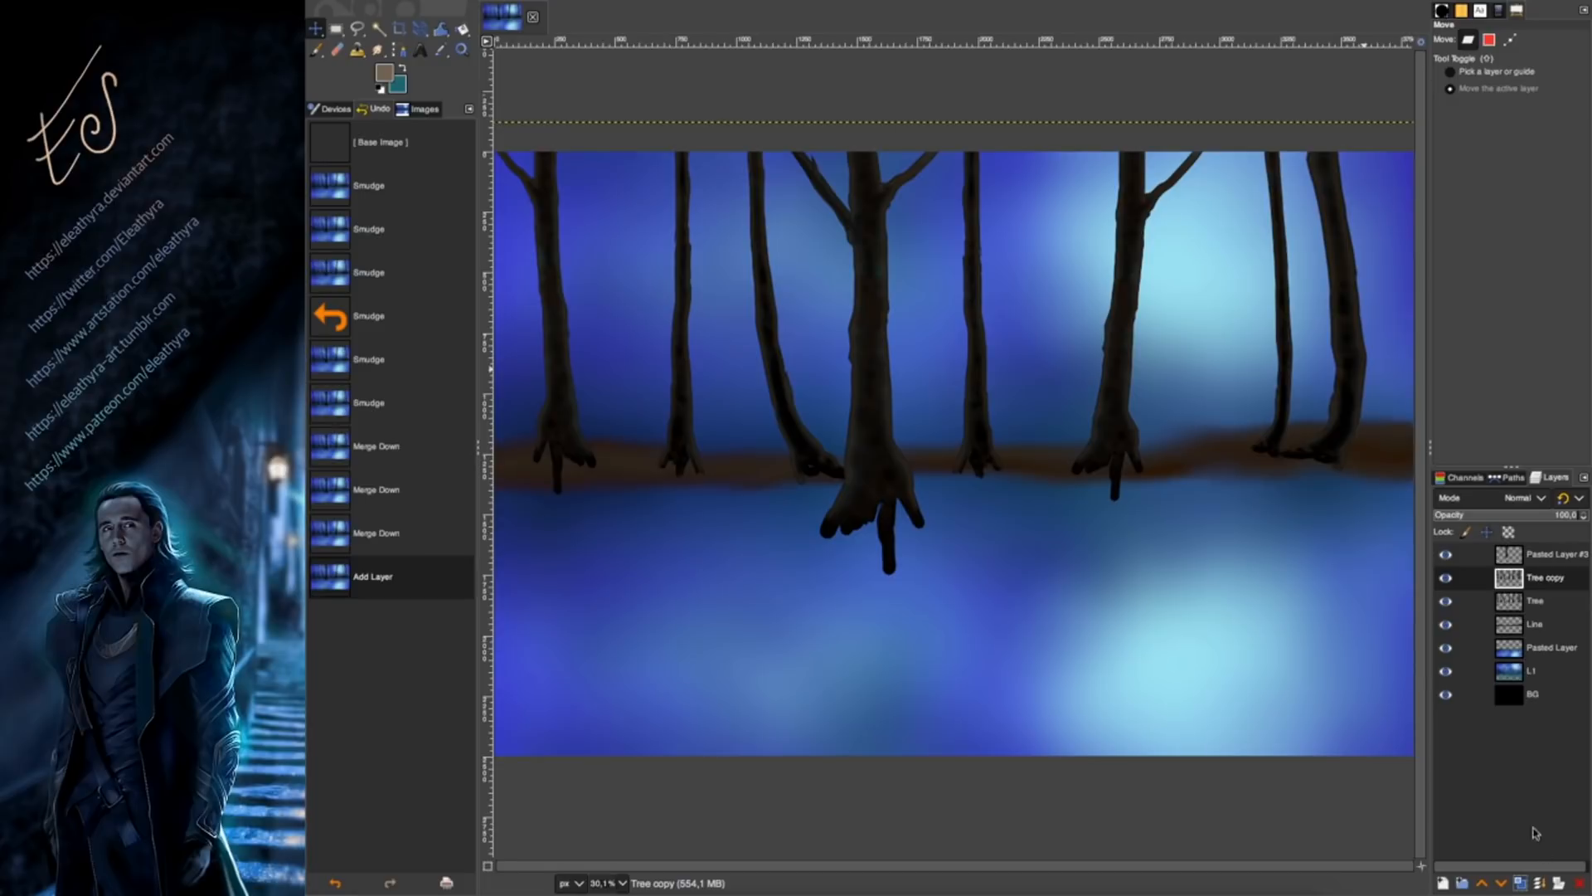
left_click_drag(1533, 576, 1533, 607)
Flip the new Tree copy horizontally and shift it left and slightly up behind the front trunks.
left_click(423, 37)
left_click(829, 389)
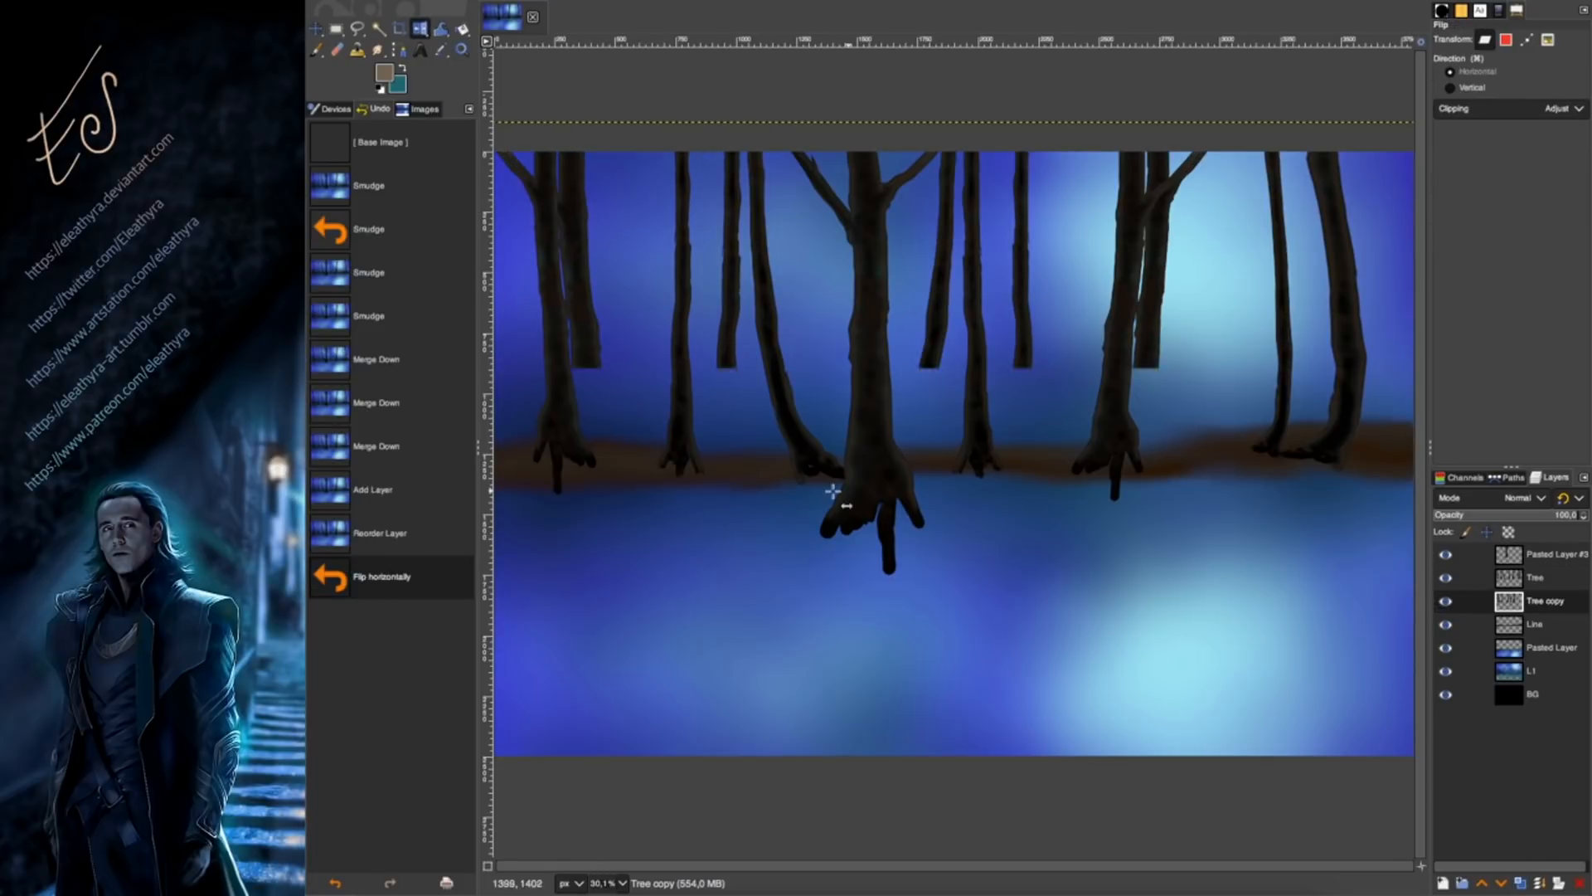
key("m")
left_click_drag(977, 326, 873, 311)
Add a duplicate of the flipped trees, with one copy shifted right and scaled to 4274 x 3099 pixels.
left_click(1520, 883)
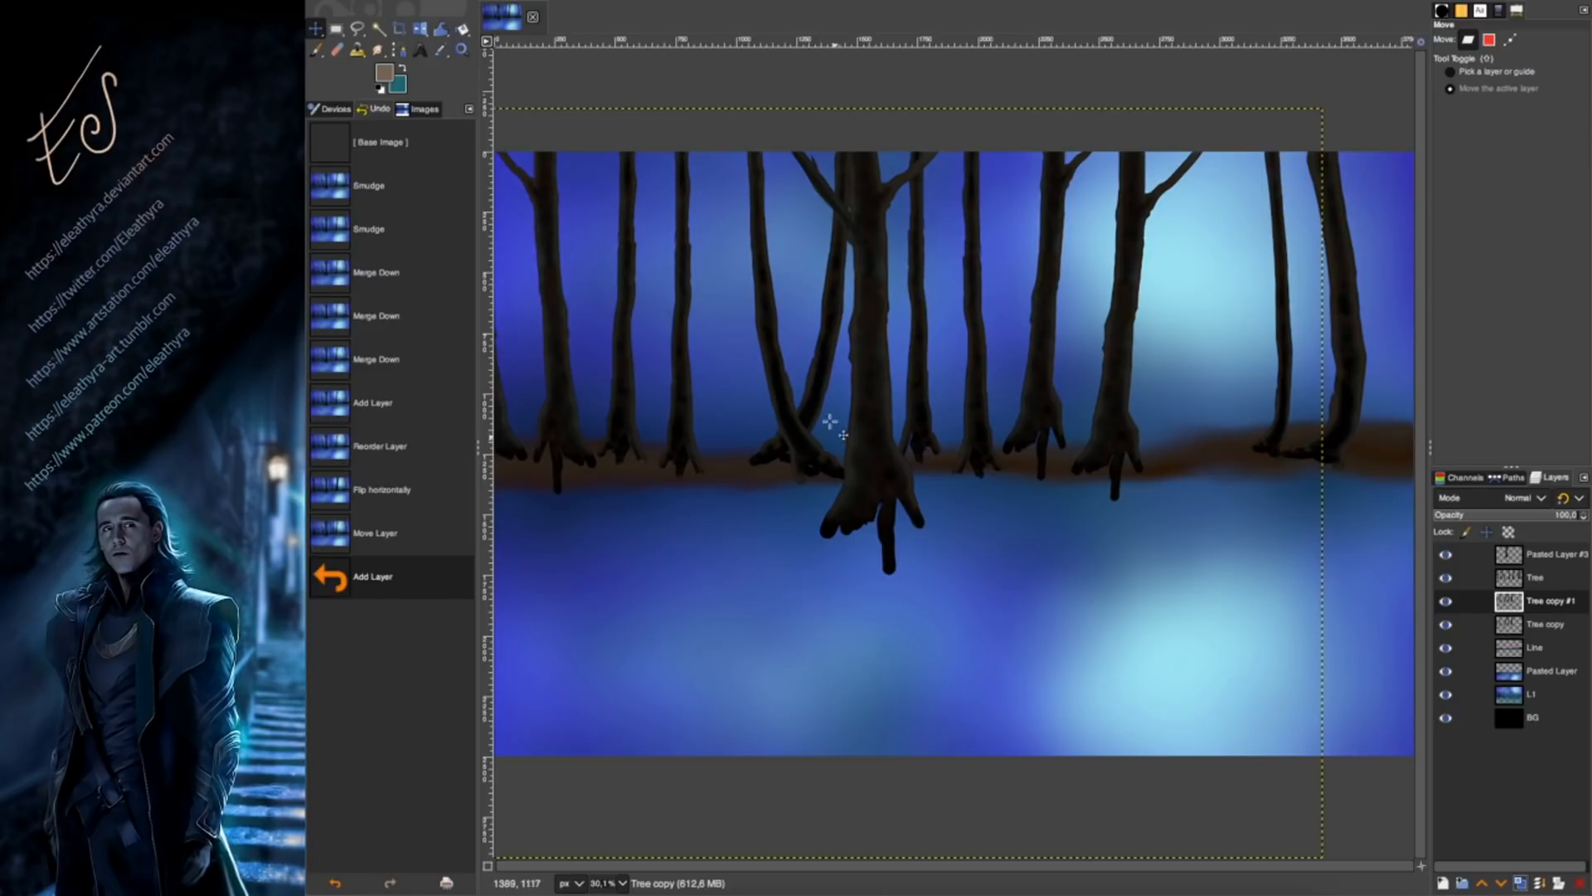
left_click_drag(913, 377, 1388, 366)
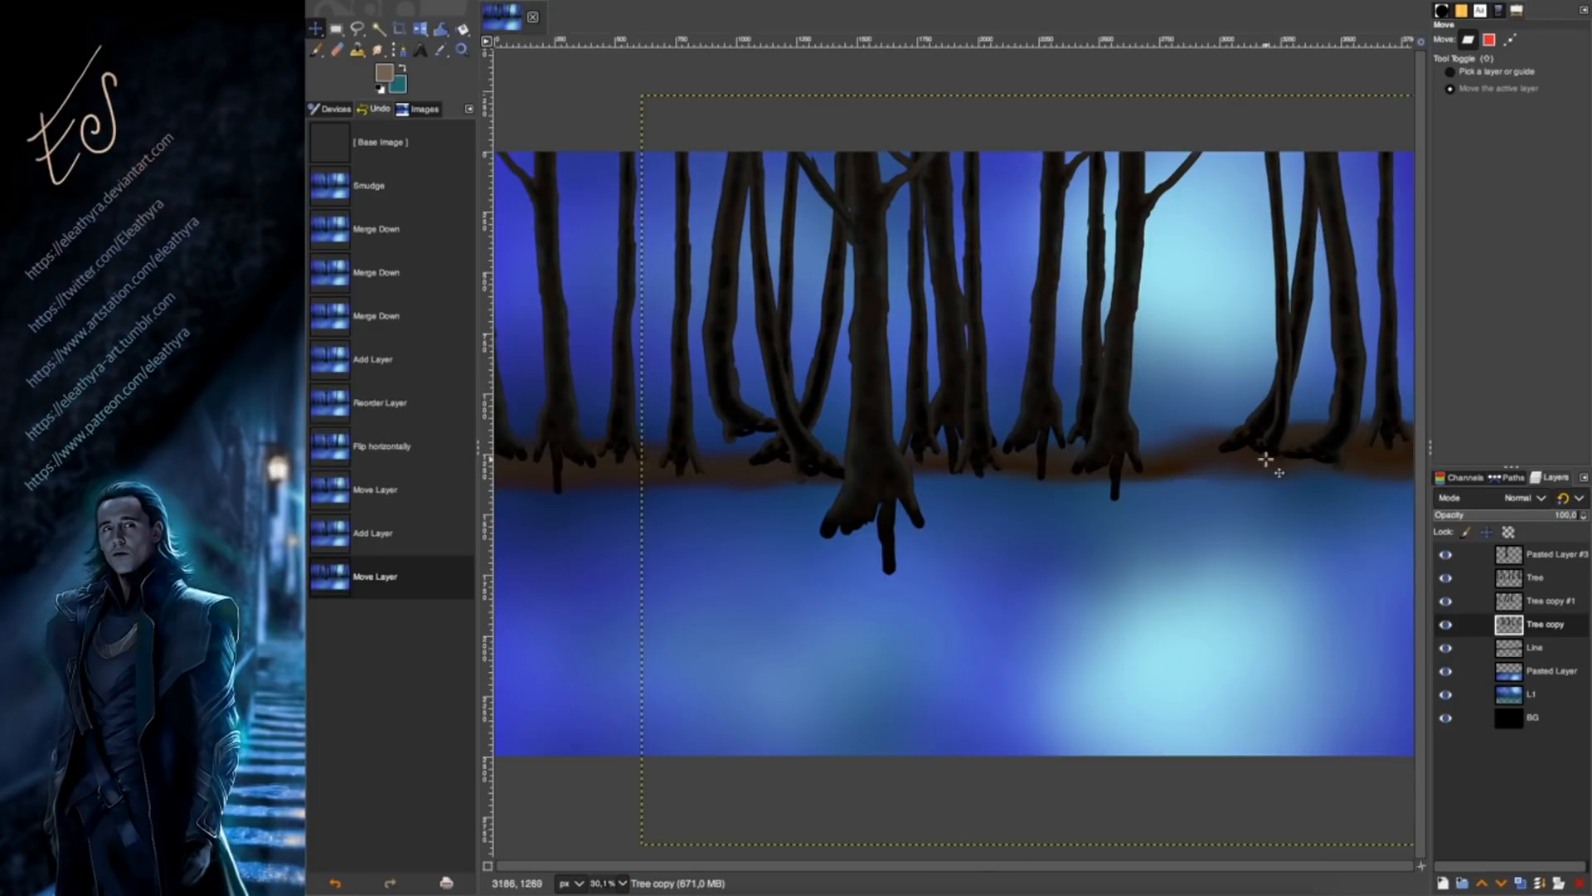
left_click(420, 28)
left_click(644, 465)
left_click_drag(644, 465, 756, 456)
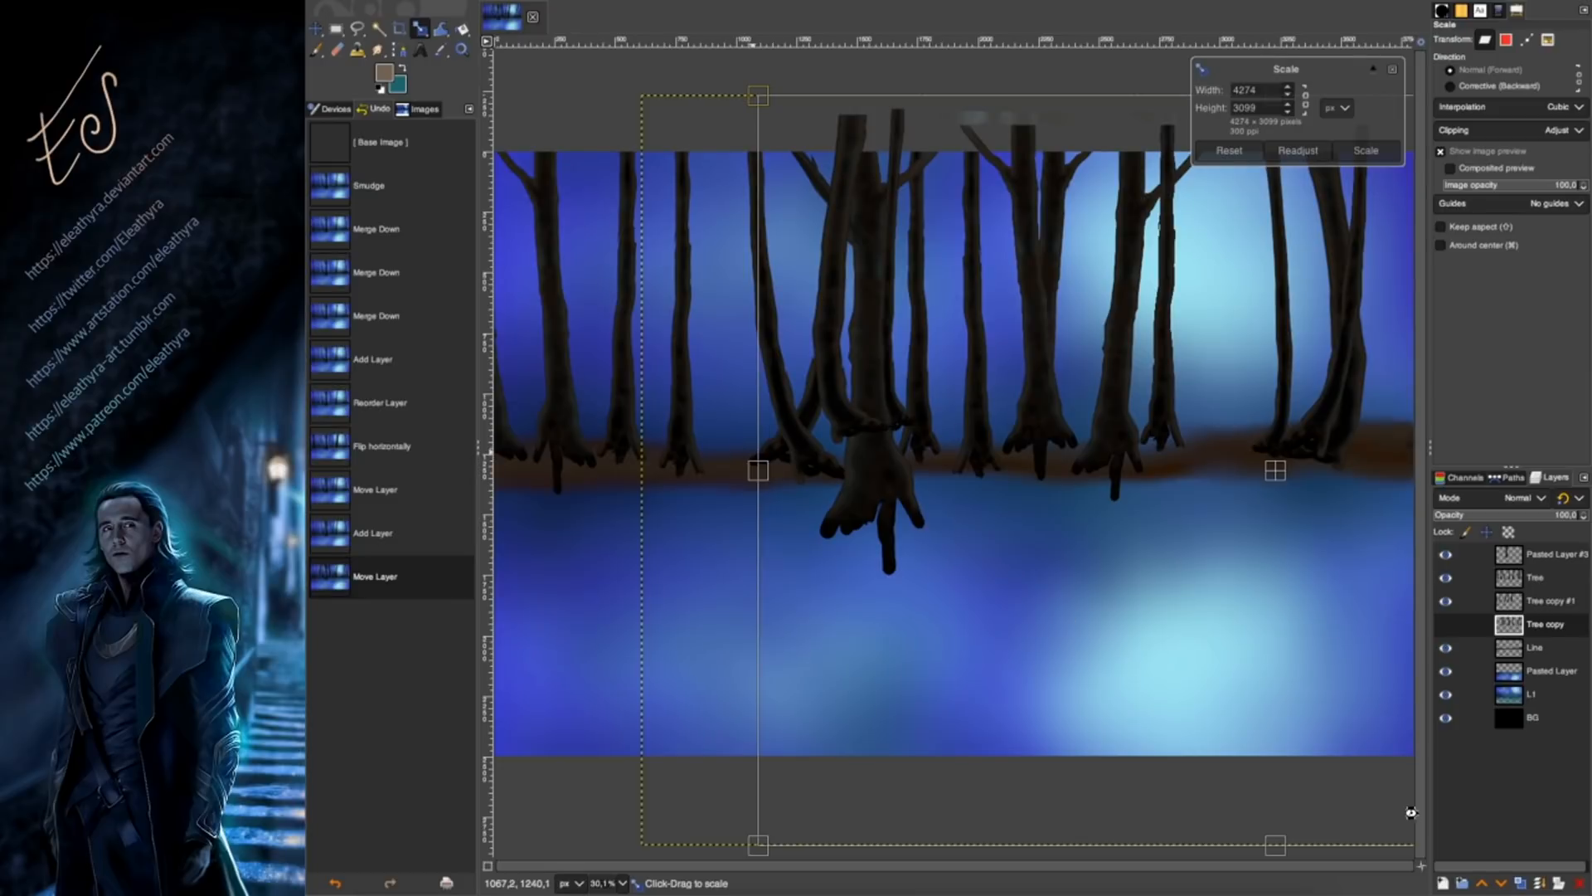
key("Return")
Duplicate the scaled tree layer and move the copy left to fill the left half of the forest.
key("shift+ctrl+d")
key("m")
left_click_drag(1100, 327, 443, 315)
left_click_drag(712, 337, 580, 350)
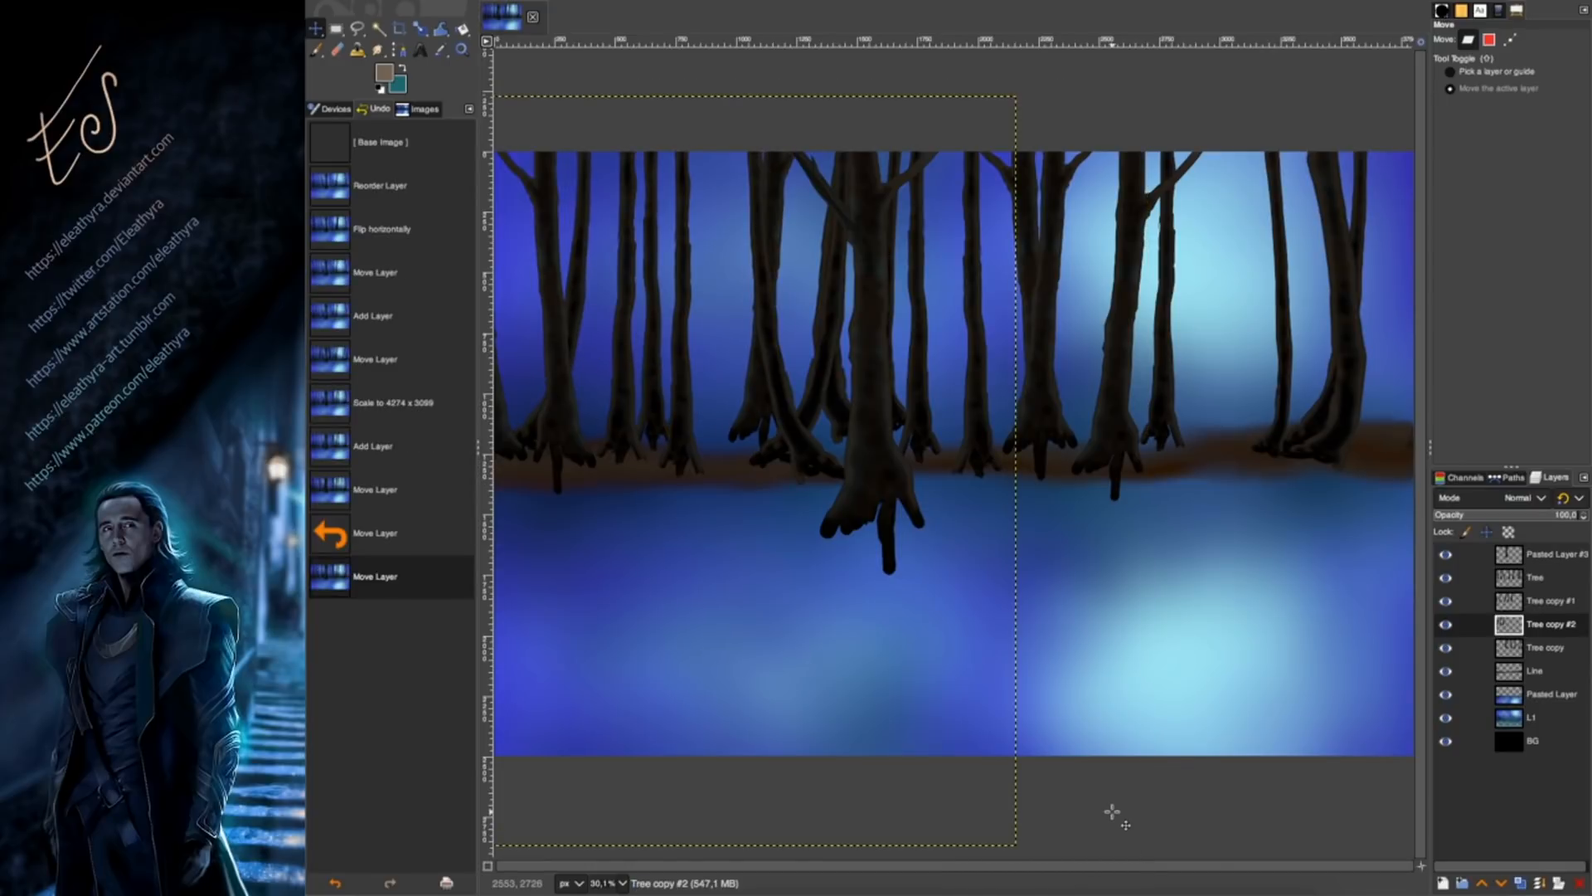
Move the large trunk on Pasted Layer #3 right, in front of the bright glow.
left_click(1542, 554)
left_click_drag(885, 465, 1180, 459)
Create a transparent layer named "Background Trees" directly above the Pasted Layer reflection.
left_click(1533, 695)
left_click(1443, 884)
type("Backgrou")
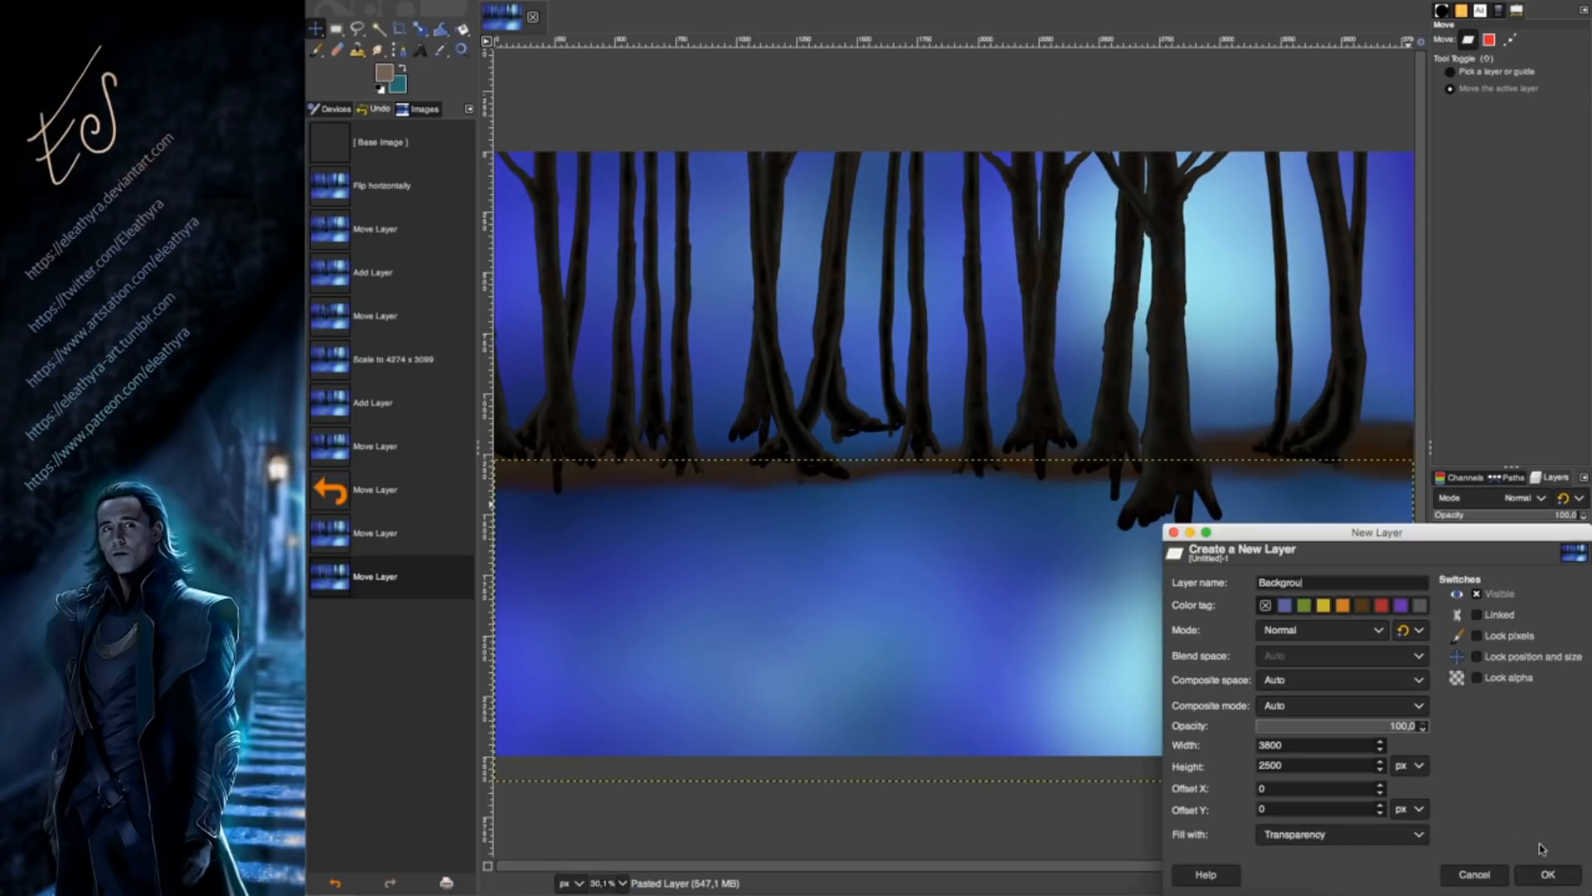
type("nd Trees")
left_click(1548, 874)
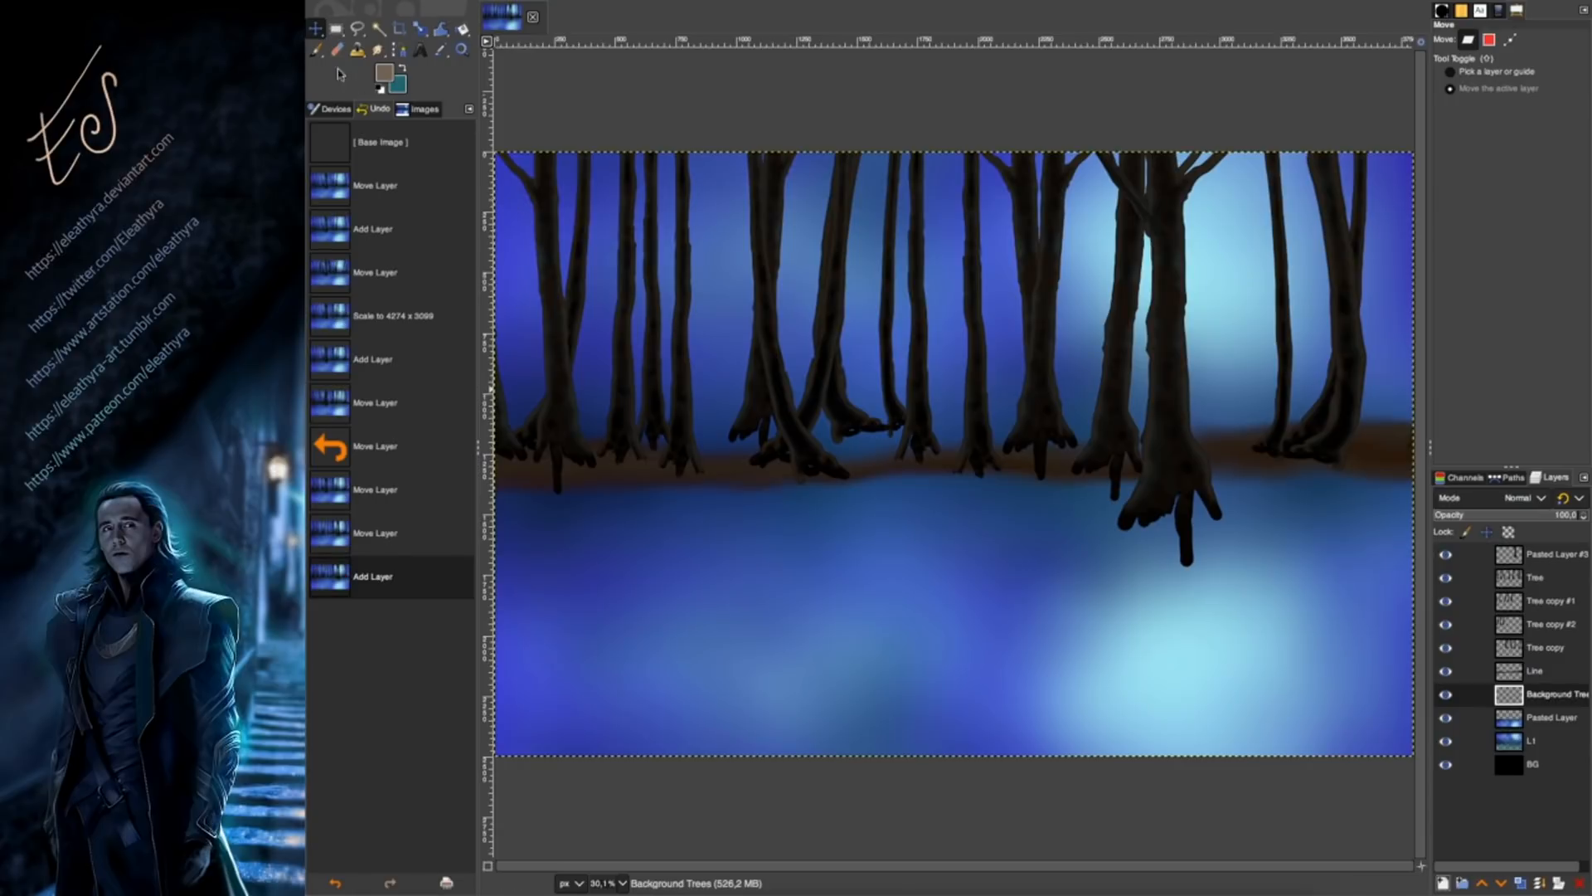
Paint straight black background trunks across the forest on the Background Trees layer with a size 74 Hardness 075 paintbrush.
left_click(316, 50)
left_click(1450, 107)
left_click(1451, 91)
left_click(1493, 133)
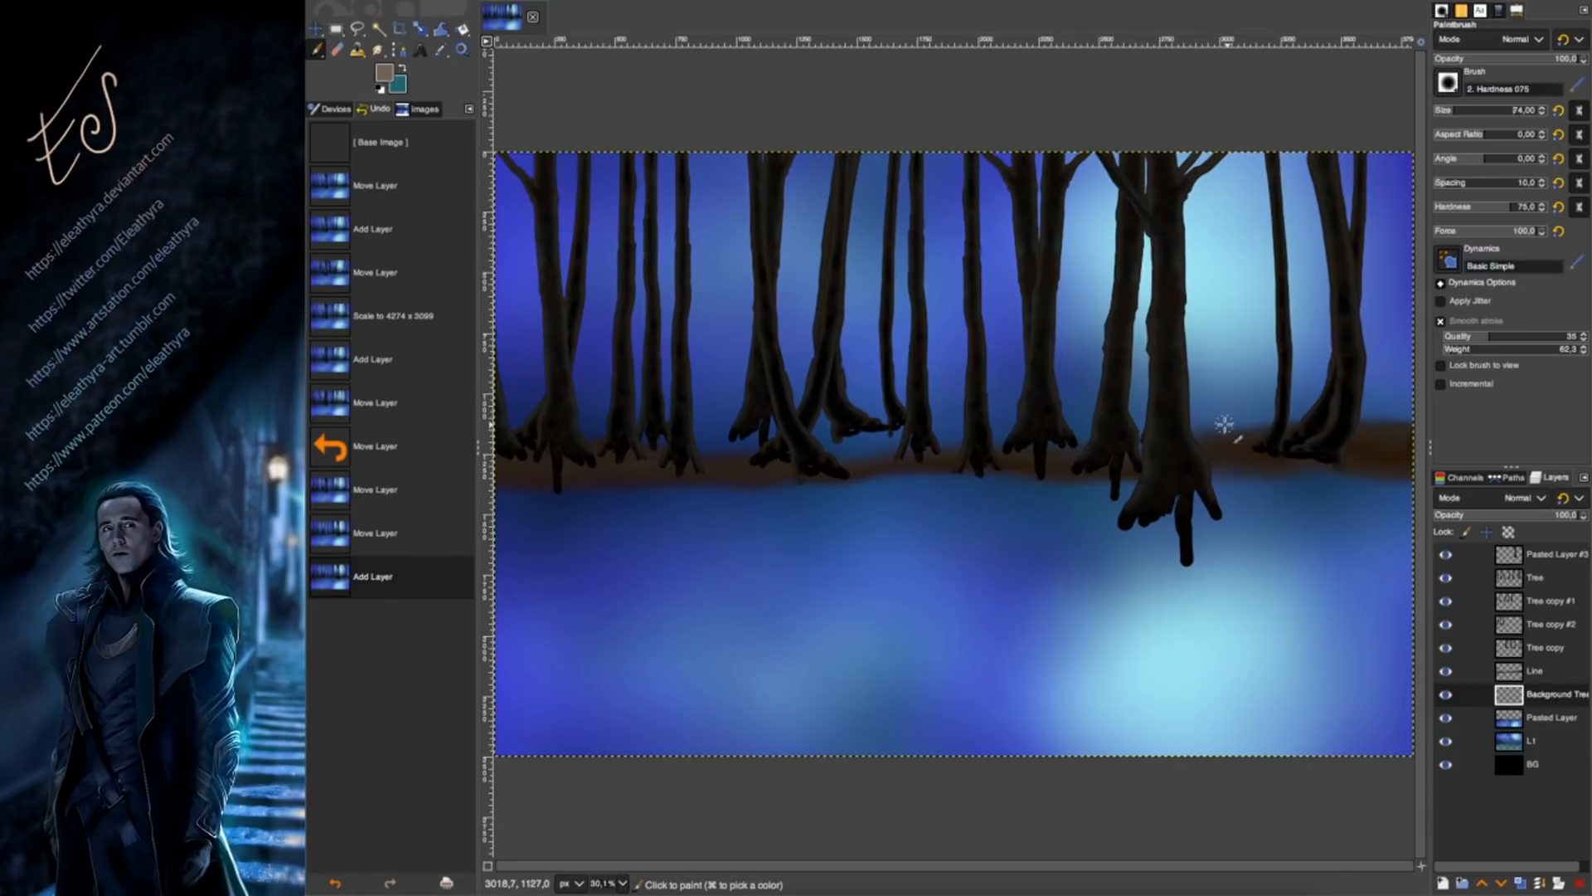
left_click_drag(1207, 429, 1197, 150)
key("super+z")
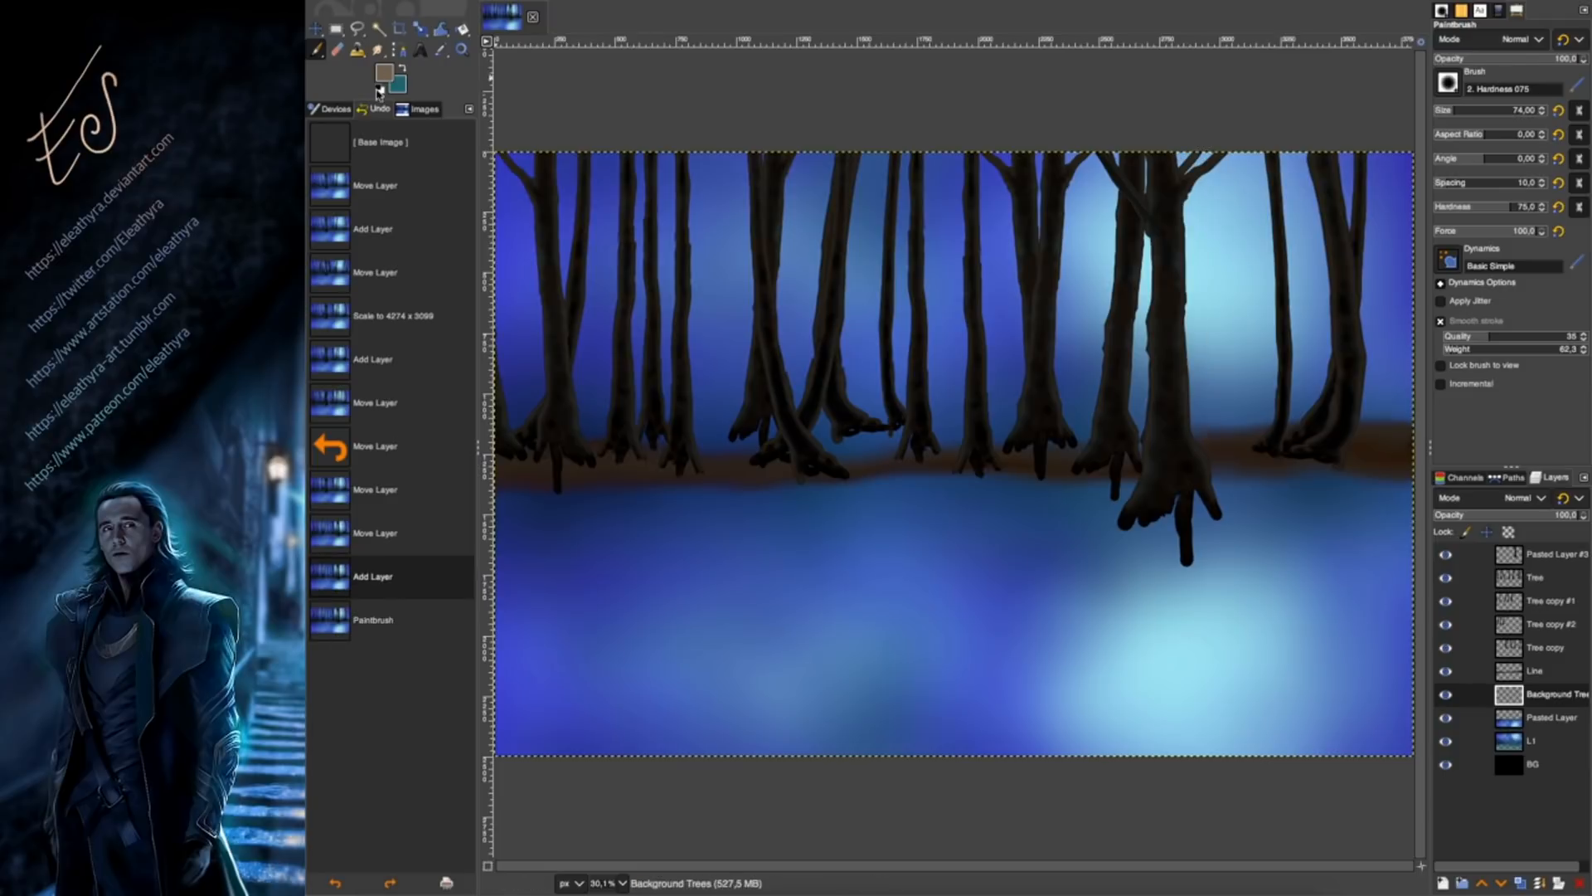
left_click(380, 89)
left_click_drag(1223, 427, 1212, 73)
left_click_drag(1383, 418, 1386, 150)
left_click_drag(946, 445, 943, 152)
left_click_drag(729, 445, 730, 151)
left_click_drag(599, 443, 596, 153)
left_click_drag(527, 425, 526, 117)
left_click_drag(797, 431, 802, 142)
Reduce the brush size to 29, paint a thinner black trunk near the right edge, and touch up the trunks around the bright glow.
key("bracketleft")
key("bracketleft")
key("bracketleft")
key("bracketleft")
key("bracketleft")
key("bracketleft")
key("bracketleft")
key("bracketleft")
key("bracketleft")
key("bracketleft")
key("bracketleft")
key("bracketleft")
key("bracketleft")
key("bracketleft")
key("bracketleft")
key("bracketleft")
key("bracketleft")
key("bracketleft")
key("bracketleft")
key("bracketleft")
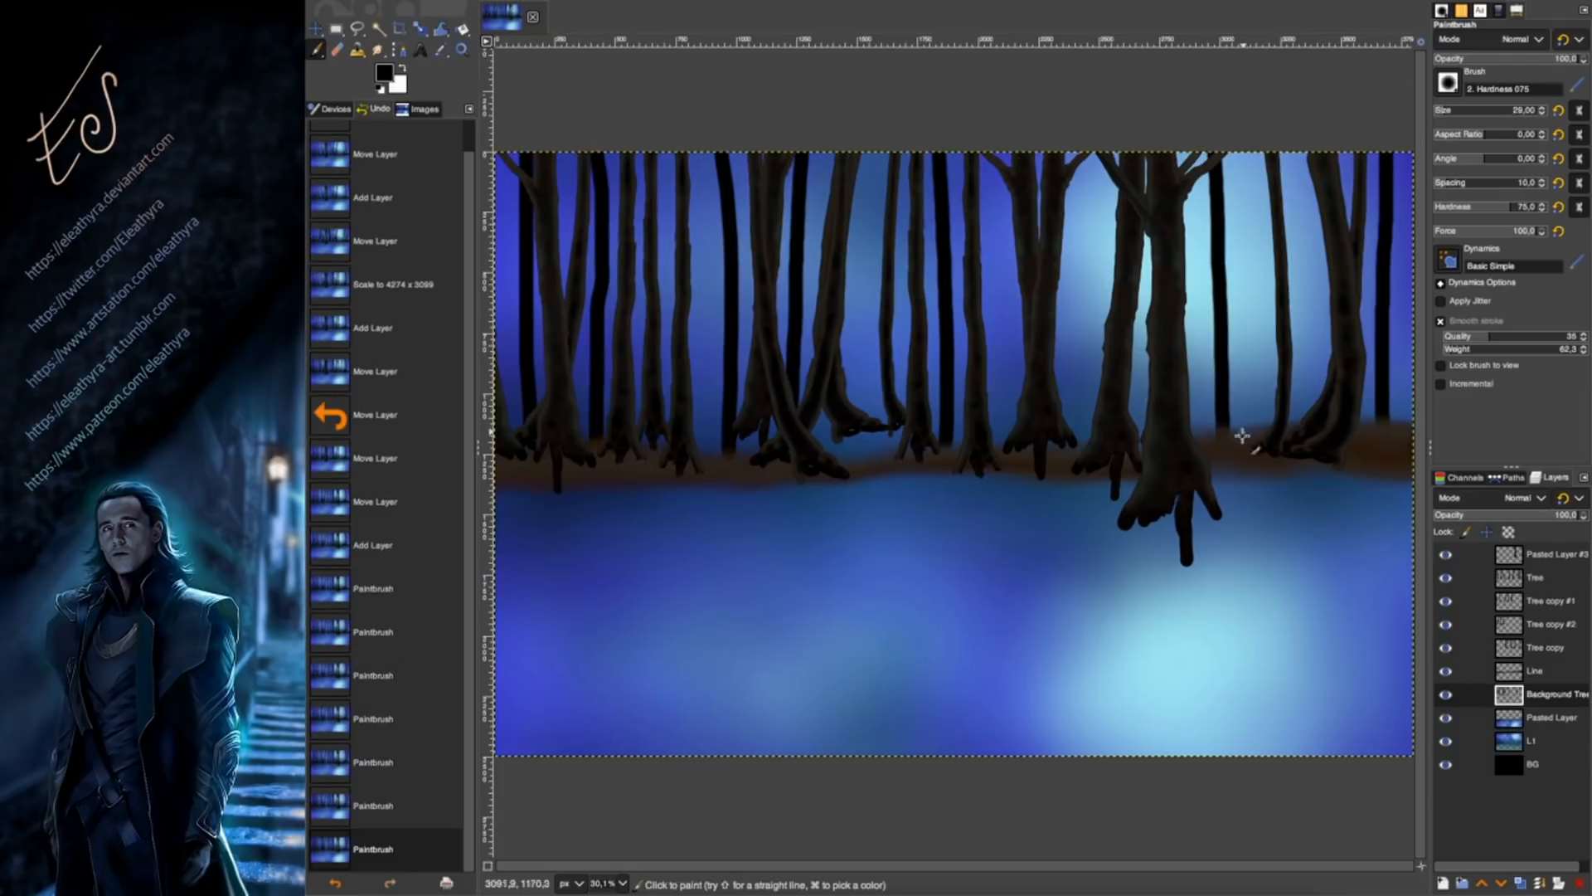
left_click_drag(1400, 422, 1408, 150)
mouse_move(1224, 272)
left_mouse_down()
mouse_move(1228, 422)
mouse_move(1224, 286)
mouse_move(1278, 441)
left_mouse_up()
left_click_drag(1283, 350, 1280, 438)
key("super+z")
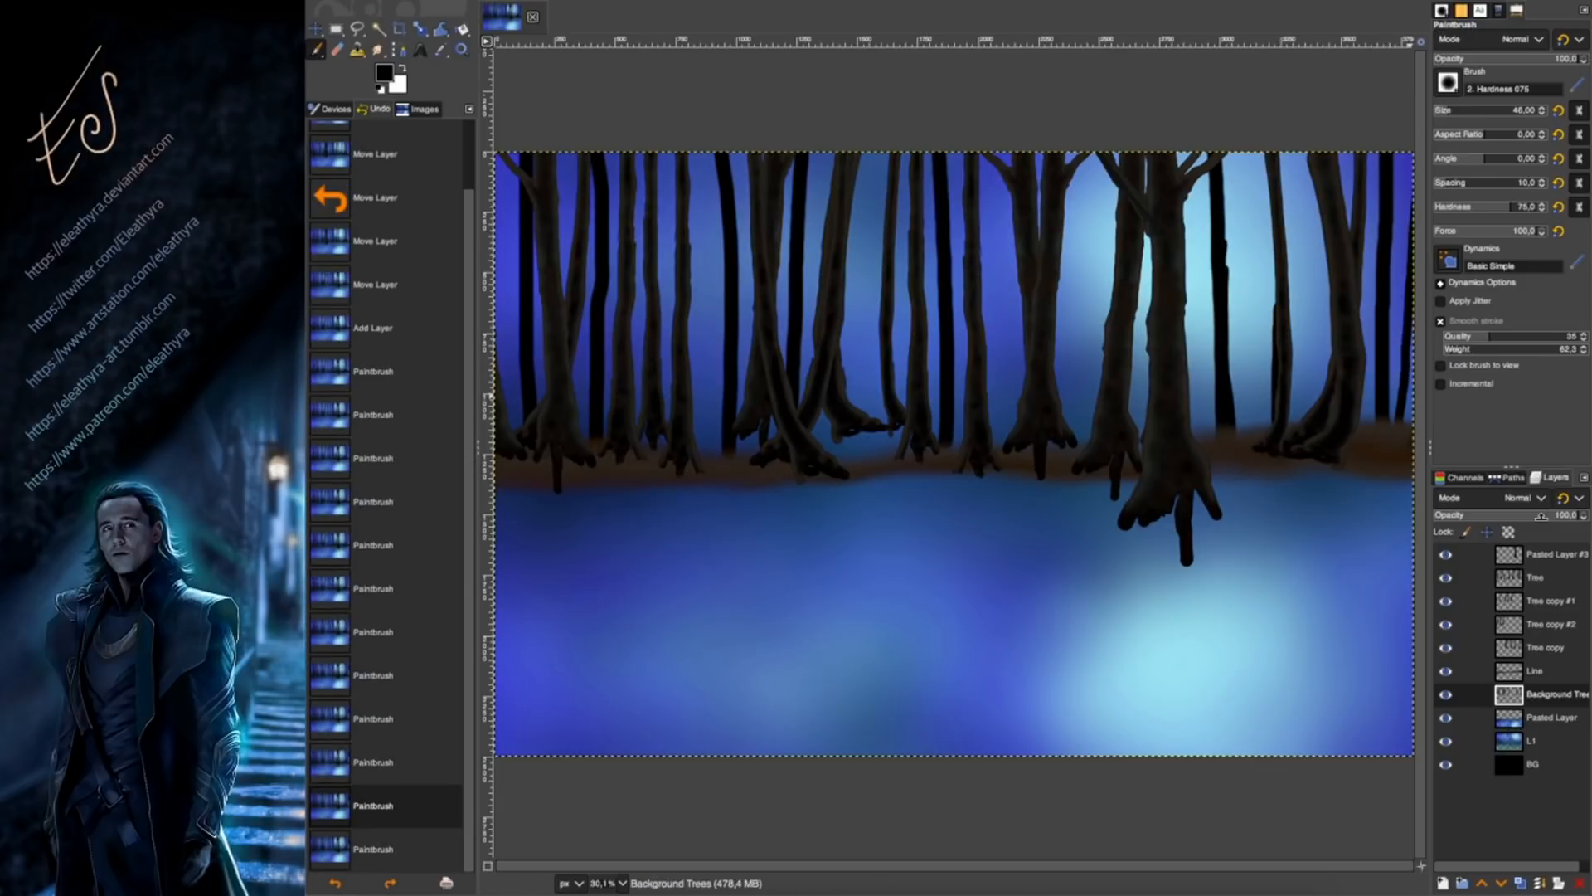
key("super+z")
Lower the Background Trees layer's opacity to 75.6 and add more thin trunks in the gaps across the forest.
left_click(1543, 514)
left_click_drag(710, 454, 651, 142)
left_click_drag(508, 428, 495, 122)
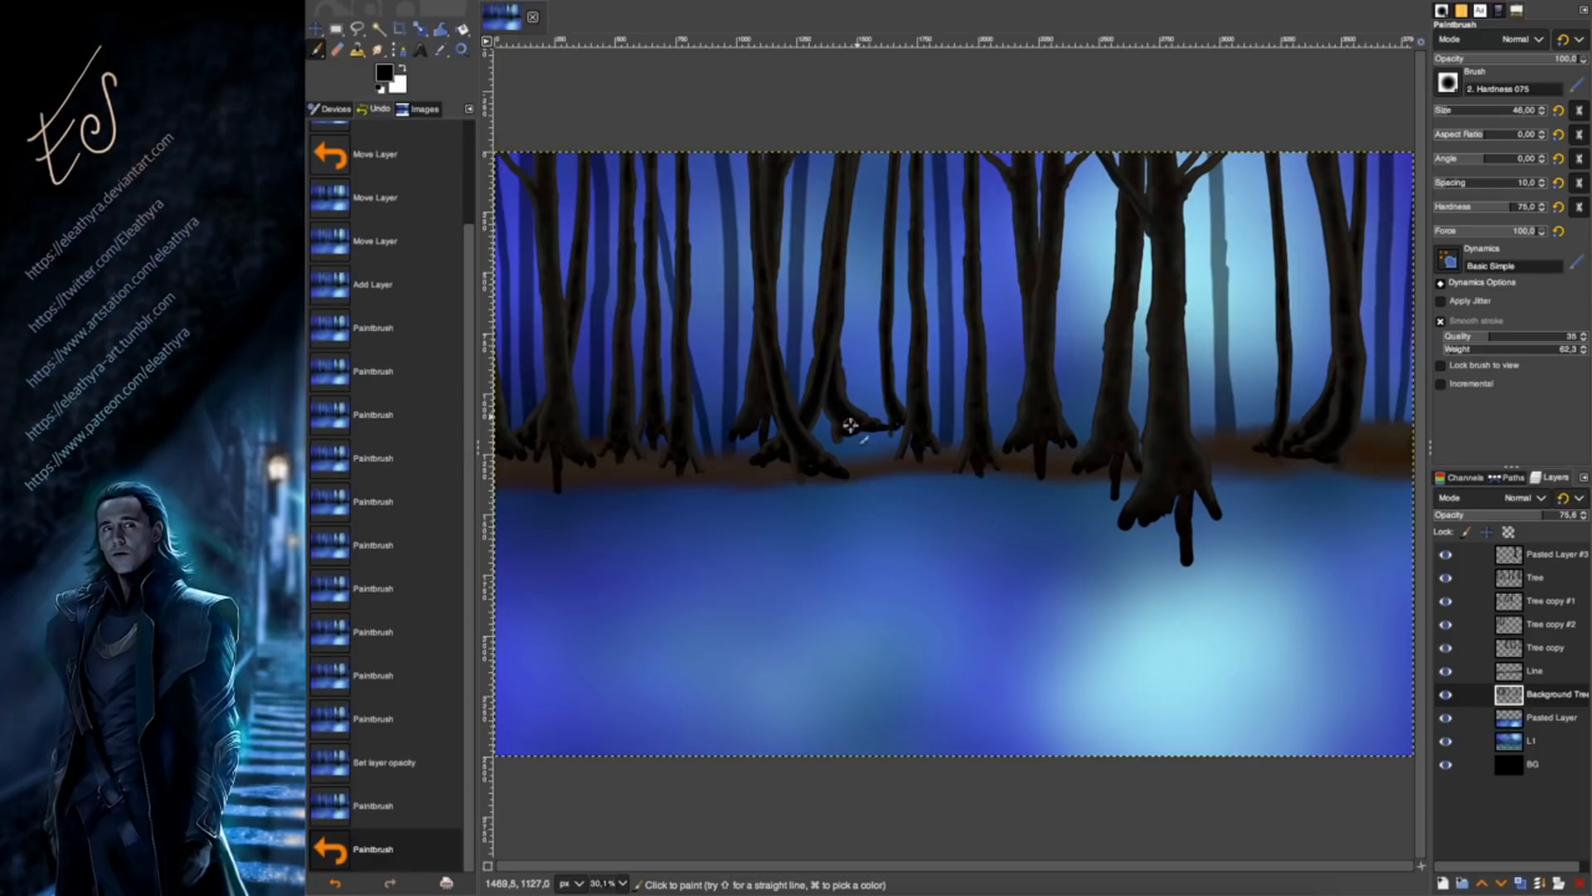
left_click_drag(871, 429, 859, 211)
left_click_drag(880, 423, 877, 133)
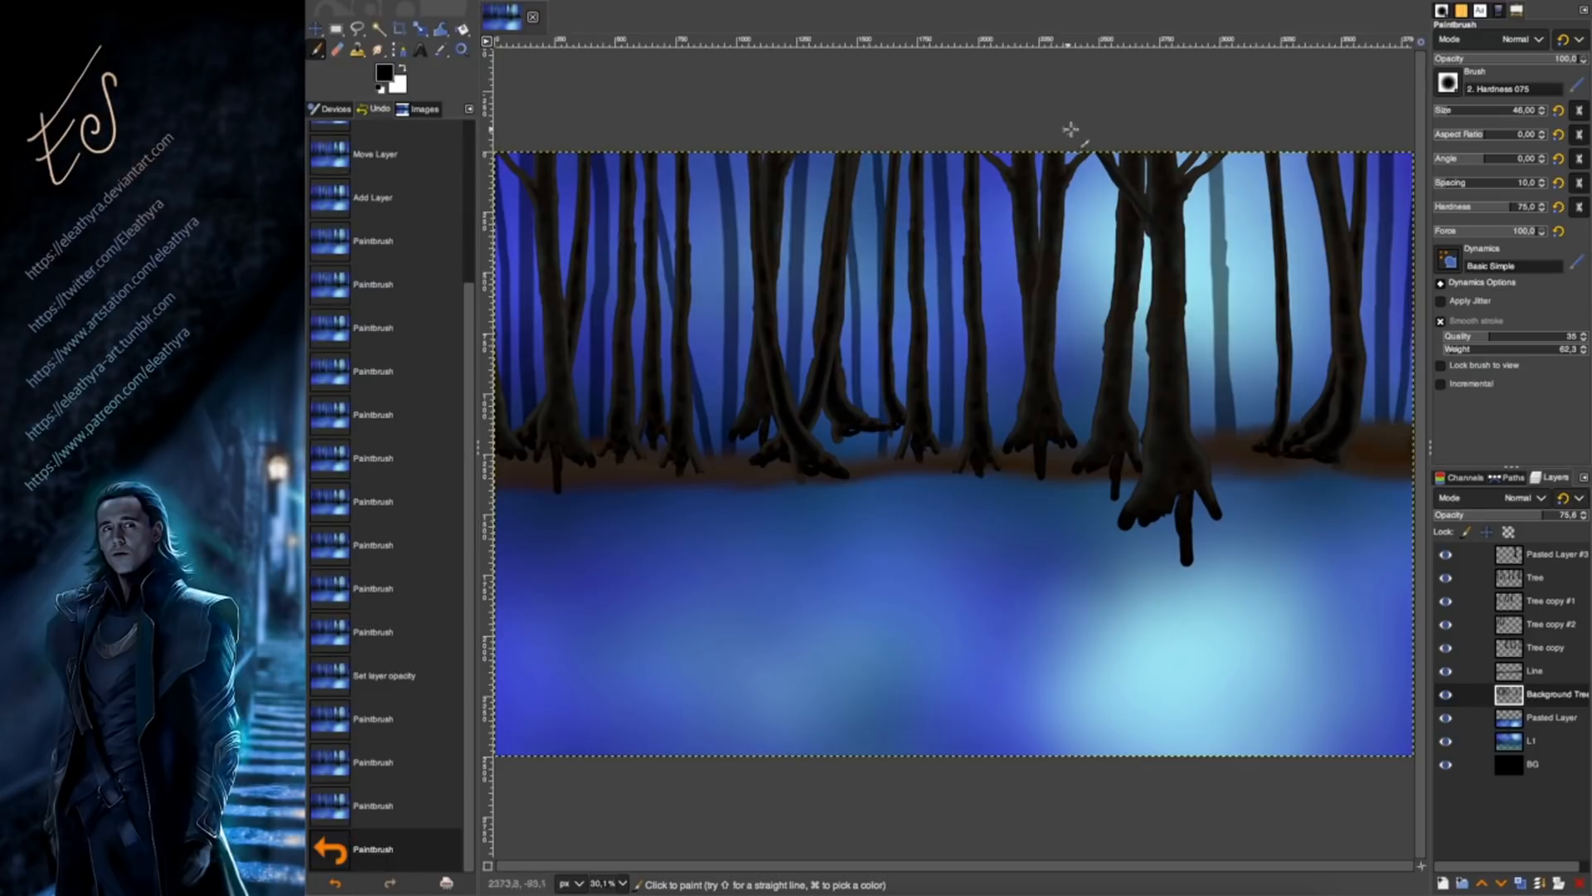
left_click_drag(1075, 436, 1074, 164)
left_click_drag(1322, 414, 1311, 170)
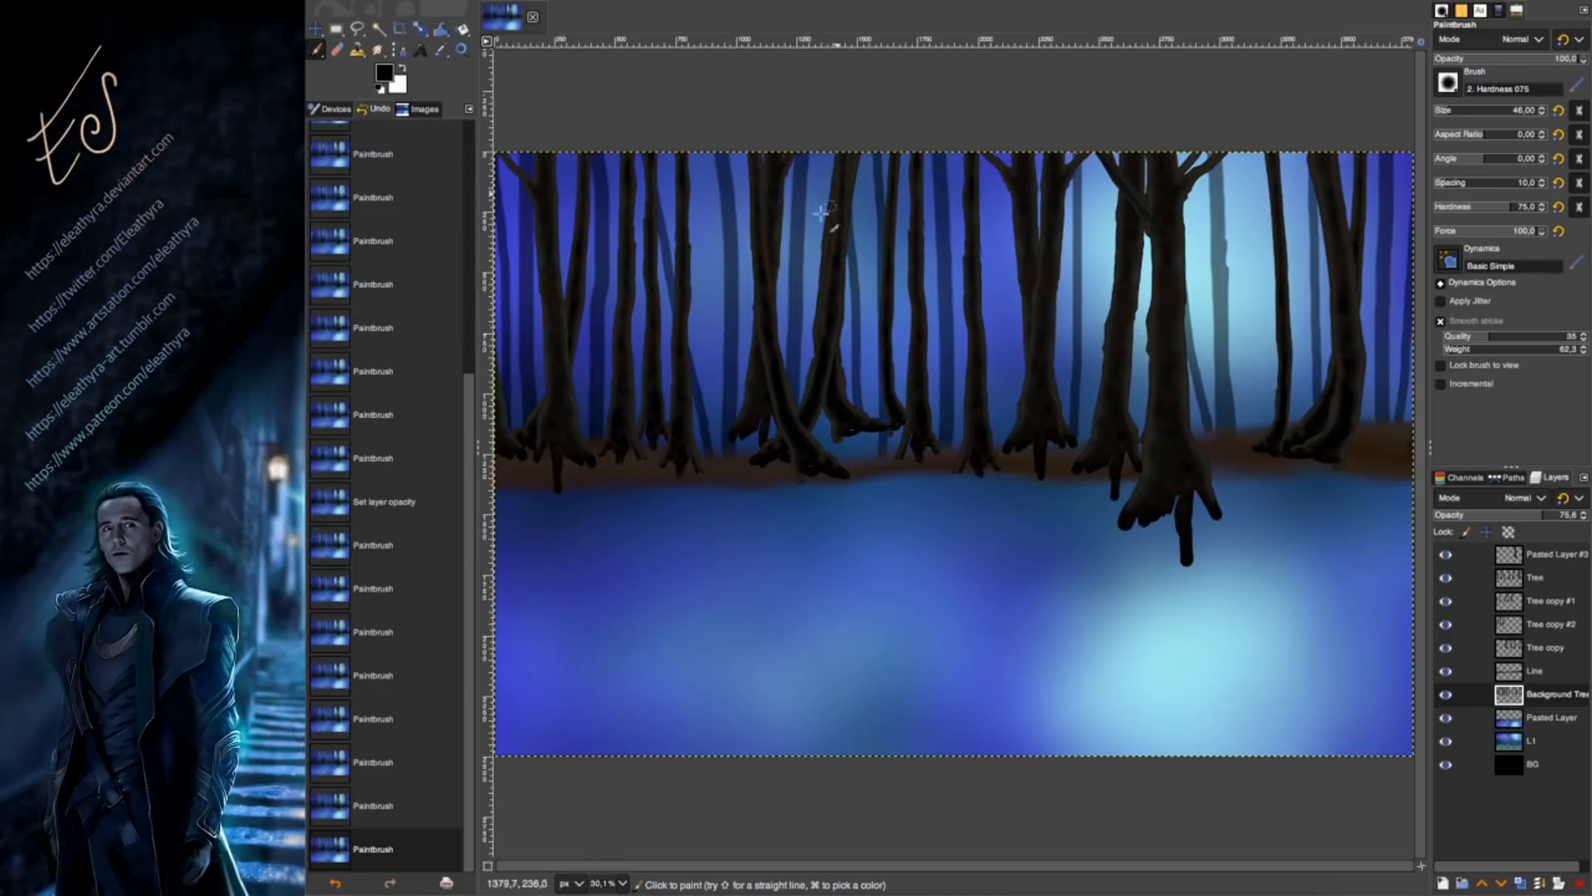
Touch up the faint background trunks and extend their bases down to the shoreline.
left_click_drag(733, 330, 728, 252)
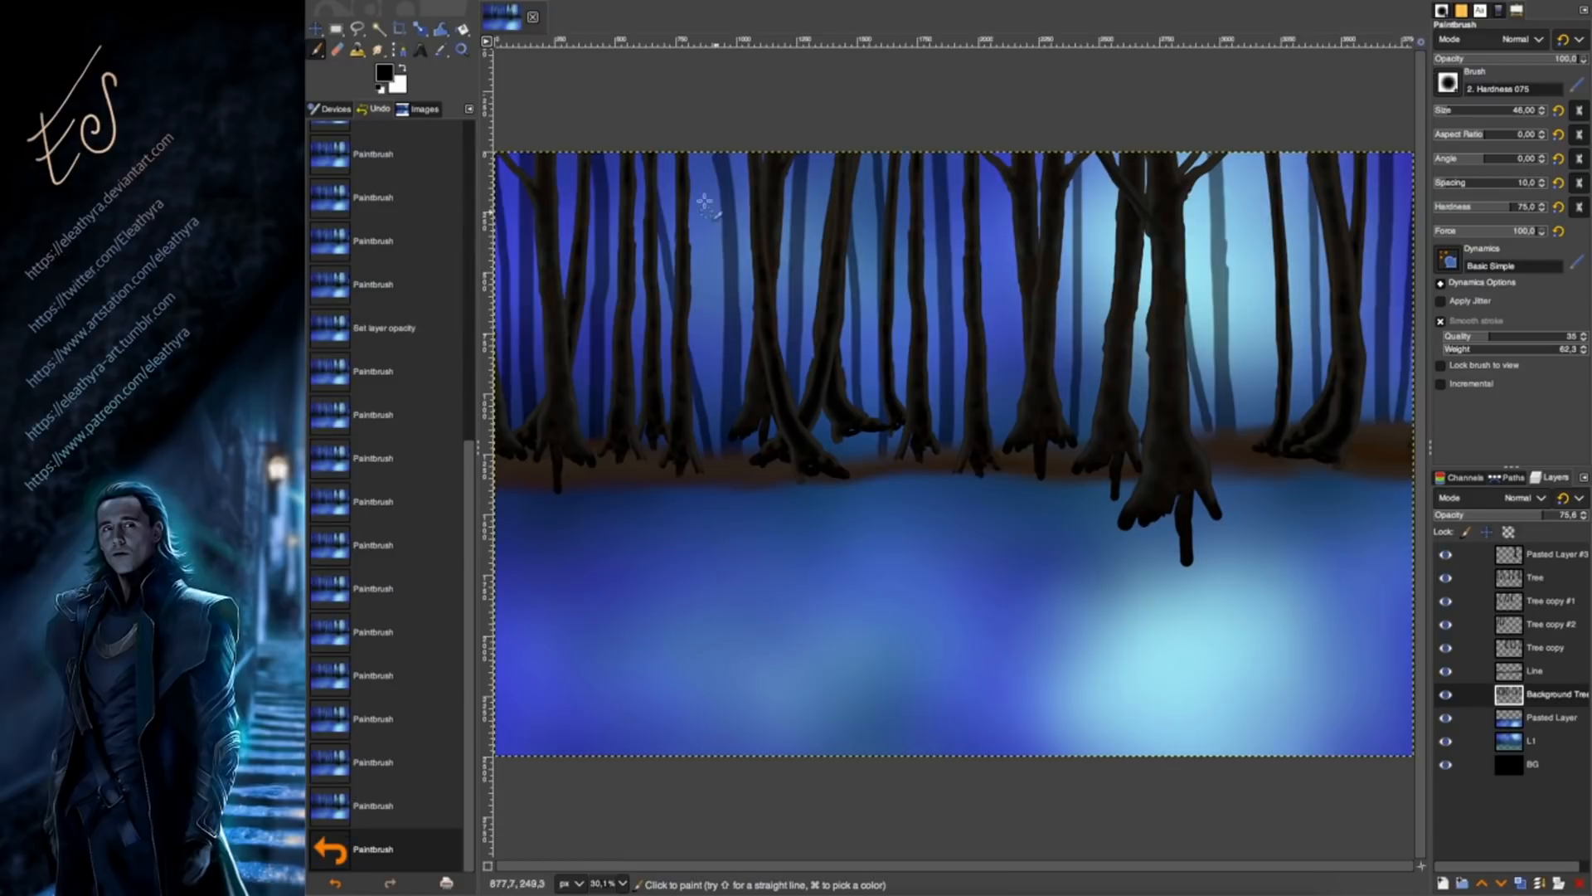
left_click_drag(743, 429, 750, 446)
left_click_drag(1079, 378, 1078, 435)
left_click_drag(951, 408, 953, 441)
left_click_drag(1314, 344, 1316, 401)
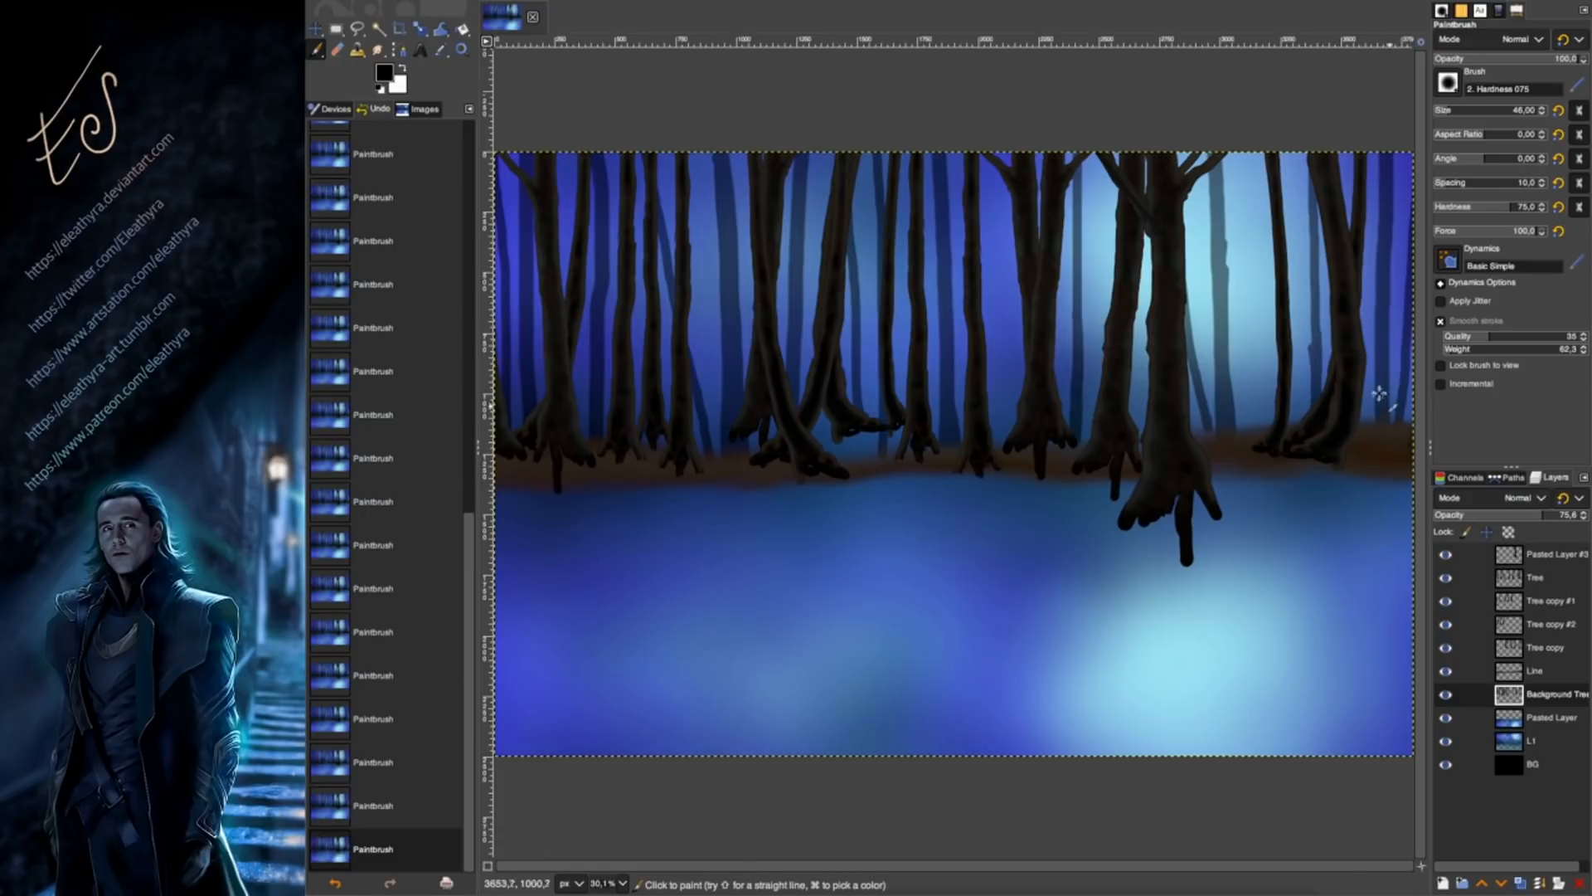
Paint small twigs on the background trunks with a size 24 brush and lower the layer opacity to 61.7.
left_click(1448, 110)
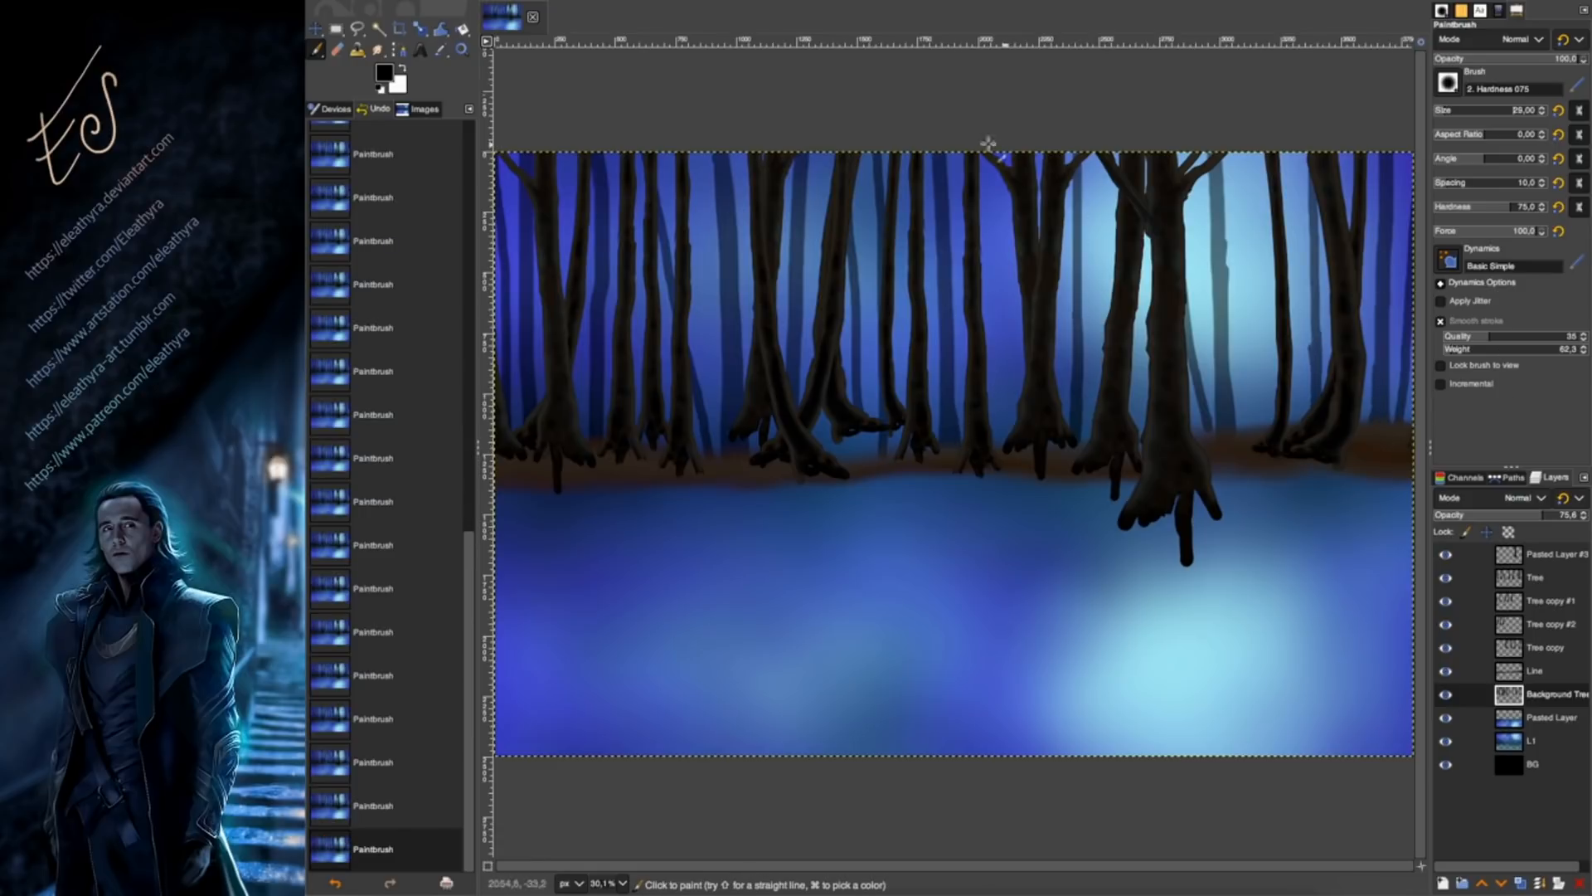
left_click(1542, 114)
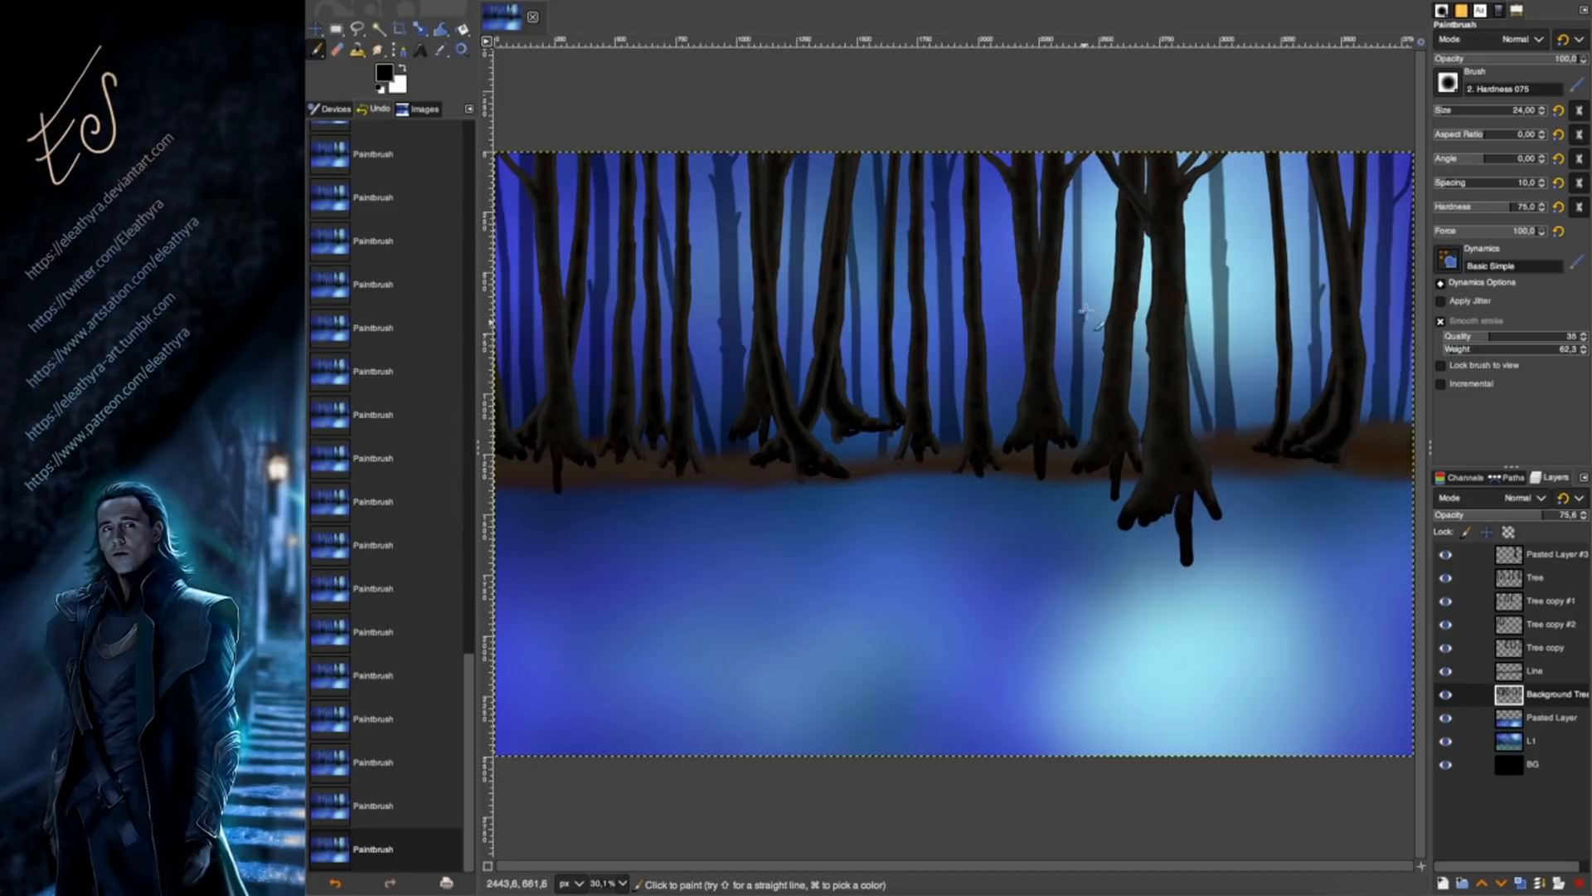
left_click_drag(1384, 177, 1371, 157)
left_click_drag(1527, 514, 1534, 515)
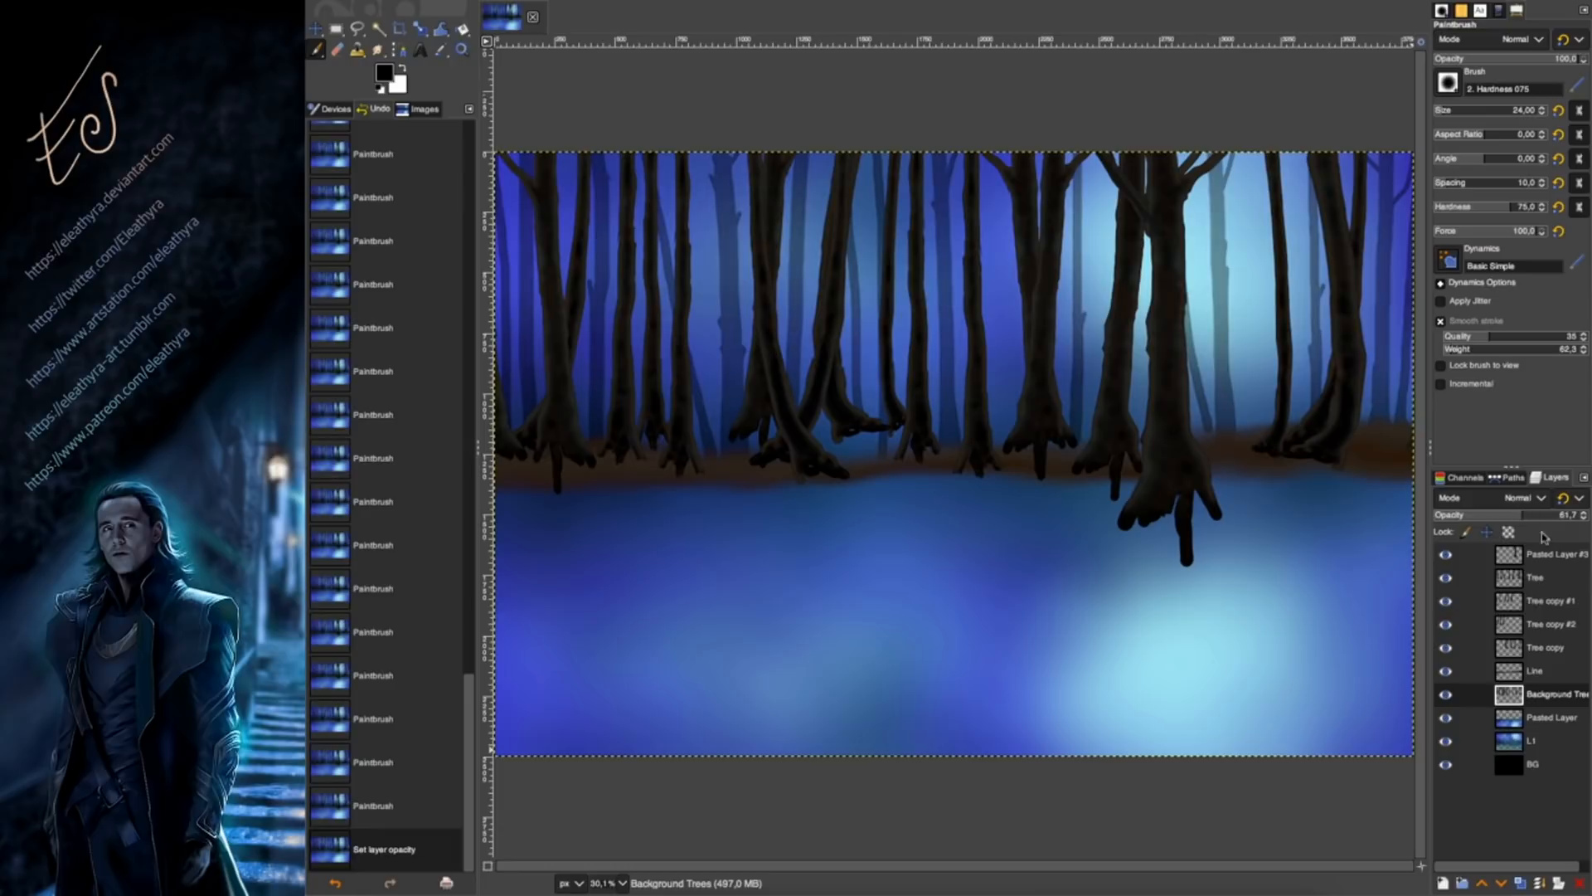
Duplicate the Background Trees layer, flip the copy horizontally, shift it slightly right and reduce its opacity.
left_click(1520, 884)
key("shift+f")
left_click(944, 489)
key("m")
mouse_move(1073, 374)
left_mouse_down()
mouse_move(1109, 366)
mouse_move(1088, 371)
left_mouse_up()
left_click(1487, 515)
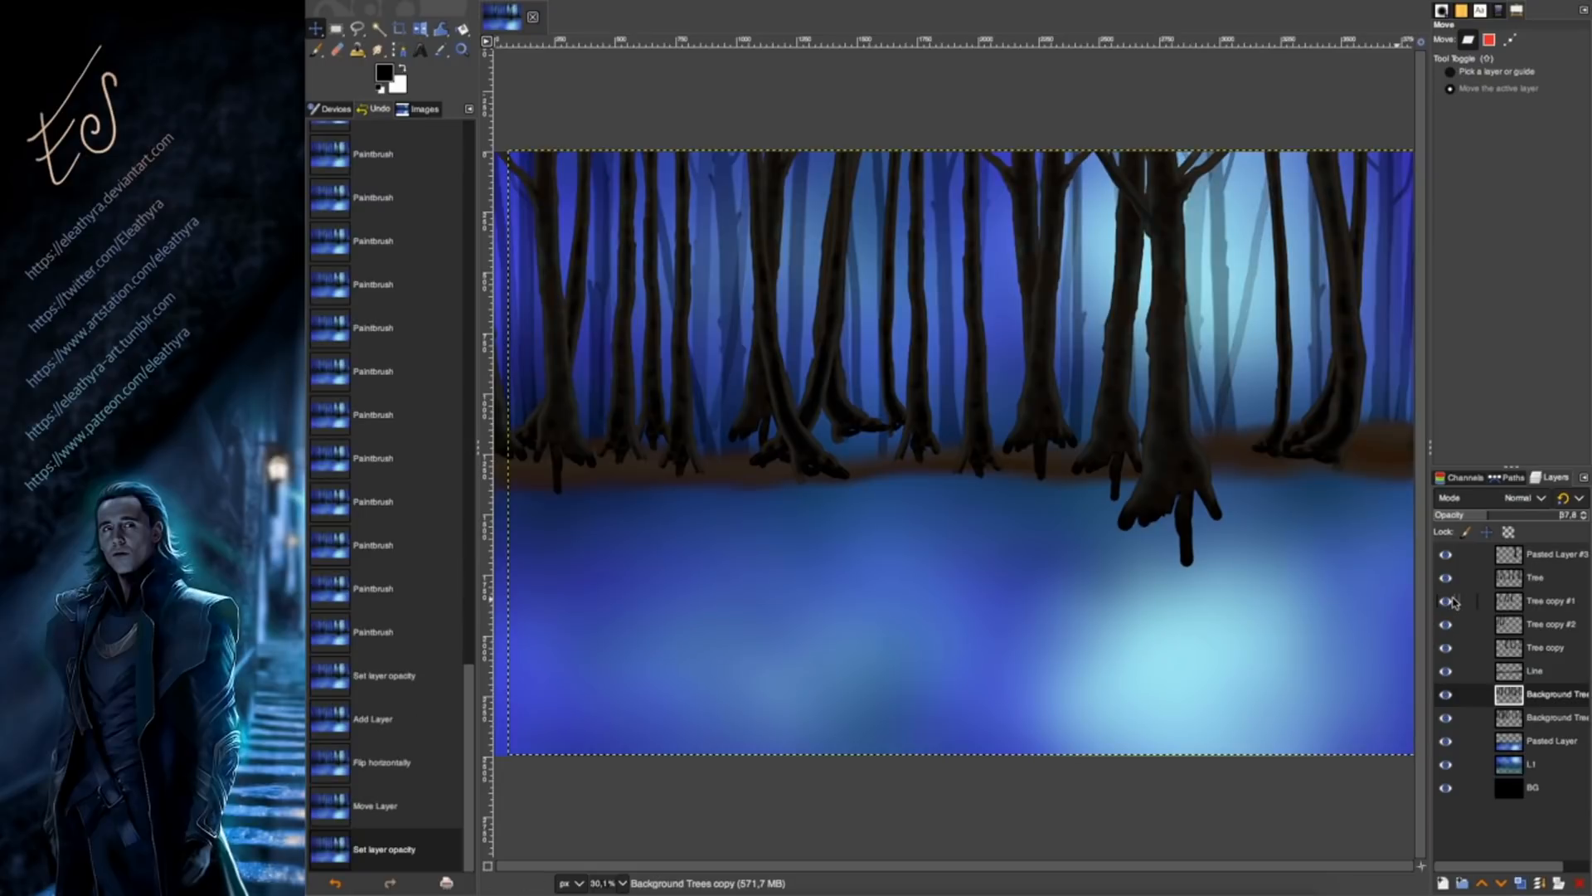
Restore both background tree layers to full opacity and colorize the original Background Trees layer a muted blue with raised lightness.
left_click_drag(1541, 515, 1581, 515)
left_click(1556, 717)
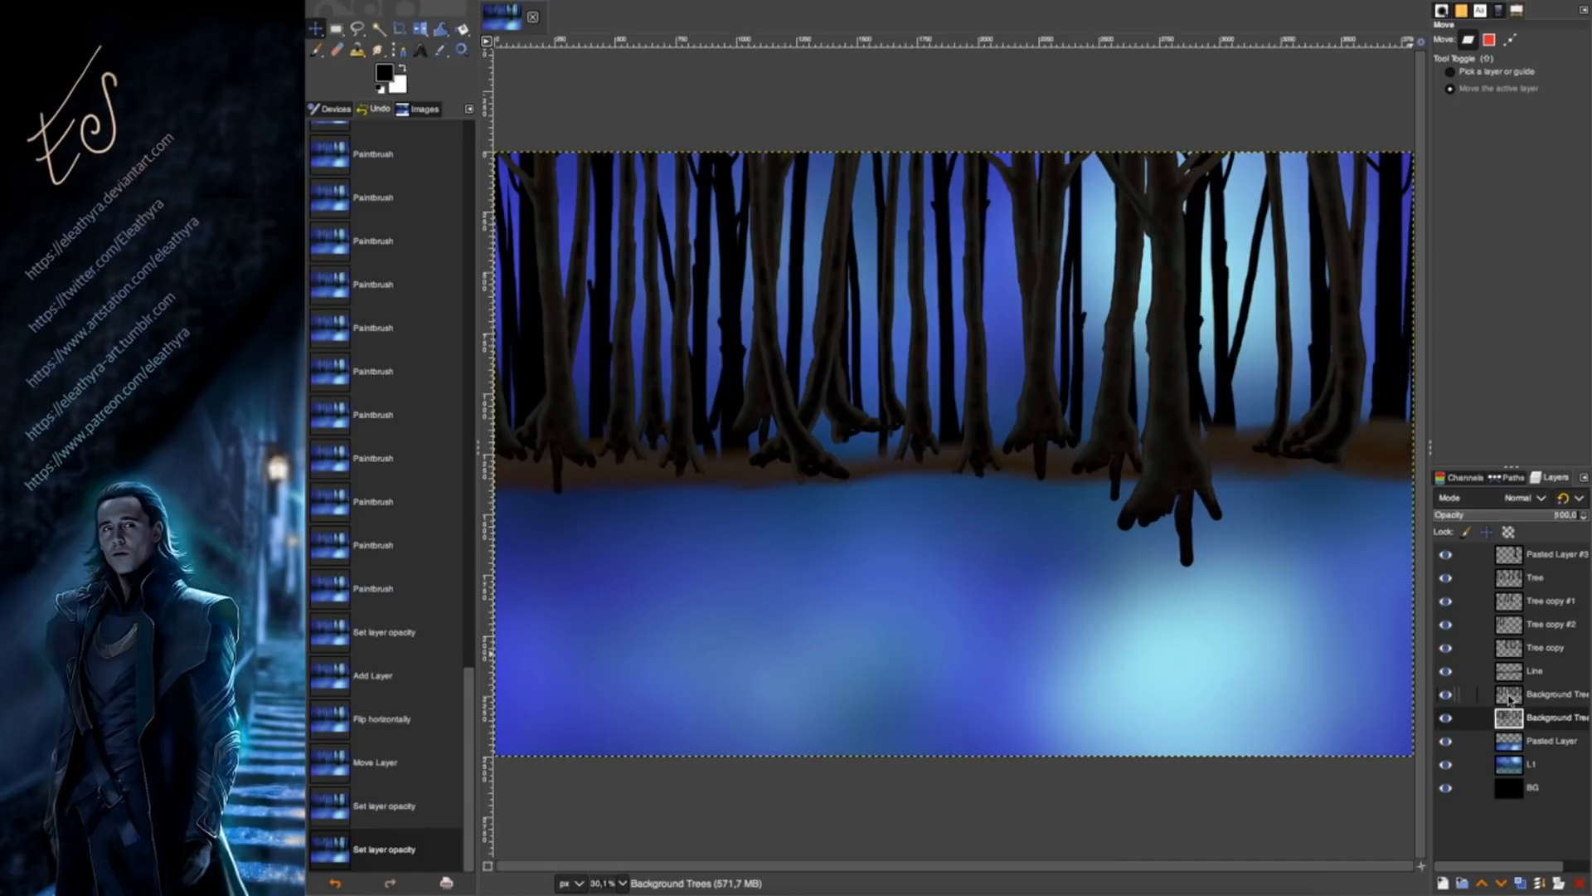
left_click(679, 1)
left_click(710, 316)
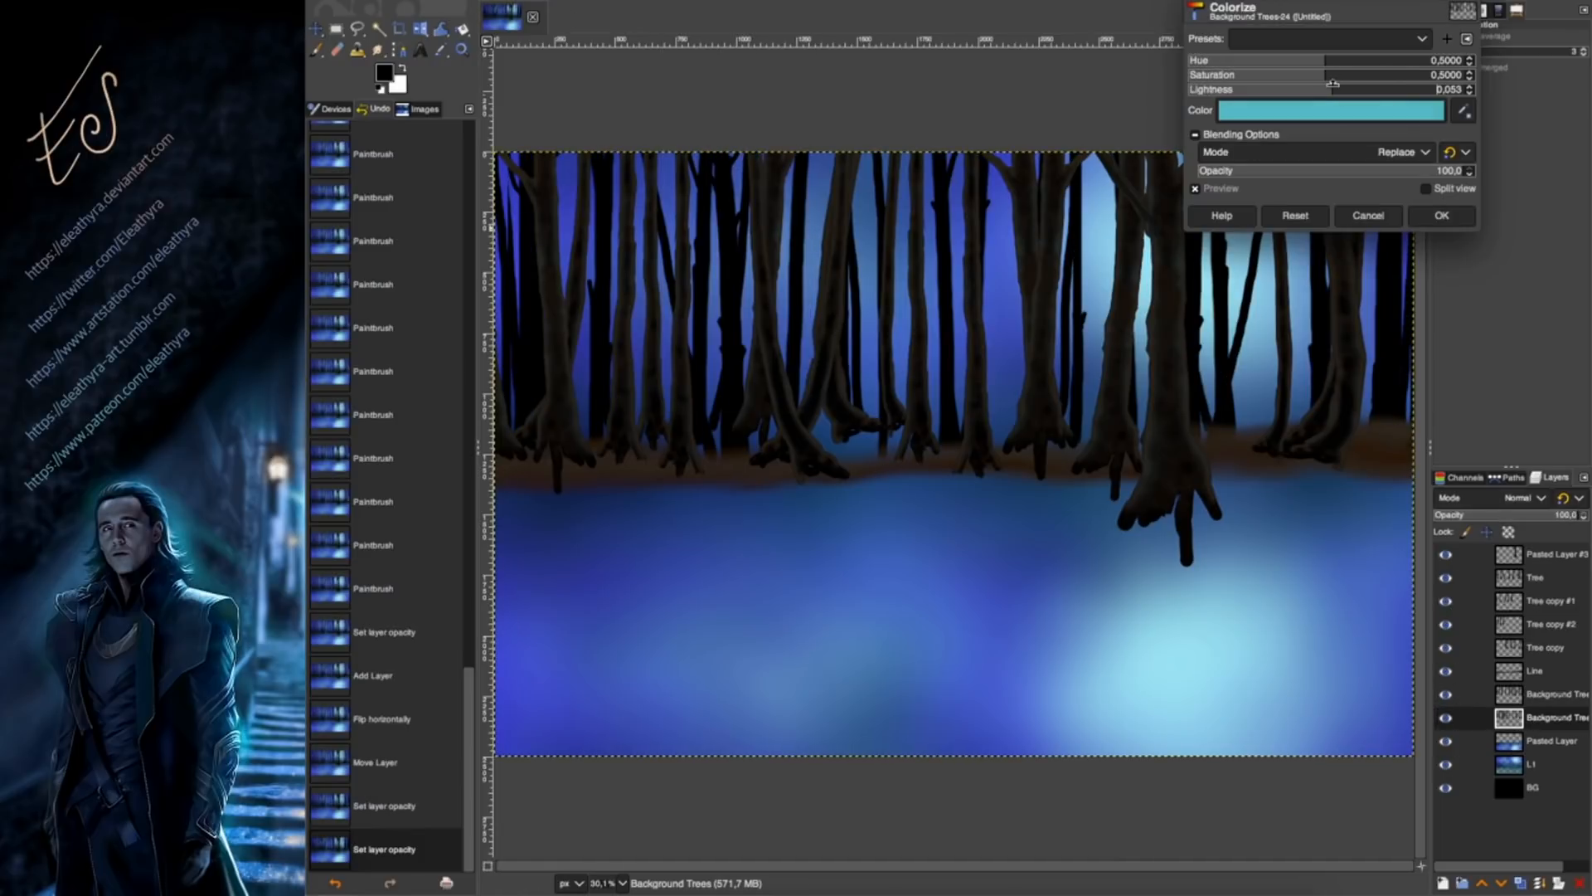
left_click_drag(1350, 85, 1386, 86)
left_click_drag(1358, 58, 1354, 56)
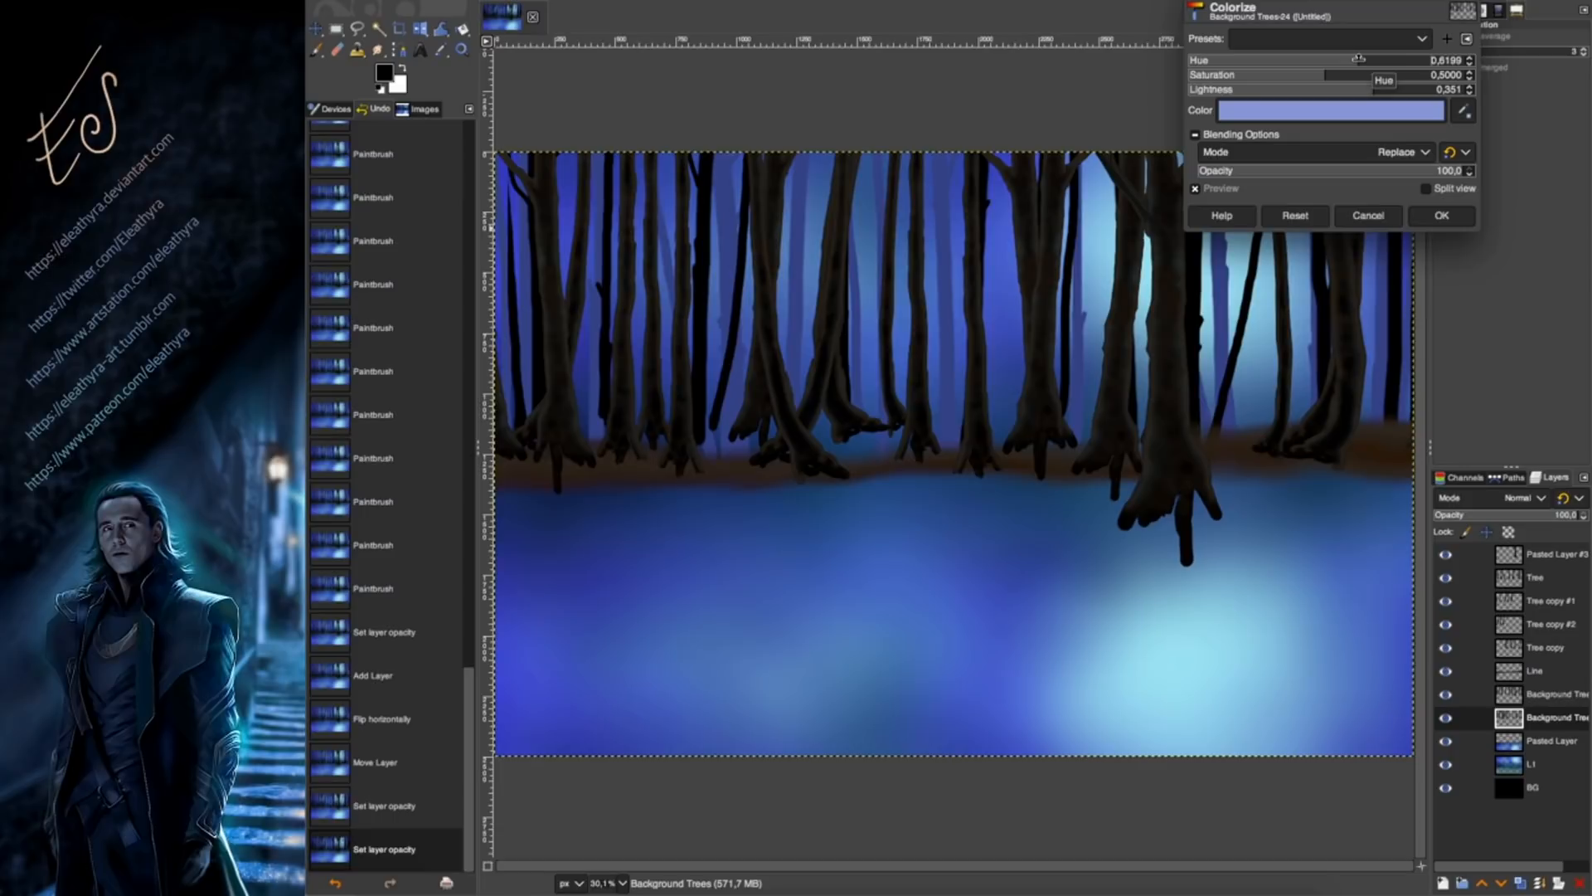
left_click_drag(1357, 61, 1361, 84)
left_click(1442, 216)
Colorize the flipped Background Trees copy blue with a hue of about 0.63, saturation 0.5 and raised lightness.
left_click(1556, 694)
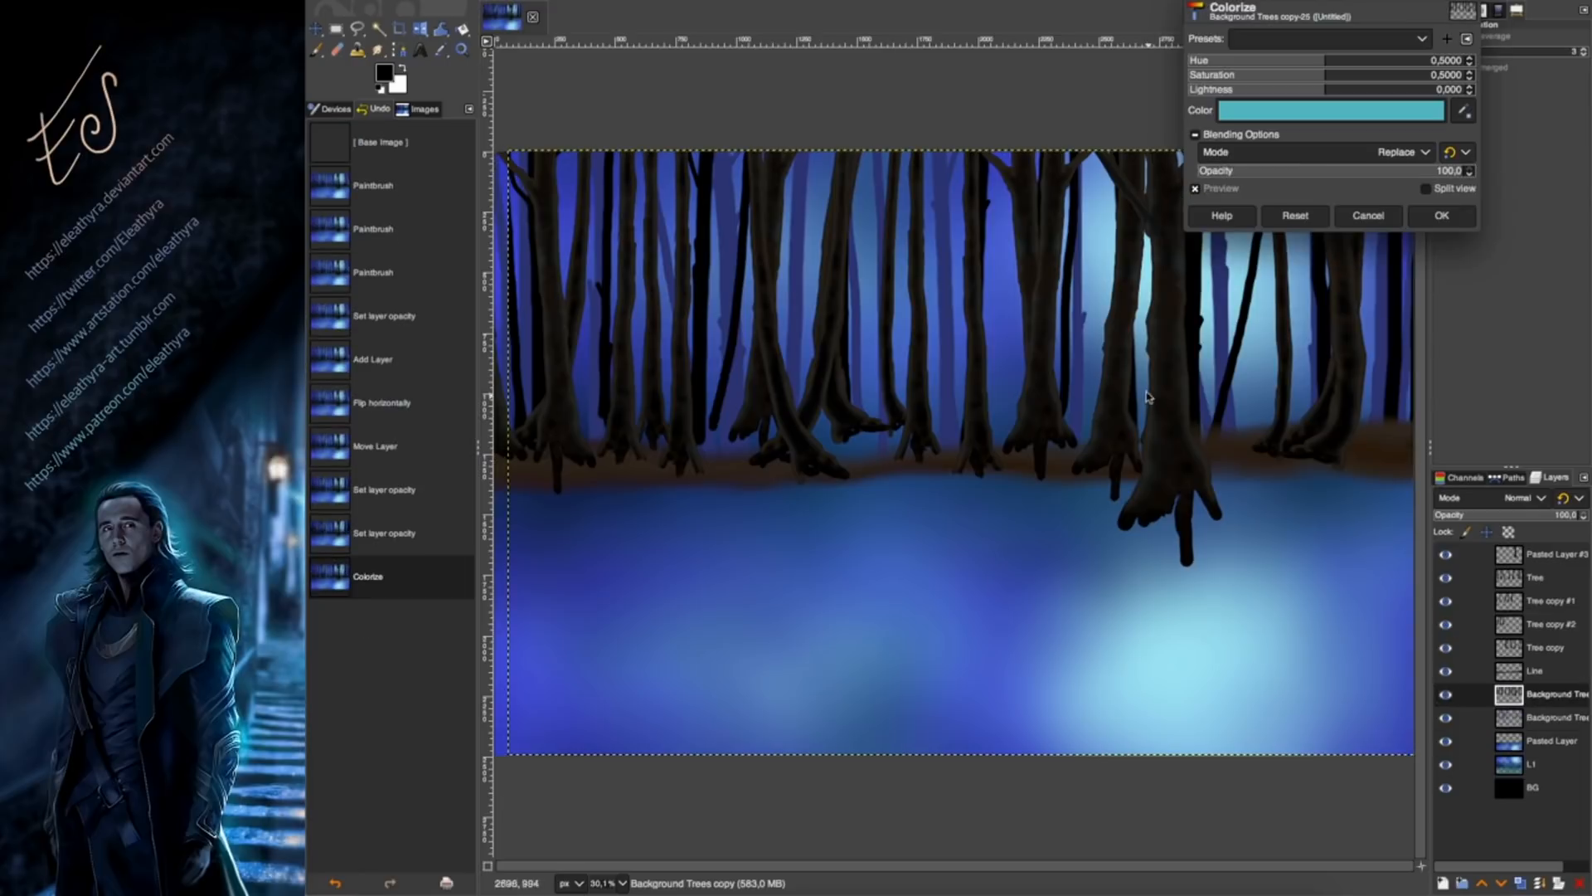
left_click_drag(1333, 86, 1363, 58)
left_click(1359, 84)
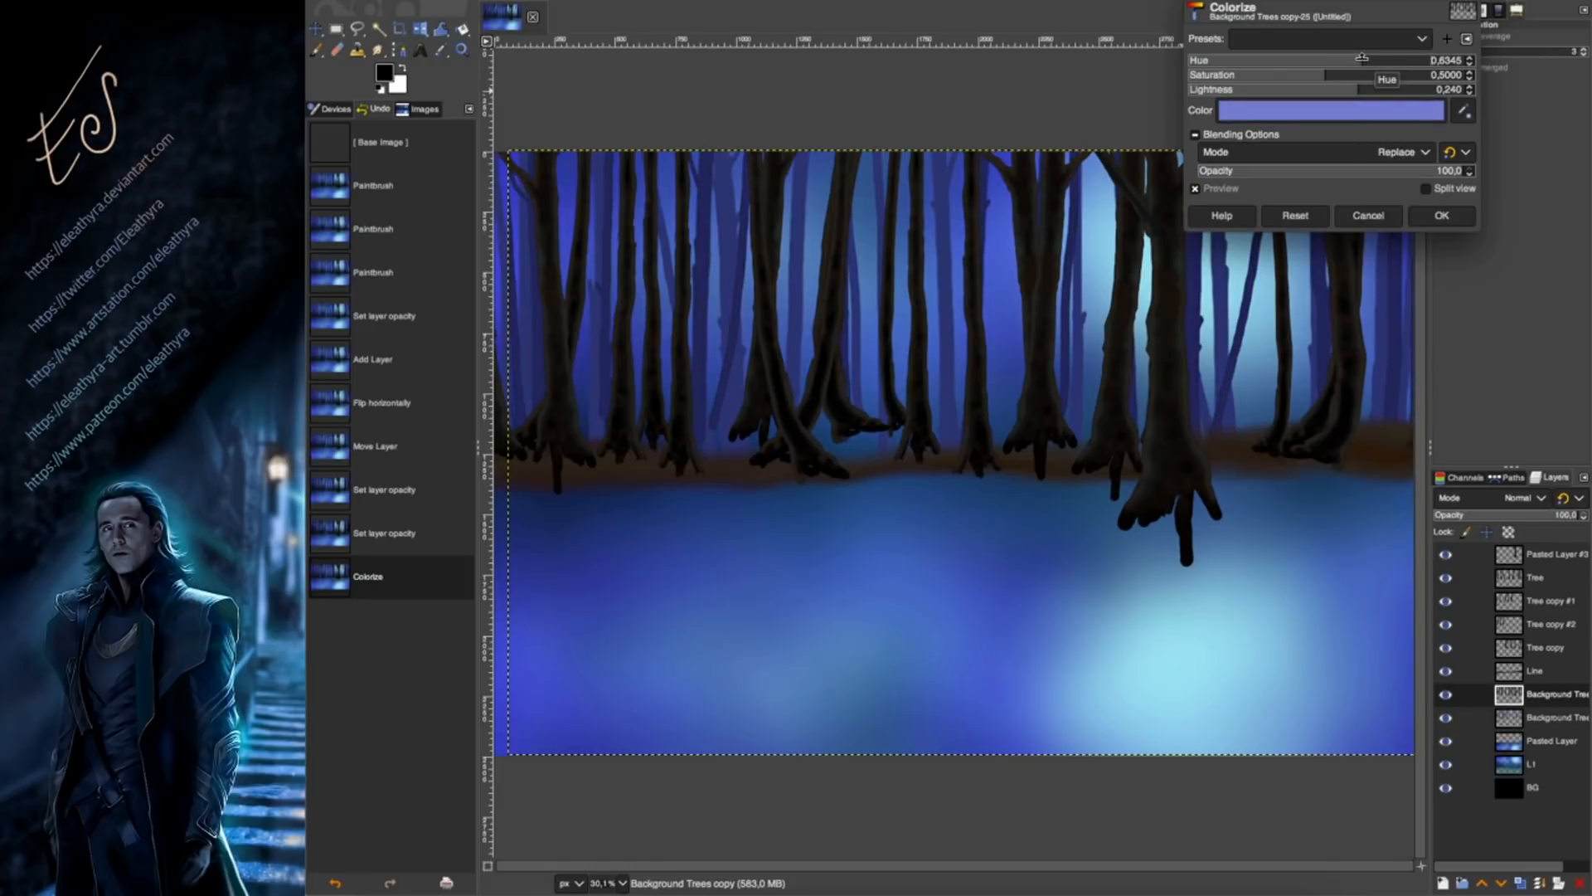
left_click(1365, 86)
left_click(1441, 214)
Lighten the original Background Trees layer with Hue-Saturation, raising the lightness to about 22.
left_click(1549, 718)
left_click(685, 1)
left_click(706, 317)
left_click(1368, 216)
left_click(685, 1)
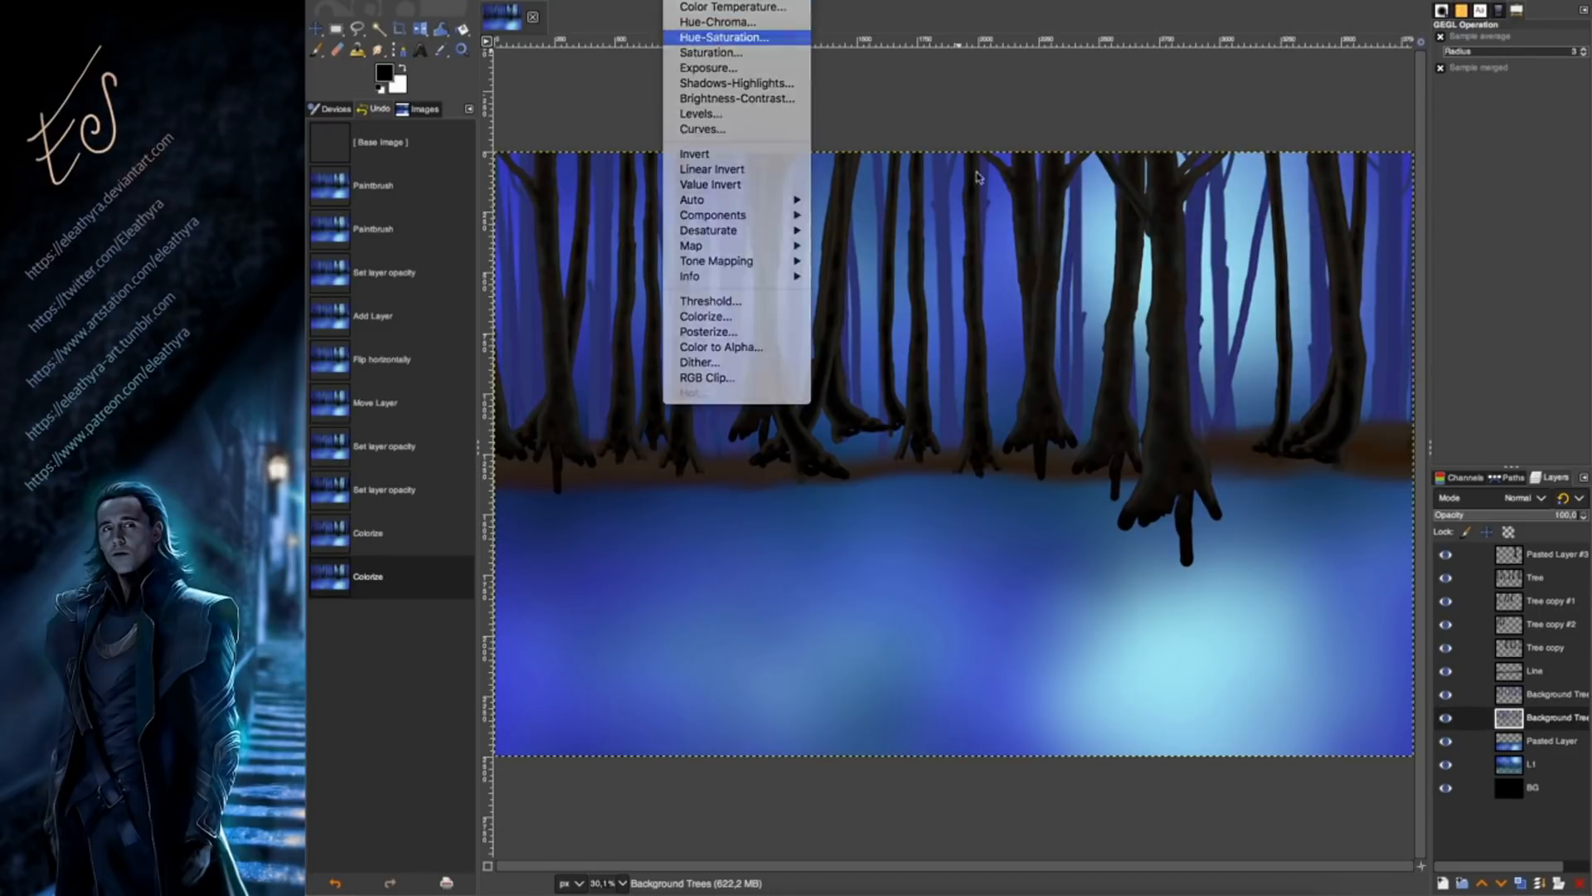
left_click(722, 37)
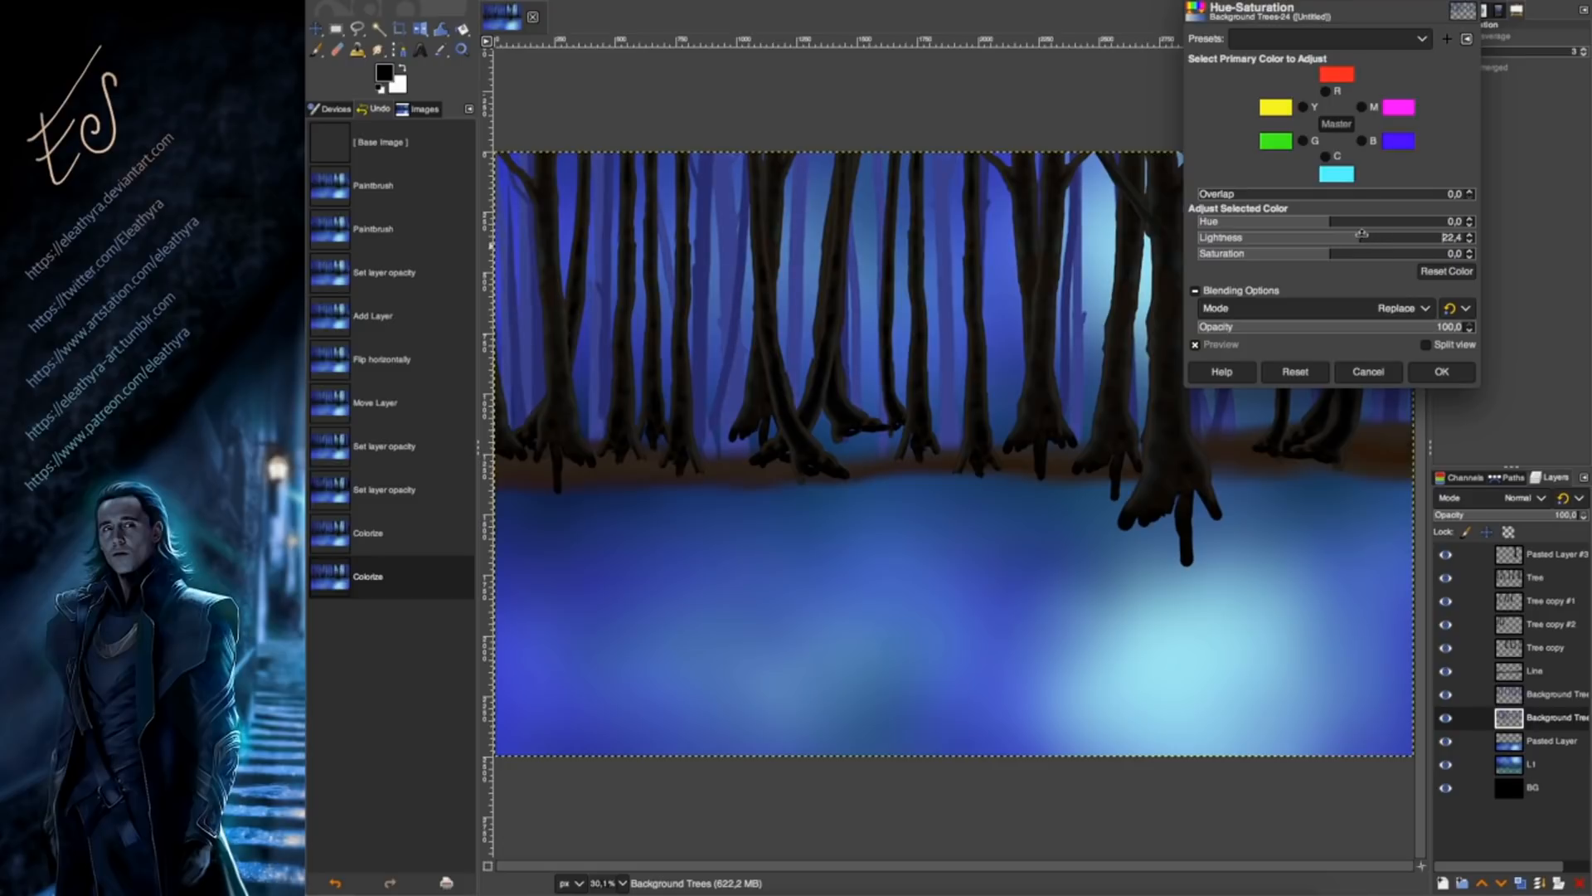
left_click(1442, 375)
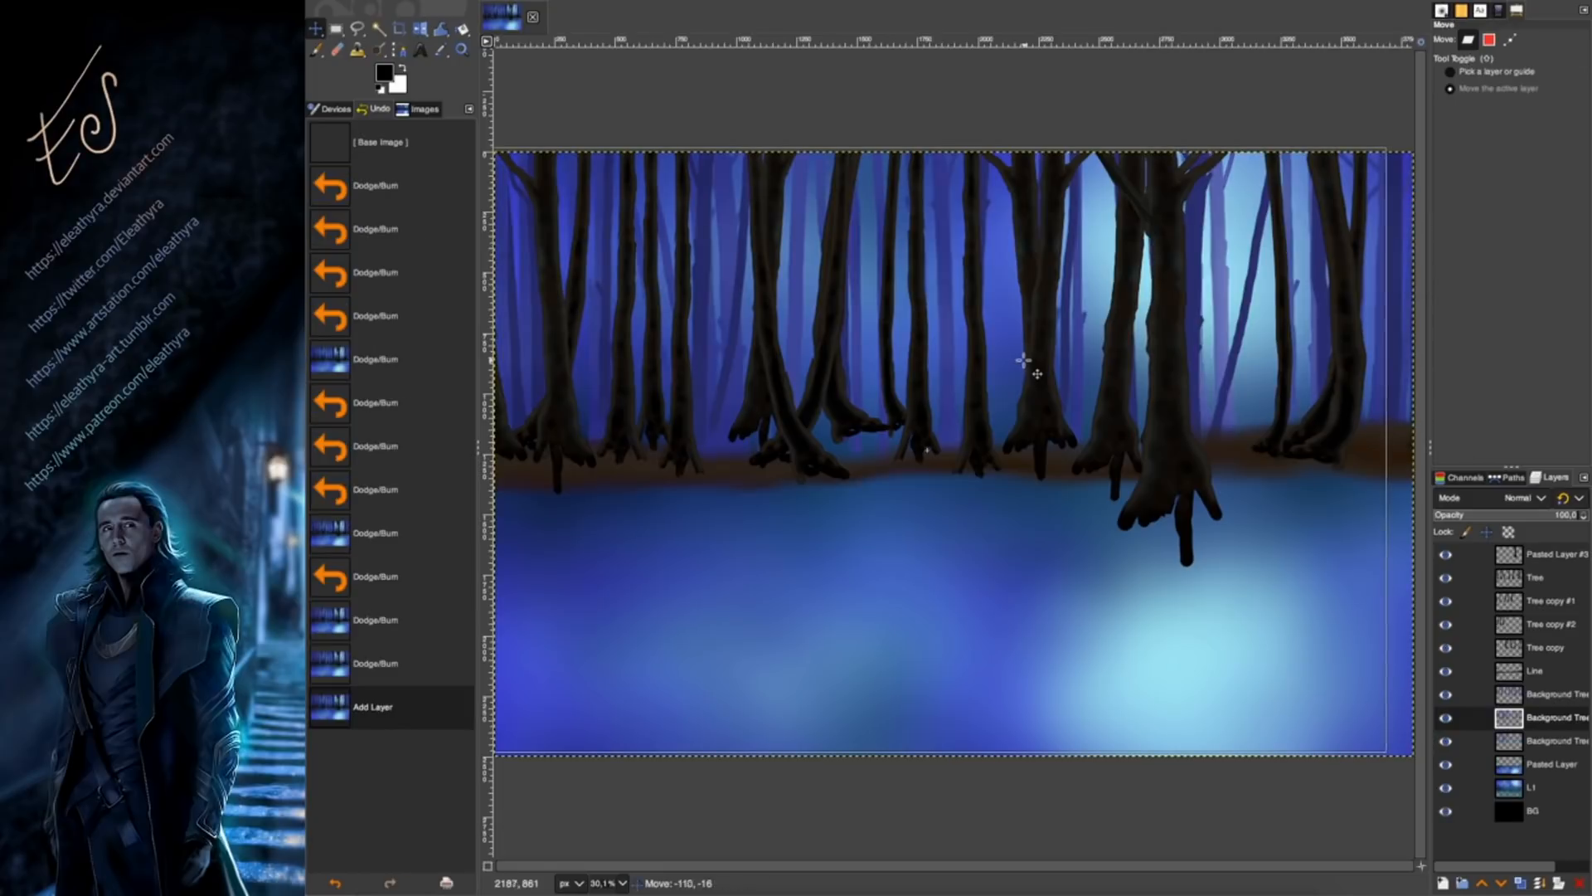
Shift the new Background Trees duplicate slightly left and lower its opacity to about 72.
left_click_drag(1028, 357, 1025, 358)
left_click(1524, 513)
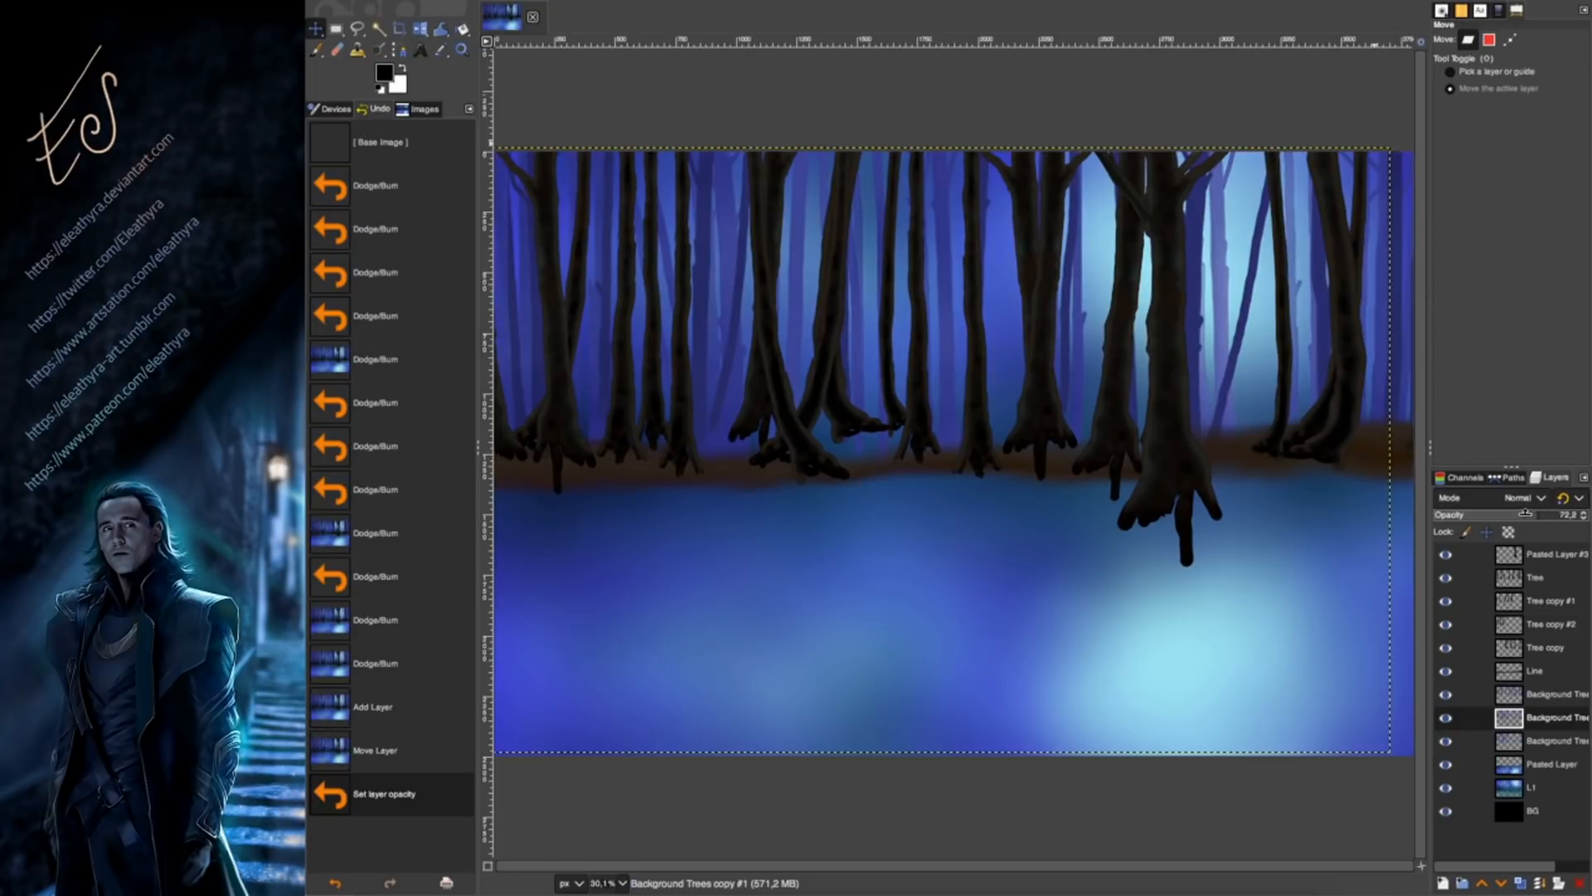
Create a 3800 x 2500 transparent layer named "BG lights" directly above the Pasted Layer reflection.
left_click(1544, 767)
key("ctrl+shift+n")
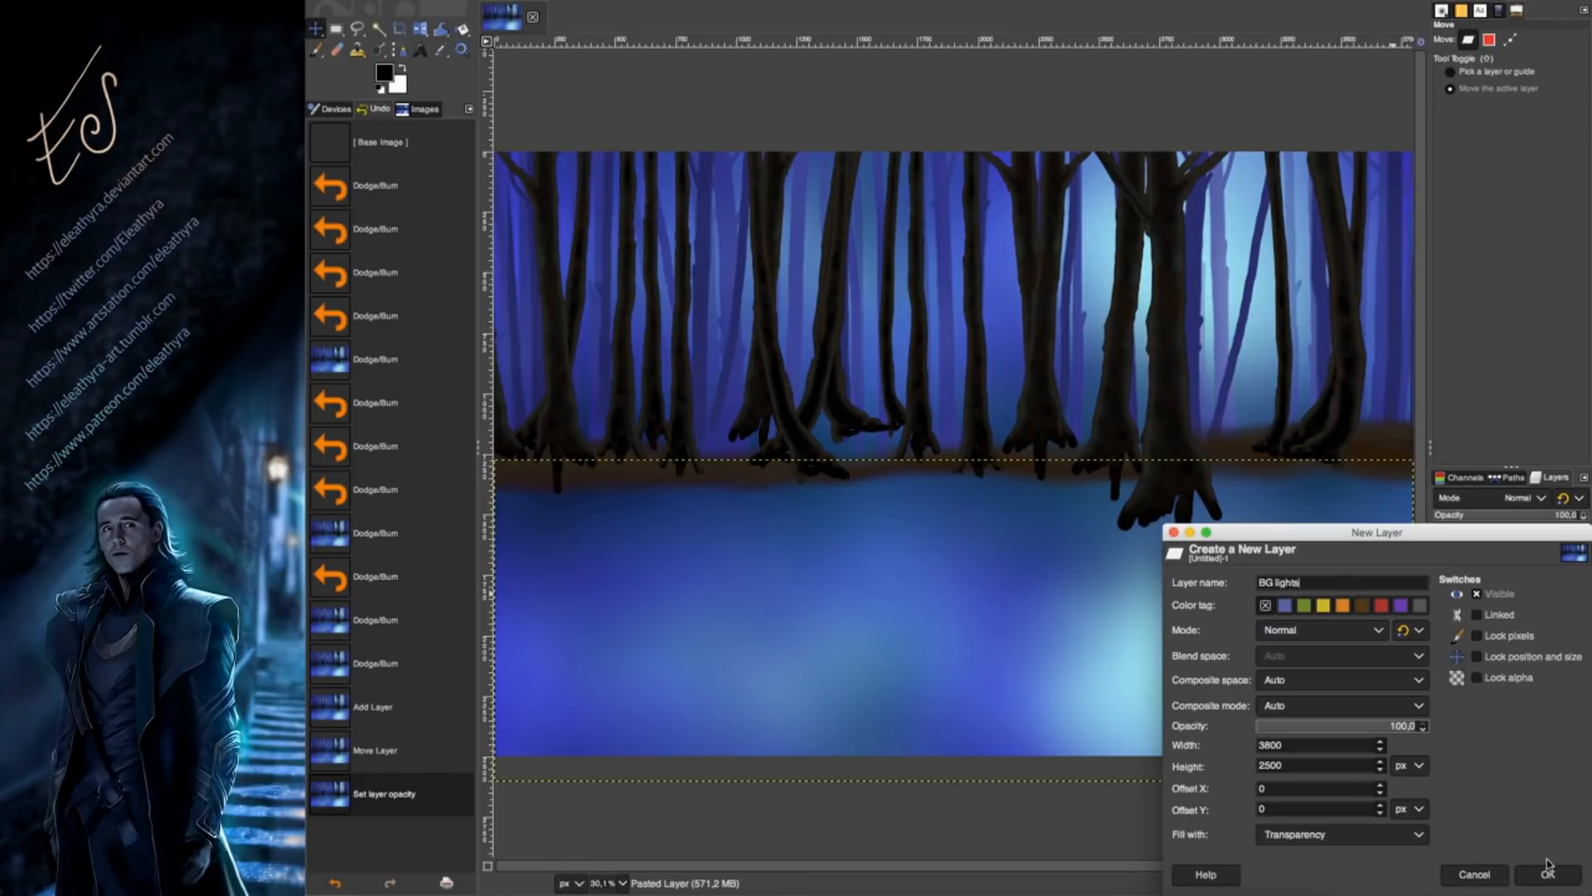
left_click(1548, 874)
Paint soft light cyan glows between the trunks on the BG lights layer with a size 486 Hardness 025 paintbrush.
left_click(402, 68)
left_click(384, 73)
left_click(805, 192)
left_click(852, 229)
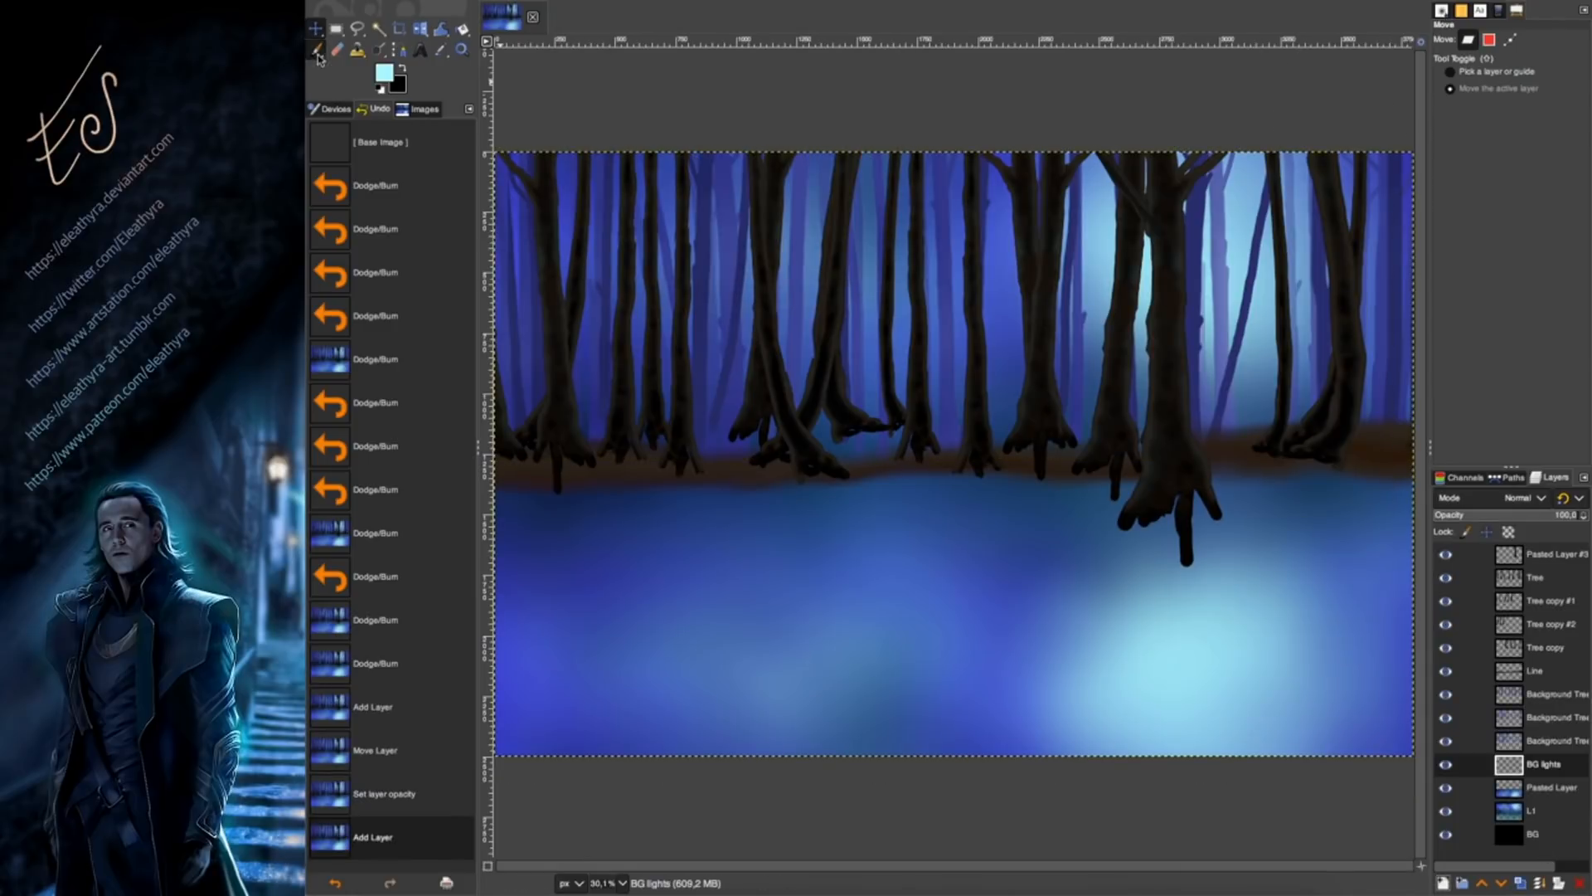
left_click(318, 54)
left_click_drag(599, 330, 608, 335)
left_click_drag(647, 329, 778, 333)
left_click_drag(823, 222, 831, 224)
left_click_drag(865, 224, 873, 226)
left_click_drag(908, 227, 995, 233)
left_click_drag(1171, 203, 1181, 205)
left_click_drag(1239, 216, 1325, 214)
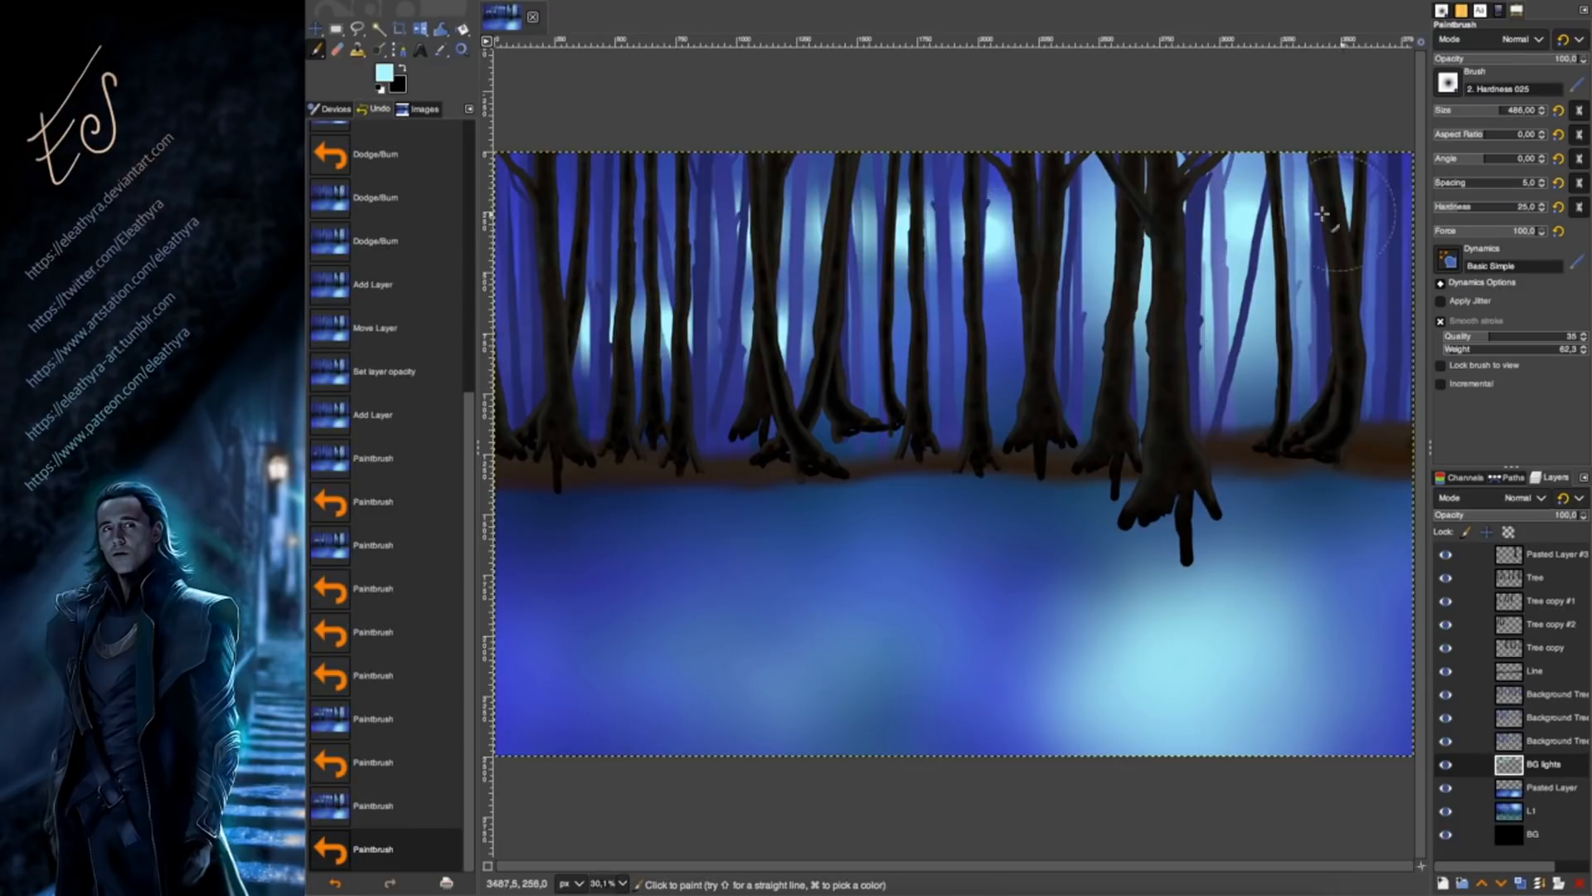
left_click(421, 29)
left_click(431, 89)
left_click(894, 264)
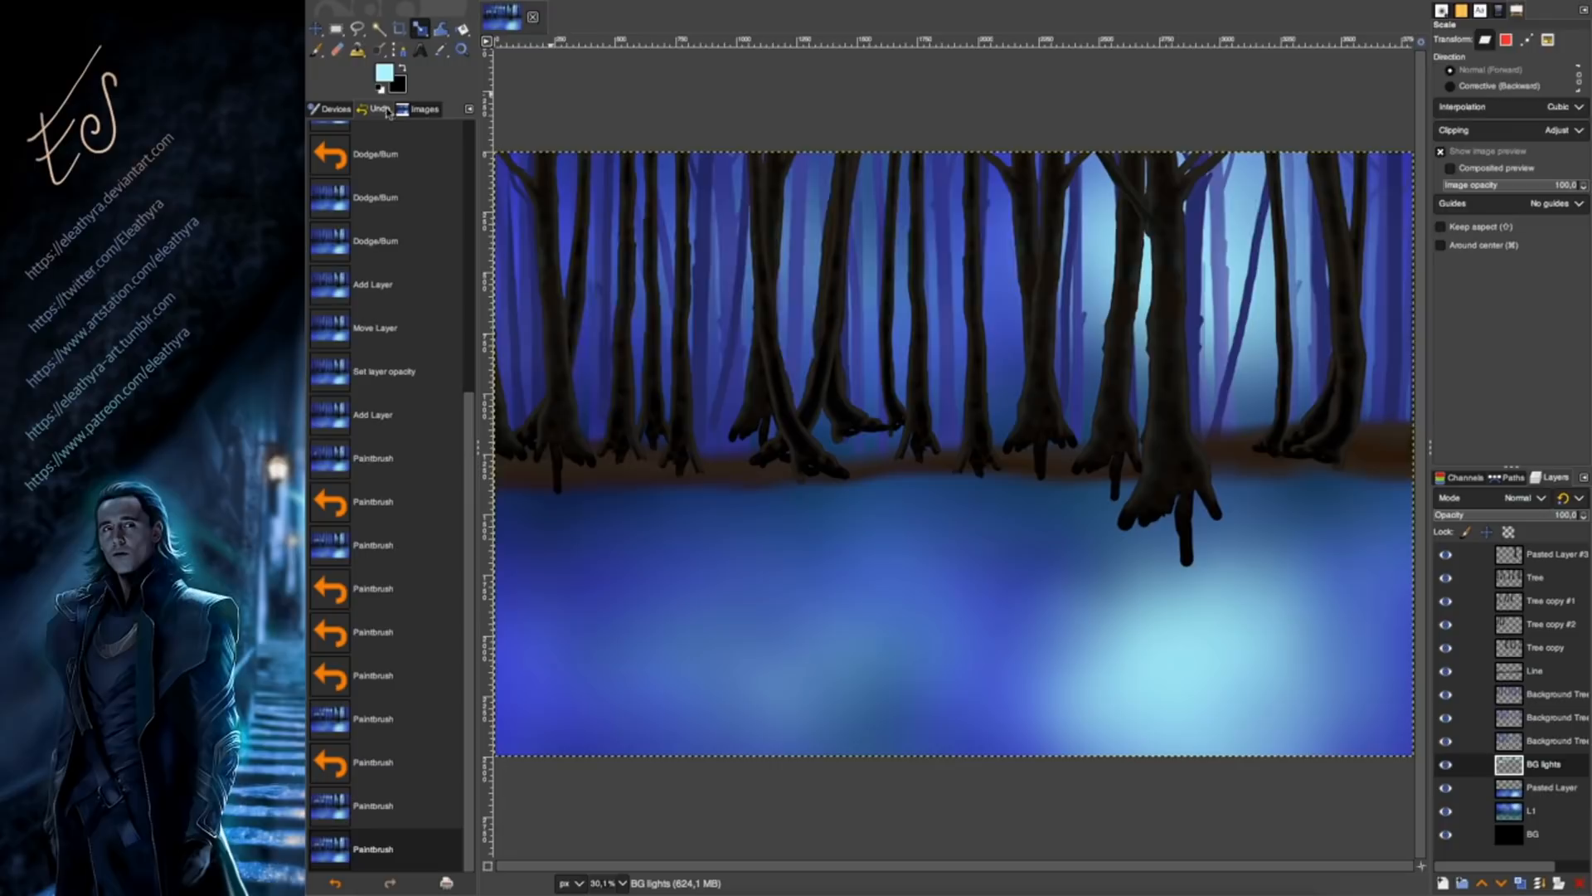
left_click(378, 49)
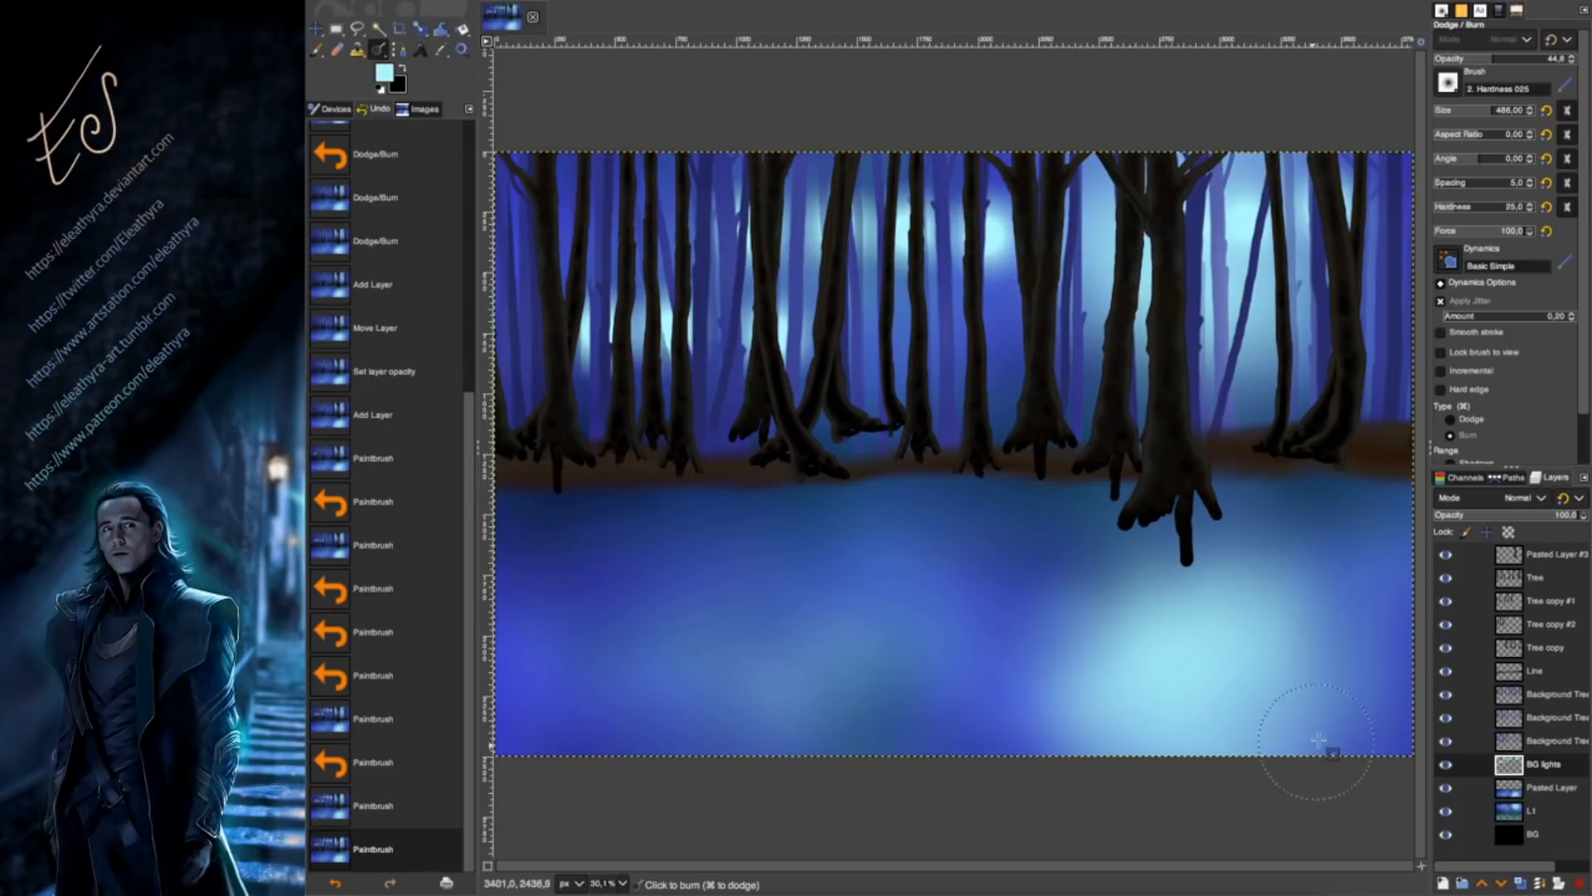
Smudge the cyan glows on the BG lights layer to soften their edges behind the trunks.
key("s")
left_click(1532, 437)
mouse_move(574, 329)
left_mouse_down()
mouse_move(587, 345)
mouse_move(821, 332)
left_mouse_up()
left_click_drag(650, 249, 655, 348)
mouse_move(663, 332)
left_mouse_down()
mouse_move(638, 382)
mouse_move(655, 332)
left_mouse_up()
left_click_drag(697, 290, 700, 232)
left_click_drag(904, 224, 927, 257)
mouse_move(920, 232)
left_mouse_down()
mouse_move(962, 237)
mouse_move(1004, 274)
left_mouse_up()
left_click_drag(991, 224, 1016, 257)
left_click_drag(696, 273, 693, 178)
left_click_drag(1216, 201, 1236, 224)
left_click_drag(1244, 187, 1253, 241)
mouse_move(1343, 178)
left_mouse_down()
mouse_move(1360, 228)
mouse_move(1397, 241)
left_mouse_up()
left_click_drag(1368, 216, 1372, 278)
mouse_move(1394, 257)
left_mouse_down()
mouse_move(1383, 323)
mouse_move(1365, 257)
mouse_move(1393, 290)
left_mouse_up()
Enlarge the smudge brush to 777 and blend the glows behind the right, middle and far-left trunks.
left_click(1519, 110)
mouse_move(1368, 240)
left_mouse_down()
mouse_move(1377, 300)
mouse_move(1377, 232)
left_mouse_up()
left_click_drag(1361, 241, 1344, 183)
mouse_move(1327, 207)
left_mouse_down()
mouse_move(1321, 148)
mouse_move(1335, 232)
left_mouse_up()
mouse_move(1348, 224)
left_mouse_down()
mouse_move(1361, 298)
mouse_move(1348, 236)
left_mouse_up()
mouse_move(987, 215)
left_mouse_down()
mouse_move(939, 264)
mouse_move(995, 287)
left_mouse_up()
mouse_move(937, 269)
left_mouse_down()
mouse_move(867, 245)
mouse_move(888, 193)
mouse_move(875, 278)
left_mouse_up()
left_click_drag(884, 240, 904, 305)
left_click_drag(987, 257, 1005, 349)
left_click_drag(632, 331, 622, 386)
mouse_move(573, 307)
left_mouse_down()
mouse_move(530, 365)
mouse_move(572, 406)
left_mouse_up()
left_click_drag(597, 332, 654, 348)
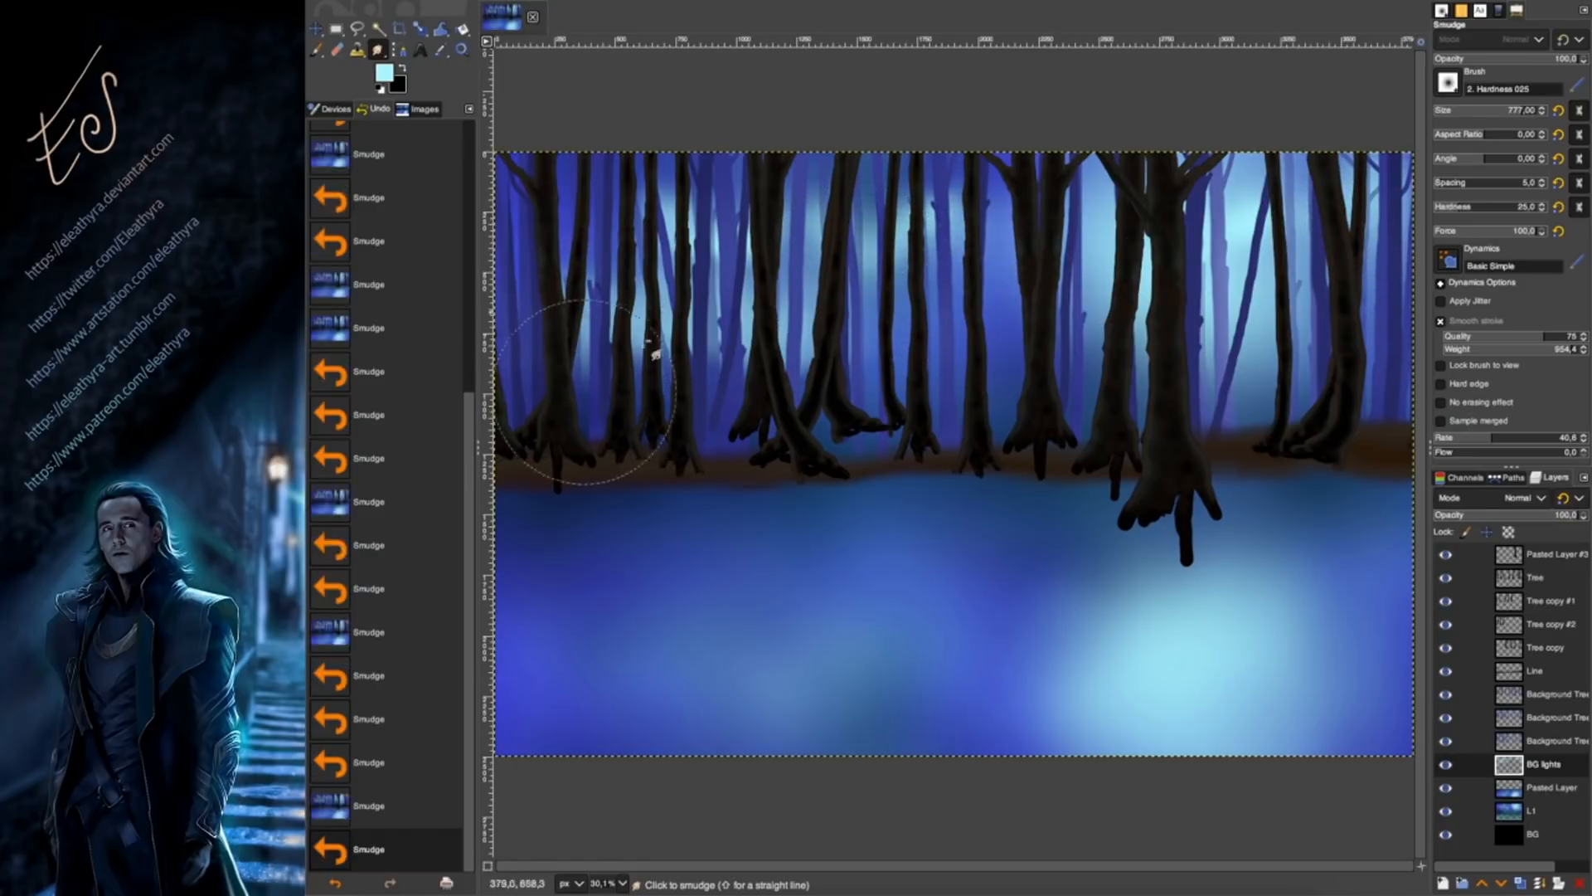
Smudge the glows between the left and central trunks until they melt into the blue background.
left_click_drag(713, 298, 739, 365)
left_click_drag(788, 323, 803, 391)
left_click_drag(863, 273, 804, 313)
left_click_drag(746, 257, 704, 303)
left_click_drag(788, 332, 796, 390)
left_click_drag(704, 249, 713, 307)
left_click_drag(721, 291, 705, 224)
mouse_move(696, 249)
left_mouse_down()
mouse_move(690, 199)
mouse_move(663, 249)
left_mouse_up()
left_click_drag(796, 290, 829, 349)
left_click_drag(746, 307, 738, 361)
mouse_move(680, 290)
left_mouse_down()
mouse_move(658, 340)
mouse_move(651, 286)
left_mouse_up()
mouse_move(663, 290)
left_mouse_down()
mouse_move(680, 345)
mouse_move(680, 240)
left_mouse_up()
mouse_move(825, 274)
left_mouse_down()
mouse_move(834, 365)
mouse_move(829, 273)
left_mouse_up()
mouse_move(747, 332)
left_mouse_down()
mouse_move(738, 257)
mouse_move(713, 357)
left_mouse_up()
mouse_move(859, 249)
left_mouse_down()
mouse_move(846, 178)
mouse_move(879, 266)
left_mouse_up()
mouse_move(912, 241)
left_mouse_down()
mouse_move(938, 341)
mouse_move(921, 332)
left_mouse_up()
mouse_move(937, 224)
left_mouse_down()
mouse_move(950, 283)
mouse_move(937, 232)
left_mouse_up()
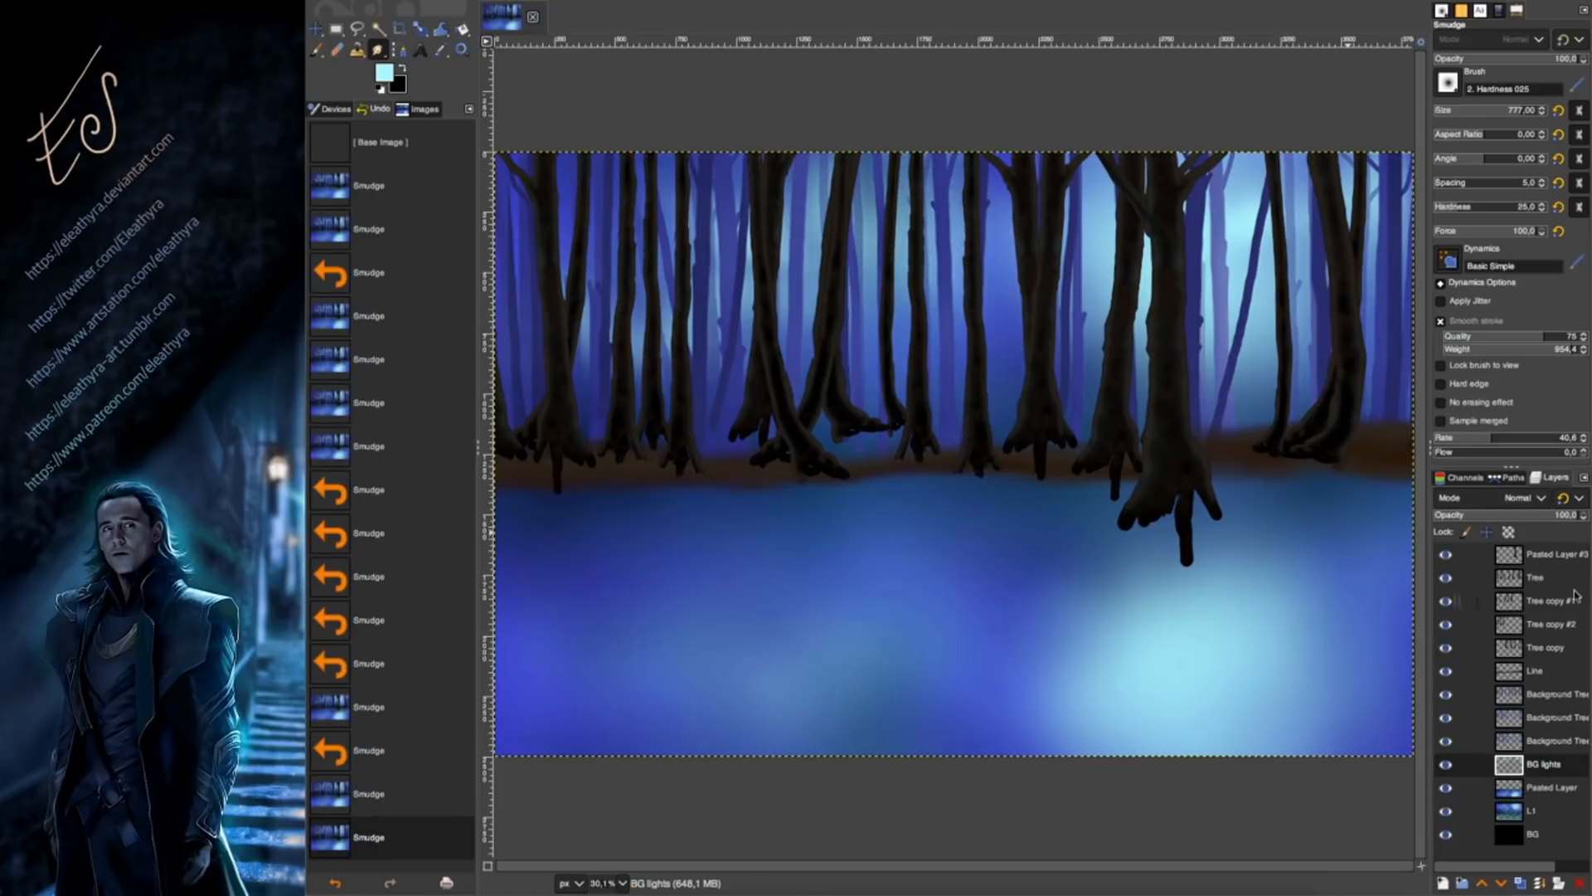
Lower the BG lights layer's opacity to 81.1 and smudge the glow behind the right-hand trunks once more.
left_click(1549, 512)
left_click_drag(1322, 265, 1323, 174)
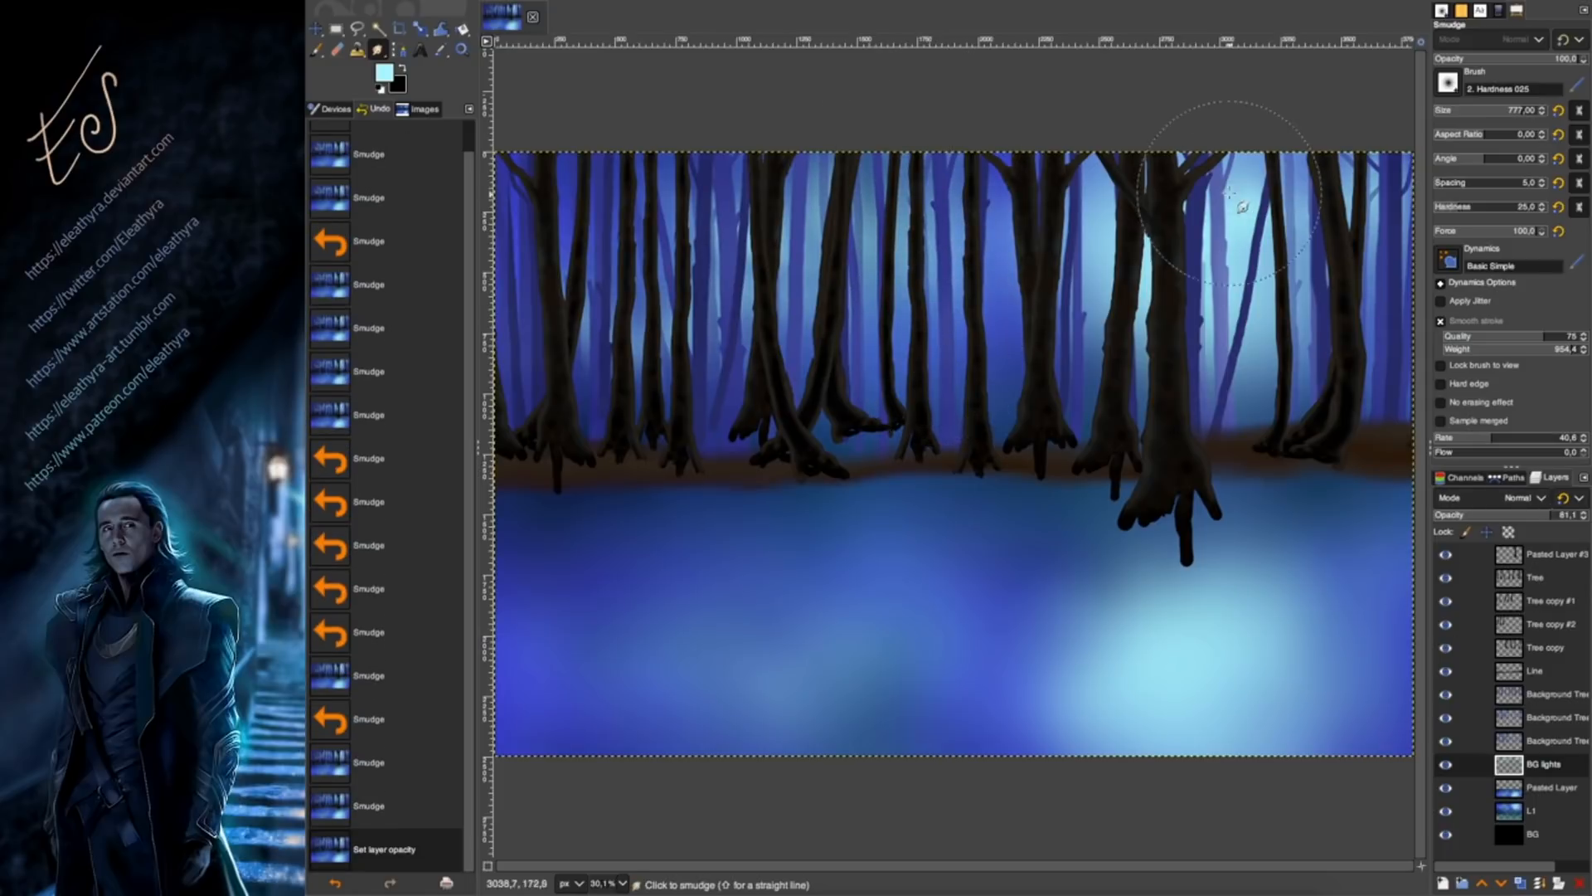
Merge the Tree copy #2 layer down into the Tree copy layer.
left_click(1544, 650)
left_click(1545, 625)
right_click(1544, 625)
left_click(1460, 282)
Check which trunks the Tree copy #1 and Tree layers contain by temporarily hiding each one.
left_click(1536, 607)
left_click(1446, 602)
left_click(1446, 602)
left_click(1534, 579)
left_click(1445, 578)
left_click(1446, 578)
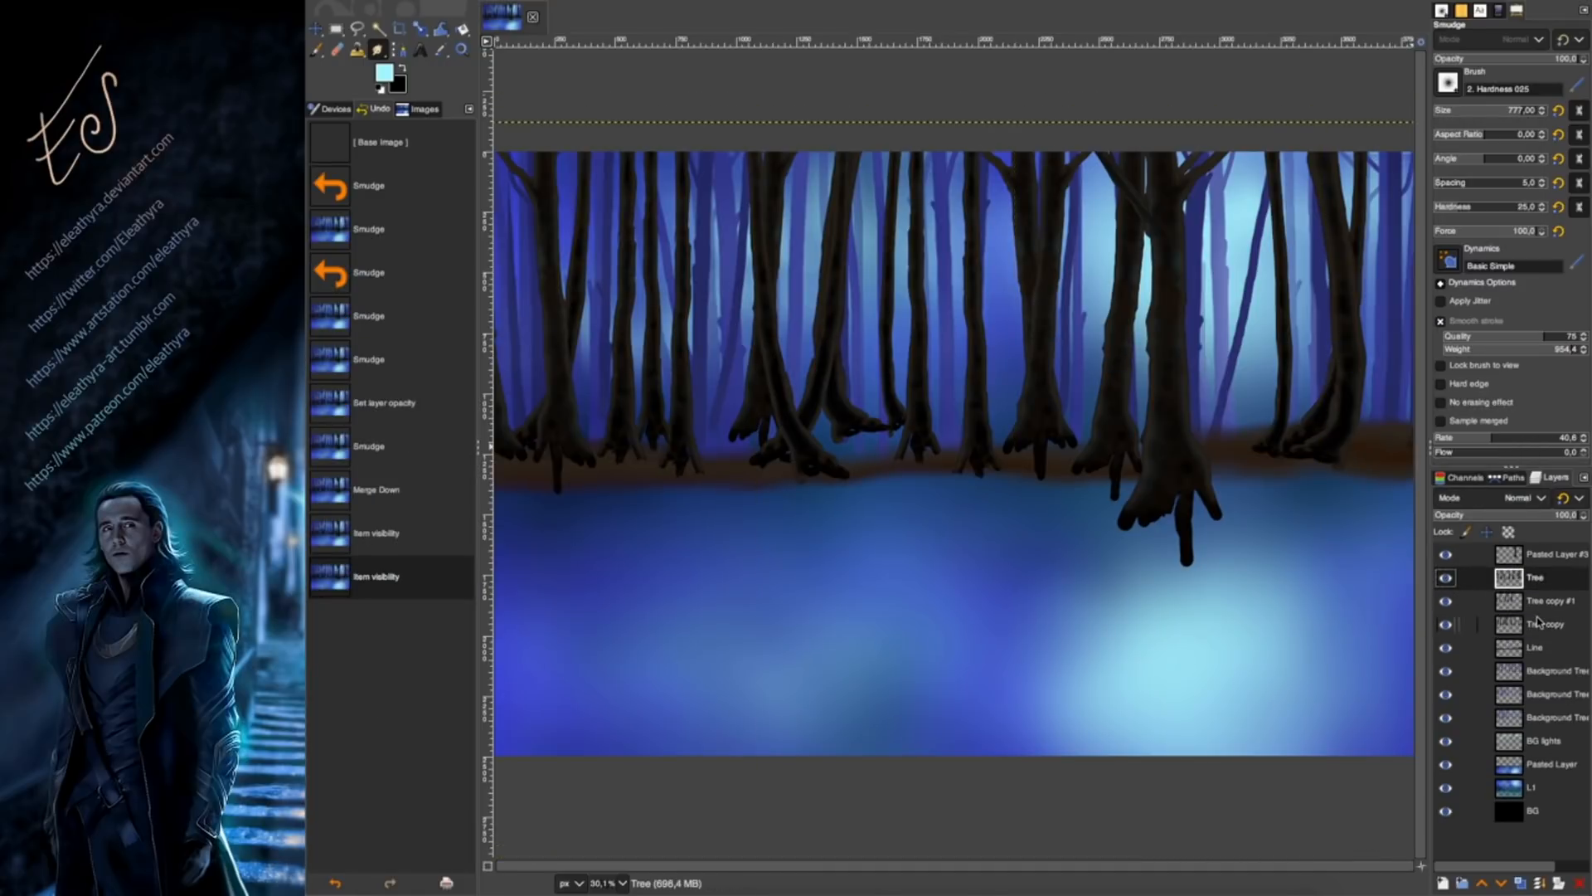
left_click(1449, 580)
left_click(1449, 579)
left_click(692, 1)
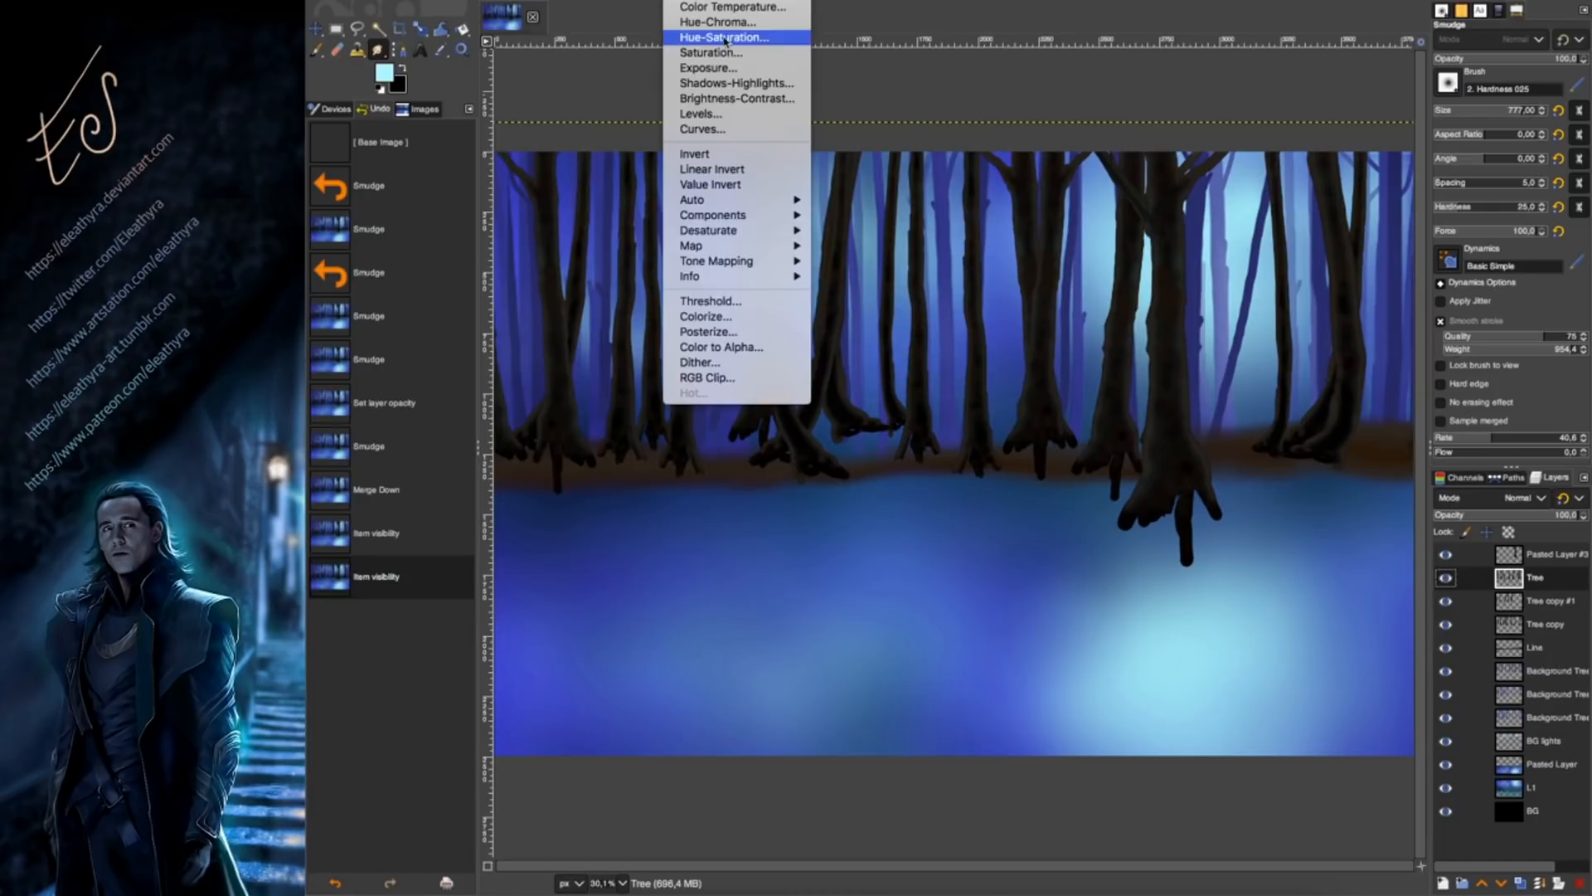
left_click(722, 132)
left_click(1336, 253)
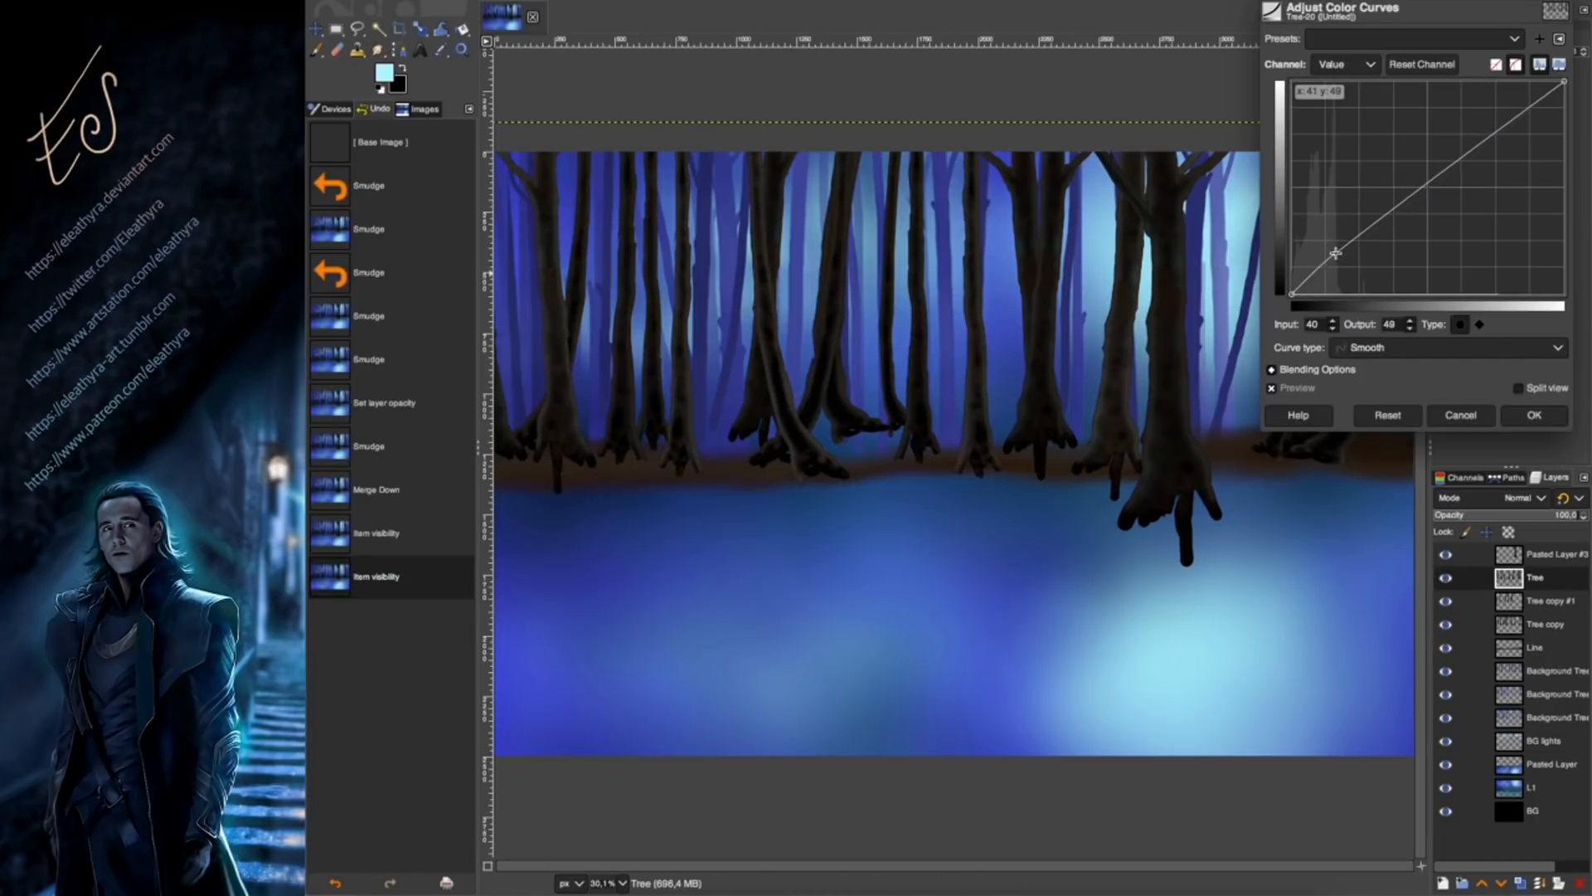
left_click(1461, 414)
left_click(693, 2)
left_click(734, 99)
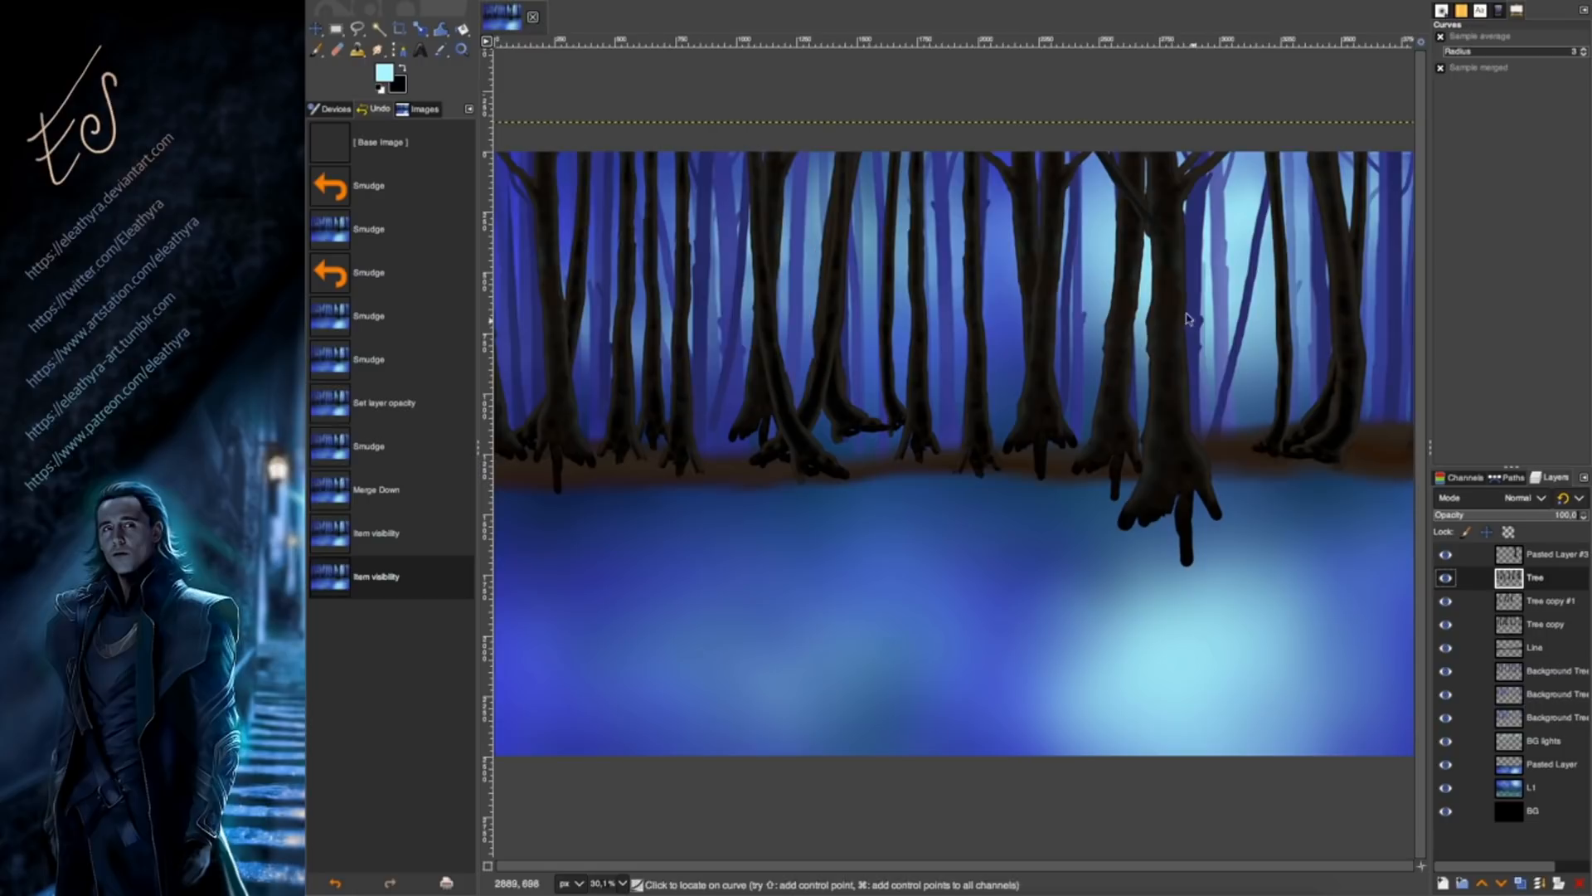
left_click(1303, 58)
left_click(1344, 168)
Raise the brightness of the Tree copy #1 layer to 16.
left_click(1544, 600)
left_click(1113, 409)
left_click(1307, 59)
left_click(1316, 58)
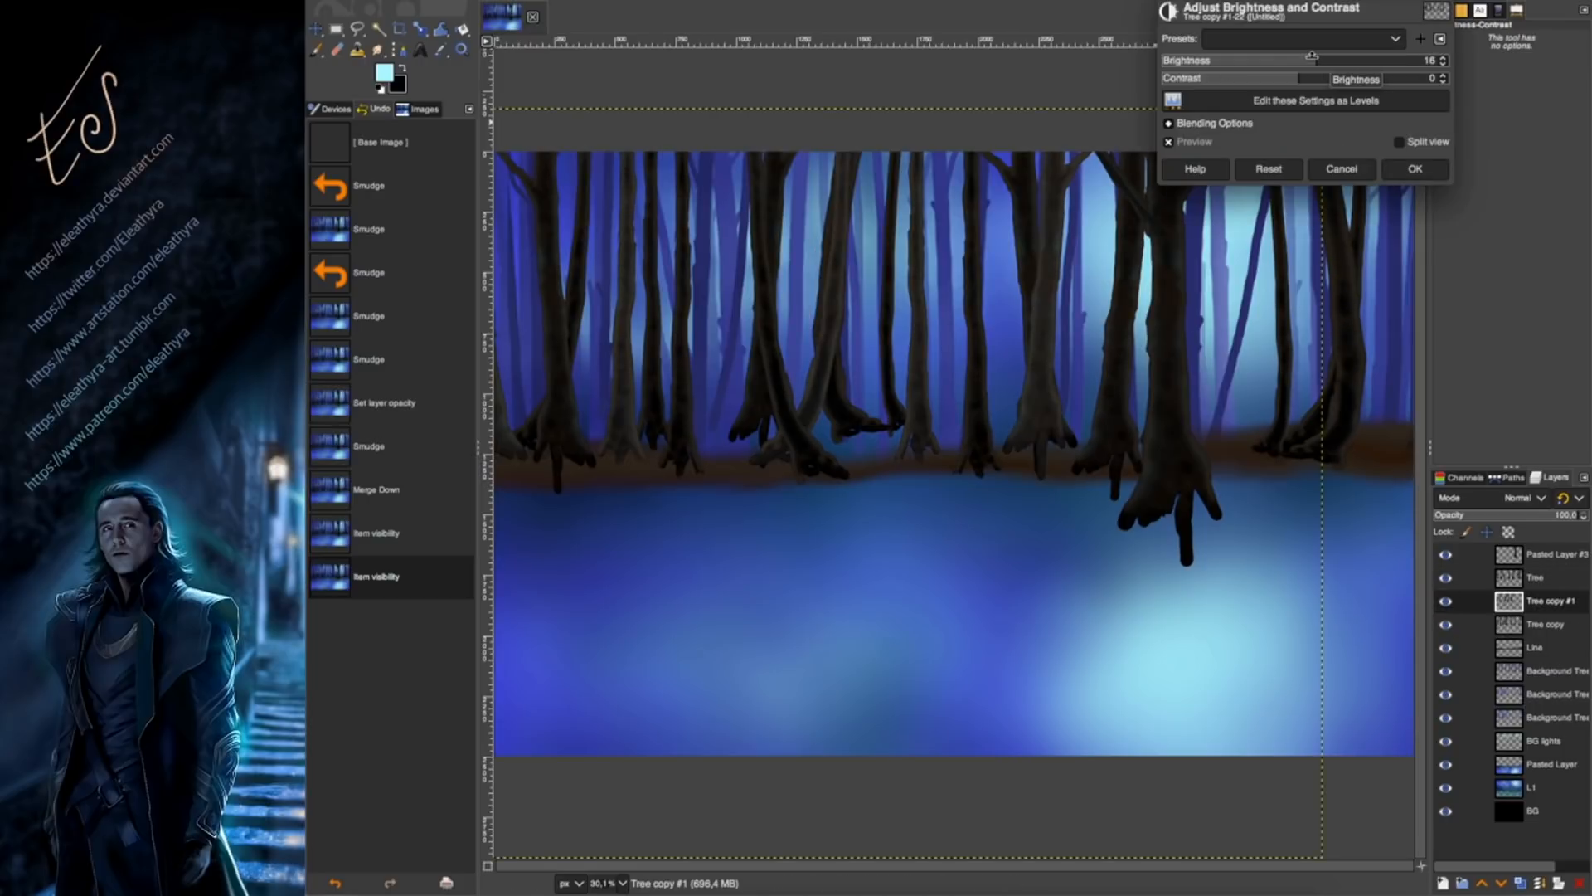
left_click(1415, 170)
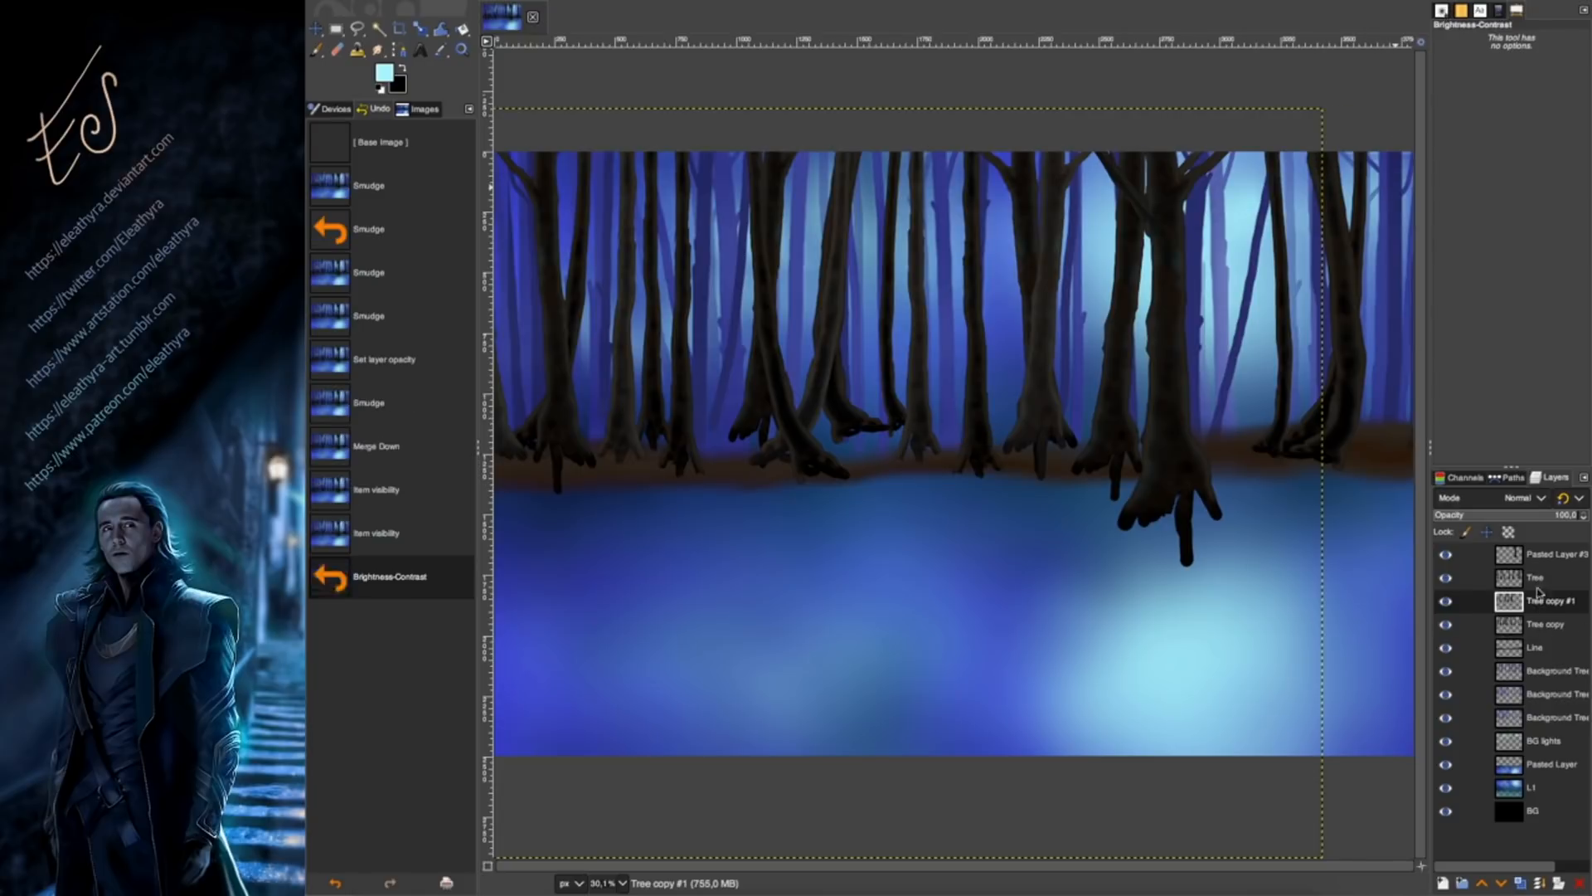
Raise the brightness of the Tree copy layer to 32.
left_click(1545, 624)
left_click(1162, 398)
left_click(1319, 58)
left_click(1329, 59)
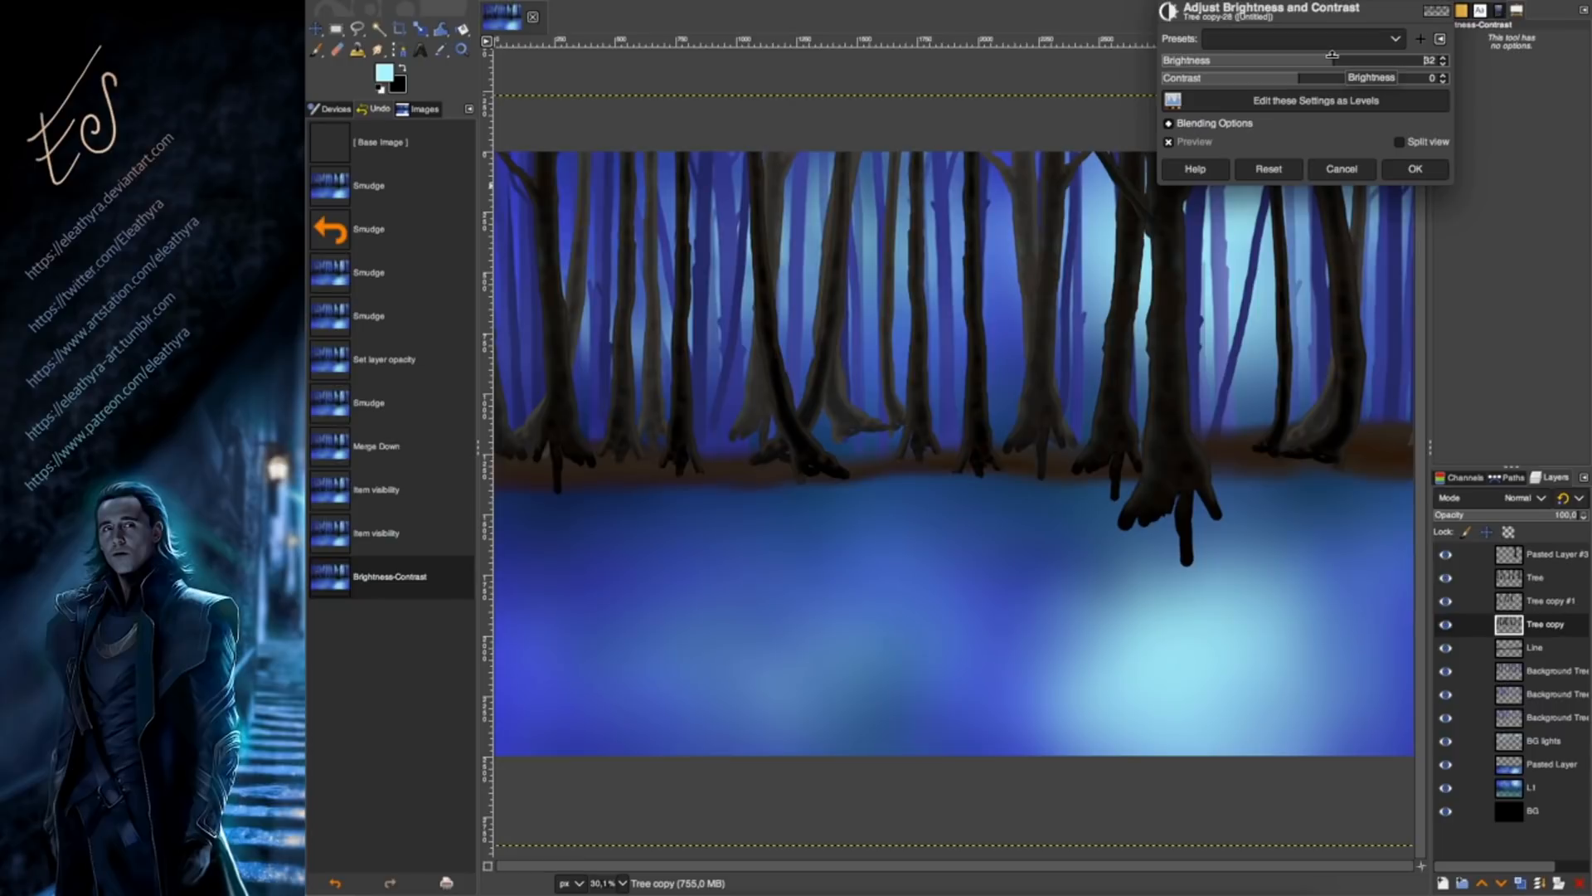
key("Return")
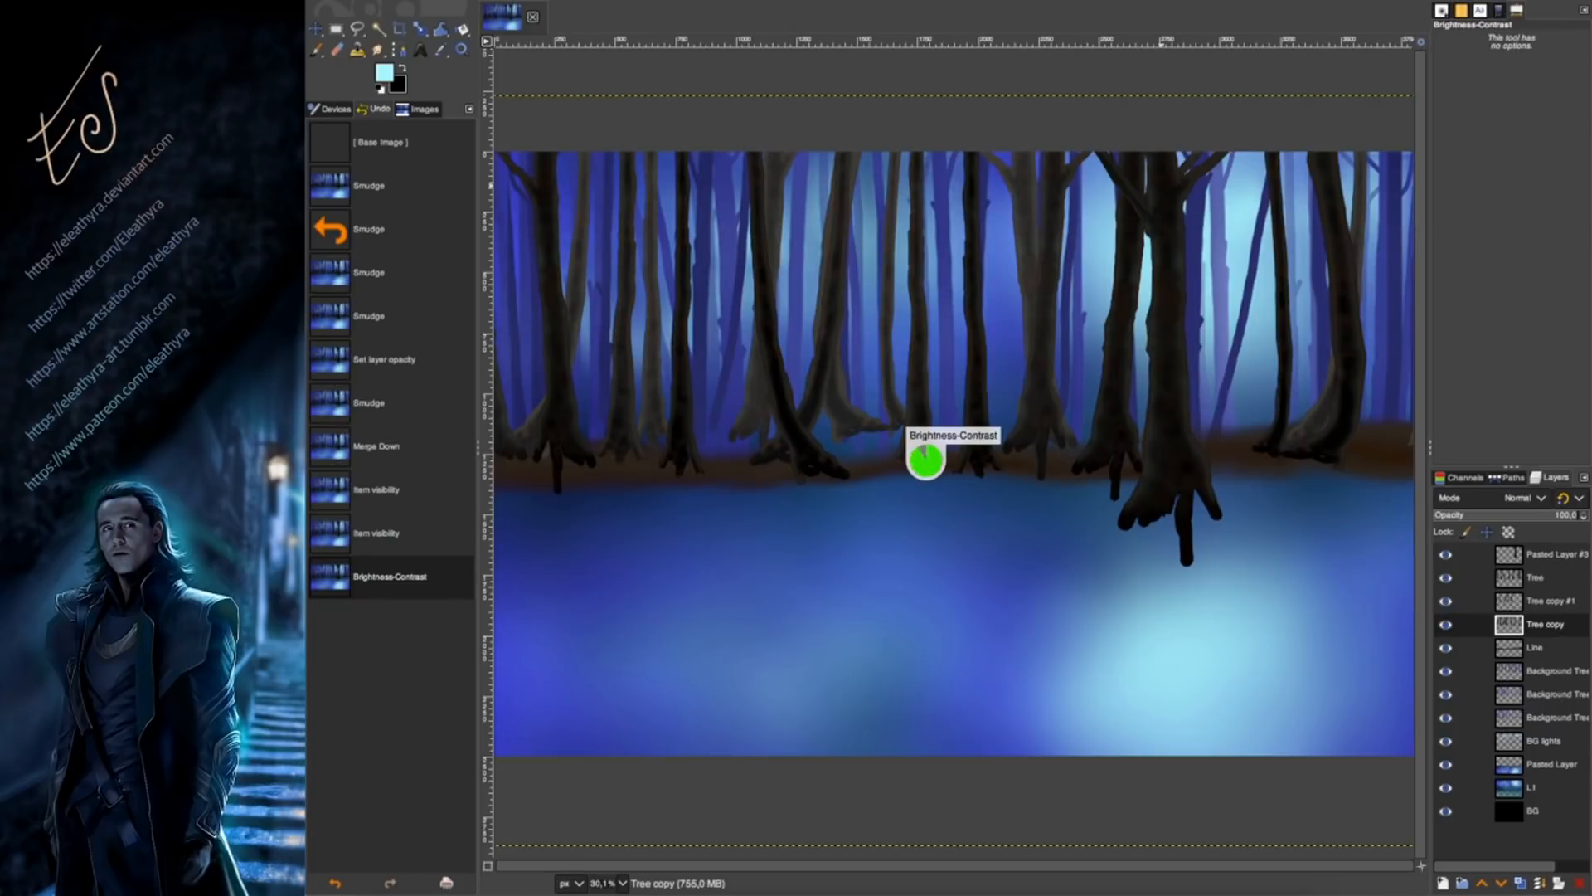
left_click(676, 2)
left_click(737, 38)
left_click_drag(1333, 221, 1275, 222)
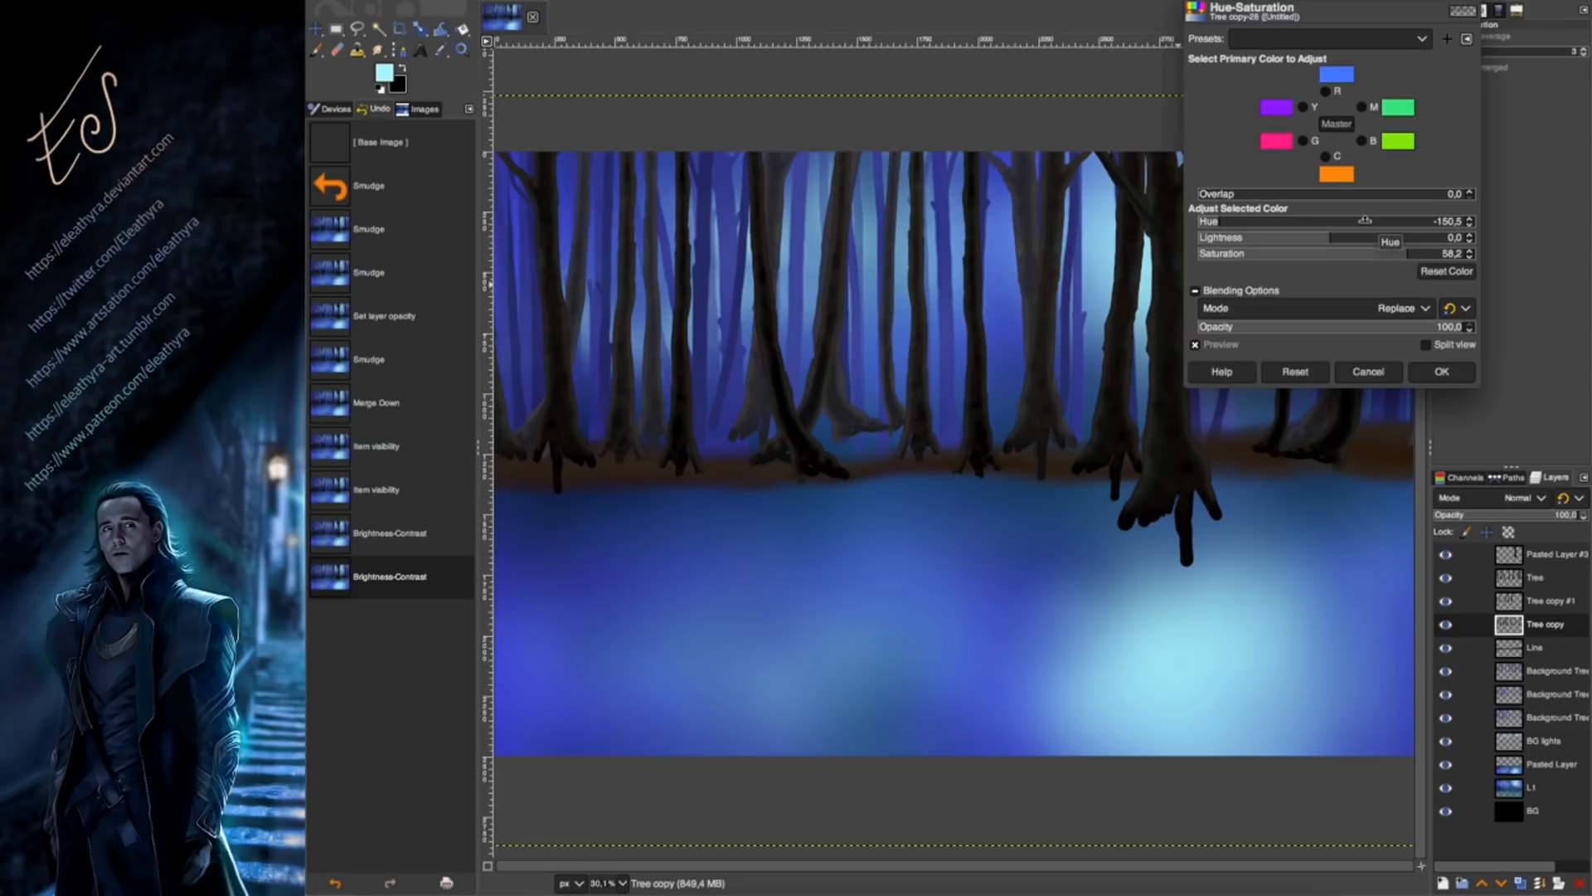
left_click(1369, 373)
Colorize the Tree copy layer blue with hue 0.6140 and saturation 0.5000.
left_click(675, 4)
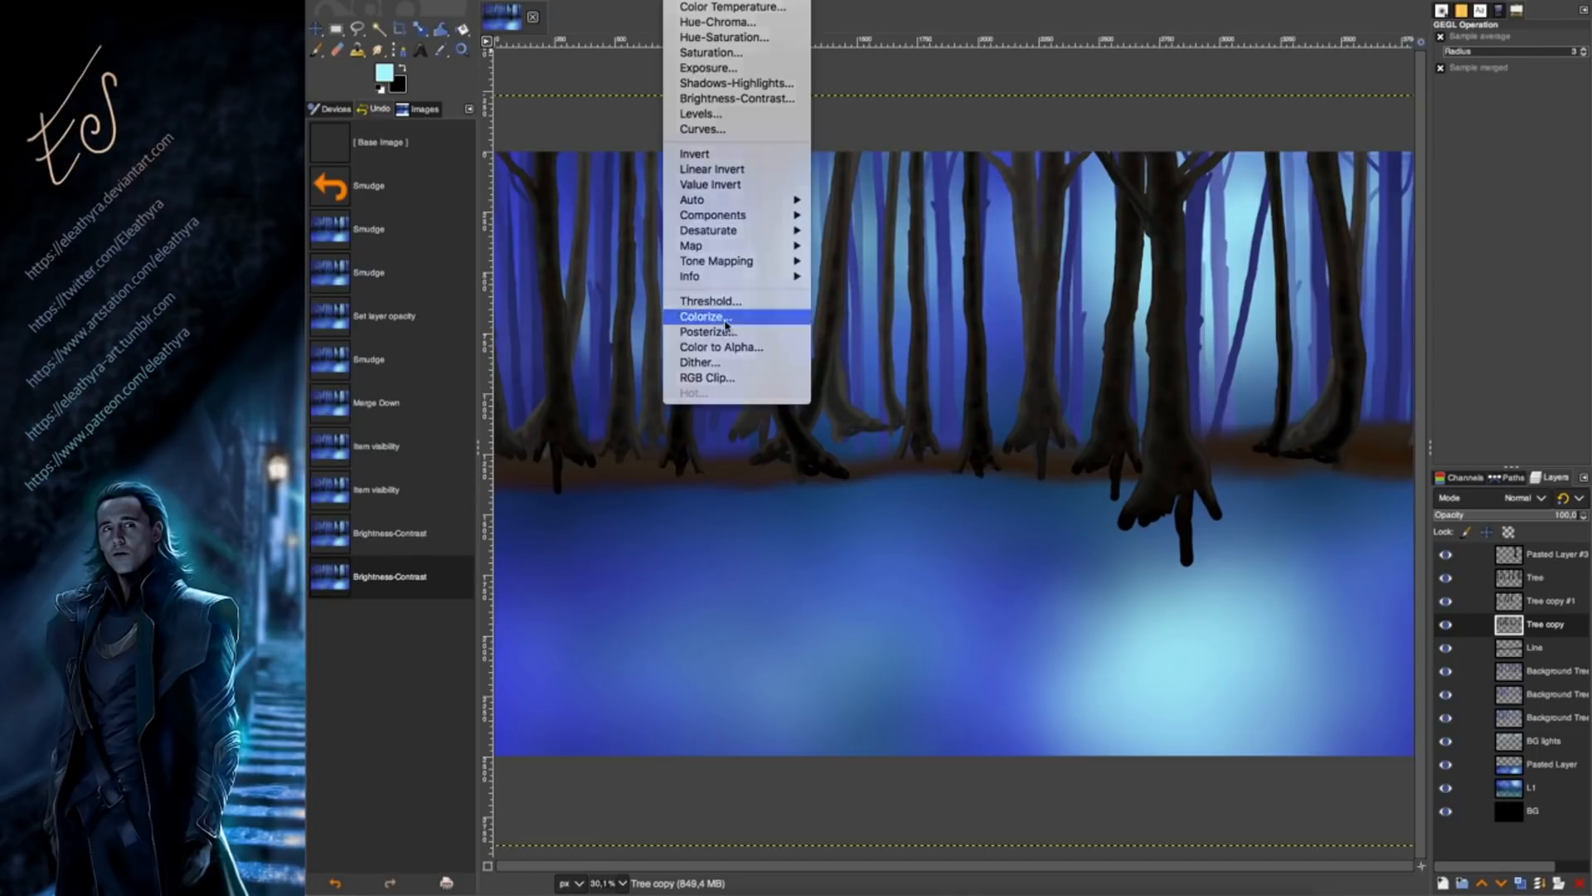
left_click(728, 318)
left_click(1353, 57)
left_click_drag(1353, 57, 1357, 58)
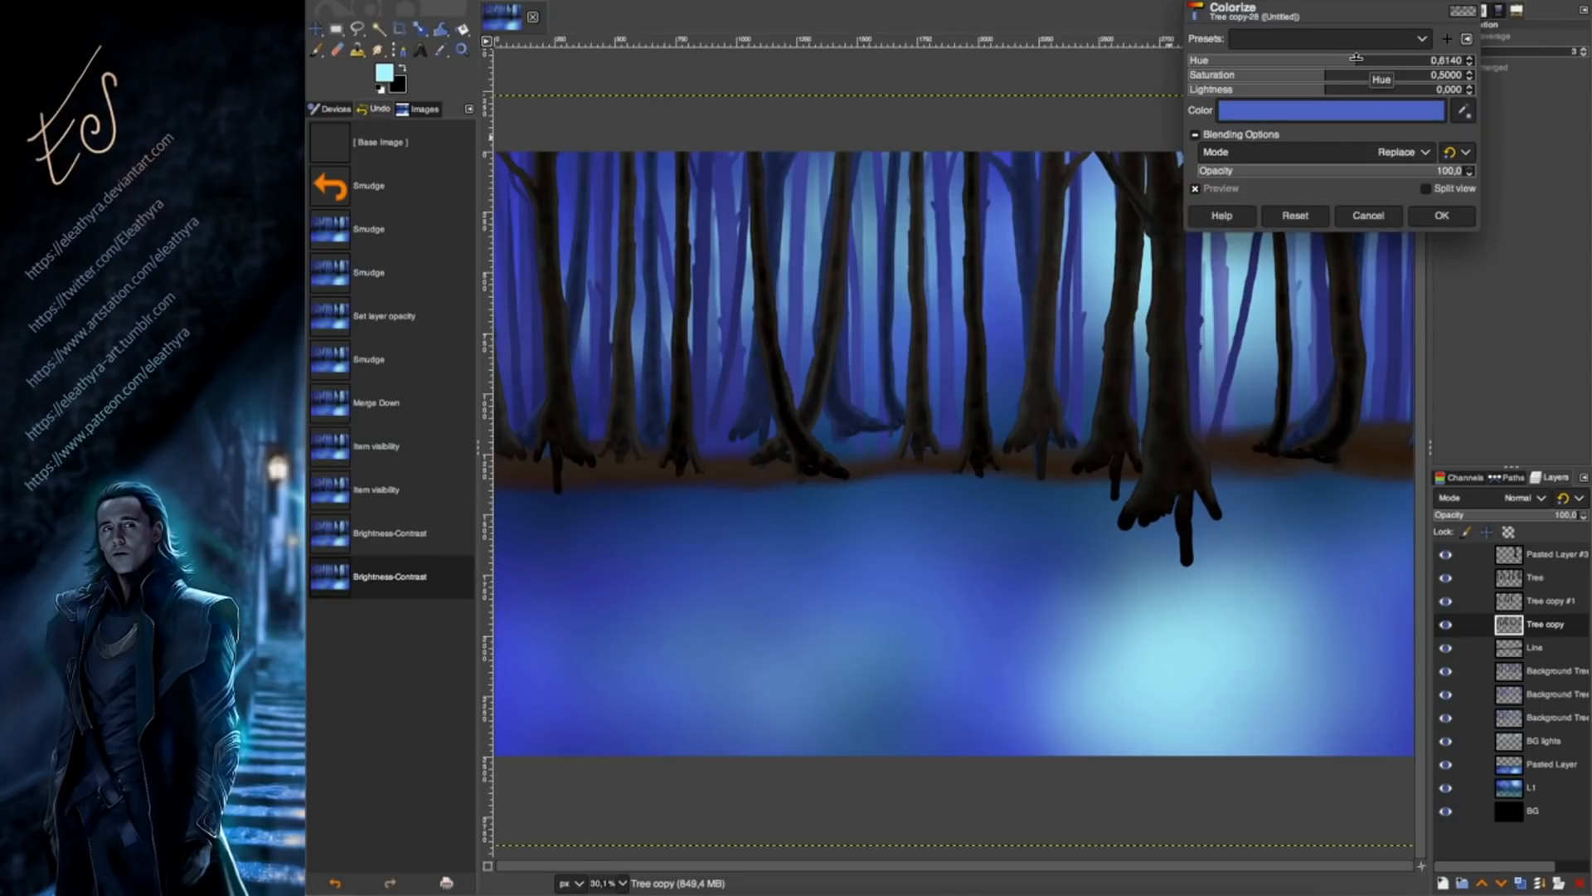
left_click(1442, 216)
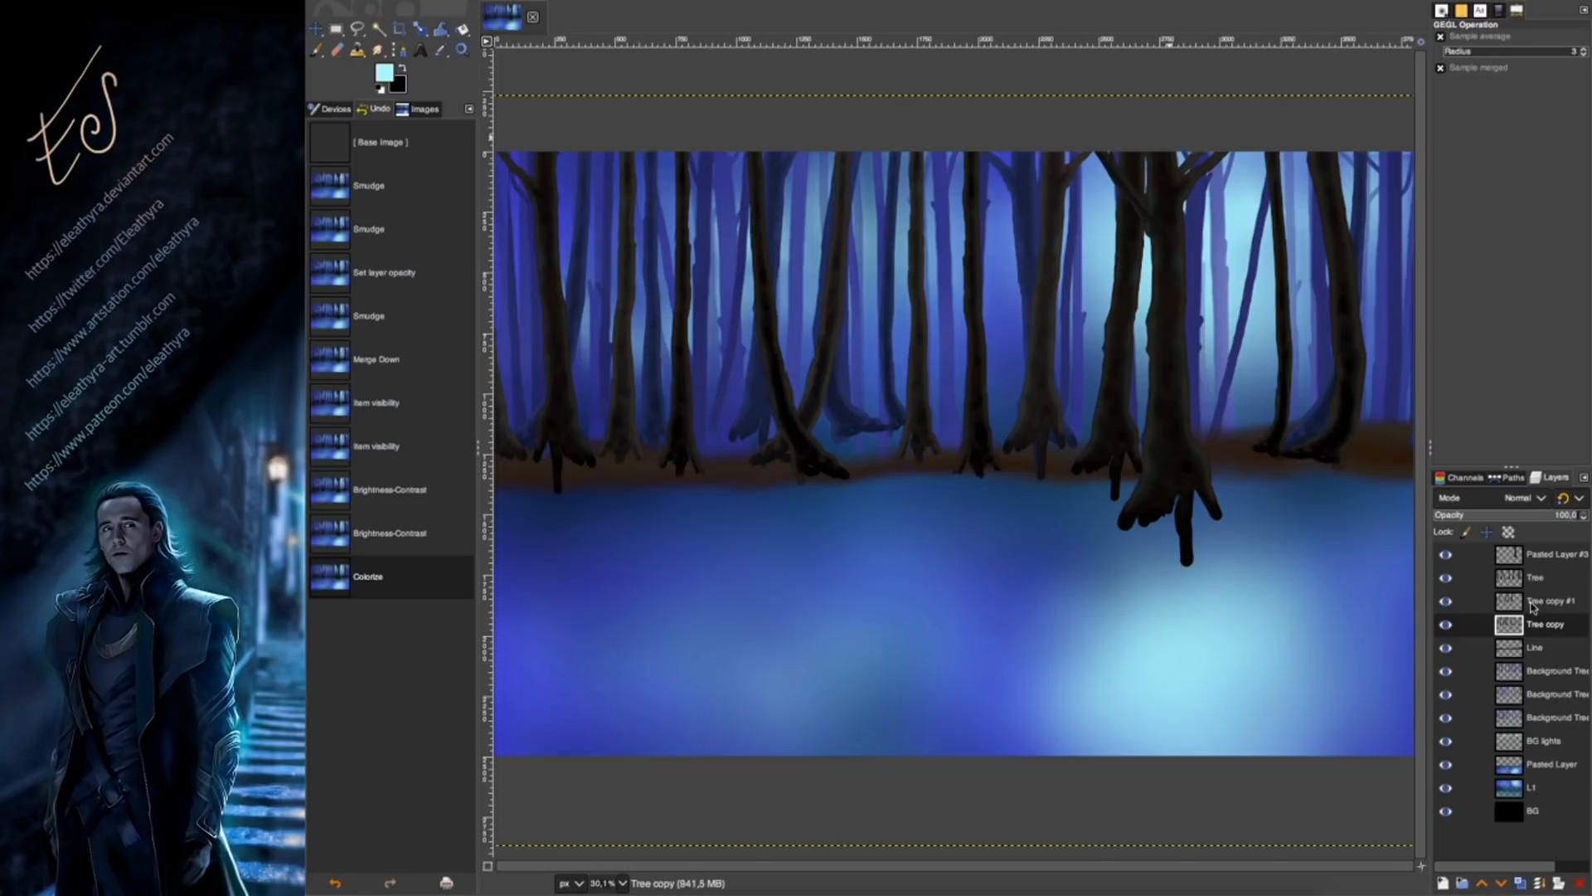
Colorize the Tree copy #1 layer blue with hue 0.6287 and saturation 0.5000.
left_click(1532, 608)
left_click(675, 4)
left_click(729, 319)
left_click_drag(1339, 59, 1353, 59)
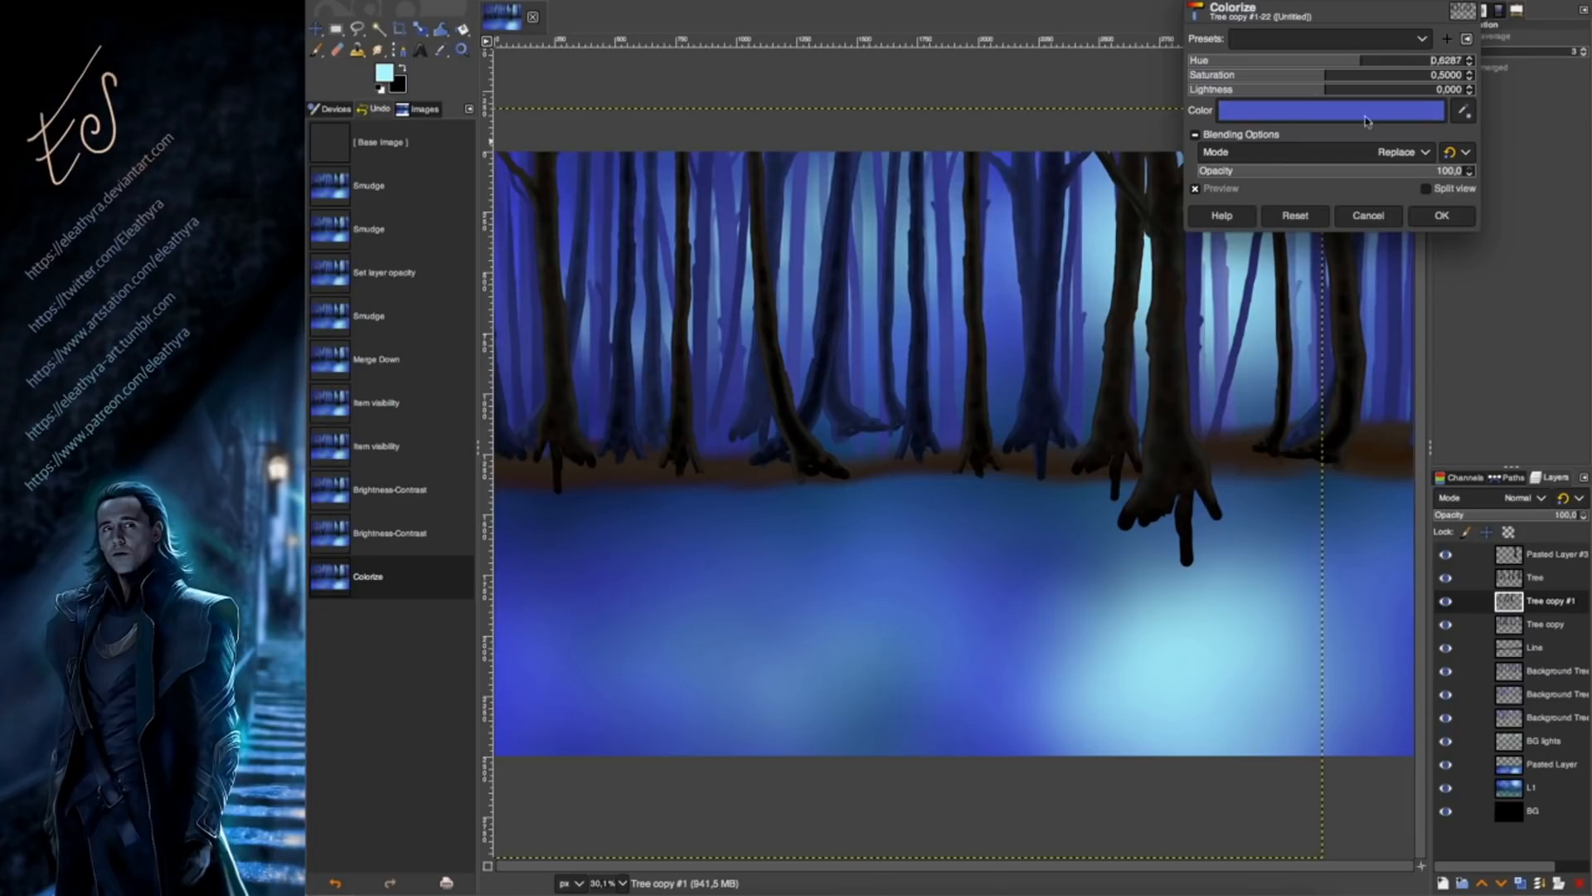
left_click(1442, 216)
Colorize the Tree layer violet-blue with hue 0.6550, saturation 0.5000 and lightness 0.053.
left_click(1531, 579)
key("ctrl+shift+f")
left_click_drag(1357, 57, 1370, 58)
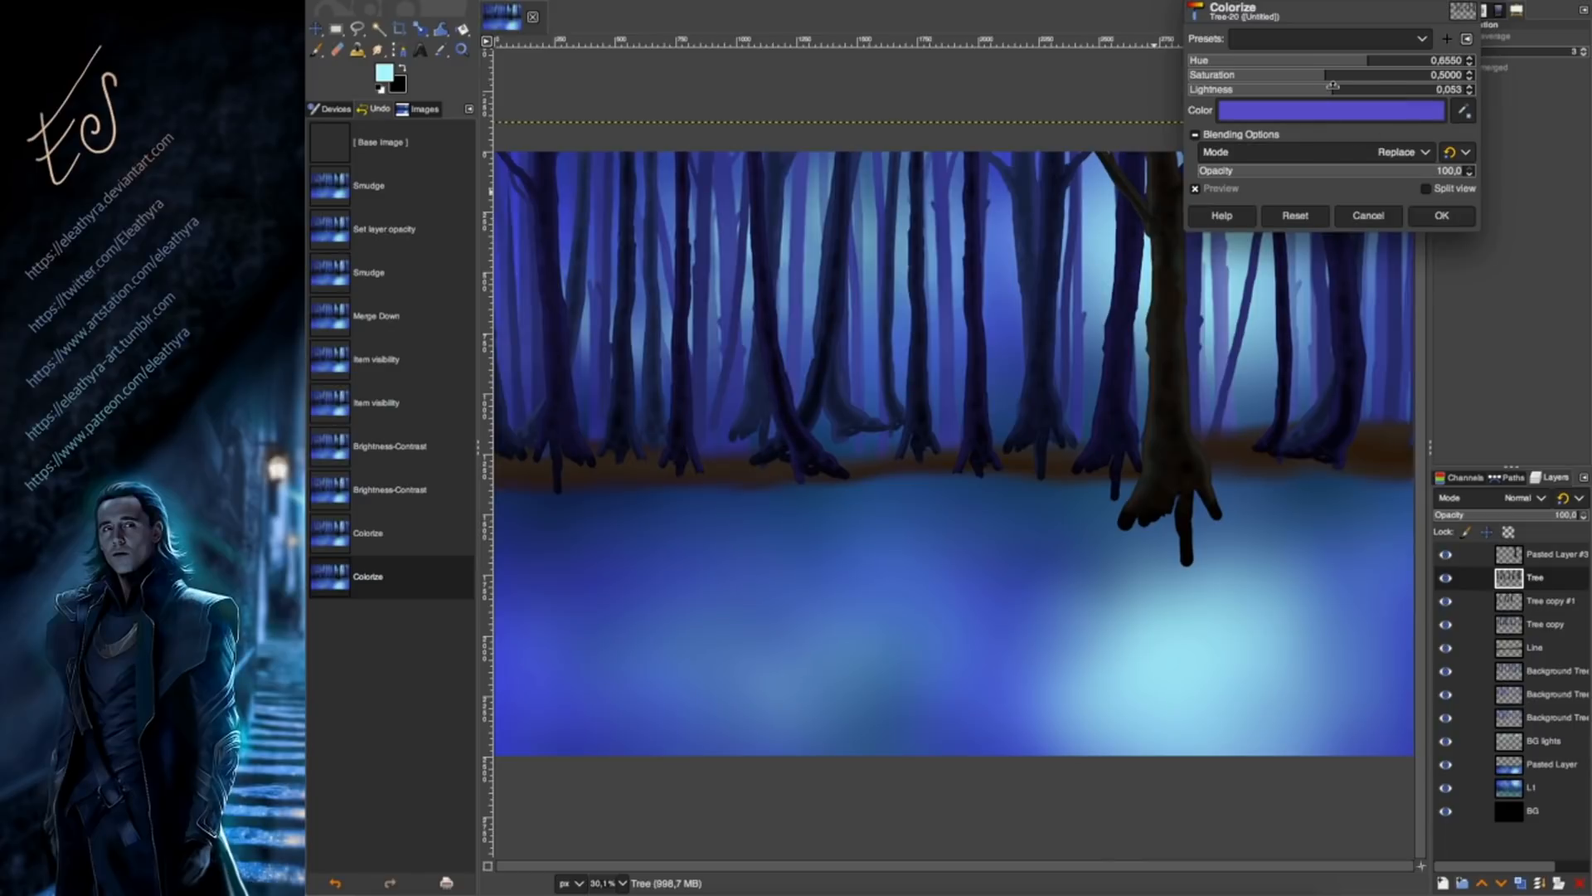
left_click(1444, 222)
Colorize the large foreground trunk on Pasted Layer #3 dark violet-blue.
left_click(1549, 554)
key("ctrl+shift+f")
left_click_drag(1348, 68, 1368, 66)
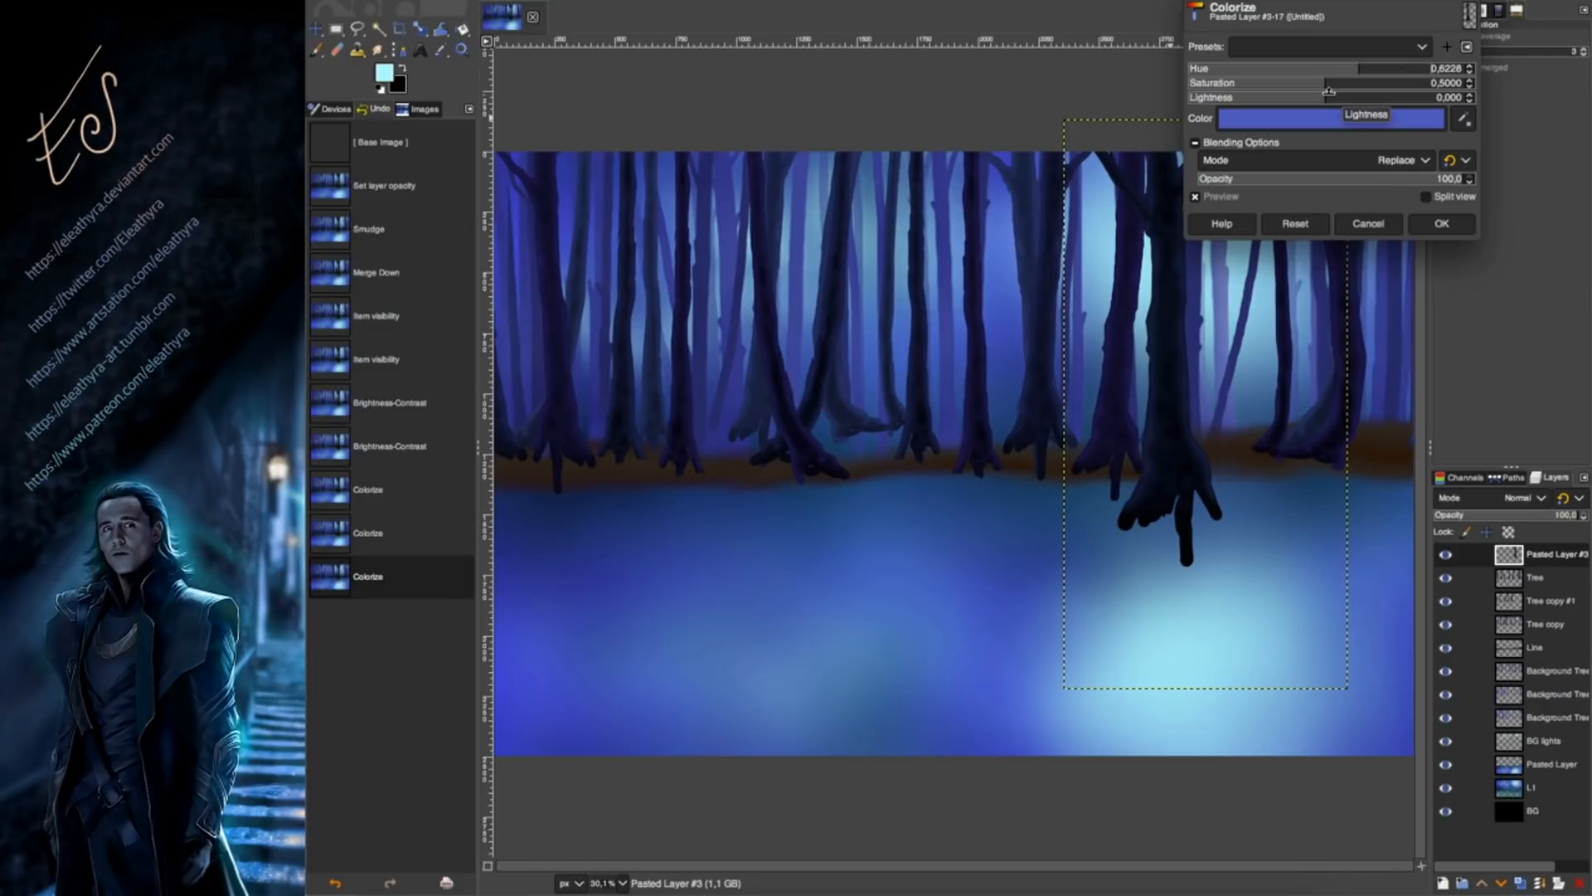
left_click(1367, 64)
left_click(1444, 223)
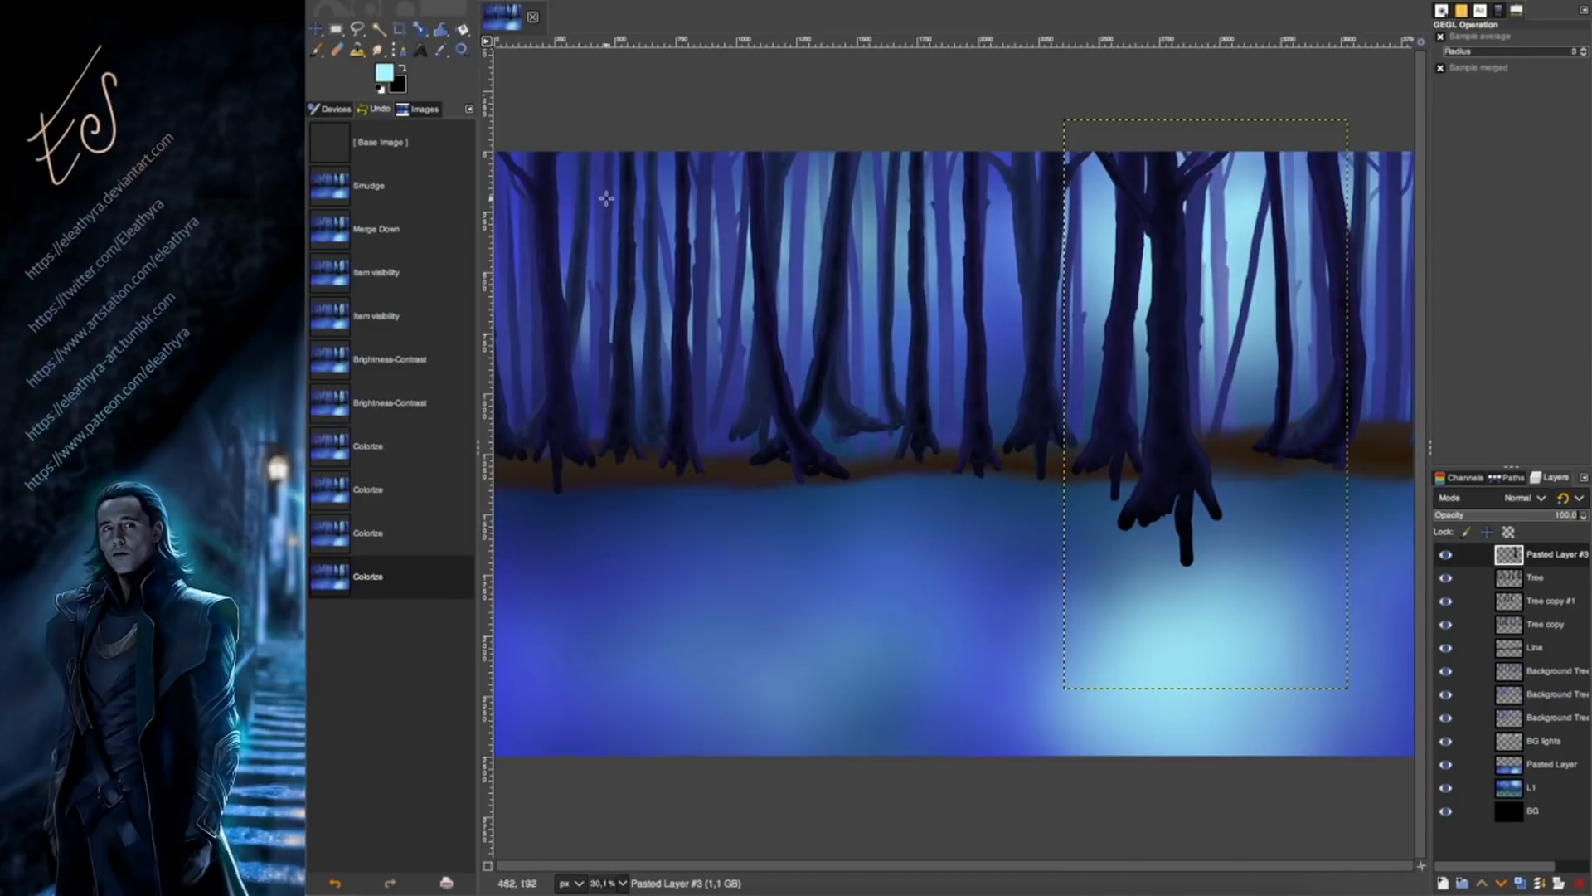
Erase the root tips of the large foreground trunk over the water, undoing the last stroke.
left_click(337, 51)
mouse_move(1177, 498)
left_mouse_down()
mouse_move(1078, 594)
mouse_move(1220, 597)
mouse_move(1294, 579)
left_mouse_up()
key("super+z")
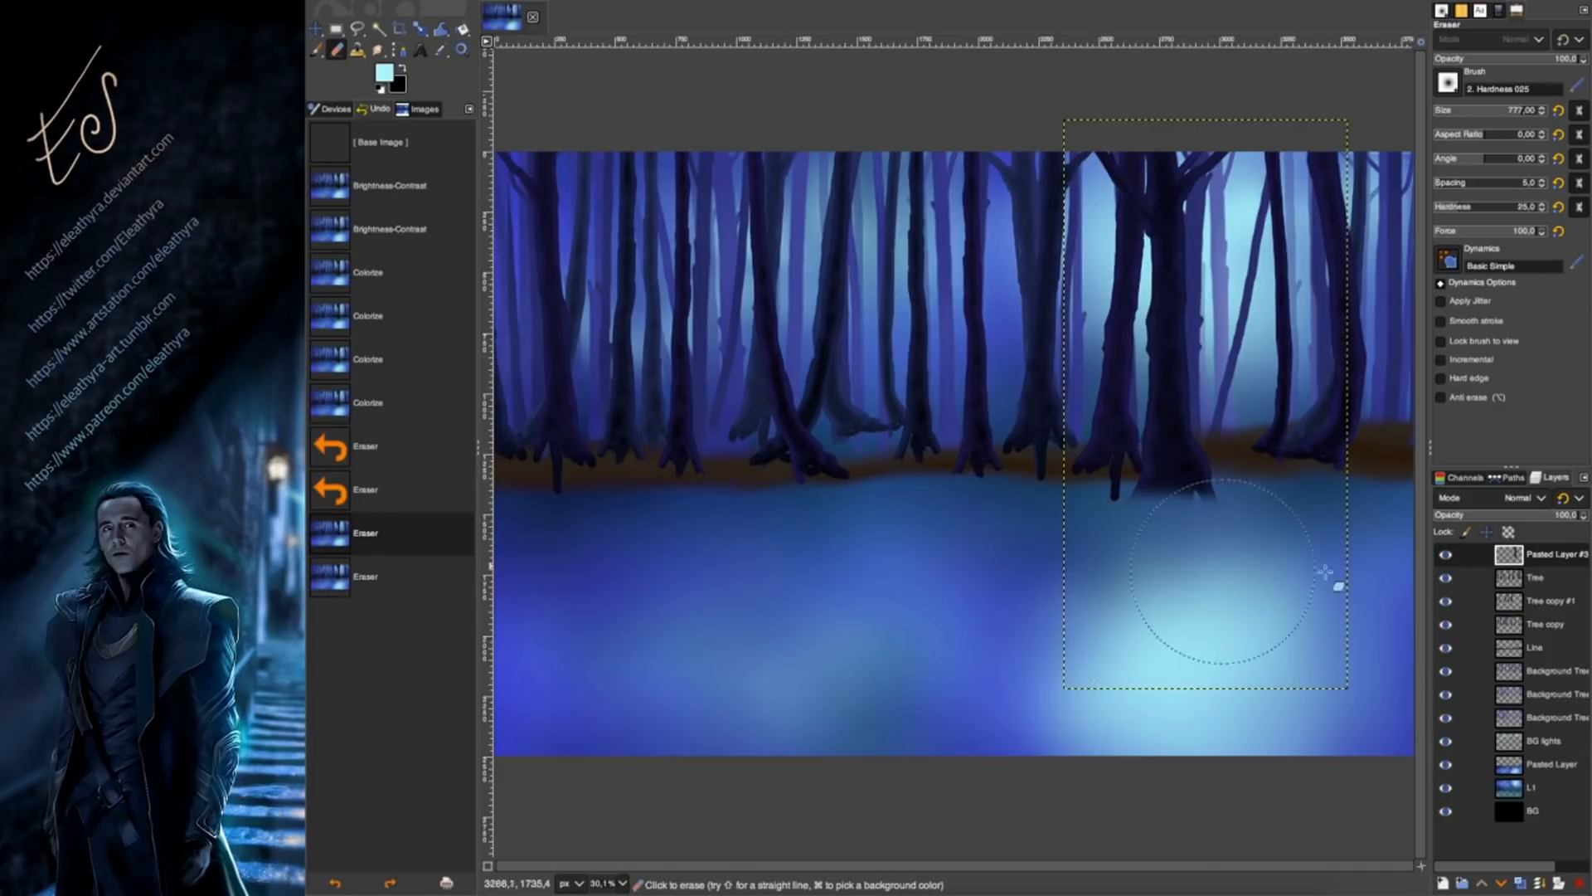
Lower the eraser opacity to 71.7 and fade the root tips along the shore on the Tree and Tree copy #1 layers.
left_click(1535, 577)
left_click(1537, 58)
mouse_move(618, 531)
left_mouse_down()
mouse_move(520, 520)
mouse_move(933, 544)
mouse_move(1184, 528)
mouse_move(932, 555)
mouse_move(624, 531)
mouse_move(1115, 539)
left_mouse_up()
left_click(1540, 603)
mouse_move(524, 501)
left_mouse_down()
mouse_move(999, 536)
mouse_move(1365, 514)
left_mouse_up()
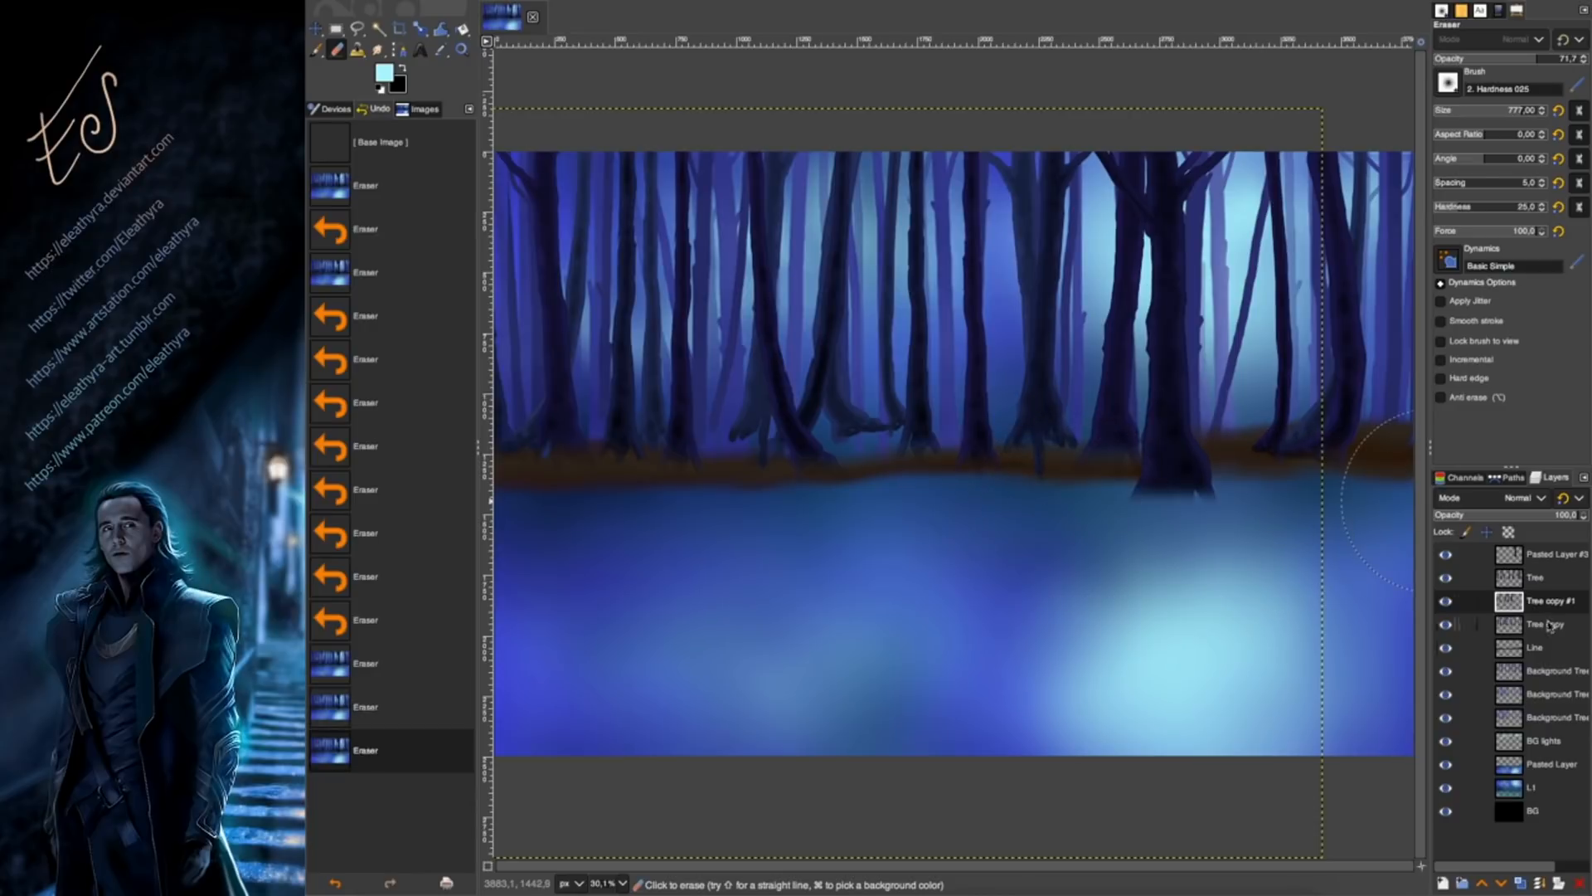
left_click(1548, 627)
mouse_move(604, 519)
left_mouse_down()
mouse_move(549, 511)
mouse_move(1335, 489)
left_mouse_up()
key("ctrl+z")
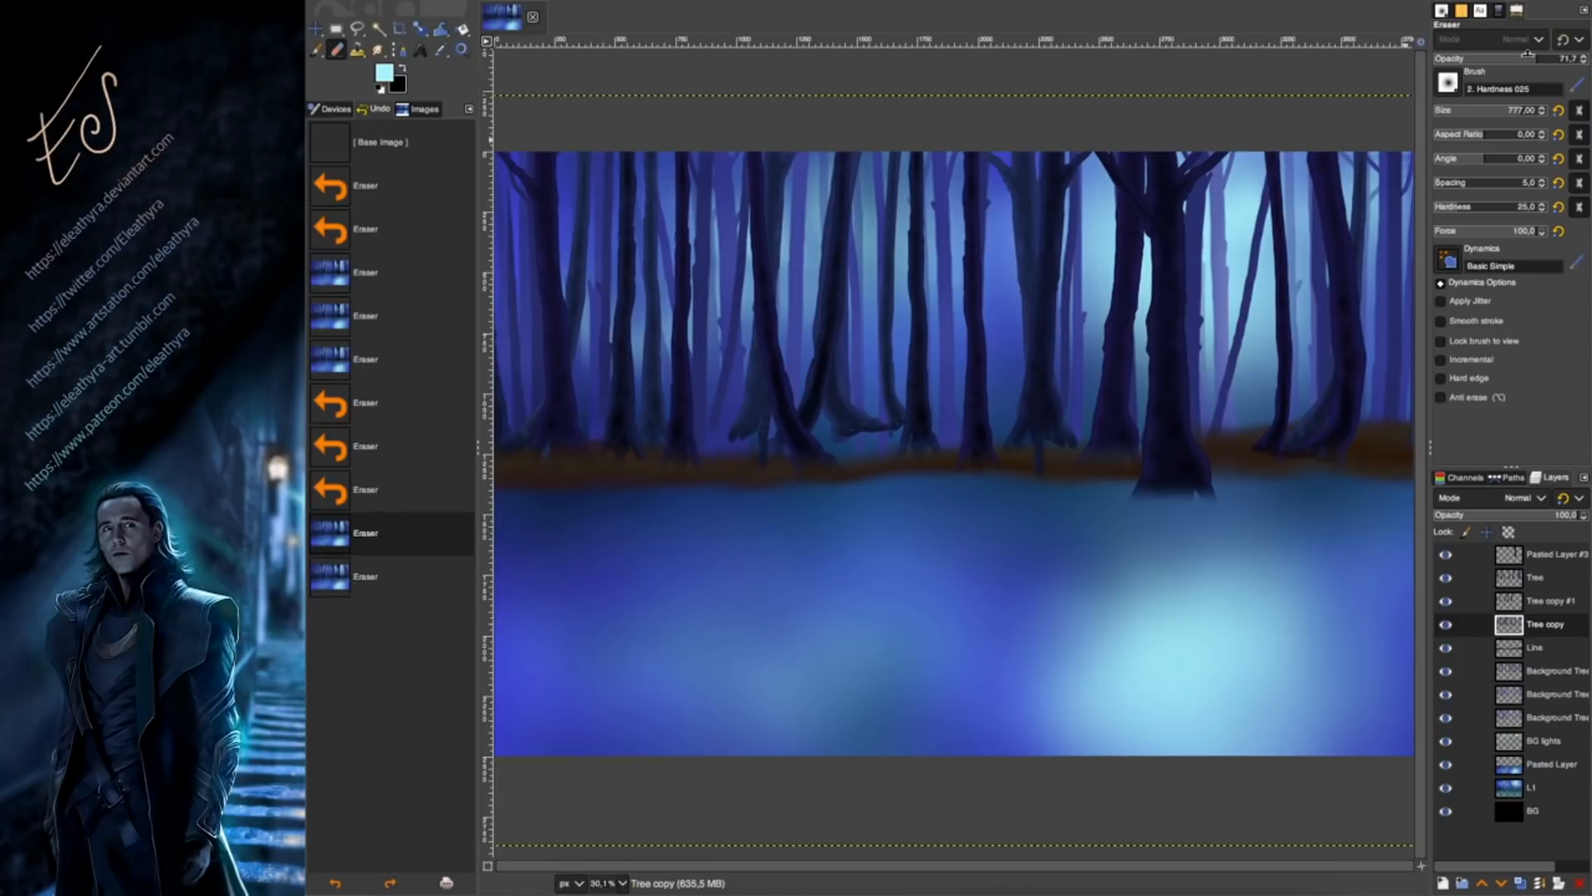
Erase the root ends along the shoreline on the Tree copy layer with a size 385 eraser at 100 opacity.
left_click_drag(1528, 57, 1581, 59)
left_click(1491, 110)
left_click(508, 467)
left_click(932, 462, "shift")
left_click(1227, 493, "shift")
left_click(1400, 471, "shift")
left_click(1014, 486)
left_click(628, 471)
left_click(718, 476)
Erase the remaining root ends along the shoreline on the Tree copy #1 and Tree layers.
left_click(1538, 610)
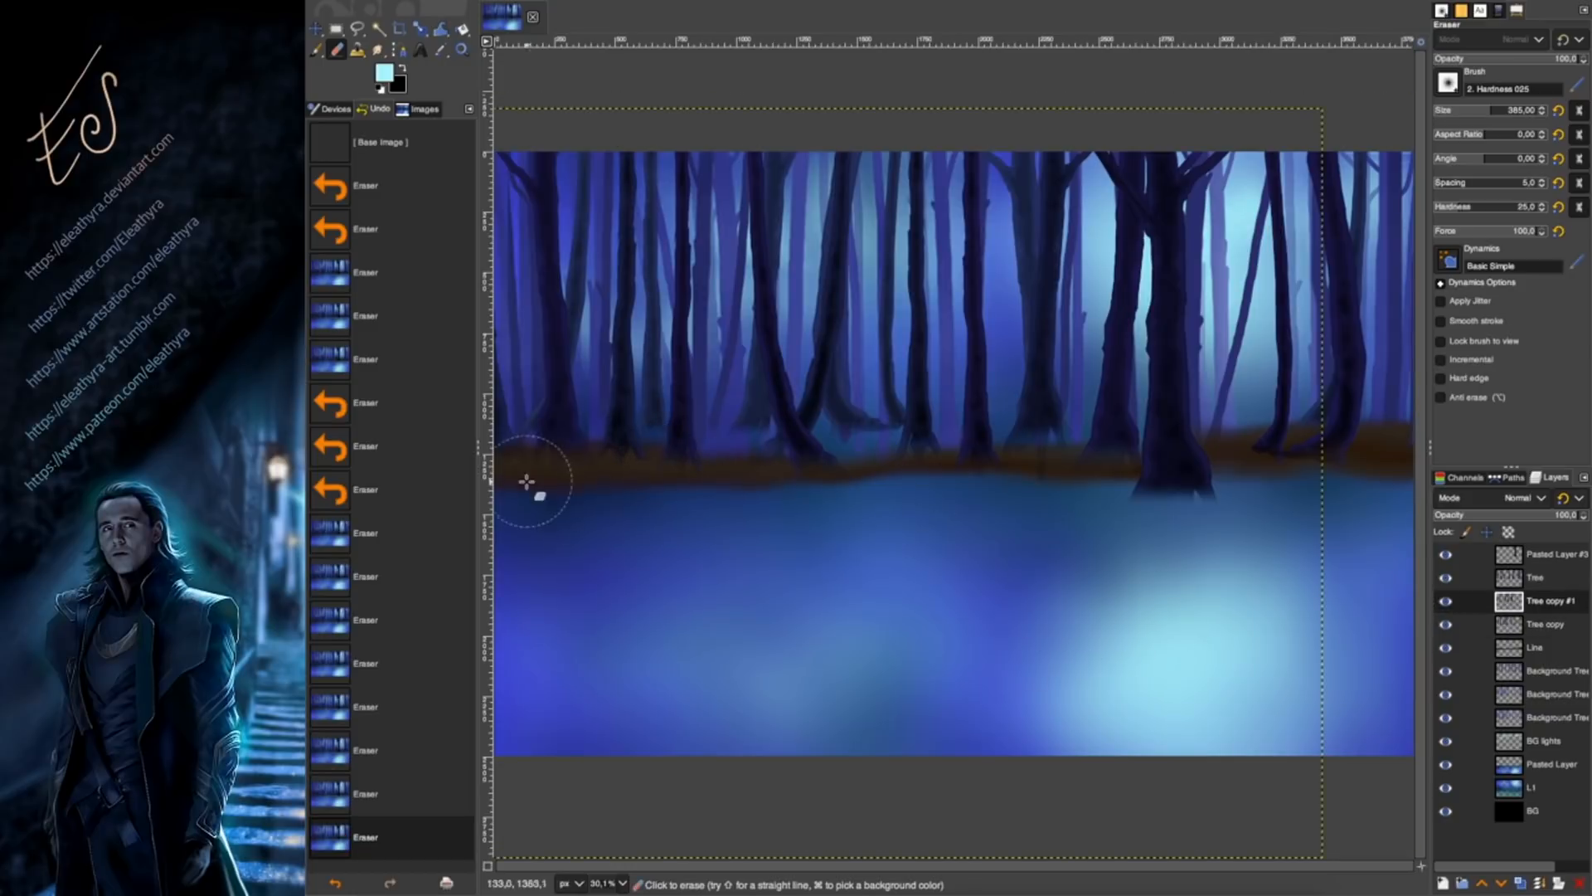
left_click(1386, 462)
left_click(1536, 577)
left_click(1292, 485)
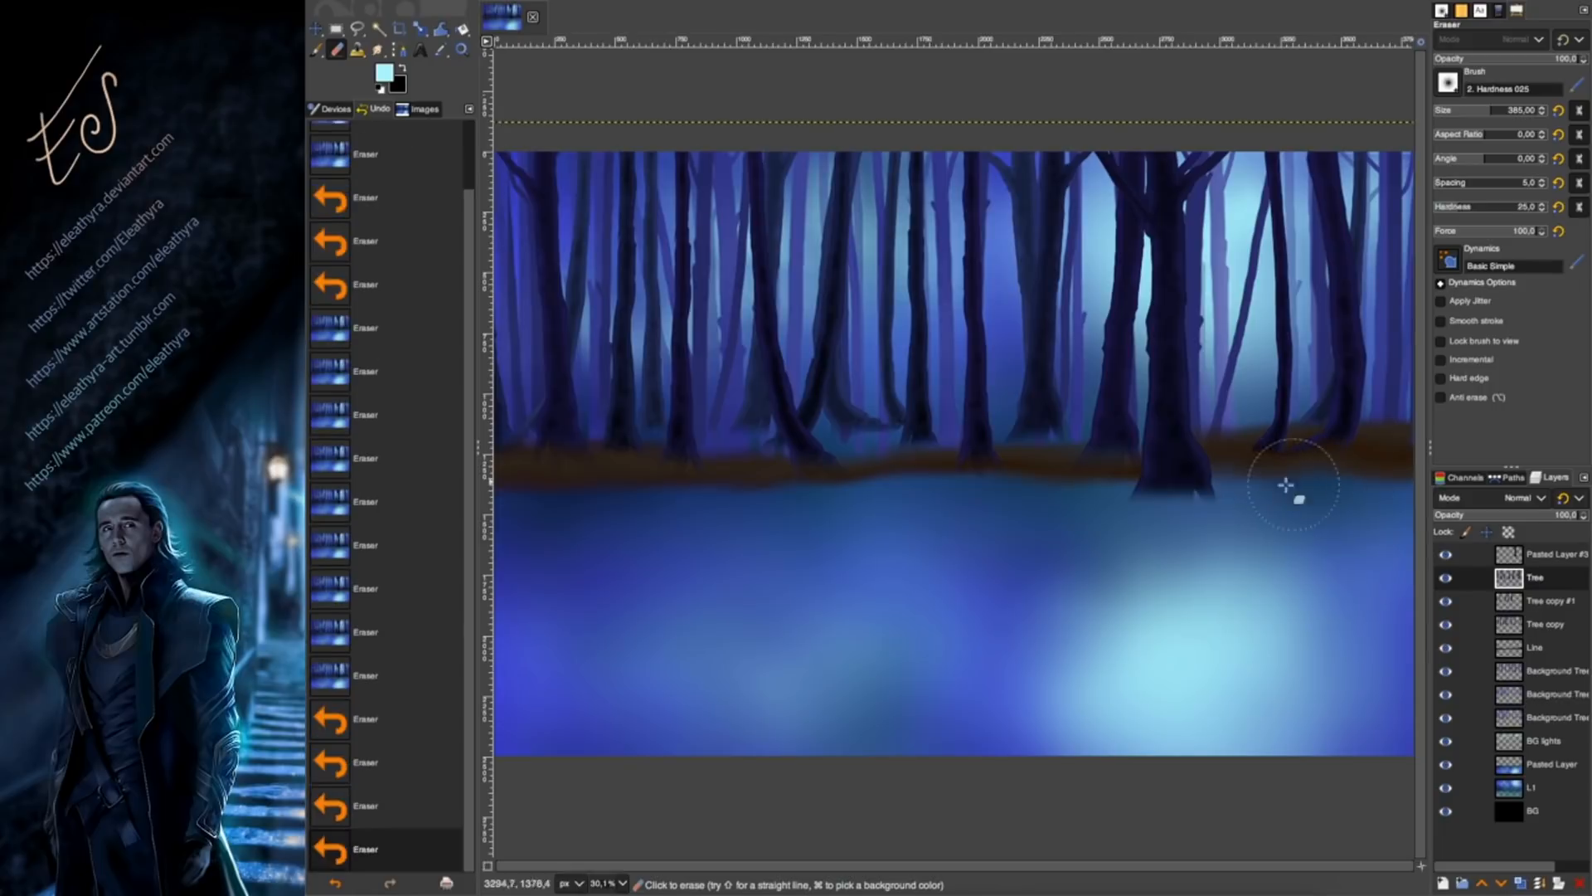
left_click(771, 506)
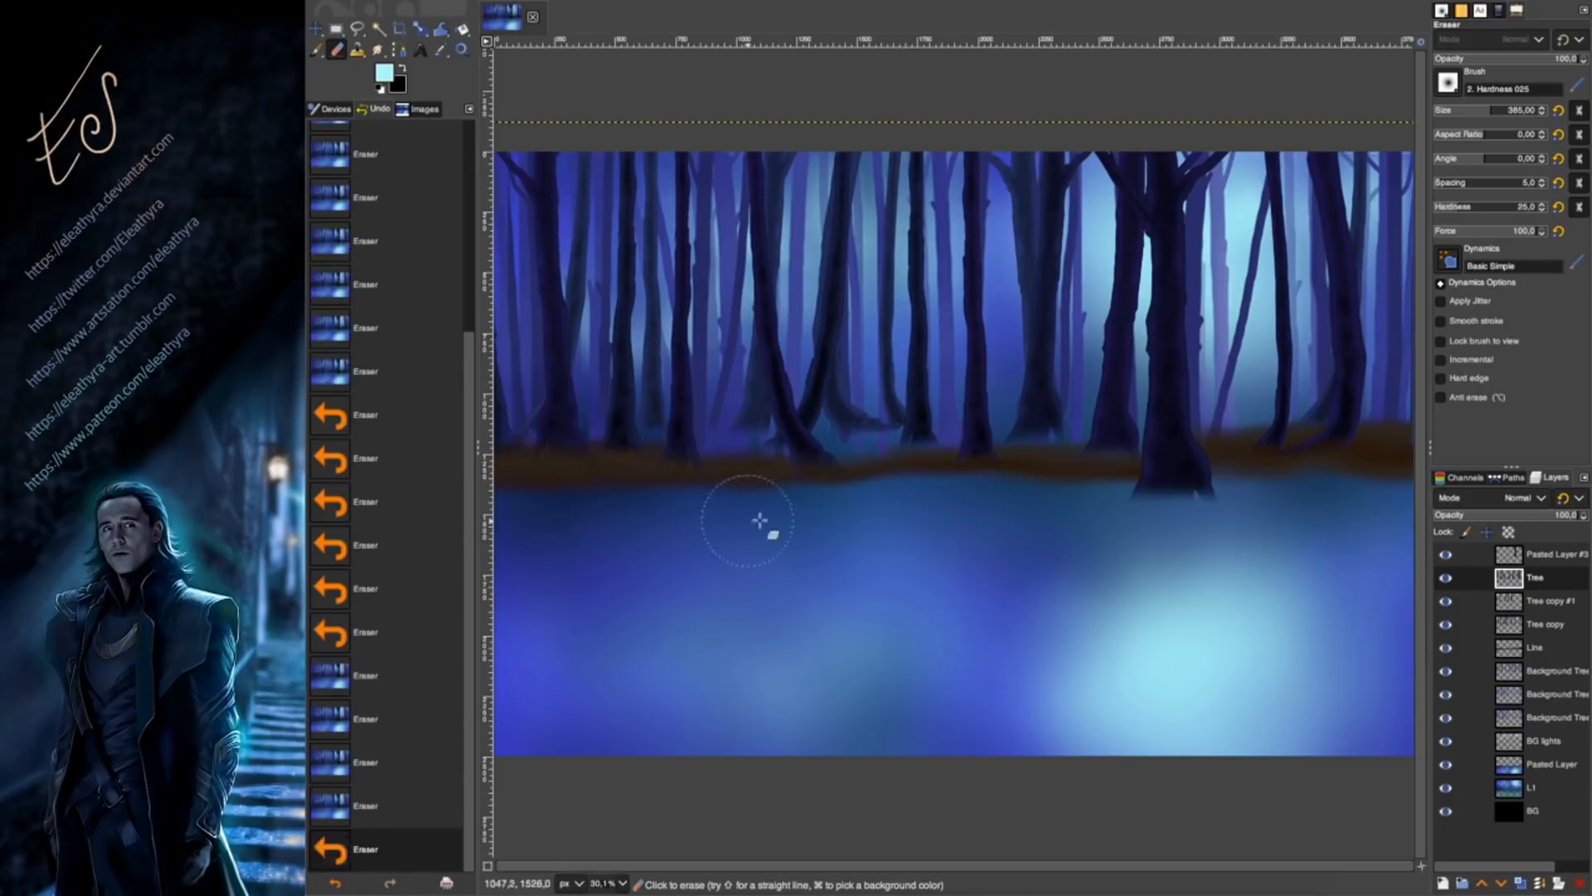
left_click(800, 504)
left_click(865, 515)
left_click(525, 471)
left_click(525, 471)
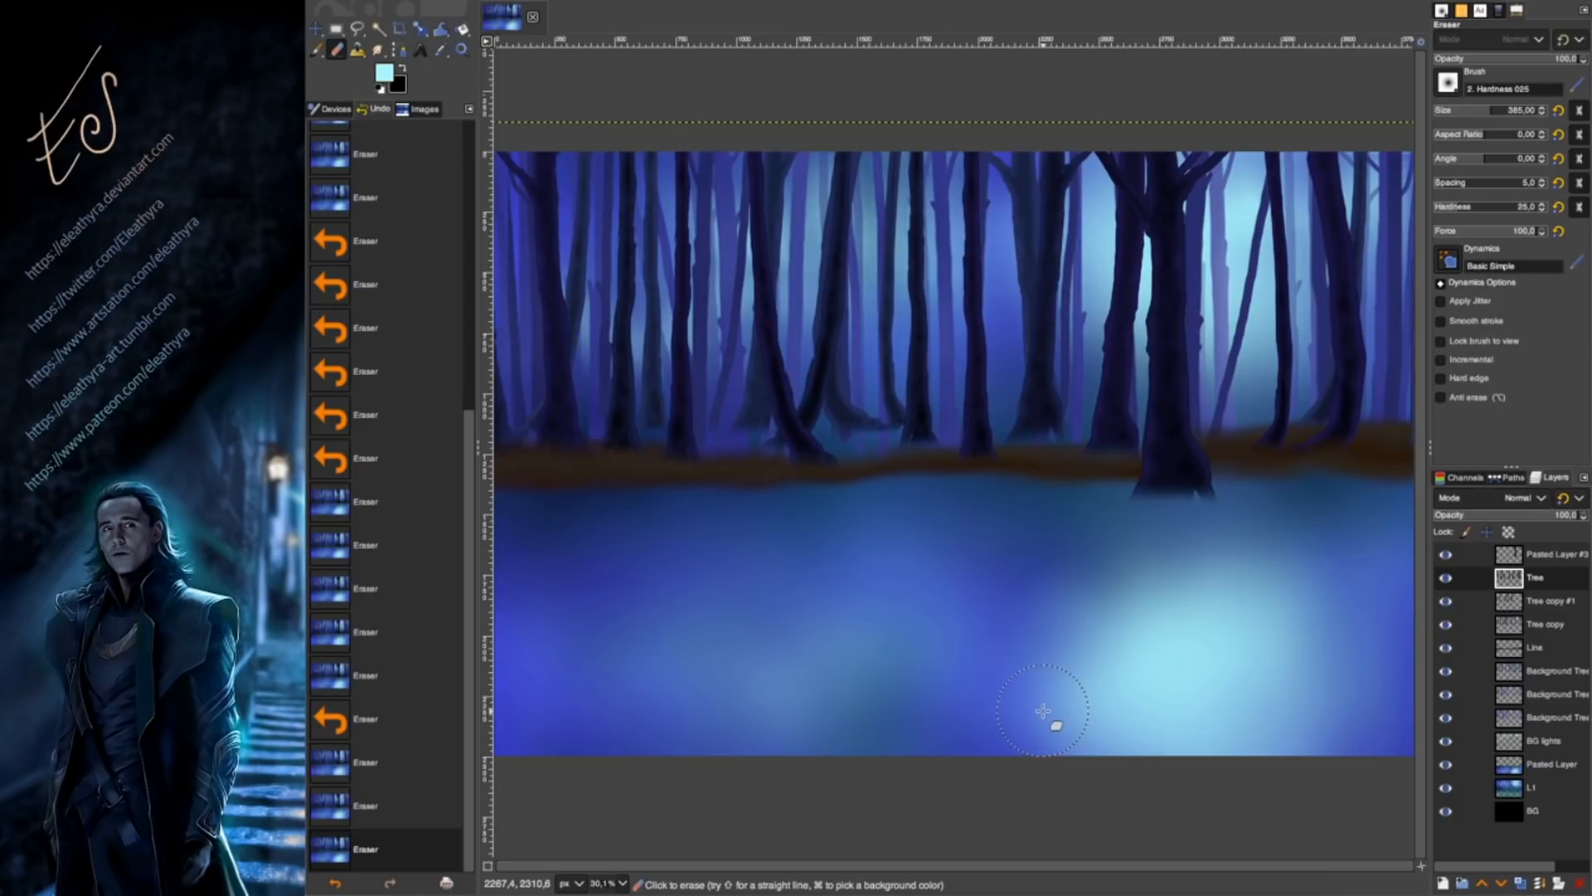
Smudge the upper edge of the brown shoreline on the Line layer around the trunk bases.
left_click(1535, 647)
key("s")
left_click(644, 440)
left_click(620, 422)
left_click_drag(620, 422, 655, 427)
left_click_drag(701, 443, 776, 440)
left_click_drag(788, 430, 875, 414)
mouse_move(859, 418)
left_mouse_down()
mouse_move(910, 403)
mouse_move(921, 423)
left_mouse_up()
mouse_move(871, 431)
left_mouse_down()
mouse_move(828, 436)
mouse_move(863, 437)
mouse_move(828, 455)
mouse_move(1316, 419)
mouse_move(729, 448)
mouse_move(526, 434)
mouse_move(882, 467)
left_mouse_up()
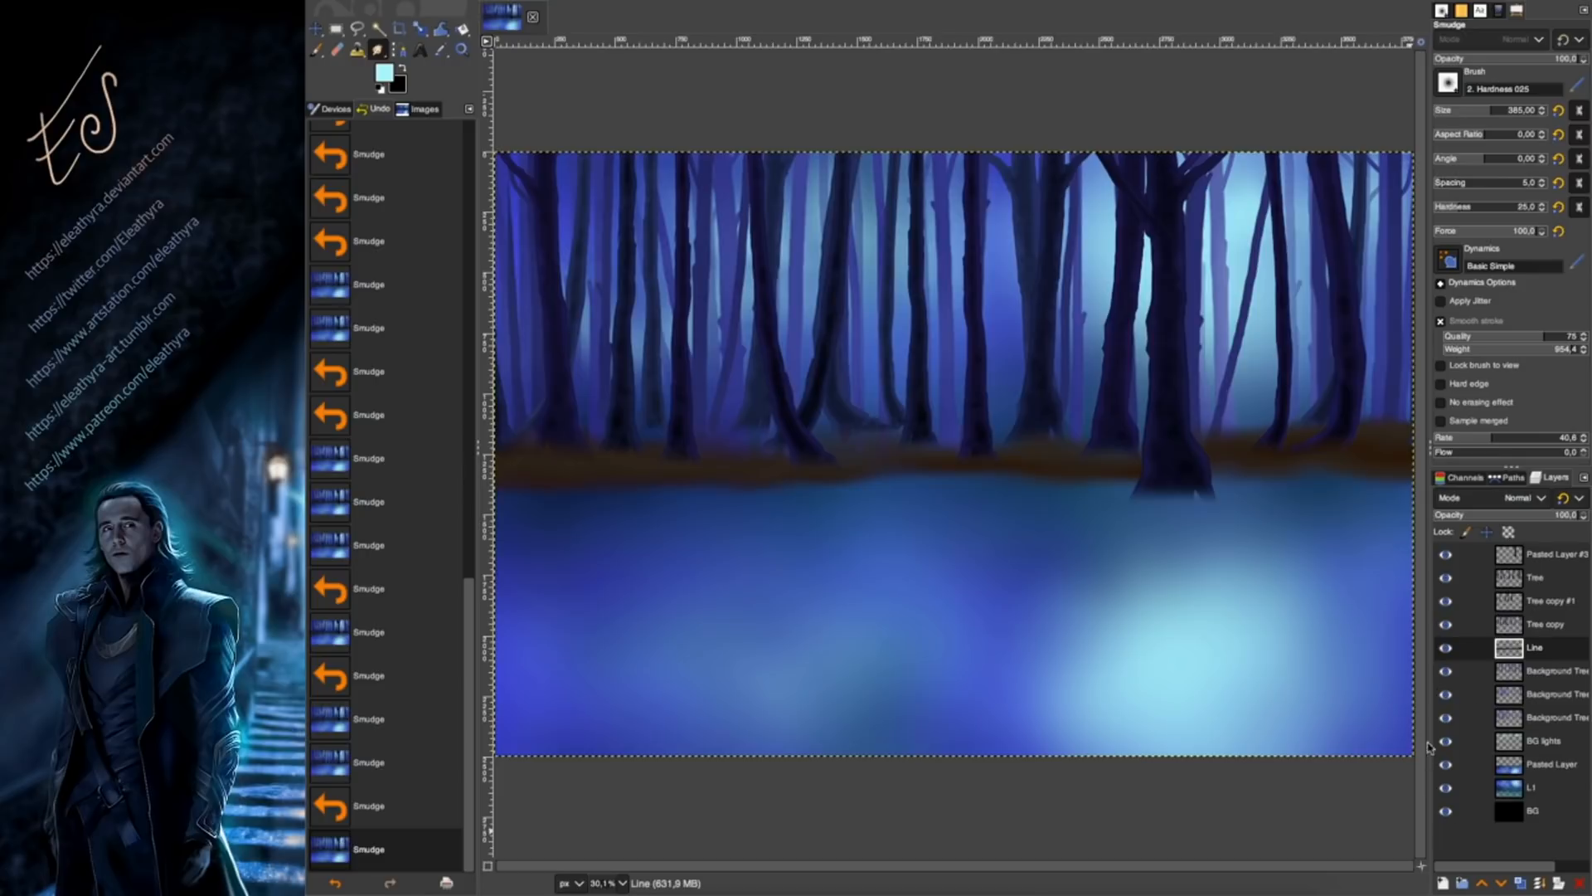
Paint a small dark teal blob over the water on the Line layer with a size 79 paintbrush.
left_click(1530, 695)
left_click(1531, 718)
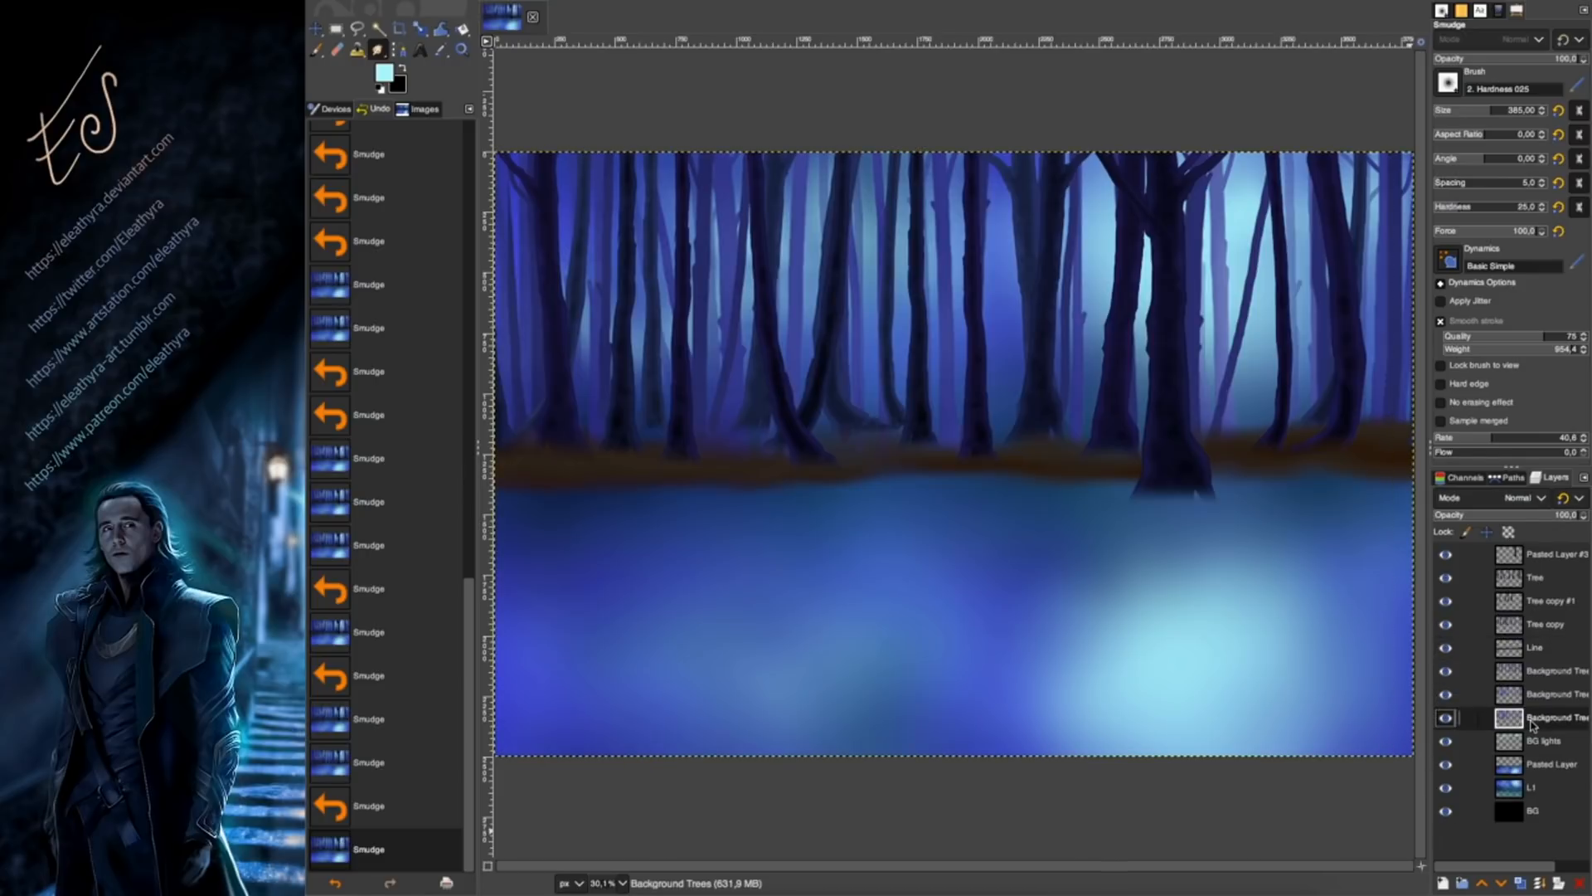
left_click(1519, 651)
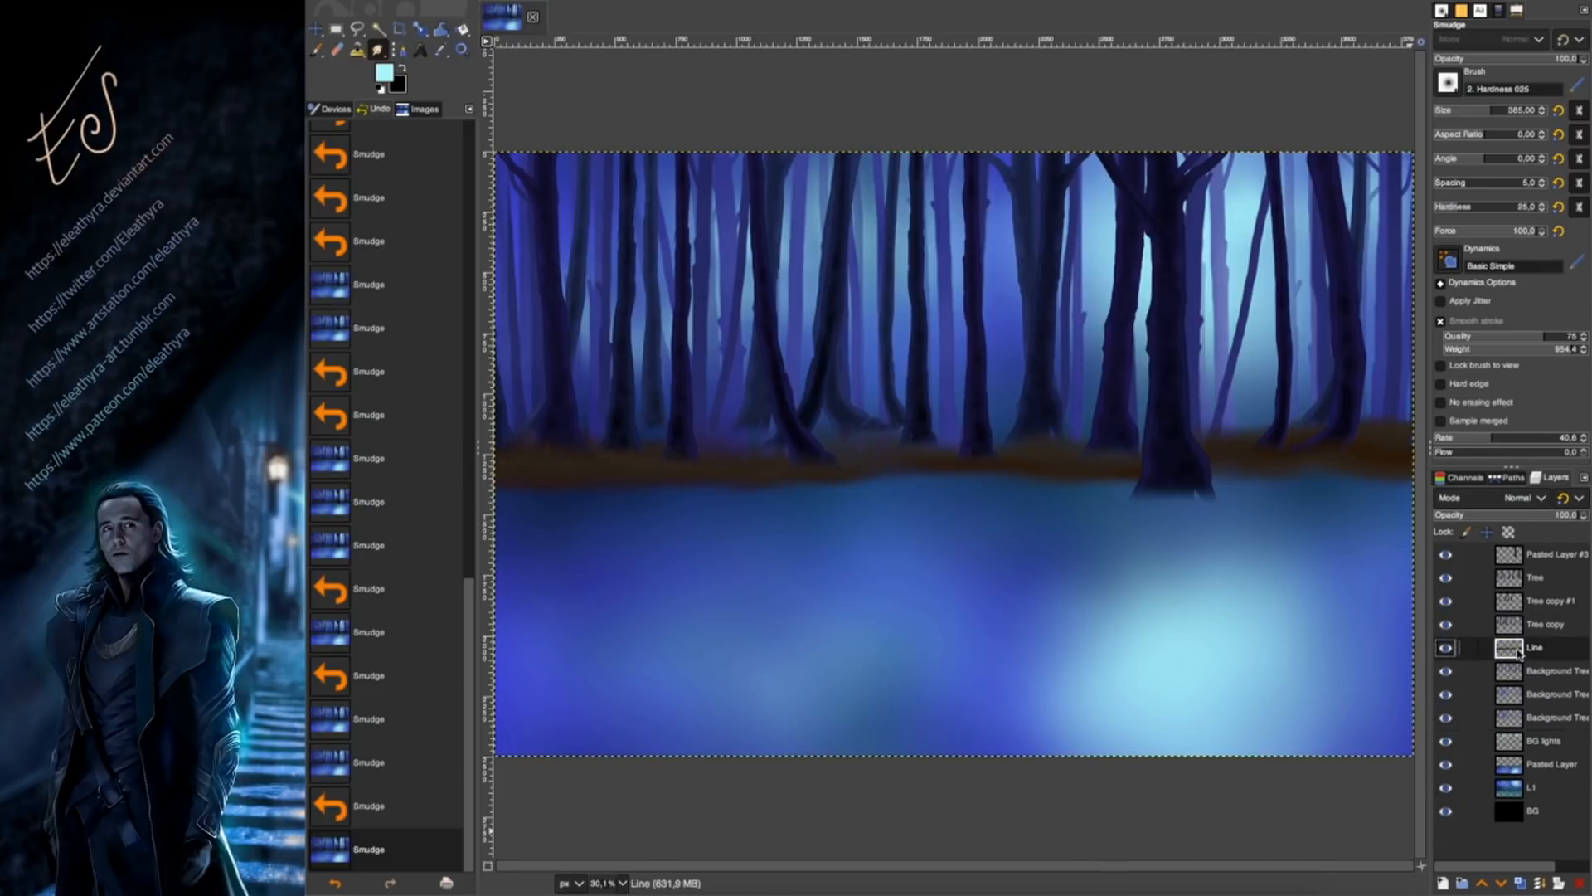
left_click(384, 73)
left_click(668, 116)
left_click(844, 232)
key("p")
key("bracketleft")
key("bracketleft")
key("bracketleft")
key("bracketleft")
key("bracketleft")
key("bracketleft")
key("bracketleft")
key("bracketleft")
key("bracketleft")
key("bracketleft")
key("bracketleft")
key("bracketleft")
key("bracketleft")
key("bracketleft")
key("bracketleft")
left_click_drag(697, 593, 700, 579)
left_click(703, 590)
left_click(699, 596)
left_click(707, 587)
left_click(713, 588)
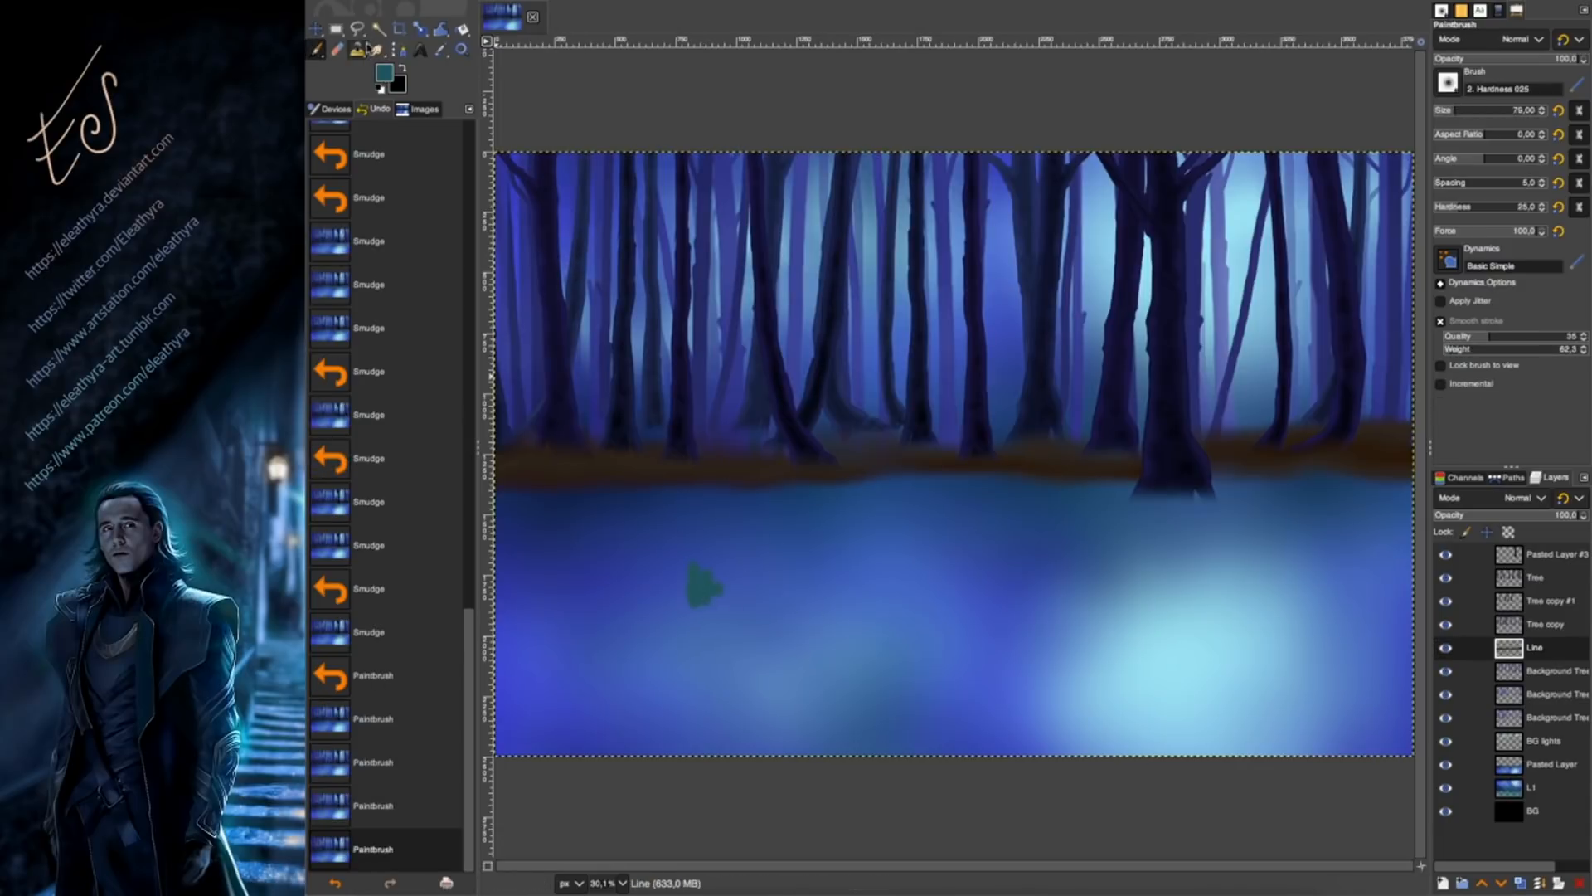
Dab a darker teal and black spots along the lower part of the teal blob.
left_click(384, 73)
left_click_drag(667, 128, 665, 139)
left_click(848, 233)
left_click(693, 591)
left_click(703, 597)
left_click(402, 68)
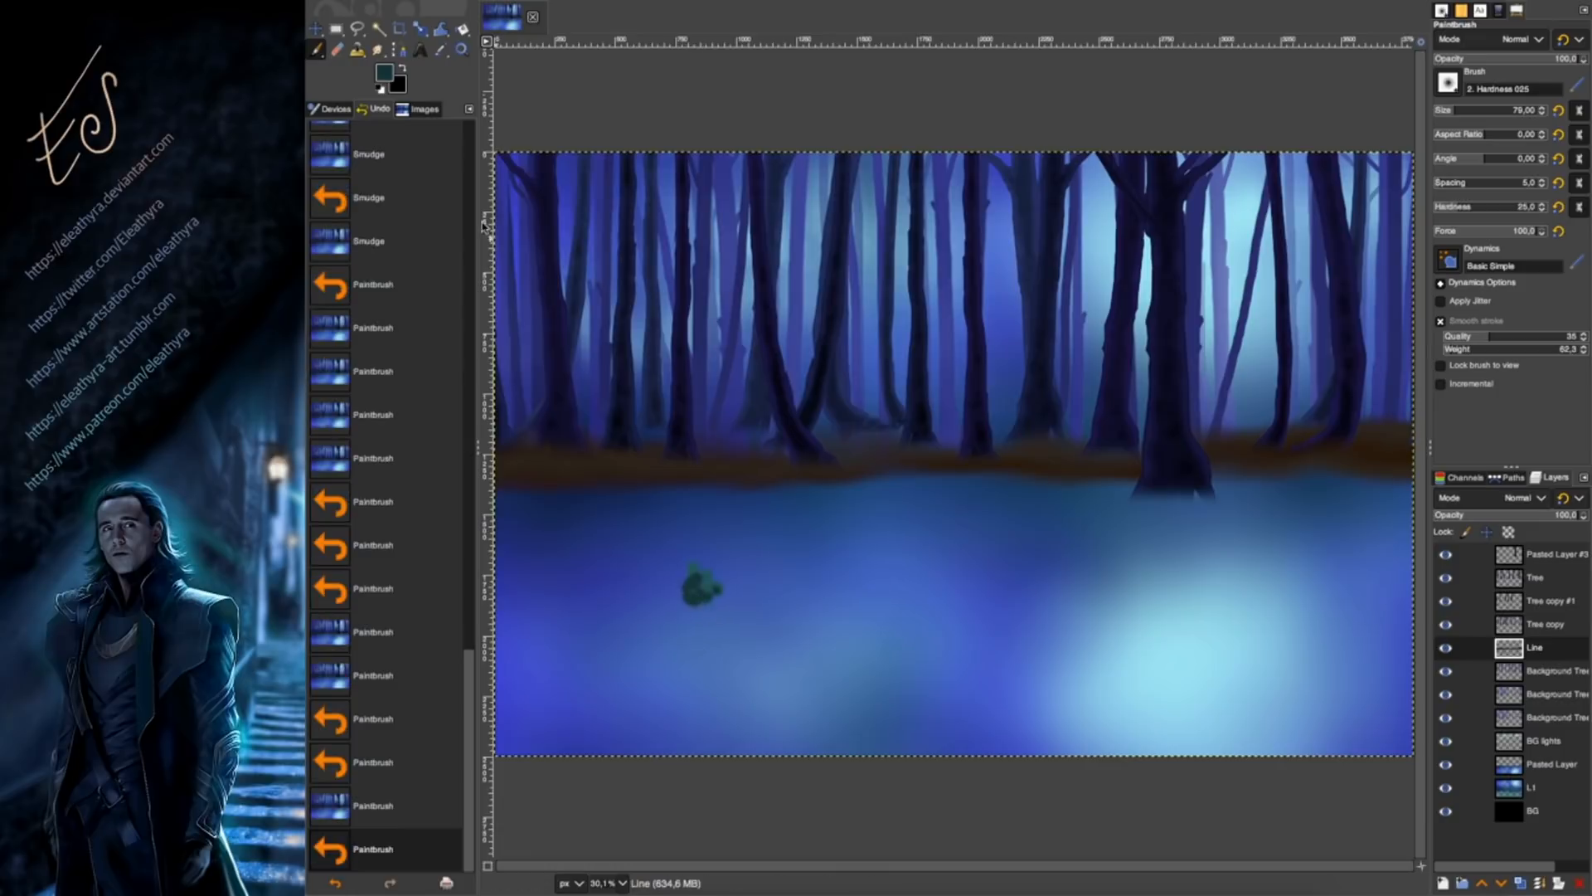
left_click(681, 595)
left_click(693, 595)
left_click(708, 605)
left_click(712, 592)
Set the paint colour to teal 185b5f and dab it onto the middle of the blob.
left_click(384, 73)
left_click(809, 175)
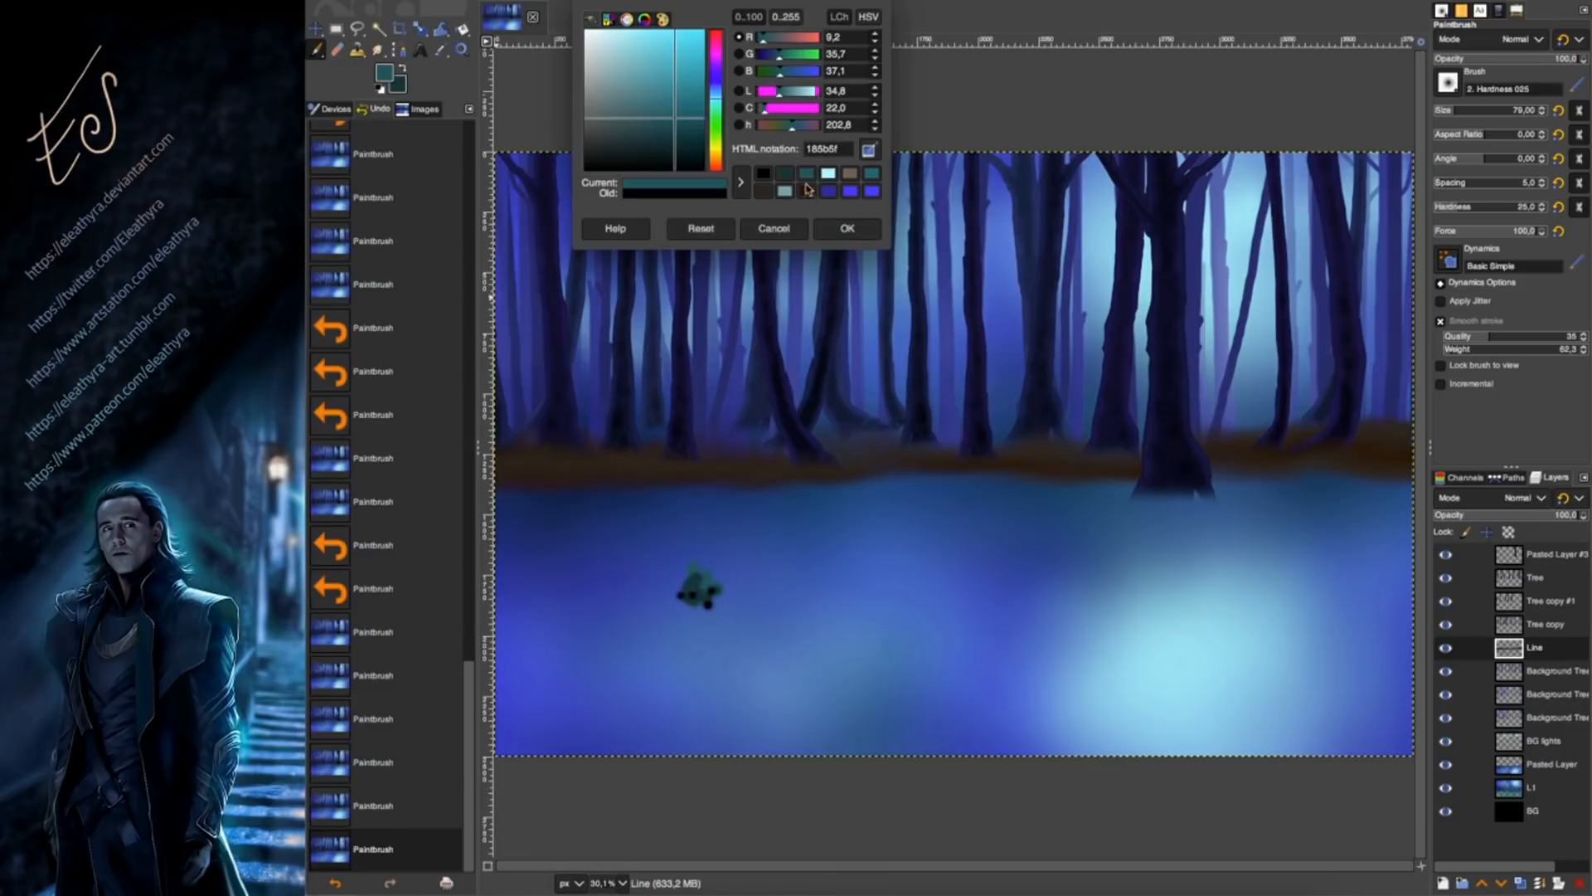
left_click(847, 228)
left_click(696, 582)
Configure the Smudge tool with the Bristles 01 brush, size 74, rate 82.8 and hard edge enabled.
left_click(378, 50)
left_click(1448, 83)
left_click(1555, 204)
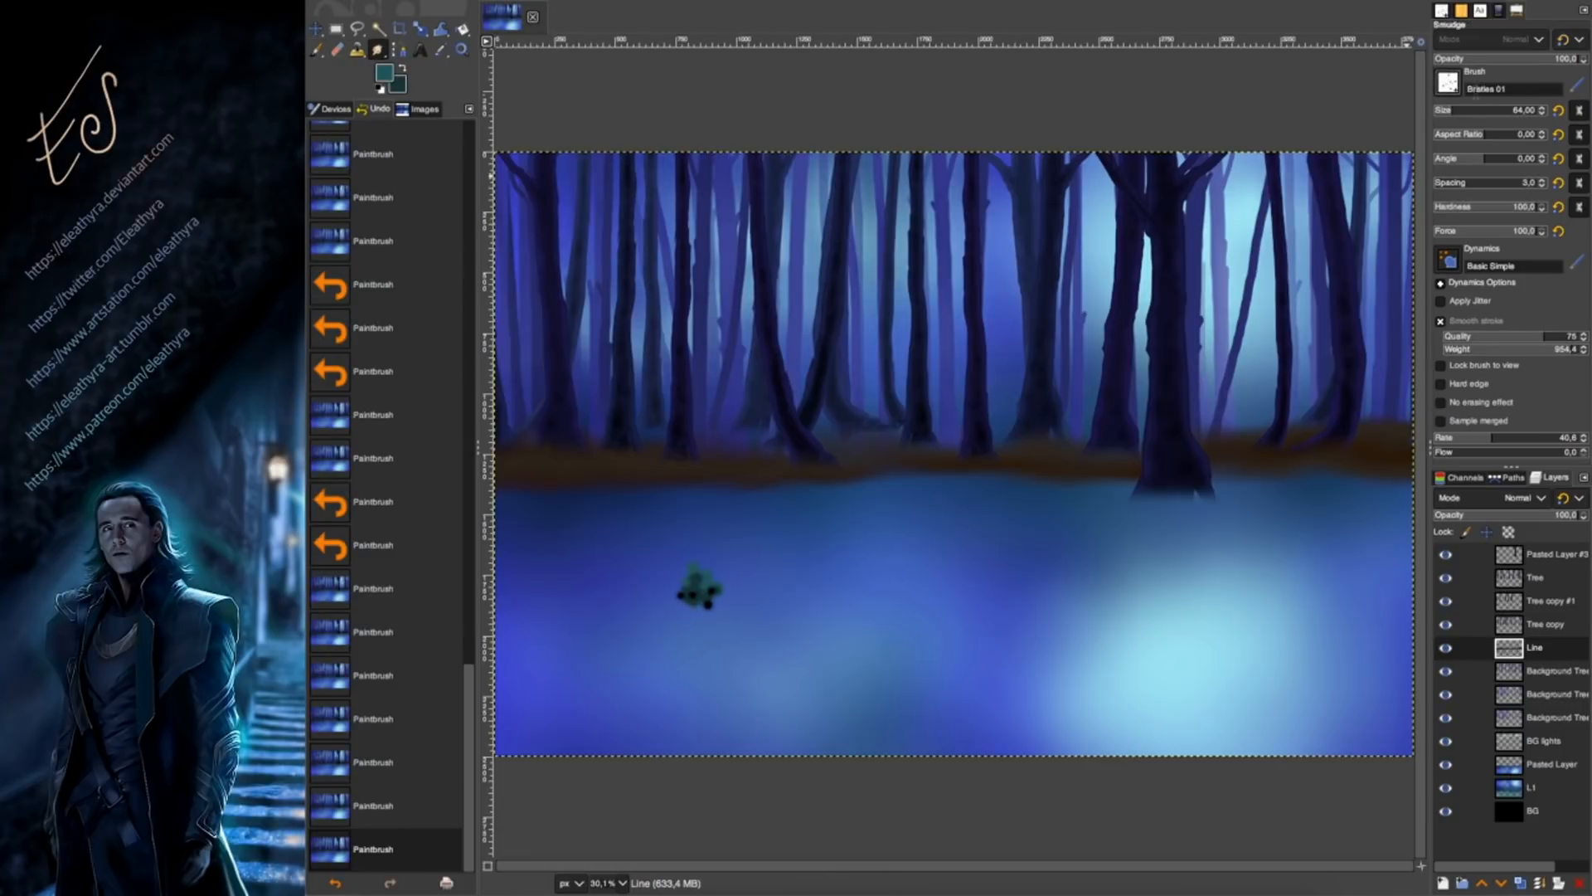
left_click_drag(1552, 433, 1569, 436)
left_click(1441, 384)
left_click(979, 474)
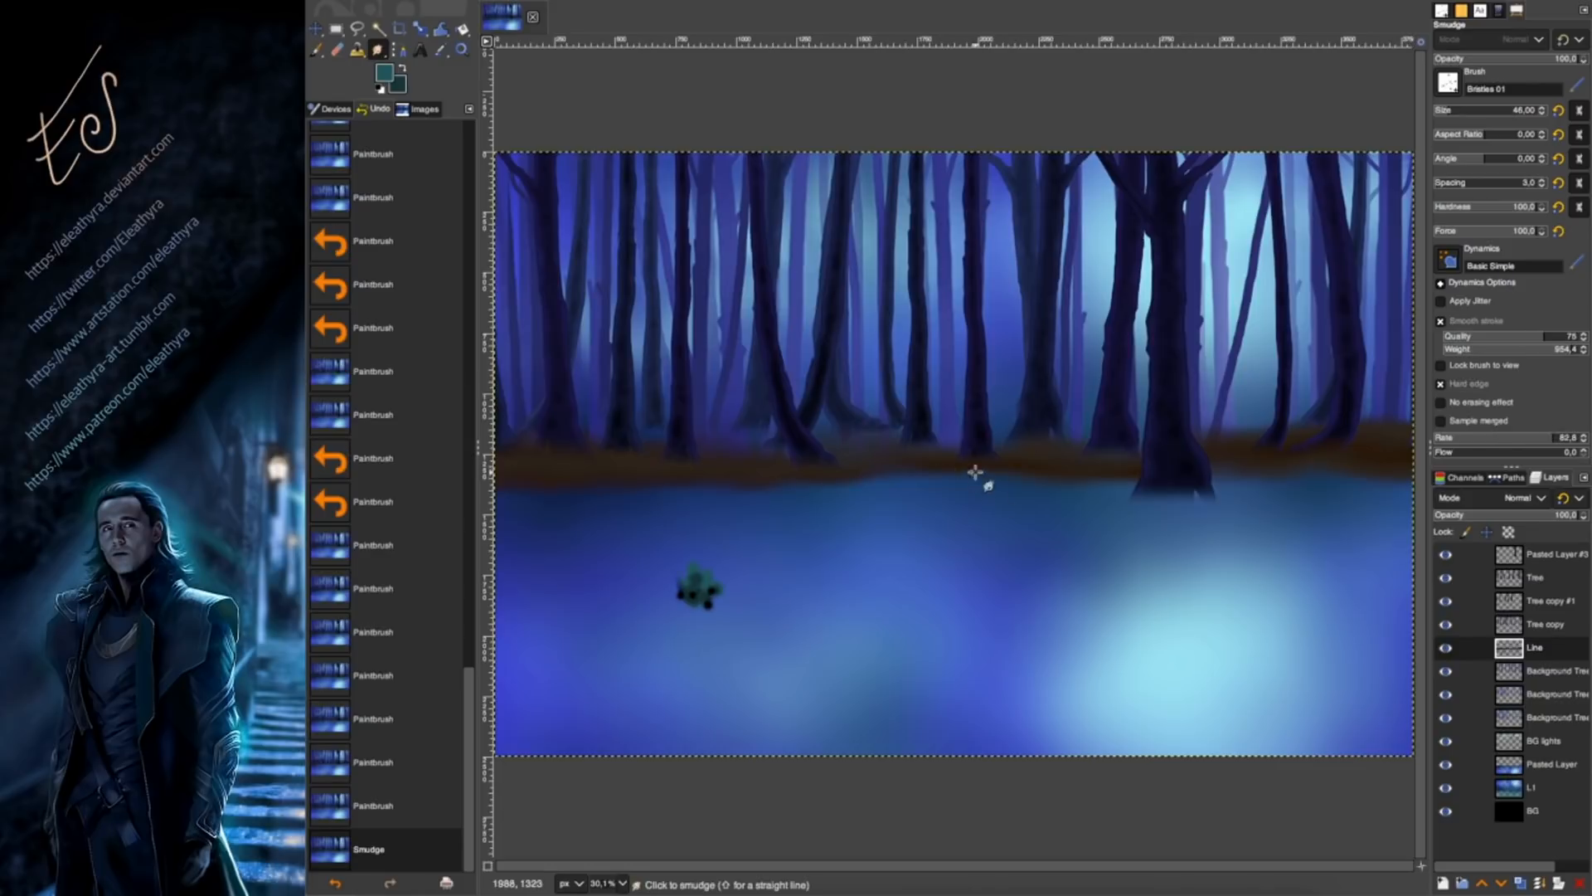
left_click(1456, 111)
Smudge the teal blob outward into pointed blades to form a small grass tuft.
left_click_drag(687, 591, 690, 560)
left_click_drag(697, 590, 715, 552)
left_click_drag(710, 586, 707, 554)
left_click_drag(690, 590, 680, 554)
mouse_move(710, 591)
left_mouse_down()
mouse_move(728, 550)
mouse_move(706, 541)
left_mouse_up()
mouse_move(688, 594)
left_mouse_down()
mouse_move(668, 549)
mouse_move(665, 566)
left_mouse_up()
mouse_move(711, 595)
left_mouse_down()
mouse_move(728, 548)
mouse_move(687, 551)
mouse_move(695, 619)
left_mouse_up()
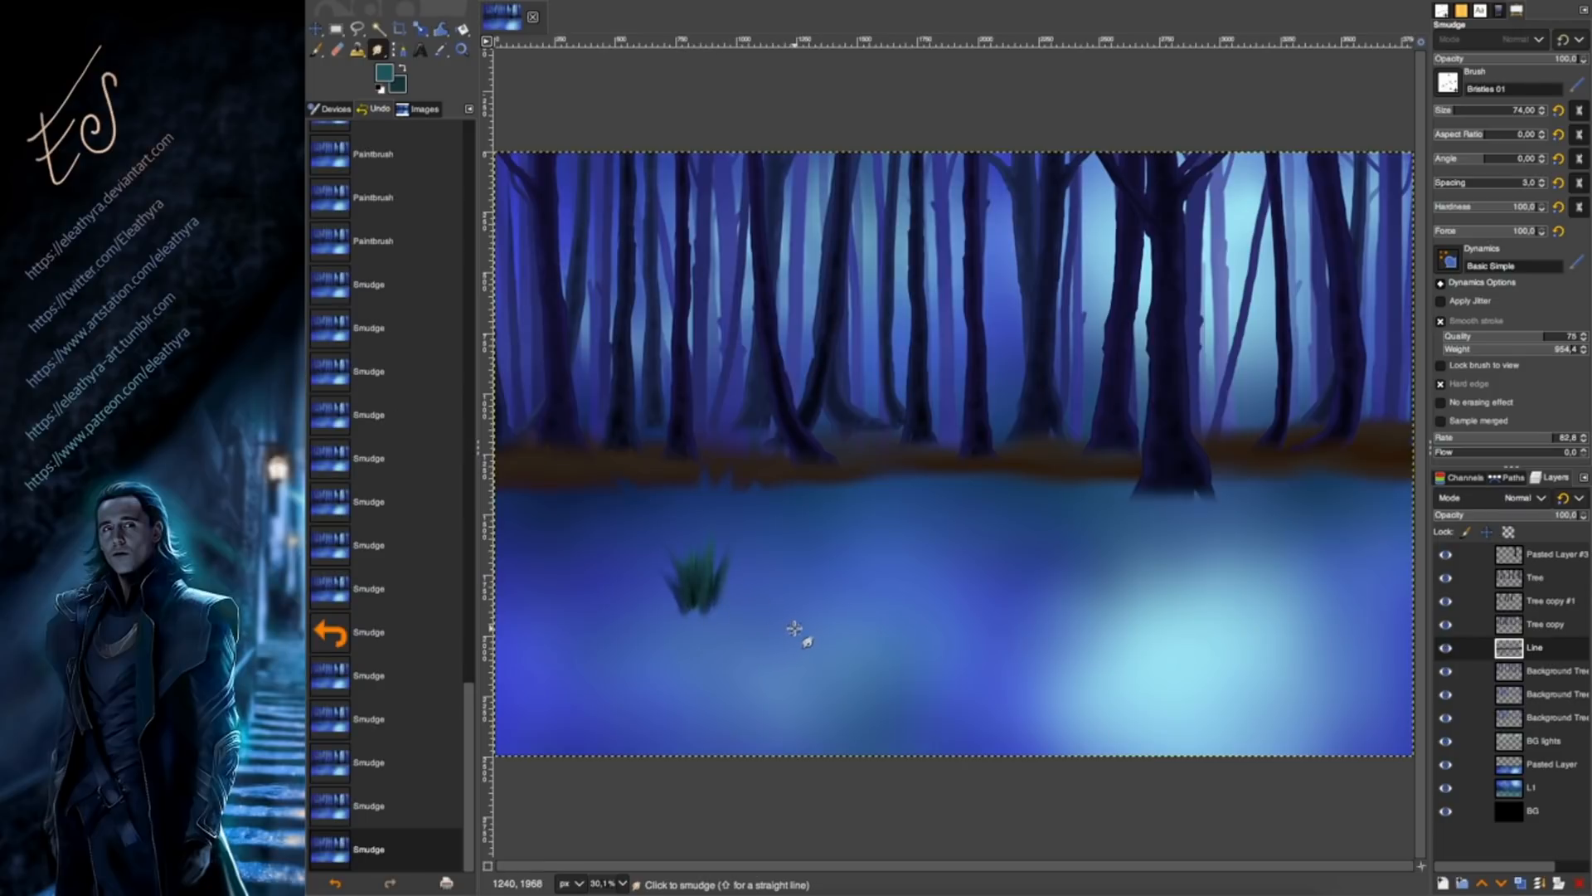
Select a rectangle around the grass tuft and copy it.
key("r")
mouse_move(746, 508)
left_mouse_down()
mouse_move(686, 605)
mouse_move(653, 617)
mouse_move(696, 614)
left_mouse_up()
key("ctrl+c")
Add a layer named Grass and crop only that layer to a 3790 × 1134 px strip across the shoreline.
key("ctrl+shift+n")
type("Grass")
key("Return")
key("shift+c")
left_click(1441, 37)
mouse_move(1411, 530)
left_mouse_down()
mouse_move(465, 166)
mouse_move(468, 256)
left_mouse_up()
left_click(942, 524)
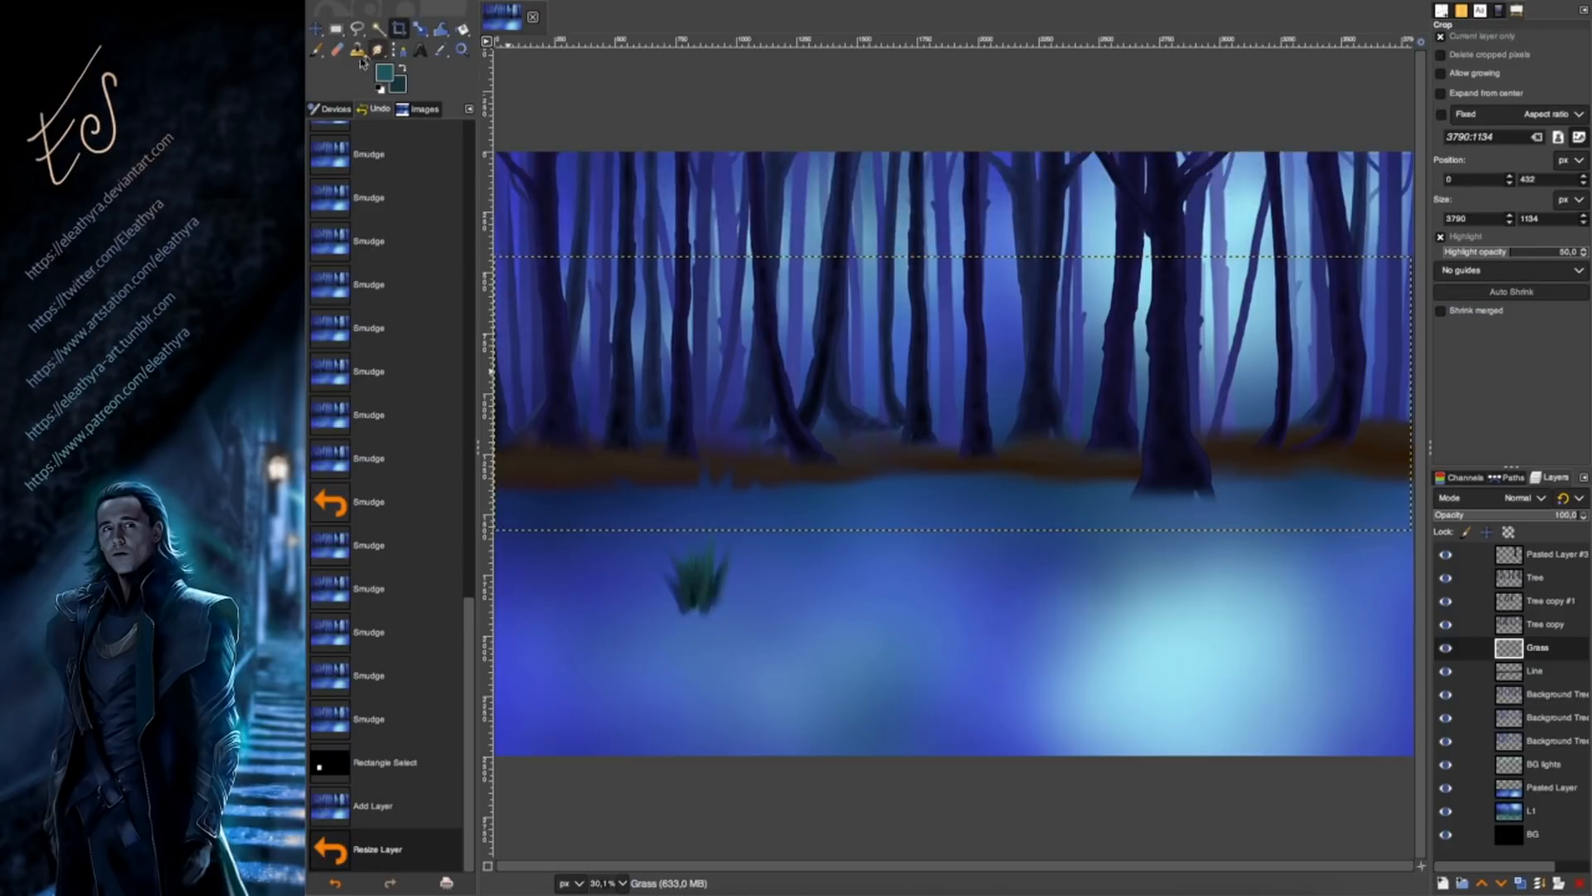
Configure the Paintbrush with the Clipboard Image brush, Dynamics Off and size 93.
left_click(316, 50)
left_click(1448, 84)
left_click(1455, 118)
left_click(1447, 260)
left_click(1491, 384)
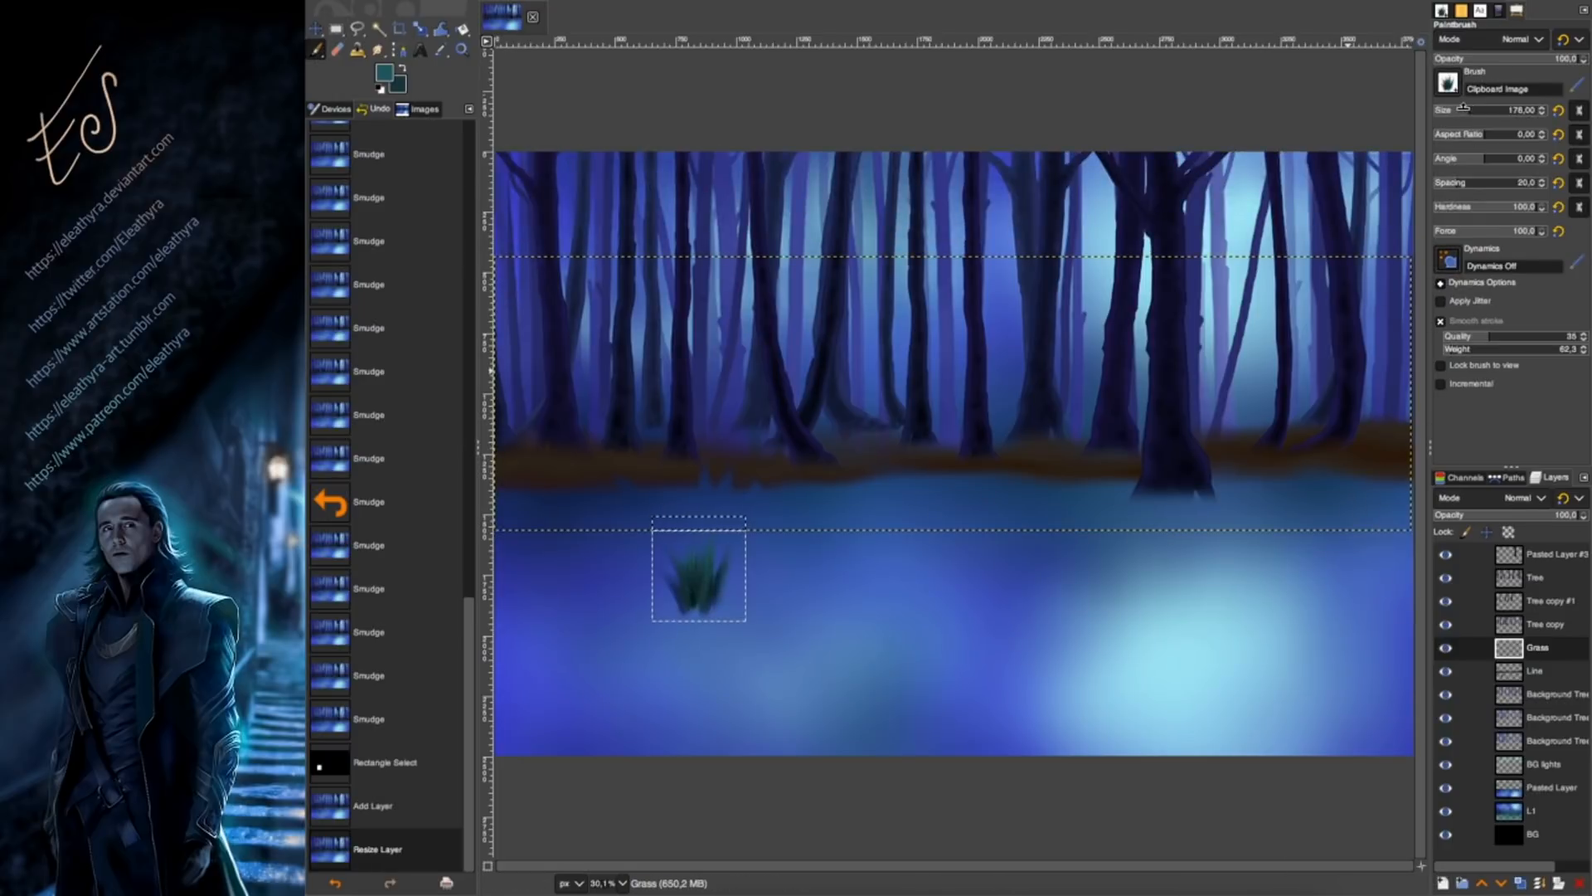
left_click(1457, 108)
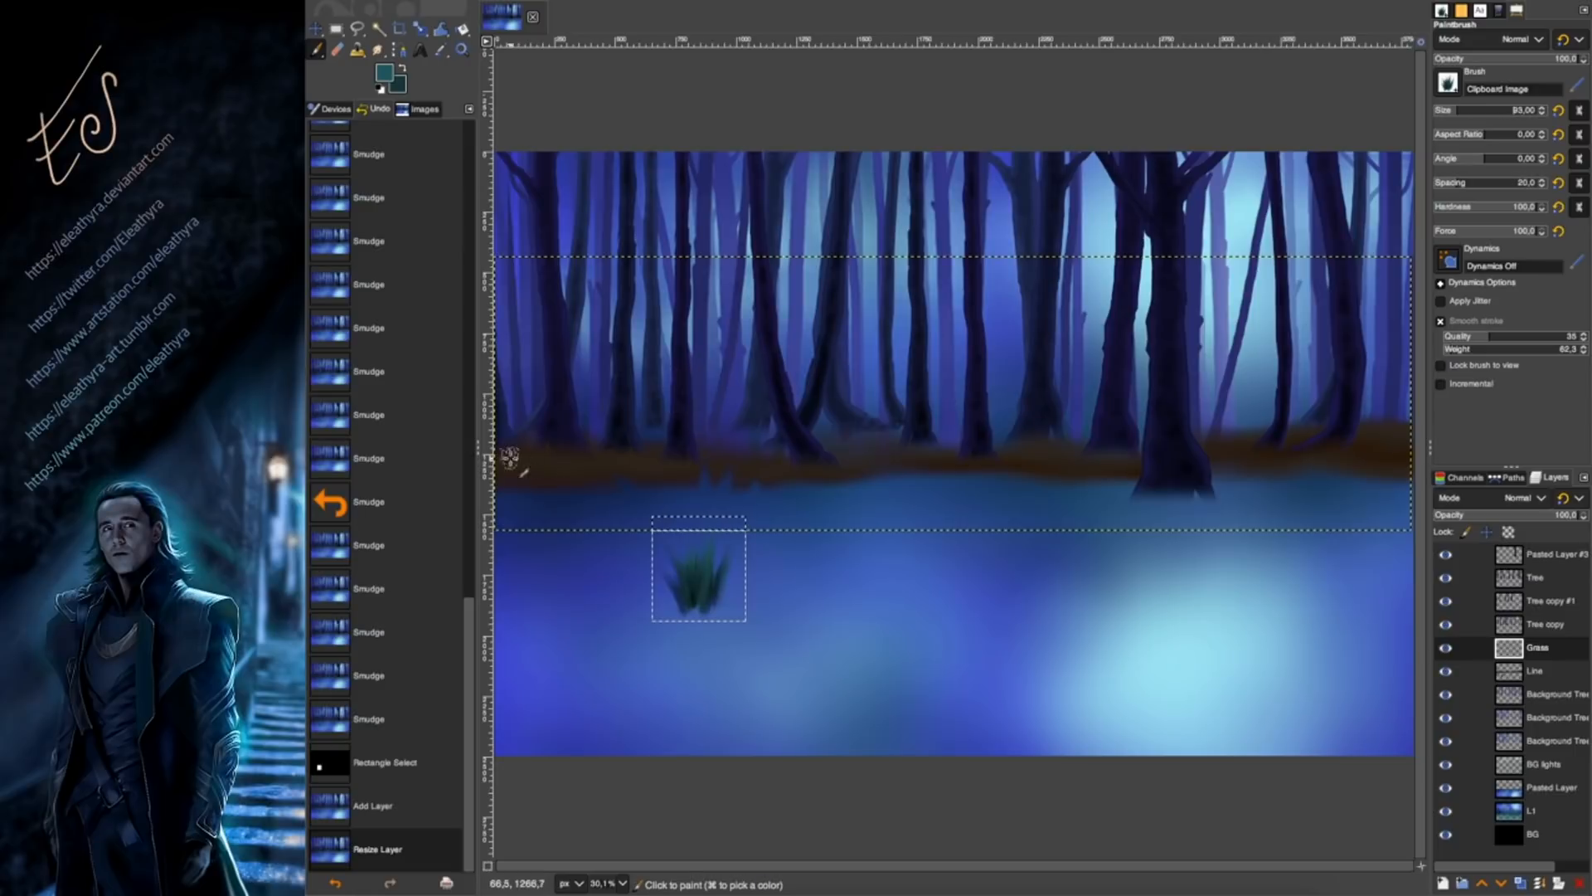
Try to stamp grass tufts at the far left end of the brown shoreline.
left_click(525, 451)
left_click(536, 441)
left_click(537, 441)
left_click(537, 441)
left_click(537, 441)
left_click(537, 440)
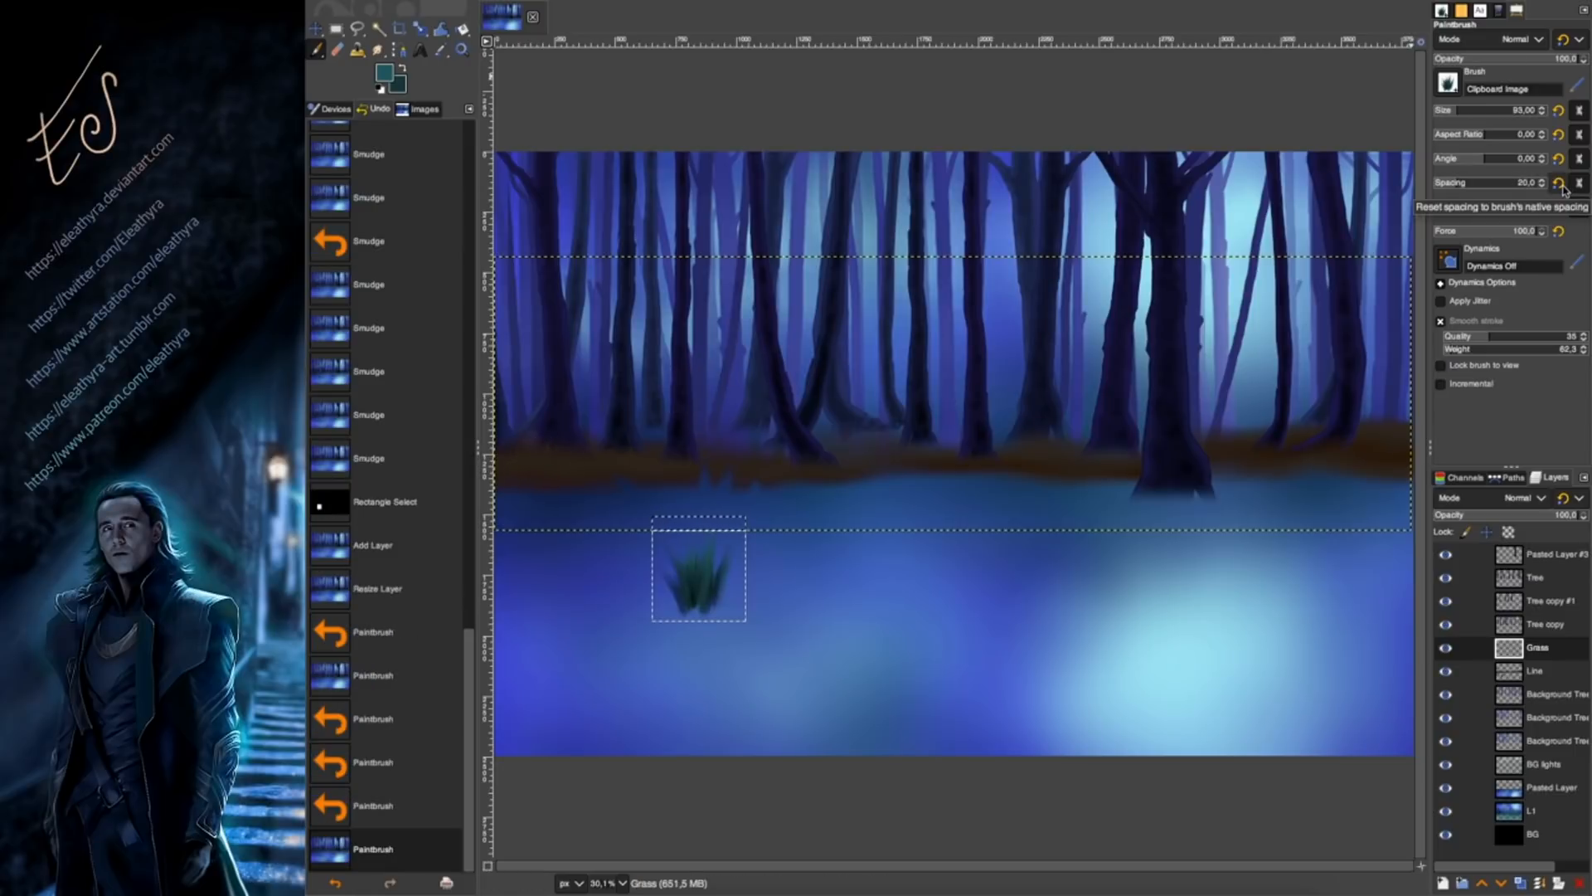
Clear the selection and stamp a row of grass tufts along the left part of the shoreline.
left_click(498, 0)
left_click(518, 6)
left_click(513, 449)
left_click(531, 445)
left_click(544, 449)
left_click(559, 448)
left_click(573, 448)
left_click(590, 448)
left_click(610, 450)
left_click(624, 451)
left_click(637, 452)
left_click(651, 453)
left_click(669, 456)
left_click(687, 457)
left_click(709, 461)
Continue the grass row along the middle of the shoreline, around the bases of the leaning and central trunks.
left_click(756, 453)
left_click(773, 455)
left_click(789, 457)
left_click(824, 458)
left_click(842, 459)
left_click(862, 451)
left_click(895, 453)
left_click(904, 450)
left_click(911, 452)
left_click(900, 451)
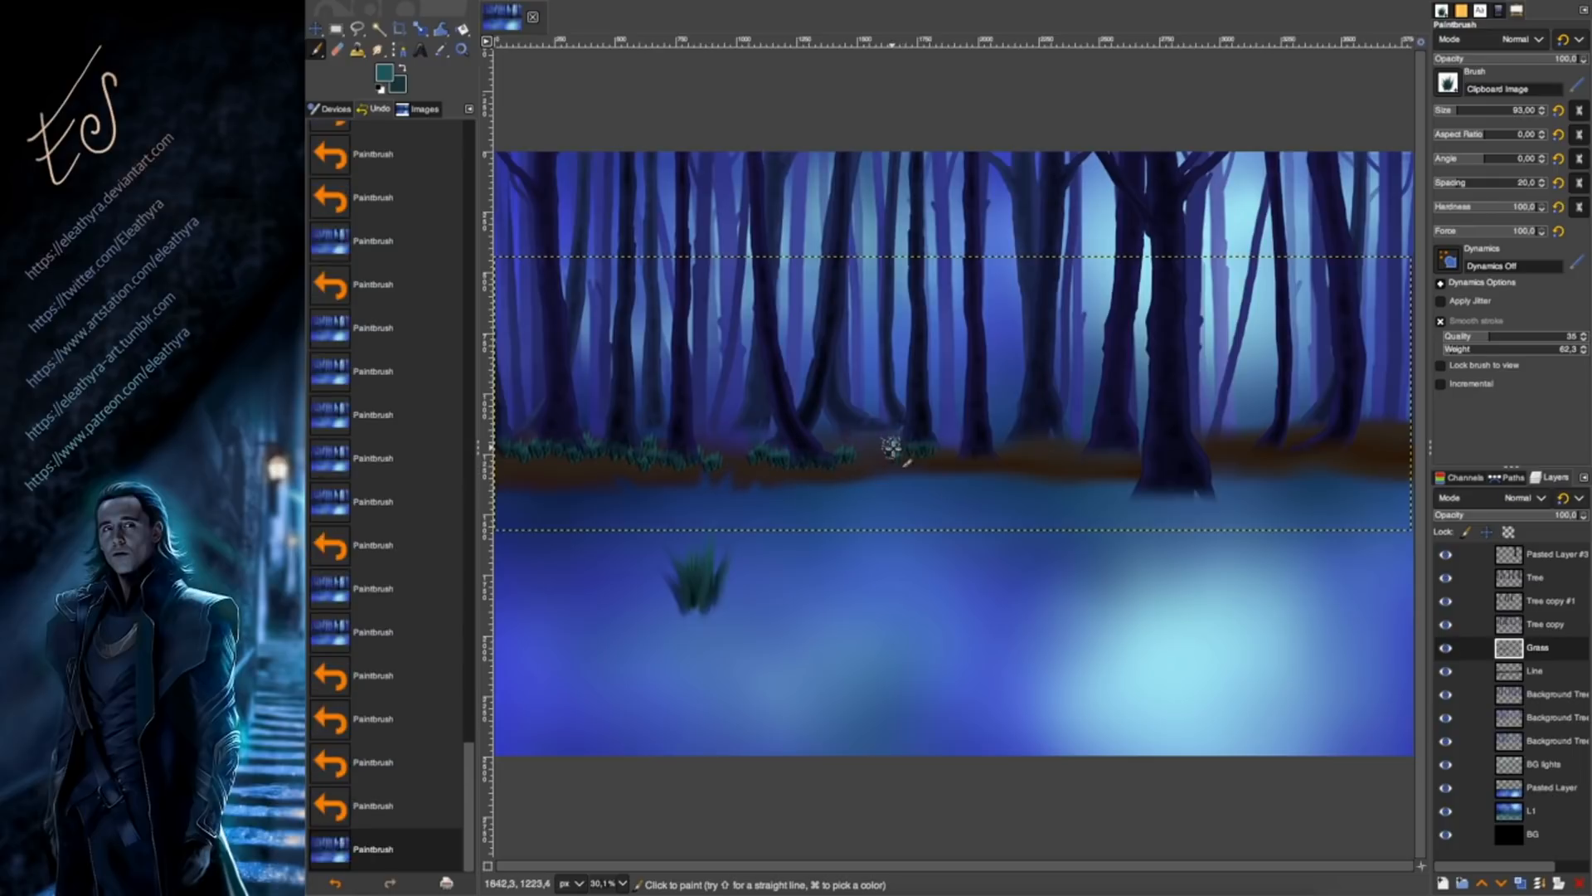
left_click(919, 449)
left_click(929, 452)
left_click(940, 454)
Raise the Grass layer above the Tree layer and stamp tufts over the base of the trunk right of centre.
left_click_drag(1541, 649, 1530, 574)
left_click(962, 454)
left_click(1003, 458)
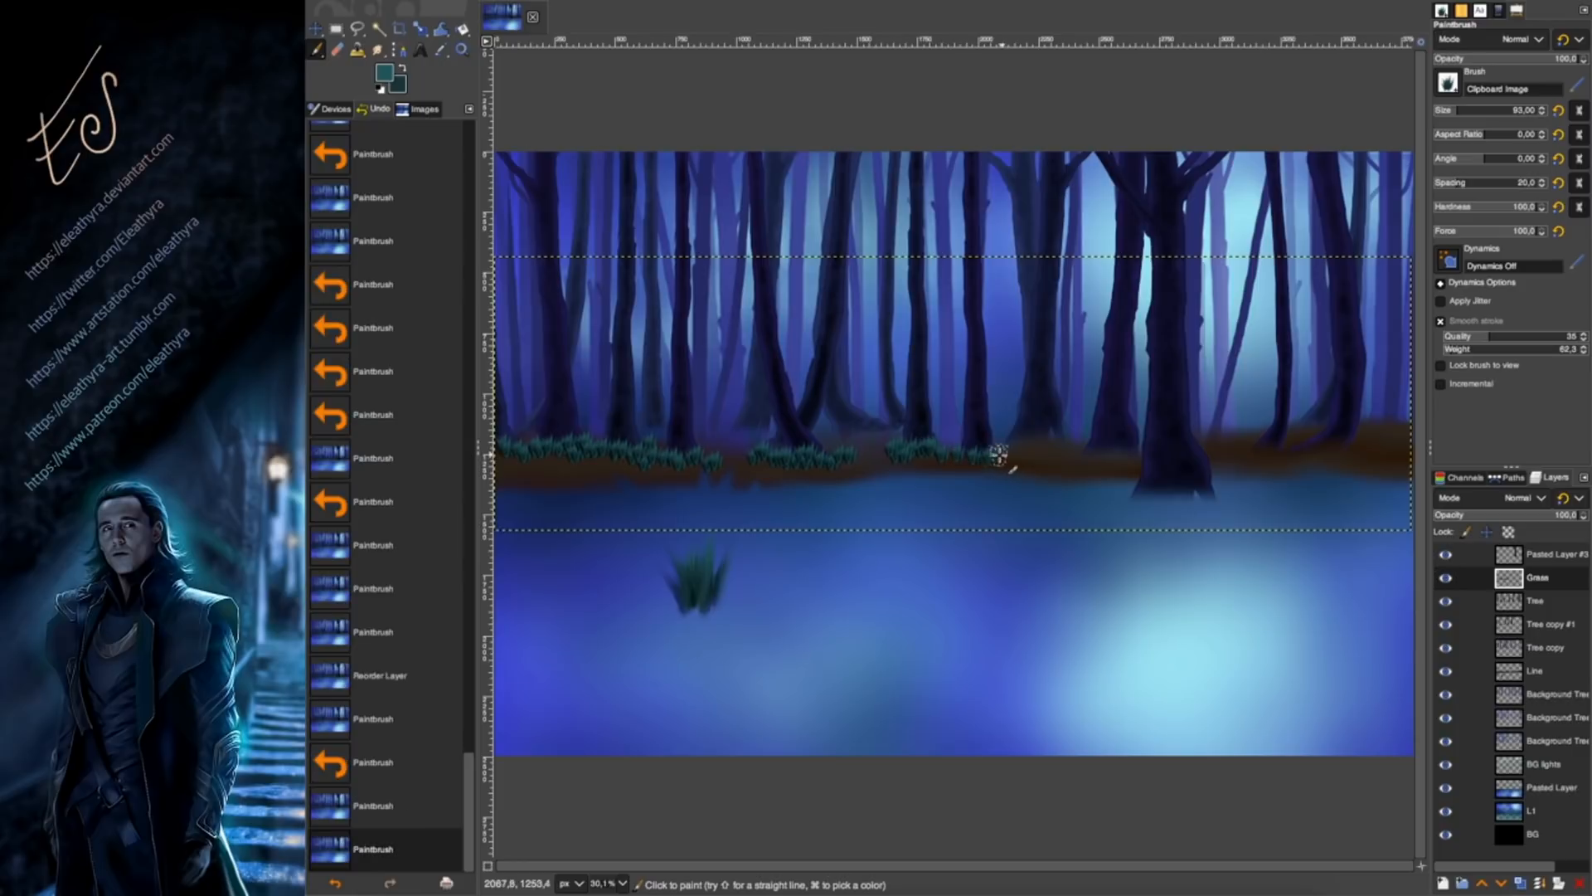
left_click(987, 453)
left_click(969, 450)
left_click(979, 443)
left_click(979, 444)
left_click(995, 450)
Stamp grass tufts along the right part of the shoreline, on both sides of the large foreground tree.
left_click(1065, 455)
left_click(1084, 452)
left_click(1110, 450)
left_click(1128, 450)
left_click(1249, 455)
left_click(1286, 449)
left_click(1336, 440)
left_click(1358, 441)
left_click(1298, 447)
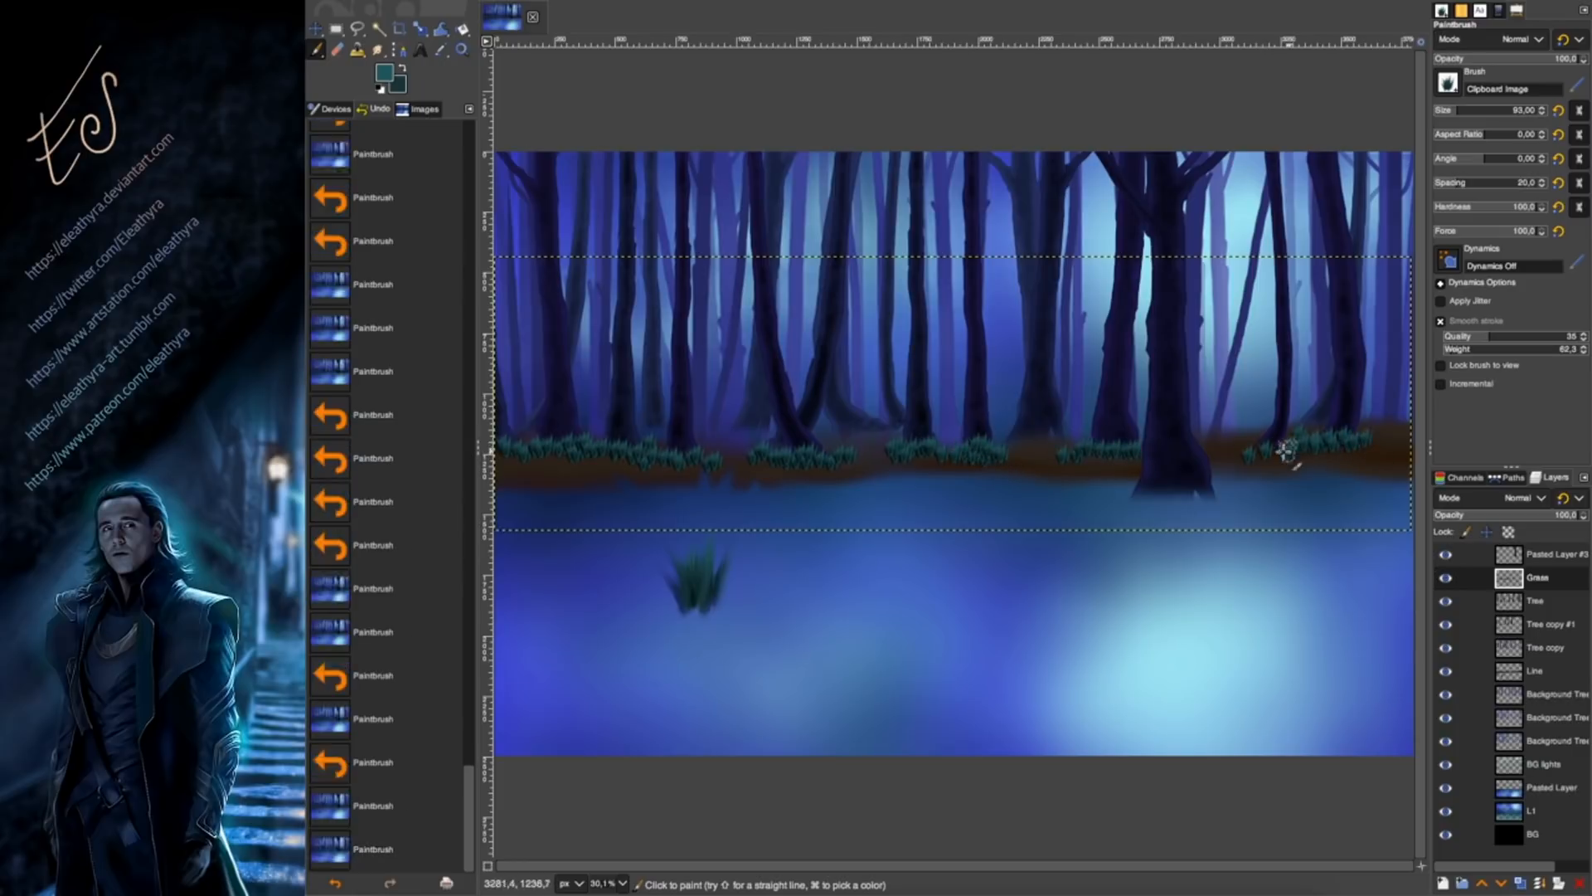
left_click(1327, 444)
left_click(1373, 440)
left_click(1391, 438)
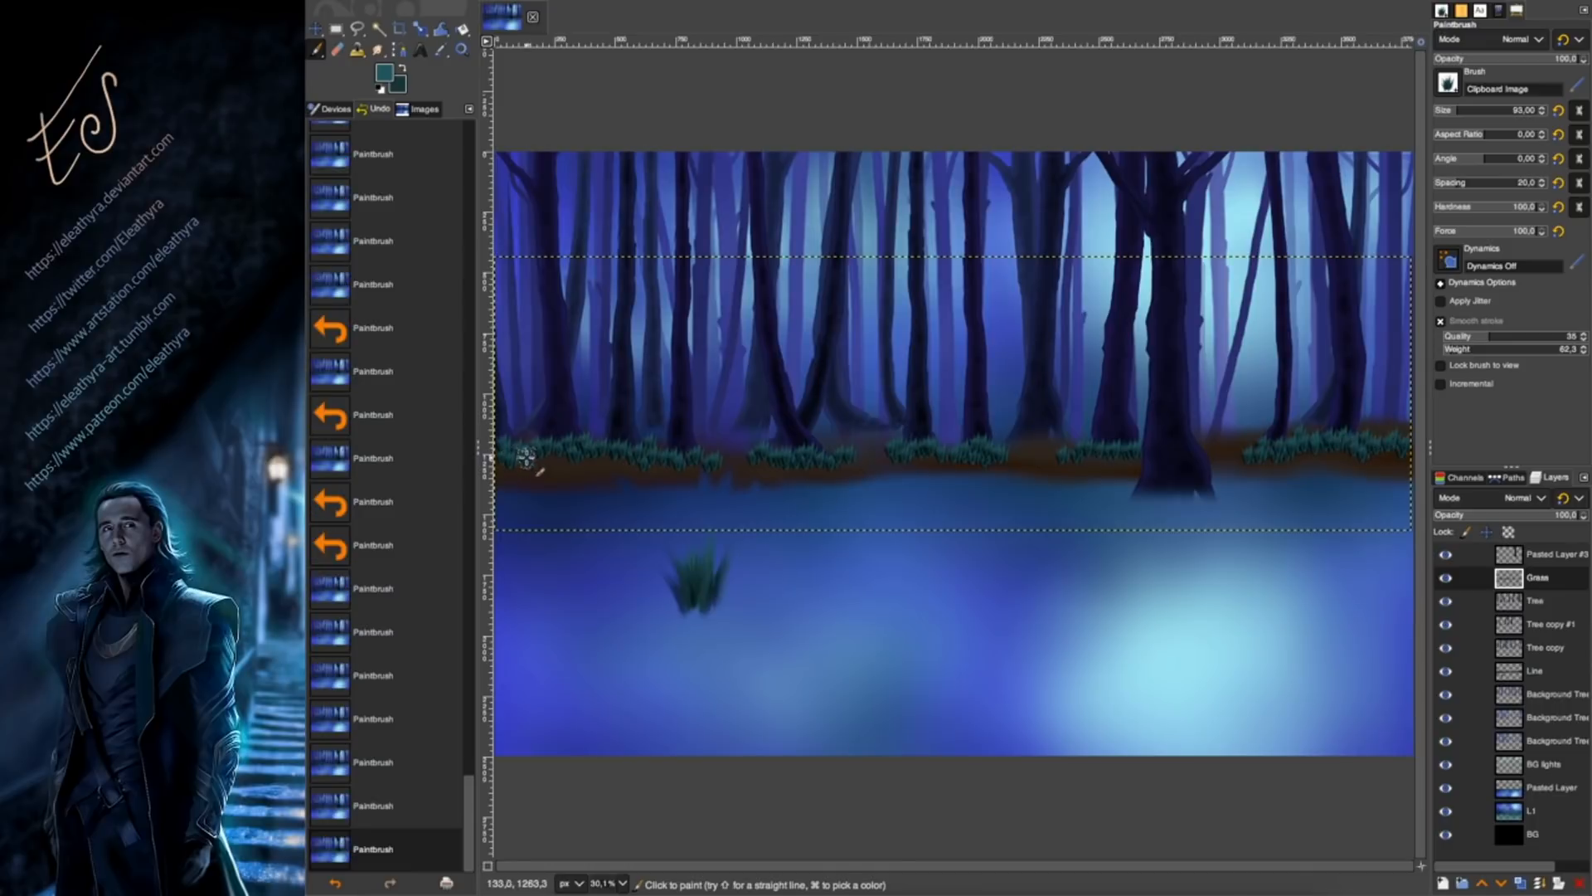
Reduce the brush size to 42 and stamp smaller tufts along the lower edge of the grass up to the large tree.
key("[")
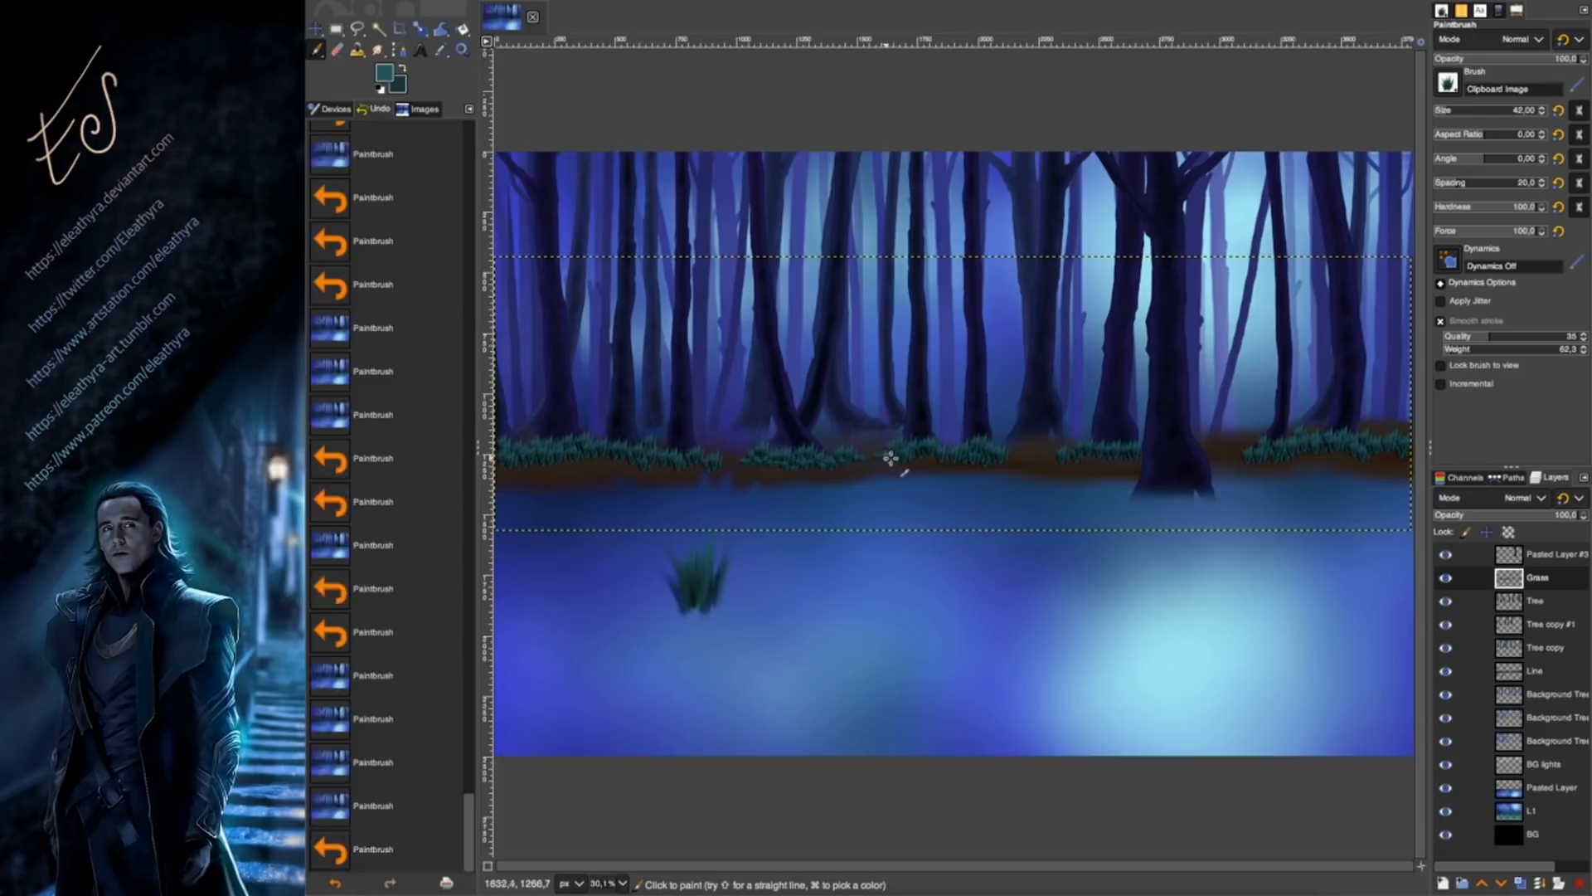
left_click(937, 457)
left_click(962, 461)
left_click(989, 460)
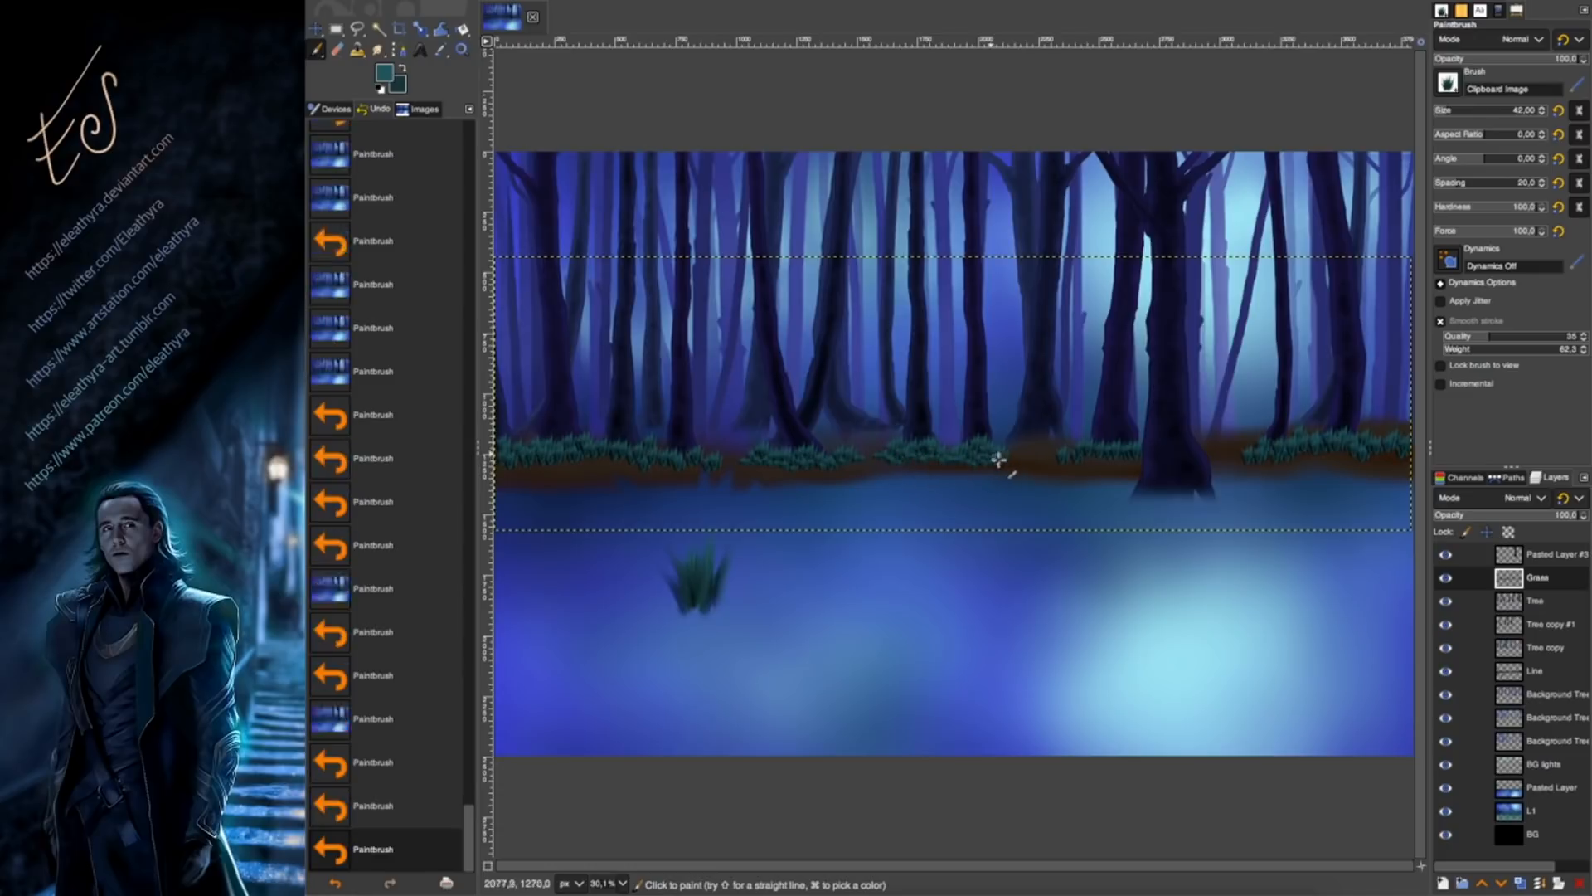
left_click(1010, 458)
left_click(1055, 459)
left_click(1070, 459)
left_click(1077, 462)
left_click(1090, 460)
left_click(1111, 460)
left_click(1129, 459)
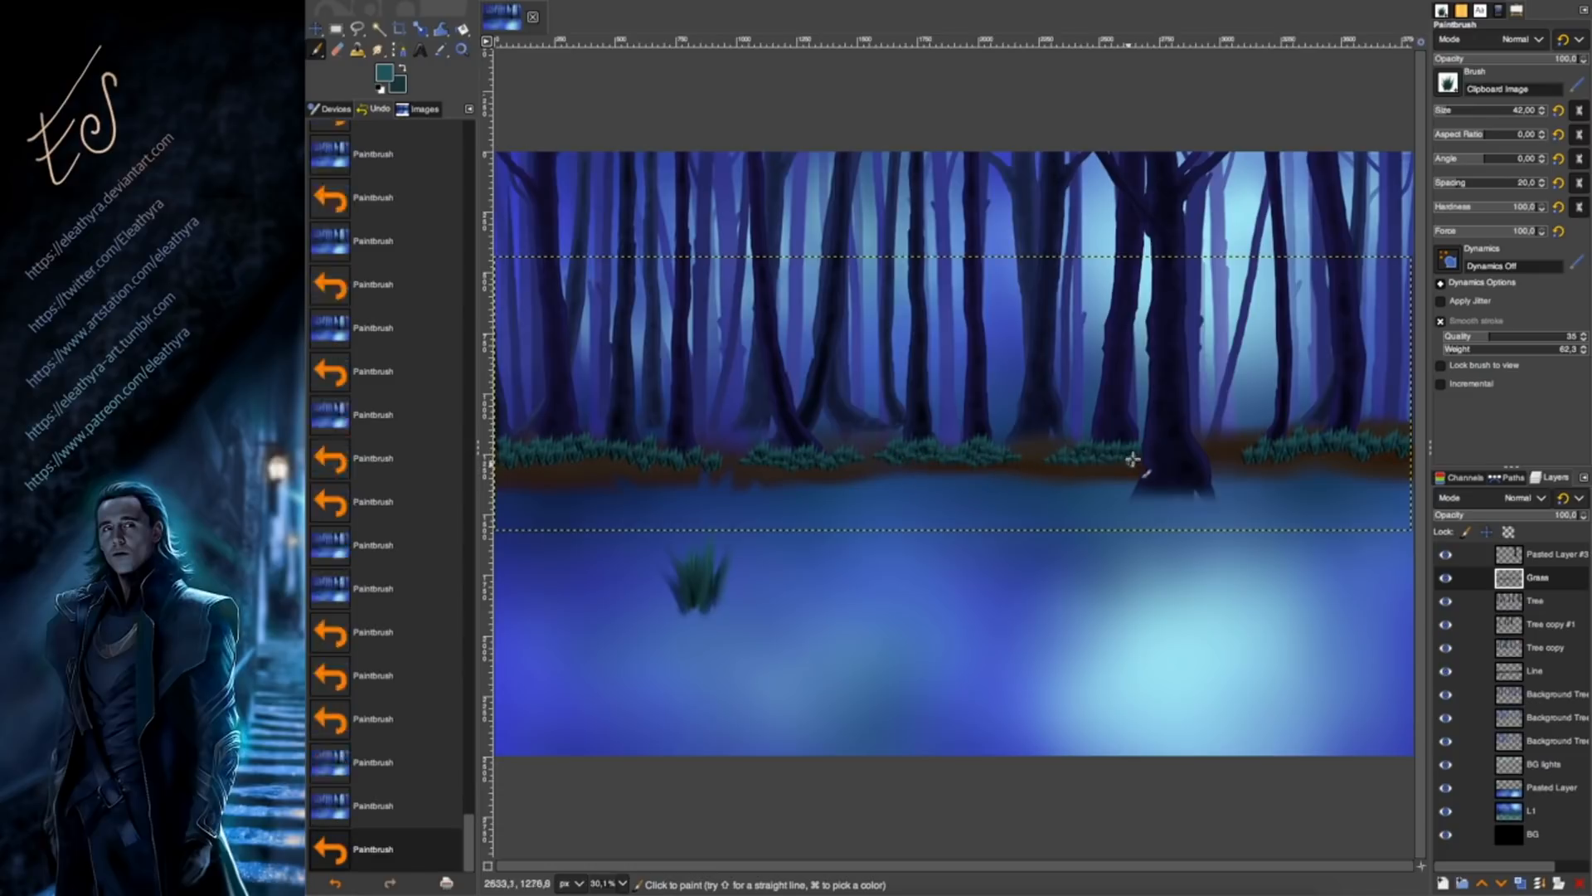
left_click(1139, 455)
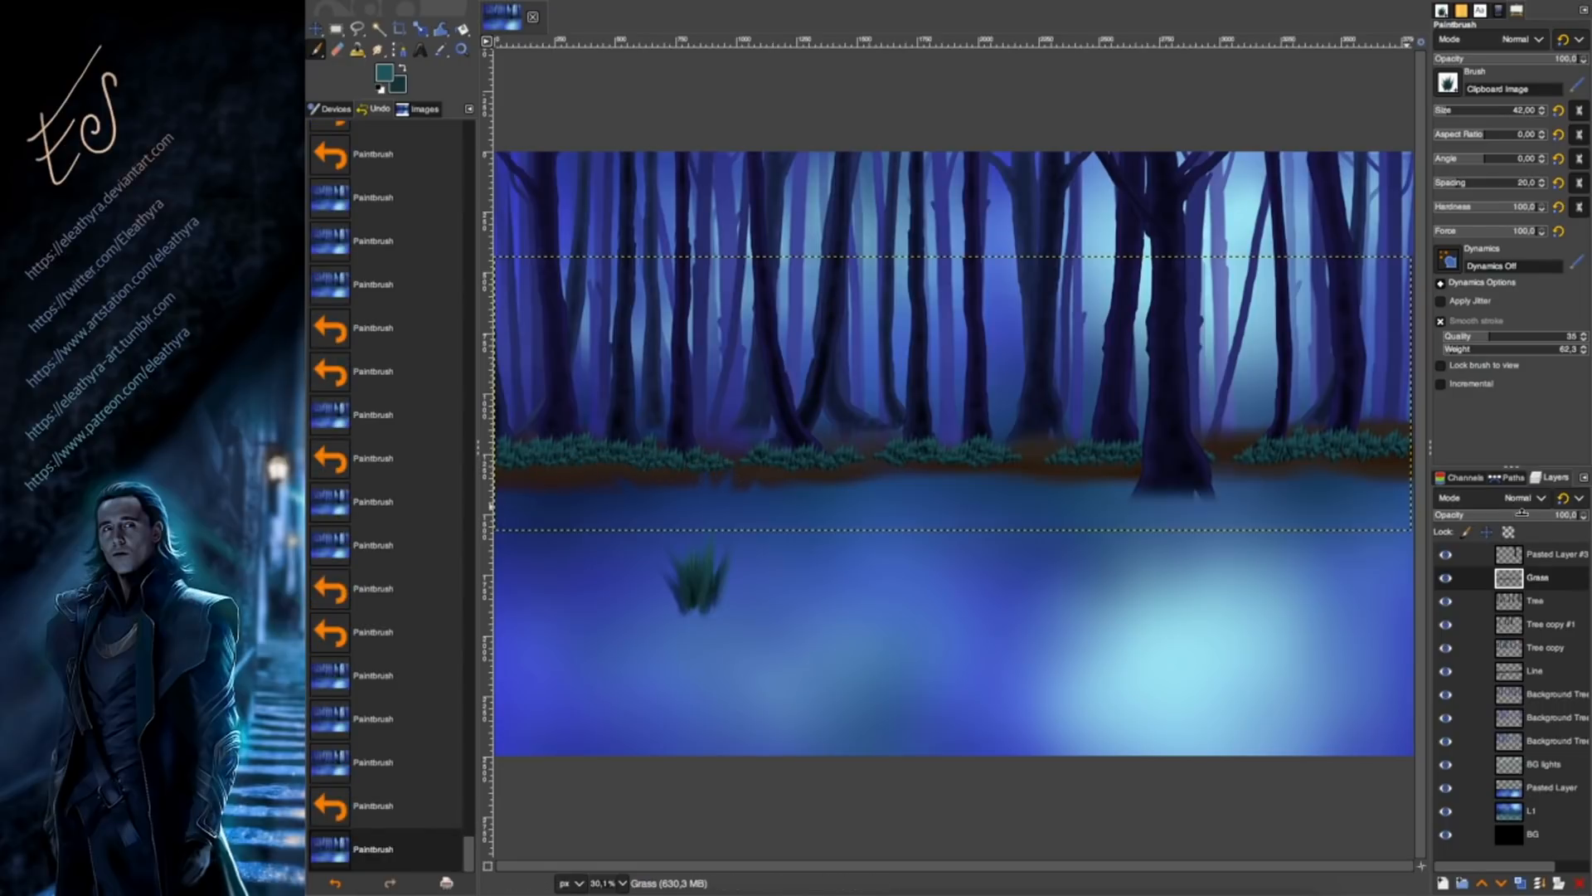
left_click(888, 462)
left_click(900, 460)
left_click(911, 460)
Undo the last tuft, set the brush opacity to 32.2, and stamp faint tufts along the grass band's lower edge.
key("super+z")
left_click(1479, 57)
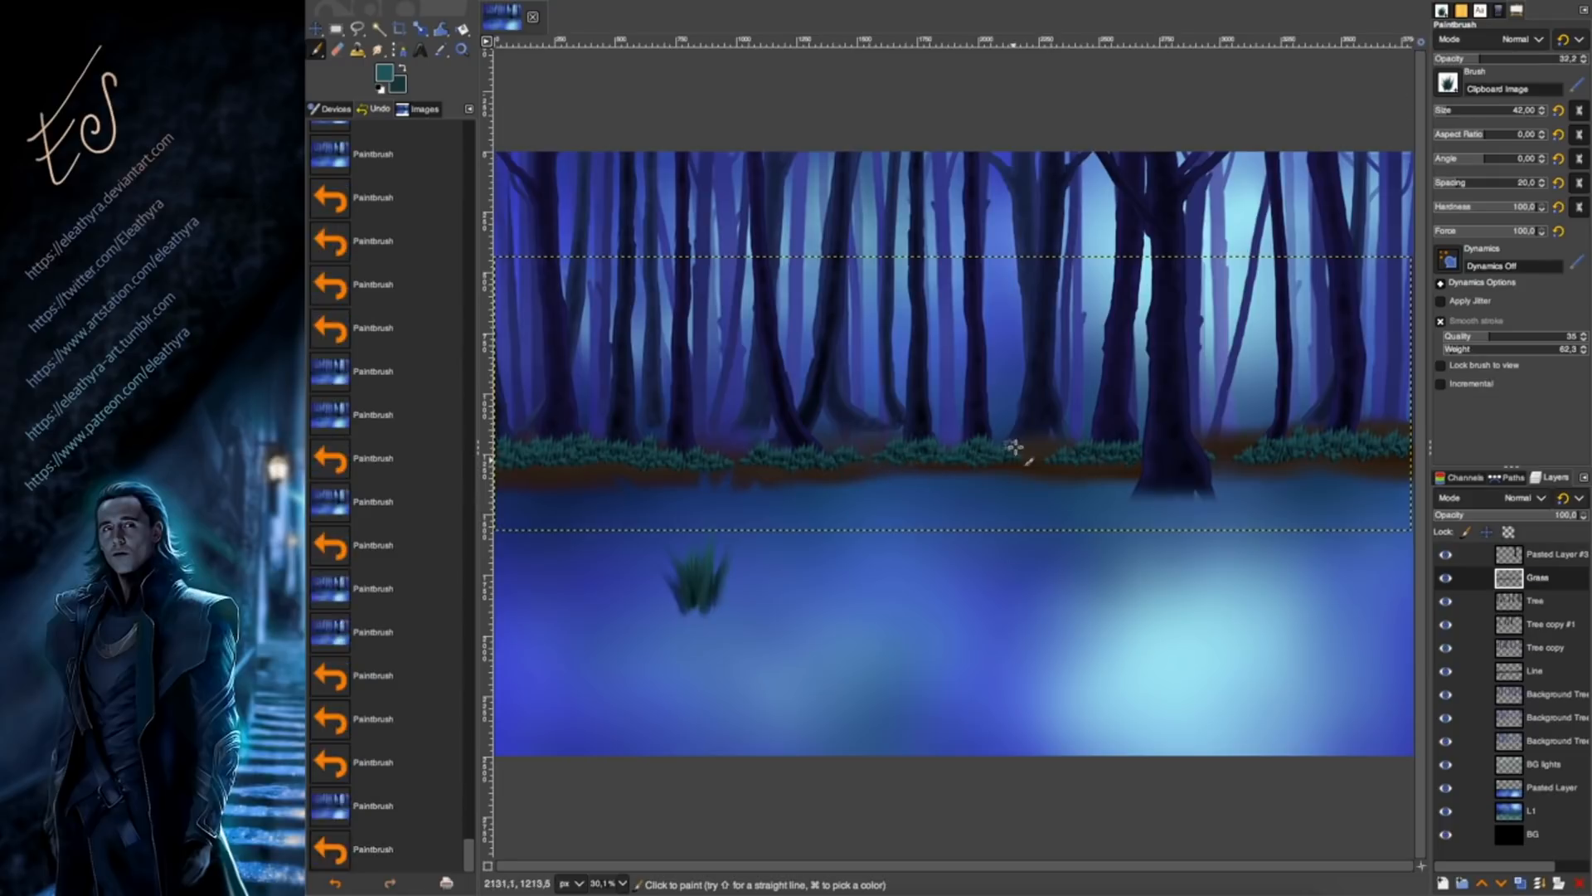
left_click(1107, 464)
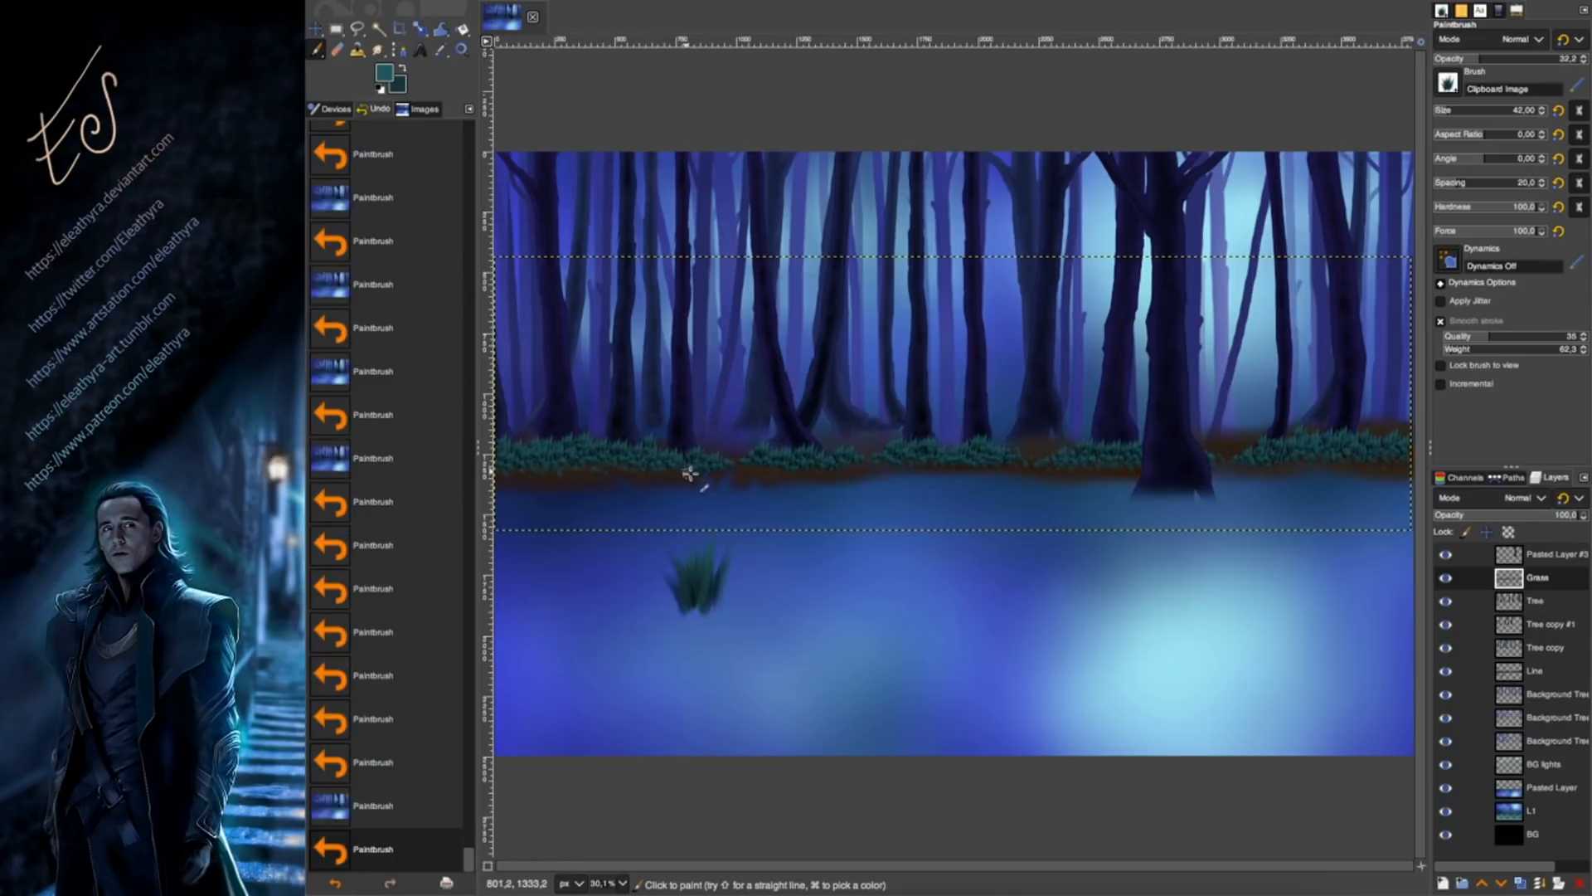
left_click(739, 470)
left_click(854, 462)
left_click(807, 472)
left_click(822, 473)
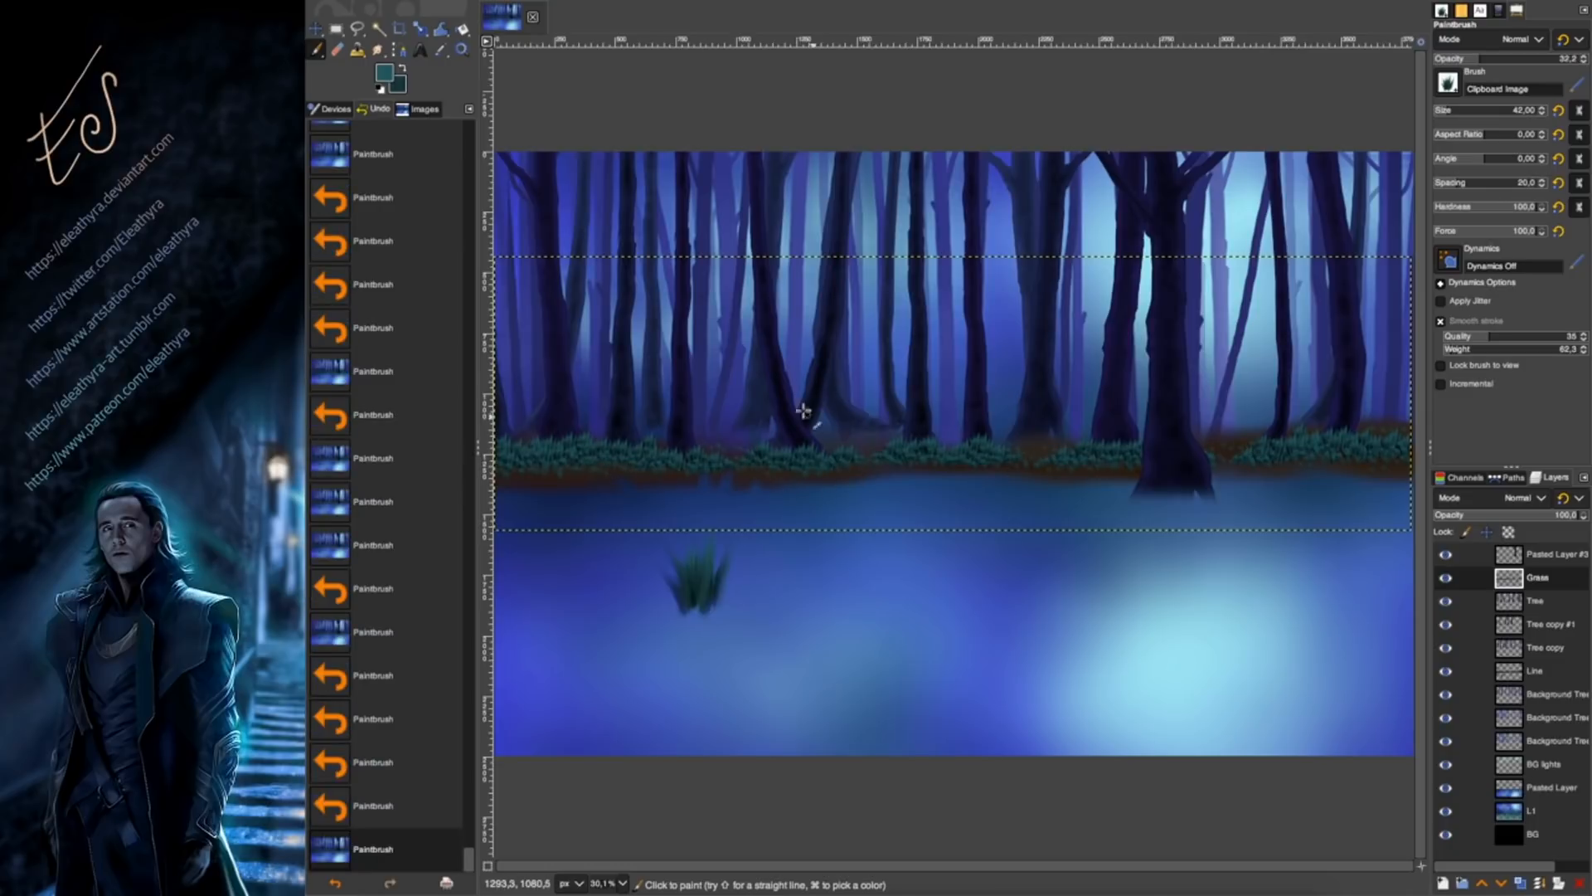
Duplicate the Grass layer, place the copy beneath the Tree layer, and shift it slightly up and left.
left_click(1521, 884)
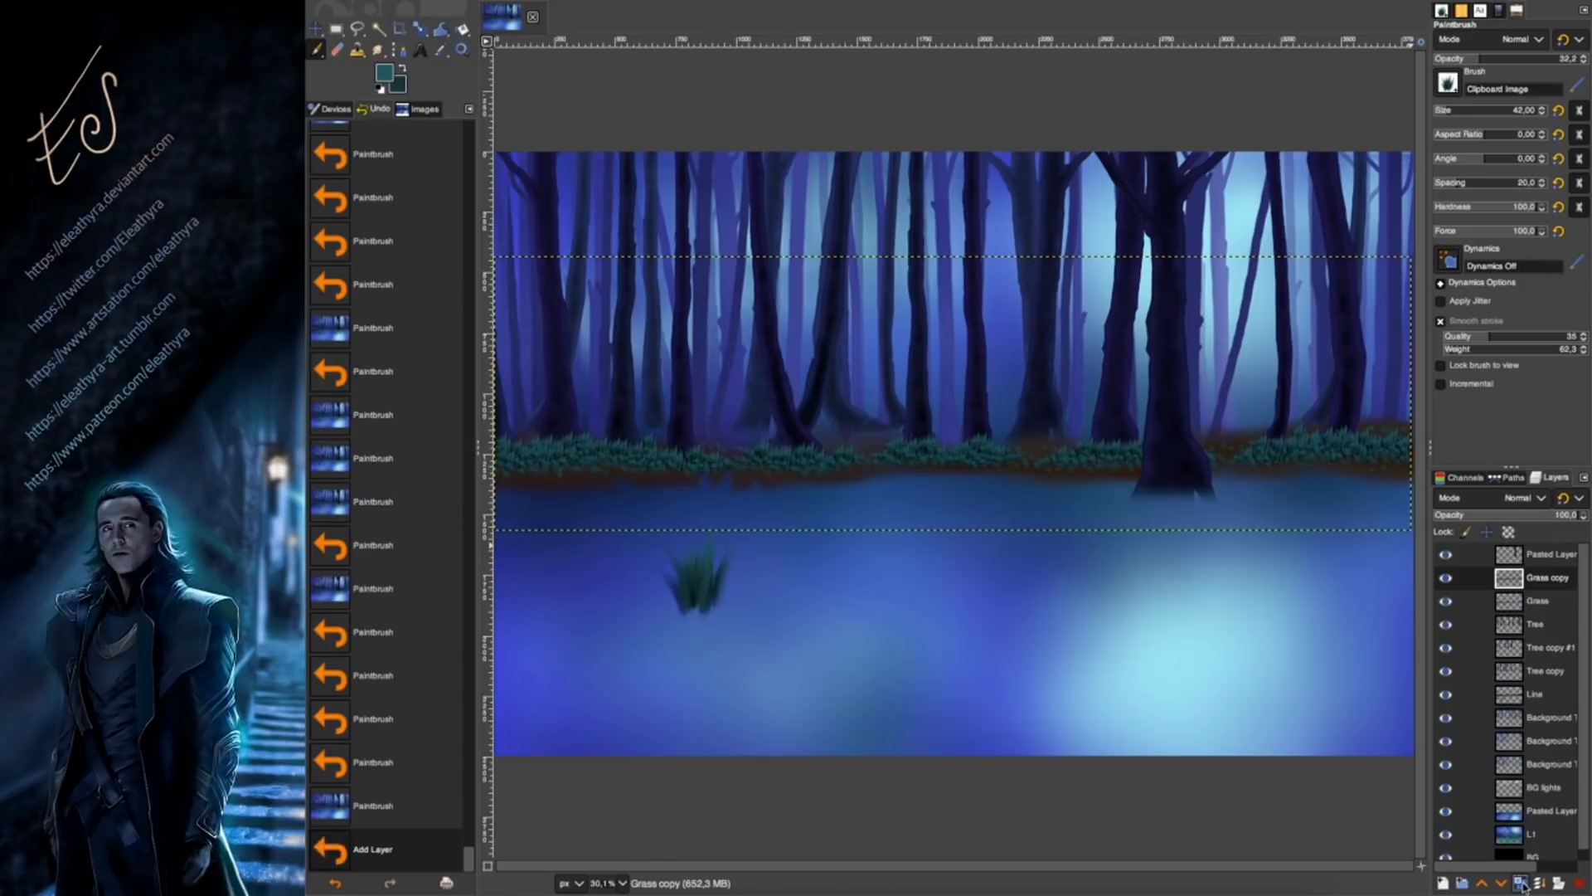
left_click_drag(1537, 631, 1537, 632)
left_click(316, 31)
left_click_drag(1079, 461, 1072, 450)
Flip the Grass copy layer horizontally and reposition it slightly above the front grass band.
left_click(420, 30)
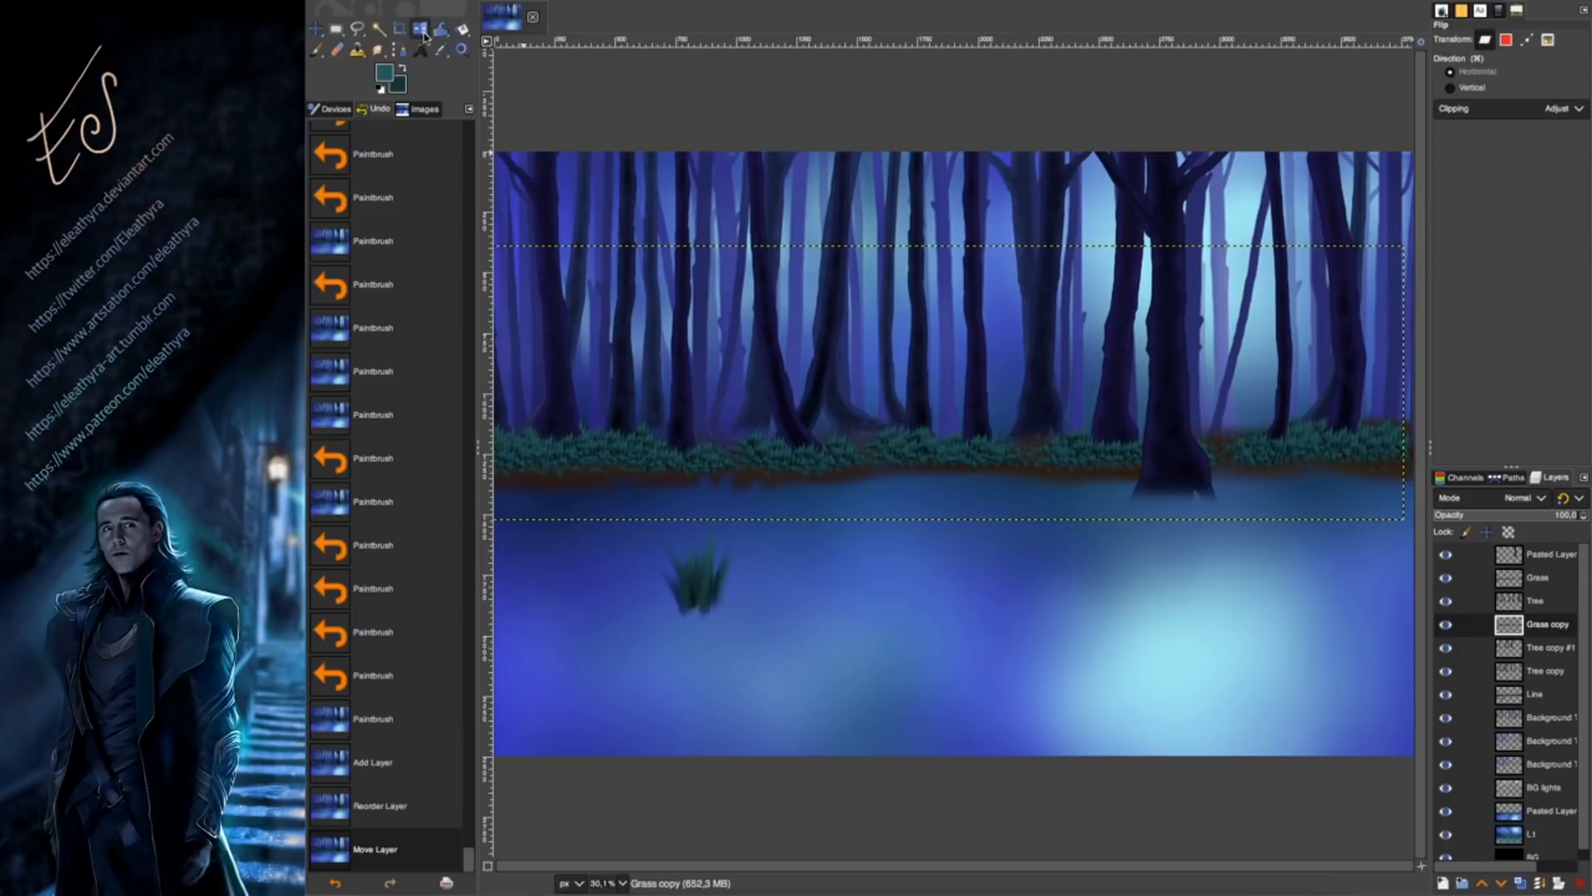
double_click(869, 436)
left_click(317, 29)
left_click_drag(811, 442, 811, 425)
left_click(421, 30)
left_click(890, 427)
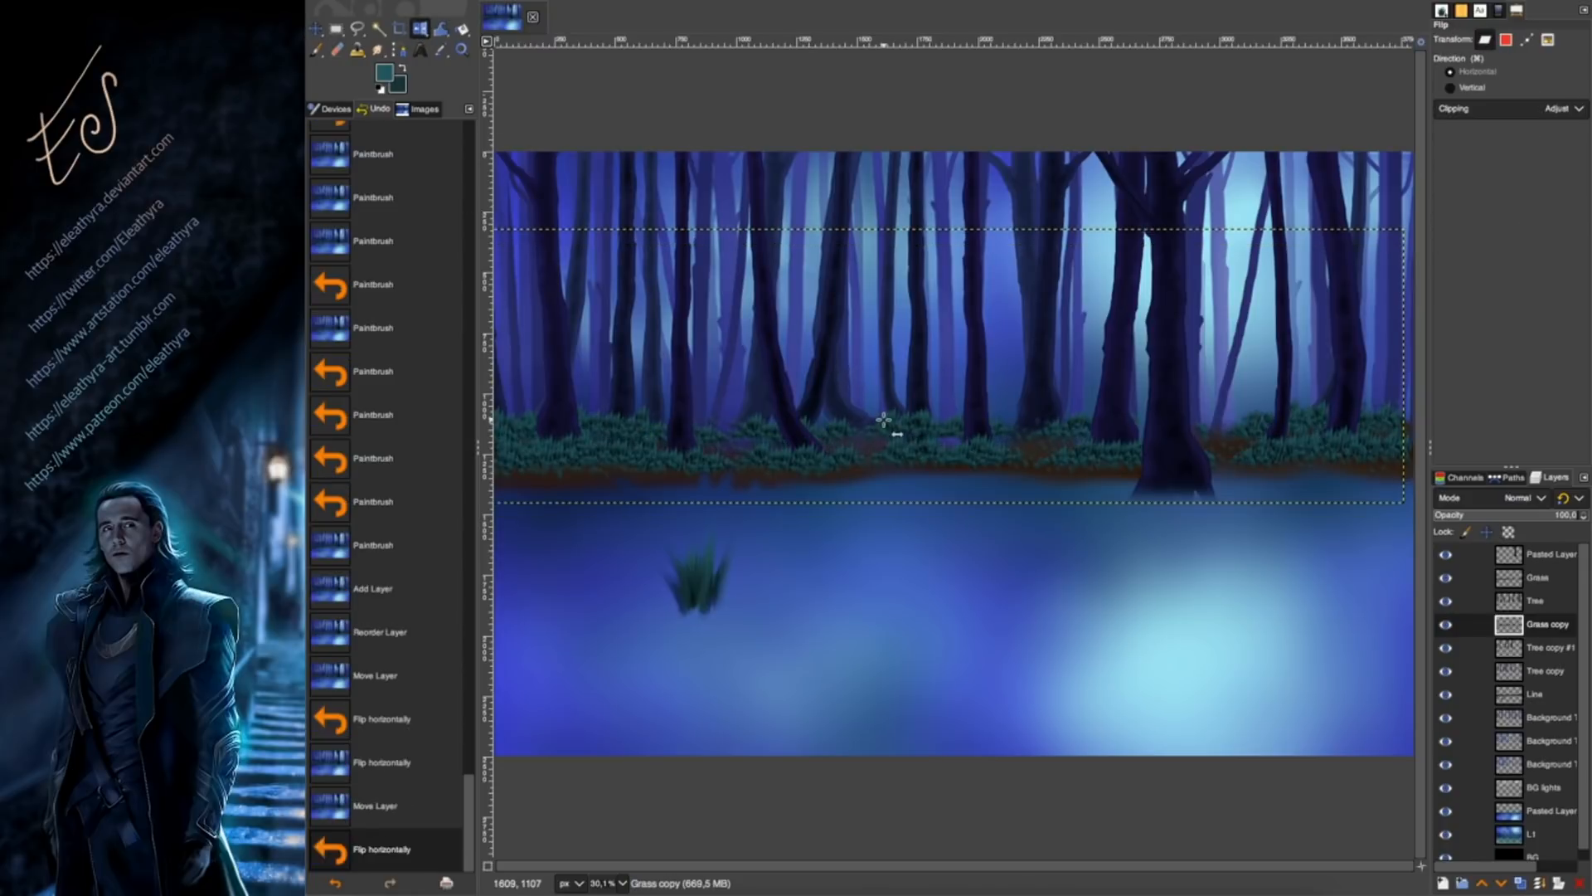
left_click(316, 31)
left_click_drag(1244, 436, 1255, 445)
left_click(673, 0)
left_click(722, 37)
left_click(1260, 235)
left_click_drag(1260, 235, 1238, 237)
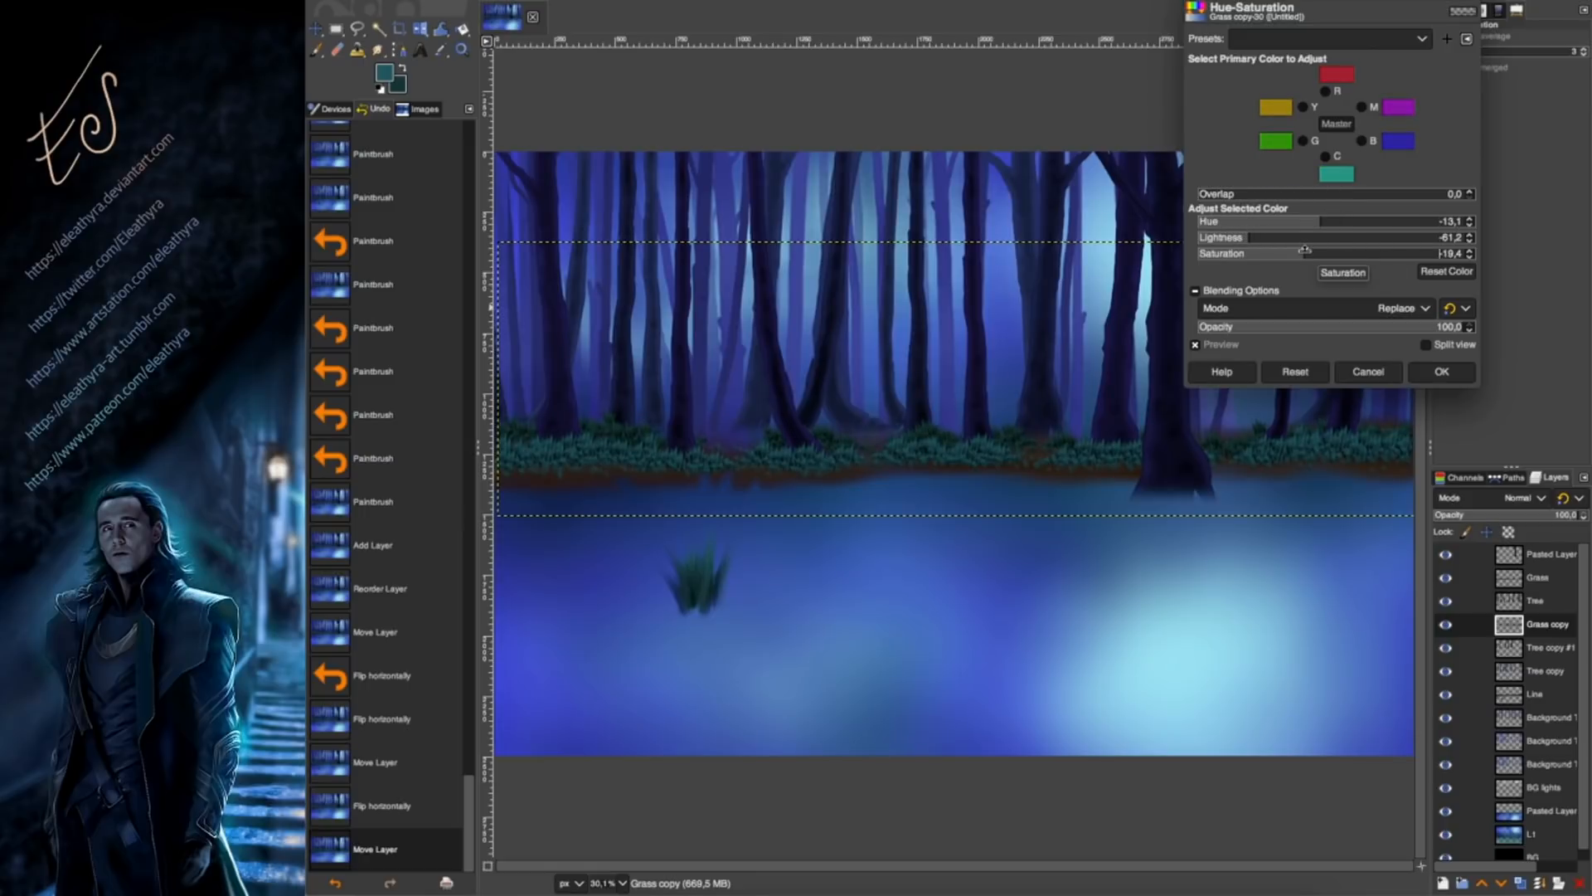
left_click(1442, 371)
Darken the Grass copy layer with Curves by pulling the Value curve below the diagonal in the midtones.
left_click(673, 1)
left_click(721, 93)
left_click_drag(1460, 162, 1461, 147)
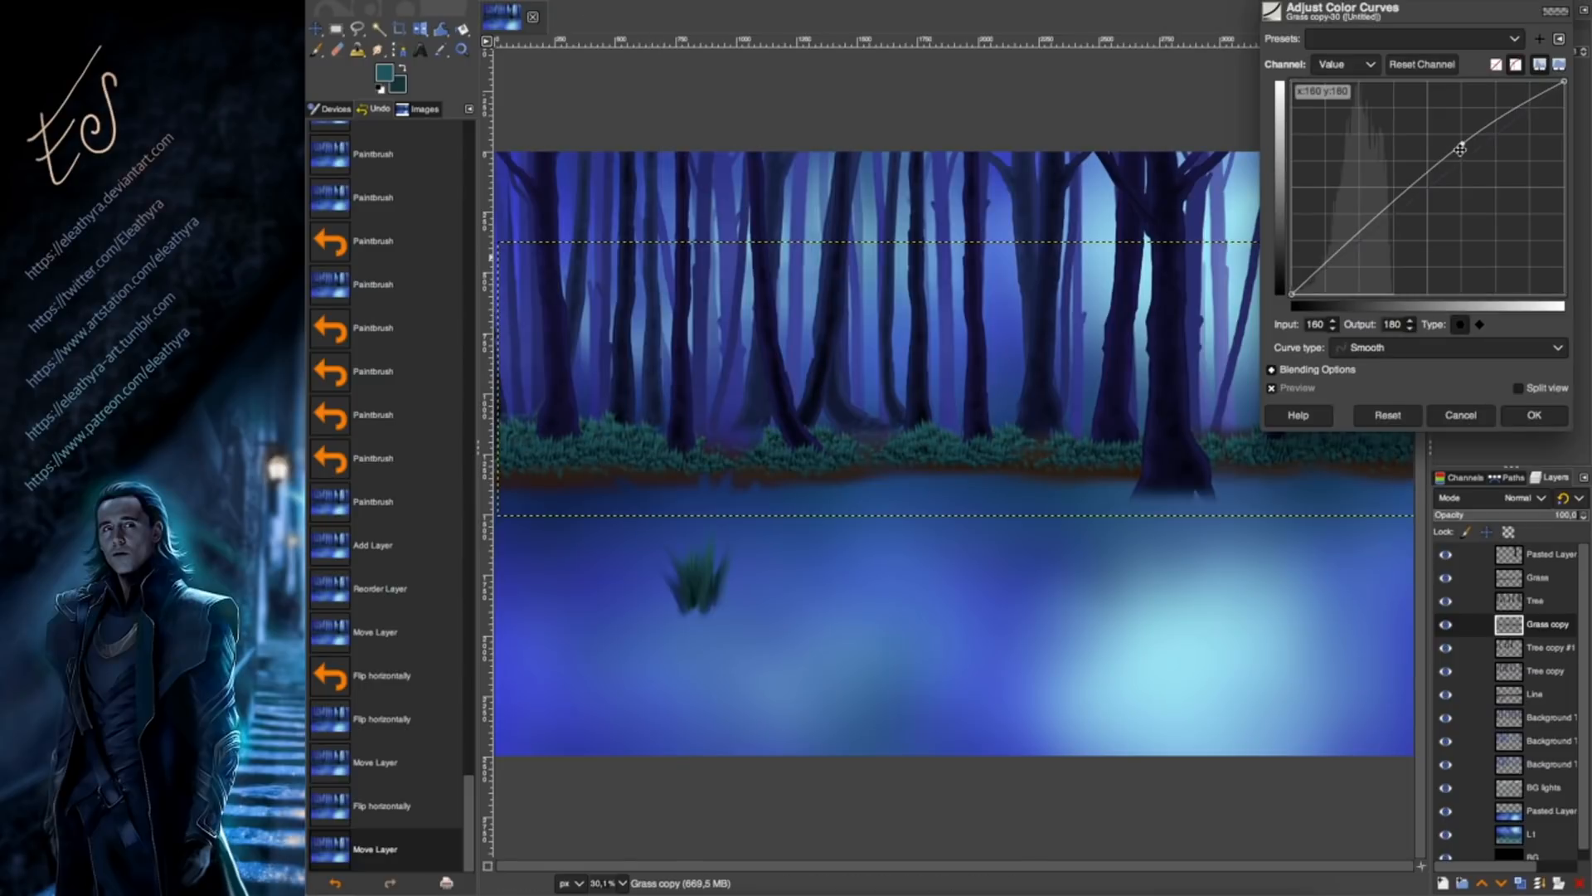
left_click_drag(1462, 145, 1358, 265)
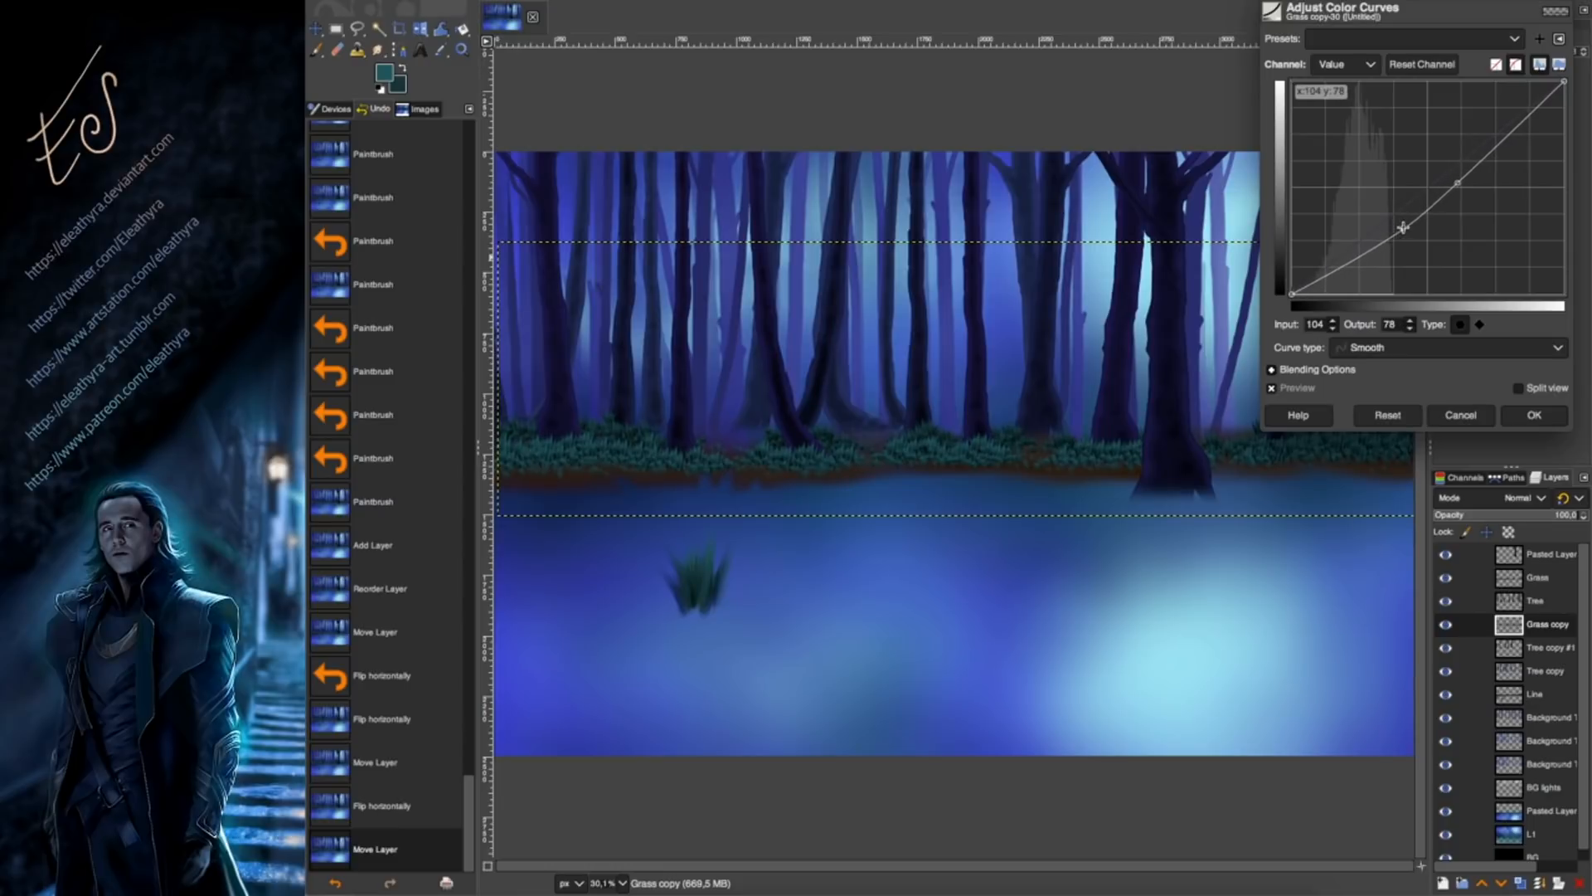
left_click(1458, 184)
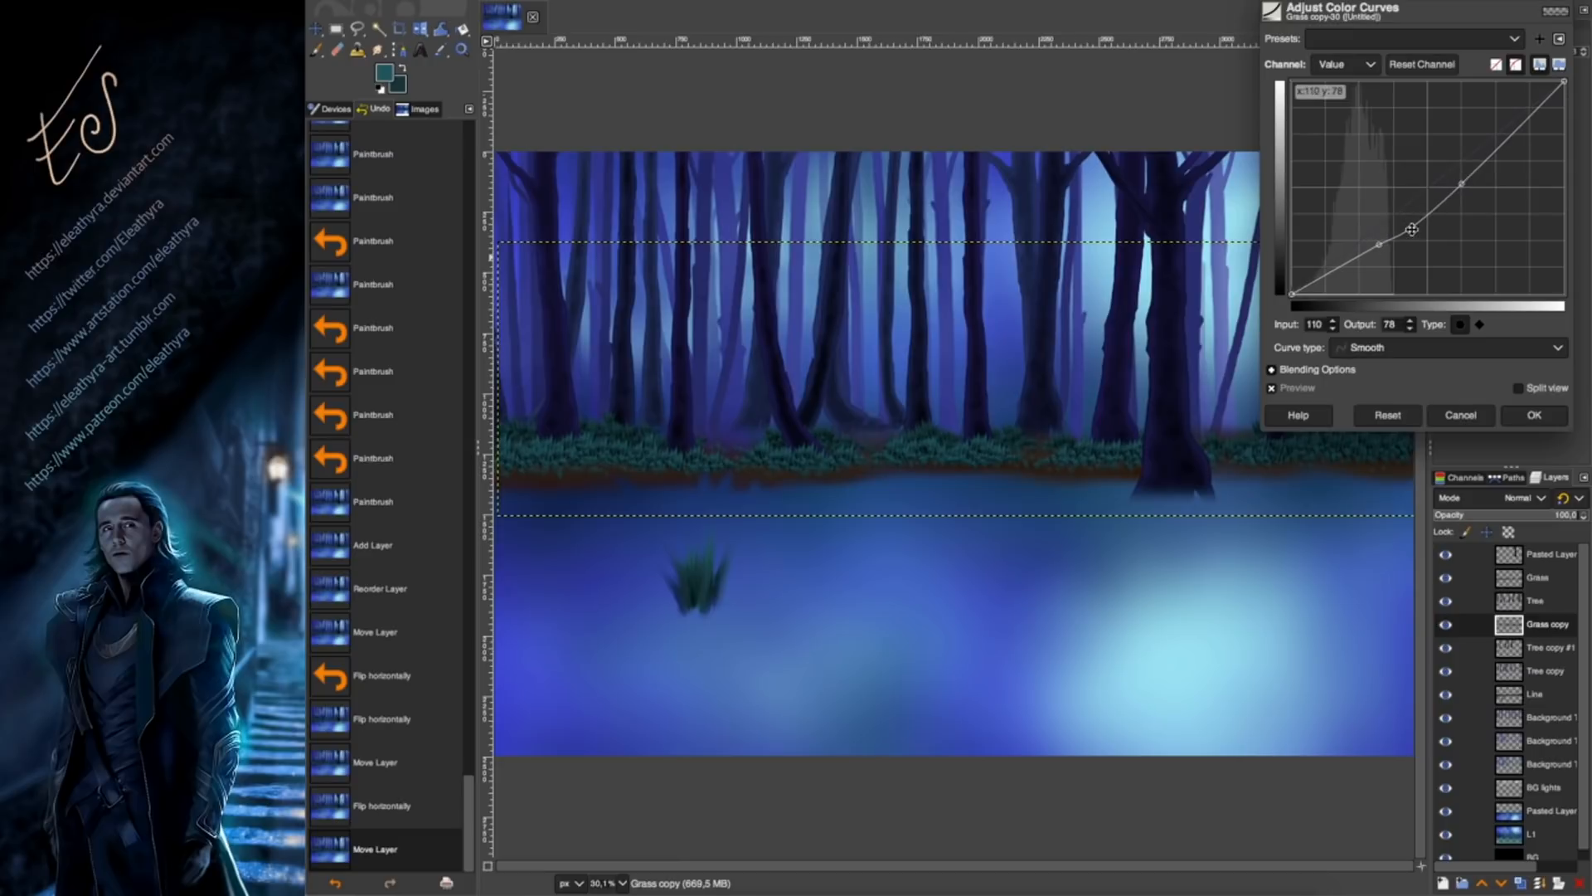
left_click(1534, 416)
Duplicate the Grass copy layer and place the duplicate between the Tree copy and Line layers.
left_click(1543, 674)
left_click(1545, 627)
left_click(1521, 883)
left_click_drag(1534, 625, 1533, 702)
Set the Paintbrush's aspect ratio to -4 and size to 57, undoing the trial strokes.
key("p")
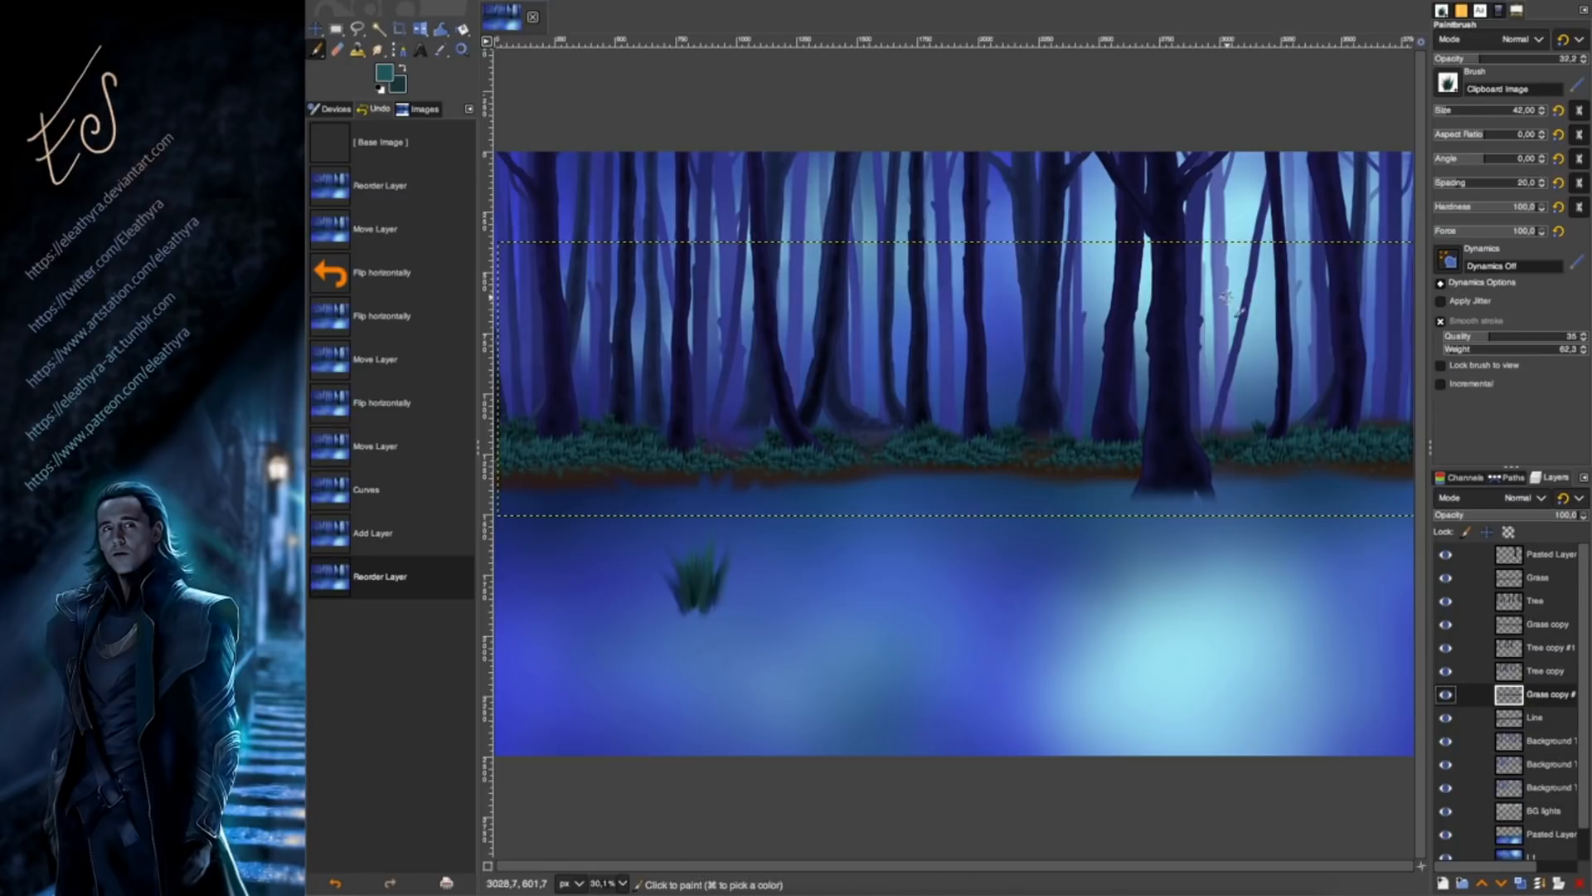
left_click_drag(1490, 133, 1475, 133)
left_click_drag(994, 421, 1097, 403)
key("super+z")
left_click(1118, 481)
key("super+z")
key("bracketright")
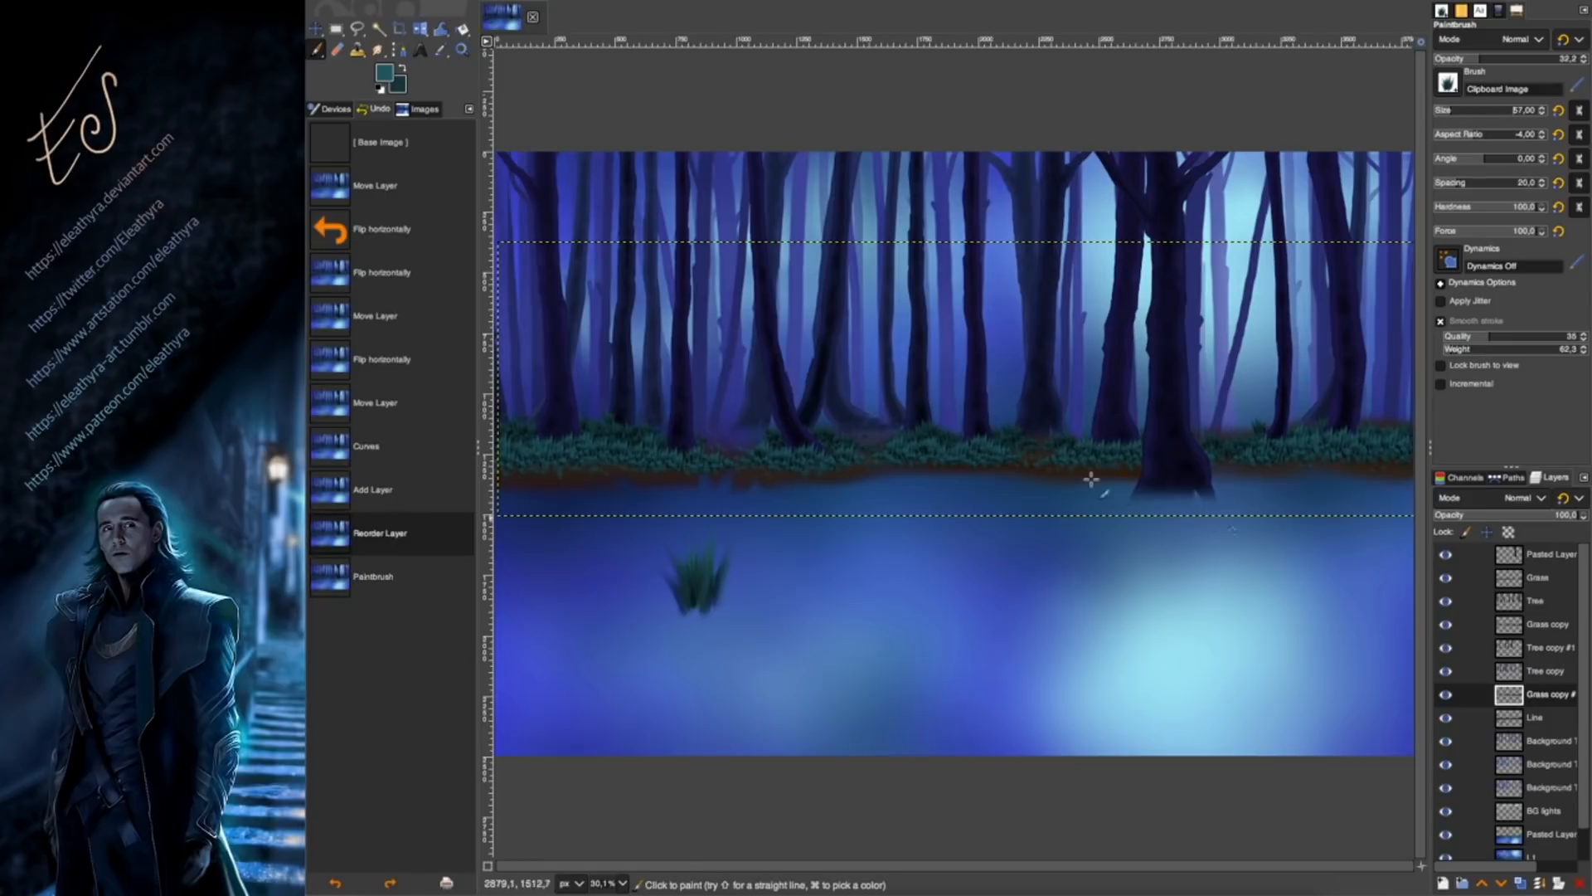
Move the Grass copy #1 layer up behind the other grass bands and flip it horizontally.
key("m")
left_click_drag(1032, 445, 960, 421)
key("shift+f")
left_click(743, 420)
key("m")
key("p")
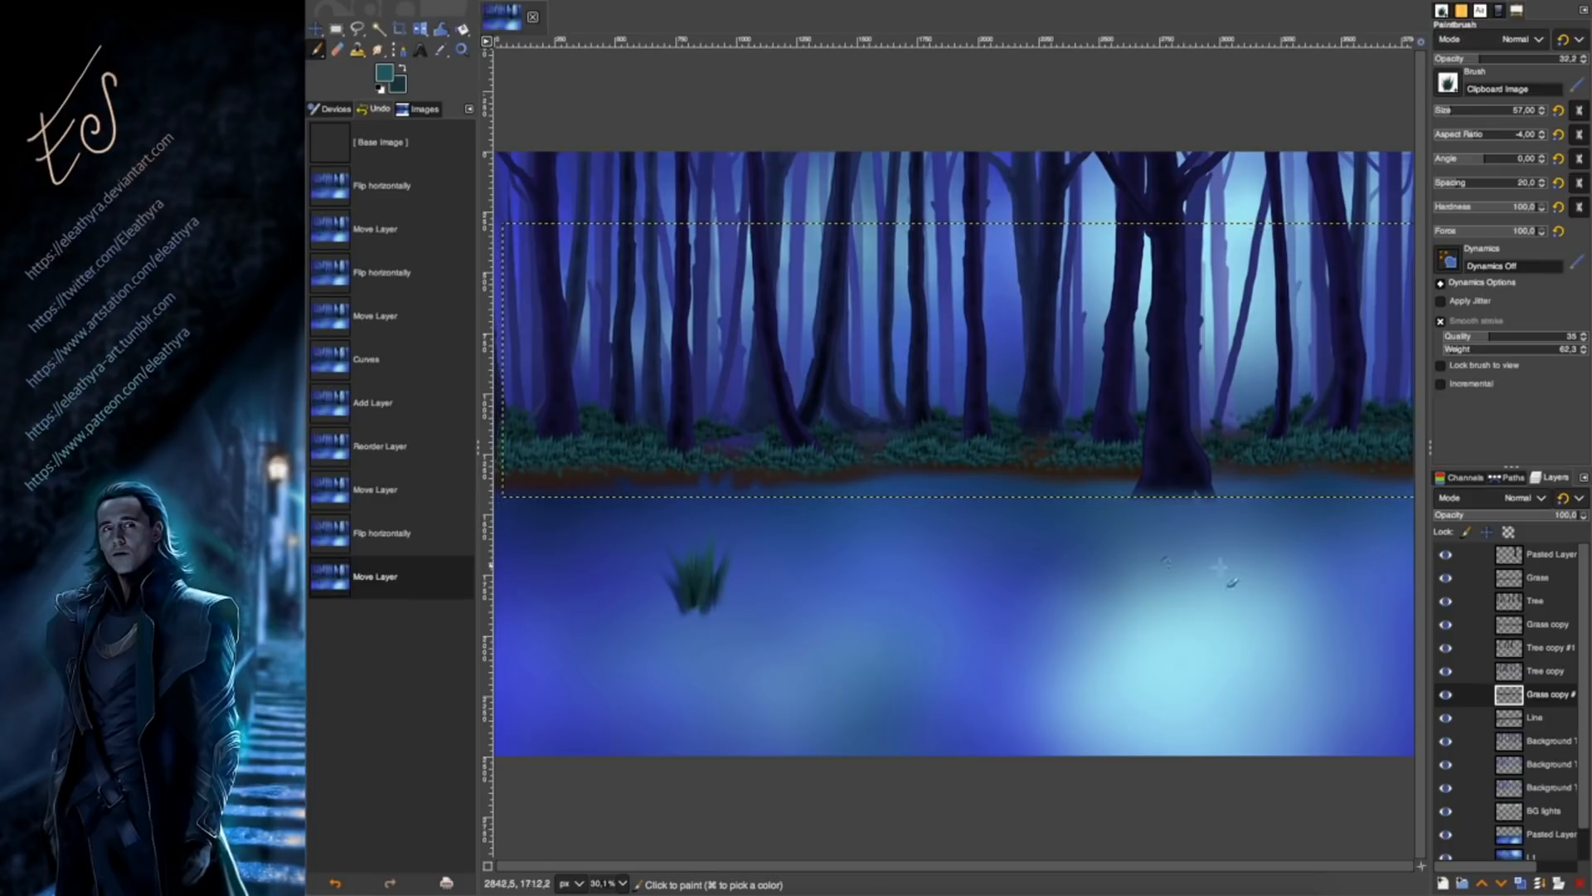
Brighten the Grass copy #1 layer with Curves by raising the Value curve in the shadows and midtones.
left_click(730, 129)
left_click_drag(1390, 218, 1444, 131)
left_click_drag(1408, 194, 1372, 222)
left_click_drag(1434, 142, 1435, 150)
left_click_drag(1372, 223, 1360, 235)
left_click_drag(1434, 150, 1393, 173)
left_click(1358, 235)
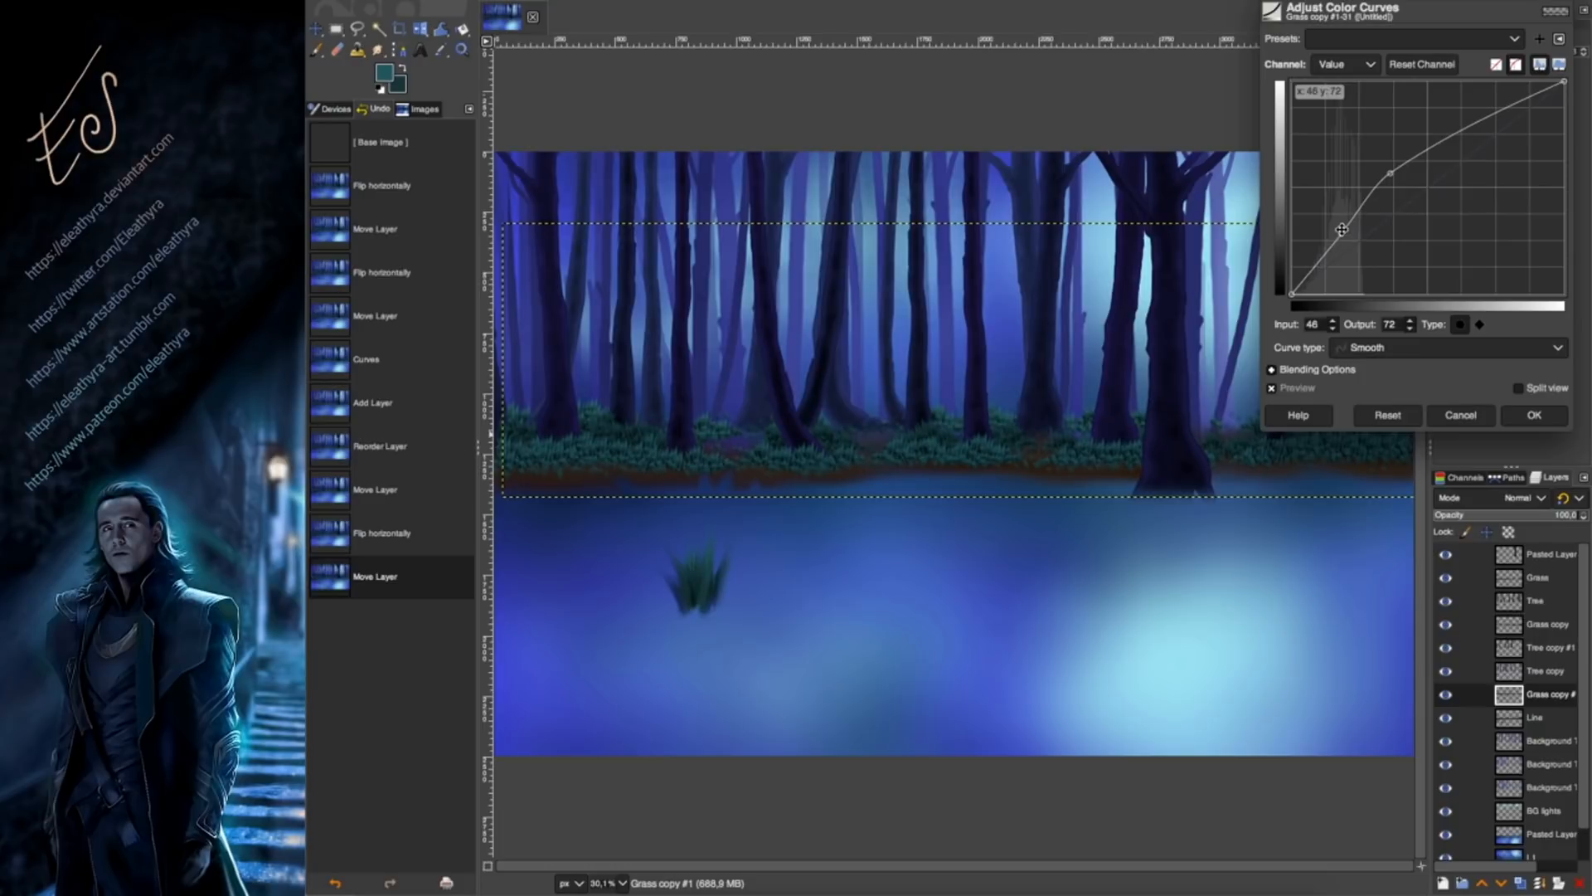
left_click(1535, 416)
Shift the Grass copy #1 layer with Hue-Saturation using hue 25.1 and lightness 4.2.
left_click(690, 2)
left_click(713, 37)
left_click_drag(1332, 219, 1344, 219)
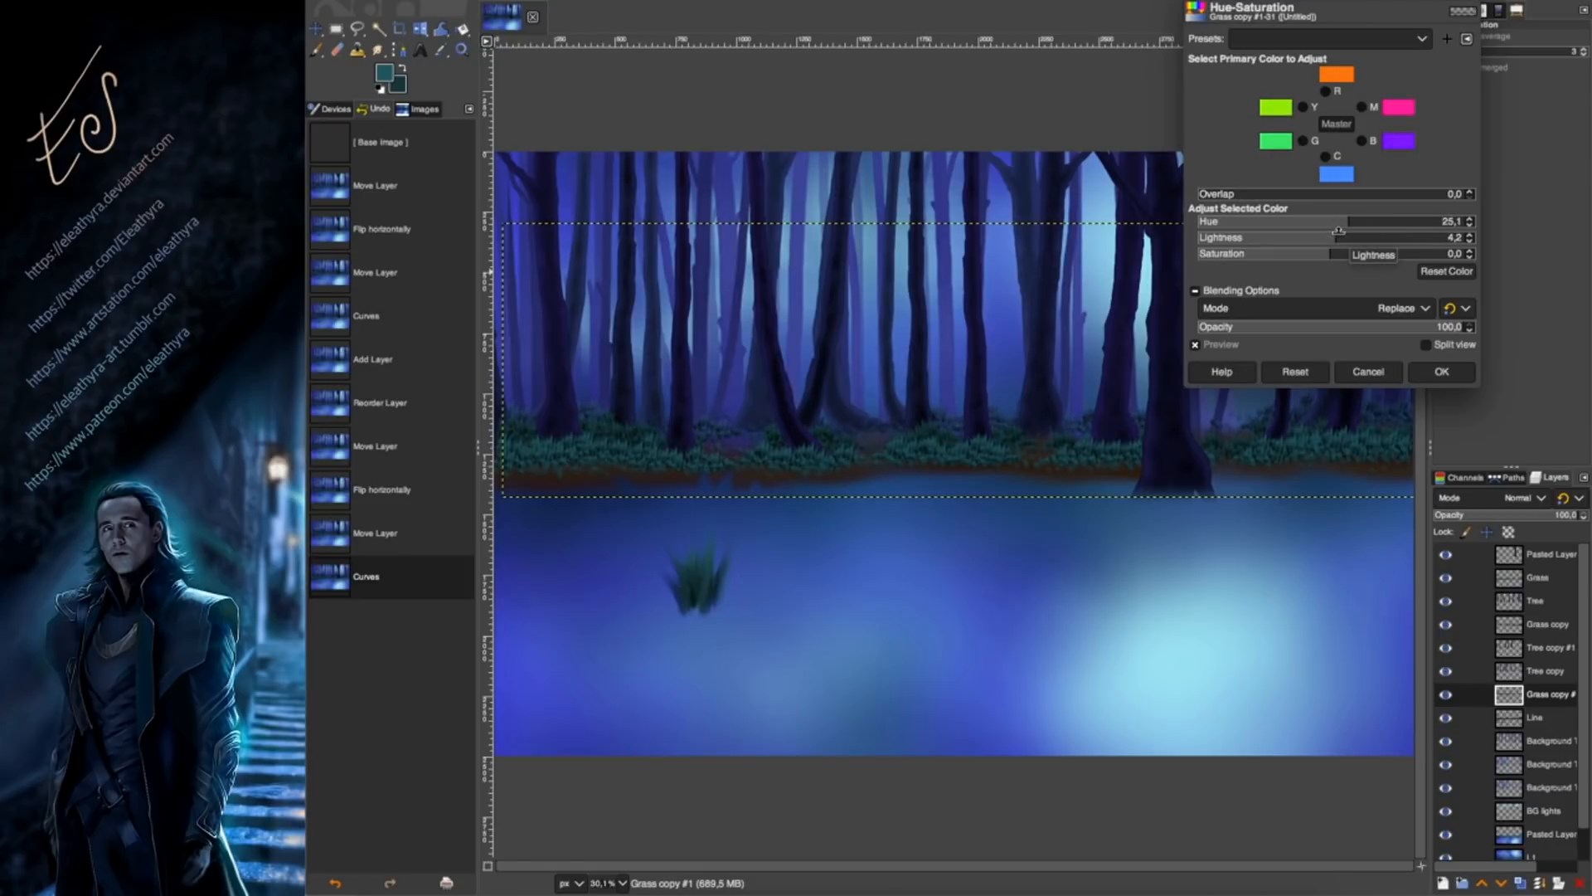
left_click(1439, 373)
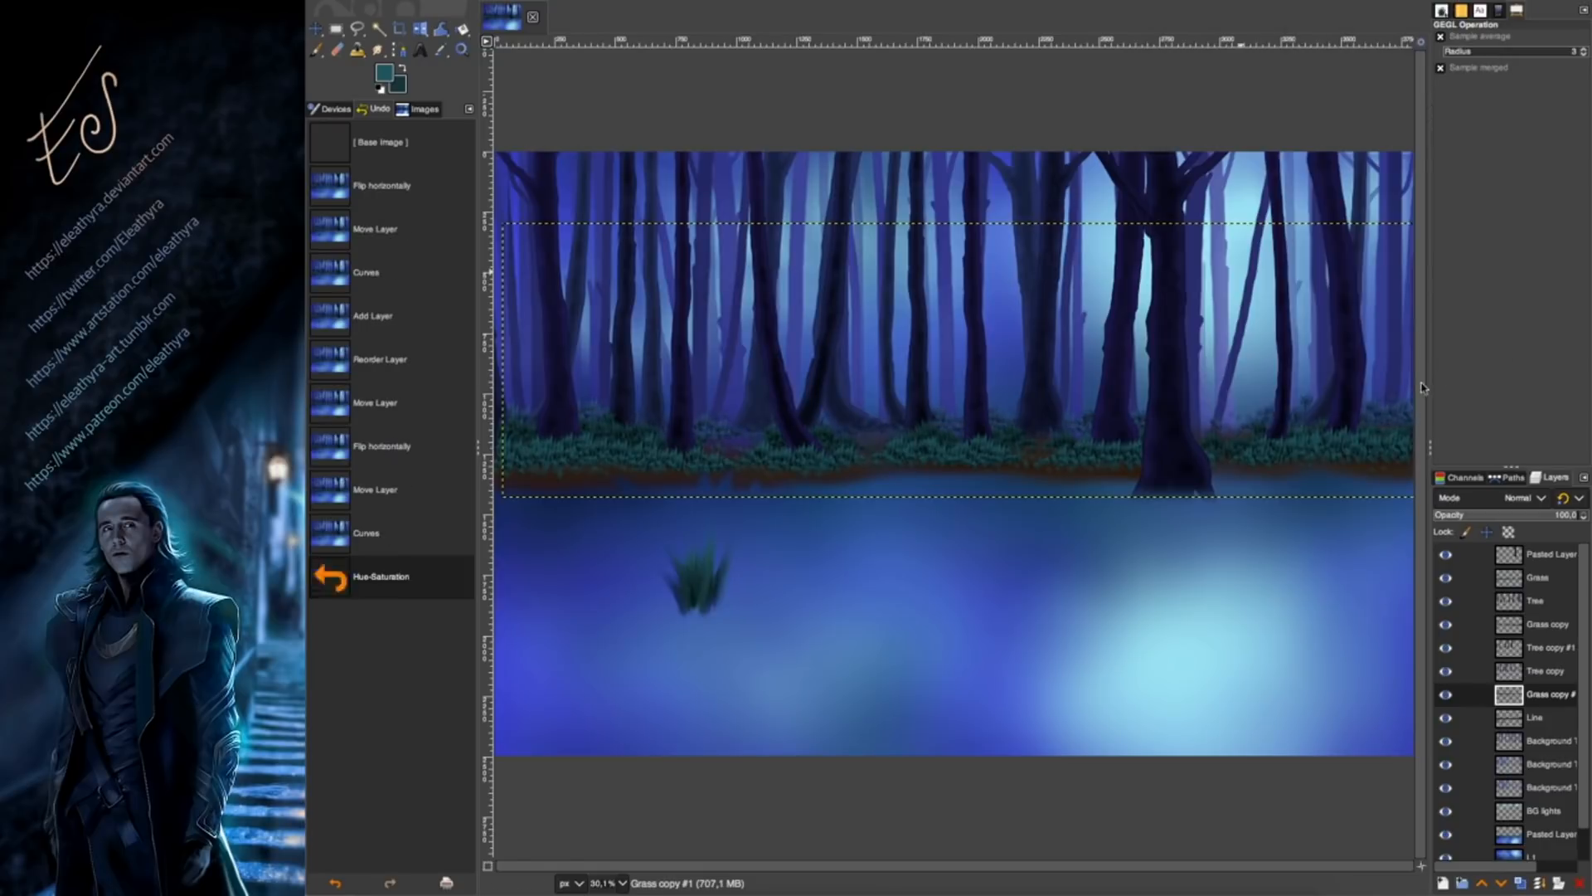
Adjust the Grass copy layer with Hue-Saturation using hue 9.8 and lightness -4.8.
left_click(1541, 624)
key("shift+ctrl+f")
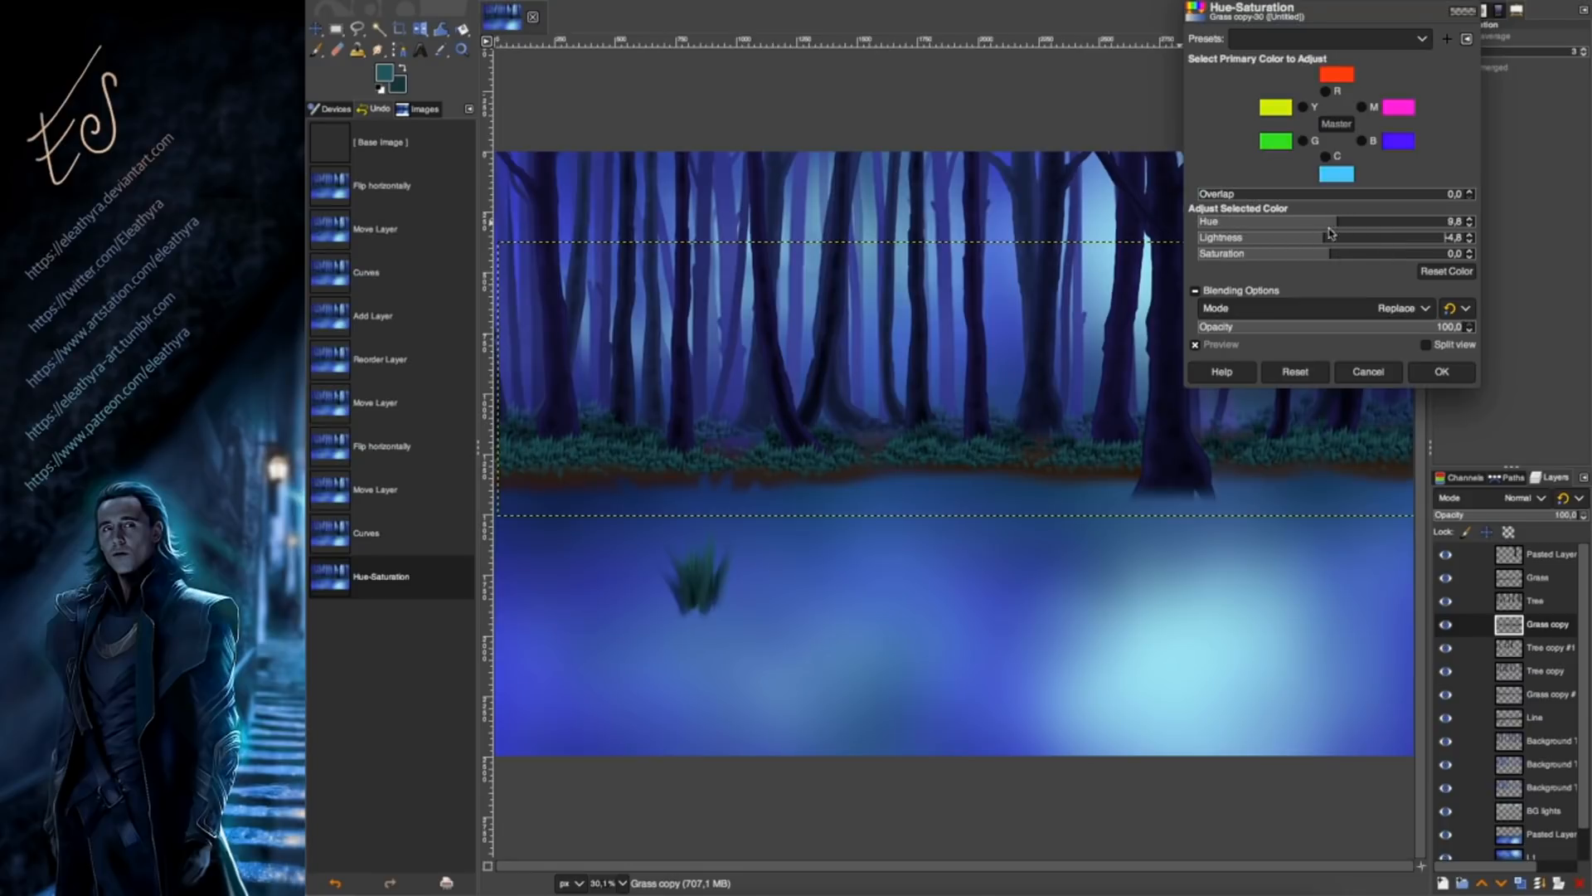
left_click(1441, 372)
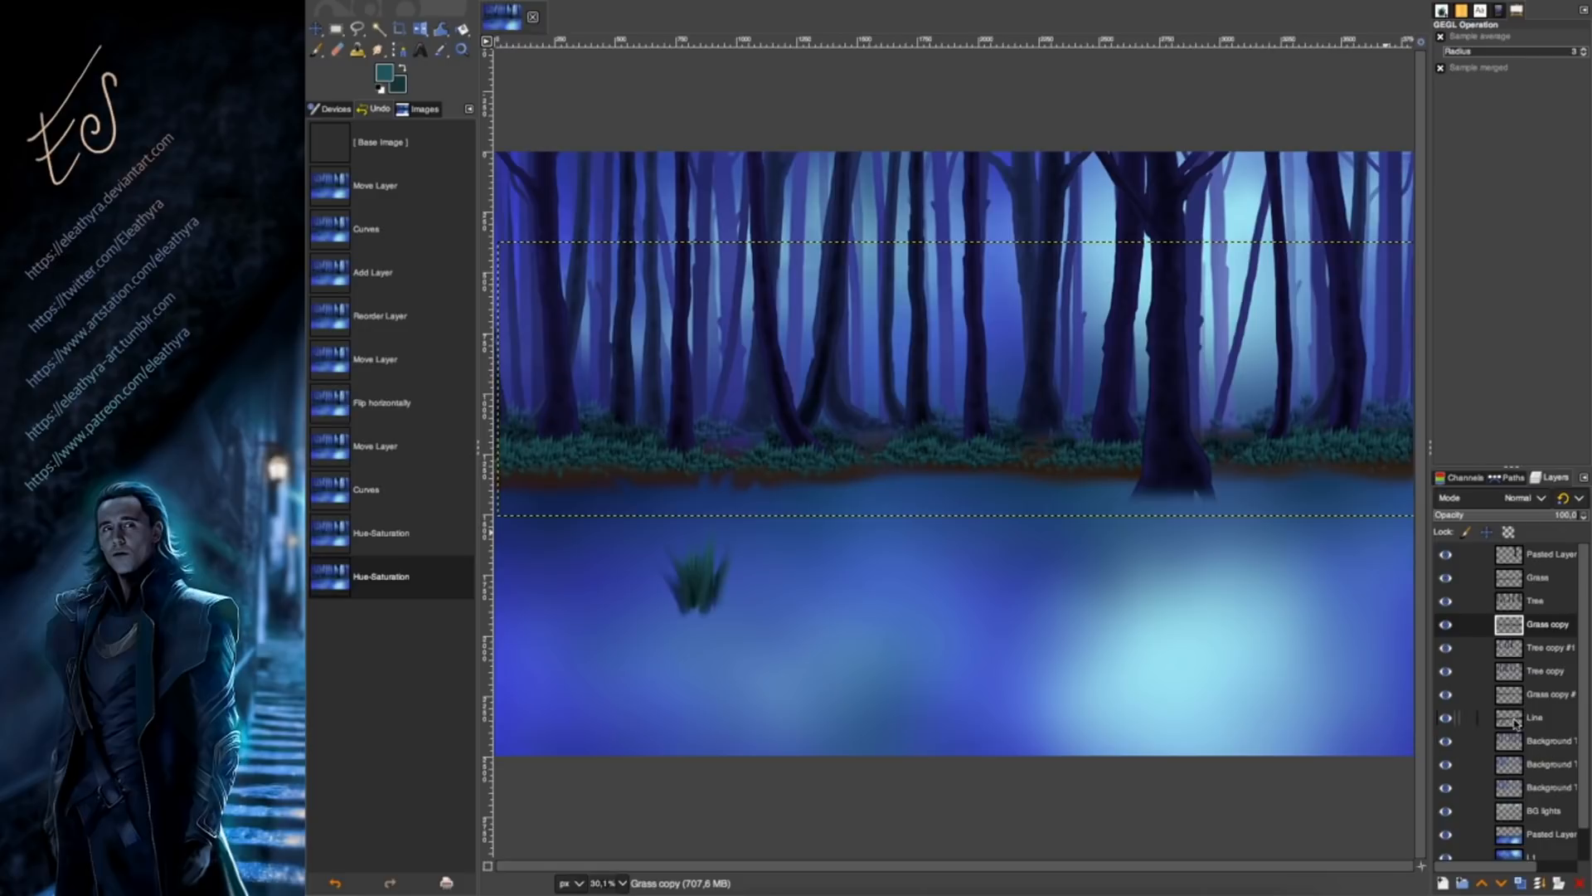
Add a layer named Grass back above the Line layer and crop only that layer to a 3800 × 718 px strip.
left_click(1532, 716)
key("shift+ctrl+n")
type("back")
key("Return")
key("shift+c")
left_click_drag(1412, 478, 493, 305)
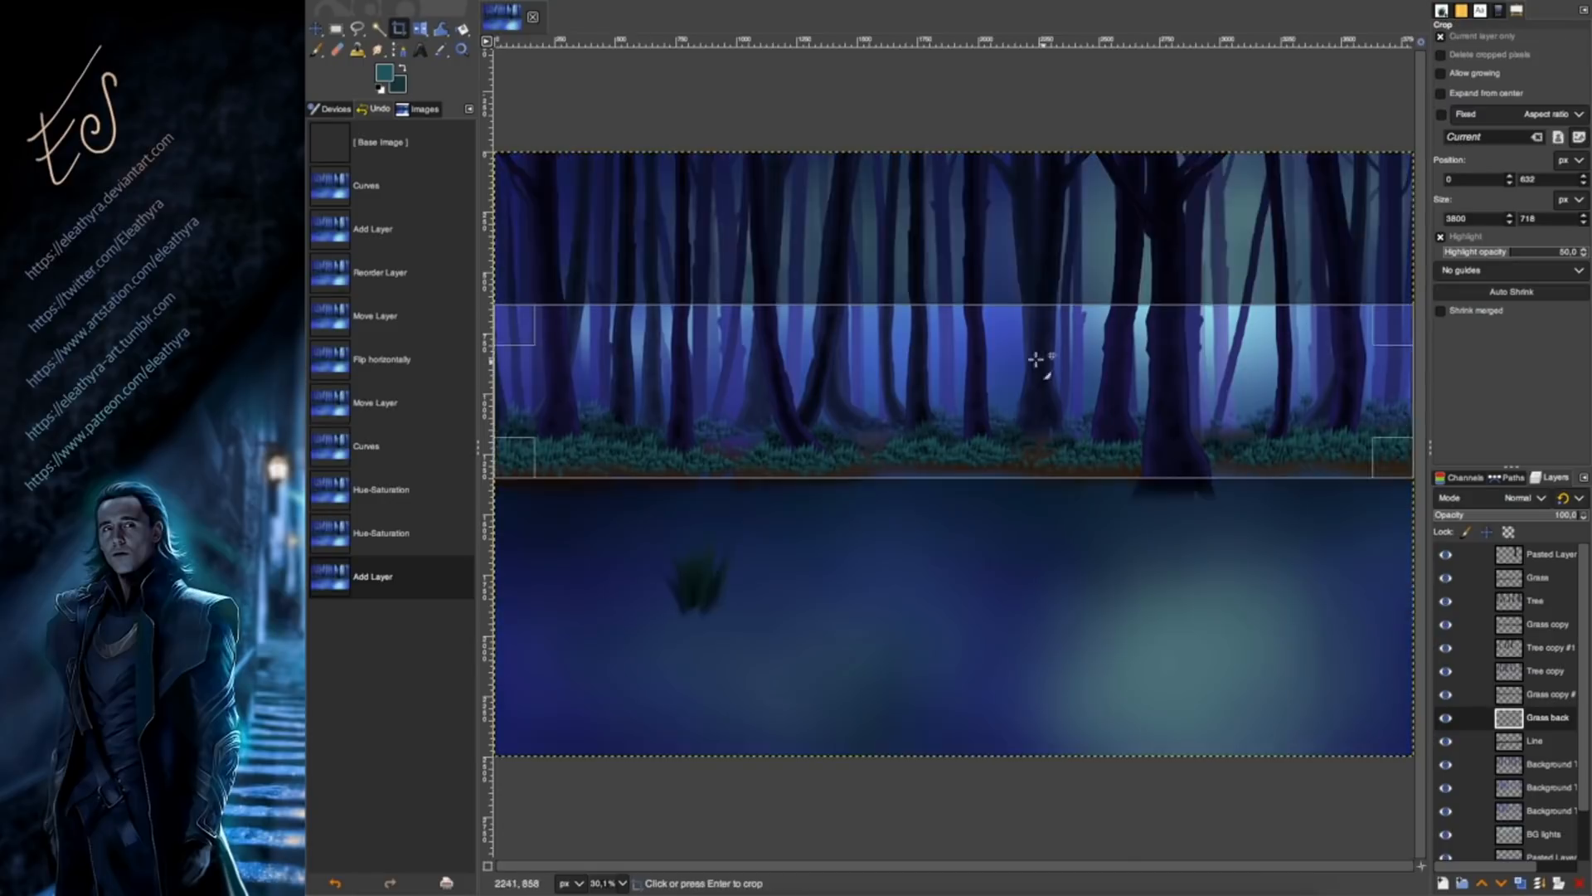
left_click(1038, 355)
Stamp faint background grass tufts behind the trunks at the right end of the shoreline.
key("p")
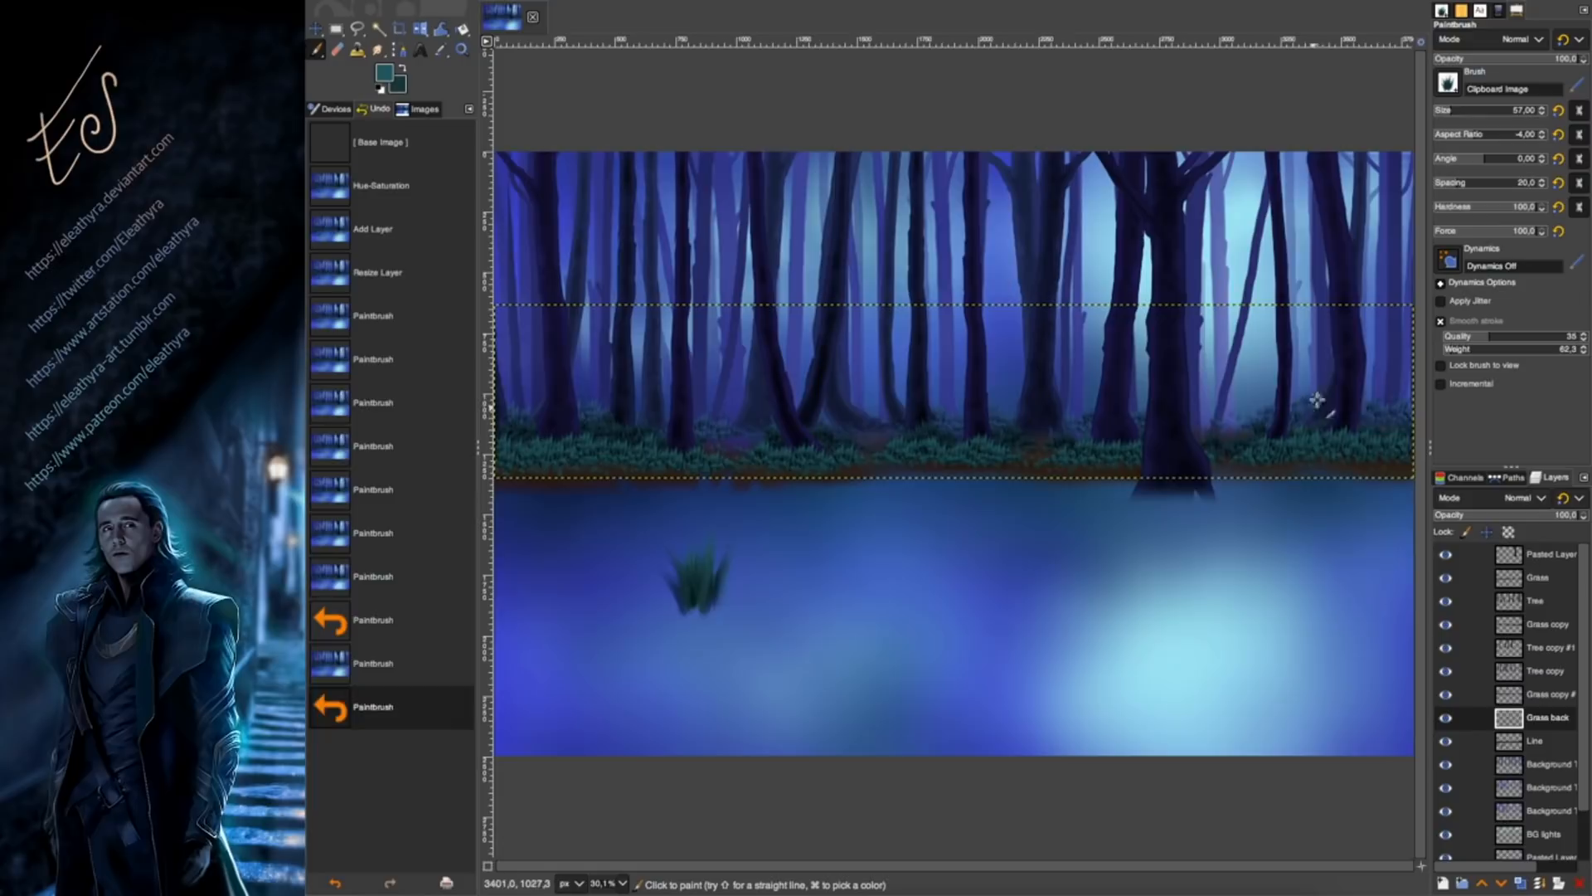
left_click(1331, 408)
left_click(1352, 408)
left_click(1368, 408)
left_click(1379, 405)
left_click(1390, 402)
left_click(1402, 400)
left_click(1384, 411)
left_click(1325, 414)
Set the brush size to 79, lower its aspect ratio, and stamp taller background tufts between the right-hand trunks.
left_click(1454, 109)
left_click(1467, 135)
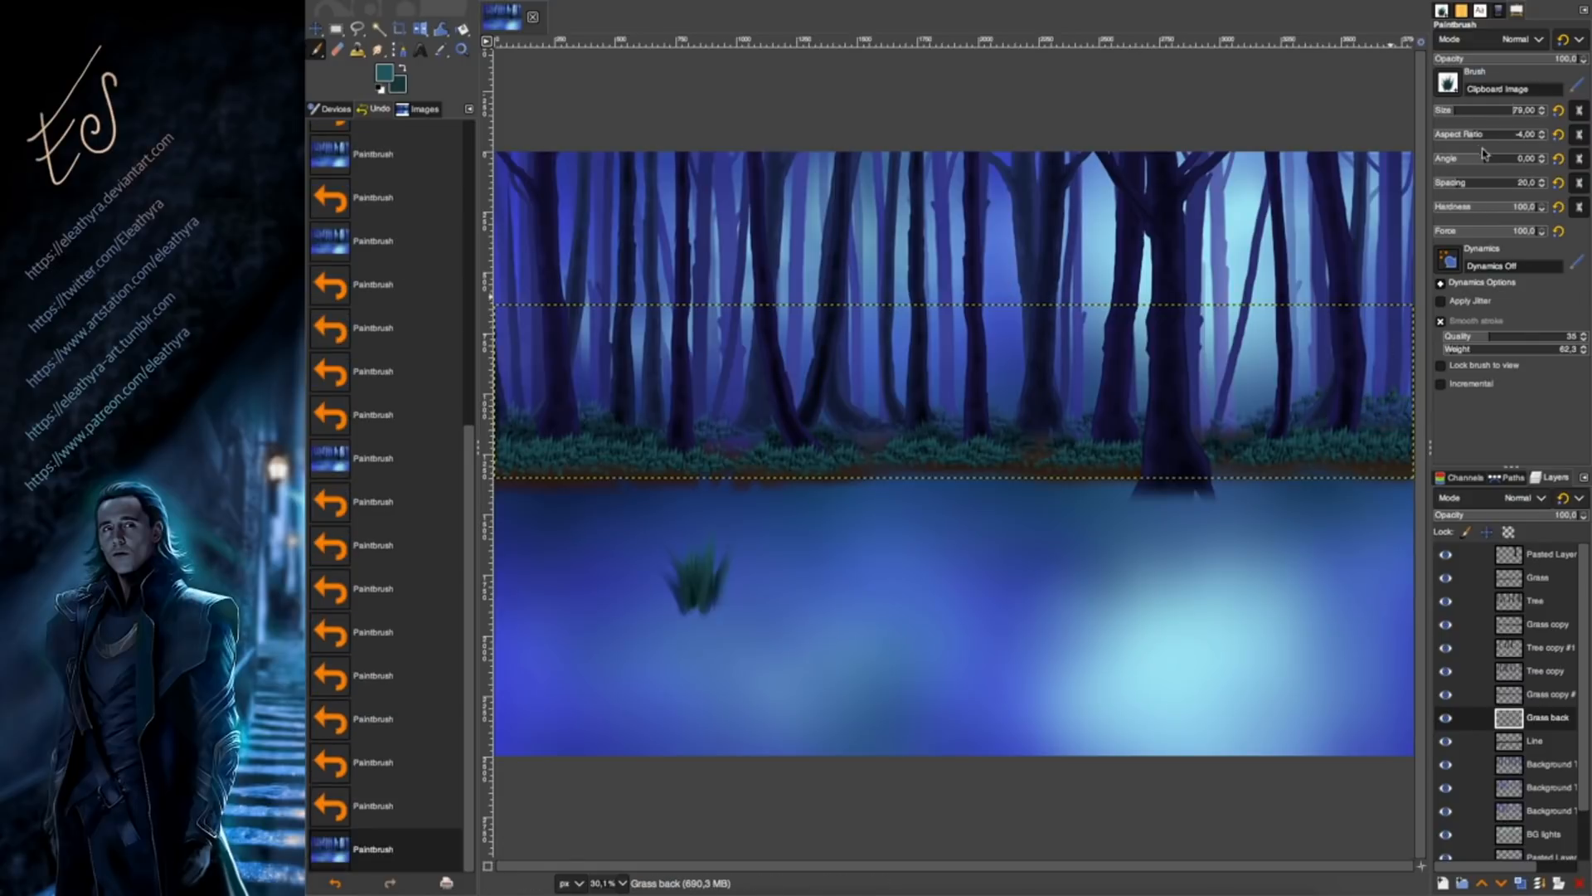
left_click(1315, 408)
left_click(1304, 409)
left_click(1326, 402)
left_click(1372, 401)
left_click(1395, 399)
left_click(1383, 399)
left_click(1397, 398)
left_click(1373, 405)
left_click(1337, 414)
left_click(1262, 423)
left_click(1286, 415)
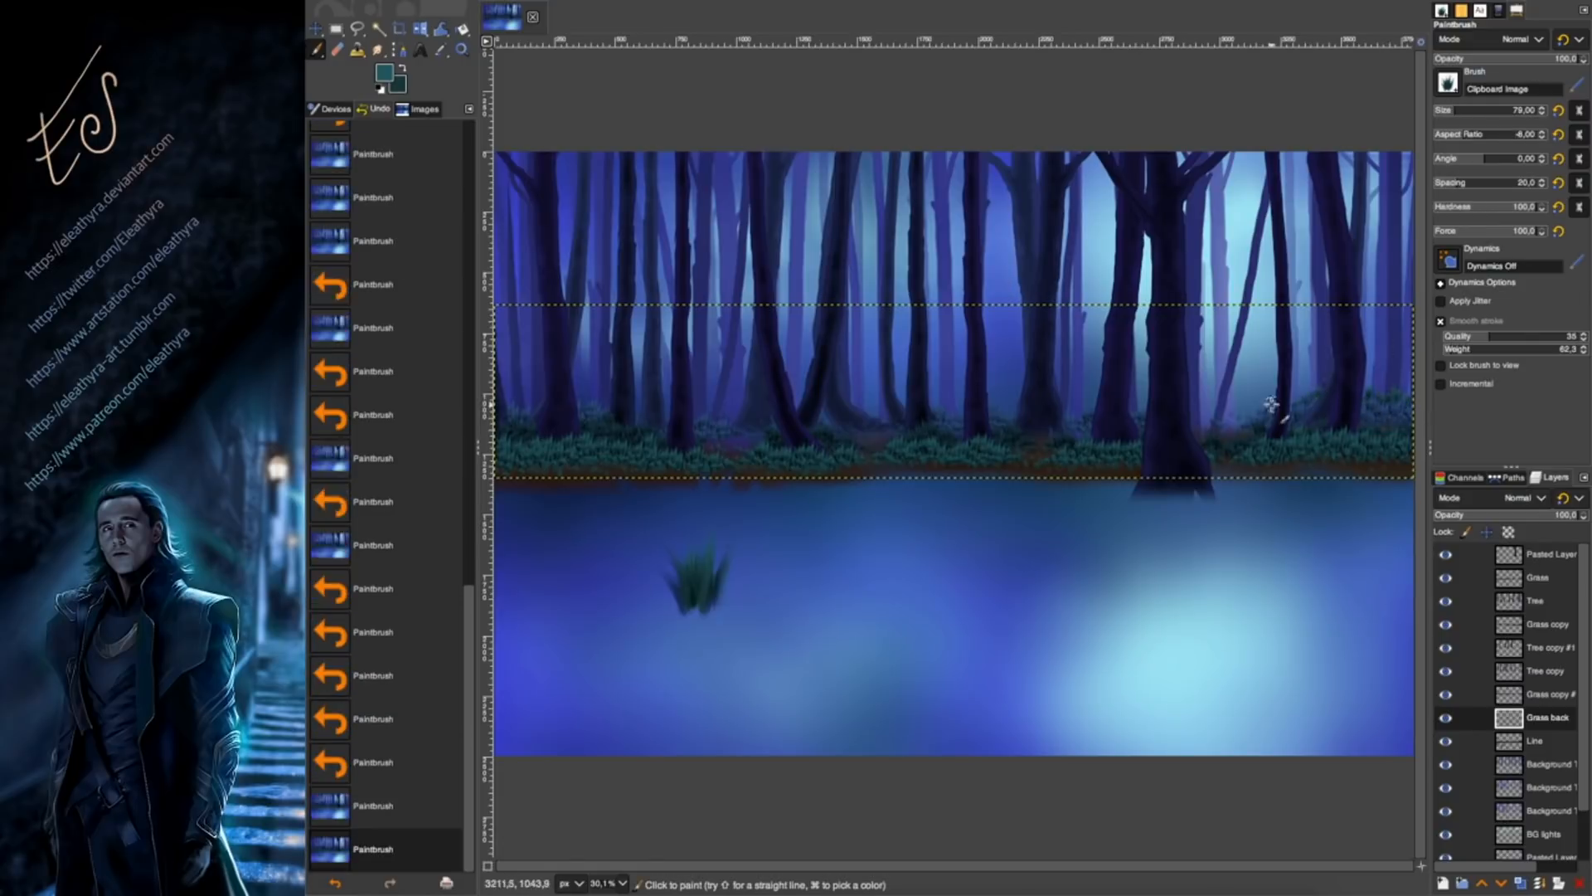
Stamp background grass tufts behind the right-hand trunks and on both sides of the slim trunk right of centre.
left_click(1278, 416)
left_click(1092, 418)
left_click(1067, 424)
left_click(953, 414)
left_click(953, 410)
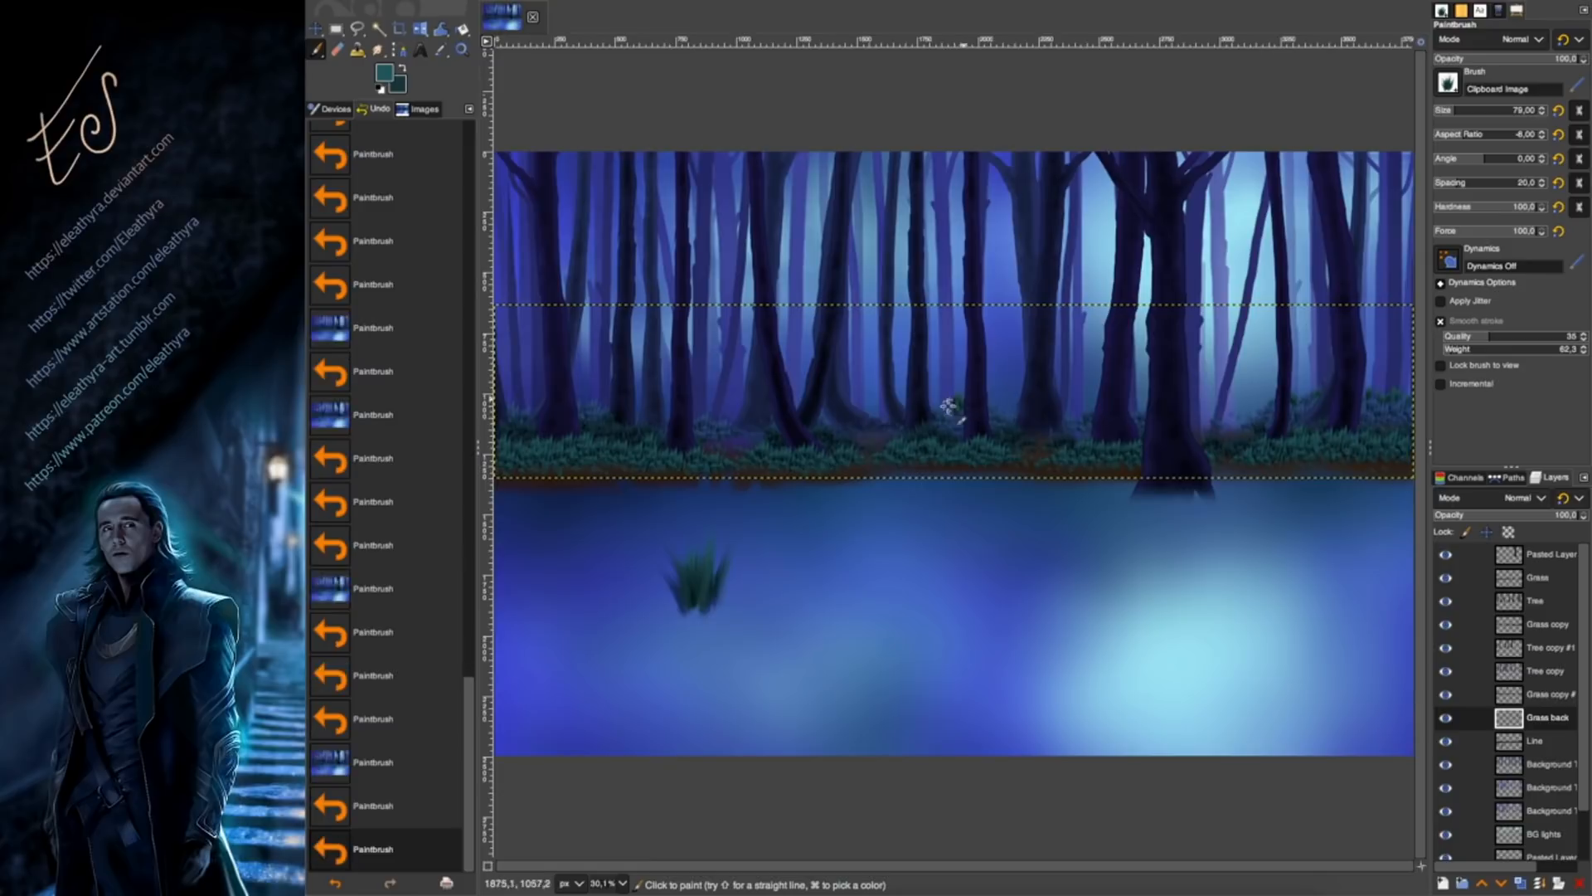
left_click(947, 414)
left_click(943, 417)
left_click(952, 406)
left_click(955, 400)
left_click(958, 402)
left_click(987, 432)
left_click(982, 398)
left_click(1001, 409)
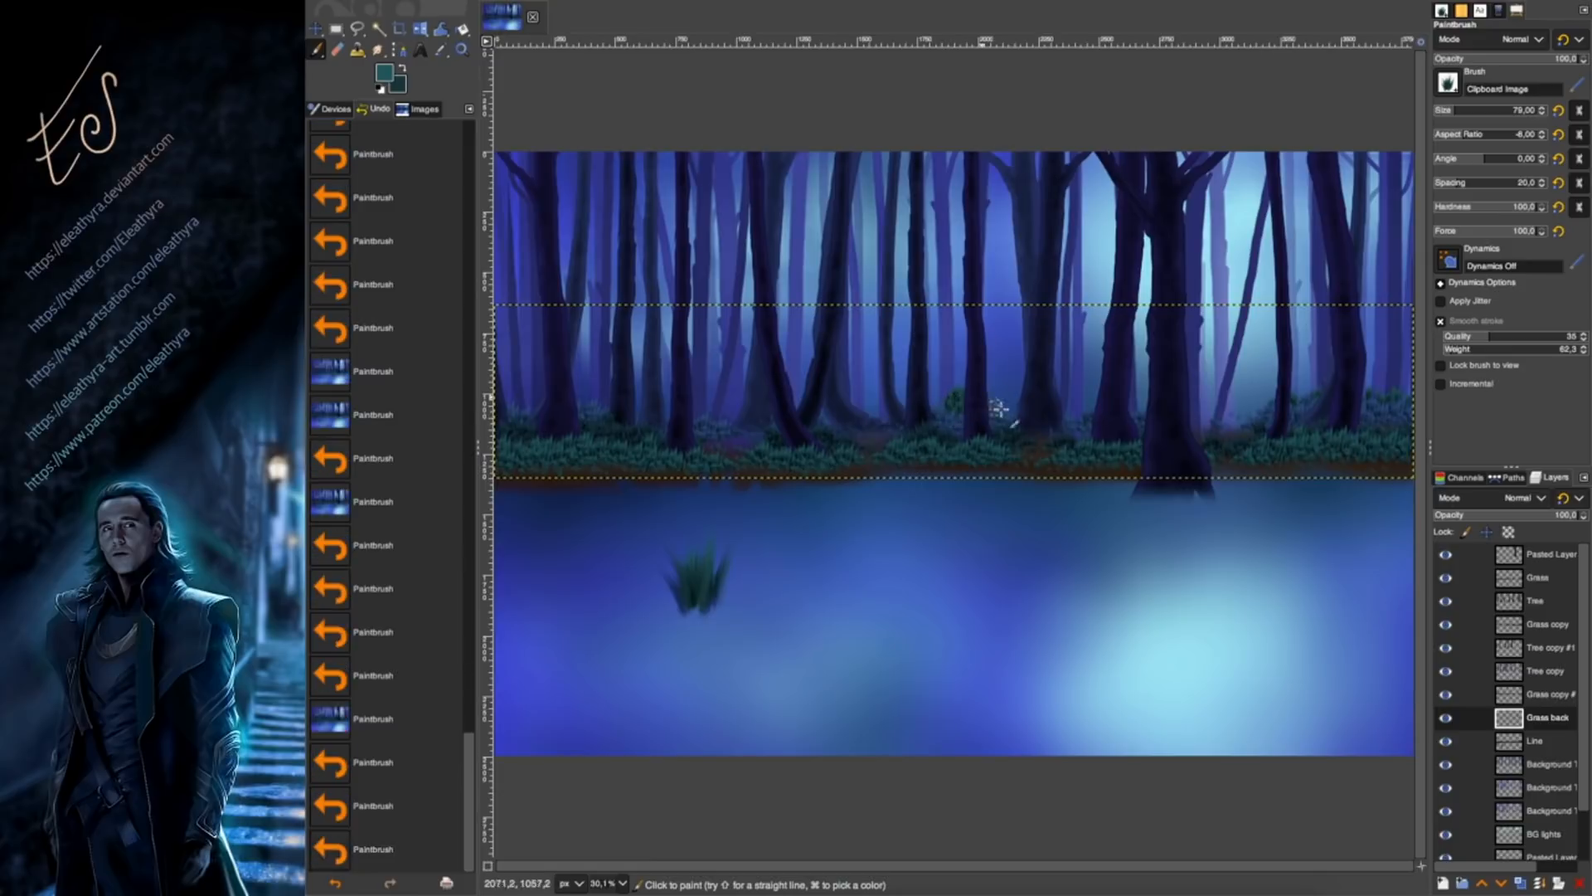
left_click(995, 404)
Stamp a cluster of background grass tufts between the leaning tree and the straight trunk left of the image's centre.
left_click(937, 407)
left_click(879, 408)
left_click(853, 406)
left_click(856, 403)
left_click(863, 397)
left_click(865, 401)
left_click(870, 405)
left_click(874, 408)
left_click(877, 410)
left_click(862, 408)
left_click(802, 449)
left_click(799, 448)
left_click(866, 398)
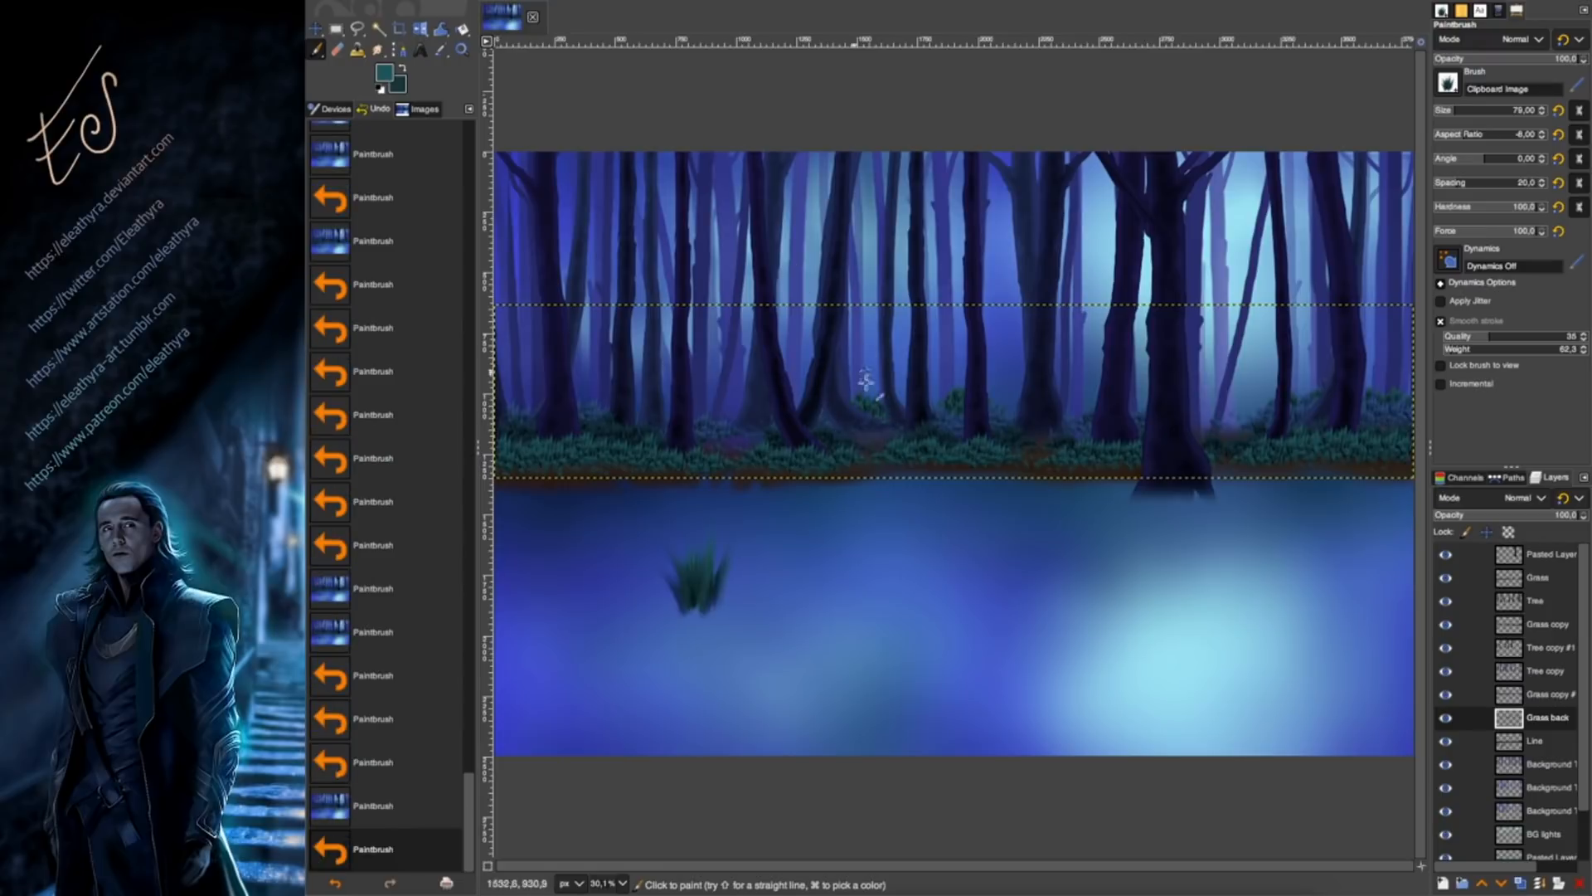
Stamp background grass tufts on either side of the dark trunk in the left third of the forest.
left_click(720, 424)
left_click(725, 419)
left_click(730, 415)
left_click(736, 415)
left_click(732, 413)
left_click(727, 414)
left_click(720, 420)
left_click(712, 425)
left_click(639, 404)
left_click(647, 412)
left_click(655, 416)
left_click(671, 419)
Stamp background grass tufts around the thick trunk at the far left of the shoreline.
left_click(551, 410)
left_click(541, 399)
left_click(531, 405)
left_click(535, 400)
left_click(535, 401)
left_click(534, 390)
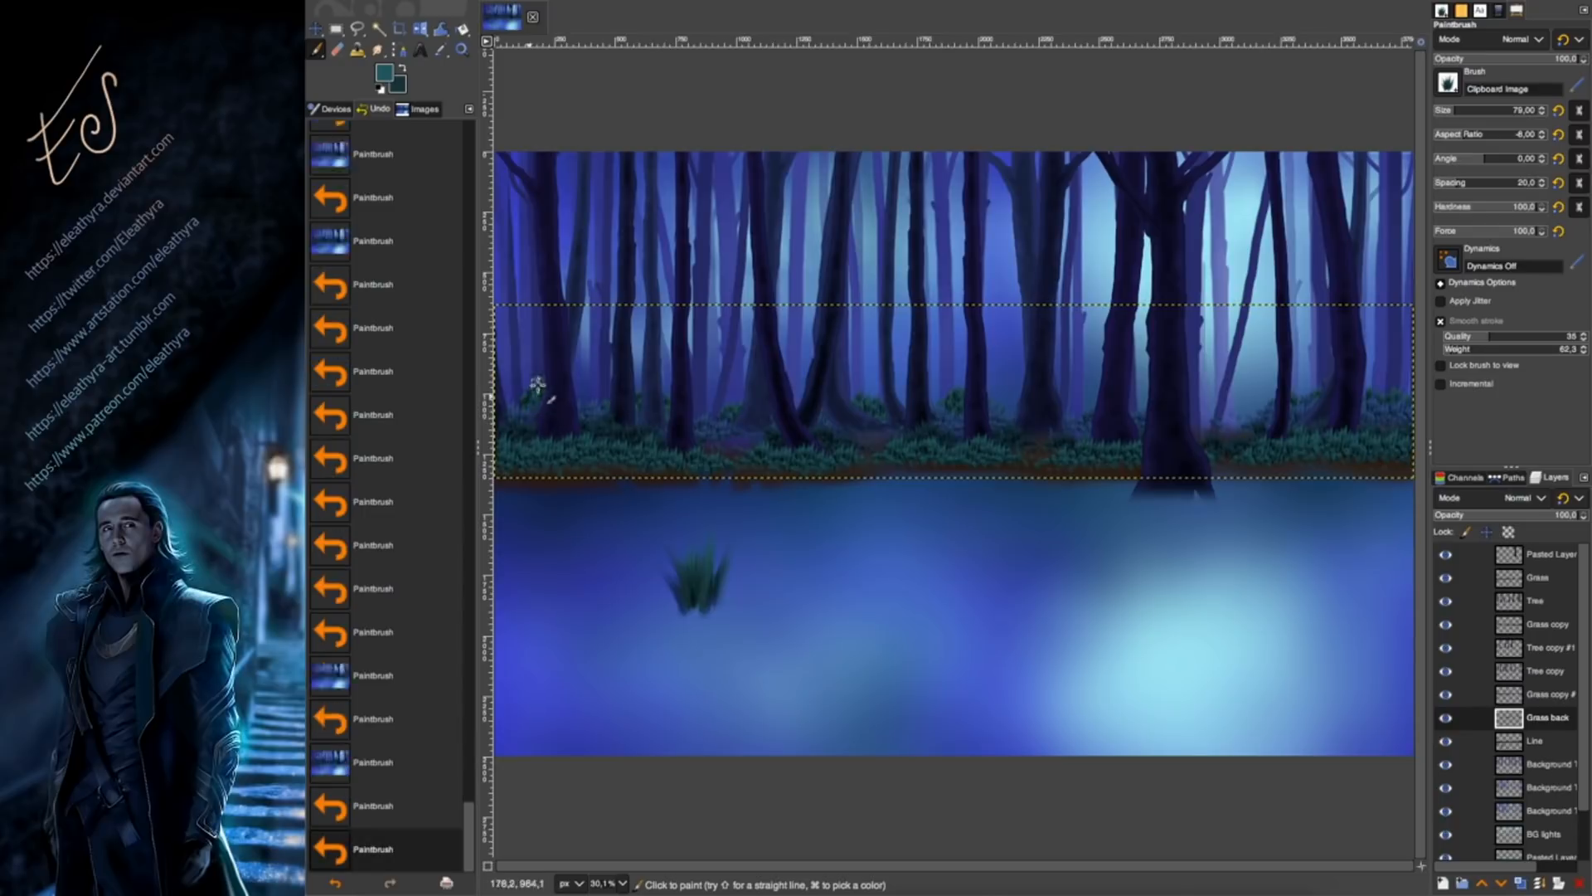
left_click(537, 396)
left_click(542, 404)
Stamp taller grass tufts around the trunks at the far right end of the shoreline.
left_click(1301, 405)
left_click(1308, 404)
left_click(1313, 398)
left_click(1318, 393)
left_click(1361, 380)
left_click(1364, 389)
left_click(1366, 398)
left_click(1395, 386)
left_click(1388, 394)
left_click(1356, 415)
Fill the ground from the large foreground tree to the right edge with low background grass stamps.
left_click(1302, 443)
left_click(1248, 435)
left_click(1202, 423)
left_click(1201, 426)
left_click(1197, 429)
left_click(1199, 431)
left_click(1219, 436)
left_click(1383, 432)
left_click(1327, 439)
left_click(1294, 442)
left_click(1240, 440)
left_click(1230, 441)
left_click(1244, 448)
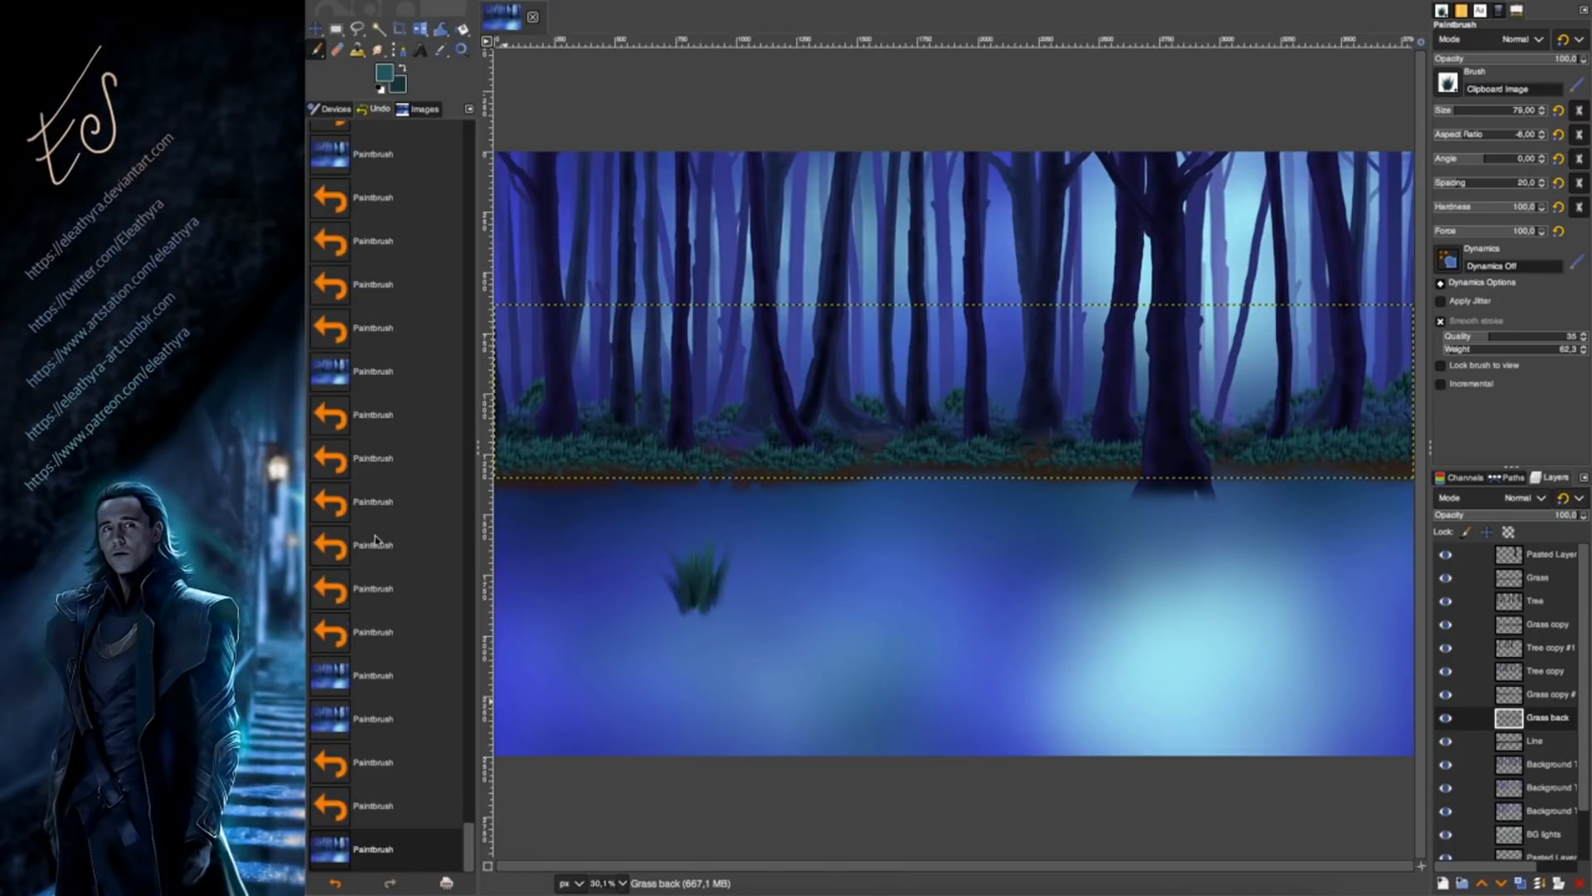
Step back through the undo history to remove the most recent grass stamps.
left_click(376, 503)
left_click(370, 199)
scroll(378, 251, "up", 5)
left_click(366, 192)
left_click(367, 241)
left_click(367, 284)
left_click(364, 373)
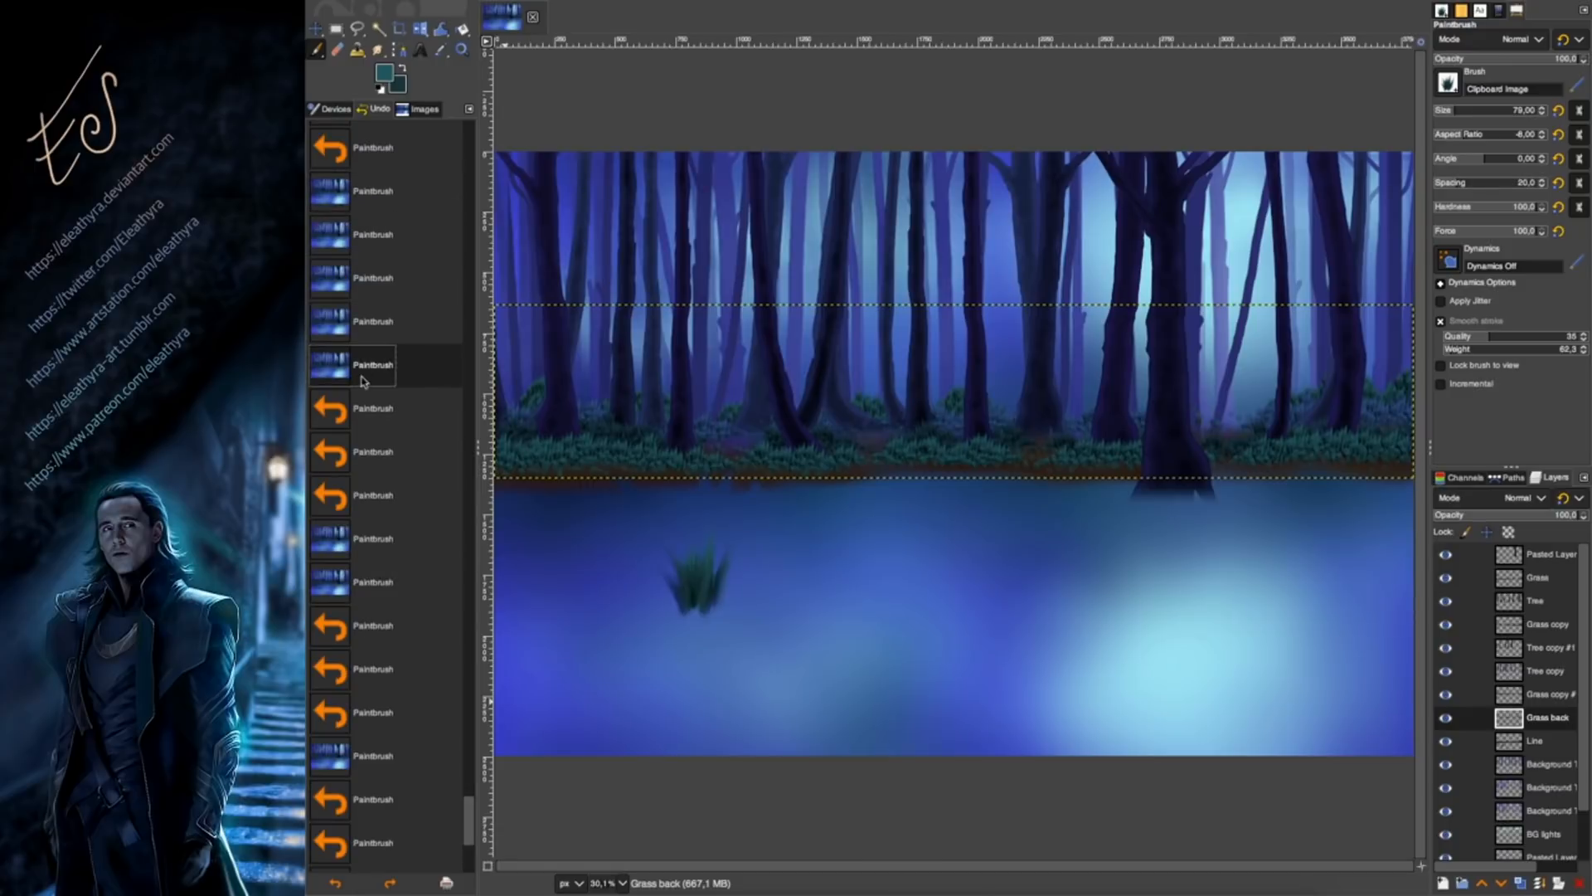
left_click(365, 329)
Recolour the Grass back layer with a Curves adjustment and Hue-Saturation at hue 21.8, lightness 8.1 and saturation 42.4.
left_click(680, 1)
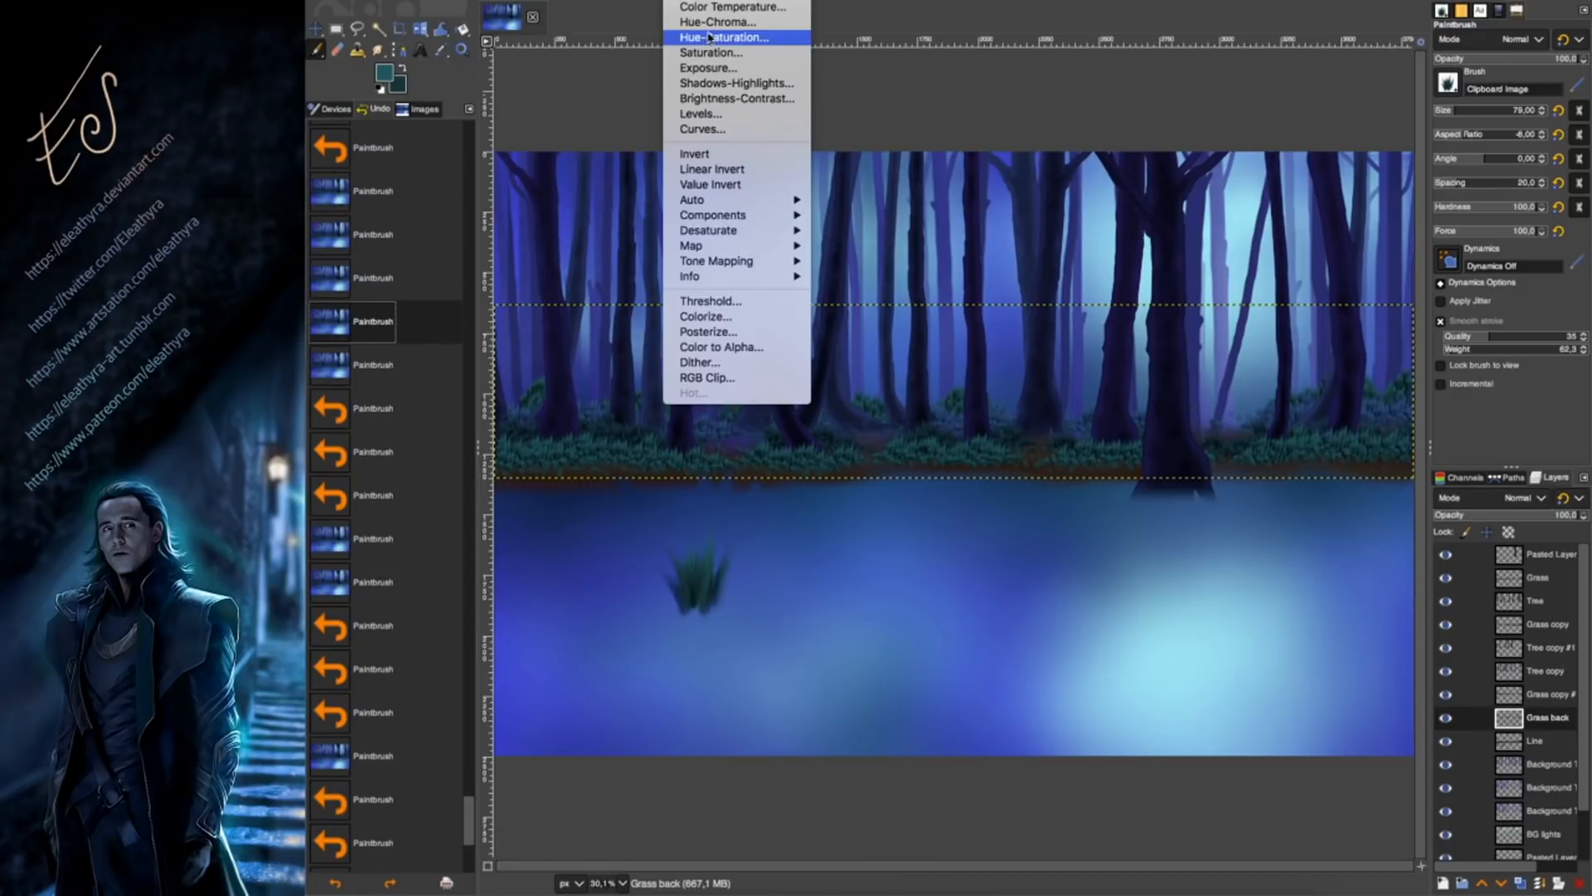
left_click(722, 128)
mouse_move(1330, 222)
left_mouse_down()
mouse_move(1356, 222)
mouse_move(1319, 253)
mouse_move(1375, 253)
mouse_move(1347, 220)
left_mouse_up()
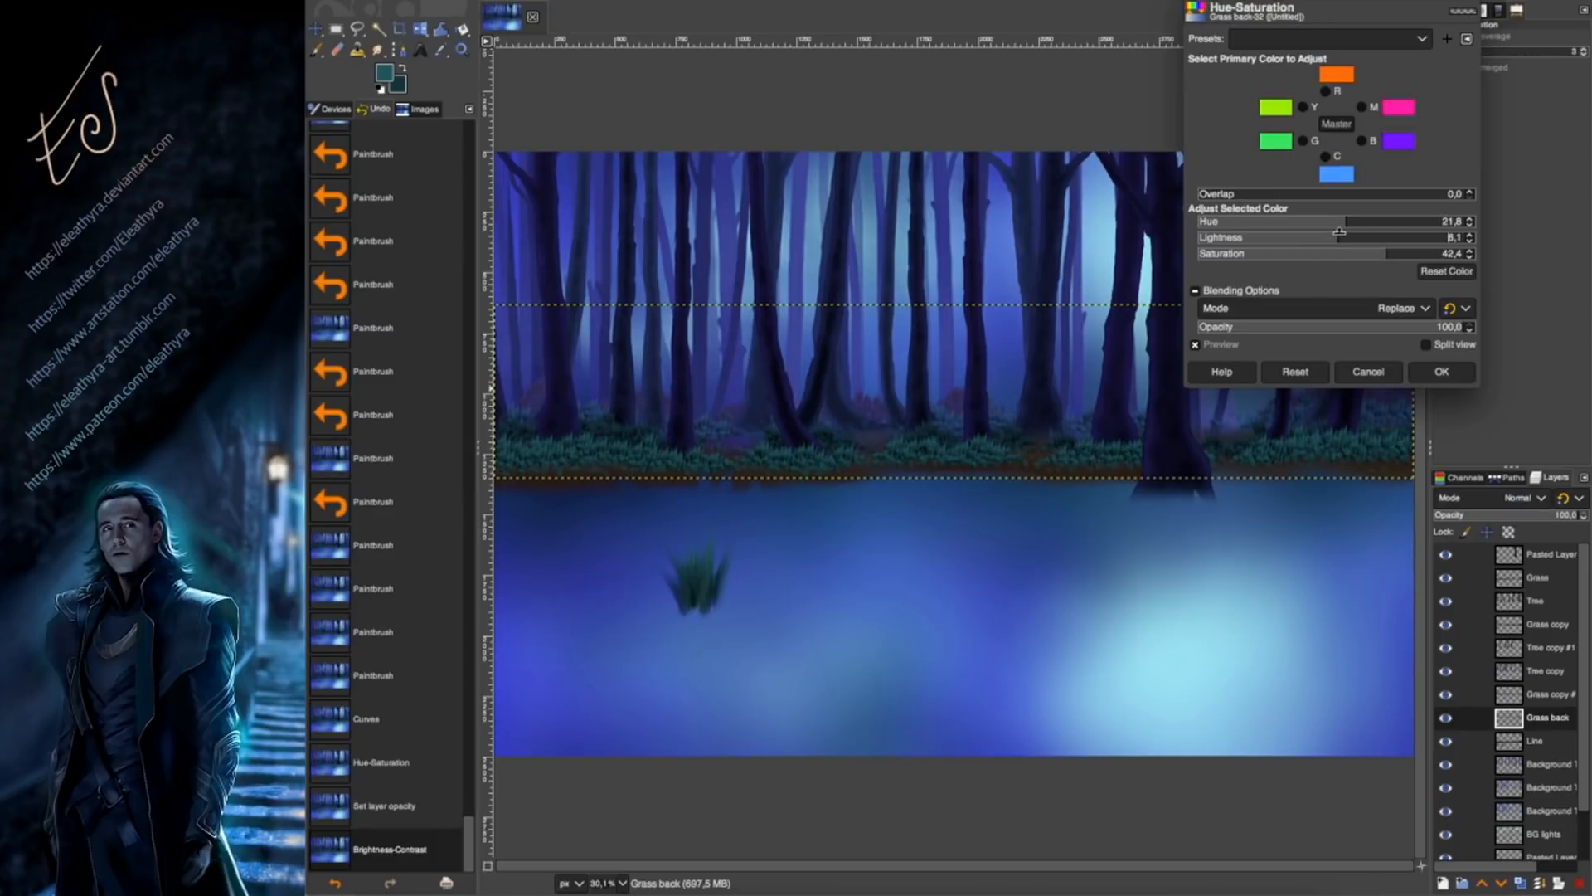
left_click(1442, 372)
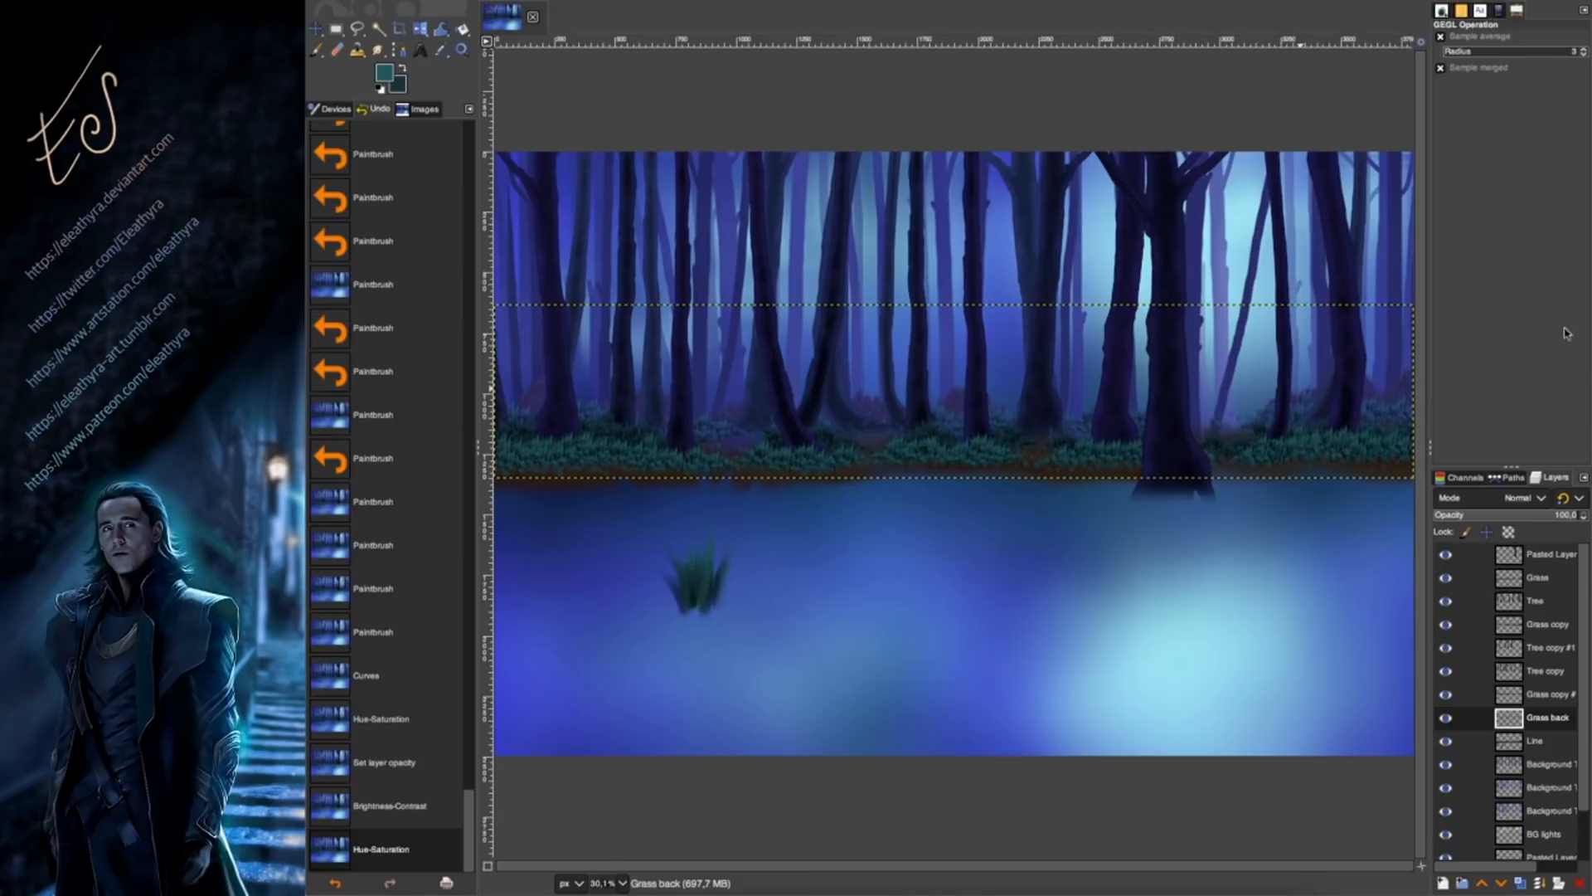
Raise the Grass back layer's contrast slightly with Brightness-Contrast and set its layer opacity to 77.8.
left_click(679, 1)
left_click(742, 97)
left_click_drag(1301, 74, 1307, 74)
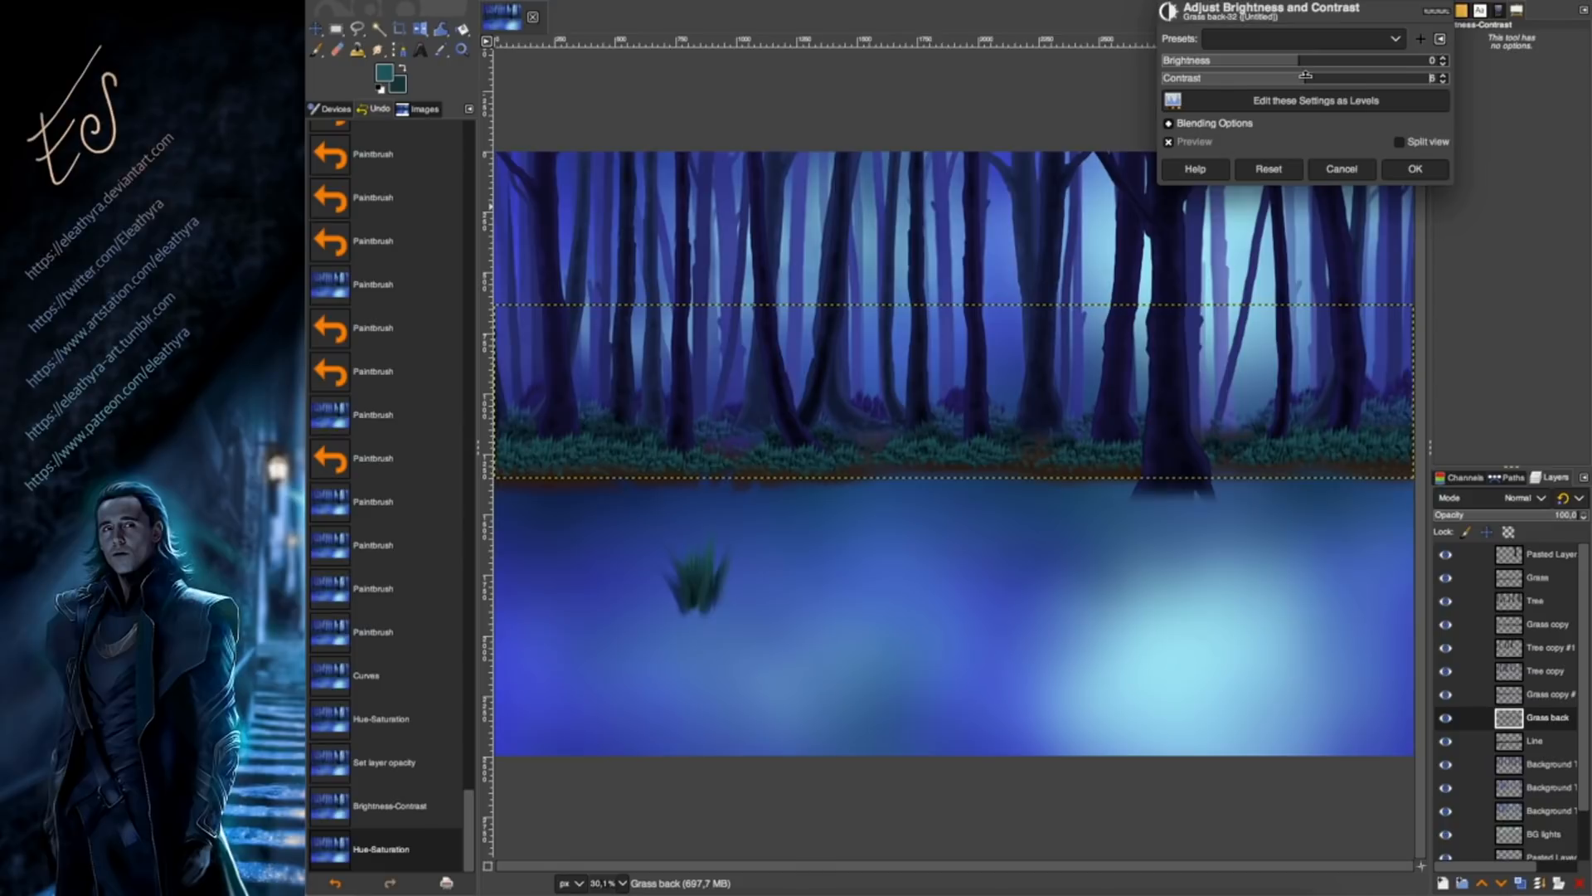
left_click(1415, 168)
left_click(1536, 514)
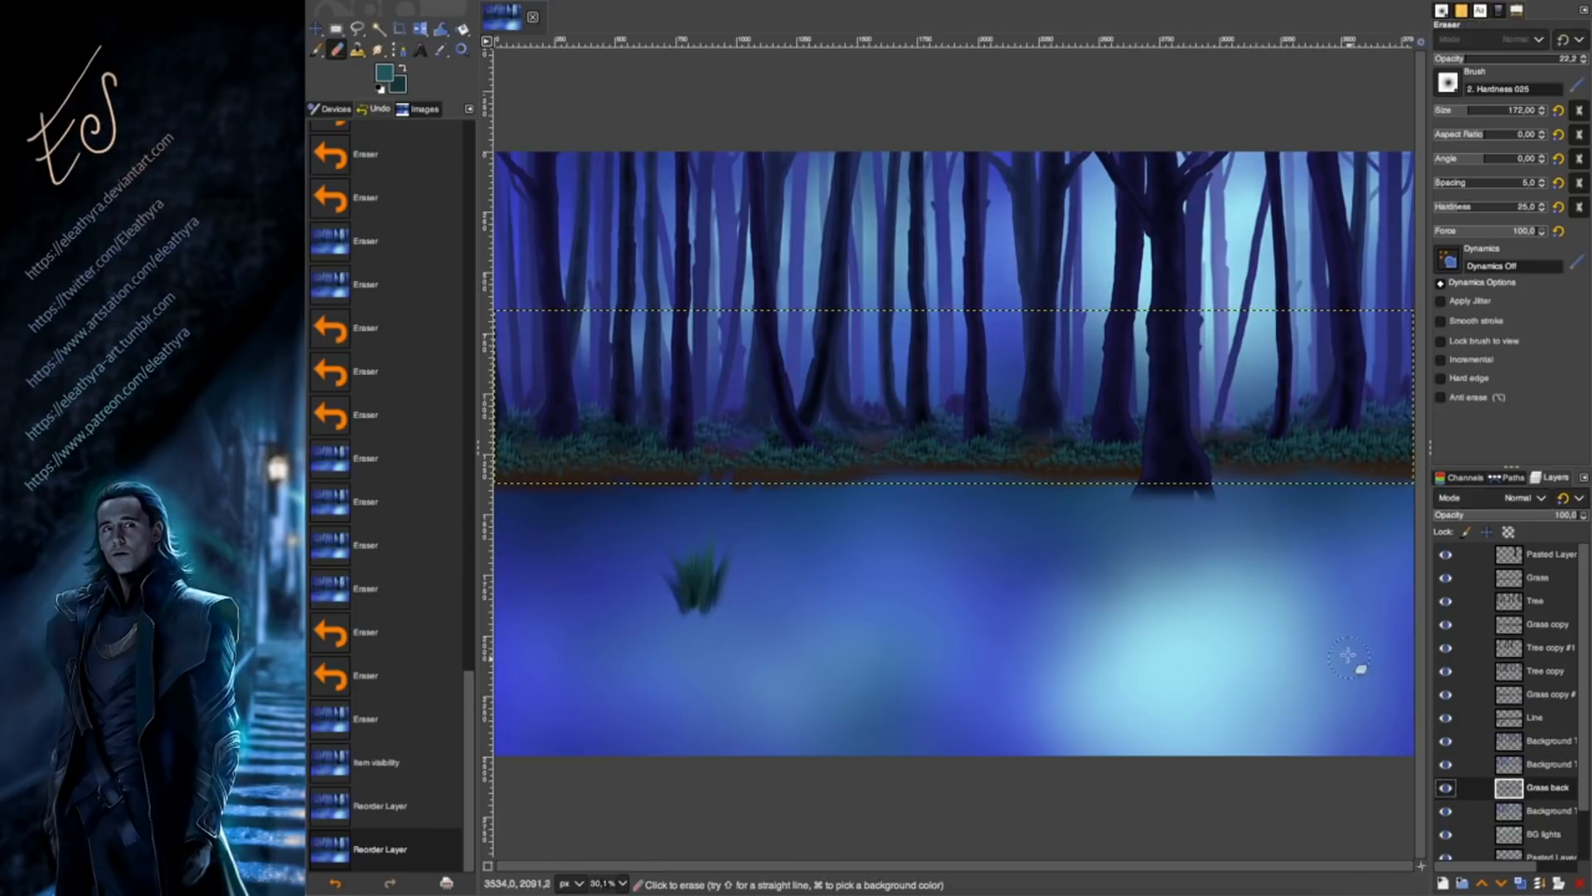
left_click(1547, 515)
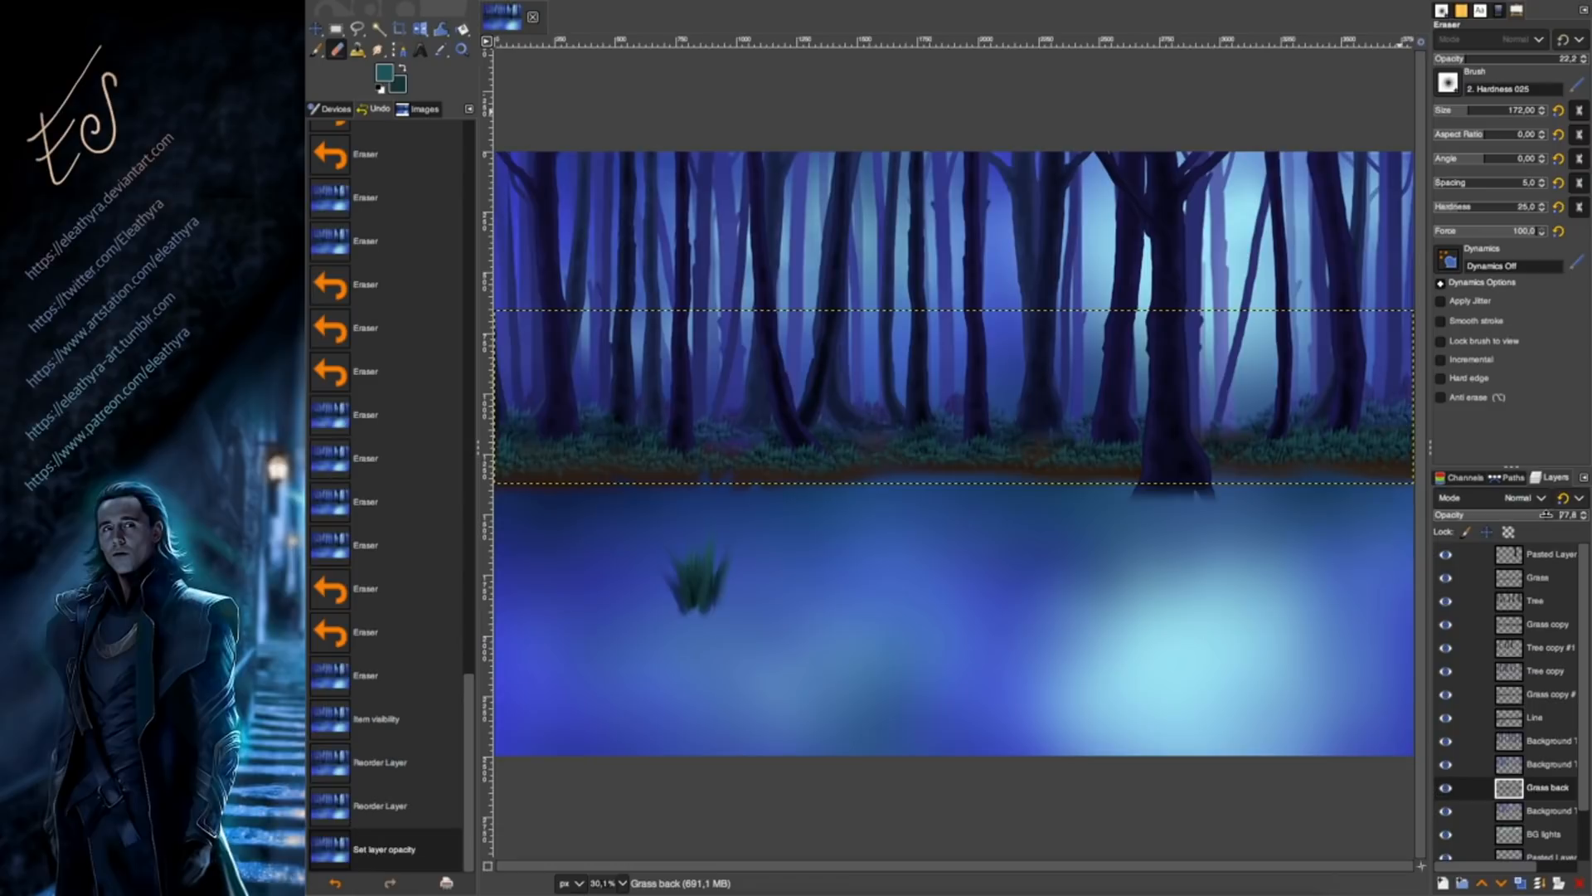
Switch to the Paintbrush with the grass clipboard brush and set its size to 247.
left_click(317, 49)
left_click(1477, 110)
left_click(1465, 135)
left_click(998, 405)
left_click(1016, 458)
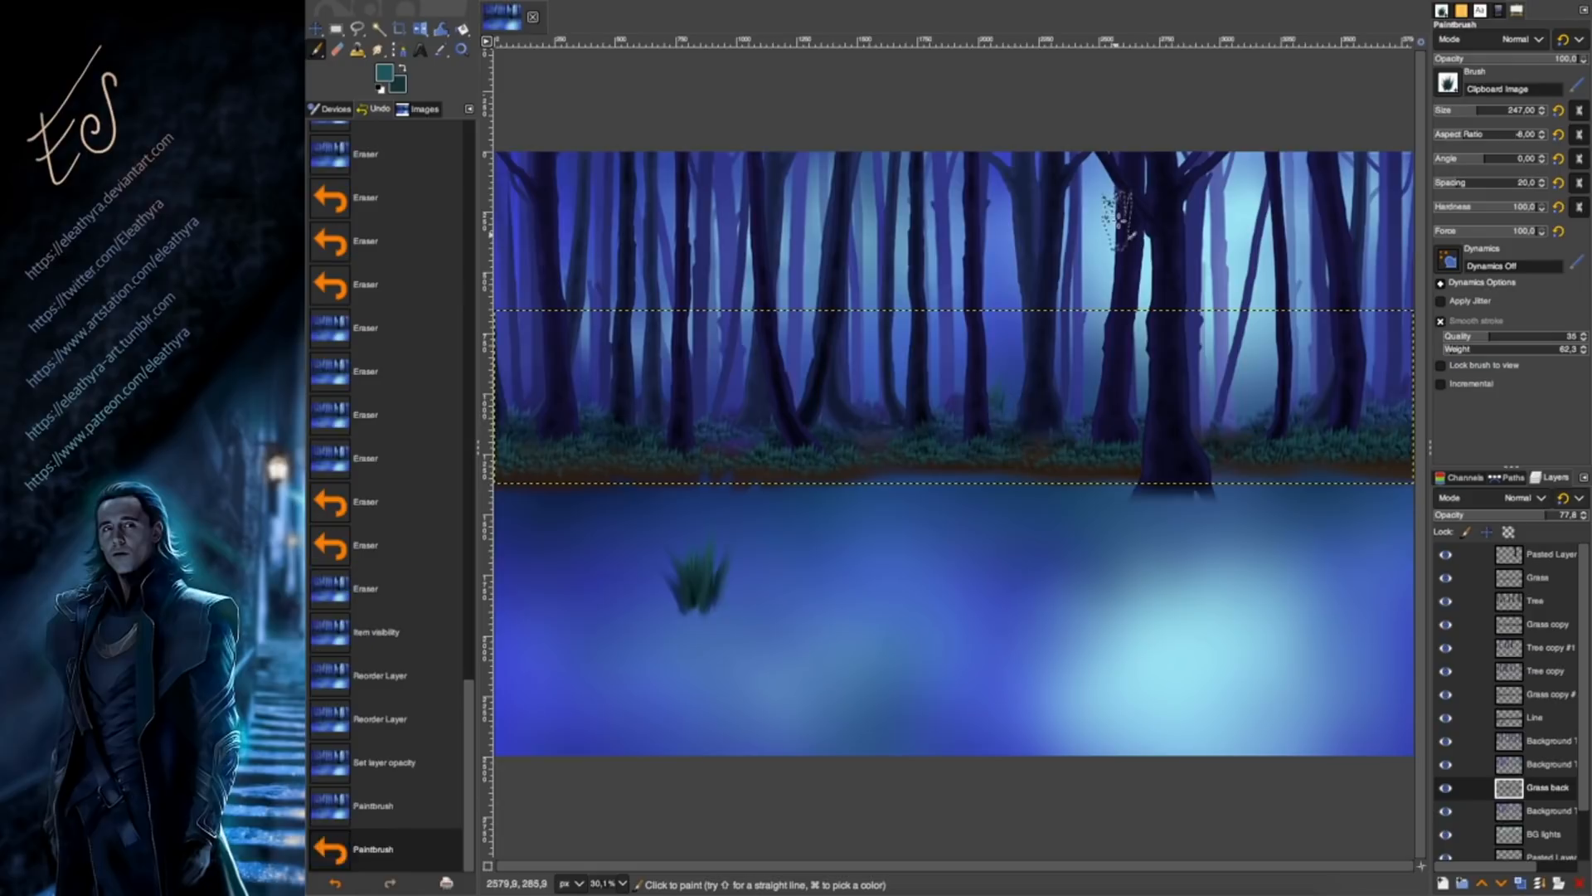
key("ctrl+z")
key("ctrl+z")
Add a second Grass back layer above BG lights and stamp large distant grass tufts behind the right-hand trunks.
left_click(1544, 834)
left_click(1443, 883)
left_click(1554, 874)
left_click(1099, 410)
left_click(1099, 406)
left_click(1137, 417)
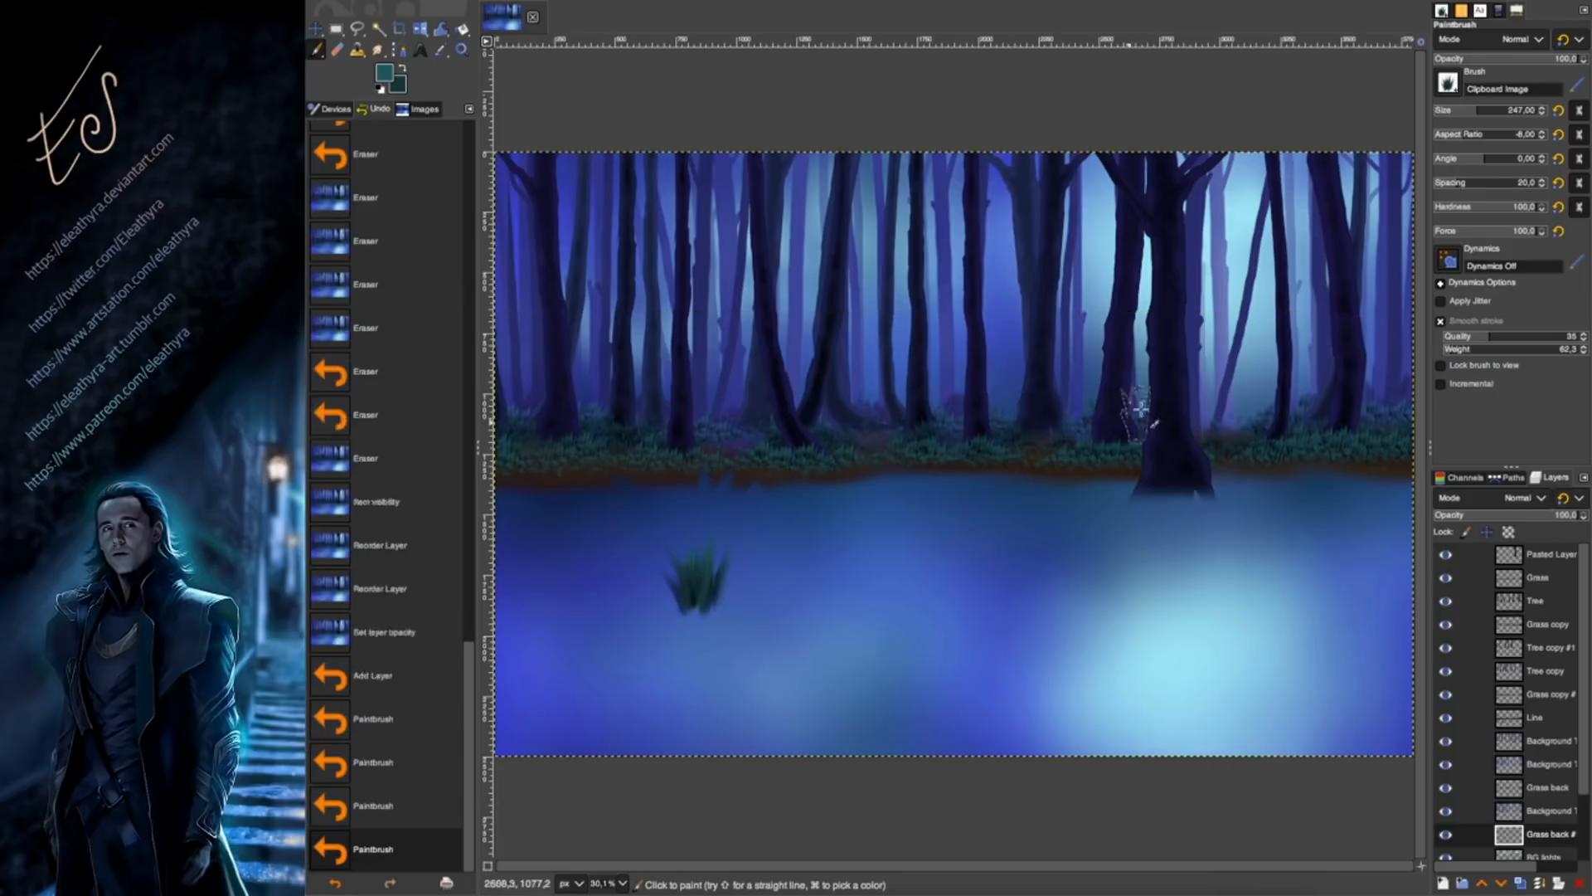
left_click(1141, 415)
left_click(1216, 436)
left_click(1270, 416)
left_click(1305, 378)
left_click(1376, 411)
Stamp large distant grass tufts between the trunks from the centre to the left edge of the forest.
left_click(800, 373)
left_click(869, 386)
left_click(816, 363)
left_click(771, 384)
left_click(735, 409)
left_click(647, 361)
left_click(584, 355)
left_click(515, 402)
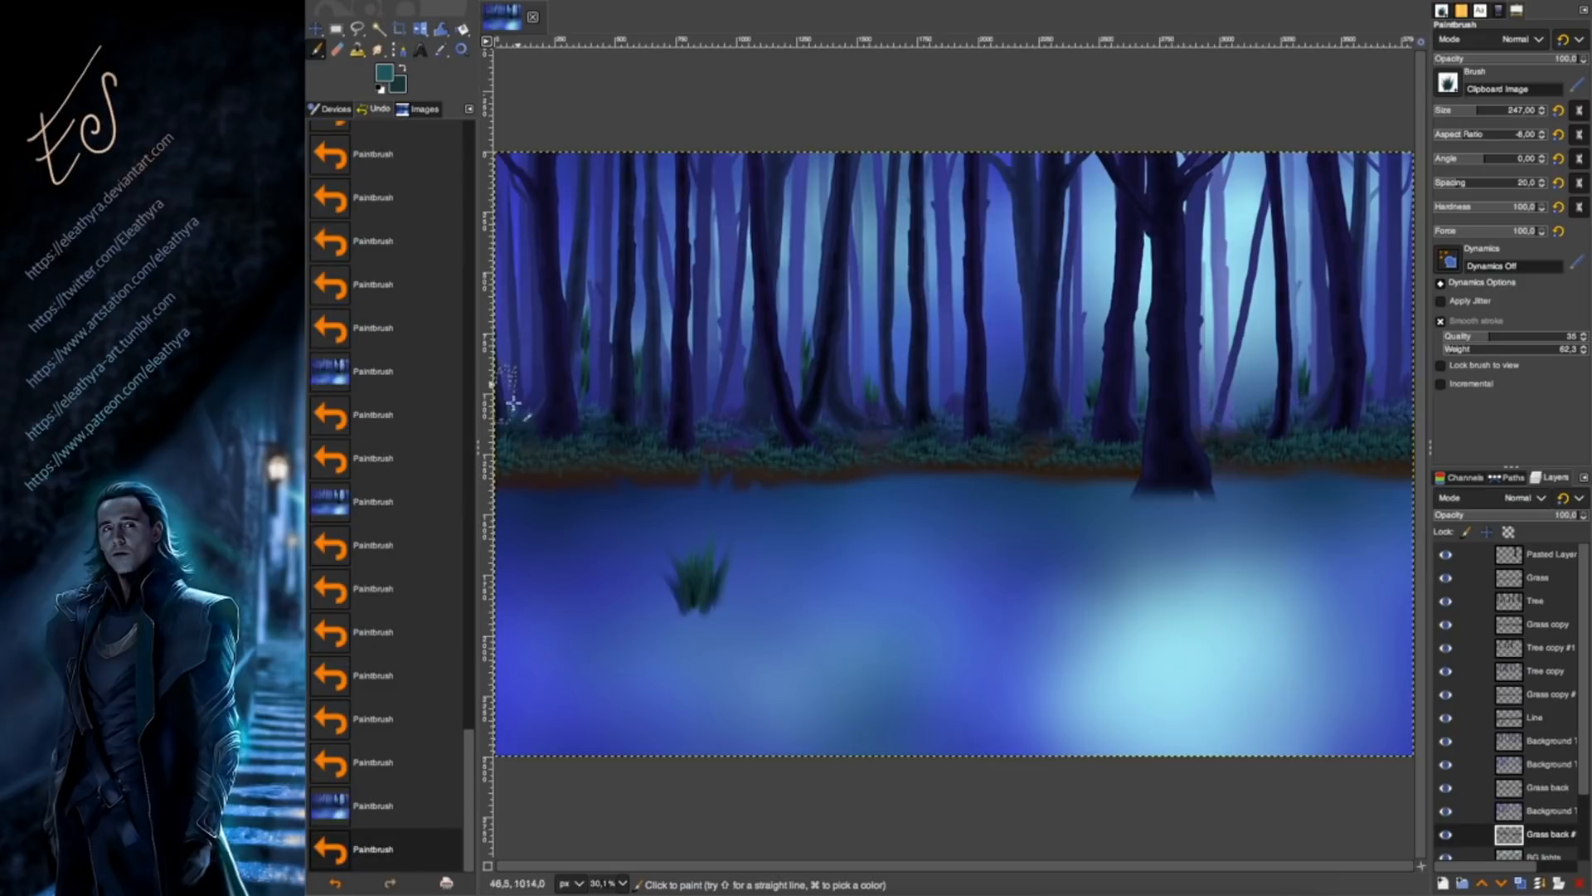
Stamp more large distant tufts at the right edge, beside the big tree and right of centre.
left_click(1356, 403)
left_click(1379, 408)
left_click(1404, 399)
left_click(1244, 433)
left_click(1227, 438)
left_click(1078, 423)
left_click(1024, 427)
left_click(1011, 427)
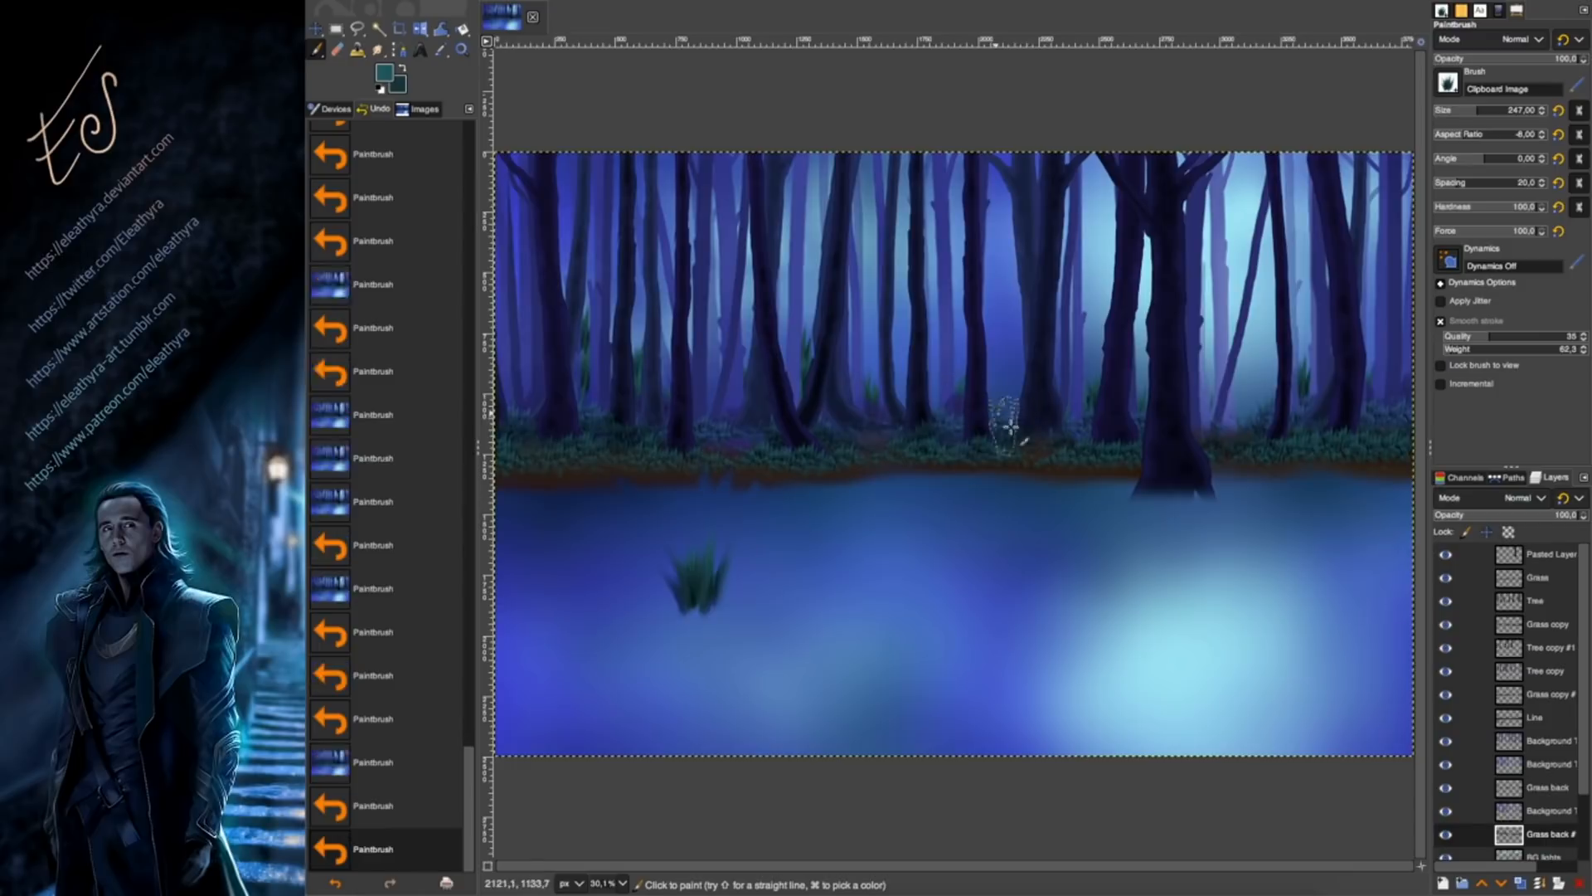
Add large distant tufts in the right and left trunk gaps and set the new grass layer's opacity to 37.2.
left_click(1078, 424)
left_click(1230, 436)
left_click(1319, 431)
left_click(1393, 461)
left_click(585, 351)
left_click(610, 399)
left_click(637, 384)
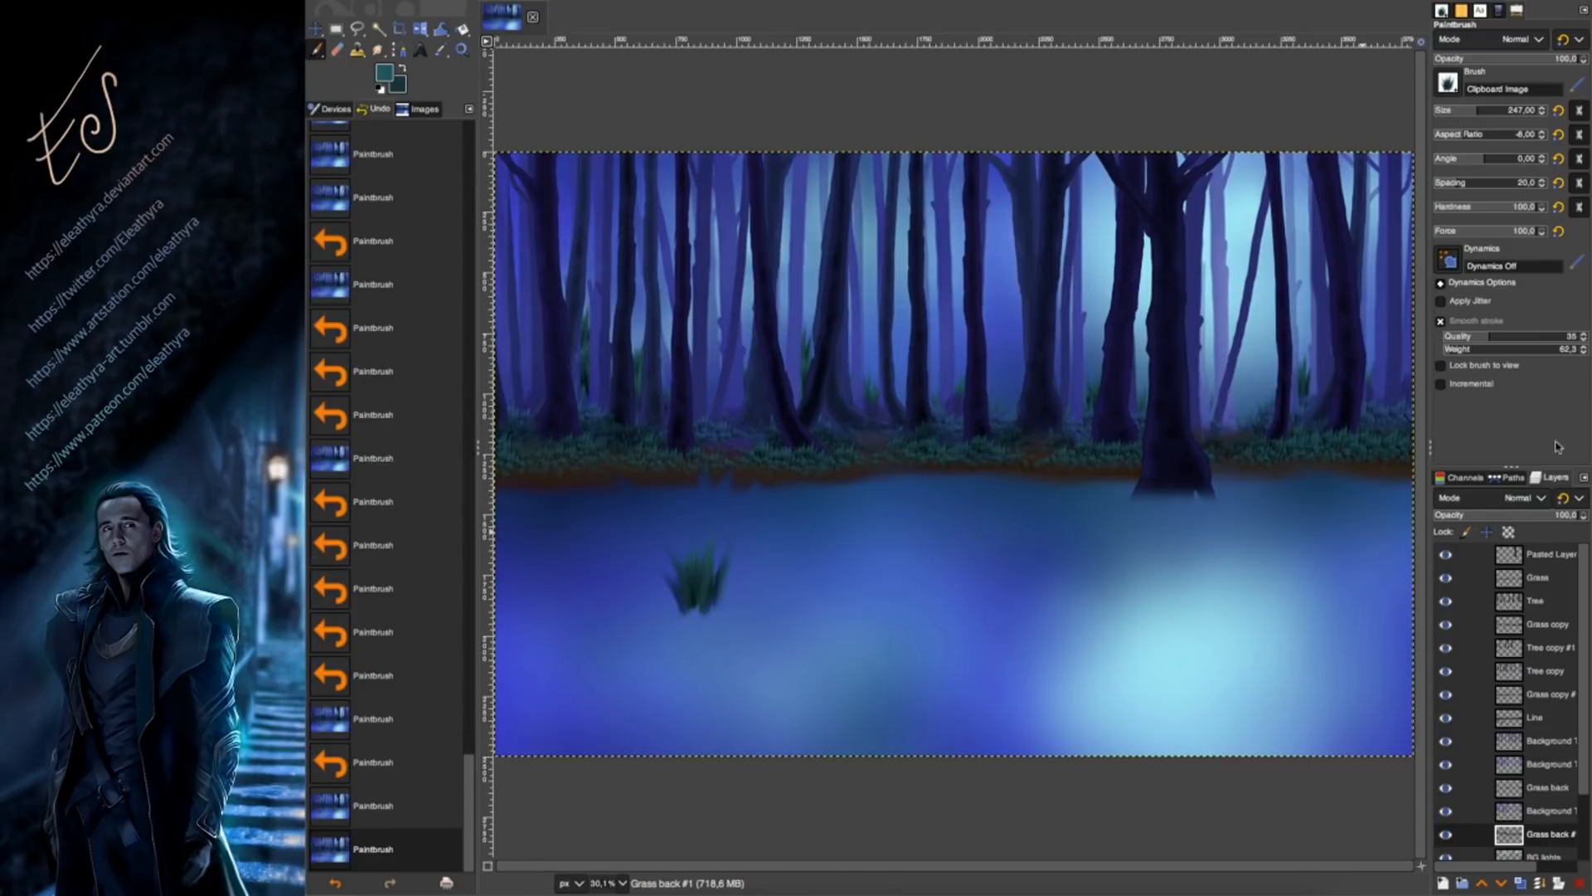
left_click(1503, 512)
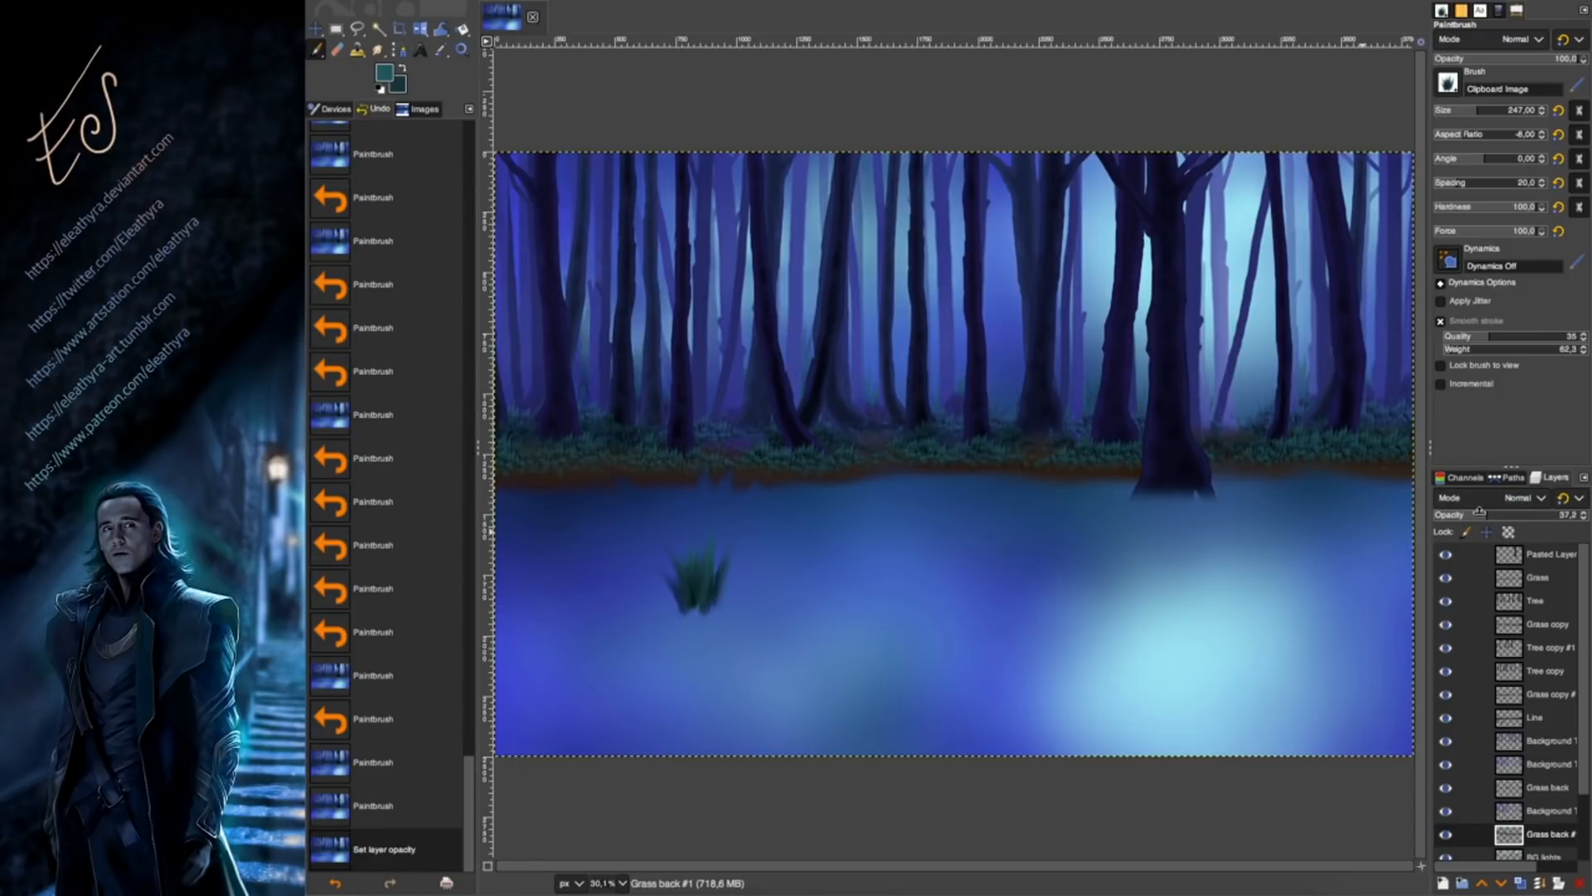
Darken the distant grass layer with Hue-Saturation using hue 46.9 and lightness -93.3.
left_click(676, 2)
left_click(722, 35)
left_click_drag(1352, 219, 1365, 217)
left_click(1223, 235)
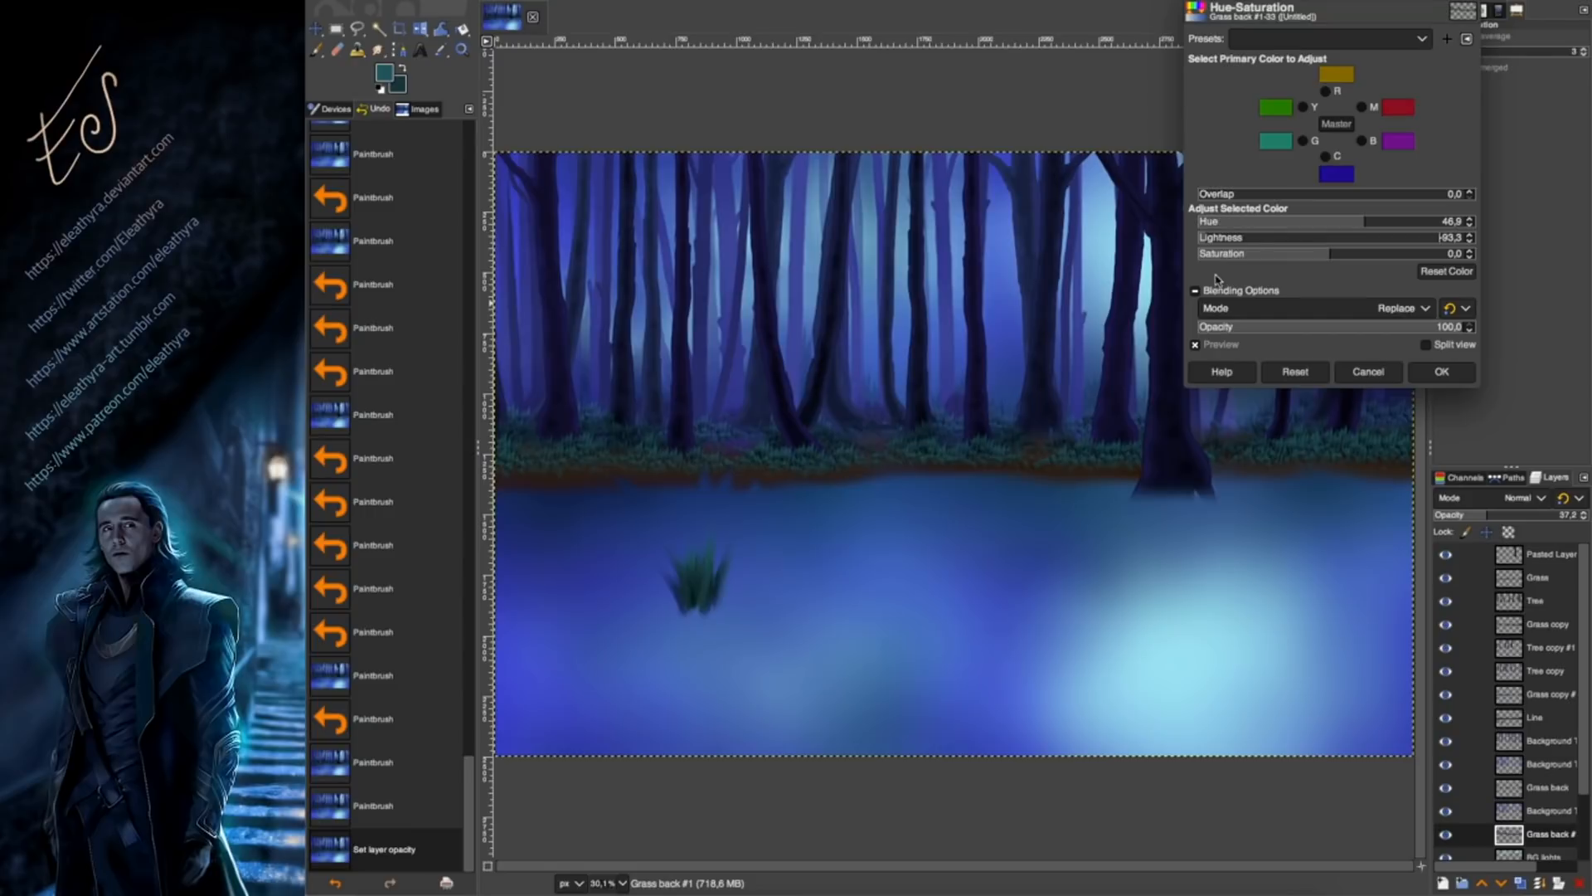
left_click(1444, 372)
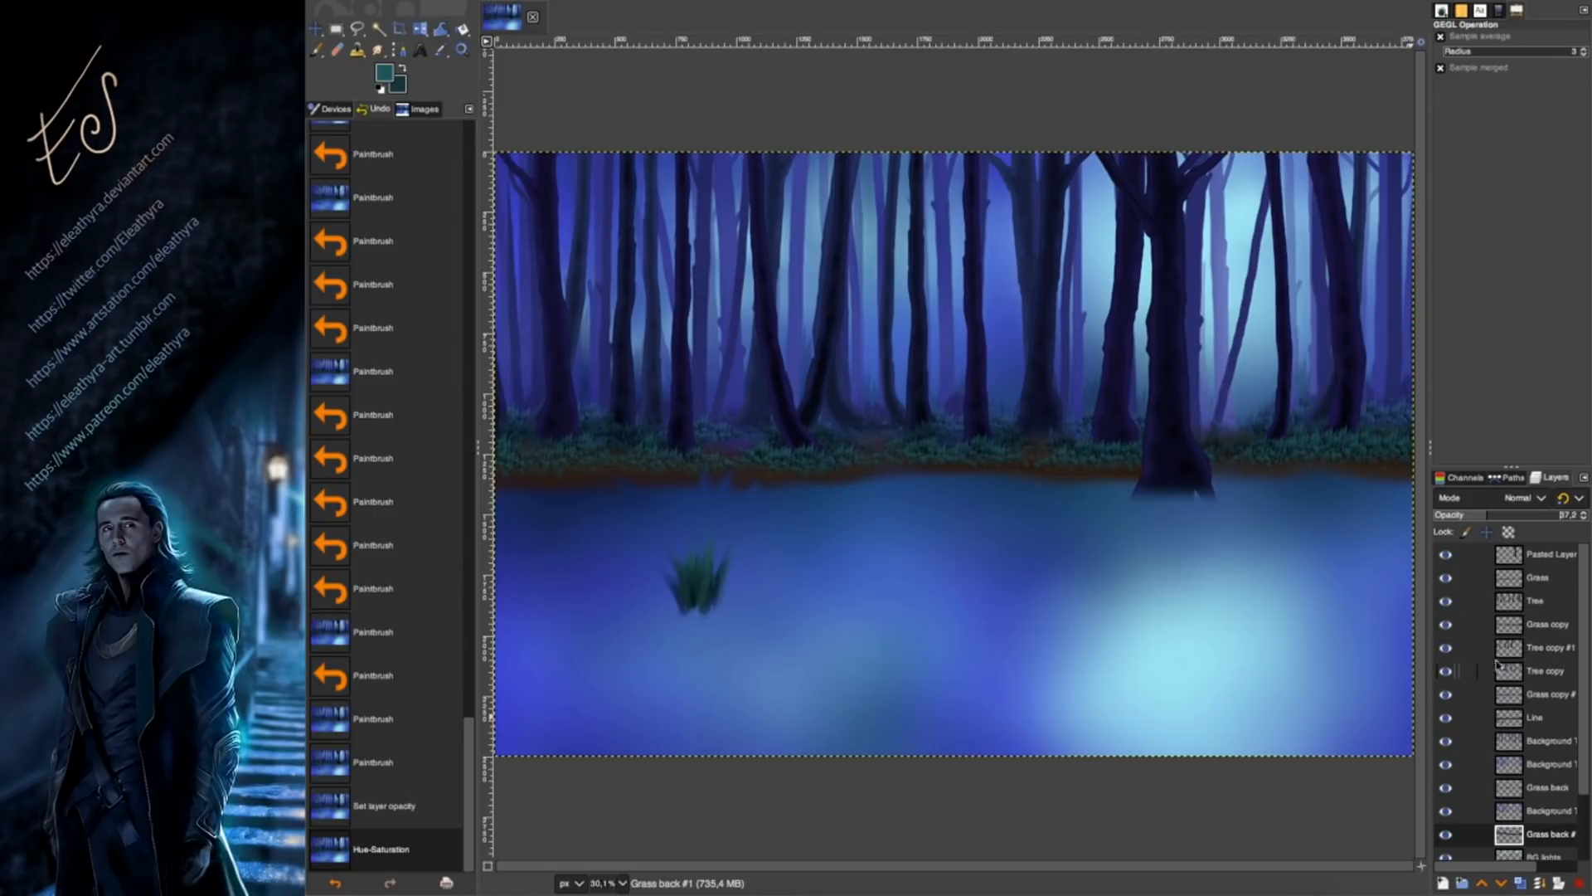
Check the Grass copy layer by toggling its visibility, and add a transparent layer named leaves above Tree copy #1.
left_click(1534, 622)
left_click(1444, 628)
left_click(1445, 627)
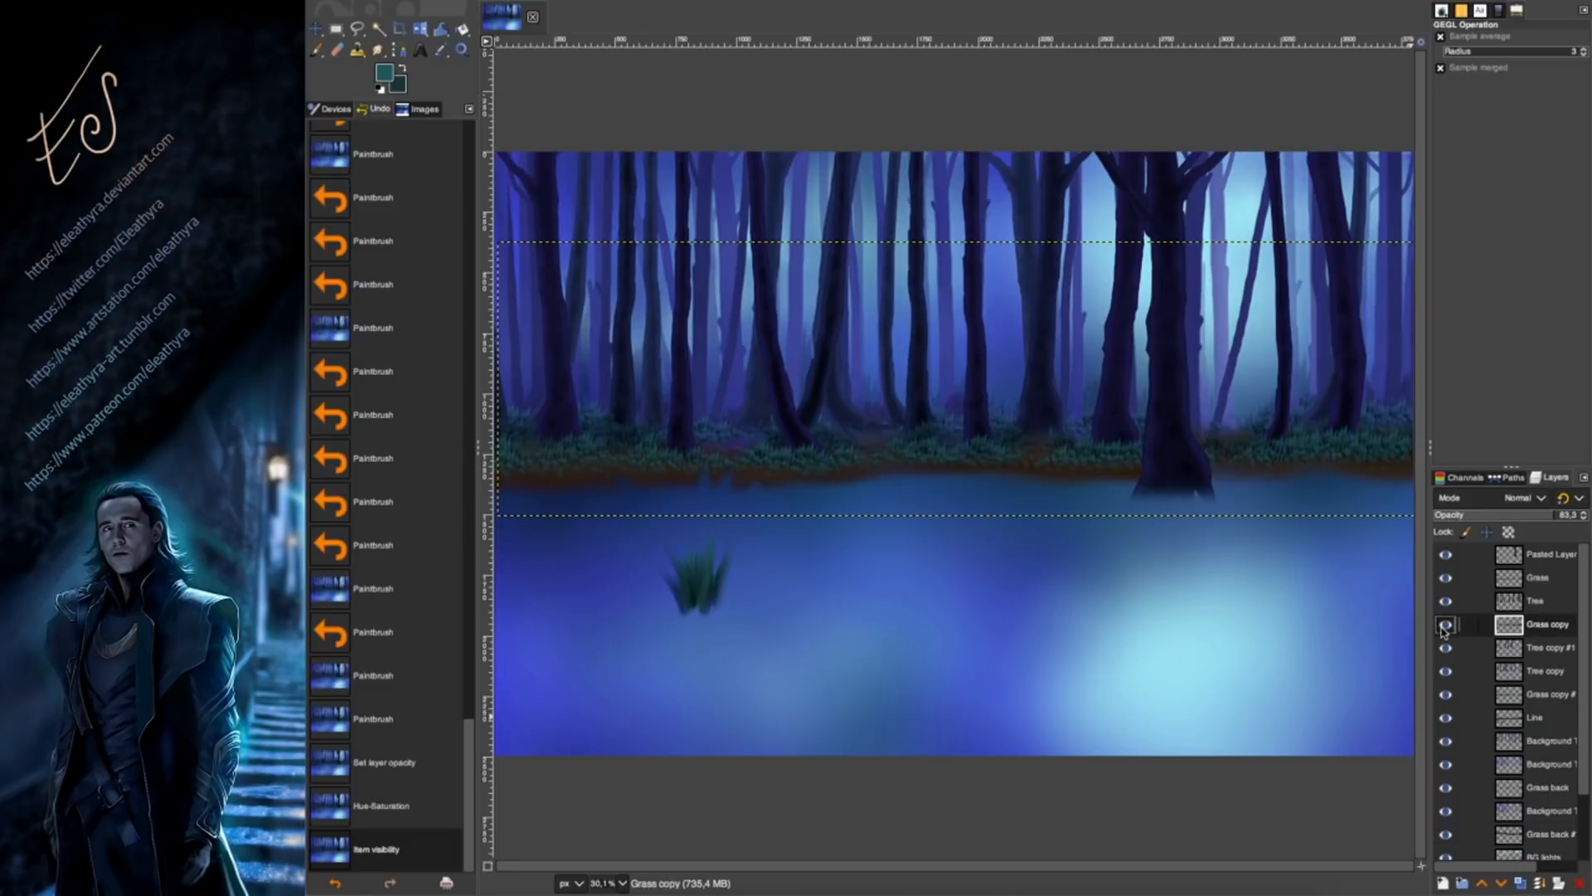
left_click(1511, 648)
left_click(1443, 883)
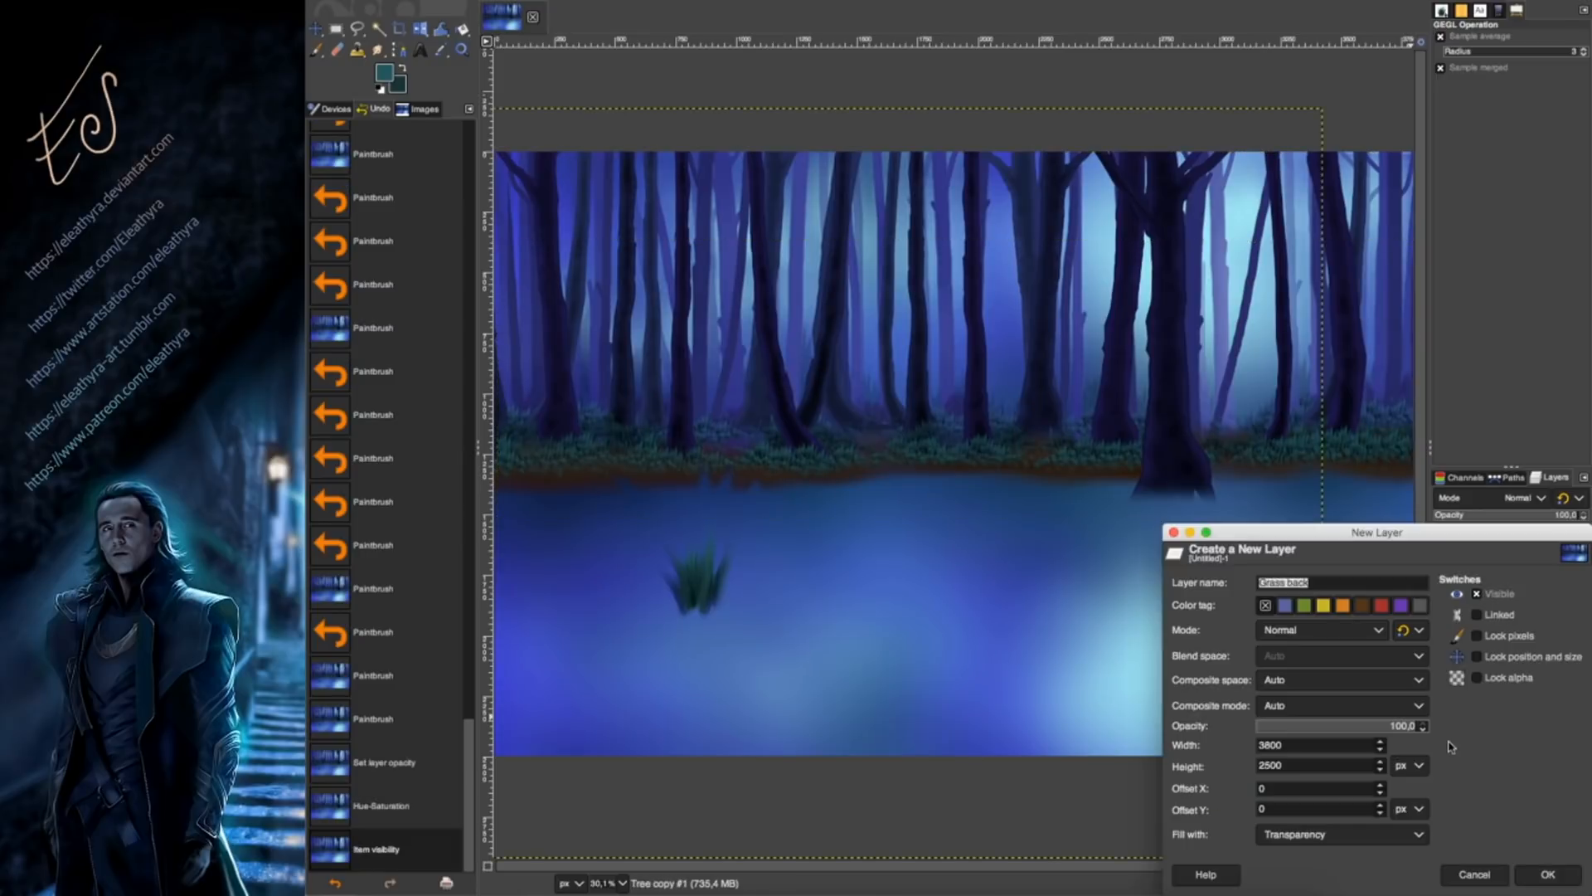
type("leaves")
key("Return")
Change the foreground colour to a muted green for the leaves.
left_click(383, 77)
left_click_drag(657, 104, 651, 102)
left_click(847, 229)
Select the Vegetation 02 brush, reset its aspect ratio to 0, and stamp a green bush over the water.
key("p")
left_click(1448, 83)
scroll(1526, 137, "down", 3)
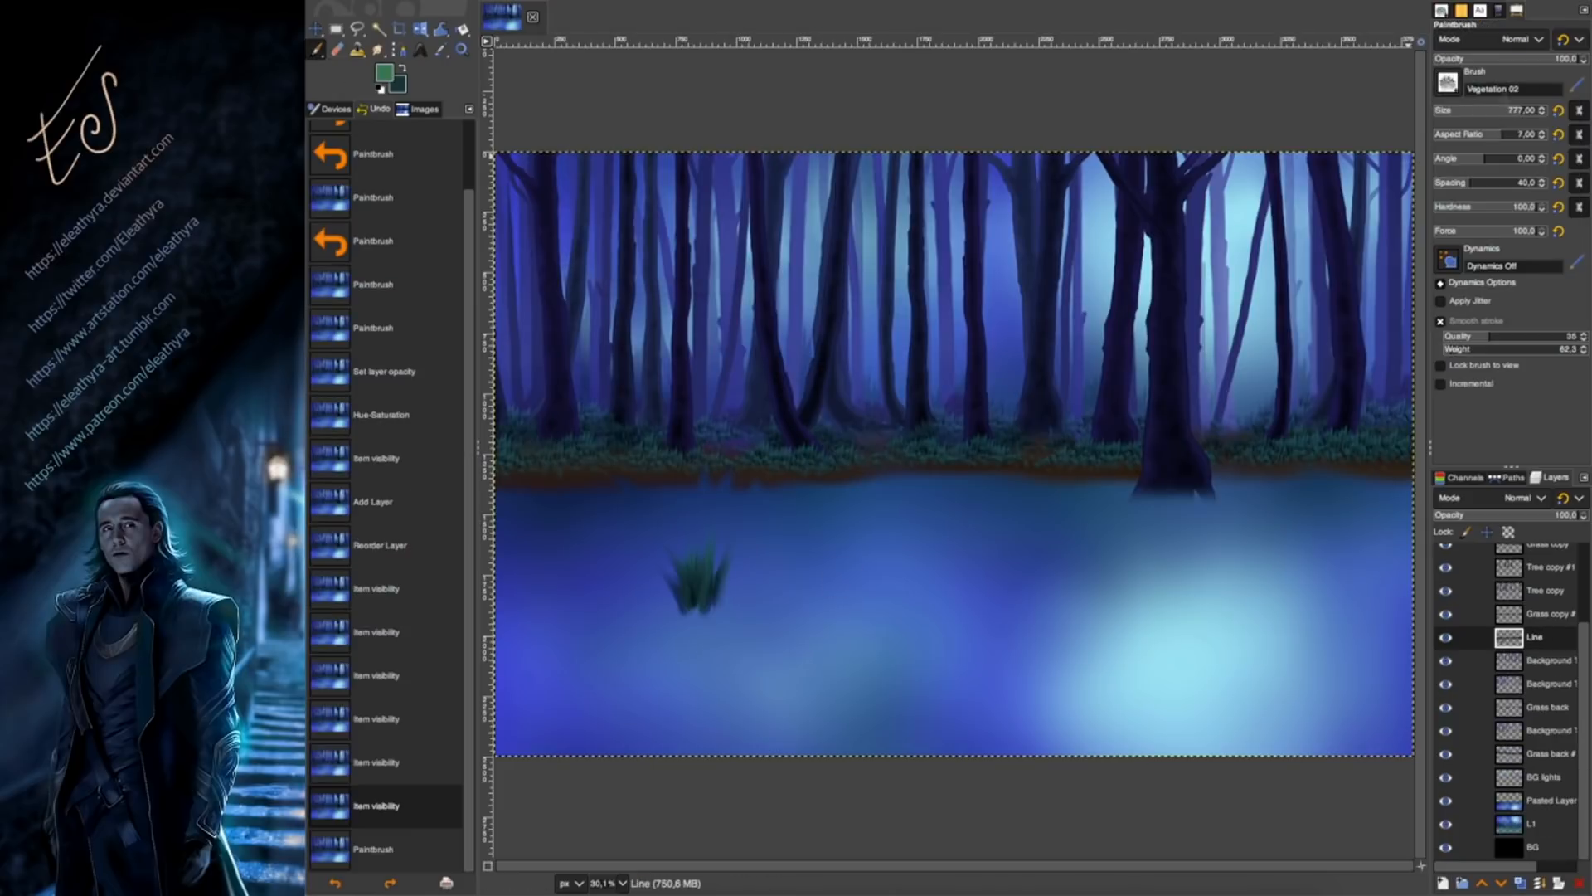
left_click(1558, 136)
left_click(935, 650)
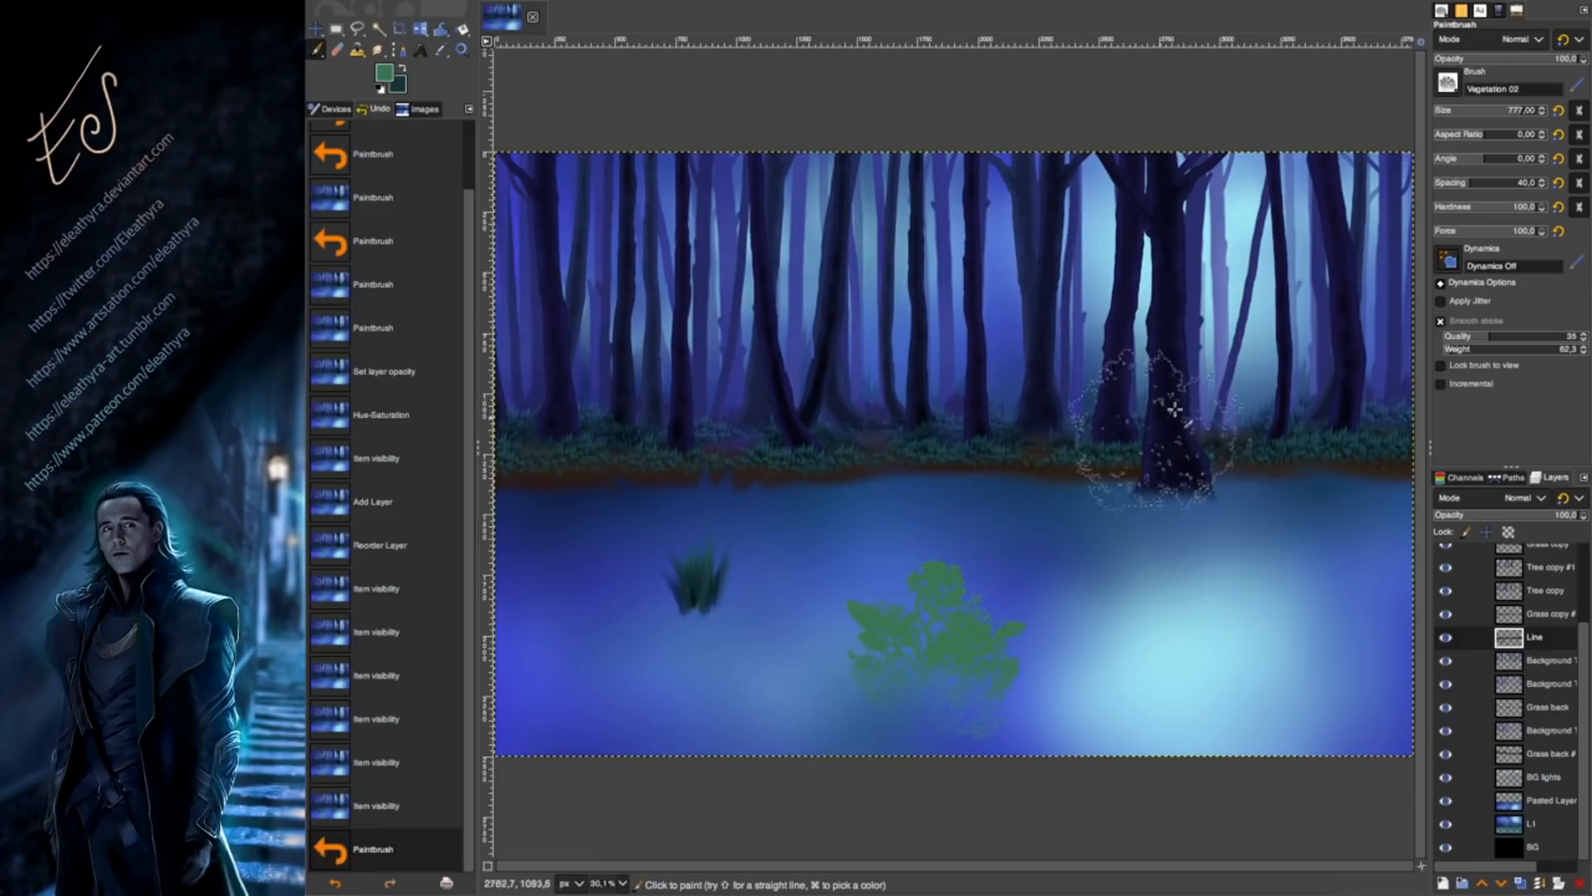
Try darkening the green bush over the water with Dodge/Burn strokes, and undo them.
left_click(379, 51)
key("shift+d")
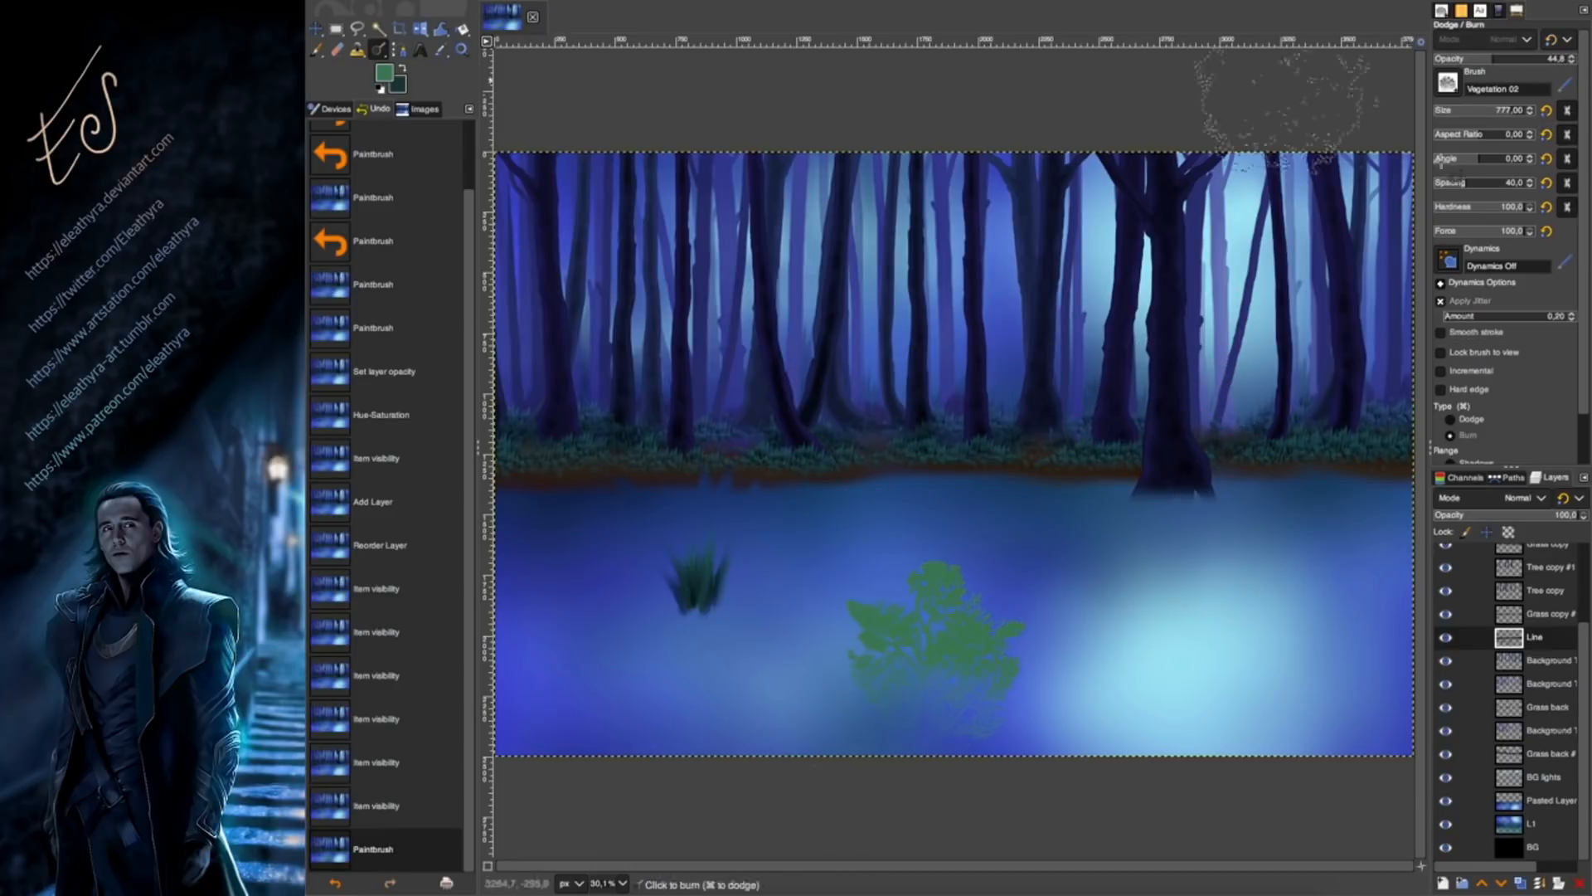
mouse_move(848, 692)
left_mouse_down()
mouse_move(954, 730)
mouse_move(1039, 705)
left_mouse_up()
left_click(1448, 83)
left_click(1505, 132)
left_click(1563, 59)
left_click(1466, 108)
mouse_move(832, 676)
left_mouse_down()
mouse_move(884, 615)
mouse_move(1008, 680)
left_mouse_up()
key("super+z")
key("super+z")
Burn shading into the upper leaves of the green bush with the 2. Hardness 025 brush at size 96.
left_click(1448, 85)
left_click(1446, 129)
left_click(1455, 108)
left_click_drag(918, 670, 927, 620)
mouse_move(929, 612)
left_mouse_down()
mouse_move(943, 572)
mouse_move(936, 688)
mouse_move(975, 637)
left_mouse_up()
left_click_drag(962, 655, 985, 635)
mouse_move(972, 664)
left_mouse_down()
mouse_move(996, 656)
mouse_move(888, 635)
left_mouse_up()
mouse_move(896, 651)
left_mouse_down()
mouse_move(872, 640)
mouse_move(868, 664)
left_mouse_up()
left_click_drag(871, 670, 923, 659)
Adjust the burn opacity and shade the leaf clusters around the crown, sides and lower edge of the bush.
left_click(1472, 59)
left_click_drag(919, 667, 891, 637)
left_click_drag(896, 655, 877, 638)
left_click_drag(888, 664, 901, 654)
left_click_drag(919, 674, 935, 632)
left_click_drag(936, 643, 961, 635)
left_click_drag(958, 655, 981, 623)
mouse_move(969, 657)
left_mouse_down()
mouse_move(939, 694)
mouse_move(960, 642)
mouse_move(943, 716)
mouse_move(972, 702)
left_mouse_up()
mouse_move(992, 687)
left_mouse_down()
mouse_move(1006, 668)
mouse_move(971, 723)
left_mouse_up()
left_click_drag(864, 678, 876, 662)
left_click_drag(877, 654, 889, 637)
left_click_drag(899, 647, 933, 610)
mouse_move(944, 619)
left_mouse_down()
mouse_move(956, 604)
mouse_move(947, 617)
left_mouse_up()
mouse_move(954, 624)
left_mouse_down()
mouse_move(898, 625)
mouse_move(947, 625)
left_mouse_up()
left_click_drag(950, 642, 988, 632)
mouse_move(992, 648)
left_mouse_down()
mouse_move(1002, 637)
mouse_move(988, 695)
left_mouse_up()
mouse_move(985, 698)
left_mouse_down()
mouse_move(948, 732)
mouse_move(1019, 716)
mouse_move(884, 704)
mouse_move(918, 734)
mouse_move(864, 684)
mouse_move(909, 715)
left_mouse_up()
left_click_drag(904, 714, 919, 702)
left_click_drag(929, 720, 931, 713)
Set the burn opacity to 38.2 and deepen the bush's central stems and middle foliage.
left_click(1484, 58)
left_click_drag(922, 710, 918, 678)
left_click_drag(924, 690, 926, 660)
left_click_drag(911, 669, 922, 687)
left_click_drag(935, 695, 946, 718)
mouse_move(888, 632)
left_mouse_down()
mouse_move(1048, 675)
mouse_move(953, 617)
mouse_move(989, 674)
left_mouse_up()
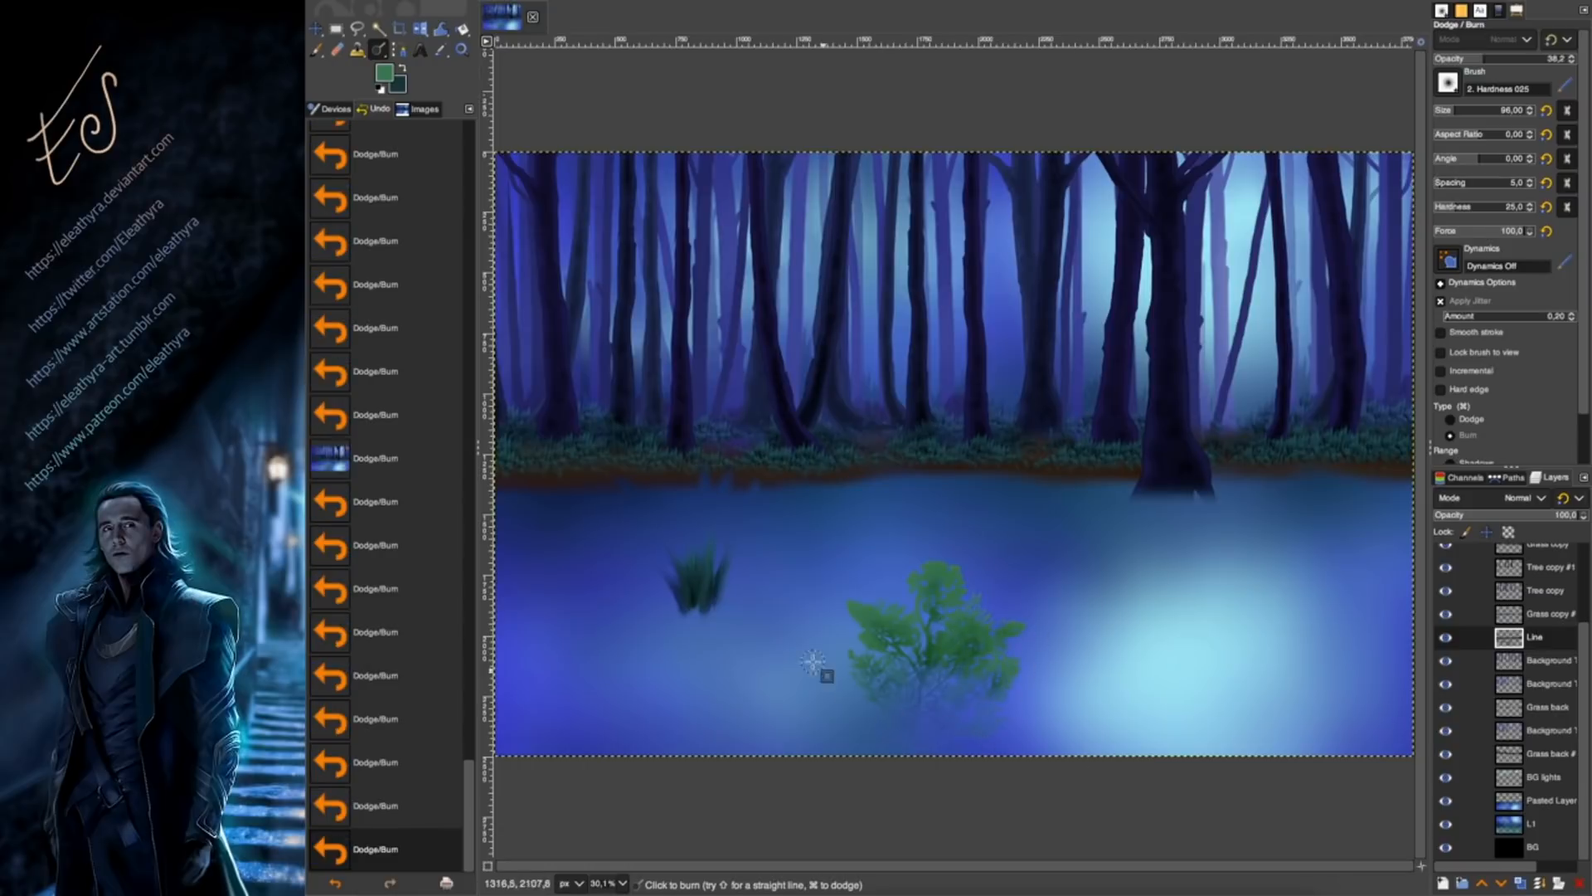
Brighten the ground between the left-hand trees on the Line layer with Dodge at brush size 899.
left_click(1485, 109)
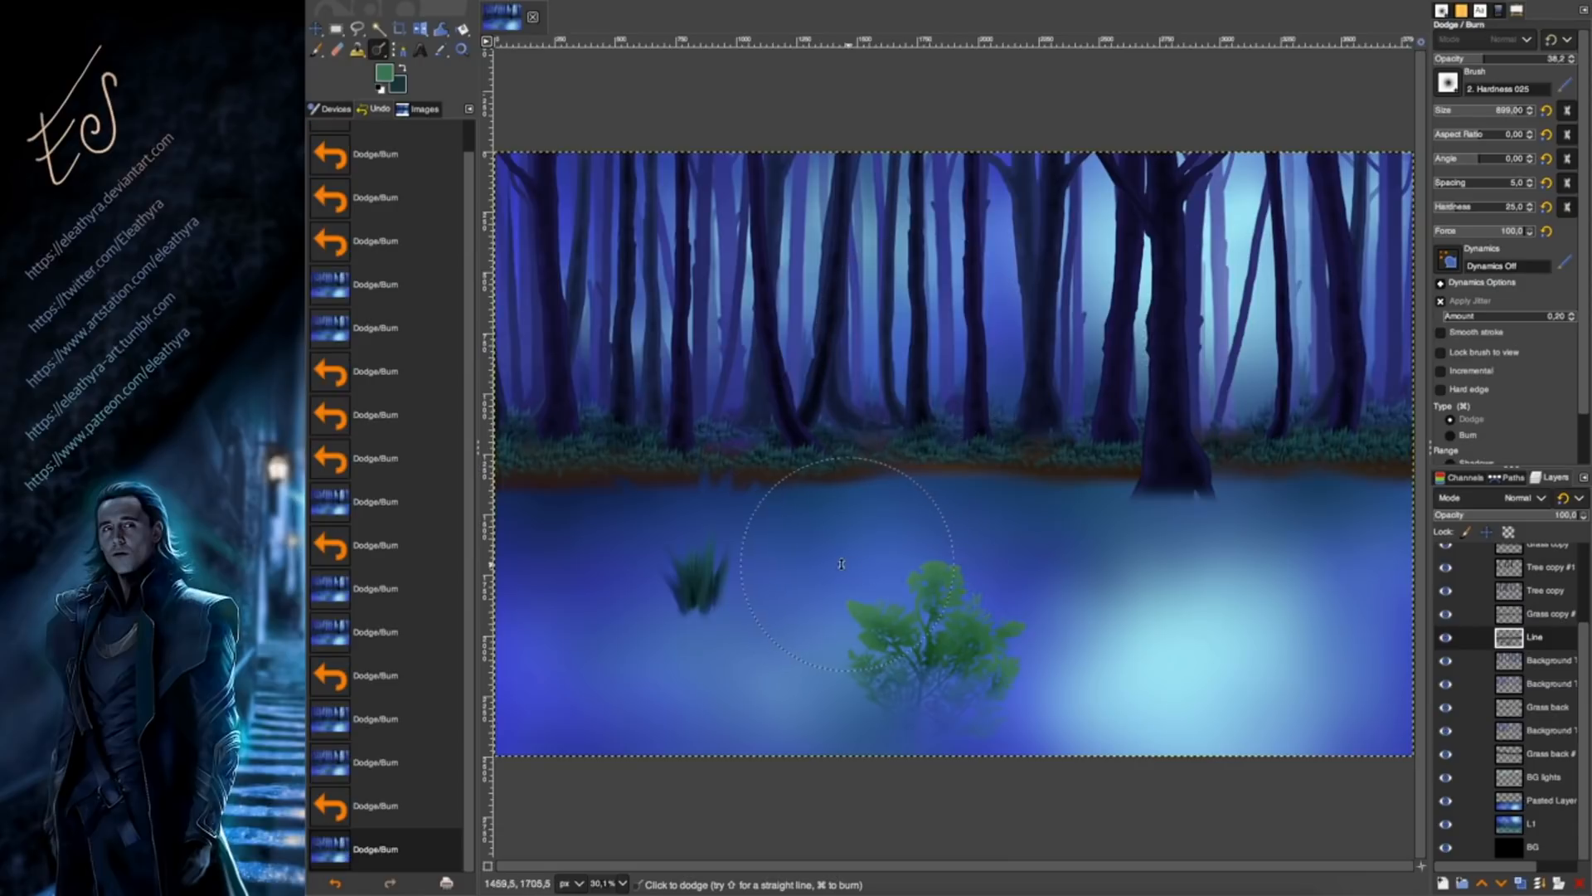
left_click_drag(709, 379, 888, 487)
left_click(733, 393)
left_click(739, 400)
left_click(741, 401)
Copy a rectangular selection around the shaded green bush and clear the selection.
key("r")
left_click_drag(826, 549, 1042, 766)
key("ctrl+c")
left_click(1161, 738)
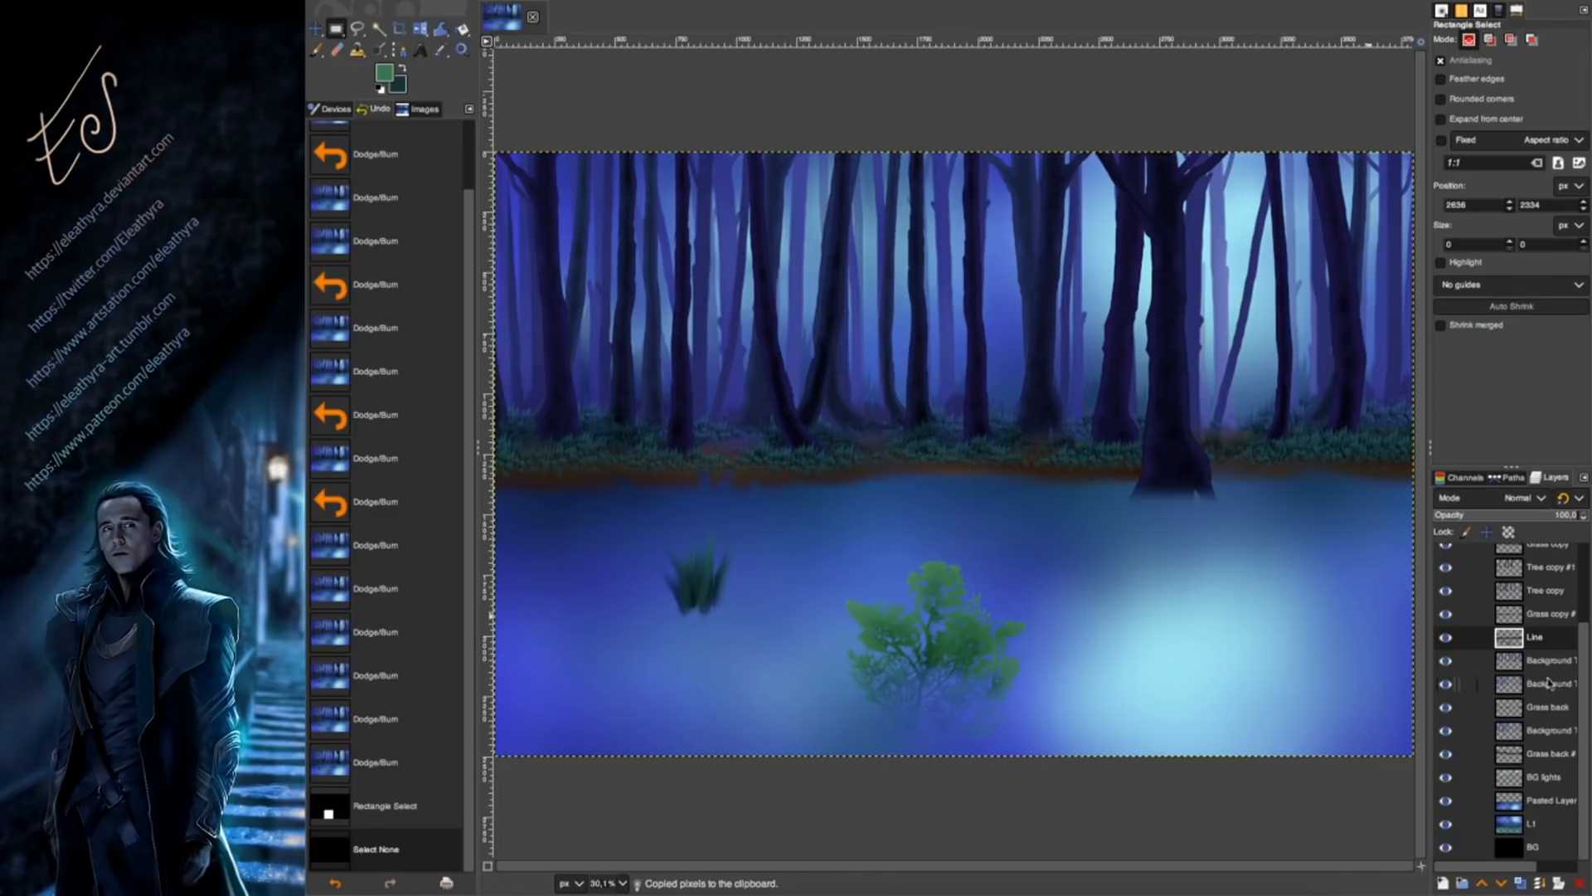
Make the leaves layer active and set the Paintbrush to the Clipboard Image brush.
scroll(1556, 669, "up", 3)
left_click(1543, 623)
key("p")
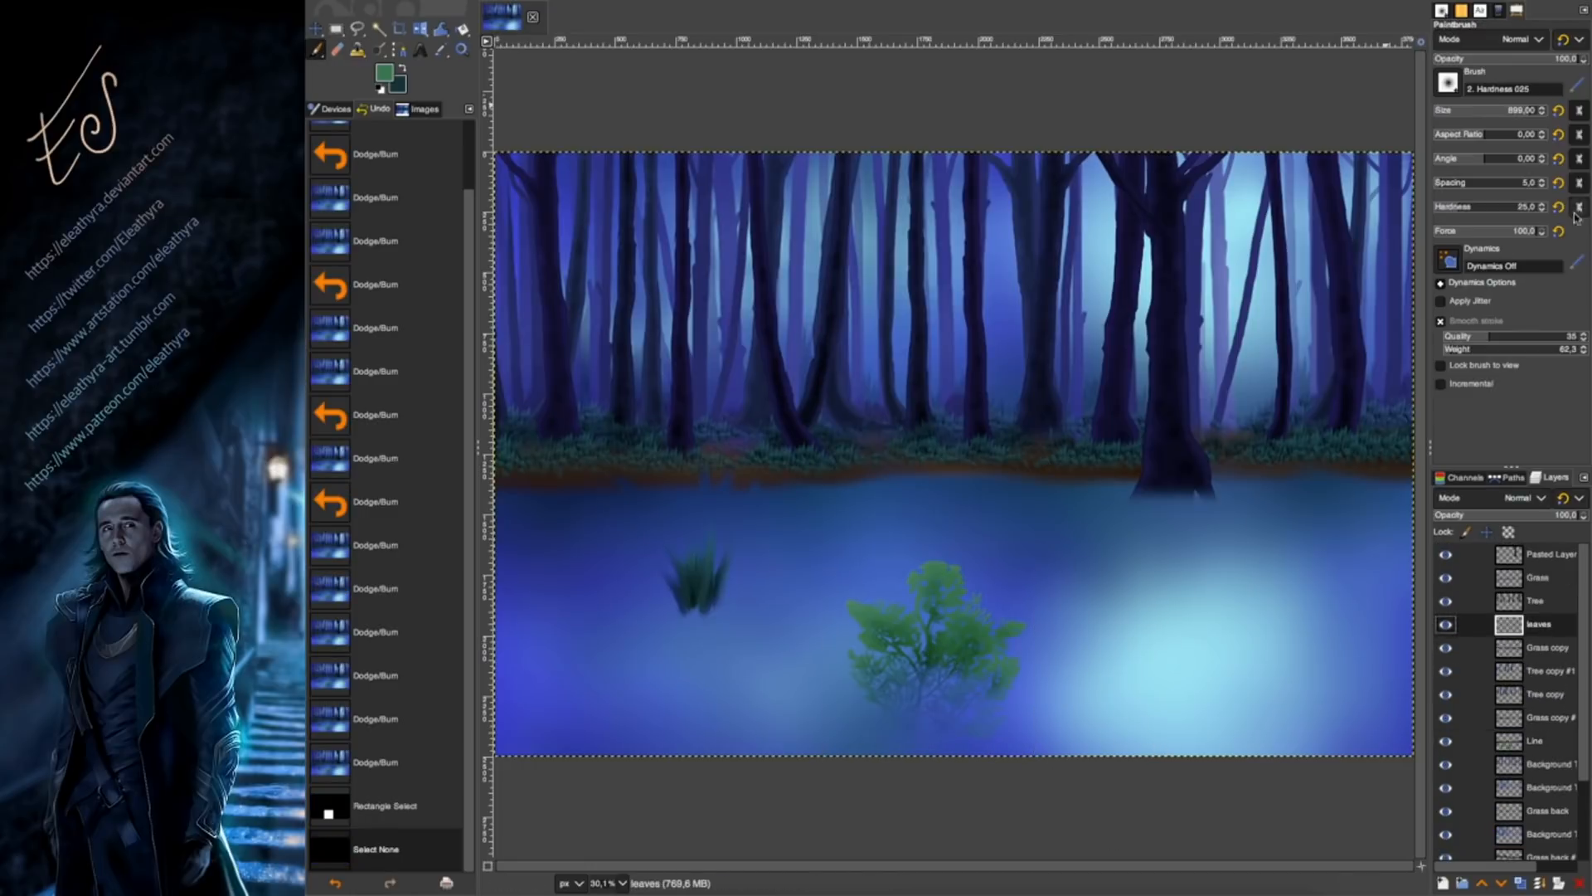
left_click(1454, 86)
Try stamping the copied bush along the shoreline at sizes 309, 103 and 166, and undo the stamps.
left_click(811, 437)
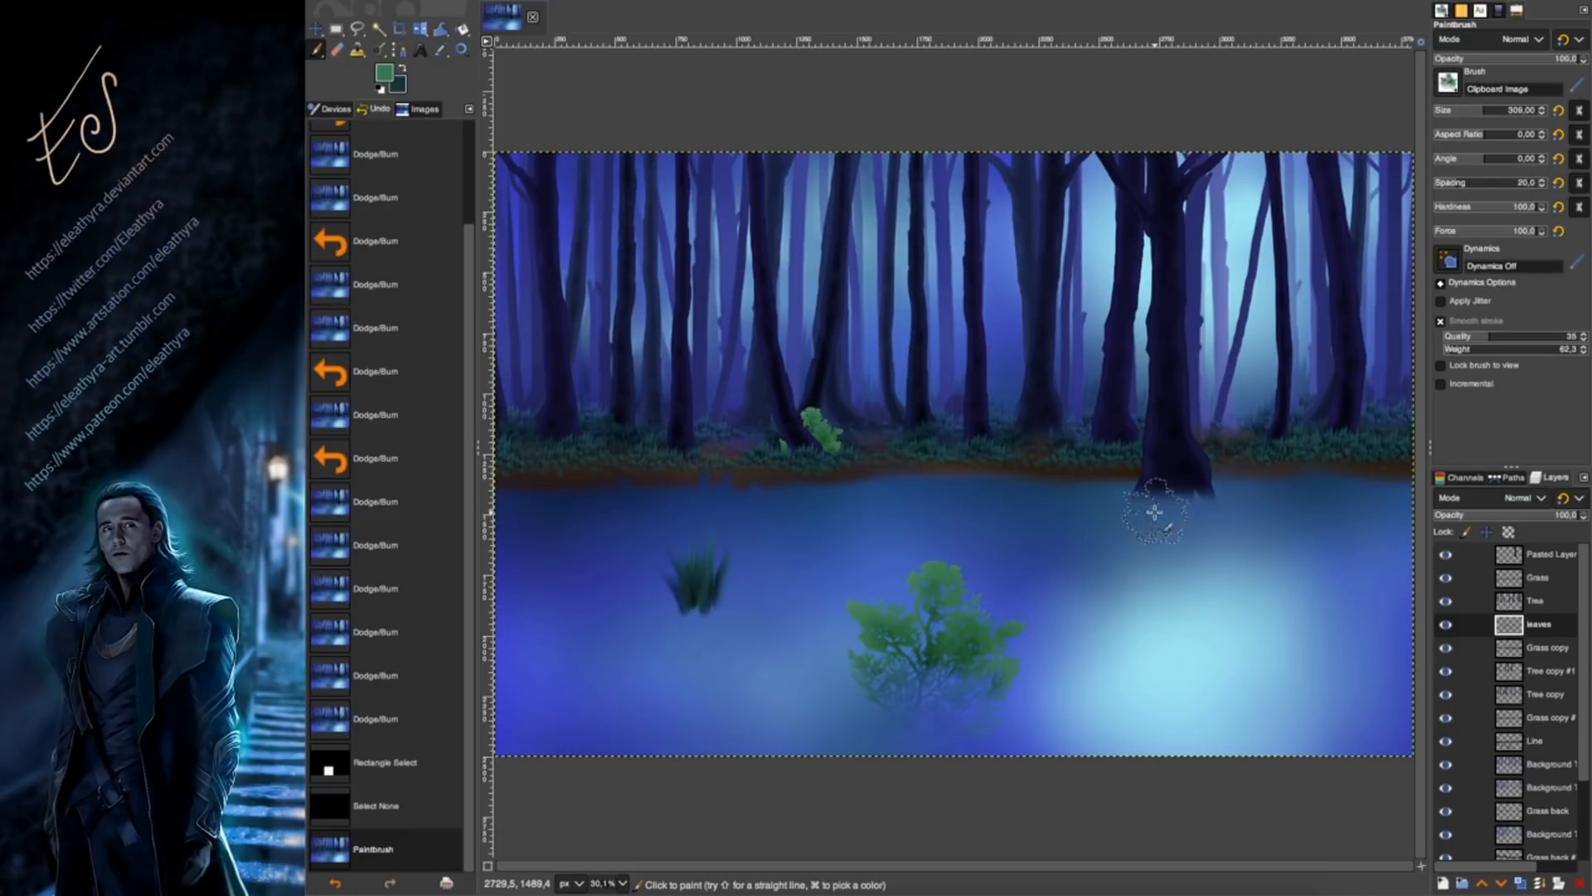
key("ctrl+z")
left_click(1458, 111)
left_click(702, 440)
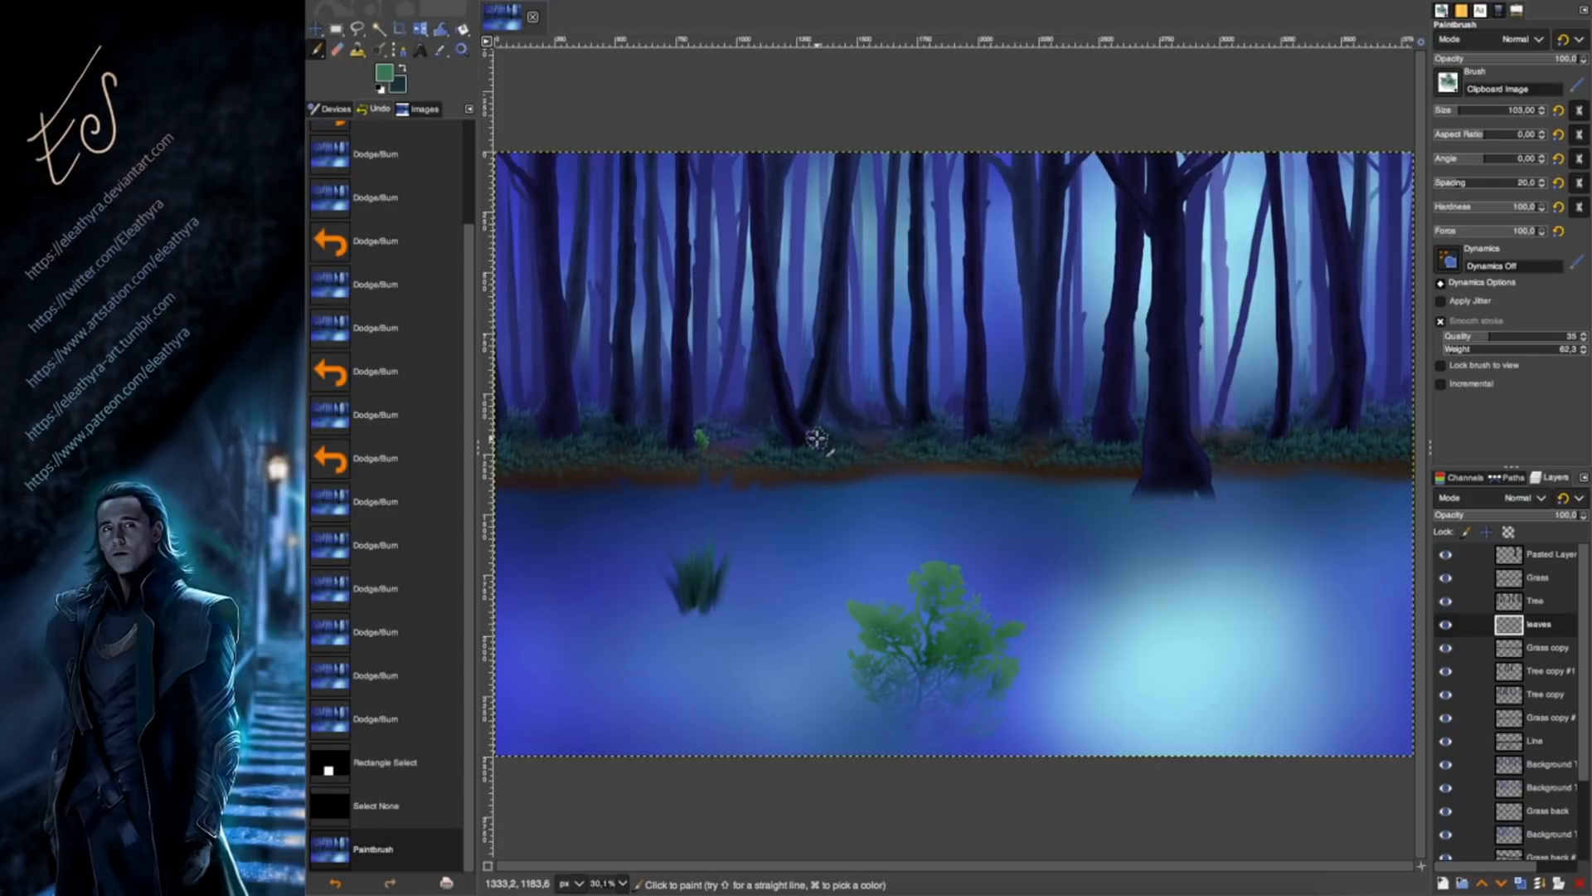
key("ctrl+z")
left_click(644, 457)
left_click(635, 453)
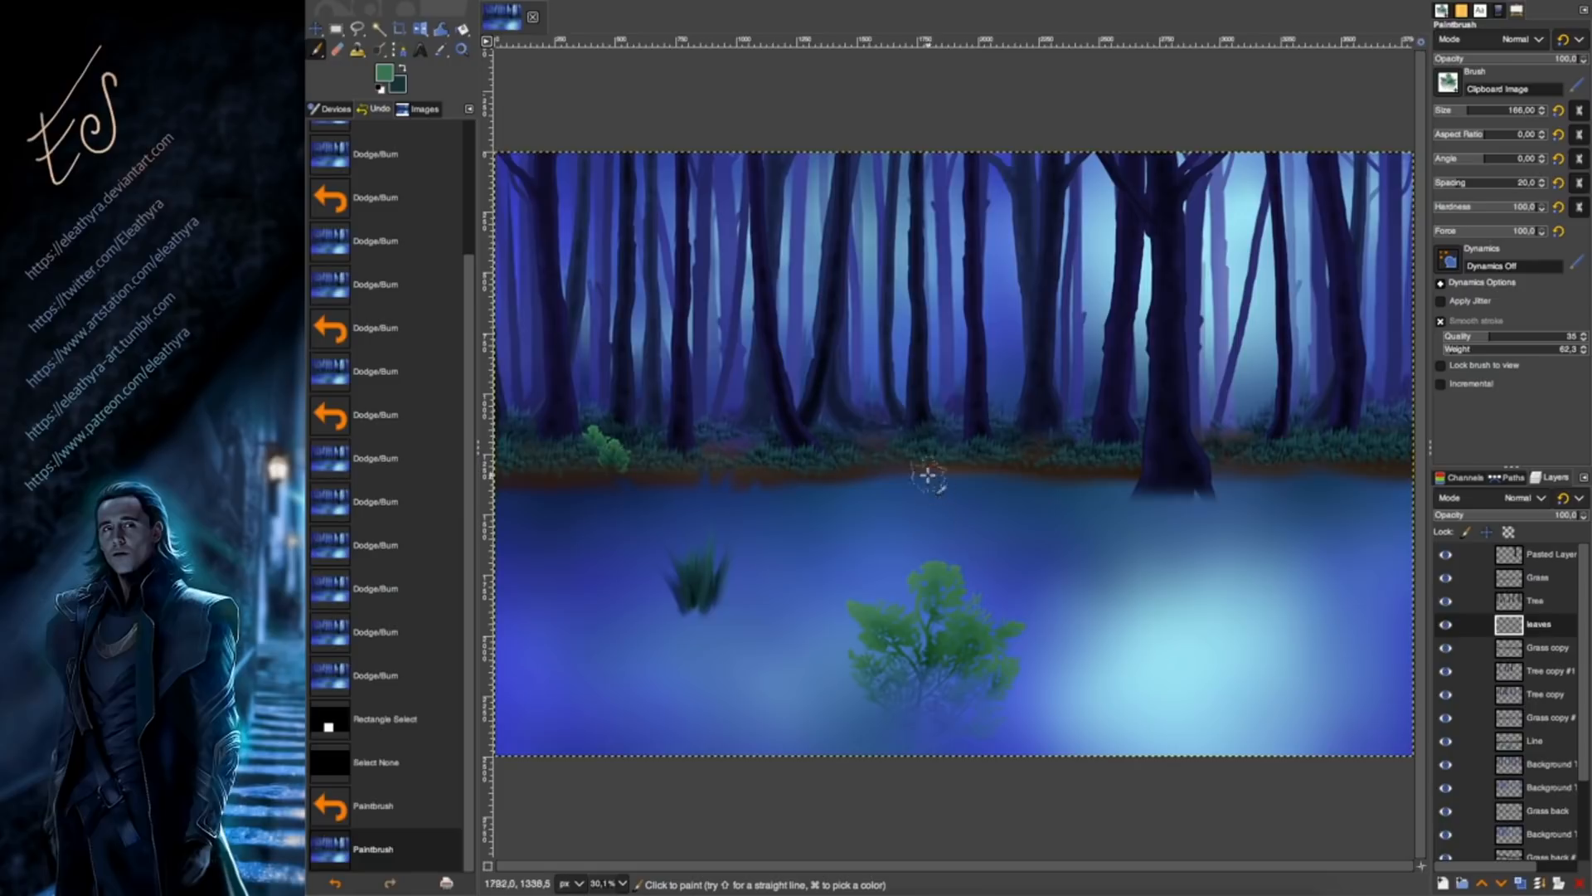
key("ctrl+z")
key("ctrl+z")
left_click(616, 440)
left_click(633, 432)
left_click(651, 438)
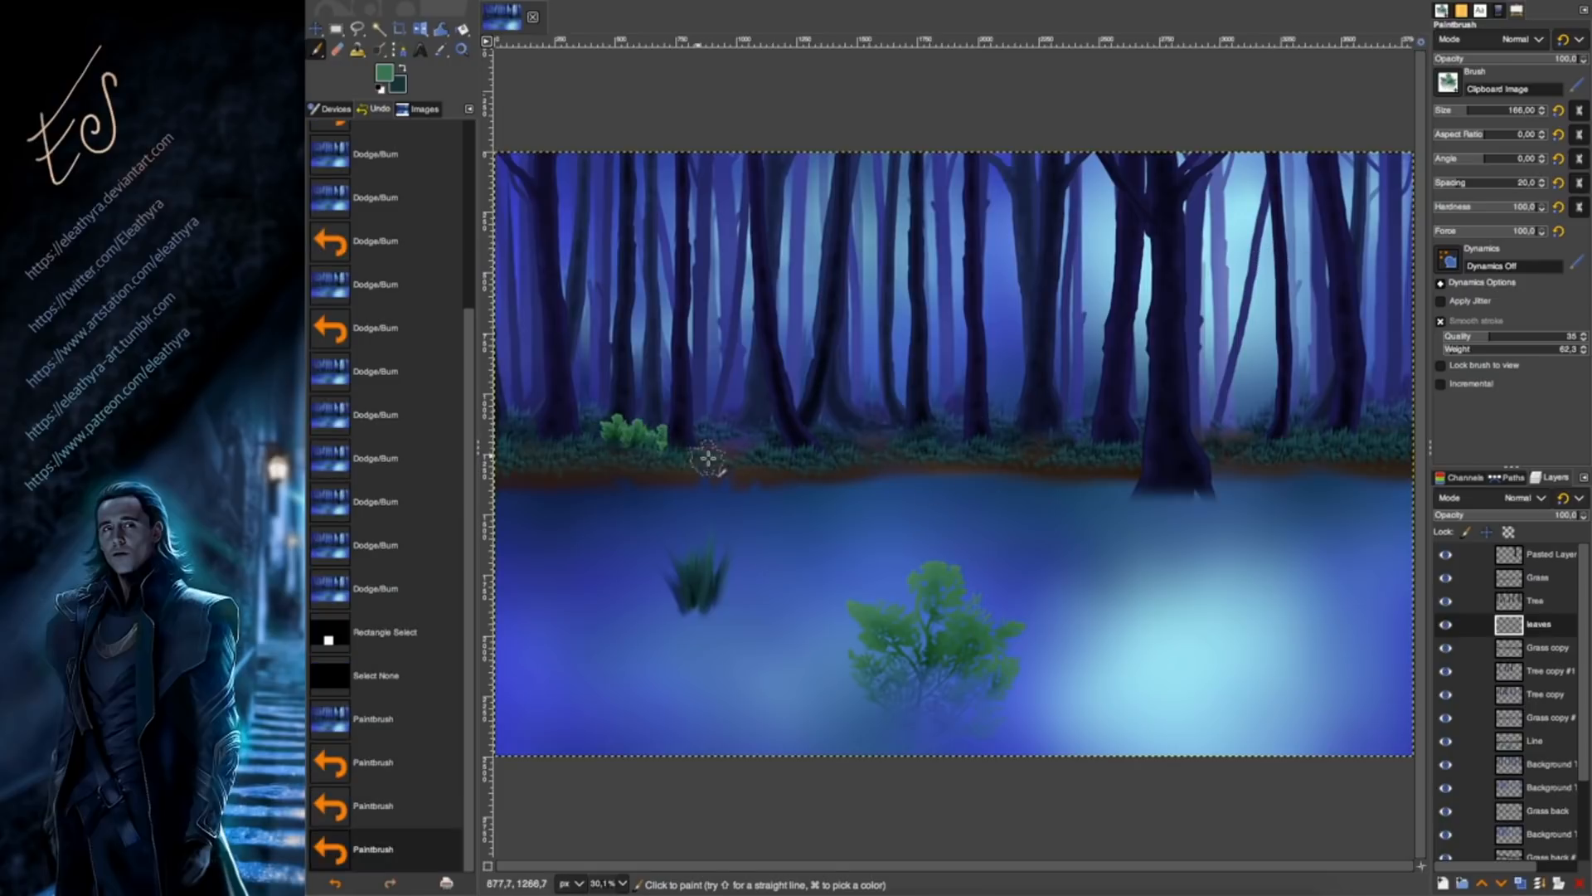
key("super+z")
key("super+z")
key("super+z")
key("super+z")
left_click(1098, 402)
key("super+z")
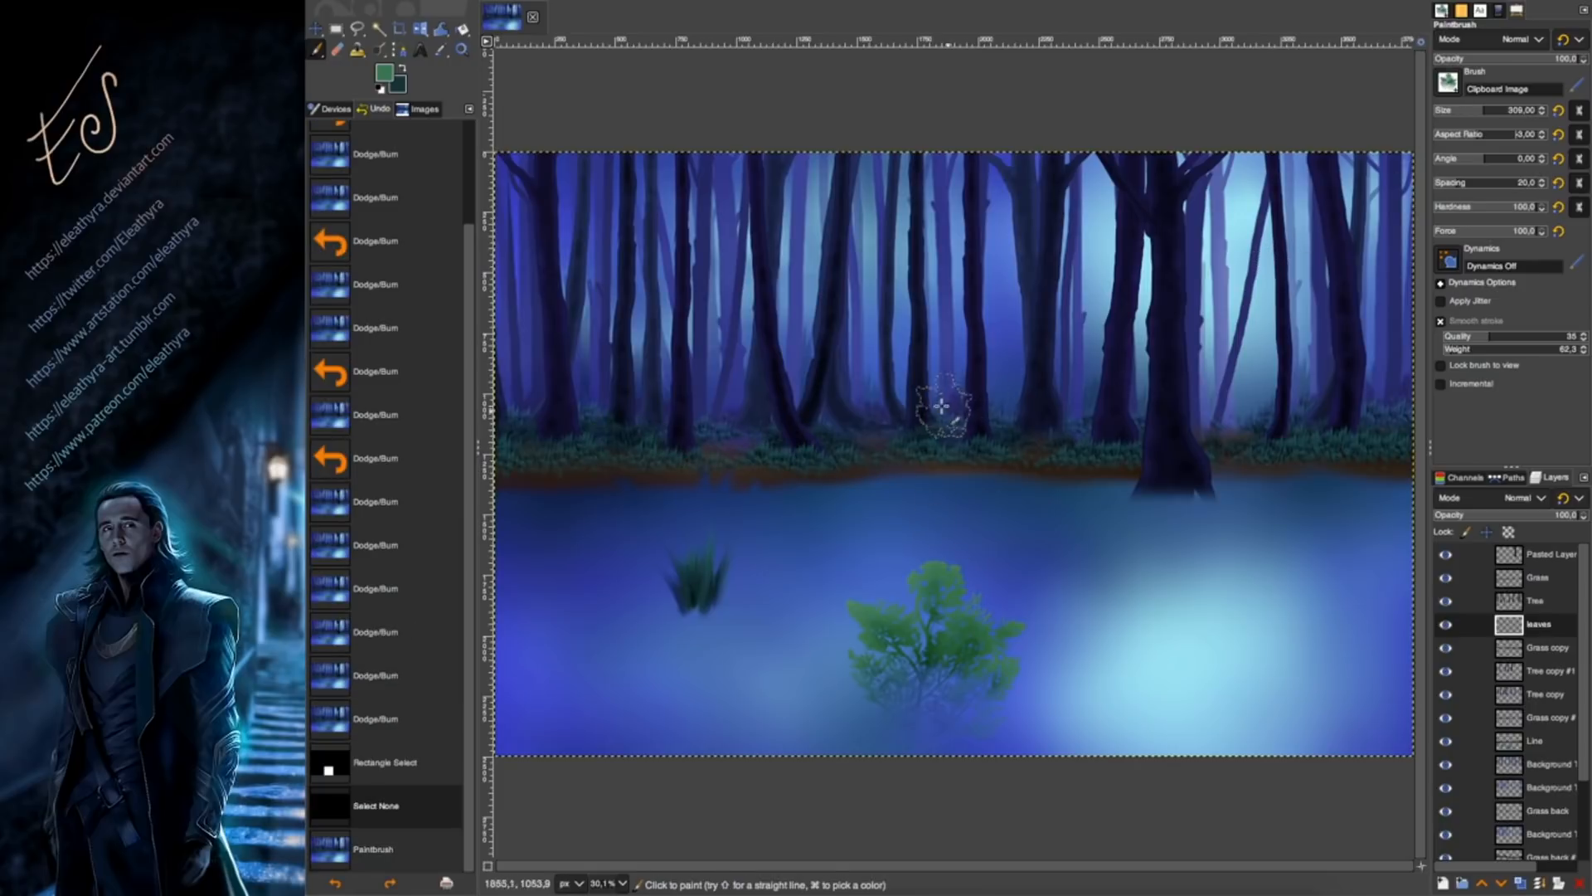
Stamp bushes between the tree trunks at size 309 with aspect ratio -3, undoing the badly placed ones.
left_click(940, 403)
left_click(731, 406)
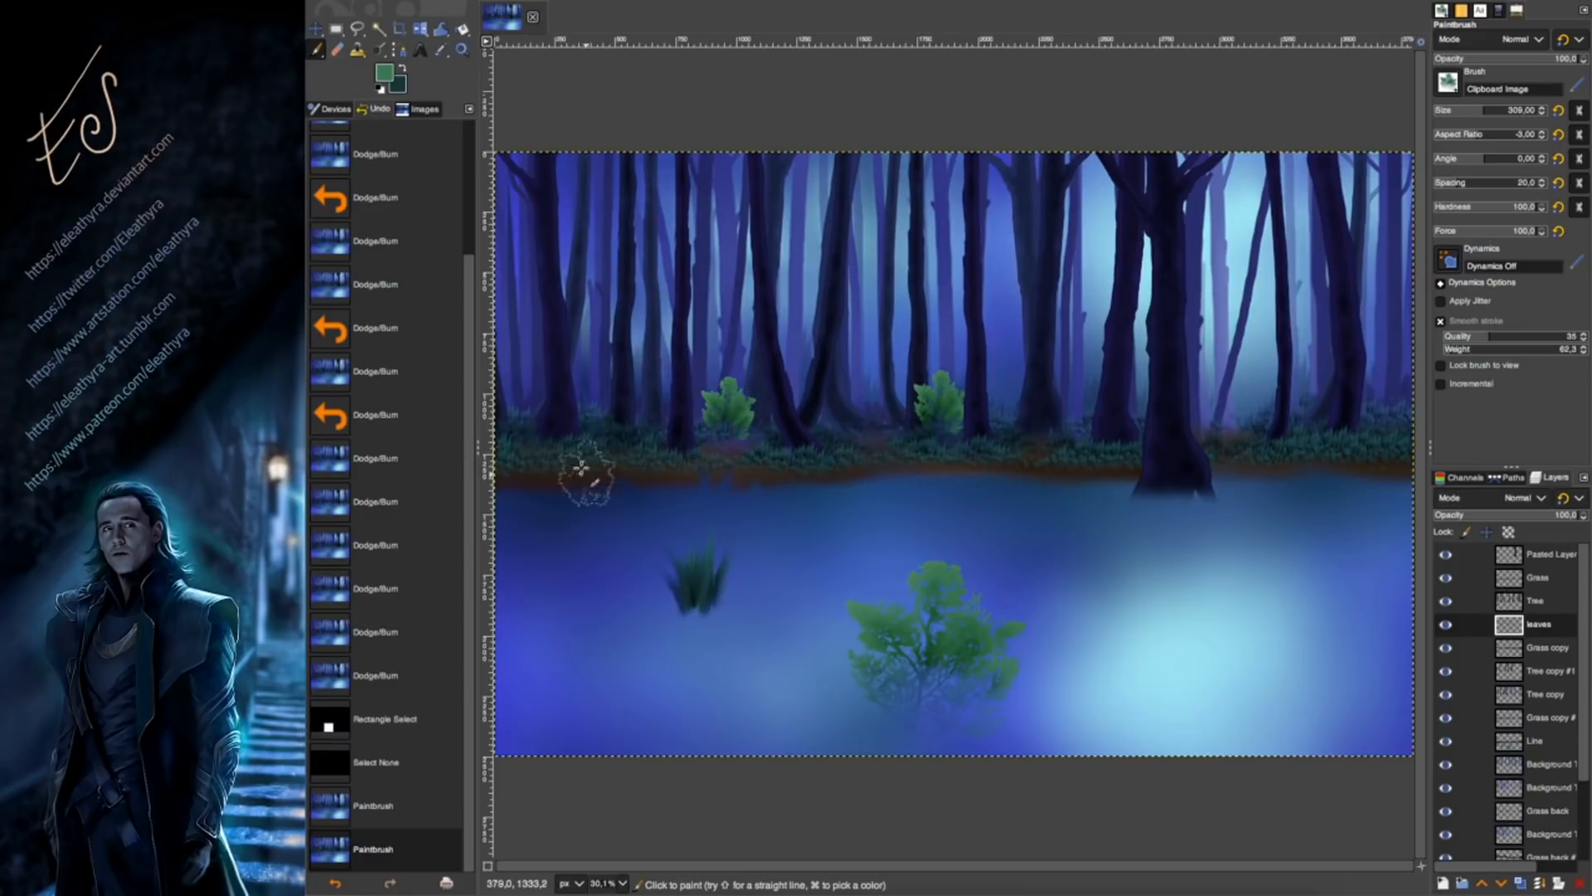
left_click(639, 409)
key("super+z")
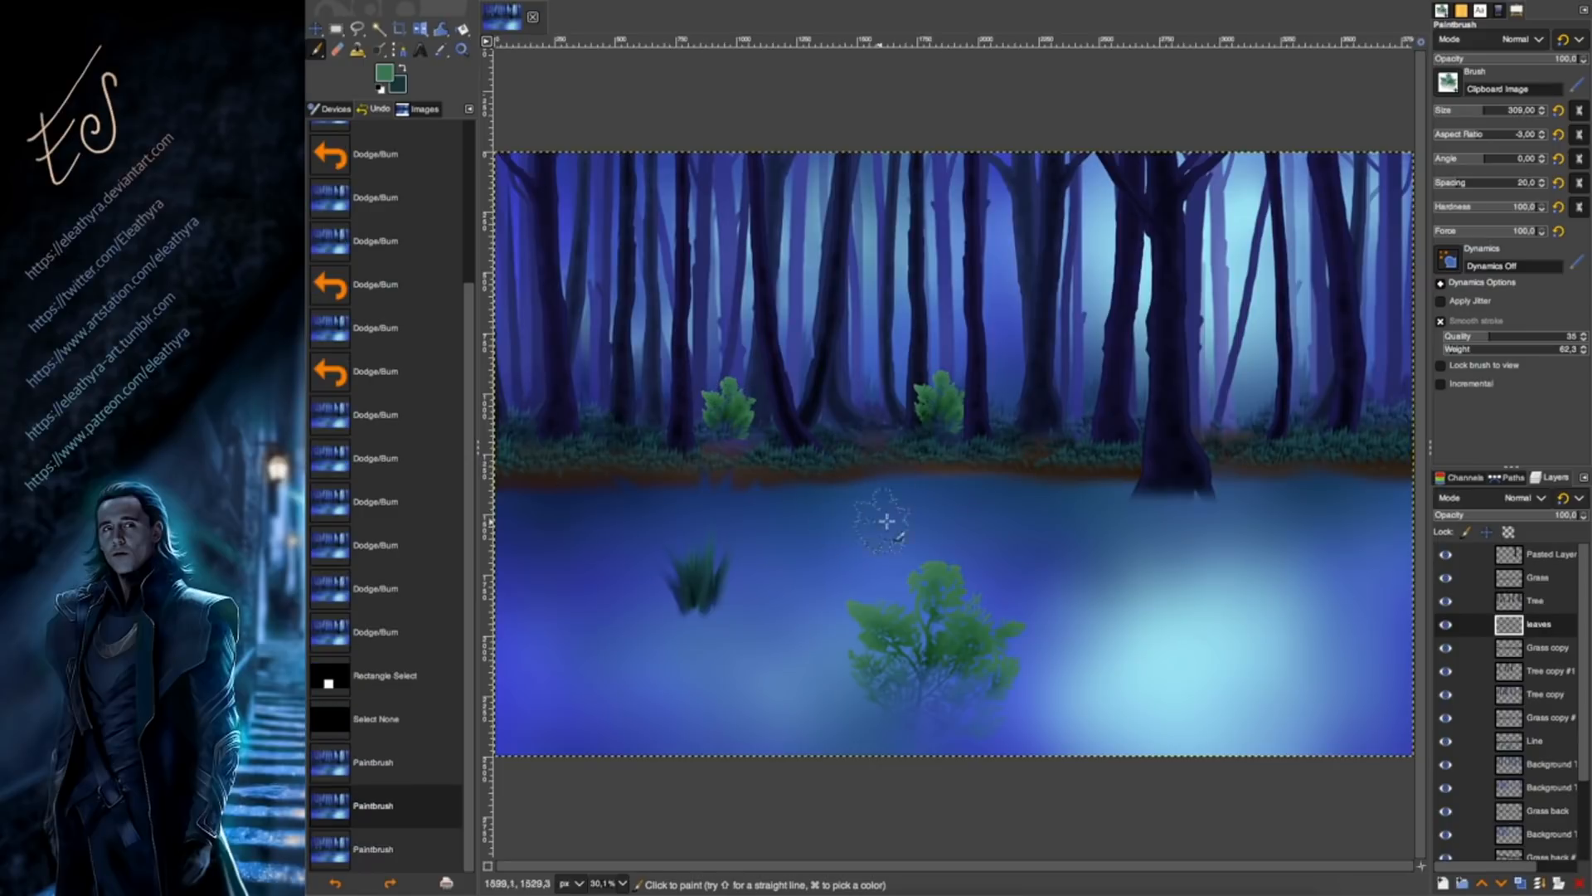
left_click(1364, 404)
left_click(867, 403)
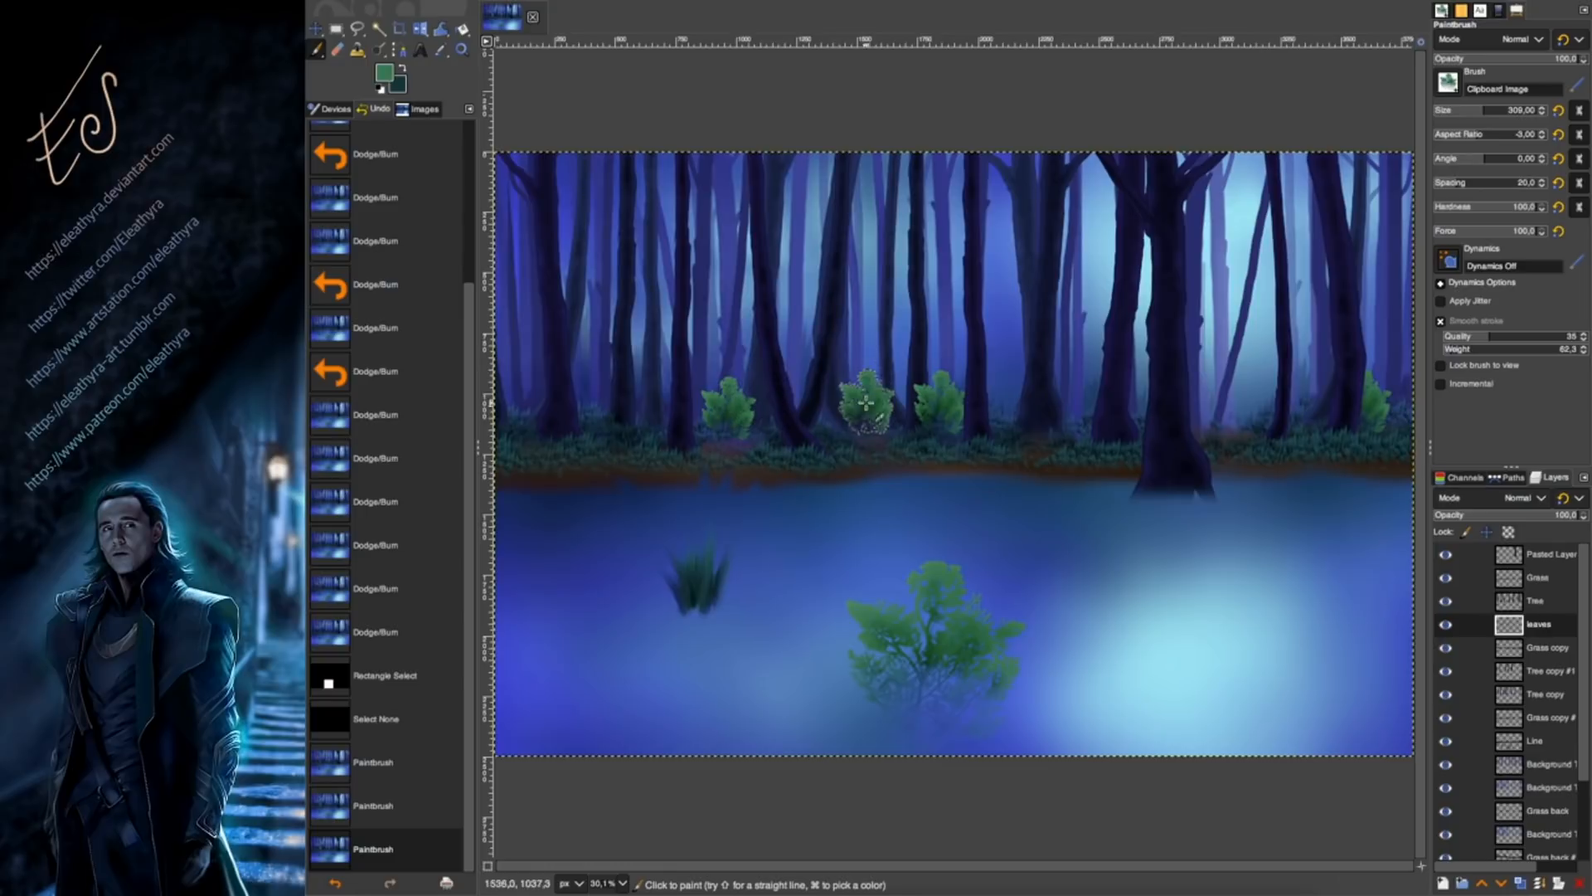
key("super+z")
left_click(1014, 405)
key("super+z")
Reduce the brush to size 178 and add smaller bushes beside the middle and far-right ones, undoing the far-left stamp.
left_click(1469, 108)
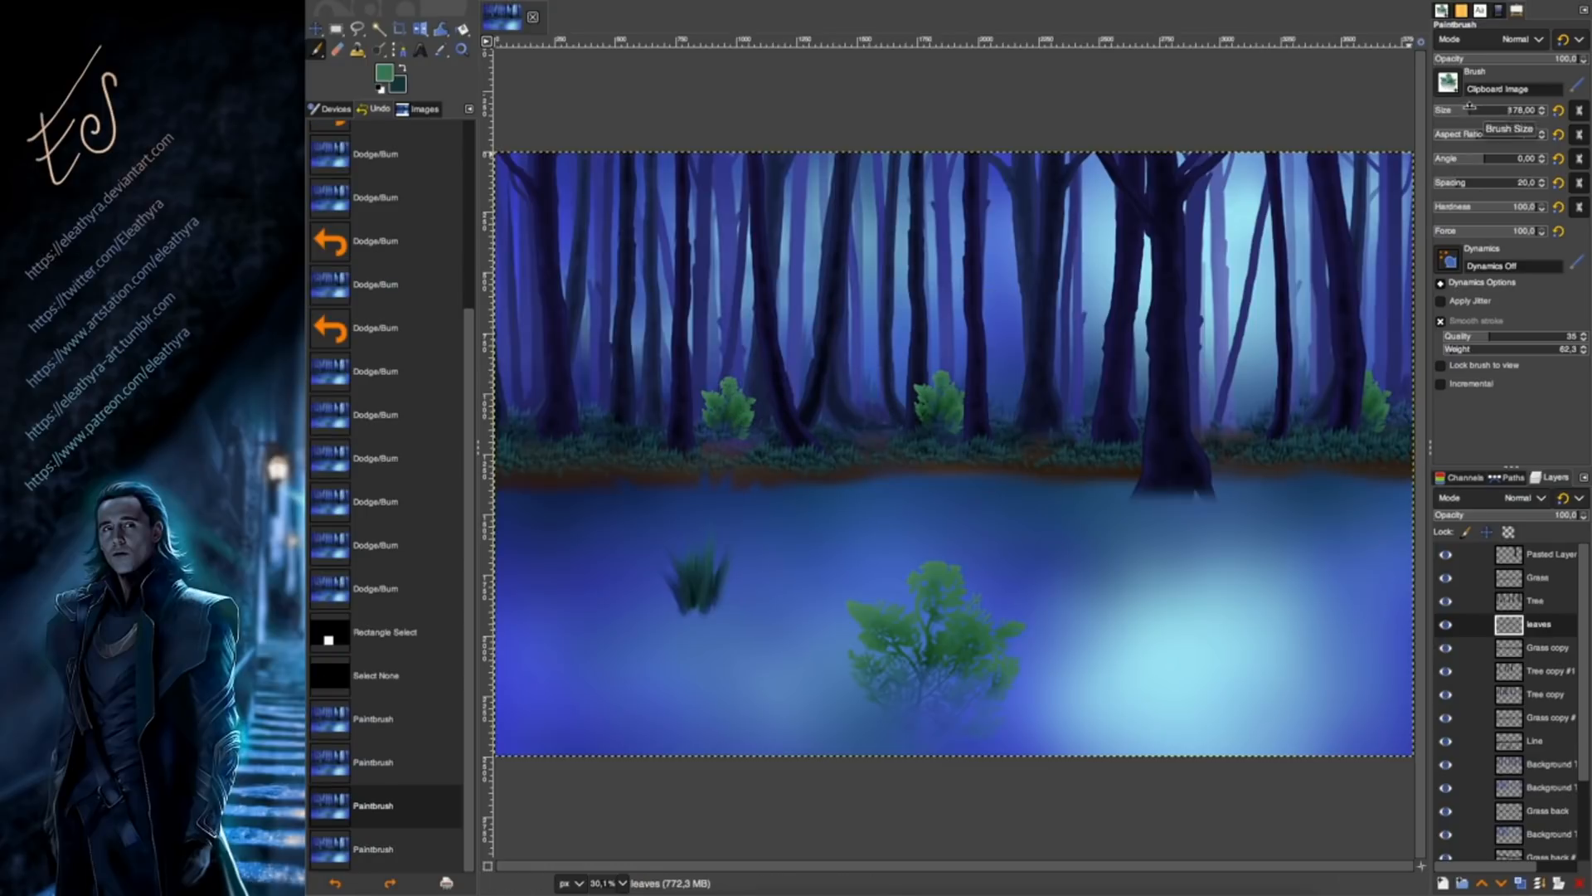
left_click(918, 418)
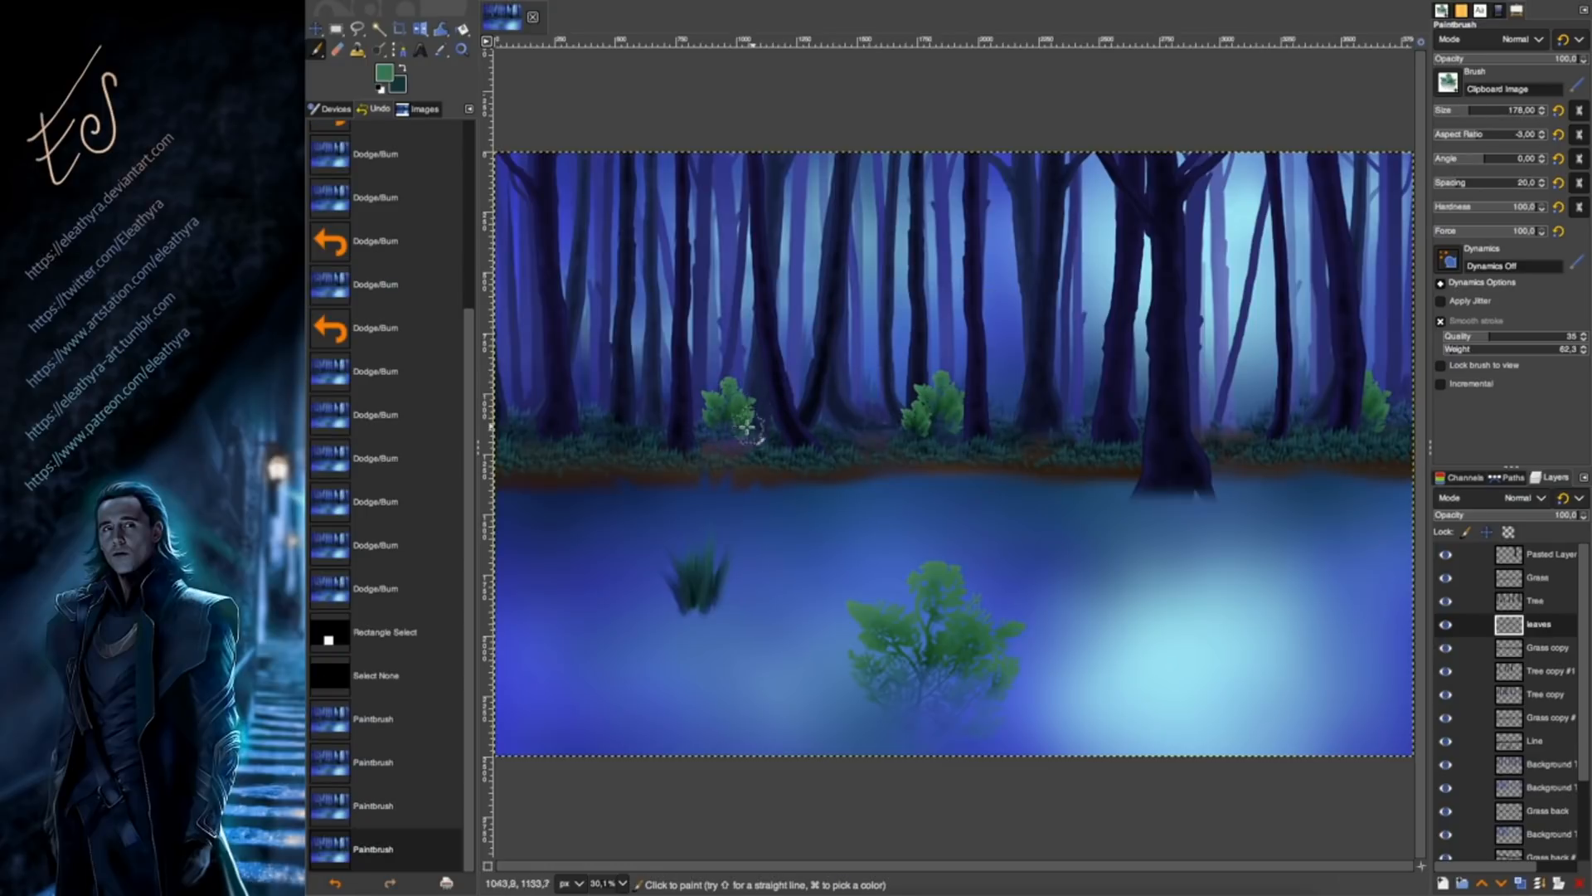
left_click(1318, 406)
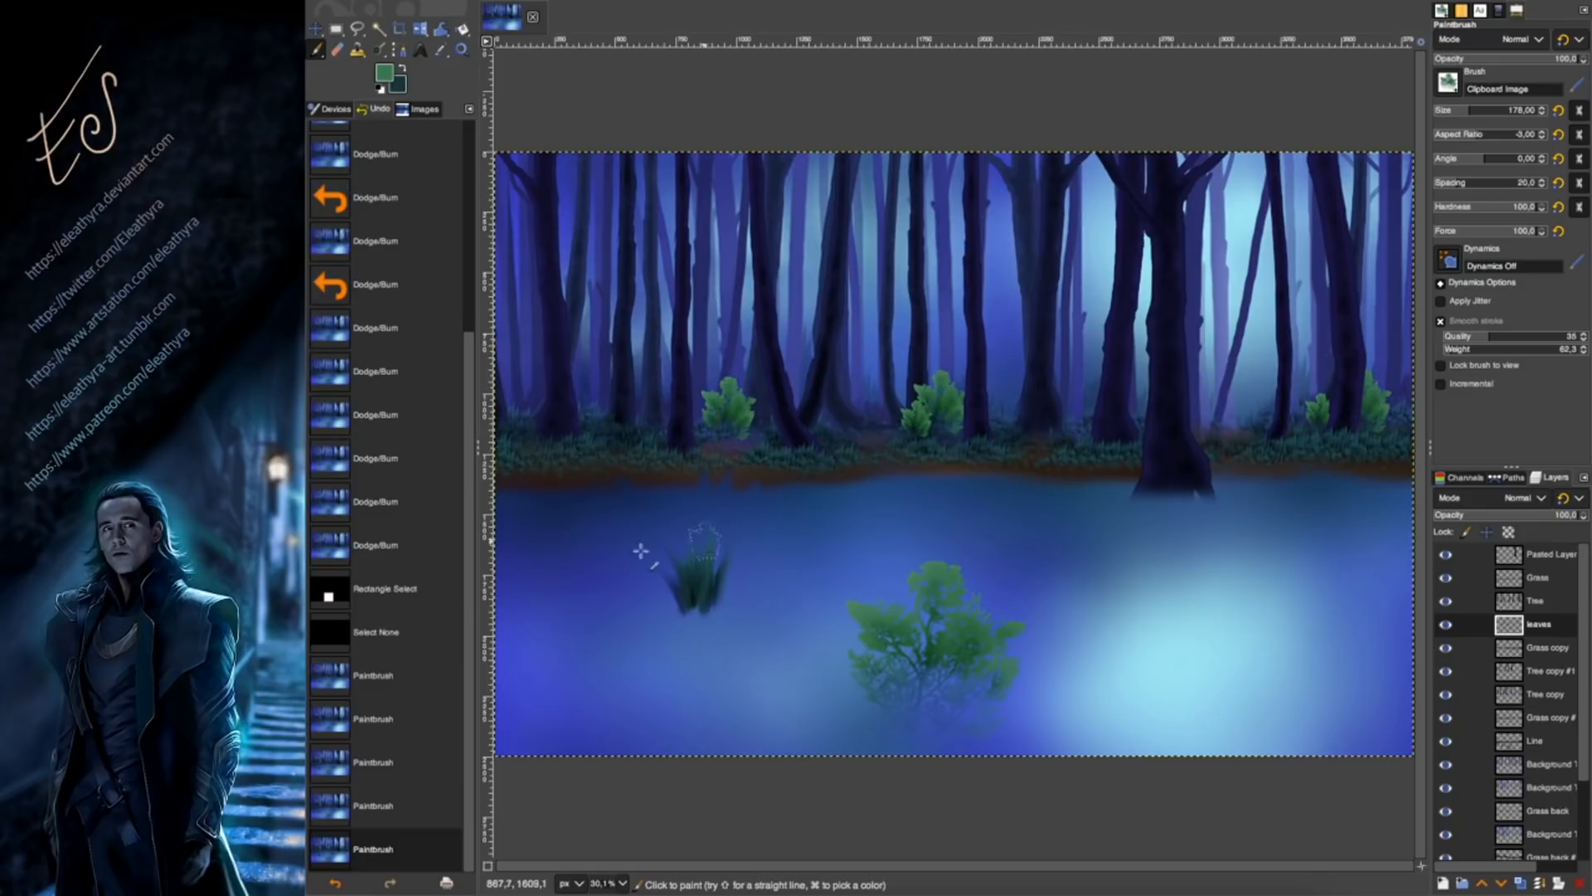
left_click(576, 423)
key("super+z")
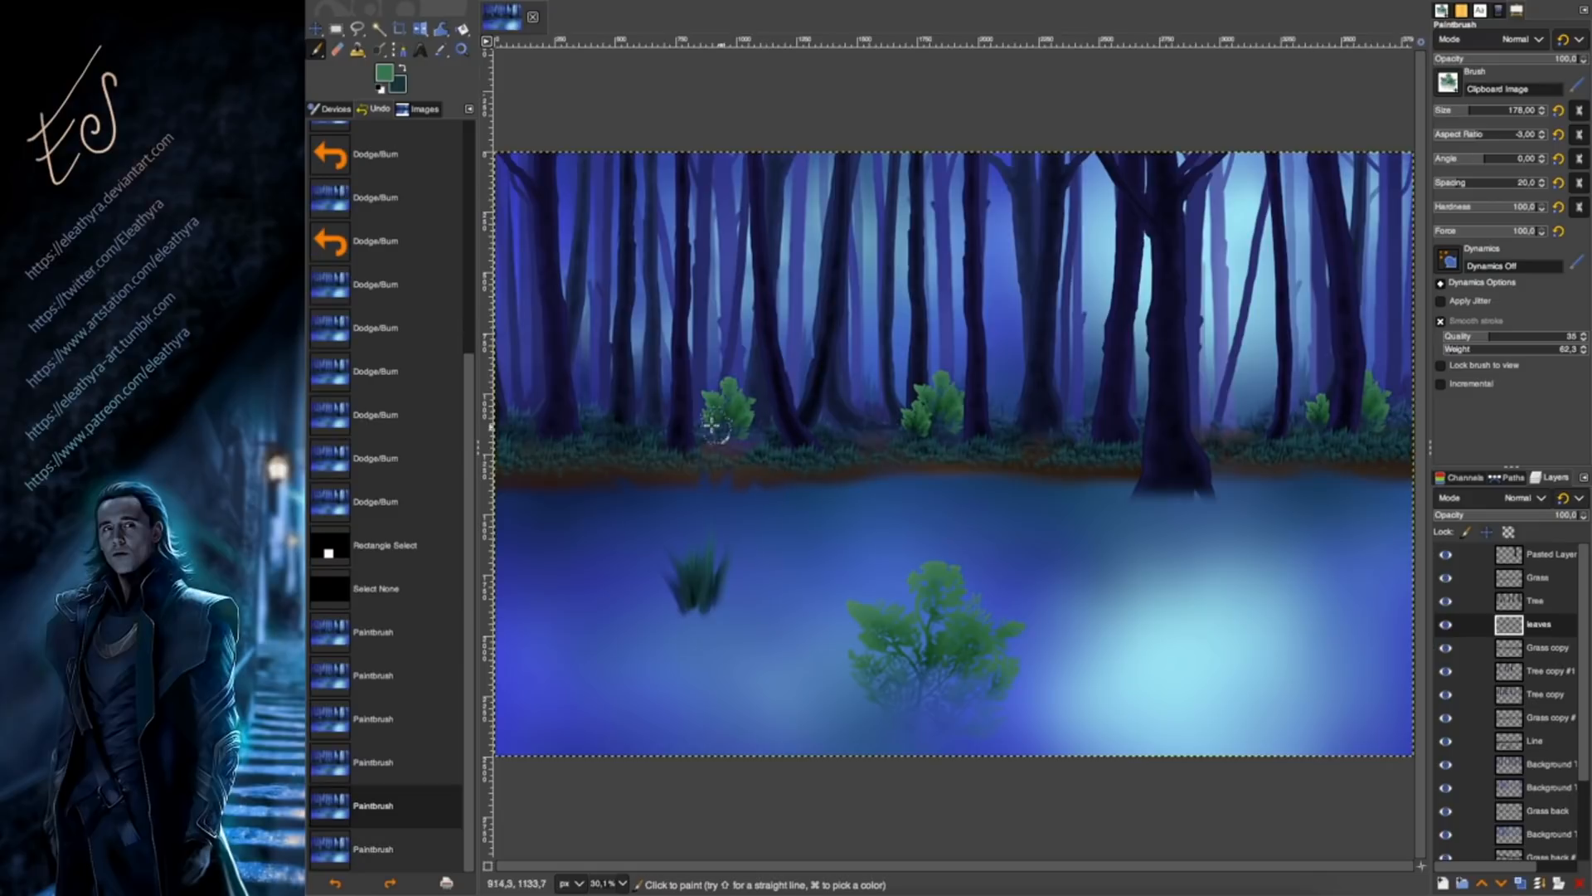
Stamp small bushes at size 98 around the bases of the existing bushes along the tree line.
left_click(915, 431)
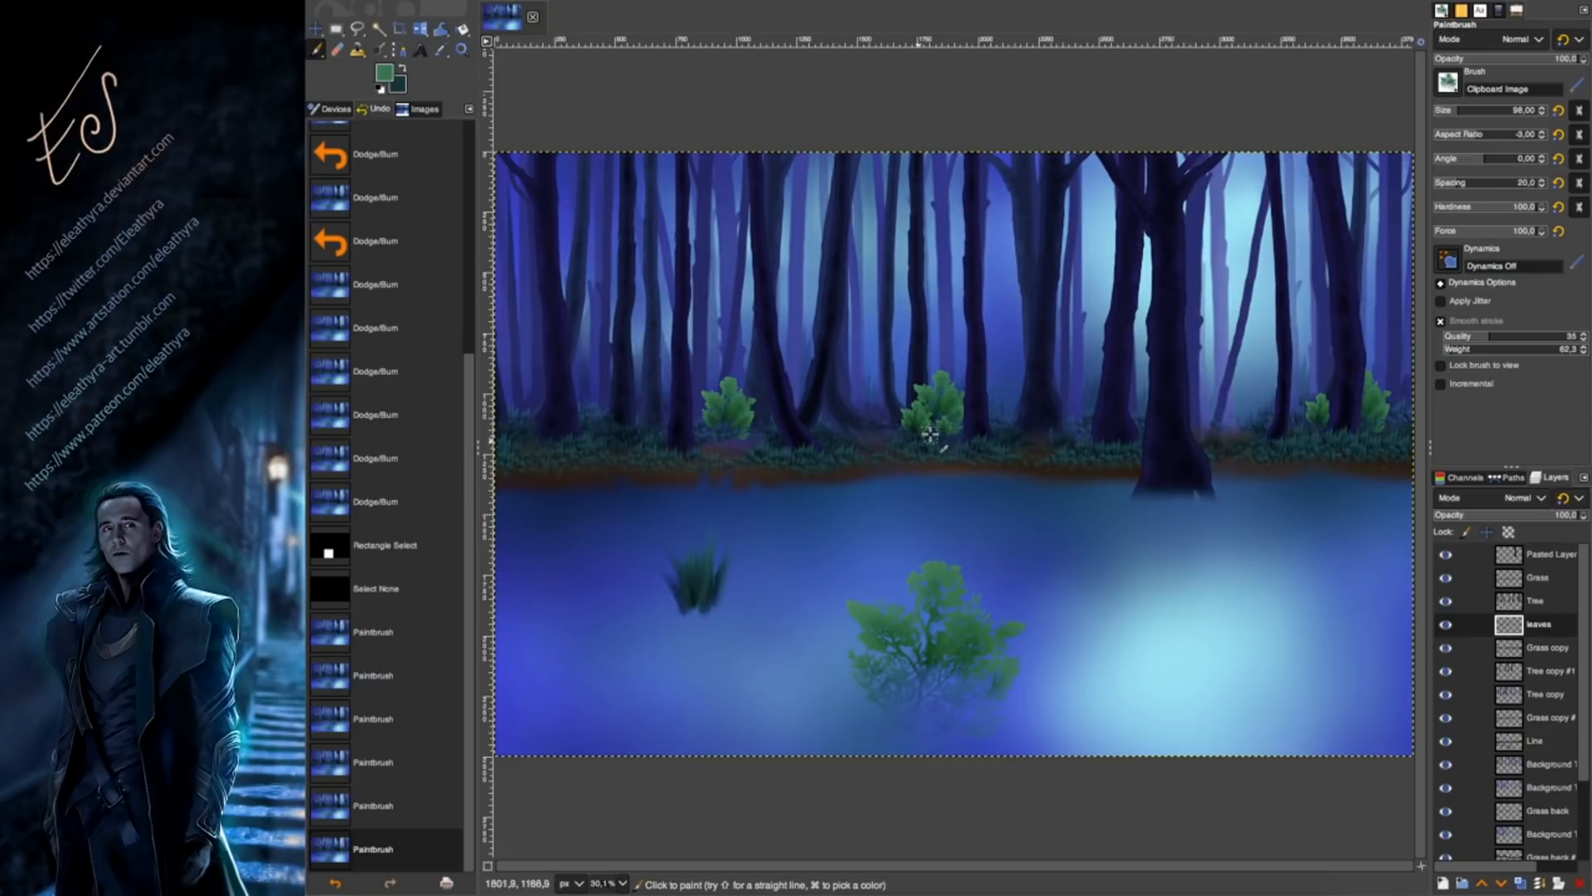
left_click(898, 427)
left_click(993, 423)
left_click(1022, 426)
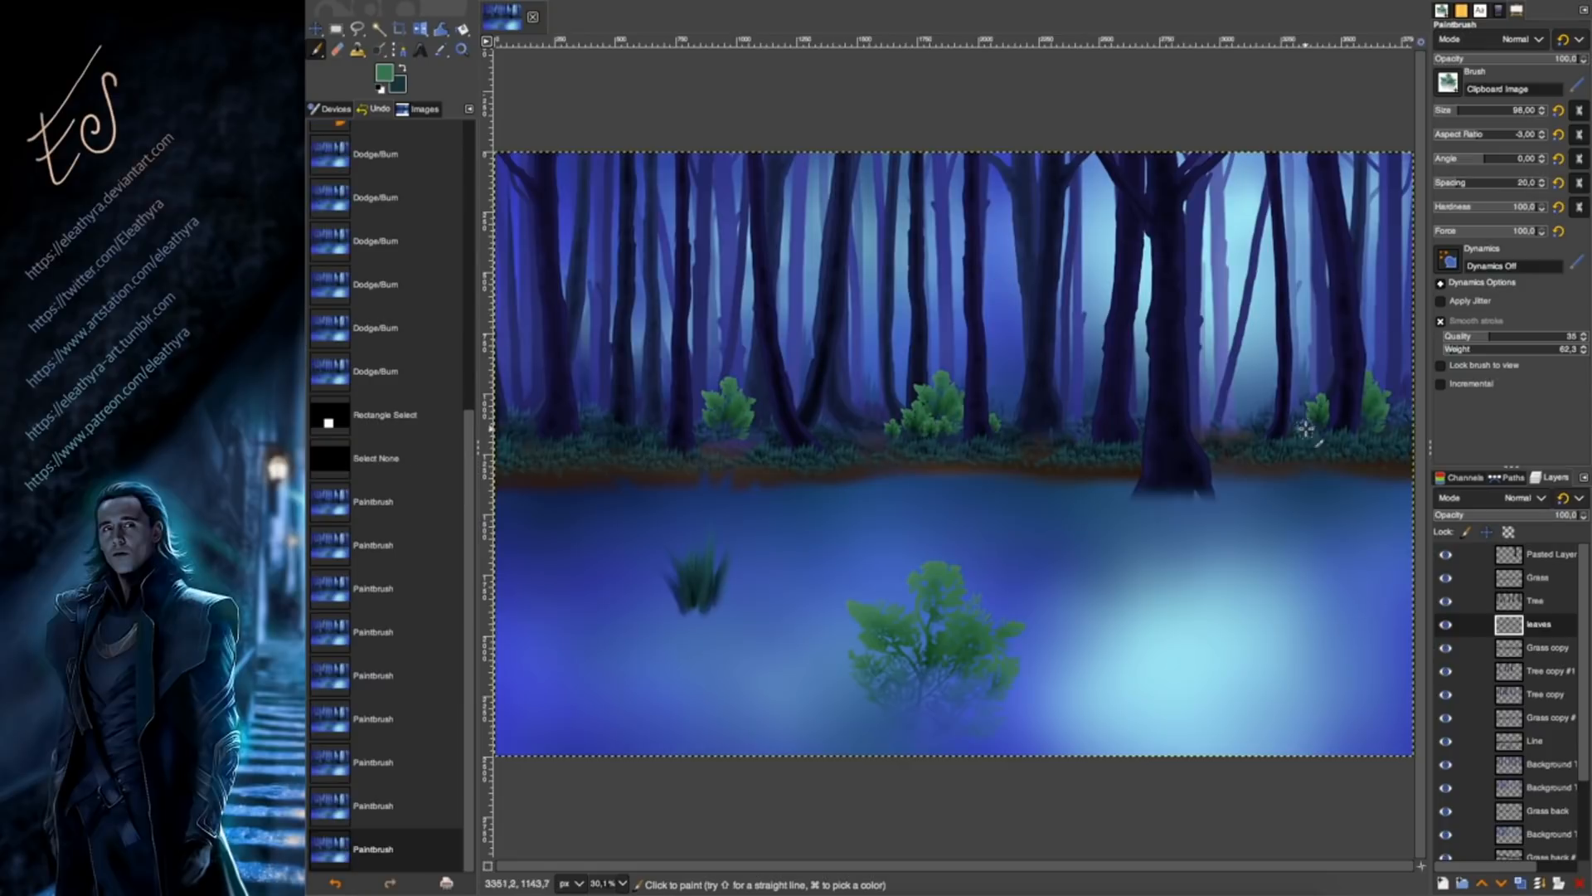
left_click(1392, 427)
left_click(705, 428)
left_click(752, 422)
Set the brush size to 61 and stamp tiny bushes along the tree line, undoing the unwanted ones on the far left.
left_click(1452, 111)
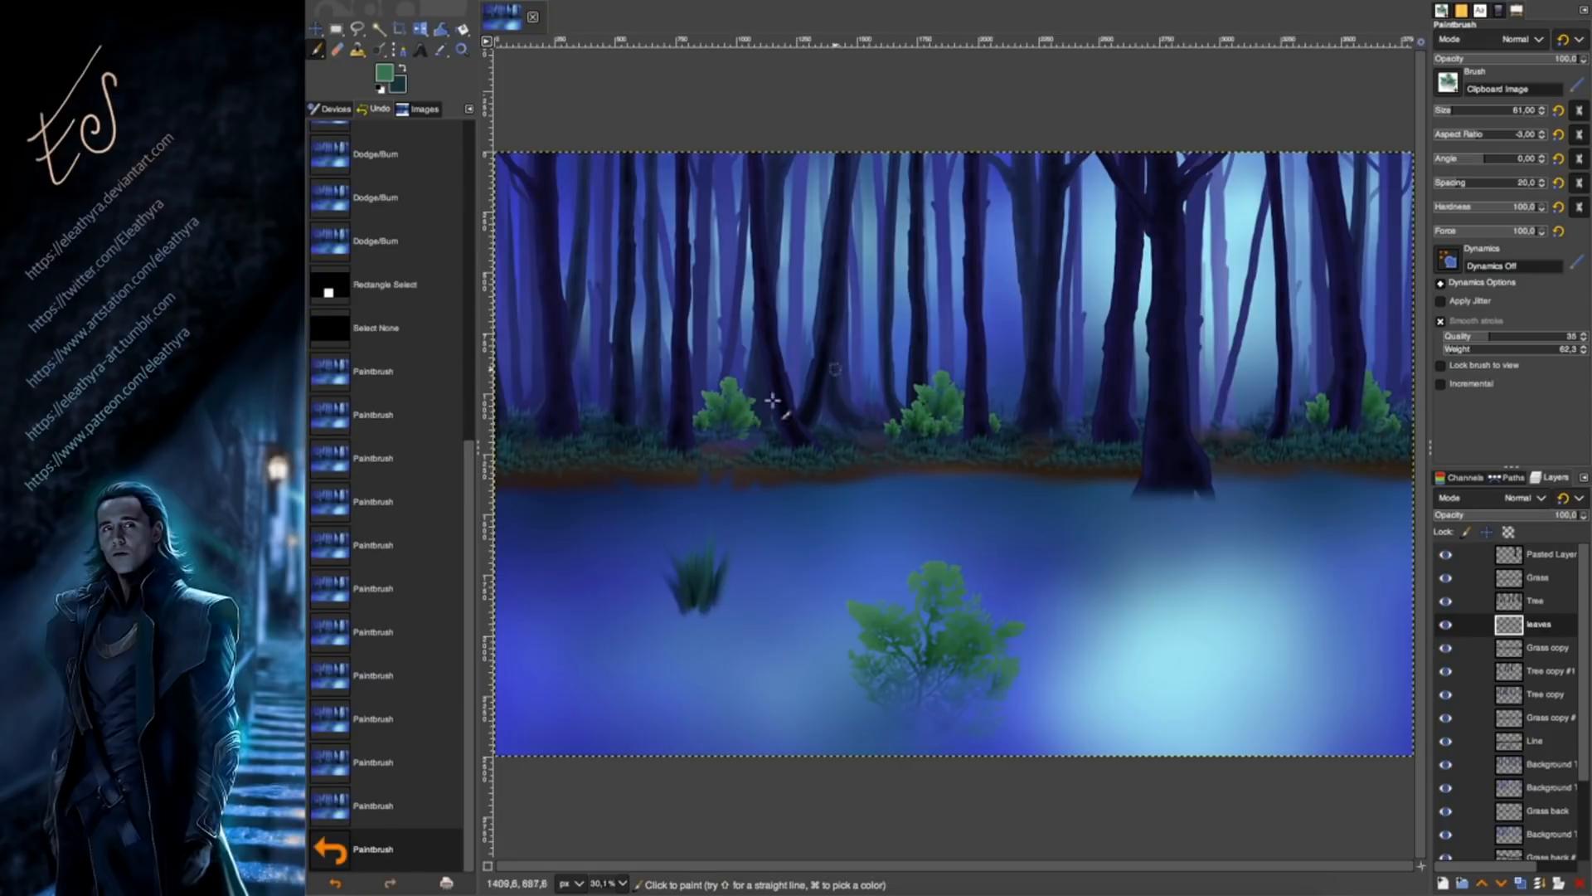
left_click(655, 425)
left_click(671, 416)
left_click(909, 429)
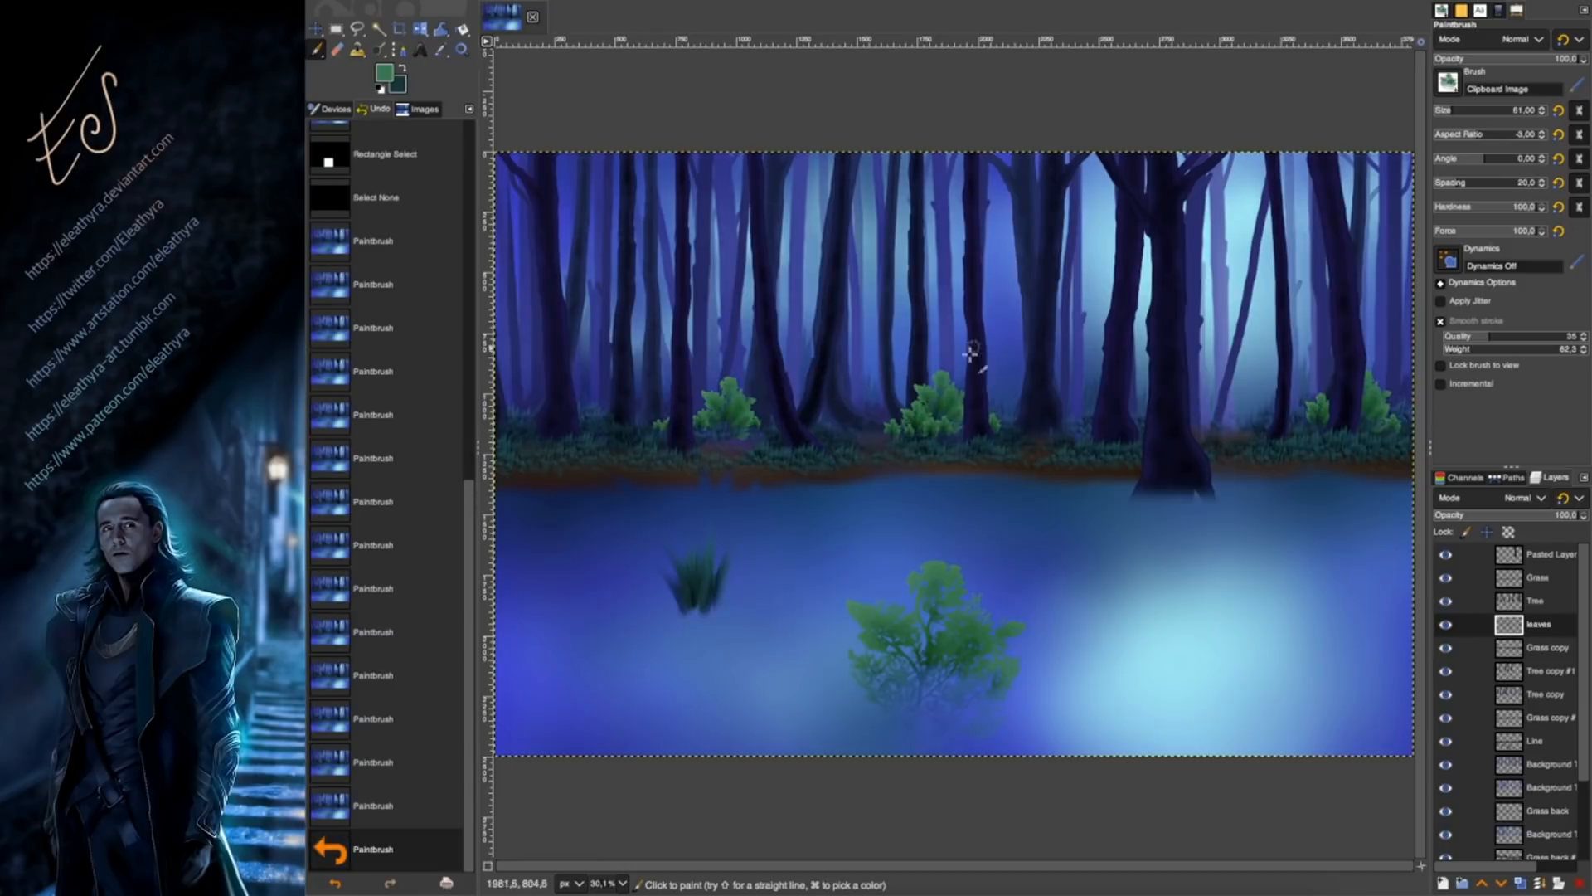
left_click(1004, 425)
left_click(1402, 421)
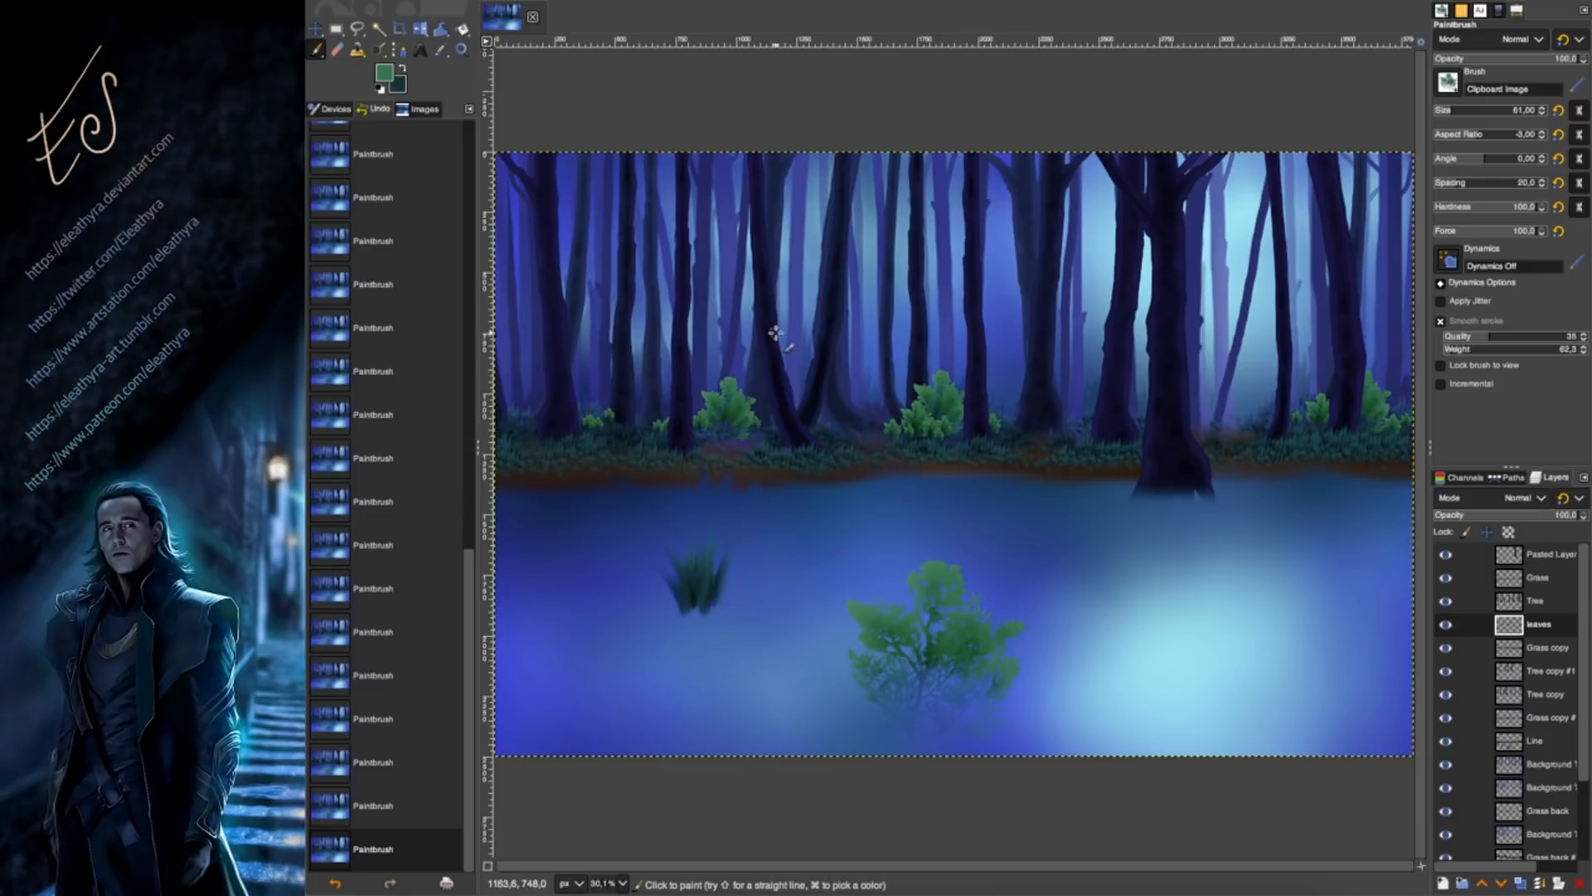
key("super+z")
key("super+z")
key("super+z")
key("super+z")
left_click(590, 424)
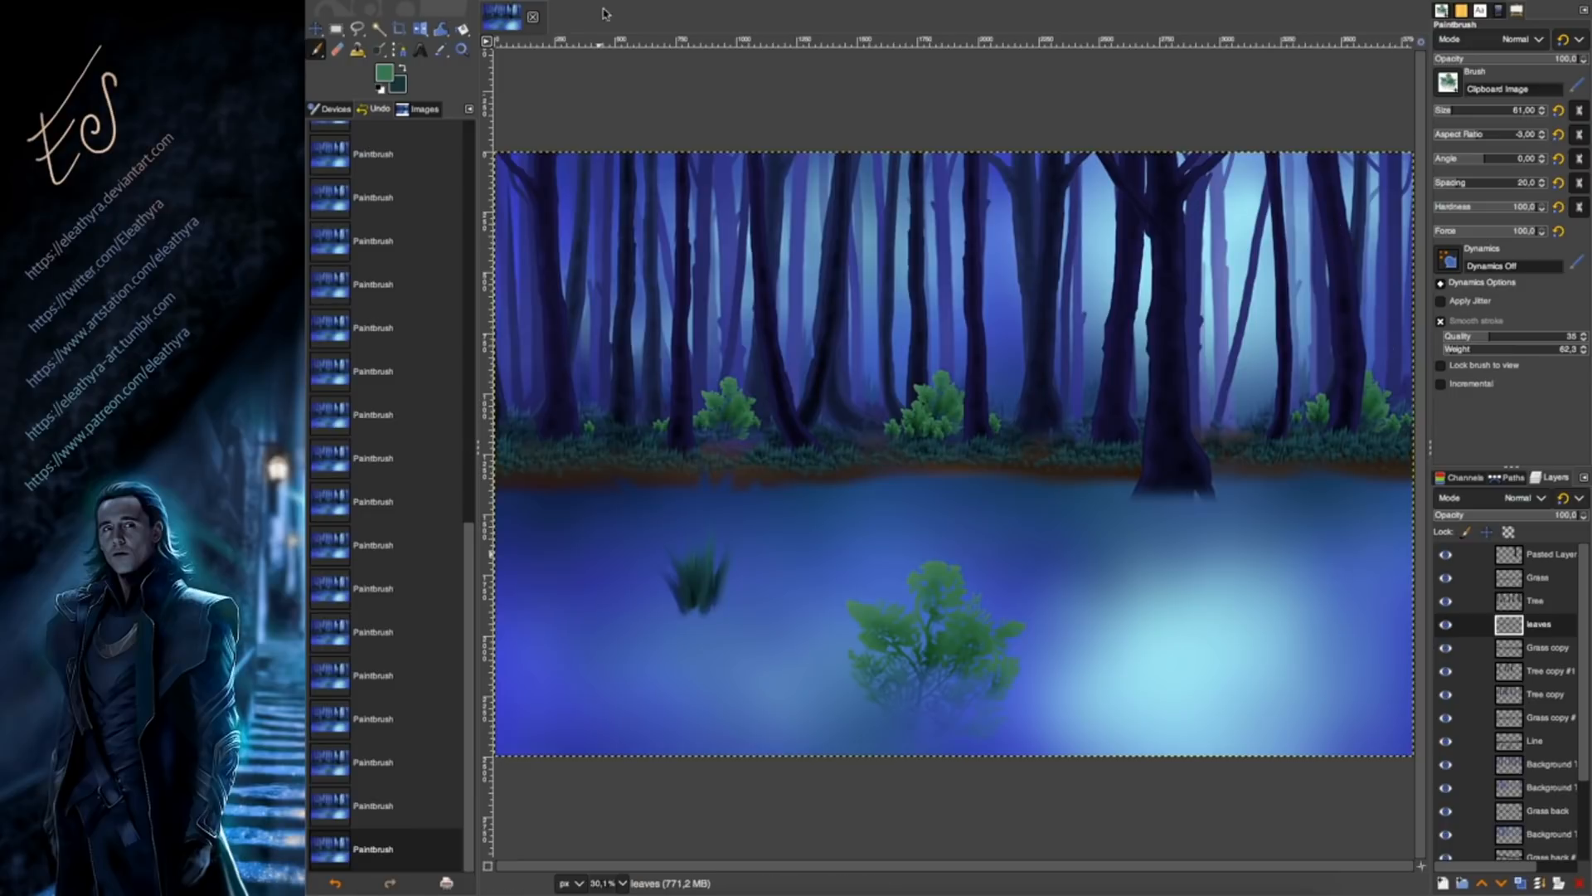
Darken the stamped bushes on the leaves layer with a Curves adjustment.
left_click(682, 2)
left_click(733, 130)
left_click_drag(1398, 232, 1503, 130)
left_click_drag(1388, 222, 1261, 252)
left_click(1534, 416)
Shift the leaves layer towards blue-green using Hue-Saturation with hue 66.5 and saturation -25.5.
left_click(682, 2)
left_click(733, 36)
left_click_drag(1356, 218, 1386, 220)
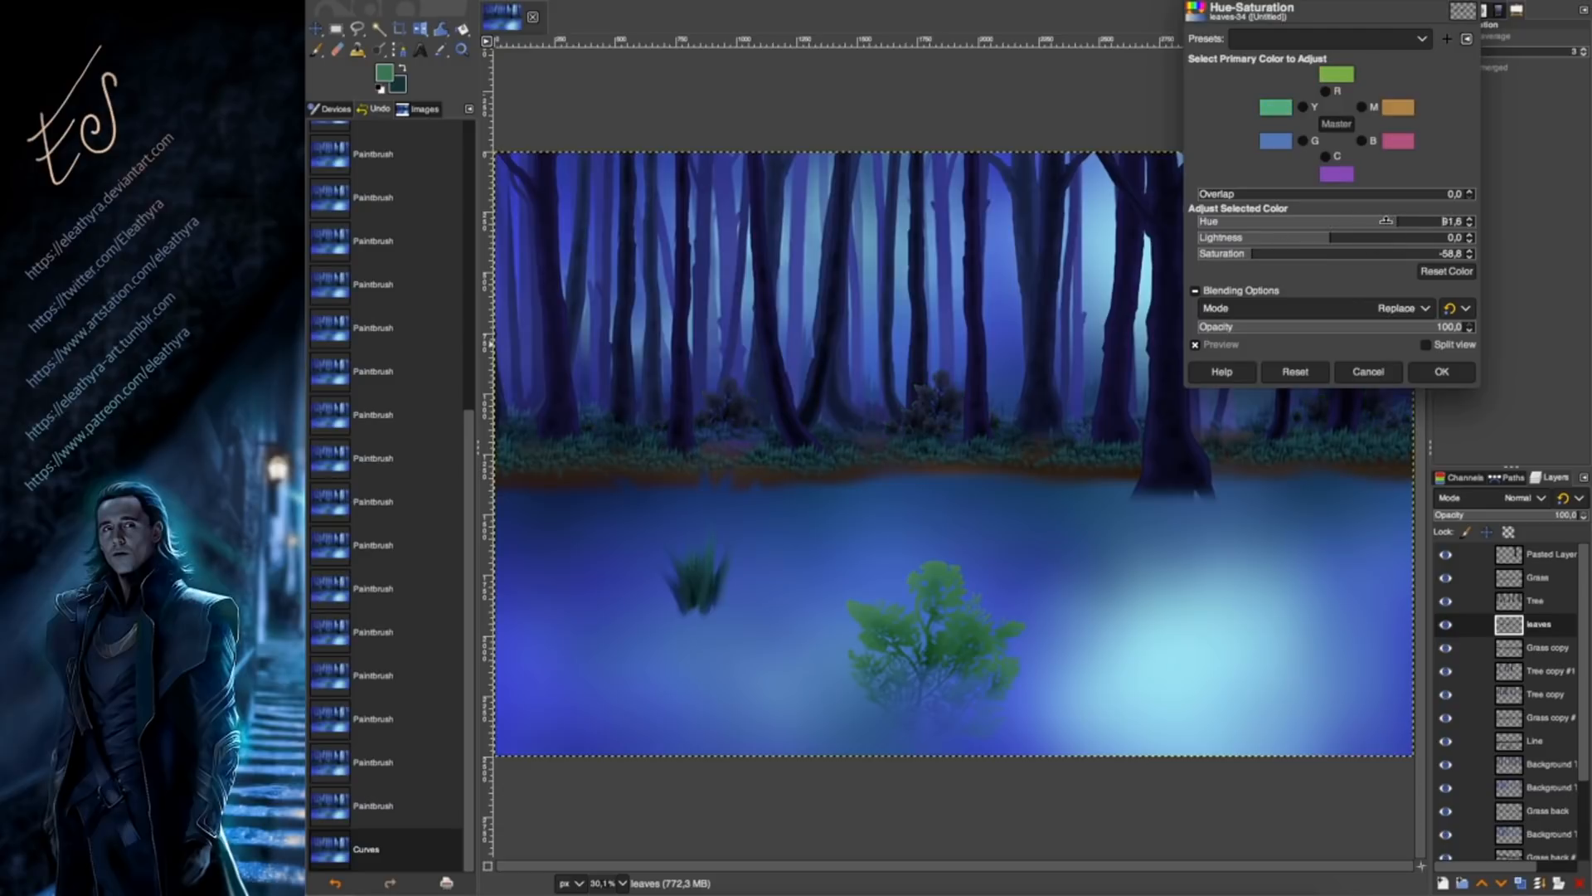
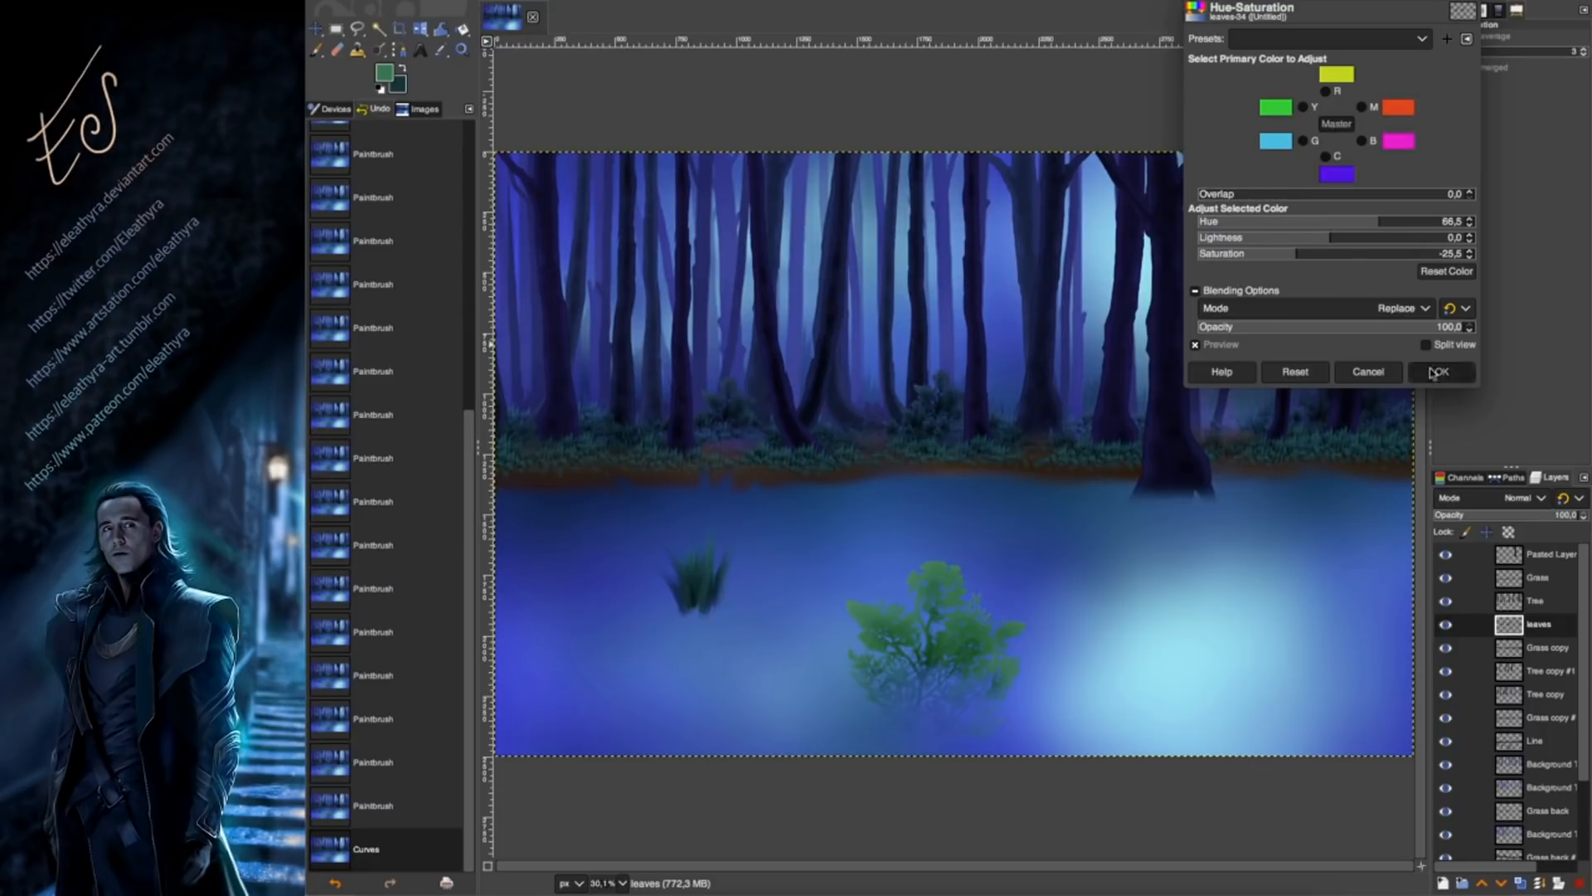
left_click(1435, 372)
Crop the leaves layer to the horizontal strip containing the bushes.
key("shift+c")
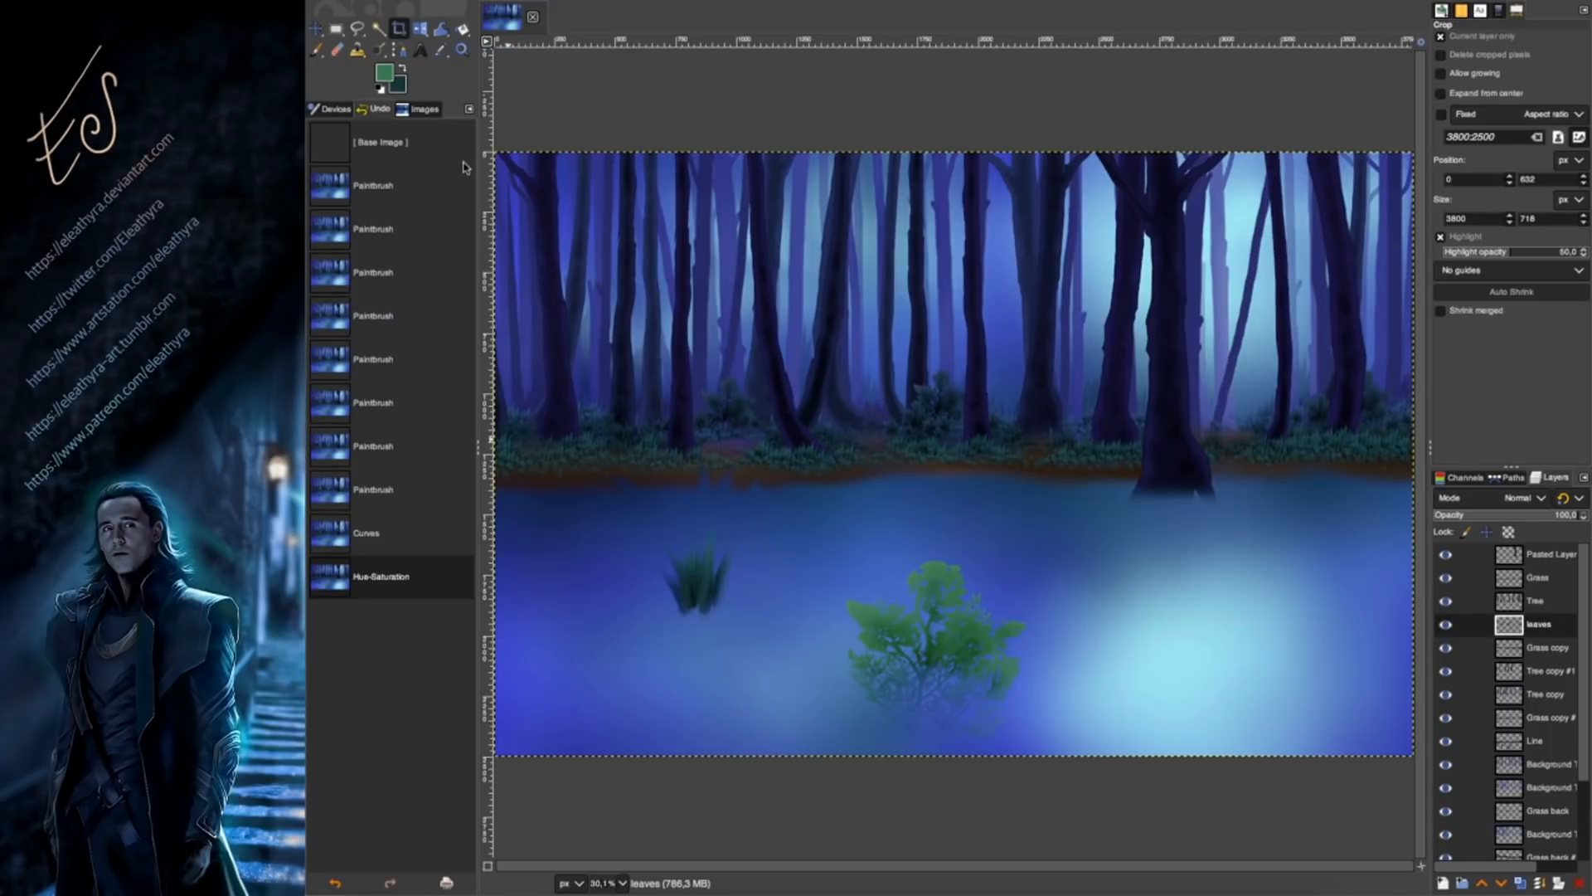
left_click_drag(559, 336, 1410, 482)
key("Return")
Duplicate the leaves layer, flip the copy horizontally, and reposition it along the tree line.
key("shift+ctrl+d")
key("m")
mouse_move(939, 415)
left_mouse_down()
mouse_move(733, 413)
mouse_move(752, 414)
left_mouse_up()
key("shift+f")
left_click(725, 382)
key("m")
left_click_drag(931, 409, 952, 423)
Reshape the leaves copy with the Perspective tool and move it into place along the shoreline.
left_click(419, 30)
key("shift+p")
left_click_drag(702, 375, 719, 337)
left_click_drag(1236, 510, 1198, 506)
left_click_drag(1208, 360, 1181, 303)
key("Return")
key("m")
mouse_move(1013, 461)
left_mouse_down()
mouse_move(1042, 462)
mouse_move(1037, 479)
left_mouse_up()
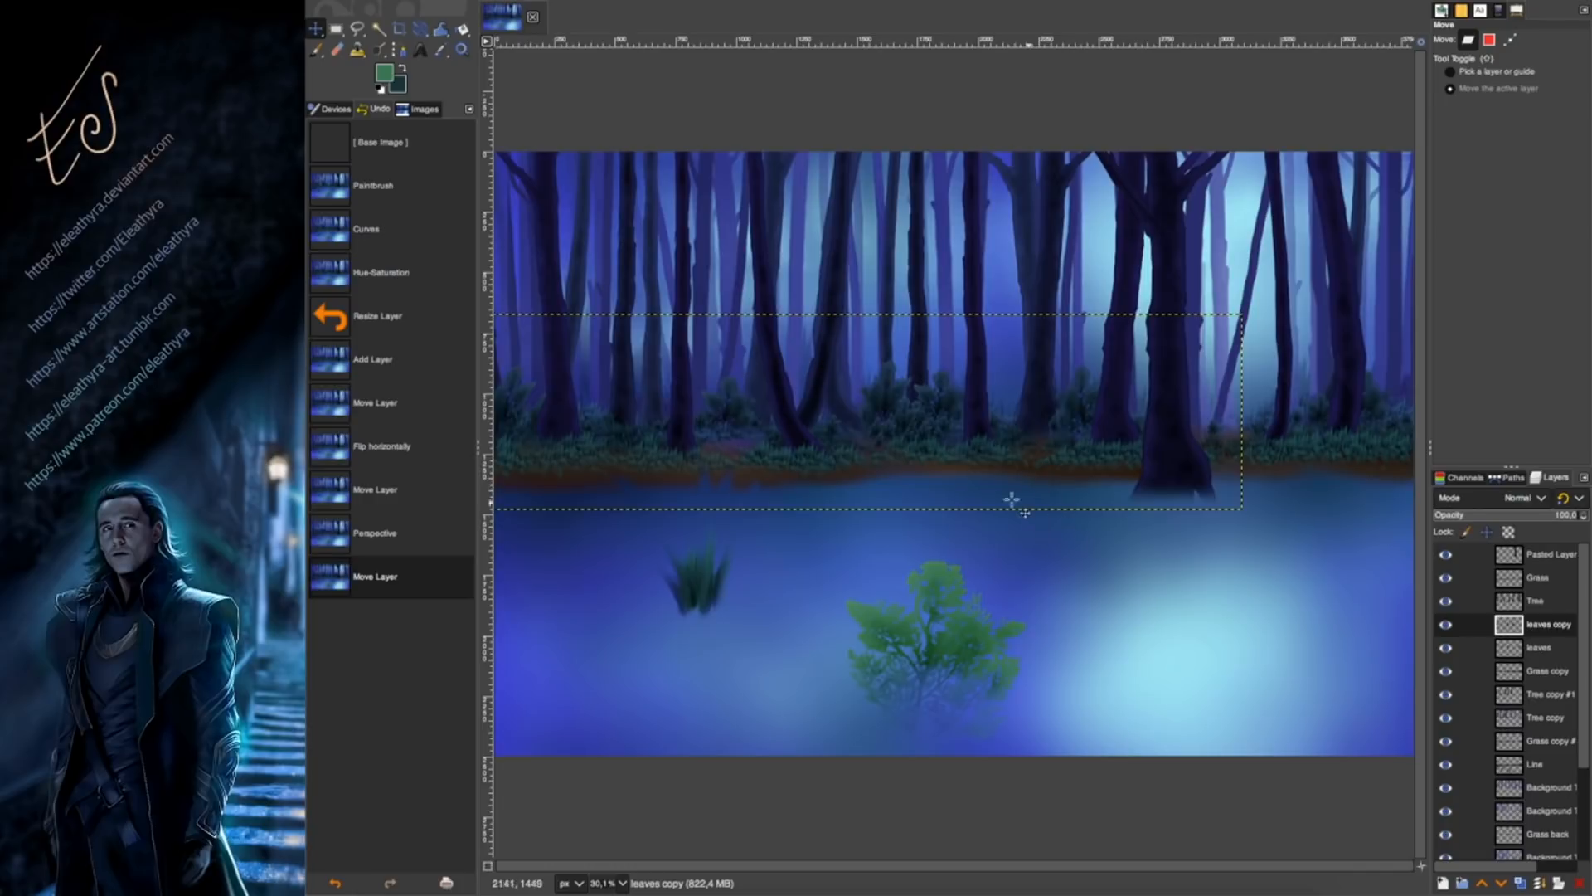
Merge leaves copy down into leaves, and Tree copy #1 down into Tree copy.
right_click(1525, 630)
left_click(1410, 286)
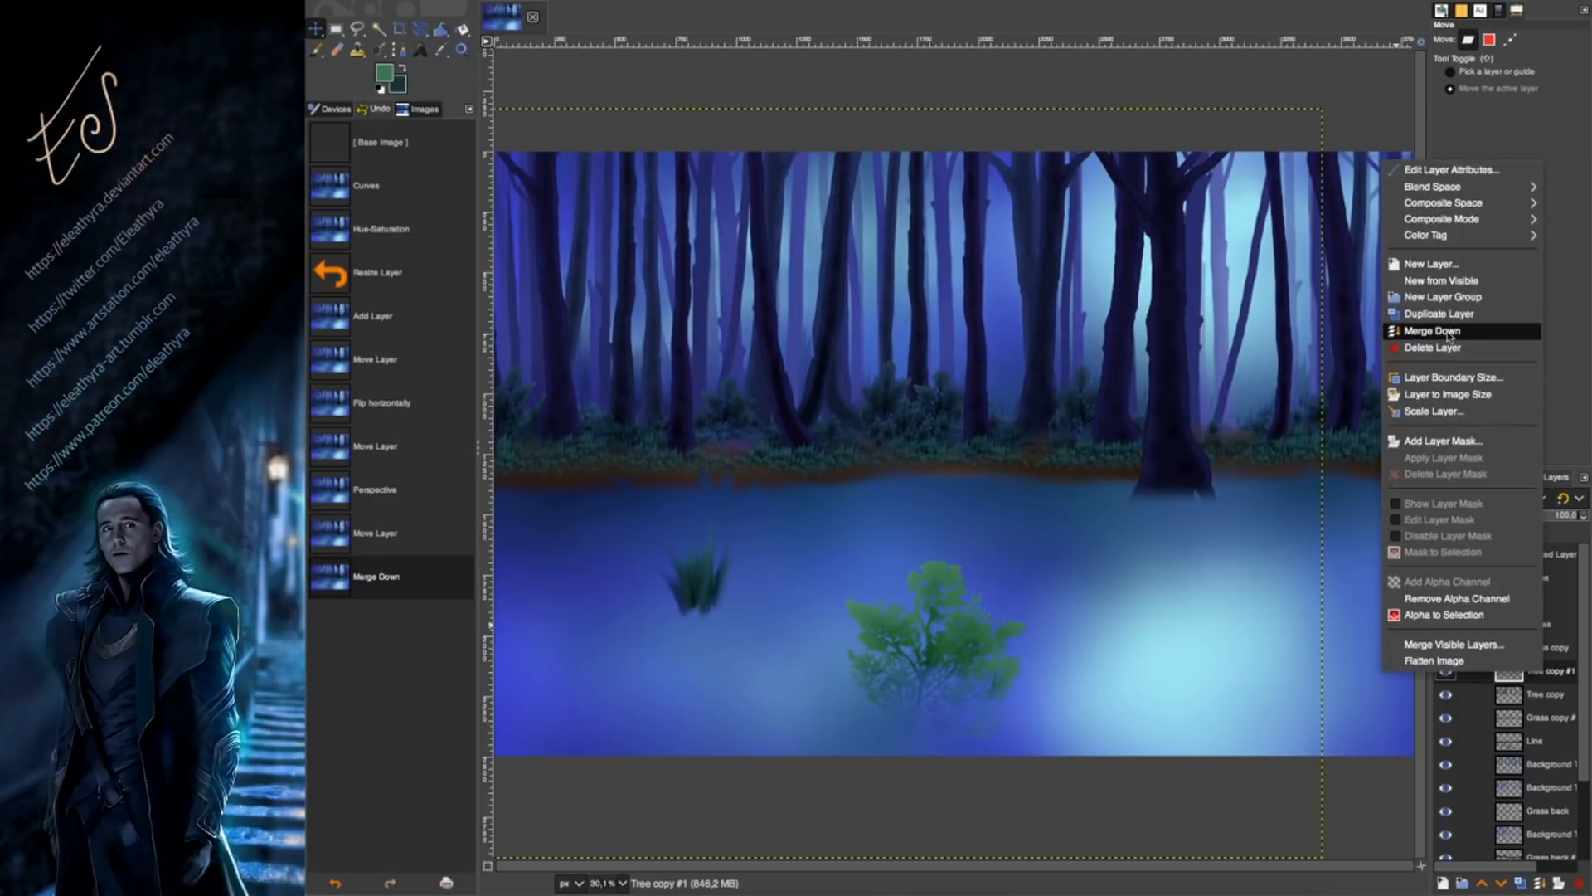
left_click(1447, 330)
Crop the Tree copy layer to about 4469 × 1832 px, cutting the empty area below the trunks.
left_click(406, 35)
mouse_move(1412, 538)
left_mouse_down()
mouse_move(1396, 68)
mouse_move(333, 60)
left_mouse_up()
key("Return")
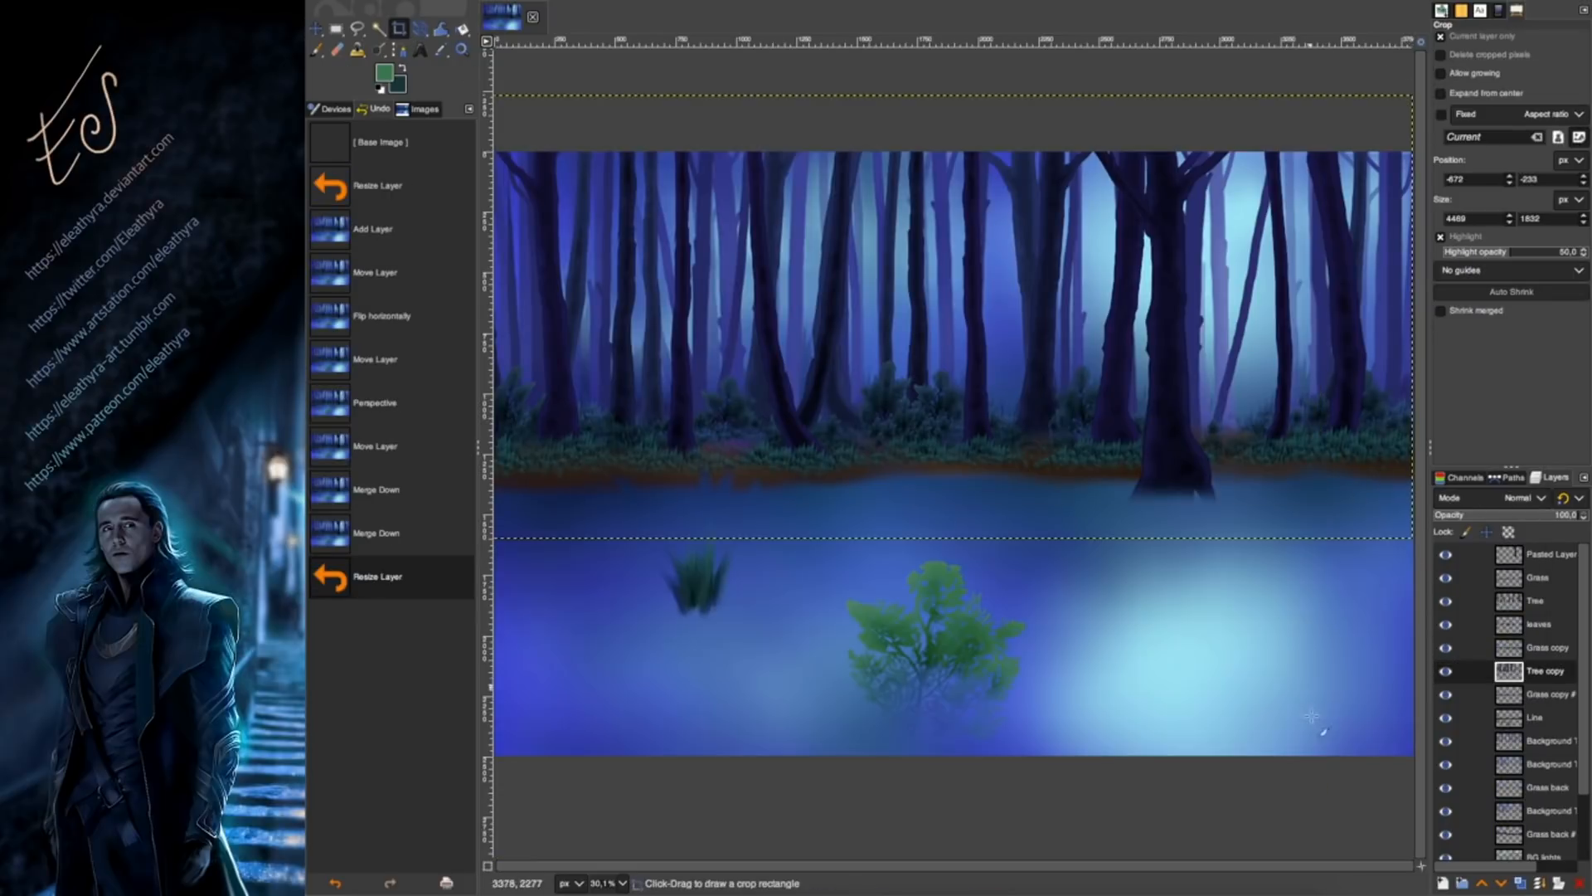
Crop the Tree layer to about 4029 × 1610 px and trim the pasted tree layer's empty area.
left_click(1536, 600)
left_click_drag(1413, 499, 440, 121)
left_click_drag(954, 503, 956, 514)
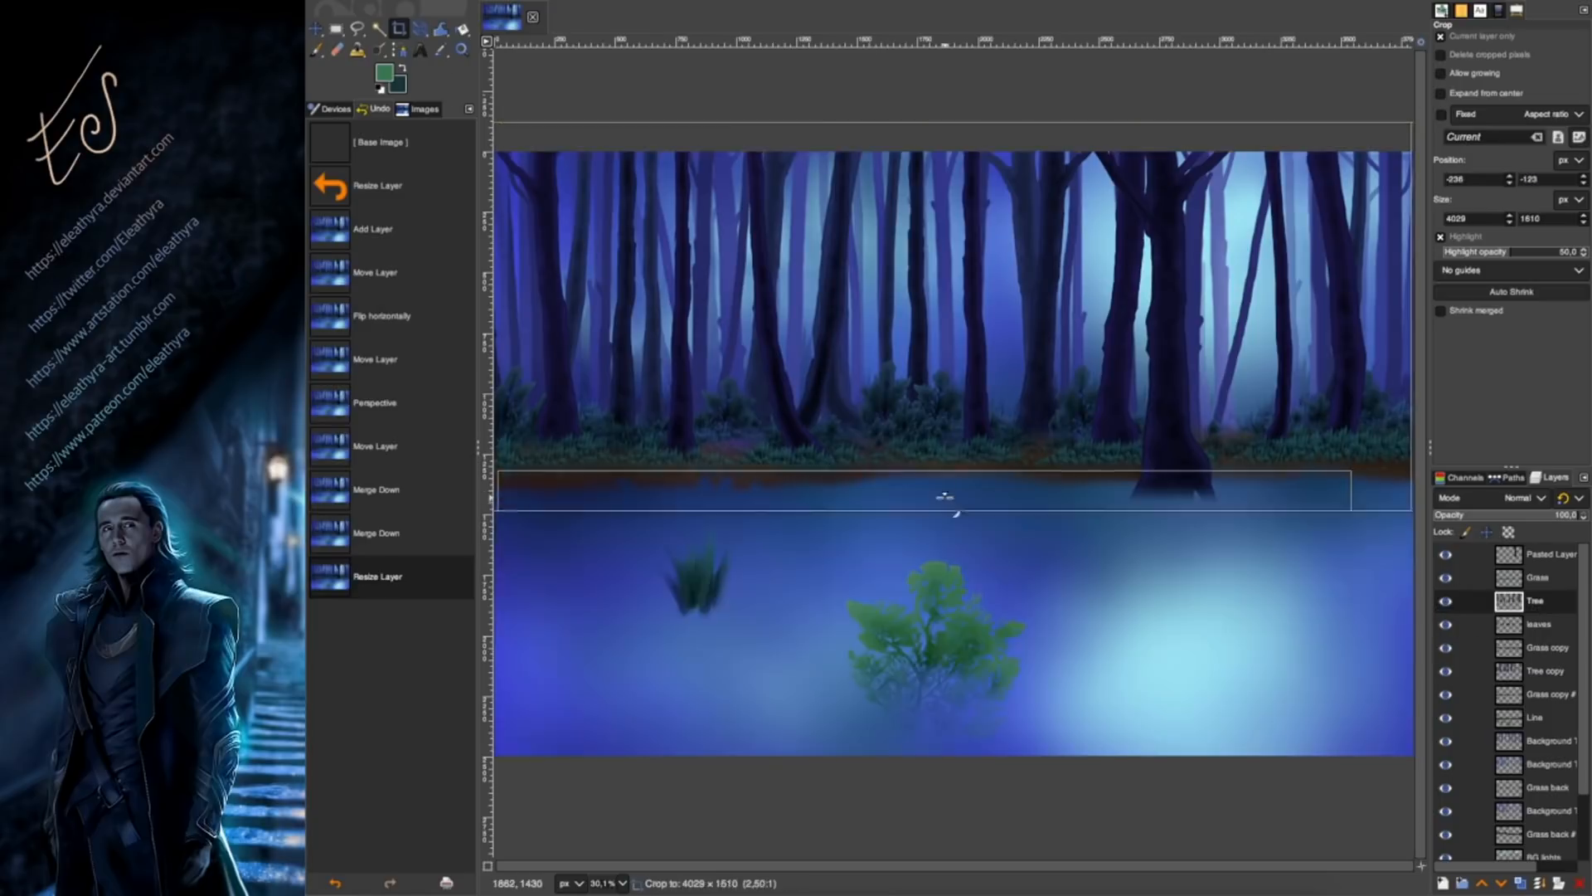
key("Return")
left_click(1544, 554)
key("Return")
Crop the two Background tree layers beneath the Line layer to the tree area above the shoreline.
left_click(1537, 671)
left_click(1537, 695)
left_click(1537, 718)
left_click(1537, 741)
mouse_move(453, 131)
left_mouse_down()
mouse_move(988, 406)
mouse_move(1482, 488)
left_mouse_up()
left_click(854, 286)
left_click(1537, 764)
left_click_drag(1400, 119, 322, 488)
key("Return")
Crop the Background tree layer below Grass back to its trees, and check the upper Background layer's visibility.
left_click(1553, 788)
left_click(1555, 810)
left_click_drag(568, 137, 1482, 508)
left_click_drag(578, 316, 479, 316)
left_click(888, 296)
scroll(1554, 753, "down", 3)
left_click(1550, 753)
left_click(1447, 754)
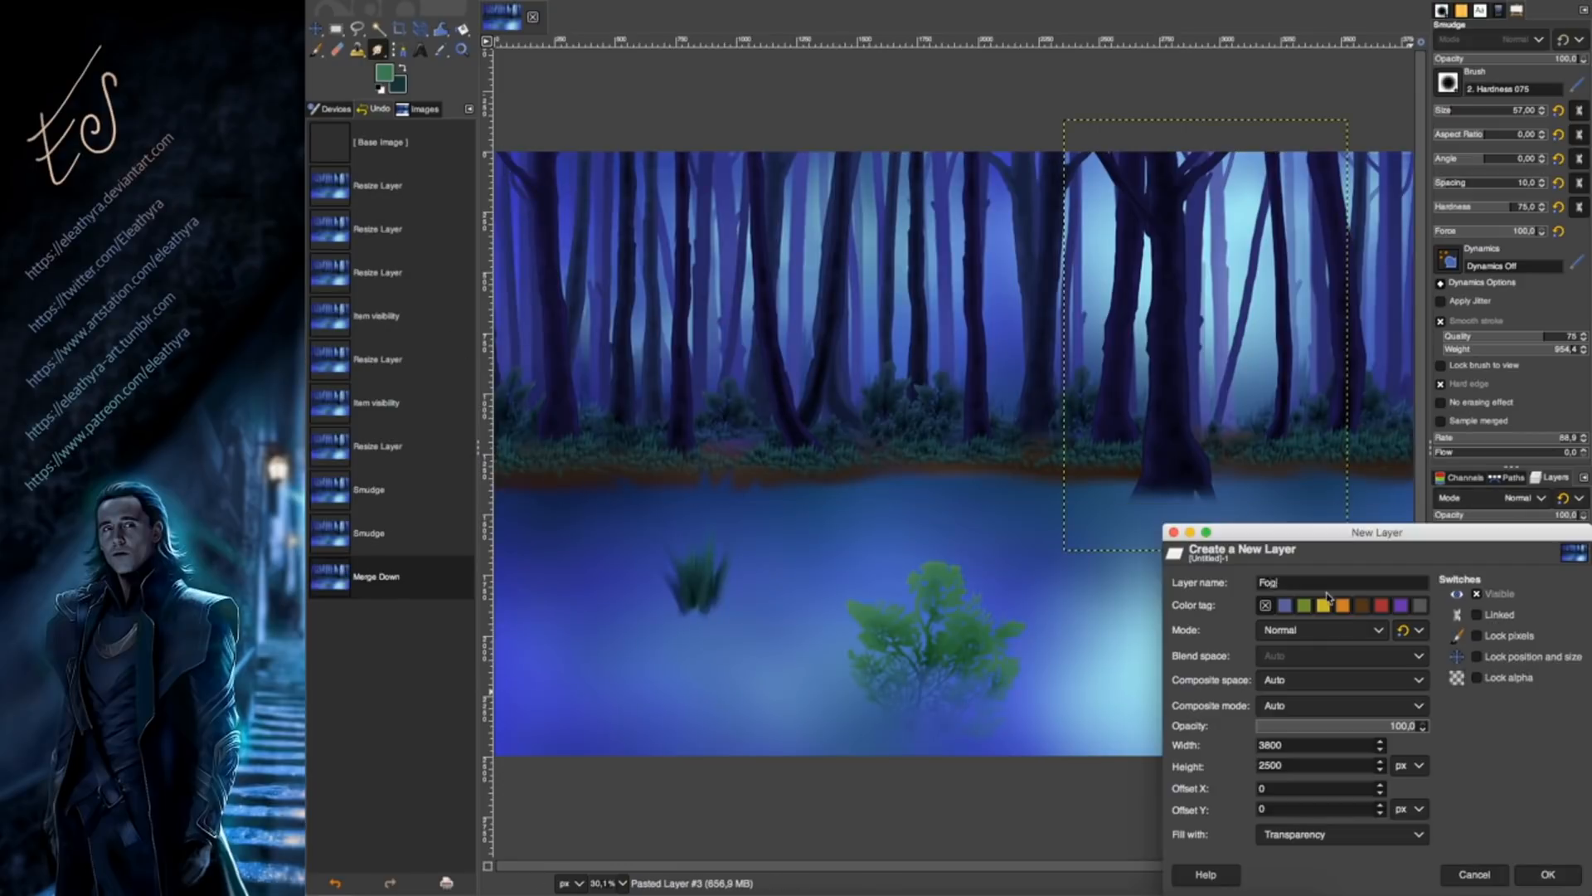
Create a transparent 3800 × 2500 px layer named Fog and choose a lighter grey-green foreground colour.
key("Return")
left_click(382, 71)
left_click(626, 89)
key("Return")
Paint a wide fog band along the shoreline with a 742 px Hardness 025 brush and reduce the Fog layer's opacity to 22.2.
left_click(318, 52)
left_click(1518, 110)
left_click(1503, 515)
left_click_drag(543, 456, 1426, 445)
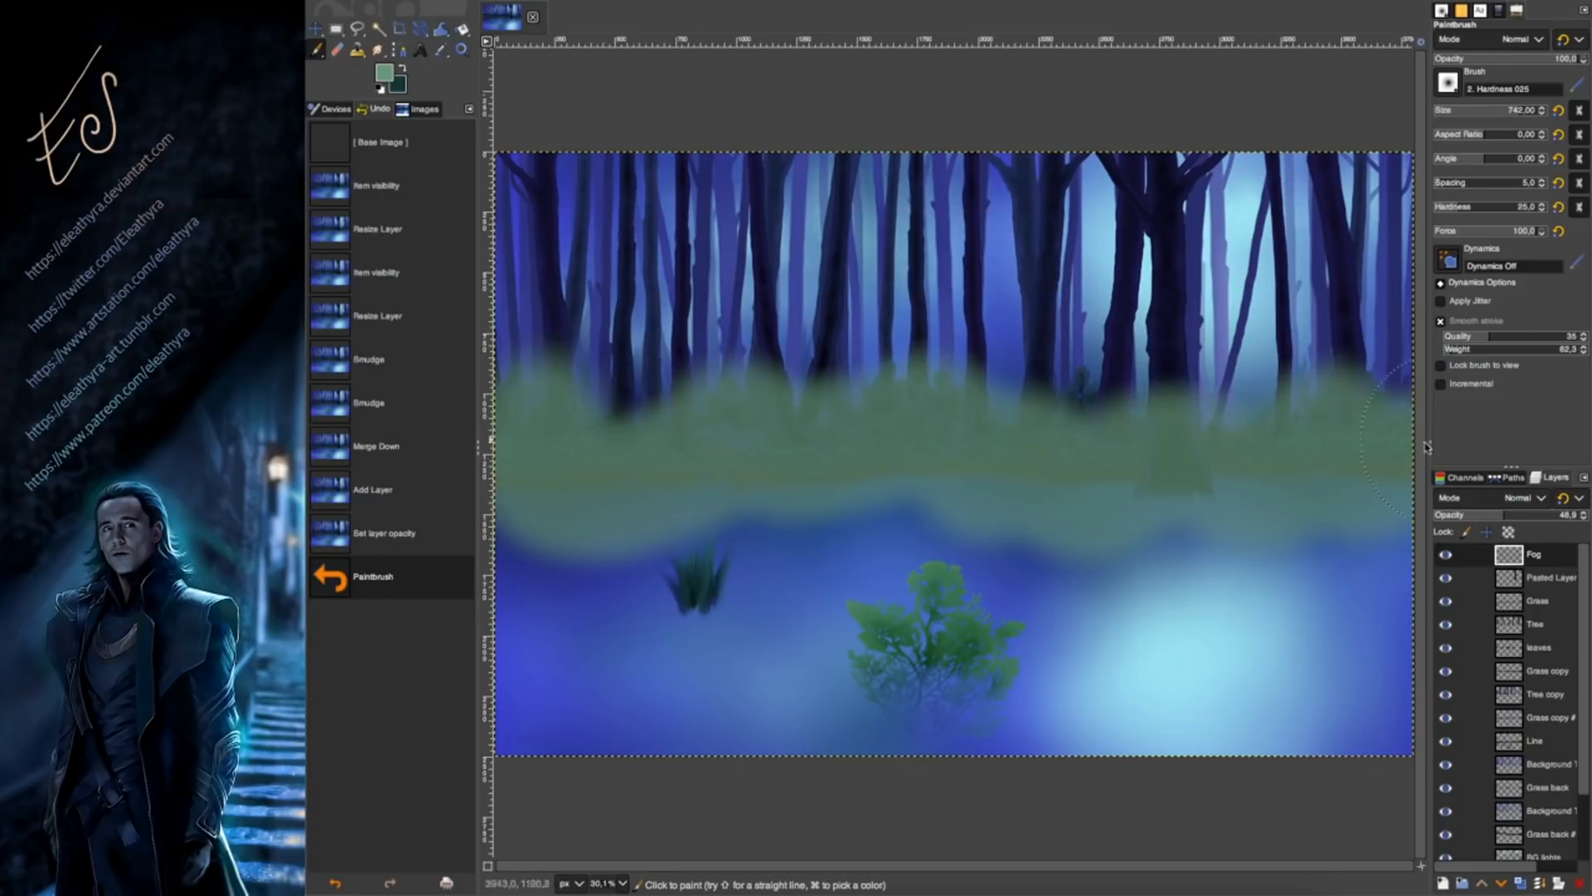
left_click(1467, 515)
Smudge the fog band's edges upward between the trunks and over the water with the large soft brush.
left_click(378, 50)
left_click_drag(1000, 336, 909, 356)
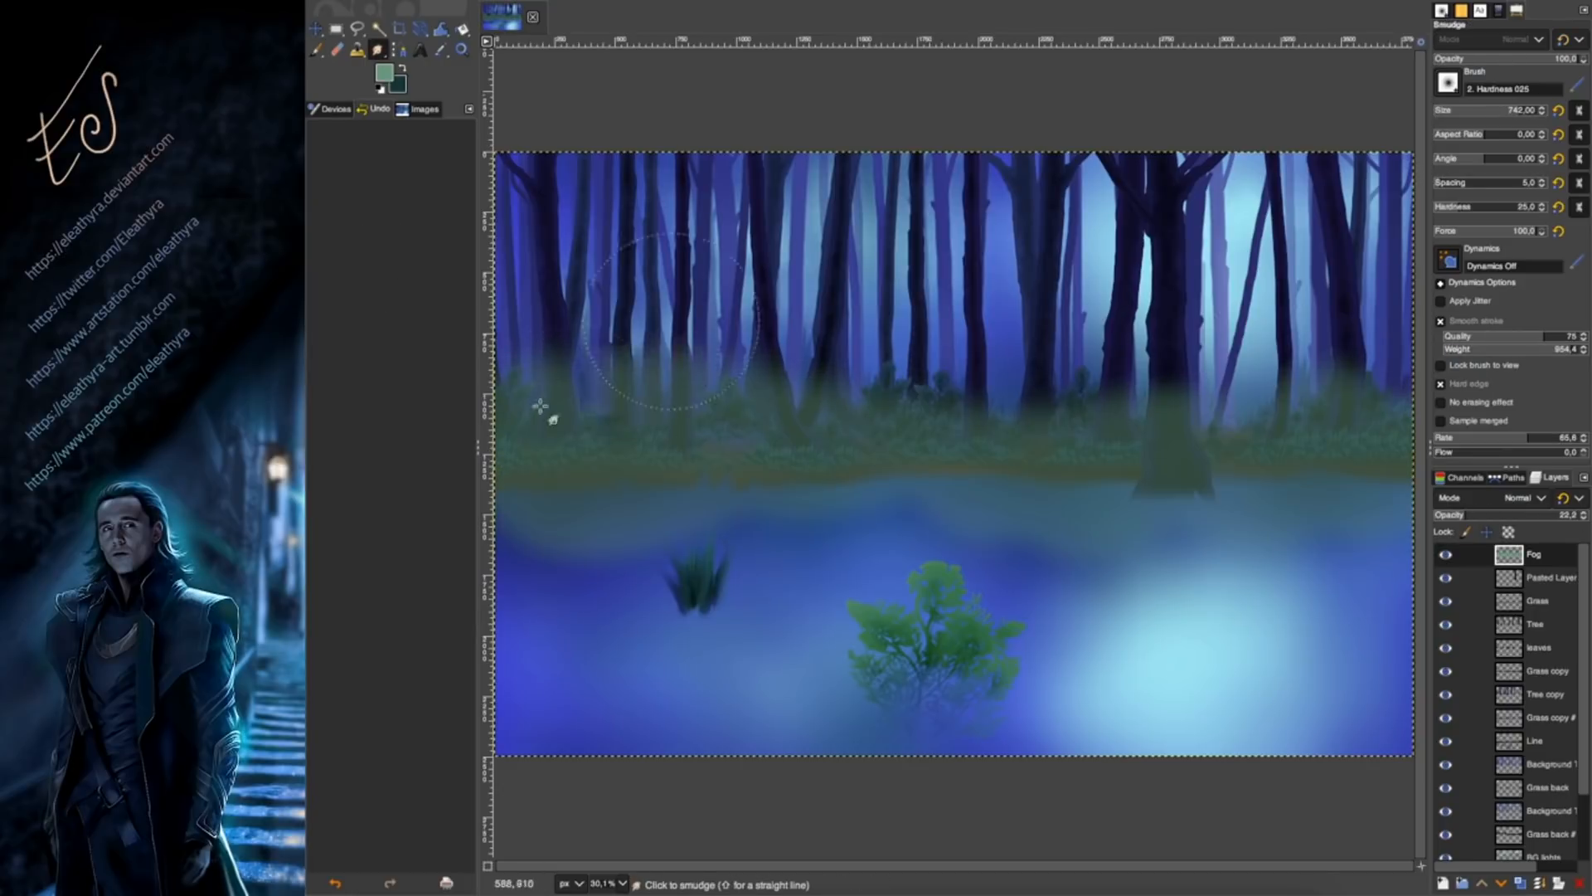
key("ctrl+z")
key("ctrl+z")
key("ctrl+z")
key("ctrl+z")
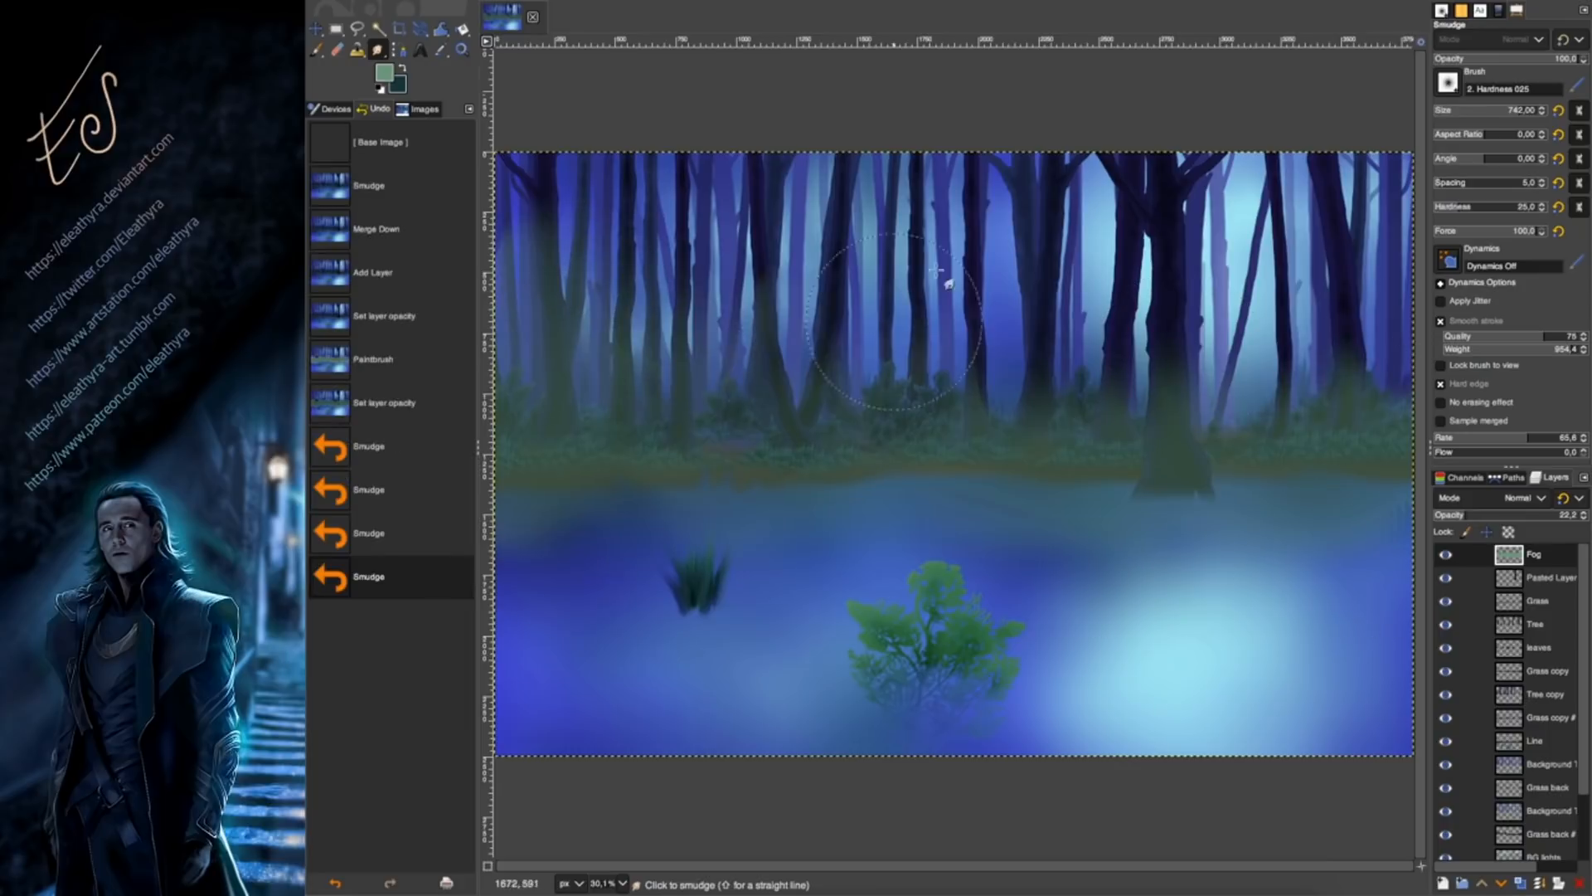
left_click_drag(937, 271, 949, 259)
left_click_drag(1002, 373, 1047, 286)
mouse_move(1181, 345)
left_mouse_down()
mouse_move(1241, 382)
mouse_move(1389, 286)
left_mouse_up()
left_click_drag(1376, 345, 1394, 287)
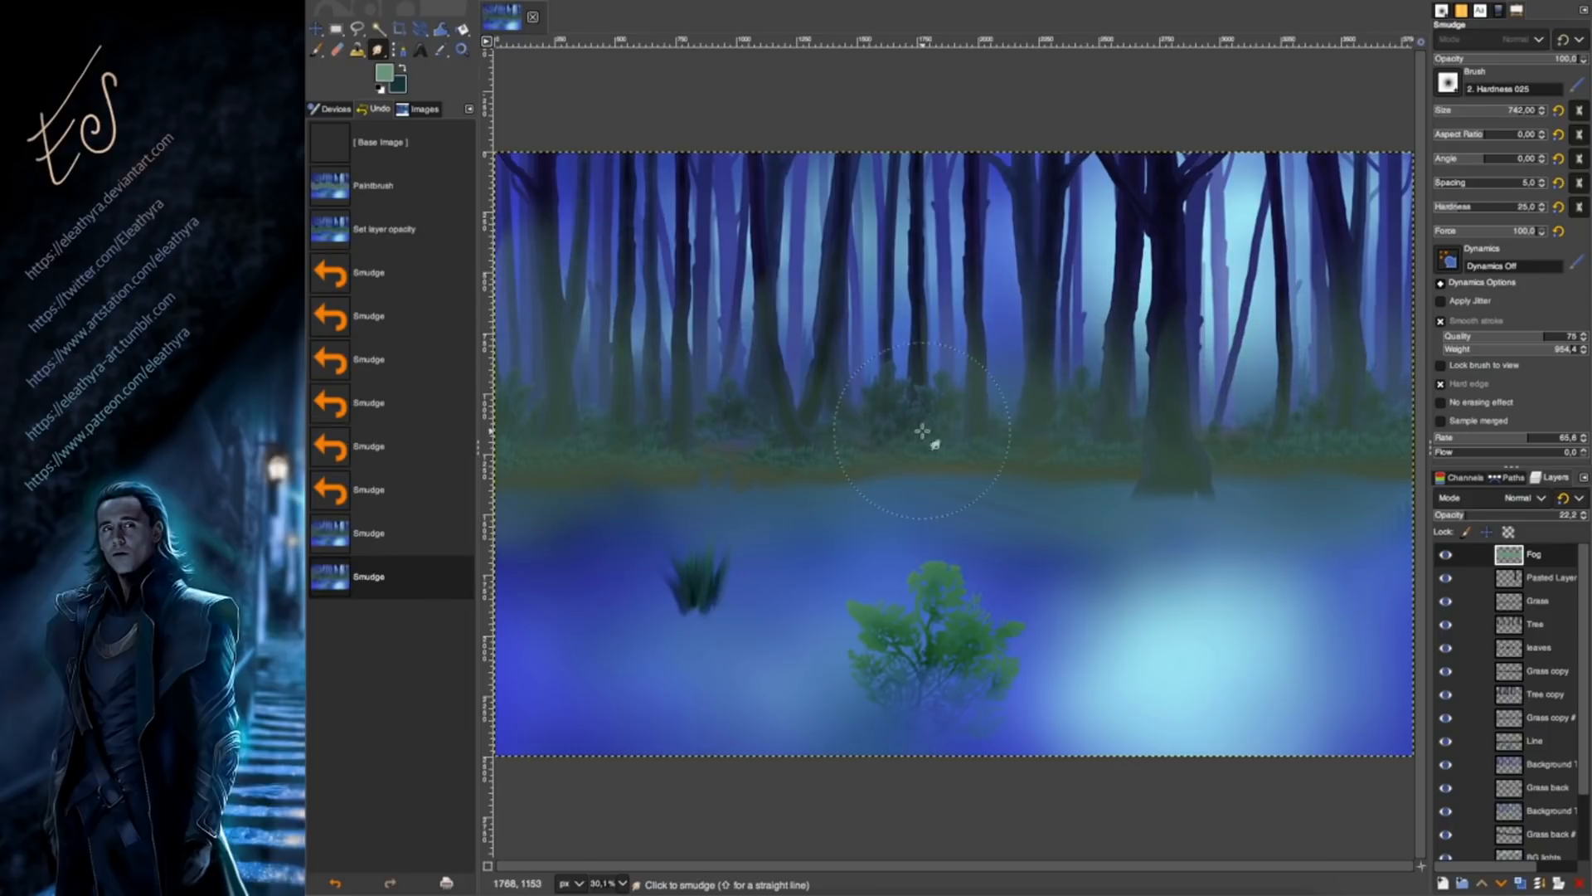
left_click_drag(637, 517, 630, 473)
Move the Fog layer between Grass copy and Tree copy and adjust its hue with Hue-Saturation.
mouse_move(1533, 555)
left_mouse_down()
mouse_move(1530, 702)
mouse_move(1533, 664)
left_mouse_up()
left_click(680, 1)
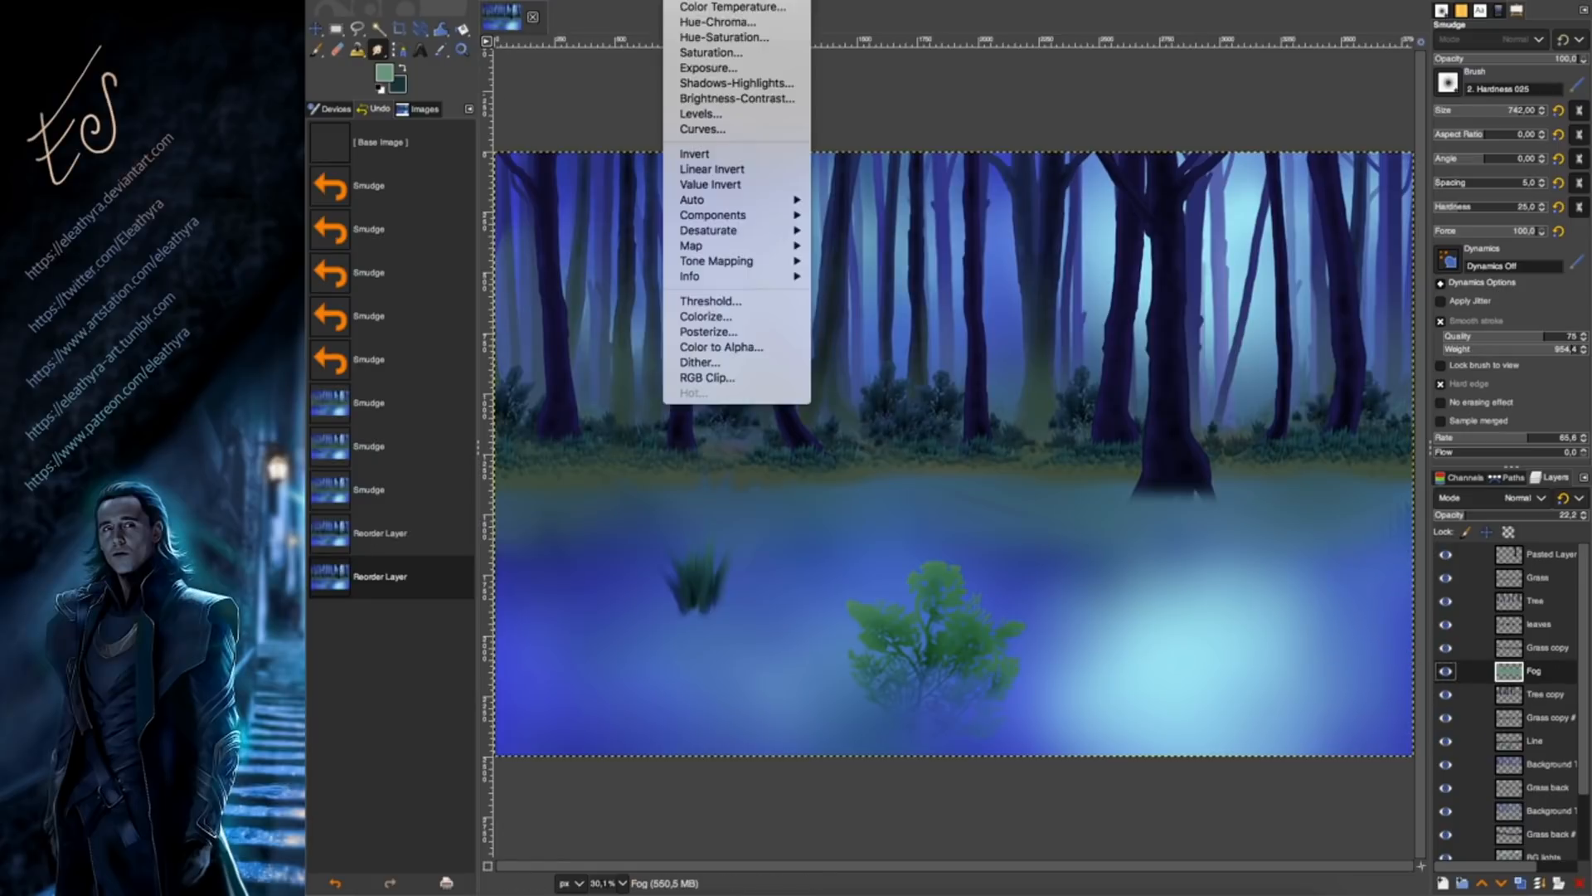
left_click(727, 35)
mouse_move(1338, 221)
left_mouse_down()
mouse_move(1373, 222)
mouse_move(1340, 221)
left_mouse_up()
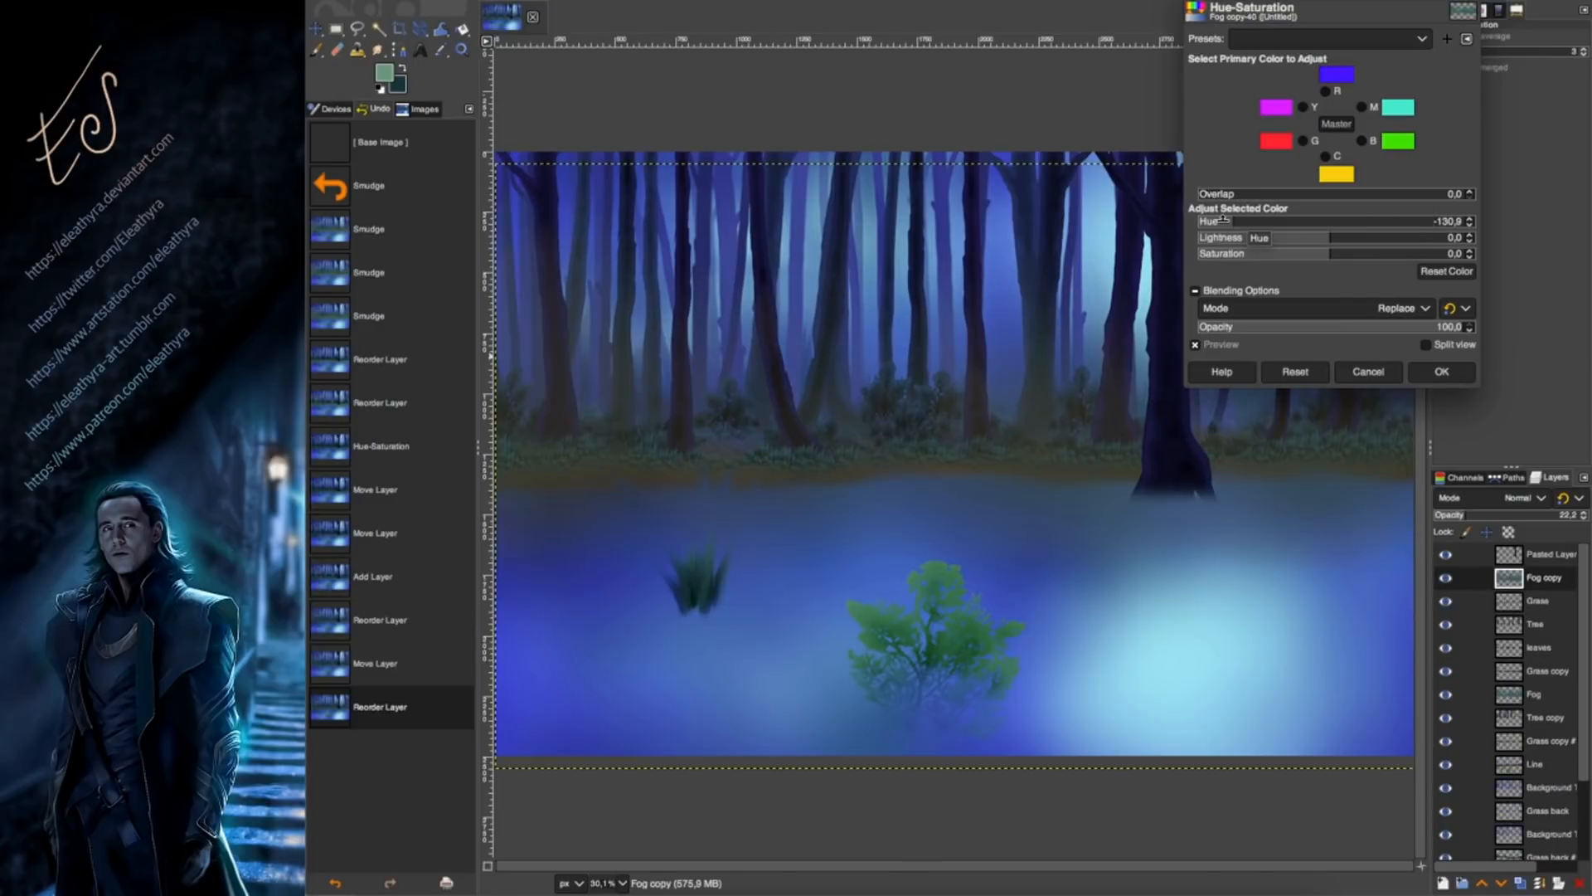
Shift the Fog copy layer's hue to about -151.6 with Hue-Saturation.
left_click_drag(1245, 221, 1223, 221)
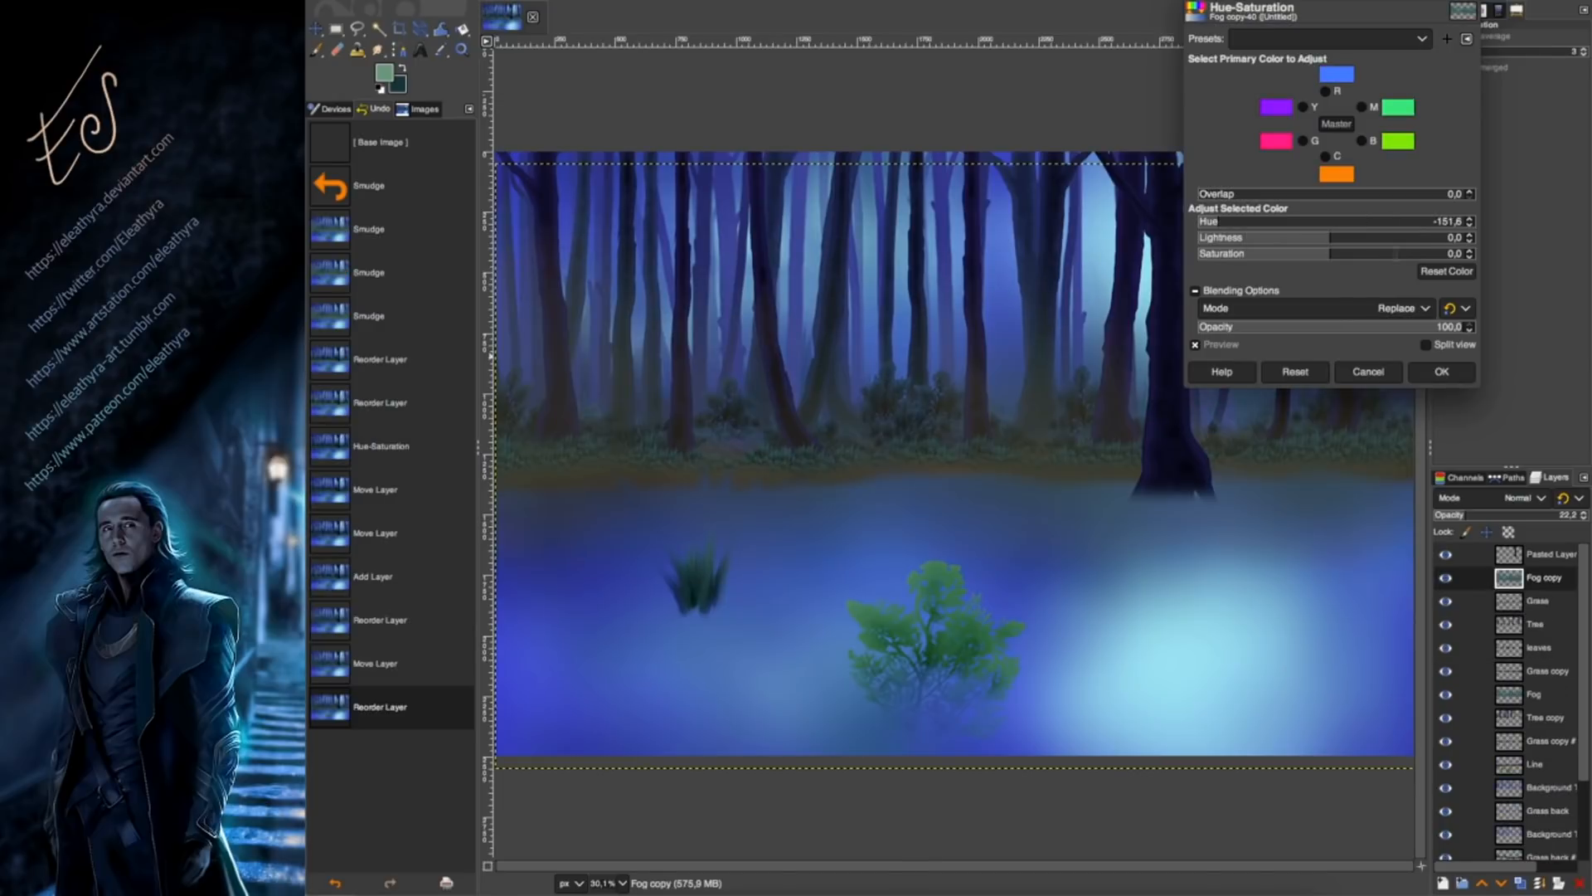
Move the Fog copy layer to the top of the stack and desaturate it with Hue-Saturation at lightness 100 and saturation -100.
left_click(1369, 377)
left_click_drag(1532, 578, 1535, 549)
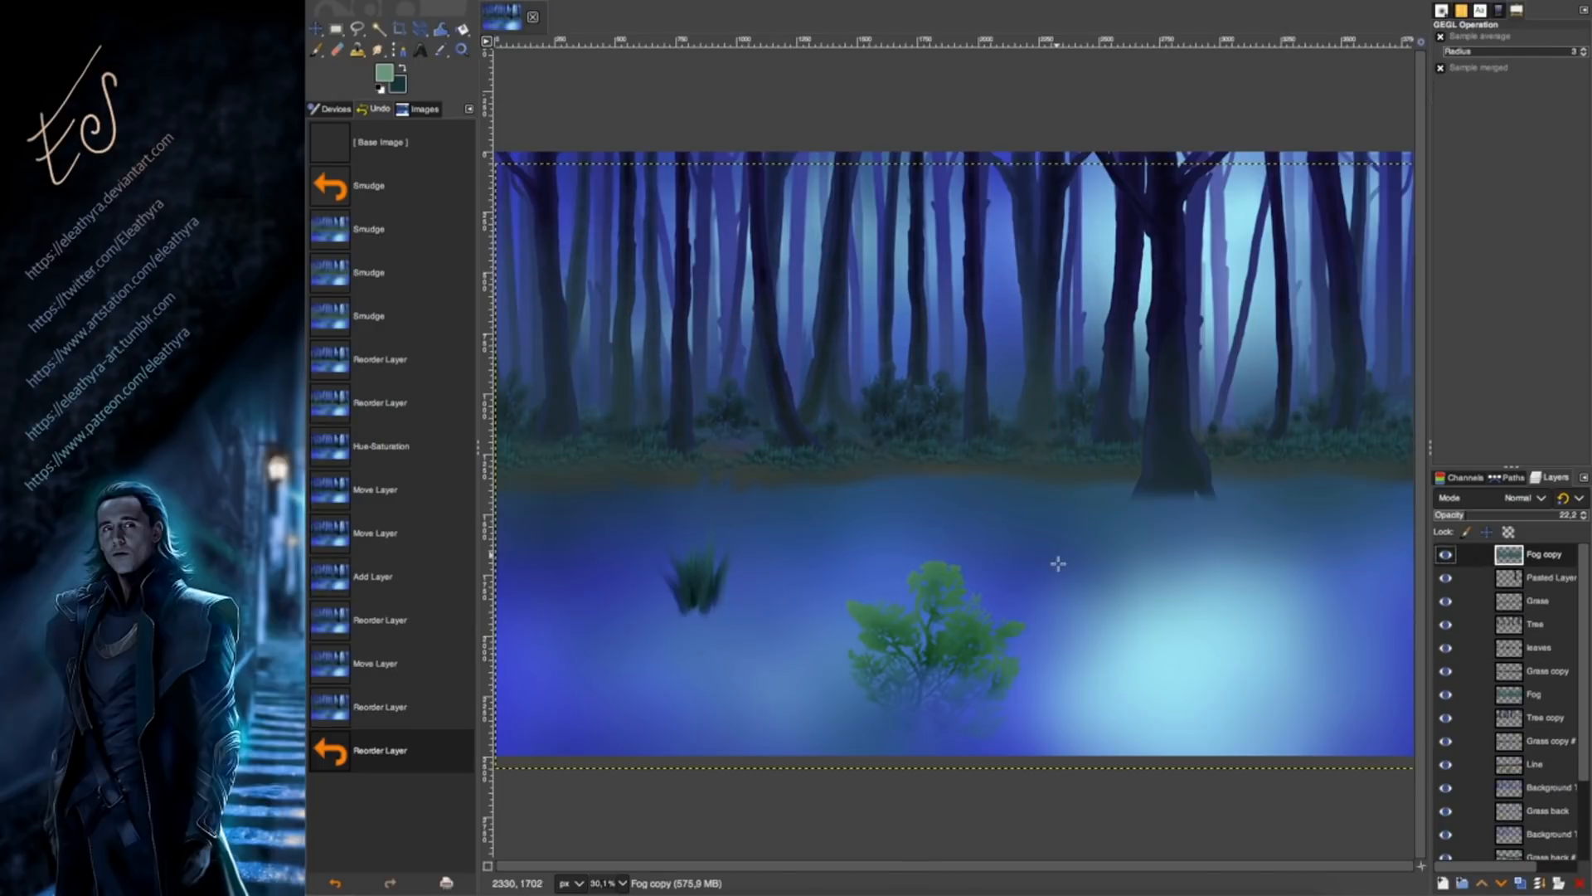
left_click(680, 2)
left_click(695, 38)
left_click_drag(1327, 253, 1127, 251)
left_click_drag(1328, 236, 1550, 239)
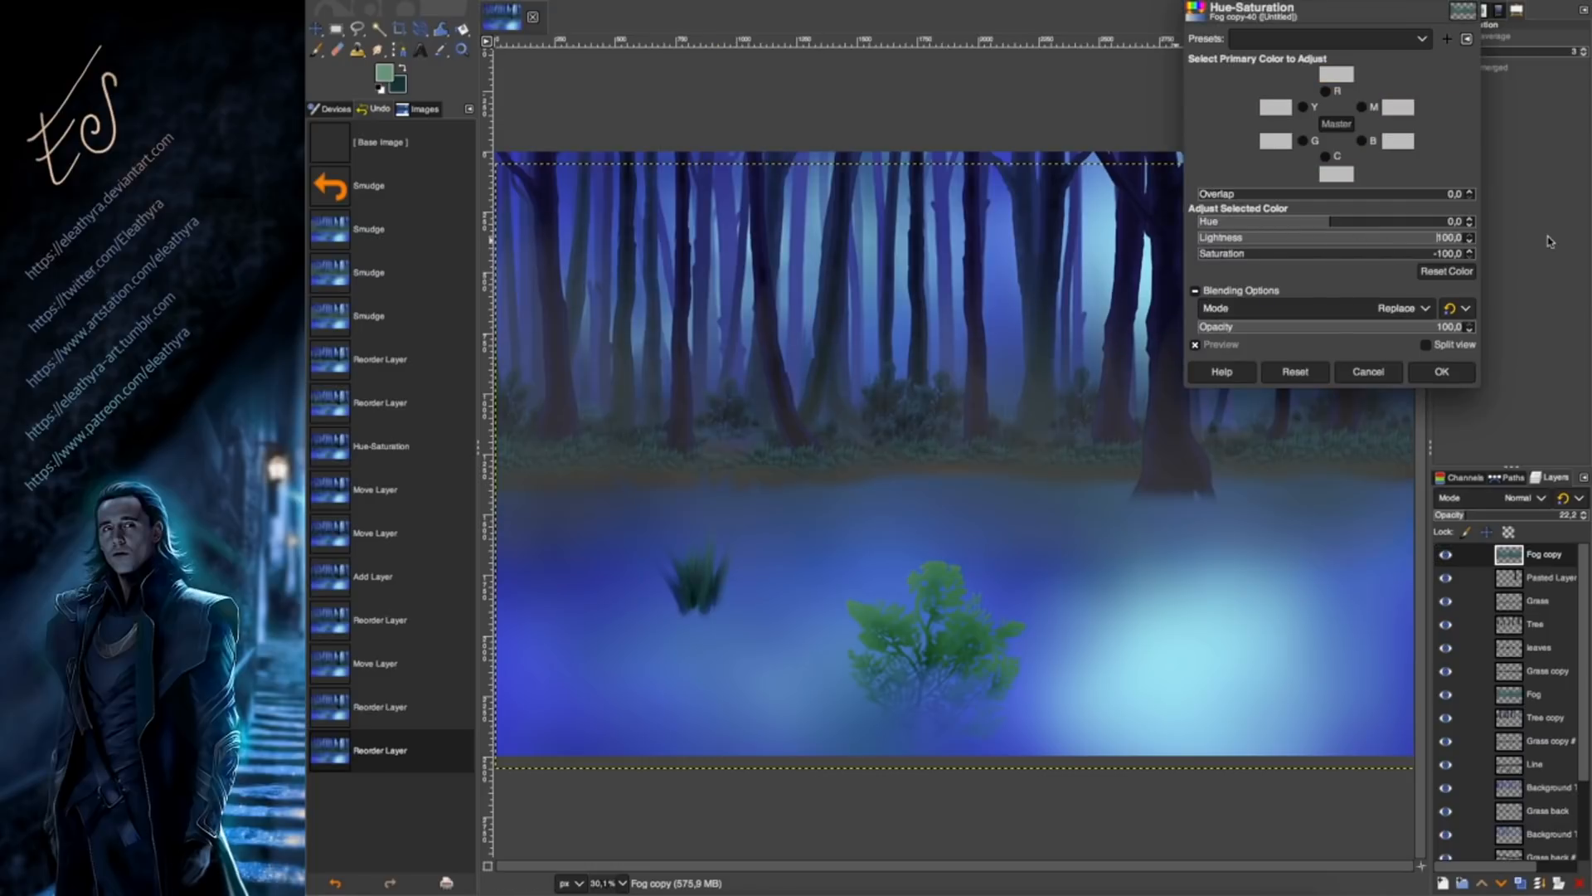
left_click(1442, 373)
Apply a second Hue-Saturation adjustment to the Fog copy layer that raises its lightness further.
left_click(680, 2)
left_click(695, 38)
left_click_drag(1354, 244, 1475, 240)
left_click(1440, 373)
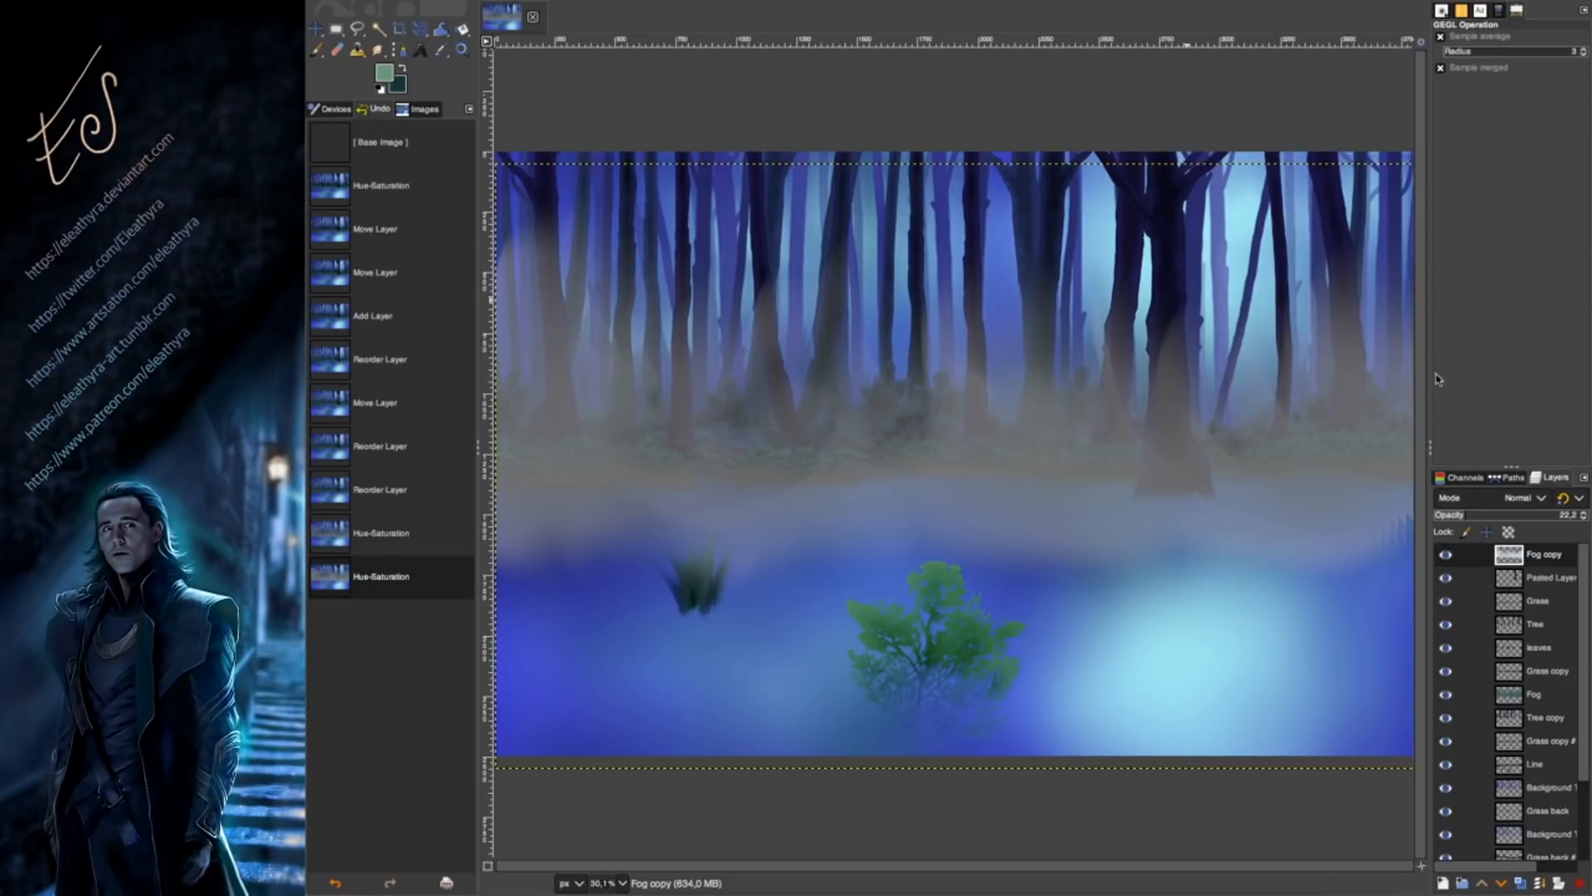
Smudge the pale fog over the tree bases and water into soft wisps and set the layer's opacity to 8.3.
left_click(379, 51)
mouse_move(586, 302)
left_mouse_down()
mouse_move(647, 353)
mouse_move(572, 340)
left_mouse_up()
left_click_drag(841, 289, 937, 369)
mouse_move(1161, 340)
left_mouse_down()
mouse_move(1357, 331)
mouse_move(1339, 378)
left_mouse_up()
mouse_move(1310, 535)
left_mouse_down()
mouse_move(1358, 589)
mouse_move(917, 544)
mouse_move(1145, 531)
left_mouse_up()
left_click_drag(560, 307, 548, 405)
mouse_move(1042, 425)
left_mouse_down()
mouse_move(899, 352)
mouse_move(391, 434)
mouse_move(697, 466)
mouse_move(1375, 441)
mouse_move(479, 433)
mouse_move(1326, 413)
mouse_move(1383, 313)
mouse_move(1008, 381)
left_mouse_up()
mouse_move(1069, 614)
left_mouse_down()
mouse_move(540, 505)
mouse_move(544, 608)
mouse_move(1361, 519)
mouse_move(1255, 597)
mouse_move(669, 526)
mouse_move(1103, 444)
mouse_move(629, 474)
mouse_move(651, 569)
mouse_move(601, 525)
mouse_move(572, 564)
mouse_move(692, 637)
mouse_move(1360, 591)
mouse_move(415, 557)
mouse_move(1518, 562)
left_mouse_up()
mouse_move(972, 589)
left_mouse_down()
mouse_move(830, 606)
mouse_move(1272, 597)
mouse_move(1162, 597)
mouse_move(1187, 261)
mouse_move(952, 263)
mouse_move(675, 295)
mouse_move(1130, 224)
mouse_move(789, 411)
mouse_move(614, 451)
mouse_move(810, 530)
mouse_move(736, 497)
mouse_move(1199, 487)
mouse_move(1037, 498)
mouse_move(992, 465)
mouse_move(1361, 540)
mouse_move(575, 508)
left_mouse_up()
mouse_move(454, 510)
left_mouse_down()
mouse_move(519, 526)
mouse_move(430, 526)
mouse_move(690, 531)
mouse_move(814, 500)
mouse_move(575, 540)
mouse_move(1063, 485)
mouse_move(465, 538)
mouse_move(1052, 507)
mouse_move(832, 535)
mouse_move(1129, 518)
mouse_move(1115, 580)
mouse_move(1289, 532)
mouse_move(708, 550)
mouse_move(1302, 523)
mouse_move(759, 595)
left_mouse_up()
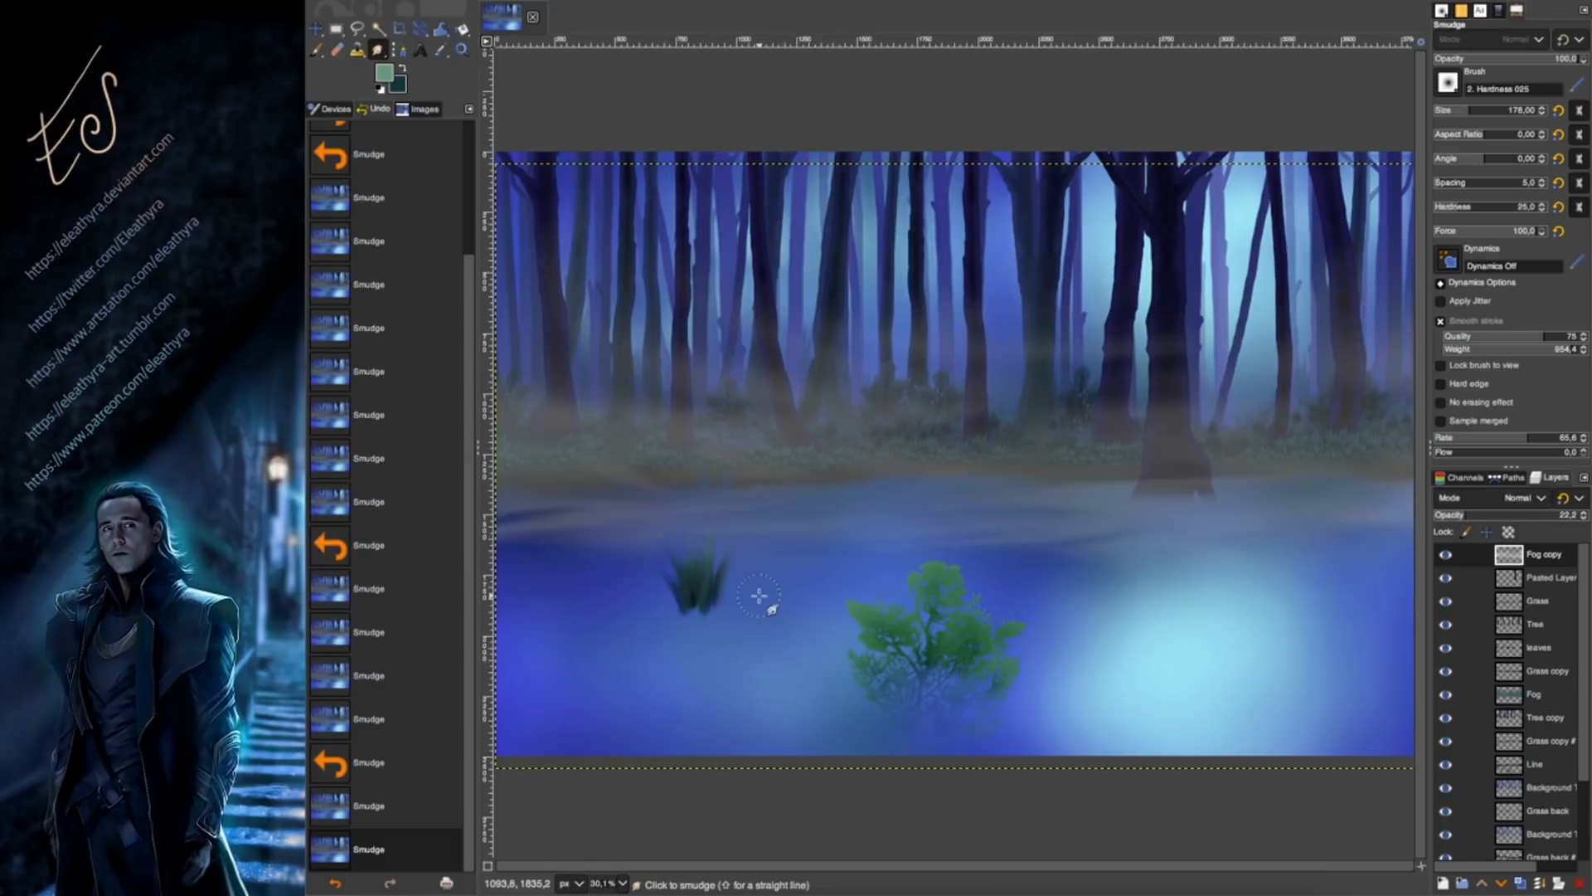
left_click(1447, 513)
Duplicate the Fog copy layer, flip the duplicate, shift it slightly upward and adjust its opacity.
left_click(1520, 883)
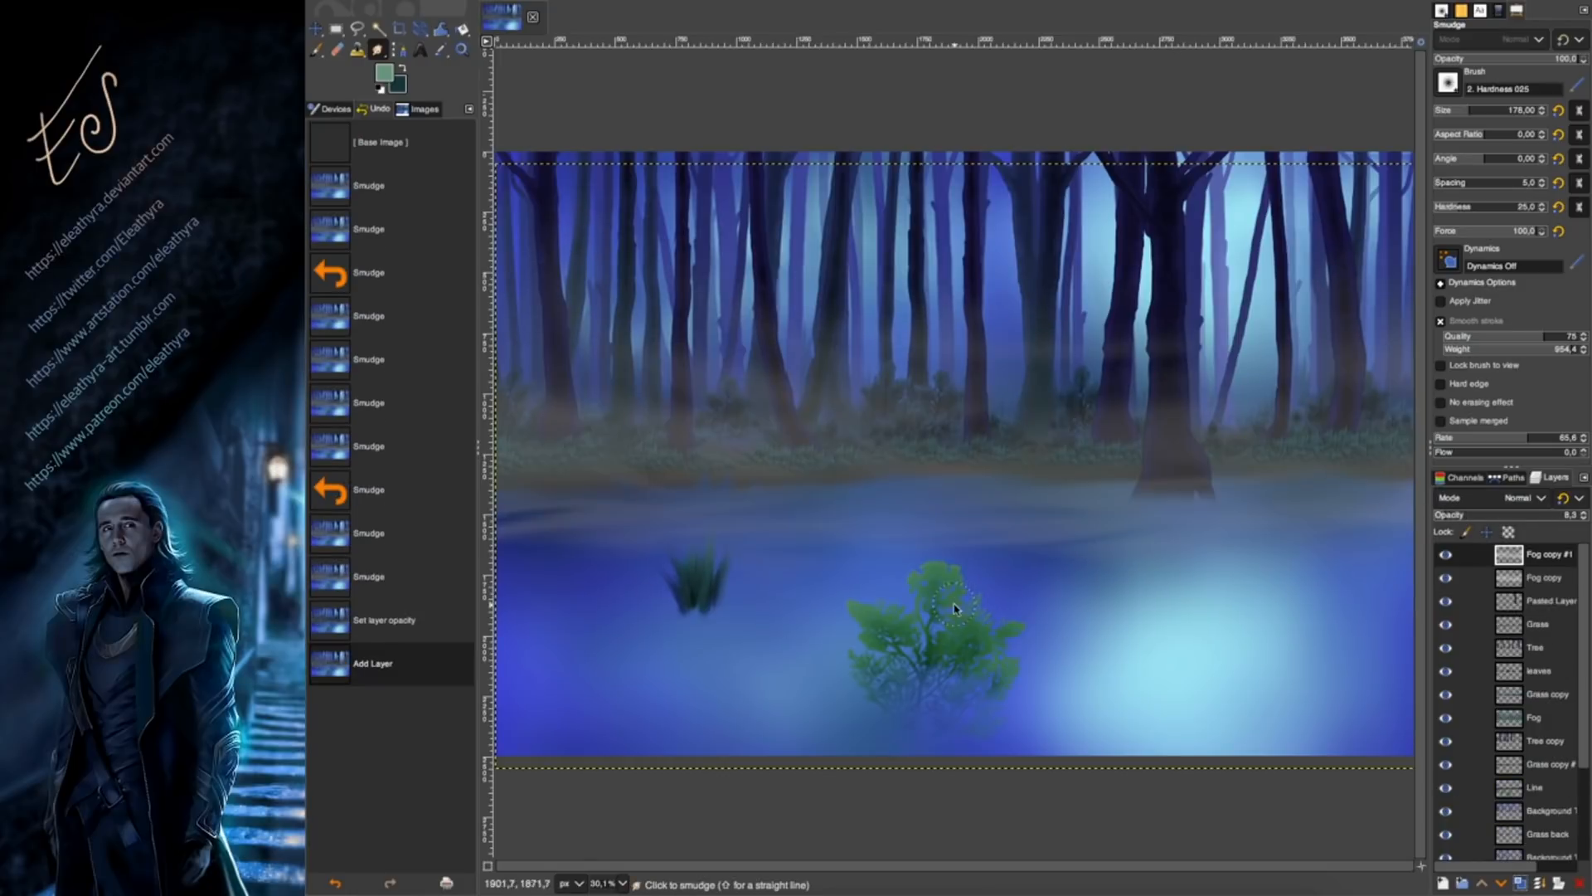
left_click(316, 29)
left_click(420, 29)
key("shift+f")
left_click(1117, 697)
left_click(316, 29)
left_click_drag(999, 501, 1002, 473)
left_click(1449, 514)
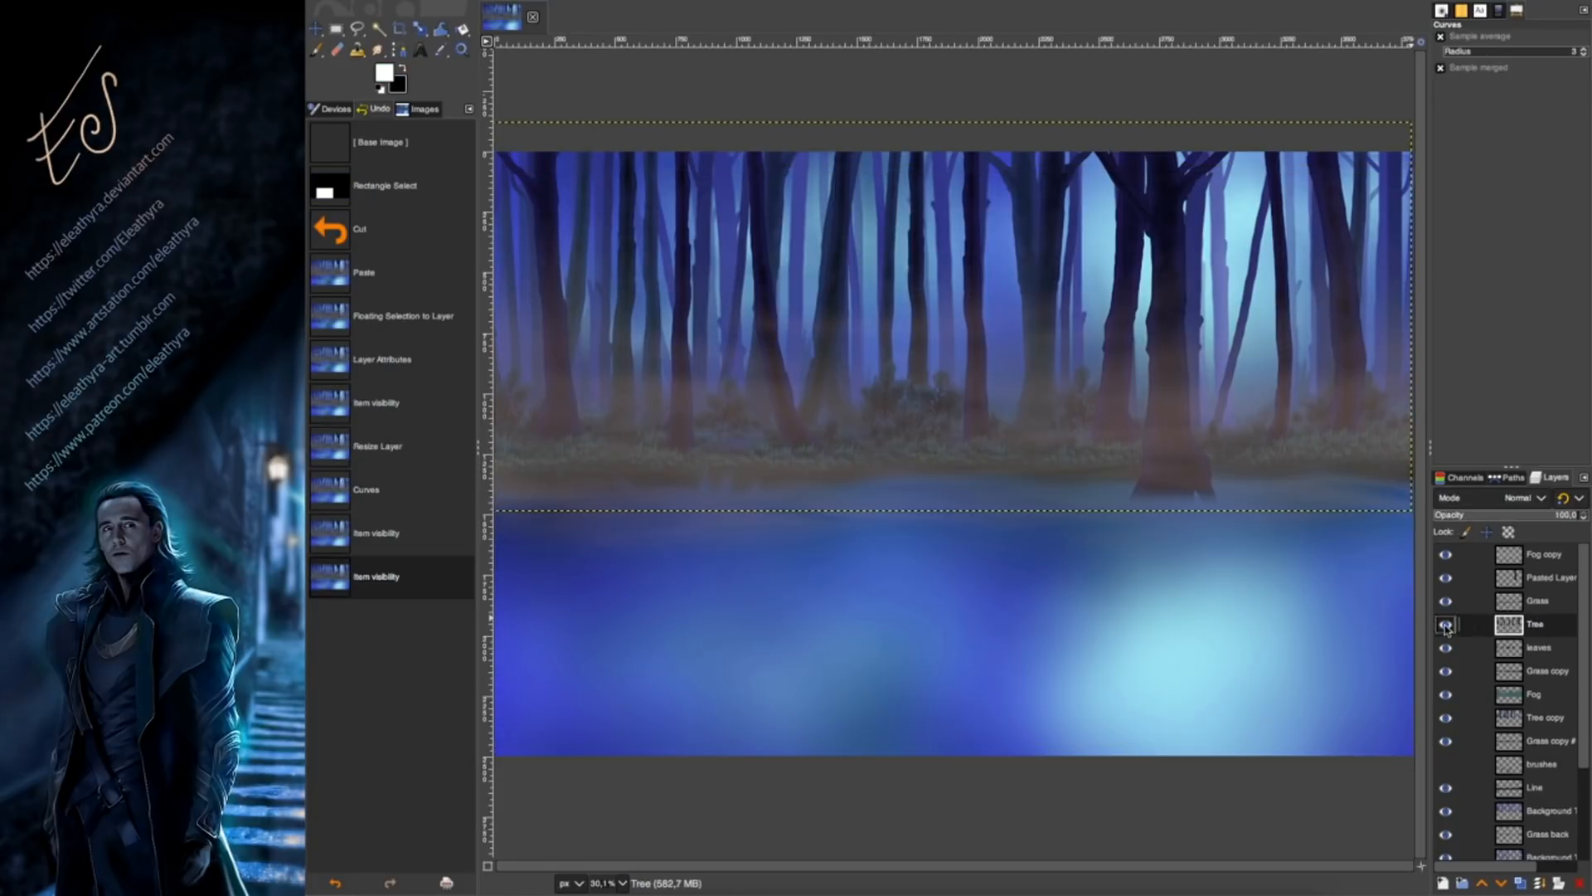
Set a dark navy foreground colour and choose the Vegetation 01 brush for the Paintbrush.
left_click(386, 73)
left_click(873, 191)
left_click_drag(667, 117, 638, 145)
left_click(848, 228)
key("p")
left_click(1447, 82)
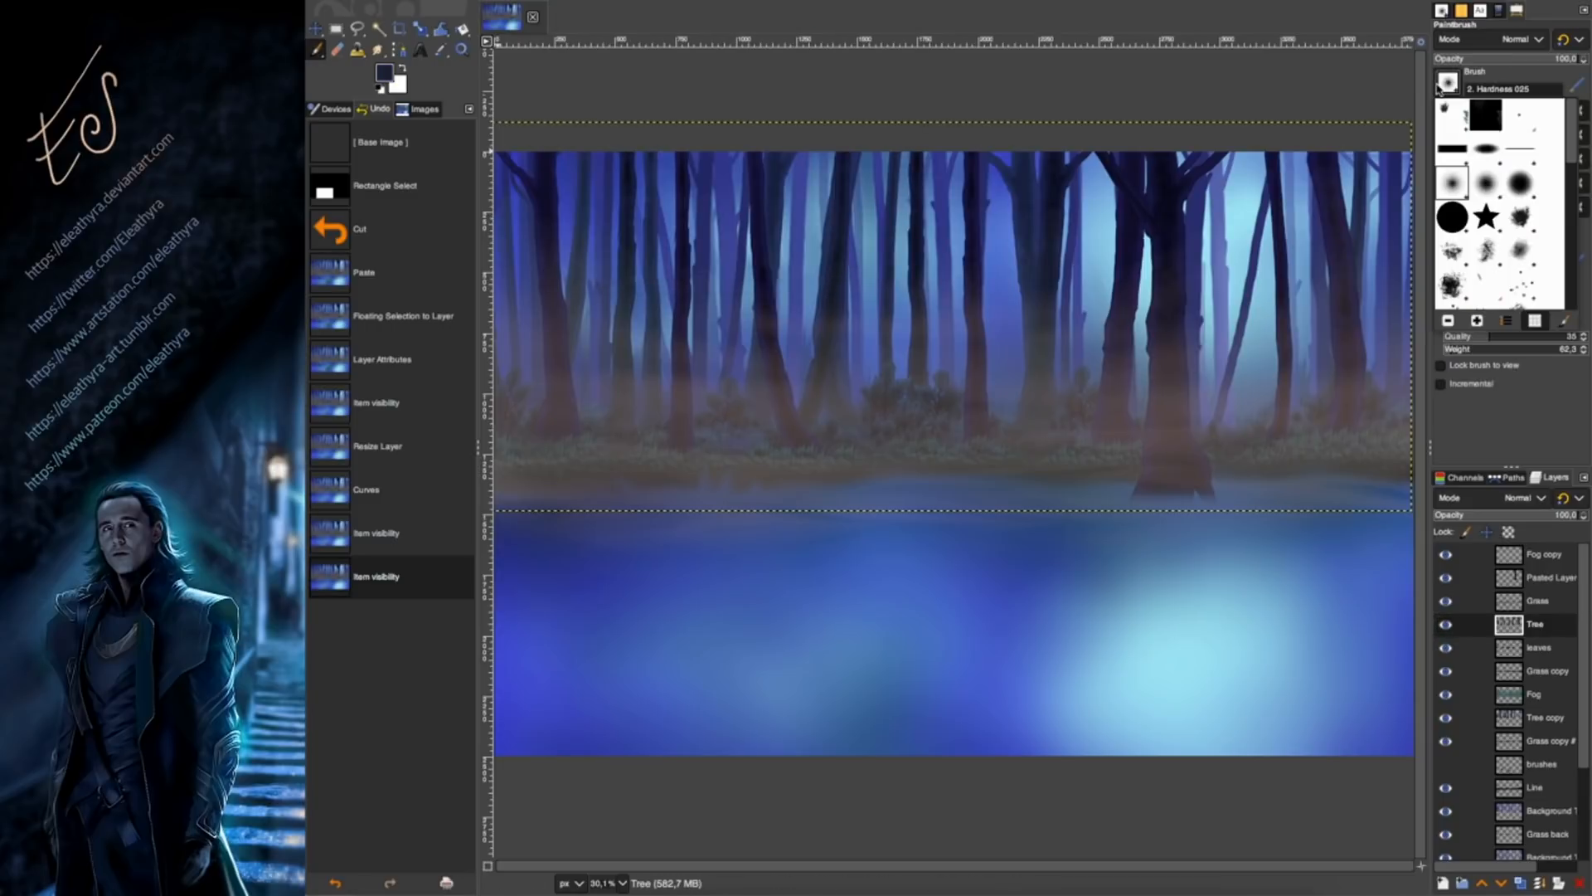
scroll(1505, 199, "down", 10)
left_click(1534, 292)
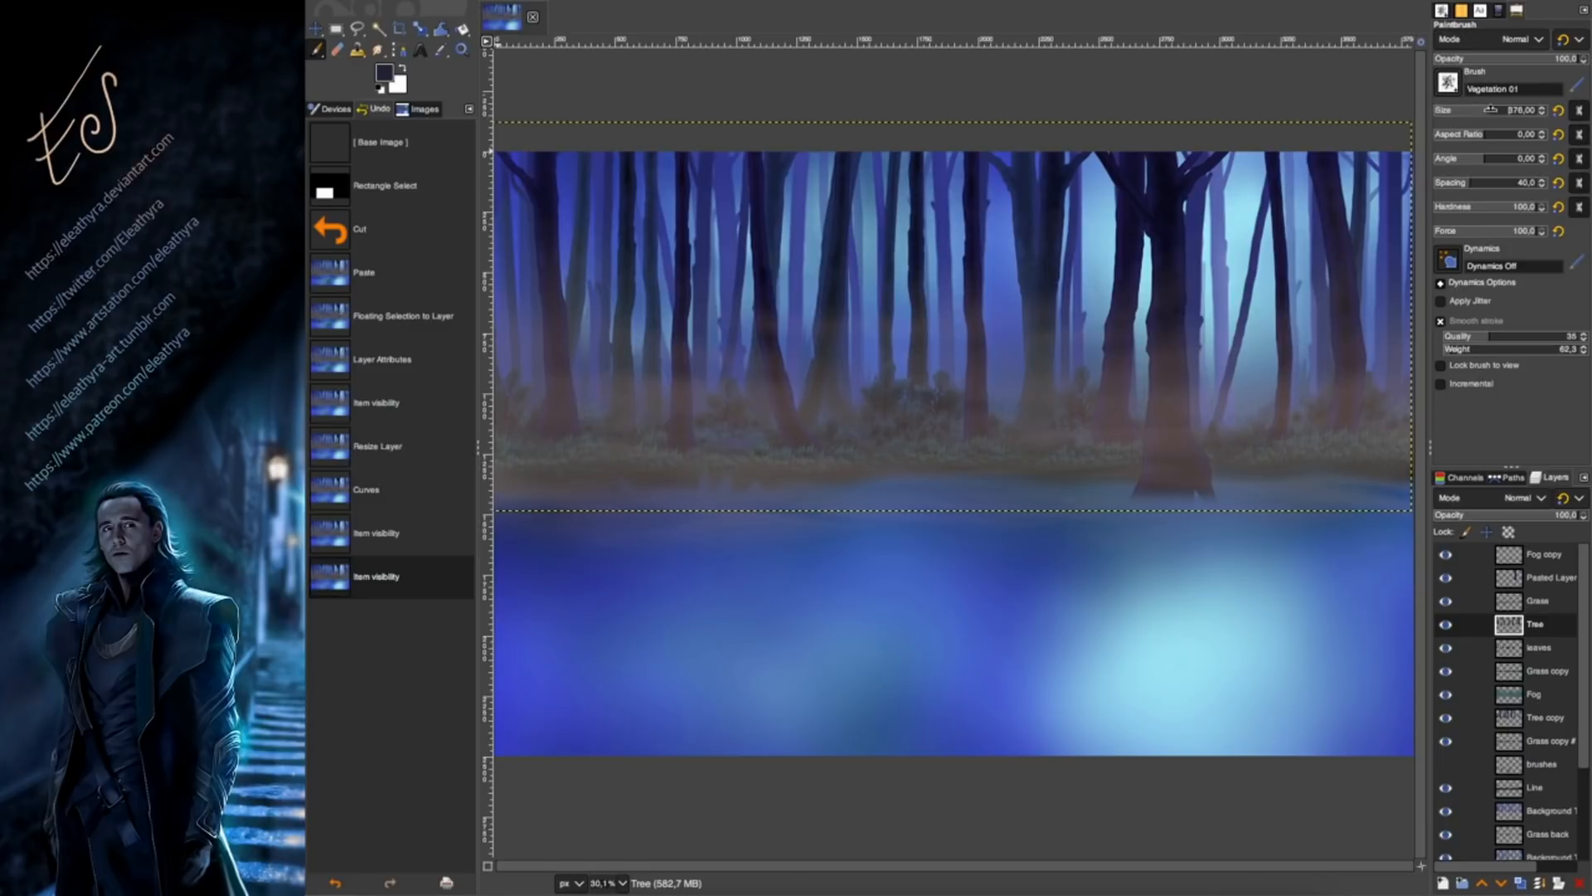
Set the brush size to 219, widen its aspect ratio, and undo the trial foliage strokes on the Tree layer.
left_click(513, 173)
key("super+z")
left_click(1474, 109)
left_click(1504, 134)
left_click_drag(1321, 184, 1314, 171)
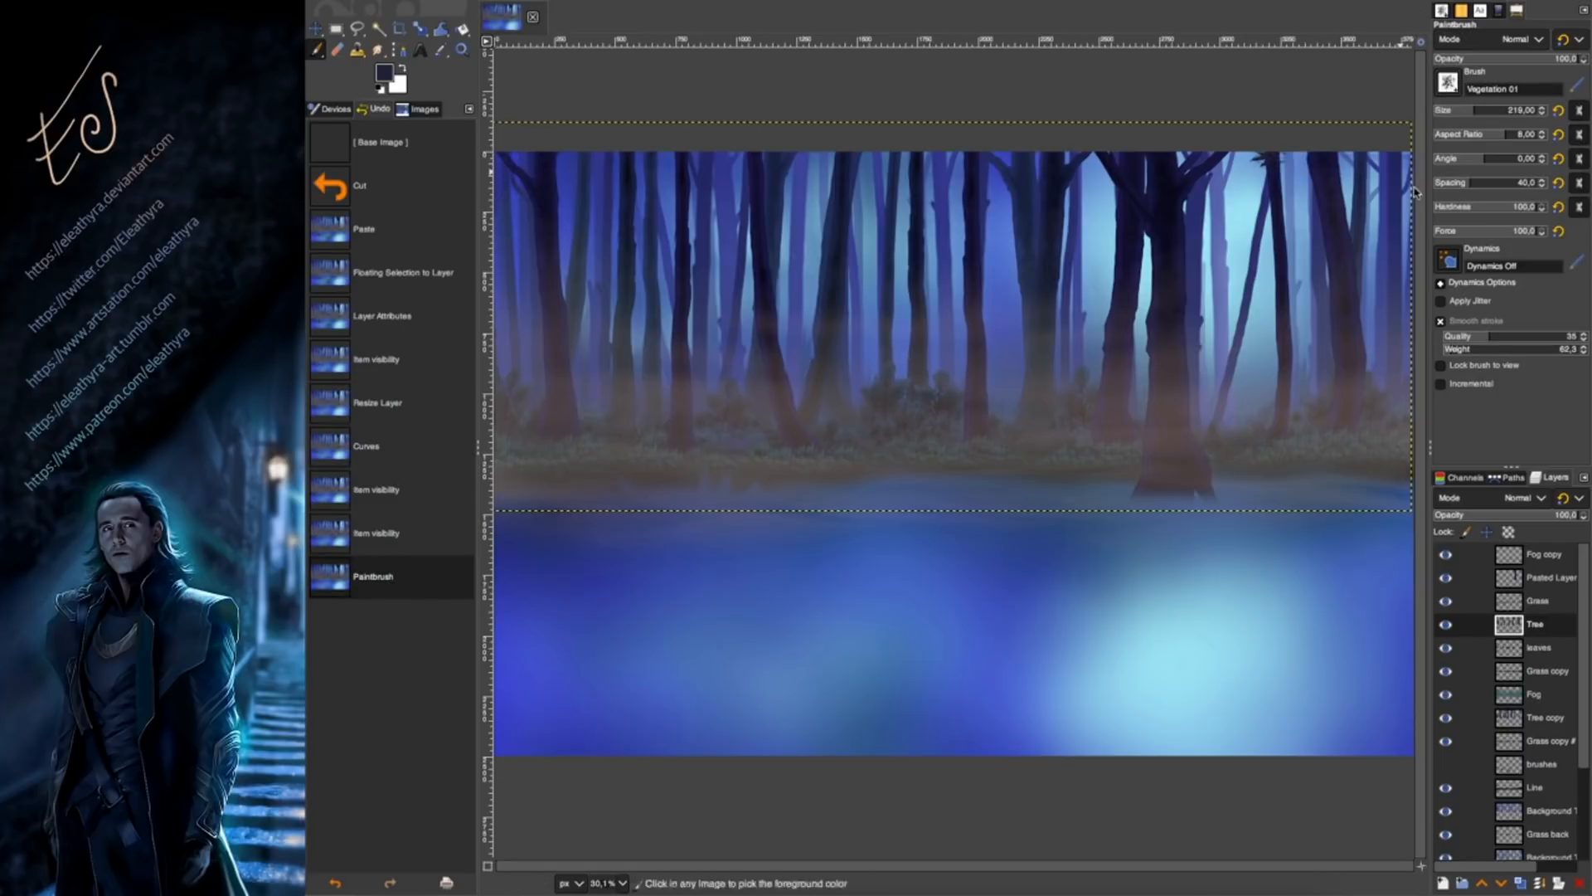
key("super+z")
Create a new layer named branches above the Tree layer.
left_click(1444, 883)
type("branches")
key("Return")
Paint dark leaf clusters across the canopy of the trees in the image's upper right.
left_click(1267, 162)
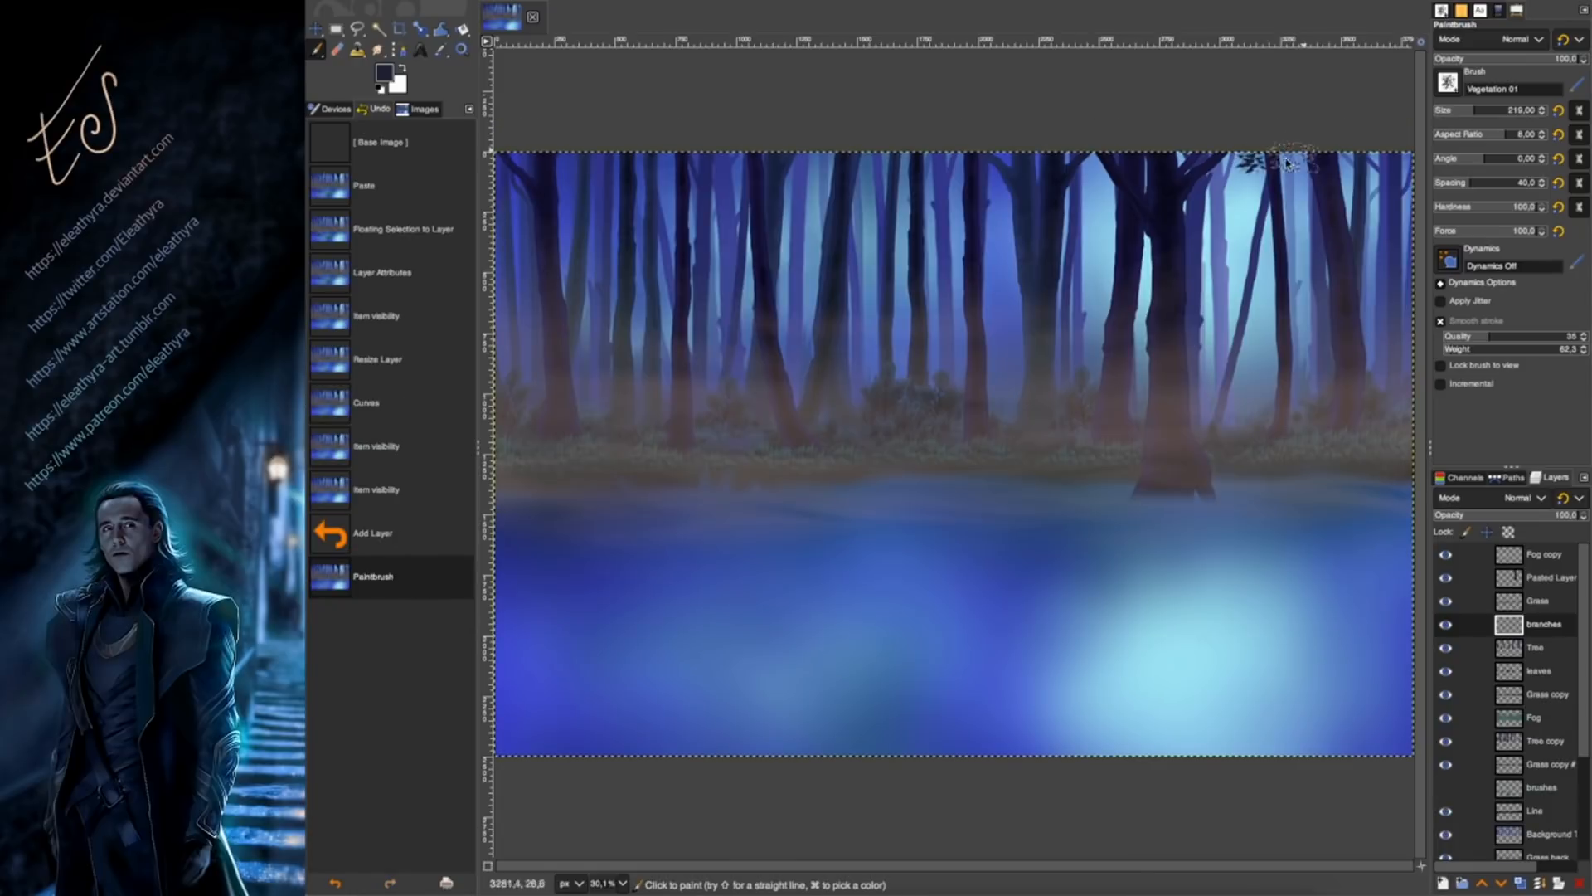
left_click(1313, 166)
left_click(1306, 186)
left_click(1323, 195)
left_click(1333, 194)
left_click(1351, 184)
left_click(1368, 176)
left_click(1383, 178)
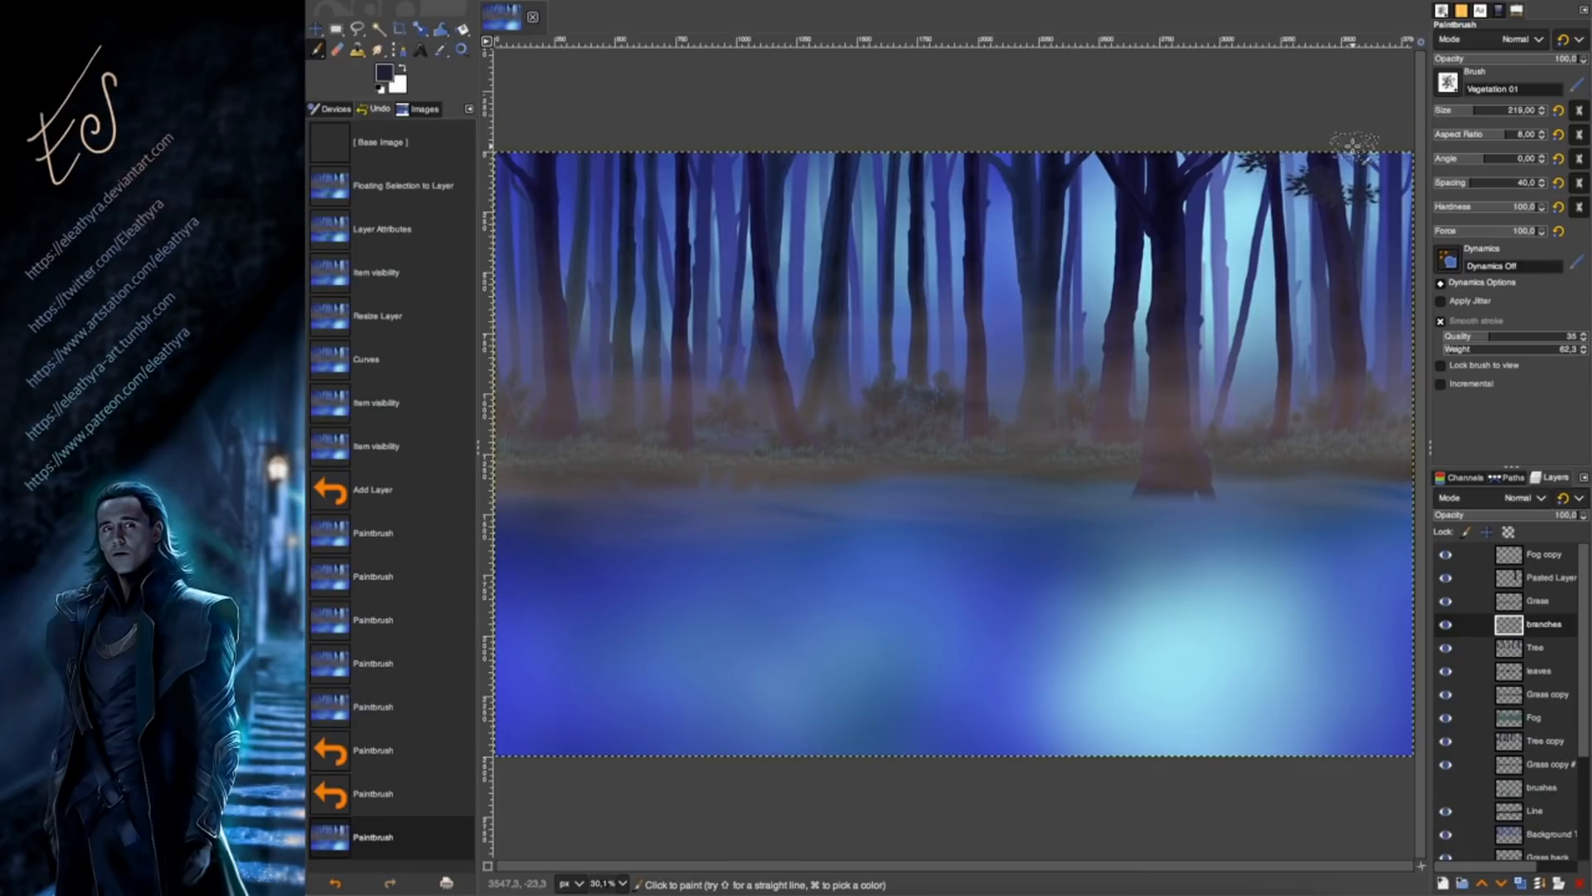
left_click(1352, 146)
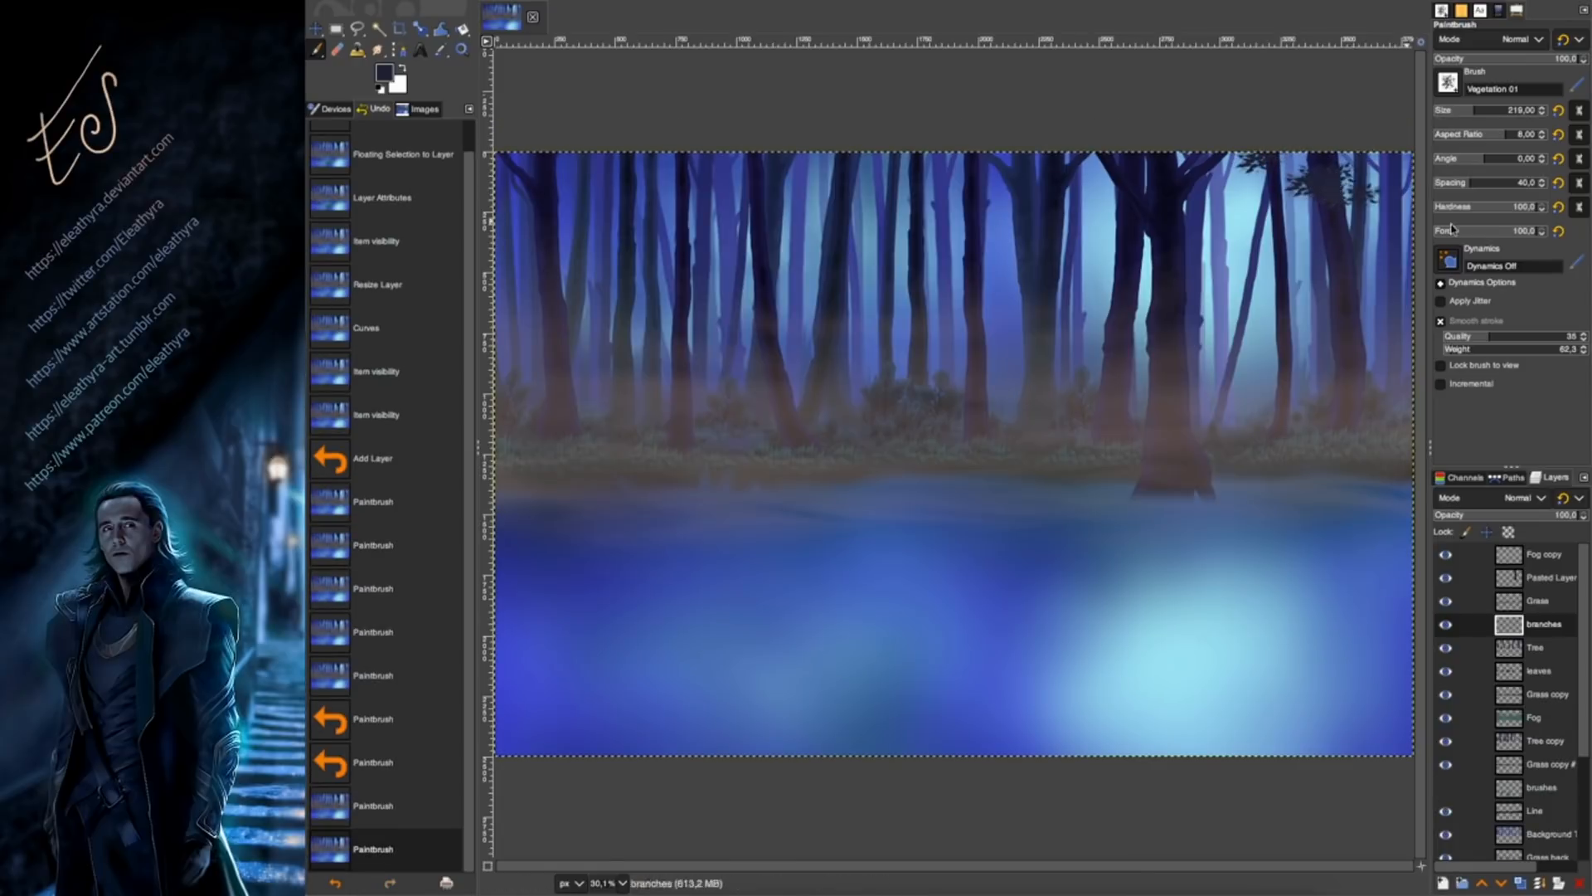
left_click(1226, 151)
left_click(1230, 148)
left_click(1237, 146)
left_click(1255, 146)
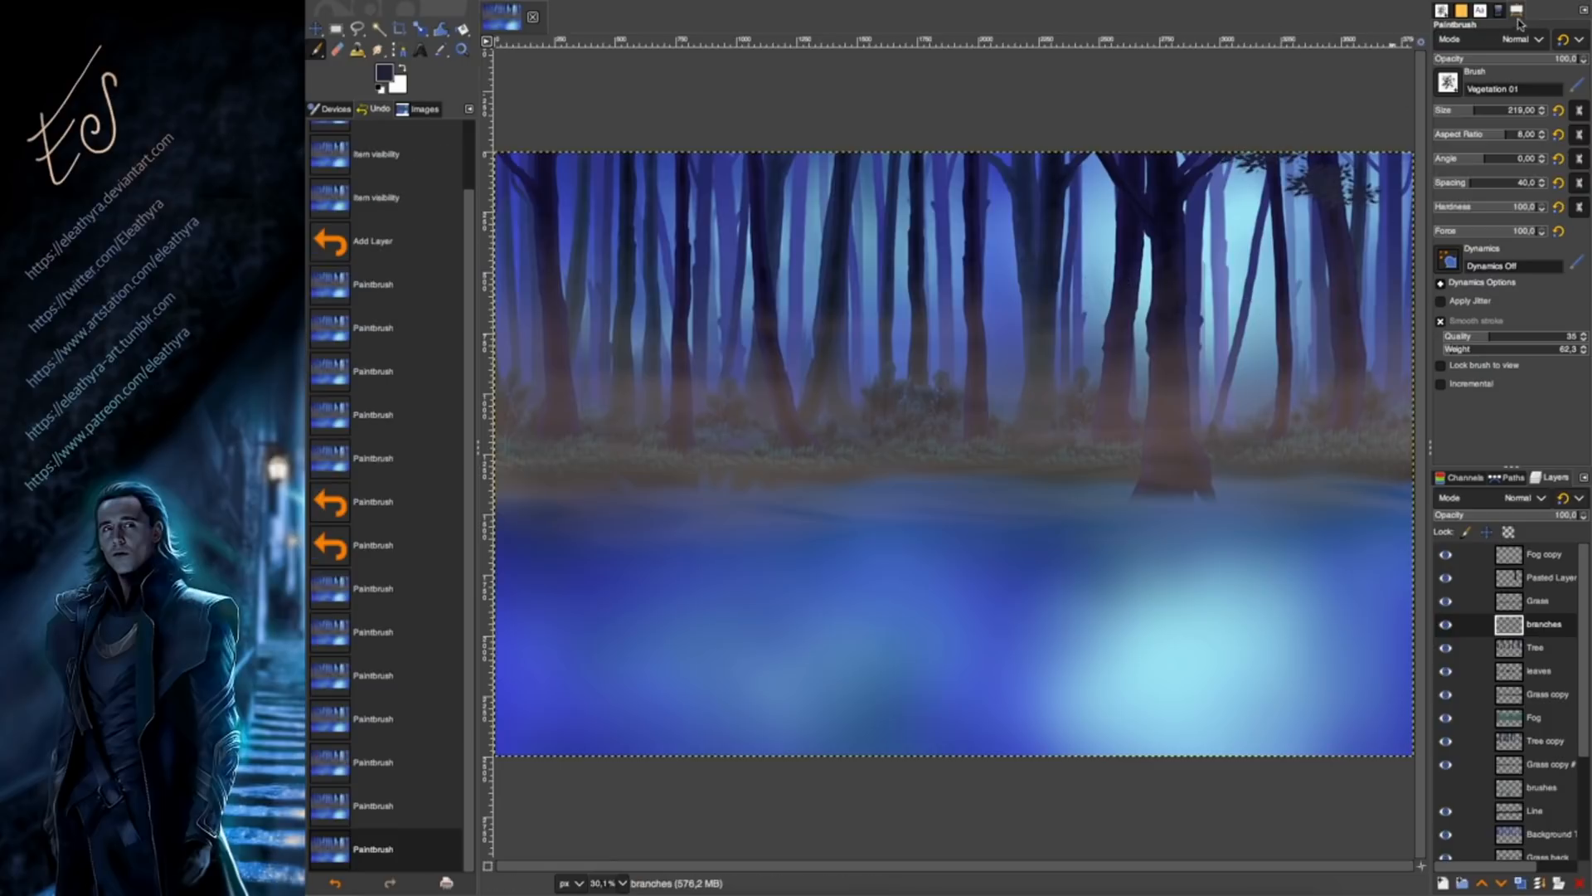
Paint a leaf cluster hanging in from the image's right edge, about halfway down the tree trunks.
left_click(1404, 280)
left_click(1403, 291)
left_click(1398, 306)
left_click(1394, 309)
left_click(1388, 309)
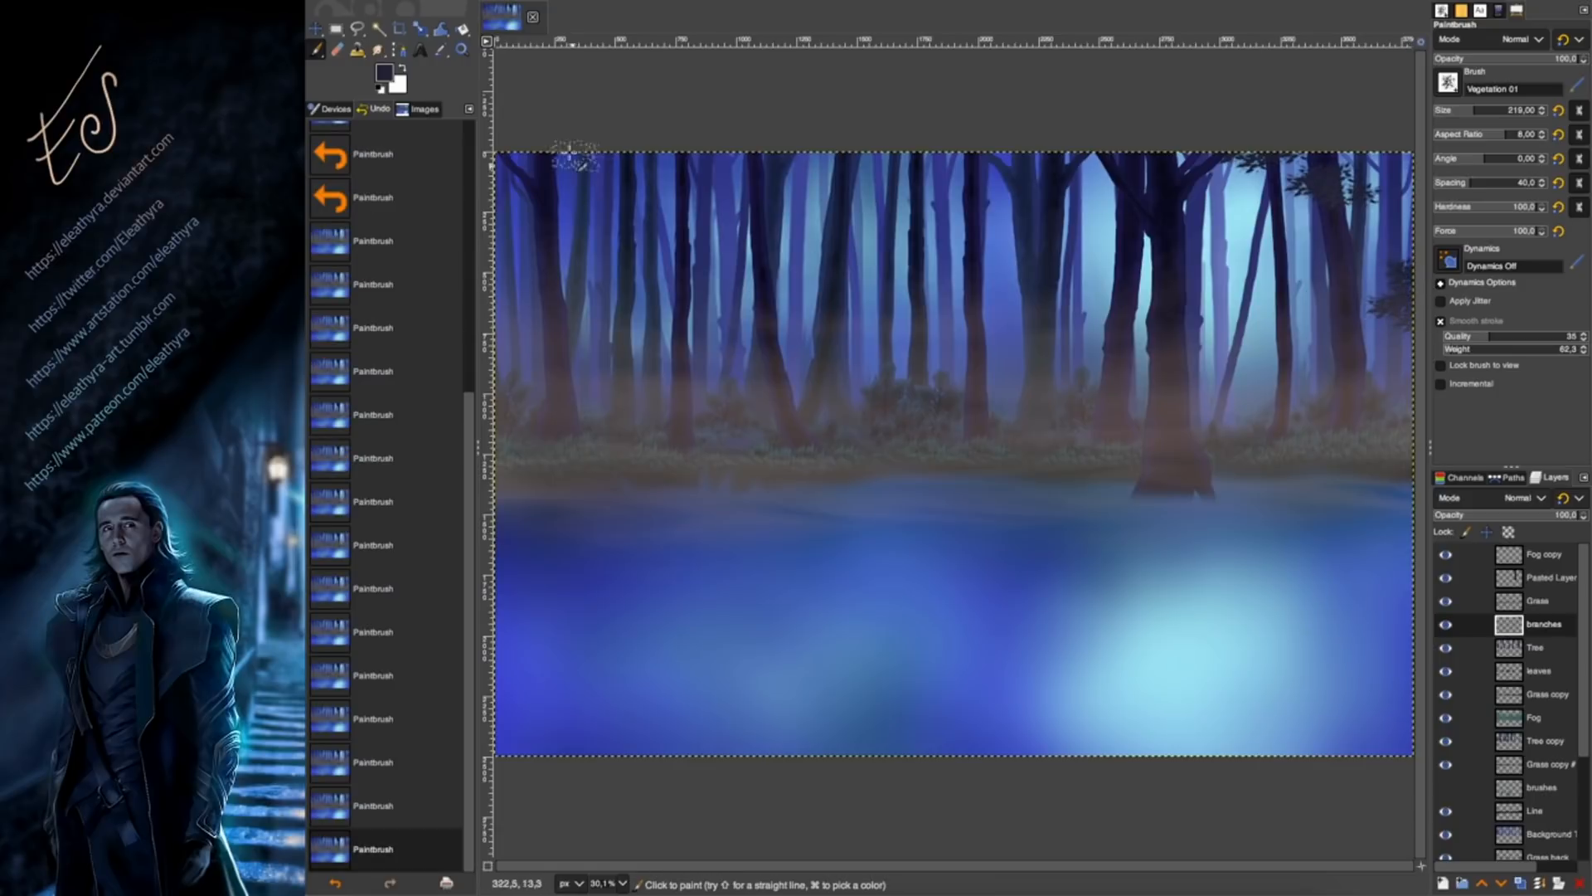
Paint leaf clusters in the canopy between the trees in the image's upper left.
left_click(595, 200)
left_click(609, 191)
left_click(628, 194)
left_click(638, 185)
left_click(629, 170)
left_click(618, 157)
left_click(592, 154)
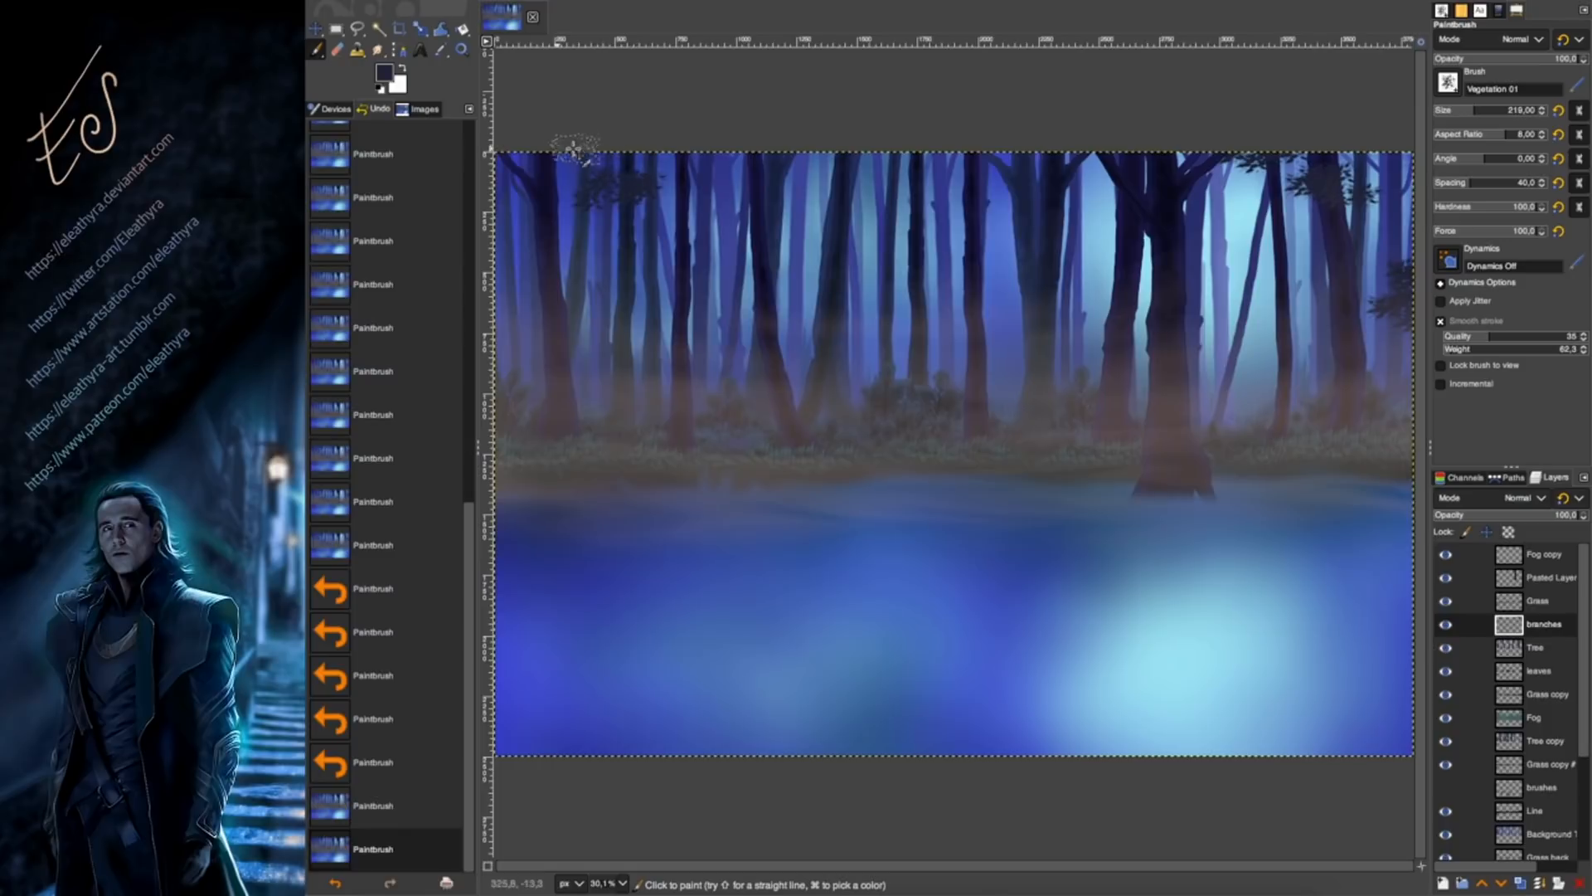
left_click(778, 167)
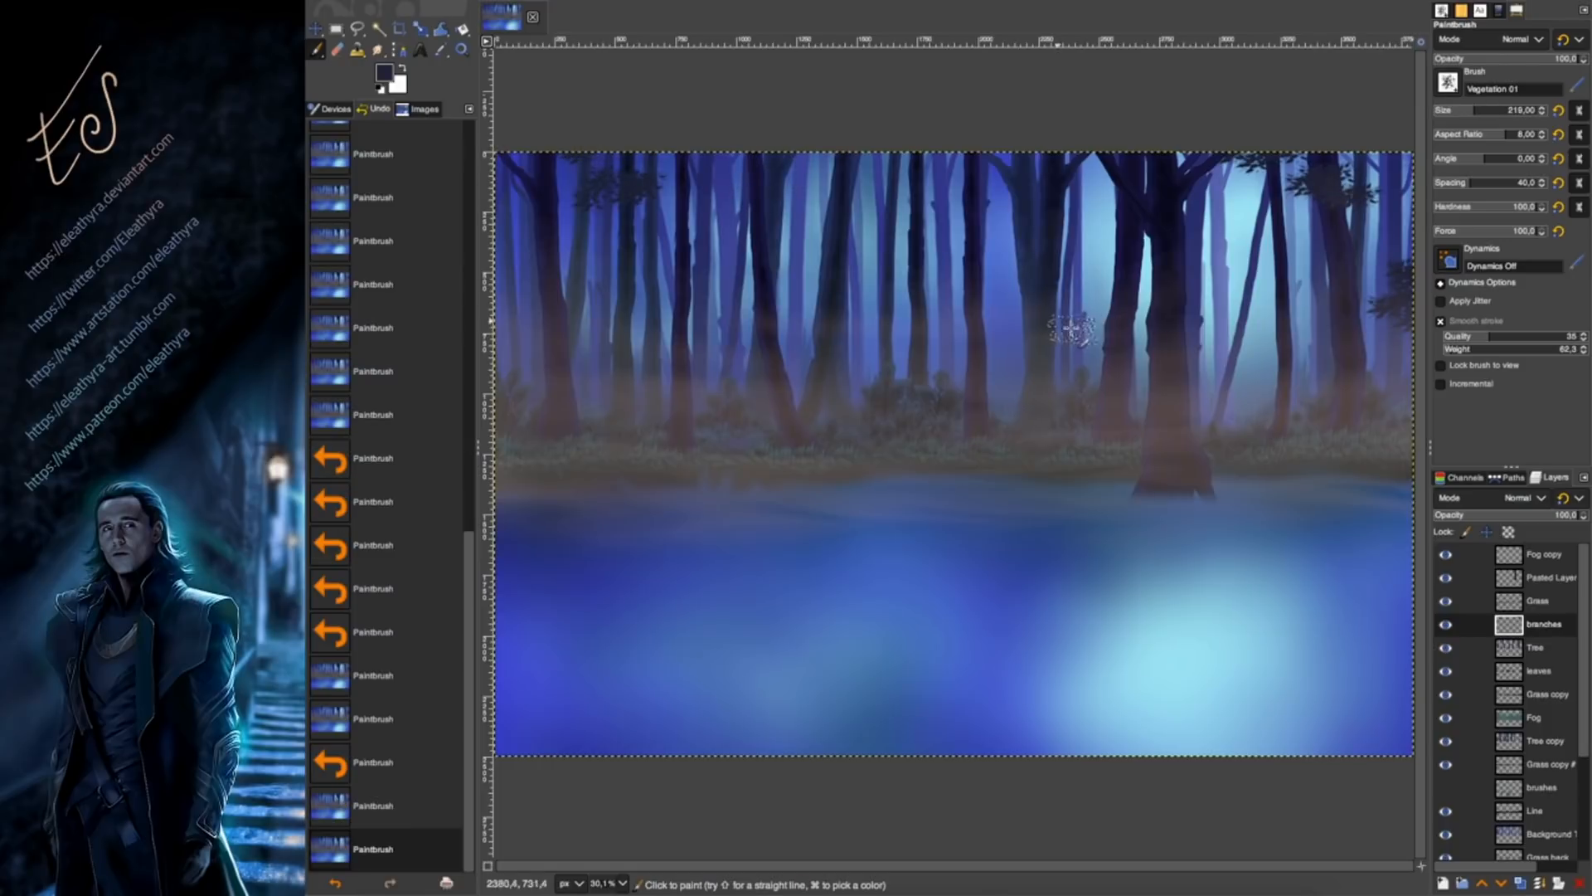
Reduce the brush size to 108 and add finer leaves around the upper-right tree canopy.
left_click(1282, 162)
left_click(1278, 156)
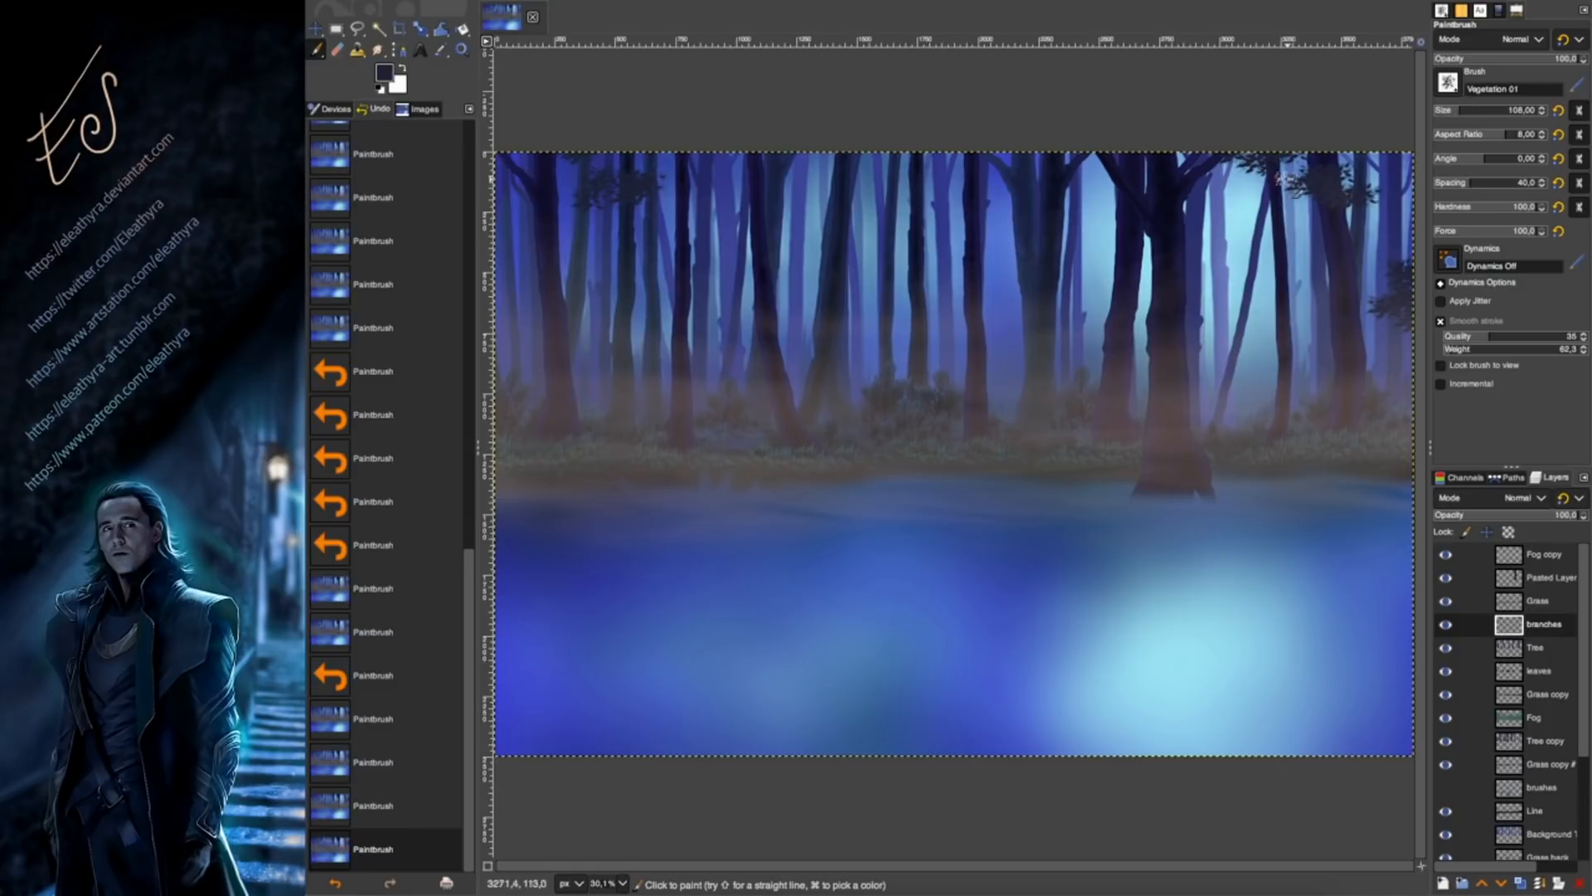
left_click(1294, 184)
left_click(1311, 195)
left_click(1328, 198)
left_click(1341, 192)
left_click(1352, 183)
Thicken the foliage along the image's right edge and nearby trunks with small size 108 leaf dabs.
left_click(1395, 282)
left_click(1401, 262)
left_click(1391, 171)
left_click(1400, 262)
left_click(1401, 275)
left_click(1402, 272)
left_click(1404, 286)
left_click(1403, 278)
left_click(1401, 297)
left_click(1400, 315)
left_click(1401, 333)
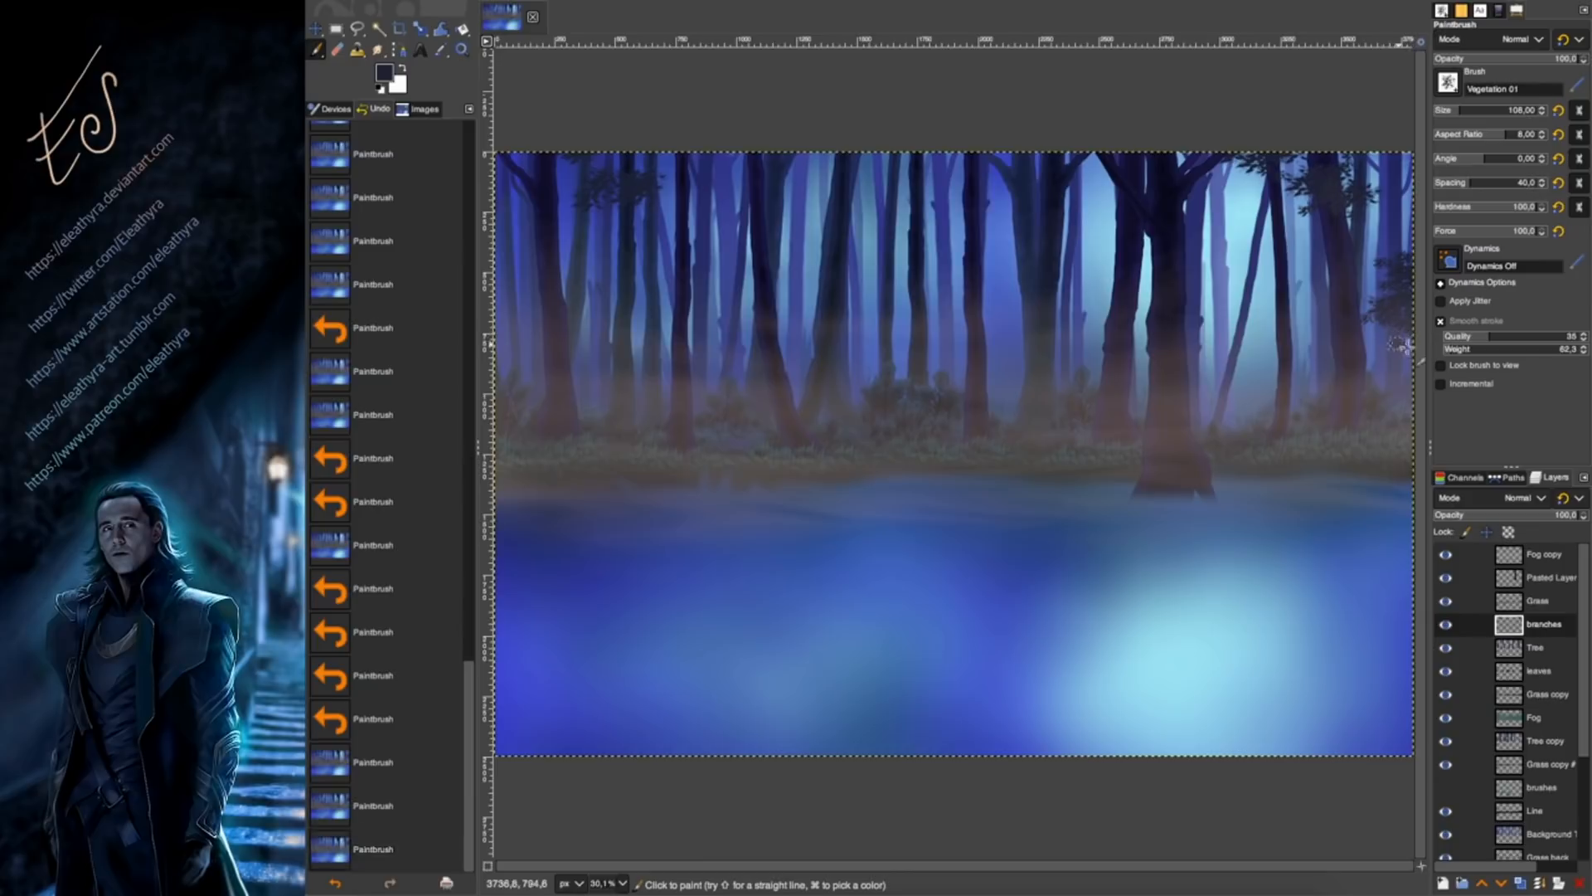
left_click(1400, 342)
left_click(1401, 298)
left_click(1402, 242)
left_click(1405, 338)
left_click(1410, 307)
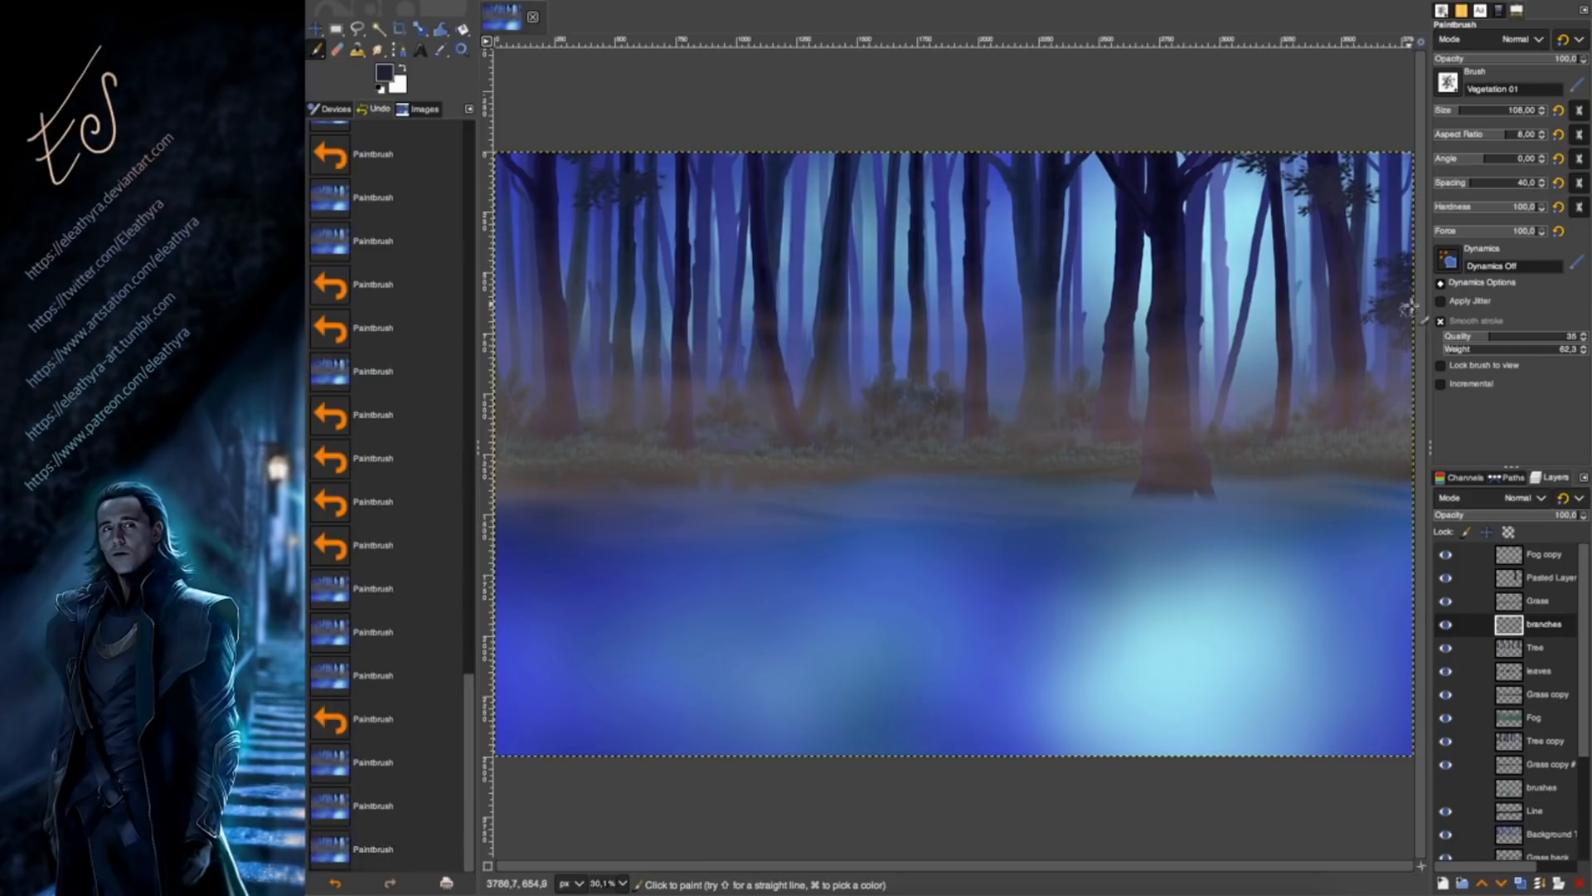
left_click(1410, 300)
left_click(1411, 286)
left_click(1411, 272)
left_click(1412, 259)
left_click(1412, 249)
left_click(1412, 237)
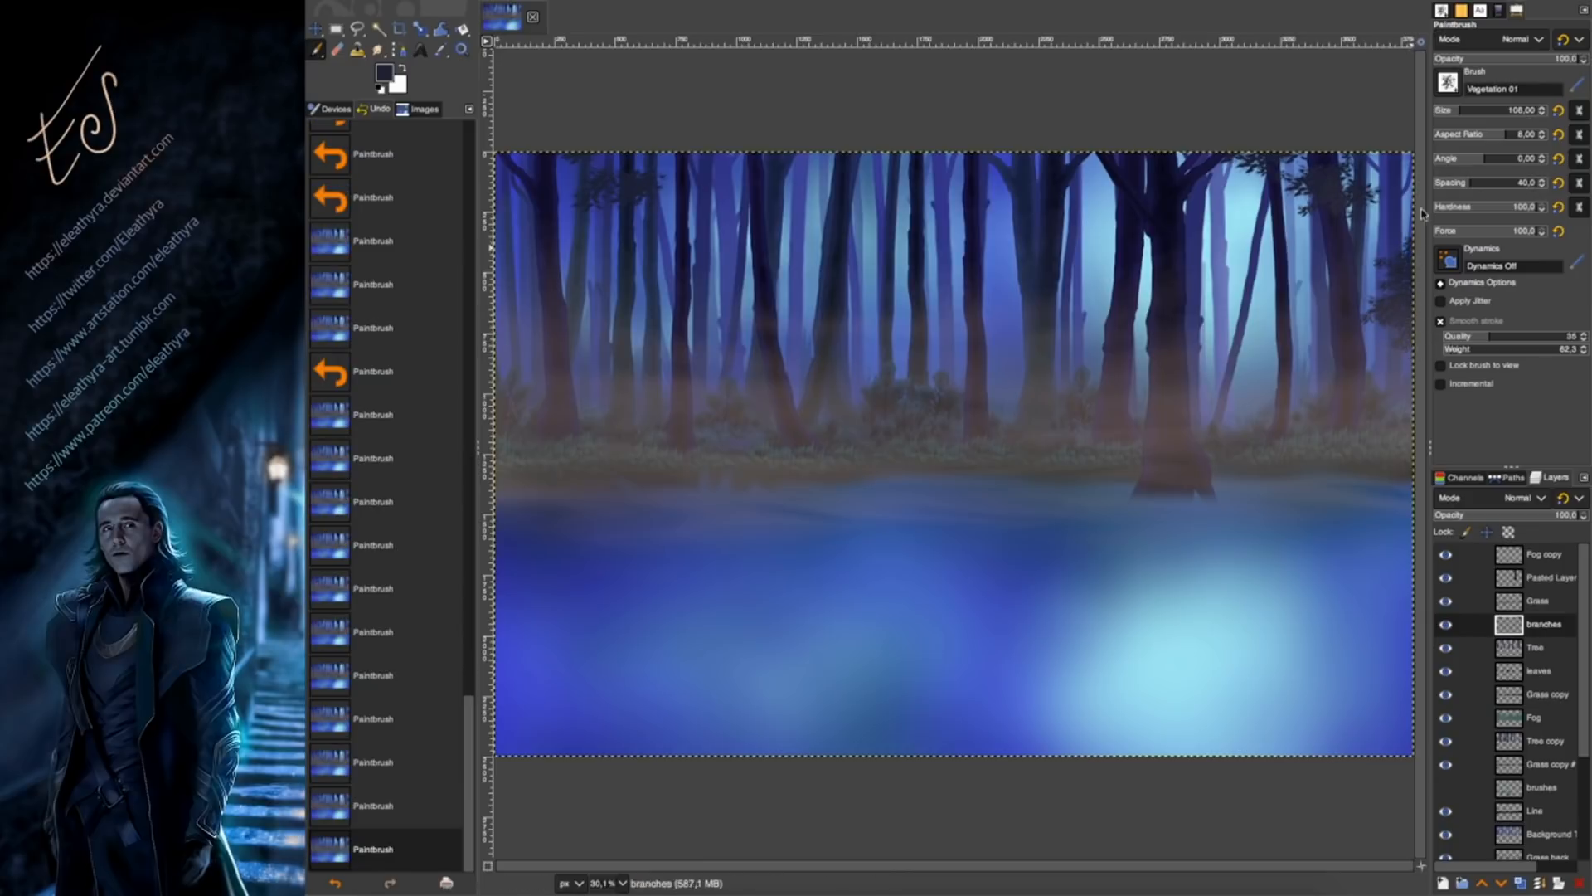
left_click(1356, 224)
left_click(1243, 248)
Extend the upper-left foliage with small leaf dabs below and beside the existing clusters.
left_click(571, 189)
left_click(555, 176)
left_click(539, 165)
left_click(605, 237)
left_click(600, 230)
left_click(594, 222)
left_click(604, 218)
left_click(614, 224)
left_click(619, 218)
left_click(612, 222)
left_click(650, 203)
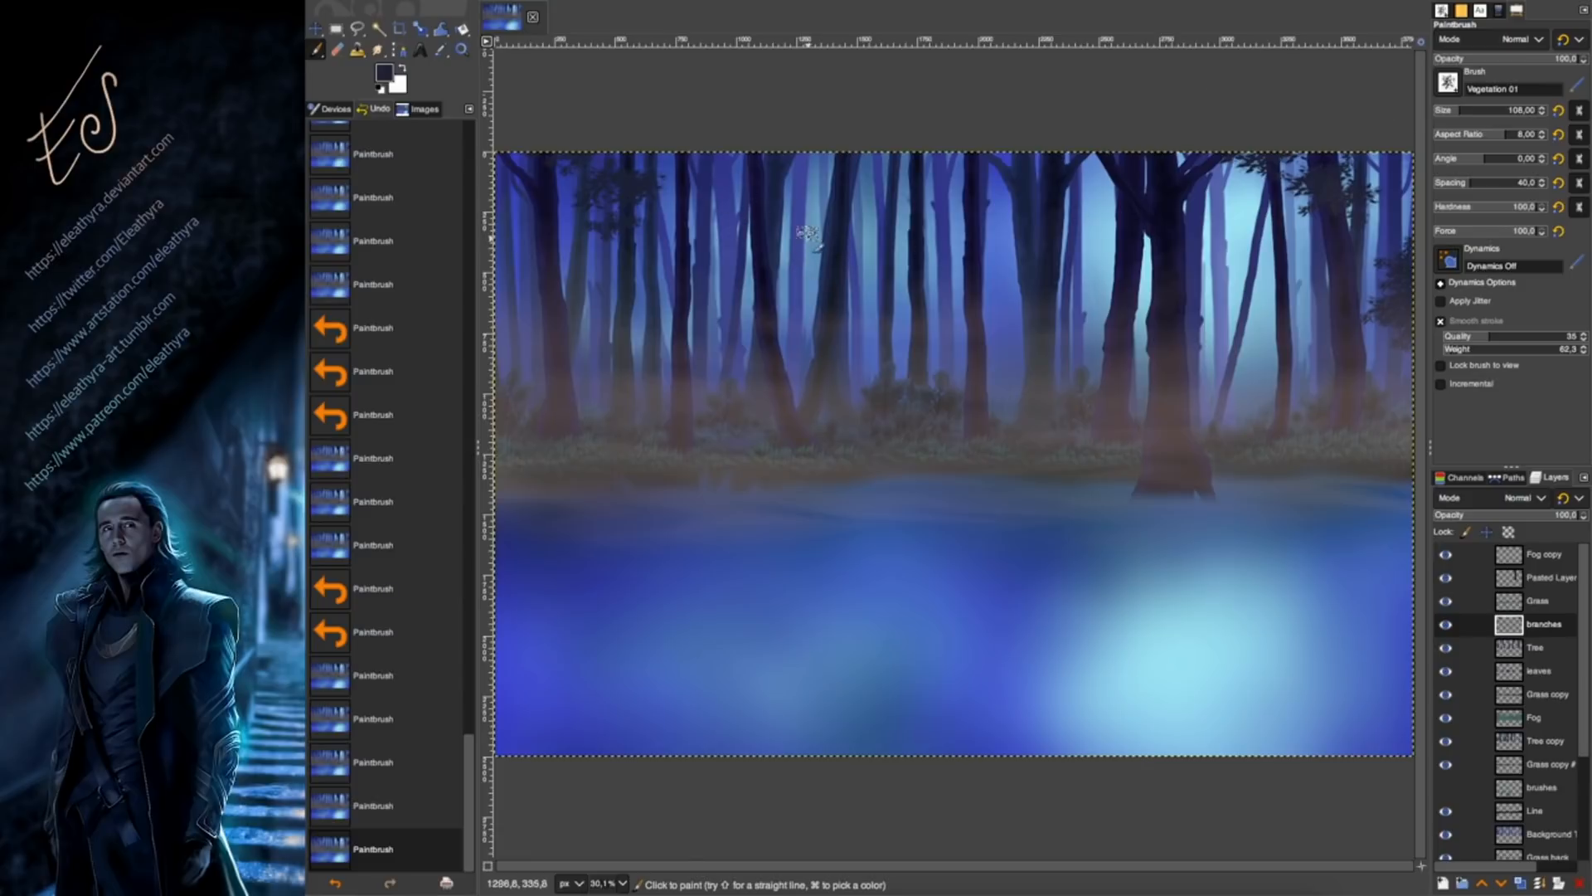
Paint small leaf clusters on both sides of the slanted trunk left of the image's centre.
left_click(793, 224)
left_click(790, 243)
left_click(802, 248)
left_click(801, 259)
left_click(804, 254)
left_click(796, 241)
left_click(793, 229)
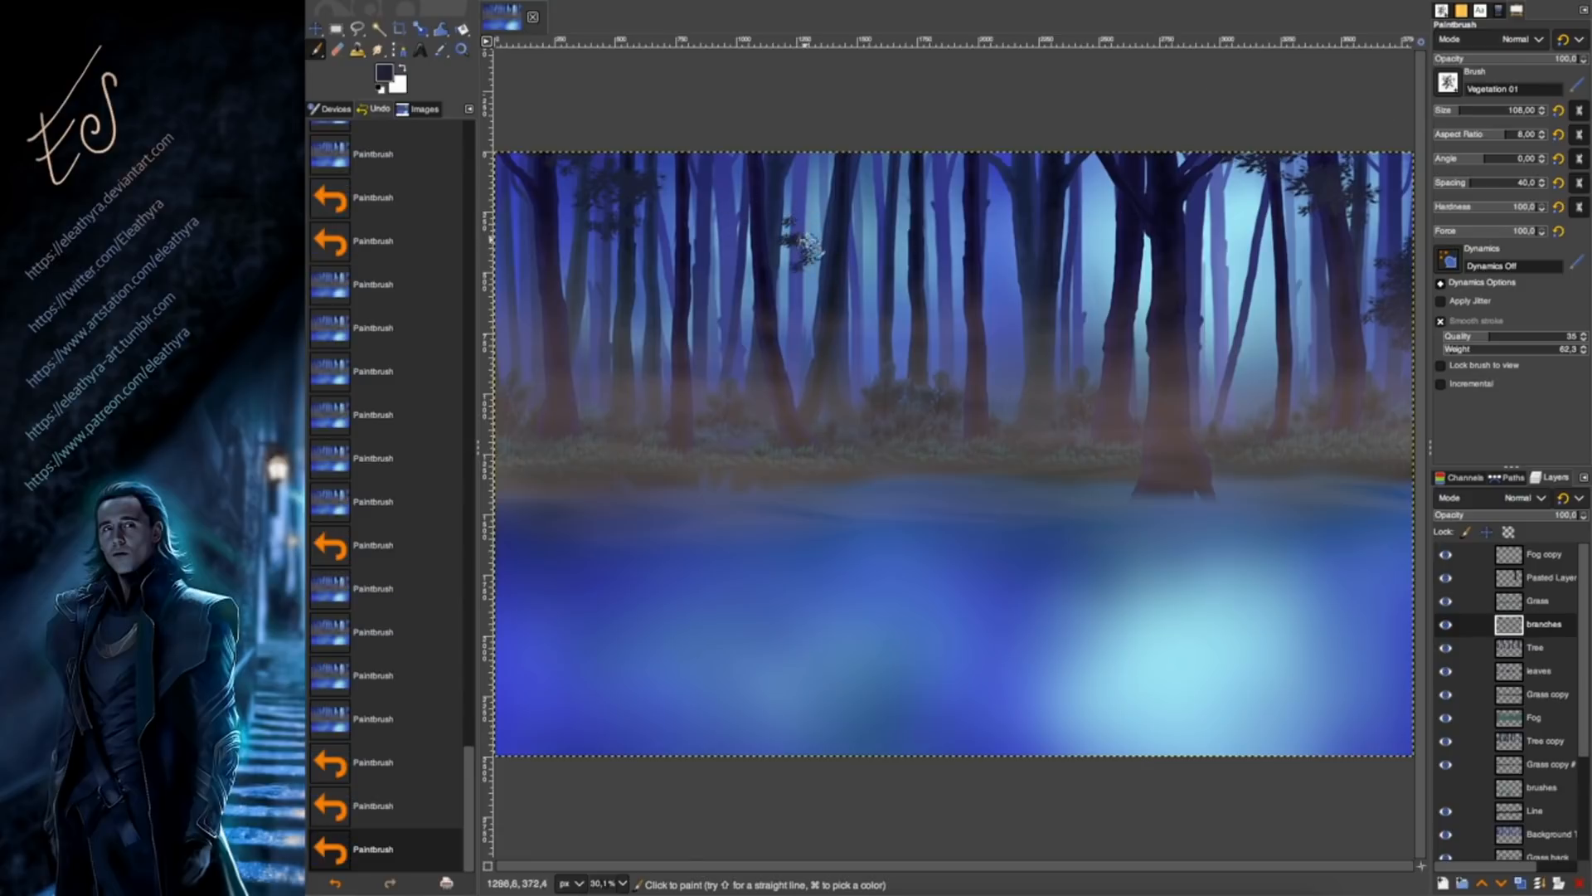
left_click(873, 216)
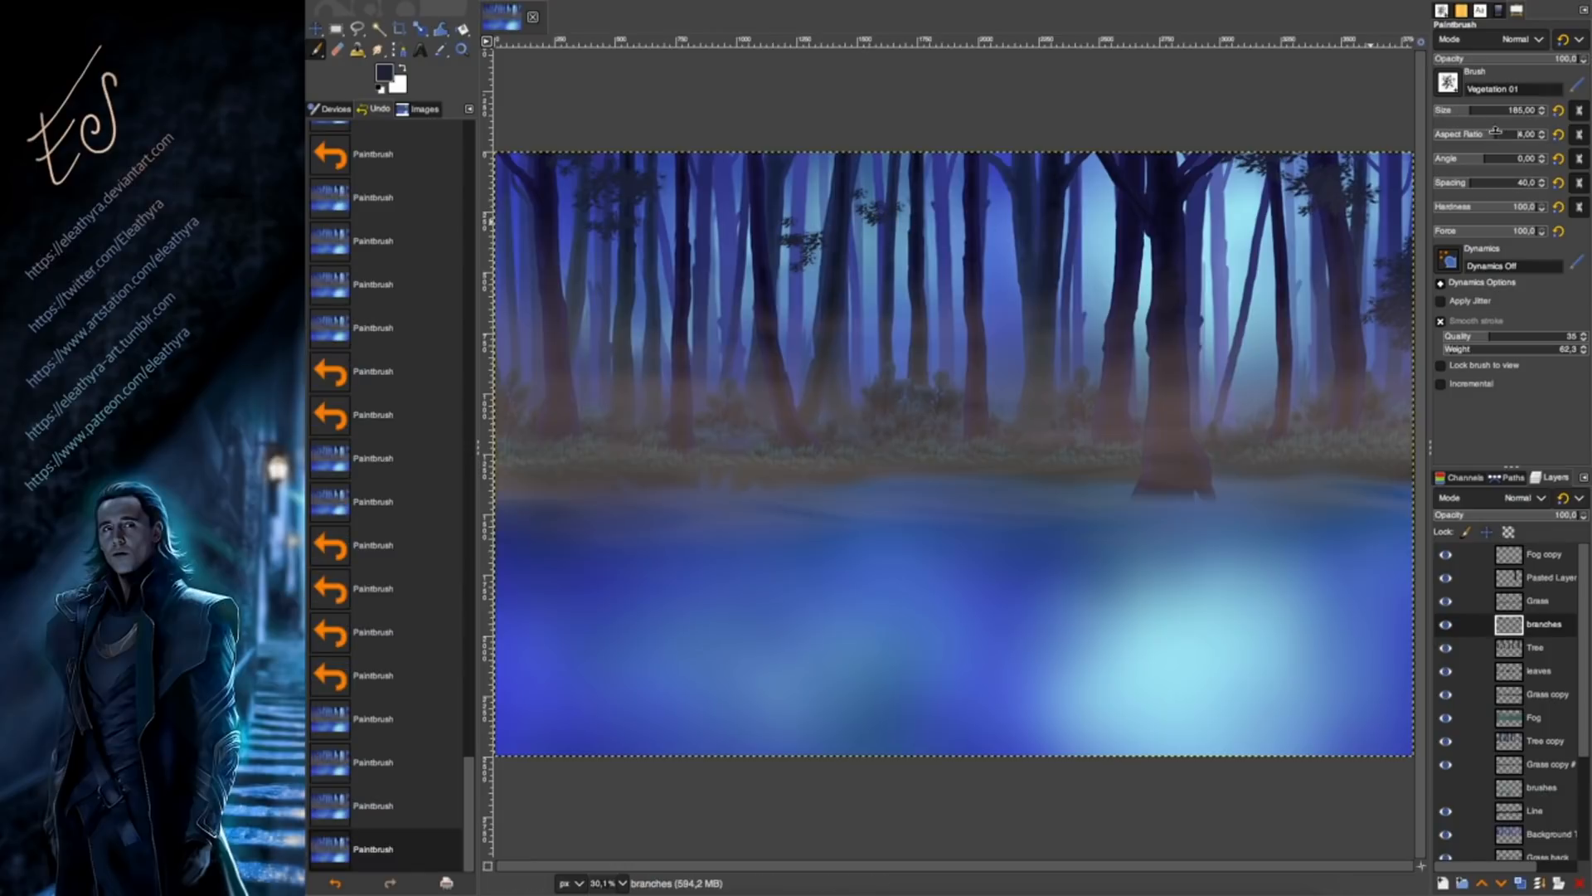
Set the brush to size 185 and aspect ratio 4, and build up foliage across the left-centre tree's upper trunk.
left_click(791, 238)
left_click(804, 235)
left_click(823, 222)
left_click(846, 206)
left_click(855, 205)
left_click(857, 208)
left_click(844, 211)
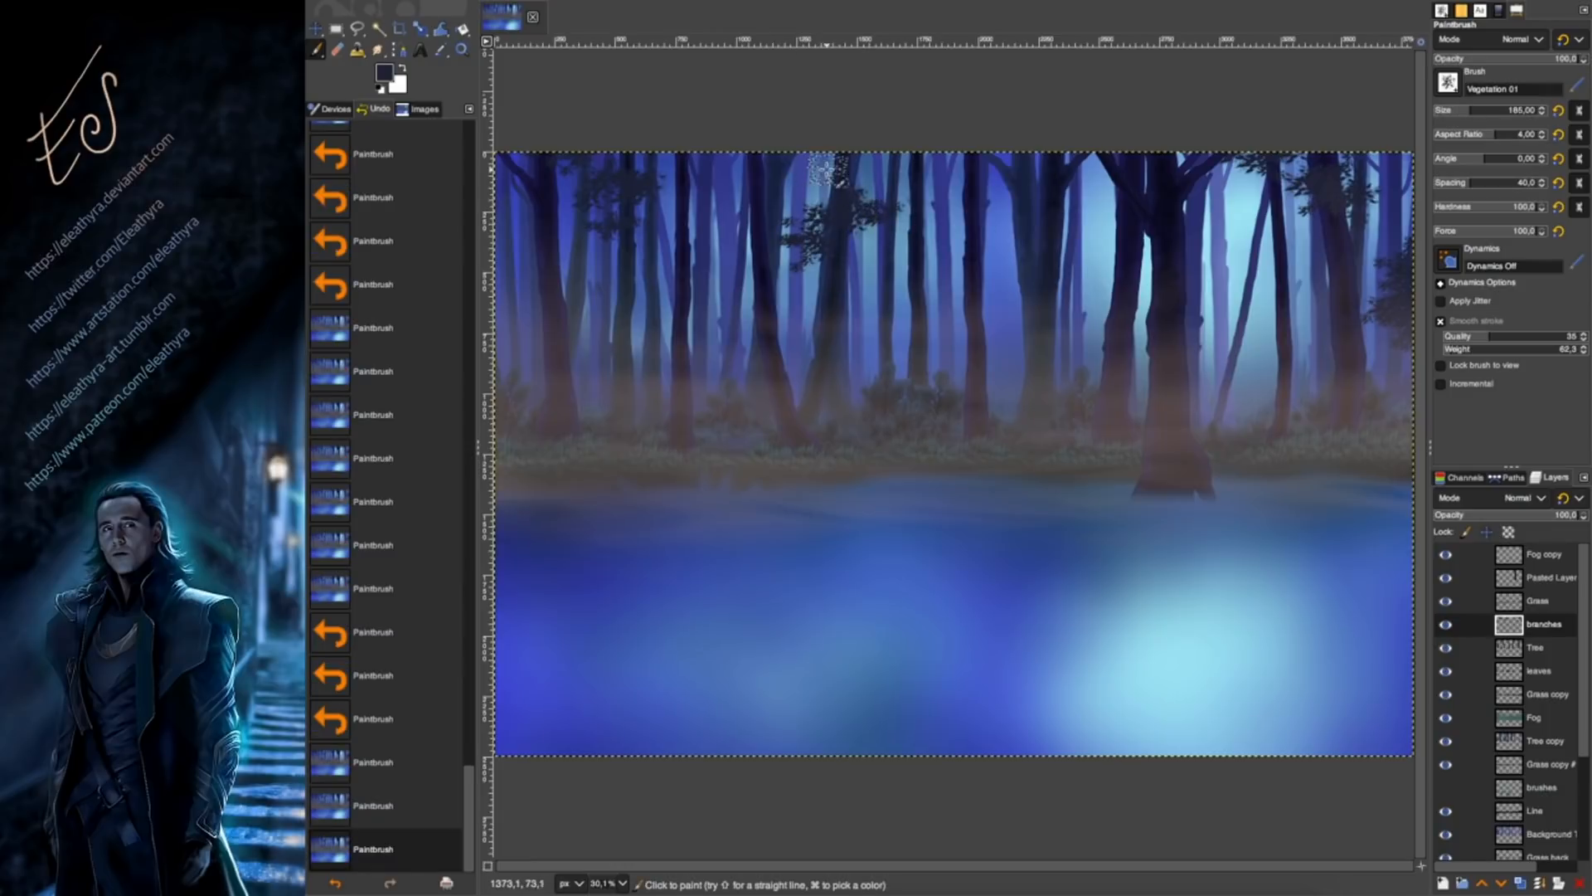
left_click(795, 174)
left_click(858, 170)
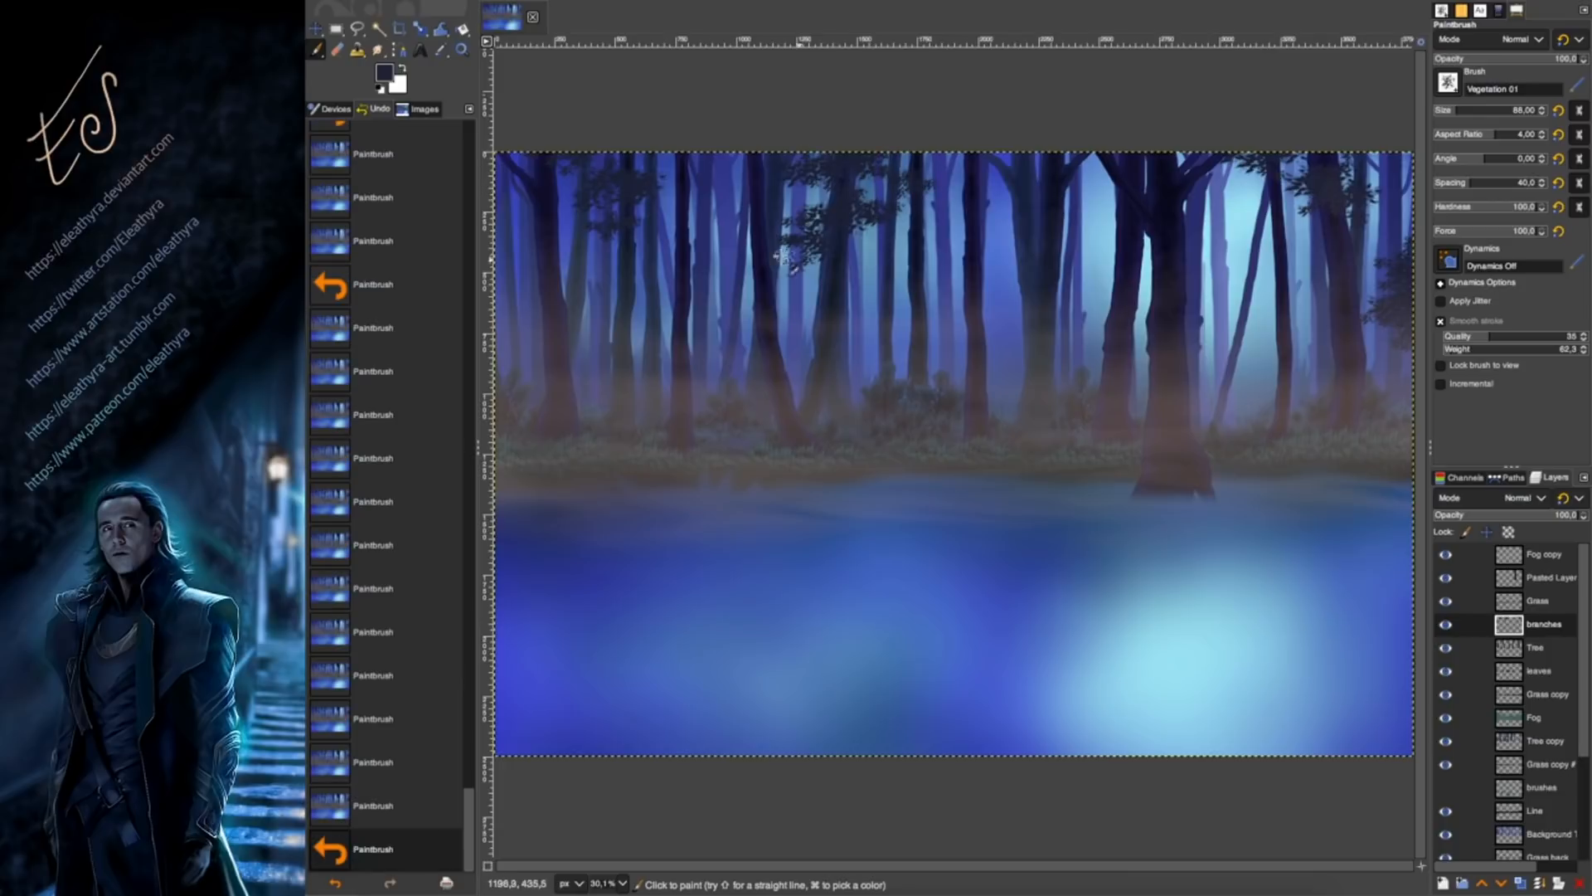
Add leaf clusters lower on the left-centre tree, setting the brush to size 130 and angle 14.
left_click(880, 256)
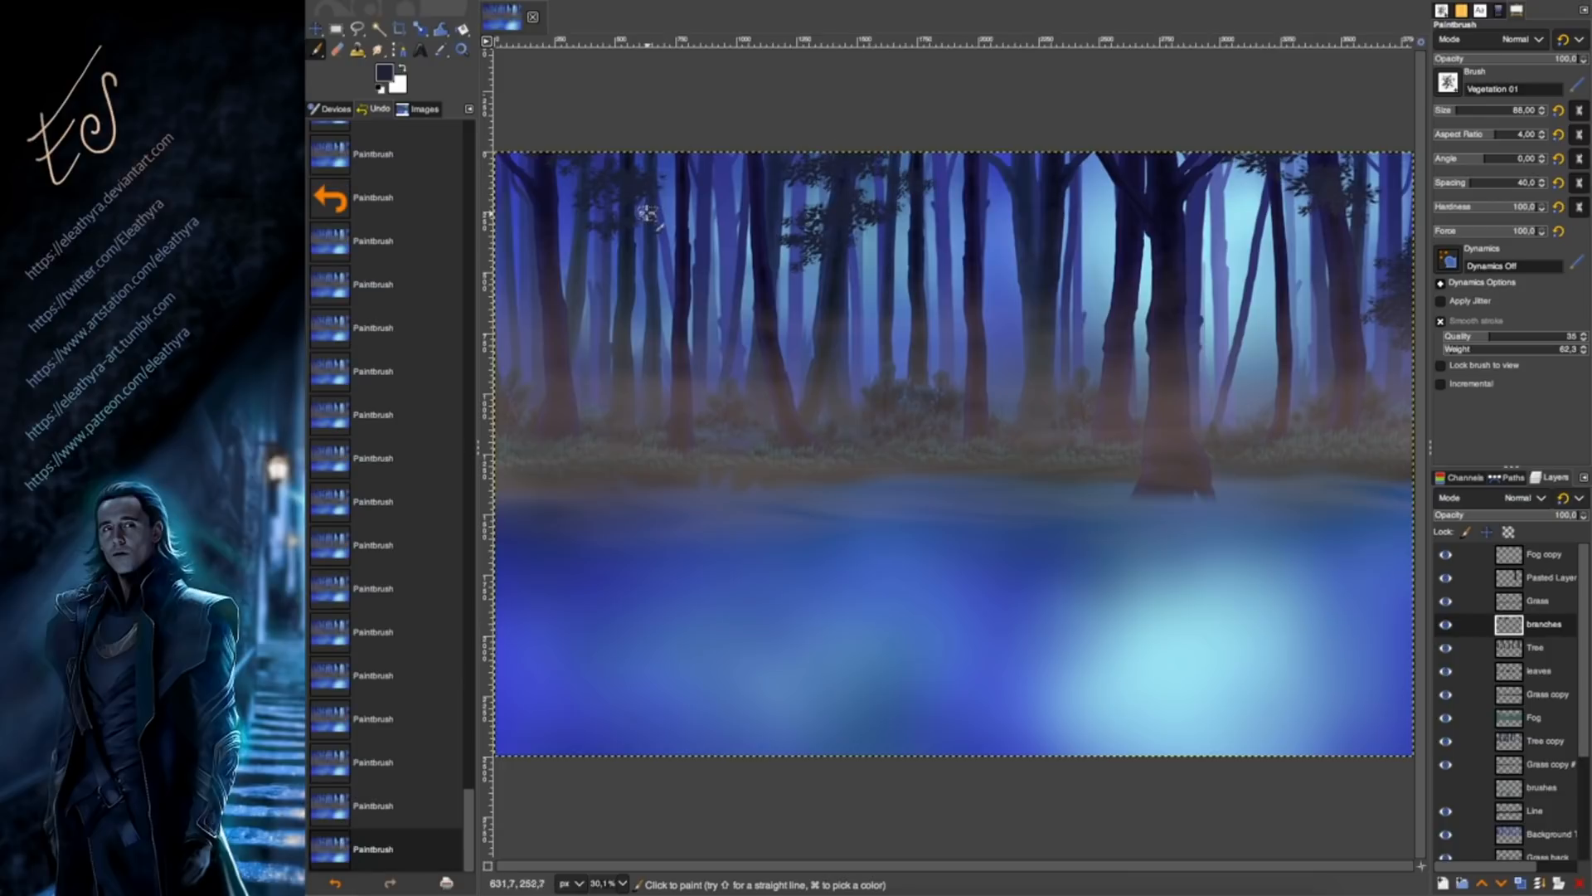
left_click(798, 230)
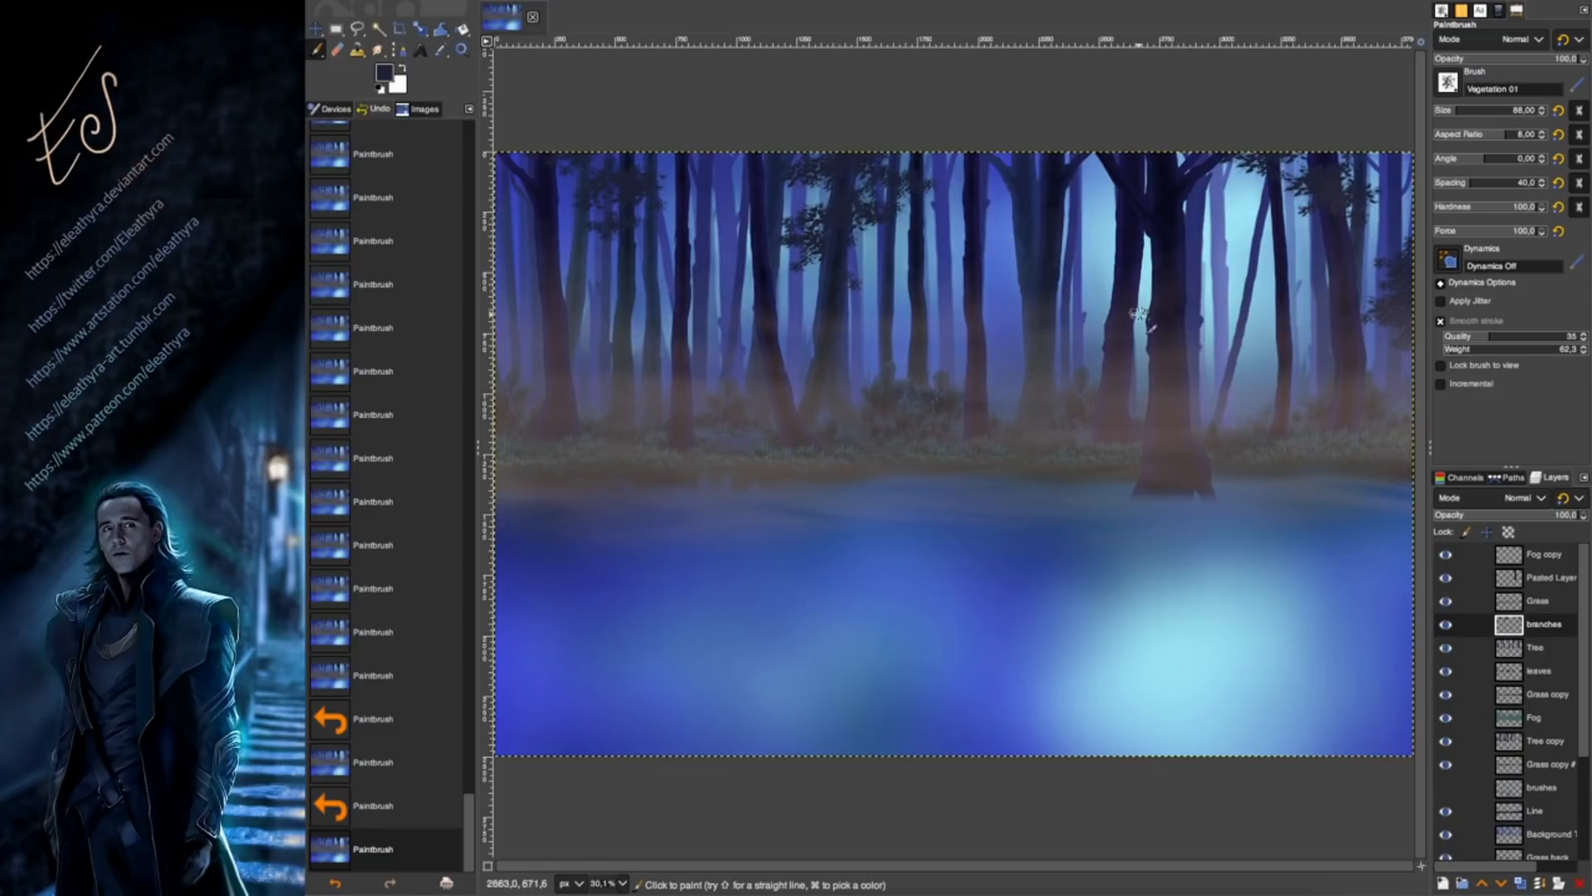
left_click(841, 280)
left_click(848, 284)
left_click(854, 282)
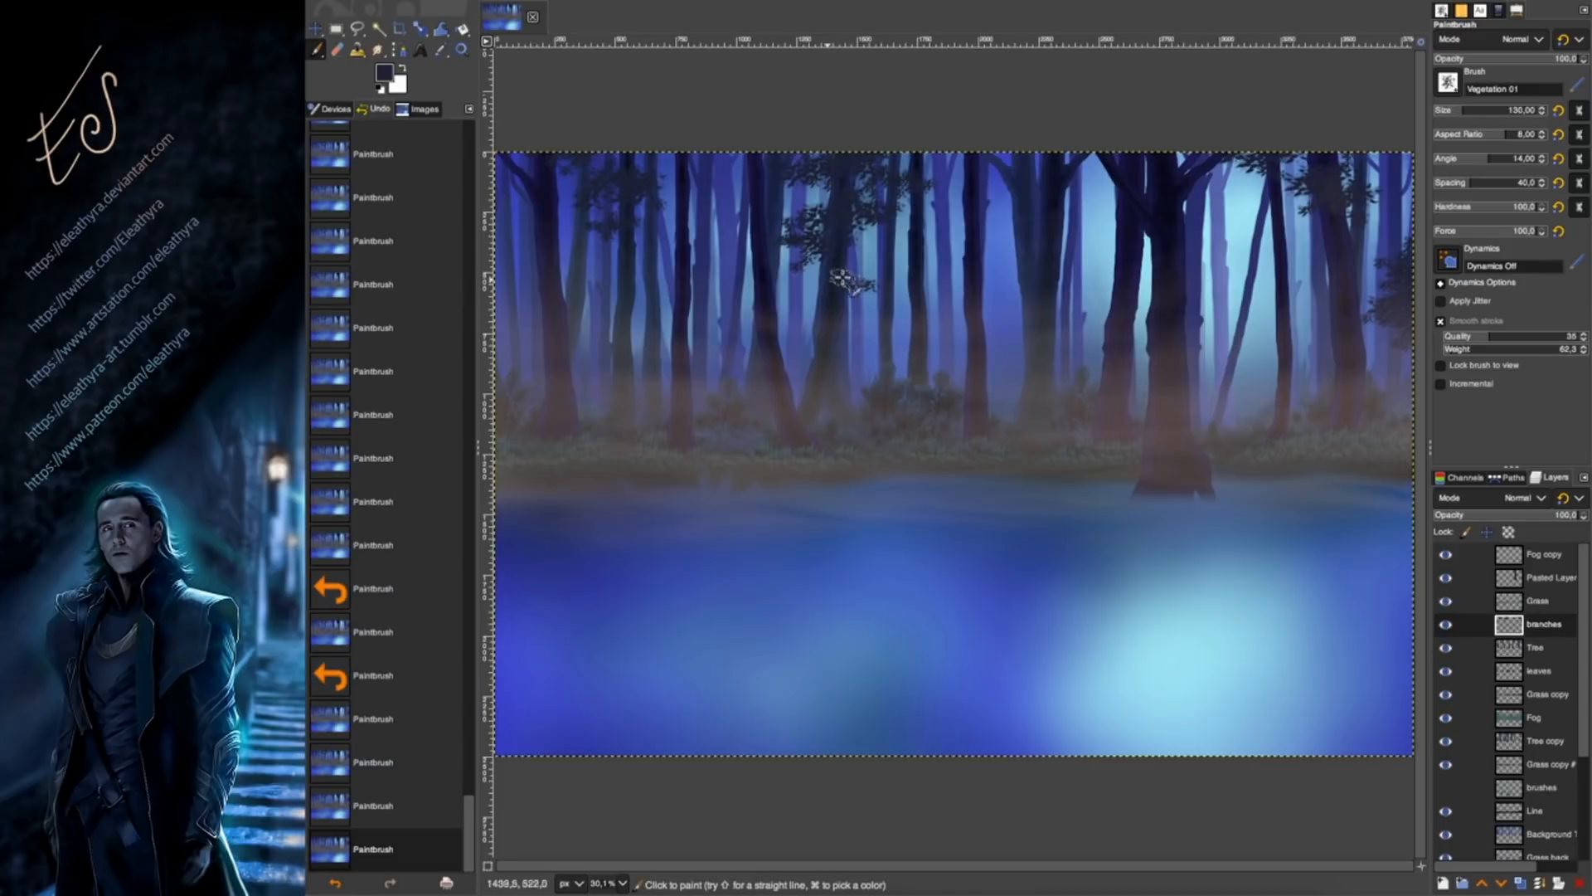
left_click(817, 172)
left_click(861, 284)
left_click(855, 267)
Change the brush's aspect ratio, set its size to 185, and fill in foliage on the left-centre and upper-left trees.
left_click(1493, 134)
left_click_drag(1487, 133, 1484, 133)
left_click(839, 260)
left_click(871, 295)
left_click(768, 161)
left_click(566, 158)
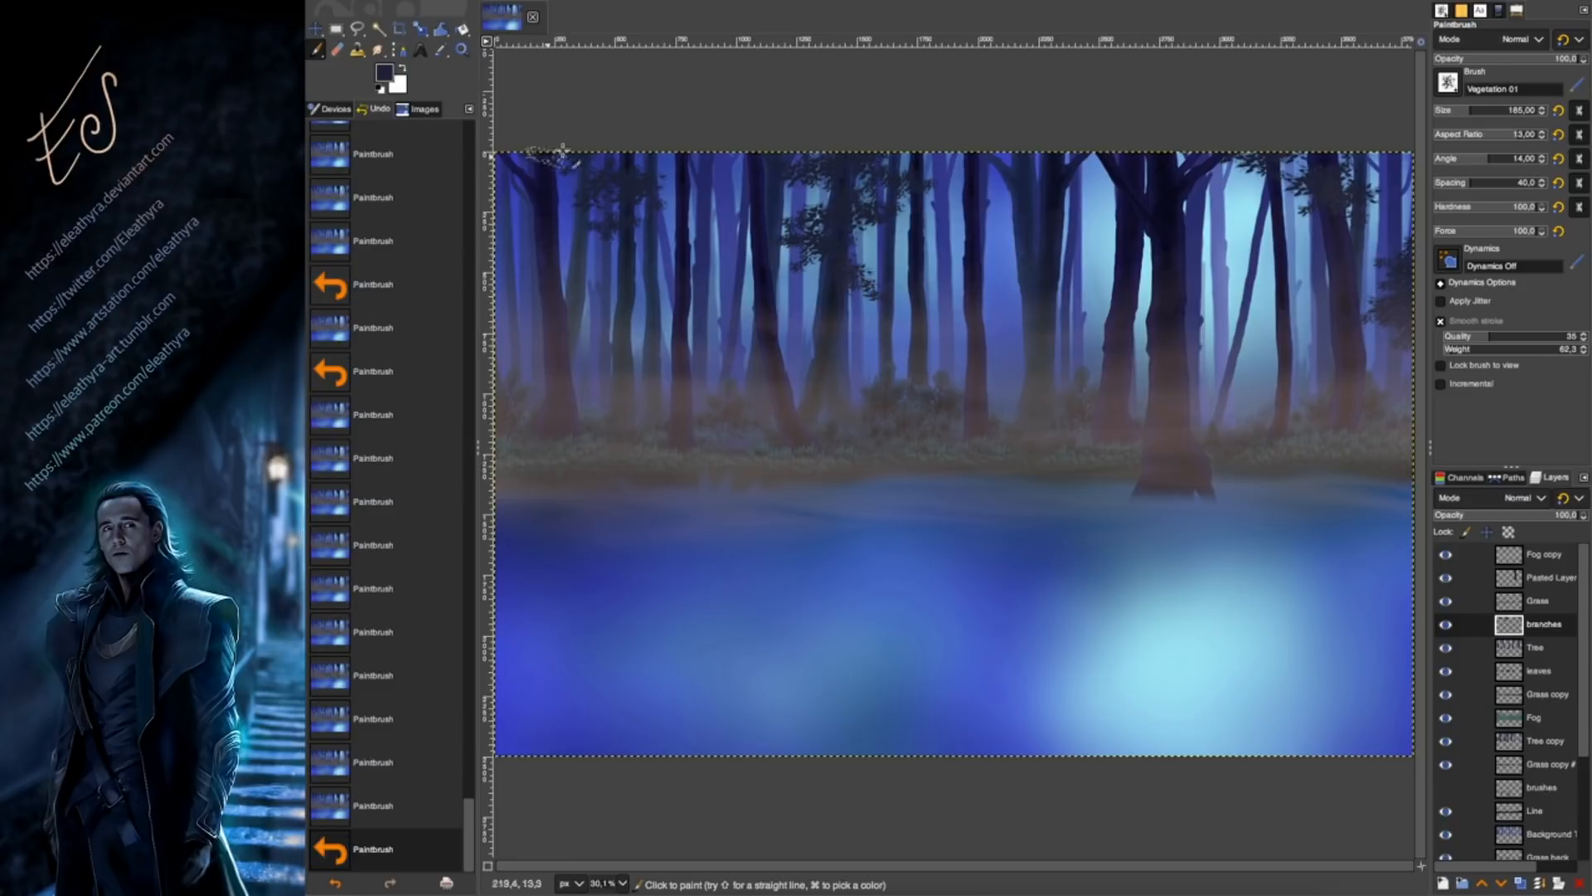
left_click(655, 185)
left_click(820, 223)
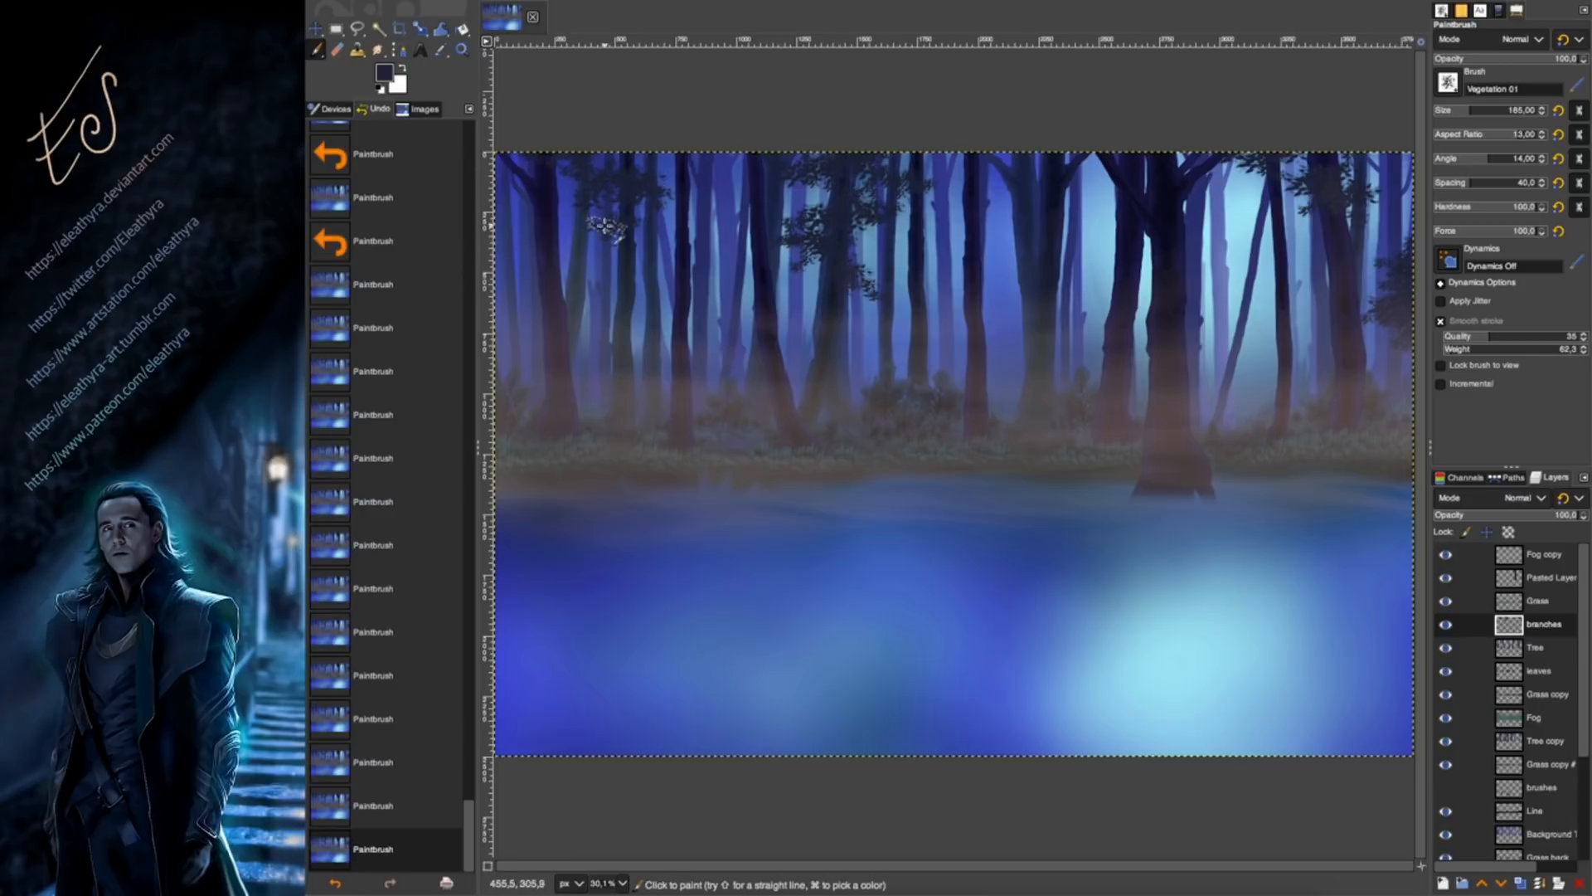
left_click(622, 225)
Add angled leaf dabs to the upper-right canopy and right edge, undoing one stray dab.
left_click(1246, 163)
left_click(1376, 178)
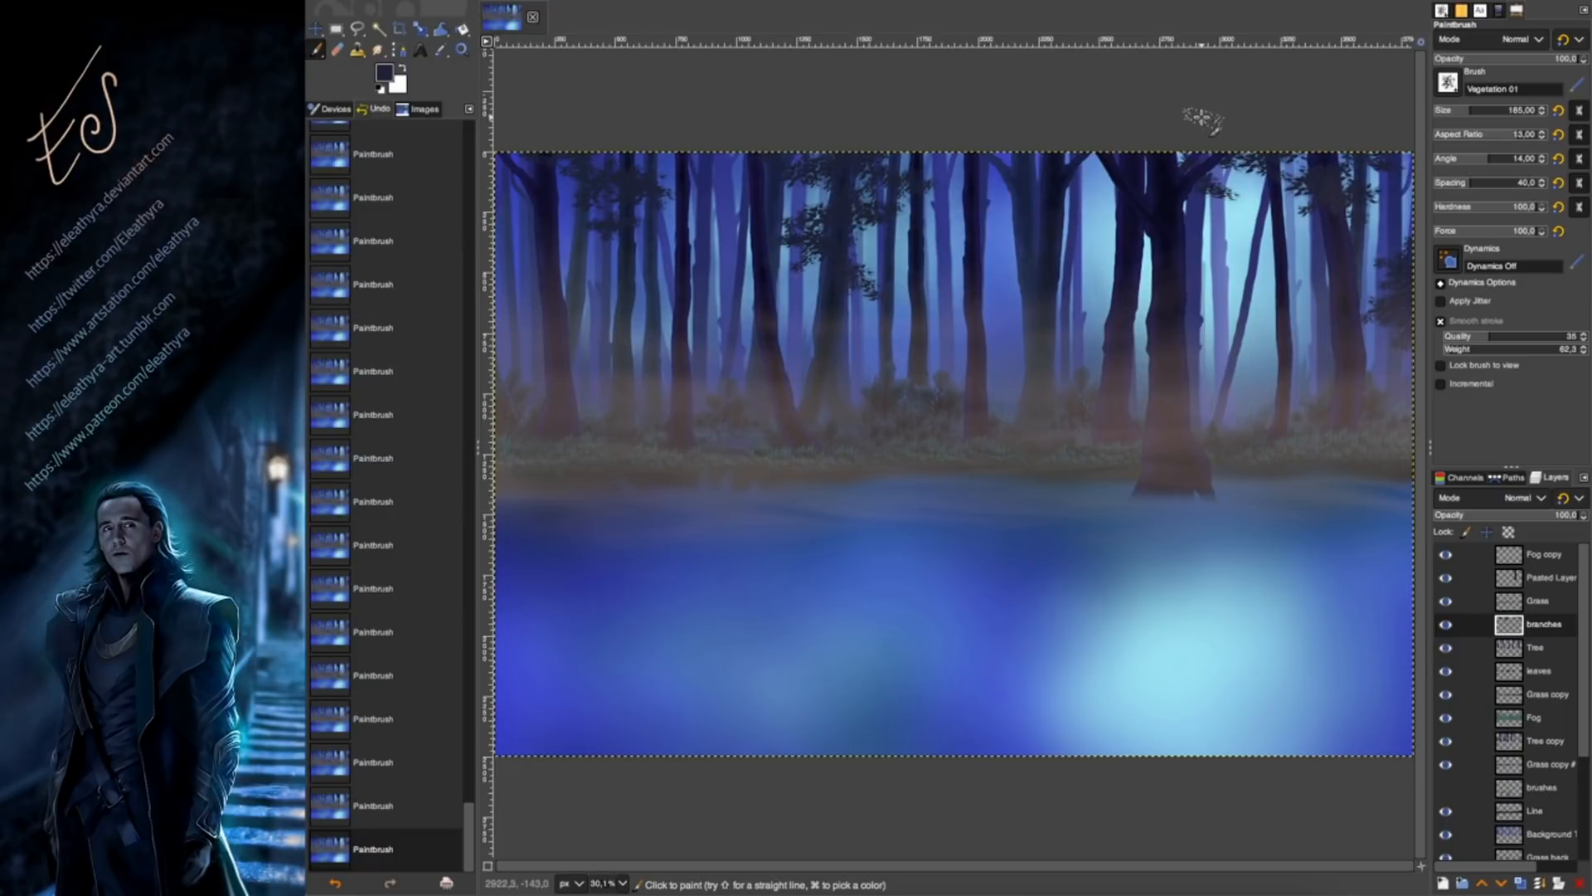
key("super+z")
left_click(1393, 256)
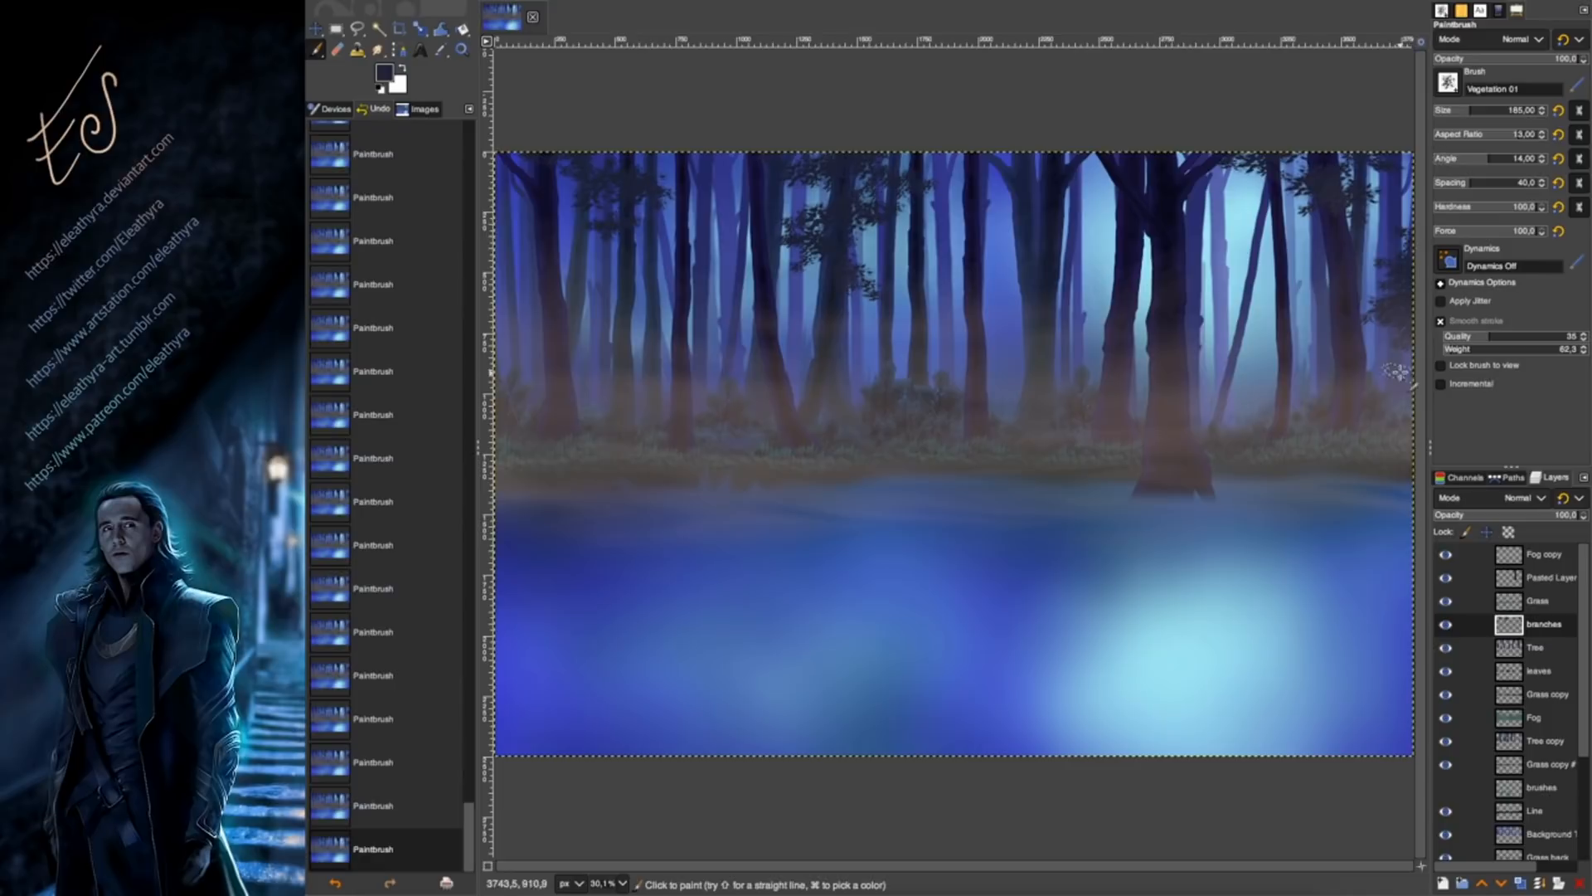
Reset the brush's aspect ratio and angle to 0, set its size to 178, and dab more leaves into the canopy.
left_click(1560, 135)
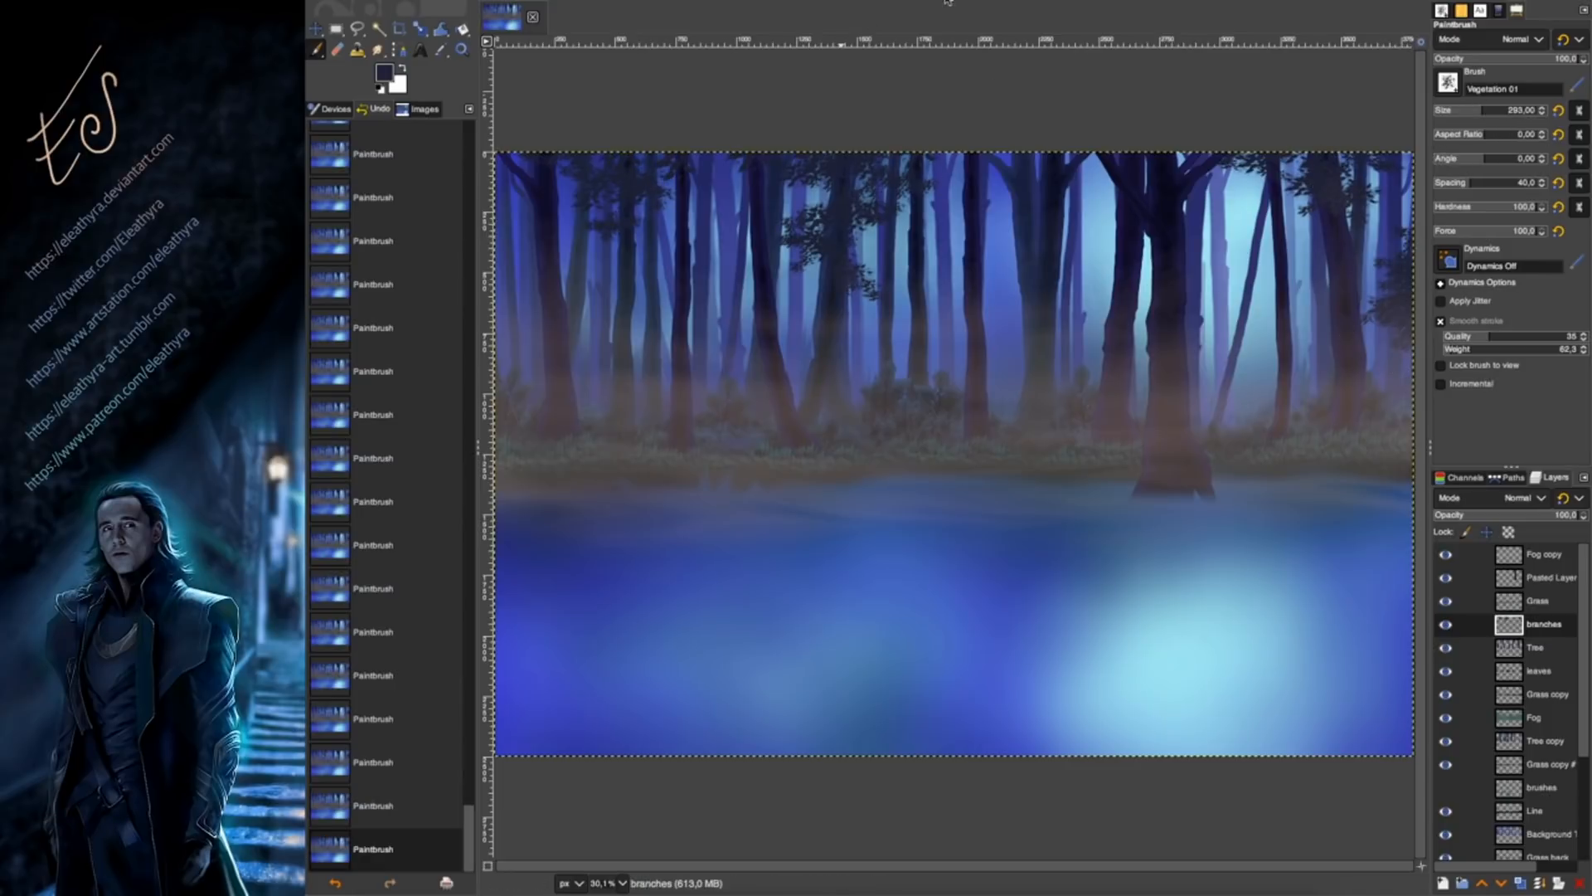
left_click(1468, 110)
left_click(827, 238)
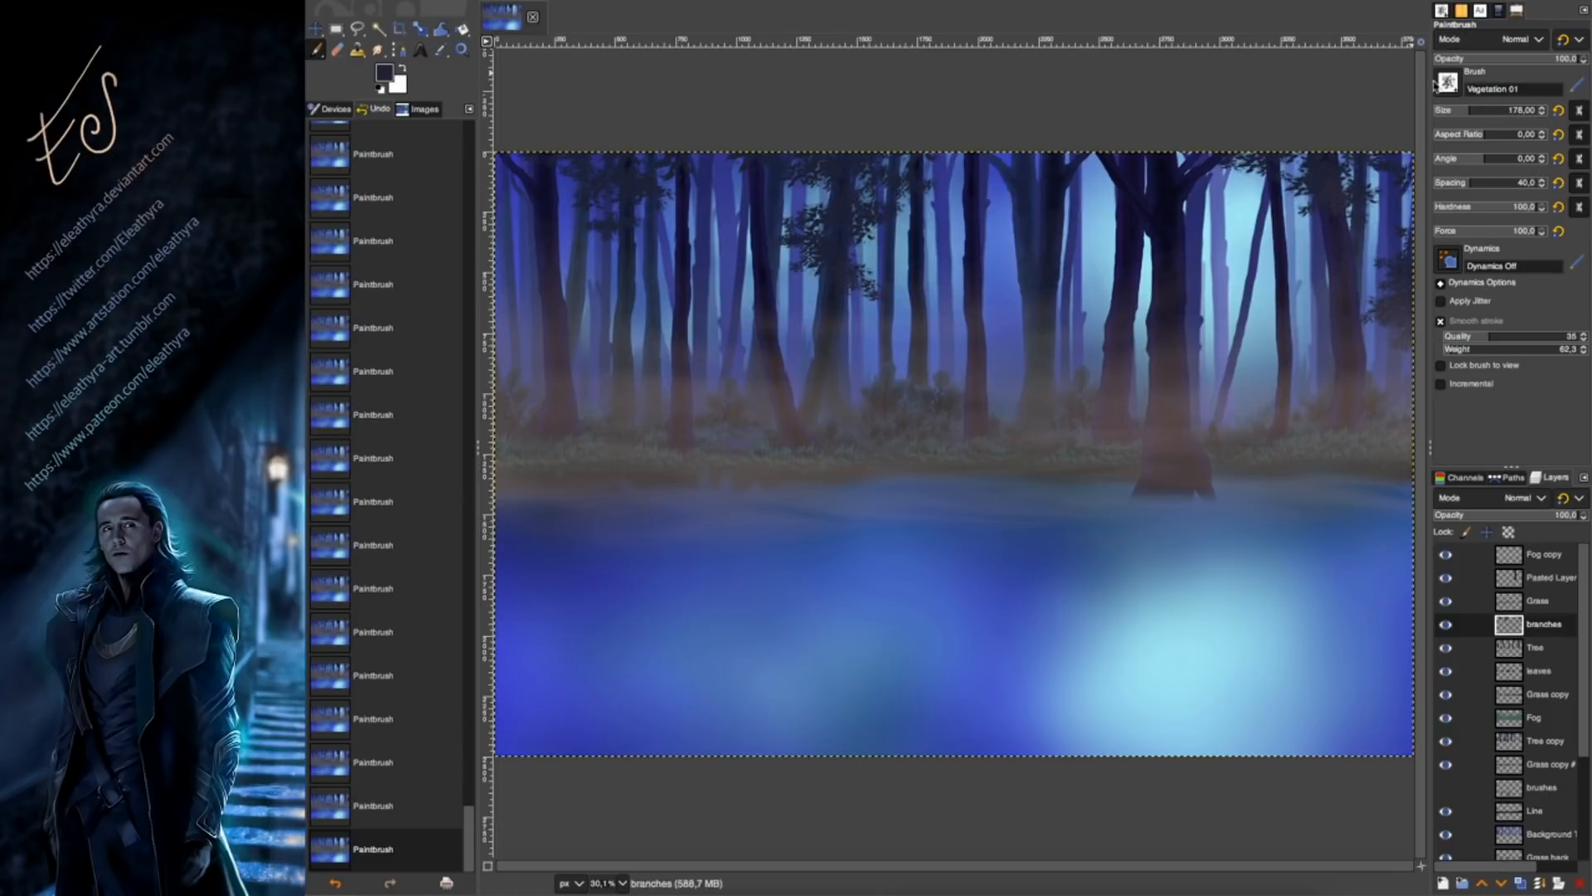
left_click(1092, 148)
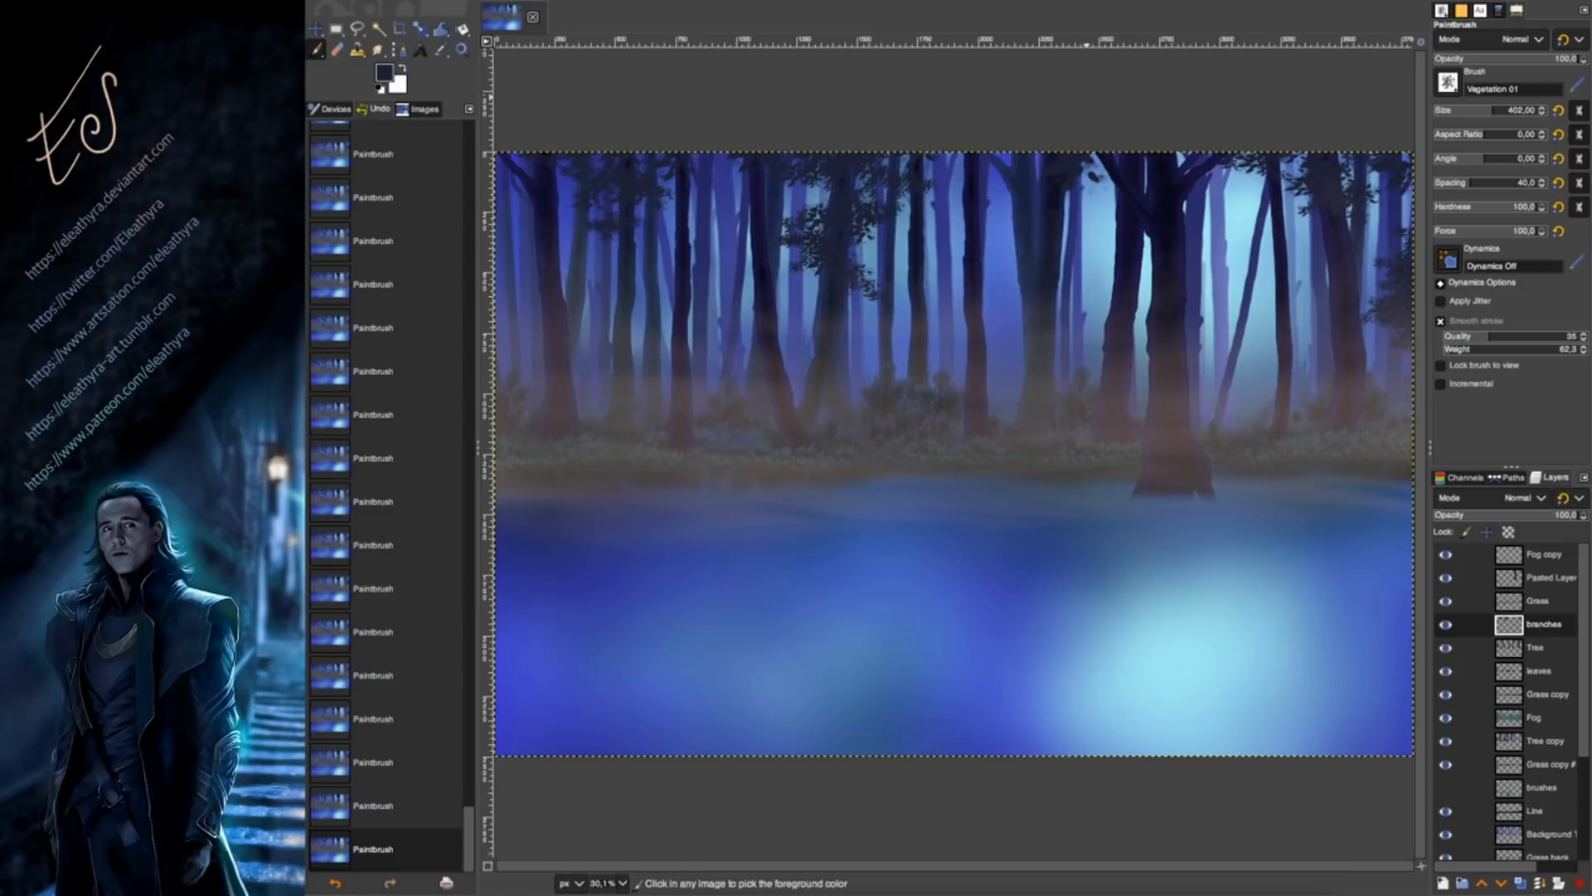
Undo the last dab, set the brush size to 277 and aspect ratio to -6, and dab leaves along the canopy's upper edge.
key("super+z")
left_click(1476, 106)
left_click(1463, 131)
left_click(535, 171)
left_click(1470, 134)
left_click(517, 183)
key("super+z")
left_click(933, 162)
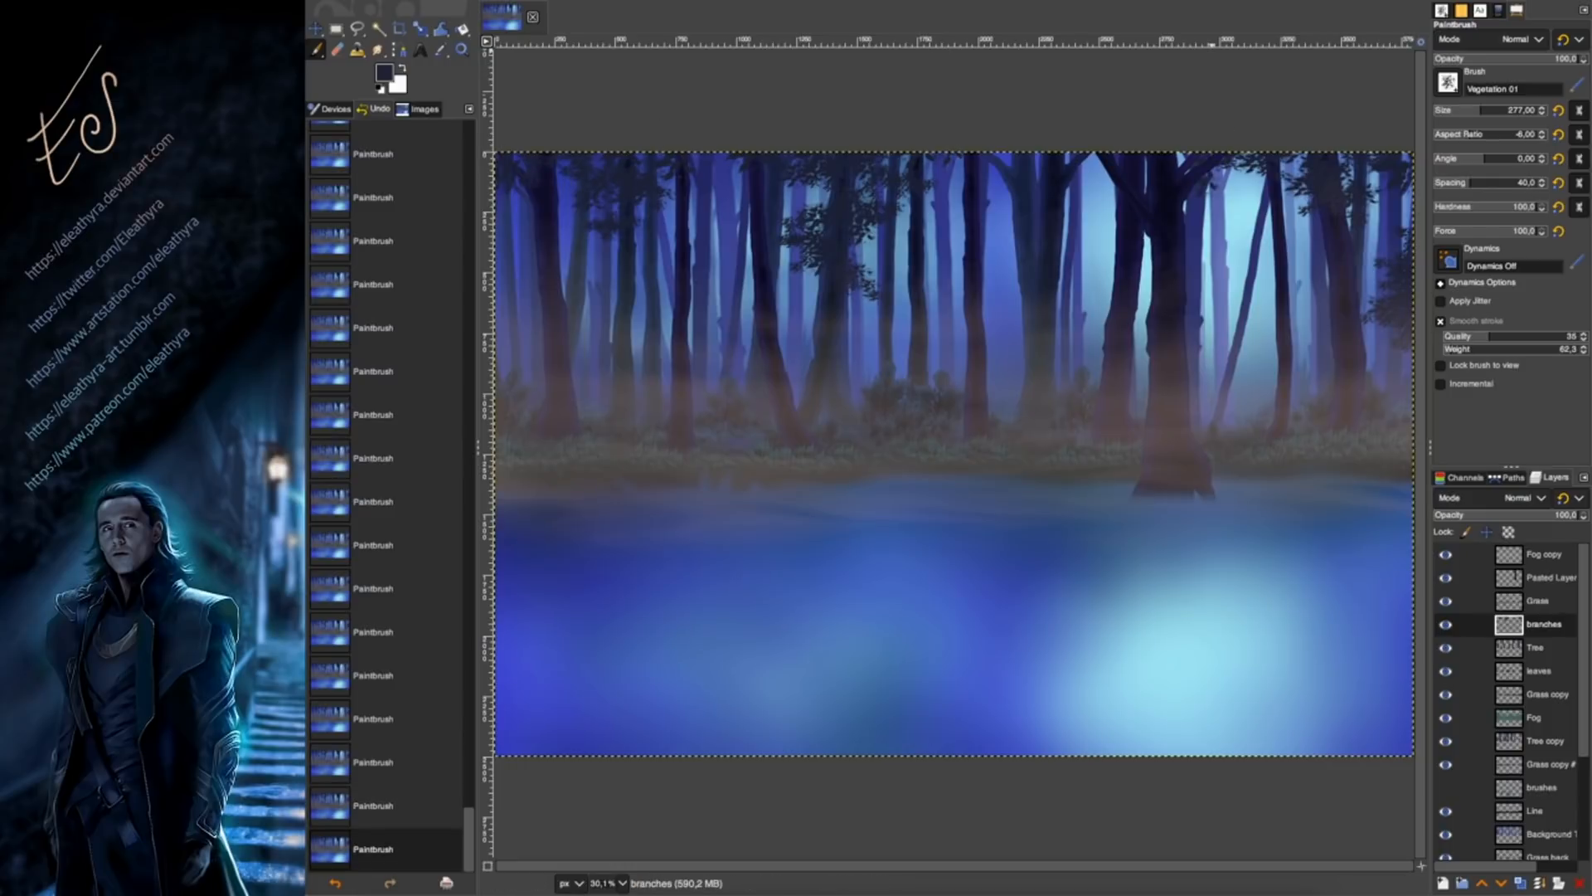
Try another leaf dab at the upper centre of the canopy, then undo the most recent dabs.
key("super+z")
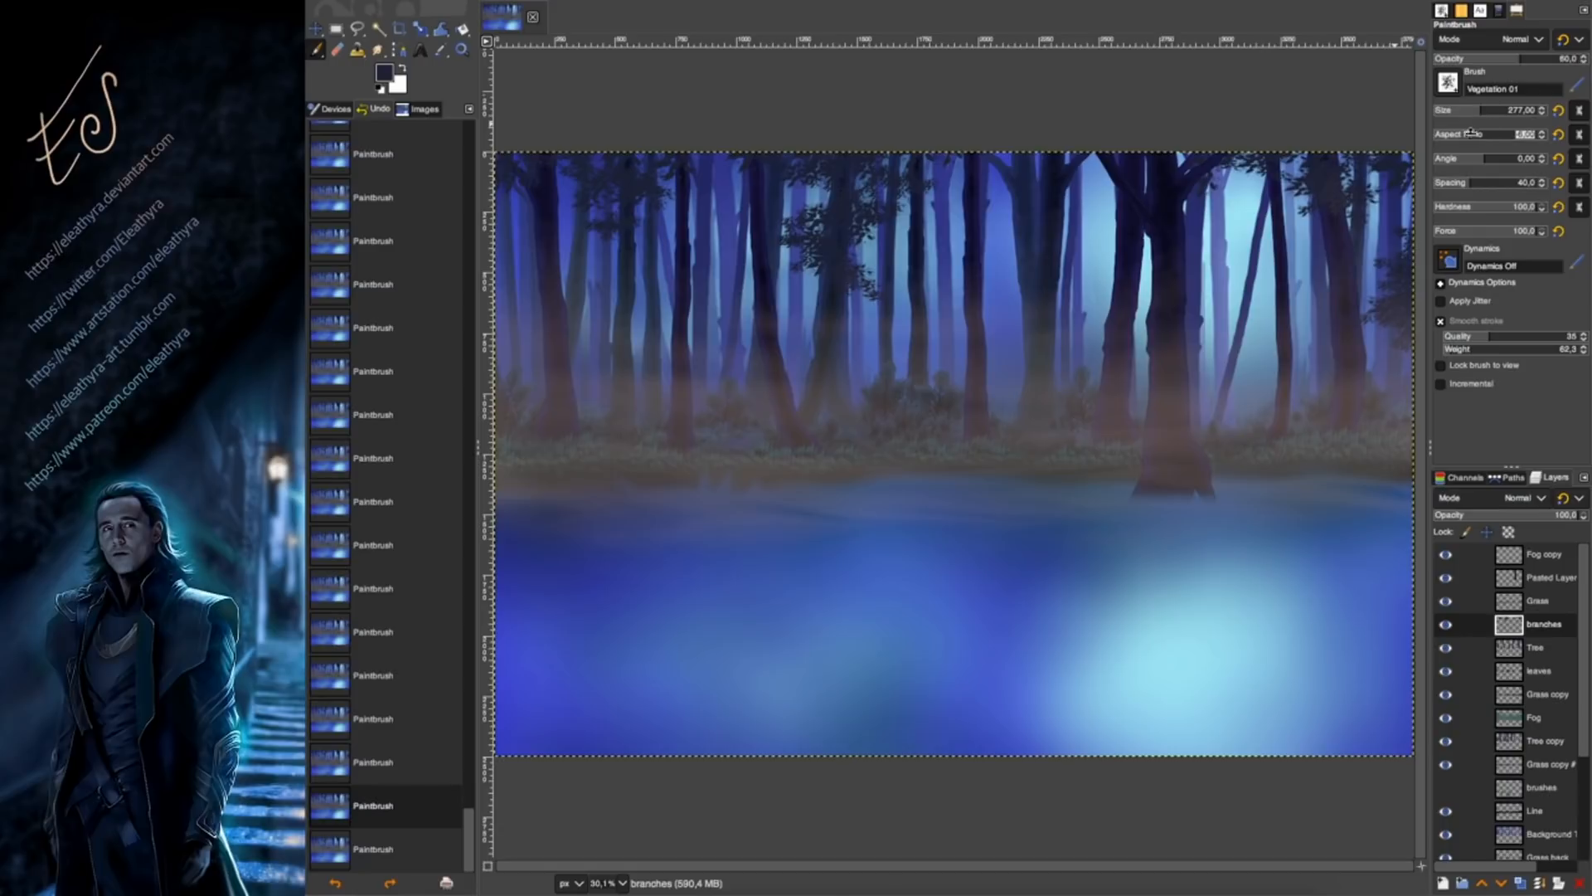
left_click(999, 164)
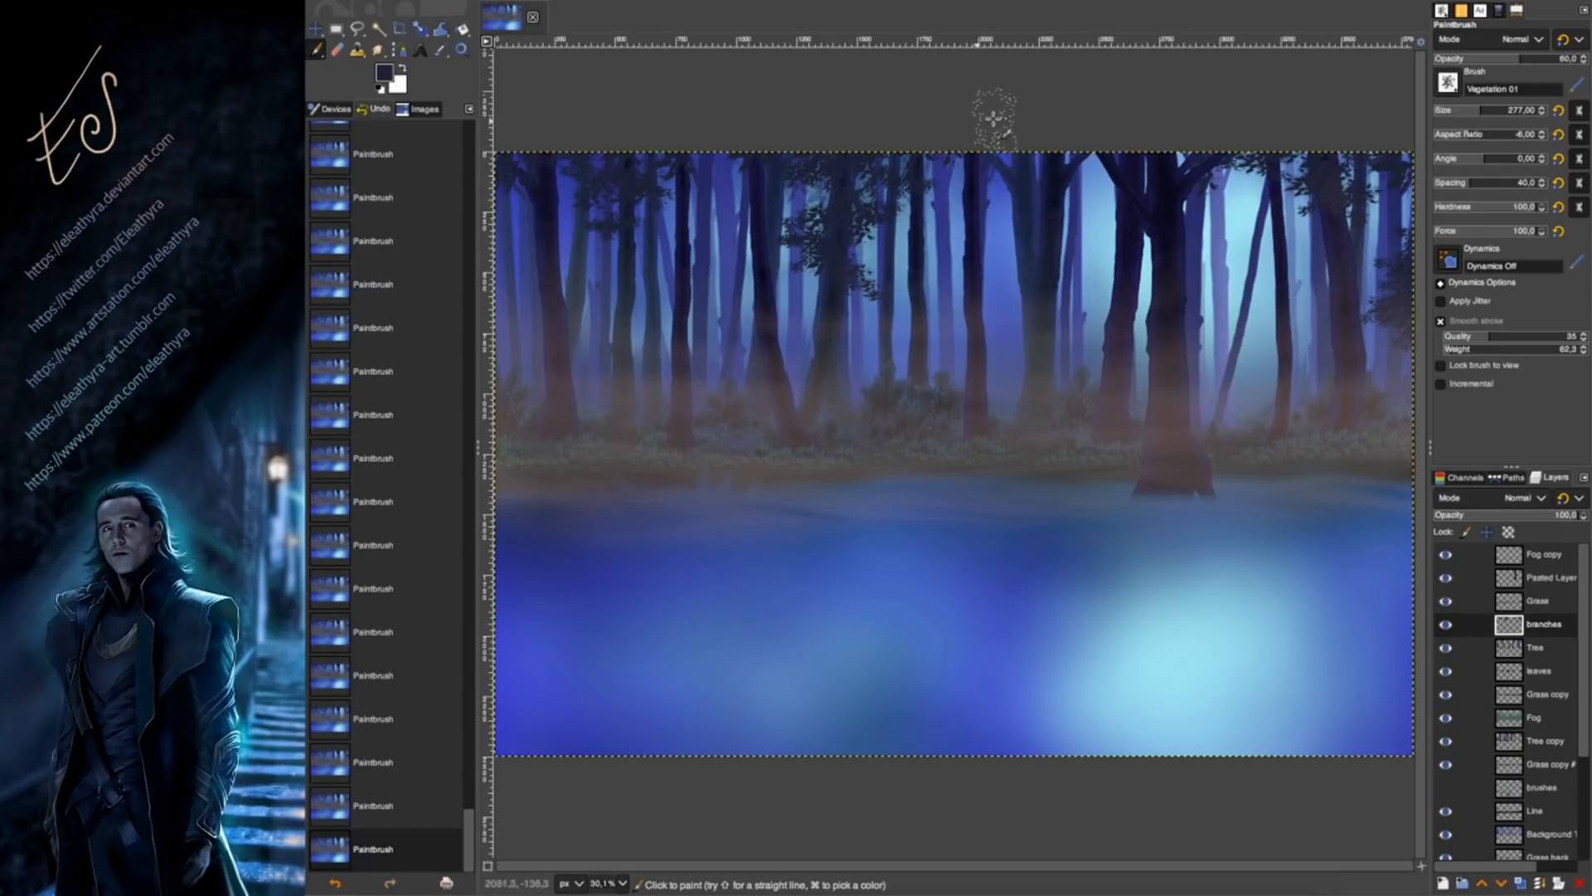
key("super+z")
key("super+z")
key("super+z")
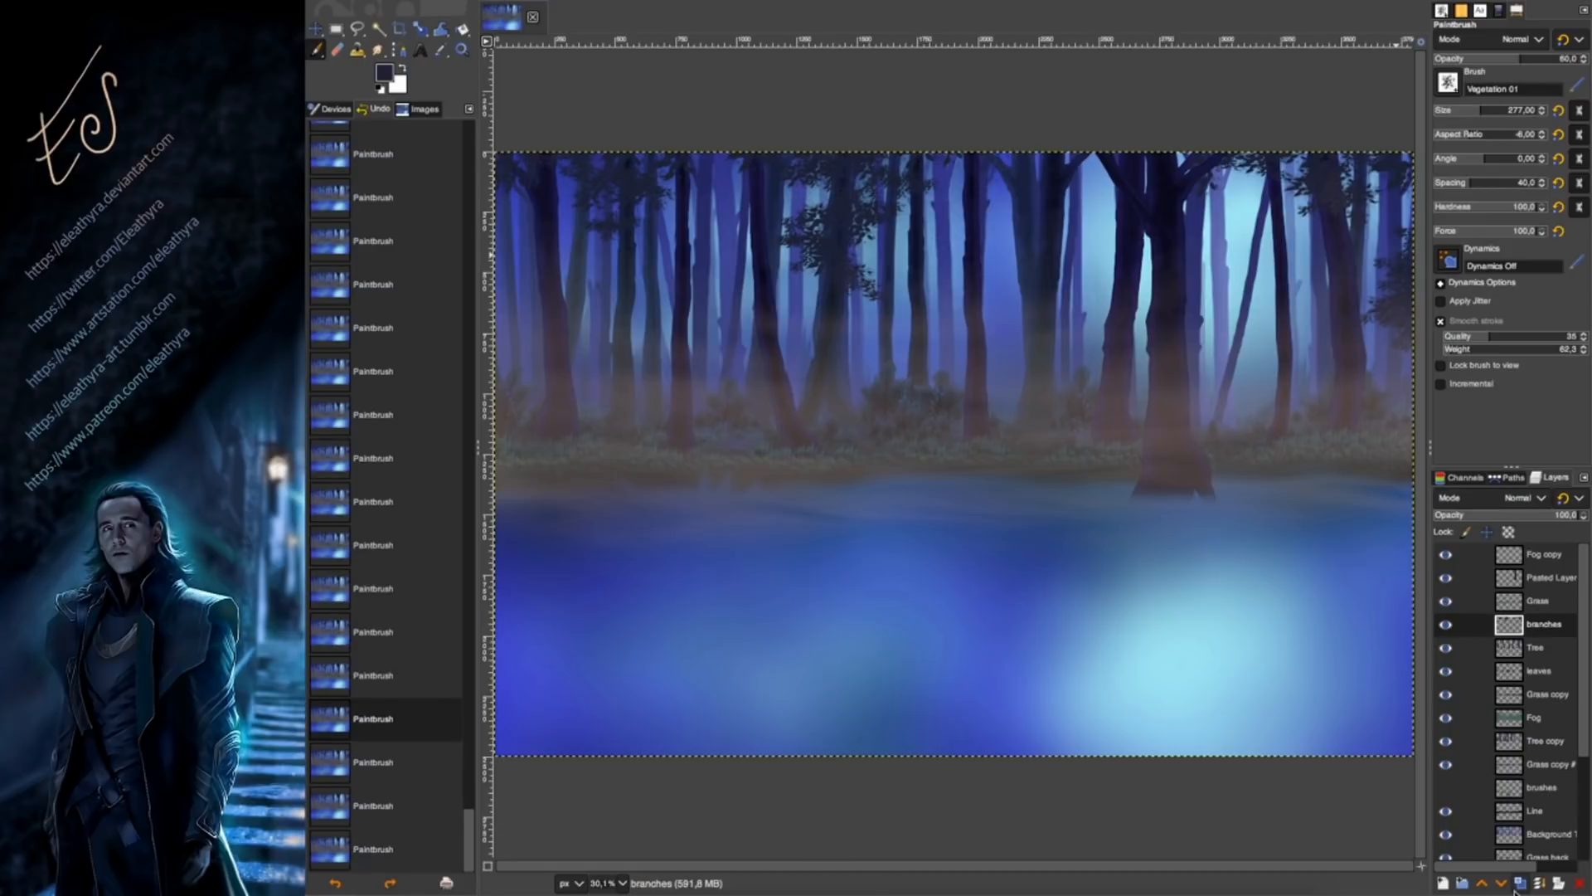
Lower the branches layer's opacity slightly and create a horizontally flipped duplicate of it.
left_click(1556, 514)
left_click_drag(1551, 511, 1586, 520)
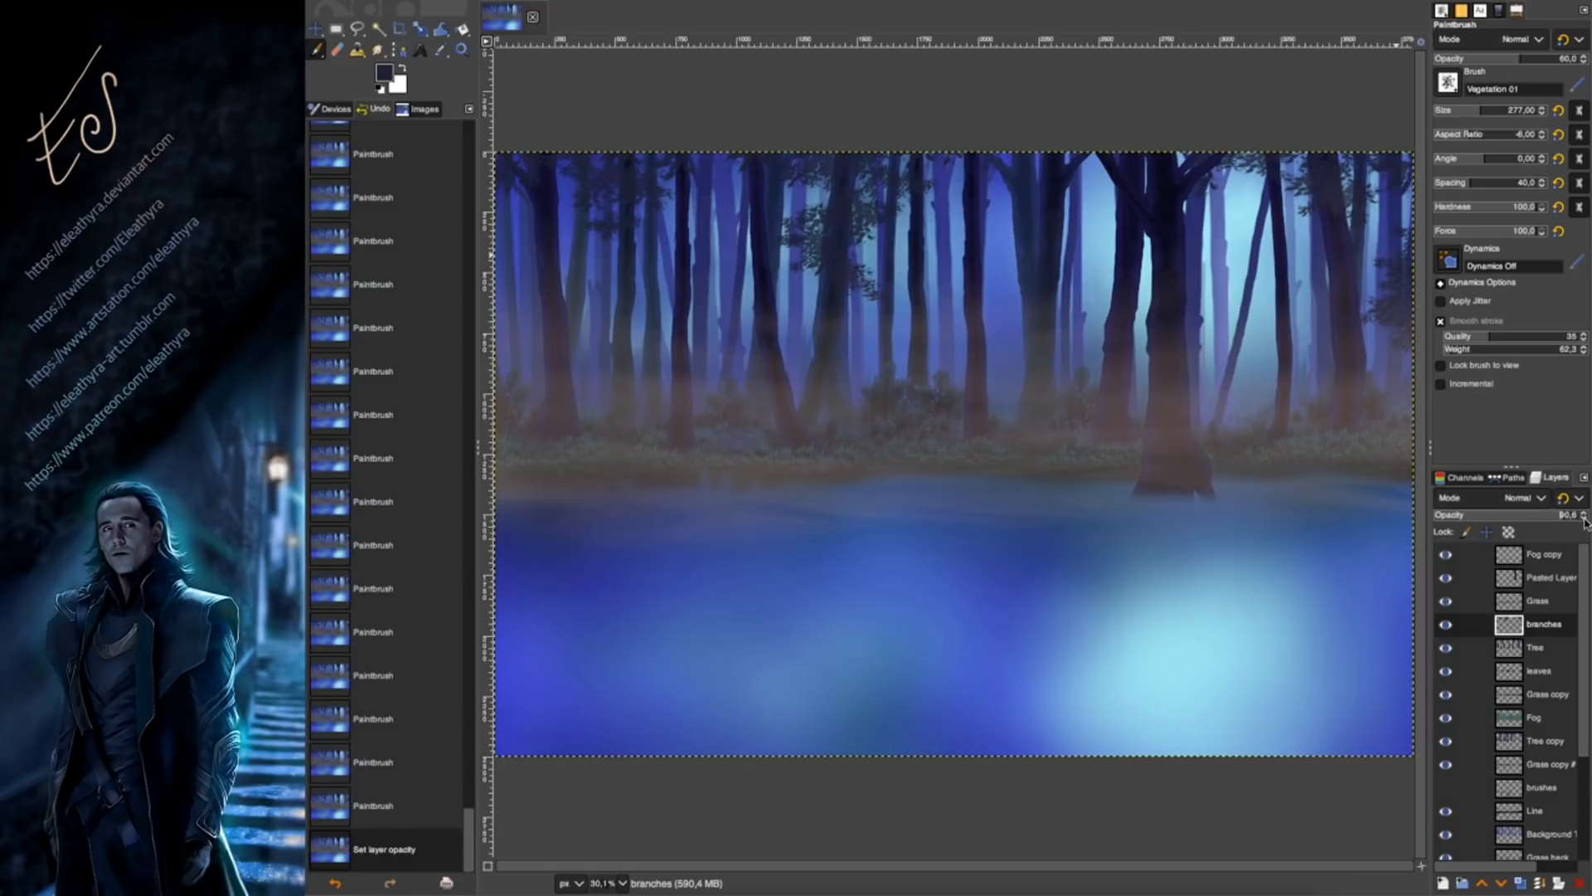
key("shift+super+d")
key("shift+f")
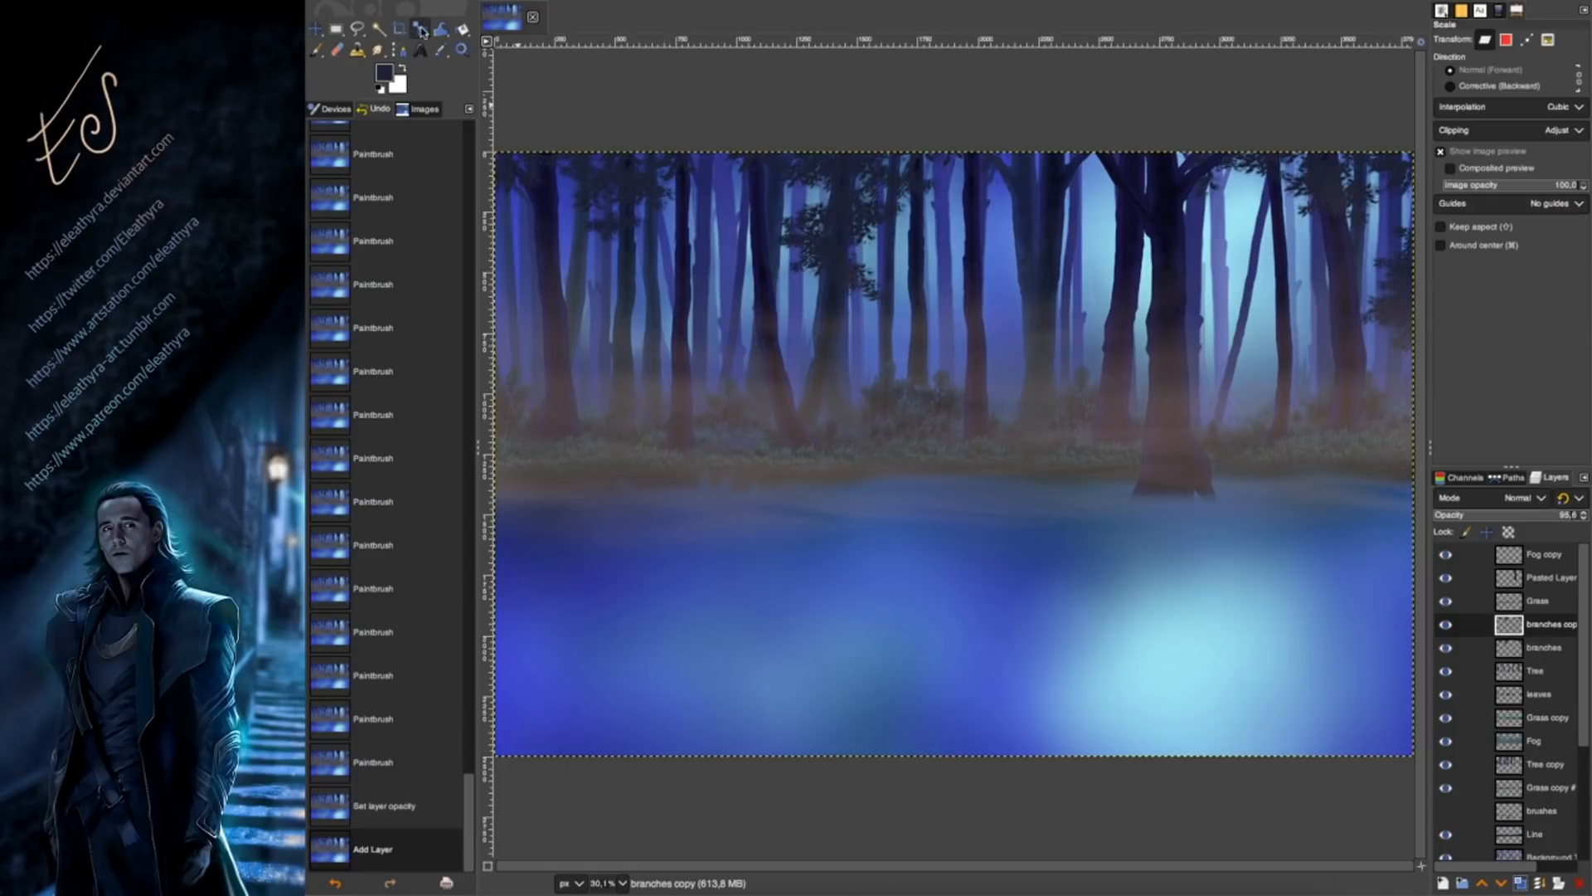
left_click(938, 377)
Place the flipped branches copy directly below the Tree copy layer and reduce its opacity.
mouse_move(1091, 241)
left_mouse_down()
mouse_move(1131, 228)
mouse_move(1177, 260)
mouse_move(1089, 241)
left_mouse_up()
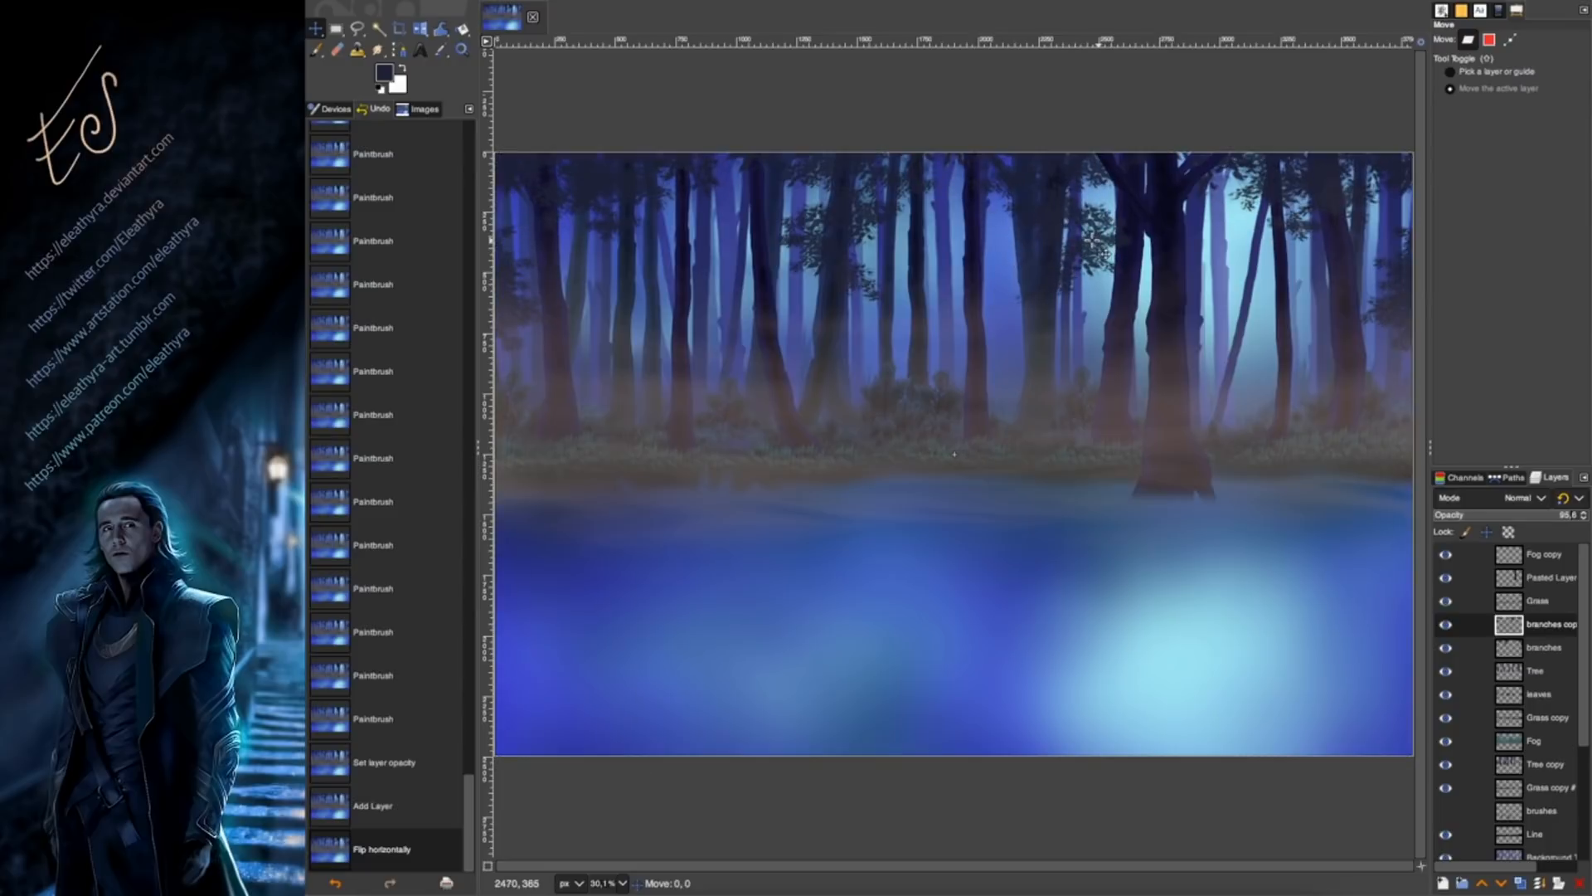
left_click_drag(1550, 623, 1543, 771)
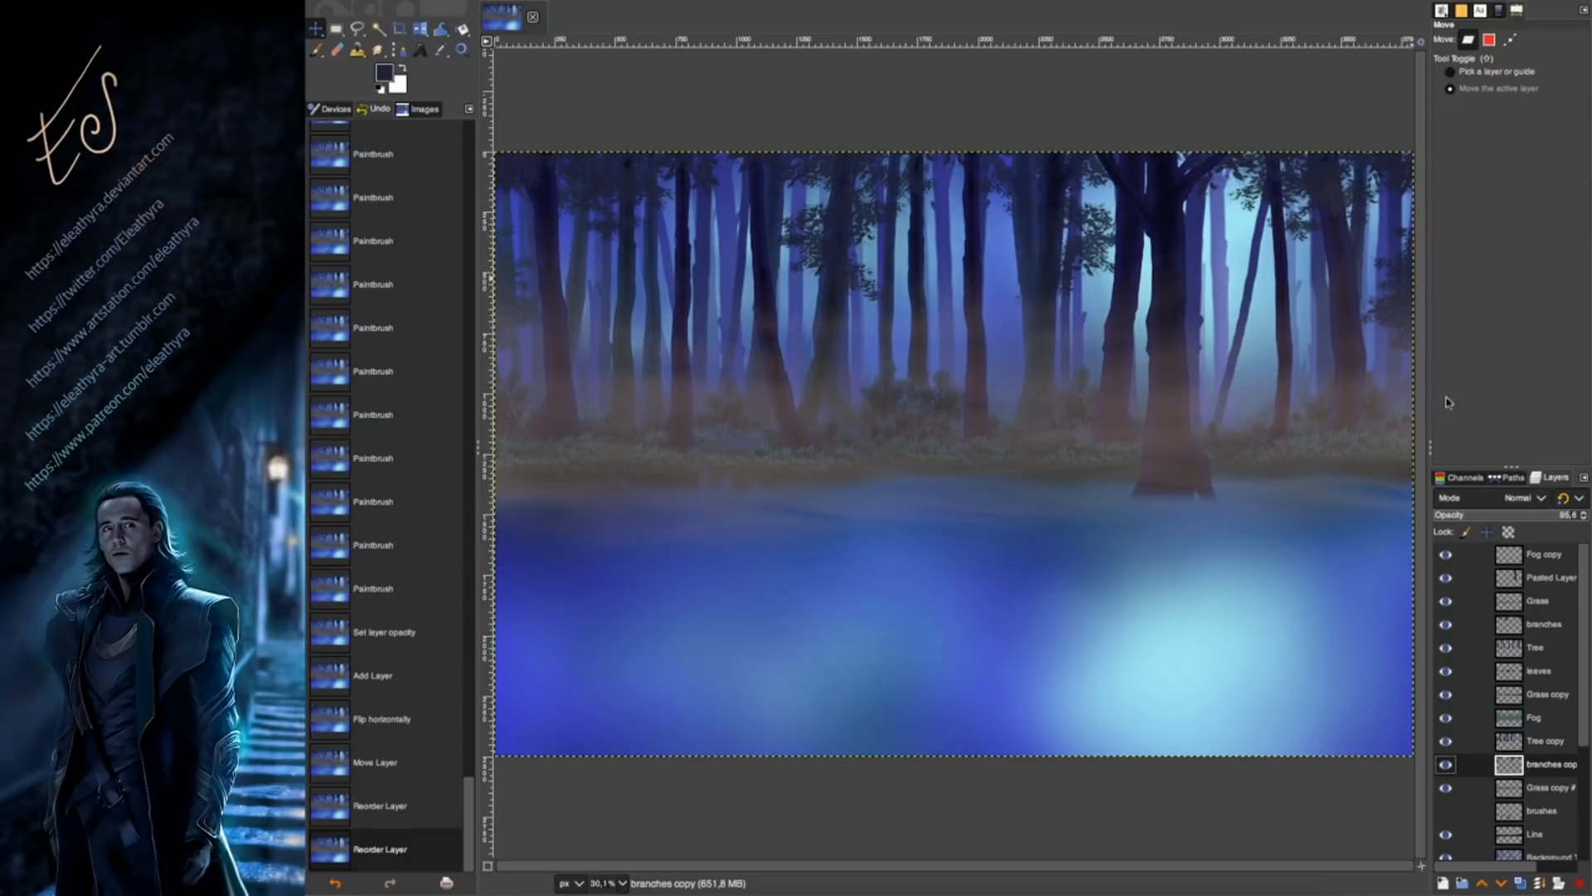
left_click(1532, 512)
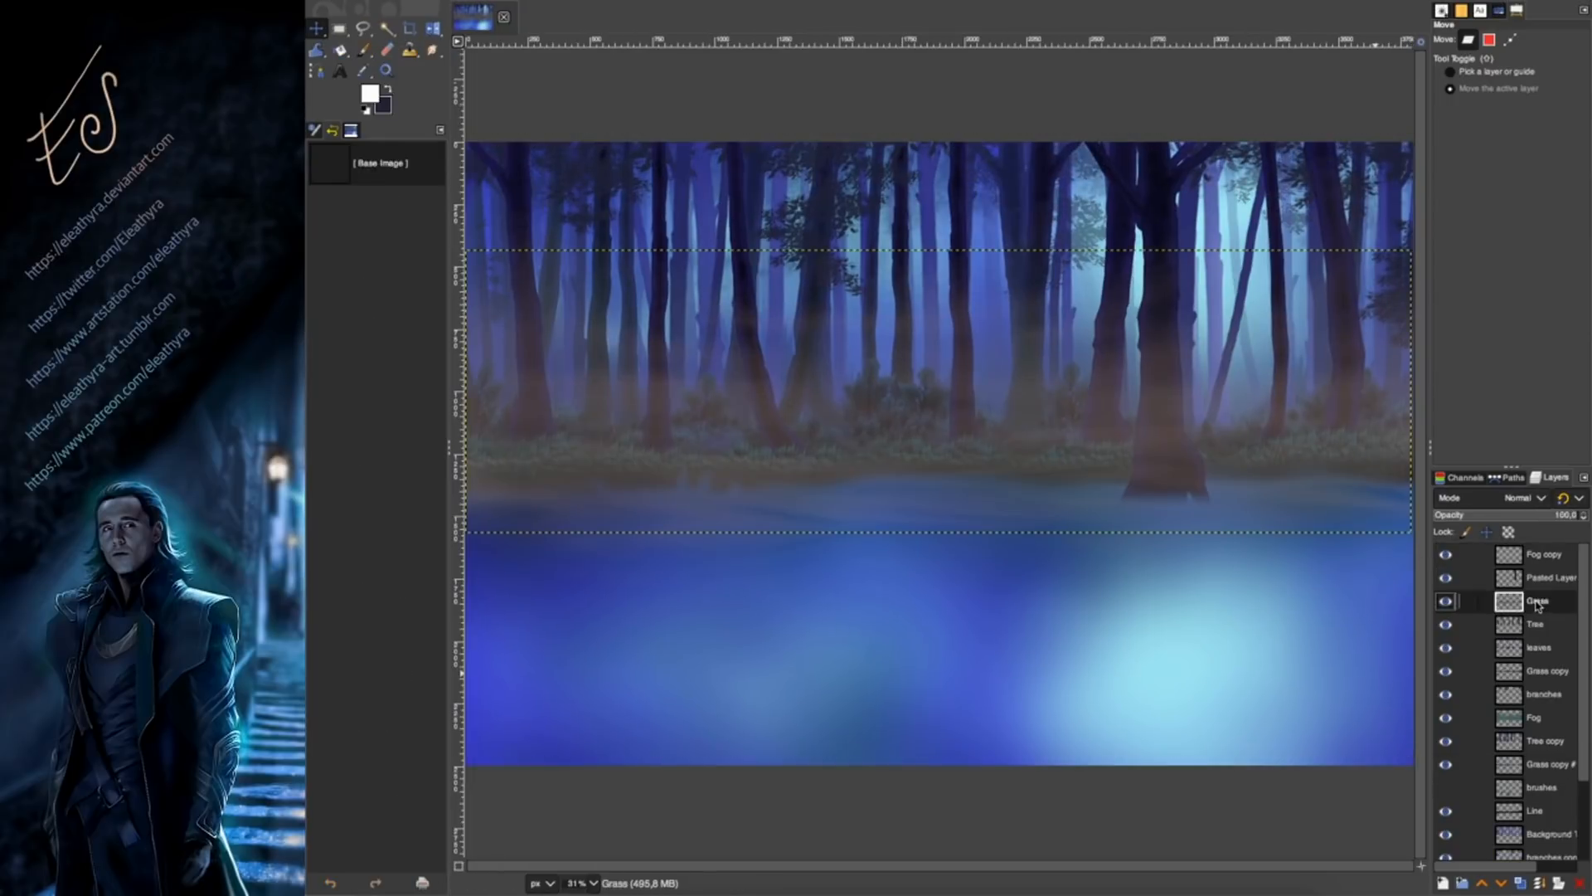
Toggle the Grass layer's visibility off and on to check it, and adjust its opacity.
left_click(1446, 600)
left_click(1445, 600)
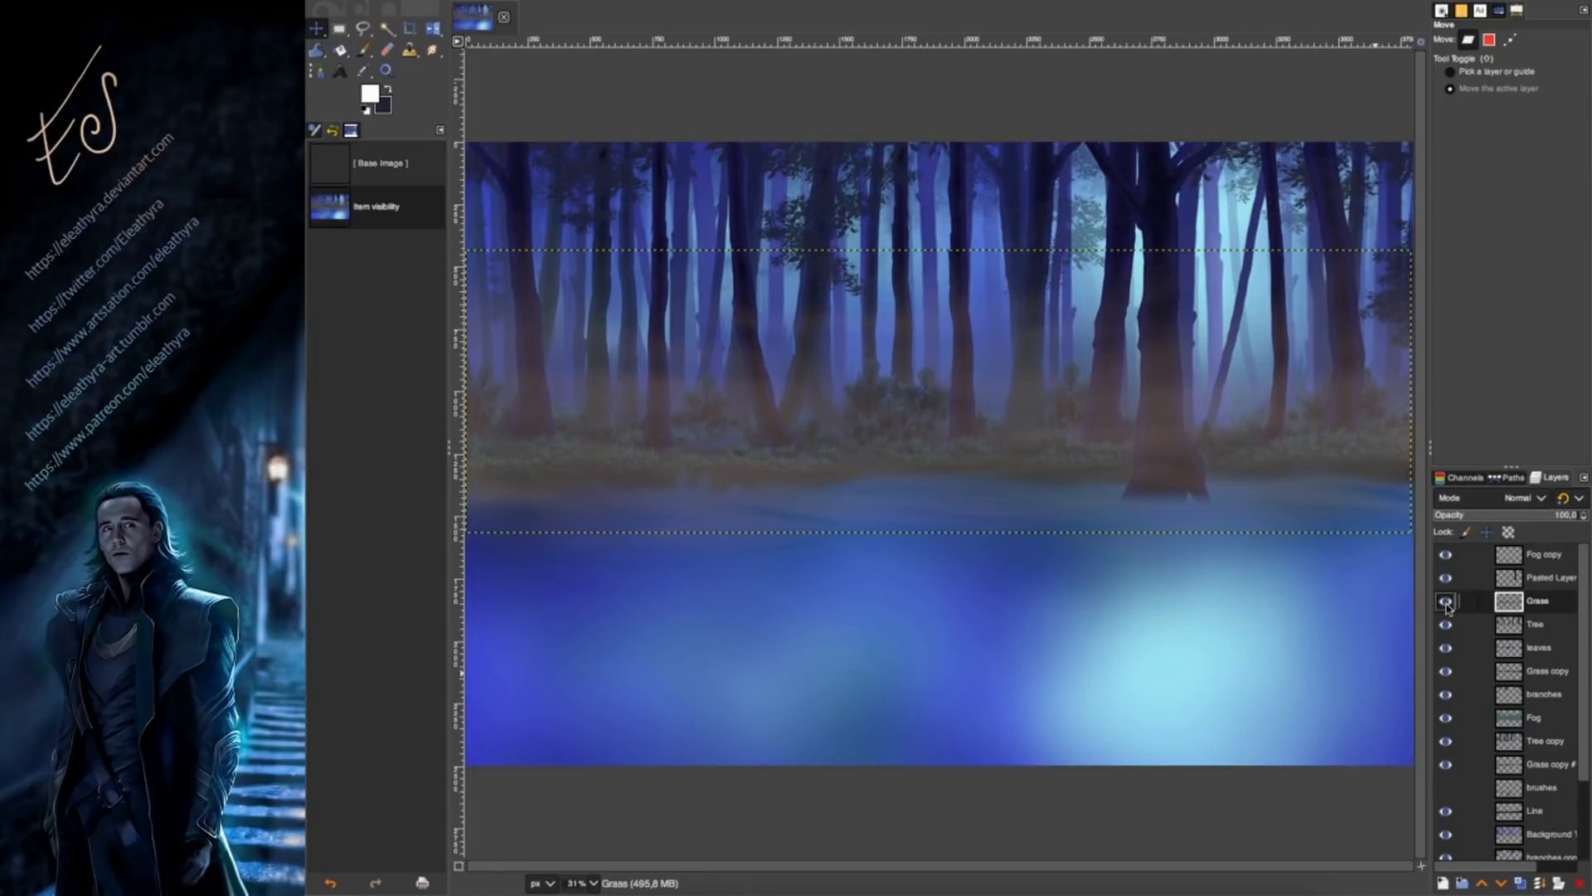
left_click(1557, 512)
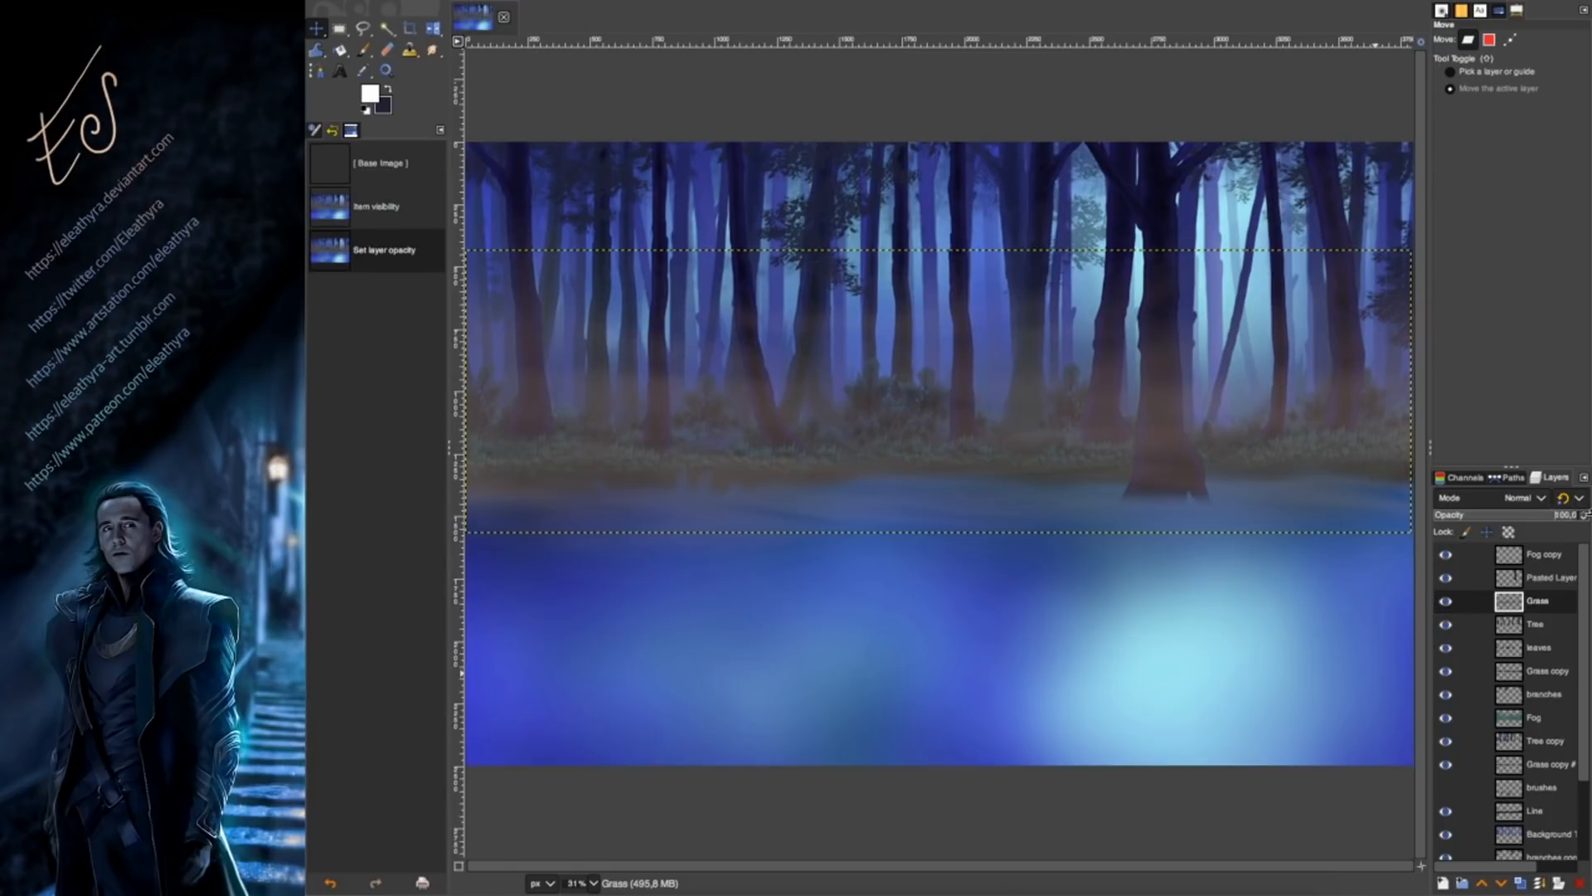
Merge the Grass layer down successively through Tree, leaves and Grass copy into the branches layer.
right_click(1536, 604)
left_click(1419, 259)
right_click(1537, 604)
left_click(1418, 264)
right_click(1535, 606)
left_click(1435, 260)
right_click(1537, 604)
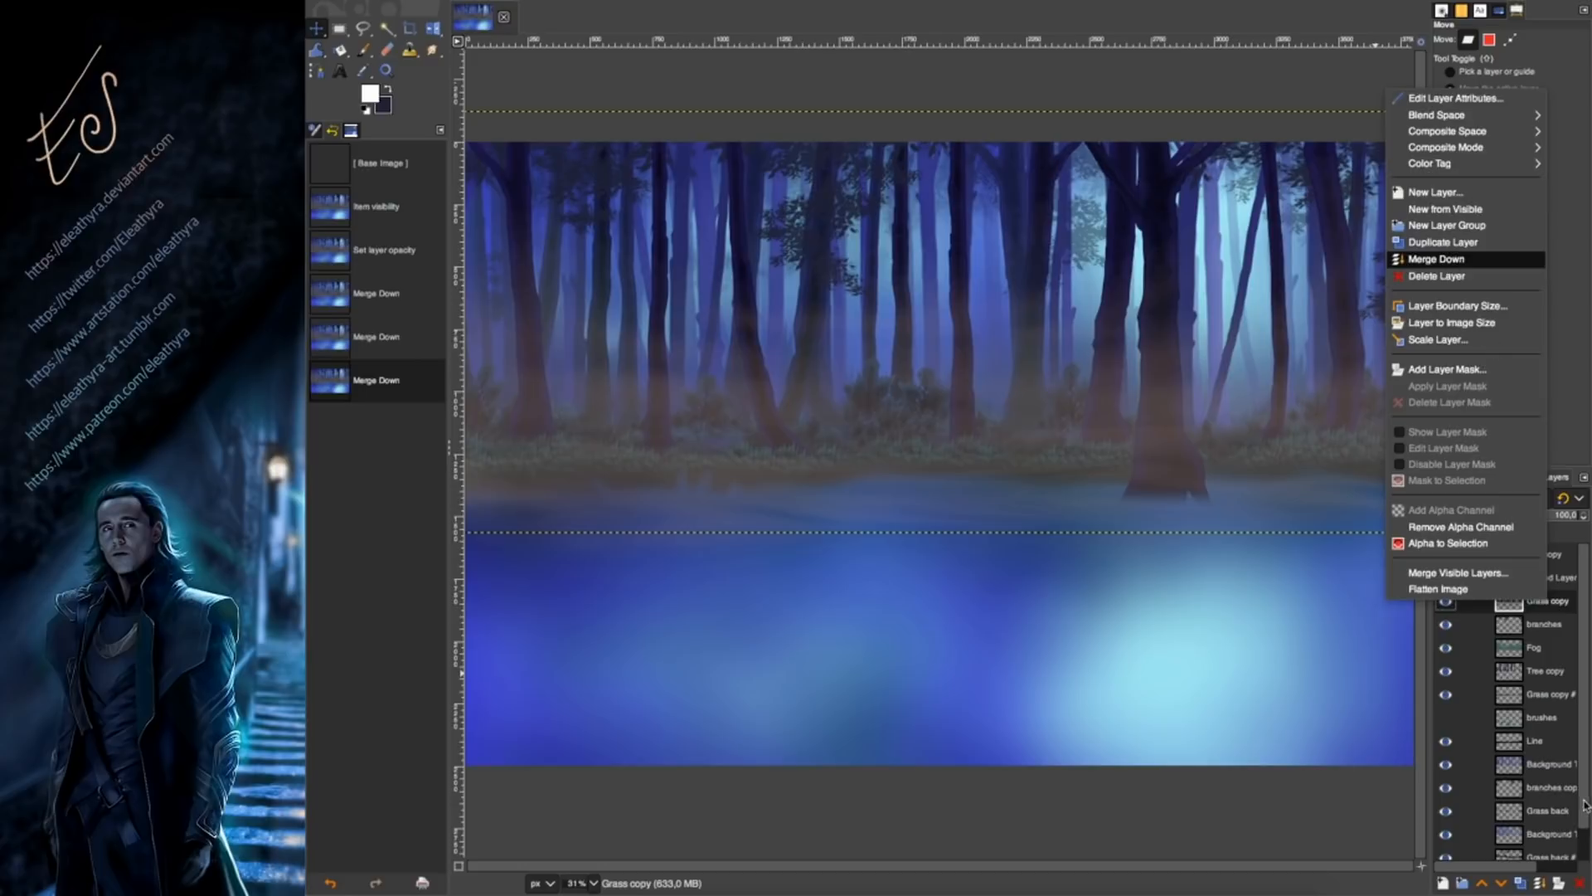
left_click(1434, 258)
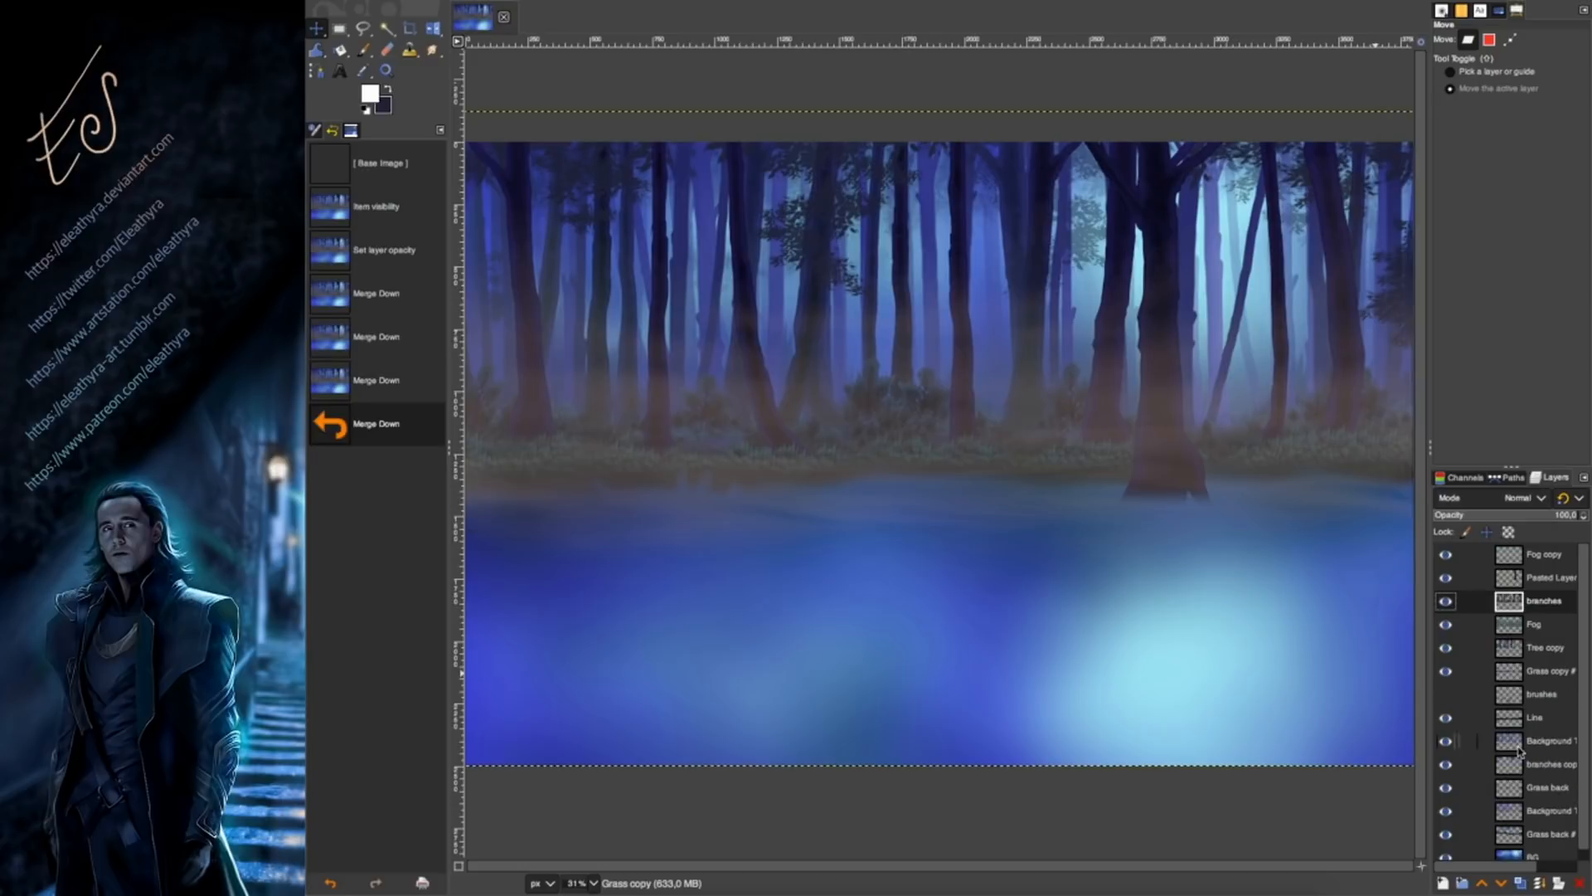
Merge the branches layer down successively through Fog and Tree copy into Grass copy #1.
right_click(1546, 608)
left_click(1434, 260)
right_click(1547, 608)
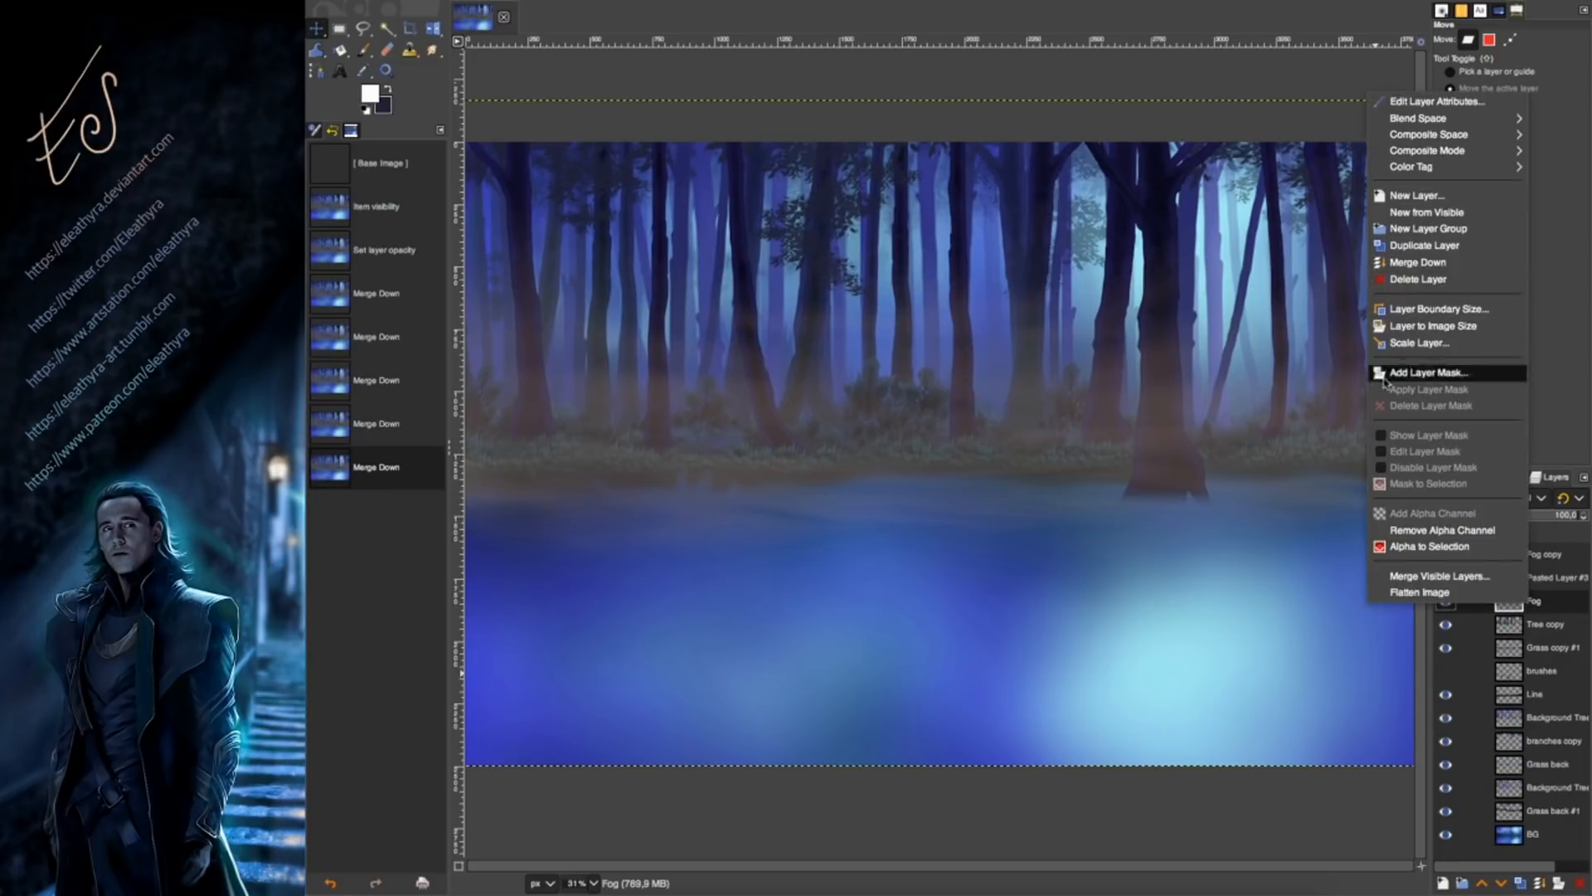
left_click(1435, 260)
right_click(1542, 604)
left_click(1435, 260)
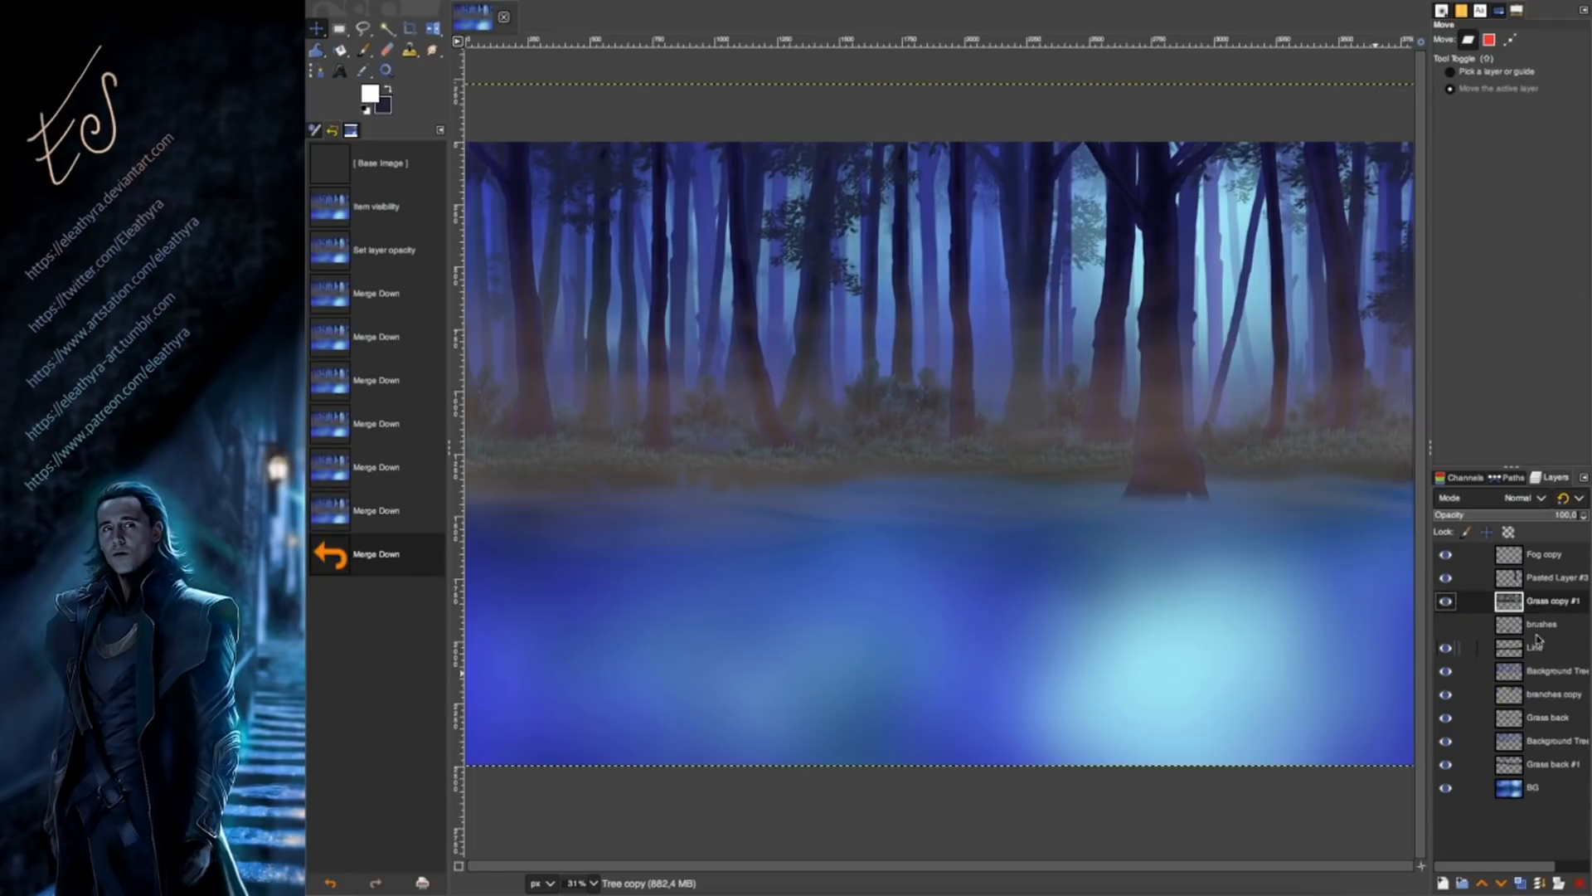
Move the brushes layer to the top of the stack and merge Grass copy #1 down through Line into the background trees layer.
left_click_drag(1540, 626, 1541, 549)
left_click(1543, 628)
right_click(1543, 628)
left_click(1427, 286)
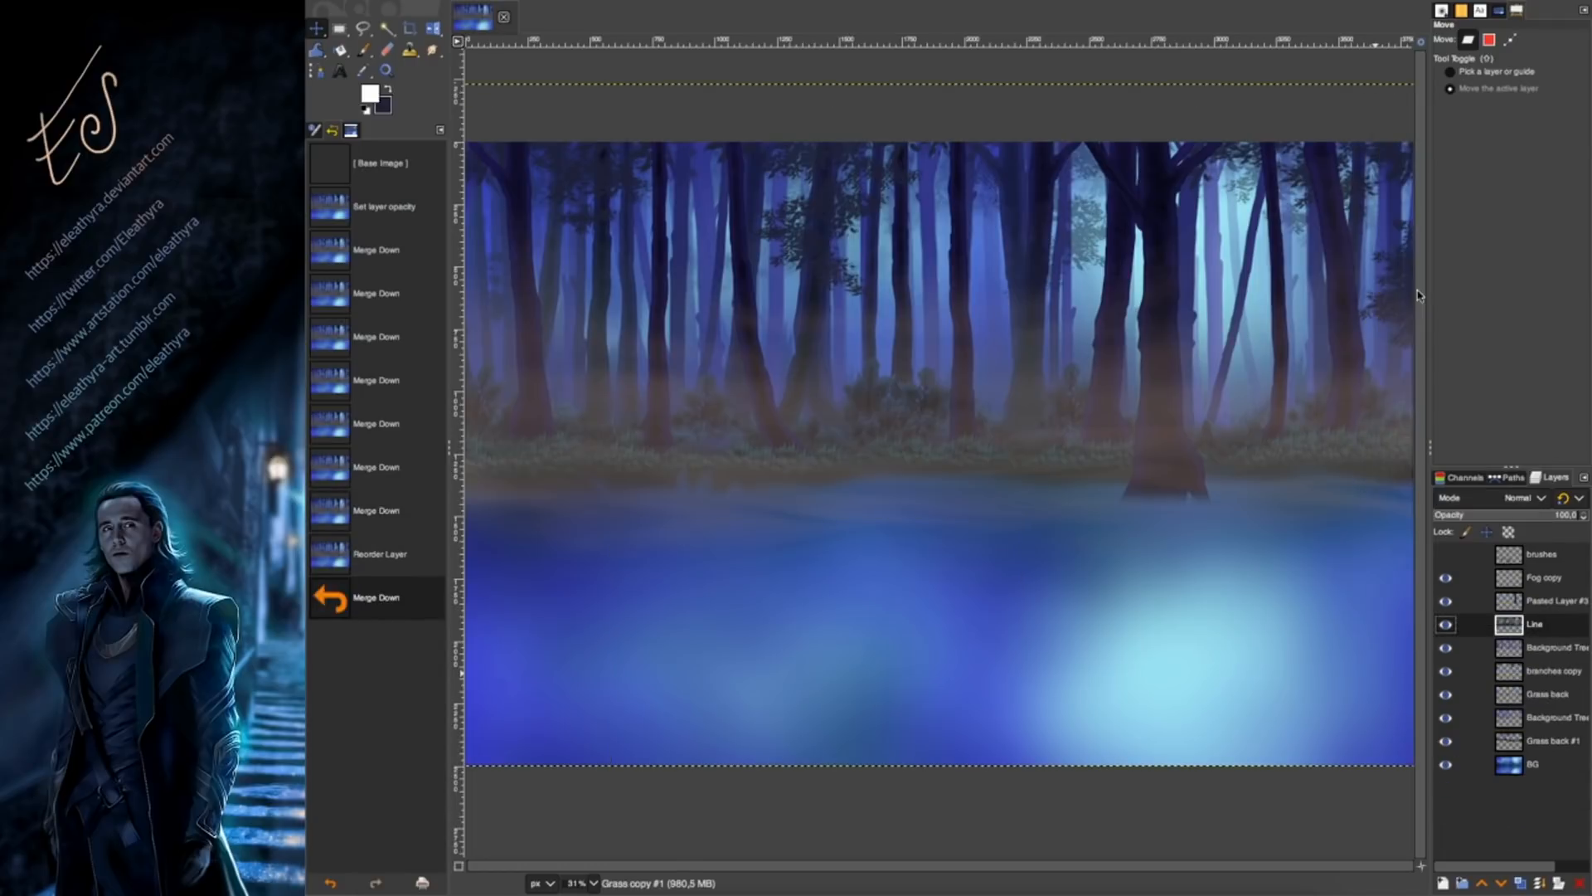
right_click(1542, 625)
left_click(1430, 291)
Merge the background trees layer down through branches copy, Grass back and the second background trees layer into Grass back #1.
right_click(1541, 628)
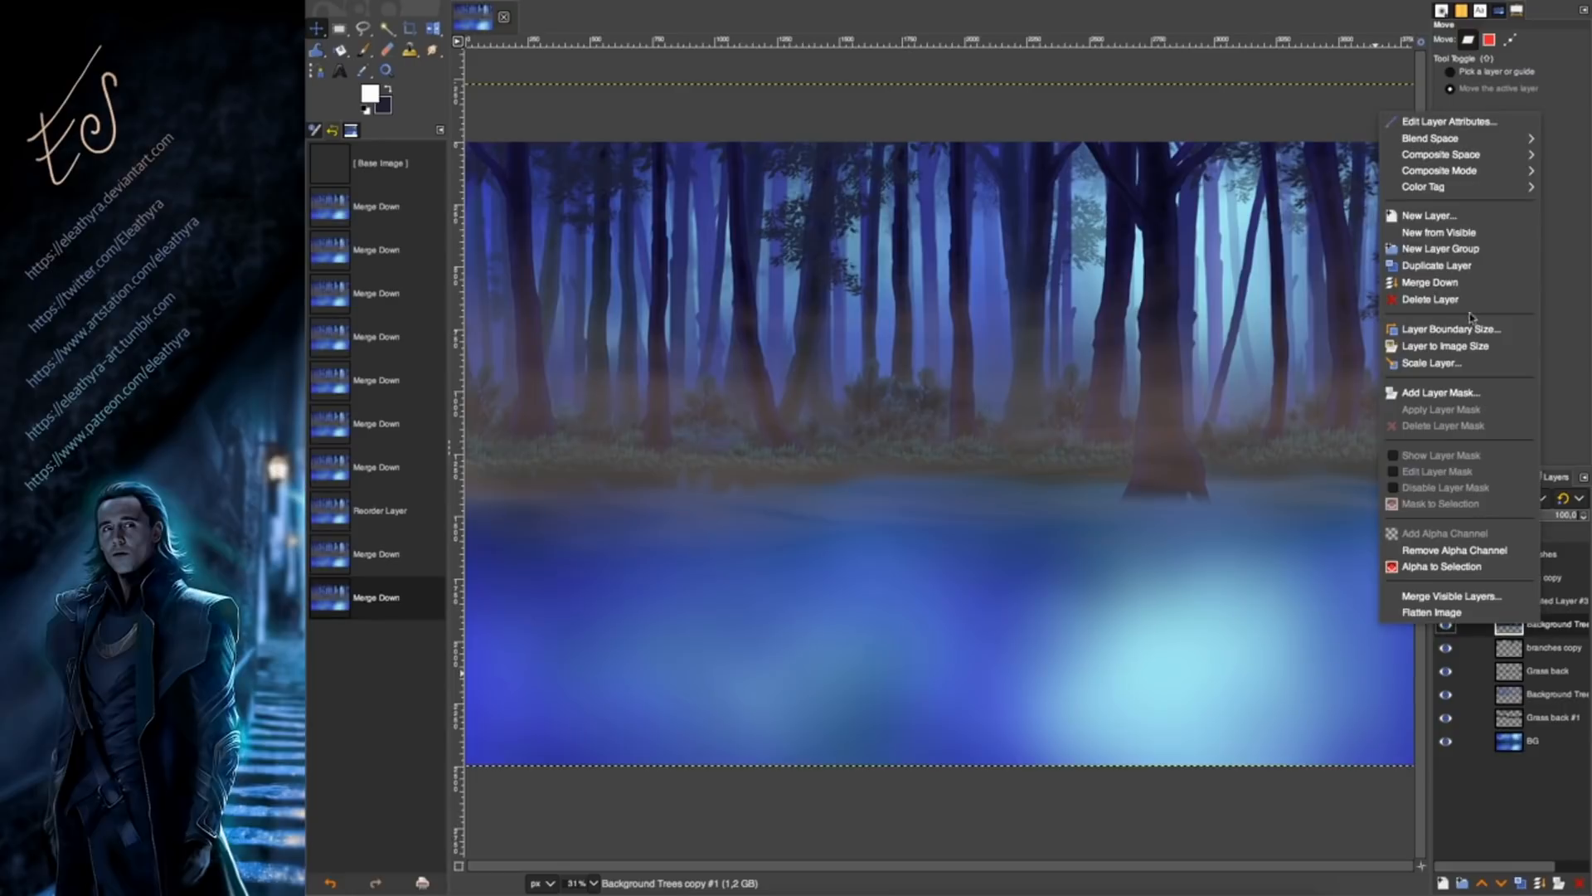
left_click(1428, 282)
right_click(1540, 628)
left_click(1415, 287)
right_click(1540, 628)
left_click(1426, 283)
right_click(1539, 628)
left_click(1420, 284)
Rename the merged forest layer as Trees Top.
right_click(1547, 632)
left_click(1393, 124)
type("Trees Top")
key("Return")
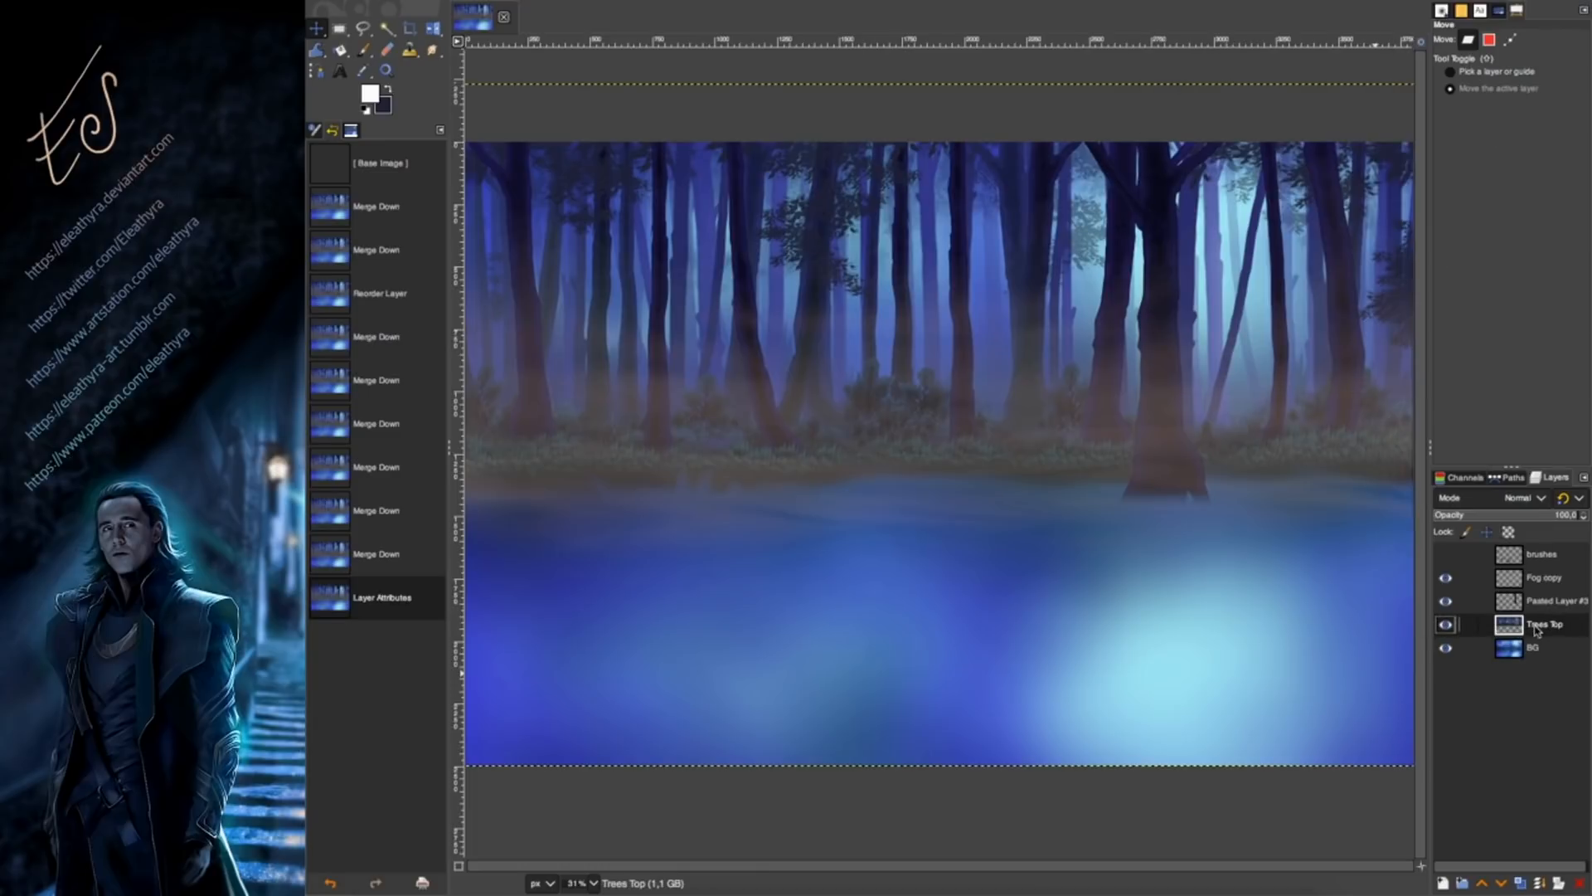
Duplicate the Trees Top layer and flip the lower of the two layers vertically.
left_click(1521, 884)
key("shift+f")
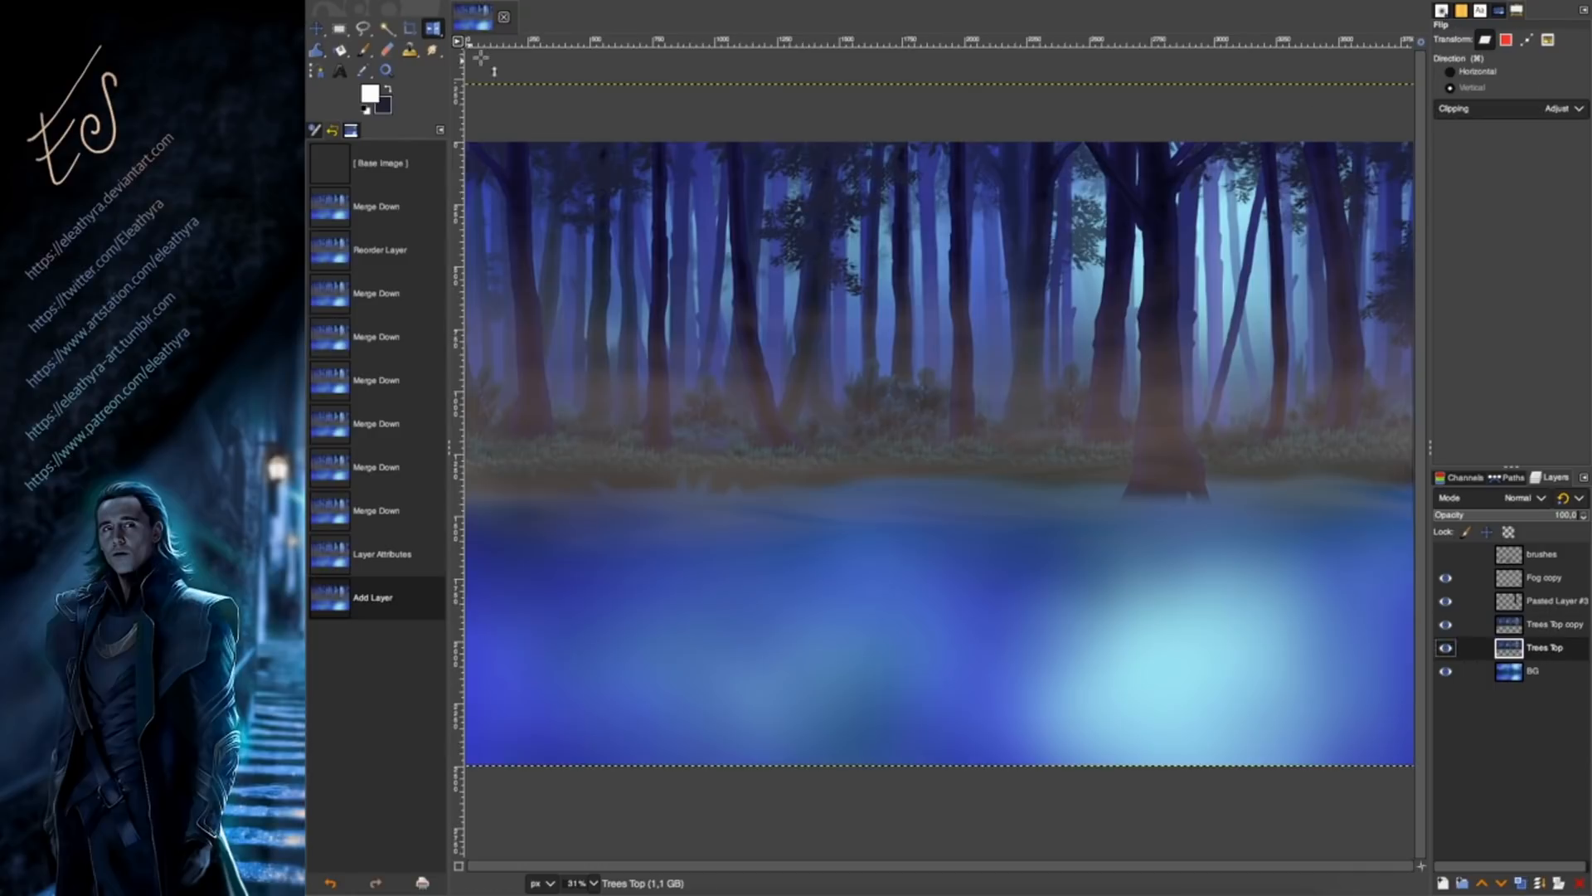
left_click(947, 412)
Move the flipped Trees Top layer down so it mirrors the forest below the shoreline, and set its opacity to 58.3.
left_click(317, 29)
left_click_drag(1015, 234, 1015, 237)
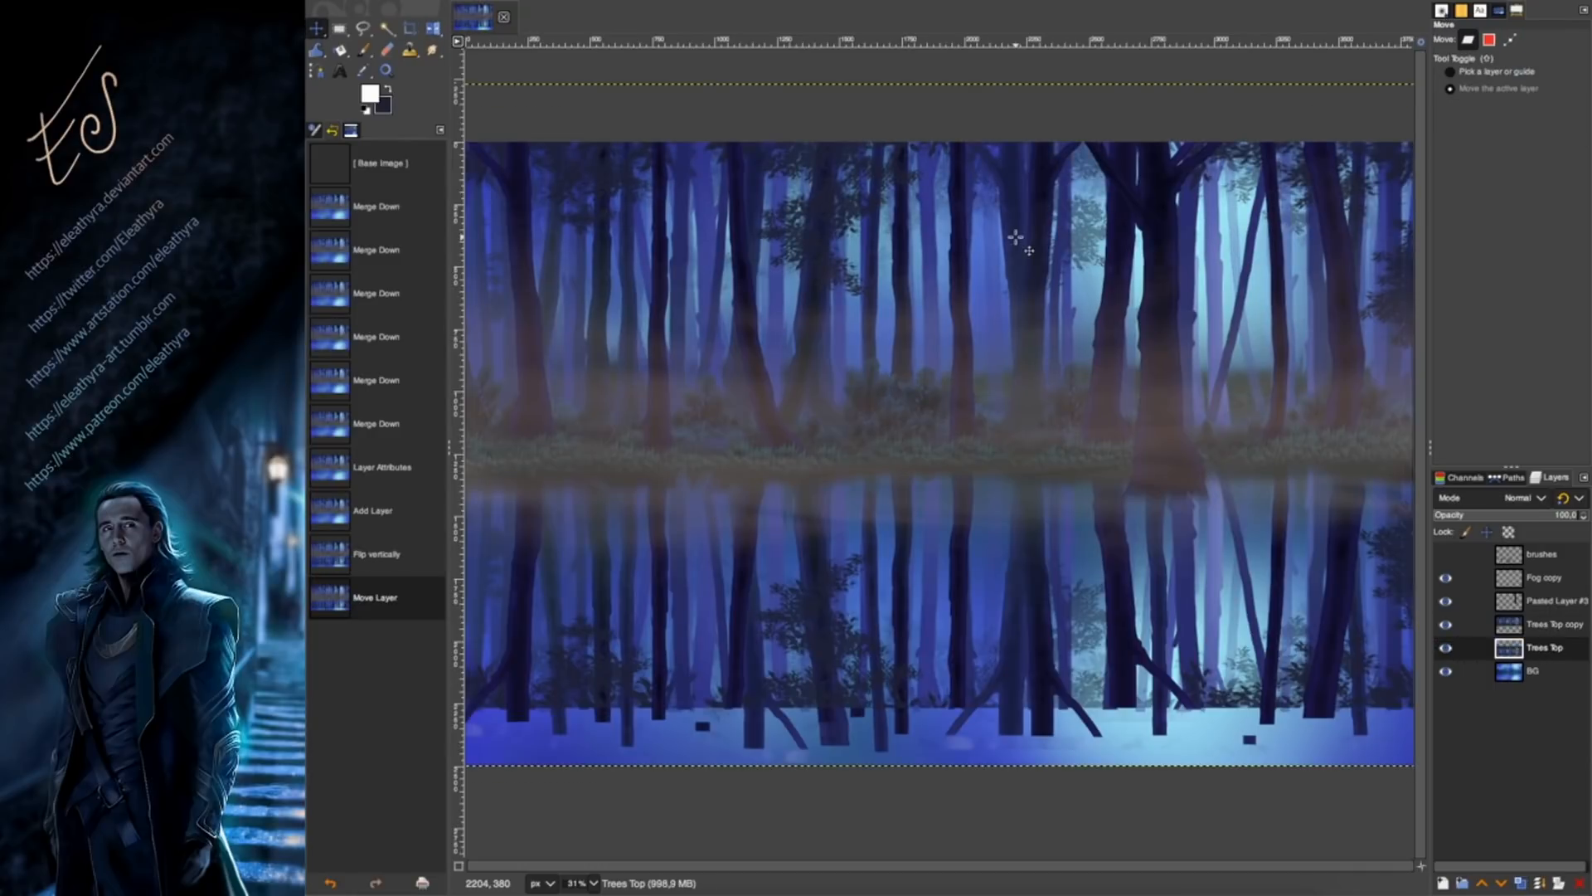
key("shift+Down")
key("shift+Down")
key("shift+Down")
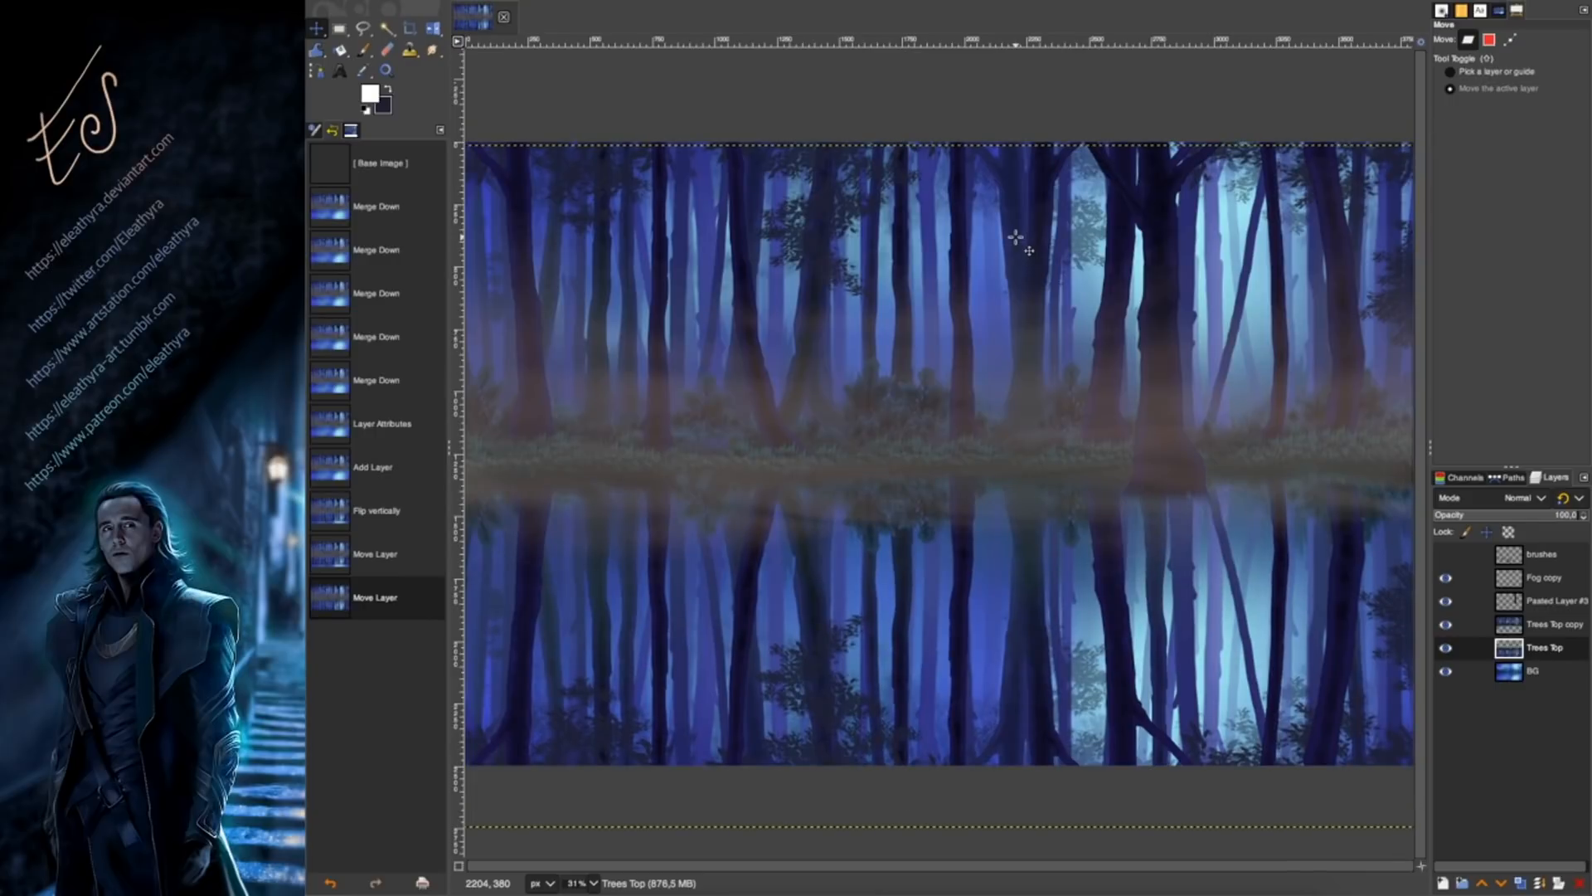
left_click(1527, 512)
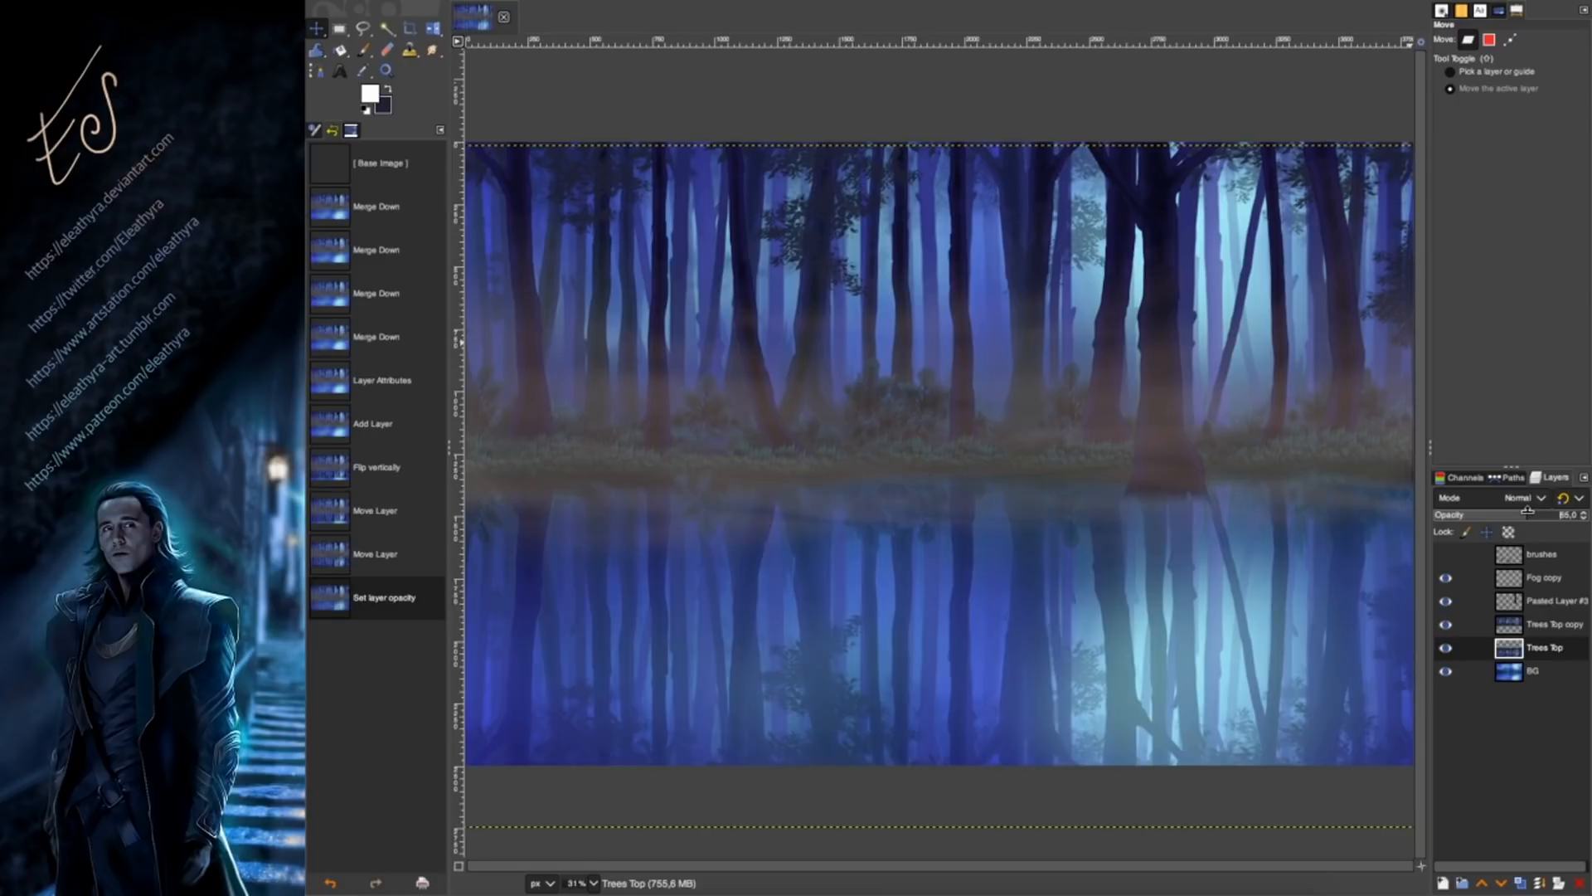
left_click_drag(1541, 512, 1518, 512)
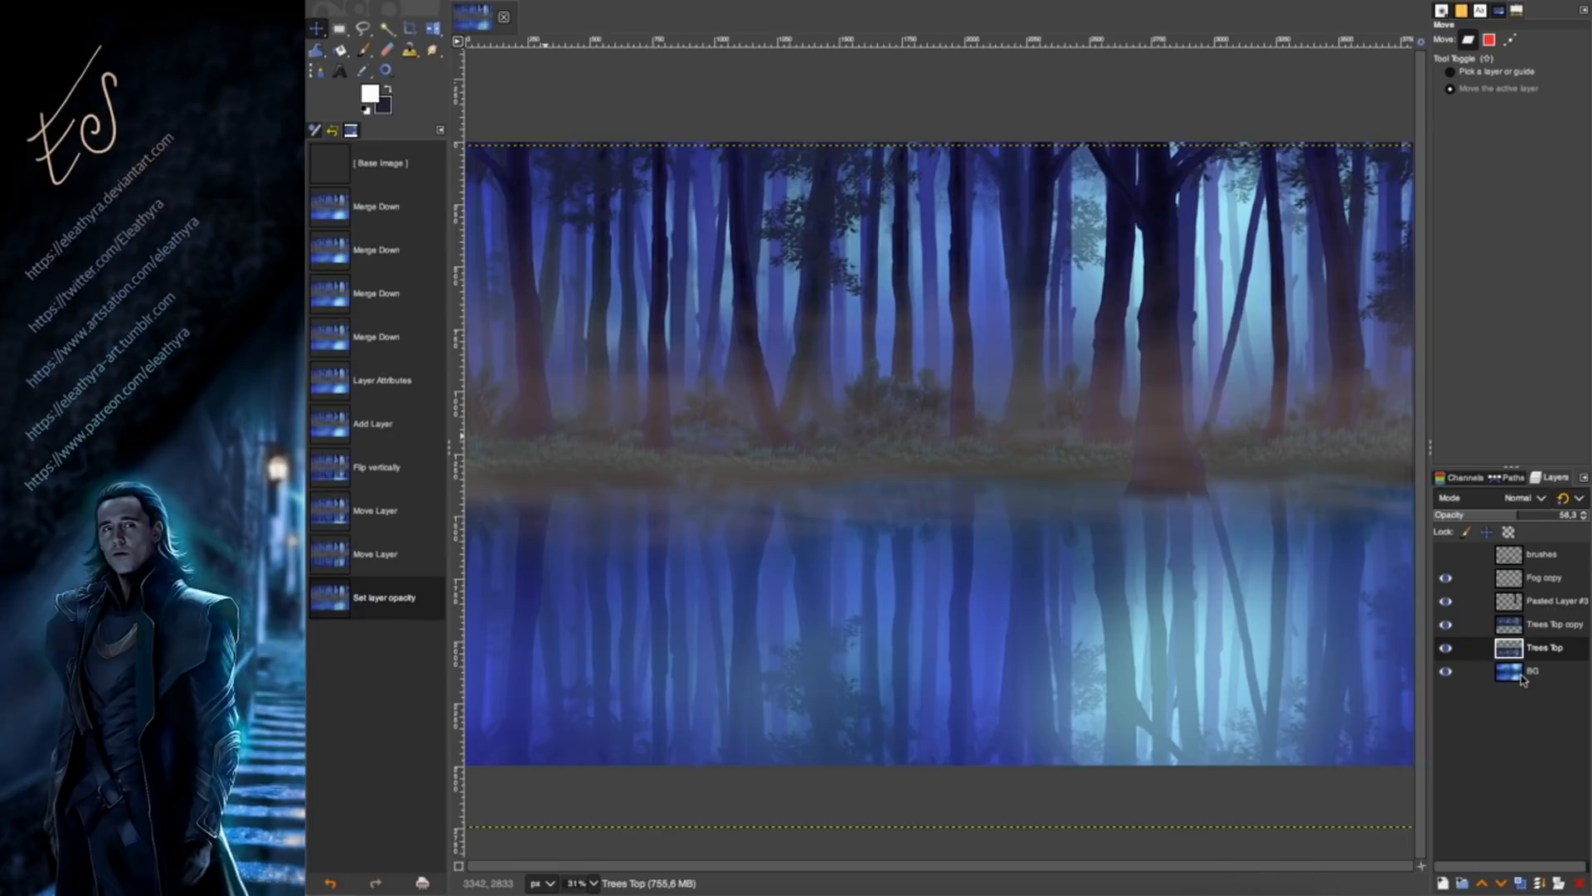
Duplicate the foreground tree layer Pasted Layer #3, flip the copy vertically, and place it beneath the original in the stack.
left_click(1540, 603)
left_click(1520, 883)
left_click(433, 29)
left_click(1155, 326)
left_click_drag(1543, 605, 1544, 631)
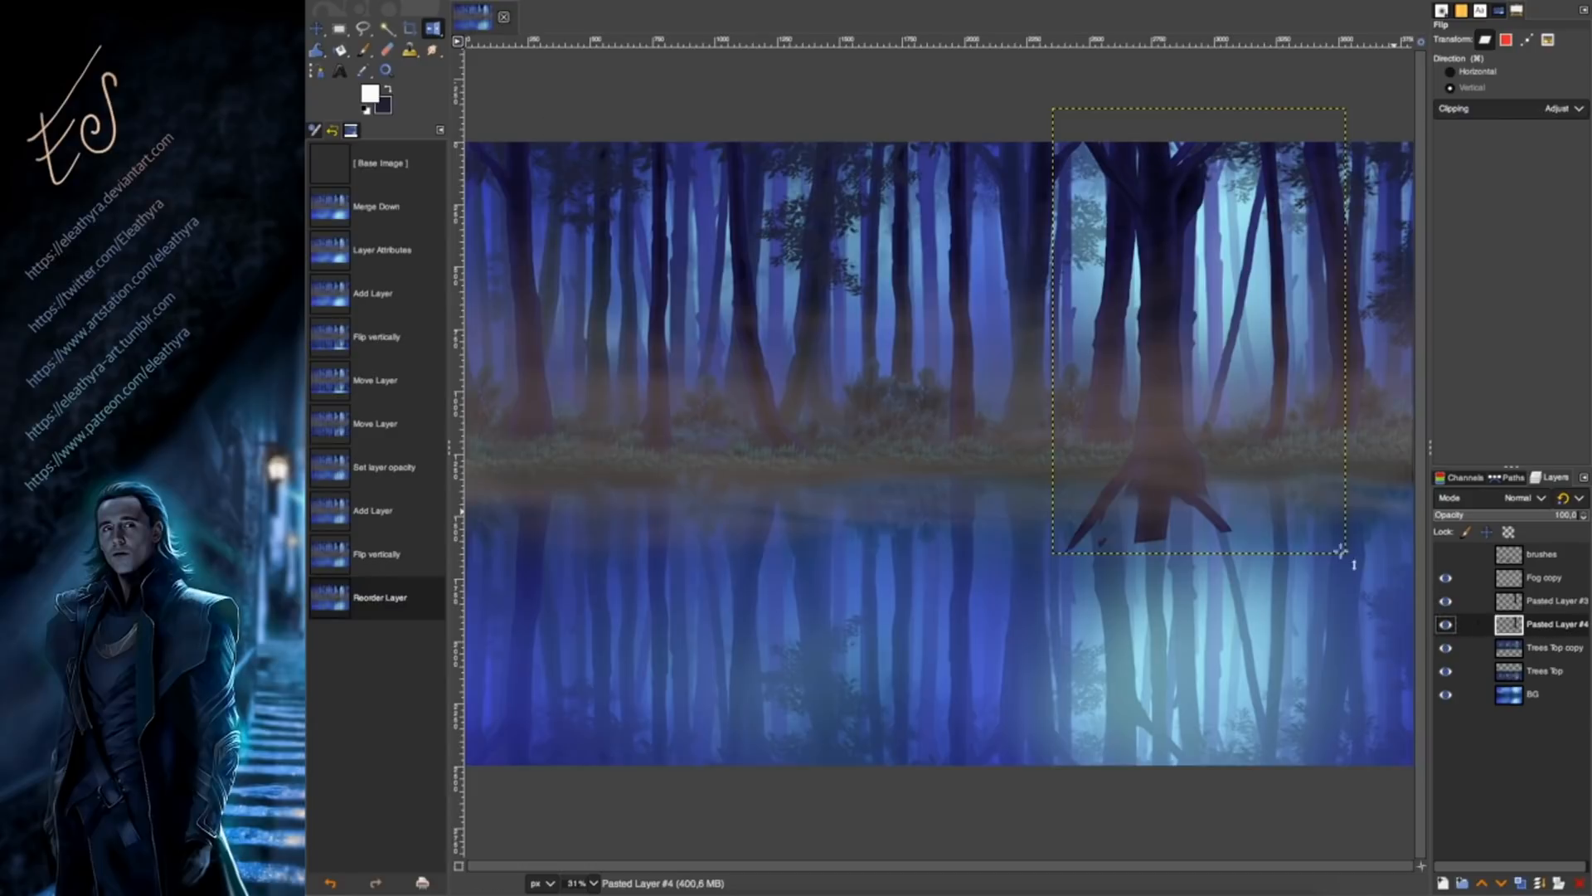
Move the flipped foreground tree down until its trunk base meets the original tree's base at the shoreline.
left_click(317, 30)
left_click_drag(1162, 397, 1162, 402)
left_click_drag(1150, 322, 1150, 383)
key("shift+Down")
key("shift+Down")
key("shift+Down")
key("shift+Down")
key("shift+Down")
key("shift+Down")
key("shift+Down")
key("shift+Down")
key("shift+Down")
key("shift+Down")
key("shift+Down")
key("shift+Down")
key("shift+Down")
key("shift+Up")
key("shift+Up")
key("shift+Up")
key("shift+Up")
key("shift+Up")
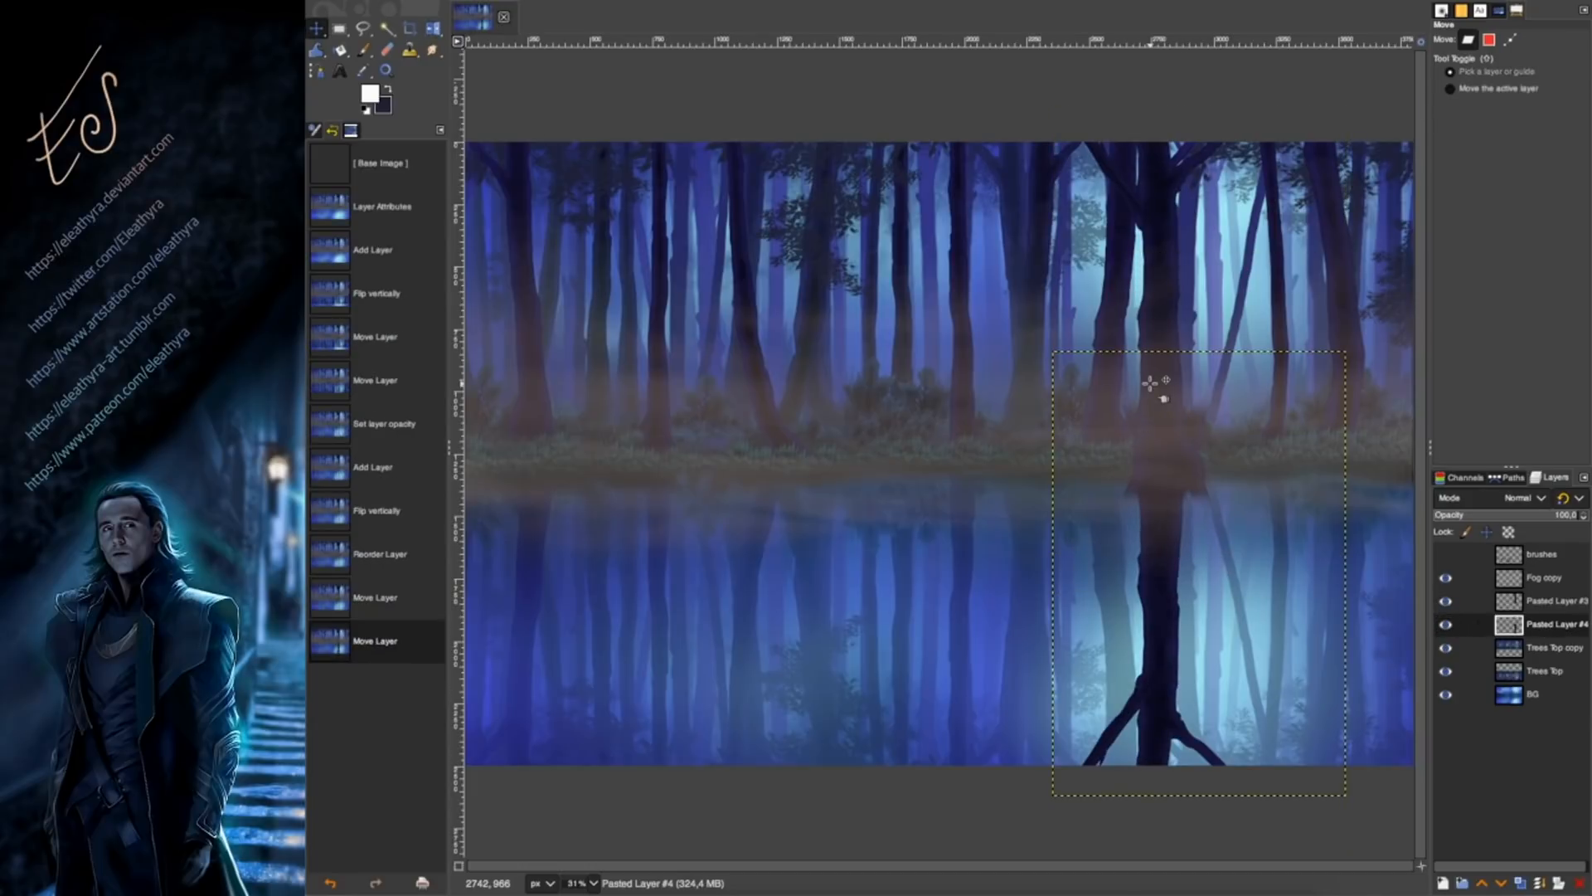
key("shift+Down")
Raise the opacity of the flipped Trees Top reflection layer to 83.3.
mouse_move(1528, 514)
left_mouse_down()
mouse_move(1585, 514)
mouse_move(1552, 513)
left_mouse_up()
left_click(1544, 671)
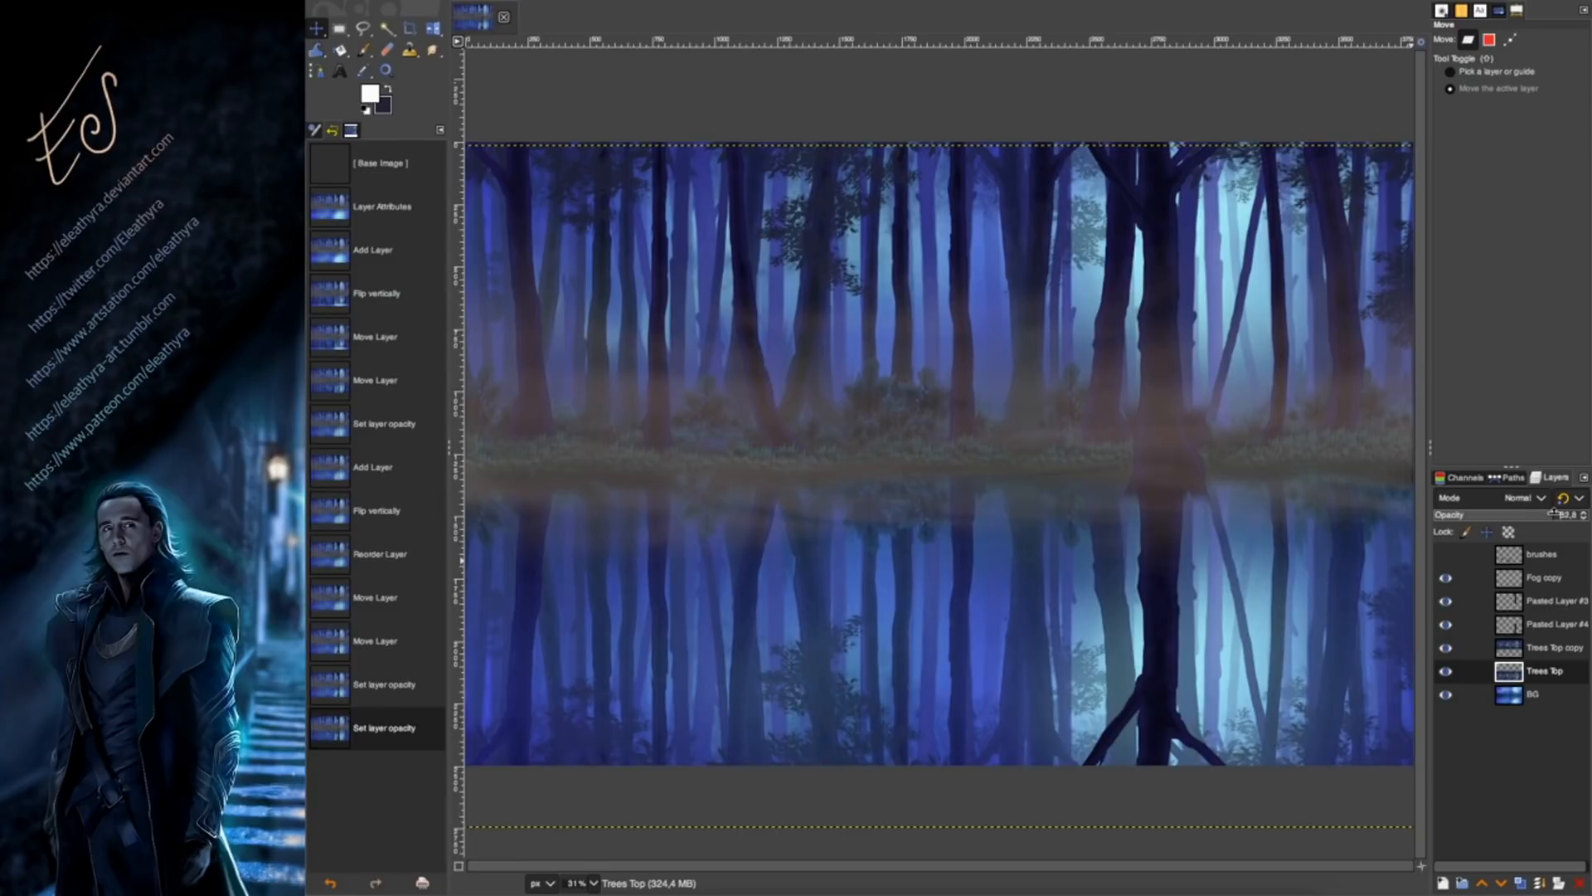
Adjust Pasted Layer #4 with Hue-Saturation, setting lightness to 22.4 and saturation to -23 and fine-tuning the hue.
left_click(1551, 623)
left_click(680, 2)
left_click(722, 38)
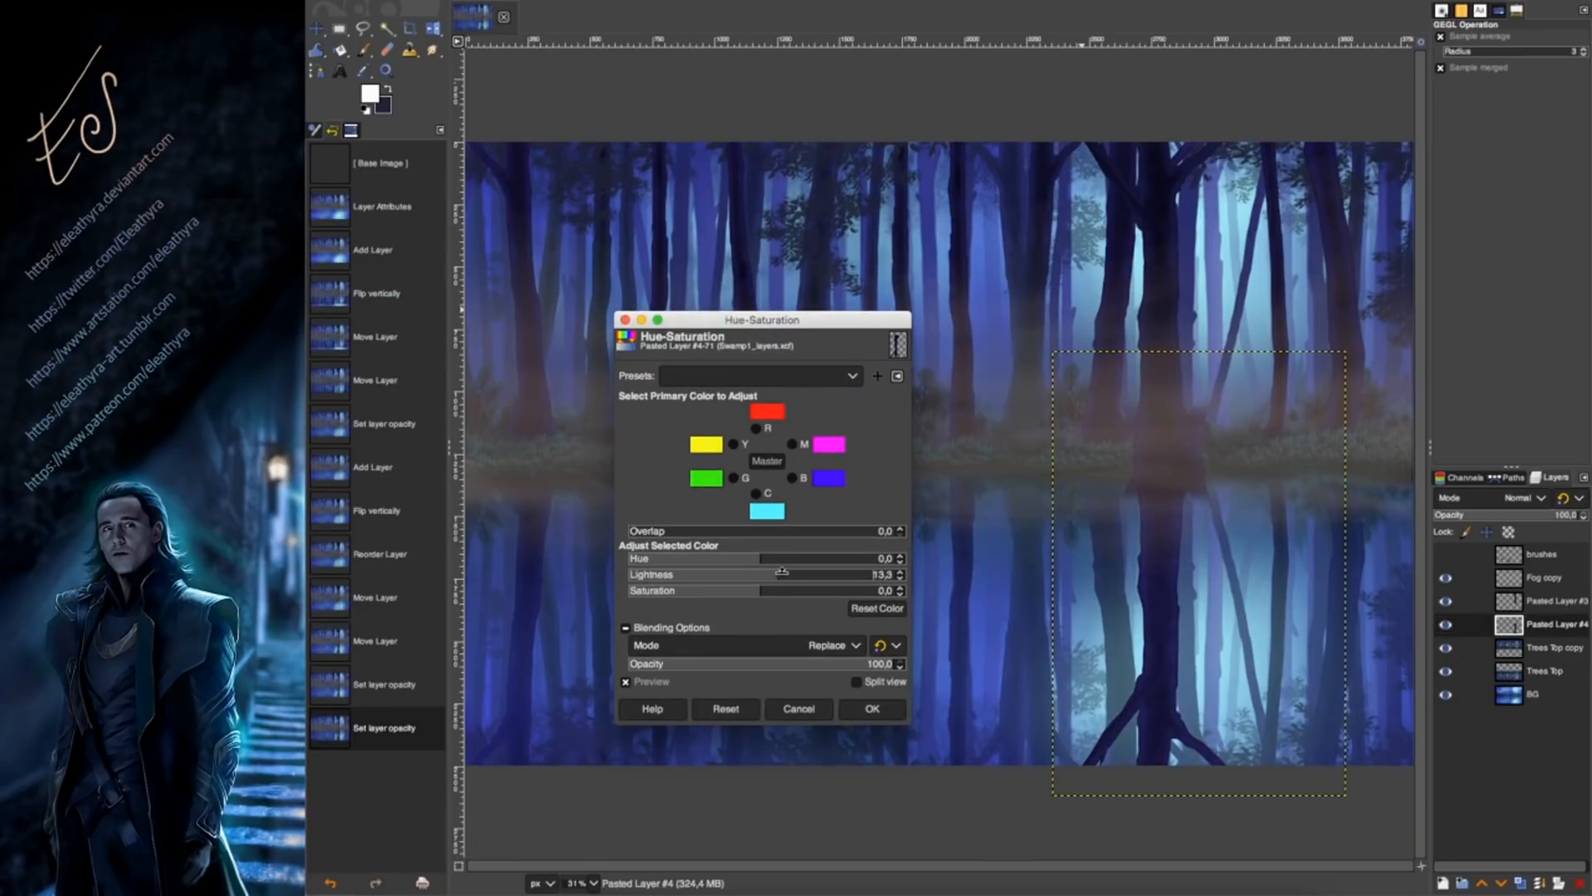
left_click(748, 556)
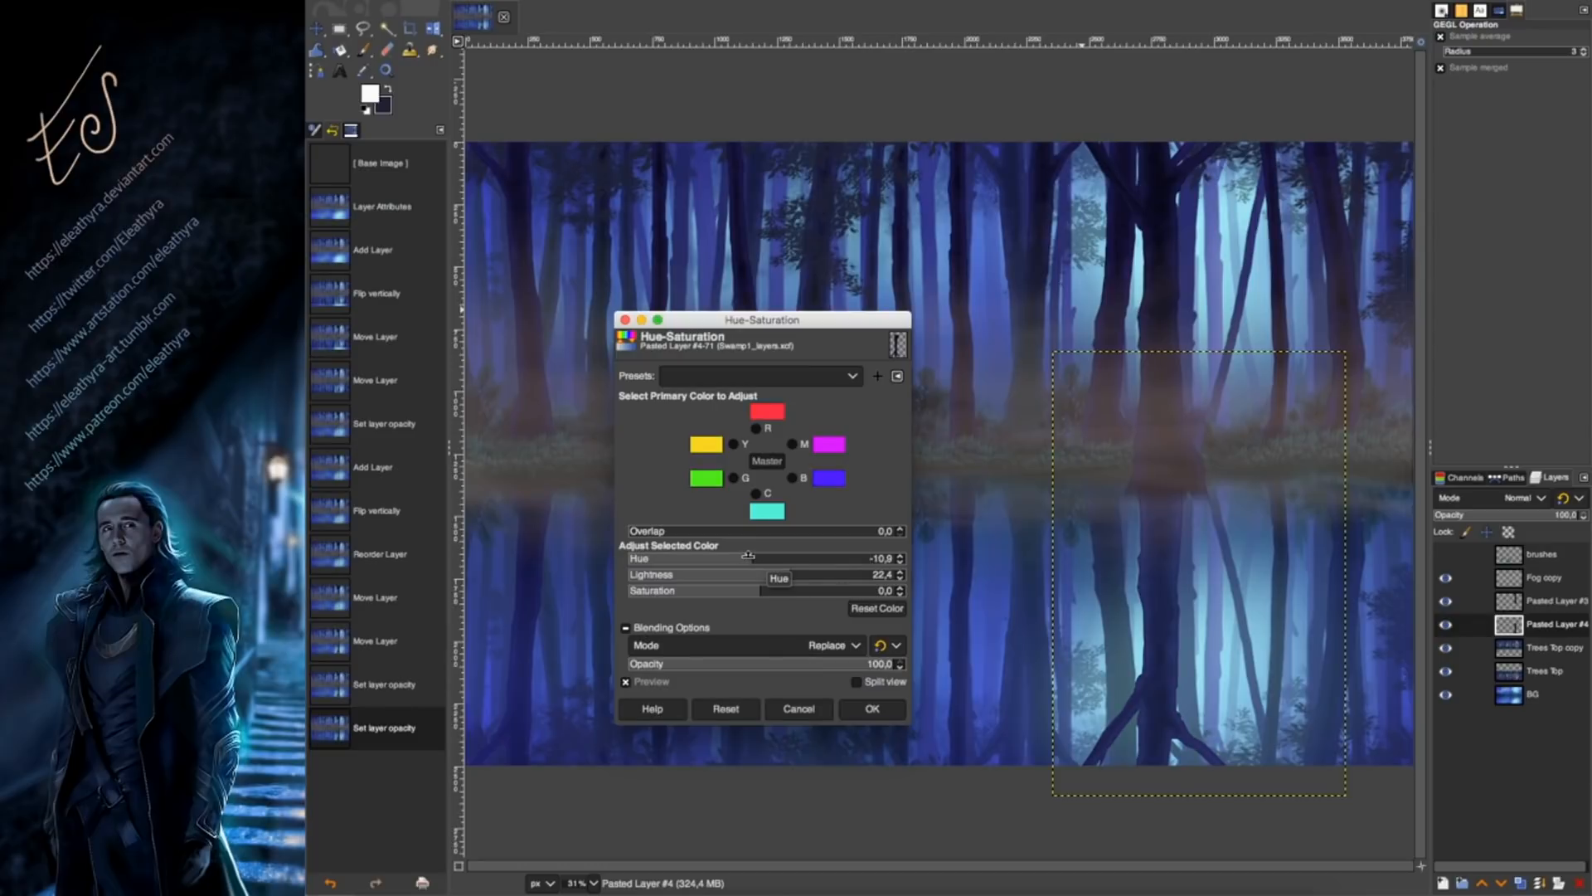
left_click(737, 587)
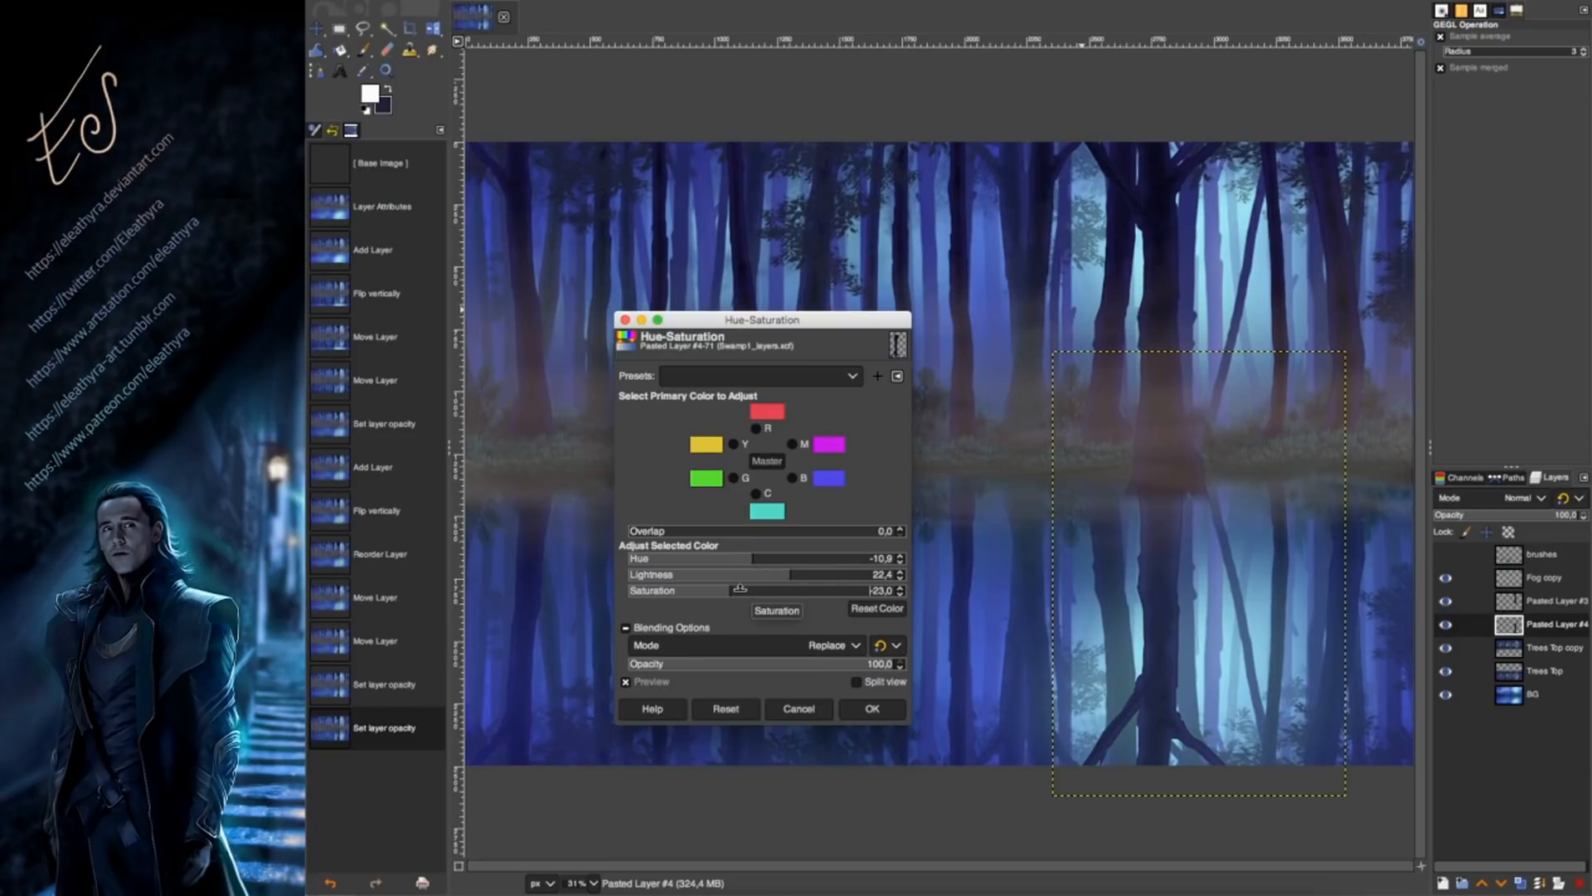
left_click(758, 557)
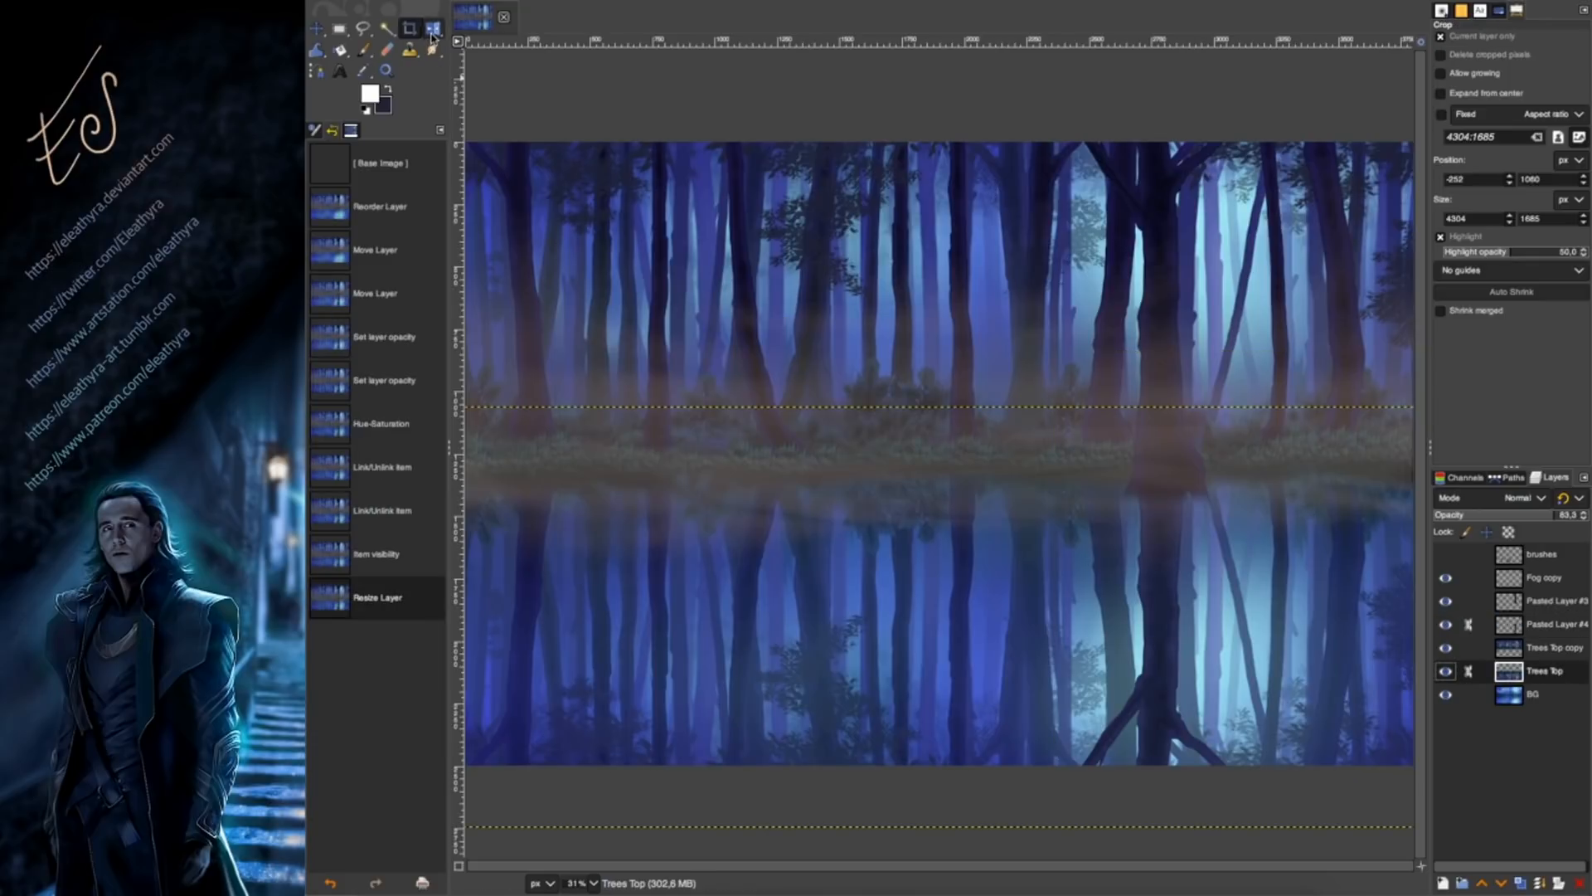
Scale the Trees Top reflection layer vertically to 4304 × 1517 pixels.
left_click(936, 404)
left_click_drag(939, 406, 944, 441)
left_click_drag(942, 827, 944, 823)
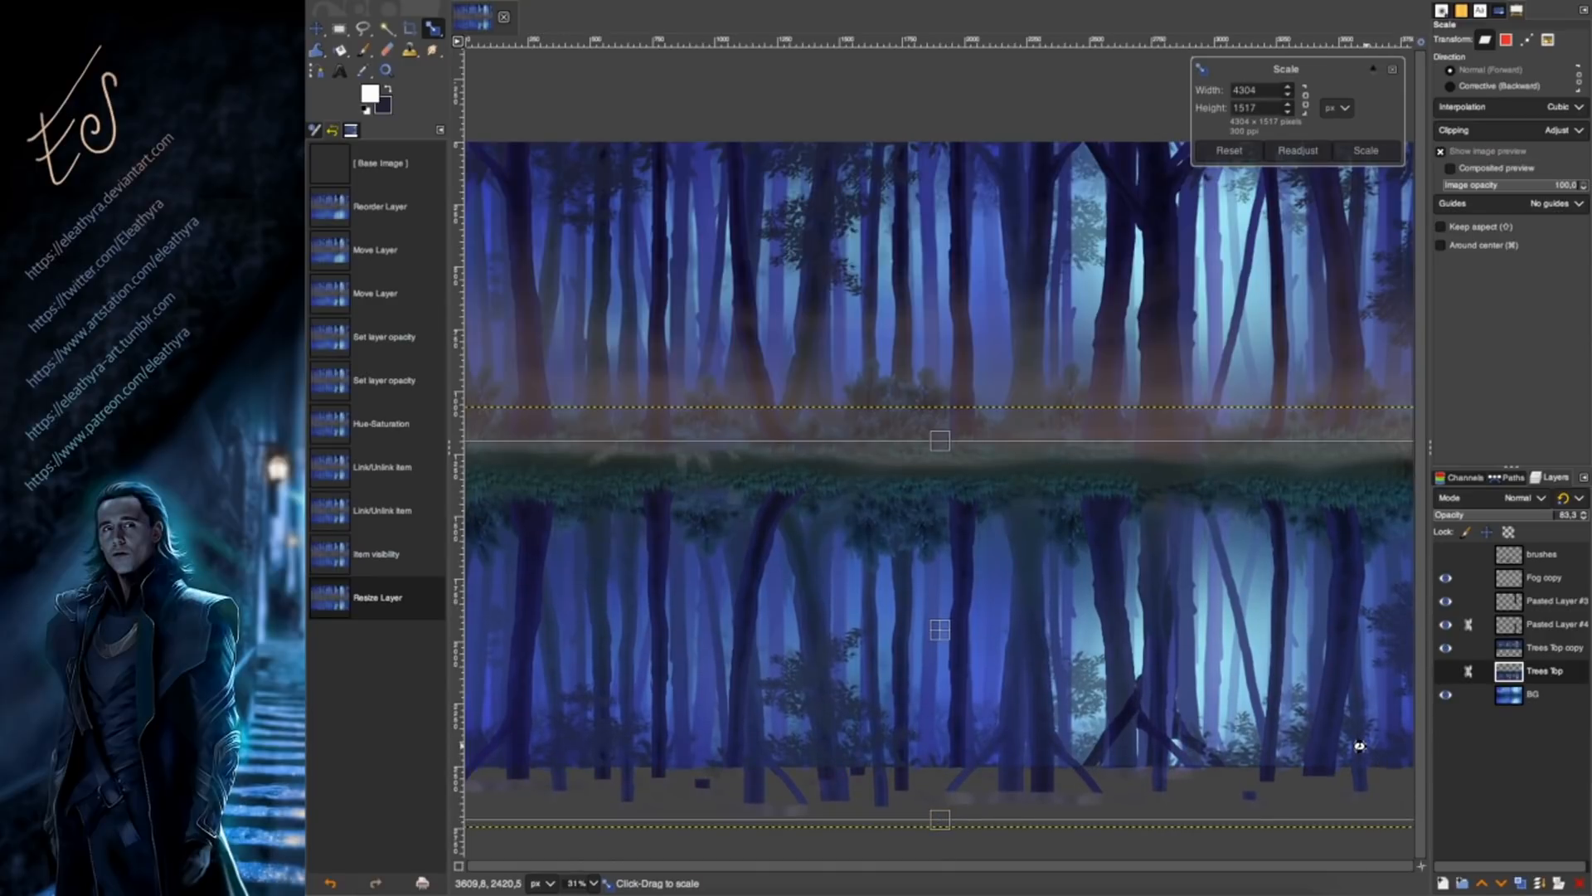
key("Return")
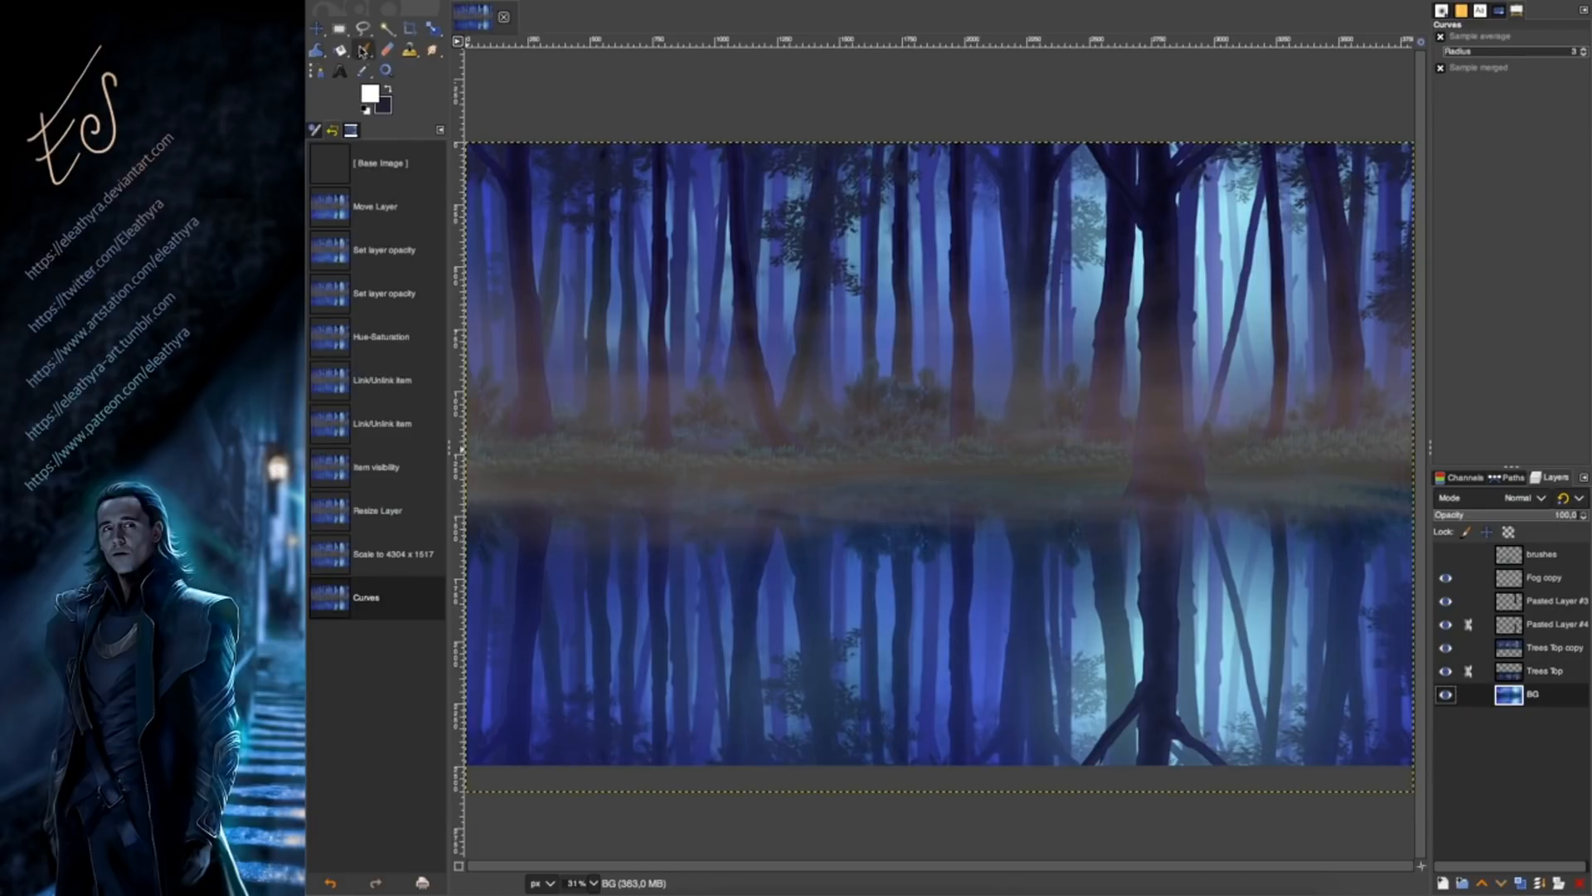
Select the water area of the BG layer below the shoreline with a rectangle of about 4438 × 1712 pixels.
key("r")
left_click_drag(488, 461, 1413, 501)
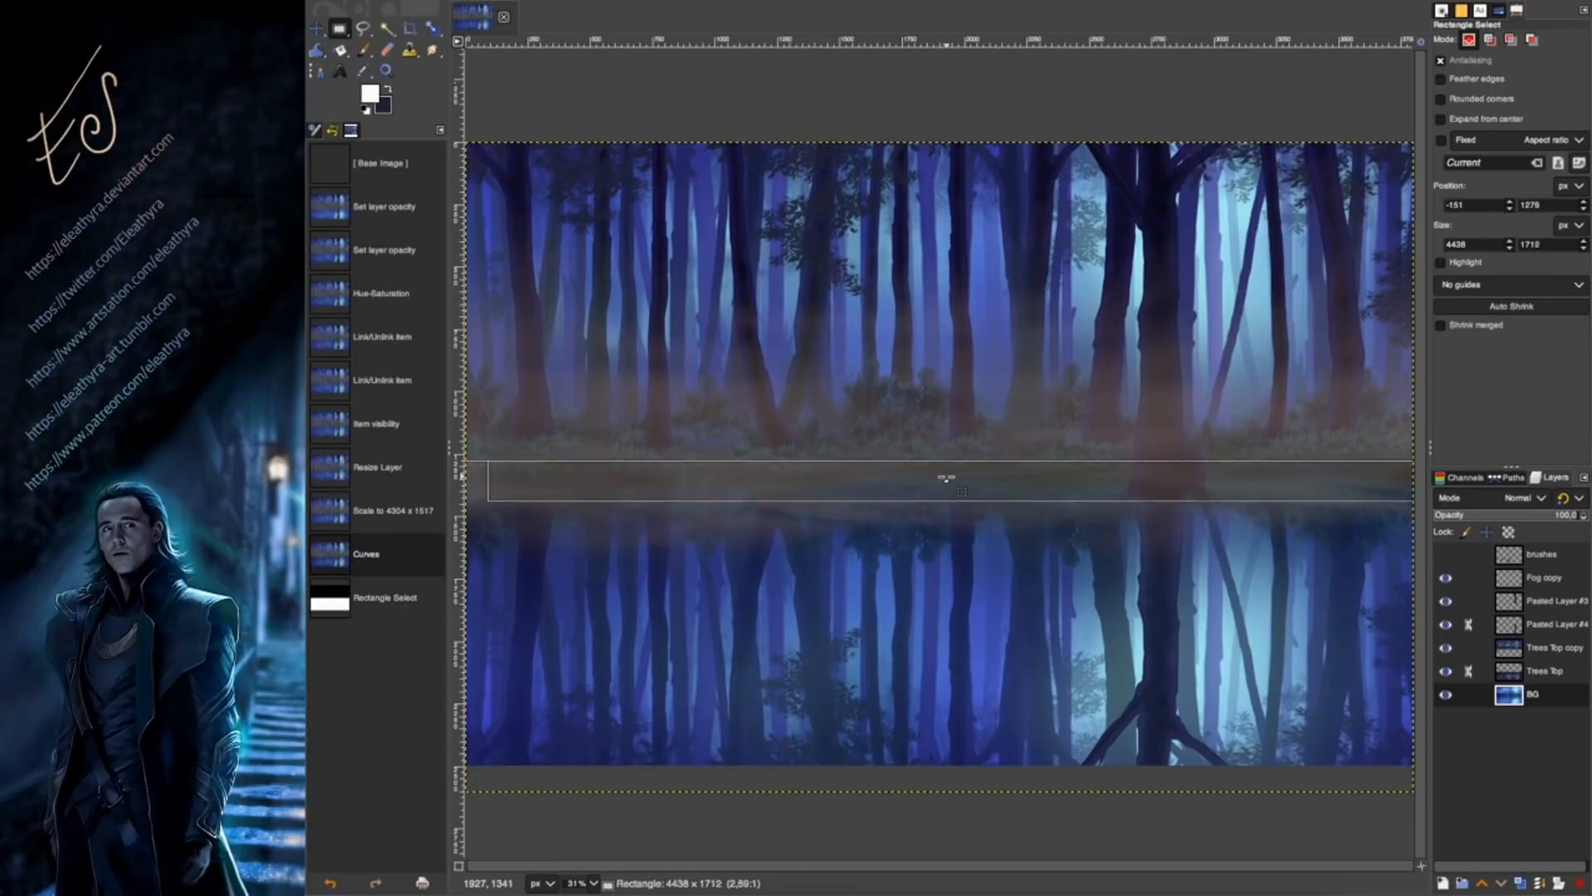
left_click_drag(946, 477, 946, 479)
left_click(987, 571)
Adjust the selected water area with Hue-Saturation to hue 12, lightness -20 and saturation 13.9, and clear the selection.
left_click(670, 1)
left_click(764, 39)
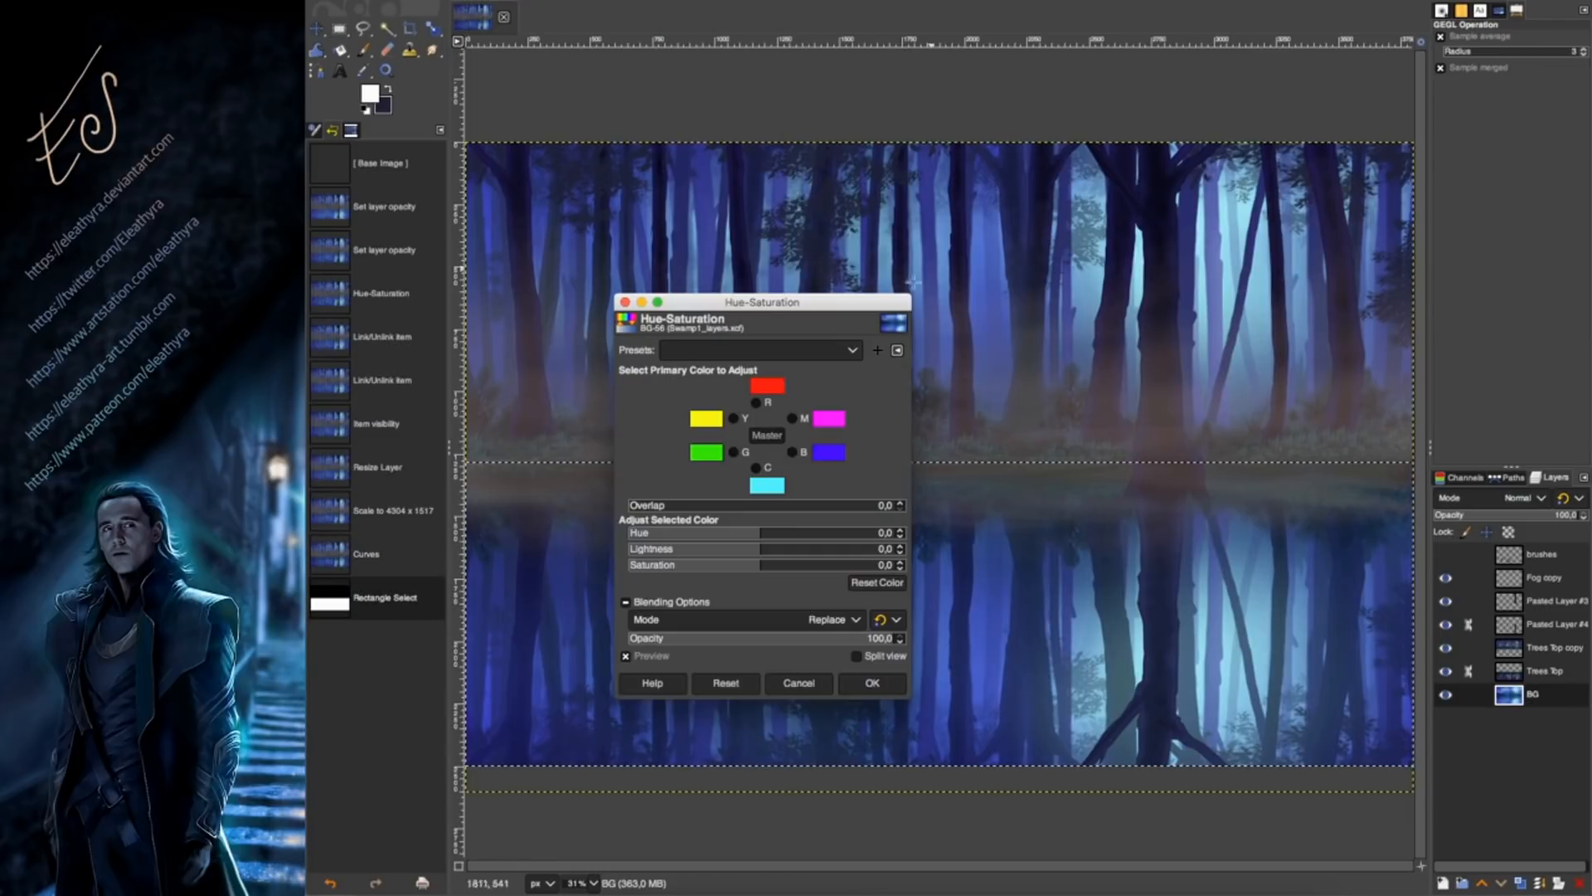
mouse_move(757, 552)
left_mouse_down()
mouse_move(713, 549)
mouse_move(774, 563)
mouse_move(744, 564)
left_mouse_up()
left_click(735, 681)
left_click(734, 549)
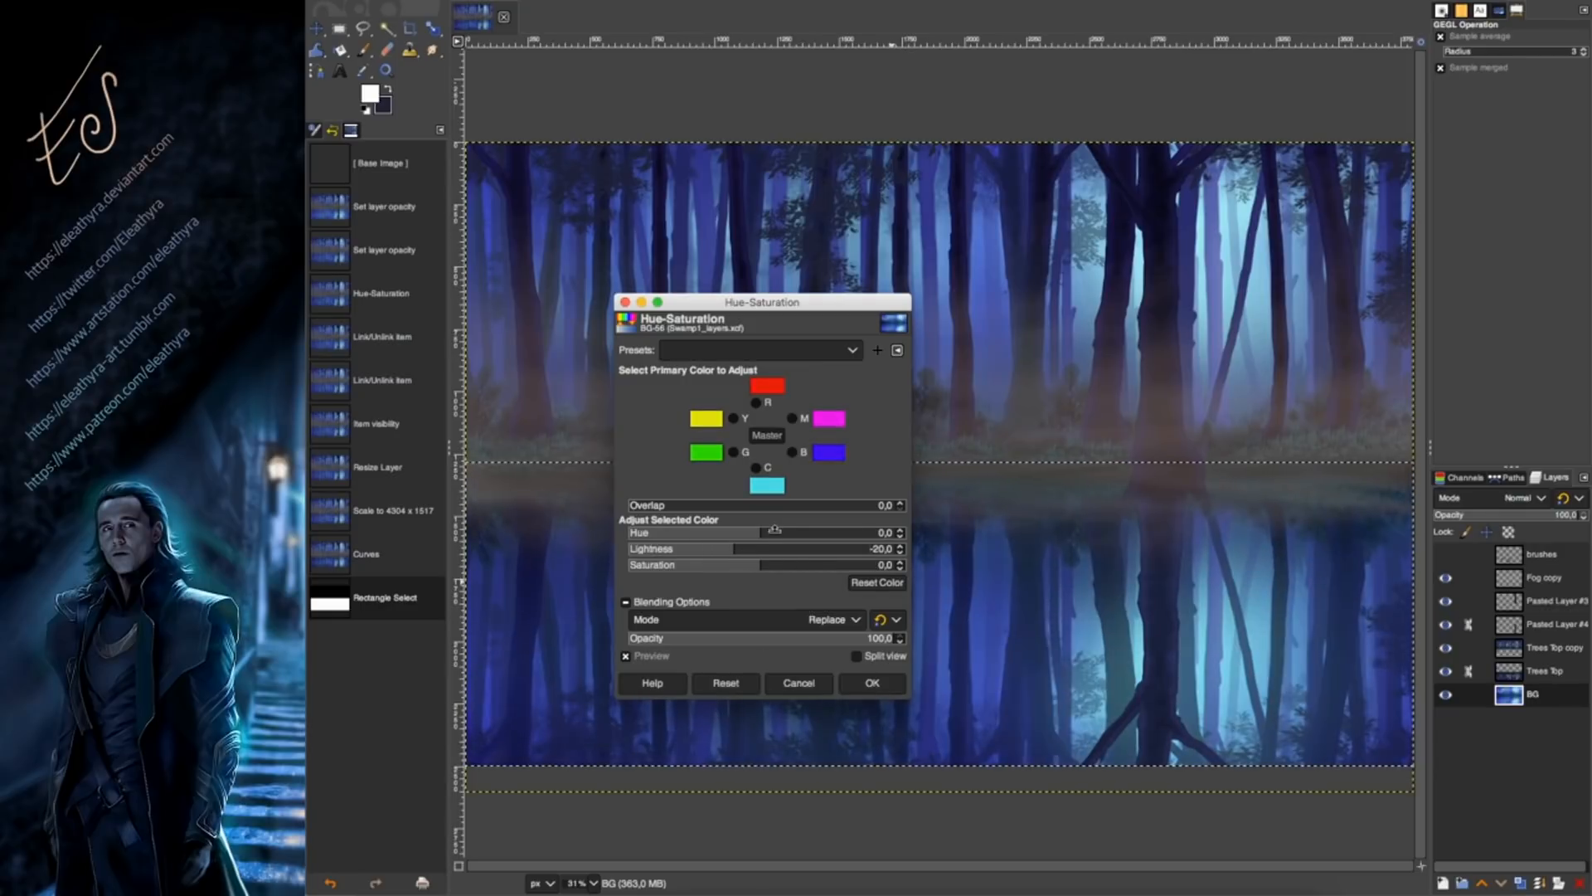
left_click(774, 529)
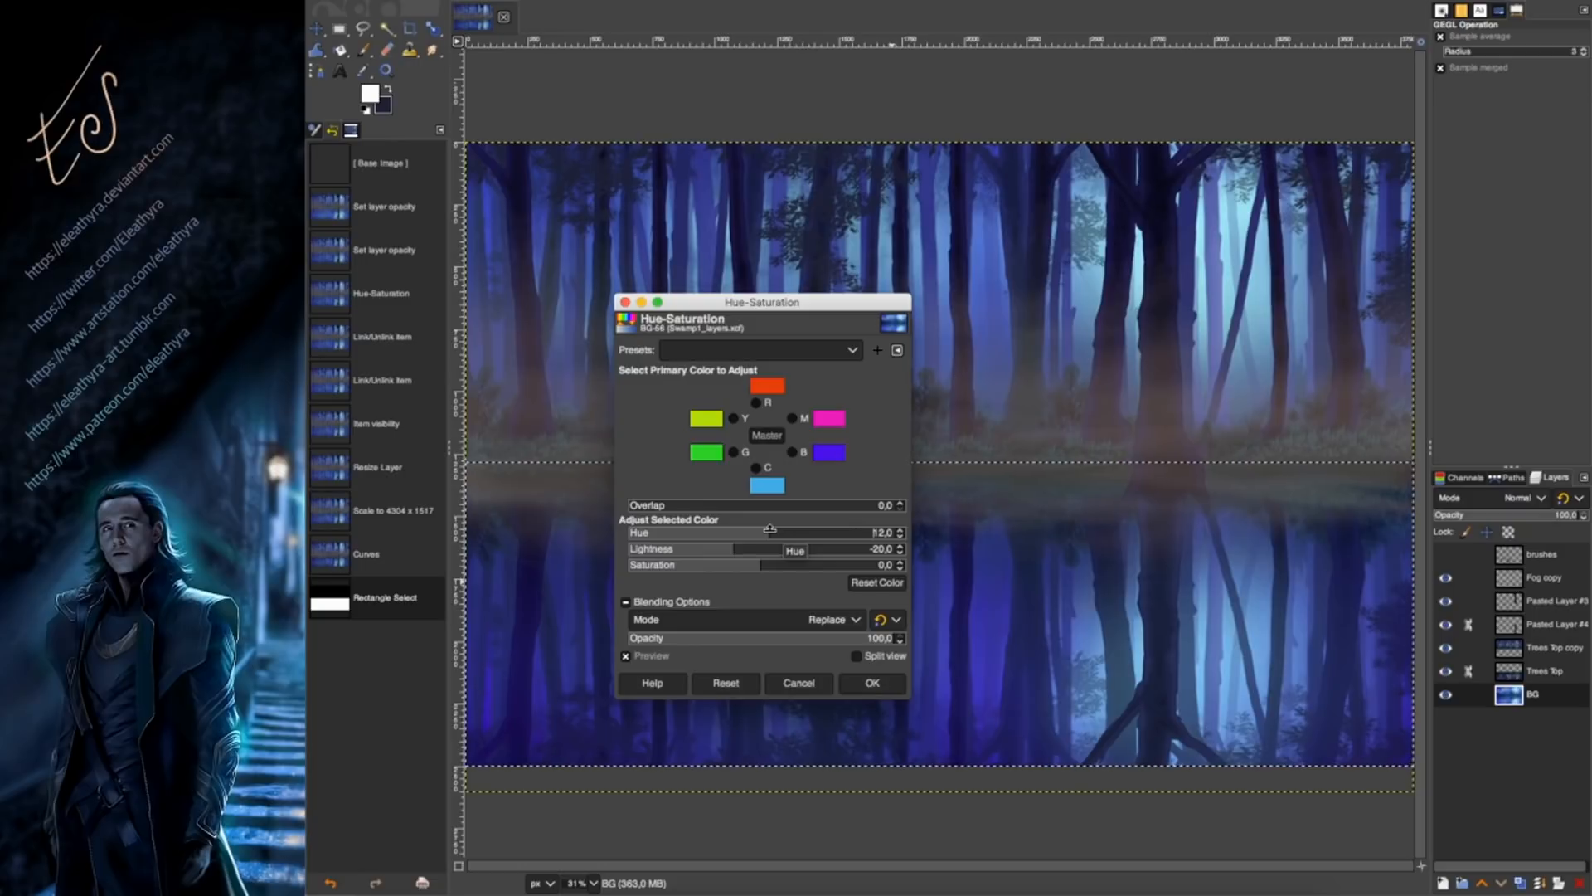
left_click(779, 562)
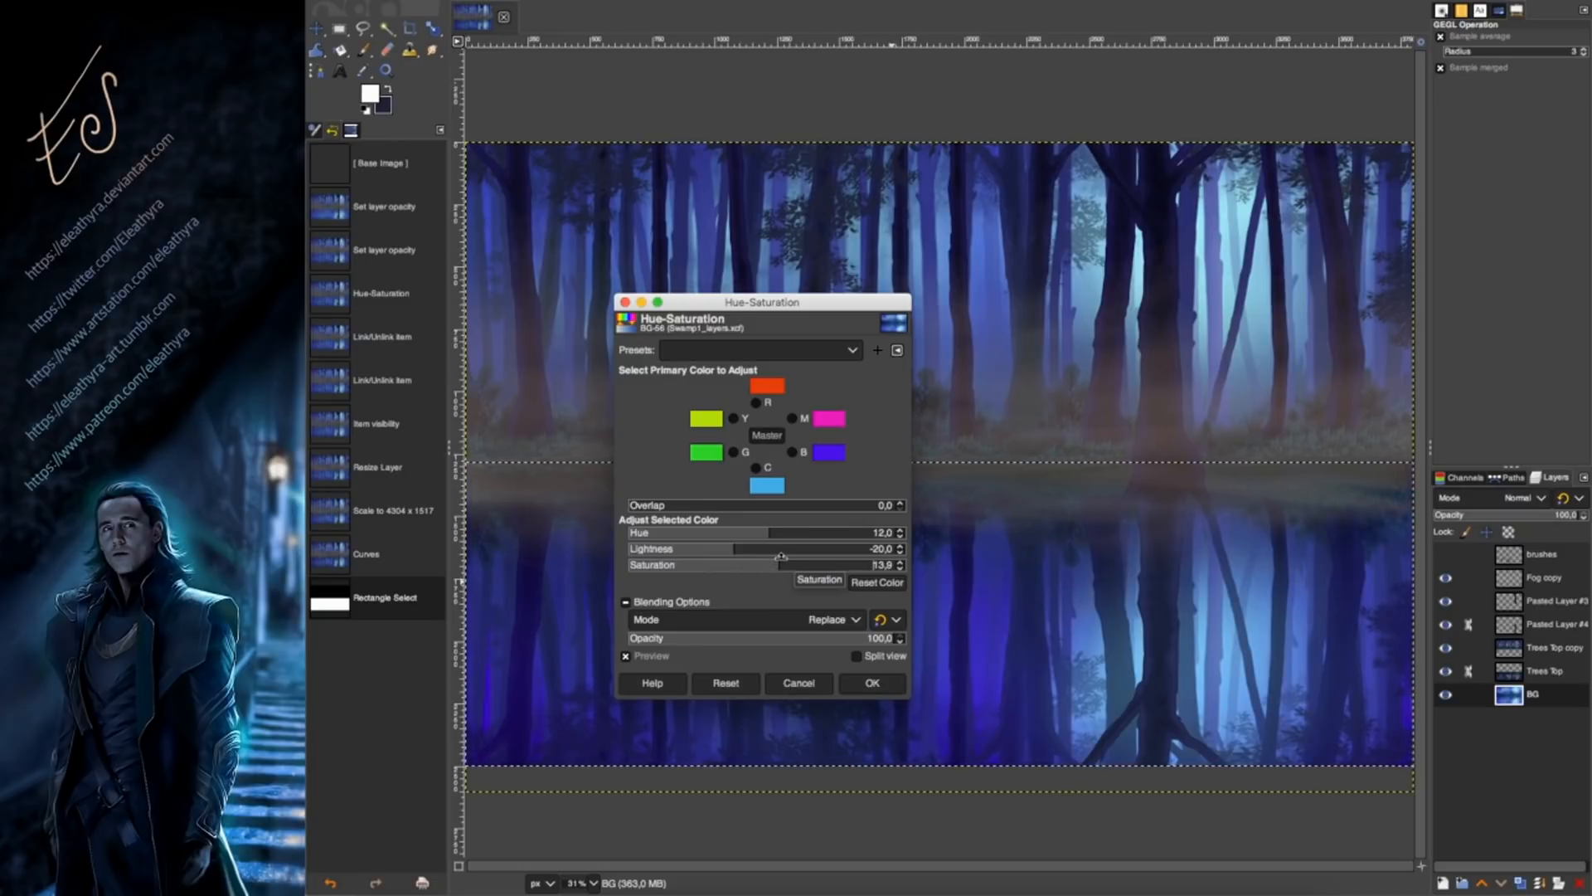
left_click(872, 683)
left_click(1551, 624)
left_click(534, 0)
left_click(533, 6)
Try to scale Pasted Layer #4 and its linked layer vertically, to 1175 × 1352 pixels.
key("shift+s")
left_click_drag(1200, 398, 1210, 467)
left_click_drag(1204, 799, 1203, 795)
key("Return")
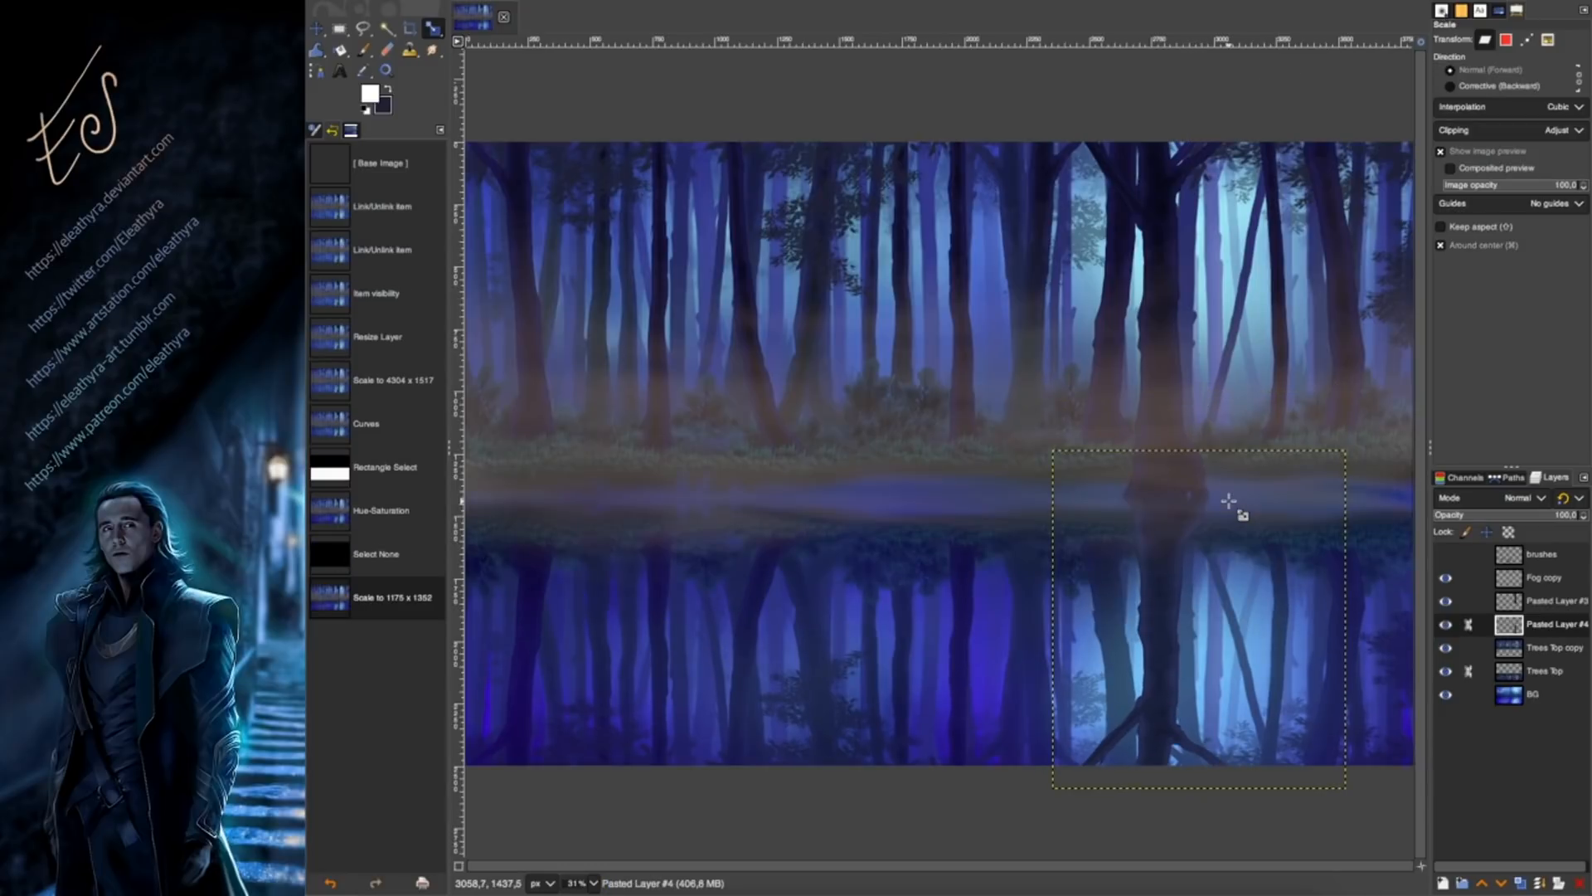
key("super+z")
Unlink the Trees Top layer and scale Pasted Layer #4 vertically to 1175 × 1301 pixels, lowering its upper edge.
left_click(1468, 671)
left_click(1187, 673)
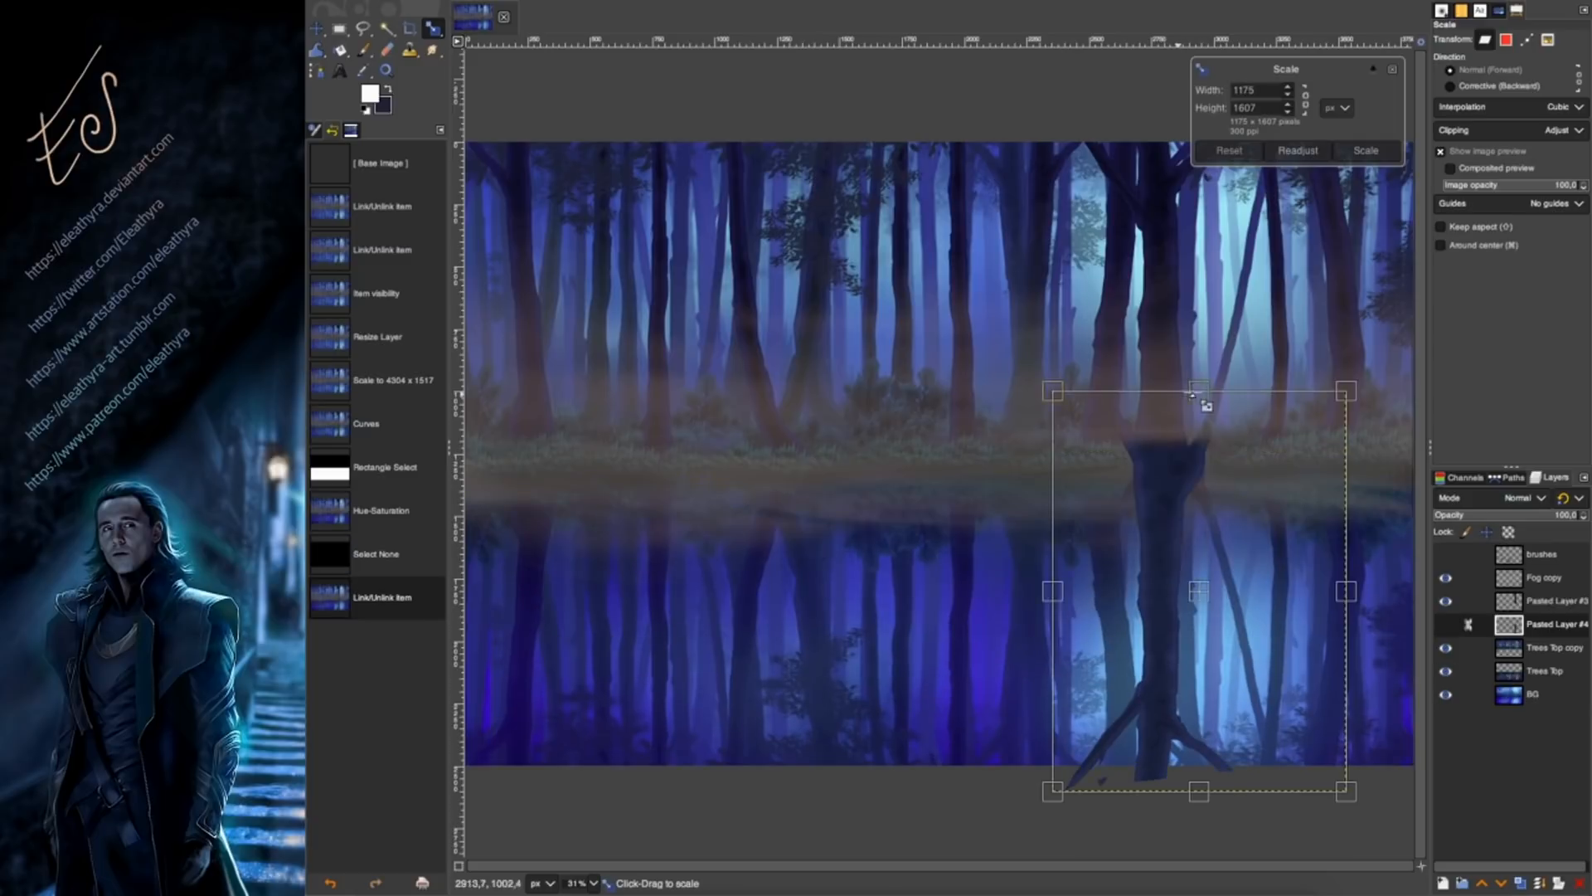
left_click_drag(1198, 393, 1198, 447)
left_click_drag(1208, 751, 1200, 744)
key("Return")
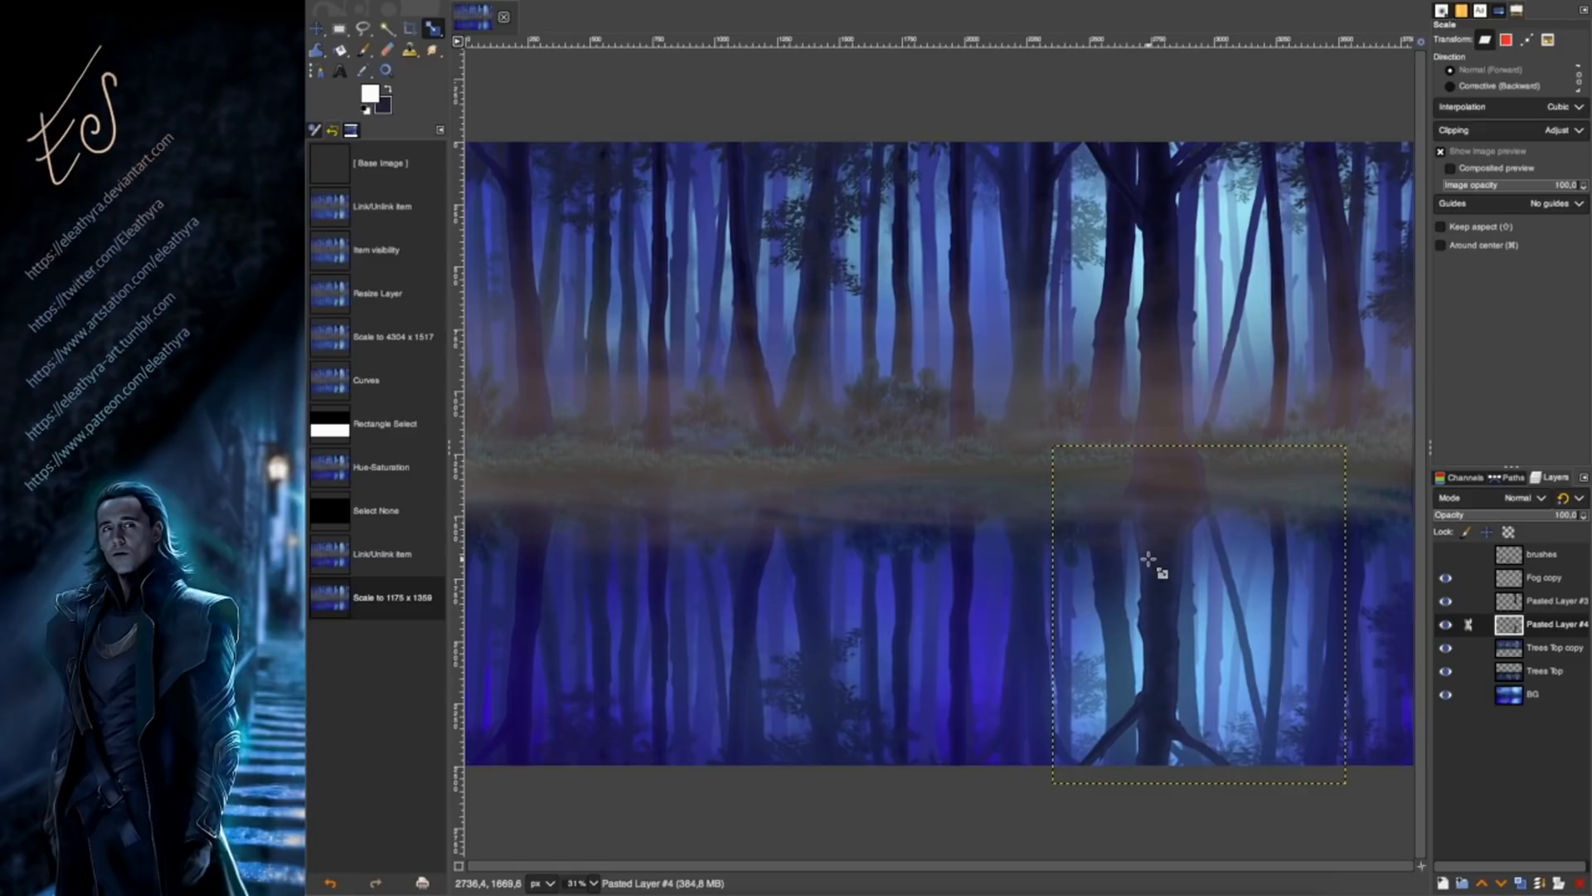
left_click_drag(1198, 448, 1199, 459)
key("Return")
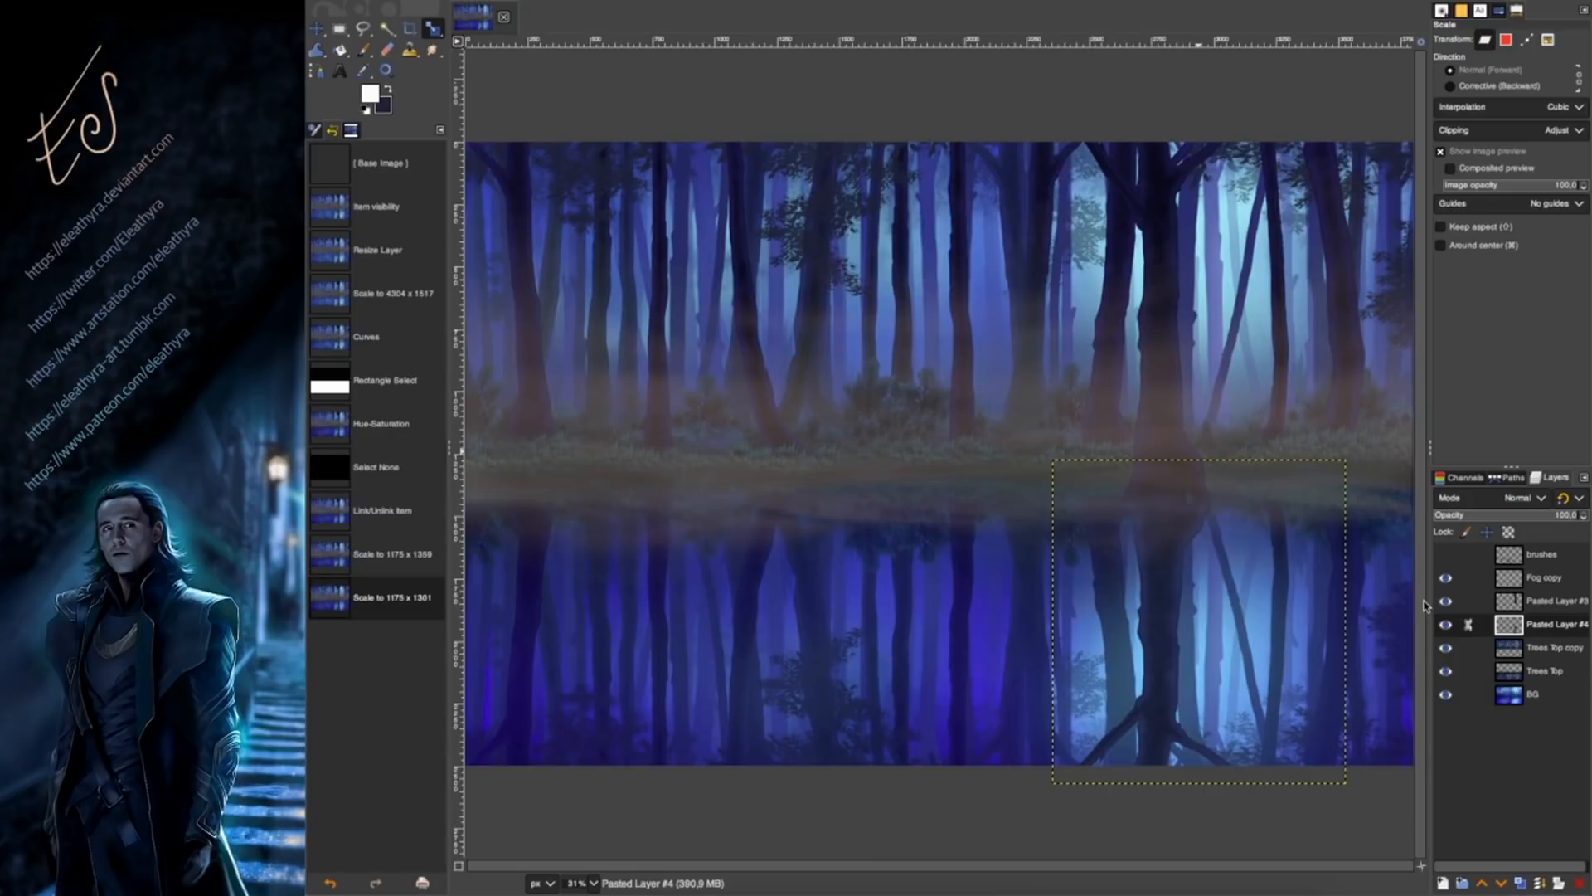
Move Pasted Layer #4 below Trees Top copy and merge it down into a version of the Trees Top layer with a duplicate.
left_click_drag(1533, 631, 1533, 649)
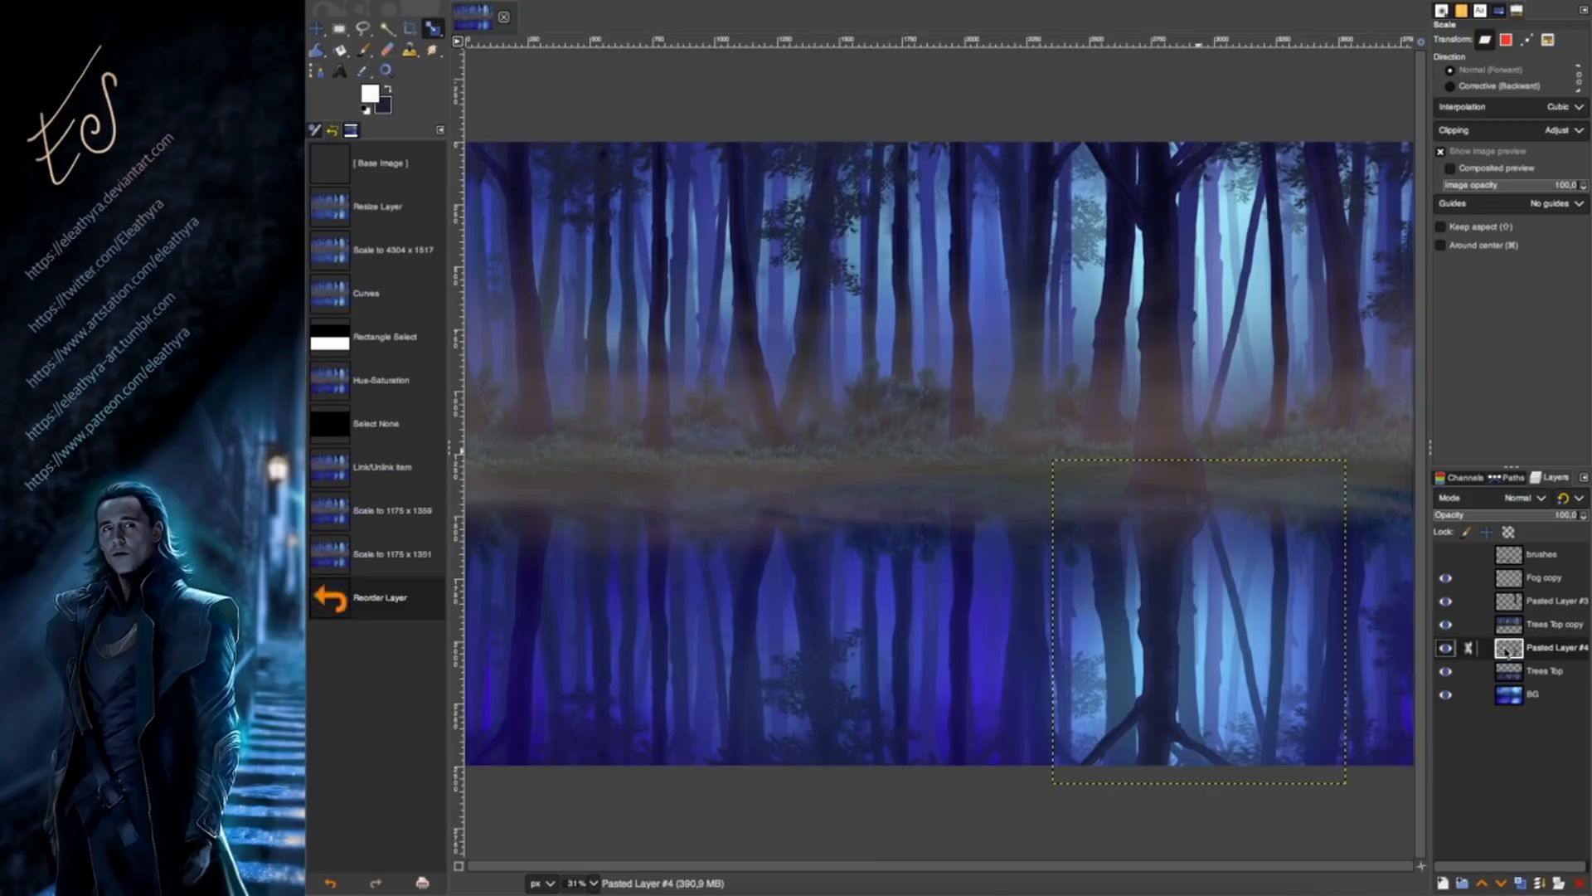
right_click(1533, 649)
left_click(1423, 311)
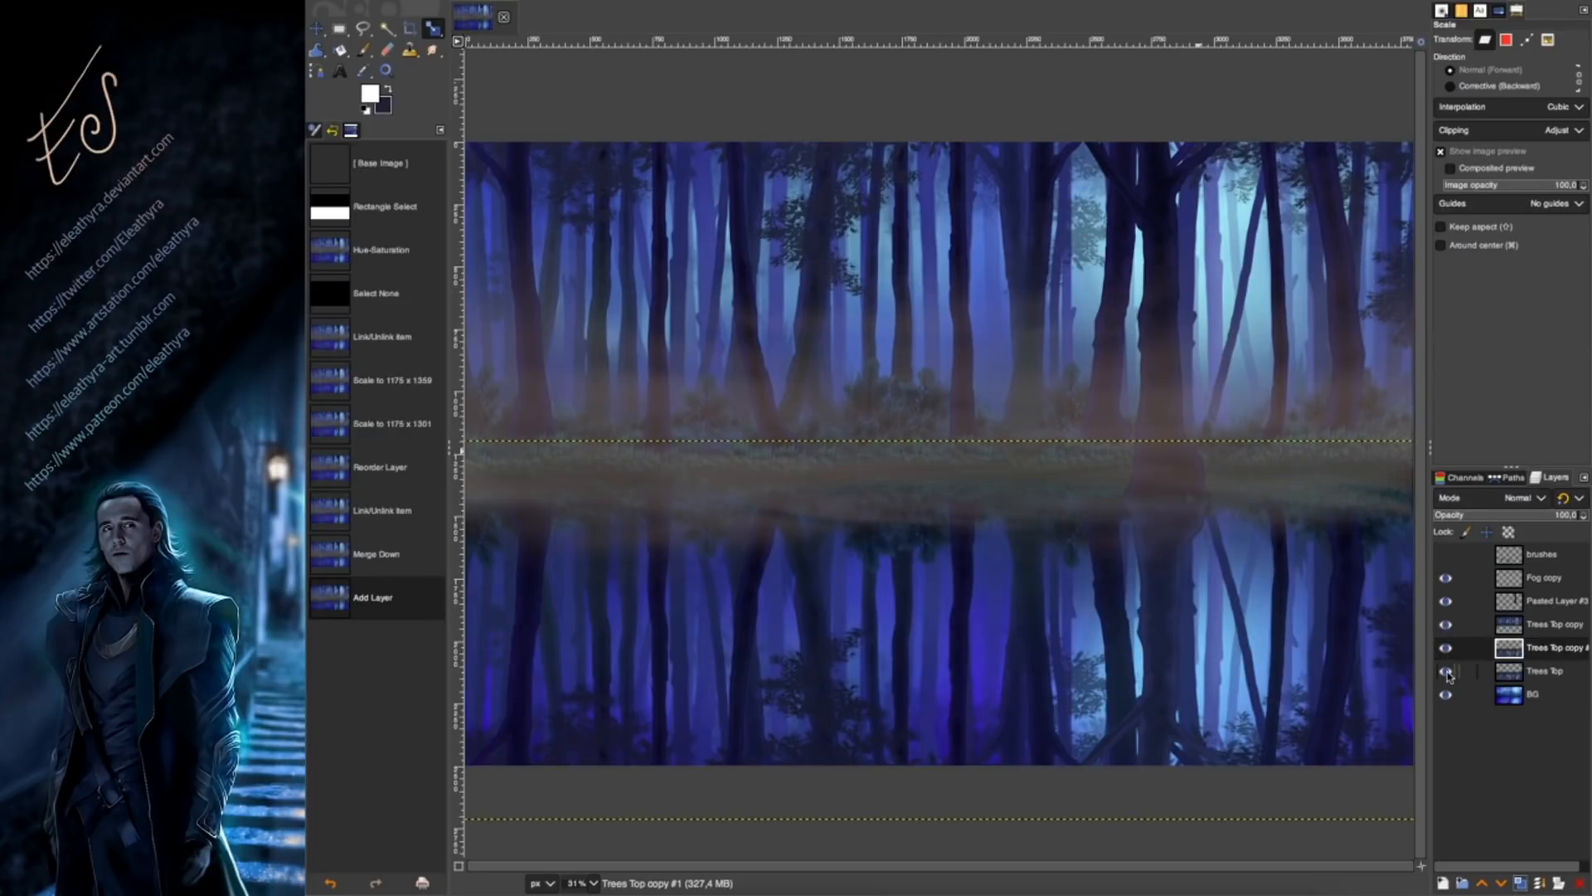
Hide the original Trees Top layer, leaving its duplicate shown.
left_click(1447, 672)
left_click(1447, 672)
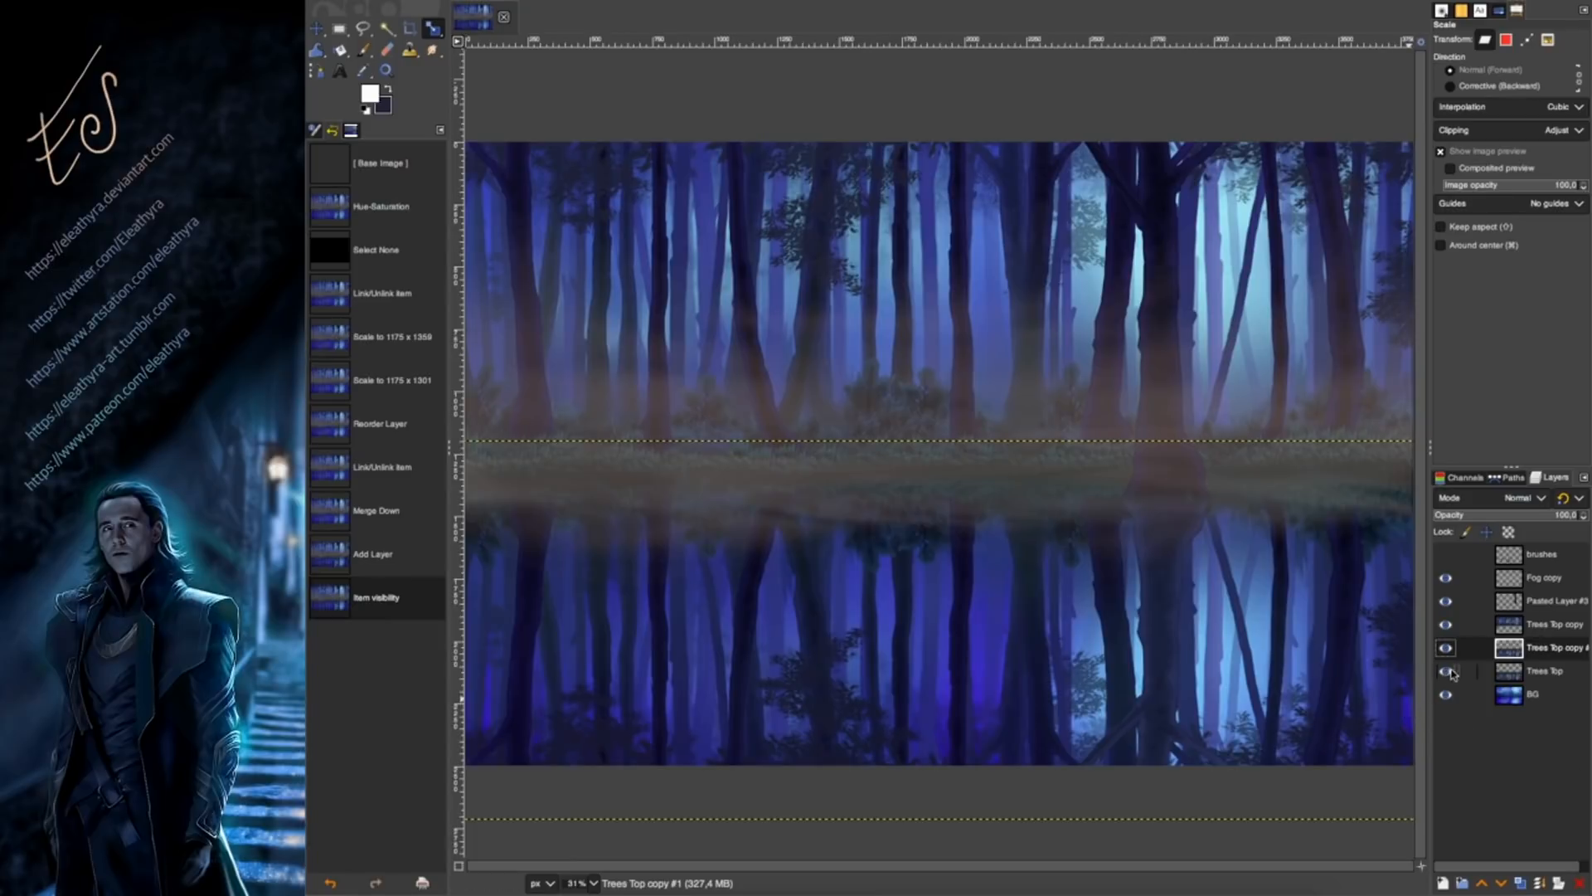
left_click(1448, 672)
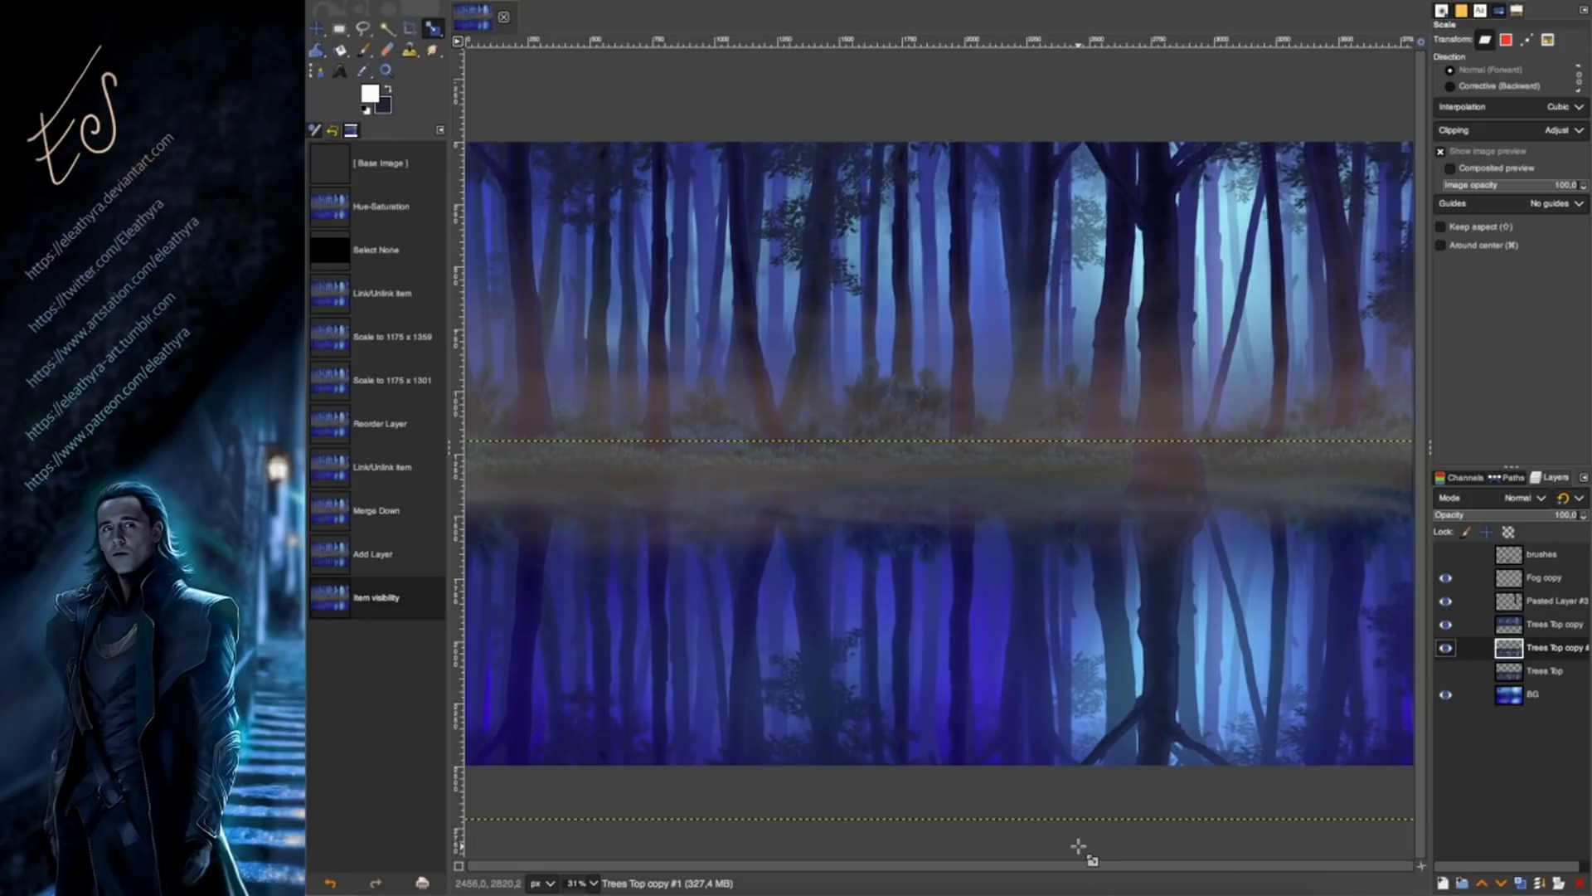
Try smudging the lower part of the reflection horizontally with a 458-pixel Smudge brush.
left_click(432, 49)
left_click_drag(1453, 446, 1493, 446)
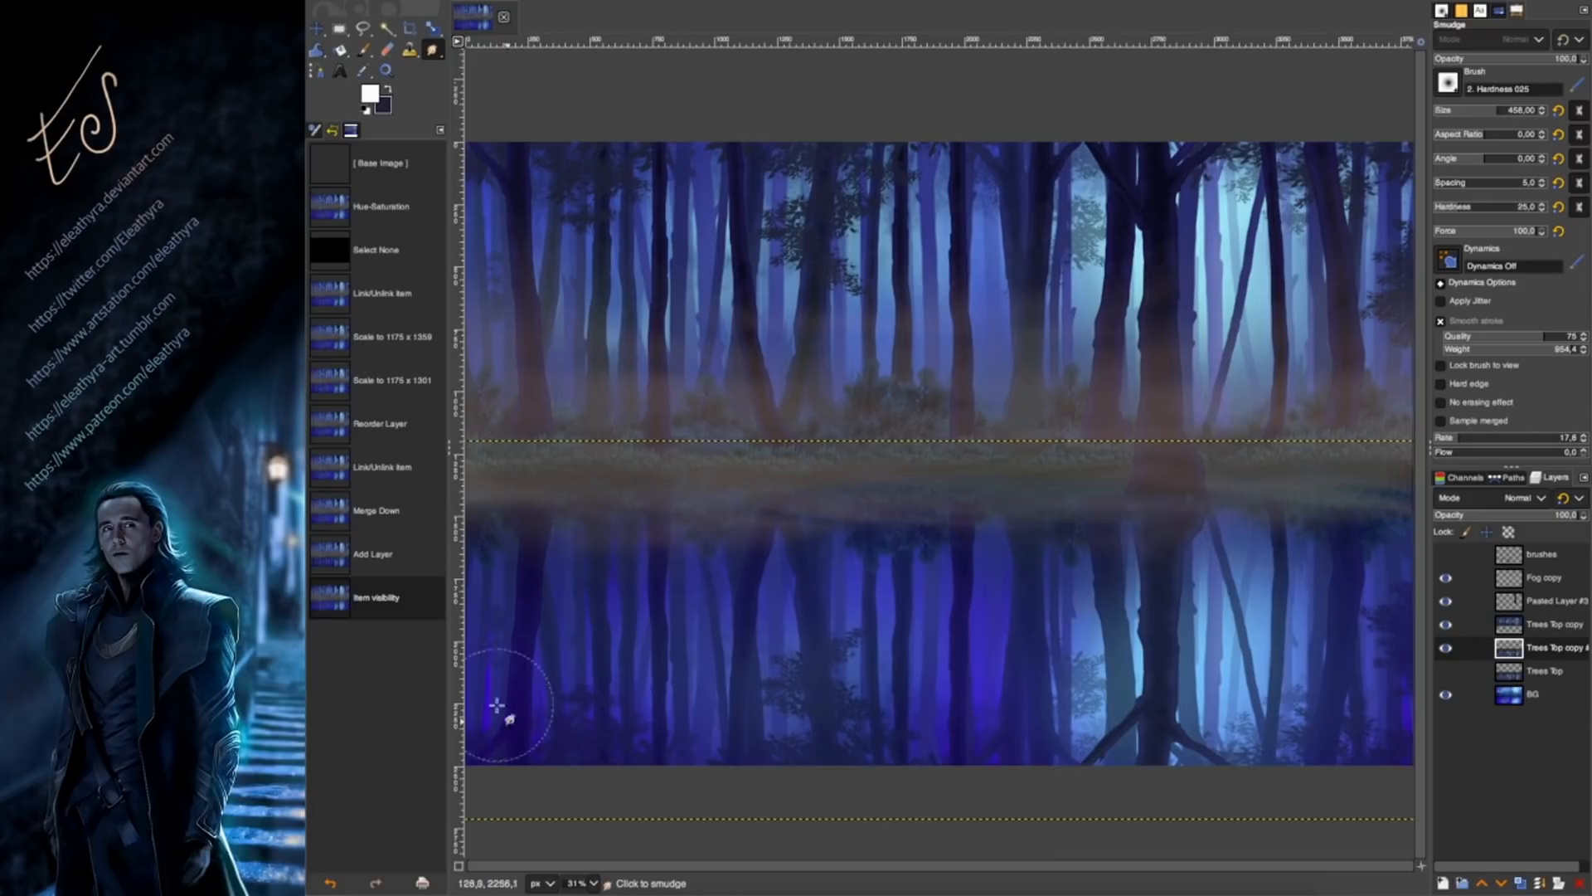
left_click(493, 723)
left_click(1410, 730, "shift")
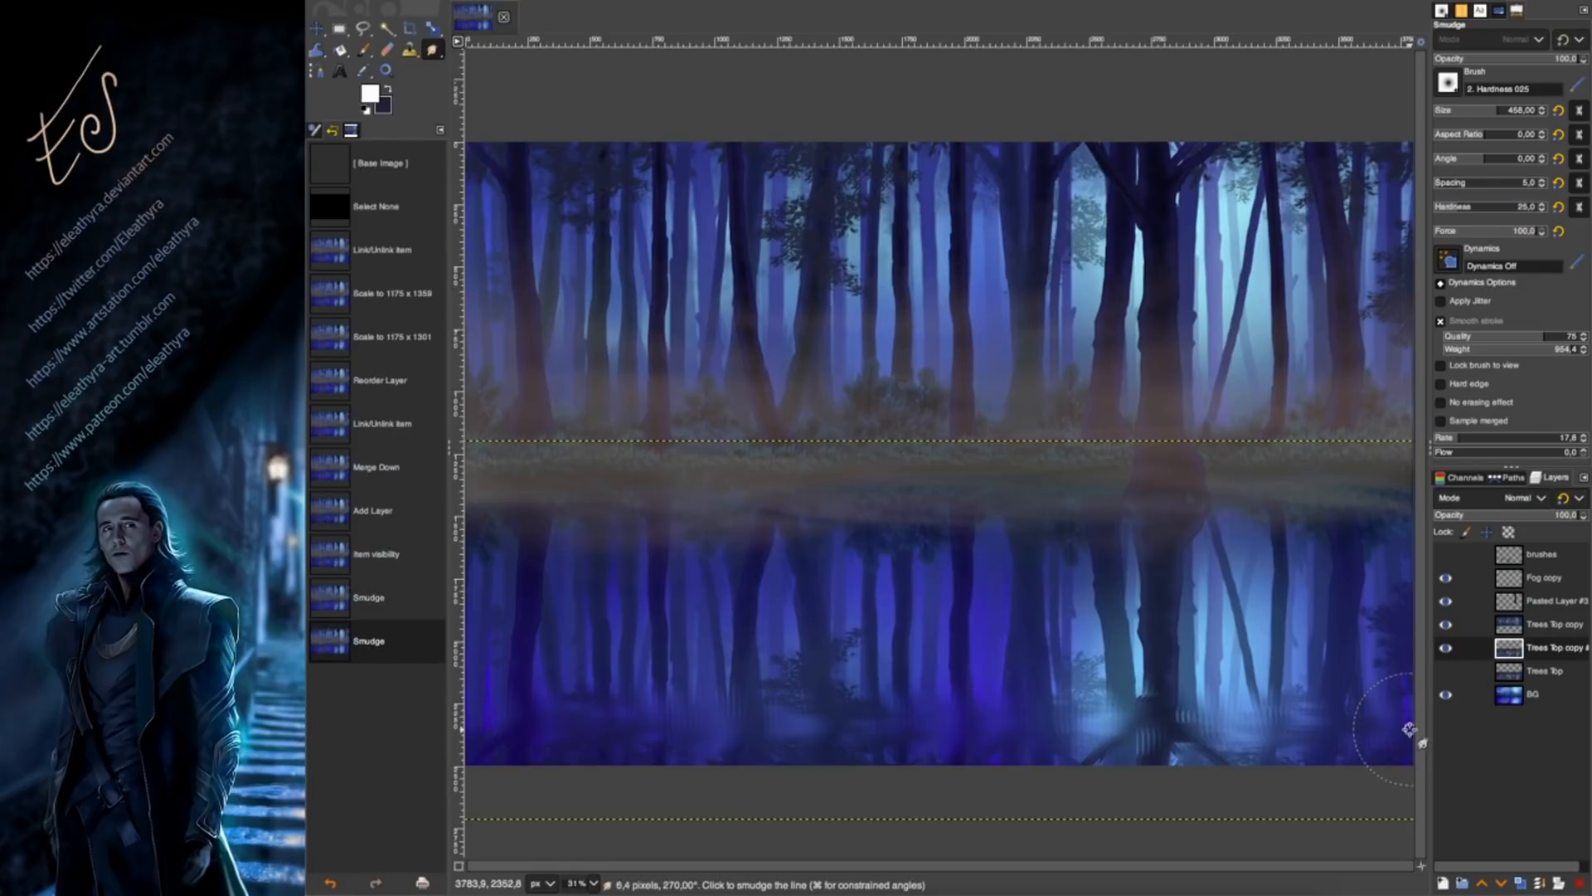
key("ctrl+z")
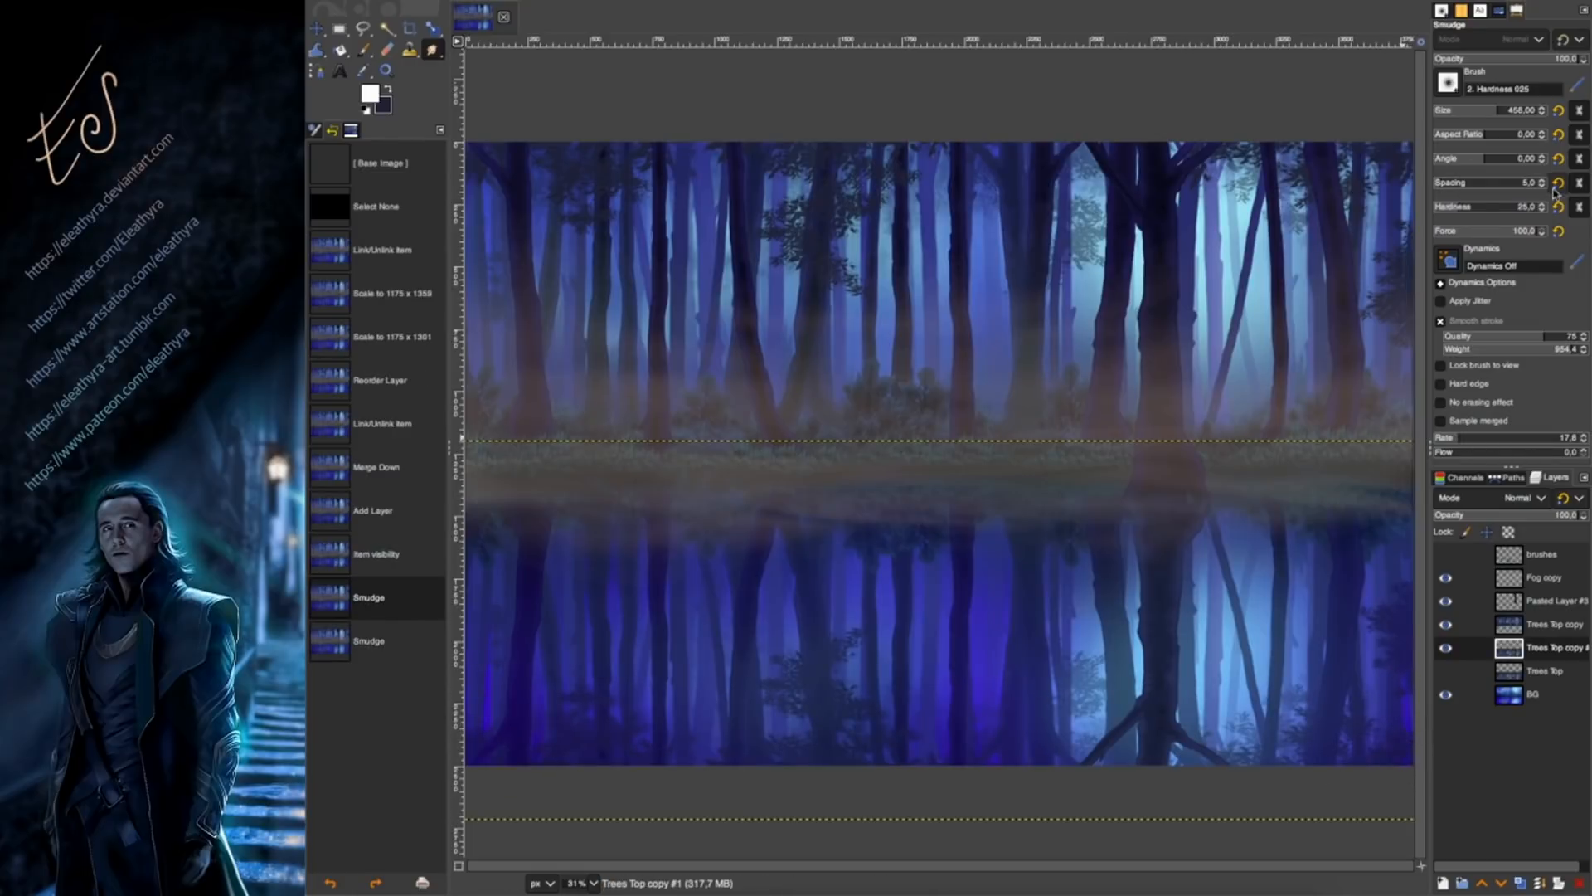
left_click(1447, 434)
left_click_drag(598, 728, 955, 730)
key("ctrl+z")
Select the lower part of the reflection with a full-width rectangle about 670 pixels high and feather the selection by 275 pixels.
key("r")
left_click_drag(1402, 828, 362, 614)
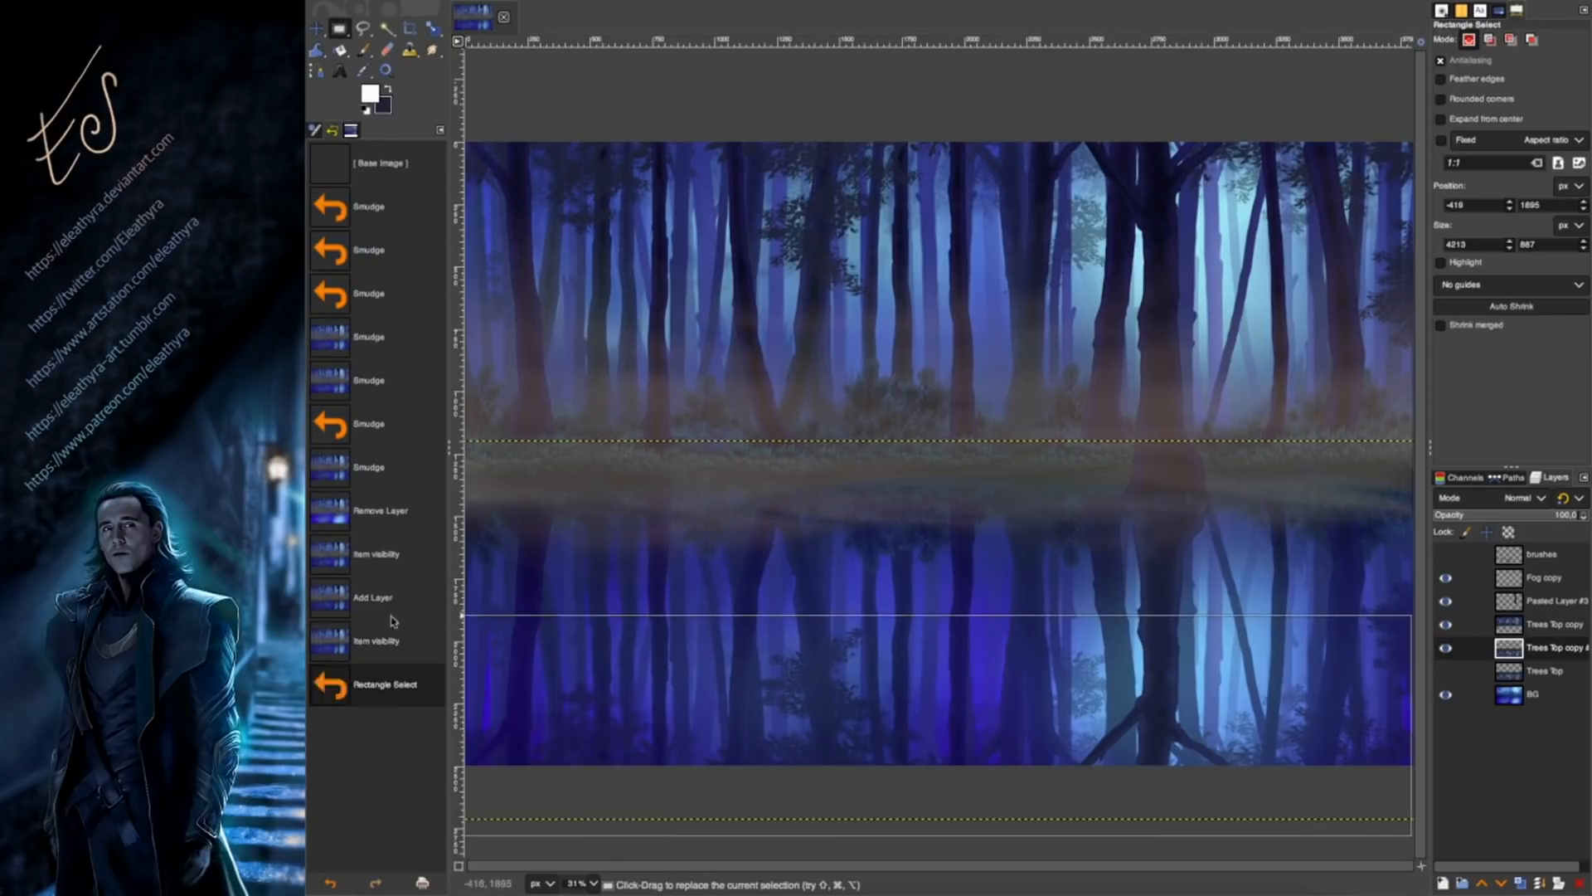
left_click_drag(1470, 698, 1470, 699)
left_click_drag(938, 636, 938, 641)
left_click(503, 1)
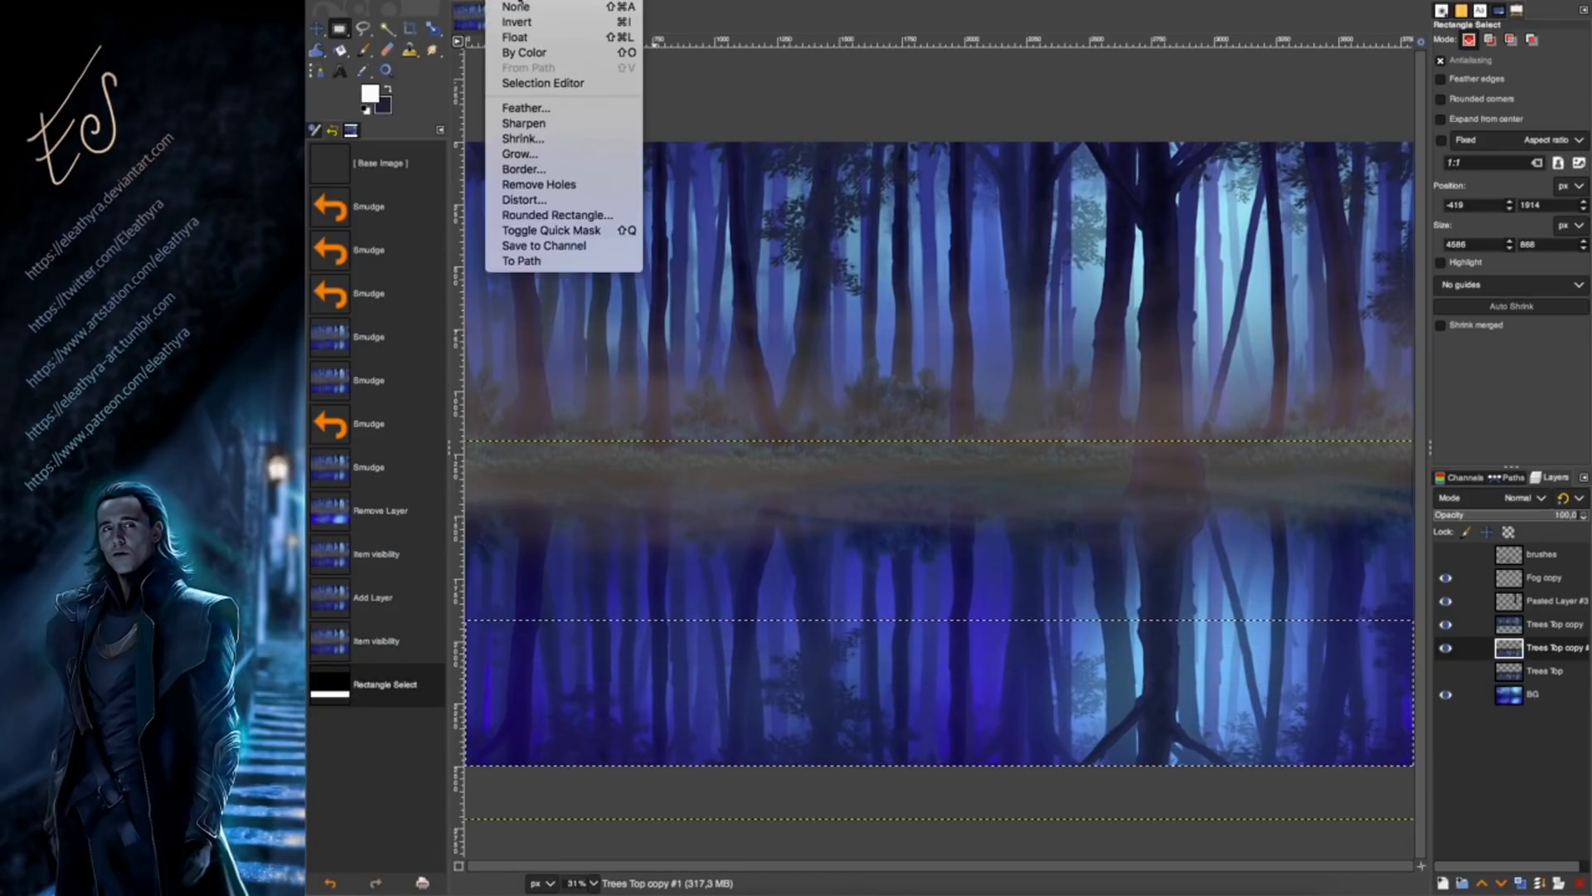
left_click(547, 111)
left_click(626, 85)
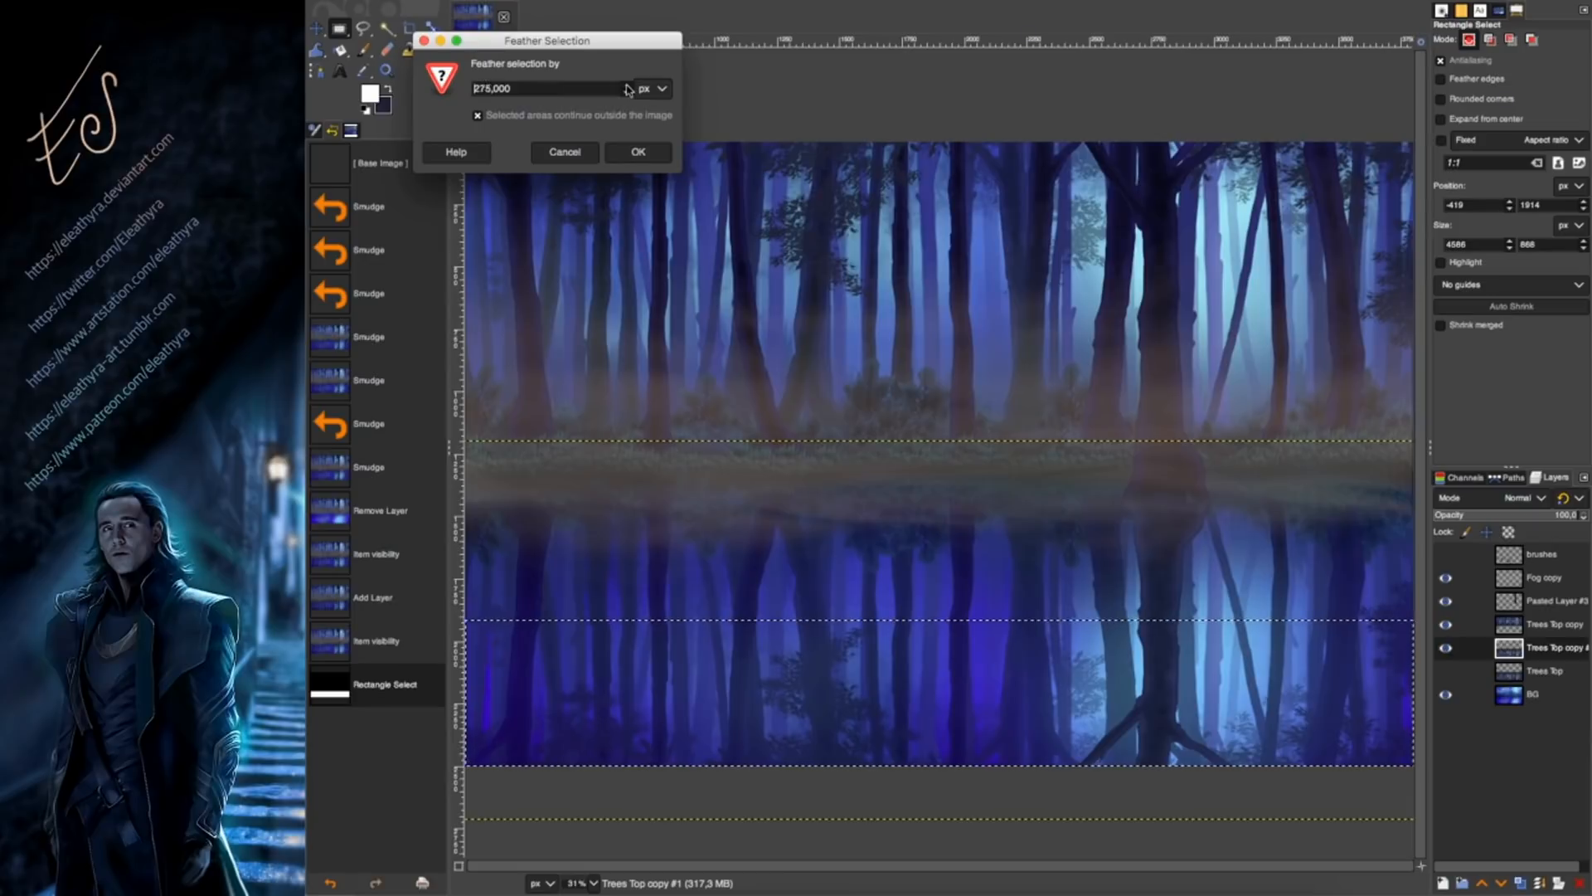
left_click(637, 146)
Apply a Gaussian Blur of size 6.68 in X and Y to the feathered reflection area and clear the selection.
left_click(776, 1)
mouse_move(912, 62)
left_click(1026, 84)
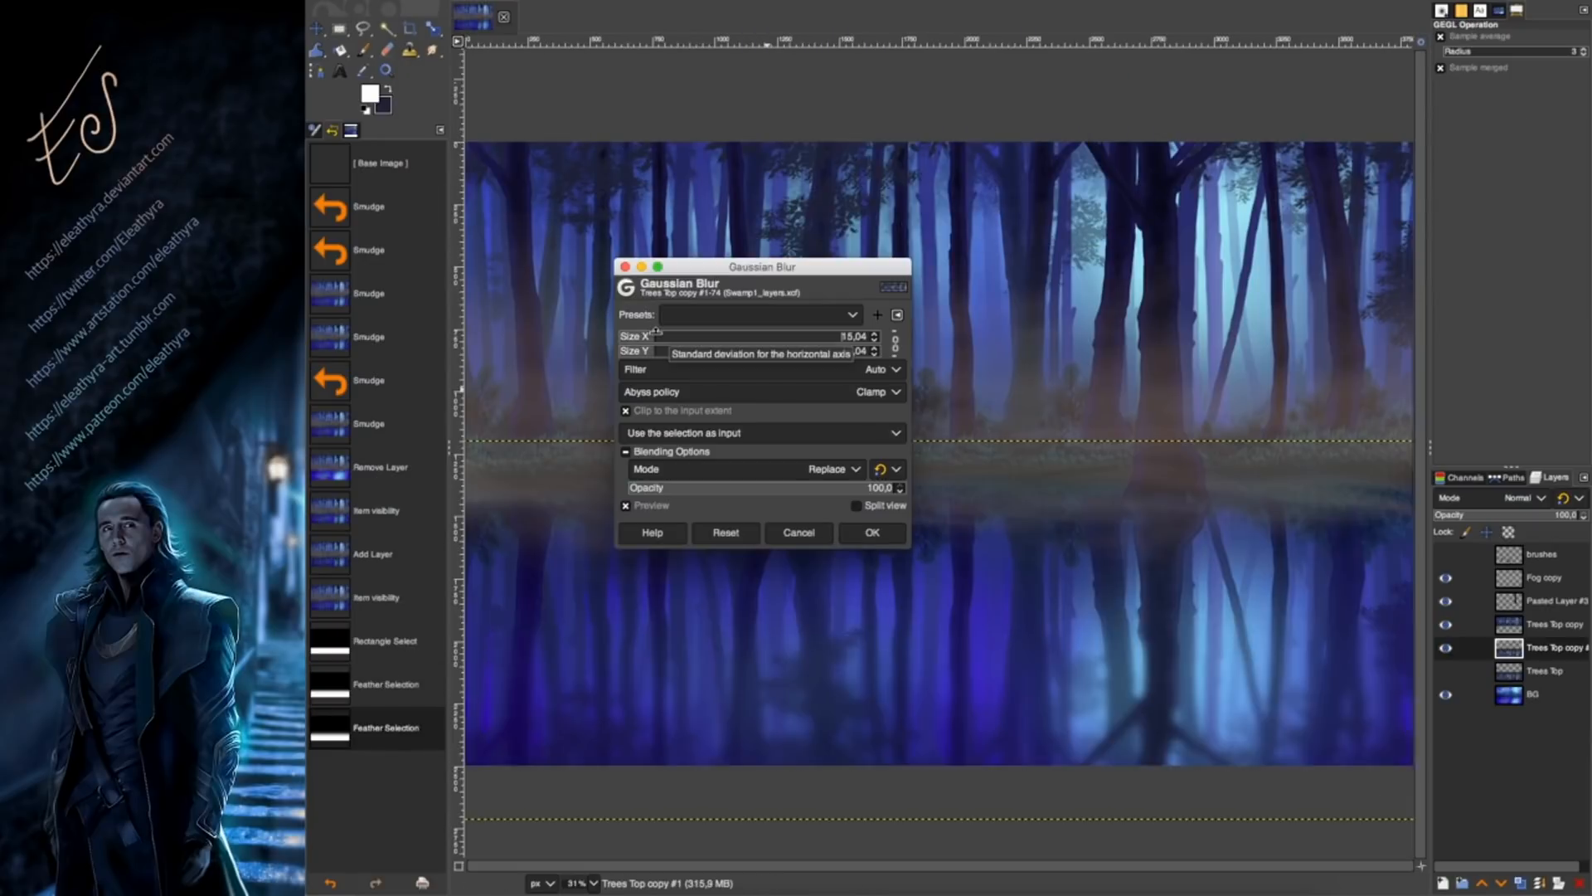
left_click_drag(655, 332, 646, 335)
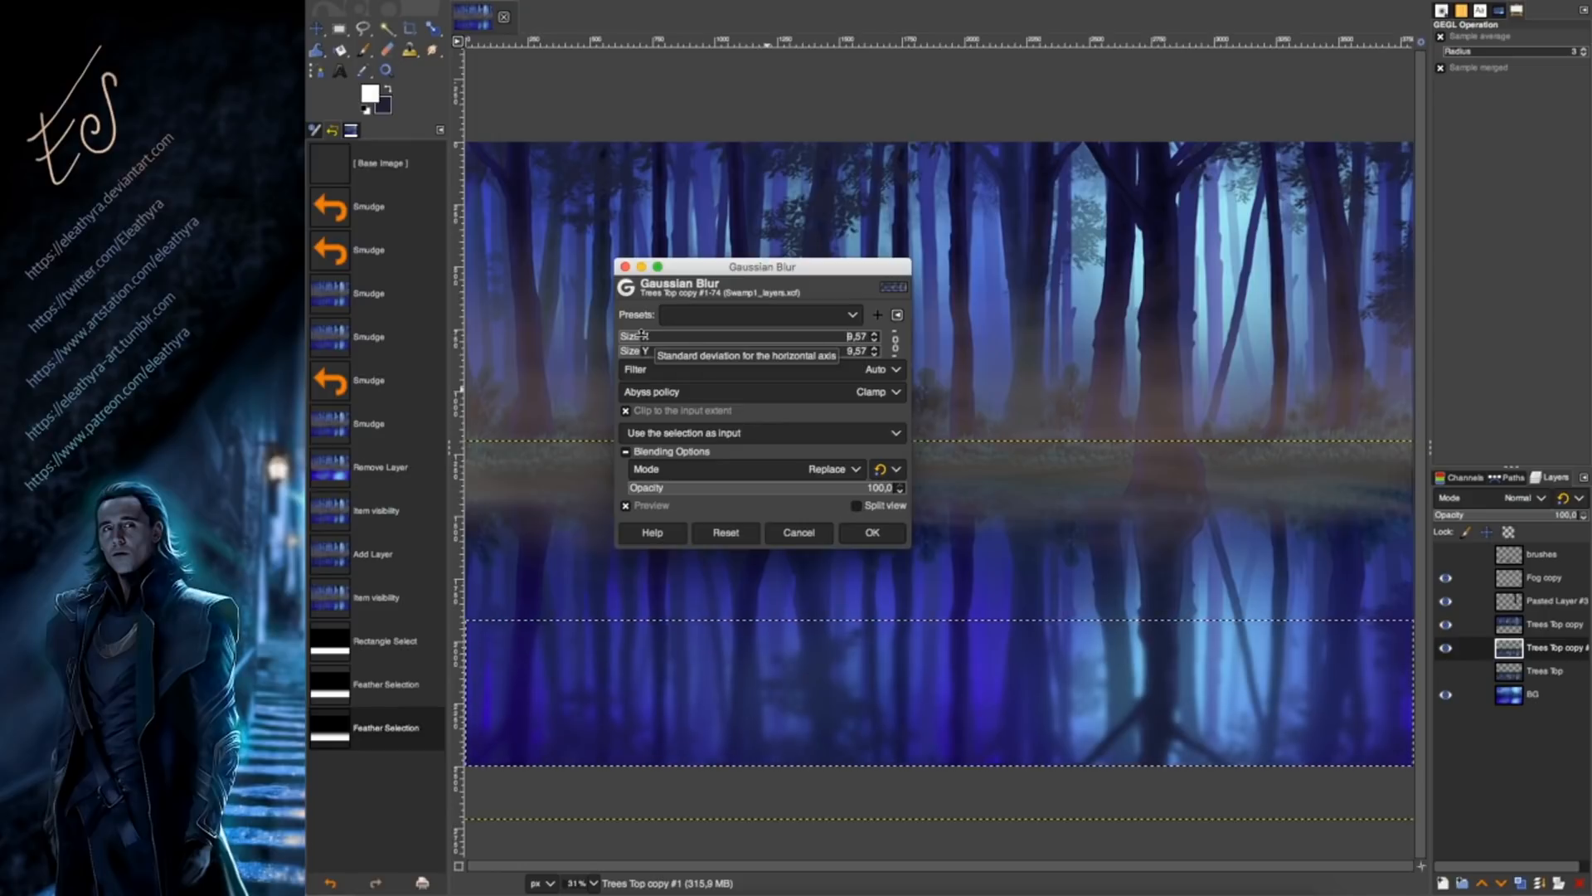
left_click_drag(636, 330, 639, 332)
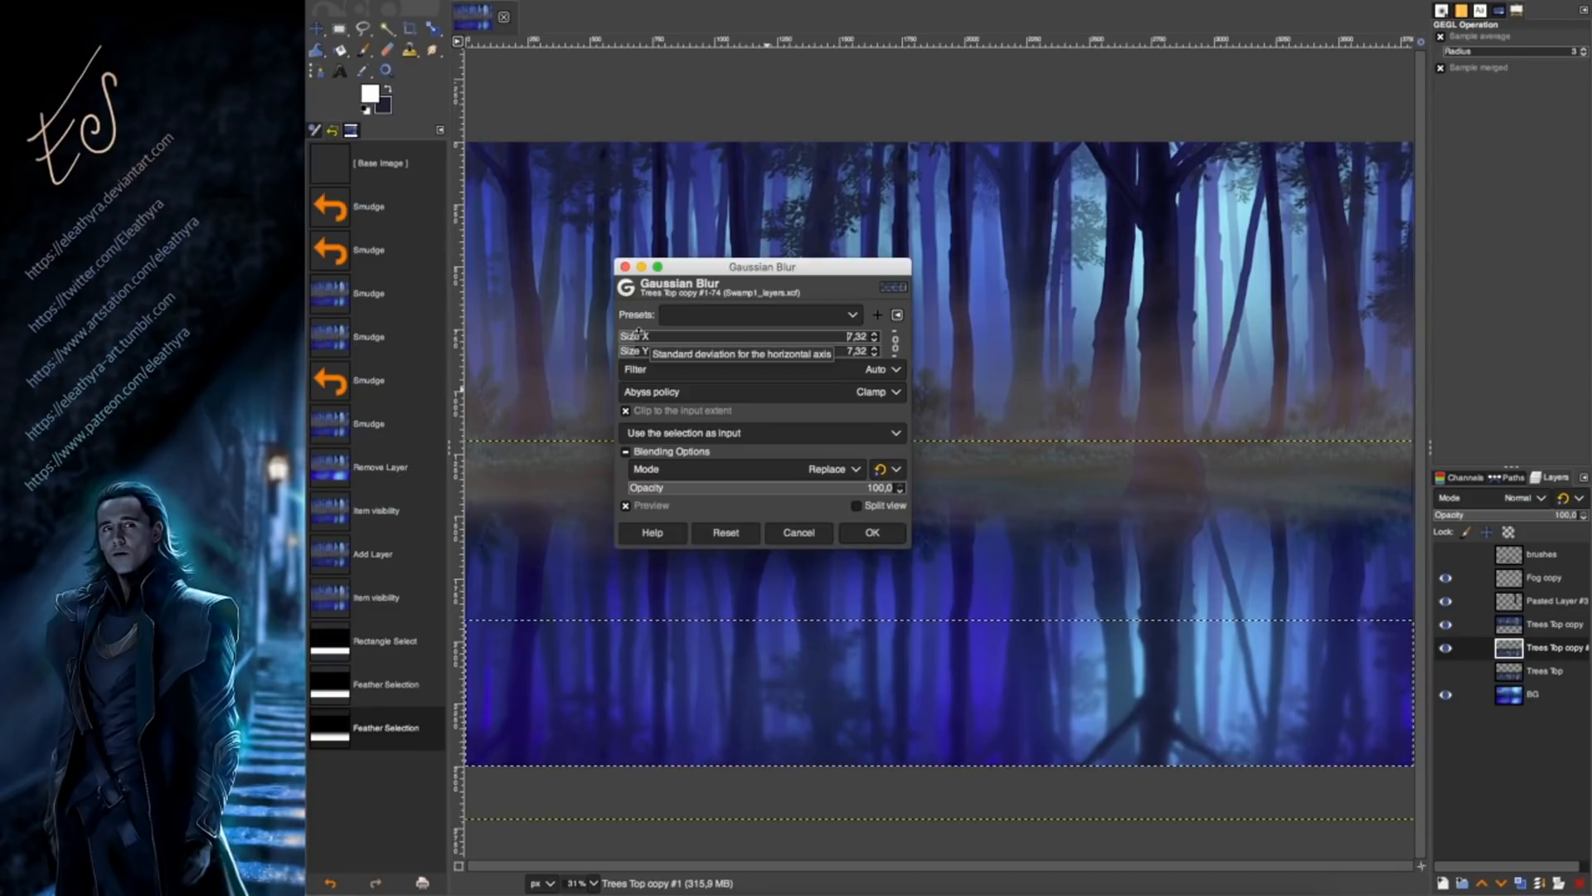
left_click_drag(638, 335, 635, 335)
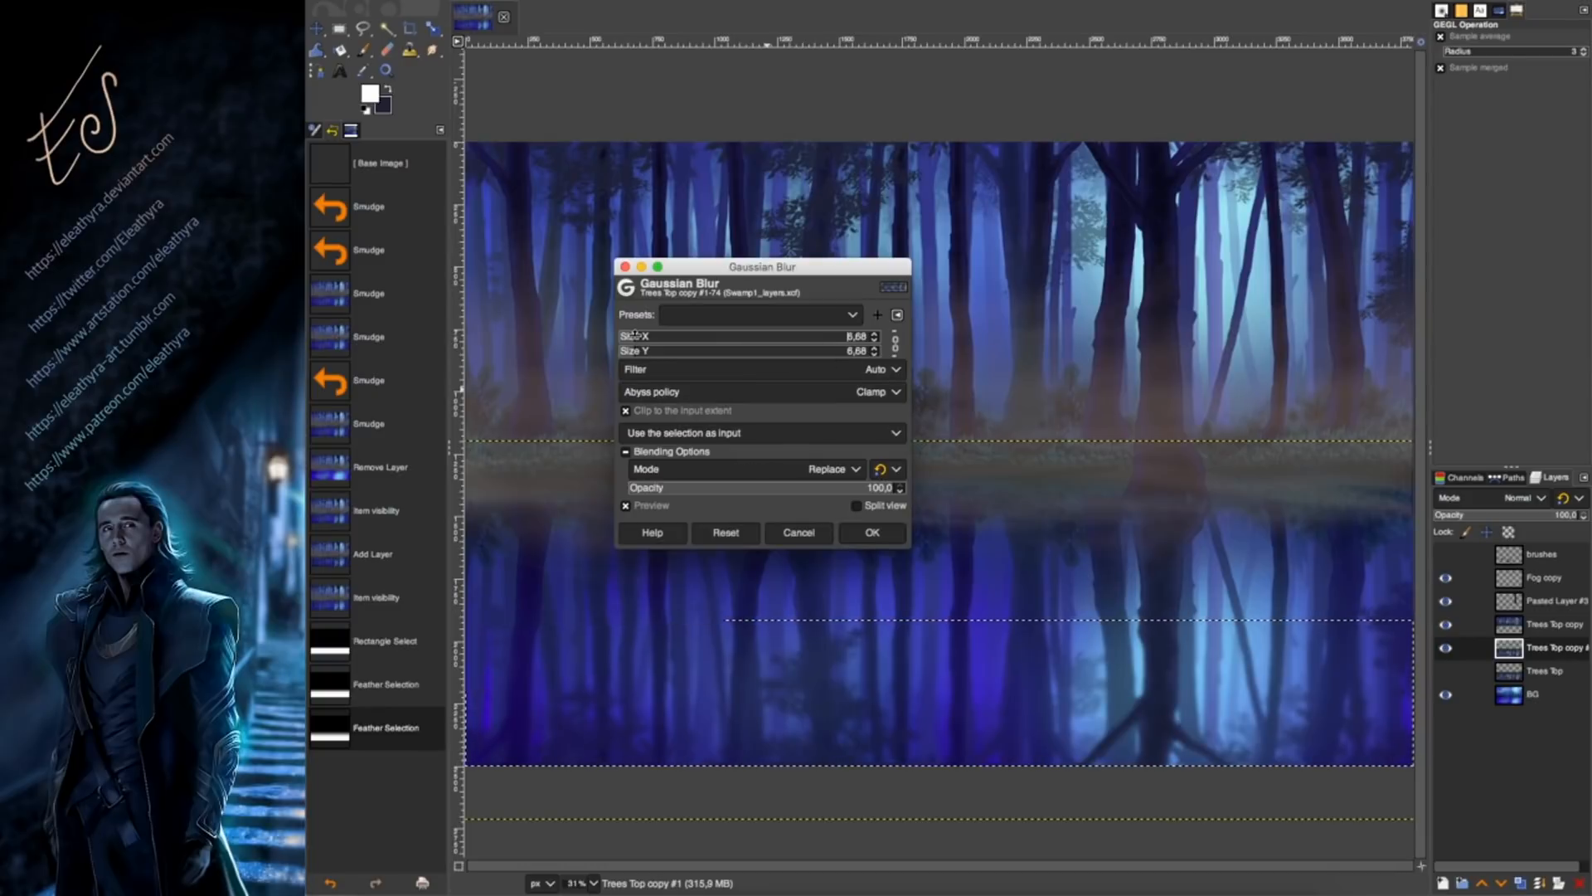
left_click(866, 529)
left_click(518, 25)
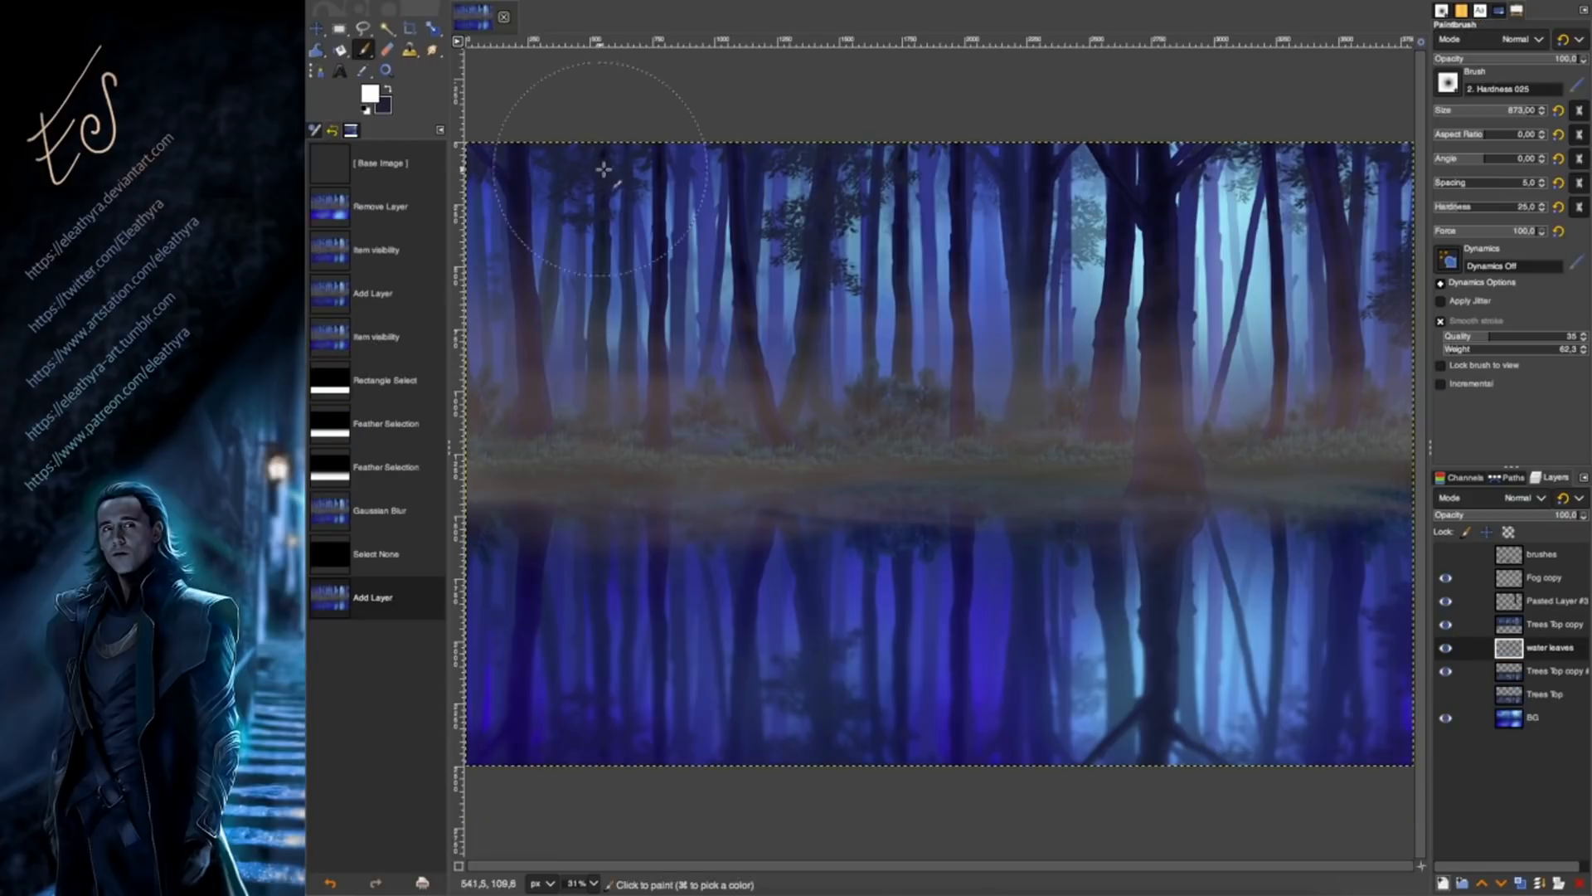
Set the Paintbrush to the Vine brush at size 77 with jitter enabled and test it on the water leaves layer.
left_click(1447, 81)
left_click(1493, 203)
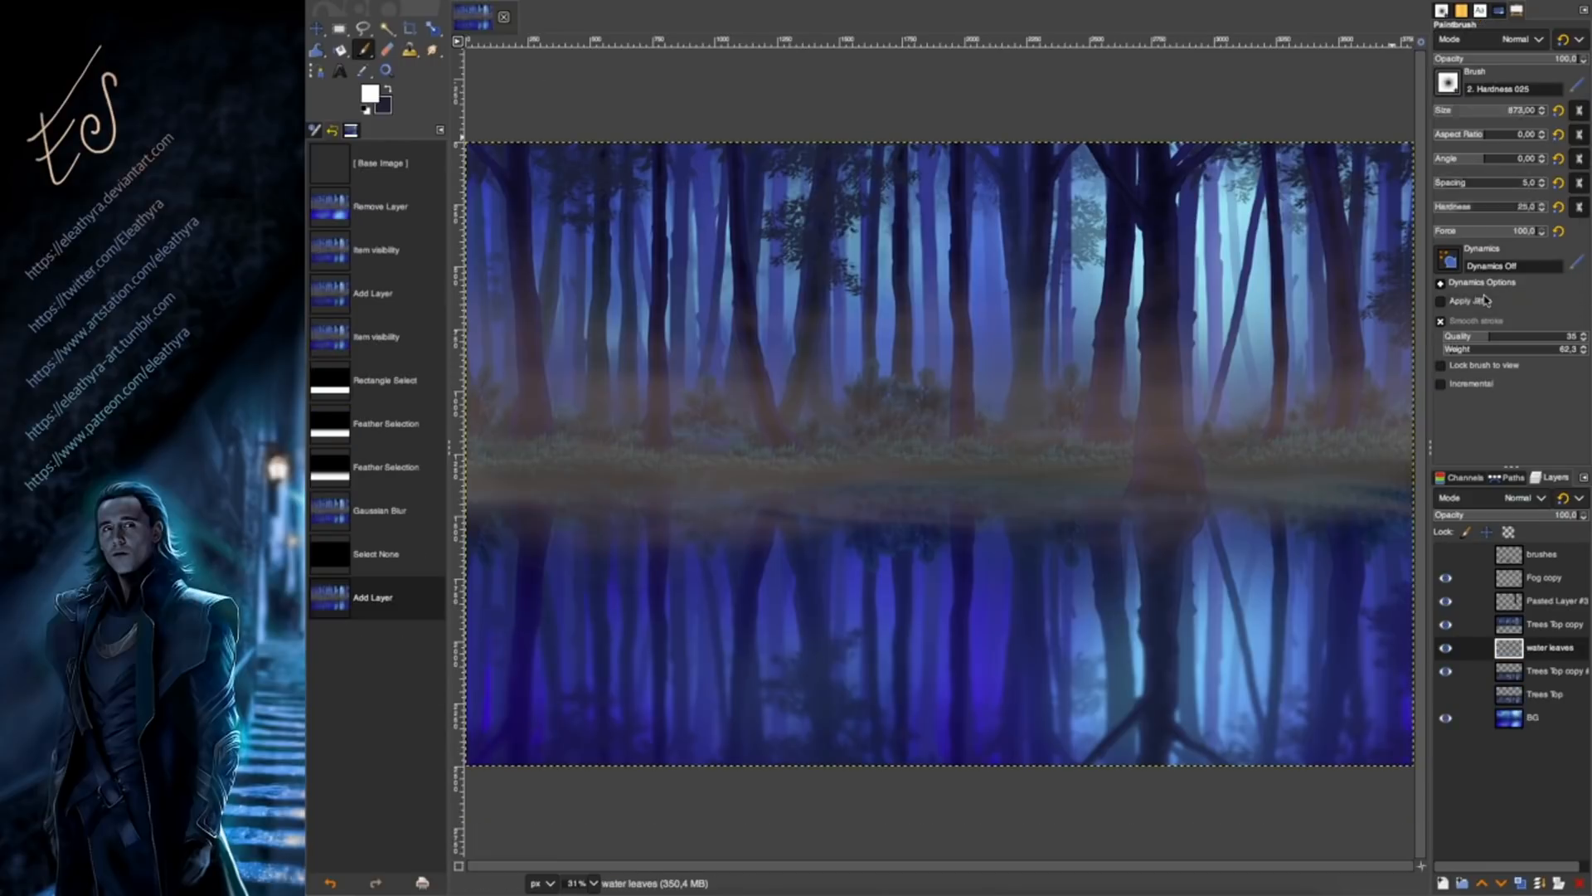
left_click(1440, 301)
left_click(1544, 316)
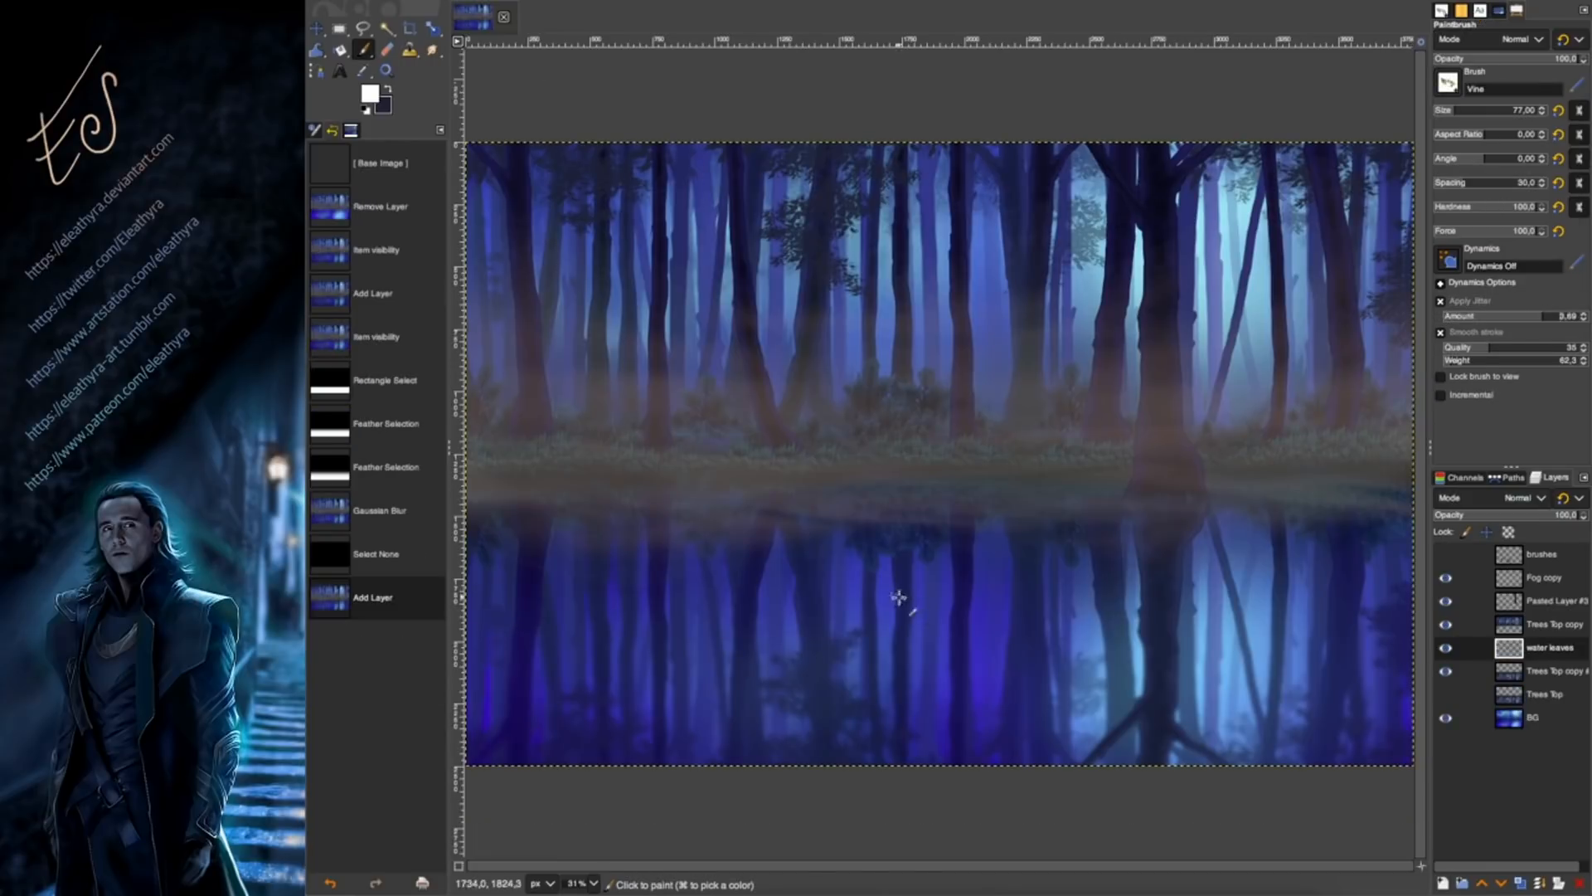
left_click(913, 597)
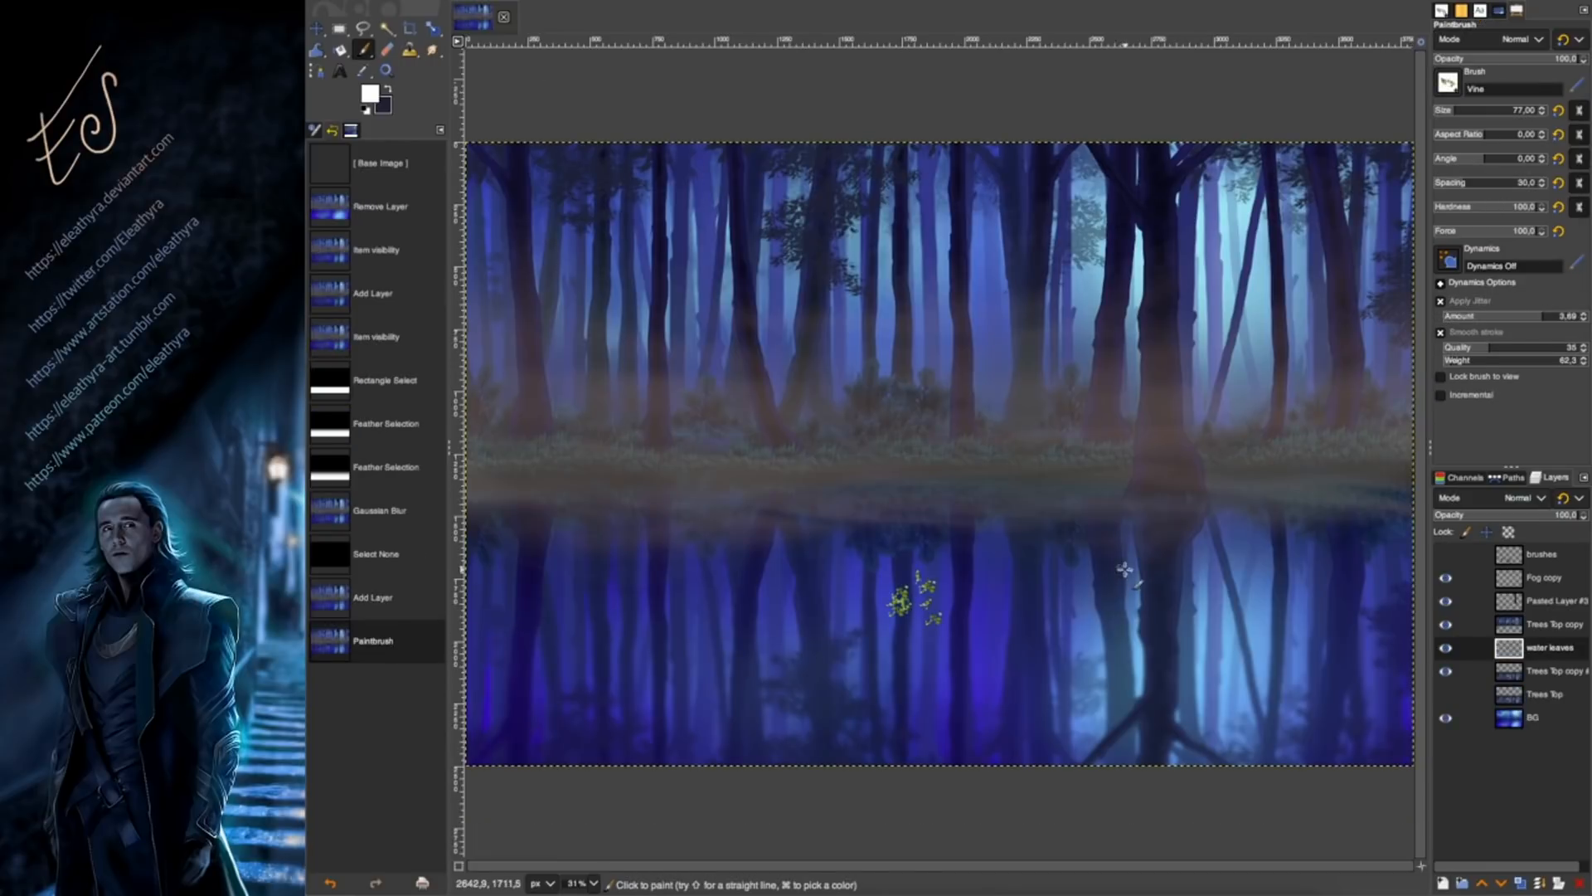
Paint small leaf clusters on the water along the shoreline with the Vine brush at size 70 and Dynamics Random.
left_click(1451, 106)
left_click(1448, 259)
left_click(1494, 364)
left_click_drag(780, 553, 832, 554)
left_click_drag(933, 518, 977, 511)
left_click(870, 522)
left_click(848, 543)
left_click(663, 499)
left_click_drag(642, 501, 628, 503)
left_click(666, 501)
left_click(676, 503)
left_click(624, 502)
left_click_drag(1262, 506, 1328, 511)
left_click(1201, 519)
left_click(1215, 509)
left_click(1227, 514)
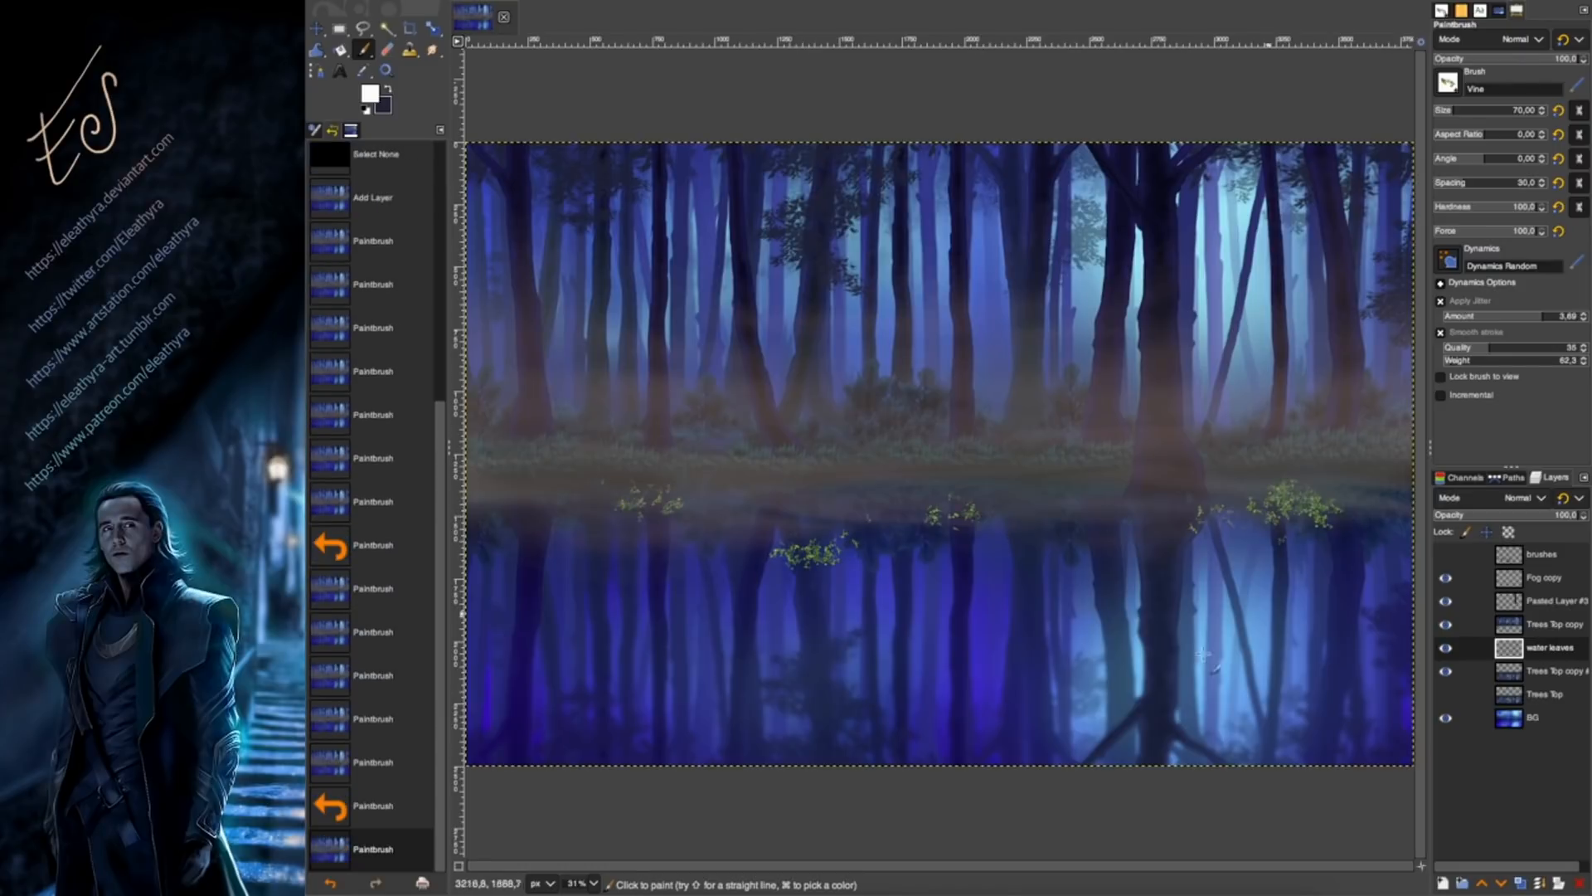
left_click(1014, 499)
left_click(1043, 498)
left_click(1062, 521)
left_click_drag(1055, 508, 1070, 503)
left_click(1067, 499)
left_click(1081, 503)
Paint medium floating leaves below the shoreline in the centre and left of the water with the Vine brush at size 142.
left_click(1465, 108)
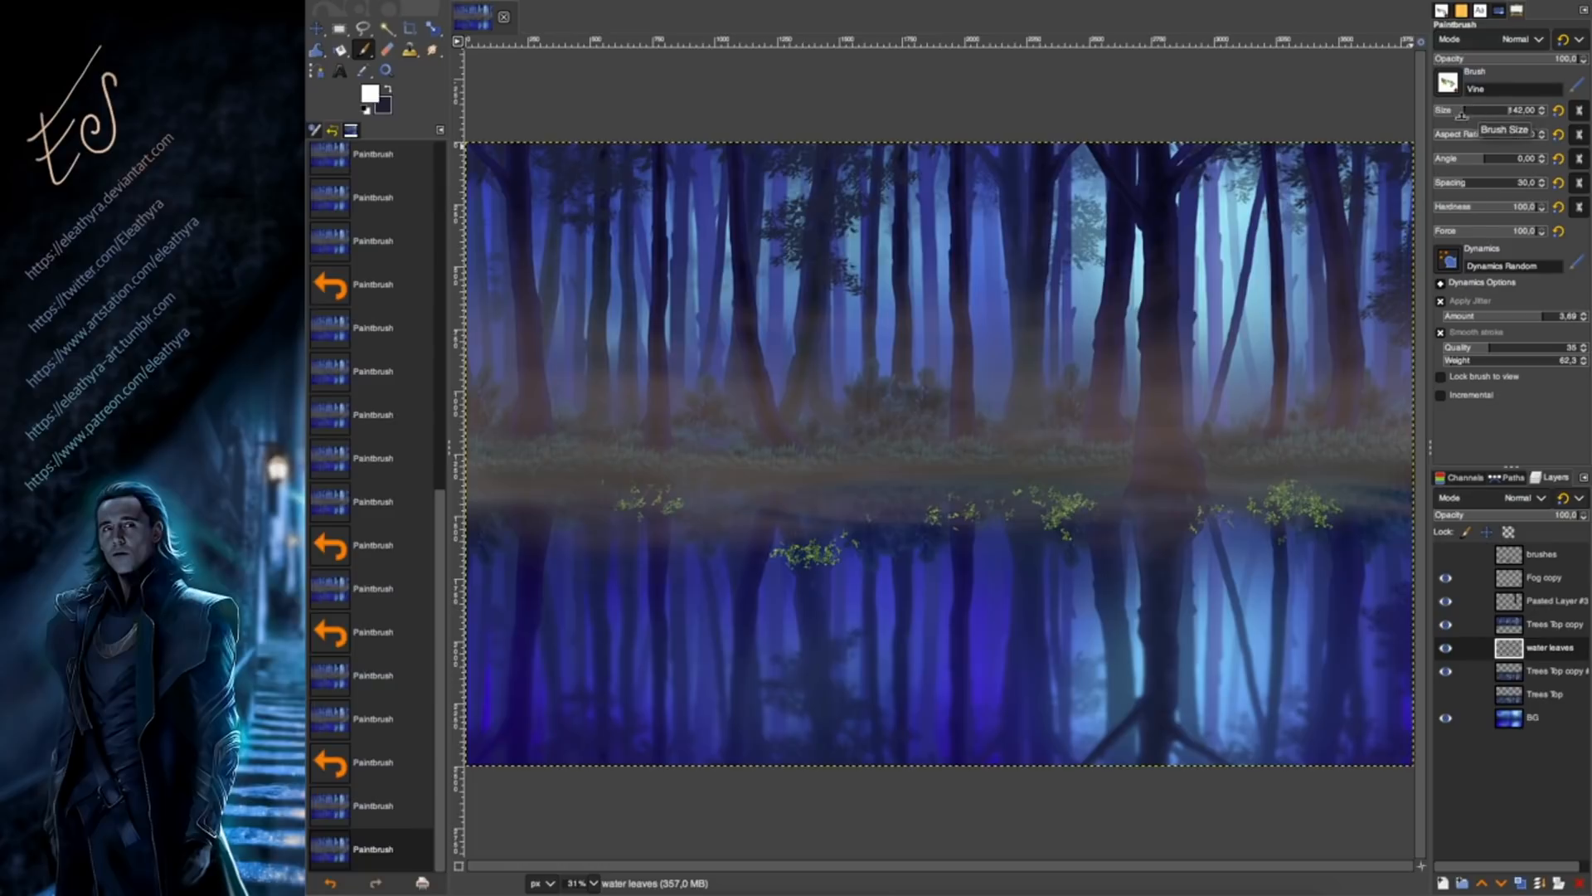
left_click(756, 566)
left_click(781, 559)
left_click(803, 550)
left_click(834, 567)
left_click(850, 585)
left_click(852, 579)
left_click(733, 584)
left_click(801, 572)
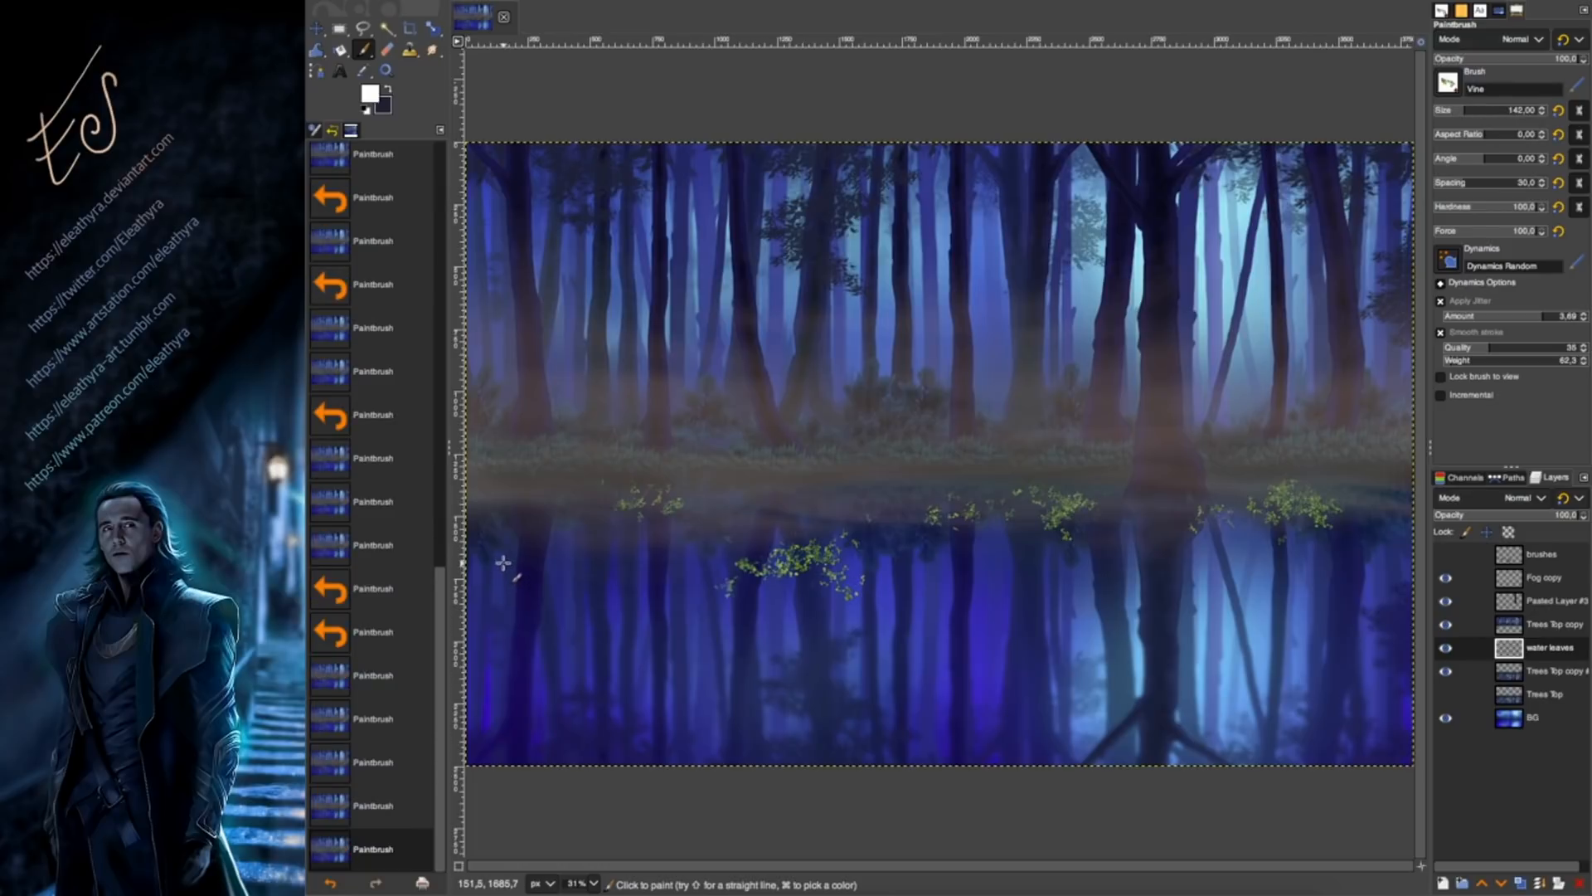
left_click(527, 574)
left_click(516, 571)
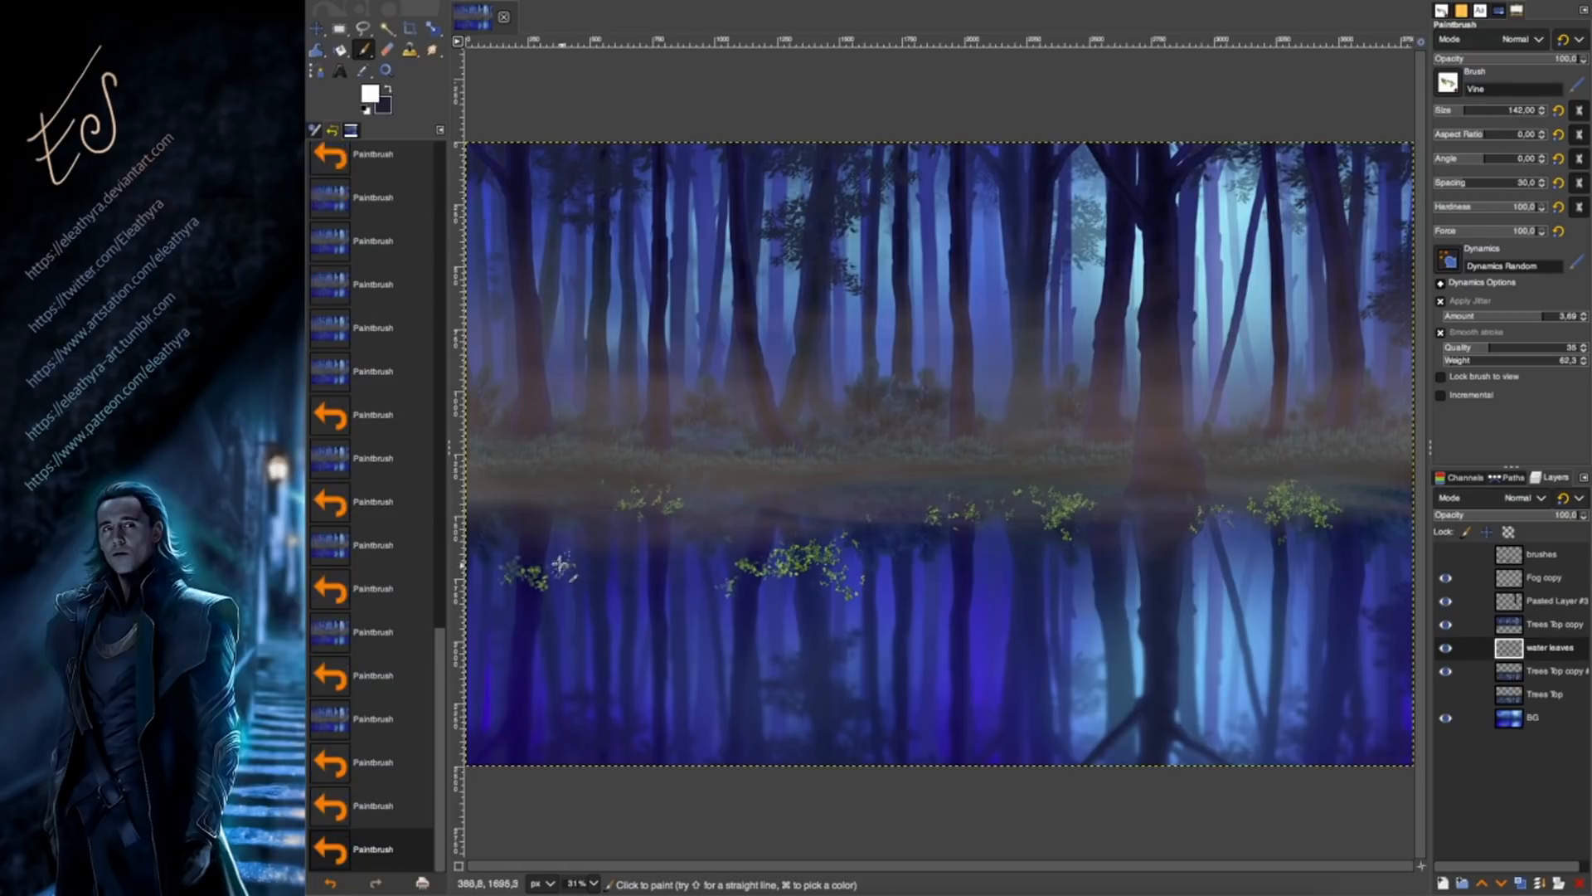
left_click(573, 570)
left_click(564, 591)
left_click(587, 574)
left_click(600, 573)
left_click(654, 538)
left_click(647, 541)
left_click(680, 564)
left_click(680, 570)
Paint larger floating leaves across the foreground water, from the centre to both sides, with the Vine brush at size 233.
left_click(1475, 109)
left_click(933, 640)
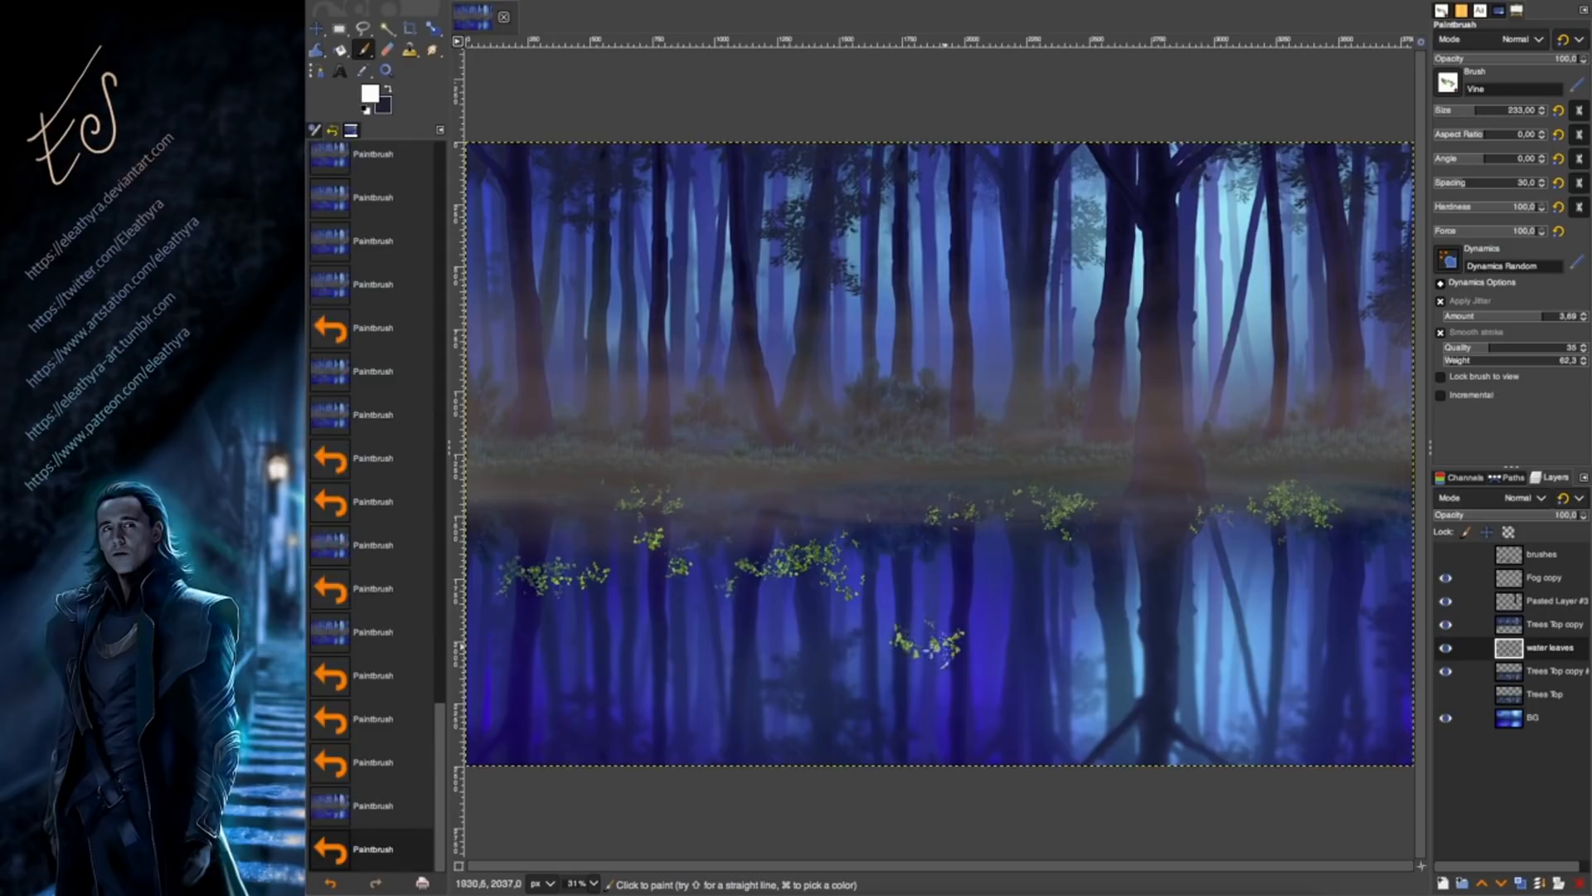
left_click(983, 643)
left_click(967, 624)
left_click(987, 606)
left_click(999, 632)
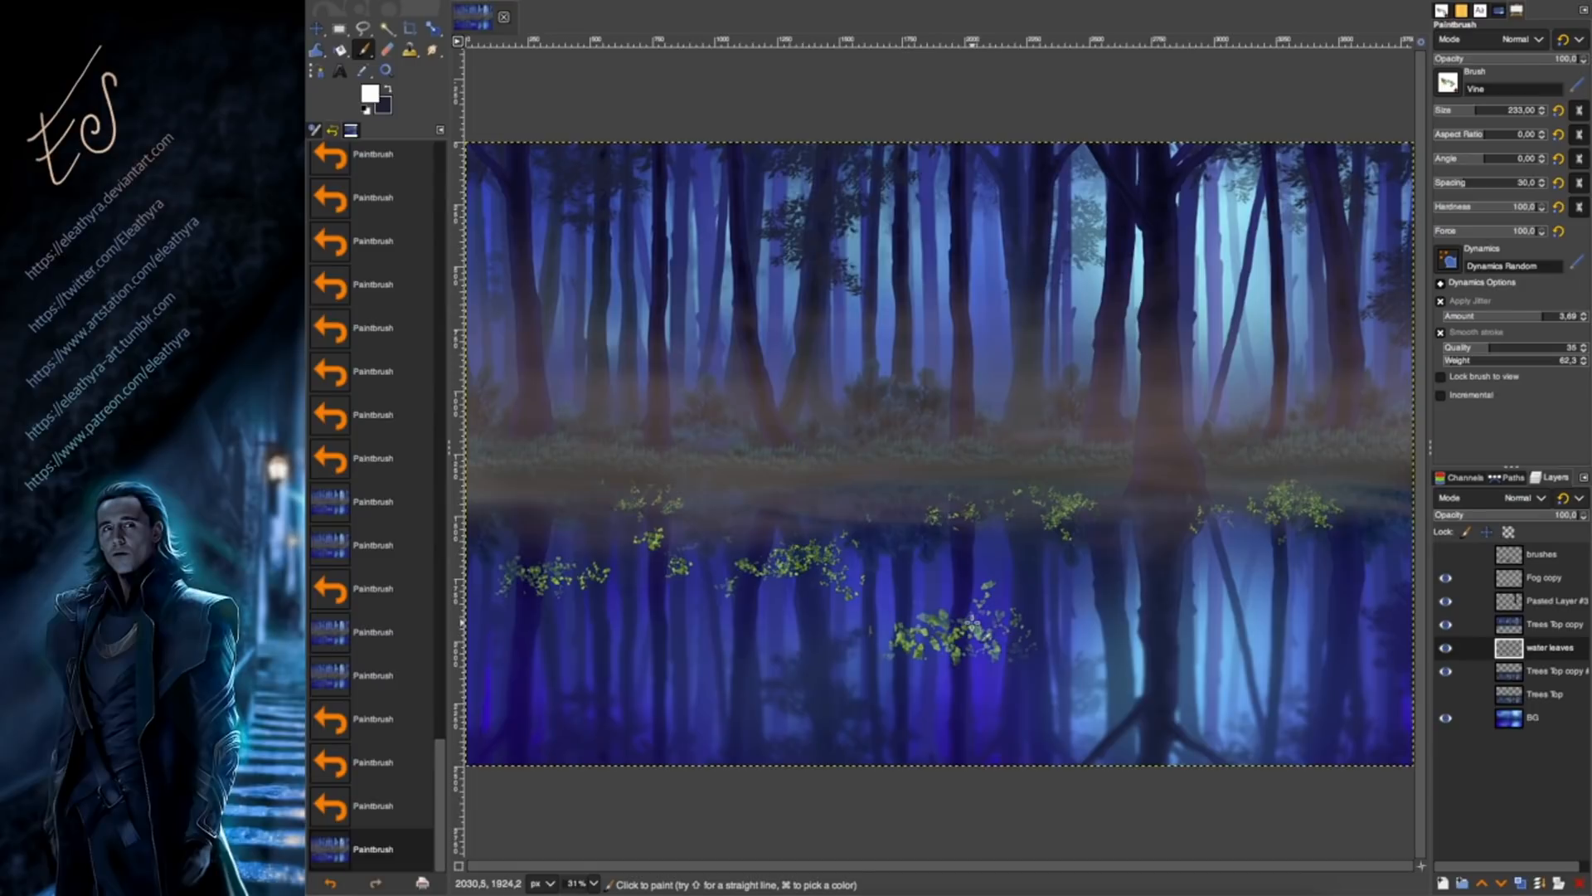
left_click(923, 659)
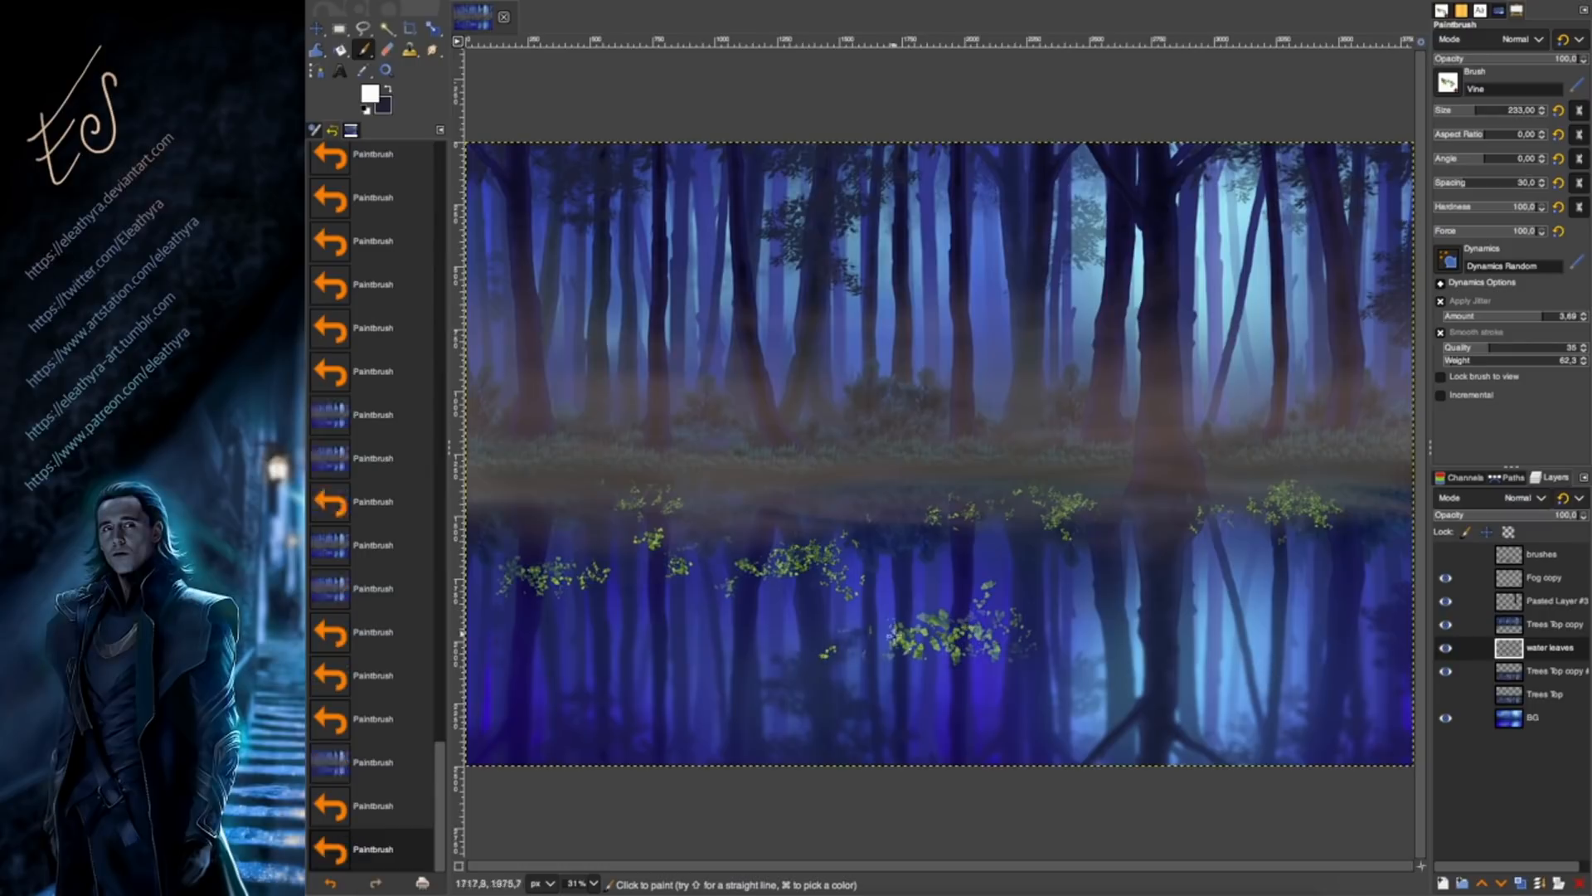
left_click(875, 651)
left_click(1008, 692)
left_click(983, 653)
left_click(1083, 670)
left_click(583, 713)
left_click(601, 681)
left_click(513, 673)
left_click(673, 682)
left_click(728, 675)
left_click(1333, 673)
left_click(1319, 663)
left_click(1358, 657)
left_click(1277, 663)
left_click(1271, 663)
left_click(1231, 664)
left_click(1375, 650)
left_click(1395, 652)
left_click(1389, 655)
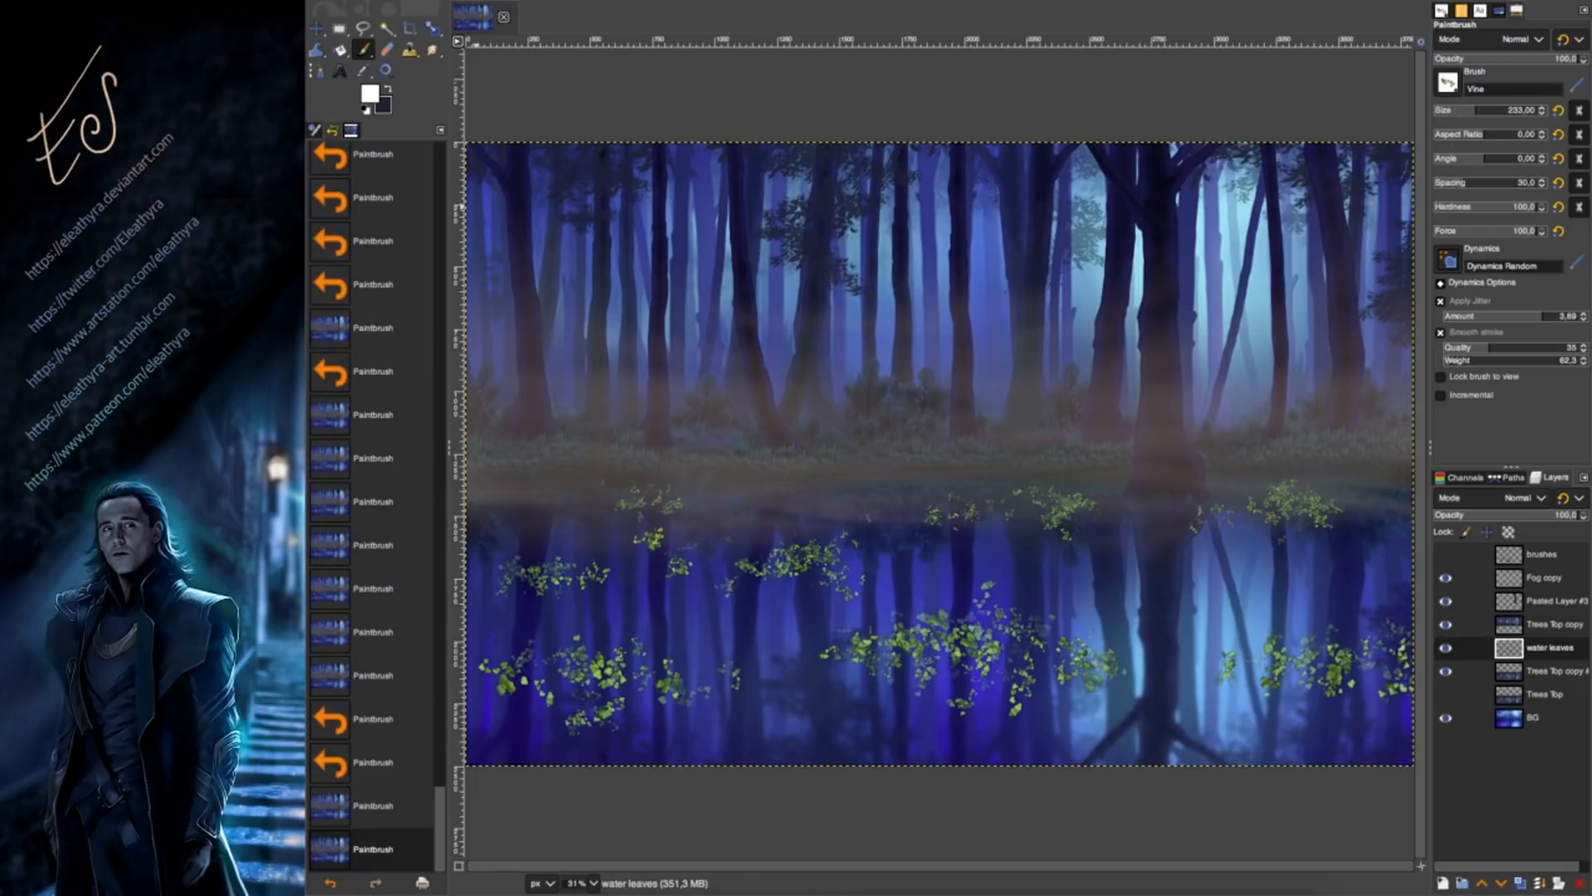
key("shift+s")
left_click(628, 157)
left_click(1366, 150)
key("shift+p")
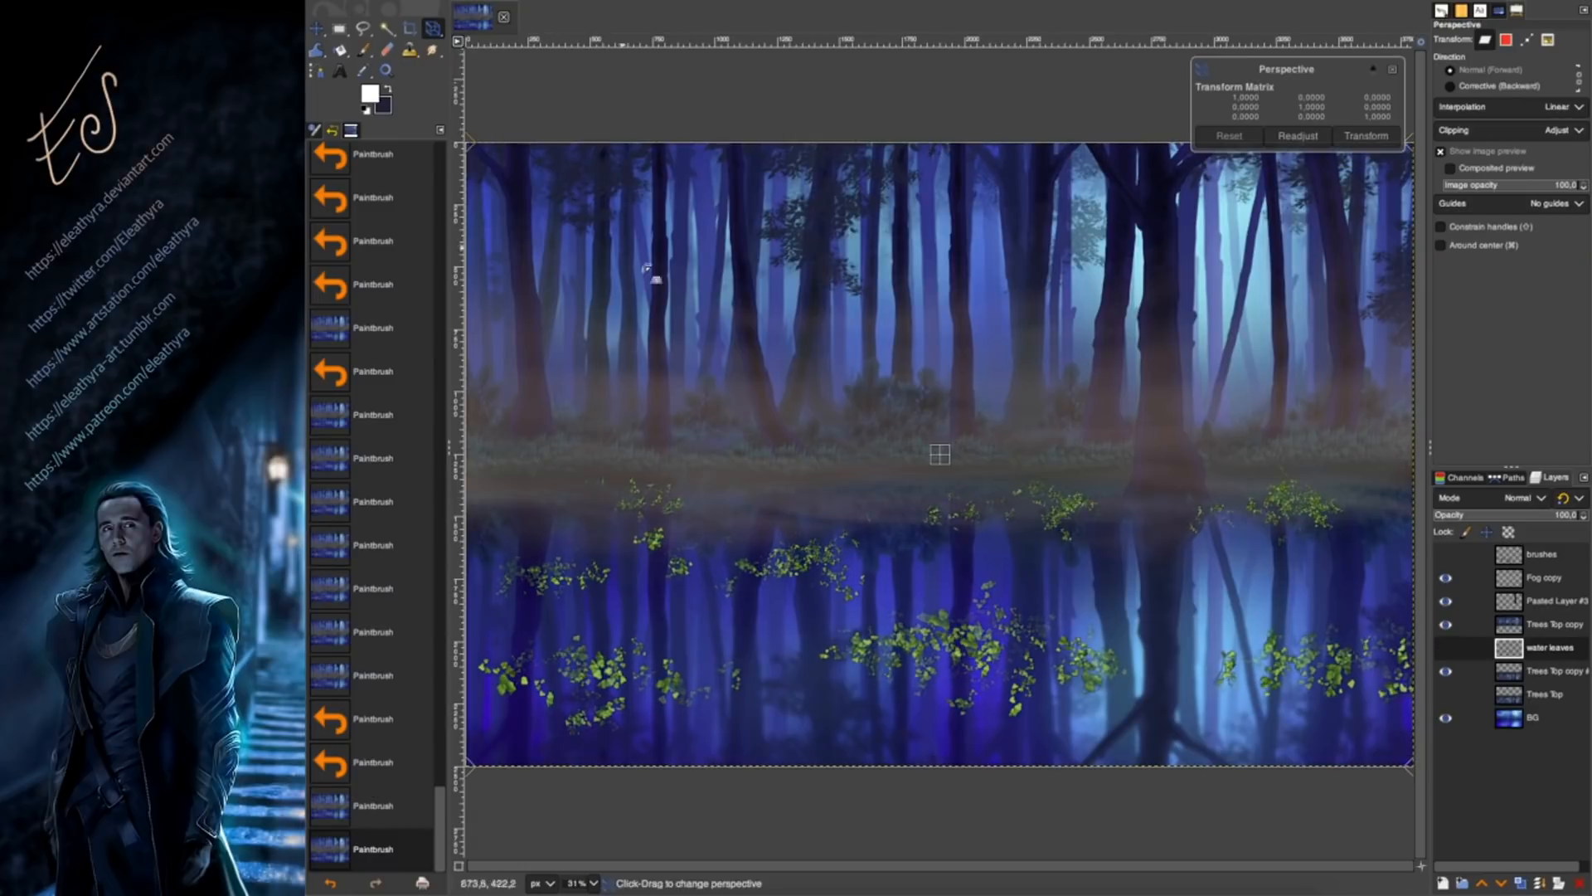
left_click(1395, 70)
Crop the water leaves layer to the lower part of the canvas, from just above the shoreline to the bottom edge.
key("shift+c")
mouse_move(480, 446)
left_mouse_down()
mouse_move(1554, 536)
mouse_move(1476, 788)
left_mouse_up()
left_click_drag(501, 569, 444, 572)
left_click(876, 541)
Apply a Perspective transform to the water leaves, lowering and narrowing the far edge so the clusters lie flat on the water.
left_click(440, 35)
left_click(1373, 512)
left_click_drag(476, 452, 482, 477)
left_click_drag(1400, 447, 1356, 472)
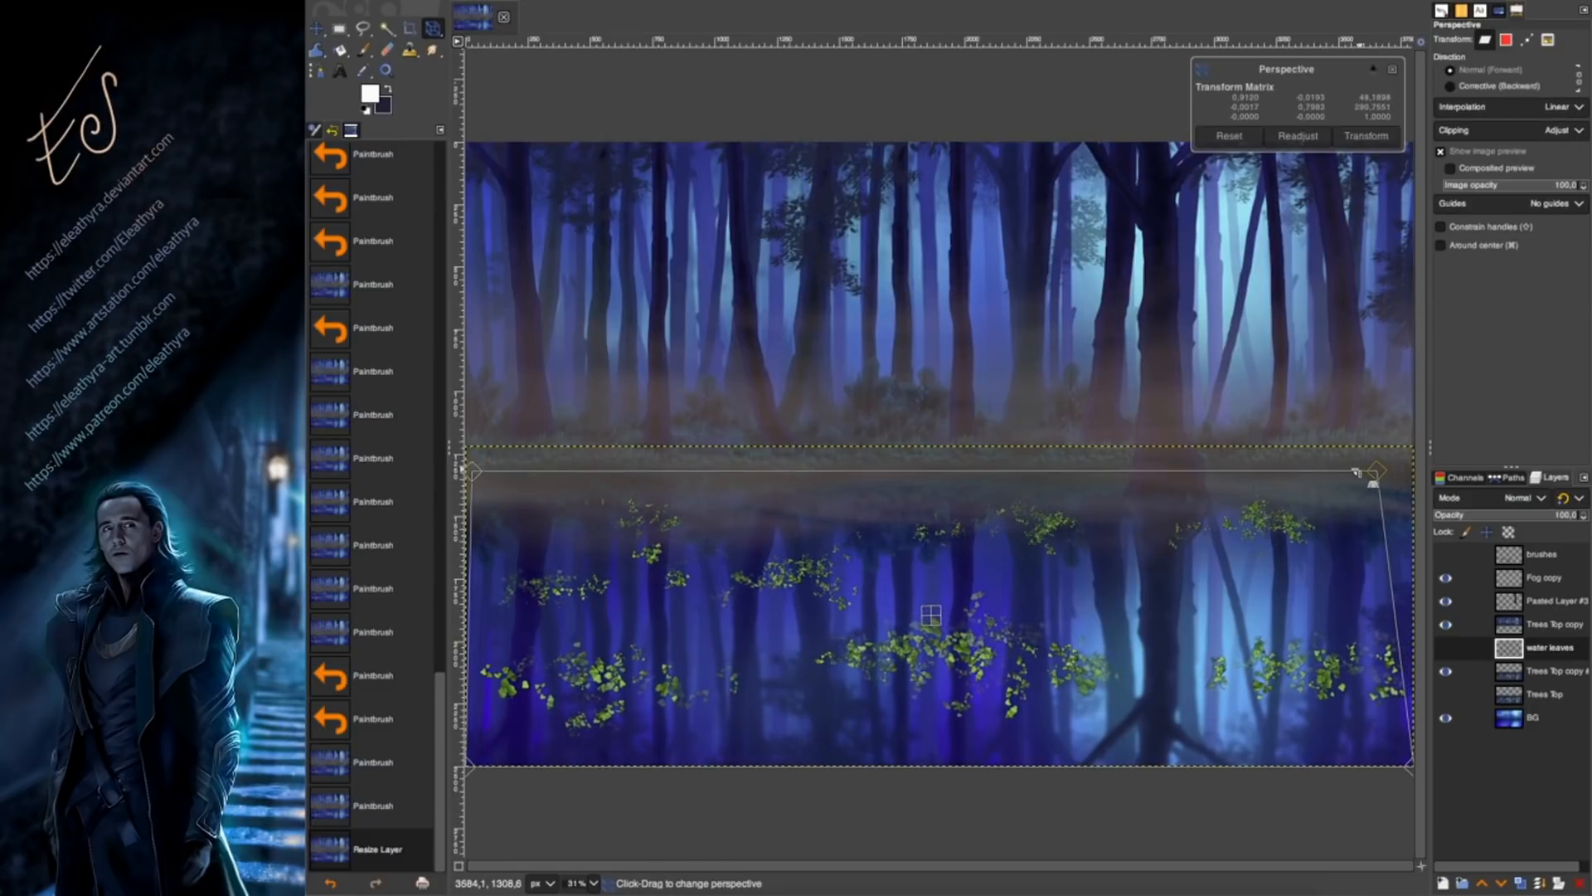
left_click_drag(498, 753, 441, 761)
left_click_drag(478, 476, 509, 585)
left_click_drag(1377, 471, 1350, 592)
left_click_drag(509, 585, 508, 572)
left_click_drag(1351, 596, 1352, 593)
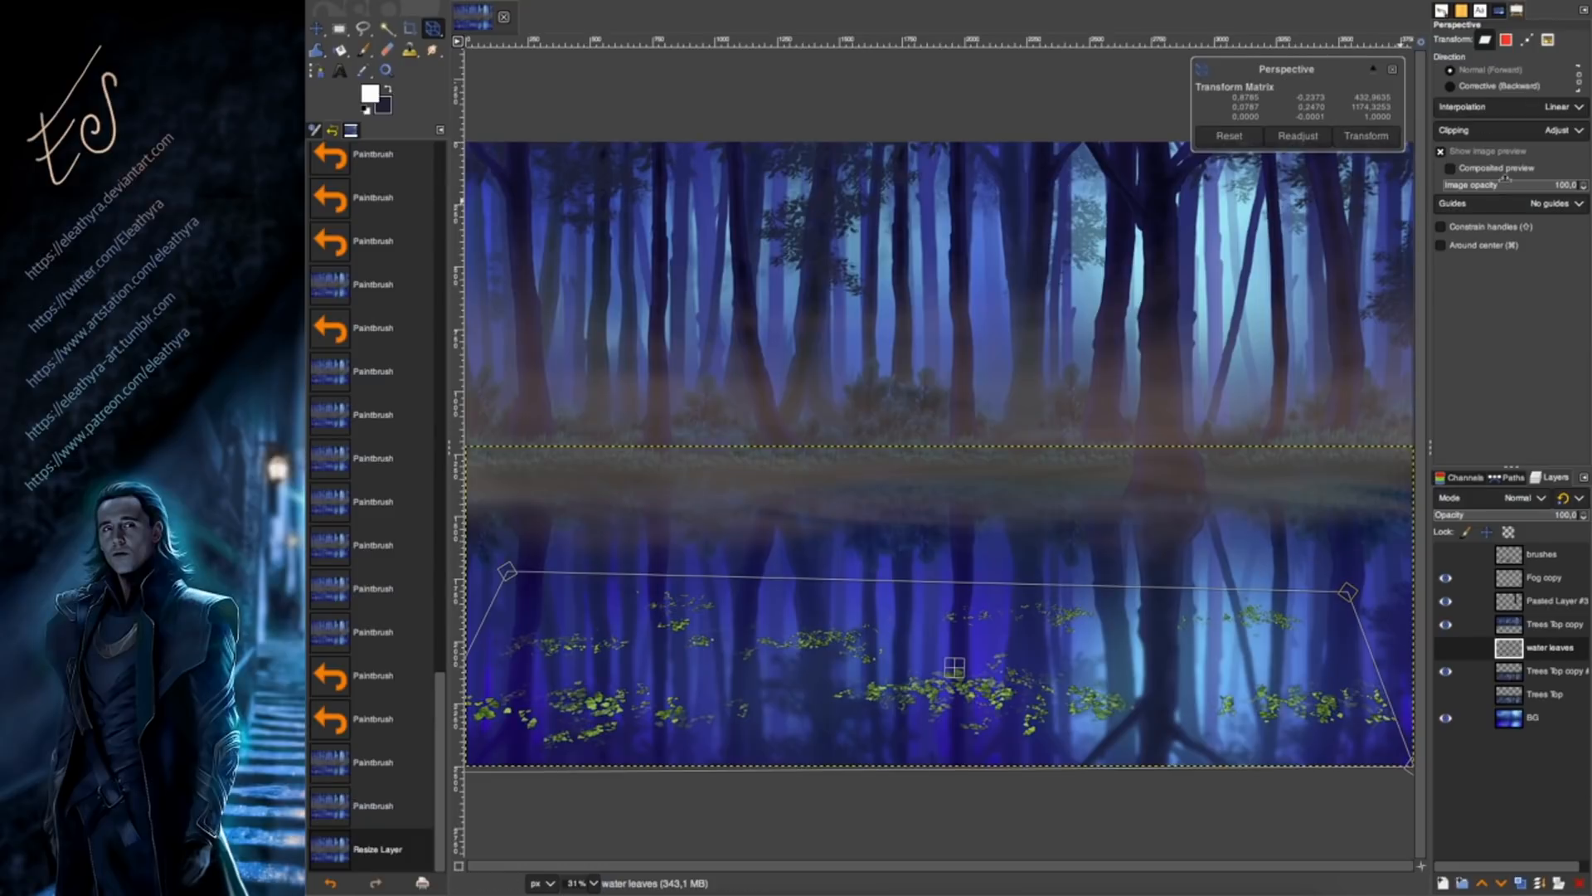
key("Return")
Add a horizontally flipped duplicate of the water leaves layer, shifted right and slightly upward.
left_click(1521, 884)
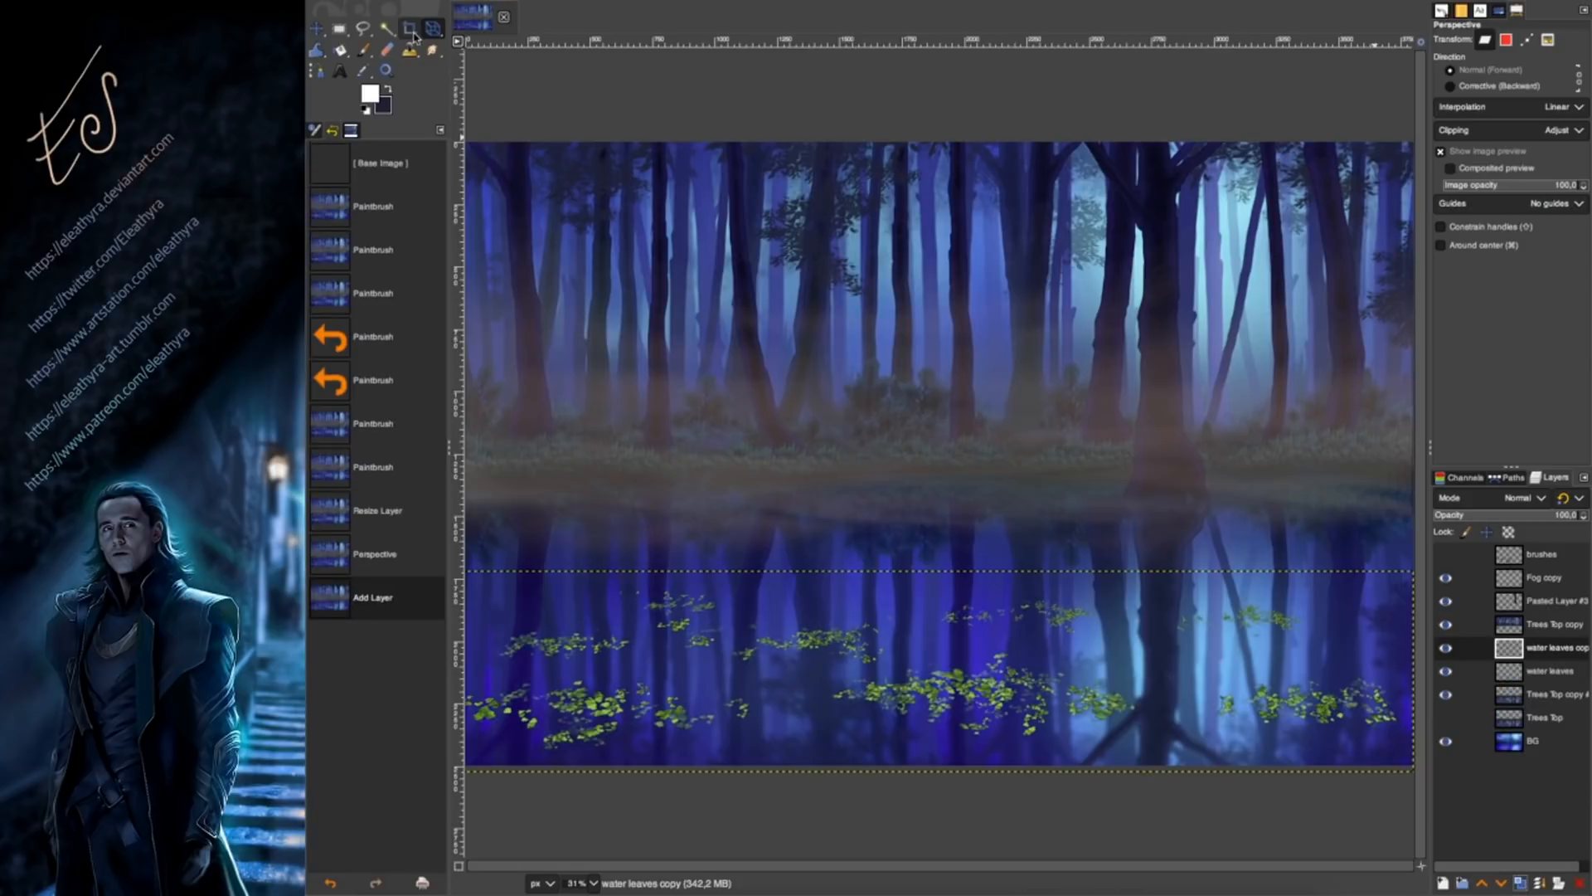
left_click(498, 146)
left_click(1107, 589)
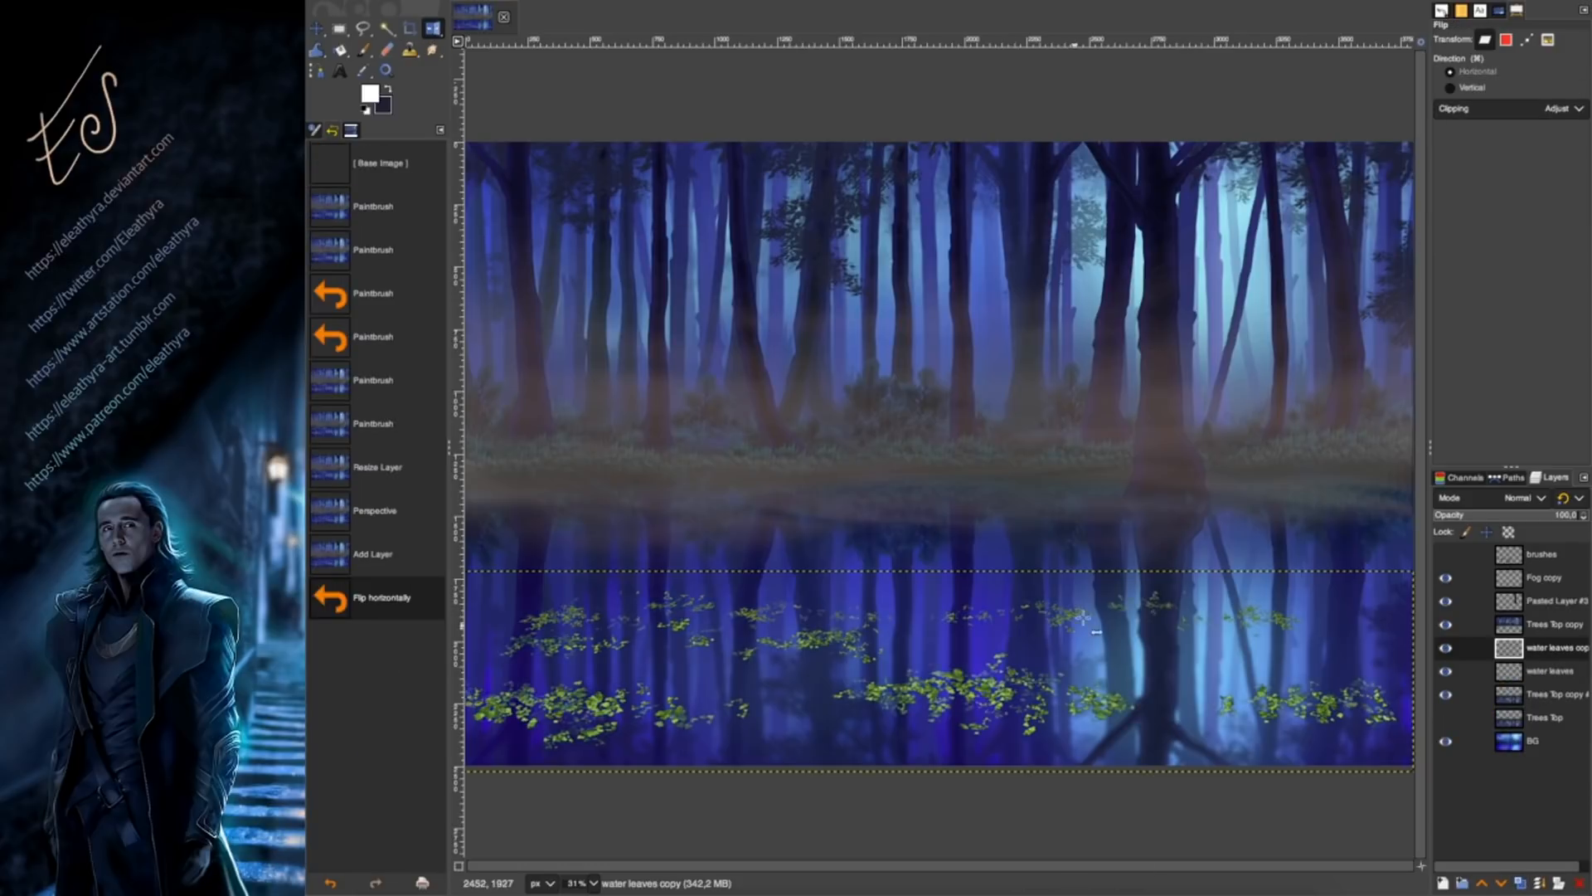
key("m")
left_click_drag(1227, 676, 1385, 648)
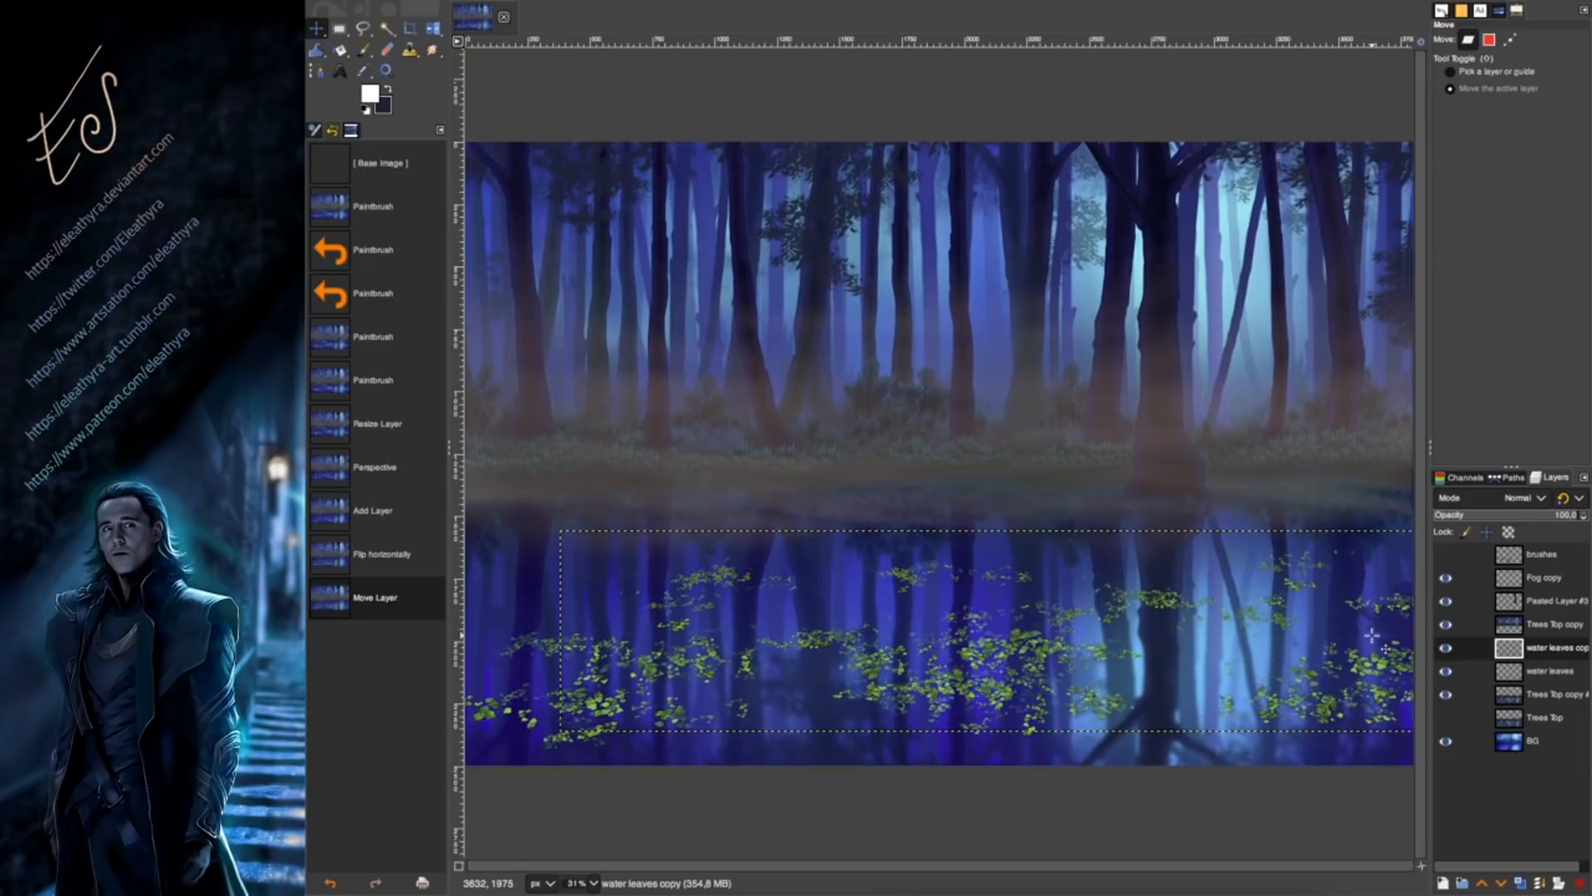
Flatten the flipped leaf copy vertically by scaling it to 4026 x 603 pixels.
left_click(432, 29)
left_click(473, 67)
left_click_drag(1062, 735, 1062, 686)
key("Return")
Try a duplicate of the leaf copy scaled to 3046 x 223 pixels near the shoreline and remove it.
key("shift+ctrl+d")
key("m")
left_click_drag(1128, 622, 987, 579)
key("shift+s")
left_click_drag(921, 643, 922, 564)
left_click_drag(1407, 556, 1162, 537)
key("Return")
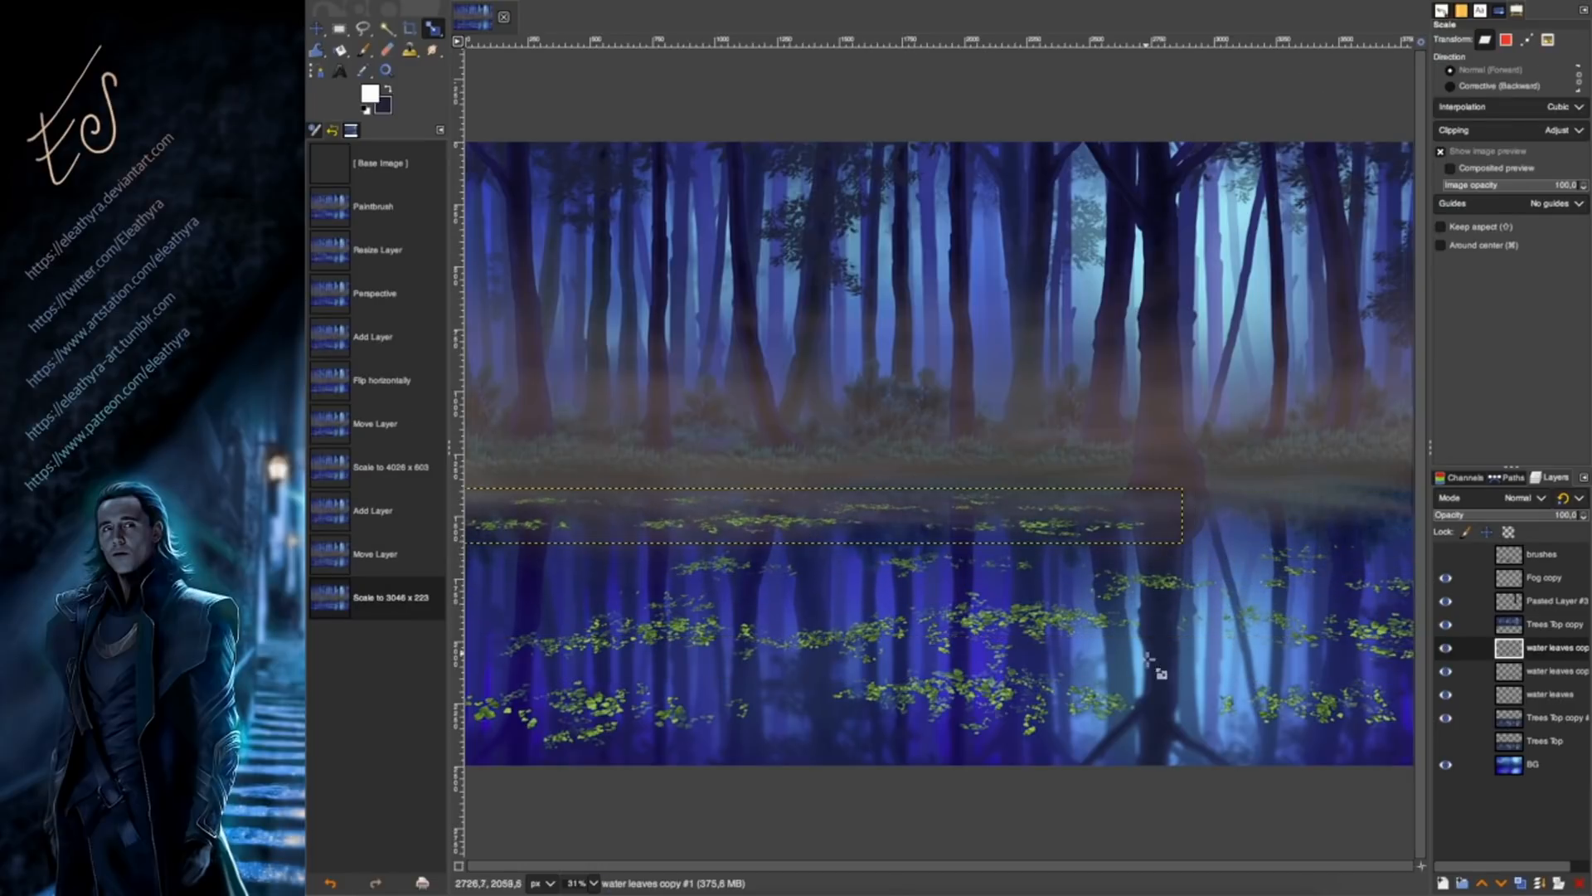
left_click(321, 32)
left_click_drag(791, 532, 738, 558)
left_click(1580, 884)
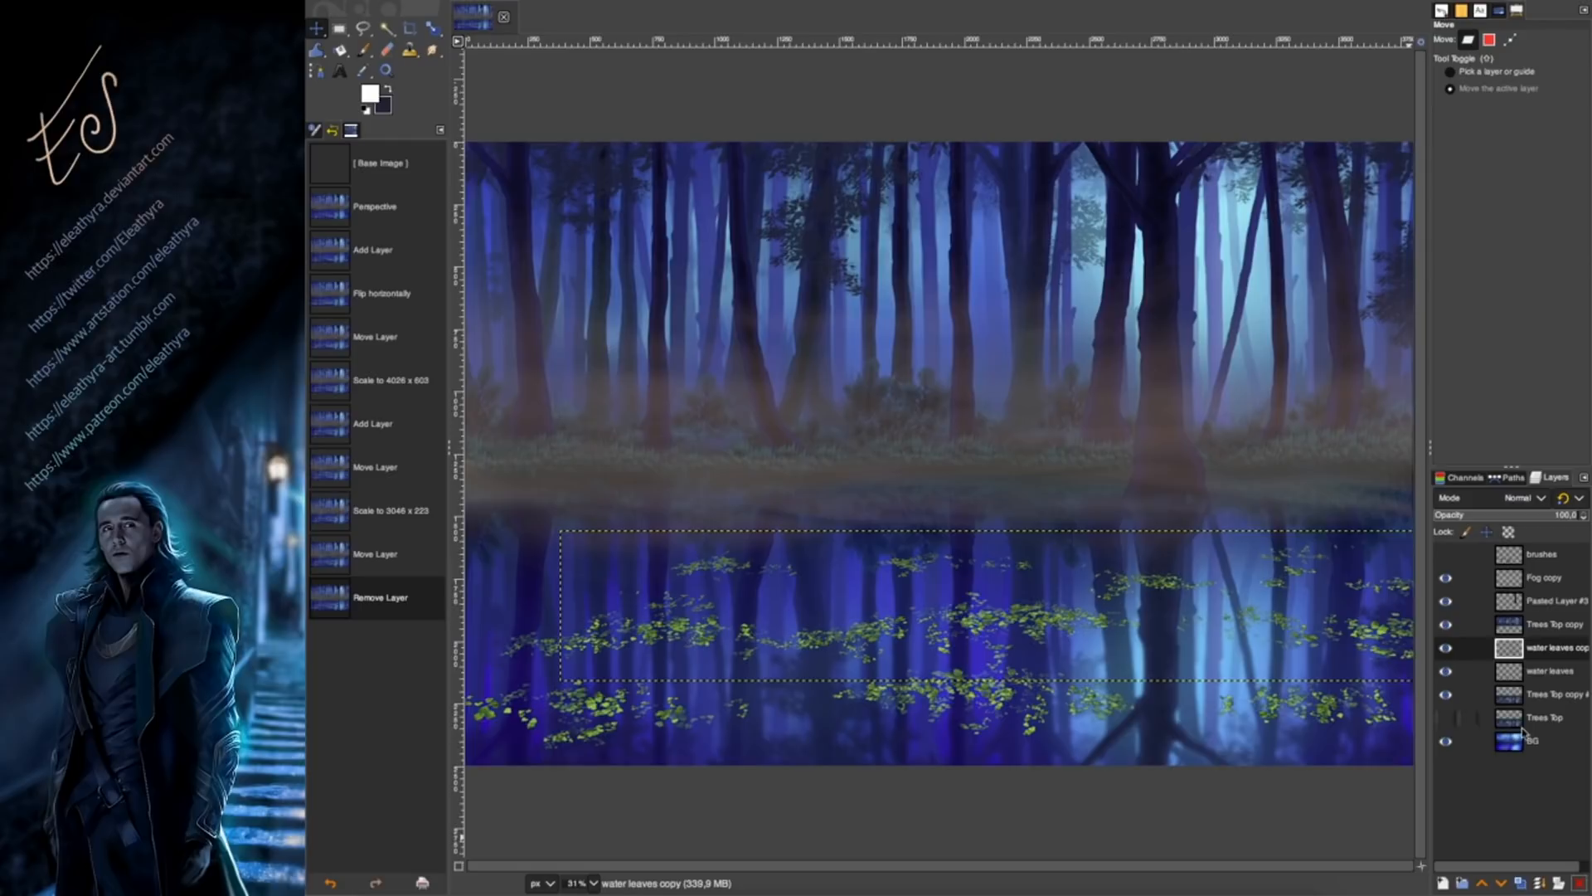
Duplicate the leaf copy scaled to 2199 x 274 pixels and place it at the left end of the shoreline.
left_click(1521, 884)
left_click(433, 28)
left_click(1398, 685)
left_click_drag(1398, 685, 943, 603)
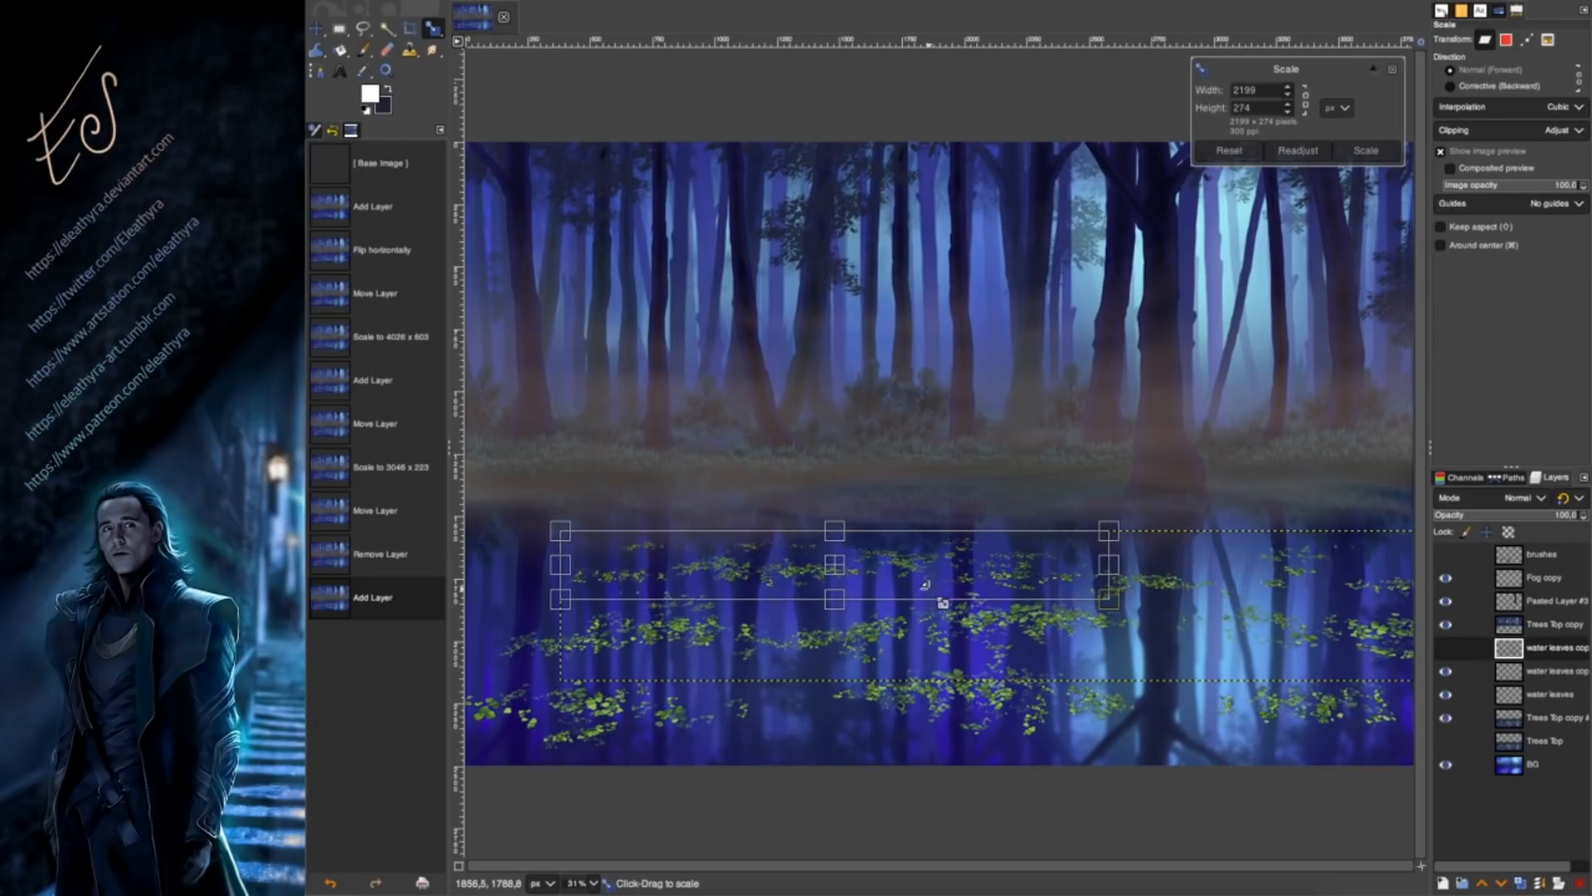
left_click(1366, 151)
left_click(316, 29)
left_click_drag(757, 574, 627, 517)
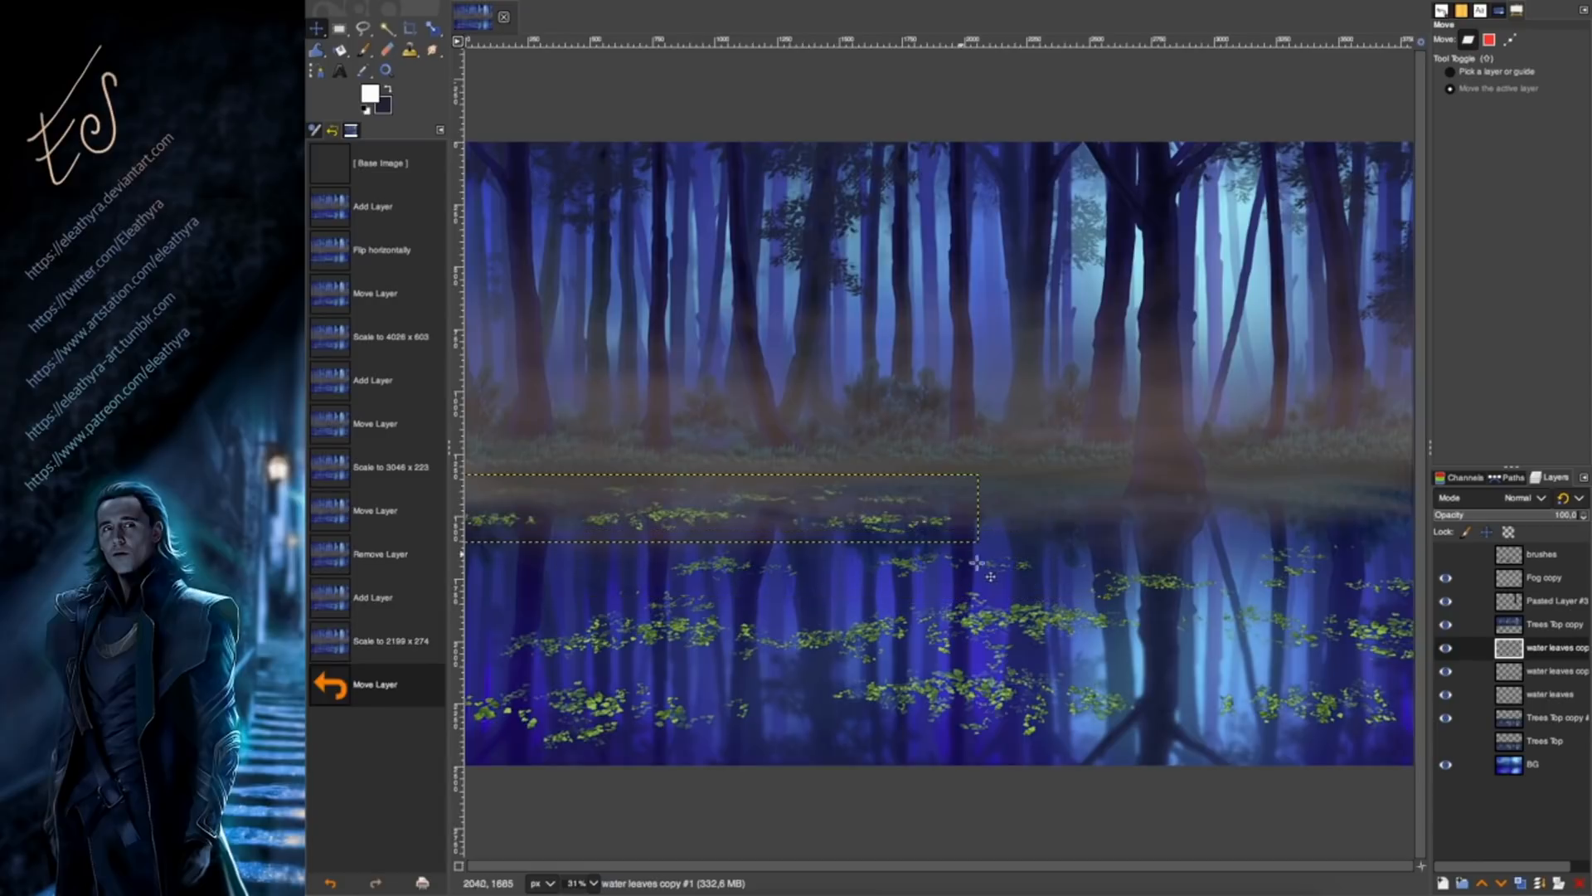
Scale the left shoreline leaf strip to 2025 x 156 pixels and shift it slightly down.
left_click(433, 28)
left_click(953, 544)
left_click_drag(953, 544, 951, 531)
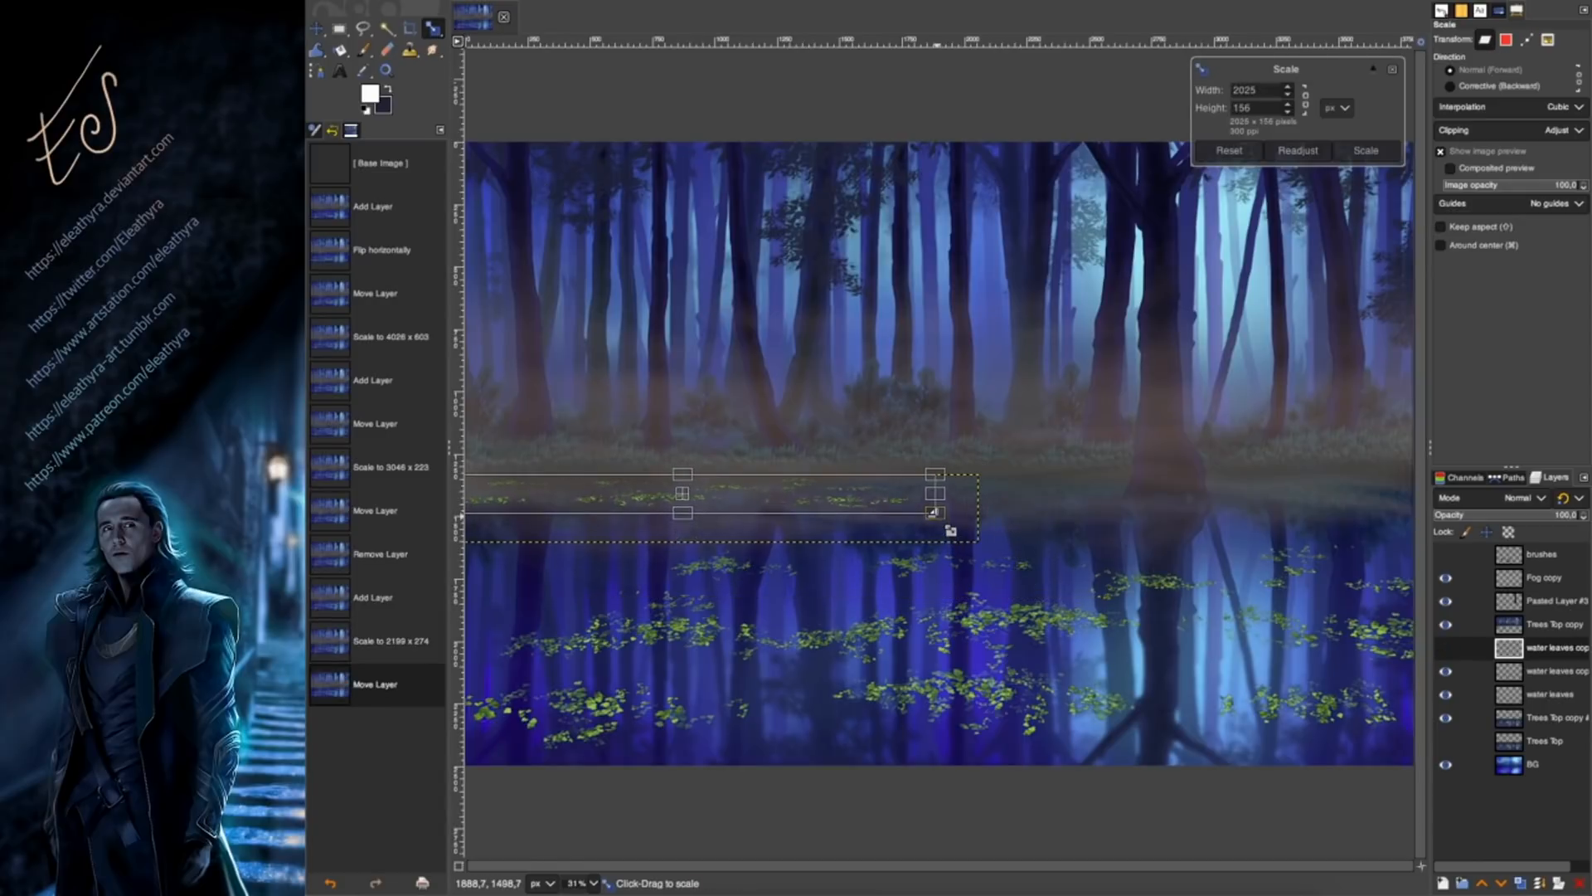
left_click(1366, 151)
left_click(316, 28)
left_click_drag(662, 497, 661, 510)
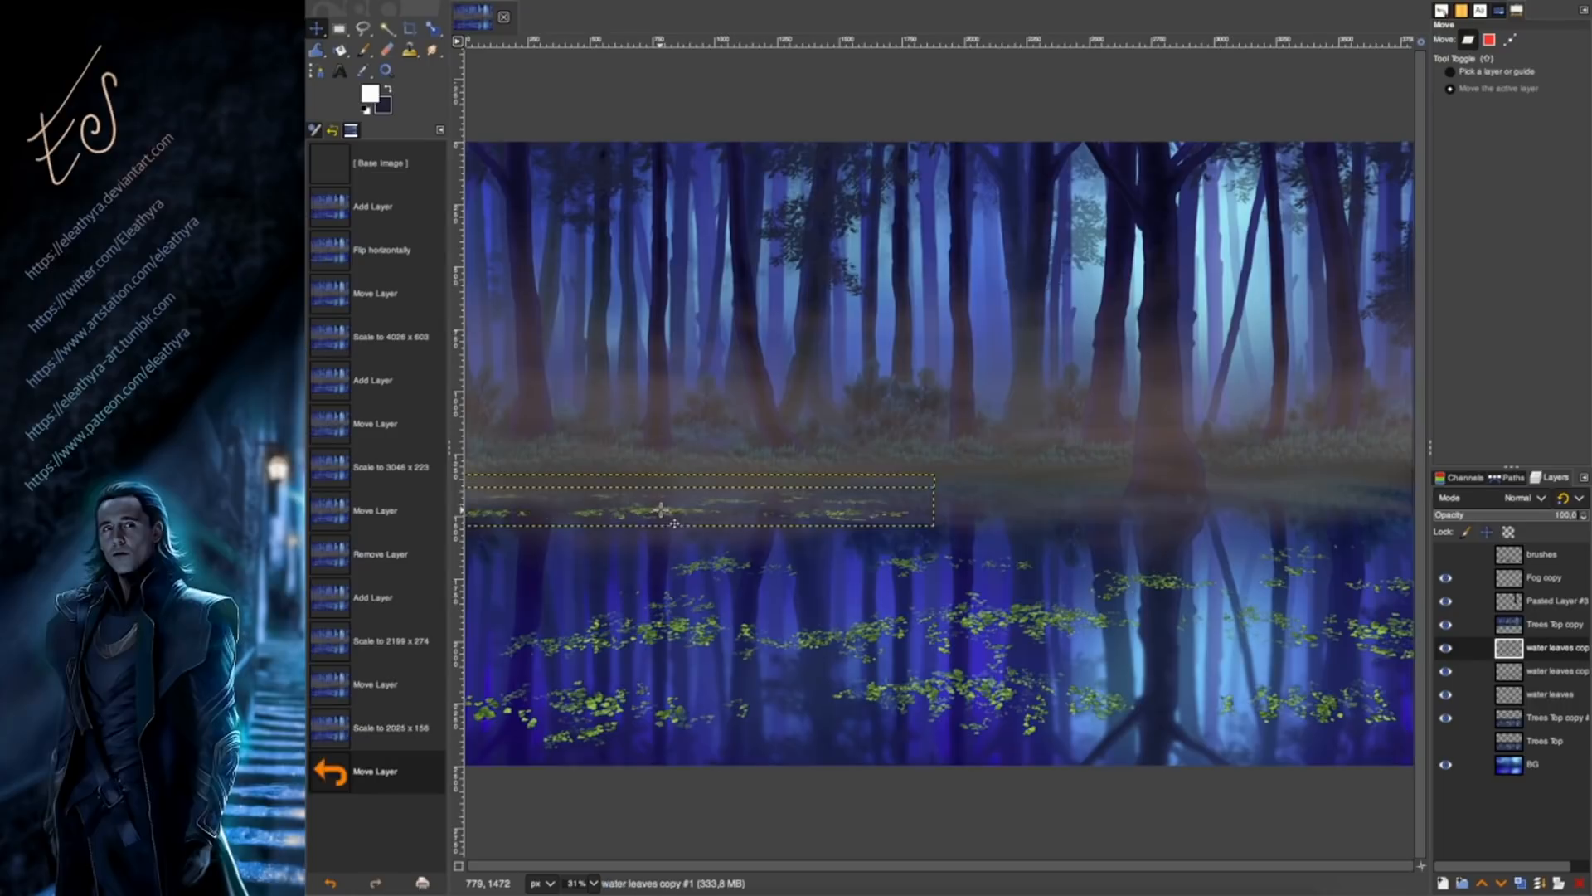
Duplicate the shoreline leaf strip and place the copy along the right half of the shoreline.
key("shift+ctrl+d")
left_click_drag(865, 517, 1331, 509)
left_click(1539, 789)
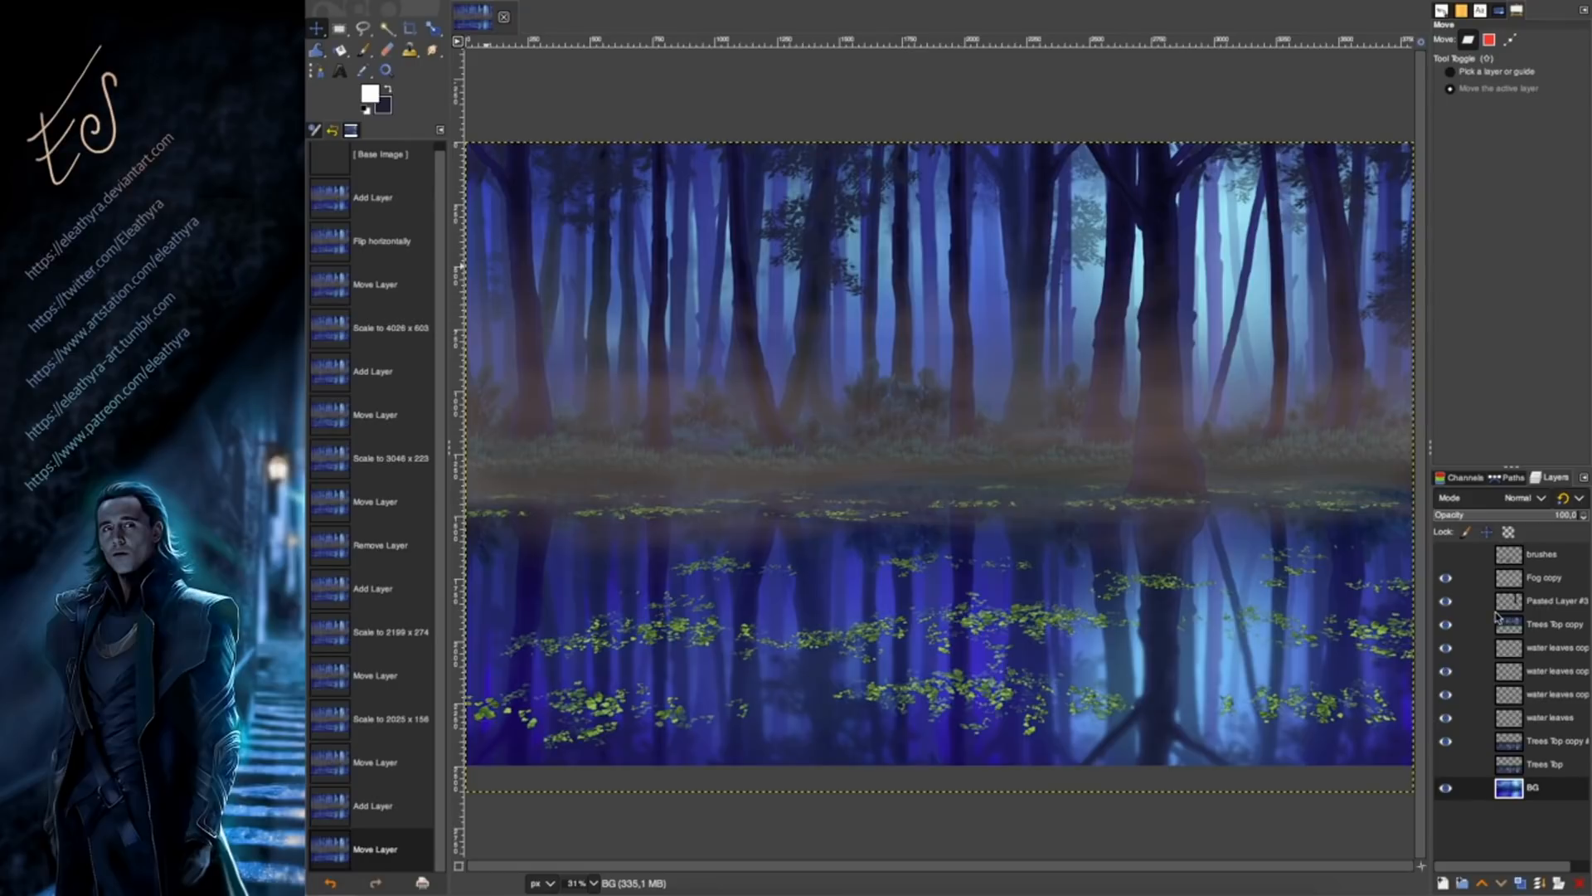
Duplicate the right shoreline leaf strip and offset the copy left and slightly lower, near the centre of the water.
left_click(1541, 649)
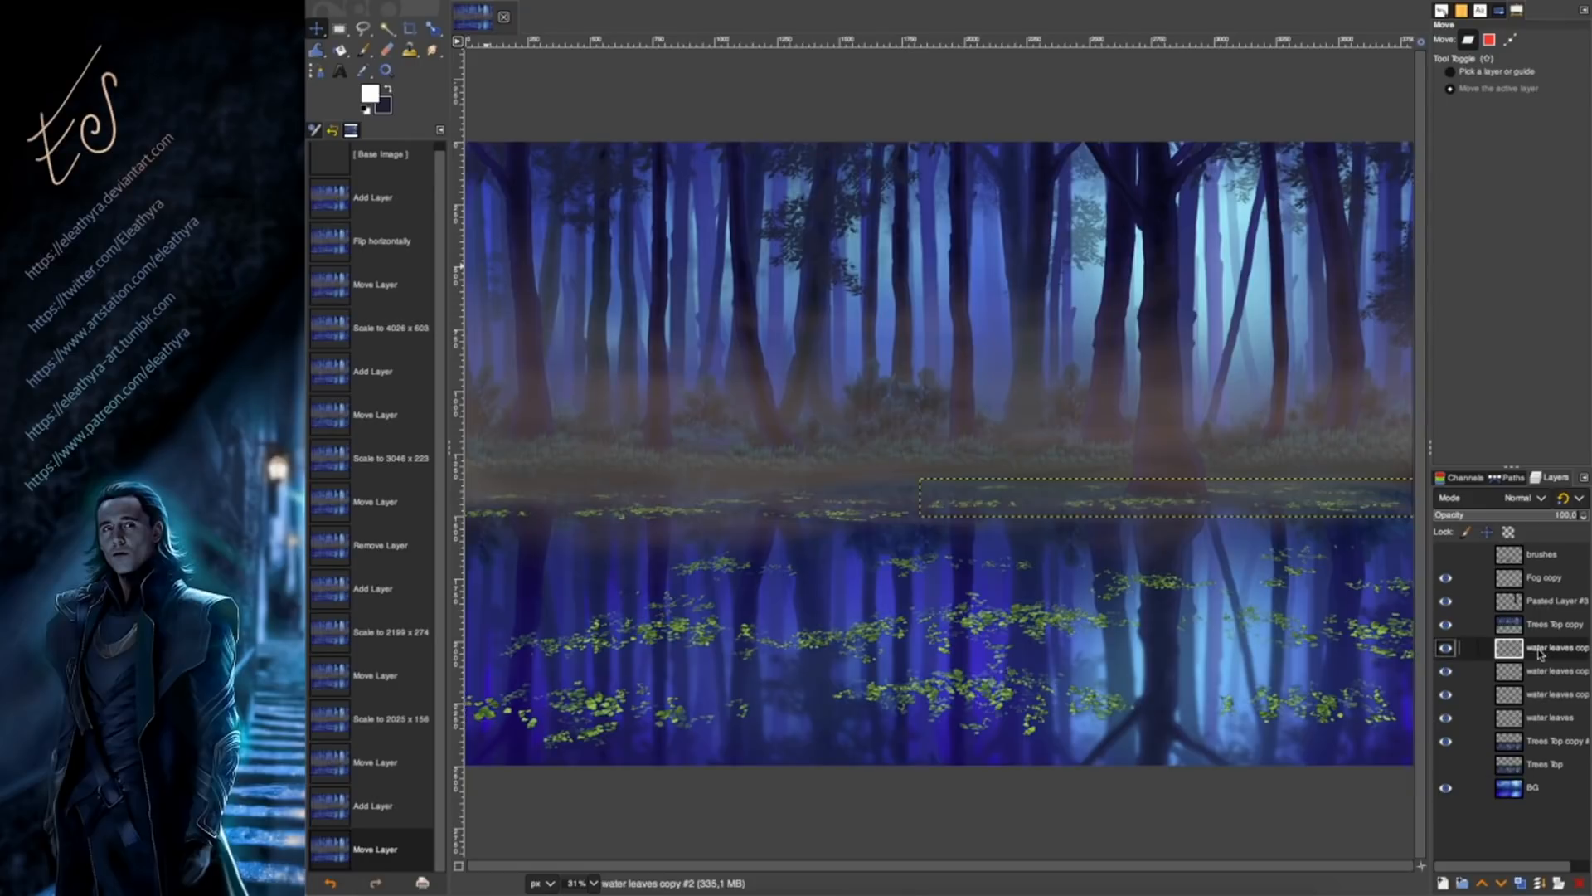
left_click(1520, 884)
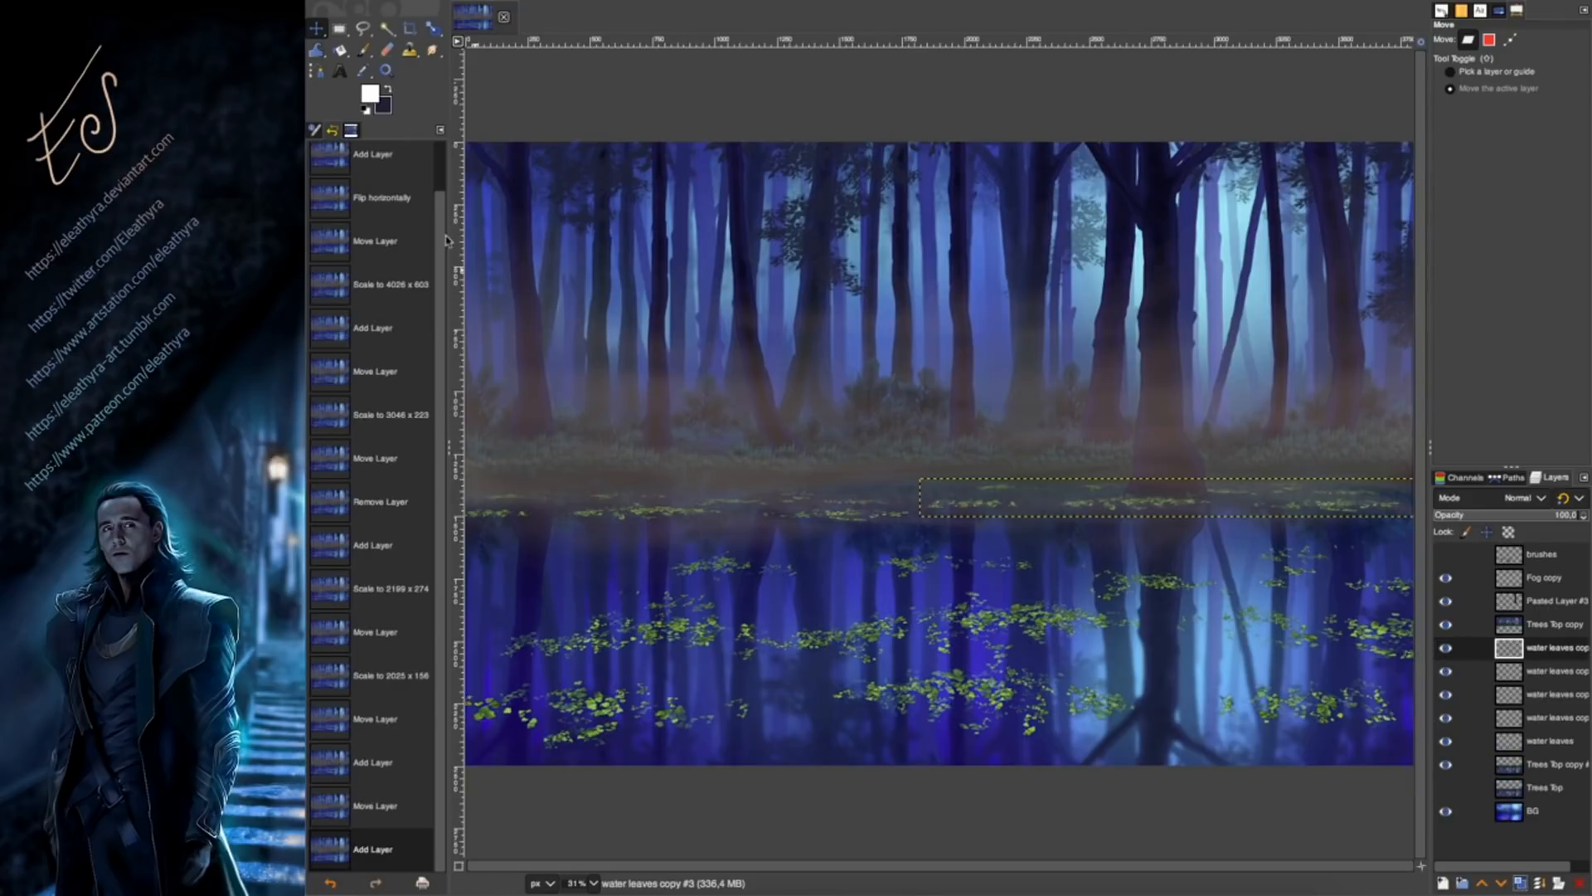
left_click_drag(1104, 517, 954, 535)
left_click(1518, 808)
left_click(1514, 788)
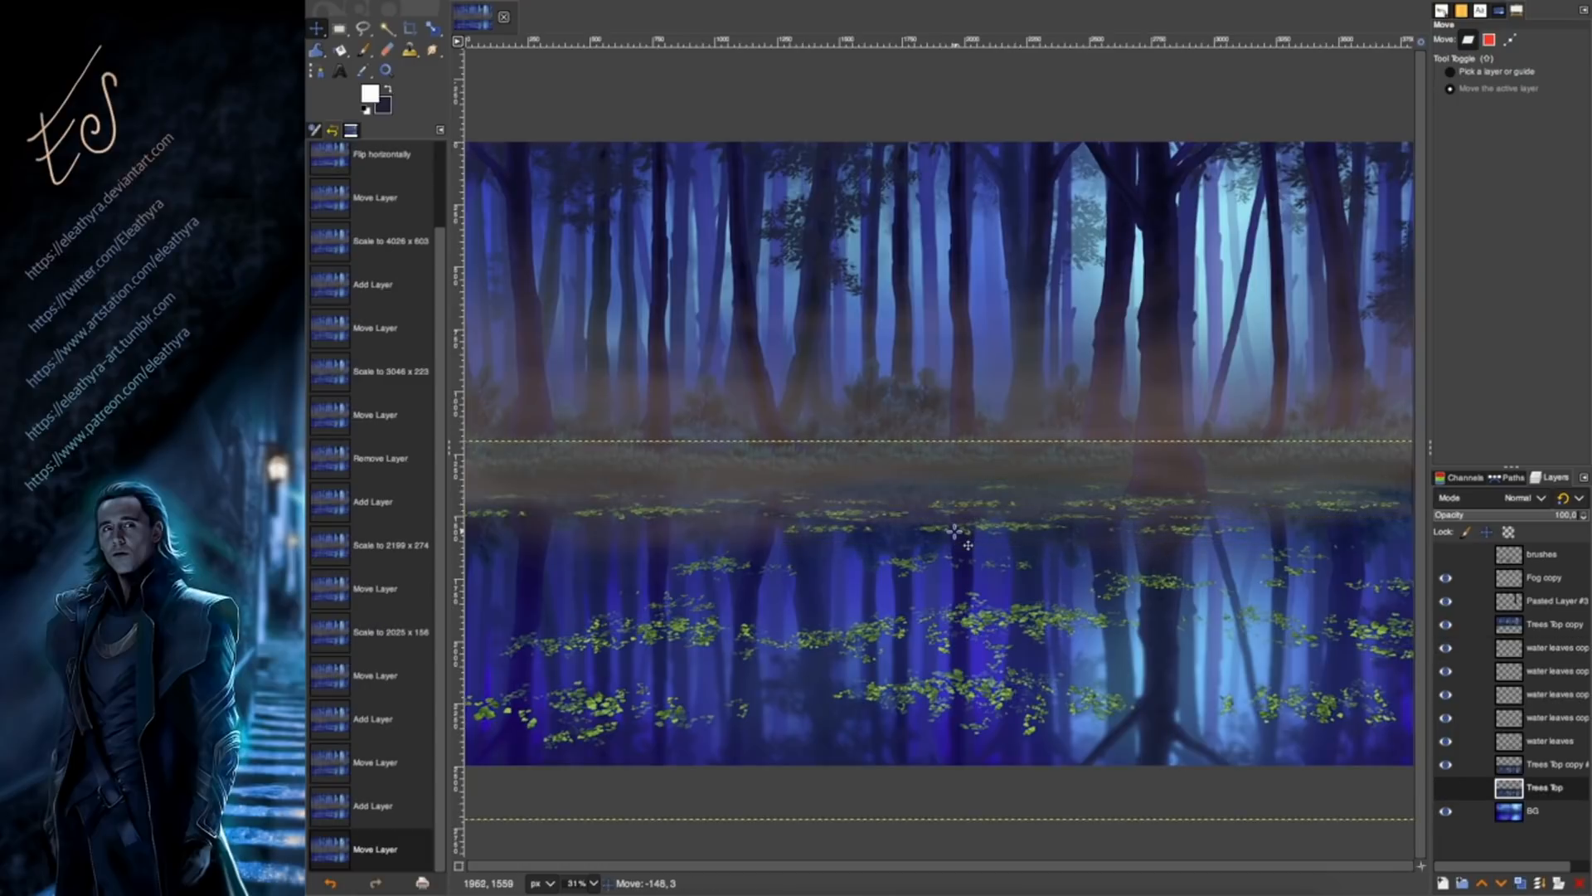
Try moving a leaf strip lower and to the left on the water, and undo the move.
left_click(1024, 563)
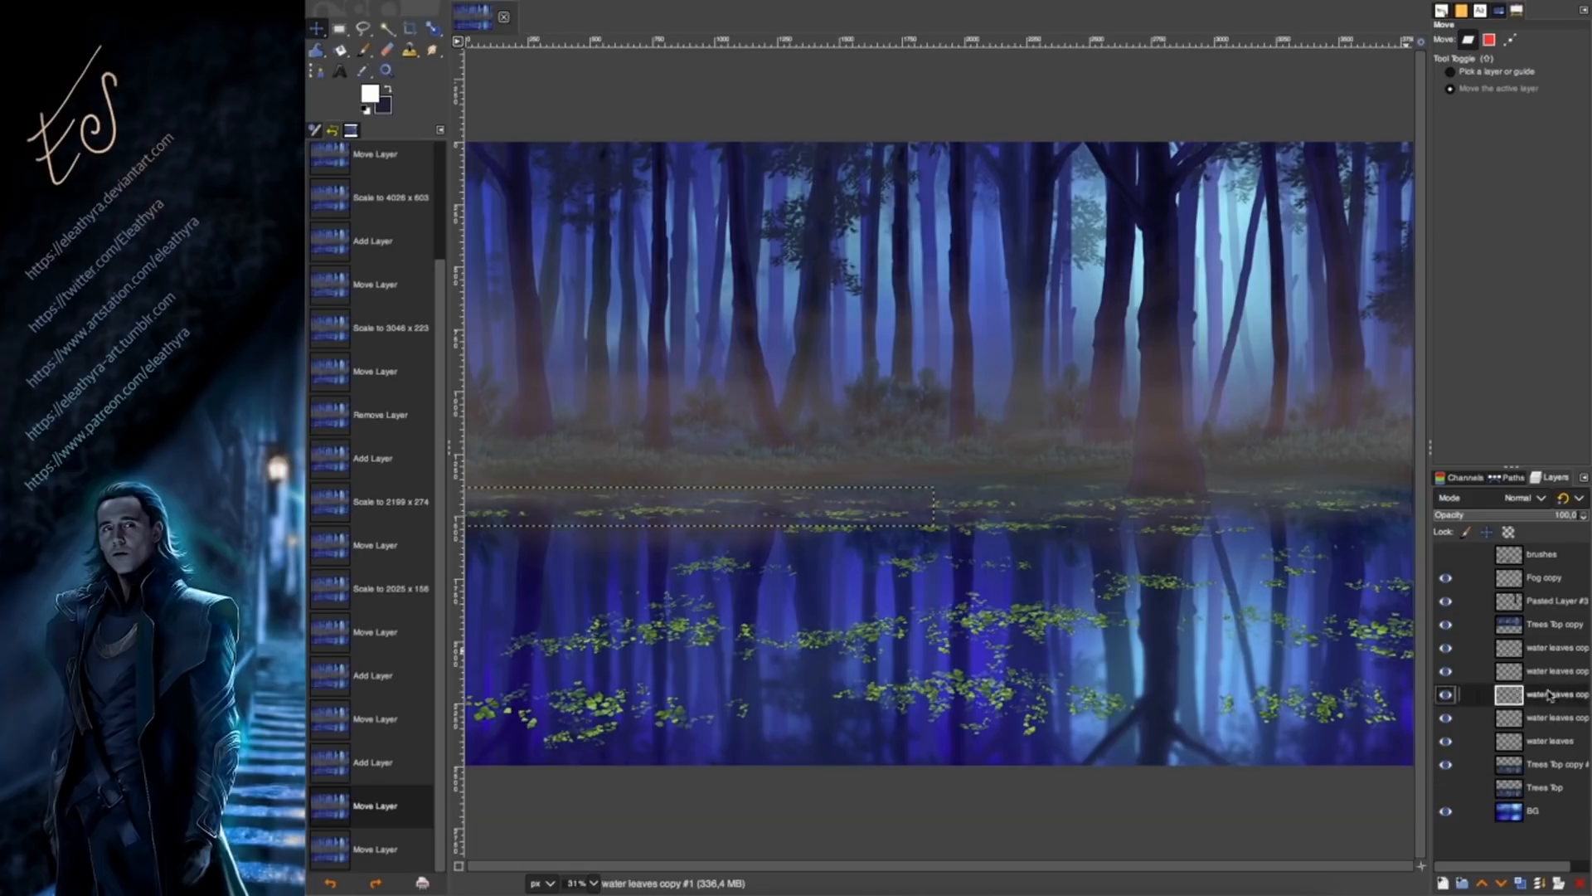
left_click_drag(1024, 530, 932, 574)
left_click(1532, 813)
left_click(1533, 746)
key("ctrl+z")
Move the central leaf strip down and left to fill the mid-water leaf band on the left.
left_click(1535, 719)
left_click_drag(1011, 543, 715, 633)
left_click(1527, 812)
left_click(1532, 649)
left_click(1521, 814)
left_click(1523, 649)
left_click_drag(1330, 678, 1340, 664)
left_click(1512, 812)
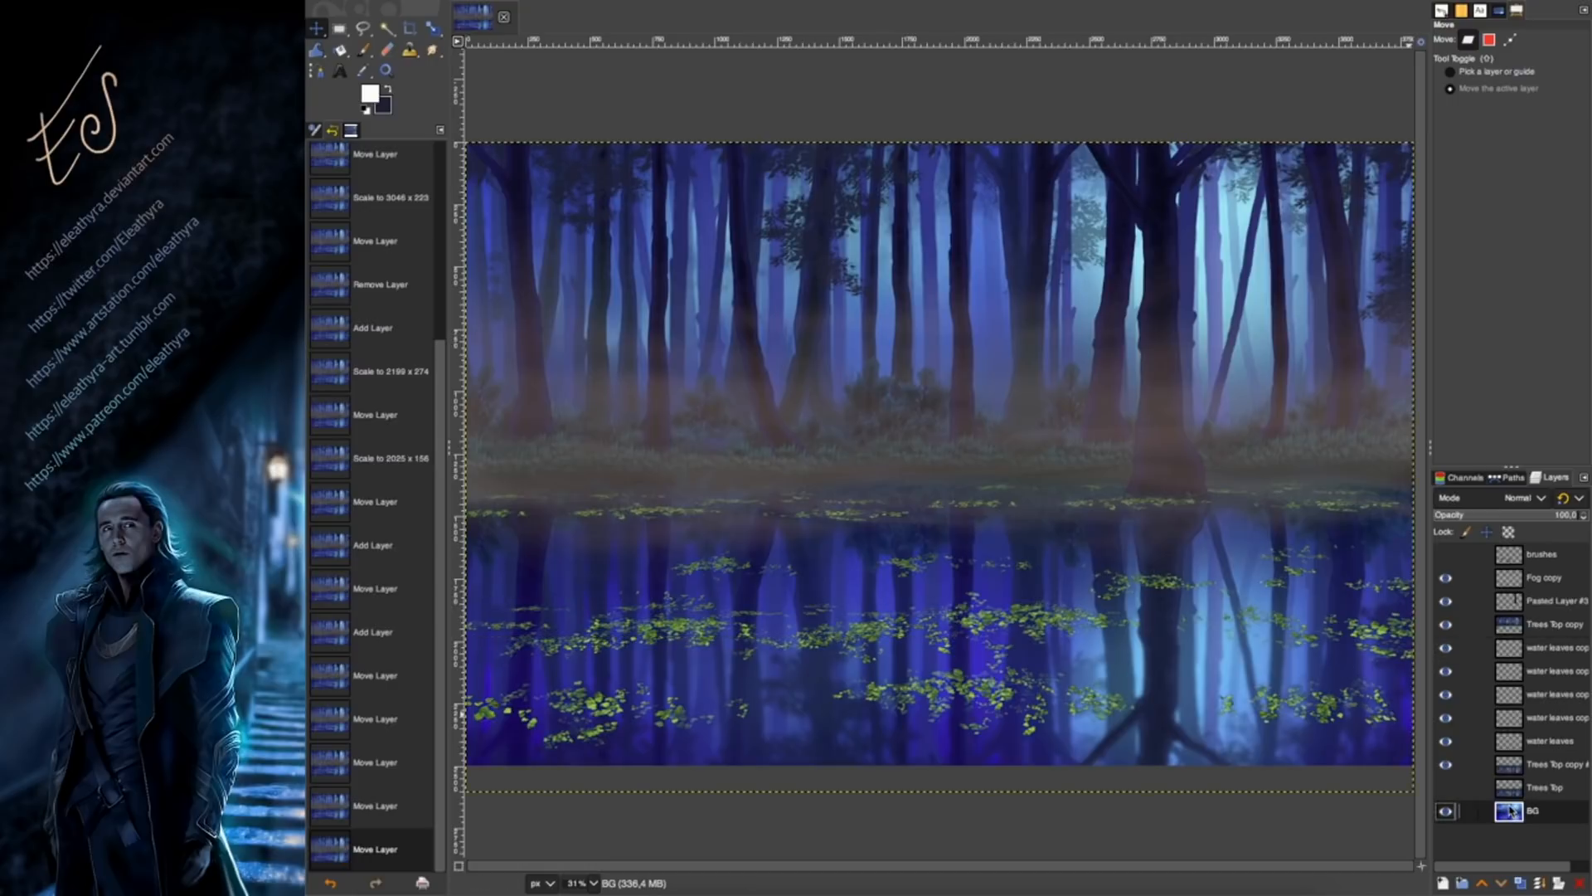
Duplicate the mid-water leaf strip and shift the copy right and slightly down along the leaf band.
left_click(1519, 648)
left_click(1520, 883)
left_click_drag(879, 635, 1160, 647)
left_click(1516, 839)
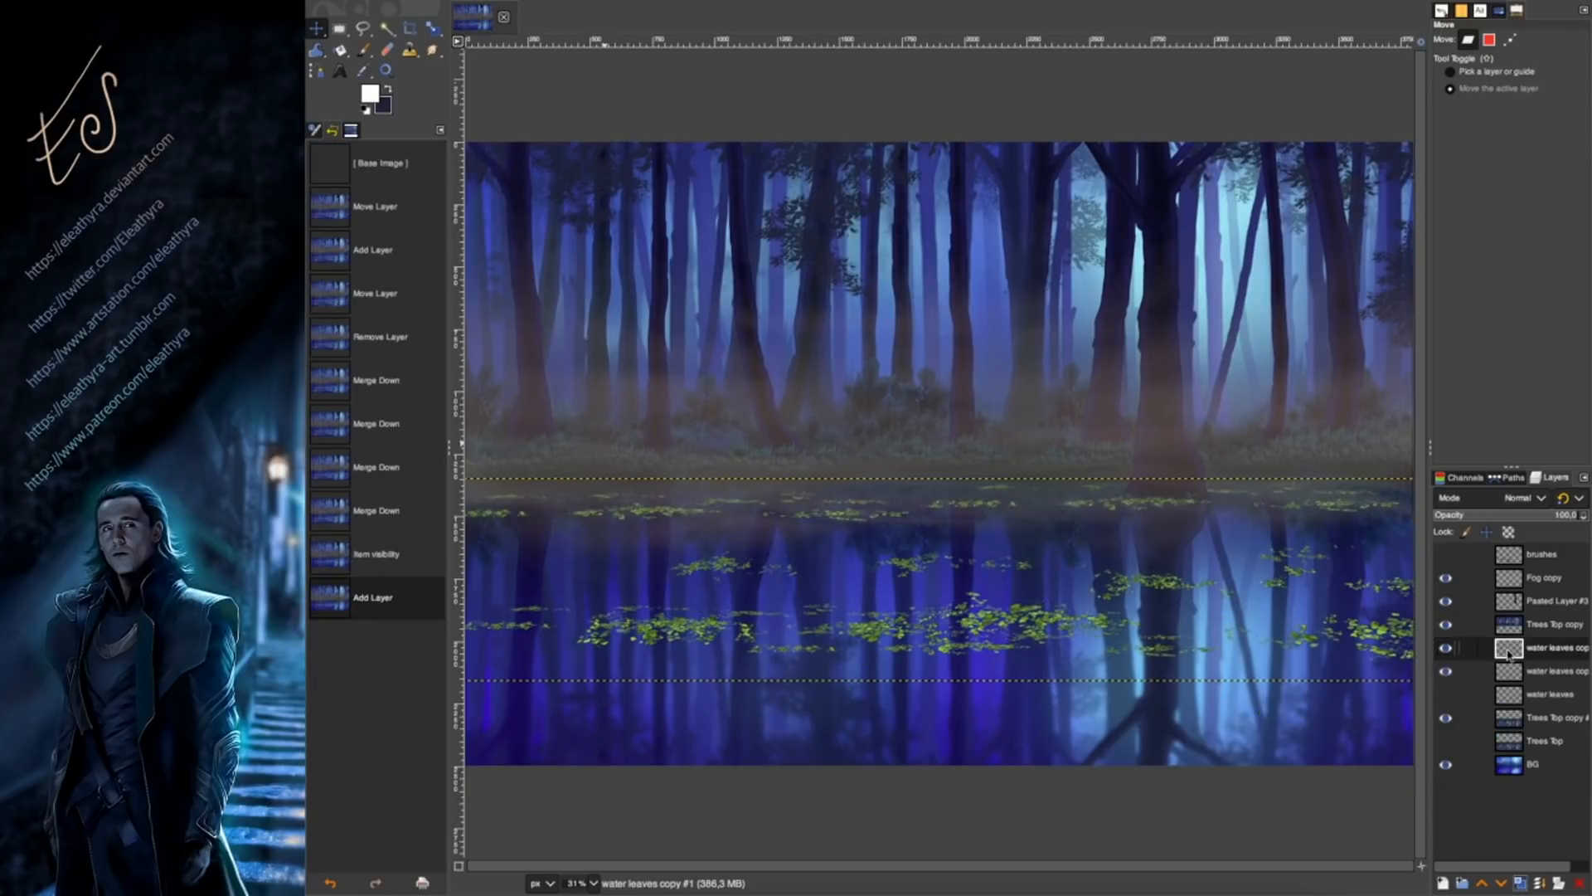
left_click(1549, 671)
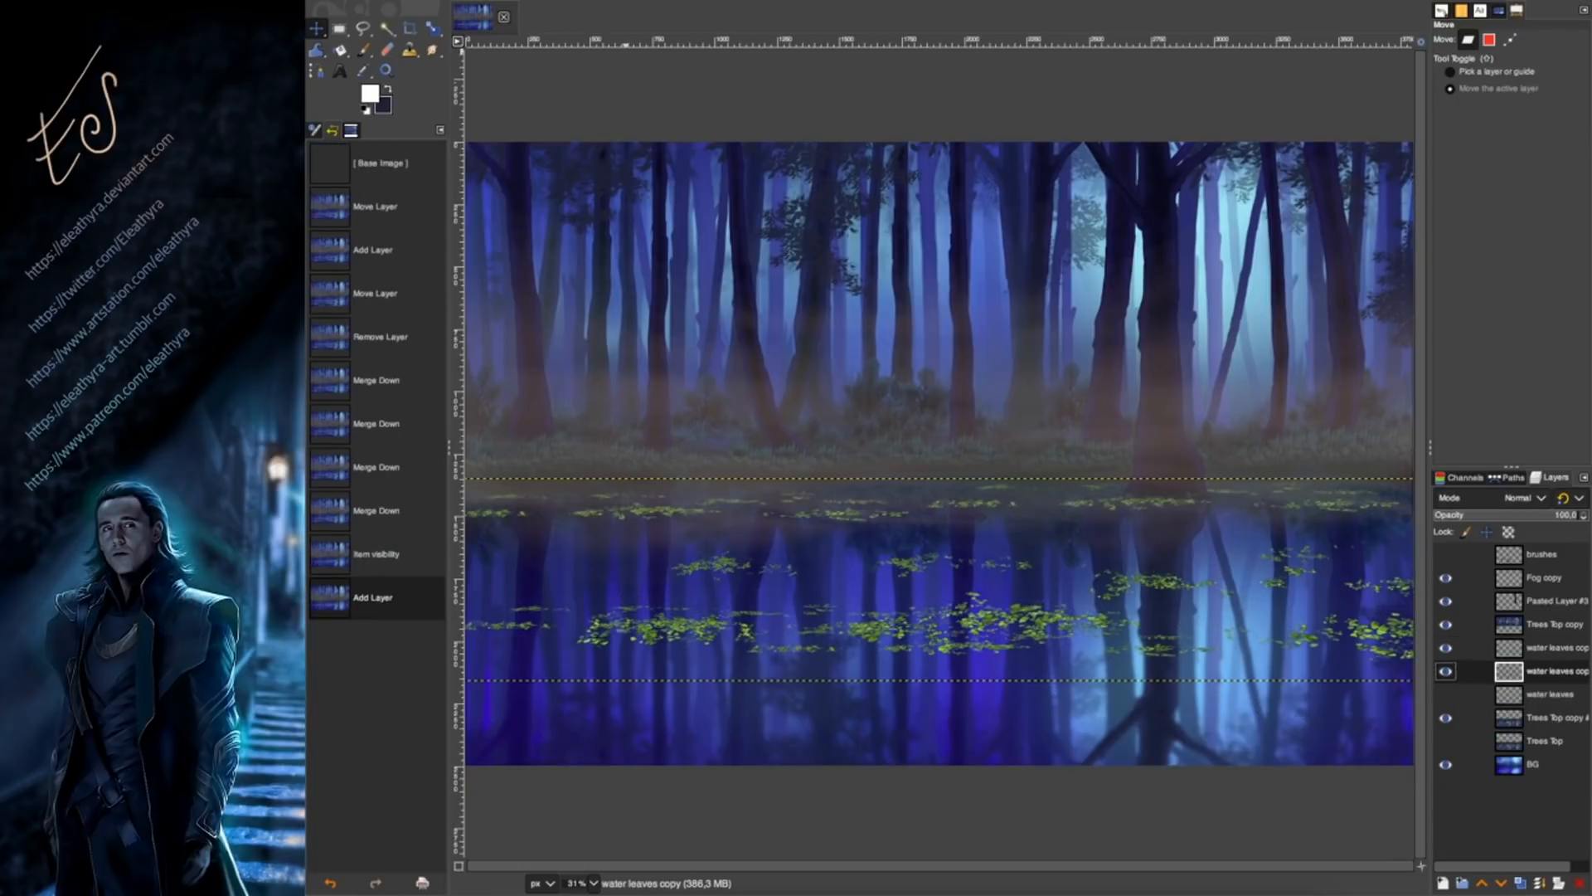
left_click(736, 3)
left_click(724, 37)
left_click(784, 478)
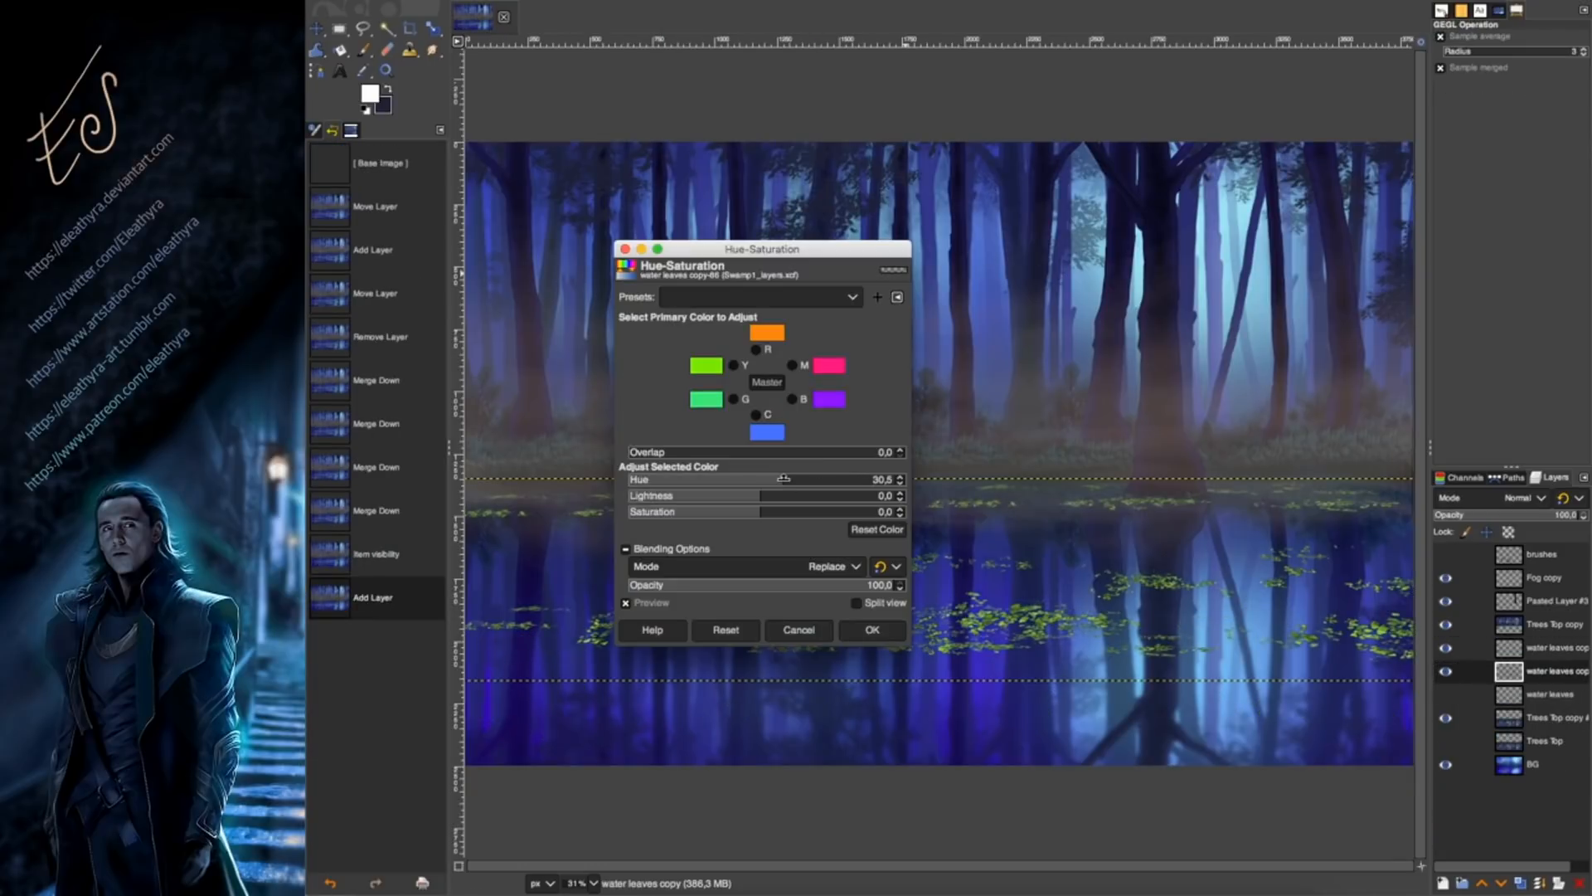
left_click_drag(790, 476, 817, 476)
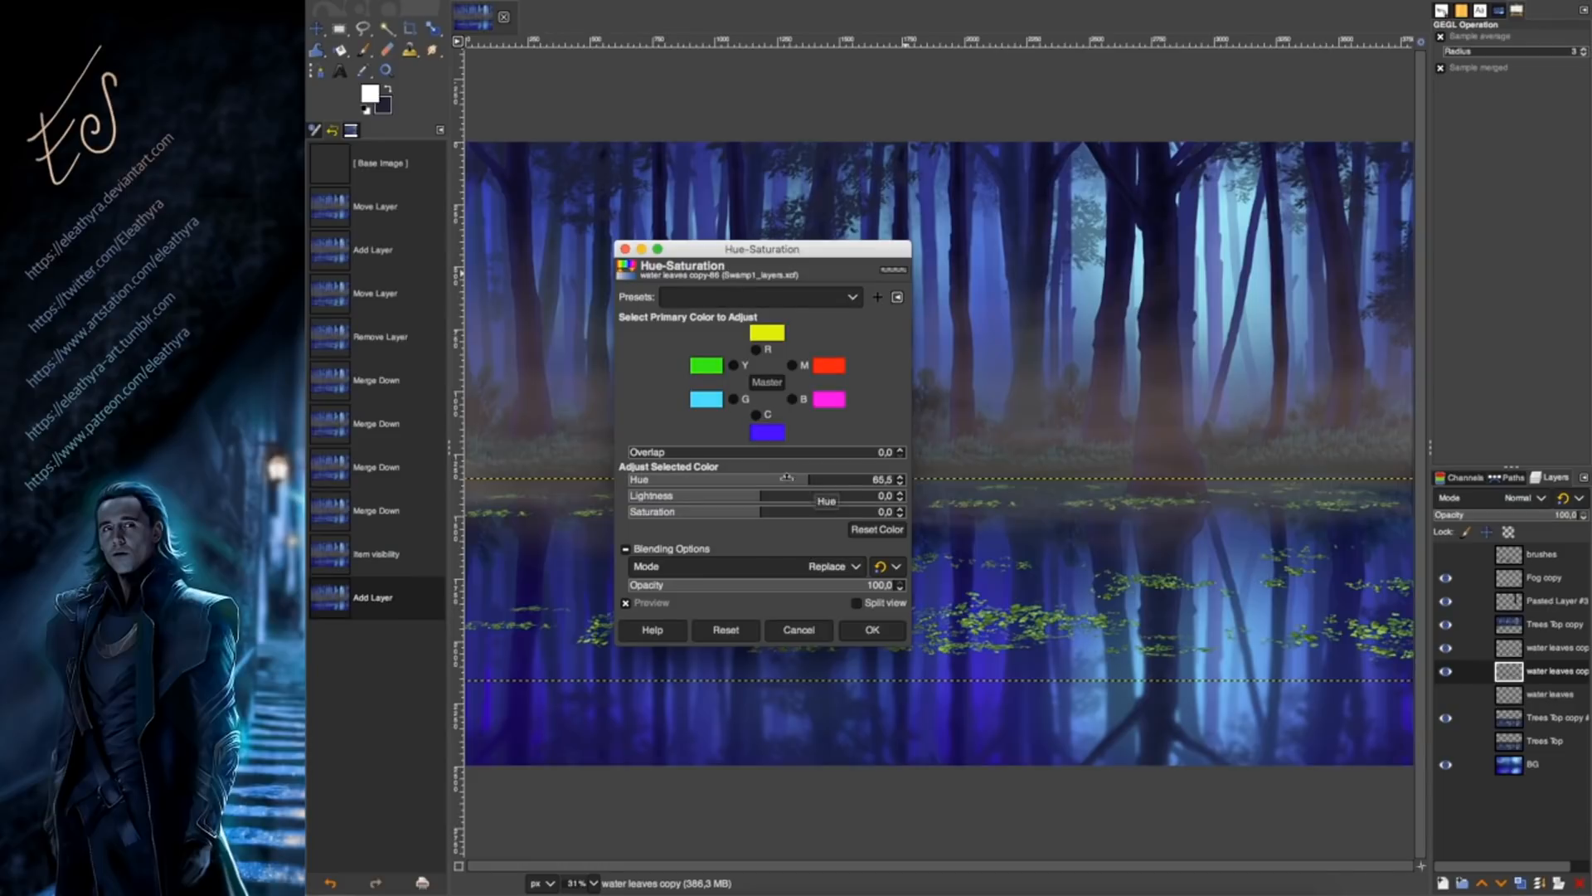
left_click(726, 630)
Recolour the upper water leaves copy with Hue-Saturation, setting Hue to 72 and Lightness to -44.2.
left_click(1544, 648)
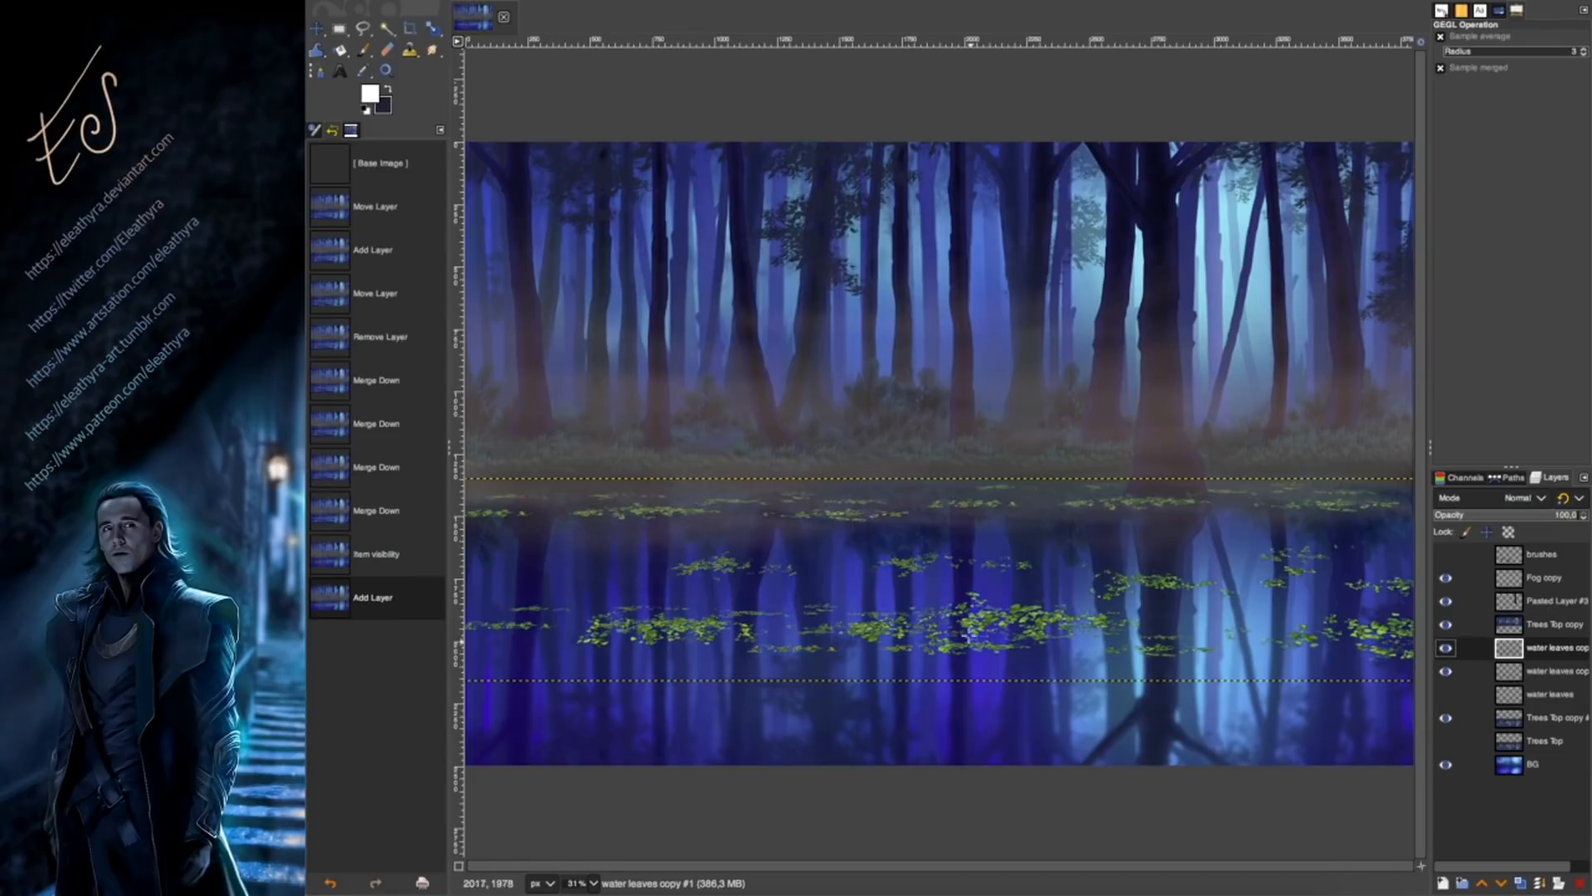
left_click(772, 462)
left_click_drag(772, 458, 814, 459)
left_click(740, 475)
left_click_drag(729, 473, 726, 475)
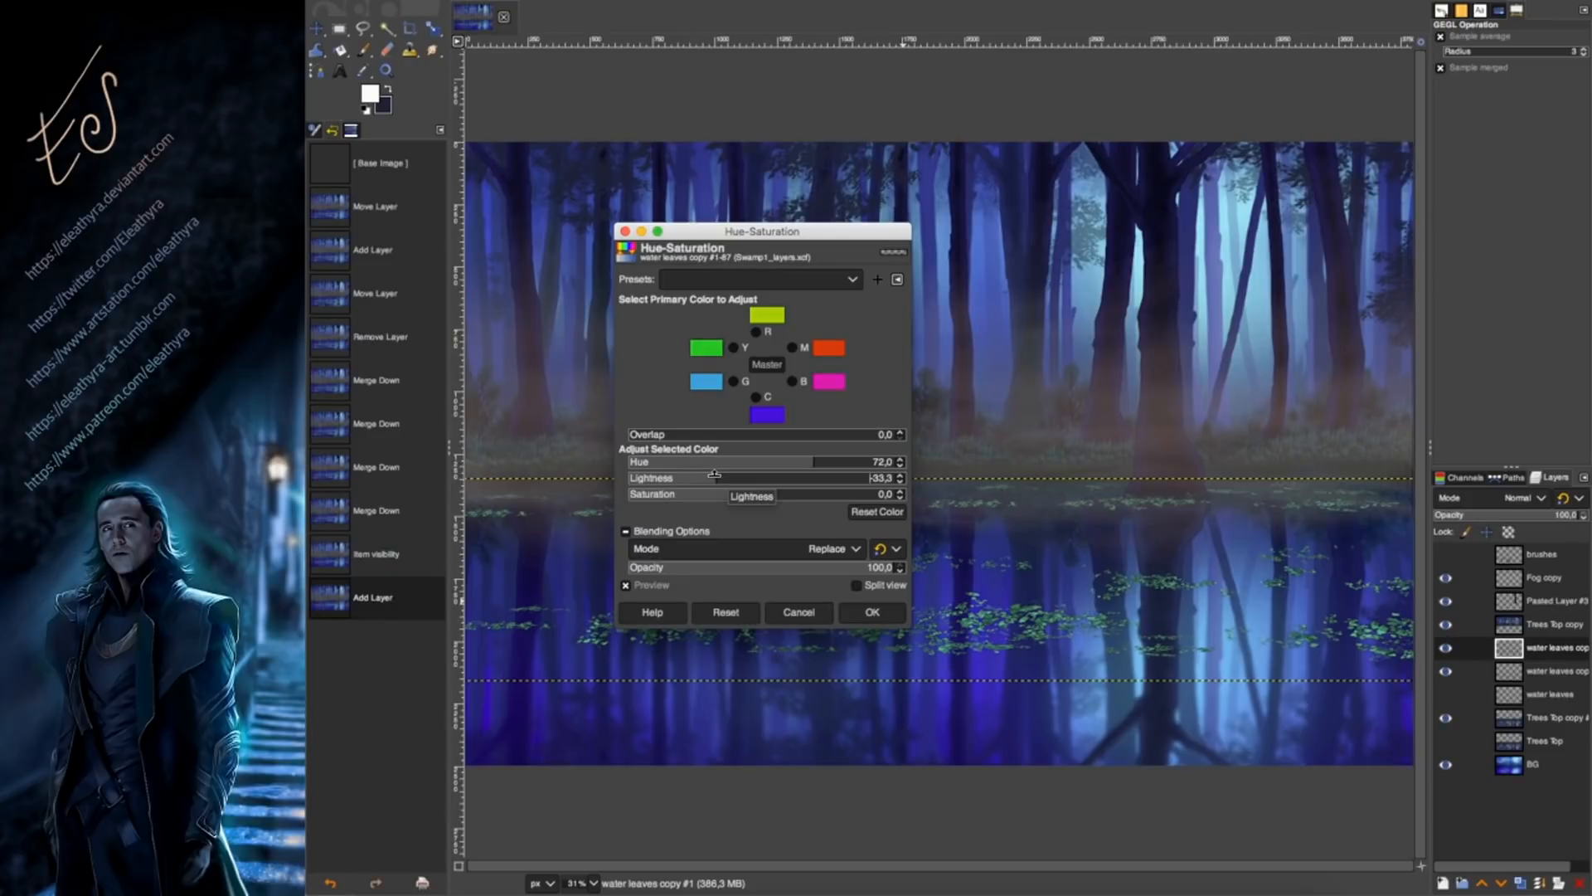
left_click_drag(713, 476, 703, 474)
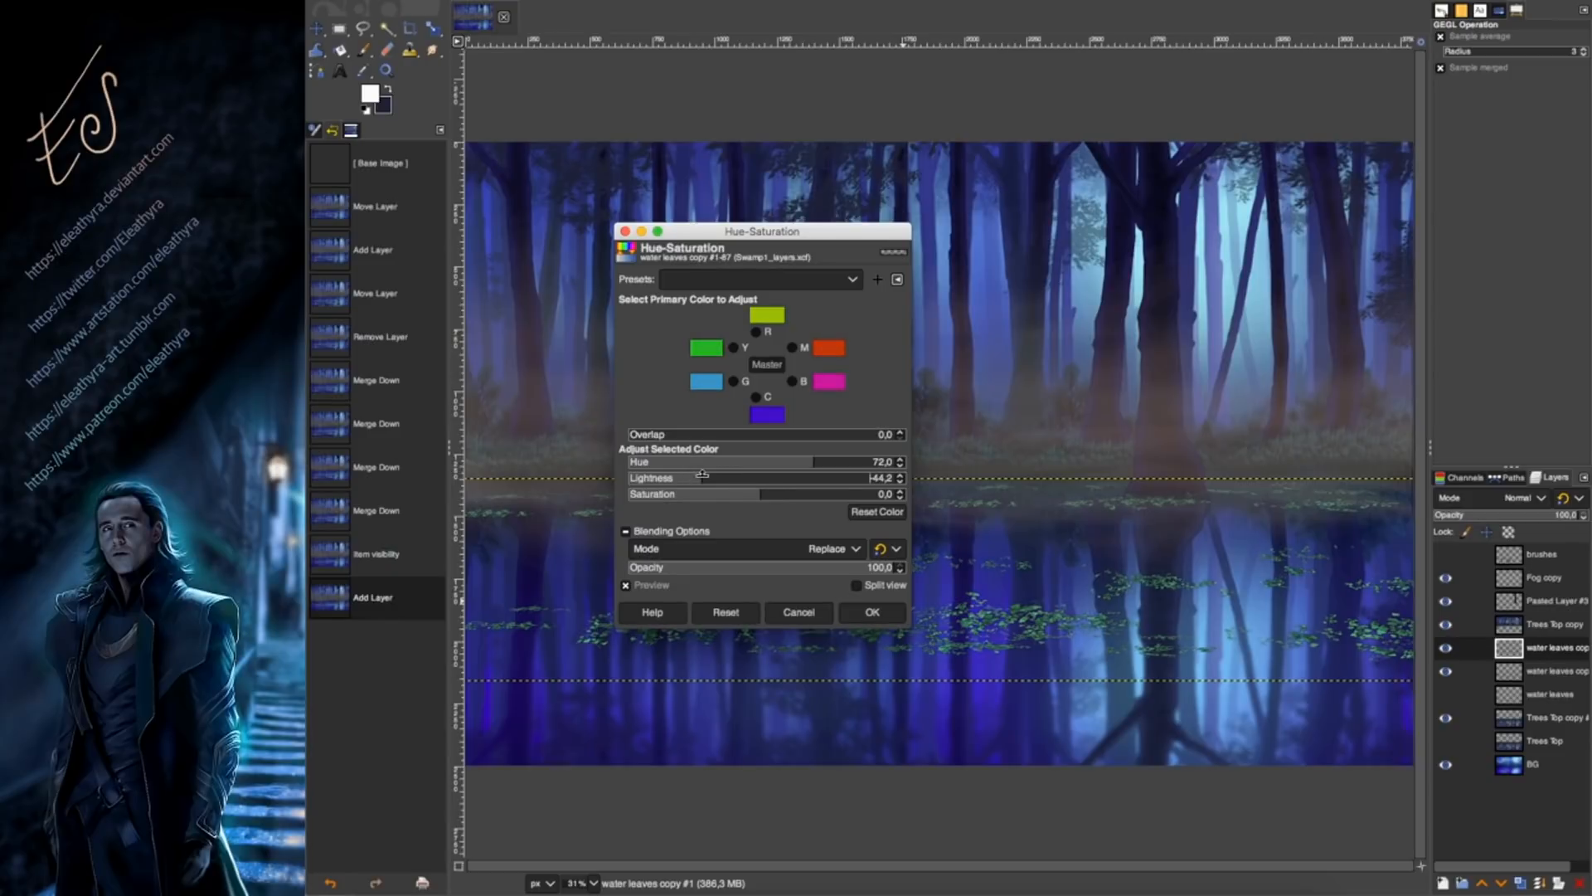
left_click(868, 614)
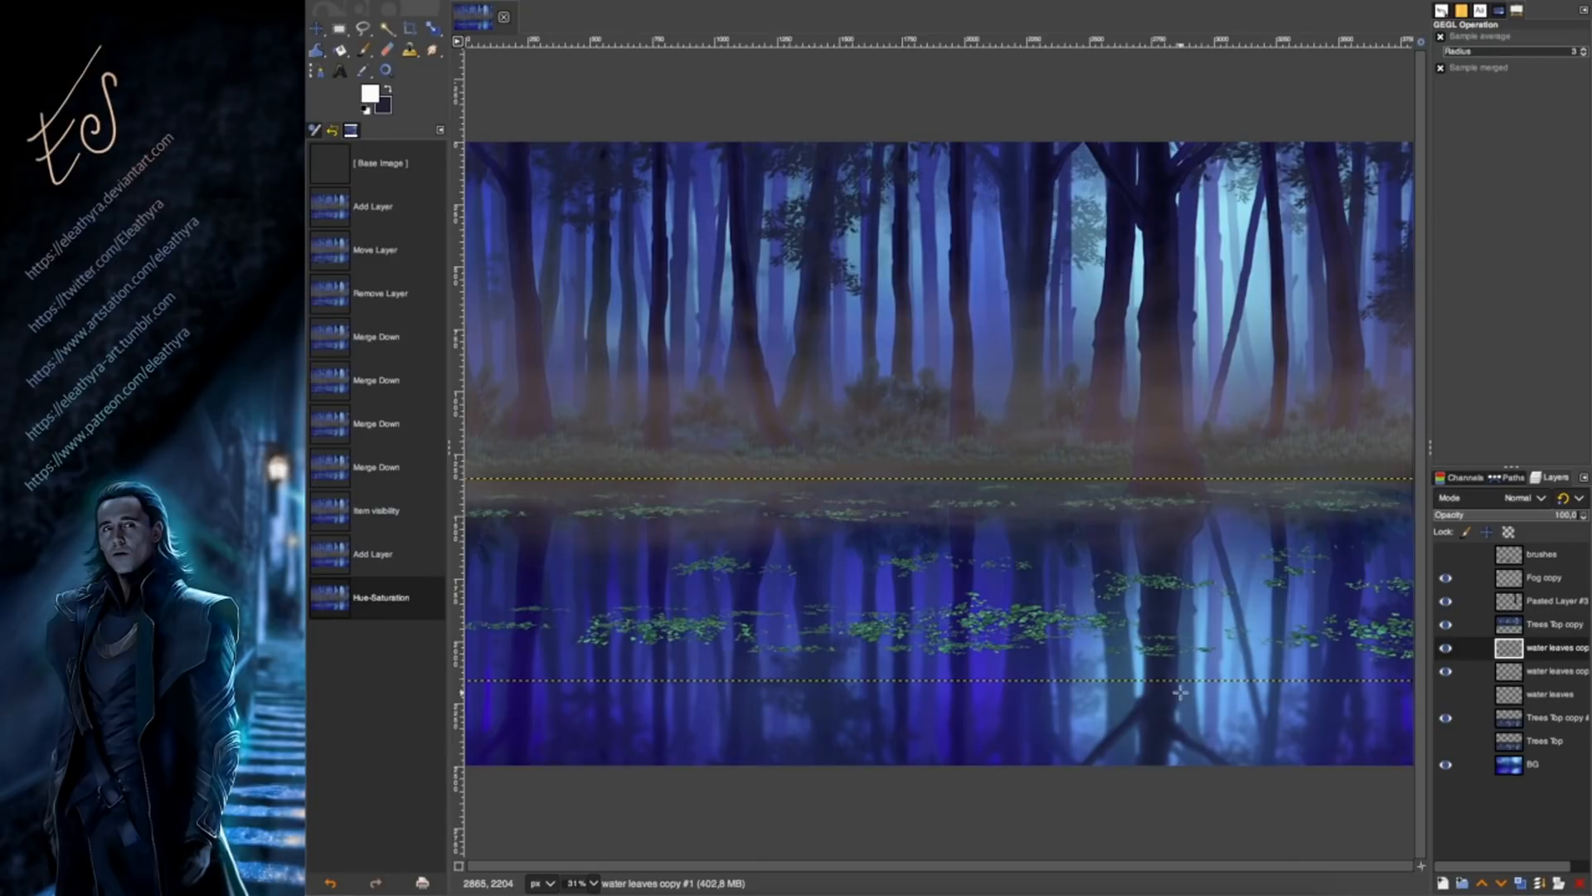
Merge the recoloured leaves down into the leaf copy below and duplicate the merged layer.
left_click(1510, 671)
left_click(1447, 671)
left_click(1447, 671)
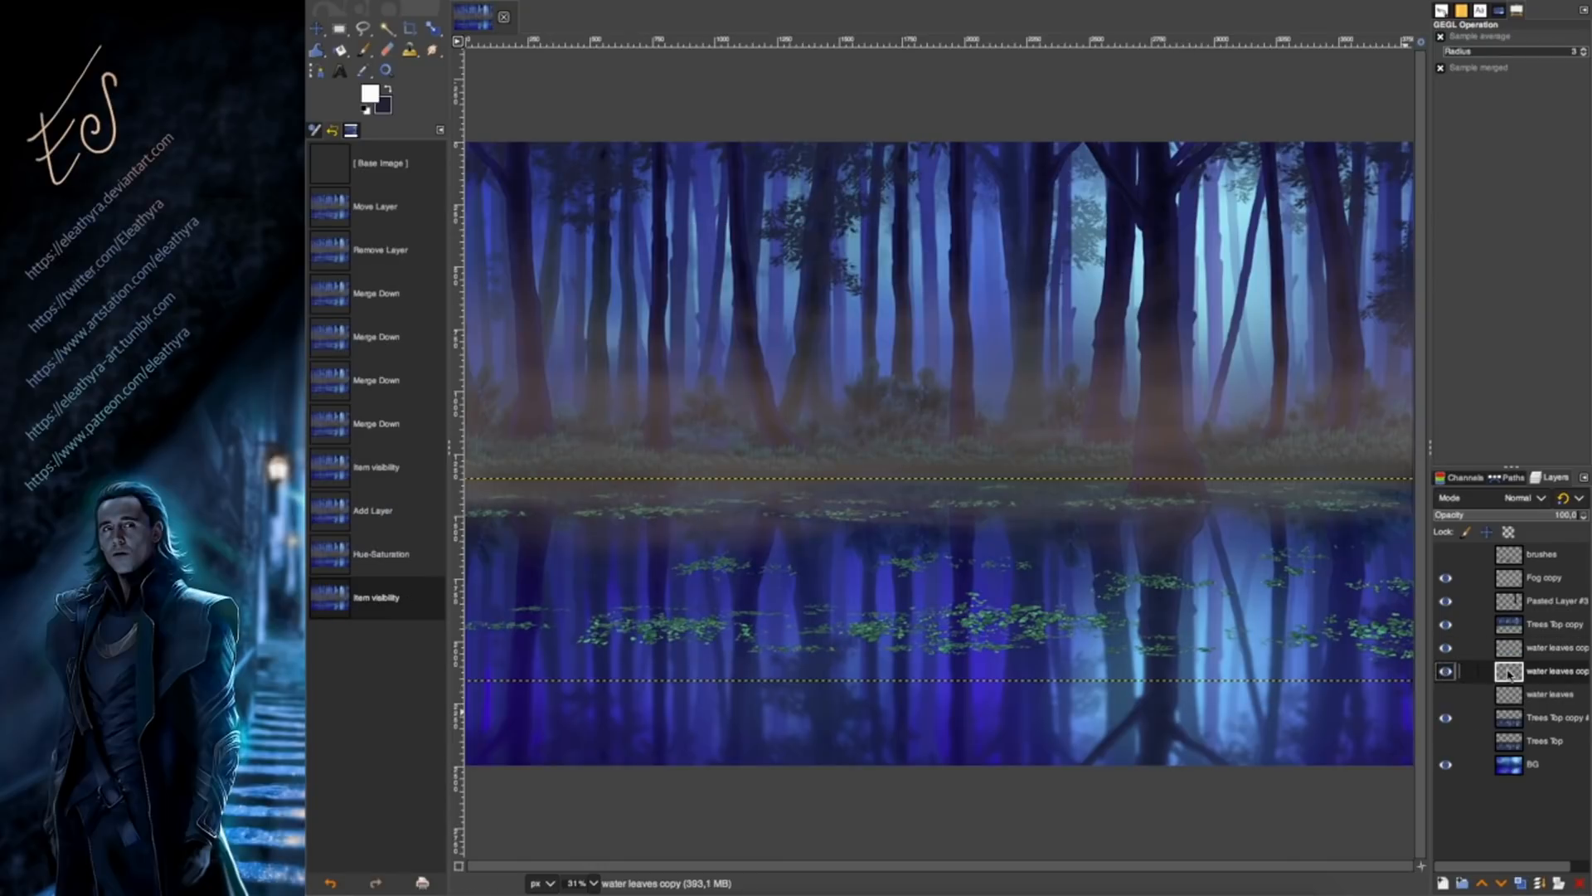
right_click(1515, 650)
left_click(1419, 310)
left_click(1521, 884)
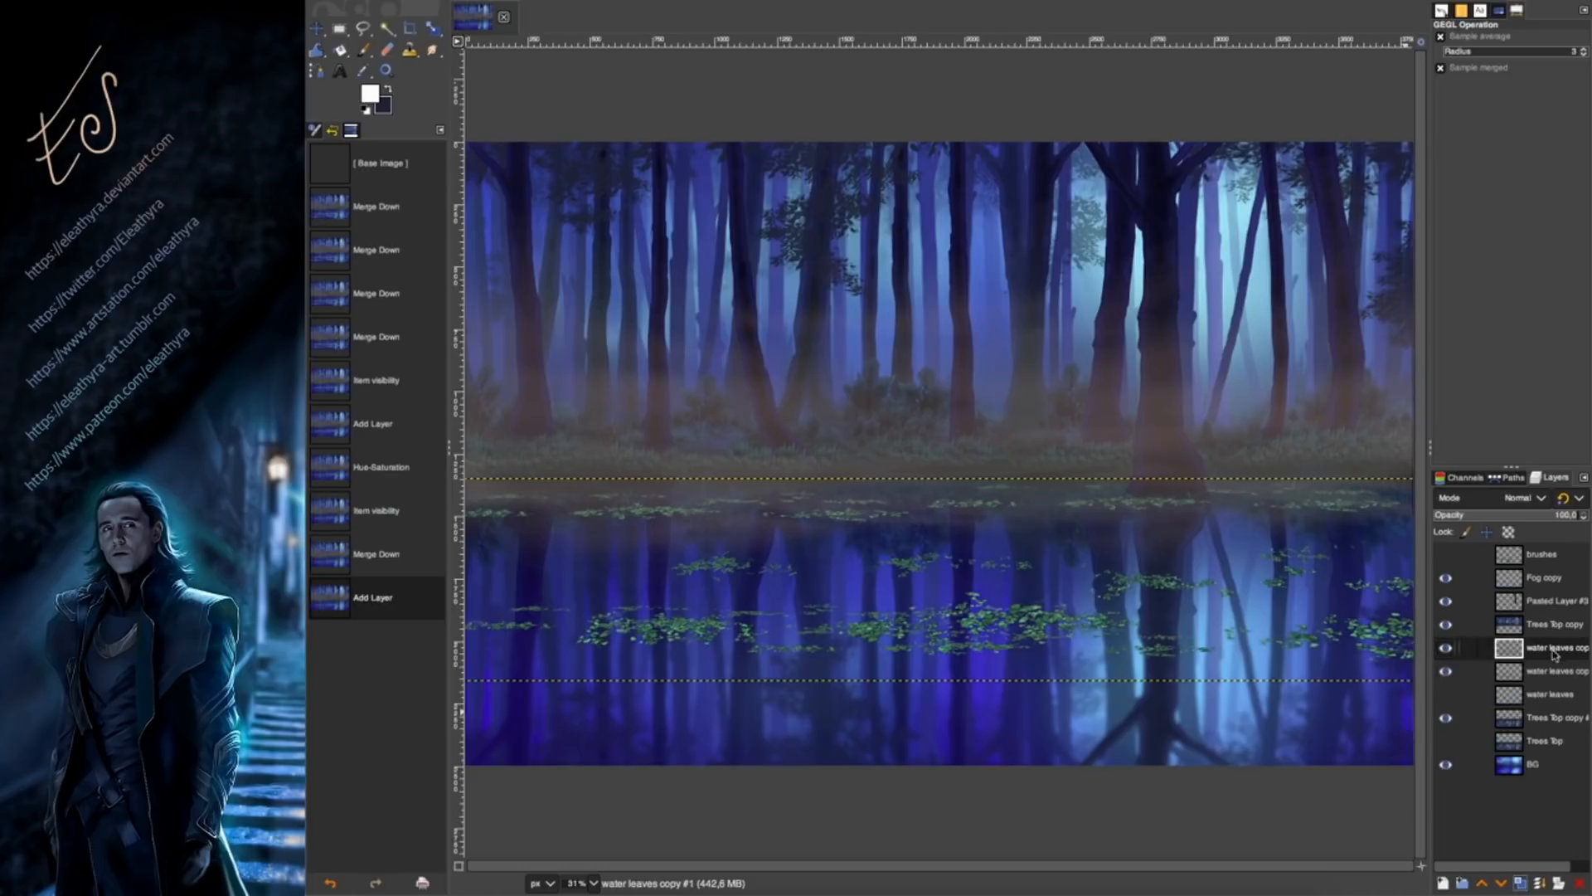
Darken the lower leaf copy with Brightness-Contrast and shift it slightly down as a shadow beneath the leaves.
left_click(1530, 671)
left_click(685, 1)
left_click(736, 97)
left_click_drag(1281, 60, 1337, 76)
left_click(1415, 169)
left_click(317, 29)
left_click_drag(964, 612, 975, 635)
left_click(773, 1)
mouse_move(804, 61)
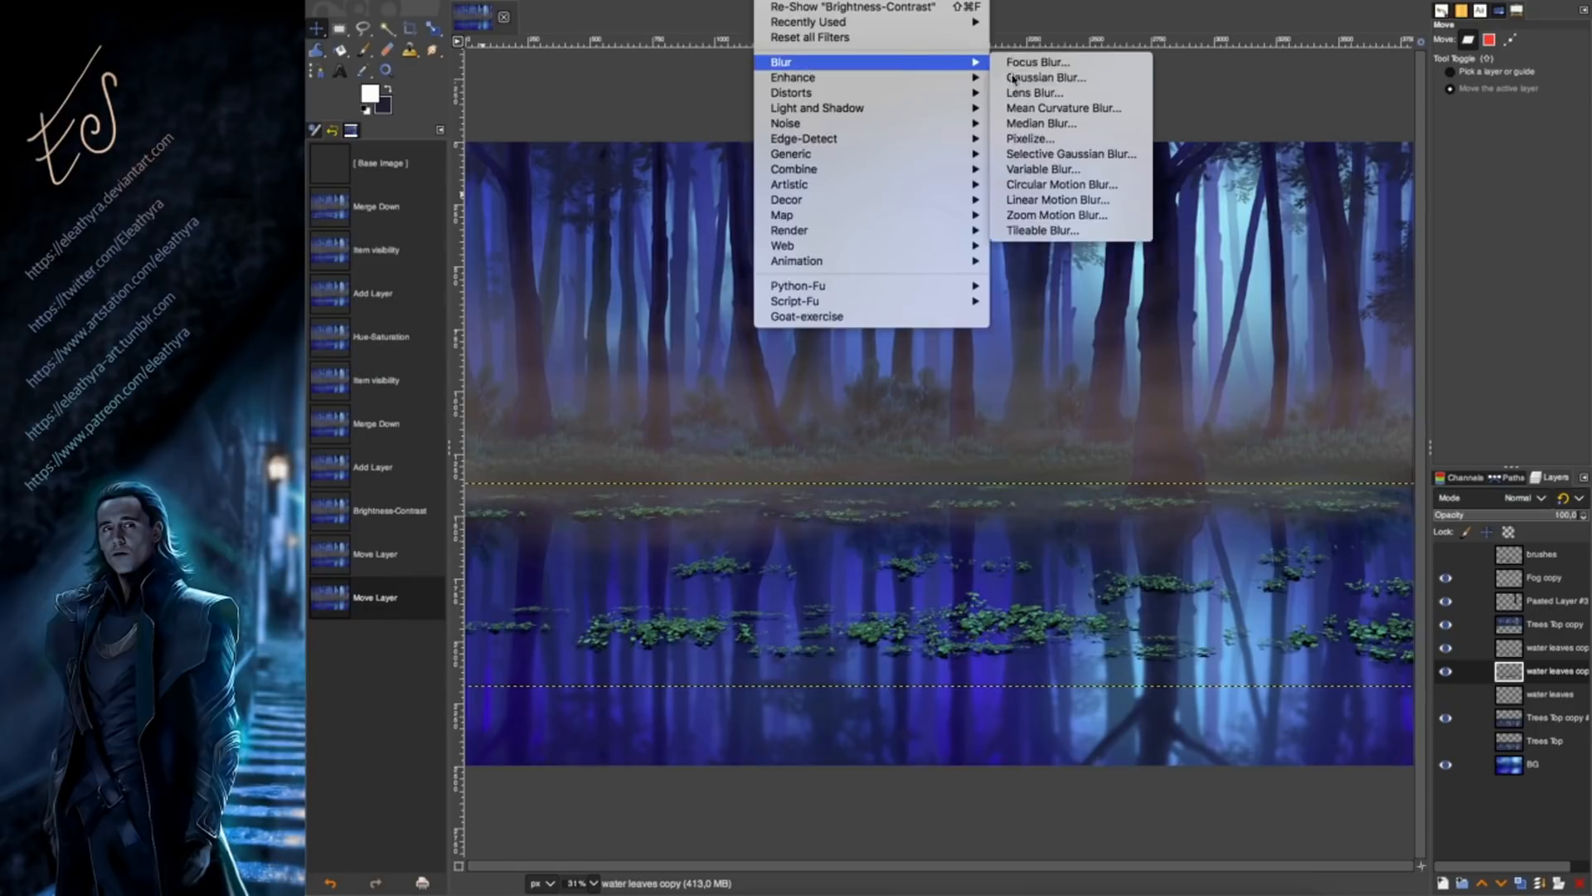
left_click(1019, 78)
left_click_drag(636, 281, 665, 283)
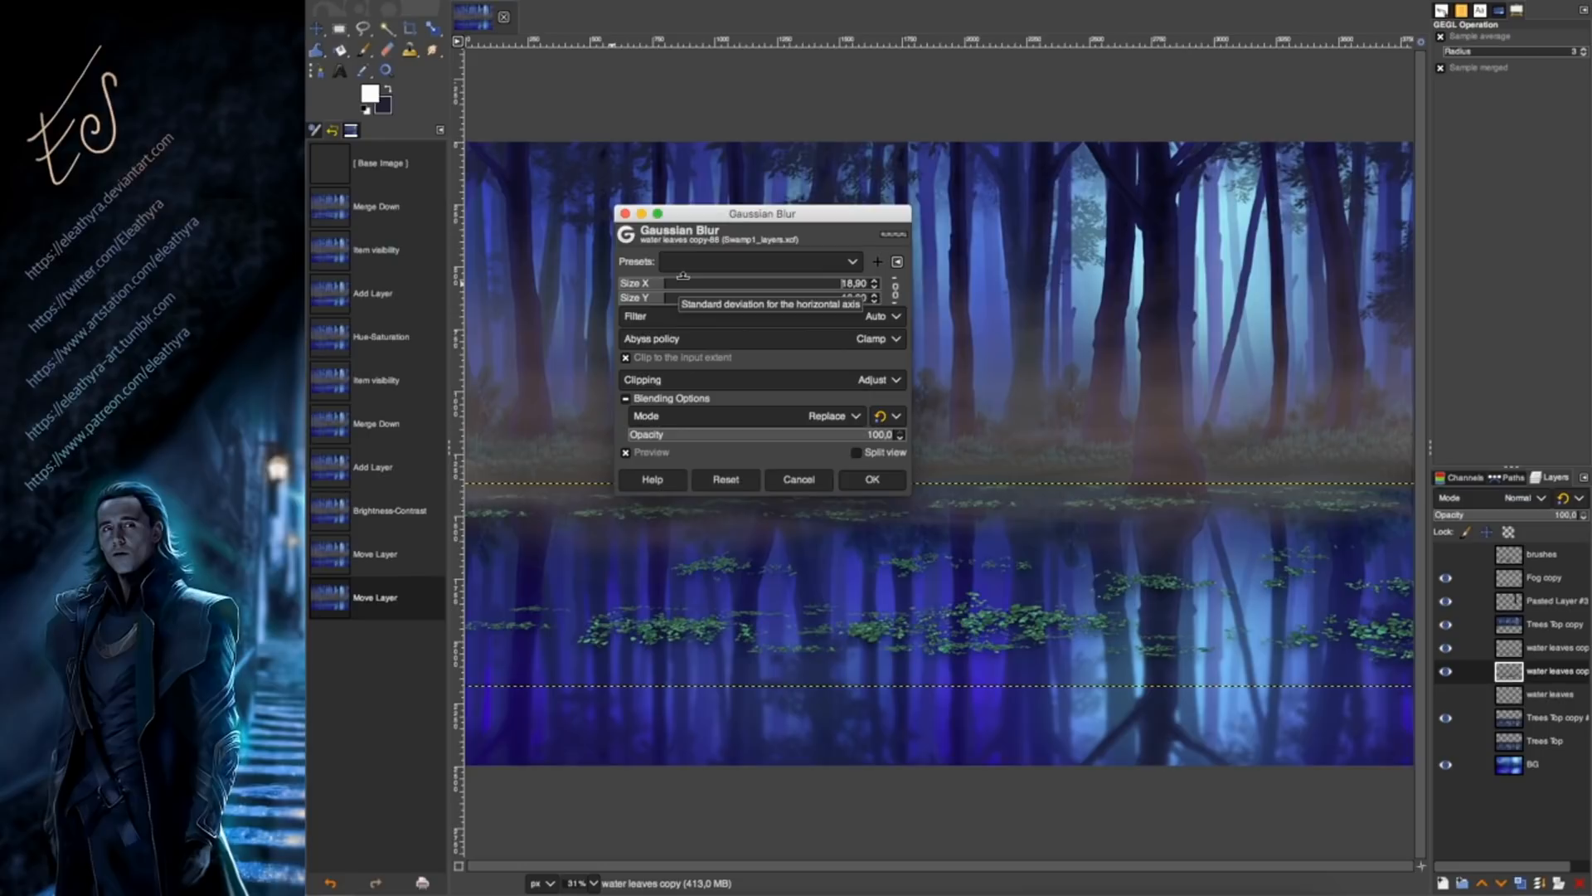
key("Escape")
Apply a Linear Motion Blur with length 58.5 and angle 0 to the dark leaf shadow layer.
left_click(773, 1)
mouse_move(804, 61)
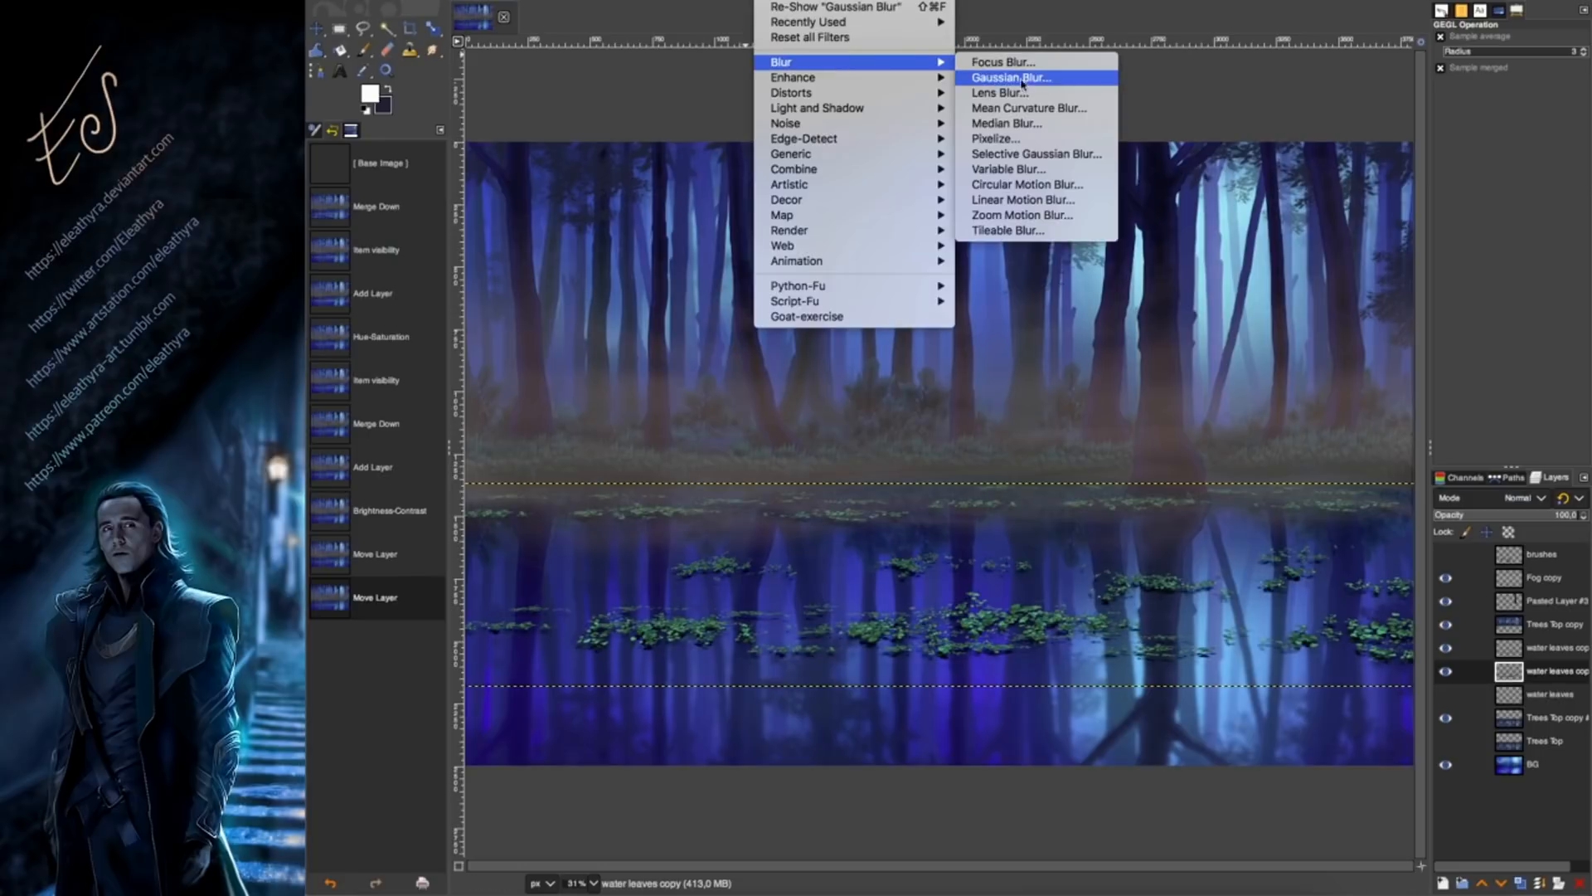
left_click(1023, 200)
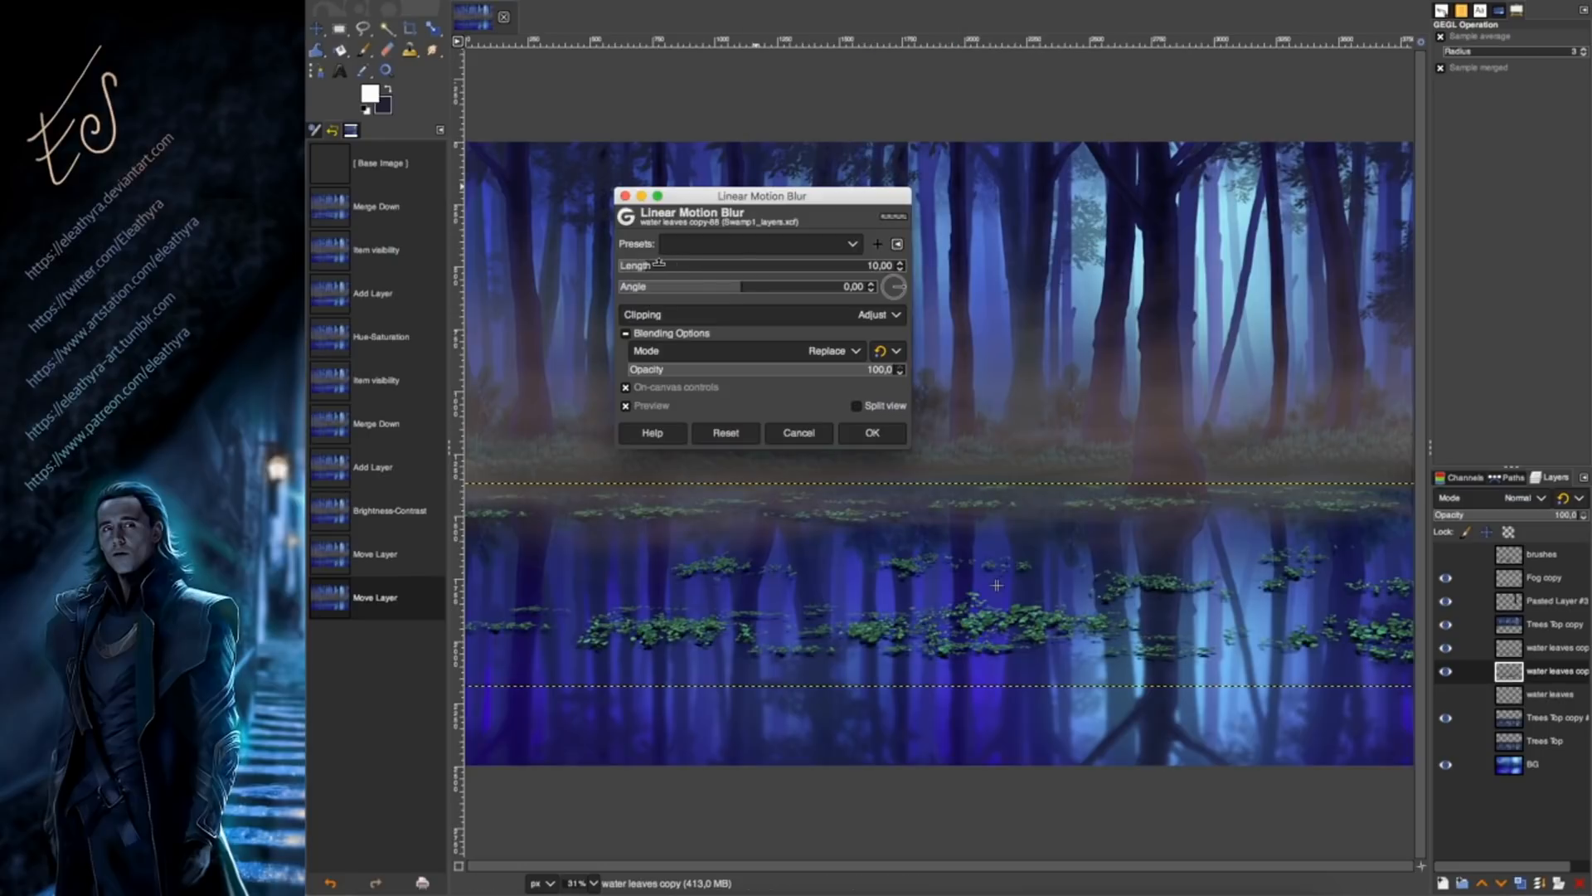
left_click_drag(670, 263, 711, 262)
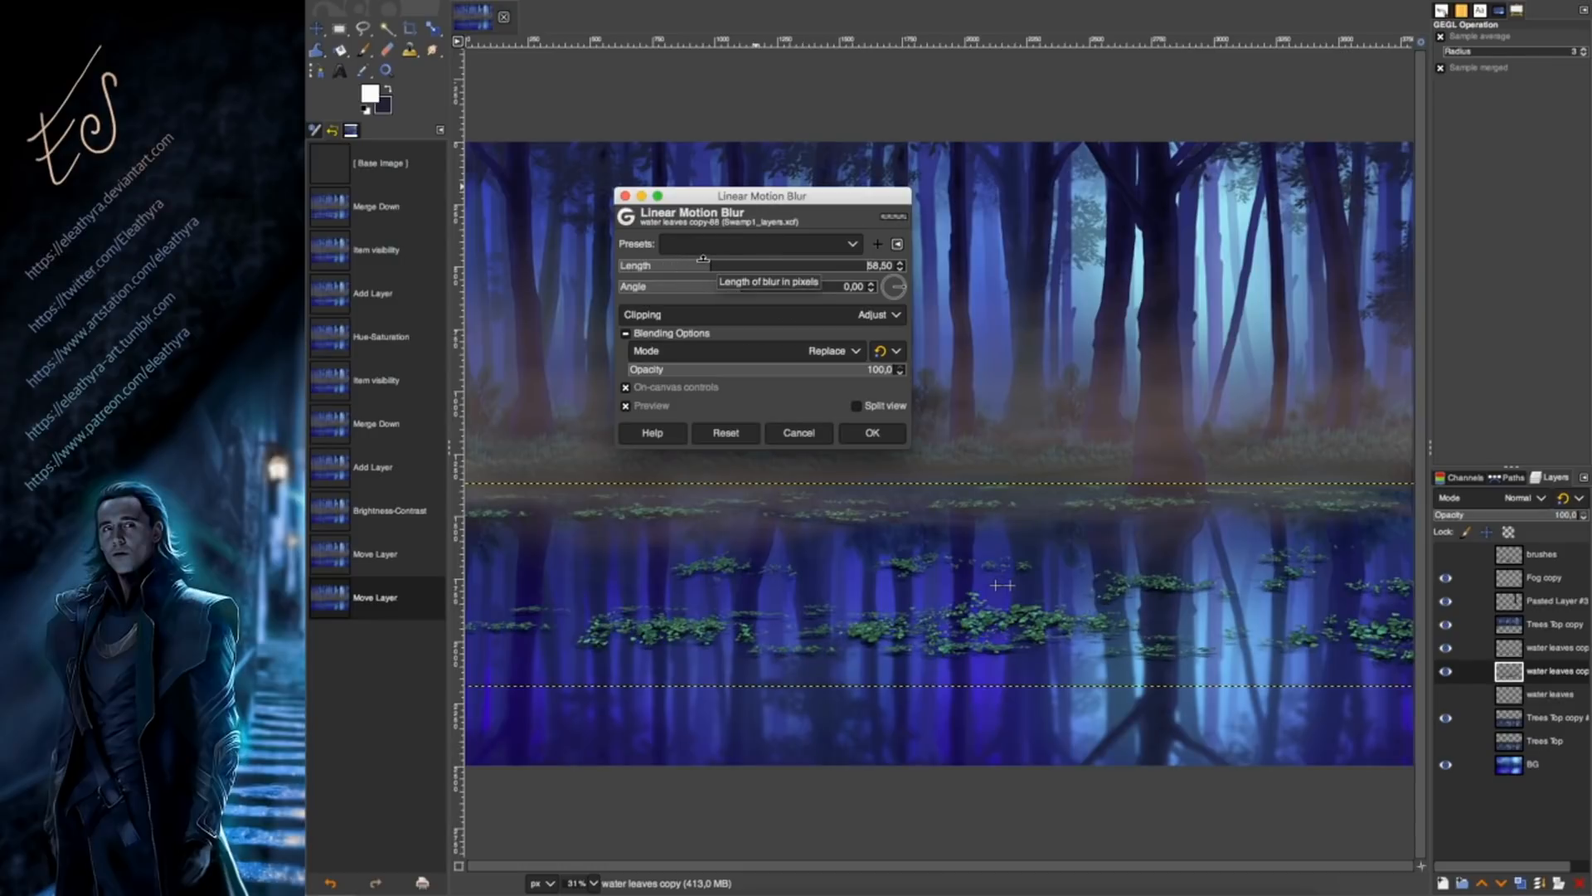
left_click(873, 432)
Duplicate the blurred leaf shadow layer and nudge the copy slightly upward.
left_click(1519, 884)
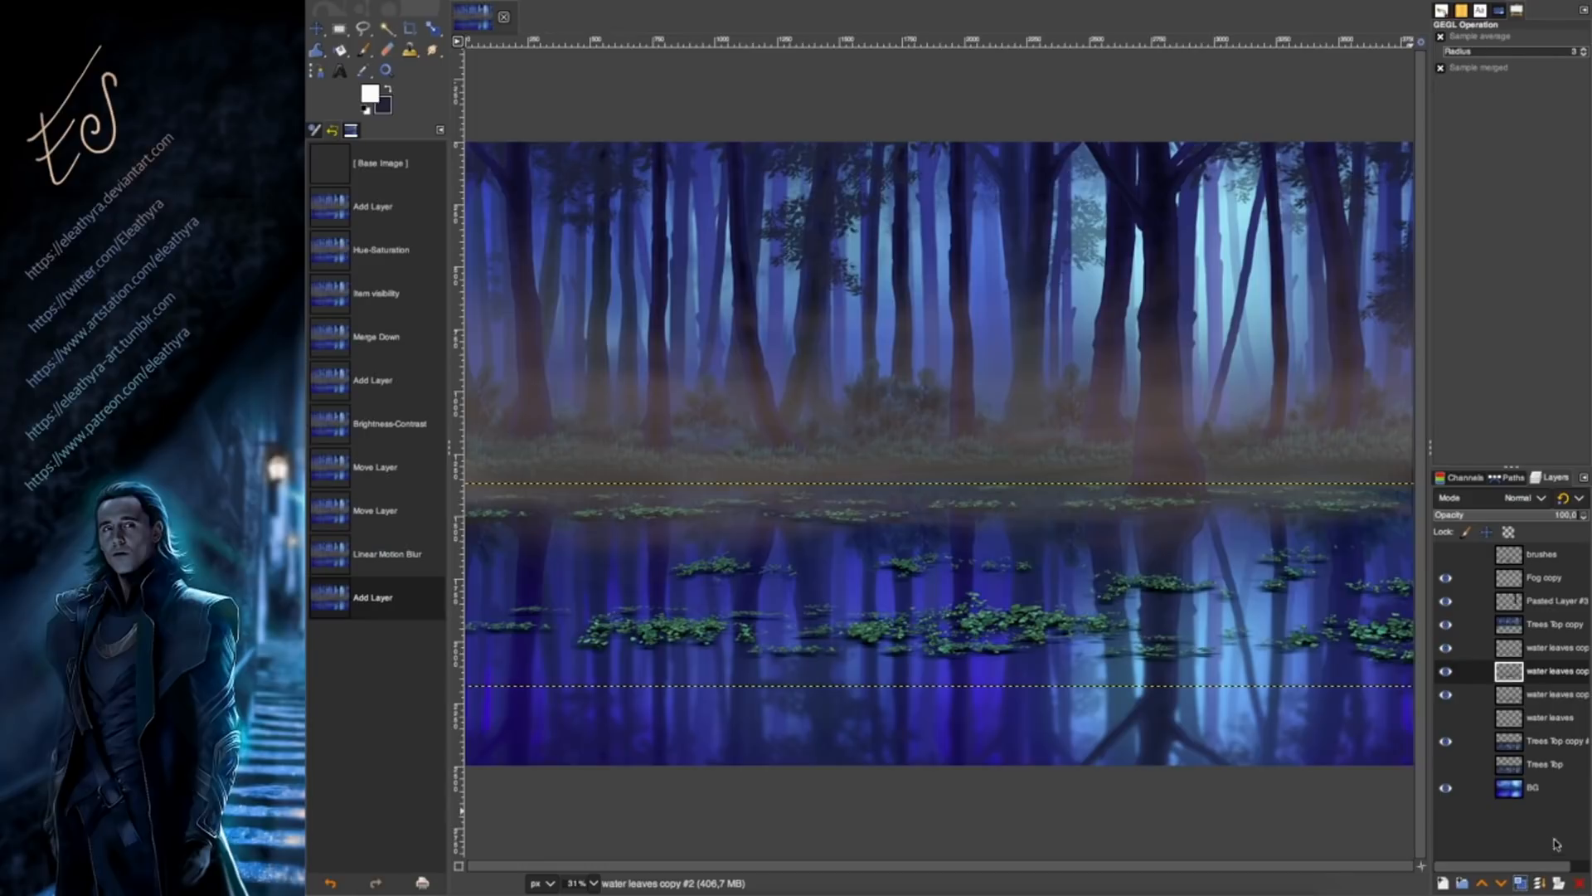
left_click(1469, 694)
left_click(1469, 671)
key("m")
left_click_drag(1182, 638, 1180, 635)
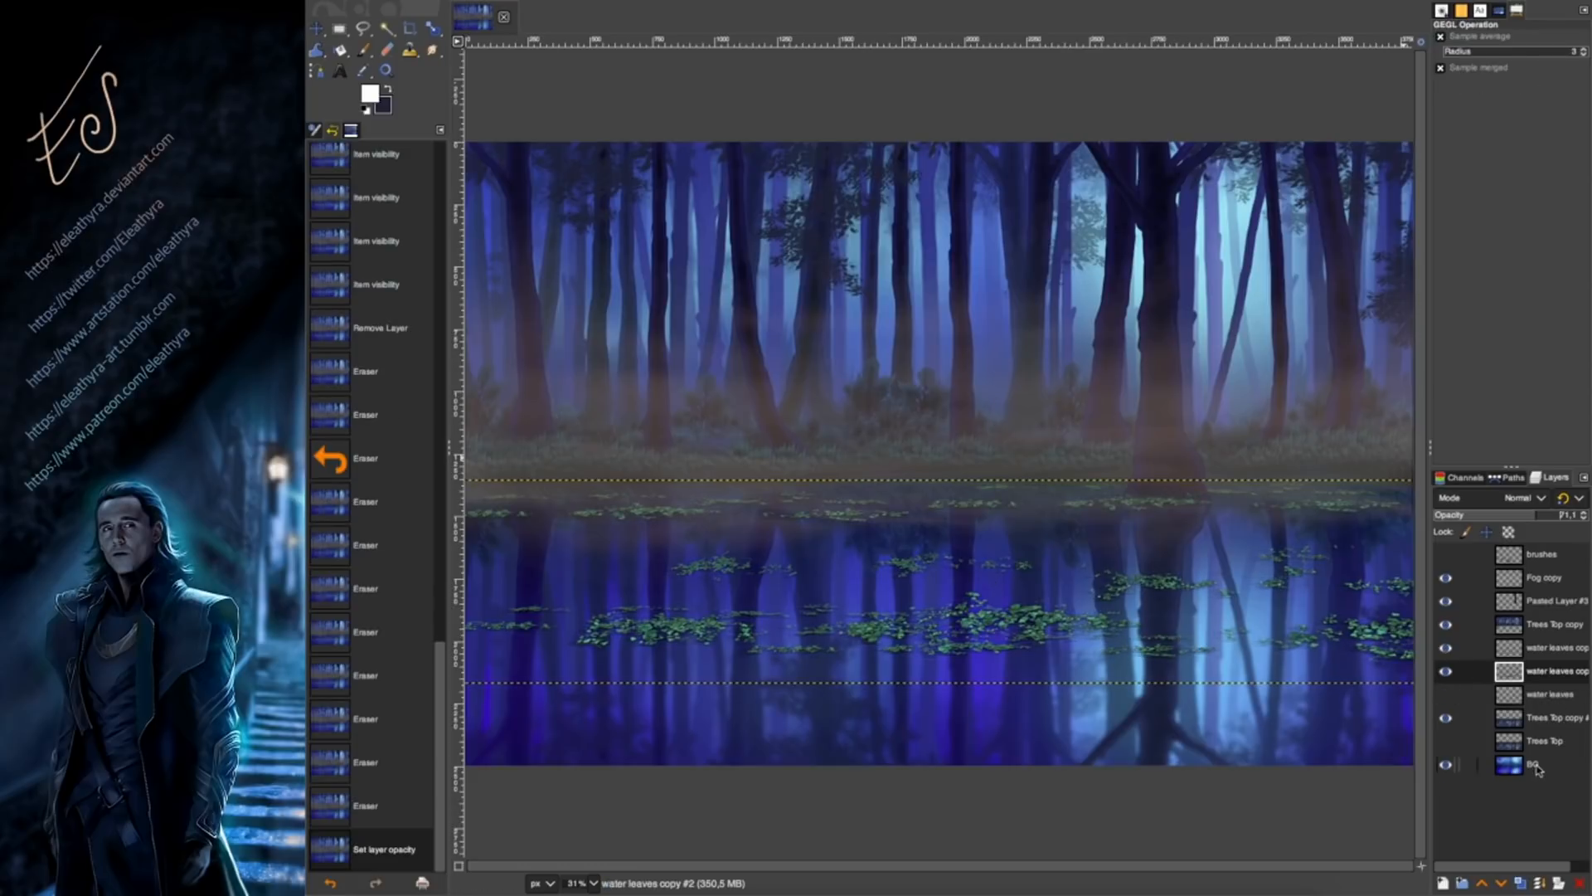
Shift the hue of the BG layer to -15.3 with Hue-Saturation.
left_click(1537, 766)
left_click(676, 2)
left_click(705, 36)
left_click_drag(803, 160, 509, 210)
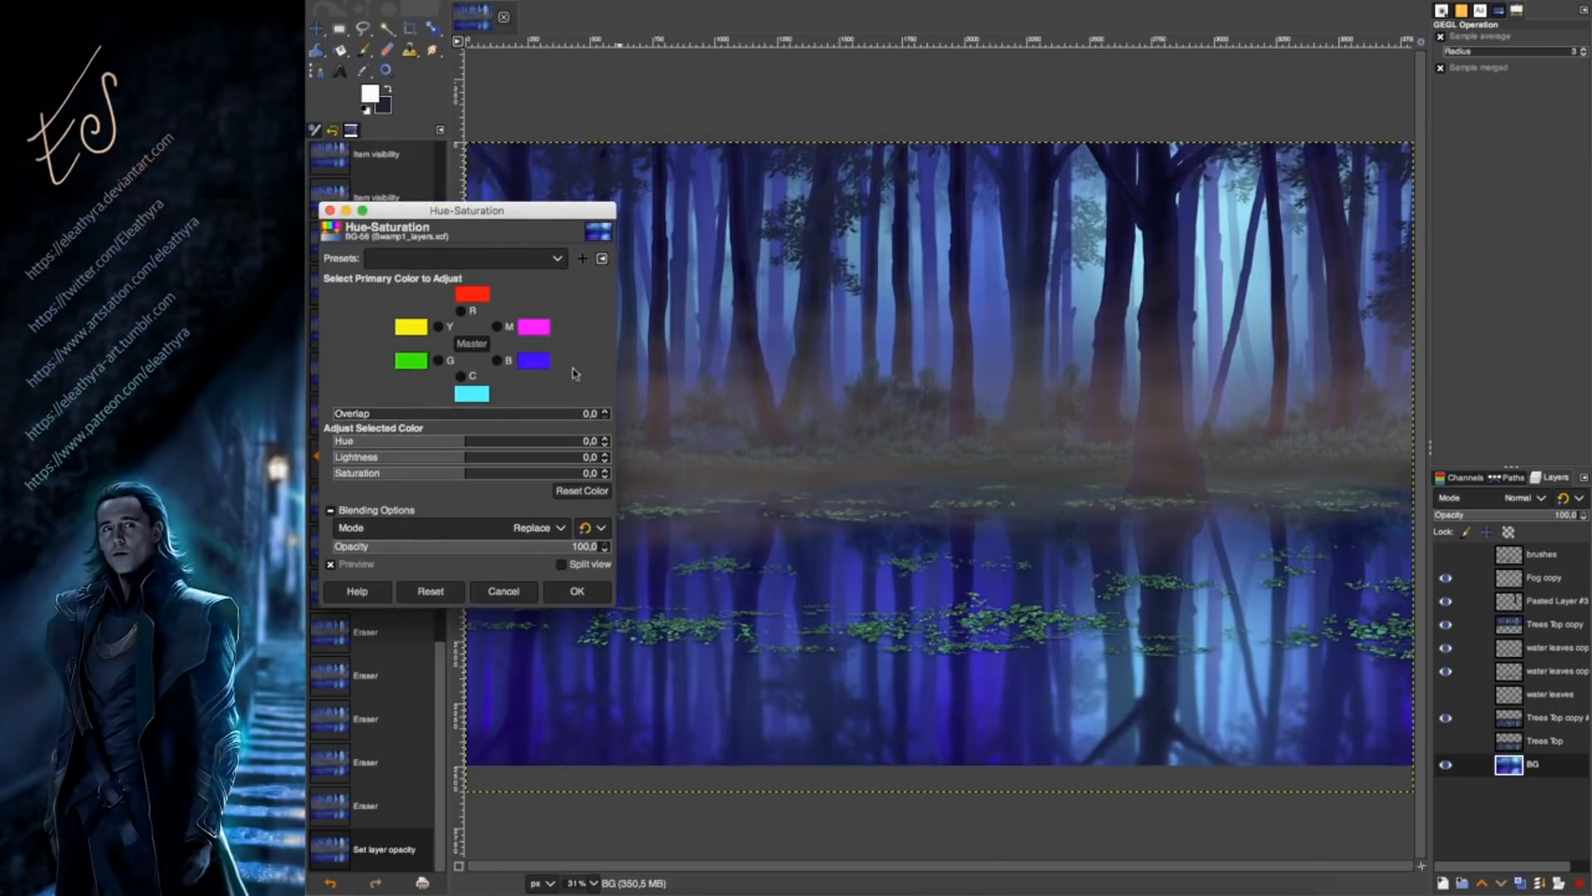
left_click_drag(469, 437, 454, 436)
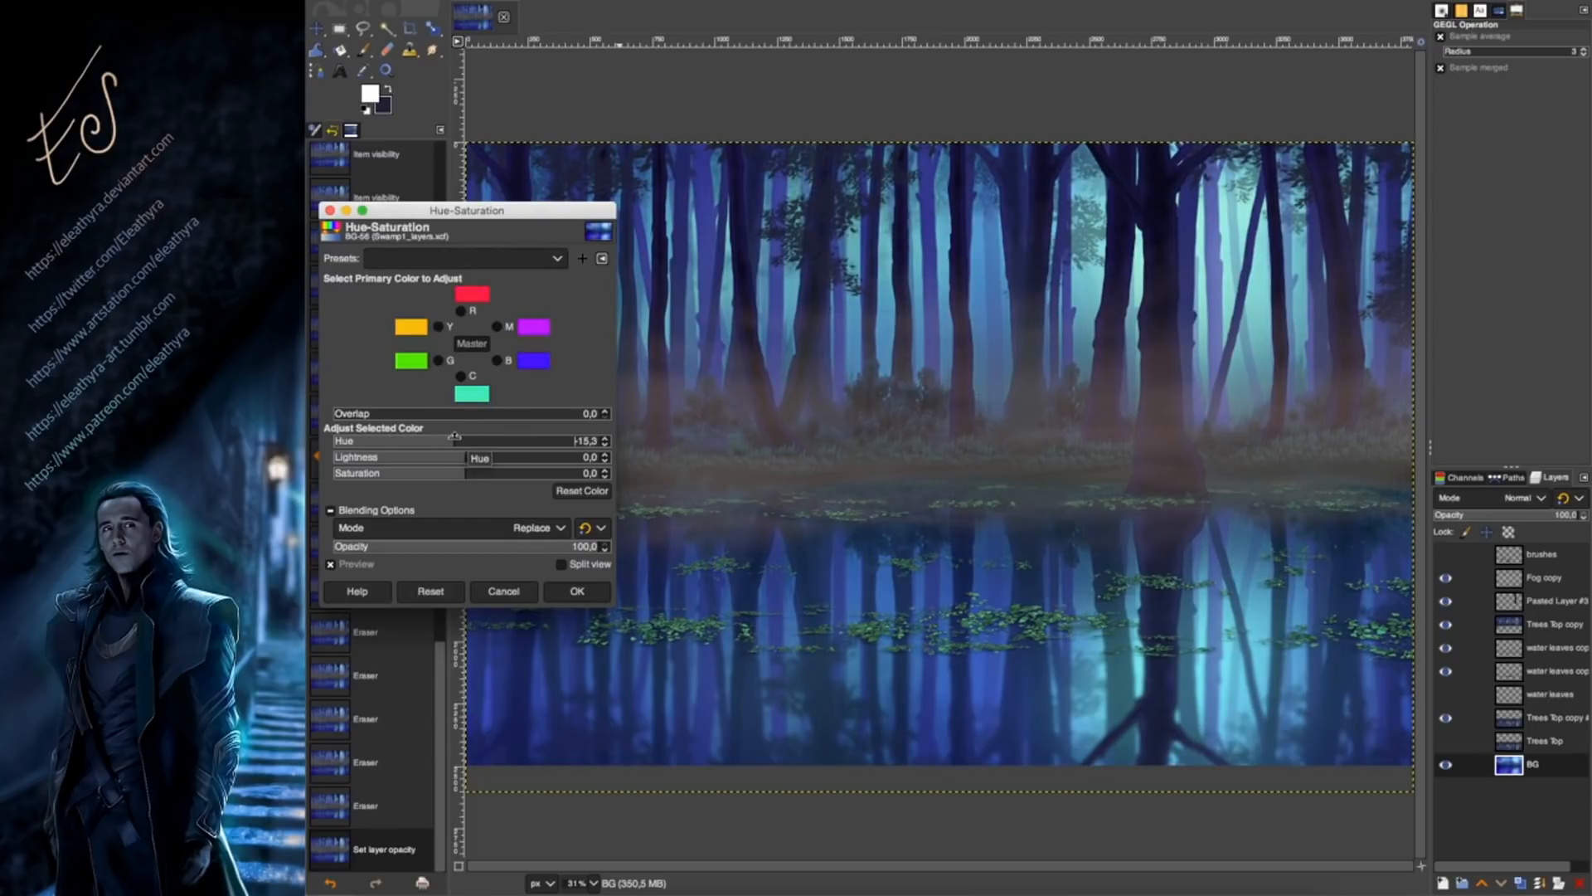
left_click(577, 592)
Duplicate the BG layer and hide the original BG below the copy.
left_click(678, 2)
left_click(704, 128)
left_click(912, 624)
left_click(1520, 884)
left_click(1446, 787)
Adjust the tones of BG copy with Curves, pulling down the shadows on the Value channel.
left_click(678, 2)
left_click(704, 128)
left_click_drag(800, 441, 797, 460)
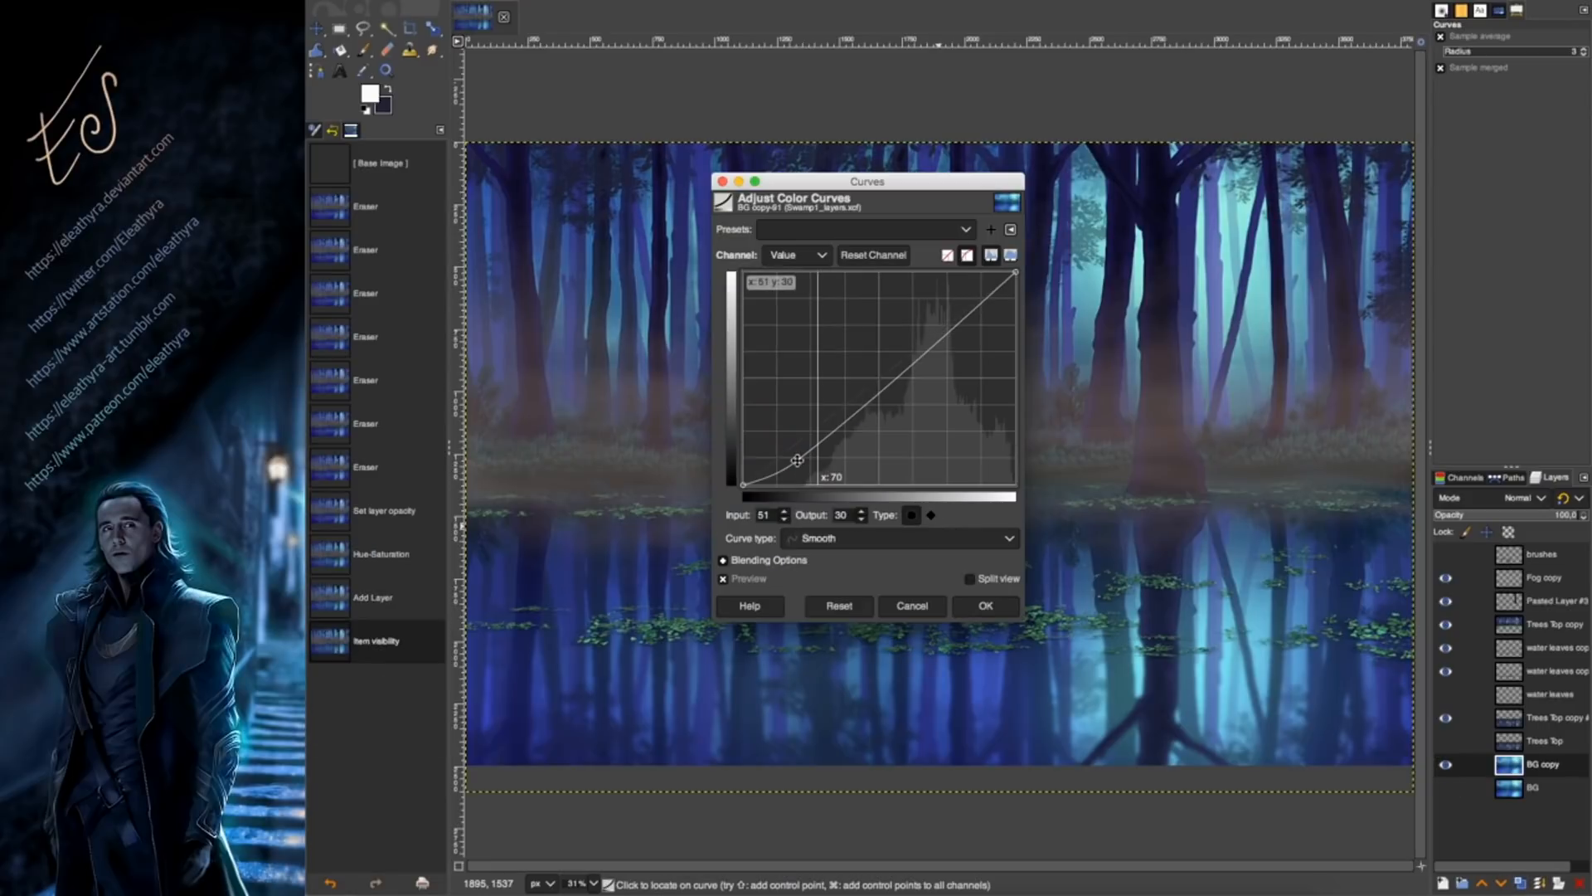
left_click_drag(912, 355, 954, 304)
left_click(912, 352)
left_click_drag(799, 462, 807, 453)
left_click_drag(893, 185, 829, 349)
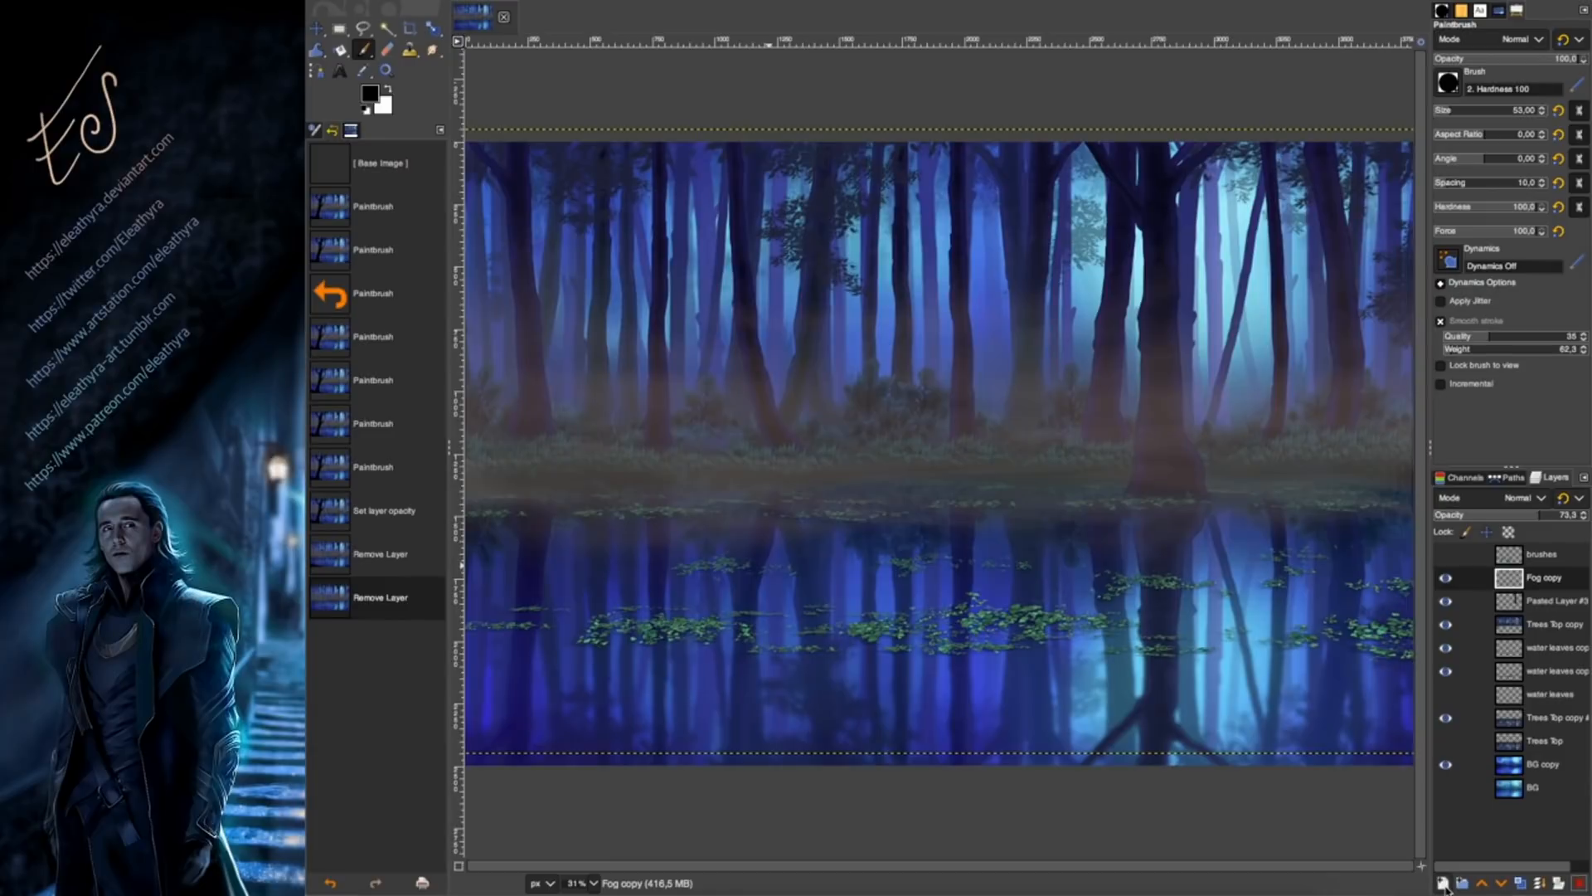
Add a layer named Front Tree above Fog copy and paint black ground silhouettes in both lower corners with a size 255 brush.
left_click(1444, 884)
left_click(1548, 874)
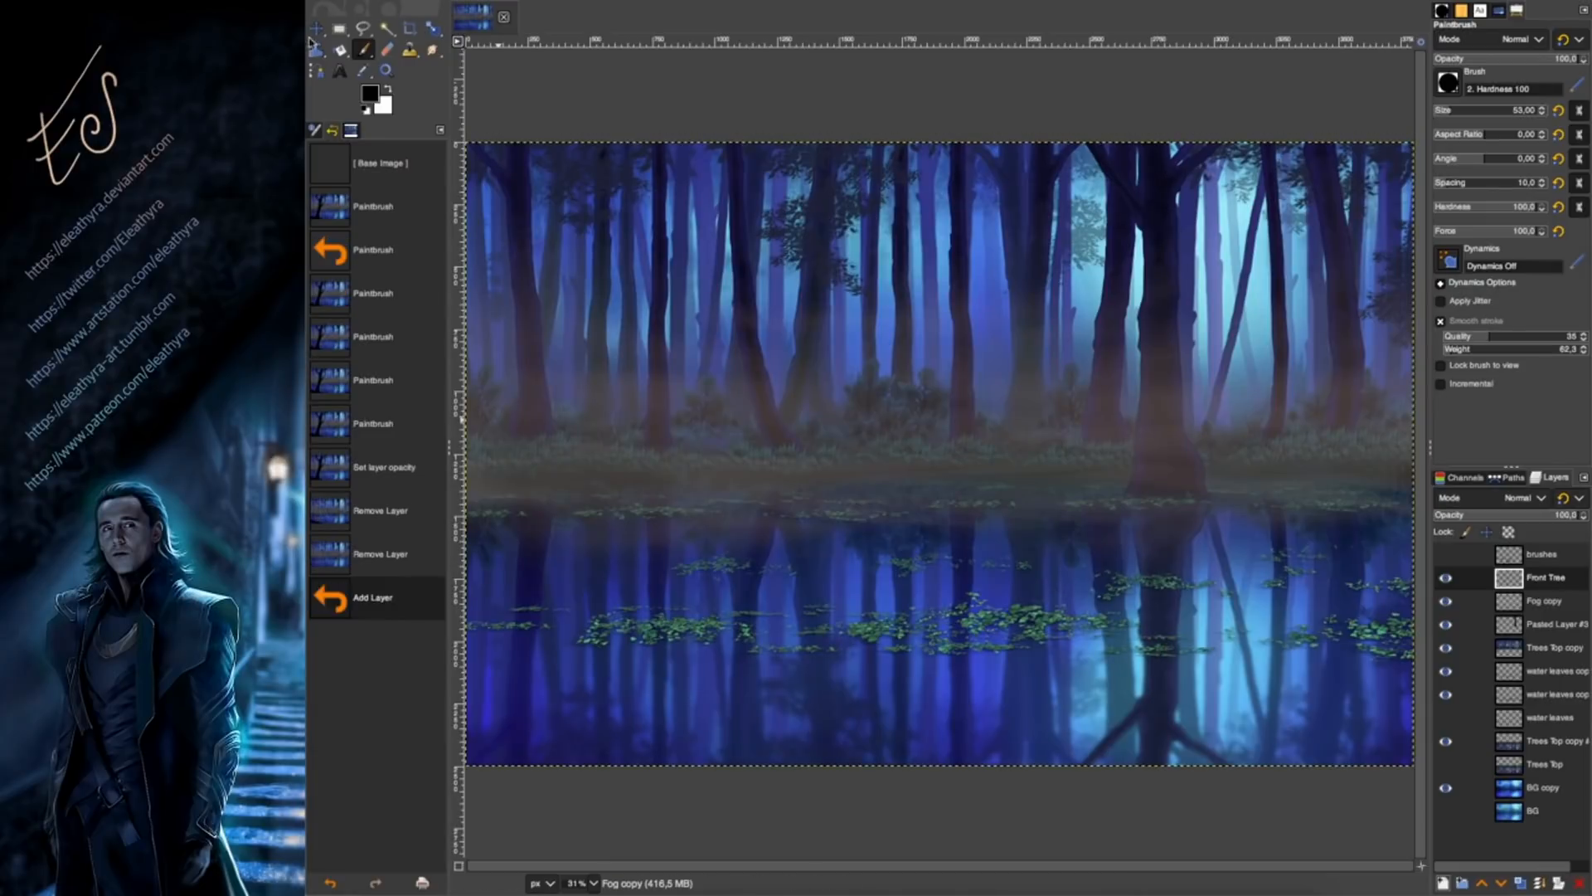
left_click(1478, 110)
left_click_drag(1337, 768, 1408, 767)
left_click_drag(1301, 767, 1410, 762)
mouse_move(472, 703)
left_mouse_down()
mouse_move(546, 719)
mouse_move(574, 745)
left_mouse_up()
mouse_move(483, 688)
left_mouse_down()
mouse_move(670, 766)
mouse_move(763, 781)
left_mouse_up()
mouse_move(513, 748)
left_mouse_down()
mouse_move(487, 723)
mouse_move(498, 751)
mouse_move(471, 695)
left_mouse_up()
left_click_drag(582, 731, 508, 692)
left_click_drag(1369, 758, 1405, 763)
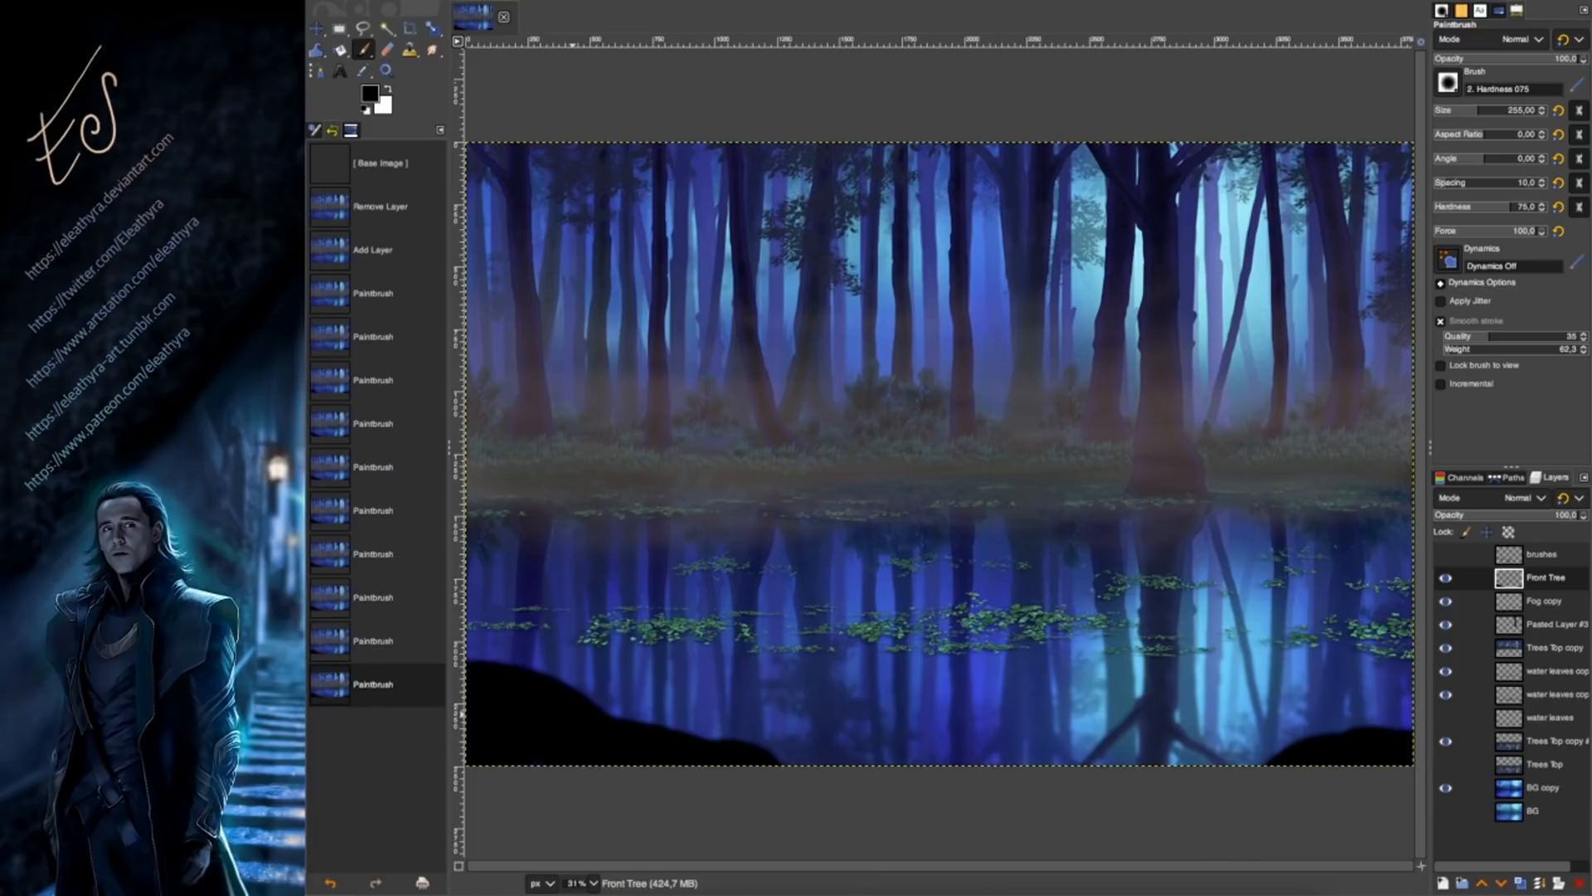
Trim the left bank's slope with the Eraser and shape its upper edge with Smudge strokes.
key("shift+e")
mouse_move(608, 689)
left_mouse_down()
mouse_move(684, 605)
mouse_move(488, 648)
mouse_move(837, 744)
left_mouse_up()
left_click(432, 50)
left_click_drag(485, 679, 498, 659)
left_click_drag(518, 695, 531, 670)
mouse_move(544, 693)
left_mouse_down()
mouse_move(558, 715)
mouse_move(544, 680)
left_mouse_up()
mouse_move(494, 676)
left_mouse_down()
mouse_move(504, 639)
mouse_move(551, 655)
left_mouse_up()
mouse_move(618, 730)
left_mouse_down()
mouse_move(643, 709)
mouse_move(584, 725)
left_mouse_up()
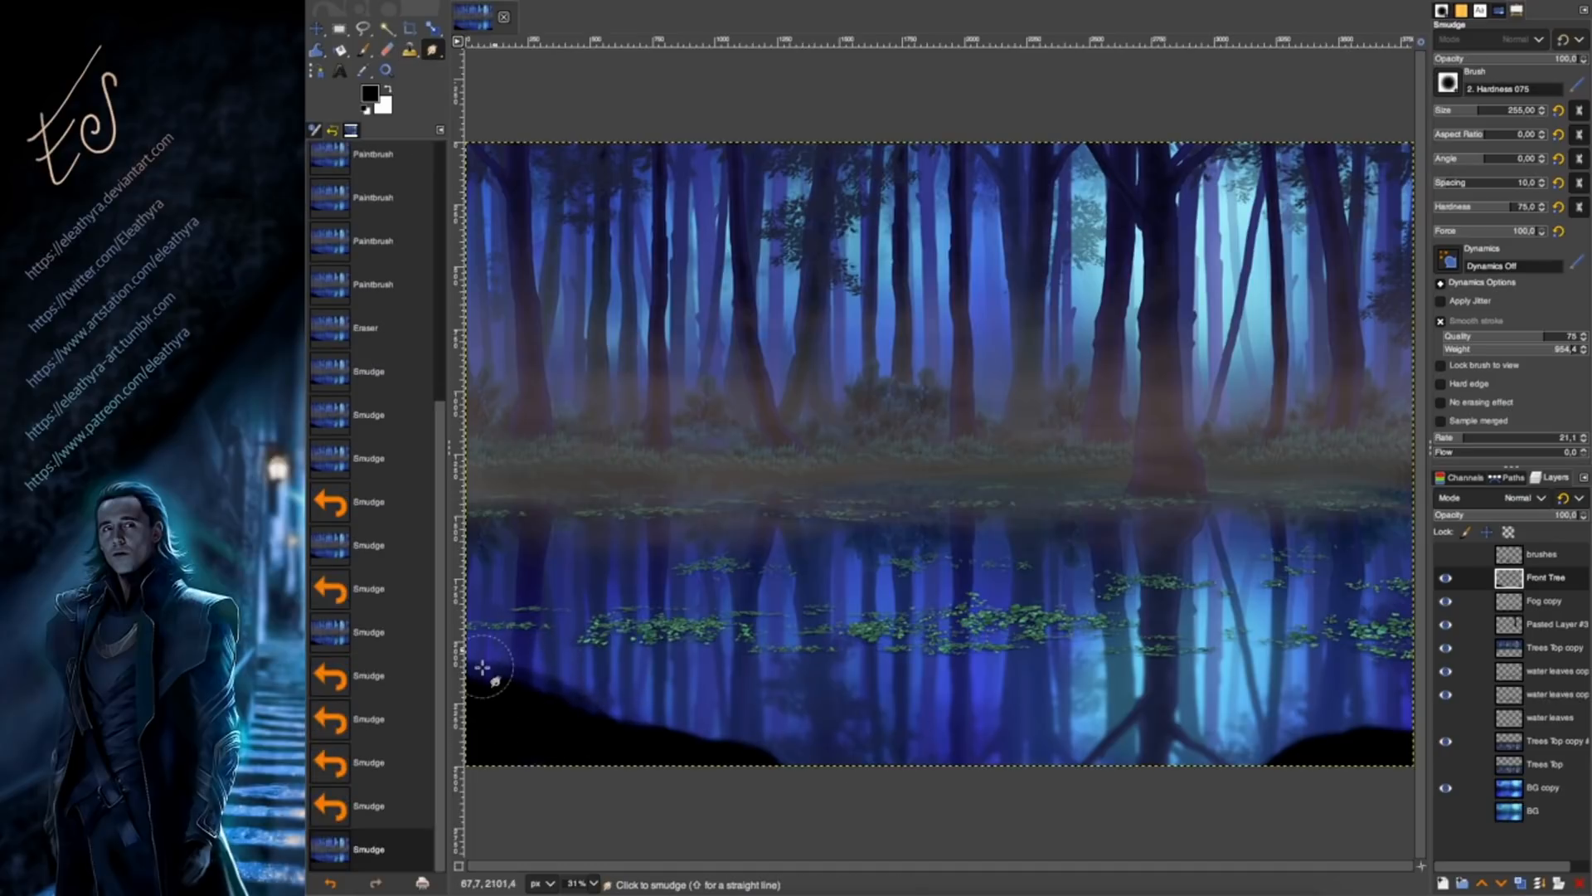
left_click_drag(484, 668, 499, 710)
Raise the Smudge rate to 57.8 and roughen the edges of both black banks into uneven ground.
left_click(1517, 437)
left_click_drag(562, 666, 539, 688)
mouse_move(510, 685)
left_mouse_down()
mouse_move(490, 649)
mouse_move(502, 676)
left_mouse_up()
left_click_drag(539, 684, 559, 705)
mouse_move(606, 721)
left_mouse_down()
mouse_move(647, 711)
mouse_move(622, 730)
left_mouse_up()
mouse_move(664, 738)
left_mouse_down()
mouse_move(692, 725)
mouse_move(676, 740)
left_mouse_up()
left_click_drag(705, 747, 759, 737)
mouse_move(759, 756)
left_mouse_down()
mouse_move(788, 746)
mouse_move(775, 758)
left_mouse_up()
mouse_move(1315, 747)
left_mouse_down()
mouse_move(1331, 726)
mouse_move(1377, 738)
left_mouse_up()
left_click_drag(1335, 740, 1316, 720)
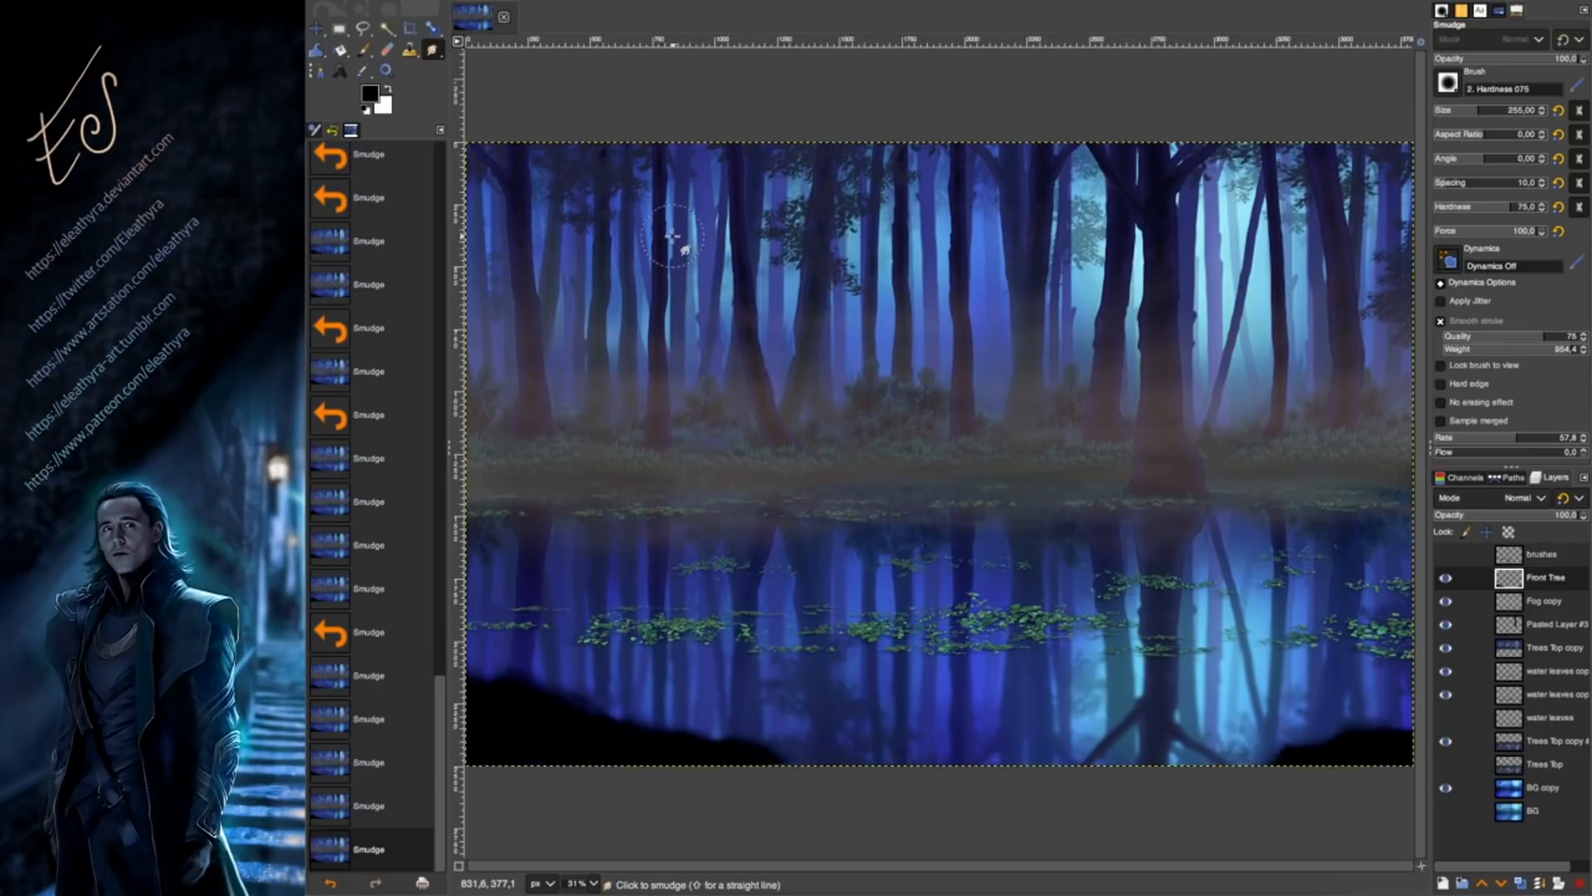
Add the layer Front Tree #1 and paint a thick leaning black trunk from the left bank to the top with a size 247 hard brush.
left_click(1443, 884, "shift")
key("p")
left_click(1443, 110)
left_click(1474, 109)
left_click(1477, 109)
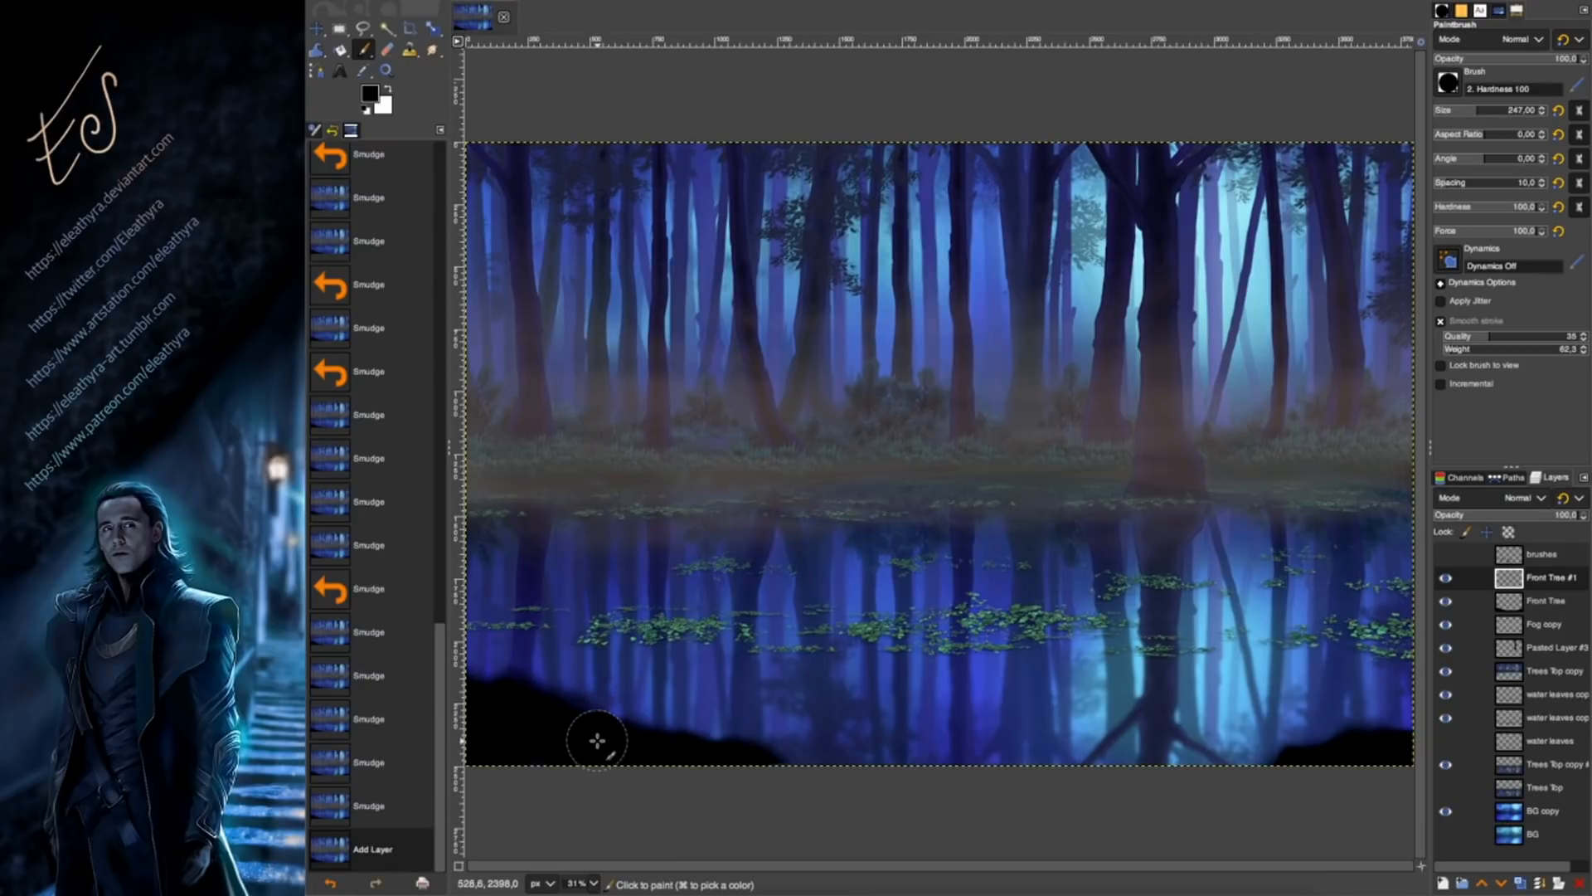
mouse_move(598, 741)
left_mouse_down()
mouse_move(590, 719)
mouse_move(695, 396)
mouse_move(840, 88)
left_mouse_up()
mouse_move(668, 515)
left_mouse_down()
mouse_move(633, 757)
mouse_move(612, 674)
mouse_move(569, 748)
left_mouse_up()
Paint a left fork up to the top edge and thicken the trunk's contours using smaller brushes down to size 98.
left_click(1469, 108)
left_click_drag(689, 363, 645, 257)
left_click(1458, 109)
mouse_move(681, 313)
left_mouse_down()
mouse_move(717, 327)
mouse_move(670, 373)
left_mouse_up()
left_click_drag(670, 375, 663, 438)
left_click_drag(664, 433, 653, 492)
left_click_drag(653, 485, 637, 547)
left_click_drag(635, 549, 611, 618)
left_click_drag(639, 249, 631, 123)
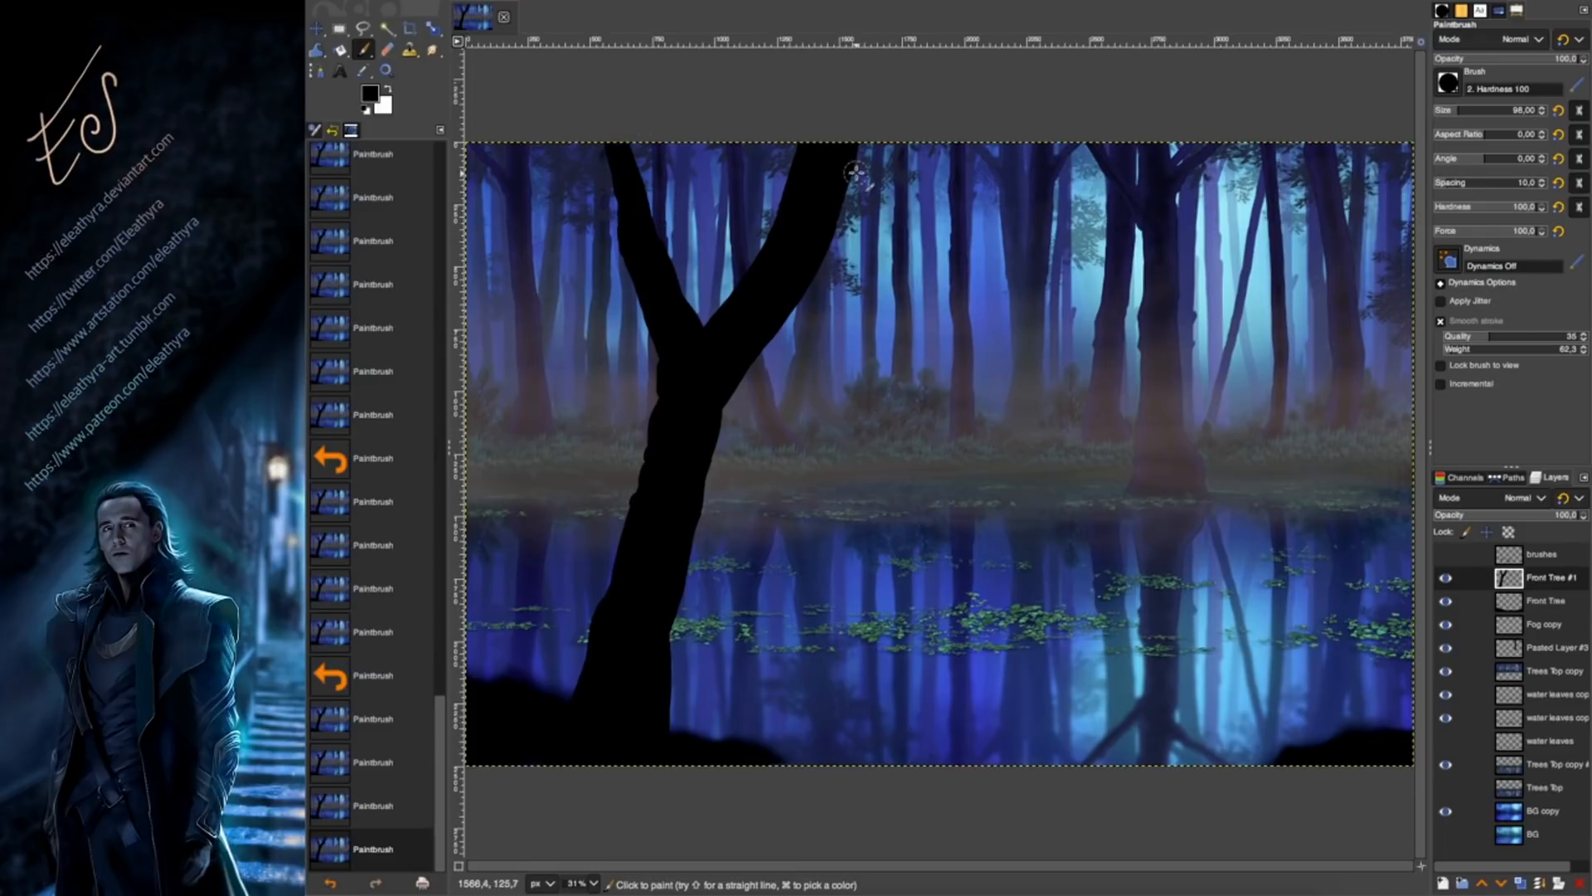
Fill out the crotch of the fork and the lower right side of the trunk down to the ground.
mouse_move(734, 355)
left_mouse_down()
mouse_move(720, 407)
mouse_move(709, 333)
left_mouse_up()
left_click_drag(668, 600, 664, 616)
left_click_drag(665, 610, 664, 640)
left_click_drag(665, 637, 663, 659)
left_click_drag(663, 657, 664, 680)
left_click_drag(664, 679, 667, 724)
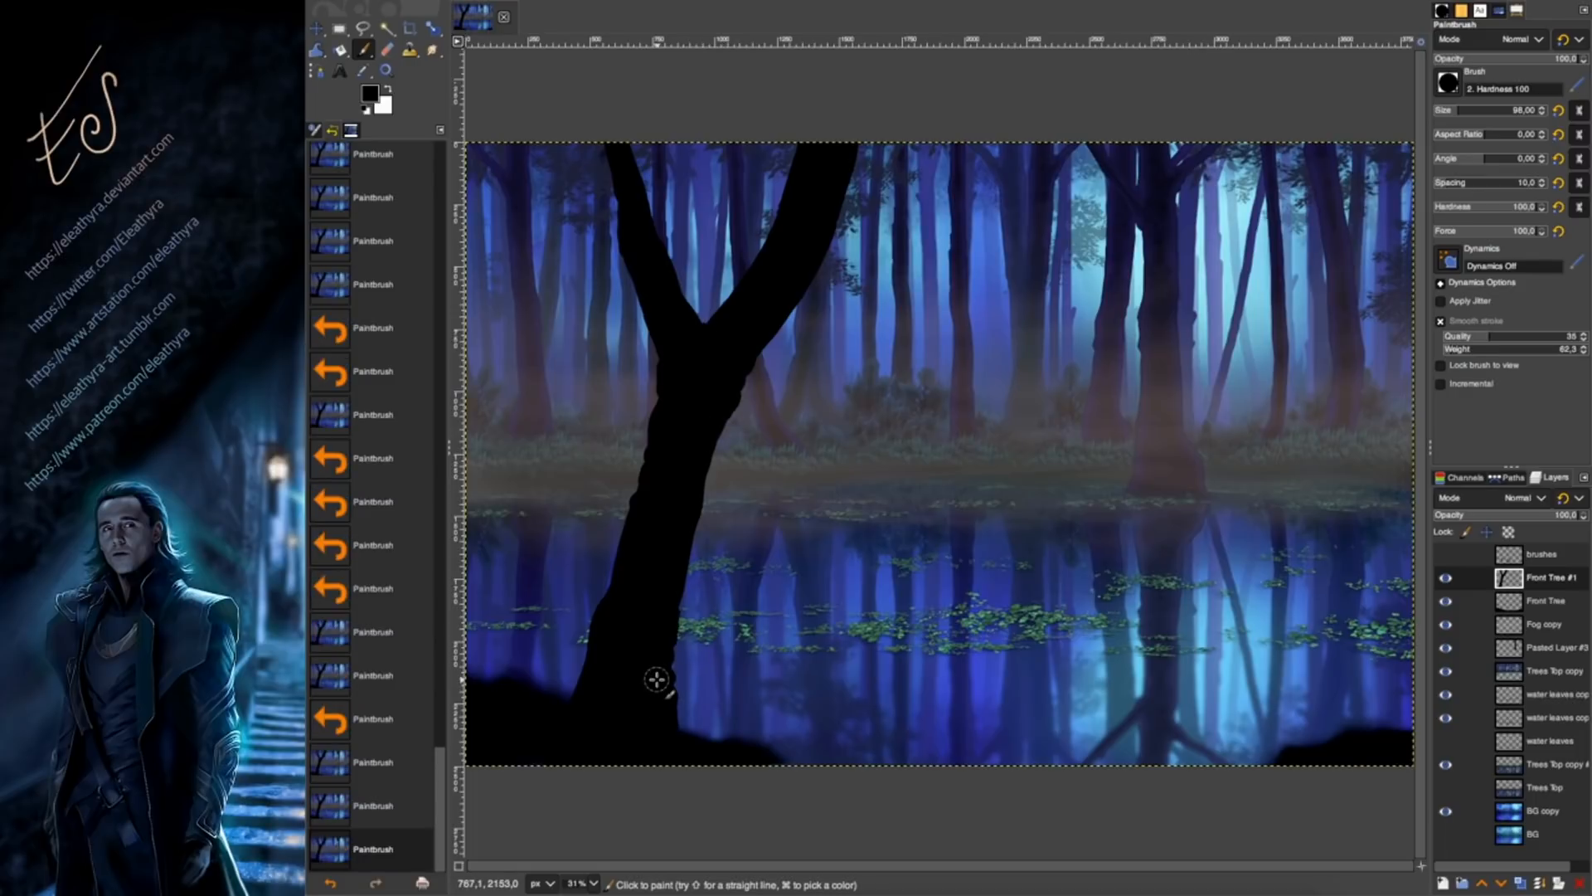
Paint side branches and thin twigs on the left fork with brush sizes 53 and 35.
left_click(1452, 108)
mouse_move(622, 190)
left_mouse_down()
mouse_move(559, 143)
mouse_move(629, 201)
mouse_move(688, 212)
mouse_move(698, 196)
left_mouse_up()
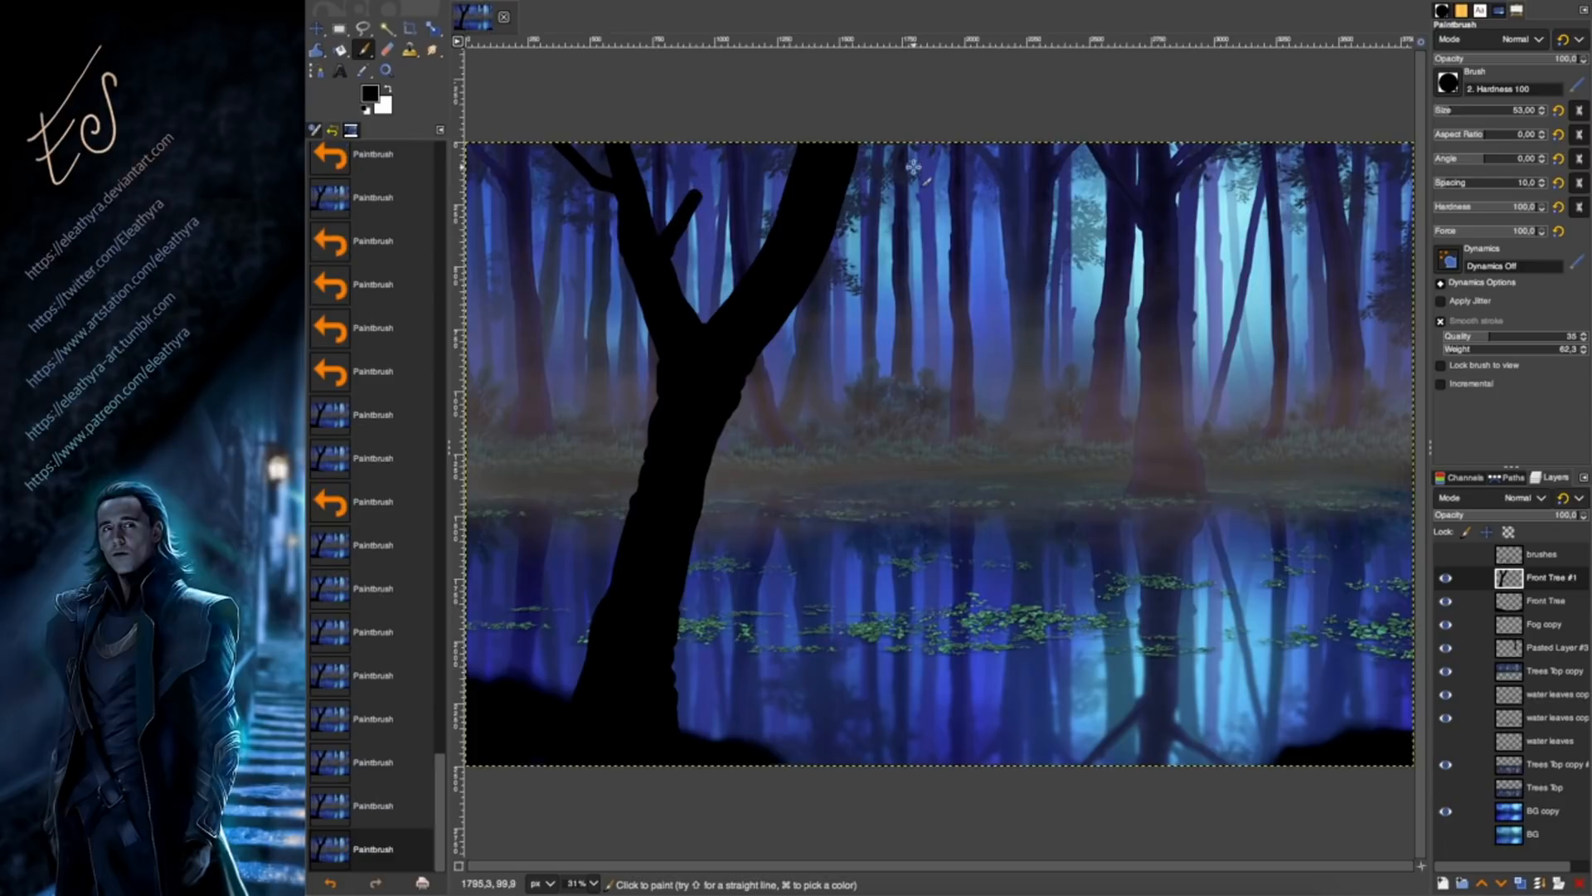
left_click(1446, 108)
left_click_drag(697, 187, 717, 146)
mouse_move(701, 183)
left_mouse_down()
mouse_move(758, 84)
mouse_move(798, 115)
mouse_move(700, 179)
mouse_move(688, 145)
left_mouse_up()
key("super+z")
mouse_move(690, 149)
left_mouse_down()
mouse_move(700, 183)
mouse_move(672, 250)
mouse_move(680, 236)
left_mouse_up()
left_click_drag(679, 237, 663, 232)
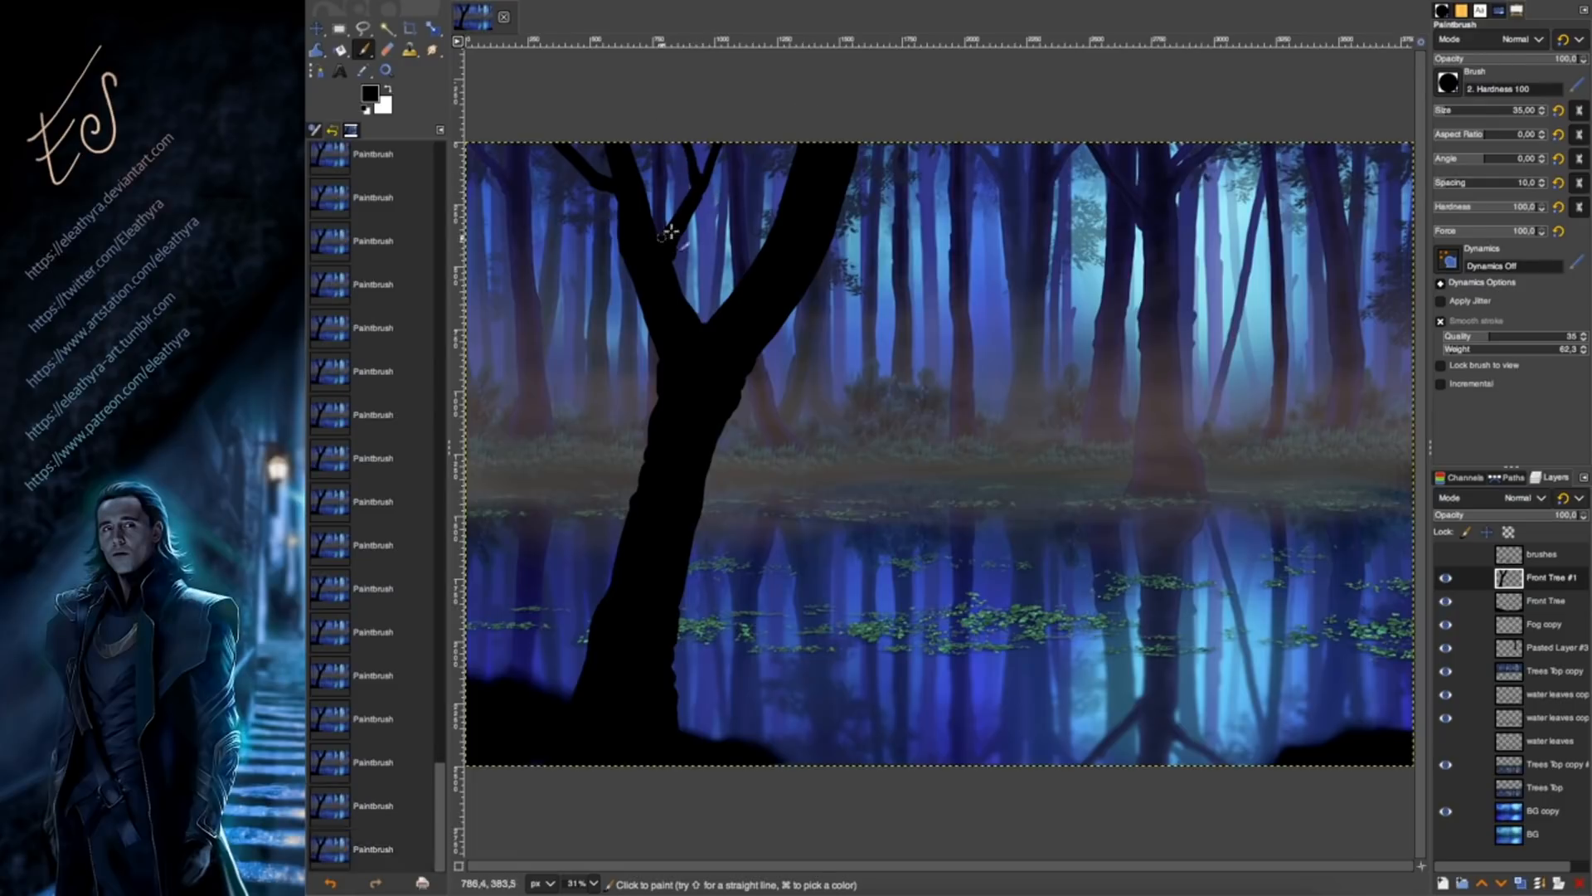
Reshape the edges of the right and left forks with size 35 Smudge strokes at rate 100.
key("s")
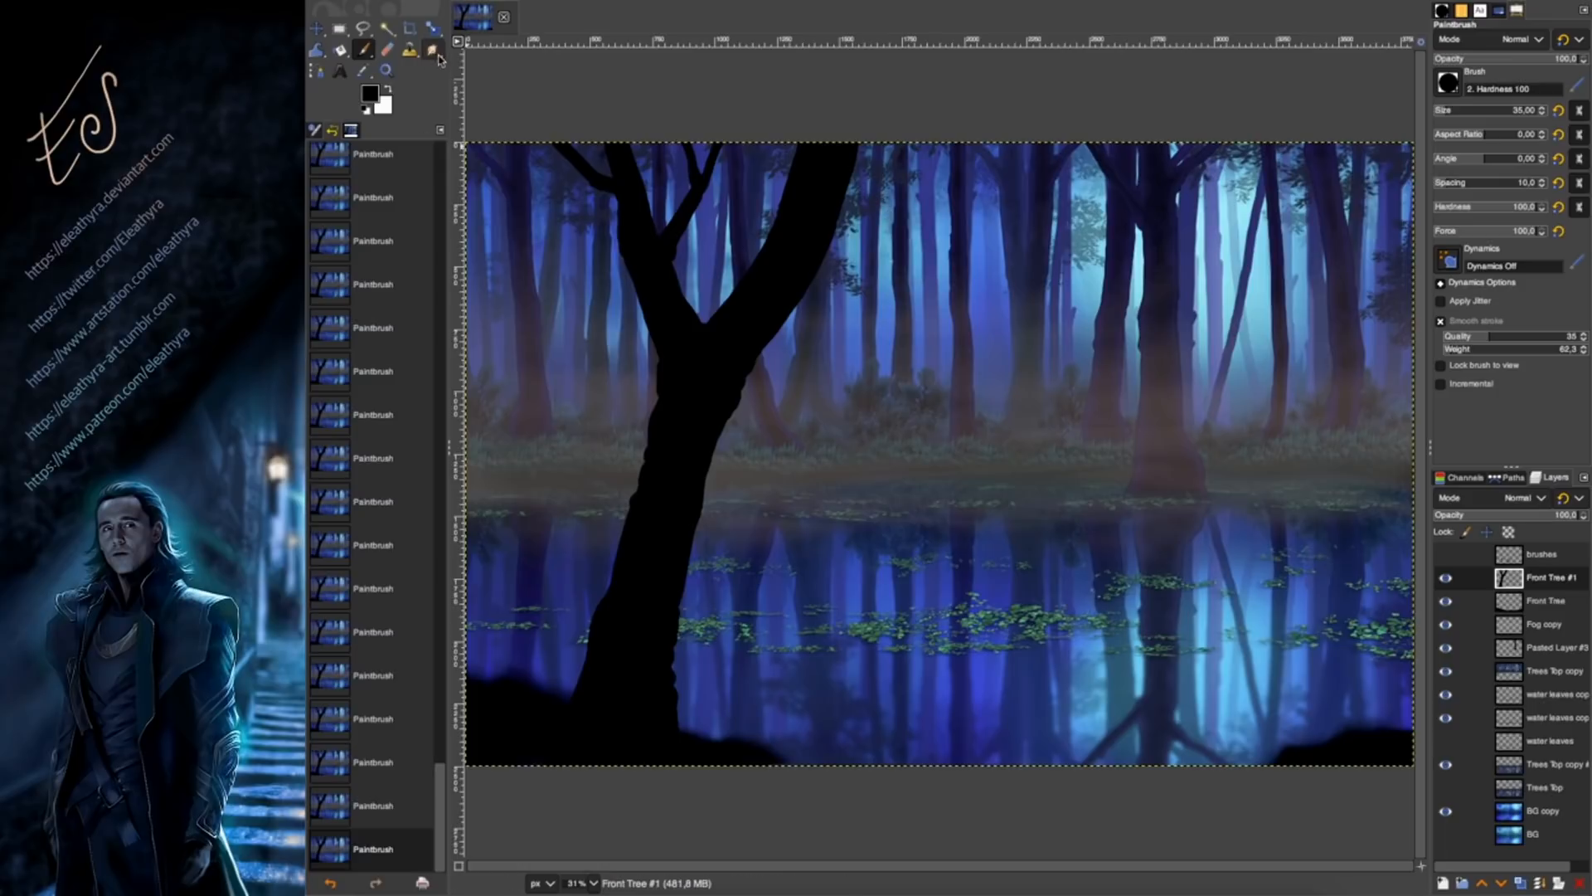
left_click_drag(841, 247, 814, 277)
mouse_move(842, 222)
left_mouse_down()
mouse_move(833, 240)
mouse_move(838, 218)
left_mouse_up()
mouse_move(853, 164)
left_mouse_down()
mouse_move(843, 187)
mouse_move(841, 164)
mouse_move(783, 201)
left_mouse_up()
left_click_drag(773, 201, 771, 240)
left_click_drag(751, 249, 763, 268)
left_click_drag(760, 241, 773, 246)
mouse_move(758, 247)
left_mouse_down()
mouse_move(779, 222)
mouse_move(768, 261)
left_mouse_up()
left_click_drag(757, 257, 764, 267)
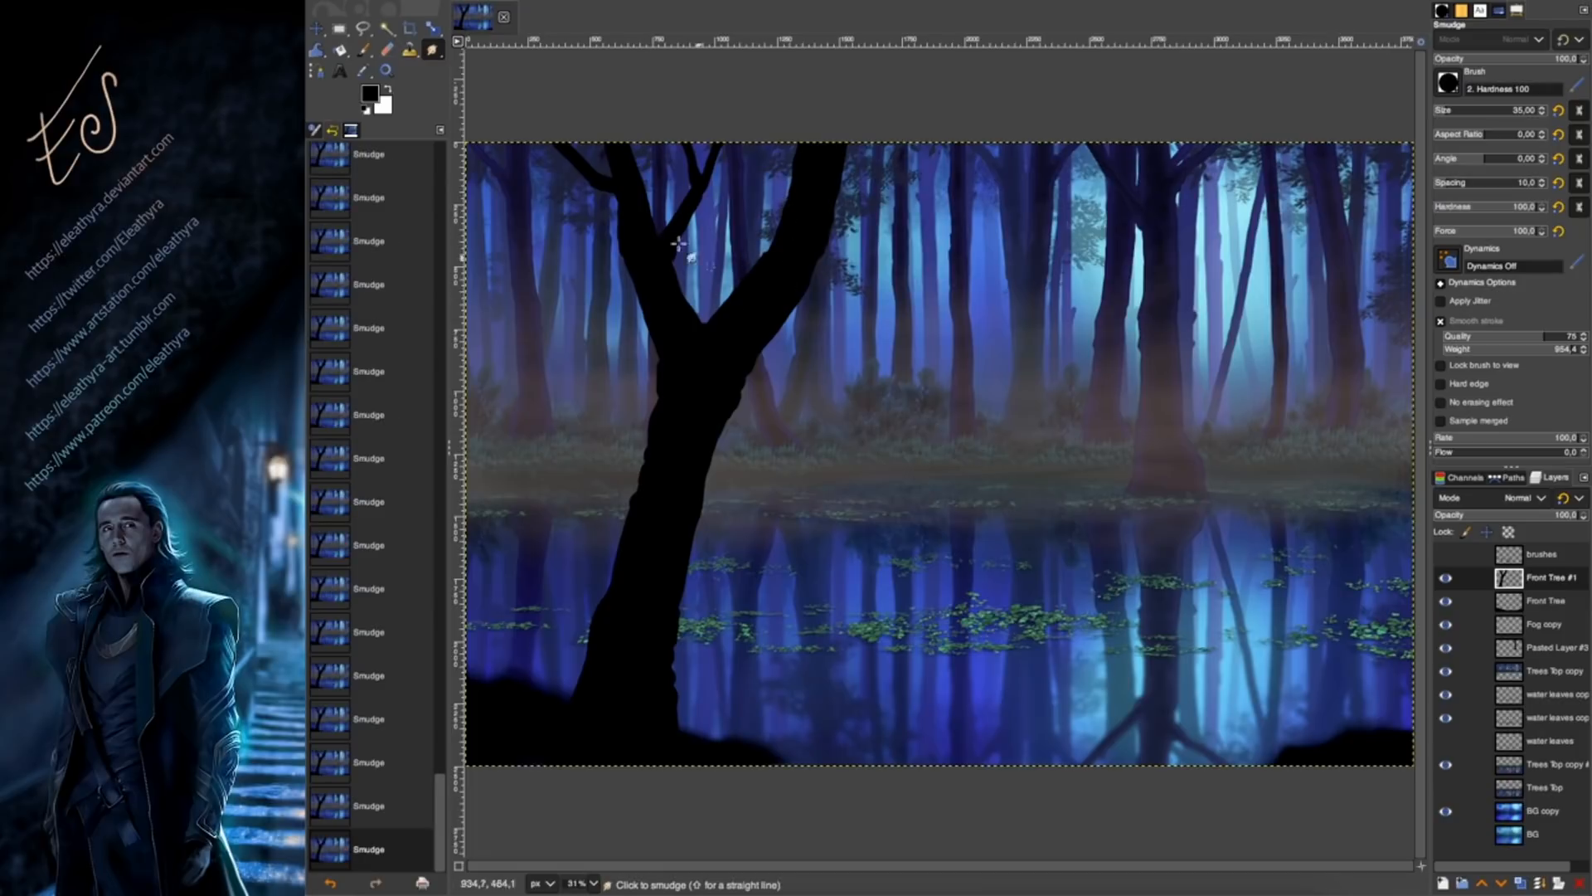
mouse_move(620, 214)
left_mouse_down()
mouse_move(616, 189)
mouse_move(629, 279)
left_mouse_up()
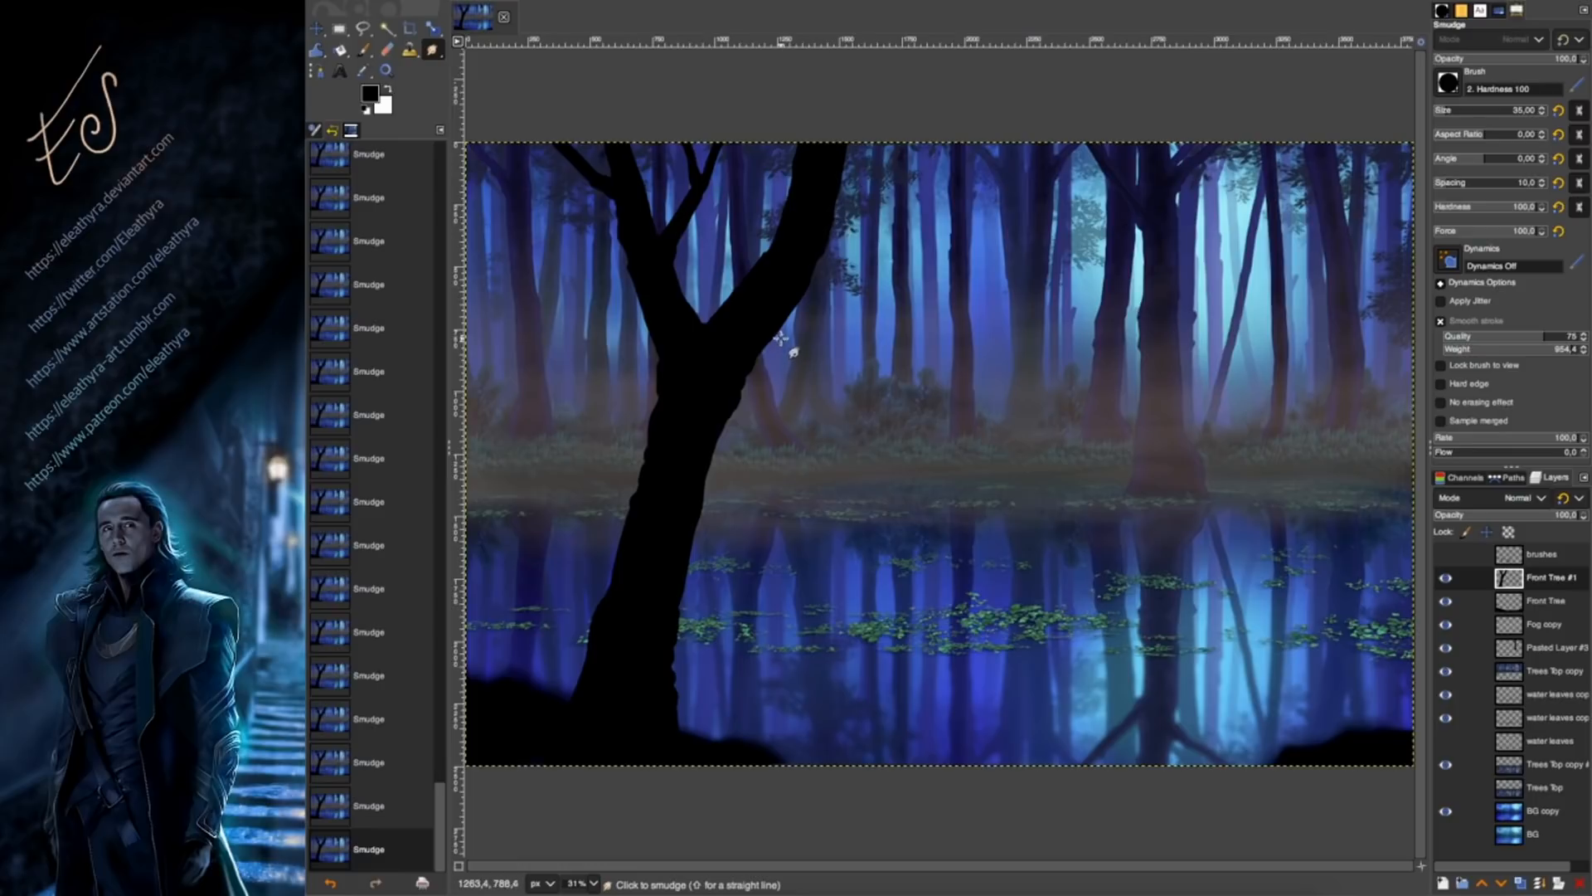
Set the Smudge size to 66 and pull a jagged broken branch out of the trunk's right side.
left_click(1448, 107)
left_click(1454, 107)
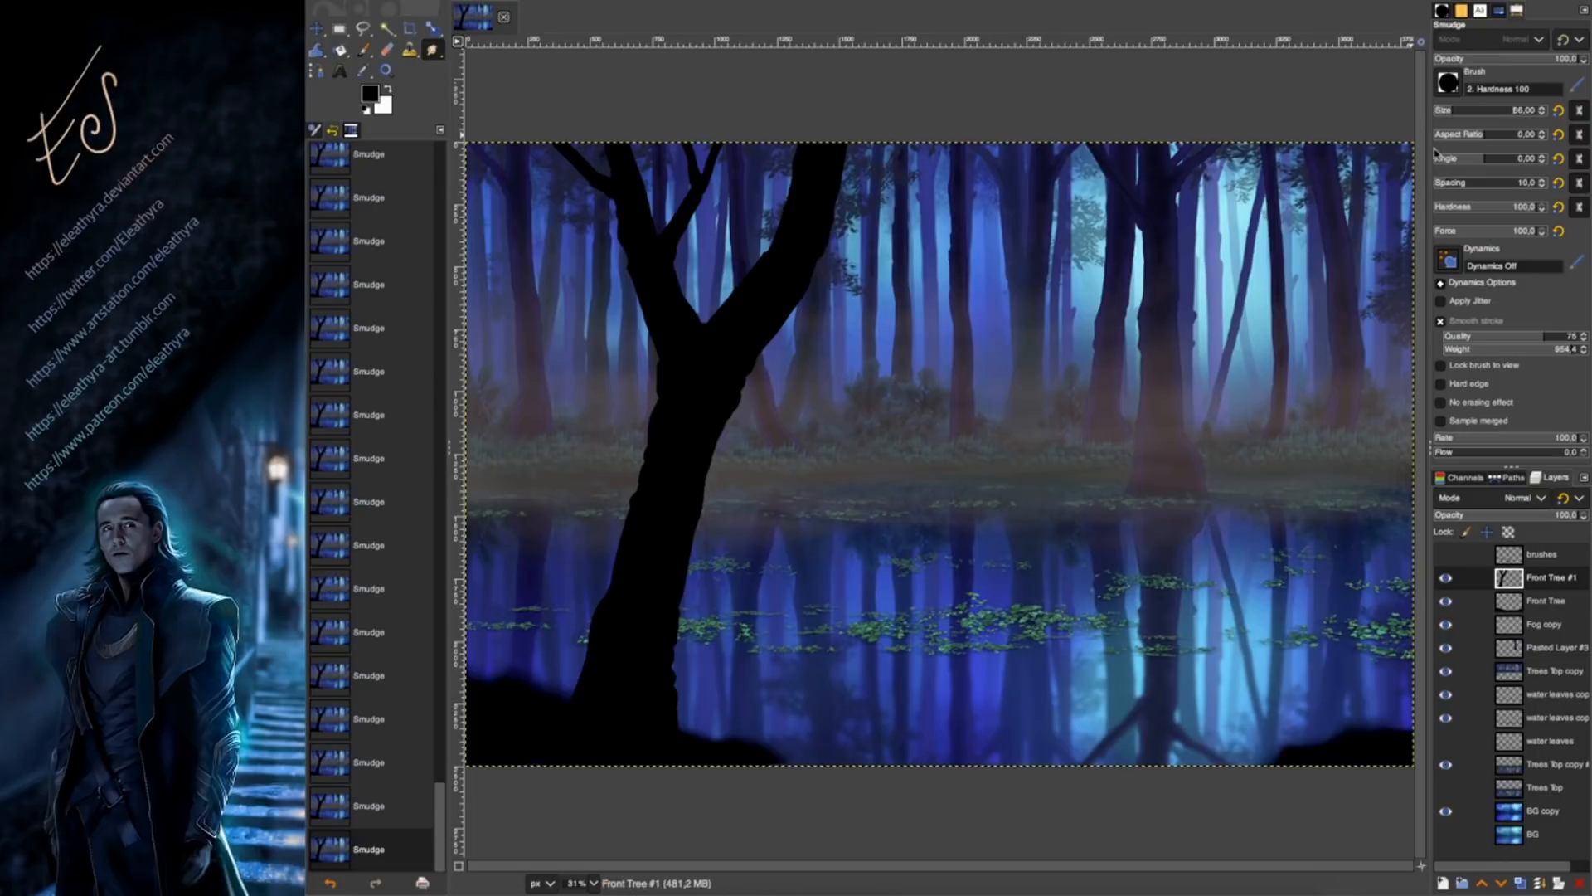
mouse_move(688, 519)
left_mouse_down()
mouse_move(704, 501)
mouse_move(707, 520)
mouse_move(778, 420)
mouse_move(772, 464)
mouse_move(796, 444)
mouse_move(750, 466)
mouse_move(796, 437)
mouse_move(773, 469)
mouse_move(799, 425)
left_mouse_up()
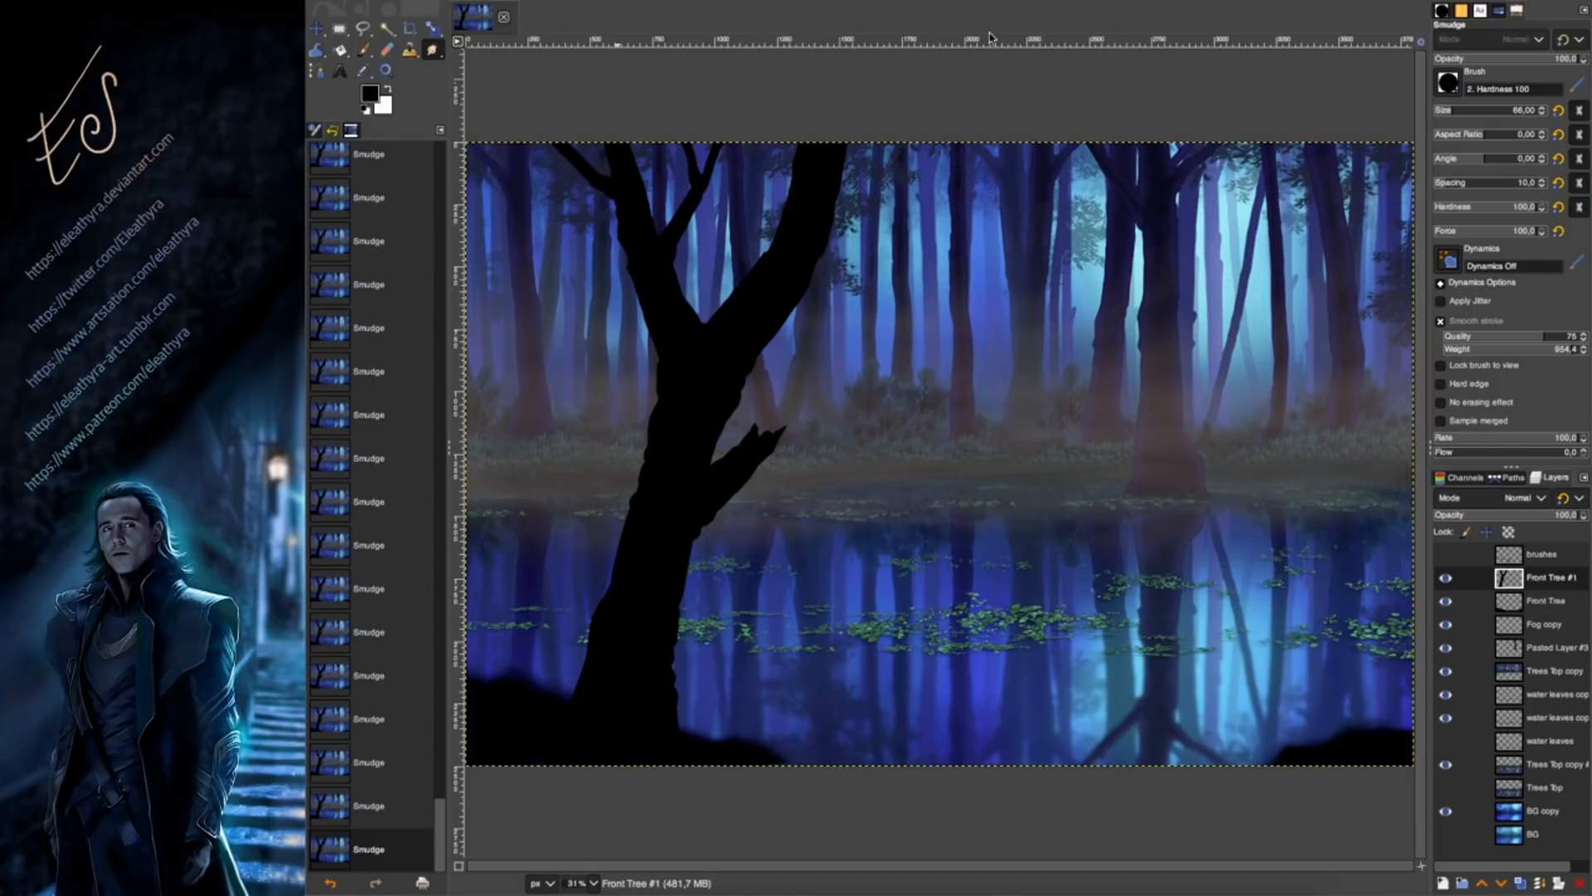
Smudge a branch out of the right fork and add thin twigs to it at size 32.
mouse_move(833, 253)
left_mouse_down()
mouse_move(864, 232)
mouse_move(883, 168)
left_mouse_up()
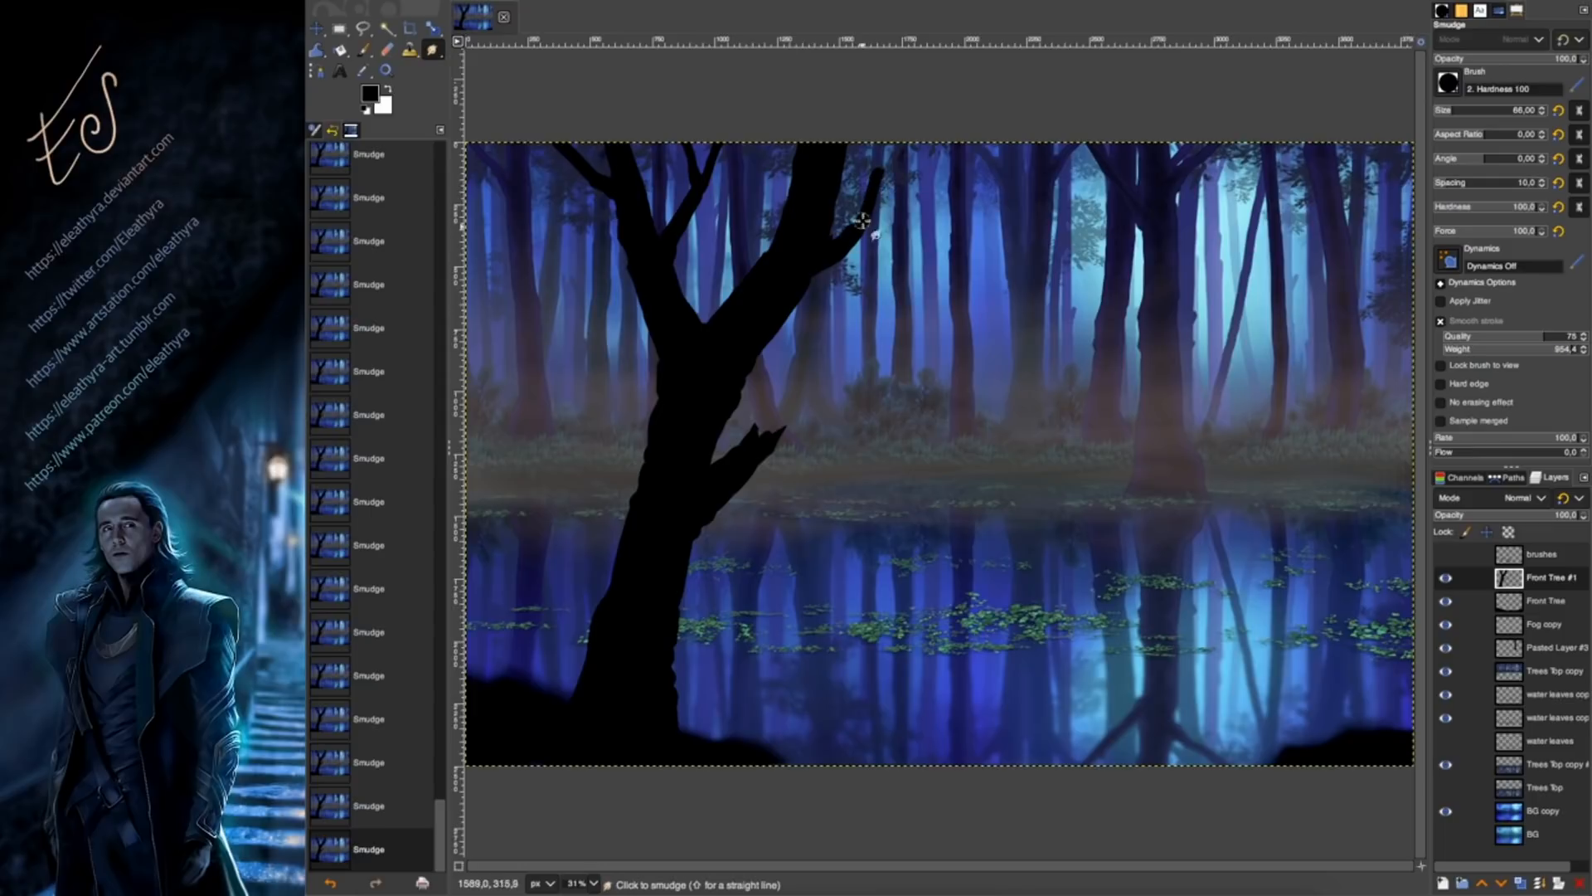
left_click_drag(822, 265, 817, 273)
left_click(1449, 110)
mouse_move(880, 172)
left_mouse_down()
mouse_move(890, 137)
mouse_move(864, 136)
left_mouse_up()
mouse_move(873, 205)
left_mouse_down()
mouse_move(939, 133)
mouse_move(962, 135)
mouse_move(918, 133)
left_mouse_up()
left_click_drag(861, 239, 899, 232)
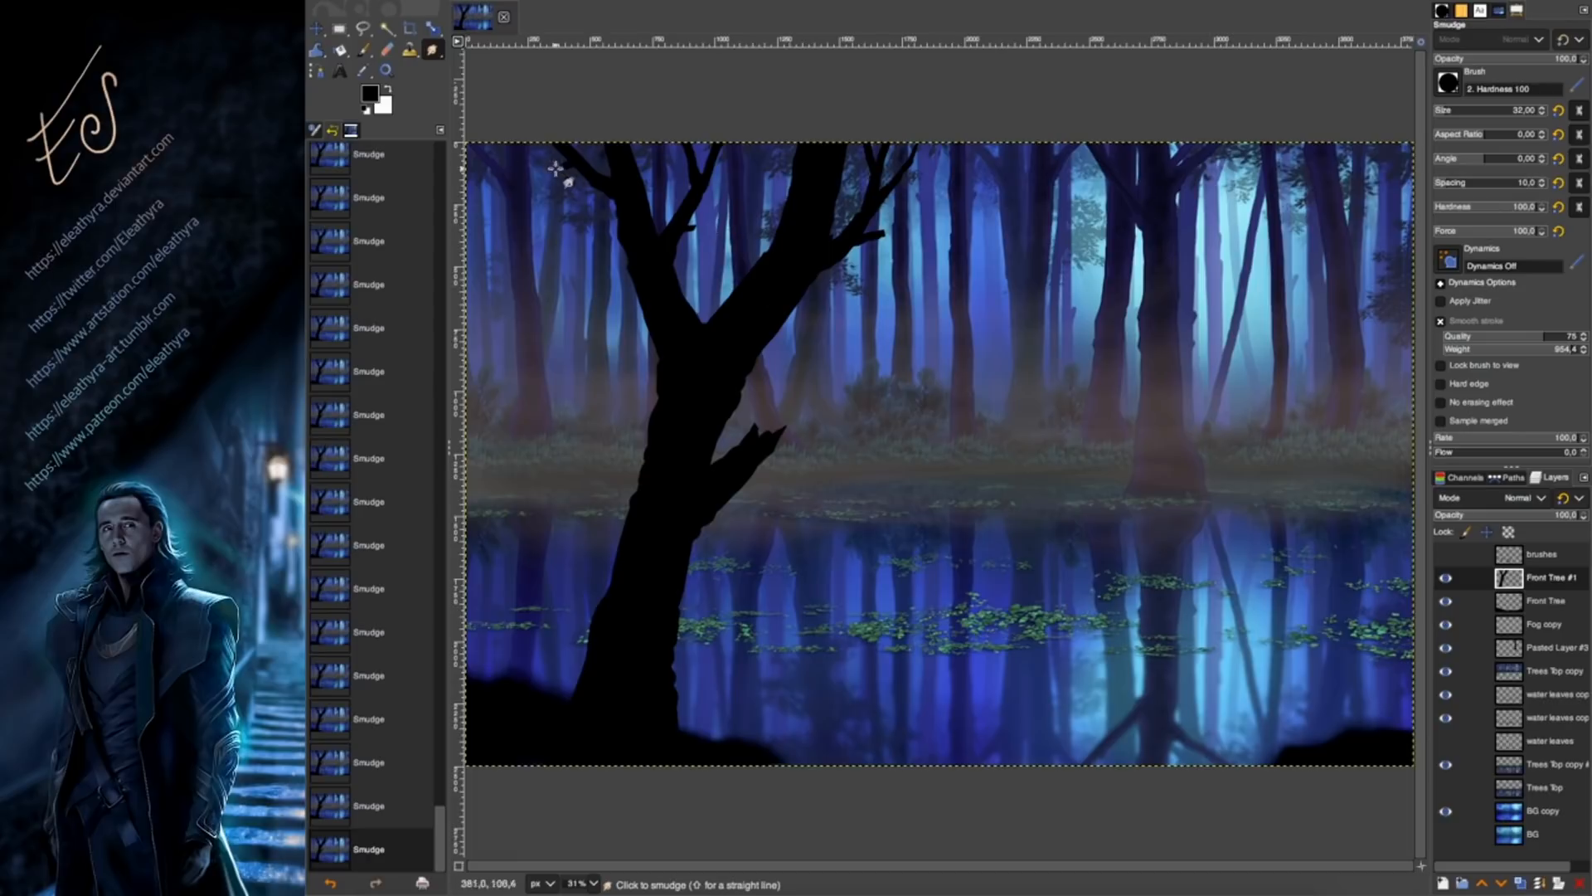
Smudge small twigs from the middle of the trunk, refine the broken branch, and roughen the lower trunk's right edge.
left_click_drag(715, 448, 740, 460)
left_click_drag(655, 419, 627, 384)
left_click_drag(637, 397, 643, 389)
mouse_move(719, 457)
left_mouse_down()
mouse_move(705, 479)
mouse_move(748, 464)
mouse_move(710, 486)
left_mouse_up()
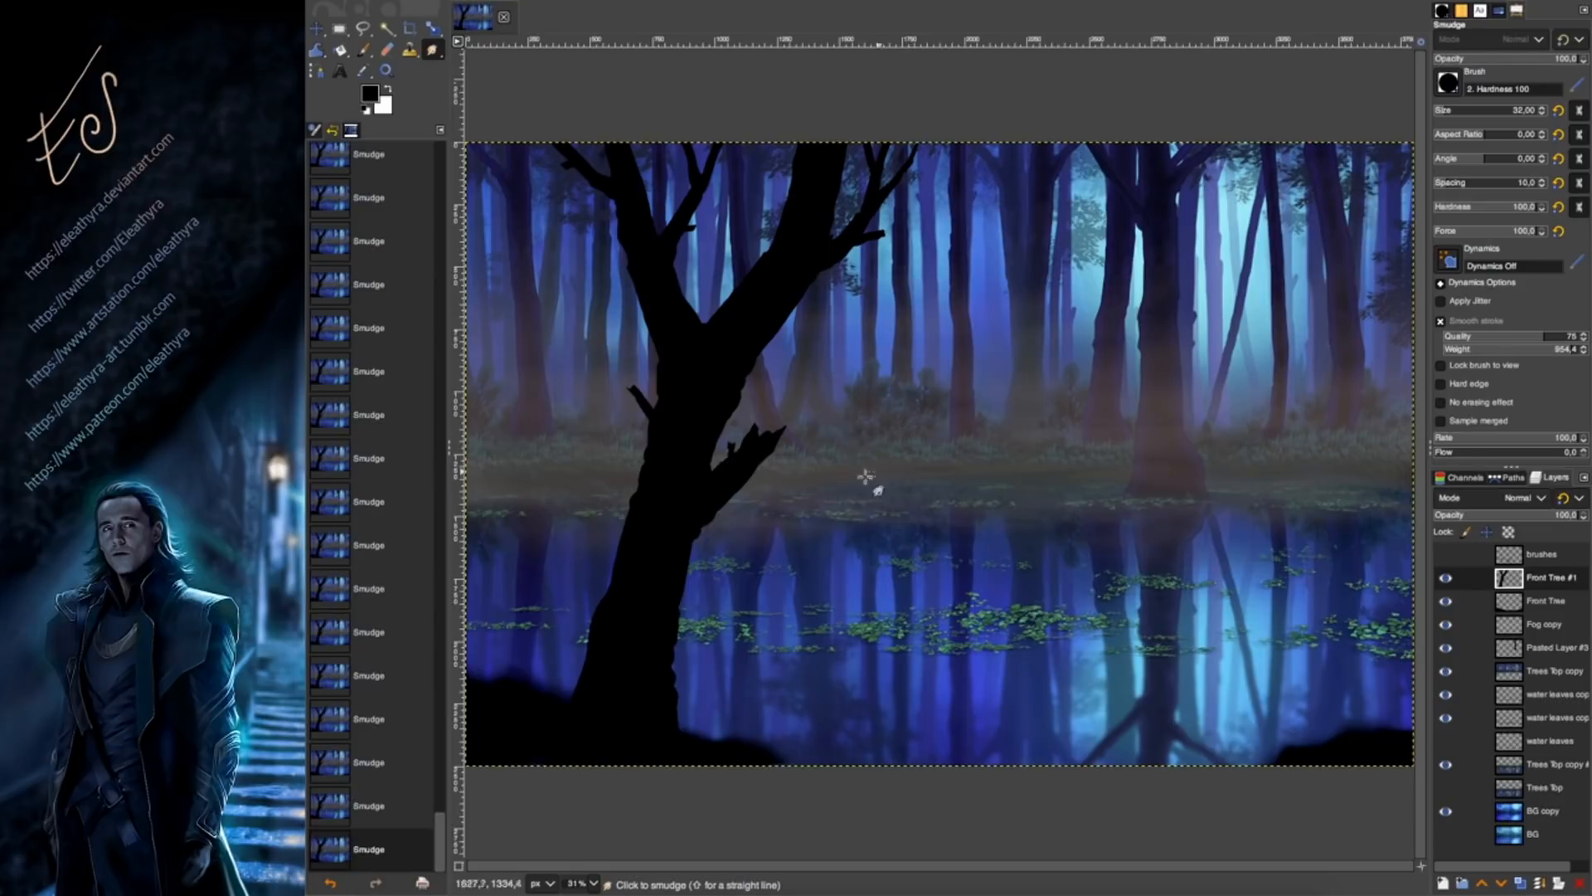
mouse_move(778, 446)
left_mouse_down()
mouse_move(748, 479)
mouse_move(771, 432)
left_mouse_up()
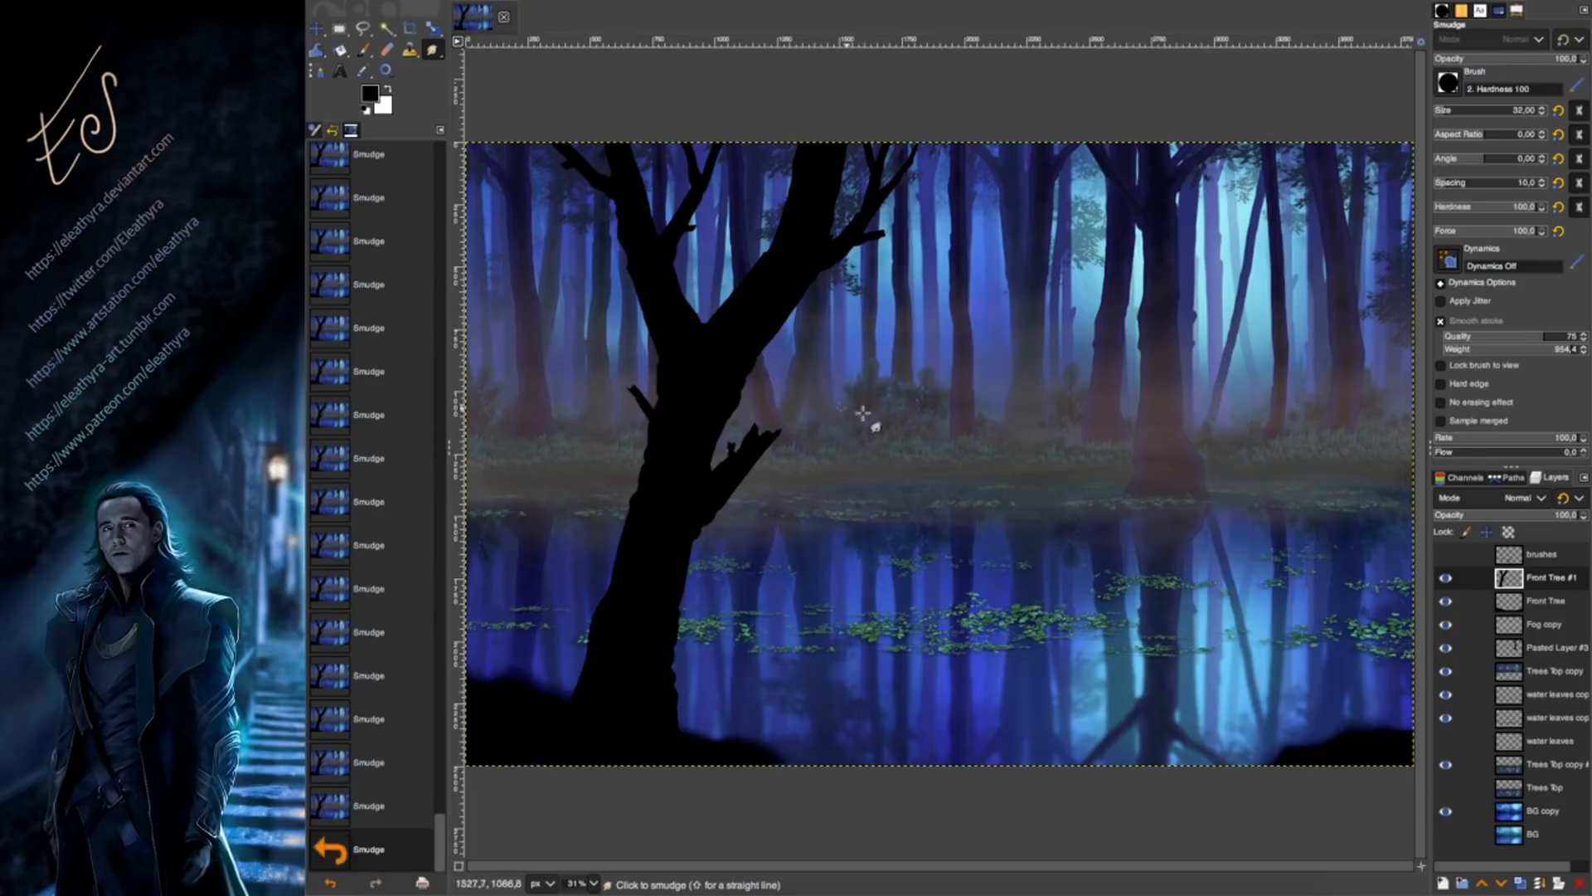
left_click_drag(725, 510, 748, 478)
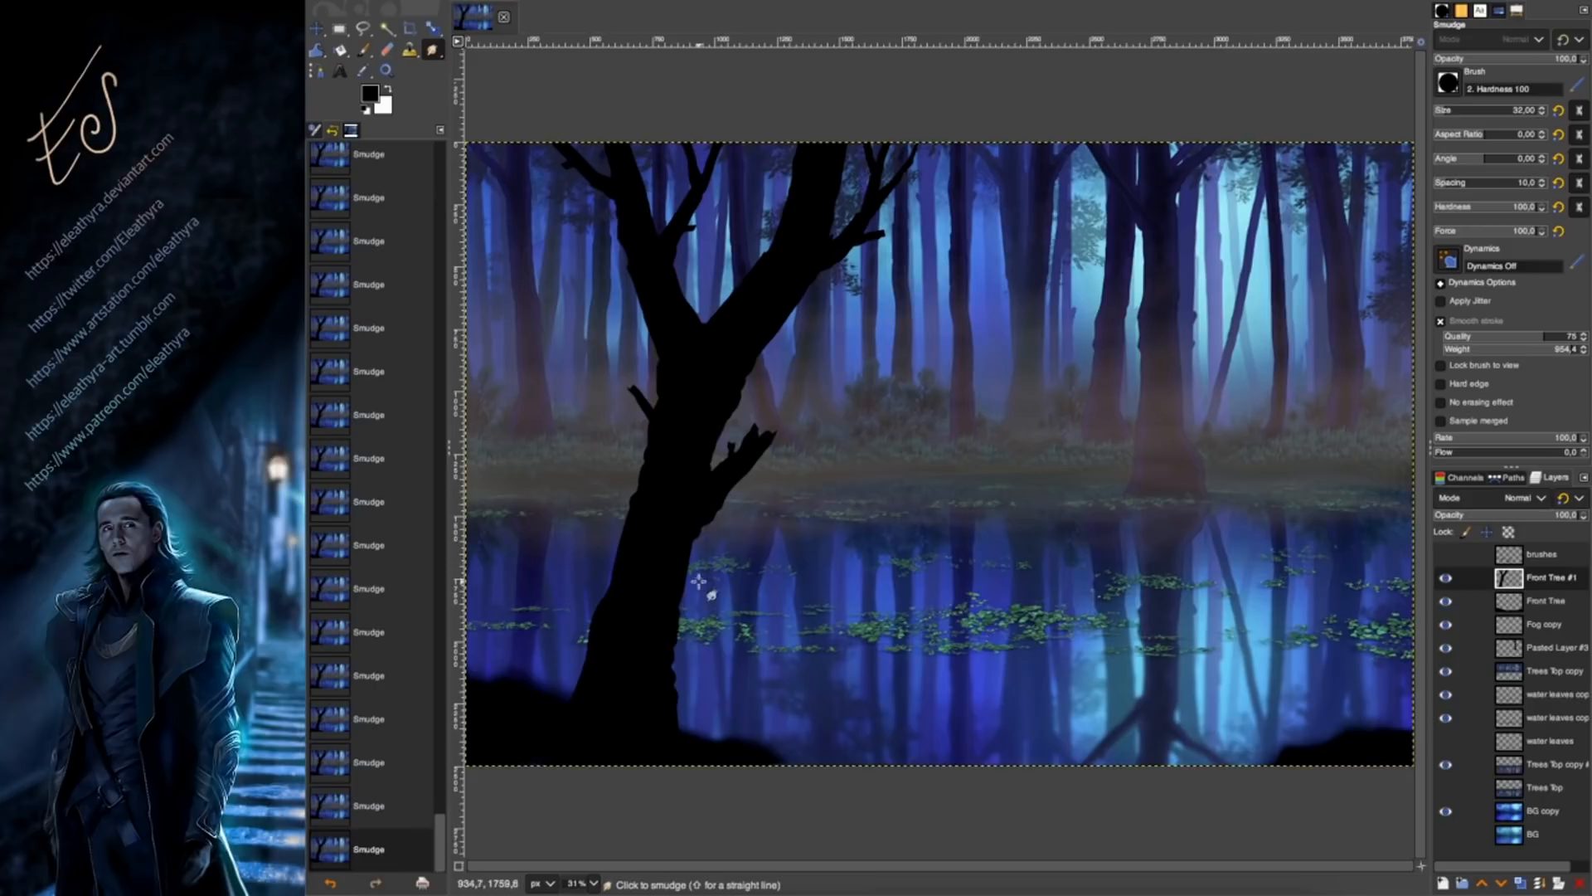
left_click_drag(702, 547, 733, 517)
left_click_drag(688, 653, 678, 615)
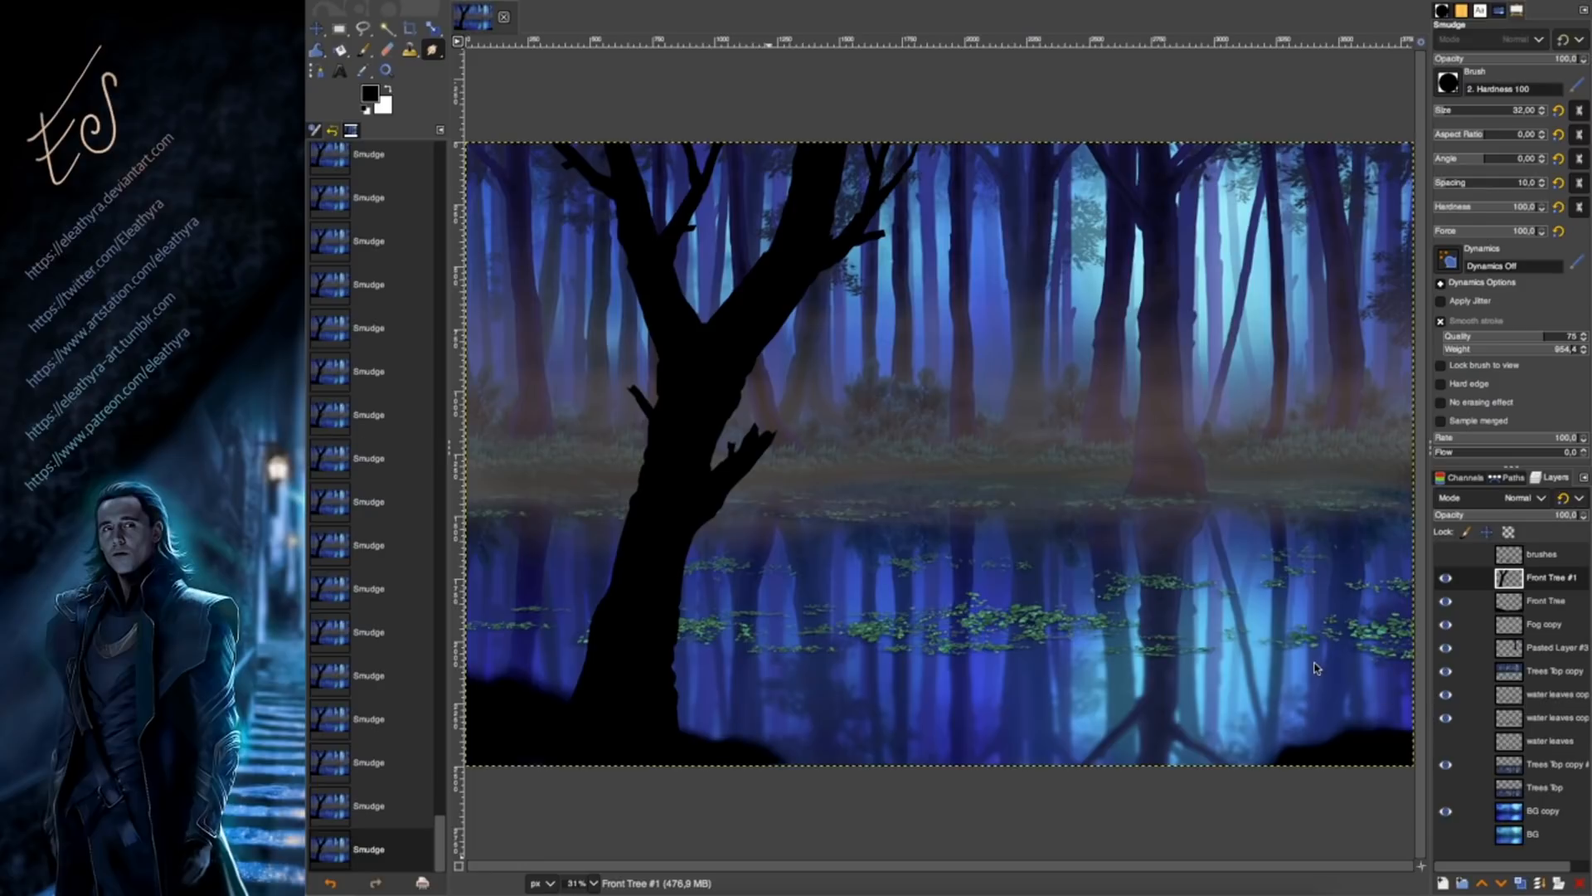
Add a layer named Front Tree2 beneath Front Tree #1 and paint a second black trunk curving off the canvas's left edge.
left_click(1443, 884)
key("Return")
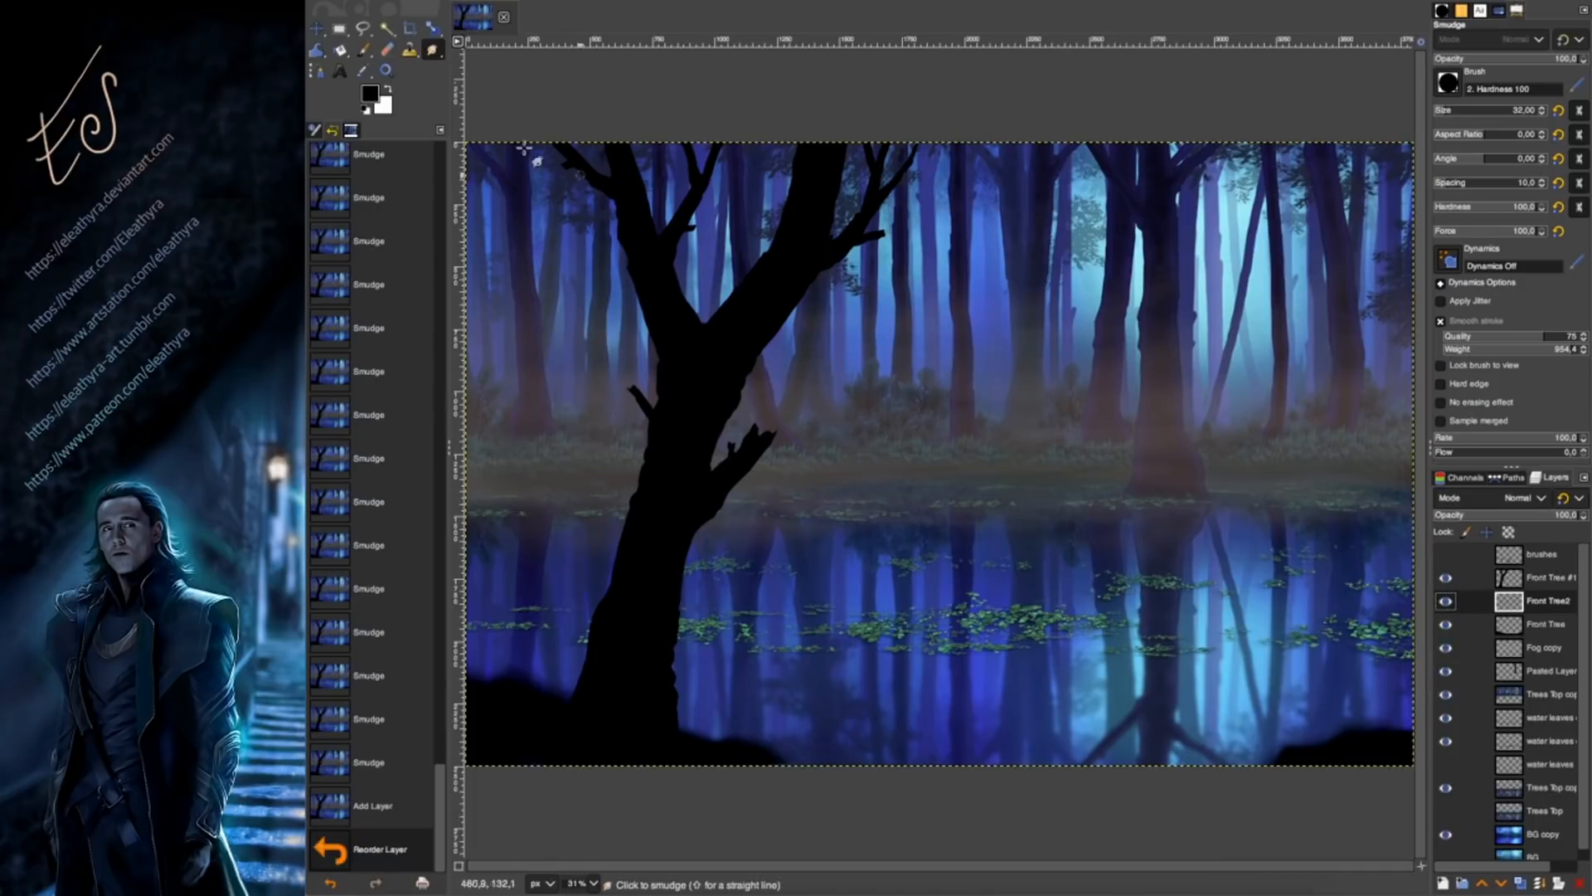
key("p")
left_click(1450, 109)
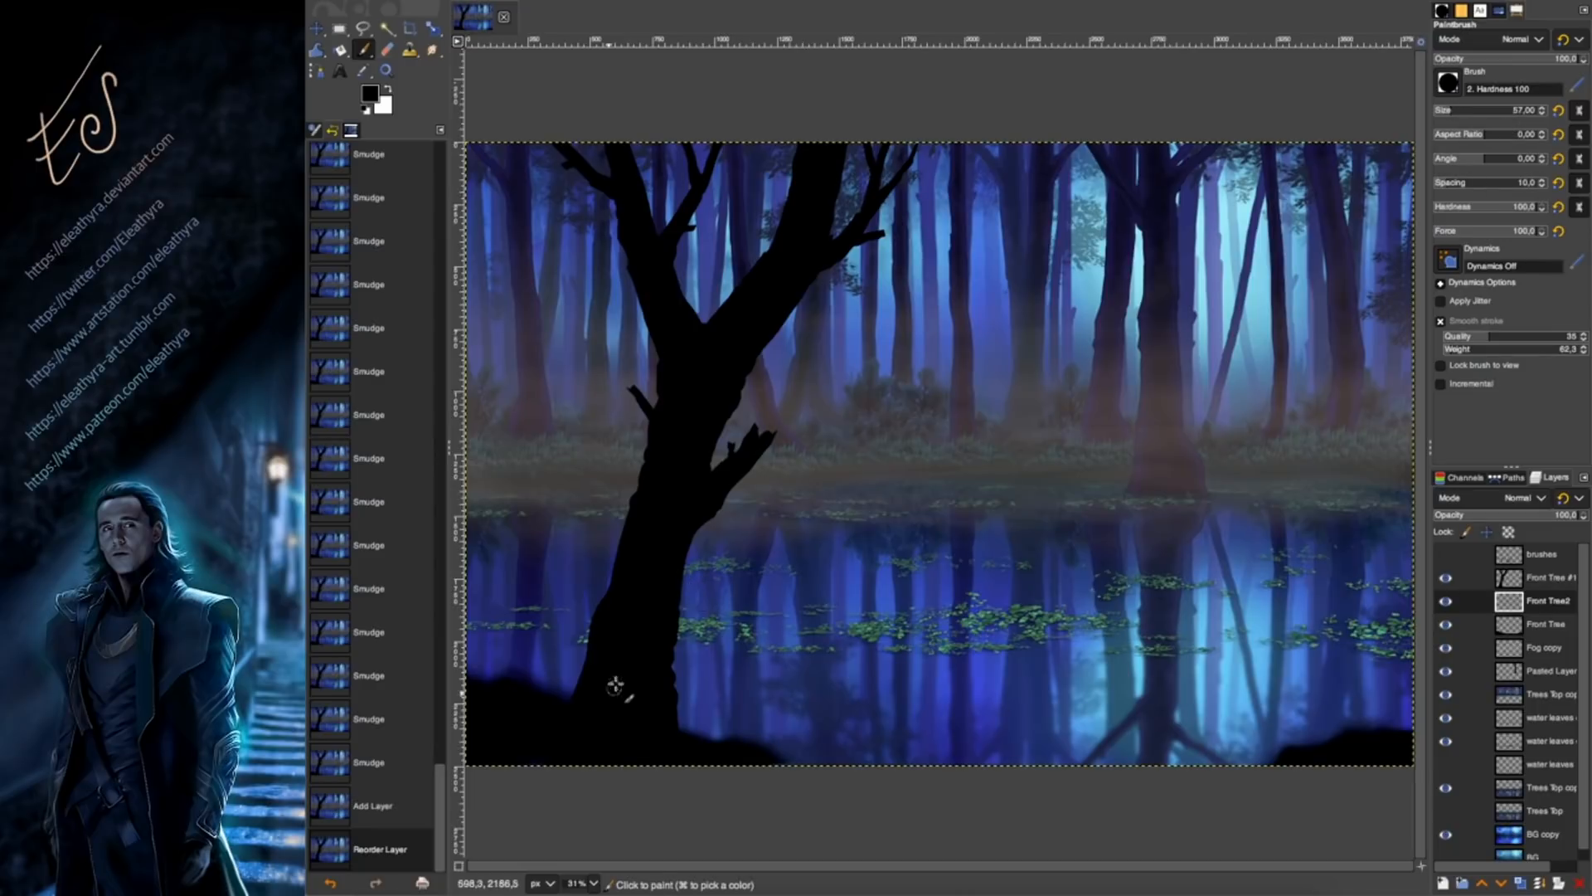
left_click(1462, 110)
left_click_drag(541, 687, 455, 321)
left_click_drag(524, 685, 461, 336)
left_click_drag(500, 515, 498, 446)
Thicken the second tree's lower trunk with a size 66 brush and paint a short upright branch on it.
left_click(1453, 110)
left_click_drag(524, 569, 540, 717)
left_click_drag(540, 714, 537, 671)
left_click_drag(537, 670, 537, 643)
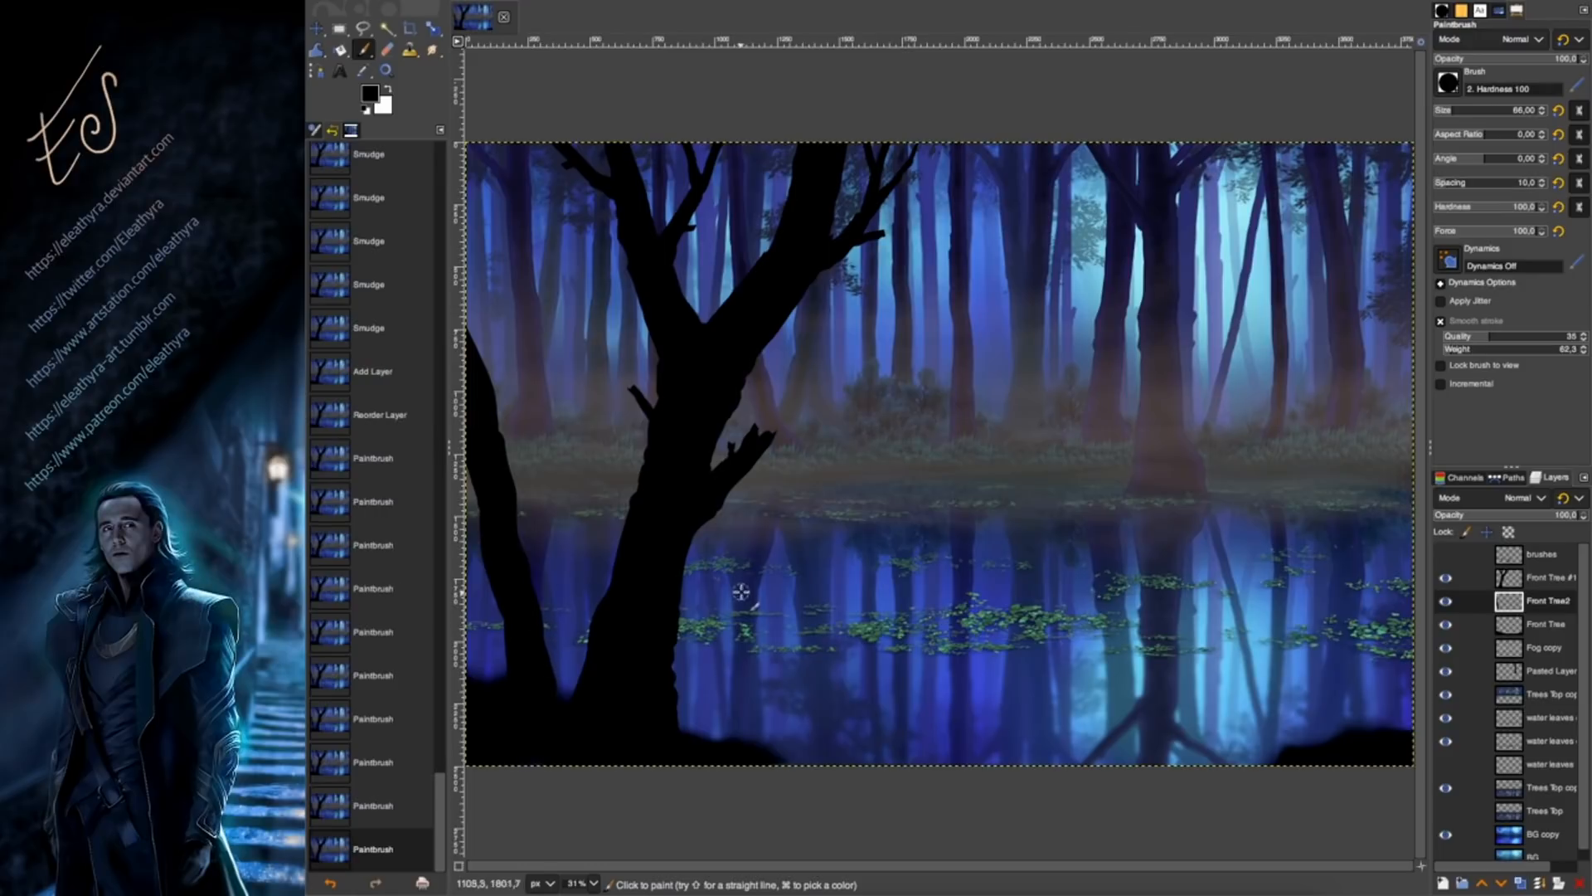
left_click_drag(533, 466, 535, 457)
mouse_move(515, 511)
left_mouse_down()
mouse_move(515, 554)
mouse_move(529, 464)
left_mouse_up()
mouse_move(533, 442)
left_mouse_down()
mouse_move(518, 512)
mouse_move(527, 479)
left_mouse_up()
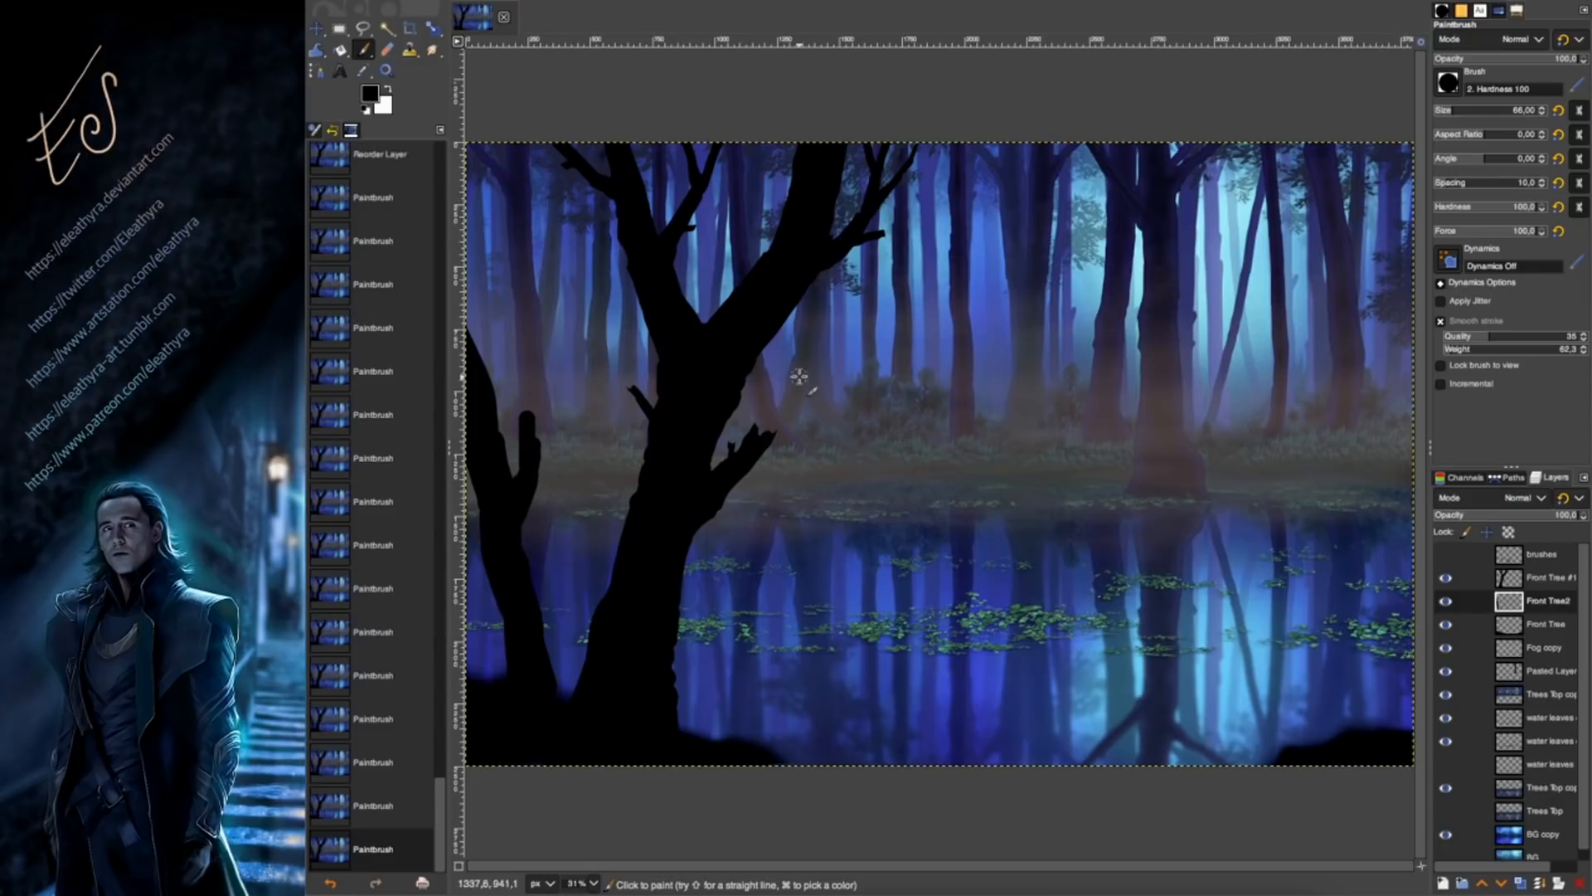
left_click_drag(506, 599, 498, 675)
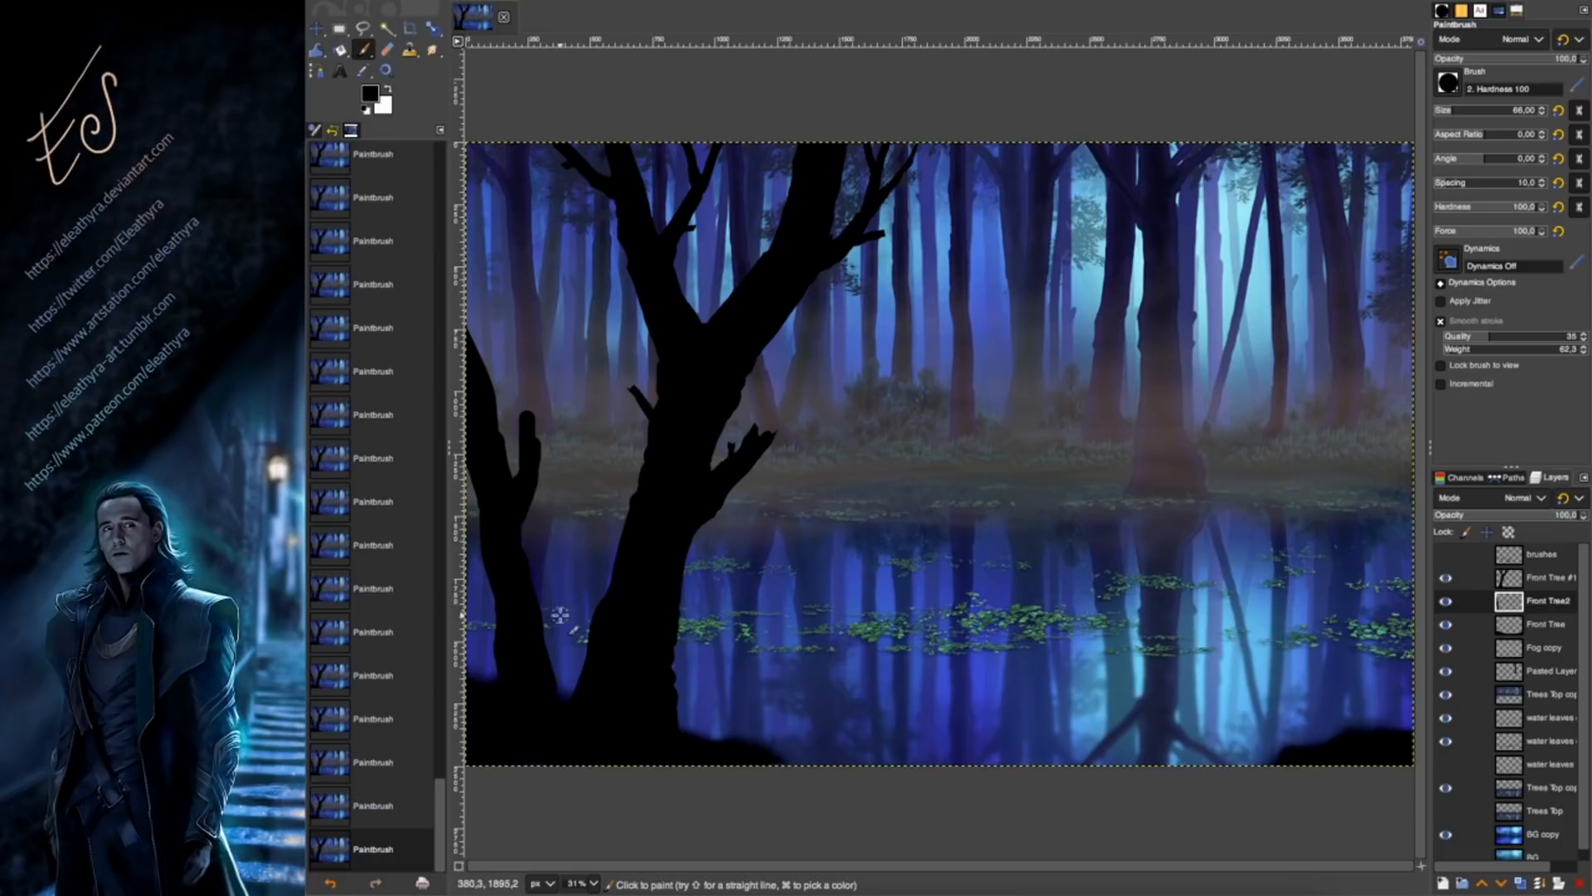
Paint a branch from the second tree that passes behind the main trunk and emerges on its right side.
left_click_drag(538, 629, 759, 549)
left_click_drag(539, 642, 587, 608)
mouse_move(695, 559)
left_mouse_down()
mouse_move(794, 539)
mouse_move(667, 588)
mouse_move(622, 587)
mouse_move(921, 549)
mouse_move(716, 581)
left_mouse_up()
Smudge the end of the crossing branch into ragged, pointed tips.
left_click(432, 50)
left_click_drag(746, 584, 728, 553)
mouse_move(739, 574)
left_mouse_down()
mouse_move(795, 550)
mouse_move(723, 547)
left_mouse_up()
left_click_drag(733, 534, 715, 547)
left_click_drag(710, 535, 708, 573)
mouse_move(741, 587)
left_mouse_down()
mouse_move(745, 546)
mouse_move(717, 567)
mouse_move(773, 556)
mouse_move(712, 573)
mouse_move(735, 552)
mouse_move(770, 556)
mouse_move(728, 575)
mouse_move(744, 533)
left_mouse_up()
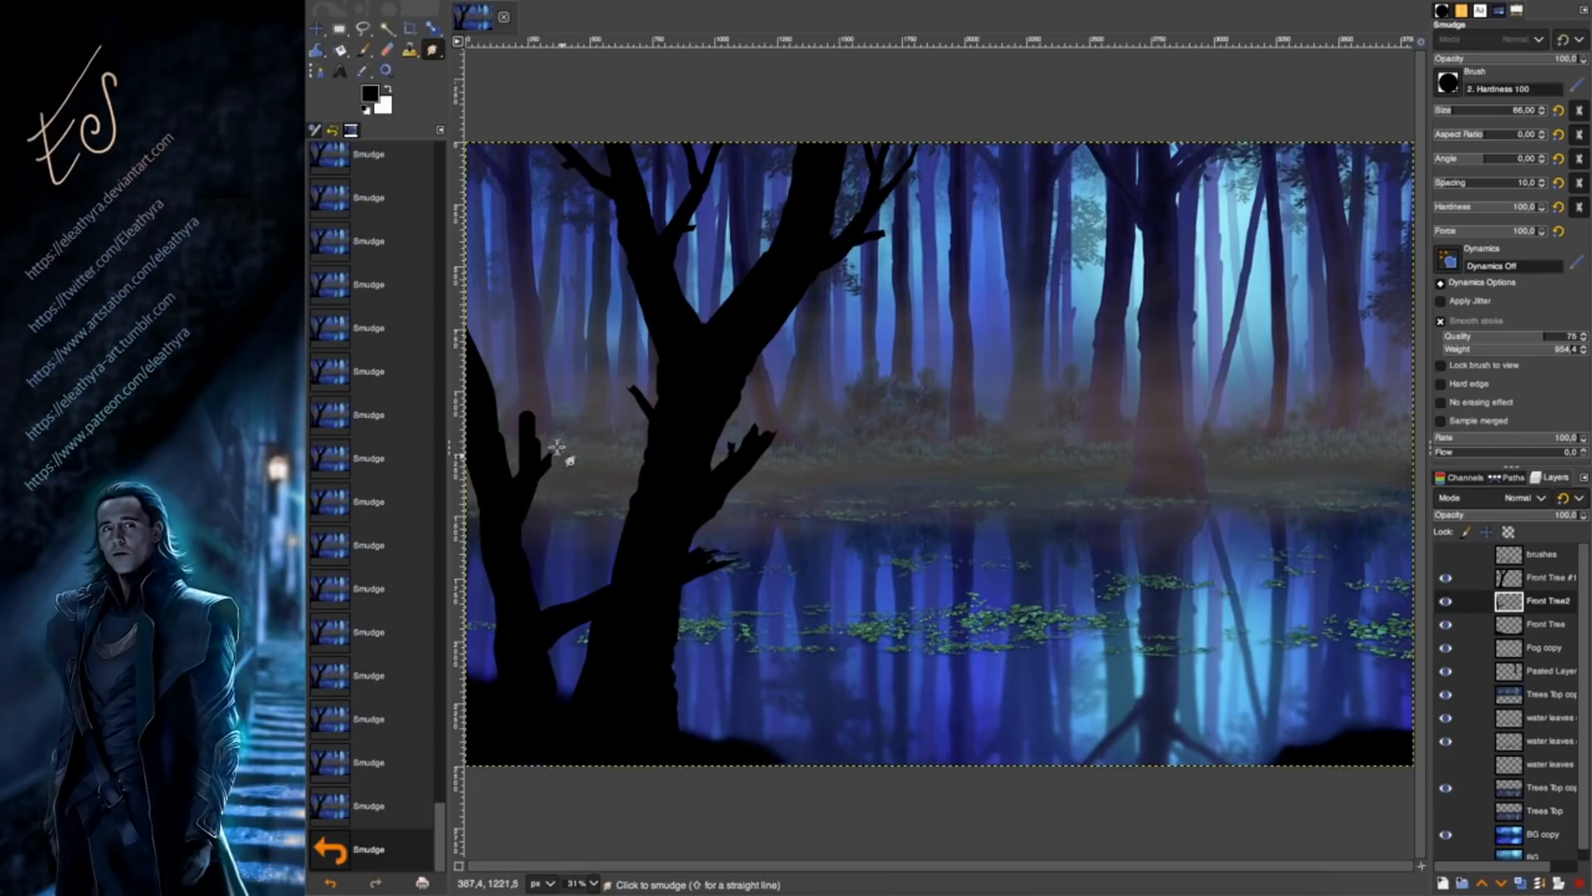
Smudge twigs and tips onto the second tree's upright branch, undoing the unwanted strokes.
left_click_drag(565, 451, 550, 458)
mouse_move(525, 403)
left_mouse_down()
mouse_move(532, 454)
mouse_move(536, 408)
left_mouse_up()
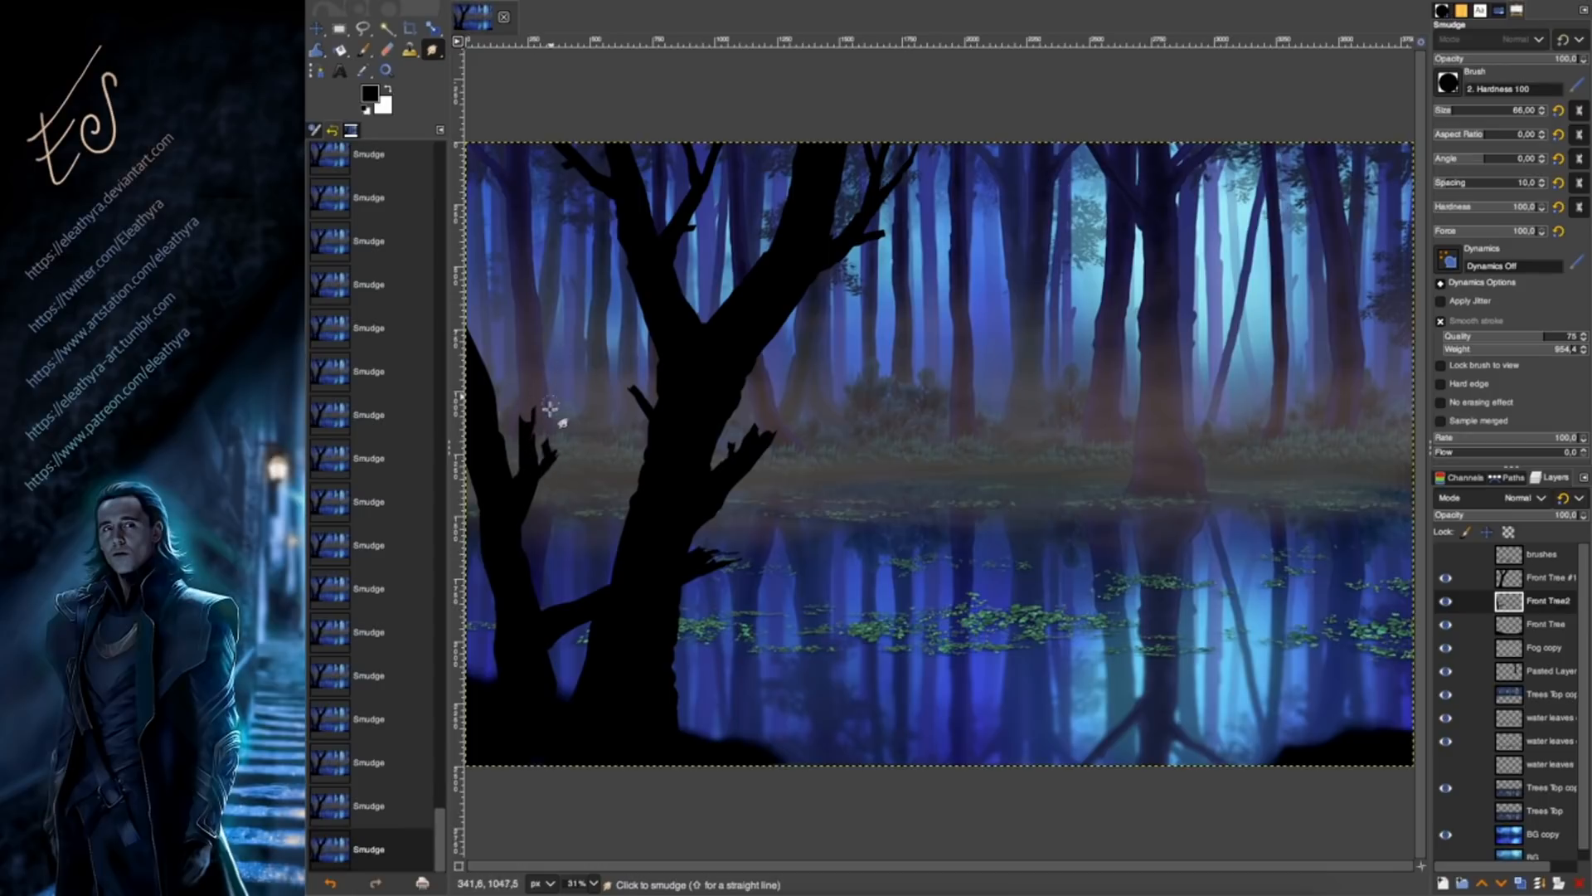
key("ctrl+z")
key("ctrl+z")
left_click_drag(530, 468, 526, 434)
key("ctrl+z")
Refine the upright branch with Smudge at size 23, comparing strokes through undo and redo.
left_click(1447, 109)
key("ctrl+z")
key("ctrl+y")
key("ctrl+z")
key("ctrl+y")
key("ctrl+z")
key("ctrl+y")
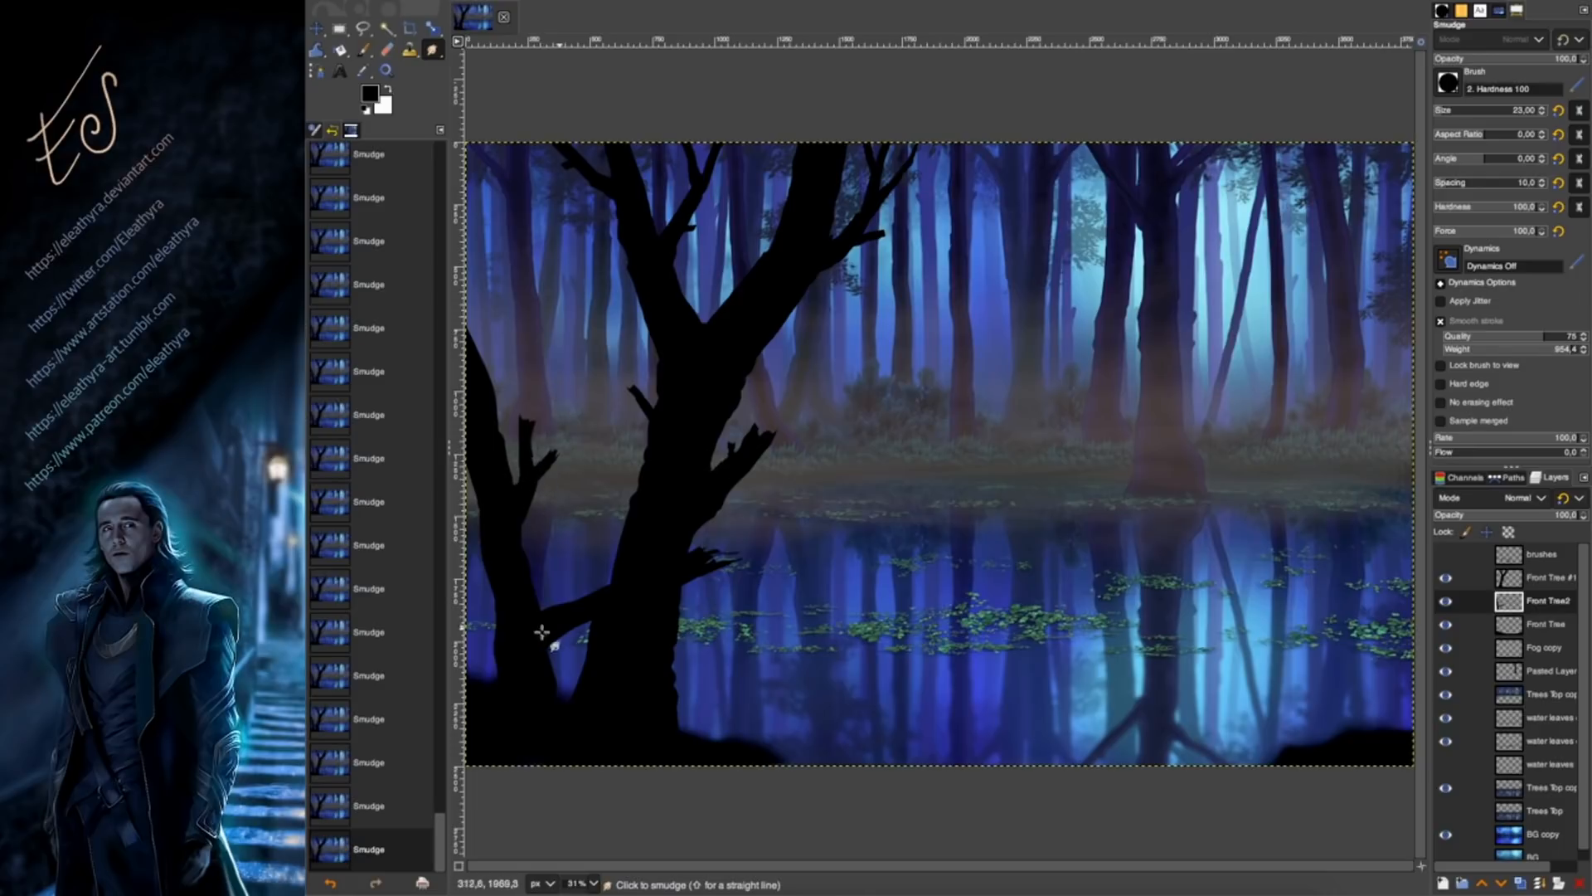
Smudge a stub upward from the crossing branch and, at size 42, pull a forked branch from the left tree's upper trunk.
mouse_move(583, 596)
left_mouse_down()
mouse_move(602, 500)
mouse_move(581, 566)
left_mouse_up()
key("bracketright")
key("bracketright")
key("bracketright")
key("bracketright")
key("bracketright")
key("bracketright")
key("bracketright")
key("bracketright")
key("bracketright")
key("bracketright")
key("bracketright")
key("bracketright")
key("bracketright")
key("bracketright")
key("bracketright")
key("bracketright")
key("bracketright")
key("bracketright")
key("bracketright")
mouse_move(483, 361)
left_mouse_down()
mouse_move(518, 359)
mouse_move(482, 352)
mouse_move(539, 300)
mouse_move(495, 352)
mouse_move(526, 315)
mouse_move(501, 333)
mouse_move(608, 288)
left_mouse_up()
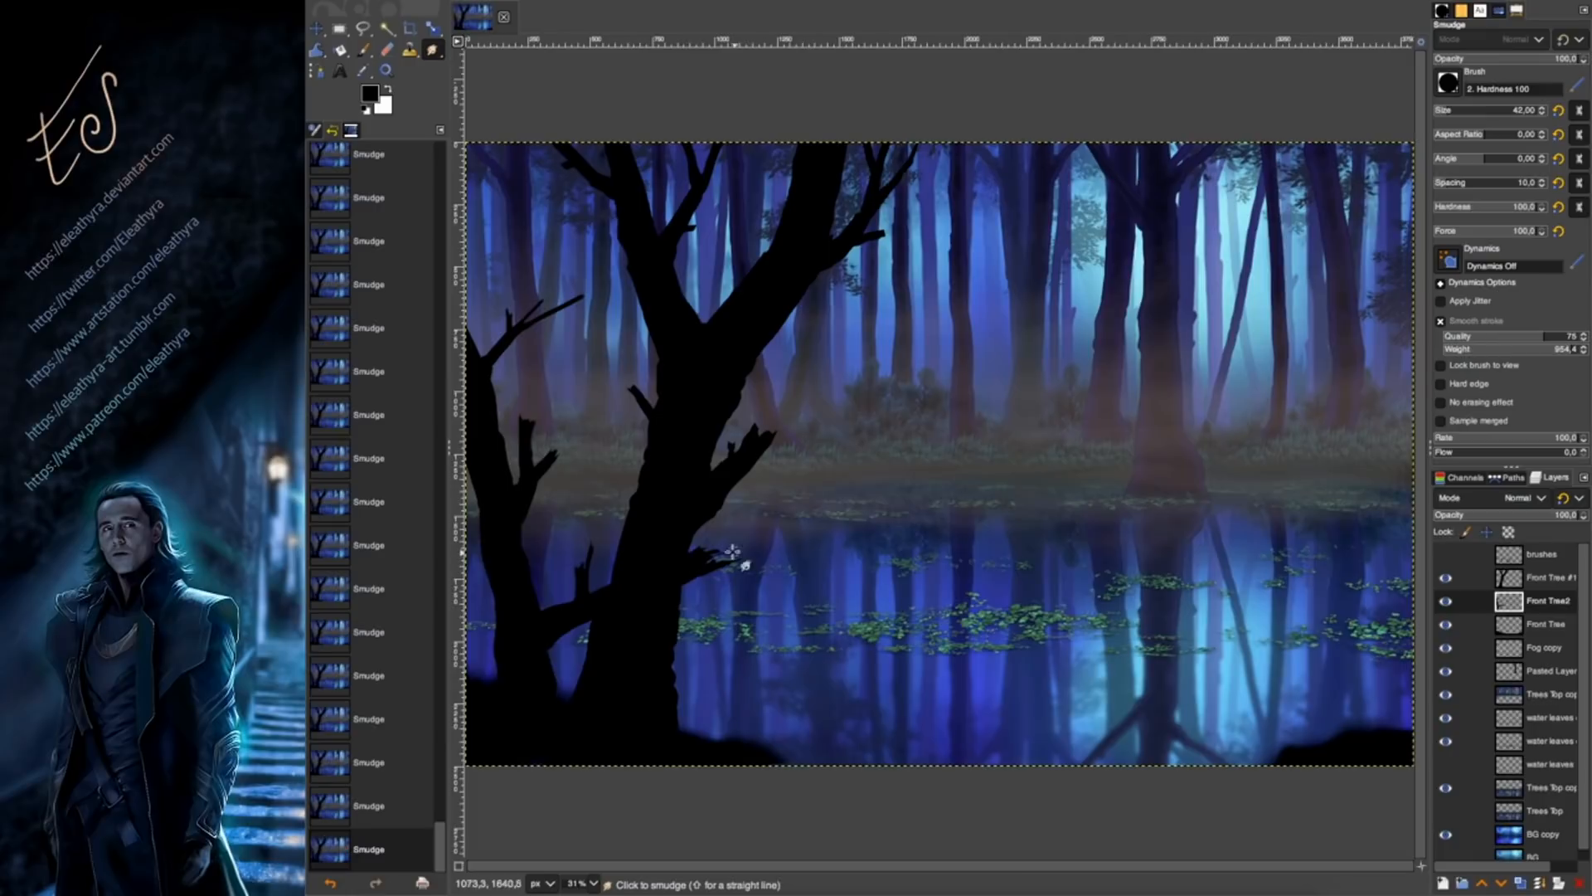
Refine the left tree's forked twig and extend the crossing branch's tip on the main trunk's right side with Smudge.
mouse_move(580, 447)
left_mouse_down()
mouse_move(592, 432)
mouse_move(582, 442)
left_mouse_up()
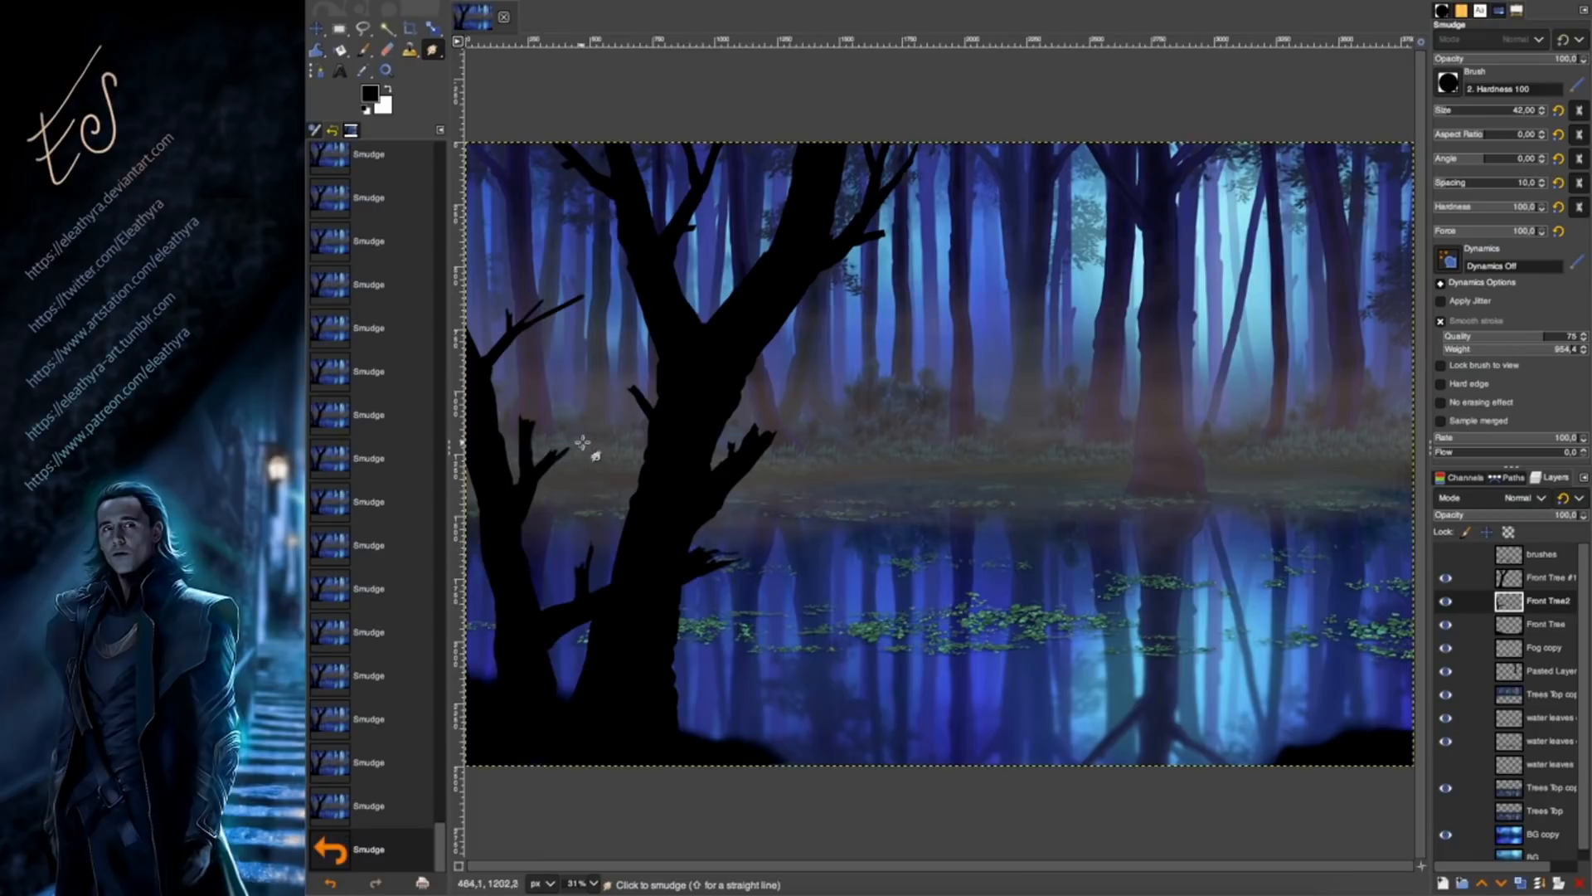
left_click_drag(540, 495, 530, 518)
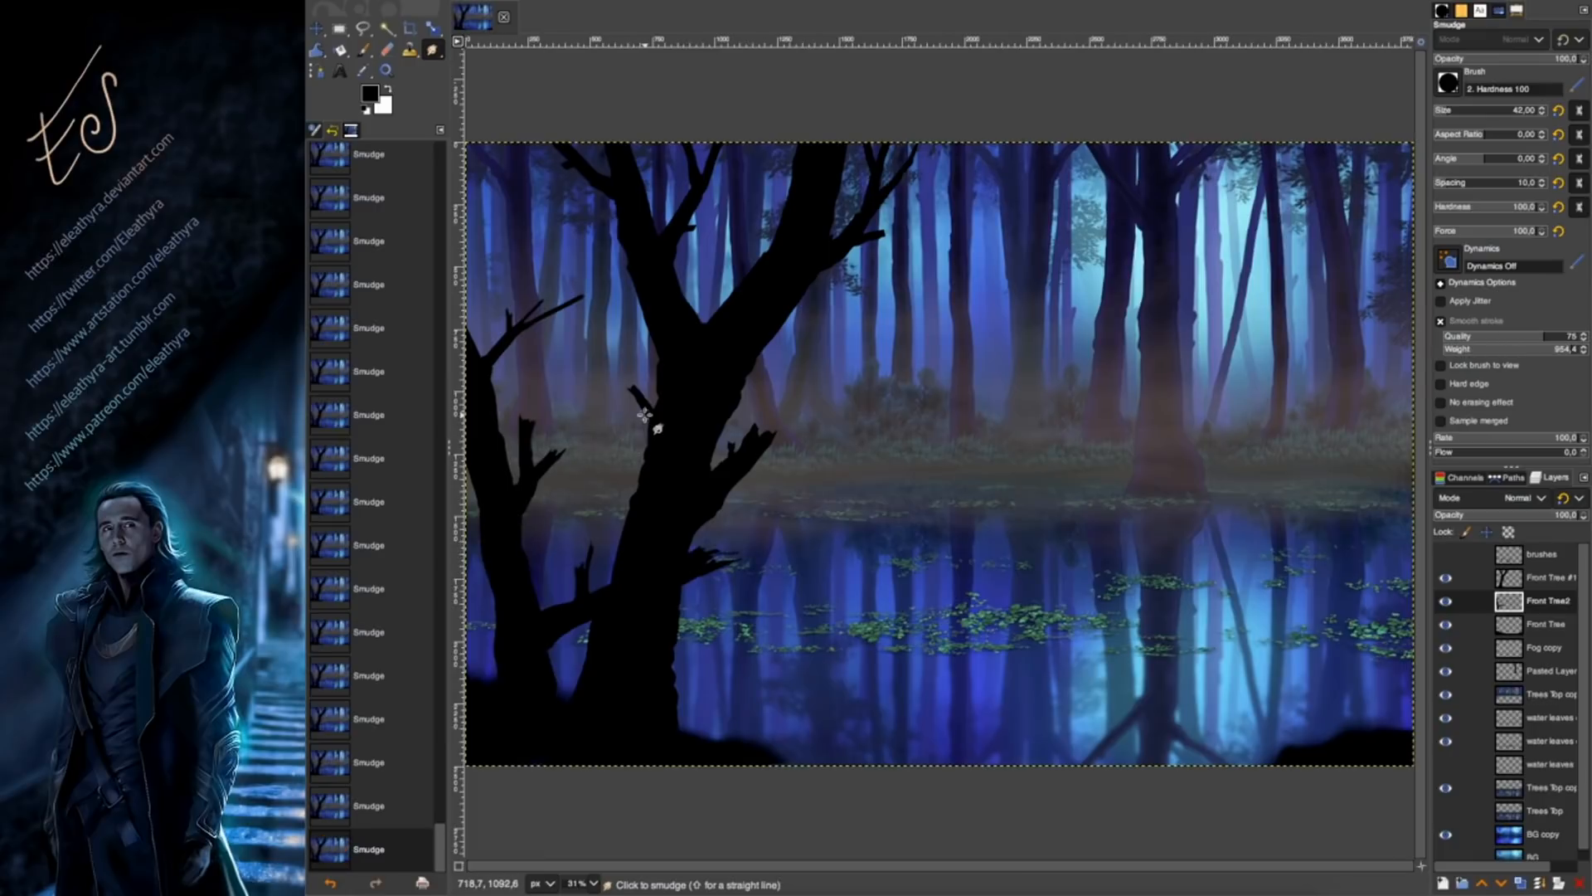
left_click_drag(552, 668, 544, 680)
left_click_drag(671, 557, 744, 550)
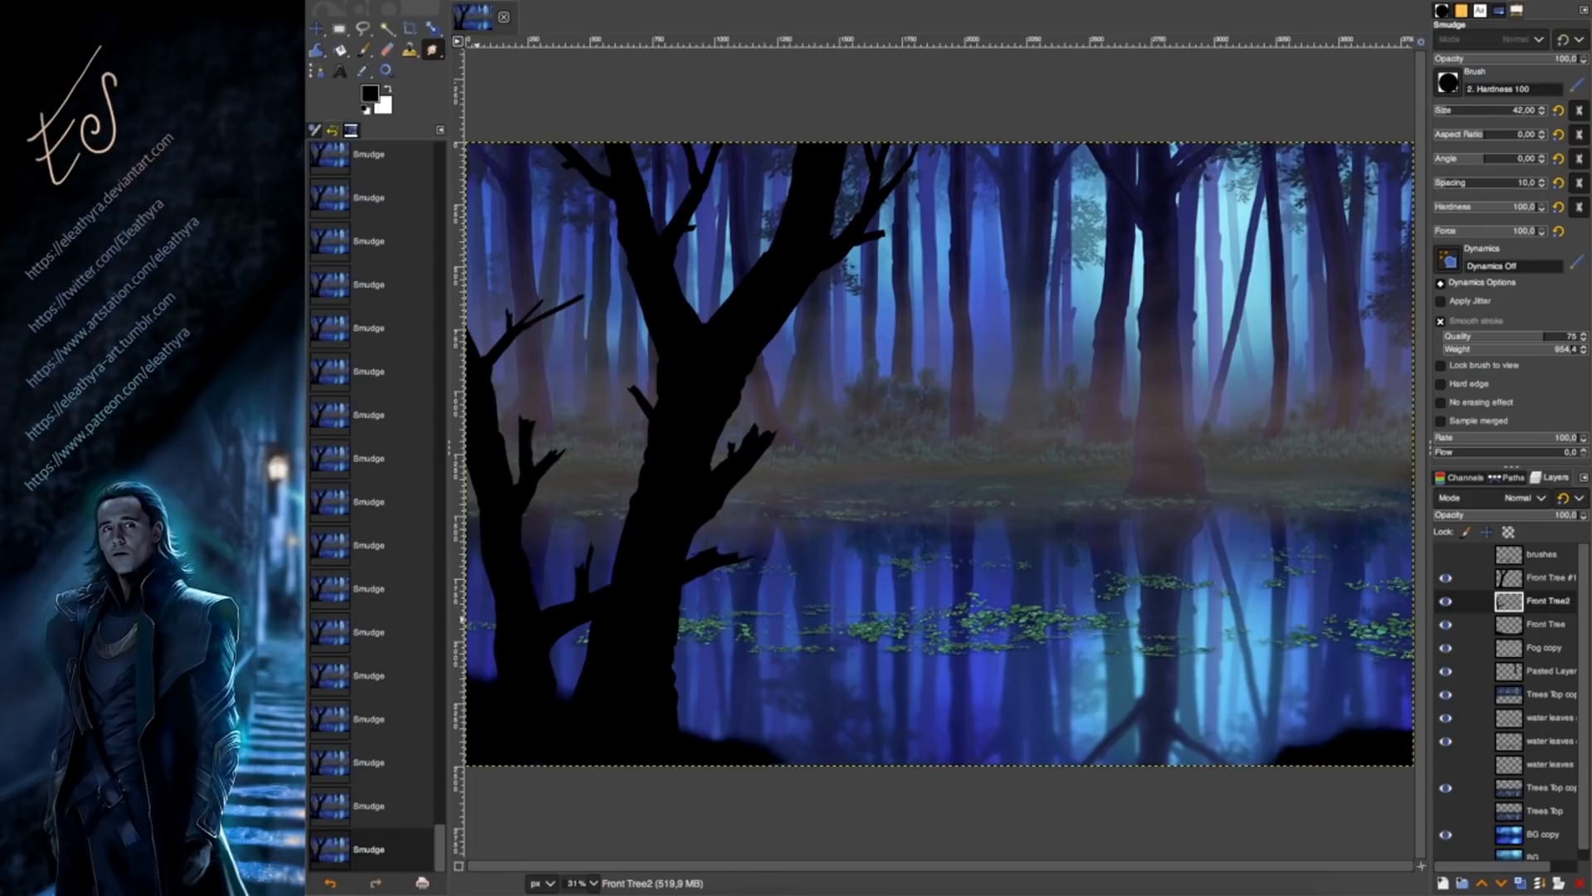
Add a layer named "front grasses" directly above the Front Tree layer.
left_click(1544, 624)
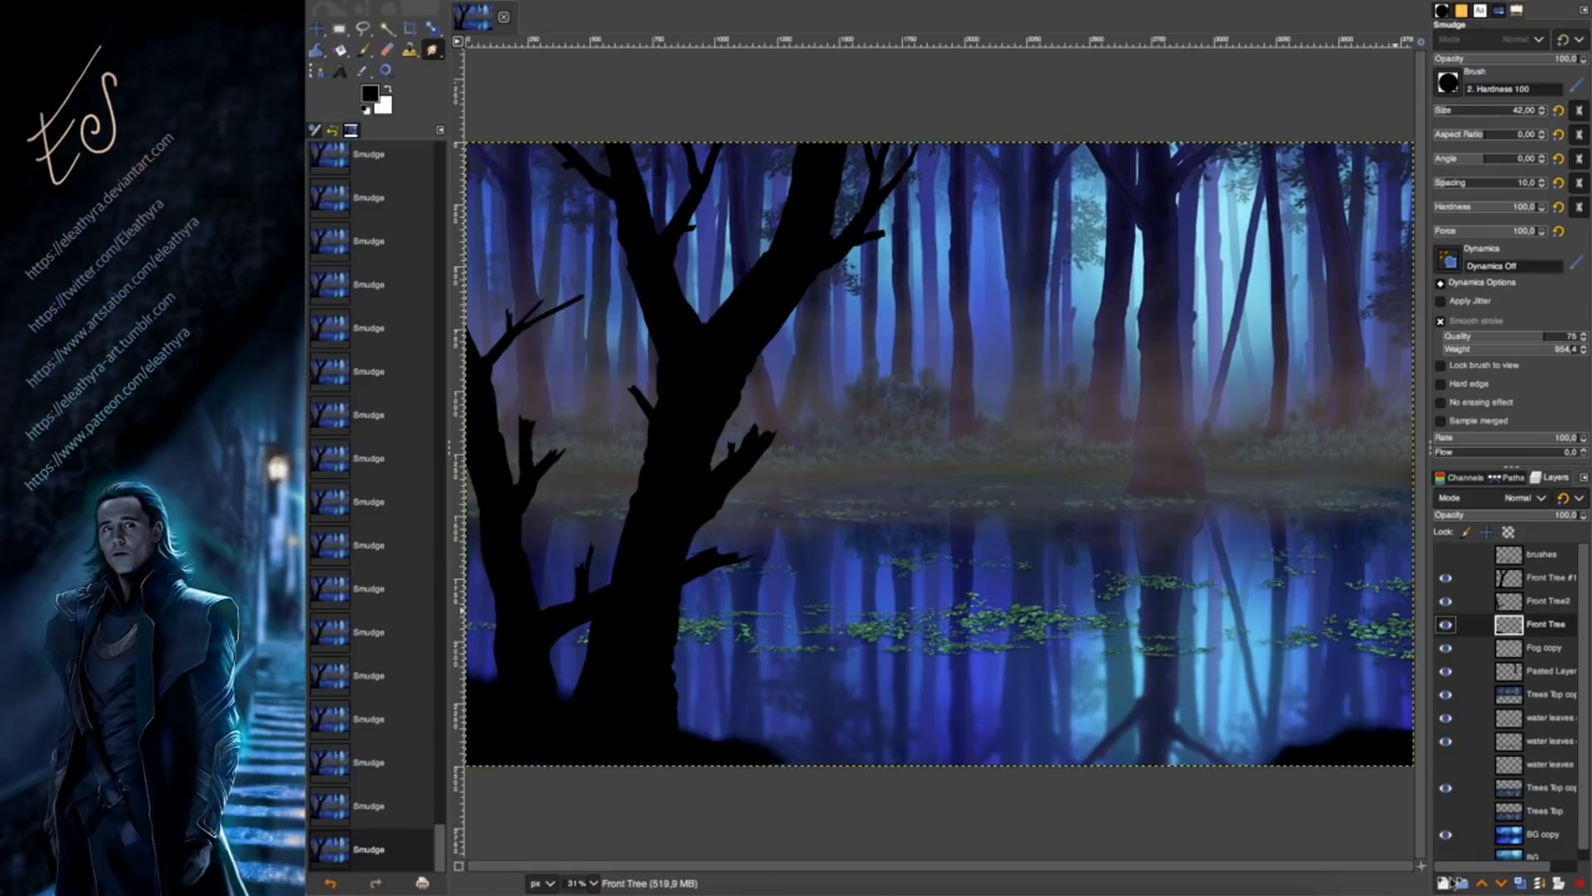
left_click(1444, 883)
type("front grasses")
left_click(1547, 874)
Copy the grass tuft from the brushes layer to use as the Clipboard Image brush, and hide that layer again.
left_click(1445, 554)
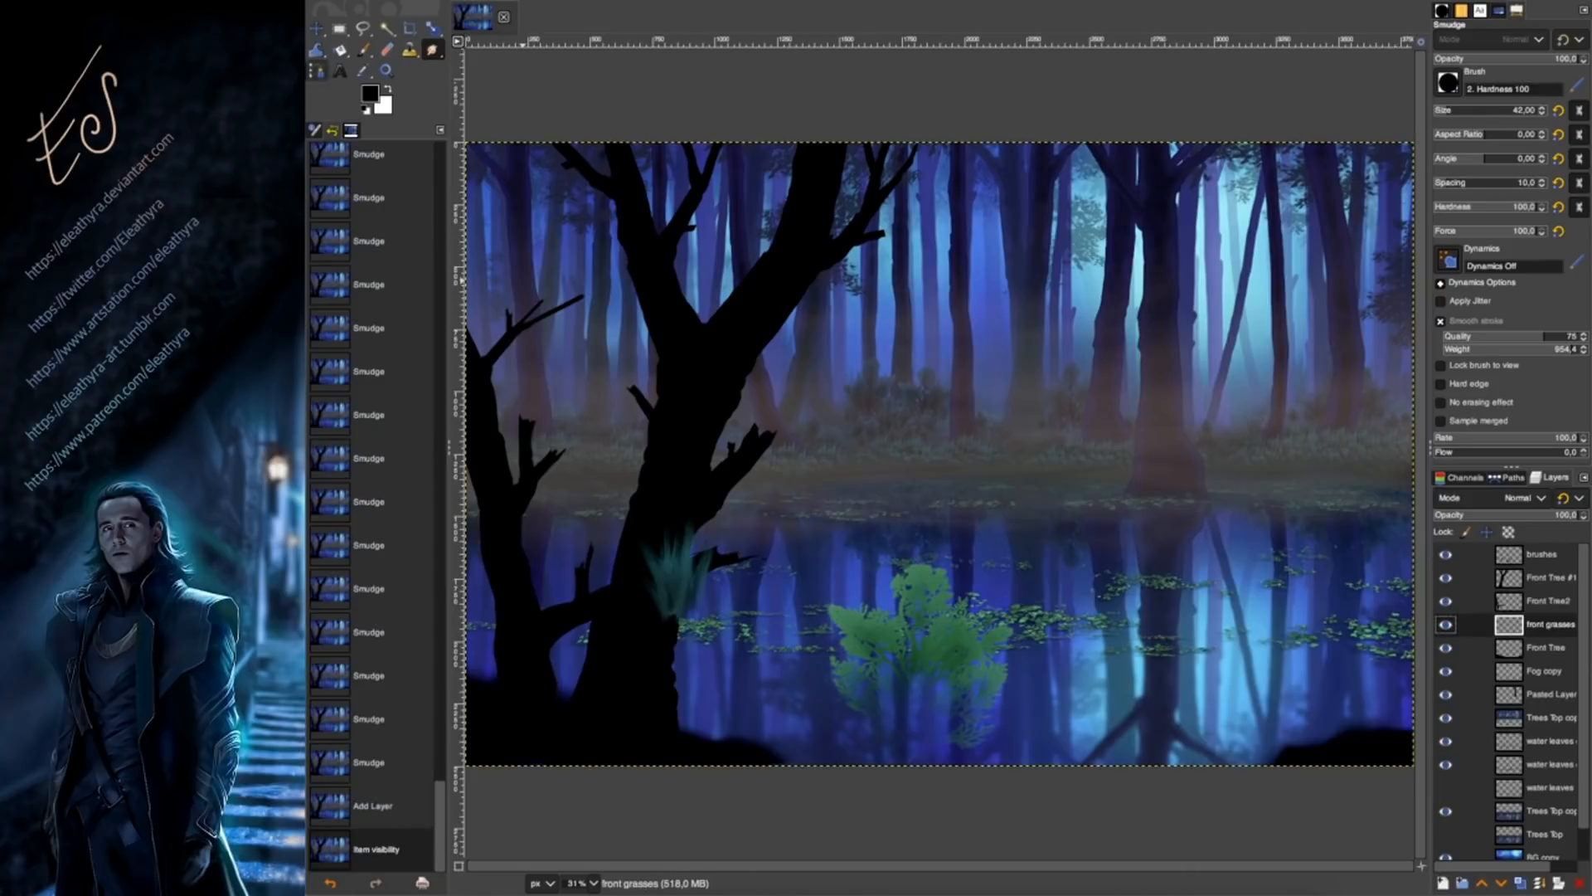
key("r")
left_click_drag(635, 515, 718, 625)
key("super+c")
left_click(806, 633)
left_click(1446, 554)
left_click(1446, 554)
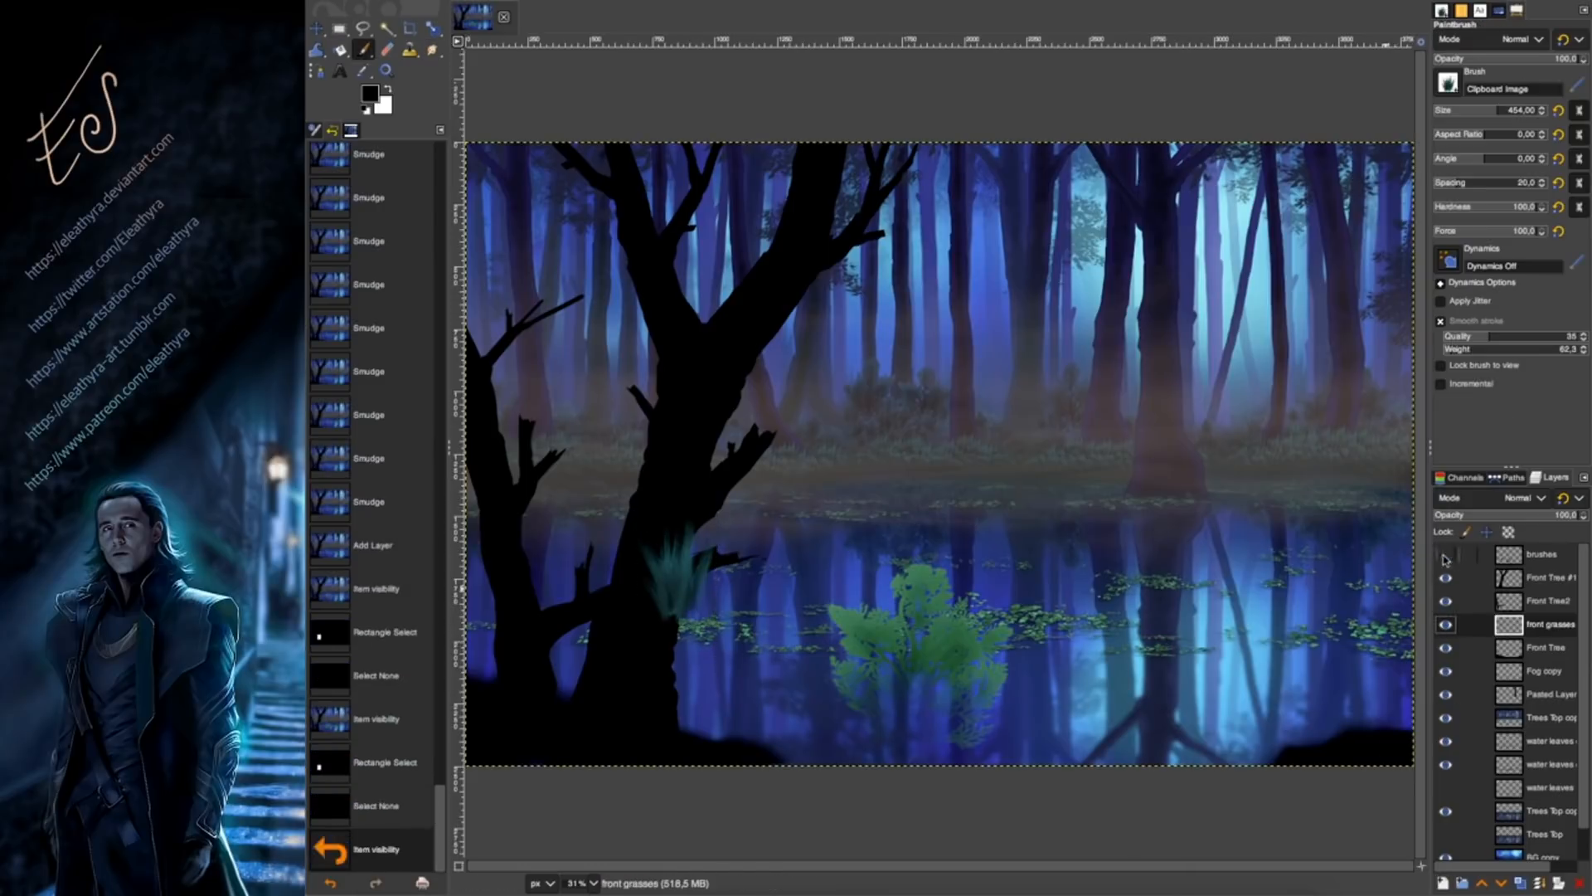
Stamp grass tufts over the left bank with the Clipboard Image paintbrush at size 191.
left_click(1471, 110)
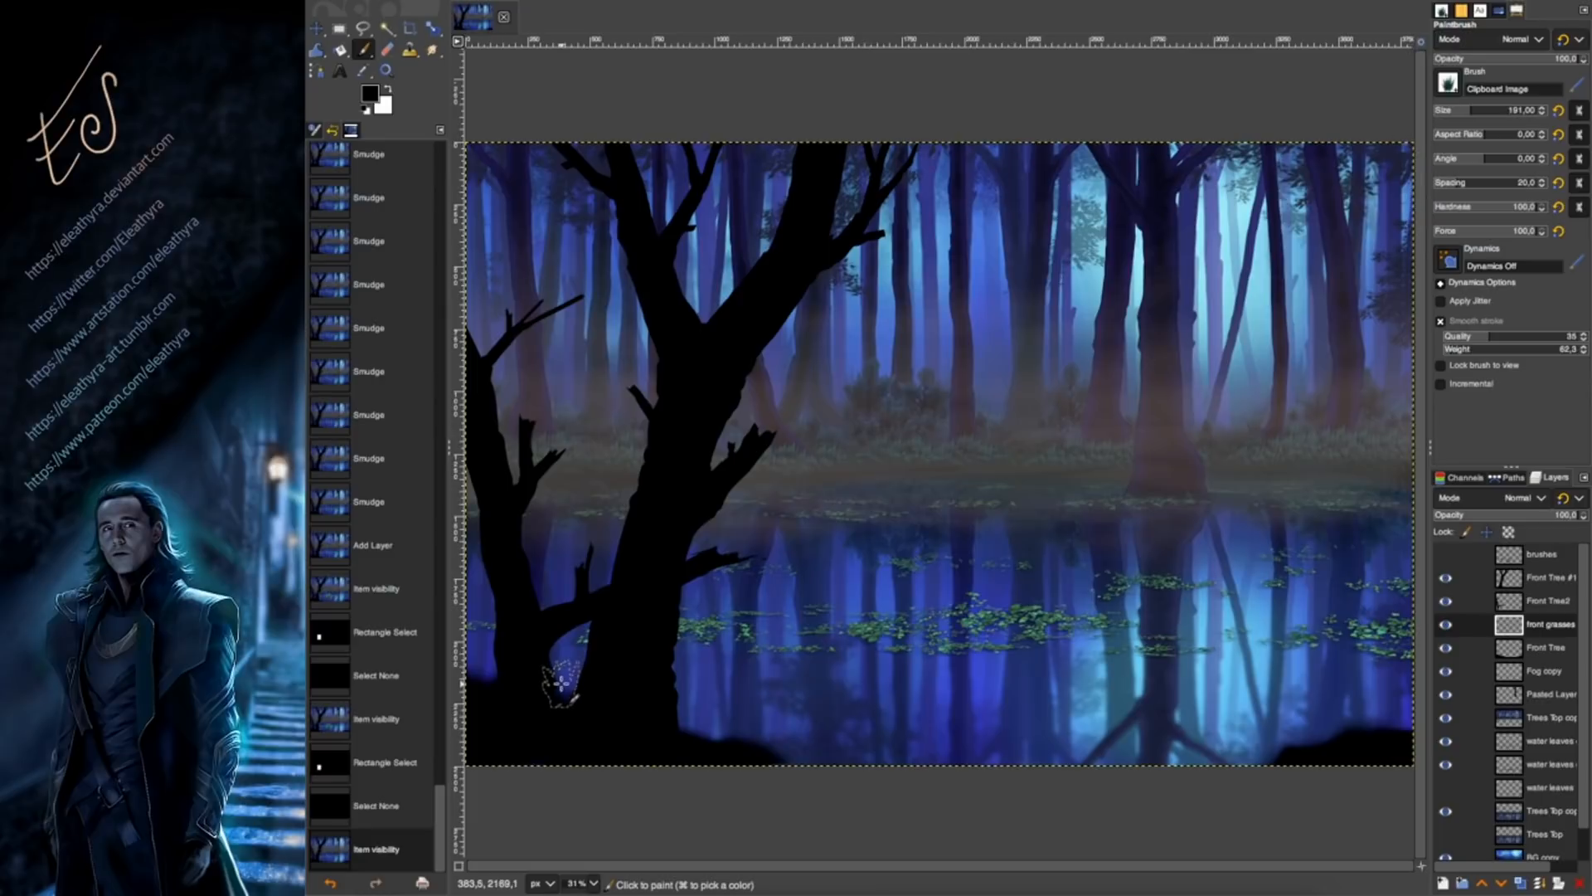
left_click(477, 683)
left_click(487, 677)
left_click(490, 686)
left_click(495, 688)
left_click(498, 692)
left_click(562, 693)
left_click(549, 699)
left_click(504, 685)
left_click(489, 683)
left_click(521, 682)
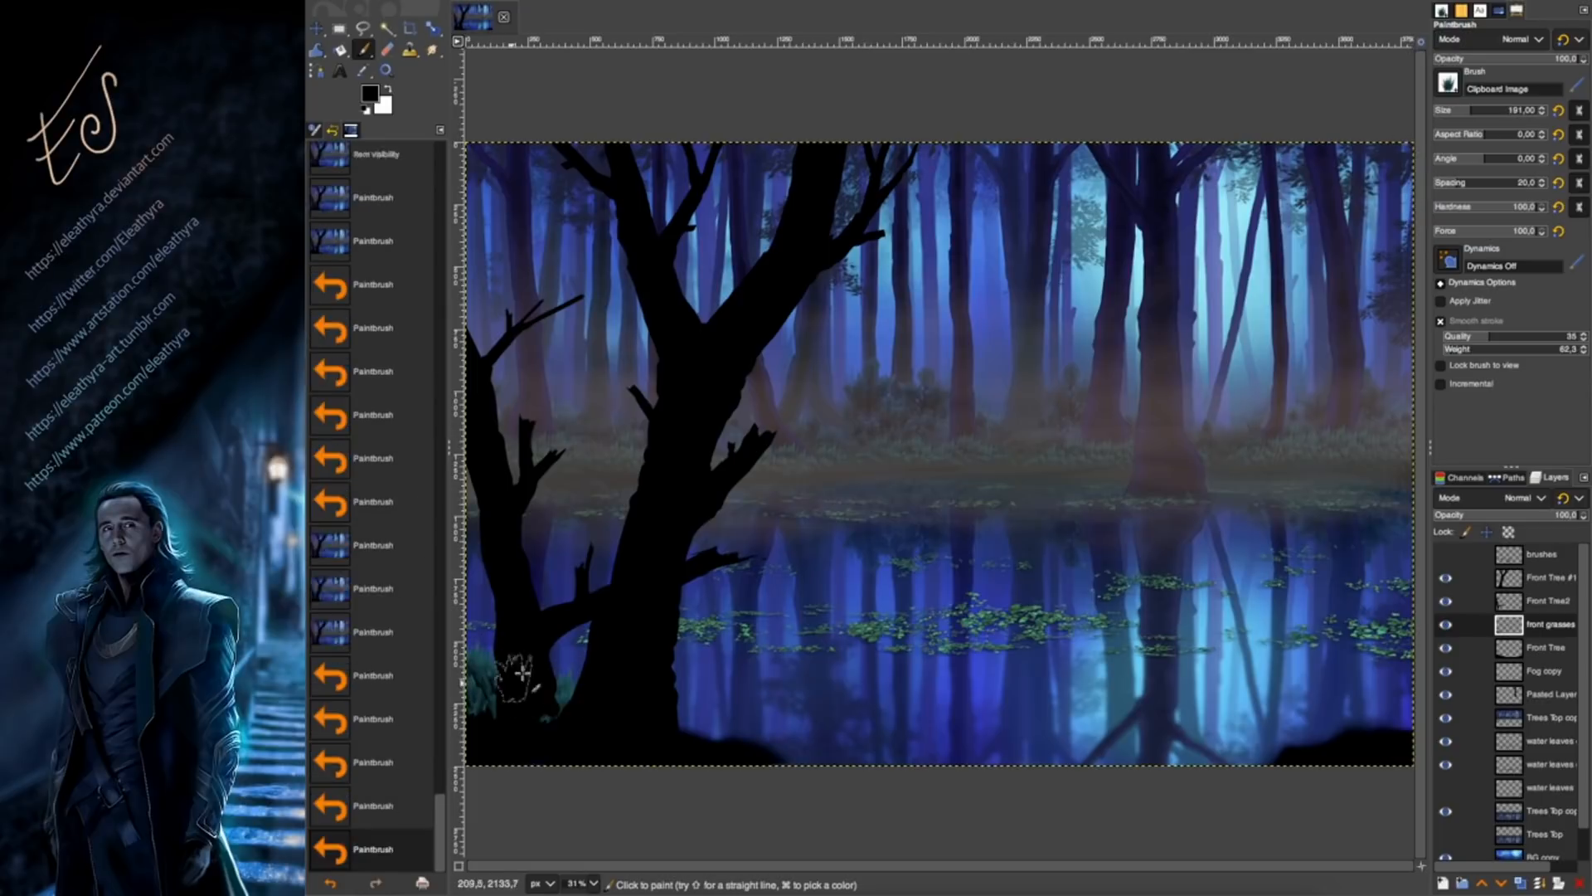
Stamp grass tufts between the two trunks and along the bank sloping down from the main tree to the canvas edge.
left_click(551, 697)
left_click(622, 715)
left_click(634, 726)
left_click(664, 733)
left_click(689, 730)
left_click(721, 748)
left_click(743, 766)
left_click(761, 765)
left_click(783, 766)
left_click(802, 766)
left_click(922, 766)
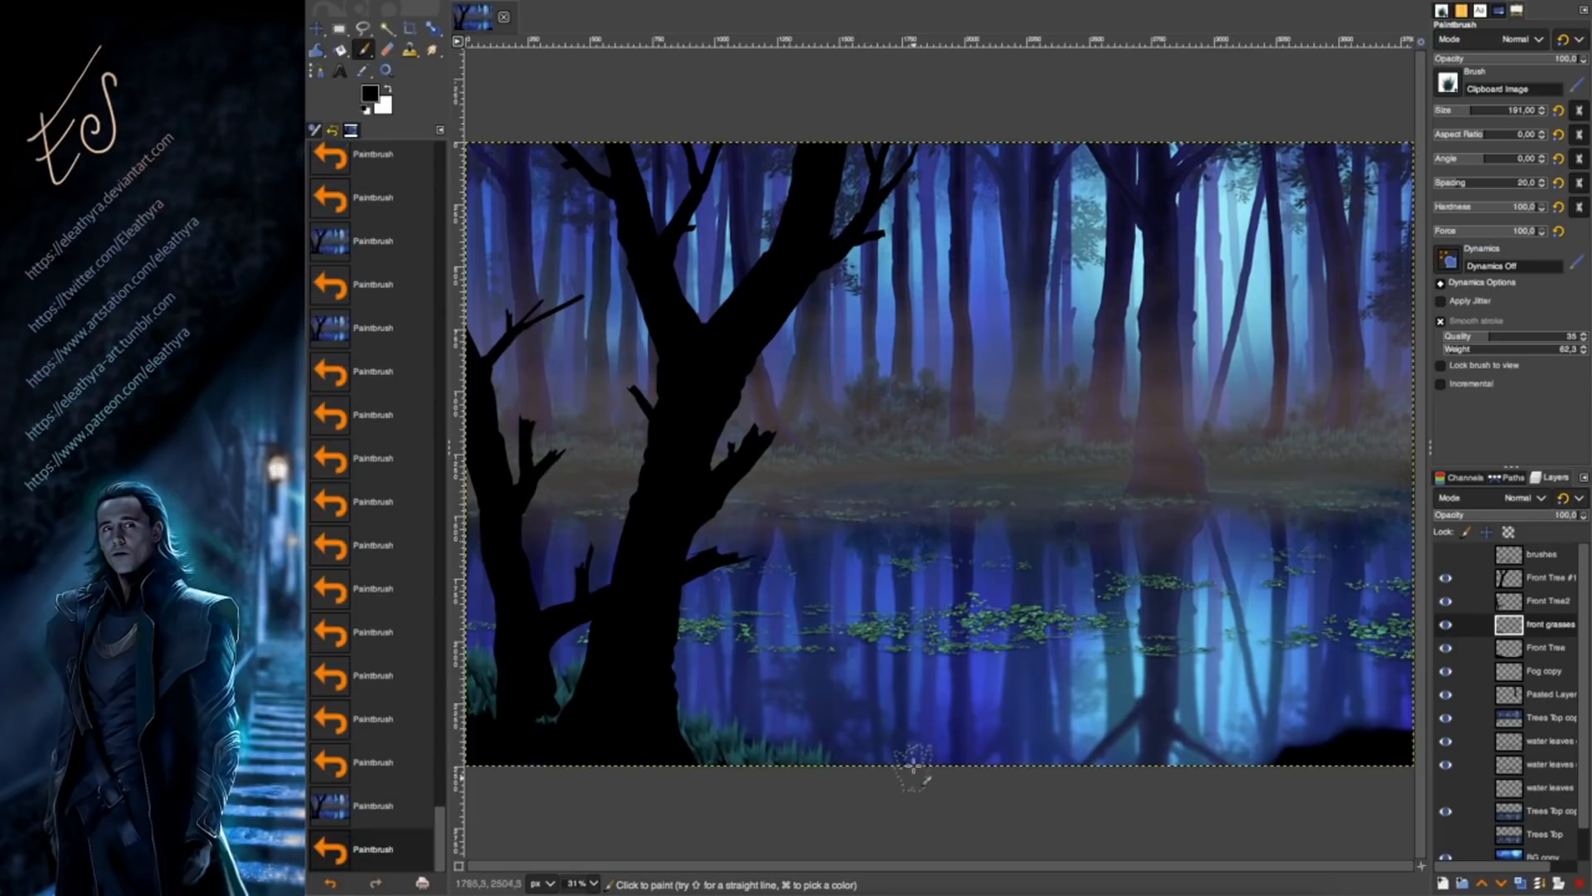
Stamp grass tufts at the bottom center of the painting and up the right bank.
left_click(942, 762)
left_click(962, 758)
left_click(976, 764)
left_click(1278, 746)
left_click(1314, 739)
left_click(1347, 728)
left_click(1389, 726)
left_click(1381, 711)
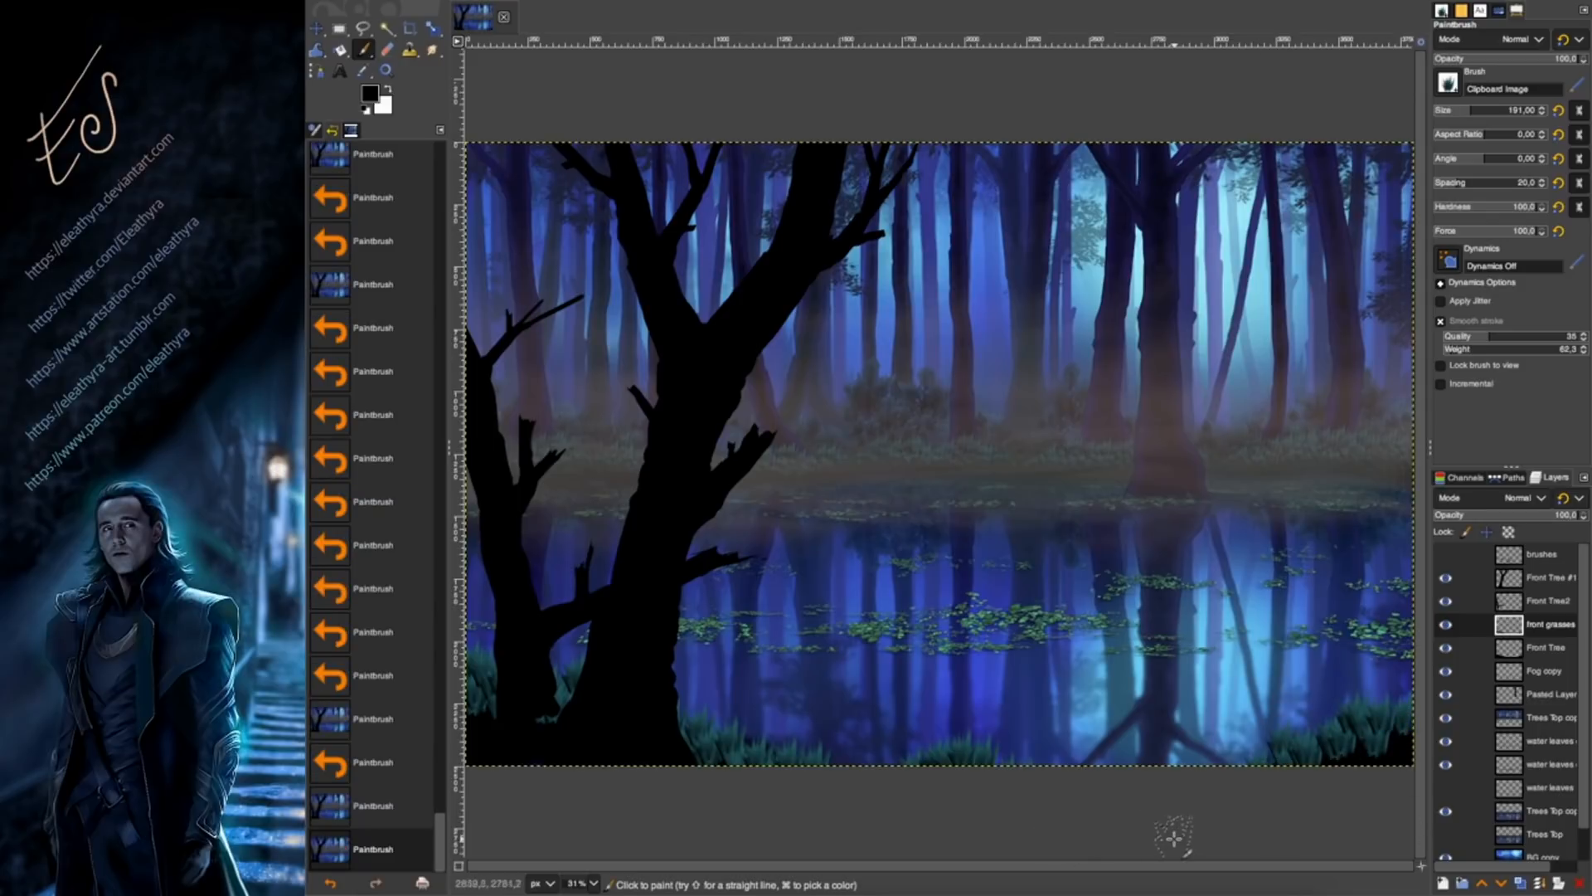
Set the grass brush to size 142 and aspect ratio -11, and stamp finer tufts over the right bank.
left_click(1457, 133)
left_click(1464, 109)
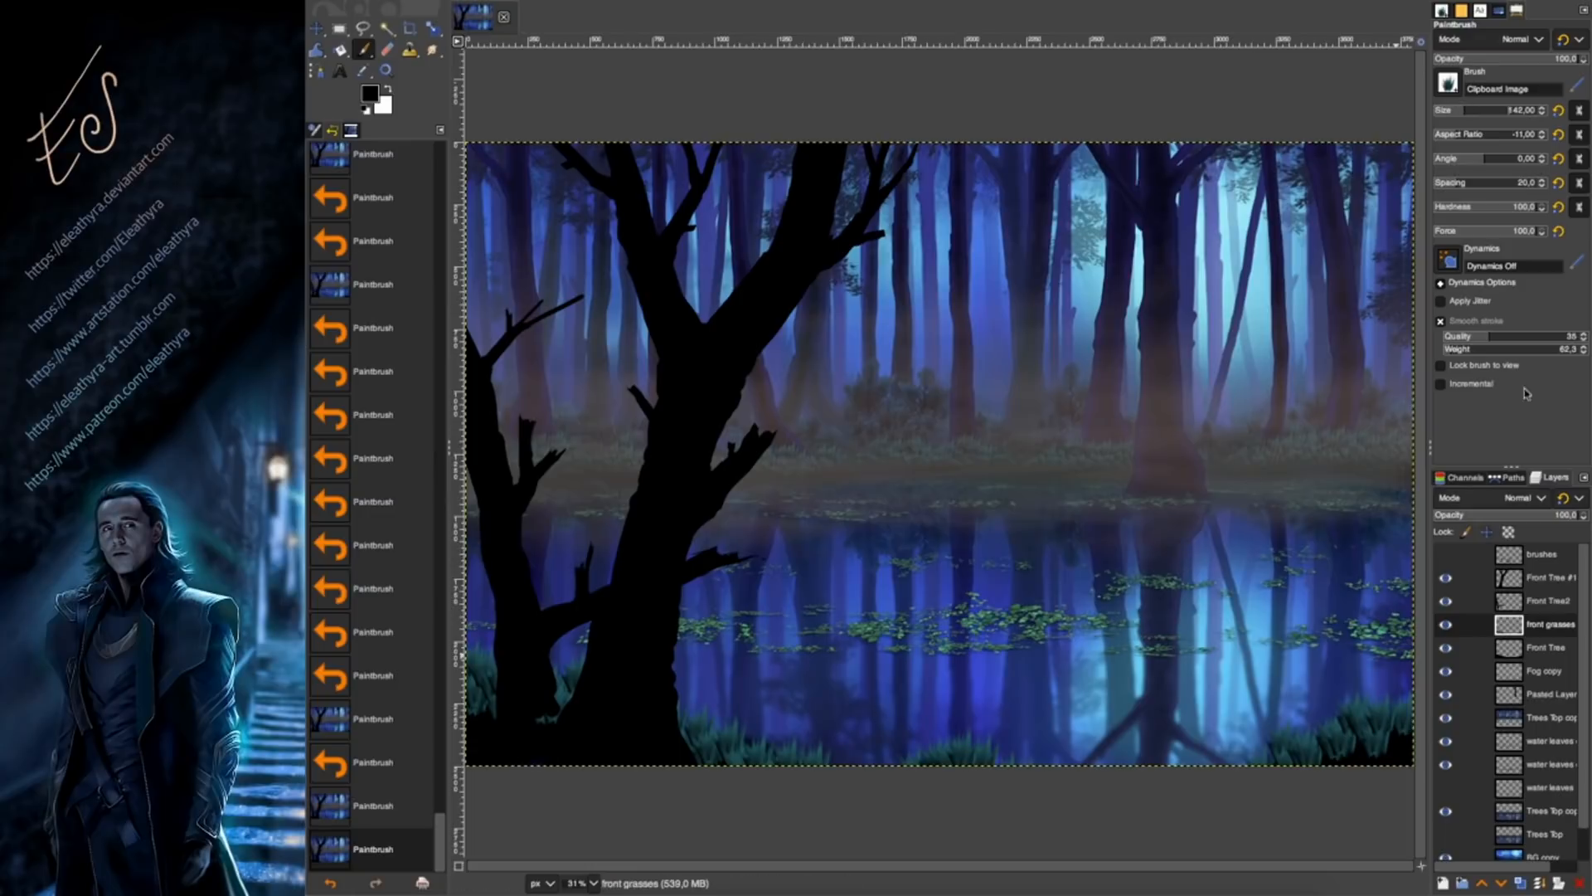
left_click(1347, 723)
left_click(1370, 716)
left_click(1395, 712)
left_click(1327, 737)
left_click(1296, 752)
left_click(1281, 756)
Stamp finer tufts over the bottom center grass and along the bank right of the main tree.
left_click(919, 760)
left_click(933, 749)
left_click(954, 752)
left_click(977, 753)
left_click(1001, 756)
left_click(920, 755)
left_click(696, 732)
left_click(713, 743)
left_click(759, 750)
left_click(817, 756)
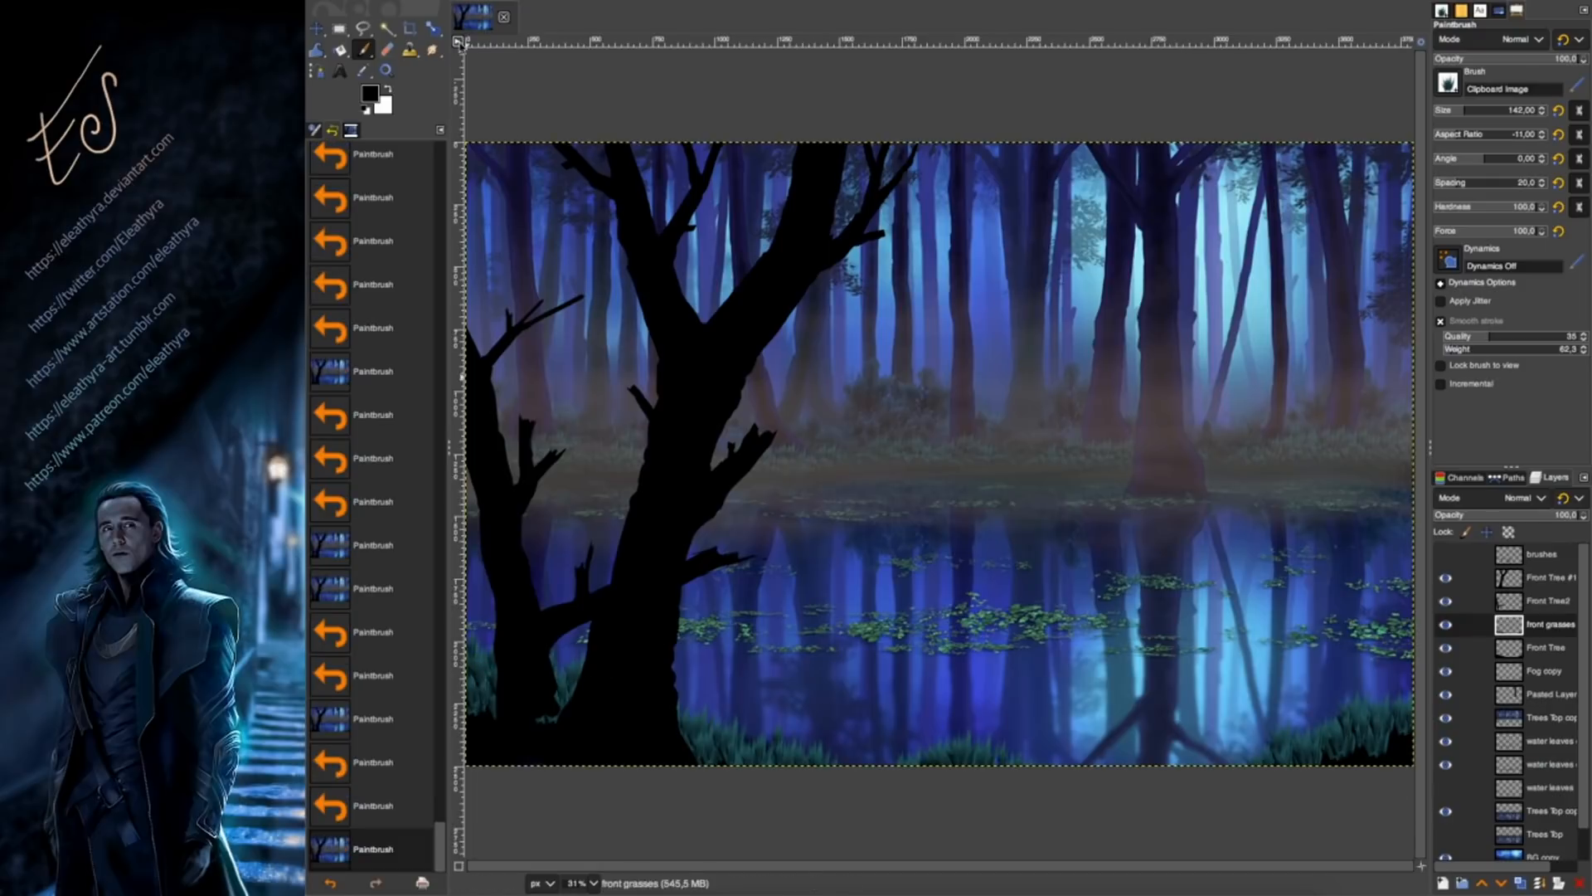
Partially erase the grass bases right of the main tree and on the left bank using the tuft-shaped Eraser.
key("shift+e")
left_click(695, 749)
left_click(736, 763)
left_click(755, 764)
left_click(778, 766)
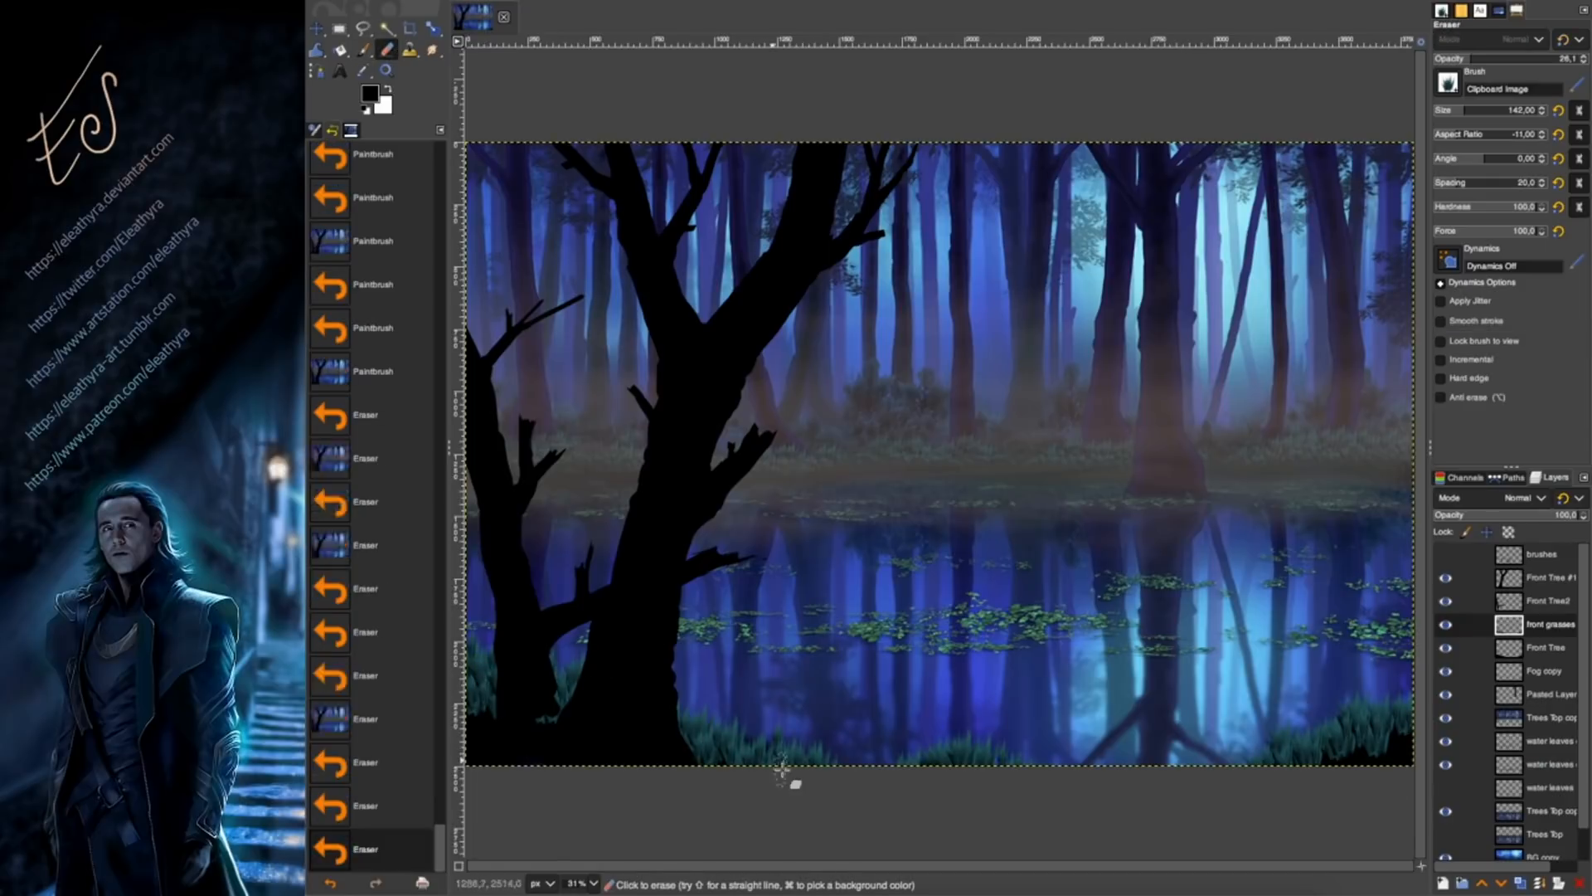
left_click(806, 763)
left_click(477, 697)
left_click(484, 698)
left_click(484, 702)
left_click(484, 703)
Partially erase the grass bases at the bottom center and on the right bank with the tuft-shaped Eraser.
left_click(913, 766)
left_click(966, 772)
left_click(1018, 773)
left_click(1292, 763)
left_click(1348, 767)
left_click(1408, 749)
left_click(1367, 761)
Switch the Eraser to the Hardness 025 brush at size 402 and revert the last erasing strokes on the grass.
left_click_drag(1492, 58, 1586, 59)
left_click(1448, 83)
left_click(1452, 181)
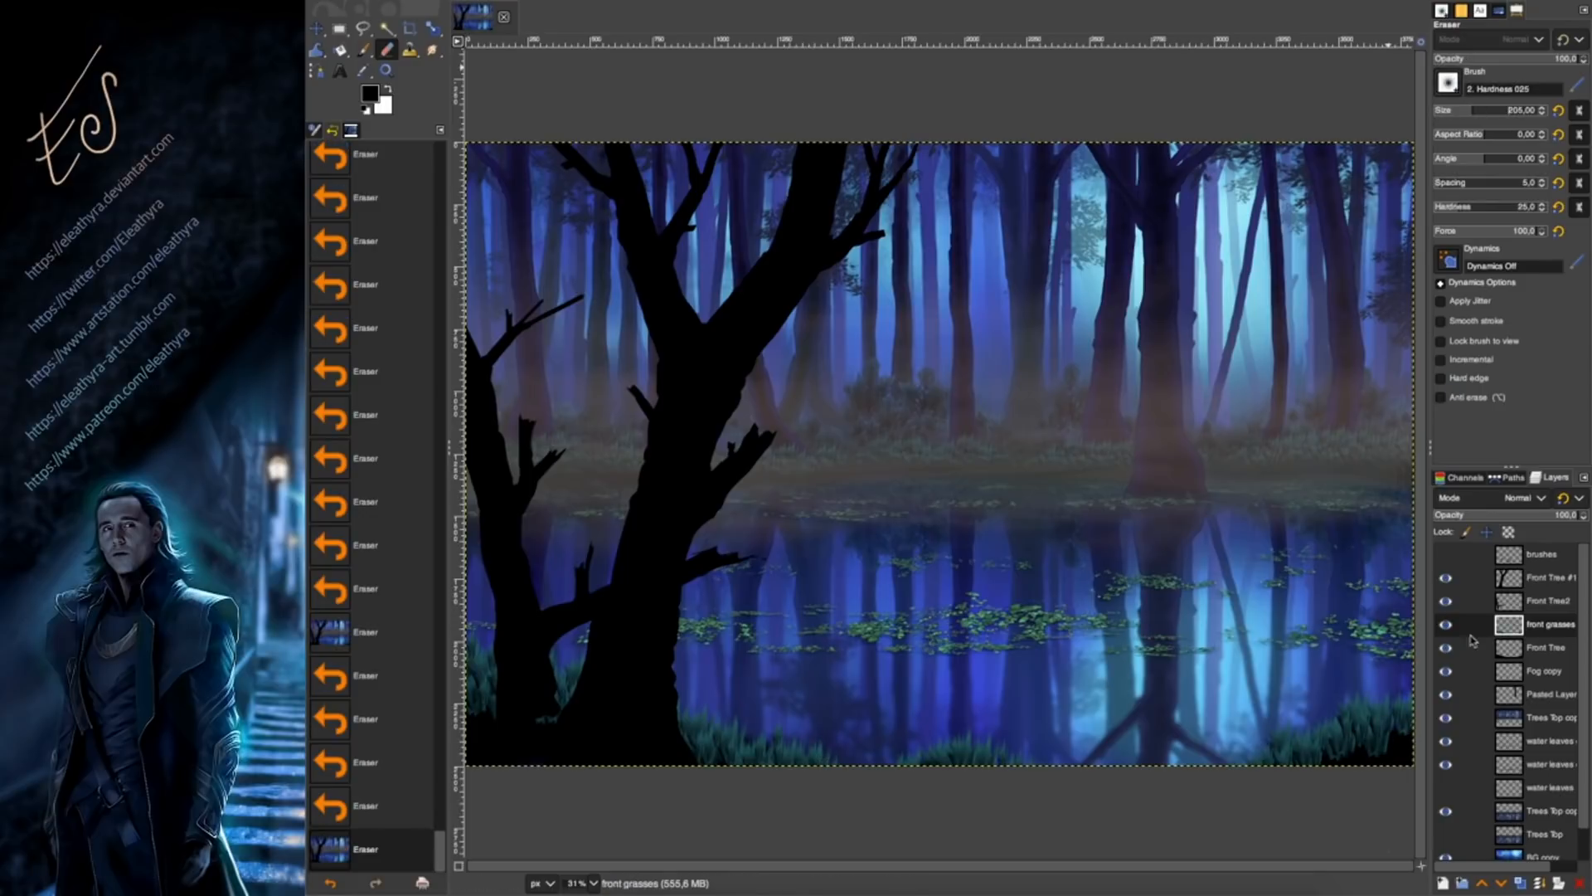
left_click(1301, 780)
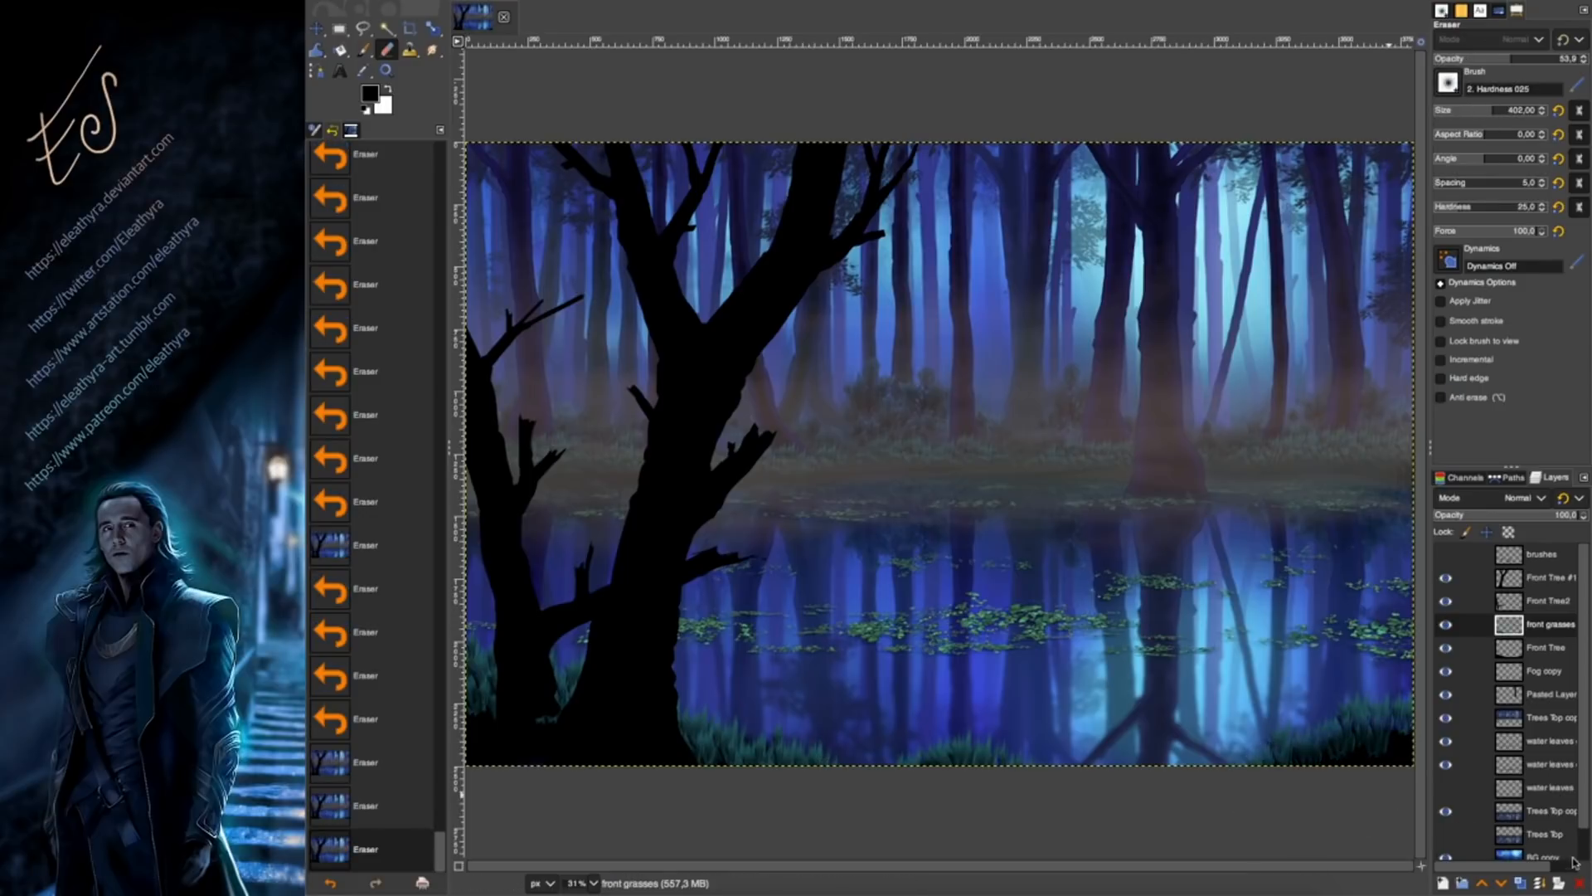
left_click(316, 817)
left_click(370, 716)
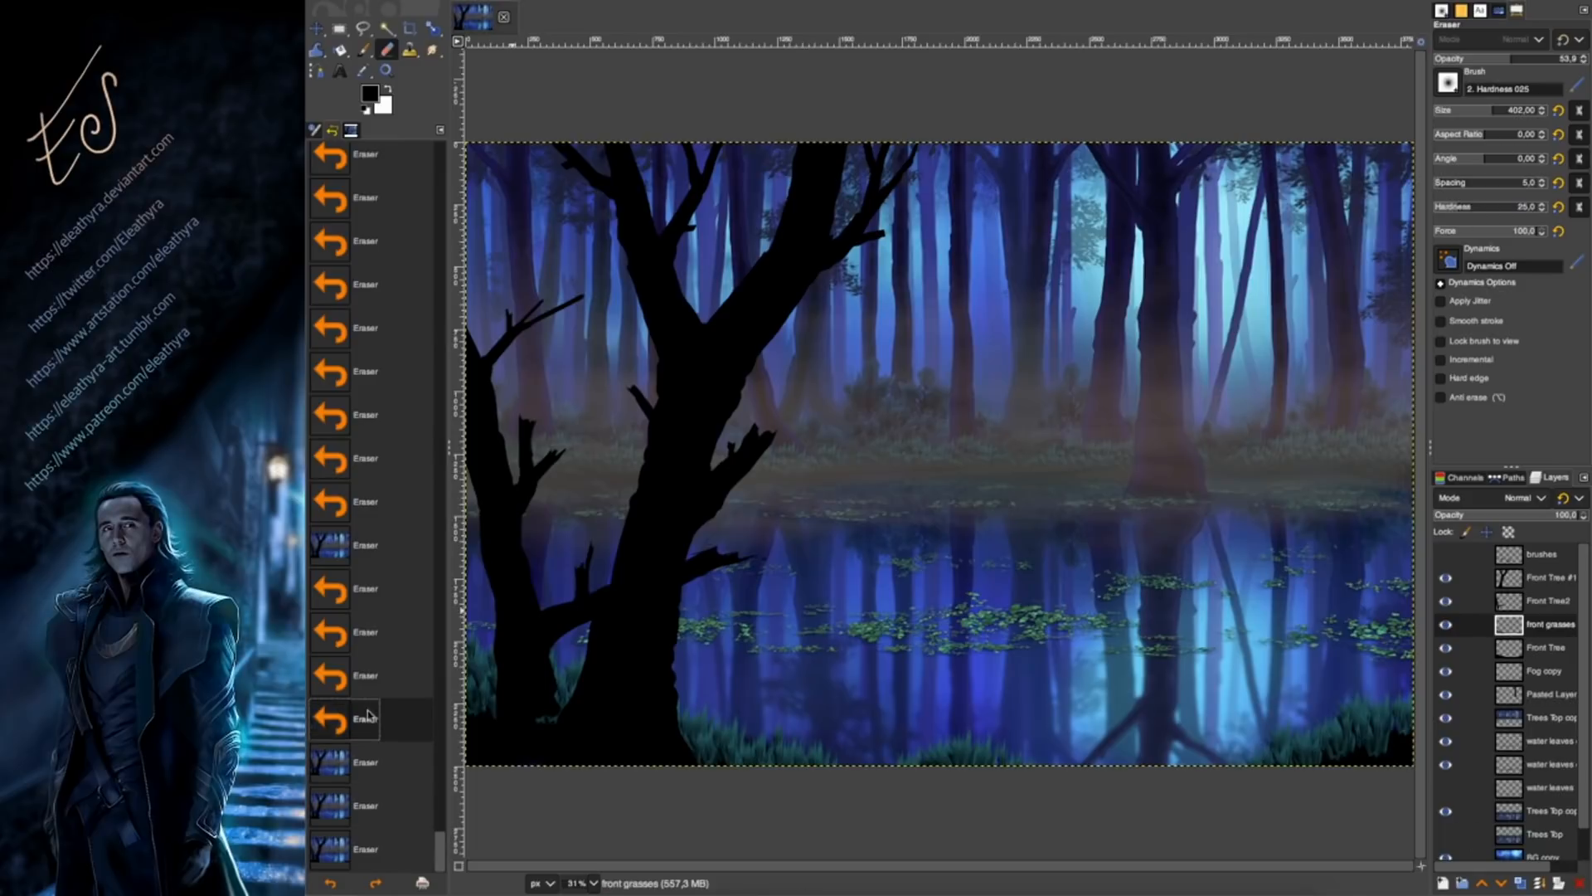
Lower the Eraser opacity to 29.4 and softly fade the grass bases from the right bank to the bottom center.
left_click(1476, 55)
left_click(1401, 754)
left_click(1376, 767)
left_click(937, 800)
left_click(846, 805)
left_click(747, 788)
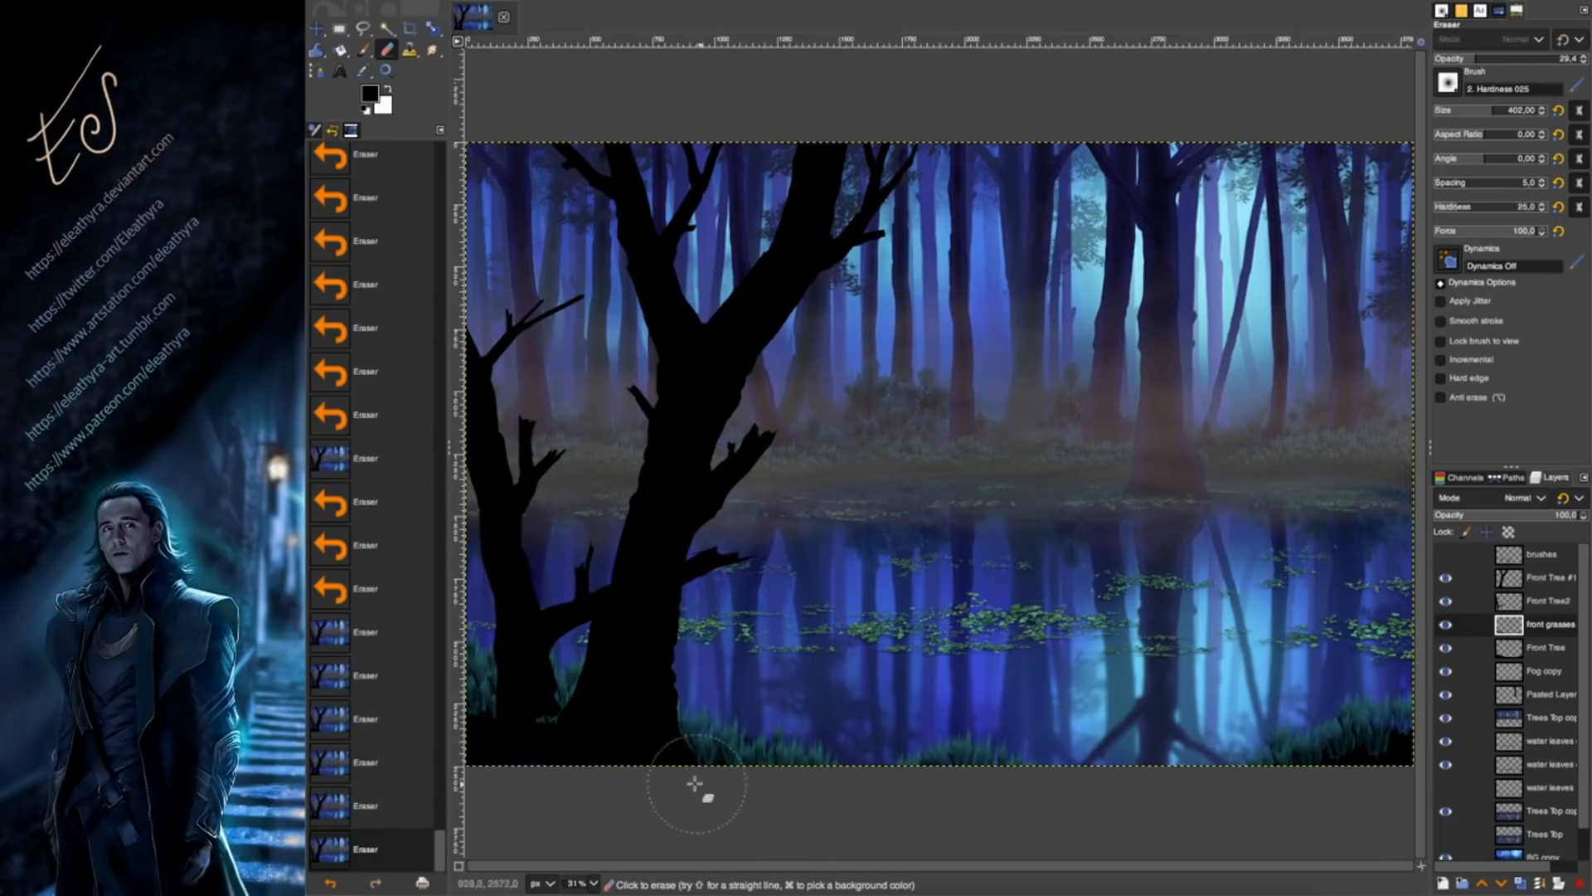
Softly fade the grass bases around both tree trunks, on the left bank and at the lower right corner.
left_click(634, 781)
left_click(602, 777)
left_click(601, 722)
left_click(512, 714)
left_click(479, 711)
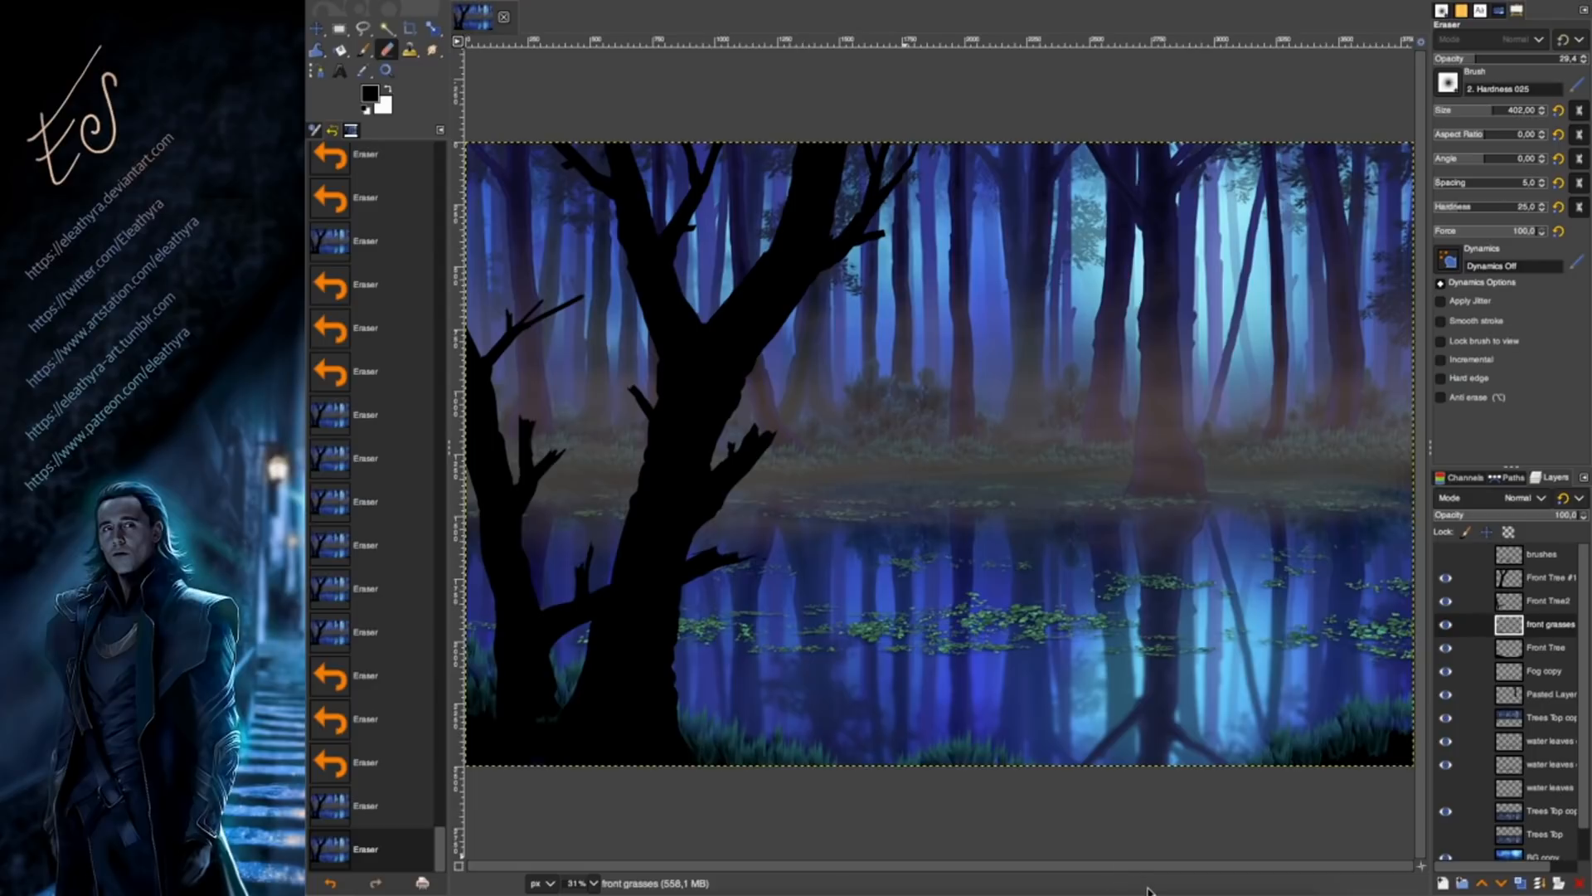
left_click(541, 725)
left_click(551, 734)
left_click(581, 751)
left_click(618, 776)
left_click(655, 795)
left_click(697, 780)
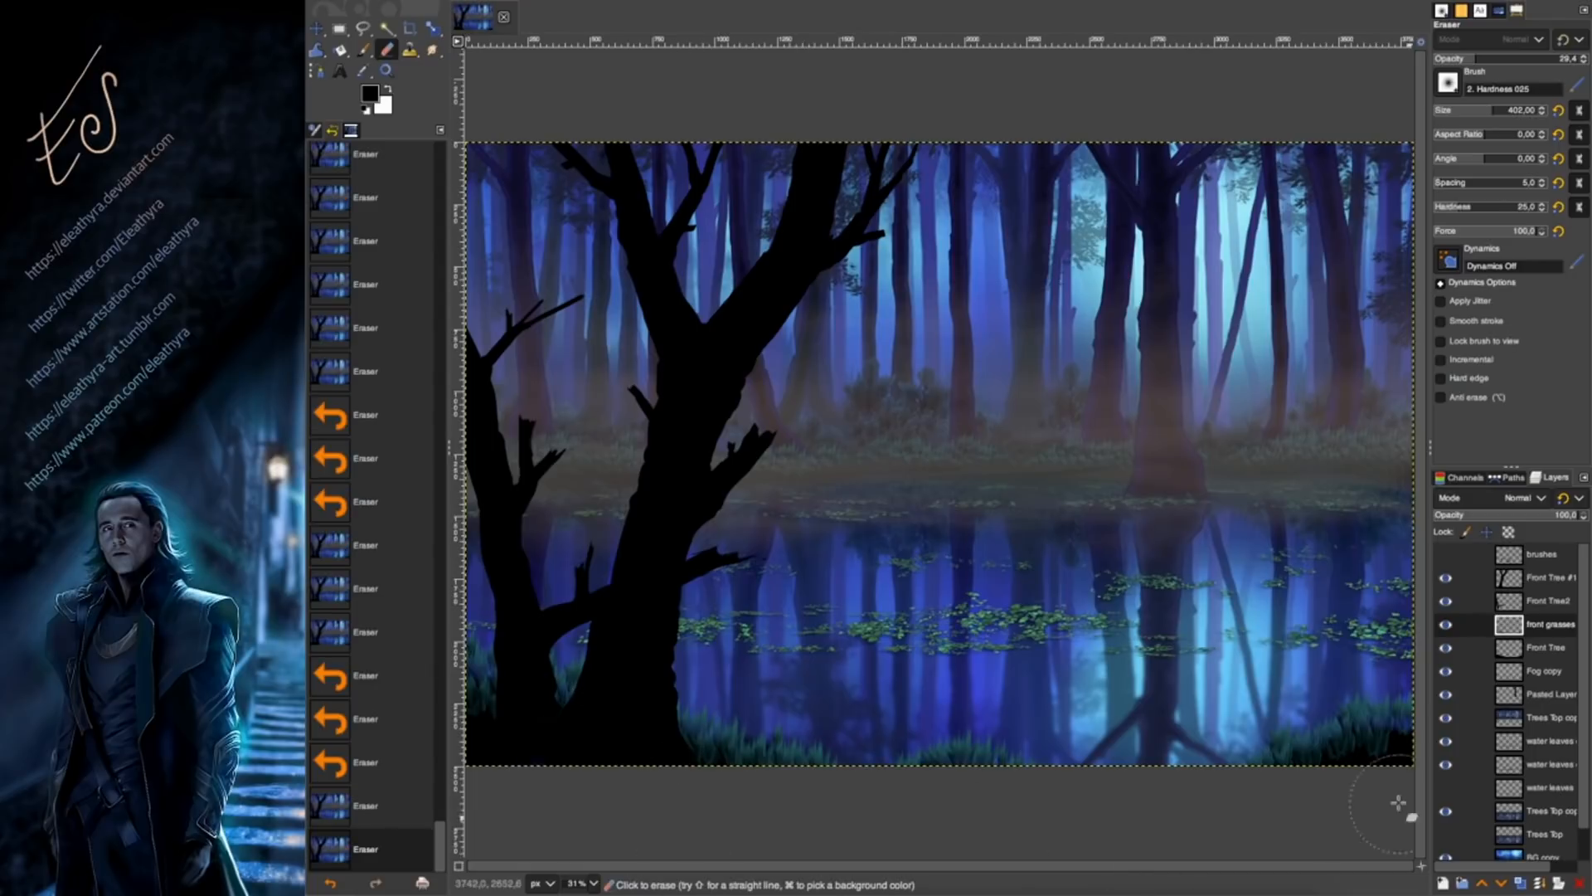
left_click(1396, 801)
left_click(1368, 803)
Duplicate the front grasses layer and move the original slightly upward behind the copy.
left_click(1520, 884)
left_click(1547, 648)
left_click(316, 29)
left_click_drag(1387, 720, 1388, 710)
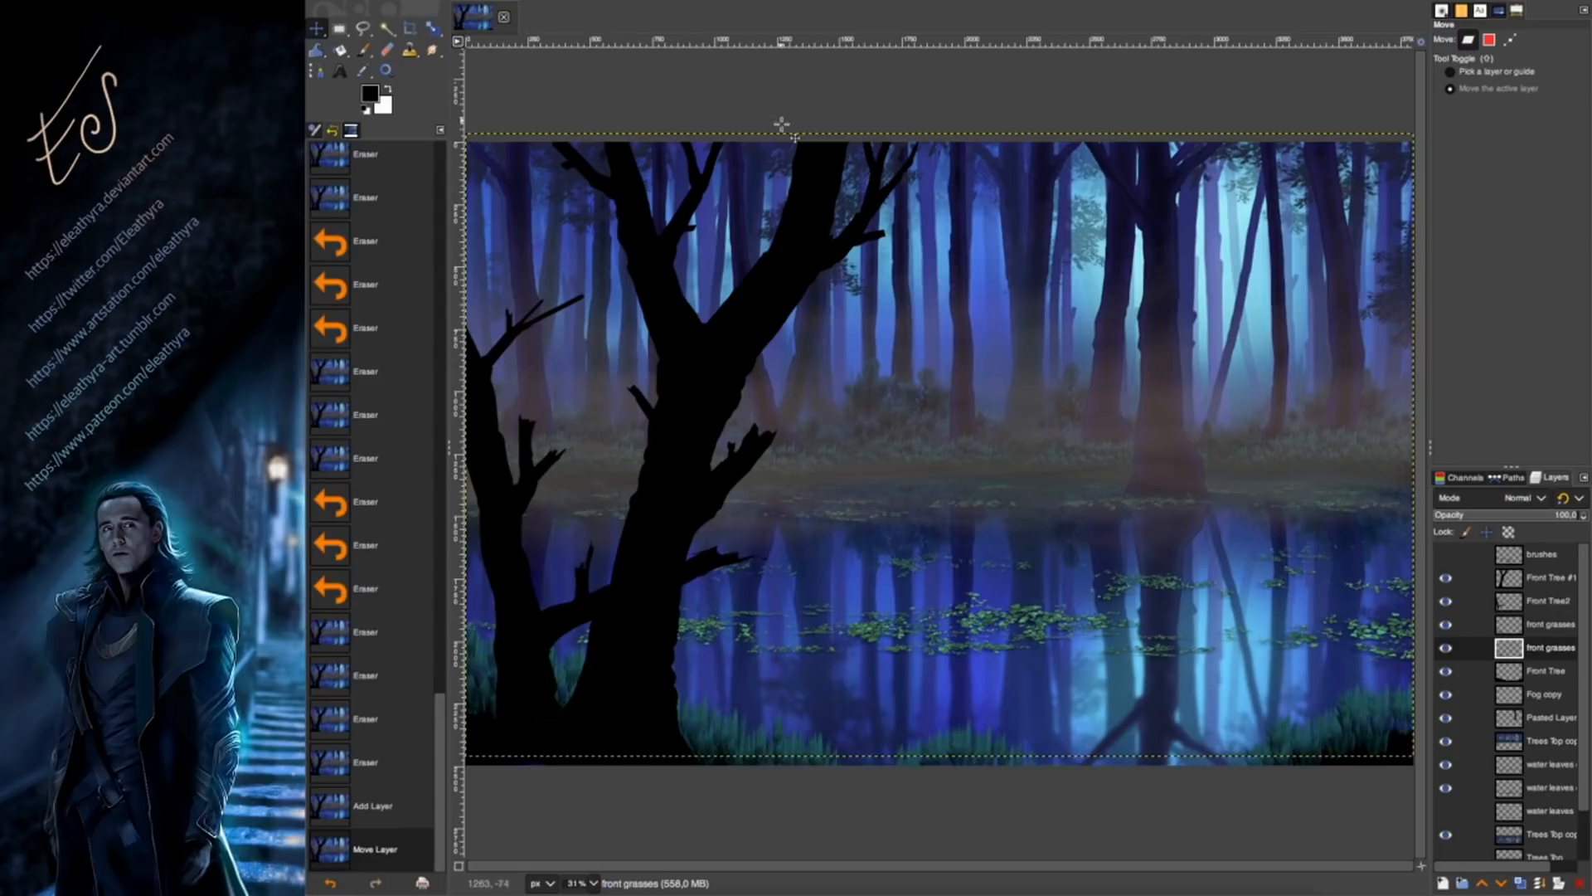
left_click(687, 1)
left_click(705, 129)
left_click_drag(804, 326, 885, 142)
left_click(897, 386)
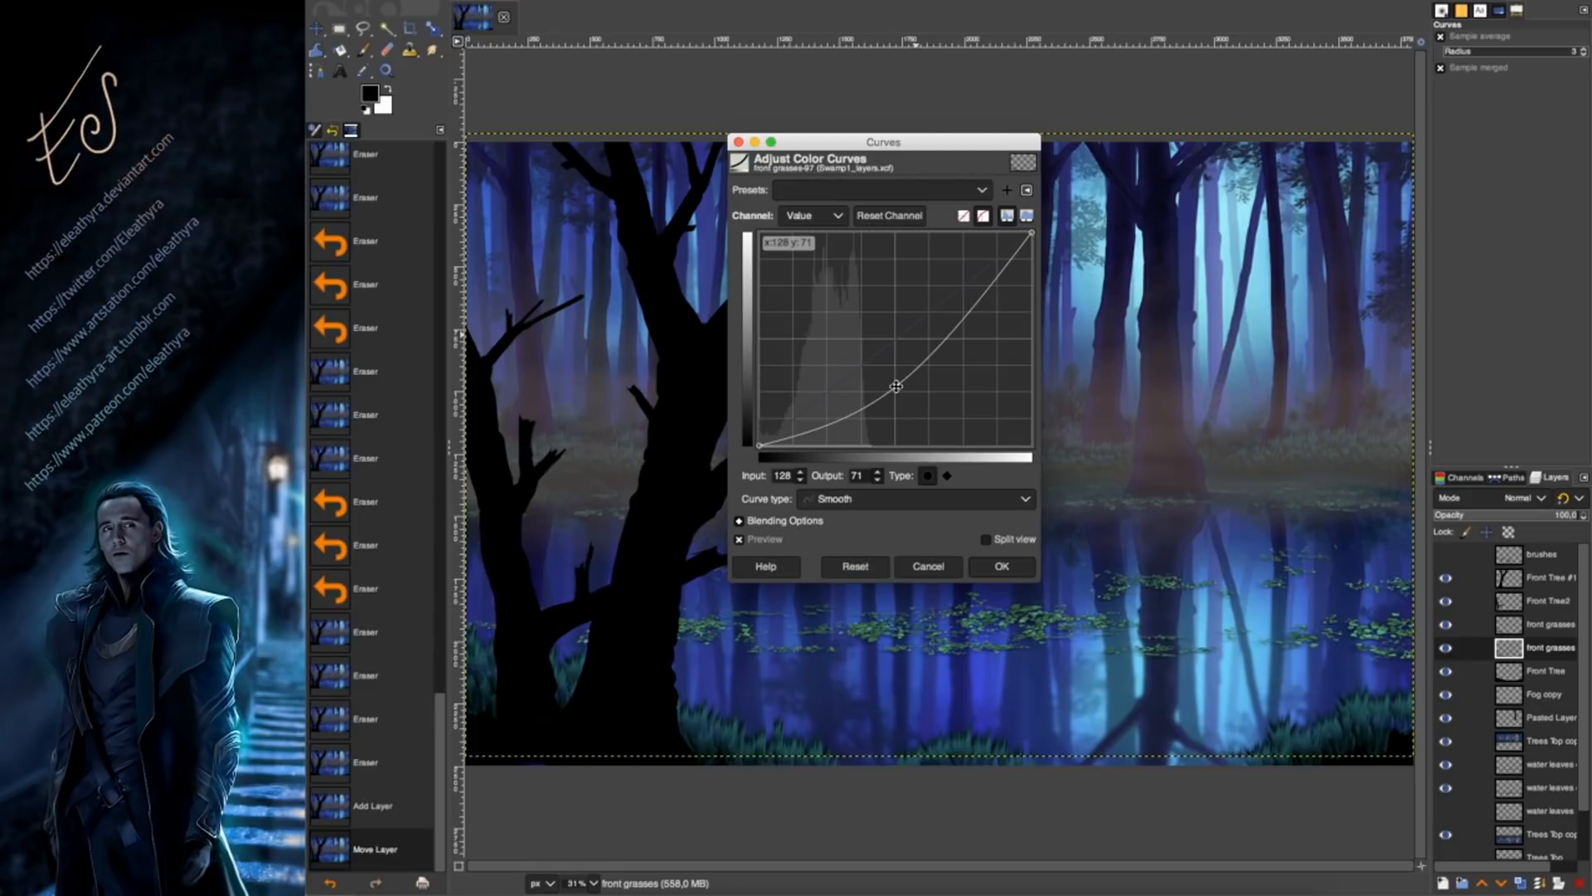
left_click_drag(896, 384, 872, 420)
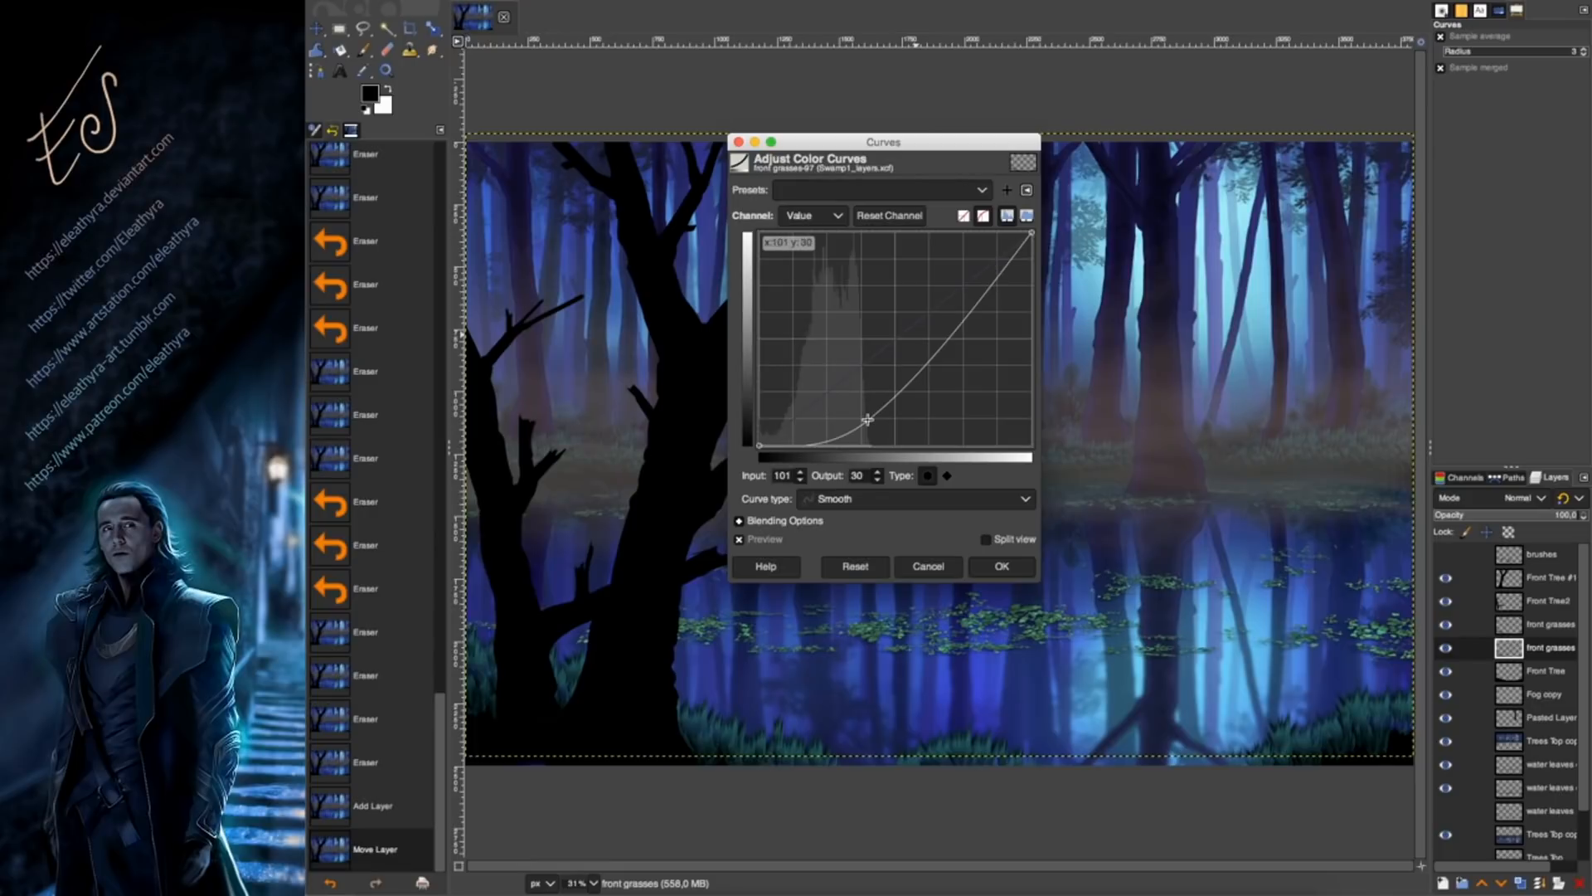
left_click(929, 567)
Move the original grass layer down, lower its opacity slightly, and merge the grass copy down into it.
key("m")
left_click_drag(1299, 750, 1301, 794)
left_click(1492, 514)
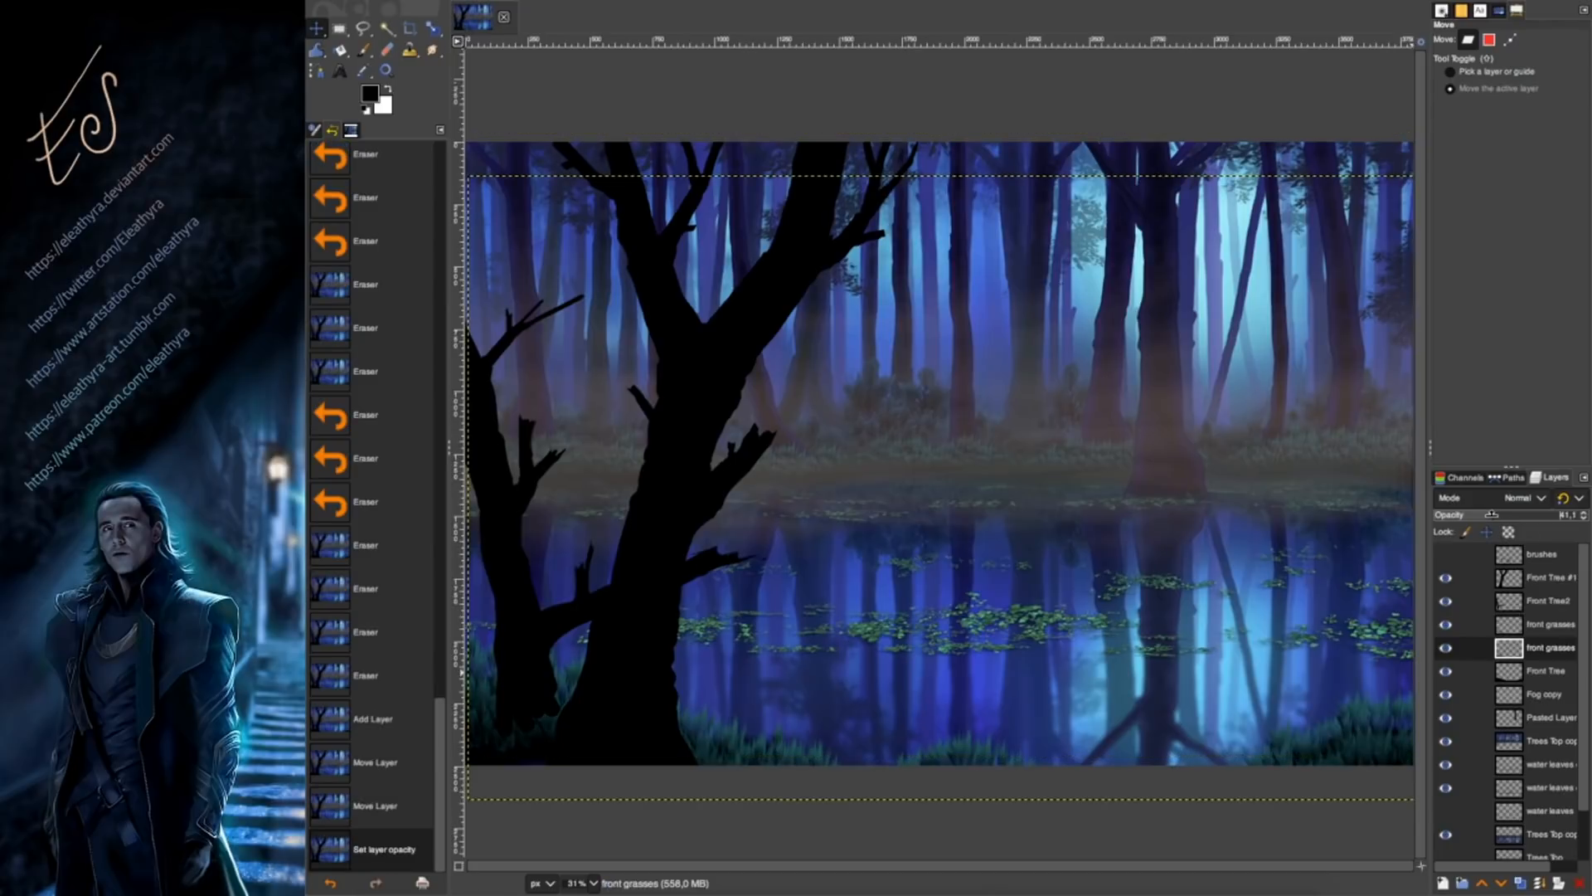
right_click(1510, 637)
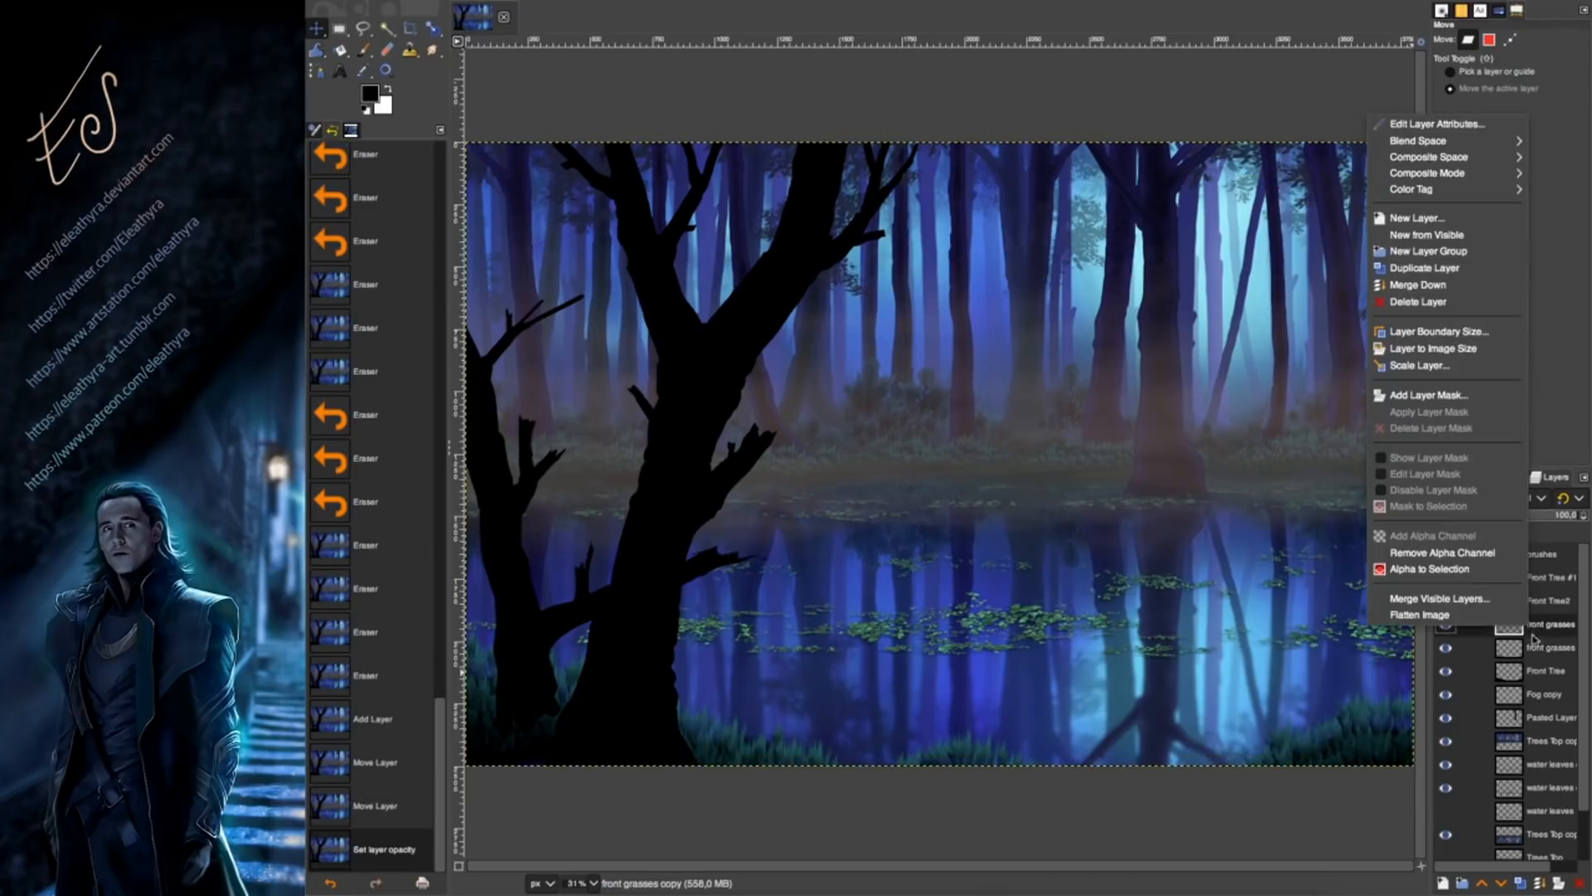
left_click(1426, 286)
Erase the merged grass over the dark ground between the two tree trunks with the soft Eraser.
key("shift+e")
left_click_drag(529, 739, 539, 733)
left_click_drag(539, 733, 549, 728)
left_click_drag(553, 725, 547, 730)
left_click_drag(553, 725, 543, 735)
left_click_drag(551, 728, 541, 740)
left_click_drag(549, 733, 544, 742)
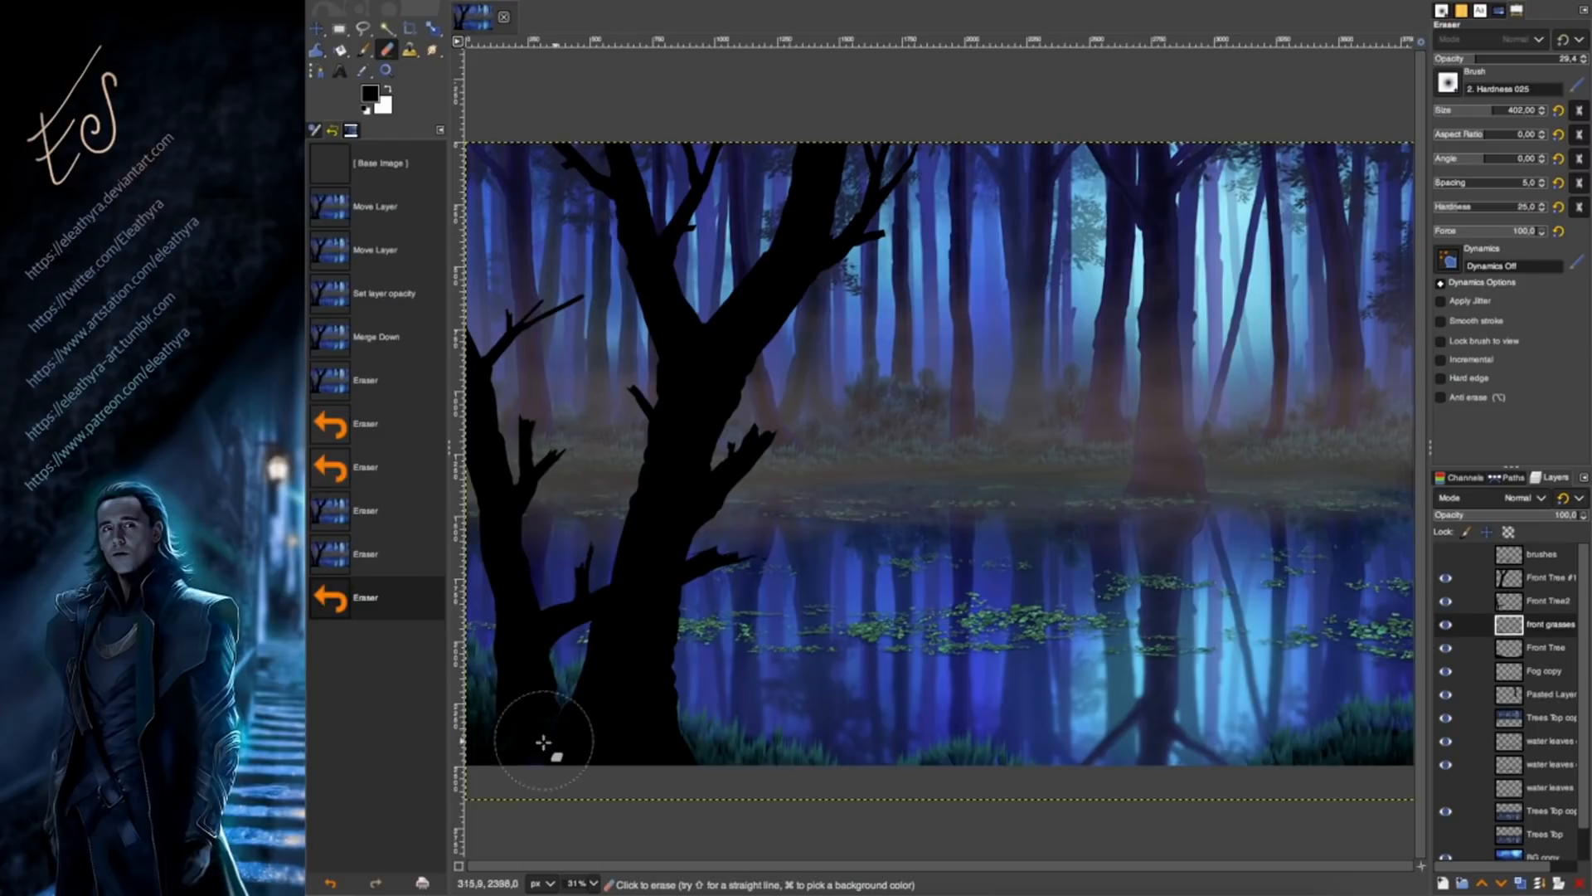
left_click(680, 1)
left_click(732, 35)
left_click_drag(832, 456, 765, 457)
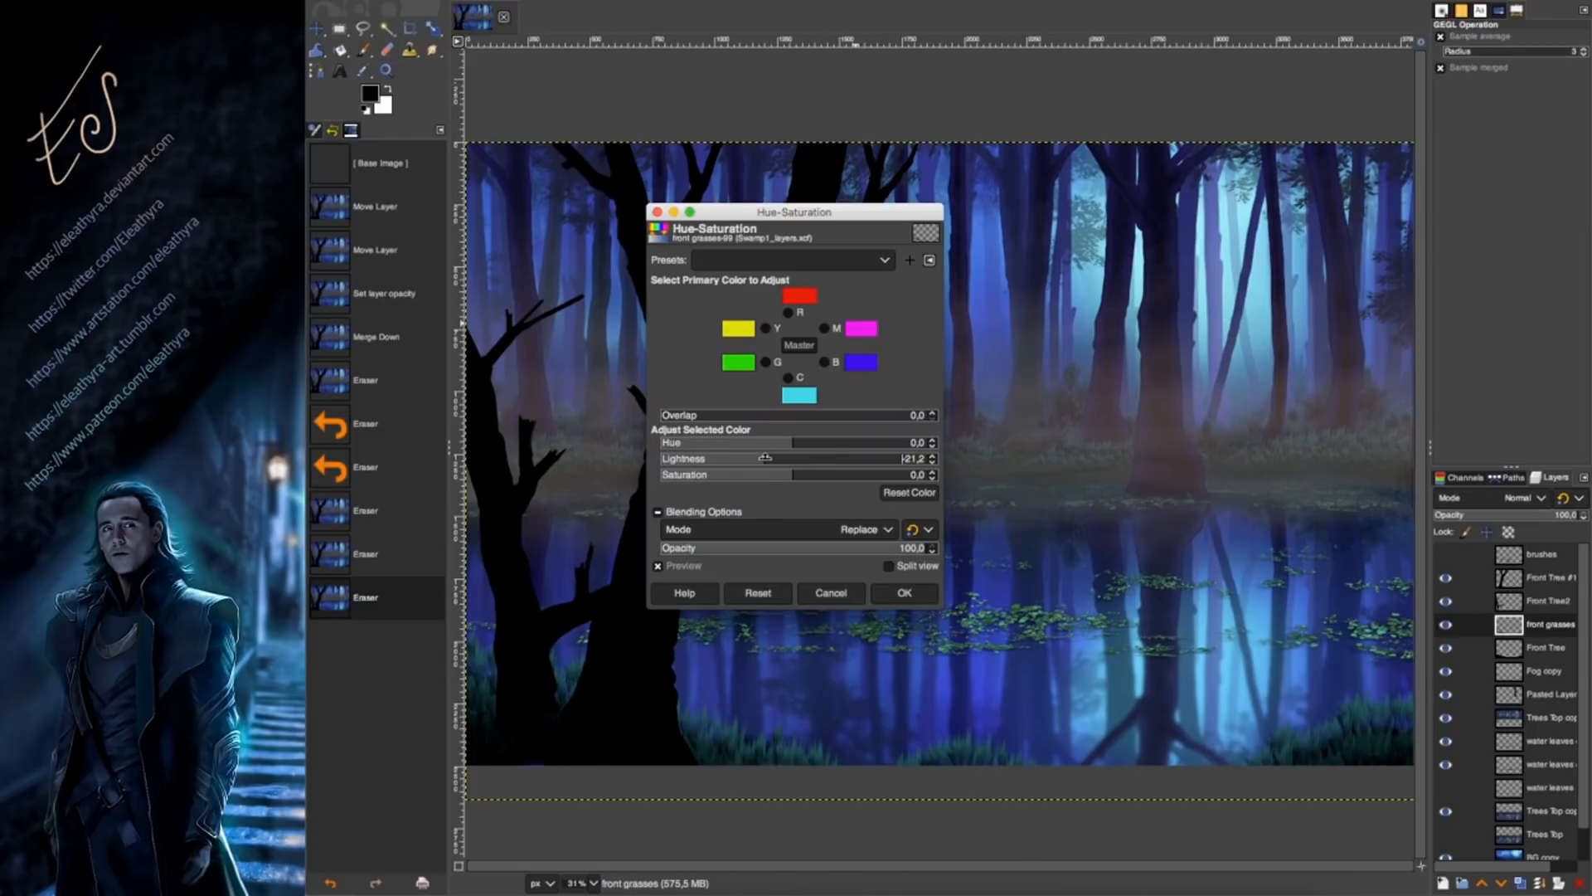
left_click_drag(1262, 371, 1211, 370)
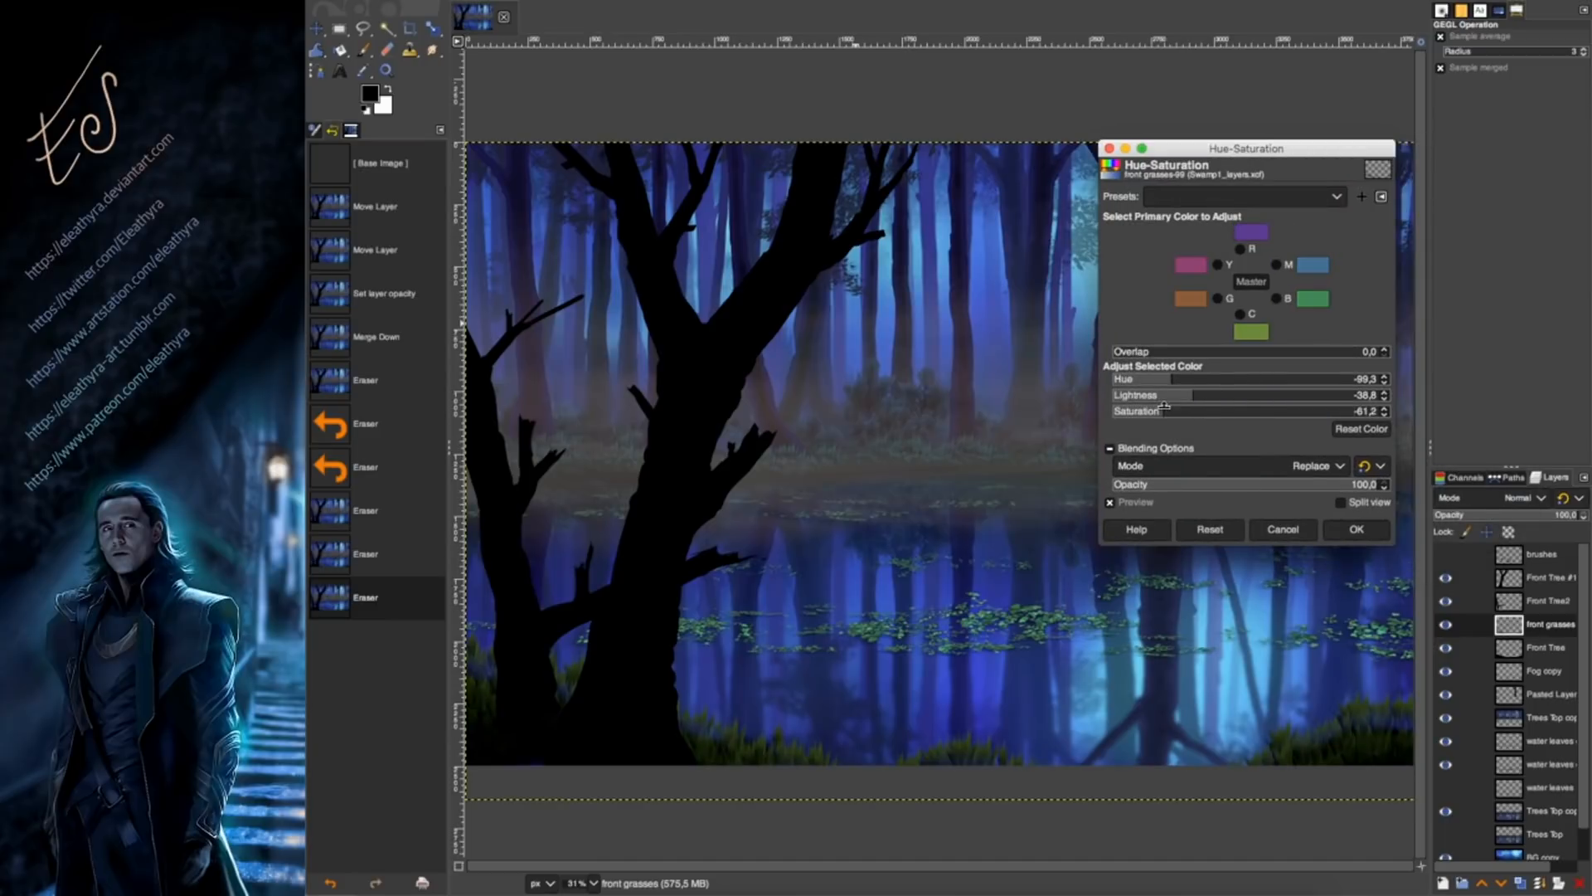
left_click_drag(1243, 395, 1229, 397)
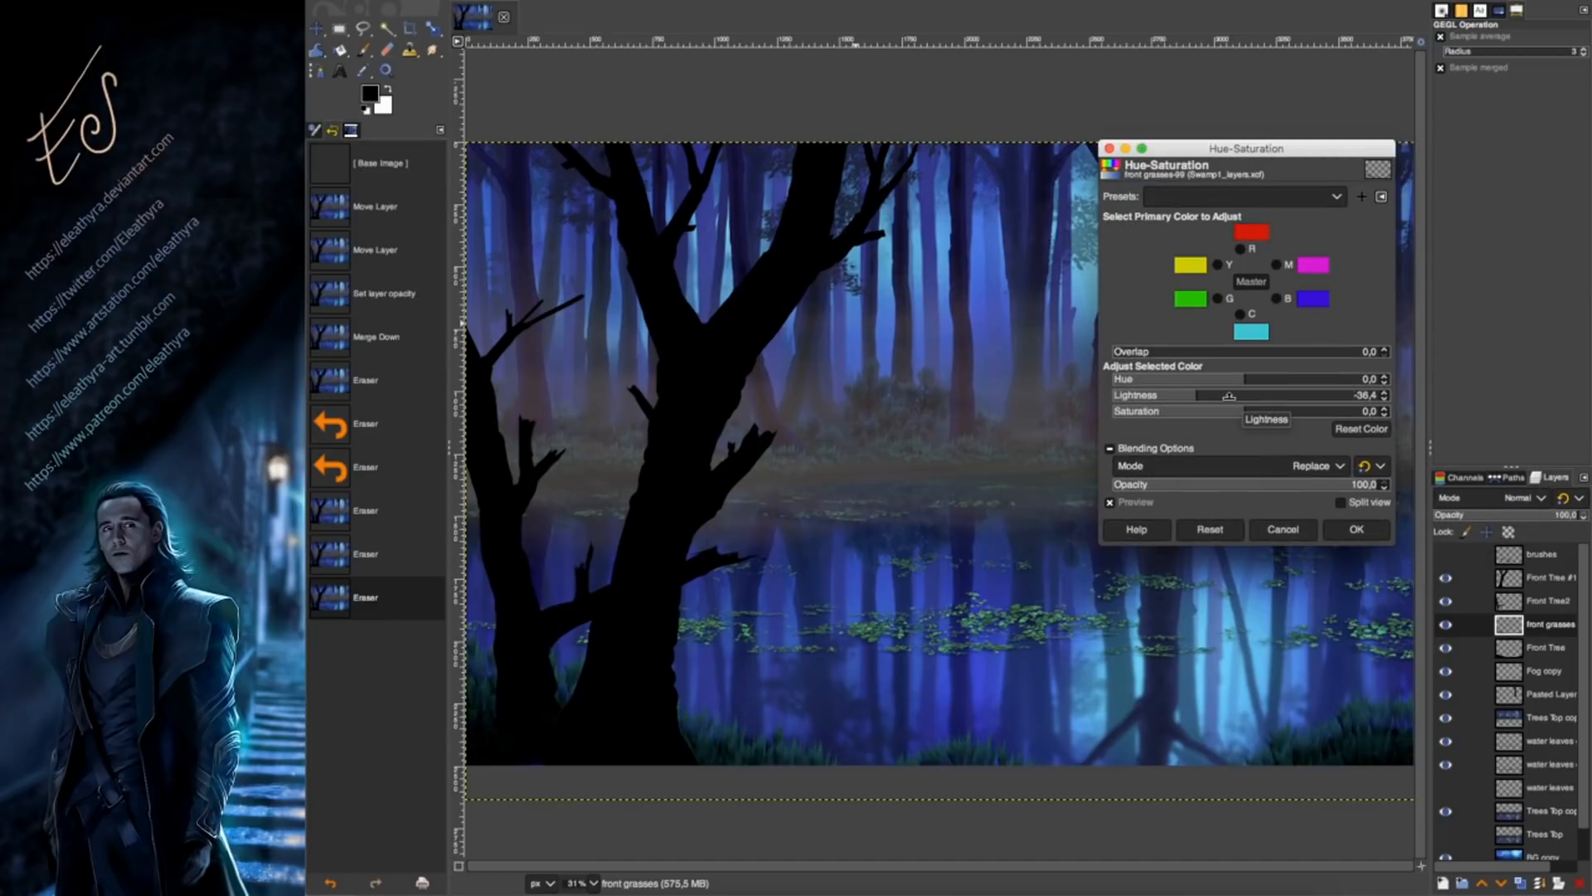
left_click(1283, 529)
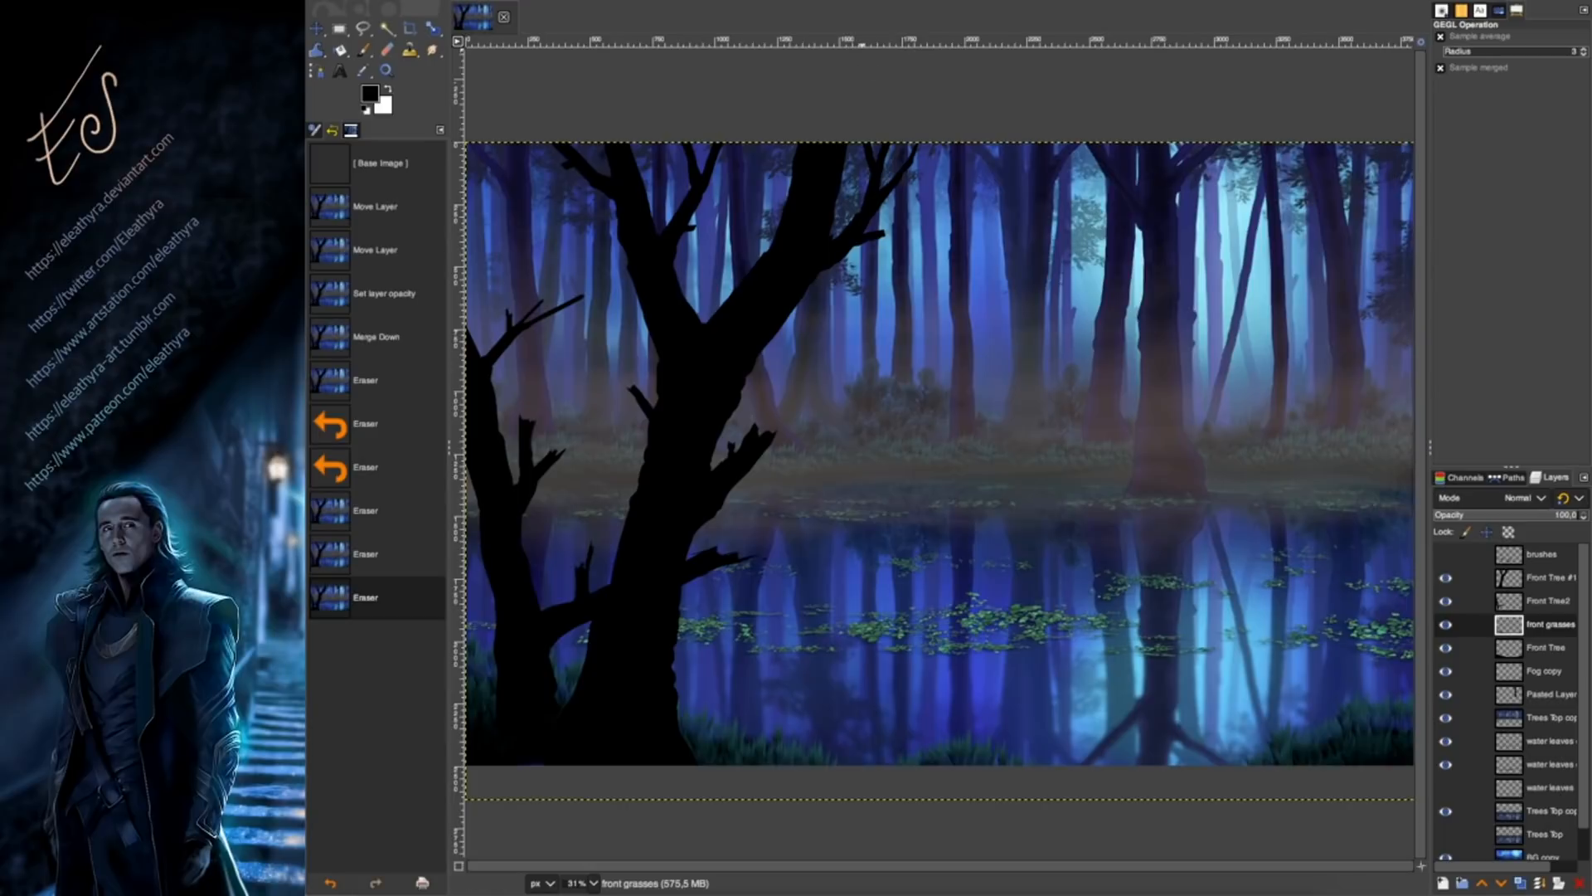
Duplicate the front grasses layer, darken the copy with Curves using input 78 and output 50, and select the original.
left_click(679, 3)
left_click(713, 155)
left_click_drag(837, 313, 843, 333)
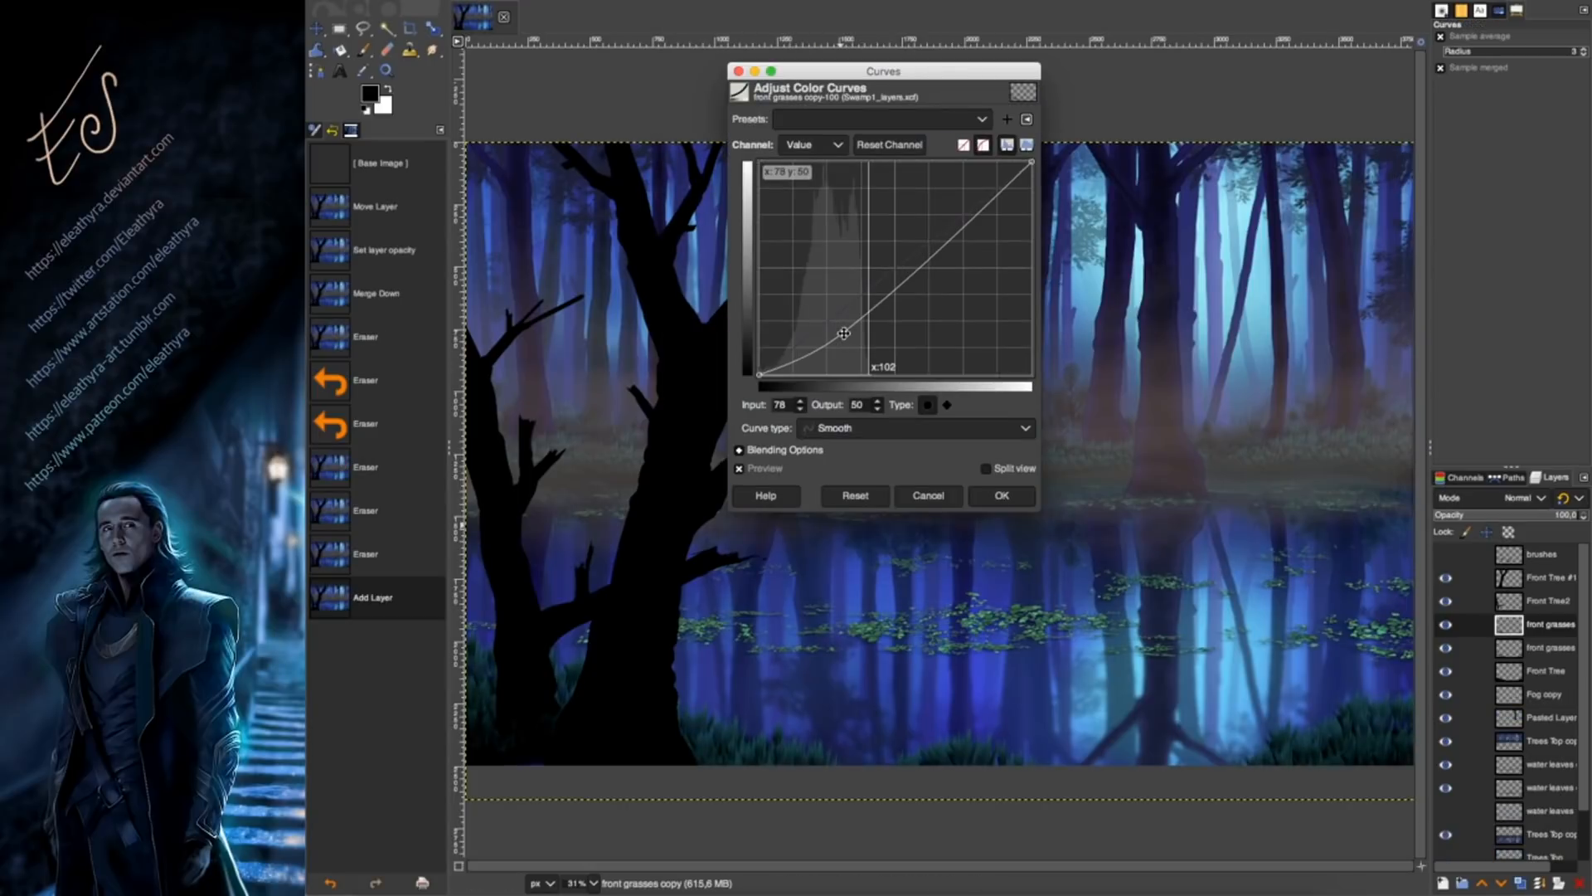
left_click(1002, 495)
left_click(1535, 652)
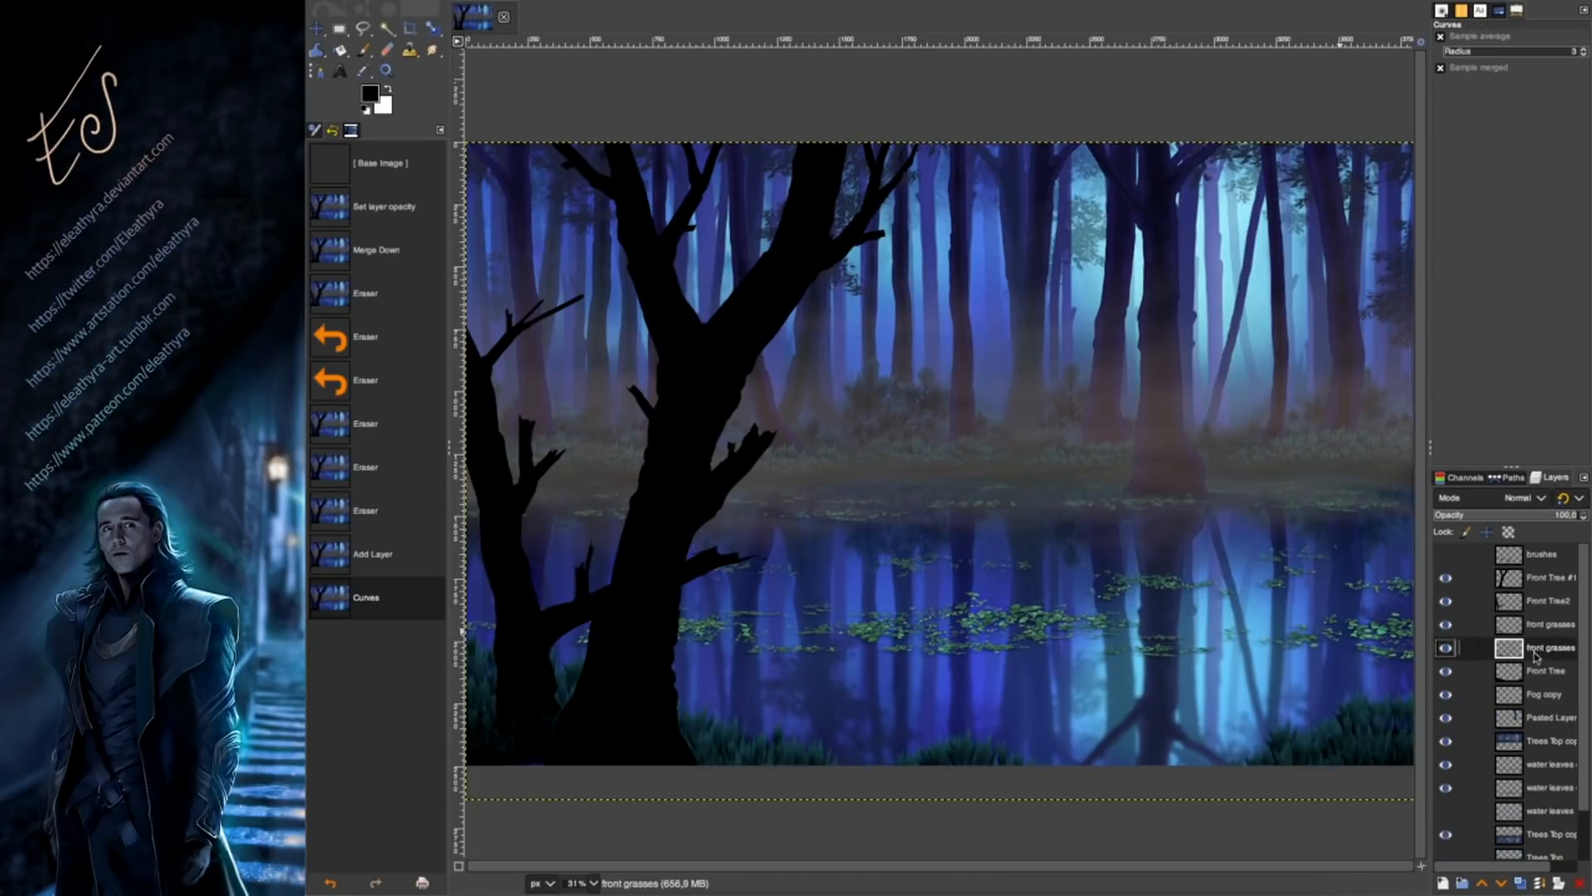
Nudge the original front grasses layer slightly upward behind its darkened copy.
left_click(319, 30)
left_click_drag(1038, 657, 1017, 643)
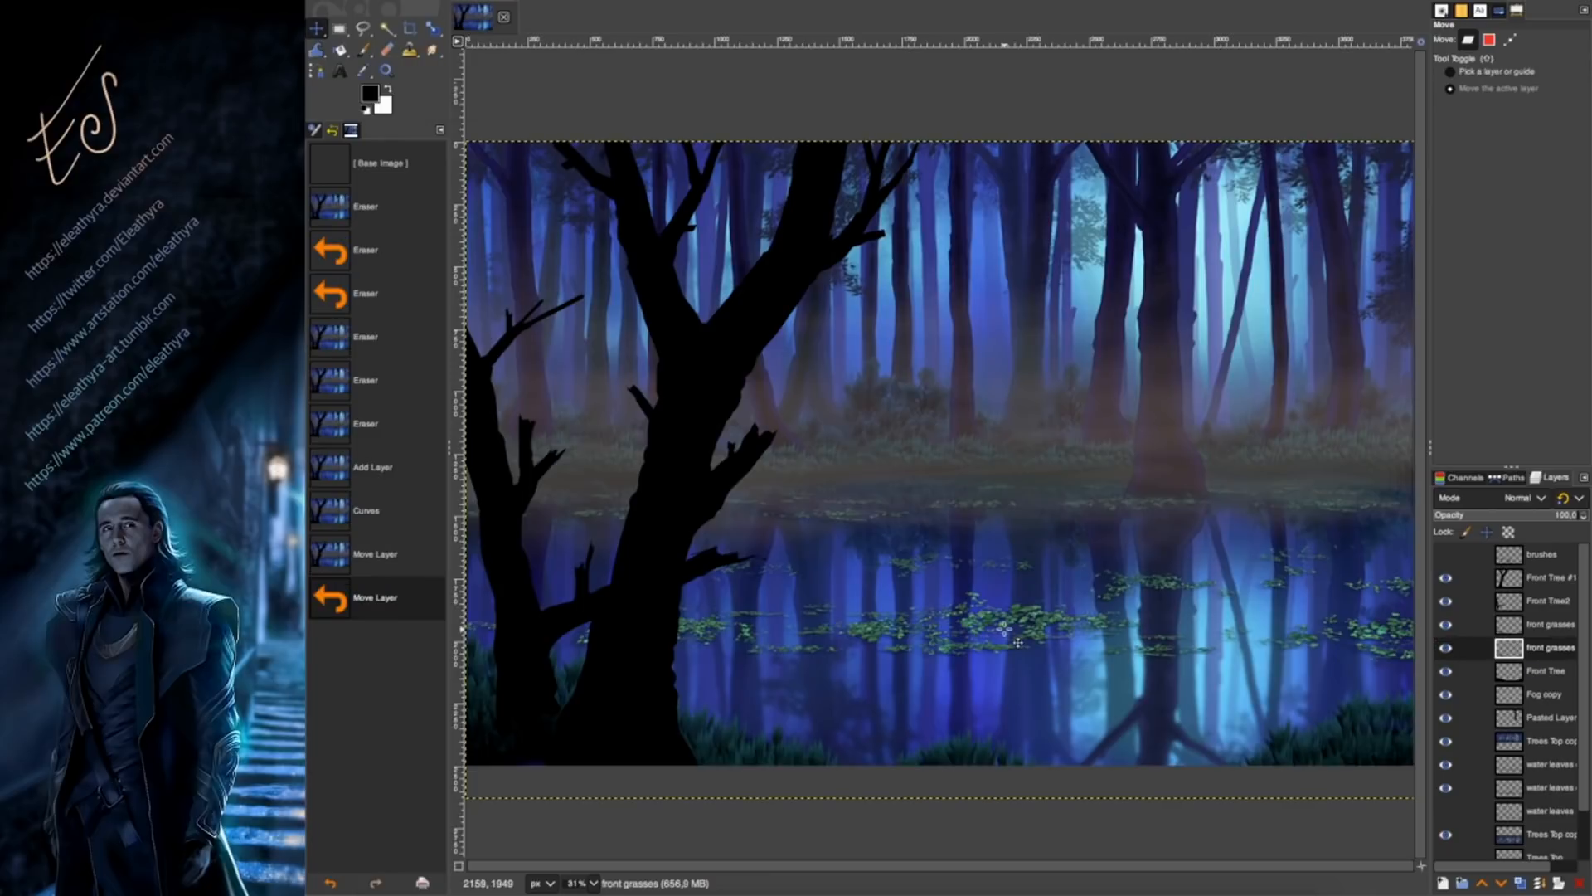
key("Up")
key("Up")
key("Up")
key("Up")
key("Up")
key("Up")
key("Up")
key("Up")
key("Up")
key("Up")
key("Up")
key("Up")
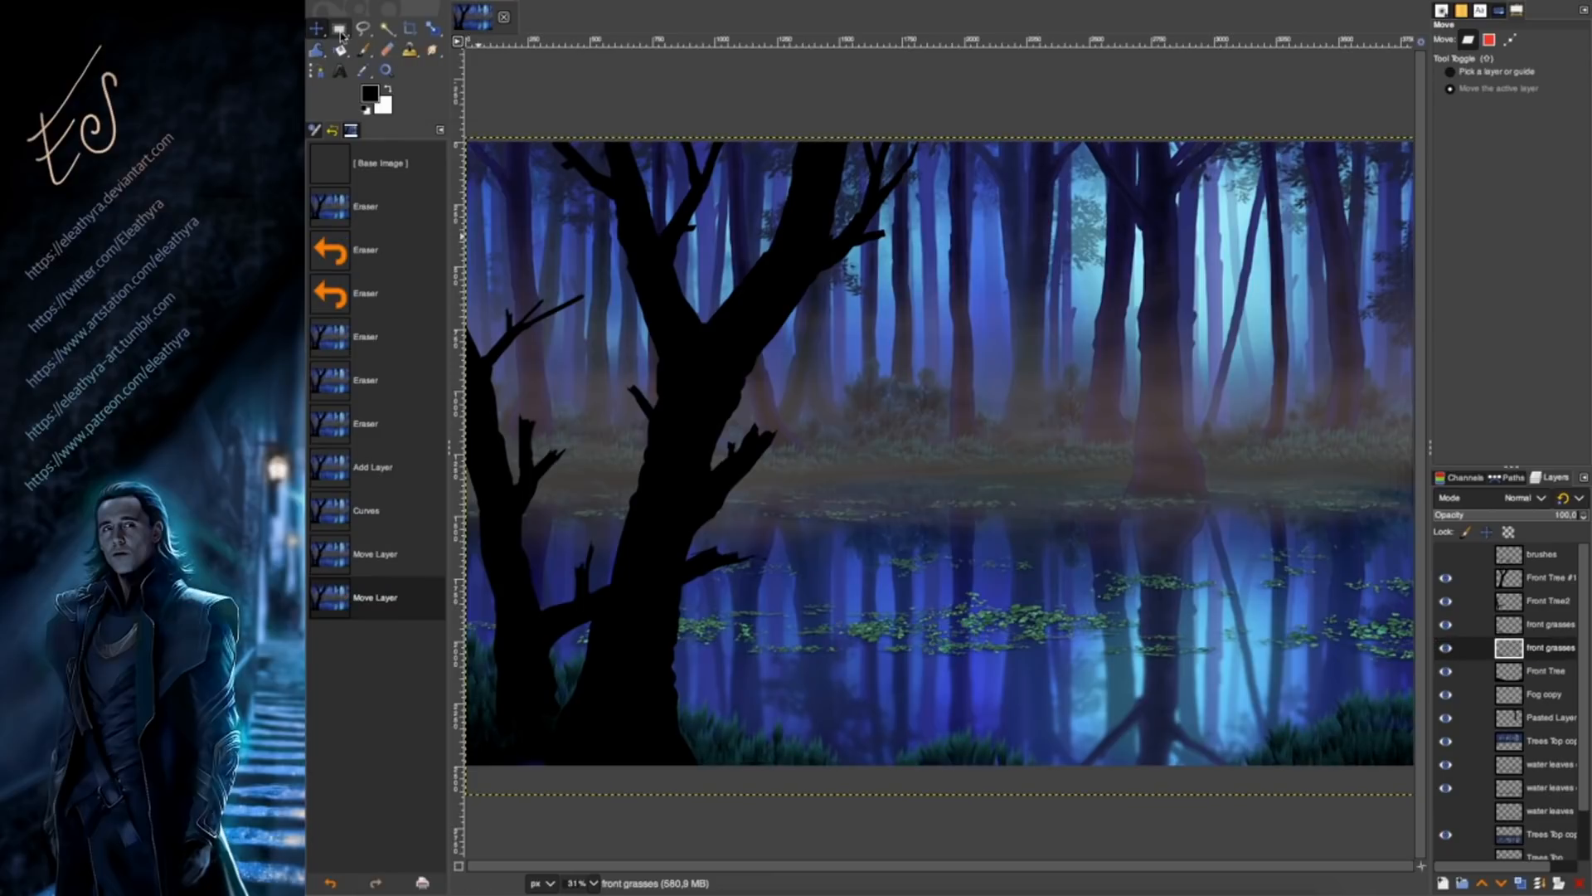
Crop the original front grasses layer to the full-width lower band, 3810 by 747 px at vertical position 1869.
left_click(410, 29)
left_click_drag(1409, 671, 457, 799)
left_click_drag(709, 697, 716, 634)
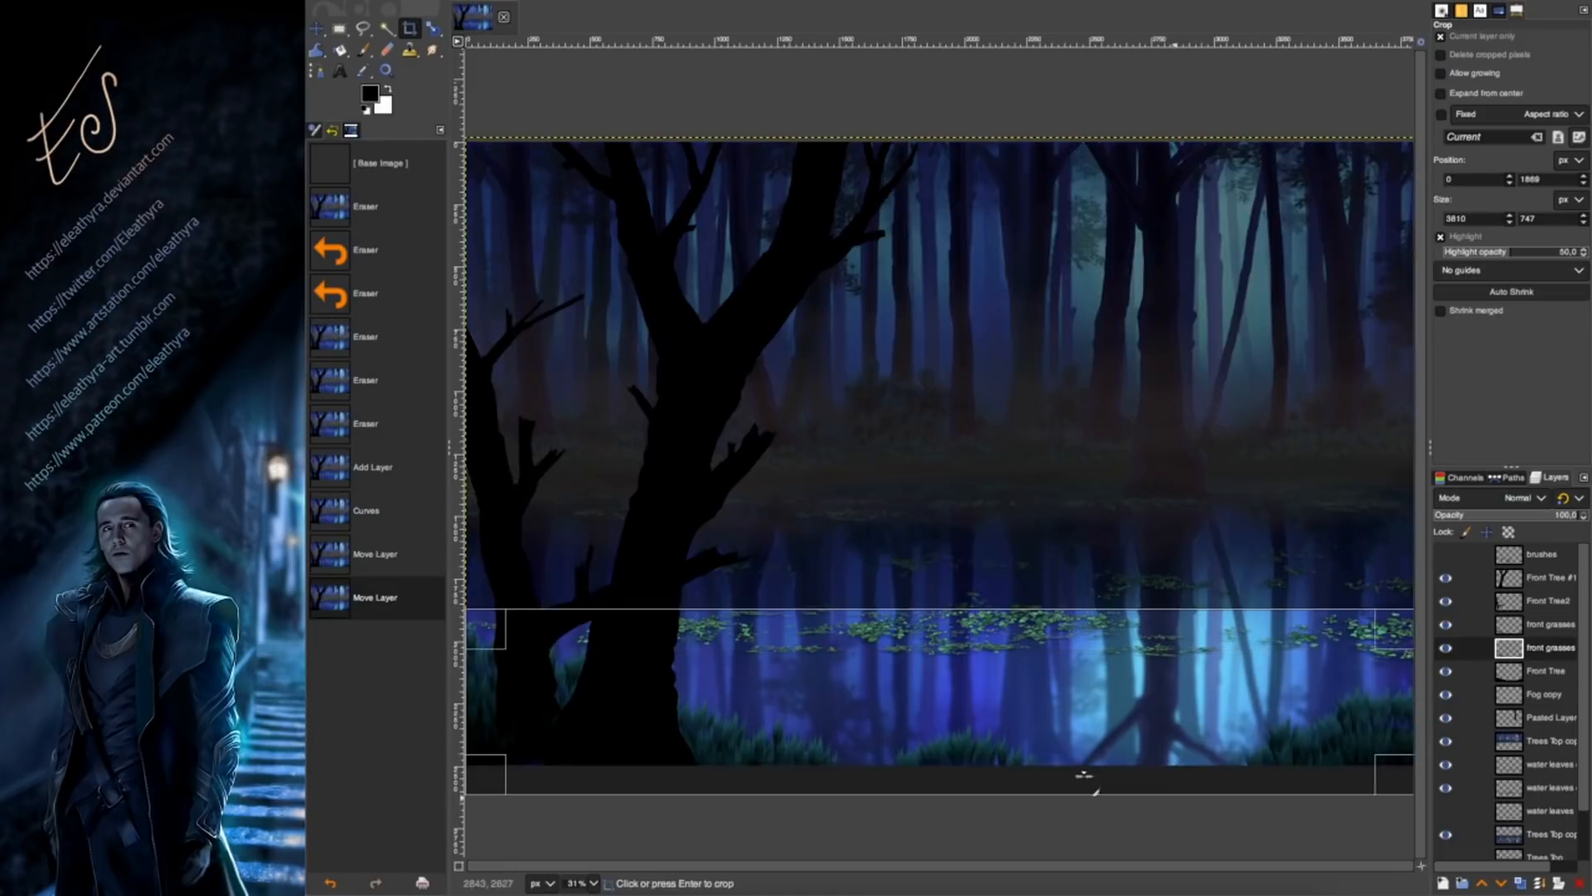
key("Return")
Distort the cropped grasses with Perspective, spreading the upper corners and pulling in the lower ones, and shift the layer slightly.
left_click(433, 30)
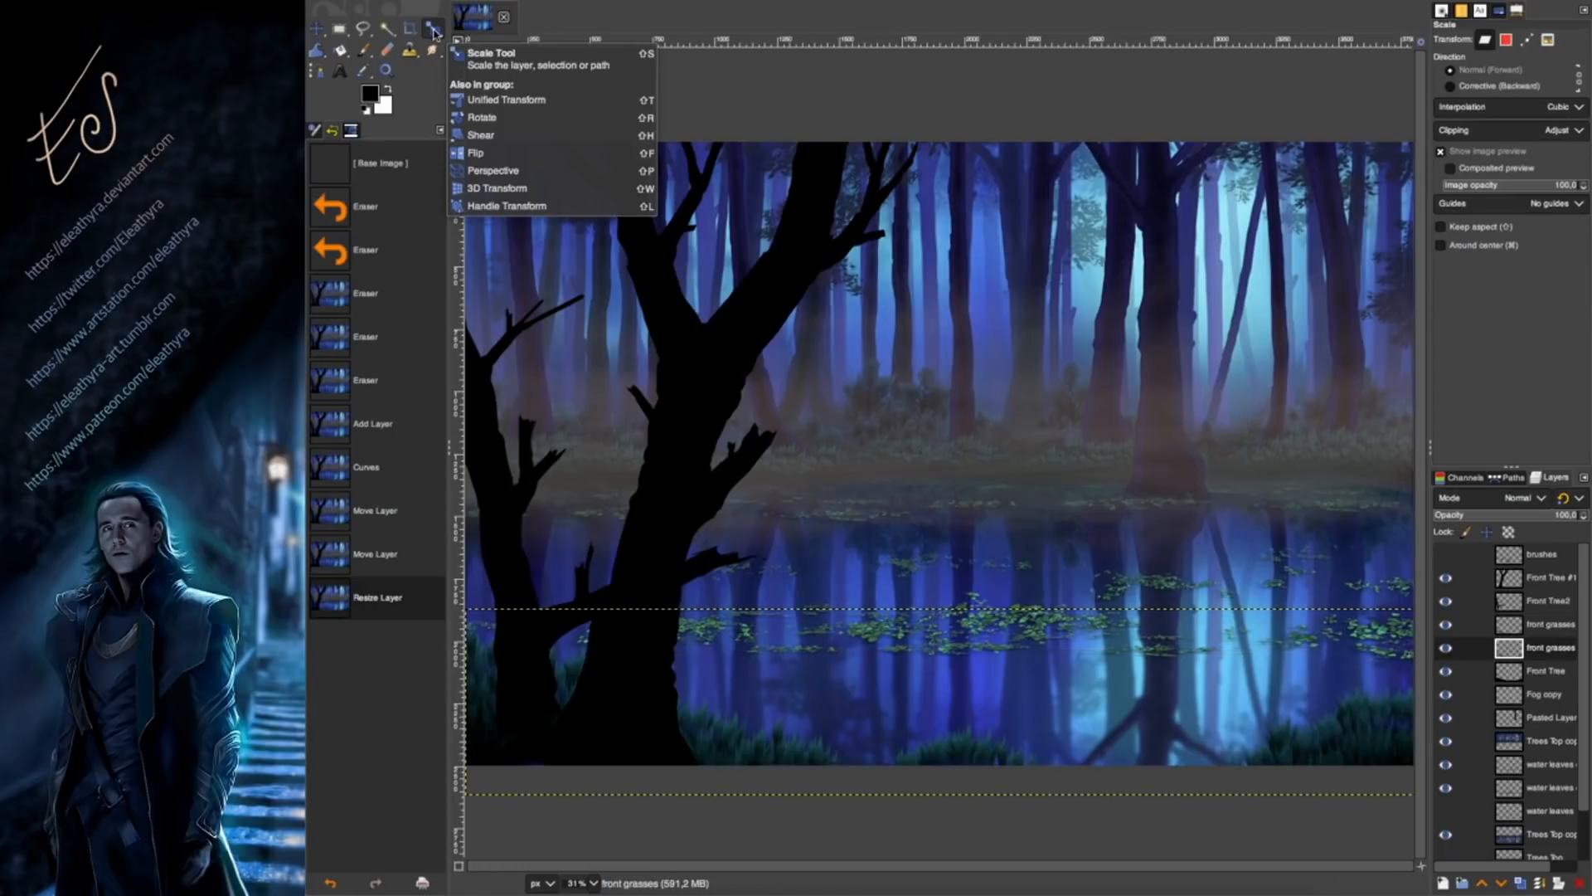
key("shift+p")
left_click(942, 700)
left_click_drag(1474, 599, 1448, 589)
left_click_drag(1407, 795, 1389, 807)
left_click_drag(497, 787, 543, 783)
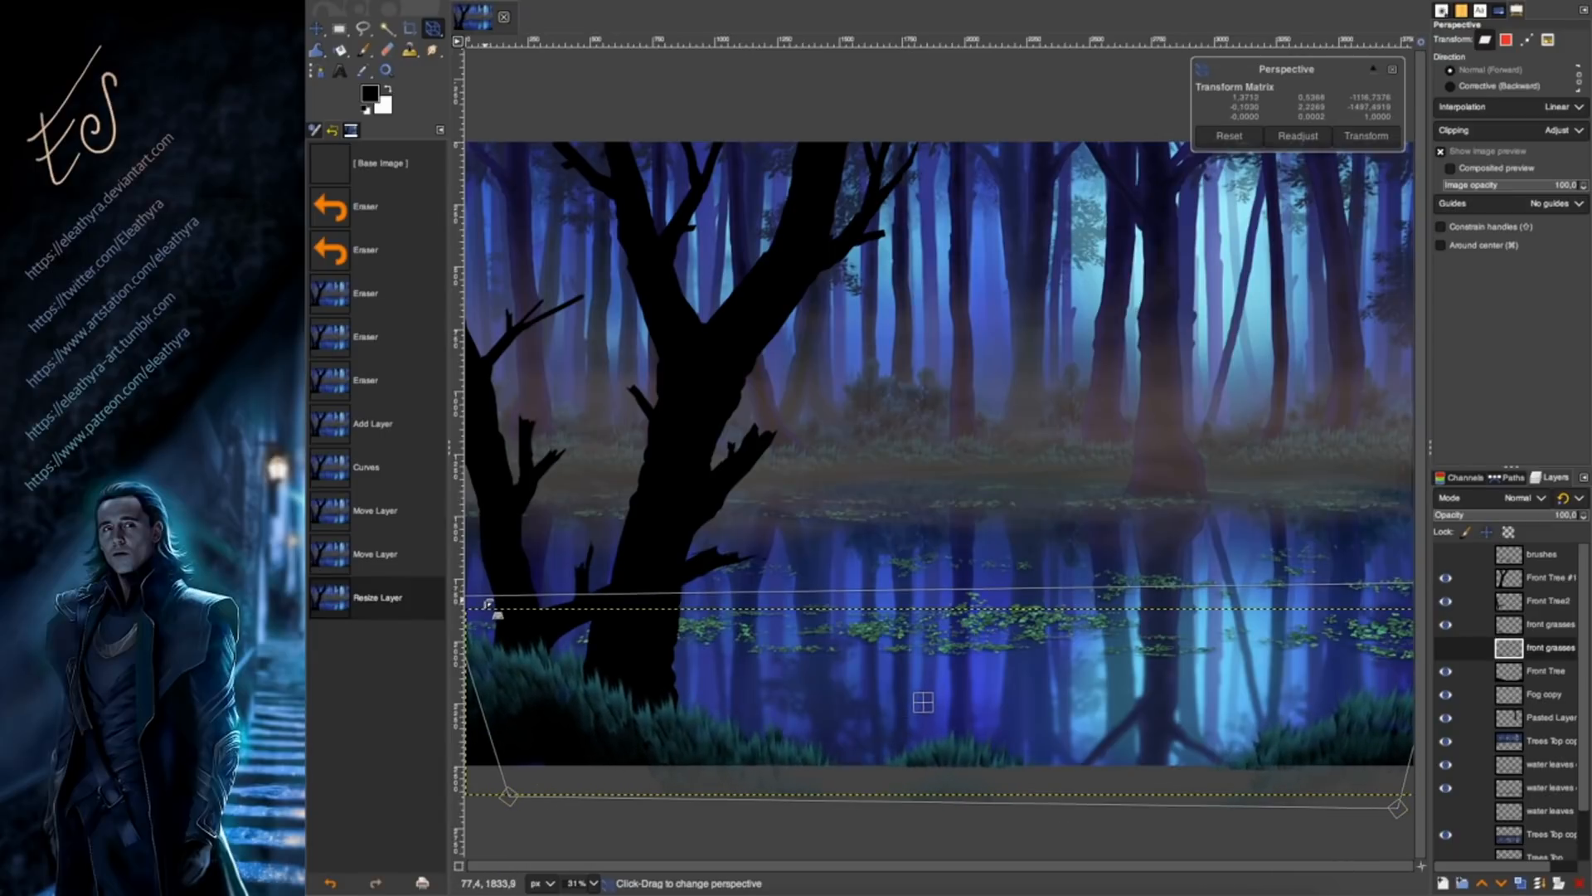
key("Return")
key("m")
left_click_drag(1110, 742, 1113, 739)
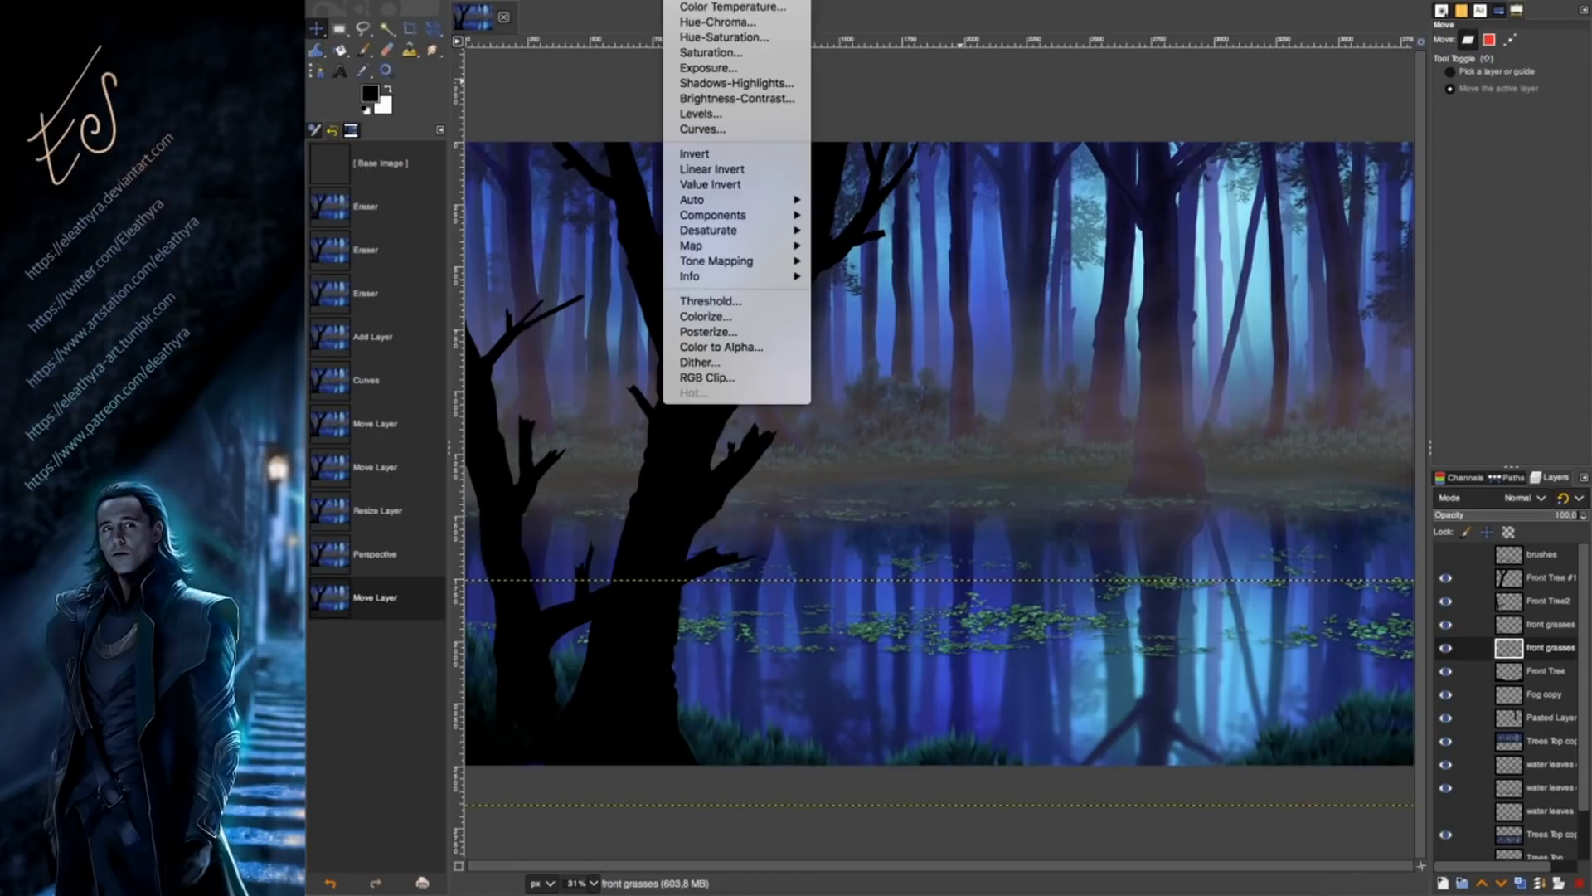
Shift the original grasses with Hue-Saturation to hue -101.5, lightness -12.1 and saturation -43, and merge the darkened copy down into them.
left_click(757, 35)
left_click_drag(1213, 362, 1169, 350)
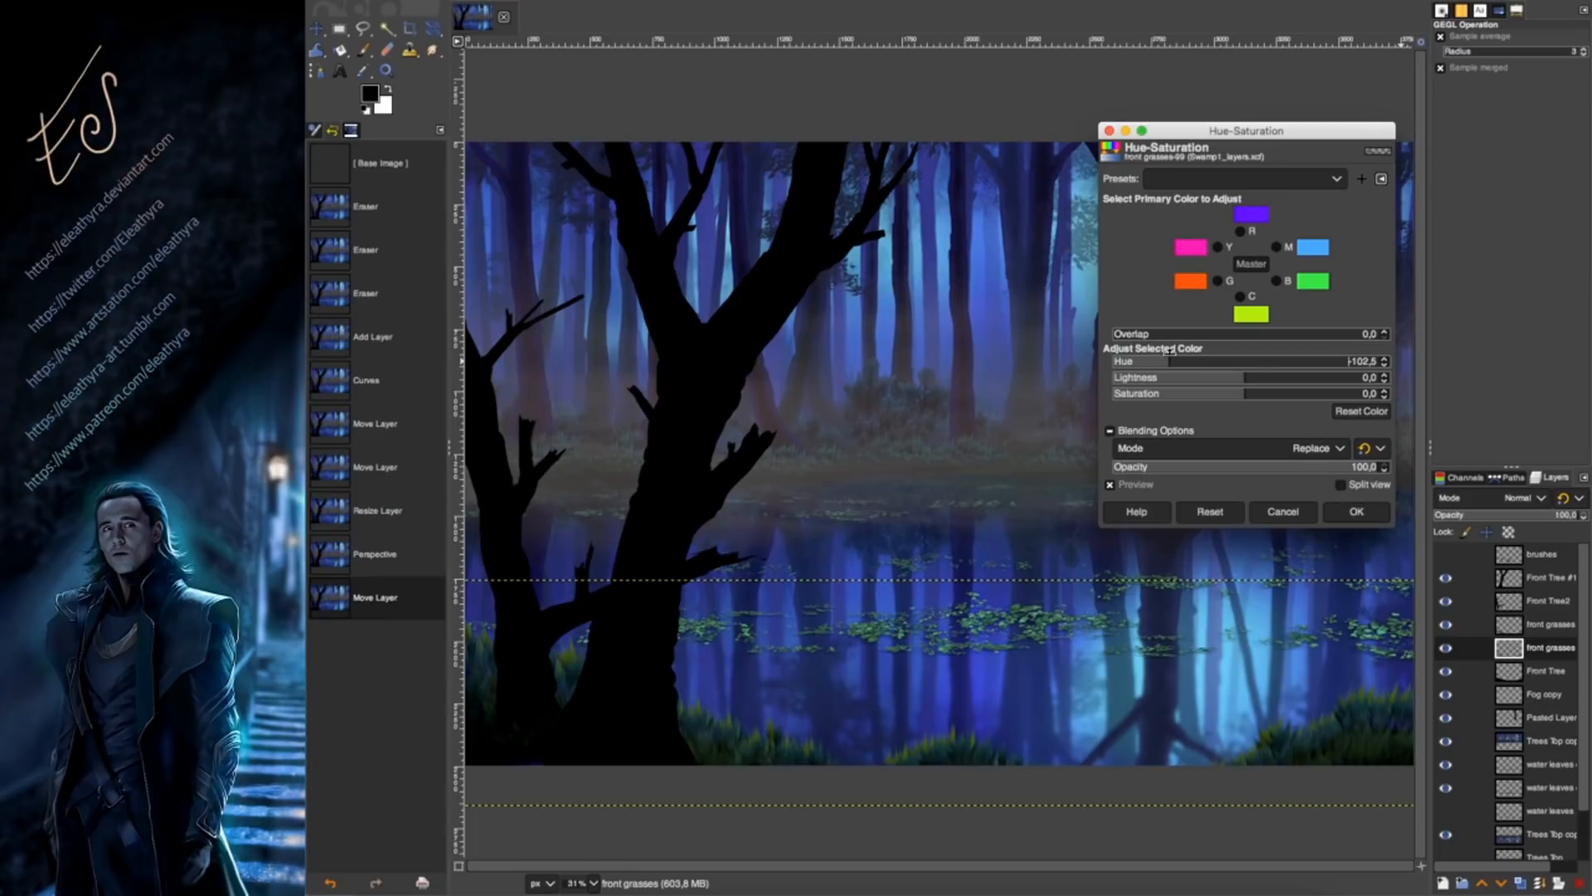
left_click(1212, 375)
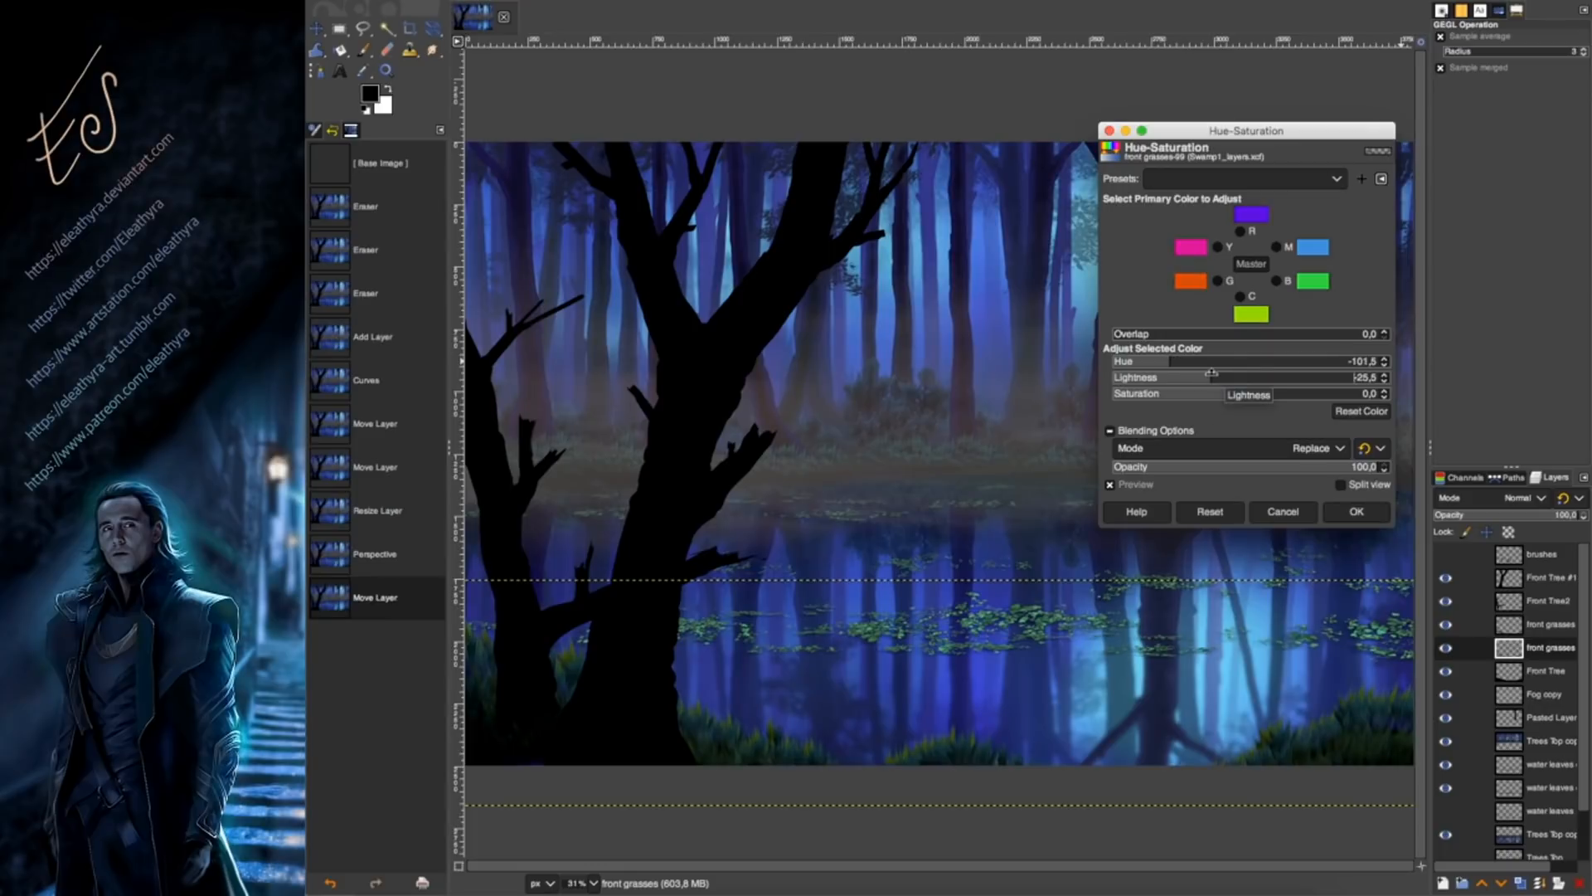
left_click(1189, 389)
left_click(1229, 374)
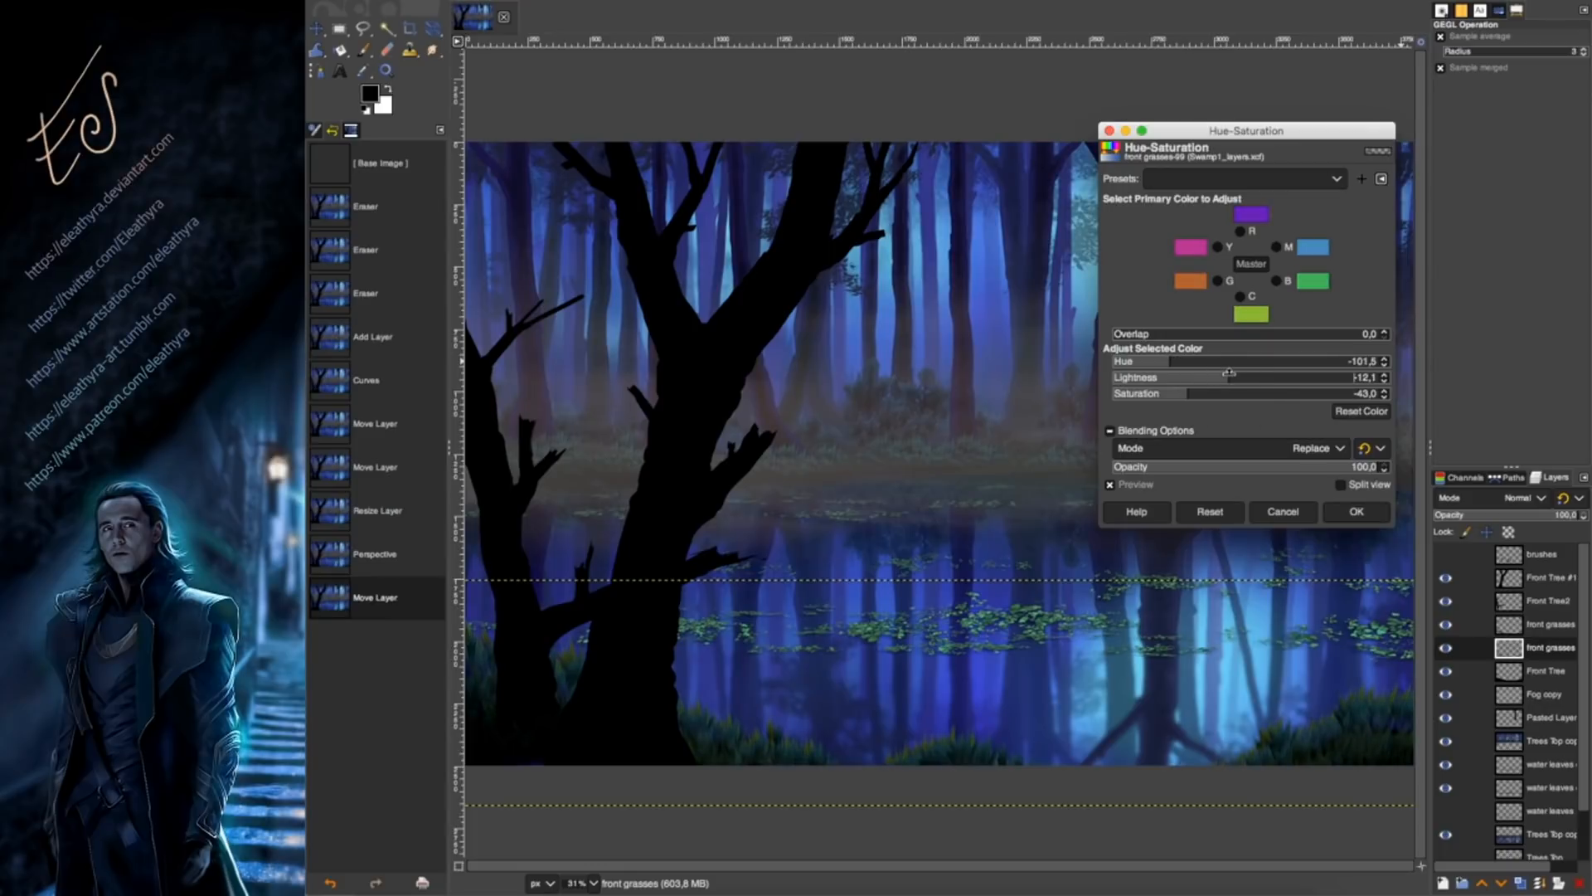
left_click(1345, 512)
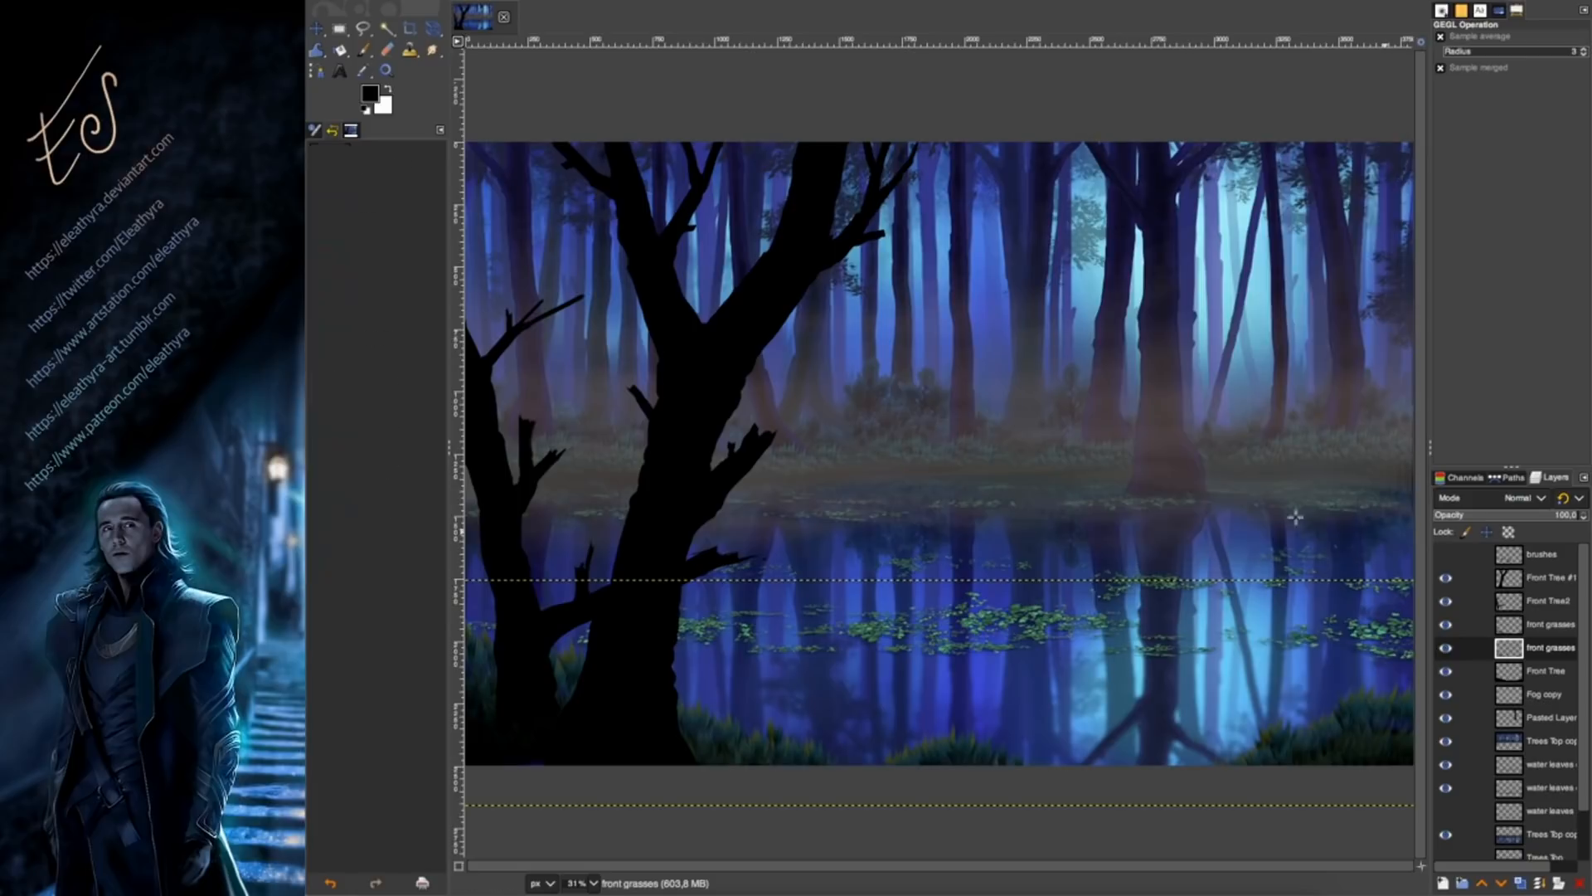
right_click(1536, 624)
left_click(1438, 287)
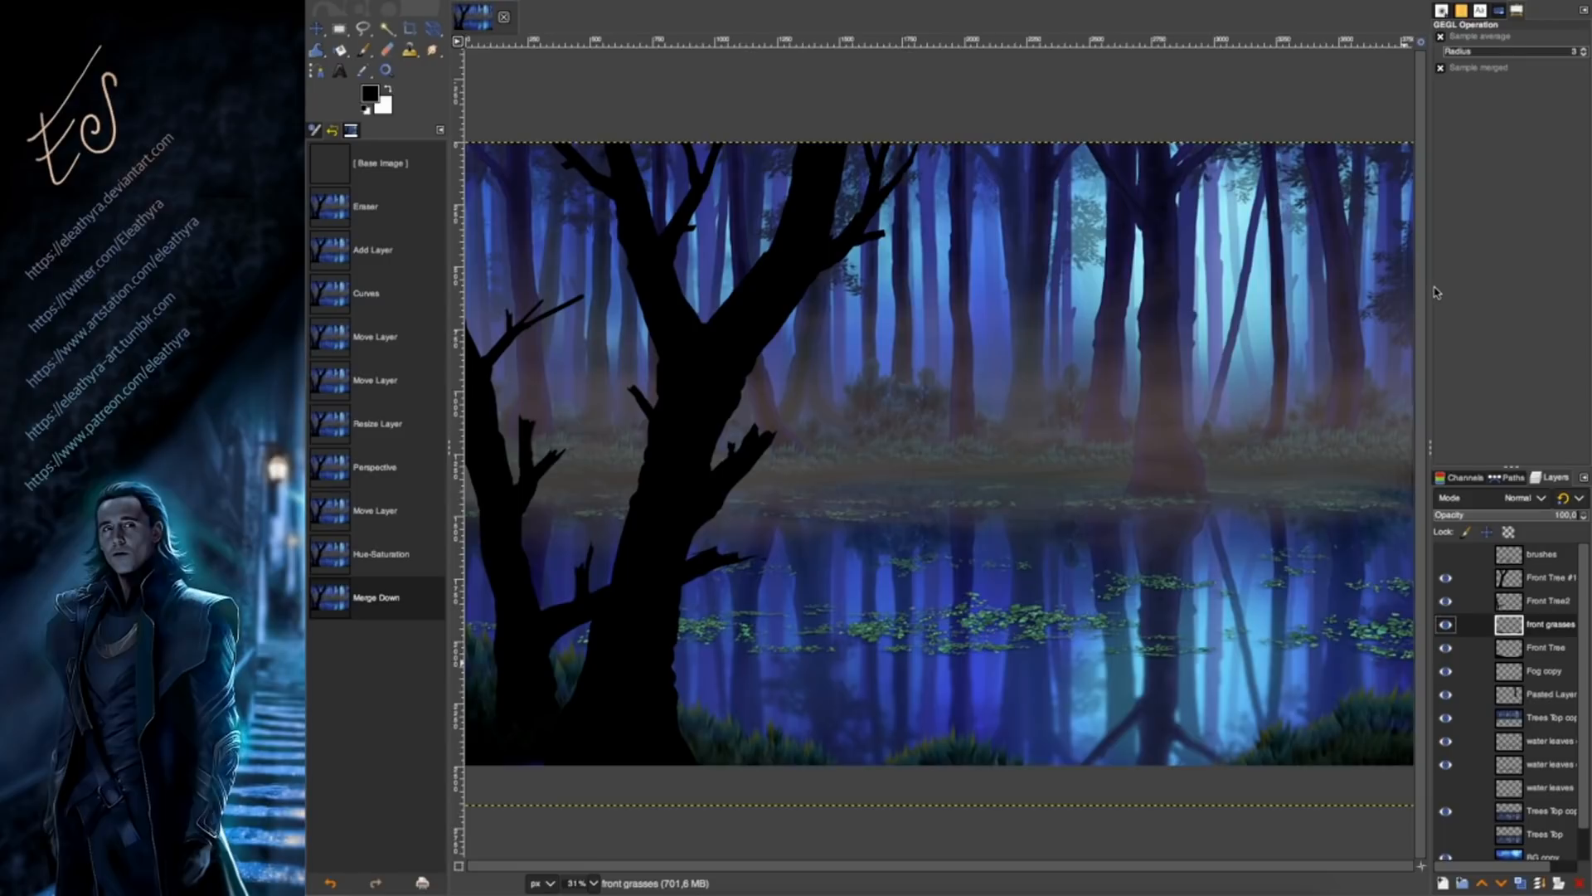
Duplicate the Front Tree2 layer, flip the copy horizontally and move it down onto the right bank.
left_click(1548, 601)
left_click(1521, 883)
key("shift+f")
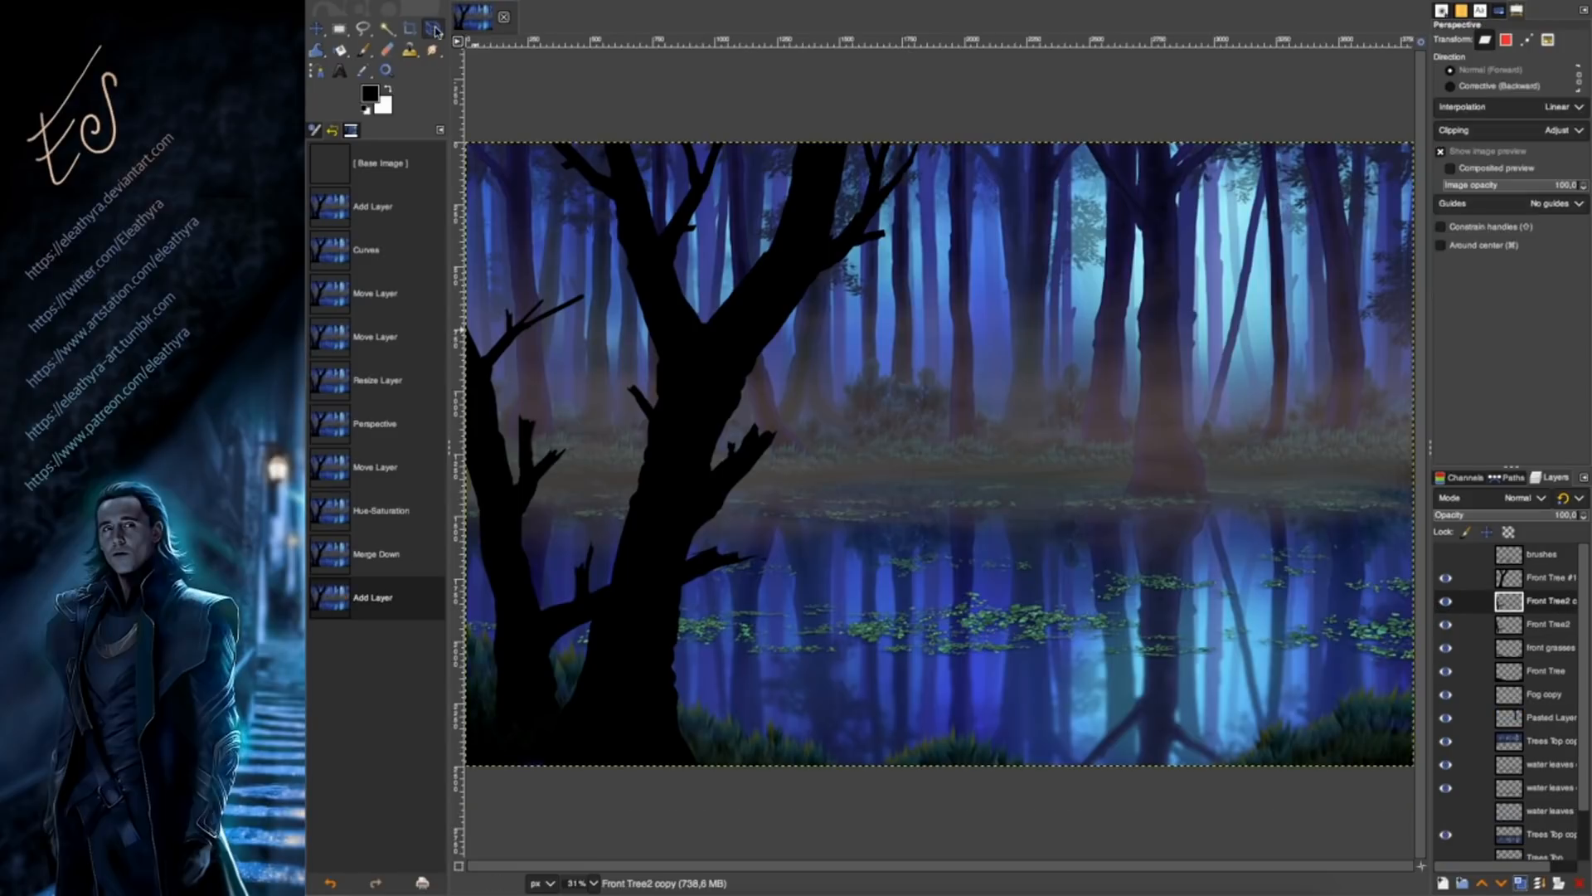
left_click(635, 521)
key("m")
left_click_drag(1355, 655, 1318, 796)
left_click_drag(1336, 737, 1390, 664)
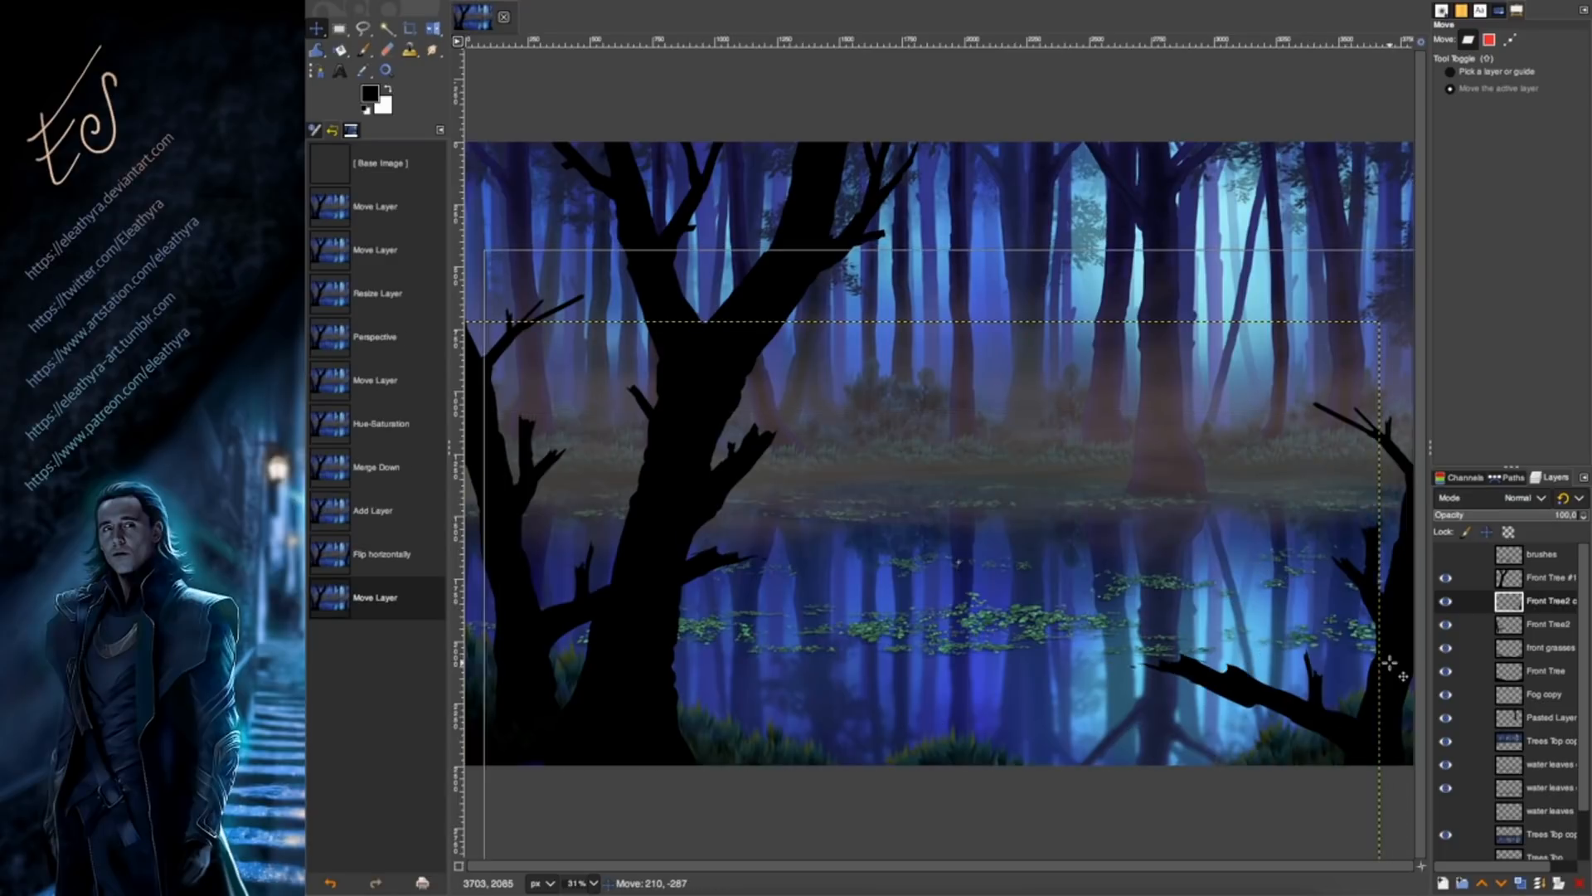
left_click(432, 30)
key("shift+p")
left_click_drag(1341, 259, 1337, 454)
left_click(1393, 70)
Move the flipped tree copy up and inward, and crop its layer tightly around the tree.
key("m")
left_click_drag(1196, 473, 1181, 347)
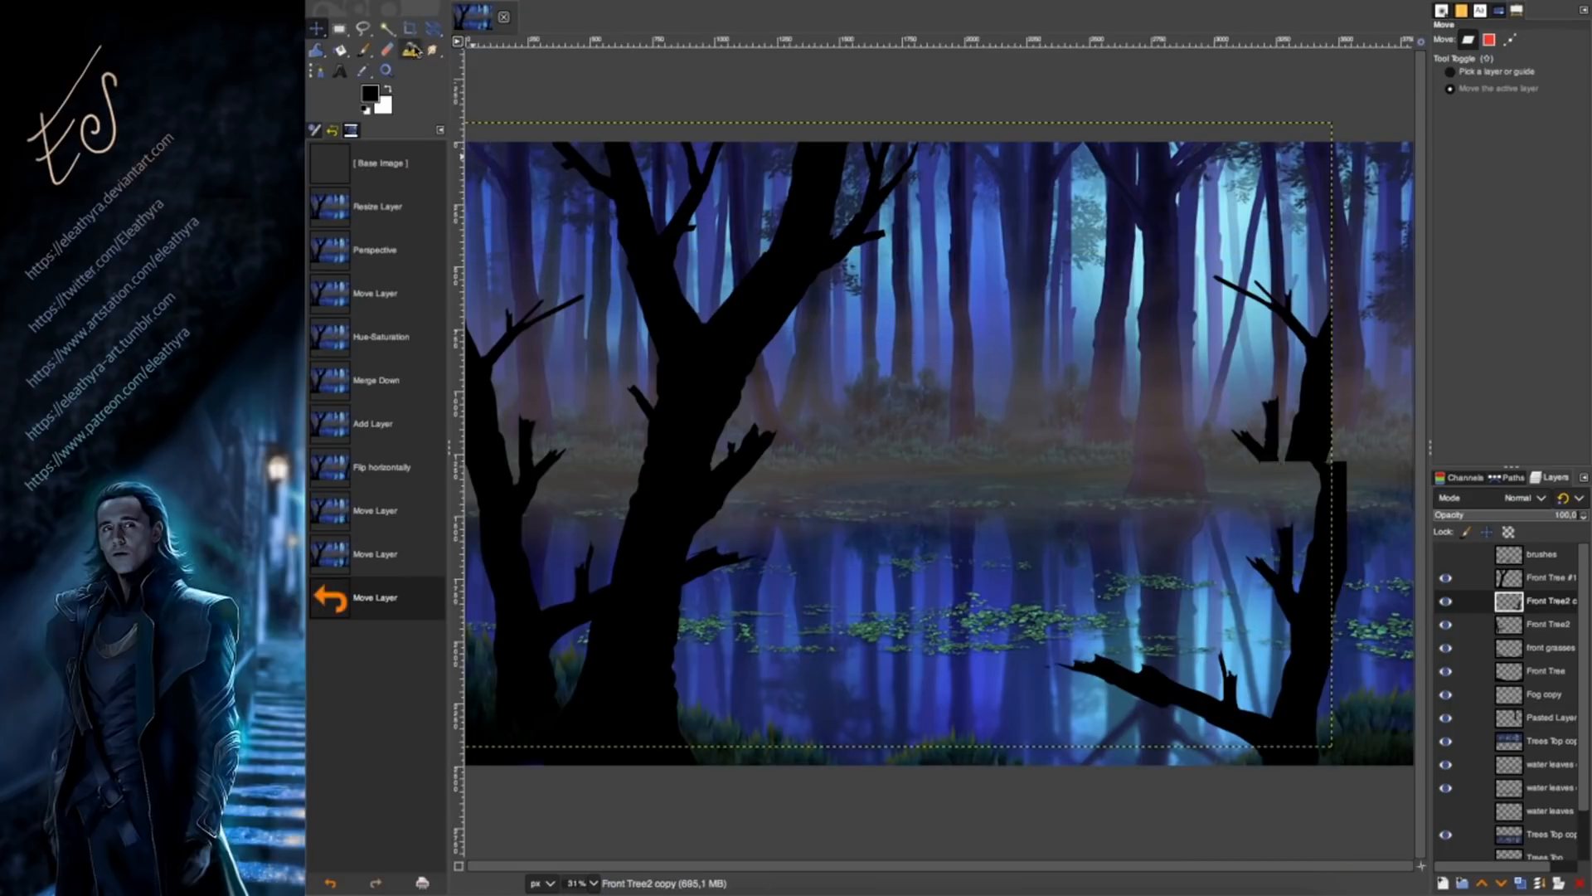
key("shift+c")
left_click_drag(1332, 726, 1042, 288)
left_click(1142, 336)
Reshape the cropped tree with Perspective into a smaller, right-leaning tree and move it down into the lower right corner.
key("shift+p")
left_click(1299, 519)
left_click_drag(1040, 725, 1174, 687)
left_click_drag(1333, 267, 1458, 346)
left_click_drag(1043, 289, 1136, 307)
left_click_drag(1174, 688, 1212, 695)
left_click_drag(1333, 727, 1343, 738)
key("Return")
key("m")
left_click_drag(1366, 562, 1378, 664)
Trim the small right tree's upper branches with the Eraser using the 2. Hardness 100 brush at size 51.
left_click(387, 50)
left_click(1448, 83)
left_click(1550, 112)
mouse_move(1311, 443)
left_mouse_down()
mouse_move(1337, 471)
mouse_move(1354, 457)
left_mouse_up()
mouse_move(1354, 458)
left_mouse_down()
mouse_move(1388, 521)
mouse_move(1384, 507)
left_mouse_up()
mouse_move(1384, 504)
left_mouse_down()
mouse_move(1386, 482)
mouse_move(1361, 475)
left_mouse_up()
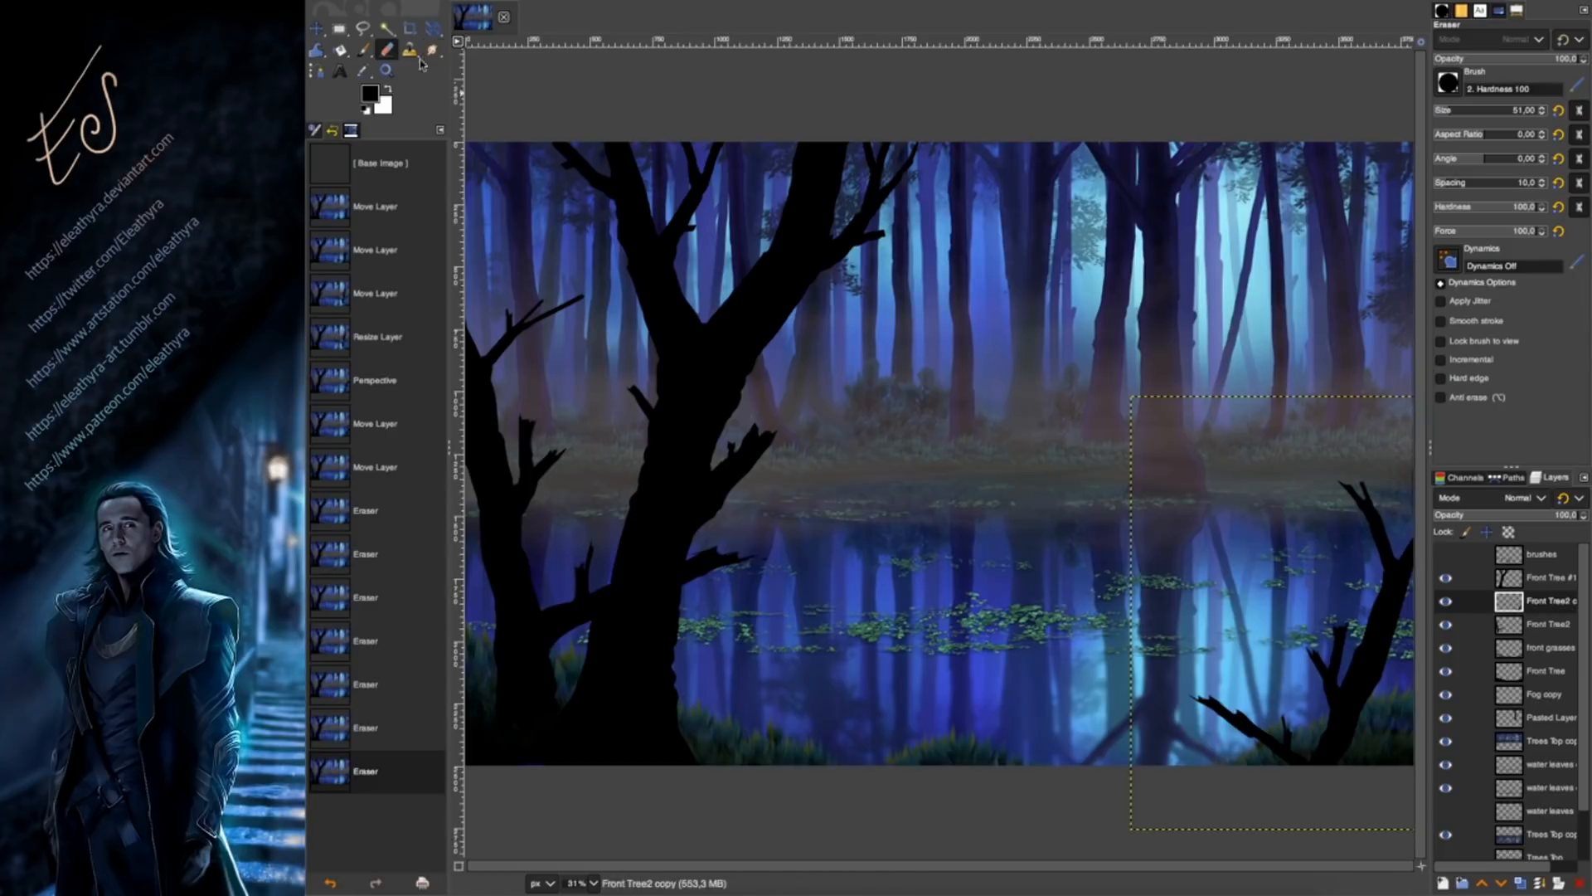
Smudge the branch edges of the small right tree into thinner, pointed ends.
key("s")
mouse_move(1327, 651)
left_mouse_down()
mouse_move(1330, 676)
mouse_move(1295, 616)
mouse_move(1342, 624)
left_mouse_up()
left_click_drag(1387, 572, 1383, 561)
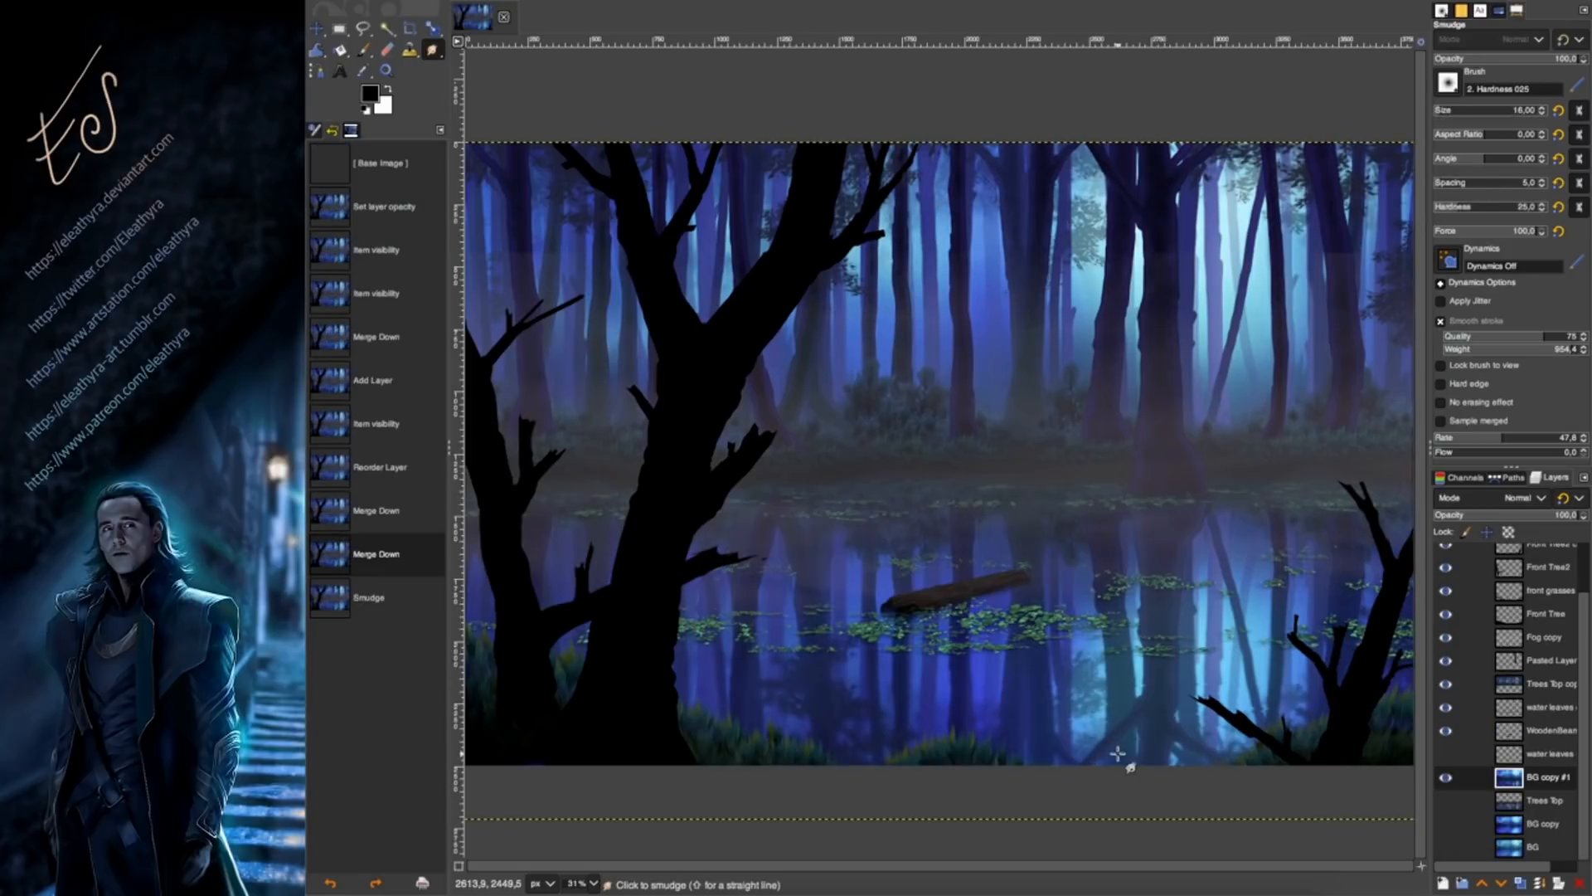
Try smudging the lower water reflections on the BG copy #1 layer and undo the stroke.
left_click_drag(1118, 754, 1138, 738)
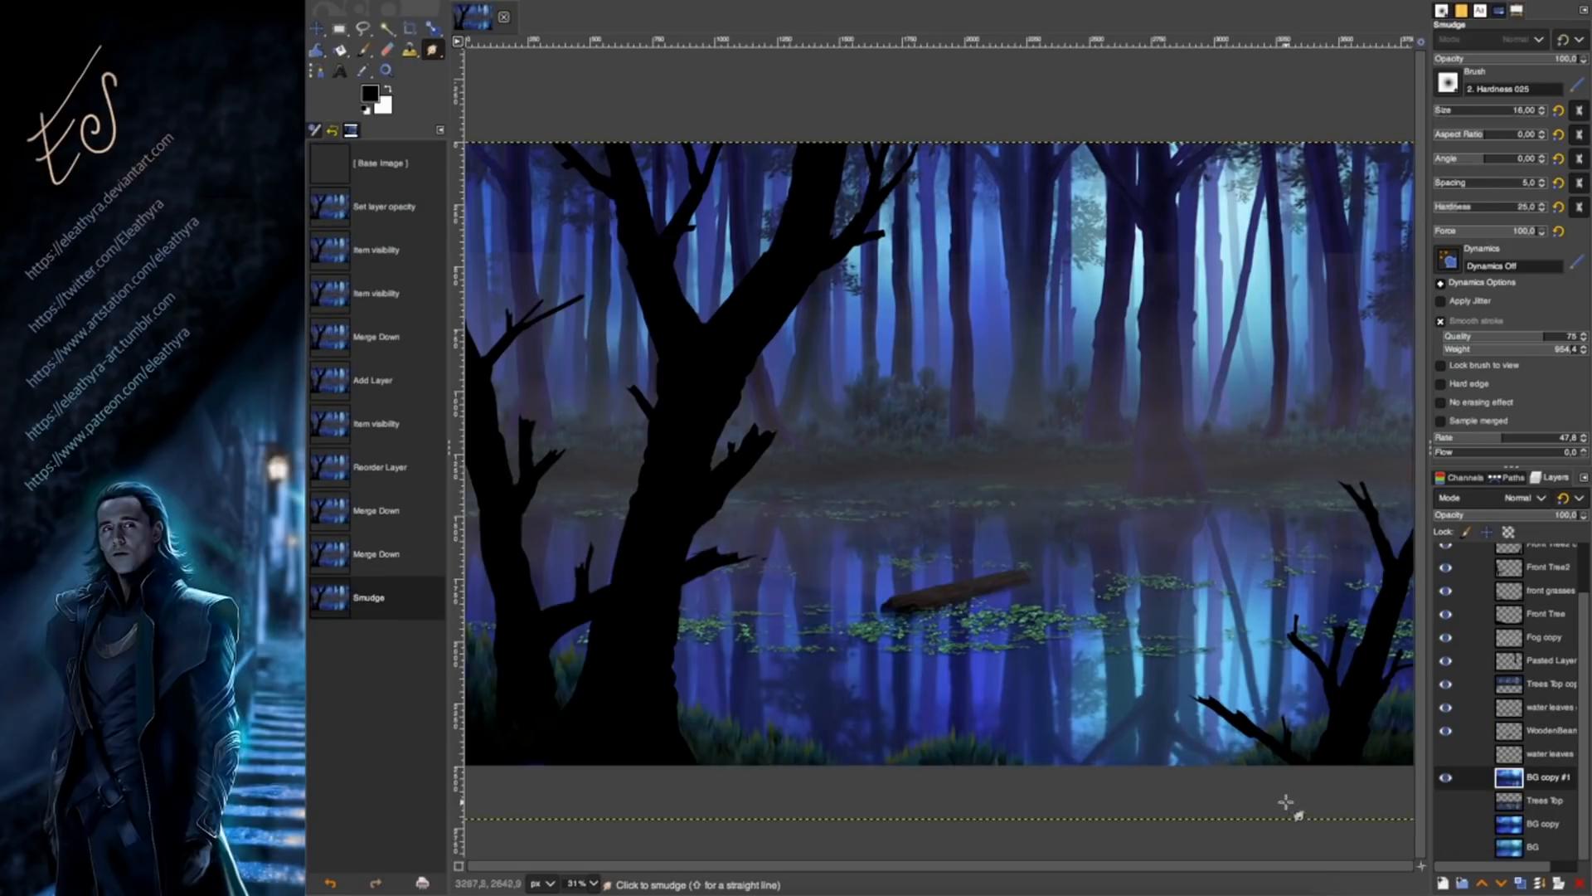
key("ctrl+z")
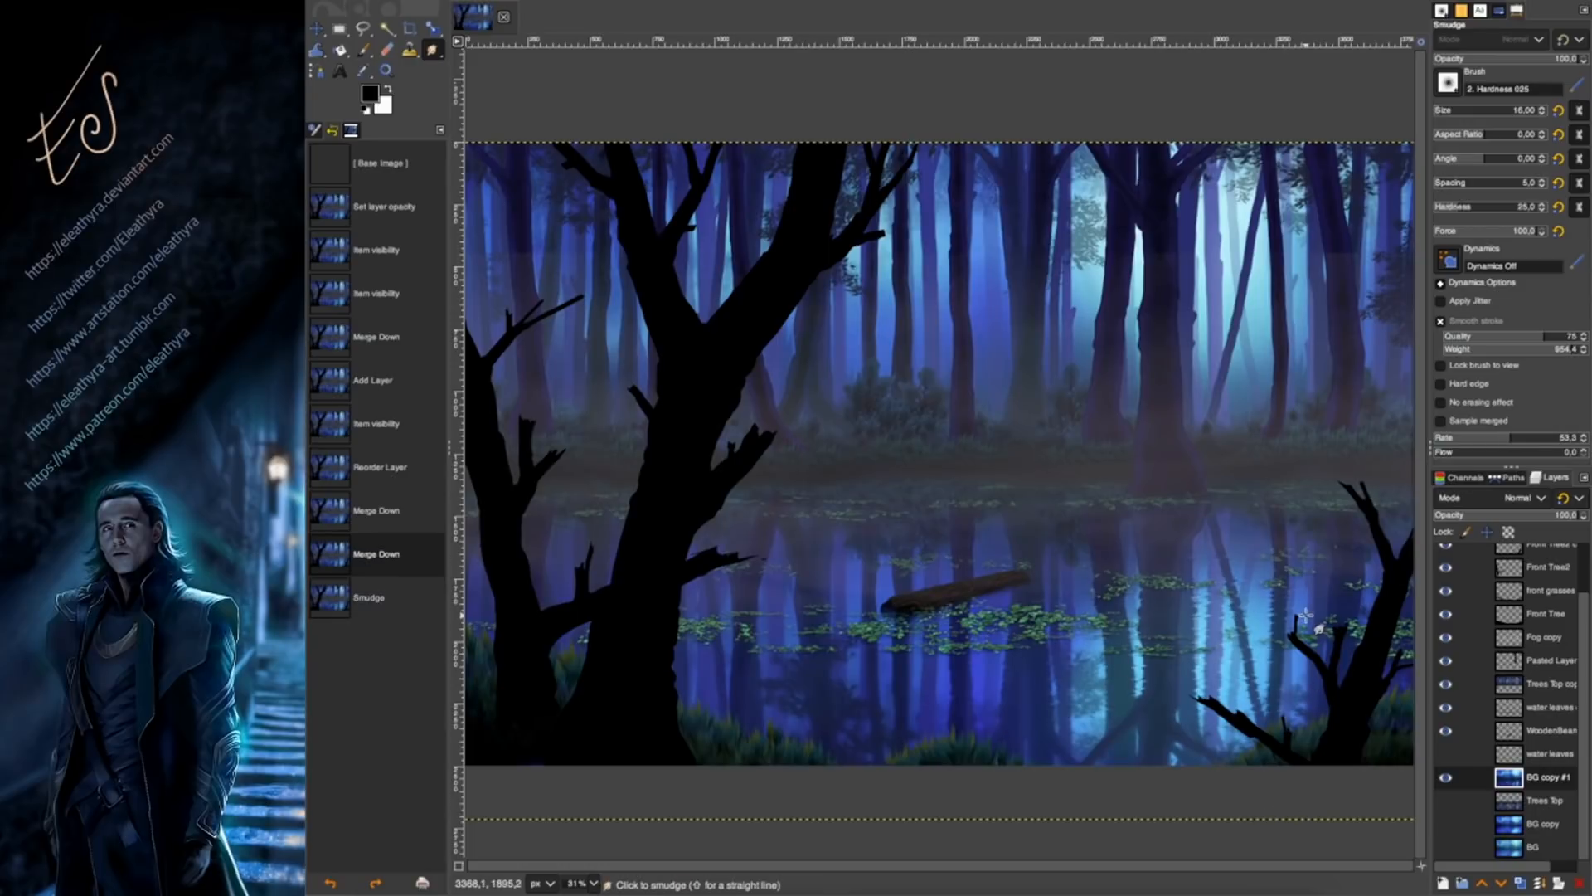
key("ctrl+y")
key("ctrl+z")
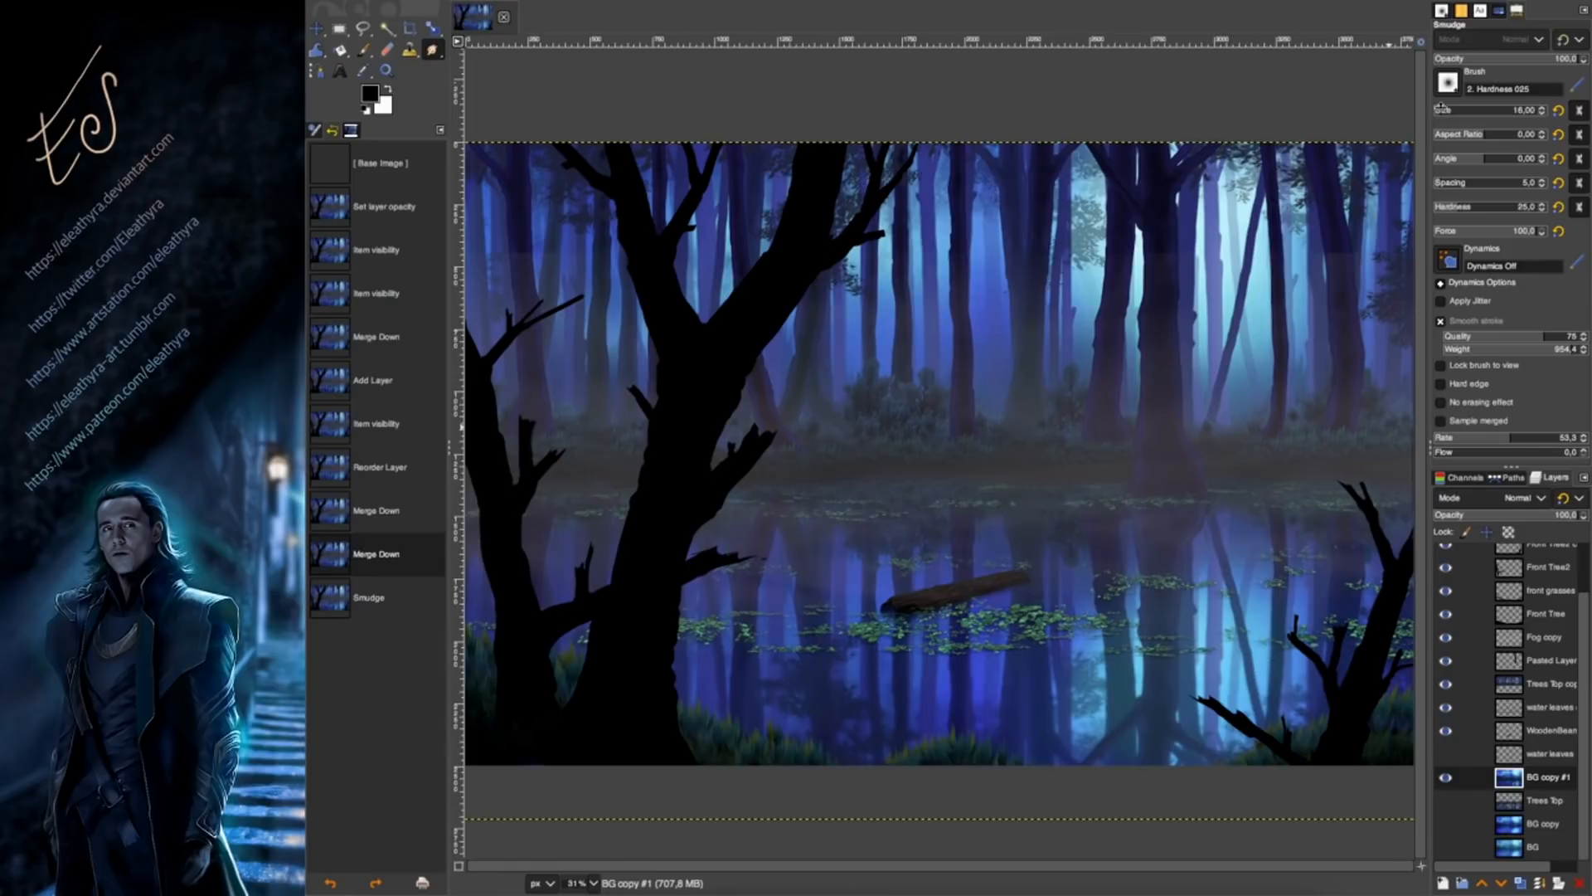
Duplicate BG copy #1, hide the original and smudge ripples into the copy's water reflections around the log and beside the large tree.
left_click(1520, 883)
left_click(1446, 801)
left_click_drag(1263, 645, 1080, 554)
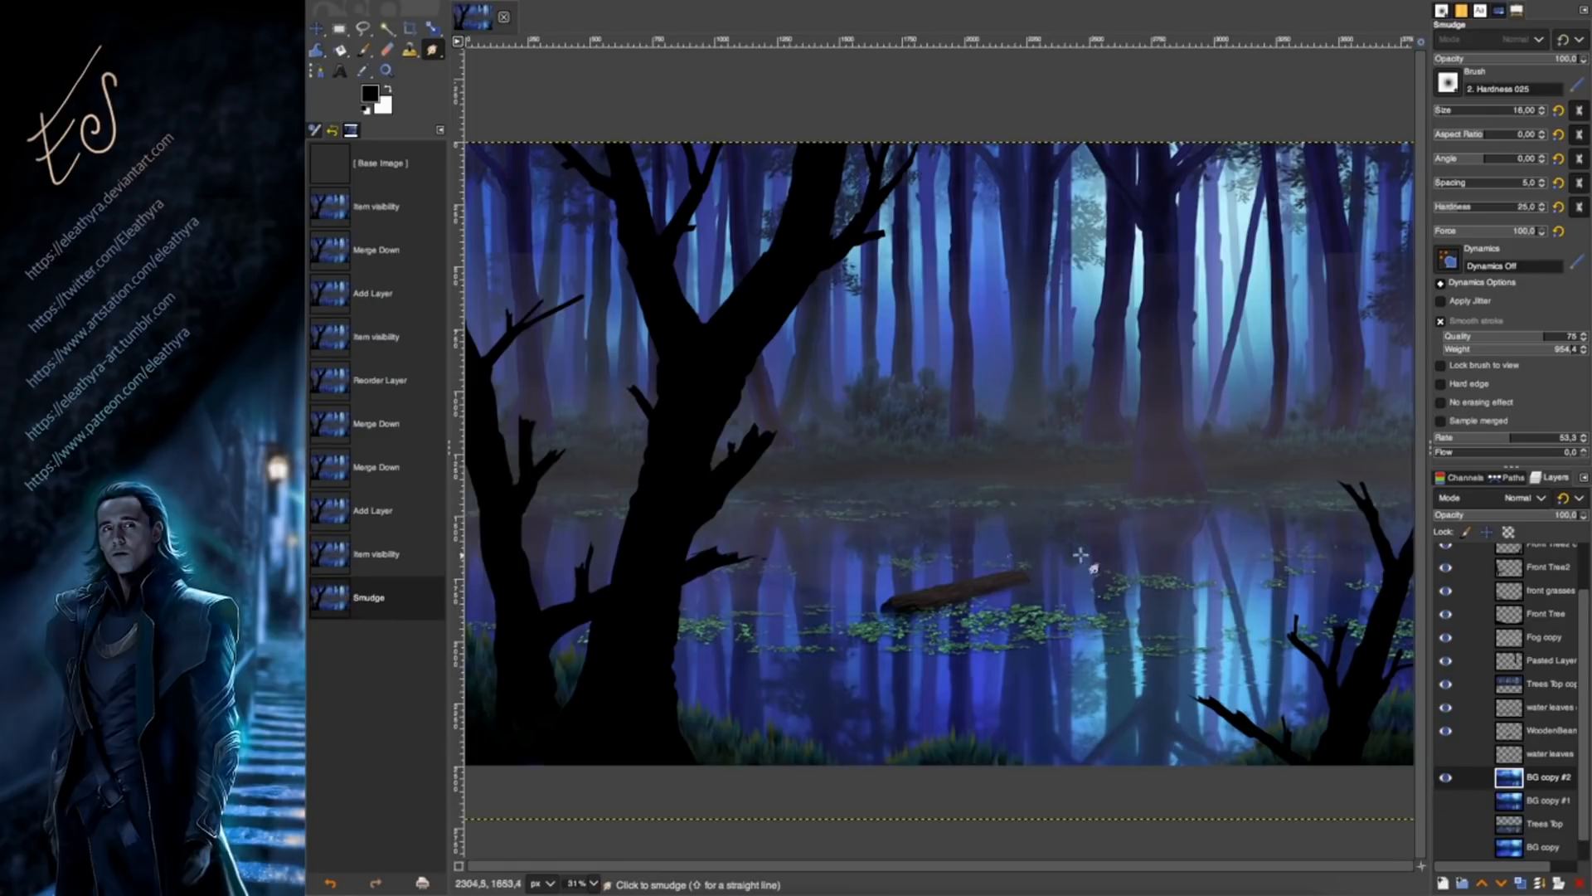
left_click_drag(1136, 599, 985, 627)
left_click_drag(858, 756, 696, 664)
left_click_drag(626, 587, 852, 602)
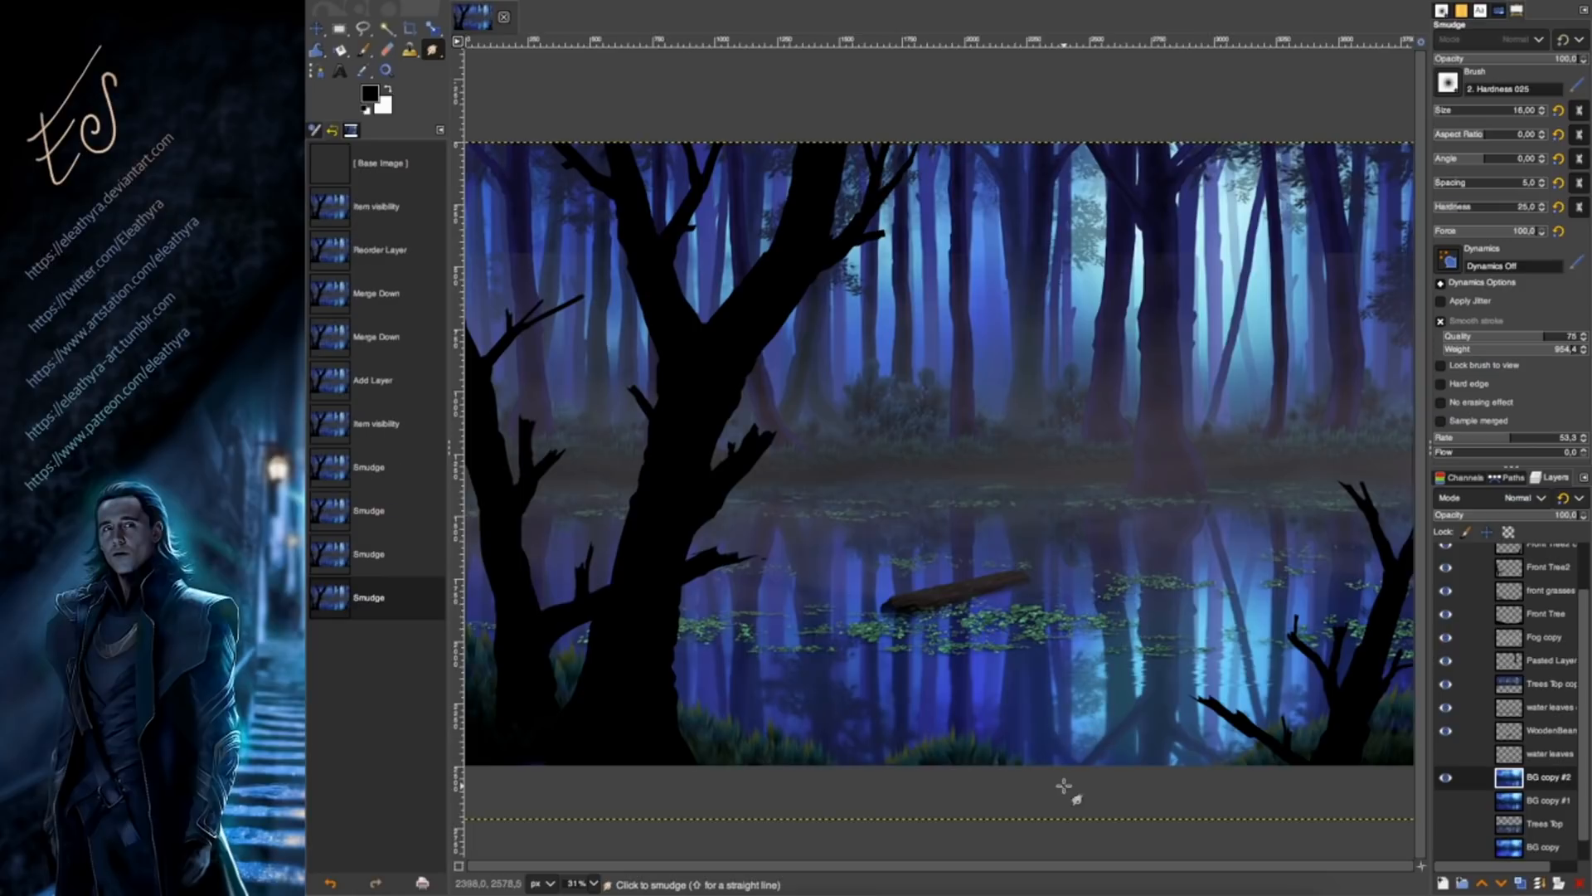
Step back and forth through the latest smudge strokes to compare the water reflections.
key("ctrl+z")
key("ctrl+z")
key("ctrl+z")
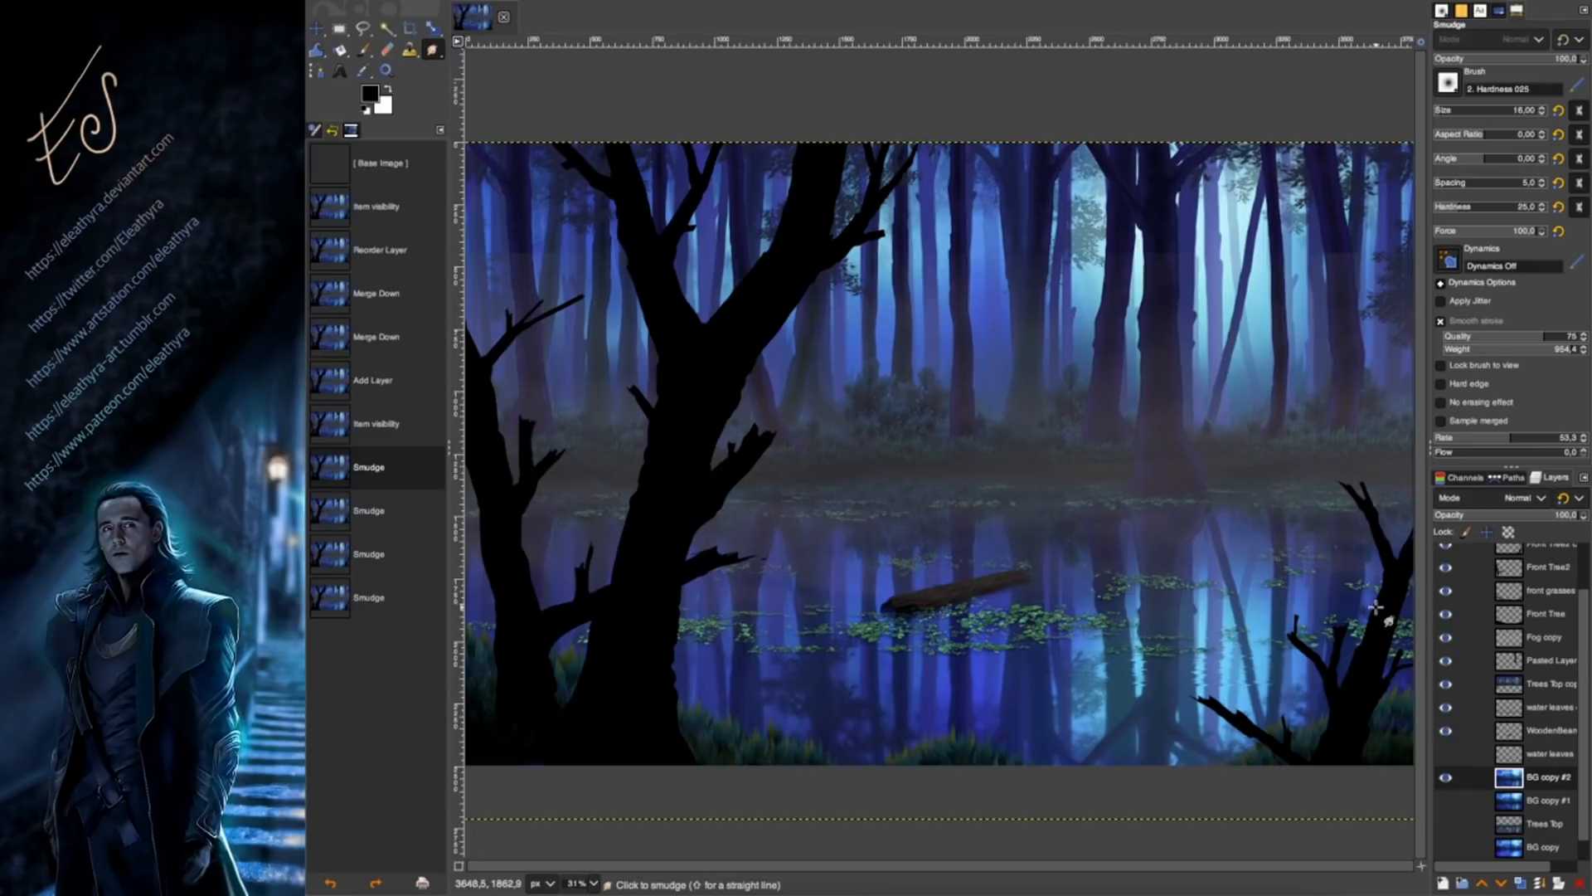
key("ctrl+y")
key("ctrl+y")
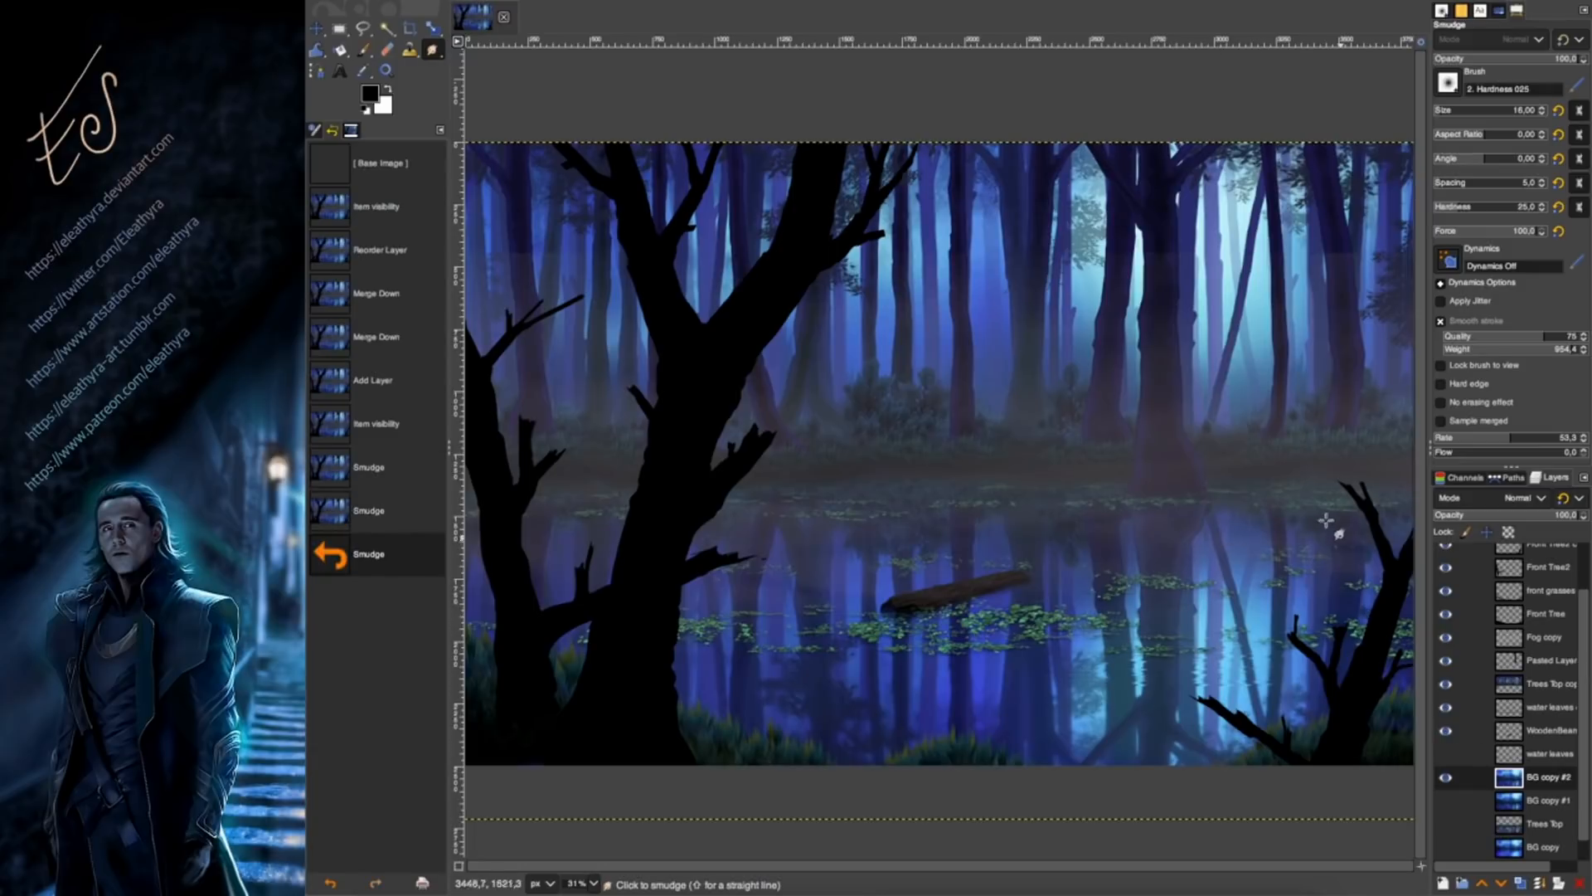
key("ctrl+y")
Smudge more ripples into the reflections at brush size 21 from the log rightward, and at size 26 near the left trunks.
scroll(1548, 106, "up", 5)
mouse_move(974, 701)
left_mouse_down()
mouse_move(1031, 764)
mouse_move(1142, 724)
mouse_move(1294, 630)
left_mouse_up()
mouse_move(1118, 540)
left_mouse_down()
mouse_move(1360, 542)
mouse_move(1257, 541)
left_mouse_up()
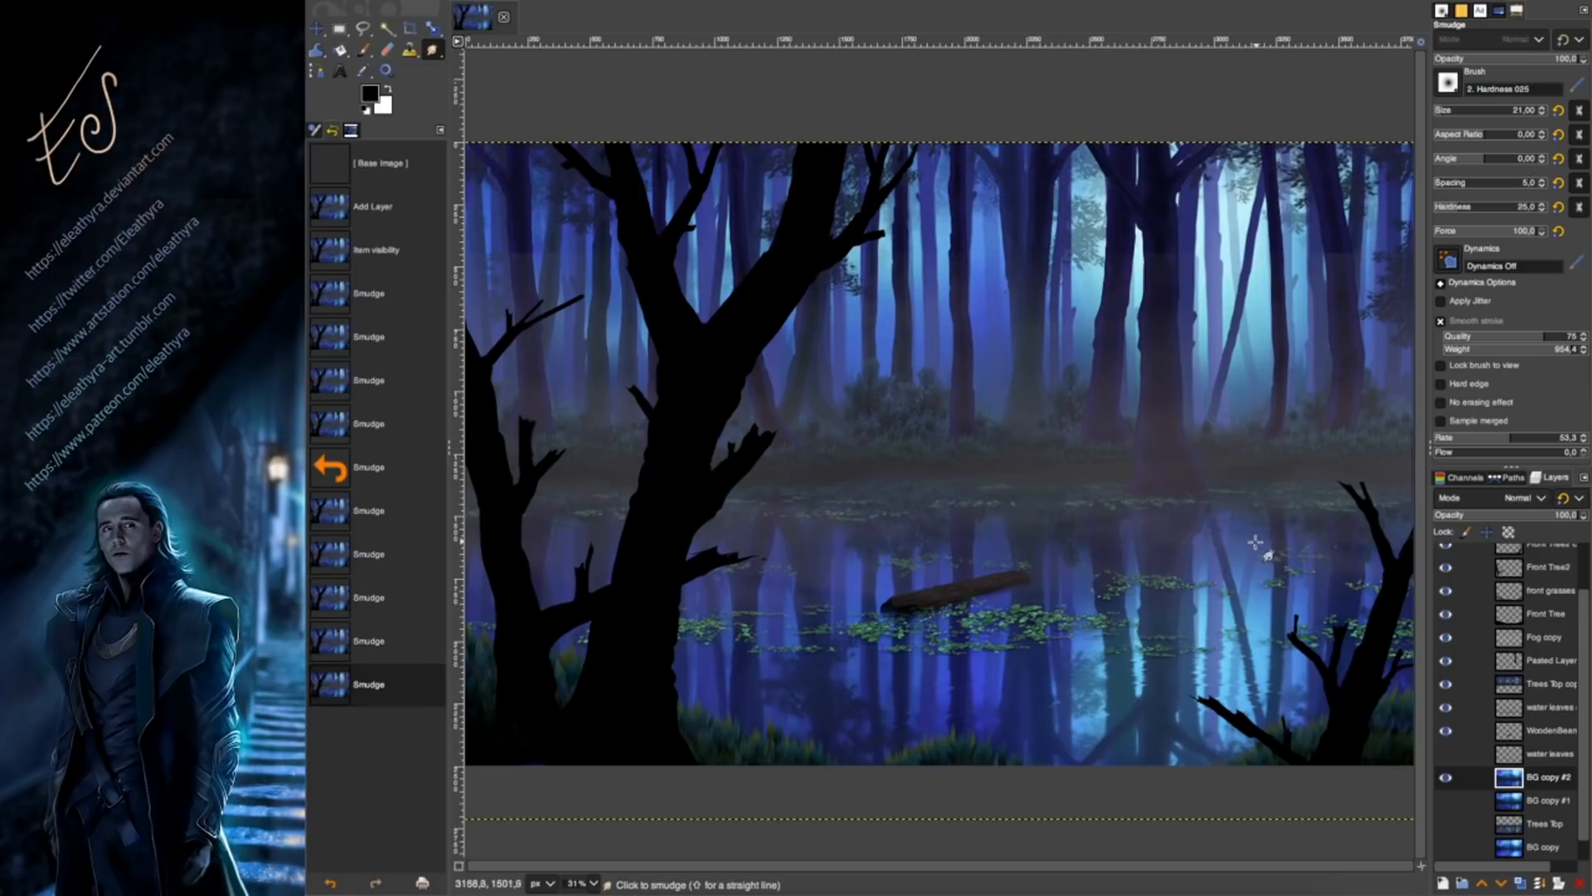
left_click(1450, 107)
mouse_move(493, 552)
left_mouse_down()
mouse_move(624, 526)
mouse_move(742, 543)
mouse_move(724, 672)
left_mouse_up()
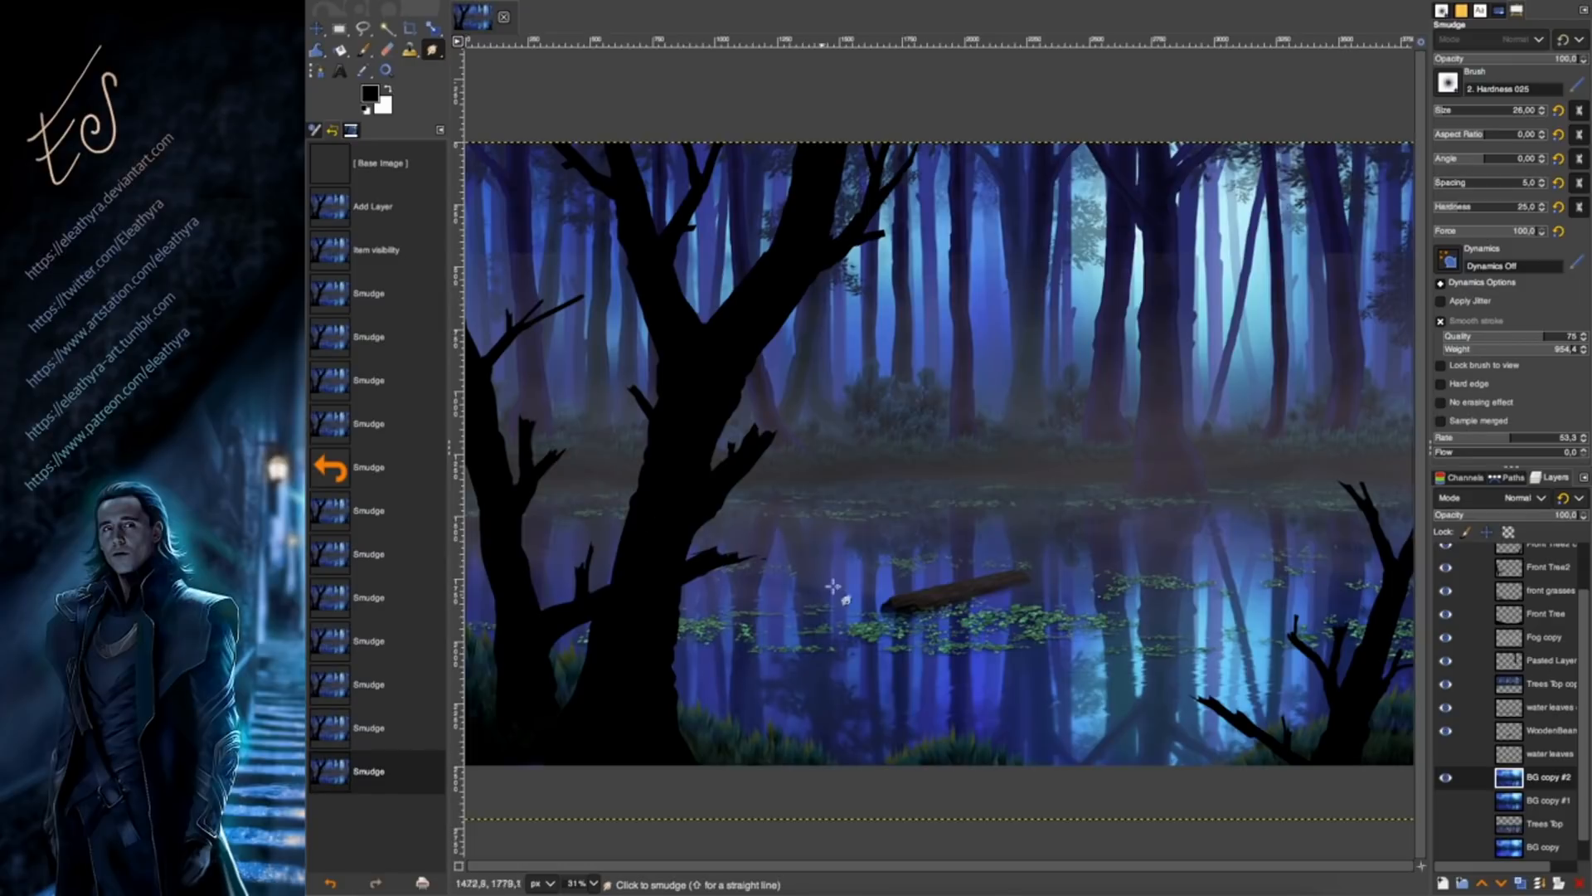
Try size 26 smudge strokes across the water around the floating log and undo them.
left_click_drag(833, 586, 1084, 544)
key("ctrl+z")
mouse_move(815, 619)
left_mouse_down()
mouse_move(937, 545)
mouse_move(1114, 515)
left_mouse_up()
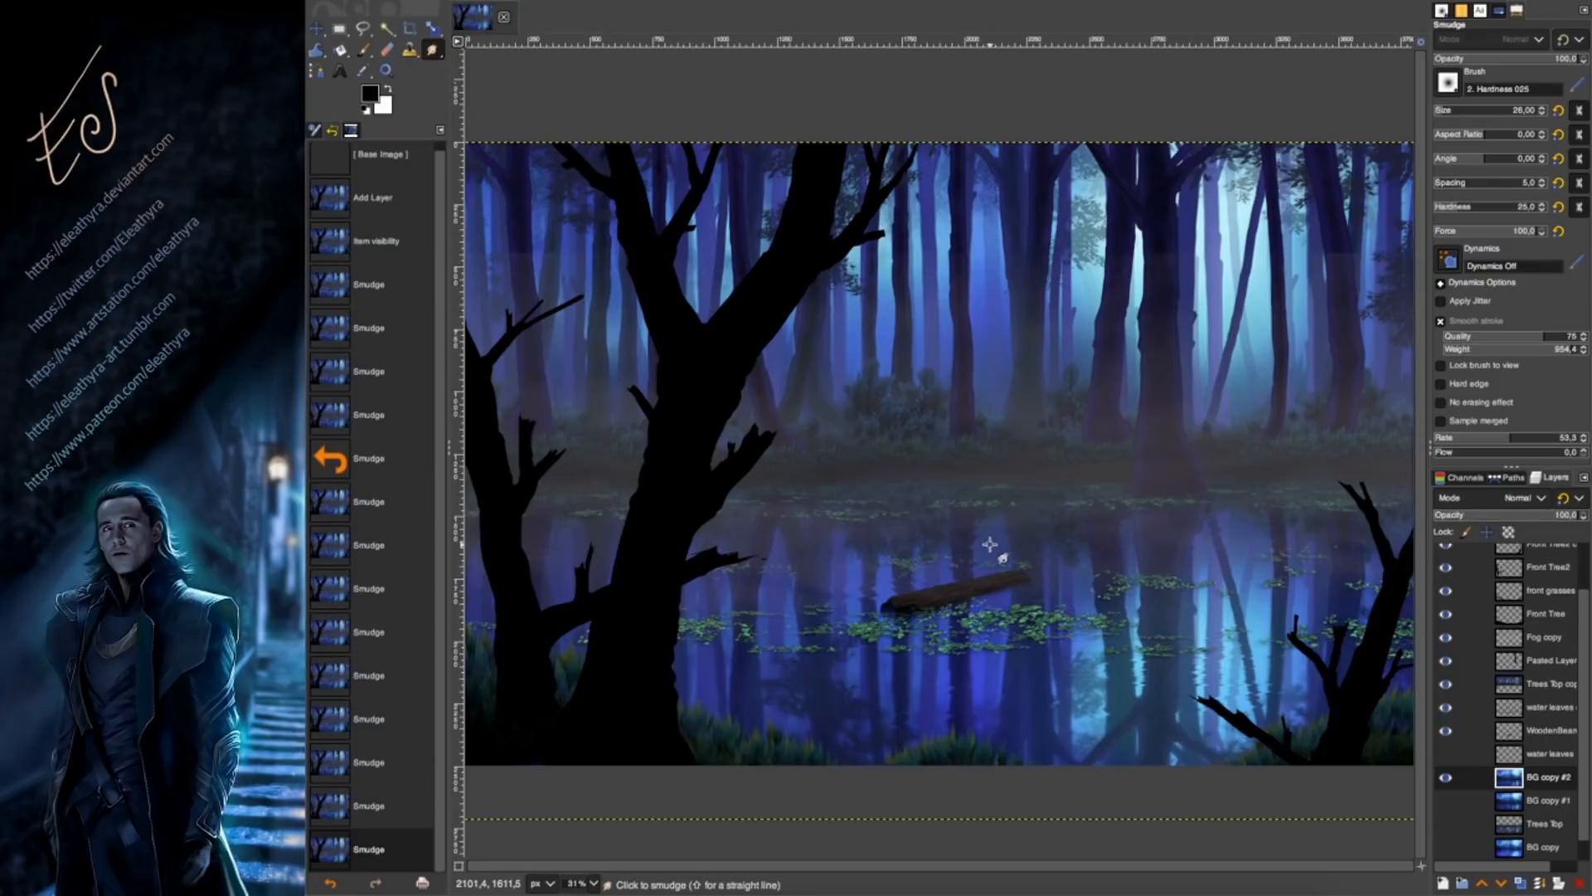
key("ctrl+z")
key("ctrl+z")
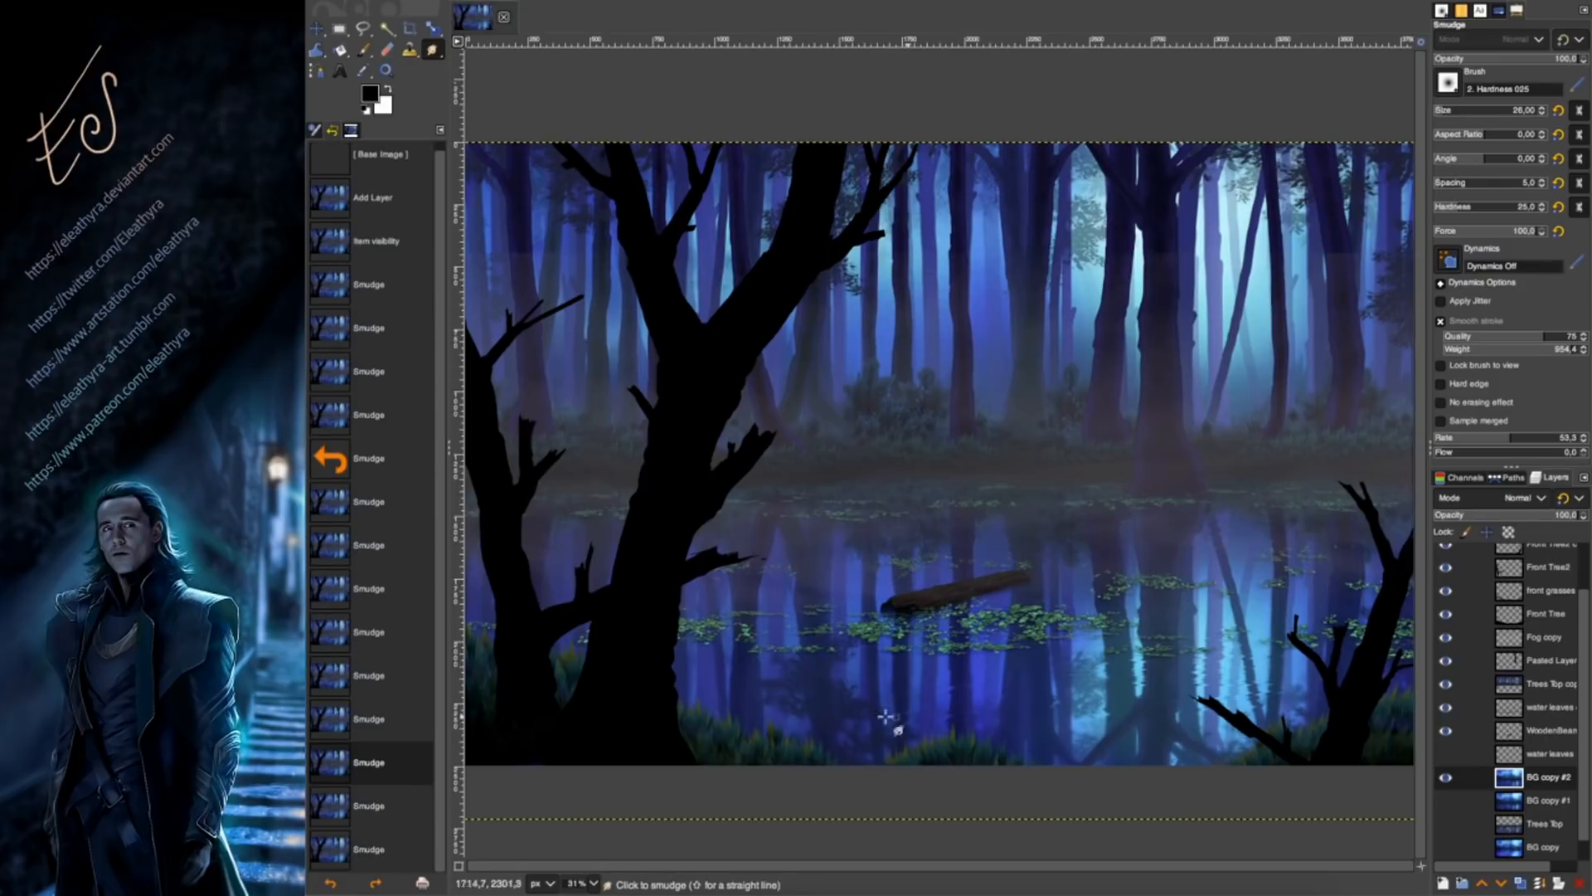
Smudge the lower water reflections between the large tree and the right tree, undoing the last two strokes.
left_click_drag(733, 699, 987, 642)
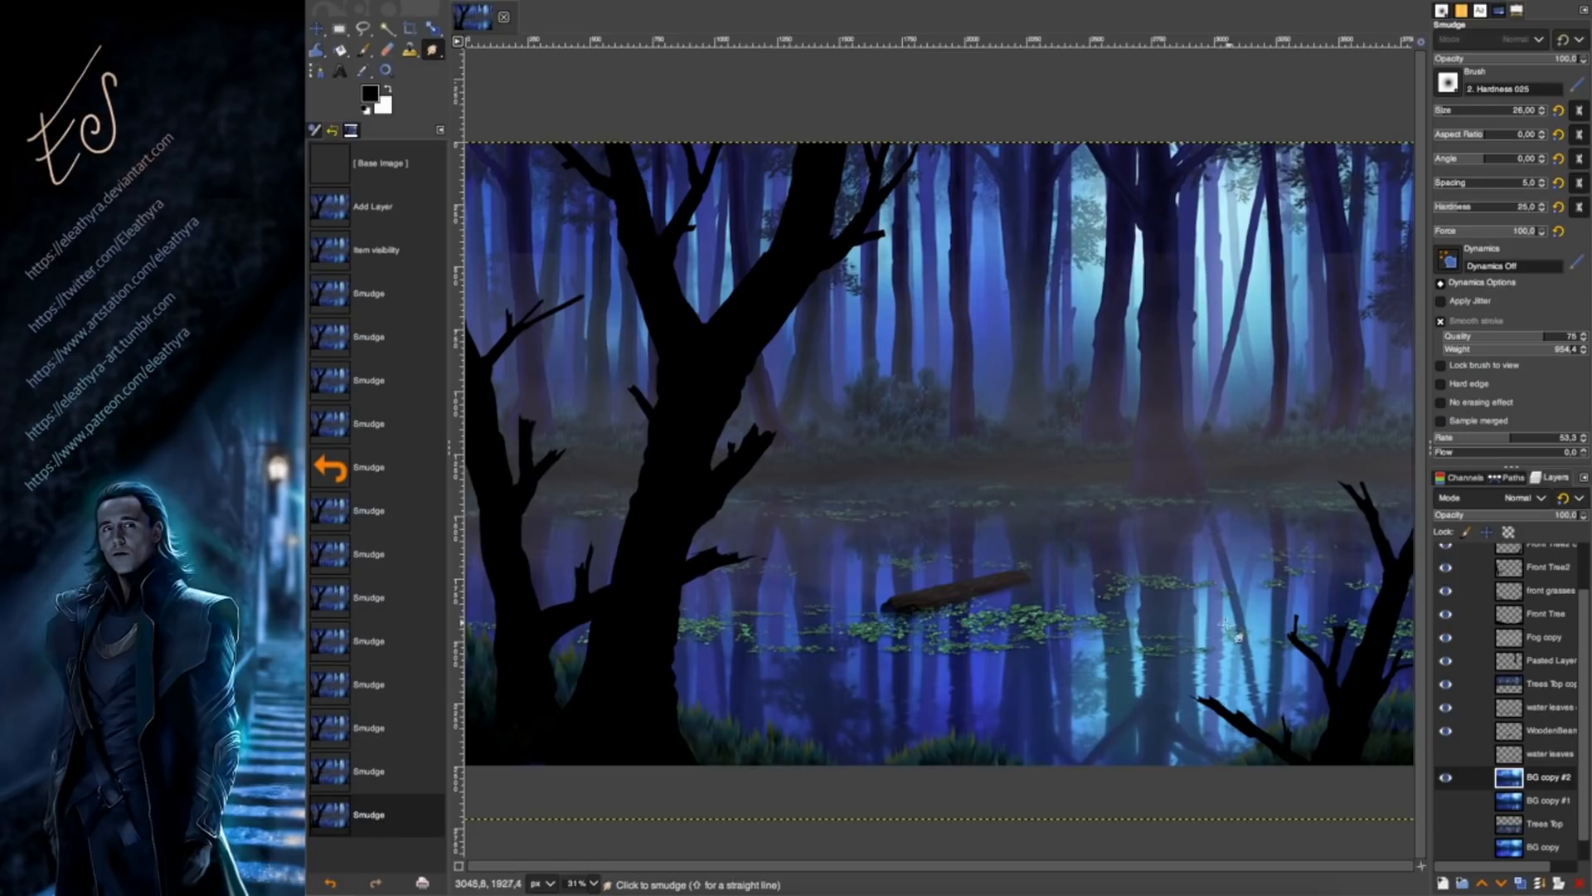
left_click_drag(1092, 723, 1321, 690)
left_click_drag(1205, 692, 1264, 687)
key("ctrl+z")
key("ctrl+z")
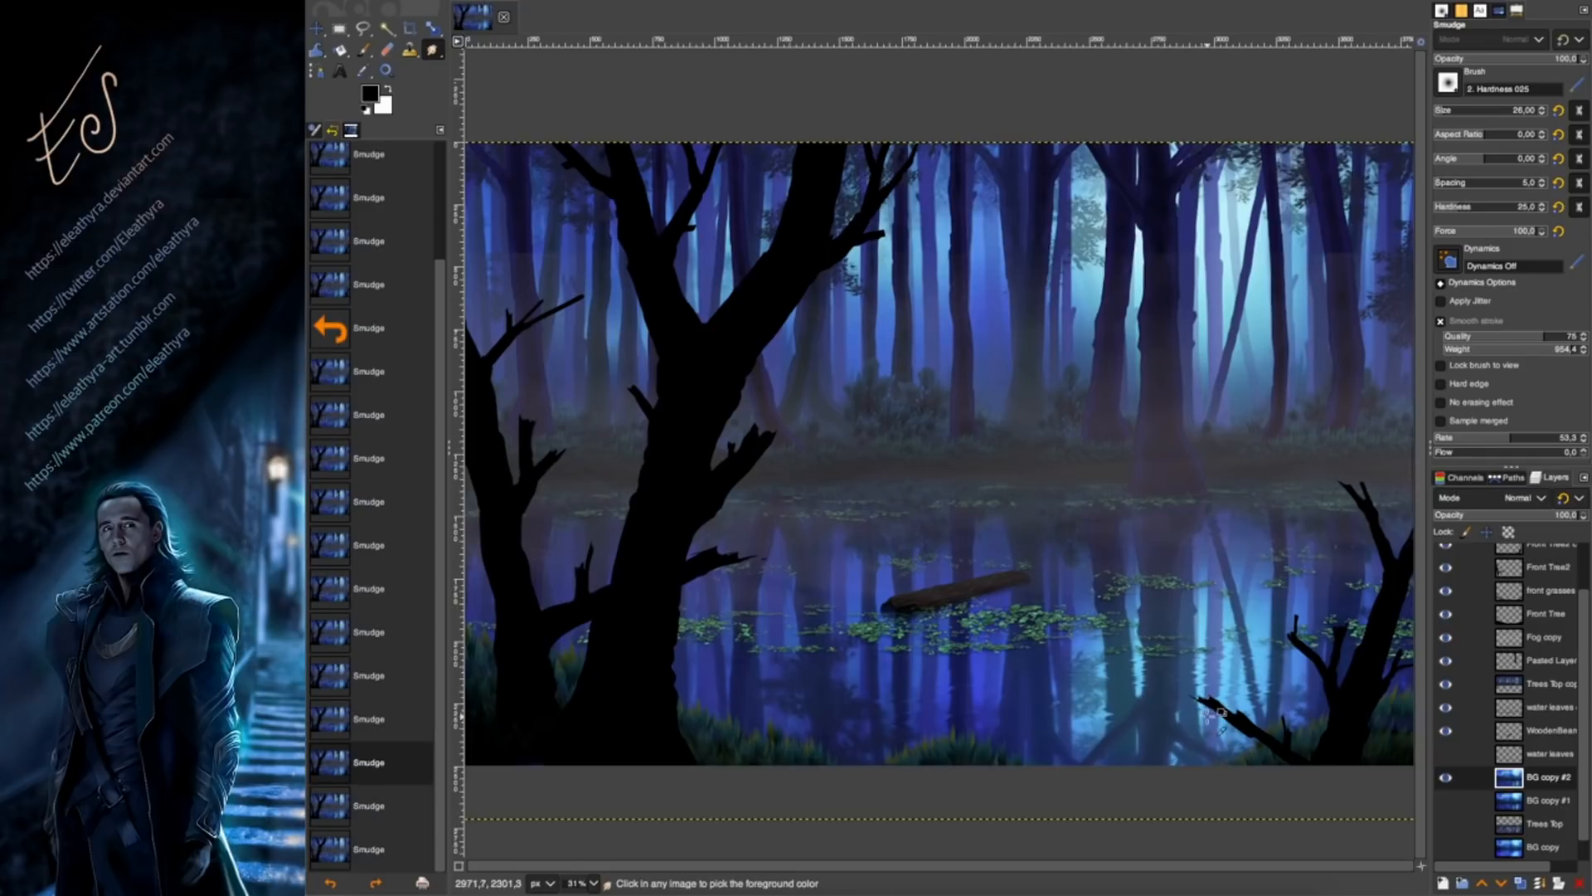
Reduce the smudge brush to size 21 and ripple the reflections around the log and beside the left trunks.
left_click(1445, 108)
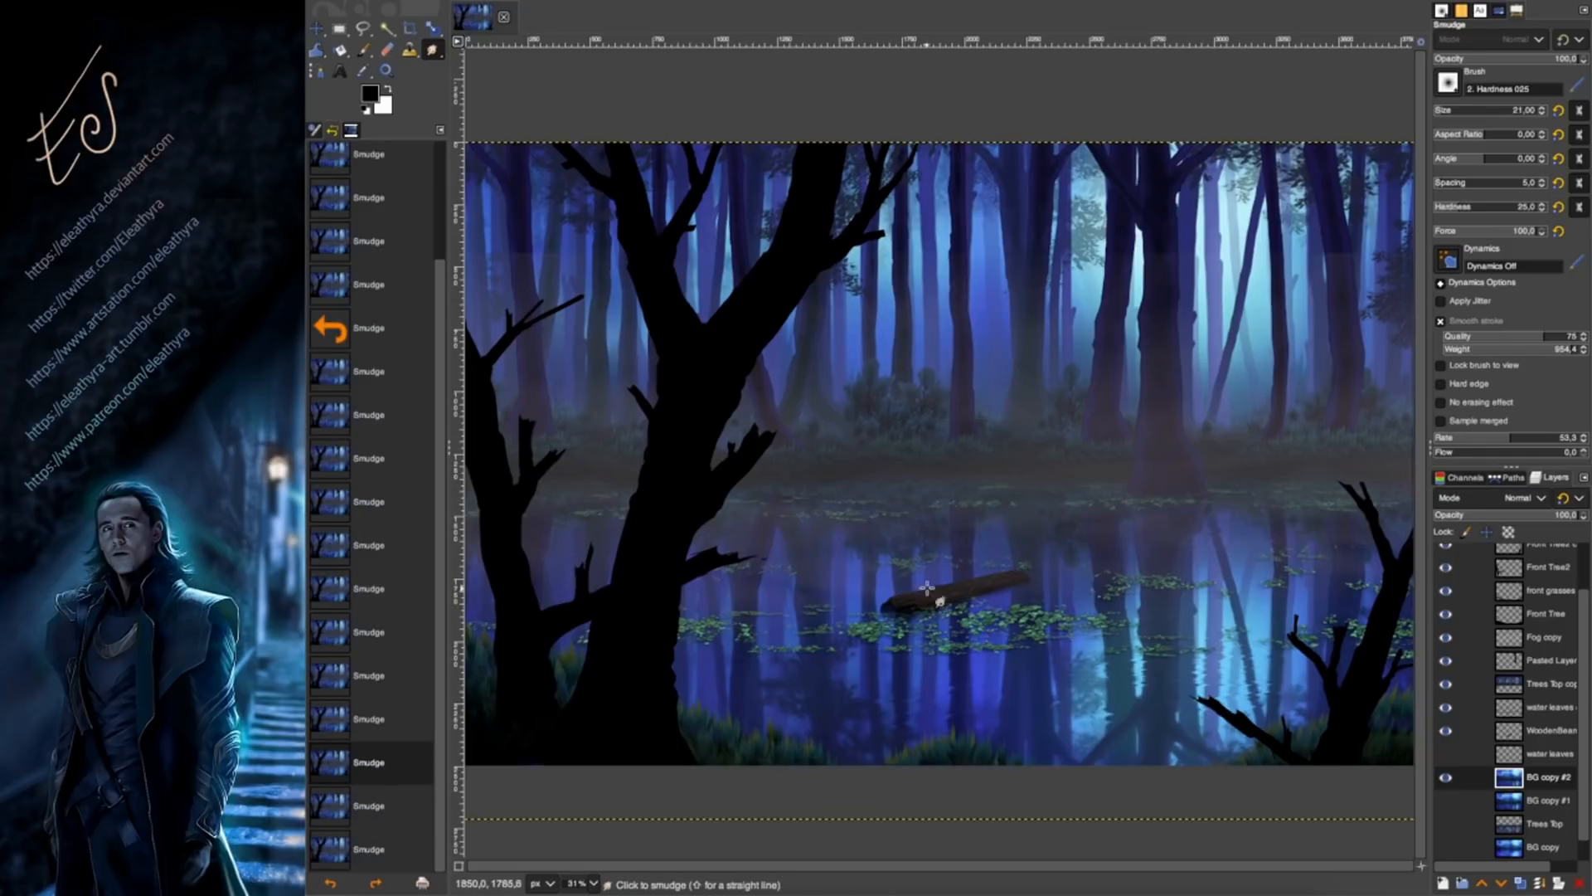
left_click_drag(870, 611, 1030, 609)
left_click_drag(886, 592, 982, 588)
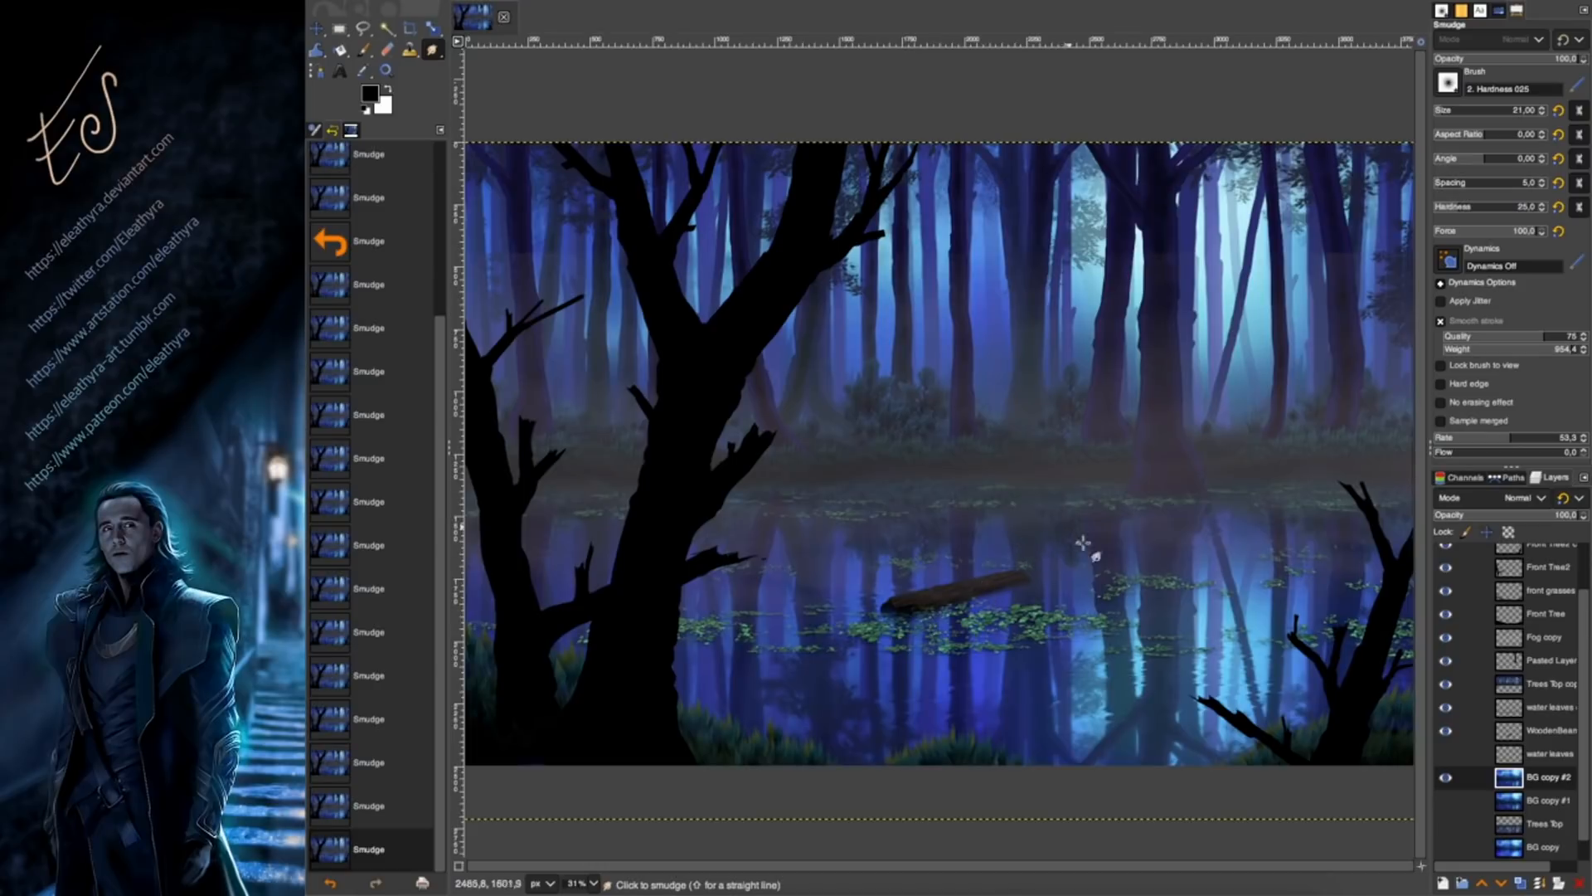
mouse_move(557, 566)
left_mouse_down()
mouse_move(425, 554)
mouse_move(622, 527)
mouse_move(675, 583)
mouse_move(746, 597)
left_mouse_up()
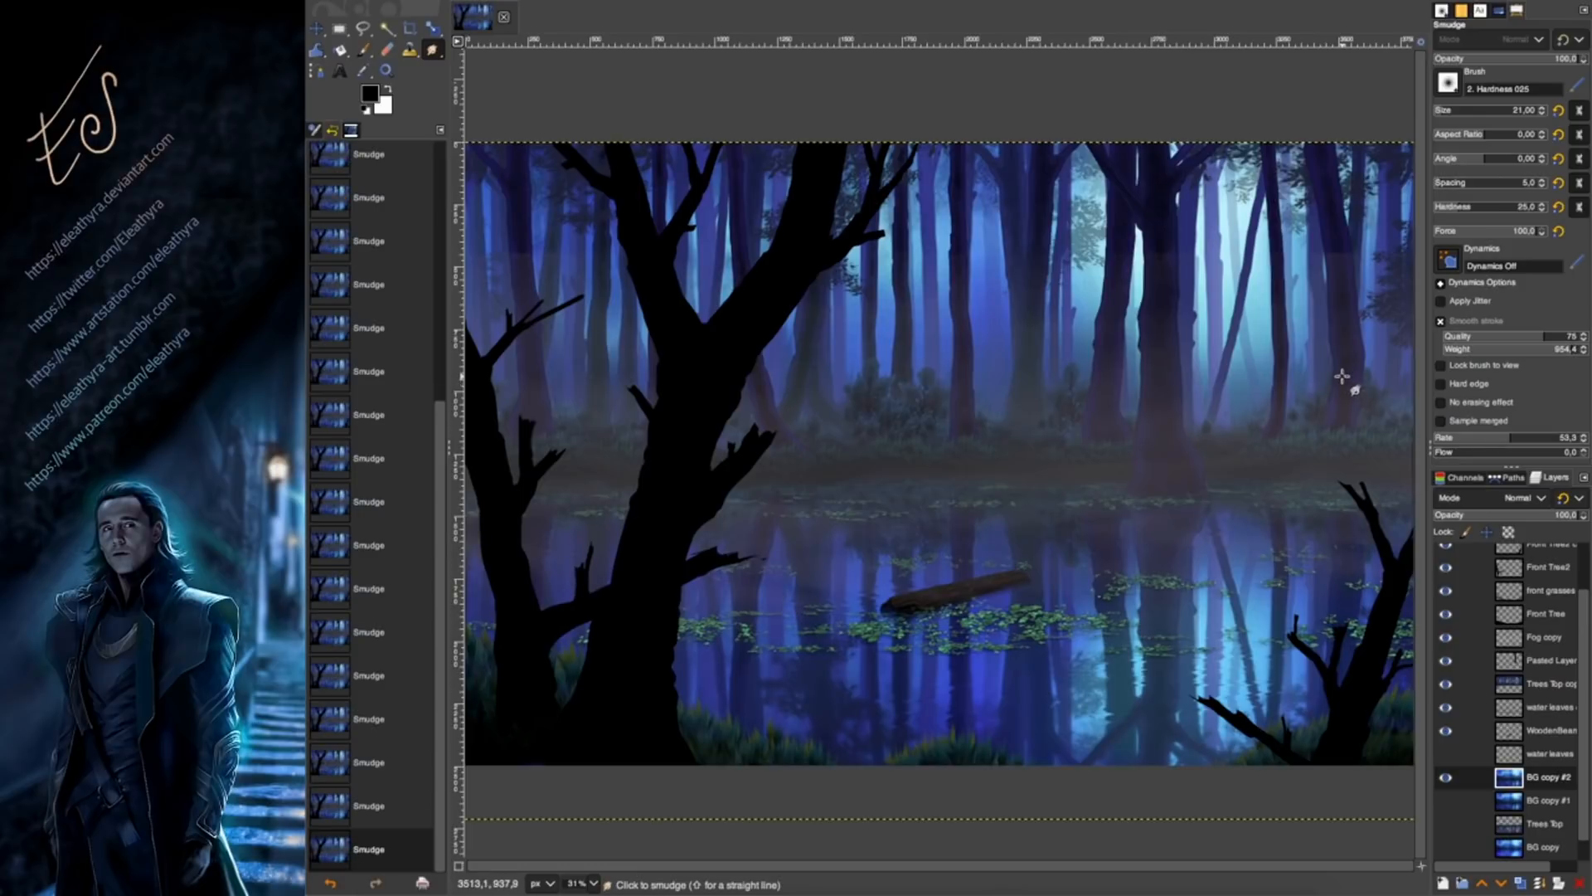
Erase fog on the Fog copy layer around the left trunks and nearby water, enlarging the eraser from size 596 to 1013.
left_click(1544, 637)
left_click(1445, 637)
left_click(1446, 637)
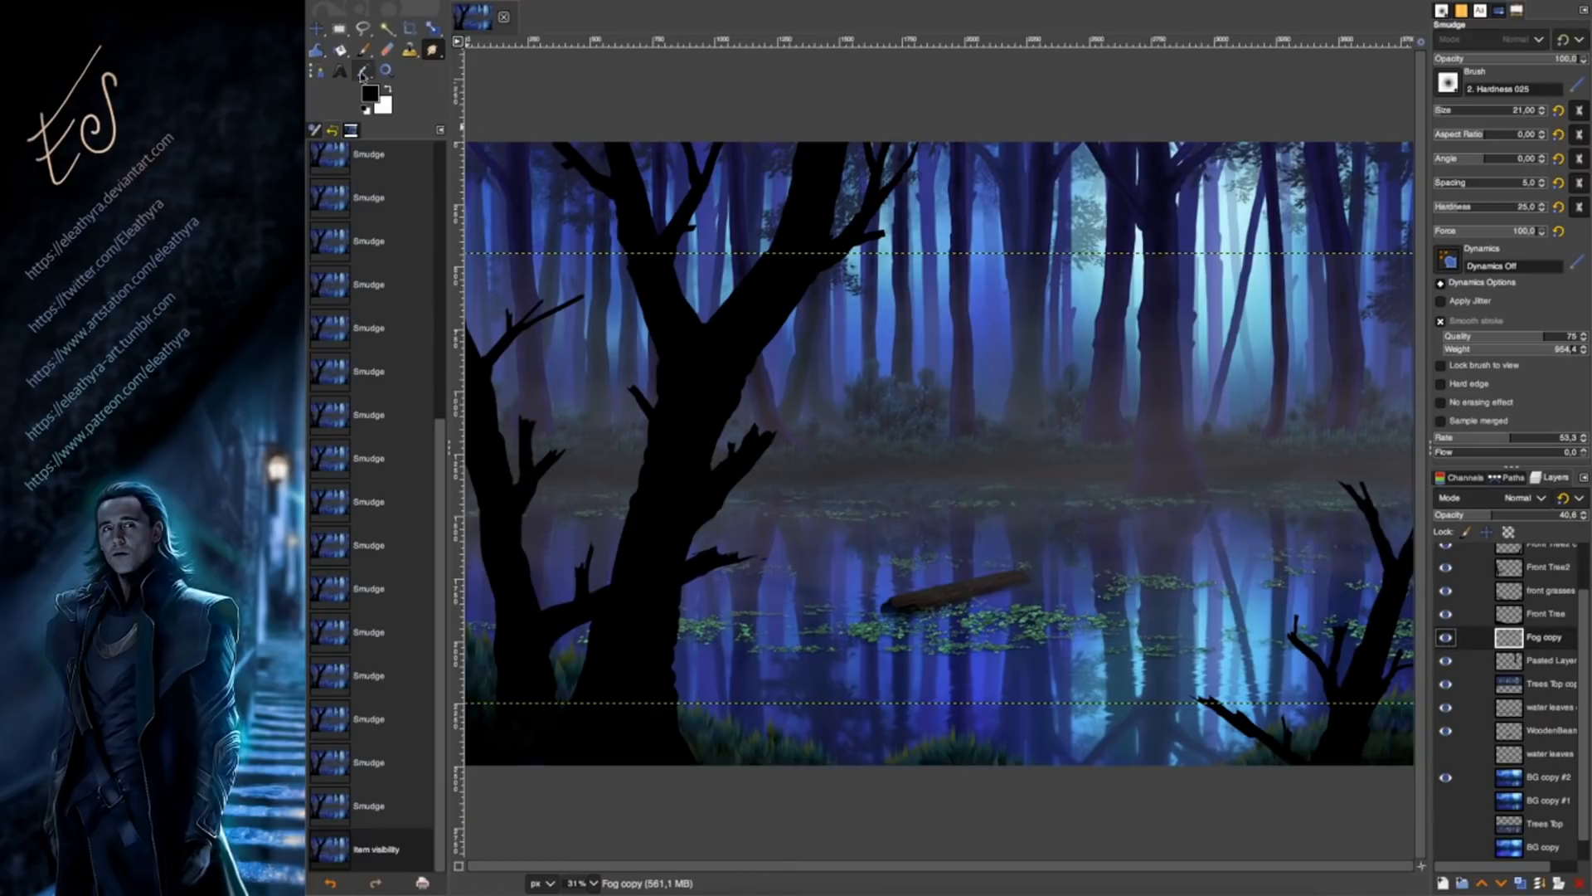
left_click(384, 54)
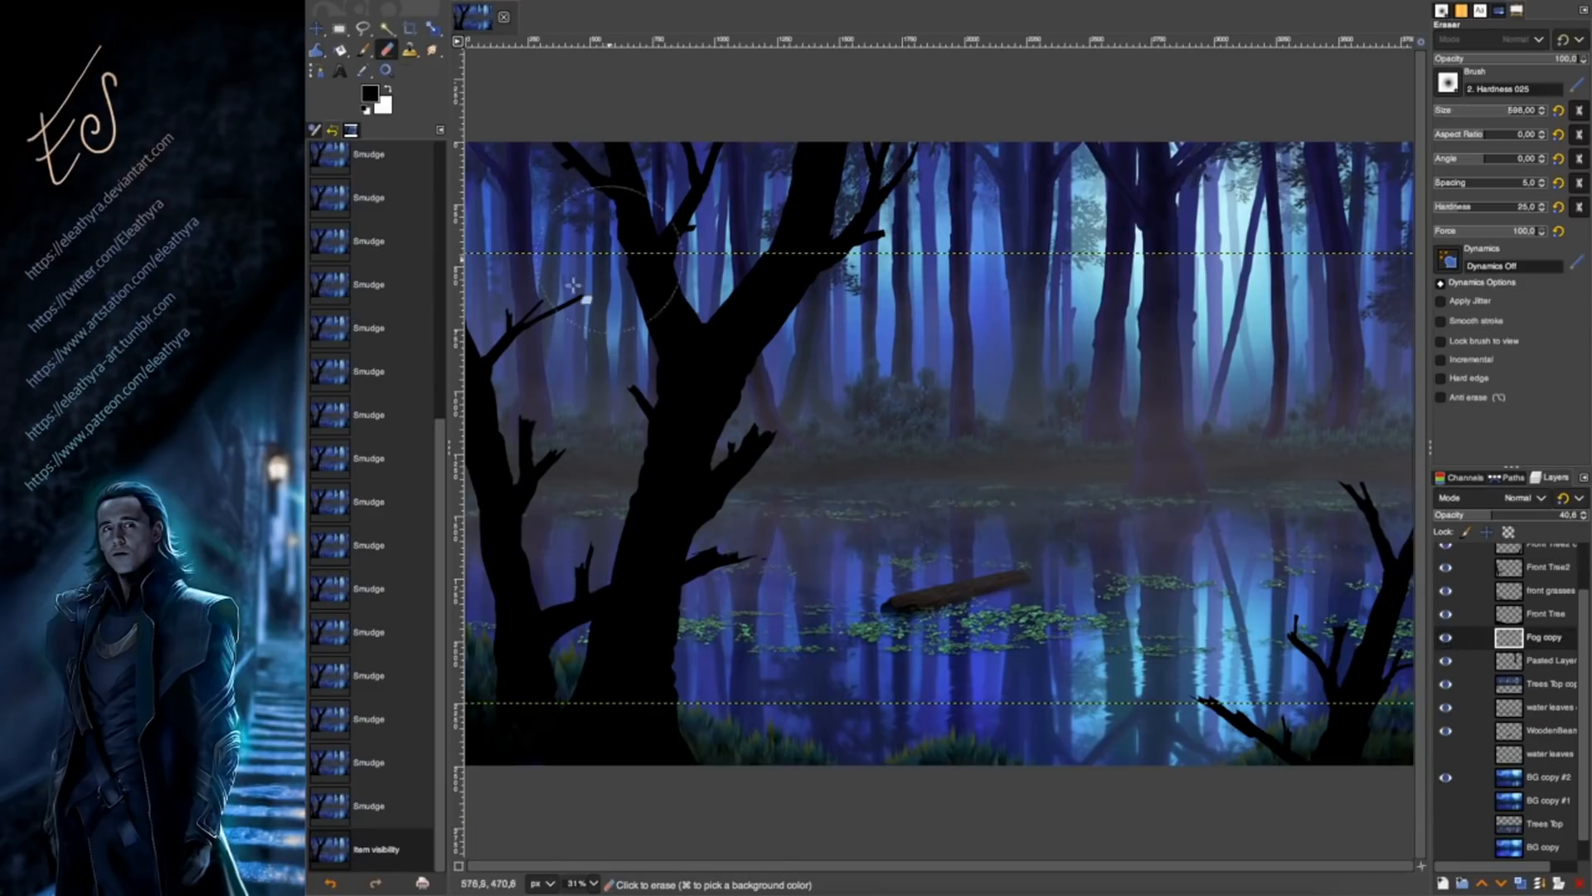
mouse_move(490, 187)
left_mouse_down()
mouse_move(582, 209)
mouse_move(531, 187)
left_mouse_up()
left_click(1511, 109)
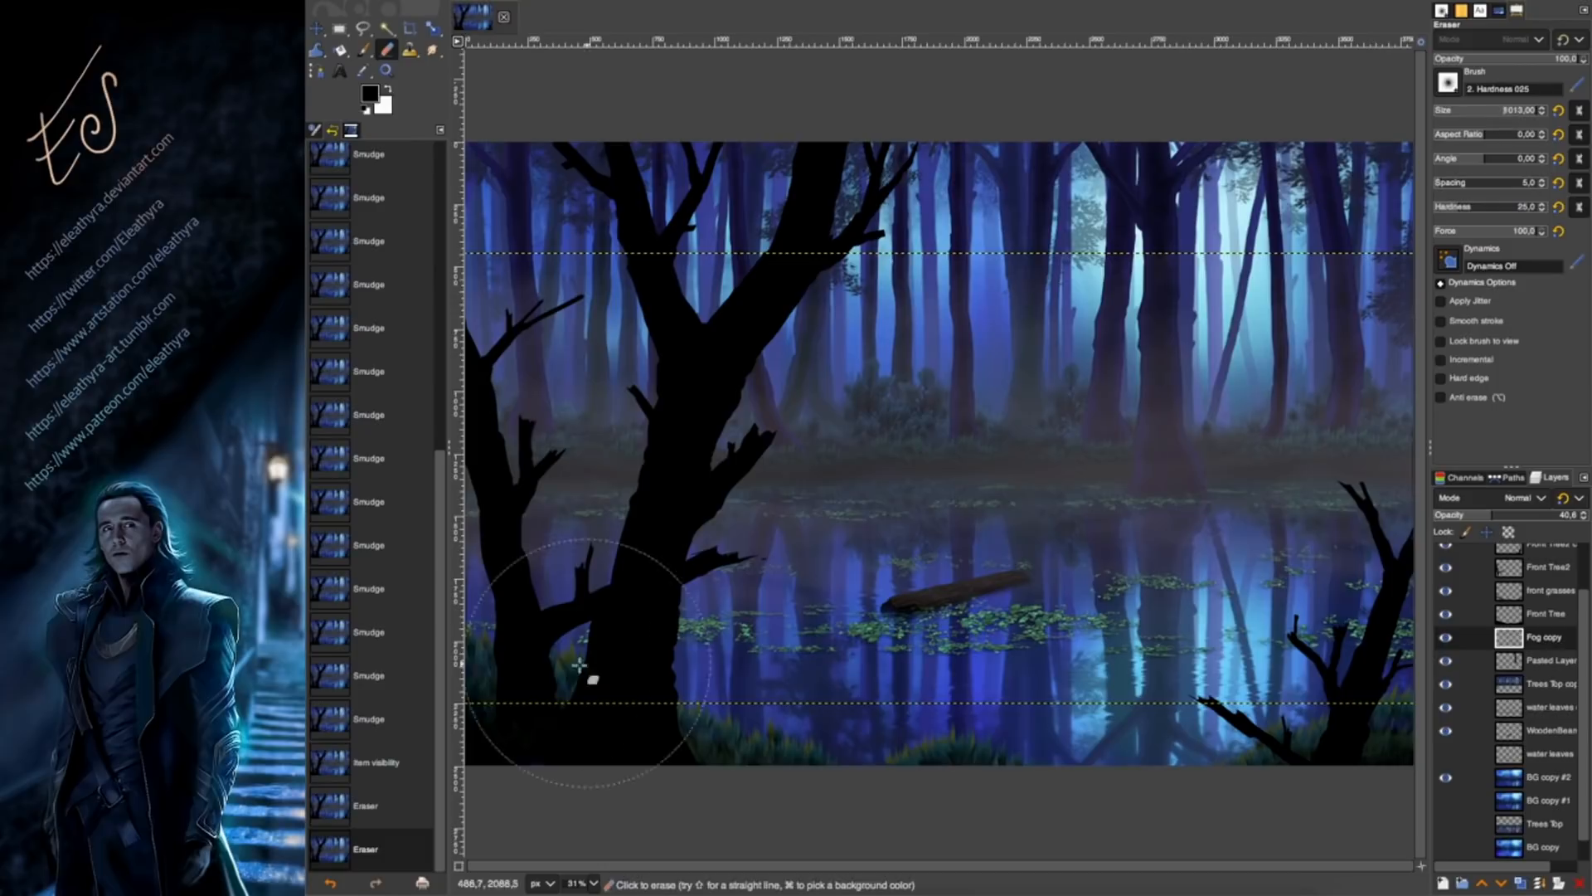
left_click(1514, 57)
left_click_drag(540, 575, 569, 602)
mouse_move(570, 602)
left_mouse_down()
mouse_move(738, 593)
mouse_move(680, 614)
left_mouse_up()
left_click_drag(680, 614, 742, 618)
left_click_drag(743, 617, 898, 634)
Erase the fog over the right water and around the central background trunk, changing the eraser size between passes.
mouse_move(763, 607)
left_mouse_down()
mouse_move(584, 572)
mouse_move(630, 585)
left_mouse_up()
mouse_move(1277, 584)
left_mouse_down()
mouse_move(1351, 570)
mouse_move(1125, 595)
mouse_move(1286, 726)
left_mouse_up()
mouse_move(1162, 249)
left_mouse_down()
mouse_move(701, 230)
mouse_move(805, 245)
mouse_move(1360, 219)
left_mouse_up()
left_click(1480, 108)
left_click_drag(1162, 178, 1162, 262)
left_click_drag(1161, 262, 1163, 199)
mouse_move(1163, 199)
left_mouse_down()
mouse_move(1158, 343)
mouse_move(1159, 142)
mouse_move(1162, 398)
left_mouse_up()
Smudge the Fog copy layer around the central trunk, left bank and across the water, using brush size 526.
left_click(431, 54)
mouse_move(1161, 398)
left_mouse_down()
mouse_move(1233, 355)
mouse_move(1340, 359)
mouse_move(1180, 401)
mouse_move(1173, 389)
mouse_move(1197, 440)
mouse_move(1242, 309)
mouse_move(1156, 387)
mouse_move(1183, 420)
mouse_move(1173, 332)
left_mouse_up()
left_click(1503, 109)
left_click_drag(1173, 332, 1189, 252)
mouse_move(531, 303)
left_mouse_down()
mouse_move(575, 303)
mouse_move(582, 331)
mouse_move(735, 366)
mouse_move(789, 450)
left_mouse_up()
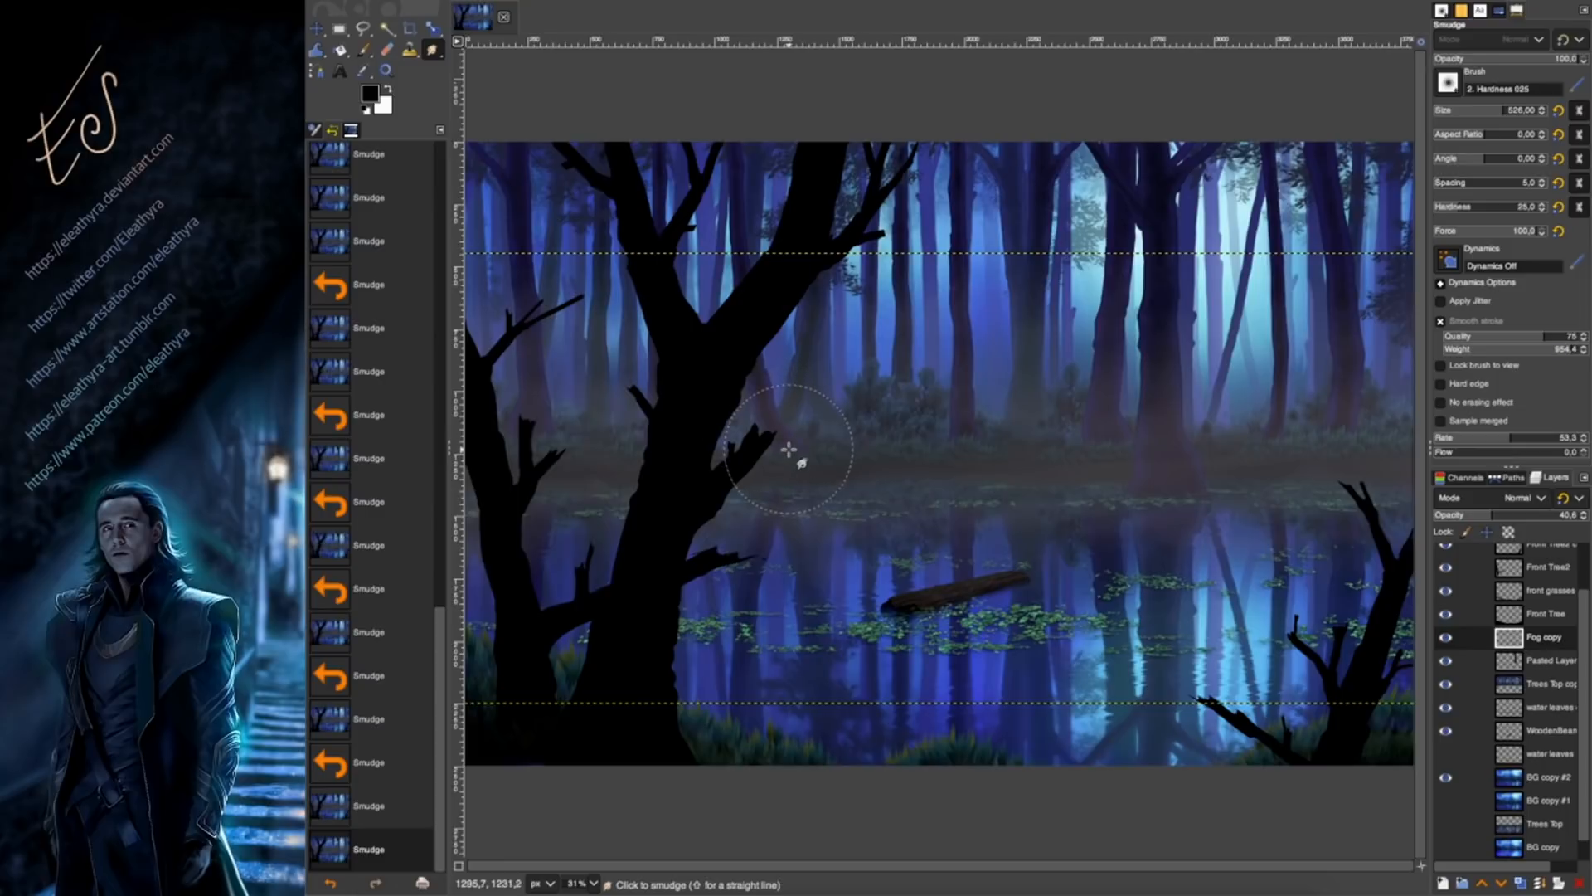
left_click_drag(859, 674, 1120, 630)
mouse_move(1120, 630)
left_mouse_down()
mouse_move(1373, 583)
mouse_move(469, 614)
mouse_move(530, 601)
left_mouse_up()
mouse_move(531, 601)
left_mouse_down()
mouse_move(603, 571)
mouse_move(696, 614)
left_mouse_up()
mouse_move(697, 614)
left_mouse_down()
mouse_move(798, 653)
mouse_move(821, 624)
left_mouse_up()
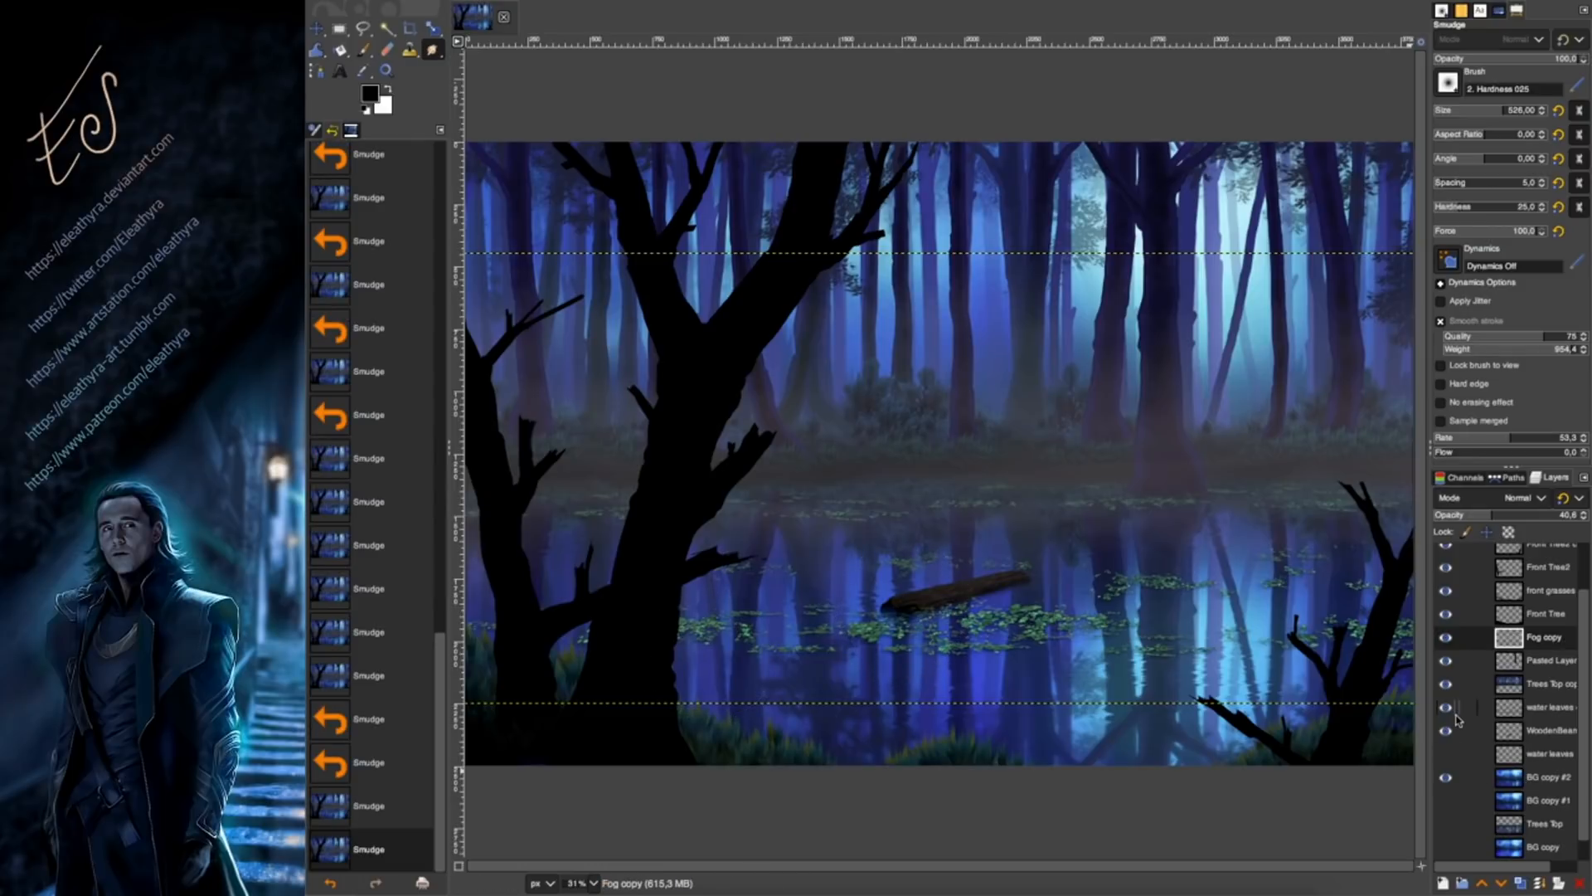
Show the brushes layer and resize its boundary to 1685 x 1403 px with a Y offset of 402.
scroll(1510, 663, "up", 2)
left_click(1445, 557)
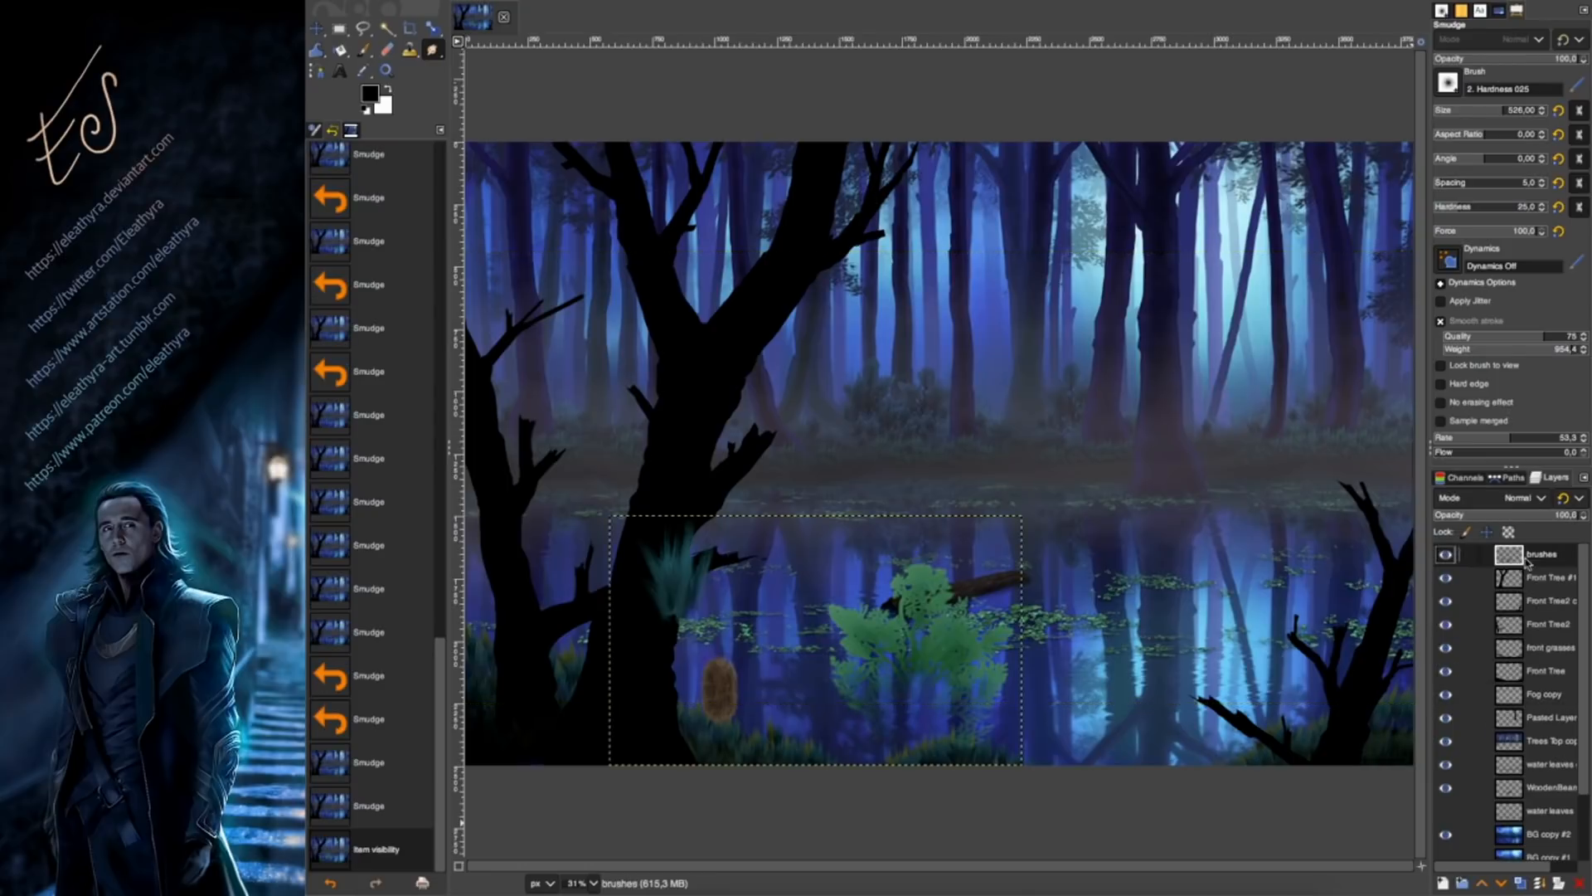
left_click(639, 1)
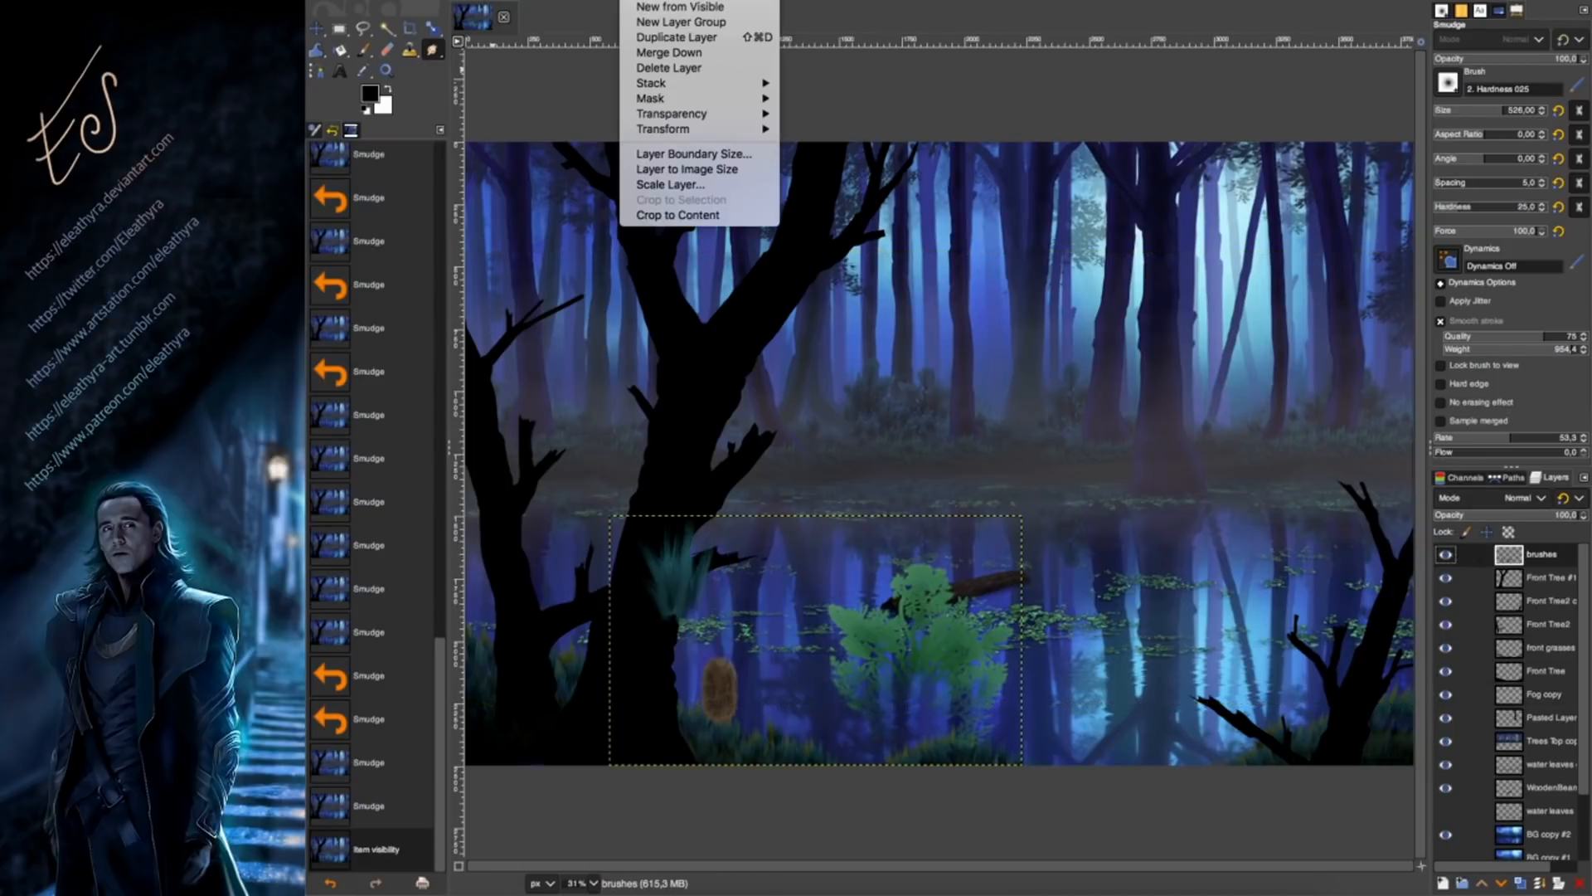
left_click(694, 154)
left_click(656, 49)
left_click(656, 56)
left_click(656, 68)
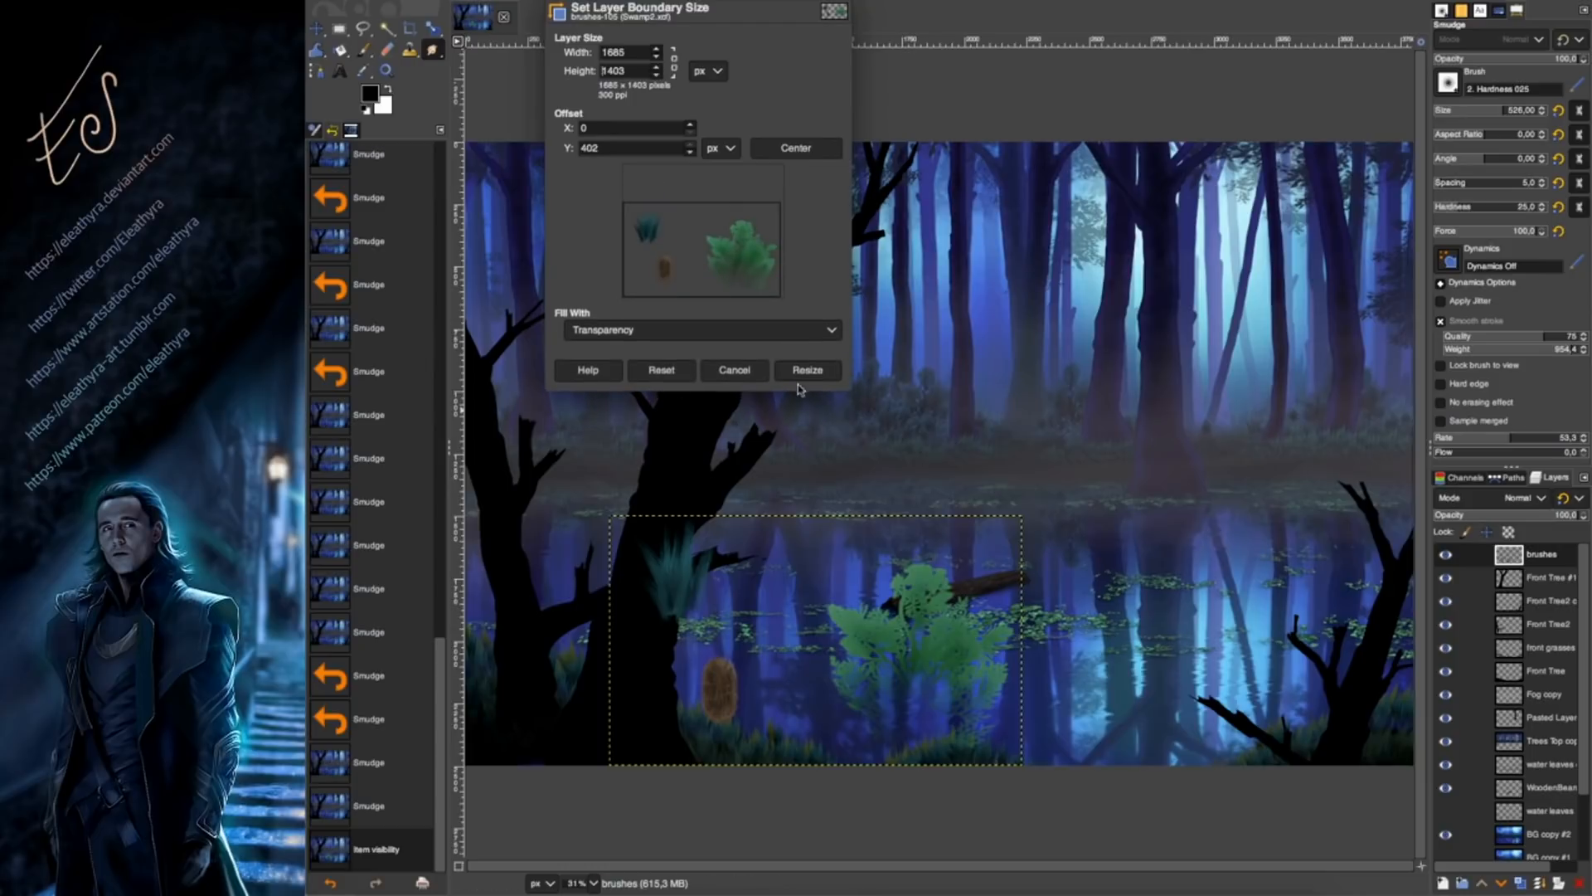
left_click(806, 359)
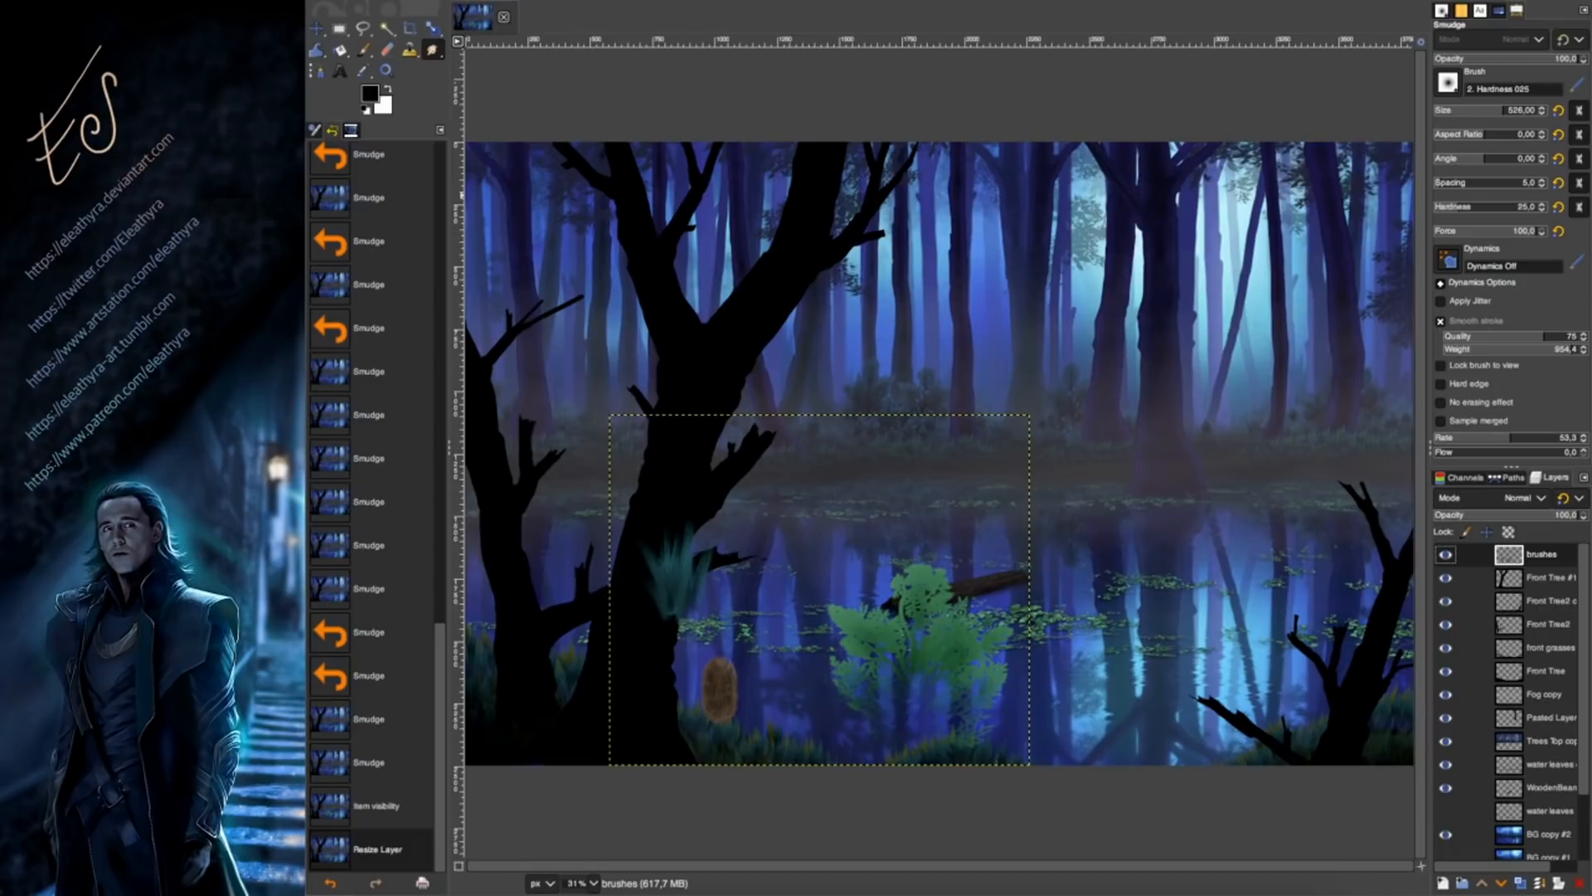
Paint a solid orange (ff4f00) mushroom above the green plant on the brushes layer with 2. Hardness 100, size 51.
left_click(367, 101)
left_click(716, 164)
left_click(703, 31)
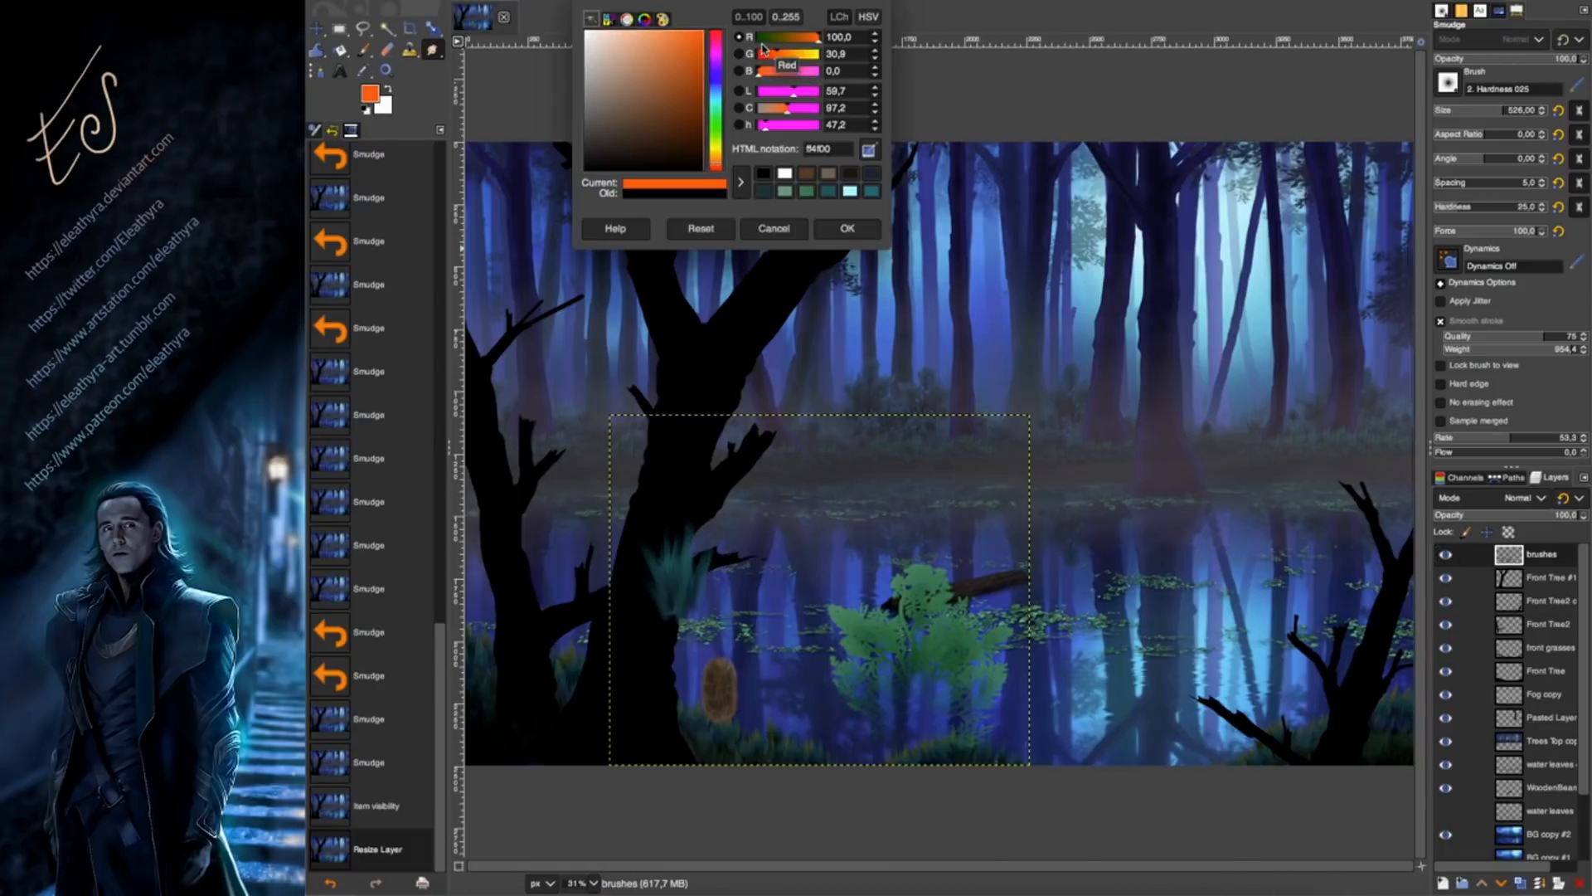
left_click(847, 228)
key("p")
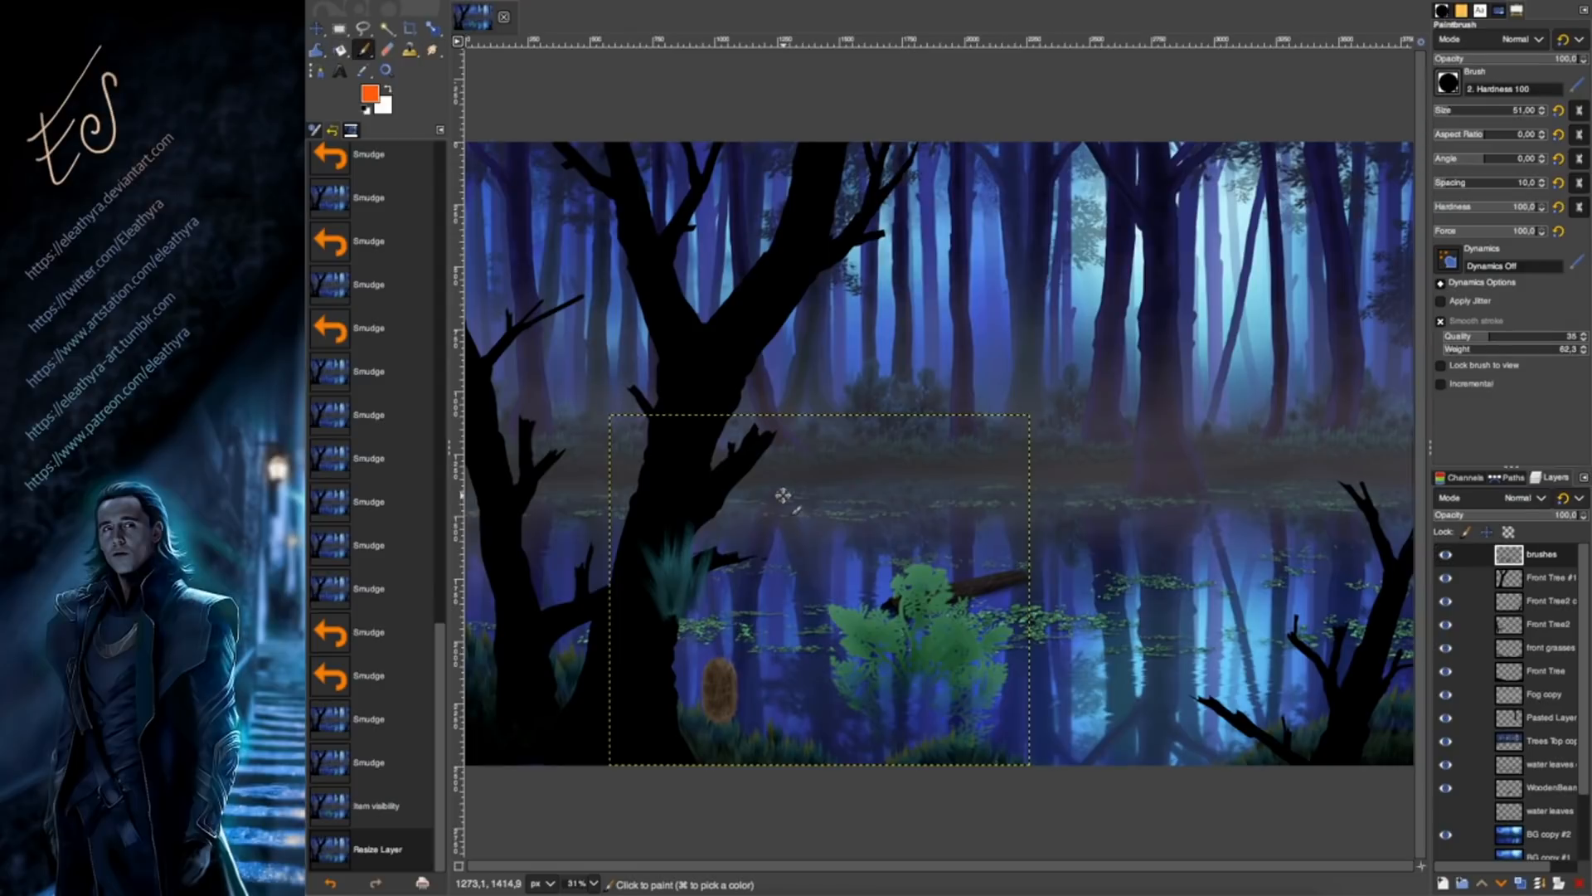
mouse_move(818, 468)
left_mouse_down()
mouse_move(789, 481)
mouse_move(848, 469)
mouse_move(830, 499)
left_mouse_up()
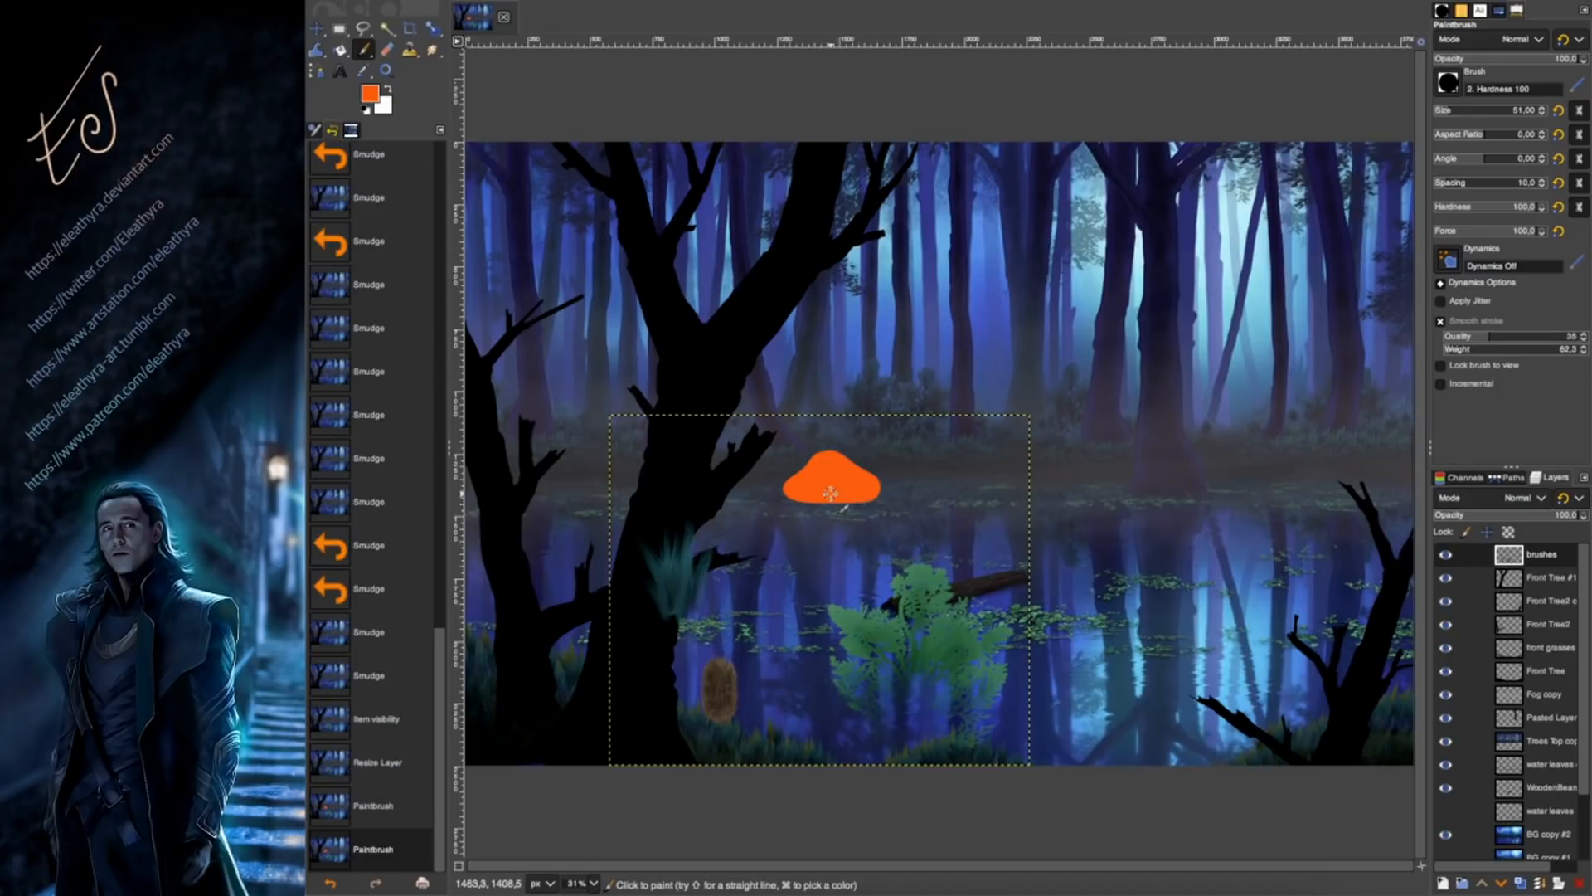
left_click_drag(827, 497, 833, 543)
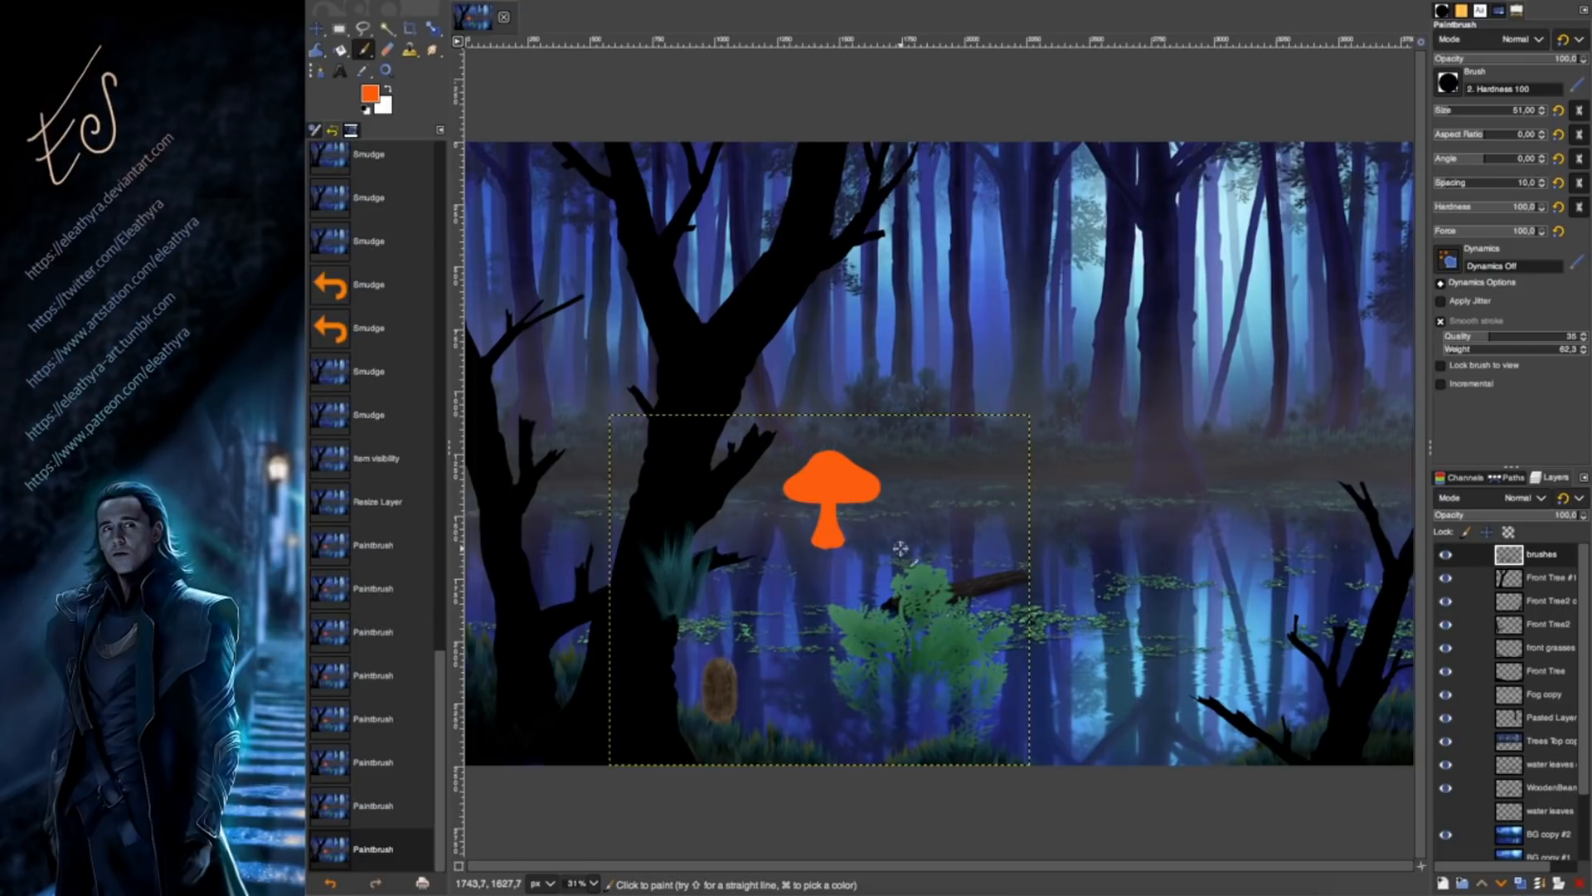
Shade the mushroom's lower cap and stem in red e30505 with 2. Hardness 025 at about 24 opacity.
left_click(370, 93)
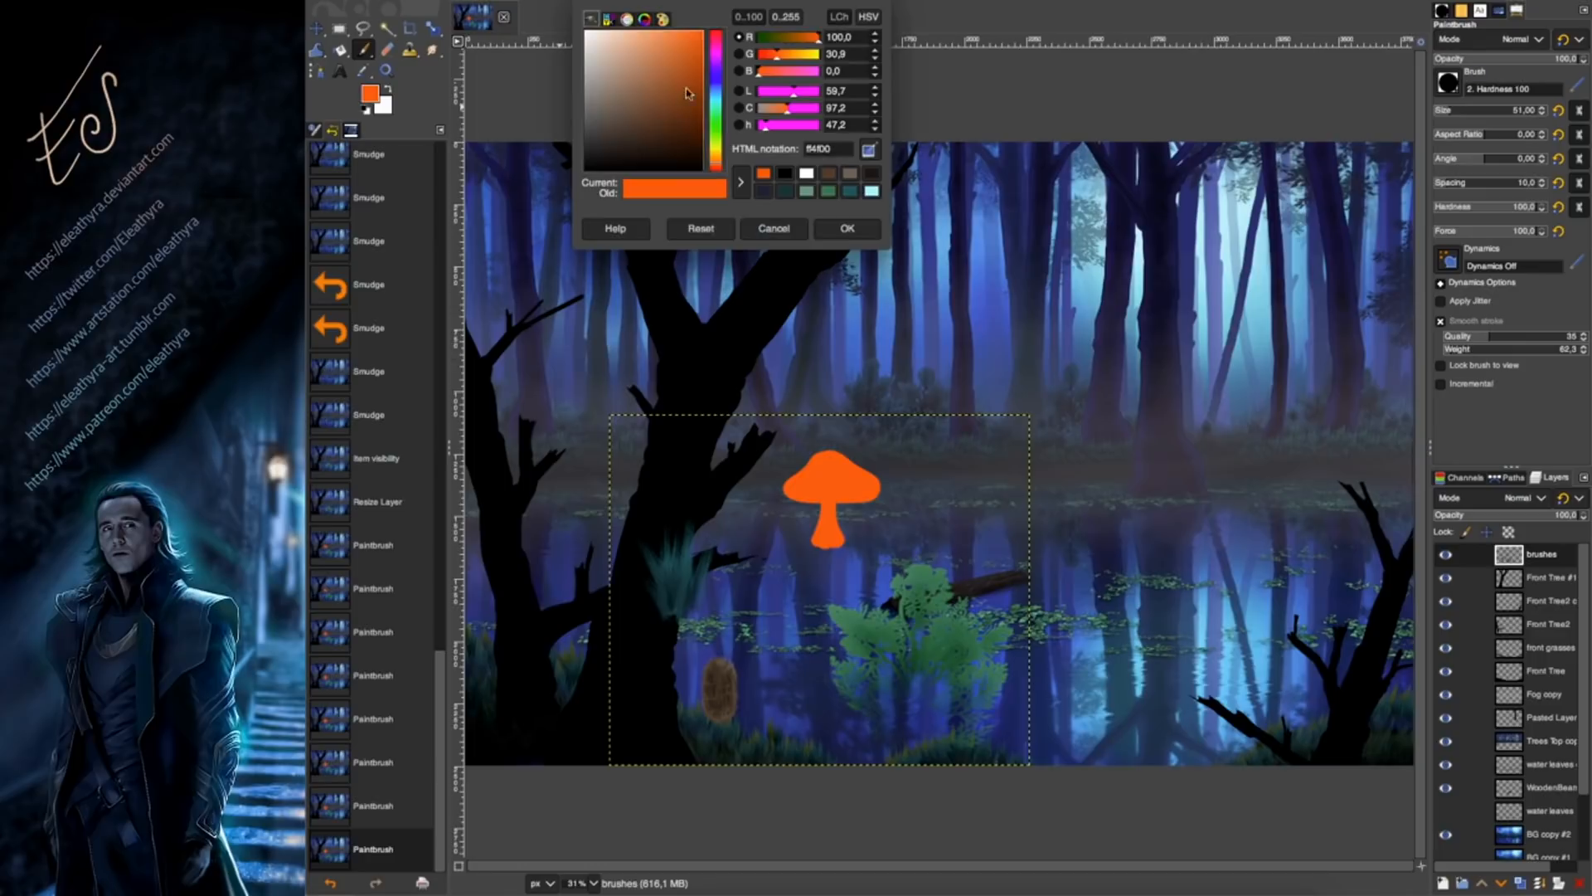
left_click(705, 69)
left_click(698, 45)
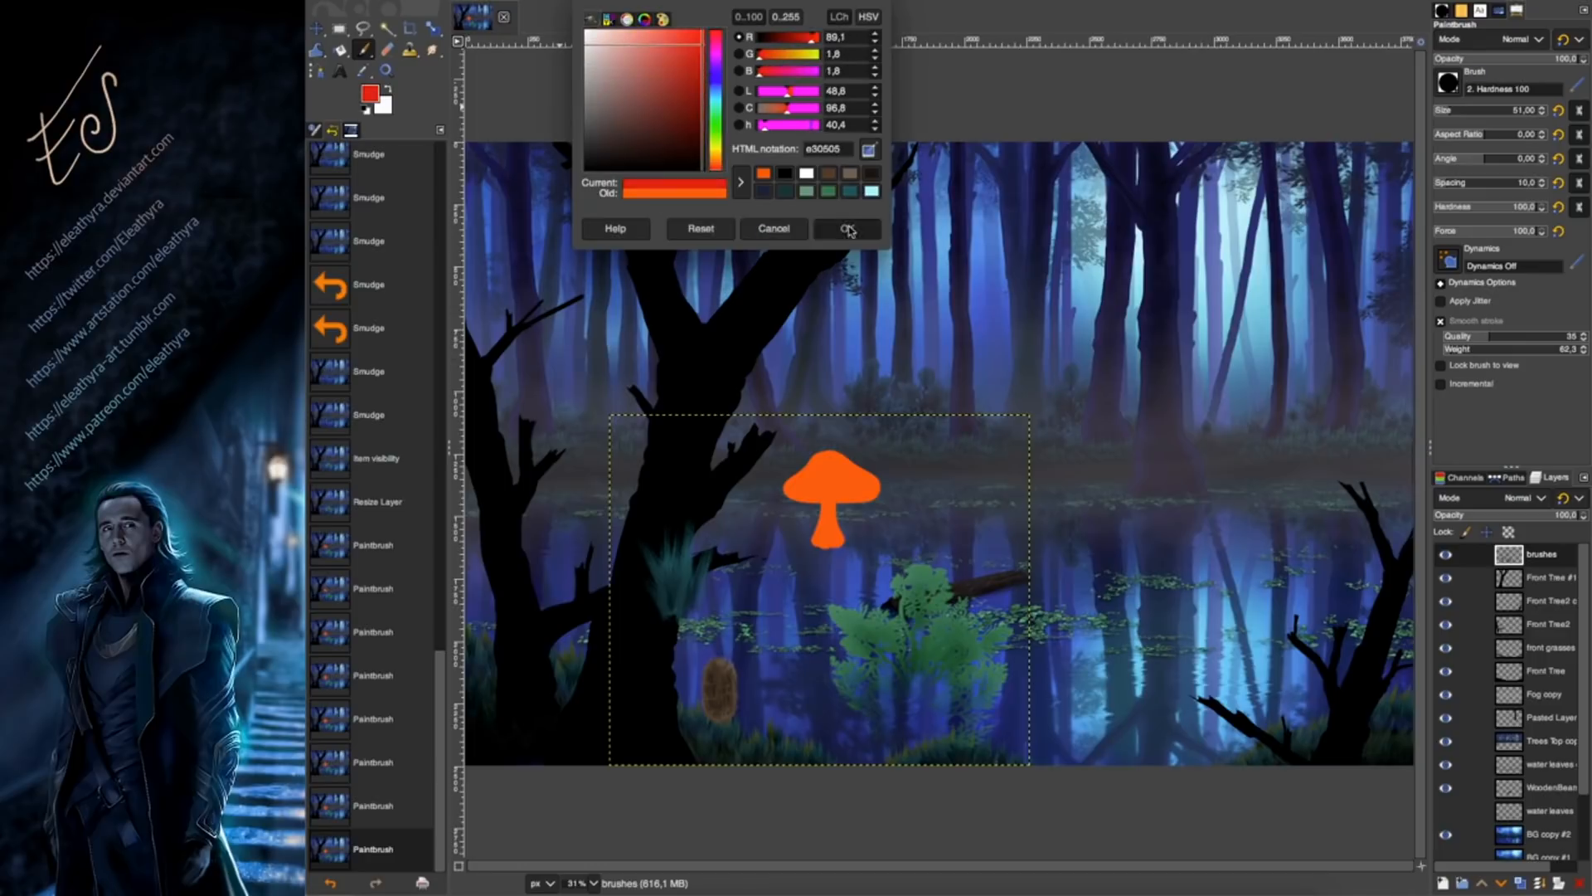
left_click(847, 228)
left_click(1448, 83)
left_click(1505, 241)
left_click(1467, 60)
left_click_drag(872, 486, 797, 491)
mouse_move(798, 489)
left_mouse_down()
mouse_move(853, 495)
mouse_move(794, 491)
mouse_move(819, 544)
mouse_move(831, 523)
left_mouse_up()
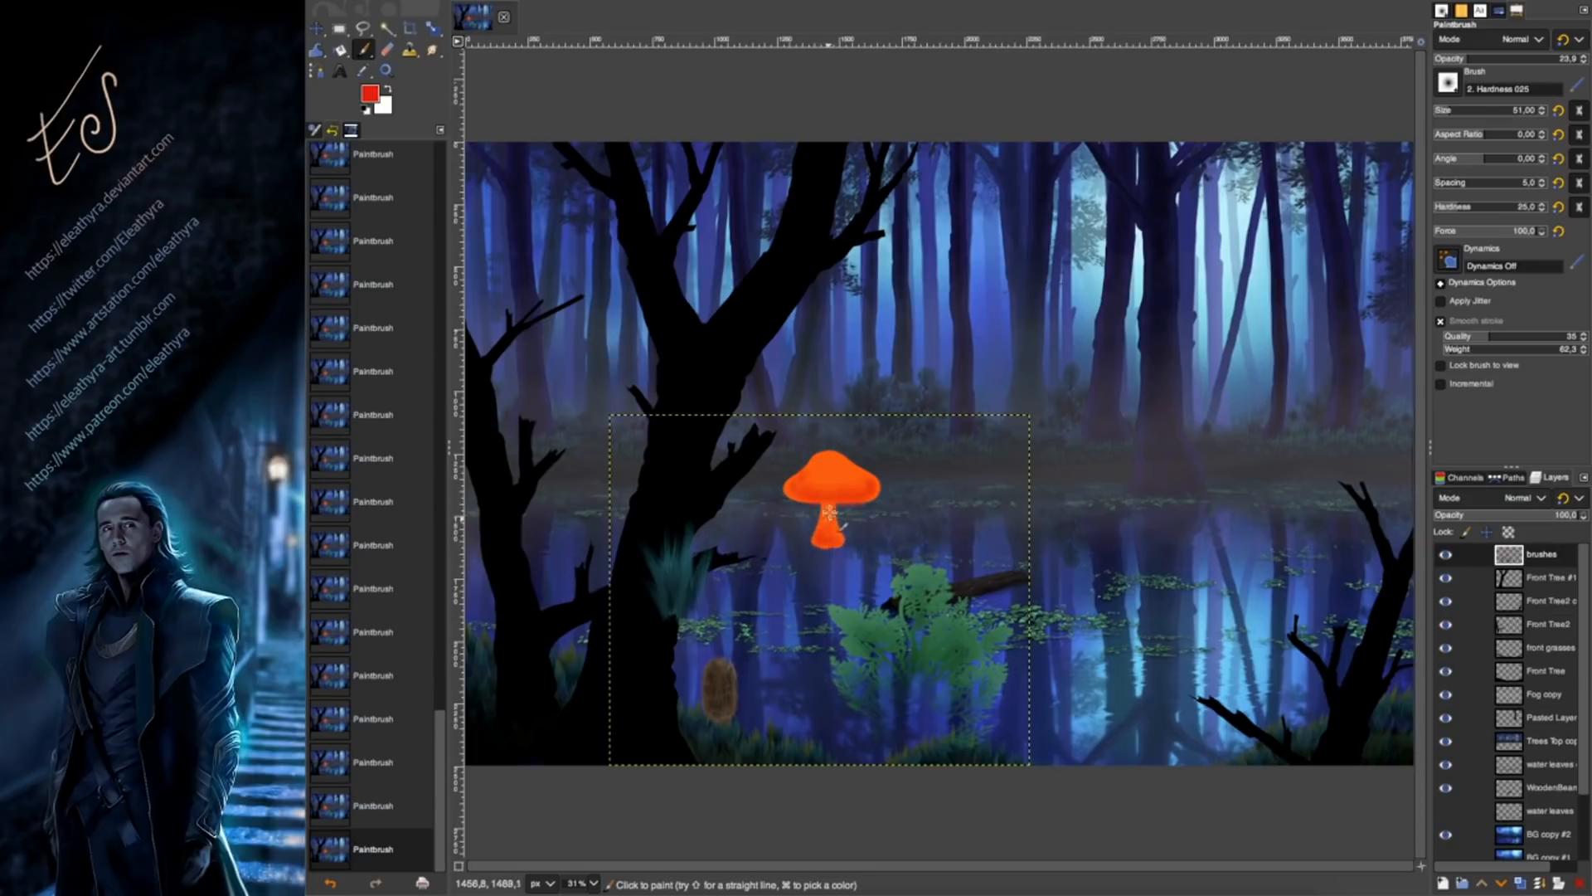
Set the foreground colour to yellow ffdb00 and brush highlights over the upper part of the mushroom cap.
left_click(370, 93)
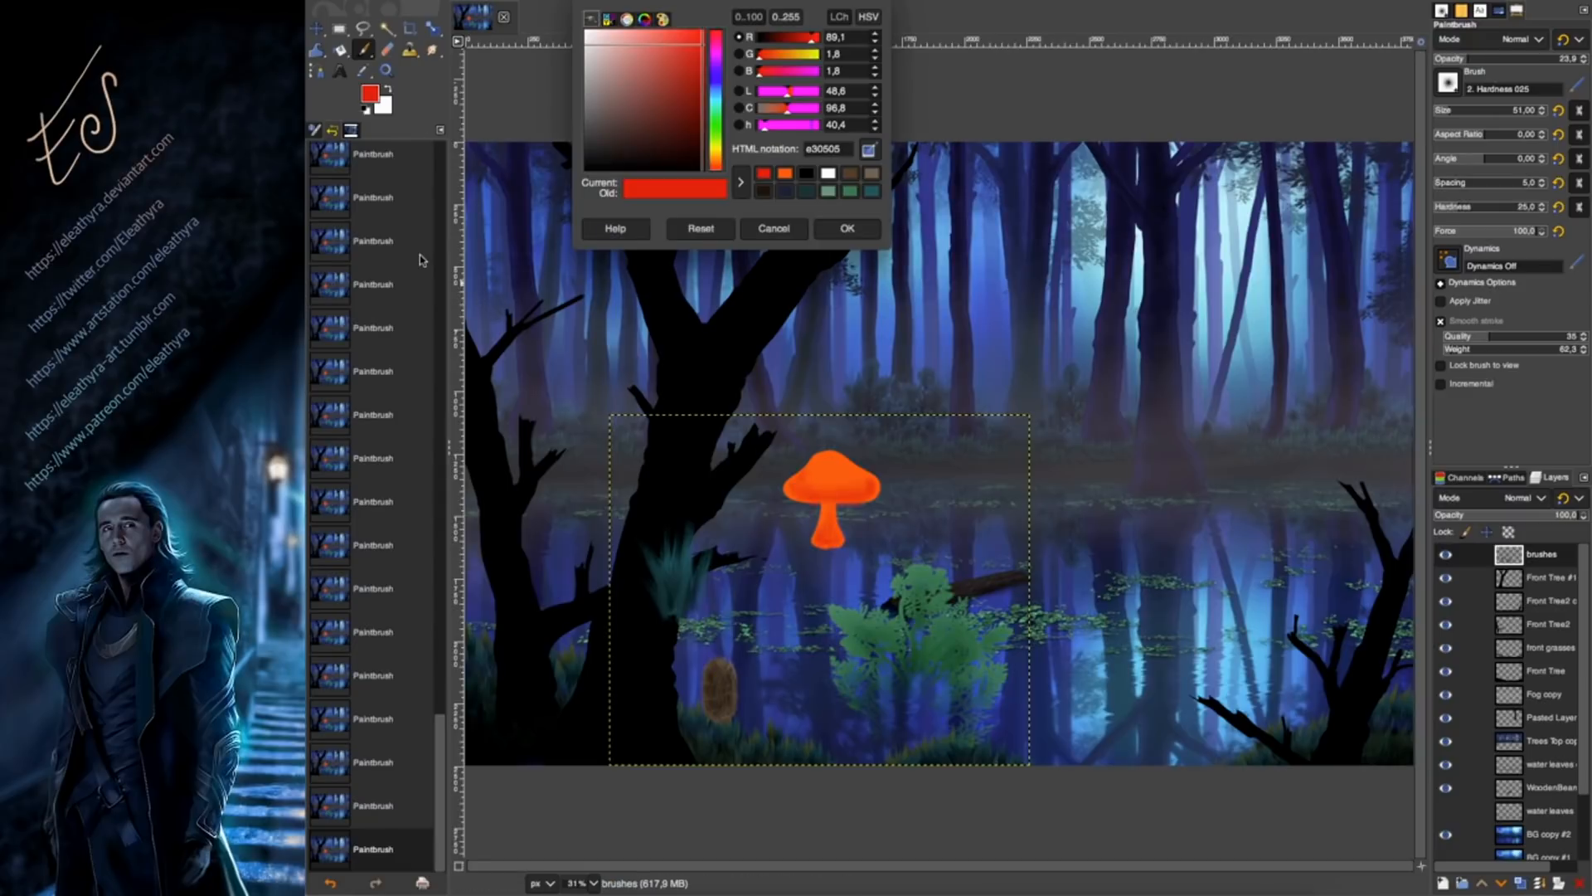
left_click_drag(716, 147, 716, 150)
left_click_drag(697, 39, 730, 3)
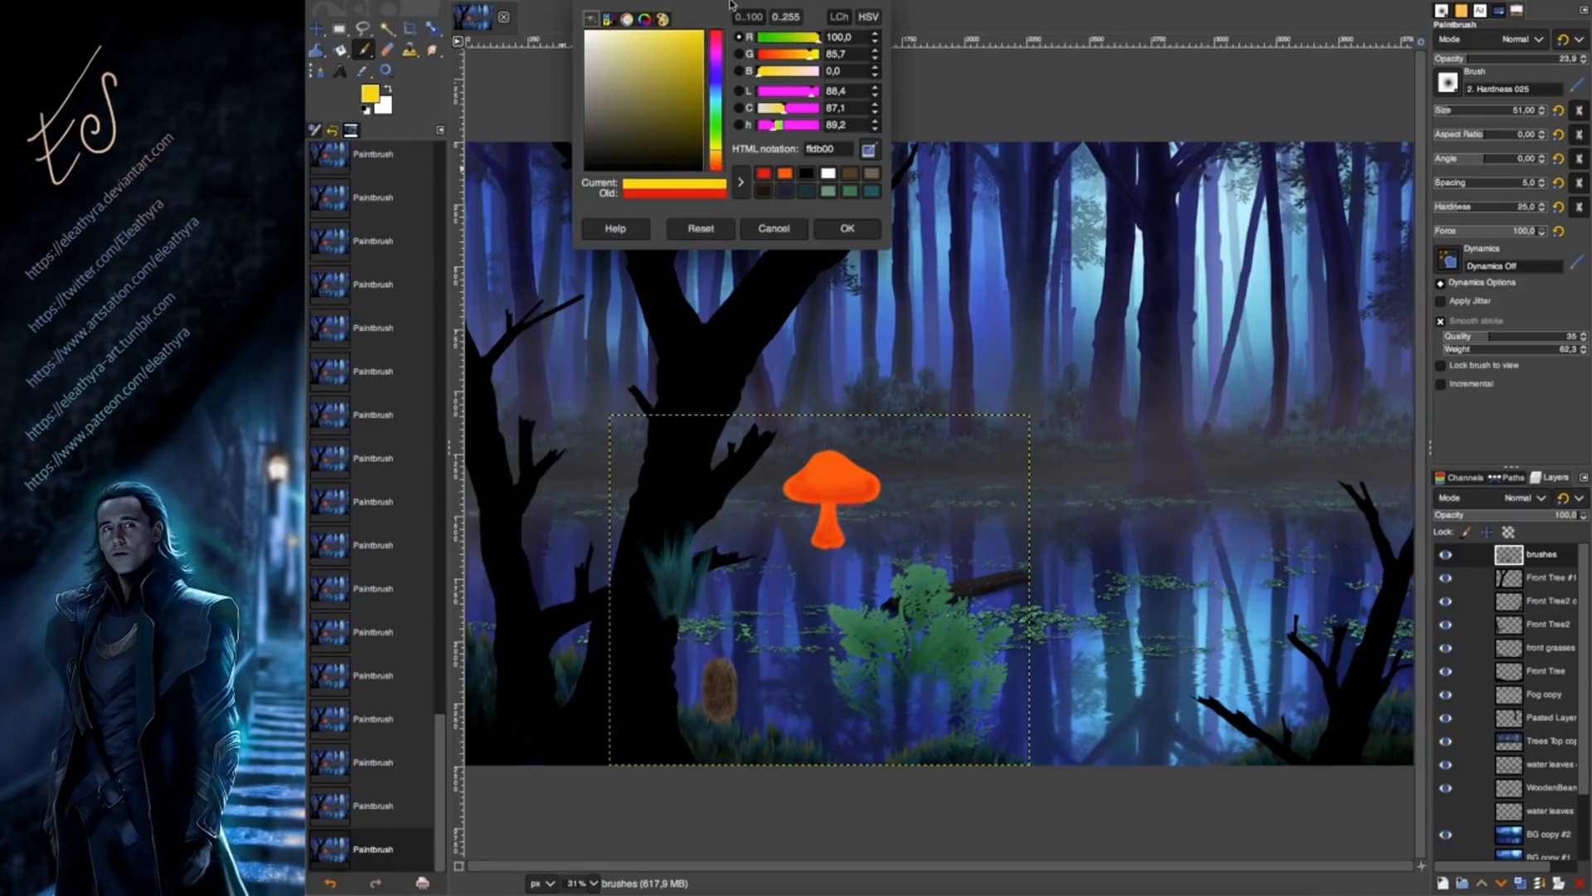
left_click(847, 229)
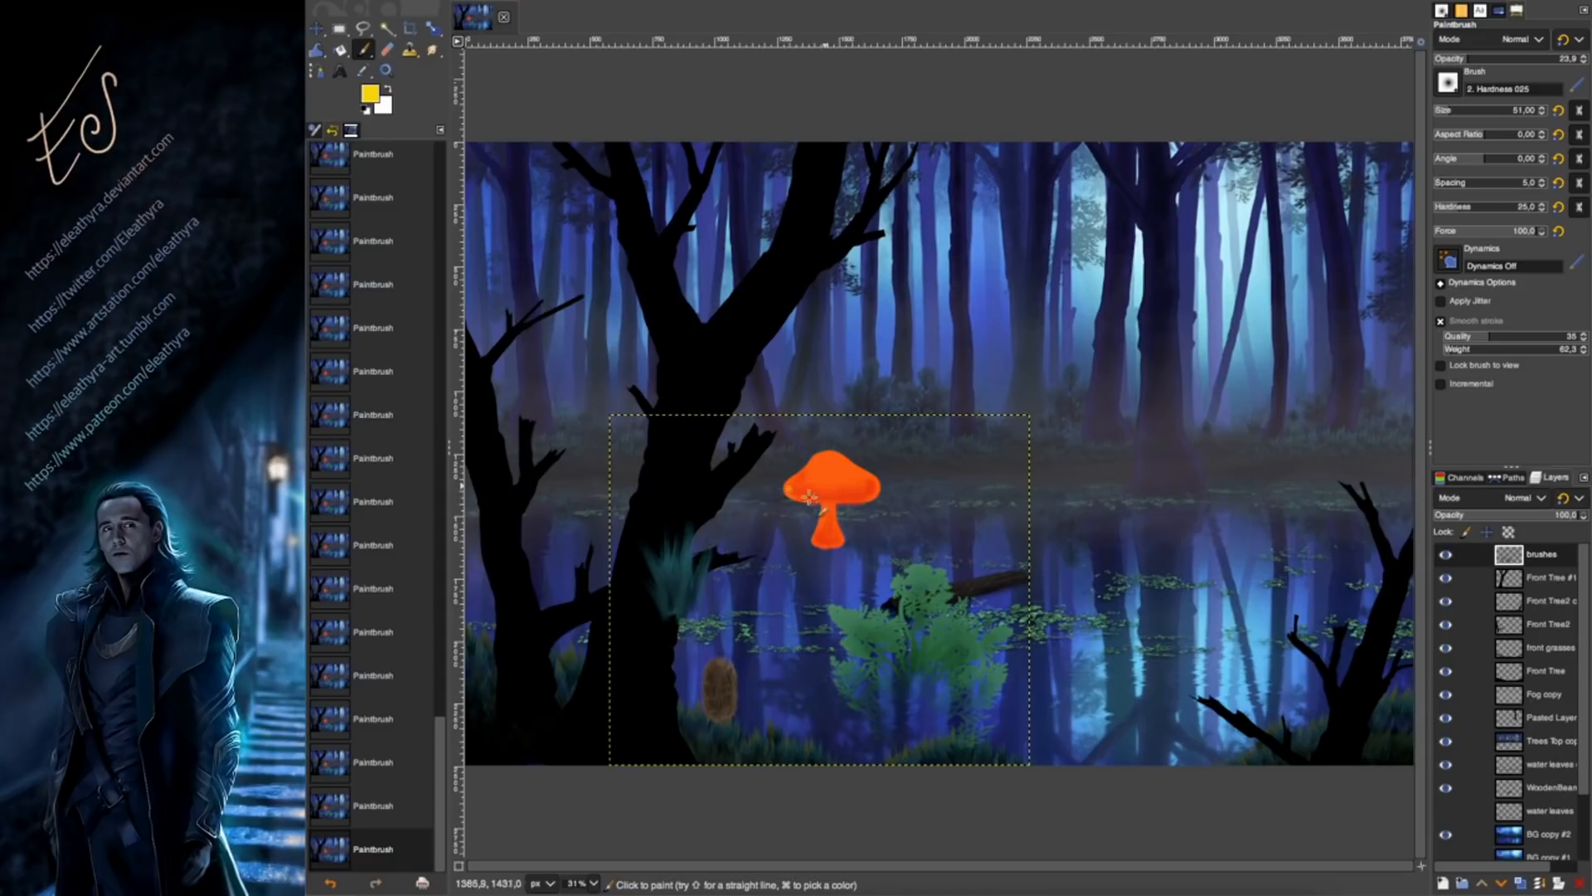
left_click(809, 478)
left_click_drag(854, 474, 828, 470)
left_click_drag(821, 464, 813, 477)
mouse_move(814, 466)
left_mouse_down()
mouse_move(808, 478)
mouse_move(871, 477)
left_mouse_up()
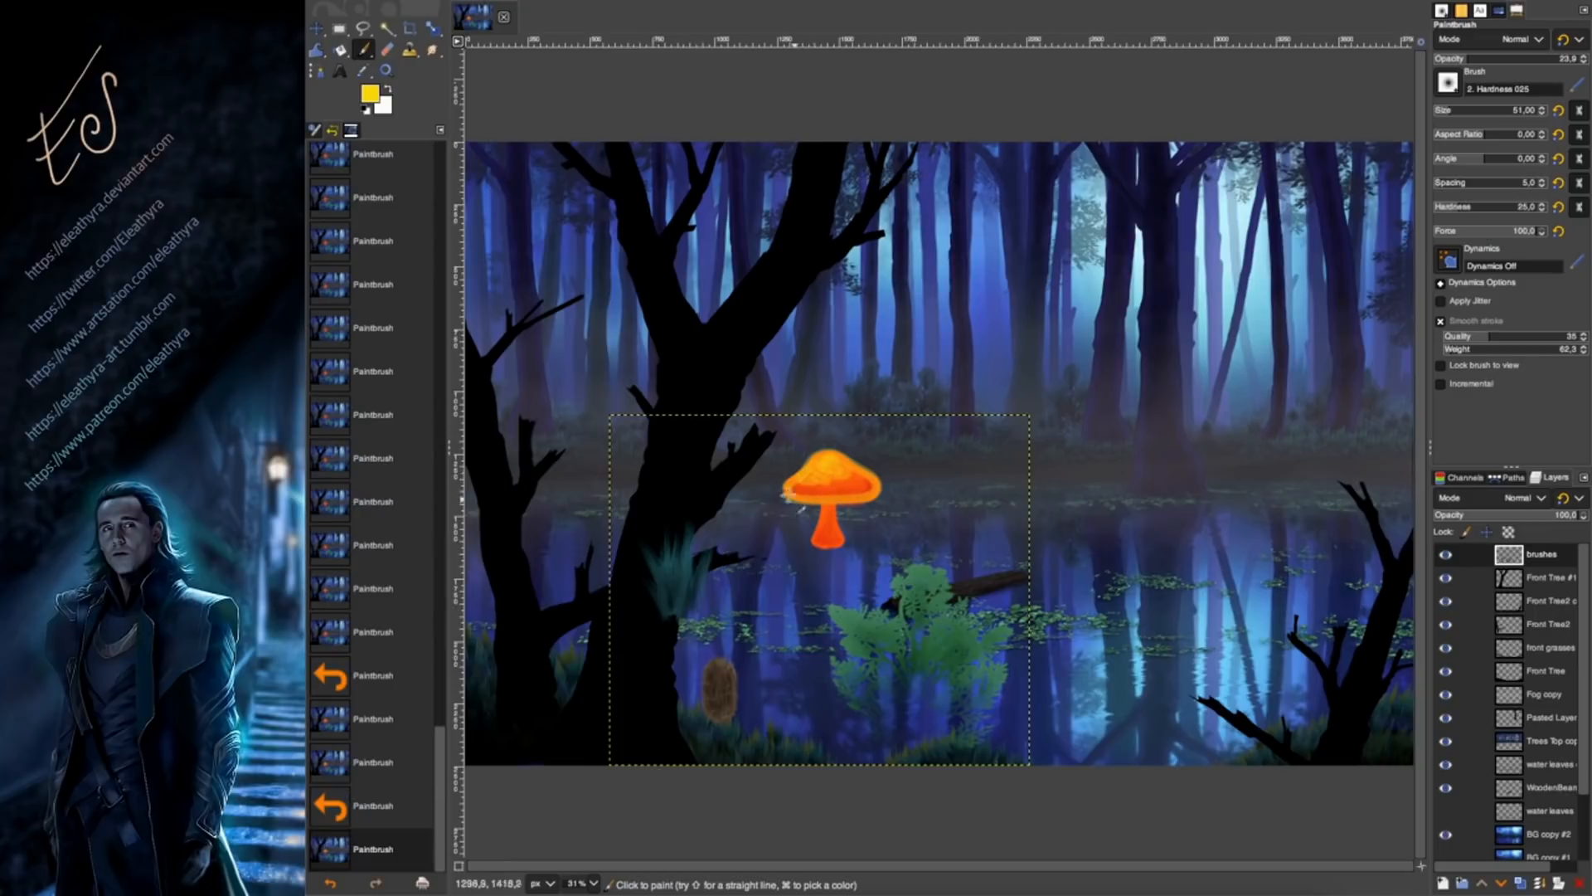
Dab yellow along the mushroom cap's lower band and brush it down onto the stem.
left_click(834, 489)
left_click(844, 489)
left_click(817, 489)
left_click(803, 489)
mouse_move(832, 478)
left_mouse_down()
mouse_move(848, 476)
mouse_move(811, 475)
left_mouse_up()
mouse_move(832, 466)
left_mouse_down()
mouse_move(855, 478)
mouse_move(836, 479)
mouse_move(828, 522)
left_mouse_up()
left_click(863, 487)
left_click(846, 490)
left_click(833, 489)
left_click(816, 489)
left_click(794, 491)
left_click(801, 490)
left_click(815, 489)
left_click(830, 489)
left_click(844, 489)
left_click(839, 480)
left_click_drag(830, 509, 825, 520)
left_click(823, 517)
mouse_move(829, 507)
left_mouse_down()
mouse_move(857, 488)
mouse_move(821, 493)
left_mouse_up()
Blend the cap and stem colours with Smudge at size 98 and rate 47.8.
left_click(433, 50)
left_click_drag(817, 491, 854, 493)
left_click(1456, 107)
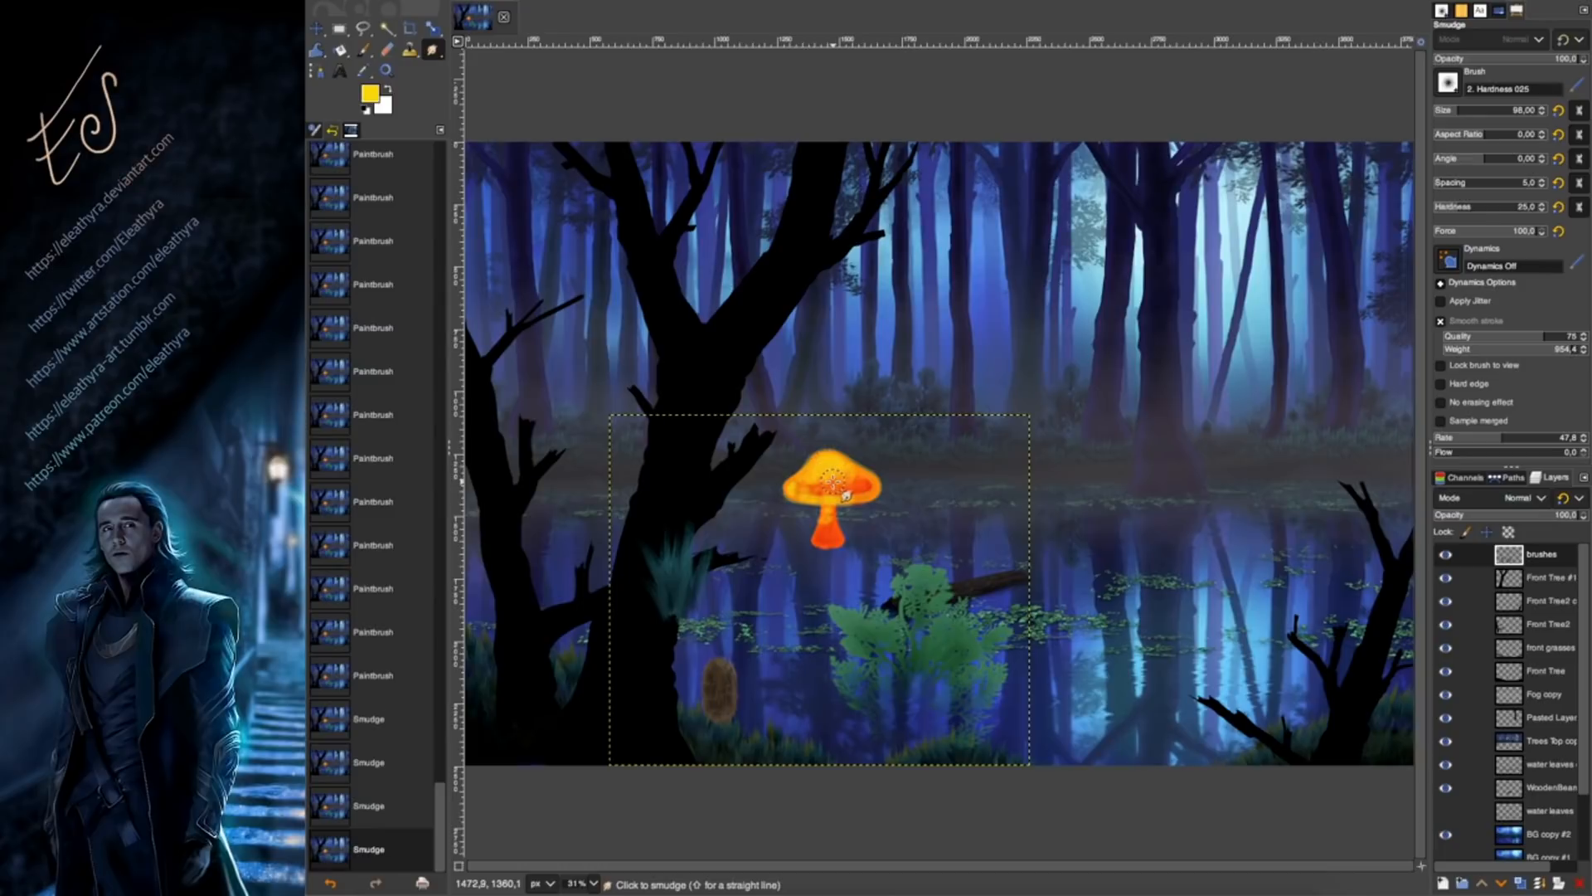
mouse_move(796, 490)
left_mouse_down()
mouse_move(859, 482)
mouse_move(816, 486)
left_mouse_up()
left_click_drag(807, 488, 820, 483)
left_click_drag(809, 486, 821, 481)
left_click_drag(811, 483, 823, 482)
left_click_drag(809, 483, 832, 481)
mouse_move(824, 480)
left_mouse_down()
mouse_move(881, 485)
mouse_move(827, 528)
left_mouse_up()
left_click_drag(830, 526, 871, 492)
mouse_move(867, 496)
left_mouse_down()
mouse_move(877, 485)
mouse_move(830, 500)
left_mouse_up()
left_click_drag(836, 499, 866, 495)
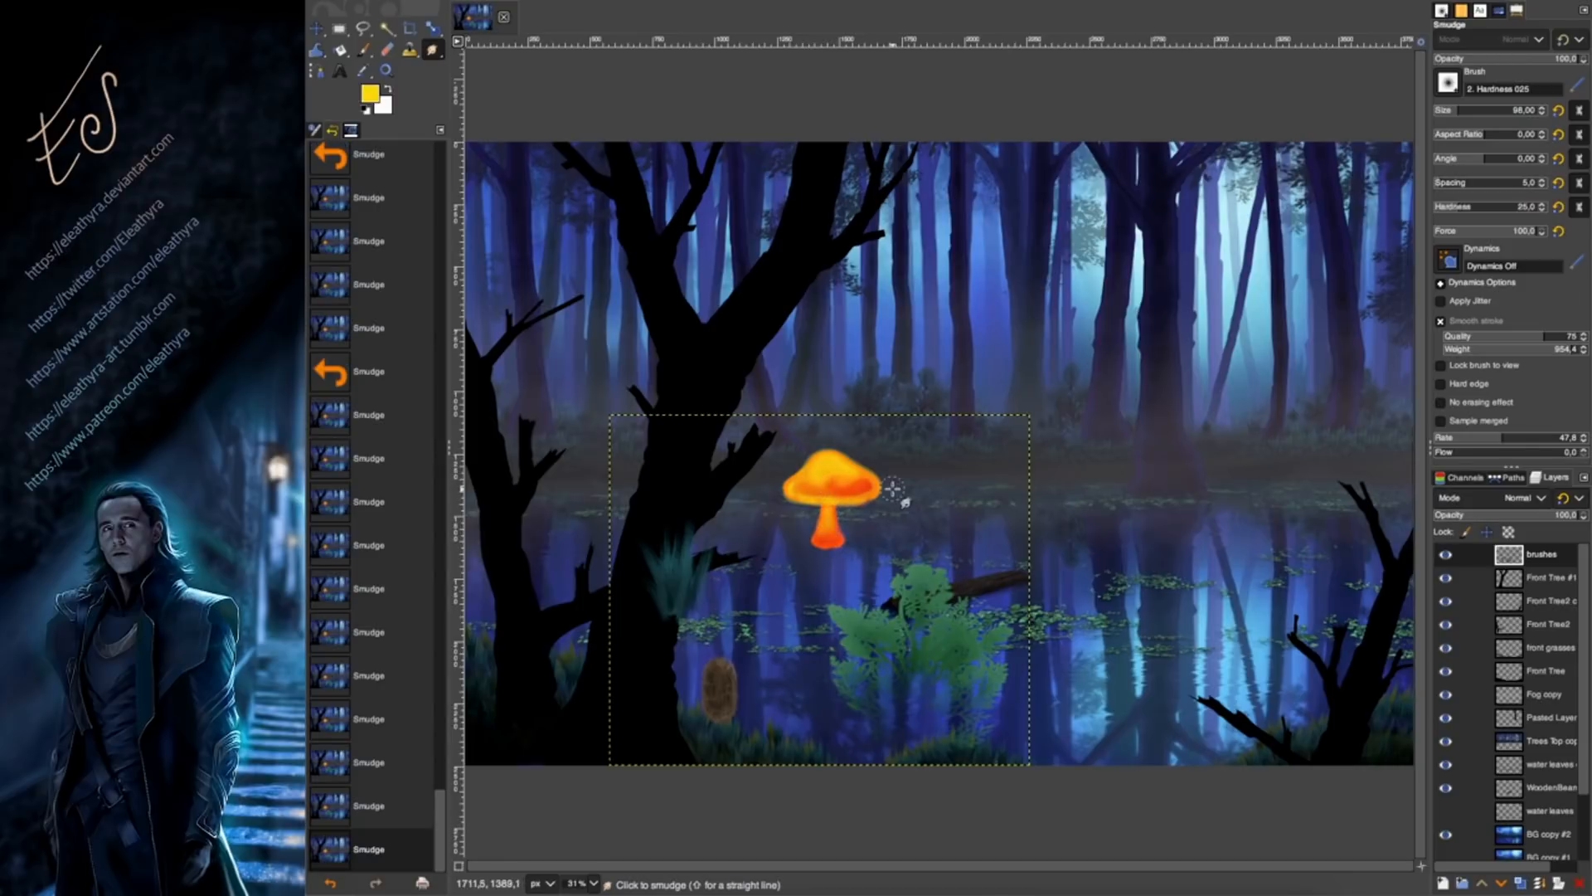
Build up a pale yellow highlight on the cap's peak with the Paintbrush at 57.2 opacity, enlarging it to size 233.
left_click(370, 95)
left_click_drag(670, 129, 651, 127)
left_click(840, 227)
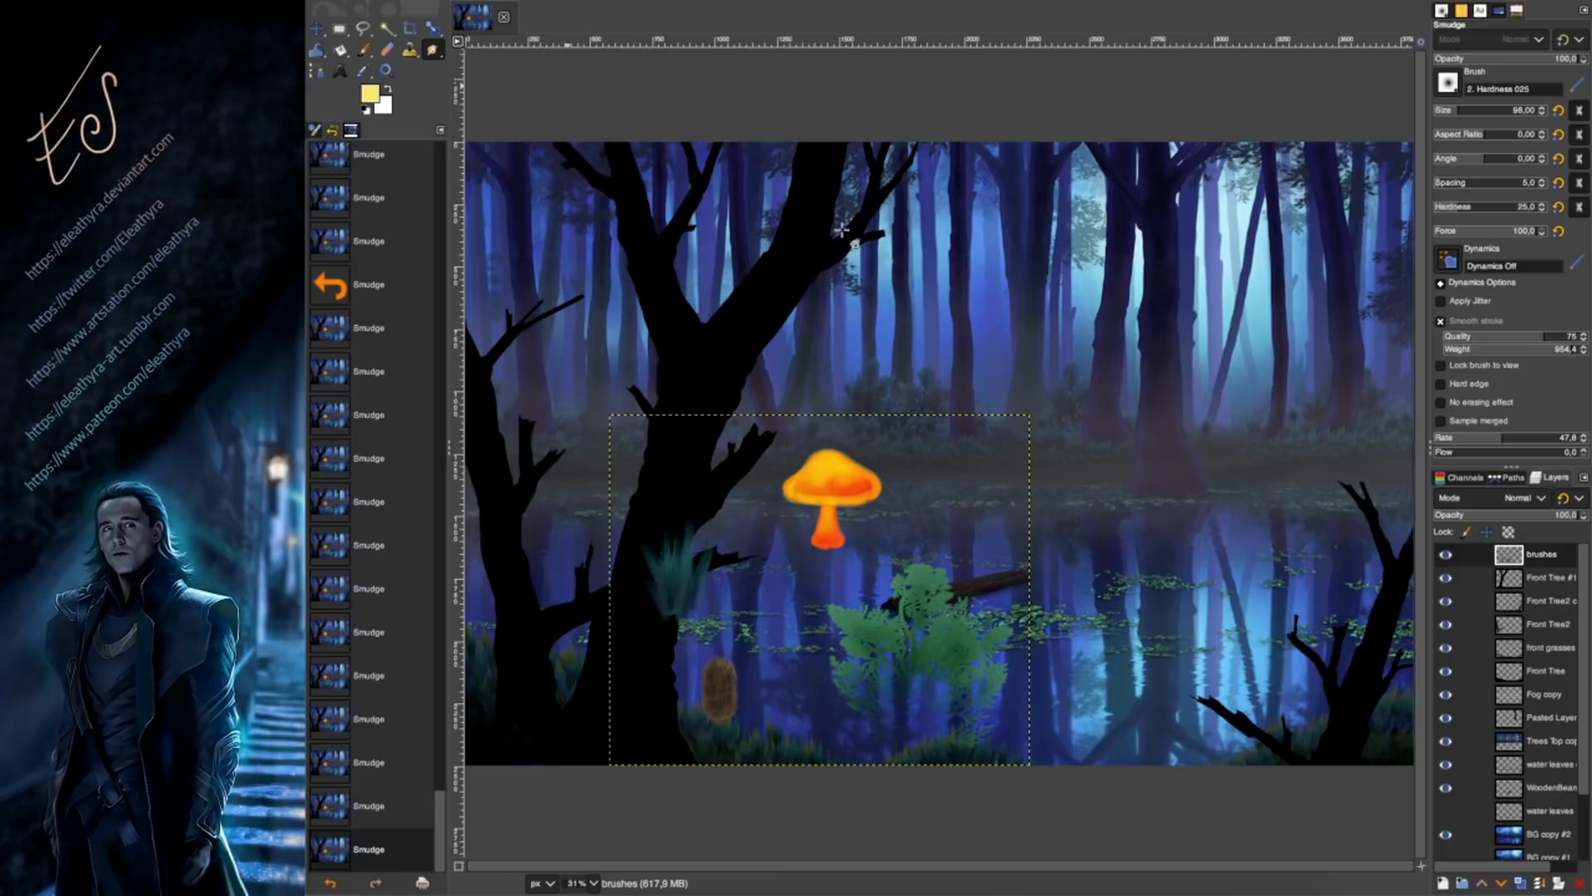
left_click(366, 51)
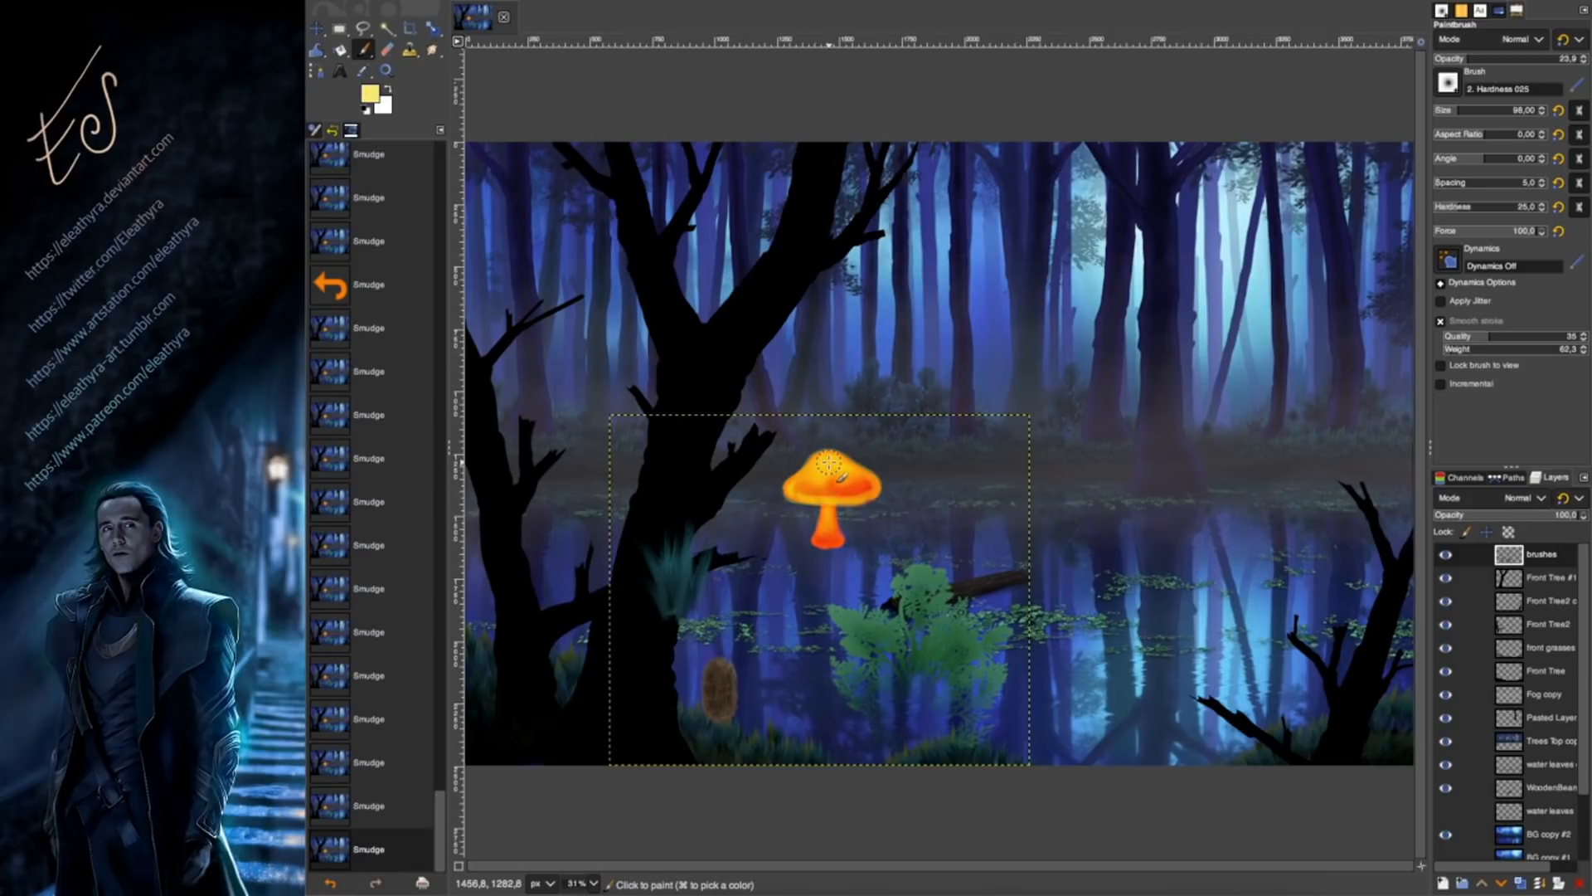
left_click_drag(832, 462, 816, 468)
left_click_drag(831, 462, 815, 470)
left_click_drag(829, 462, 819, 467)
left_click(1516, 59)
left_click_drag(828, 463, 819, 468)
left_click_drag(830, 463, 818, 468)
left_click_drag(830, 463, 819, 468)
left_click_drag(831, 464, 821, 468)
left_click_drag(833, 465, 856, 481)
left_click(1476, 109)
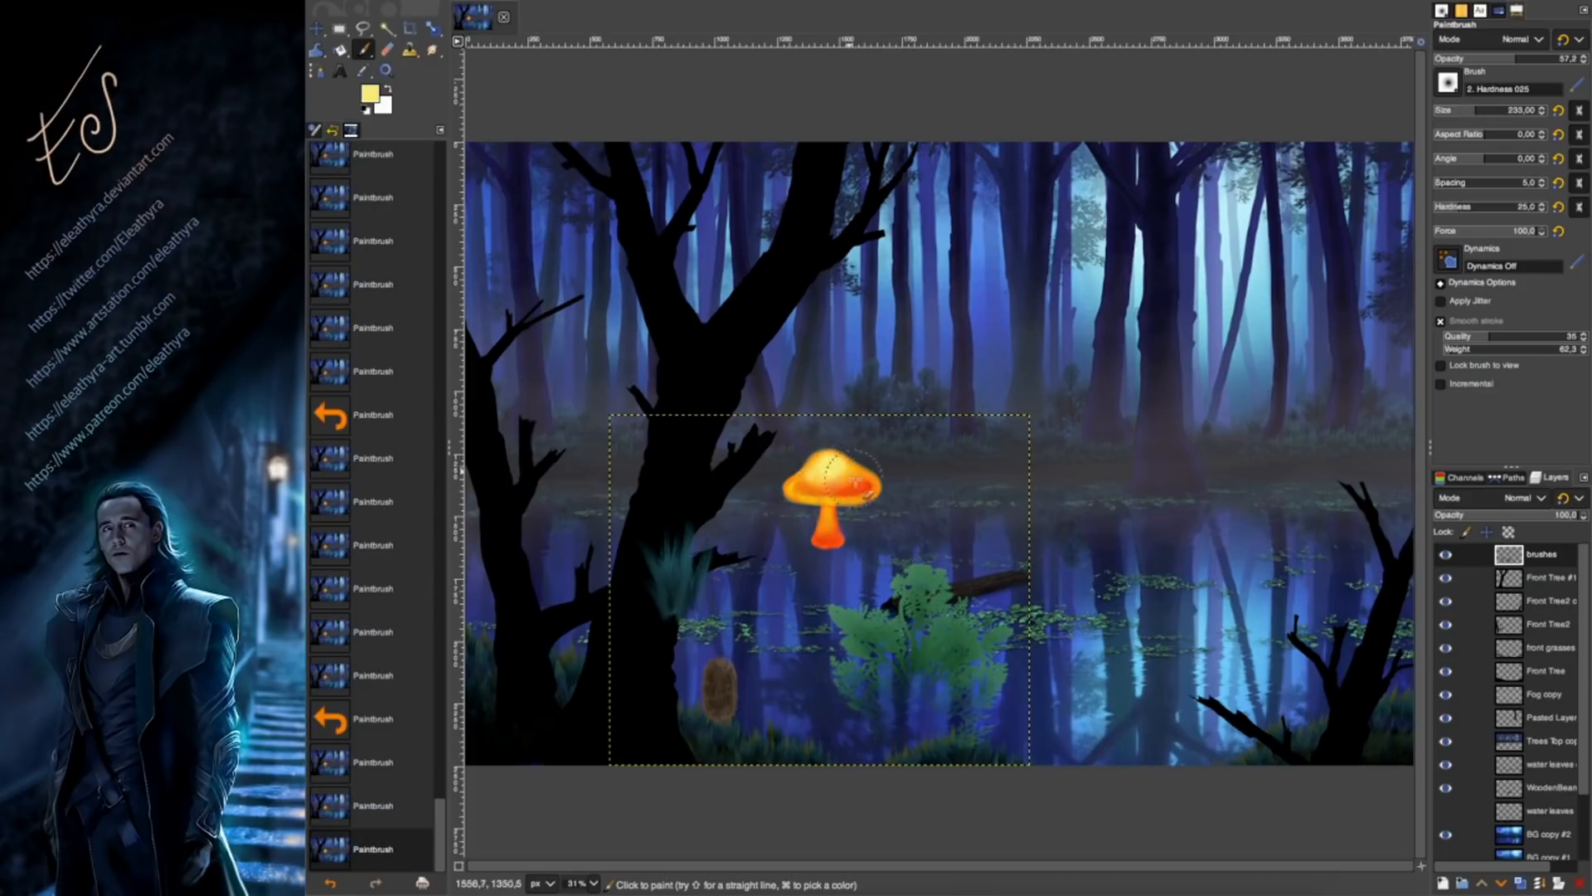
left_click(823, 466)
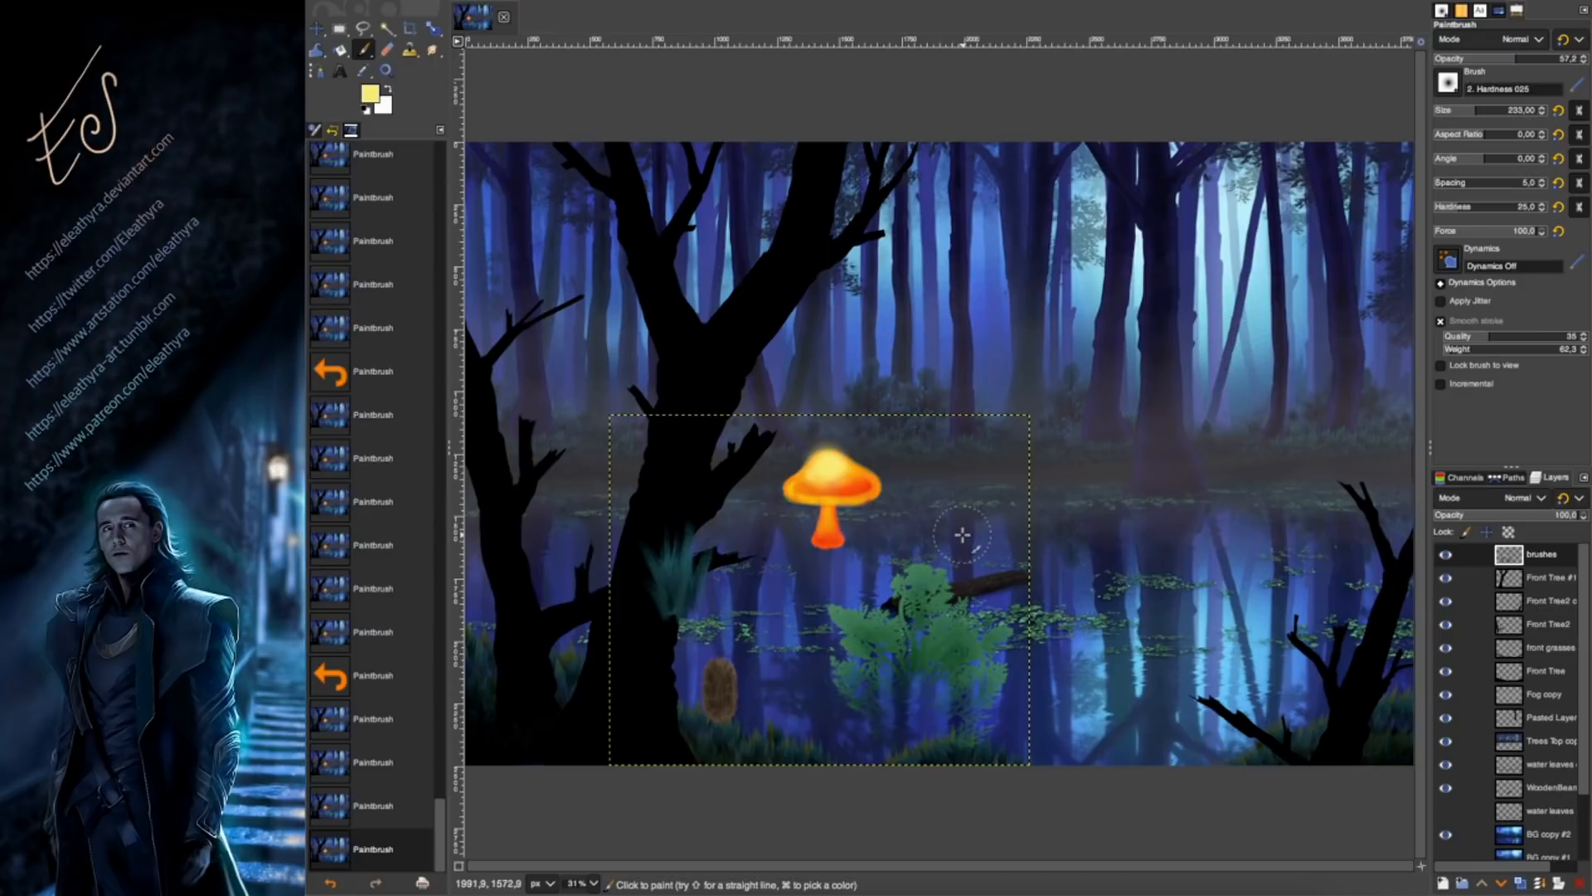
Paint fine pale yellow touches along the cap's lower rim at brush size 23, lowering the opacity to about 27.
left_click(1444, 110)
left_click(794, 498)
left_click_drag(793, 498, 846, 502)
left_click(1474, 57)
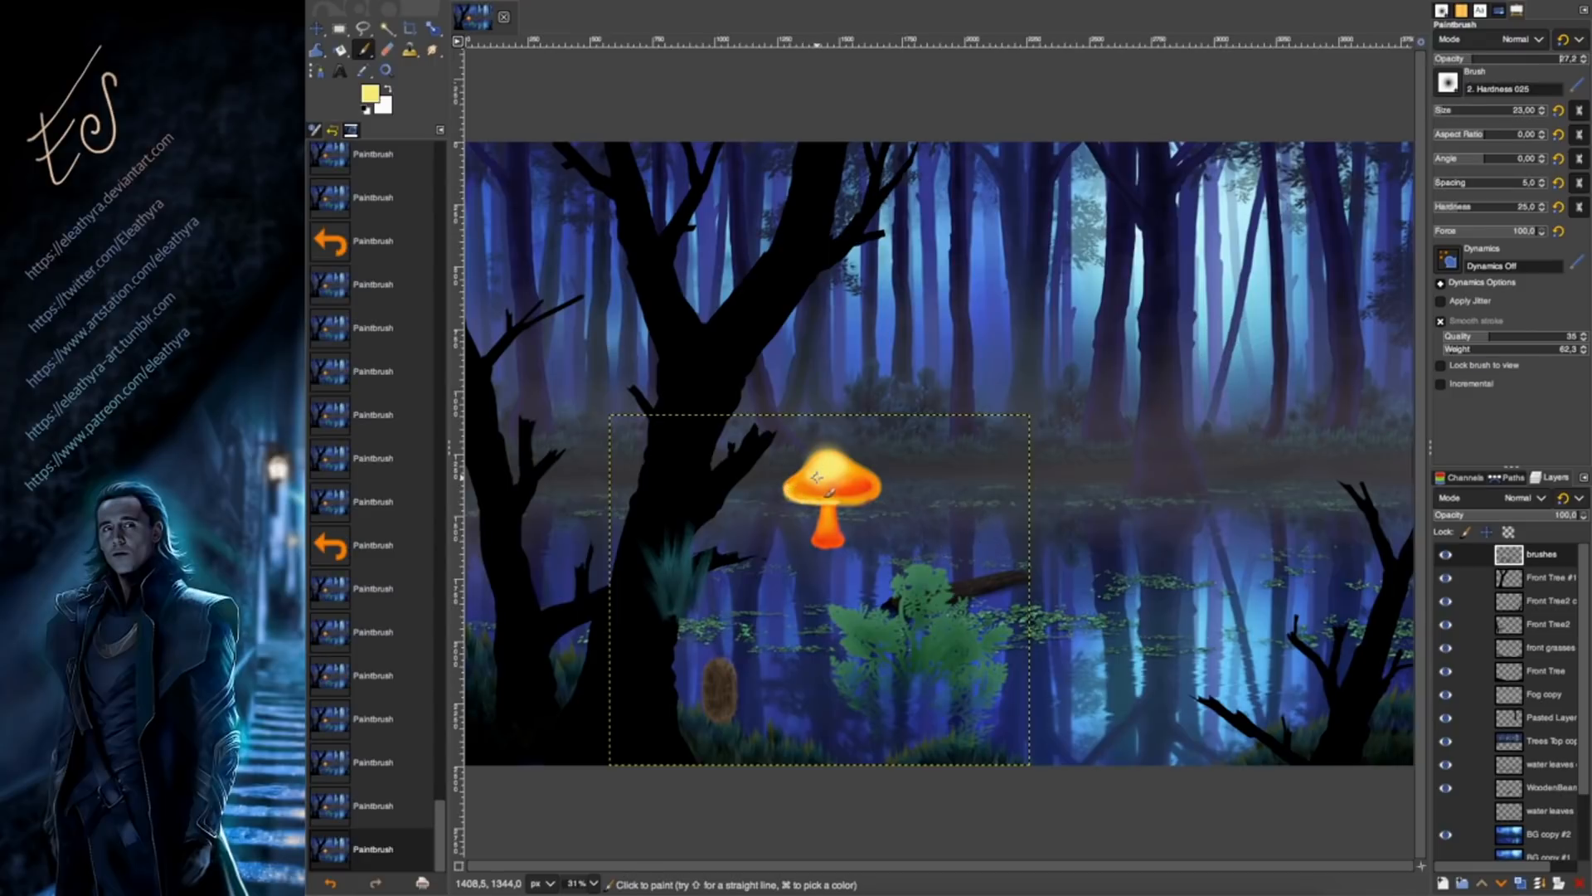
left_click(827, 493)
Smudge along the underside of the mushroom cap to refine its lower edge.
key("s")
left_click_drag(793, 488, 790, 495)
left_click_drag(792, 496, 803, 500)
left_click_drag(802, 501, 831, 503)
left_click_drag(829, 502, 861, 500)
left_click_drag(859, 501, 900, 509)
left_click_drag(904, 507, 927, 505)
Smudge the base of the mushroom stem upward to tidy its lower edge.
left_click_drag(817, 558, 817, 549)
left_click_drag(824, 559, 824, 549)
left_click_drag(832, 559, 832, 549)
left_click_drag(840, 559, 845, 549)
left_click_drag(831, 556, 830, 547)
left_click_drag(813, 555, 813, 546)
left_click_drag(808, 548, 814, 541)
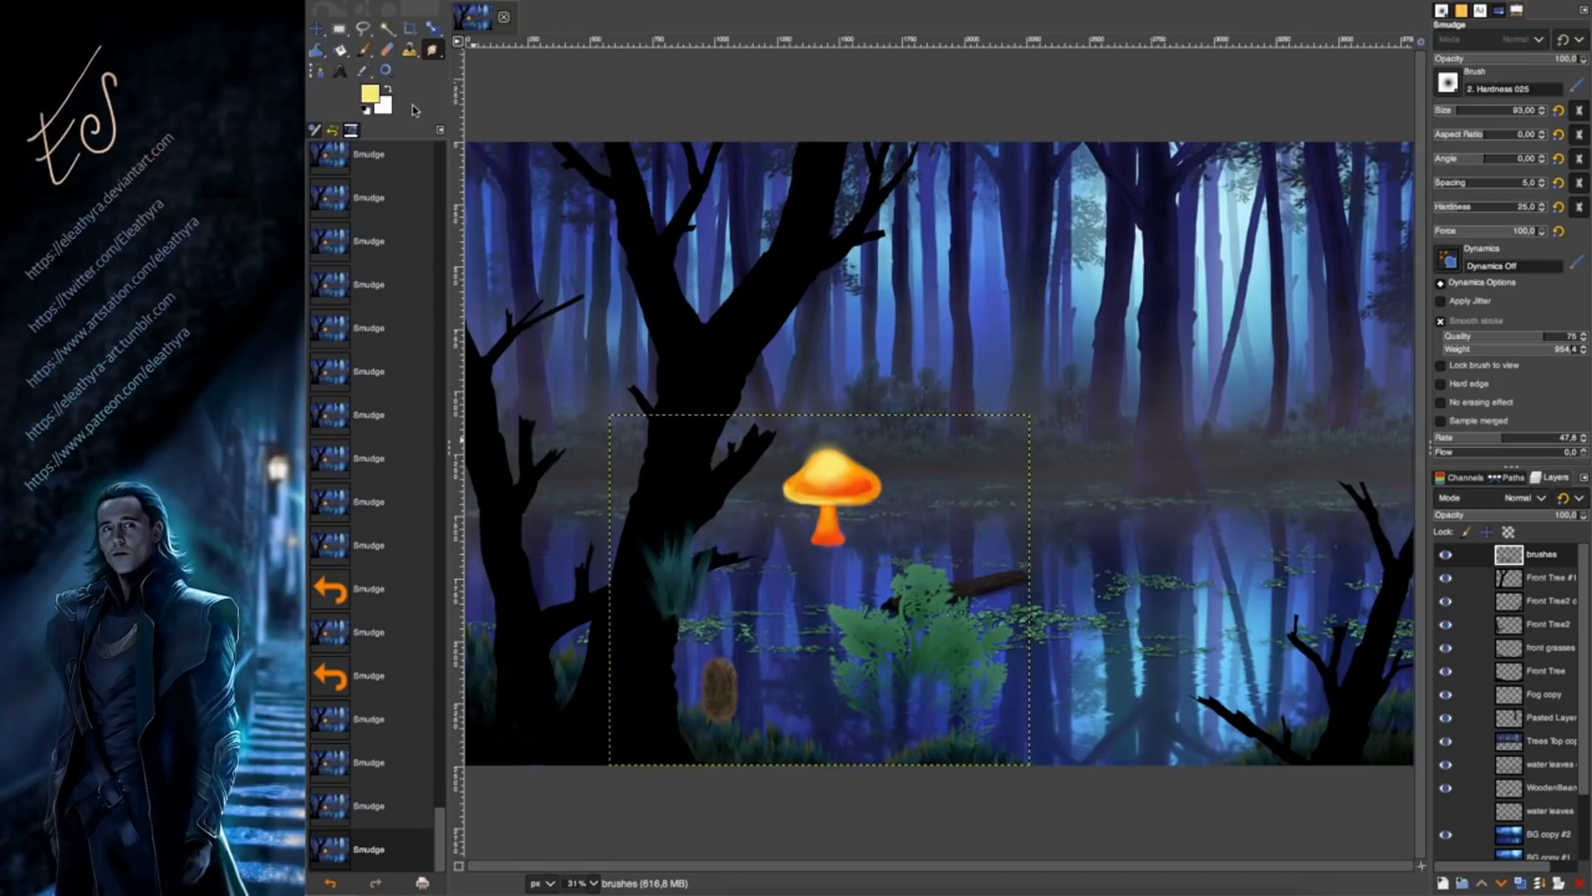
Sharpen the mushroom's outline with Smudge using 2. Hardness 100 at rate 100, undoing the trial strokes on the cap's upper edge.
left_click(1448, 83)
left_click(1506, 207)
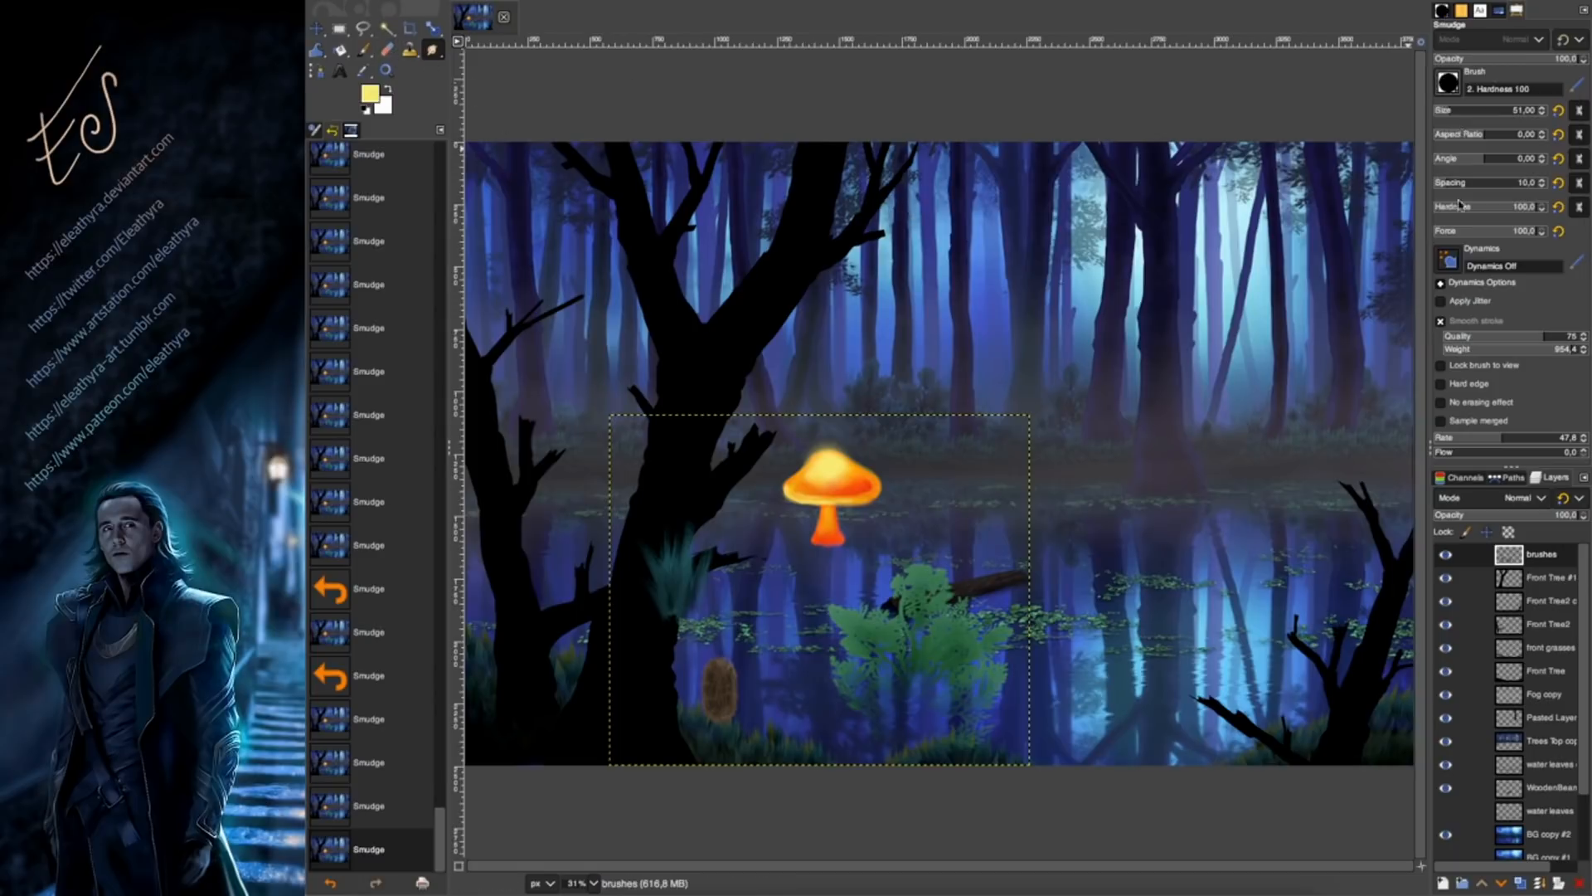
left_click_drag(1535, 437, 1581, 437)
mouse_move(805, 456)
left_mouse_down()
mouse_move(856, 461)
mouse_move(830, 454)
left_mouse_up()
mouse_move(840, 444)
left_mouse_down()
mouse_move(849, 456)
mouse_move(820, 454)
left_mouse_up()
key("ctrl+z")
key("ctrl+z")
key("ctrl+z")
mouse_move(831, 443)
left_mouse_down()
mouse_move(902, 506)
mouse_move(882, 473)
mouse_move(877, 505)
mouse_move(925, 469)
mouse_move(849, 512)
mouse_move(881, 487)
left_mouse_up()
key("ctrl+z")
left_click_drag(779, 505, 853, 513)
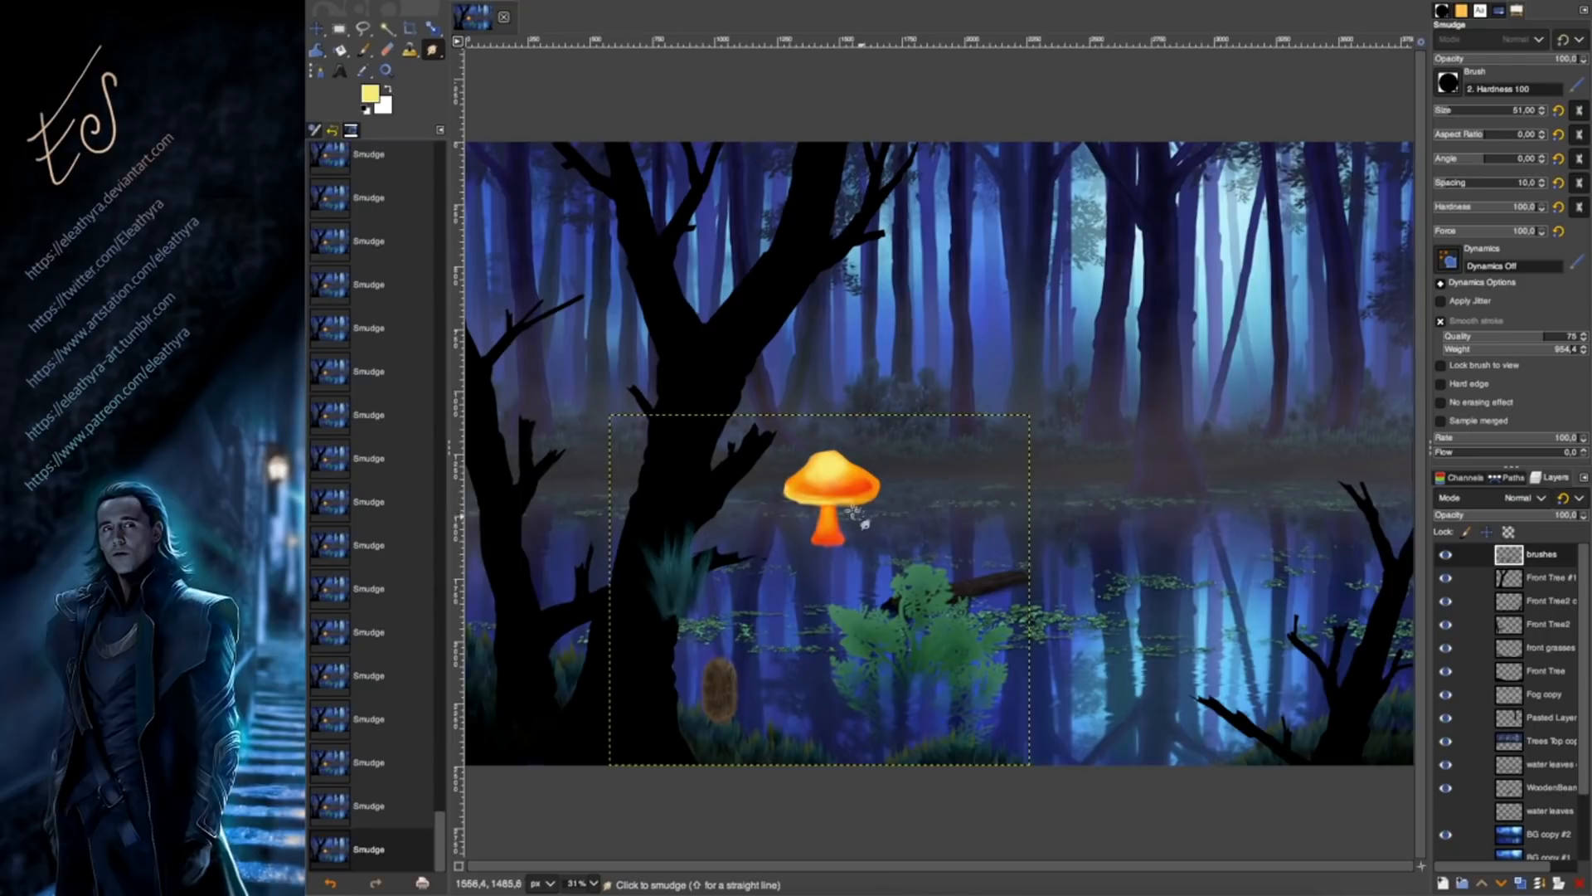
Refine the cap and its underside with Smudge, using 2. Hardness 050 at size 51 and rate 63.3.
scroll(1448, 82, "up", 2)
mouse_move(821, 461)
left_mouse_down()
mouse_move(807, 503)
mouse_move(838, 508)
mouse_move(807, 512)
mouse_move(809, 457)
mouse_move(829, 446)
mouse_move(883, 473)
mouse_move(788, 473)
mouse_move(805, 459)
mouse_move(899, 486)
mouse_move(874, 471)
mouse_move(882, 483)
left_mouse_up()
left_click(1525, 437)
left_click_drag(793, 515, 890, 511)
left_click(688, 0)
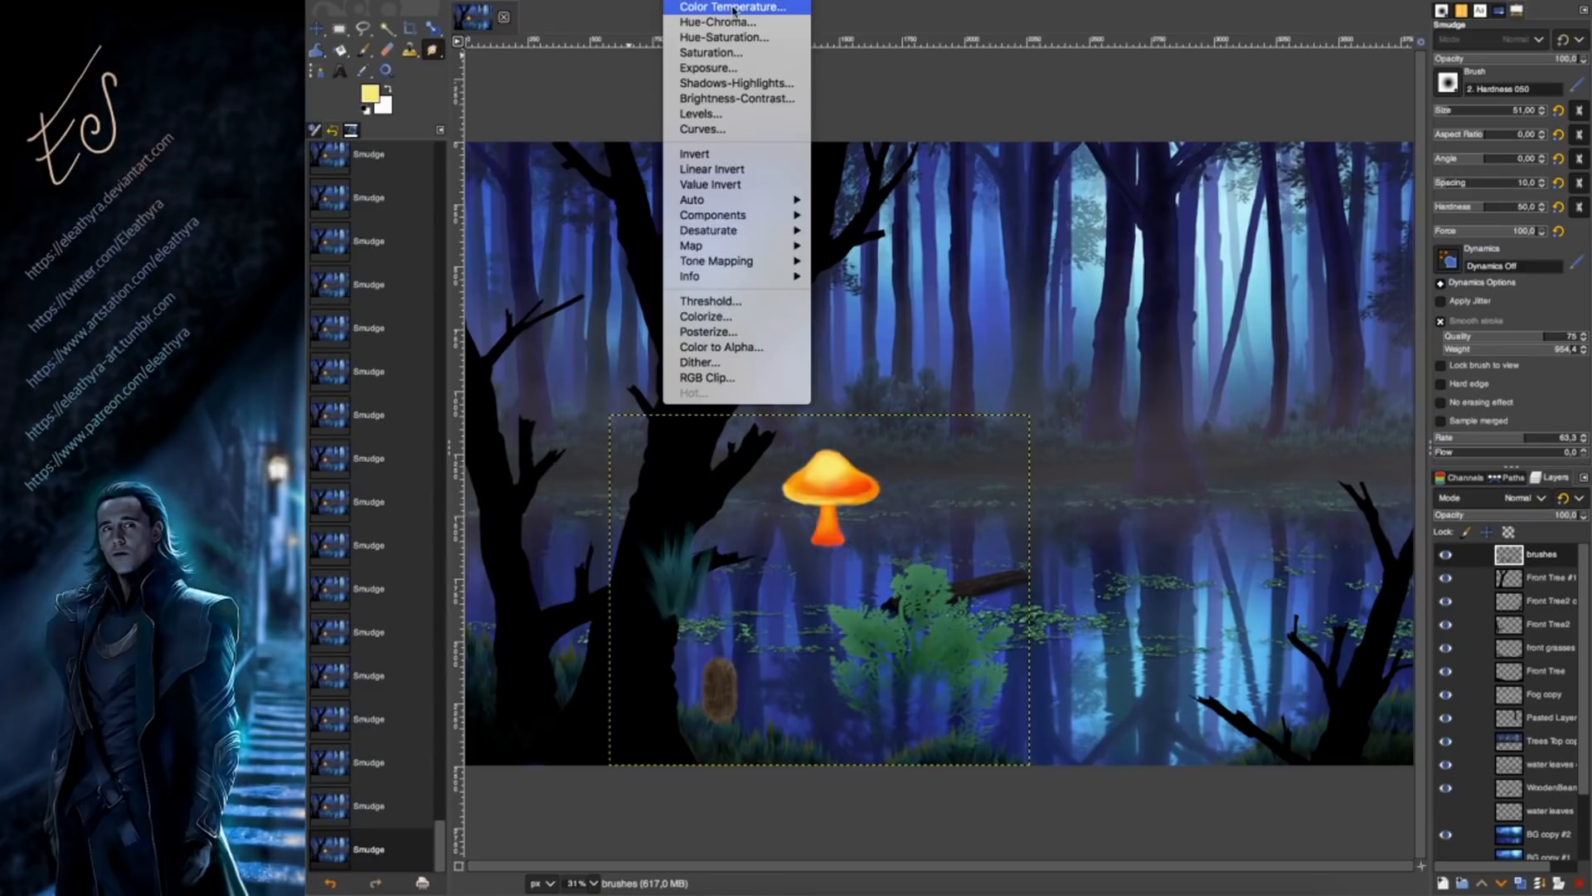
left_click(701, 129)
left_click_drag(949, 147, 948, 112)
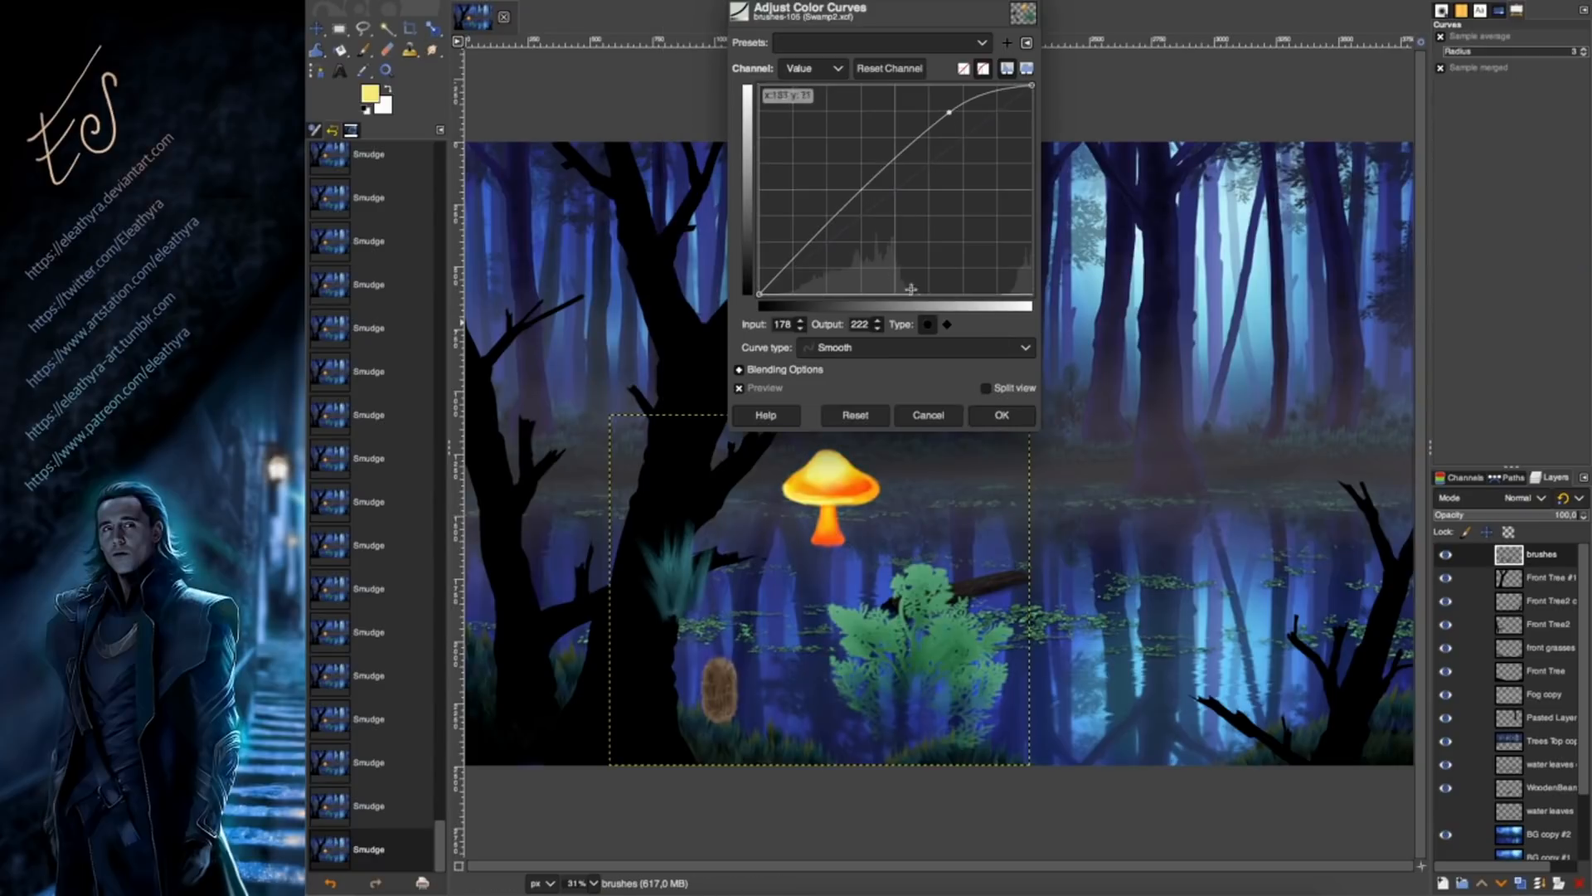
mouse_move(804, 259)
left_mouse_down()
mouse_move(805, 275)
mouse_move(817, 267)
left_mouse_up()
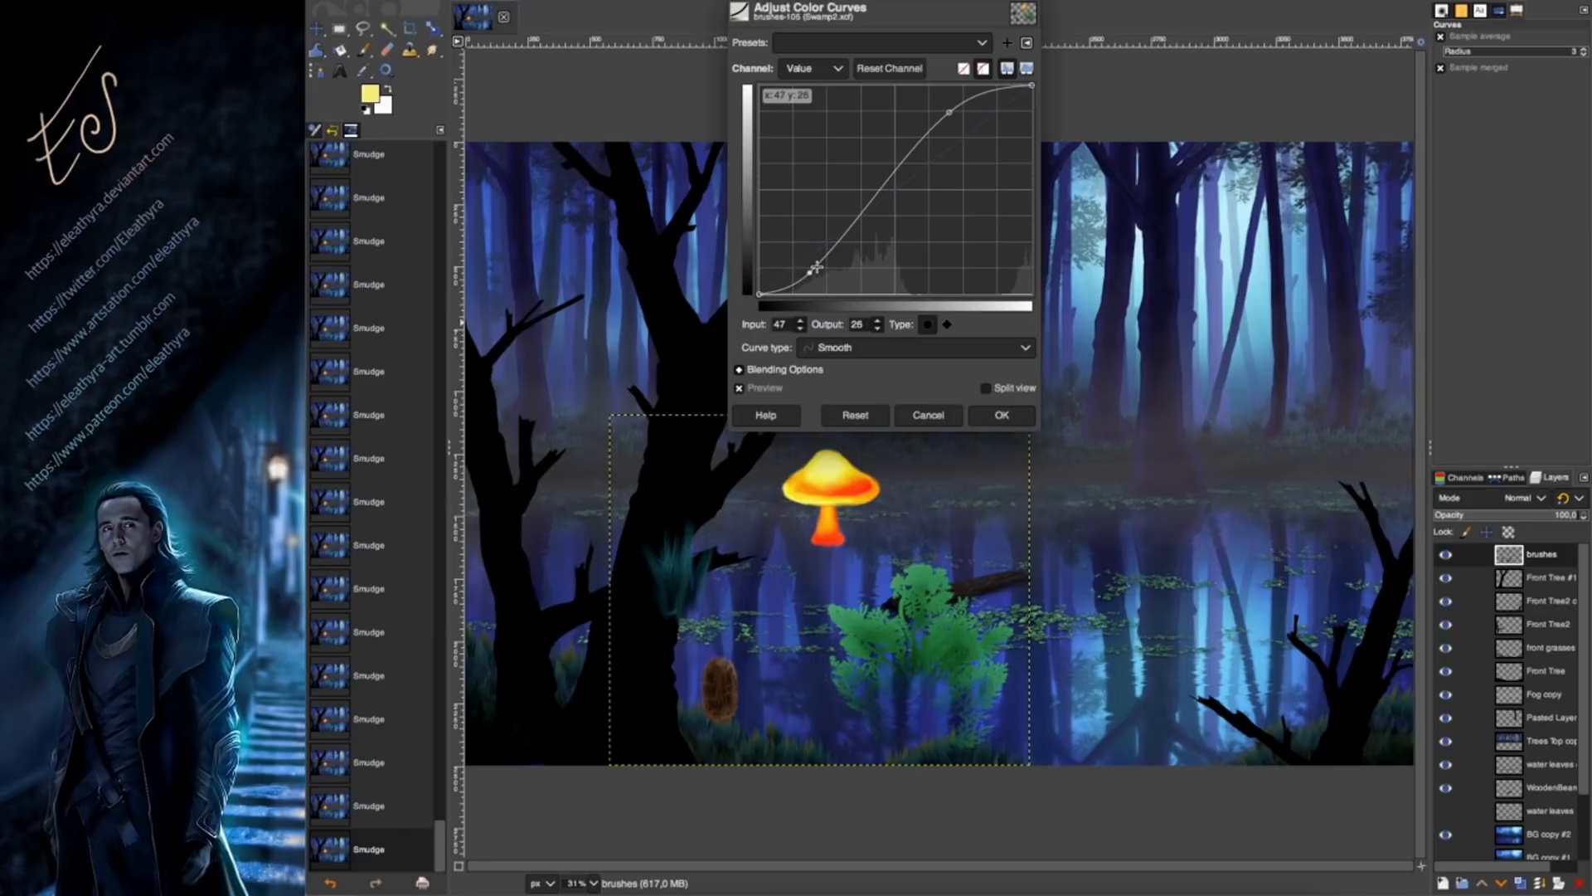
left_click(928, 415)
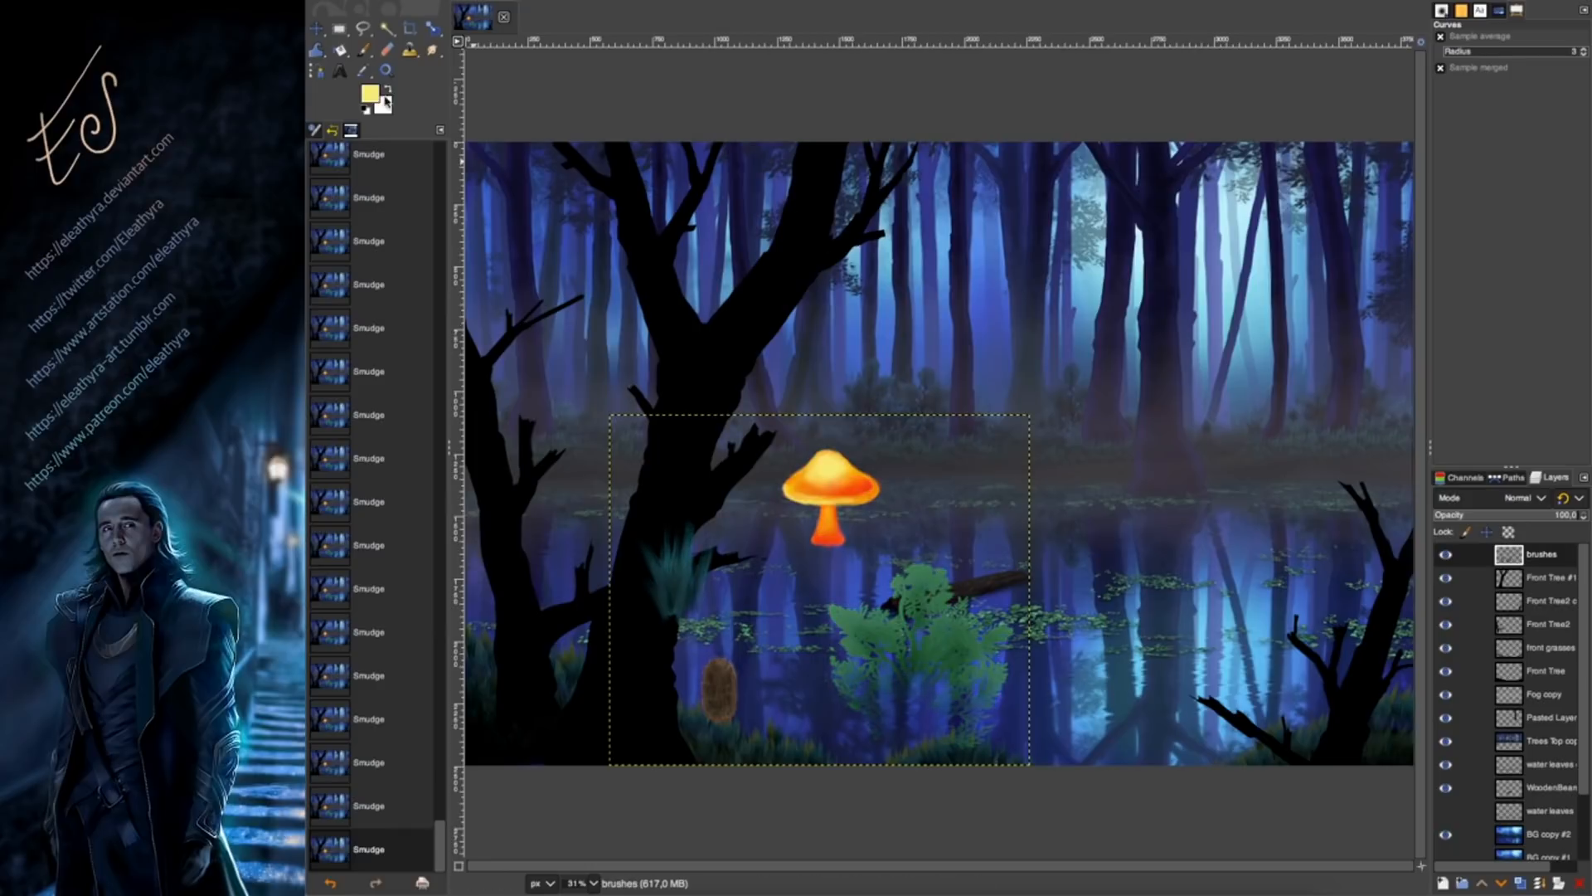
Make white the foreground colour and enclose the orange mushroom in a rectangular selection.
left_click(362, 50)
key("x")
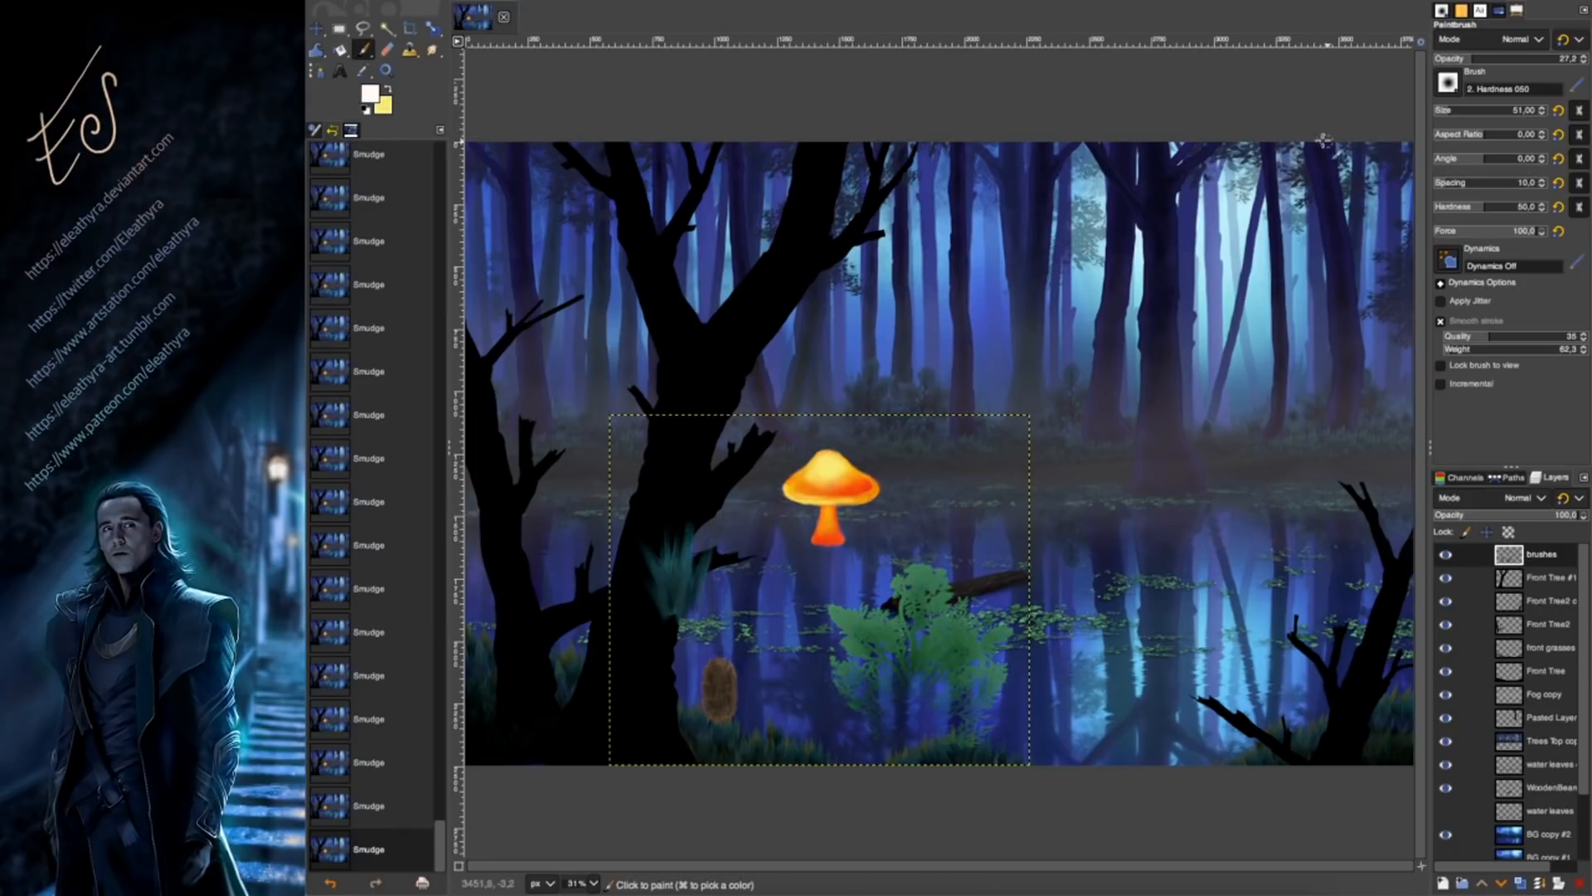
key("r")
left_click_drag(770, 432, 908, 574)
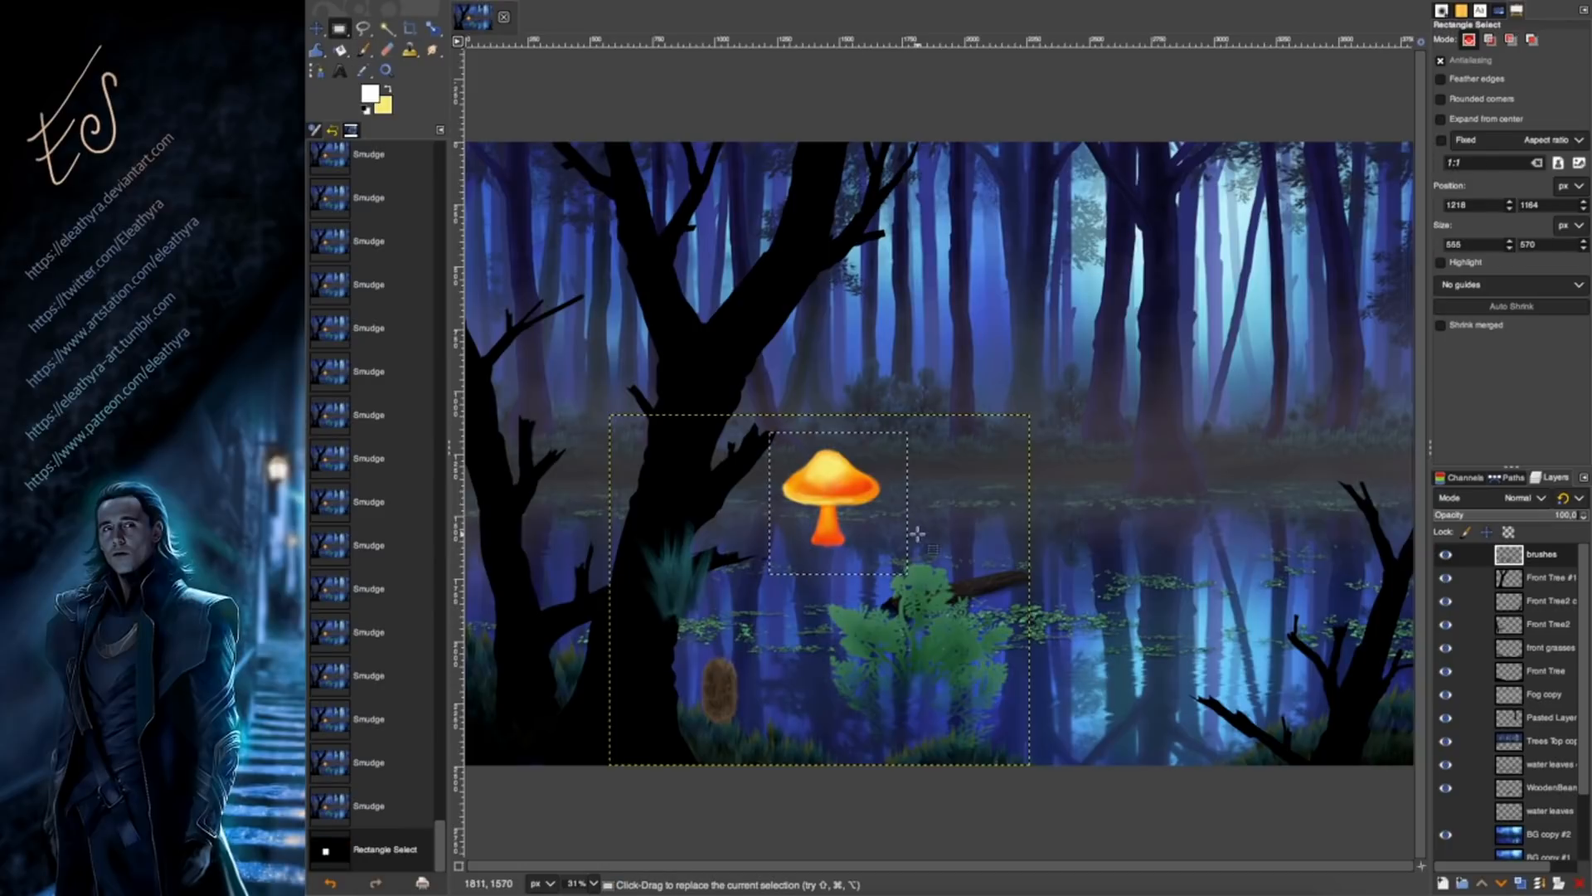
left_click_drag(764, 429, 888, 559)
Brighten the selected mushroom's highlights with a smooth Value curve in Curves, including a shadow point at input 37, output 30.
left_click(687, 2)
left_click(701, 128)
left_click(795, 277)
left_click_drag(909, 179, 954, 98)
left_click_drag(906, 145, 881, 193)
left_click_drag(954, 98, 948, 102)
left_click_drag(795, 277, 798, 270)
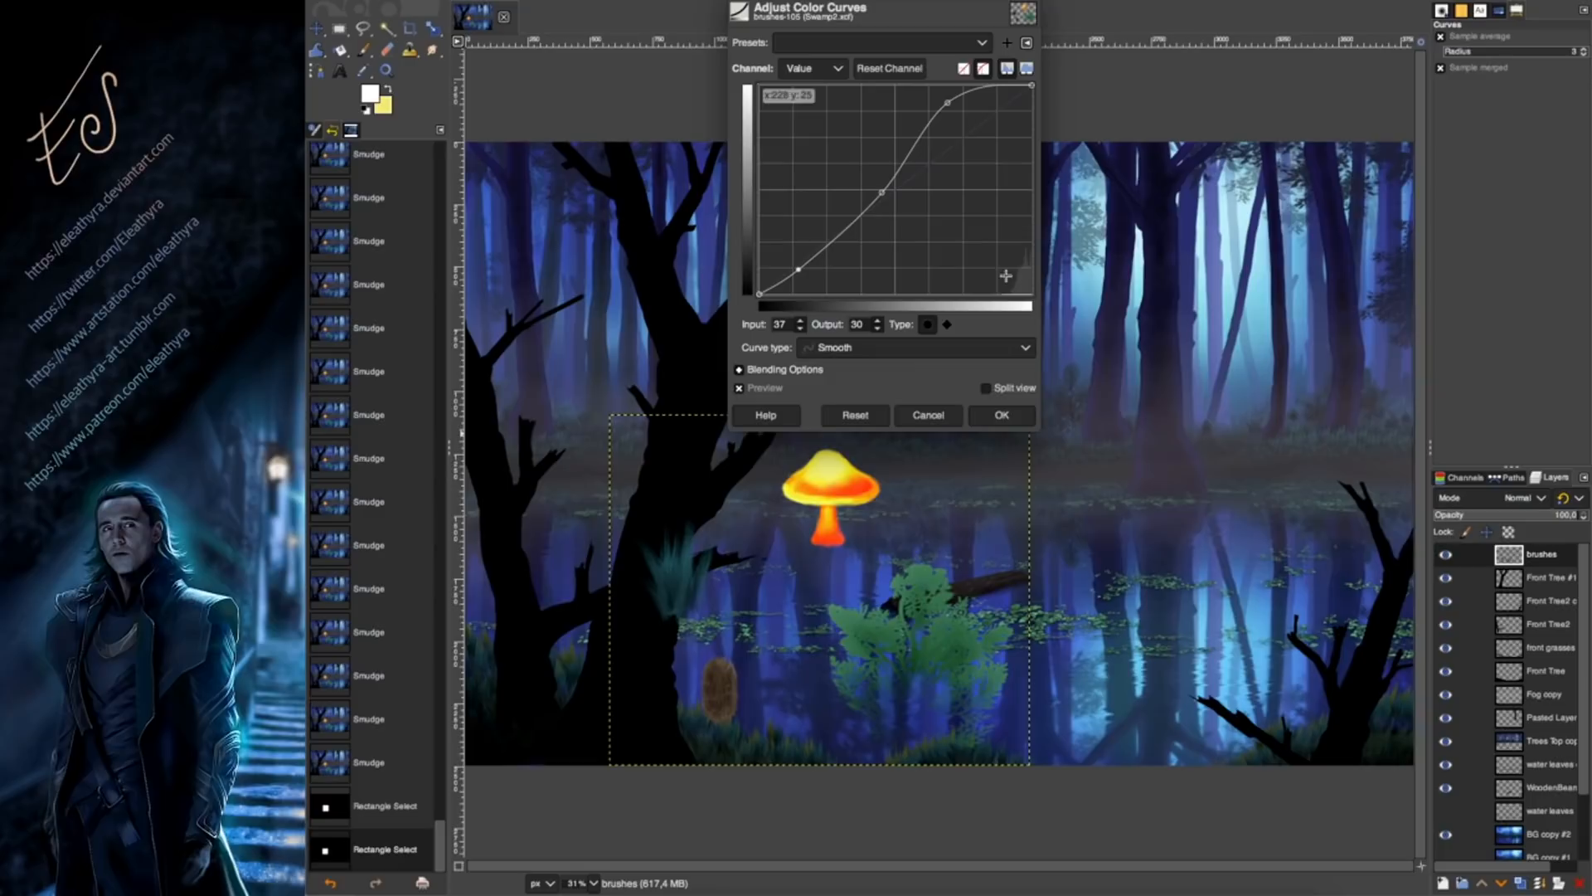
left_click(1003, 416)
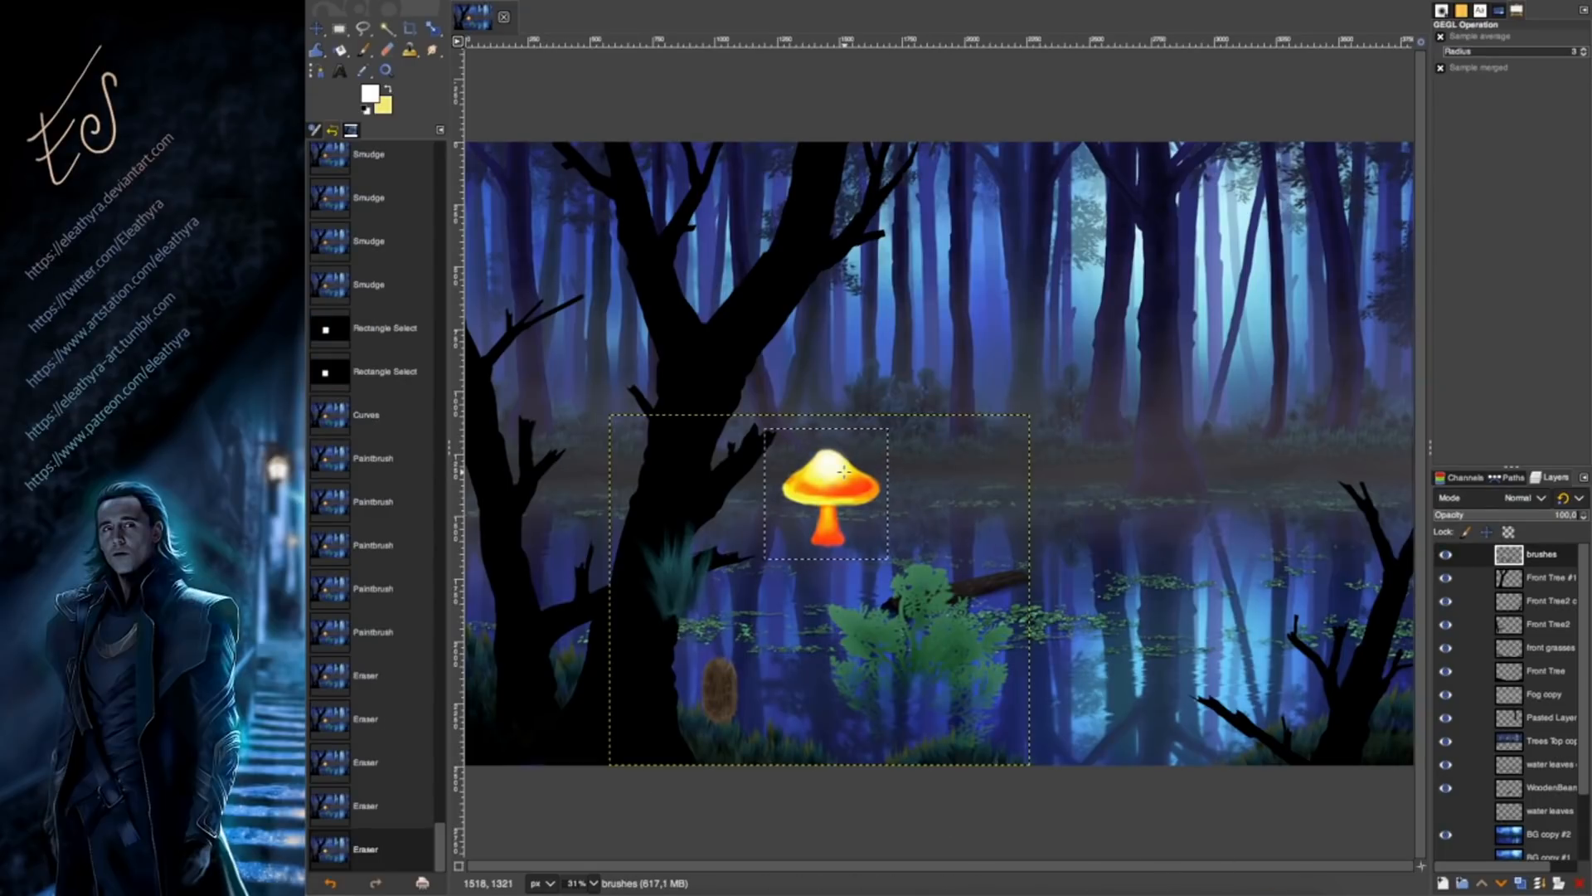
Copy the selected mushroom to the clipboard and clear the selection, hiding the brushes layer.
left_click(499, 0)
left_click(516, 7)
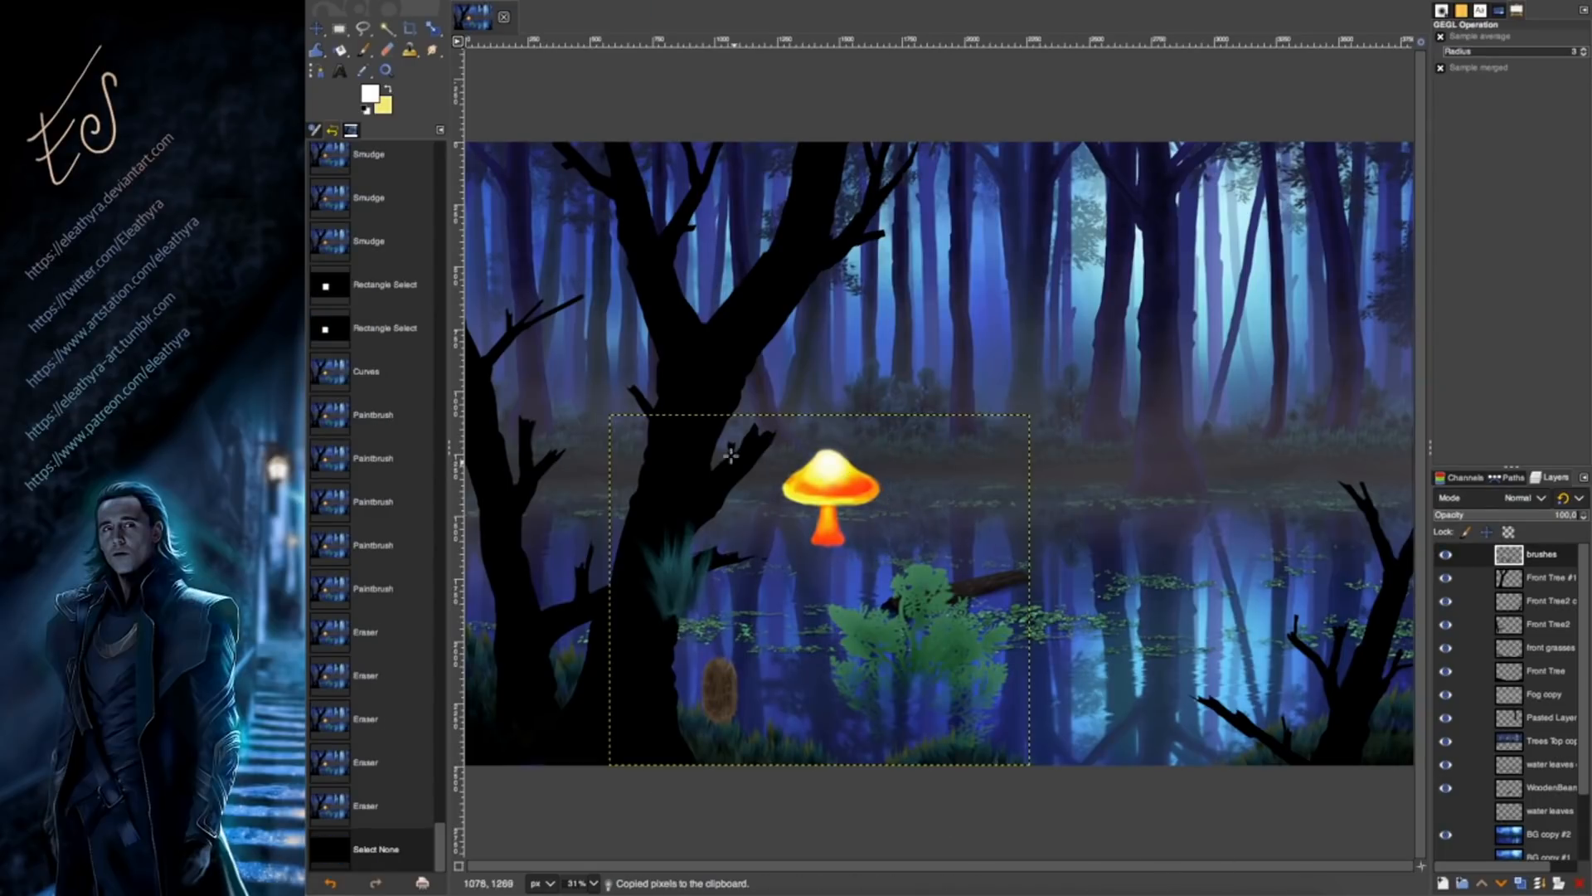
left_click(1445, 555)
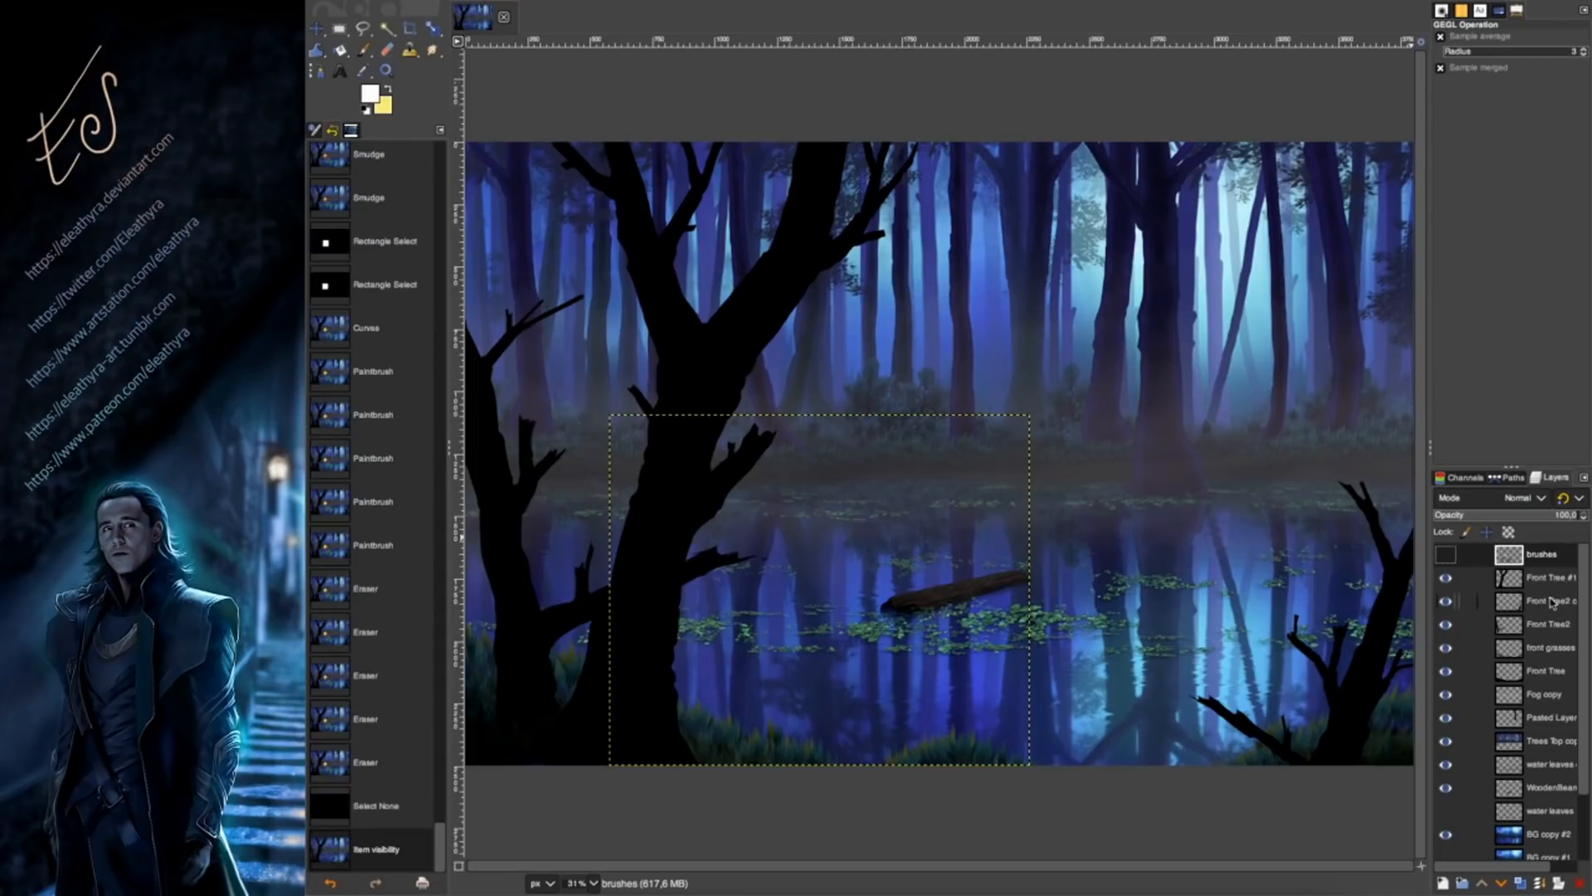
Add a new layer named Shrooms directly above the front grasses layer.
left_click(1544, 649)
left_click(1444, 884)
type("Shrooms")
key("Return")
Stamp a tilted mushroom at the large tree's base with the Clipboard Image brush at size 285, undoing the extra stamp.
key("p")
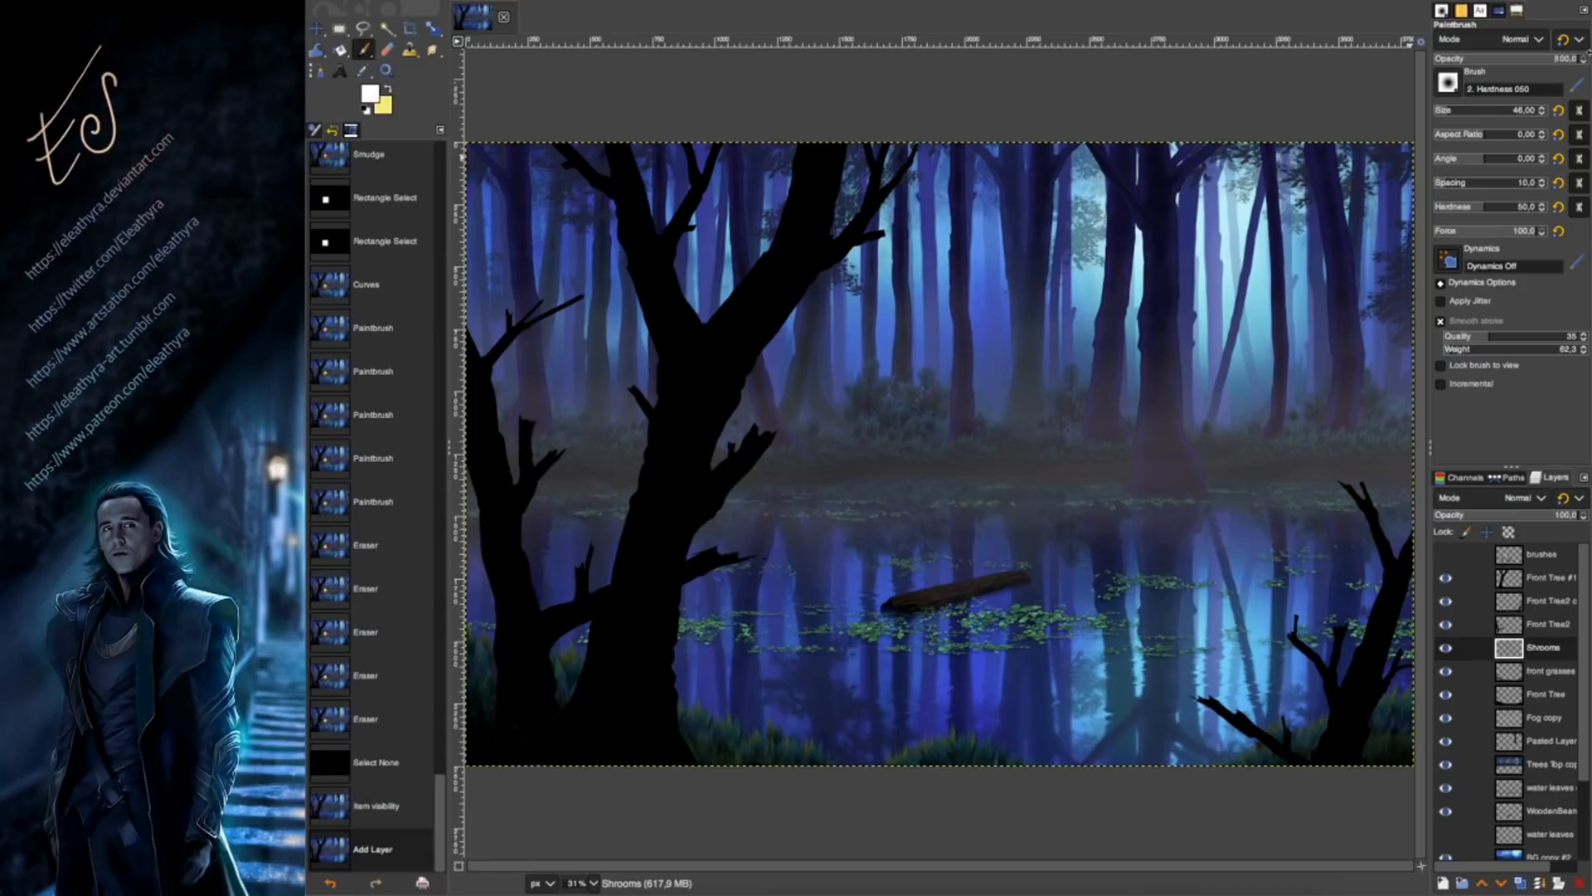
left_click(1469, 112)
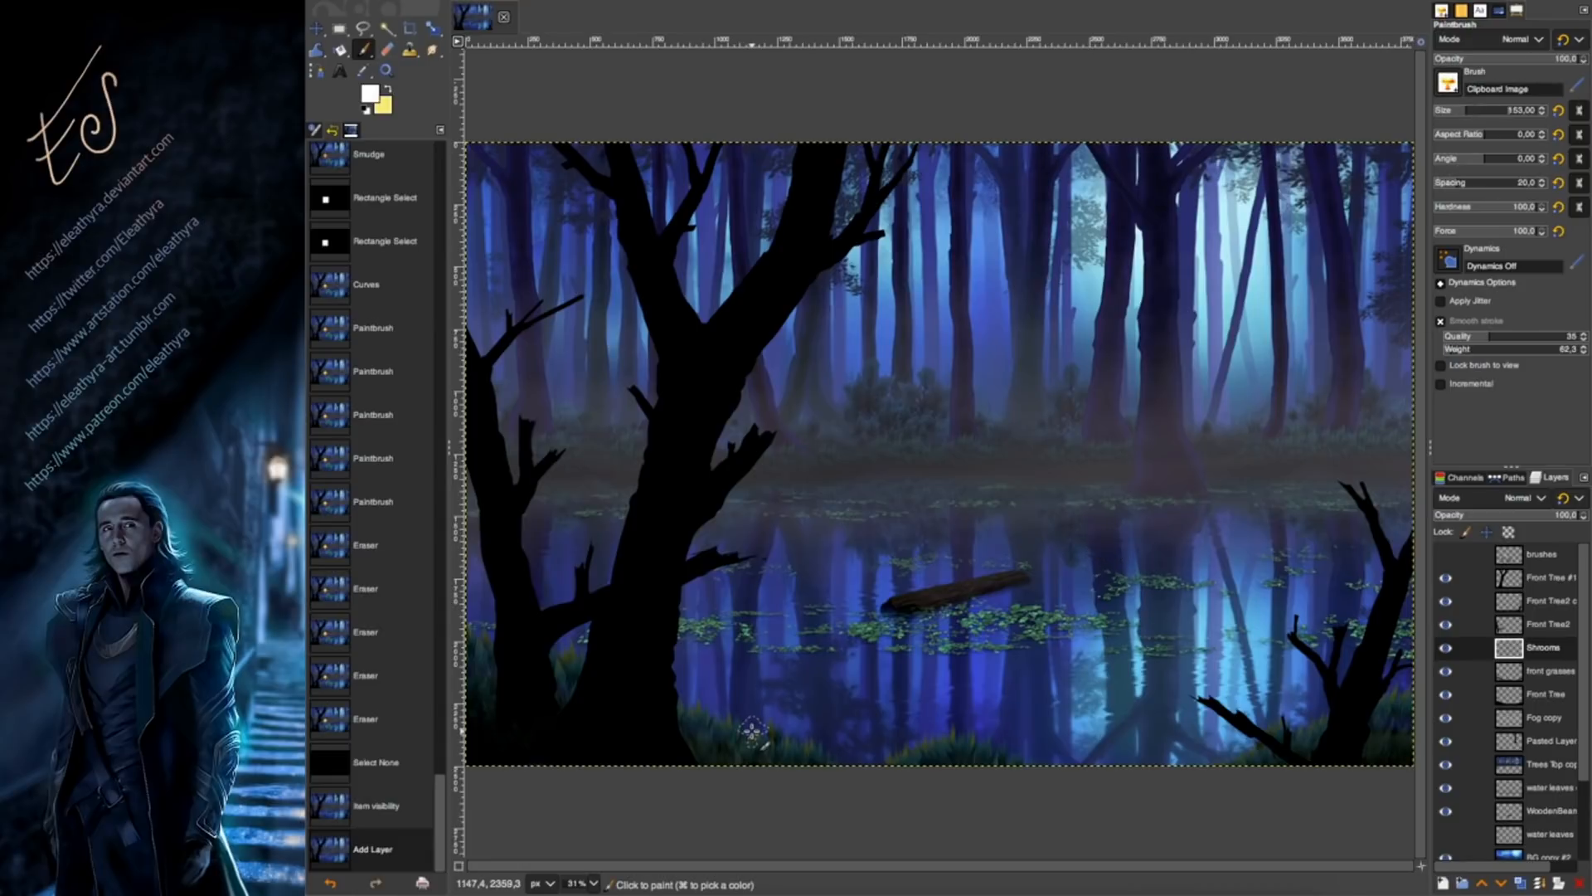
left_click(1489, 156)
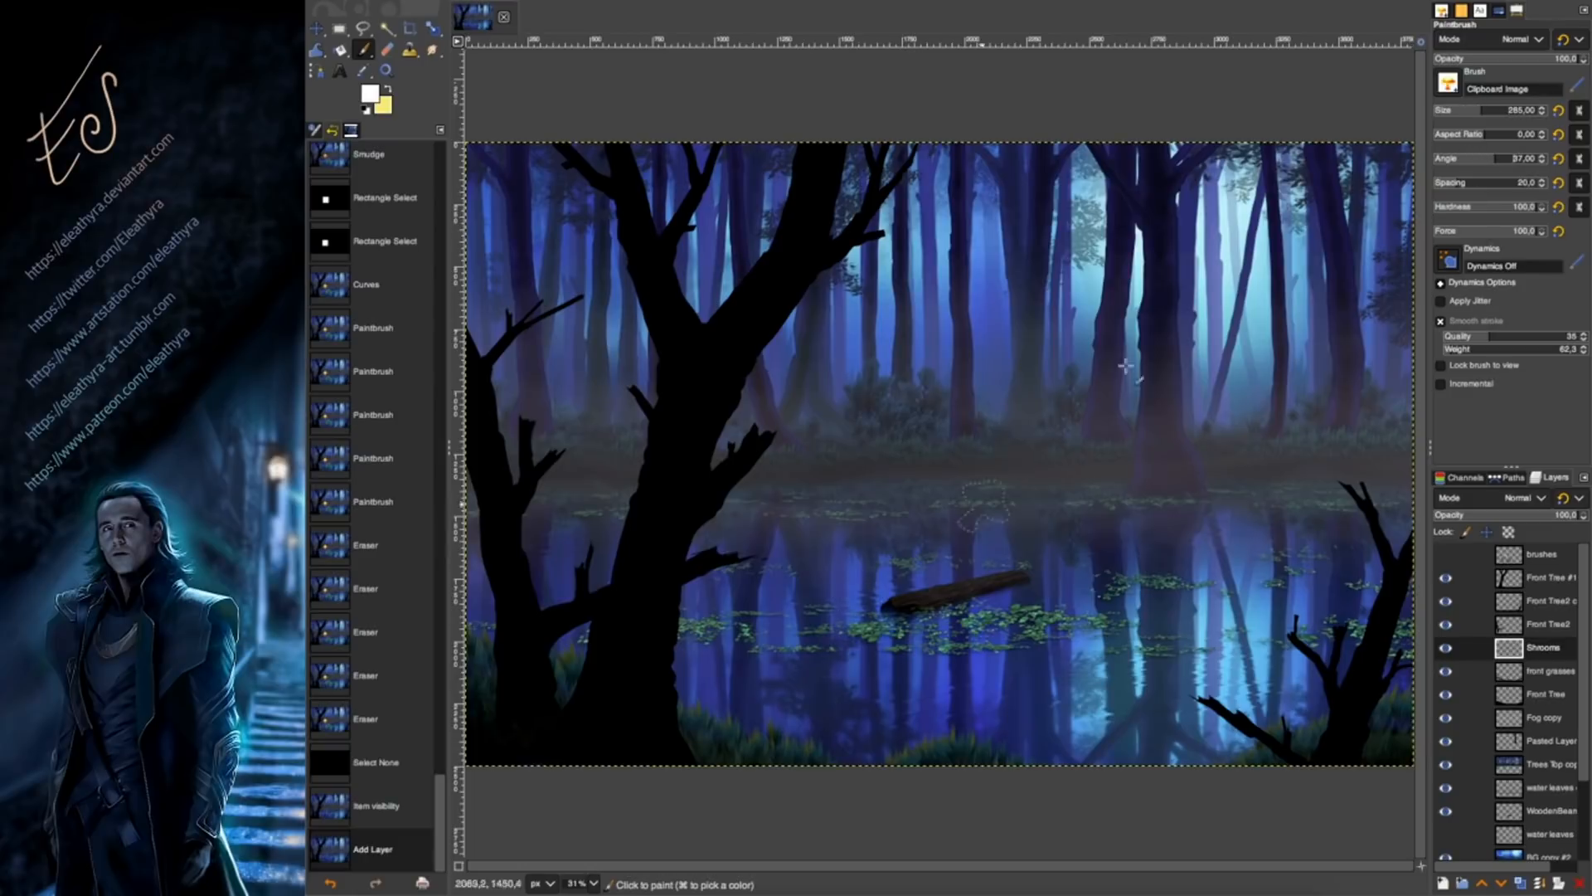
left_click(684, 692)
left_click(664, 670)
key("super+z")
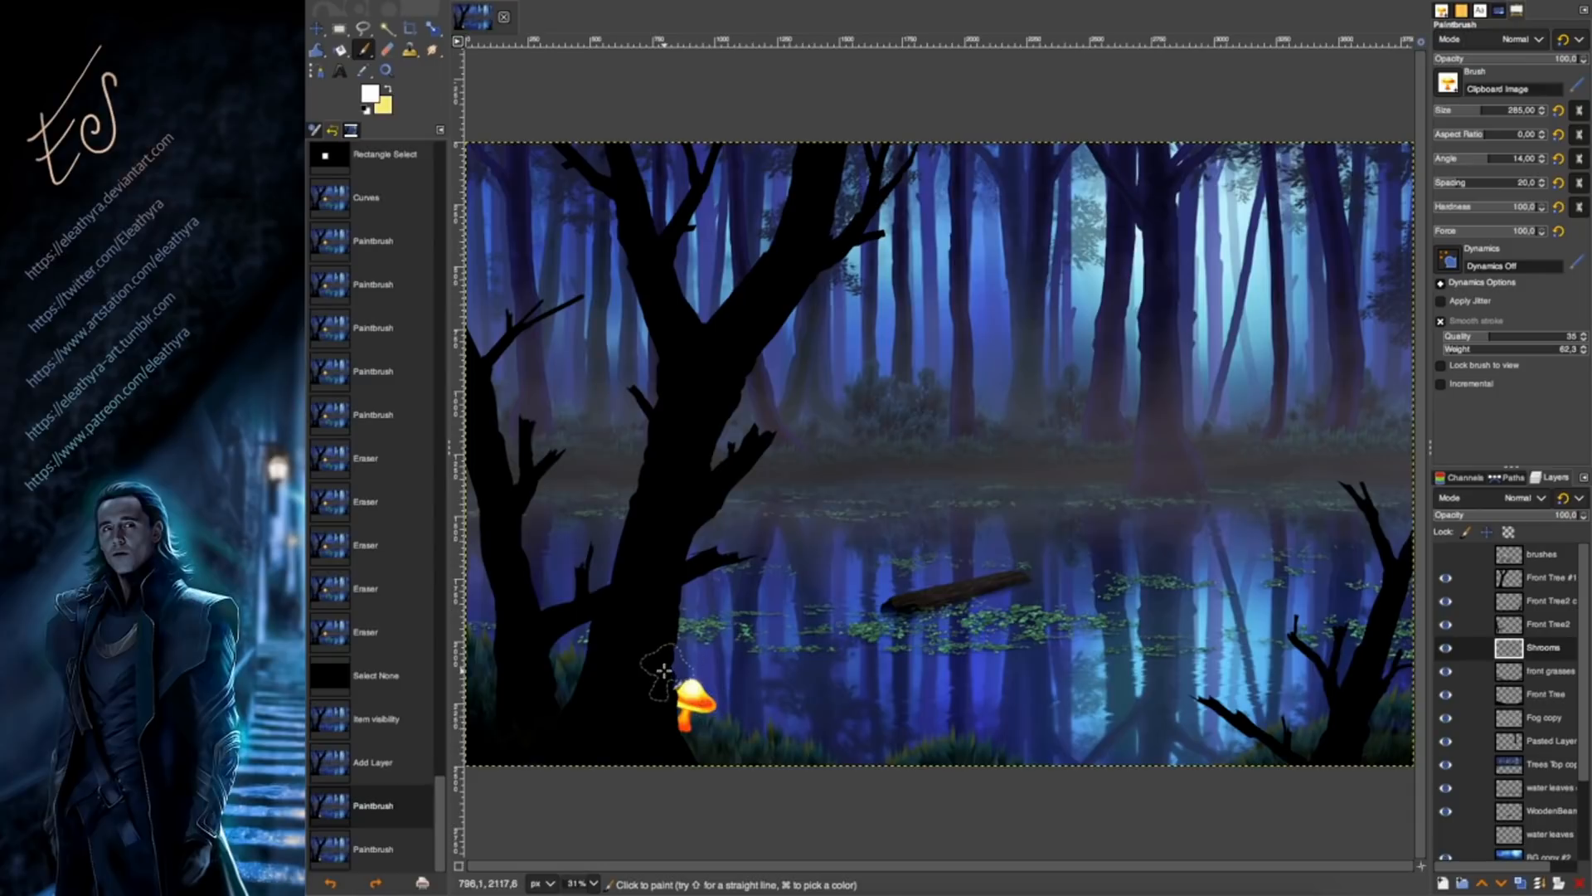
Stamp a smaller mushroom at size 160 and angle 14 on the large trunk's edge above the first one, undoing trial stamps.
left_click(1466, 108)
left_click(664, 669)
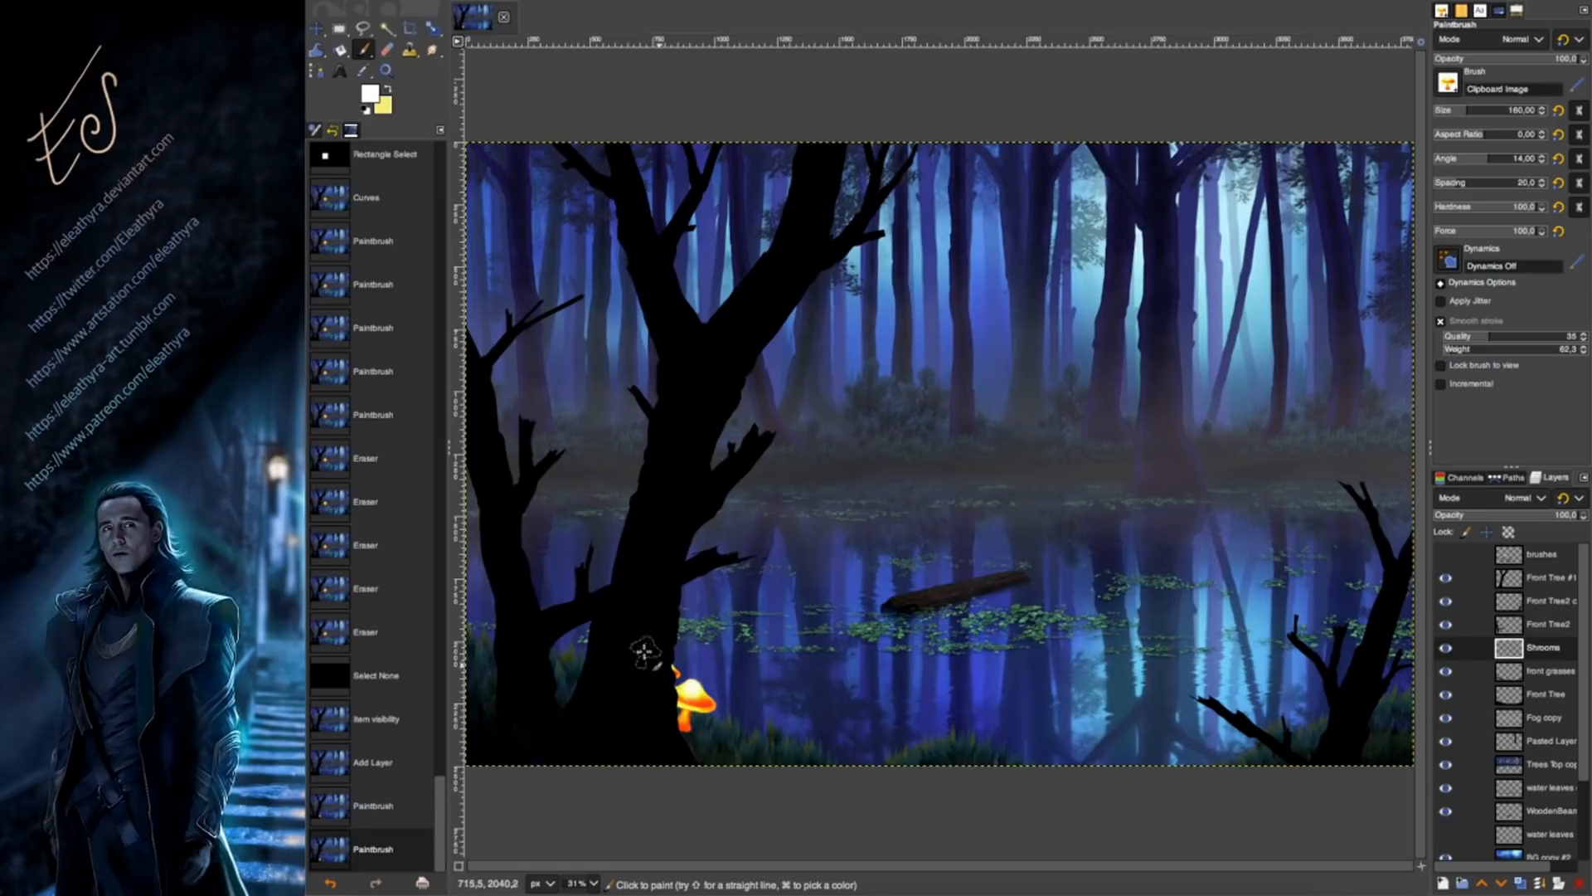
left_click(677, 632)
left_click(666, 644)
key("super+z")
key("super+z")
left_click(667, 643)
key("super+z")
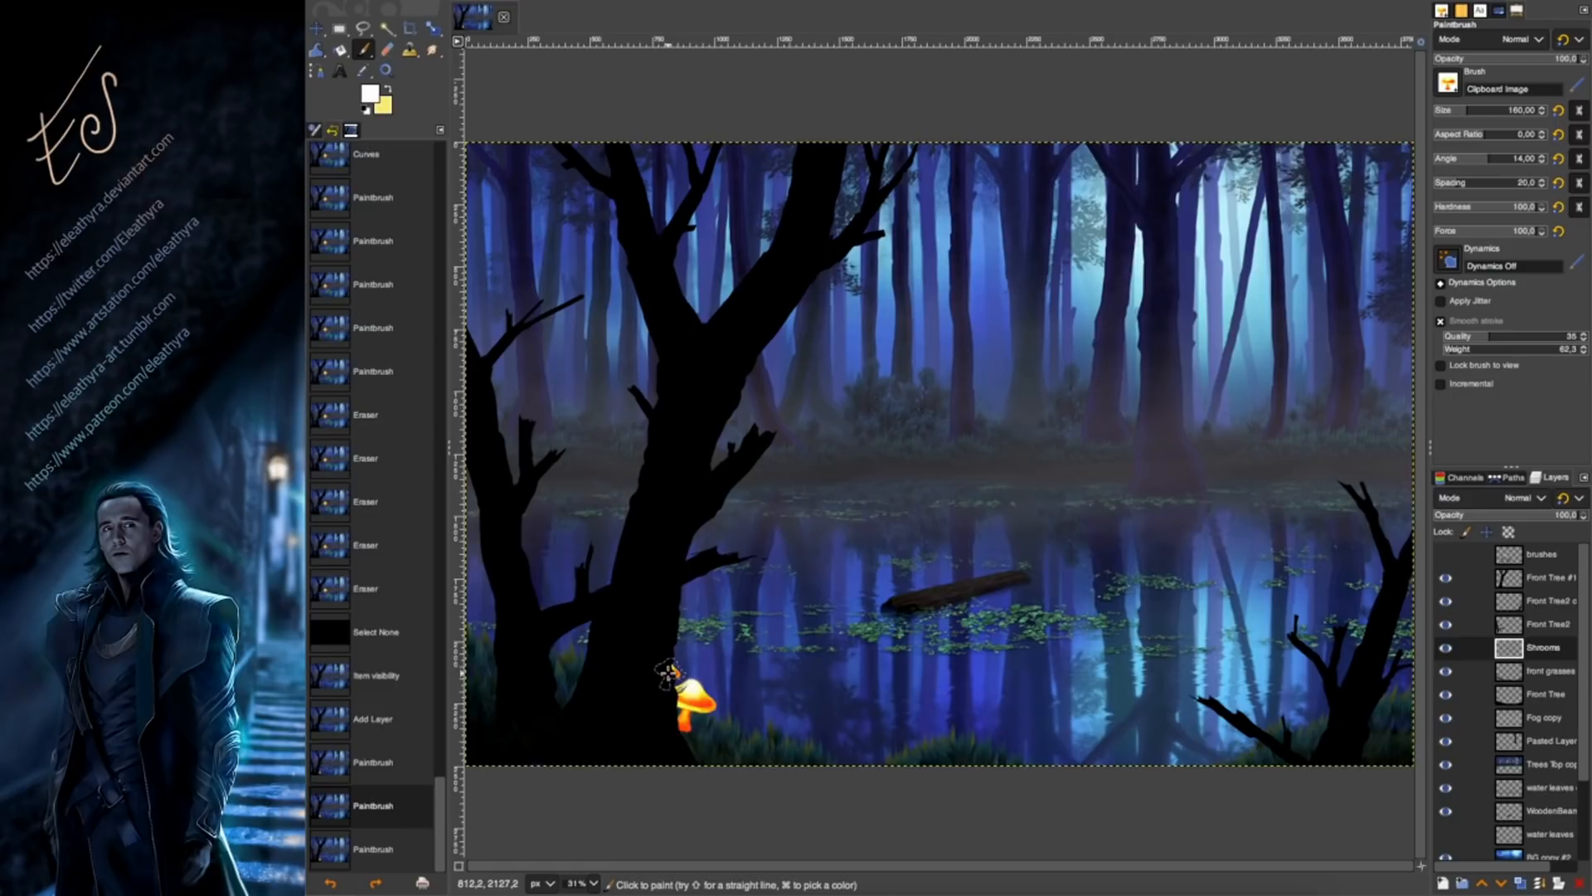
left_click(670, 672)
Stamp two small, flattened mushrooms in the grass beside the large tree at angle 0 and aspect ratio 8, undoing trial stamps.
left_click(1559, 158)
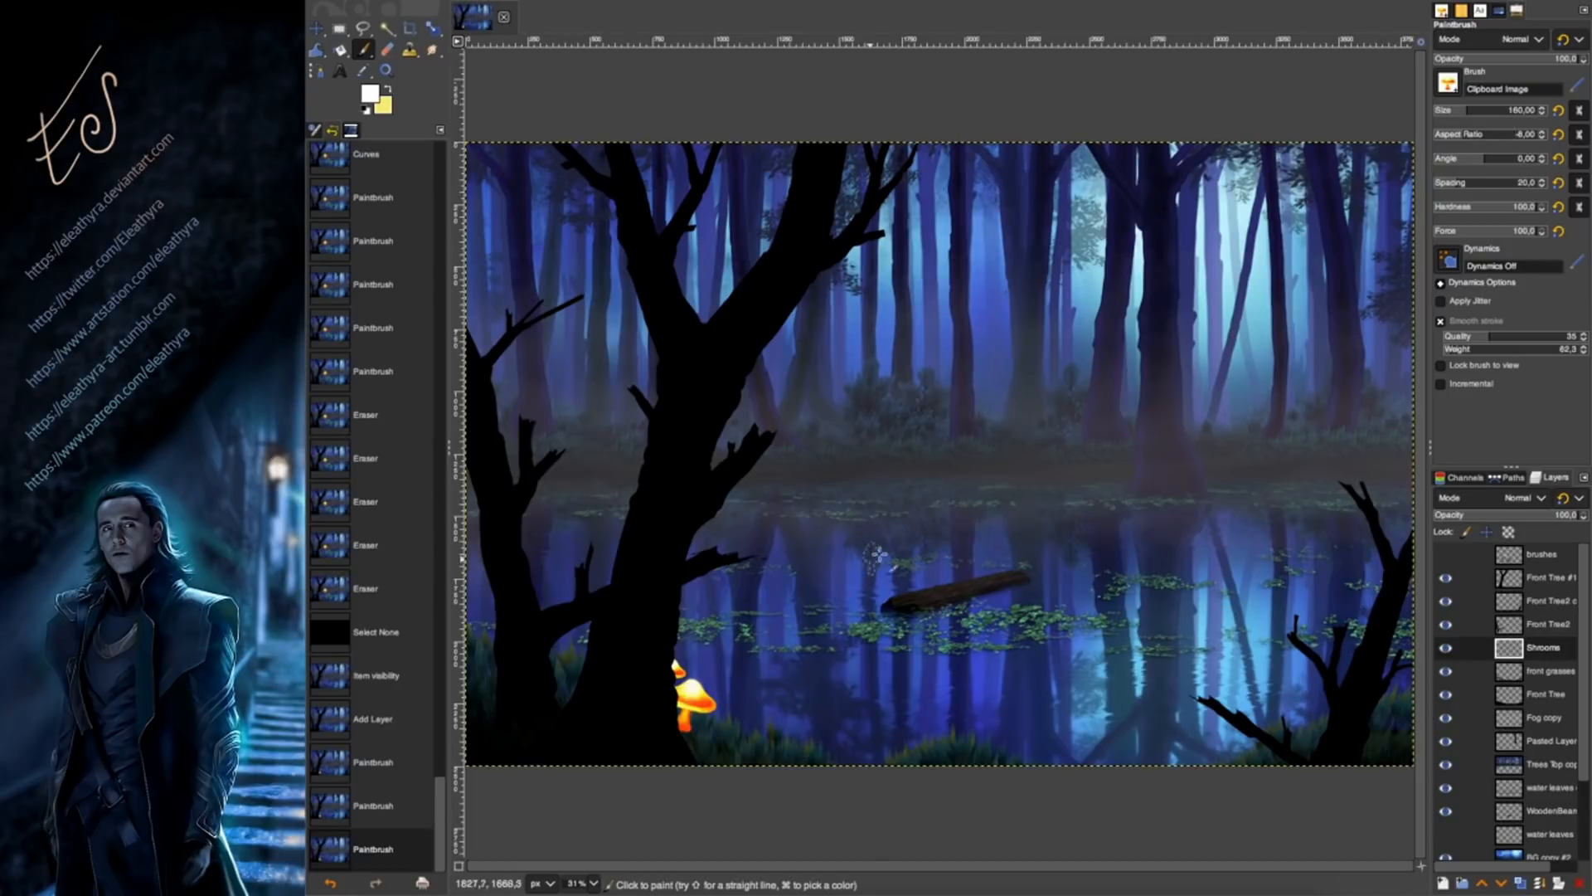
left_click(739, 734)
left_click(1476, 111)
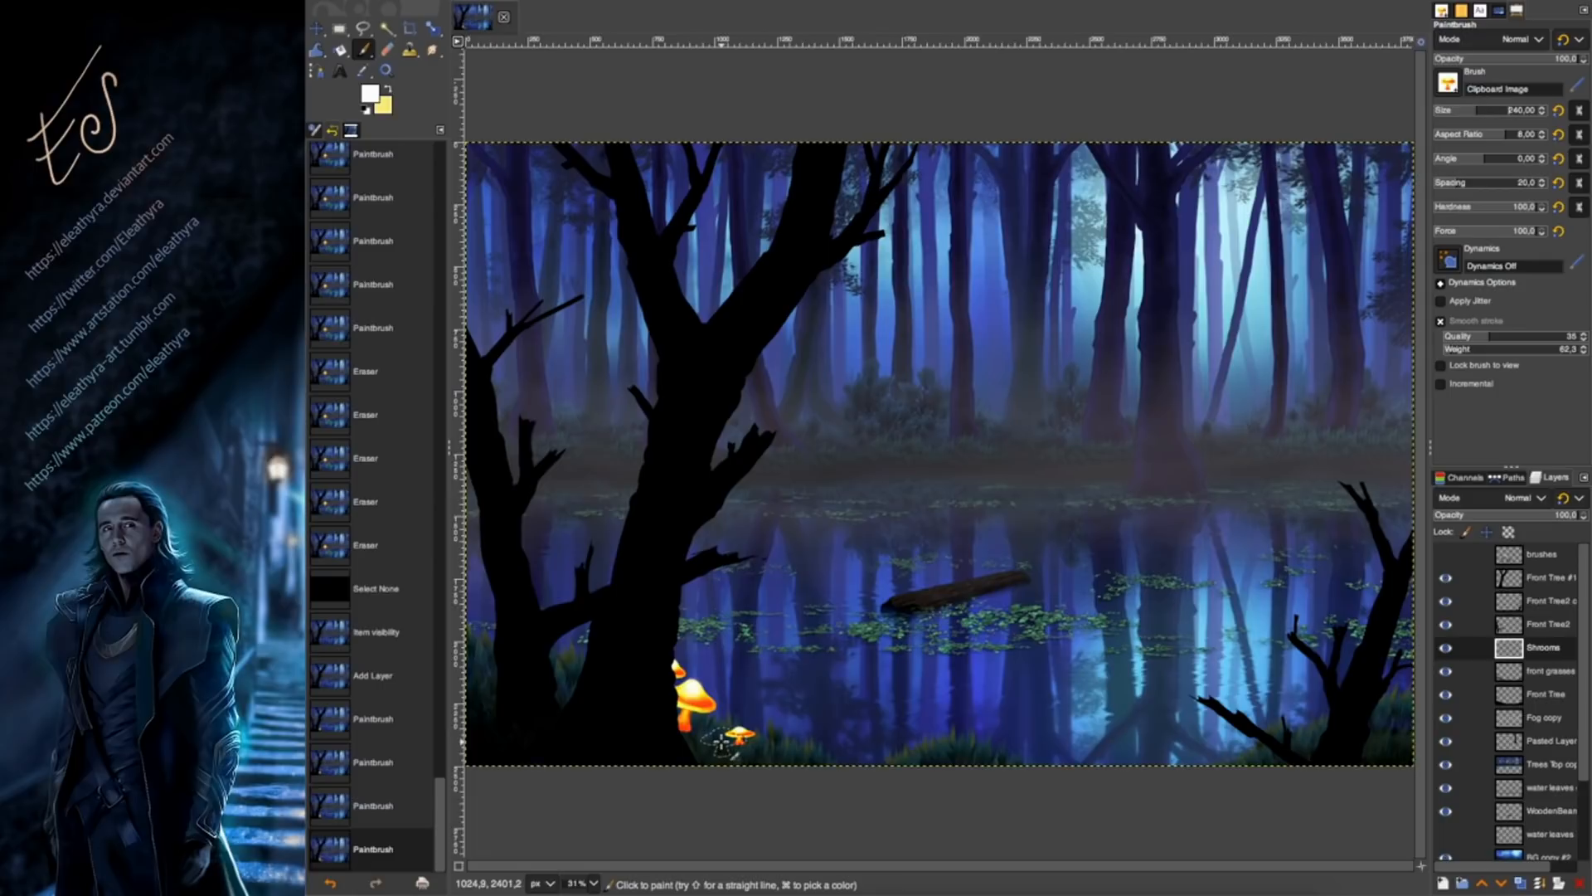
left_click(723, 741)
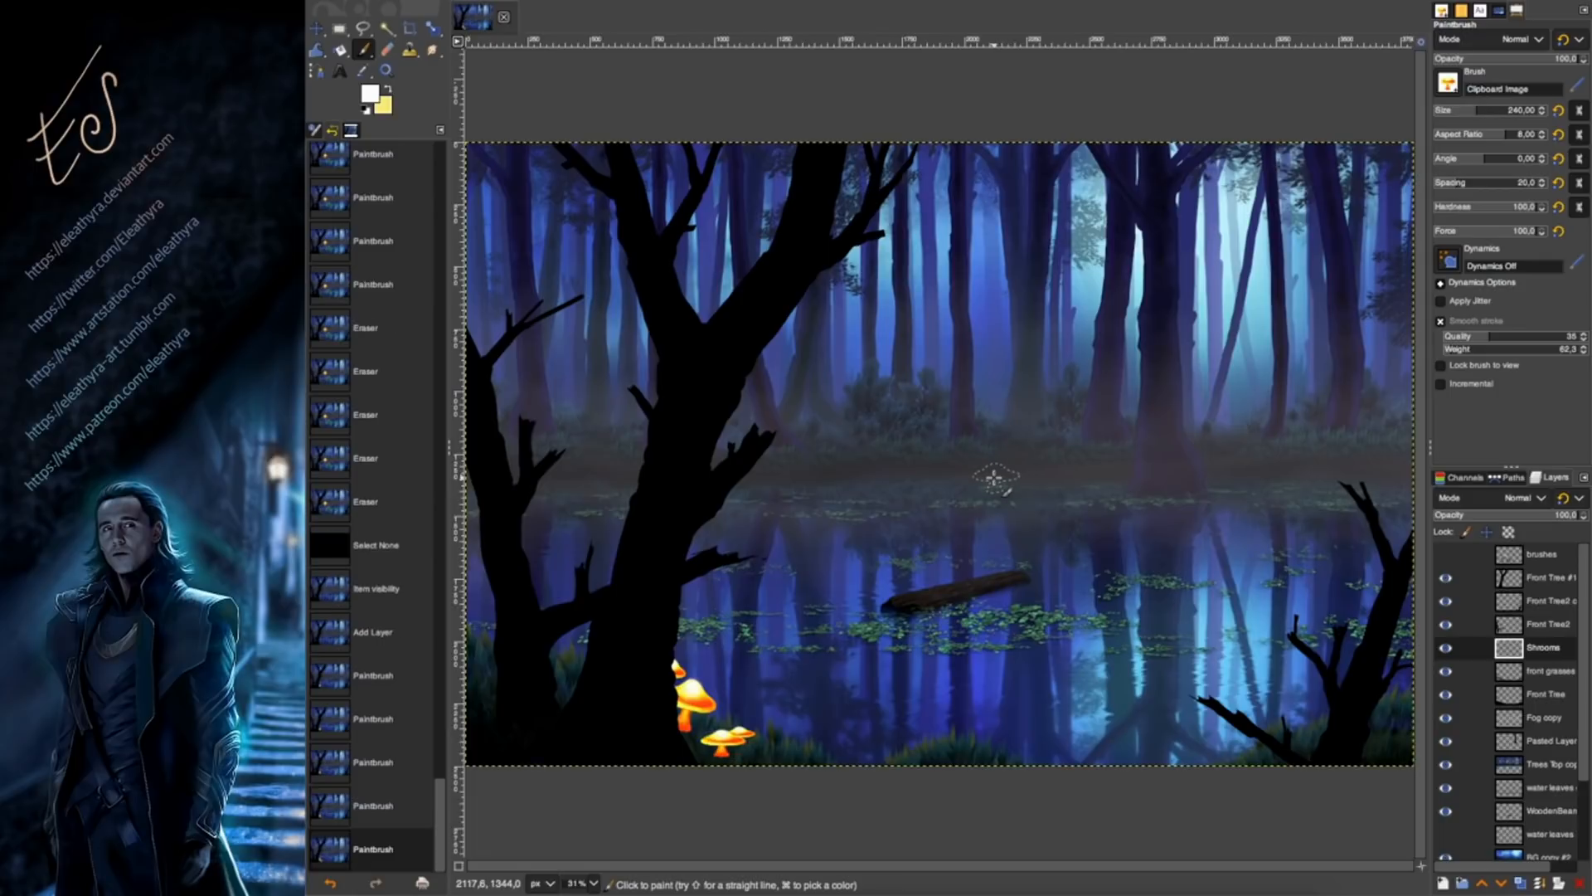
key("ctrl+z")
key("ctrl+z")
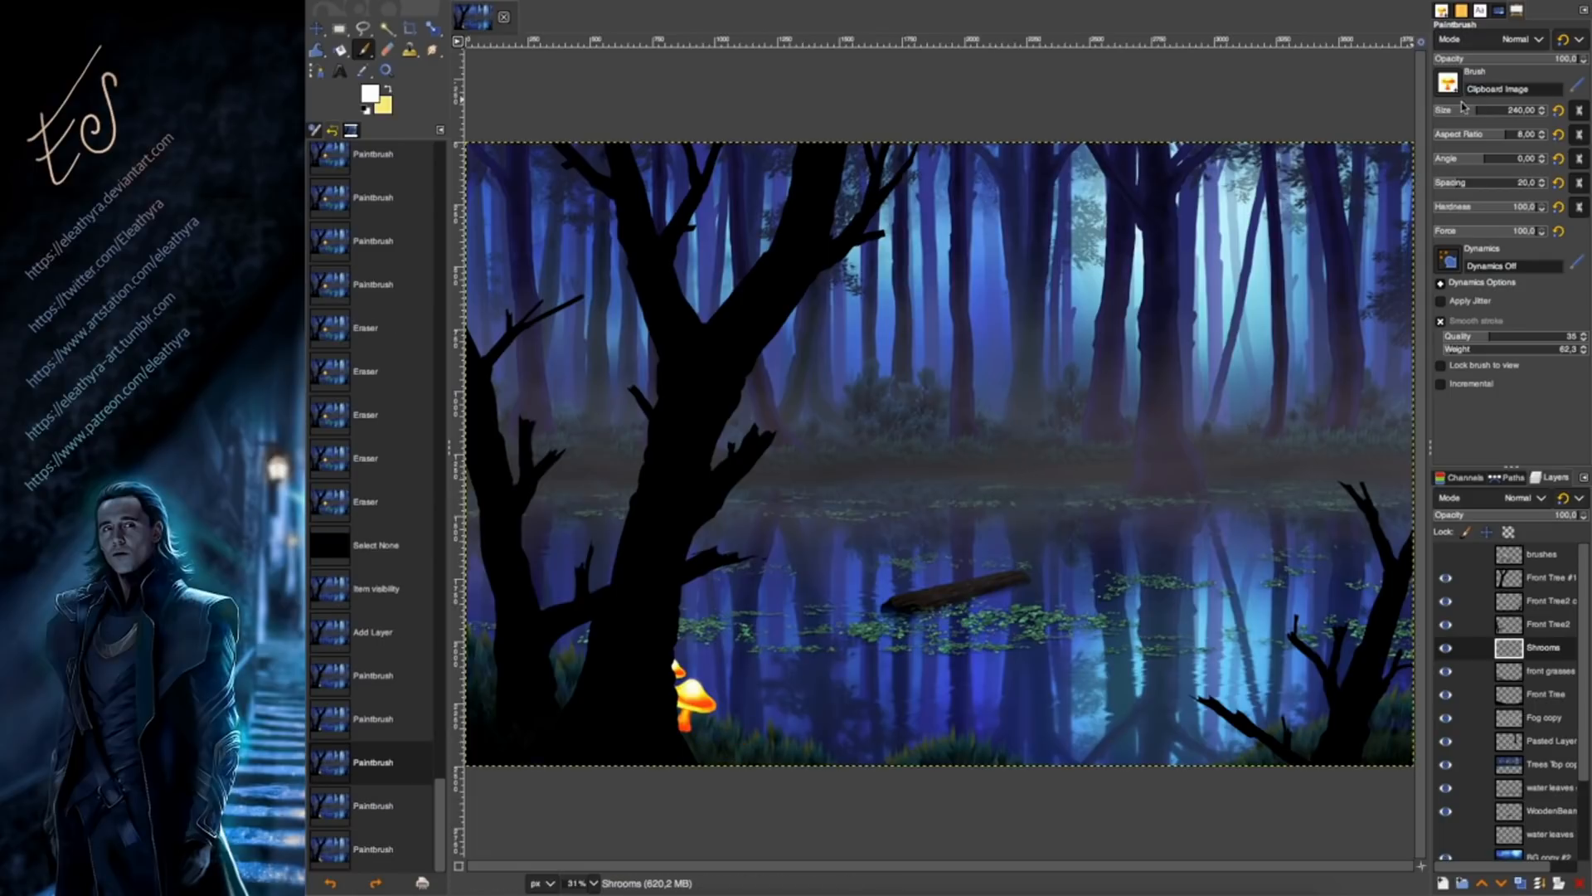
left_click(1457, 116)
left_click(1471, 112)
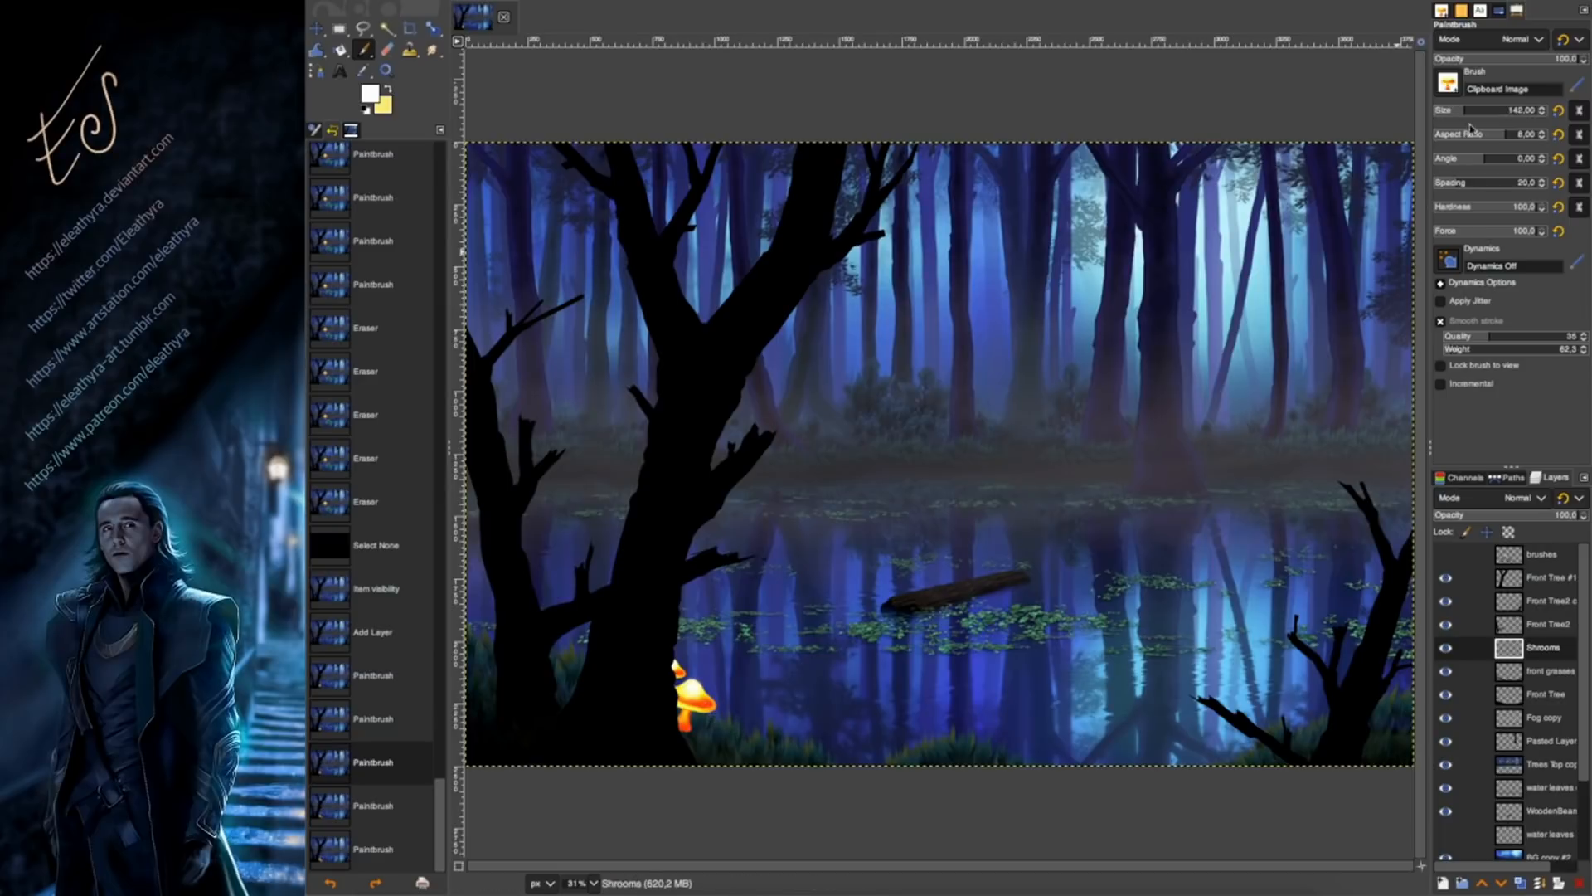
left_click(736, 728)
left_click(715, 731)
left_click(767, 746)
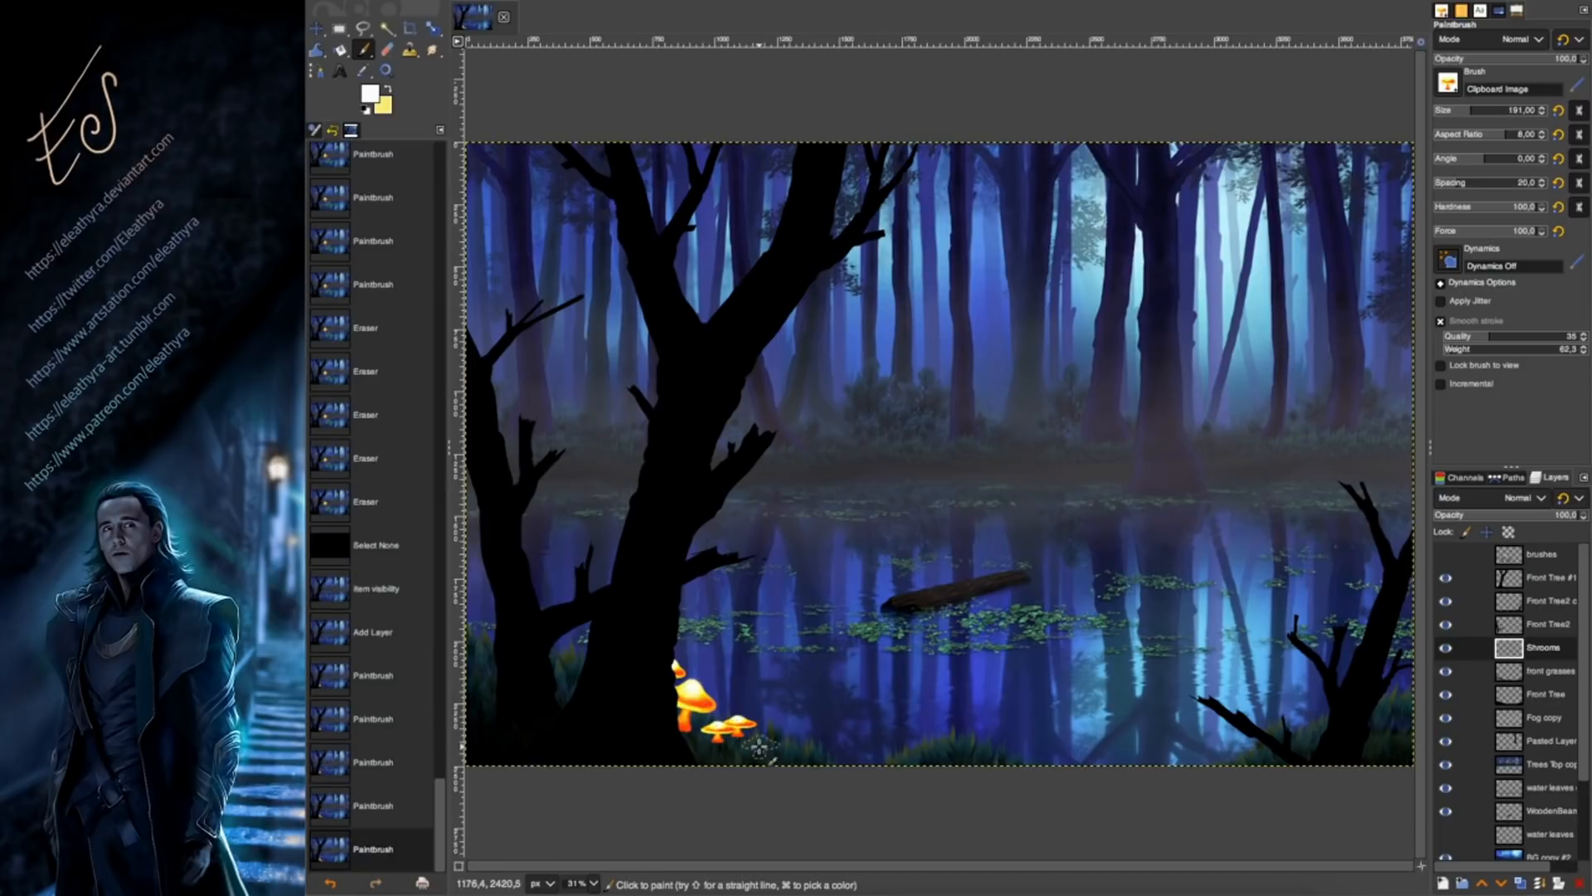
key("ctrl+z")
key("ctrl+z")
Adjust the brush's size, aspect ratio and angle, and stamp a tilted mushroom on the left tree's lower trunk.
left_click(1468, 112)
left_click(1482, 136)
left_click(1490, 160)
left_click(557, 658)
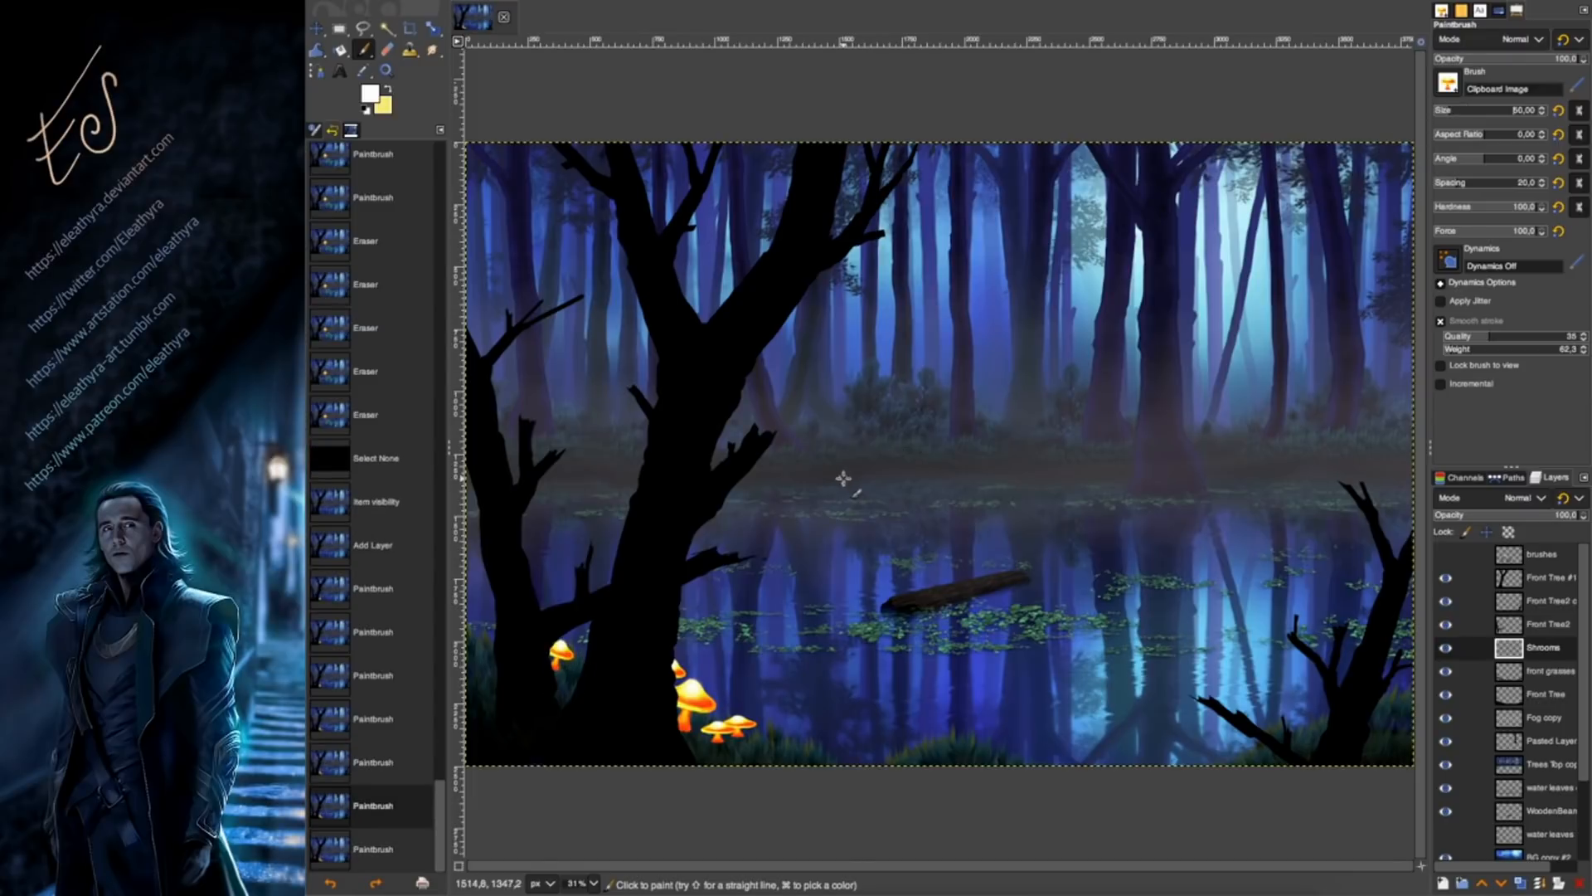
Stamp tiny mushrooms on the far bank above the water at size 50, with aspect ratio and angle at 0.
left_click(859, 473)
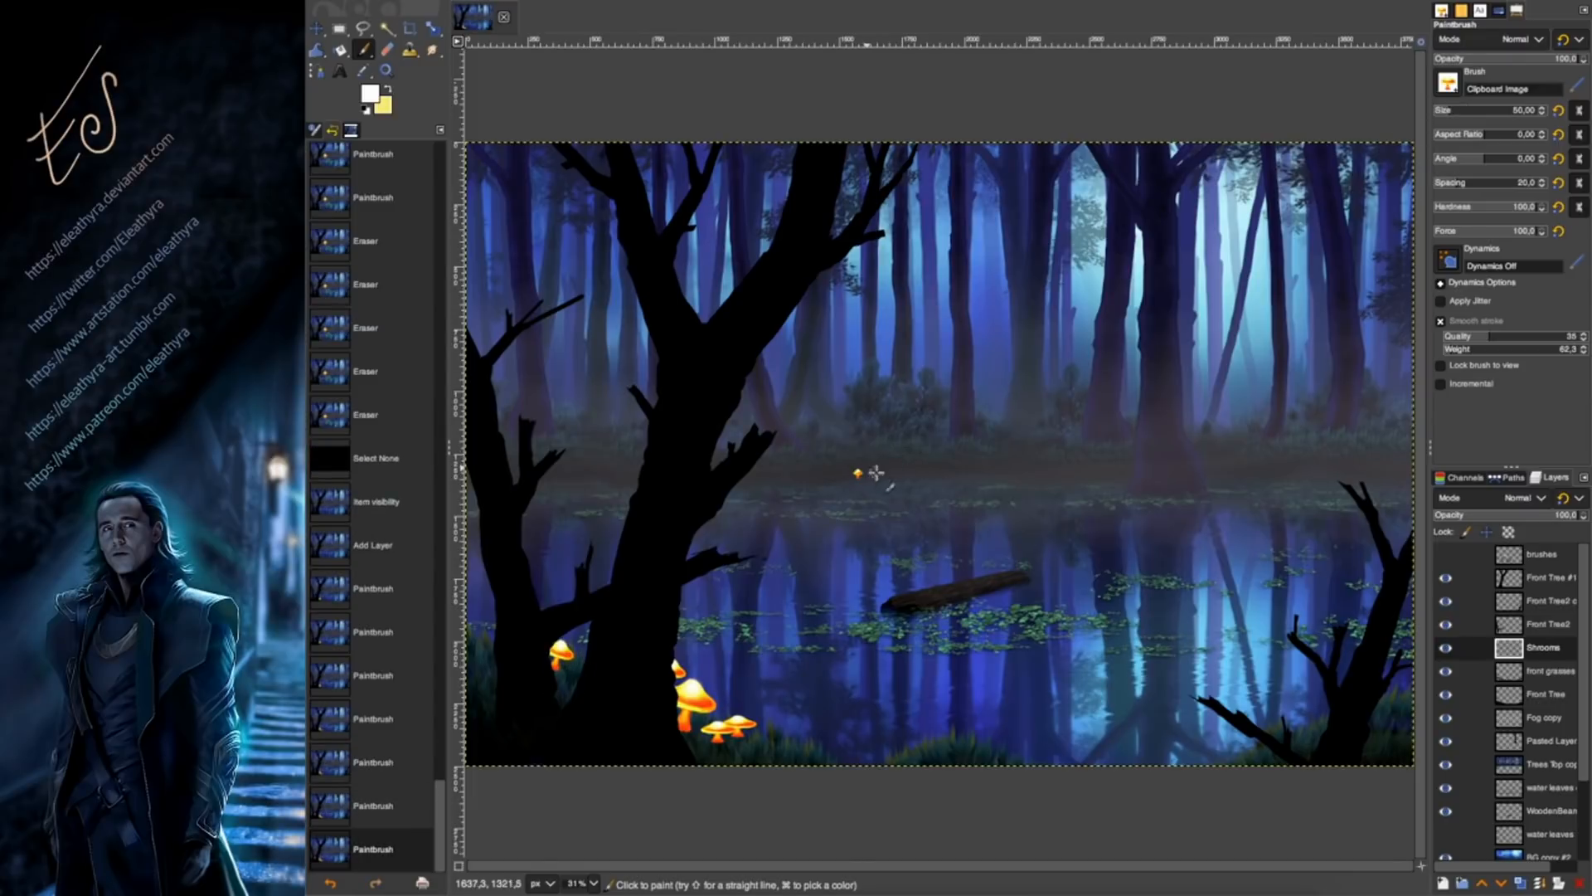
left_click(848, 469)
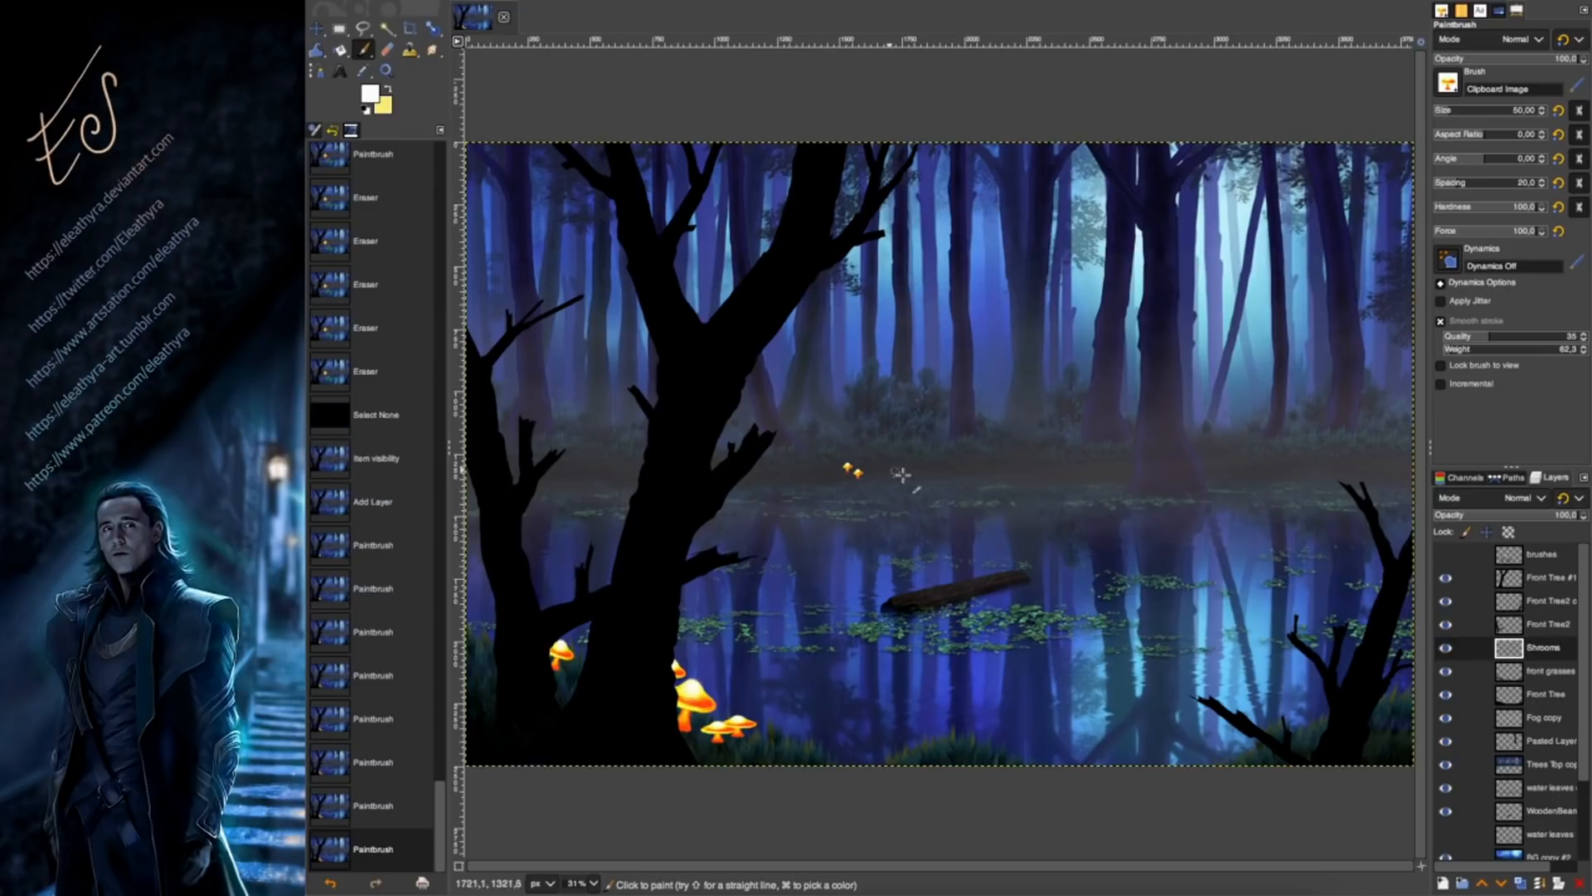
Stamp three small mushrooms on the far bank to the right of the large background tree at brush size 50.
left_click(1215, 467)
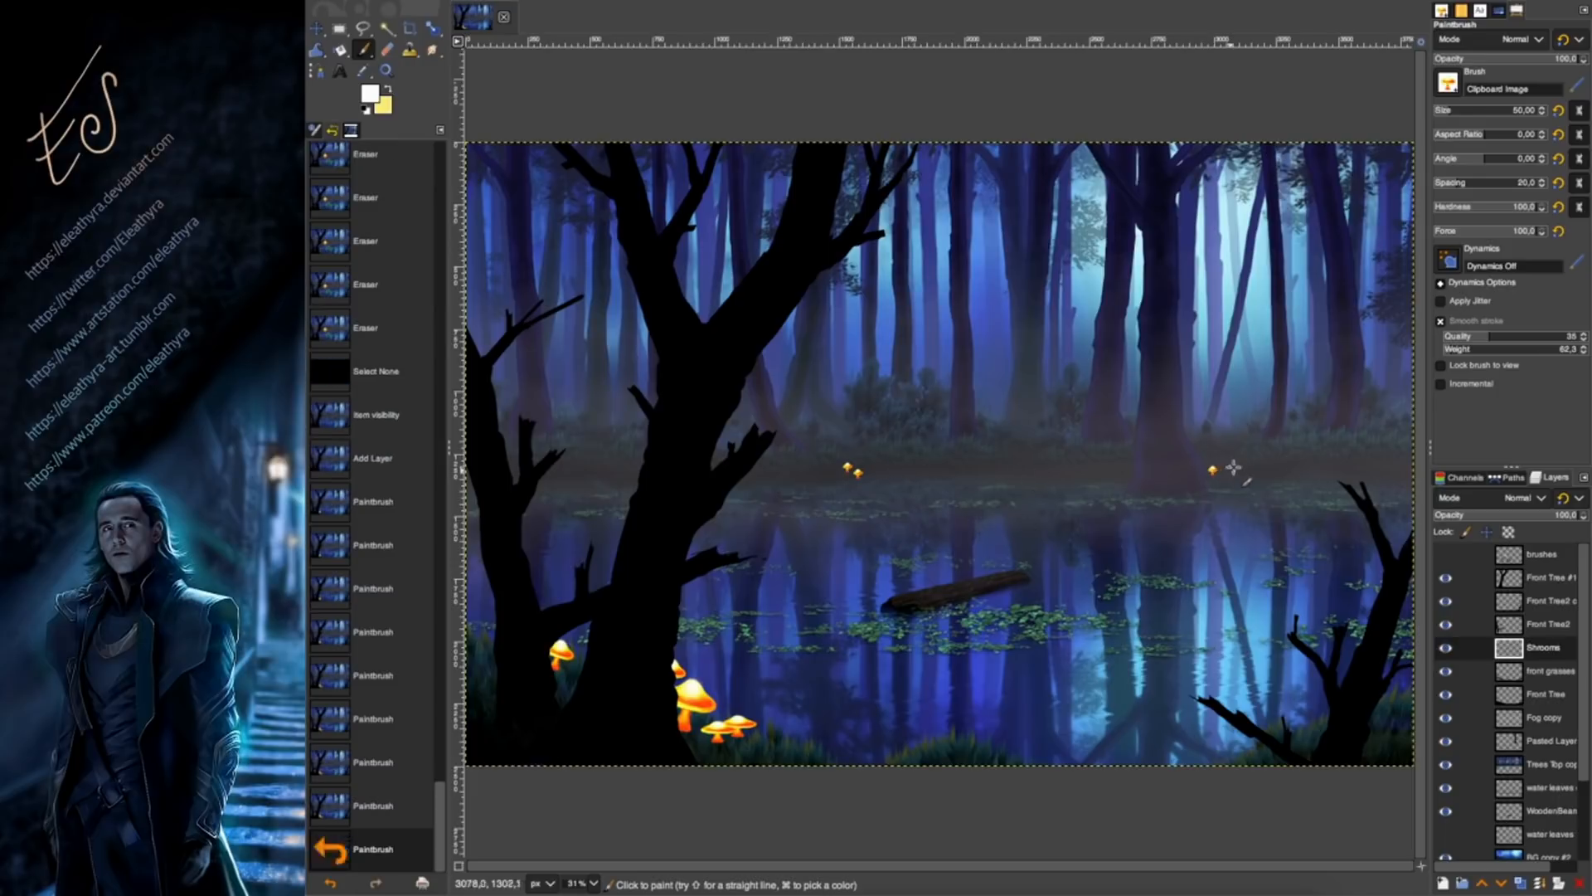
left_click(1277, 476)
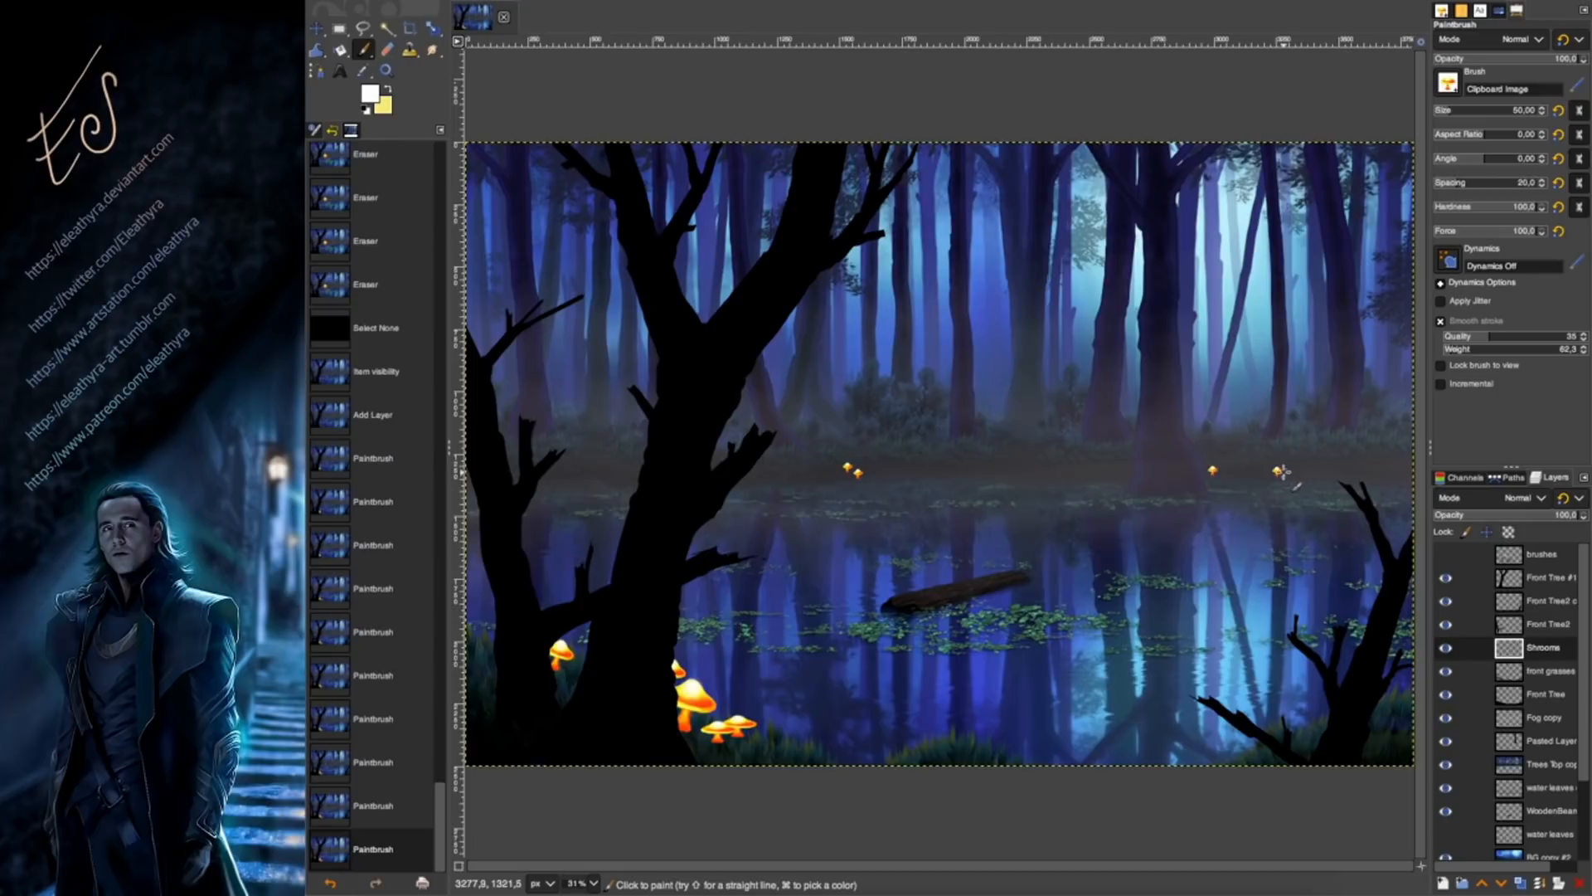
left_click(1284, 470)
Set the brush size to 21 and aspect ratio to 4, and stamp tiny mushrooms around the right-hand bank clusters.
left_click(1445, 110)
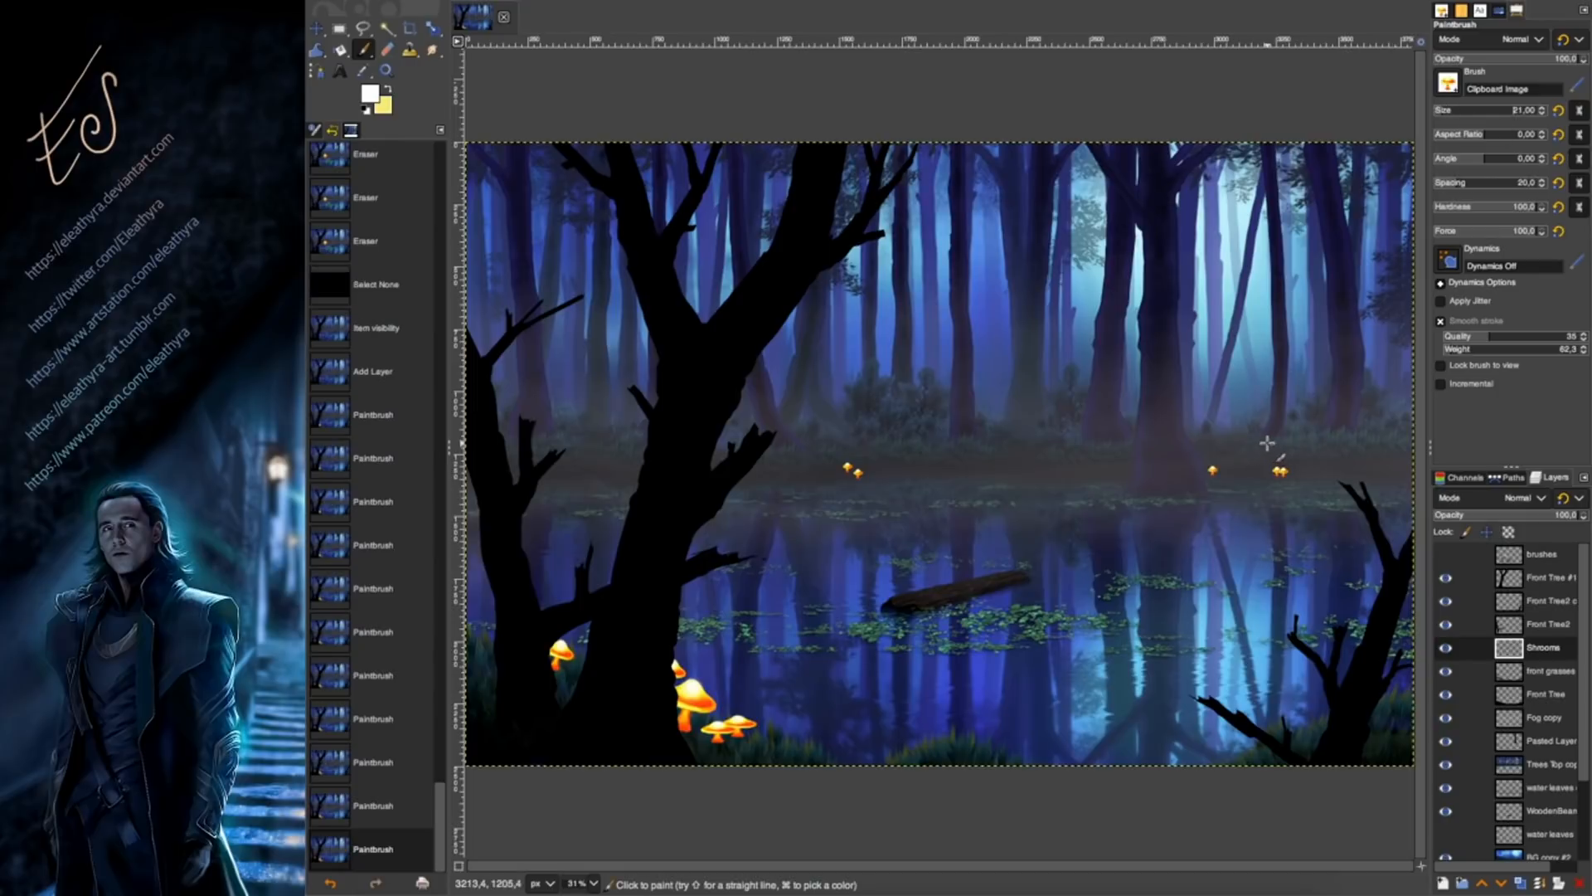
left_click(1494, 134)
left_click(1292, 468)
left_click(1206, 464)
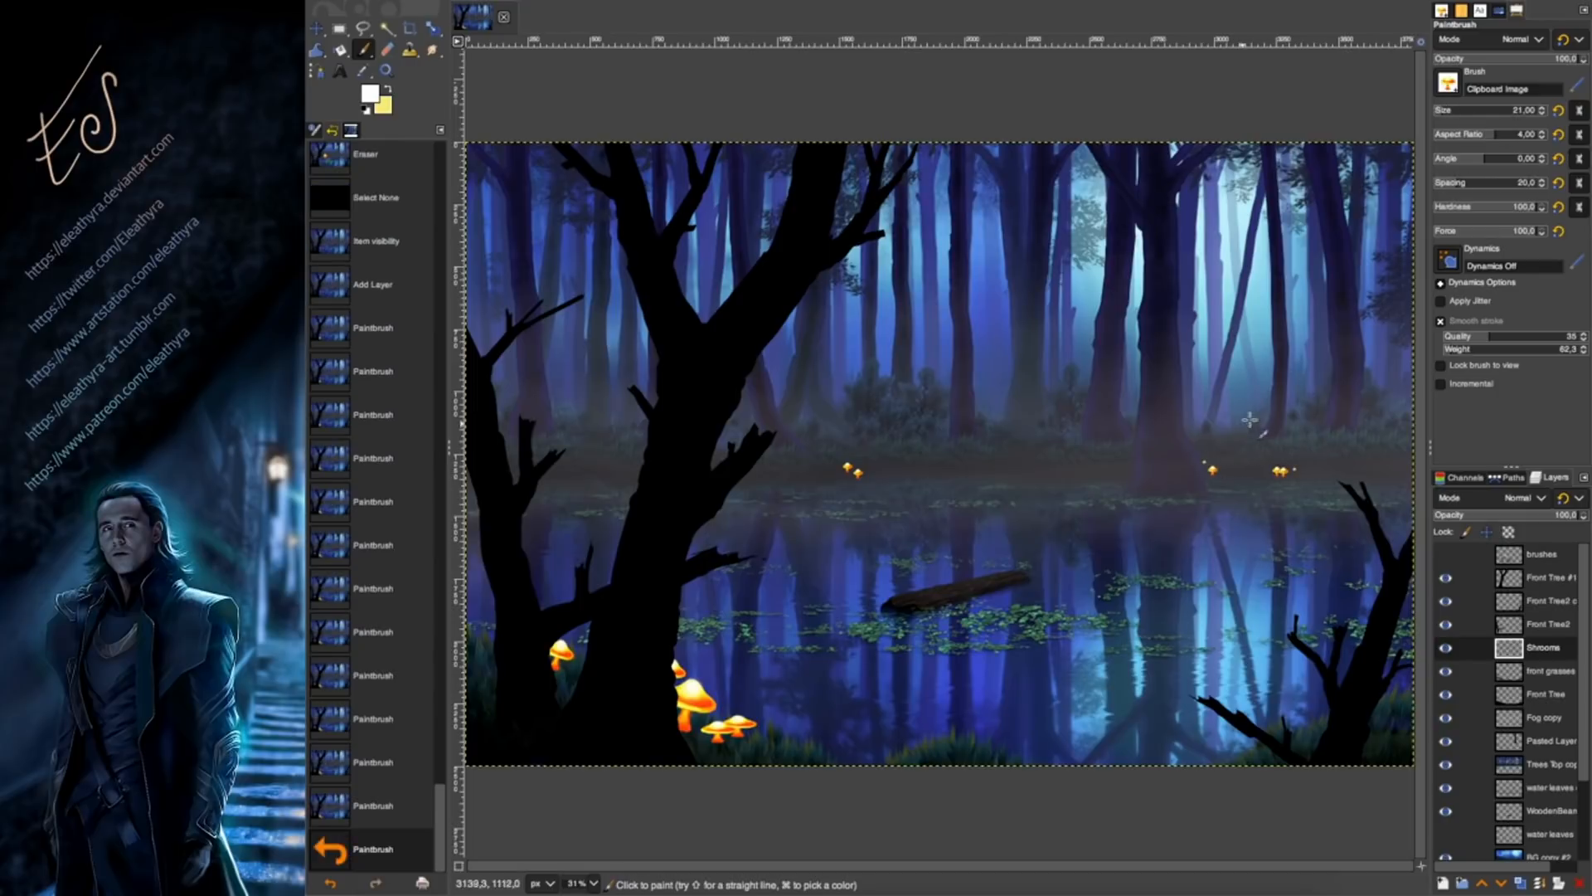
left_click(1229, 475)
left_click(1211, 477)
left_click(1211, 476)
Stamp tiny mushrooms along the middle and left parts of the far bank, including between the two black foreground trees.
left_click(865, 468)
left_click(877, 467)
left_click(824, 438)
left_click(834, 442)
left_click(846, 435)
left_click(1037, 441)
left_click(1026, 444)
left_click(586, 457)
left_click(592, 455)
left_click(513, 451)
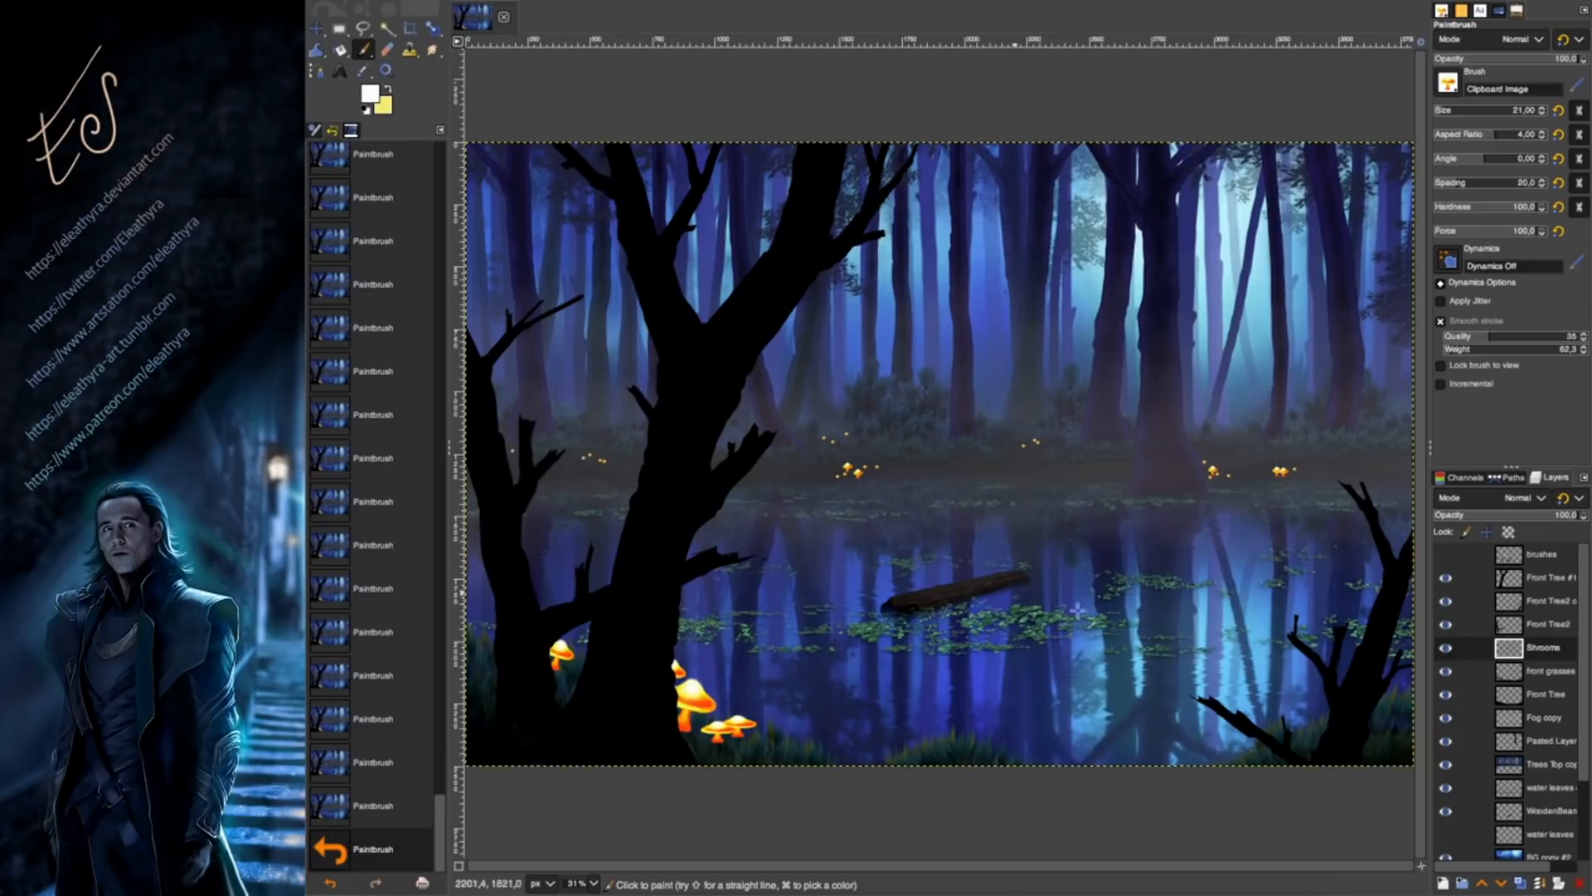
Stamp a cluster of tiny mushrooms on the far bank near the painting's right edge.
left_click(1384, 454)
left_click(1377, 455)
left_click(1378, 450)
left_click(1368, 457)
left_click(1346, 452)
Stamp bigger mushrooms into the far-right bank cluster starting at brush size 50, and set the brush size to 46 for medium mushrooms.
double_click(1525, 110)
type("50")
key("Return")
left_click(1394, 454)
left_click(1377, 454)
left_click(1456, 110)
left_click(1388, 457)
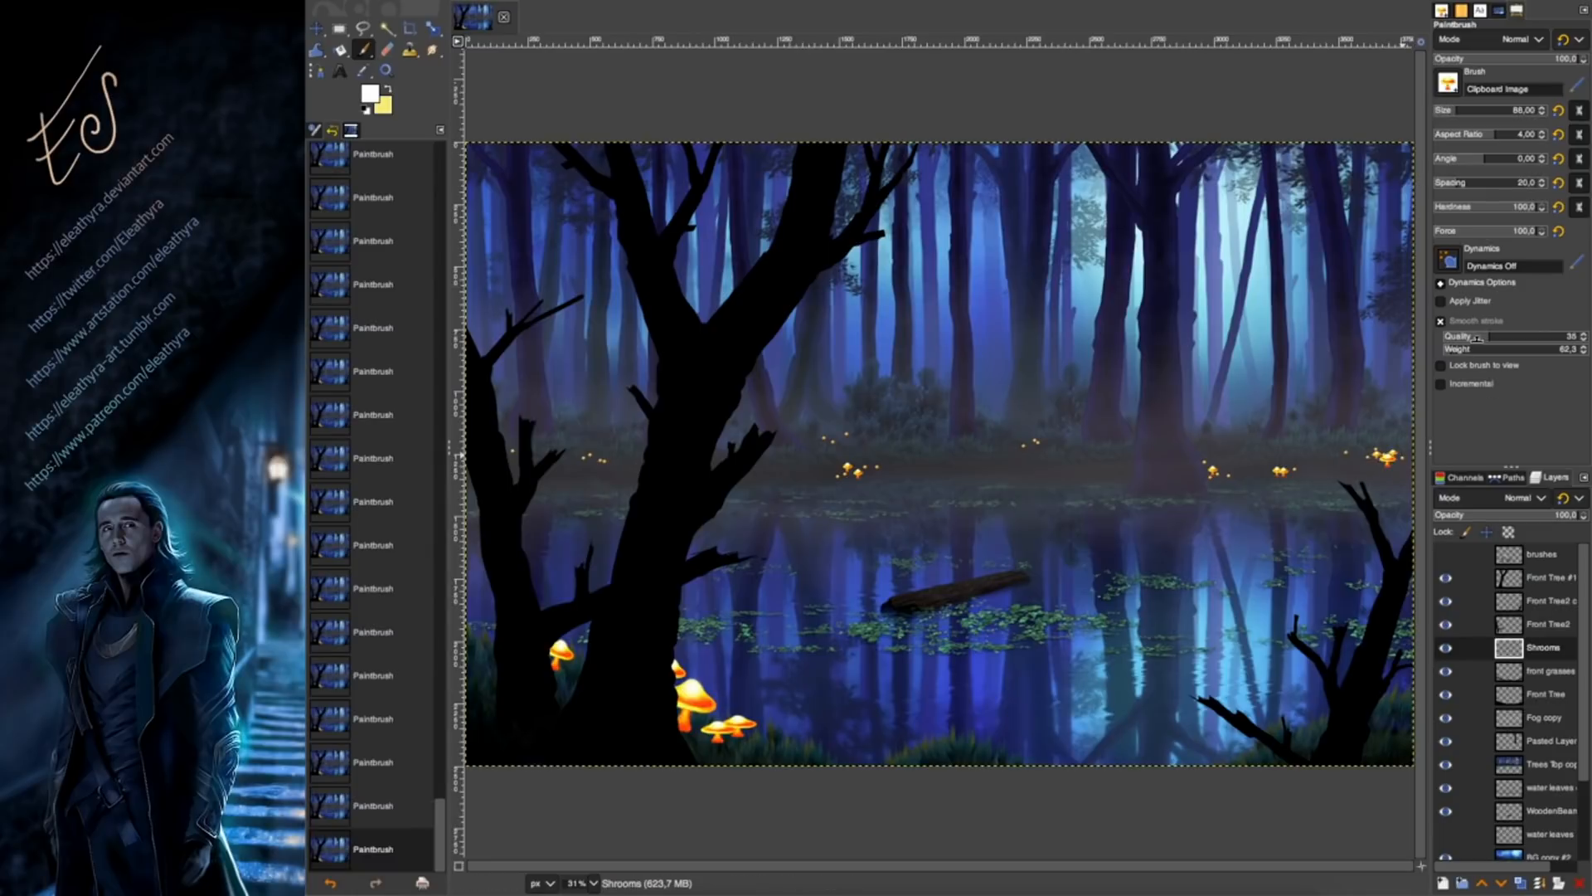
left_click(1452, 110)
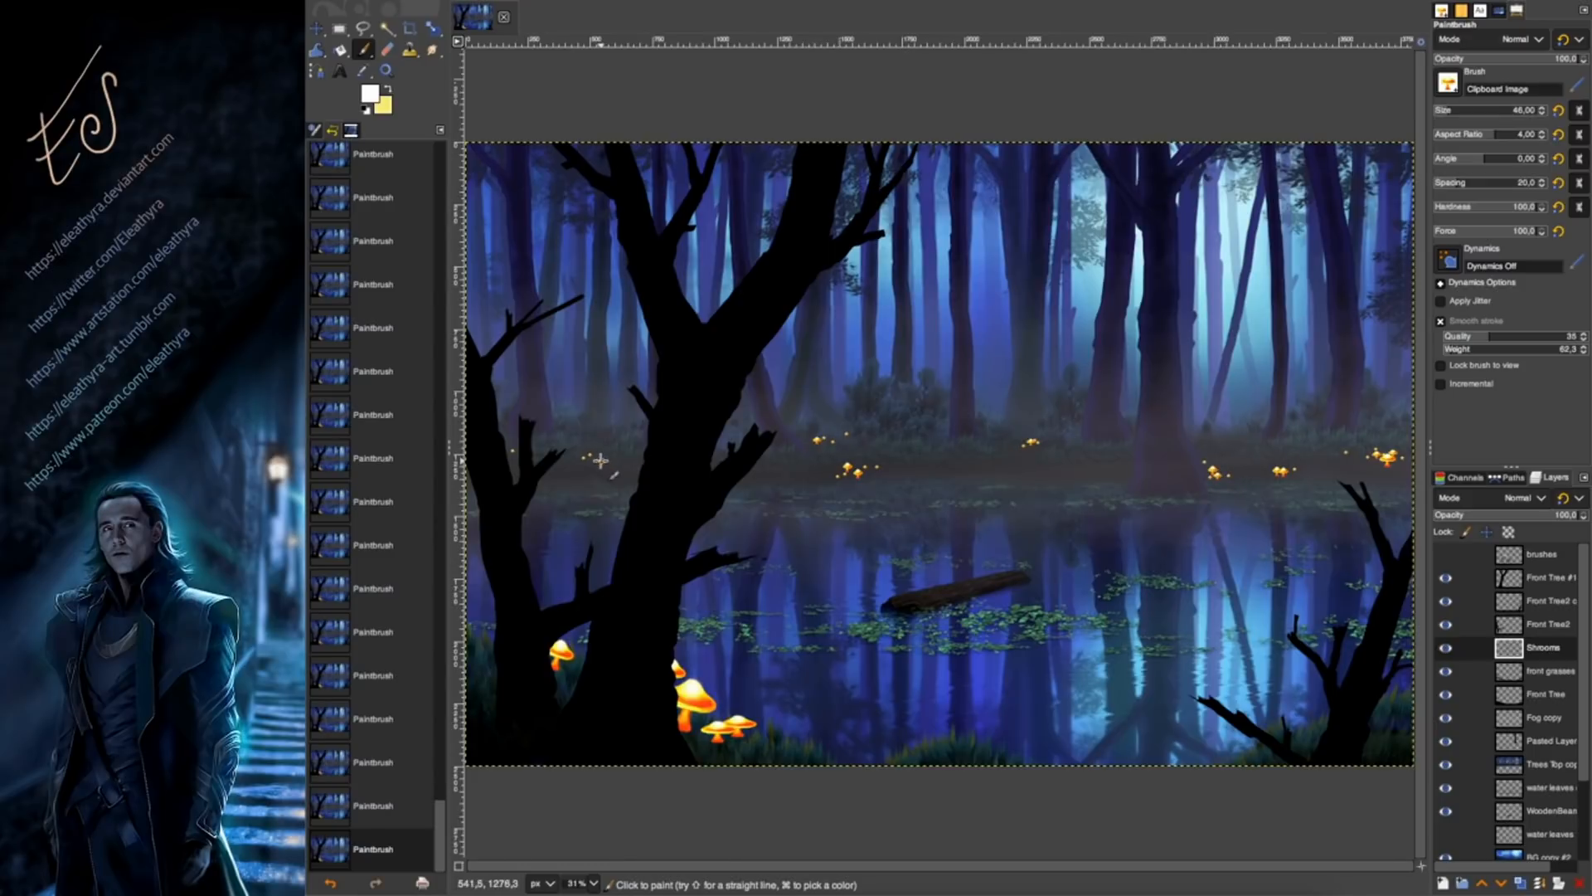
Step back through the last stamps and restore them, and add mushrooms along the floating log.
key("ctrl+z")
key("ctrl+z")
key("ctrl+z")
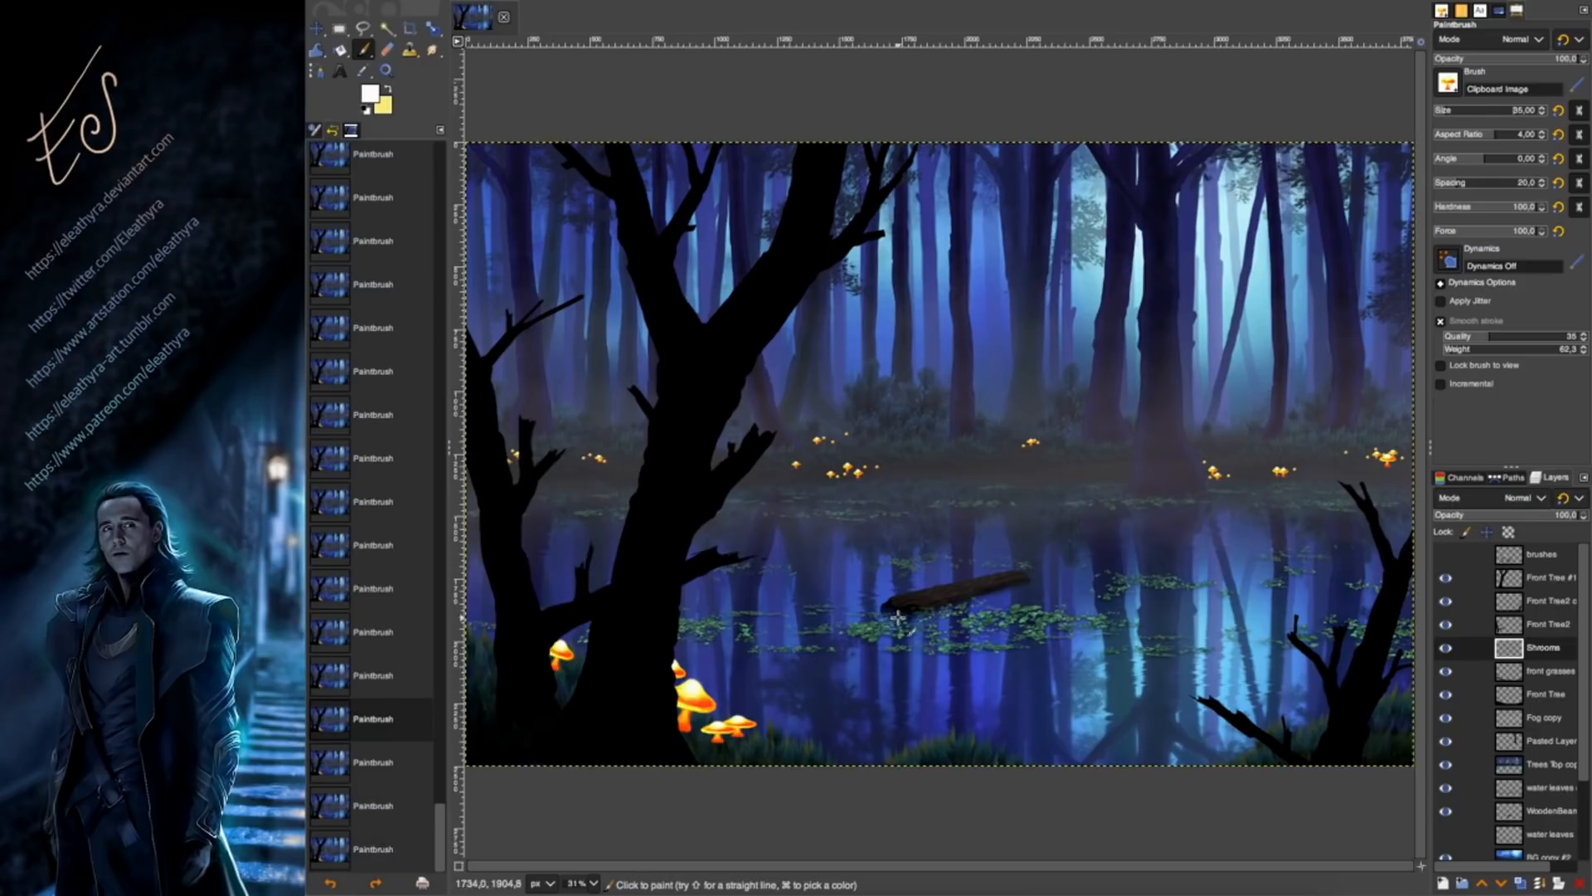
key("ctrl+y")
key("ctrl+y")
key("ctrl+y")
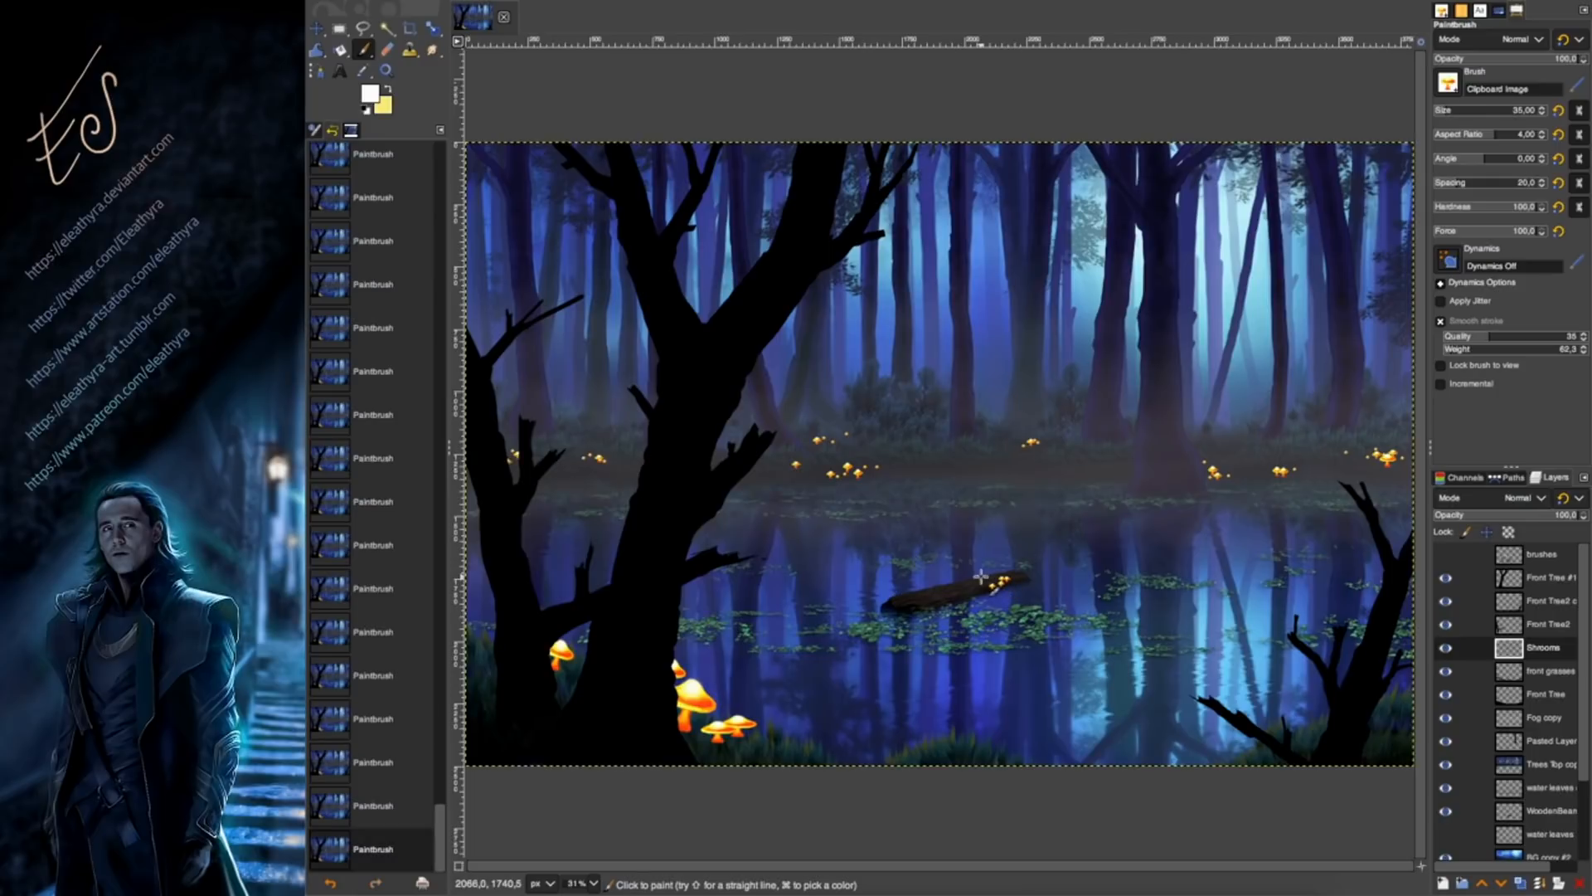
left_click(938, 588)
Set the brush size to 125 and angle to 22, and stamp mushrooms in the left grass and the bottom-centre grass.
left_click(1458, 109)
left_click(1462, 109)
left_click(1493, 158)
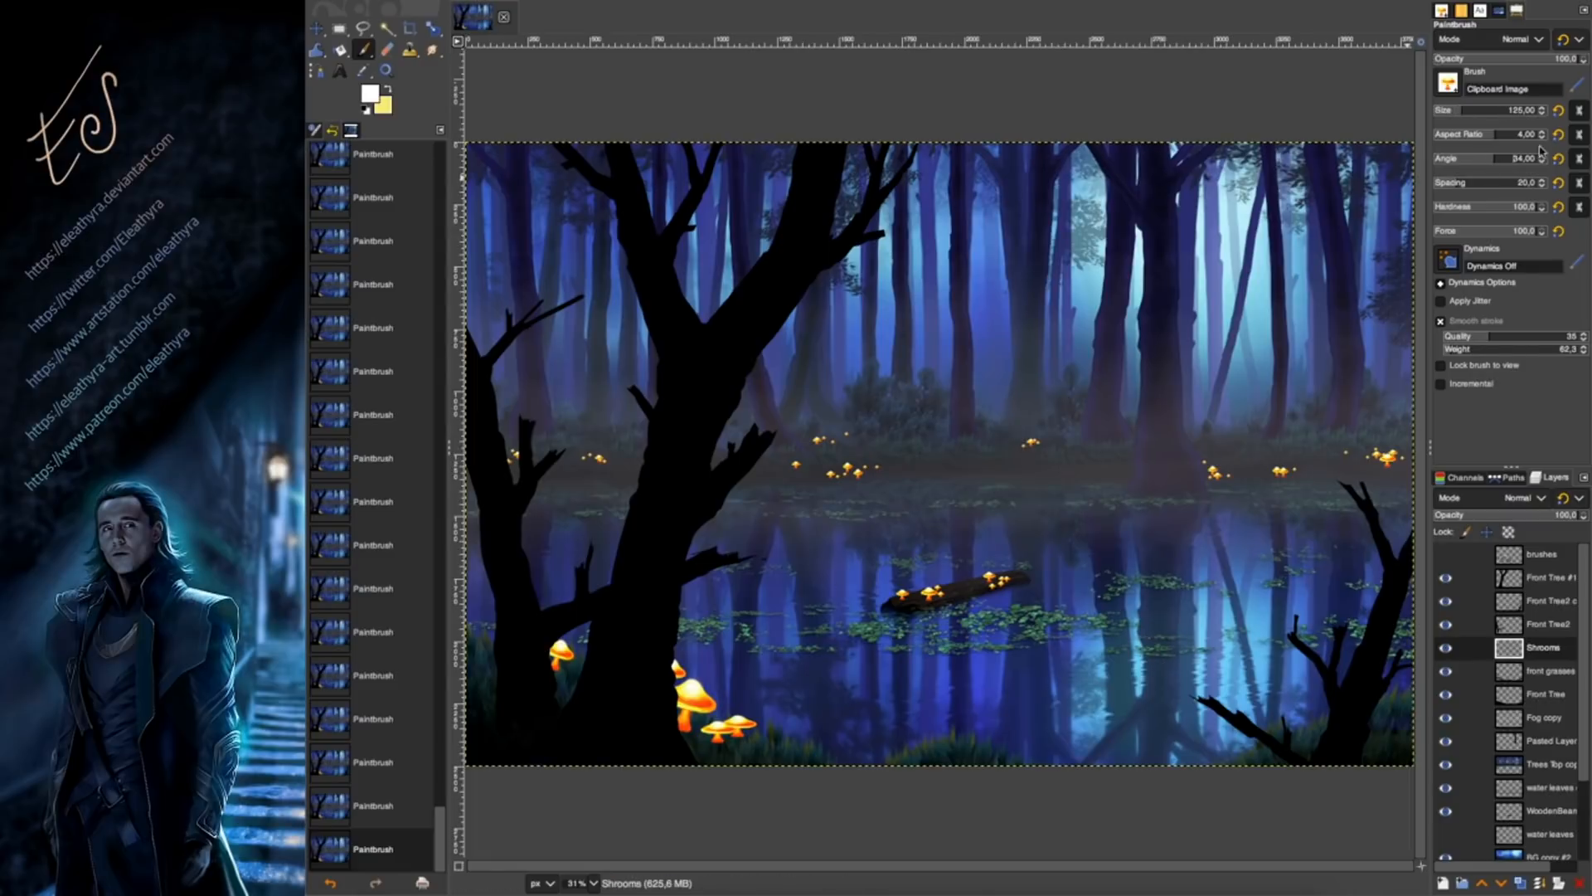
left_click(1493, 156)
left_click(487, 644)
left_click(927, 739)
Set the aspect ratio to -4 and brush size to 79, and restamp the small companion mushroom in the bottom-centre grass.
left_click(1477, 132)
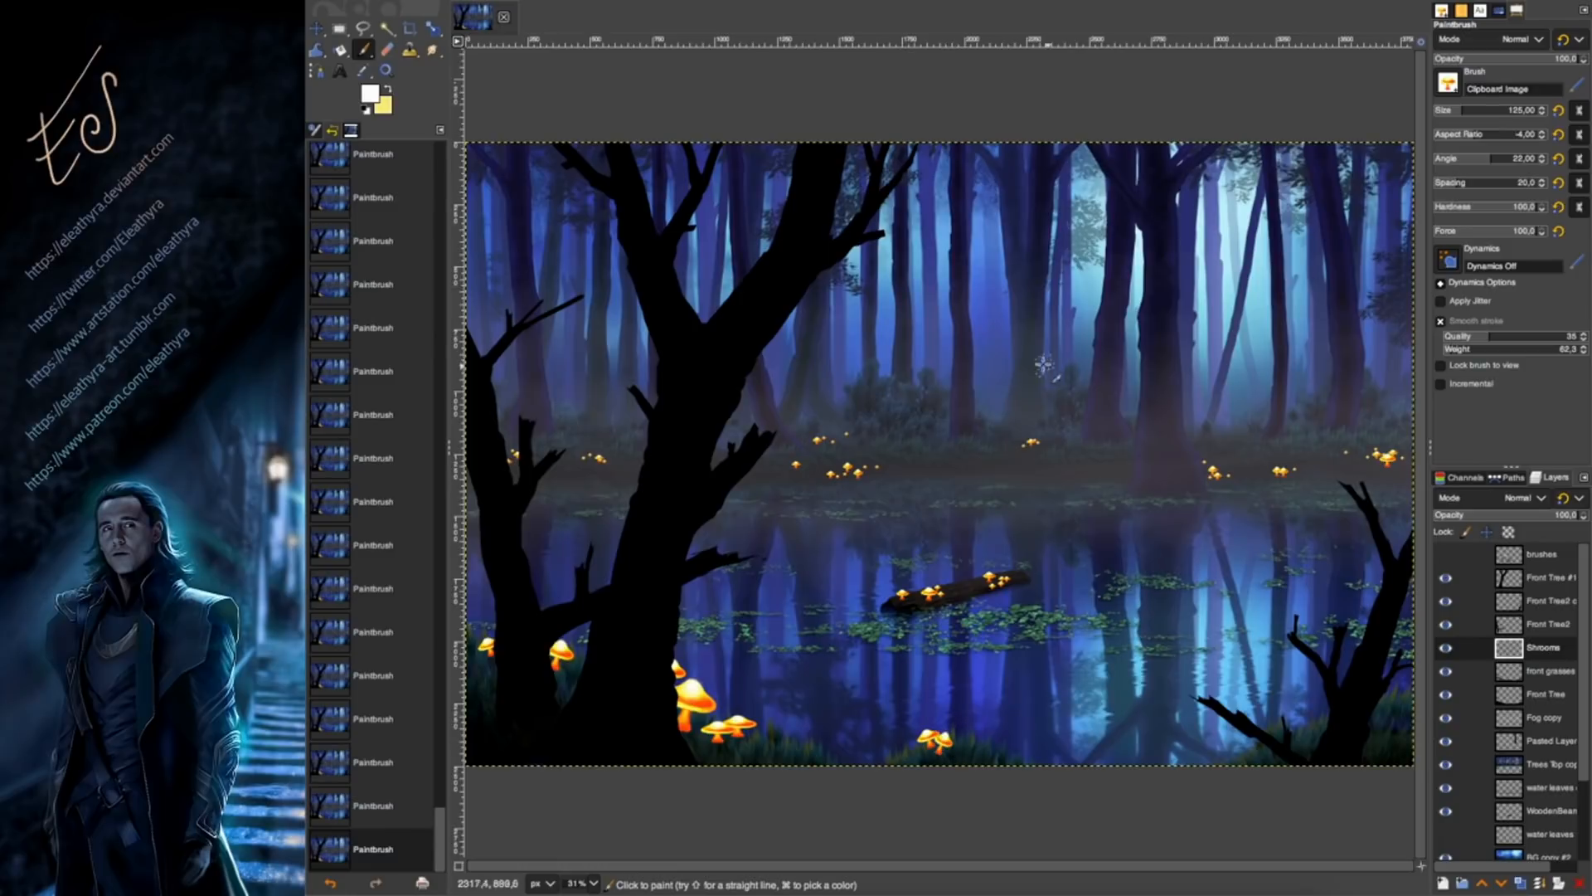
key("super+z")
left_click(948, 728)
left_click(947, 734)
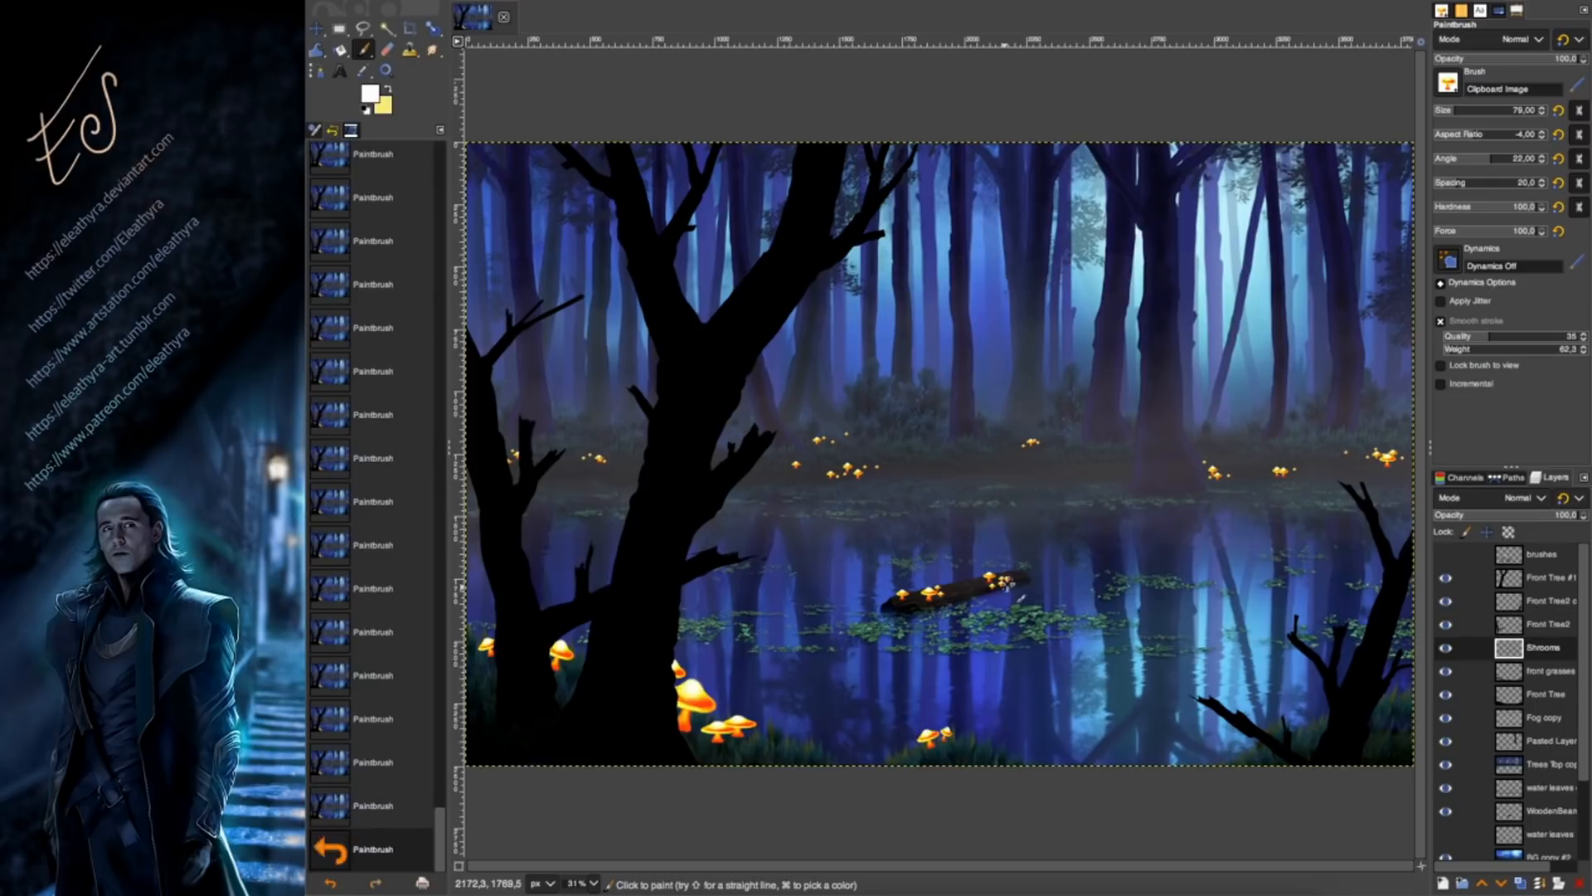
key("super+z")
left_click(947, 738)
Duplicate the Shrooms layer and hide the original.
left_click(1520, 883)
left_click(1446, 671)
Erase the stem bases of the bottom-centre mushrooms with the Eraser at size 130 so they sink into the grass.
left_click(386, 50)
left_click(1463, 110)
left_click(926, 758)
left_click(928, 758)
left_click(930, 757)
left_click(944, 758)
left_click(947, 757)
left_click(949, 756)
left_click(950, 755)
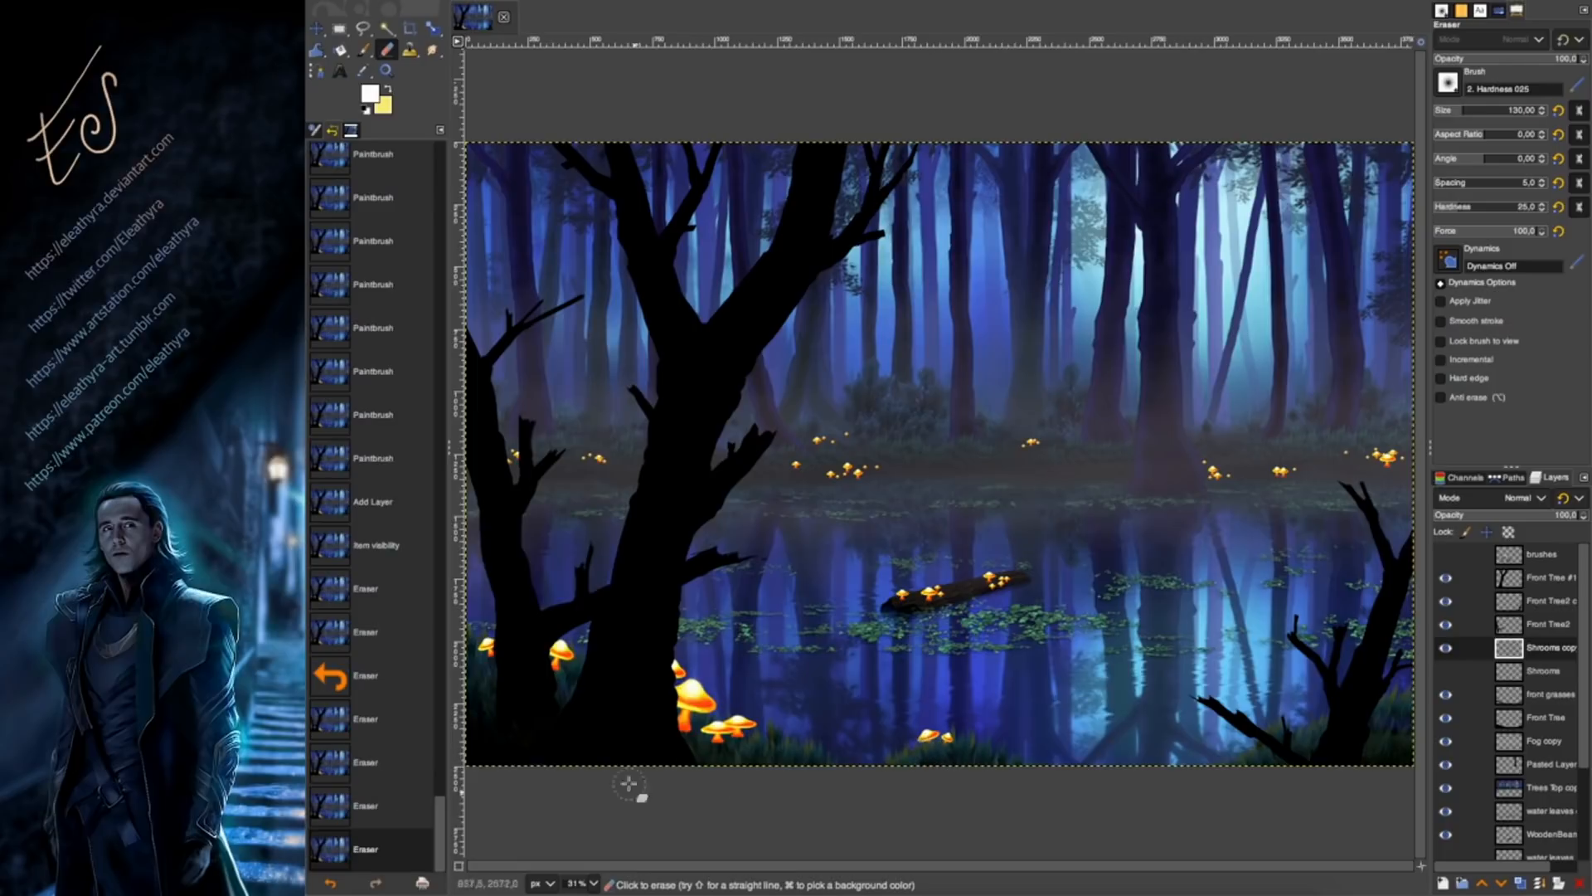
Erase the stem bases of the mushrooms at the foot of the large black tree and in the left grass.
left_click(711, 751)
left_click(717, 751)
left_click(742, 756)
left_click(740, 753)
left_click(734, 749)
left_click(688, 745)
left_click(675, 736)
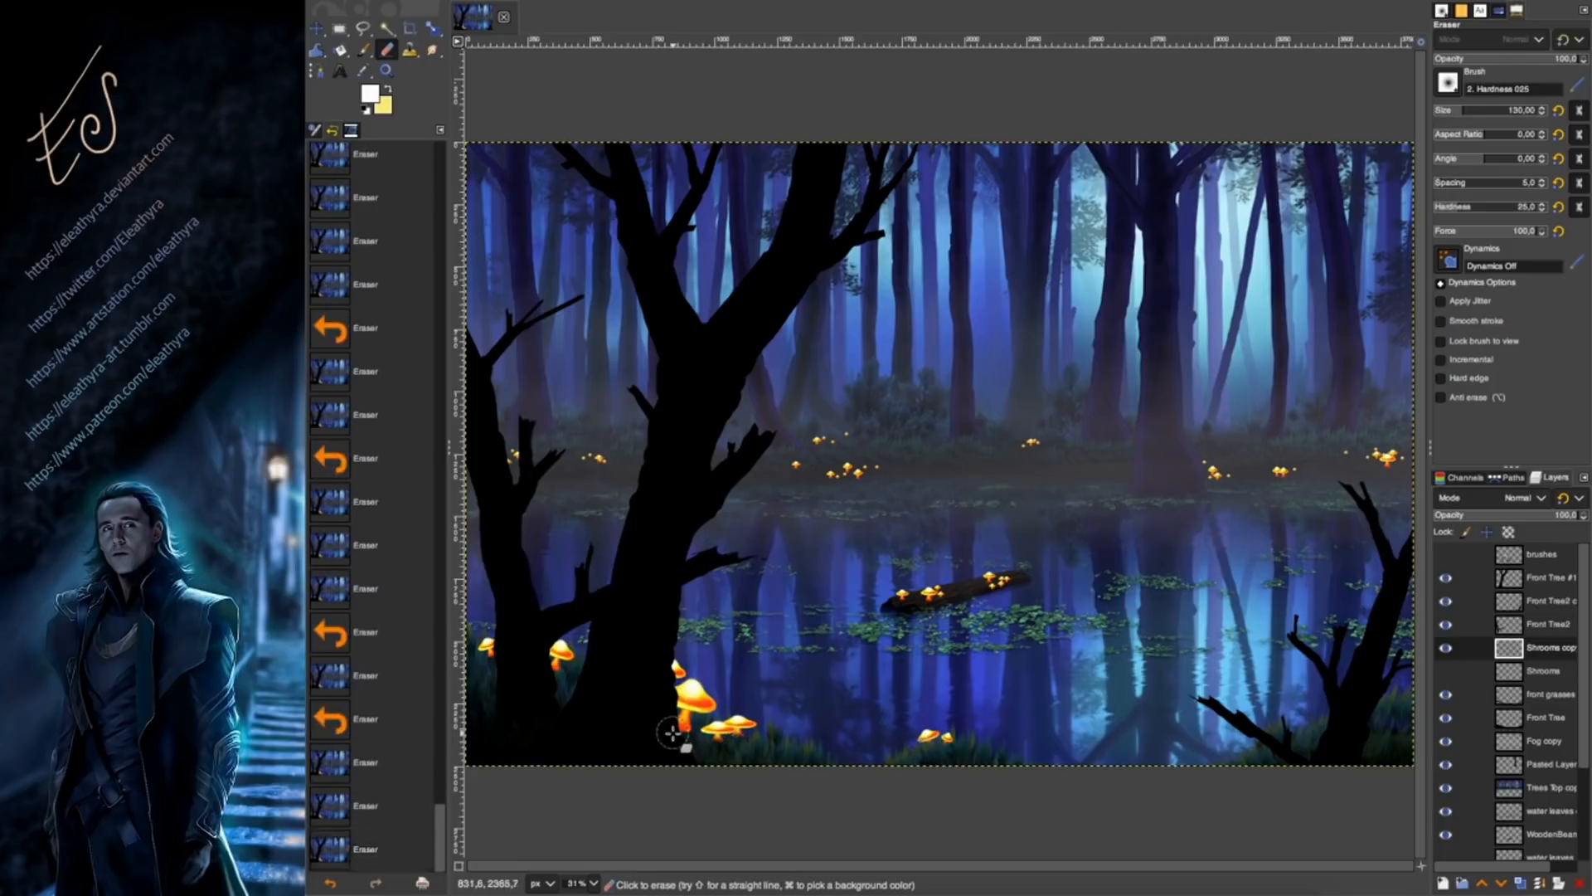
left_click(674, 735)
left_click(665, 749)
left_click(560, 676)
left_click(506, 664)
Reduce the eraser size and erase the stem bases of the mushrooms on the floating log.
left_click(1448, 111)
left_click(906, 602)
left_click(929, 600)
left_click(939, 596)
left_click(990, 584)
left_click(993, 588)
left_click(1003, 582)
left_click(996, 577)
left_click(992, 579)
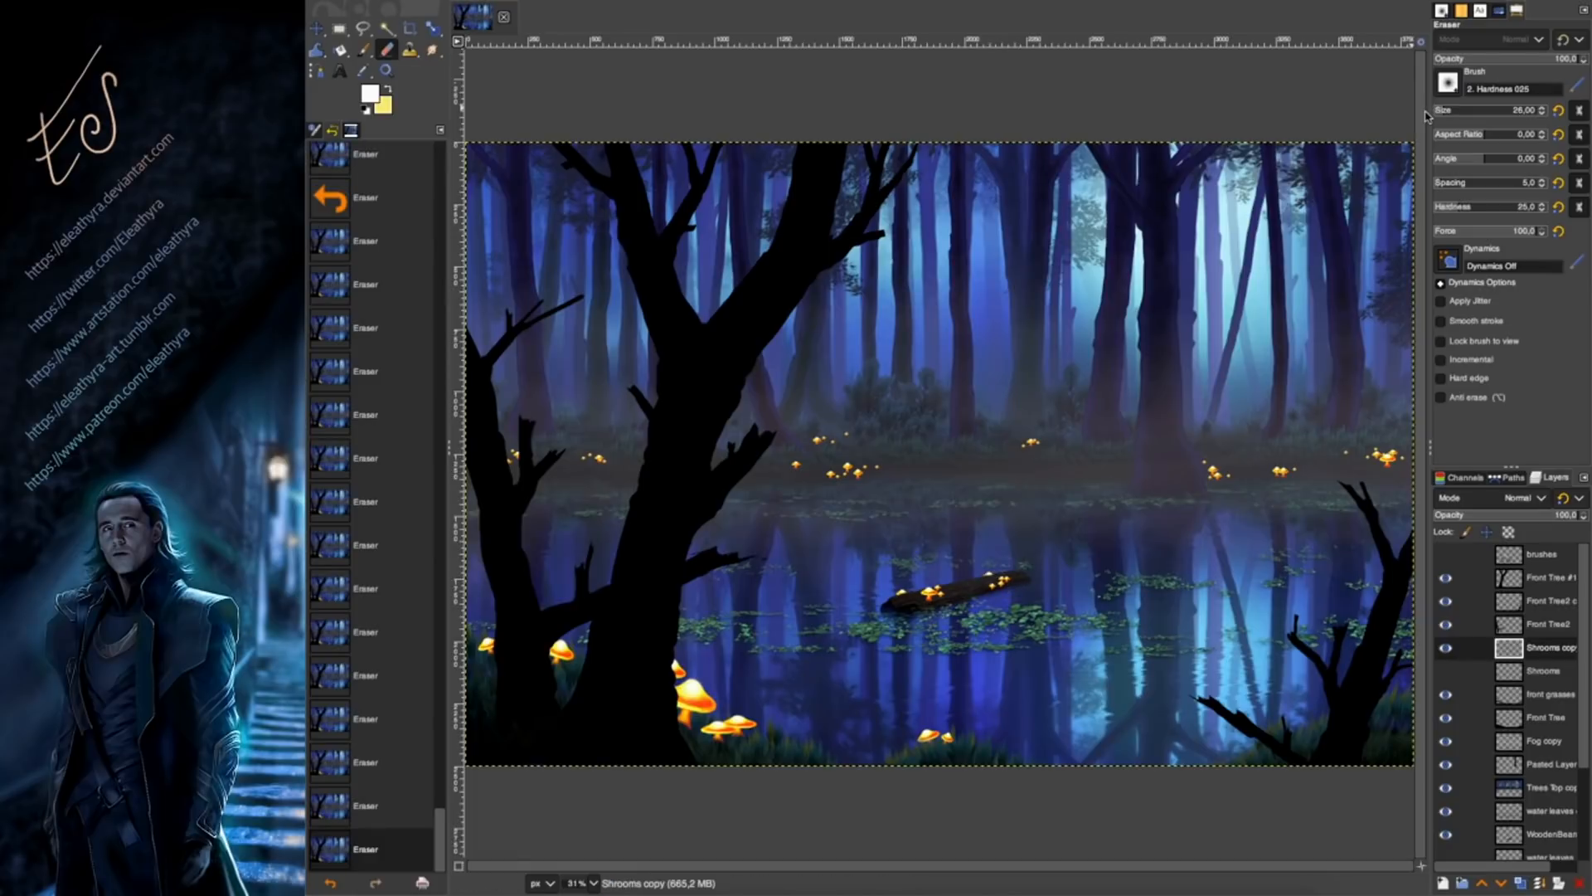
Lower the eraser opacity and soften the stem bases of the foreground mushrooms by the tree, bottom-centre grass and left grass.
left_click(1488, 59)
left_click(690, 735)
left_click(694, 737)
left_click(703, 741)
left_click(712, 745)
left_click(906, 750)
left_click(929, 748)
left_click(550, 666)
left_click(550, 668)
left_click(563, 682)
left_click(581, 697)
Soften the stem base of the largest mushroom on the floating log with the Eraser.
left_click(938, 631)
key("z")
left_click(995, 585)
left_click(995, 585)
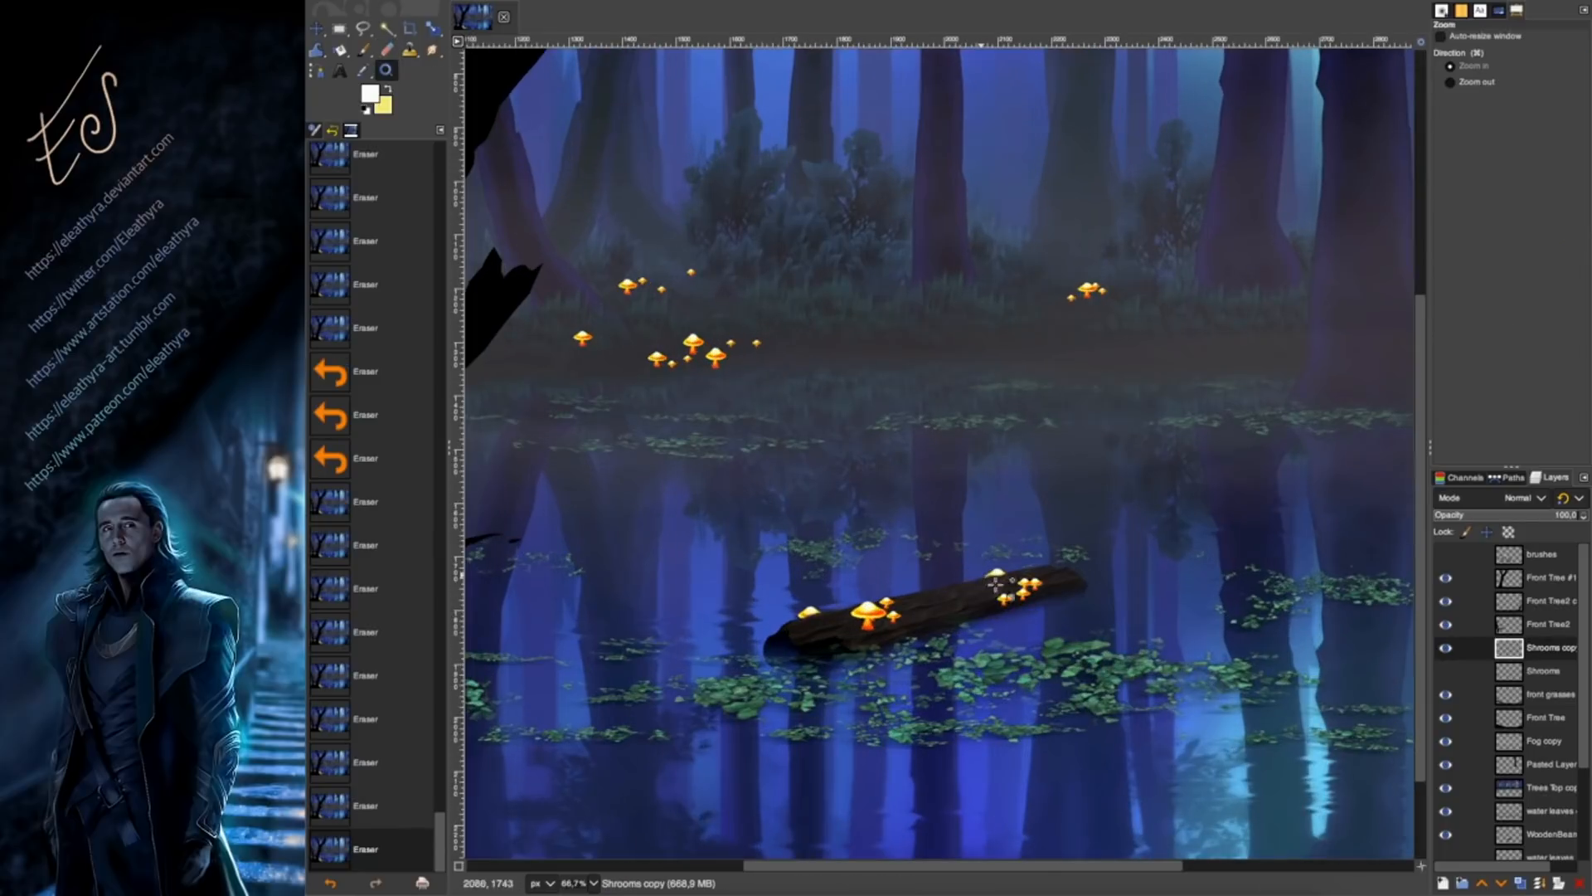
key("shift+e")
left_click(866, 636)
left_click(867, 637)
left_click(868, 637)
left_click(870, 637)
Set the eraser opacity to 100 and erase the stem bases of all the mushrooms along the floating log.
left_click_drag(1505, 59, 1580, 59)
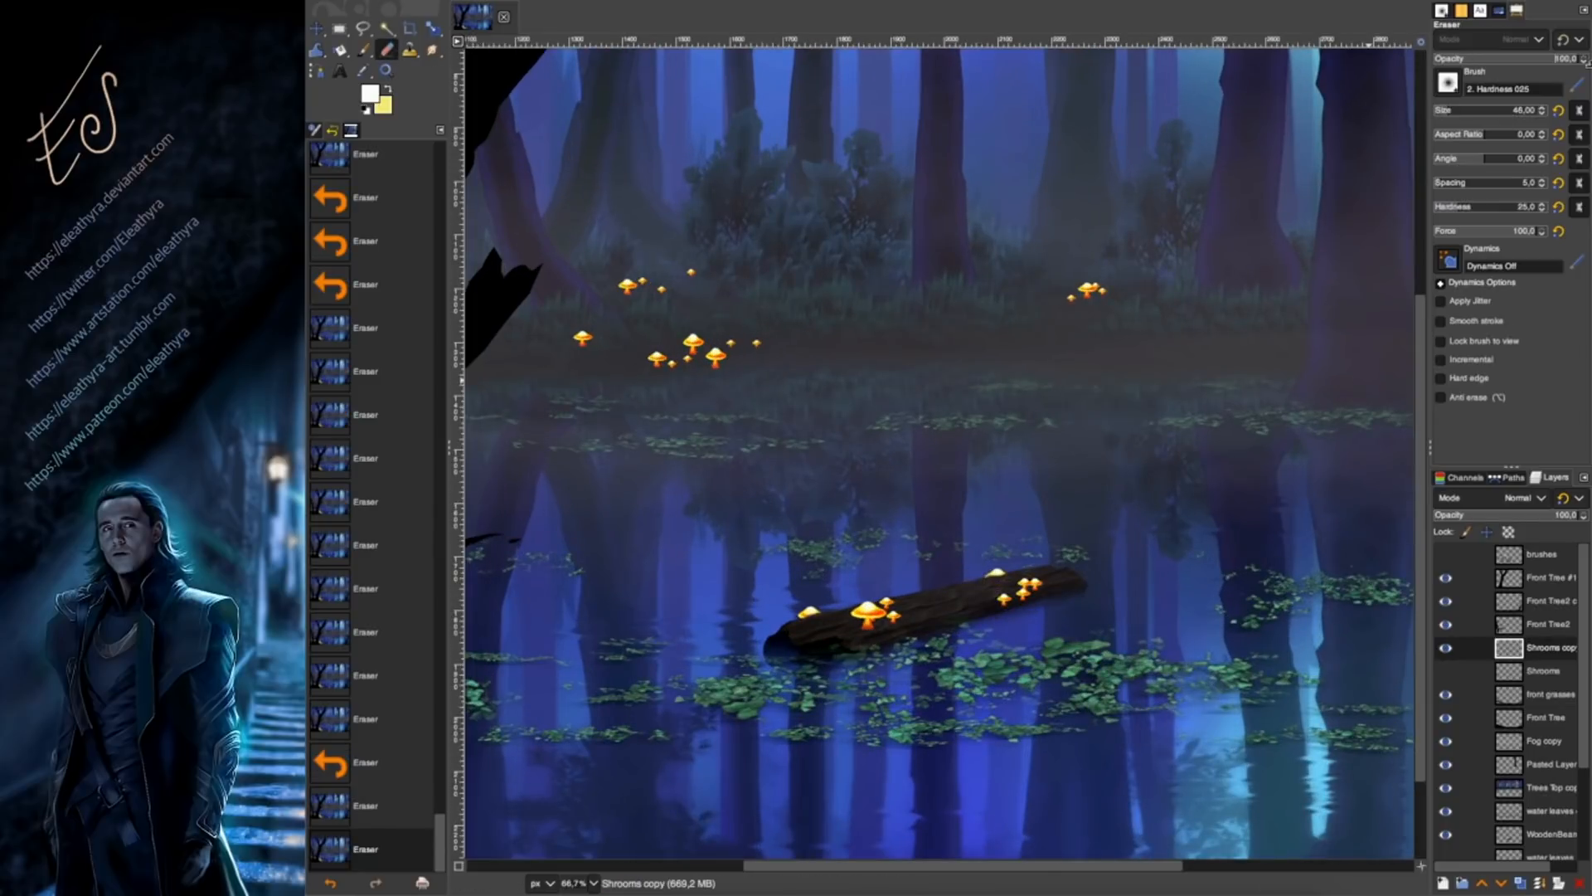
left_click(868, 639)
left_click(879, 633)
left_click(895, 629)
left_click(1004, 613)
left_click(1006, 612)
left_click(1026, 608)
left_click(1029, 606)
left_click(1038, 601)
Erase the stem bases of the small mushrooms on the middle part of the far bank.
left_click(1089, 306)
left_click(1073, 311)
left_click(732, 361)
left_click(755, 361)
left_click(715, 374)
left_click(682, 373)
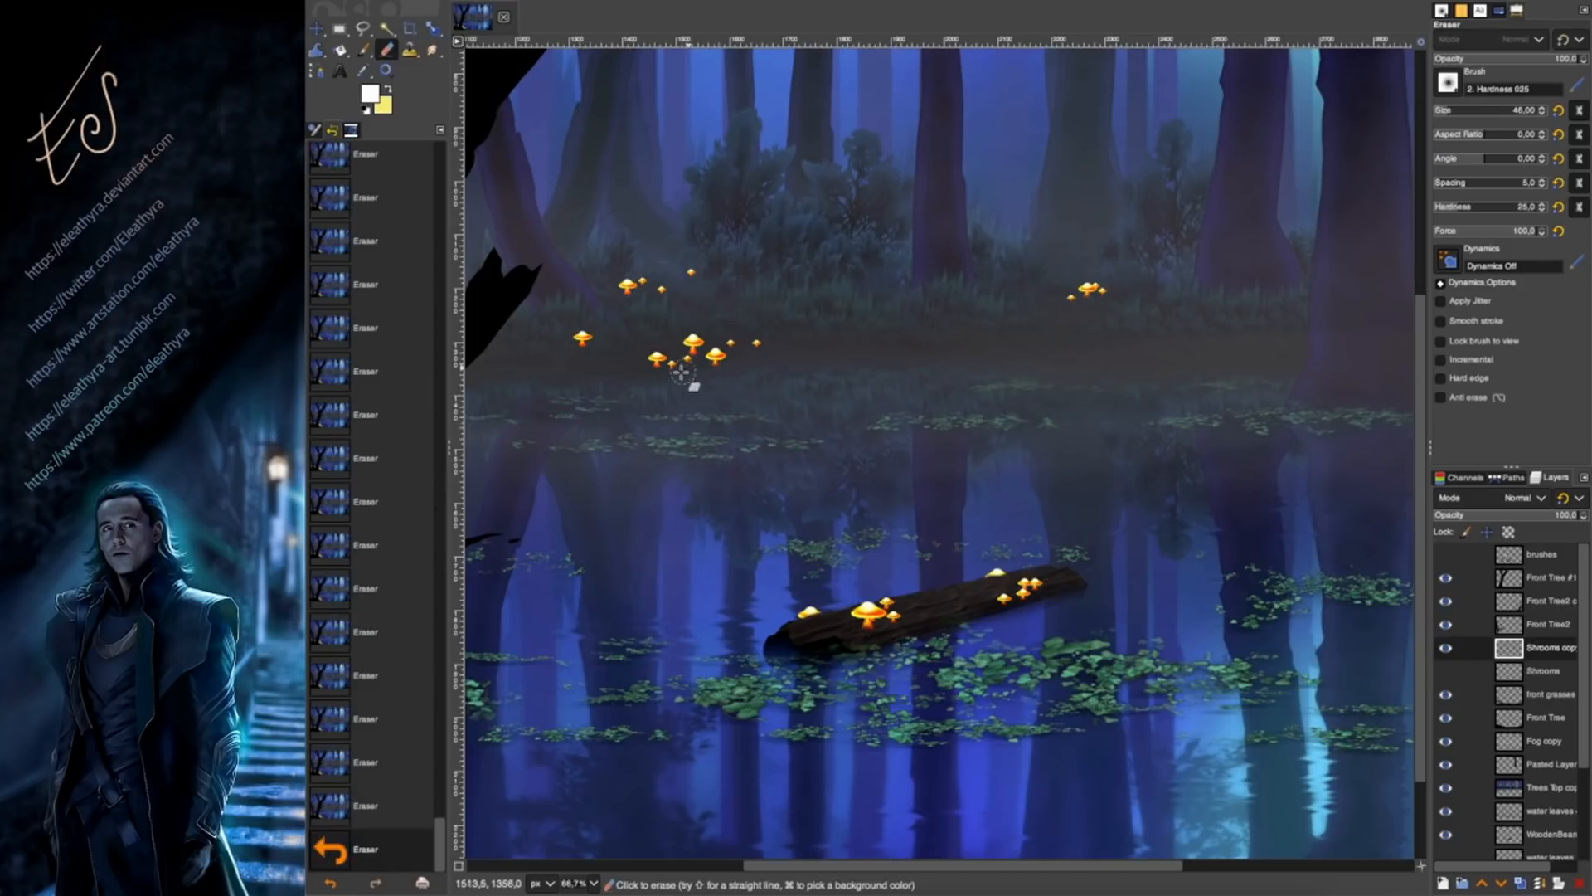
left_click(644, 293)
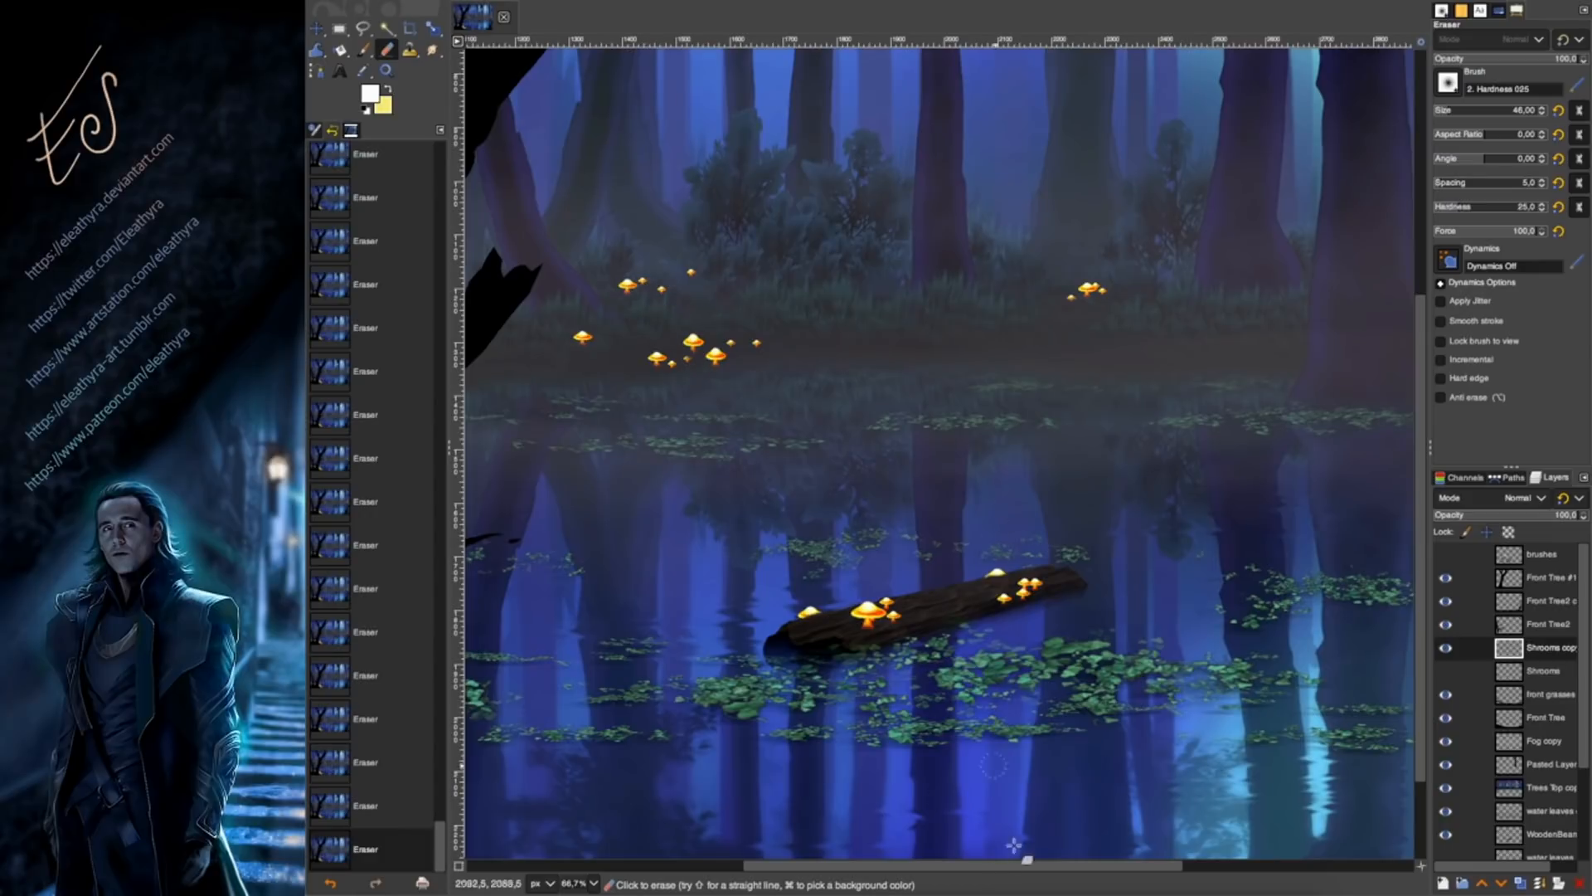
Erase the stem bases of the small bank mushrooms between the two black foreground trees.
left_click_drag(1014, 865, 735, 865)
left_click(763, 343)
left_click(720, 336)
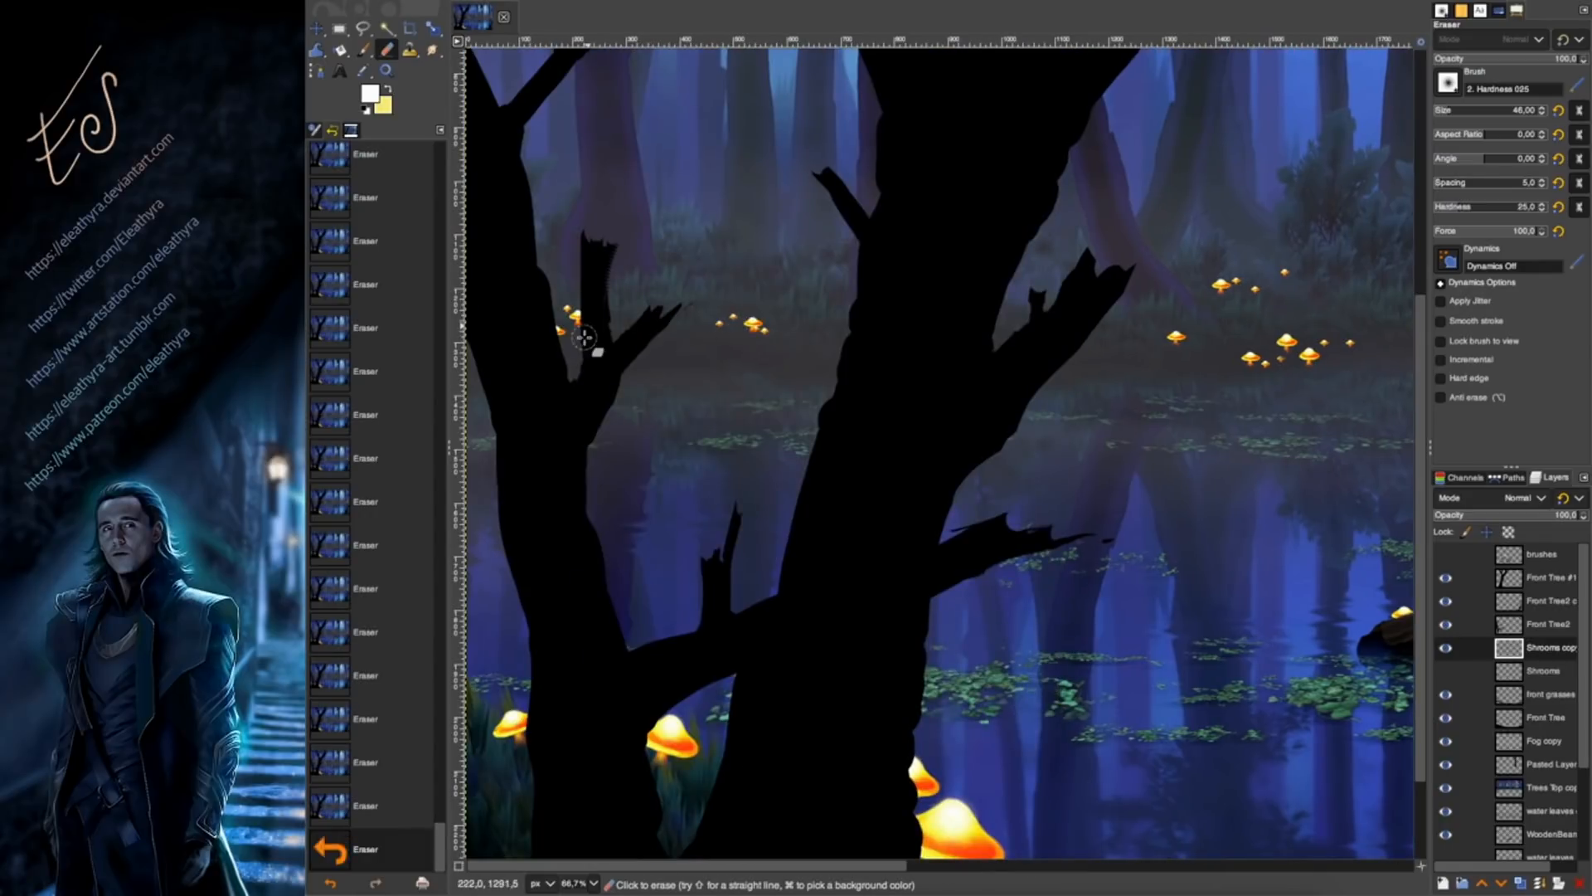
Erase the stem bases of the small mushrooms on the right part of the far bank.
left_click_drag(868, 865, 1201, 865)
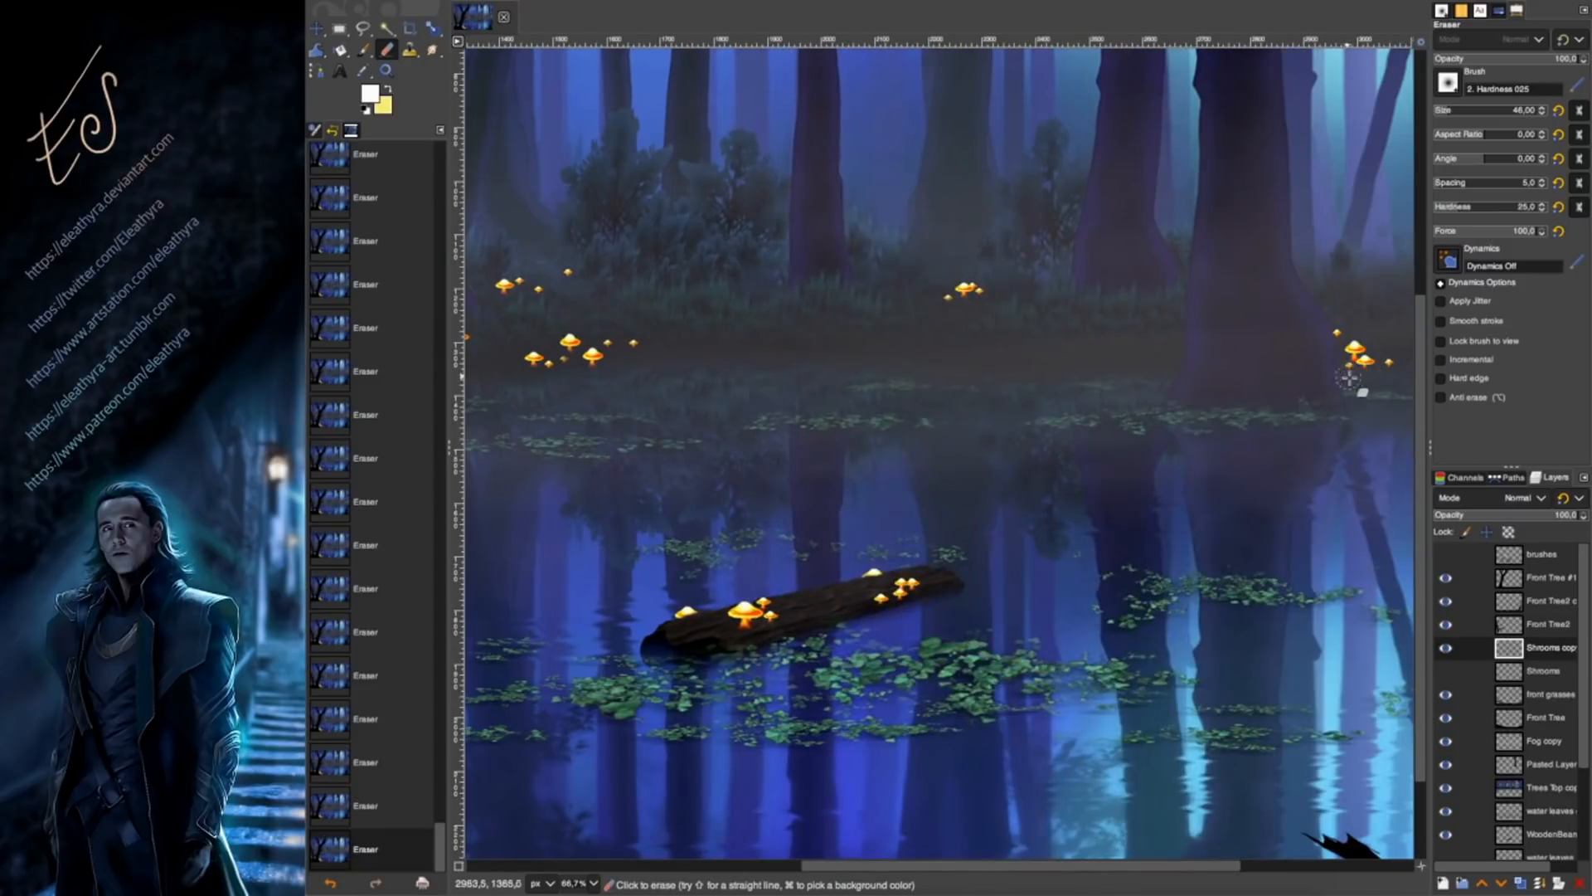
left_click_drag(975, 865, 1150, 865)
left_click(1364, 348)
left_click(1336, 335)
left_click(1294, 329)
Show the brushes layer, copy one grass shape from it with a rectangular selection, deselect, and hide the layer again.
left_click(1541, 554)
left_click(1445, 554)
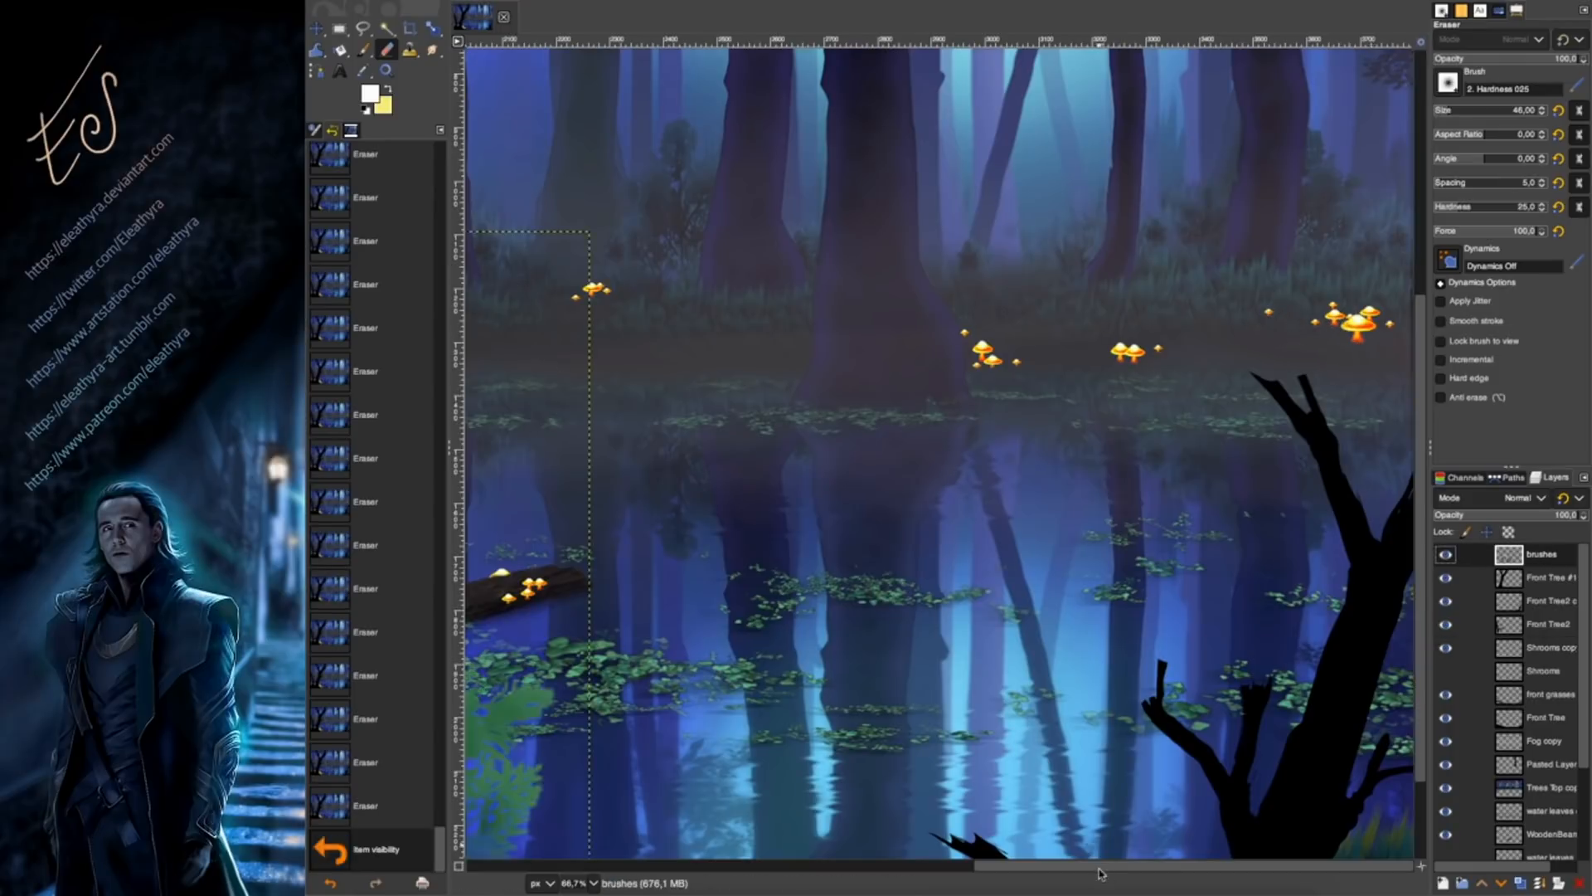
left_click_drag(1099, 865, 701, 865)
key("r")
left_click_drag(586, 445, 764, 678)
key("ctrl+c")
left_click(1311, 251)
left_click(1446, 554)
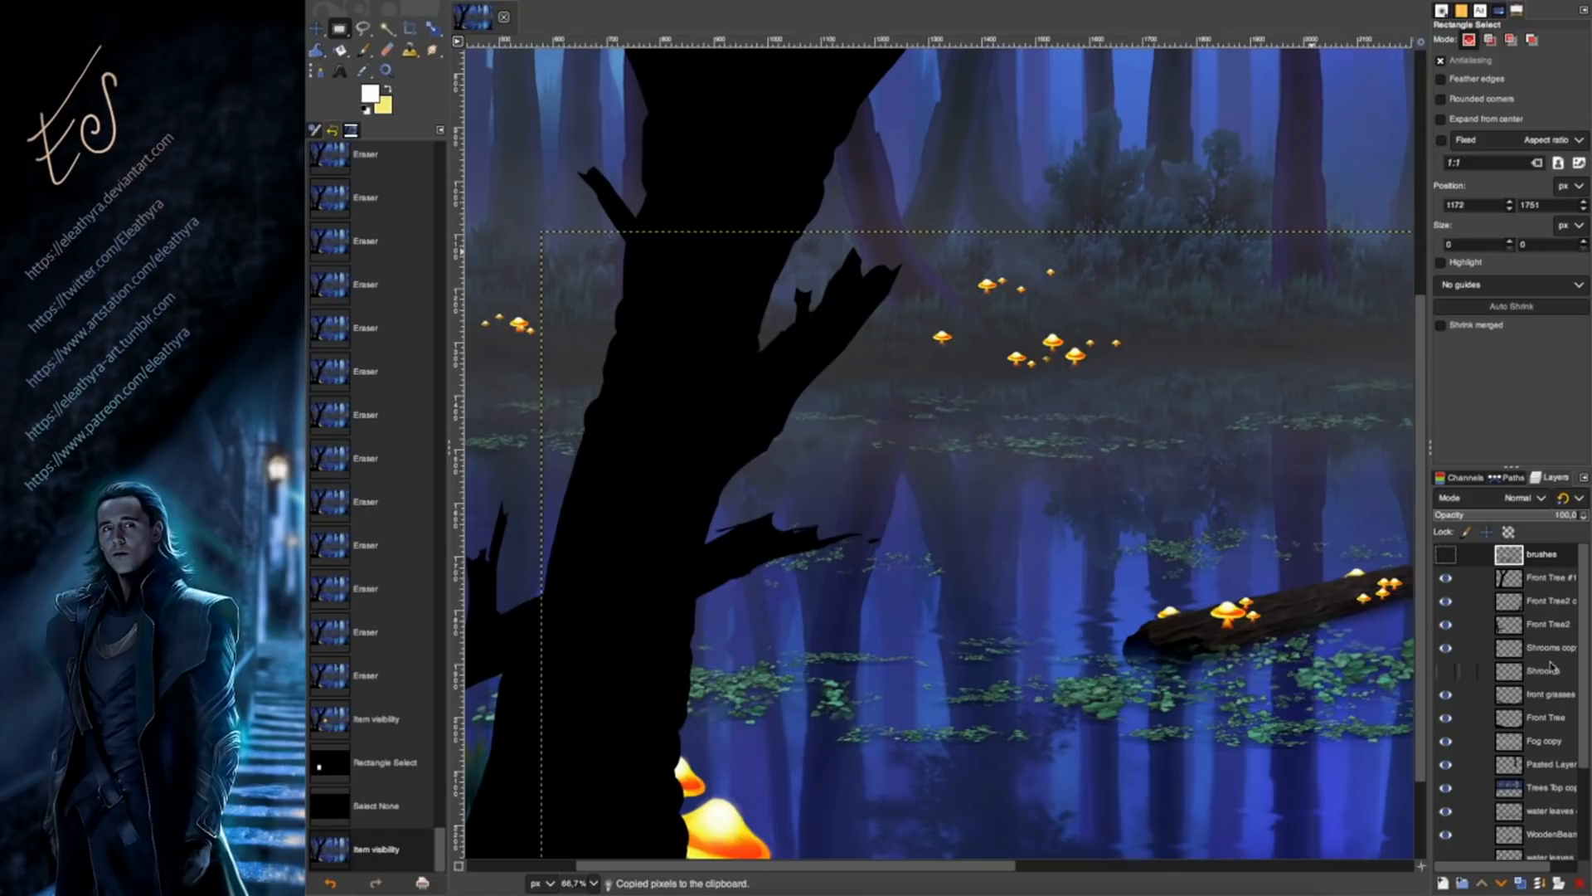
On the Shrooms copy layer, erase the base of the big mushroom beside the tree using the copied grass shape at reduced opacity.
left_click(1548, 648)
key("shift+e")
scroll(687, 798, "down", 3)
left_click(1453, 110)
left_click(1544, 59)
left_click(690, 764)
left_click(705, 769)
left_click(699, 761)
left_click(705, 754)
left_click(702, 760)
left_click(690, 756)
Erase grass-shaped gaps into the bases of the two flat mushrooms to the right of the big tree's foot.
left_click(771, 812)
left_click(775, 810)
left_click(778, 808)
left_click(803, 808)
left_click(816, 798)
left_click(821, 793)
Erase grass-shaped gaps into the bases of the two bottom-centre mushrooms.
left_click(1234, 816)
left_click(1232, 812)
left_click(1259, 815)
left_click(1277, 813)
left_click(1294, 810)
left_click(1283, 809)
left_click(1281, 808)
left_click(1230, 818)
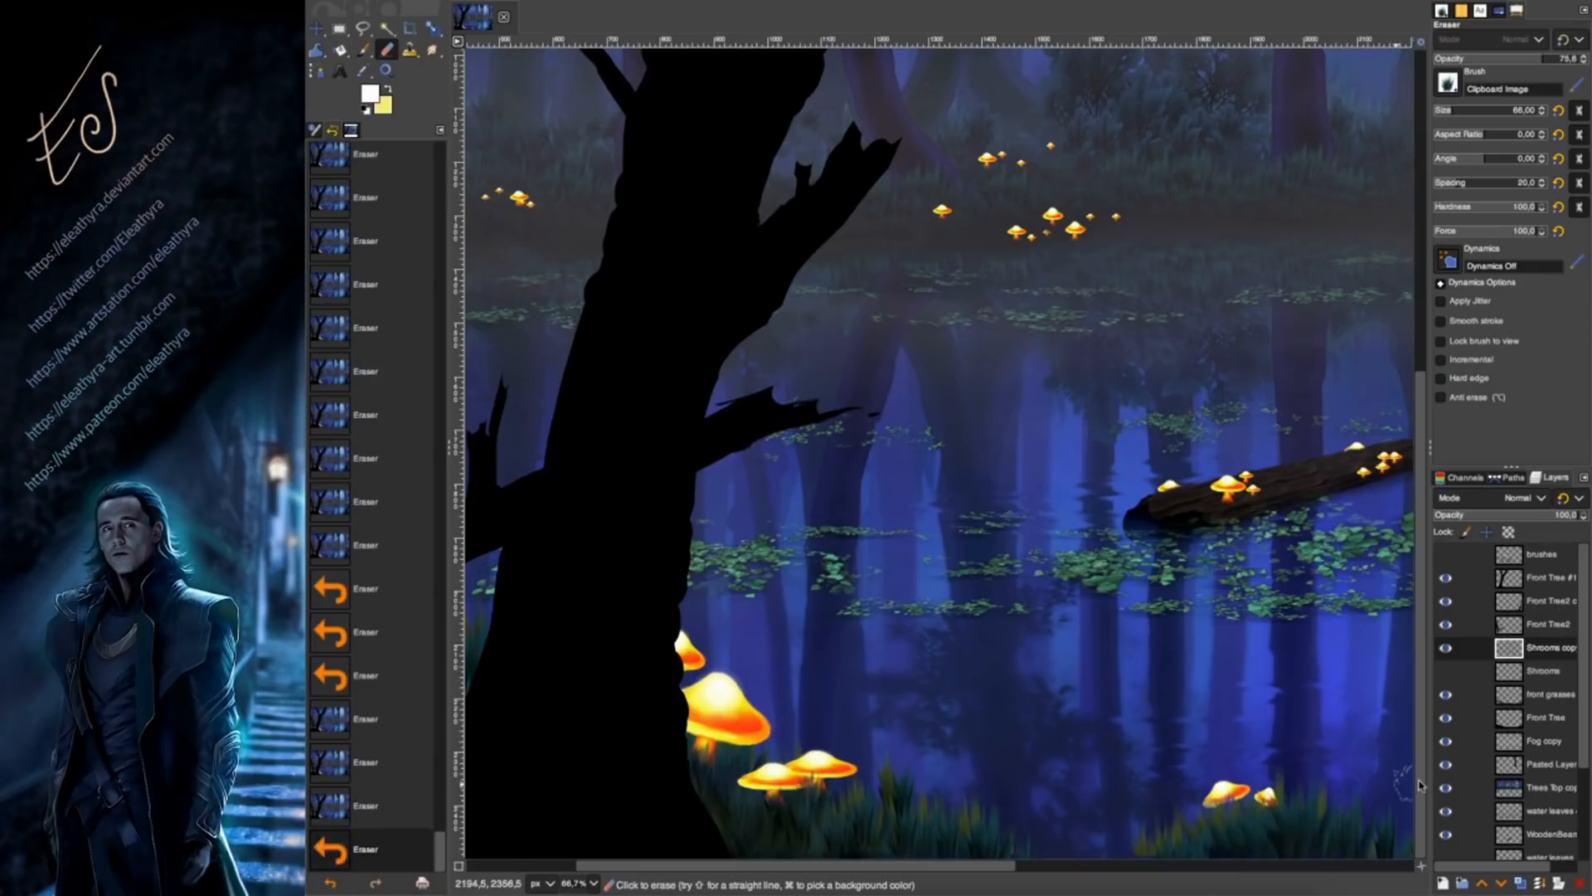
Erase more grass-shaped gaps into the base of the big mushroom beside the large tree.
left_click(689, 748)
left_click(691, 743)
left_click(695, 744)
left_click(715, 769)
left_click(724, 760)
left_click(732, 754)
Erase grass-shaped gaps around the base of the mushroom between the two dark foreground trees.
left_click_drag(757, 866, 617, 861)
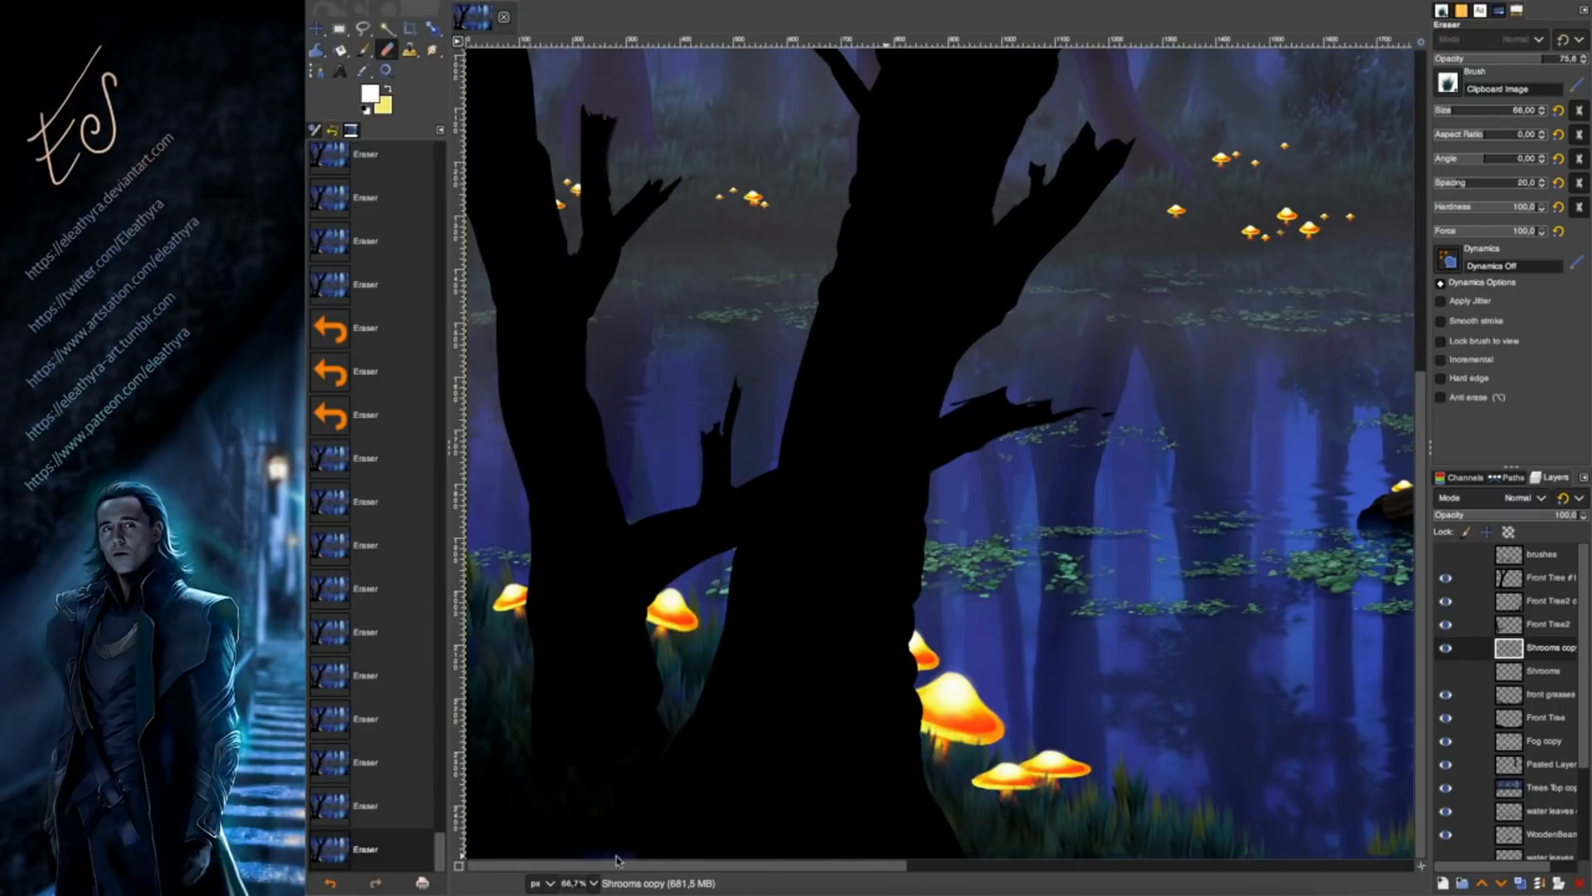
left_click(708, 680)
left_click(712, 683)
left_click(695, 664)
left_click(690, 657)
left_click(687, 650)
left_click(688, 659)
left_click(692, 662)
left_click(690, 650)
Erase grass-shaped gaps into the base of the leftmost bank mushroom and touch up the one between the trees.
left_click(515, 623)
left_click(514, 621)
left_click(512, 619)
left_click(510, 620)
left_click(508, 620)
left_click(510, 621)
left_click(512, 622)
left_click(701, 637)
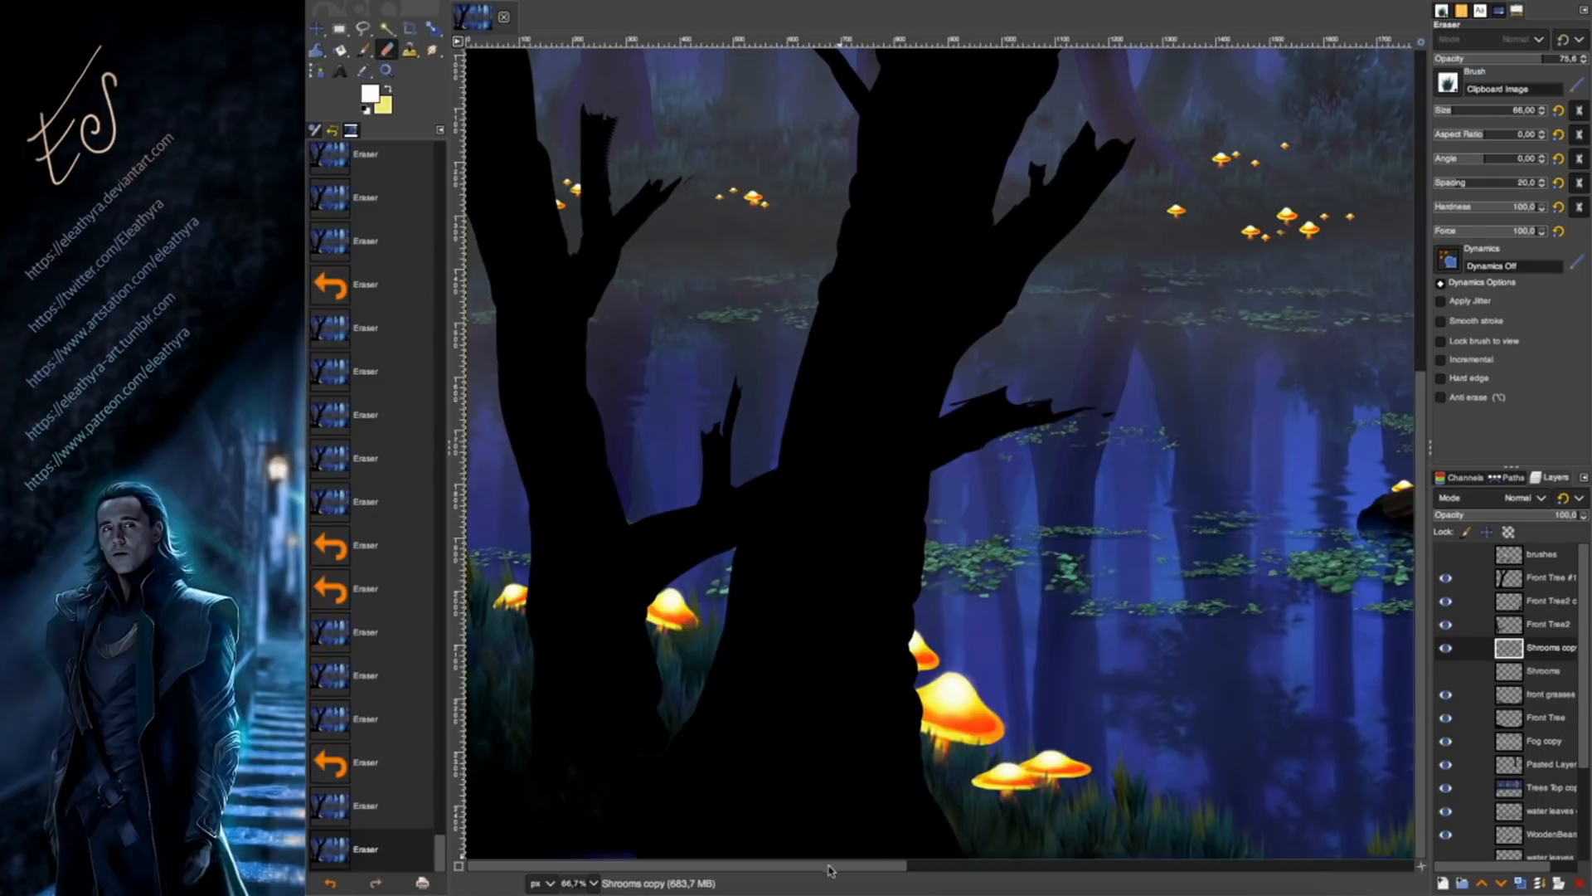
Reduce the eraser size and check the mushrooms from the foreground trees across to the floating log.
left_click_drag(830, 869, 1041, 868)
left_click(1444, 108)
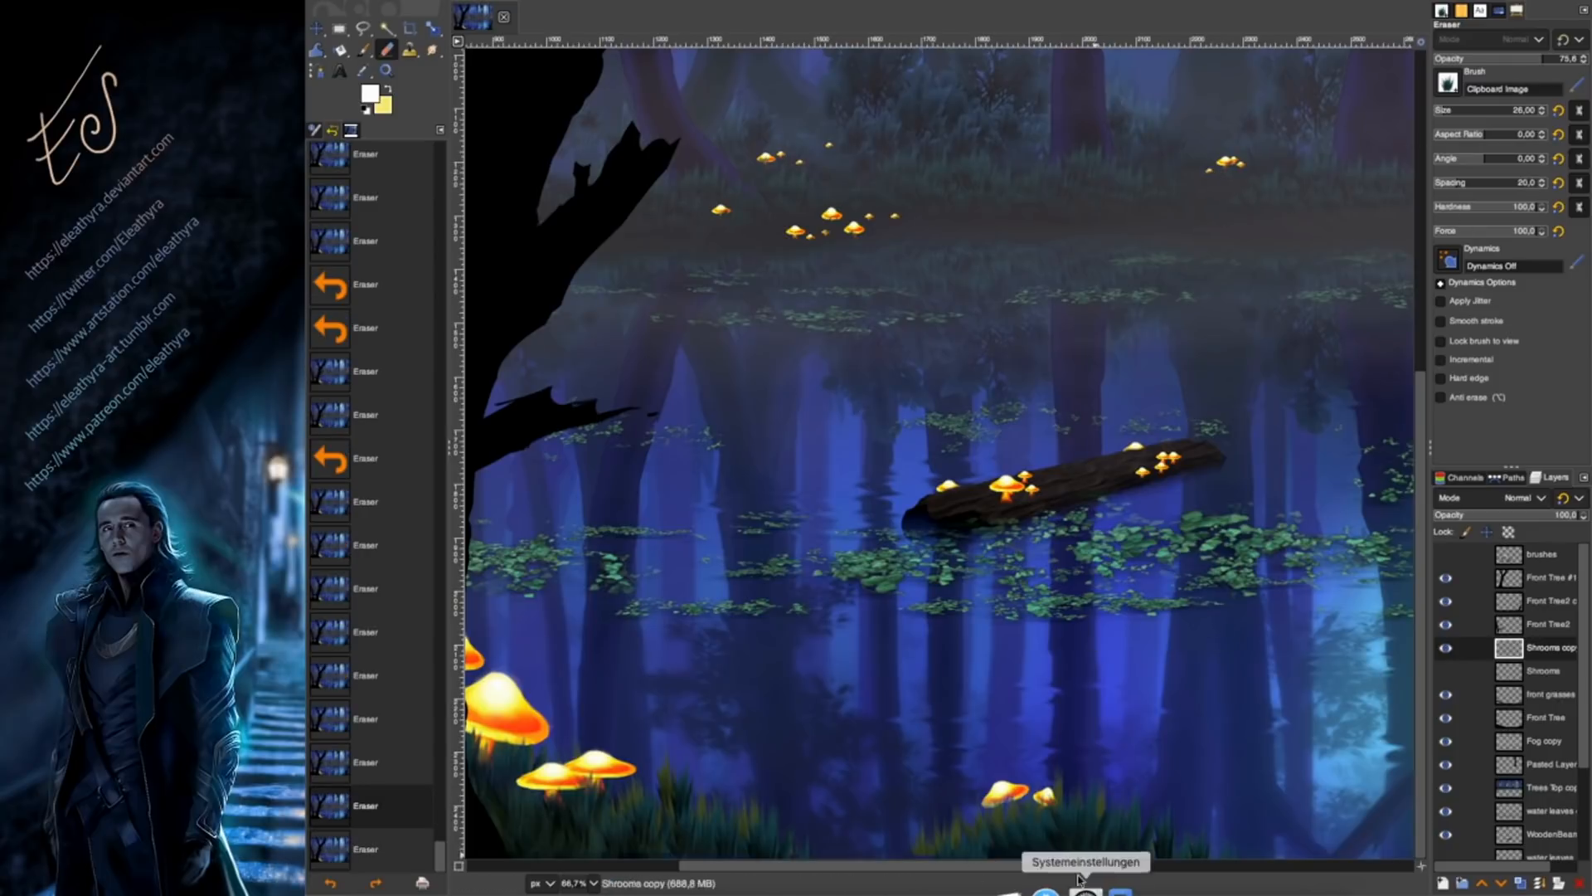
left_click_drag(1029, 865, 817, 865)
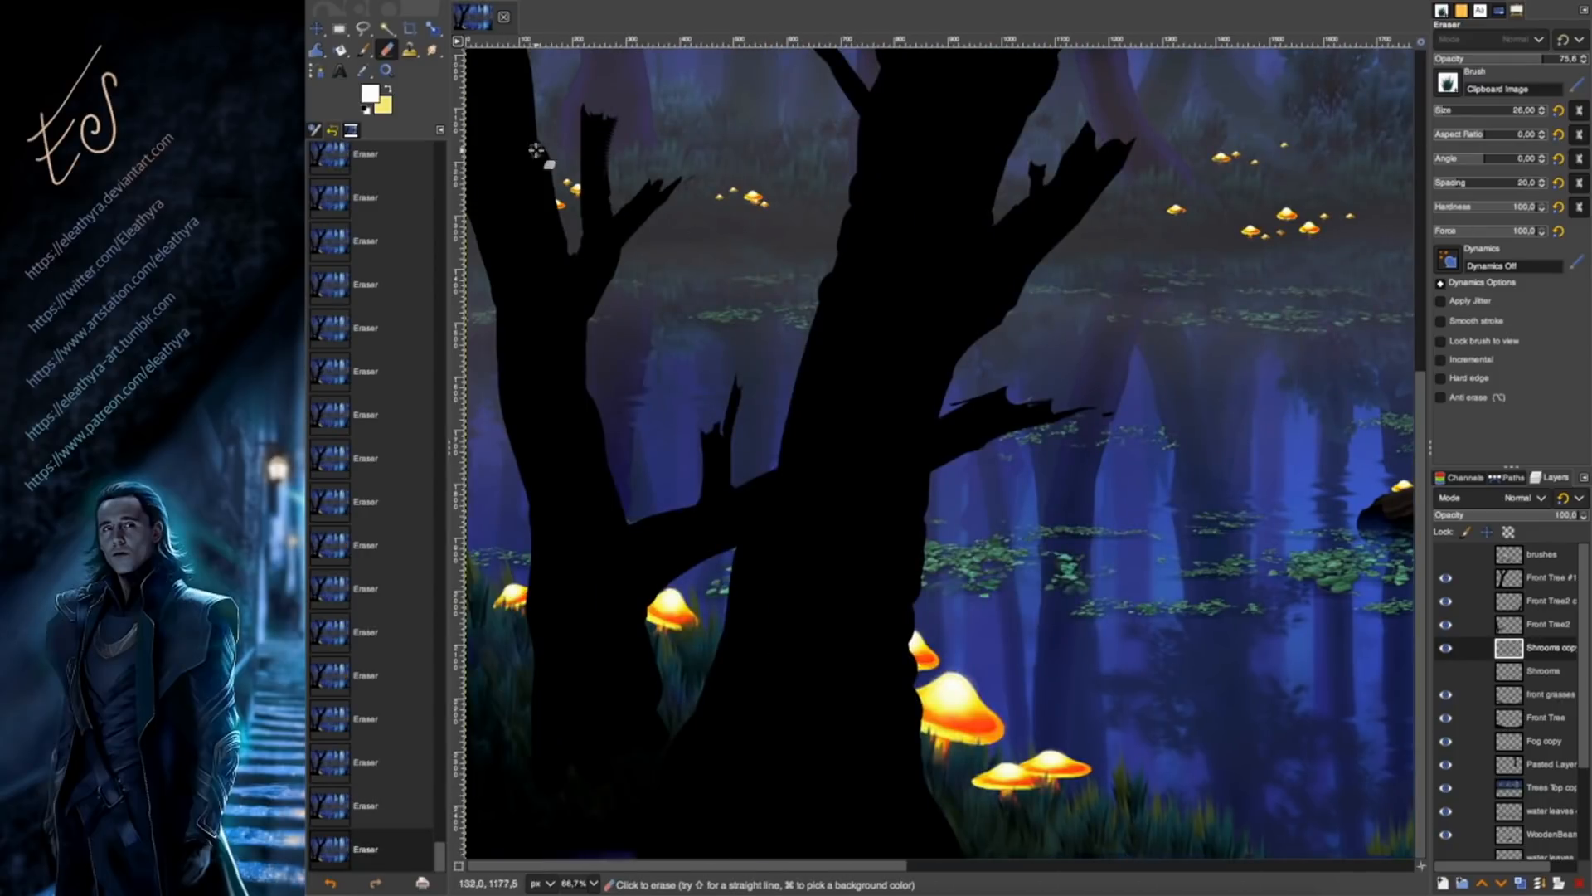
scroll(709, 641, "right", 15)
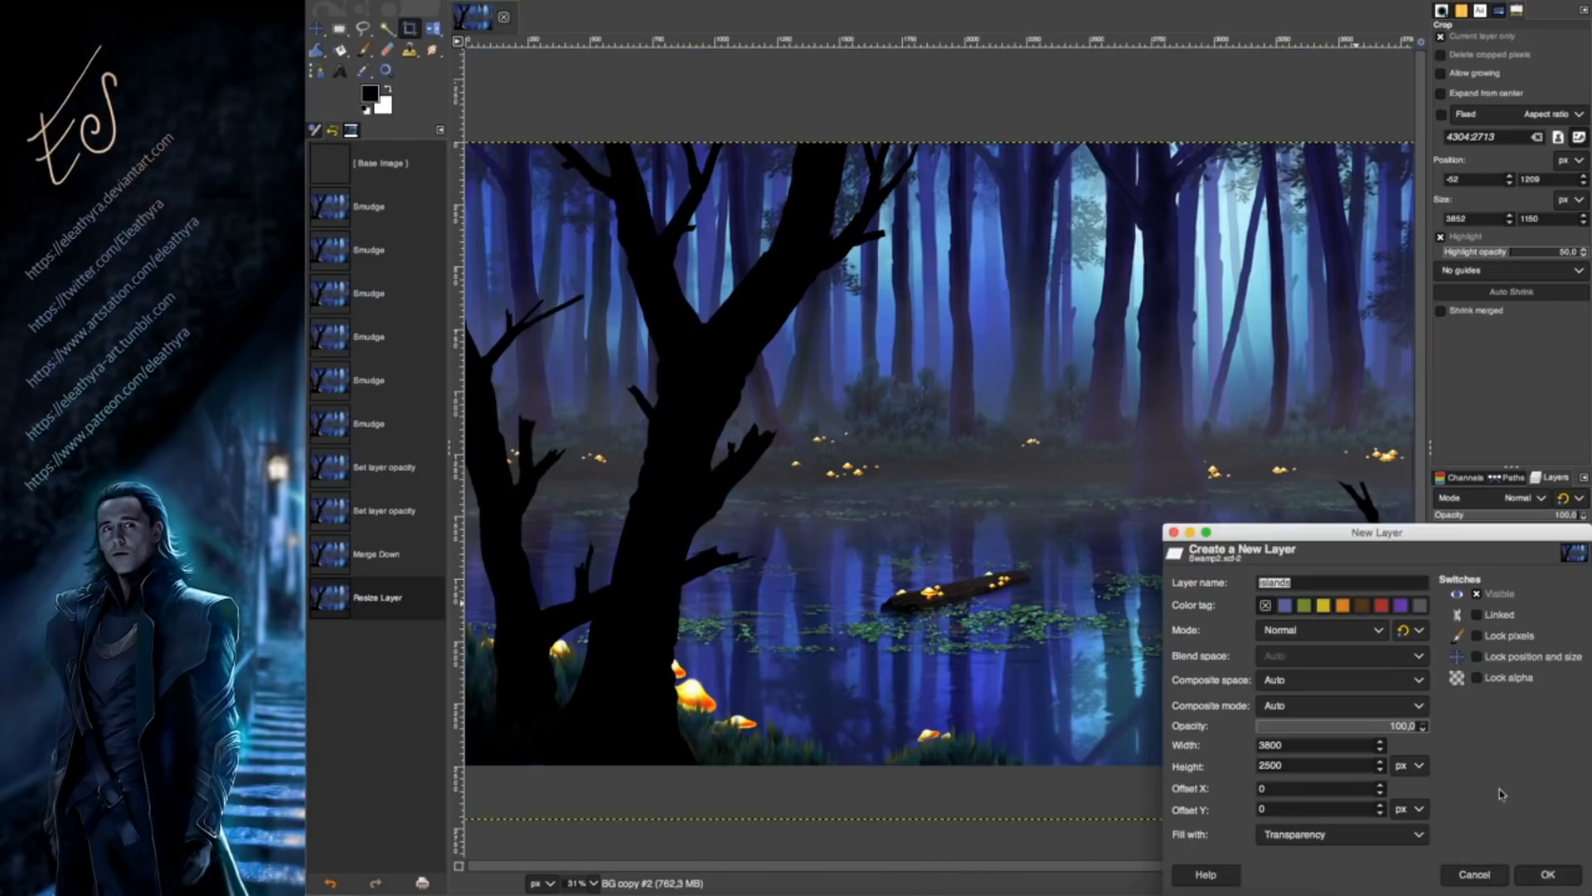
Add a transparent 3800 × 2500 px layer named islands and set the Paintbrush to very dark brown with the 2. Hardness 075 brush.
key("Return")
left_click(364, 50)
left_click(370, 93)
left_click(826, 192)
left_click(850, 228)
left_click(1448, 83)
left_click(1396, 130)
left_click(1459, 110)
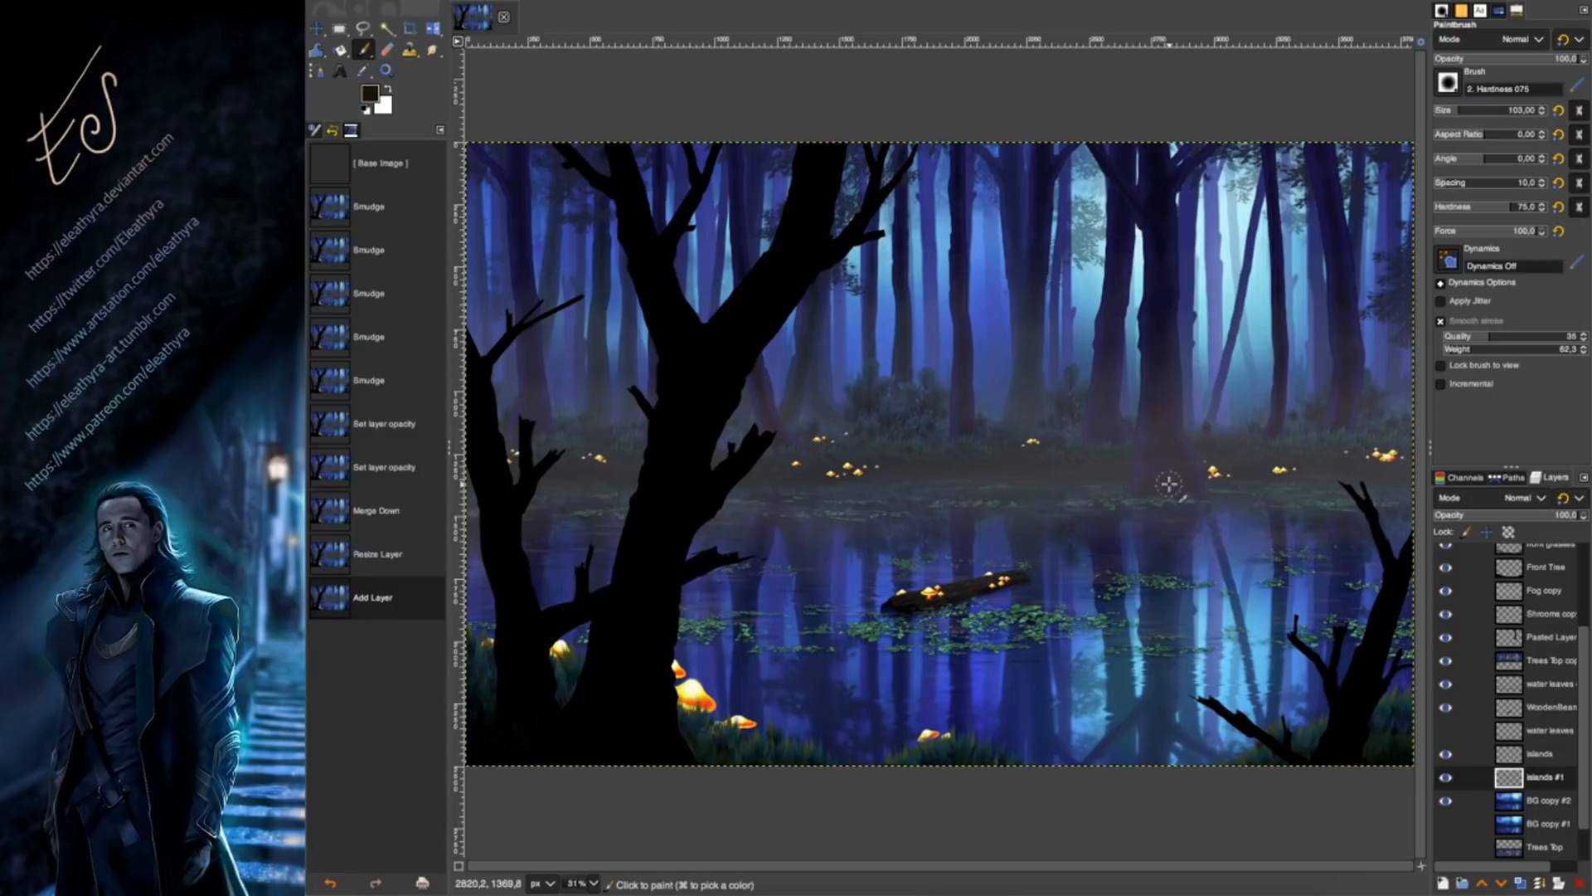
Try a flattened dark island under the lily pads right of the log, using aspect ratio 4 and size 393.
left_click(1492, 107)
left_click(1149, 591)
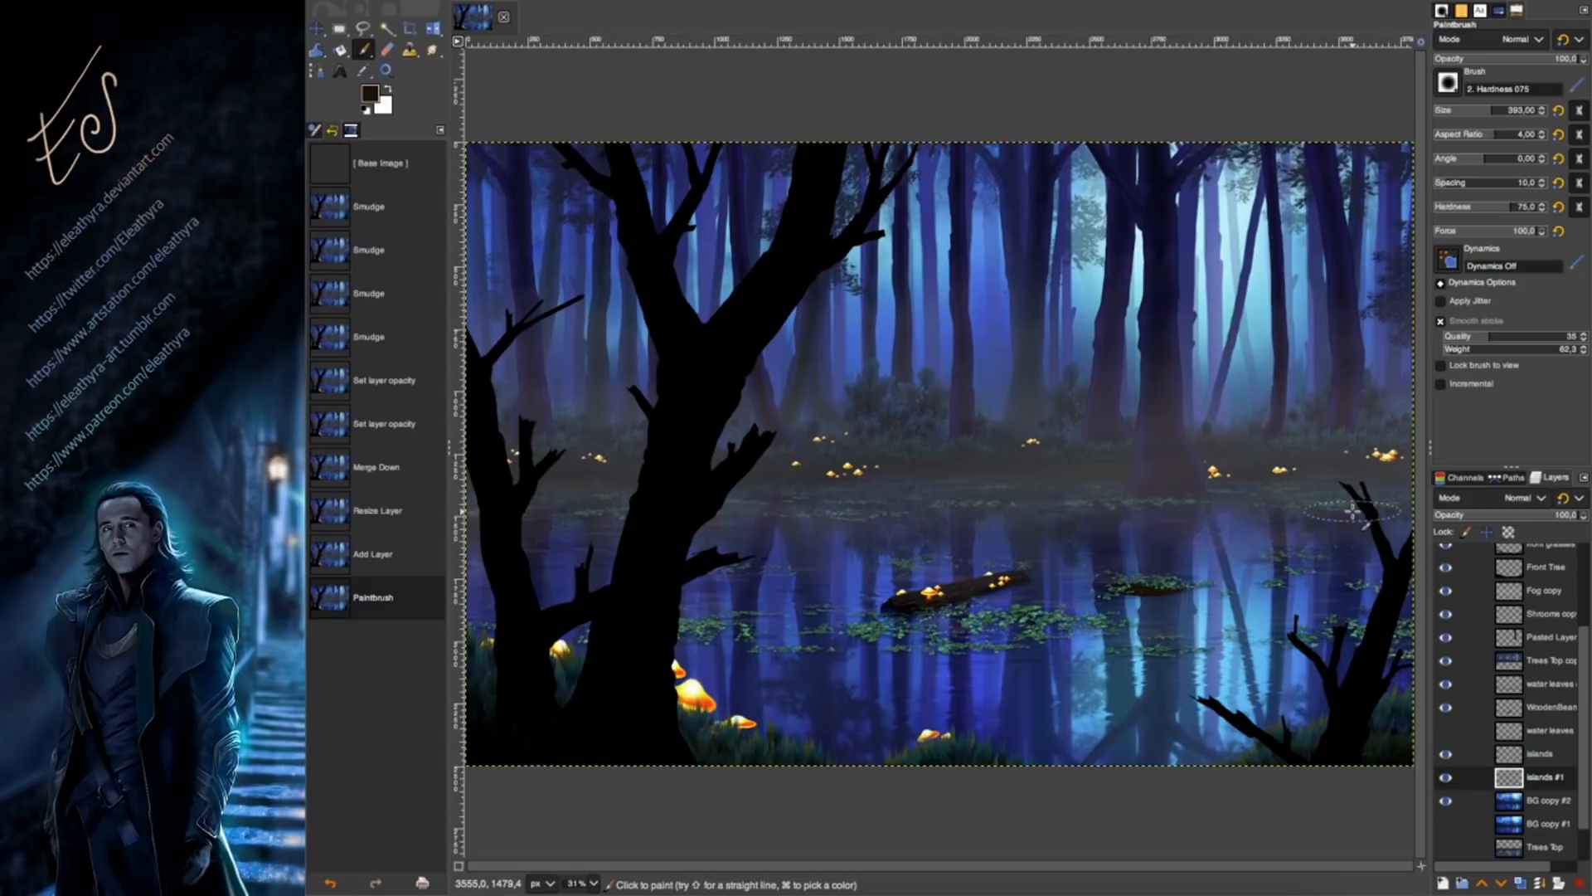
key("ctrl+z")
Paint flat dark islands right of the log and at its left end with brush size 458 and aspect ratio 2.90.
left_click(1501, 131)
left_click(1542, 137)
left_click(1498, 107)
left_click(1147, 592)
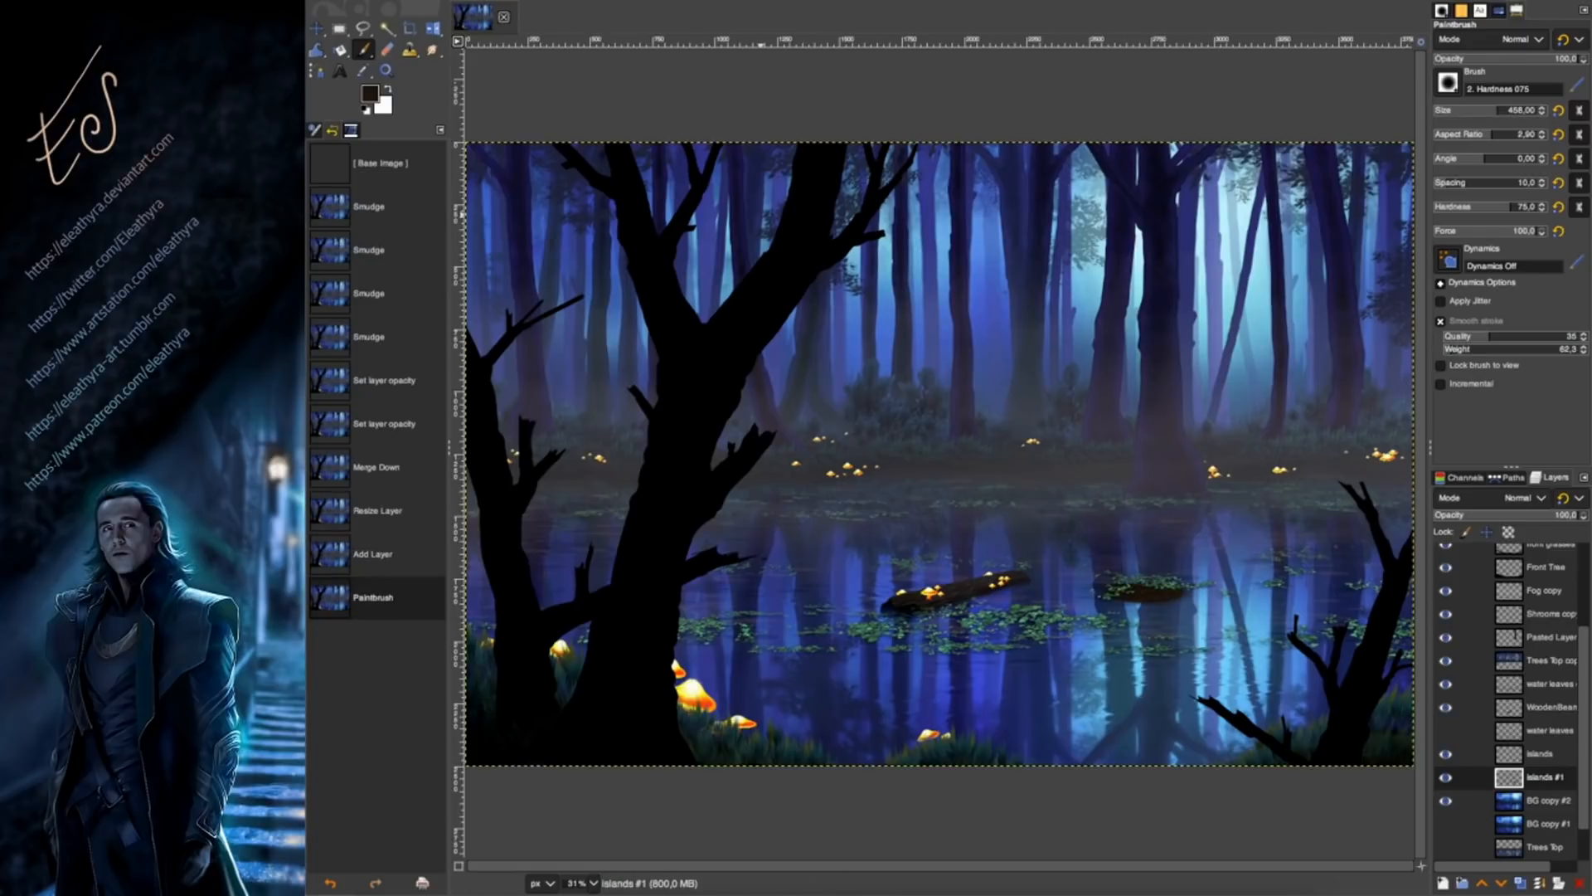
left_click(869, 617)
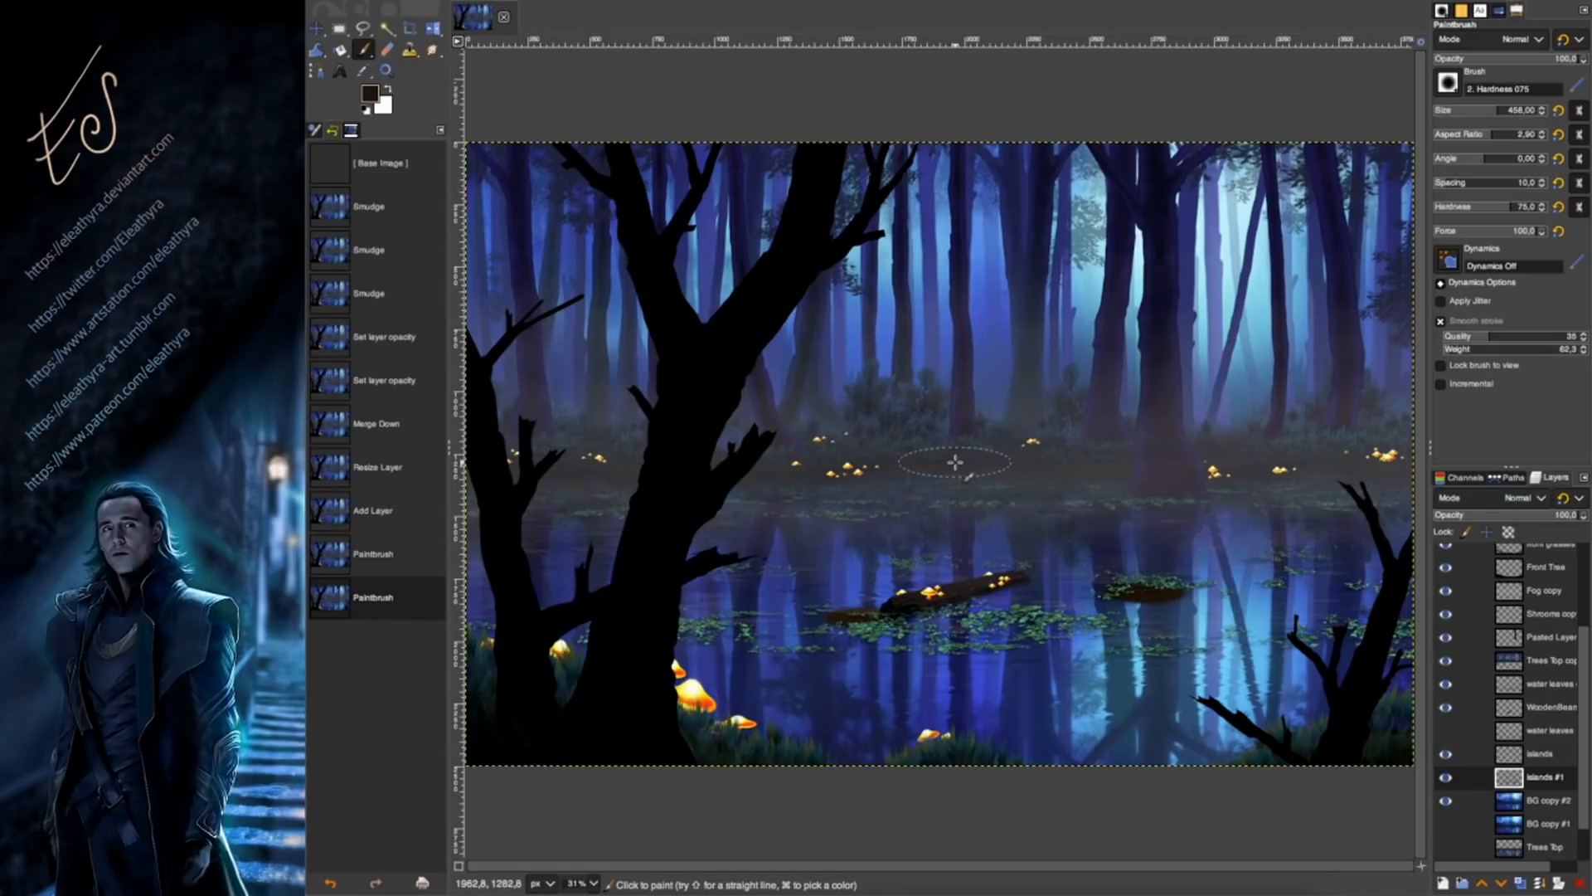
Paint more dark island patches around the log, beside the big tree's broken branch and under the lily pads below the log.
left_click(1004, 576)
key("super+y")
key("super+z")
key("super+y")
key("super+z")
key("super+y")
left_click(744, 578)
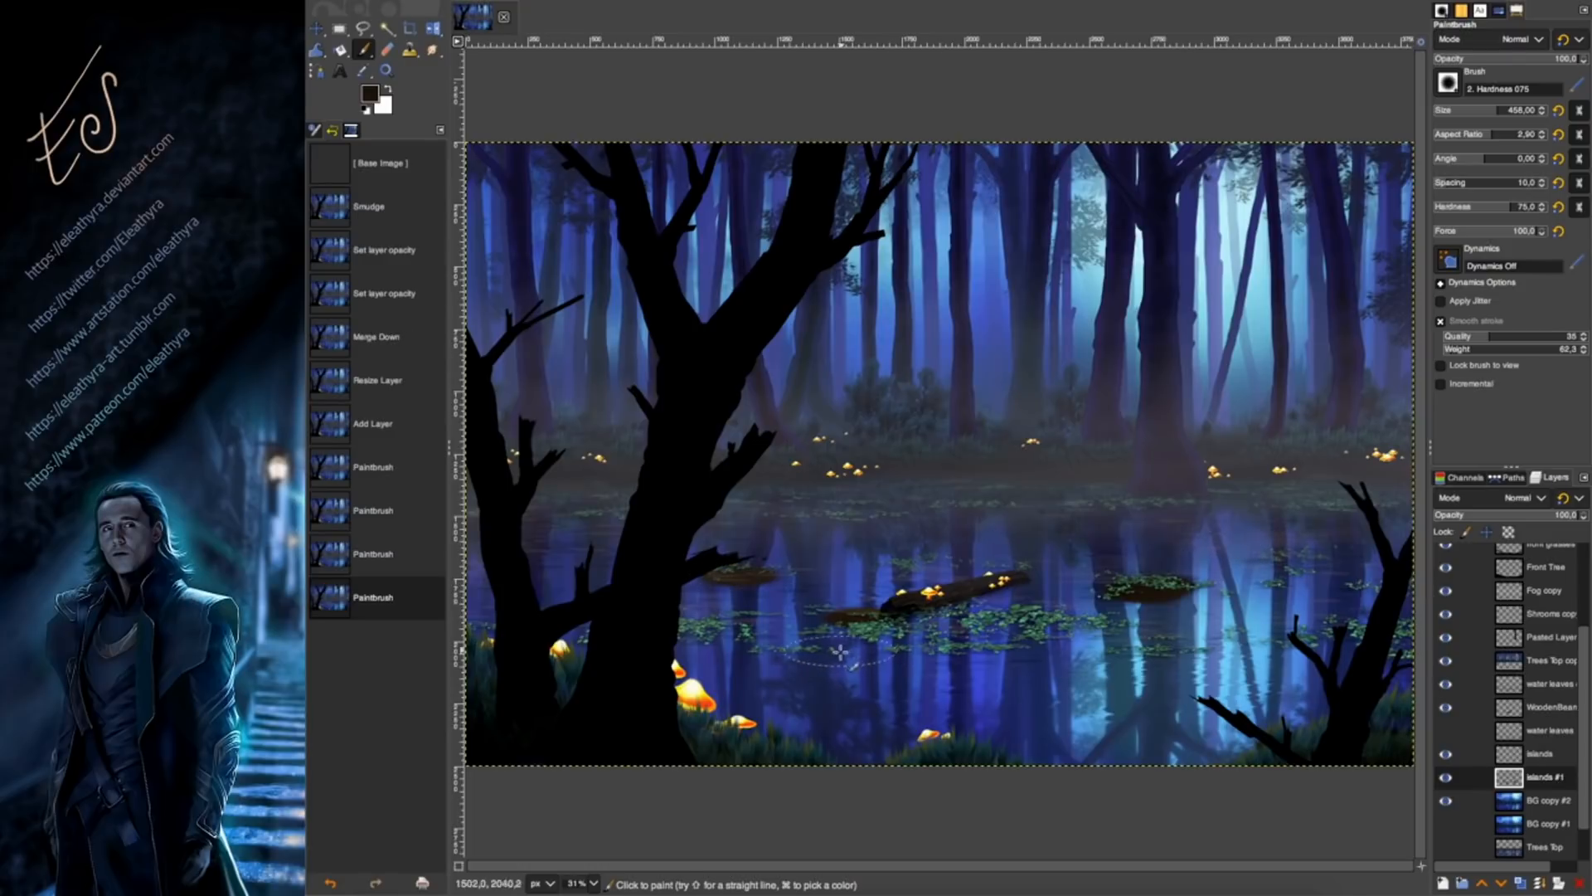
left_click(866, 633)
left_click(865, 629)
left_click(869, 627)
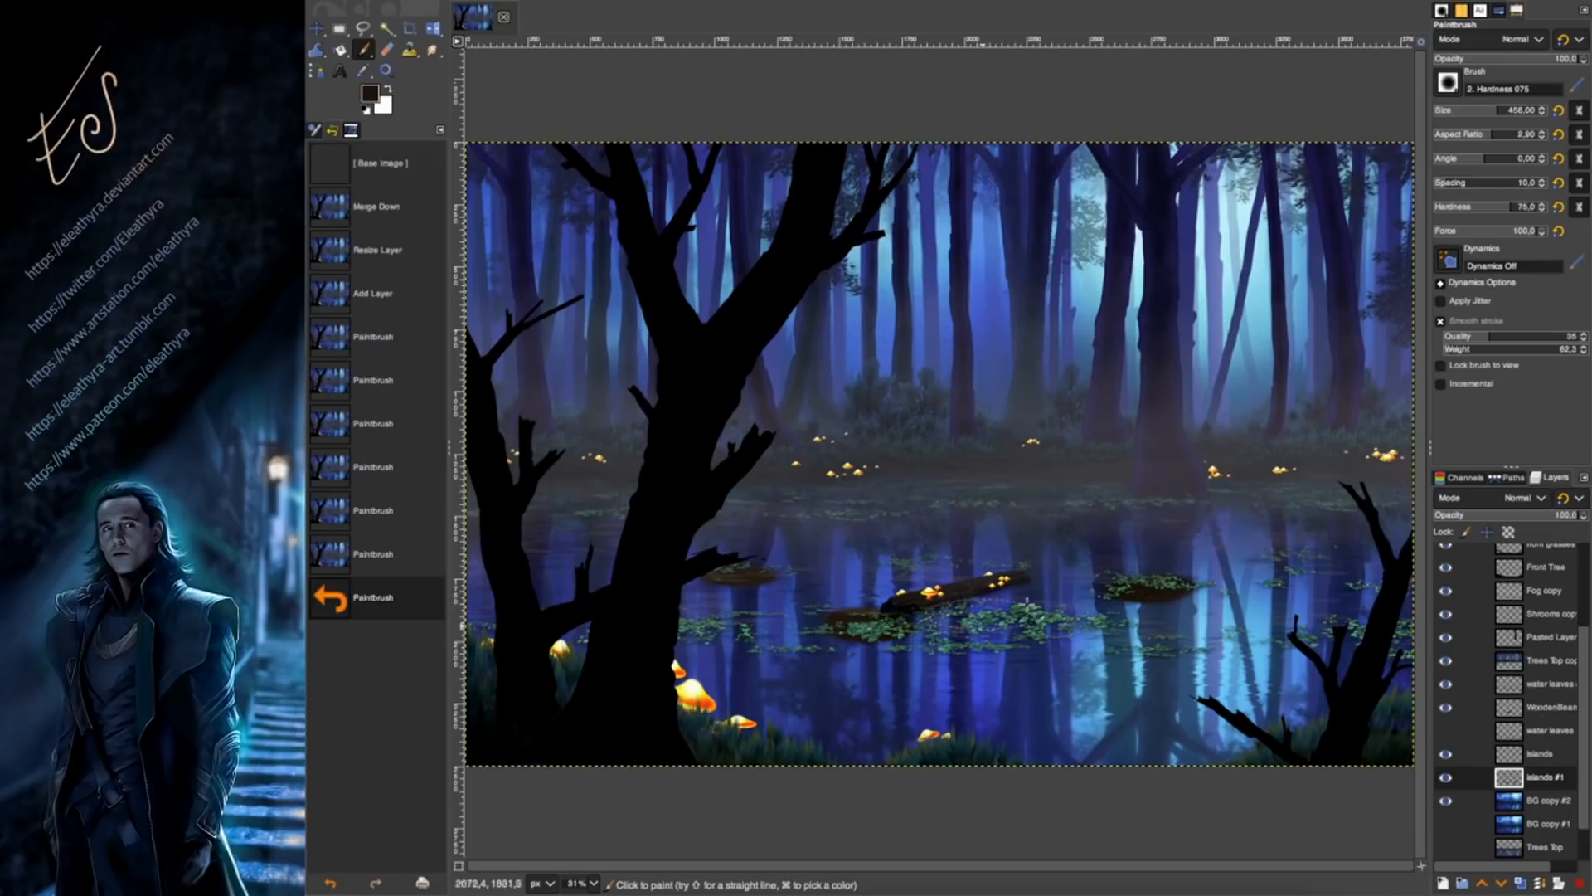
Reset the brush aspect ratio and soften the lower edge of the island below the log, erasing with the 2. Hardness 025 brush.
left_click(1558, 135)
left_click(1450, 83)
left_click(1481, 137)
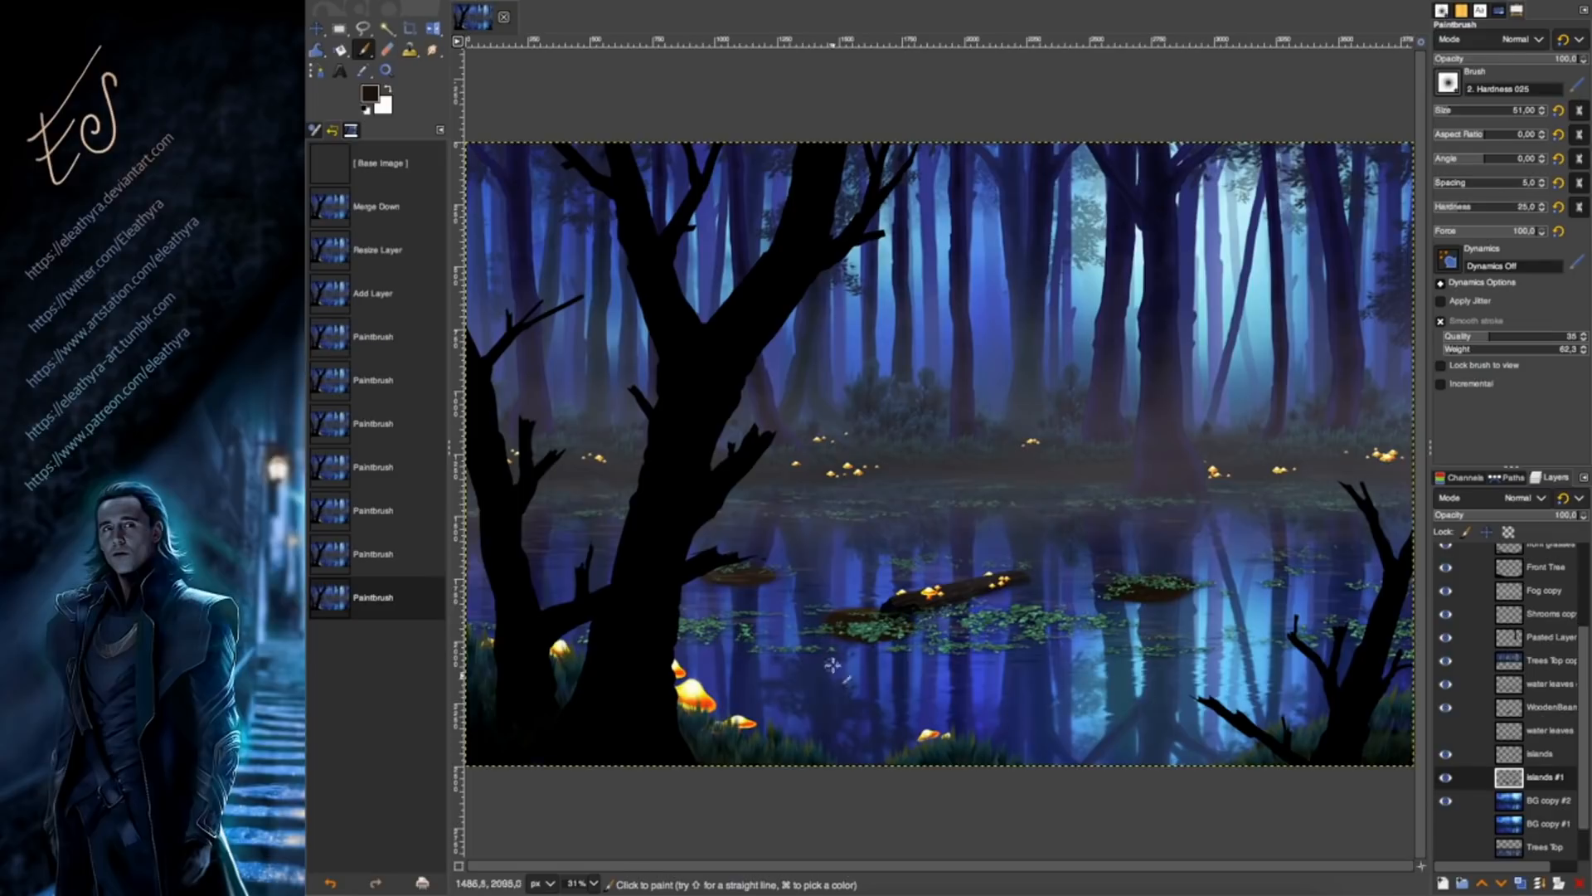
left_click(850, 664)
key("super+z")
key("shift+e")
left_click(1522, 107)
left_click(854, 684)
left_click(901, 681)
left_click(875, 680)
left_click(796, 670)
Soften the lower edge of the island right of the log and touch up the one below the log.
left_click(1116, 668)
left_click(1162, 666)
left_click(1215, 665)
left_click(1203, 663)
left_click(880, 685)
left_click(802, 689)
Soften the lower edge of the island beside the big tree with the Eraser at size 486.
left_click(1498, 107)
left_click(730, 632)
left_click(758, 630)
left_click(738, 623)
left_click(722, 620)
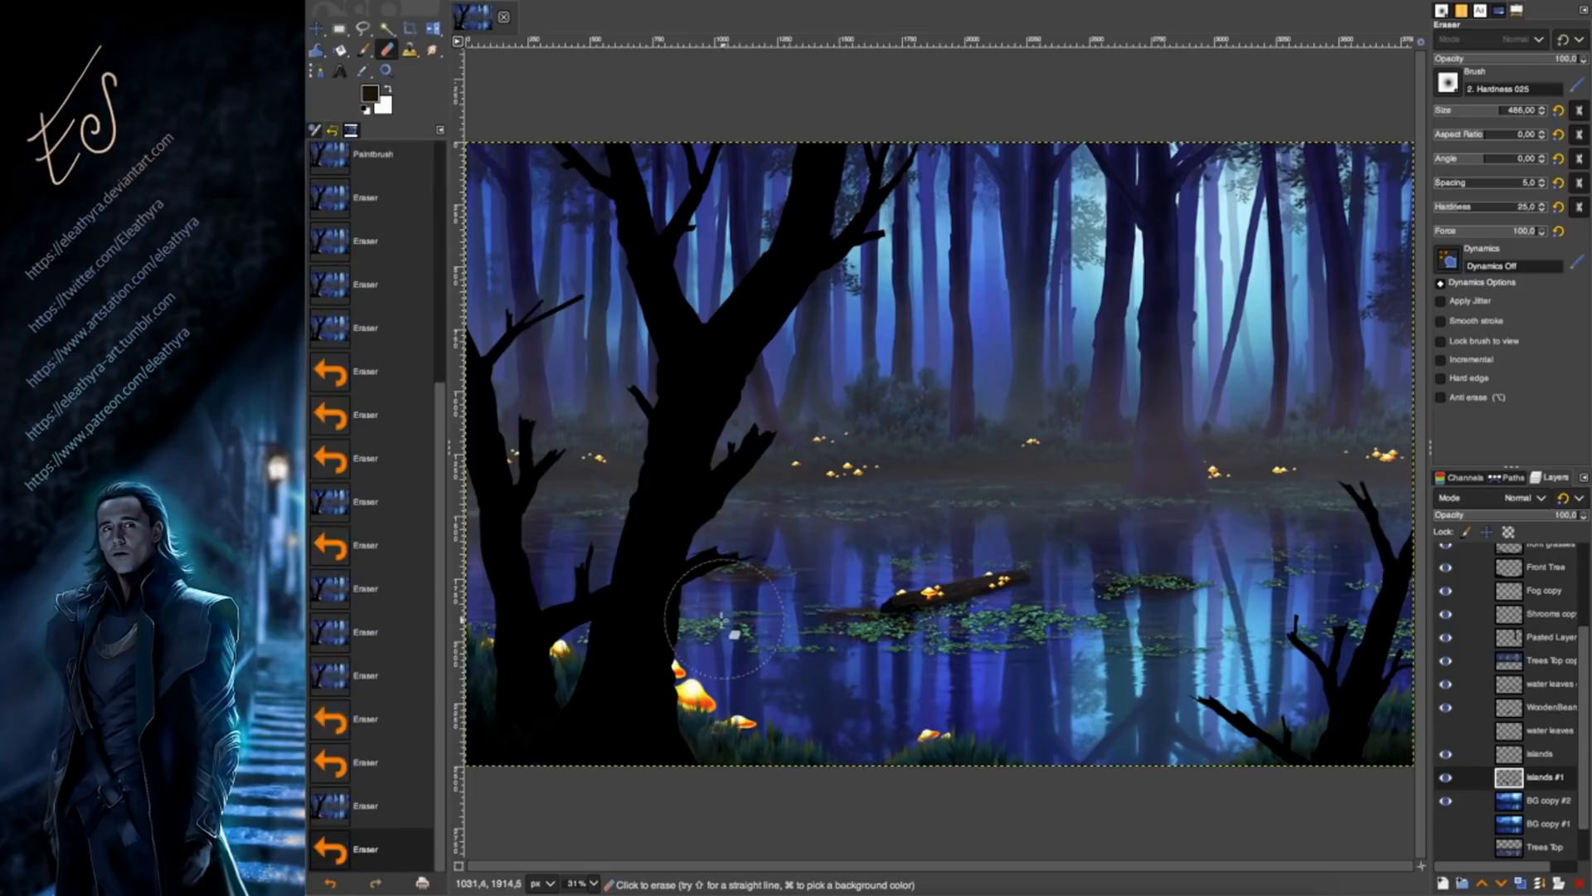
left_click(730, 624)
Fade the underside of the central island below the log further into the water with soft eraser dabs.
left_click(833, 657)
left_click(844, 681)
left_click(757, 662)
left_click(771, 651)
left_click(801, 656)
left_click(838, 668)
left_click(867, 680)
left_click(829, 739)
Show the brushes layer, copy its grass clump with a rectangular selection, deselect, and hide the layer again.
scroll(1486, 557, "up", 3)
left_click(1446, 555)
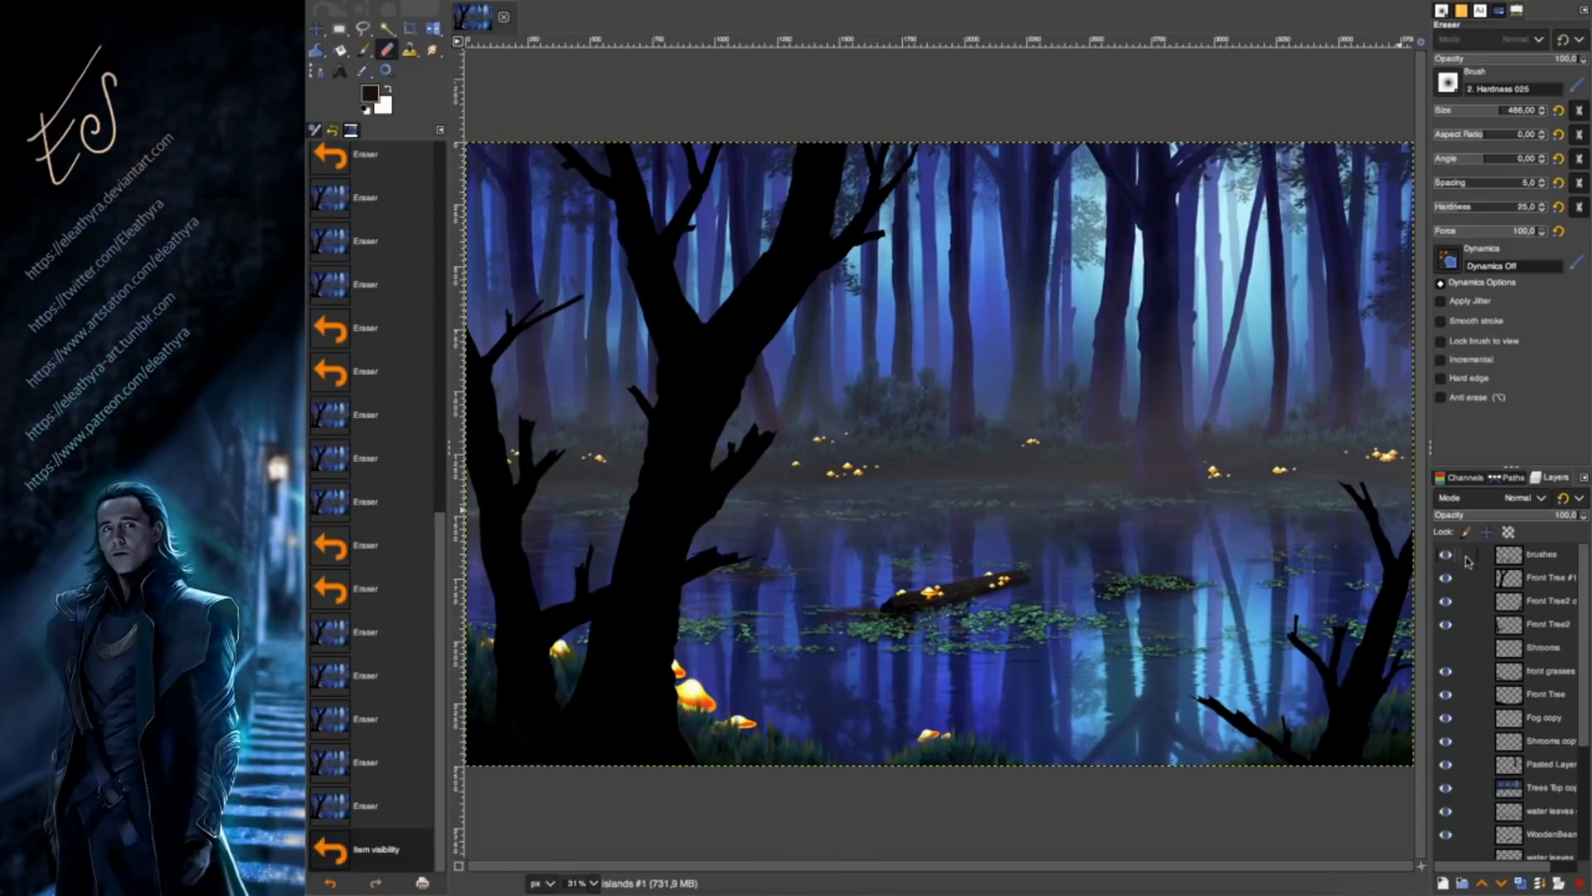
left_click(1511, 554)
key("r")
left_click_drag(720, 624, 637, 518)
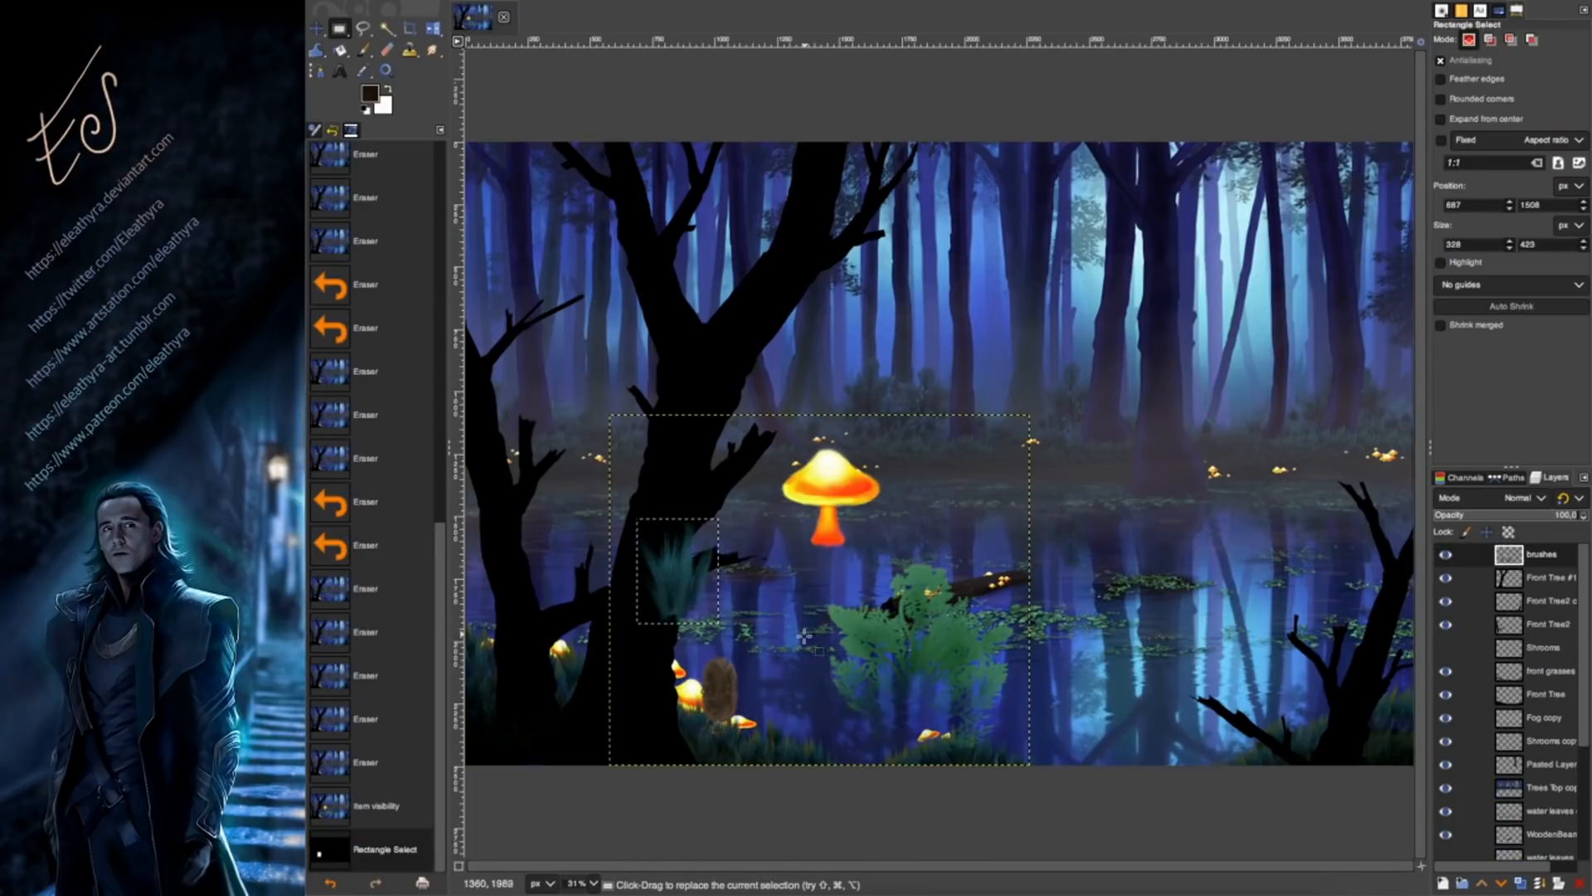
key("ctrl+c")
left_click(757, 628)
left_click(1446, 554)
scroll(1556, 684, "down", 3)
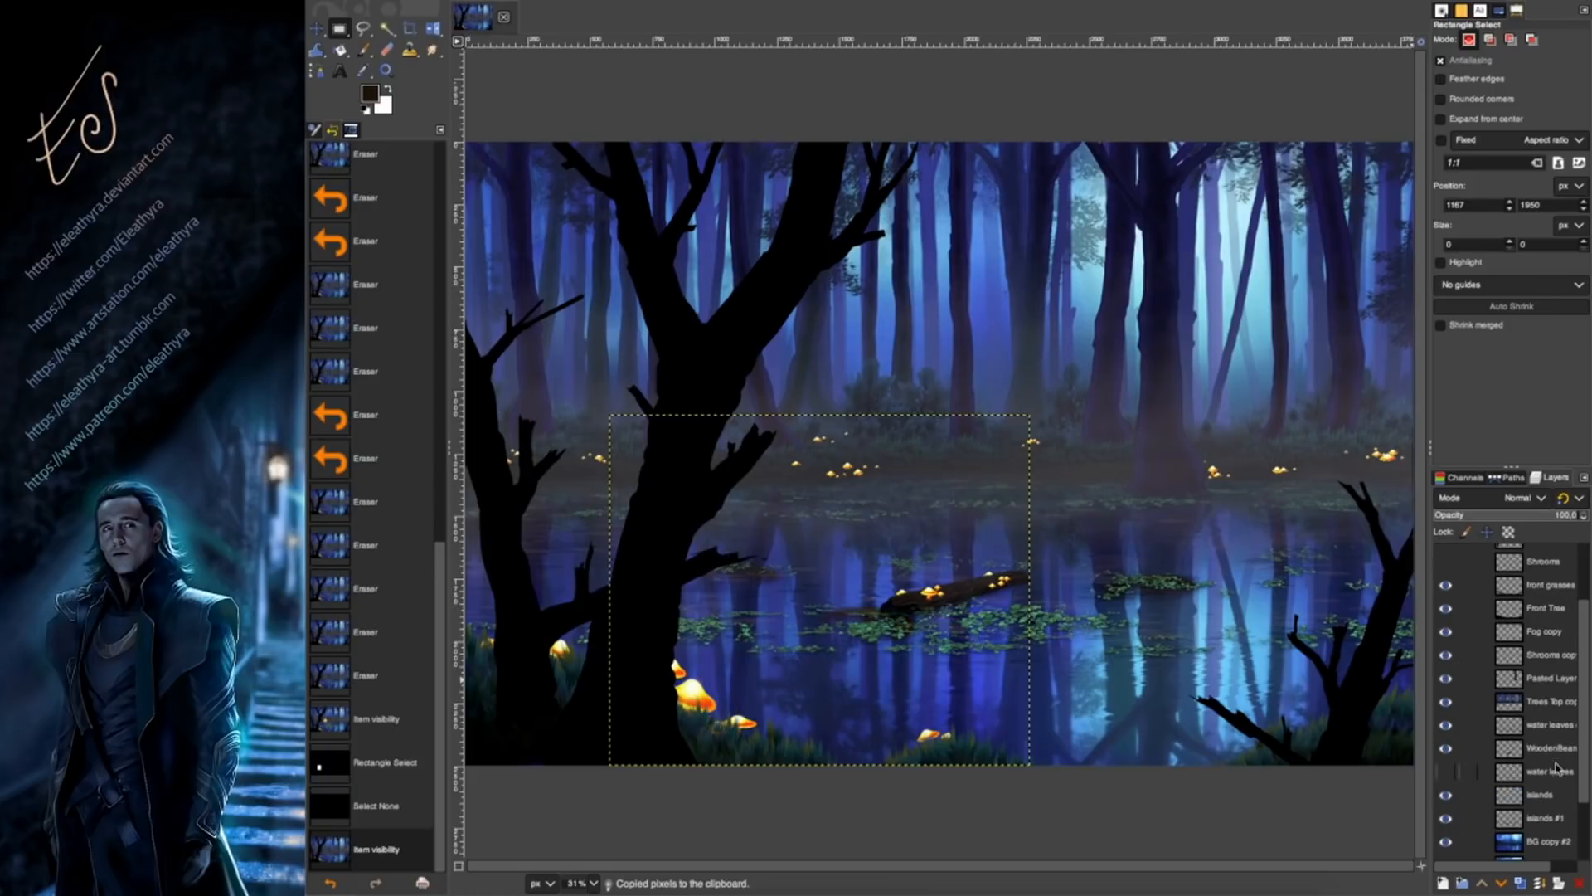
Add a new layer above islands #1 and paint copied-grass strokes at reduced opacity on the island left of the log.
left_click(1550, 821)
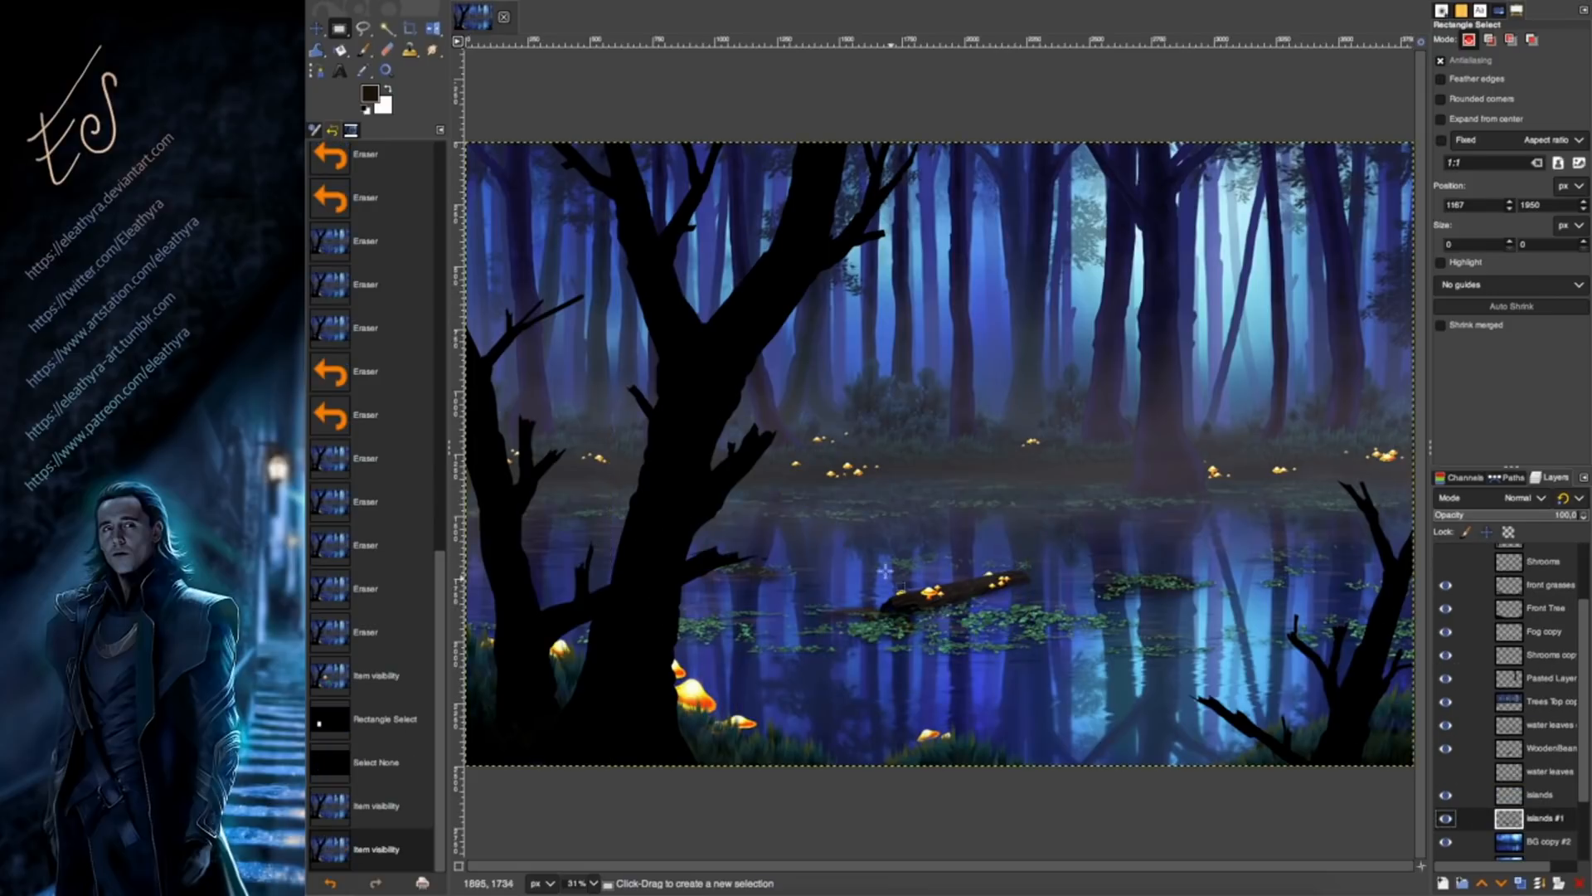
key("p")
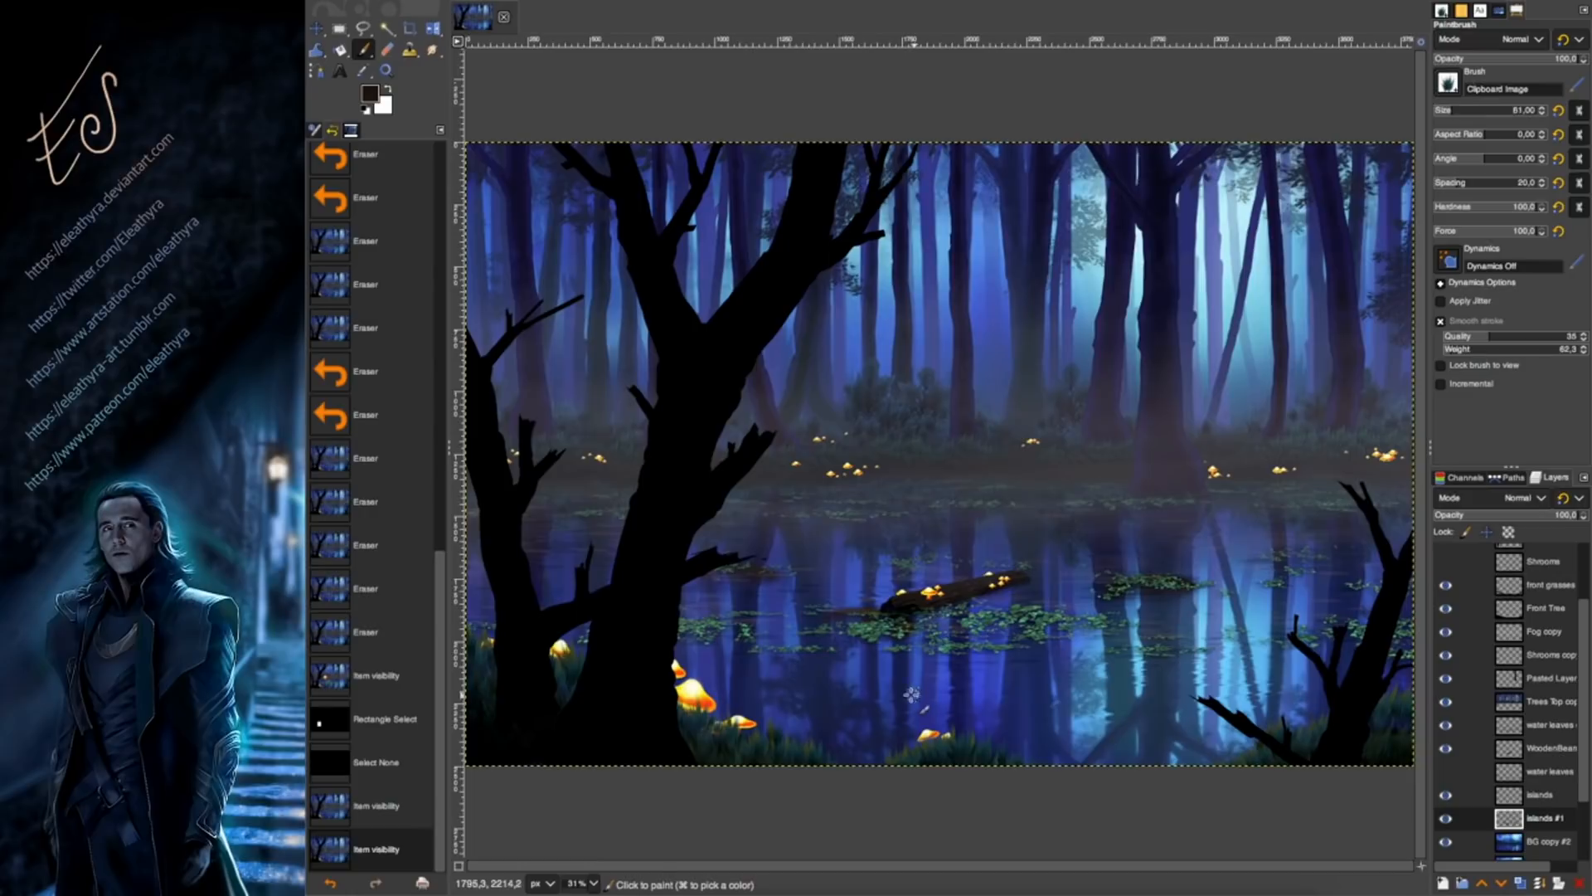
left_click(1487, 56)
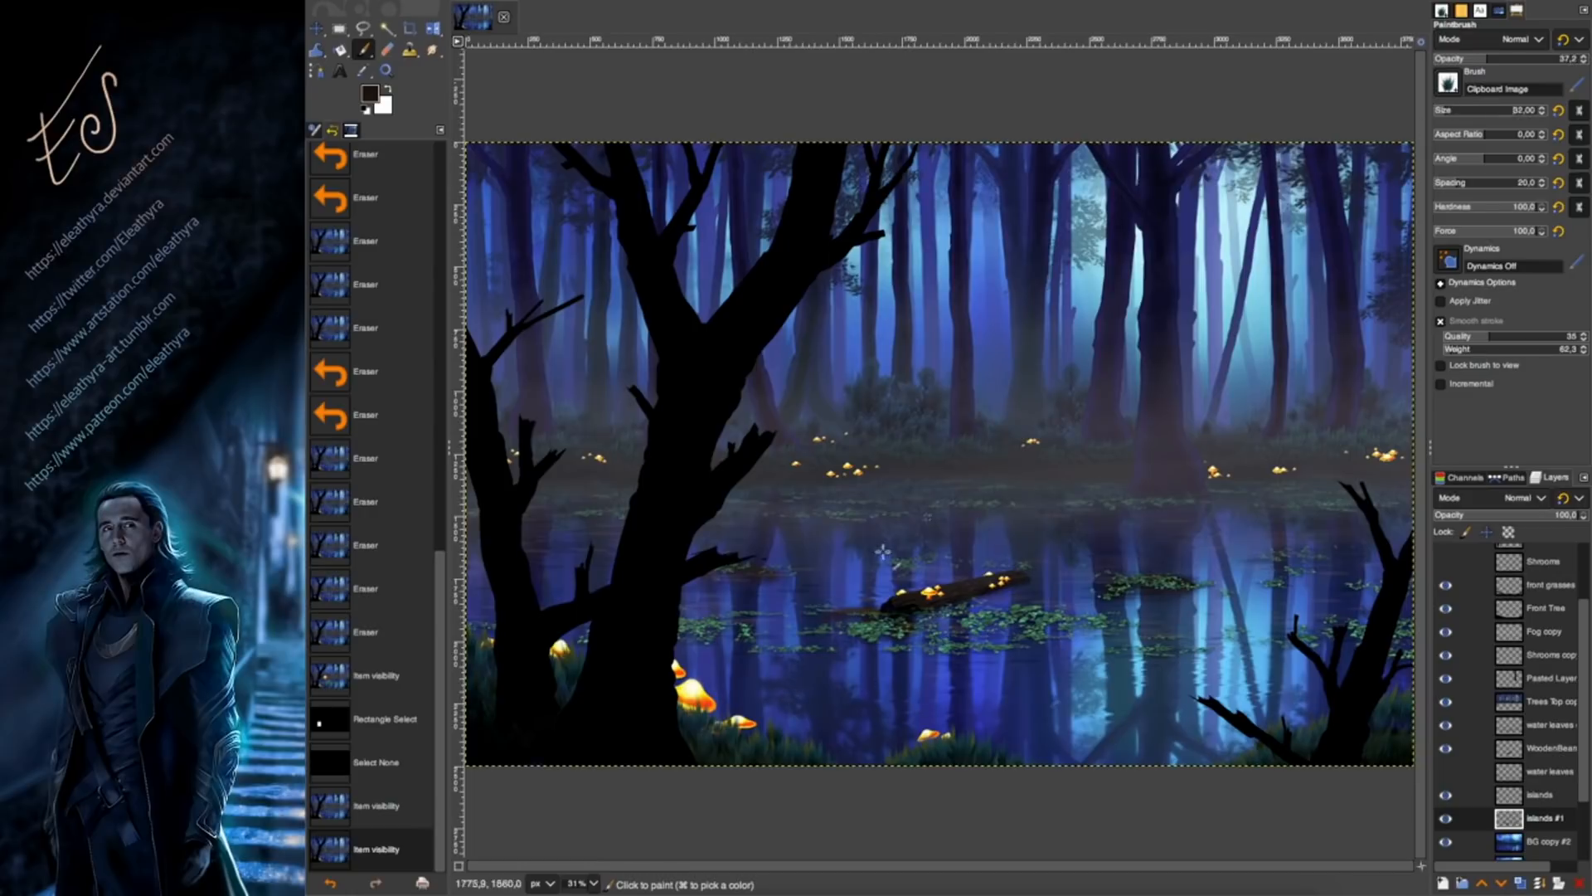
left_click(1443, 883)
left_click(1559, 874)
left_click_drag(832, 612, 870, 613)
left_click_drag(876, 617, 863, 615)
left_click_drag(863, 616, 851, 613)
Raise the brush opacity to 48.3 and paint grass along the island beneath the whole log.
left_click(1502, 57)
mouse_move(854, 614)
left_mouse_down()
mouse_move(841, 614)
mouse_move(865, 615)
left_mouse_up()
mouse_move(869, 616)
left_mouse_down()
mouse_move(856, 615)
mouse_move(876, 617)
left_mouse_up()
left_click_drag(869, 616, 886, 617)
left_click_drag(879, 616, 906, 614)
mouse_move(899, 615)
left_mouse_down()
mouse_move(917, 613)
mouse_move(906, 622)
left_mouse_up()
left_click_drag(900, 632, 922, 622)
left_click_drag(919, 617, 950, 612)
left_click_drag(954, 612, 971, 611)
Paint grass along the island right of the log and on the lily-pad patch near the far-right dark tree.
left_click(1144, 585, "super")
left_click_drag(1116, 585, 1168, 586)
left_click_drag(1128, 582, 1154, 584)
left_click_drag(1151, 586, 1176, 586)
left_click_drag(1173, 584, 1197, 585)
left_click_drag(1276, 561, 1295, 559)
left_click_drag(1269, 559, 1290, 559)
left_click_drag(1288, 560, 1309, 560)
left_click_drag(1302, 561, 1316, 561)
Paint grass strokes along the small island beside the big tree's broken branch.
left_click_drag(763, 572, 776, 572)
left_click_drag(753, 572, 756, 573)
left_click_drag(733, 572, 757, 572)
left_click_drag(738, 572, 741, 573)
left_click_drag(727, 571, 737, 571)
Build up a second pass of grass strokes along the lily pads beneath the log.
left_click_drag(840, 609, 866, 612)
left_click_drag(867, 611, 878, 612)
left_click_drag(879, 612, 900, 613)
left_click_drag(900, 613, 912, 614)
mouse_move(911, 616)
left_mouse_down()
mouse_move(1055, 606)
mouse_move(935, 628)
left_mouse_up()
left_click_drag(938, 618, 948, 617)
left_click_drag(950, 615, 964, 613)
left_click_drag(962, 613, 972, 611)
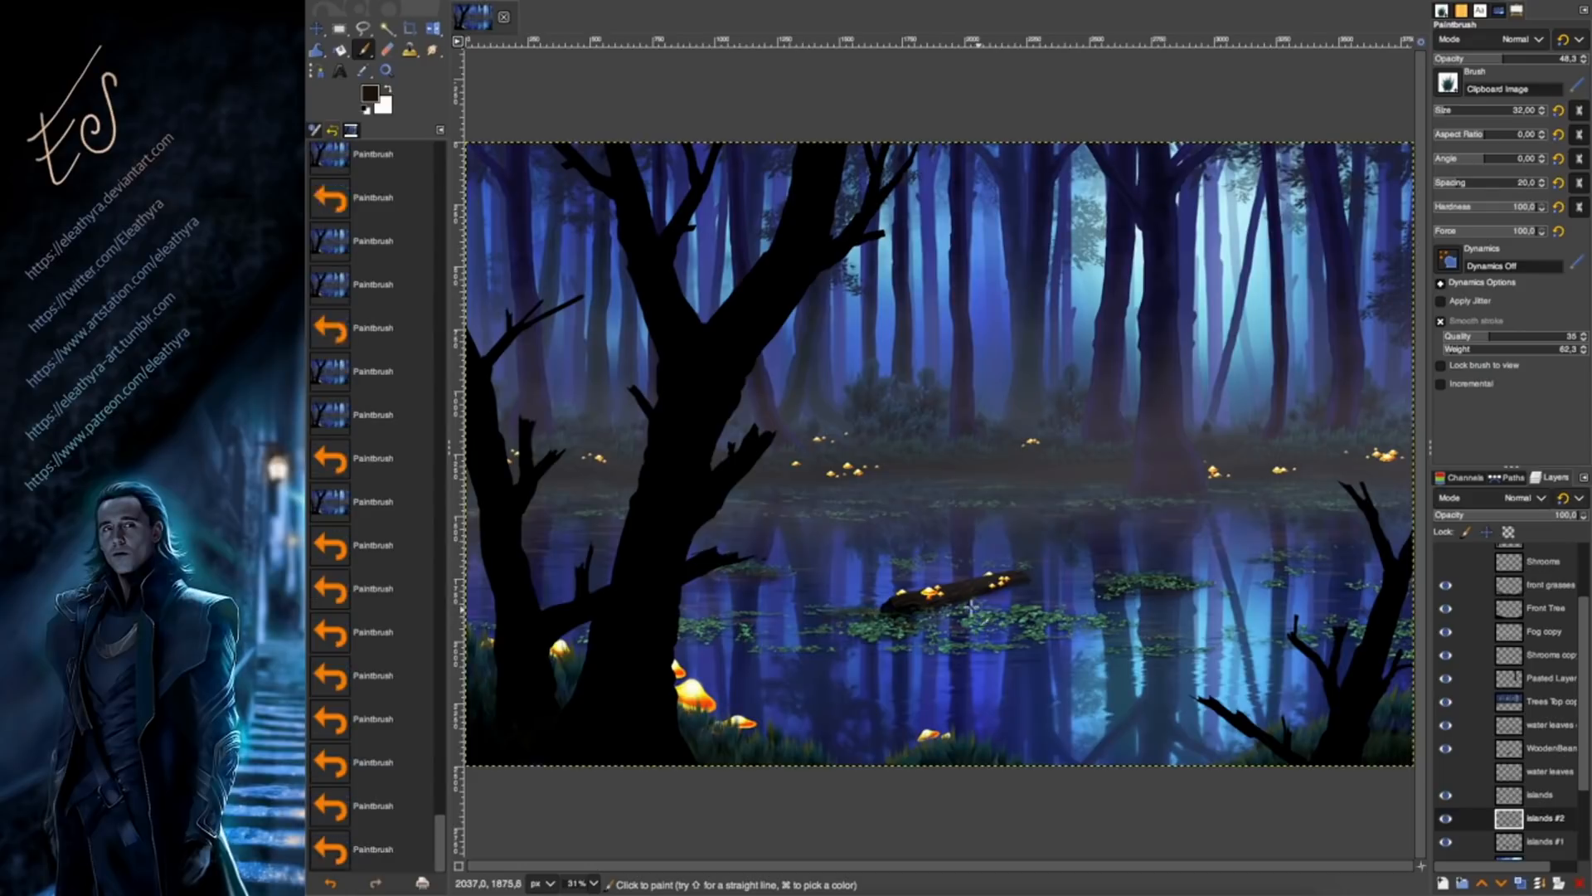
At opacity 81.7, dab larger grass tufts on the island right of the log and the one beside the big tree.
left_click(941, 611)
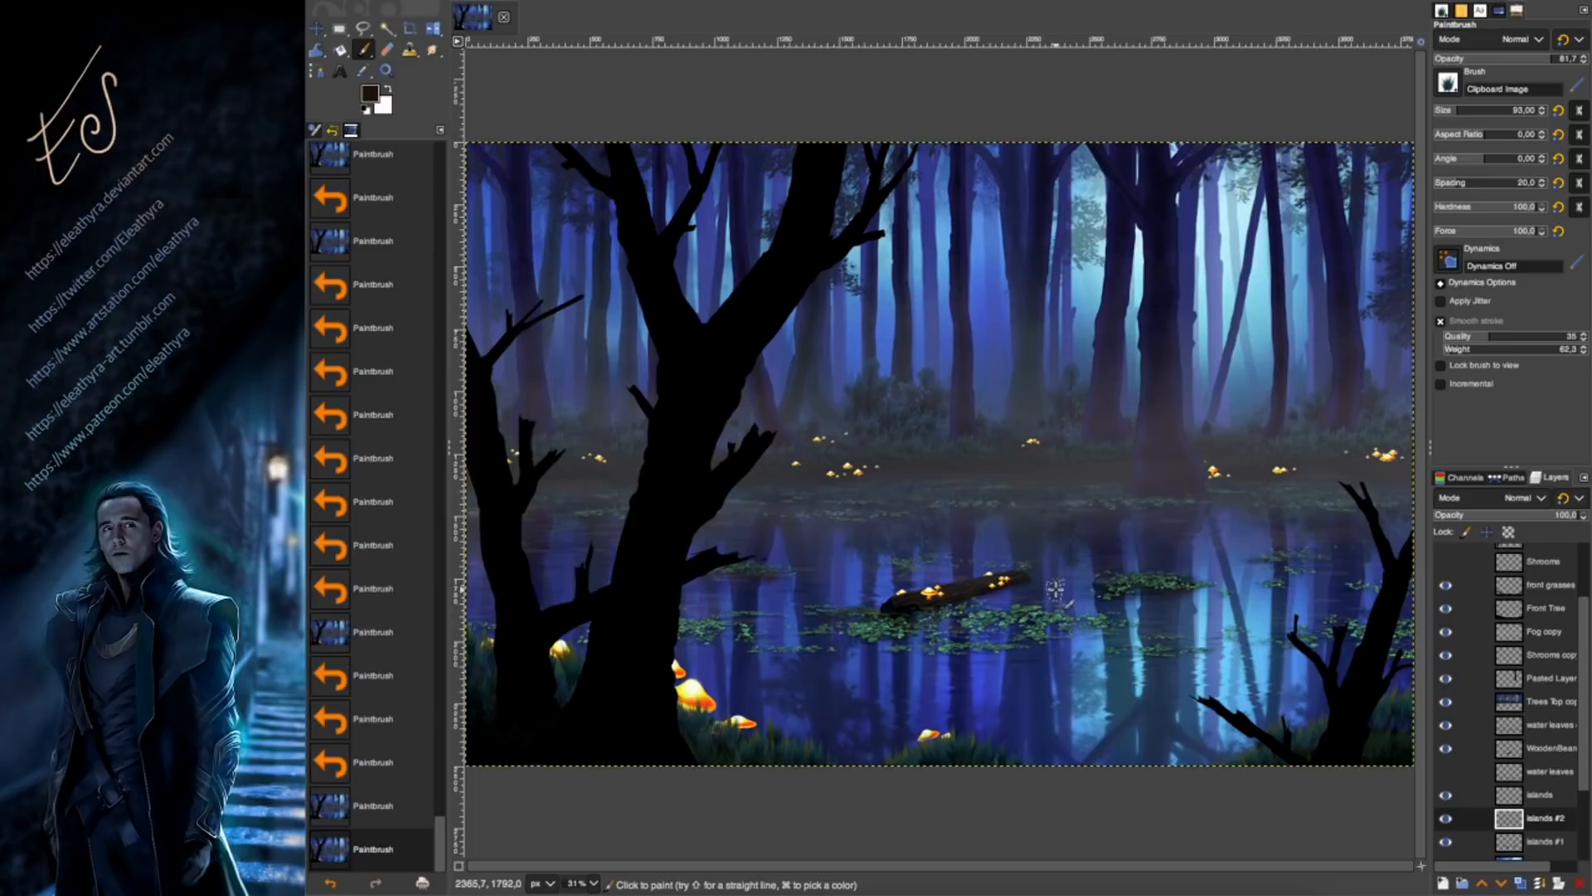
left_click(1117, 580)
left_click(1133, 585)
left_click(1149, 587)
left_click(1168, 587)
left_click(1186, 586)
left_click(1205, 586)
left_click(751, 572)
left_click(763, 569)
left_click(768, 566)
Dab larger grass tufts over the lily-pad island beneath the log.
left_click(948, 617)
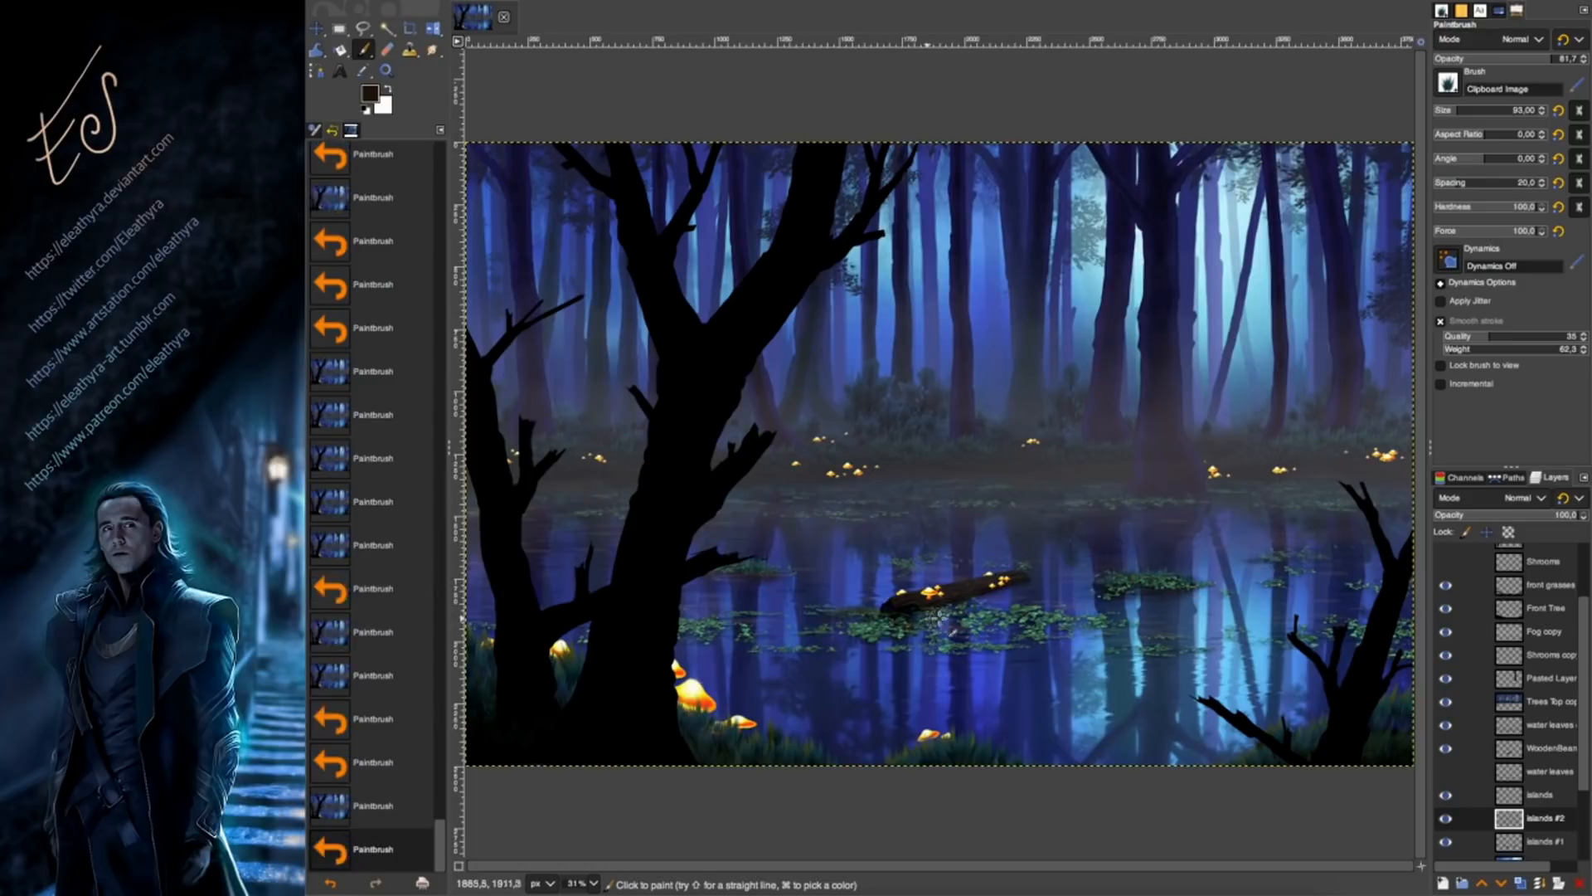
left_click(911, 618)
left_click(863, 617)
left_click(886, 616)
left_click(931, 615)
left_click(895, 617)
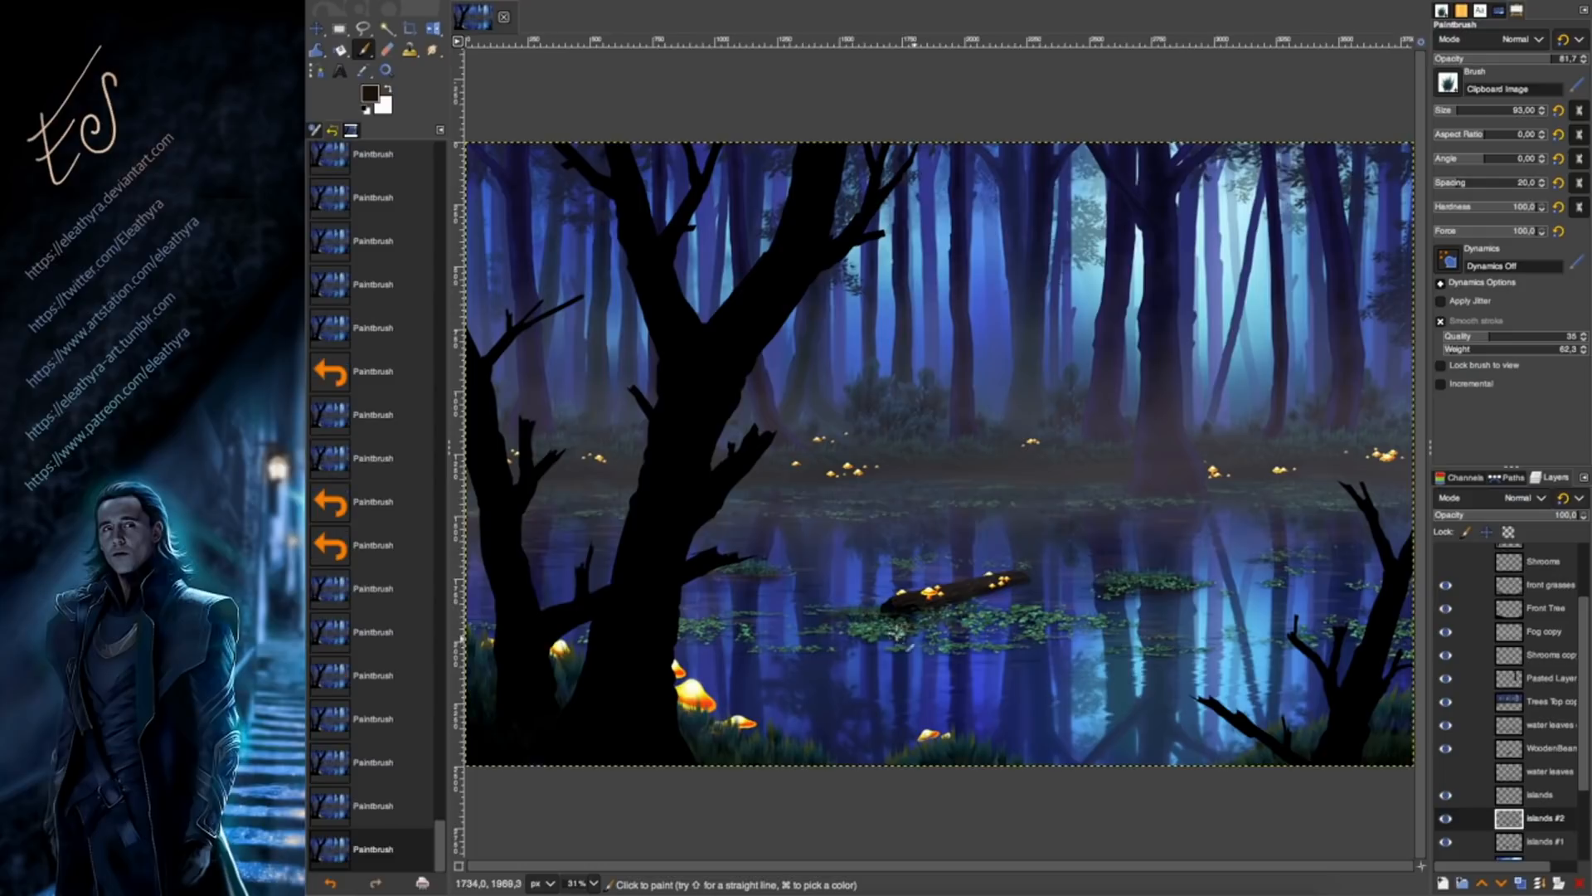
left_click(979, 630)
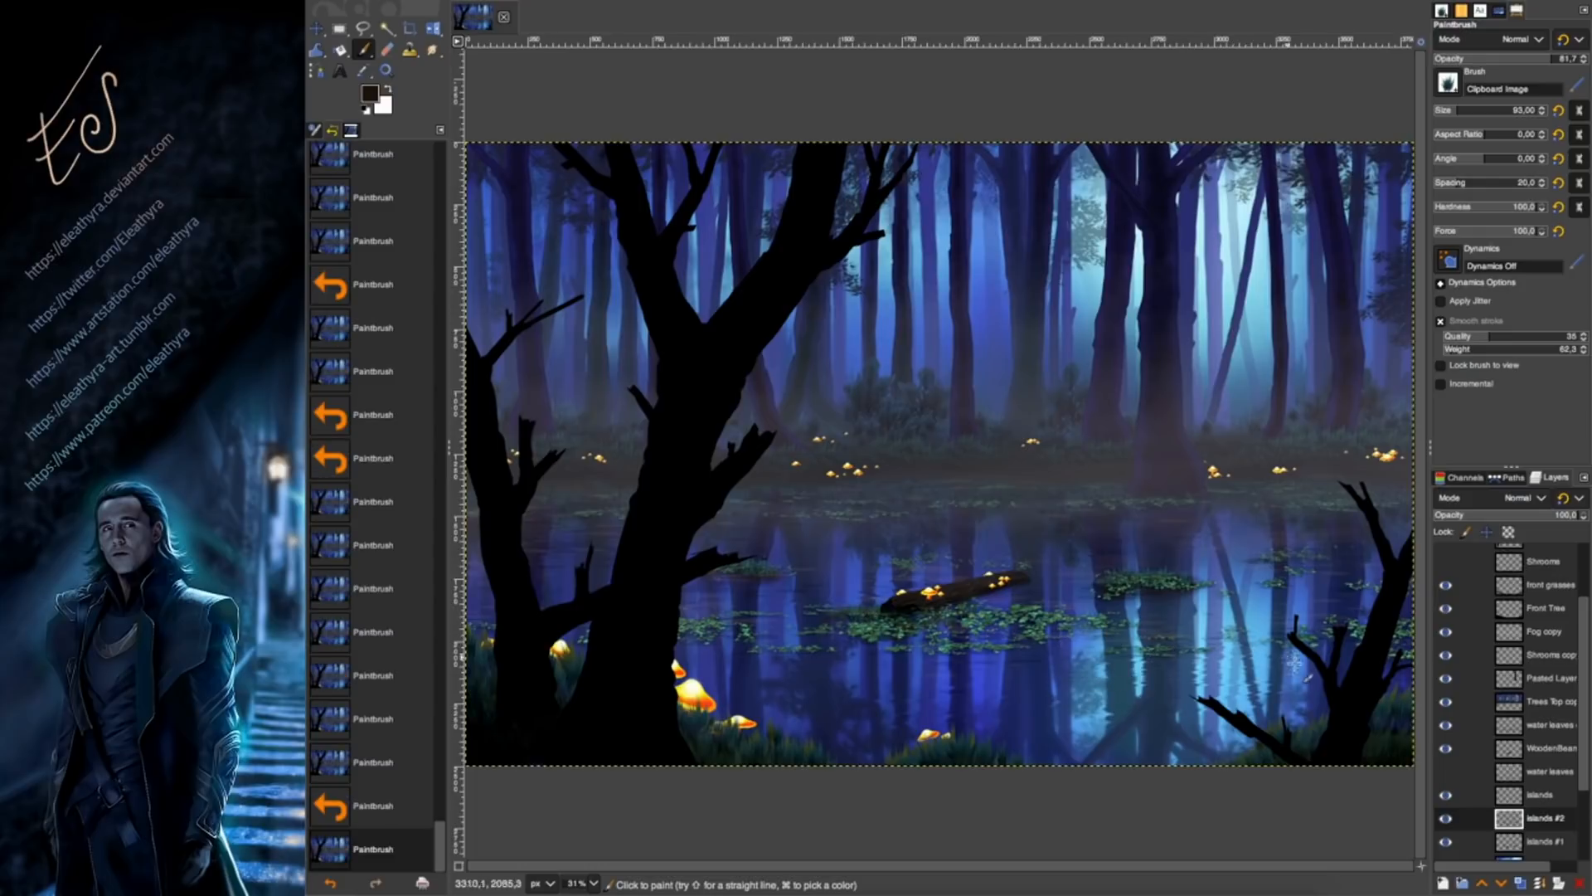
Move the islands #2 layer above the wooden beam layer and dab grass in front of the log's left end.
left_click_drag(1546, 819, 1546, 740)
left_click(900, 611)
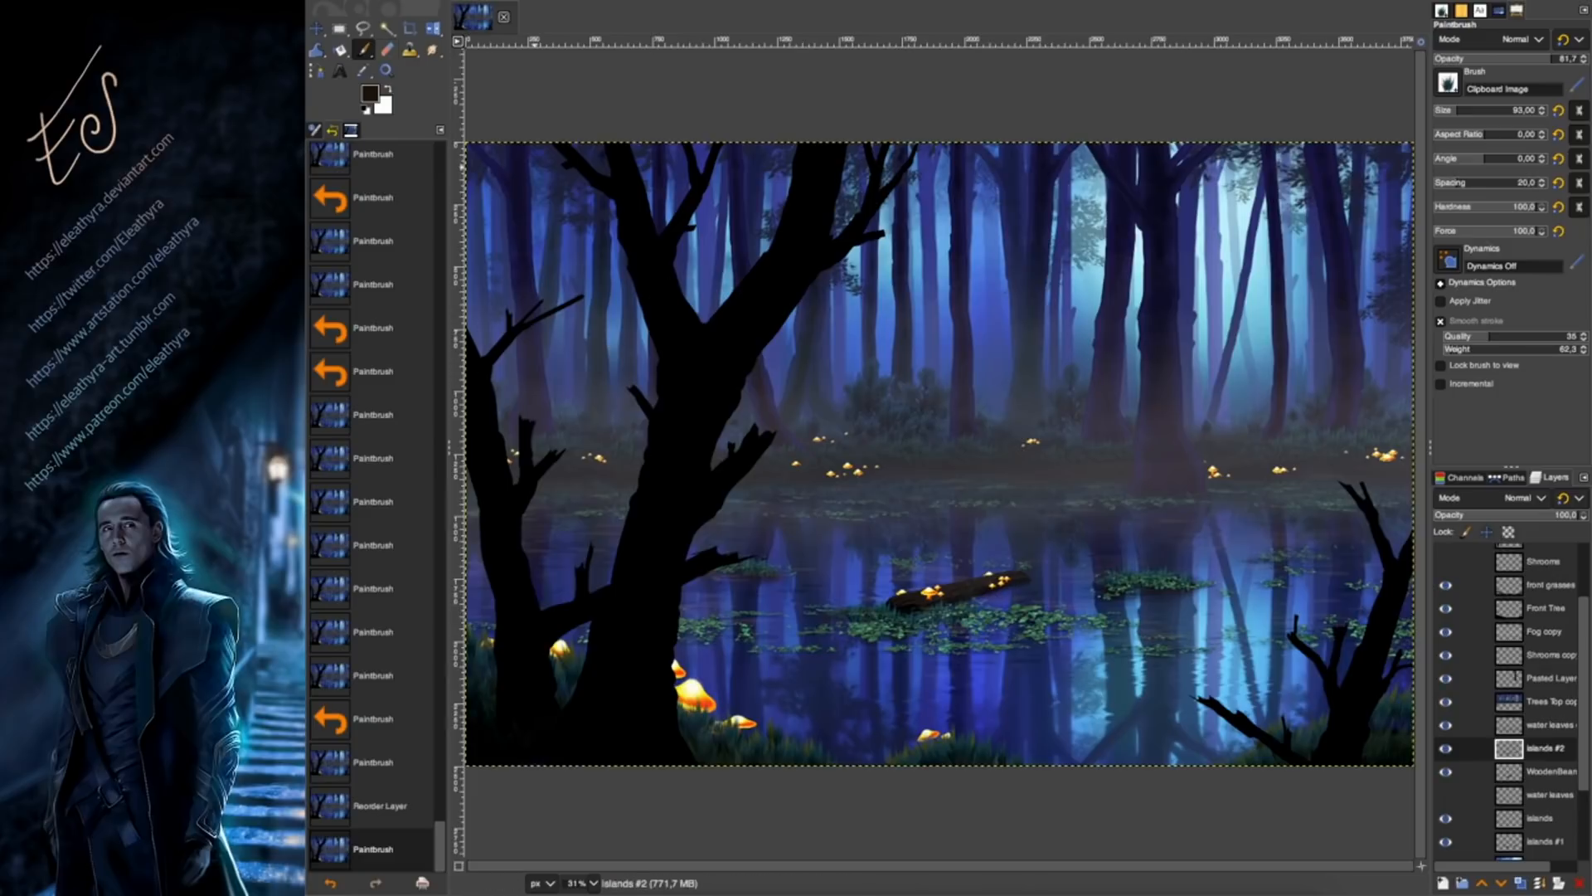
Erase excess grass along the lower edge of the log and around the island beside the big tree.
left_click(387, 50)
left_click(896, 604)
left_click(906, 607)
left_click(921, 606)
left_click(953, 610)
left_click(1033, 607)
left_click(746, 576)
left_click(781, 579)
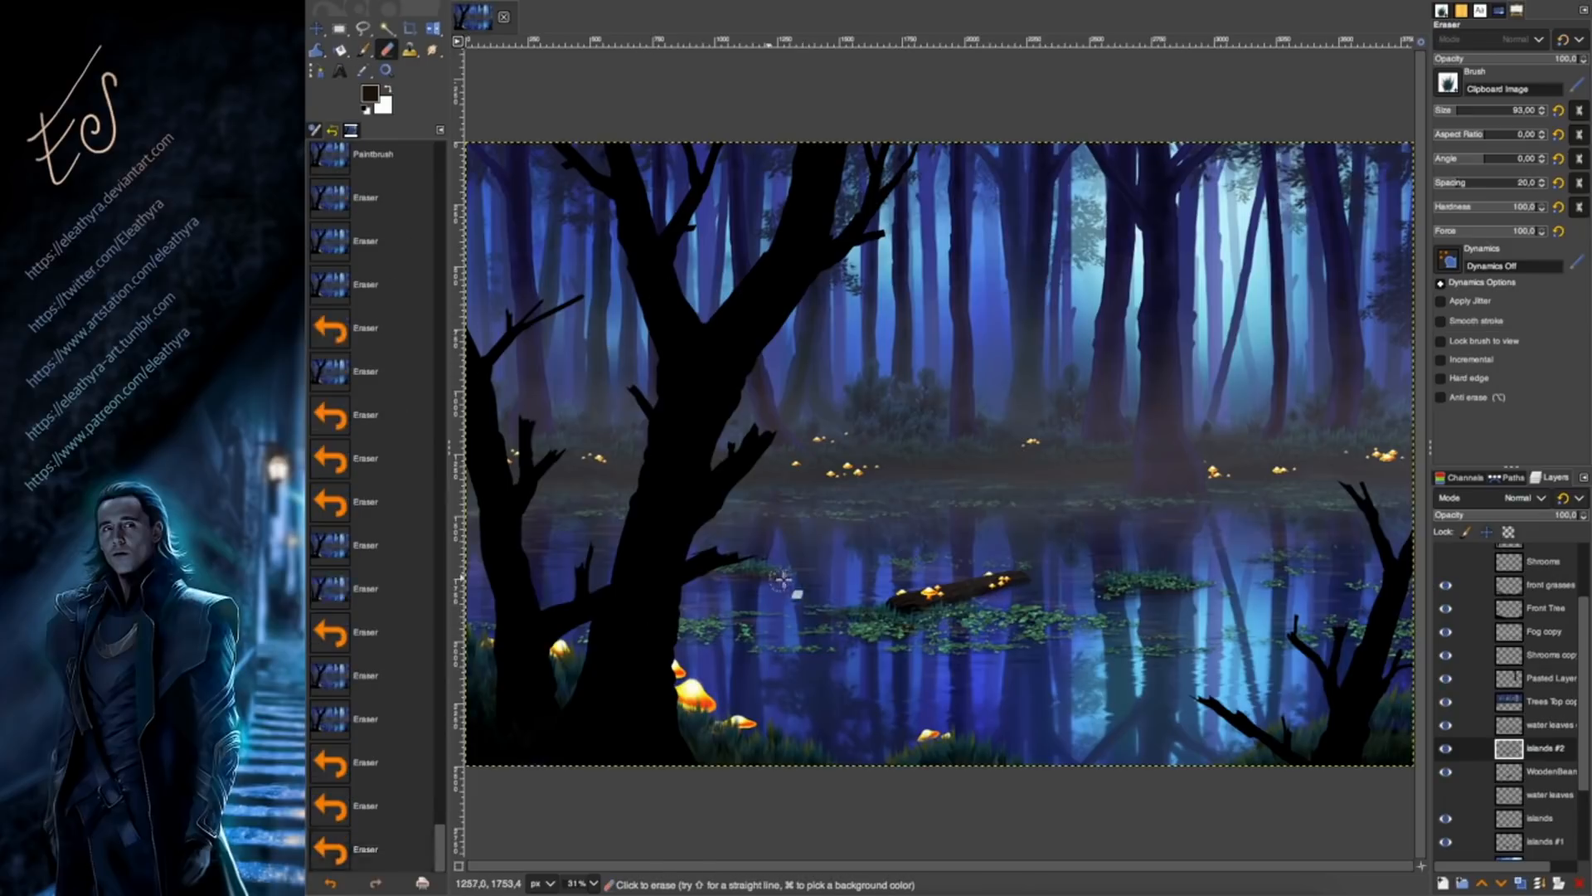
Erase excess grass along the island beside the big tree and nearby lily pads, and set the islands #2 layer opacity to 79.4.
left_click(782, 579)
left_click(771, 580)
left_click(758, 582)
left_click(744, 582)
left_click(730, 583)
left_click(728, 621)
left_click(705, 626)
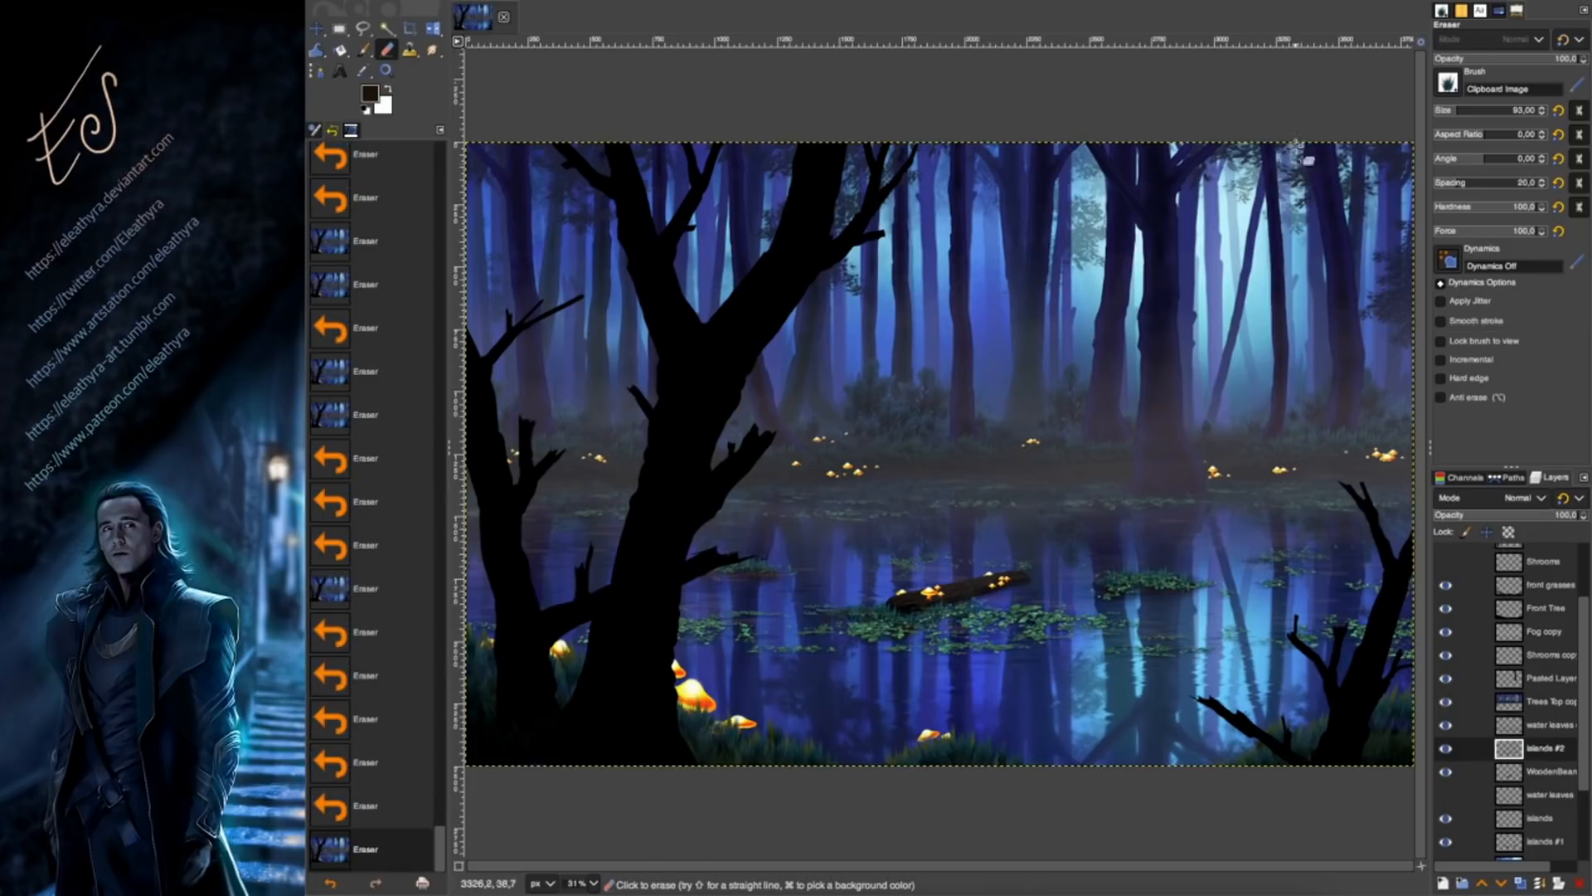
left_click(1553, 514)
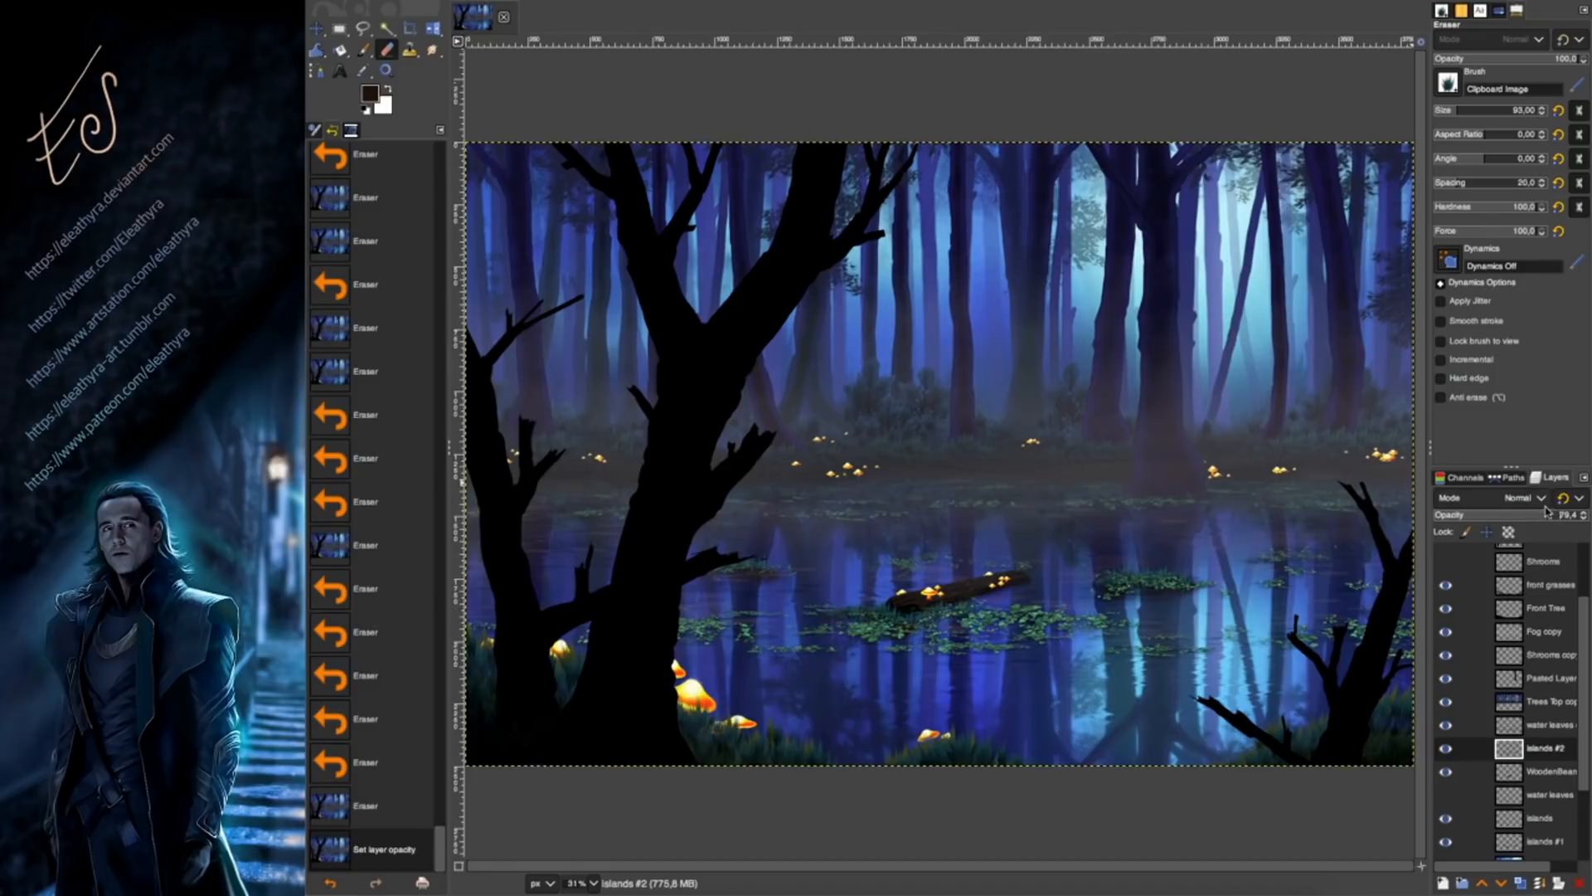
scroll(1540, 738, "down", 2)
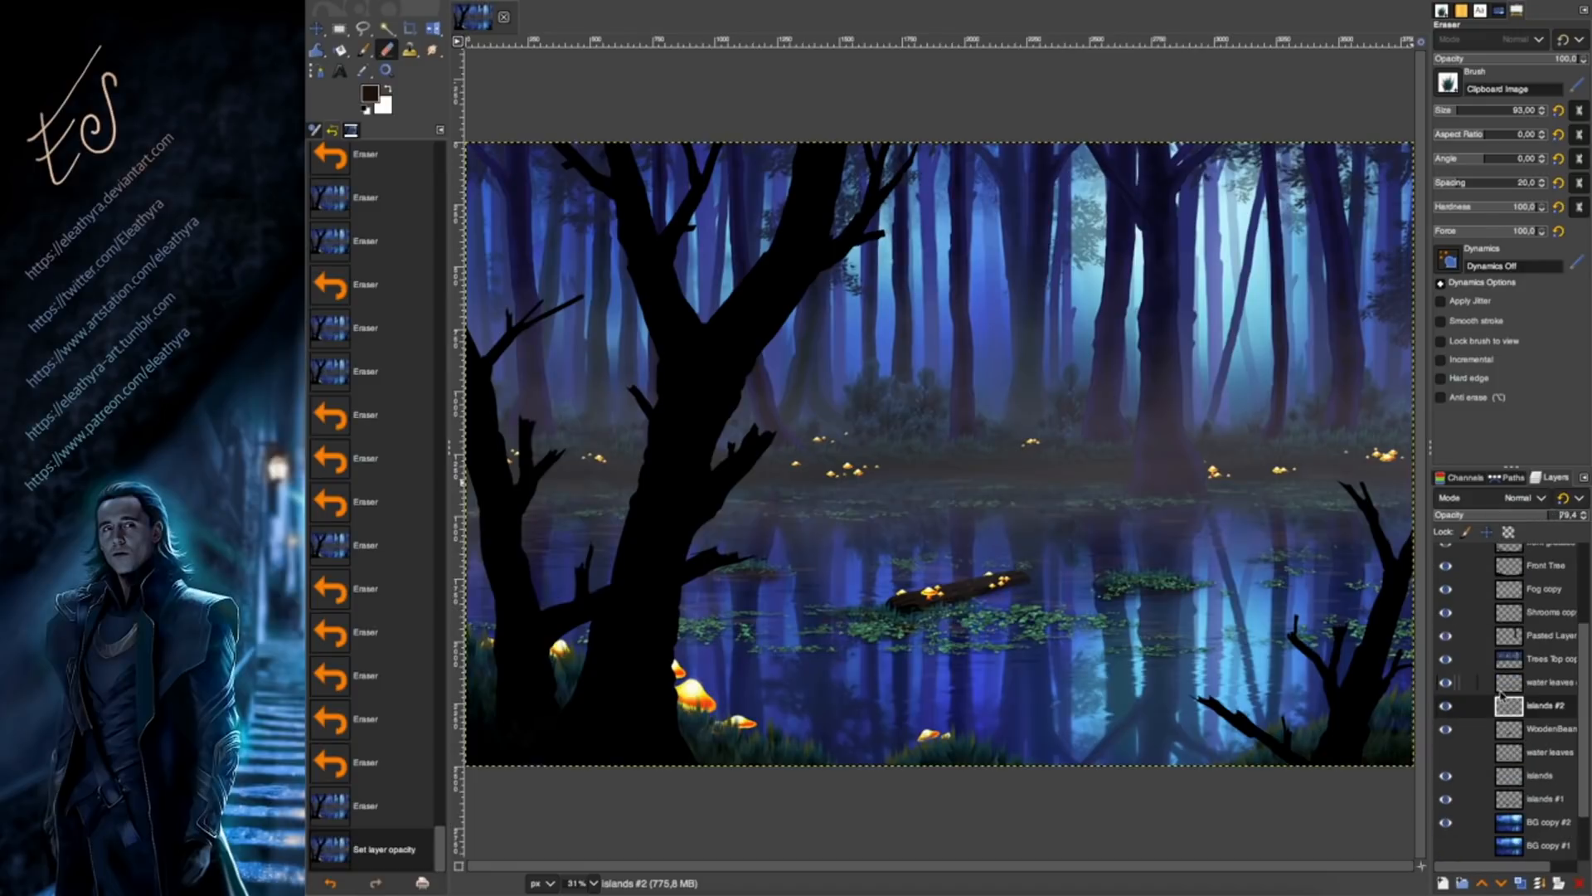
On the Shrooms copy layer, clone the log's mushroom cluster at size 130 onto the round lily-pad island and the pads beside the big tree.
scroll(1541, 768, "up", 2)
left_click(1541, 658)
left_click(1446, 655)
left_click(1445, 655)
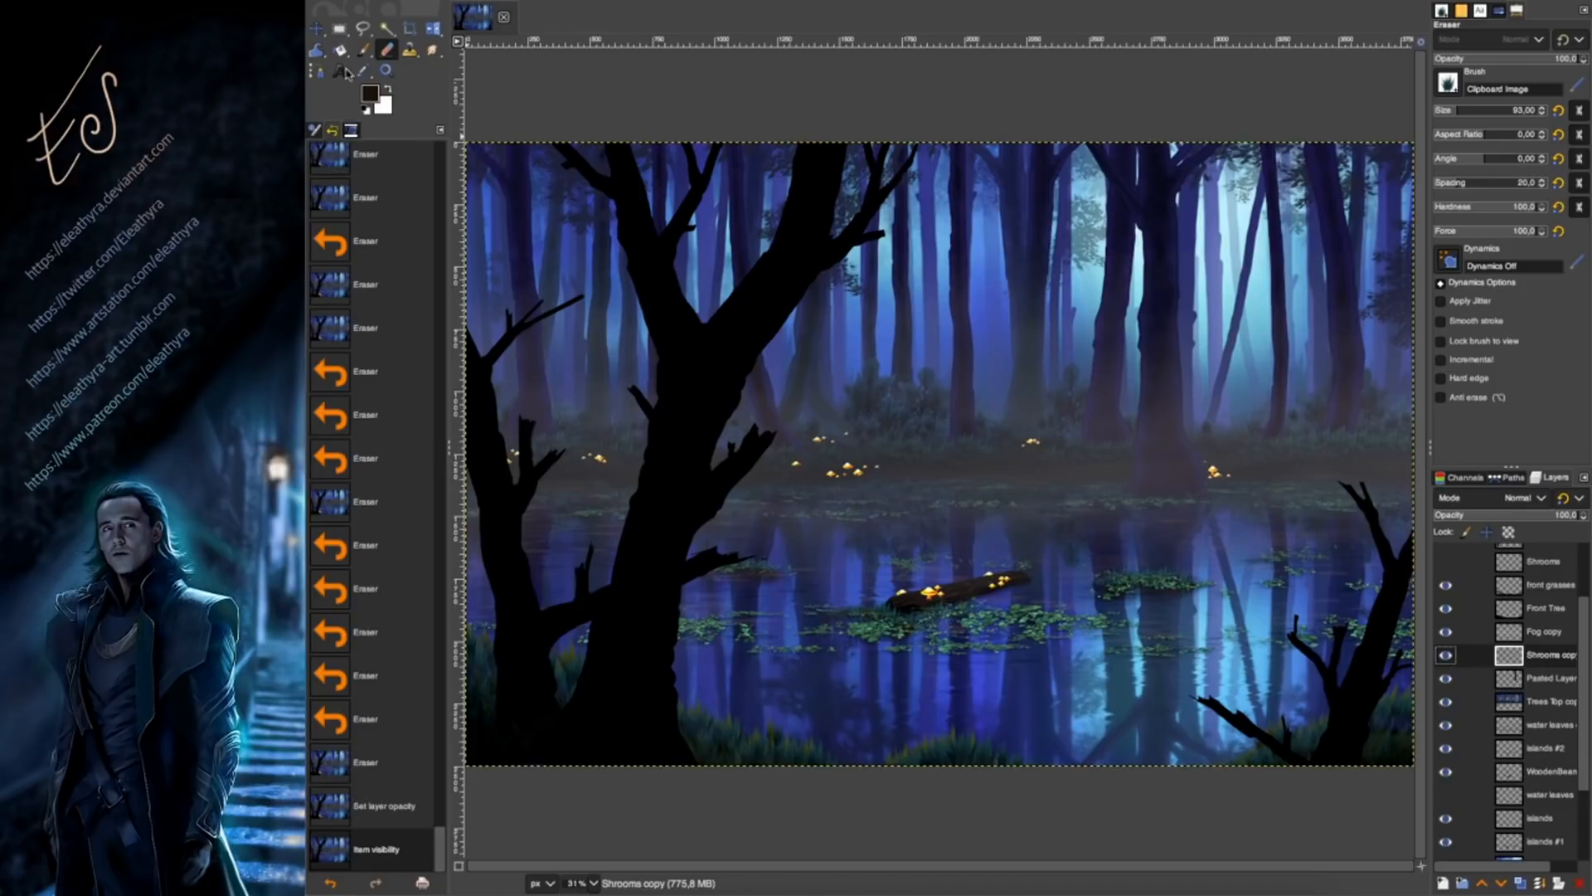
key("c")
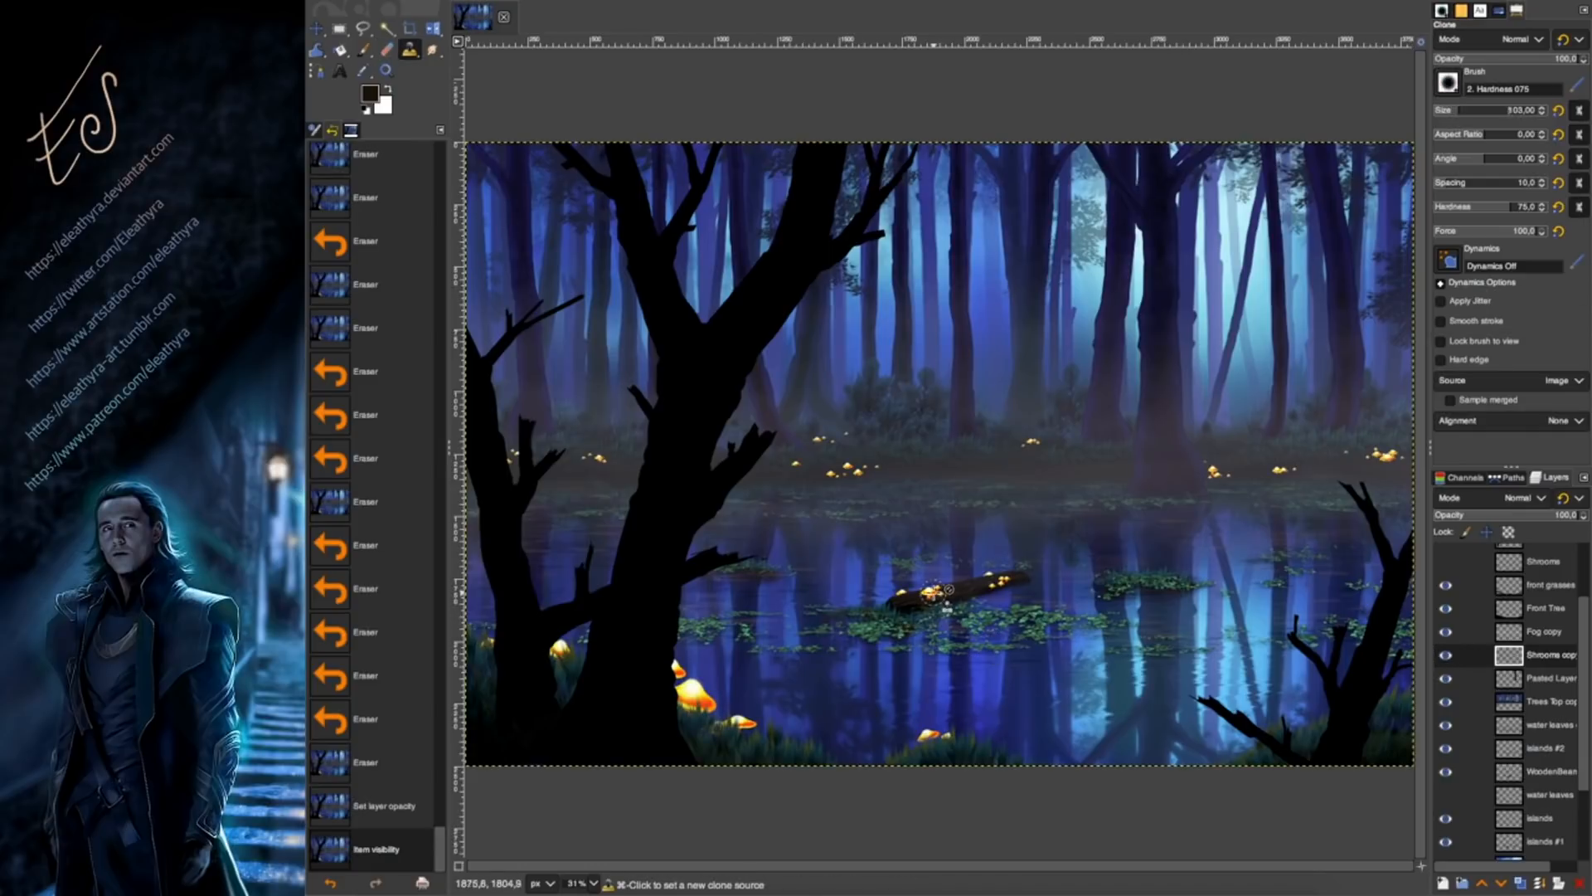
left_click(1258, 545)
left_click(932, 592)
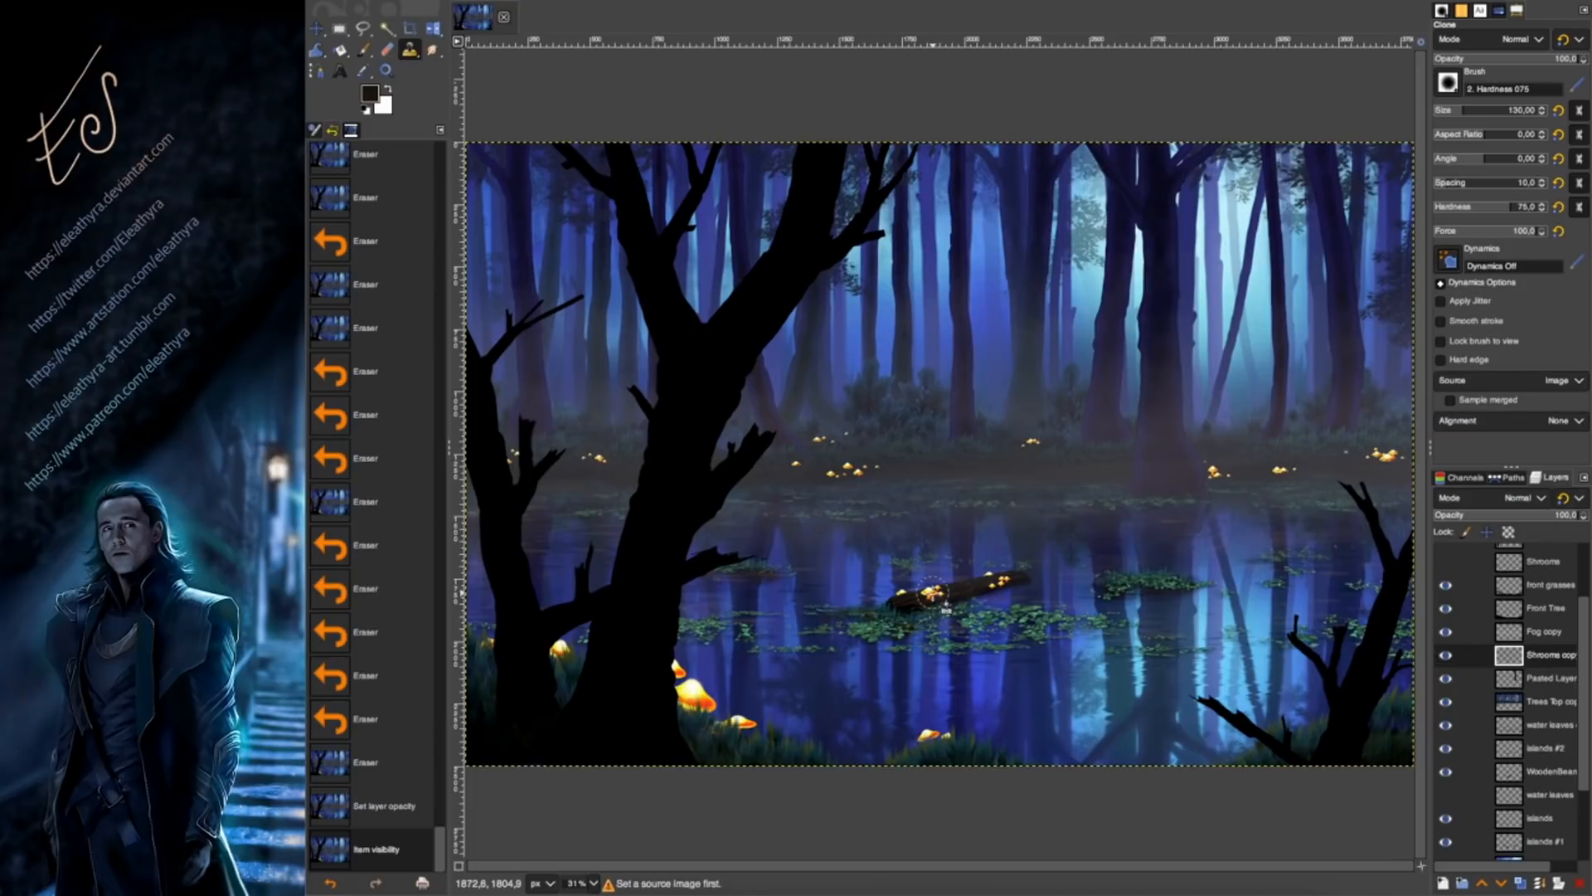
left_click(1142, 580)
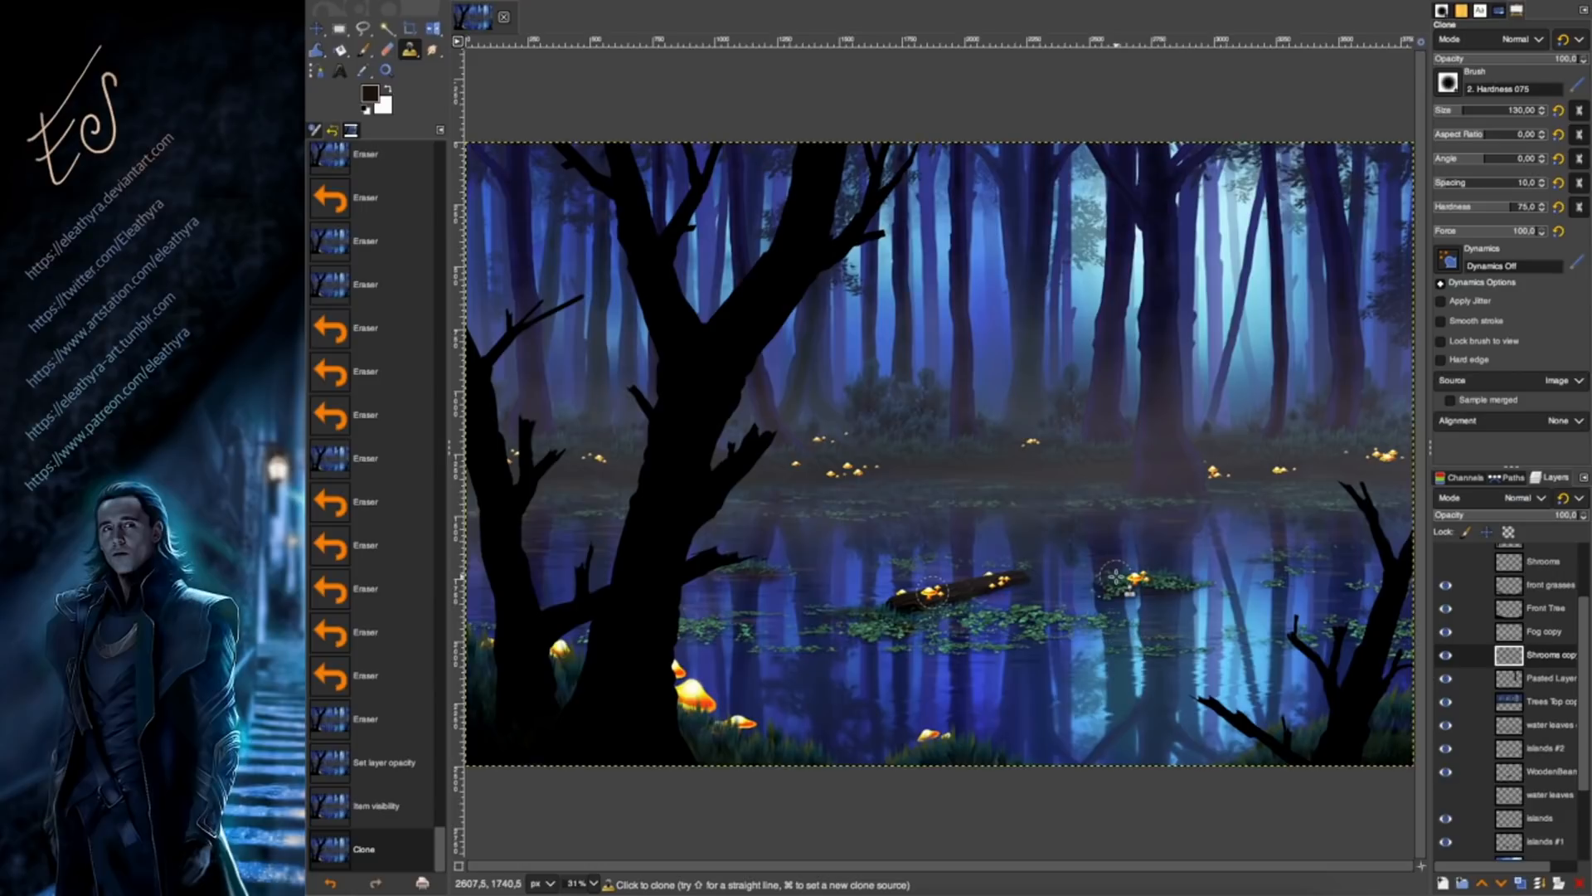
left_click(1162, 587)
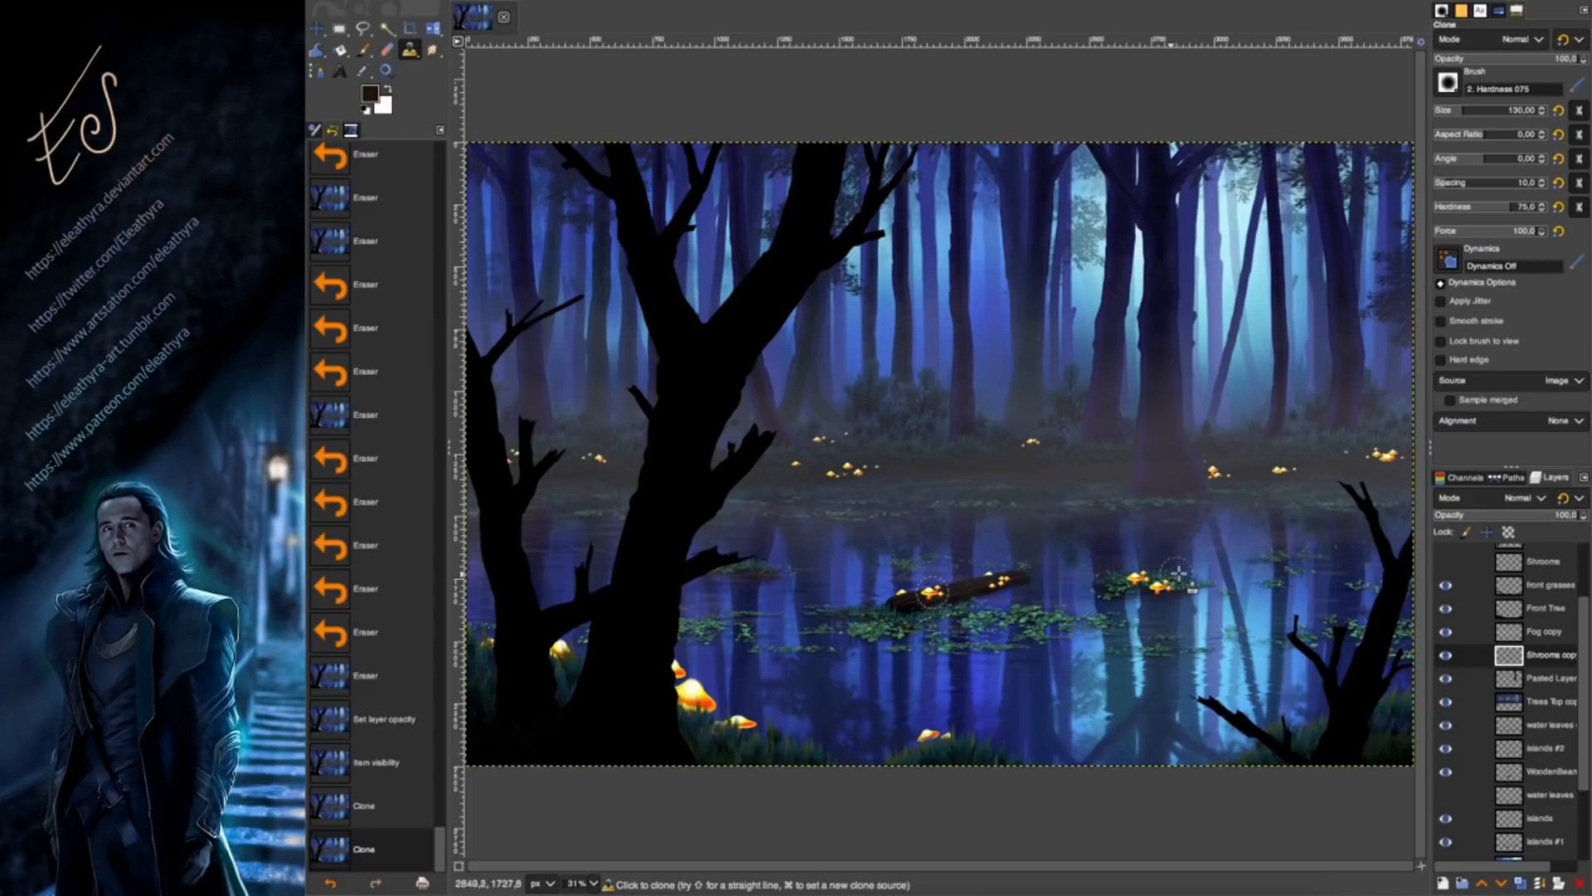
key("ctrl+z")
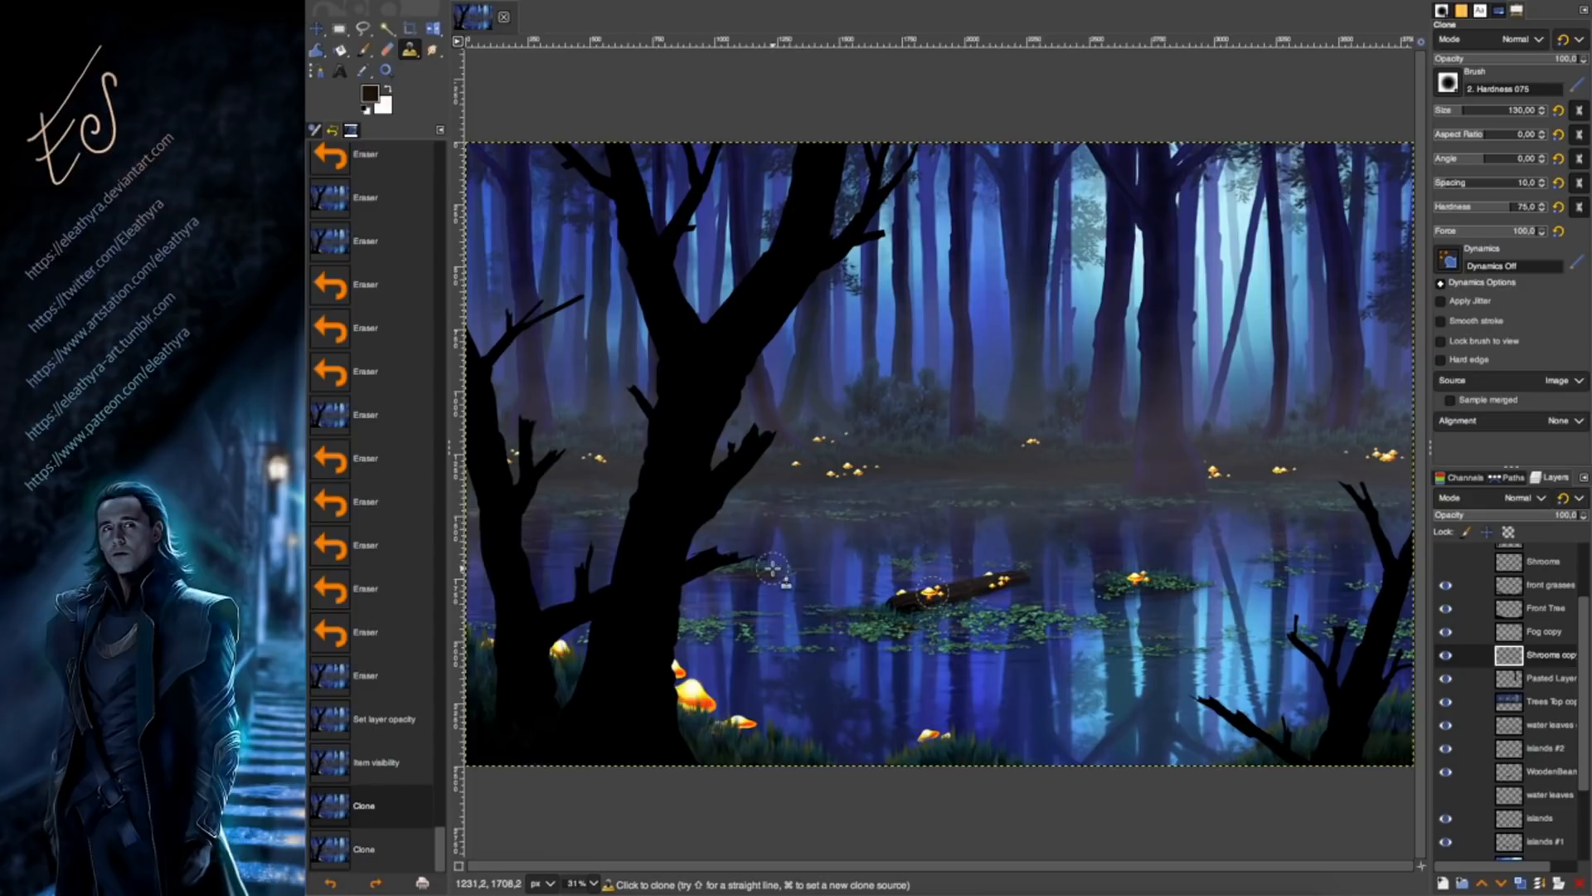
left_click(712, 620)
Clone the small mushrooms from the log's right end at size 66 across the lily-pad island right of the log.
left_click(1453, 109)
left_click(1003, 579, "ctrl")
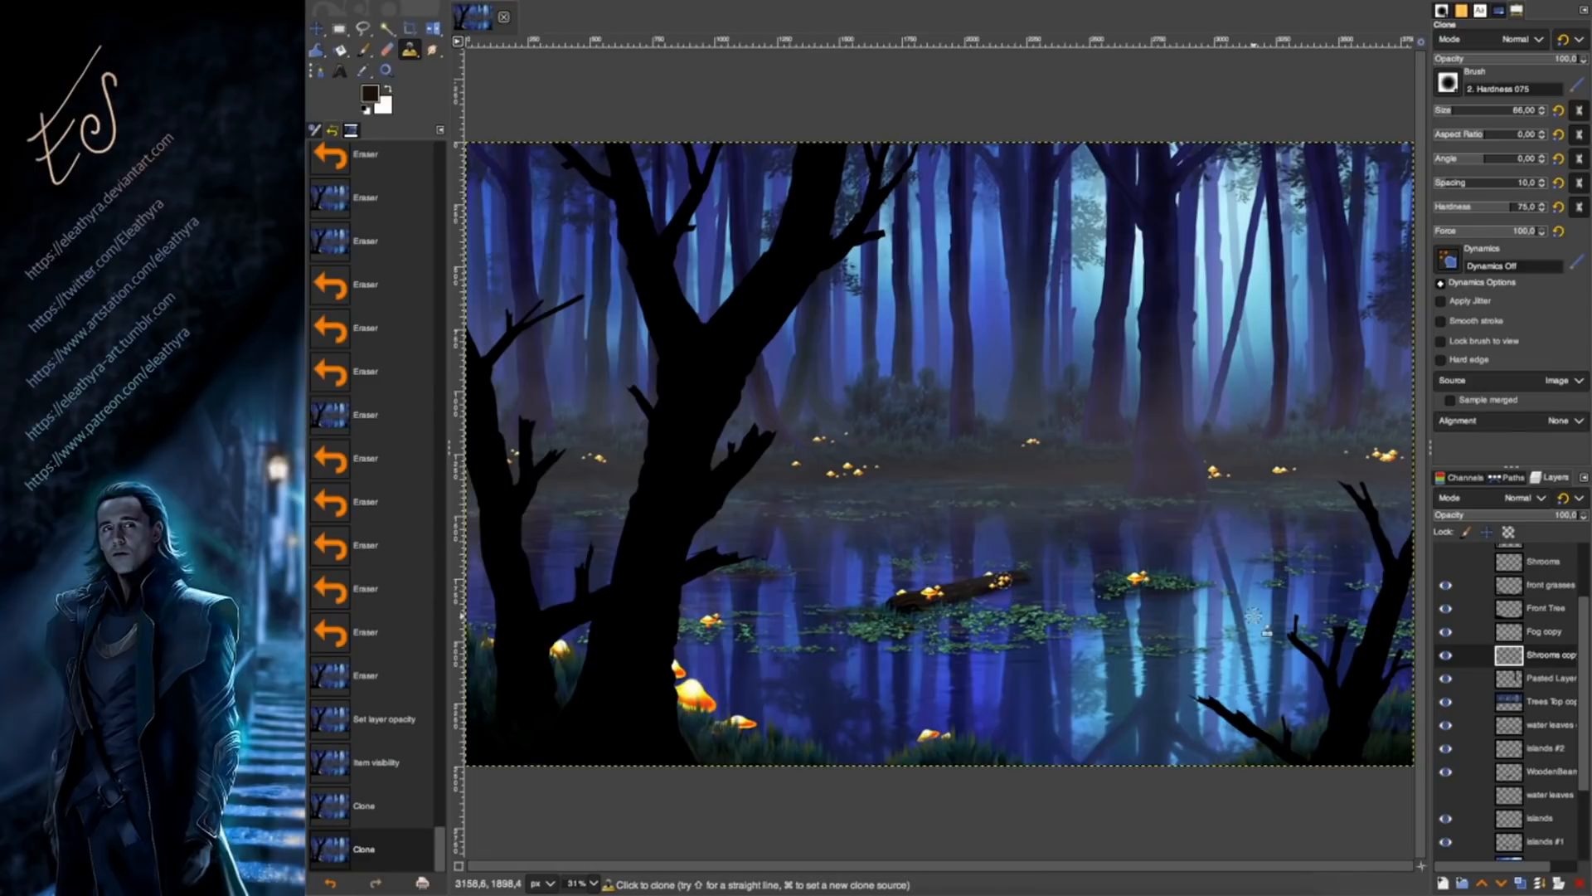
left_click(1163, 579)
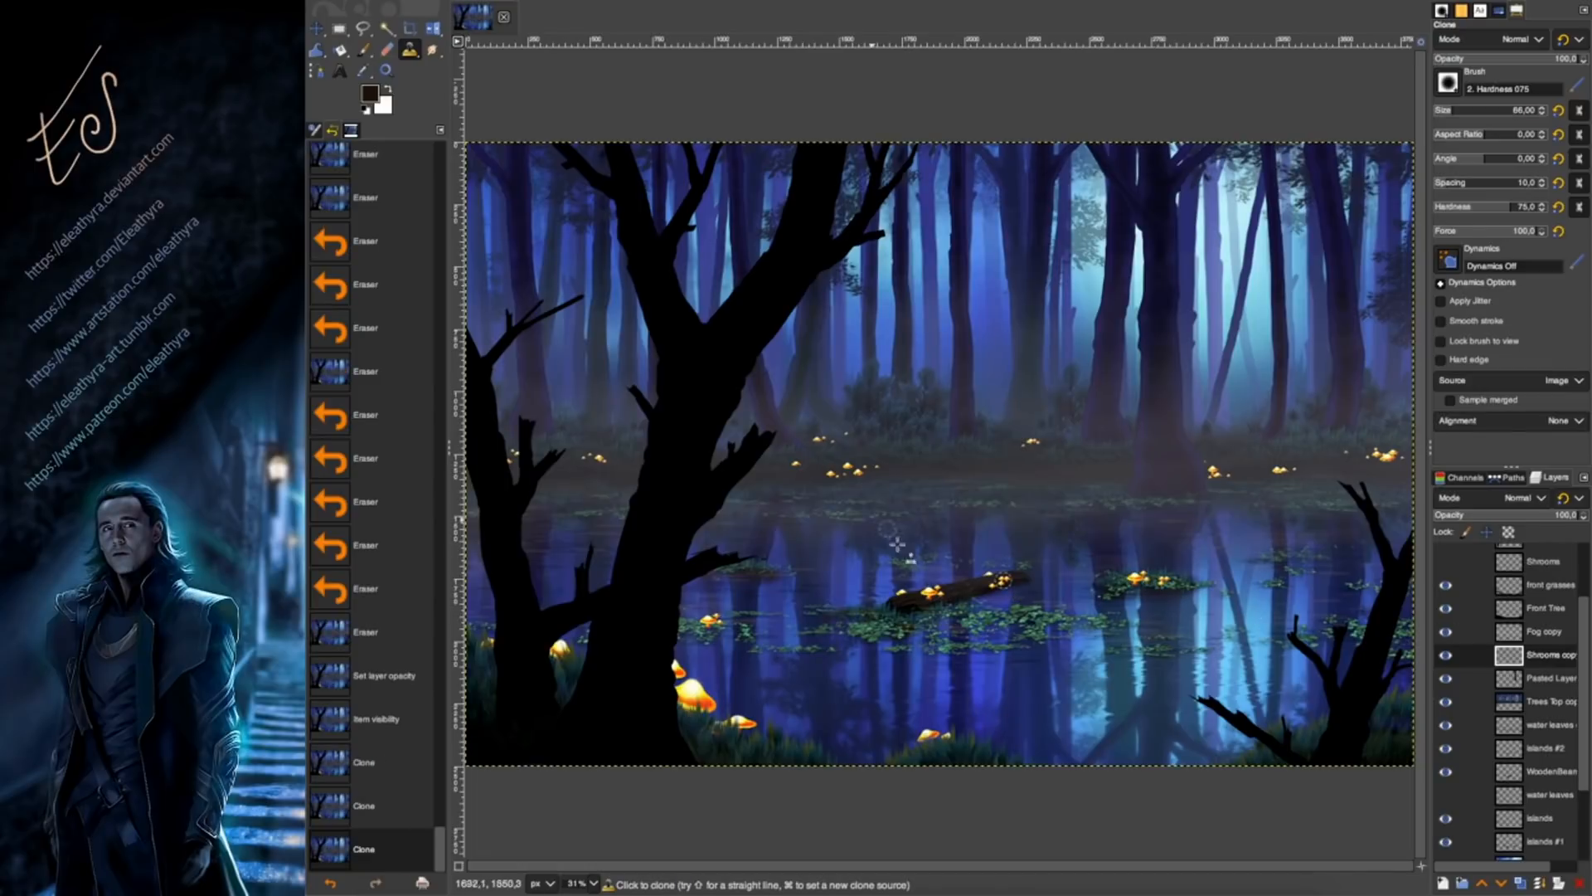
left_click(690, 628)
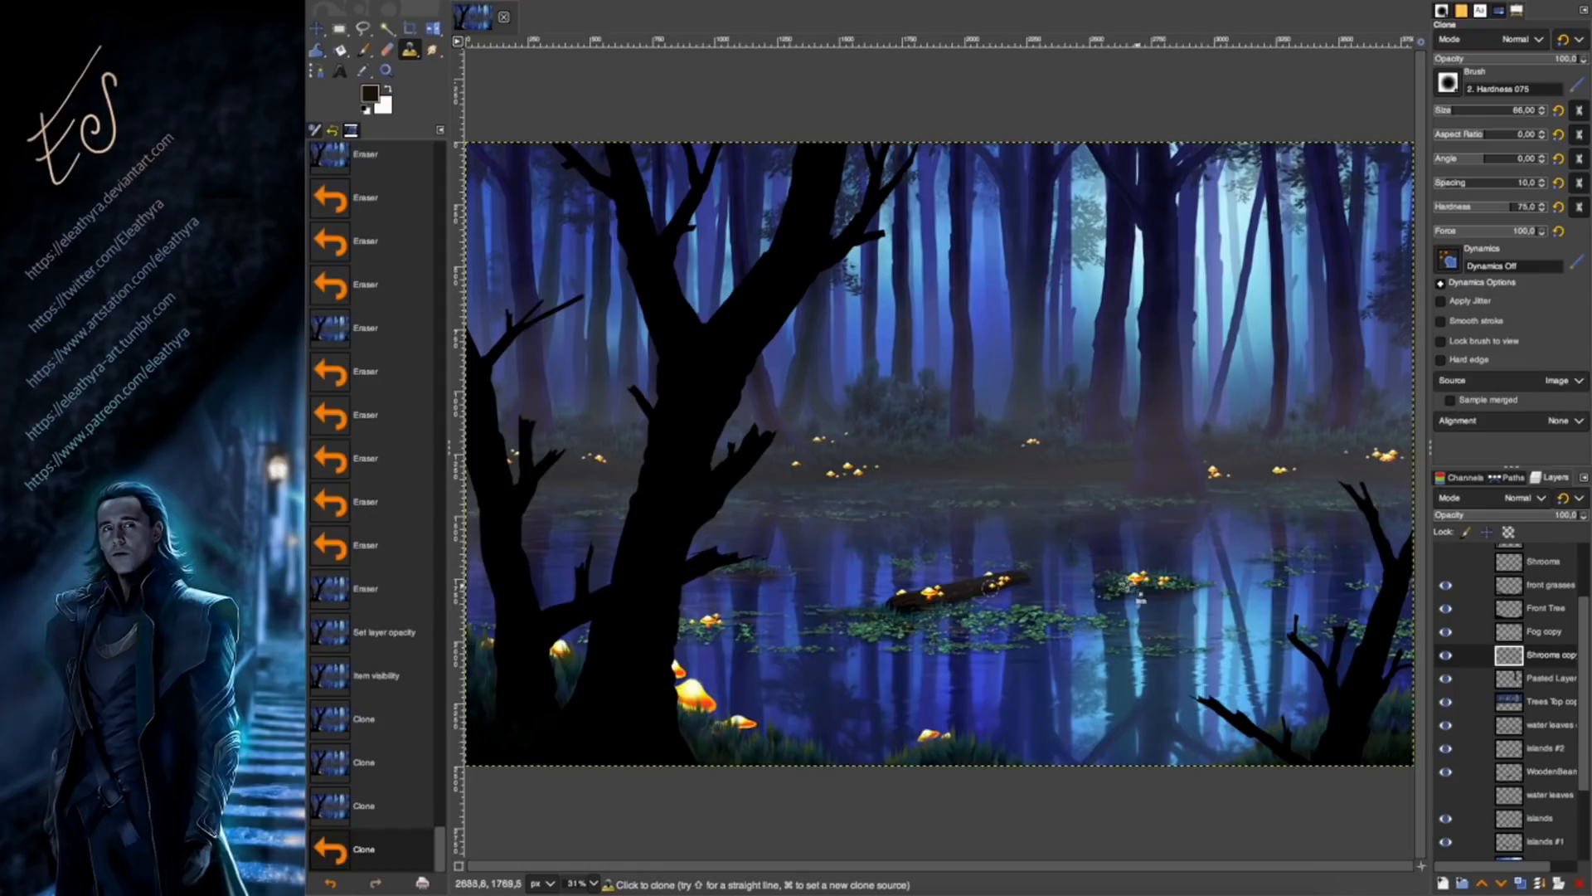
left_click(1130, 584)
left_click(1176, 582)
left_click(1103, 589)
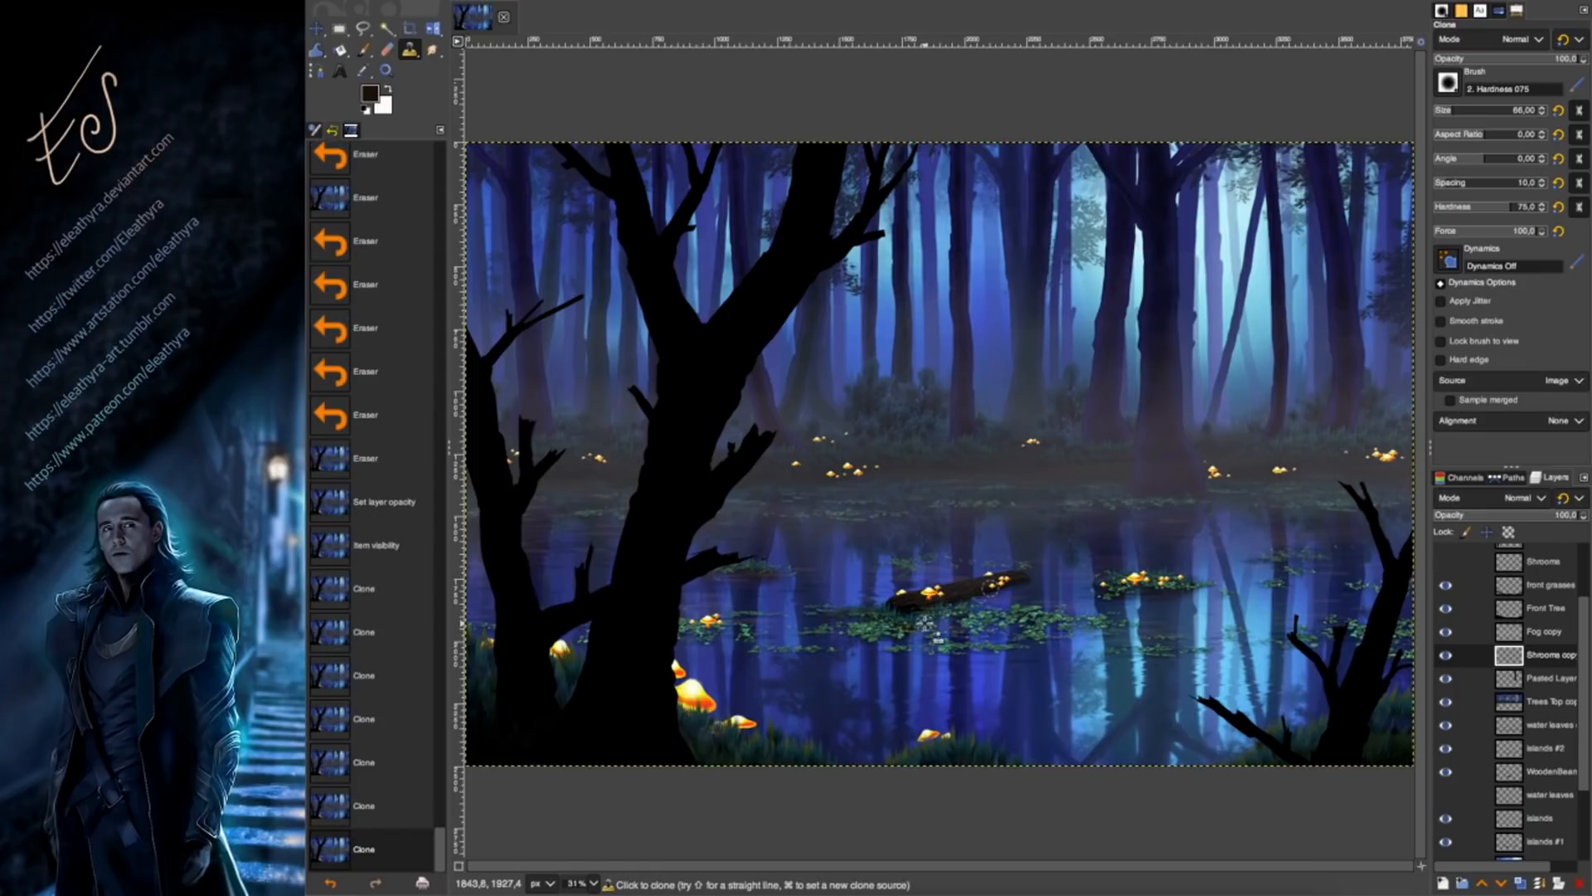
Clone small mushrooms onto the left end of the floating log.
left_click(1017, 641)
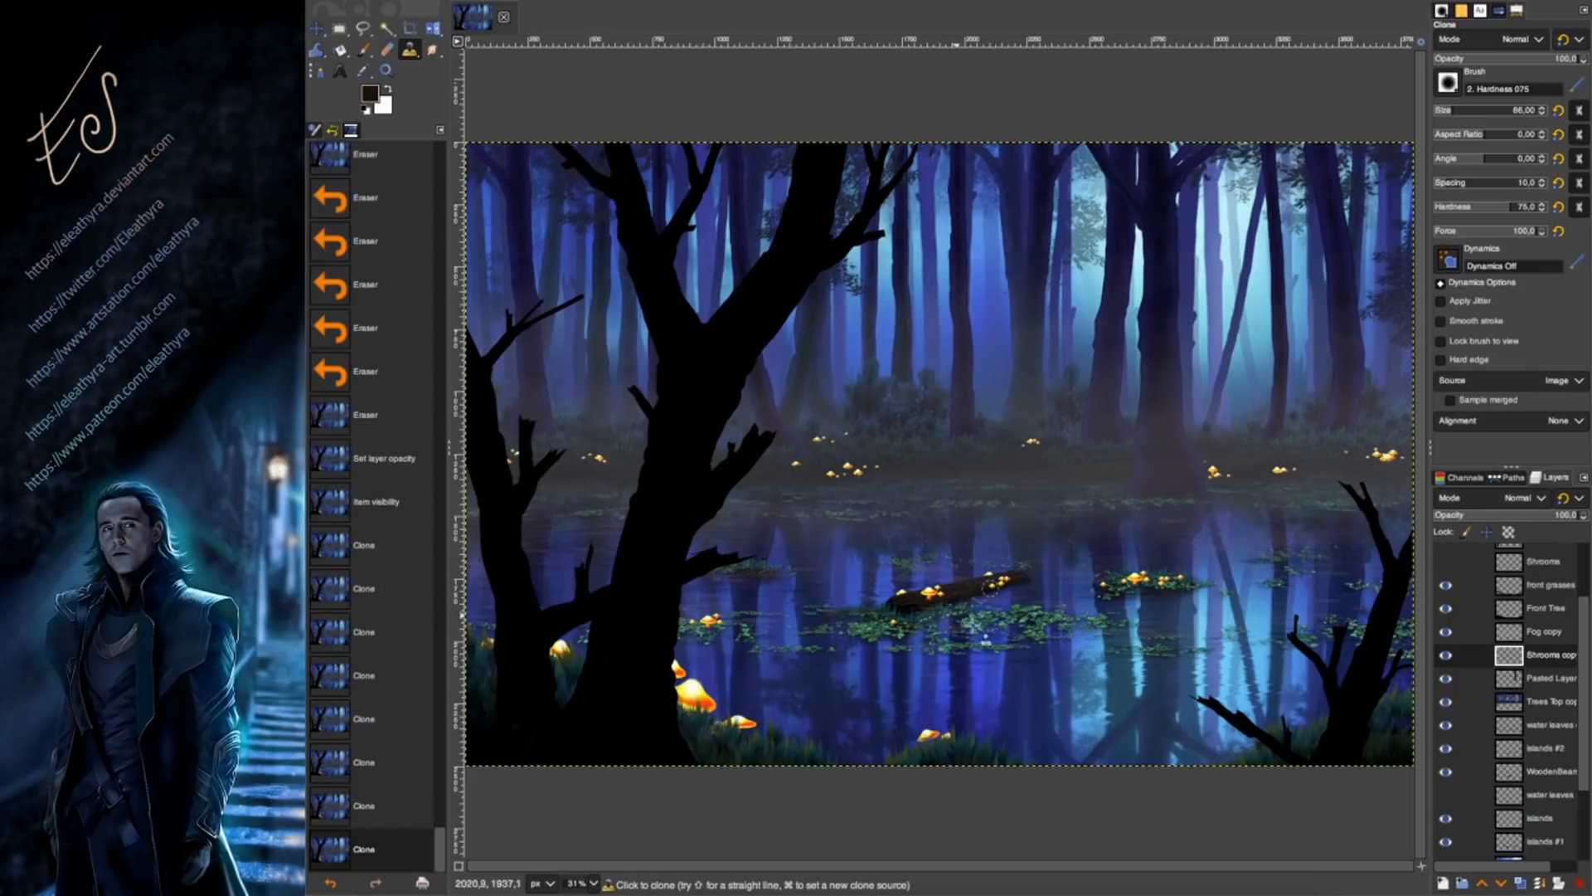
left_click(899, 601)
left_click(908, 598)
left_click(918, 599)
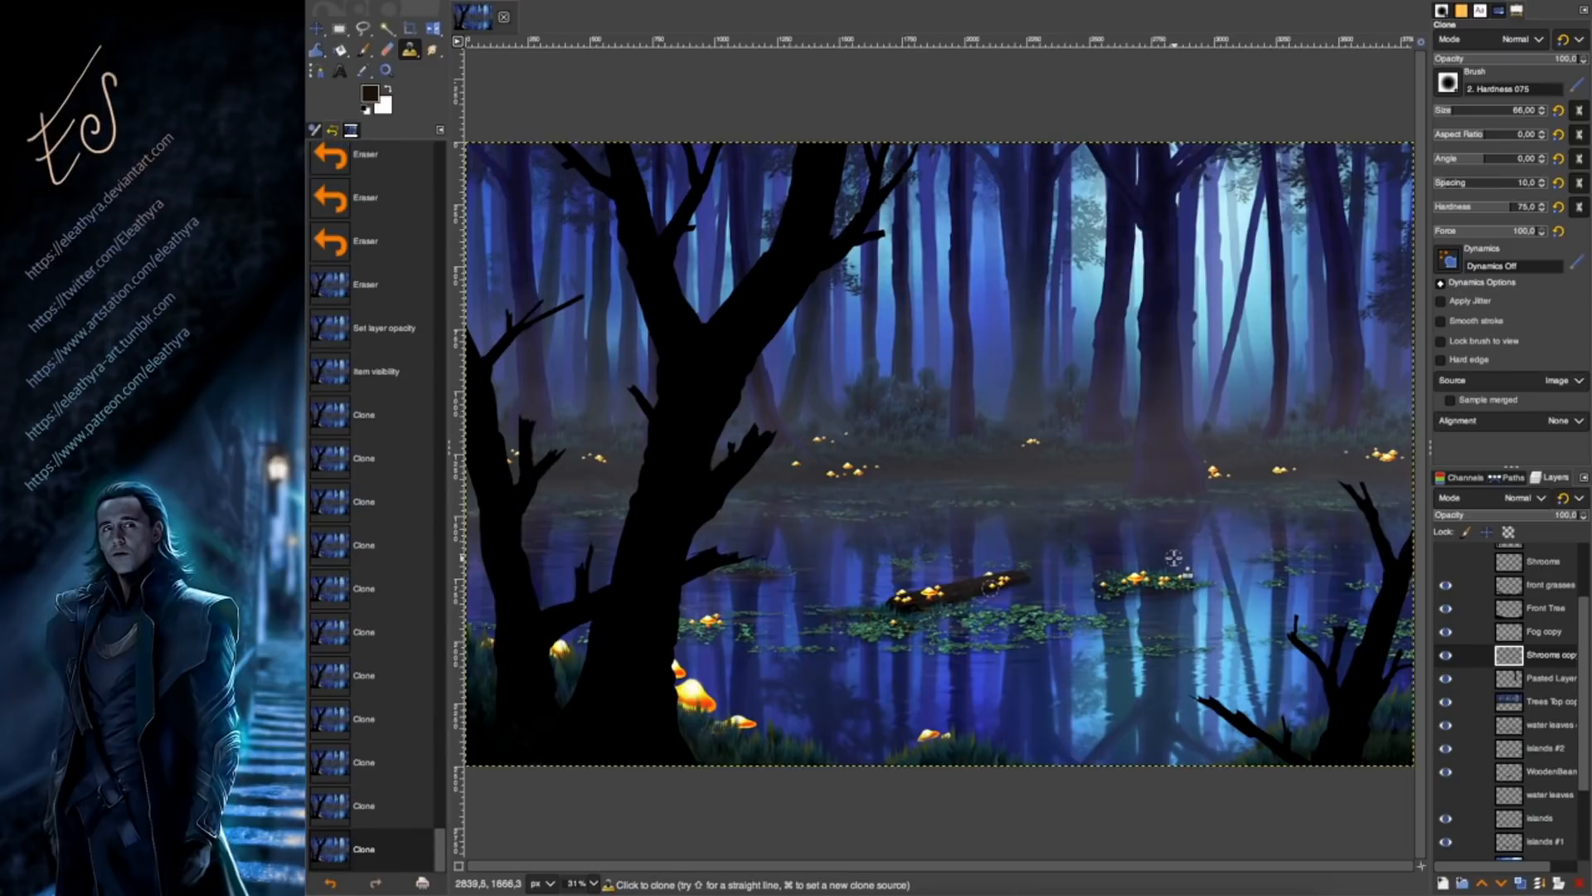
Clone small mushrooms over the grassy island beside the big tree, undoing misplaced dabs.
left_click(764, 571)
left_click(760, 572)
left_click(751, 574)
key("super+z")
left_click(754, 574)
key("super+z")
left_click(751, 574)
key("super+z")
left_click(744, 572)
key("super+z")
key("super+z")
key("super+z")
left_click(736, 568)
left_click(775, 573)
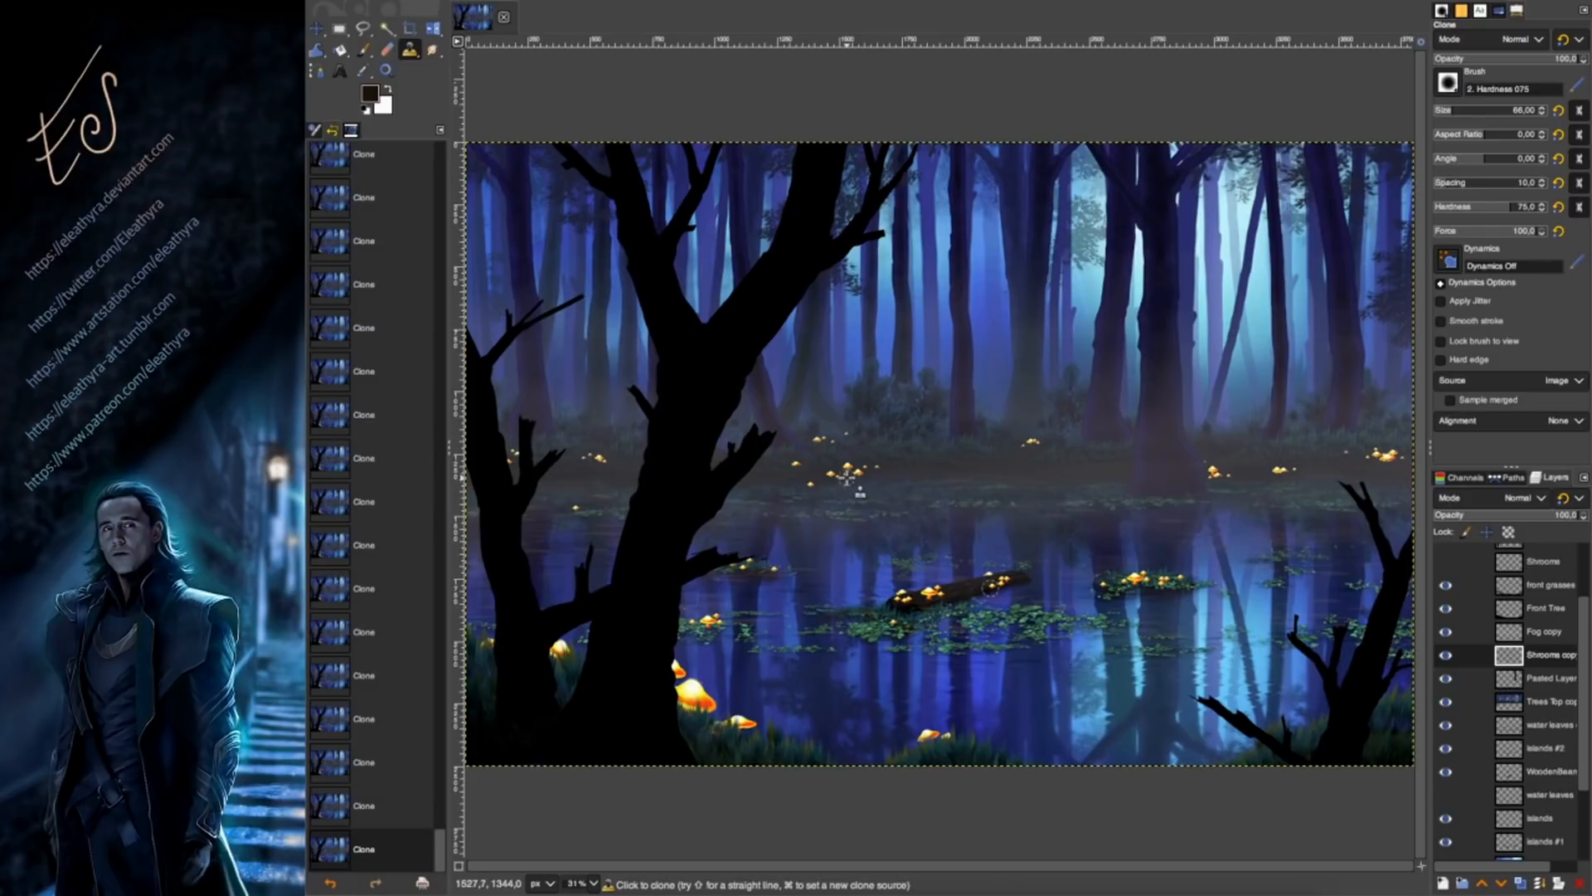
Clone more small mushrooms along the far bank, reducing the clone brush size to 35.
key("super+z")
key("super+z")
left_click(573, 461)
left_click(1446, 110)
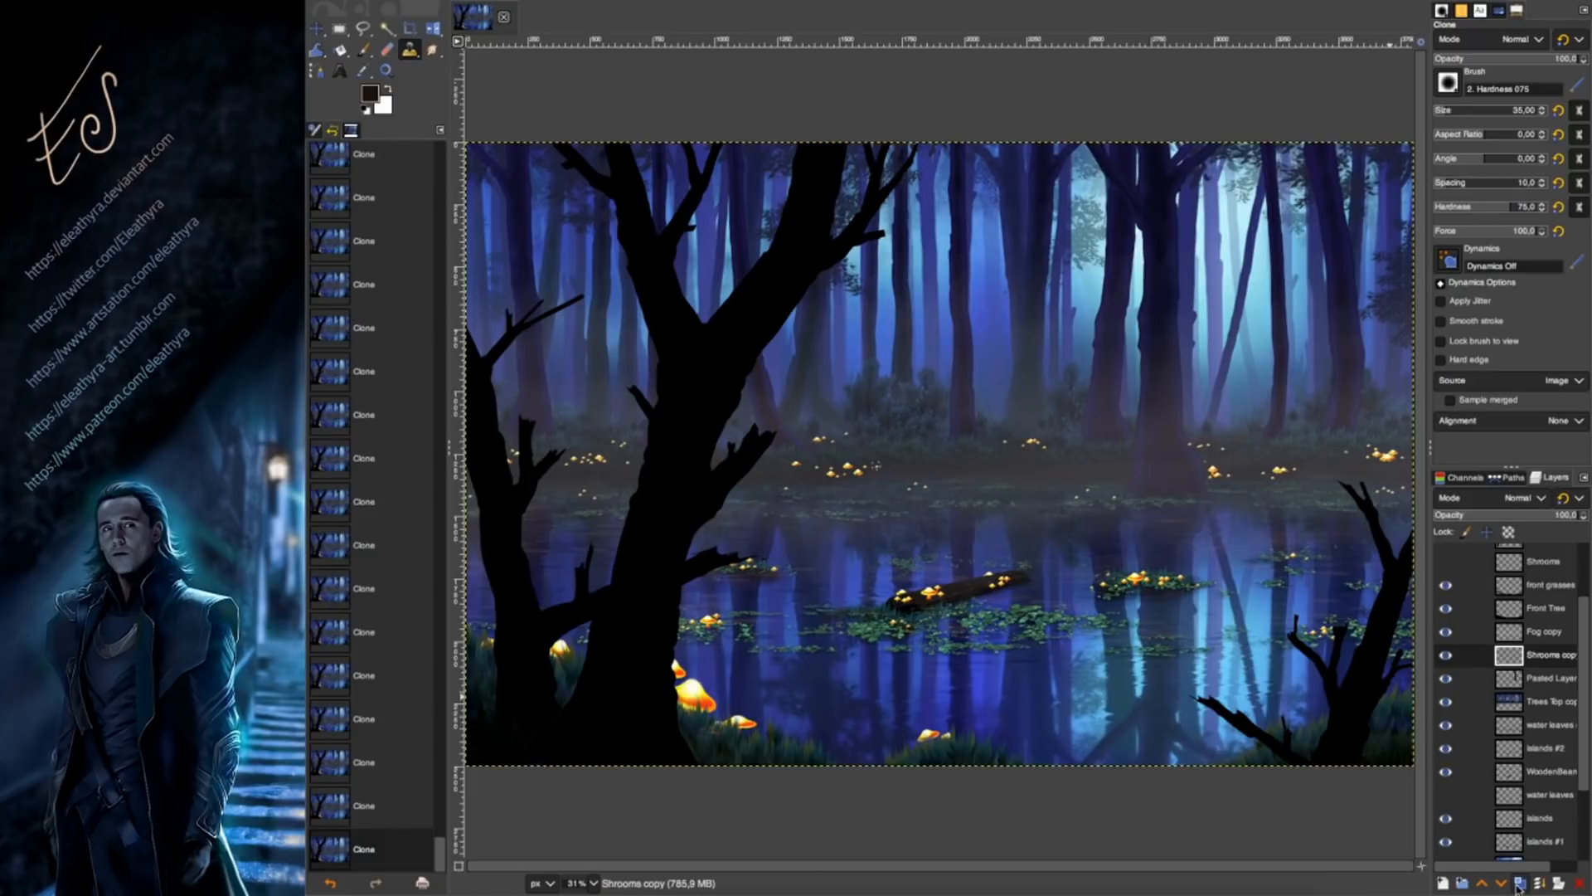
Duplicate the Shrooms copy layer and hide the original.
left_click(1520, 884)
left_click(1446, 678)
Try to fade the far-bank mushrooms using a soft Hardness 025 eraser at size 536 and opacity 43.9.
key("shift+e")
left_click(1448, 83)
left_click(1500, 111)
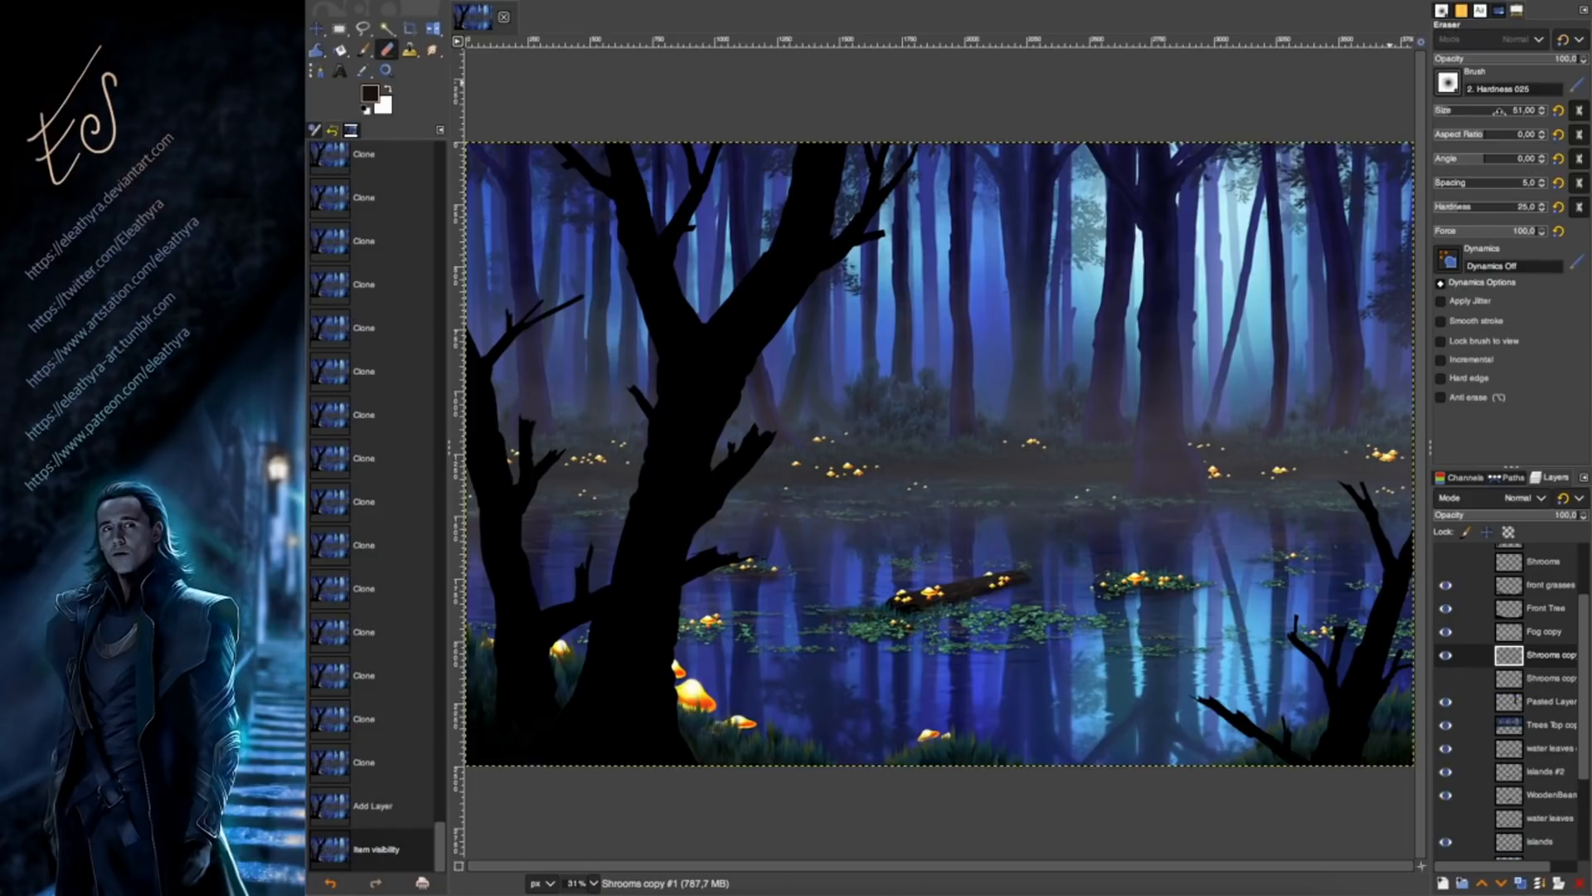
left_click(1497, 59)
left_click_drag(500, 561, 1360, 572)
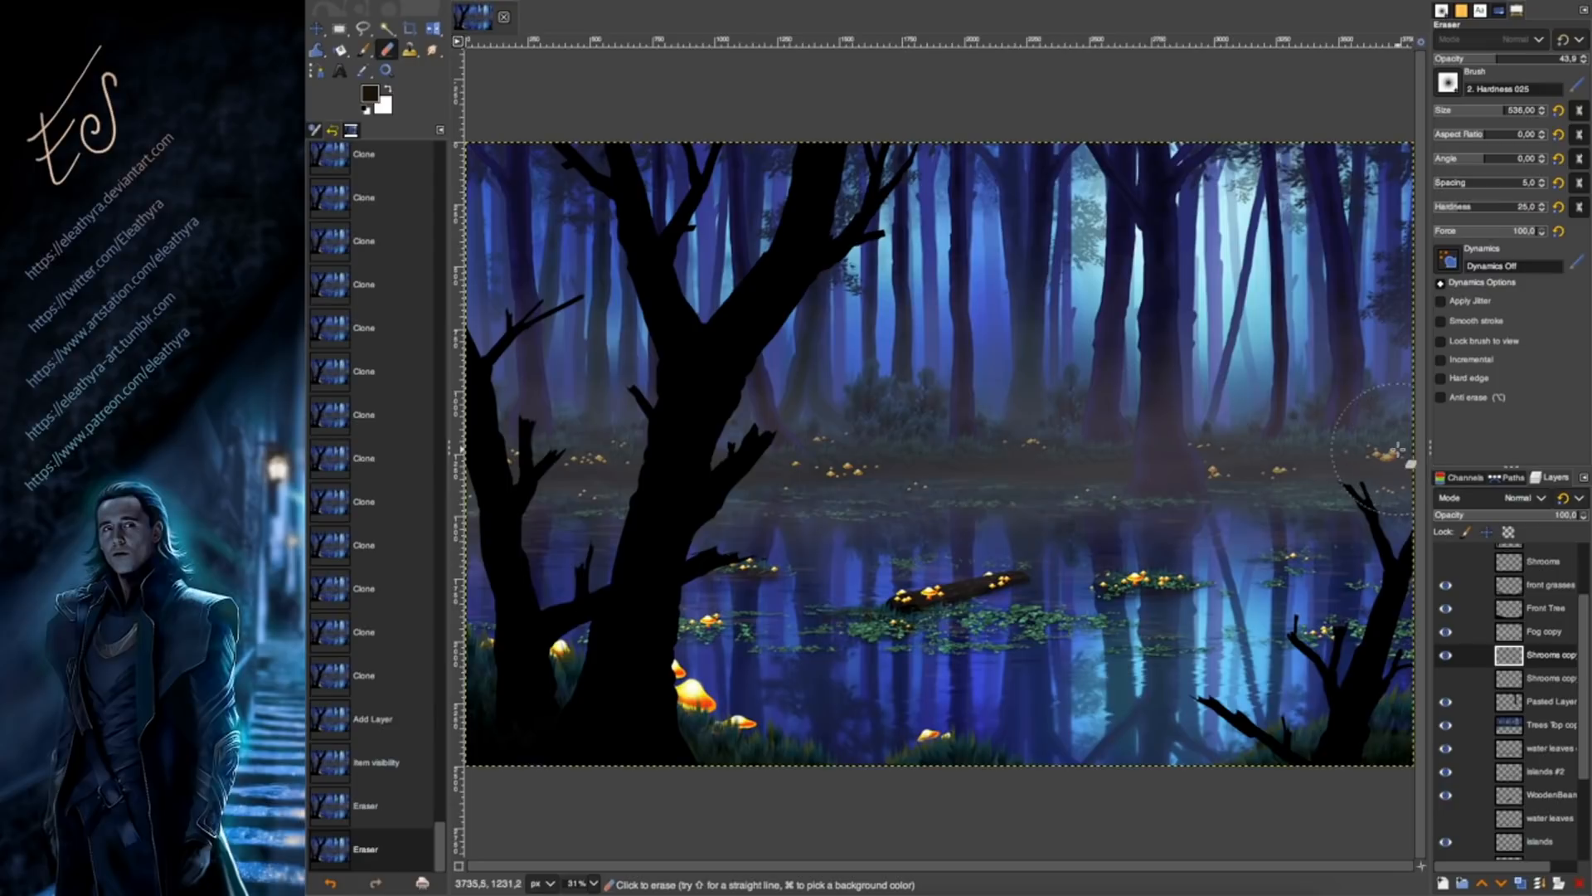
key("ctrl+z")
key("ctrl+z")
Select a rectangular band of about 3914 × 909 px across the whole far bank.
key("r")
mouse_move(471, 311)
left_mouse_down()
mouse_move(732, 476)
mouse_move(1399, 515)
mouse_move(1427, 537)
left_mouse_up()
left_click_drag(489, 519, 459, 518)
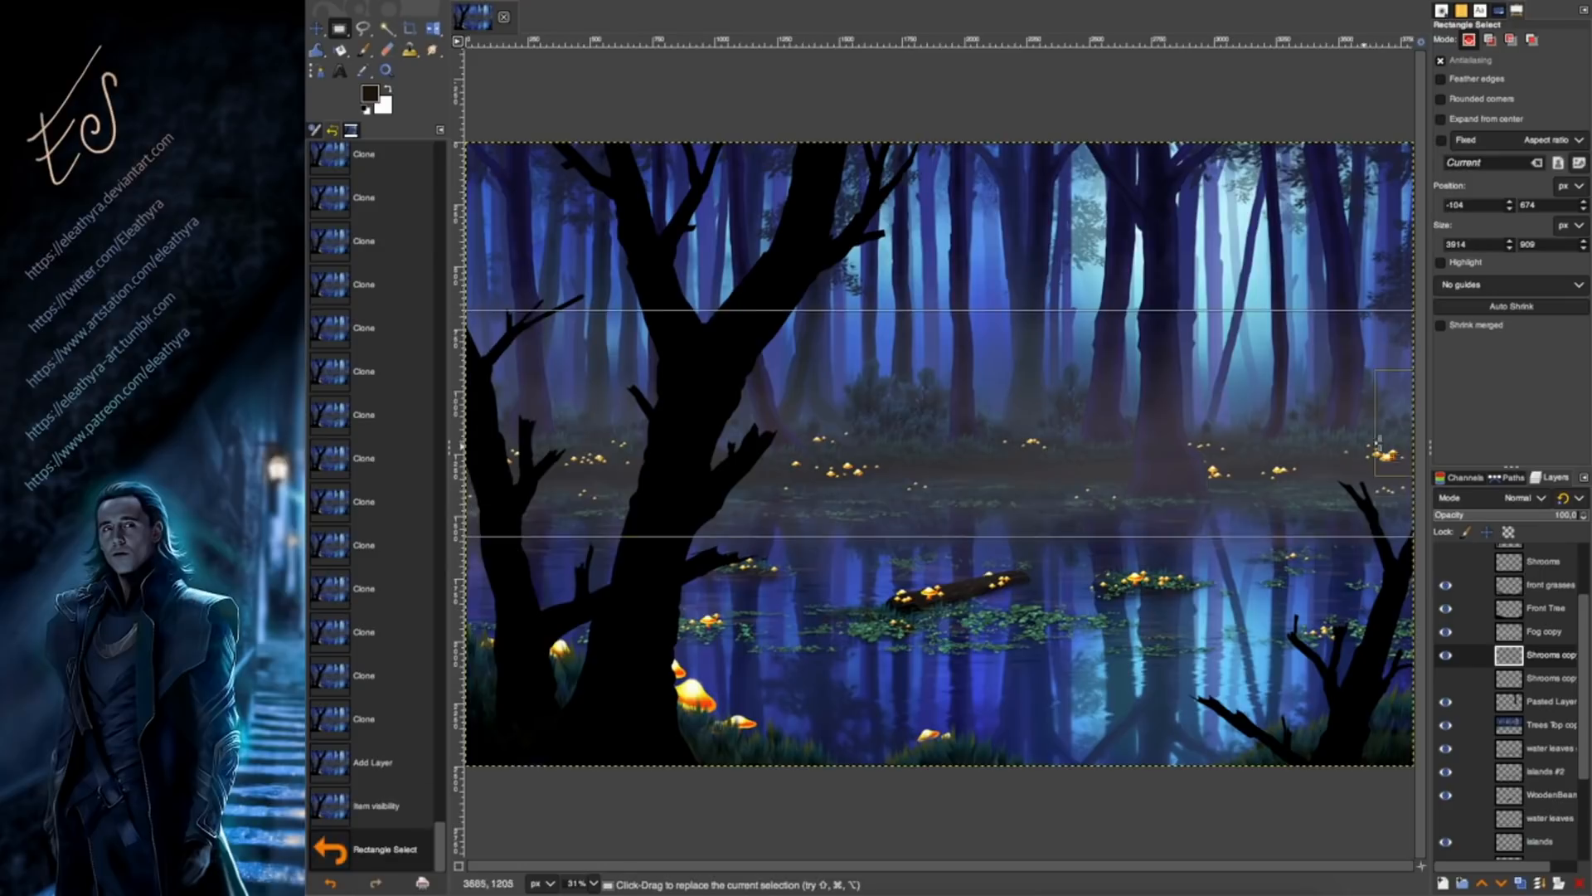
left_click(564, 390)
Darken the selected far-bank mushrooms with a Value curve pulling down midtones and highlights, with a point at input 231, output 164.
left_click(678, 1)
left_click(705, 157)
left_click_drag(855, 223, 901, 230)
left_click(1005, 157)
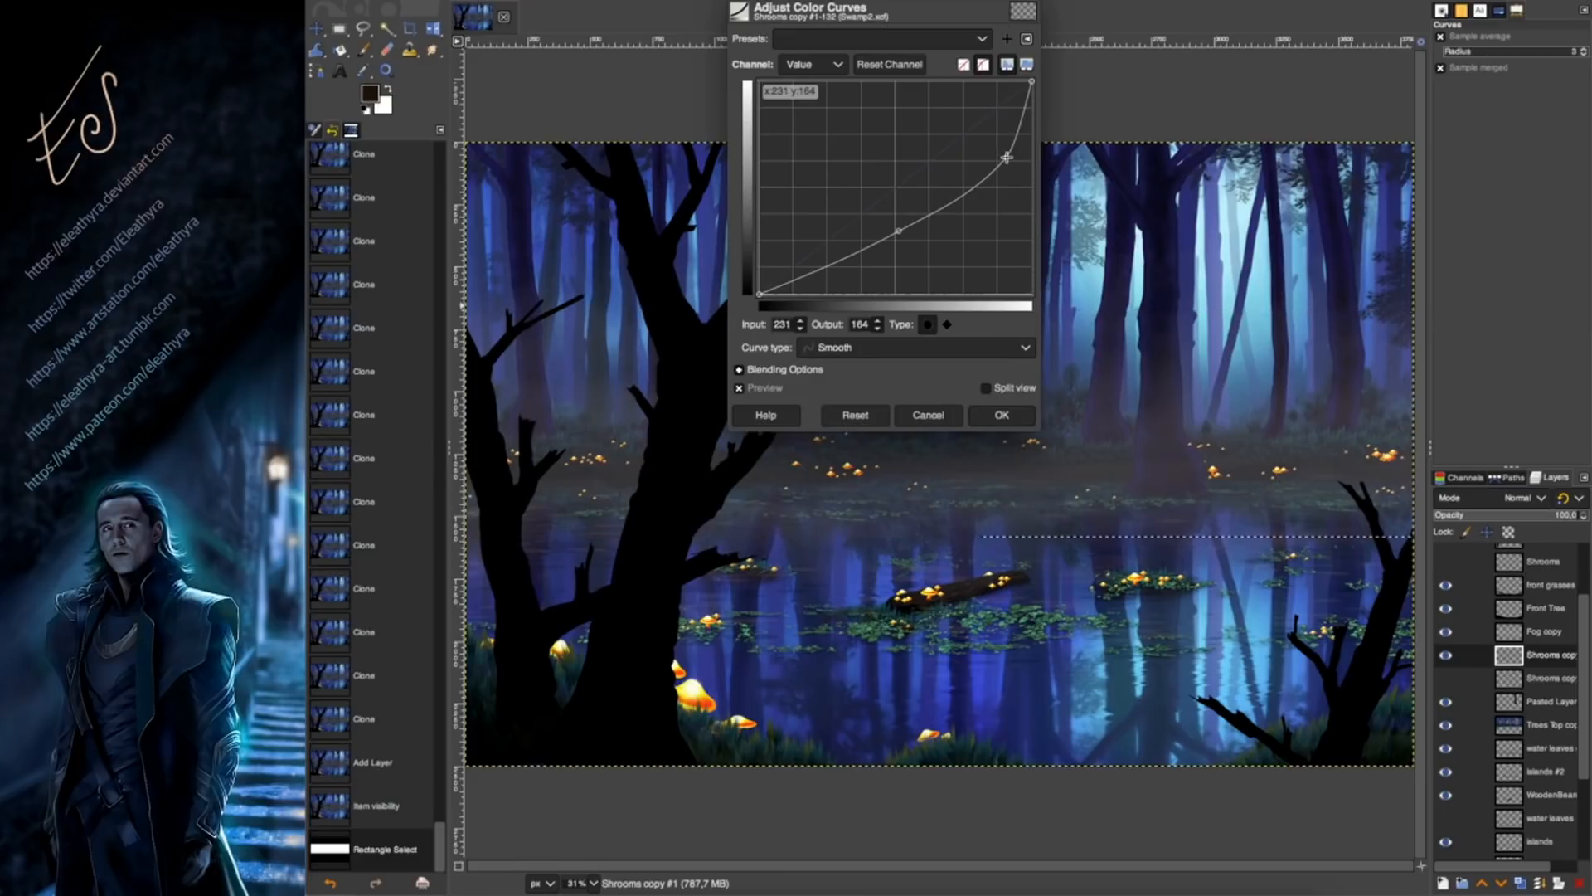
left_click(900, 231)
left_click(1002, 415)
Lower the brightness of the selected far-bank mushrooms to -51 and clear the selection.
left_click(679, 0)
left_click(746, 96)
left_click_drag(1269, 57, 1252, 58)
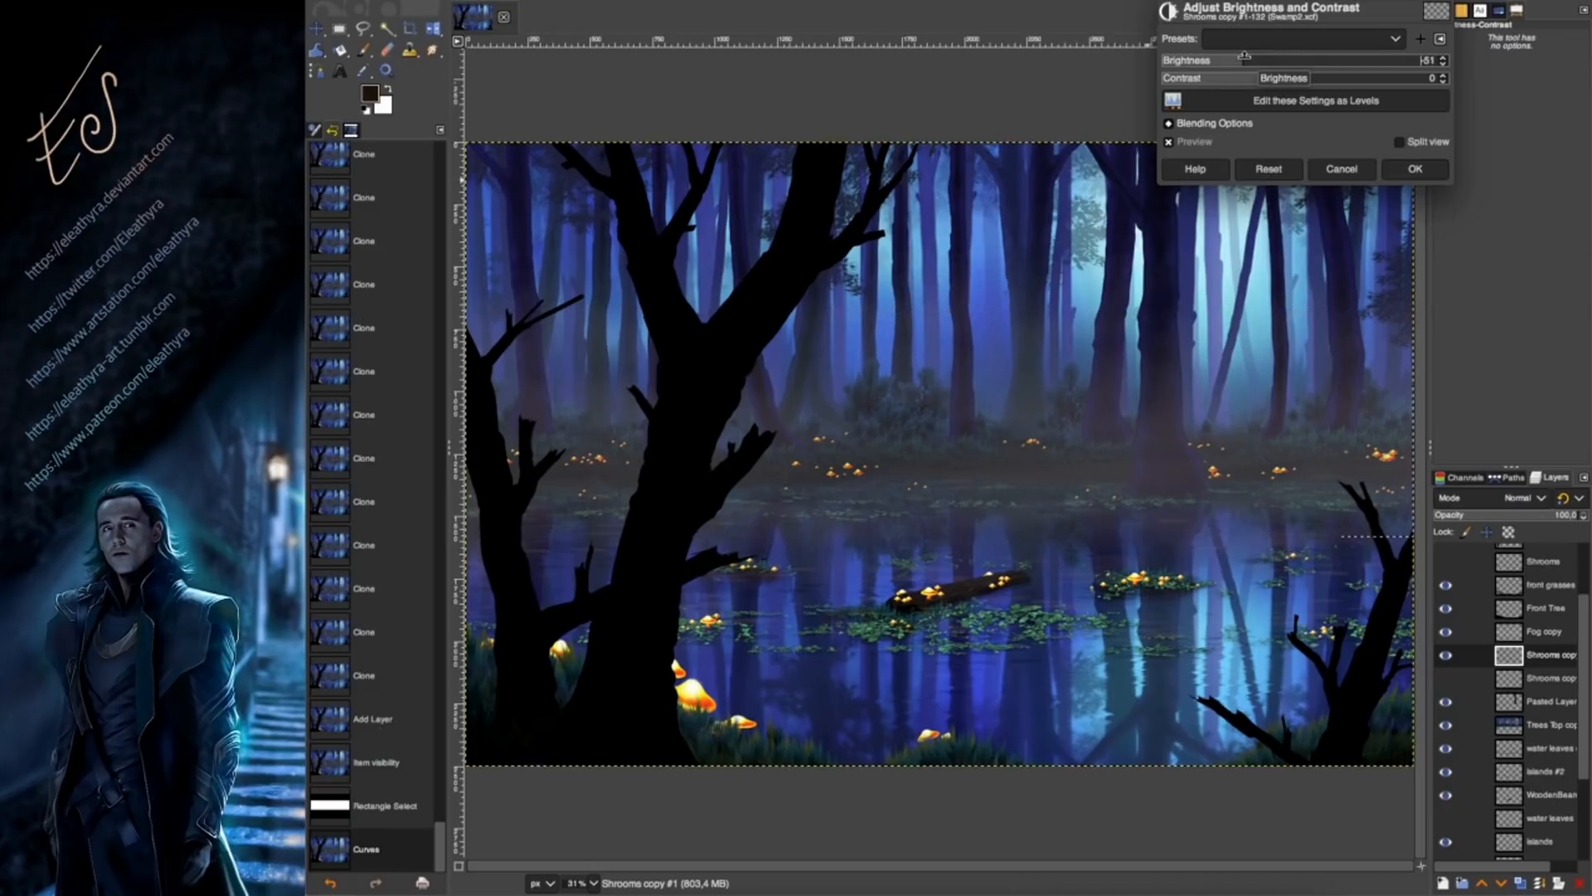
left_click(1418, 171)
left_click(503, 1)
left_click(518, 5)
Duplicate the Shrooms copy #1 layer and give the lower copy a Gaussian Blur of about 29 to create a glow.
left_click(1520, 884)
left_click(1536, 680)
left_click(768, 1)
mouse_move(780, 160)
left_click(1049, 178)
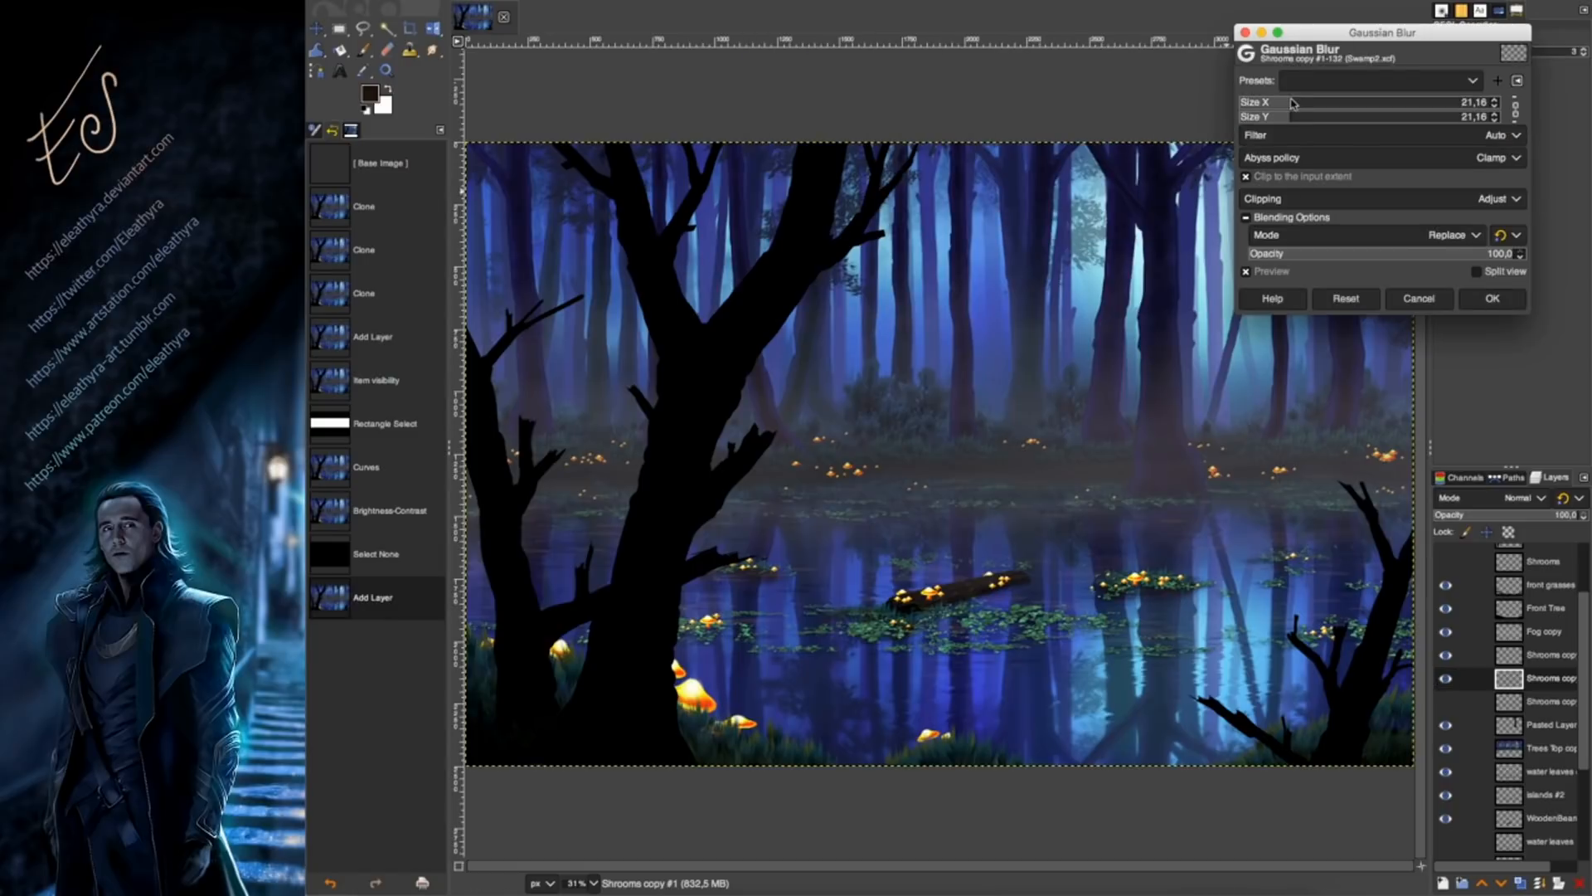
left_click_drag(1292, 103, 1312, 98)
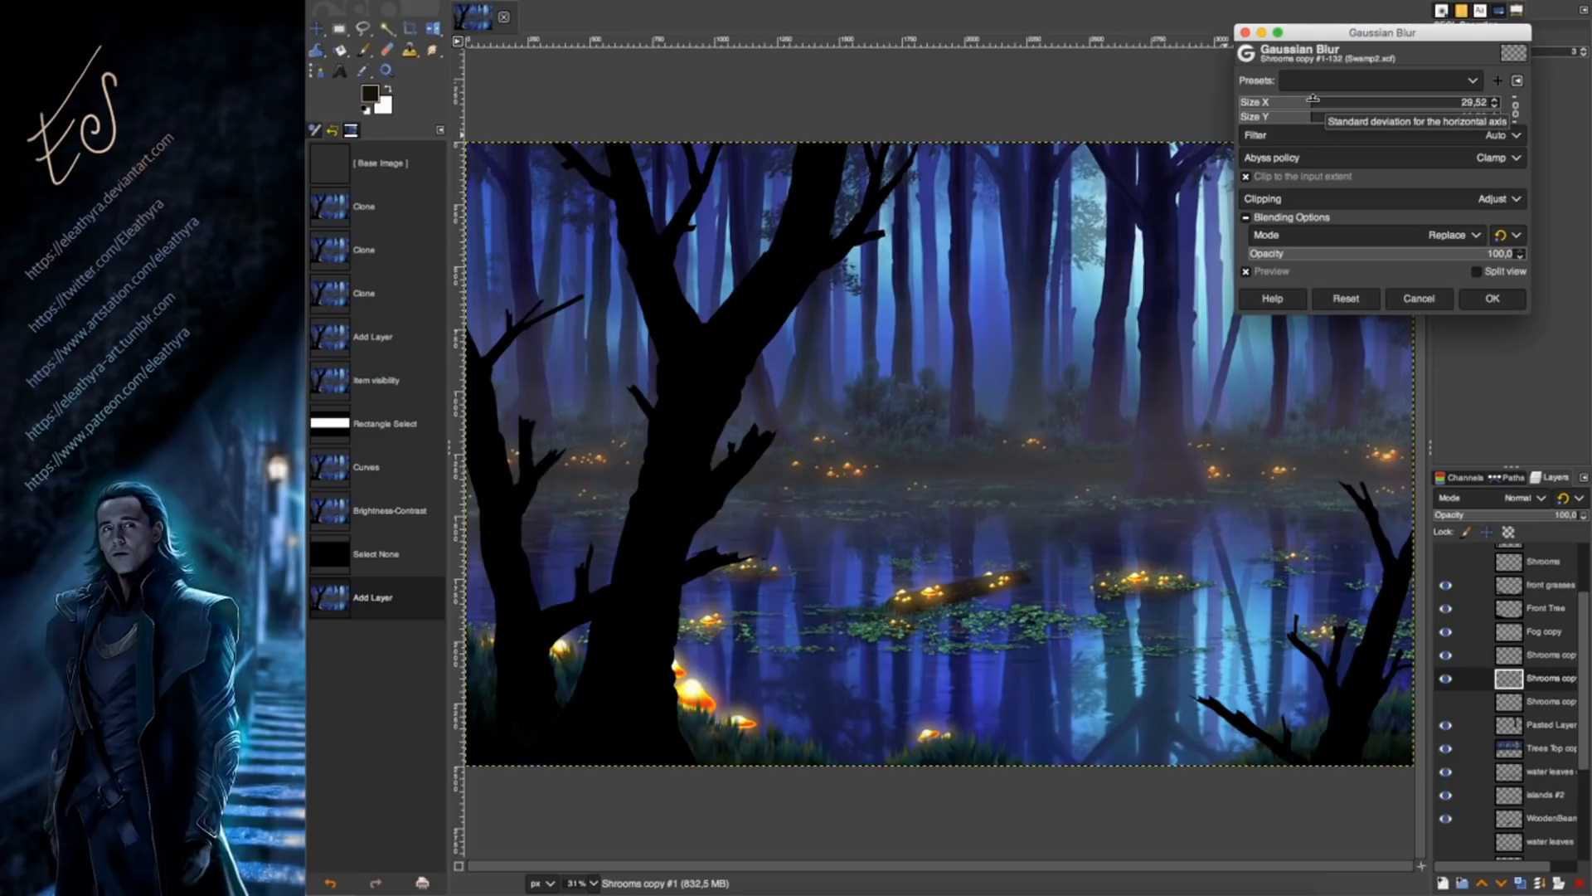
left_click_drag(1335, 95, 1310, 97)
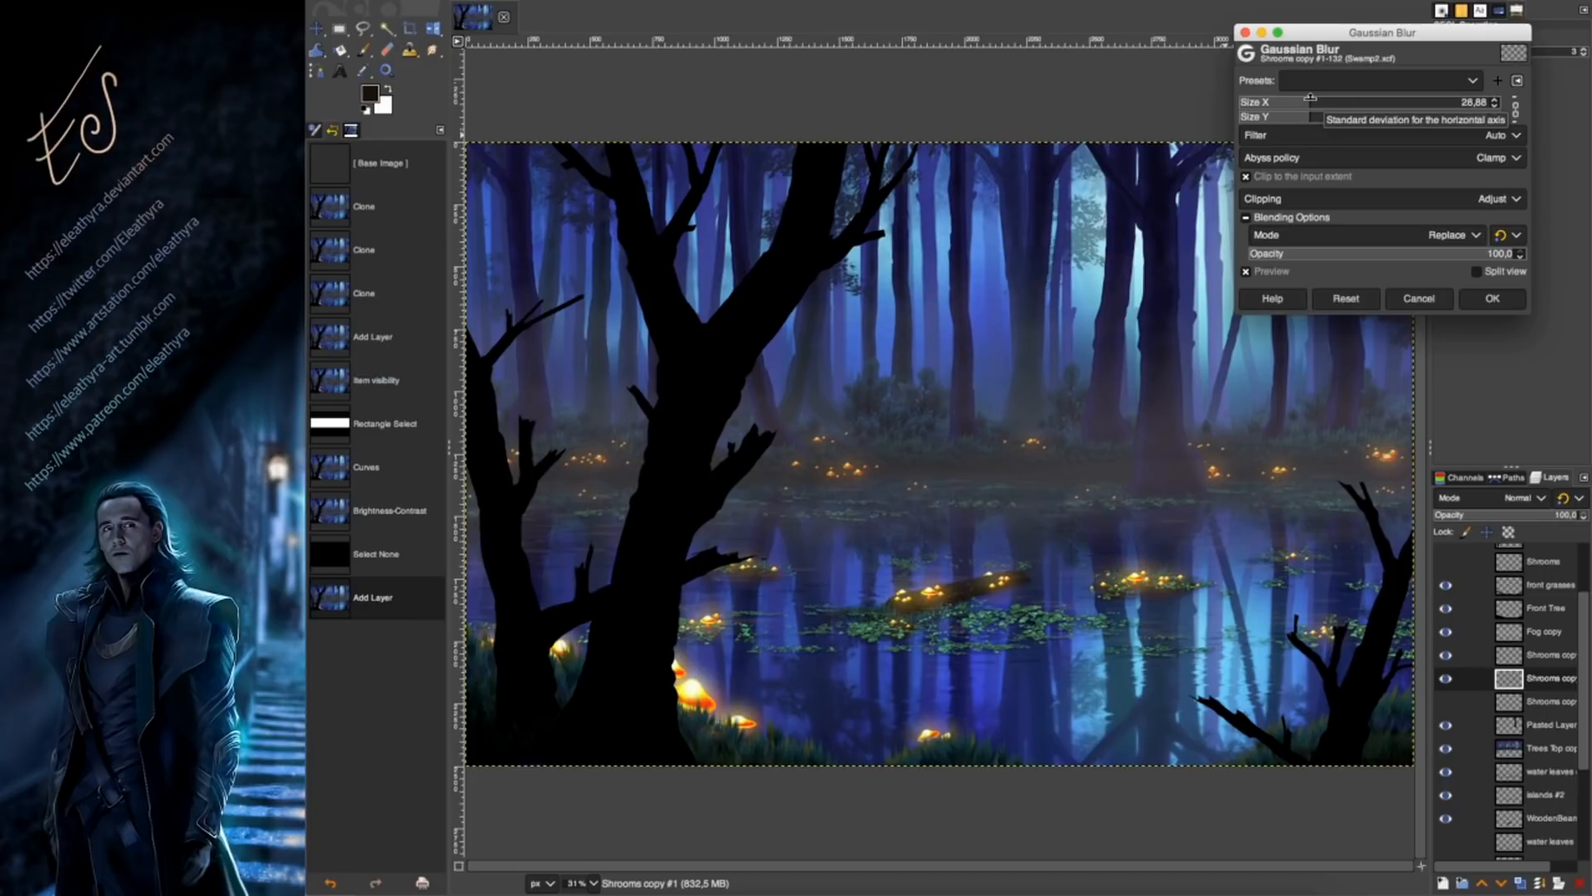
left_click(1492, 298)
Outline the foreground mushrooms with a free selection and apply Gaussian Blur to widen their glow.
left_click(366, 31)
mouse_move(1051, 716)
left_mouse_down()
mouse_move(463, 592)
mouse_move(1050, 706)
left_mouse_up()
key("Return")
left_click(788, 2)
mouse_move(802, 61)
left_click(1009, 78)
left_click(1324, 85)
left_click_drag(1324, 86, 1440, 76)
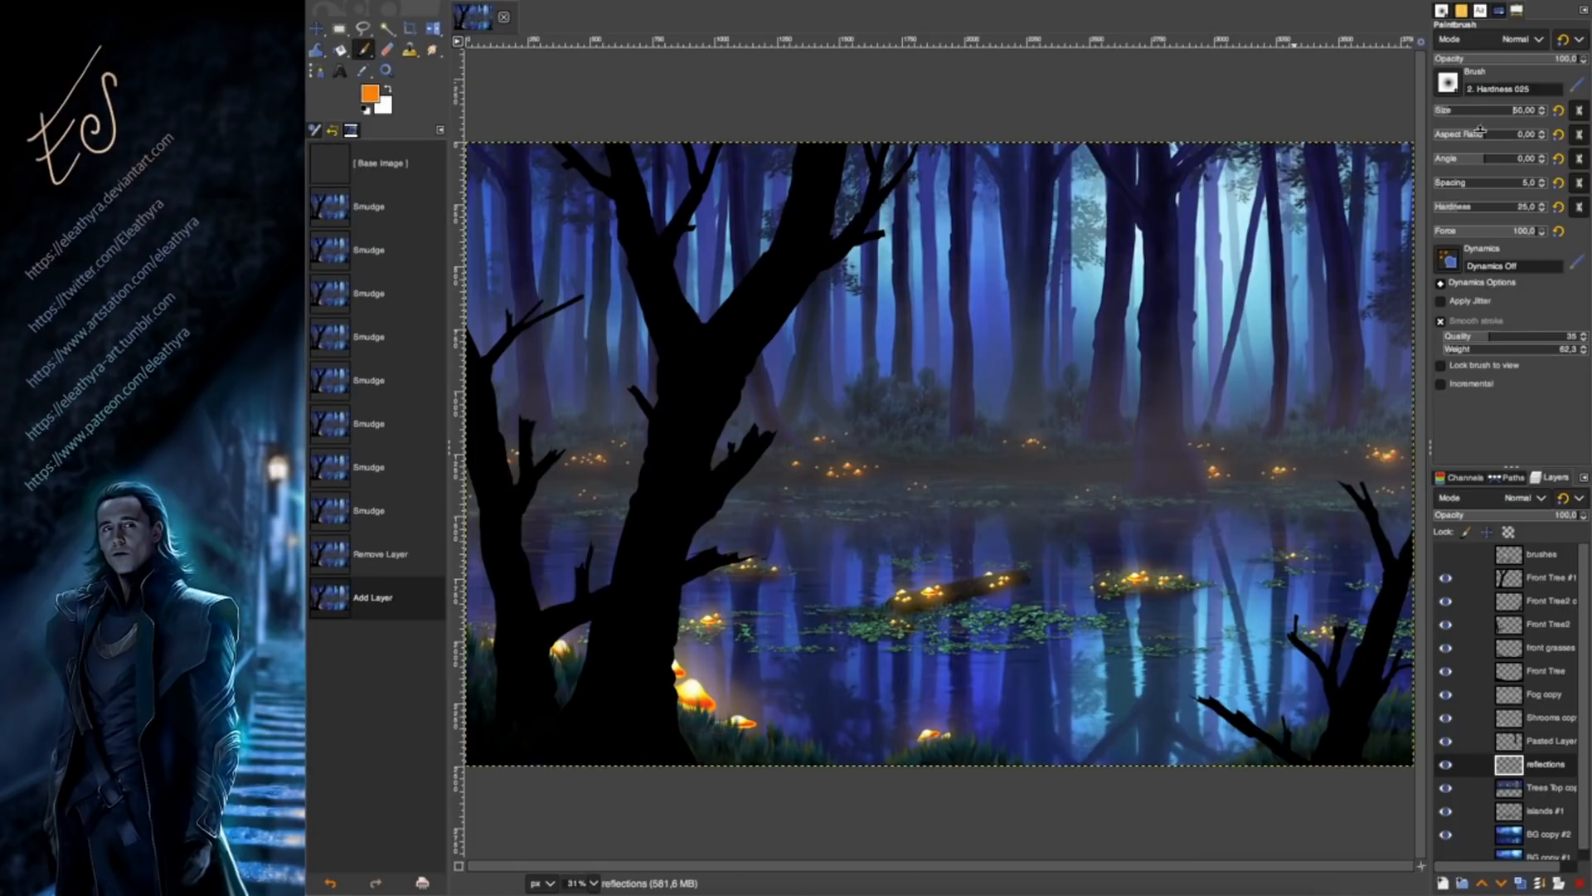
On the reflections layer, dab flat orange reflections above the bottom-bank mushroom with aspect ratio 18 and opacity 53.9.
left_click_drag(1149, 406, 1194, 414)
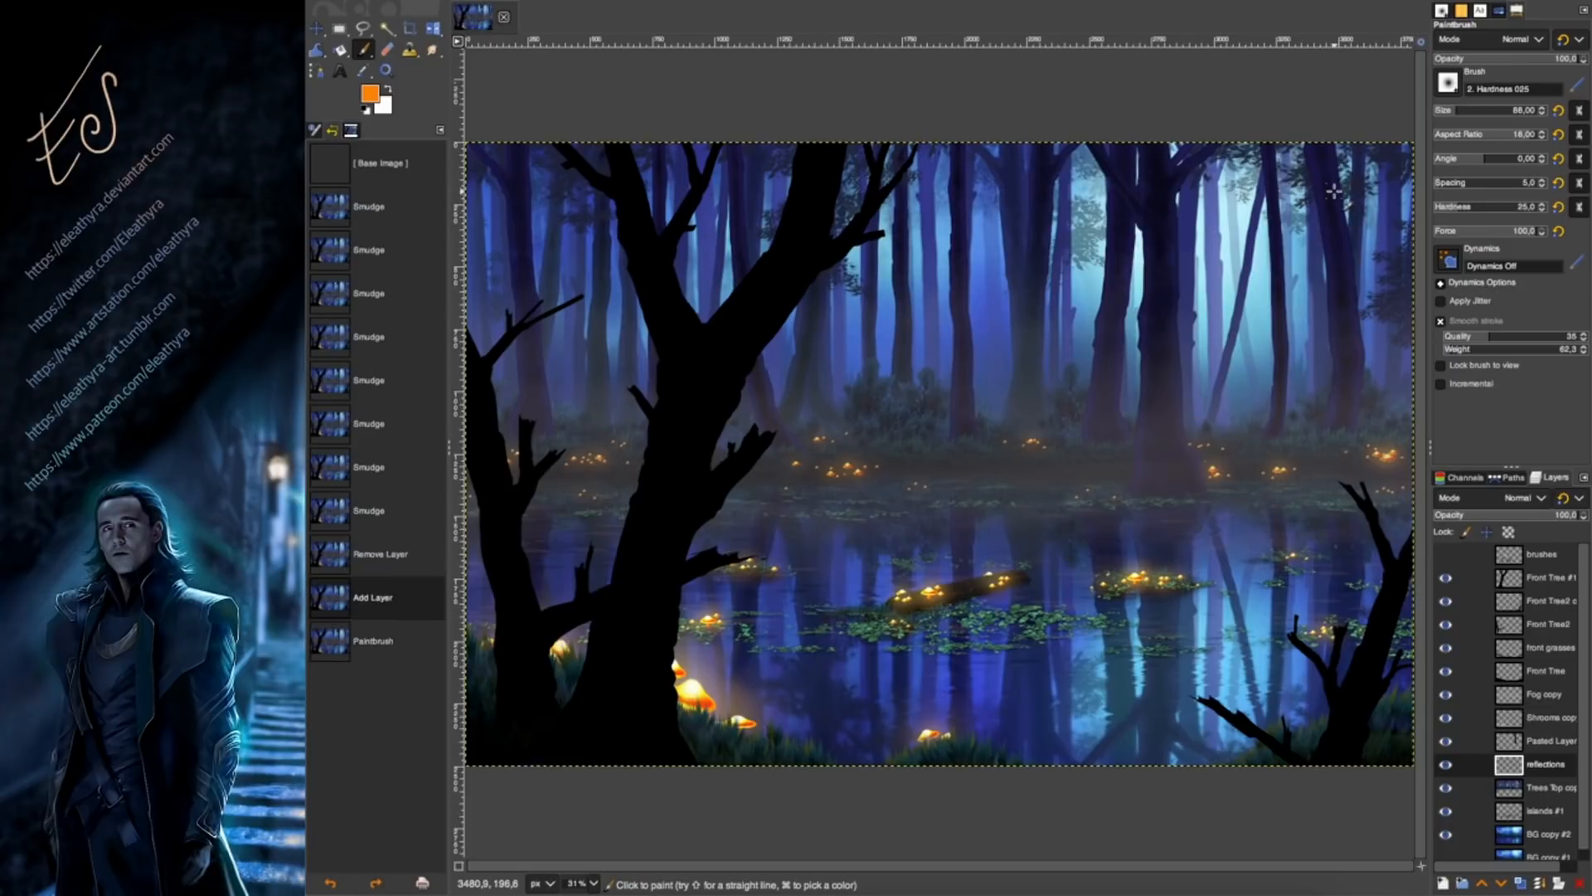
left_click(1511, 59)
left_click(931, 727)
left_click(934, 723)
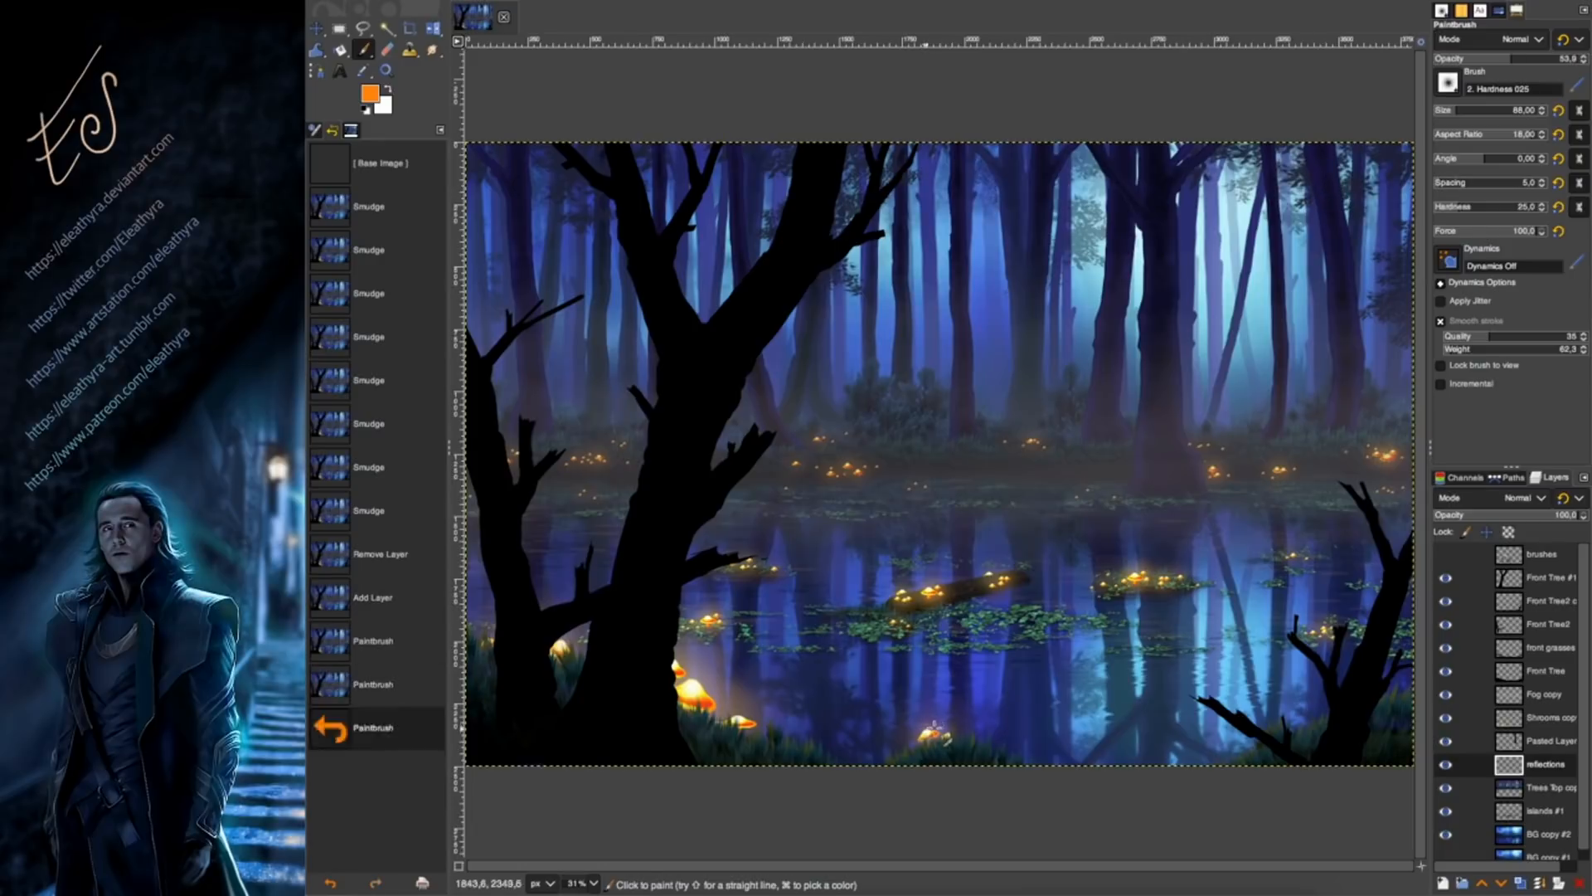
left_click(934, 720)
left_click(936, 717)
left_click(935, 714)
left_click(937, 710)
left_click(936, 708)
left_click(935, 715)
Dab orange reflections on the water beside the large mushrooms at the base of the big tree.
left_click(727, 689)
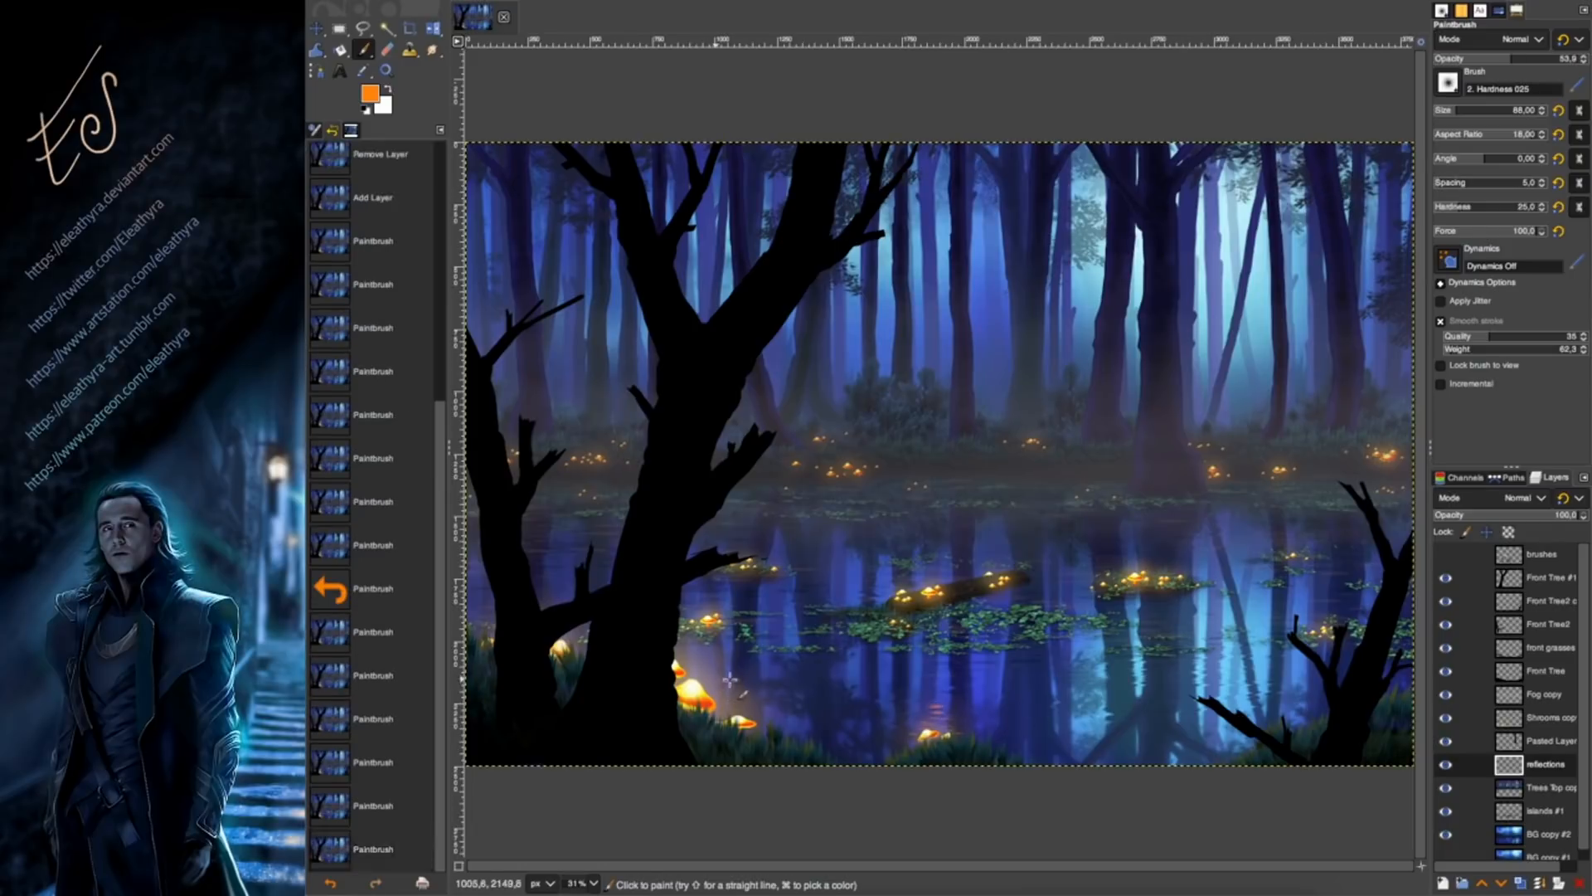
left_click(726, 690)
left_click(724, 693)
left_click(724, 695)
left_click(723, 697)
left_click(722, 699)
left_click(722, 699)
left_click(723, 698)
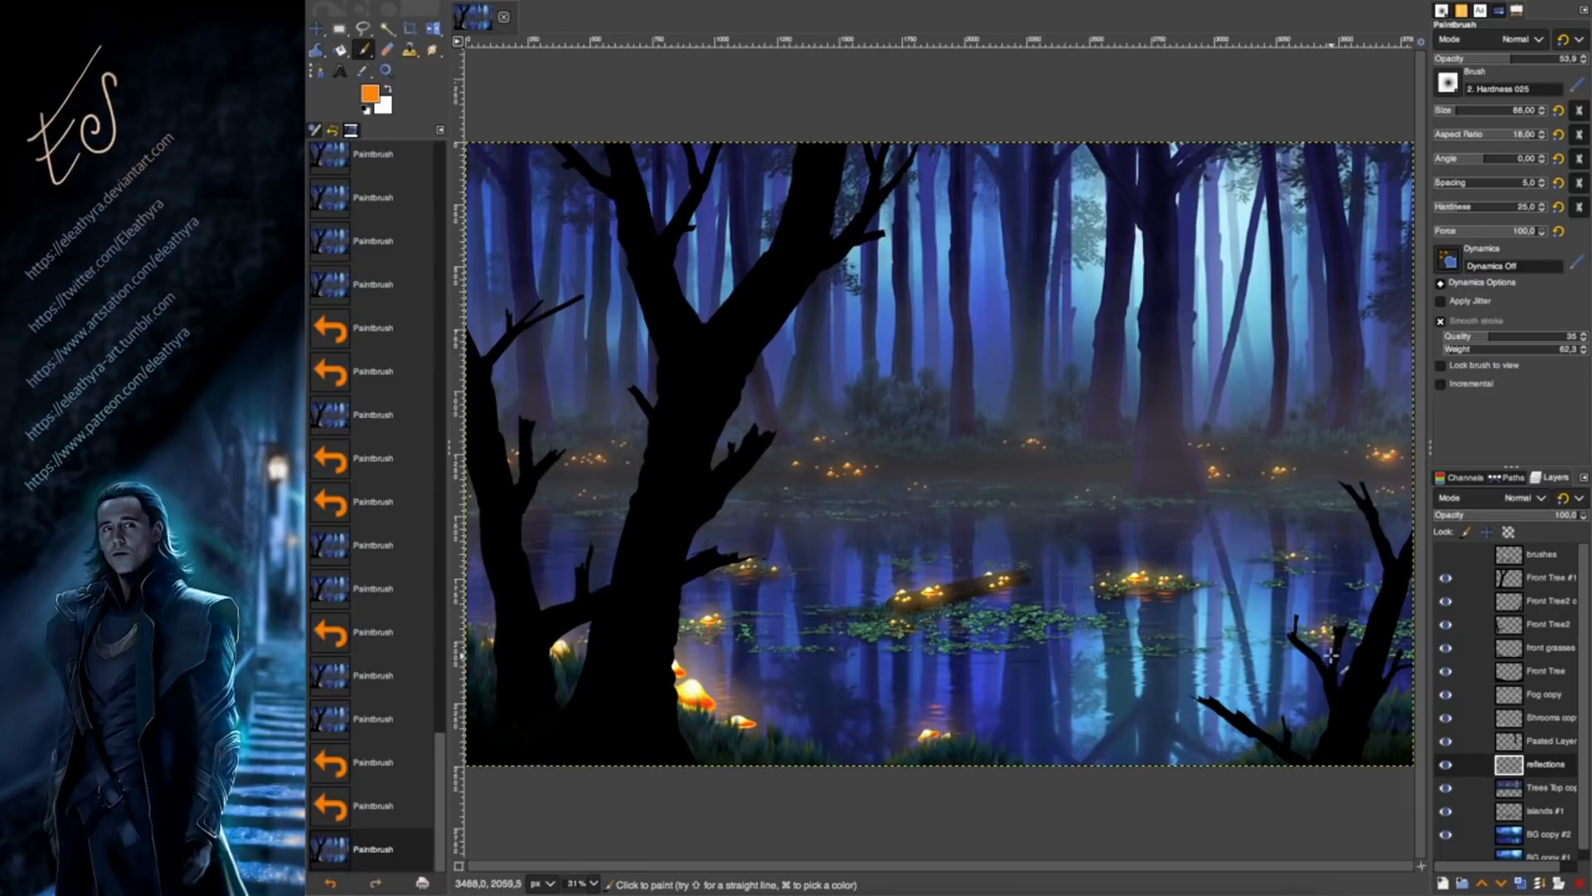
Lower the brush opacity to 27.8, dab fainter orange reflections below the island beside the big tree, and undo the latest strokes.
left_click(1474, 59)
left_click_drag(746, 575, 747, 590)
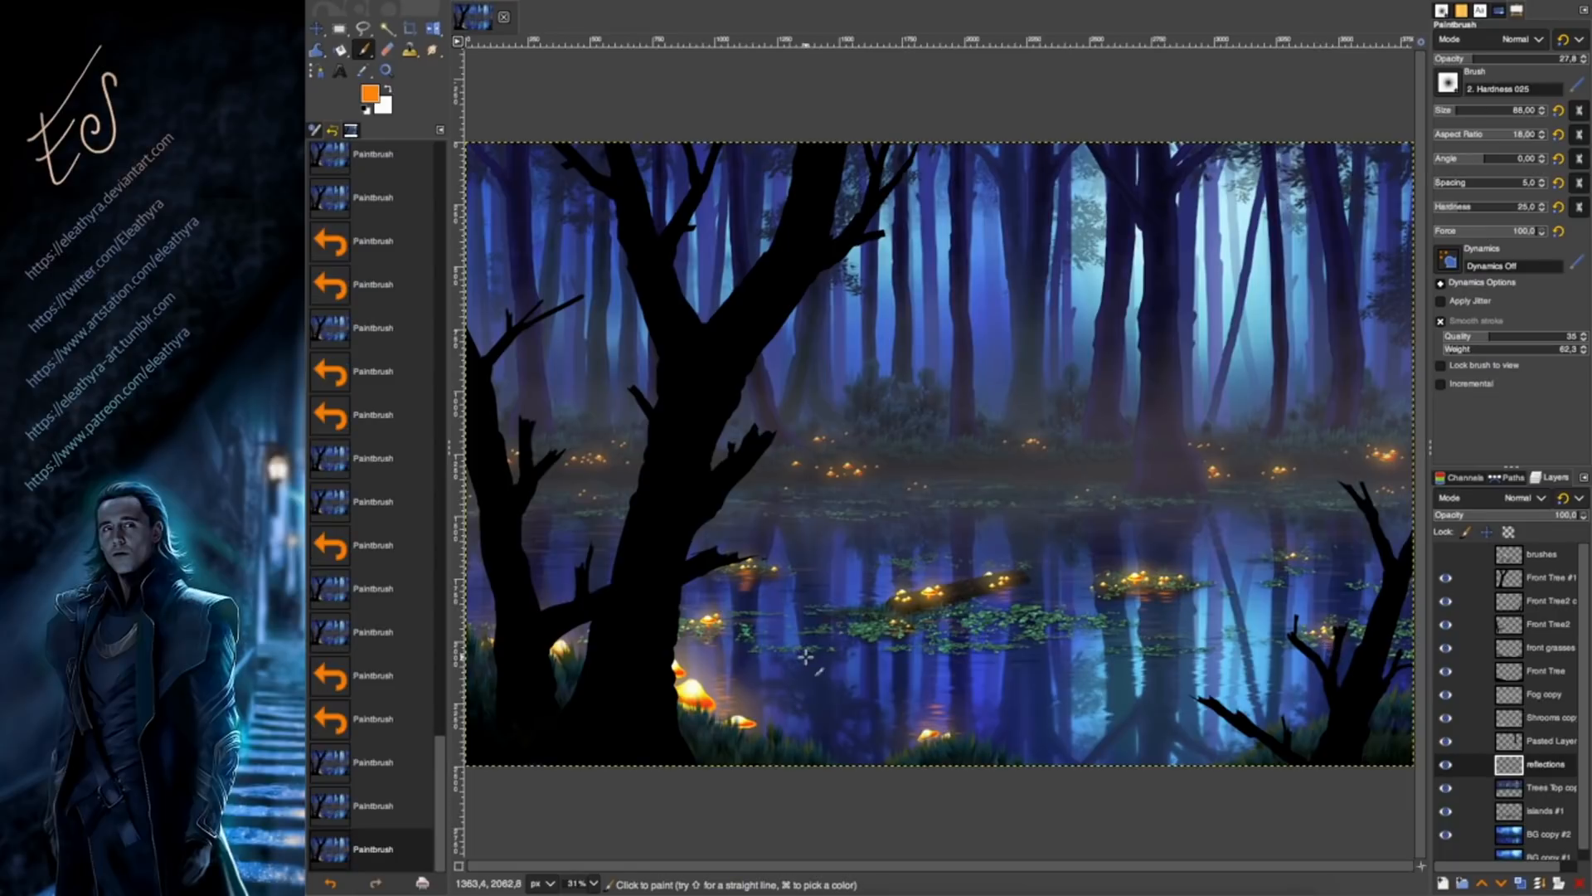
key("super+z")
key("super+z")
key("super+z")
key("super+z")
key("super+z")
key("super+z")
Try orange reflection dabs at brush size 35 in the water below the far-bank mushrooms, and undo them.
left_click(1449, 111)
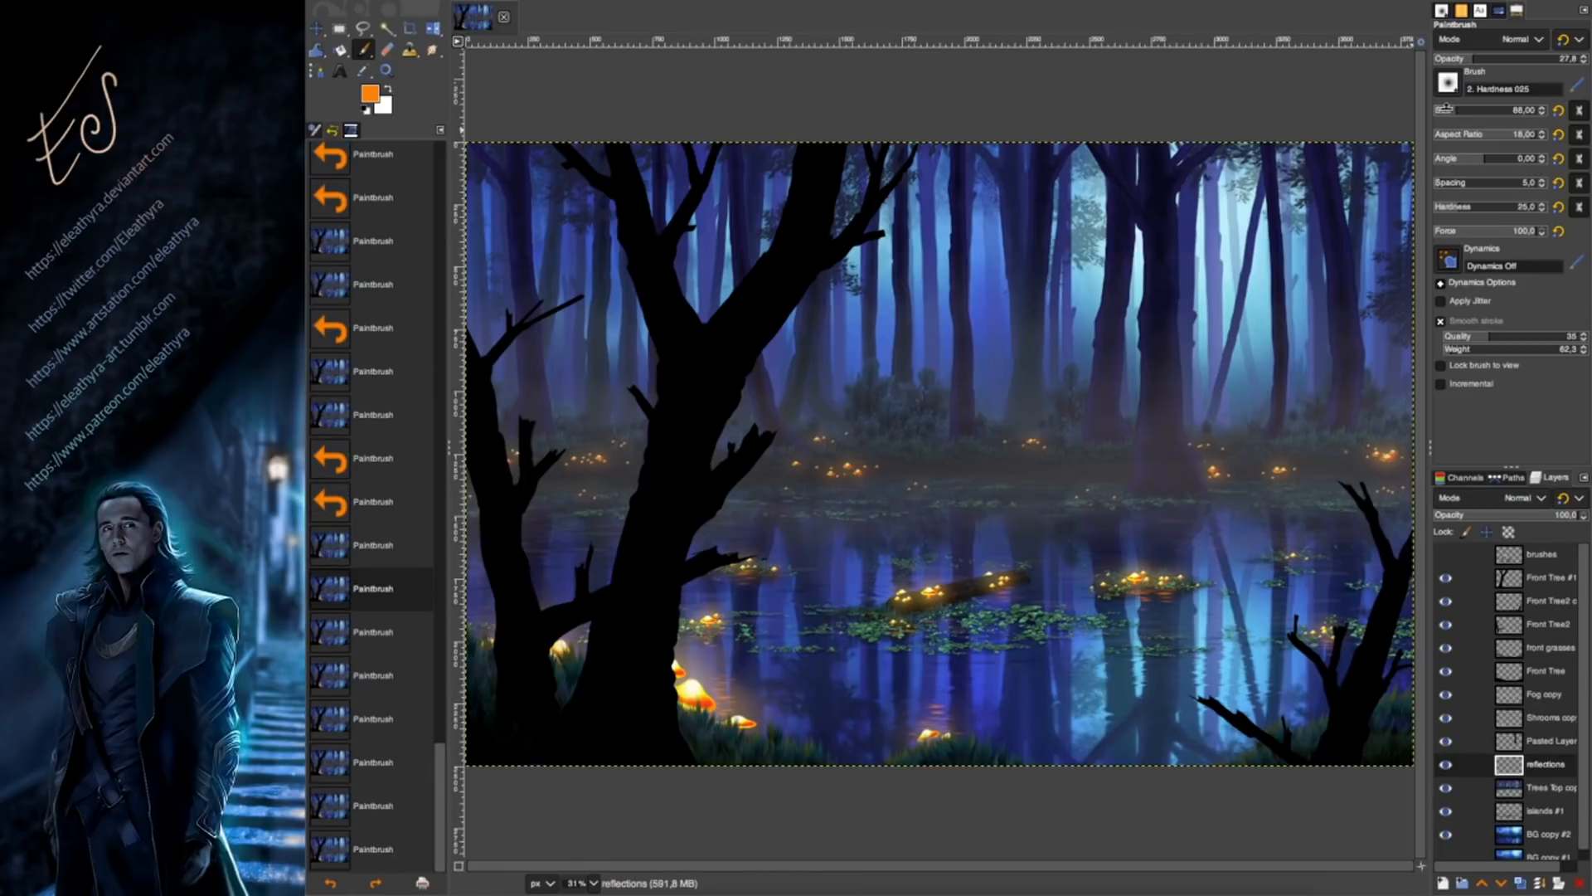
left_click(850, 487)
key("super+z")
left_click(844, 486)
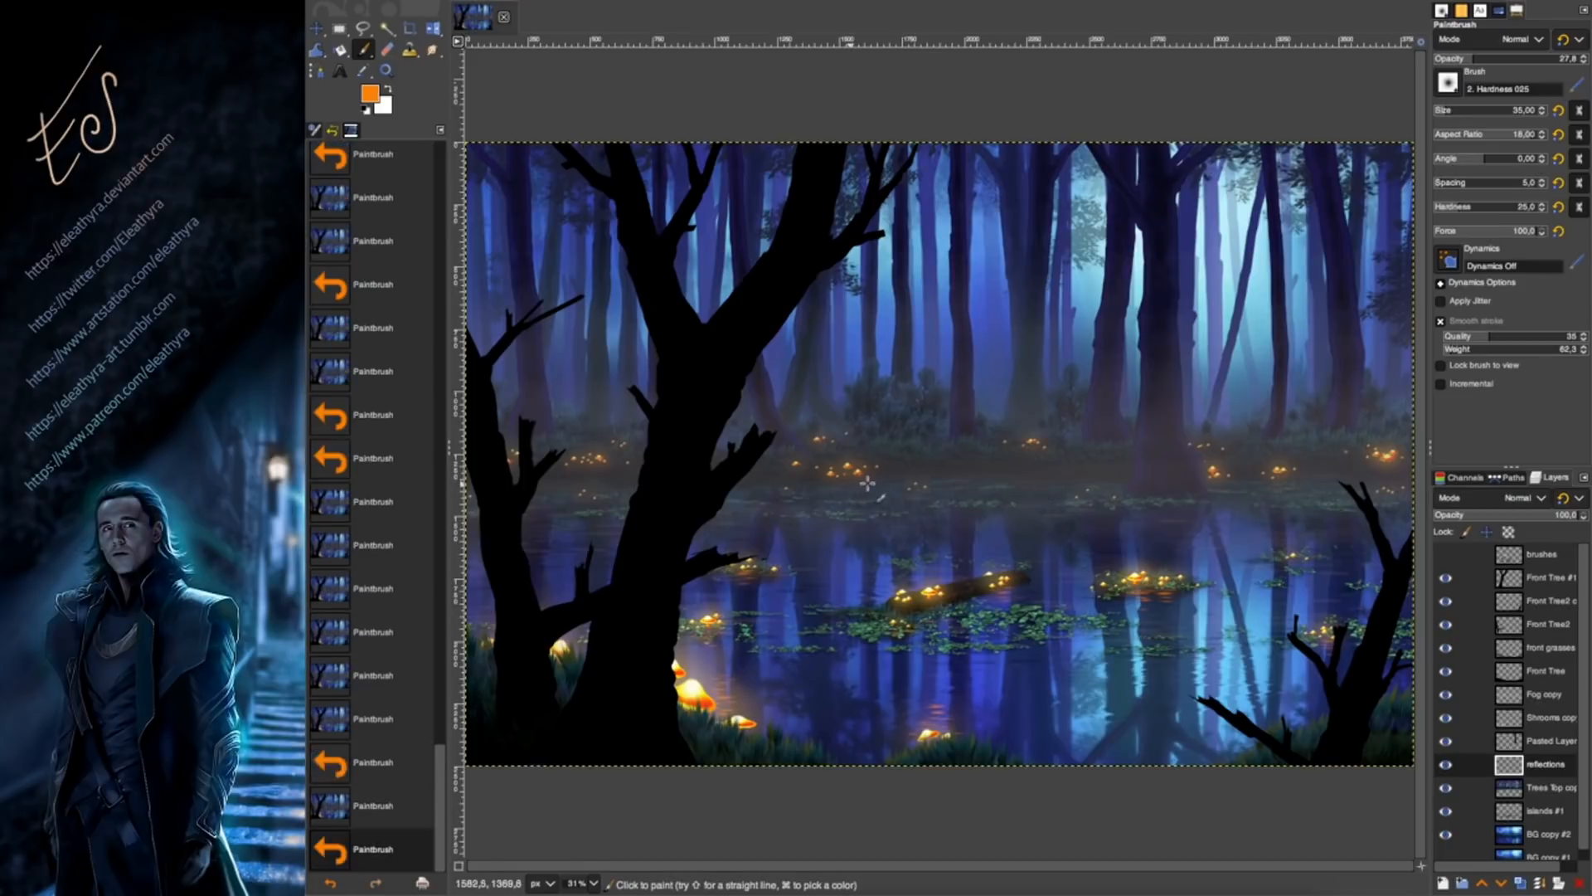
key("super+z")
key("super+z")
key("super+z")
key("super+z")
key("super+z")
key("super+z")
key("super+z")
key("super+z")
key("super+z")
key("super+z")
Dab faint orange reflections below the central far-bank mushroom cluster with brush size 53 and aspect ratio 20.
left_click(1452, 106)
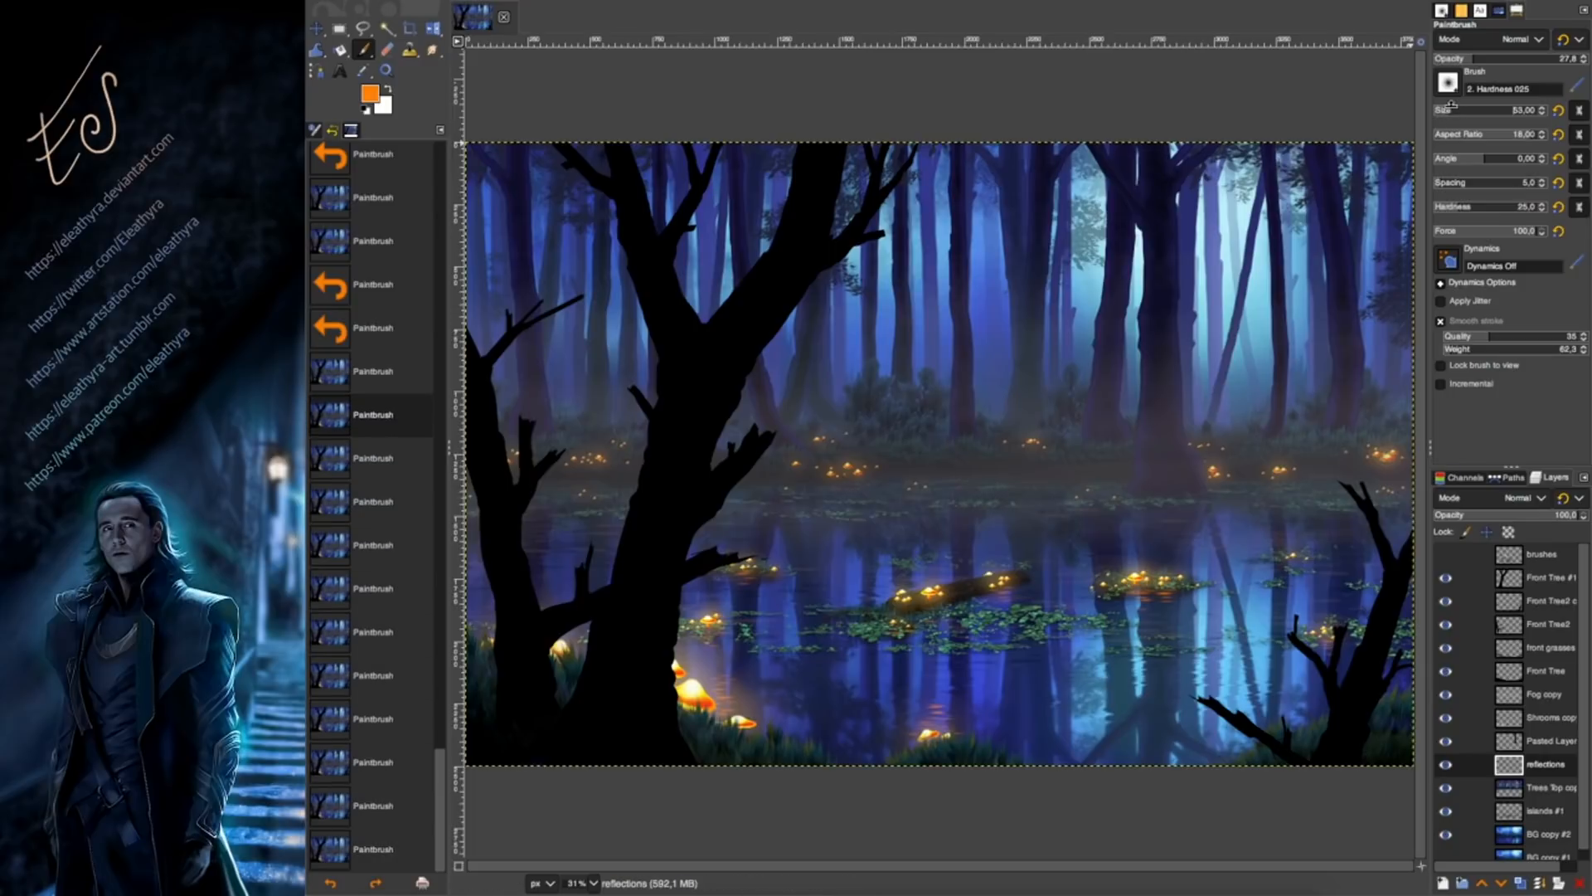
left_click(830, 483)
left_click(840, 484)
left_click(848, 486)
left_click(854, 486)
left_click(861, 488)
left_click(869, 490)
left_click(874, 491)
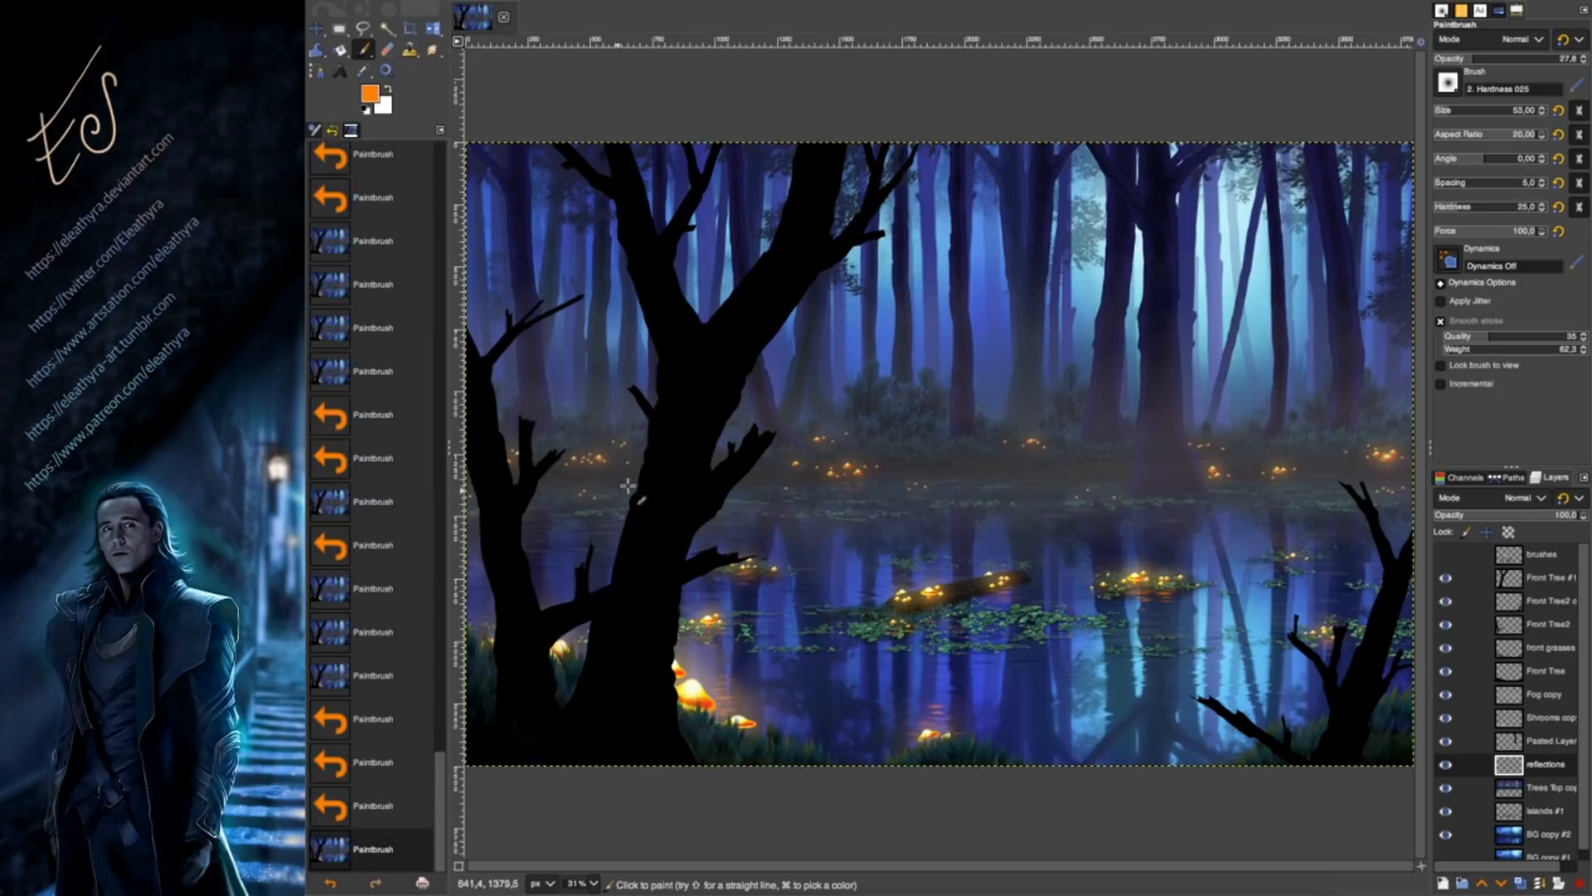
Dab faint orange reflections in the water below the far-bank mushrooms, mainly along the stretch right of the central trunk.
left_click(582, 502)
left_click(595, 501)
left_click(854, 502)
left_click(1219, 487)
left_click(1228, 496)
left_click(1236, 489)
left_click(1245, 484)
left_click(1281, 481)
left_click(1387, 470)
left_click(1294, 486)
left_click(1298, 488)
left_click(1373, 477)
left_click(1393, 489)
left_click(1402, 509)
left_click(1382, 501)
left_click(1398, 481)
left_click(1398, 488)
left_click(1403, 493)
Dab faint orange reflections below the mushrooms on the two small islands near the right-hand dead tree.
left_click(1292, 562)
left_click(1301, 564)
left_click(1311, 564)
left_click(1319, 640)
left_click(1325, 642)
left_click(1310, 642)
Build up orange reflections below the central far-bank mushroom cluster and the cluster between the two left trees.
left_click(841, 487)
left_click(848, 493)
left_click(854, 494)
left_click(864, 494)
left_click(872, 494)
left_click(855, 486)
left_click(844, 480)
left_click(846, 476)
left_click(594, 506)
left_click(589, 501)
left_click(584, 499)
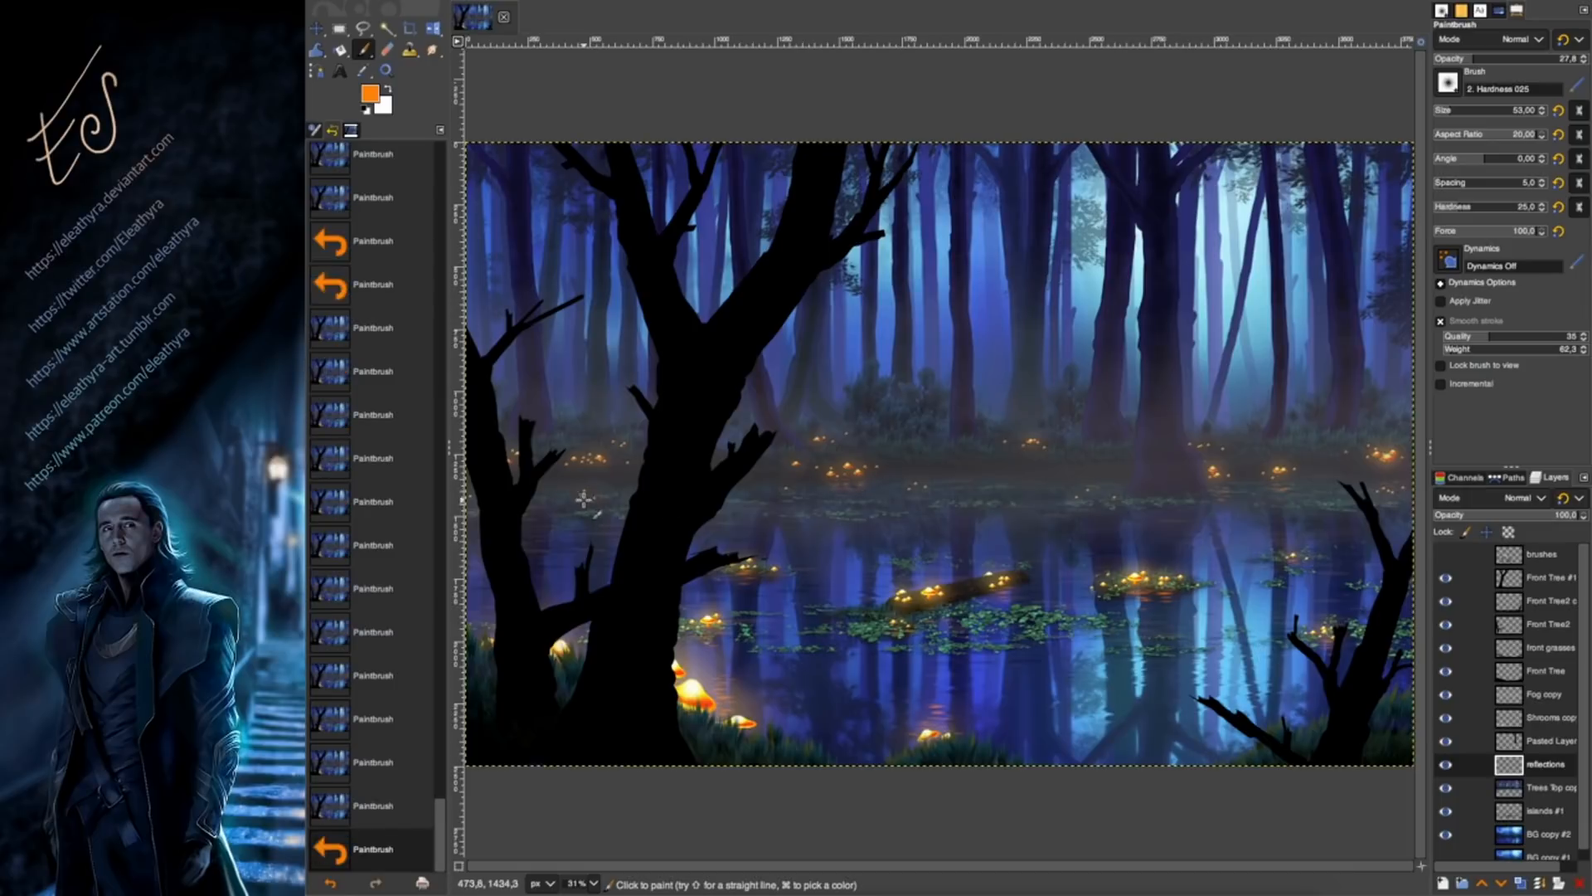
Add more orange reflection dabs below the right-hand far-bank clusters and on the water beside the mushroom island right of the log.
left_click(1403, 499)
left_click(1397, 498)
left_click(1286, 487)
left_click(1279, 489)
left_click(1222, 489)
left_click(1218, 494)
left_click(1216, 496)
left_click(1171, 578)
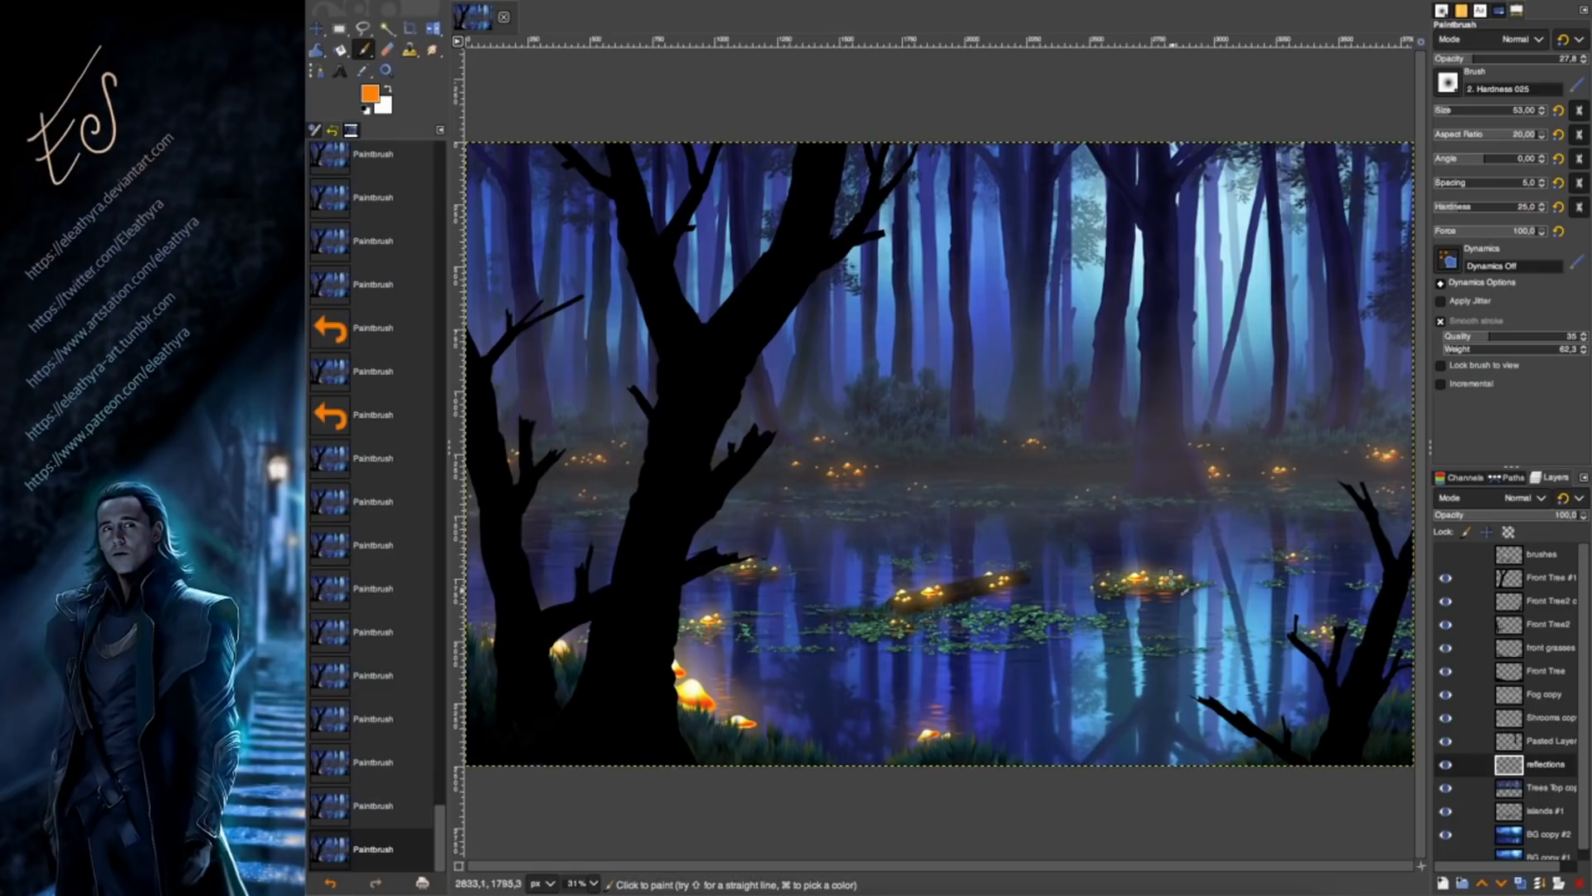
Dab a lower row of faint orange reflections on the water between the two left foreground trees.
left_click(567, 519)
left_click(575, 517)
left_click(583, 516)
left_click(590, 516)
left_click(596, 518)
left_click(603, 519)
left_click(608, 520)
left_click(524, 521)
left_click(529, 535)
Dab orange light around the mushrooms by the base of the left foreground tree.
left_click(570, 637)
left_click(566, 632)
left_click(560, 628)
left_click(491, 615)
left_click(488, 613)
left_click(492, 611)
left_click(495, 606)
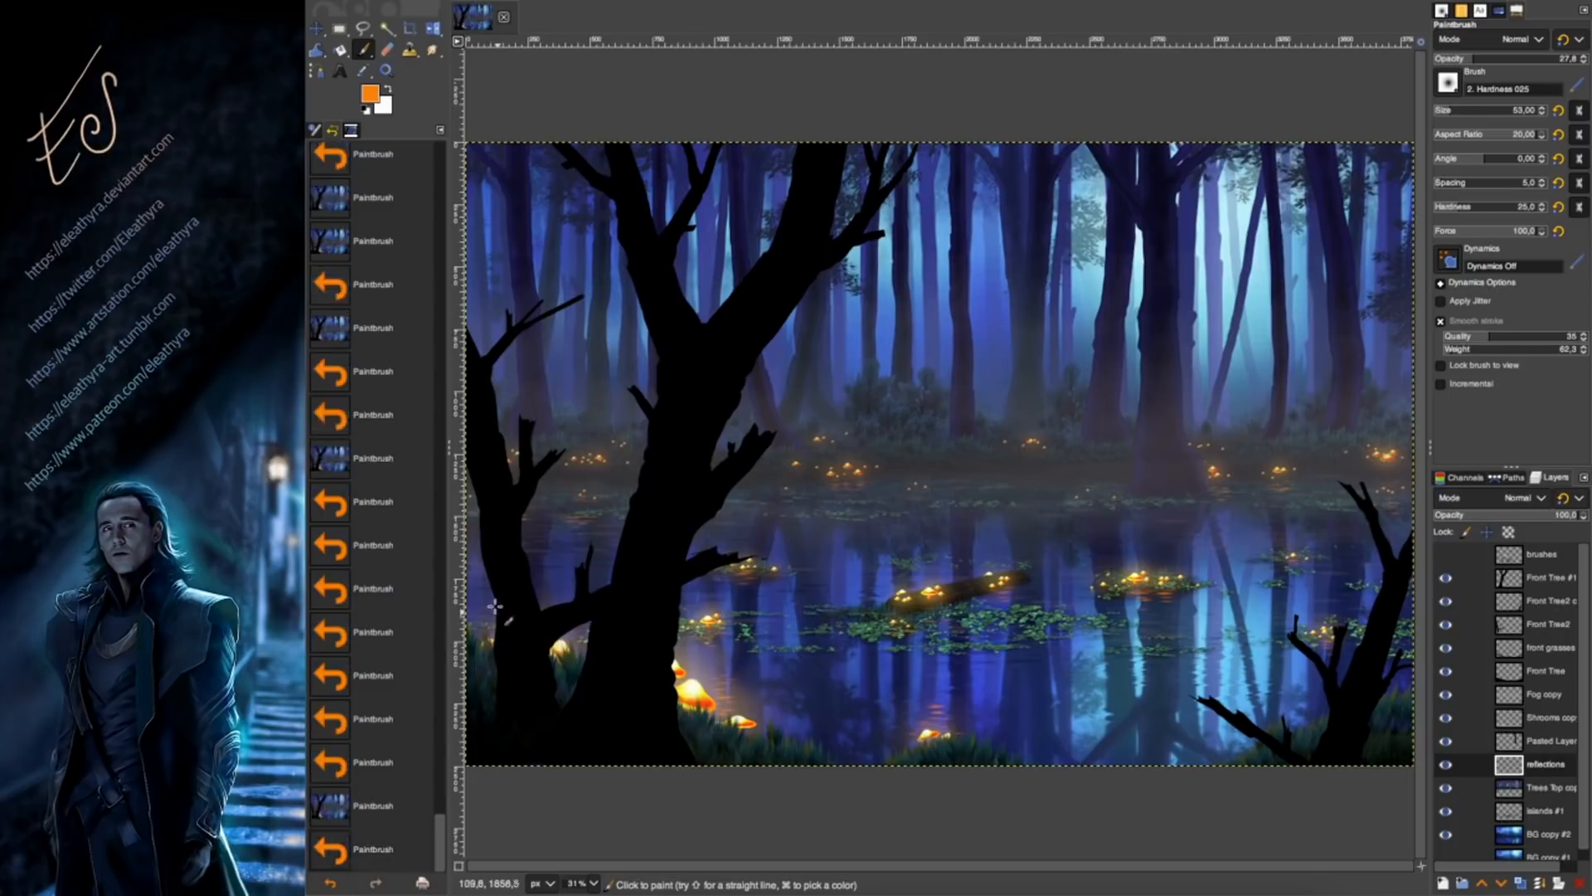
Dab orange light over the large glowing mushrooms at the base of the big tree.
left_click(884, 622)
left_click(682, 660)
left_click(688, 669)
left_click(705, 701)
left_click(715, 705)
left_click(726, 712)
left_click(734, 711)
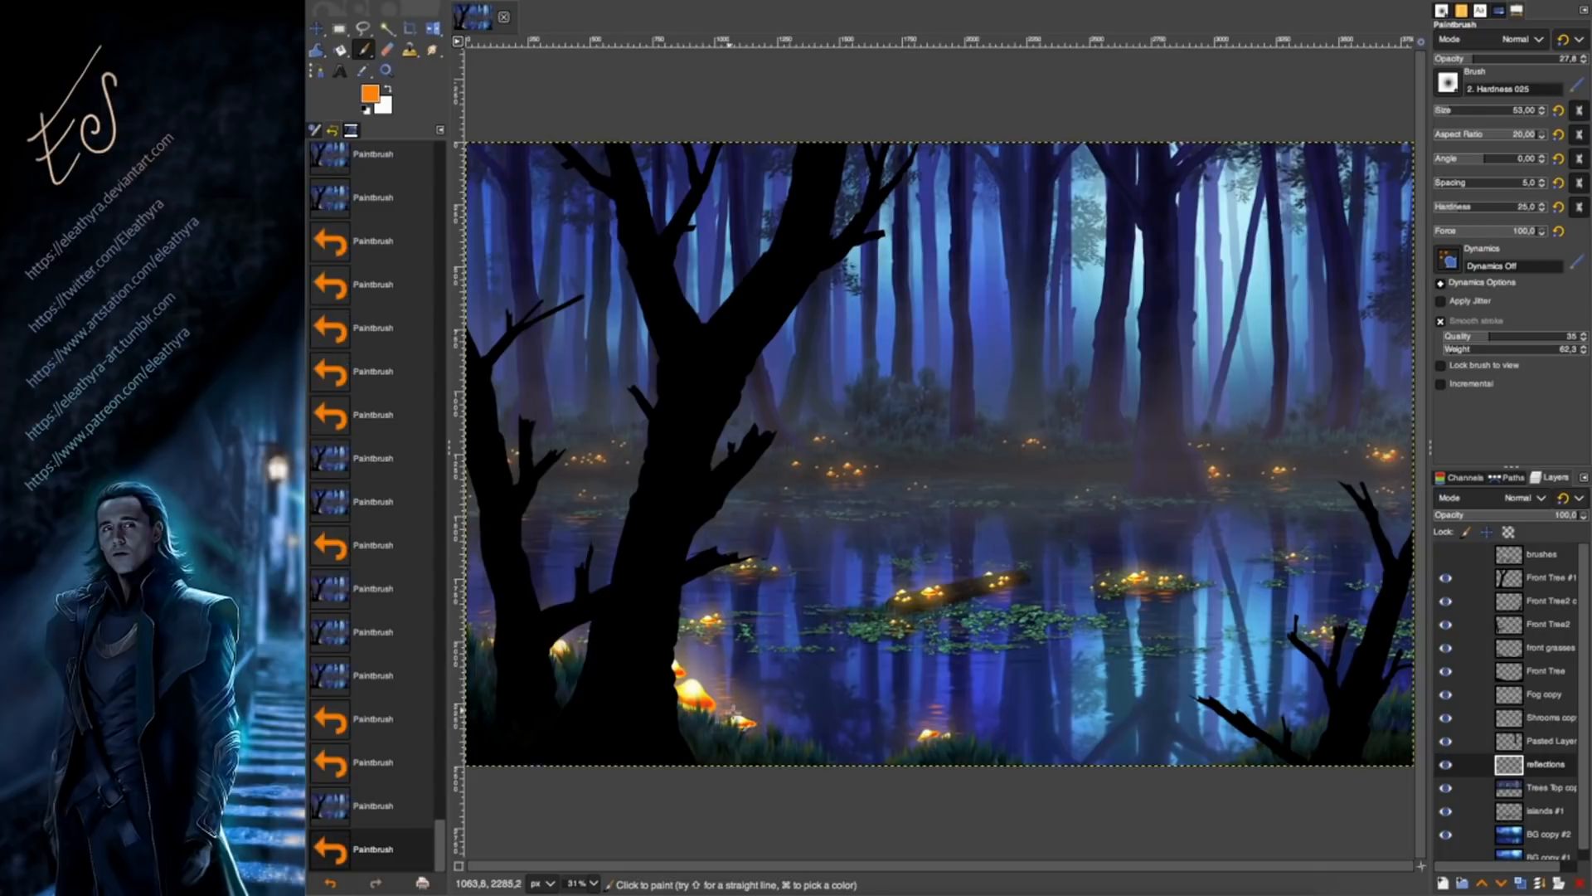
left_click(737, 714)
left_click(743, 717)
left_click(749, 718)
Dab orange reflections above the foreground bank mushrooms, on the water near the right edge and by the small right-hand island.
left_click(927, 723)
left_click(936, 722)
left_click(1376, 520)
left_click(1383, 521)
left_click(1390, 521)
left_click(1291, 567)
Dab faint orange reflections at the far waterline, left of the wide central-right trunk and right of the central mushroom cluster.
left_click(1093, 501)
left_click(1080, 502)
left_click(1068, 505)
left_click(1070, 505)
left_click(1075, 503)
left_click(923, 491)
left_click(909, 493)
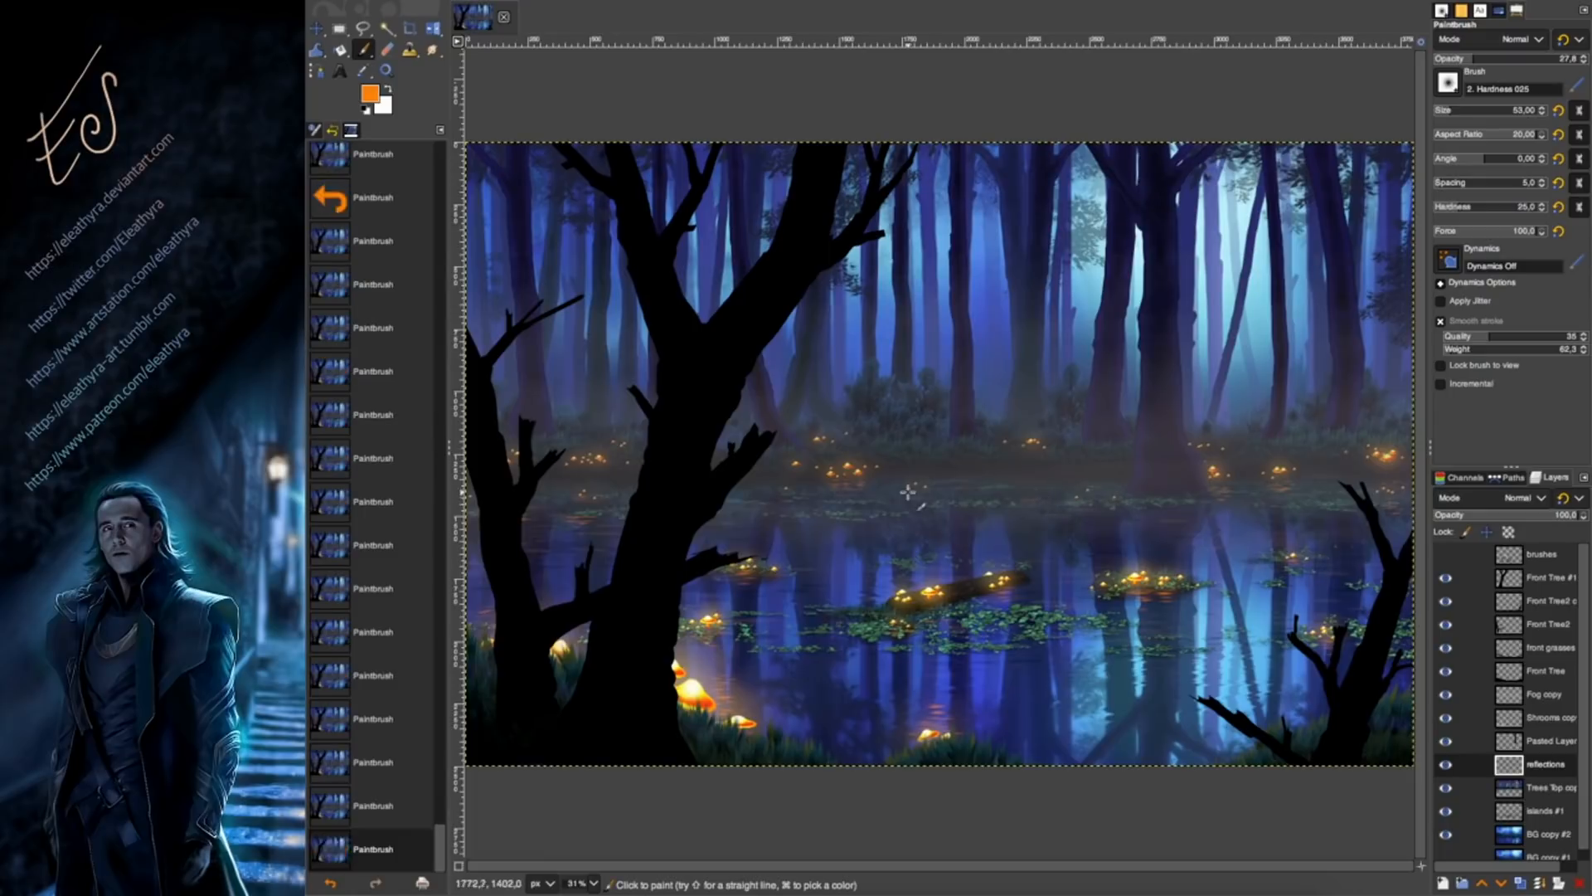
Soften the reflections along the central and left water and near the foreground bank using the Eraser at size 309, aspect ratio 0.
key("shift+e")
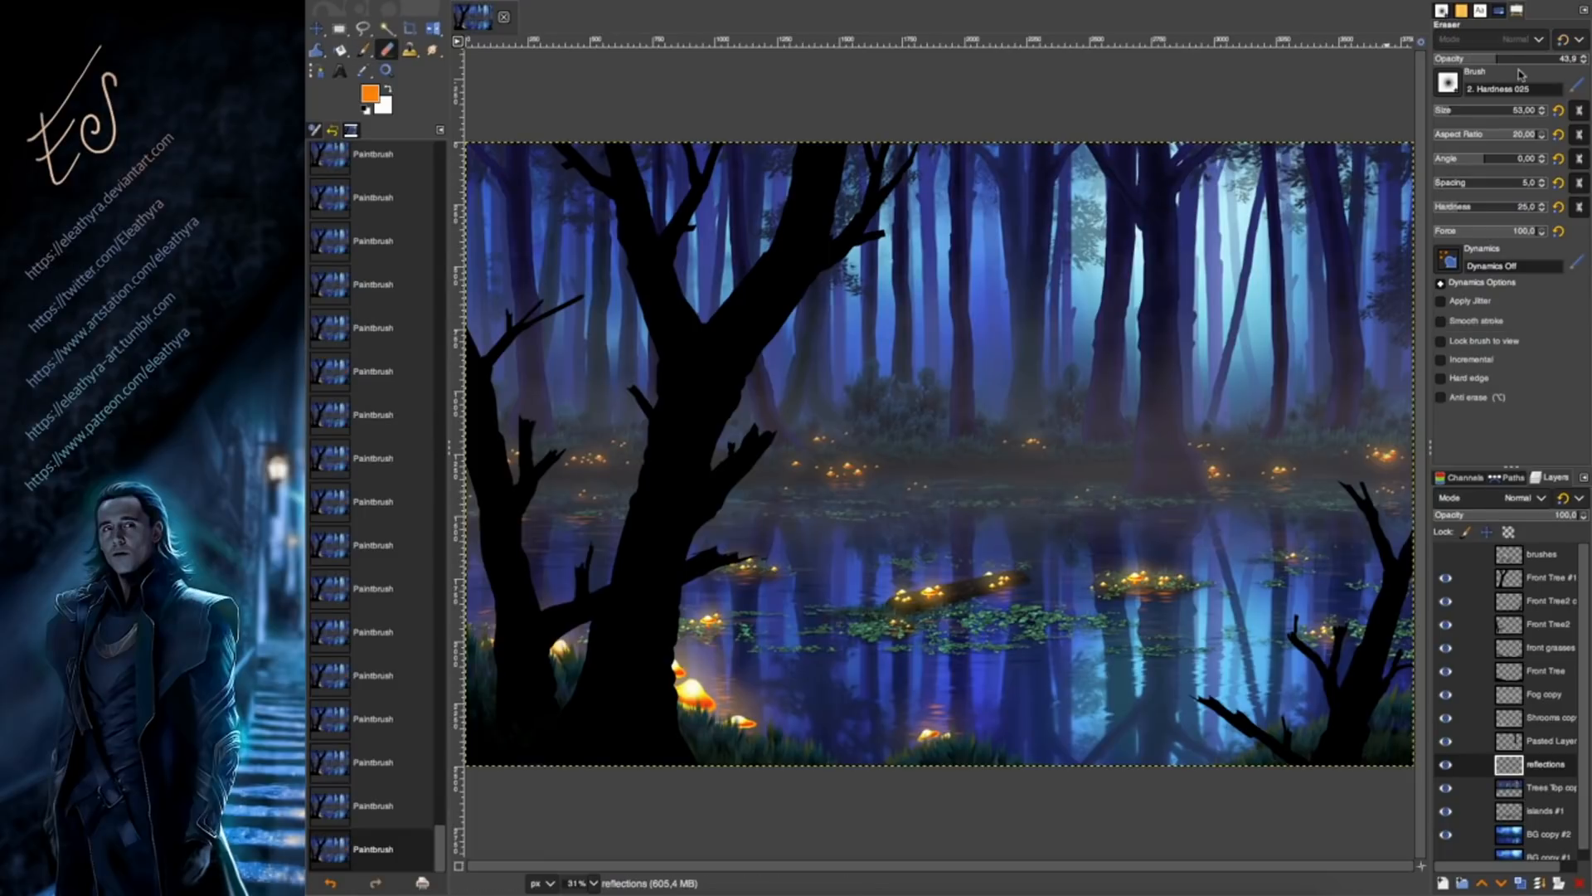
left_click(1484, 109)
left_click(875, 493)
left_click(816, 495)
left_click(806, 497)
left_click(617, 518)
left_click(611, 524)
left_click(716, 582)
left_click(890, 720)
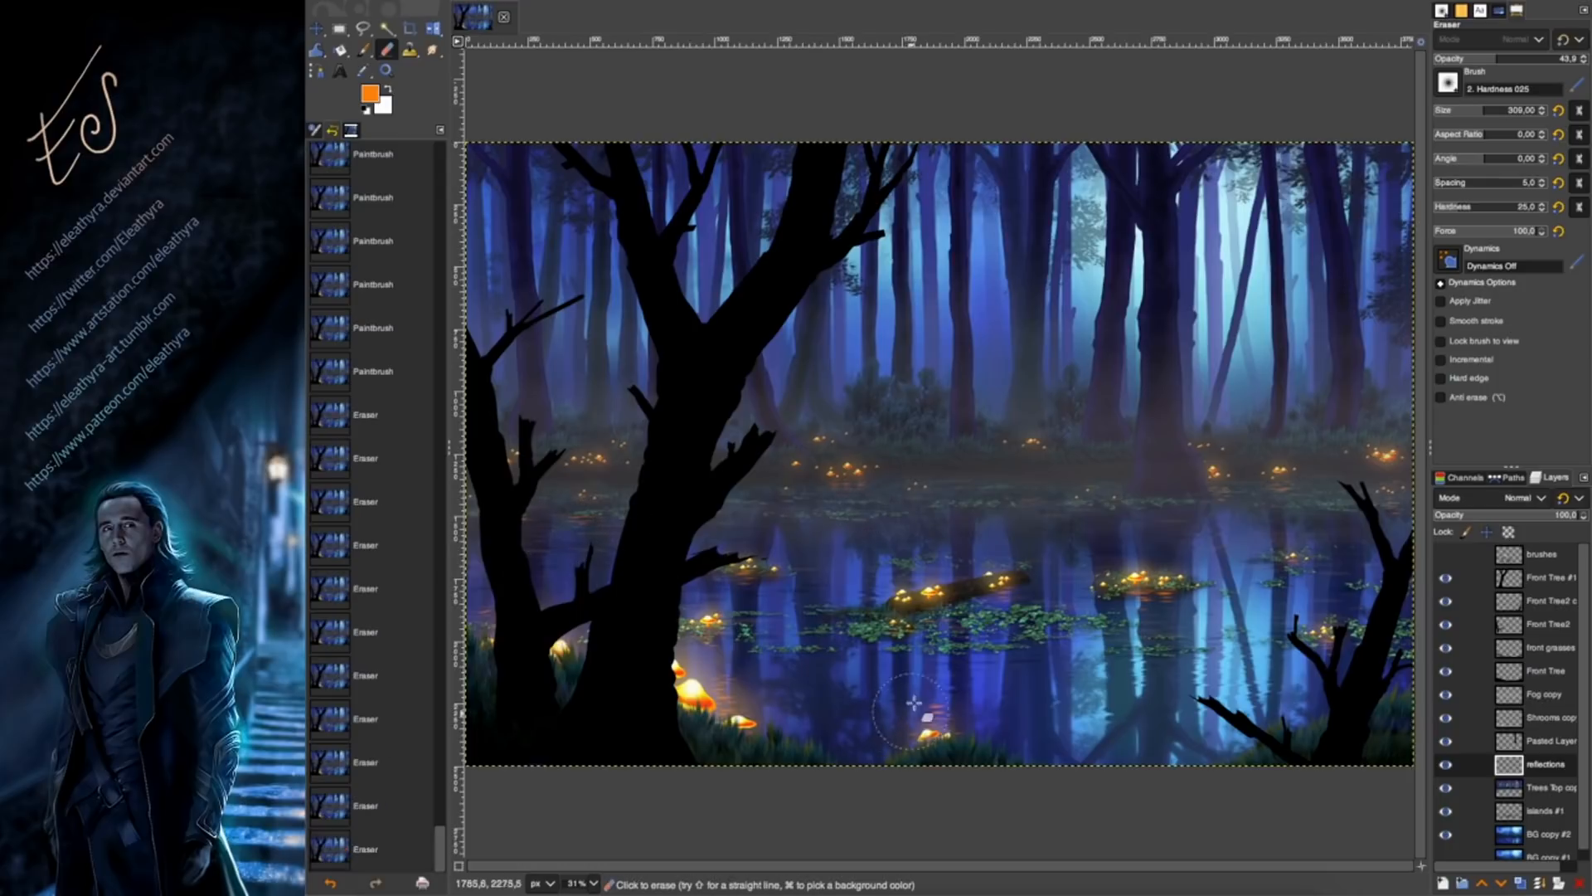
left_click(890, 717)
Erase softly over the reflections on the right half of the lake, around the islands and below the far bank.
left_click(1261, 707)
left_click(1244, 696)
left_click(1177, 663)
left_click(1153, 630)
left_click(1136, 607)
left_click(1137, 607)
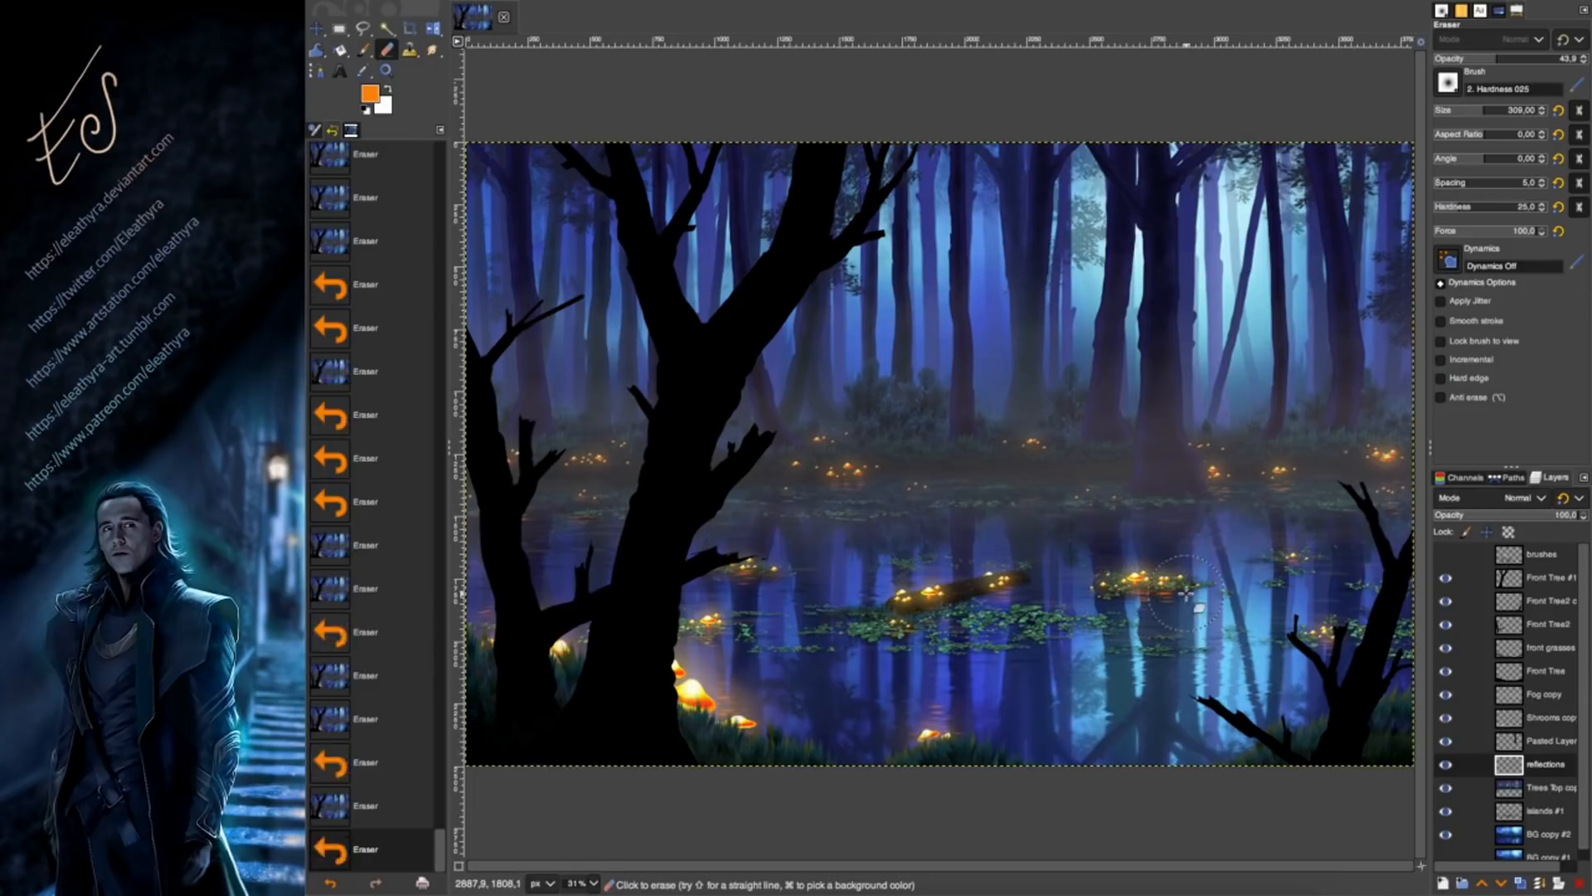
left_click(1244, 513)
left_click(1294, 580)
left_click(1319, 661)
left_click(1318, 661)
left_click(1327, 655)
Reduce the eraser size and lightly trim reflections by the mushroom islands, the far waterline and the foreground bank.
left_click(1457, 108)
left_click(1161, 607)
left_click(1171, 663)
left_click(1178, 702)
left_click(1006, 501)
left_click(862, 500)
left_click(743, 599)
left_click(1013, 730)
left_click(903, 744)
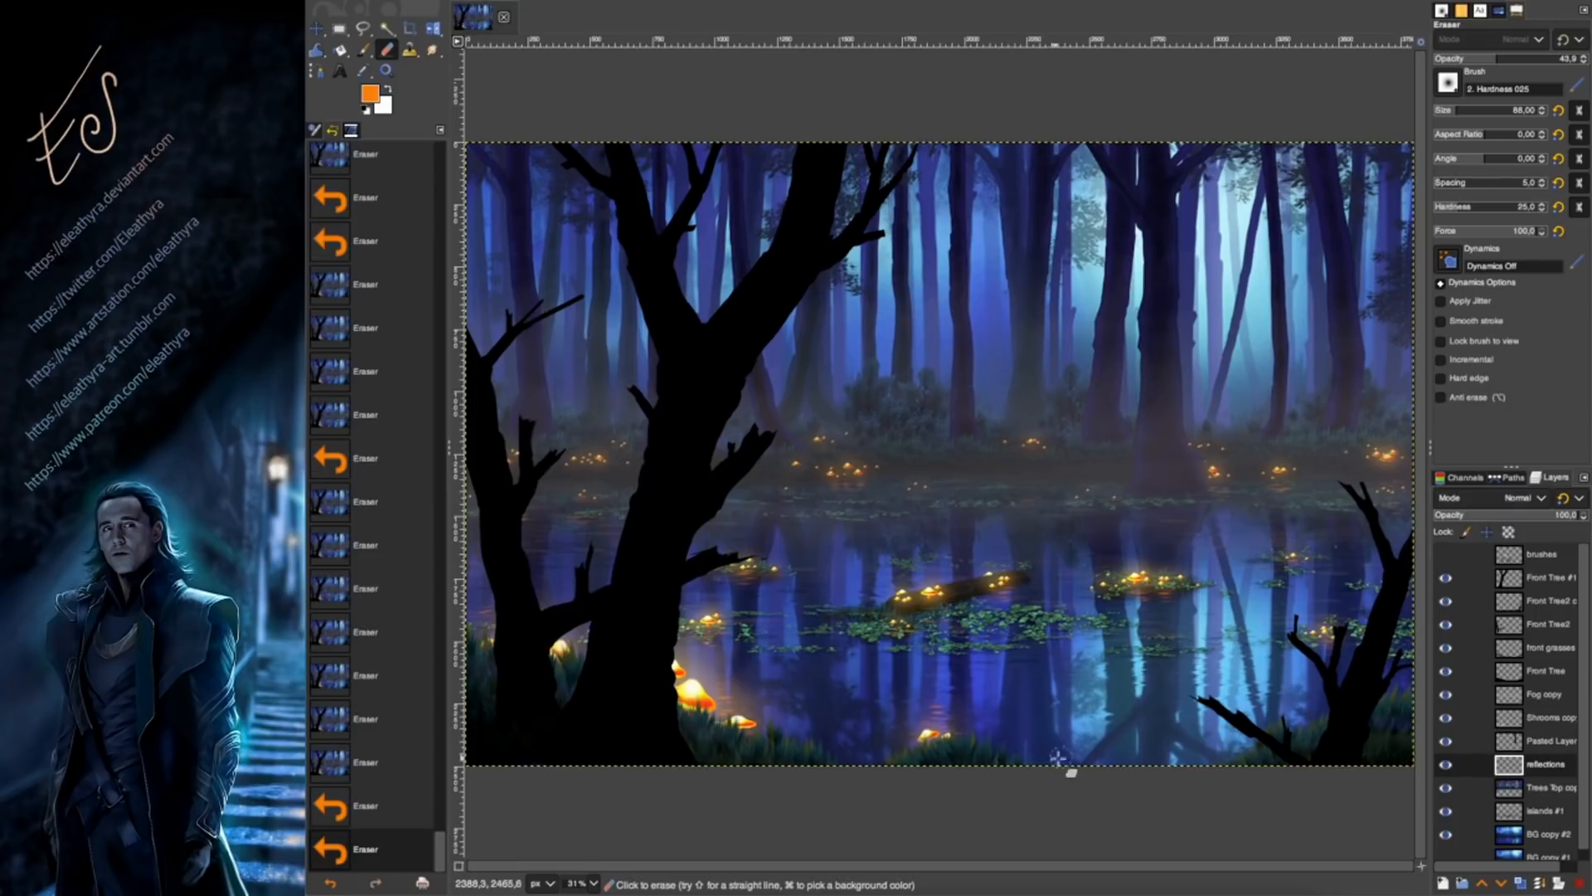
Lightly erase the remaining excess reflections along the far waterline and around the right-hand mushroom islands.
left_click(846, 490)
left_click(854, 495)
left_click(896, 498)
left_click(946, 493)
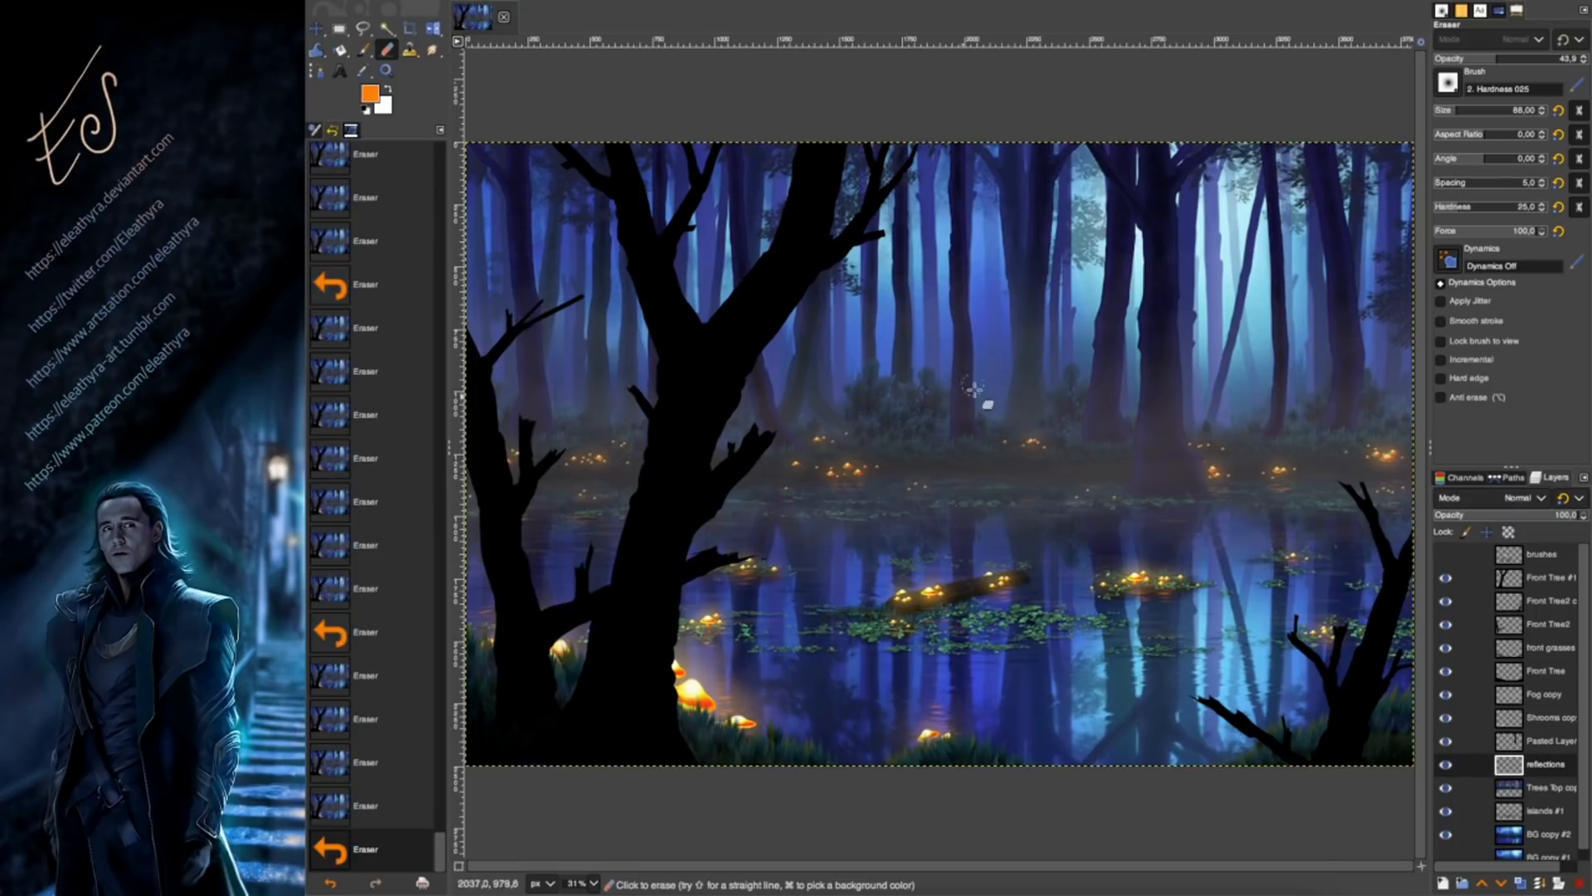
left_click(574, 515)
left_click(813, 512)
left_click(971, 512)
left_click(1277, 495)
left_click(1273, 547)
left_click(1148, 593)
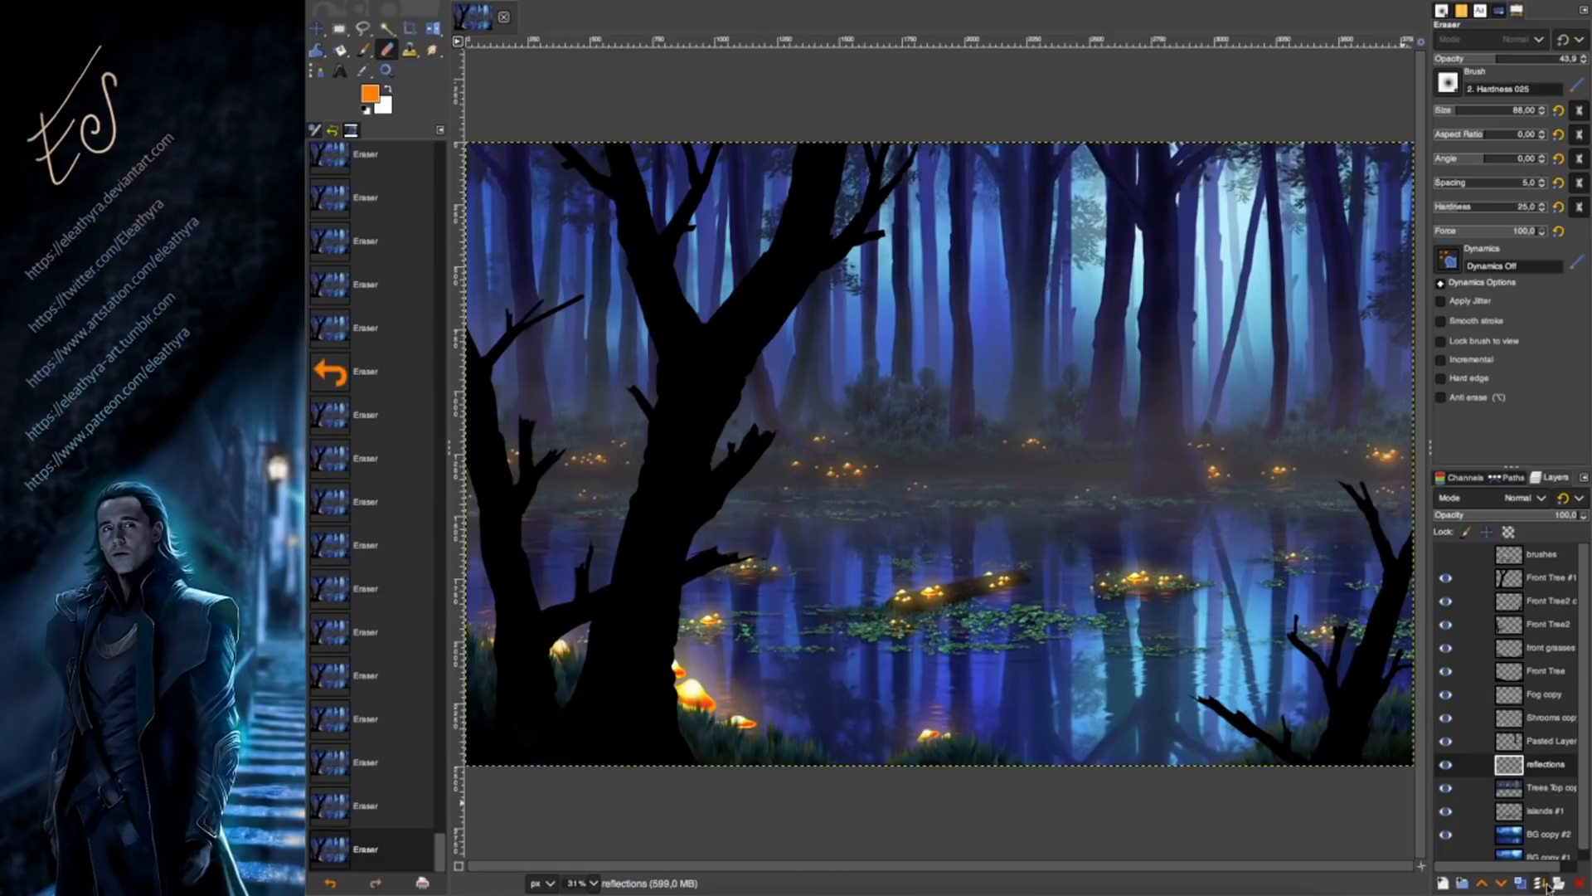
Duplicate the reflections layer, offset the copy slightly and lower its opacity to 16.3.
left_click(1521, 883)
left_click(317, 28)
left_click_drag(1266, 590, 1263, 588)
left_click(1461, 514)
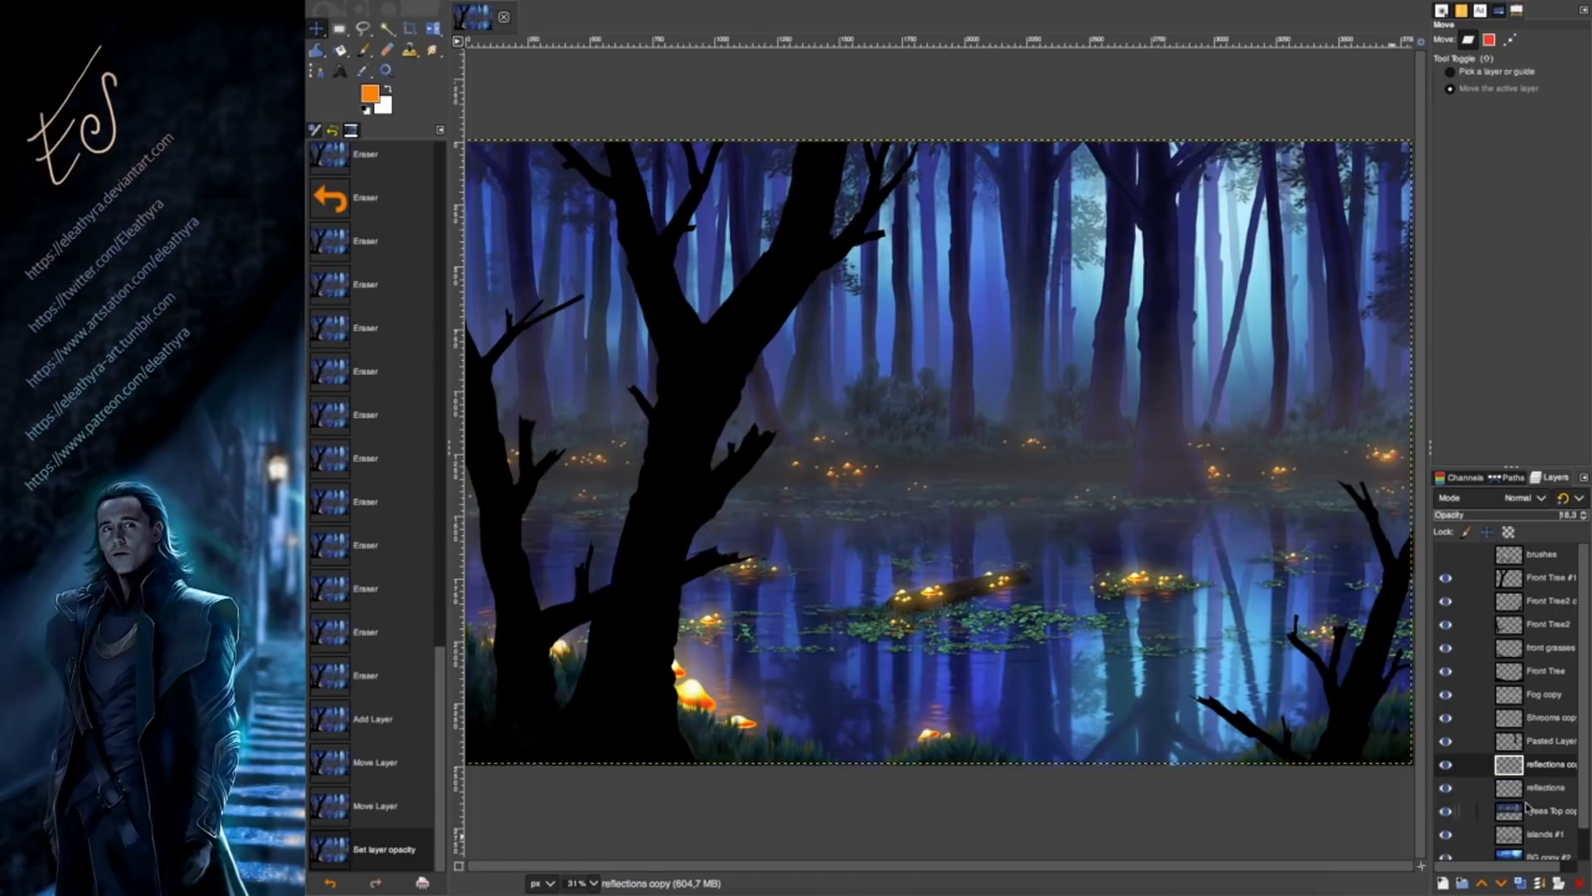
left_click_drag(983, 729, 991, 737)
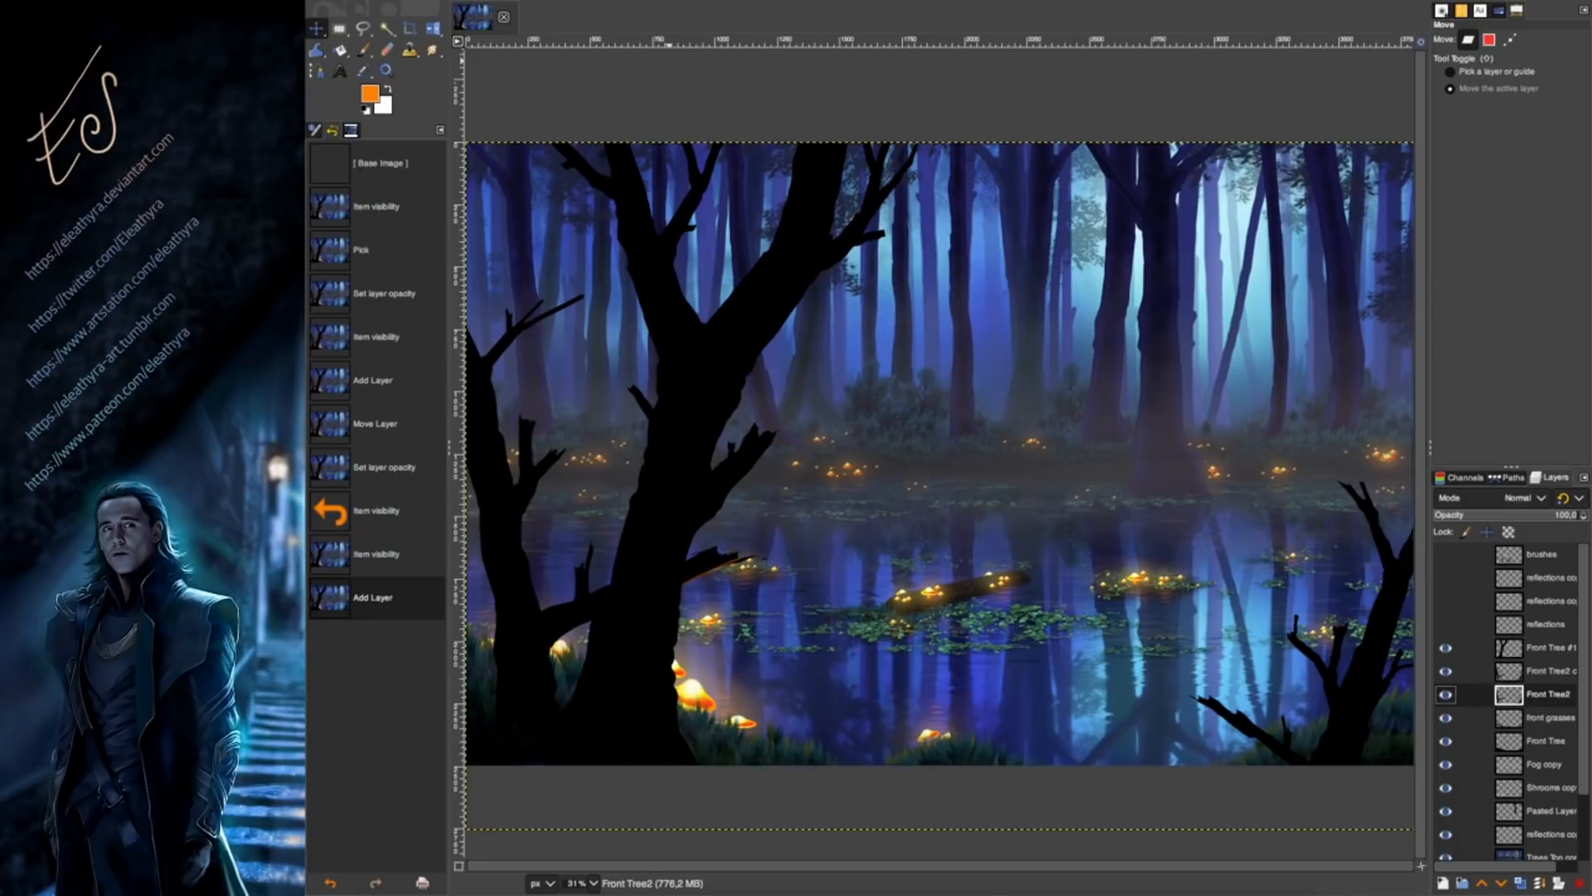
Colorize the Front Tree2 layer with raised lightness and nudge it slightly out from behind its black copy.
left_click(669, 0)
left_click(720, 329)
left_click_drag(1386, 86, 1421, 87)
left_click(324, 30)
left_click_drag(802, 402, 803, 401)
Scale the Front Tree2 layer to 3939 x 2749 and nudge it so a thin coloured rim shows around the side trees.
left_click(433, 29)
key("s")
key("shift+s")
left_click(1314, 599)
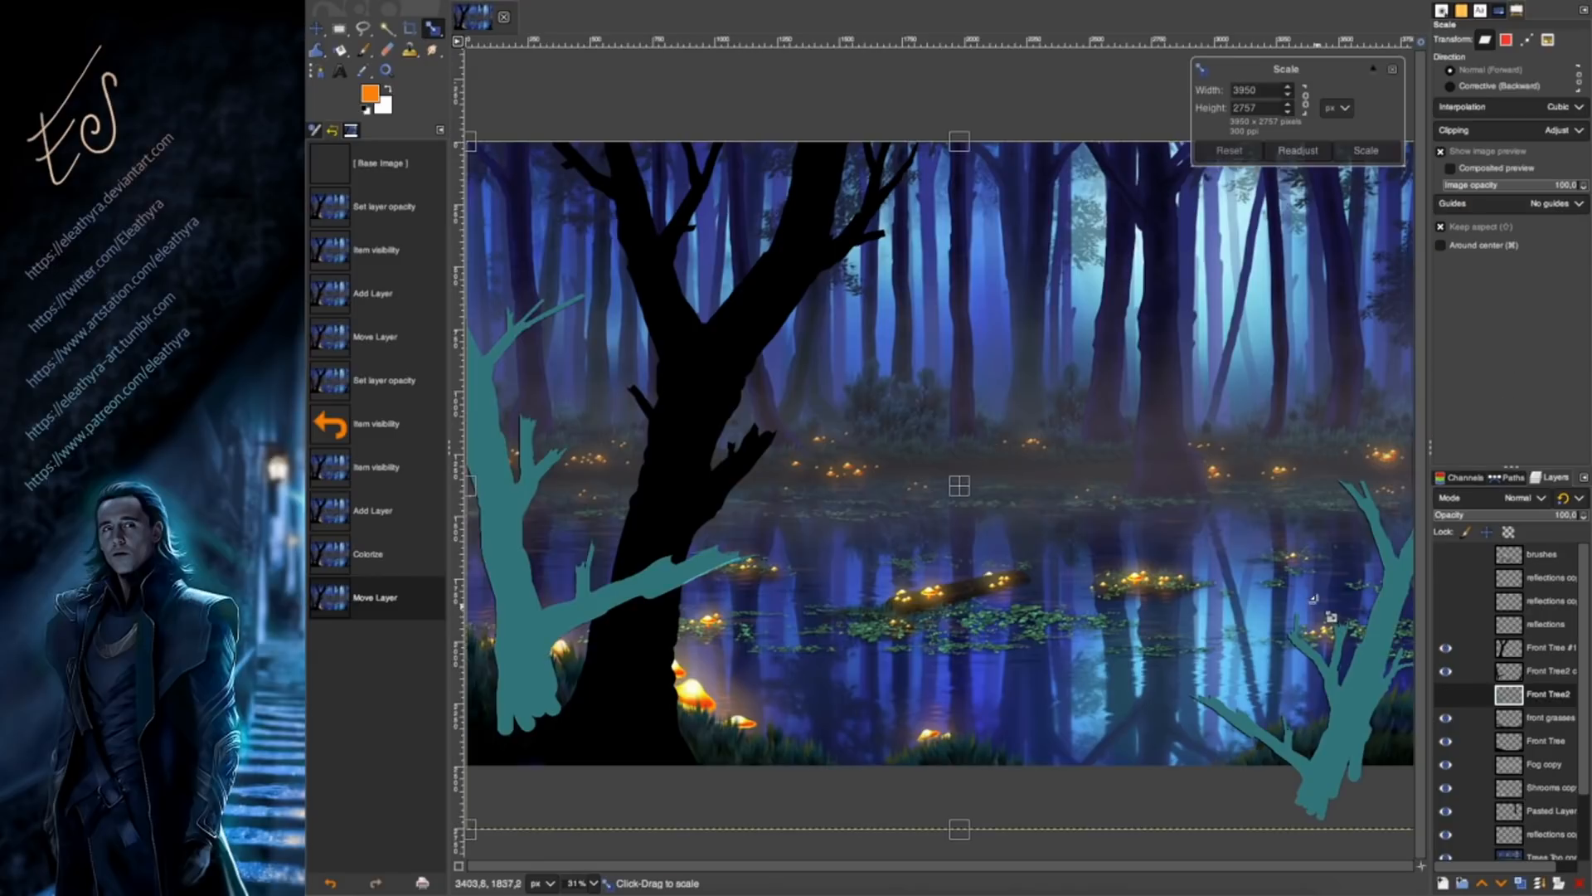
left_click_drag(1422, 509, 1415, 511)
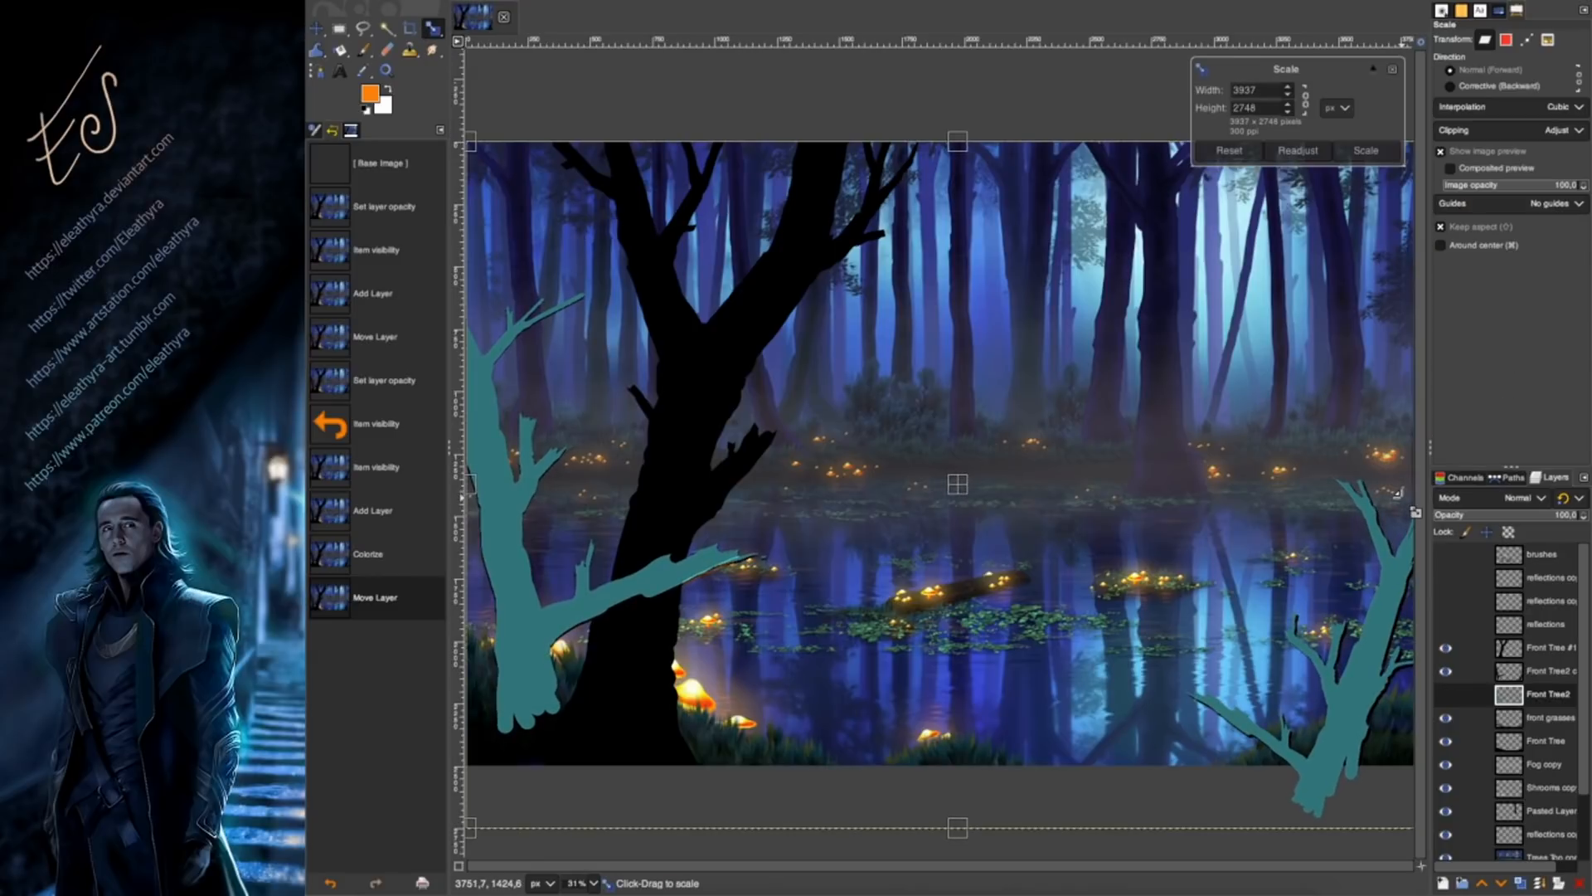
key("Return")
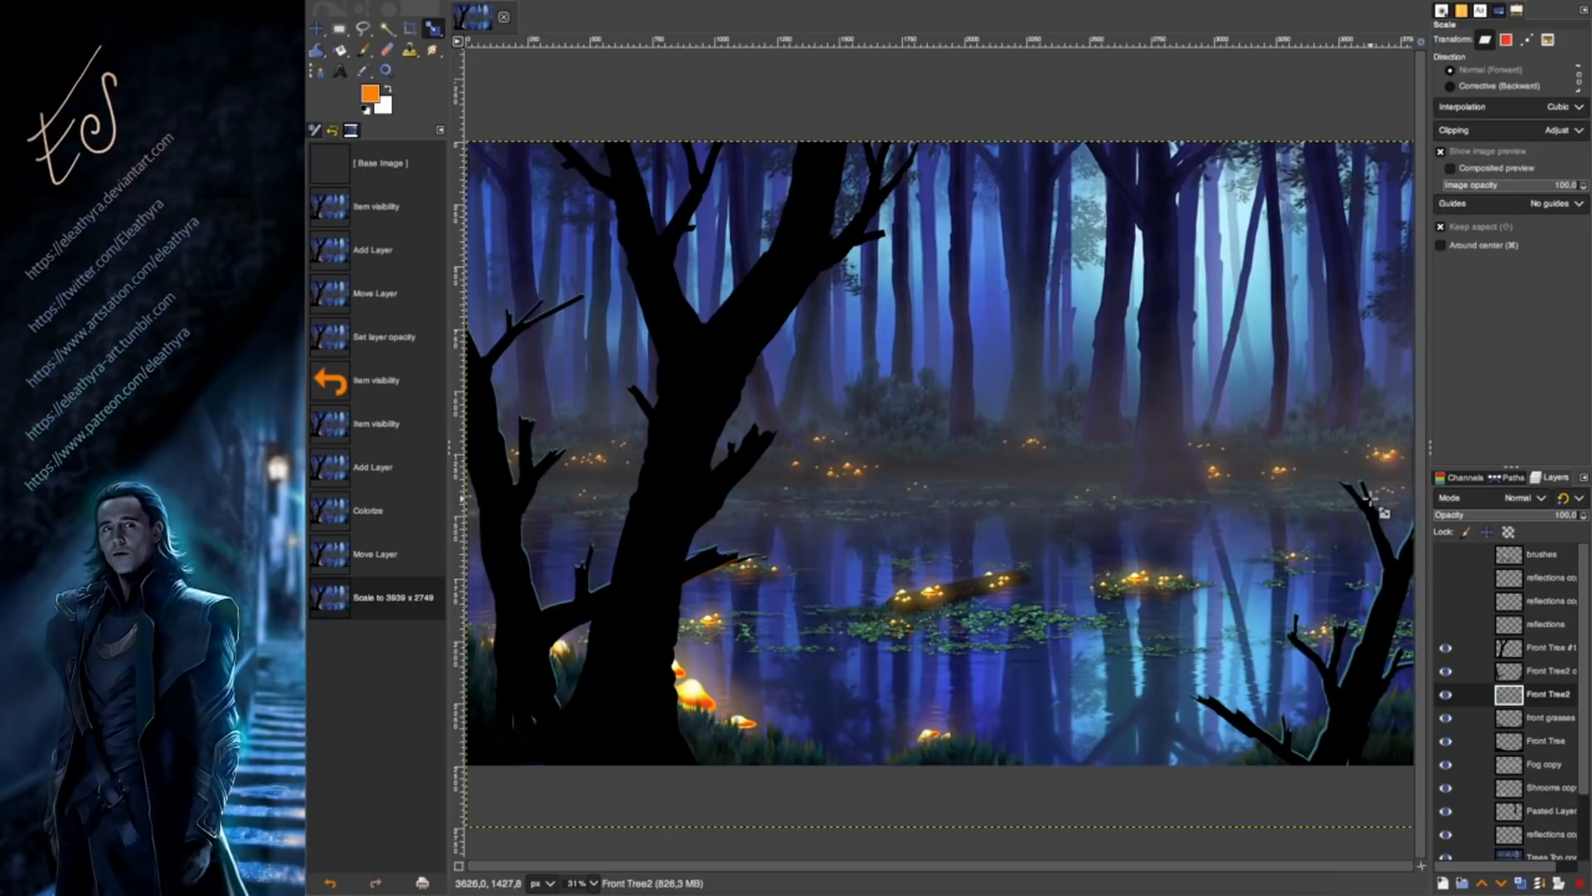
key("m")
left_click_drag(1045, 679, 1046, 682)
Shift the hue of the Front Tree2 layer to -153.8 with Hue-Saturation for an orange rim.
left_click(692, 1)
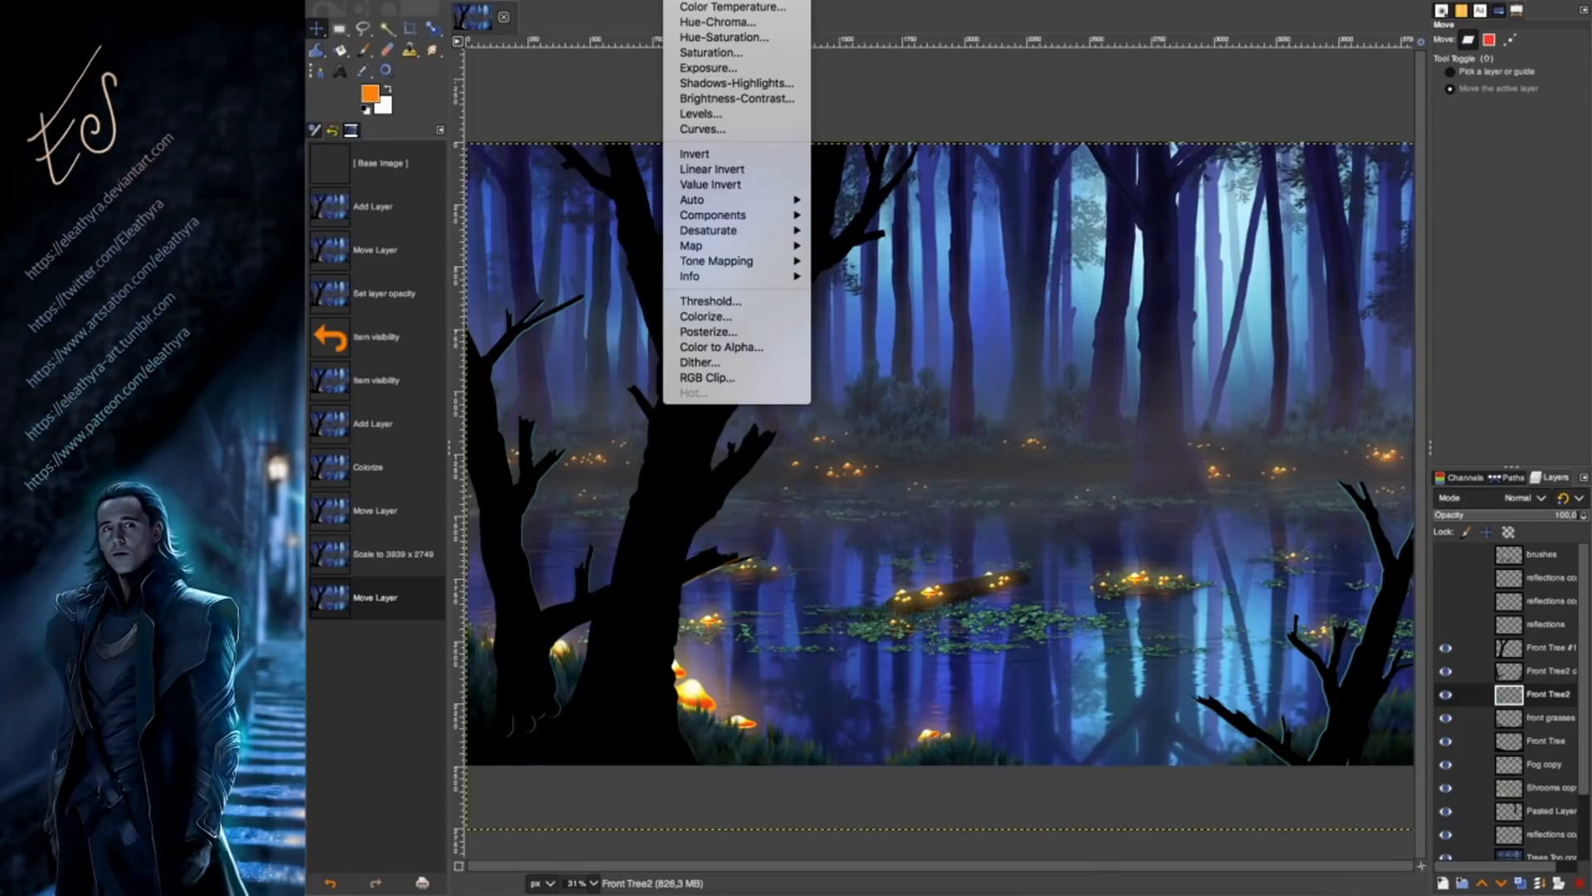
left_click(730, 37)
left_click_drag(1456, 222, 1267, 218)
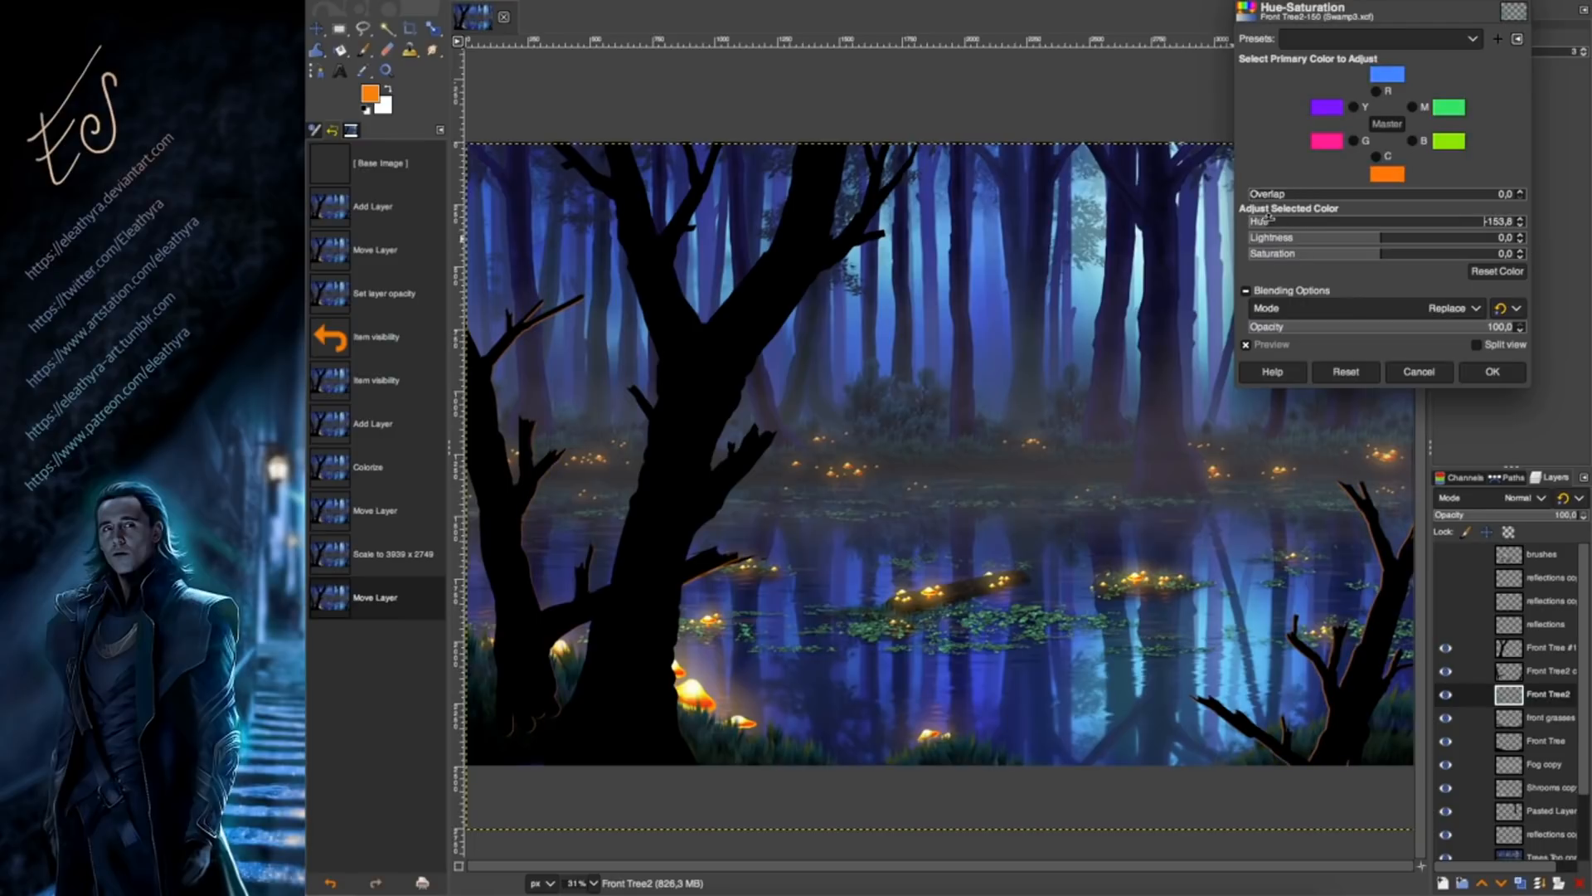
left_click(1492, 371)
Duplicate the Front Tree #1 layer and delete the three hidden reflections layers above it.
left_click(1549, 648)
left_click(1521, 883)
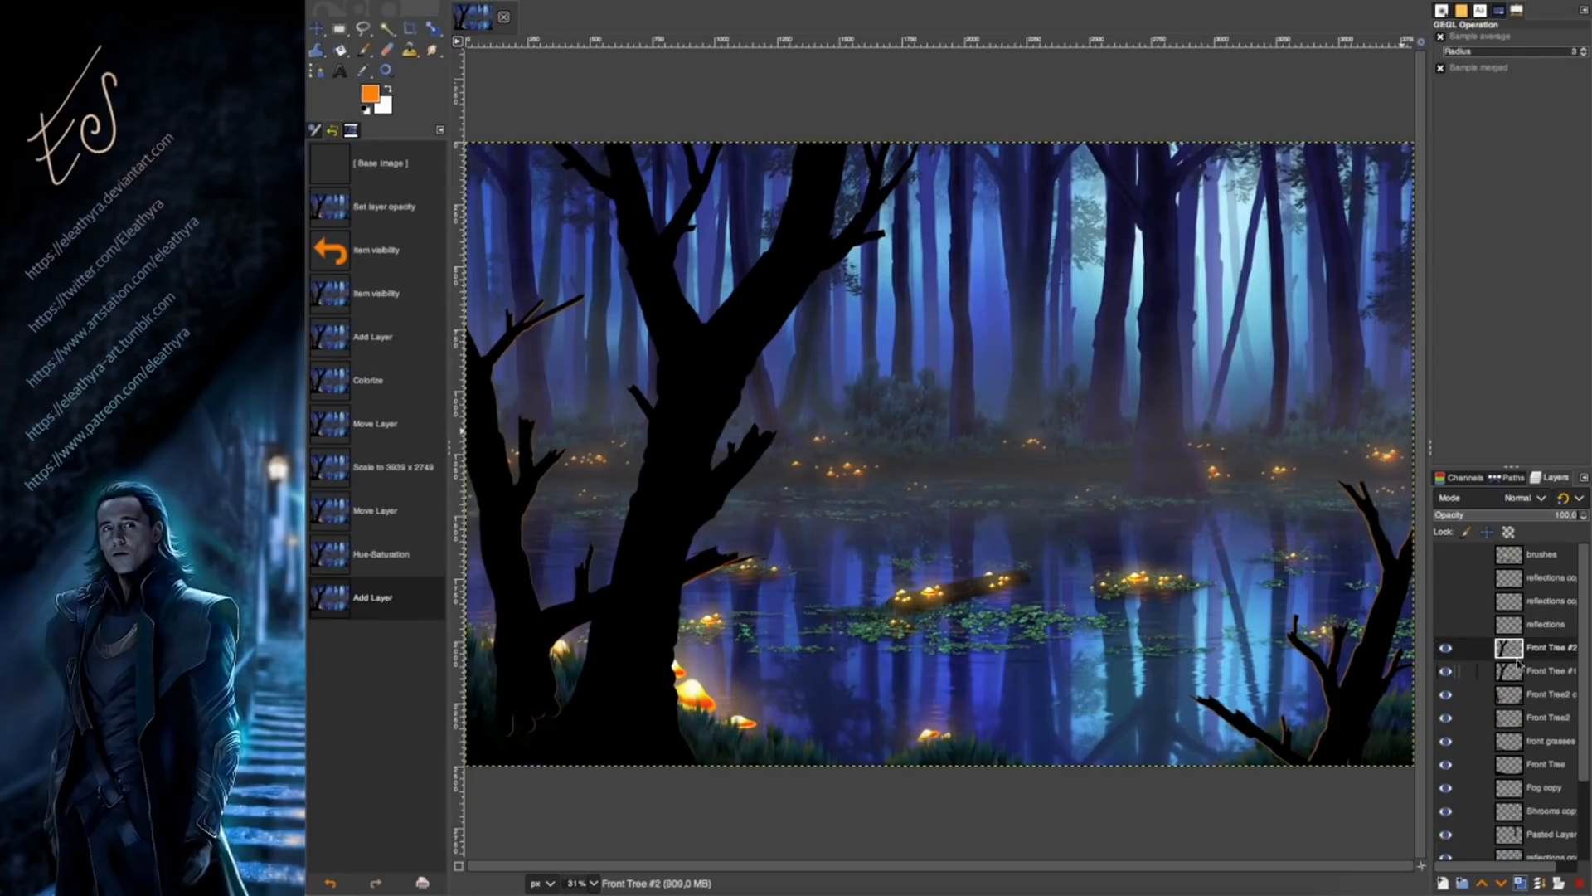
left_click(1549, 578)
left_click(1580, 883)
left_click(1580, 883)
left_click(1580, 883)
Colorize the lower Front Tree #1 layer orange with hue 0.0643 and lightness 0.222, adjusting the saturation.
left_click(1502, 606)
left_click(770, 1)
mouse_move(682, 1)
left_click(726, 318)
left_click_drag(1356, 87, 1257, 55)
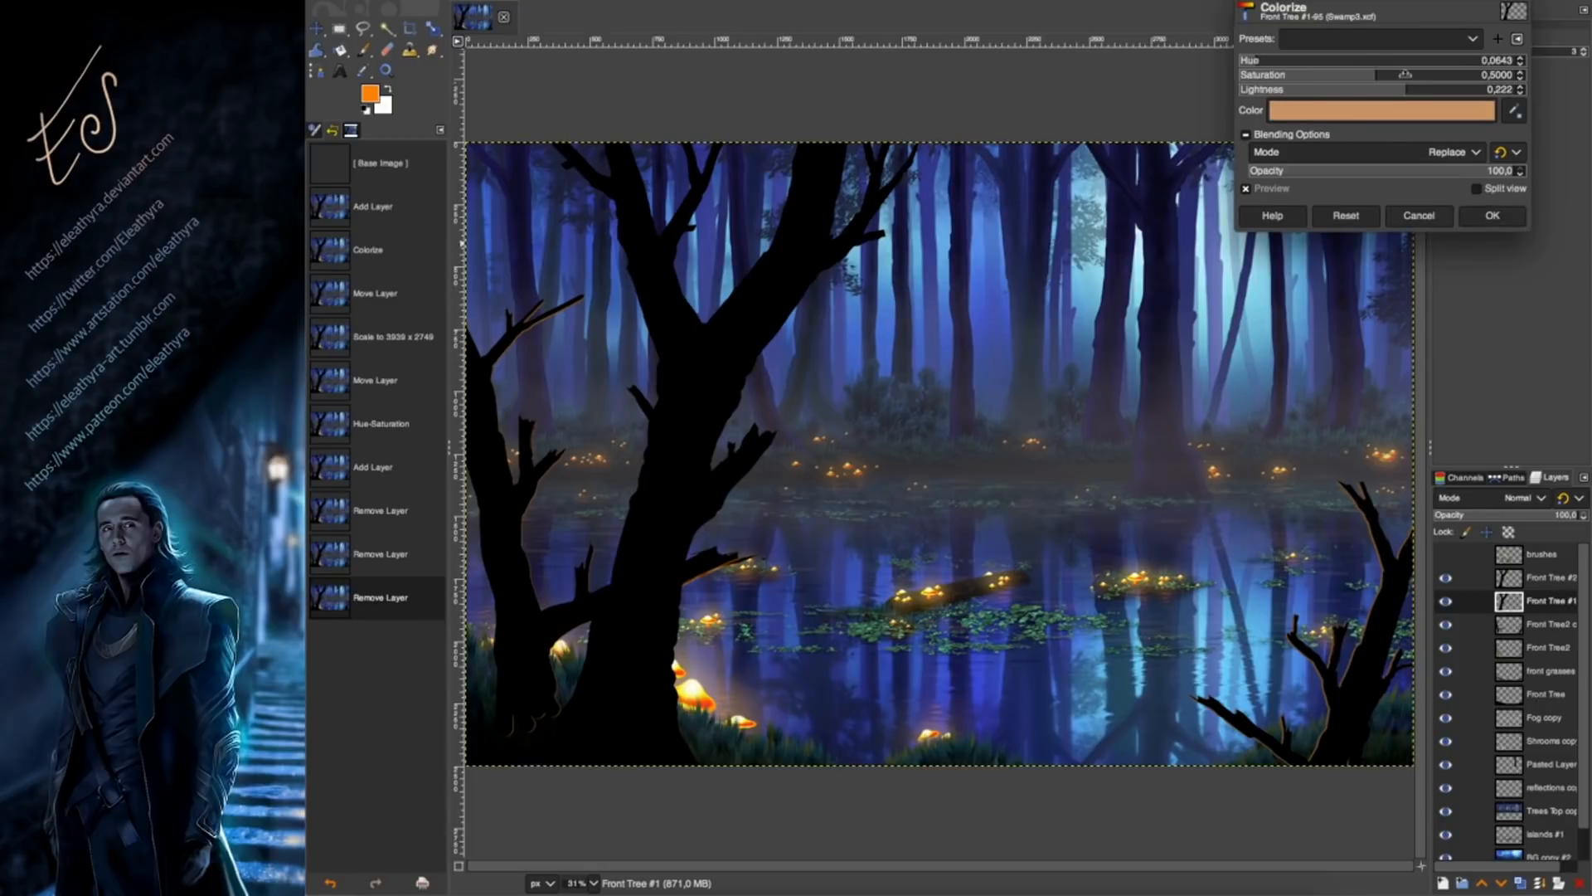
left_click_drag(1405, 75, 1414, 78)
left_click(1492, 215)
Offset the orange Front Tree #1 layer slightly and brighten it with Hue-Saturation, setting lightness to 73.3 and saturation to 57.6.
left_click_drag(728, 315, 728, 315)
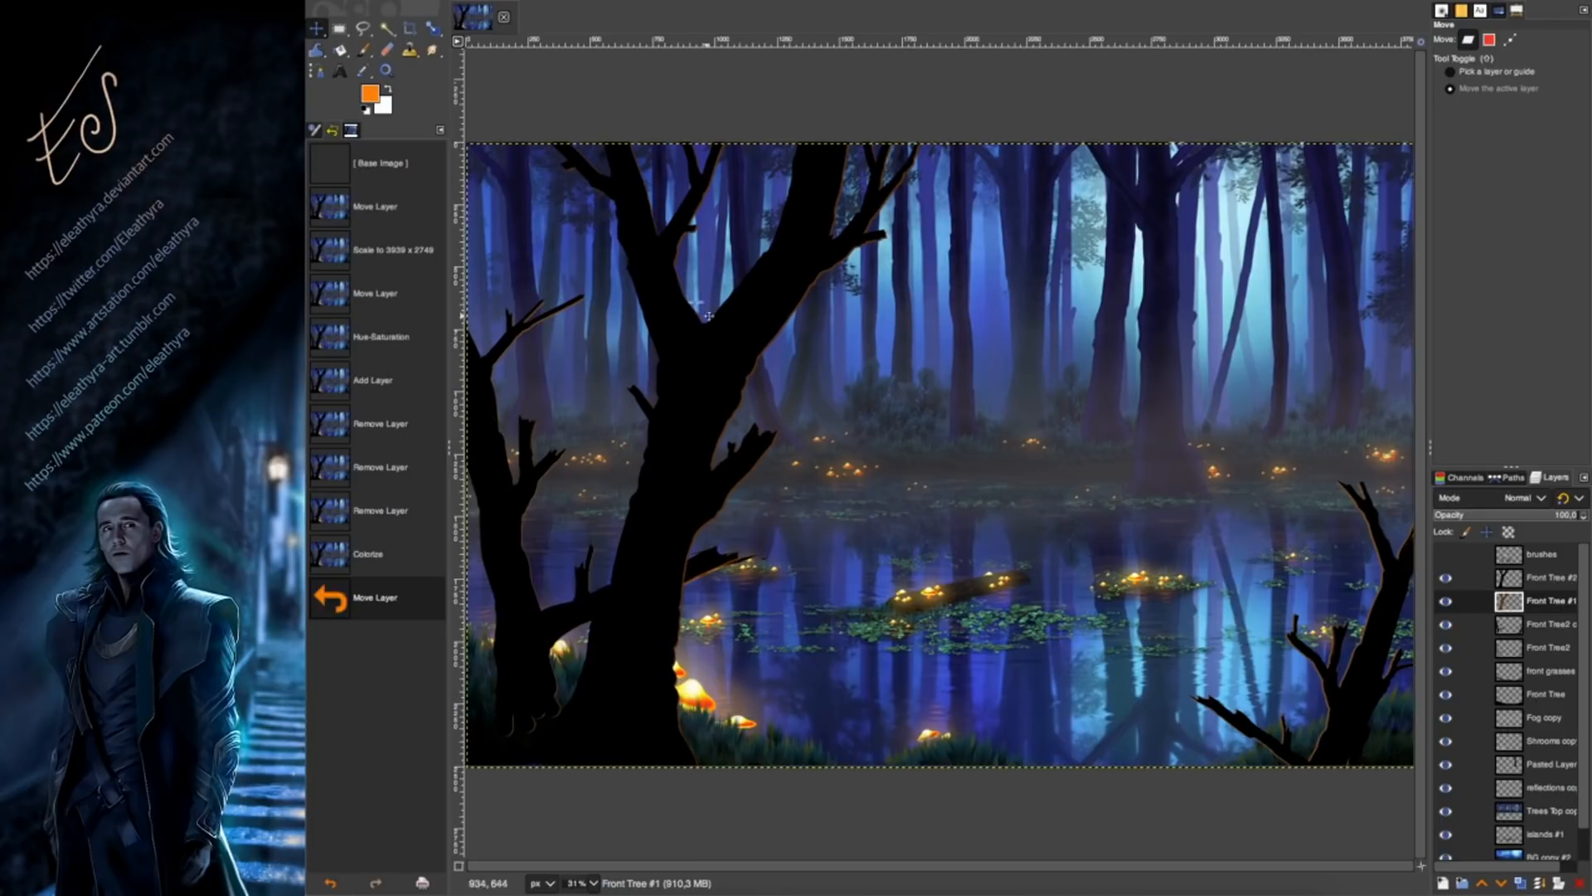
left_click(700, 0)
left_click(727, 39)
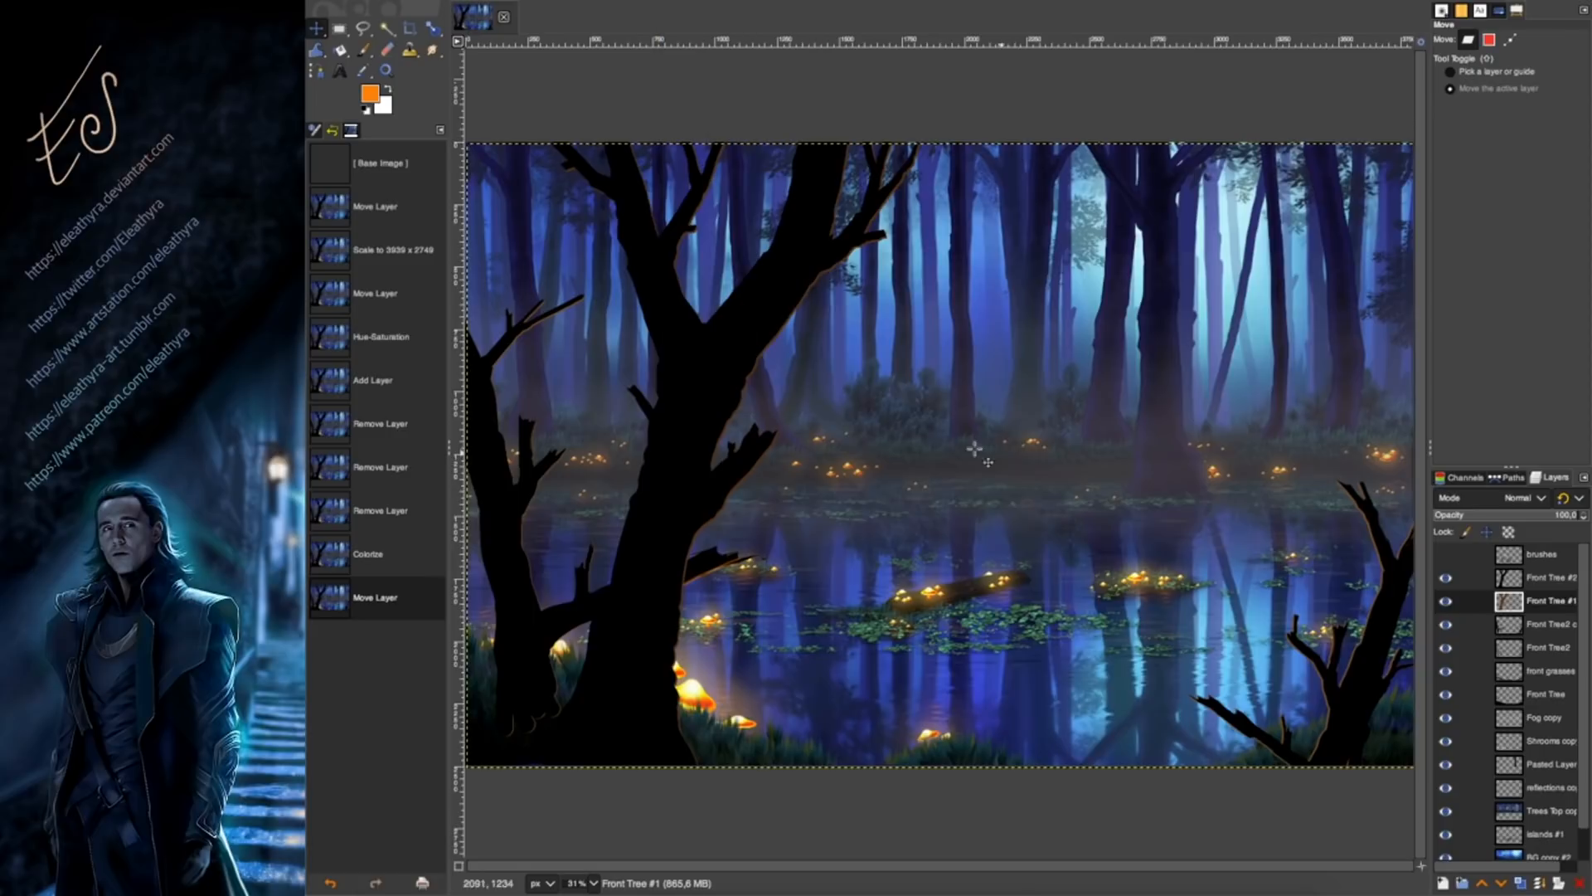
left_click_drag(1416, 237, 1486, 236)
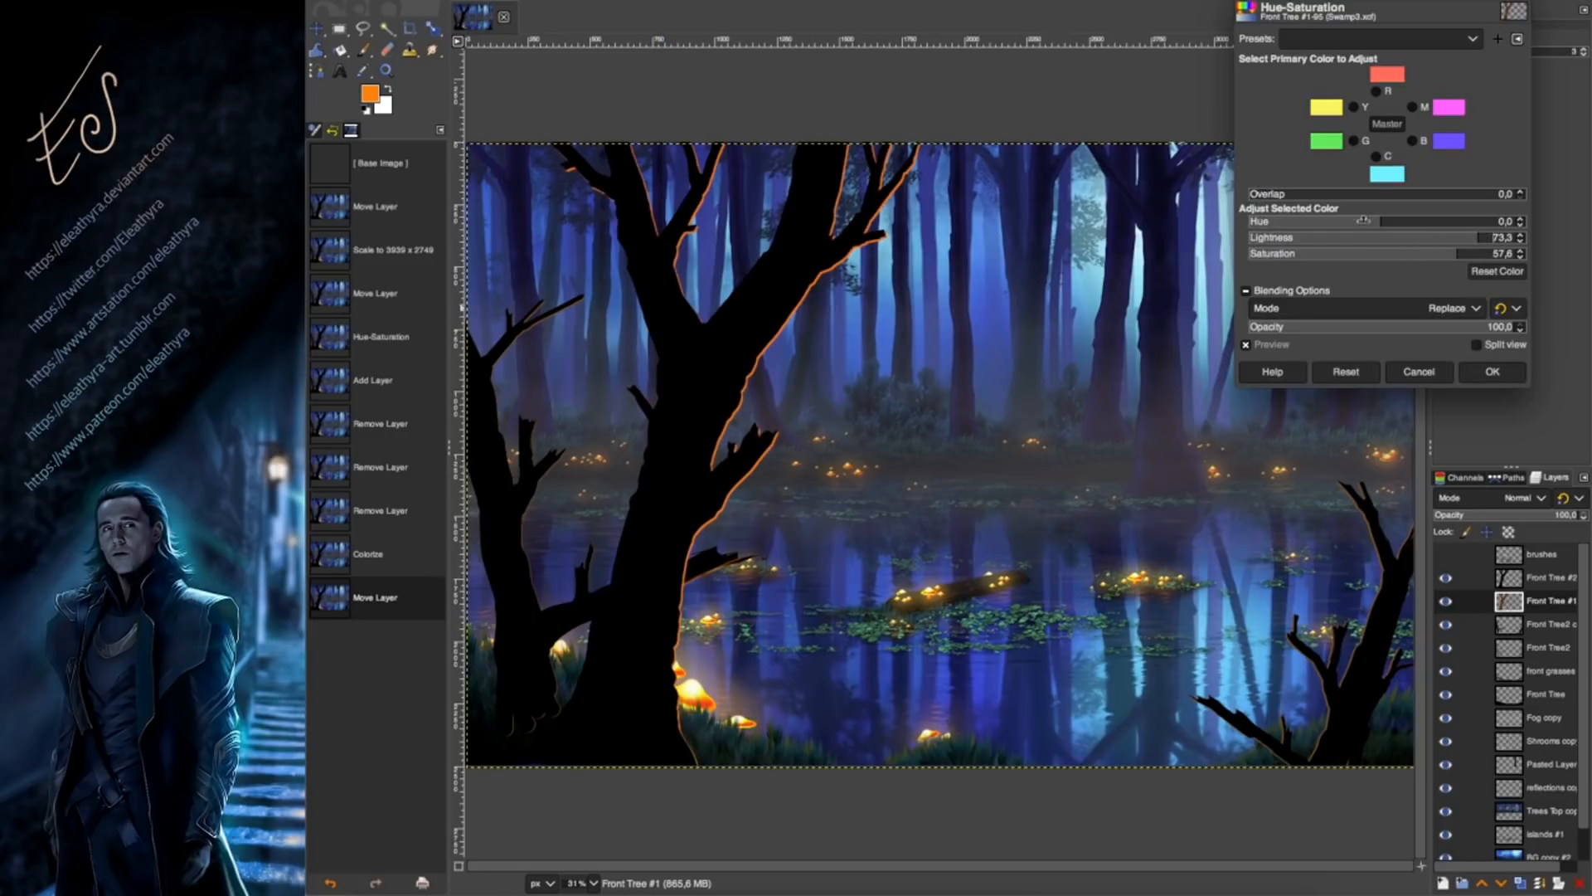
left_click_drag(1370, 218, 1383, 218)
key("Return")
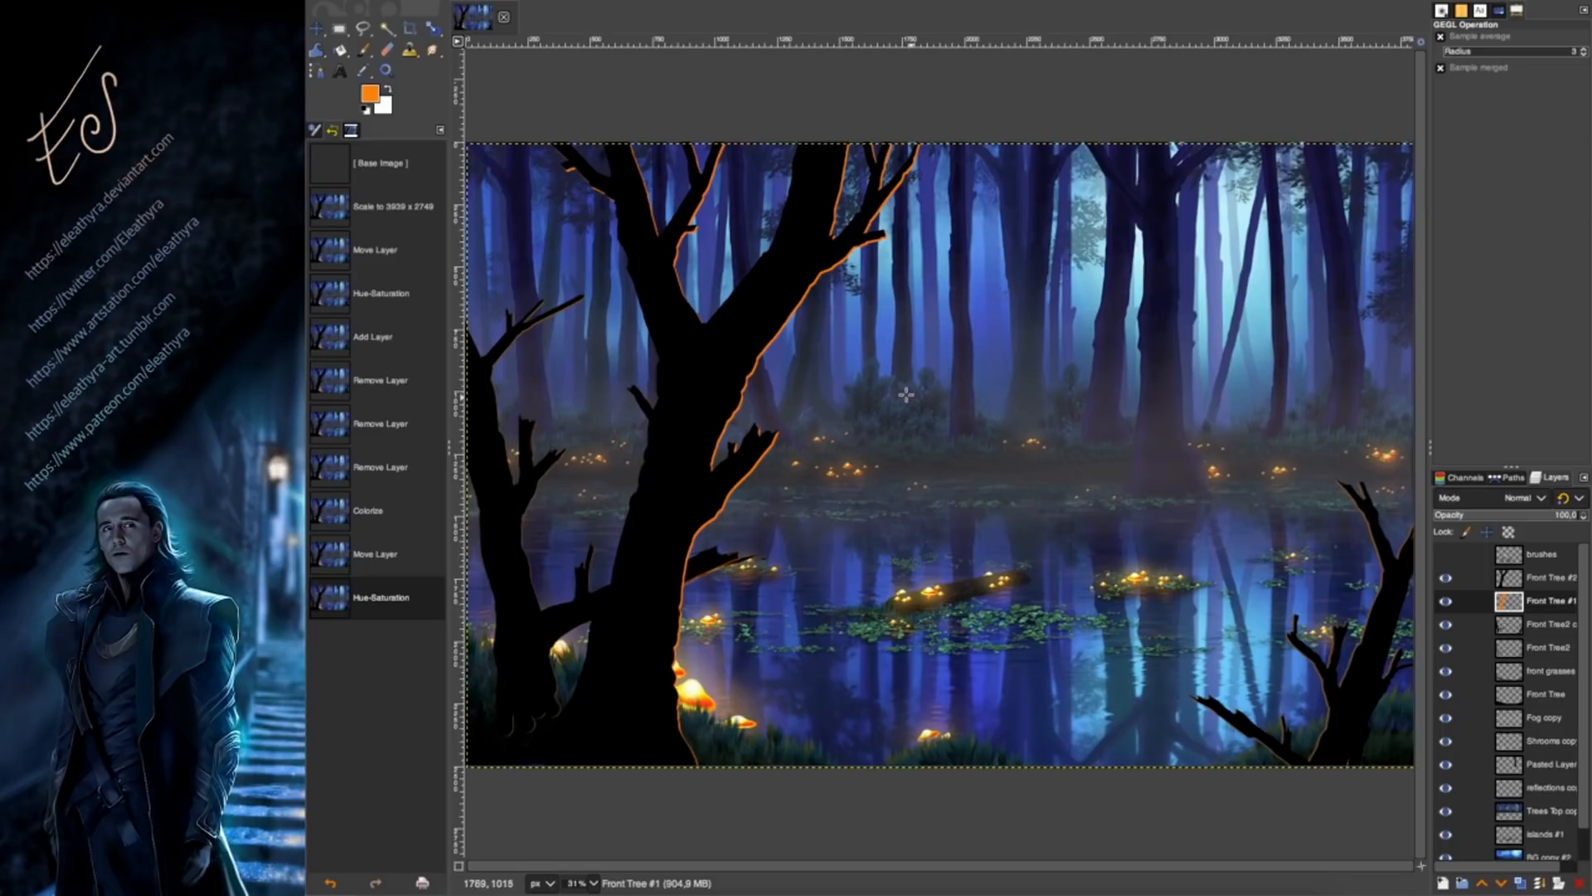
Set the Front Tree2 layer's lightness to 15.8 and saturation to 41.8, and distort it with Perspective to widen the left tree's rim.
left_click(1512, 650)
key("ctrl+u")
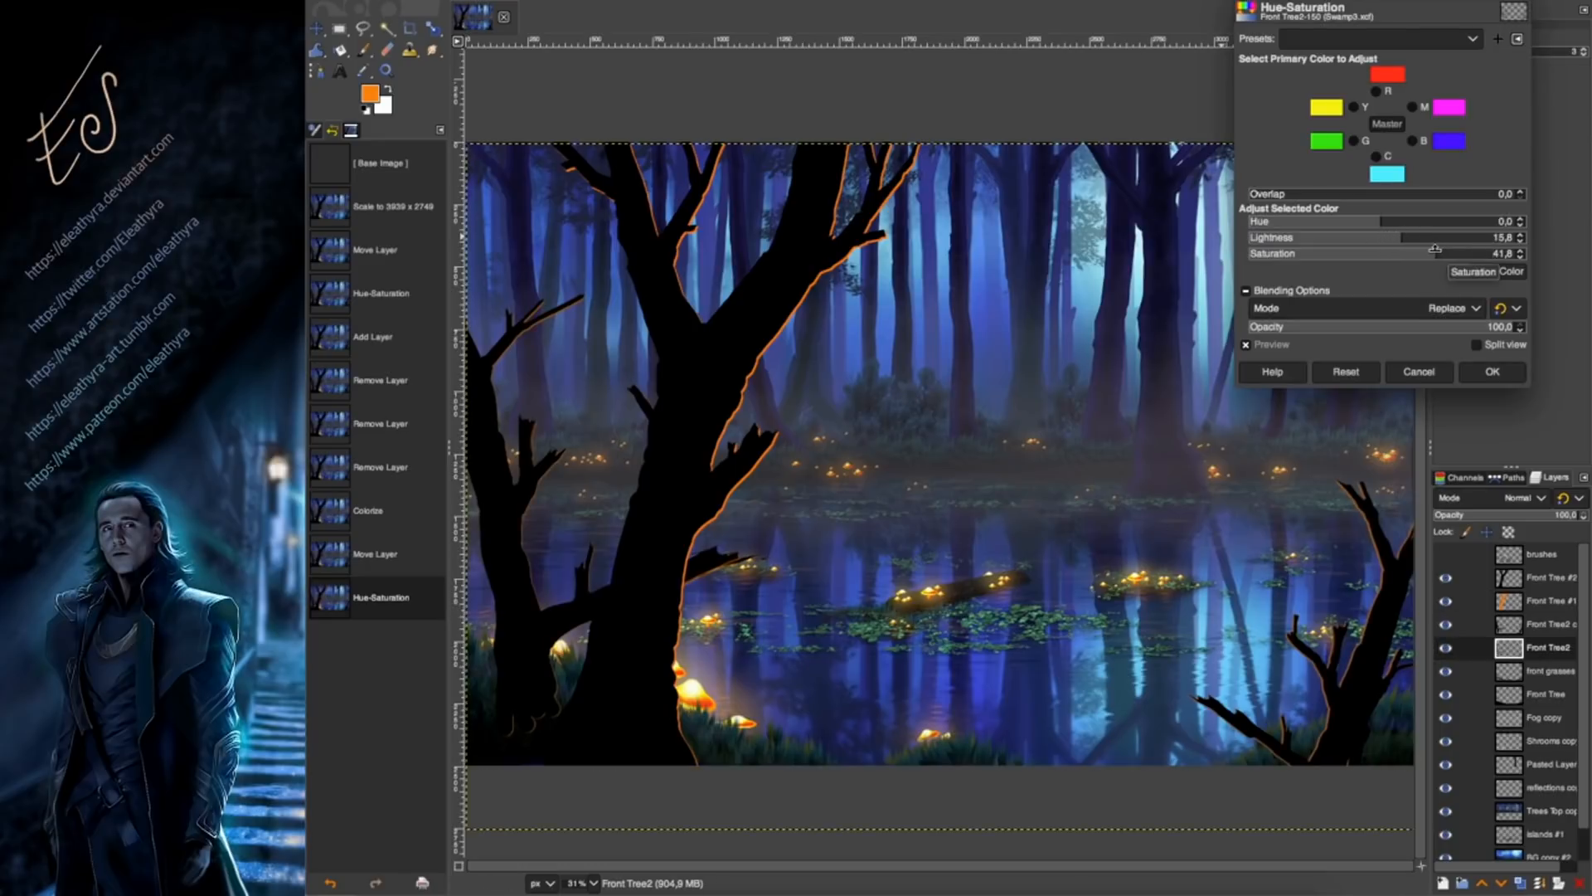
left_click(428, 33)
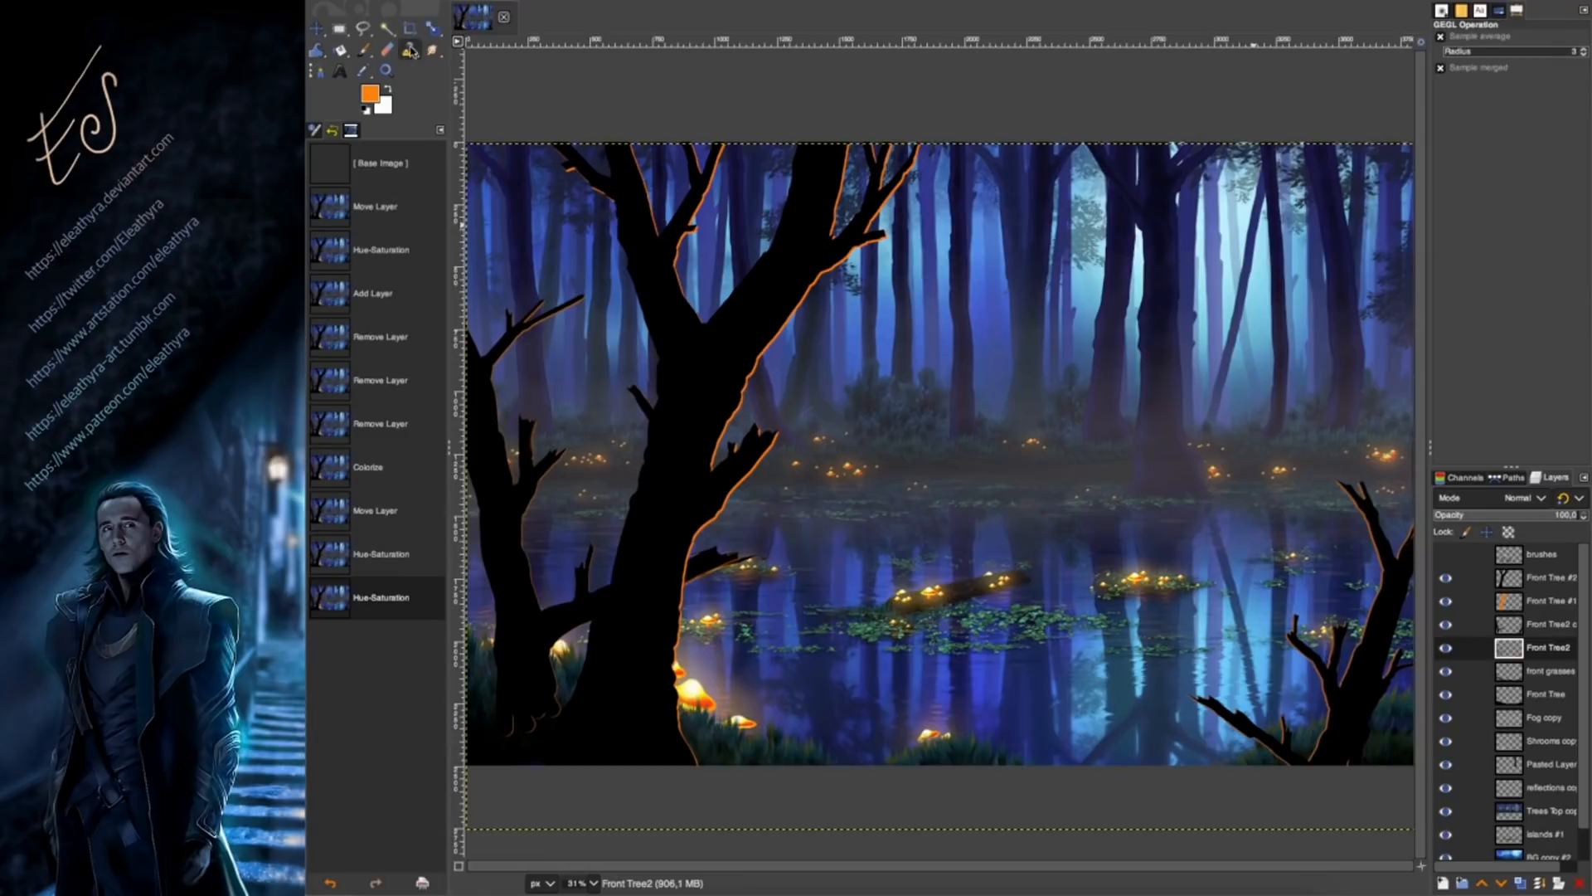
left_click_drag(508, 734, 510, 736)
left_click_drag(1301, 771, 1134, 720)
key("Return")
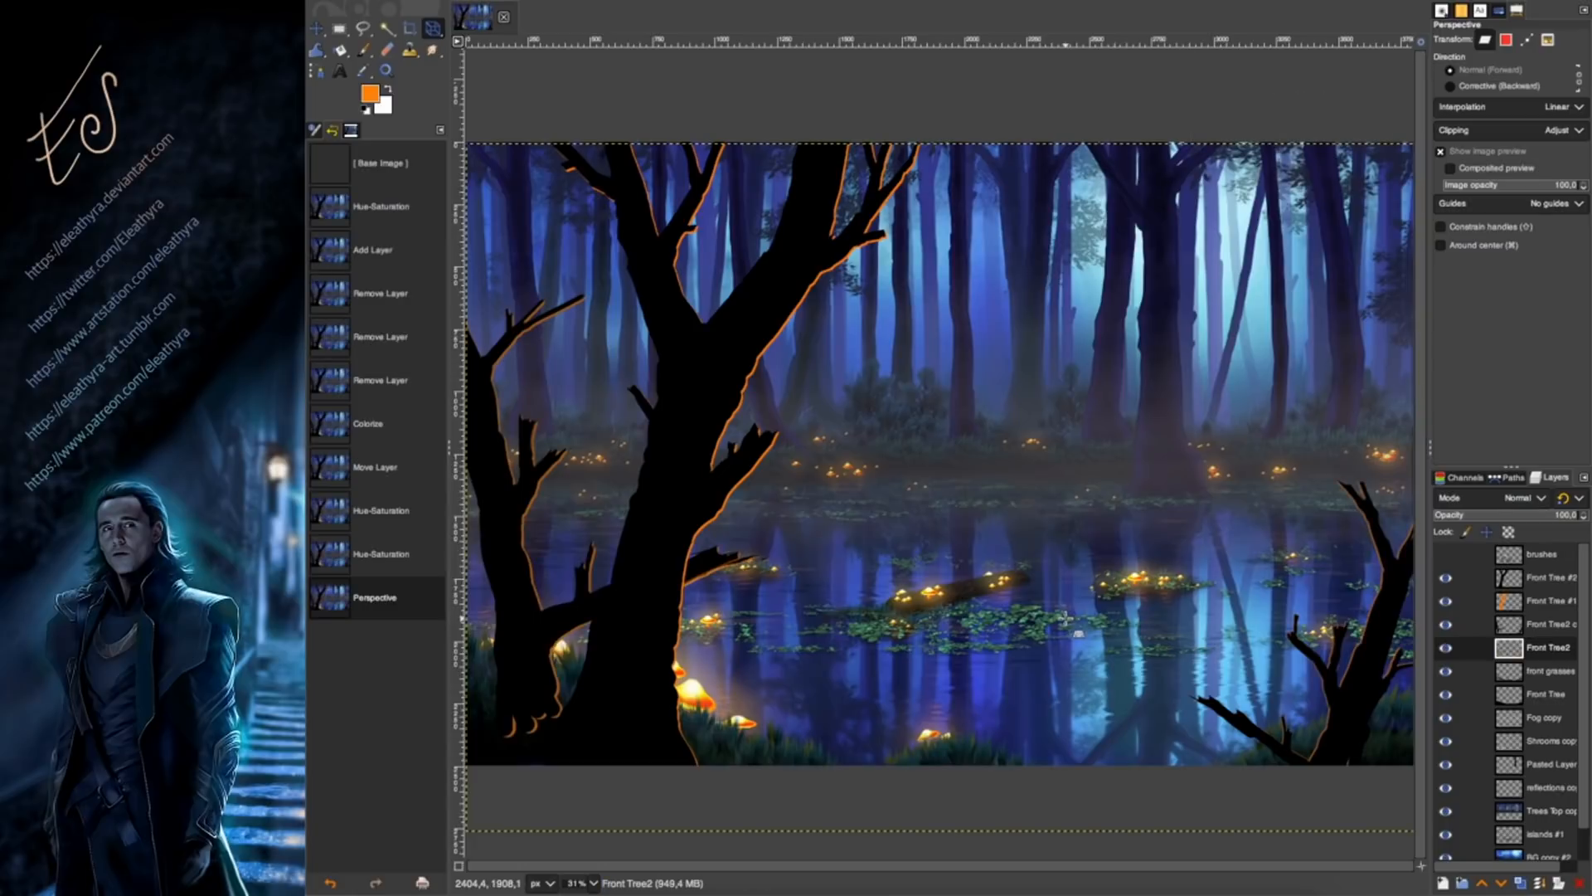
Duplicate the orange Front Tree #1 layer, nudge the copy so a rim shows on the trunk's other side, and merge it down.
left_click(1550, 601)
left_click(1520, 883)
left_click(316, 29)
left_click_drag(734, 457, 738, 459)
left_click_drag(737, 458, 739, 459)
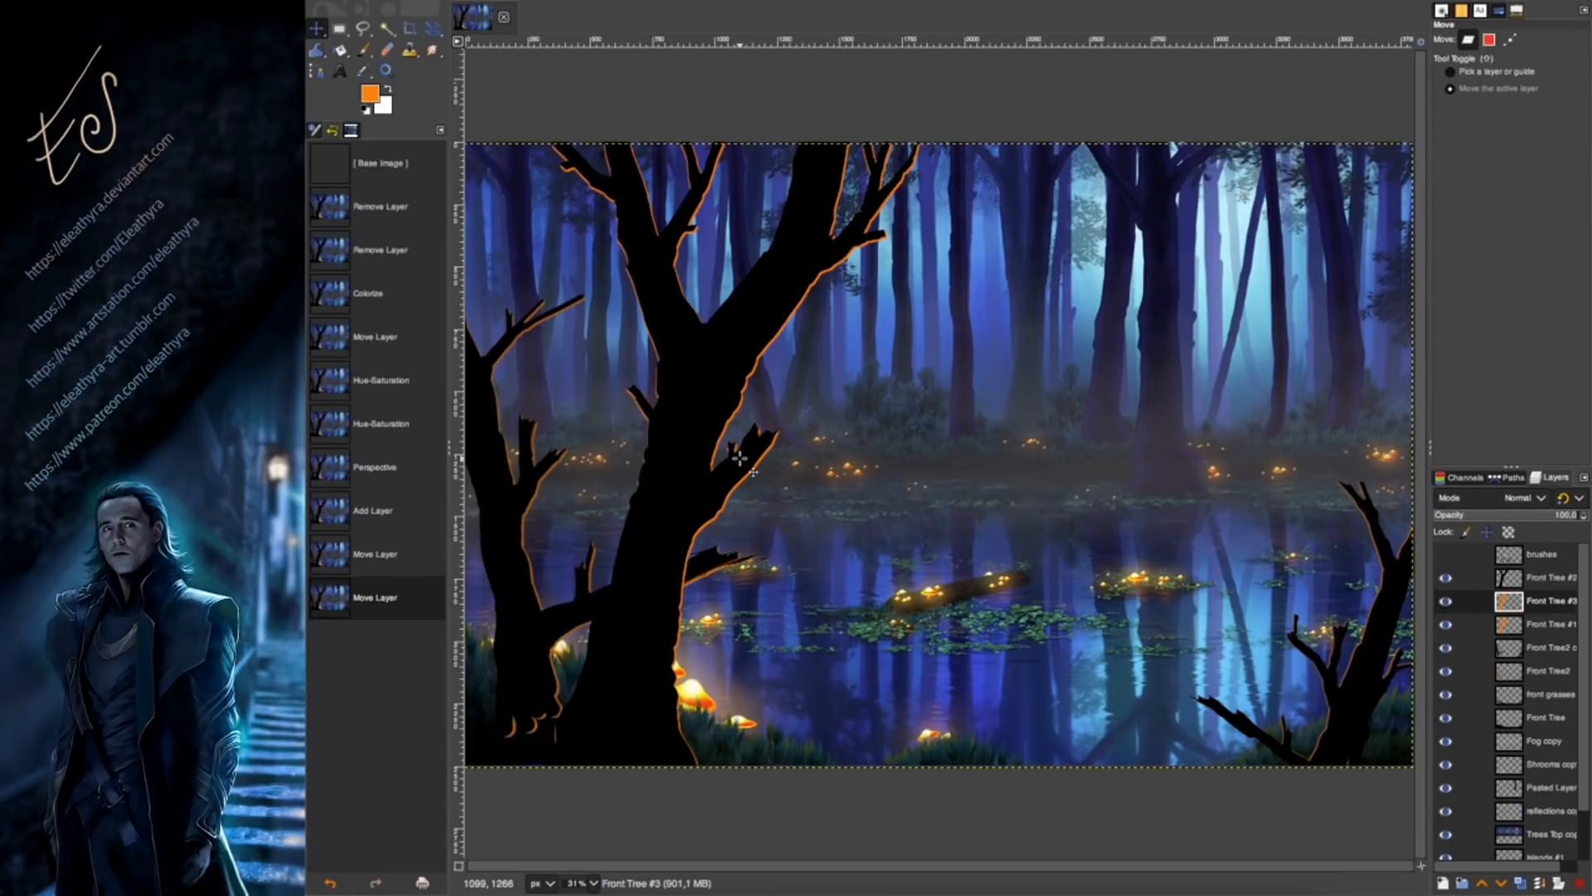
right_click(1534, 599)
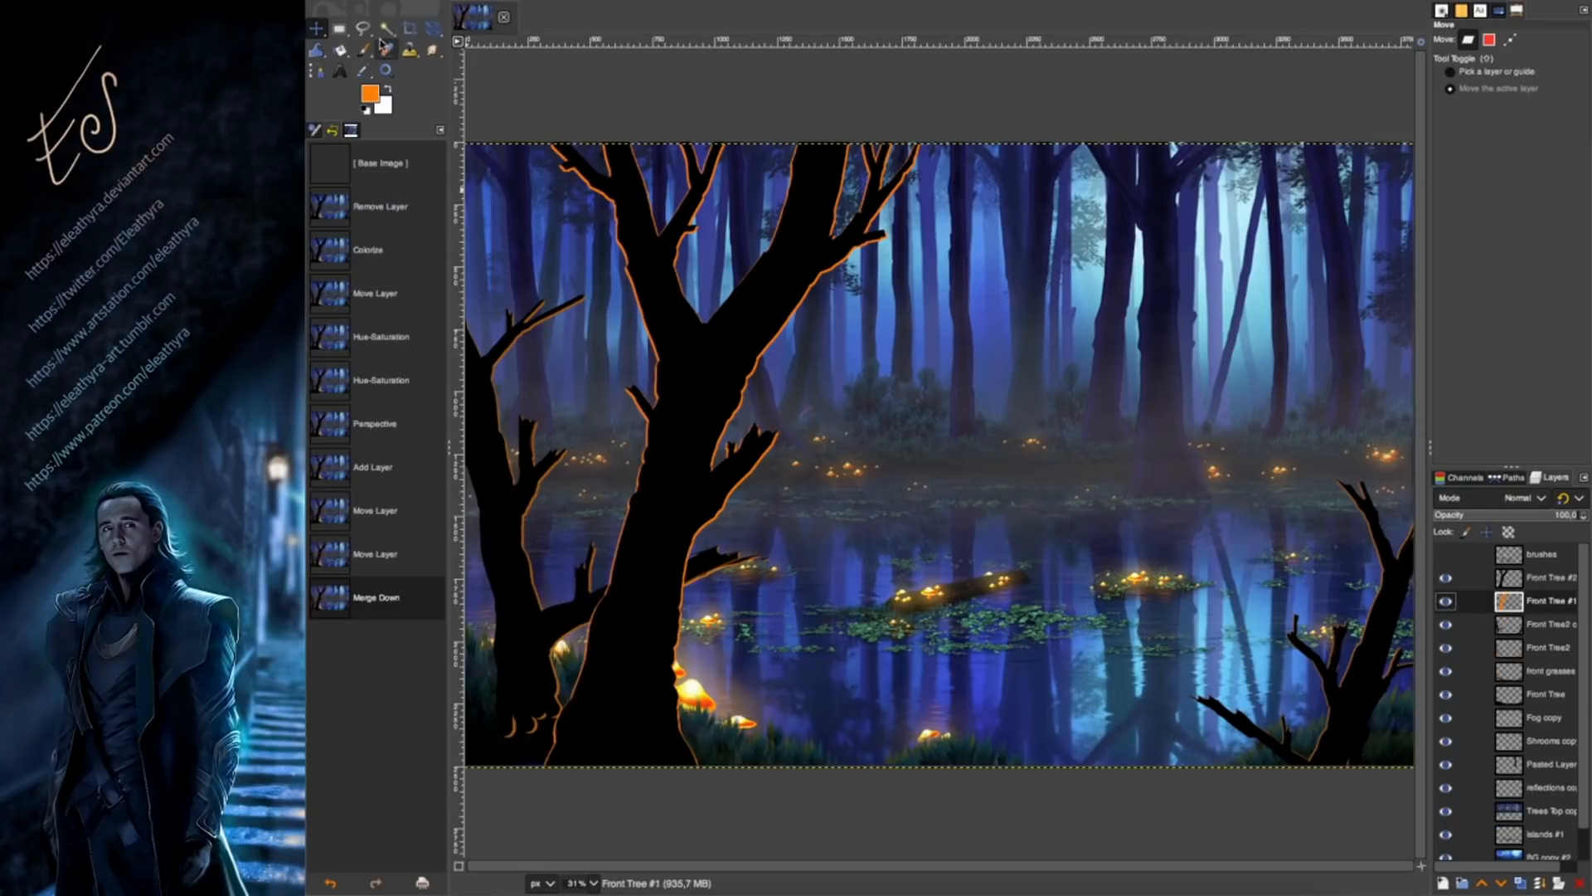
Crop the orange Front Tree #1 layer to a rectangle around the large foreground tree.
left_click(409, 30)
left_click_drag(512, 144, 936, 729)
left_click(775, 521)
Fade the orange rim on the large tree's upper right branches using the Eraser at size 526.
left_click(388, 52)
left_click(1502, 110)
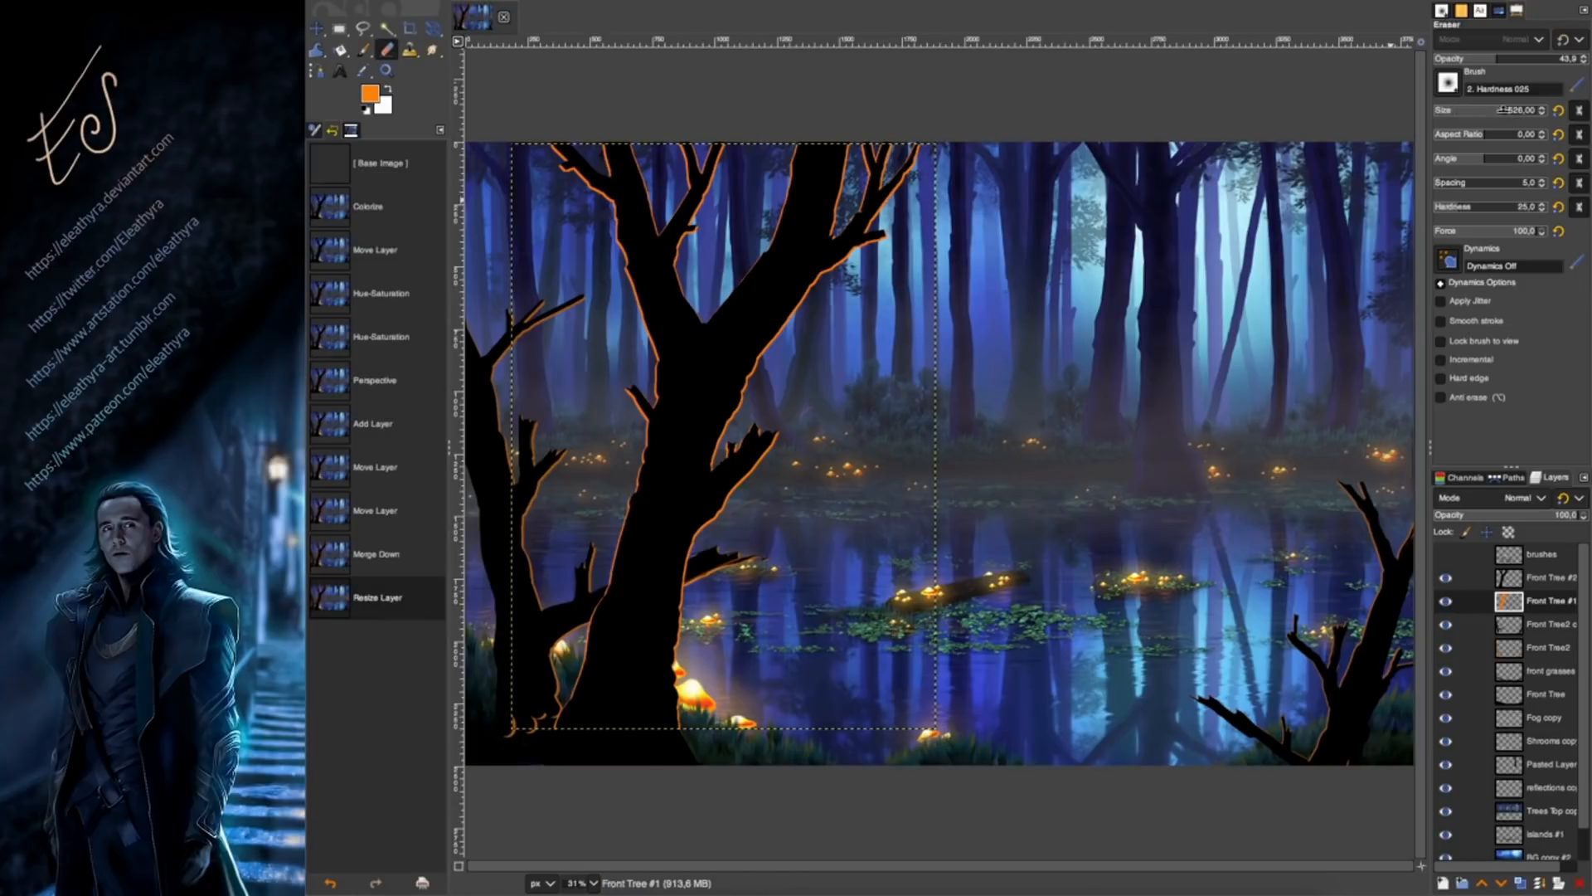
left_click(862, 147)
left_click(854, 149)
left_click(854, 149)
left_click(853, 150)
left_click(853, 149)
Raise the eraser opacity to 60.8 and fade the rim along the upper right branches and the trunk fork.
left_click(1521, 58)
left_click(913, 147)
left_click(913, 148)
left_click(861, 143)
left_click(798, 134)
left_click(726, 293)
left_click(705, 287)
left_click(687, 280)
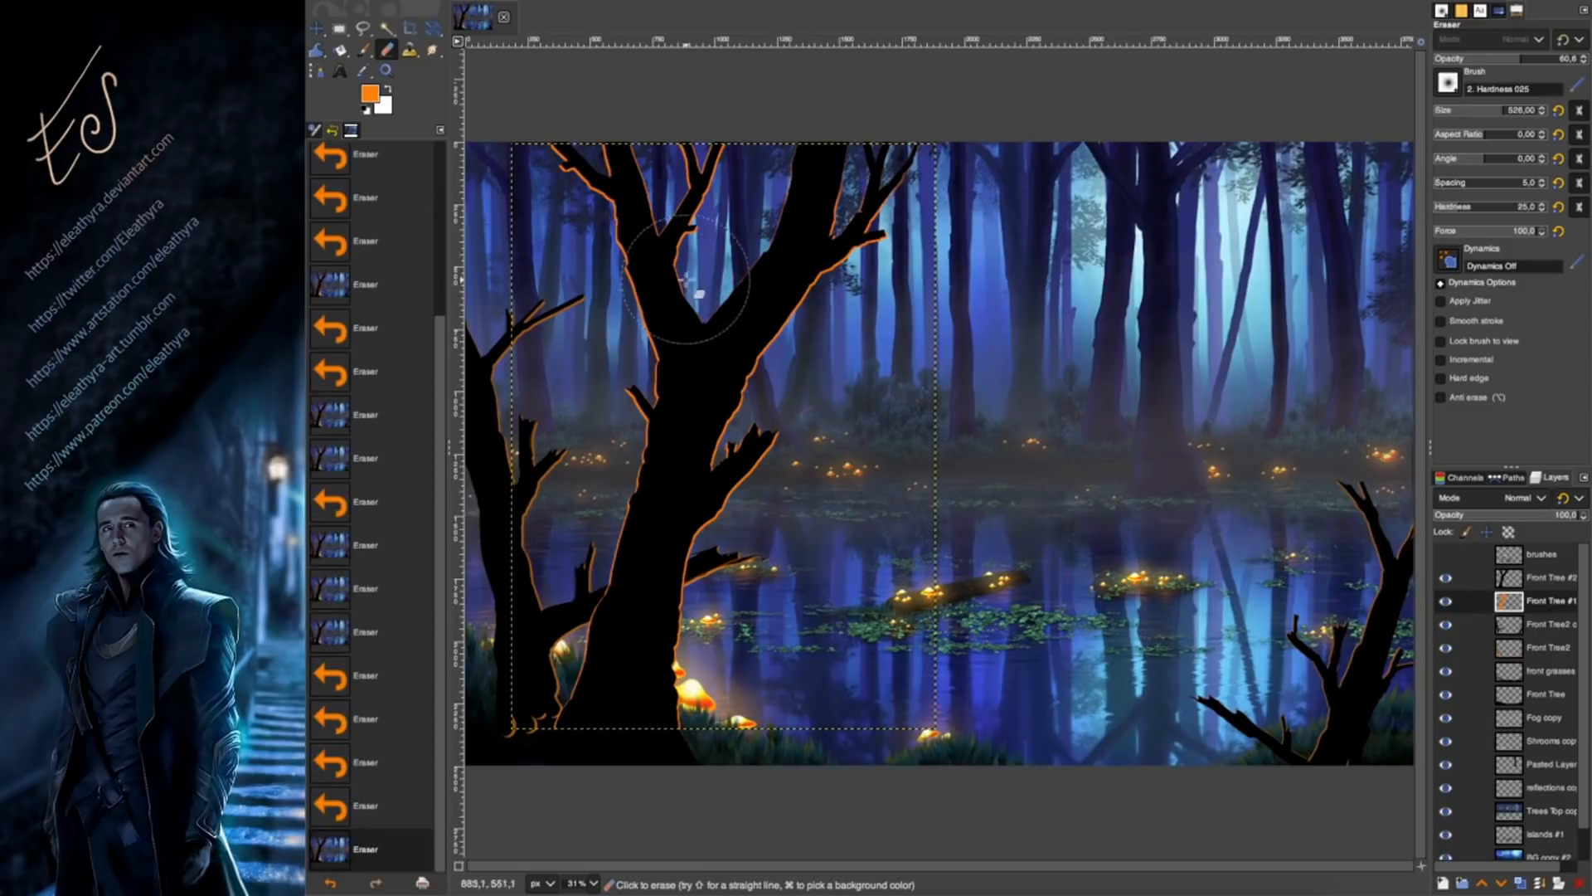
Erase part of the orange rim along the large tree's upper left branches and down the left side of its trunk.
left_click(600, 168)
left_click(618, 197)
left_click(620, 204)
left_click(619, 206)
left_click(619, 206)
left_click(630, 178)
left_click(655, 166)
left_click(749, 157)
left_click(655, 232)
left_click(660, 268)
left_click(664, 299)
left_click(670, 355)
left_click(666, 378)
left_click(662, 404)
left_click(670, 353)
left_click(671, 427)
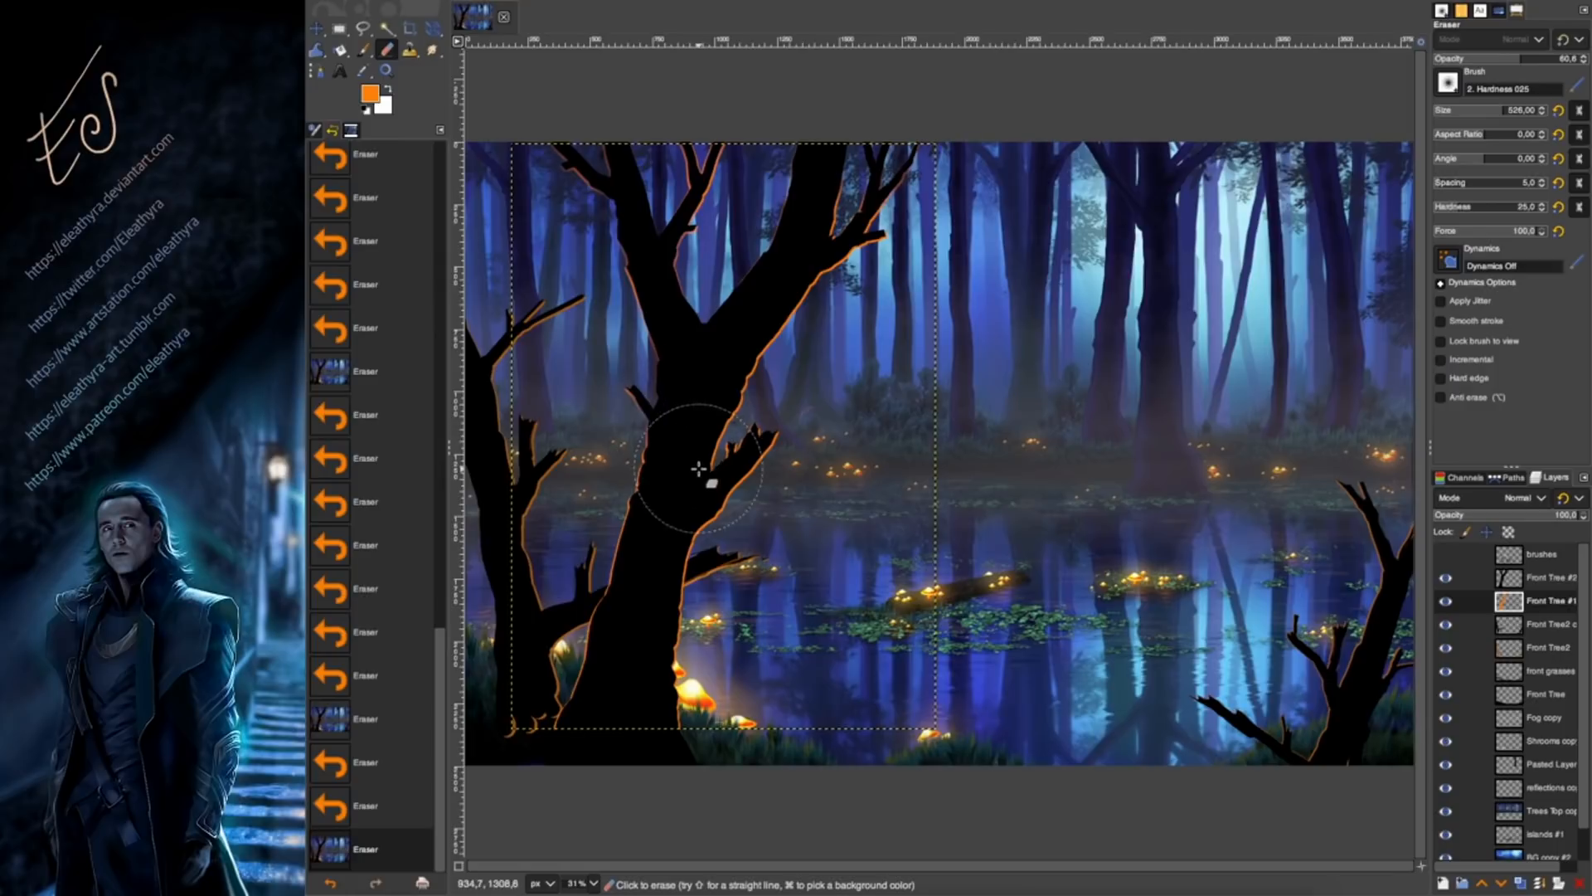
Fade the orange rim around the base of the large tree's trunk with the Eraser.
left_click(569, 719)
left_click(585, 680)
left_click(591, 685)
left_click(659, 720)
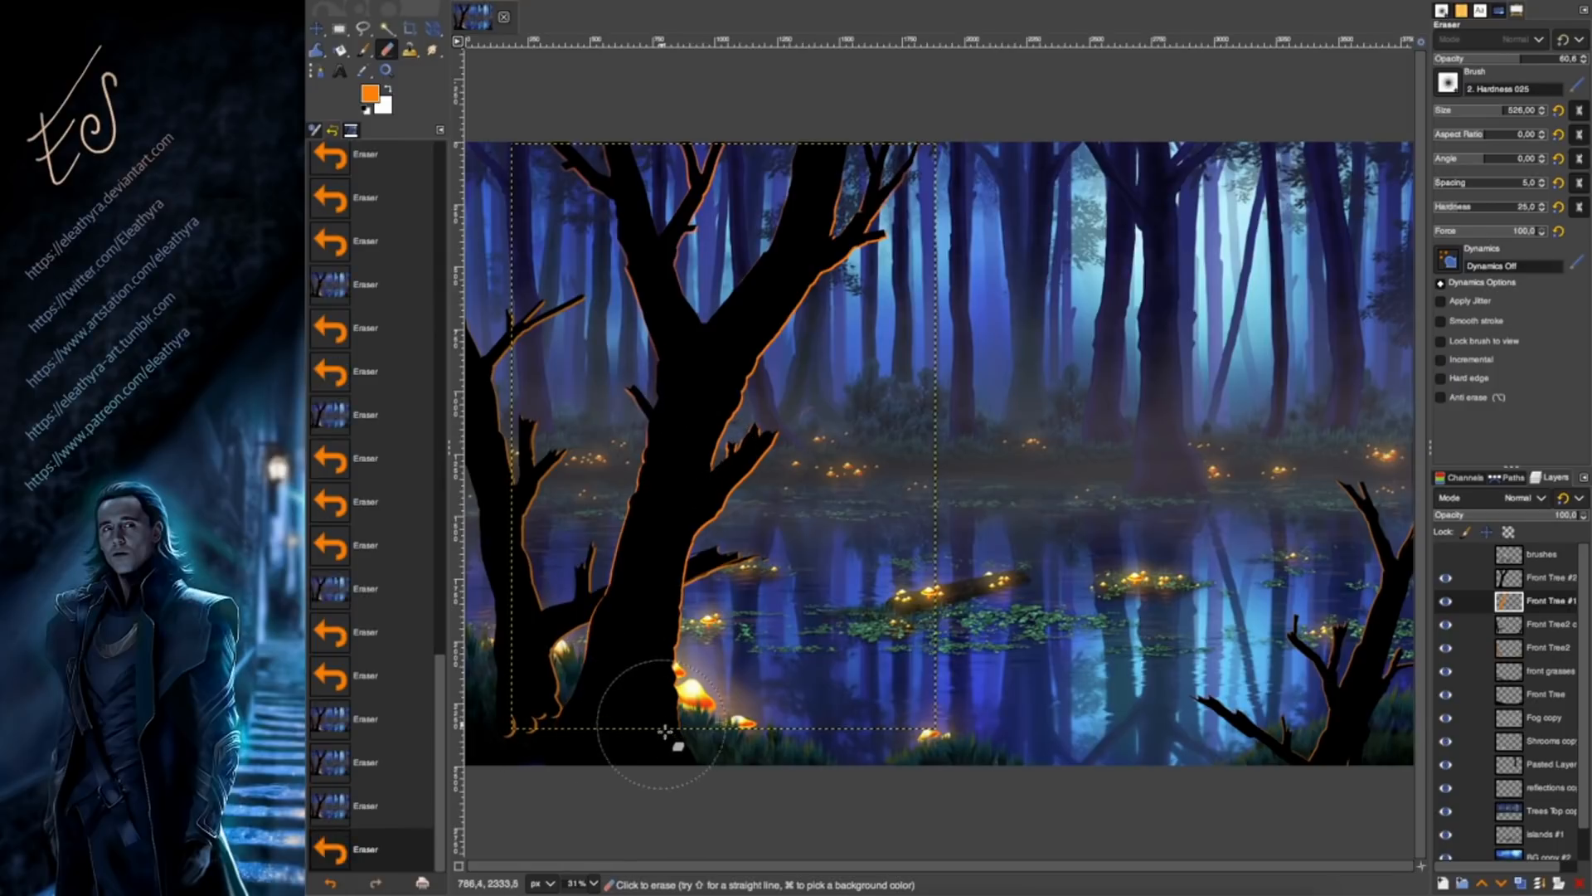
left_click(669, 711)
Reduce the eraser size to 325 and fade the rim around the broken branch on the trunk's right side.
key("[")
left_click(717, 456)
left_click(712, 453)
left_click(720, 448)
left_click(735, 439)
left_click(753, 437)
left_click(759, 461)
left_click(763, 490)
left_click(762, 495)
Erase the orange rim inside the large tree's fork and along the small branches above it.
left_click(807, 235)
left_click(761, 278)
left_click(754, 307)
left_click(738, 286)
left_click(728, 253)
left_click(720, 217)
left_click(710, 183)
left_click(703, 158)
left_click(713, 163)
left_click(703, 140)
left_click(696, 125)
left_click(702, 184)
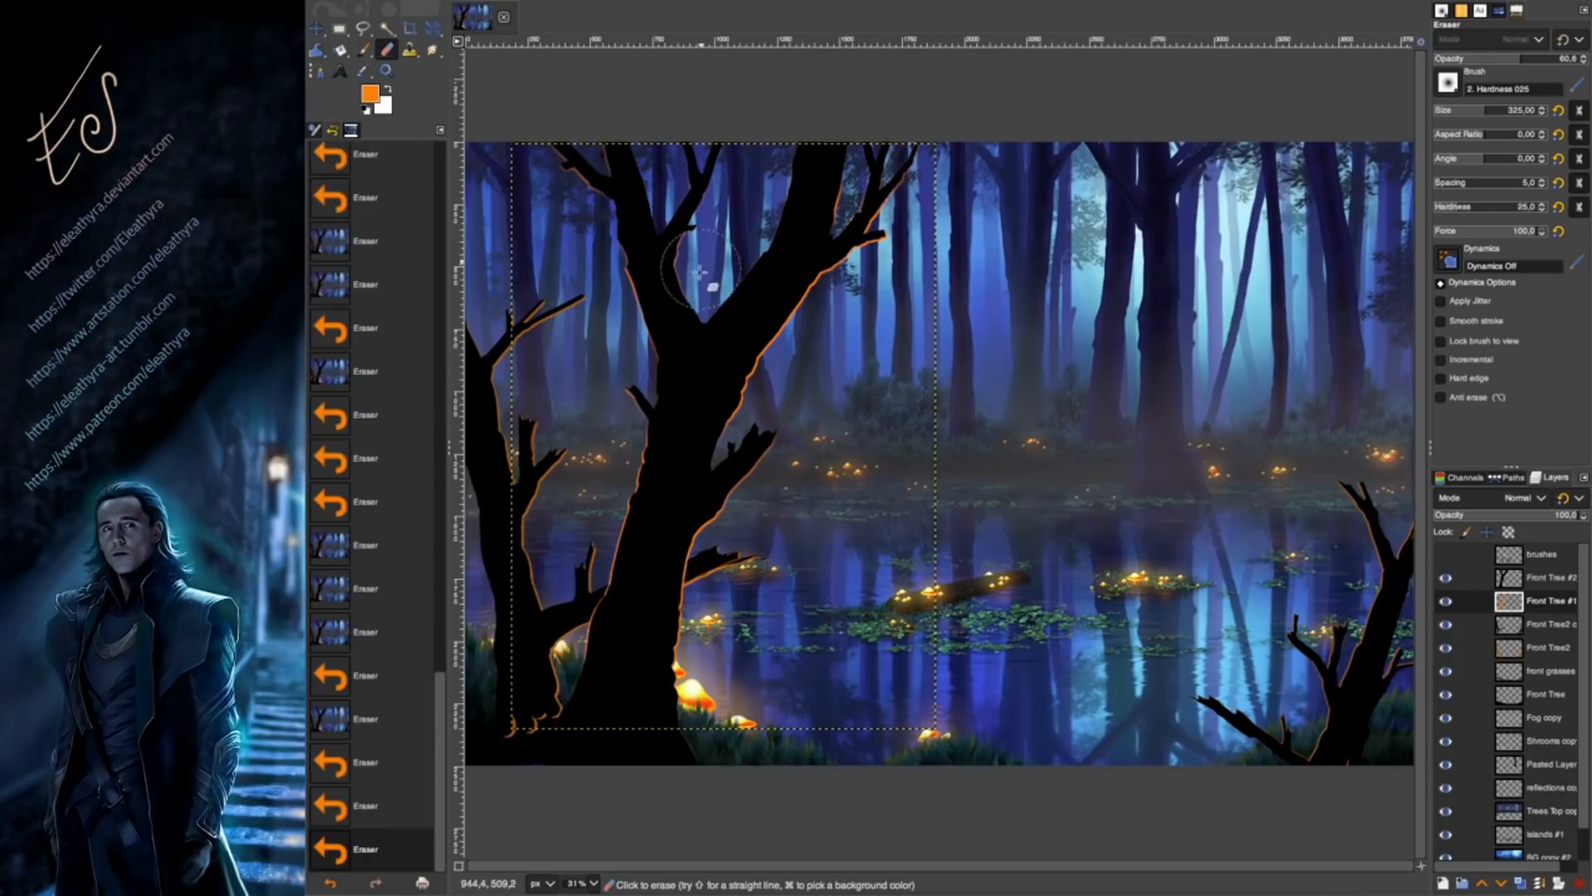
Fade the rim on the large tree's outer left branches and left trunk edge, undoing a stray stroke at the right edge.
left_click(677, 294)
left_click(561, 154)
left_click(572, 166)
left_click(585, 179)
left_click(582, 172)
left_click(615, 161)
left_click(620, 199)
left_click(642, 257)
left_click(639, 256)
left_click(641, 272)
left_click(645, 289)
left_click(670, 371)
left_click(518, 312)
left_click(757, 365)
key("super+z")
Set the eraser size to 142 and thin the orange rim along the right edge of the large tree's rising trunk.
left_click(744, 356)
left_click(1464, 111)
left_click(810, 277)
left_click(801, 284)
left_click(738, 356)
left_click(748, 343)
left_click(743, 365)
left_click(734, 390)
left_click(734, 396)
left_click(735, 399)
left_click(741, 378)
left_click(763, 338)
left_click(778, 317)
left_click(811, 272)
left_click(816, 267)
left_click(844, 248)
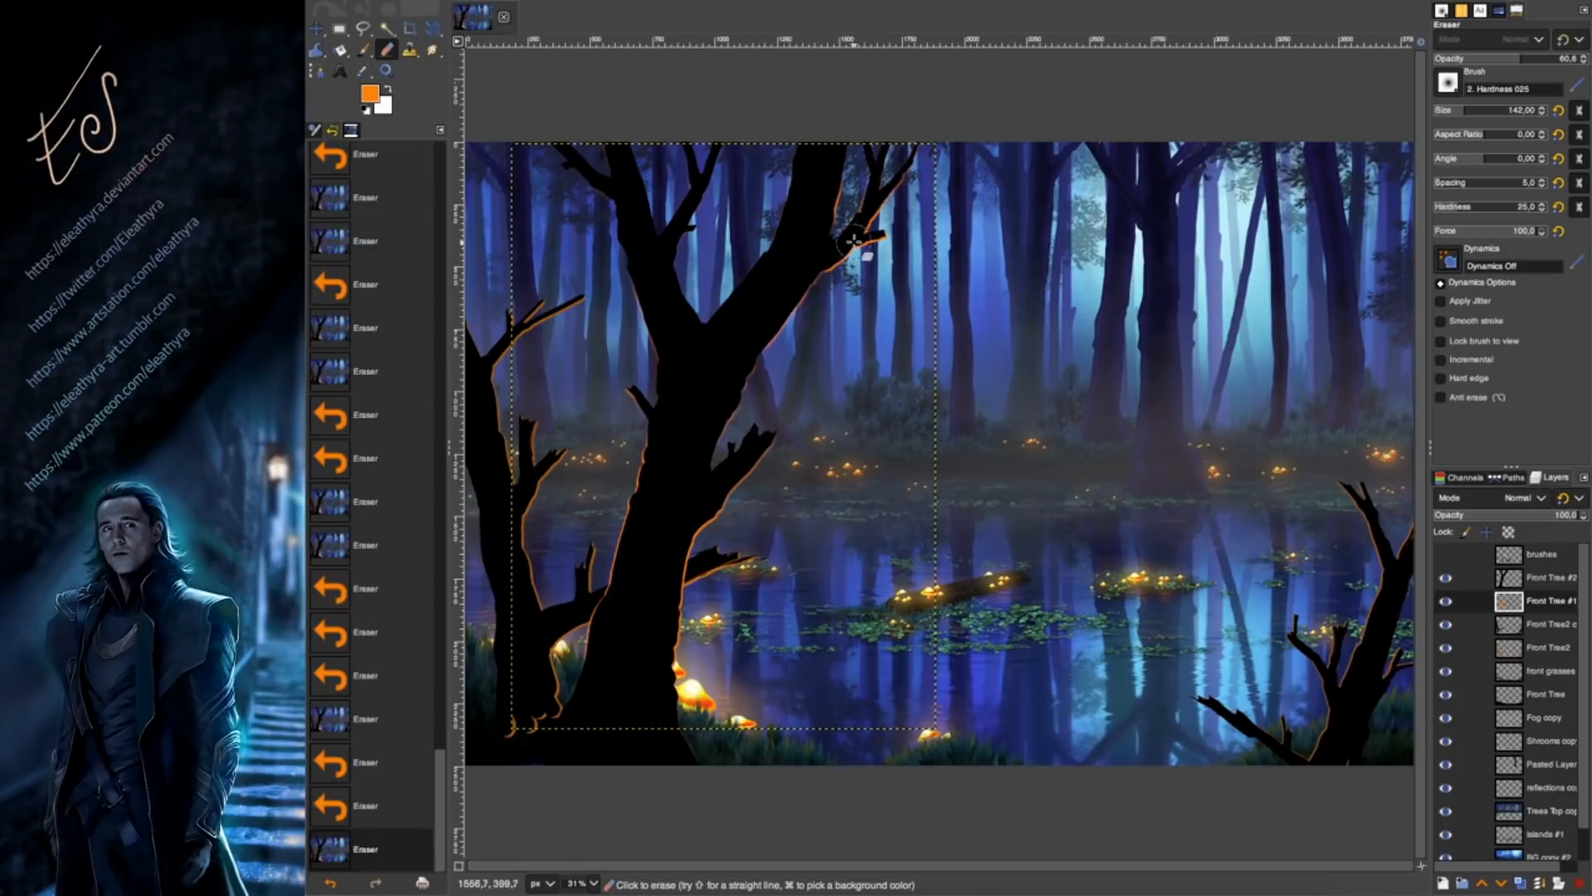
Thin the rim along the large tree's upper right branch up to its tip, and touch up the left trunk edge.
left_click(861, 234)
left_click(865, 222)
left_click(874, 208)
left_click(882, 193)
left_click(885, 183)
left_click(888, 178)
left_click(910, 158)
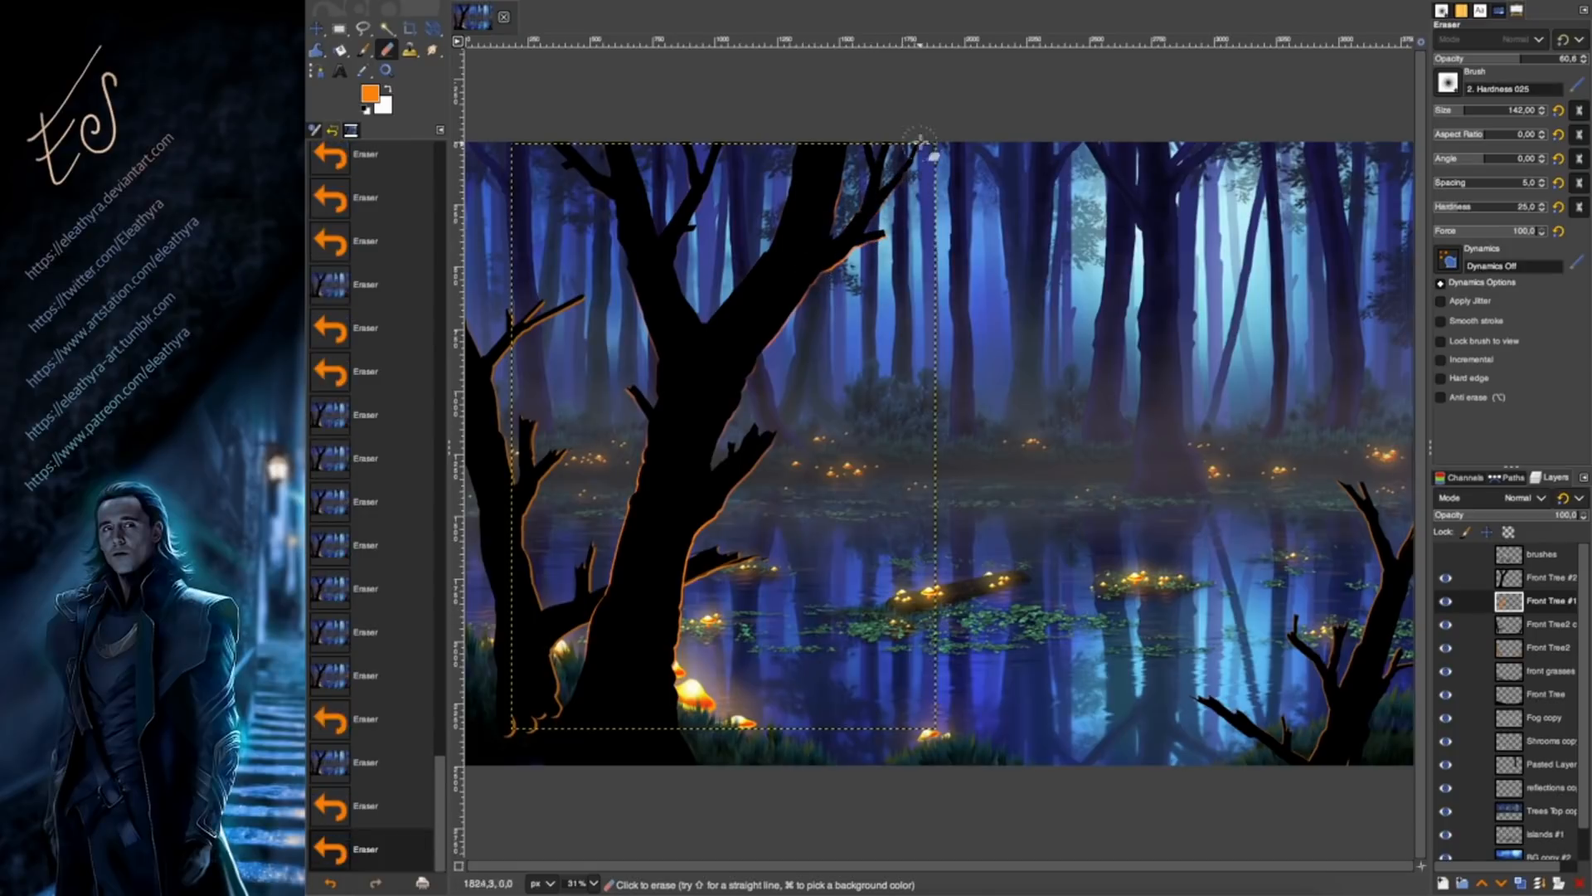
left_click(913, 154)
left_click(894, 184)
left_click(872, 222)
left_click(854, 229)
left_click(836, 203)
left_click(621, 239)
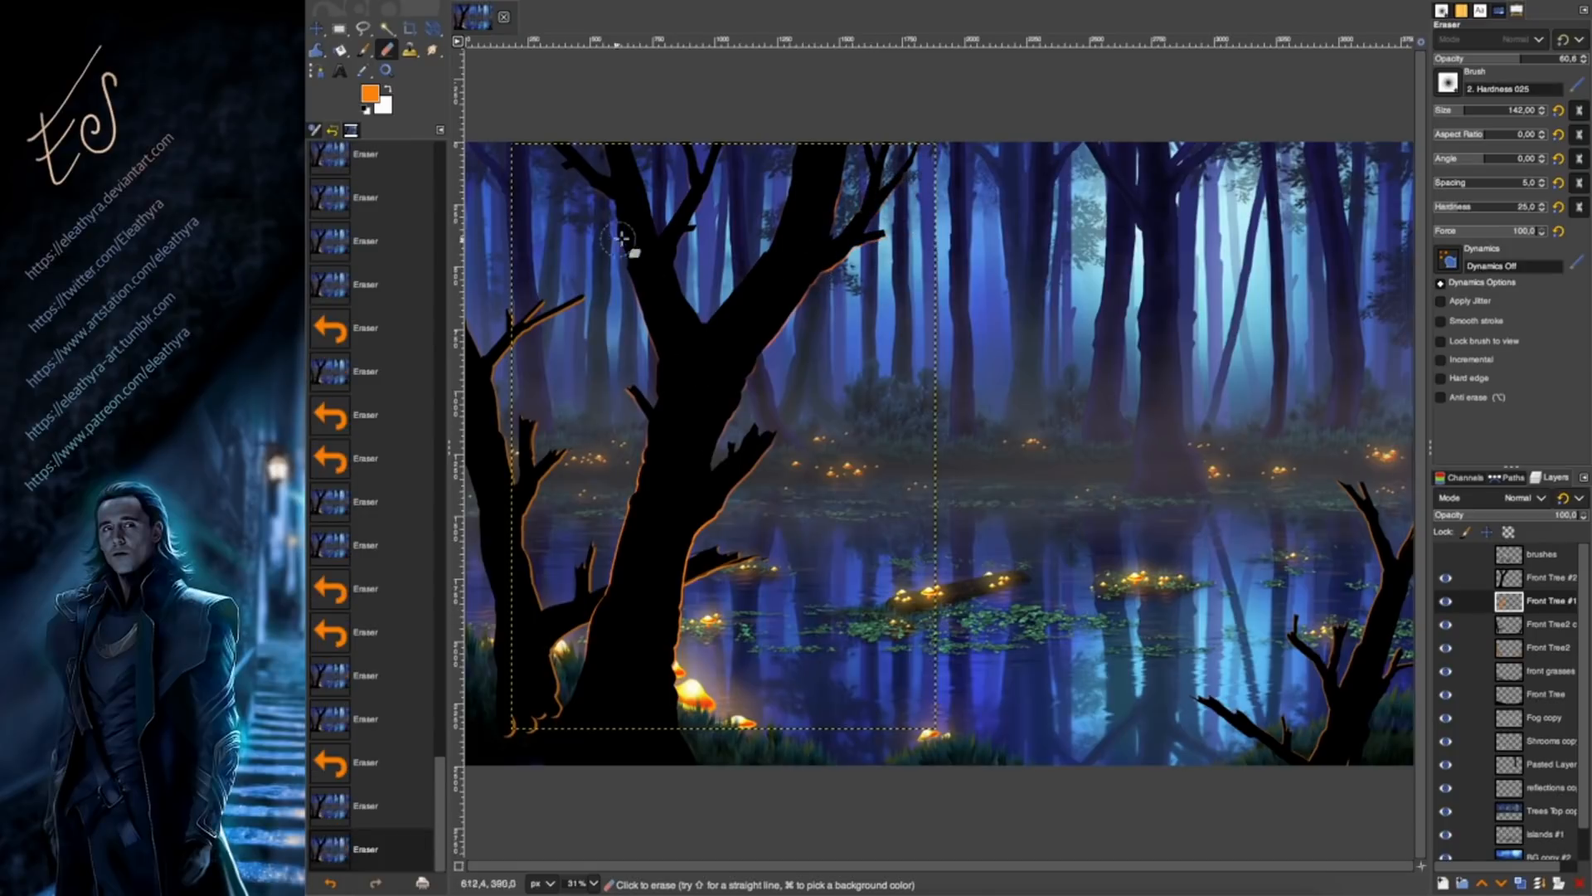
Thin the orange rim on the broken right branch and along the trunk edge below it.
left_click(754, 452)
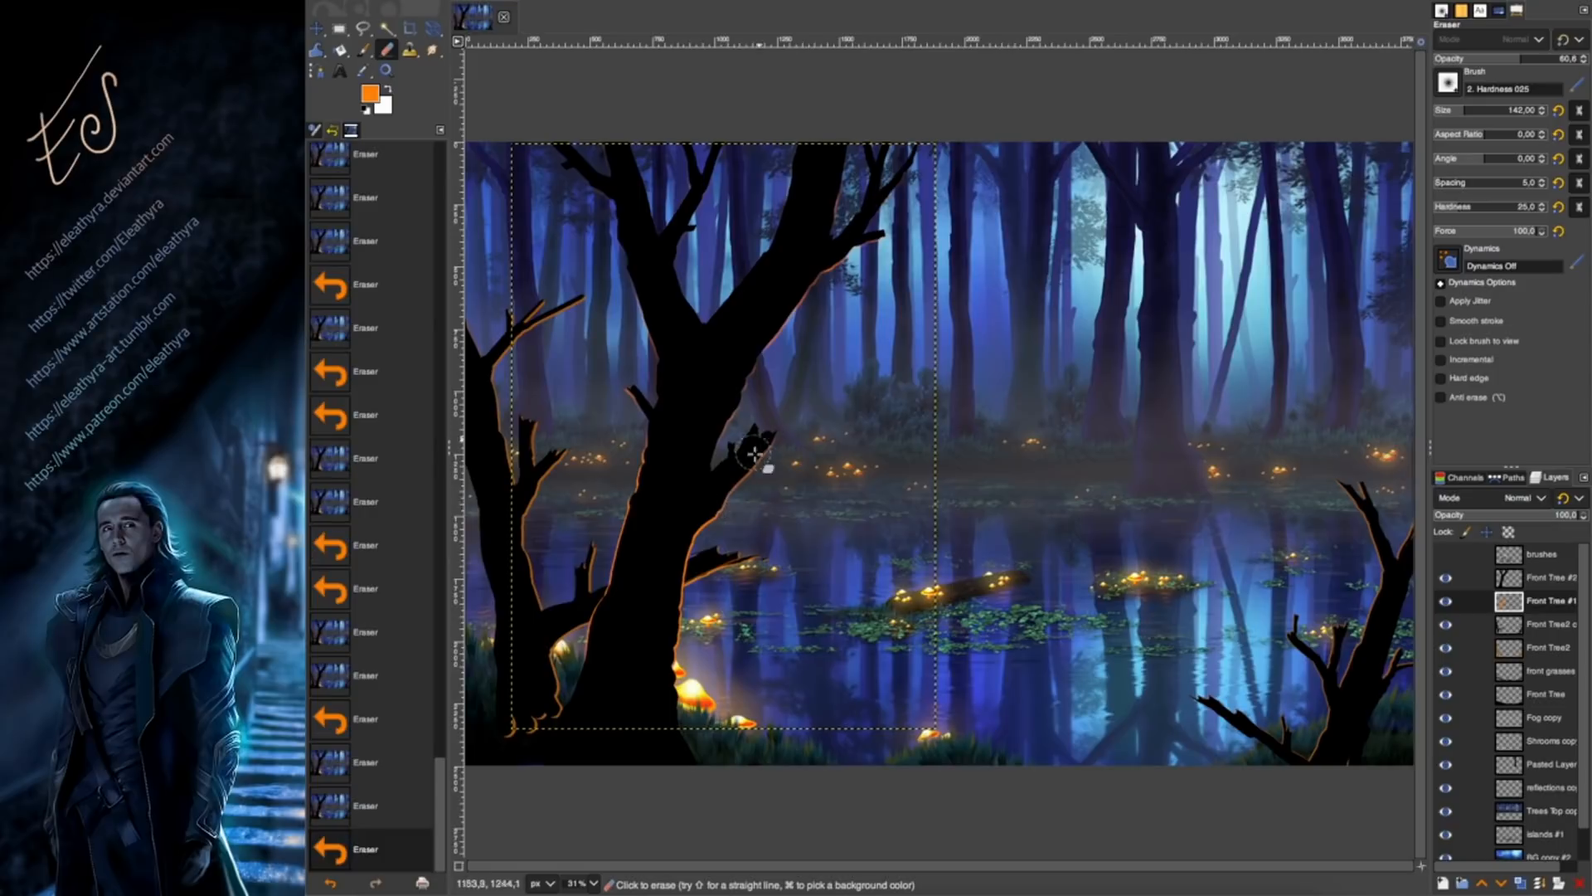
left_click(685, 566)
left_click(689, 560)
left_click(697, 546)
left_click(705, 531)
left_click(718, 512)
left_click(729, 501)
left_click(739, 493)
Thin the orange rim down the left edge of the large tree's lower trunk with small eraser strokes.
left_click(664, 490)
left_click(663, 449)
left_click(656, 453)
left_click(655, 460)
left_click(654, 469)
left_click(653, 469)
left_click(650, 466)
left_click(648, 479)
left_click(645, 494)
left_click(644, 508)
left_click(643, 523)
left_click(637, 541)
left_click(624, 577)
left_click(616, 589)
left_click(612, 598)
left_click(614, 608)
left_click(607, 618)
left_click(652, 570)
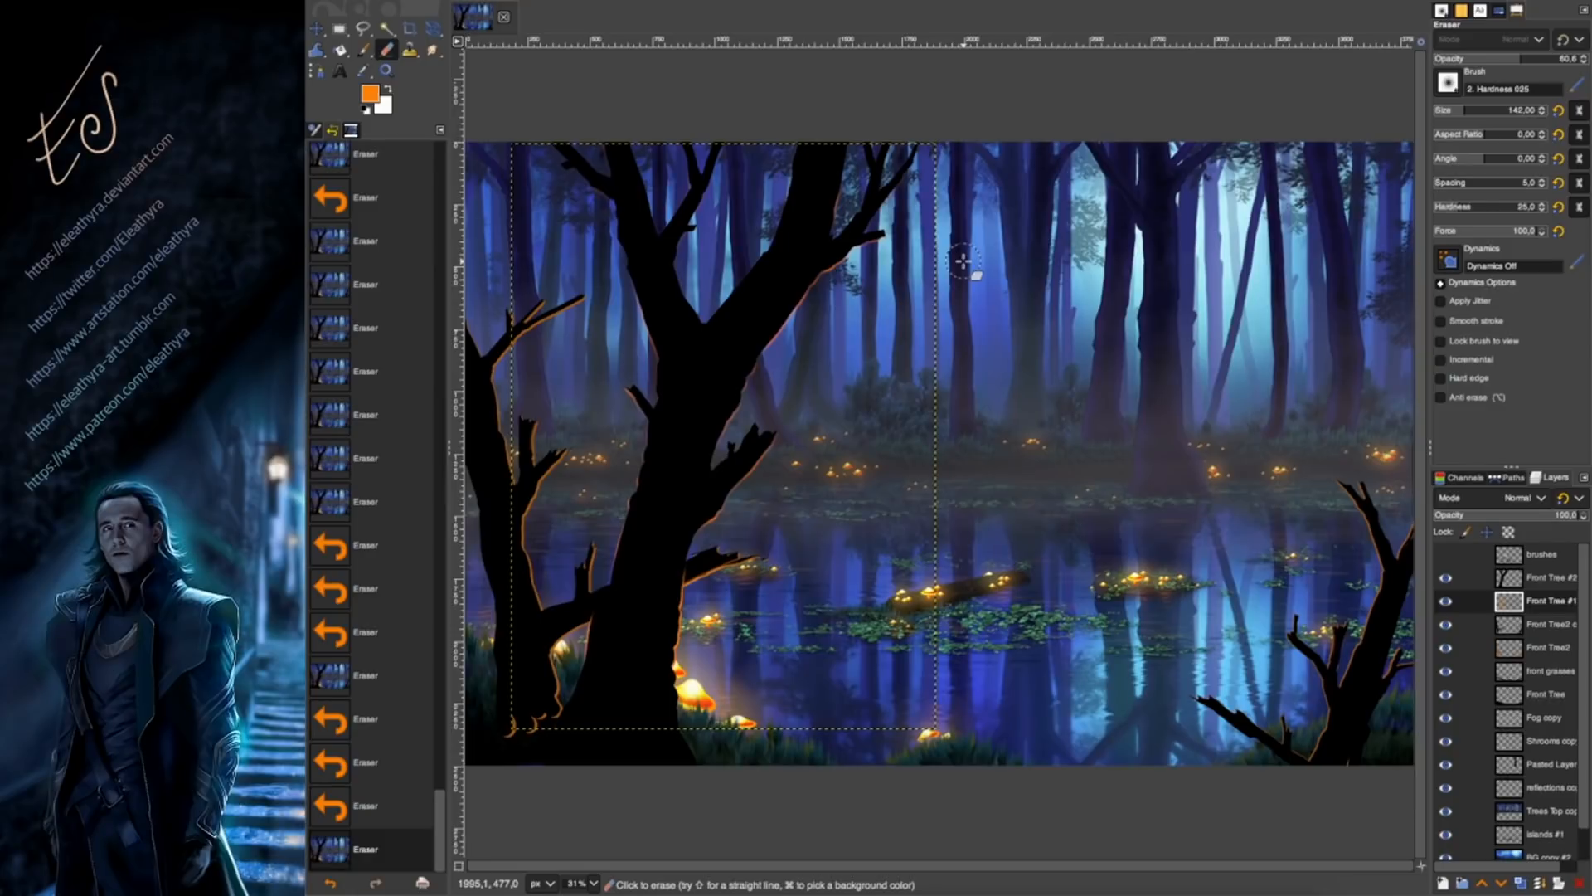
On the Front Tree2 layer, erase the orange rim along both edges of the far-left tree's upper branches.
left_click(1548, 647)
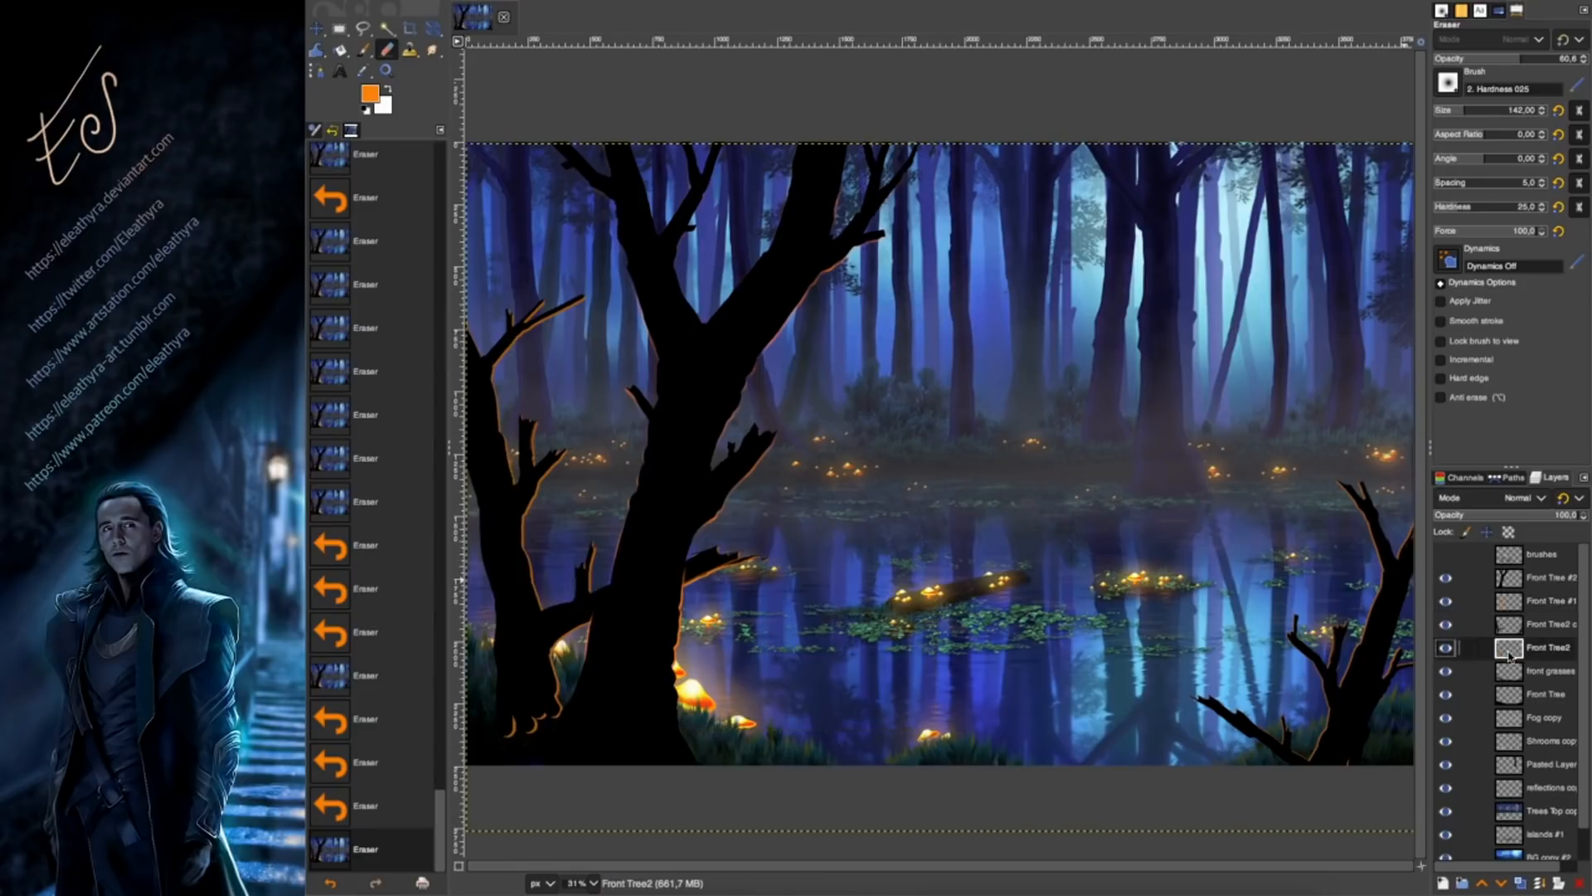
key("p")
key("shift+e")
left_click_drag(522, 315, 533, 306)
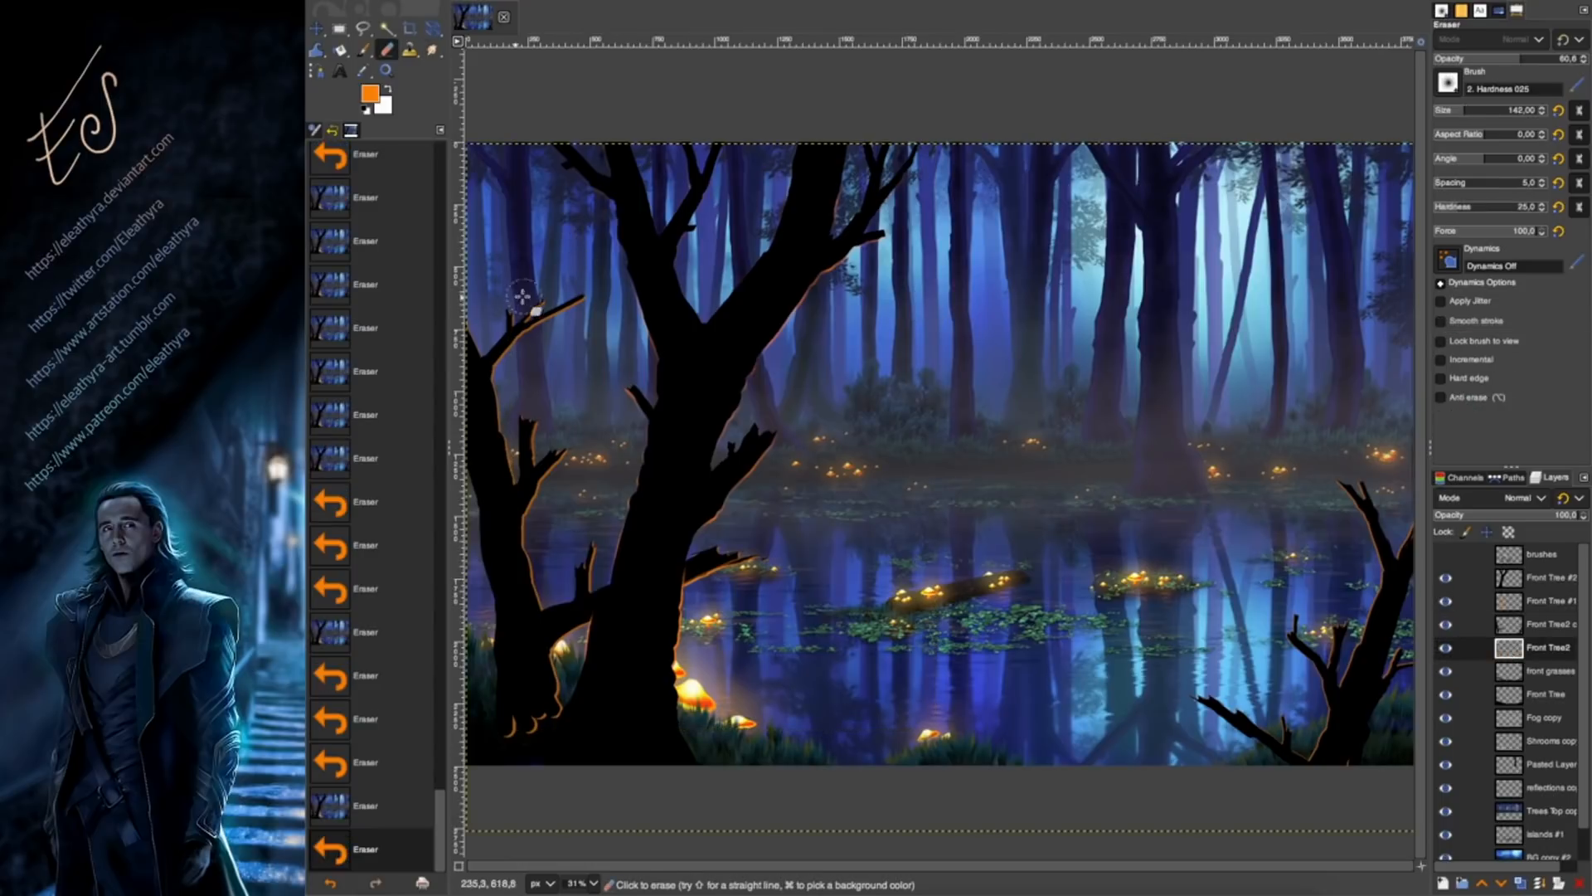
left_click_drag(483, 360, 539, 312)
left_click(568, 305)
left_click(579, 300)
left_click(589, 298)
left_click(597, 296)
left_click(580, 308)
left_click(557, 323)
left_click(543, 329)
left_click(531, 337)
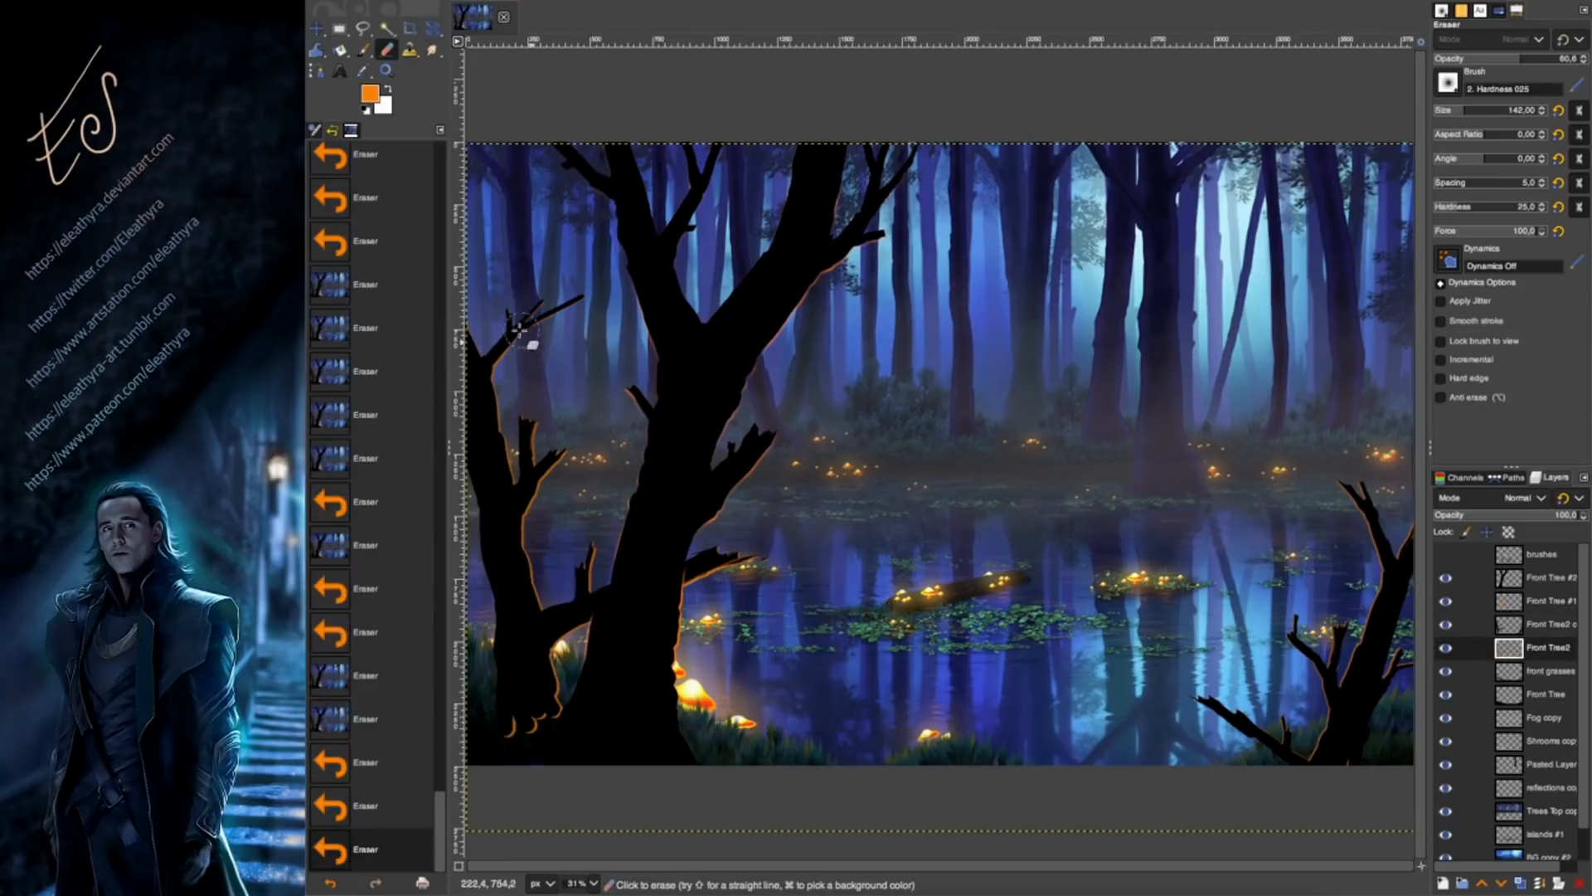
Erase the orange rim down the right edge of the far-left tree's trunk and its side branches.
left_click(513, 352)
left_click(501, 375)
left_click(493, 419)
left_click(499, 392)
mouse_move(498, 391)
left_mouse_down()
mouse_move(544, 415)
mouse_move(500, 427)
left_mouse_up()
left_click_drag(504, 443, 526, 502)
left_click(508, 501)
left_click_drag(526, 510, 526, 547)
Switch to the Paintbrush and choose the Stone Work 01 brush.
left_click(363, 52)
left_click(1447, 81)
scroll(1511, 207, "down", 3)
scroll(1511, 208, "down", 5)
left_click(1514, 211)
left_click(1392, 236)
left_click(1449, 82)
scroll(1500, 198, "down", 4)
left_click(1165, 484)
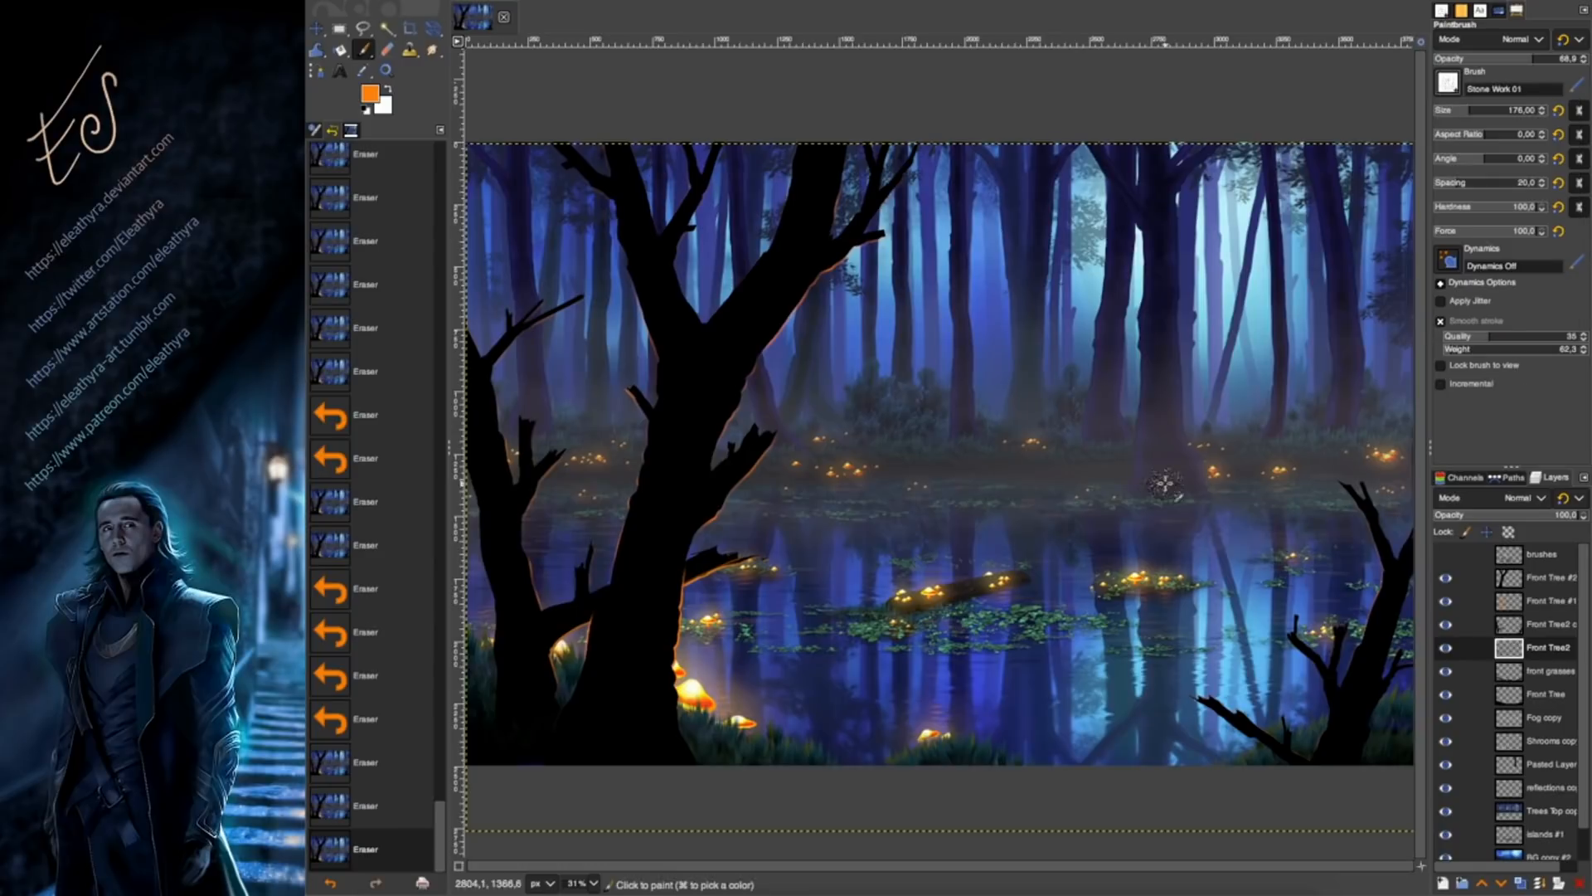
Set the brush size to 325, aspect ratio to -18 and angle to 70, testing and undoing one dab on the lake.
left_click(1460, 130)
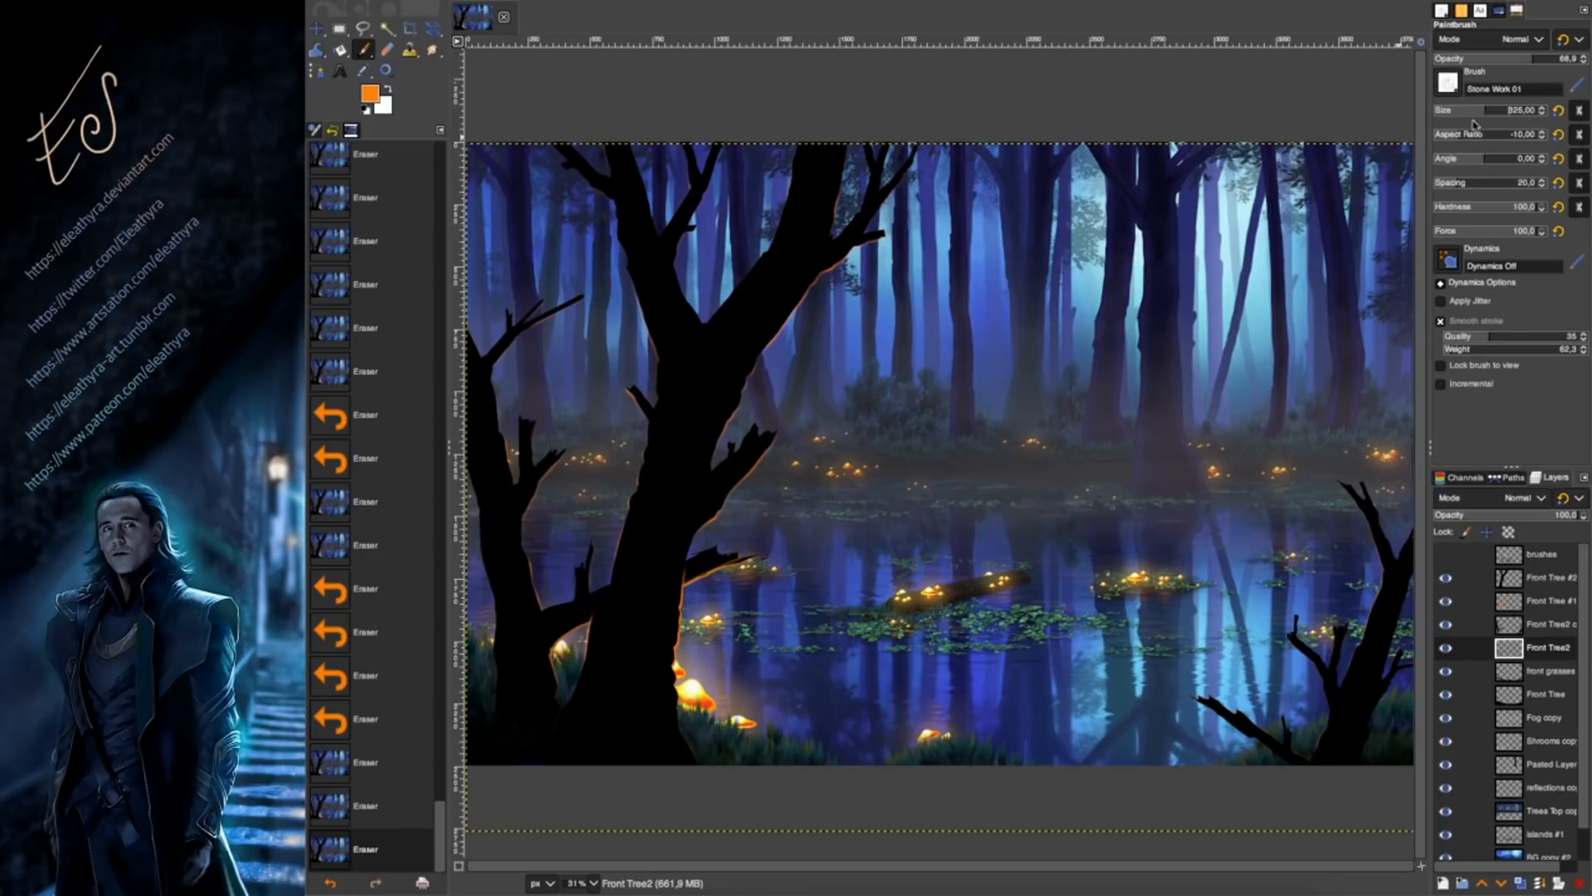
left_click(1486, 107)
left_click(1053, 499)
key("ctrl+z")
left_click(1504, 159)
left_click(1446, 133)
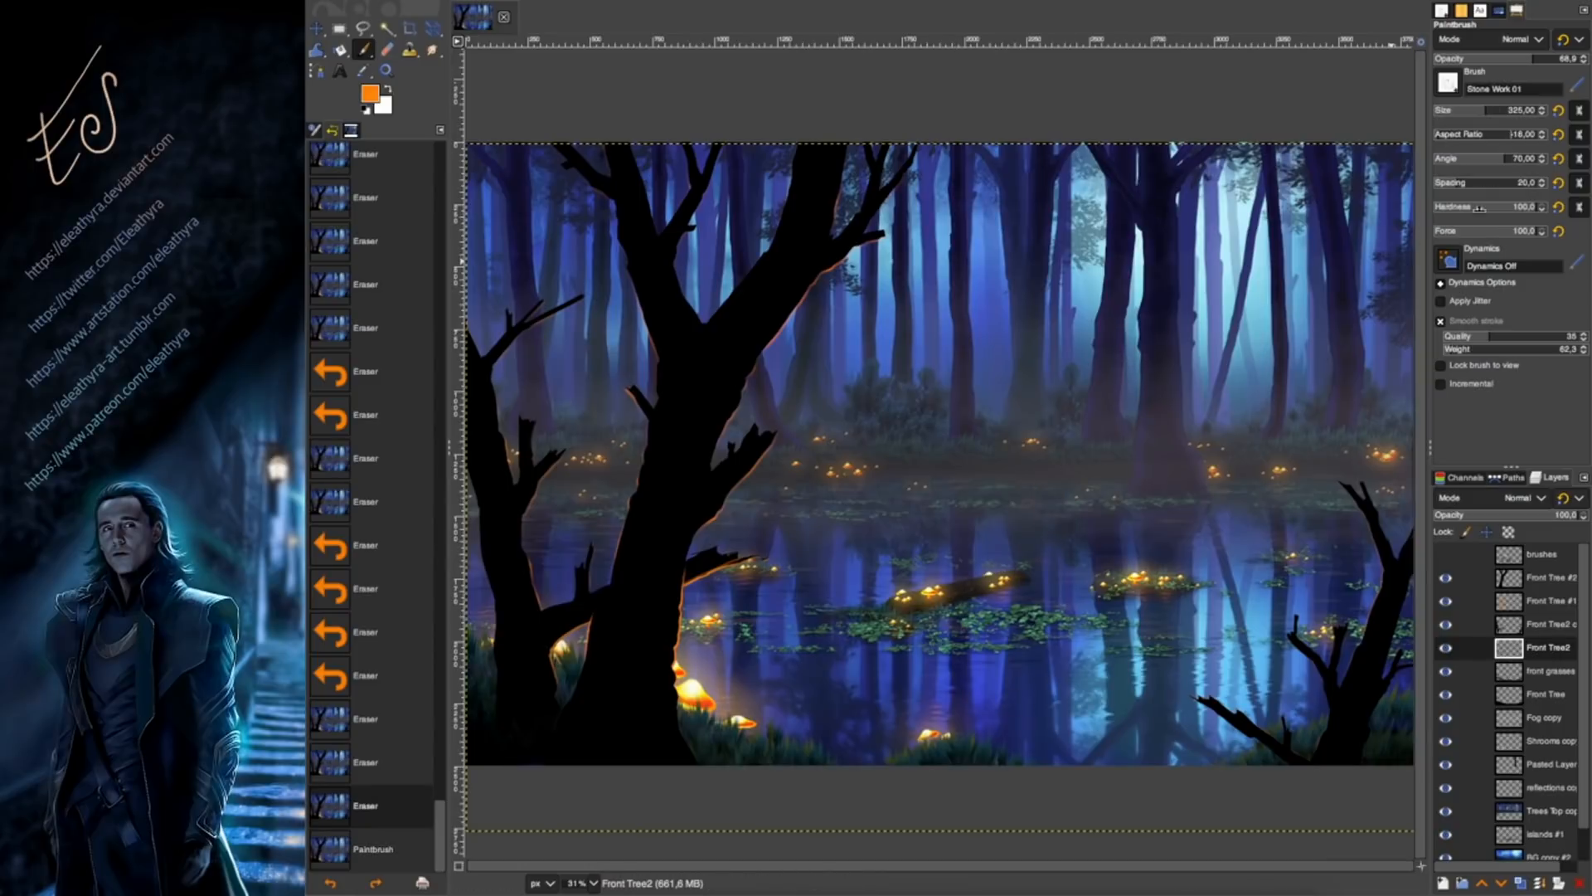
Try dabbing the orange stone texture along the floating log, and undo the dabs.
left_click(950, 589)
left_click(970, 589)
left_click(987, 589)
left_click(999, 585)
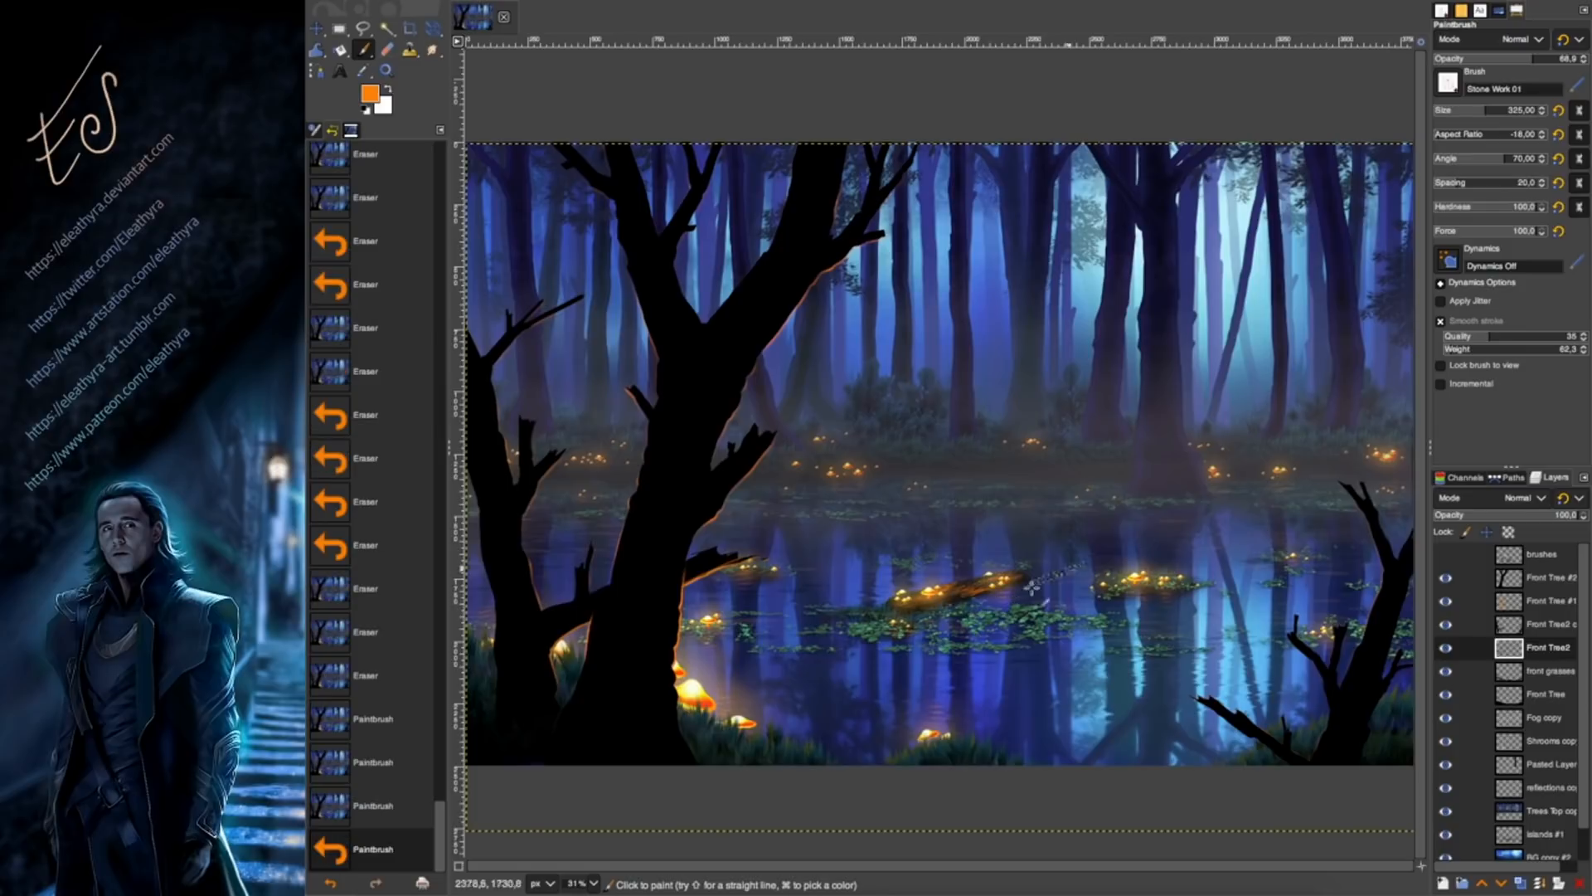
left_click(1009, 584)
key("super+z")
key("super+z")
key("super+z")
key("super+z")
key("super+z")
key("super+z")
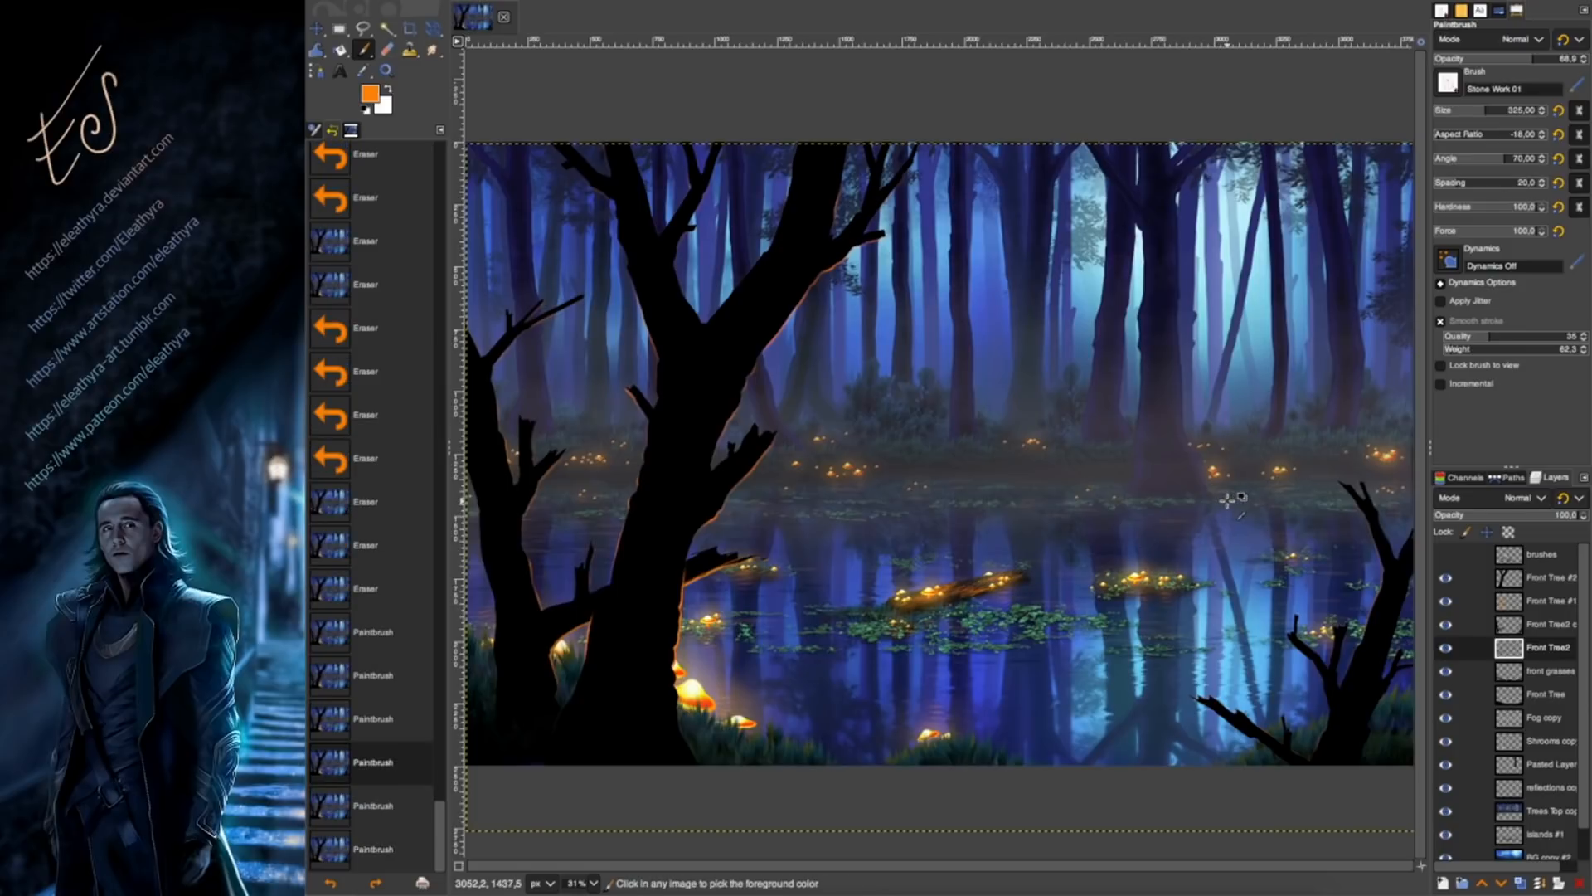
Set the stone brush to aspect ratio -15, size 191 and opacity 37.2, testing it with dabs on the log's left end.
left_click_drag(1454, 133, 1462, 133)
left_click(908, 596)
left_click(938, 596)
key("super+z")
key("super+z")
left_click(909, 596)
left_click(937, 596)
key("super+z")
key("super+z")
Dab a faint orange stone texture along the floating log from its left end to its right tip and back.
left_click(909, 597)
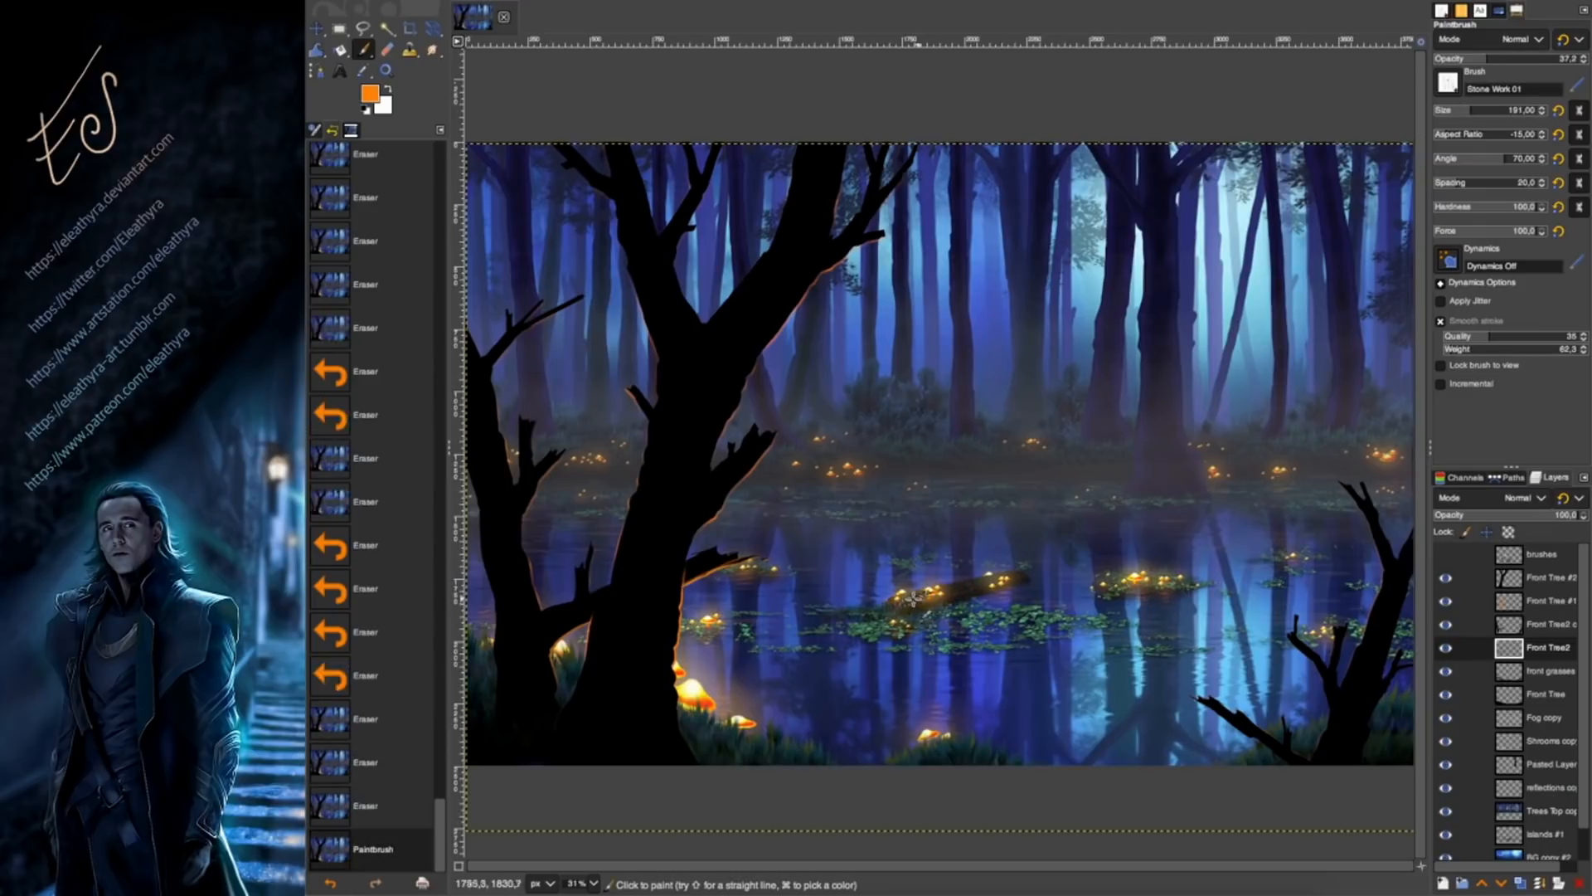
left_click(937, 594)
left_click(966, 588)
left_click(999, 581)
left_click(979, 585)
left_click(954, 590)
left_click(917, 594)
left_click(937, 588)
left_click(1140, 585)
Break up the log's orange texture by erasing spots along it with the Stone Work 01 brush.
key("shift+e")
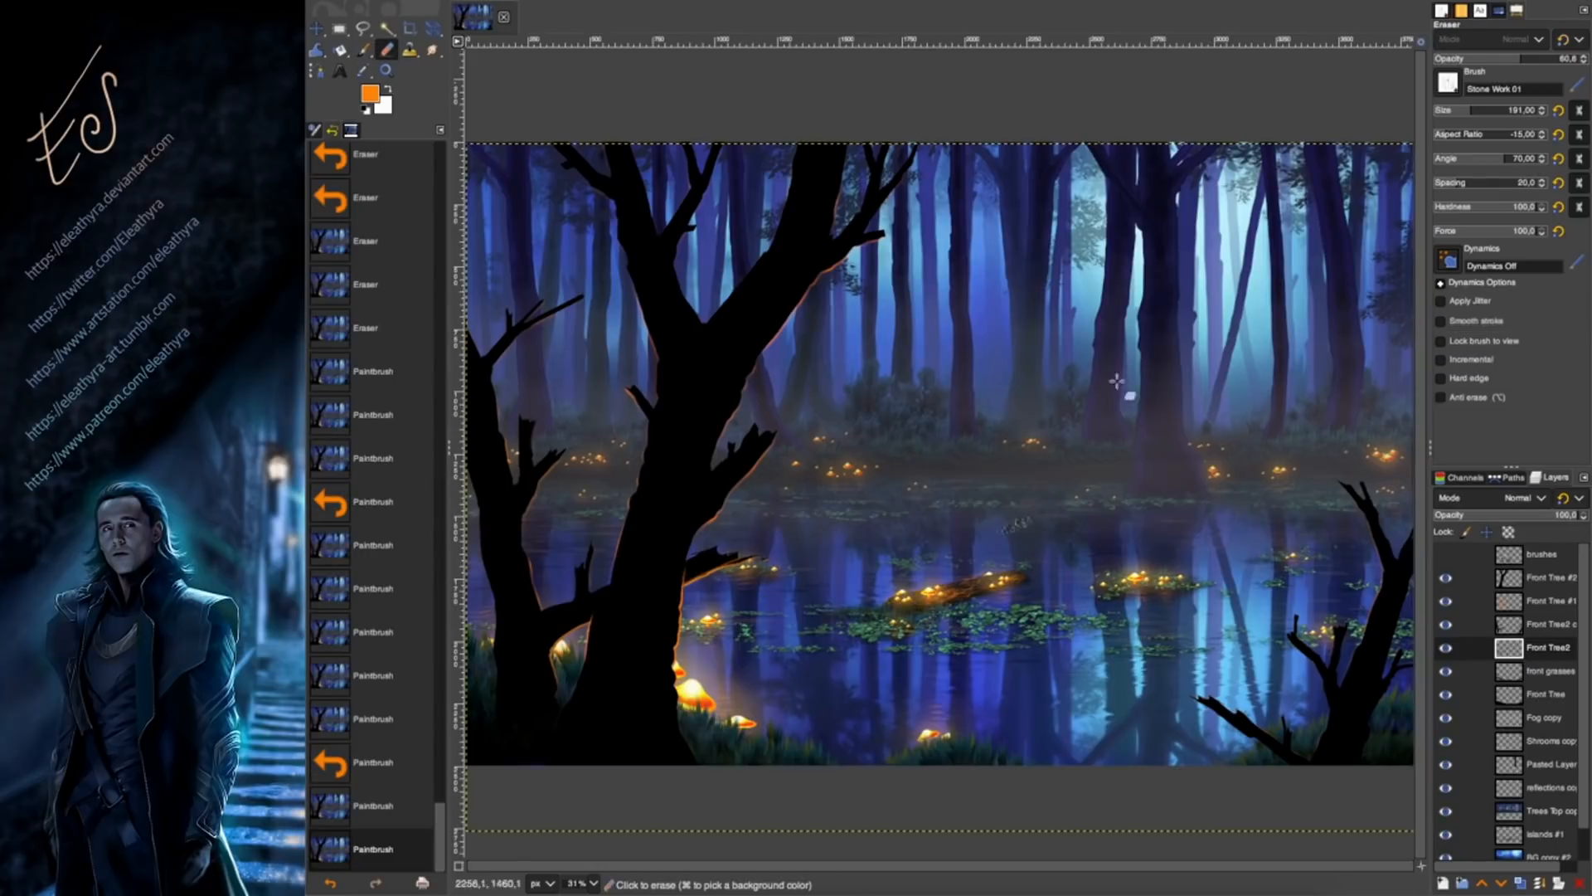
left_click(885, 602)
left_click(900, 597)
left_click(929, 592)
left_click(987, 575)
left_click(1000, 577)
left_click(987, 582)
left_click(966, 588)
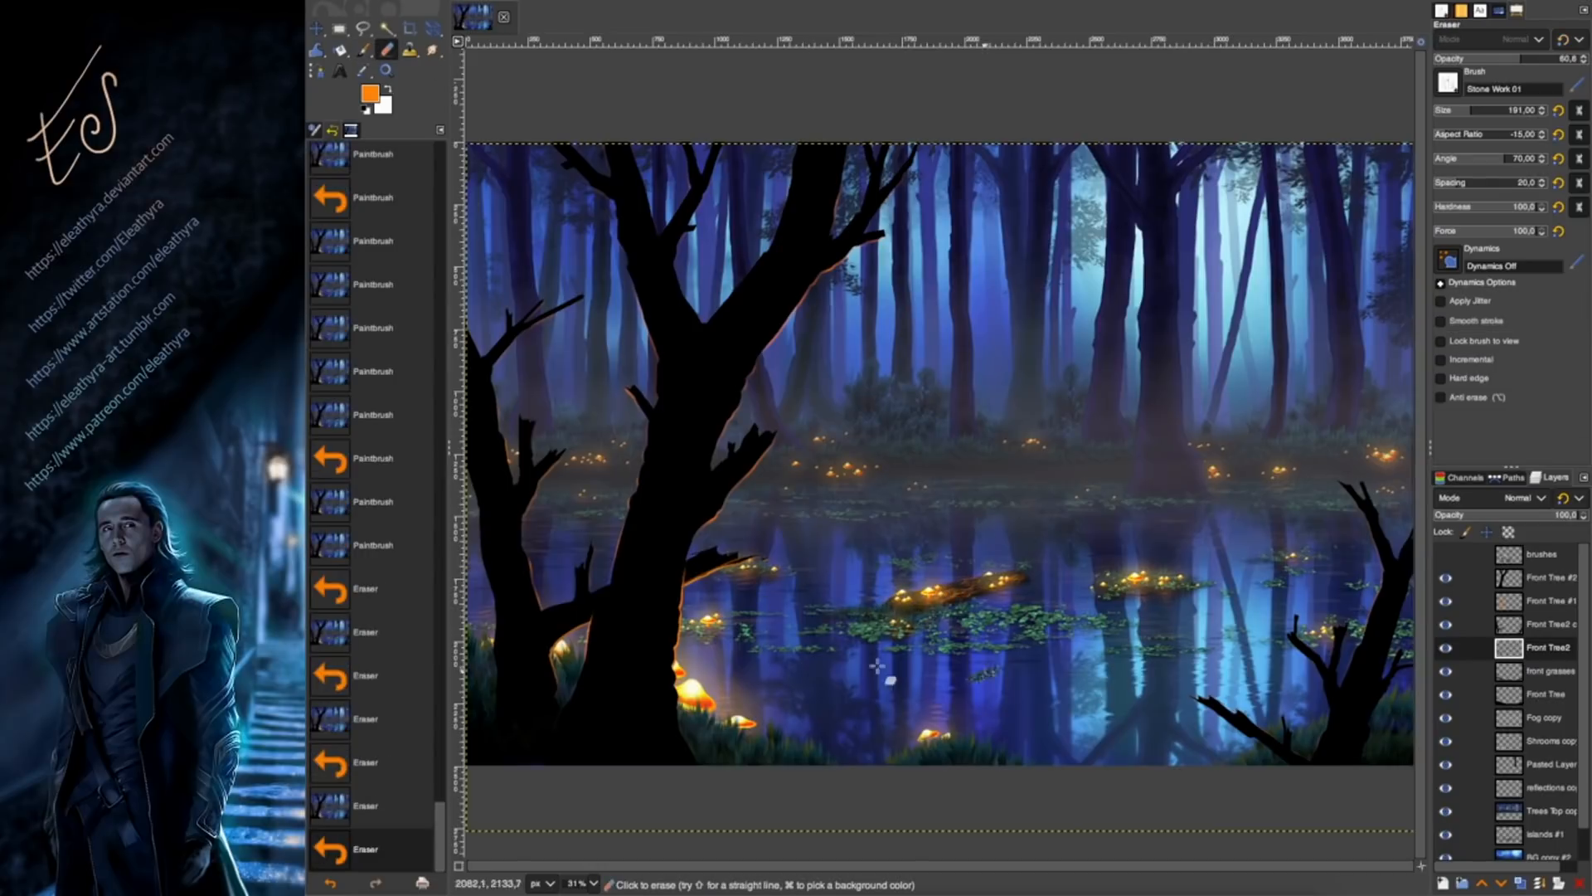
Soften the orange texture along the log using the Eraser with the Hardness 025 brush at size 240.
left_click(1448, 83)
scroll(1495, 219, "up", 10)
left_click(1453, 128)
left_click(1008, 579)
left_click(987, 584)
left_click(961, 593)
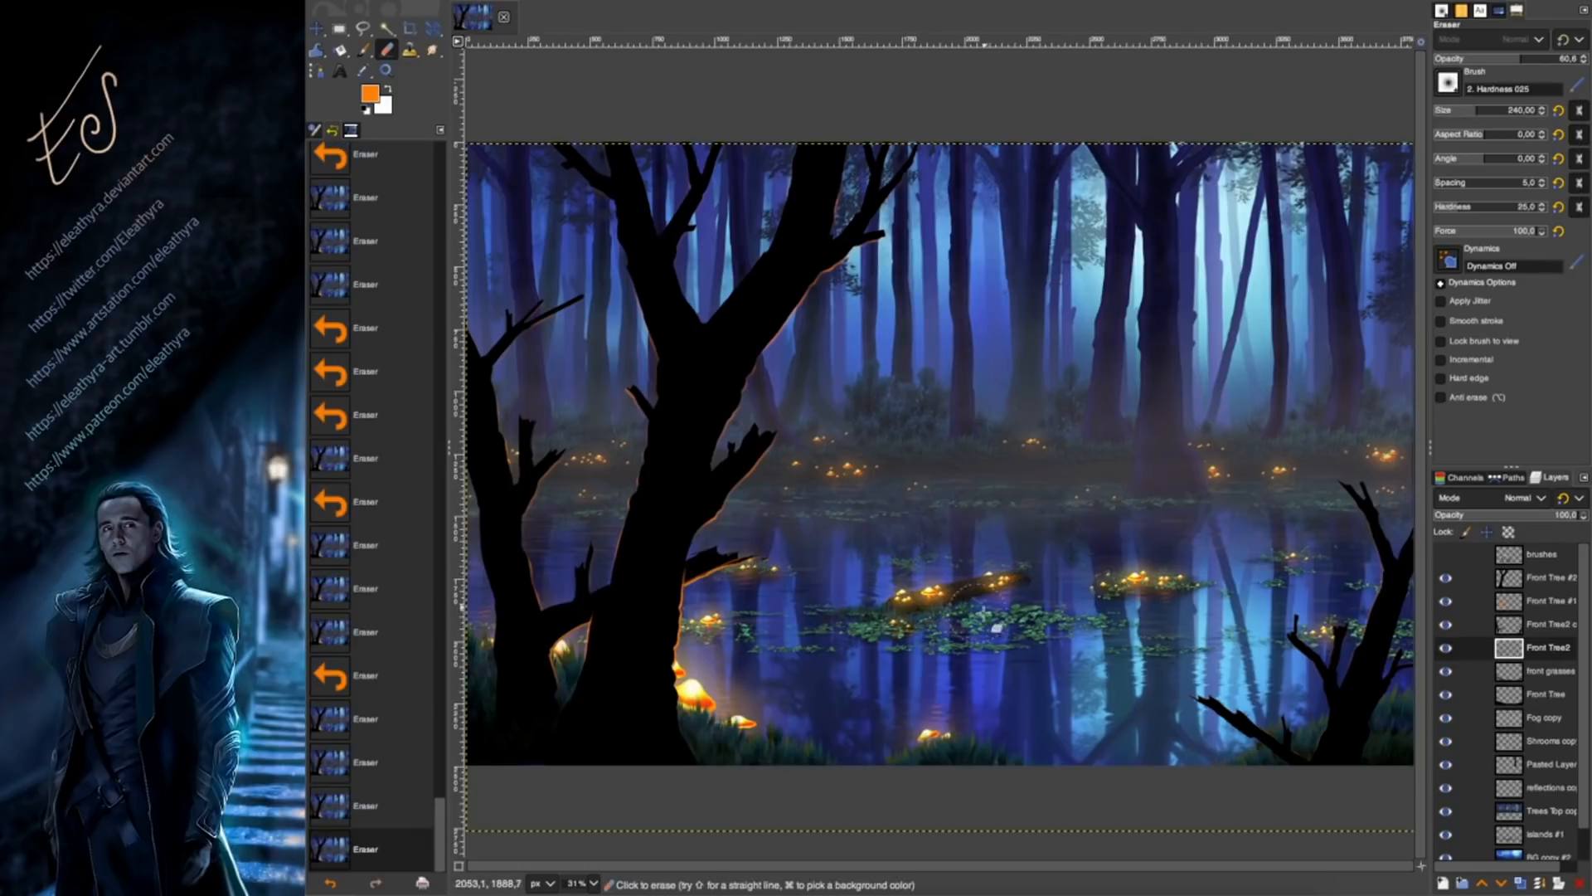
left_click(1006, 565)
left_click(875, 578)
left_click(909, 589)
left_click(979, 601)
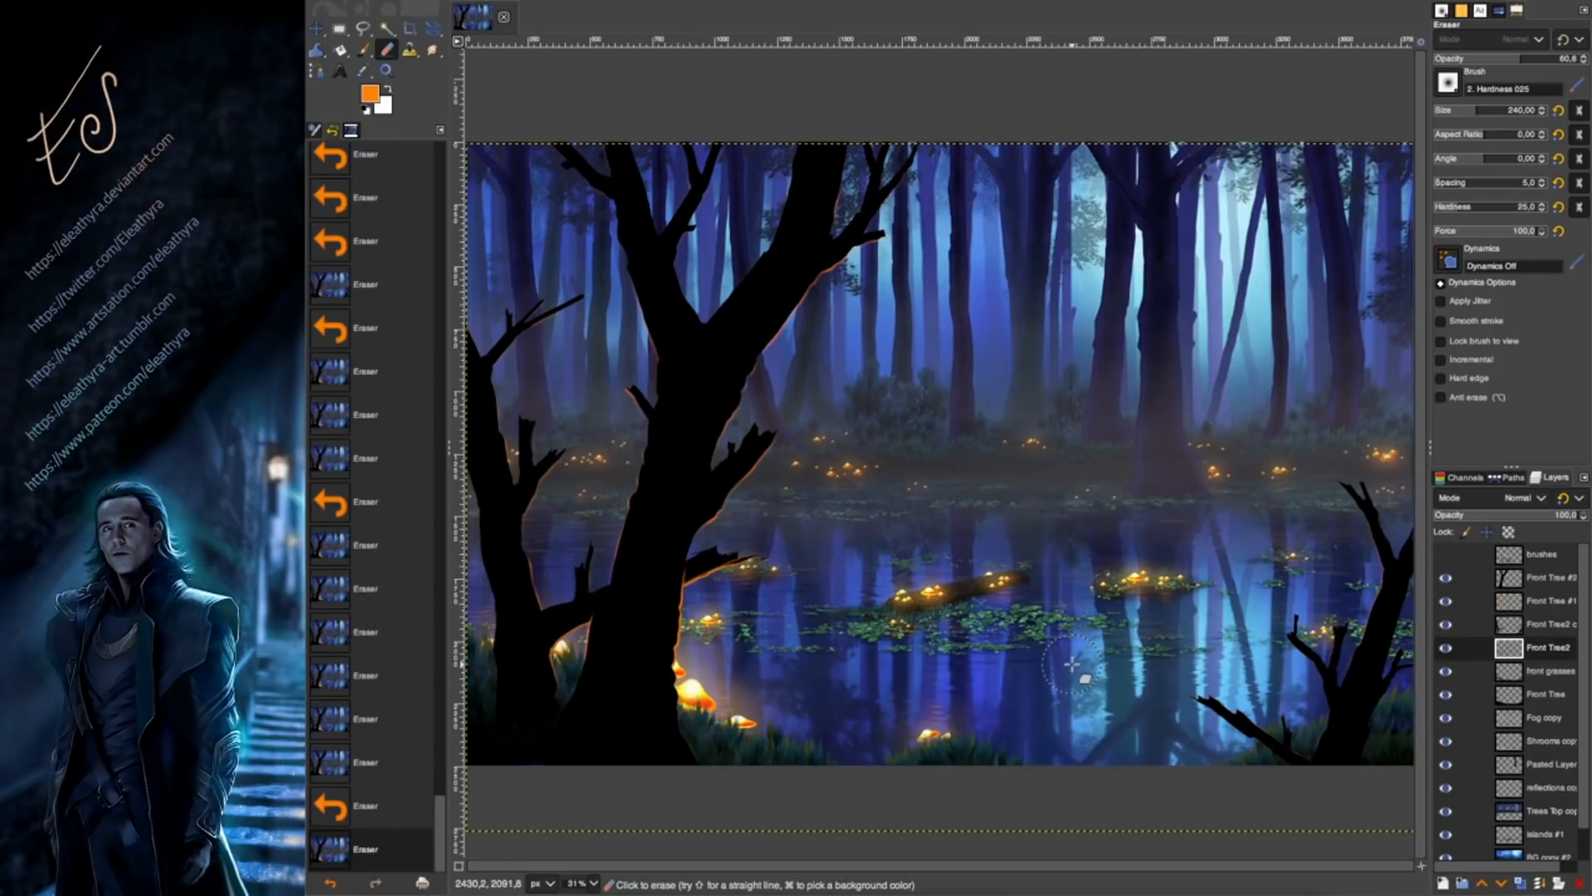
Add a new layer named "front" directly above the Front Tree #2 layer.
left_click(1534, 578)
left_click(1444, 883)
type("front")
key("Return")
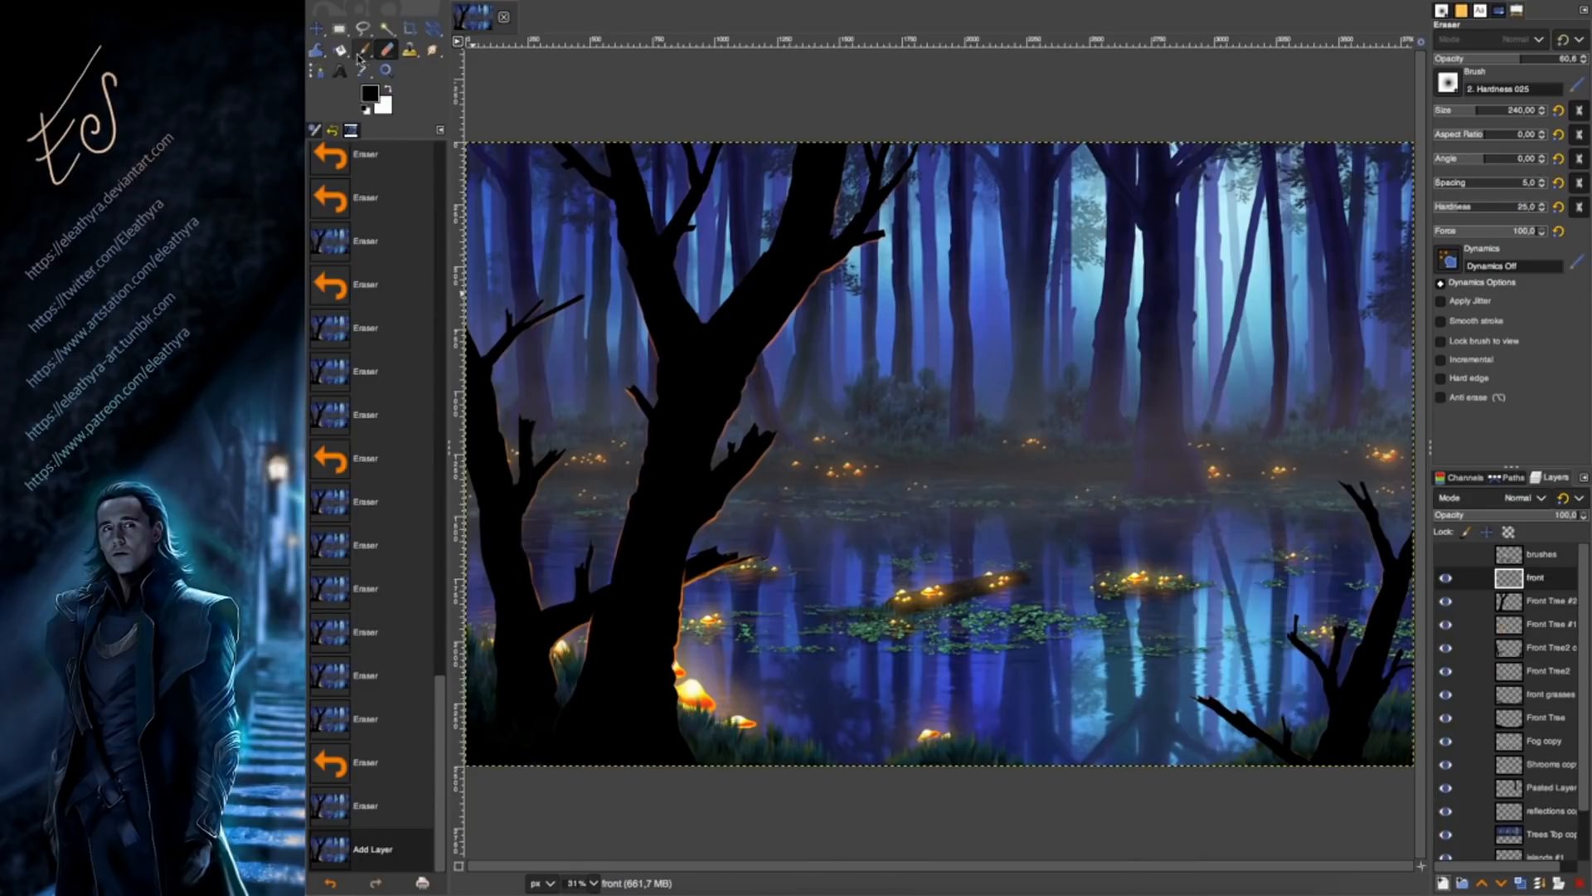
Paint black leaf clusters around the large tree's upper left branches using the Vegetation 01 brush at size 448.
left_click(363, 50)
left_click(1447, 82)
scroll(1500, 207, "down", 5)
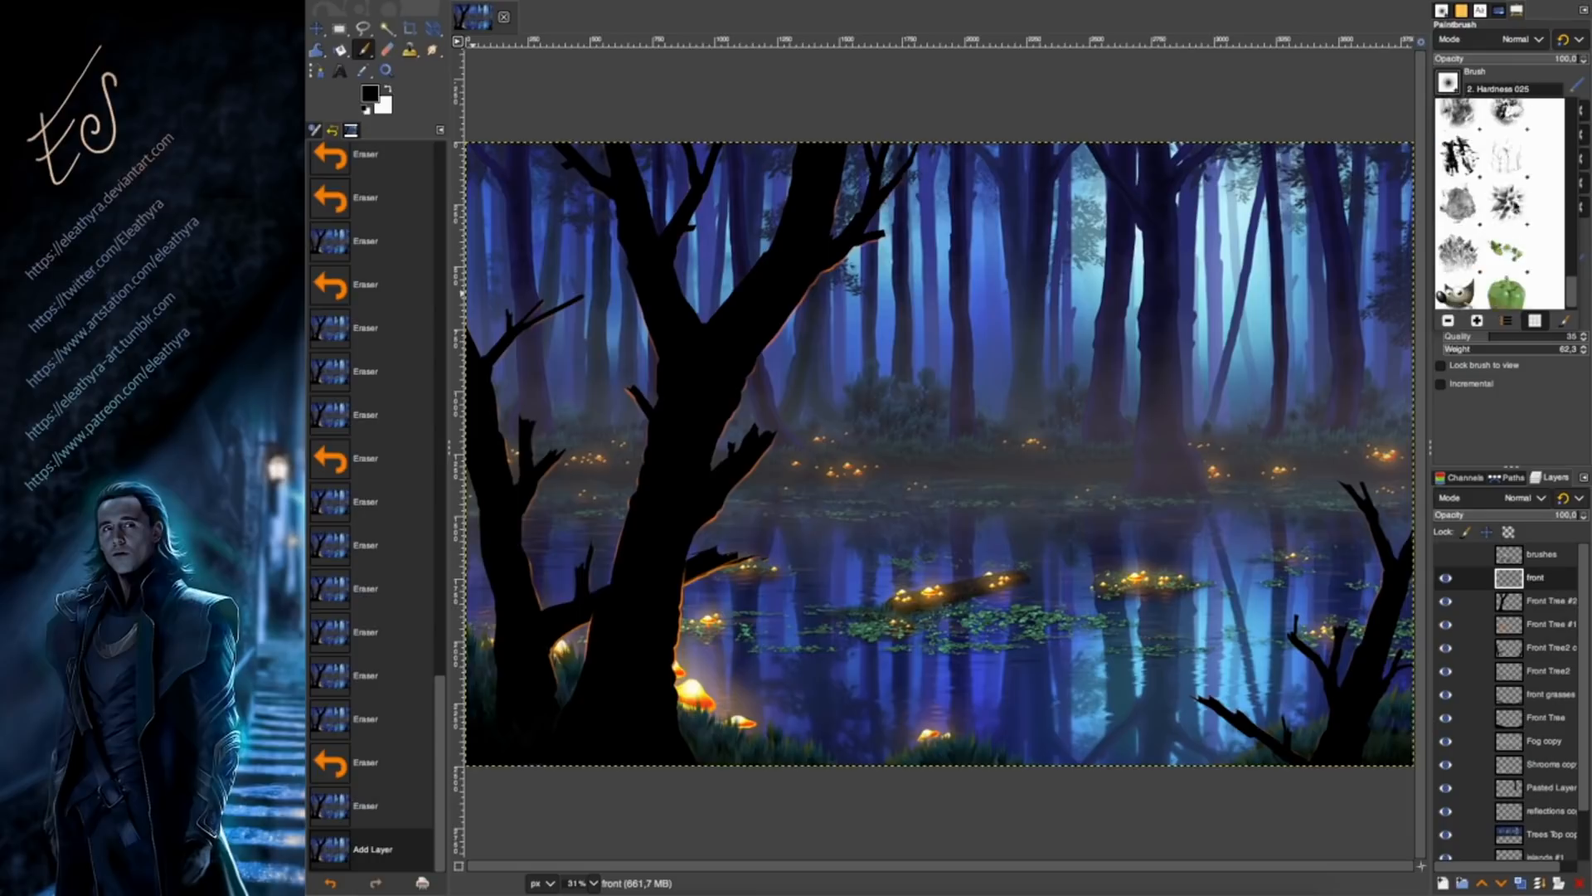
left_click(1508, 203)
left_click(535, 159)
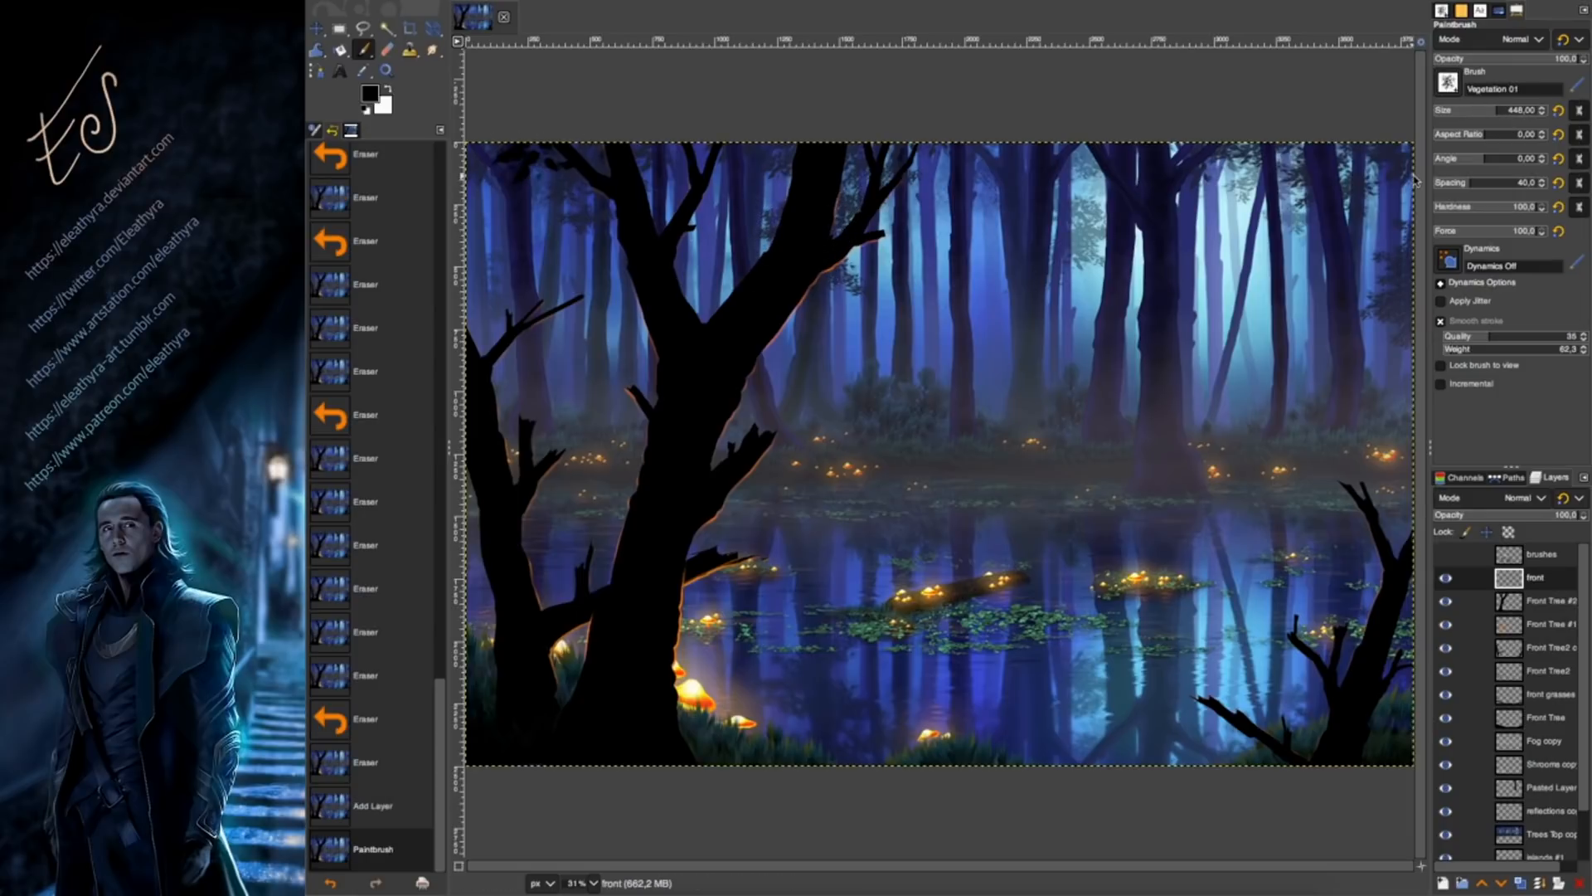
left_click(549, 183)
left_click(662, 131)
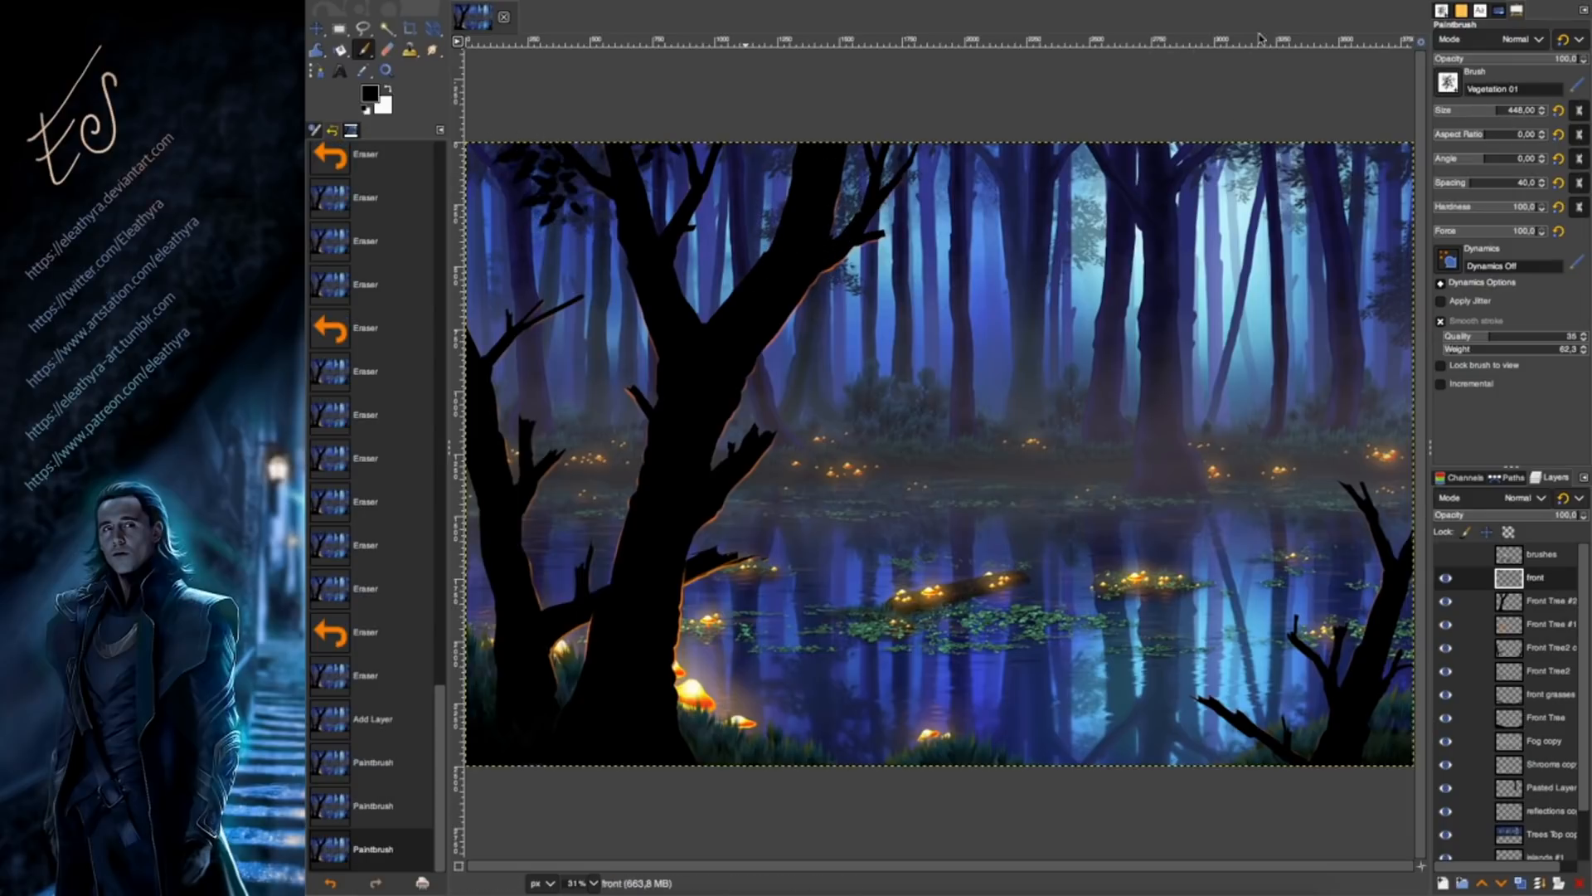
Add black leaves around the large tree's upper right branches at the canvas edge, undoing the unwanted dabs.
left_click(929, 131)
key("ctrl+z")
key("ctrl+z")
key("ctrl+z")
key("ctrl+z")
key("ctrl+z")
left_click(912, 131)
left_click(987, 143)
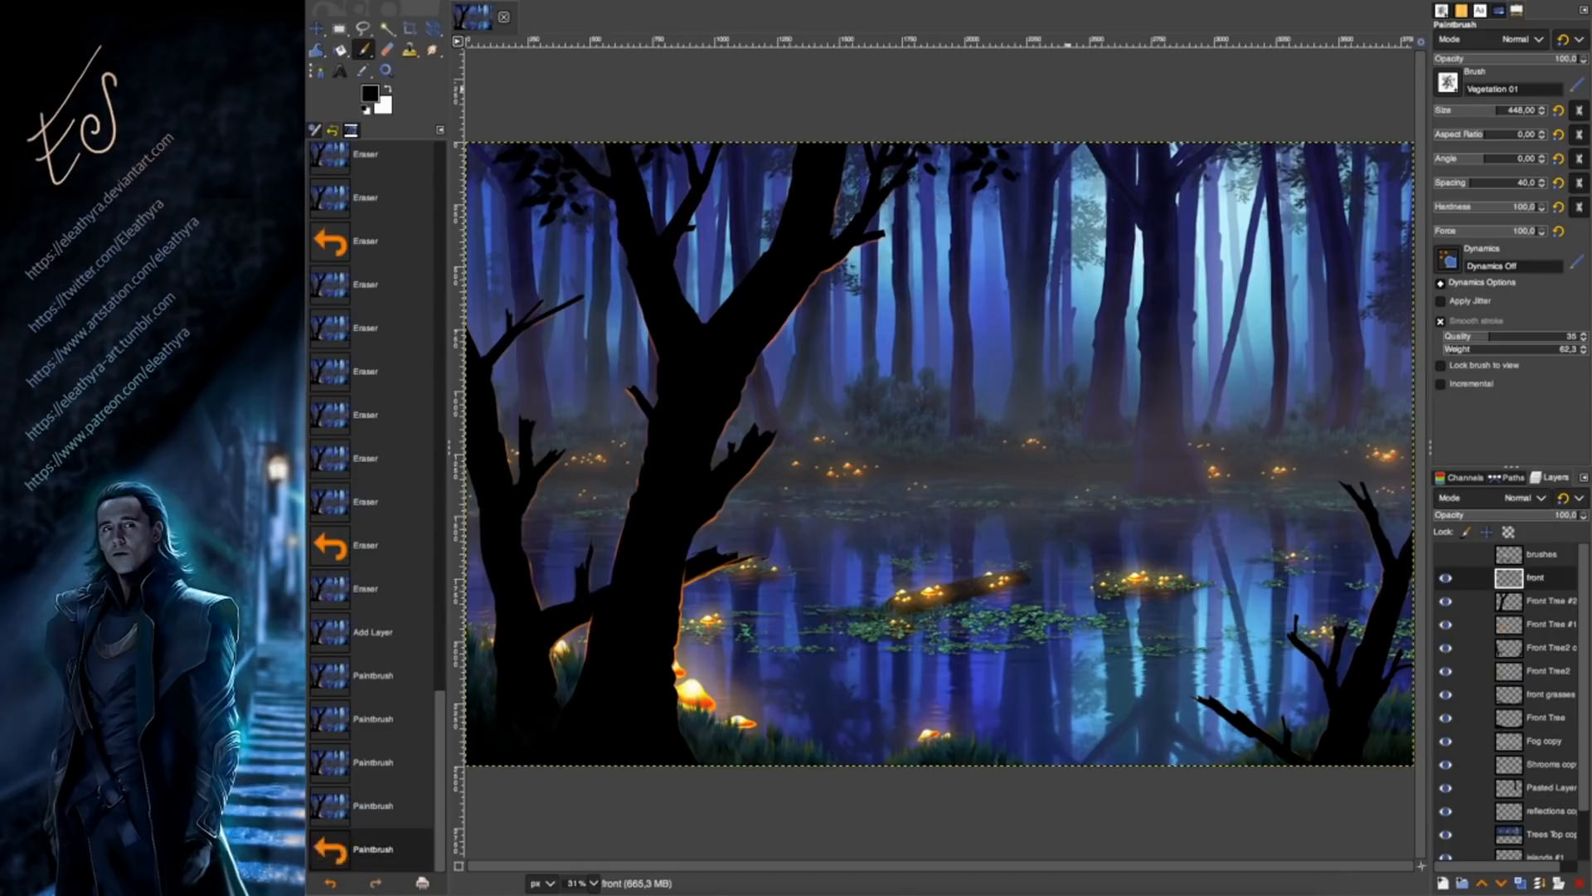
key("super+z")
Try large leaf clusters in the large tree's fork and below its upper right branches, undoing each one.
left_click(779, 198)
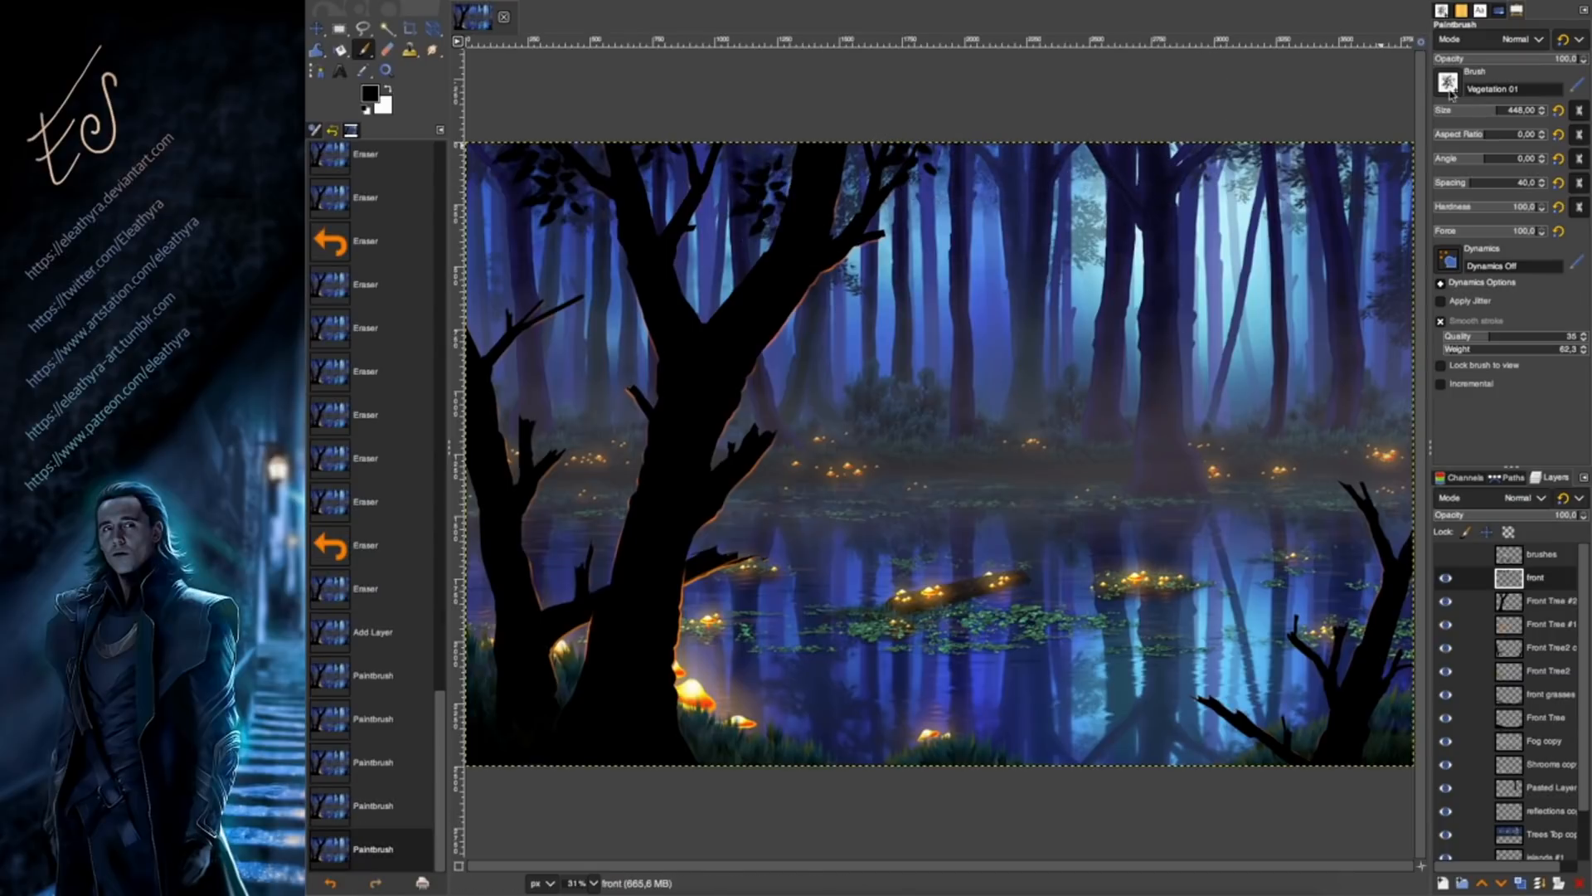
key("super+z")
left_click(945, 184)
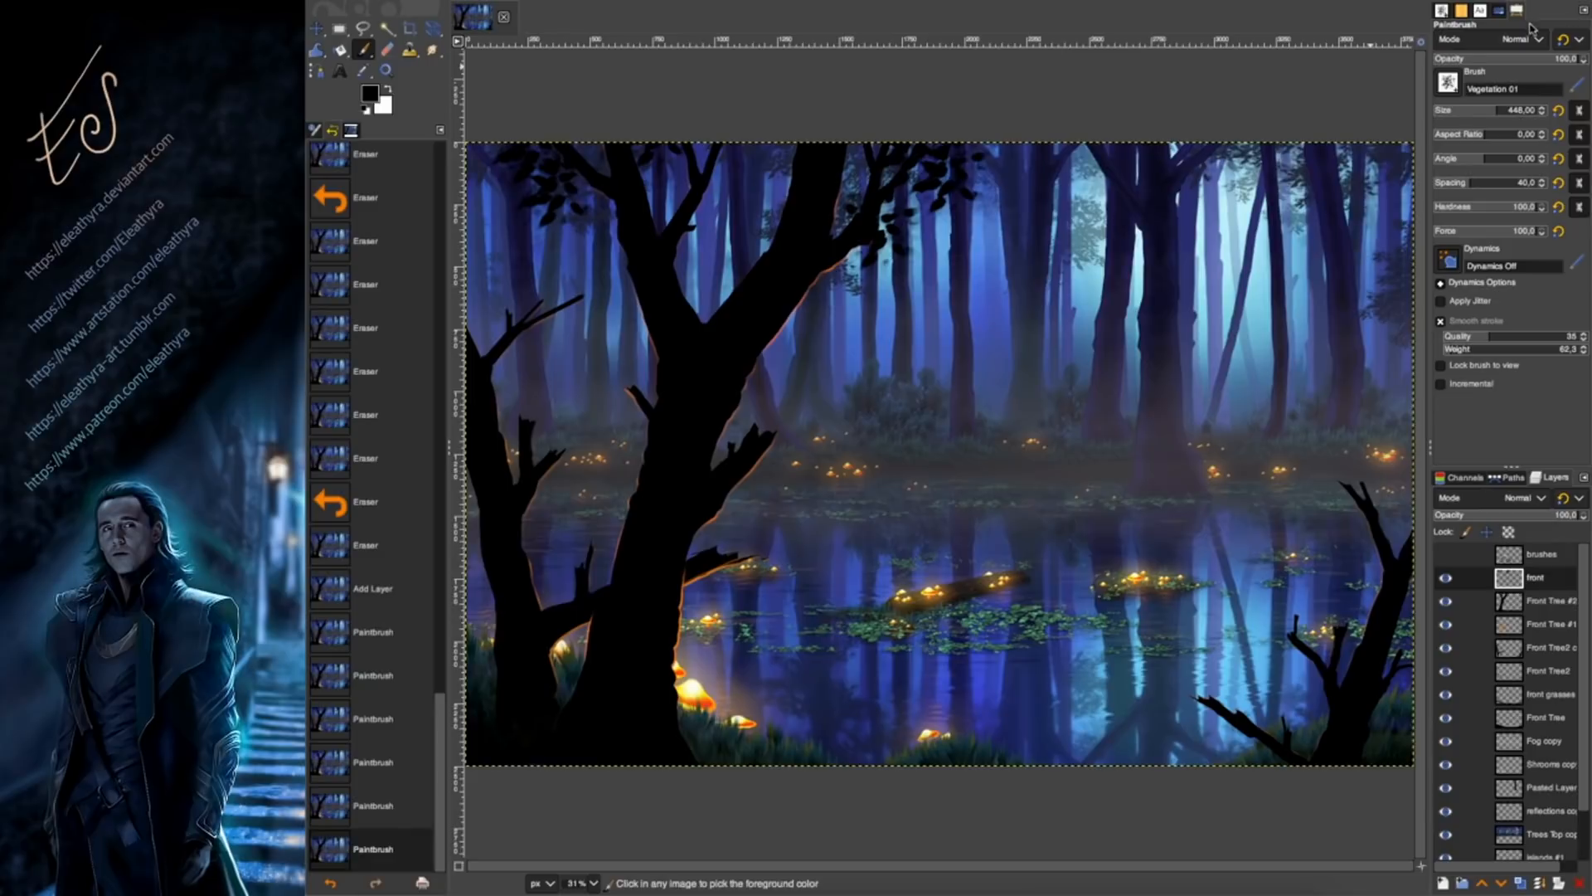
key("super+z")
key("super+z")
left_click(680, 239)
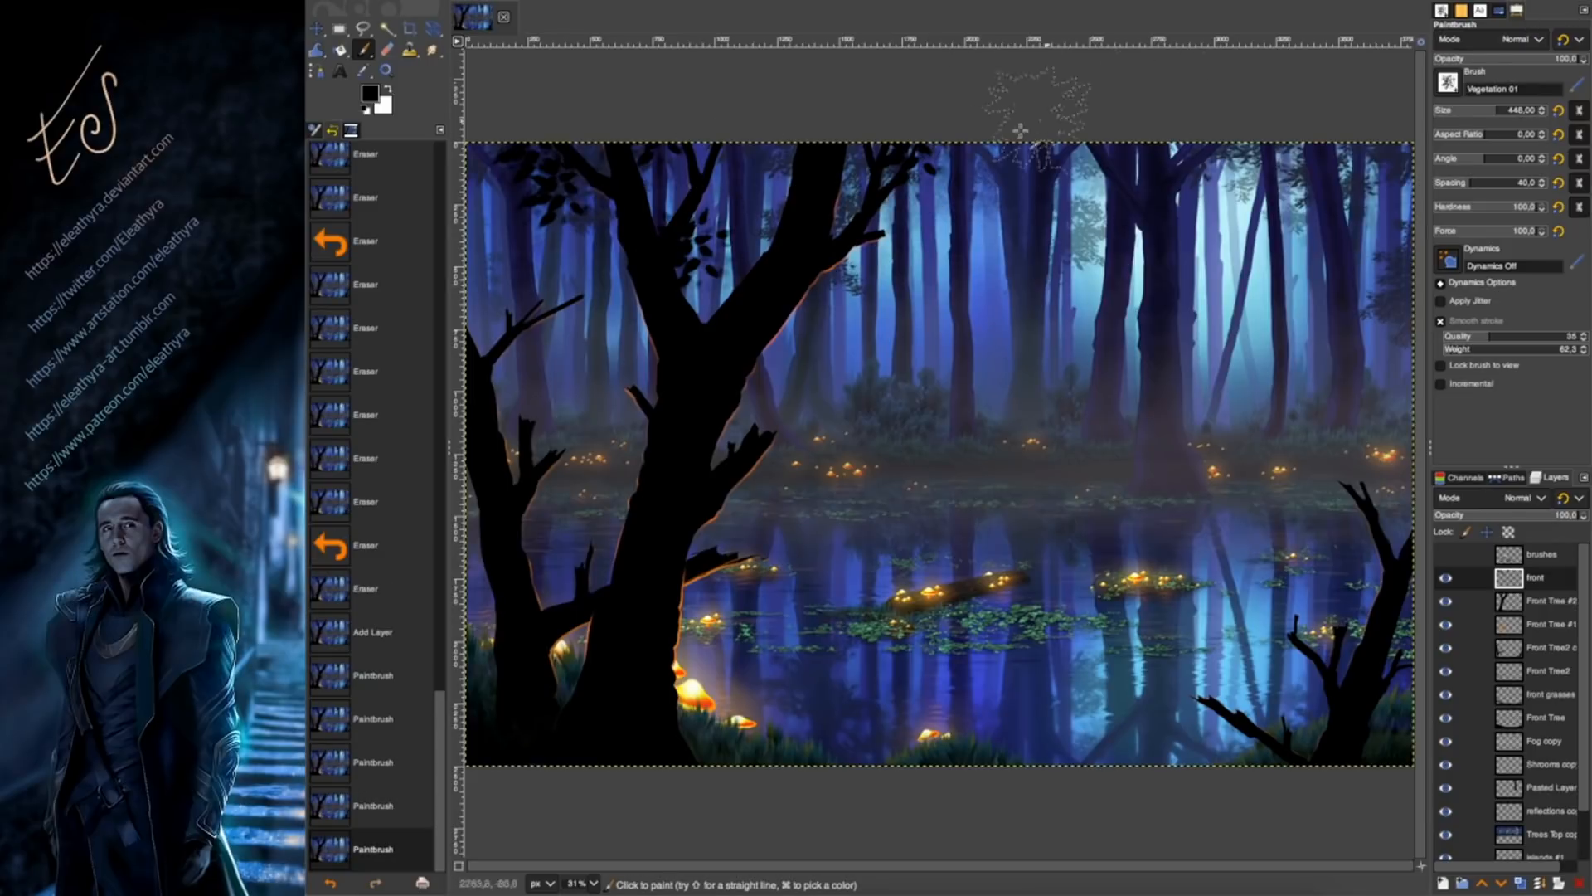
key("super+z")
Set the leaf brush size to 226 and add a small cluster at the right end of the upper right foliage.
left_click(1475, 110)
left_click(952, 163)
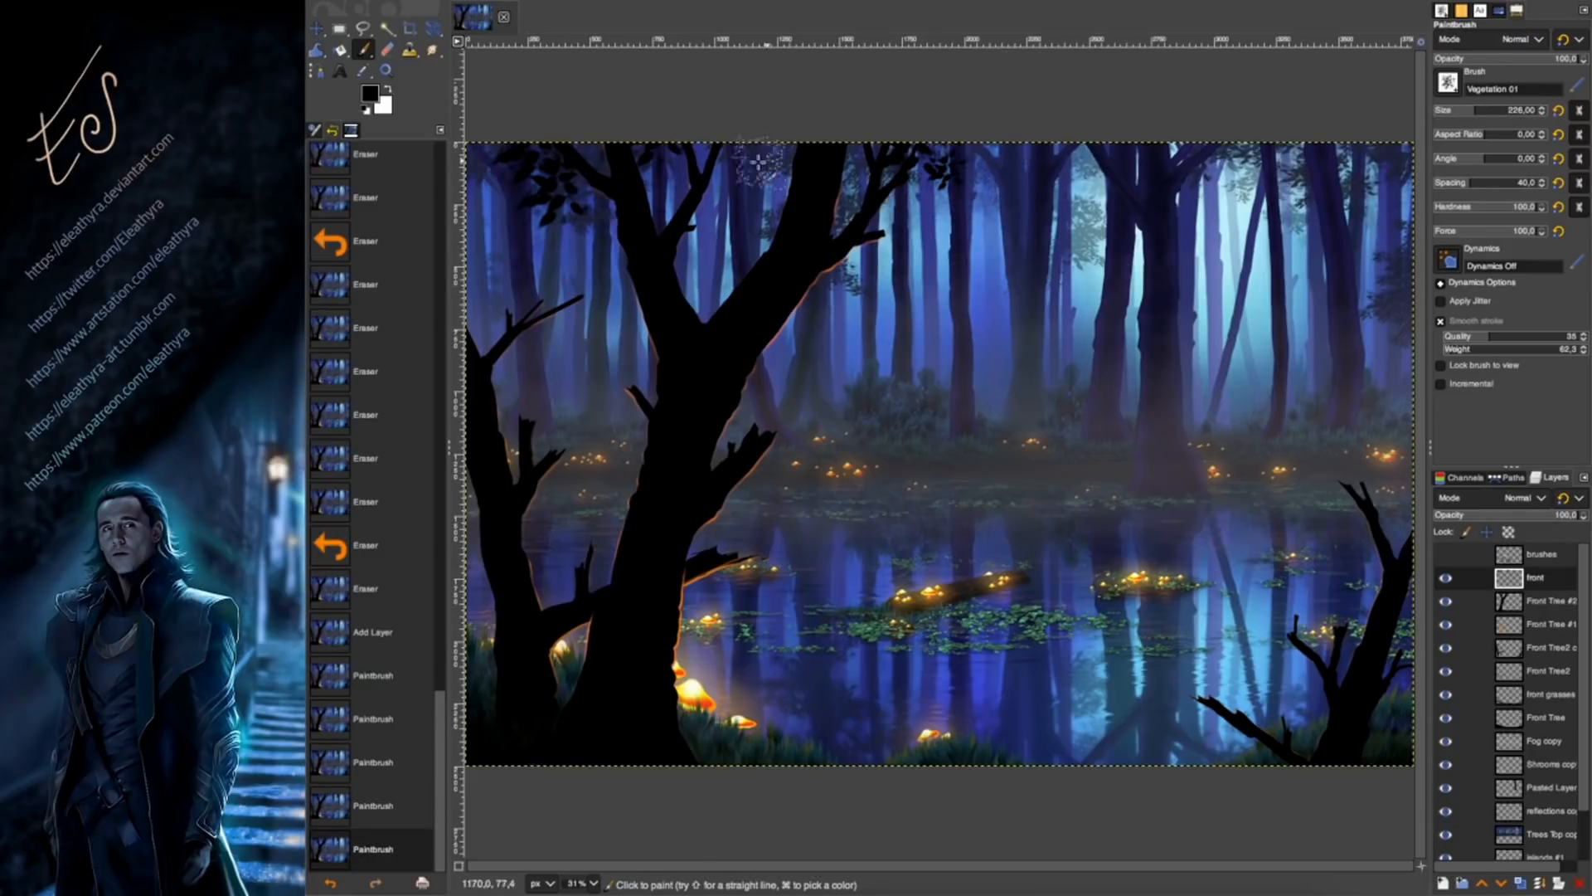
Try small leaf dabs around the upper left foliage and beside the large tree's thin middle branch, then undo them.
left_click(597, 150)
left_click(584, 215)
left_click(599, 147)
left_click(481, 166)
left_click(692, 183)
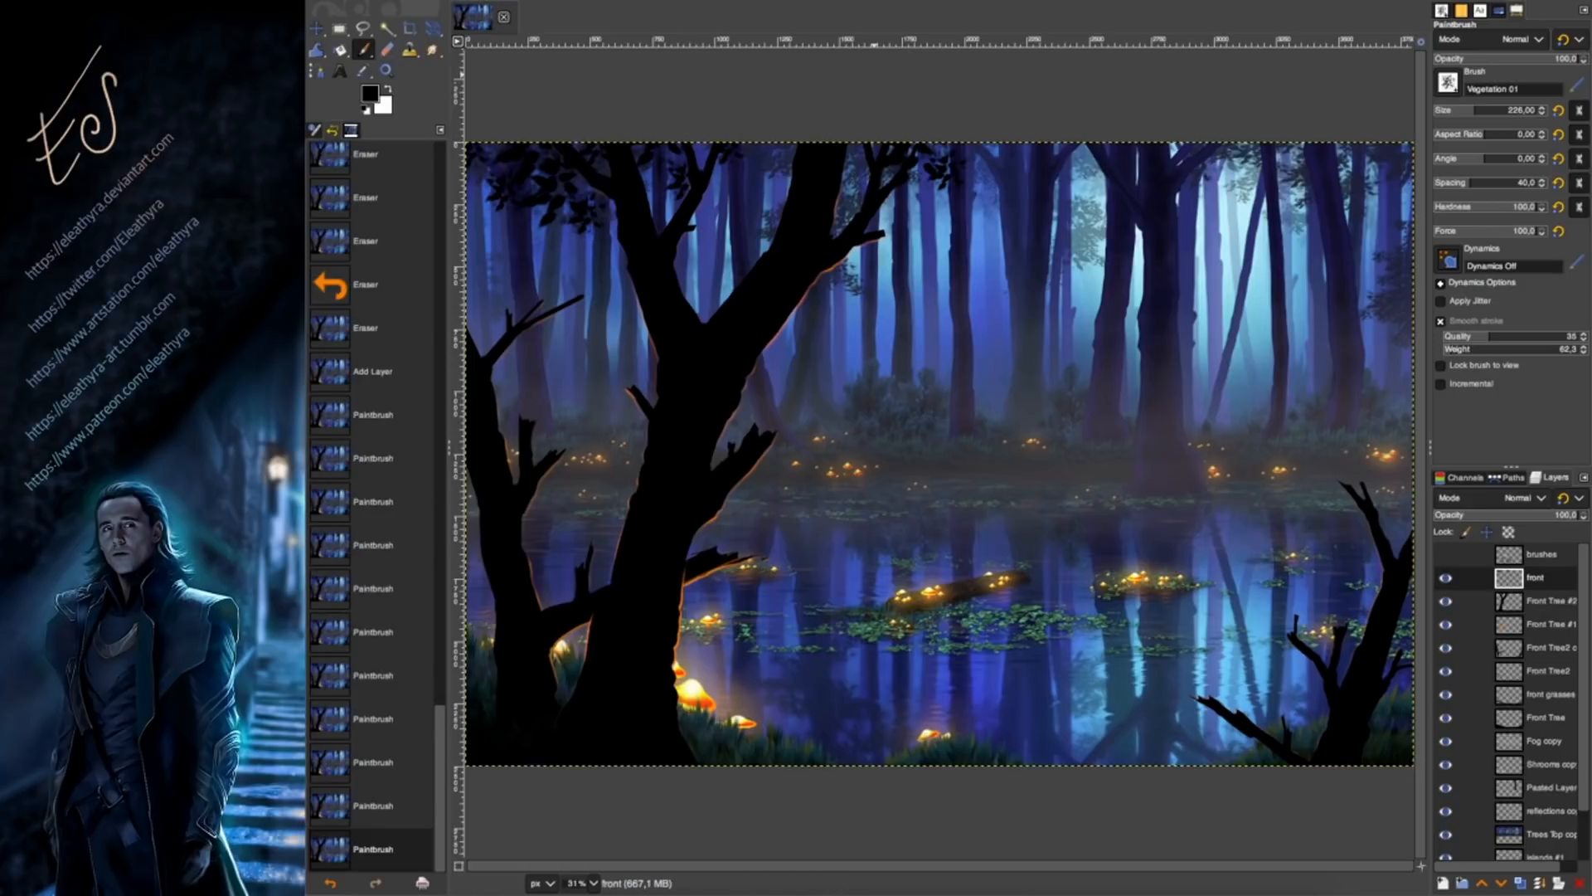
key("super+z")
key("super+z")
key("super+z")
key("super+z")
key("super+z")
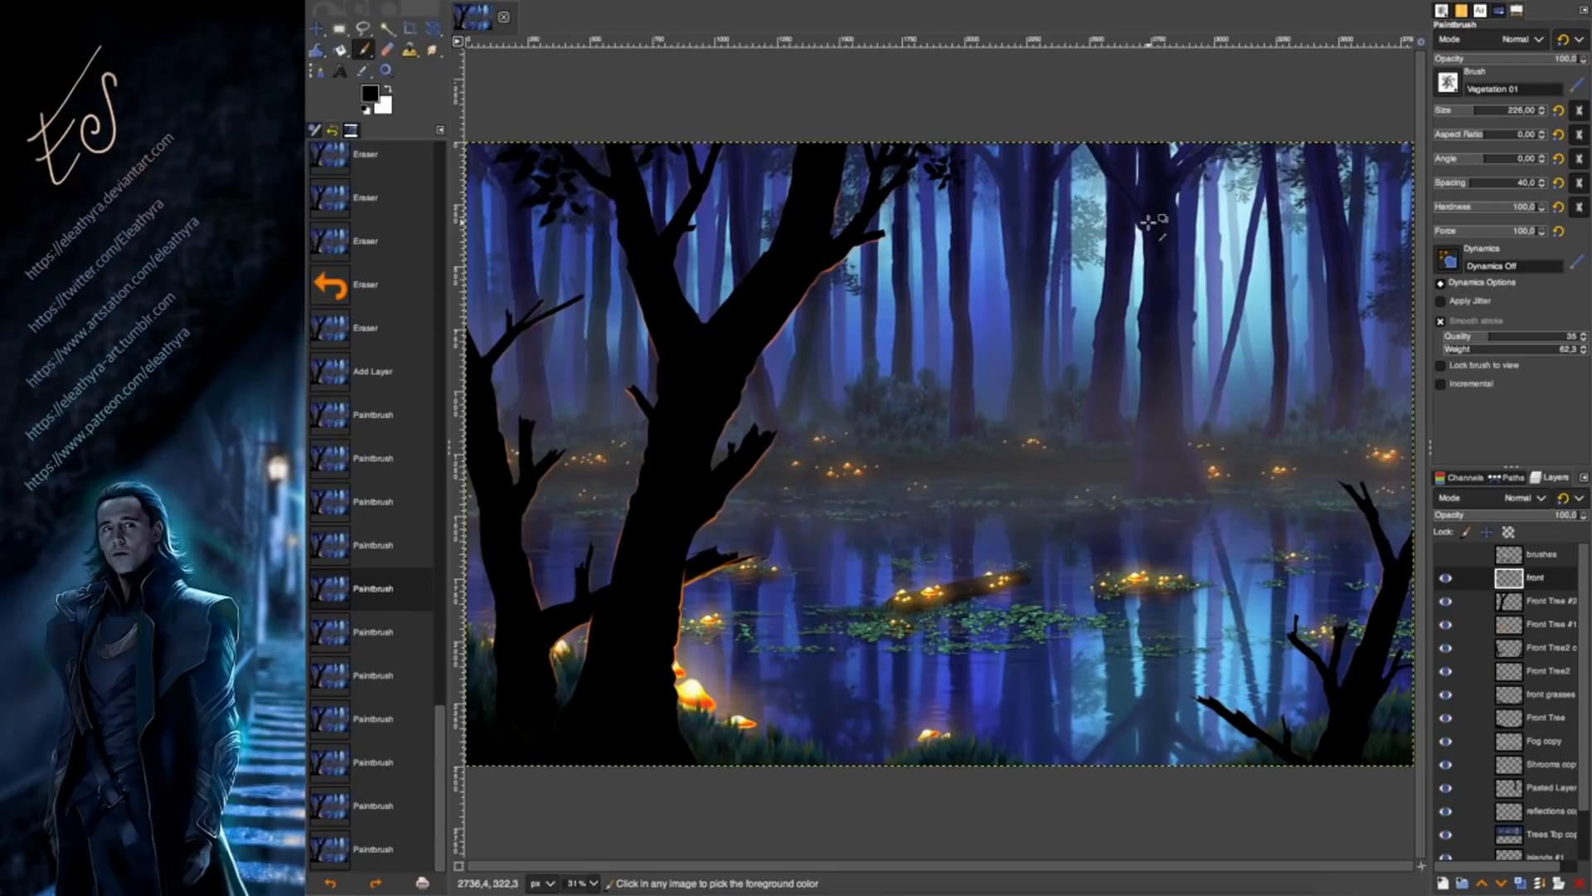
Add small black leaves in the canvas's upper left corner, and try and undo dabs beside the thin middle branch.
left_click(479, 146)
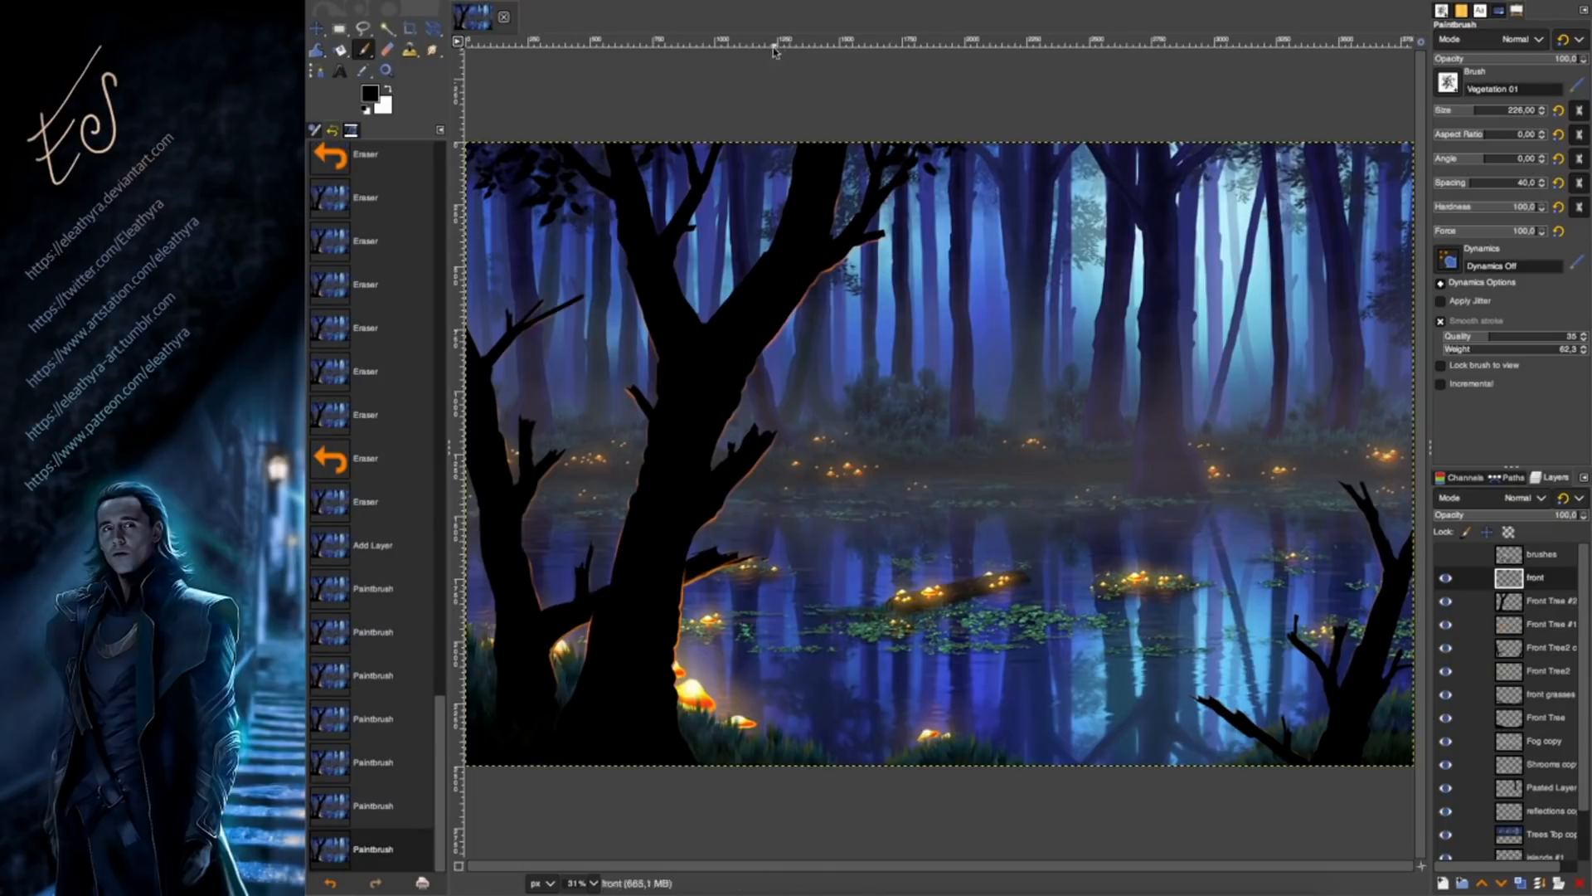
left_click(695, 154)
left_click(724, 178)
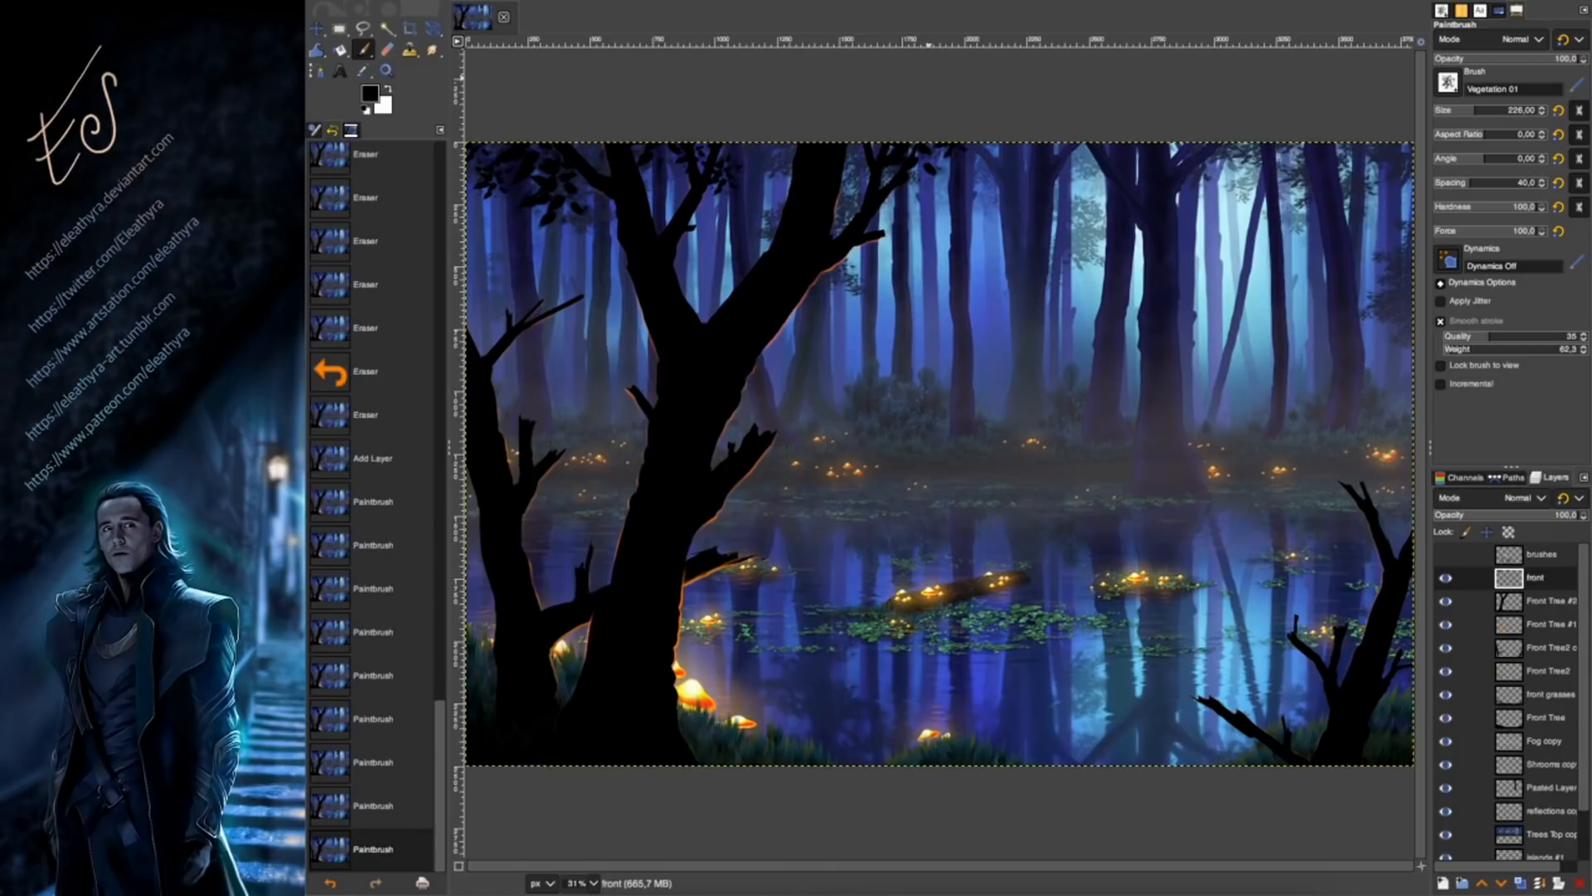
key("super+z")
key("super+z")
Try small leaf clusters between the large tree's two upper trunks, undoing each dab.
left_click(665, 156)
key("super+z")
left_click(724, 164)
key("super+z")
left_click(776, 160)
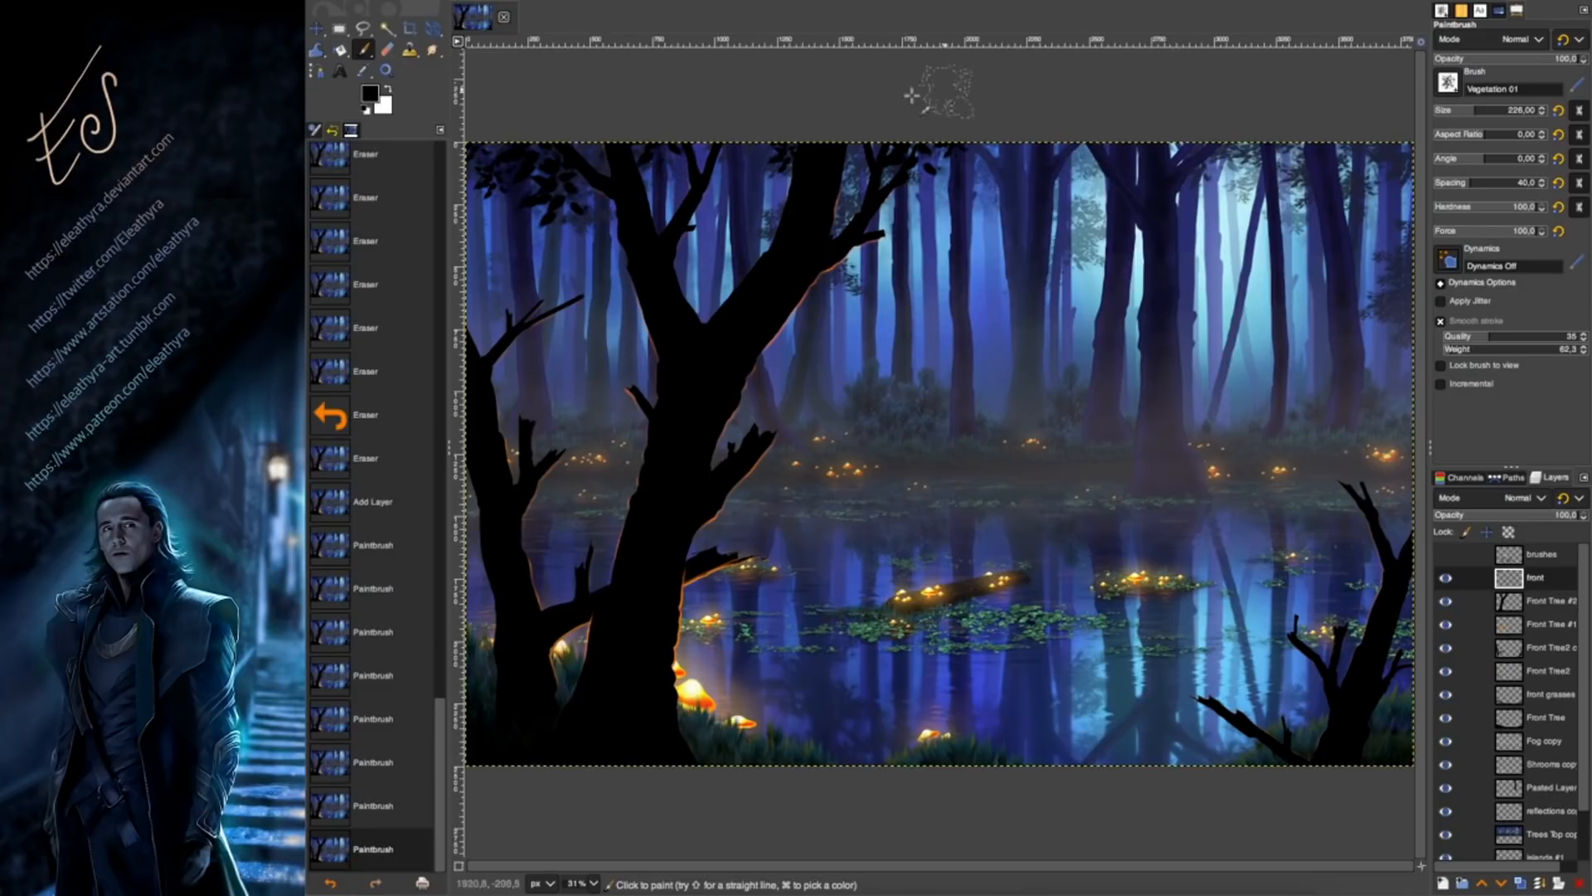
key("super+z")
key("super+z")
left_click(845, 154)
left_click(779, 187)
key("super+z")
key("super+z")
Set the leaf brush size to 317 and add clusters along the canvas's top edge near the right trunk and beyond its foliage.
left_click(1486, 109)
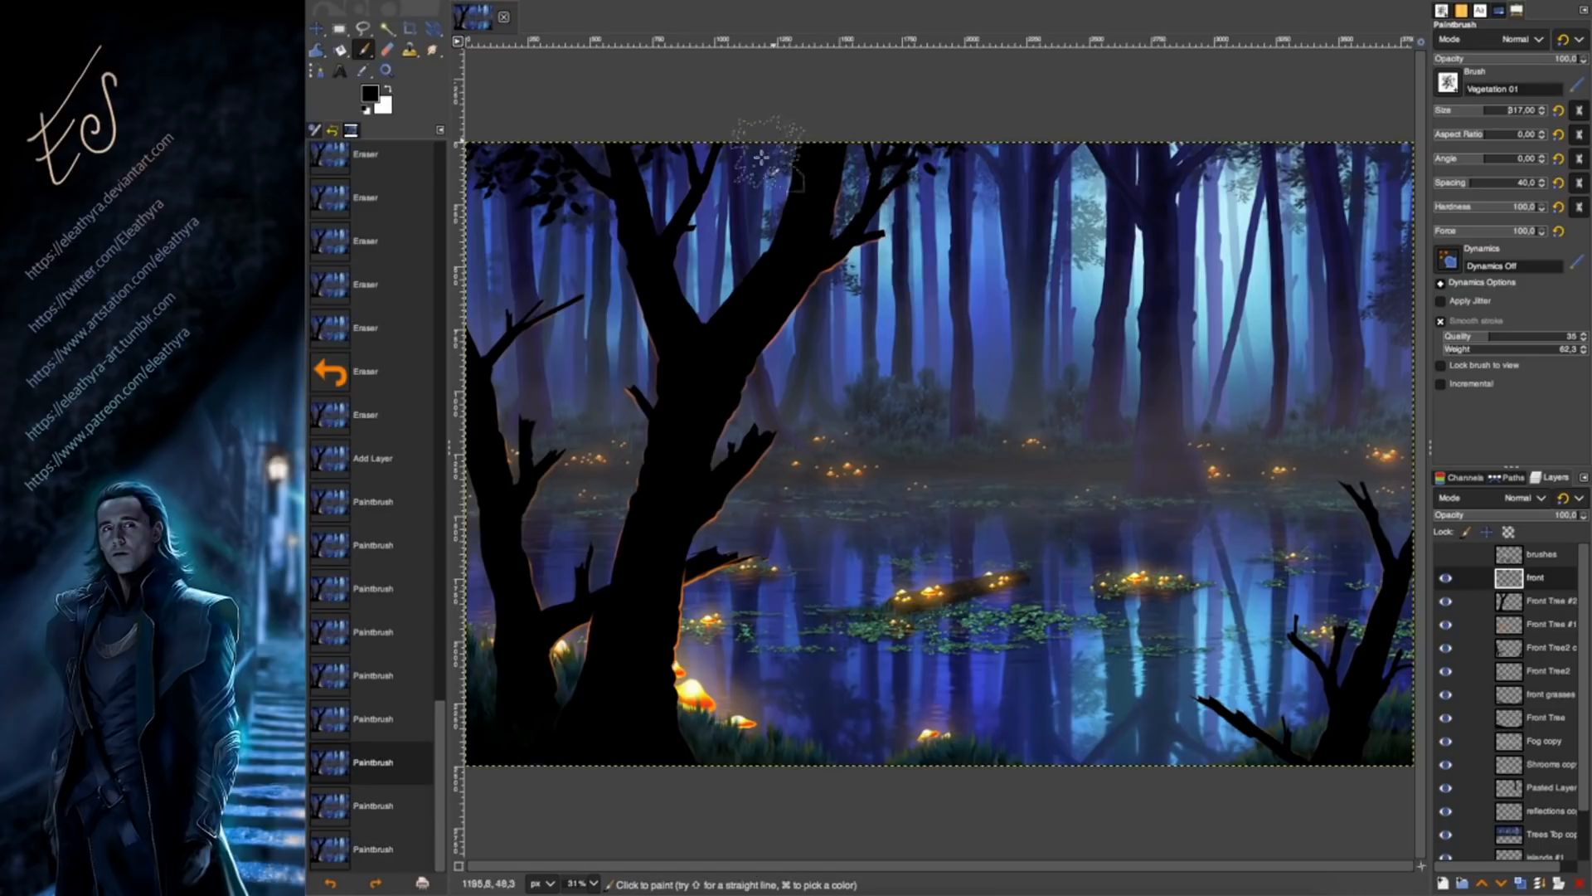
left_click(758, 158)
key("super+z")
left_click(784, 145)
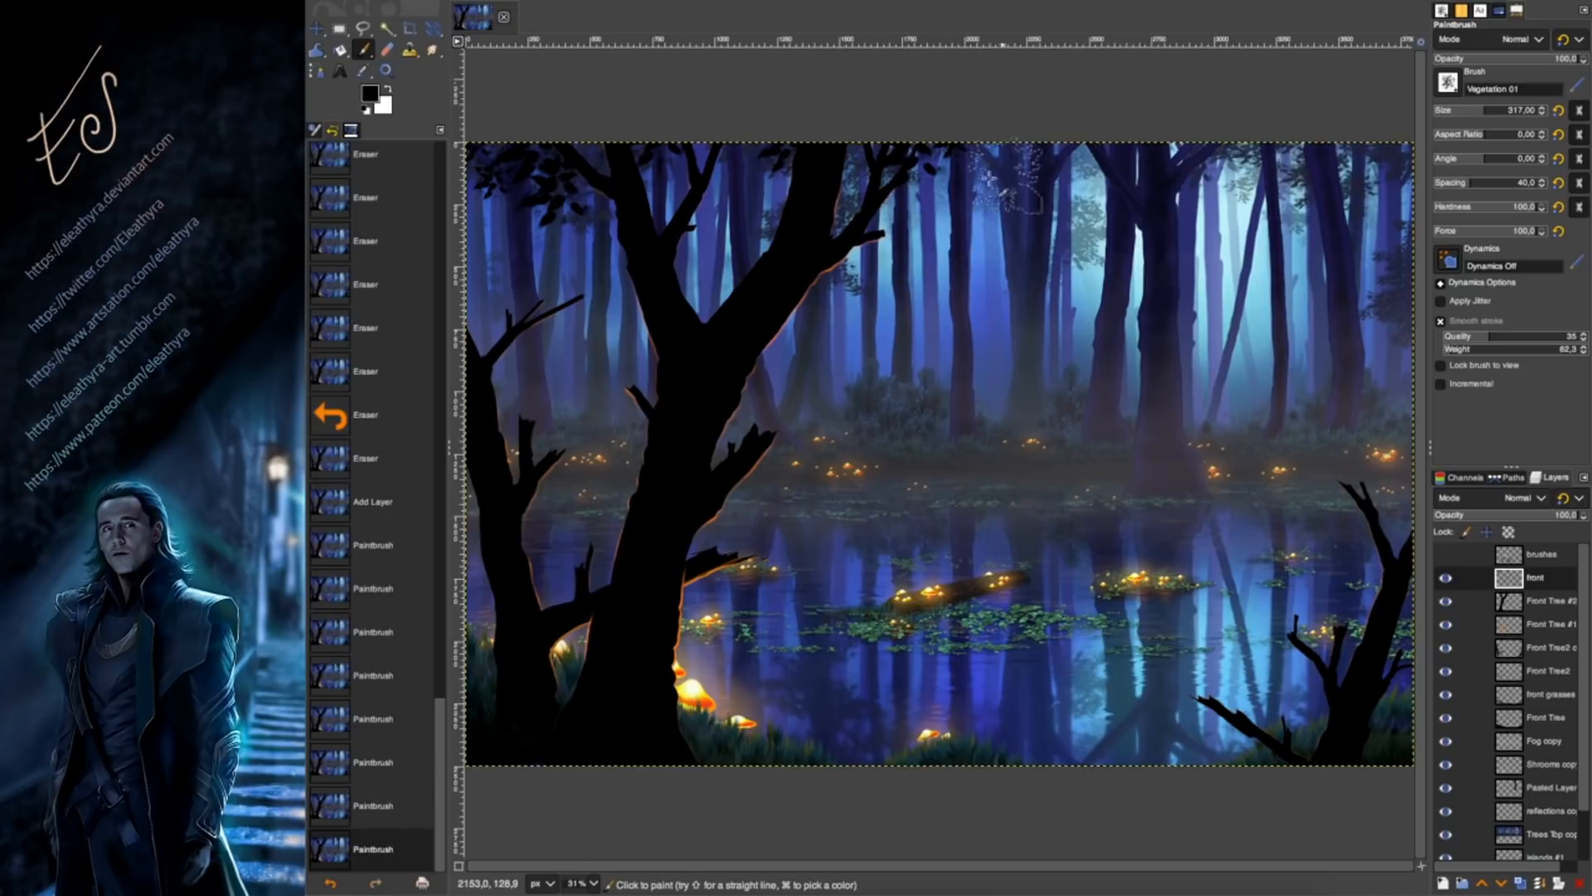
left_click(967, 141)
left_click(816, 254)
key("super+z")
Set the leaf brush to aspect ratio 5 and angle 56, testing and undoing dabs below the thin middle branch.
left_click(711, 233)
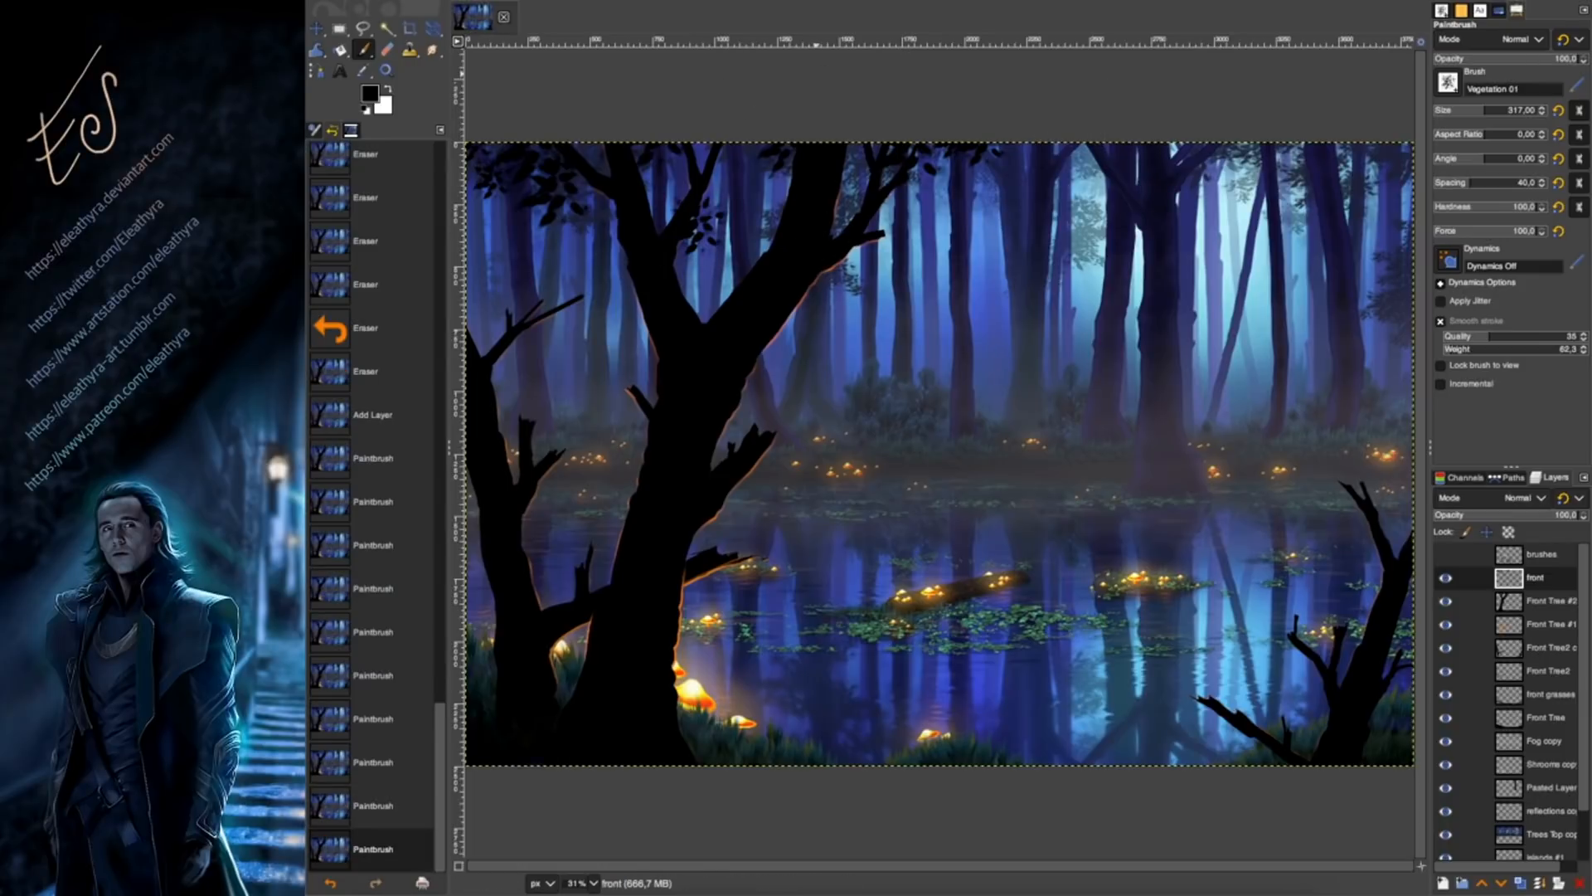
key("super+z")
left_click(1498, 132)
left_click(699, 223)
key("super+z")
left_click(1499, 156)
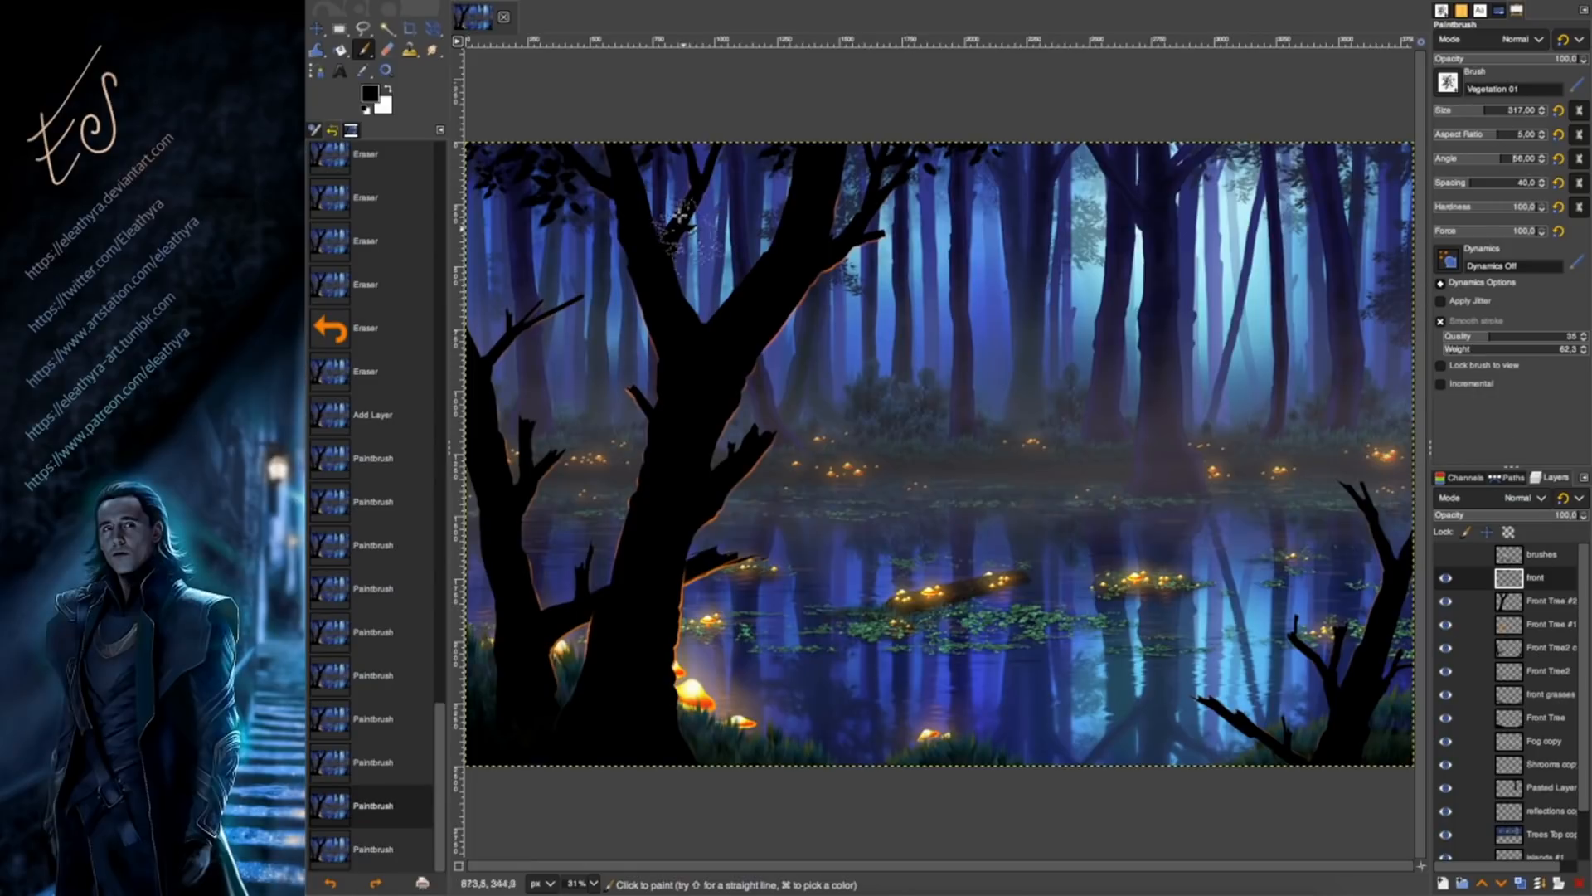
left_click(702, 230)
key("super+z")
Try a size 439 leaf cluster below the large tree's thin middle branch, and undo it.
left_click(1495, 107)
left_click(700, 223)
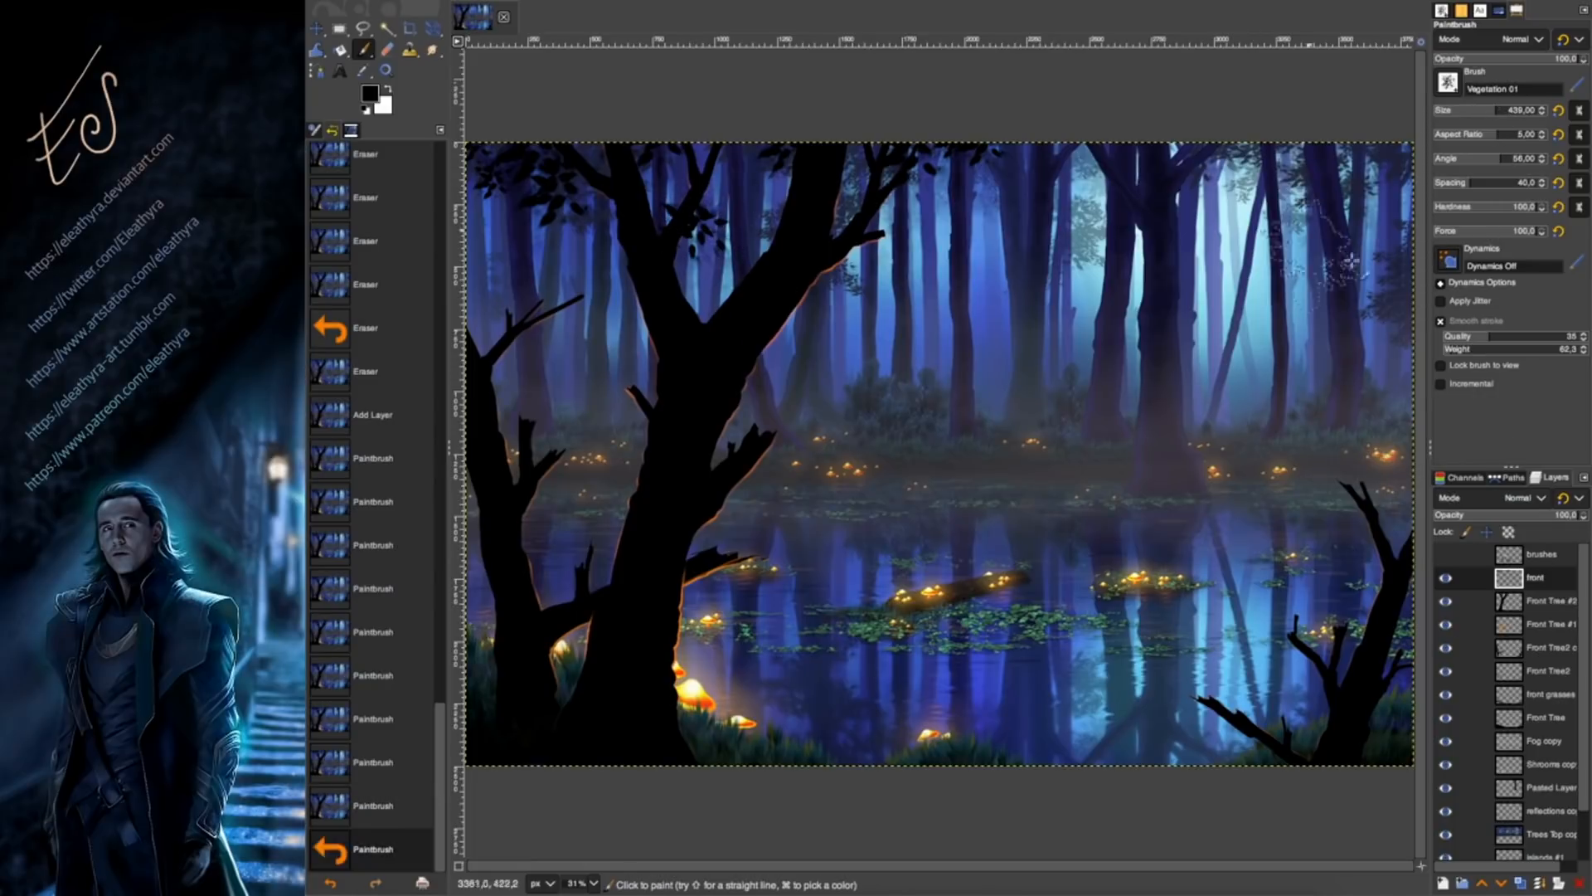
key("super+z")
Set the leaf brush size to 333 and place a leaf cluster beside the large tree's thin middle branch.
left_click(1487, 108)
left_click(699, 224)
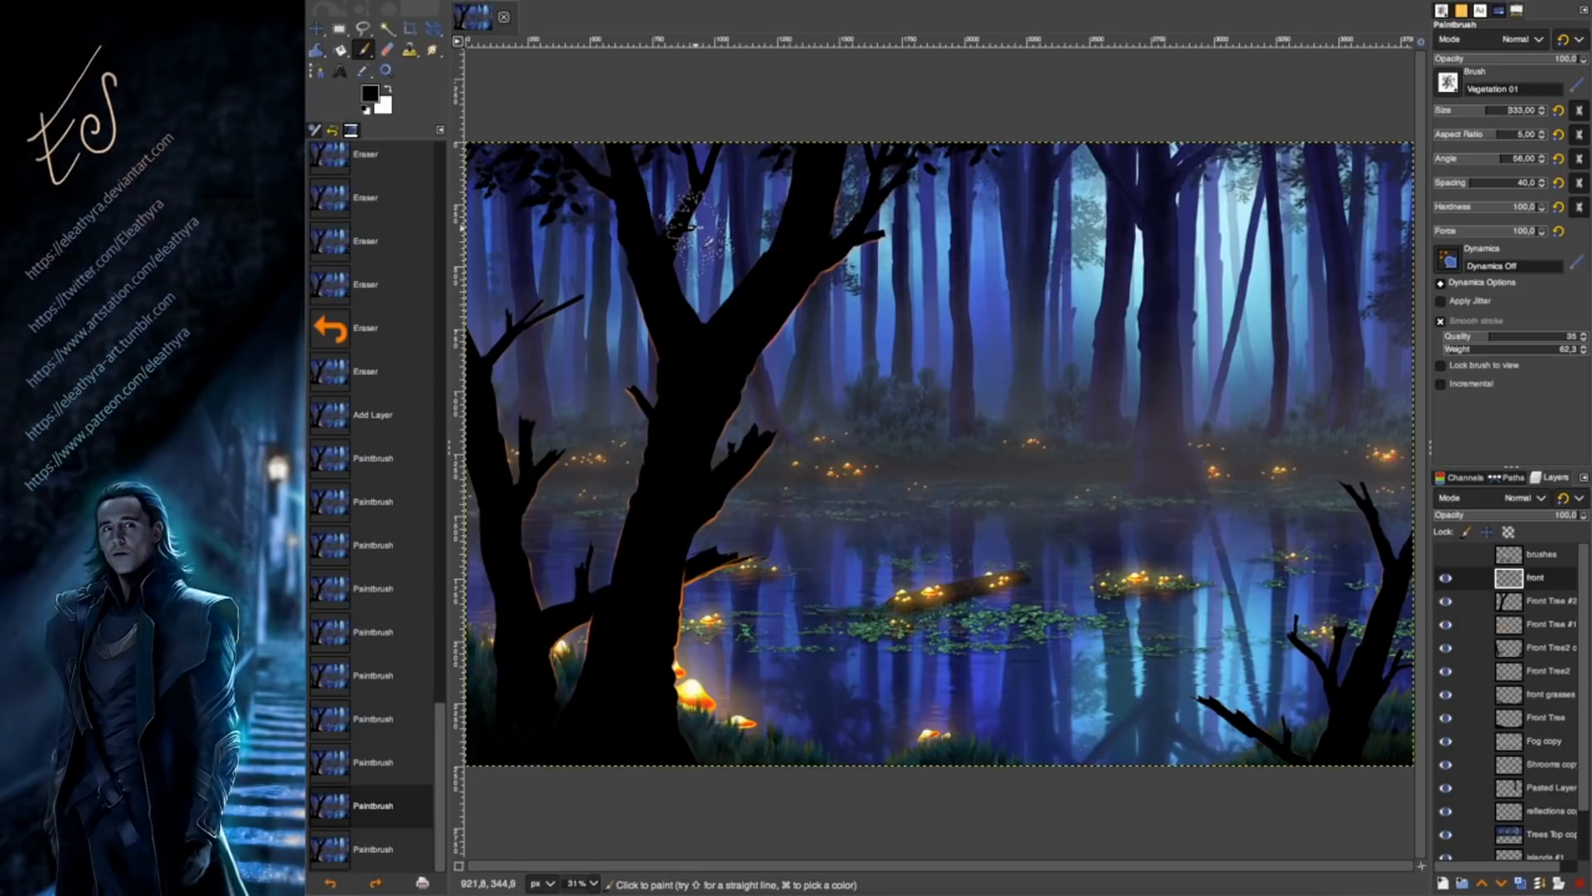
key("super+z")
left_click(728, 176)
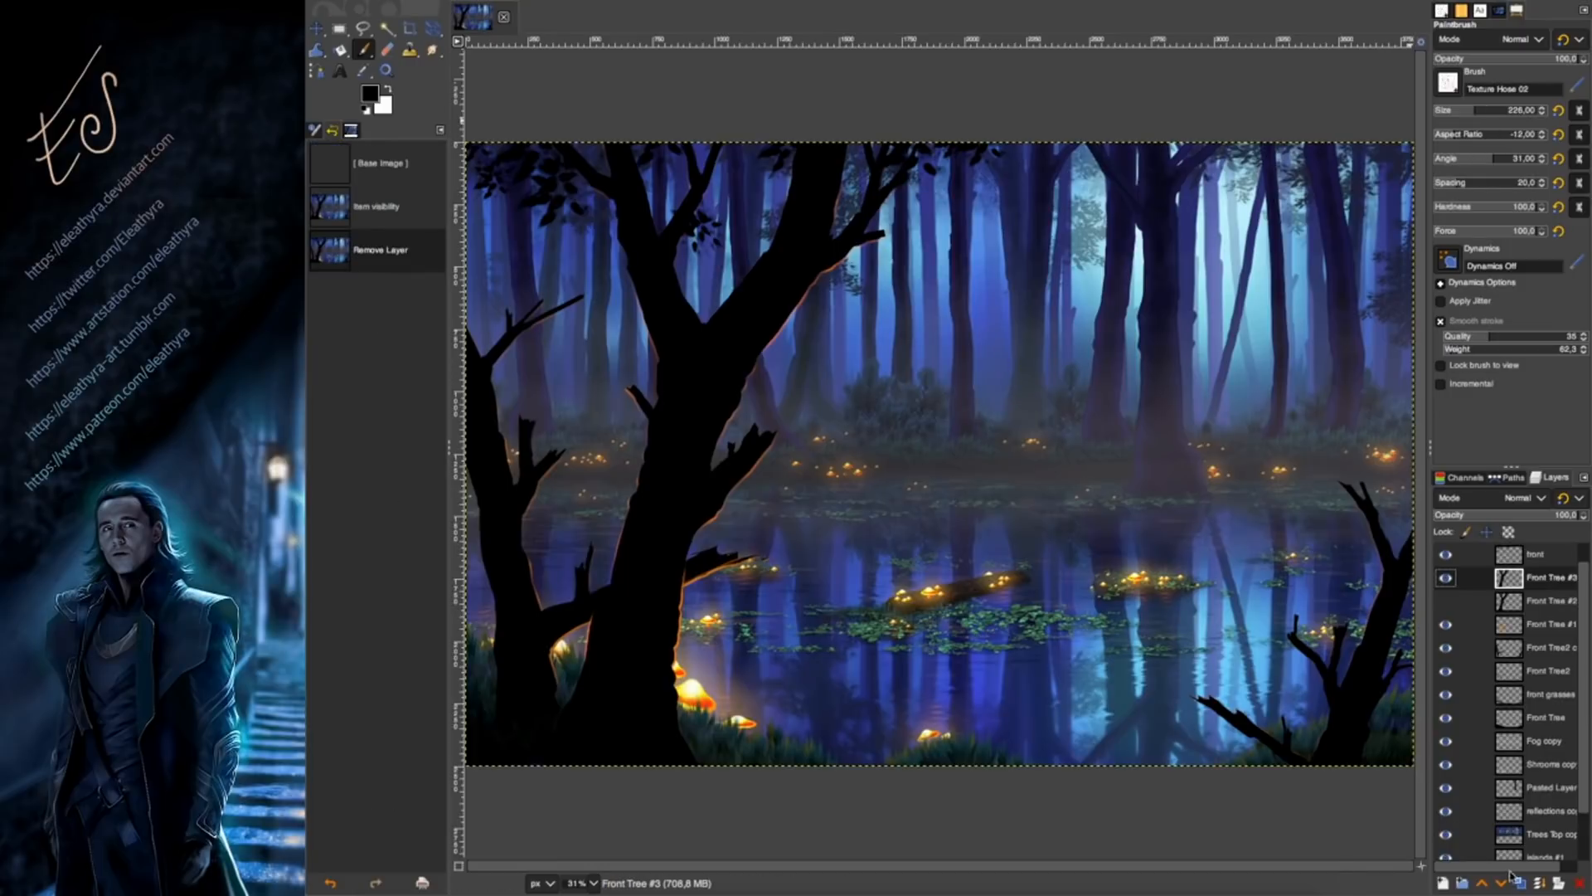
Add a new layer named bark above the front tree layers and set the foreground color to dark brown.
key("shift+super+n")
type("bark")
key("Return")
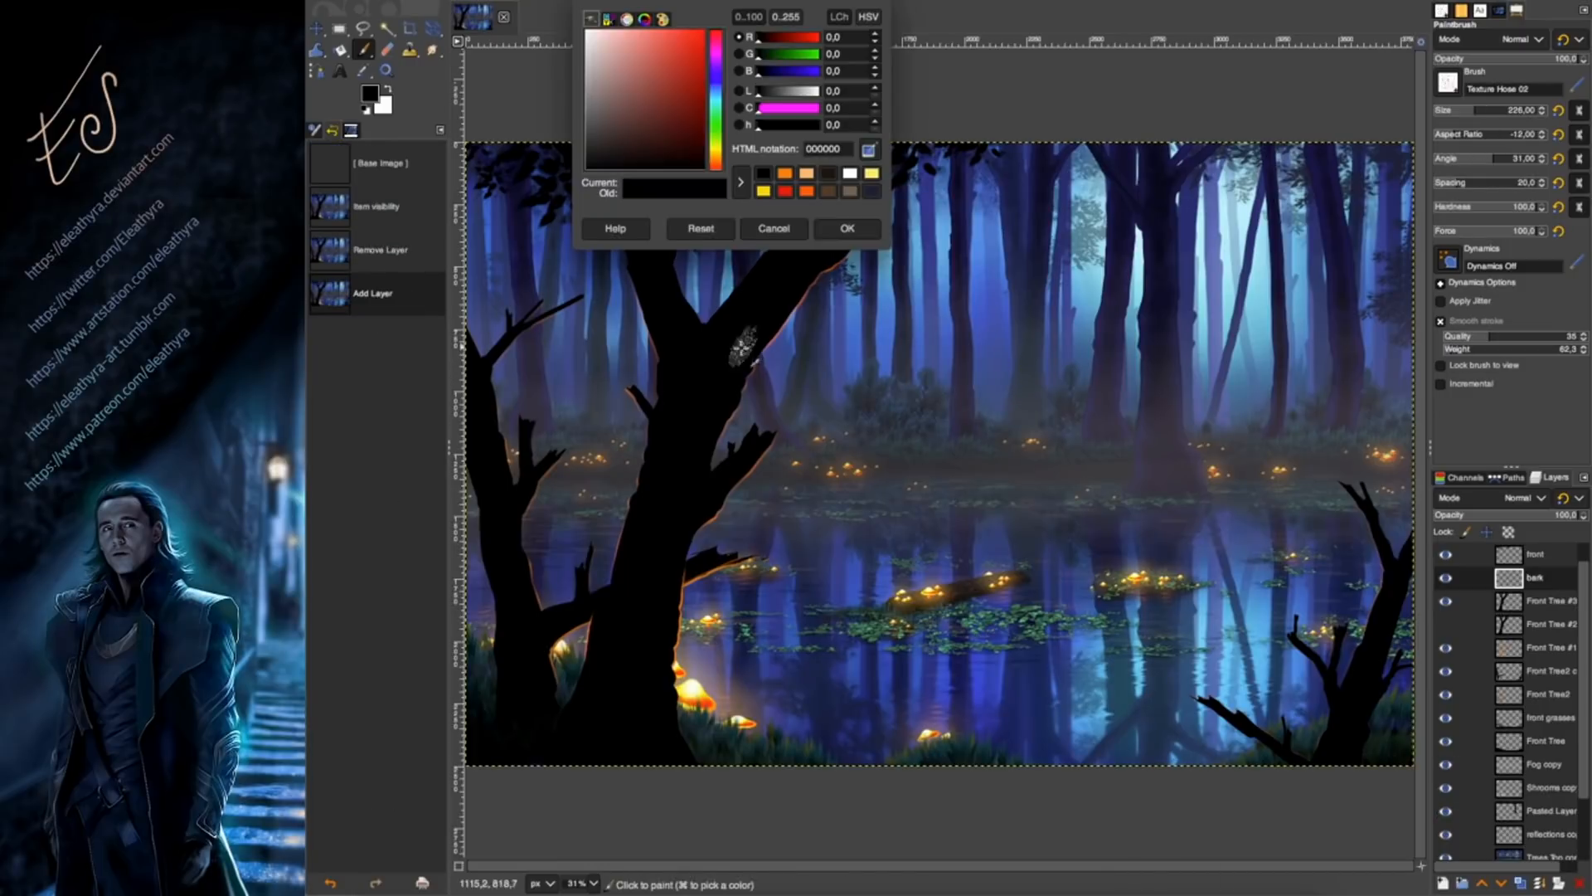
left_click(827, 192)
left_click(846, 229)
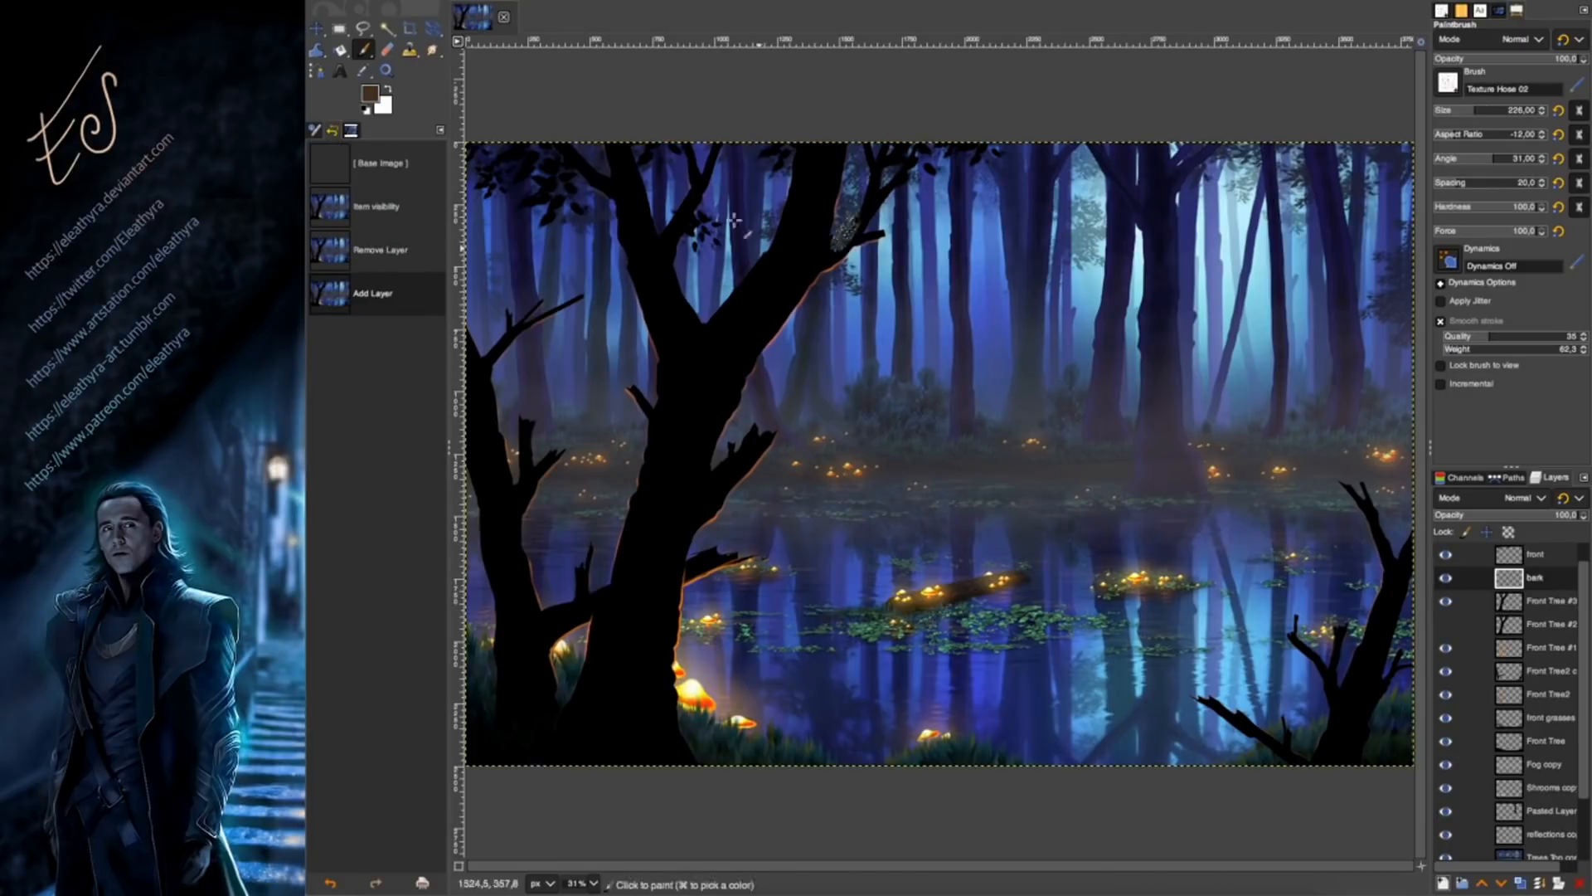
Set the Texture Hose brush to Dynamics Random and paint brown bark texture over the large, left and right foreground trees.
left_click(1449, 261)
left_click(1523, 407)
mouse_move(735, 302)
left_mouse_down()
mouse_move(794, 253)
mouse_move(817, 166)
left_mouse_up()
mouse_move(684, 355)
left_mouse_down()
mouse_move(629, 143)
mouse_move(674, 236)
mouse_move(713, 395)
mouse_move(634, 663)
mouse_move(646, 531)
mouse_move(750, 448)
mouse_move(513, 555)
mouse_move(507, 535)
left_mouse_up()
mouse_move(483, 402)
left_mouse_down()
mouse_move(529, 778)
mouse_move(720, 566)
left_mouse_up()
left_click_drag(496, 489, 508, 535)
mouse_move(1389, 602)
left_mouse_down()
mouse_move(1344, 736)
mouse_move(1360, 596)
left_mouse_up()
left_click_drag(1378, 535, 1387, 593)
Extend the brown bark texture over the large tree's upper branches, the bases of both left-hand trunks and the right tree.
left_click_drag(879, 172, 831, 245)
left_click_drag(615, 143, 633, 181)
left_click_drag(622, 154, 637, 189)
left_click_drag(509, 668, 504, 750)
mouse_move(539, 740)
left_mouse_down()
mouse_move(605, 726)
mouse_move(640, 664)
mouse_move(663, 730)
left_mouse_up()
left_click_drag(655, 734, 676, 750)
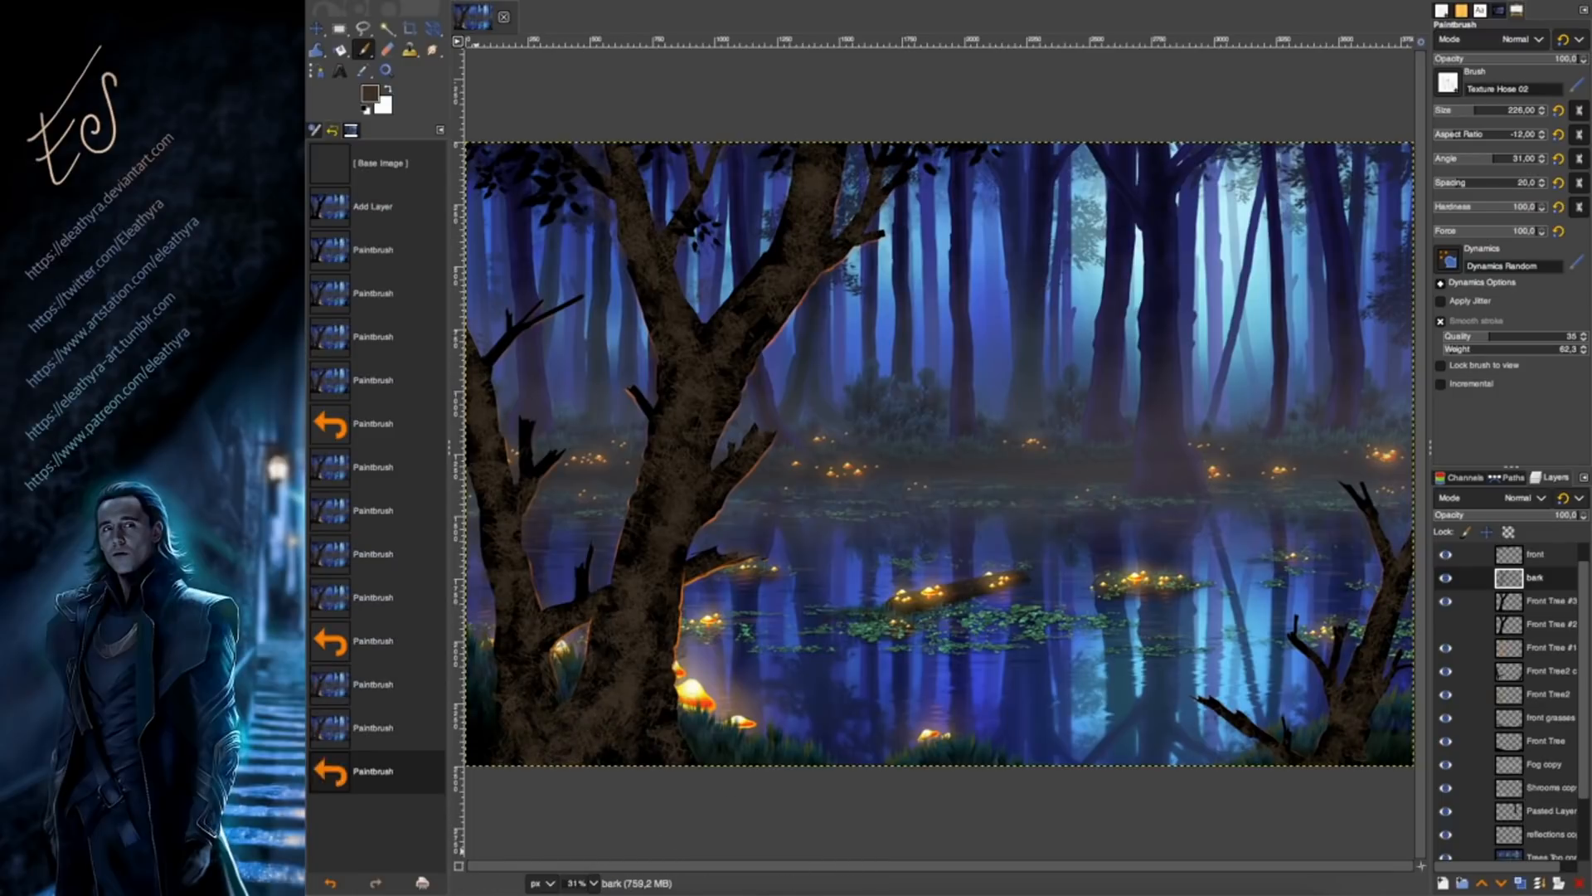
left_click_drag(1308, 652, 1333, 679)
Soften the bark on the large tree's upper right limb and fork with the Eraser, dynamics off, brush 2. Hardness 025.
left_click(387, 50)
left_click(1448, 260)
left_click(1486, 384)
left_click(1448, 83)
scroll(1489, 209, "up", 3)
scroll(1489, 209, "up", 3)
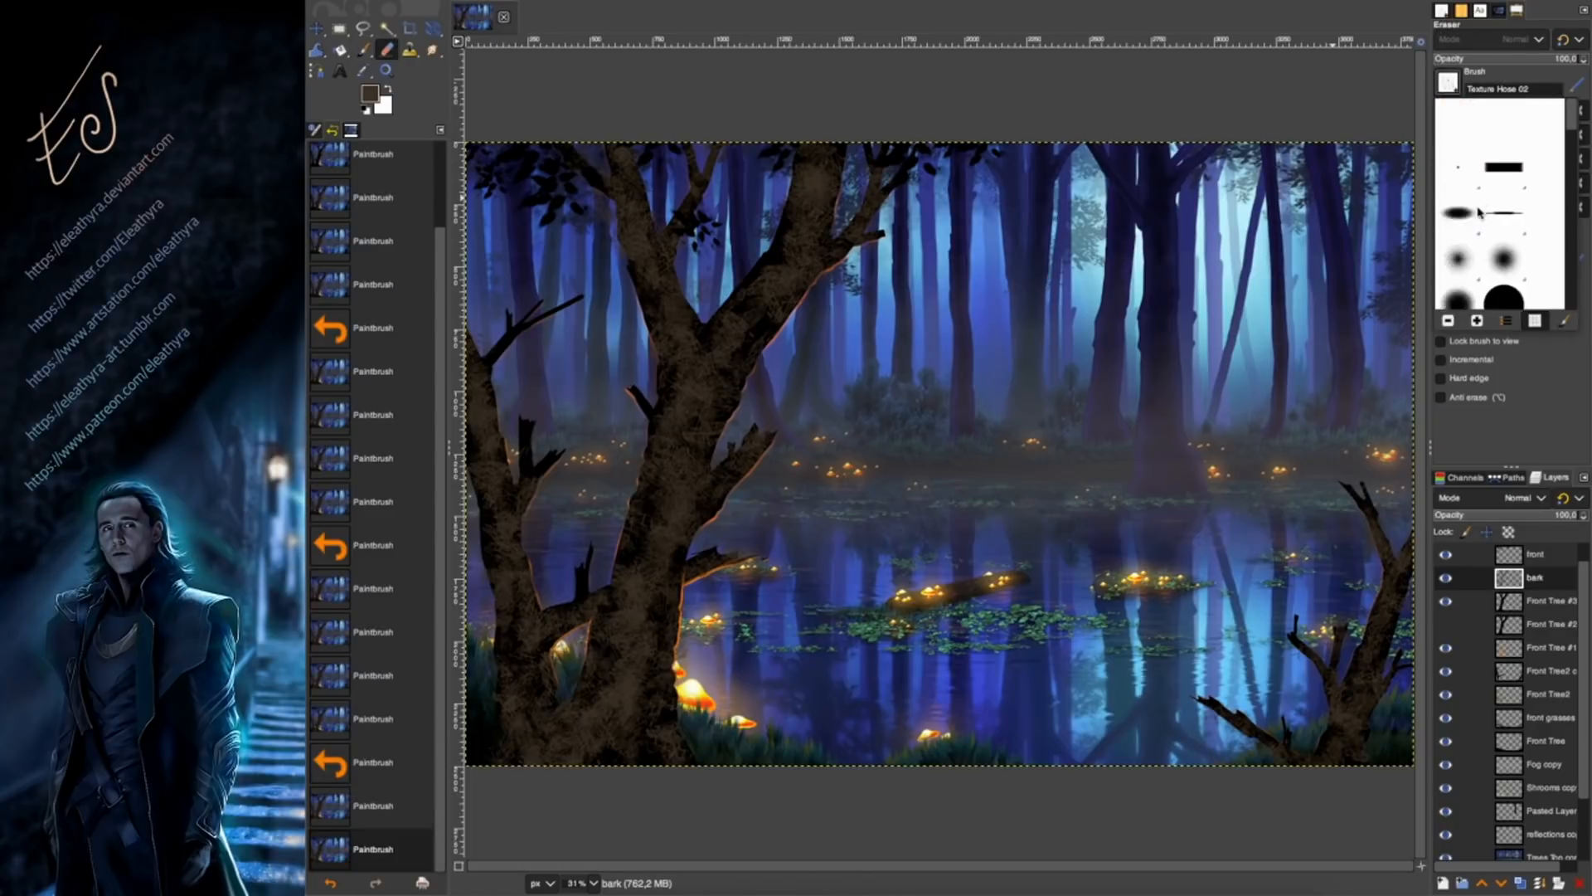
double_click(1440, 147)
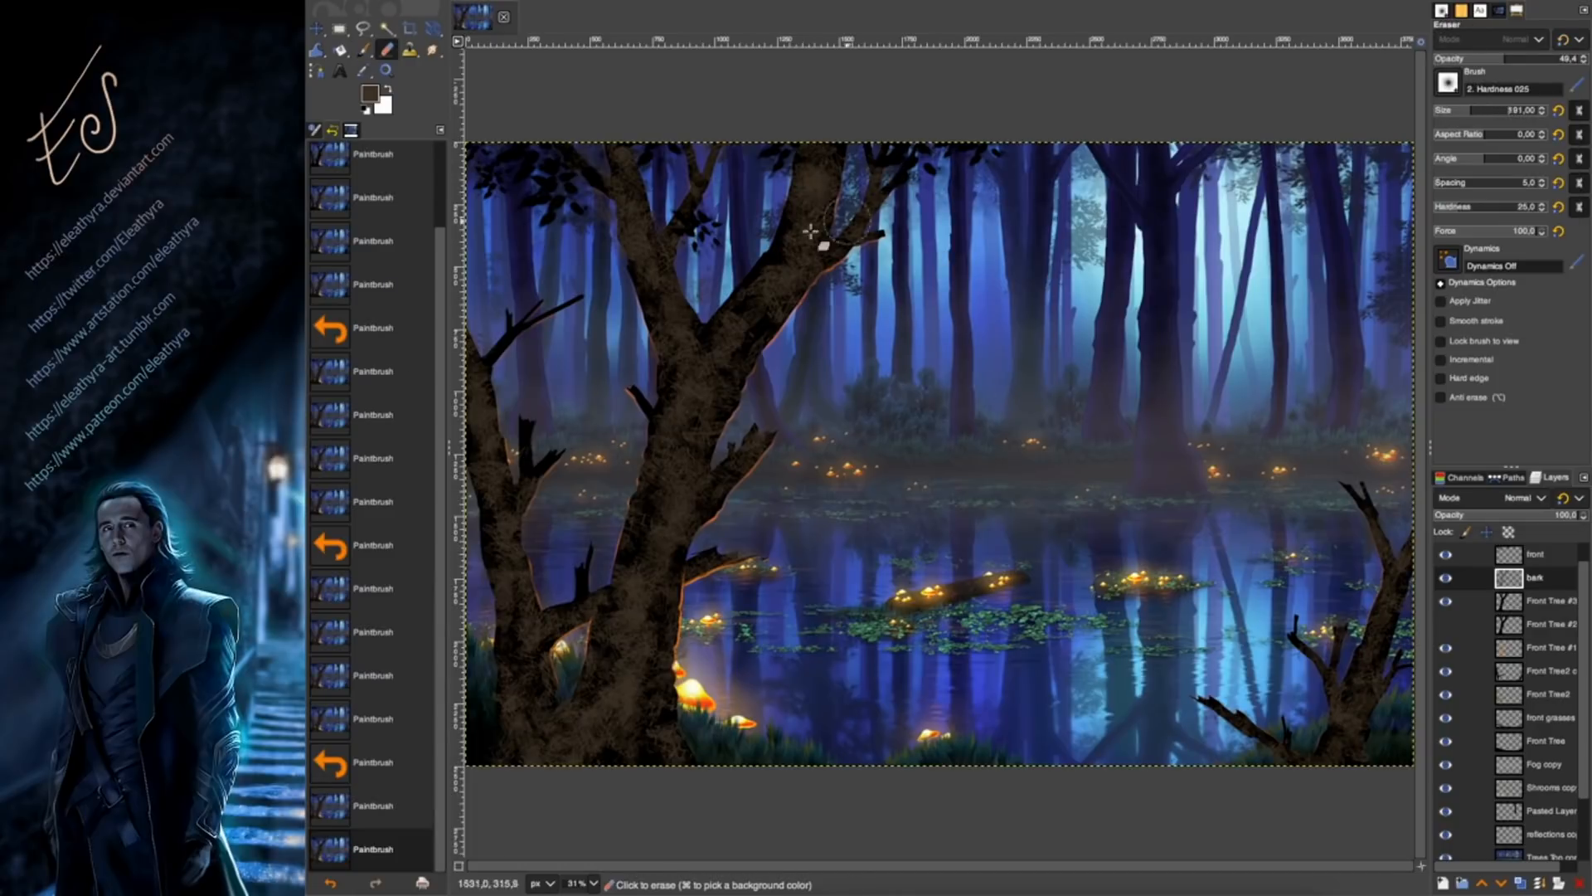
left_click_drag(839, 293, 804, 320)
left_click_drag(800, 325, 771, 352)
mouse_move(770, 355)
left_mouse_down()
mouse_move(834, 275)
mouse_move(769, 217)
mouse_move(730, 290)
left_mouse_up()
mouse_move(725, 297)
left_mouse_down()
mouse_move(703, 323)
mouse_move(681, 265)
left_mouse_up()
left_click_drag(684, 249, 717, 157)
left_click_drag(719, 170, 705, 199)
left_click_drag(701, 207, 674, 178)
mouse_move(676, 174)
left_mouse_down()
mouse_move(712, 133)
mouse_move(665, 211)
left_mouse_up()
mouse_move(665, 214)
left_mouse_down()
mouse_move(665, 191)
mouse_move(661, 217)
left_mouse_up()
Fade the bark with the size 191 Eraser along the large tree's left limb, both trunk edges and the broken right branch.
left_click_drag(581, 195, 602, 224)
left_click_drag(601, 209, 622, 251)
mouse_move(591, 191)
left_mouse_down()
mouse_move(589, 154)
mouse_move(607, 199)
left_mouse_up()
left_click_drag(612, 207, 658, 389)
left_click_drag(658, 396, 646, 489)
left_click_drag(640, 498, 585, 676)
mouse_move(583, 680)
left_mouse_down()
mouse_move(555, 730)
mouse_move(576, 668)
left_mouse_up()
left_click_drag(698, 540, 685, 663)
left_click_drag(778, 431, 722, 498)
left_click_drag(720, 502, 696, 572)
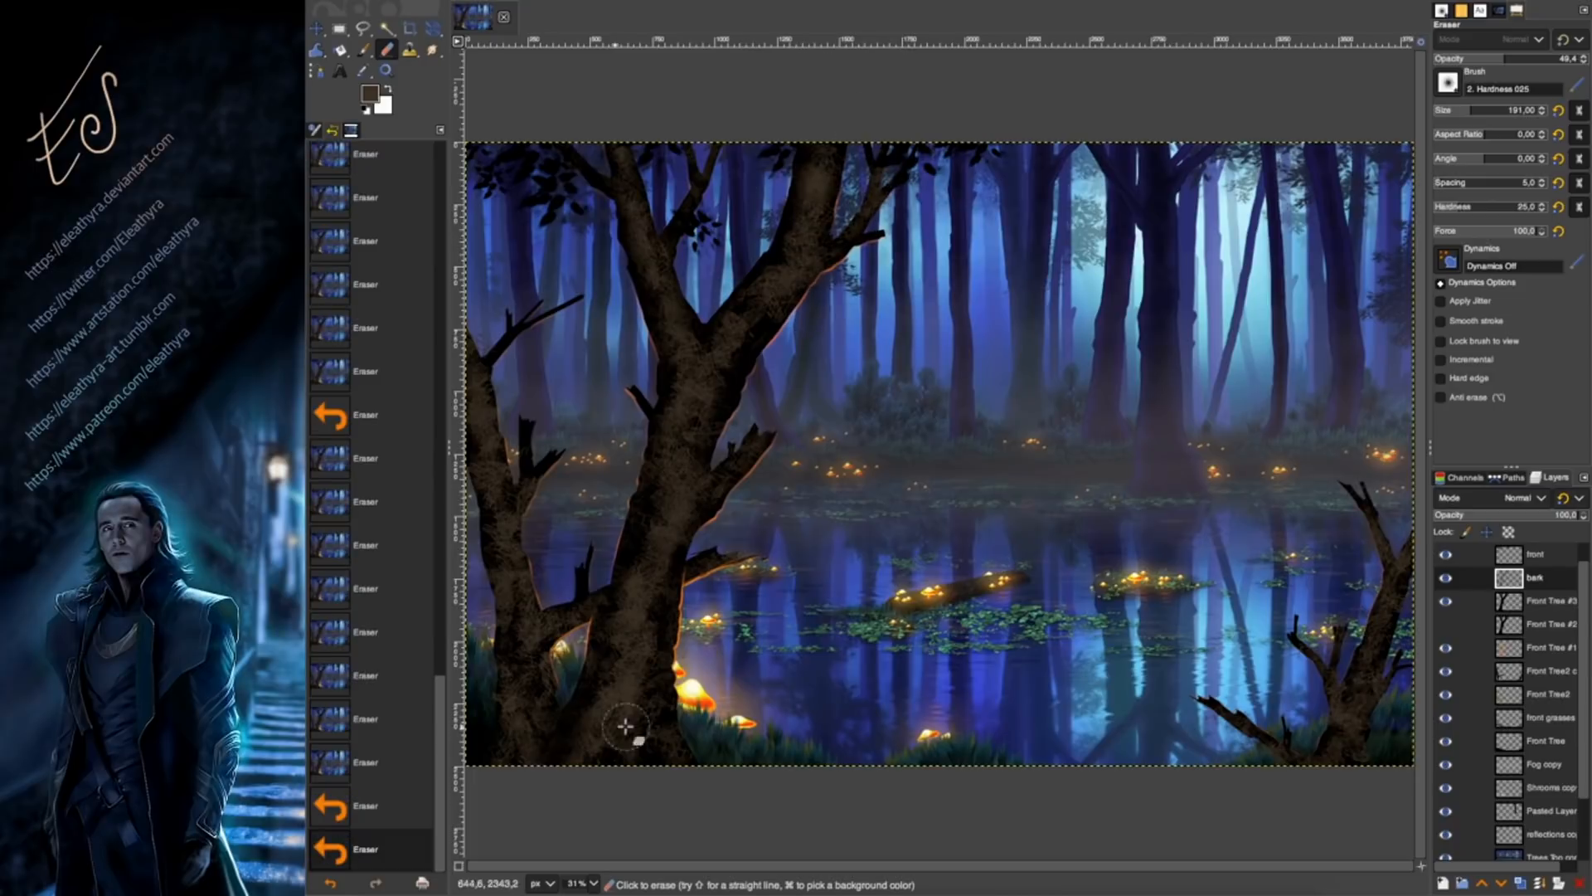
Fade the bark texture along the edges and broken branches of the left foreground tree with the Eraser.
mouse_move(462, 440)
left_mouse_down()
mouse_move(465, 773)
mouse_move(484, 705)
left_mouse_up()
left_click_drag(482, 382, 488, 460)
left_click_drag(490, 613, 489, 703)
mouse_move(544, 655)
left_mouse_down()
mouse_move(572, 737)
mouse_move(564, 634)
left_mouse_up()
left_click_drag(581, 618, 550, 610)
left_click_drag(544, 593, 535, 506)
left_click_drag(547, 481, 557, 460)
mouse_move(531, 436)
left_mouse_down()
mouse_move(524, 462)
mouse_move(508, 415)
left_mouse_up()
Fade the bark texture around the base, trunk edges and branches of the right foreground tree.
left_click_drag(1311, 703, 1321, 740)
left_click_drag(1307, 714, 1319, 751)
left_click_drag(1294, 742, 1274, 761)
left_click_drag(1381, 743, 1368, 759)
left_click_drag(1377, 721, 1402, 651)
mouse_move(1404, 635)
left_mouse_down()
mouse_move(1428, 574)
mouse_move(1419, 525)
mouse_move(1347, 542)
mouse_move(1368, 610)
left_mouse_up()
left_click_drag(1351, 682, 1342, 656)
mouse_move(1337, 668)
left_mouse_down()
mouse_move(1316, 739)
mouse_move(1369, 730)
left_mouse_up()
left_click_drag(1347, 561, 1335, 551)
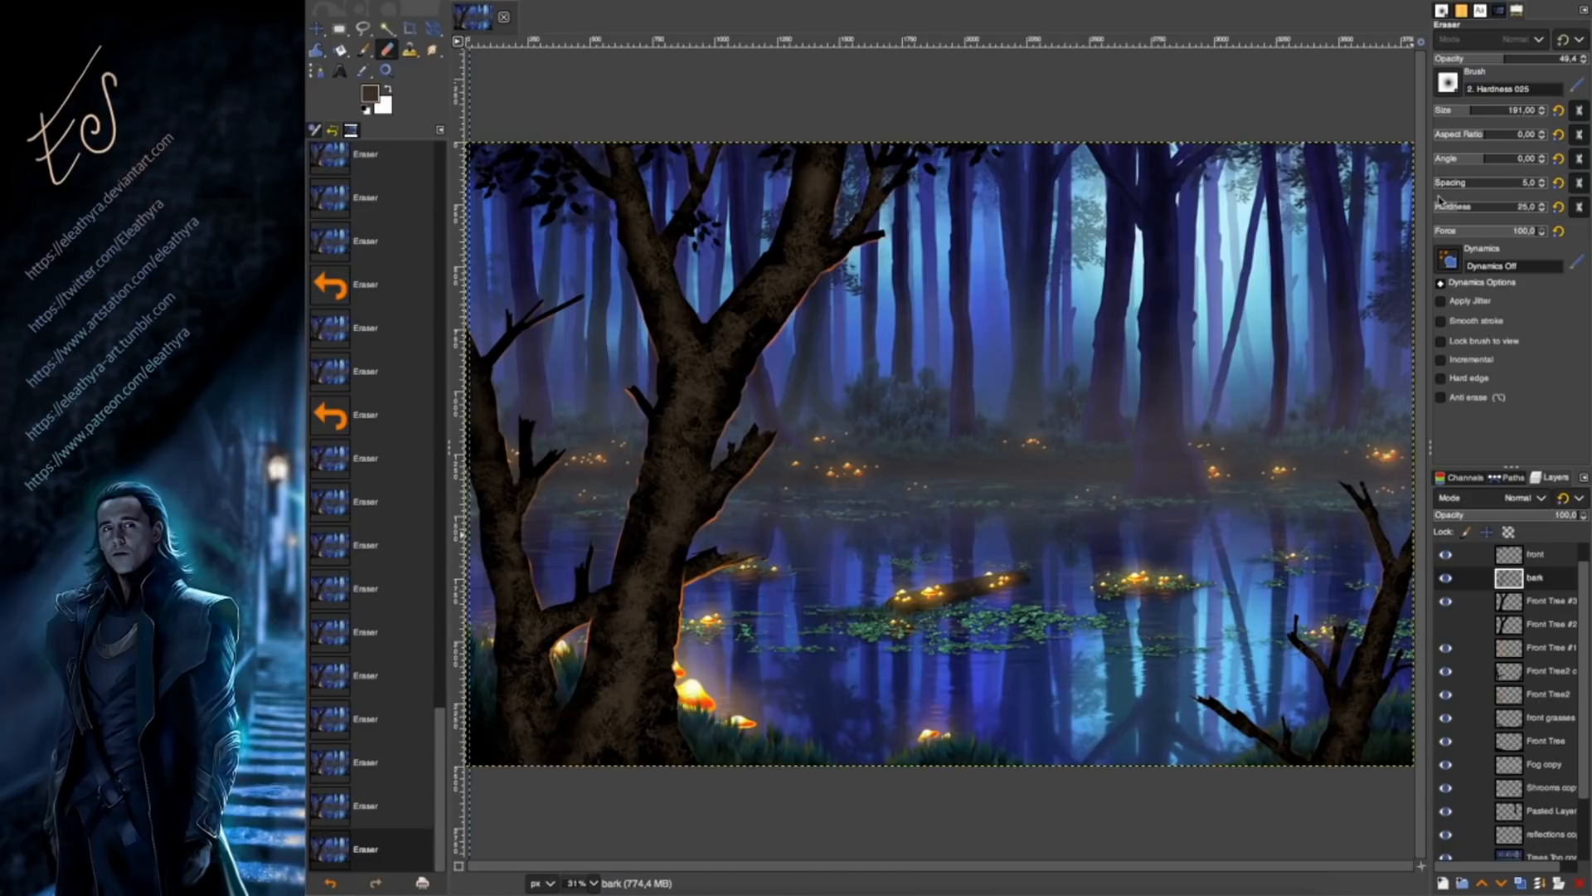
Erase thin marks in the large trunk's bark with a size 61 Eraser and strongly lower the bark layer's opacity.
left_click_drag(630, 595, 626, 551)
left_click_drag(631, 531, 635, 474)
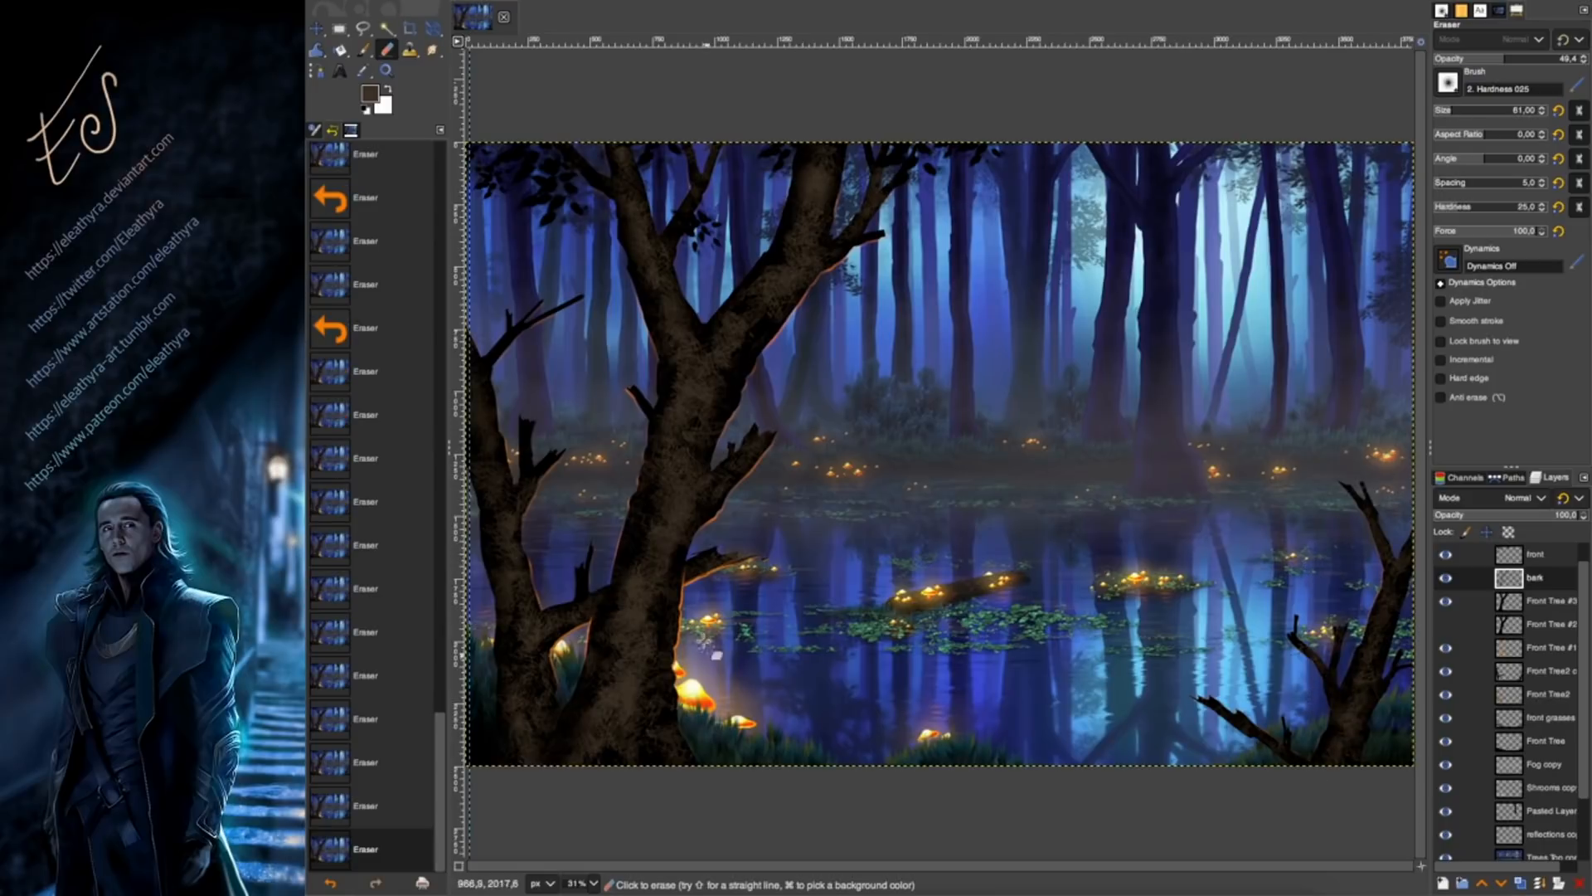
left_click(1498, 514)
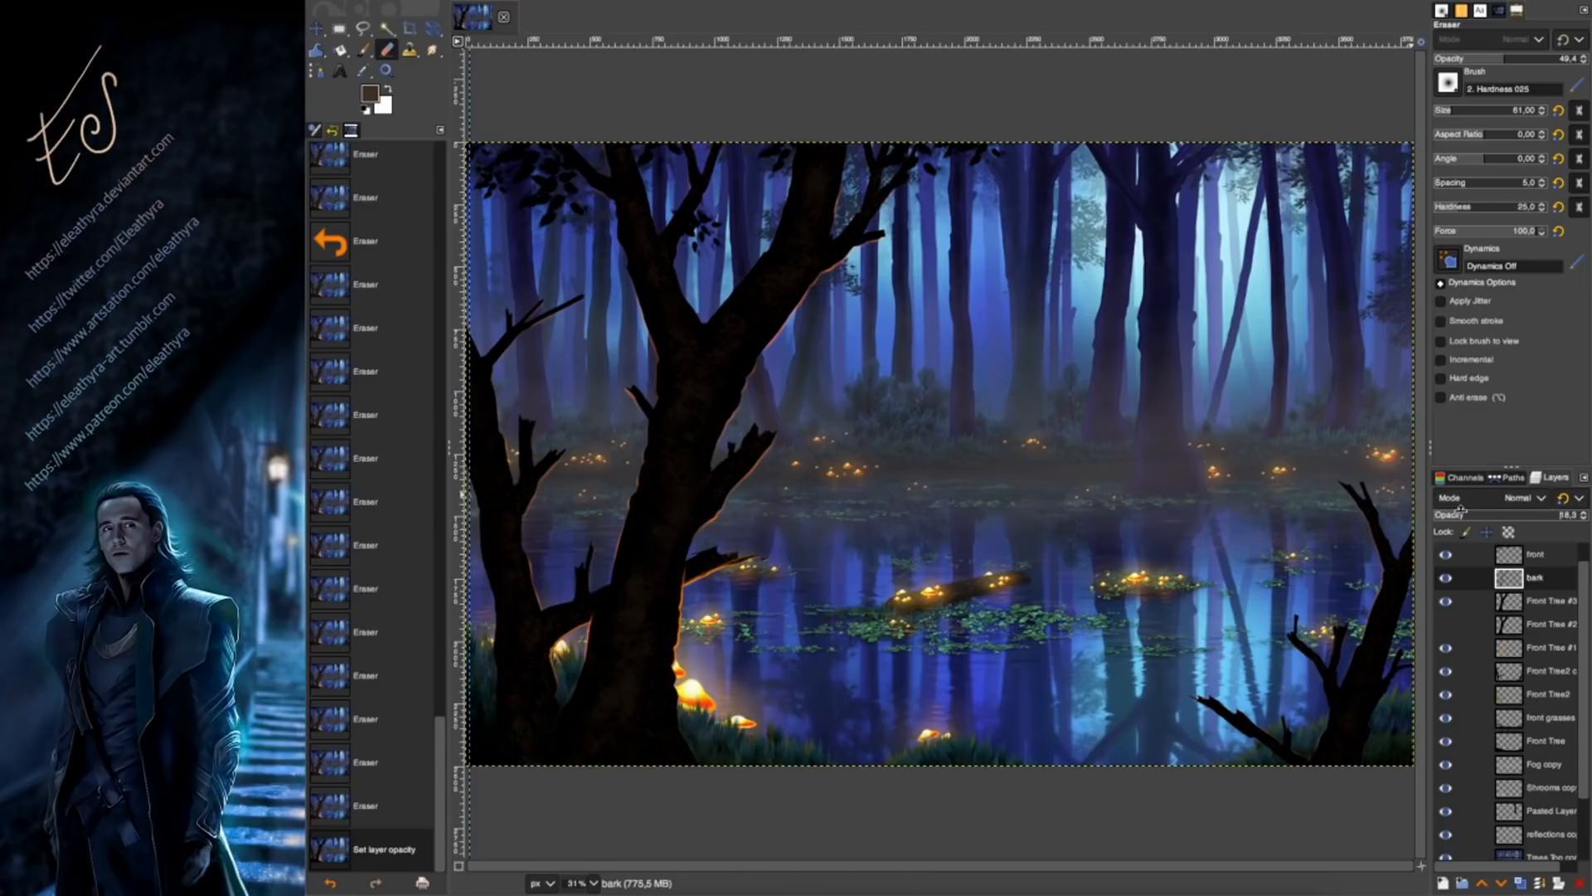
Duplicate the bark layer and move the copy and the original slightly in opposite directions.
left_click(1525, 884)
key("m")
left_click_drag(684, 354, 670, 350)
left_click(1536, 600)
left_click_drag(670, 545, 688, 558)
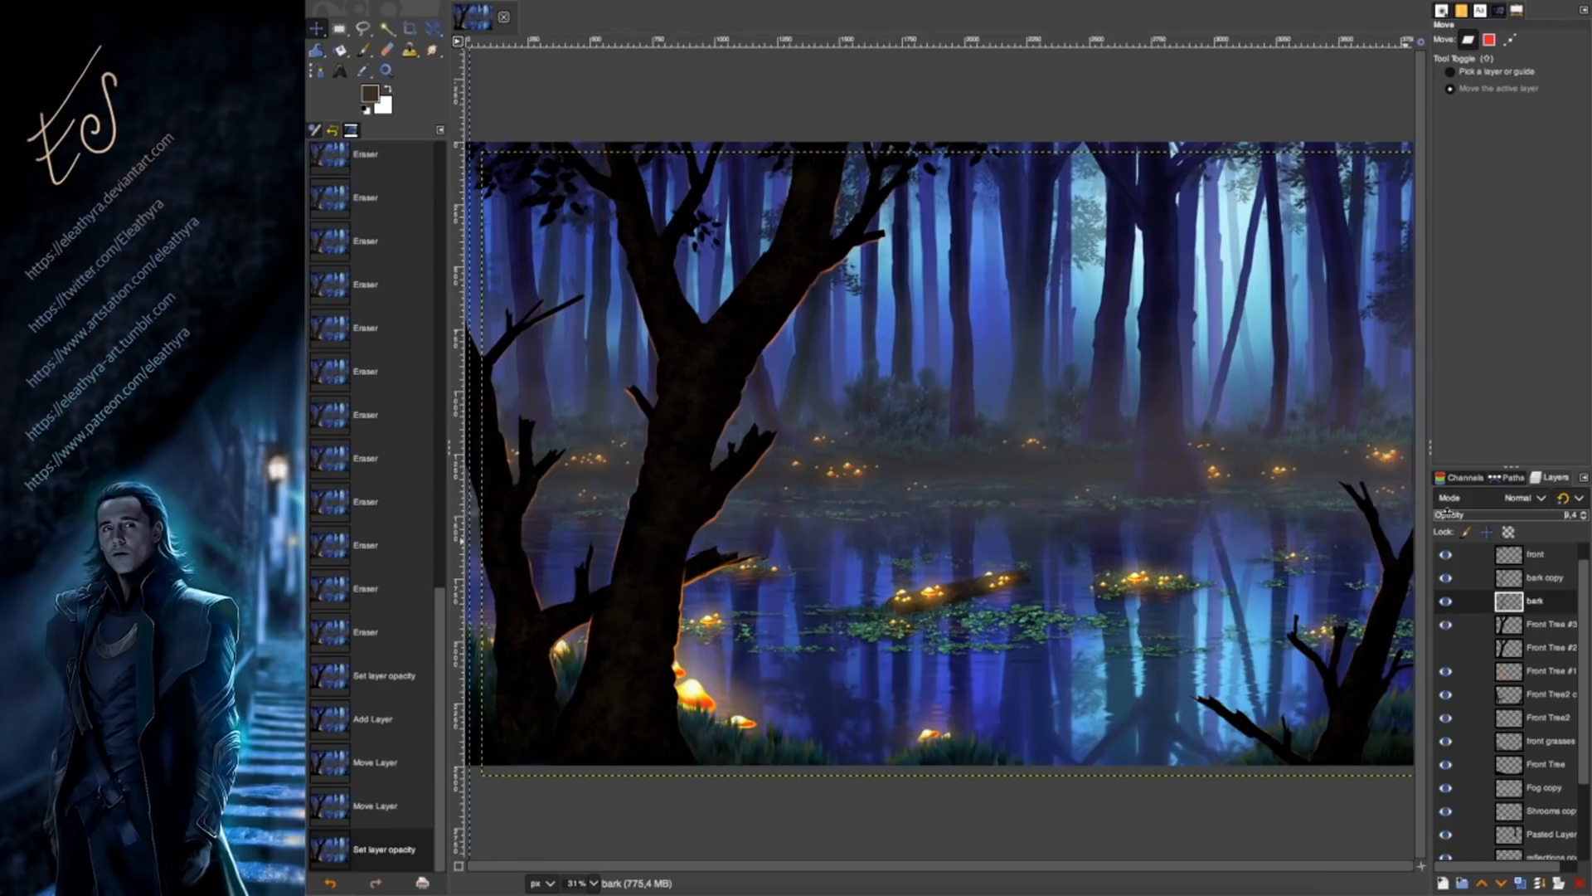
Set the bark copy layer's opacity to 14.4 and merge it down into the bark layer.
key("Page_Up")
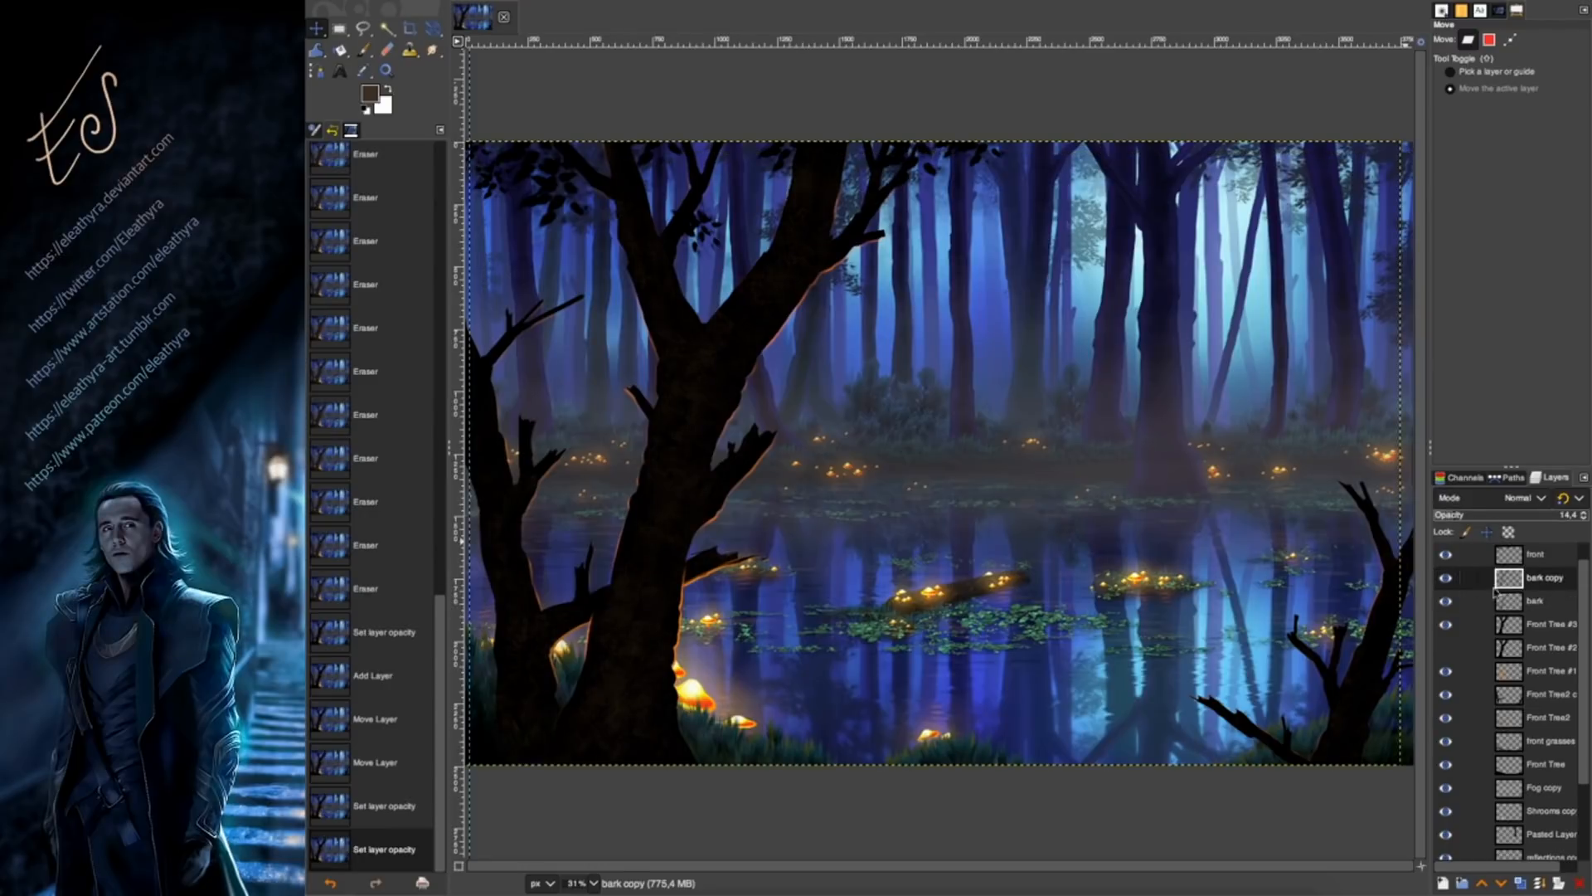
right_click(1497, 591)
left_click(1400, 239)
Erase a cracked pattern into the large tree's bark using the Eraser with the Stone Work 01 brush at size 777.
key("shift+e")
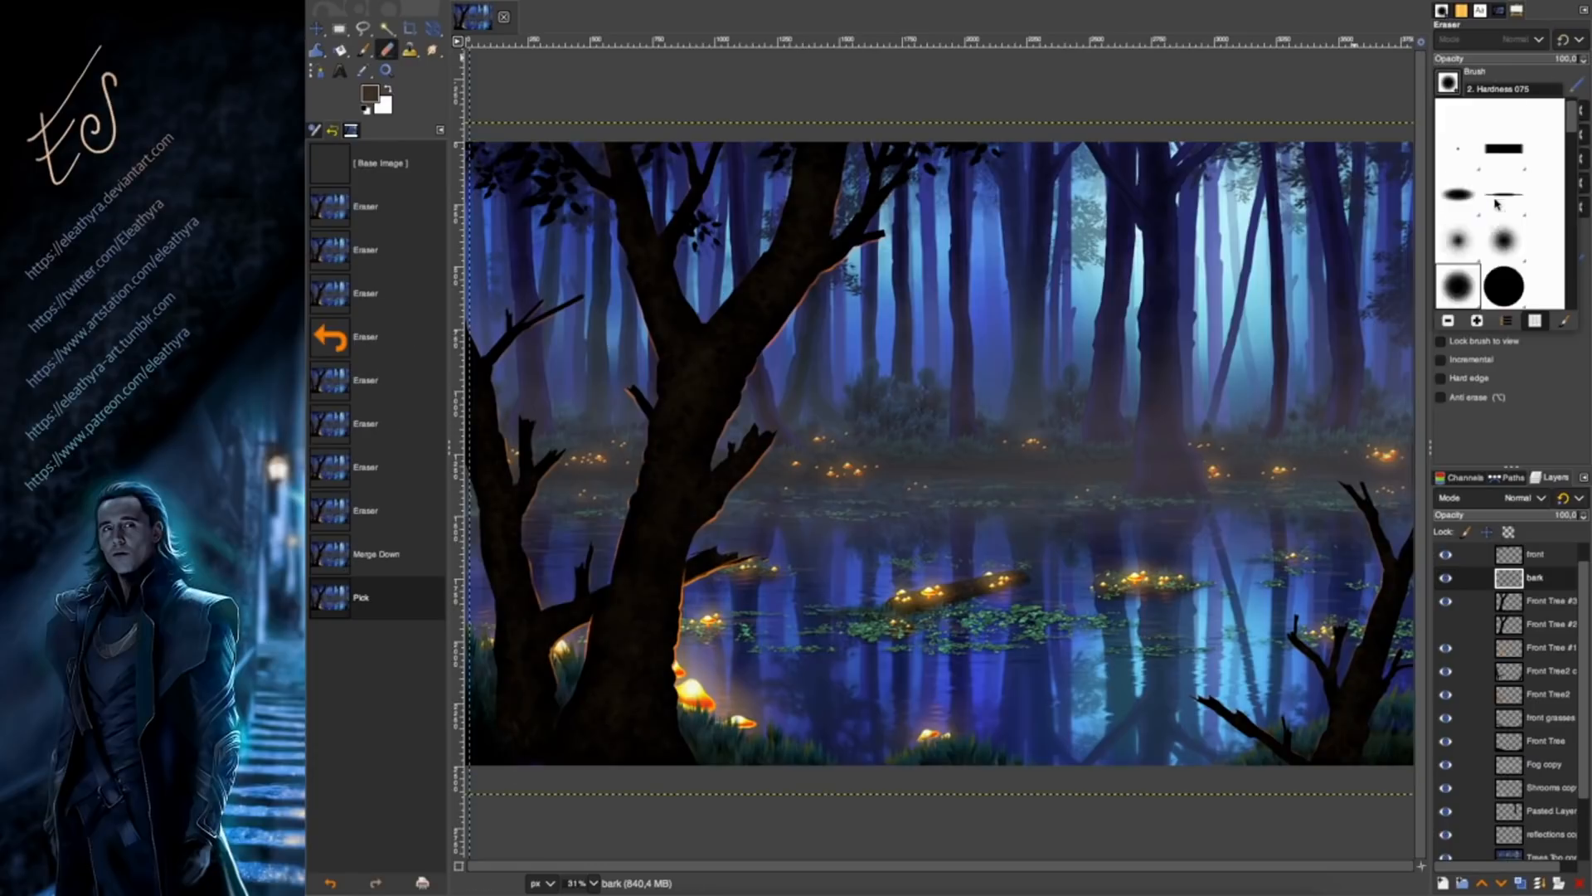
scroll(1503, 189, "down", 5)
left_click(1503, 191)
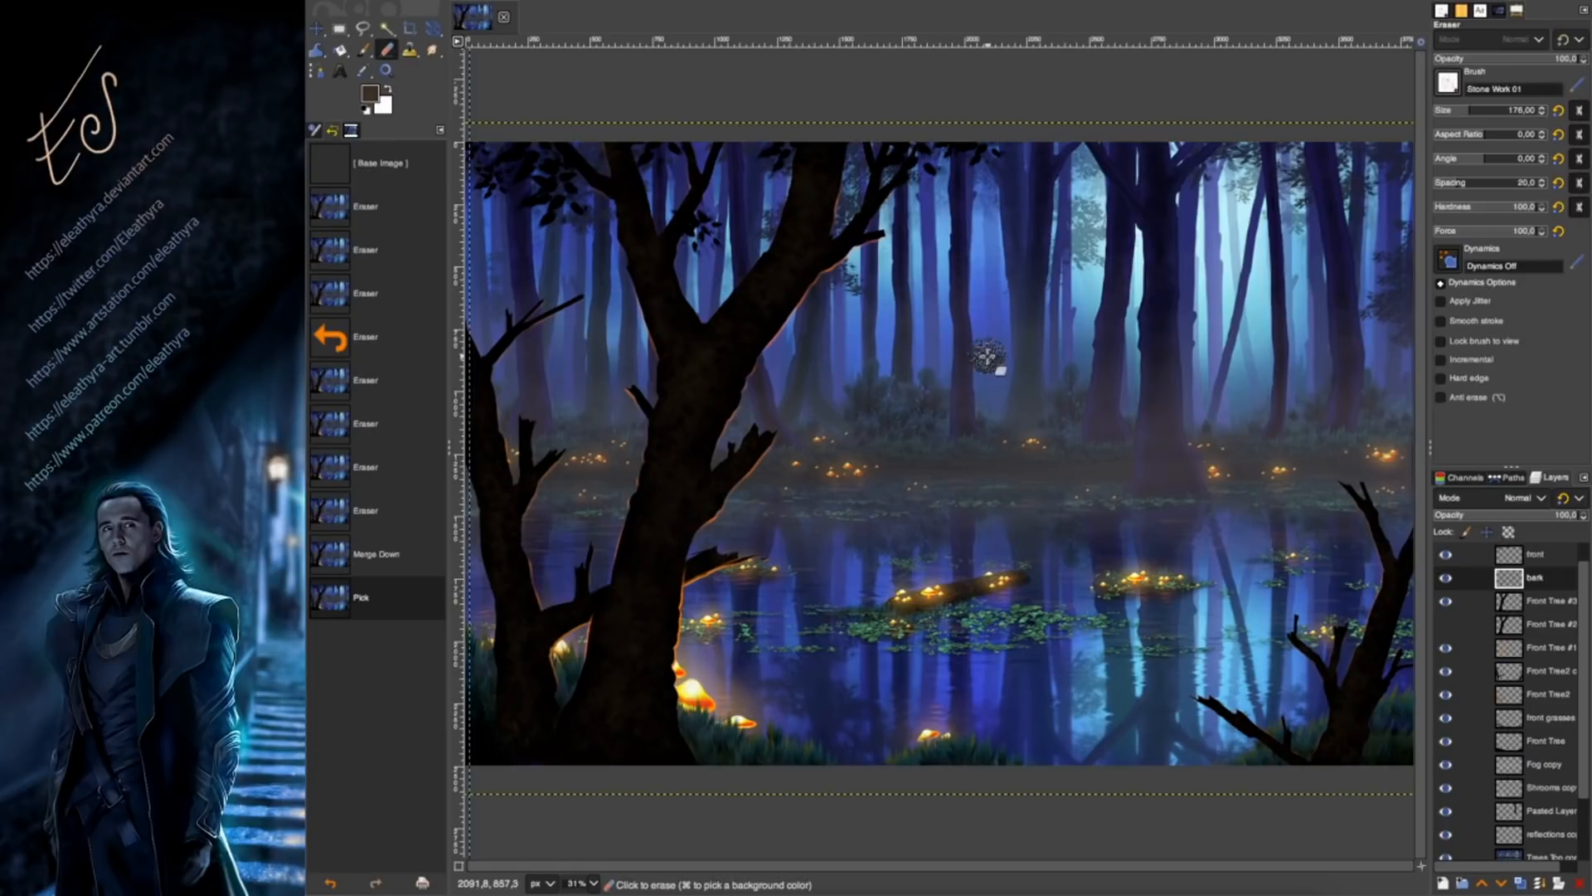
left_click(669, 410)
left_click(676, 368)
left_click(869, 201)
left_click(616, 202)
left_click(634, 483)
left_click(635, 454)
left_click(648, 376)
left_click(614, 556)
left_click(599, 637)
left_click(654, 749)
left_click(720, 622)
left_click(731, 519)
left_click(617, 384)
left_click(564, 388)
Stamp the Stone Work 01 eraser pattern into the bark at the left tree's base and across the right tree.
left_click(504, 674)
left_click(489, 701)
left_click(1275, 718)
left_click(1281, 721)
left_click(1330, 513)
left_click(1310, 615)
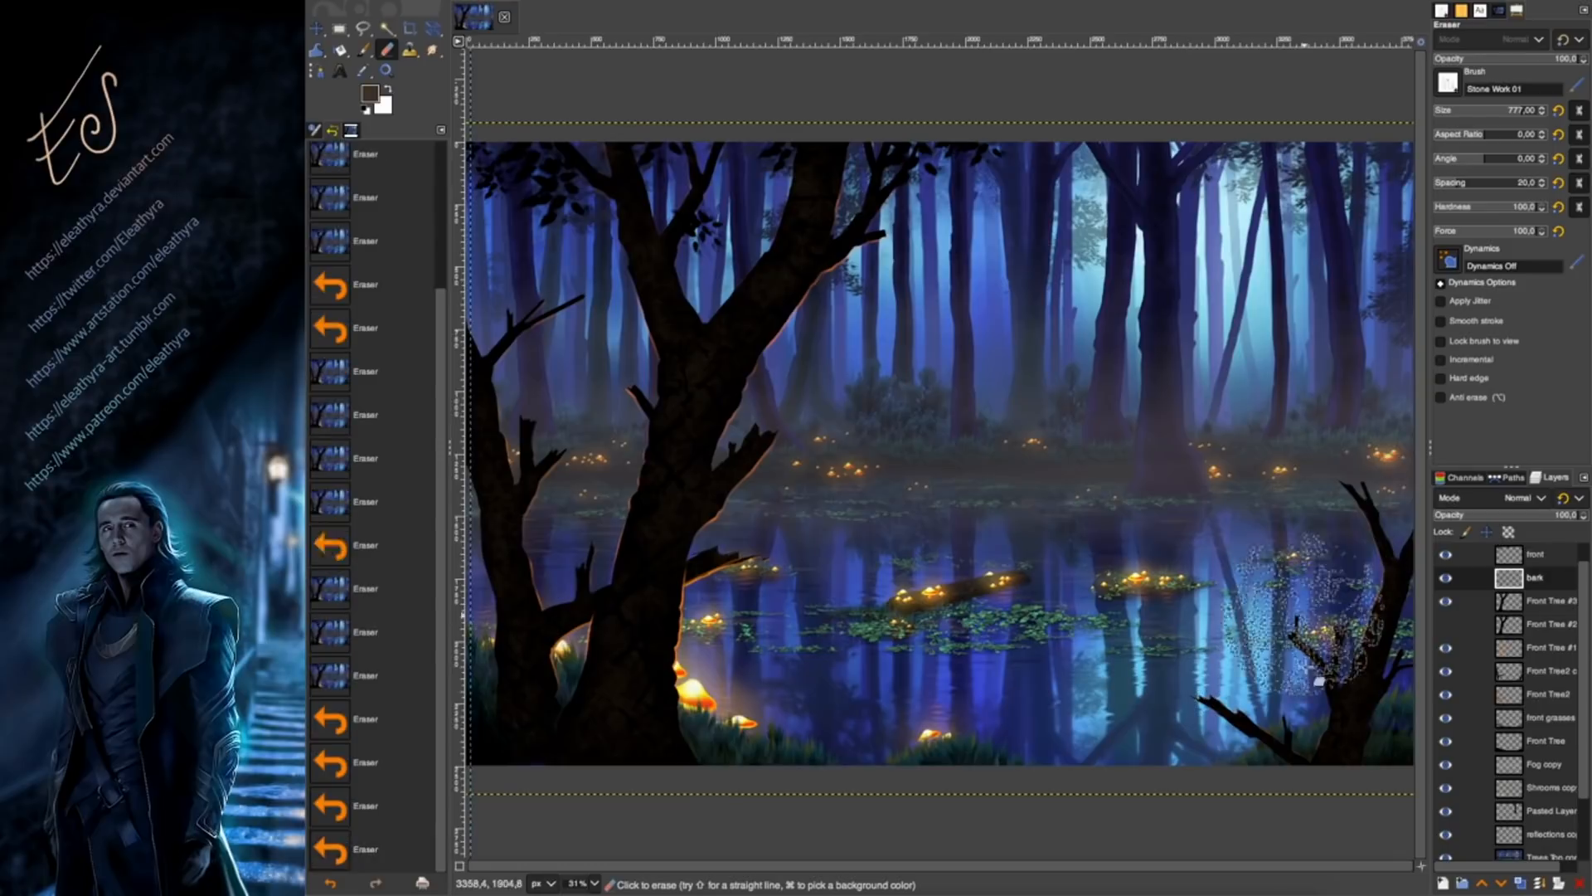
left_click(1335, 664)
left_click(1370, 756)
left_click(1398, 765)
Stamp the eraser pattern over the large tree's upper limbs and middle trunk, and set the bark layer's opacity to about 71.
left_click(750, 176)
left_click(739, 172)
left_click(726, 171)
left_click(729, 172)
left_click(735, 176)
left_click(902, 230)
left_click(851, 366)
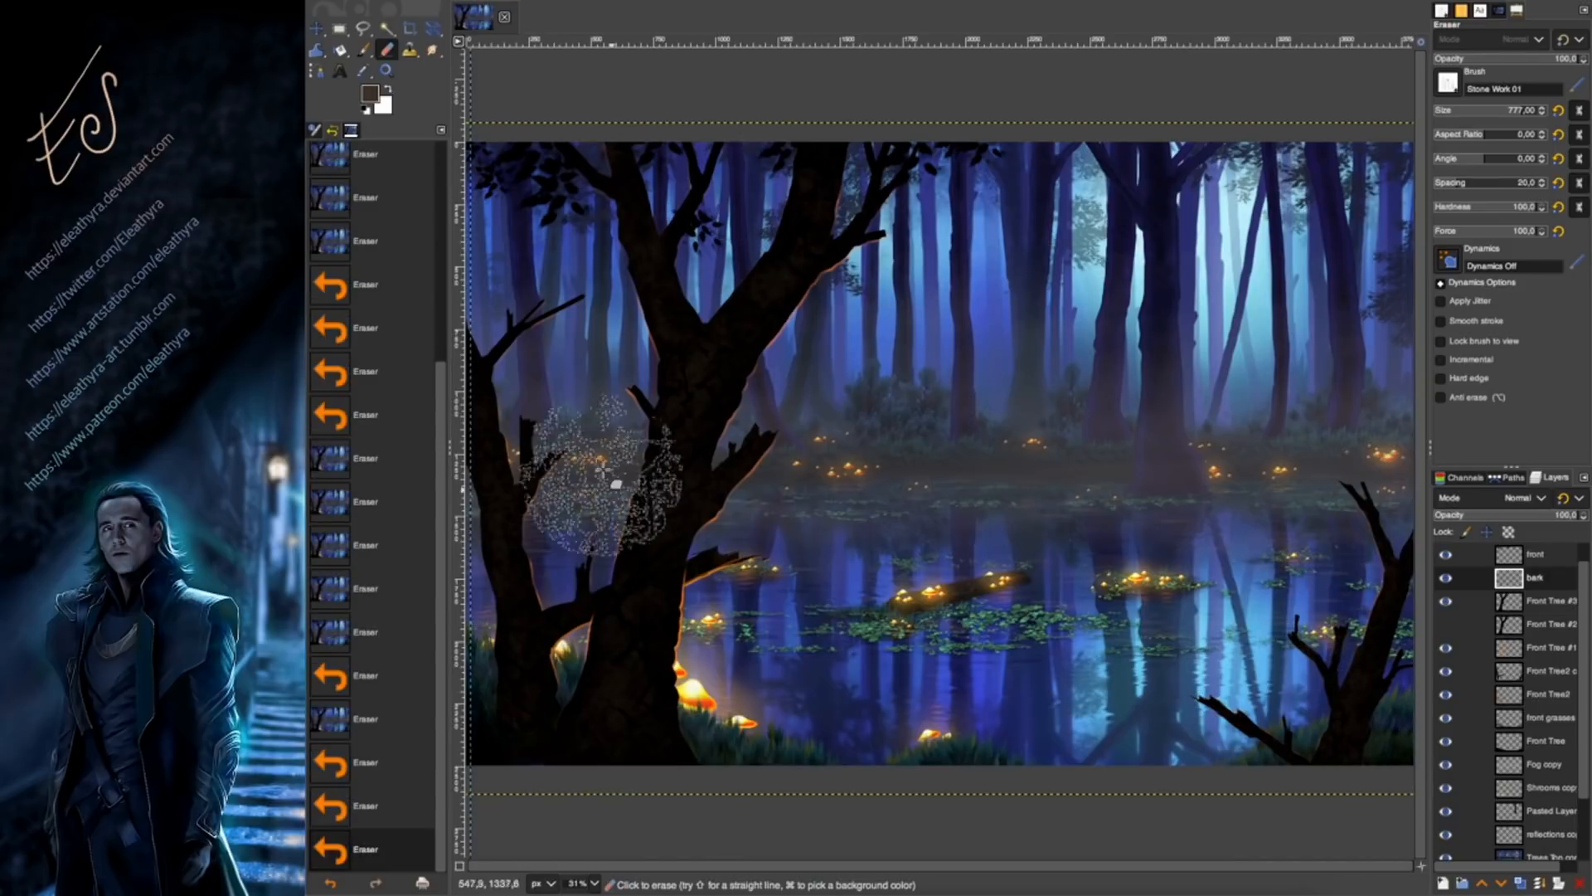
left_click(702, 371)
left_click_drag(1543, 515, 1531, 515)
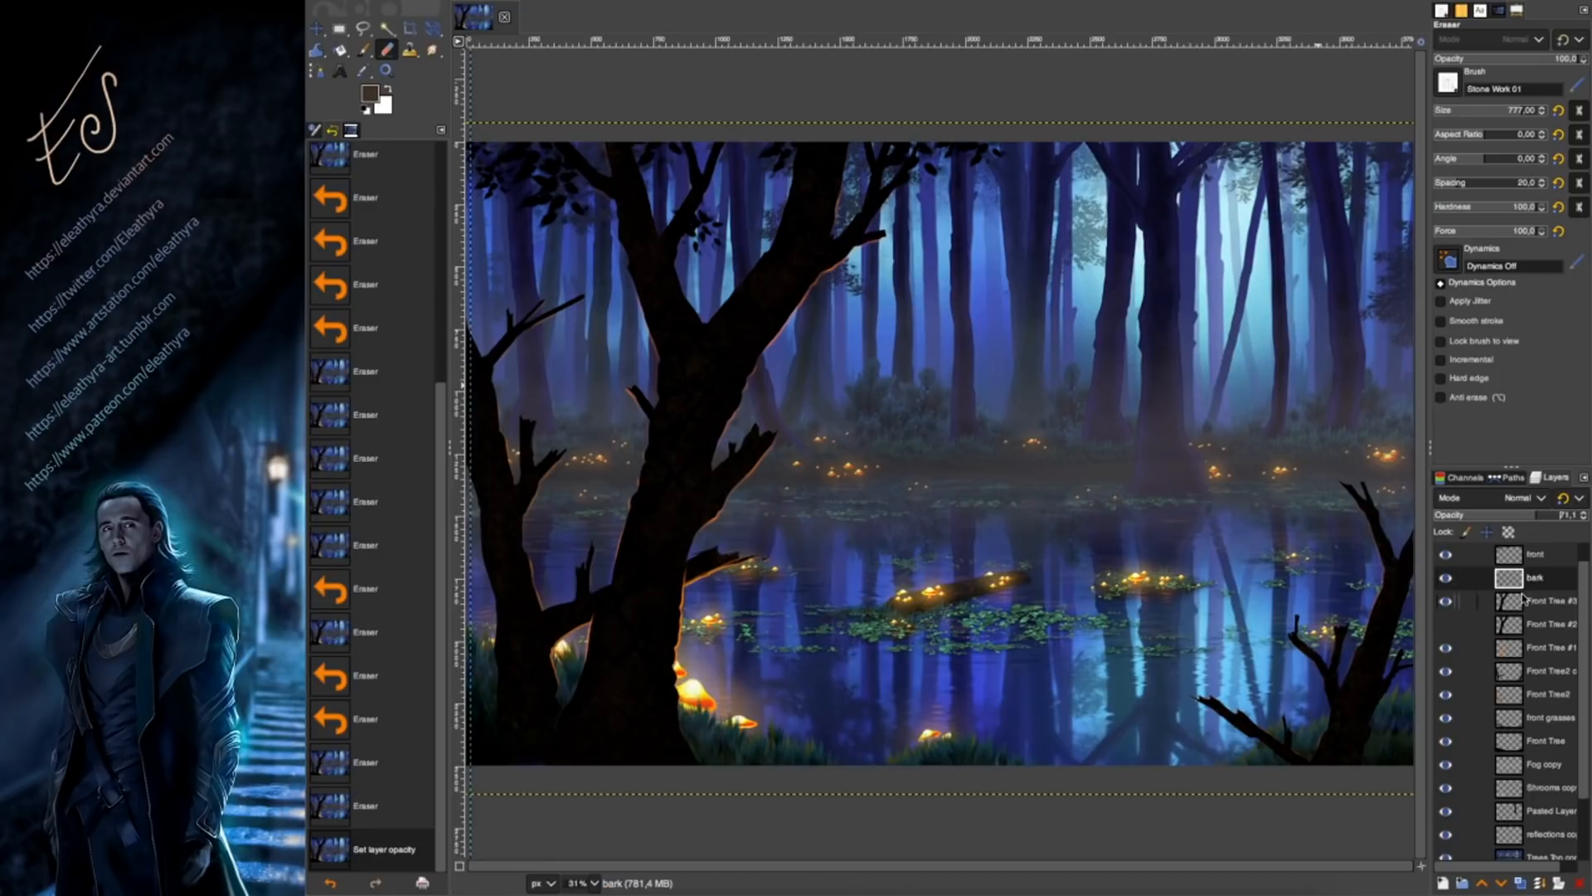
Merge the Front Tree #3 layer down into the Front Tree2 copy, duplicate the merged layer and select the lower one.
right_click(1523, 599)
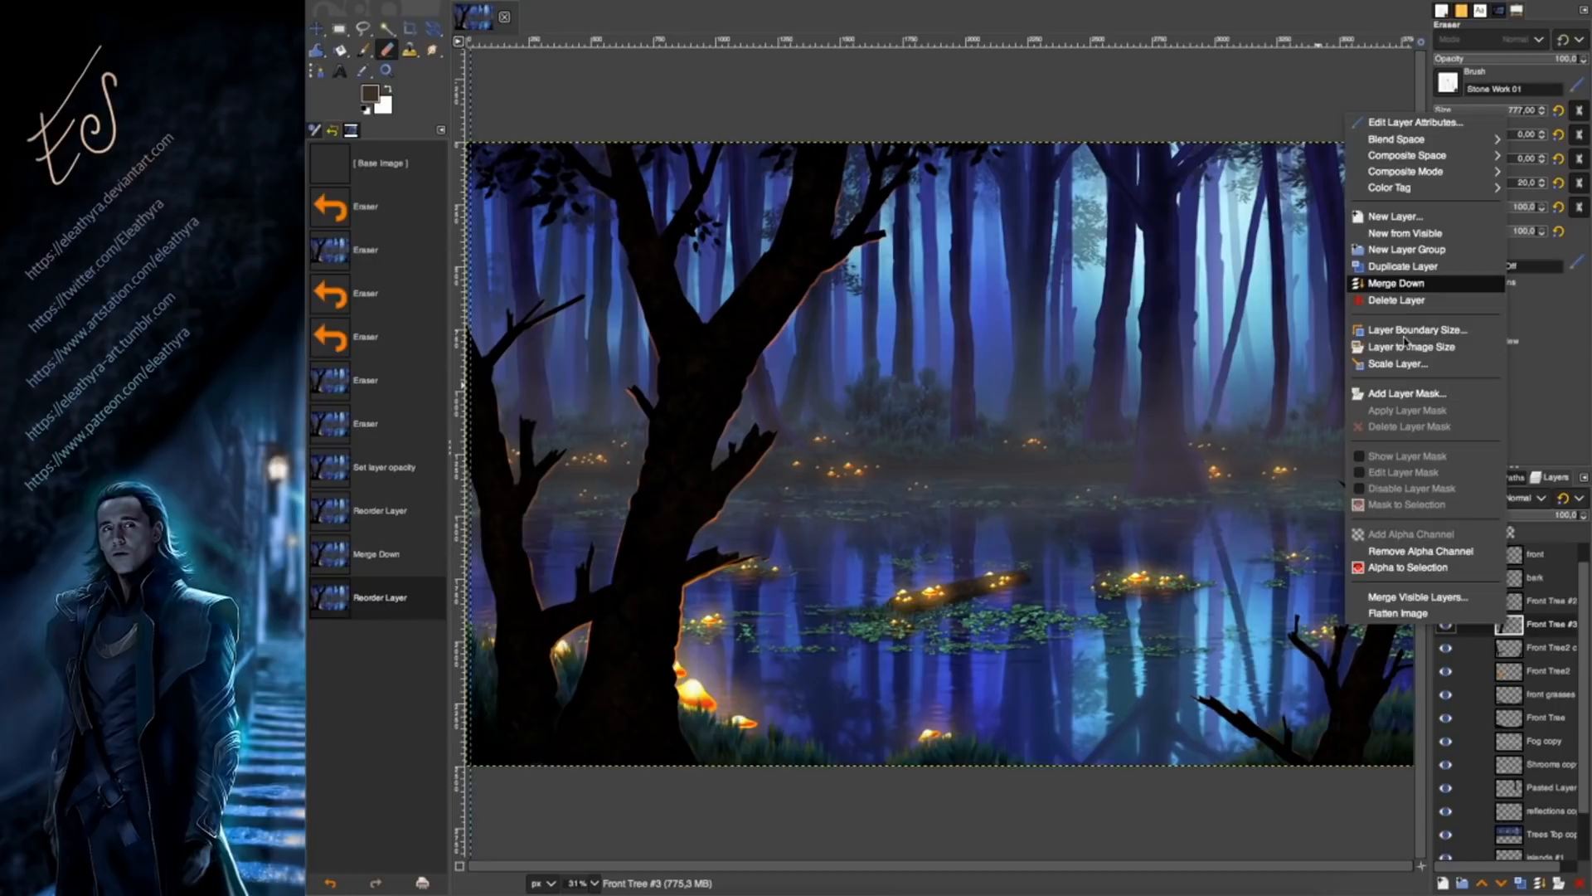
left_click(1407, 342)
left_click(1521, 883)
left_click(1520, 647)
Hide the upper tree copy and try colorizing the lower copy with a changed hue and saturation 0.6082.
left_click(679, 1)
left_click(712, 319)
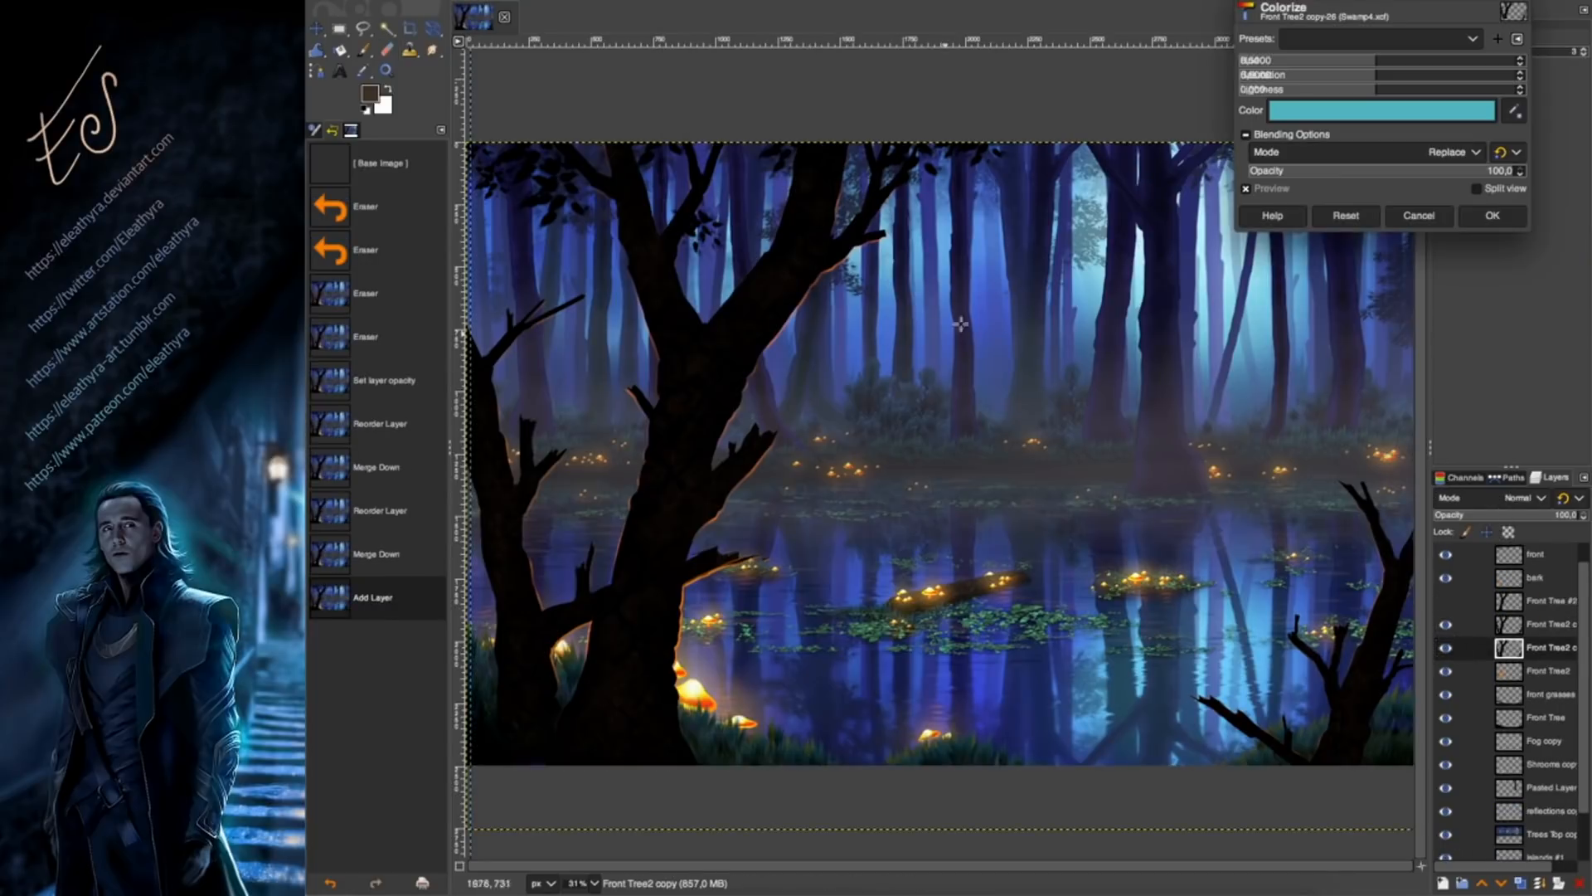
left_click(1446, 624)
left_click(1445, 58)
left_click(1406, 73)
left_click(1316, 58)
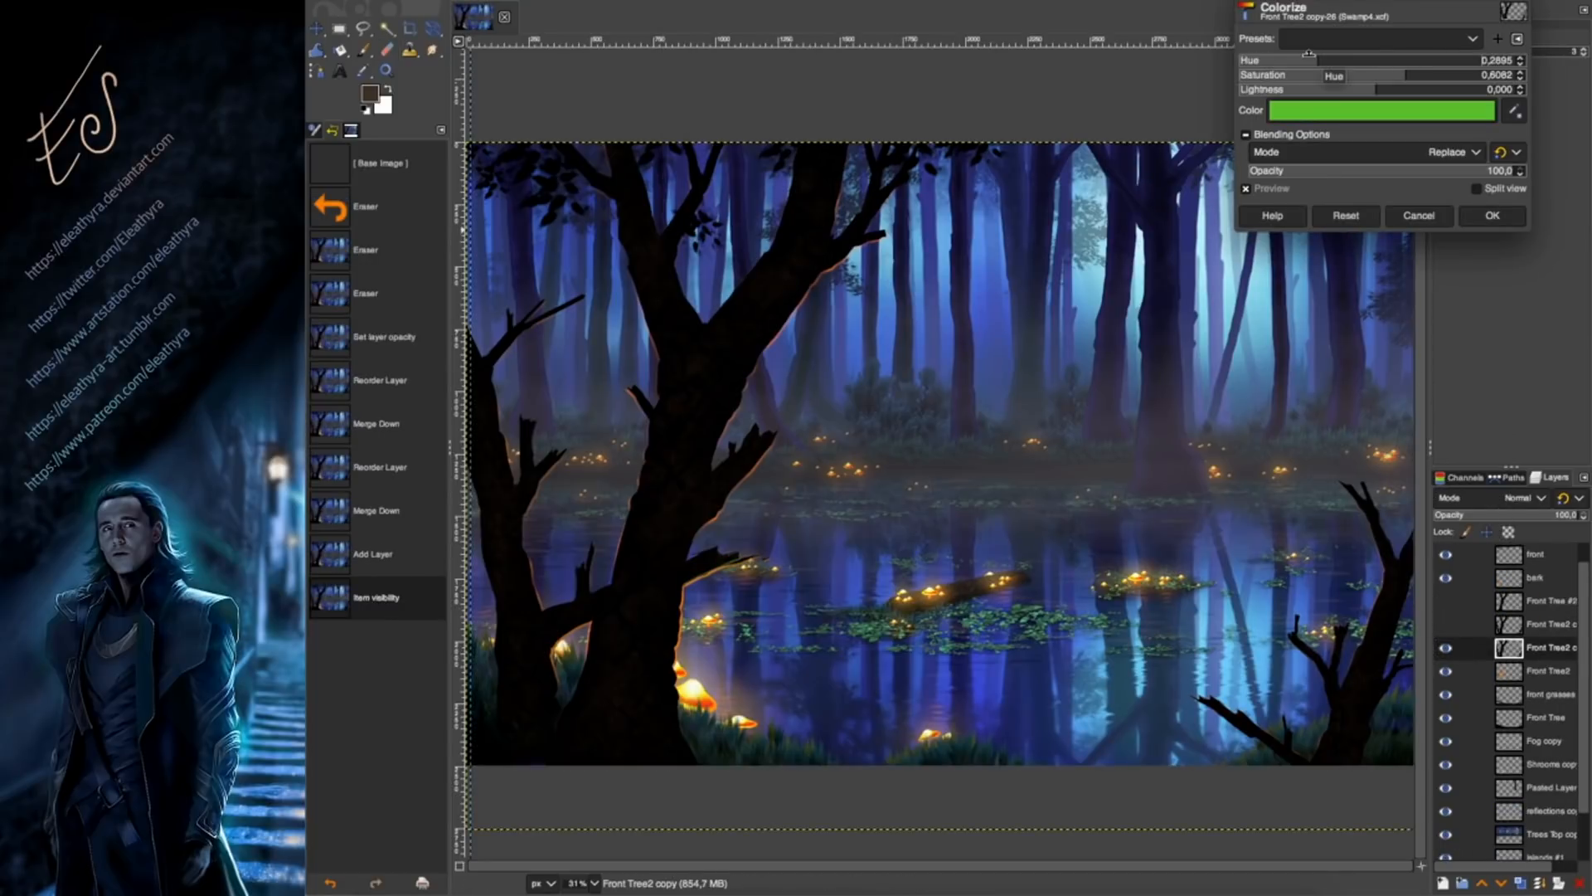
left_click(1285, 57)
left_click(1419, 218)
Colorize the lower tree copy orange with hue 0.0439, saturation 0.6433 and lightness 0.538.
left_click(679, 2)
left_click(711, 319)
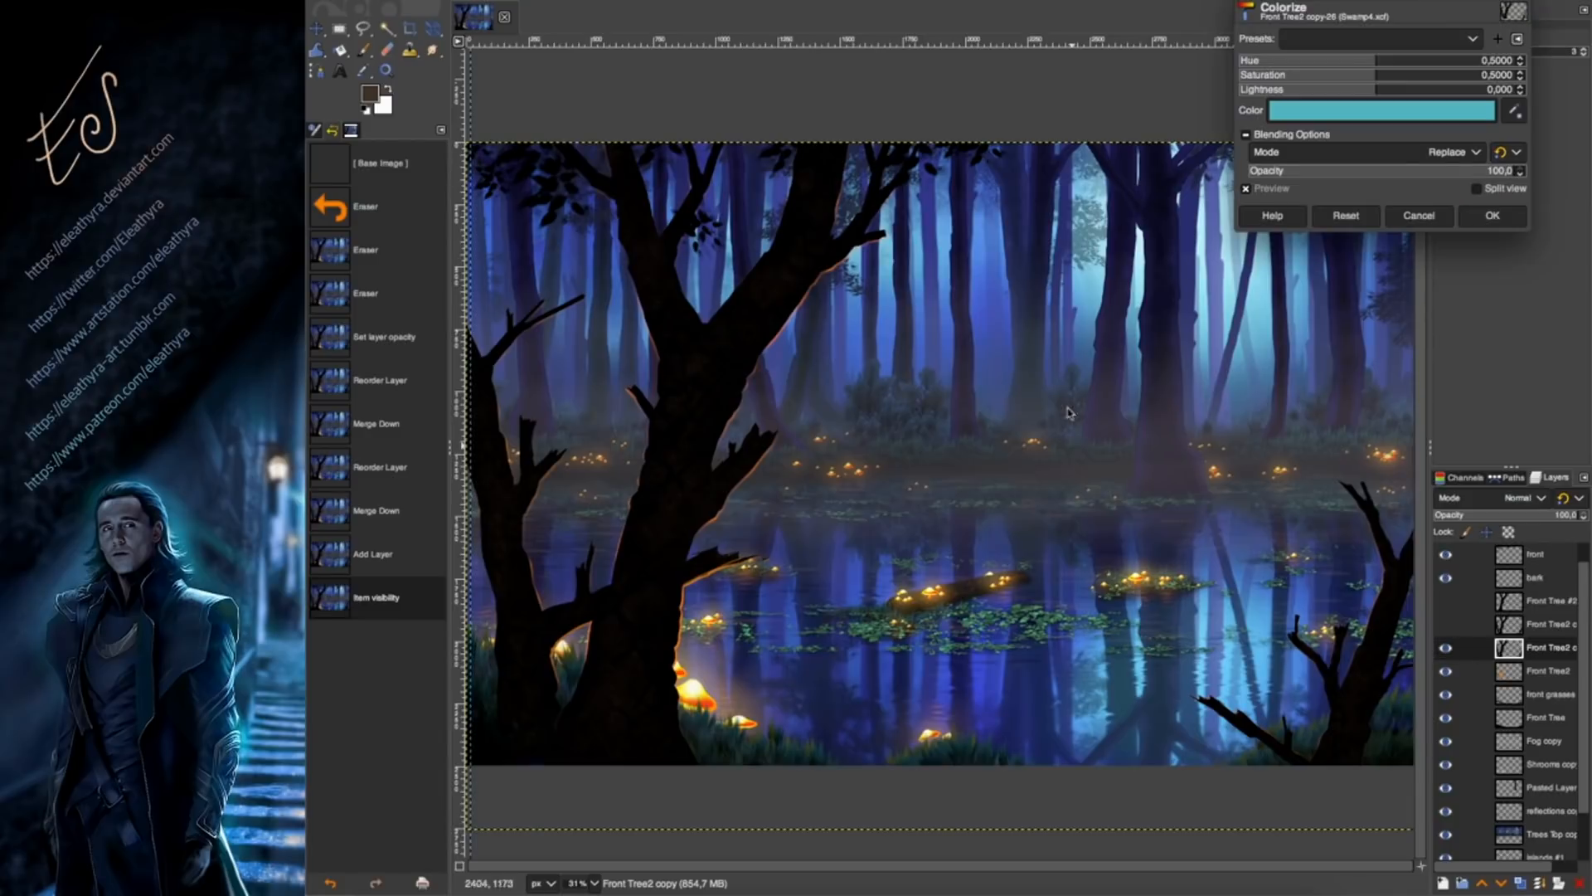
left_click(1441, 87)
left_click(1251, 59)
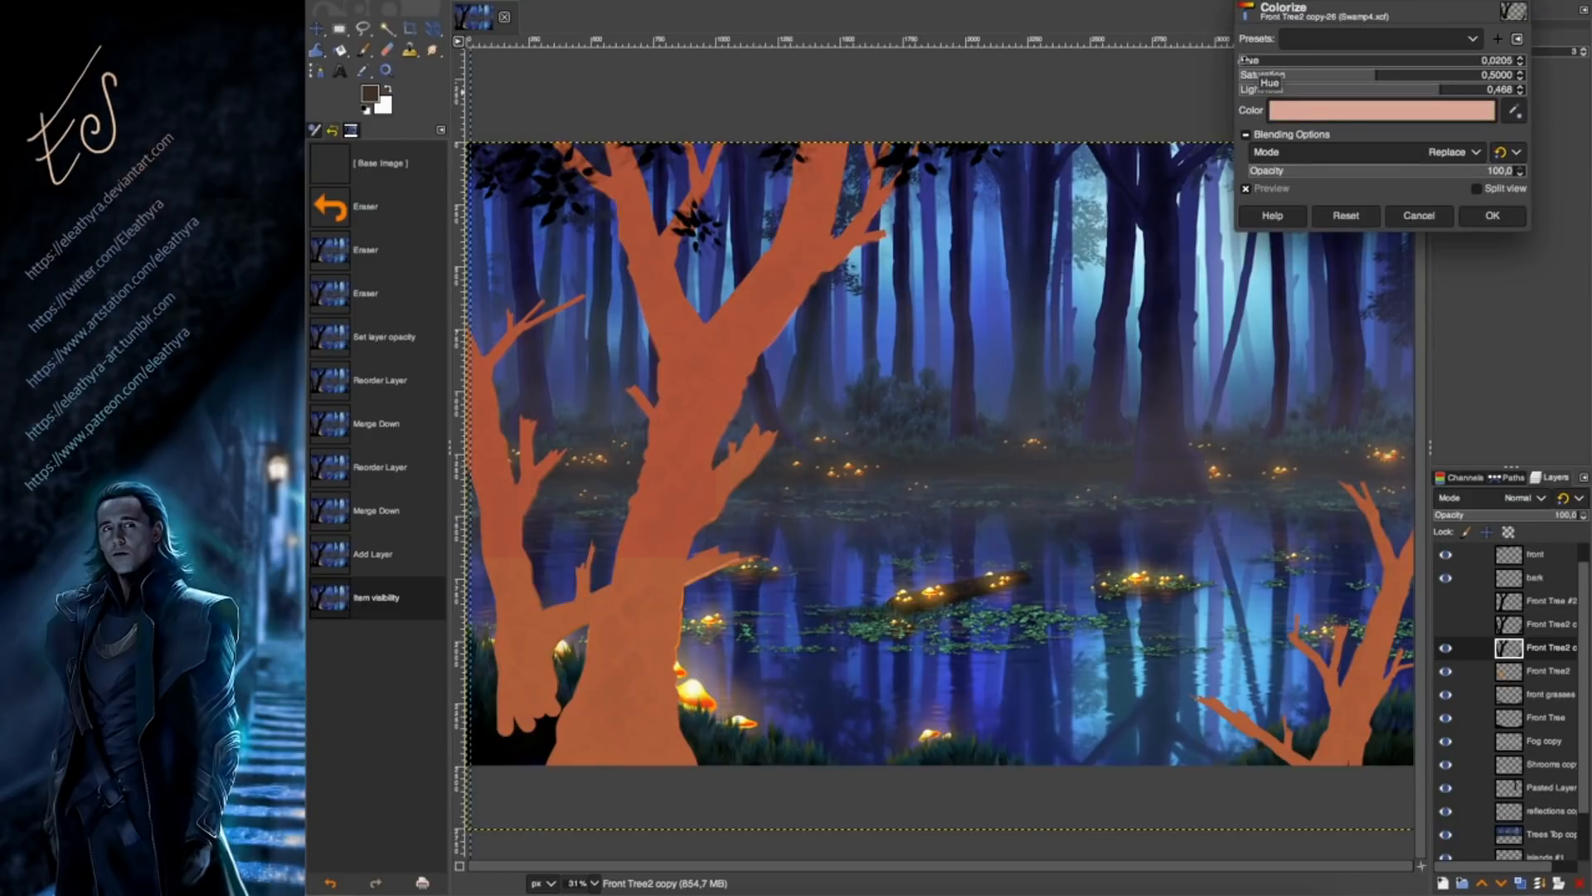
left_click(1416, 74)
left_click(1448, 84)
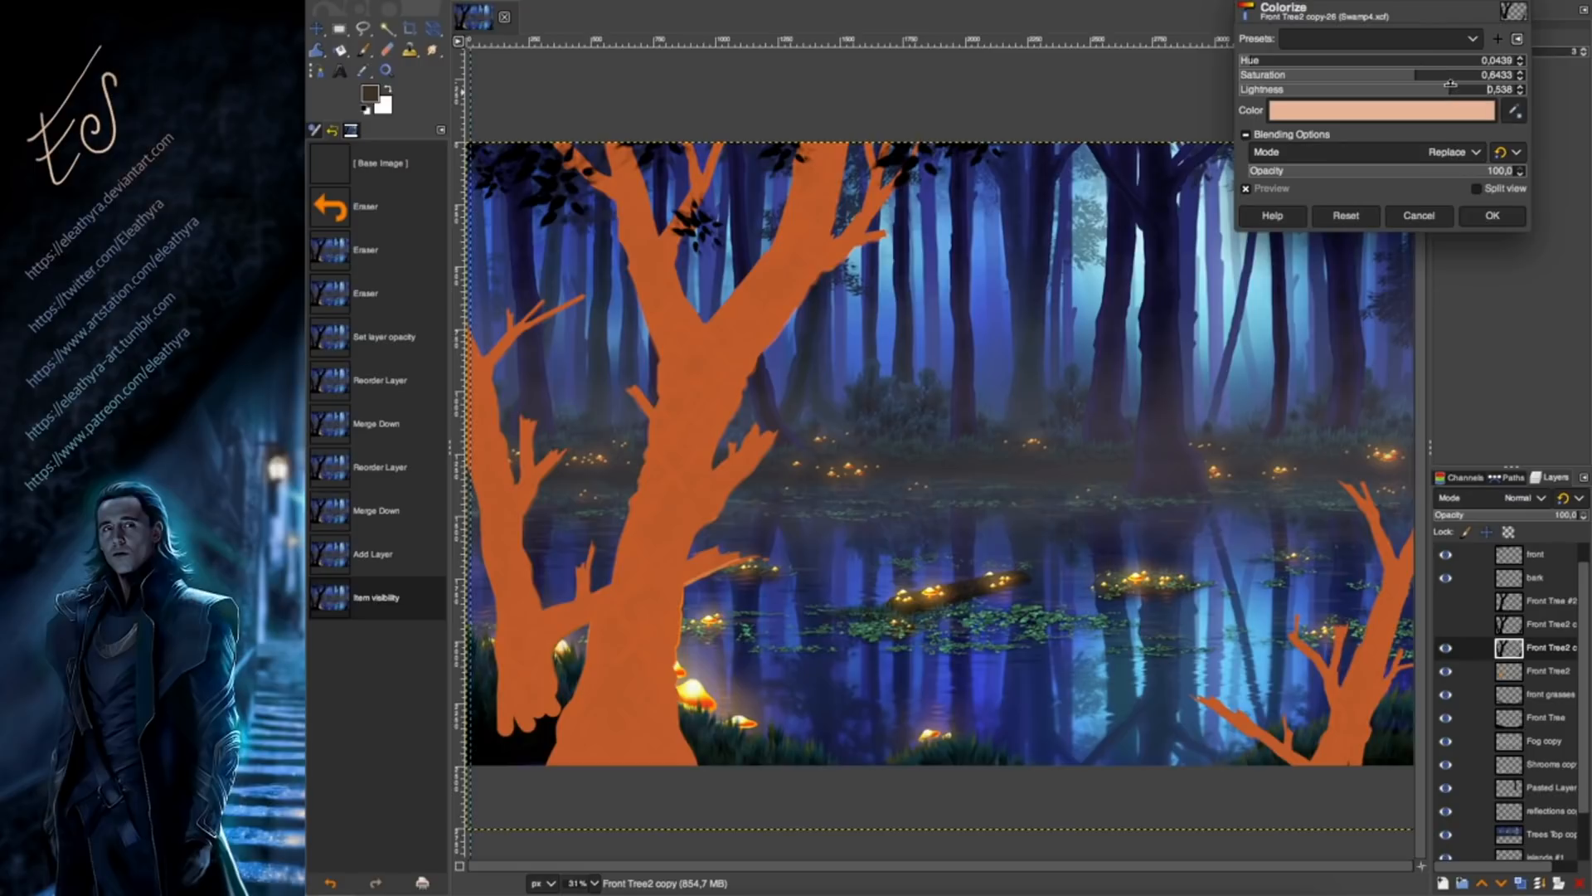
left_click(1492, 216)
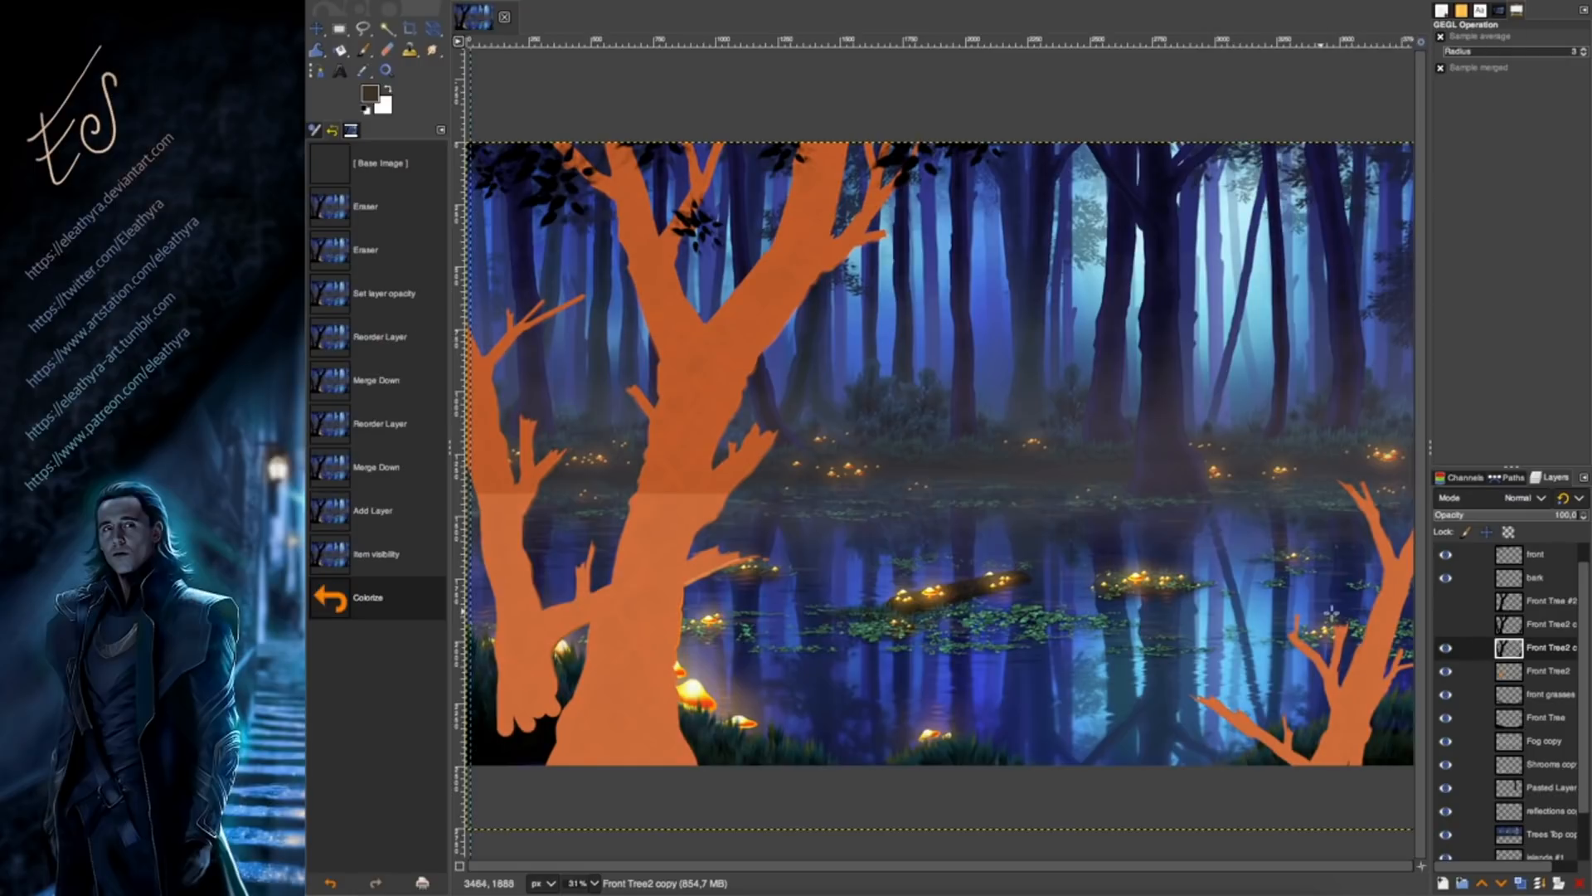
Show and select the upper dark tree copy, and smudge its broken middle branch with a size 23 Stone Work 01 brush.
left_click(1446, 624)
left_click(1548, 631)
left_click(433, 49)
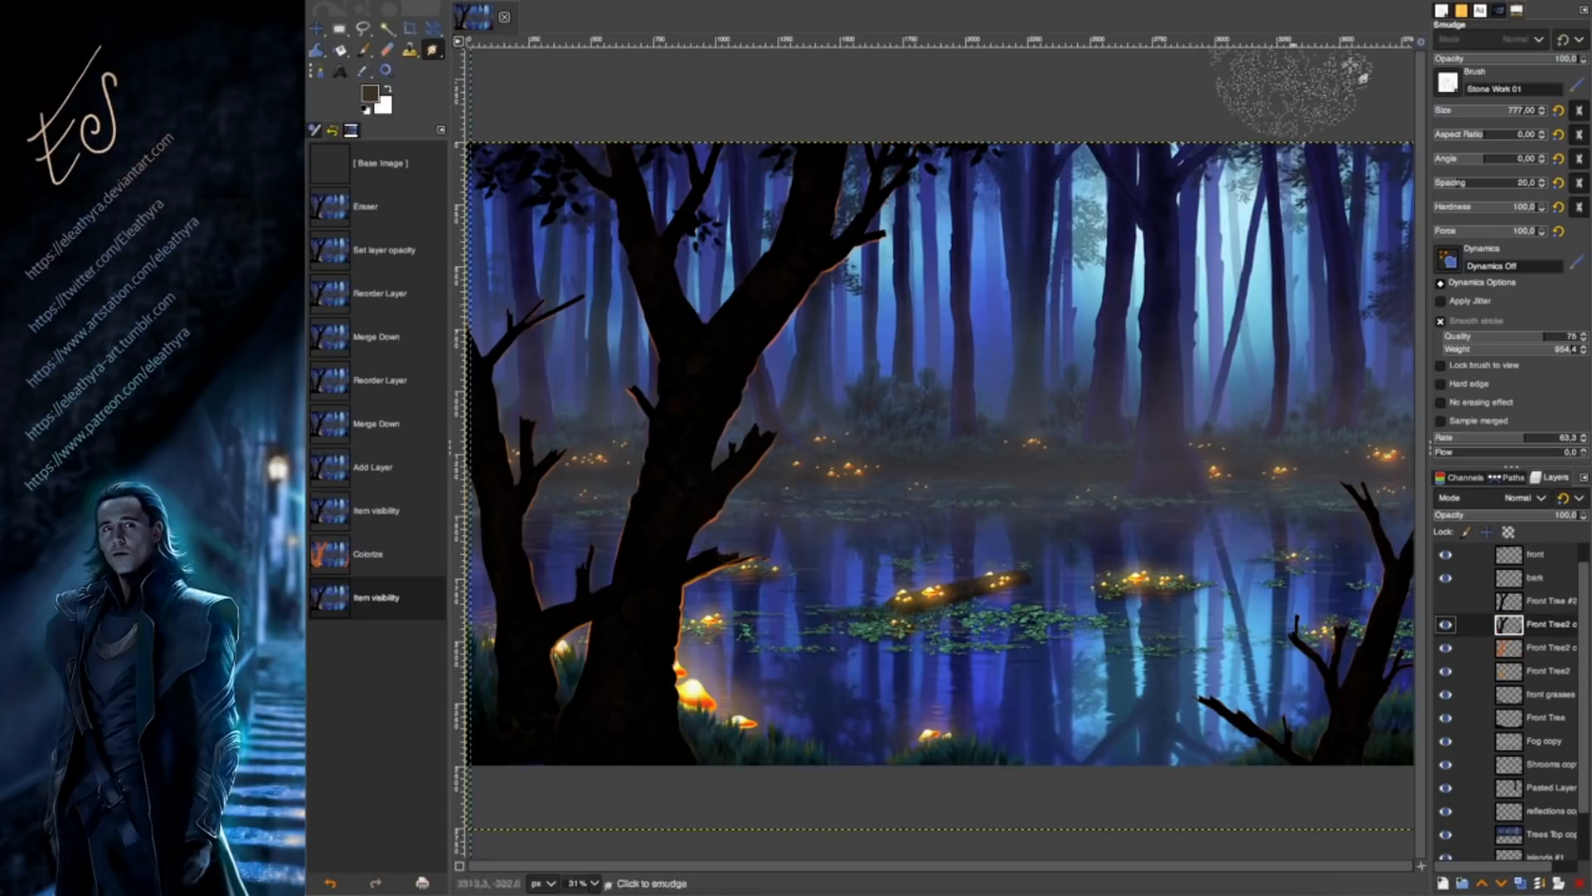
left_click_drag(685, 587, 727, 571)
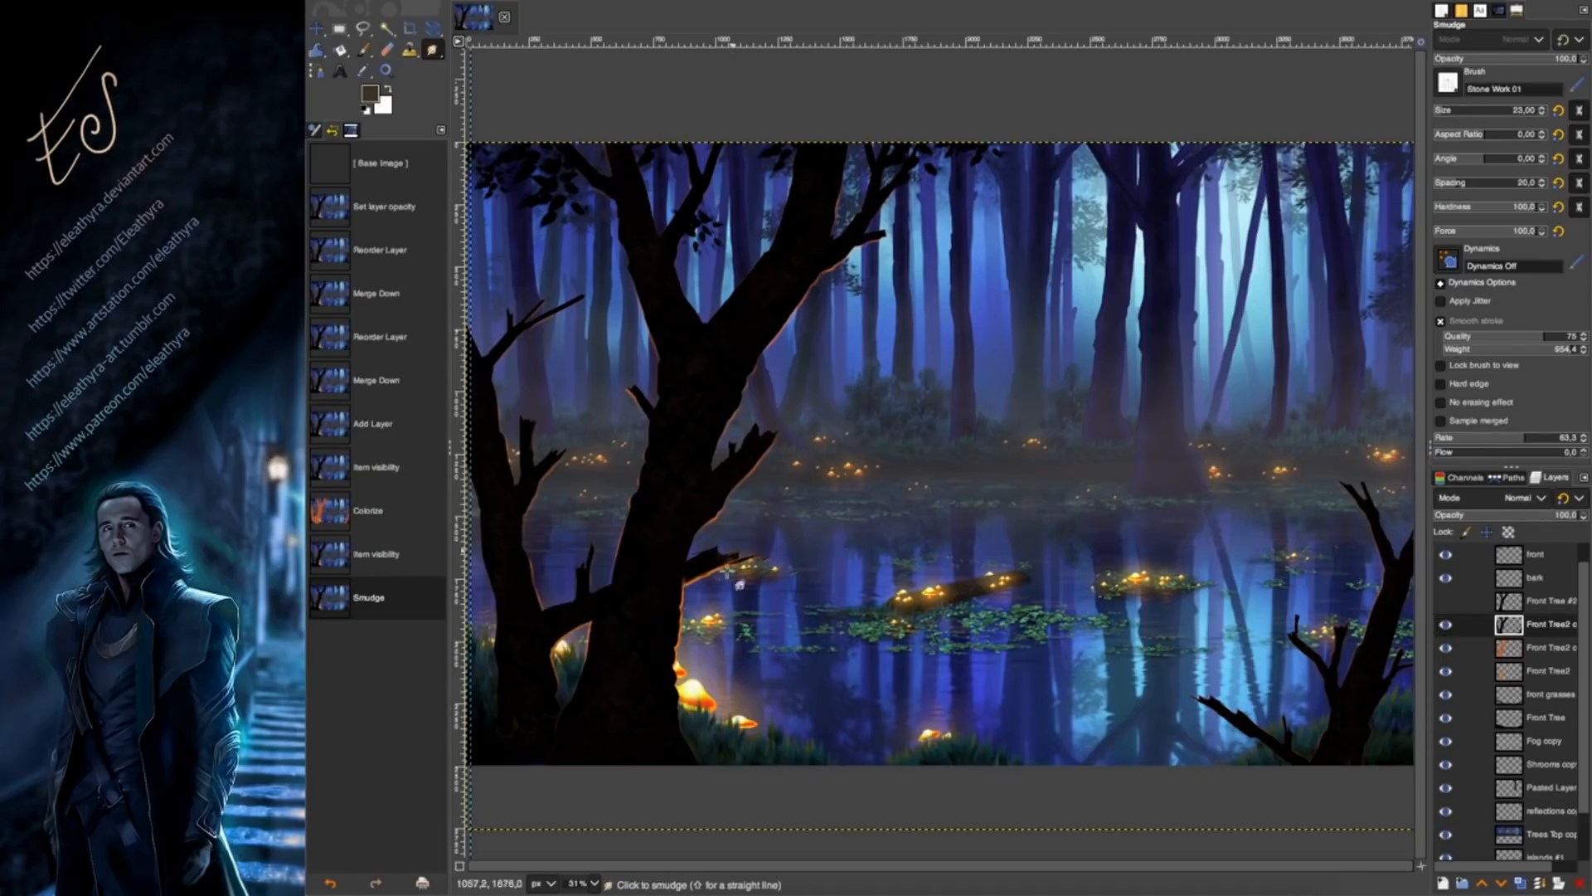
Duplicate the smudged dark tree layer, hide the duplicate and select the original layer beneath it.
left_click(1521, 885)
left_click(1445, 624)
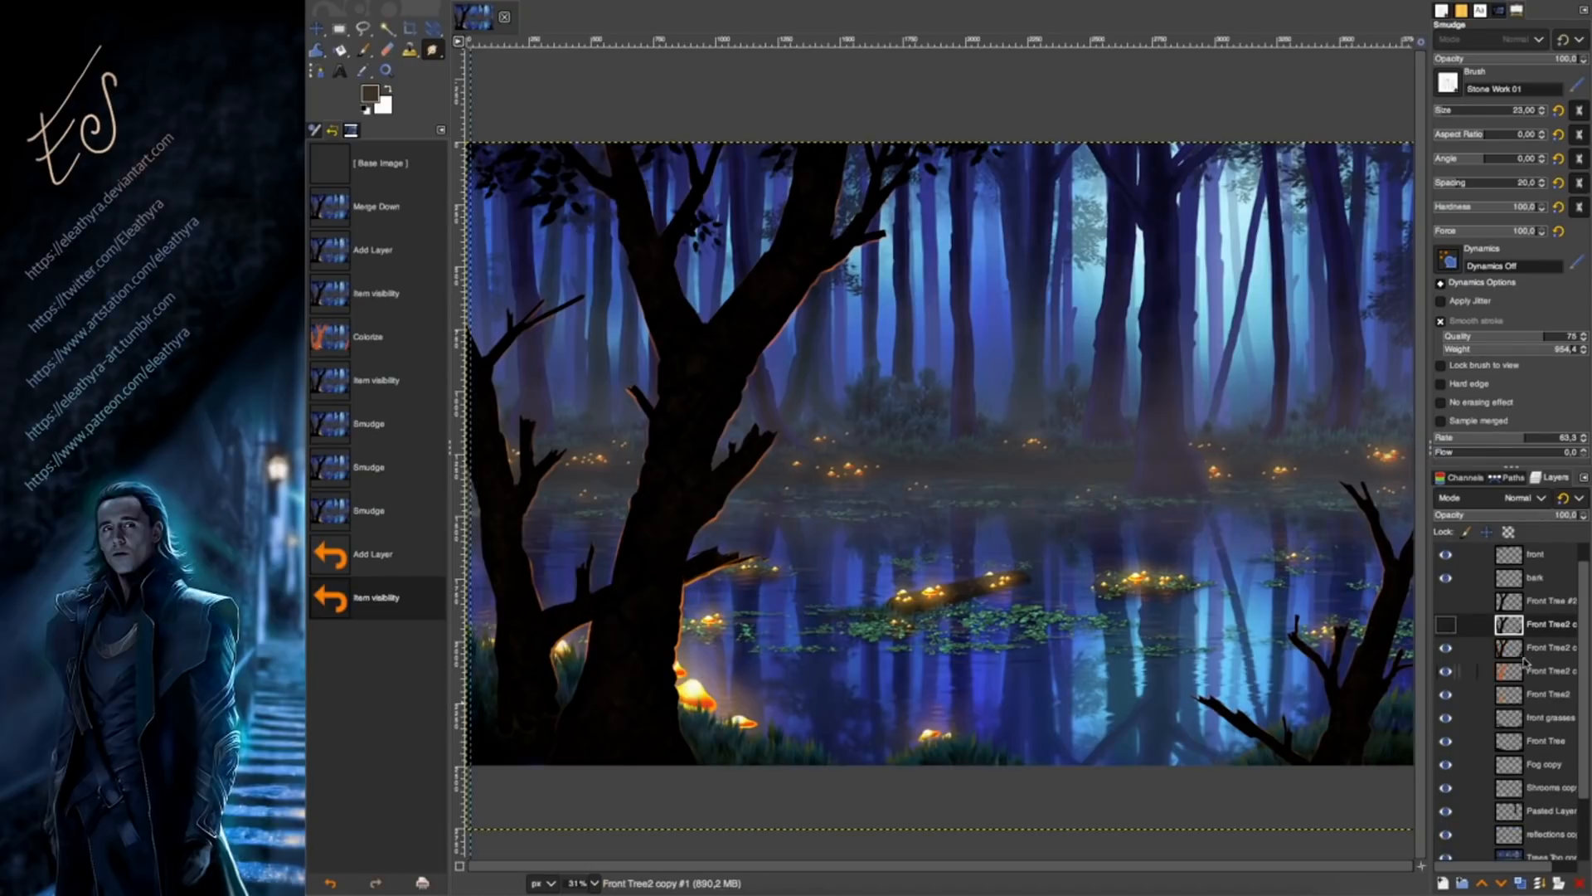
left_click(1548, 647)
Smudge the large trunk's lower right edge and the base of its broken branch to expose the orange rim beneath.
left_click_drag(682, 585, 681, 597)
left_click_drag(681, 596, 679, 620)
left_click_drag(679, 619, 679, 633)
left_click_drag(678, 632, 676, 726)
left_click_drag(687, 548, 710, 569)
Smudge the large trunk's lower left edge, the underside of the joining branch and the left tree's edge.
left_click_drag(593, 633, 586, 624)
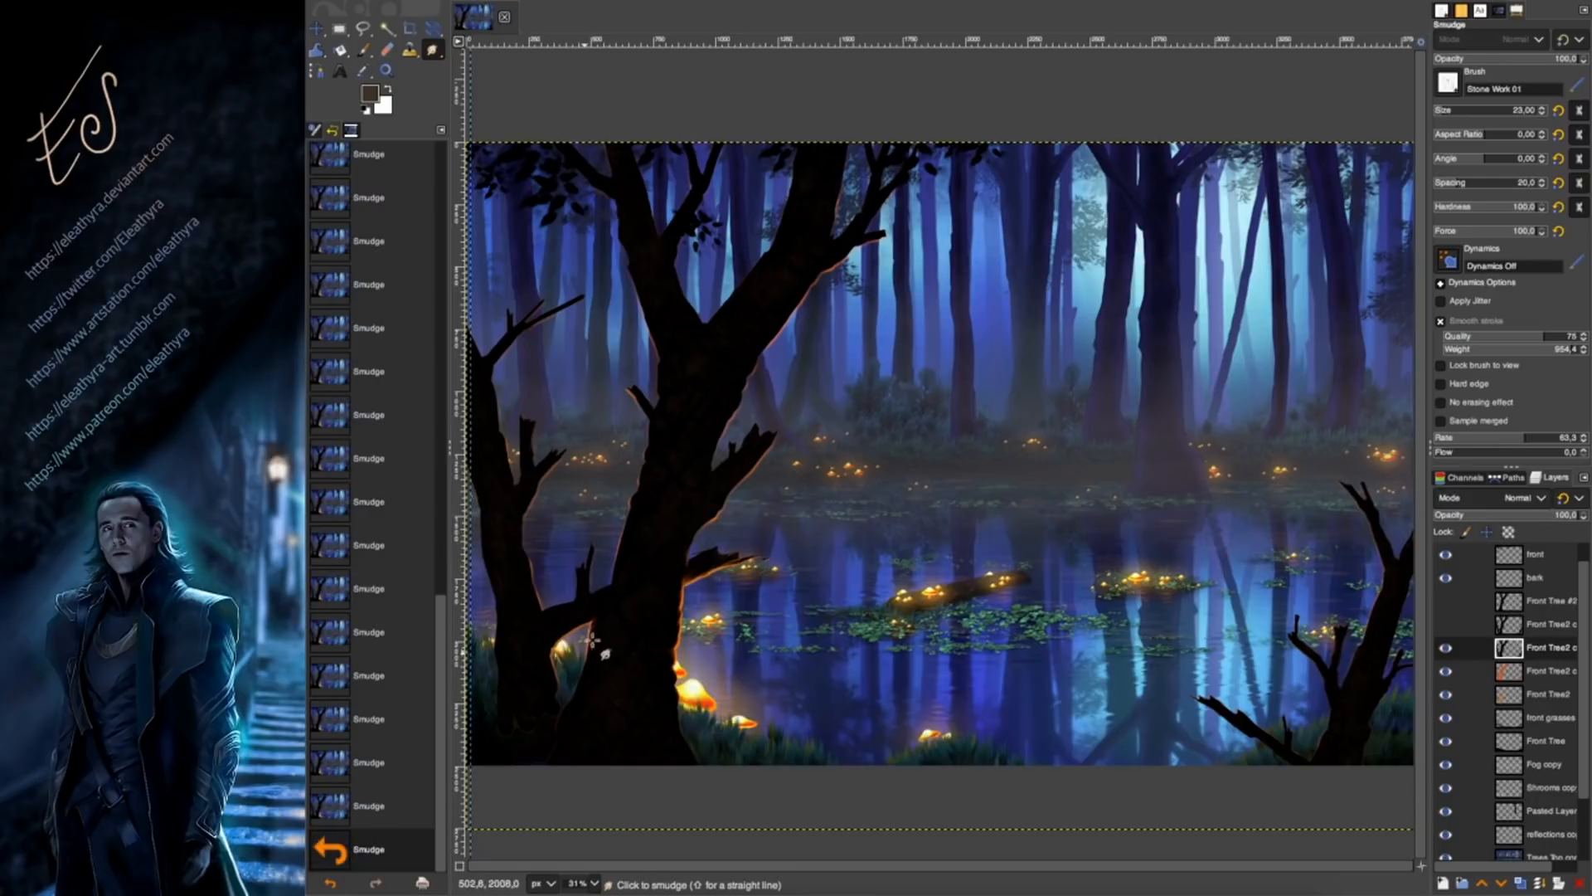
mouse_move(581, 709)
left_mouse_down()
mouse_move(550, 641)
mouse_move(568, 632)
left_mouse_up()
left_click_drag(569, 632, 586, 622)
left_click_drag(586, 623, 593, 617)
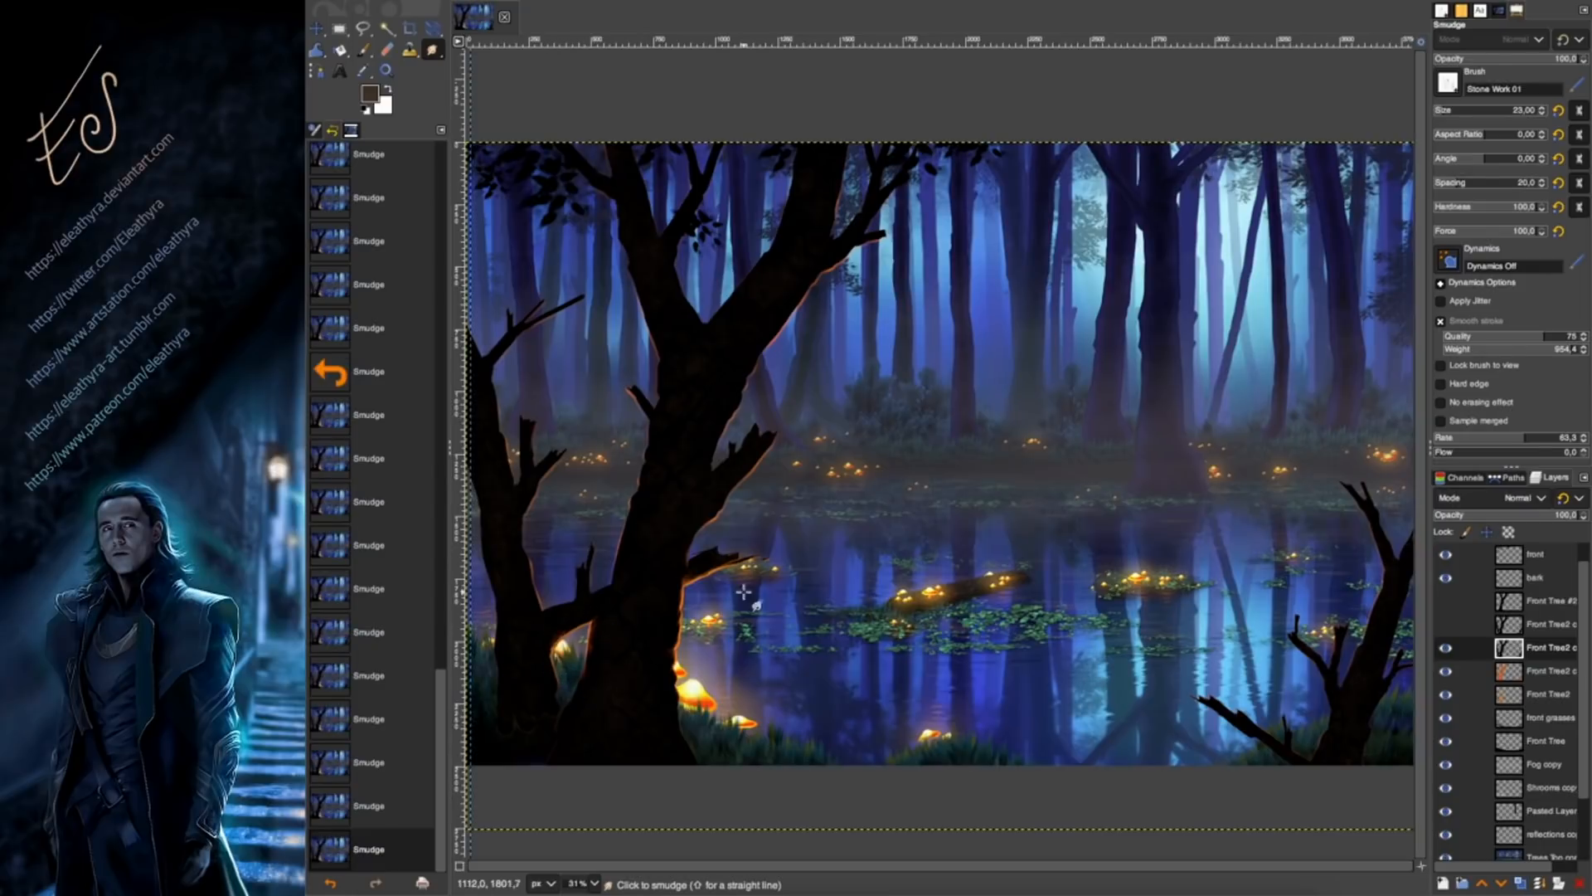
left_click(530, 567)
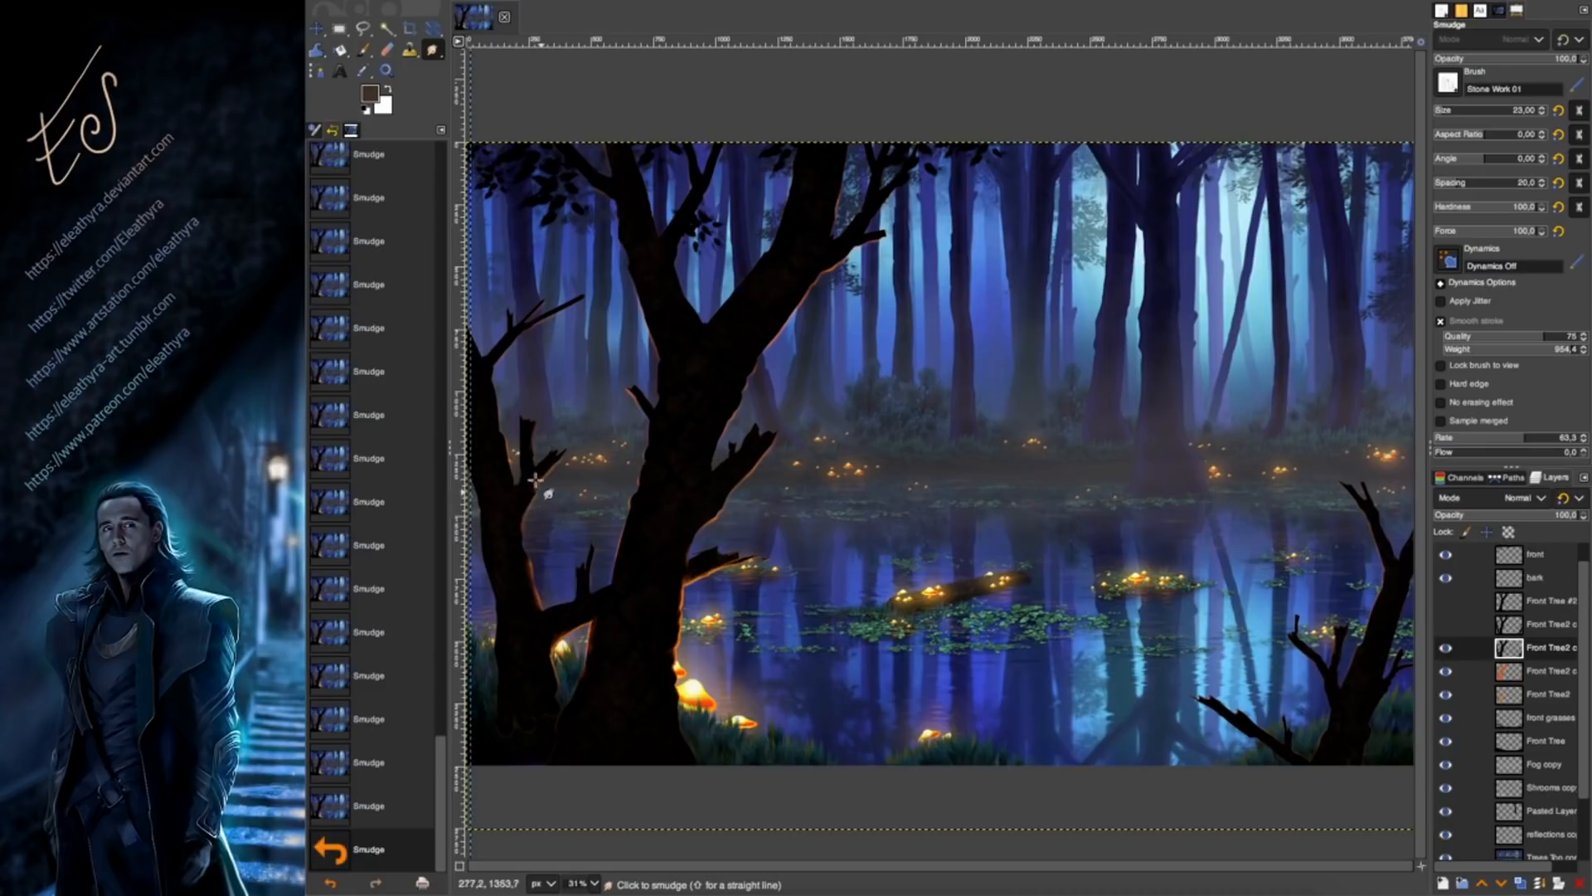
left_click_drag(502, 454, 513, 489)
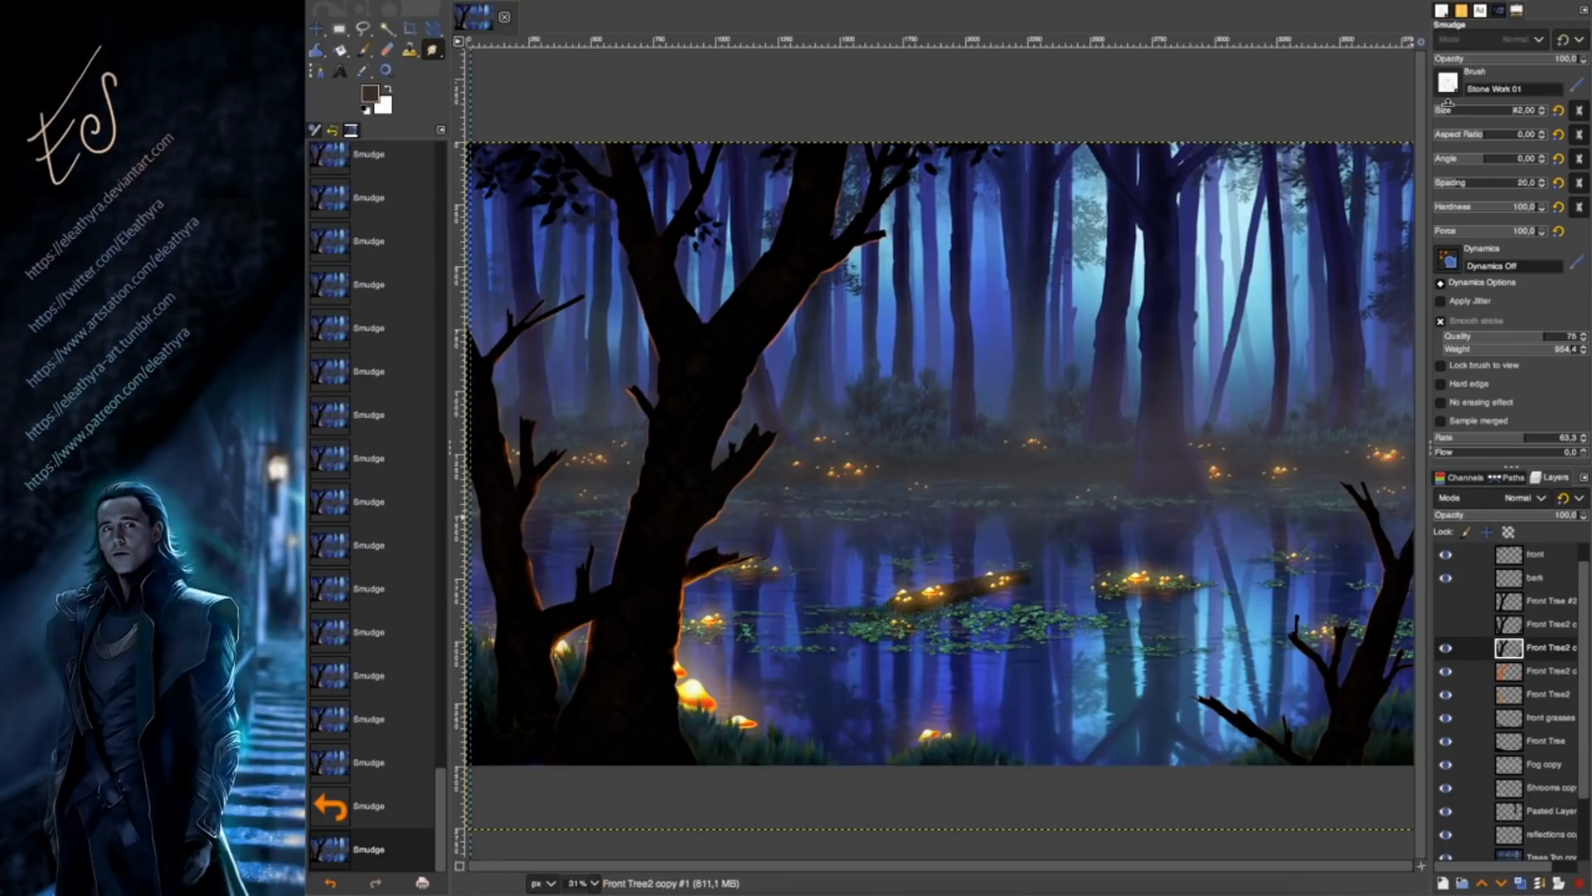
Try a paintbrush dab near the tip of the large tree's broken middle branch, and undo it.
key("z")
left_click(746, 585)
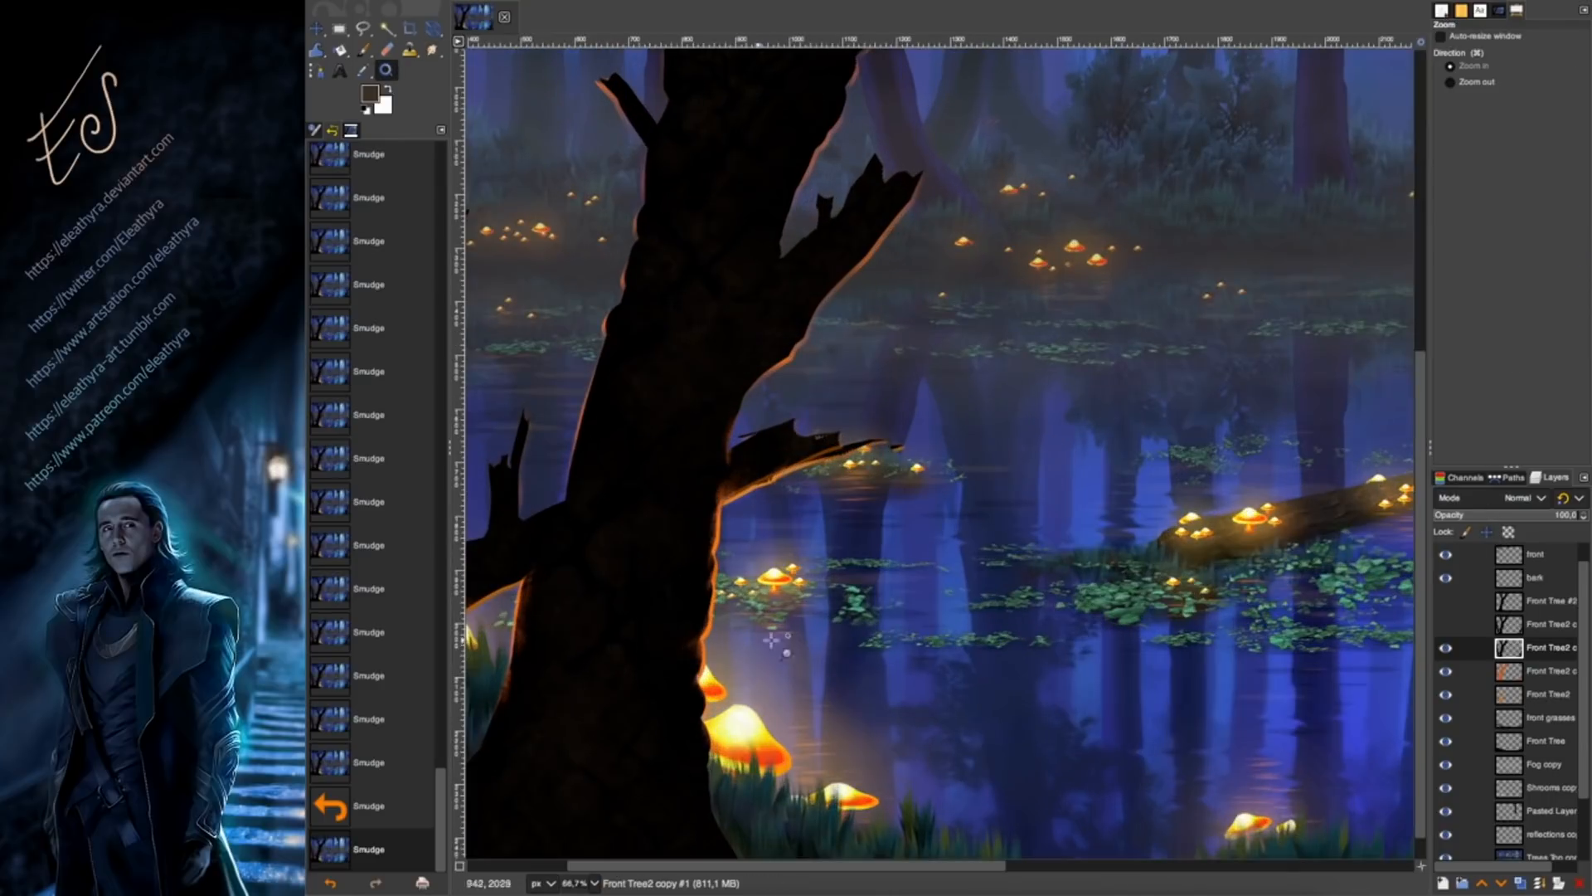
left_click(362, 51)
left_click(863, 451)
key("super+z")
left_click(432, 51)
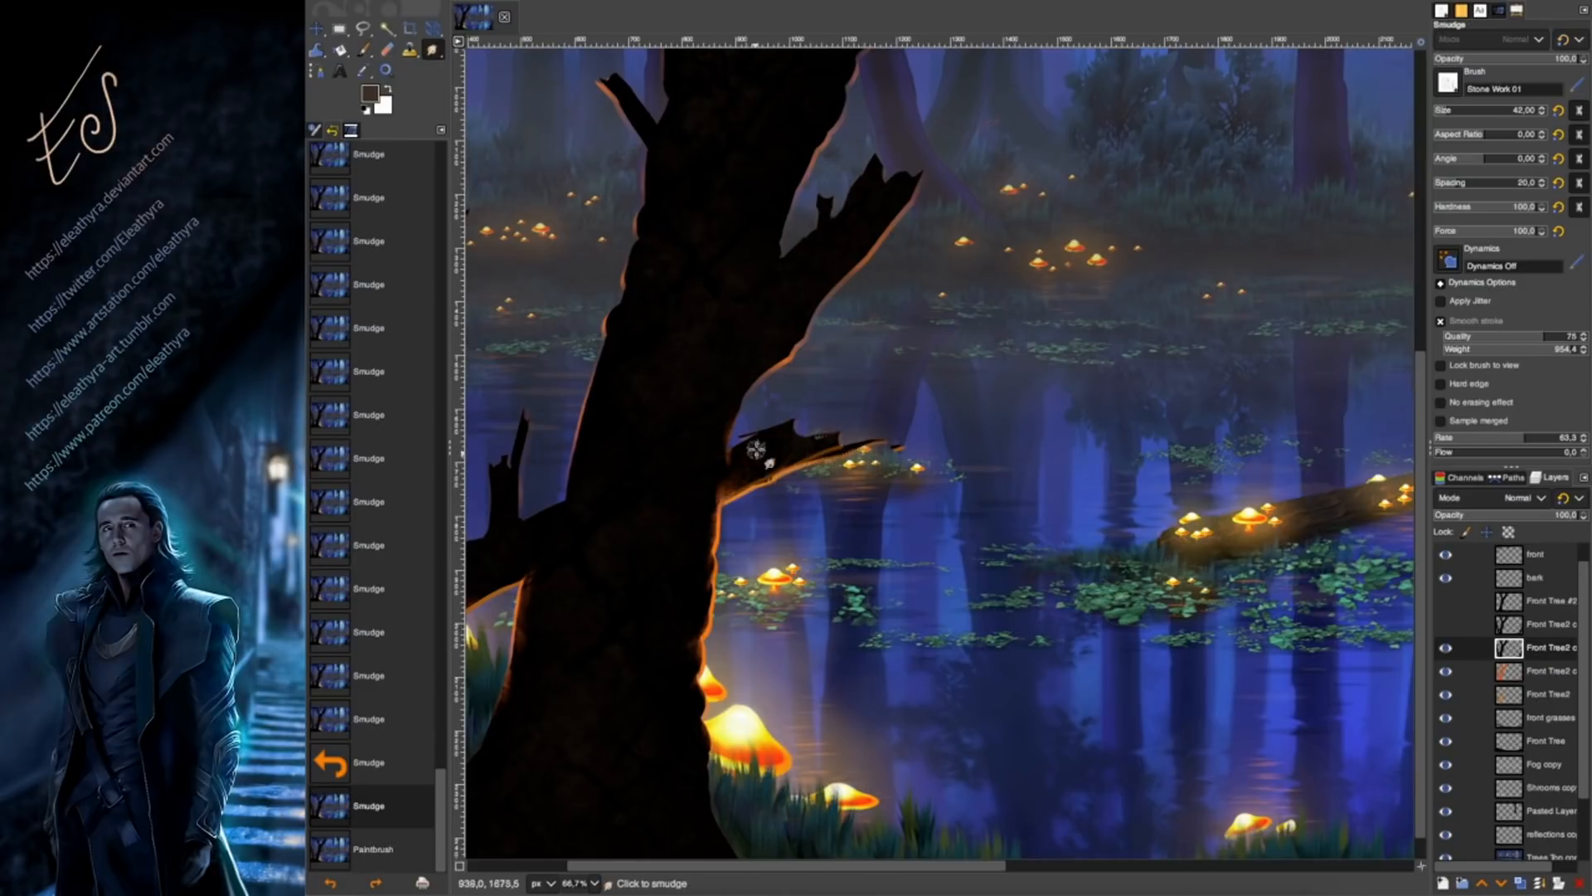
Smudge the base of the large tree's middle broken branch, the trunk edge above it and the upper broken branch's underside.
left_click_drag(755, 449, 724, 470)
left_click_drag(779, 363, 753, 378)
left_click_drag(759, 373, 749, 383)
left_click_drag(792, 350, 759, 365)
left_click_drag(797, 336, 780, 336)
mouse_move(808, 315)
left_mouse_down()
mouse_move(775, 310)
mouse_move(804, 302)
left_mouse_up()
mouse_move(875, 241)
left_mouse_down()
mouse_move(854, 258)
mouse_move(862, 246)
left_mouse_up()
left_click_drag(897, 209, 879, 225)
left_click_drag(914, 184, 895, 204)
mouse_move(819, 242)
left_mouse_down()
mouse_move(783, 287)
mouse_move(780, 199)
left_mouse_up()
Smudge the large trunk's right edge above the upper broken branch to bring out the orange rim.
mouse_move(817, 107)
left_mouse_down()
mouse_move(796, 133)
mouse_move(813, 128)
left_mouse_up()
left_click_drag(823, 132, 806, 158)
mouse_move(825, 122)
left_mouse_down()
mouse_move(807, 138)
mouse_move(823, 116)
left_mouse_up()
left_click_drag(850, 66, 834, 82)
left_click_drag(842, 83, 823, 120)
left_click_drag(826, 124, 800, 165)
Smudge the large trunk's left edge from the small broken stub down towards the joining branch.
left_click_drag(650, 137, 668, 163)
mouse_move(647, 157)
left_mouse_down()
mouse_move(663, 166)
mouse_move(653, 226)
left_mouse_up()
left_click_drag(630, 257, 628, 308)
left_click_drag(615, 311, 607, 352)
left_click_drag(622, 300, 609, 322)
left_click_drag(635, 257, 630, 282)
left_click_drag(606, 353, 595, 381)
left_click_drag(594, 394, 581, 460)
left_click_drag(576, 468, 574, 498)
Smudge the trunk's left edge around the junction with the joining branch to refine the orange rim.
mouse_move(585, 414)
left_mouse_down()
mouse_move(593, 444)
mouse_move(570, 502)
left_mouse_up()
left_click_drag(547, 532, 556, 554)
left_click_drag(573, 489, 566, 513)
left_click_drag(575, 476, 560, 516)
left_click_drag(566, 502, 551, 539)
left_click_drag(551, 544, 541, 567)
left_click_drag(567, 502, 561, 523)
left_click_drag(580, 447, 574, 467)
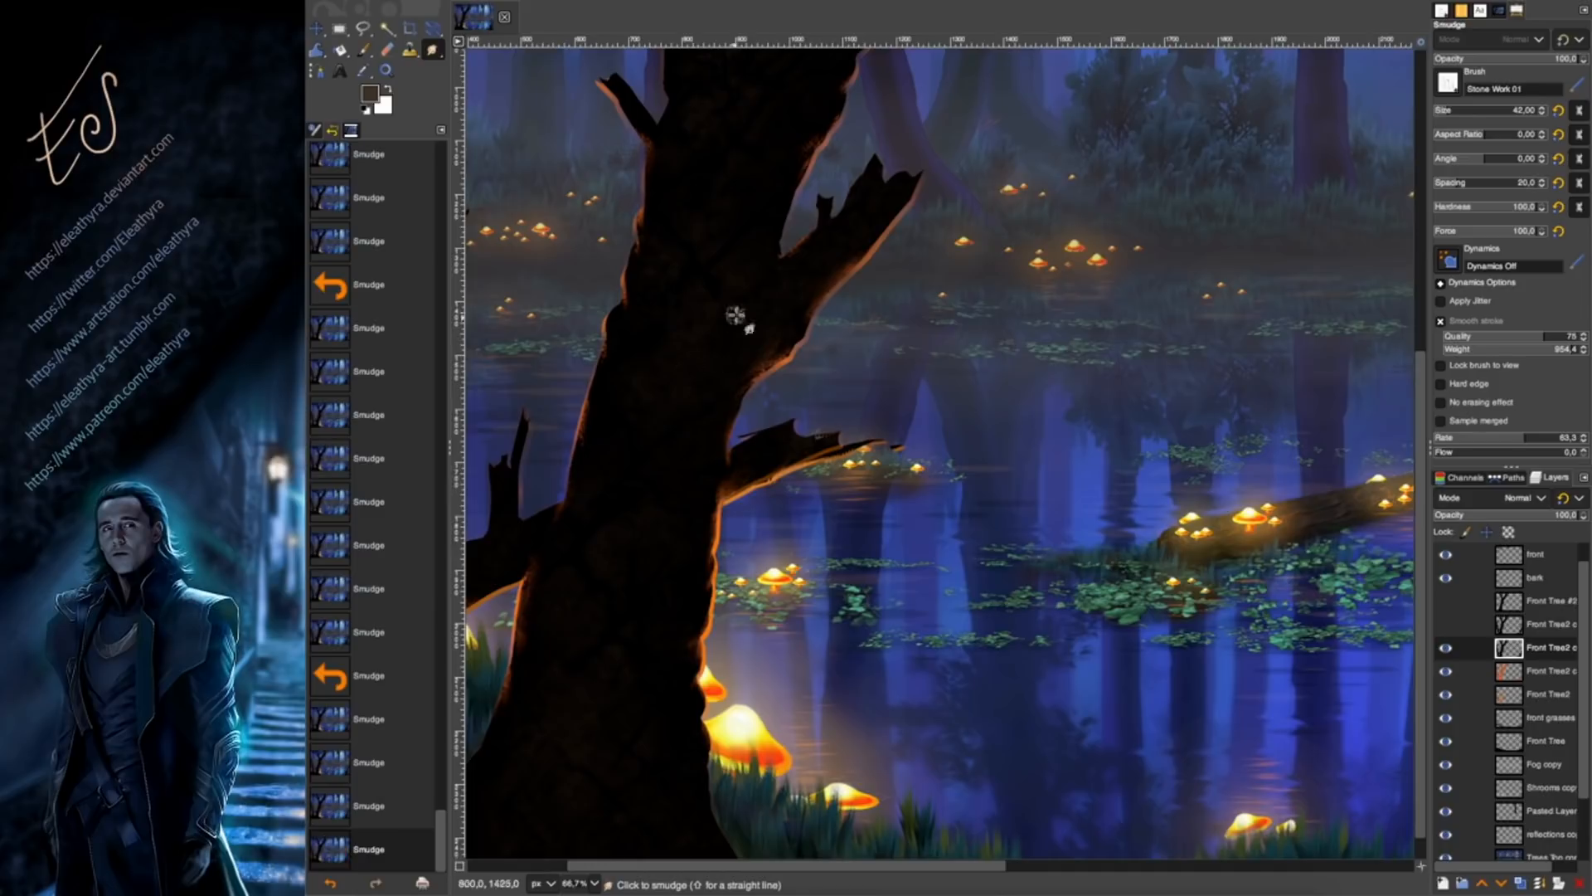
Smudge the large trunk's left edge below the fork and the edges of its small broken stub.
scroll(701, 356, "up", 5)
left_click_drag(674, 503, 677, 525)
left_click_drag(669, 498, 667, 539)
left_click_drag(647, 626, 622, 595)
left_click_drag(637, 616, 608, 578)
left_click_drag(616, 585, 599, 566)
Smudge the large tree's right edge from above the upper broken branch along the underside of the right limb.
left_click_drag(806, 664, 817, 644)
left_click_drag(821, 643, 836, 624)
left_click_drag(840, 623, 869, 533)
left_click_drag(914, 460, 898, 483)
left_click_drag(906, 476, 887, 496)
left_click_drag(894, 489, 881, 504)
left_click_drag(974, 363, 984, 355)
left_click_drag(986, 355, 995, 347)
left_click_drag(919, 465, 931, 449)
left_click_drag(936, 441, 947, 425)
left_click_drag(952, 419, 982, 378)
left_click_drag(994, 358, 1047, 314)
left_click_drag(1015, 334, 1115, 263)
Smudge the right limb's thin side branch, its fork and the limb's inner edge to expose the rim light.
left_click_drag(1114, 238, 1126, 214)
left_click_drag(1130, 203, 1154, 155)
mouse_move(1042, 241)
left_mouse_down()
mouse_move(1049, 213)
mouse_move(1029, 264)
mouse_move(1041, 244)
left_mouse_up()
left_click_drag(1049, 217, 1057, 184)
mouse_move(873, 330)
left_mouse_down()
mouse_move(859, 342)
mouse_move(867, 325)
left_mouse_up()
left_click_drag(879, 314, 899, 290)
left_click_drag(923, 254, 954, 142)
Smudge both edges of the large tree's left limb and the fork of its thinner branch.
left_click_drag(642, 174, 670, 256)
left_click_drag(676, 257, 715, 201)
left_click_drag(726, 176, 737, 151)
left_click_drag(708, 267, 699, 320)
left_click_drag(700, 324, 721, 373)
left_click_drag(599, 297, 606, 325)
mouse_move(610, 332)
left_mouse_down()
mouse_move(622, 353)
mouse_move(596, 294)
left_mouse_up()
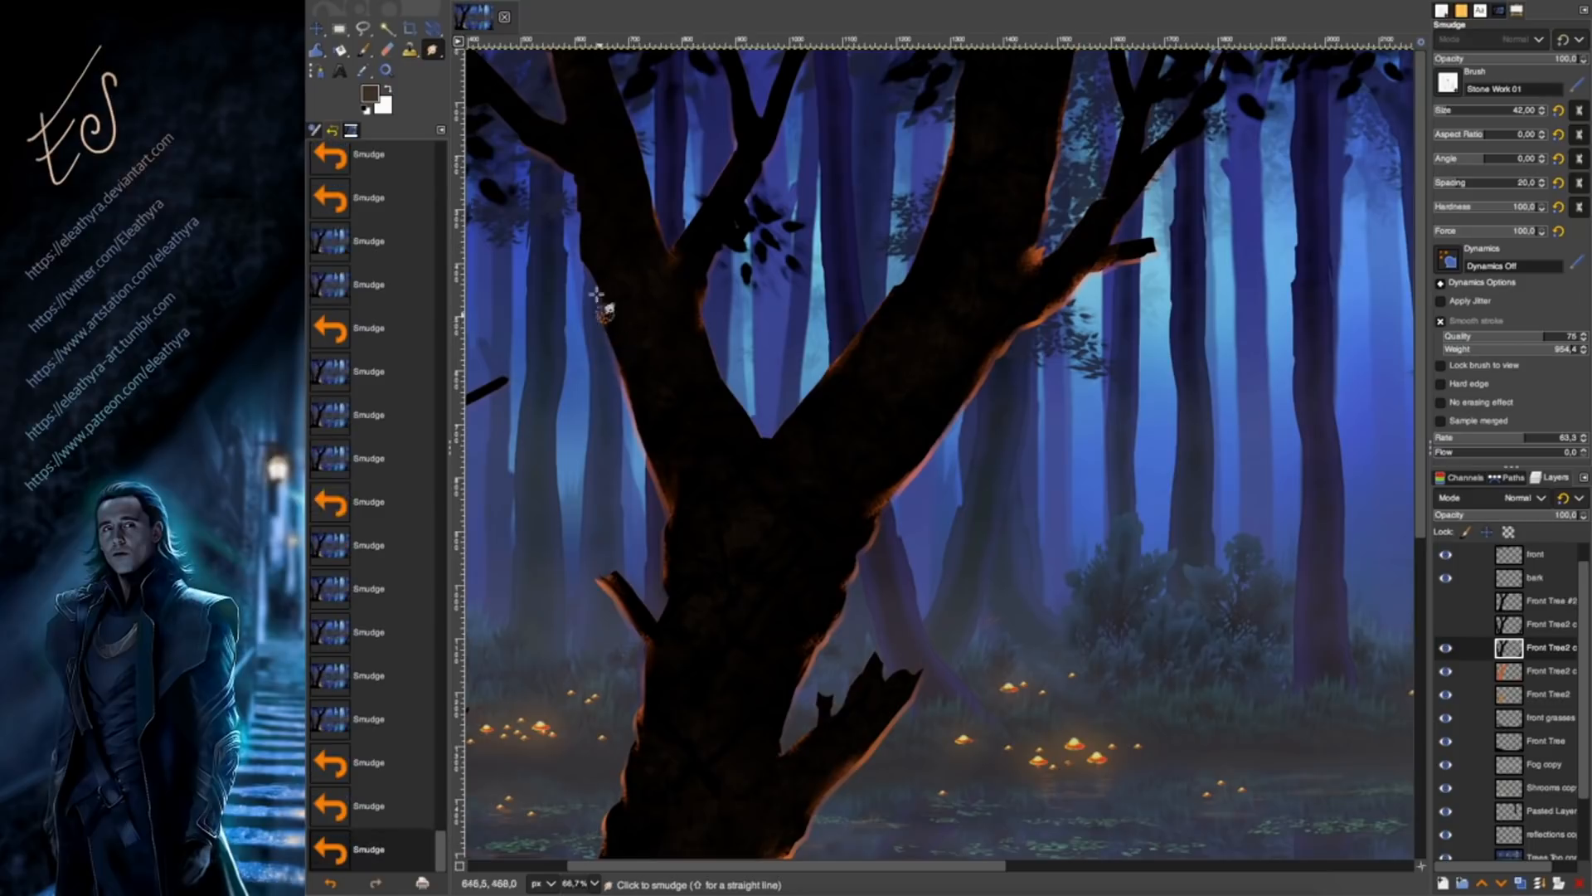
Smudge the large trunk's lower right edge and the underside and tip of its middle broken branch.
scroll(1004, 717, "down", 8)
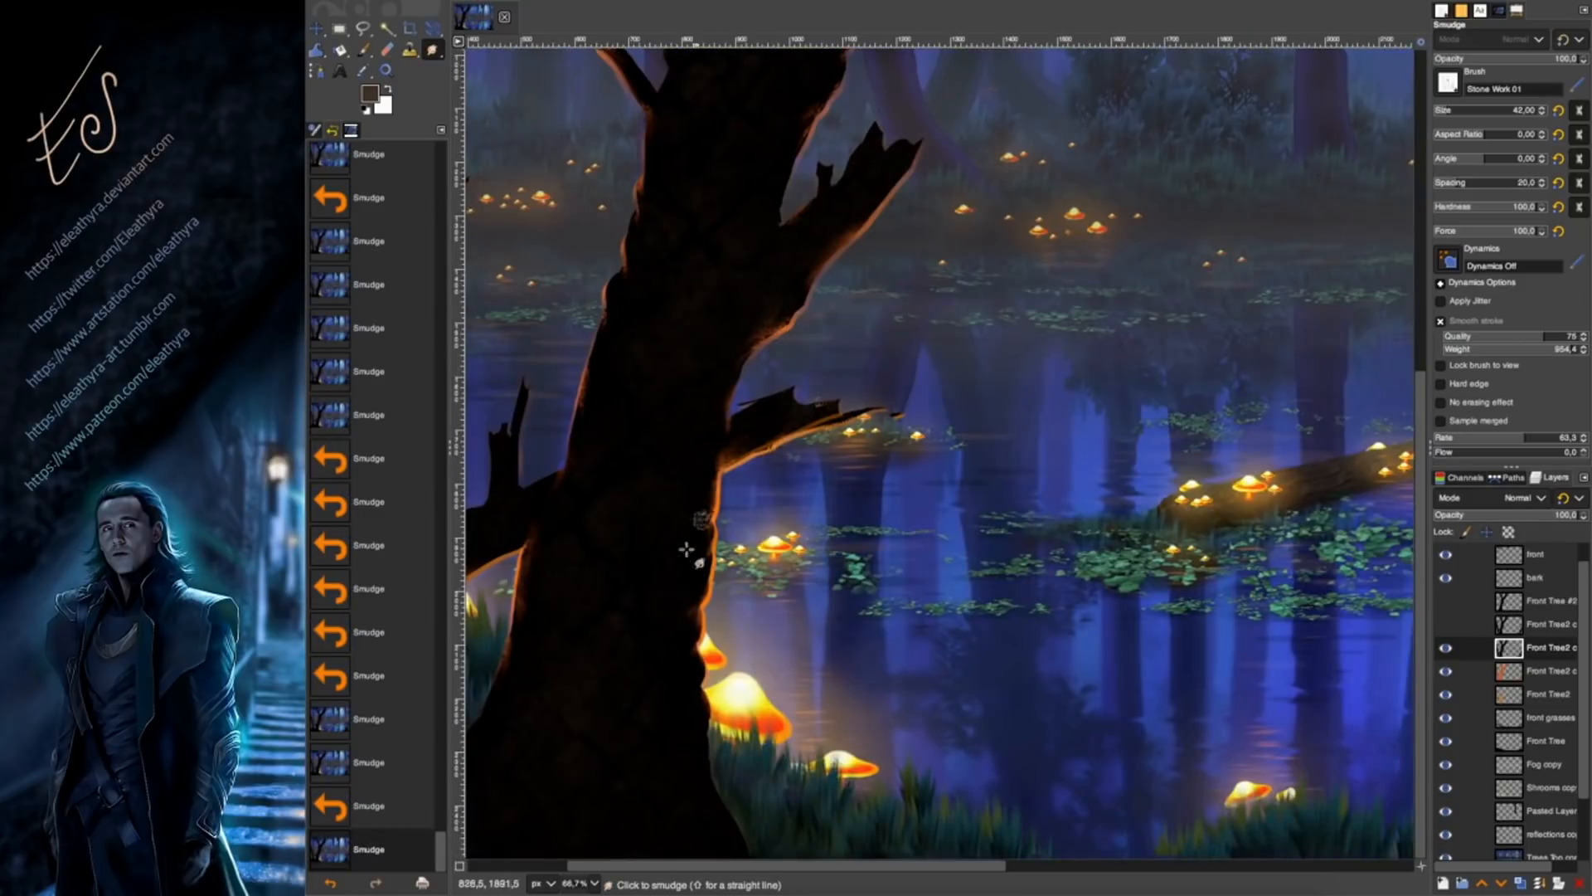
left_click_drag(710, 533, 705, 566)
left_click_drag(707, 572, 698, 614)
mouse_move(695, 620)
left_mouse_down()
mouse_move(688, 657)
mouse_move(698, 632)
left_mouse_up()
left_click_drag(724, 463, 813, 423)
left_click_drag(836, 408, 811, 404)
left_click_drag(779, 444, 754, 458)
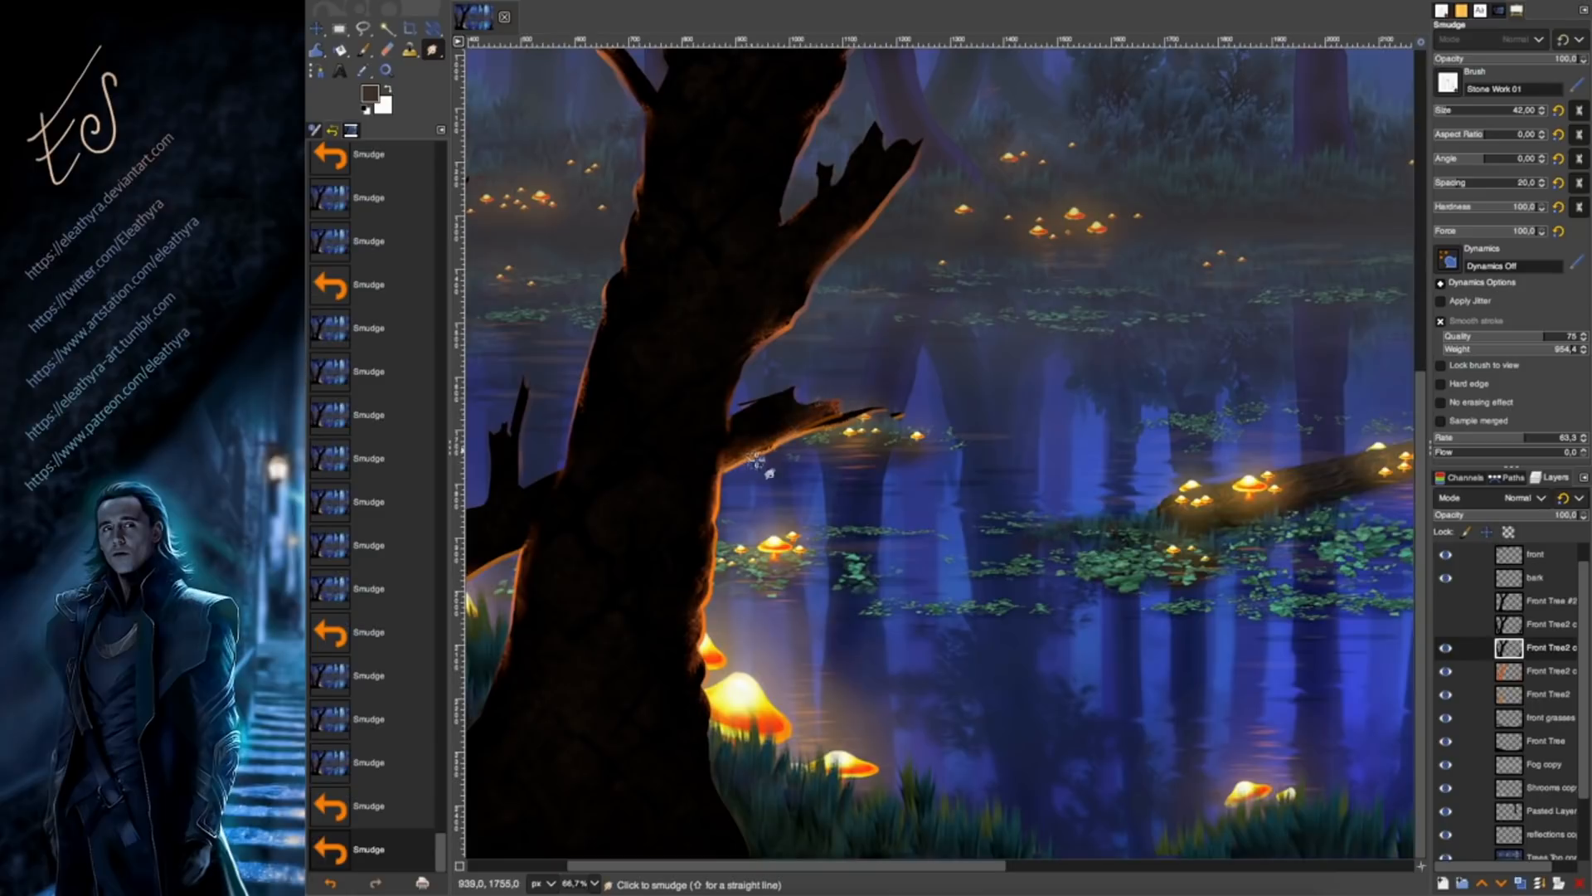
mouse_move(831, 408)
left_mouse_down()
mouse_move(856, 413)
mouse_move(834, 419)
left_mouse_up()
Smudge the large trunk's lower left edge down towards its base.
left_click_drag(525, 564, 512, 647)
left_click_drag(509, 653, 501, 682)
left_click_drag(498, 689, 483, 715)
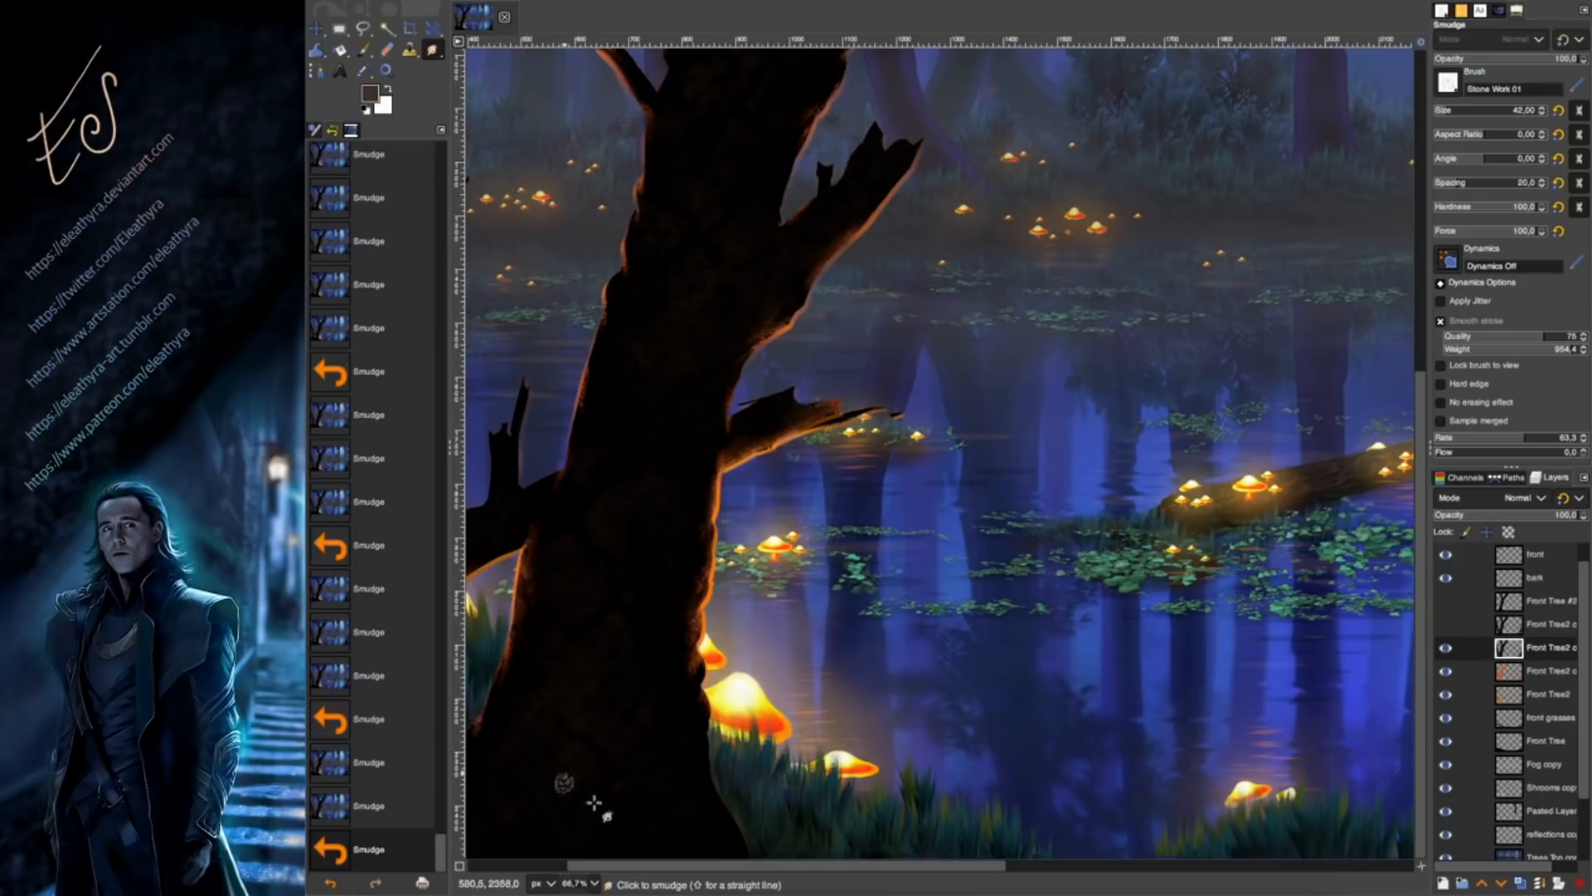
scroll(584, 791, "left", 3)
left_click_drag(705, 698, 694, 727)
left_click_drag(715, 682, 702, 710)
left_click_drag(706, 702, 690, 734)
Smudge the left tree's right edge above and below the joining branch, plus the joining branch's upper edge.
left_click_drag(620, 611, 637, 589)
mouse_move(640, 584)
left_mouse_down()
mouse_move(658, 564)
mouse_move(651, 600)
left_mouse_up()
left_click_drag(650, 622, 661, 684)
left_click_drag(652, 670, 663, 706)
left_click_drag(652, 687, 656, 707)
left_click_drag(607, 474, 620, 505)
mouse_move(663, 516)
left_mouse_down()
mouse_move(705, 509)
mouse_move(708, 486)
left_mouse_up()
left_click_drag(729, 475, 735, 493)
left_click_drag(731, 481, 752, 488)
Smudge the left tree's forked broken branch, the trunk edge beneath it and the joining branch's upright twig.
left_click_drag(620, 264, 610, 287)
left_click_drag(603, 295, 588, 311)
left_click_drag(634, 224, 620, 242)
left_click_drag(599, 292, 590, 311)
mouse_move(581, 280)
left_mouse_down()
mouse_move(589, 260)
mouse_move(584, 276)
left_mouse_up()
left_click_drag(594, 262, 587, 280)
left_click_drag(592, 272, 586, 290)
left_click_drag(589, 284, 582, 301)
left_click_drag(585, 294, 577, 310)
left_click_drag(591, 393, 586, 315)
left_click_drag(645, 205, 652, 189)
left_click_drag(652, 189, 643, 204)
left_click_drag(647, 203, 660, 187)
mouse_move(663, 184)
left_mouse_down()
mouse_move(653, 196)
mouse_move(673, 182)
left_mouse_up()
left_click_drag(669, 184, 652, 201)
left_click_drag(661, 193, 648, 209)
left_click_drag(730, 412, 736, 390)
Smudge the jagged tip of the large tree's upper broken branch.
left_click_drag(1104, 146, 1120, 132)
mouse_move(1116, 149)
left_mouse_down()
mouse_move(1129, 133)
mouse_move(1090, 130)
left_mouse_up()
mouse_move(1076, 142)
left_mouse_down()
mouse_move(1087, 161)
mouse_move(1093, 136)
left_mouse_up()
left_click_drag(1097, 153, 1113, 136)
left_click_drag(1111, 154, 1130, 145)
mouse_move(1116, 156)
left_mouse_down()
mouse_move(1102, 171)
mouse_move(1116, 155)
left_mouse_up()
Smudge the edges of the small right-hand tree's stub, trunk and upper limb to reveal the orange rim.
left_click_drag(830, 866, 1338, 866)
left_click_drag(1251, 584, 1246, 562)
left_click_drag(1259, 580, 1266, 561)
left_click_drag(1236, 655, 1240, 630)
left_click_drag(1236, 727, 1236, 780)
mouse_move(1226, 798)
left_mouse_down()
mouse_move(1204, 831)
mouse_move(1226, 823)
left_mouse_up()
mouse_move(1241, 788)
left_mouse_down()
mouse_move(1218, 857)
mouse_move(1148, 829)
left_mouse_up()
left_click_drag(1345, 406, 1364, 465)
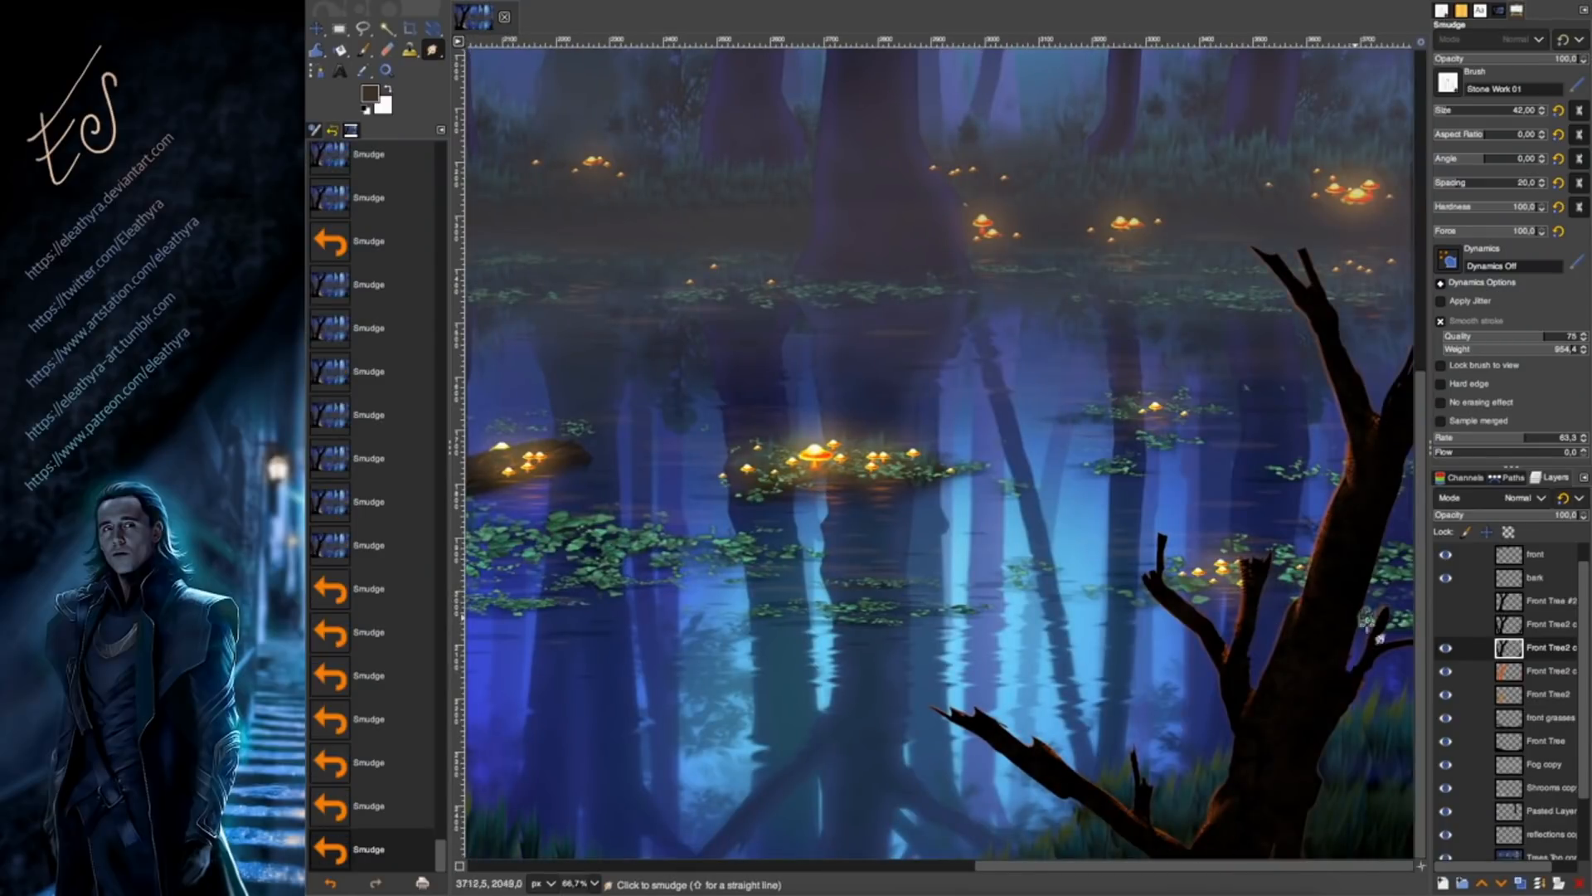
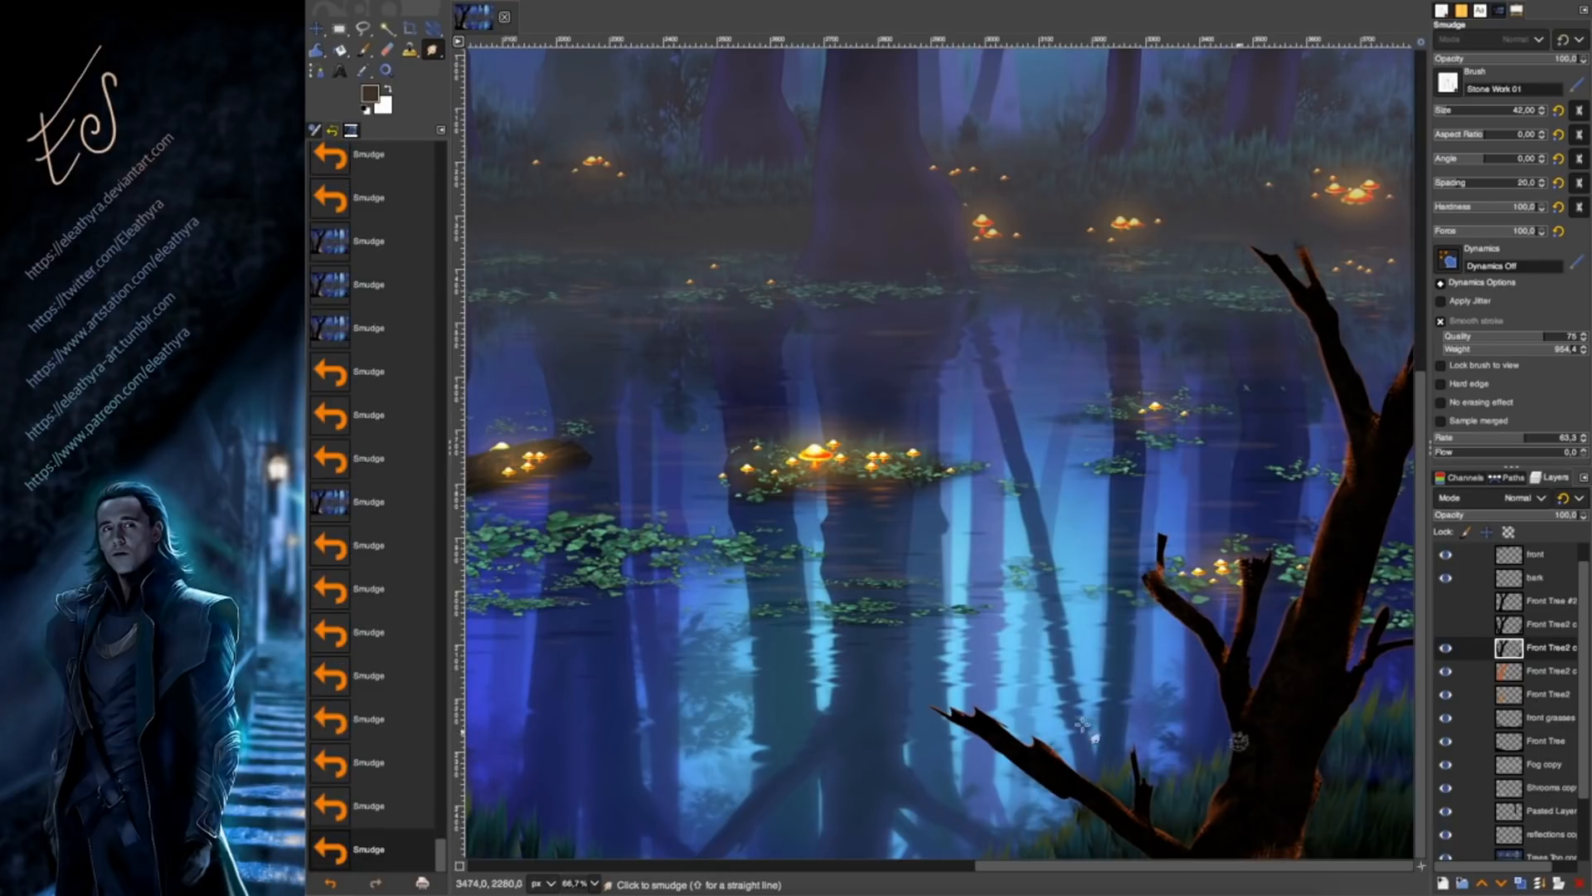
Switch to the Eraser with the 2. Hardness 075 brush and clean up the right tree's base.
key("shift+e")
left_click(1447, 80)
scroll(1476, 219, "down", 10)
scroll(1476, 219, "up", 20)
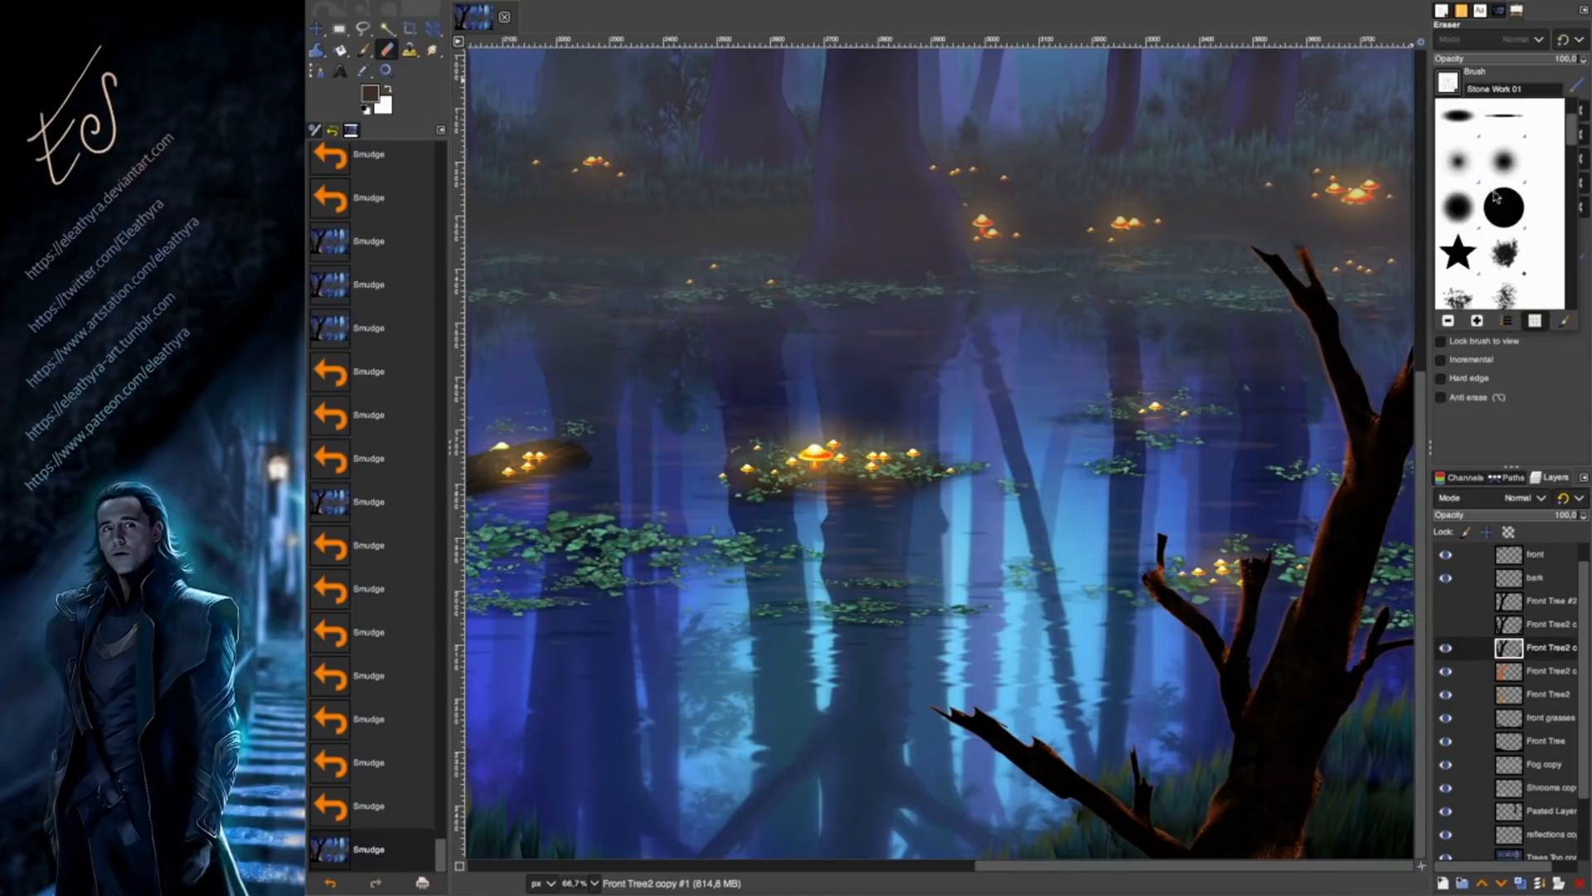
left_click(1459, 207)
left_click_drag(1285, 843, 1273, 855)
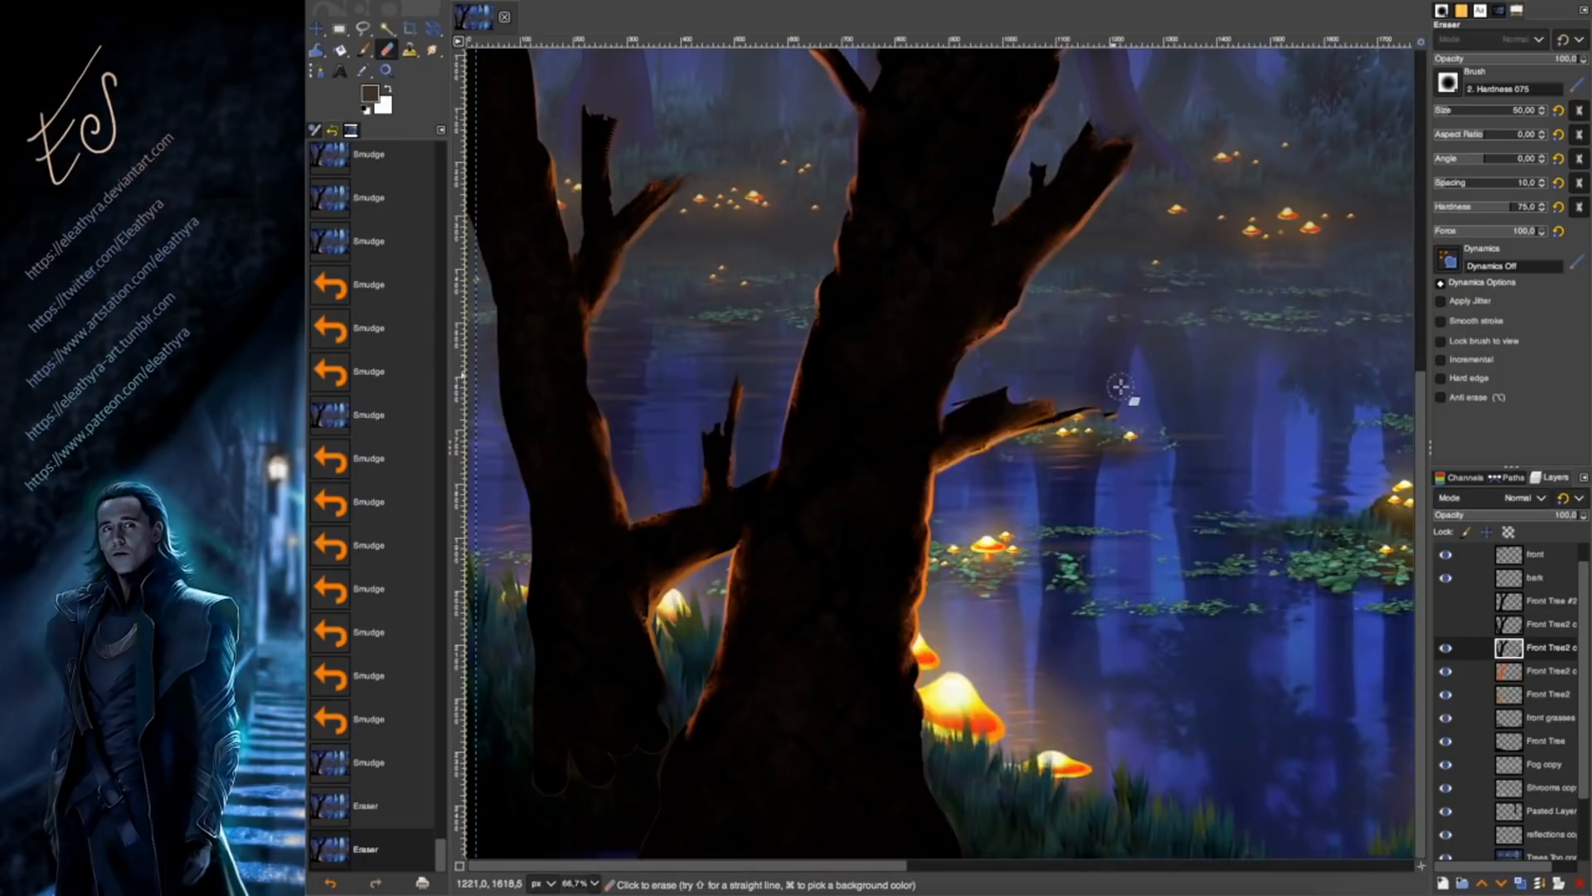
Select the orange rim layer beneath and erase excess rim at the tree bases and along the right tree's upper limb.
left_click(1509, 671)
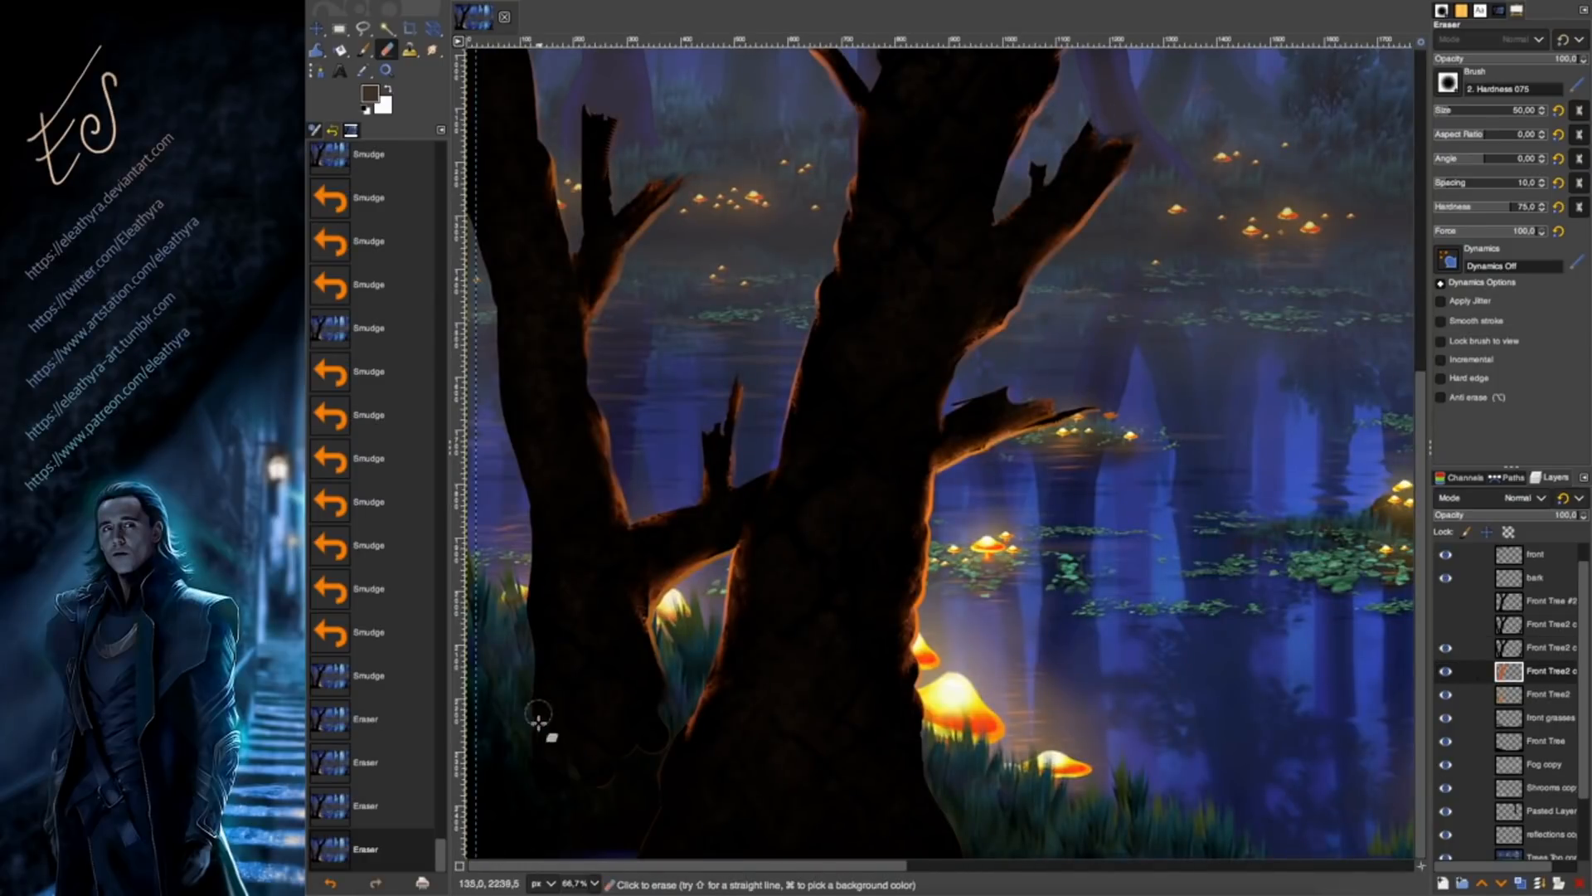
left_click_drag(538, 723, 656, 784)
left_click_drag(948, 814, 956, 848)
left_click_drag(846, 866, 1355, 866)
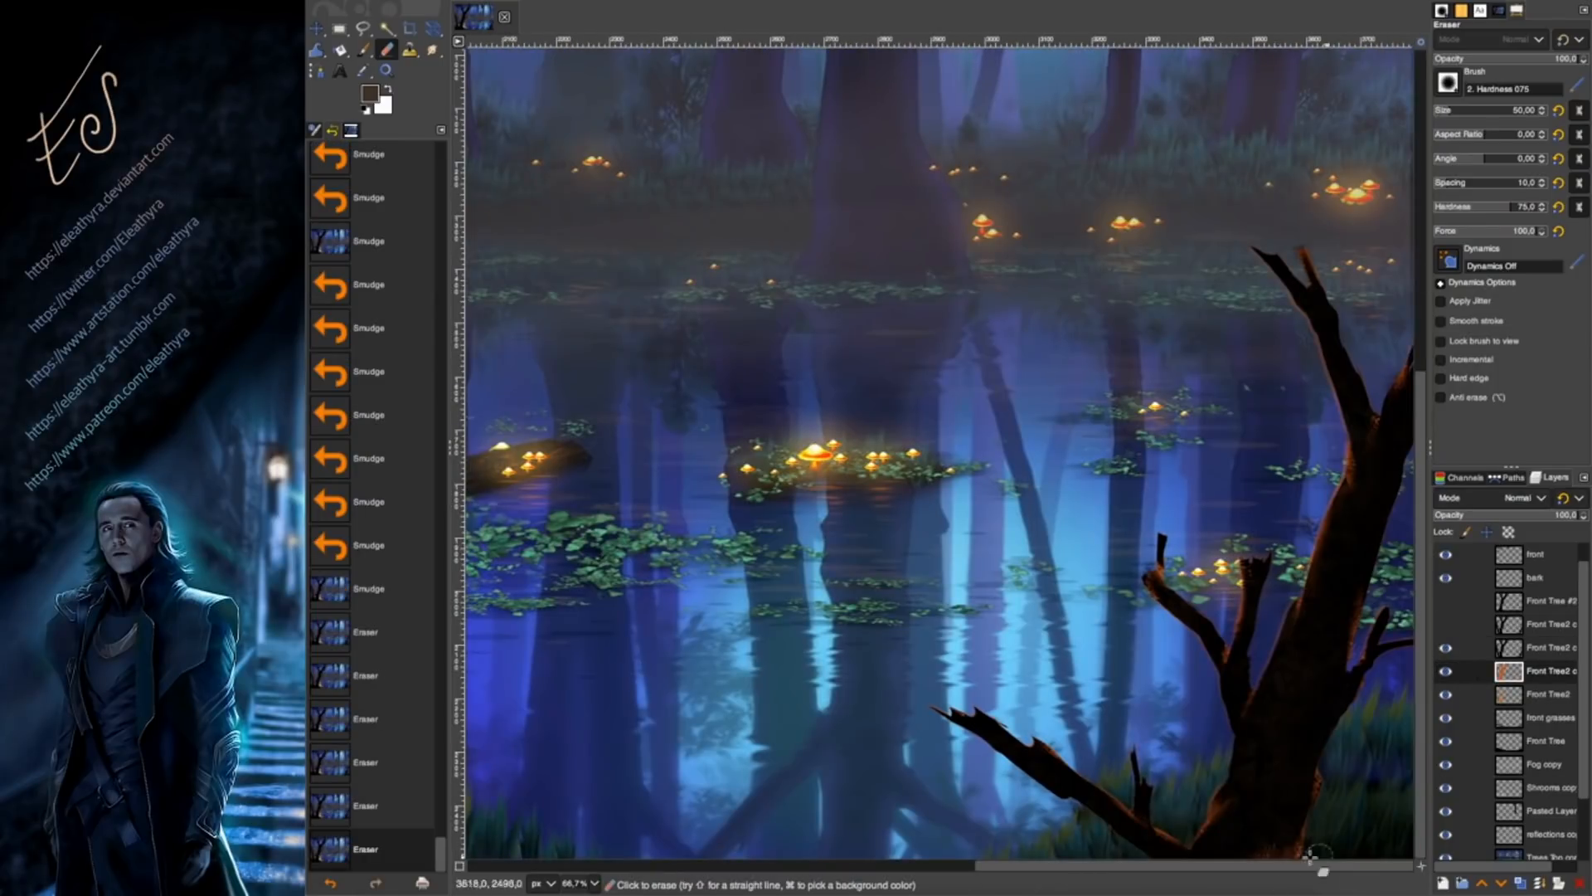
left_click_drag(1266, 259, 1319, 290)
left_click_drag(1390, 389, 1386, 405)
key("shift+super+j")
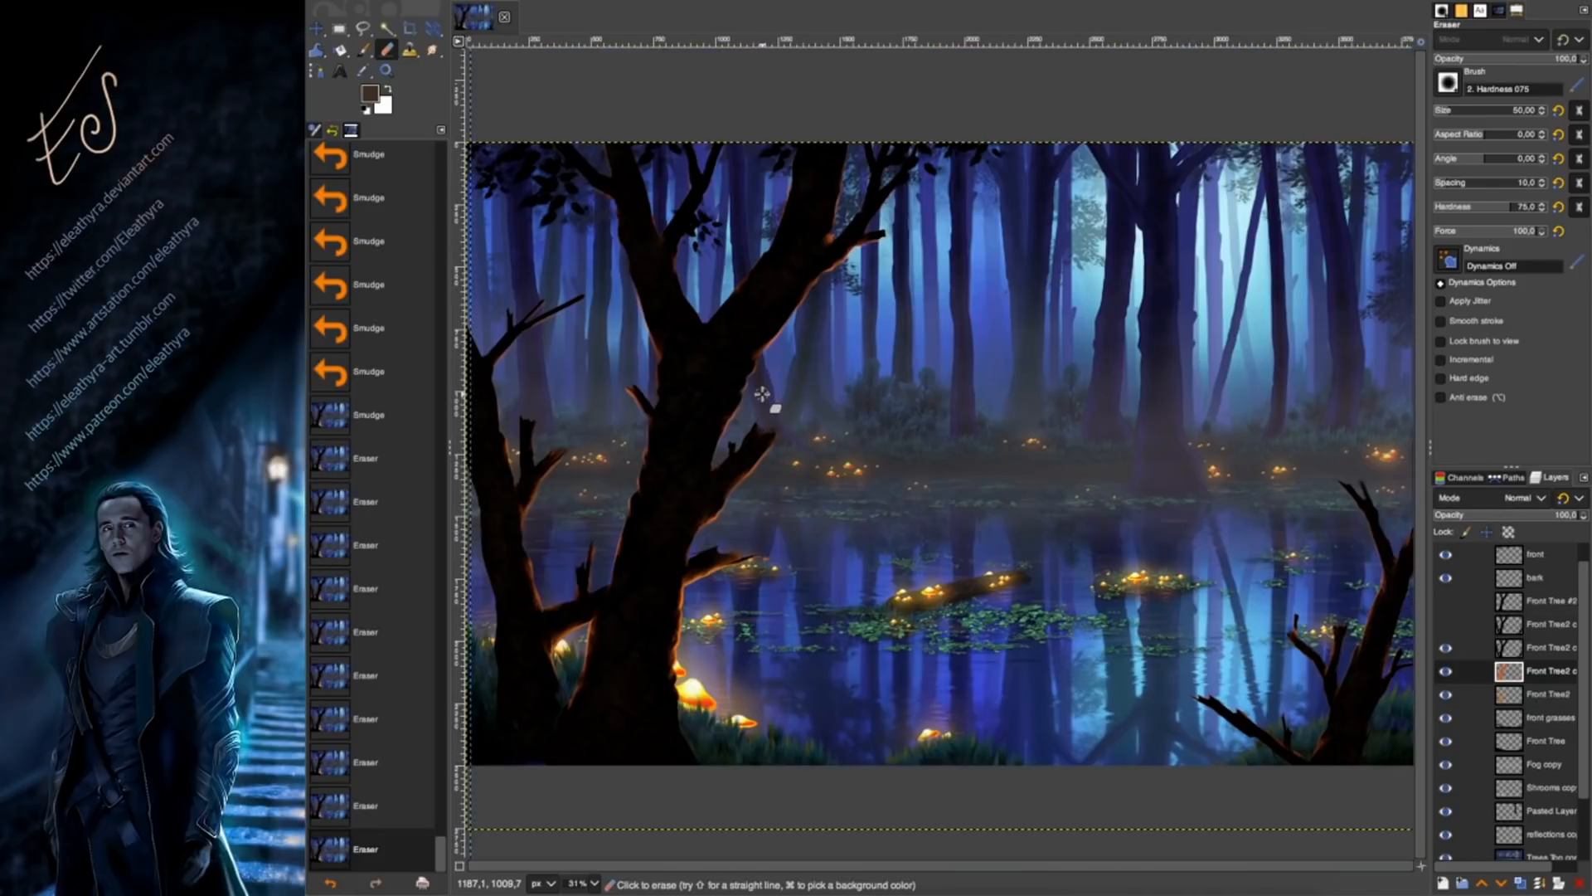
Merge the rim layer down into Front Tree2 and adjust the result with Hue-Saturation.
right_click(1539, 674)
left_click(1447, 330)
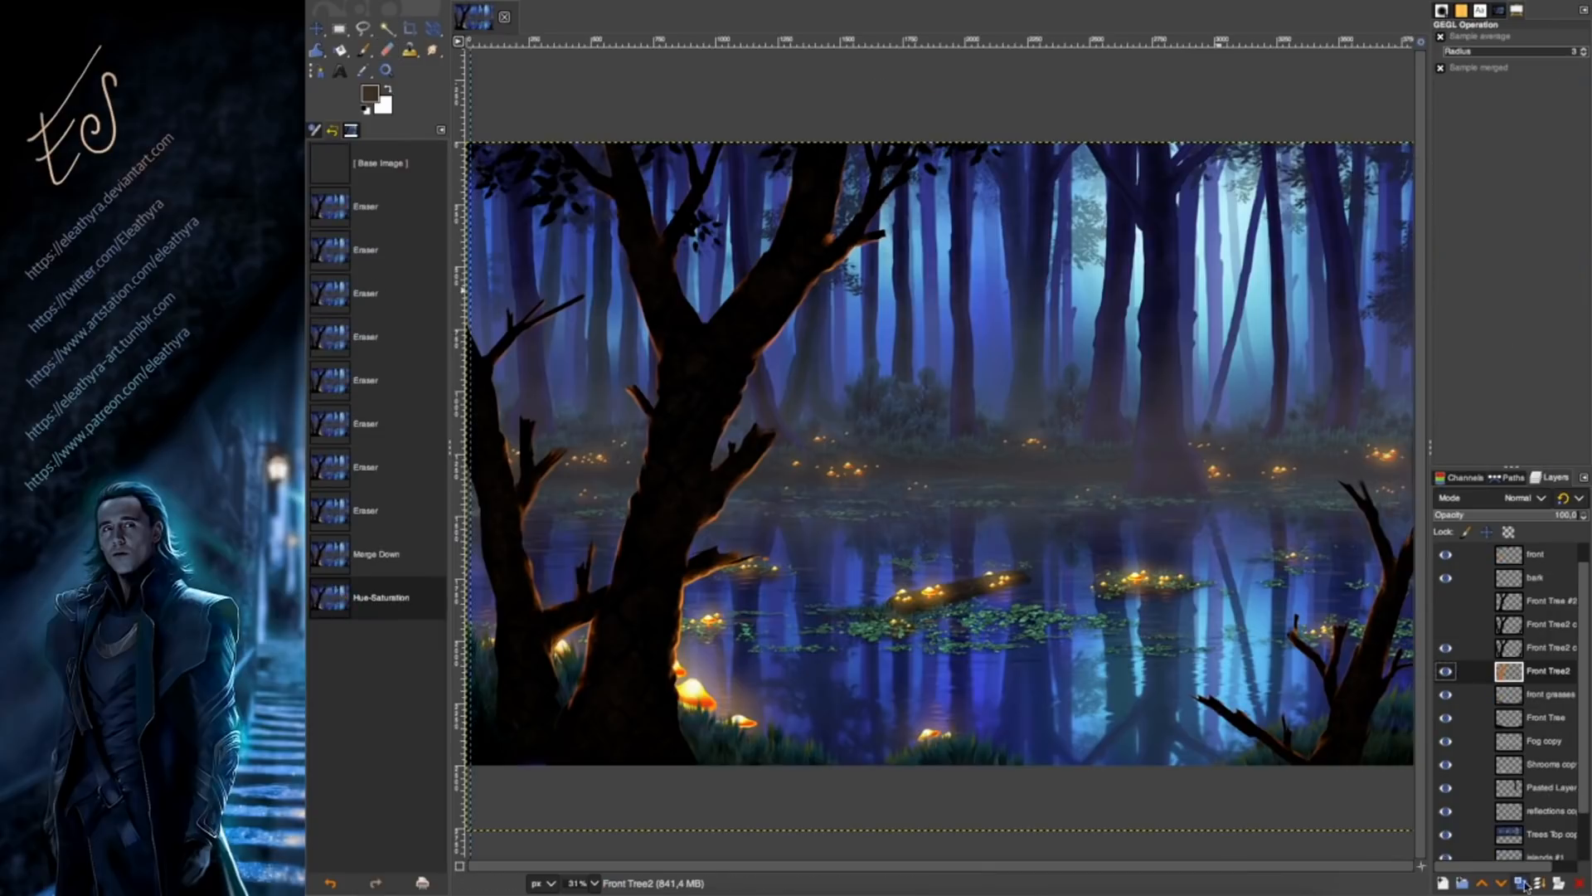
Duplicate the Front Tree2 layer and apply a Gaussian Blur to the copy.
key("shift+super+d")
left_click(773, 1)
mouse_move(789, 63)
left_click(1021, 79)
left_click(1311, 56)
left_click(1269, 59)
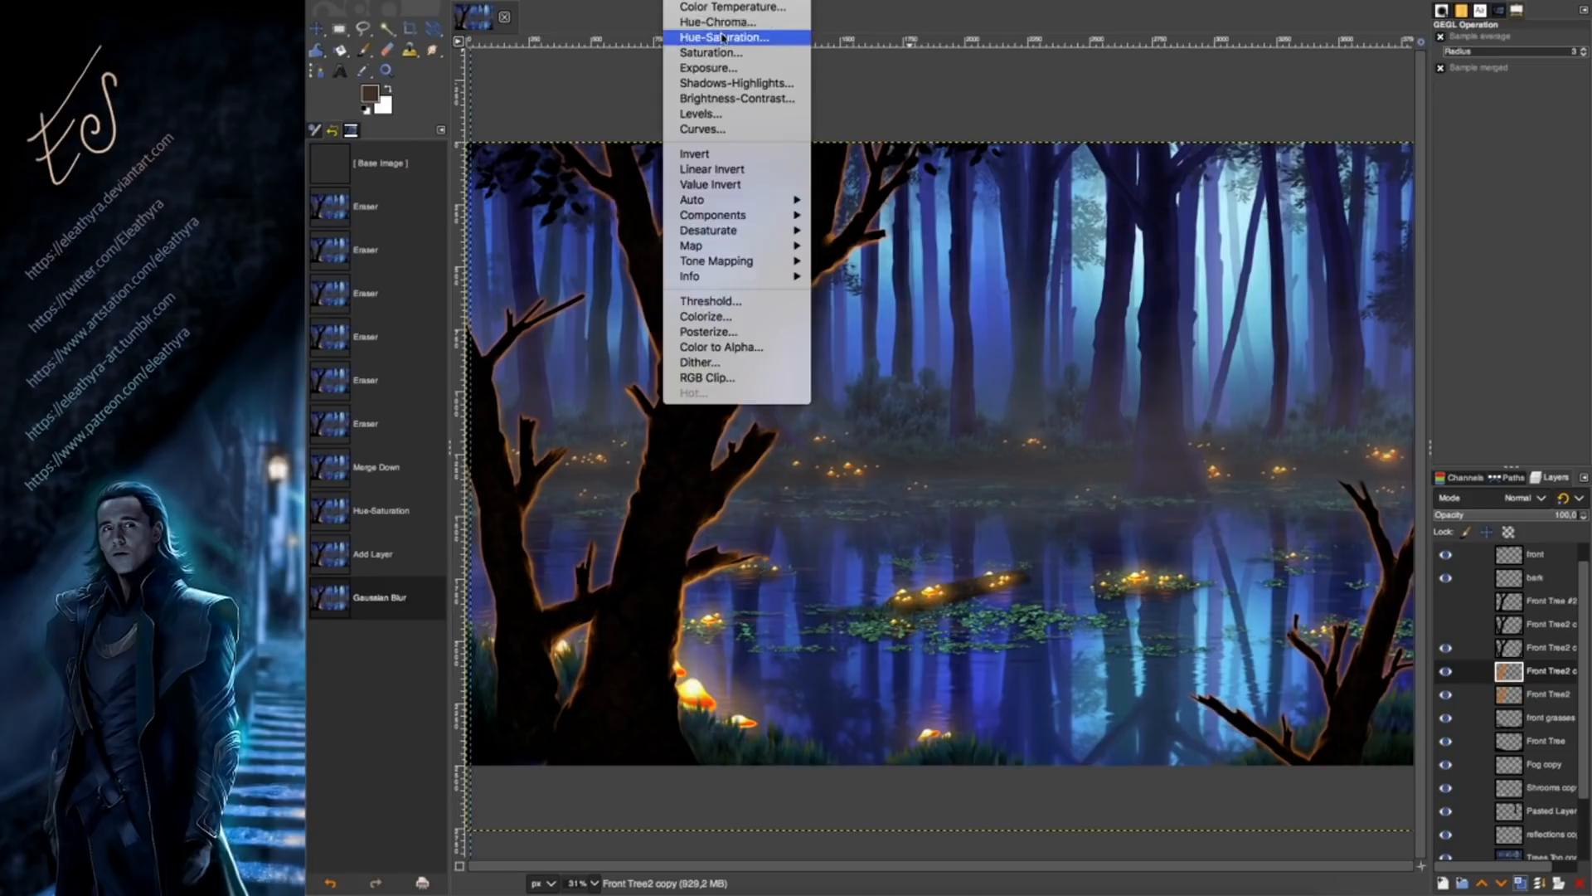
Place the blurred copy beneath Front Tree2 and shift its hue with Hue-Saturation.
left_click(723, 37)
key("Escape")
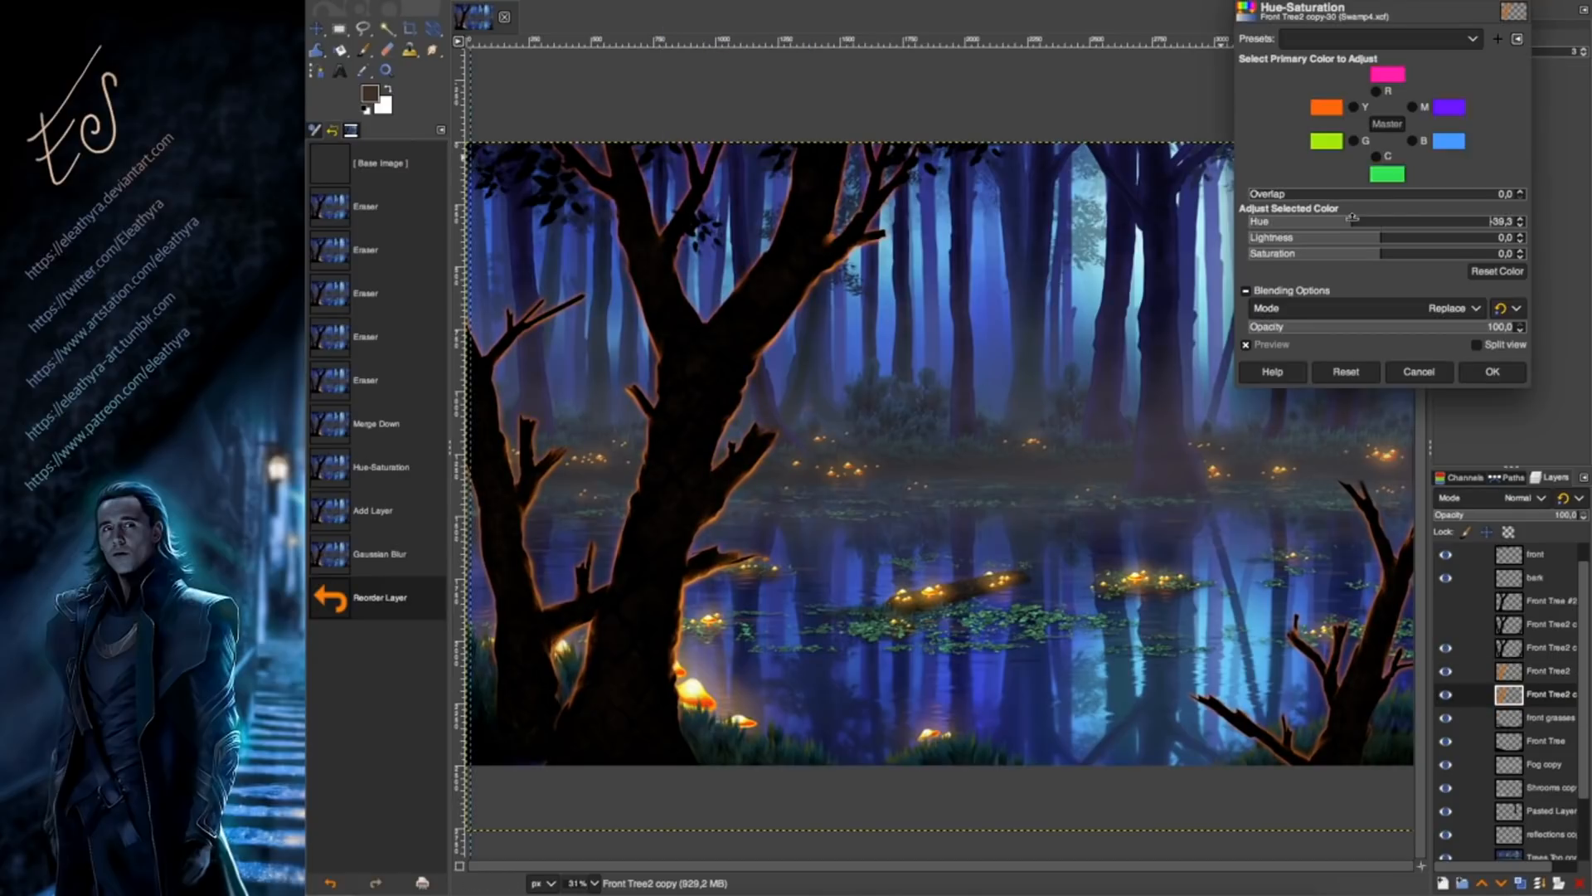
mouse_move(1381, 220)
left_mouse_down()
mouse_move(1410, 221)
mouse_move(1360, 220)
mouse_move(1389, 218)
left_mouse_up()
left_click(1492, 372)
Lower the blurred glow layer's opacity and adjust its position behind the trees with the Perspective tool.
left_click_drag(1552, 512, 1527, 512)
left_click(432, 31)
left_click_drag(497, 720, 502, 717)
Separate the right tree's glow into its own layer, nudge it into place and merge it back down.
left_click_drag(1384, 703, 1377, 700)
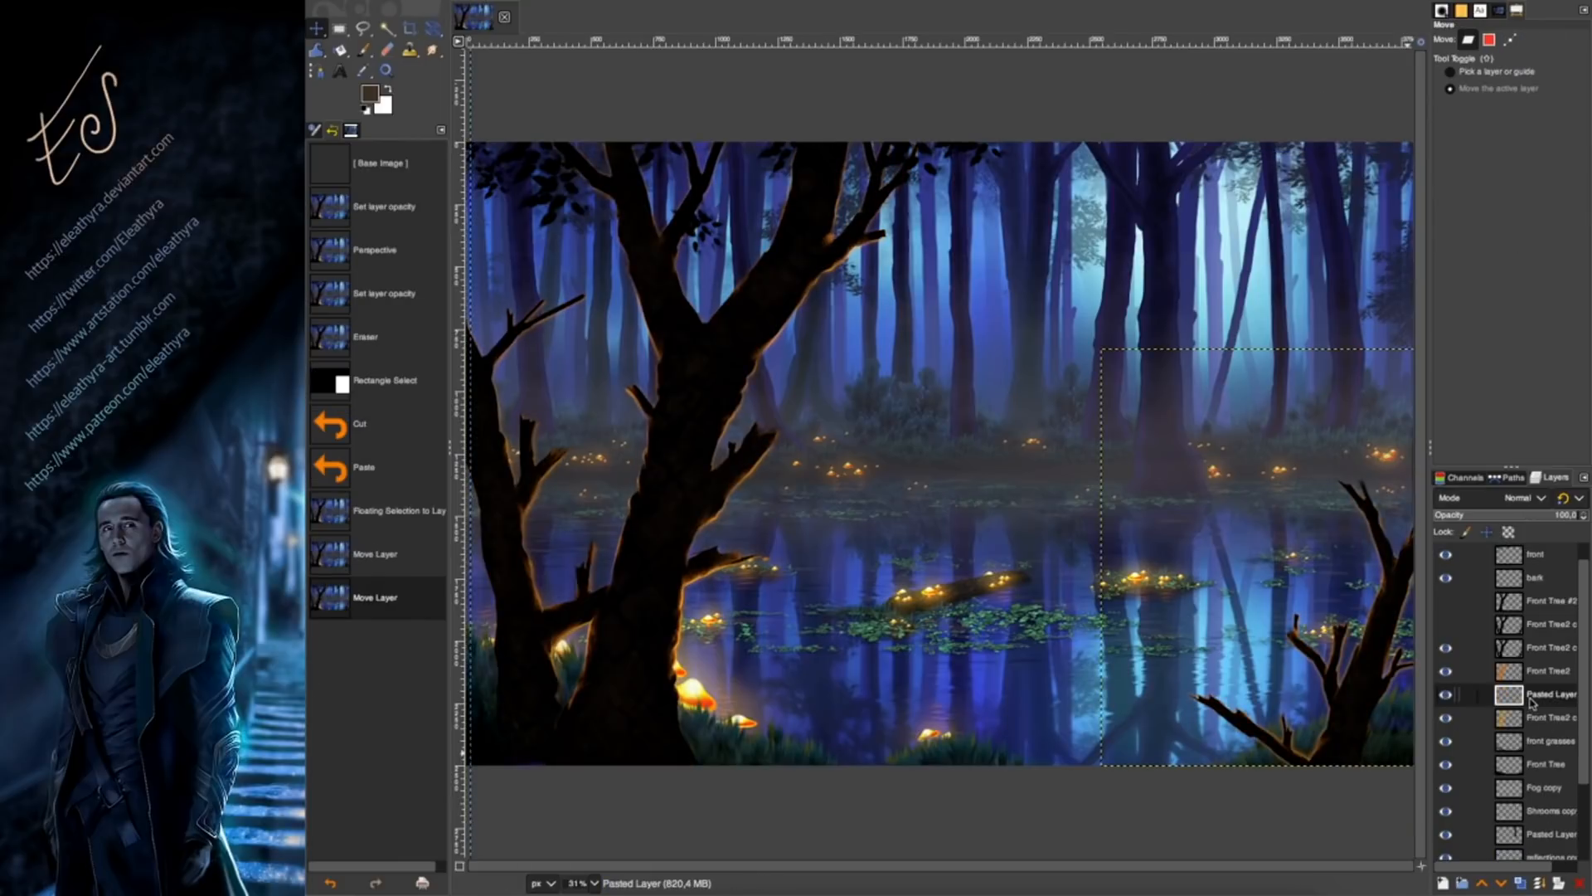
right_click(1536, 696)
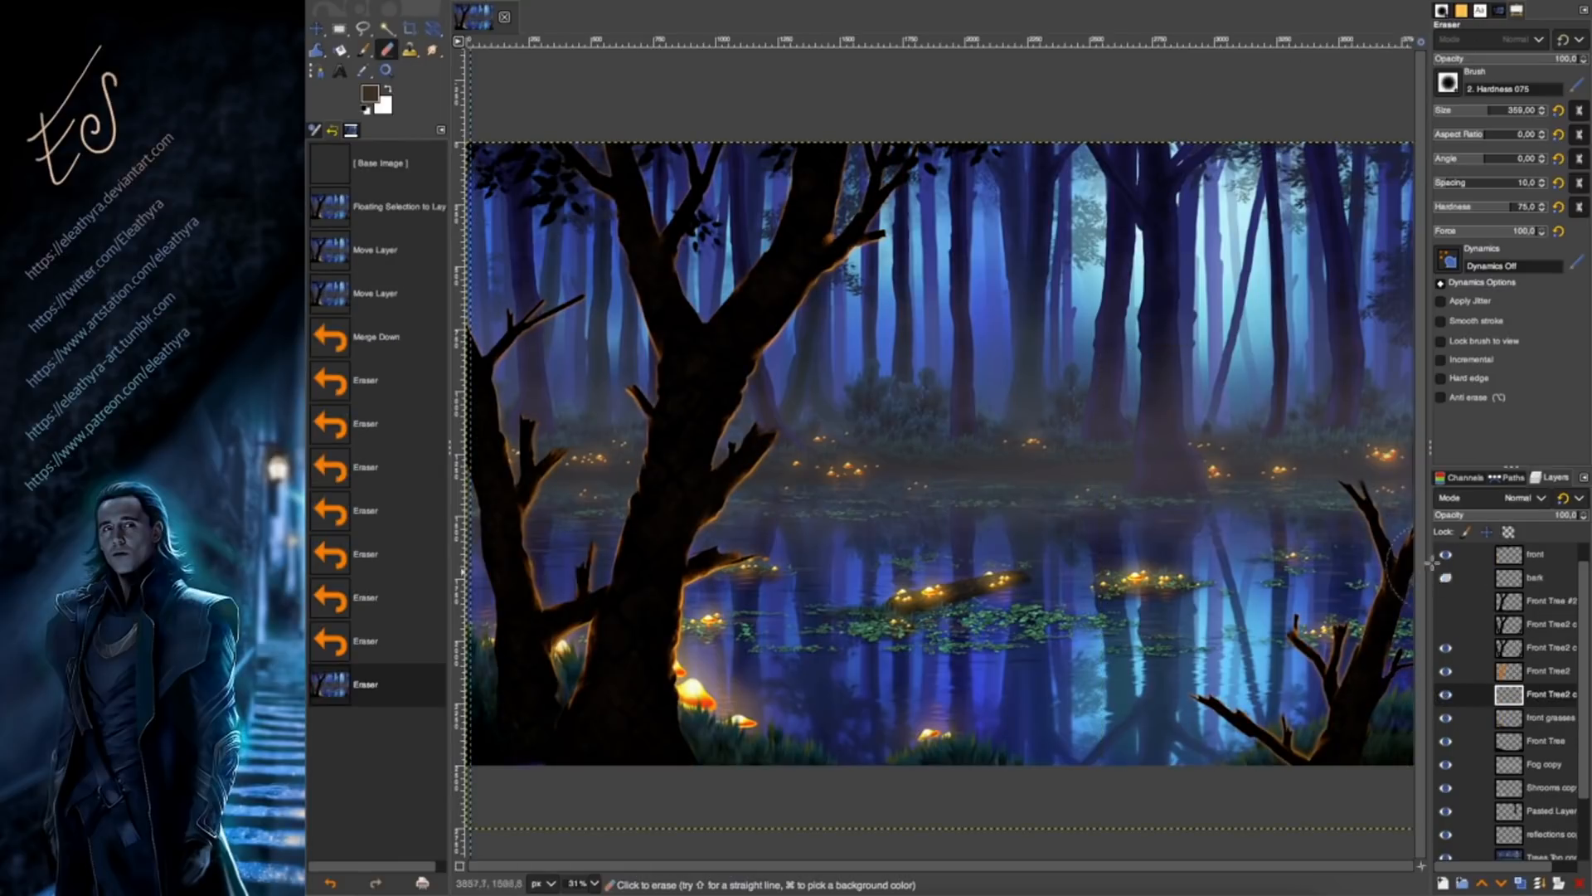
Erase excess blurred glow around the right tree's trunk, base and branches.
left_click_drag(1432, 564, 1428, 585)
left_click_drag(1408, 597, 1430, 647)
left_click_drag(1278, 759, 1318, 713)
mouse_move(1336, 688)
left_mouse_down()
mouse_move(1365, 647)
mouse_move(1373, 663)
left_mouse_up()
mouse_move(1373, 664)
left_mouse_down()
mouse_move(1352, 669)
mouse_move(1341, 735)
left_mouse_up()
mouse_move(1282, 580)
left_mouse_down()
mouse_move(1294, 614)
mouse_move(1368, 539)
left_mouse_up()
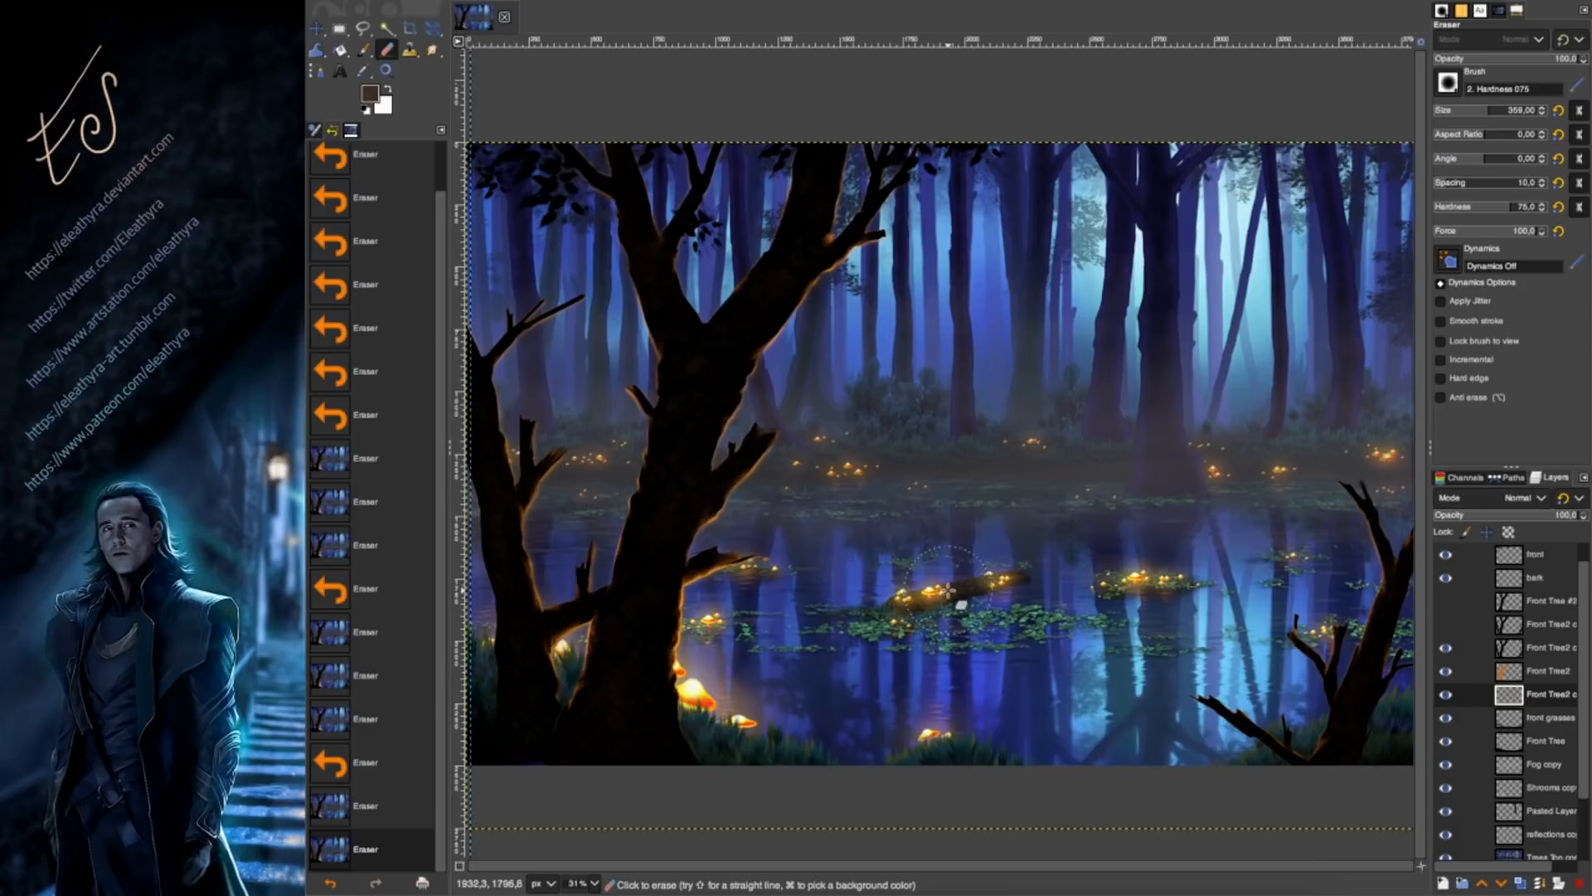
Save the painting.
scroll(1544, 614, "down", 3)
key("super+s")
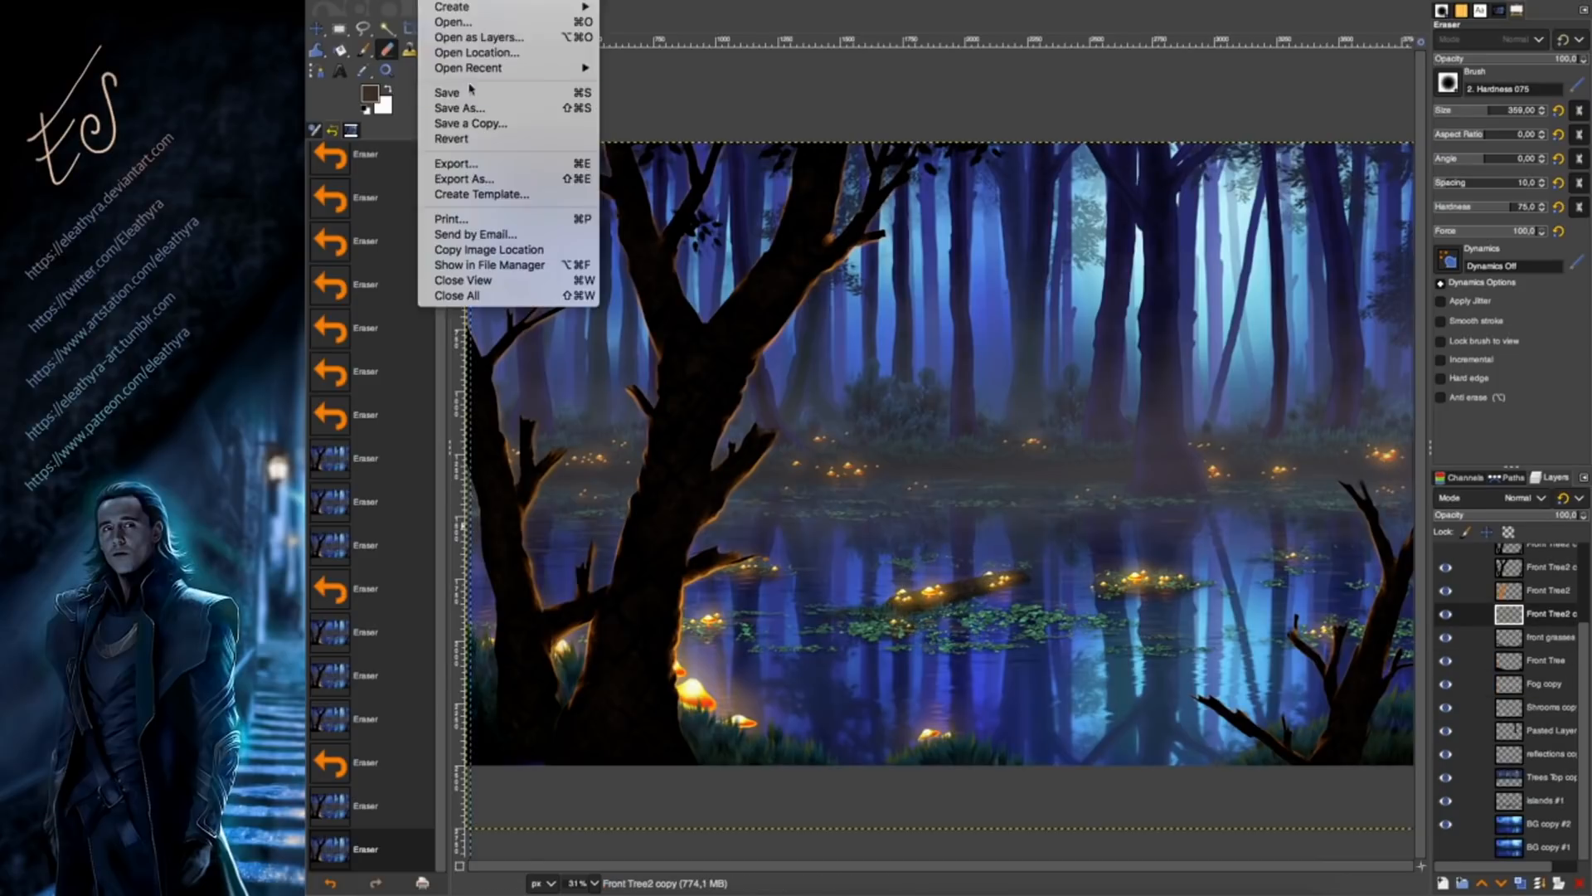
Merge the pasted tree layer, reflections copy, Trees Top copy and islands #1 down into BG copy #2.
left_click(1544, 710)
left_click(1445, 708)
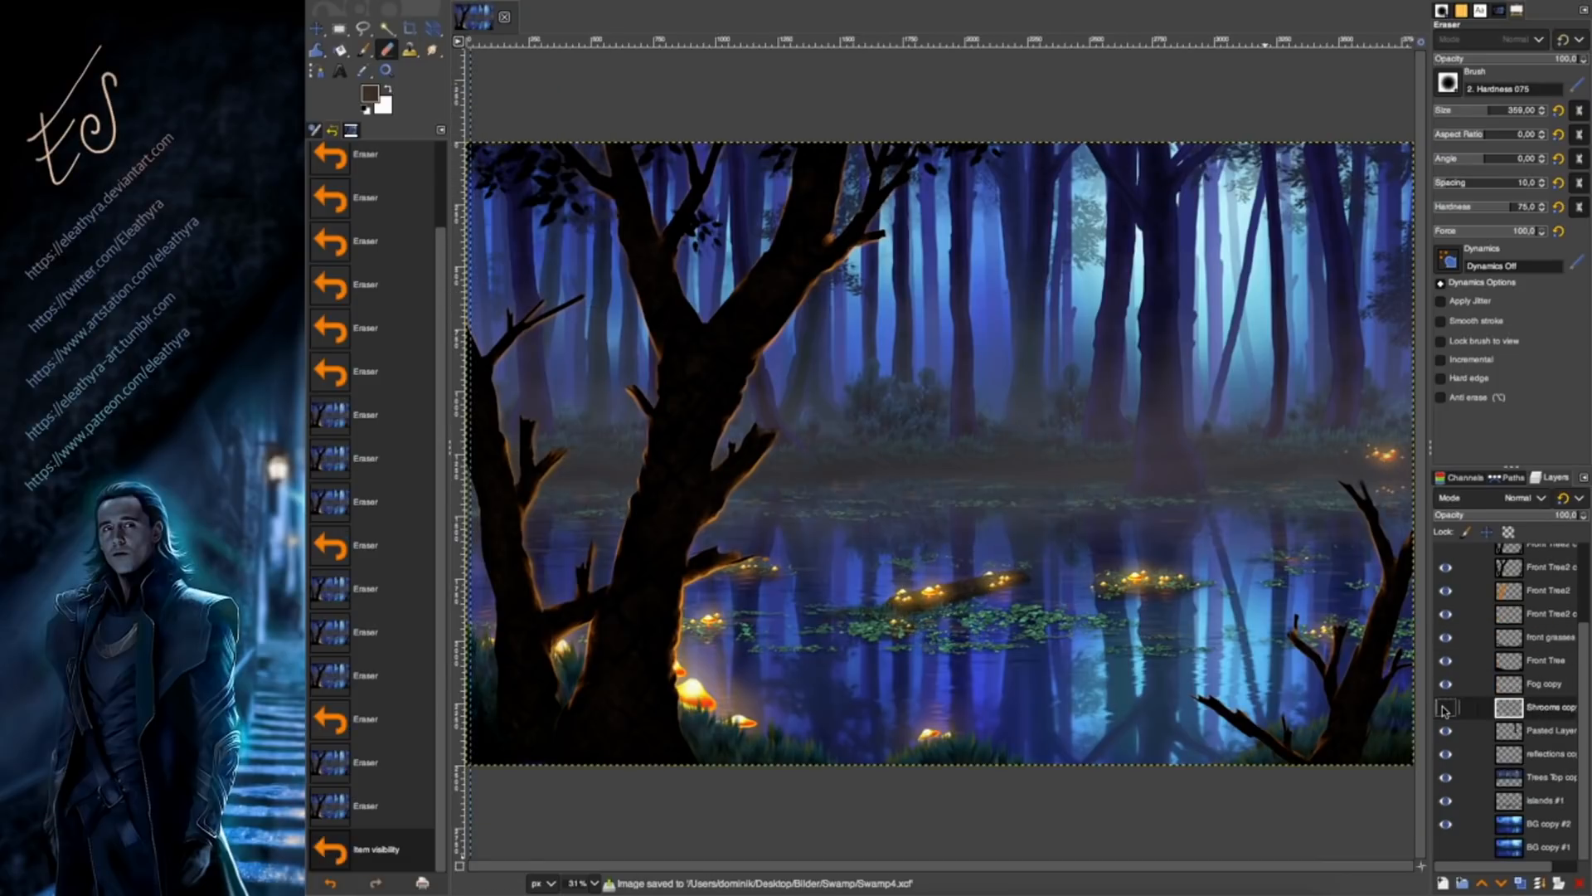
left_click(1445, 708)
left_click(1529, 733)
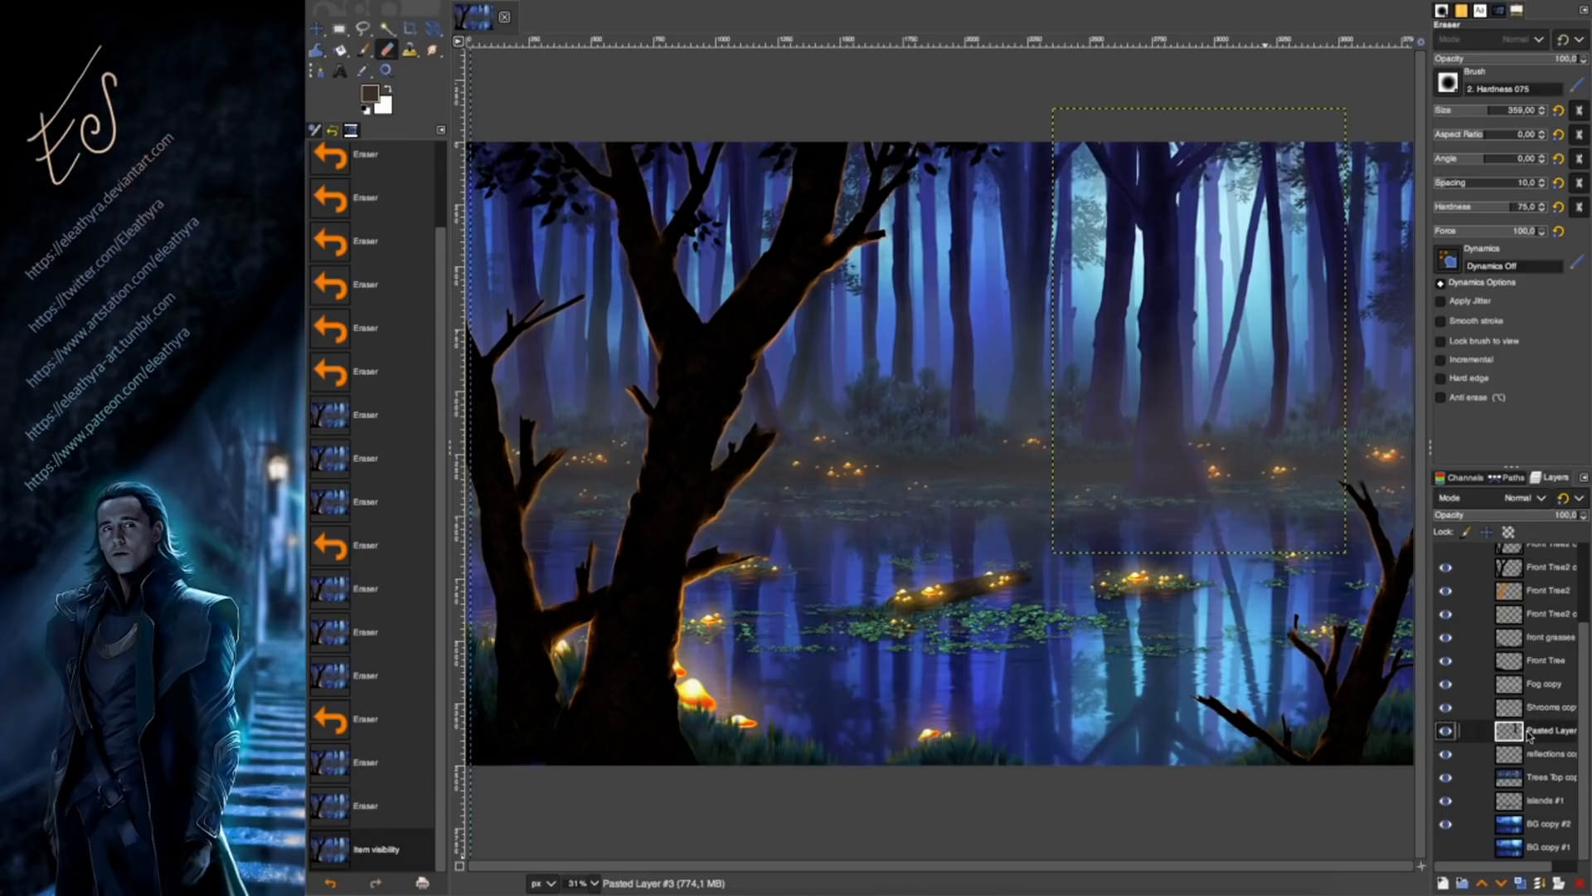
right_click(1529, 733)
left_click(1435, 387)
right_click(1536, 756)
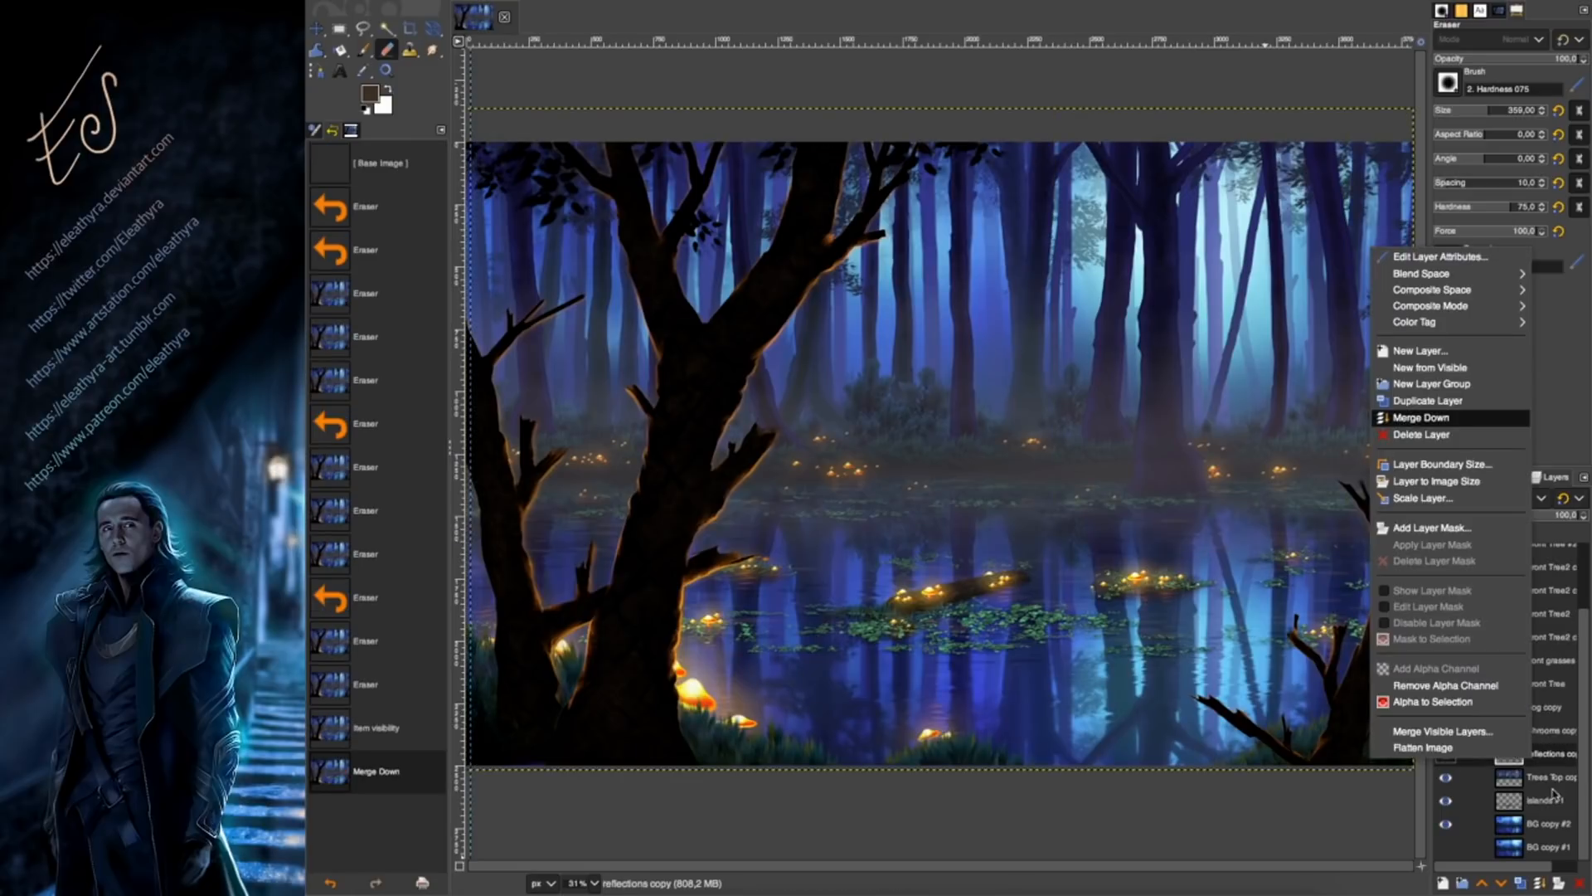
key("Return")
right_click(1578, 828)
right_click(1531, 800)
left_click(1415, 462)
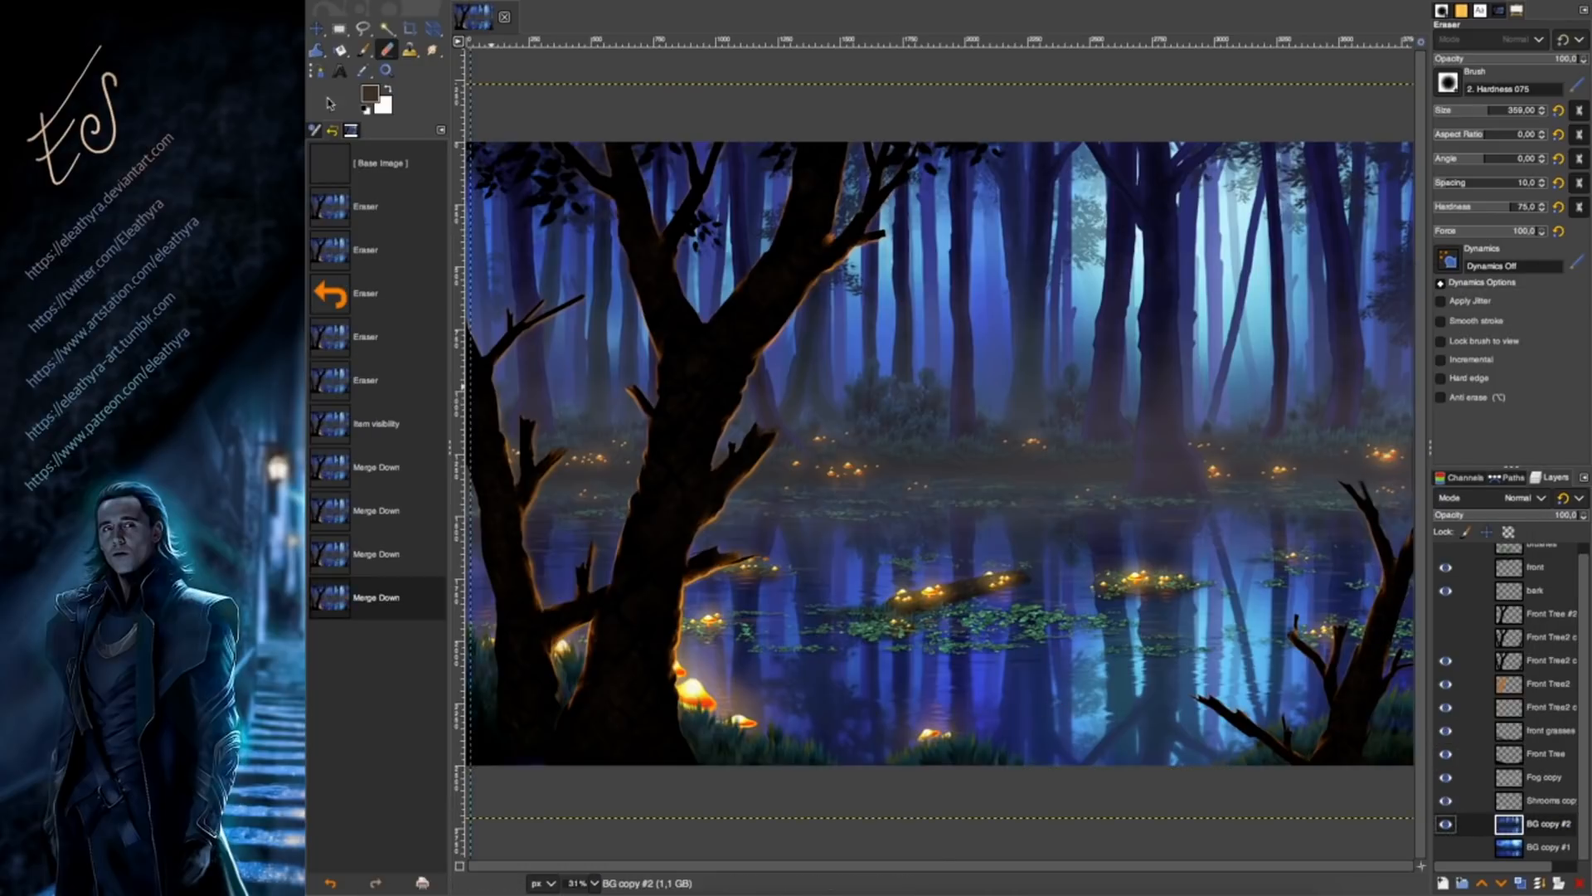
Select small freehand patches around the glowing mushrooms on the lily pads, log, foreground bank and far shore.
key("f")
left_click_drag(914, 603, 922, 604)
left_click_drag(1012, 580, 1009, 583)
mouse_move(1160, 594)
left_mouse_down()
mouse_move(1162, 576)
mouse_move(1163, 593)
left_mouse_up()
mouse_move(1367, 637)
left_mouse_down()
mouse_move(1334, 635)
mouse_move(1369, 636)
left_mouse_up()
mouse_move(1319, 555)
left_mouse_down()
mouse_move(1295, 553)
mouse_move(1317, 557)
left_mouse_up()
left_click_drag(923, 734, 919, 740)
mouse_move(744, 726)
left_mouse_down()
mouse_move(788, 733)
mouse_move(749, 727)
left_mouse_up()
mouse_move(502, 649)
left_mouse_down()
mouse_move(483, 647)
mouse_move(601, 659)
left_mouse_up()
mouse_move(725, 618)
left_mouse_down()
mouse_move(690, 624)
mouse_move(744, 625)
left_mouse_up()
mouse_move(776, 563)
left_mouse_down()
mouse_move(739, 567)
mouse_move(786, 570)
left_mouse_up()
mouse_move(600, 495)
left_mouse_down()
mouse_move(557, 498)
mouse_move(600, 499)
left_mouse_up()
left_click_drag(607, 458, 526, 462)
mouse_move(846, 437)
left_mouse_down()
mouse_move(867, 474)
mouse_move(886, 472)
left_mouse_up()
mouse_move(1043, 449)
left_mouse_down()
mouse_move(1021, 454)
mouse_move(1056, 448)
left_mouse_up()
mouse_move(1103, 489)
left_mouse_down()
mouse_move(1071, 492)
mouse_move(1118, 495)
left_mouse_up()
left_click_drag(1206, 472, 1314, 473)
key("ctrl+z")
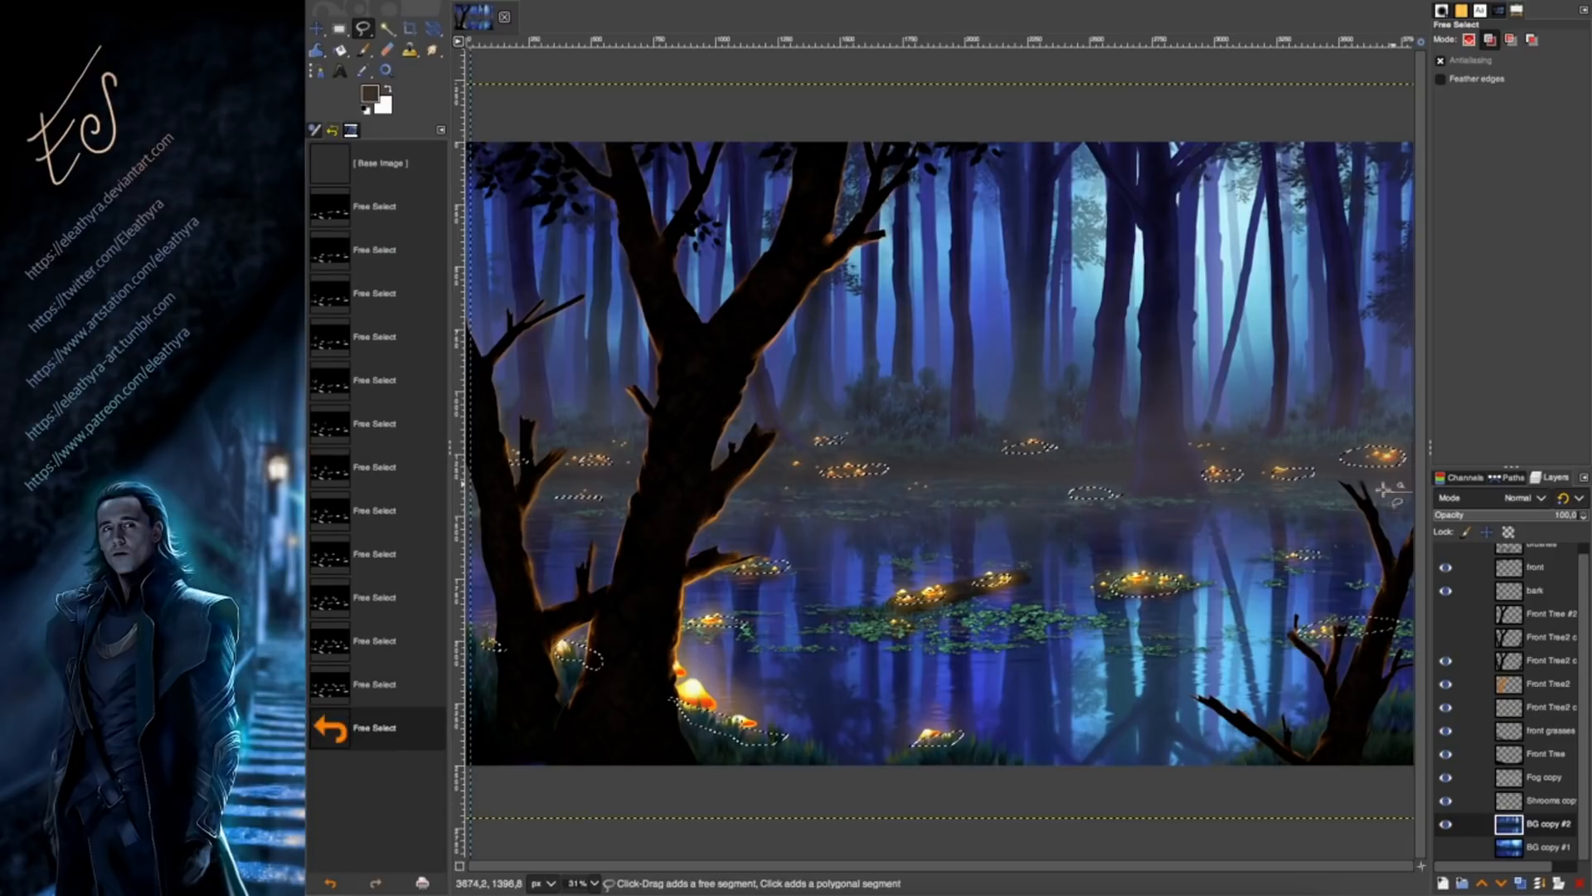
key("ctrl+z")
left_click_drag(797, 471, 794, 468)
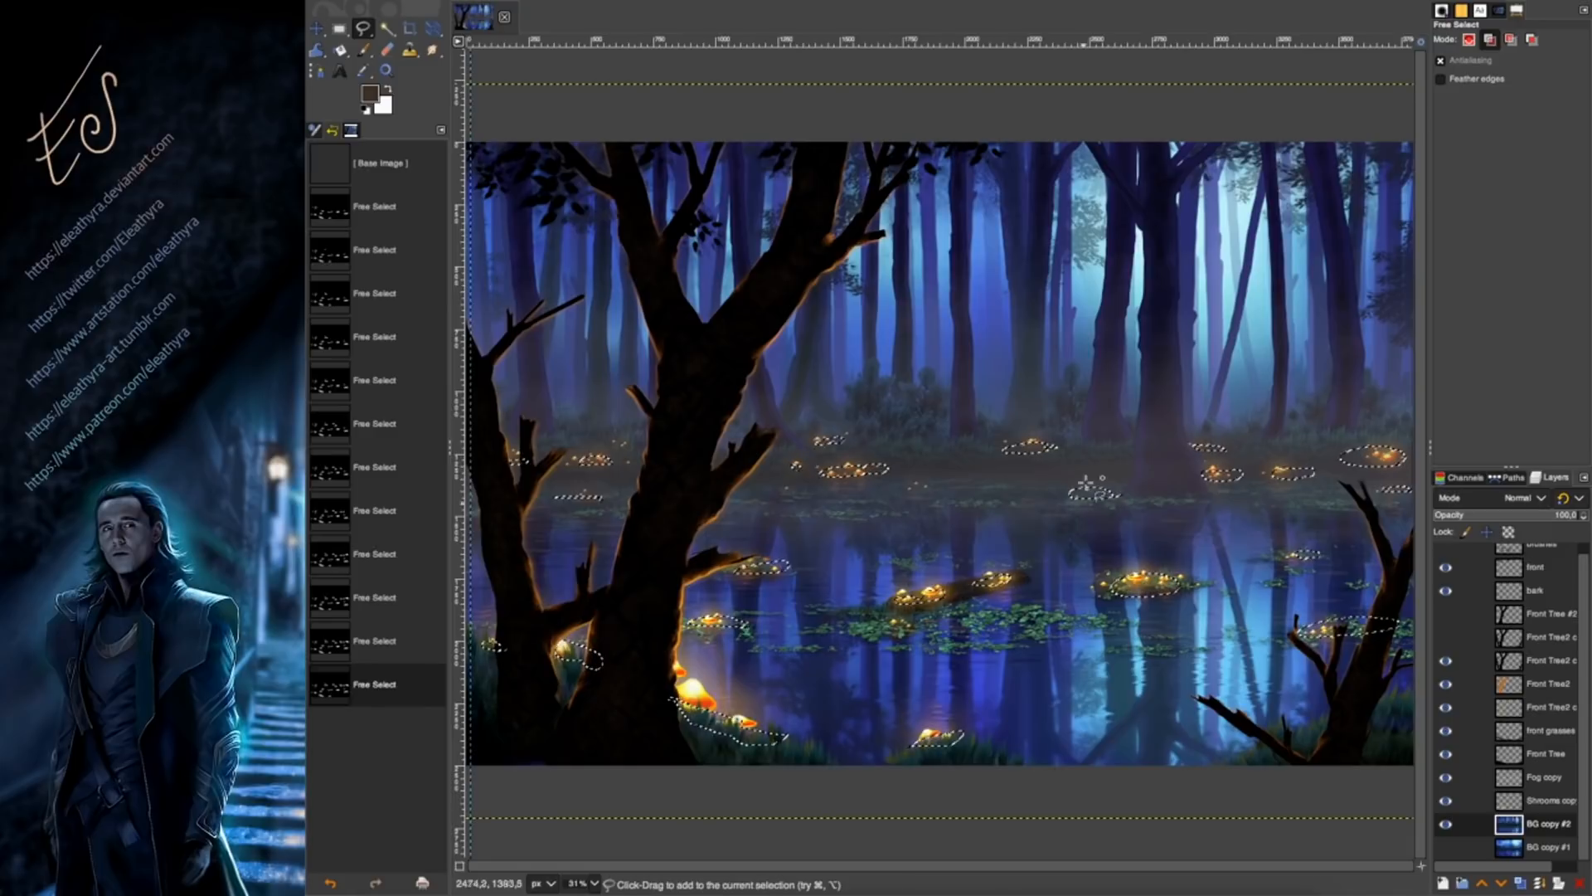
mouse_move(976, 588)
left_mouse_down()
mouse_move(1011, 574)
mouse_move(1016, 586)
left_mouse_up()
mouse_move(896, 600)
left_mouse_down()
mouse_move(943, 588)
mouse_move(899, 603)
left_mouse_up()
Feather the mushroom patch selection by 77 px and copy those areas of BG copy #2 to a new layer.
left_click(498, 1)
left_click(526, 107)
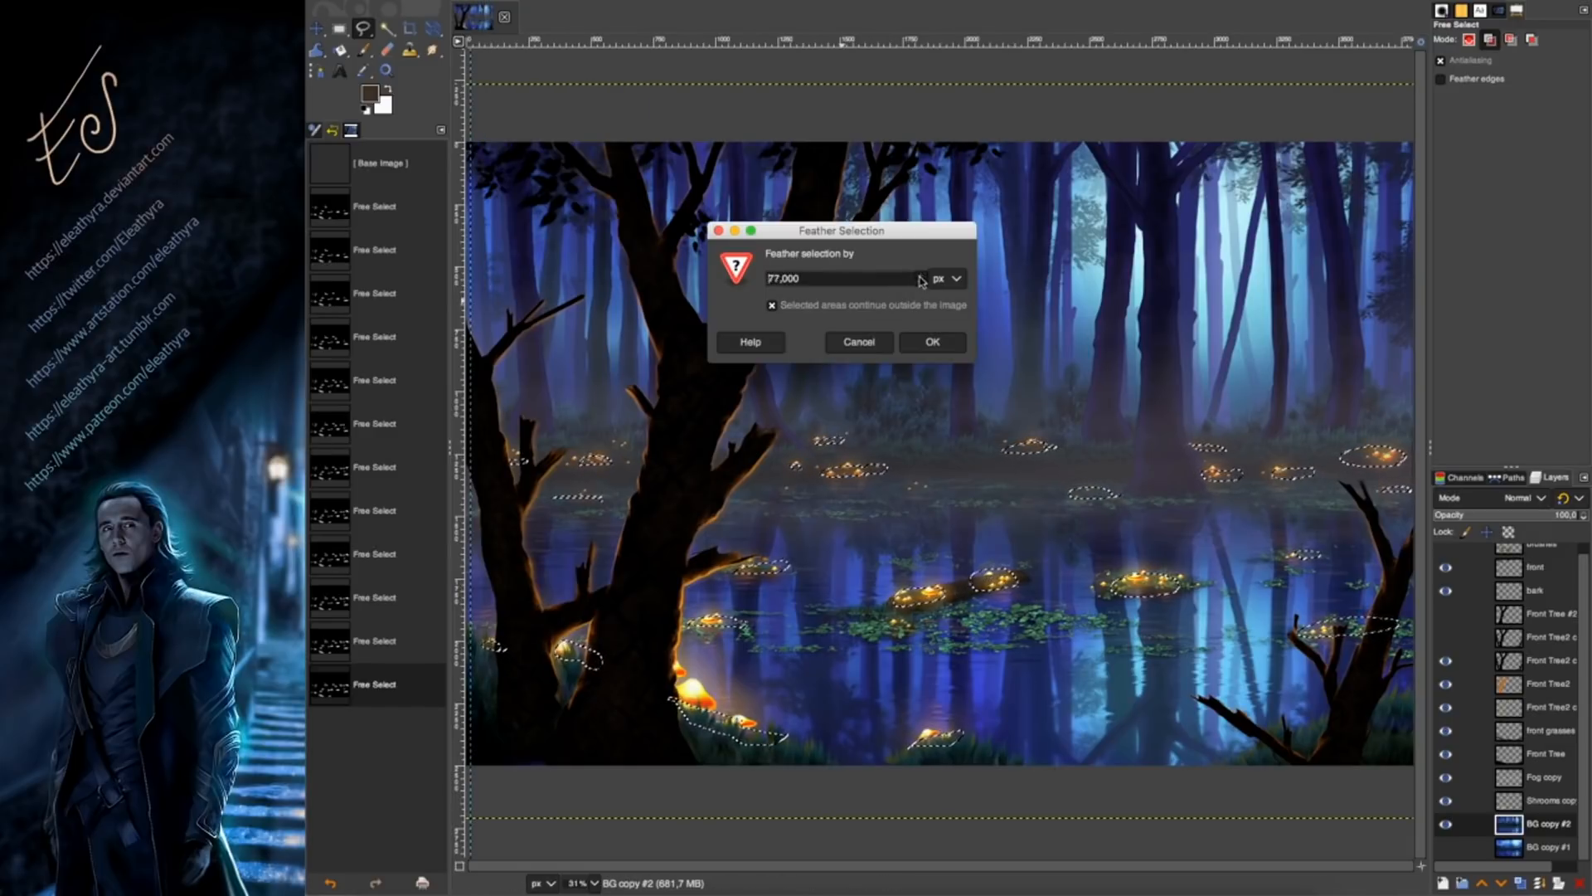
left_click(931, 341)
key("super+c")
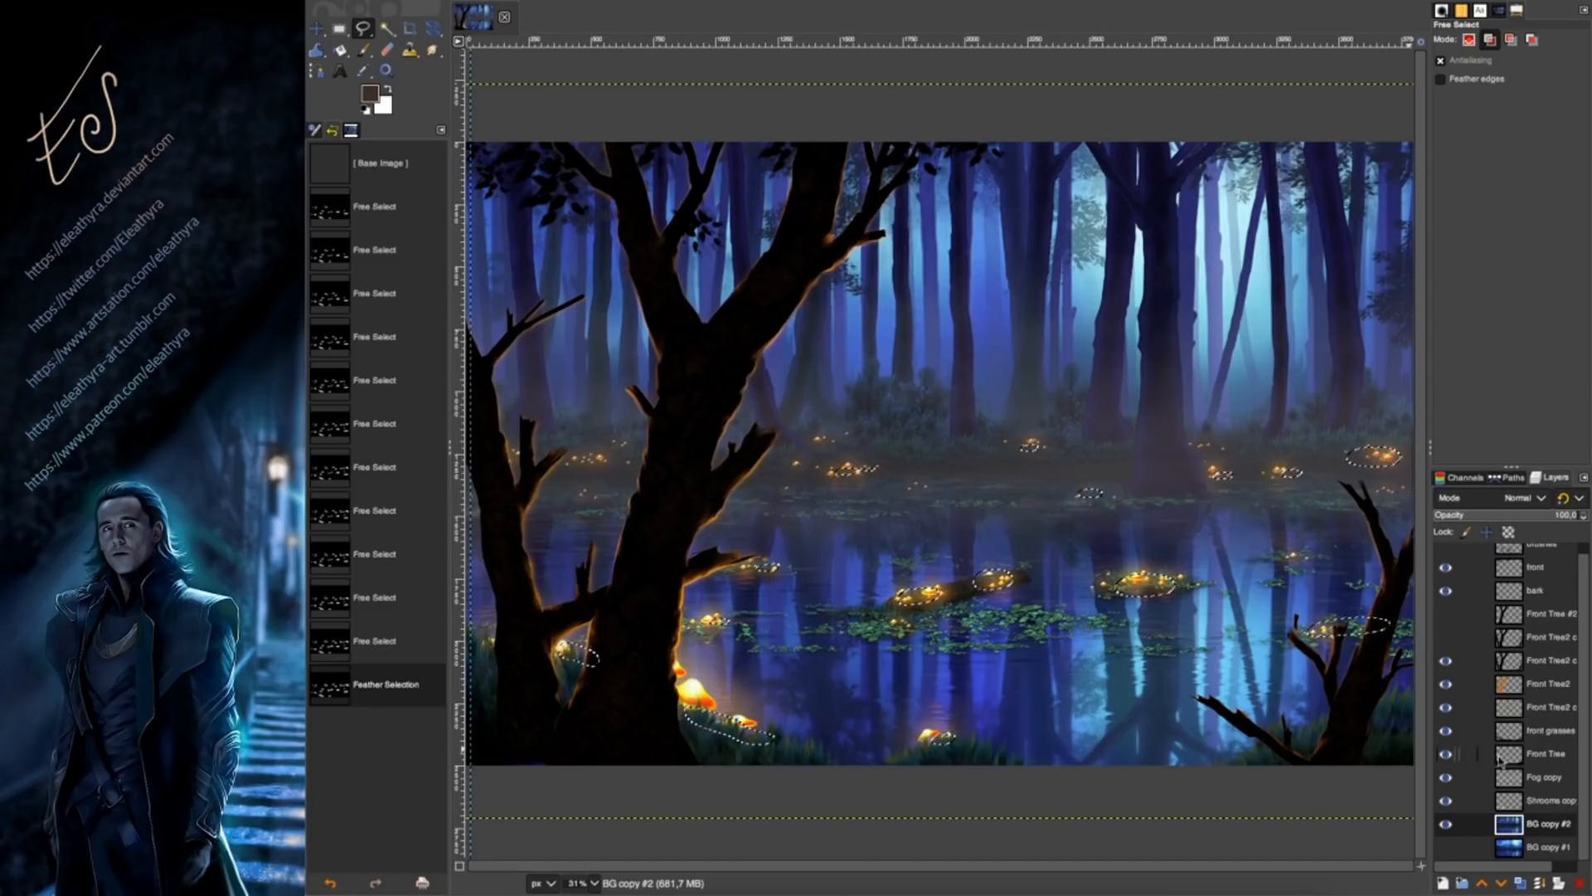
key("super+v")
key("super+shift+n")
Try shifting the copied patches' hue to 152.7 and saturation to -6.1 with Hue-Saturation, then hide their layer.
left_click(676, 3)
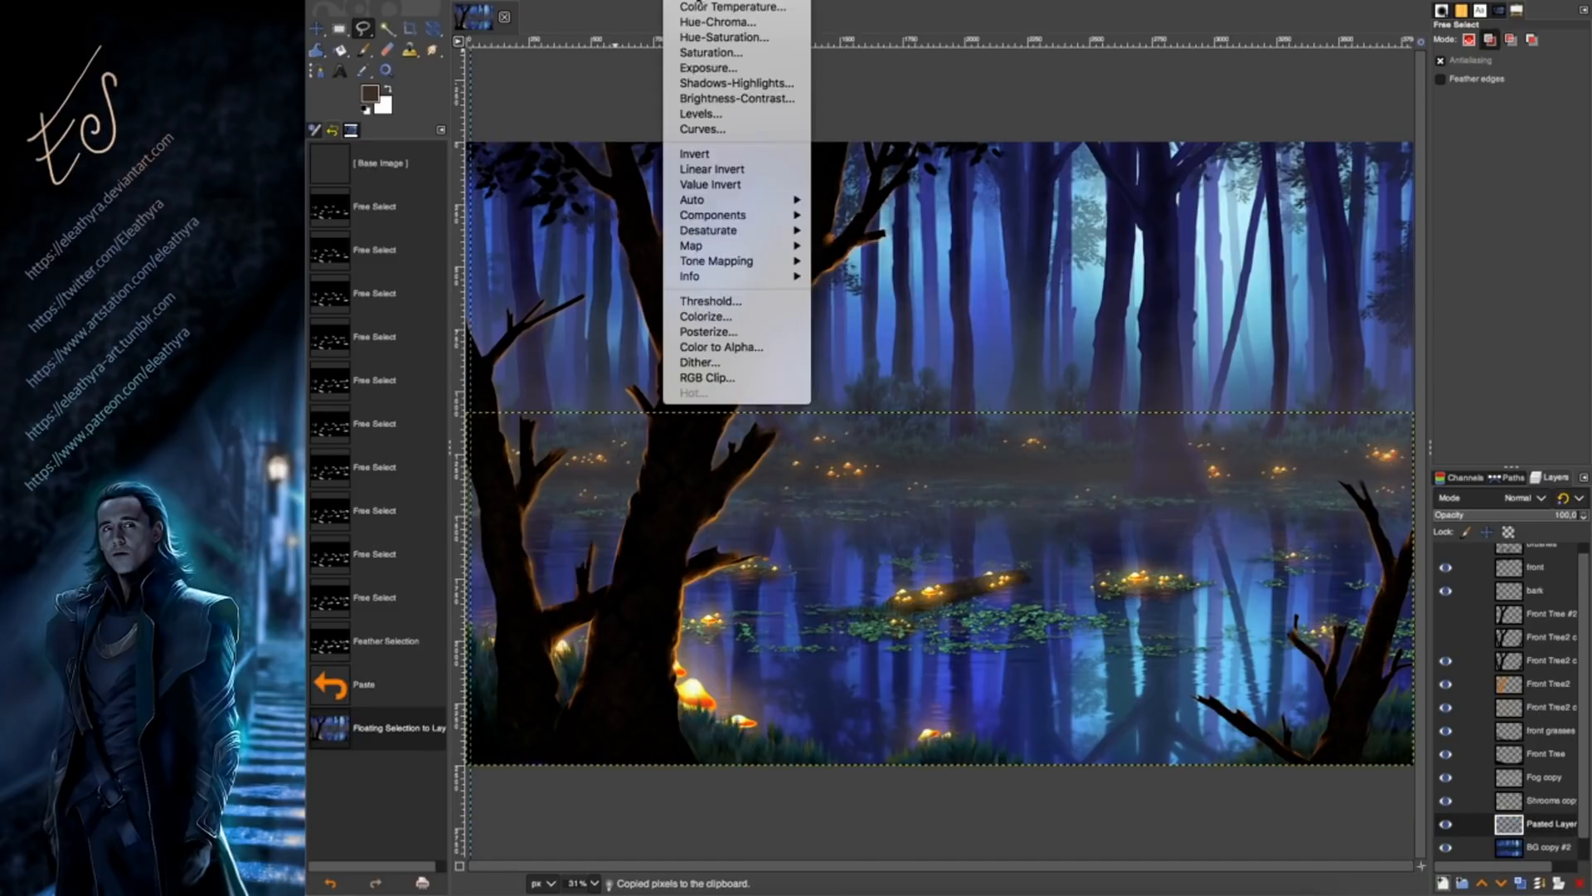
left_click(714, 47)
left_click_drag(1402, 220, 1487, 222)
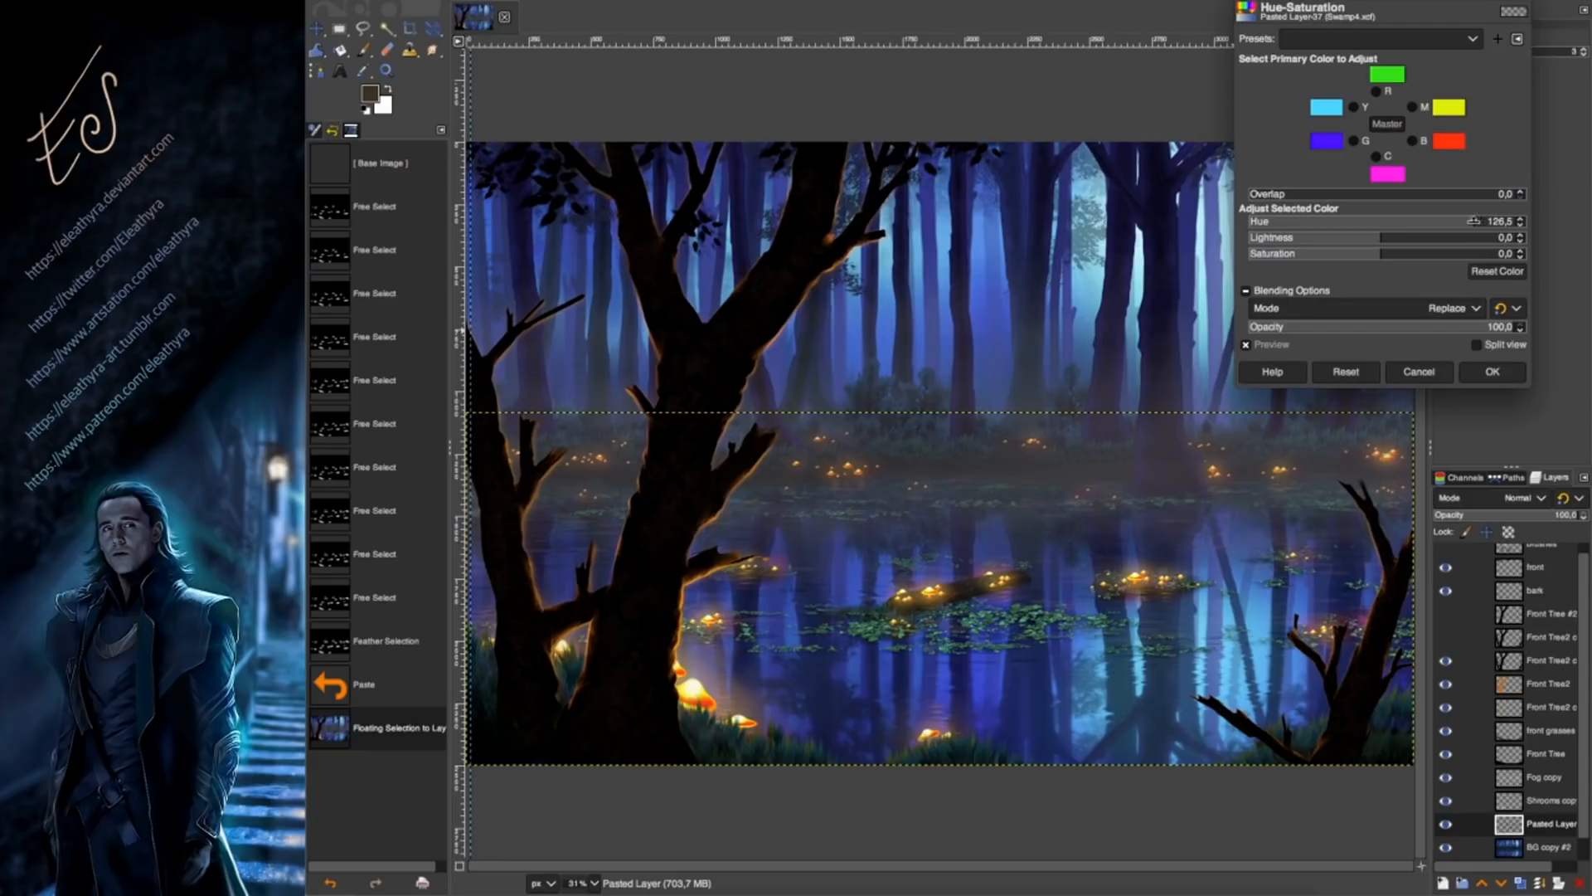
left_click(1483, 219)
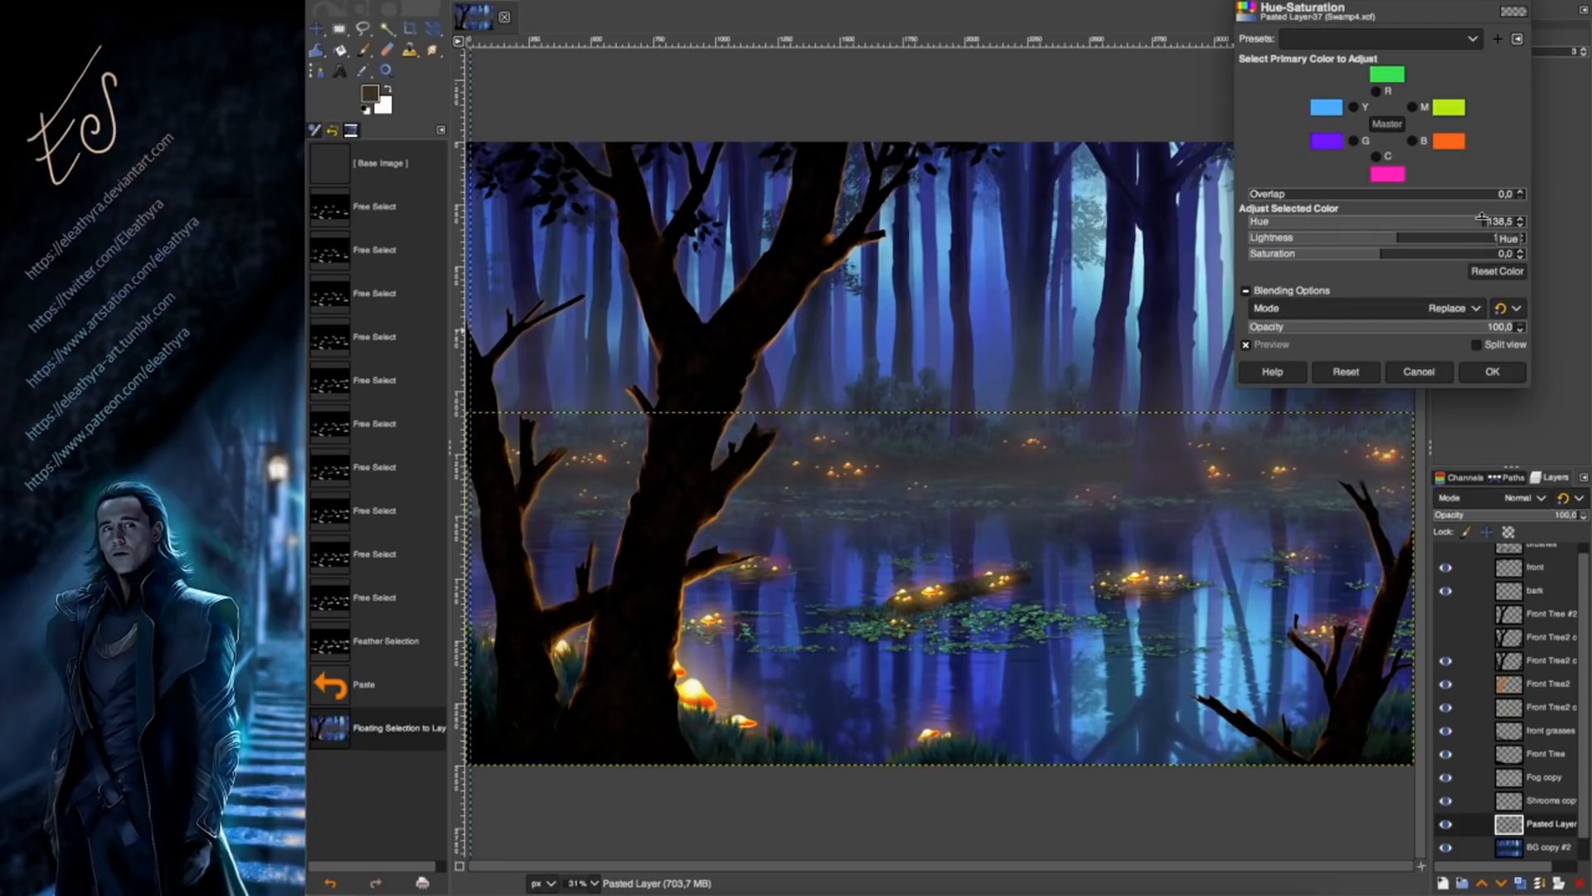
left_click_drag(1482, 219, 1485, 219)
left_click(1373, 251)
left_click(1376, 234)
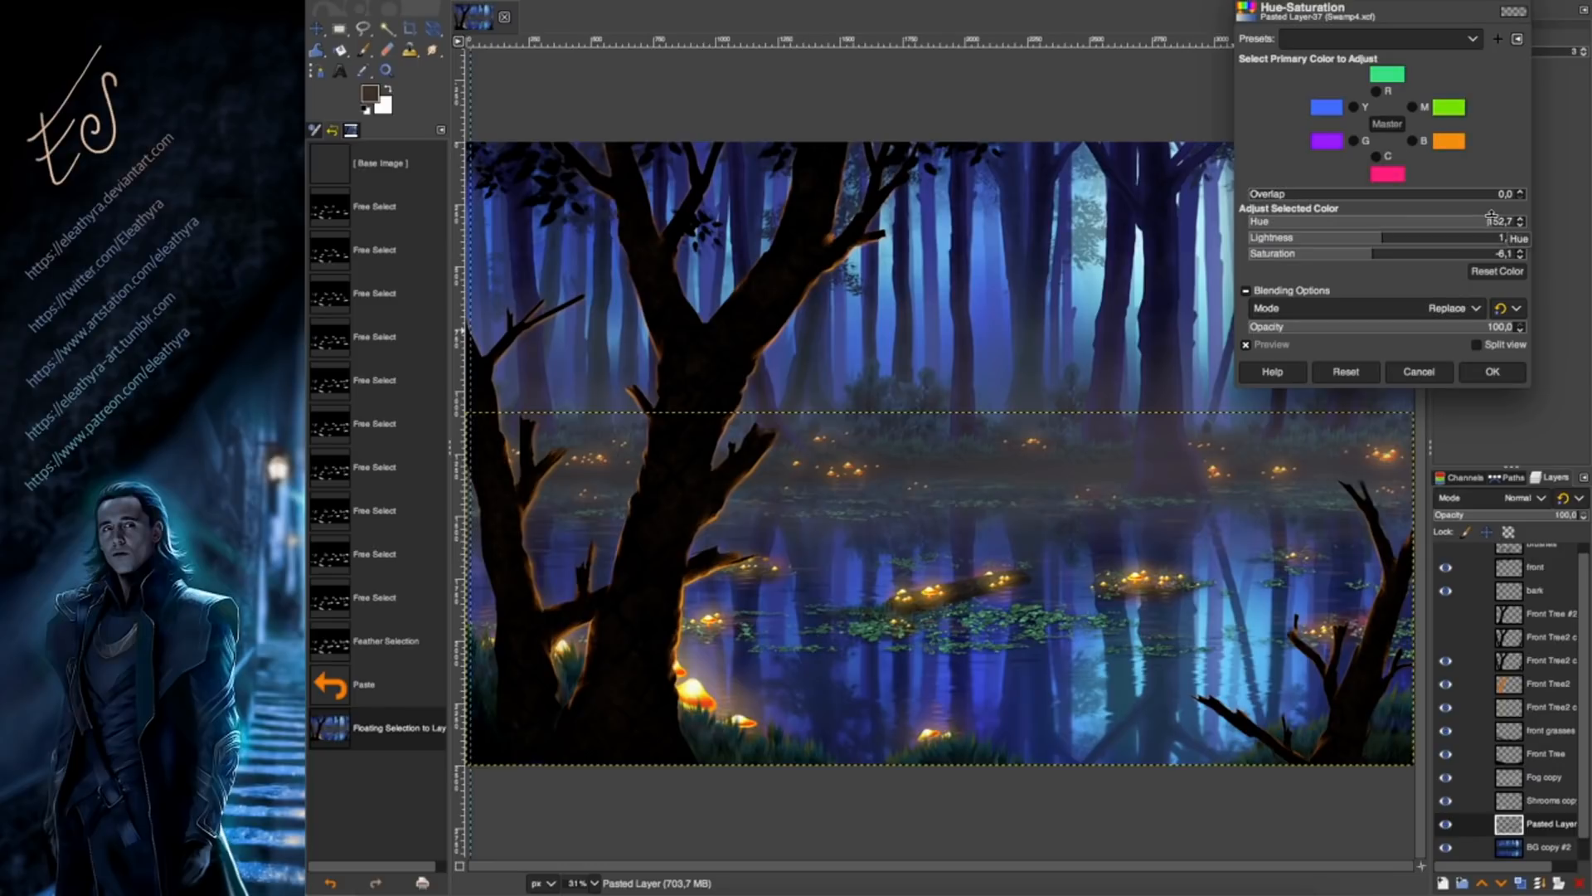
left_click(1492, 372)
left_click(1446, 824)
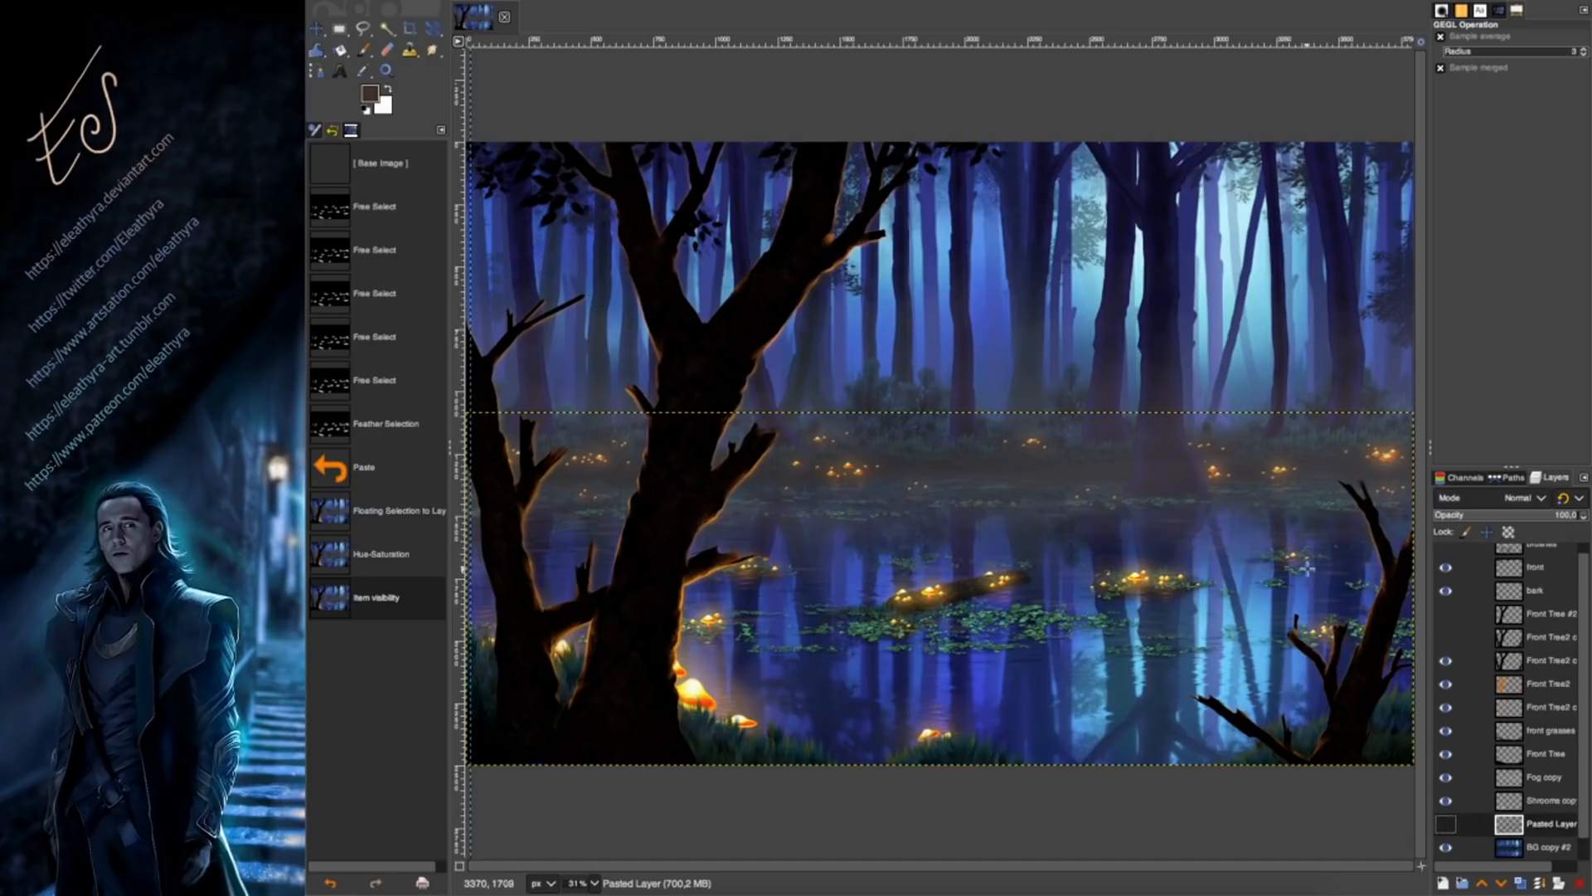
Identify the front grasses layer by toggling its visibility and duplicate it.
left_click(1529, 733)
left_click(1446, 731)
left_click(1446, 731)
left_click(1520, 883)
Colorize the front grasses copy orange with hue 0.0789, saturation 0.8421 and lightness about 0.15.
left_click(1535, 754)
left_click(676, 1)
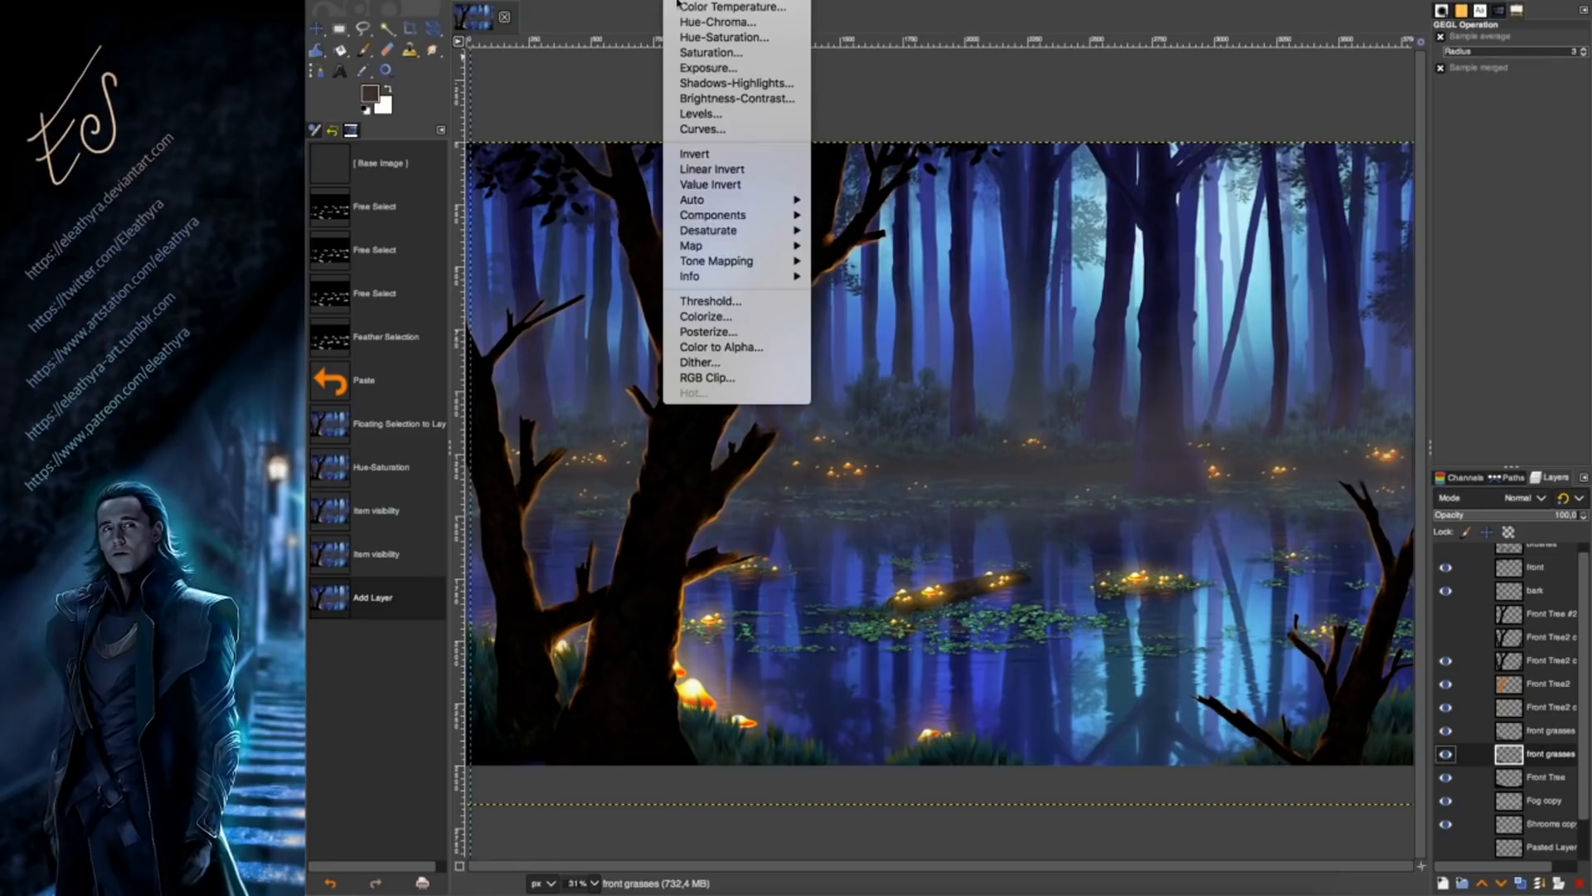
left_click(1490, 737)
left_click(676, 0)
left_click(705, 323)
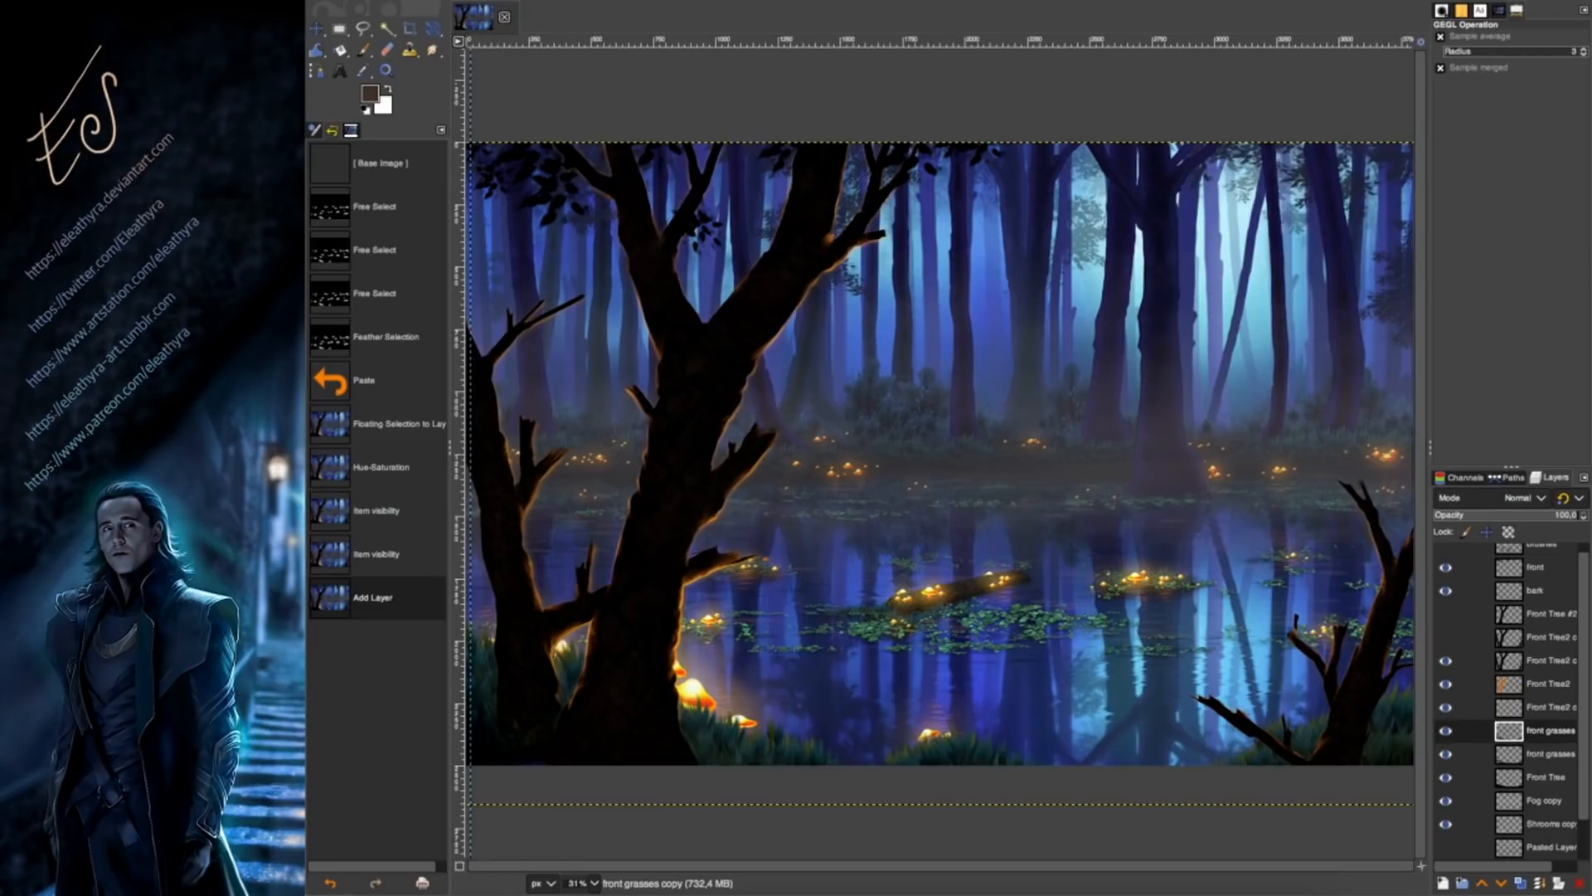
left_click_drag(1429, 58, 1255, 58)
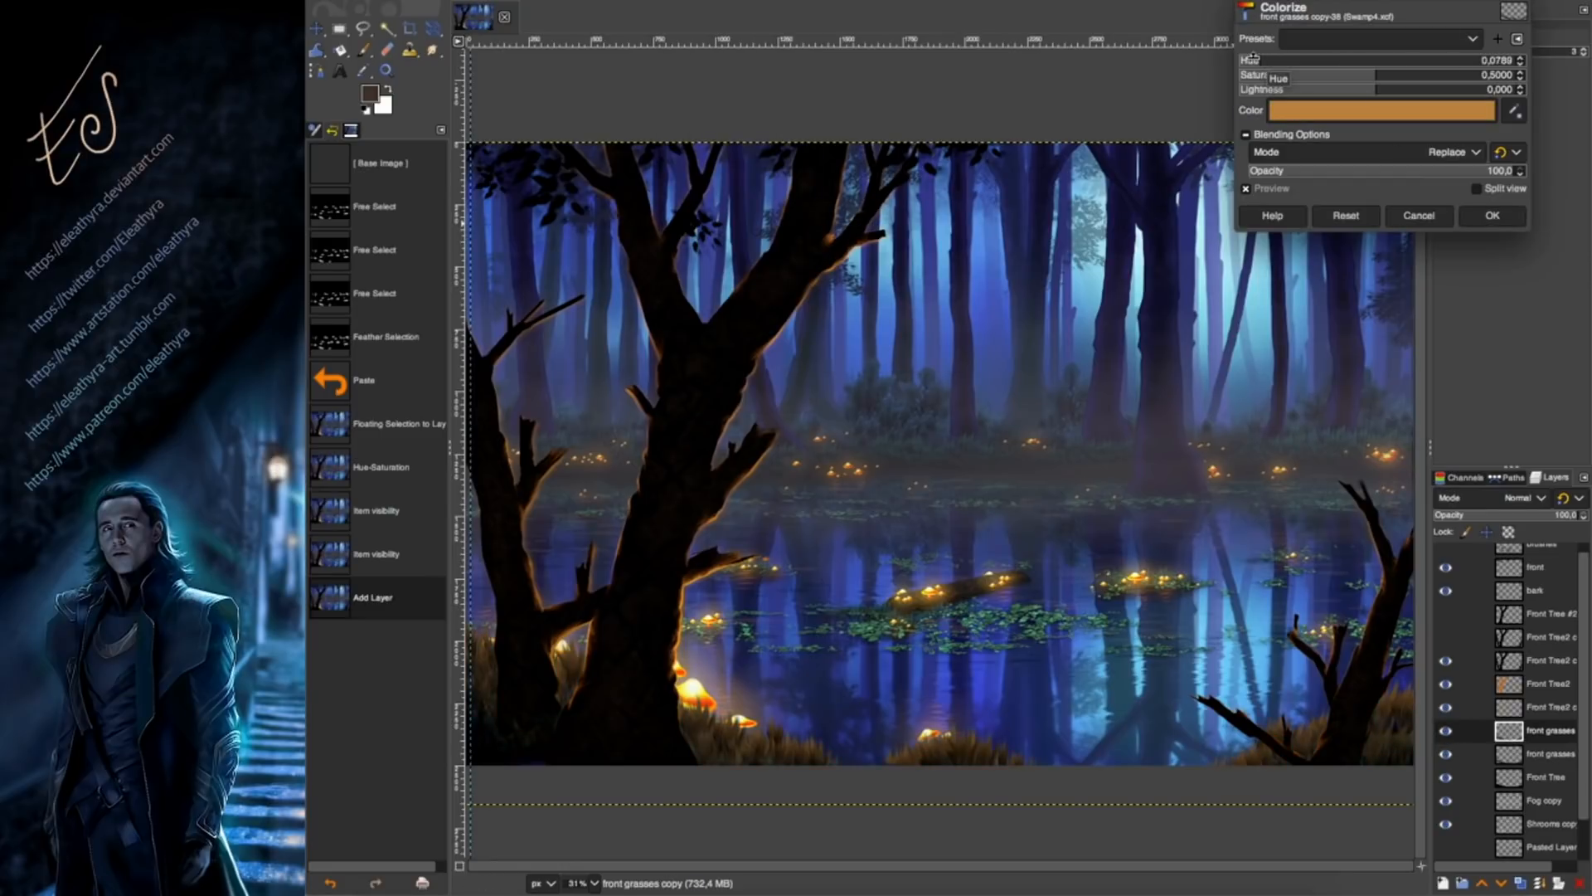
left_click(1397, 89)
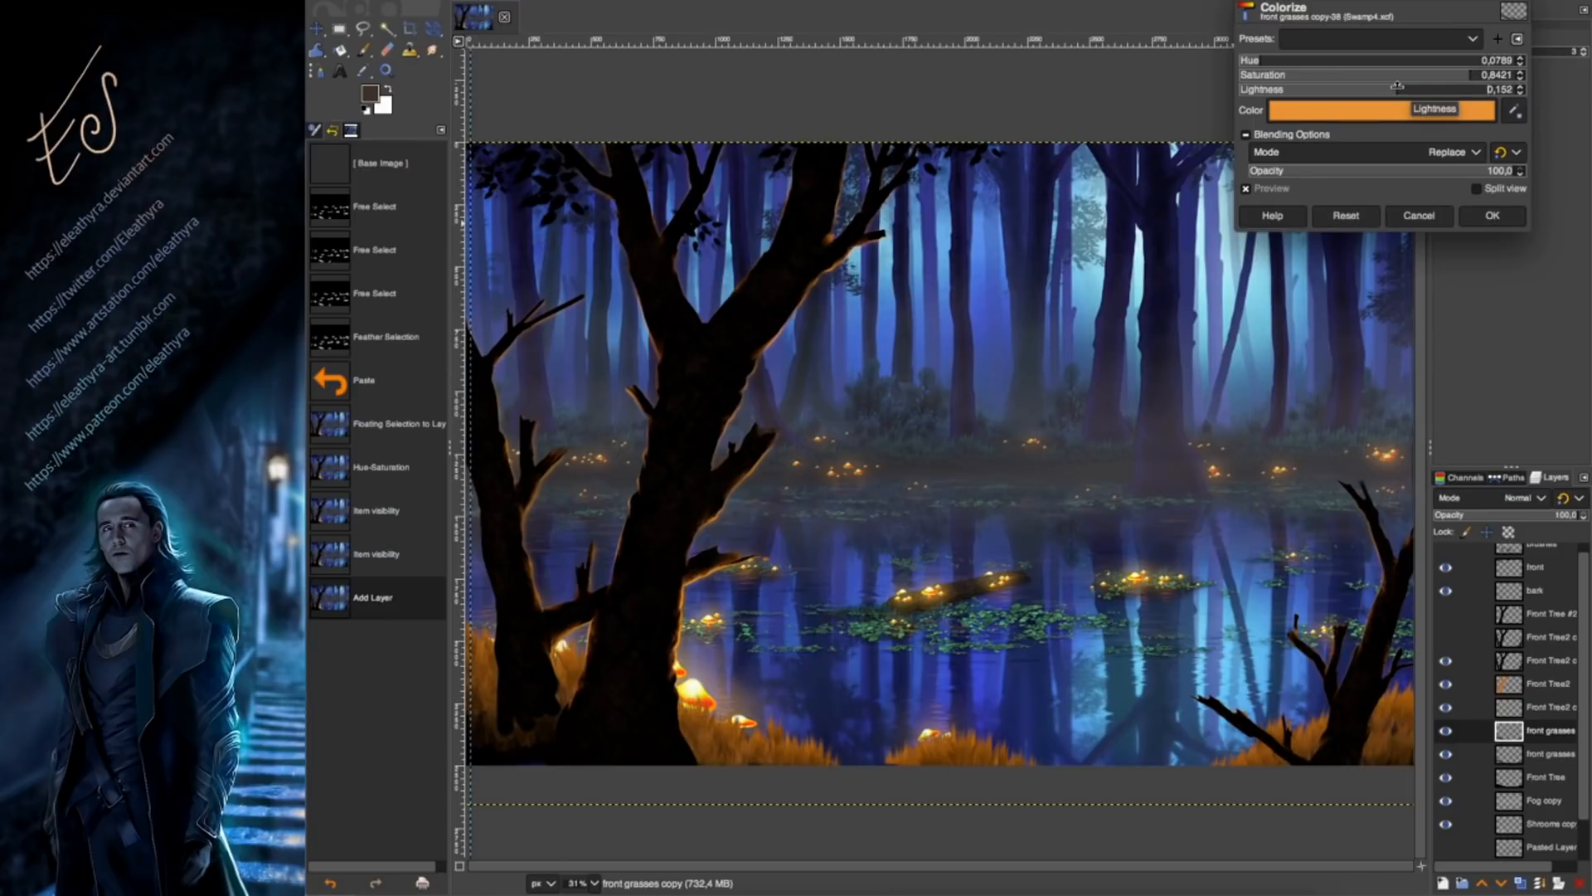
left_click(1492, 215)
Place the orange grass copy beneath the original front grasses and nudge it slightly upward to form a rim.
left_click_drag(1550, 730, 1546, 762)
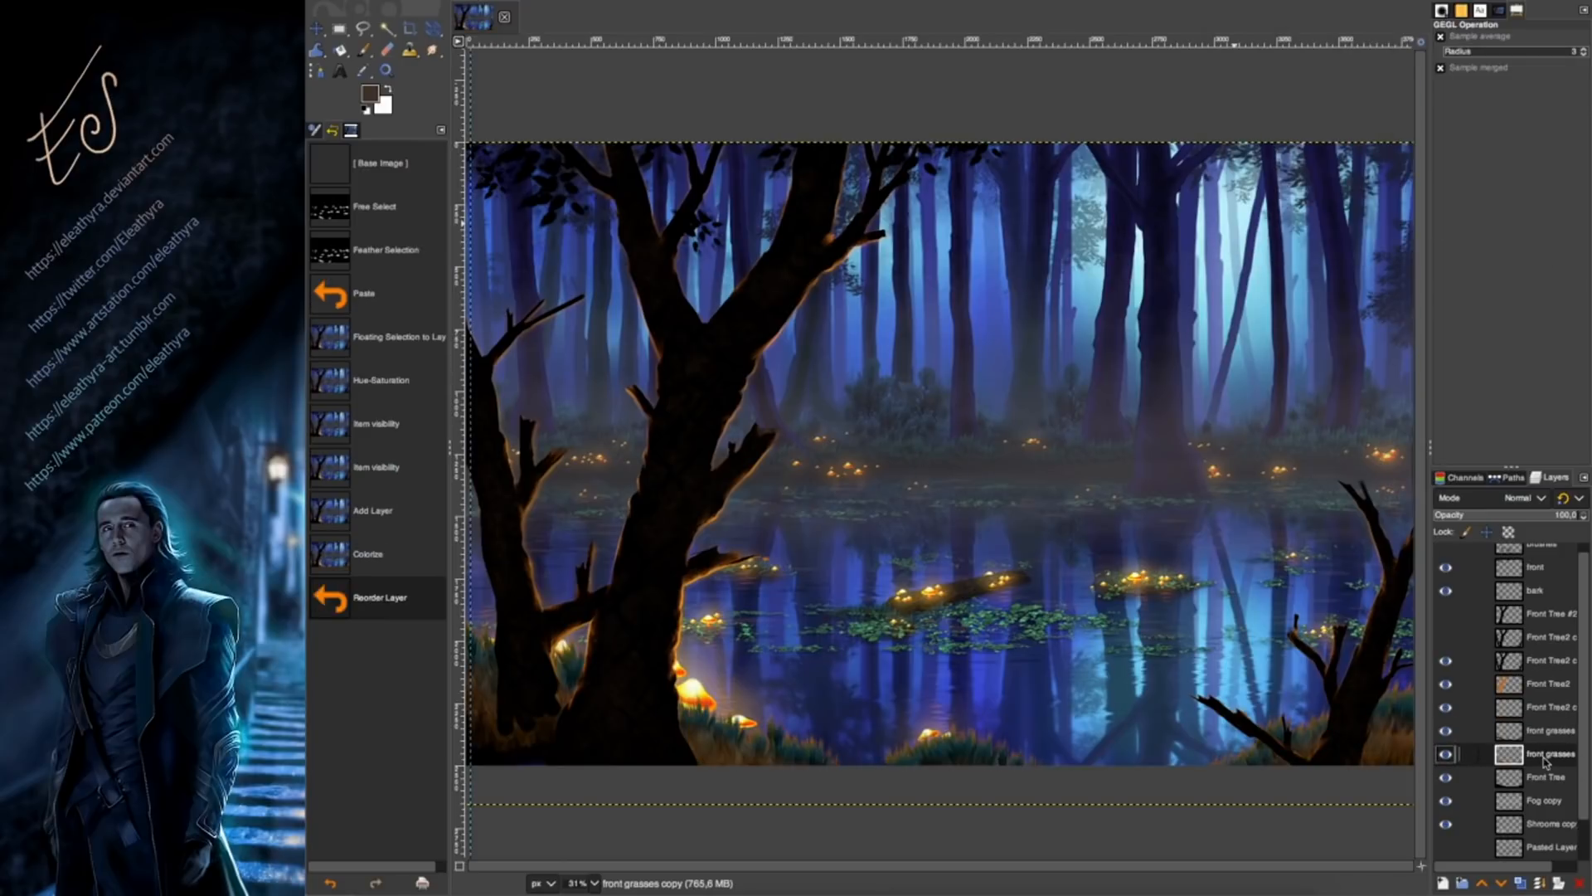
key("m")
left_click_drag(808, 752, 806, 749)
Shift the orange grass copy's hue to about 10.8 with Hue-Saturation.
left_click(681, 2)
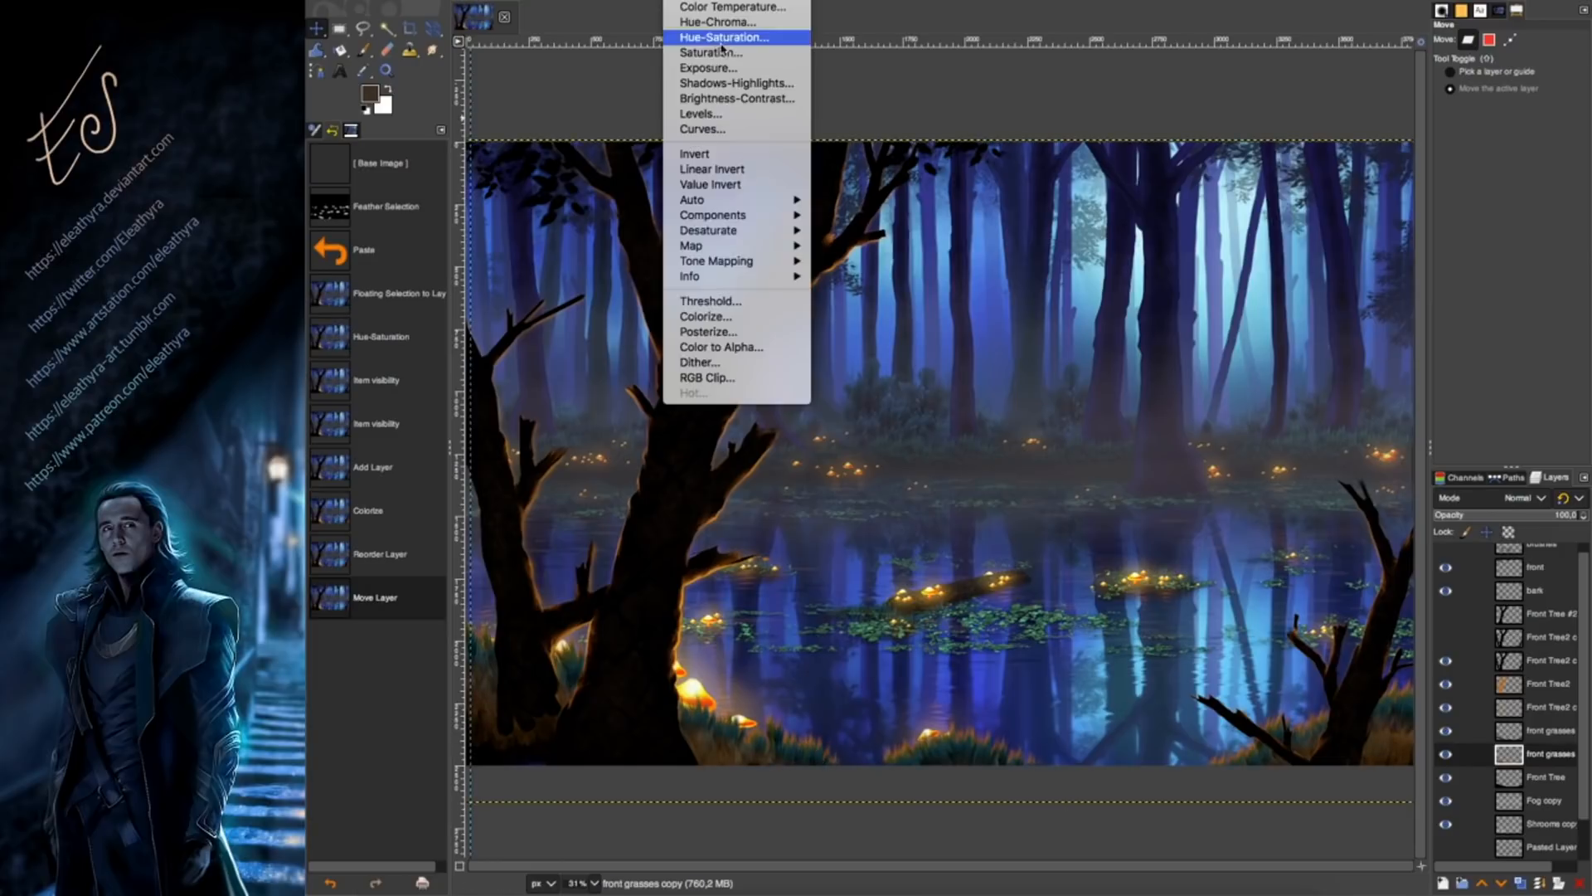
left_click(723, 37)
left_click(1397, 217)
left_click(1388, 218)
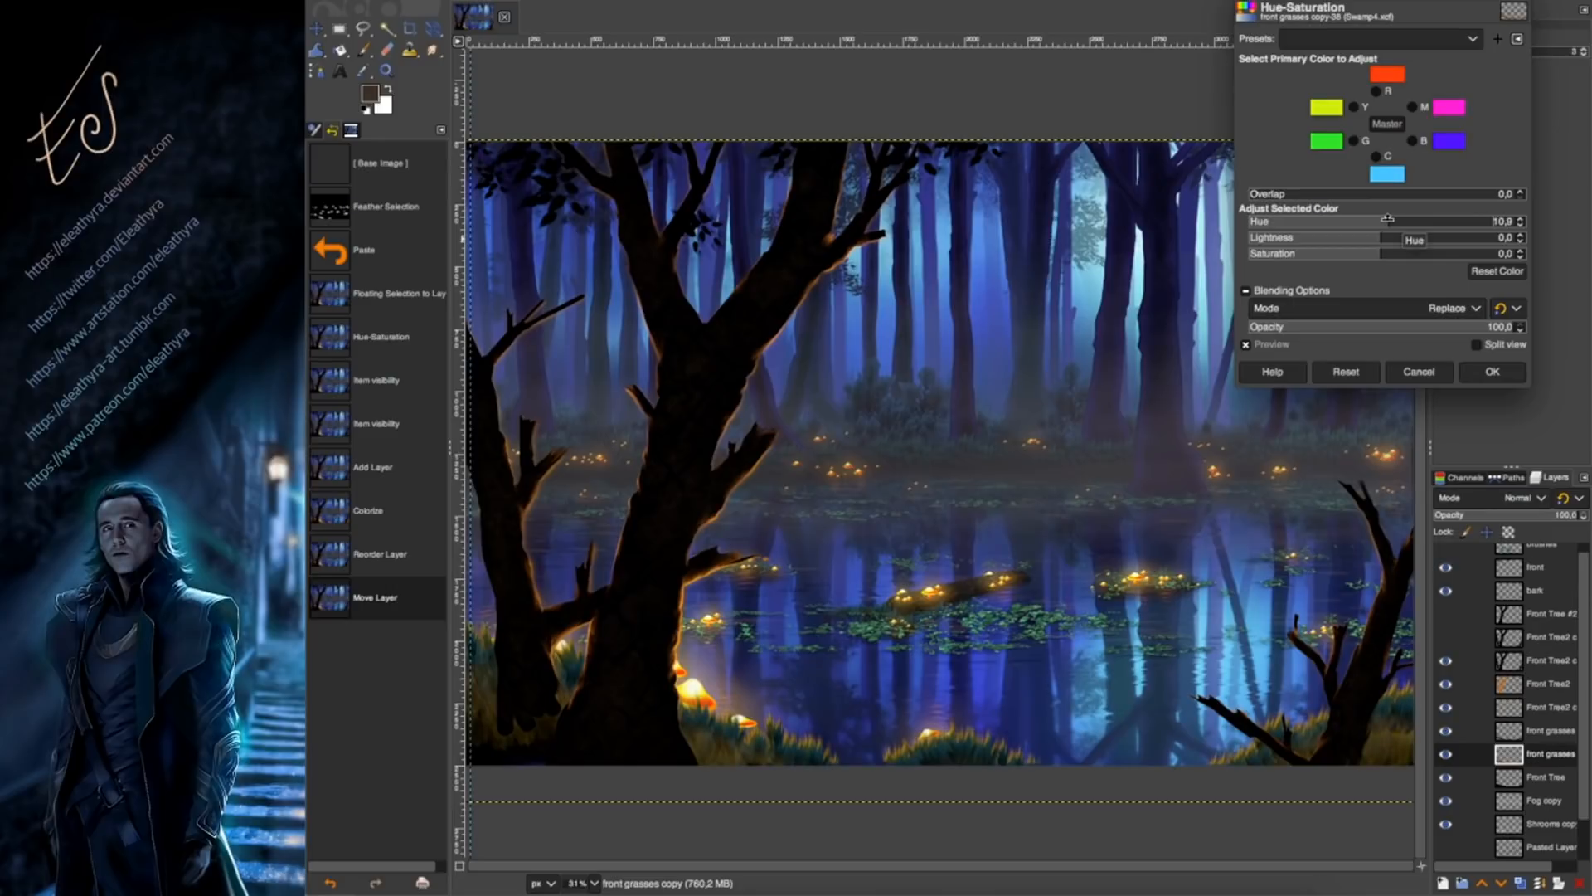
left_click(1483, 371)
Erase excess orange grass rim on the bank around the right foreground tree.
key("shift+e")
left_click(1465, 110)
mouse_move(1270, 753)
left_mouse_down()
mouse_move(1258, 784)
mouse_move(1281, 757)
left_mouse_up()
left_click_drag(1286, 761, 1306, 751)
left_click_drag(1314, 759, 1337, 738)
mouse_move(1360, 734)
left_mouse_down()
mouse_move(1345, 723)
mouse_move(1404, 718)
left_mouse_up()
Erase the orange grass along the middle and left banks with a soft eraser of size 385.
left_click(1490, 110)
left_click_drag(867, 771, 1010, 787)
left_click_drag(733, 778, 674, 769)
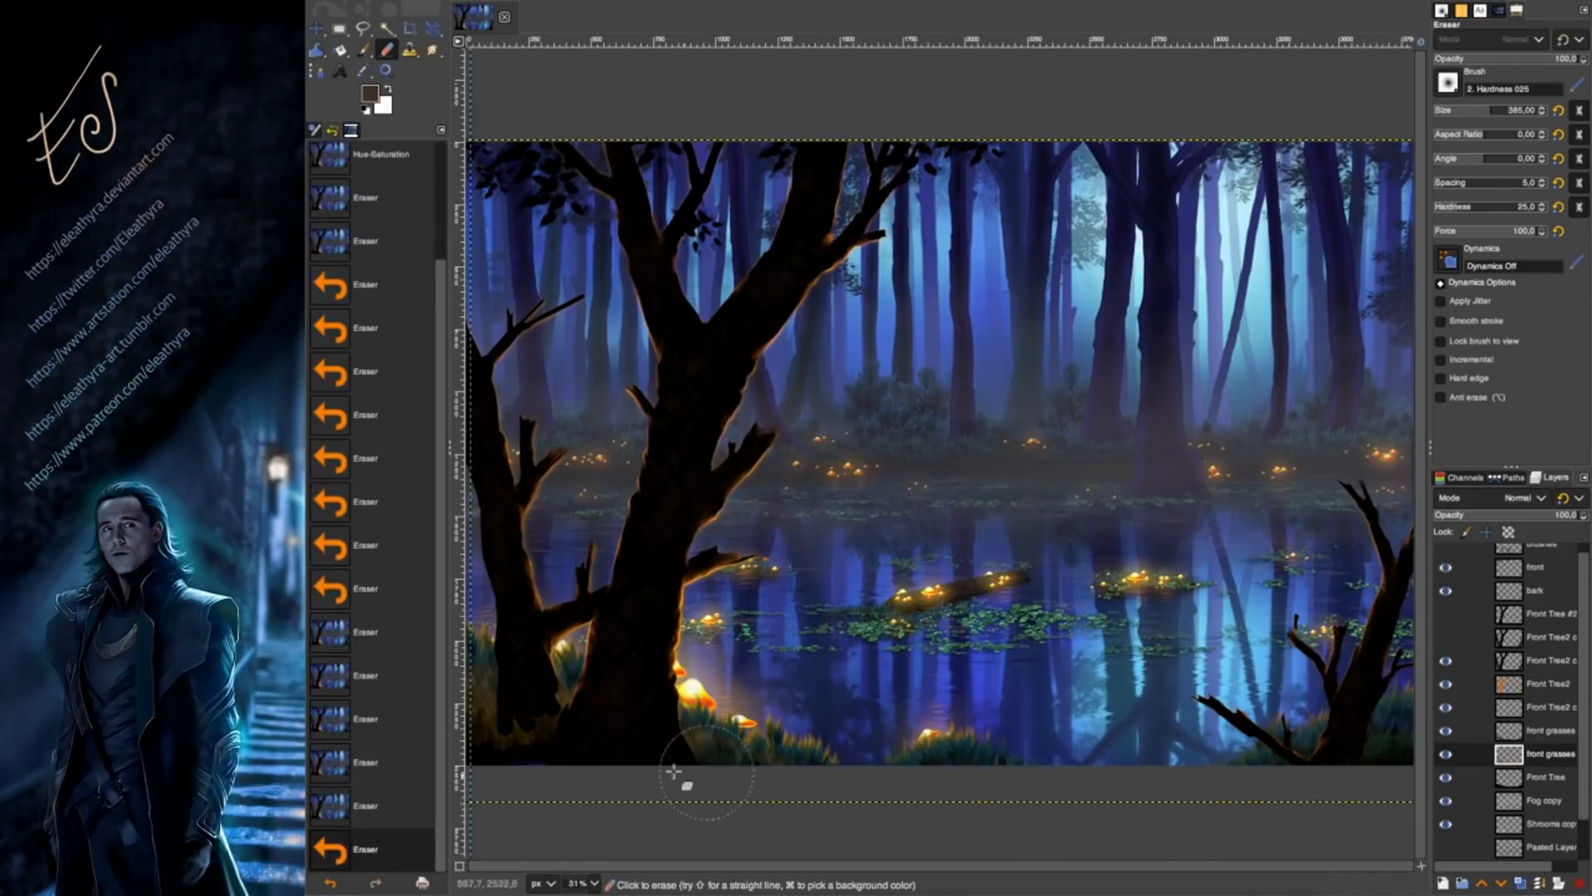
mouse_move(770, 771)
left_mouse_down()
mouse_move(813, 740)
mouse_move(666, 769)
left_mouse_up()
mouse_move(530, 740)
left_mouse_down()
mouse_move(463, 693)
mouse_move(528, 770)
left_mouse_up()
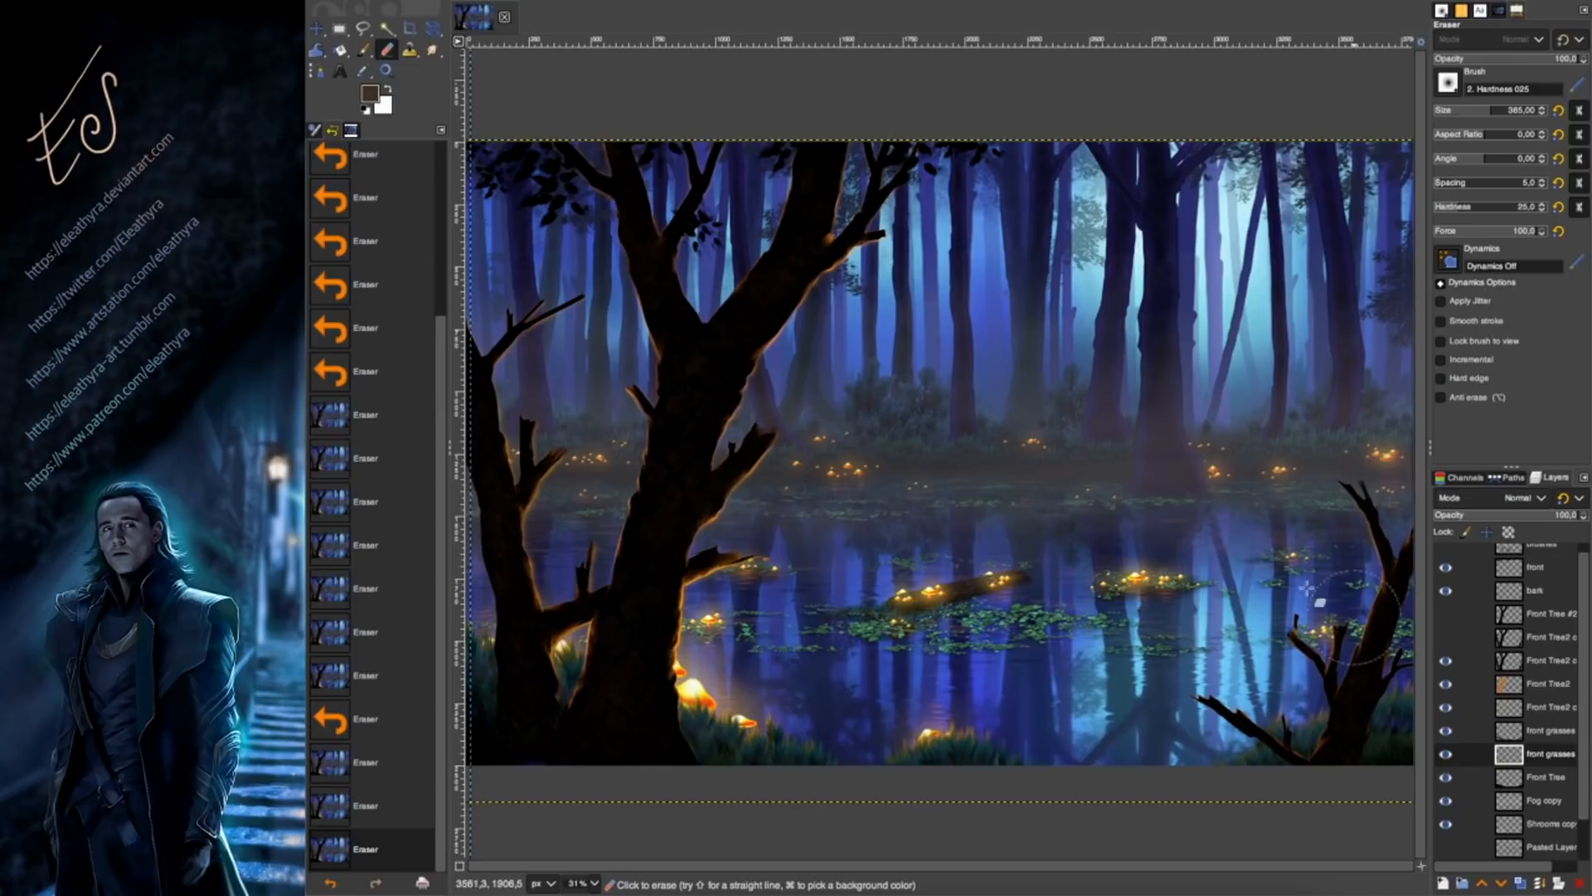
Flatten the image into a single layer.
left_click(1522, 884)
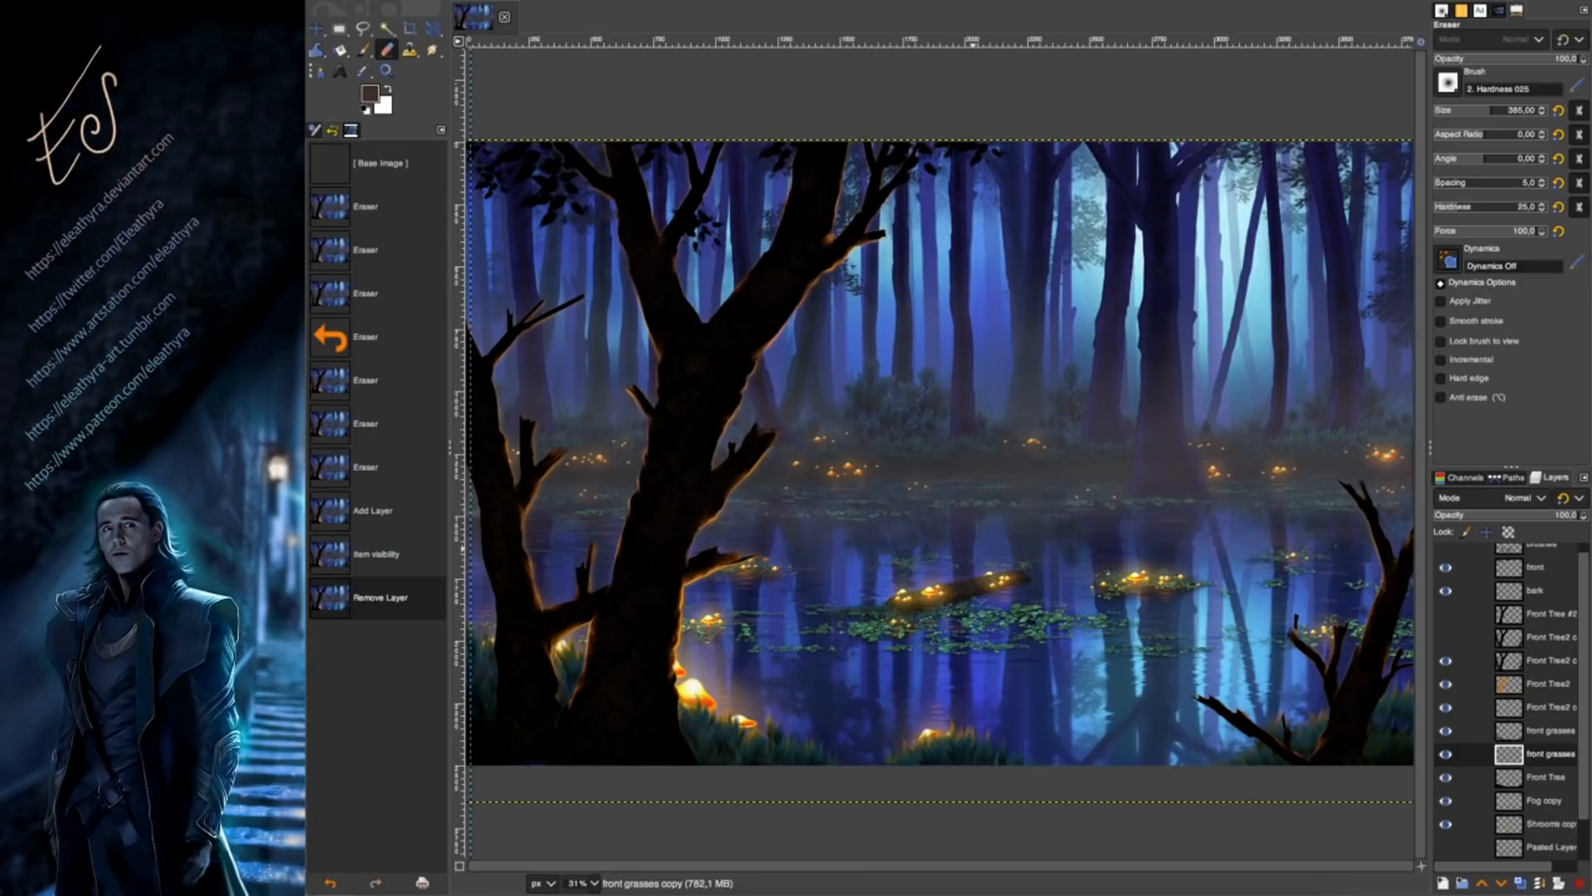
left_click(587, 2)
left_click(630, 232)
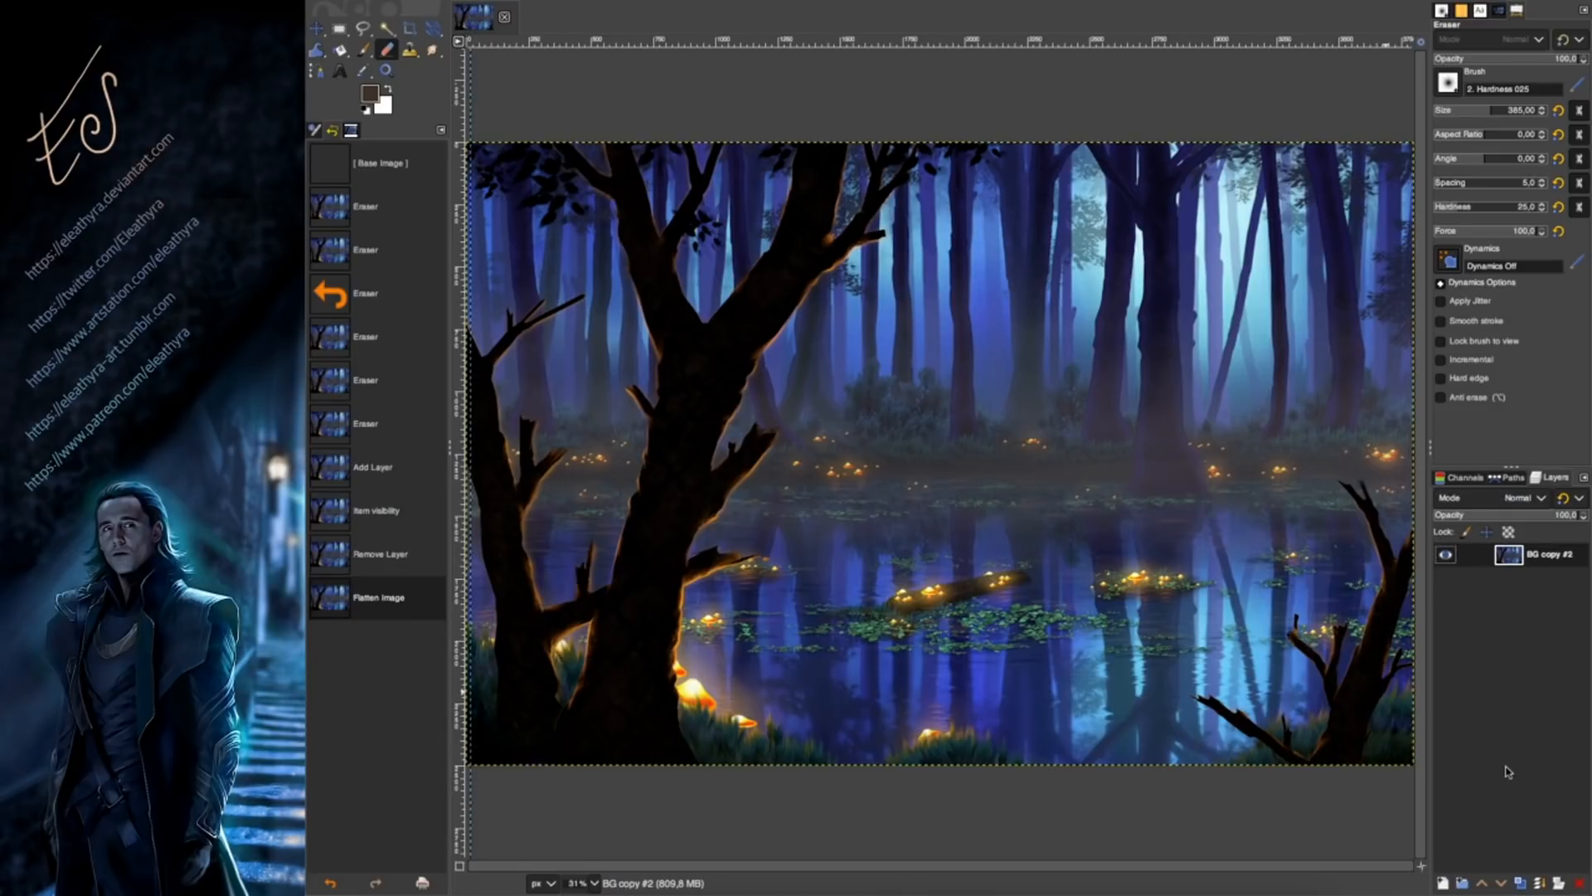
Copy the whole flattened painting to a new layer, duplicate that layer and hide the two layers beneath.
key("ctrl+a")
key("super+c")
key("super+v")
left_click(1443, 884)
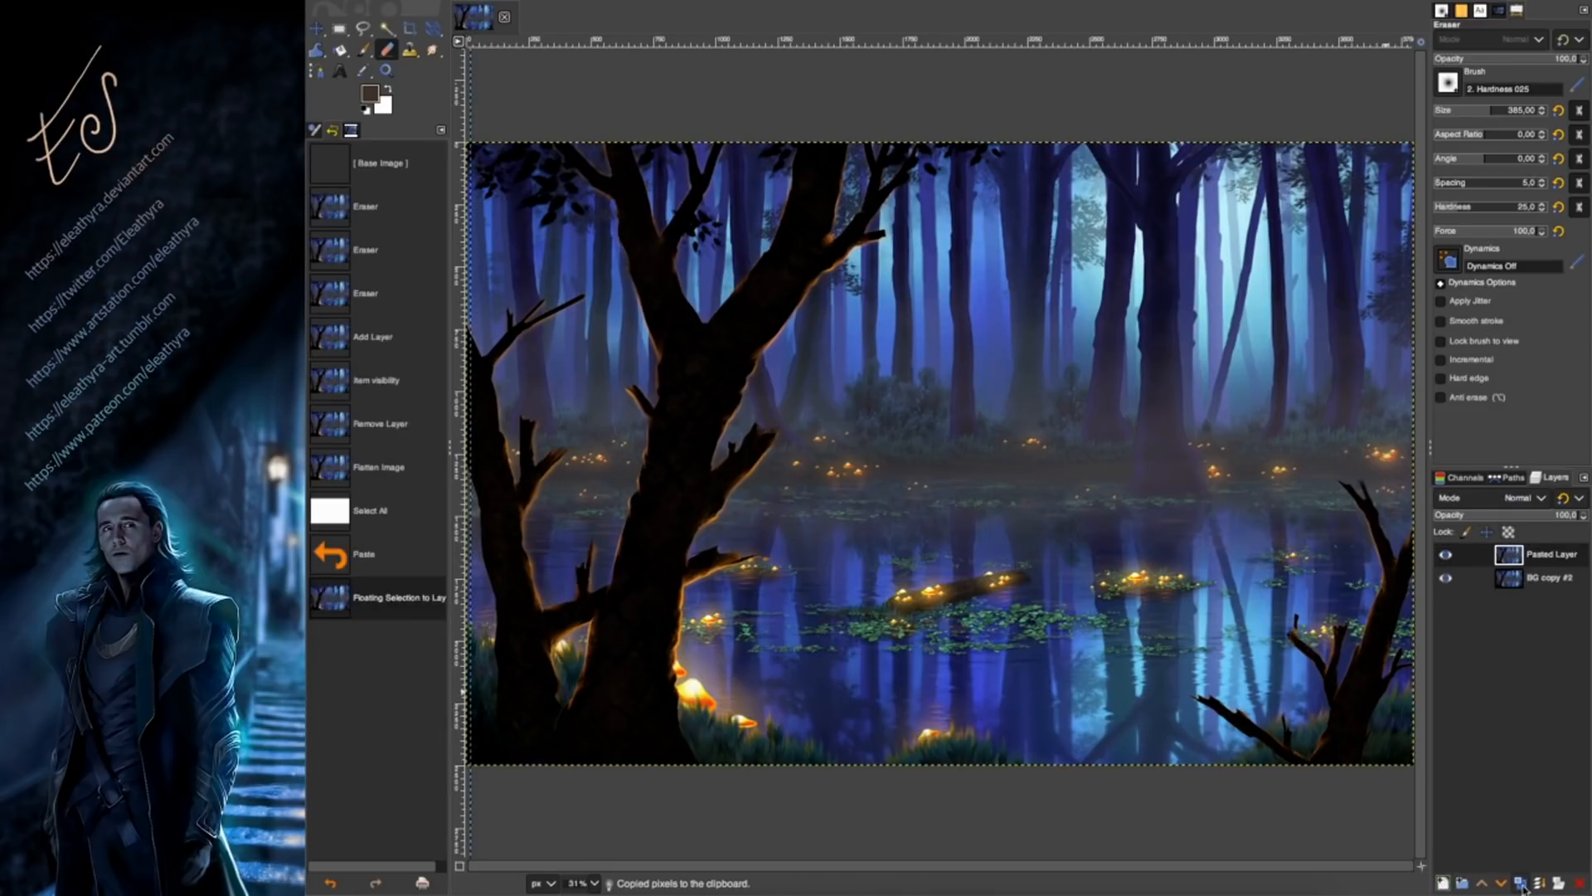
left_click(1521, 883)
left_click(1446, 600)
left_click(1445, 578)
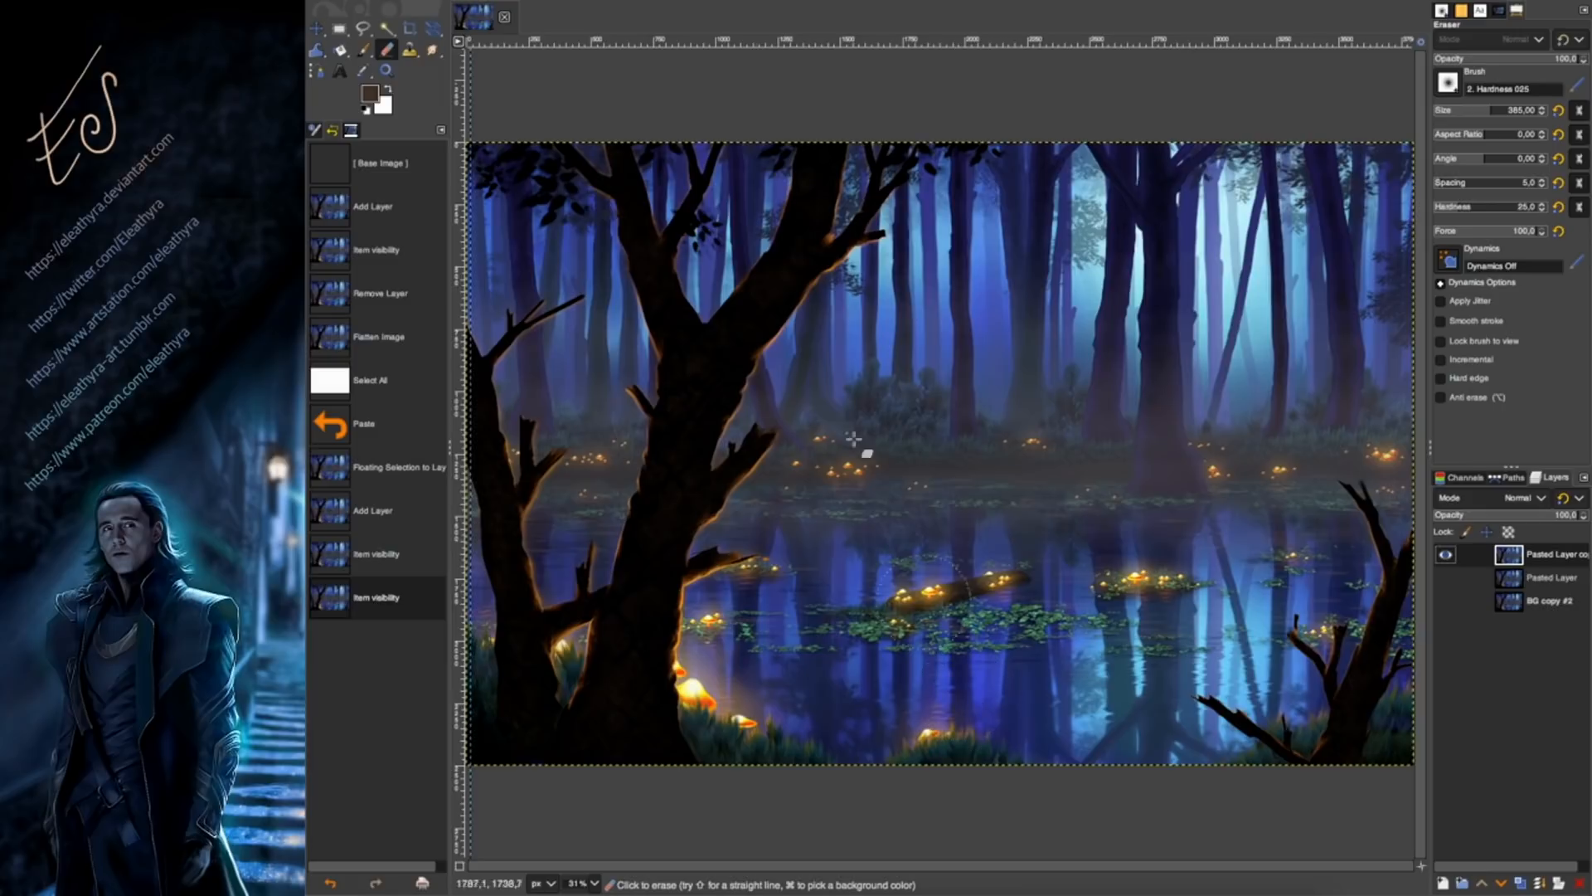
Remove the vertical guide at the painting's left edge.
key("z")
left_click(1014, 808, "super")
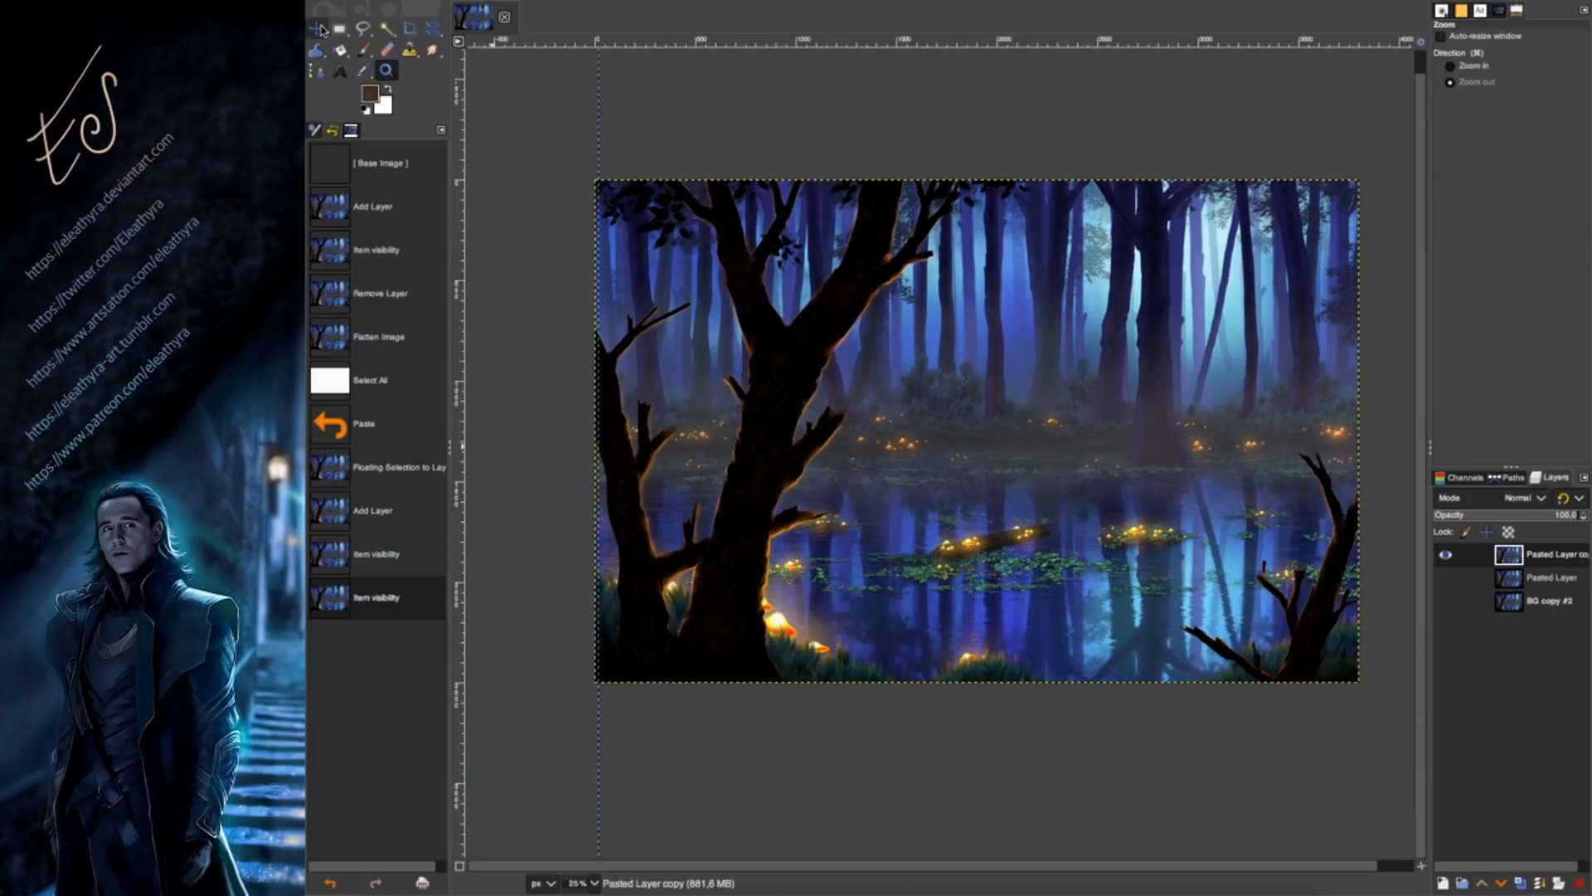
key("f")
left_click_drag(598, 415, 489, 414)
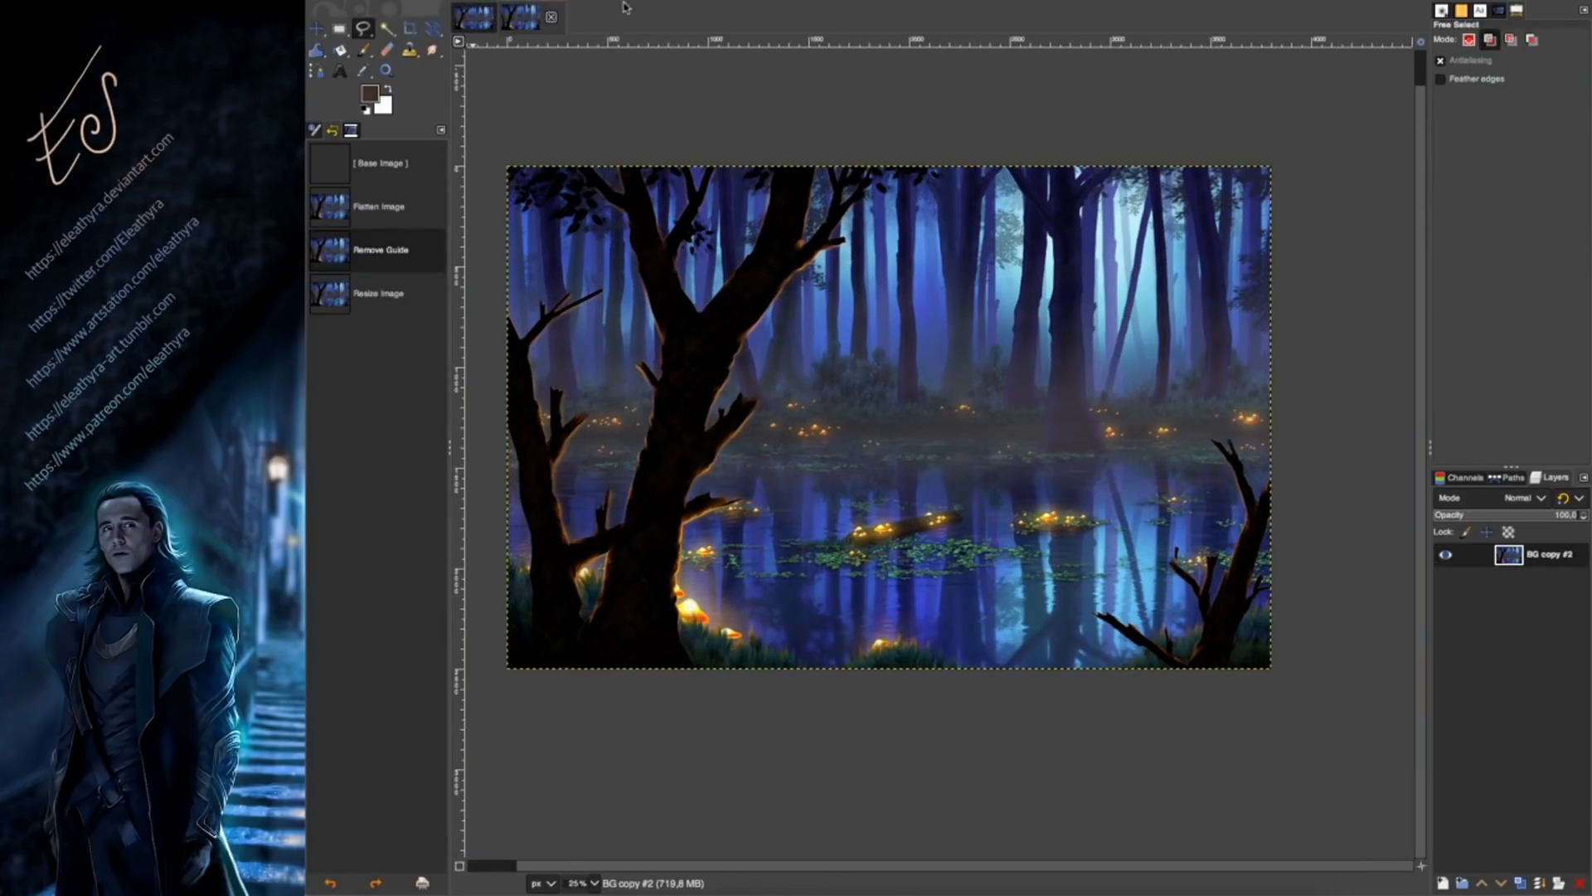
Widen the canvas beyond the painting's right edge, then duplicate the background layer and hide the original.
left_click(591, 1)
left_click(628, 78)
left_click(417, 209)
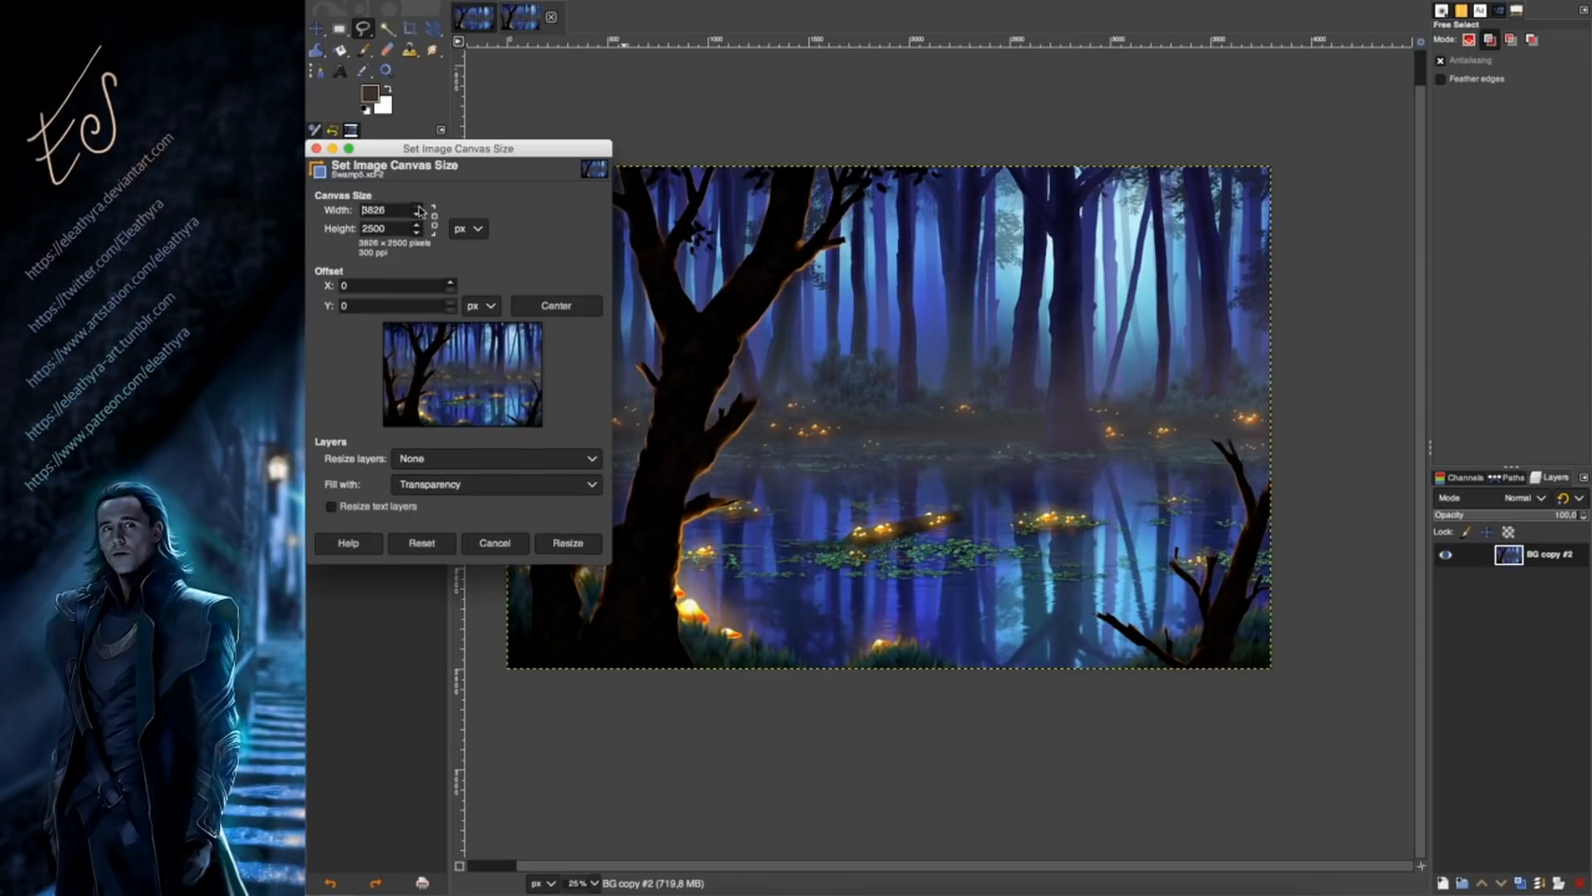
left_click(418, 215)
left_click(569, 540)
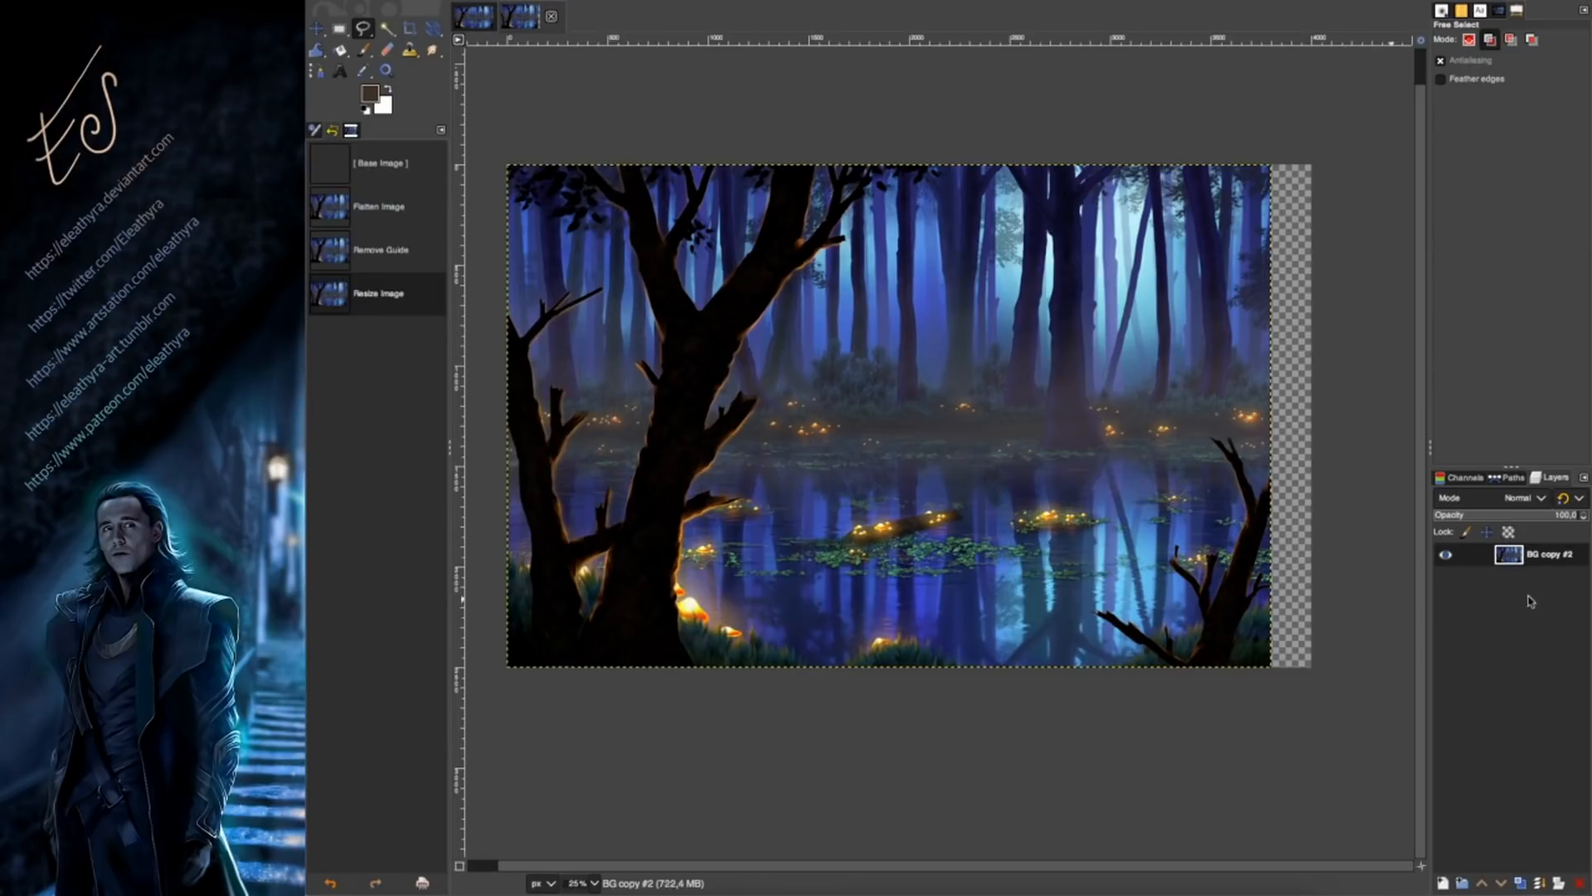
left_click(1520, 883)
left_click(1446, 577)
Outline everything from the large tree's trunk to past the right canvas edge and copy it to a new layer.
left_click(806, 146)
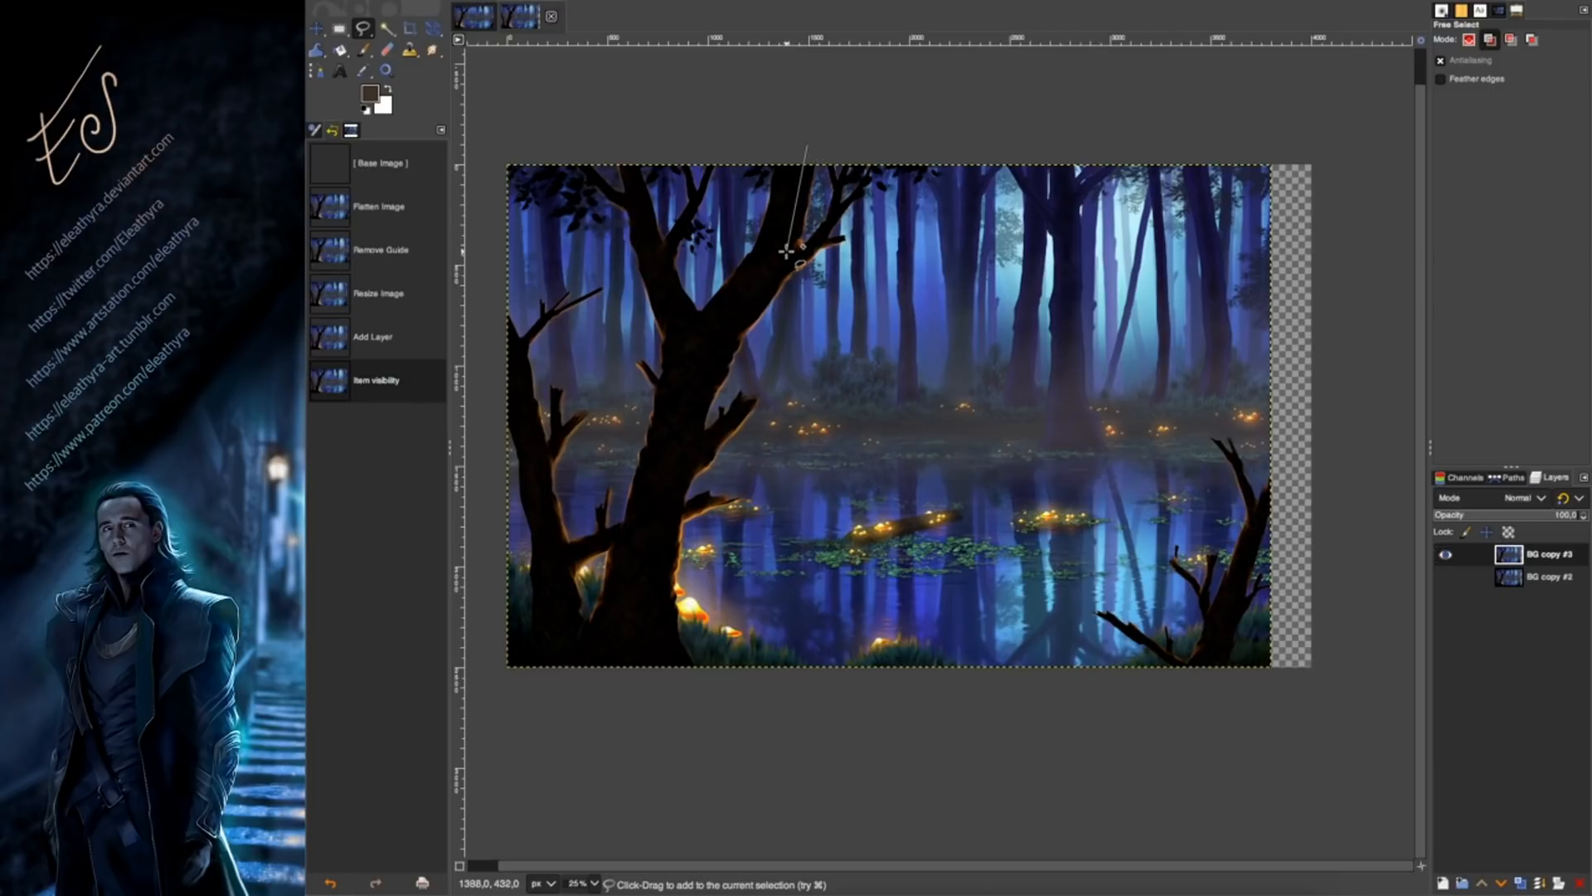
left_click(669, 498)
left_click(657, 682)
left_click(1339, 709)
left_click(1338, 130)
left_click(806, 146)
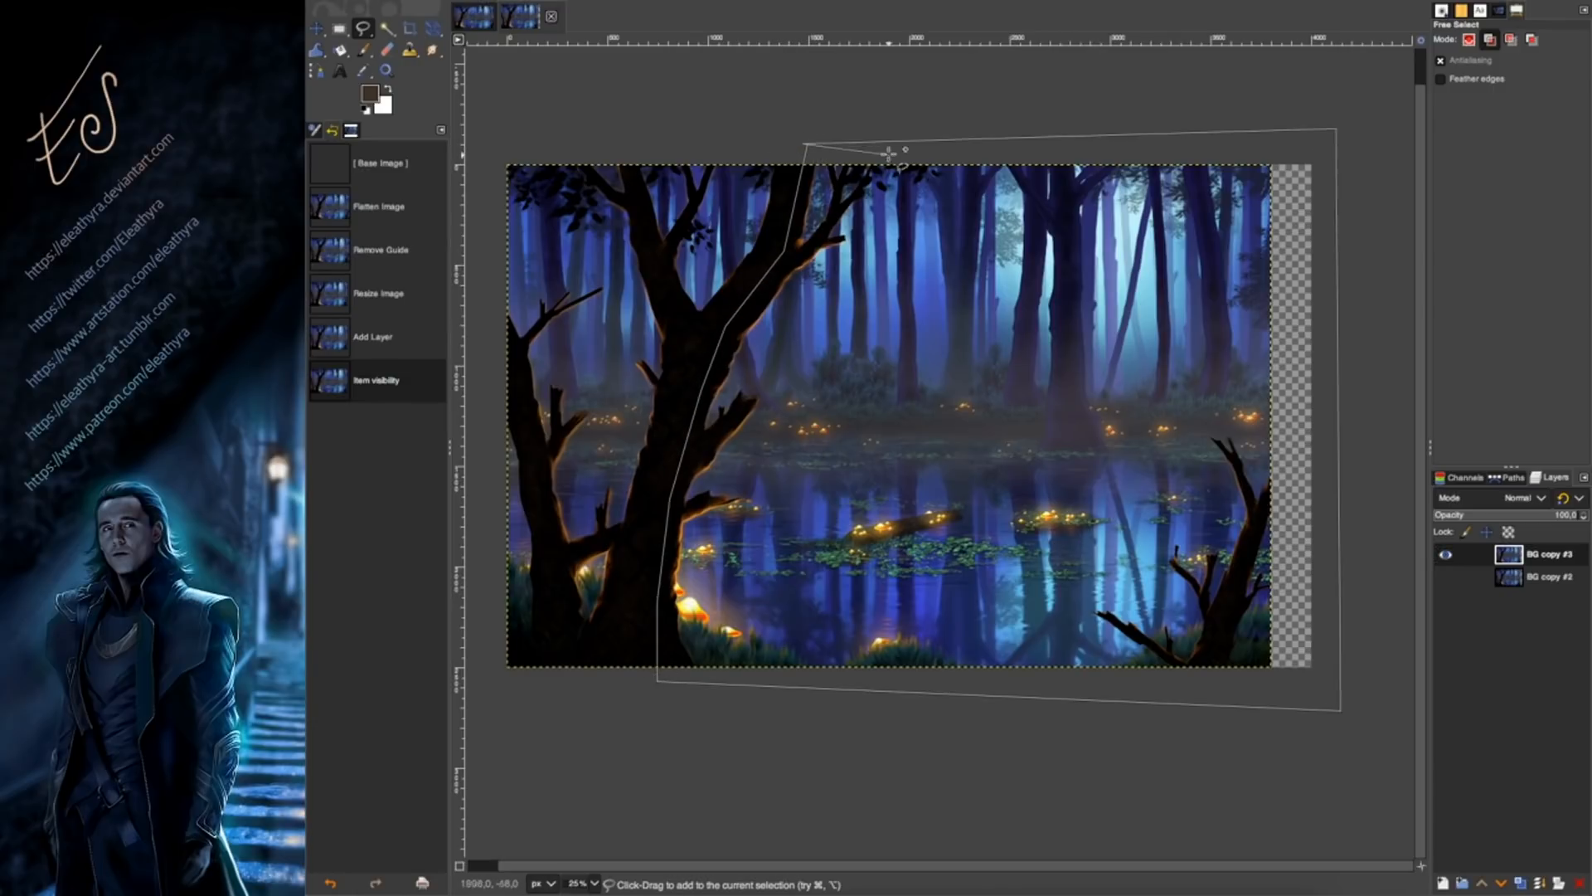
key("Return")
key("super+c")
key("super+v")
left_click(1443, 883)
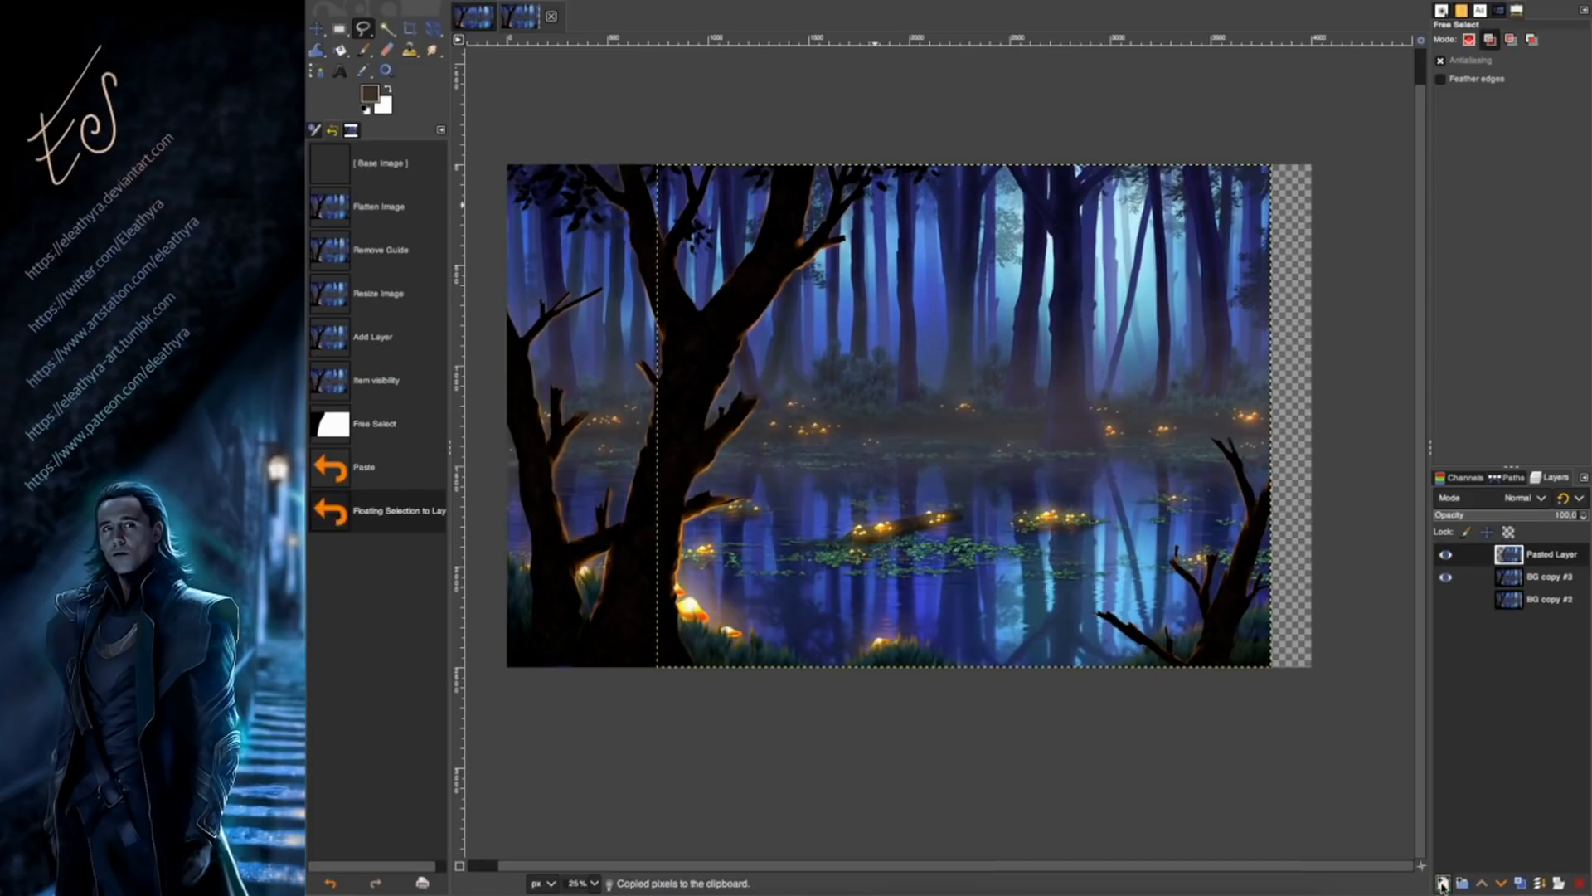
Stretch the pasted right part of the painting to 3260 × 2500 px, filling the empty canvas strip.
left_click(433, 29)
left_click(1245, 410)
left_click_drag(1272, 416, 1313, 416)
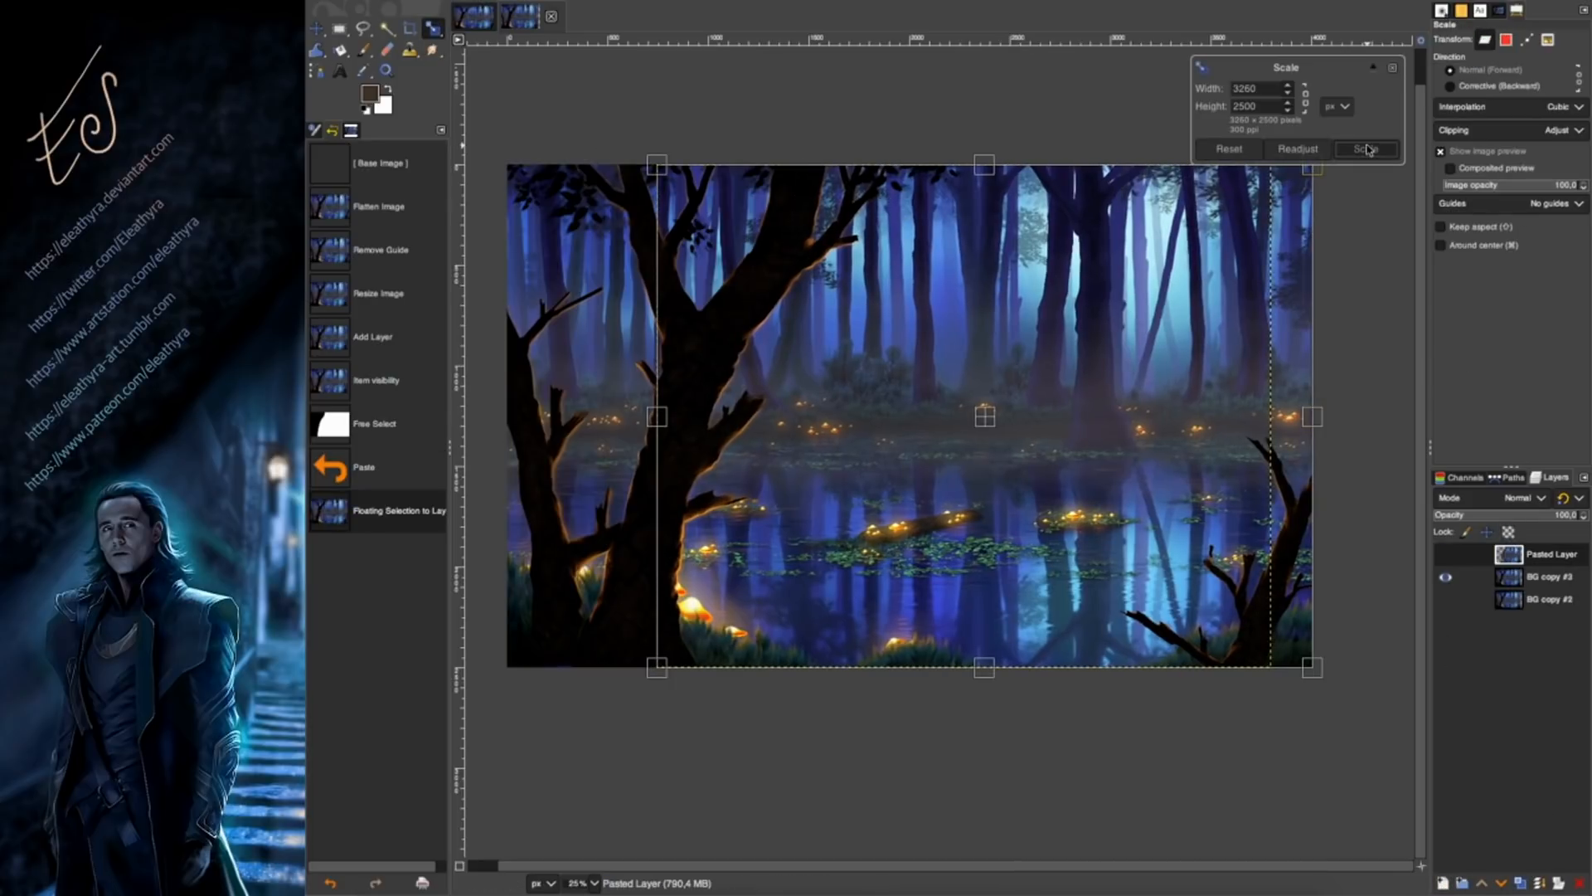
left_click(1366, 149)
key("m")
left_click(867, 337)
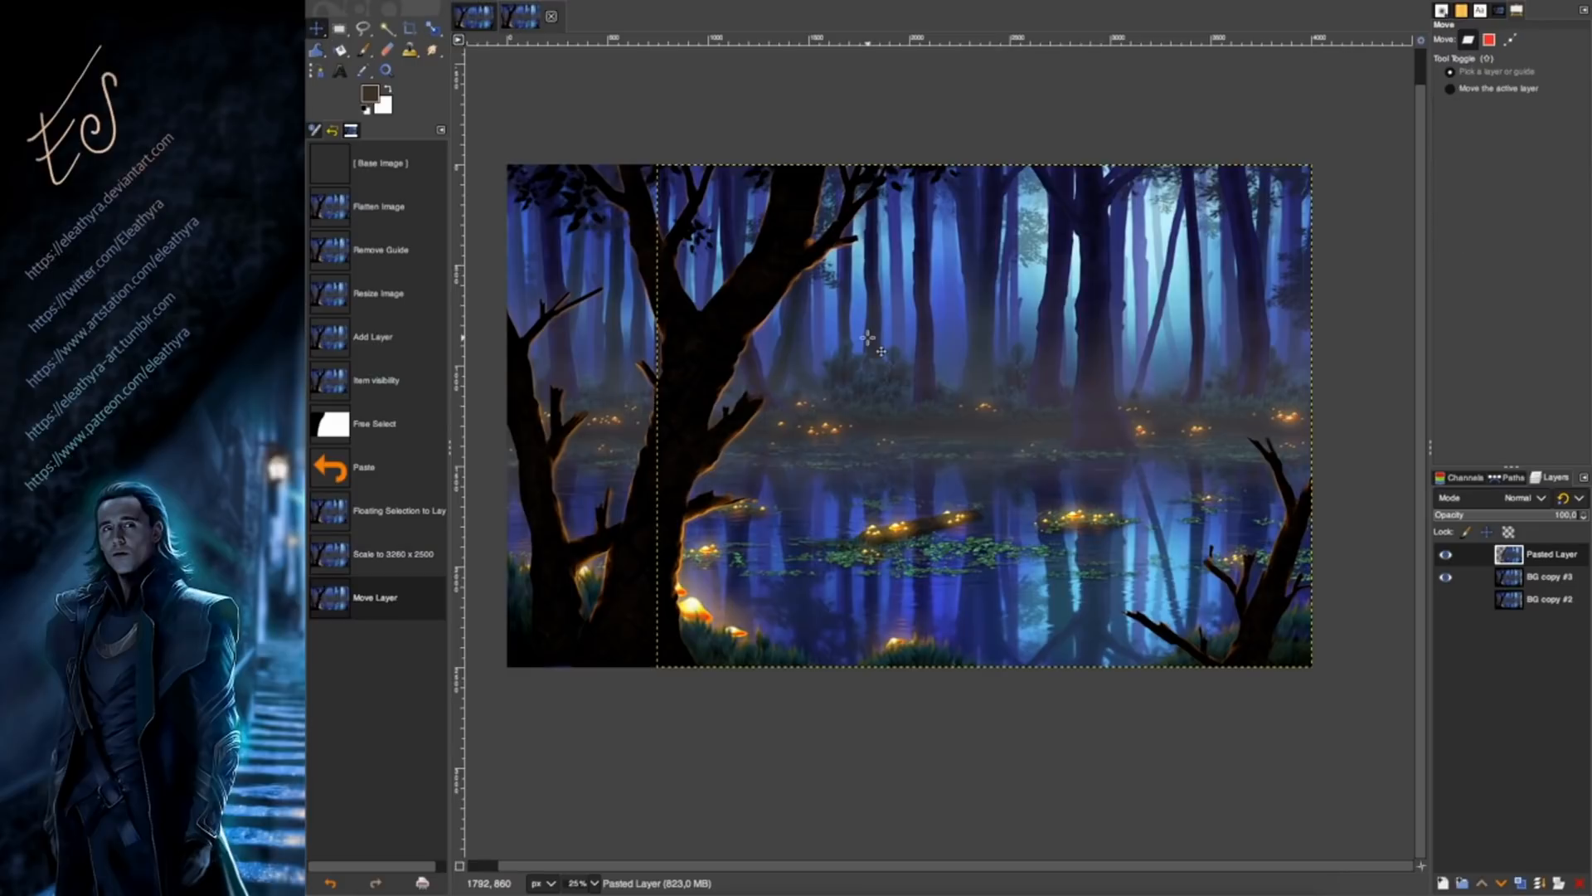
Shift the pasted layer left so its tree trunk lines up with the trunk on the layer beneath.
key("shift+Left")
key("Right")
key("Right")
key("Right")
key("Right")
key("Right")
key("Right")
key("Right")
key("Right")
key("Right")
key("Right")
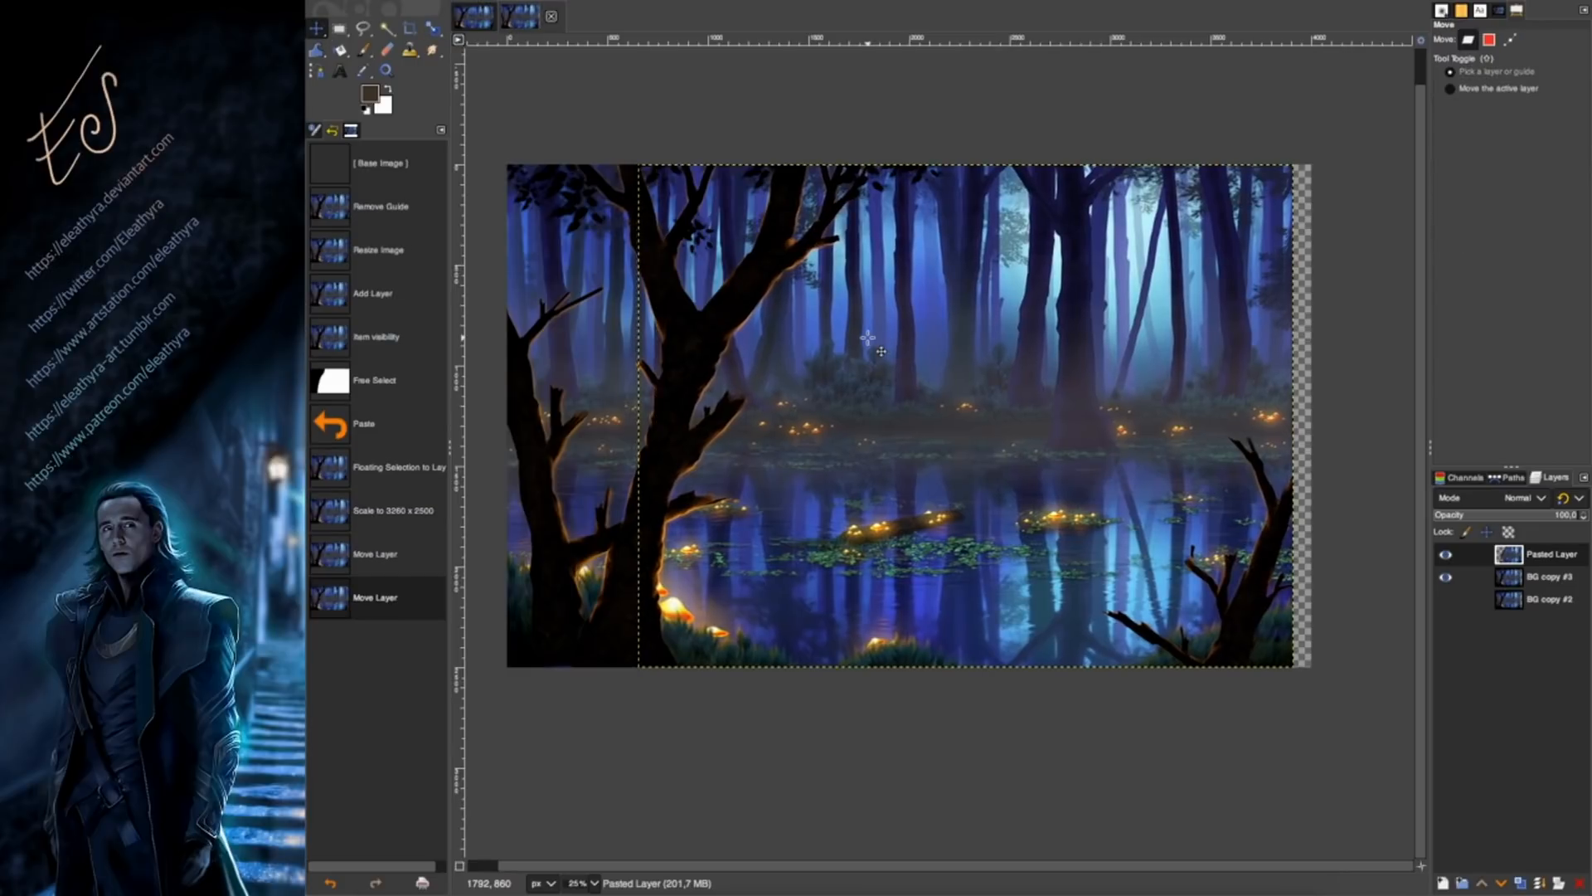
key("Right")
key("Right")
key("Right")
key("Right")
key("Right")
key("Right")
key("Right")
key("Right")
key("Right")
key("Right")
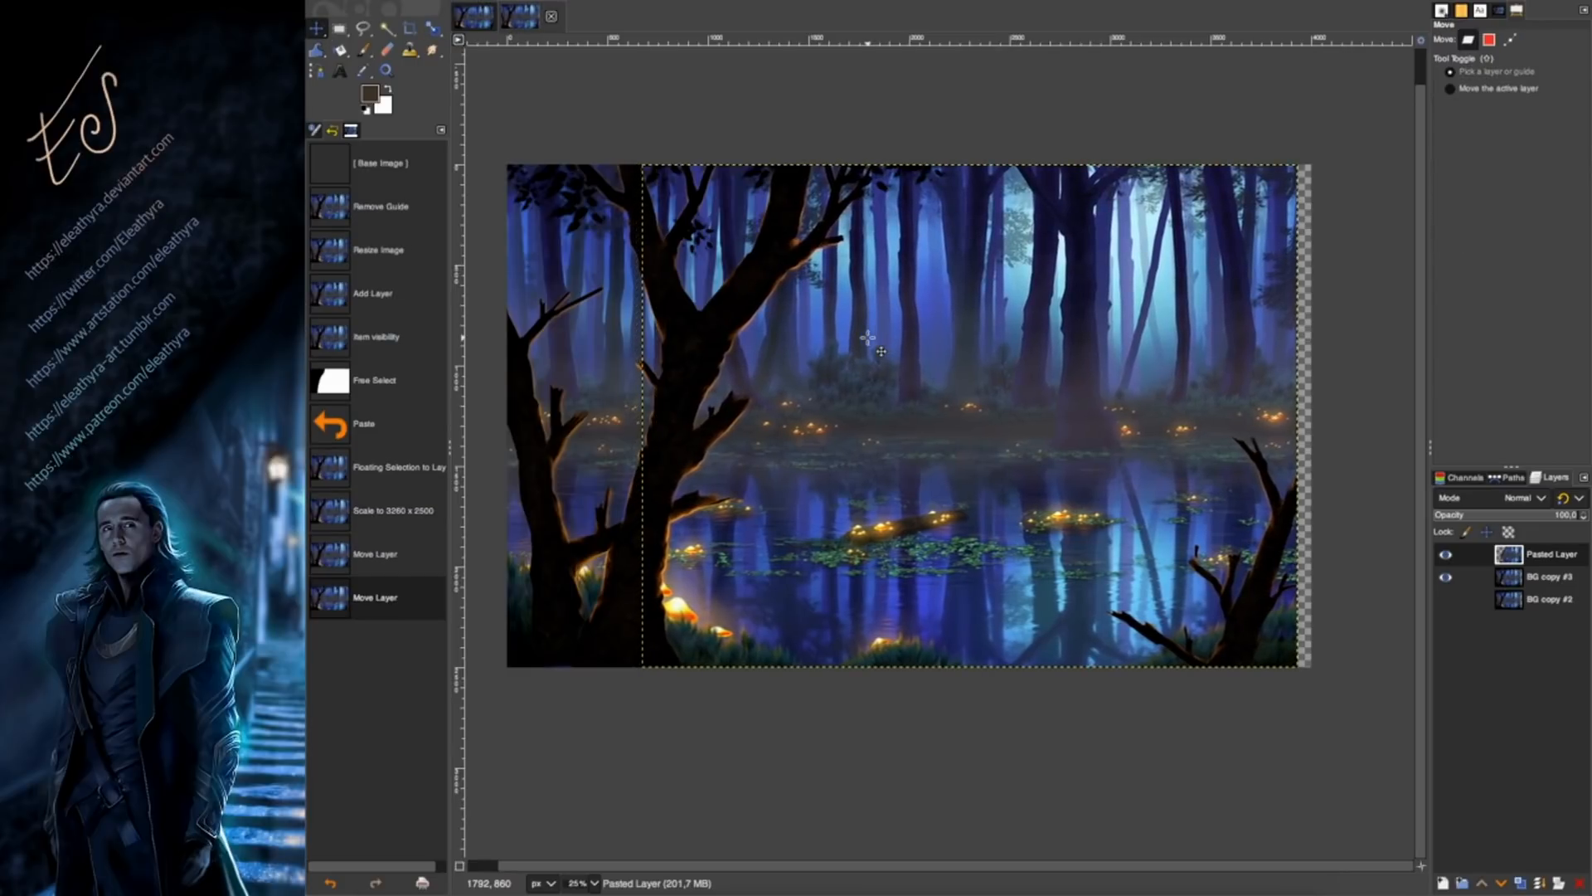
Distort the pasted layer with Perspective, pulling its left corners slightly outward and raising the upper-left corner above the canvas.
left_click(433, 28)
left_click_drag(673, 173, 659, 181)
left_click_drag(692, 680, 646, 676)
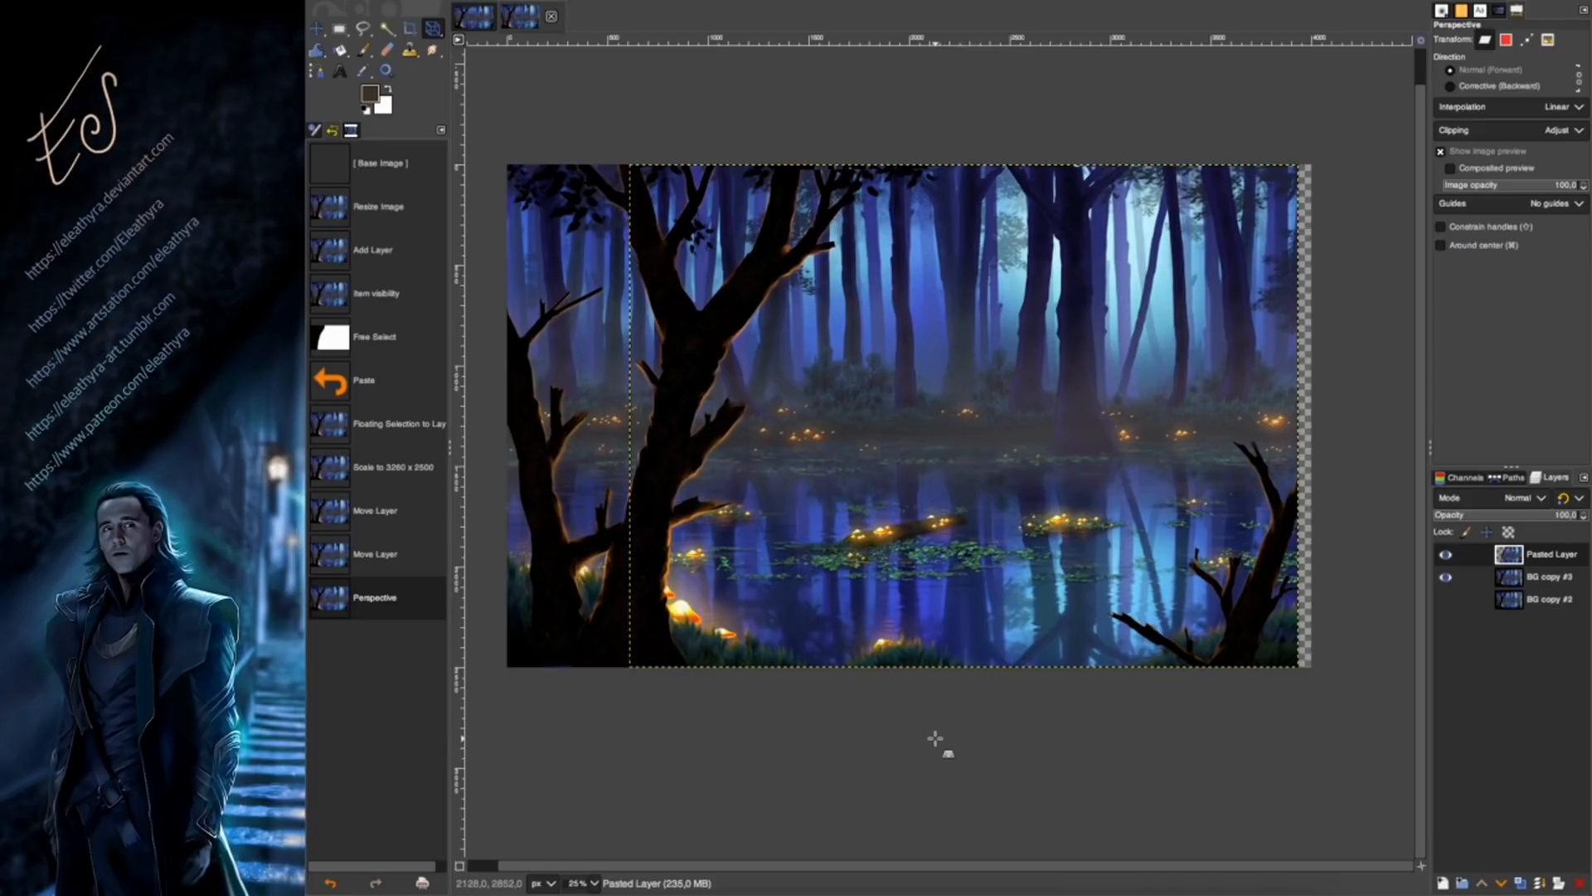
left_click(741, 331)
left_click_drag(630, 165, 625, 117)
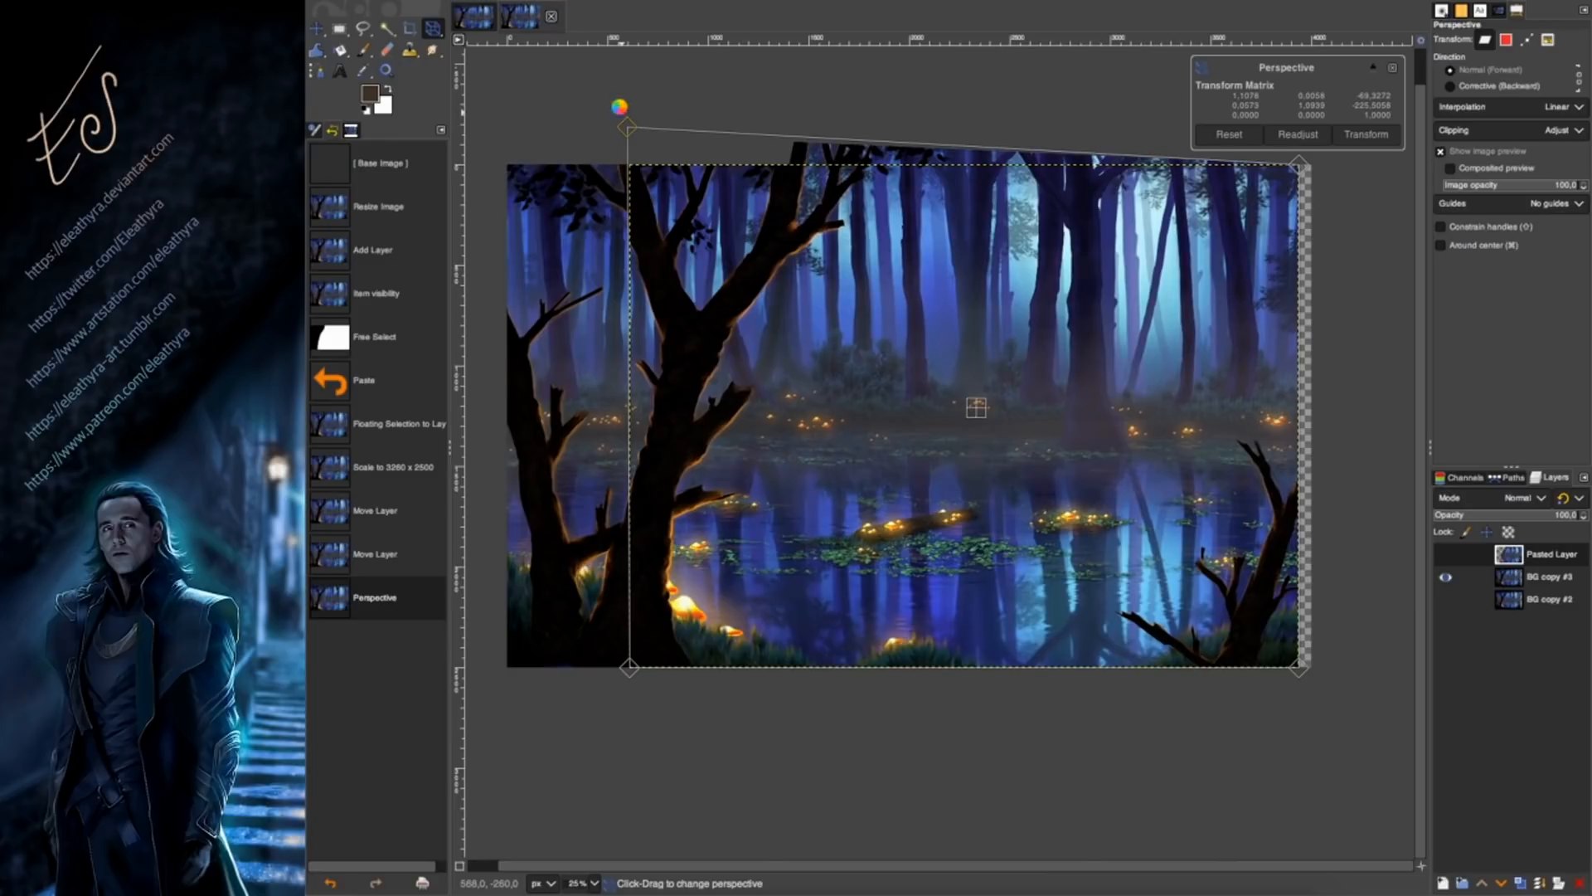
Crop the empty strip off the right side, leaving 3936 × 2500 px, and flatten the image.
left_click(1534, 581)
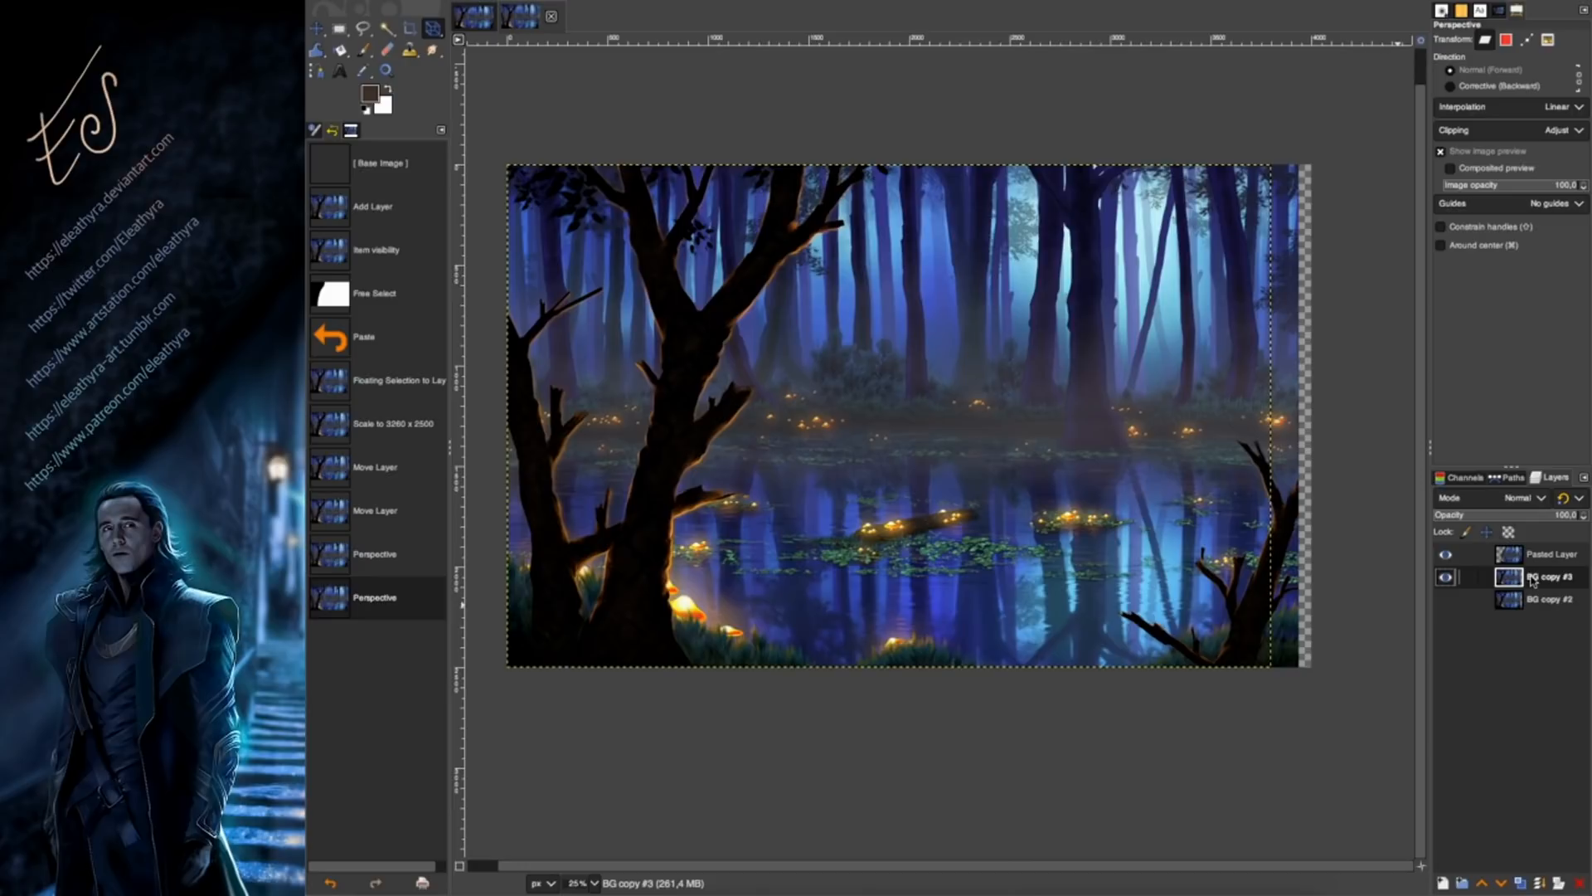
left_click(1523, 603)
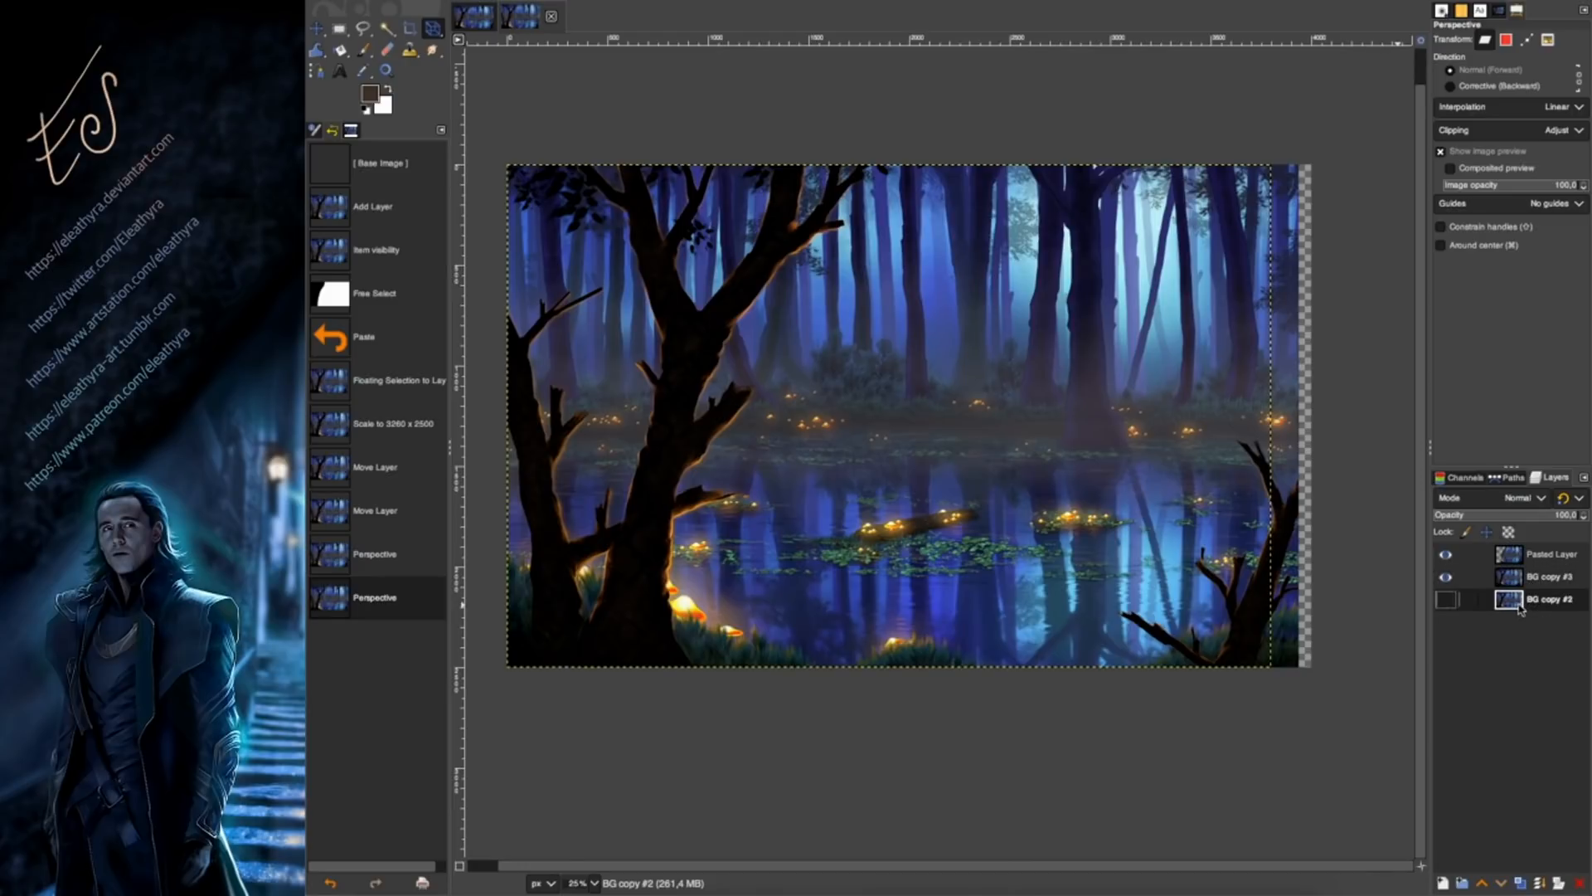
left_click(410, 28)
left_click_drag(499, 157, 1300, 744)
key("Return")
left_click(585, 1)
left_click(628, 231)
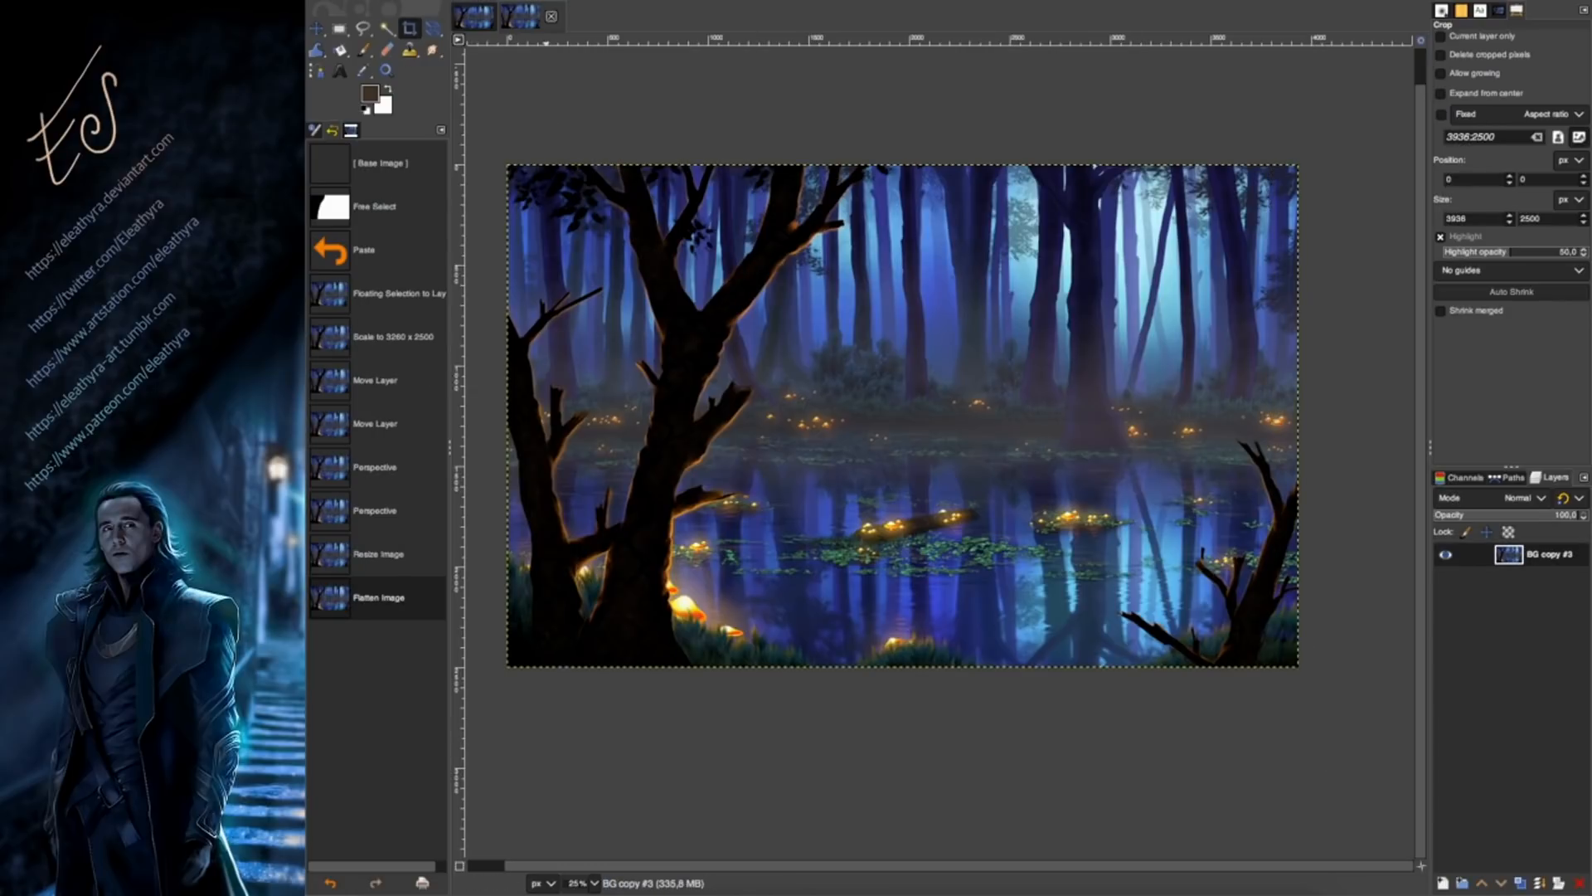
Scale the whole image to 3940 × 2400 px.
left_click(585, 4)
left_click(618, 138)
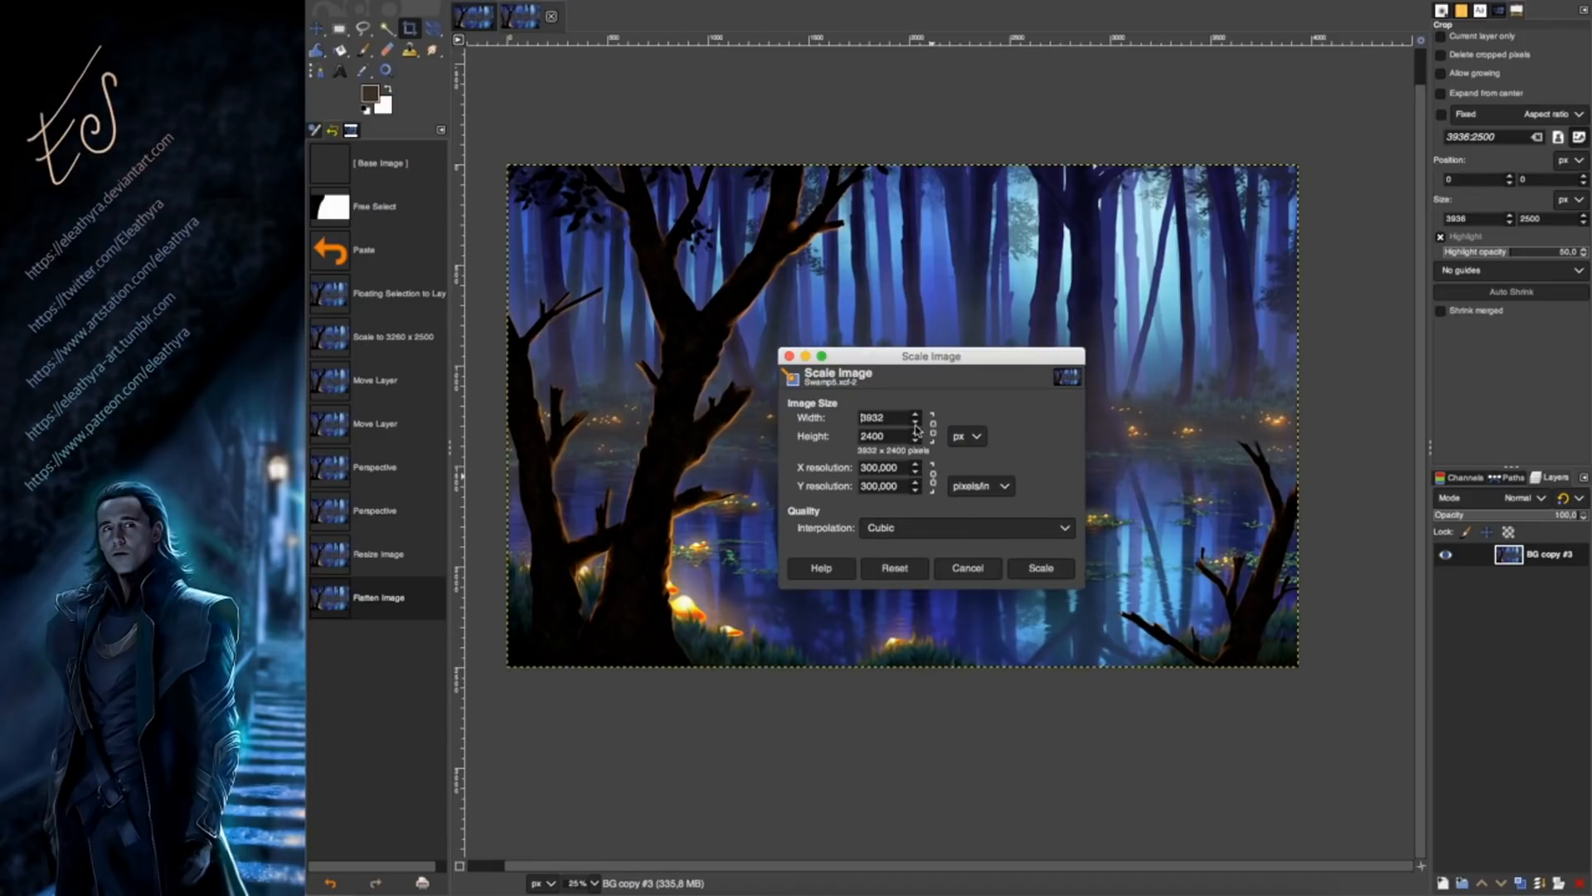
left_click(916, 417)
left_click(1040, 567)
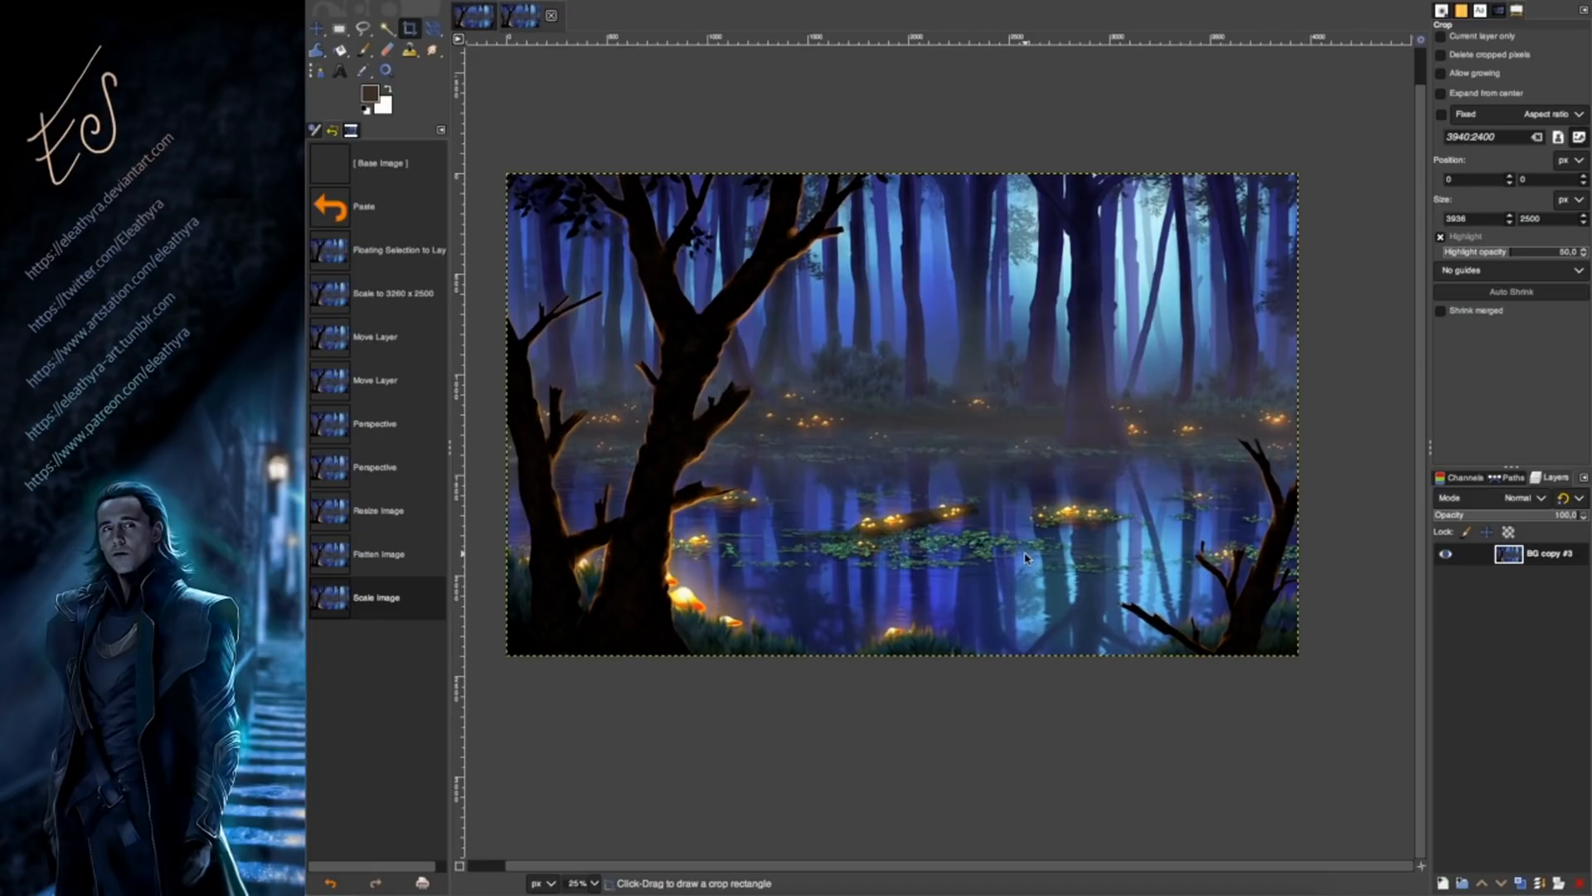
Adjust the value curve of the duplicated painting layer, holding the darker tones down and lifting the bright tones.
left_click(676, 3)
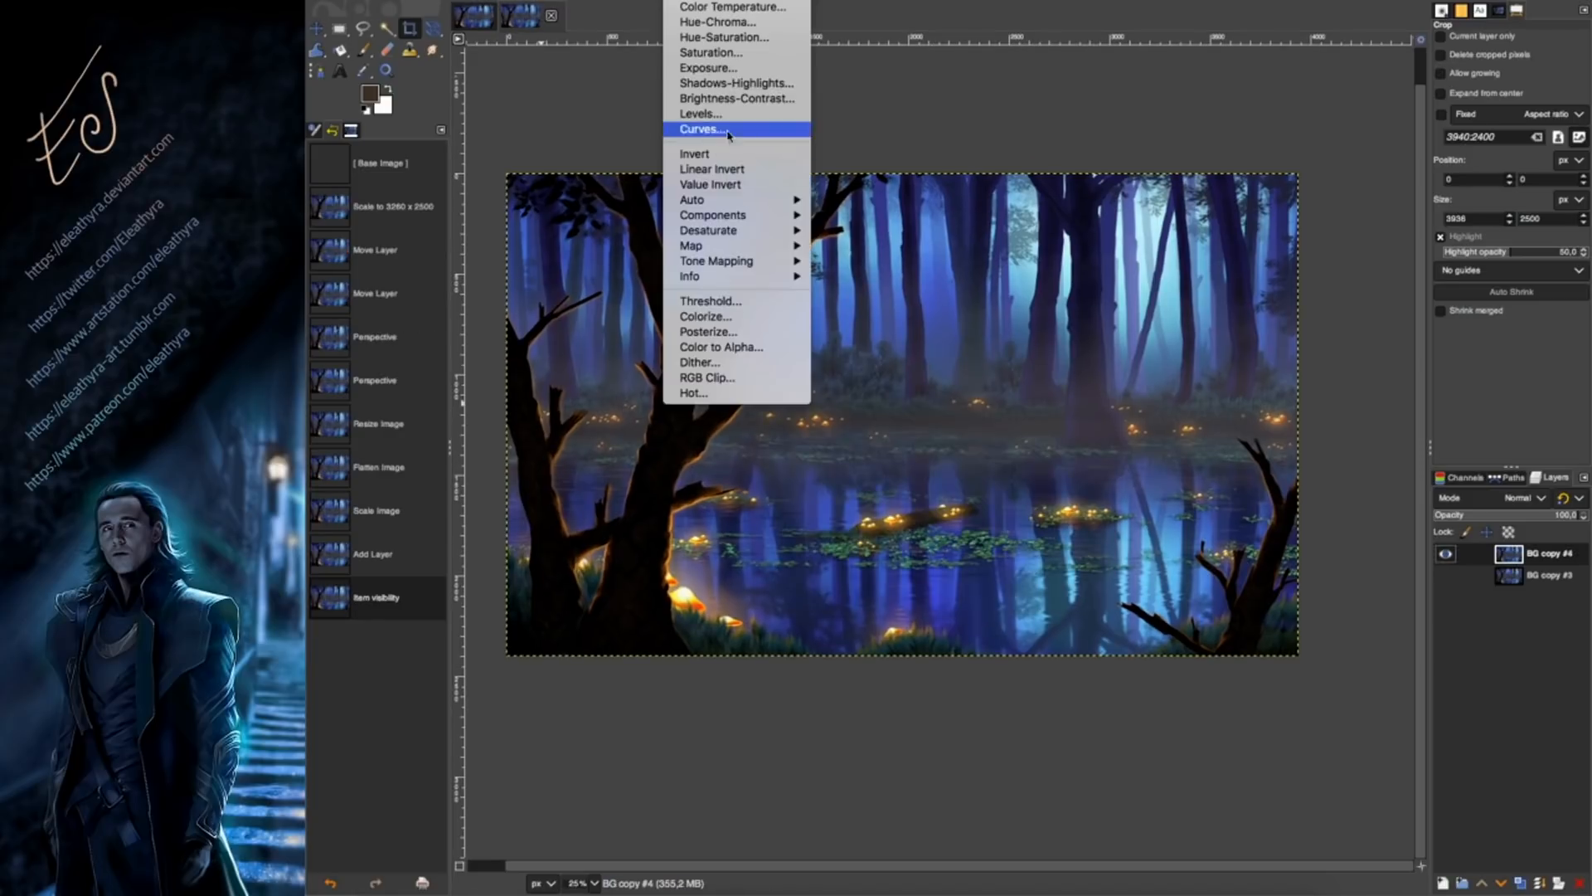
left_click(718, 132)
left_click_drag(911, 0, 1467, 207)
left_click_drag(1432, 410, 1404, 448)
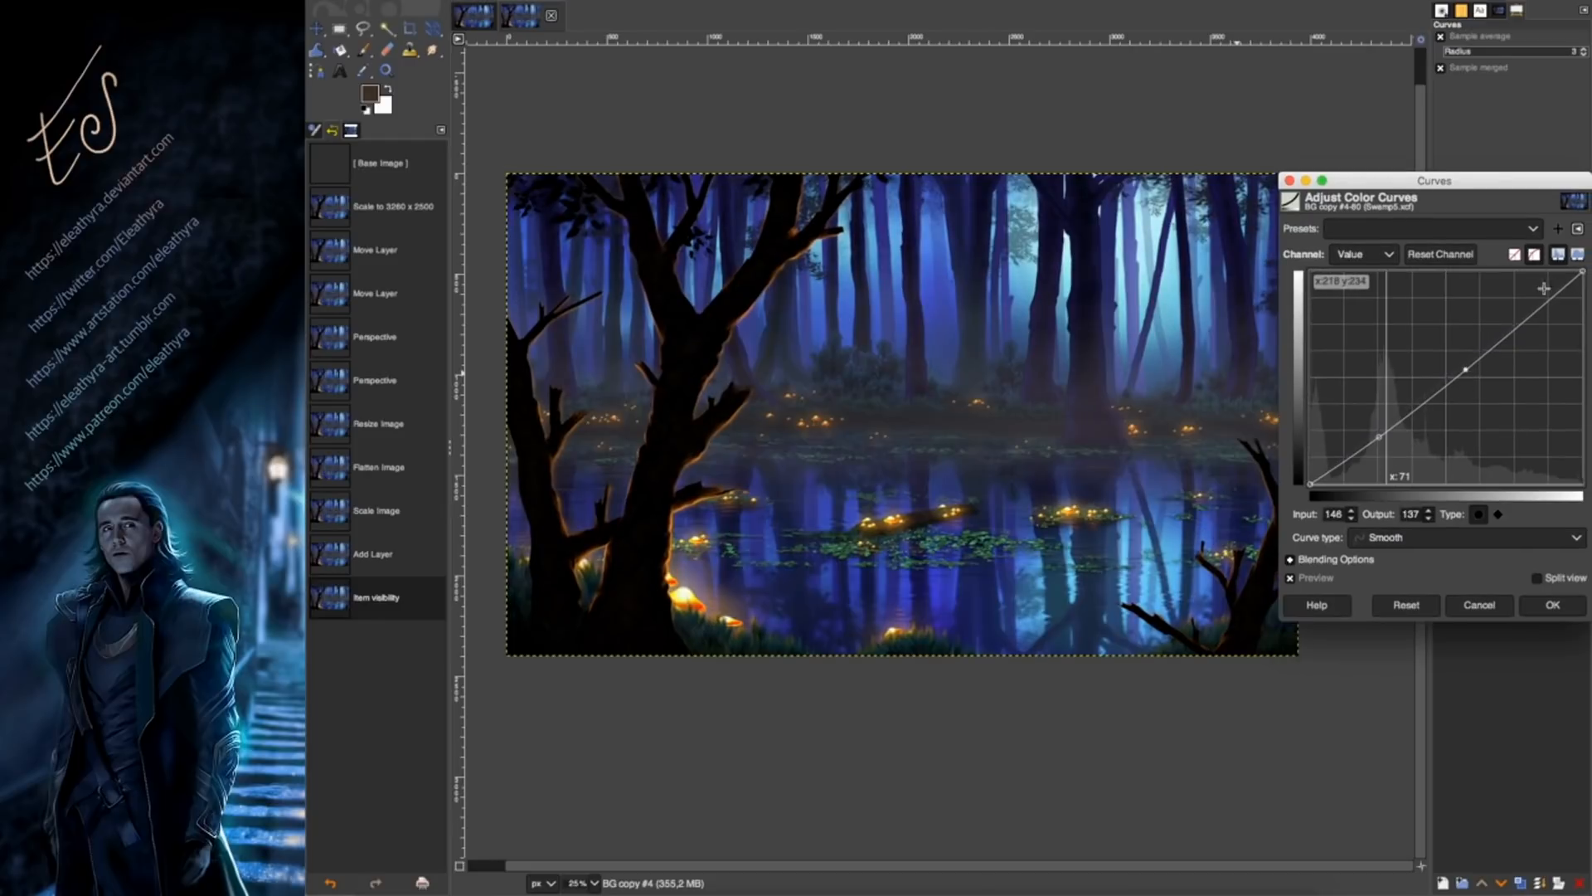
left_click(1515, 306)
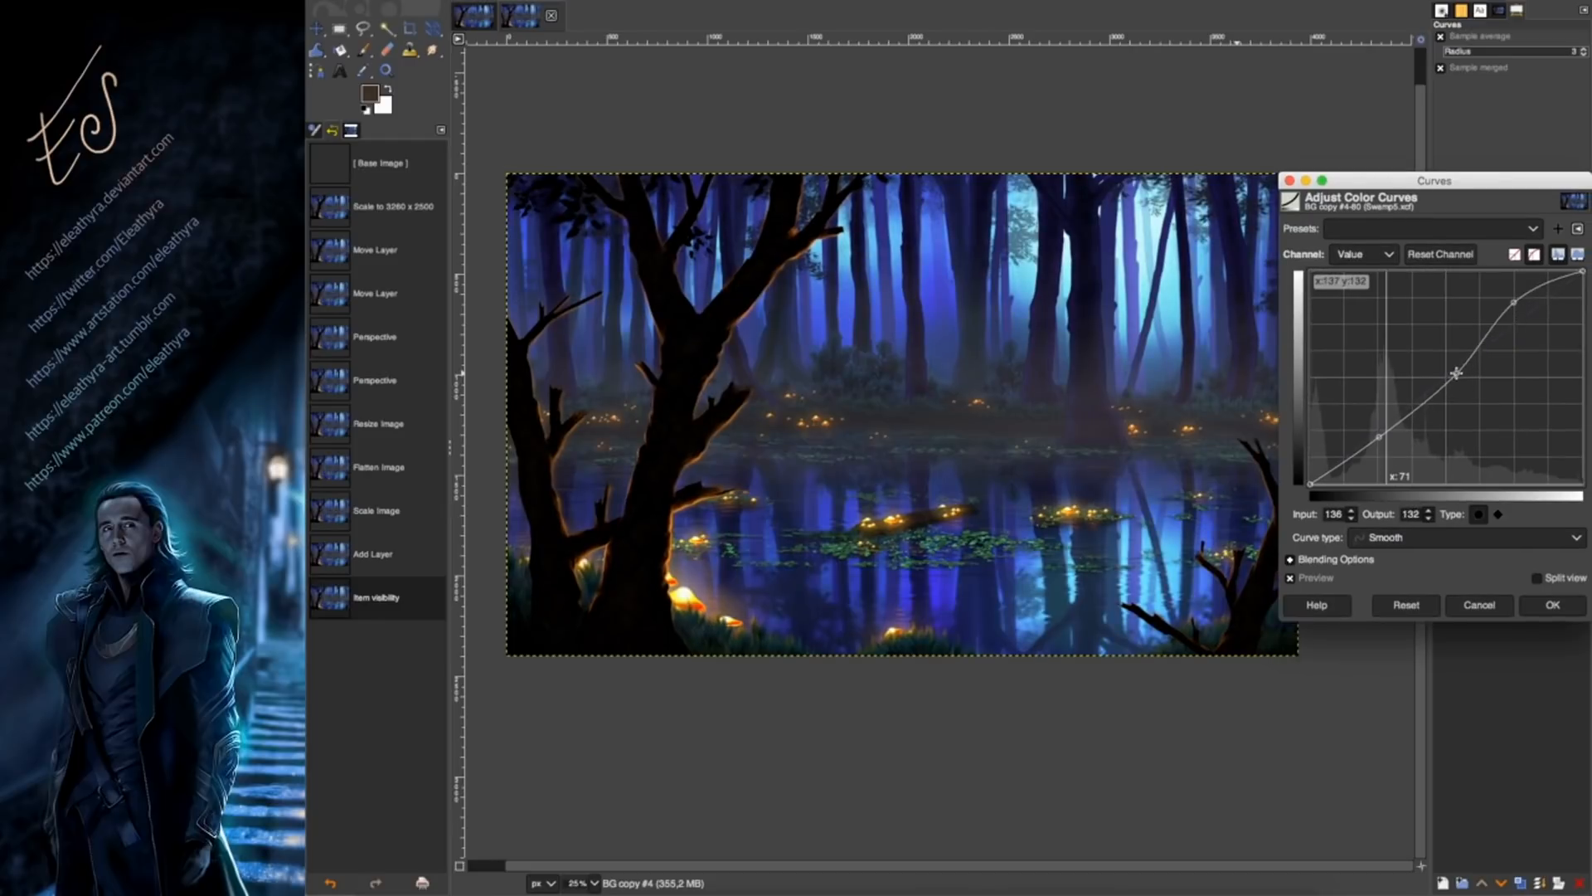
left_click_drag(1457, 373, 1444, 376)
left_click(1551, 605)
left_click(676, 0)
left_click(705, 0)
left_click(1420, 293)
Duplicate the curves-adjusted layer and hide the original beneath it.
left_click(1520, 883)
left_click(1445, 575)
Try shifting the shadow colours of the top layer with Color Balance.
left_click(676, 0)
left_click(705, 0)
left_click_drag(1375, 126, 1437, 139)
left_click(1348, 296)
left_click(1348, 294)
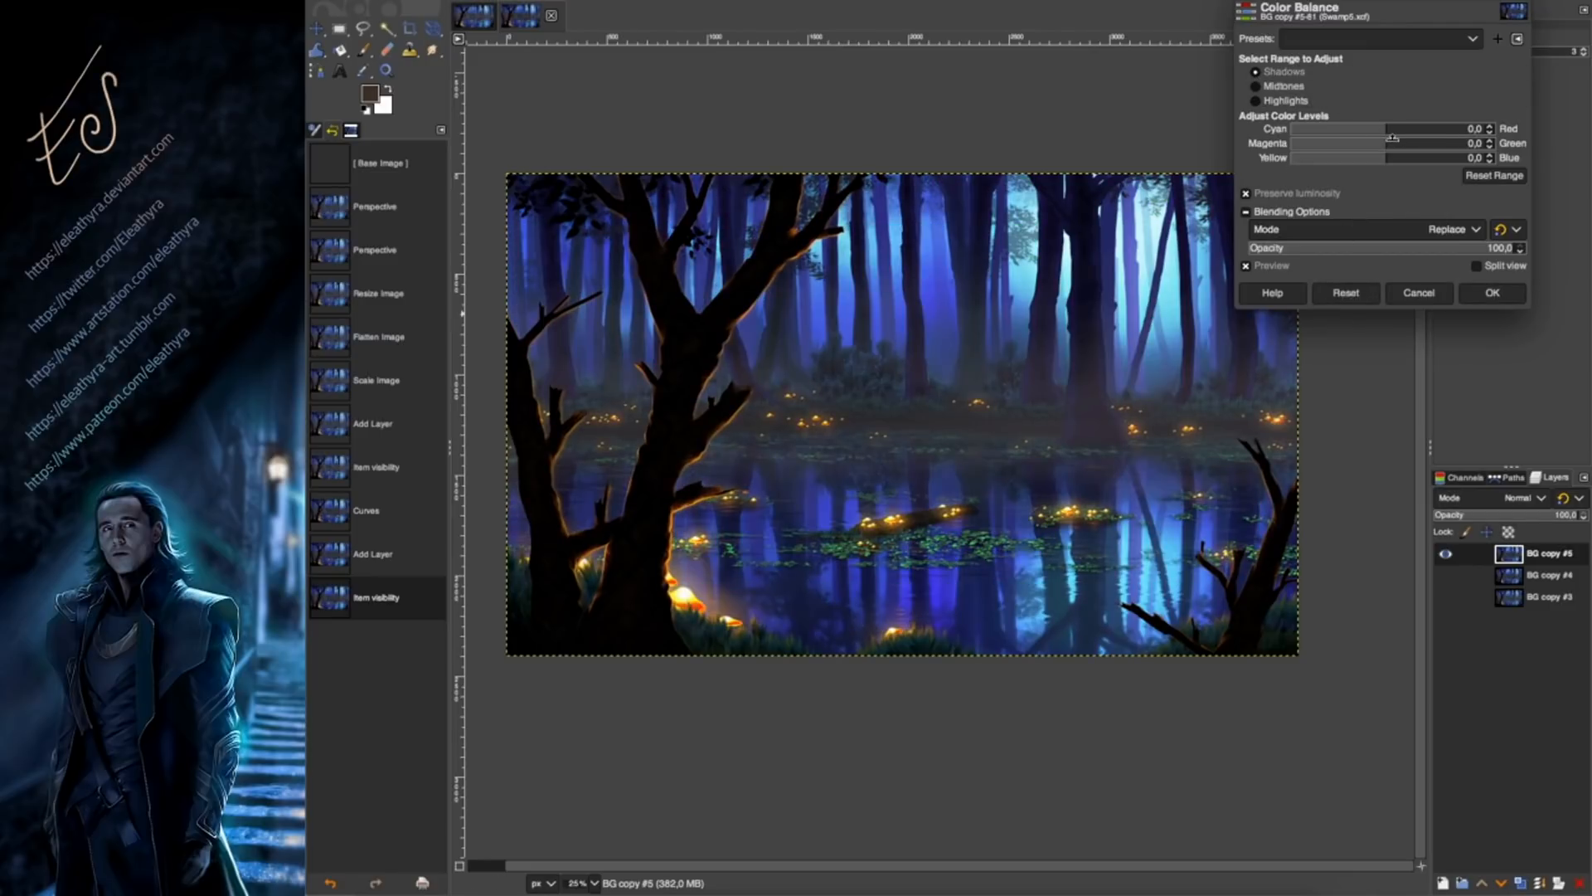
mouse_move(1391, 152)
left_mouse_down()
mouse_move(1414, 152)
mouse_move(1374, 141)
left_mouse_up()
left_click(1348, 294)
left_click(1350, 292)
left_click(1384, 141)
left_click(1386, 141)
left_click_drag(1384, 155, 1373, 449)
left_click(1419, 293)
Try a slight overall hue shift of about -6.7 on the top layer with Hue-Saturation.
left_click(663, 3)
left_click(690, 55)
left_click(1346, 371)
left_click_drag(1379, 219, 1375, 218)
left_click(1346, 372)
left_click(1413, 141)
left_click(1339, 371)
left_click_drag(1378, 217, 1375, 218)
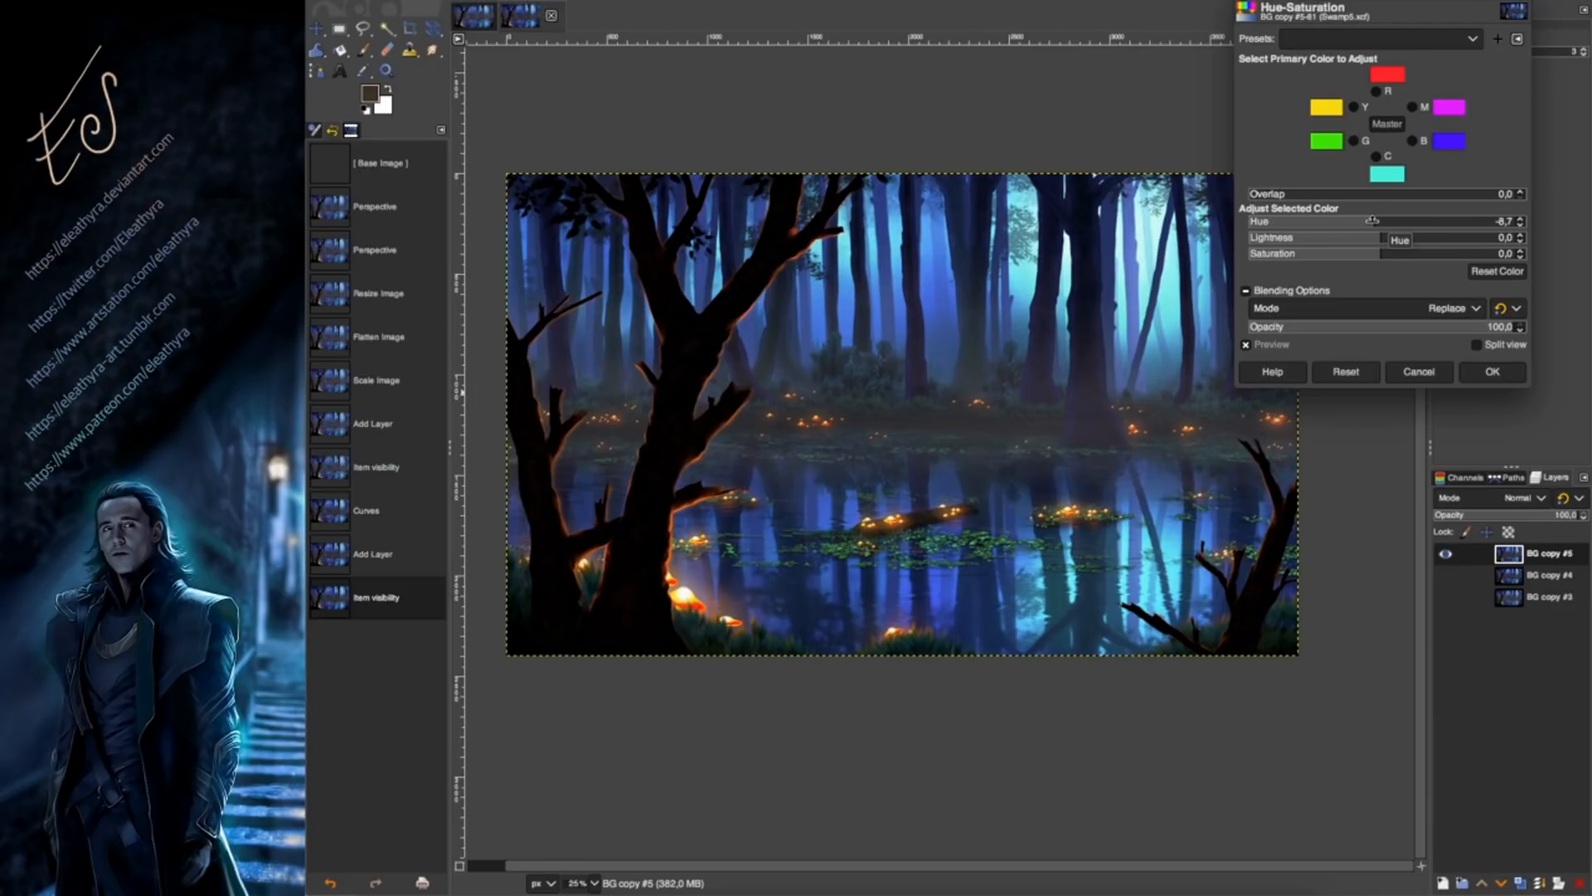
Shift the hue of only the green tones with Hue-Saturation and apply the adjustment.
left_click(1376, 91)
left_click_drag(1381, 219, 1453, 218)
left_click(1388, 125)
left_click(1354, 141)
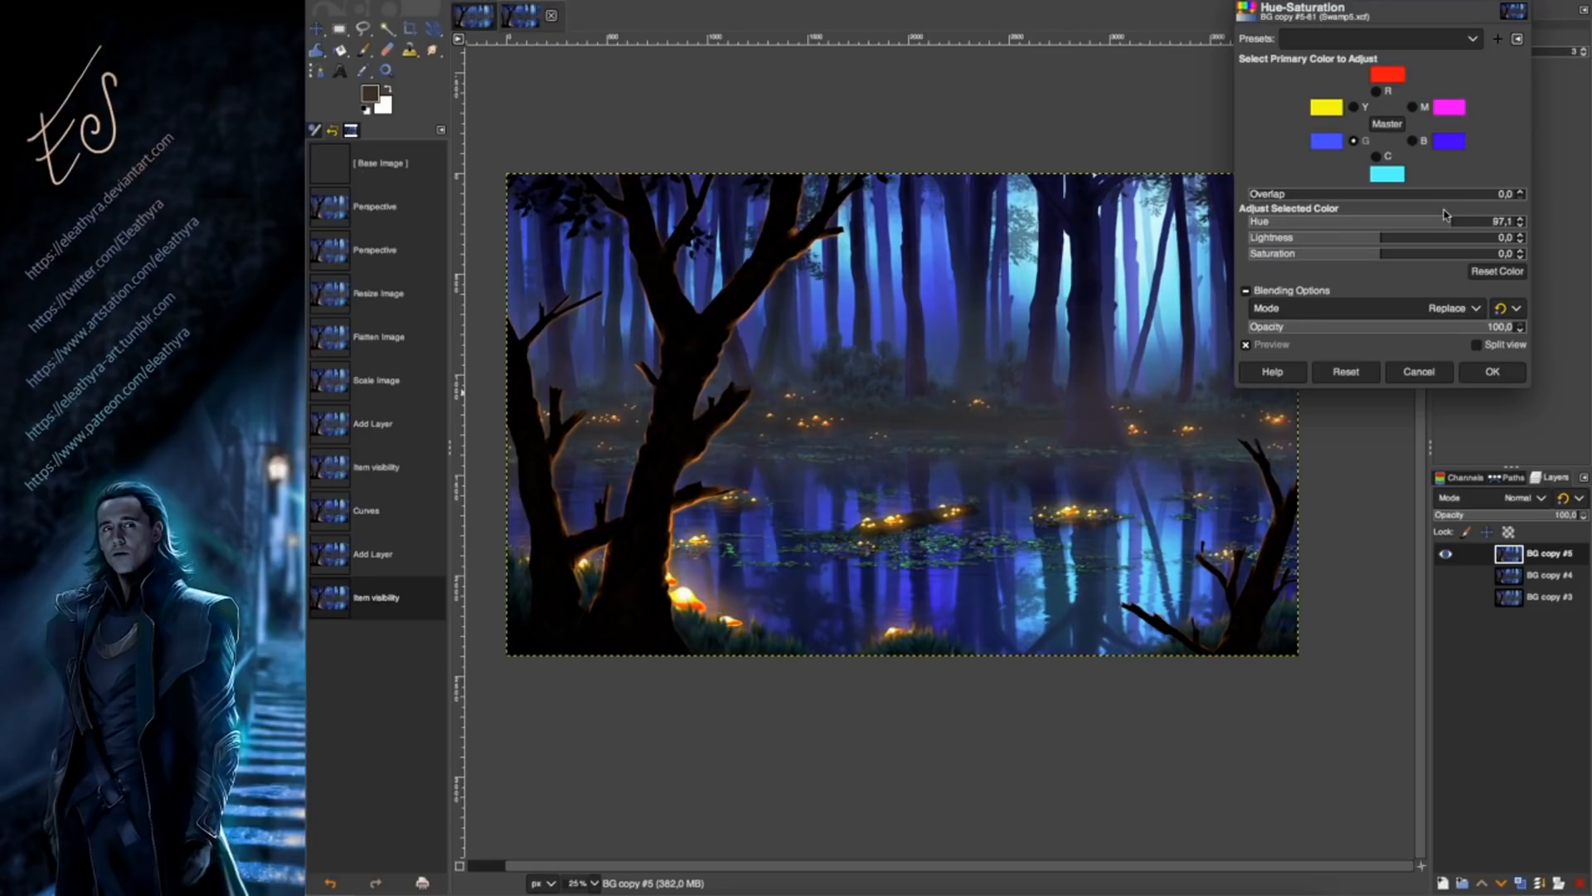
left_click_drag(1441, 240, 1292, 224)
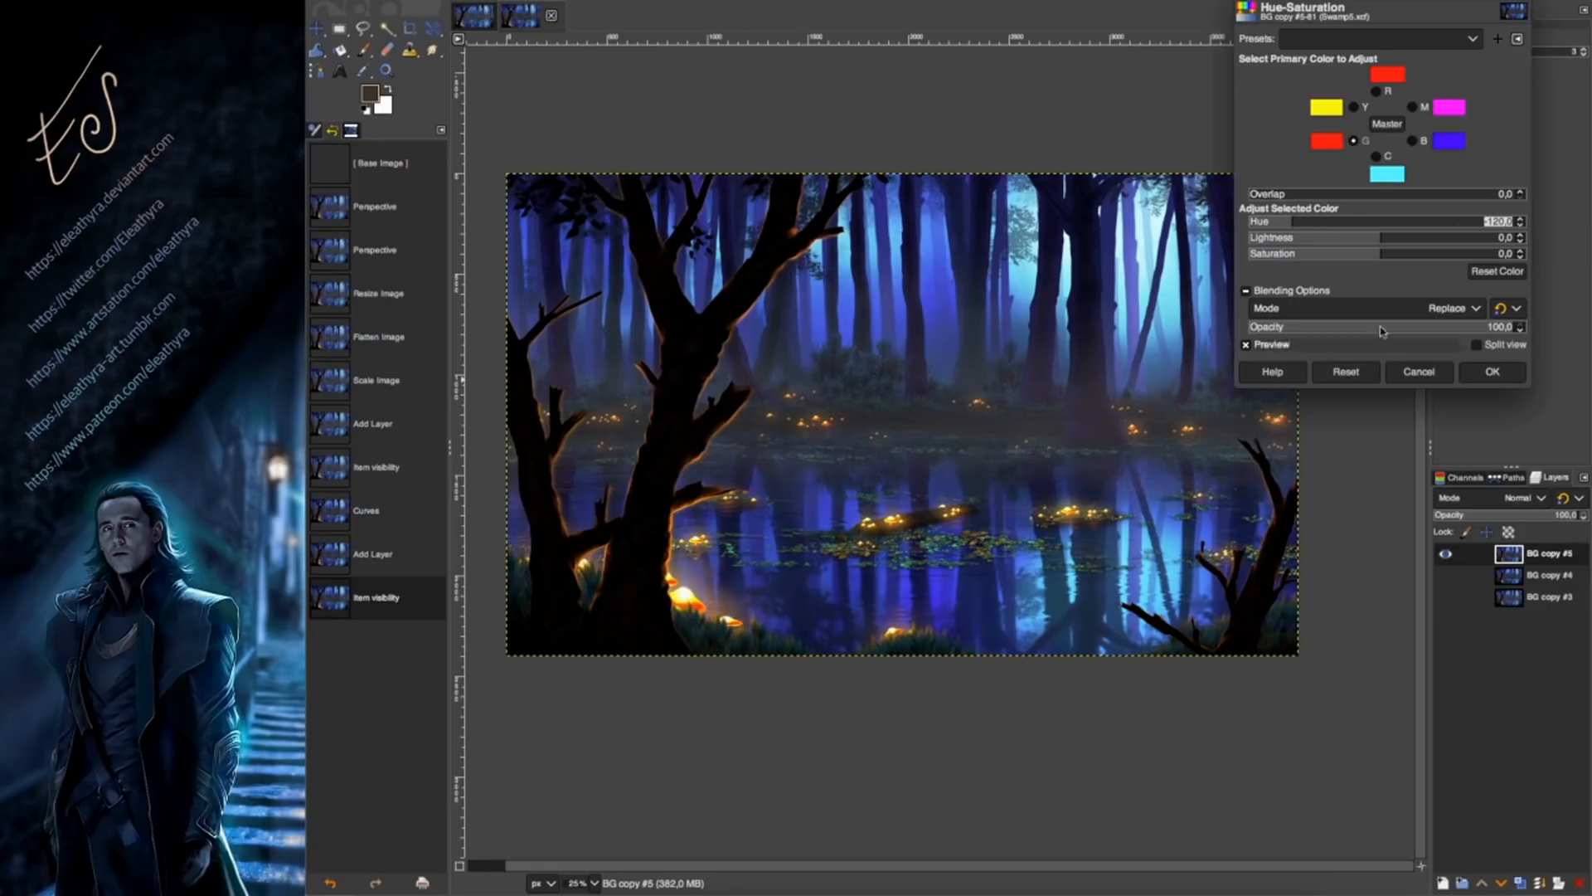
left_click(1462, 221)
left_click_drag(1463, 220, 1307, 251)
left_click(1493, 371)
Adjust the yellow tones with Hue-Saturation to a hue of -13.1 and a saturation of -2.4.
key("ctrl+u")
left_click(1354, 107)
left_click(1399, 219)
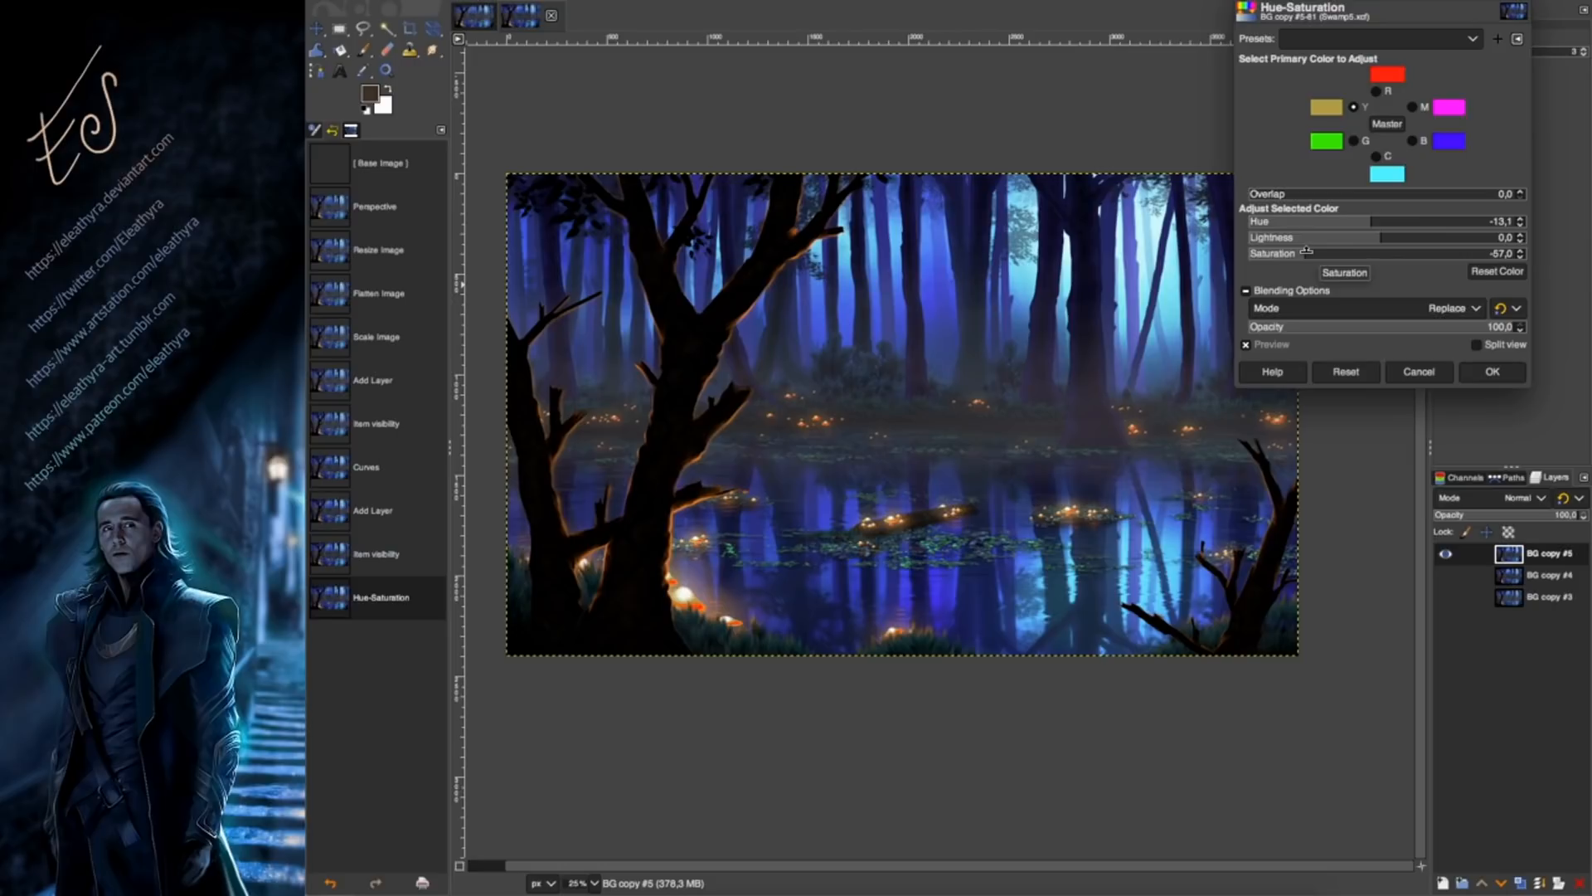
left_click(1351, 252)
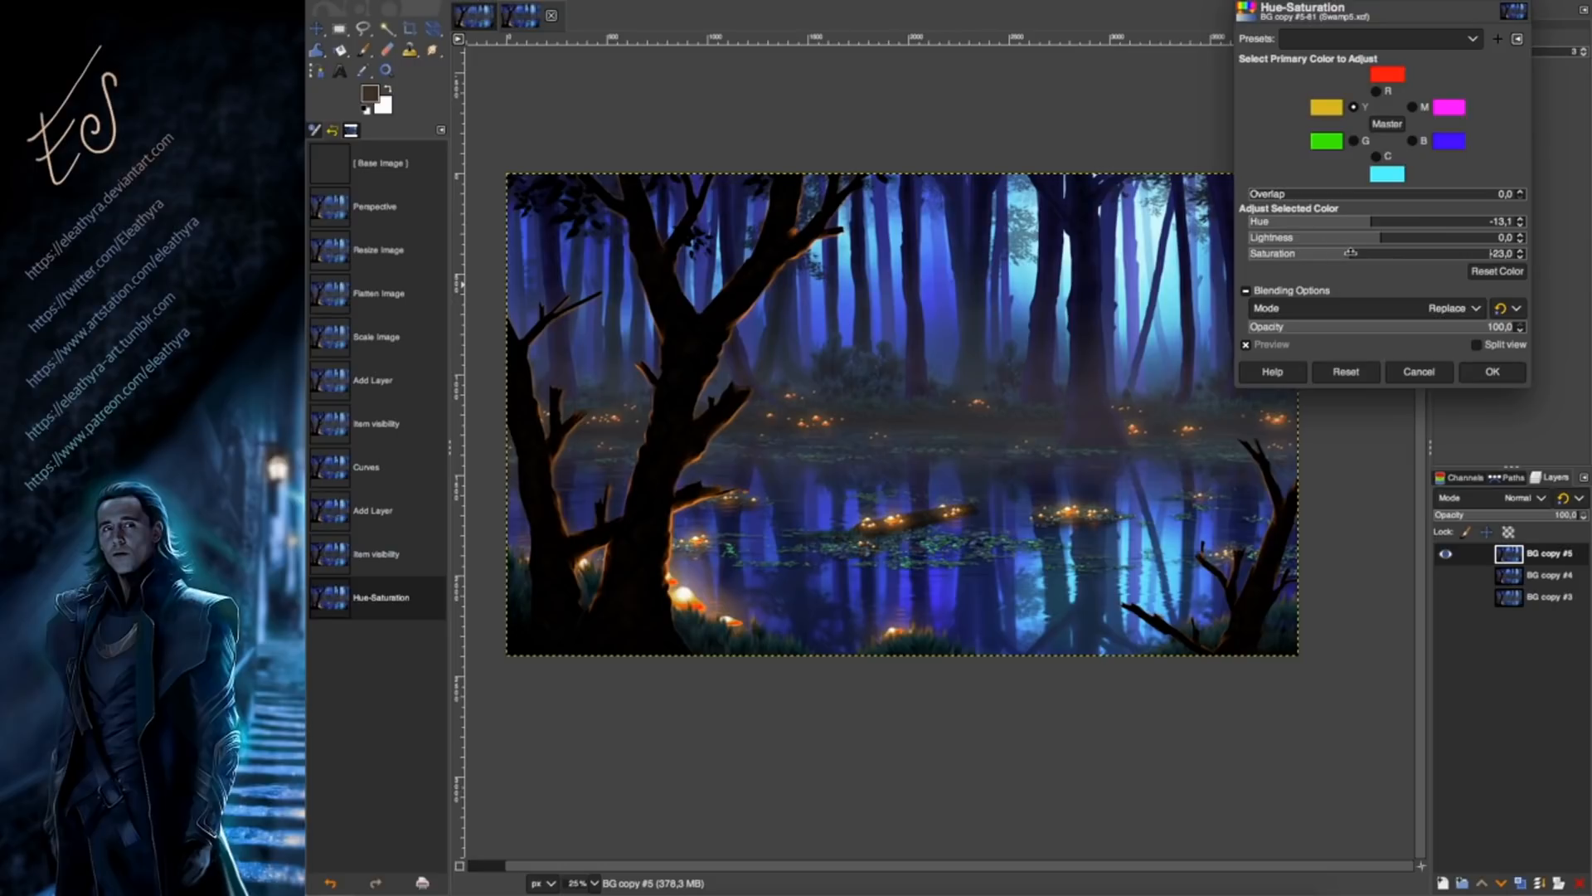
left_click_drag(1360, 252, 1379, 252)
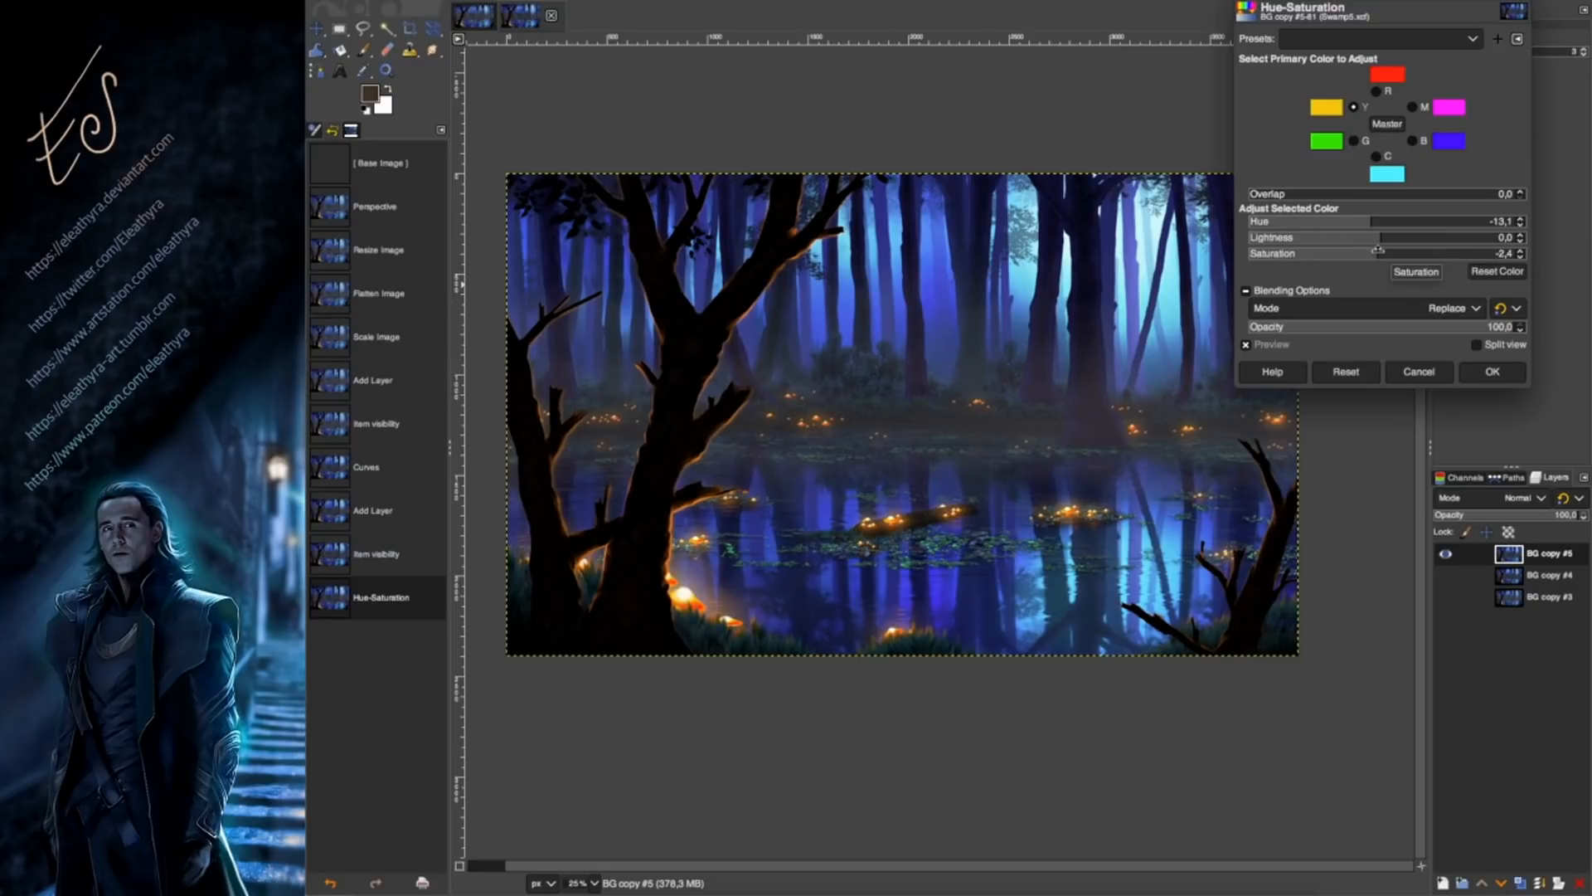
left_click(1492, 372)
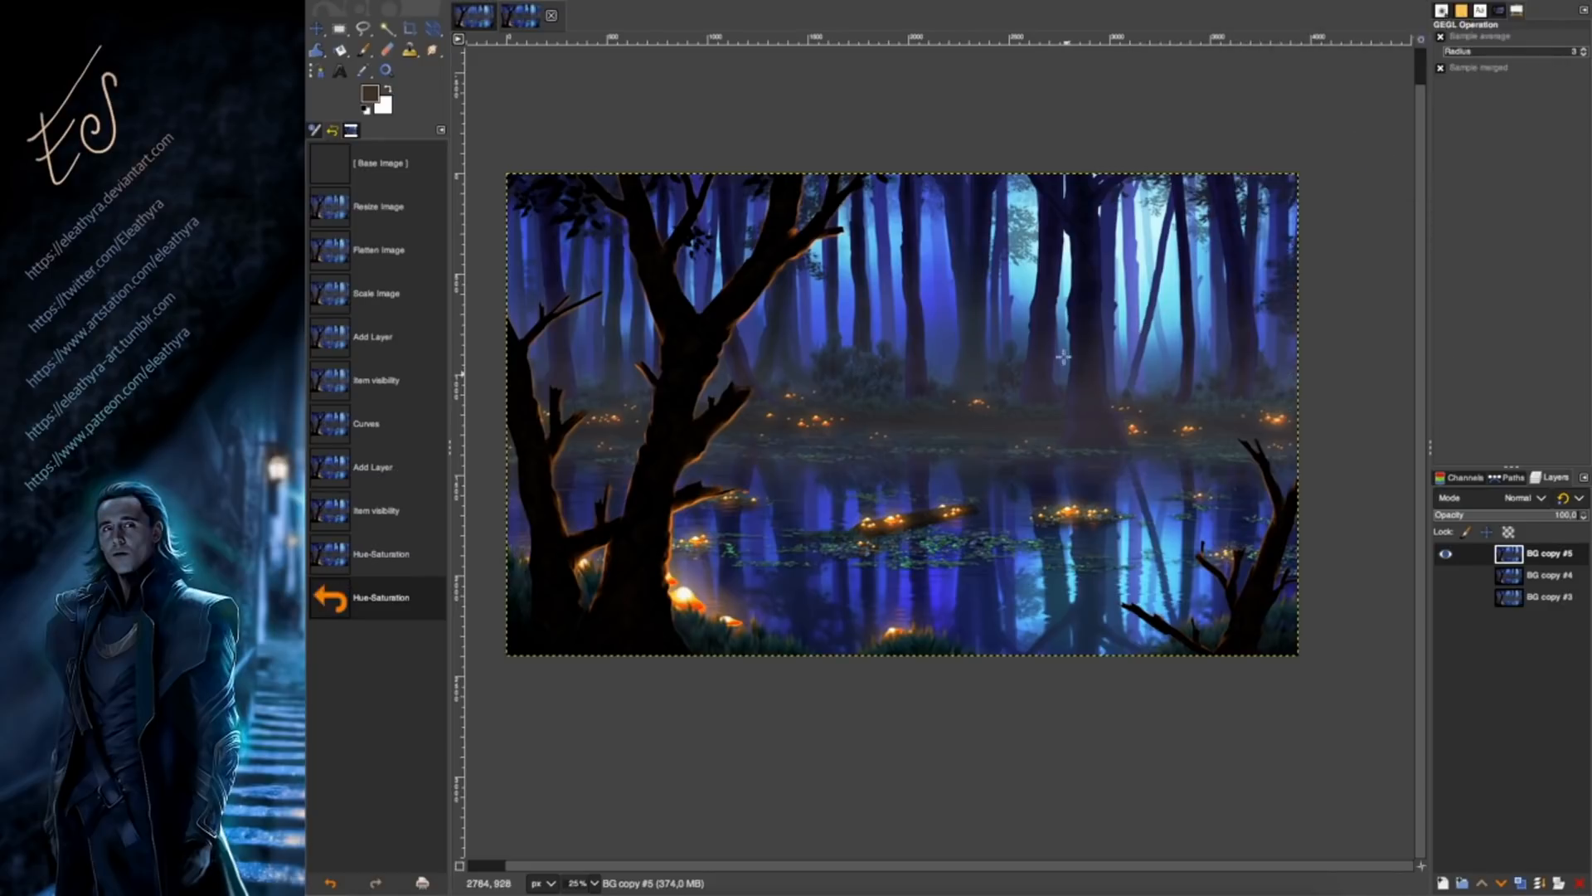
Shift the blue tones' hue to about -12 with Hue-Saturation.
key("shift+super+f")
left_click_drag(1386, 216, 1373, 214)
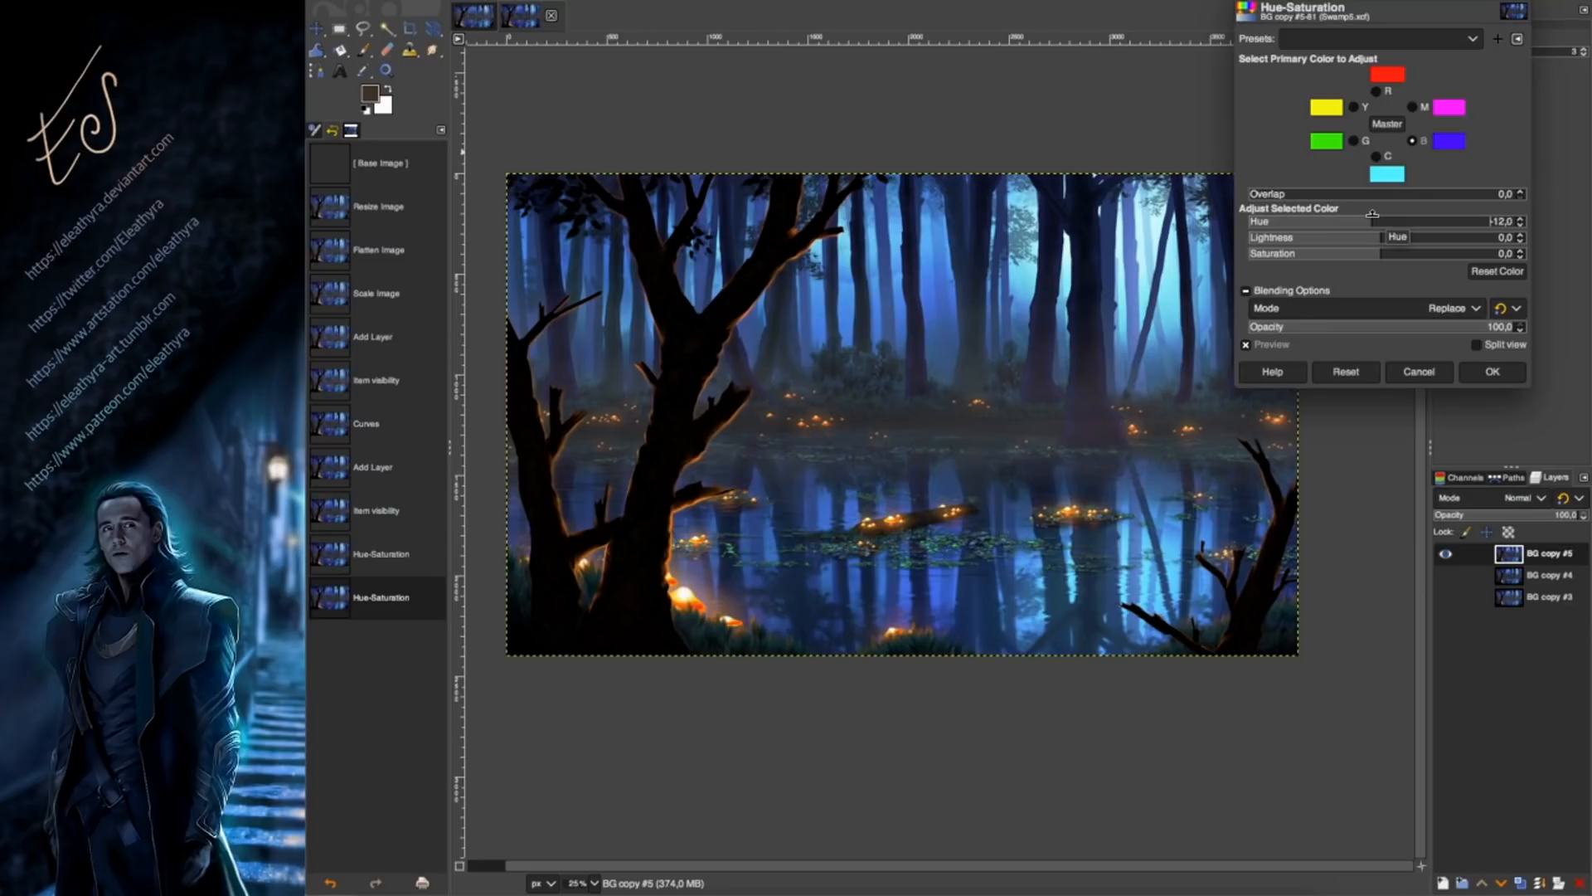
left_click(1493, 371)
Try changing the hue and lightness of the cyan tones with Hue-Saturation.
key("shift+super+f")
left_click(1377, 156)
left_click_drag(1375, 221, 1299, 235)
left_click(1348, 370)
left_click(1346, 371)
left_click(1419, 372)
Duplicate the recoloured layer, hide the original, and lower the cyan tones' lightness to about -9.7 on the copy.
key("shift+super+d")
left_click(1447, 576)
key("shift+super+f")
left_click_drag(1352, 233, 1368, 233)
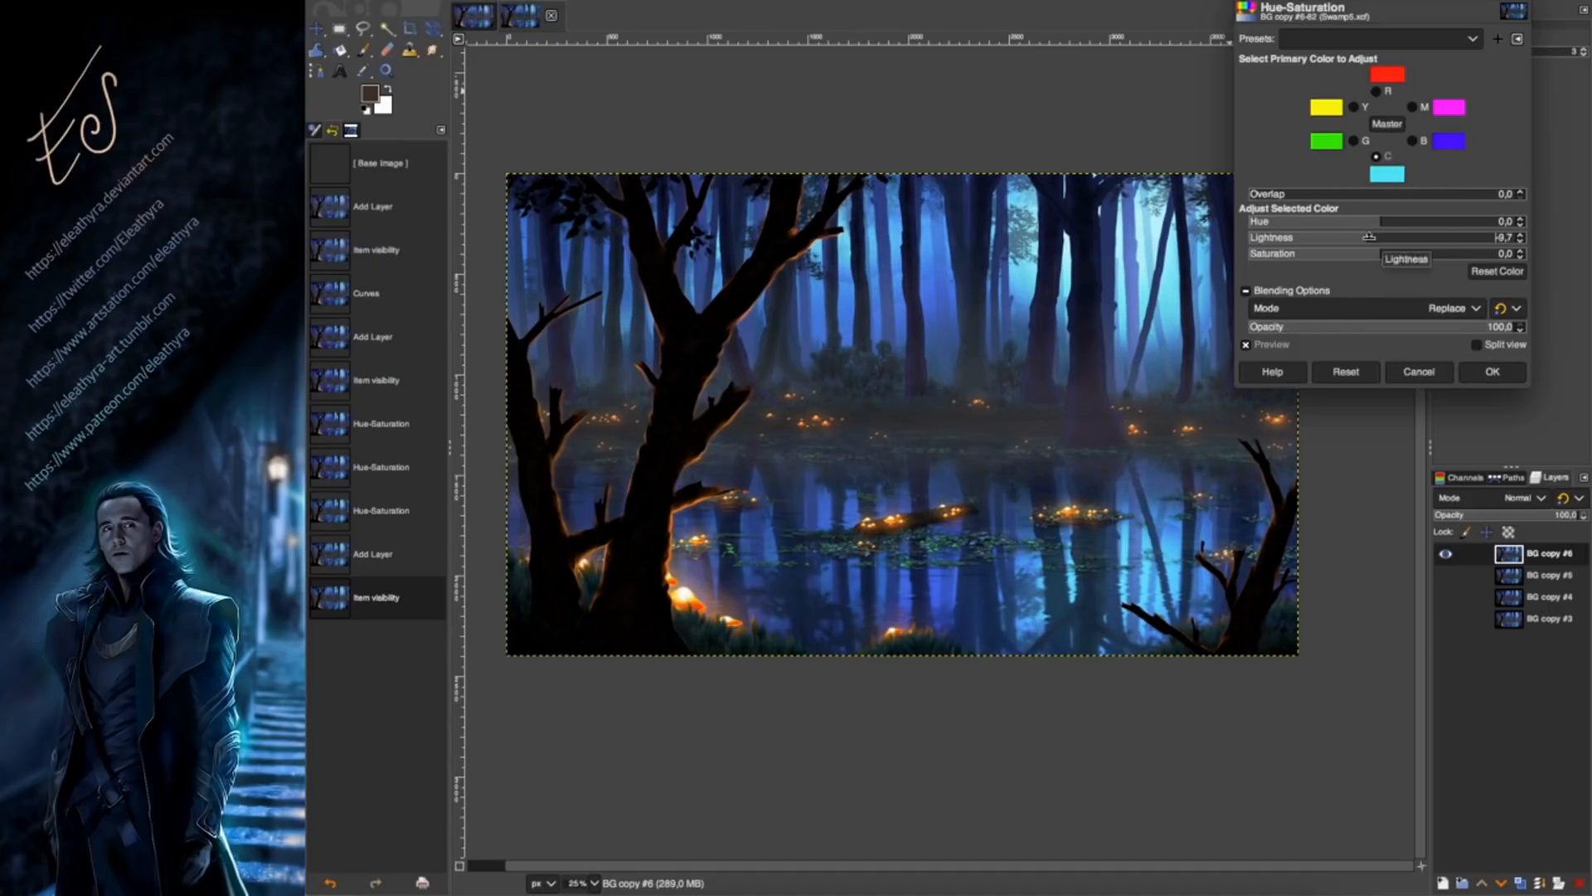
left_click(1492, 371)
Add contrast with a value curve, setting a dark point near input 52, output 46 and a bright point at input 146, output 167.
left_click(730, 131)
left_click(1366, 426)
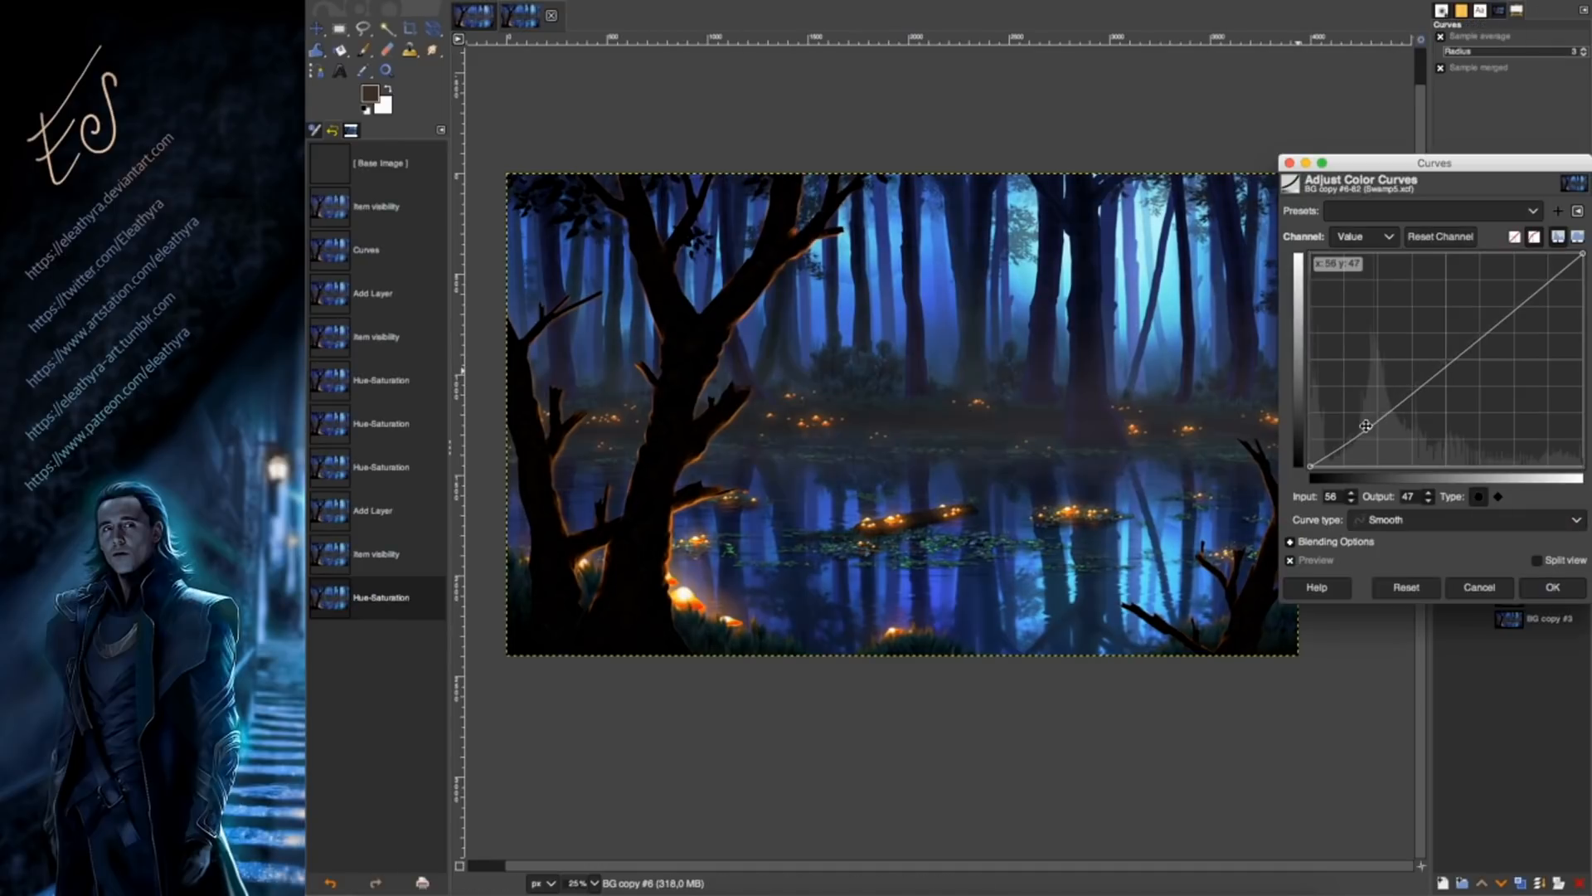
left_click_drag(1550, 292, 1478, 320)
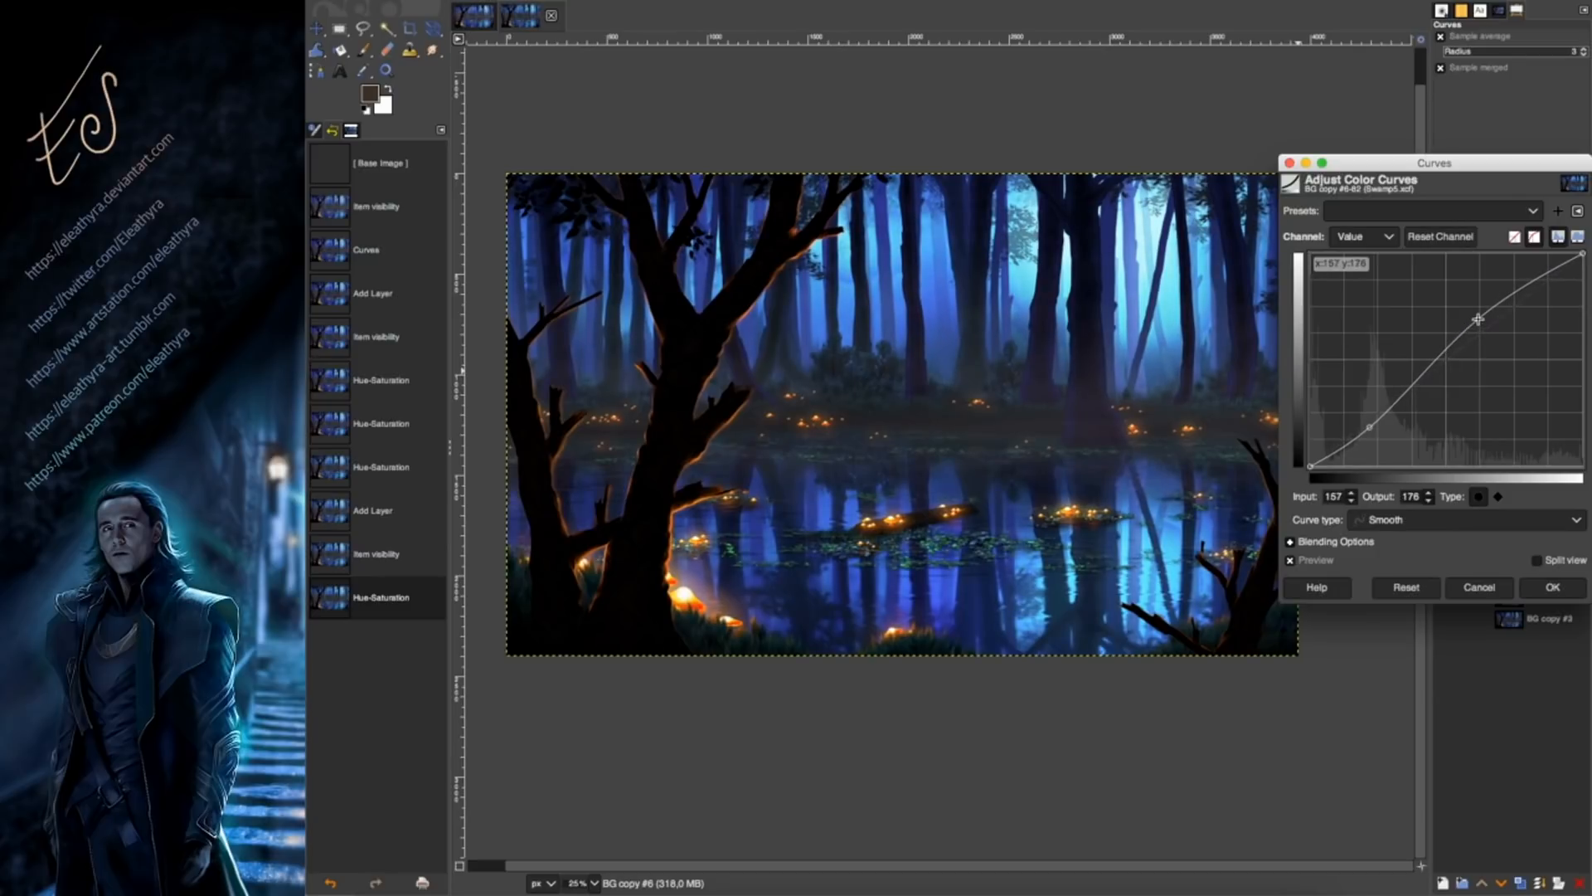
mouse_move(1368, 422)
left_mouse_down()
mouse_move(1342, 446)
mouse_move(1368, 426)
left_mouse_up()
left_click(1407, 588)
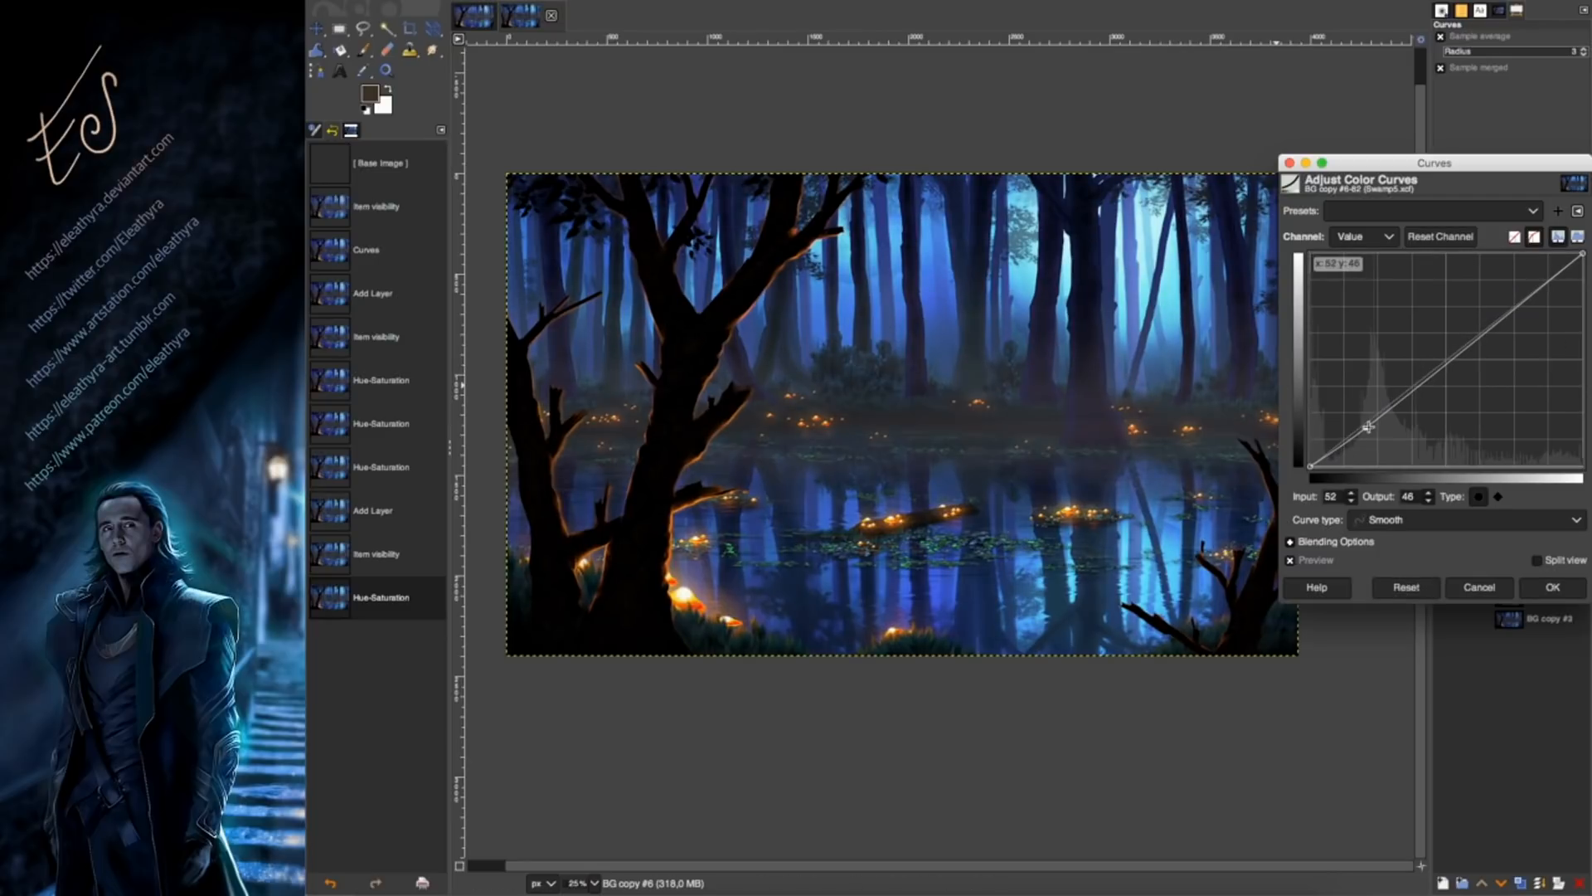
left_click_drag(1502, 312, 1467, 328)
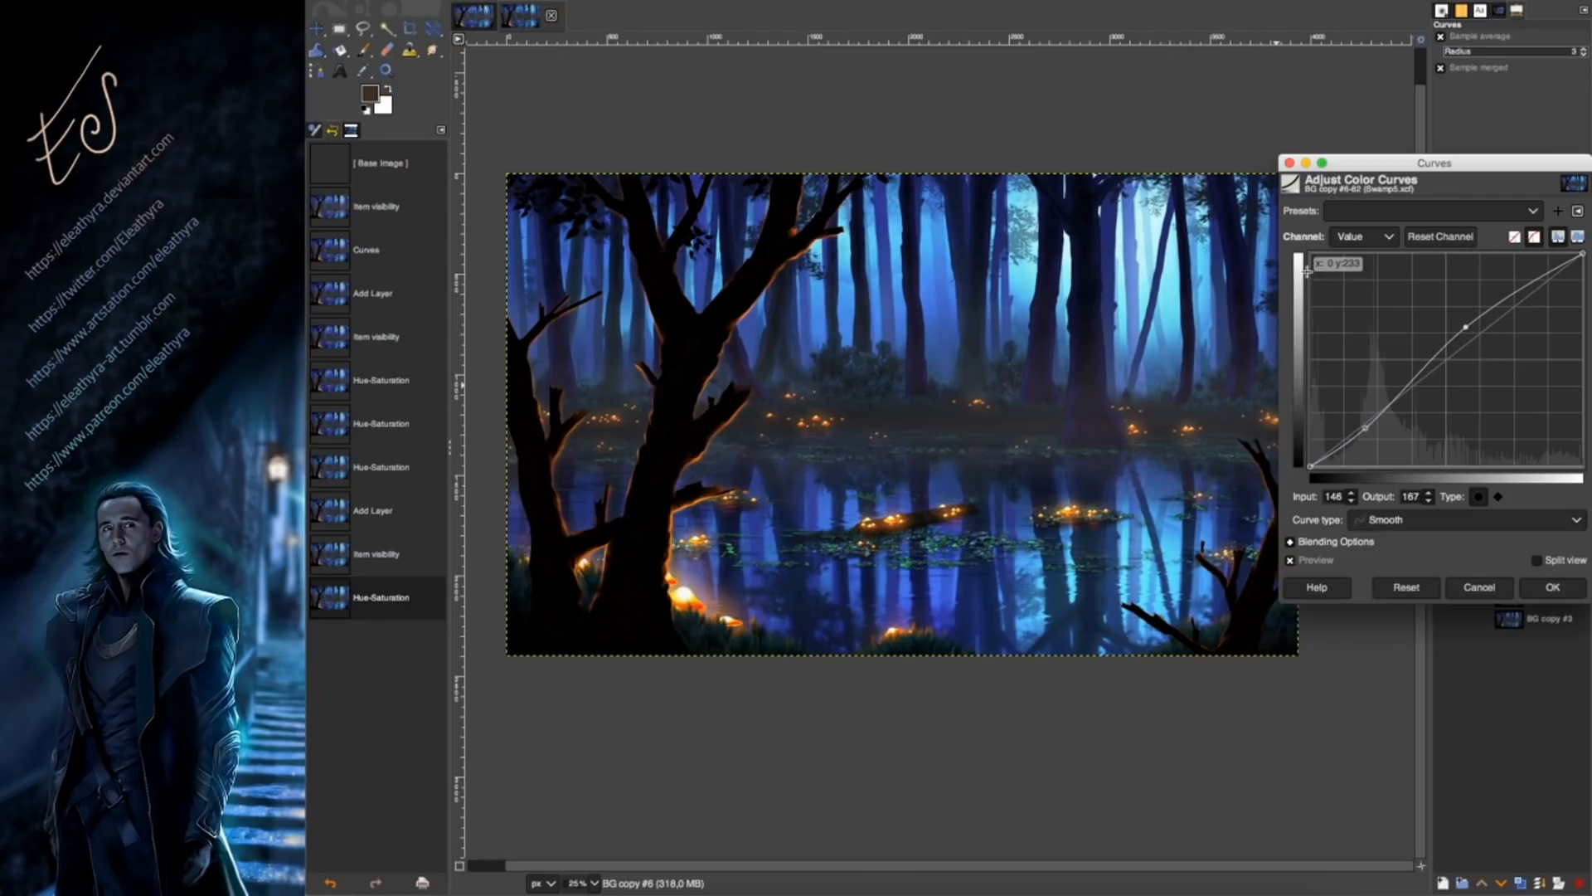
left_click(1563, 588)
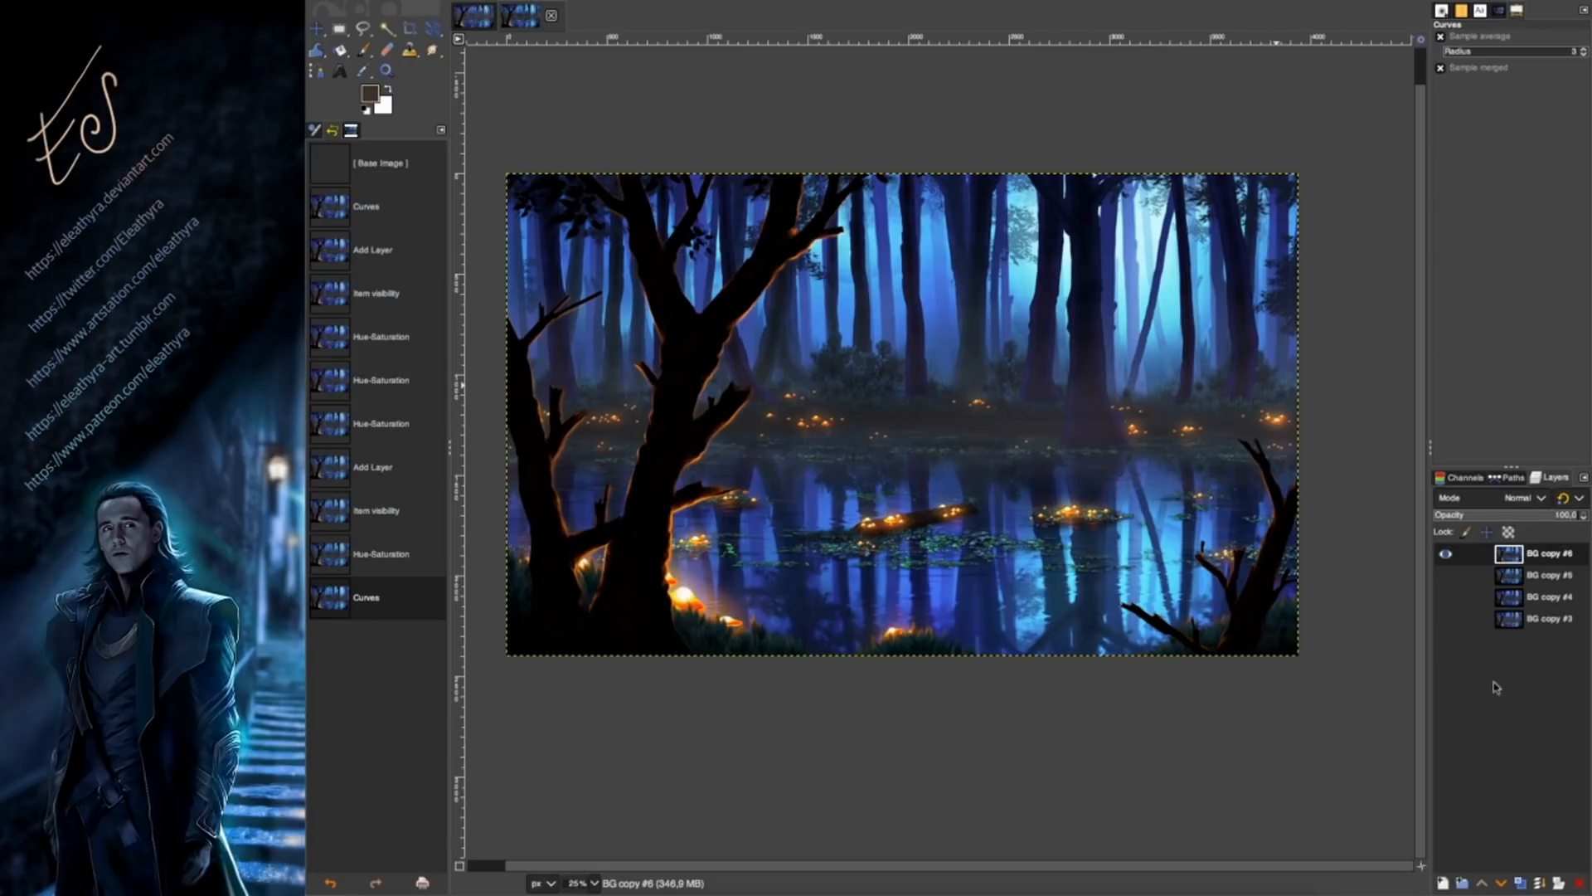
Select the lower part of the painting from the far shoreline down and copy it to a new layer.
key("r")
left_click_drag(1330, 703, 485, 438)
key("super+c")
key("super+v")
left_click(1443, 883)
Compress the pasted water layer vertically from its lower edge to 3940 × 980 px.
left_click(433, 30)
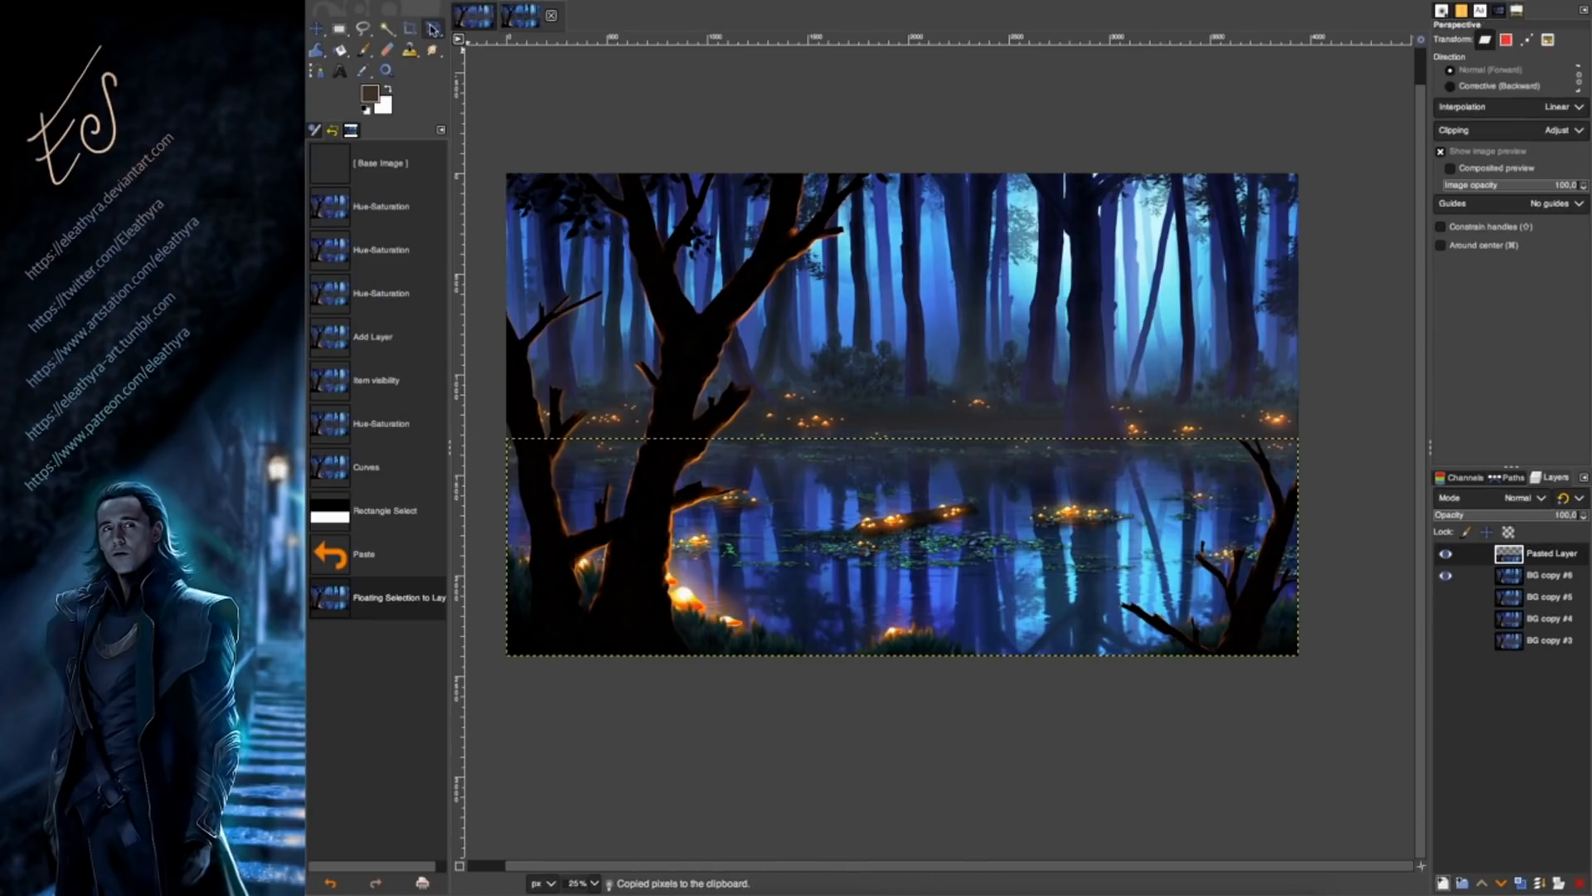
key("shift+s")
left_click_drag(904, 658, 904, 638)
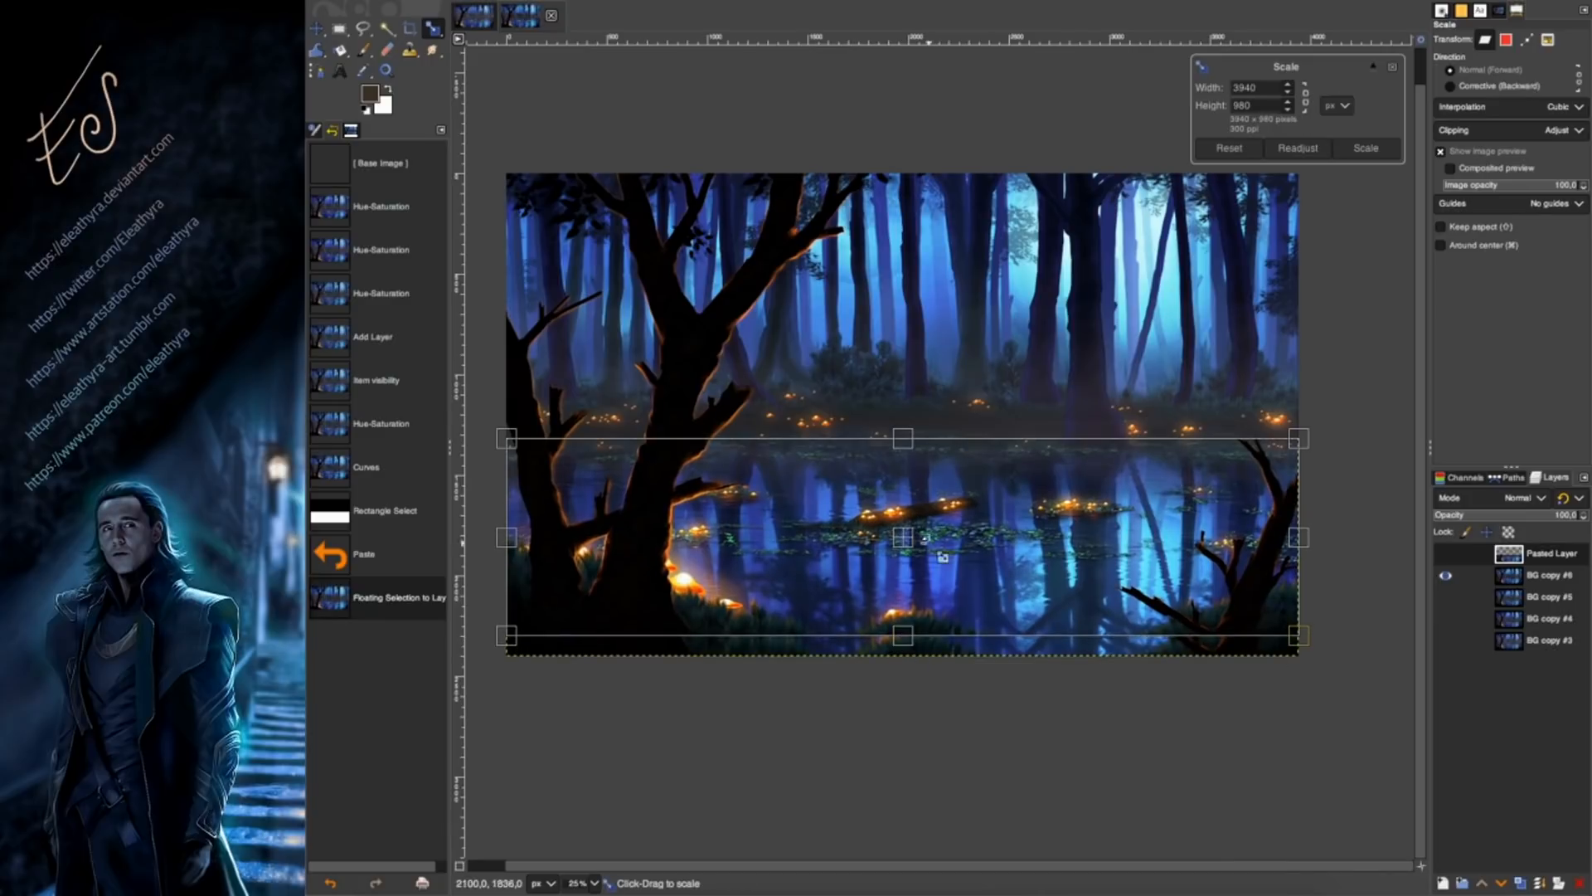
left_click(1366, 147)
Duplicate the full painting layer, hide the original, and merge the compressed water layer down onto the copy.
left_click(1538, 582)
left_click(1443, 883)
left_click(1476, 874)
left_click(1520, 884)
left_click(1445, 597)
right_click(1507, 553)
left_click(1395, 211)
Mark a crop area across the full image width, ending near the lower edge of the compressed water.
key("shift+c")
left_click_drag(500, 168, 1333, 633)
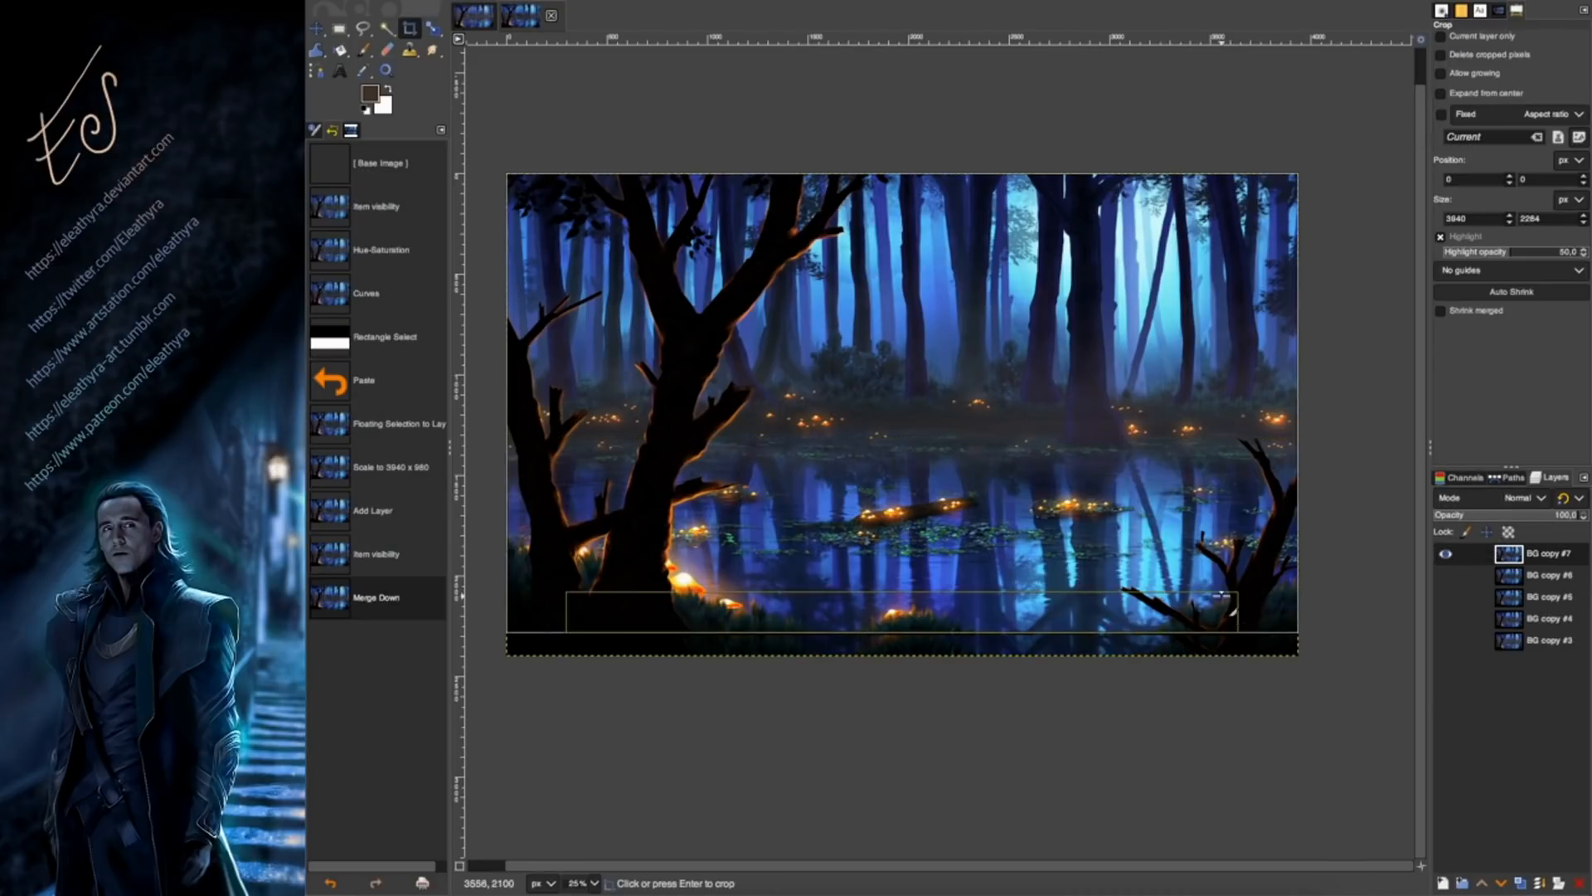
left_click(1271, 749)
Save the project under the new file name Swamp5_try2.
left_click(428, 1)
left_click(475, 111)
key("Right")
type("_try2")
key("Return")
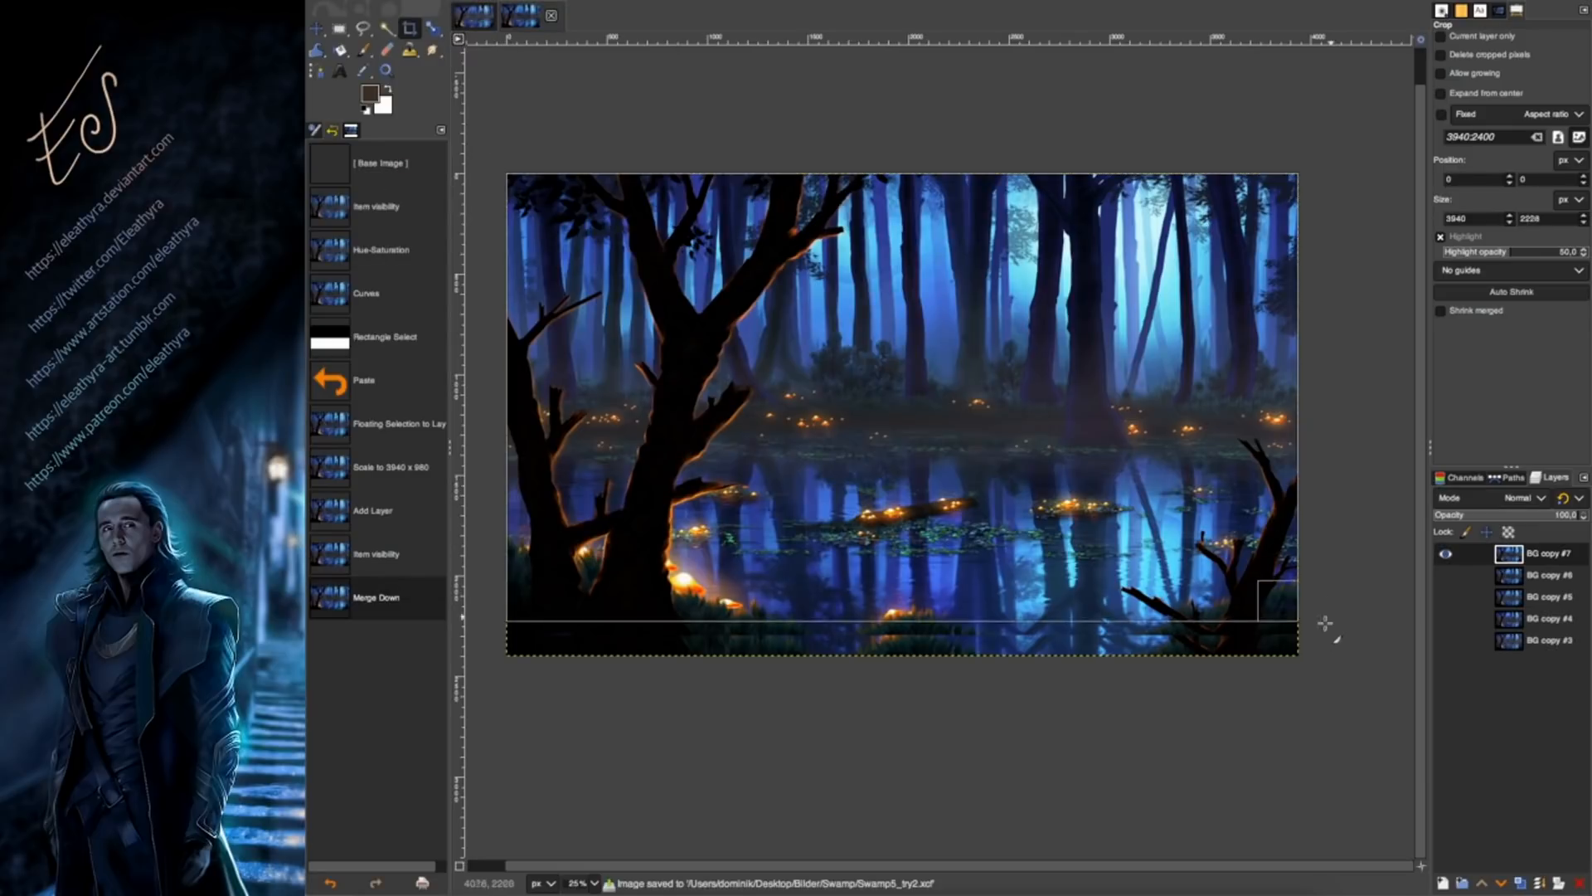
Crop the canvas to 3940 × 2288 px and flatten the image.
key("Return")
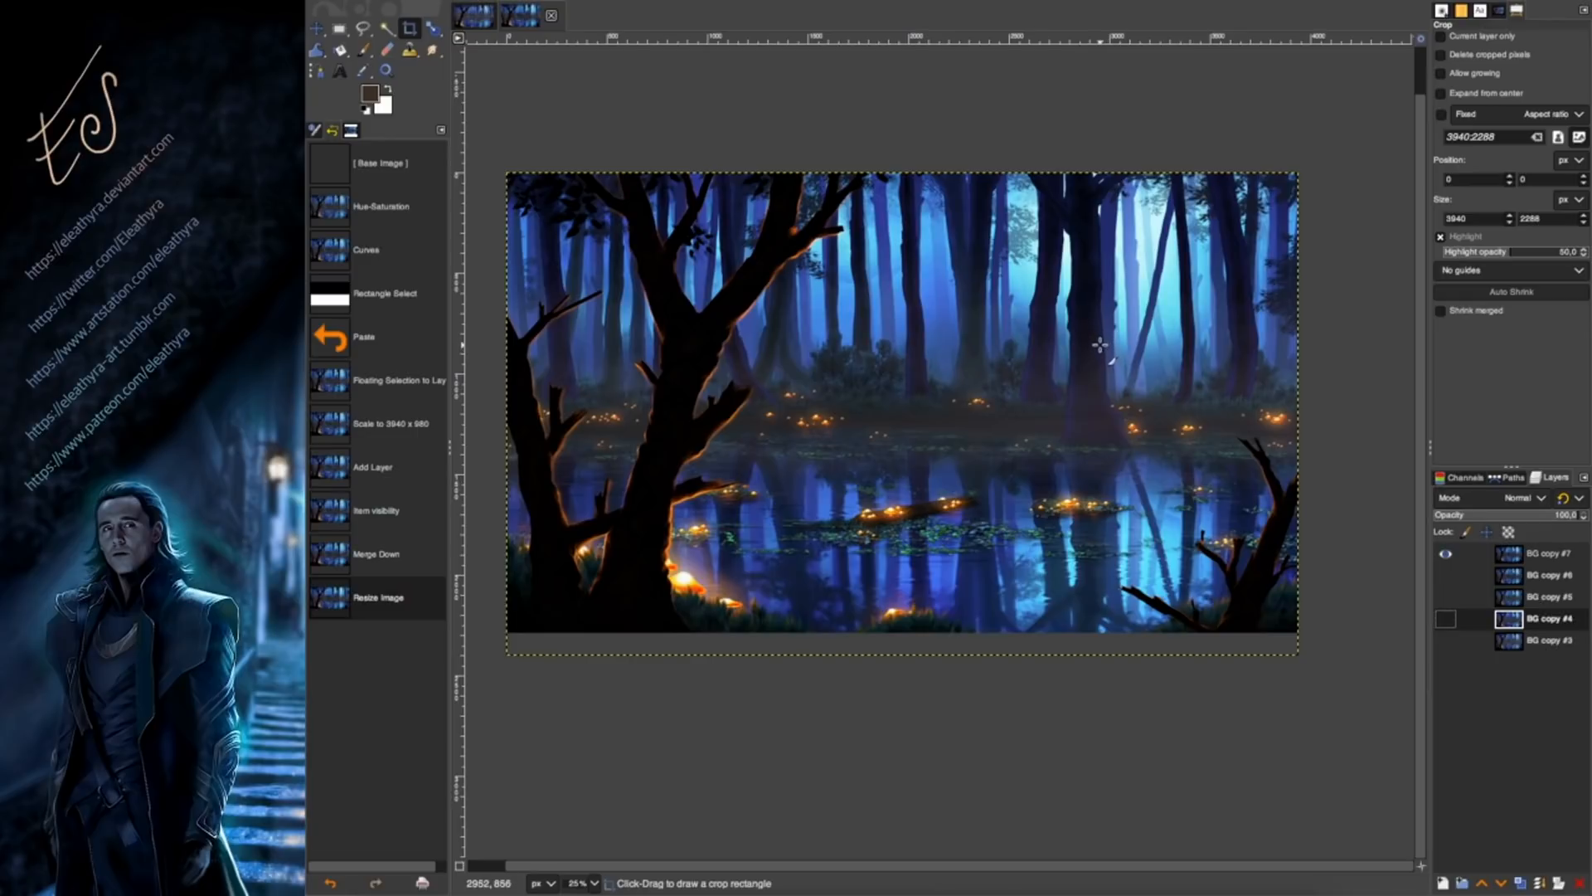
left_click(635, 232)
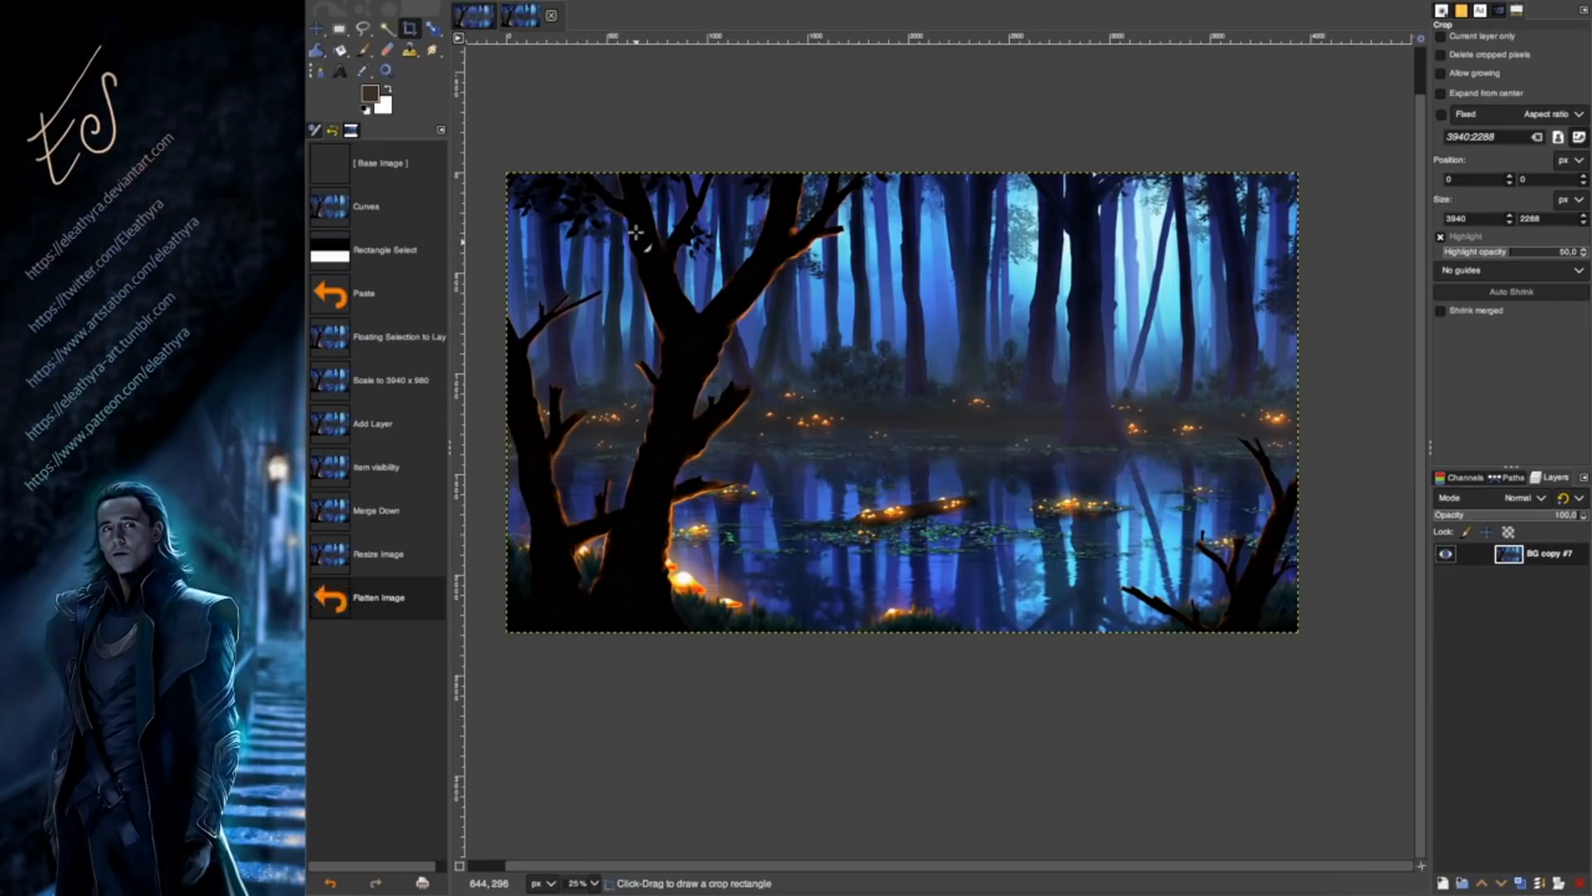
Select a narrow freehand area along the left side of the large tree's trunk, from the canvas top to its base.
left_click(363, 29)
left_click(623, 164)
left_click(681, 338)
left_click(601, 611)
left_click(582, 611)
left_click(641, 394)
left_click(628, 362)
left_click(634, 325)
left_click(607, 160)
left_click(624, 164)
key("Return")
Add the bare branches of the small left tree to the freehand selection and sharpen the selection.
left_click(543, 479)
left_click(565, 378)
left_click(528, 355)
left_click(593, 273)
left_click(610, 283)
left_click(568, 326)
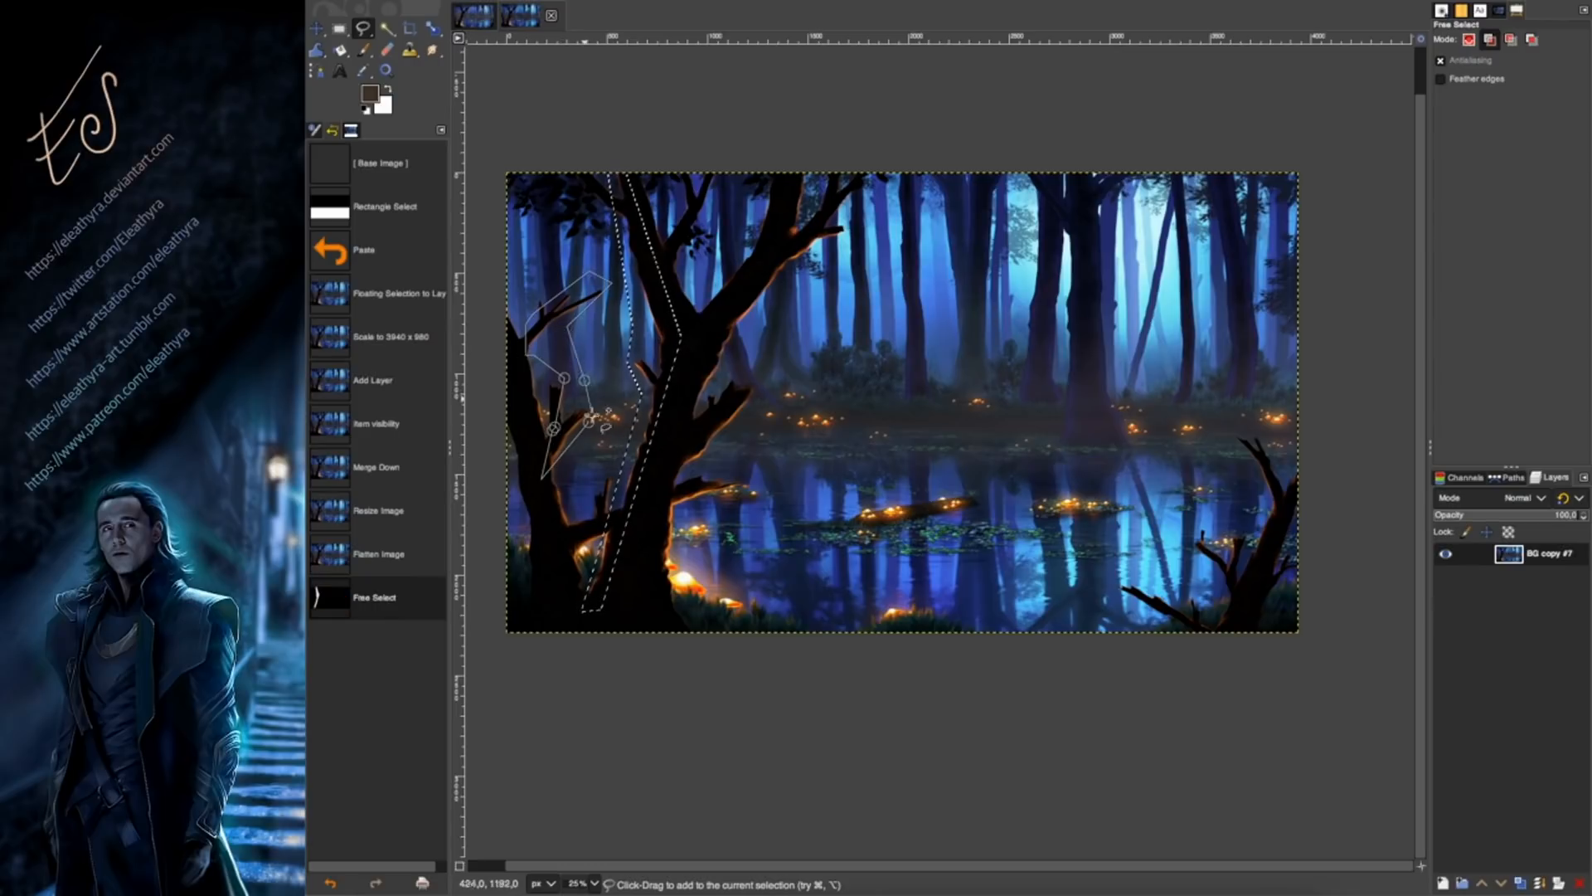
left_click(588, 422)
left_click(507, 1)
left_click(537, 123)
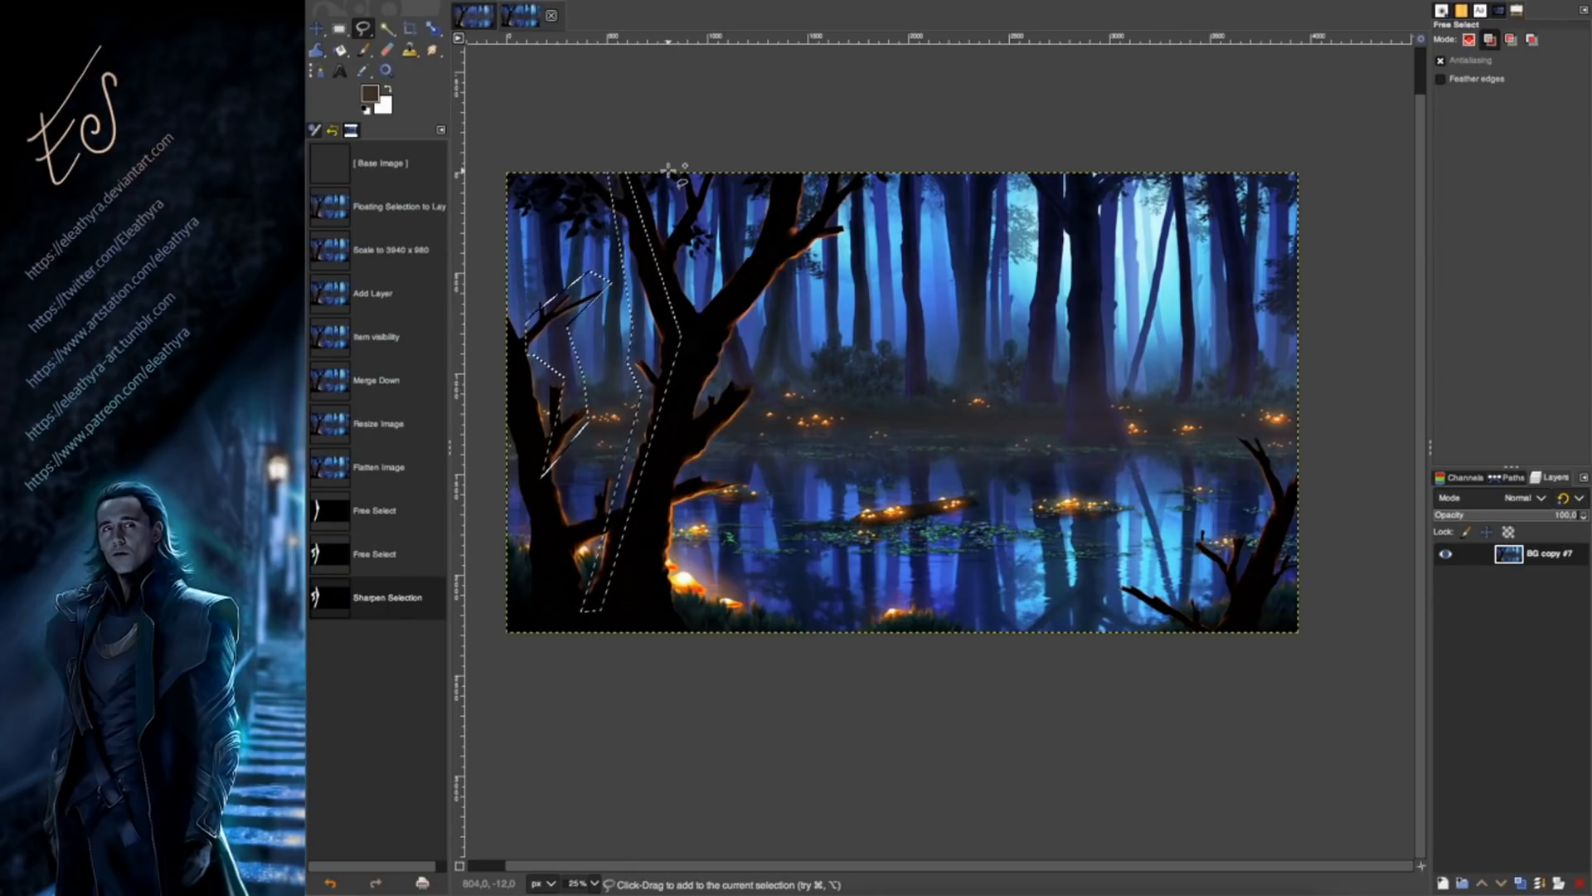
Undo the selection sharpening and feather the selection along the left trees by 36 px instead.
key("super+z")
left_click(465, 1)
mouse_move(507, 1)
left_click(526, 108)
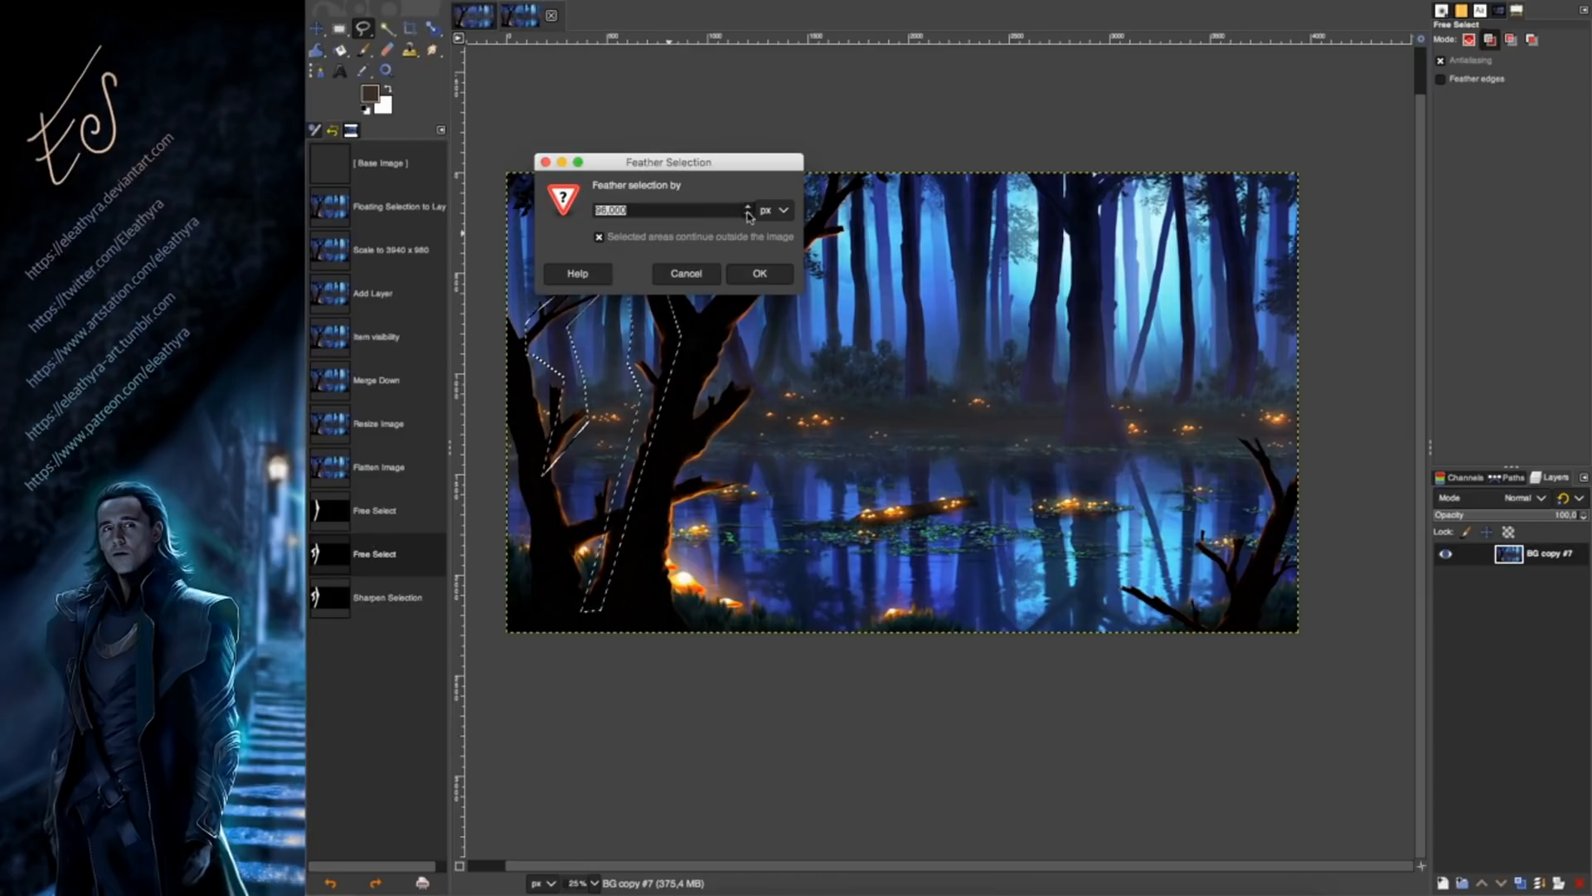
key("Return")
Reduce the red saturation and set the yellow lightness to -23.8 in the selected area with Hue-Saturation, and clear the selection.
left_click(672, 0)
left_click(695, 51)
left_click(1377, 92)
left_click_drag(1337, 249, 1309, 248)
left_click(1351, 235)
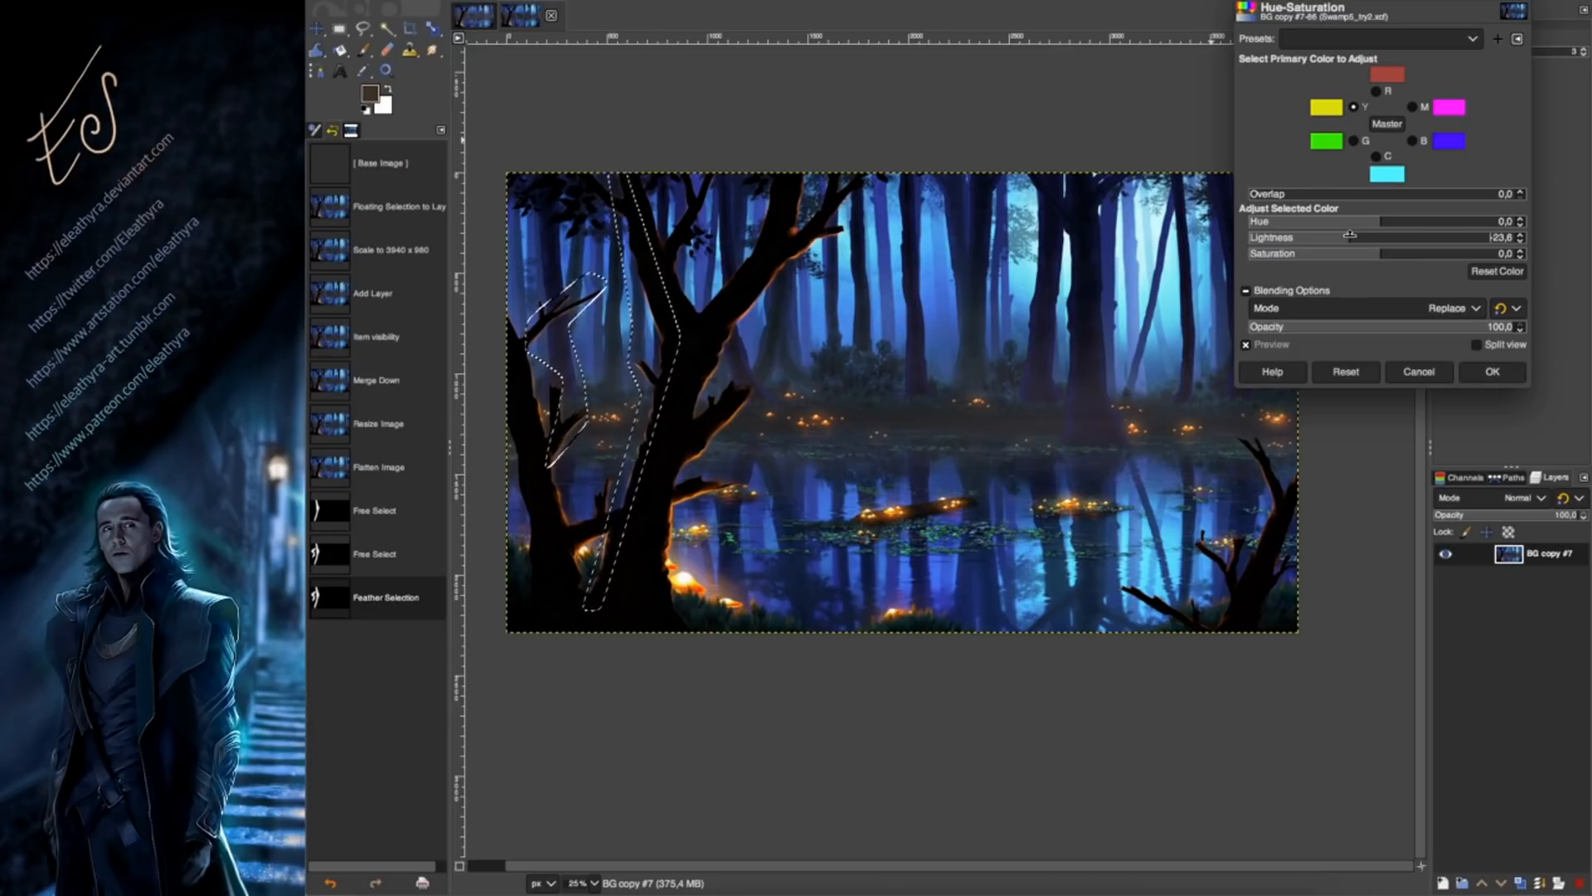
left_click(1492, 372)
left_click(501, 0)
left_click(515, 19)
key("f")
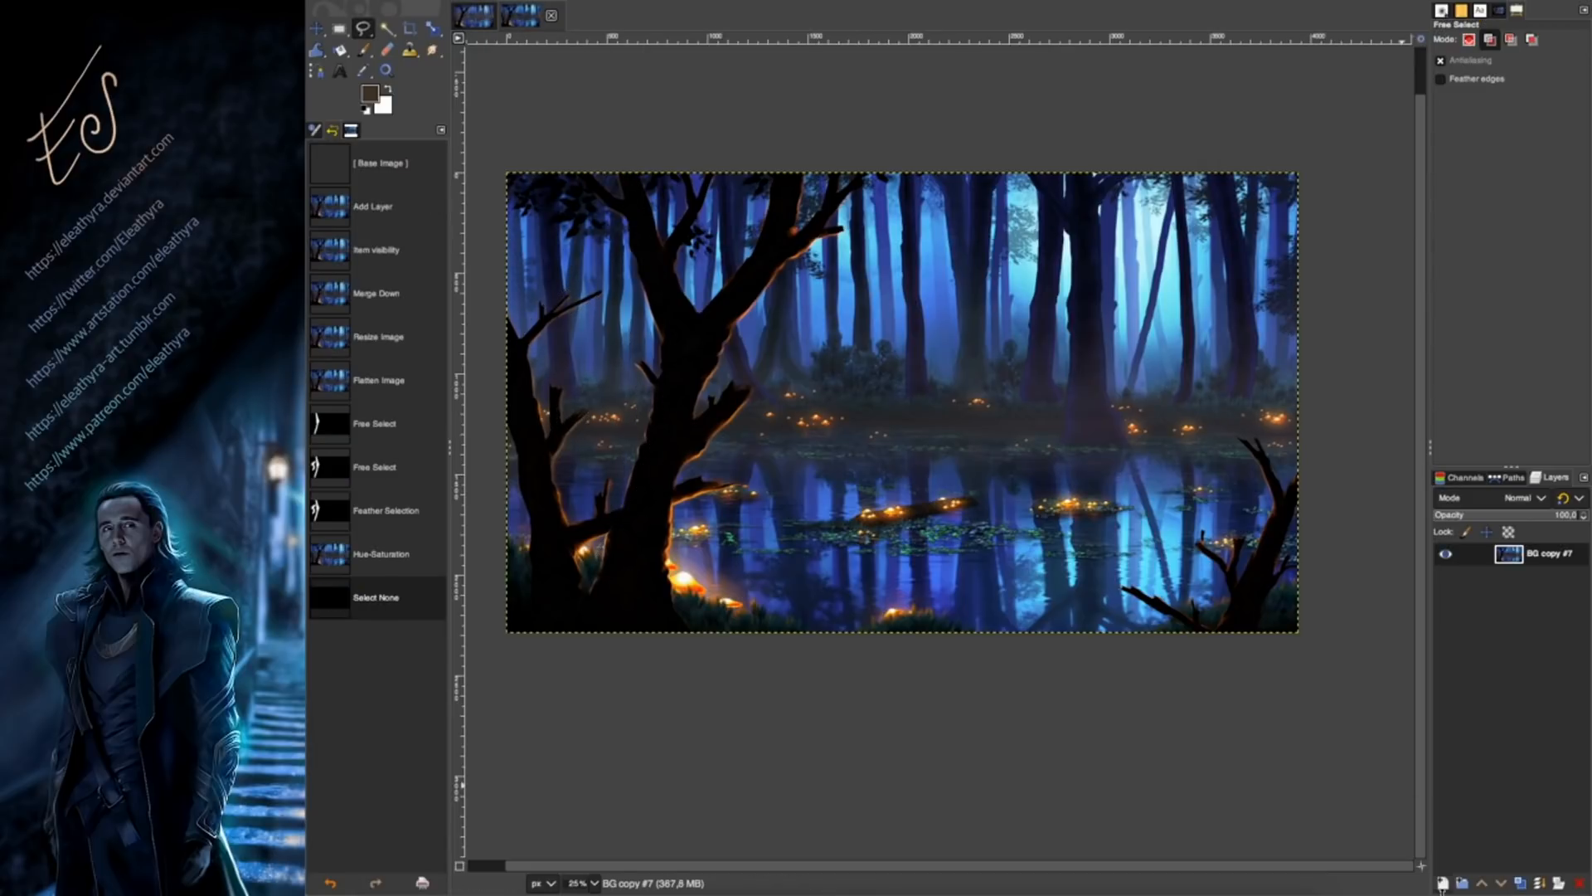
Duplicate the layer and select scattered freehand areas around the orange lights on the far shore, the floating log, the lily pads and the foreground bank.
key("ctrl+shift+d")
mouse_move(733, 569)
left_mouse_down()
mouse_move(697, 617)
mouse_move(733, 569)
left_mouse_up()
left_click_drag(910, 524, 910, 526)
left_click_drag(1064, 501, 1065, 503)
left_click_drag(1141, 439, 1143, 439)
left_click_drag(844, 435, 844, 436)
left_click_drag(622, 421, 624, 422)
left_click_drag(917, 625, 918, 624)
left_click_drag(1284, 436, 1285, 437)
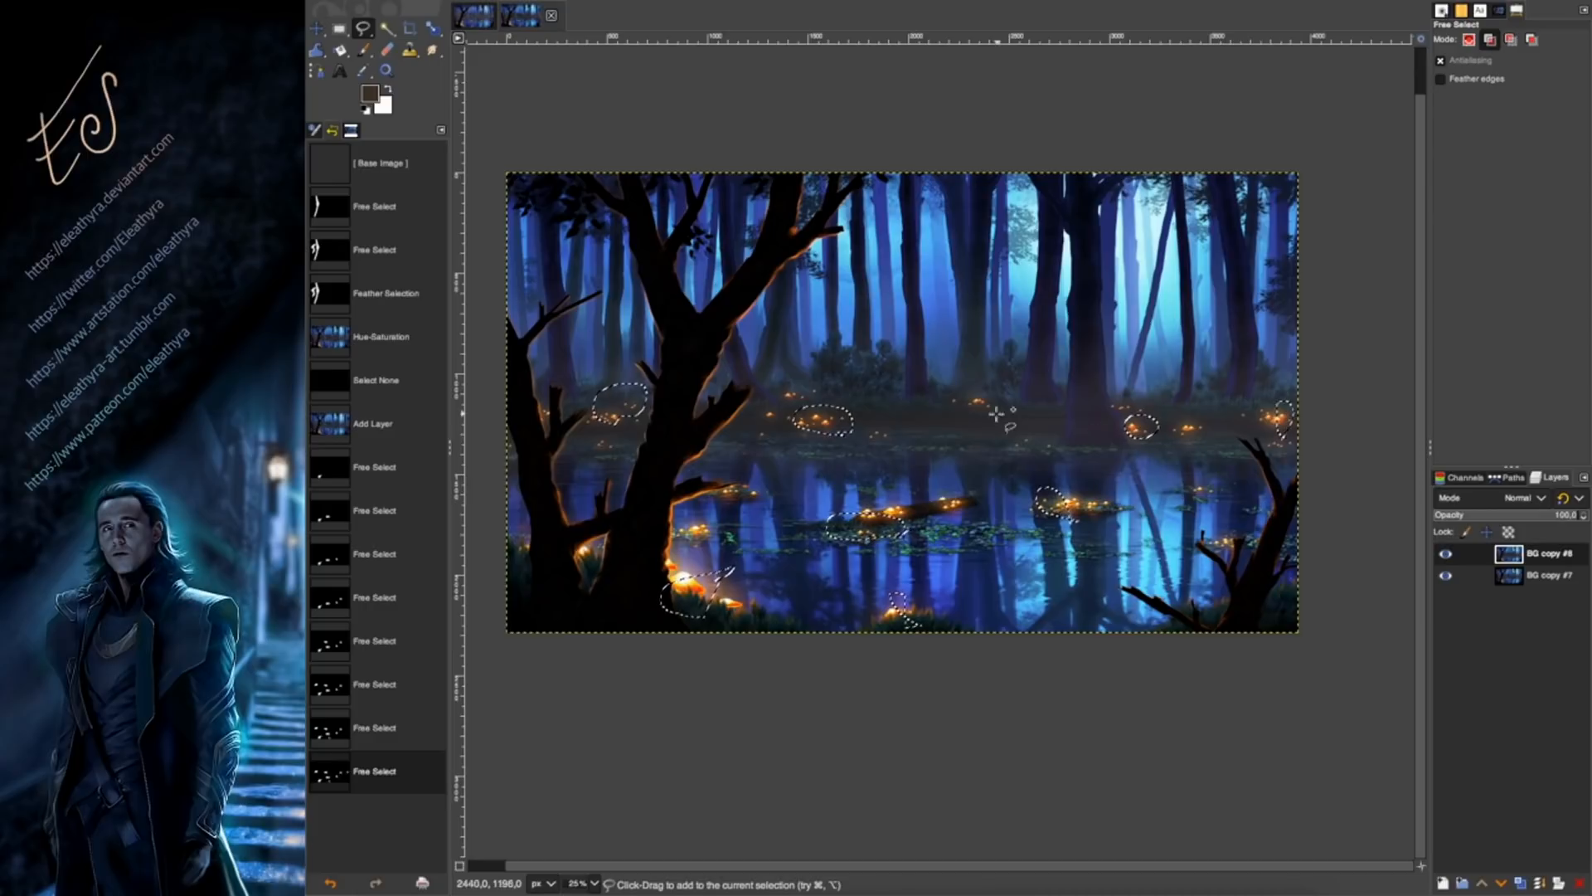
left_click_drag(999, 413, 1000, 415)
Feather the selected light areas by 53 px, shift their hue to -8.7 with Hue-Saturation, and clear the selection.
left_click(510, 0)
left_click(526, 108)
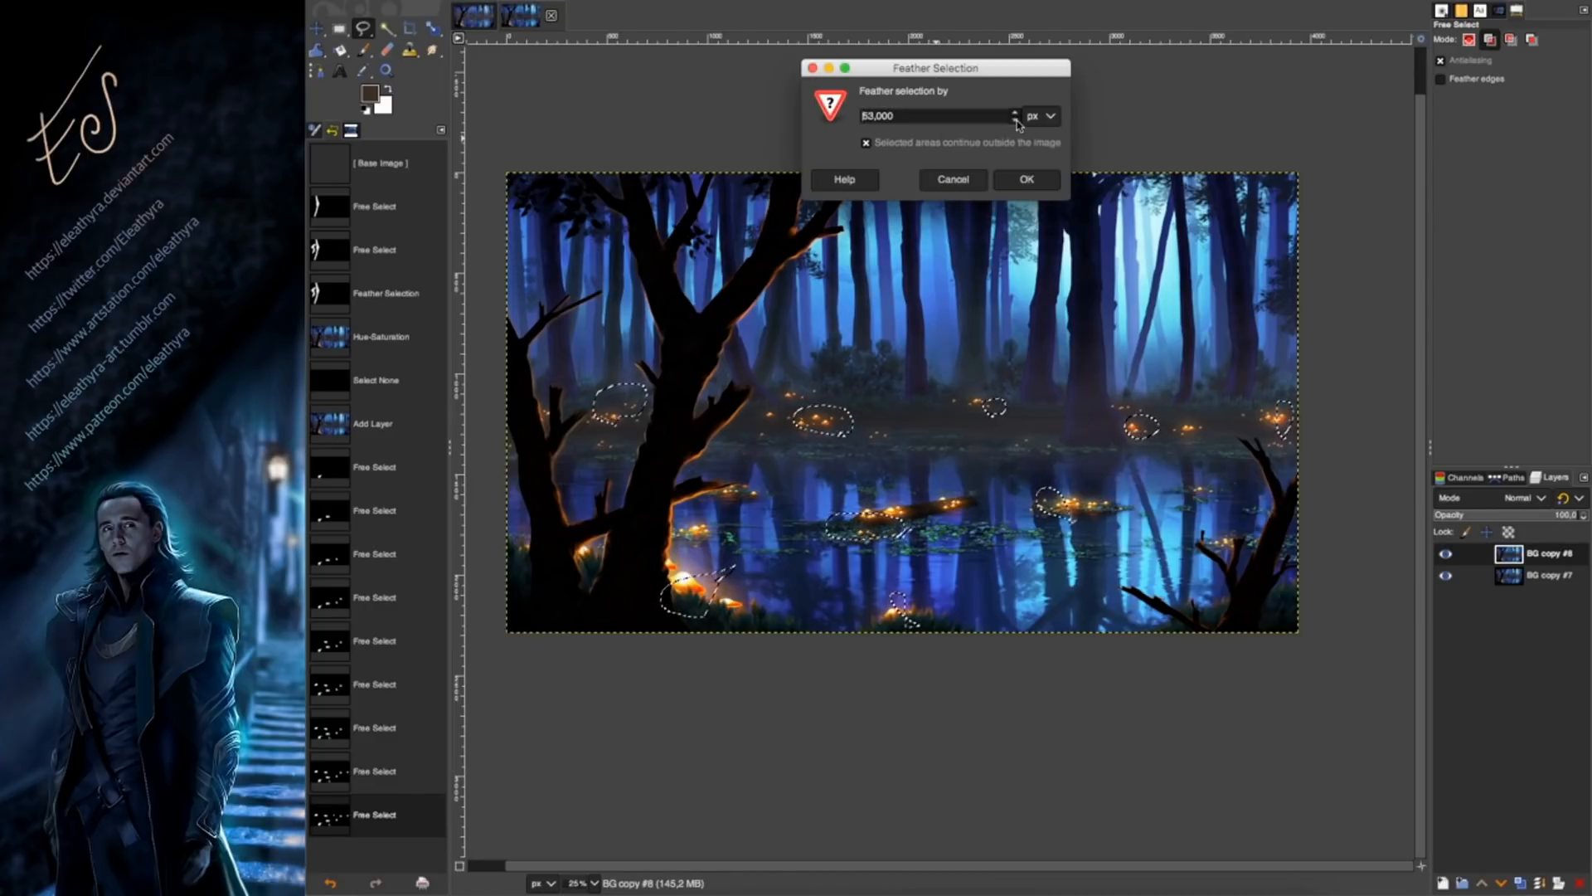
left_click(1027, 178)
left_click(678, 1)
left_click(700, 47)
left_click_drag(1380, 219, 1373, 219)
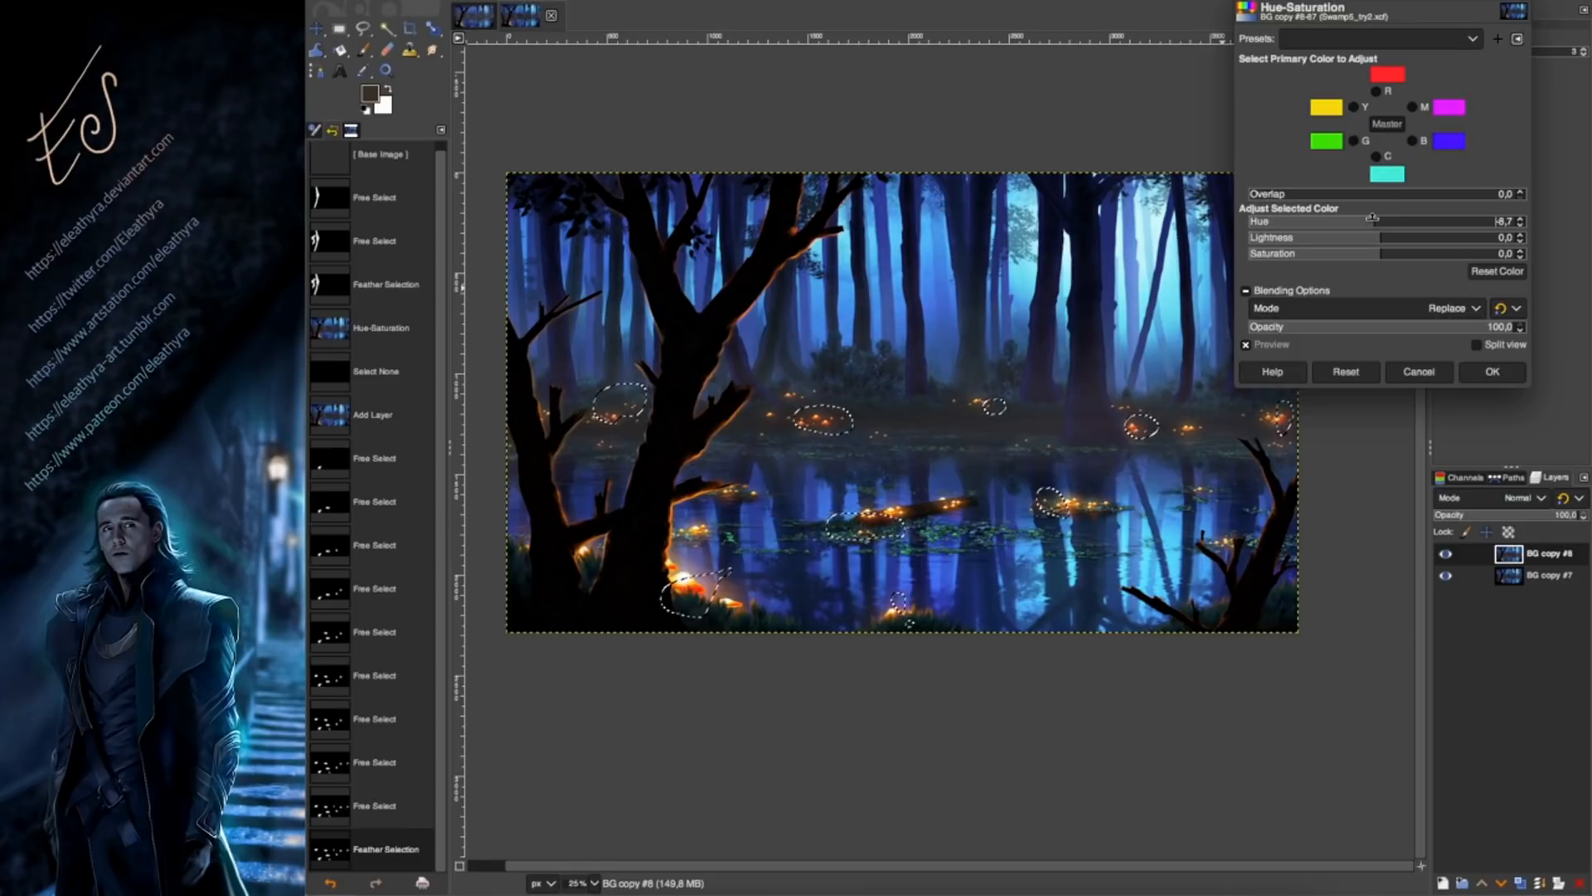
left_click(1492, 372)
key("shift+ctrl+a")
Select small freehand patches over other orange lights along the far shore, on the water, by the right branches and at the bottom bank.
left_click(363, 29)
left_click_drag(629, 413, 630, 417)
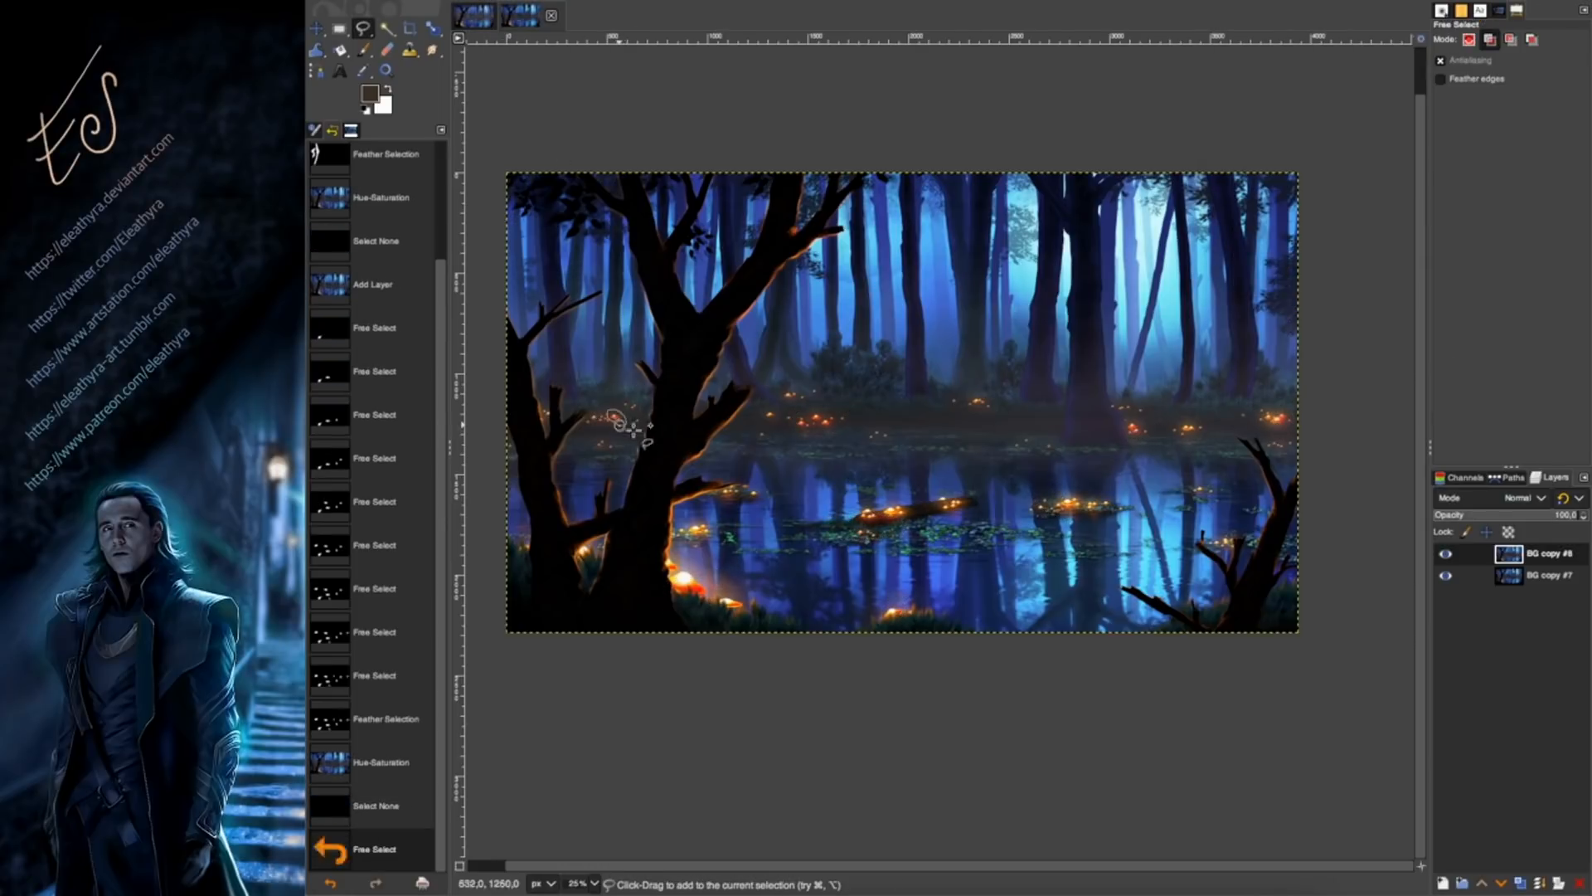
left_click_drag(1108, 497, 1110, 499)
mouse_move(965, 402)
left_mouse_down()
mouse_move(984, 406)
mouse_move(968, 402)
left_mouse_up()
mouse_move(1199, 420)
left_mouse_down()
mouse_move(1186, 428)
mouse_move(1201, 421)
left_mouse_up()
left_click_drag(1219, 531, 1213, 539)
left_click_drag(763, 486, 699, 532)
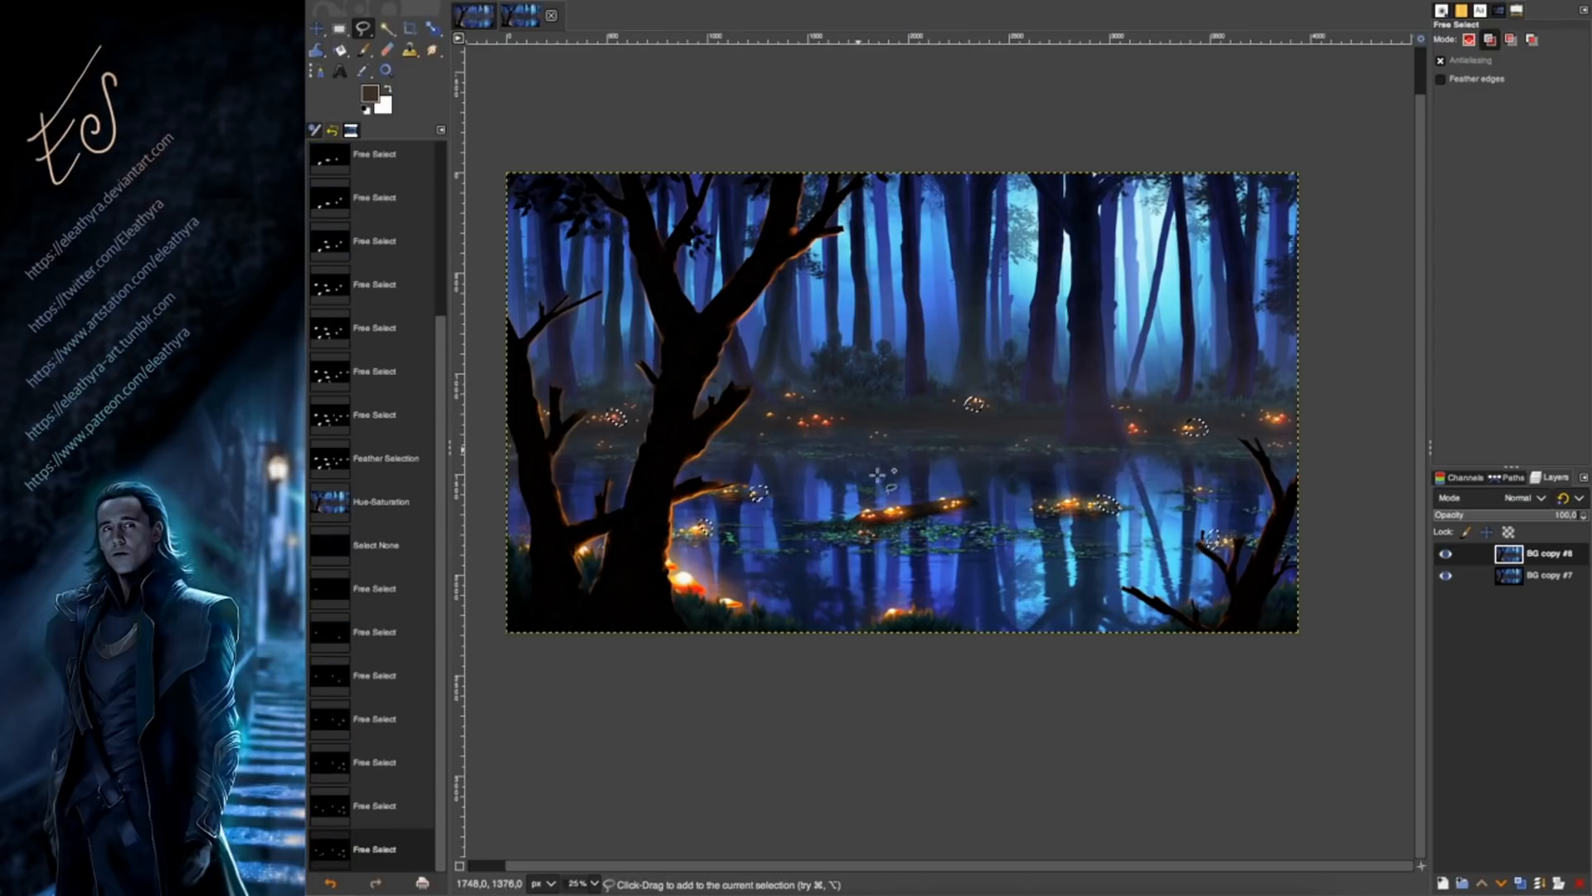
left_click_drag(917, 600, 912, 603)
Feather the selection of small light patches by 41 px.
left_click(499, 2)
left_click(531, 122)
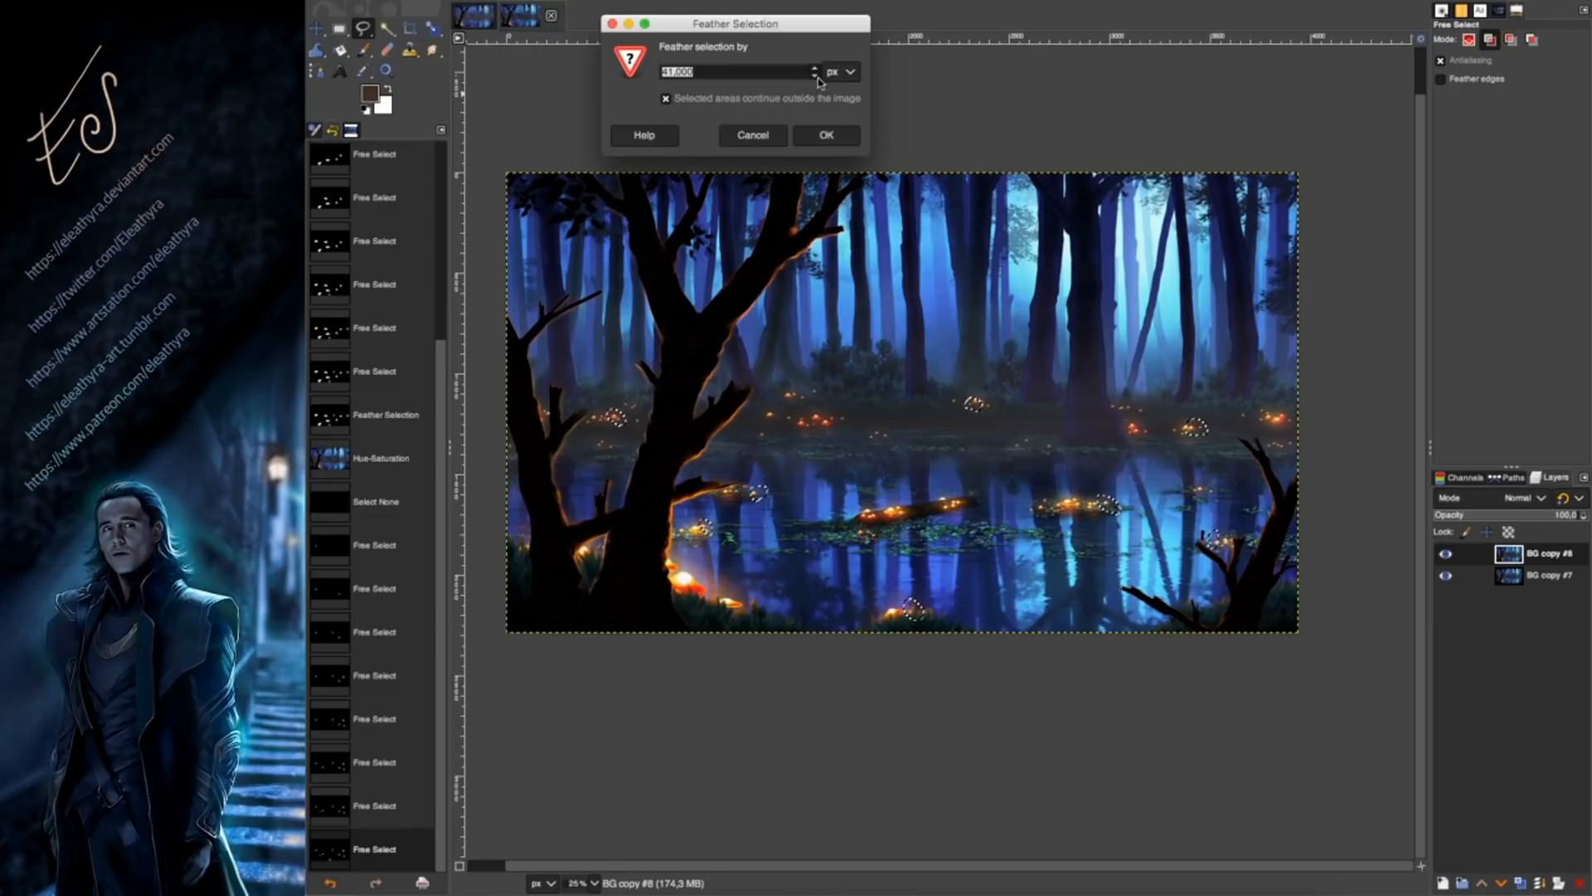
left_click(826, 134)
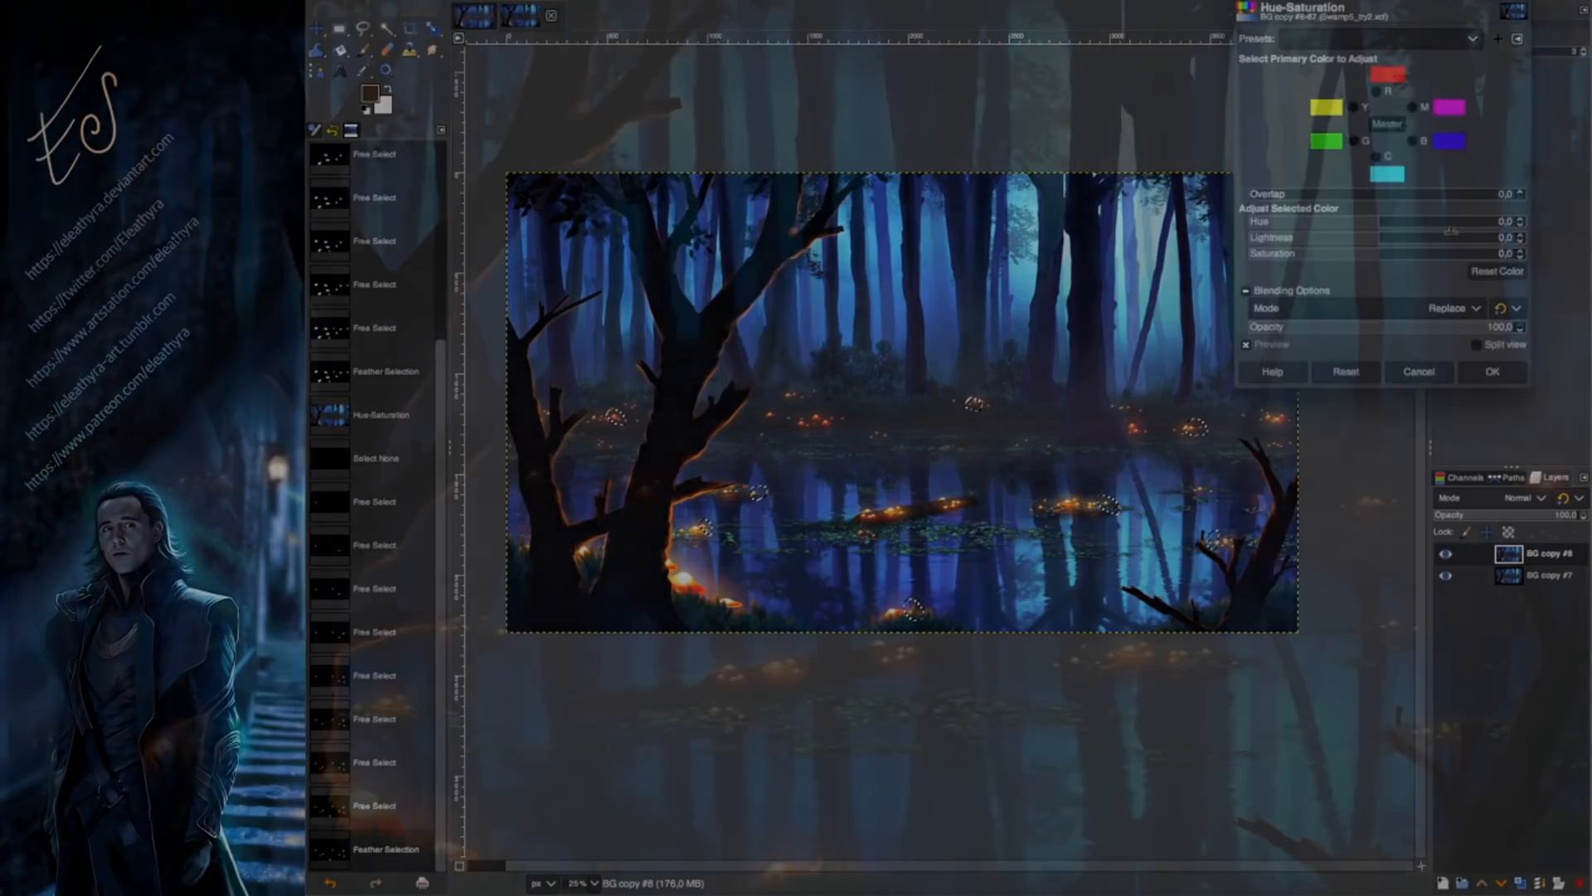